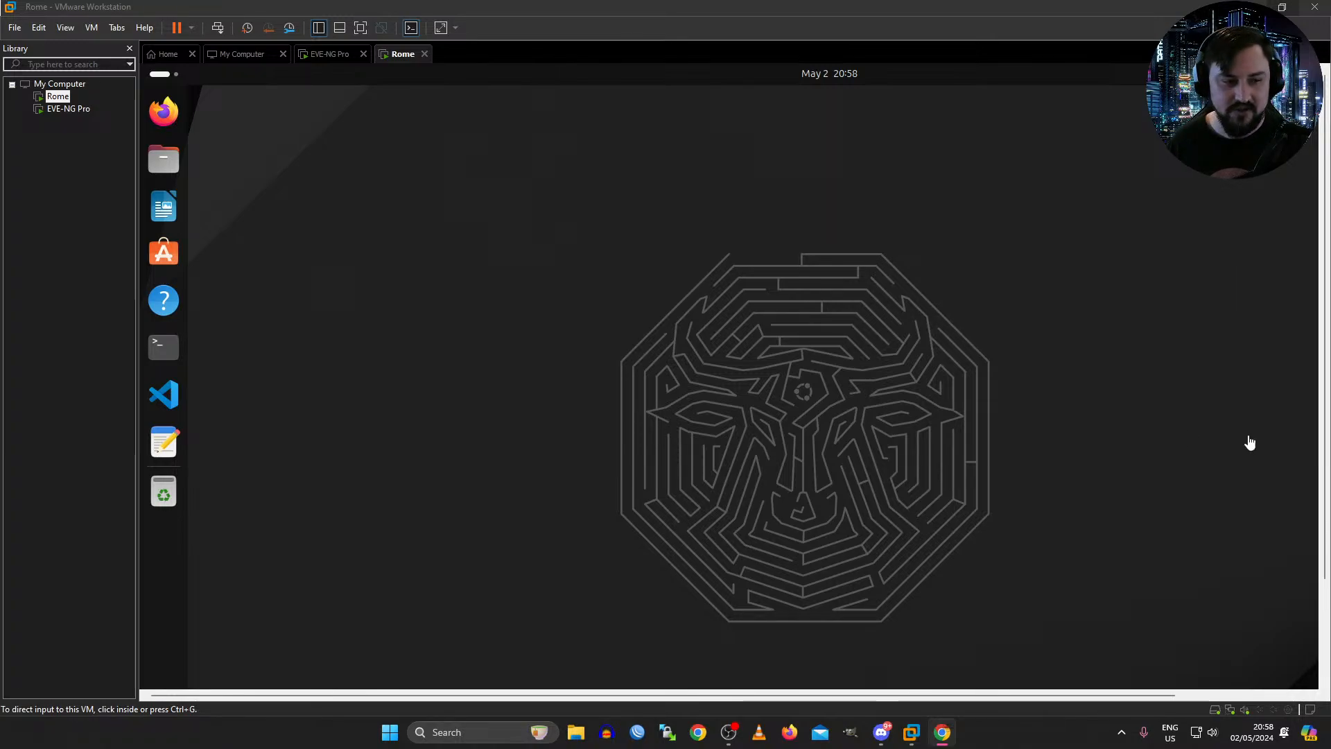
{"action": "left_click", "coordinate": [868, 338]}
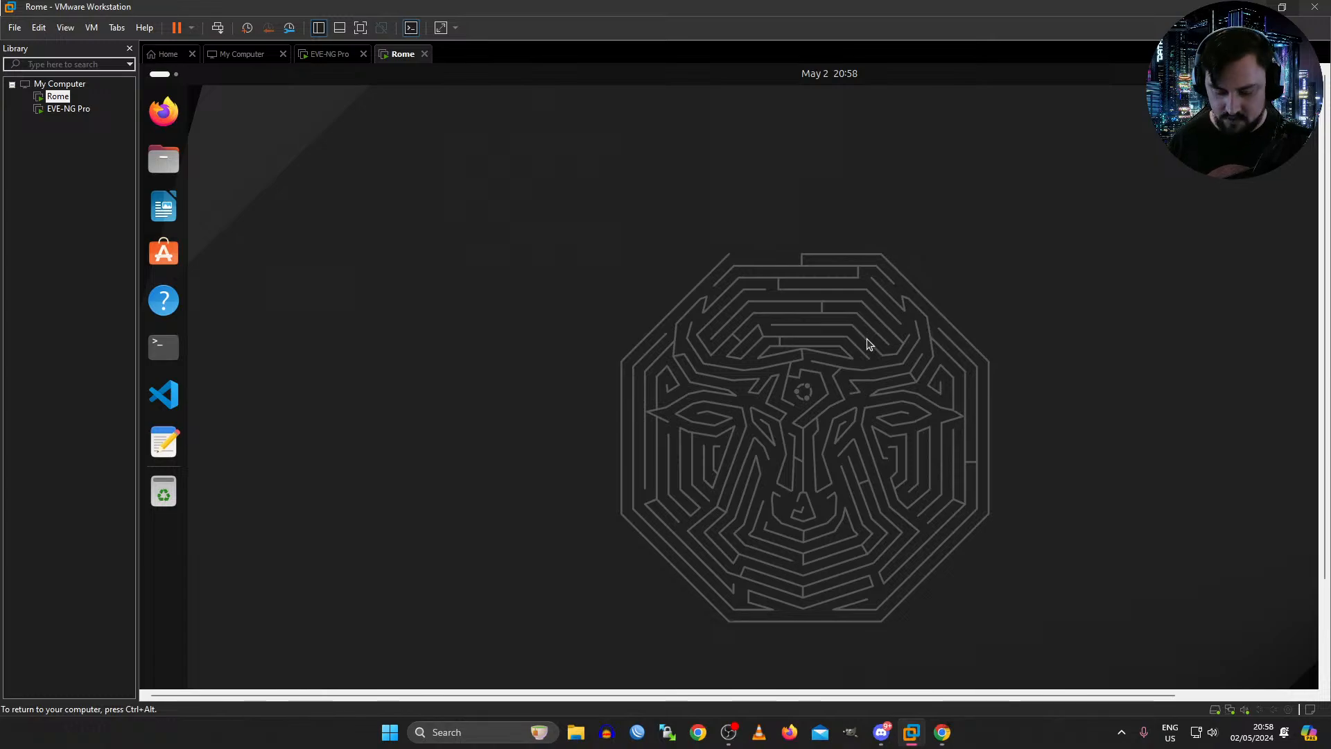
{"action": "key", "text": "ctrl+alt"}
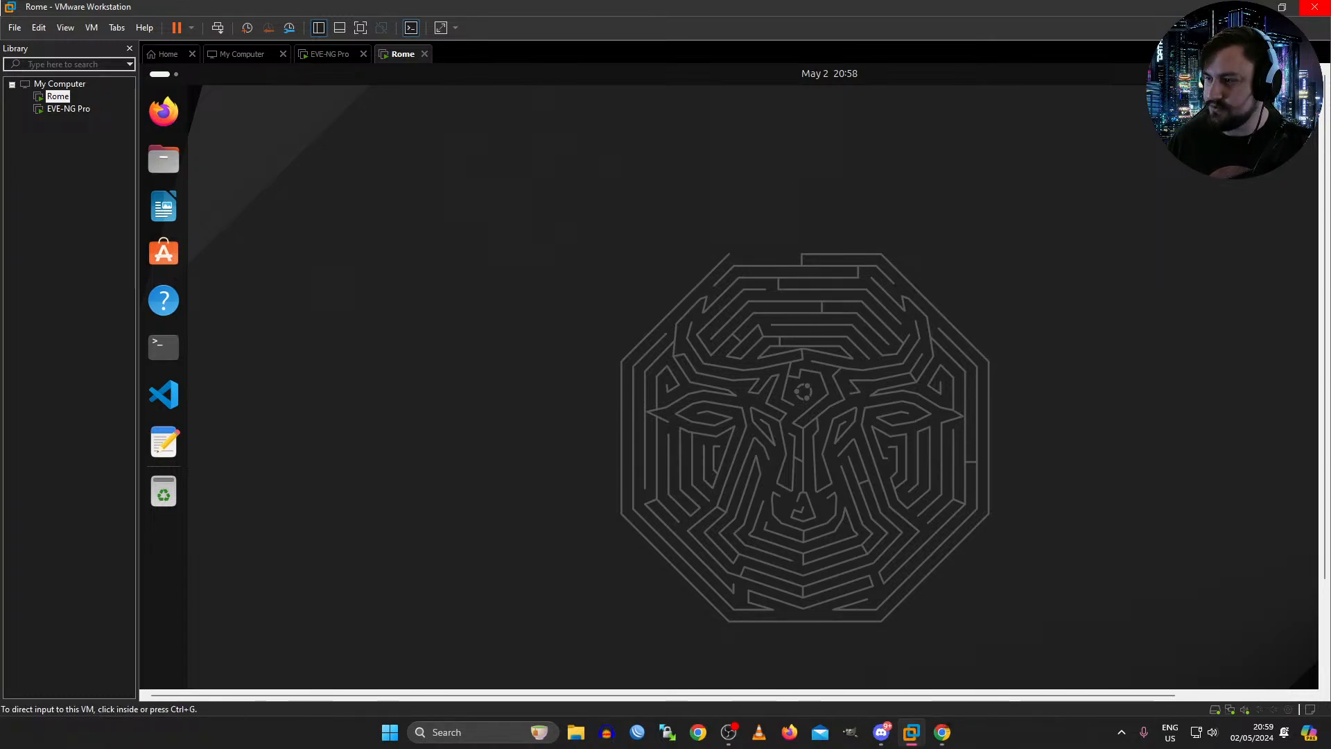
{"action": "key", "text": "alt+Tab"}
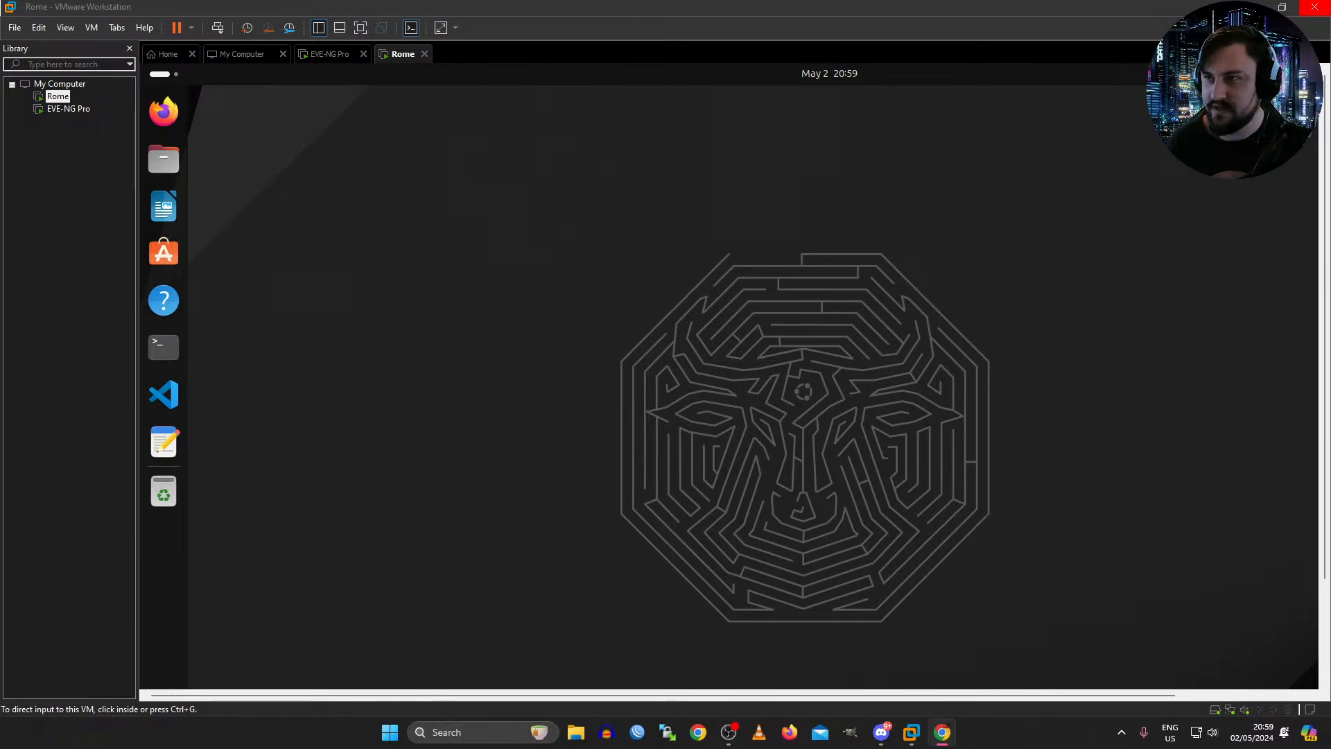
{"action": "key", "text": "alt+Tab"}
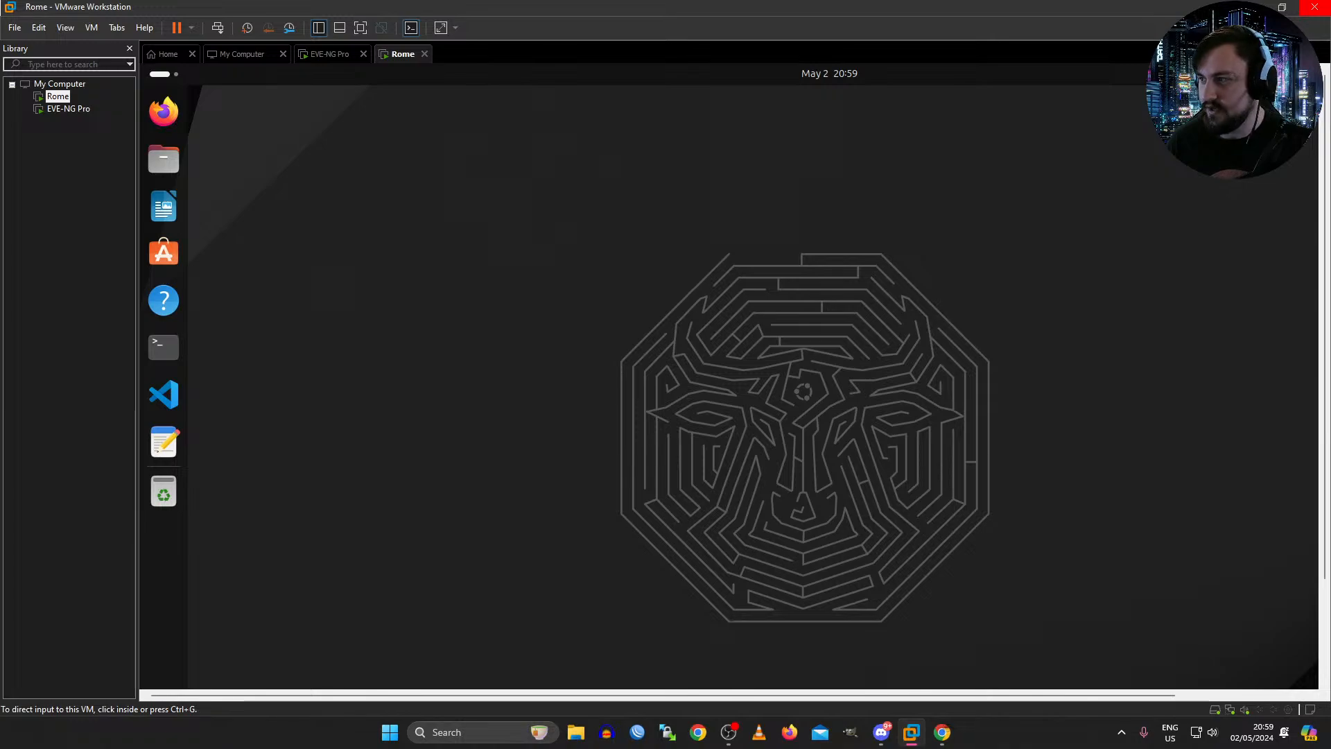
{"action": "key", "text": "alt+Tab"}
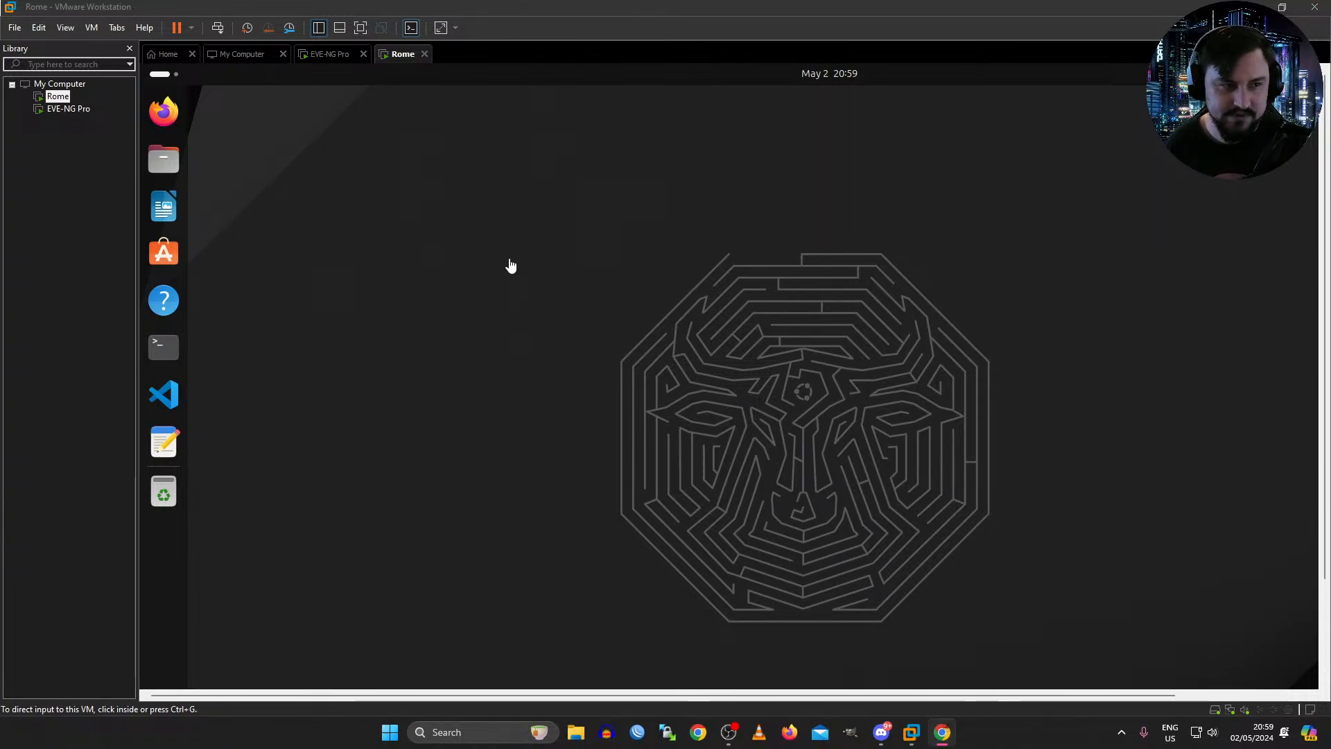
{"action": "left_click", "coordinate": [456, 249]}
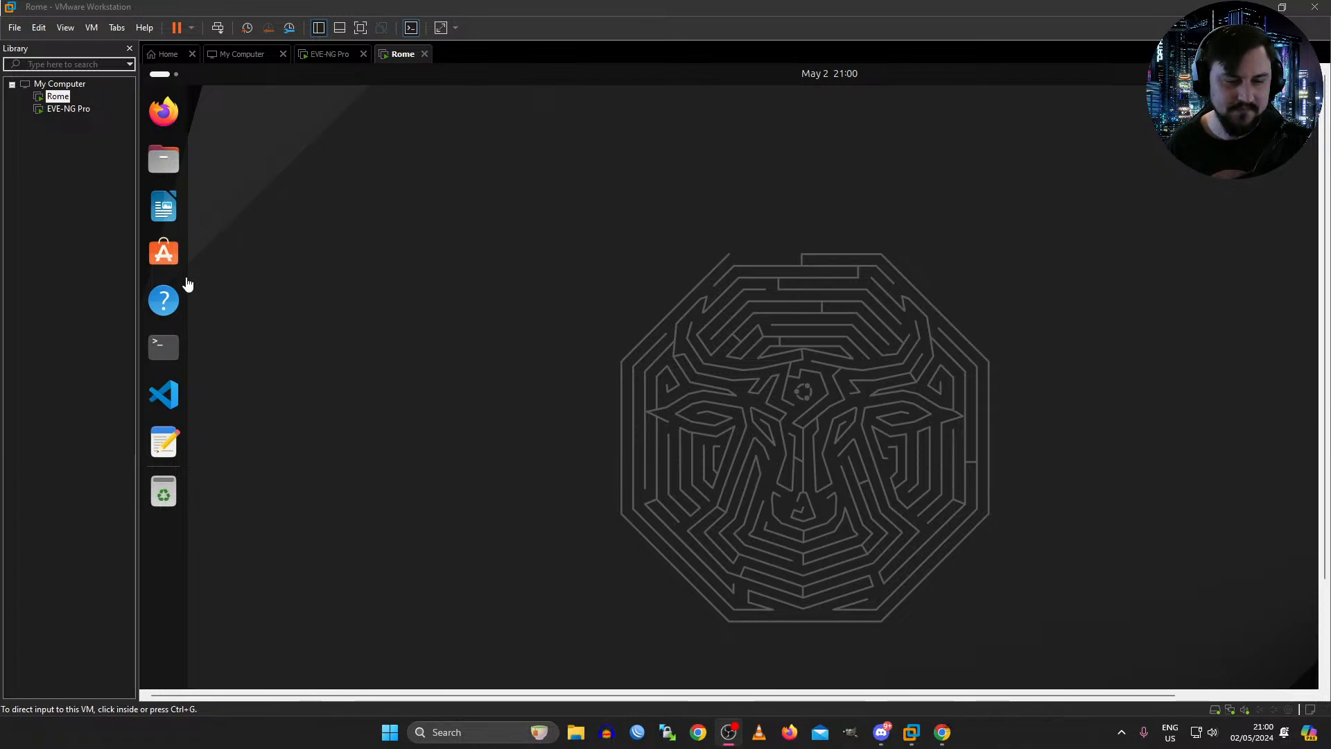
{"action": "key", "text": "ctrl+alt+Return"}
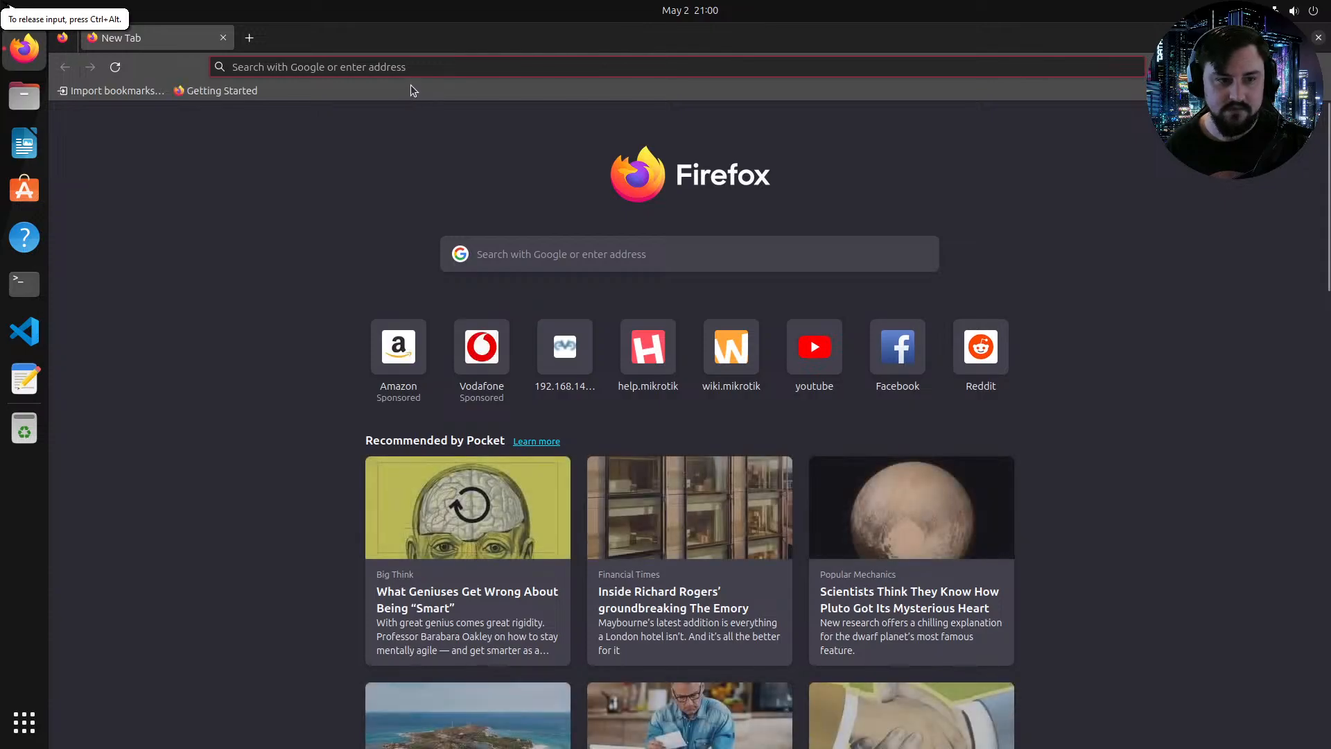
Step: Open the EVE interface at 192.168.140.129 and sign in as admin with the account password
{"action": "type", "text": "192.168.140.129/"}
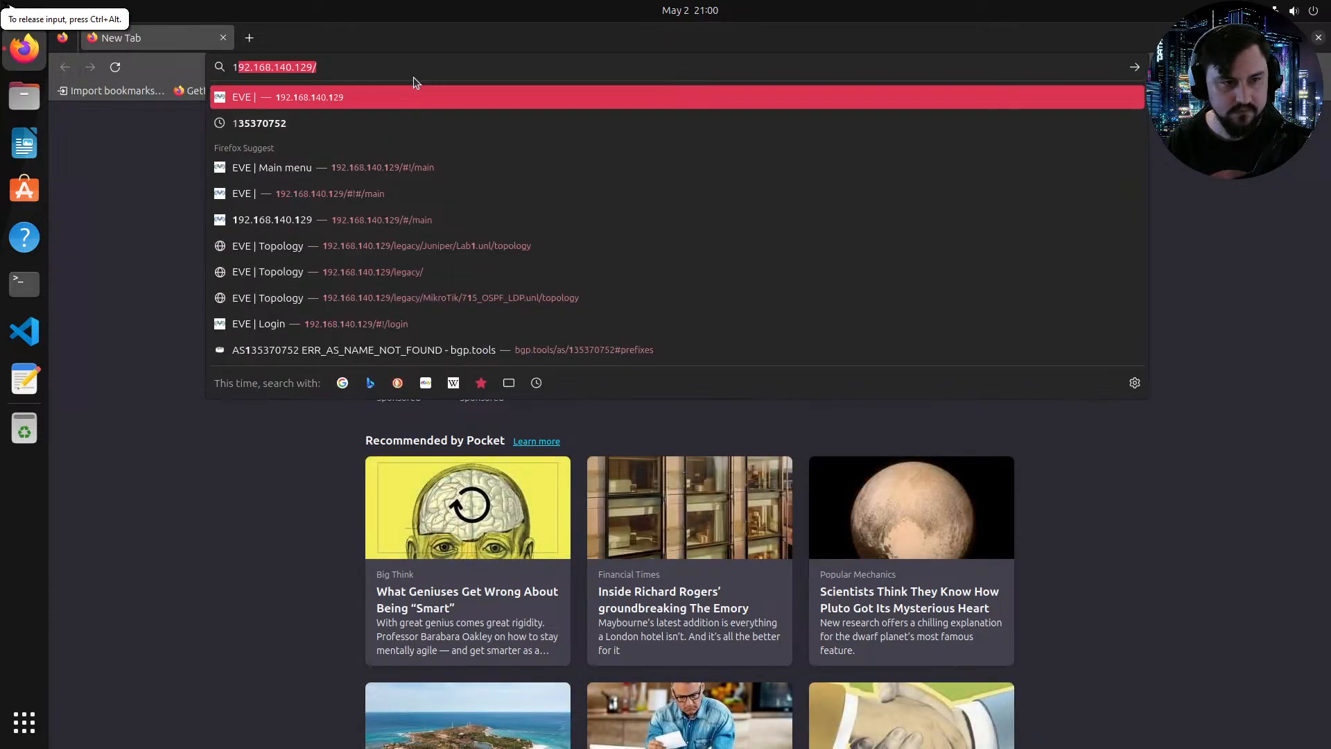
{"action": "key", "text": "Return"}
{"action": "left_click", "coordinate": [657, 353]}
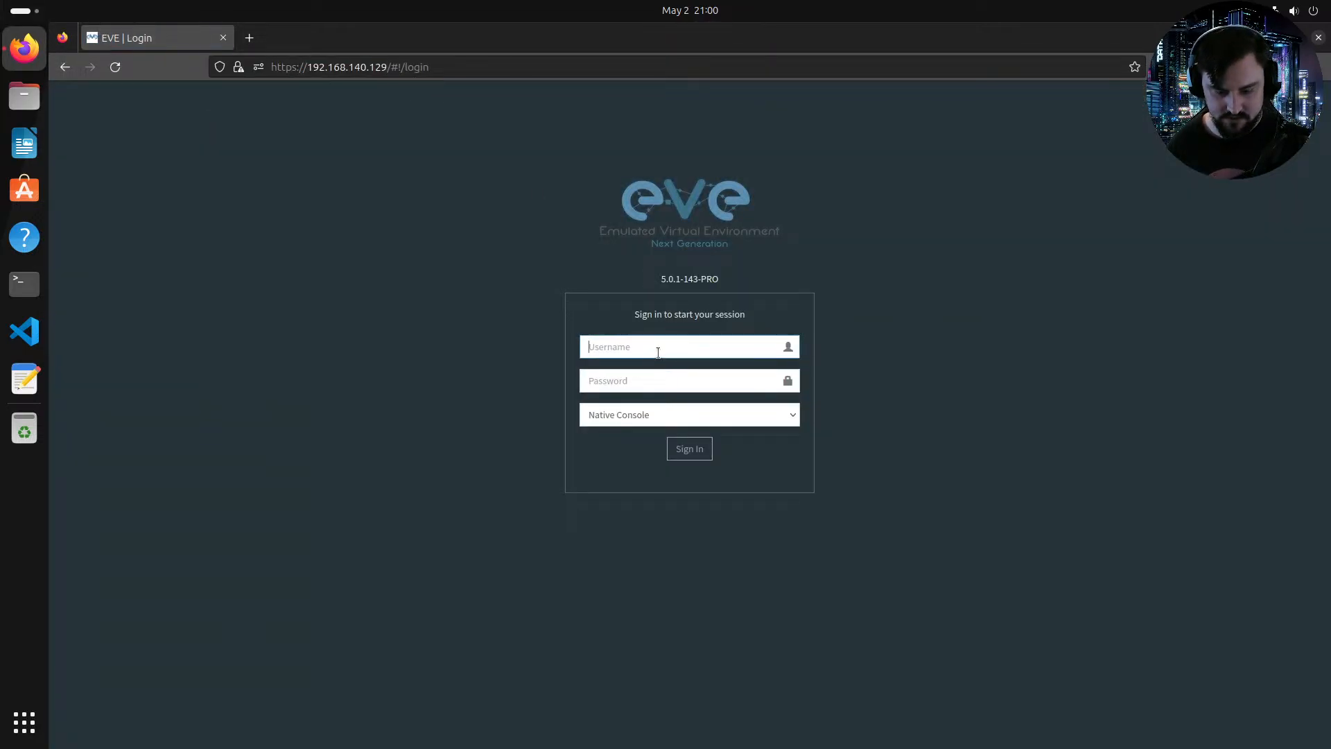
{"action": "type", "text": "admin"}
{"action": "key", "text": "Tab"}
{"action": "type", "text": "eve"}
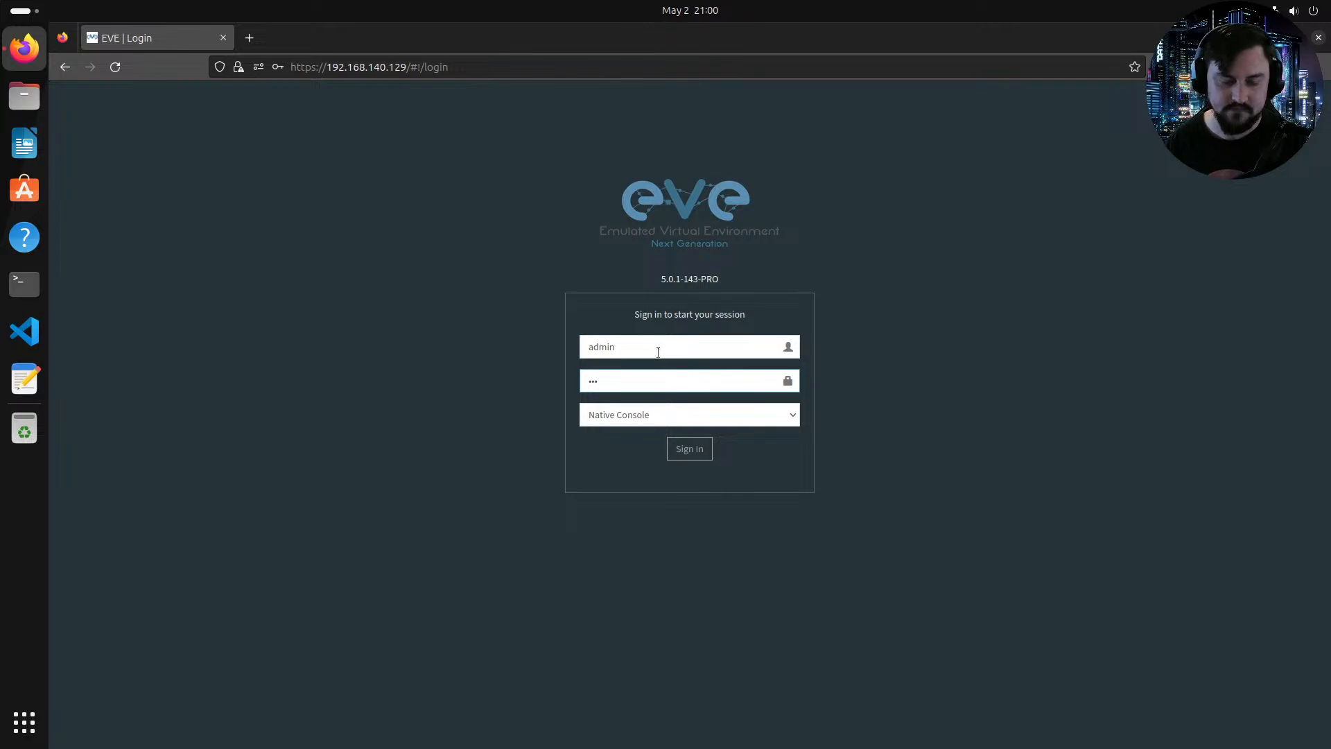
{"action": "key", "text": "Return"}
{"action": "left_click", "coordinate": [483, 251]}
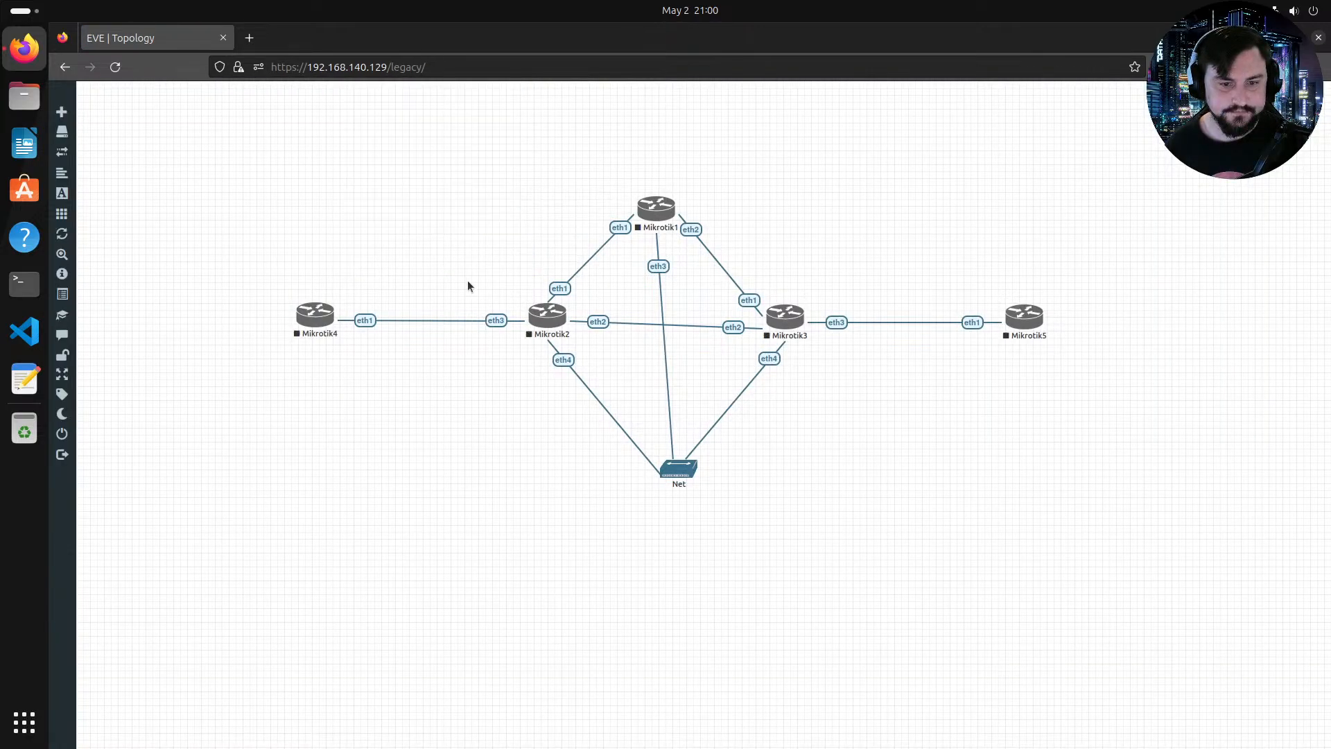
Step: Nudge the Net, Mikrotik3 and Mikrotik5 nodes slightly to tidy the topology layout
{"action": "left_click_drag", "start_coordinate": [679, 471], "coordinate": [666, 466]}
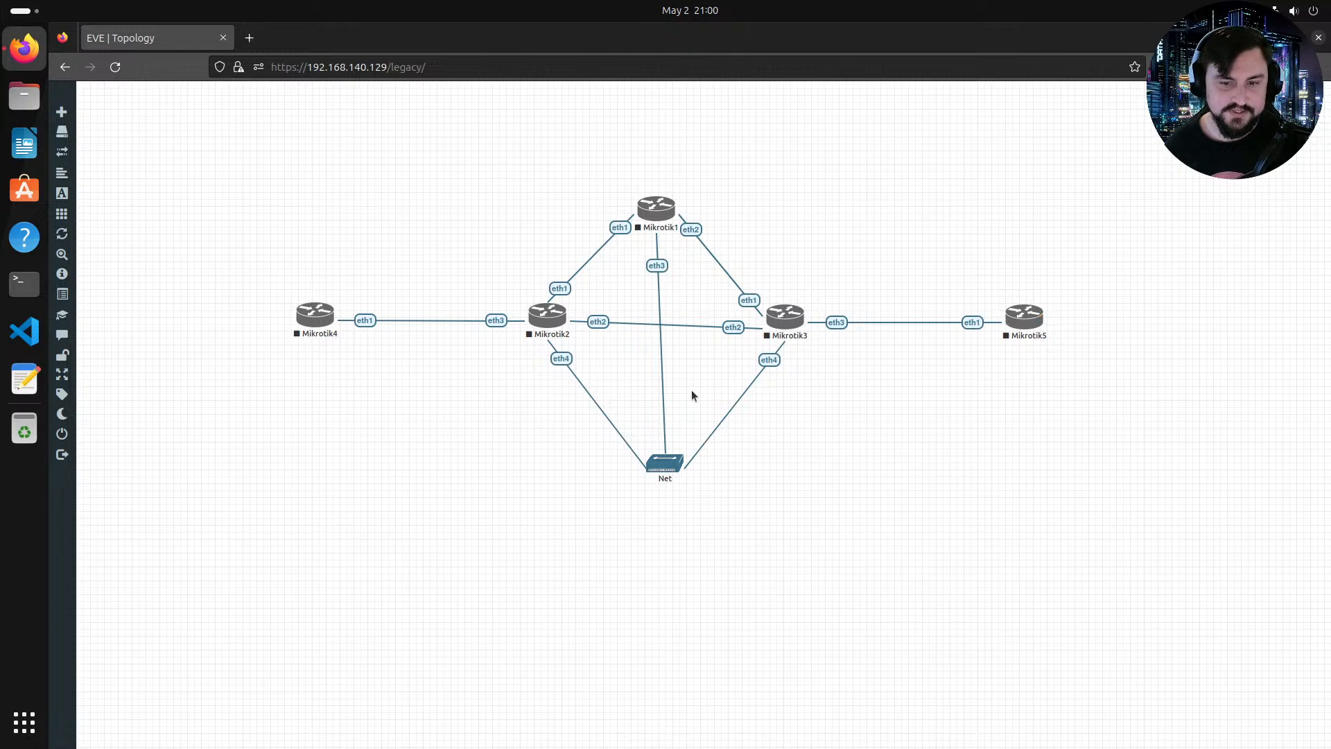
{"action": "left_click_drag", "start_coordinate": [777, 311], "coordinate": [776, 303]}
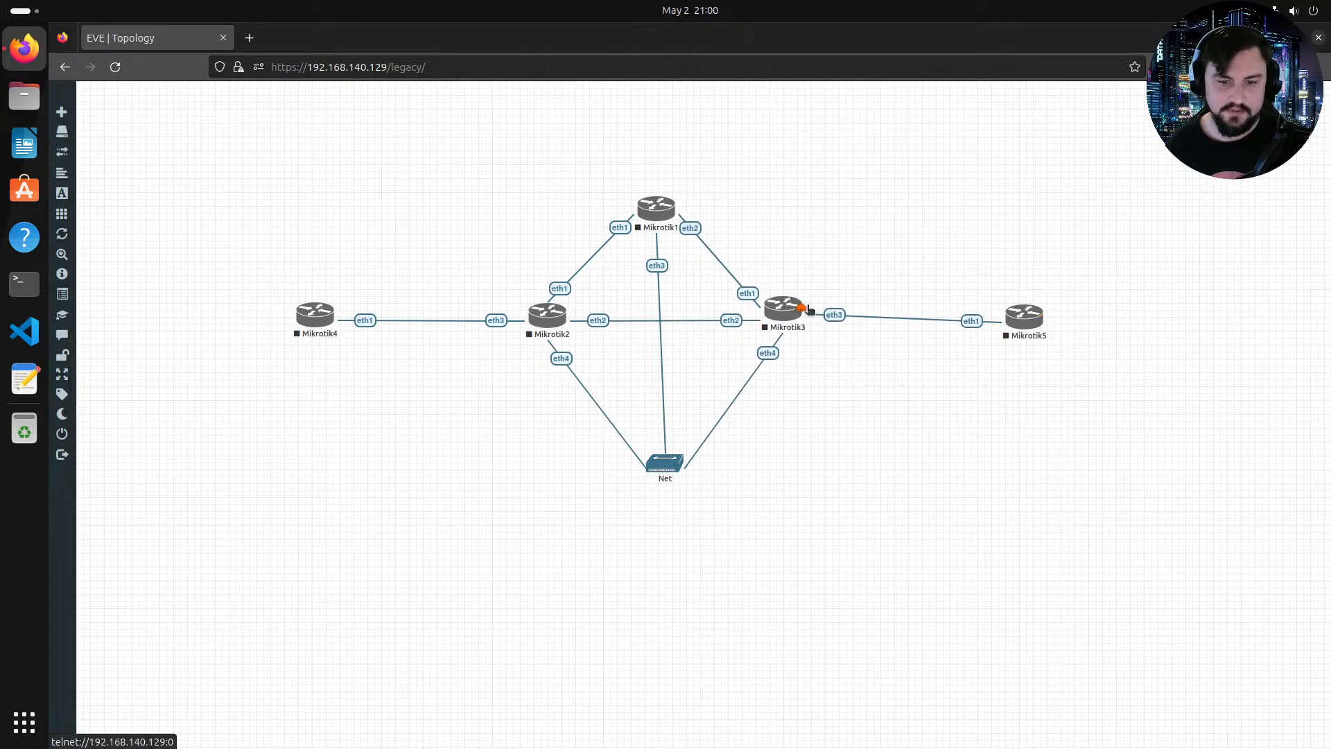
{"action": "left_click_drag", "start_coordinate": [1033, 321], "coordinate": [1034, 316]}
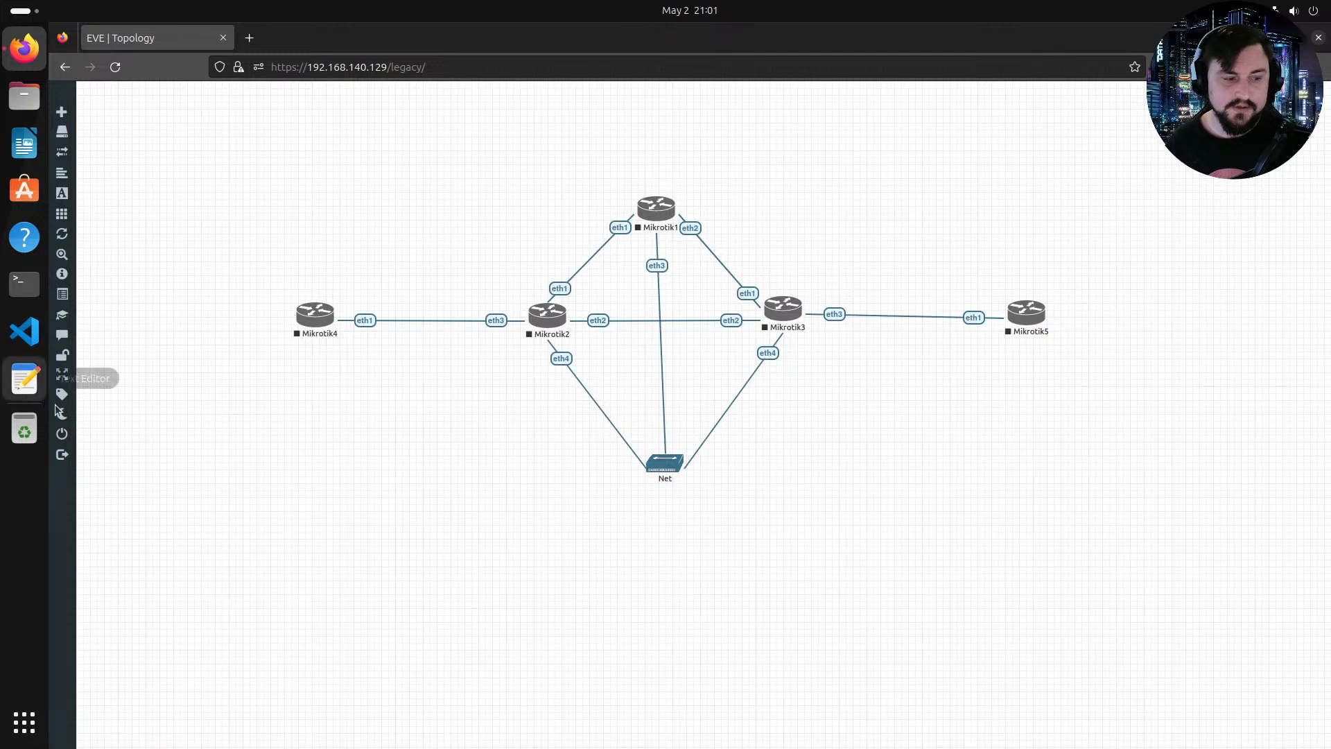
Step: Close the current lab and select the 715_OSPF_LDP.unl lab in the MikroTik folder
{"action": "mouse_move", "coordinate": [95, 439]}
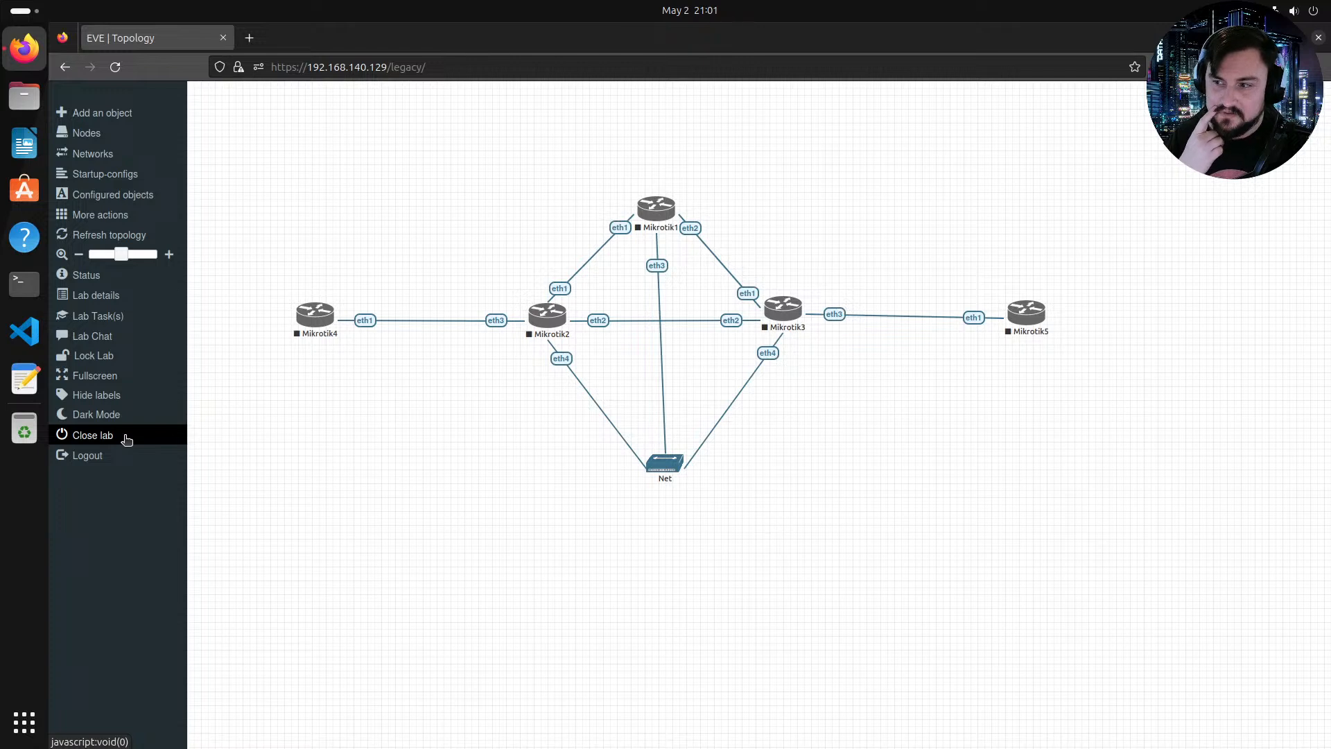
{"action": "left_click", "coordinate": [125, 436]}
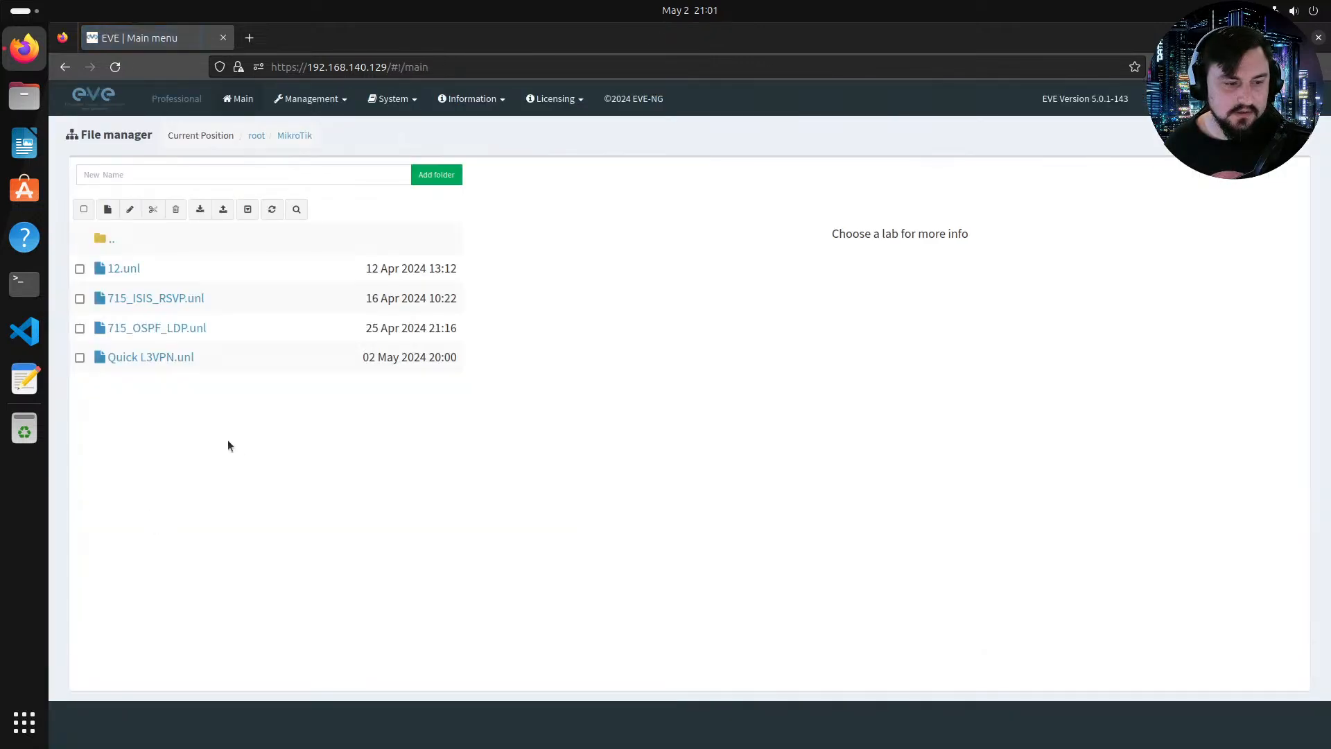
{"action": "left_click", "coordinate": [157, 325]}
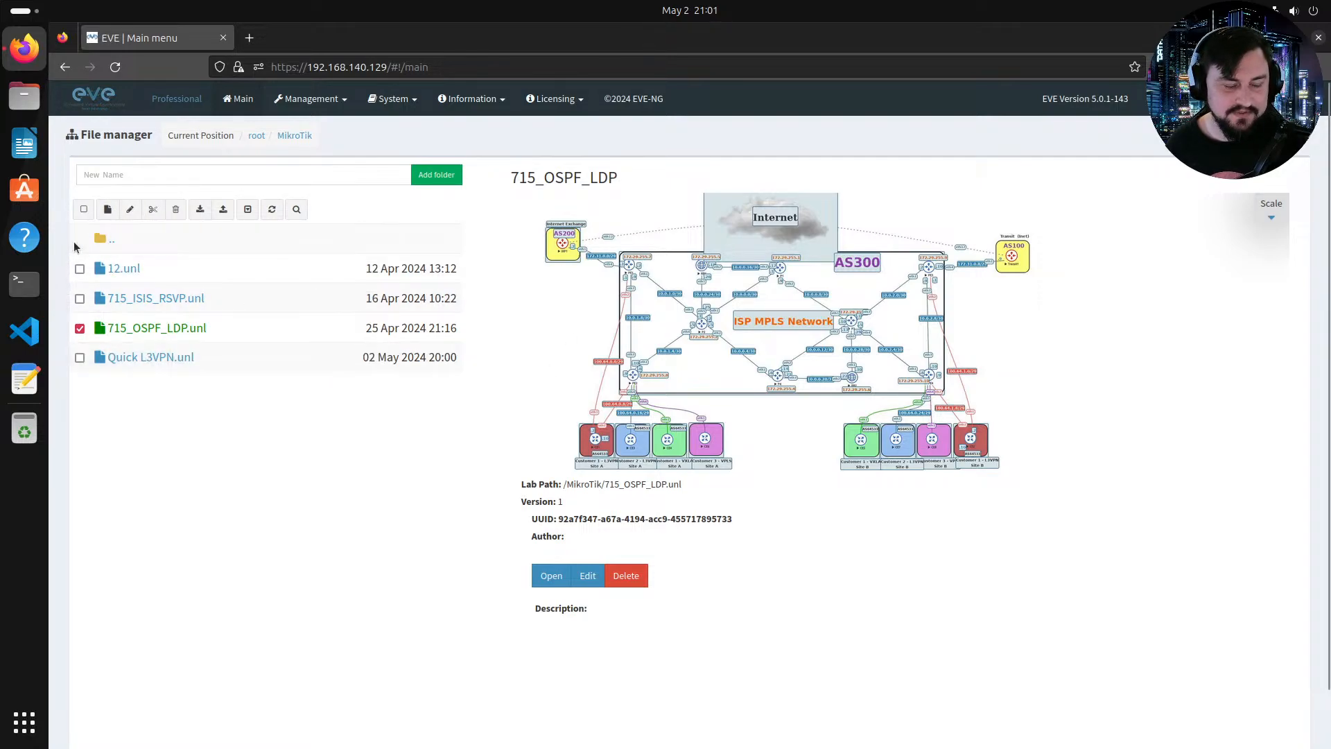
Step: Create a new lab named MikroTik MPLS AGAIn
{"action": "left_click", "coordinate": [108, 210]}
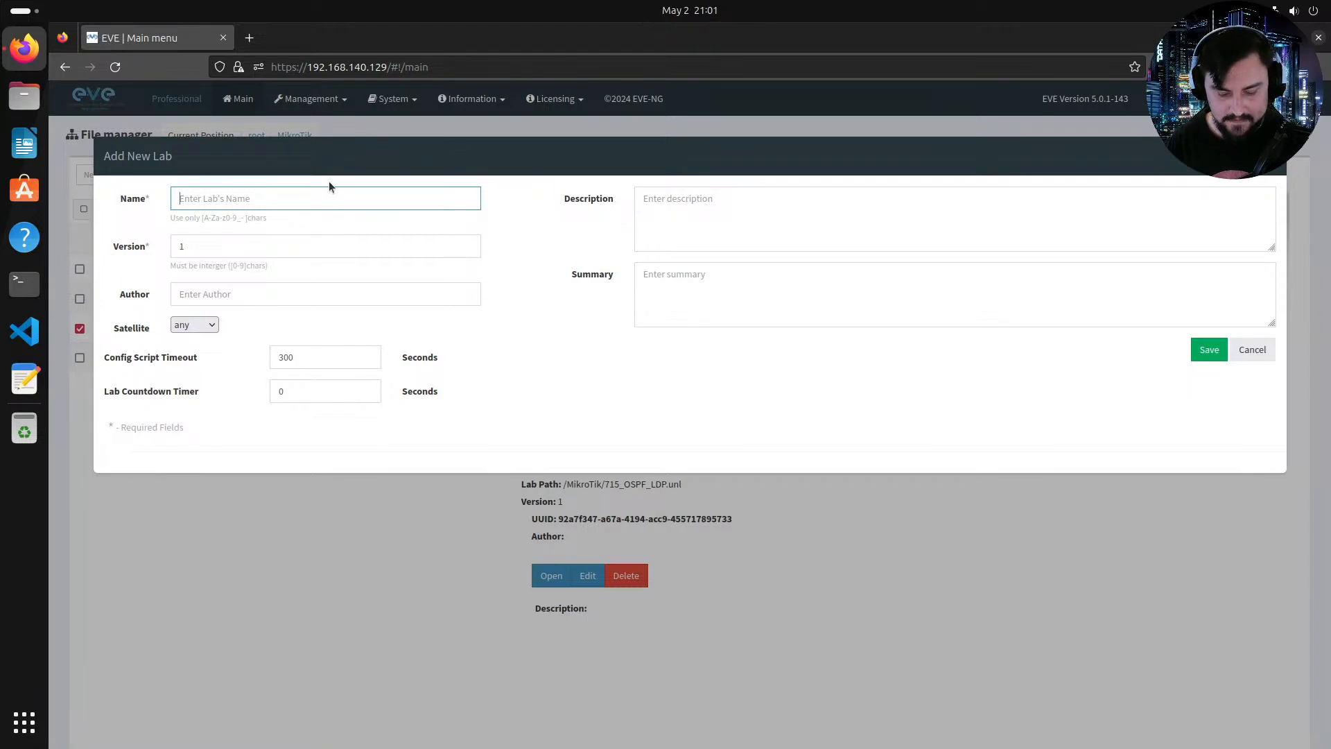
{"action": "type", "text": "MikroTik MP"}
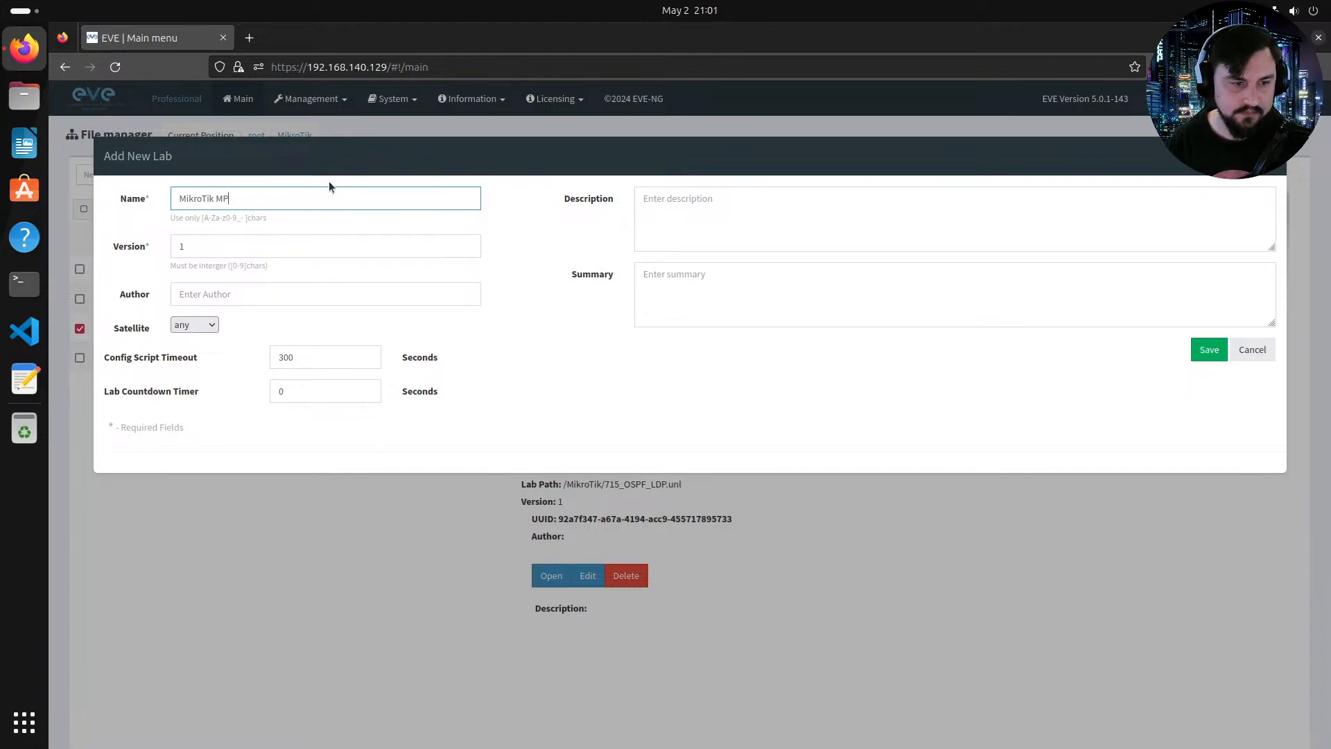
{"action": "type", "text": "LS AGAIn"}
{"action": "key", "text": "Return"}
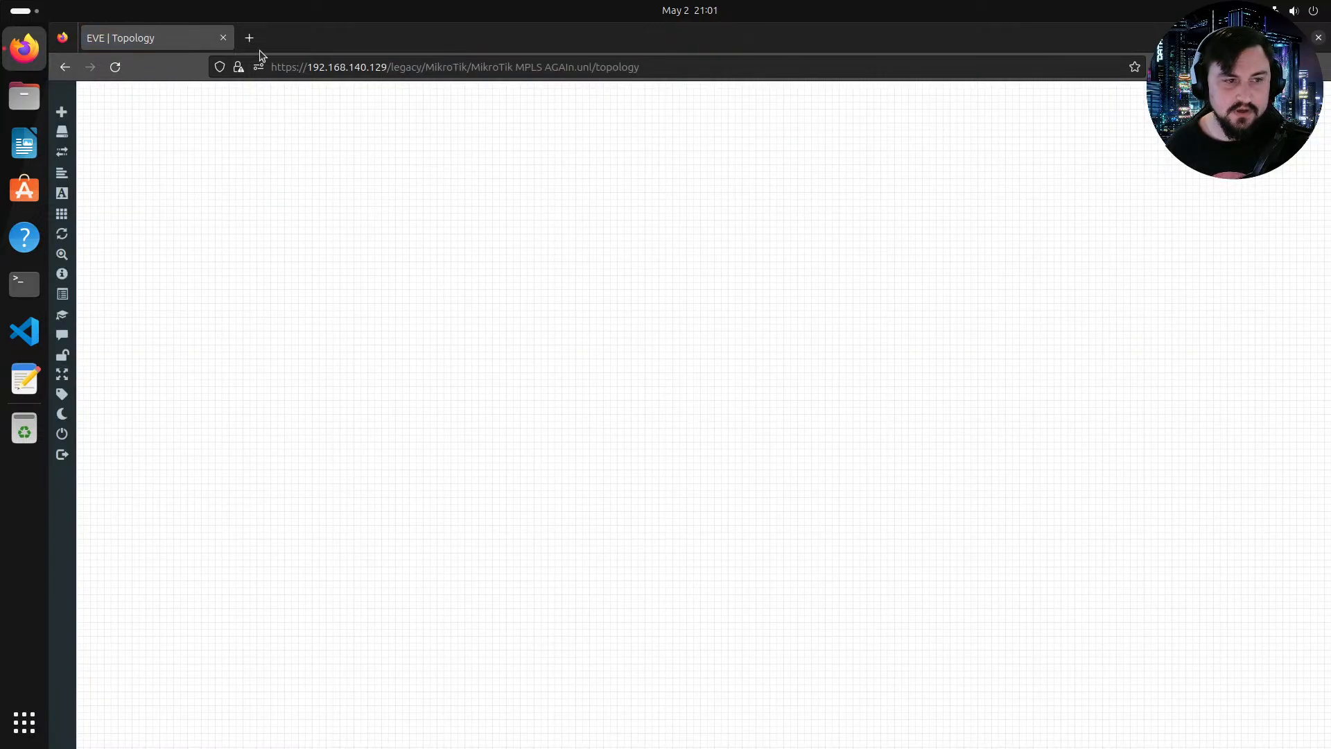
Step: Open mikrotik.com in a new browser tab
{"action": "left_click", "coordinate": [250, 39]}
{"action": "type", "text": "mikrotik.com"}
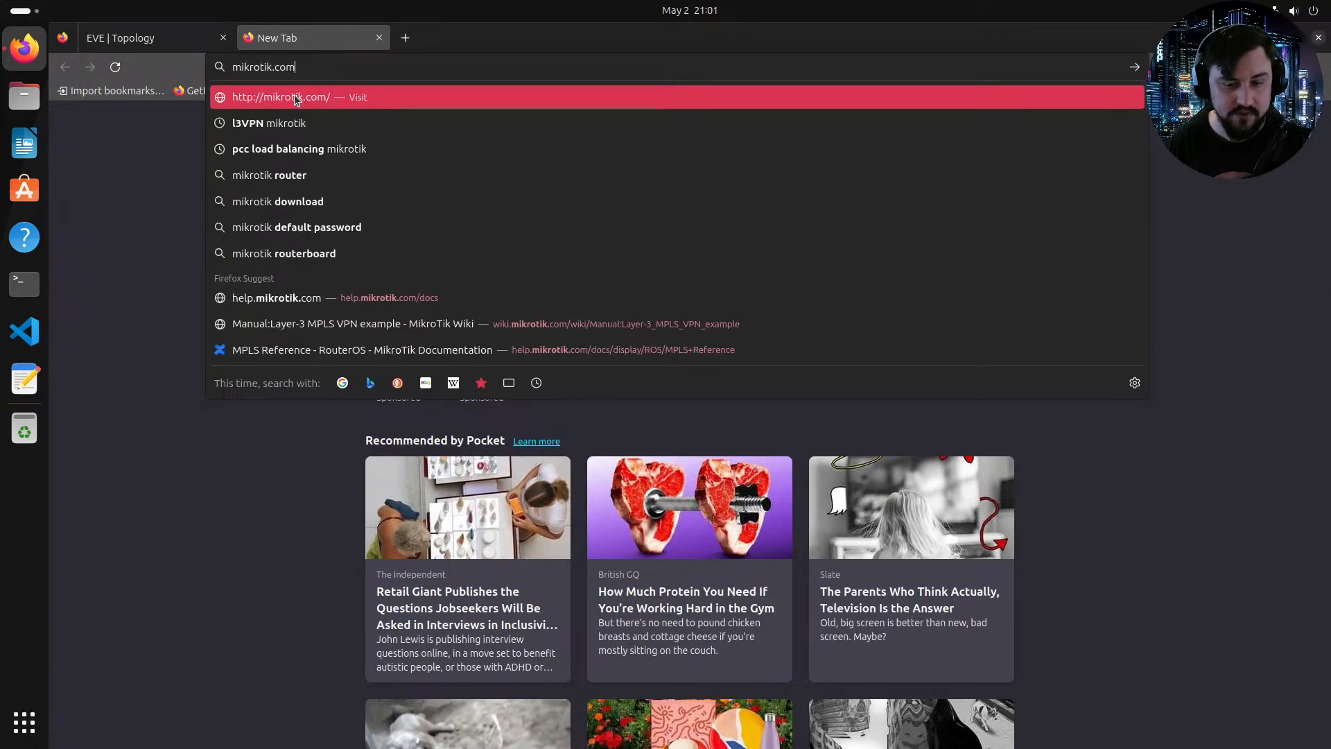
{"action": "left_click", "coordinate": [296, 97]}
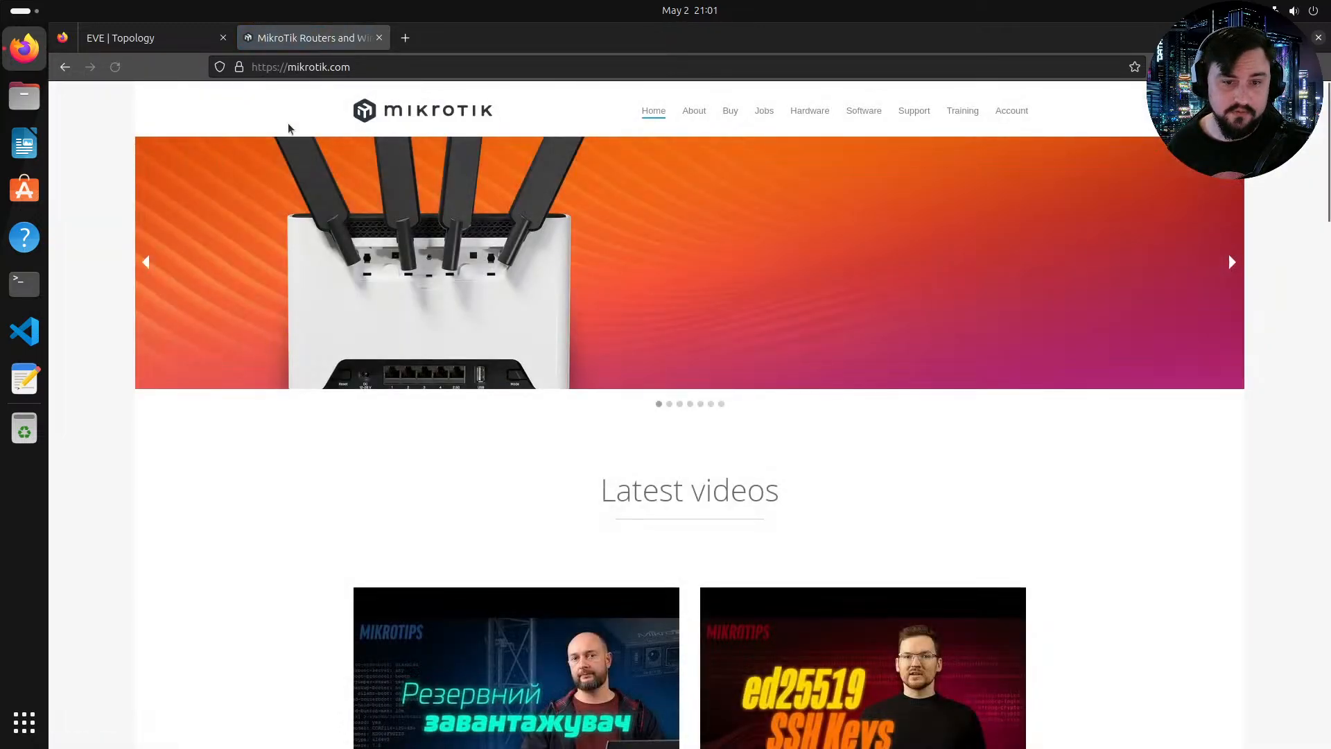
Step: Open the Software download page and highlight the RouterOS v7 stable and testing version labels
{"action": "left_click", "coordinate": [861, 112]}
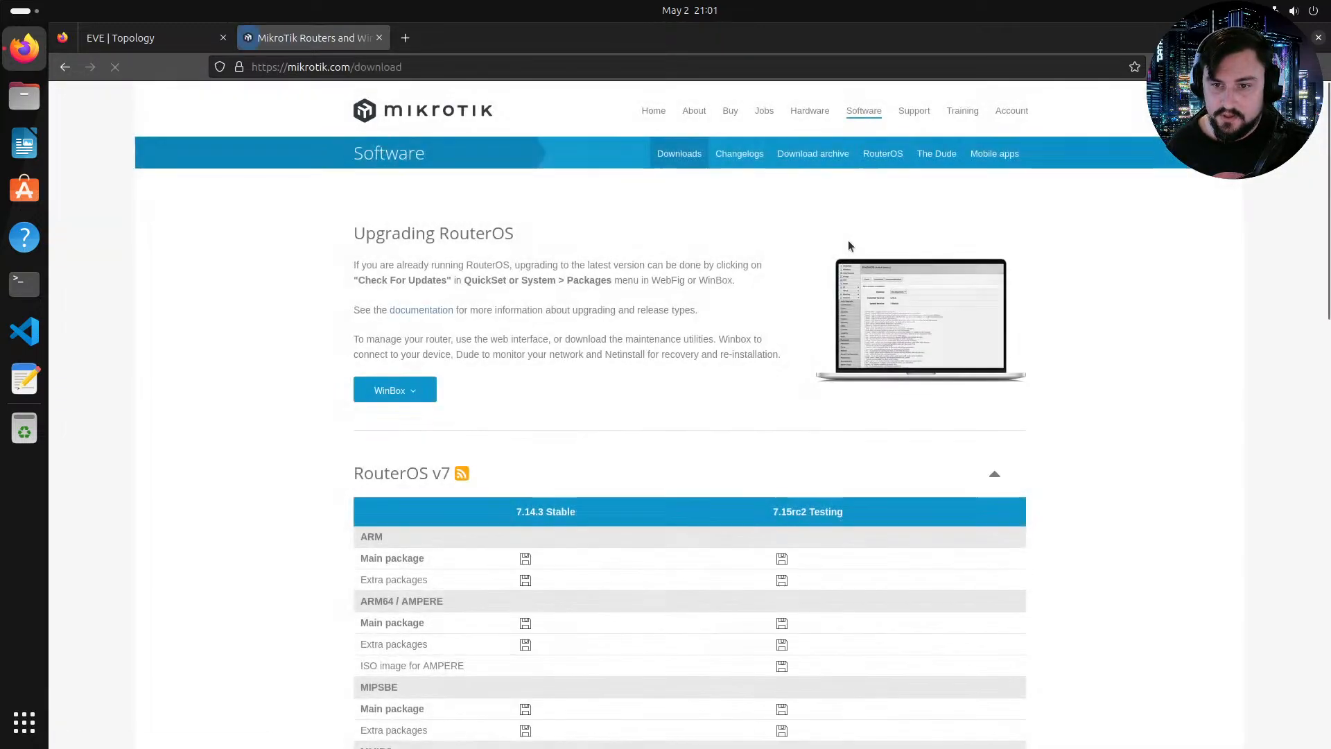
{"action": "scroll", "coordinate": [801, 224], "scroll_direction": "down", "scroll_amount": 3}
{"action": "scroll", "coordinate": [801, 225], "scroll_direction": "up", "scroll_amount": 1}
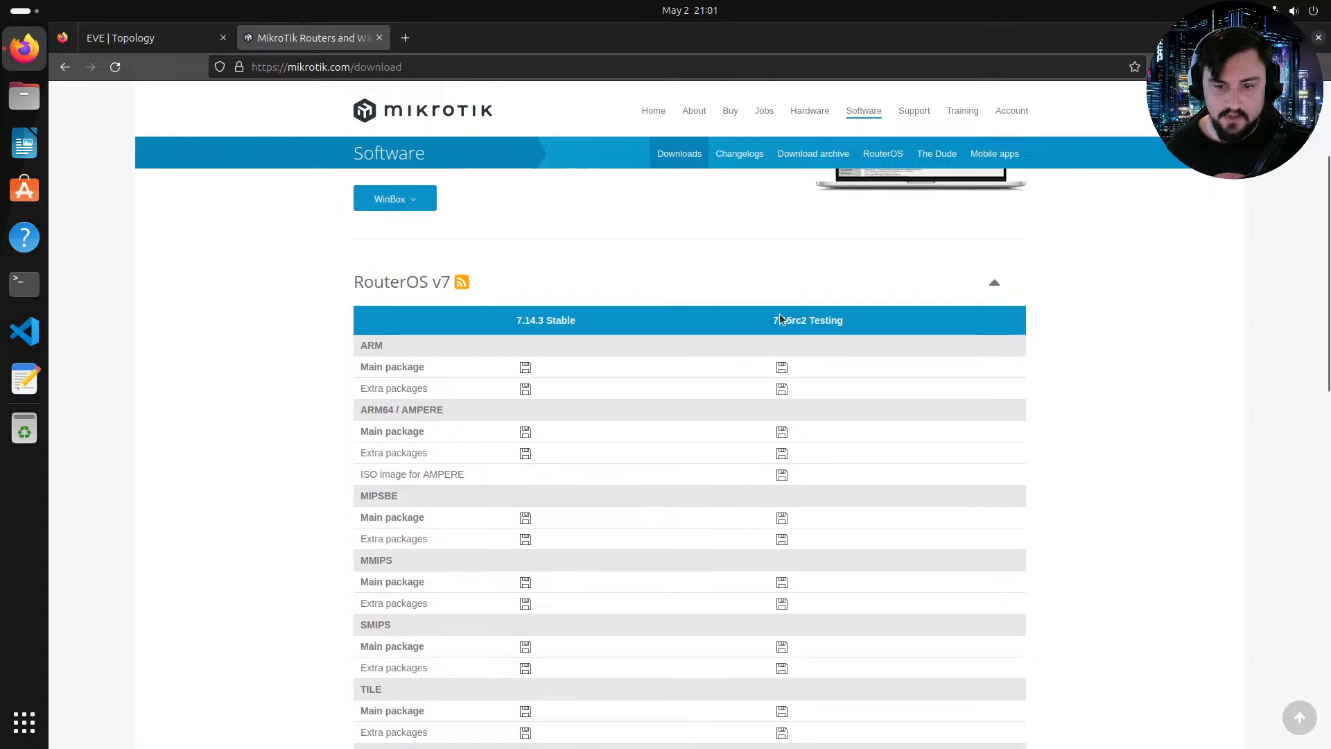
{"action": "left_click_drag", "start_coordinate": [778, 320], "coordinate": [892, 344]}
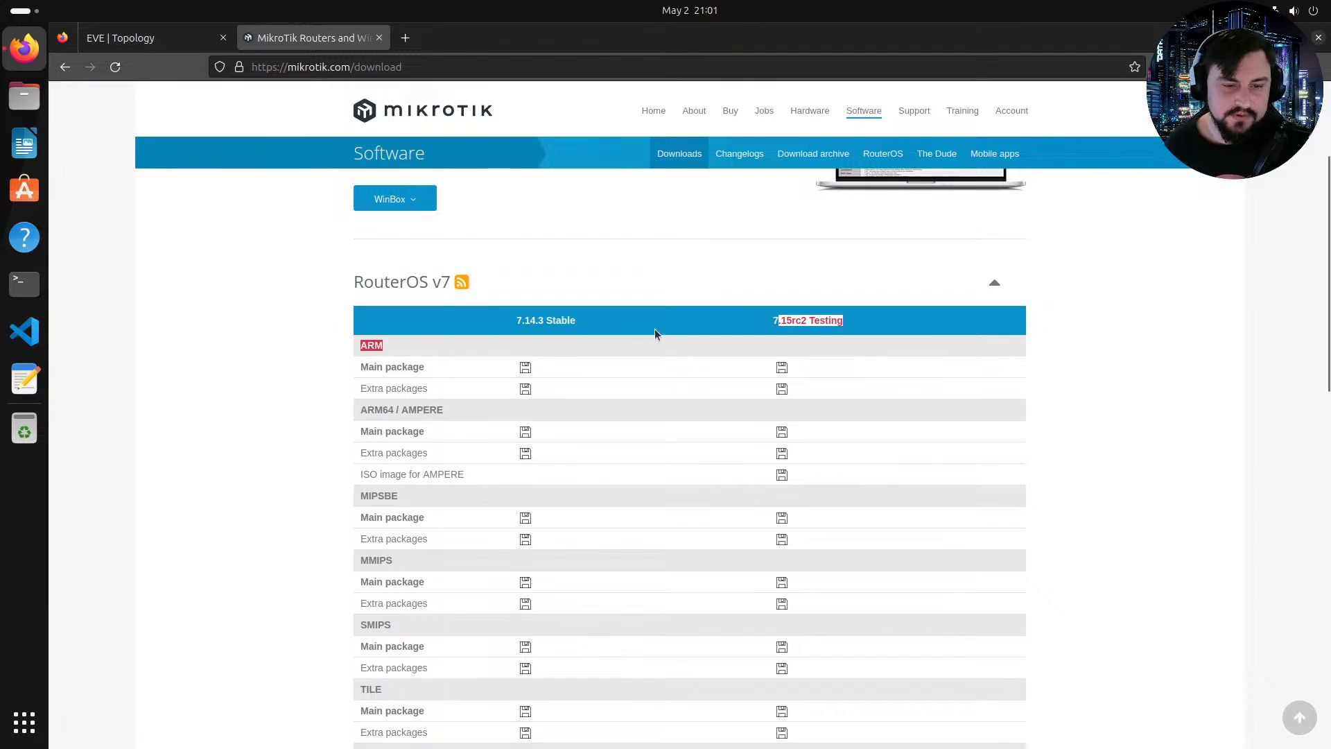
{"action": "left_click", "coordinate": [582, 327]}
{"action": "double_click", "coordinate": [566, 320]}
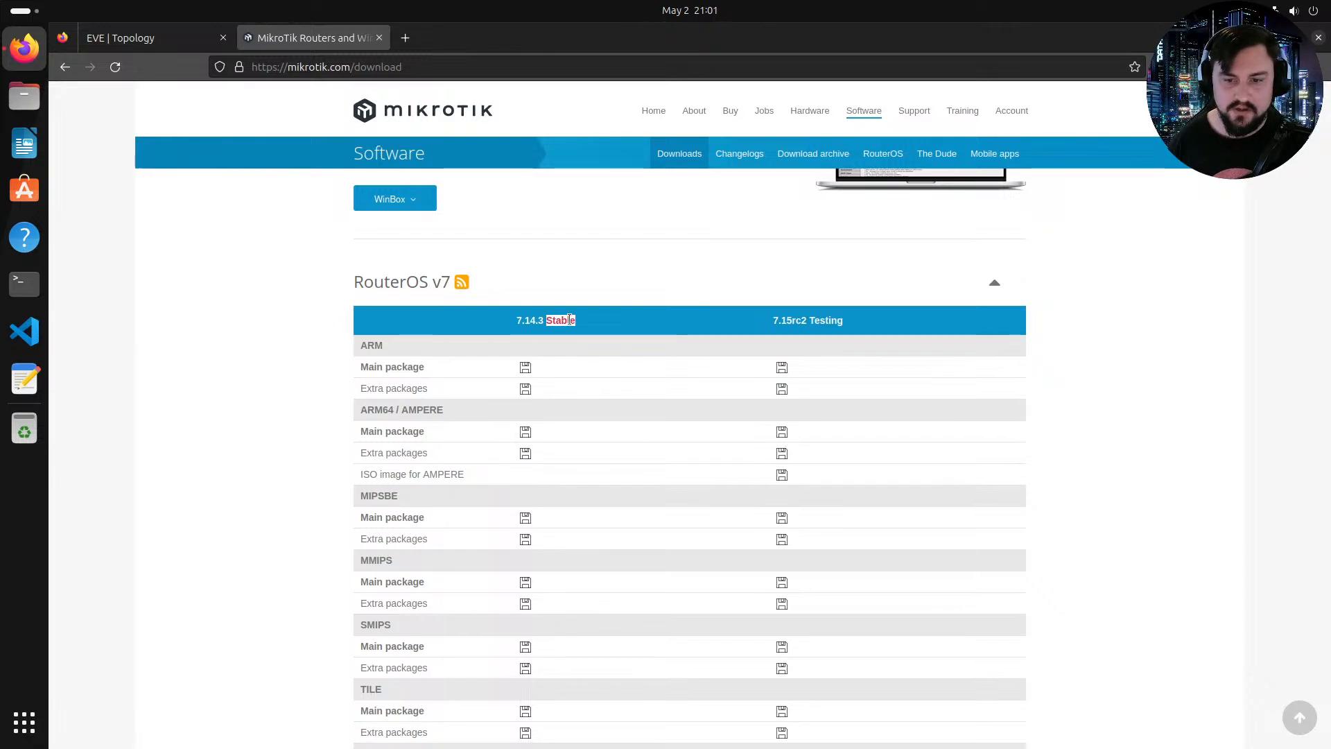
{"action": "triple_click", "coordinate": [832, 316]}
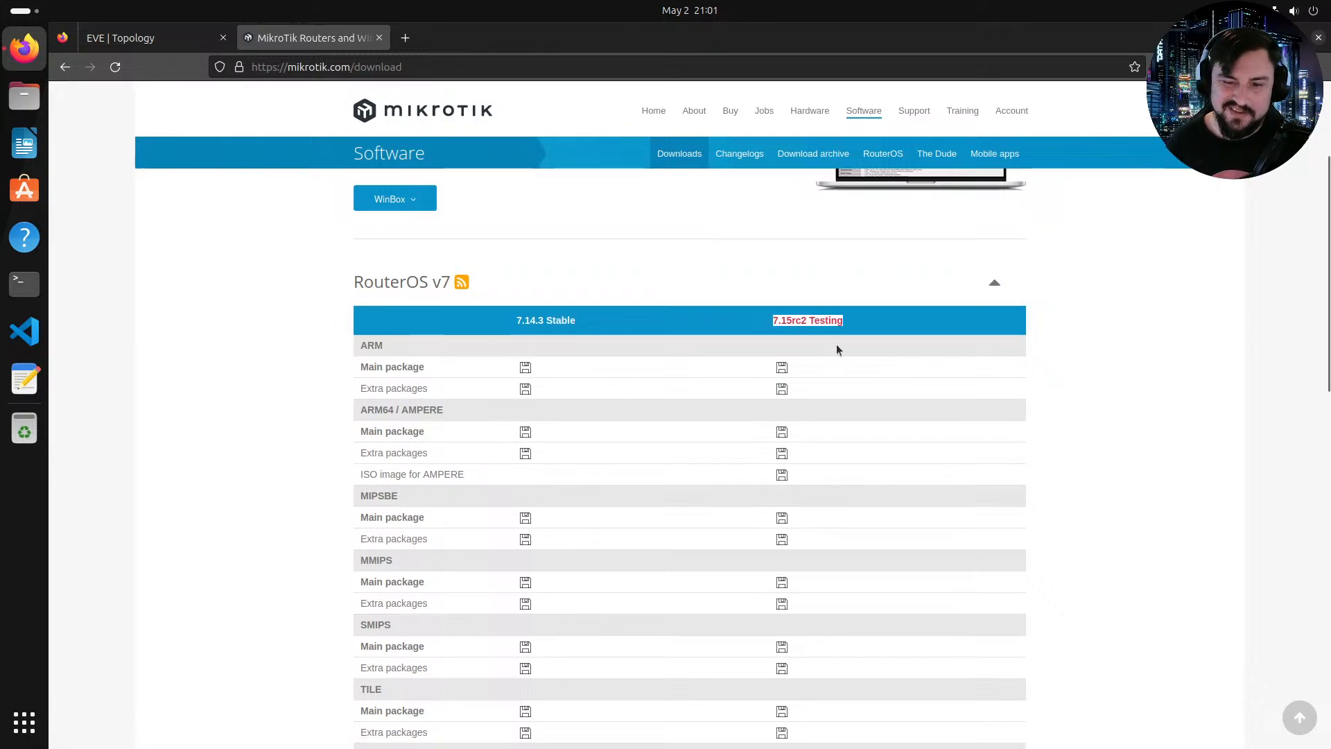
Step: Scroll through the RouterOS v7 download table to examine the packages offered for the 7.15rc2 testing release
{"action": "scroll", "coordinate": [809, 328], "scroll_direction": "down", "scroll_amount": 12}
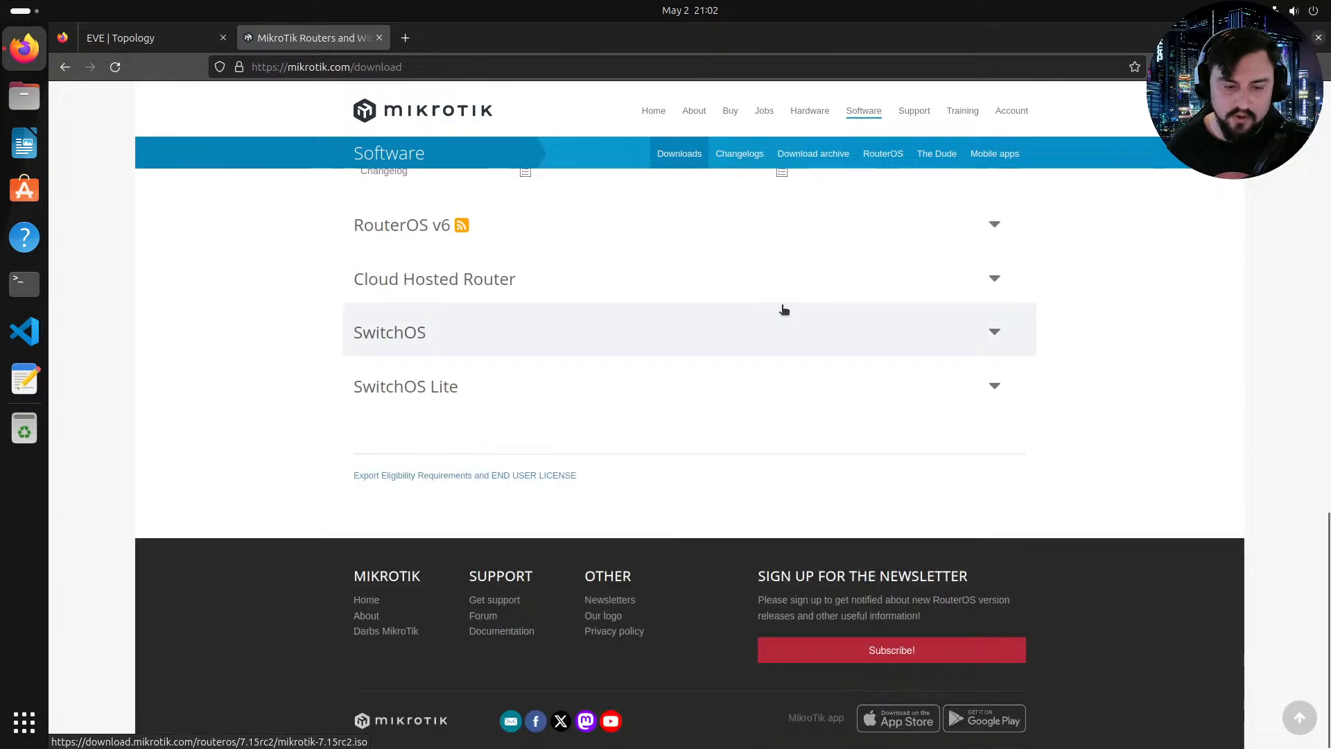
{"action": "scroll", "coordinate": [782, 309], "scroll_direction": "up", "scroll_amount": 3}
{"action": "scroll", "coordinate": [836, 311], "scroll_direction": "up", "scroll_amount": 12}
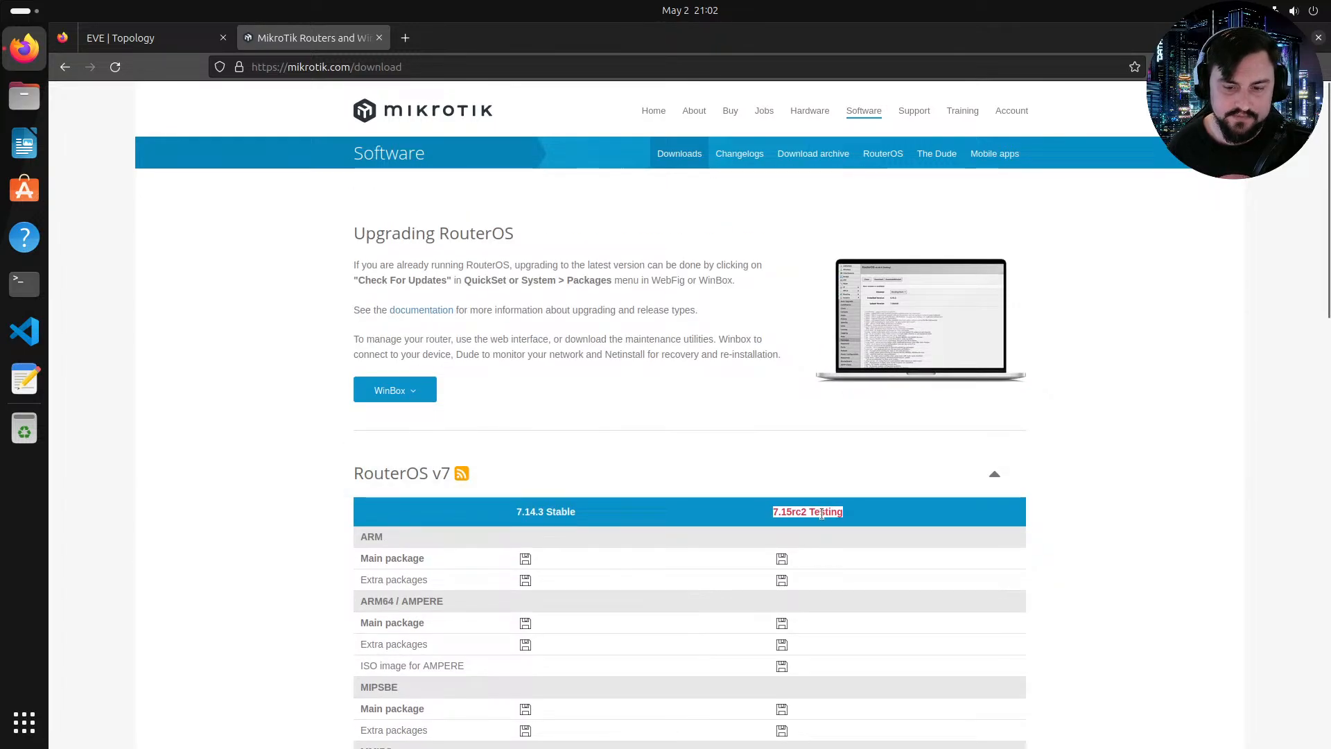
{"action": "scroll", "coordinate": [797, 499], "scroll_direction": "down", "scroll_amount": 3}
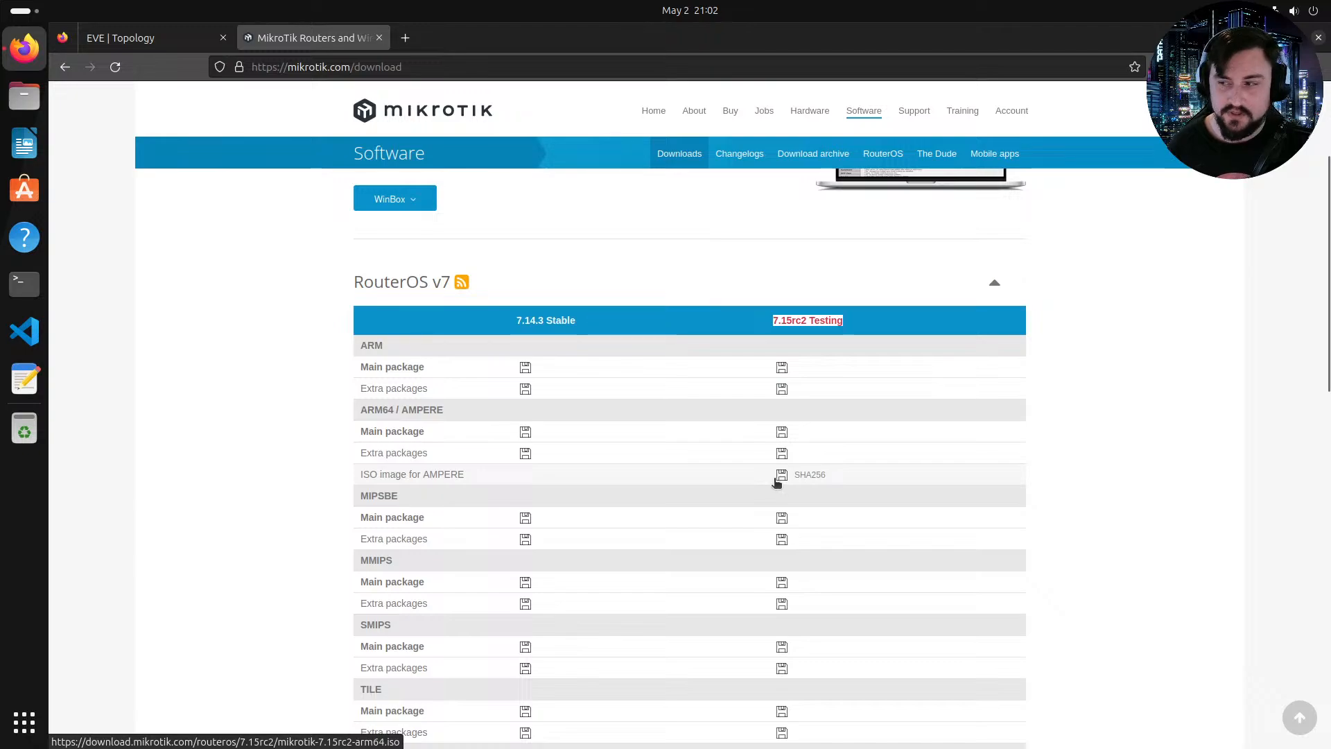
{"action": "scroll", "coordinate": [880, 405], "scroll_direction": "up", "scroll_amount": 3}
{"action": "left_click_drag", "start_coordinate": [781, 513], "coordinate": [804, 513]}
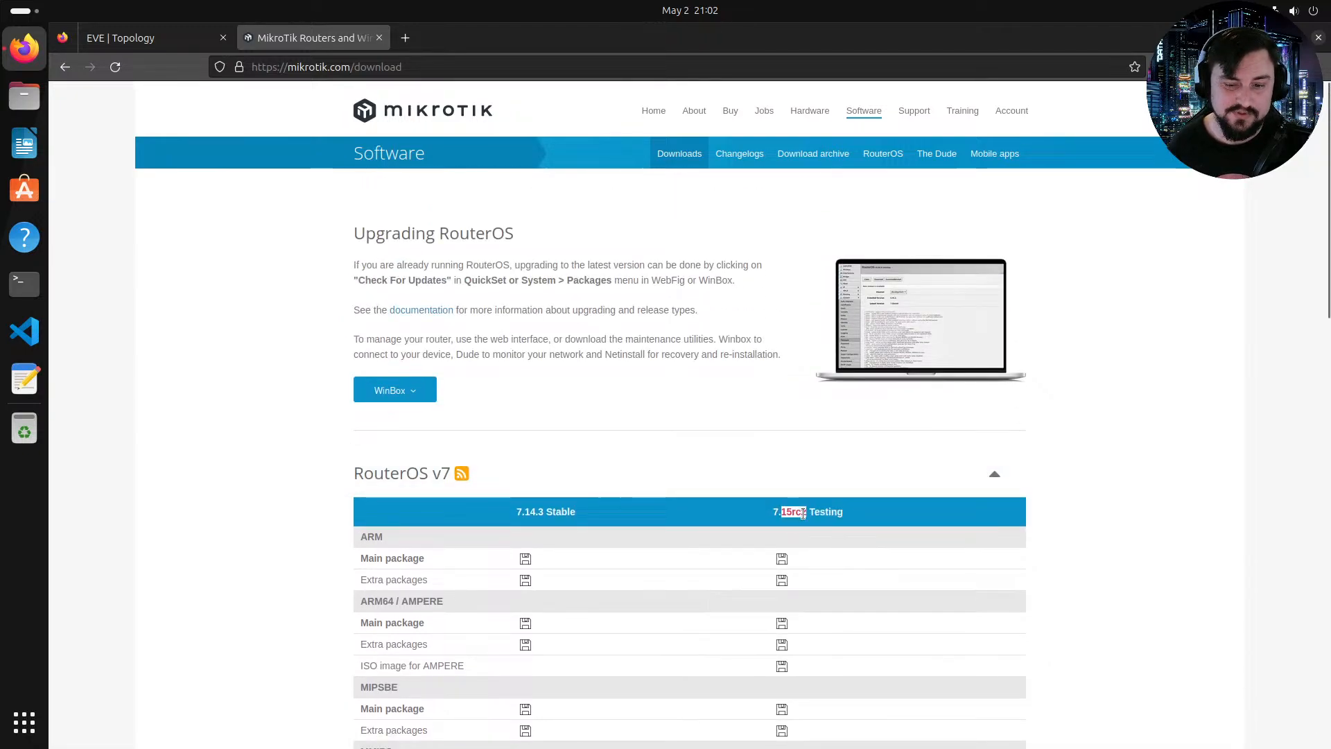
{"action": "triple_click", "coordinate": [812, 510]}
{"action": "scroll", "coordinate": [745, 496], "scroll_direction": "down", "scroll_amount": 13}
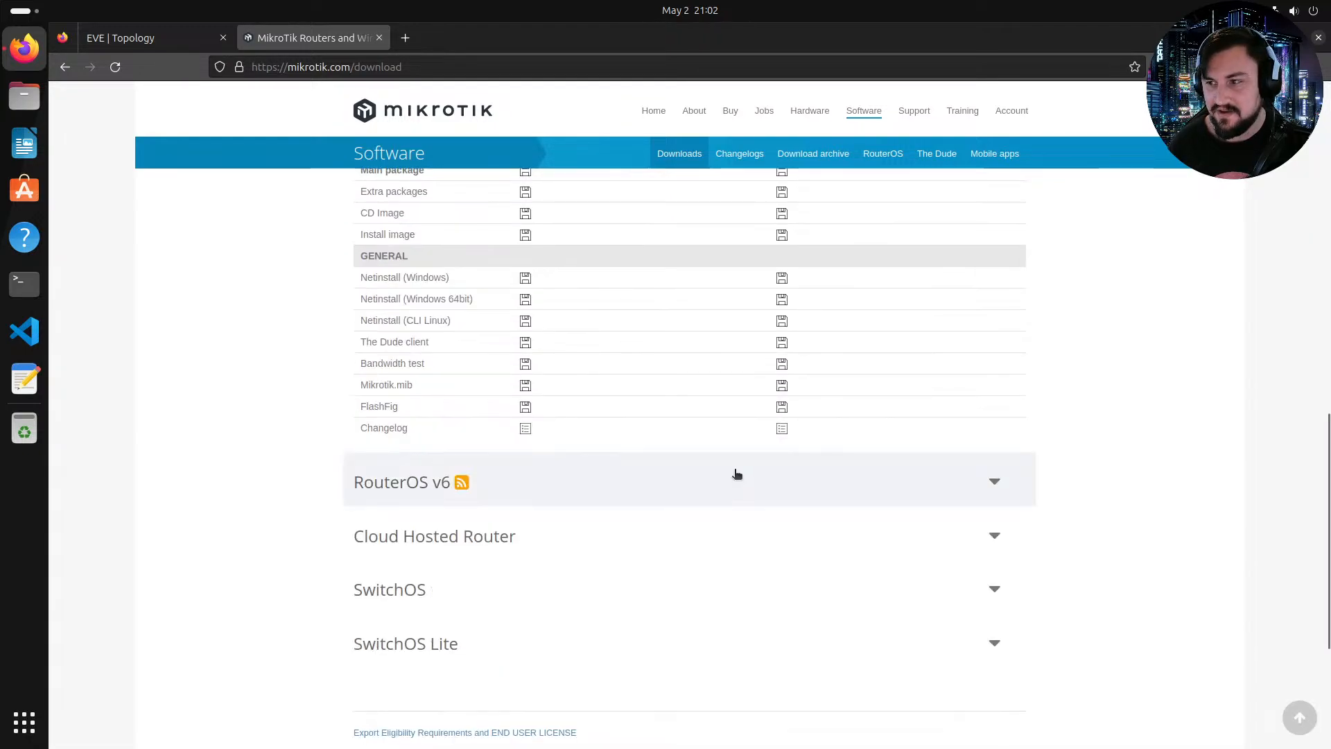
{"action": "scroll", "coordinate": [788, 450], "scroll_direction": "up", "scroll_amount": 11}
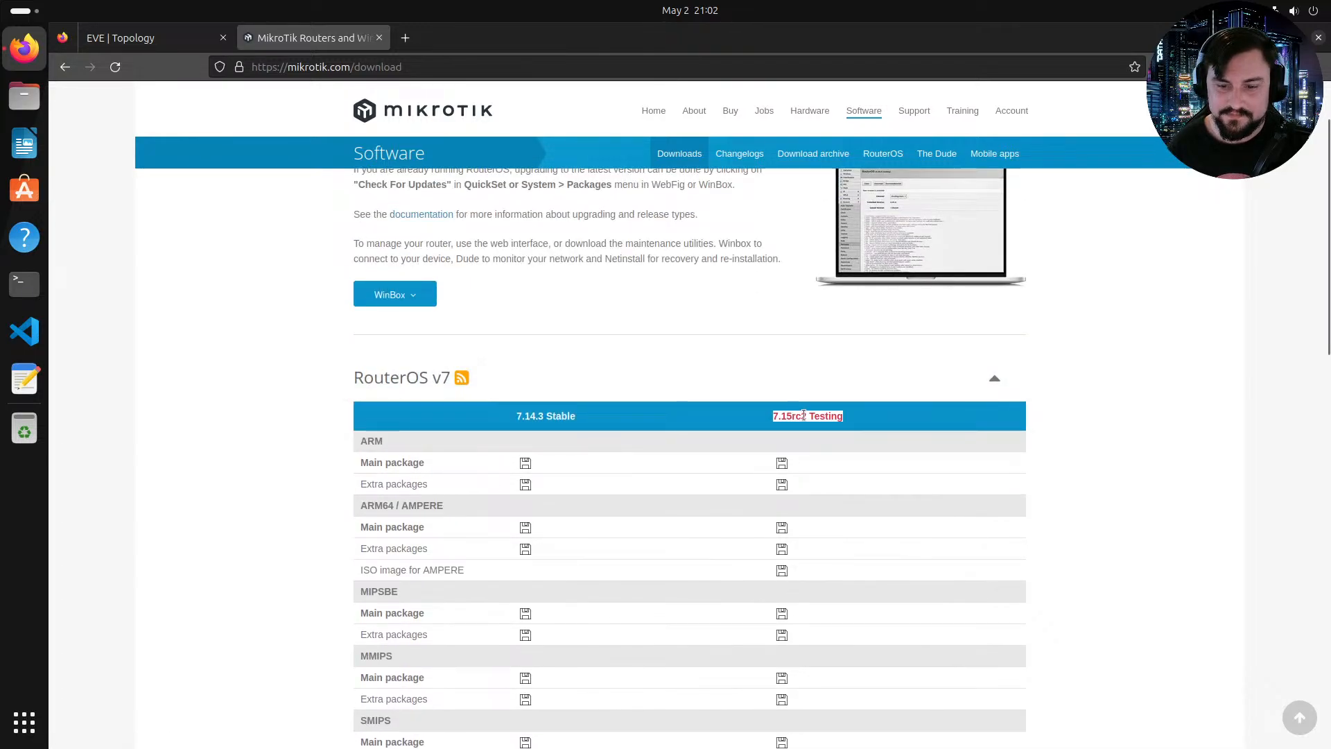
{"action": "scroll", "coordinate": [752, 455], "scroll_direction": "down", "scroll_amount": 3}
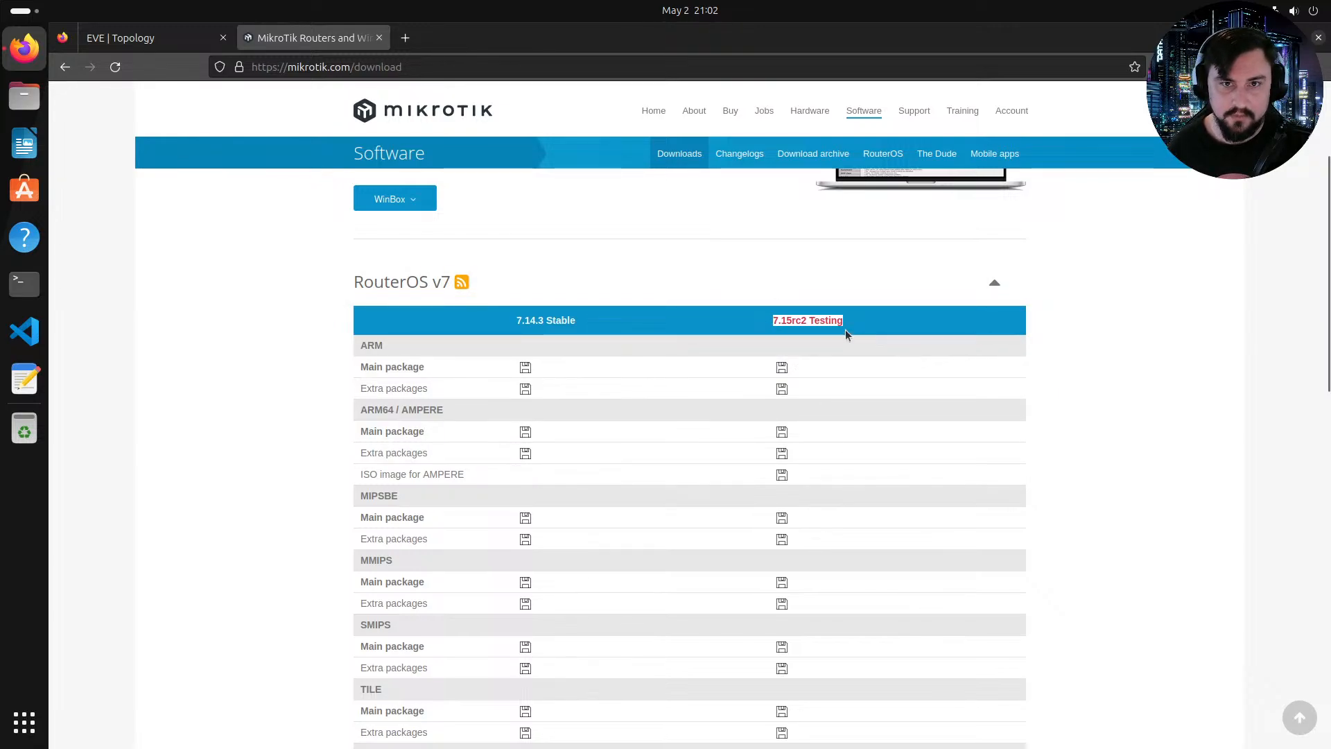
{"action": "scroll", "coordinate": [837, 326], "scroll_direction": "down", "scroll_amount": 10}
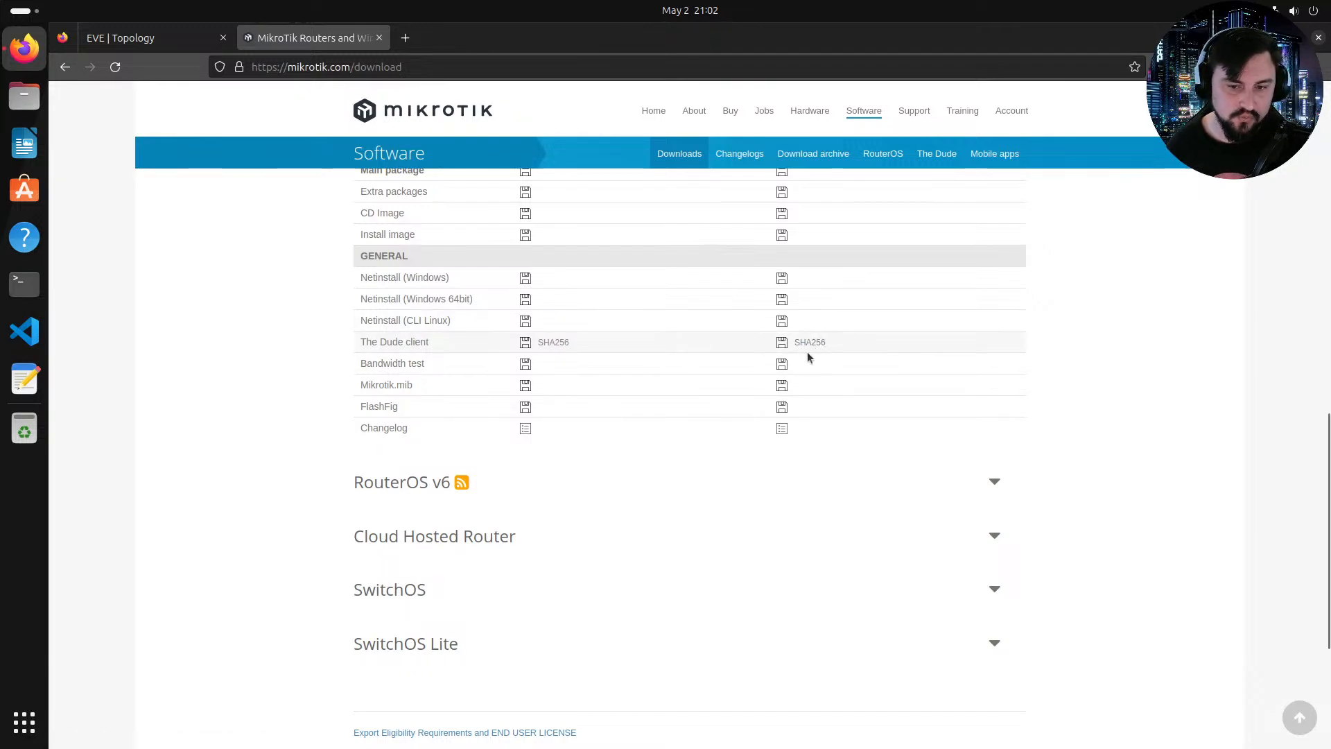
Step: Expand the Cloud Hosted Router section of the download page to view its image downloads
{"action": "scroll", "coordinate": [775, 347], "scroll_direction": "up", "scroll_amount": 3}
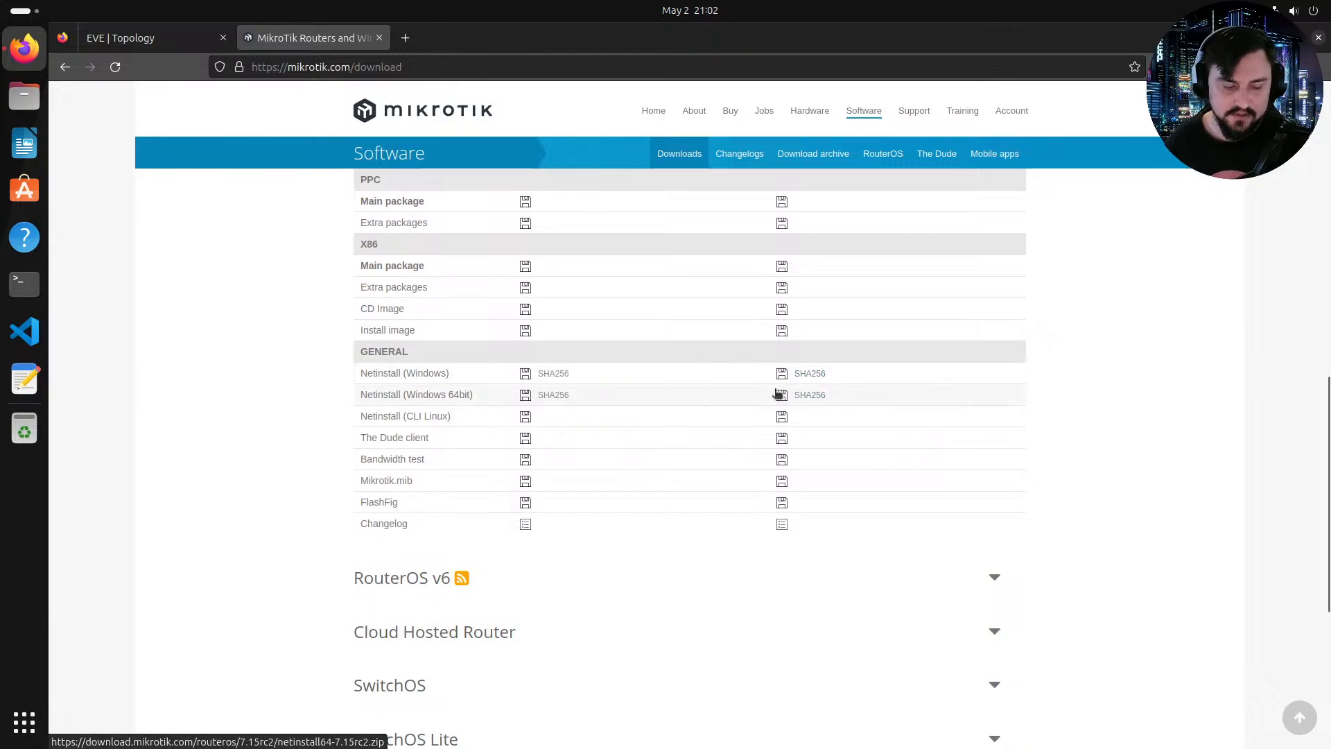
{"action": "scroll", "coordinate": [763, 447], "scroll_direction": "down", "scroll_amount": 3}
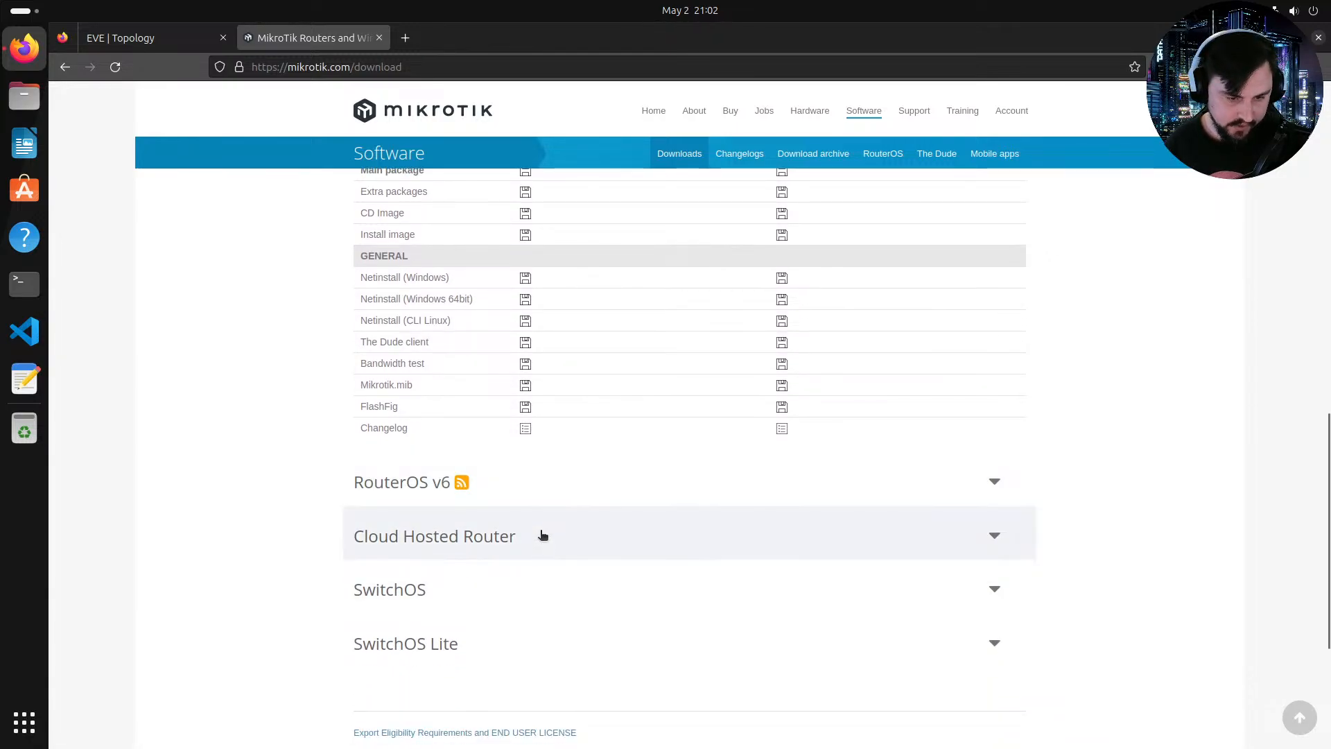
{"action": "scroll", "coordinate": [586, 540], "scroll_direction": "down", "scroll_amount": 3}
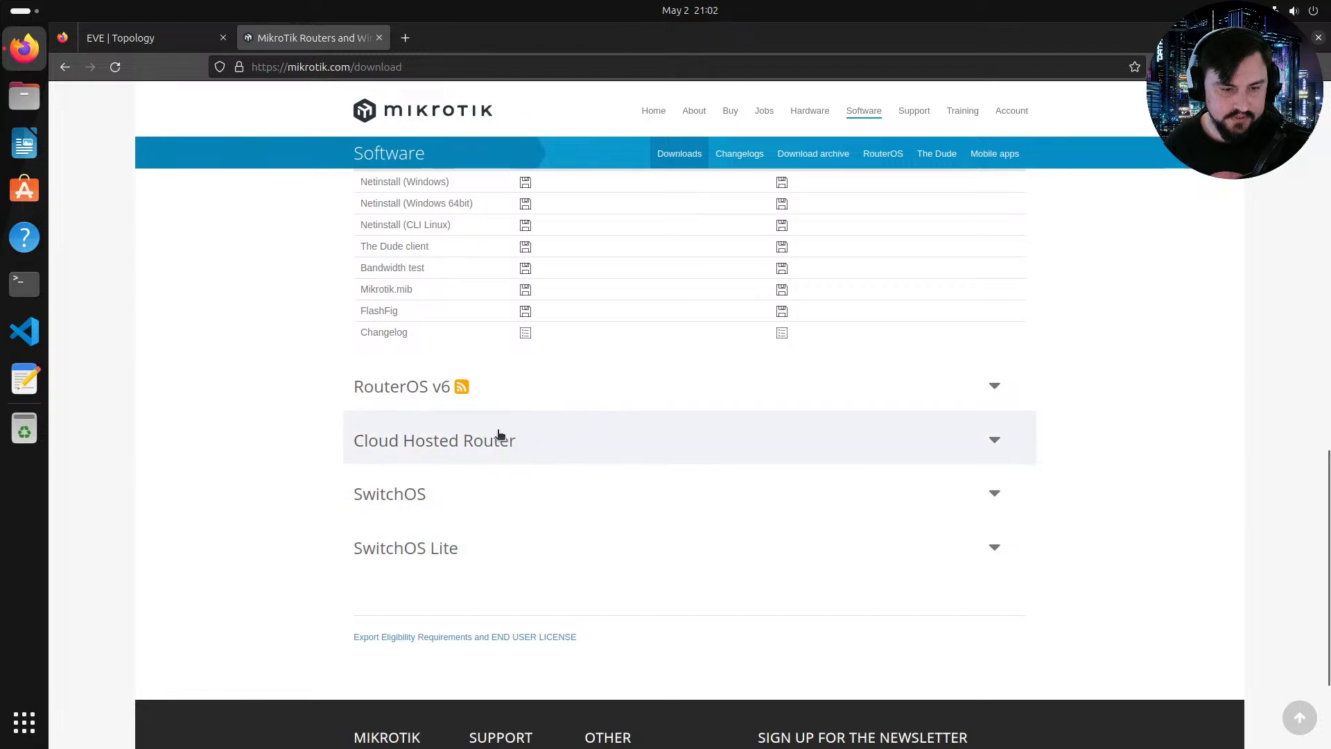
{"action": "left_click", "coordinate": [478, 443]}
{"action": "scroll", "coordinate": [631, 450], "scroll_direction": "down", "scroll_amount": 5}
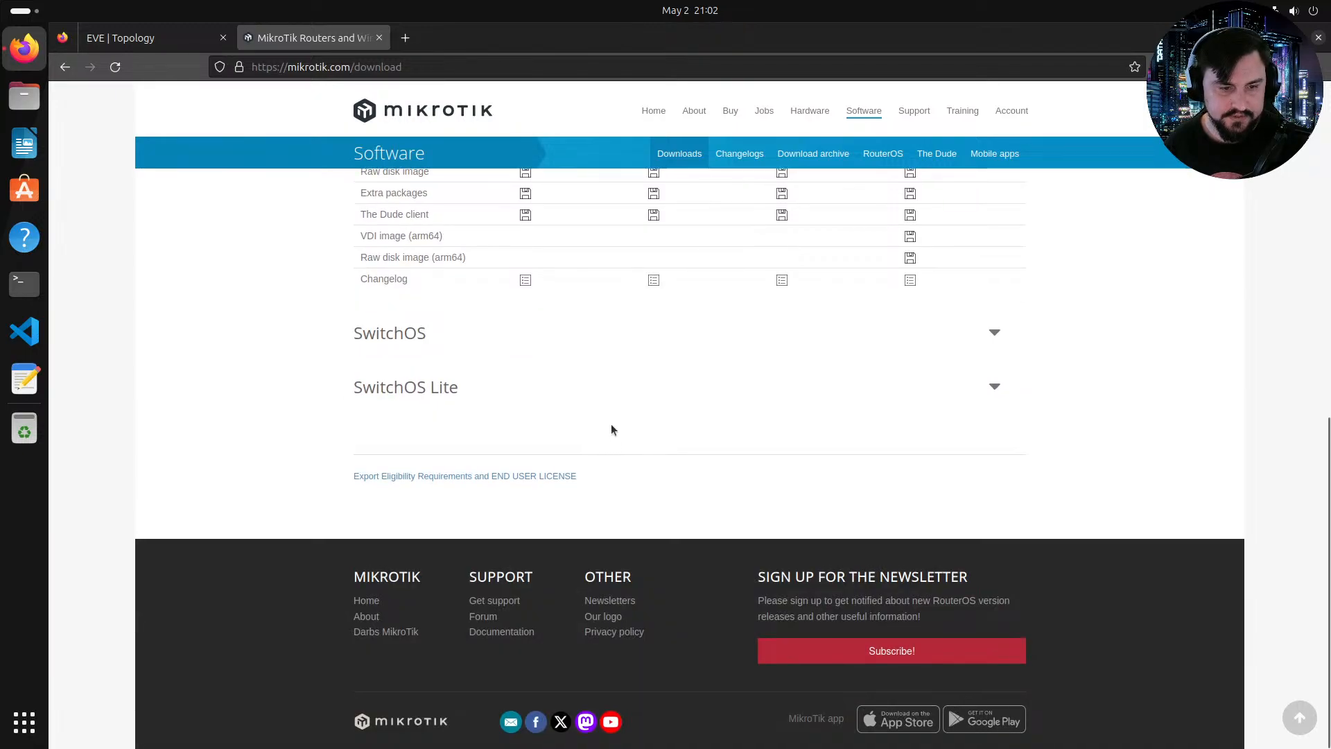
{"action": "scroll", "coordinate": [858, 470], "scroll_direction": "up", "scroll_amount": 3}
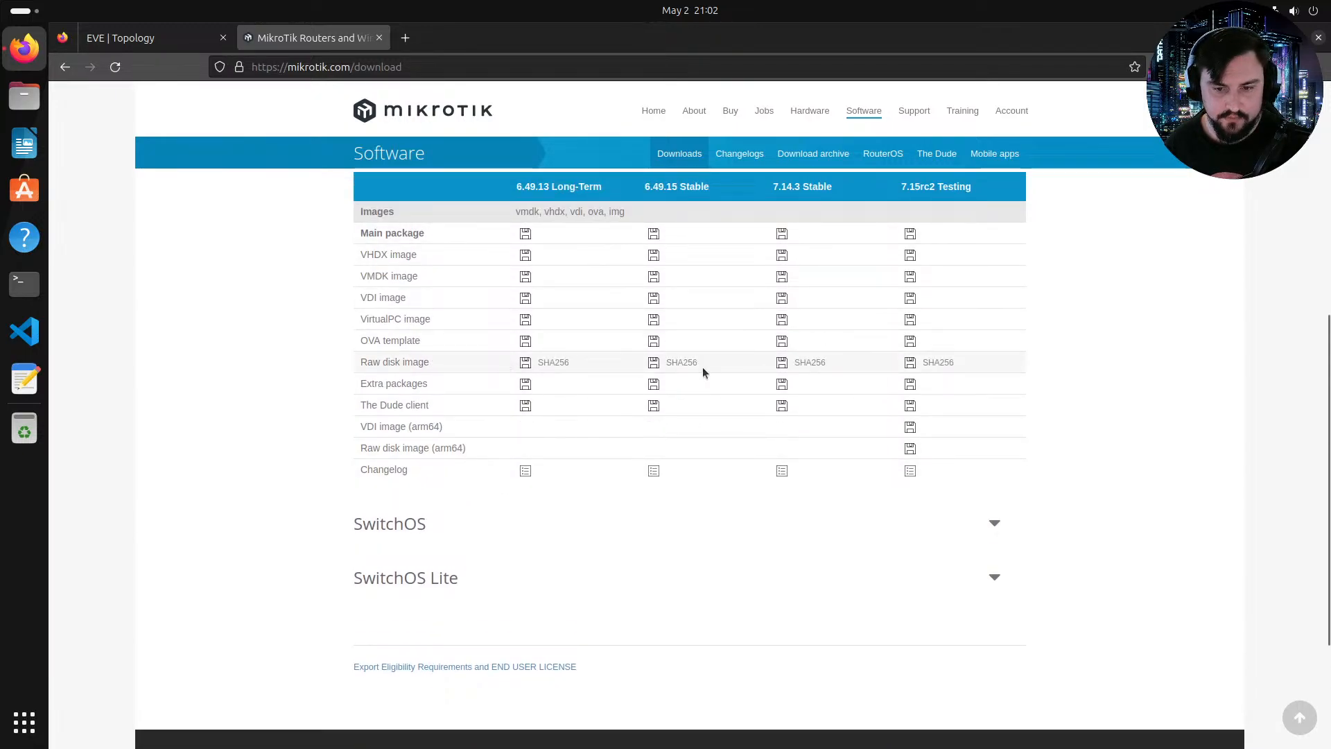
{"action": "scroll", "coordinate": [707, 366], "scroll_direction": "up", "scroll_amount": 3}
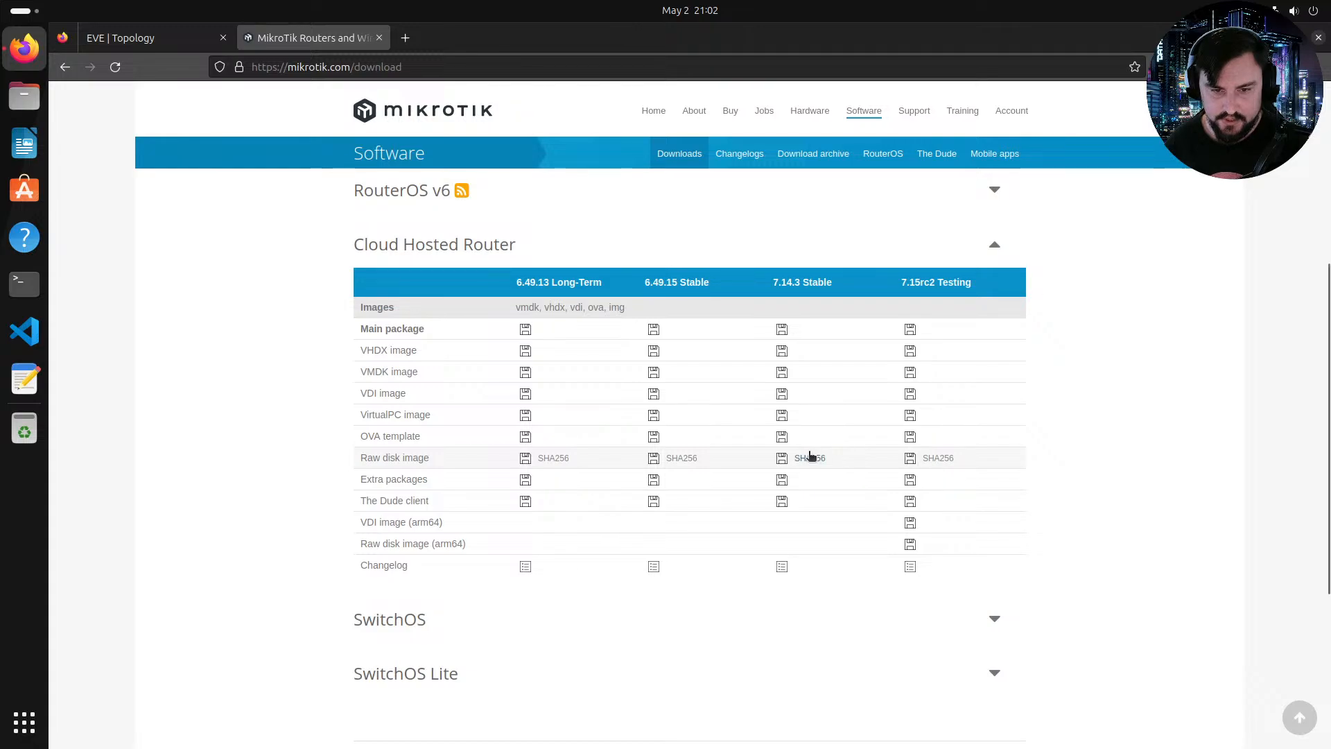
Step: Download the 7.15rc2 Testing raw disk image and open the archive with Archive Manager
{"action": "left_click", "coordinate": [912, 459]}
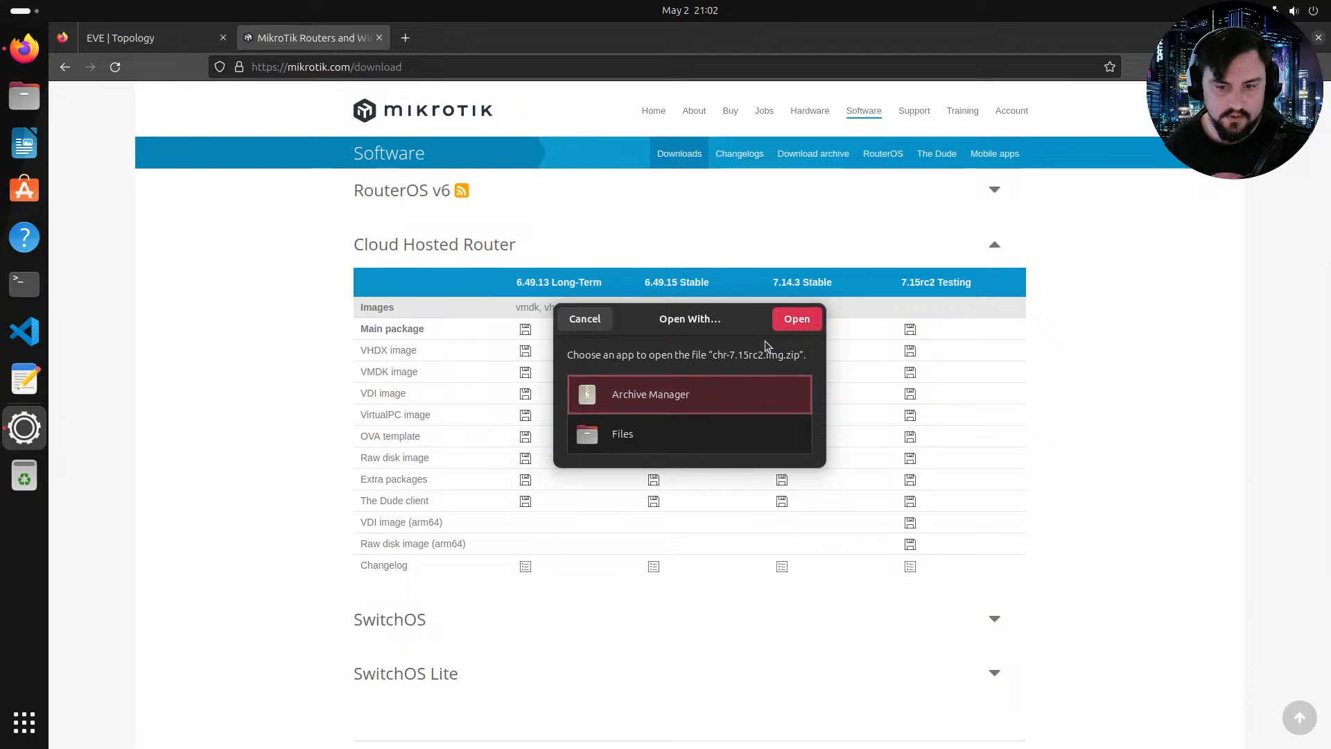
{"action": "left_click", "coordinate": [796, 319]}
Step: Extract chr-7.15rc2.img from the archive into the Downloads folder and show the extracted files
{"action": "left_click", "coordinate": [139, 155]}
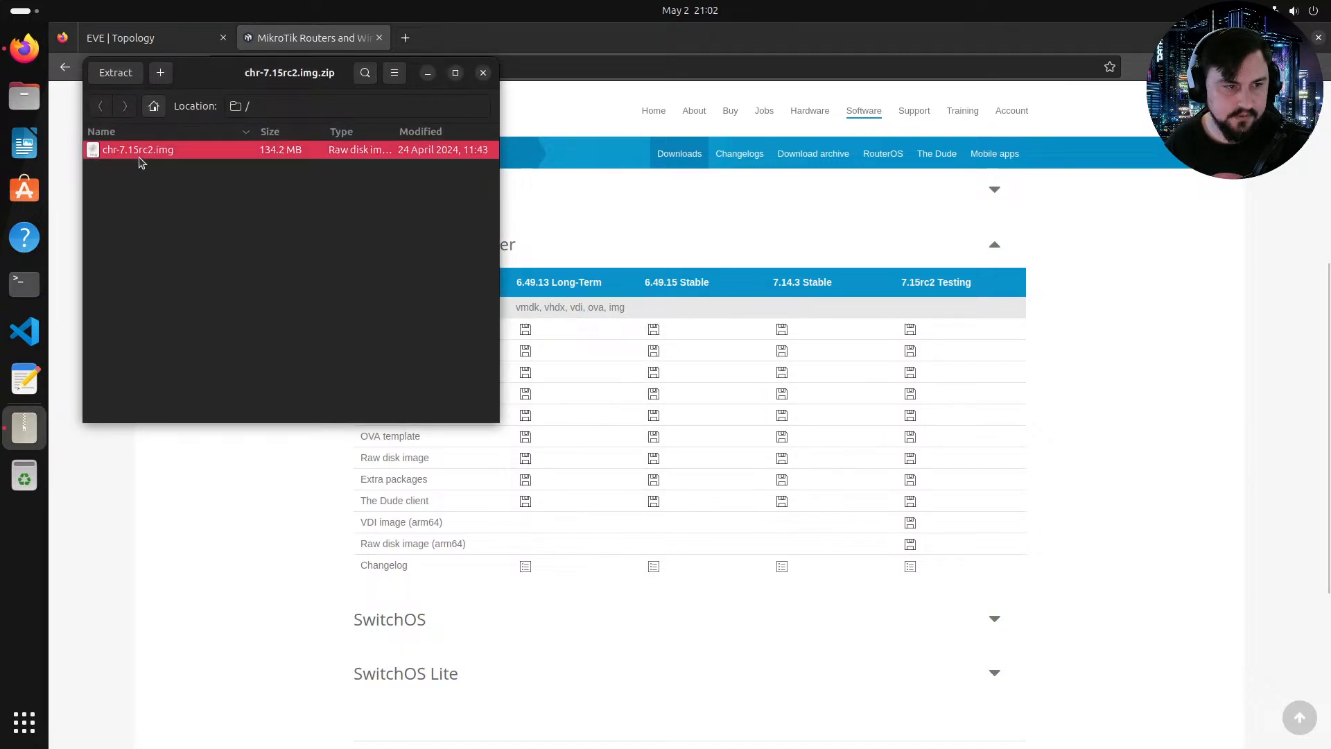
{"action": "right_click", "coordinate": [141, 163]}
{"action": "left_click", "coordinate": [131, 224]}
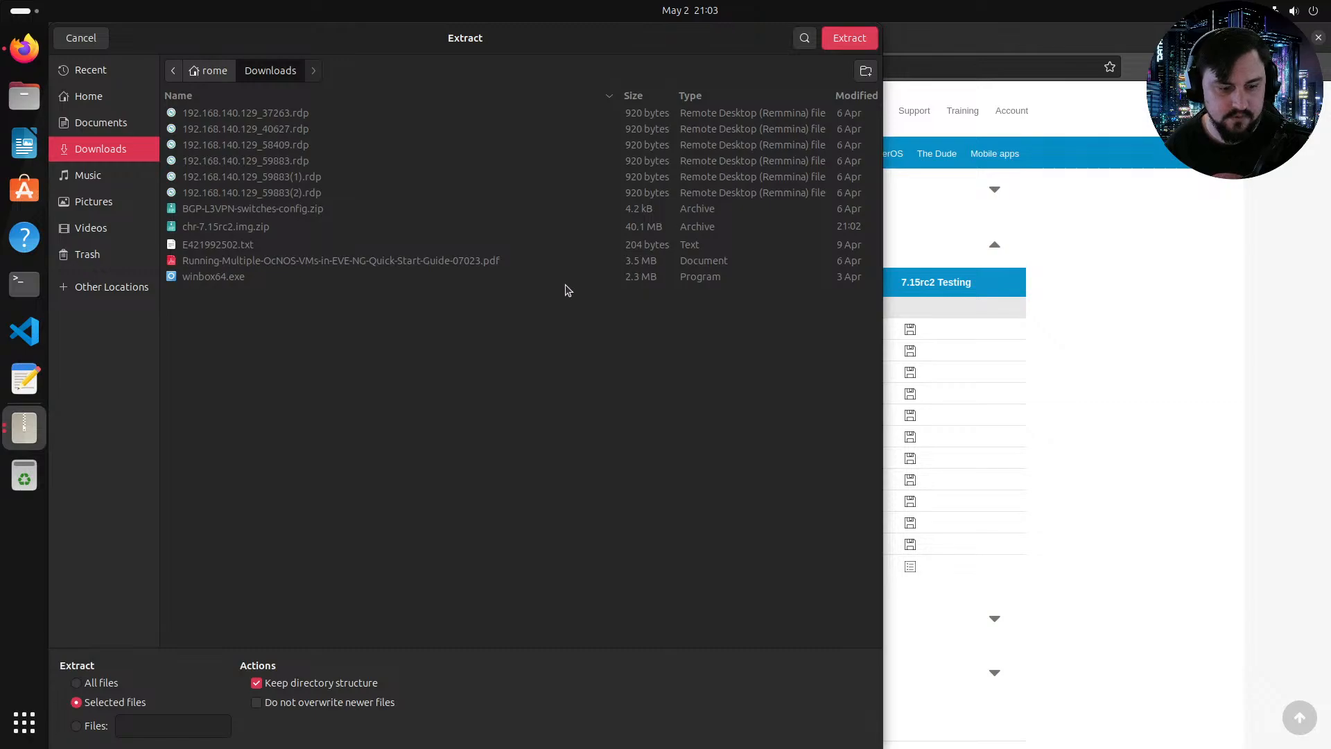
{"action": "left_click", "coordinate": [840, 44]}
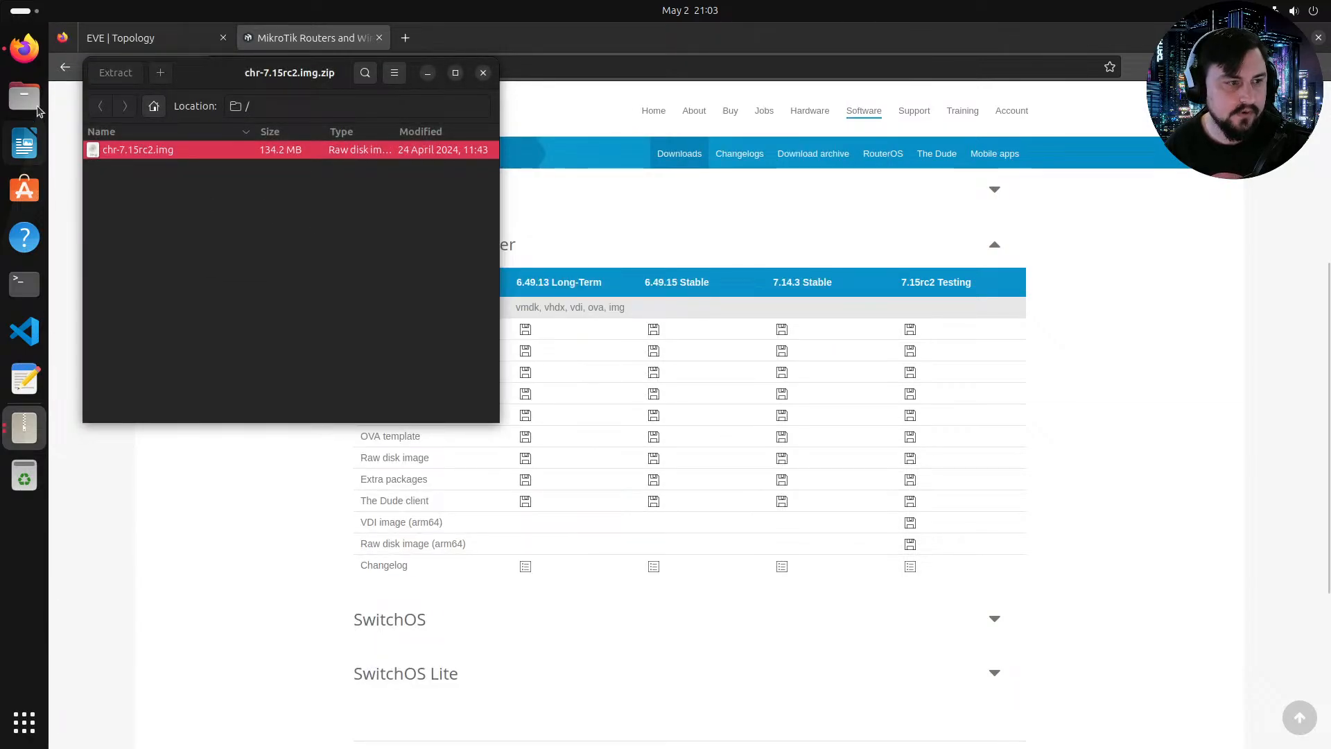
{"action": "left_click_drag", "start_coordinate": [127, 153], "coordinate": [2, 91]}
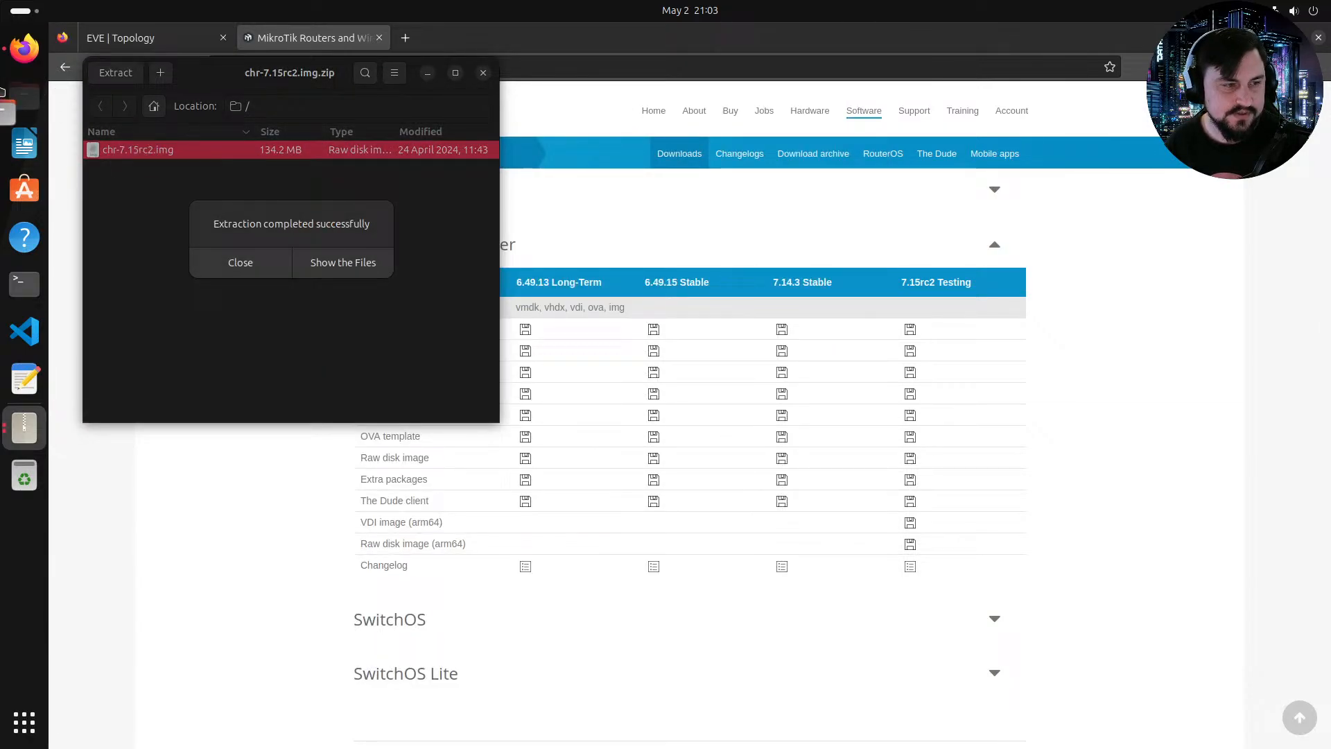
{"action": "left_click", "coordinate": [350, 264]}
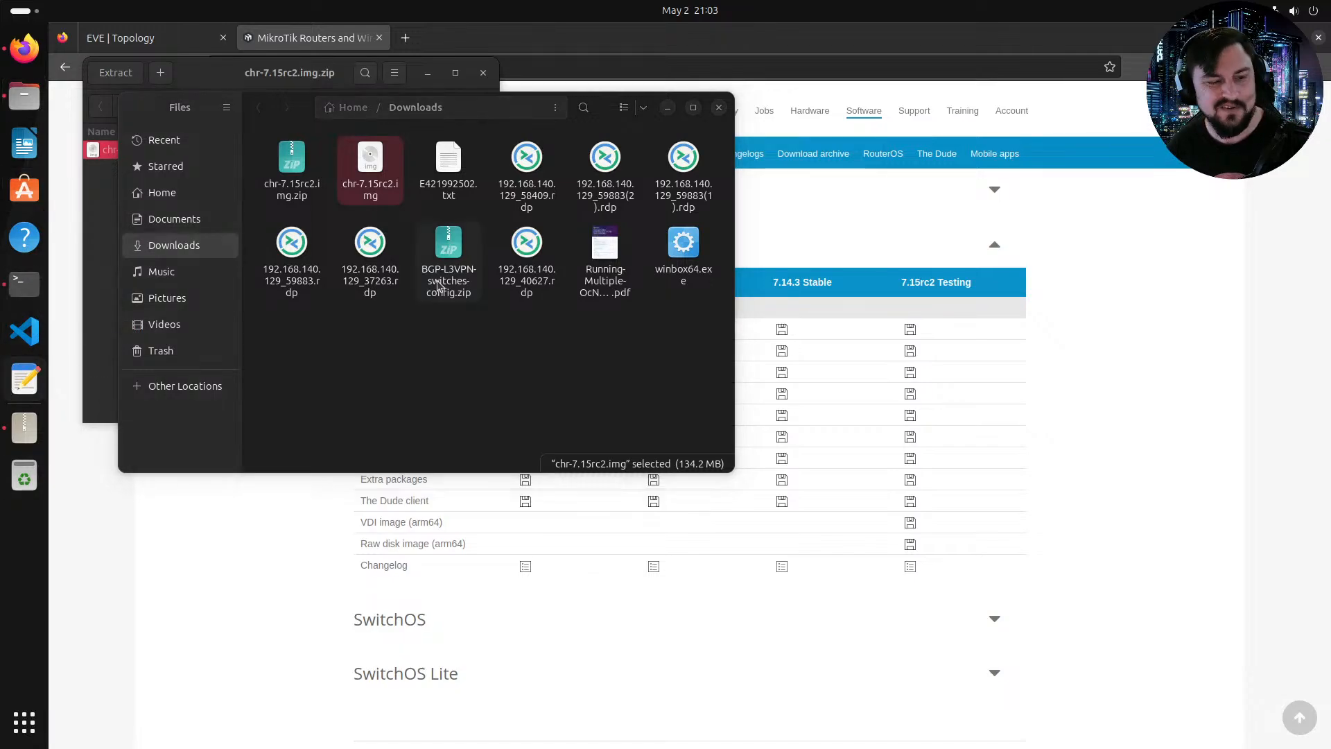
Step: Open a terminal and run scp help to view the command's usage
{"action": "key", "text": "ctrl+alt+t"}
{"action": "key", "text": "Return"}
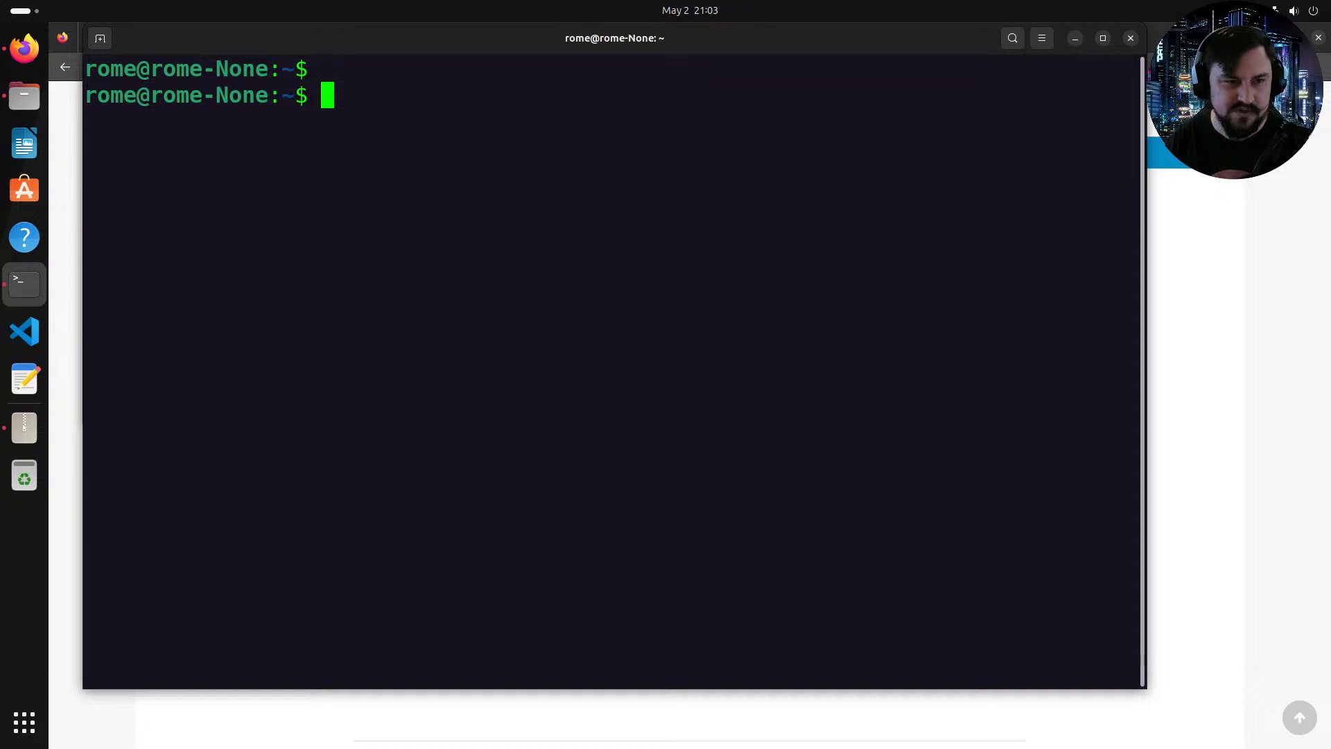
{"action": "type", "text": "scp "}
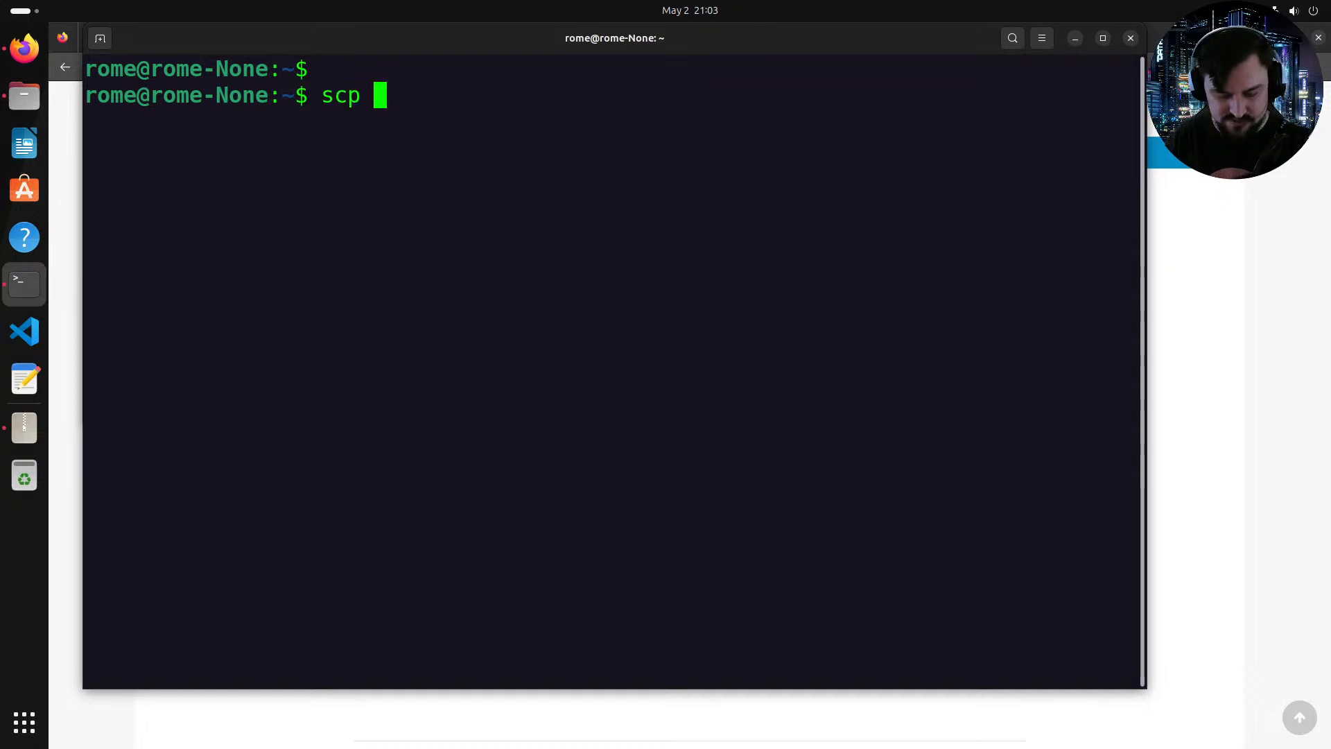
{"action": "type", "text": "help"}
{"action": "key", "text": "Return"}
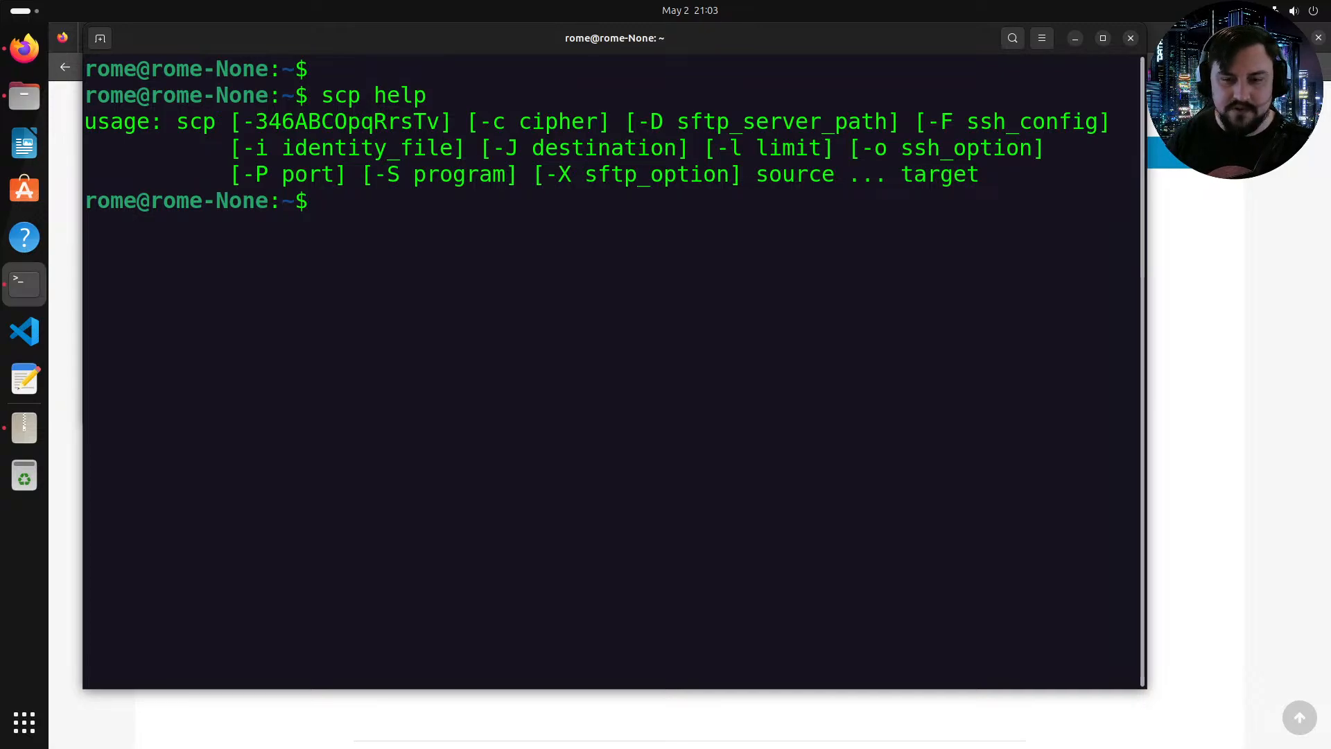
Step: Run the command scp source in the terminal
{"action": "type", "text": "scop"}
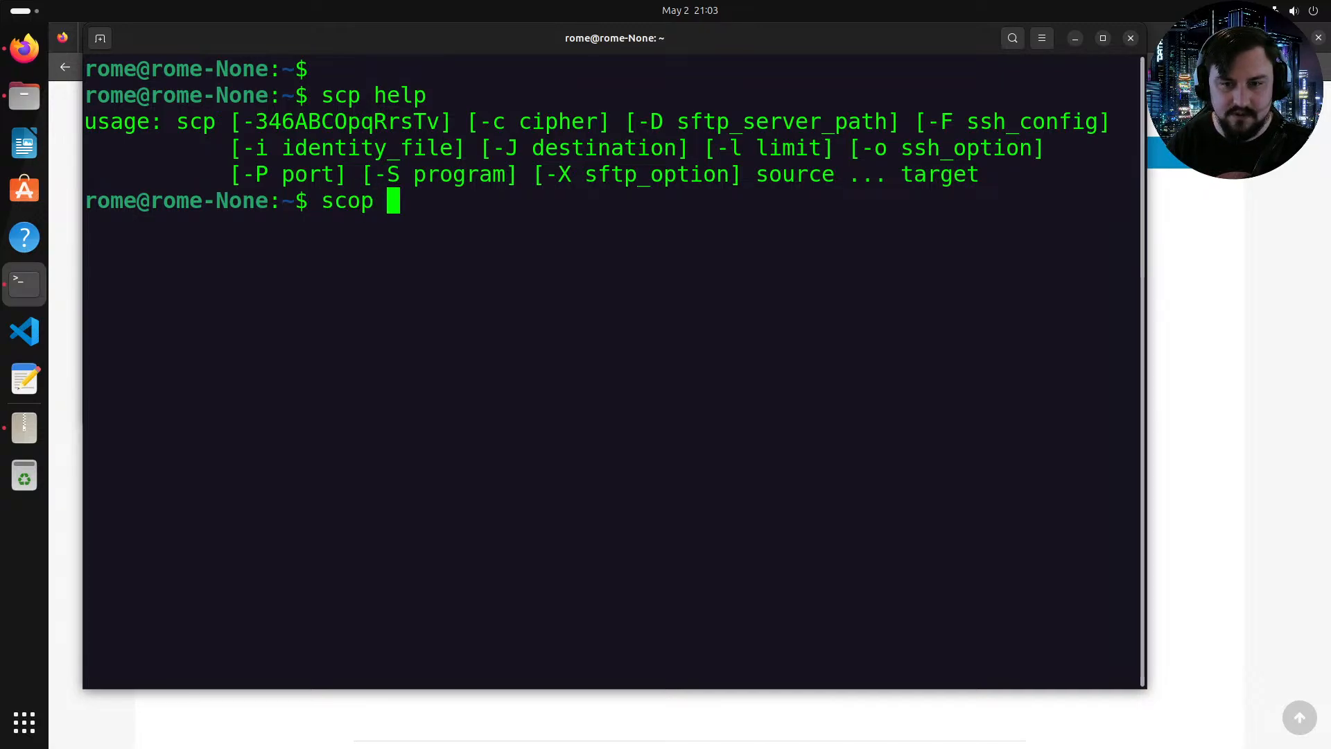
{"action": "key", "text": "BackSpace"}
{"action": "key", "text": "BackSpace"}
{"action": "key", "text": "BackSpace"}
{"action": "type", "text": "op"}
{"action": "key", "text": "BackSpace"}
{"action": "key", "text": "BackSpace"}
{"action": "key", "text": "BackSpace"}
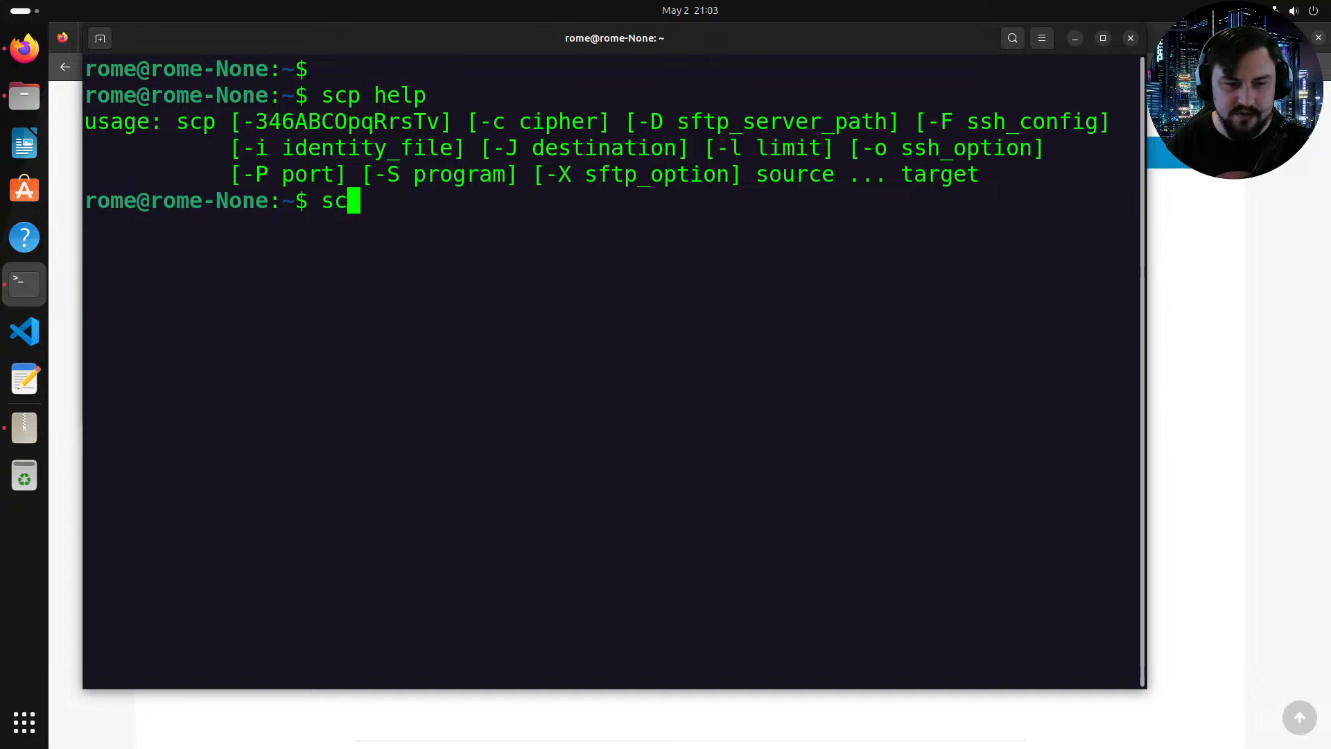
{"action": "type", "text": "p source"}
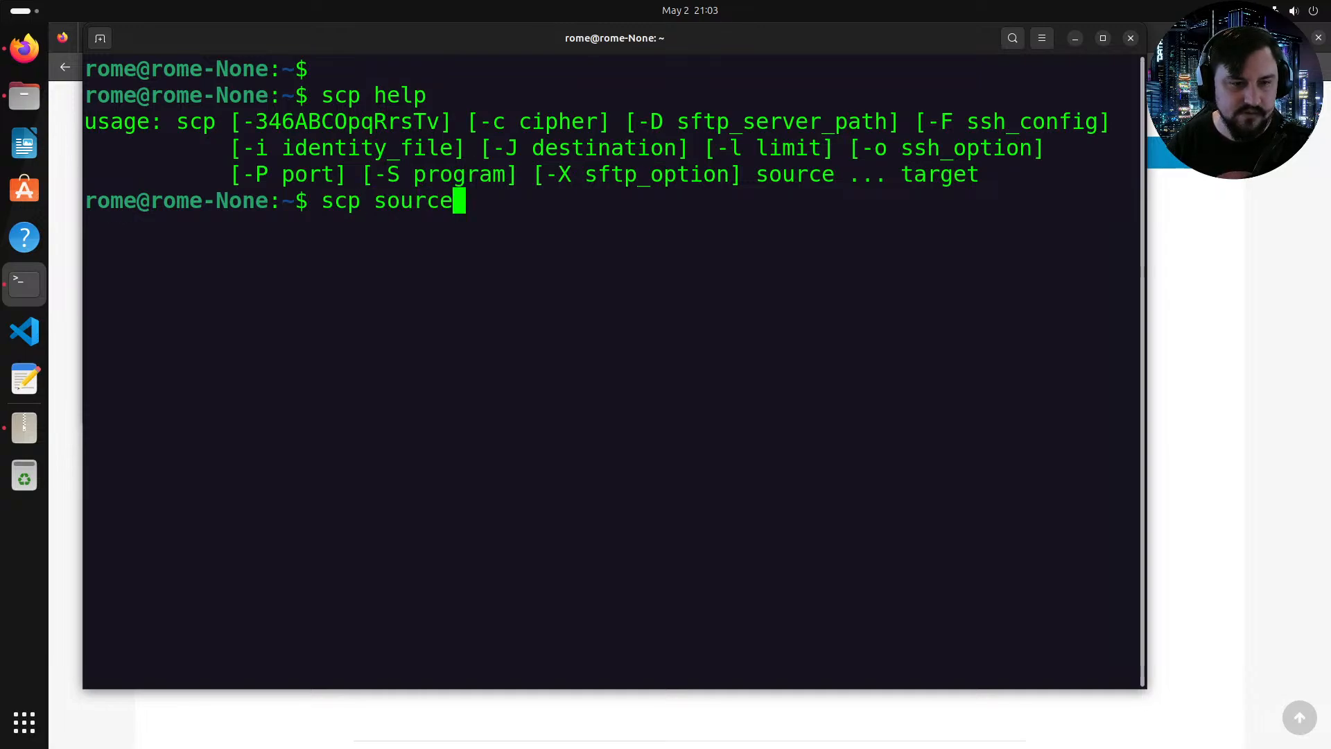
{"action": "key", "text": "Return"}
Step: Search the web for scp copy file to remote system in a new browser tab
{"action": "key", "text": "alt+Tab"}
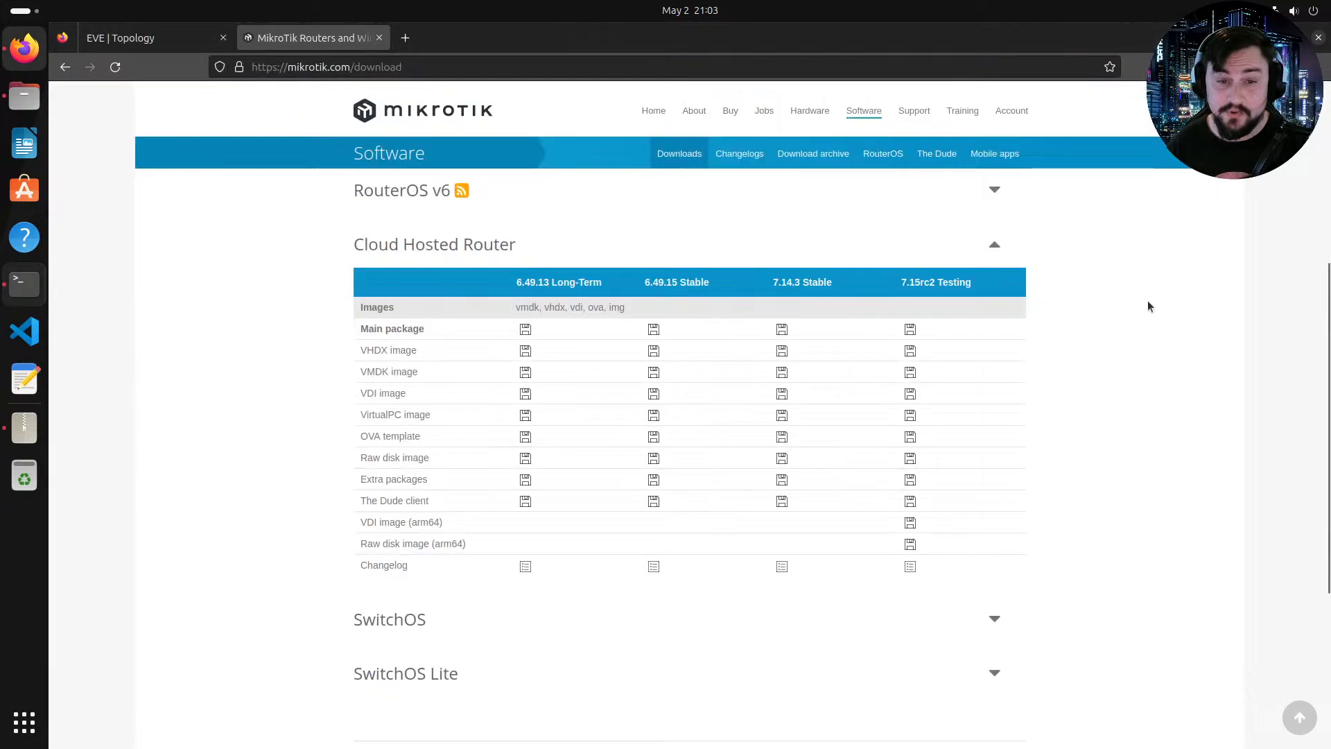
{"action": "left_click", "coordinate": [414, 38]}
{"action": "type", "text": "scp"}
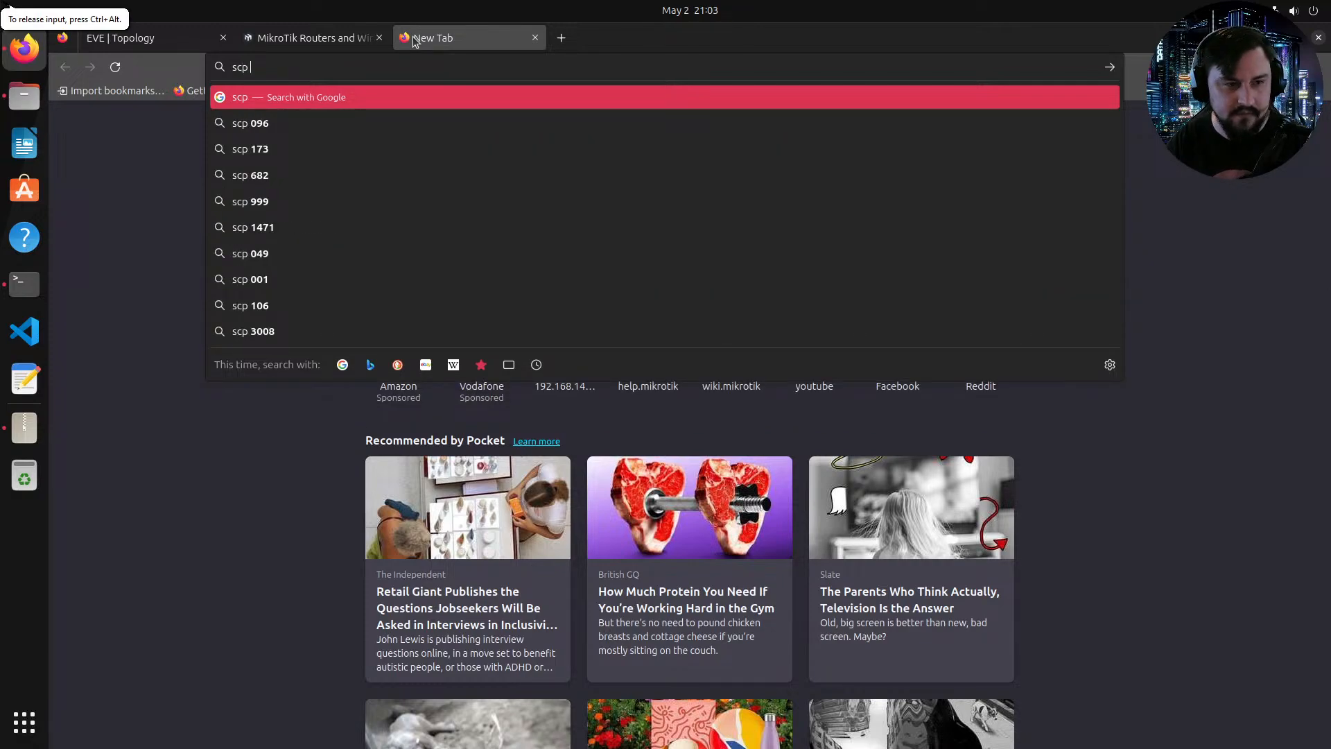
{"action": "type", "text": " copy fi"}
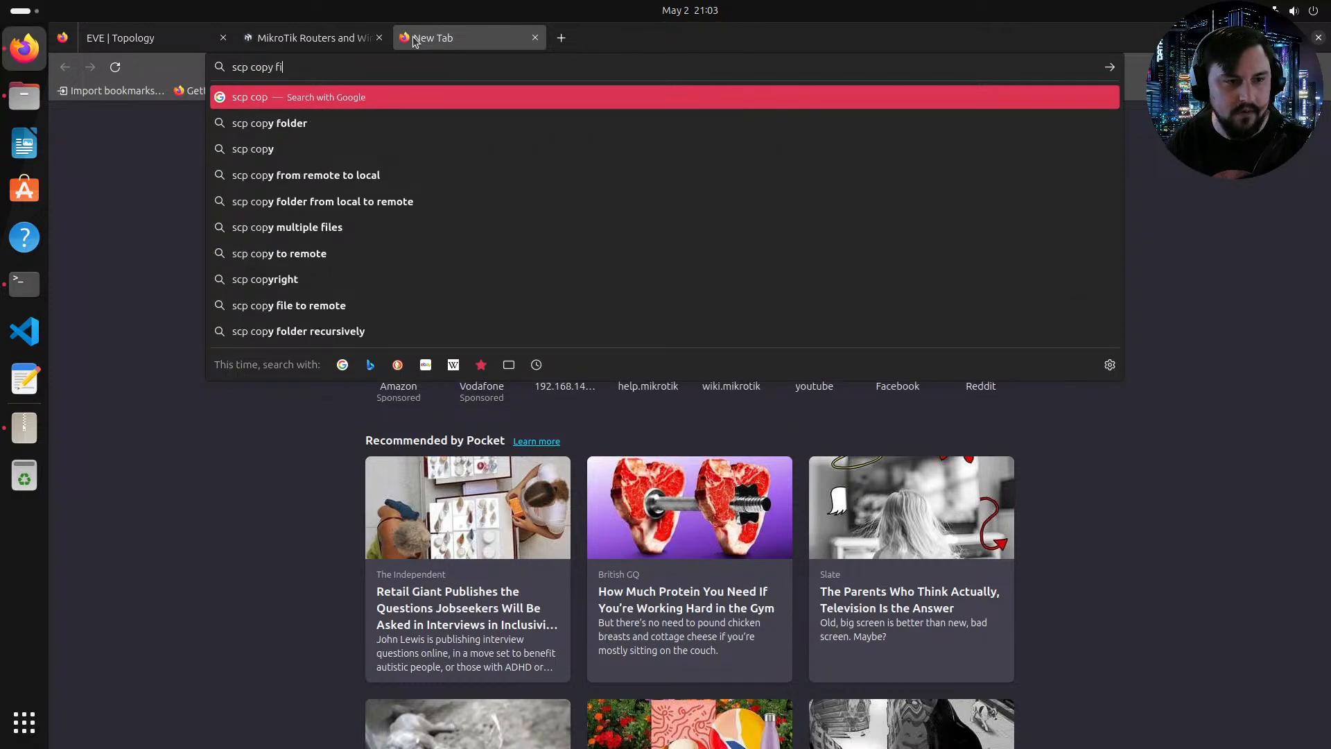
{"action": "type", "text": "le to remote system"}
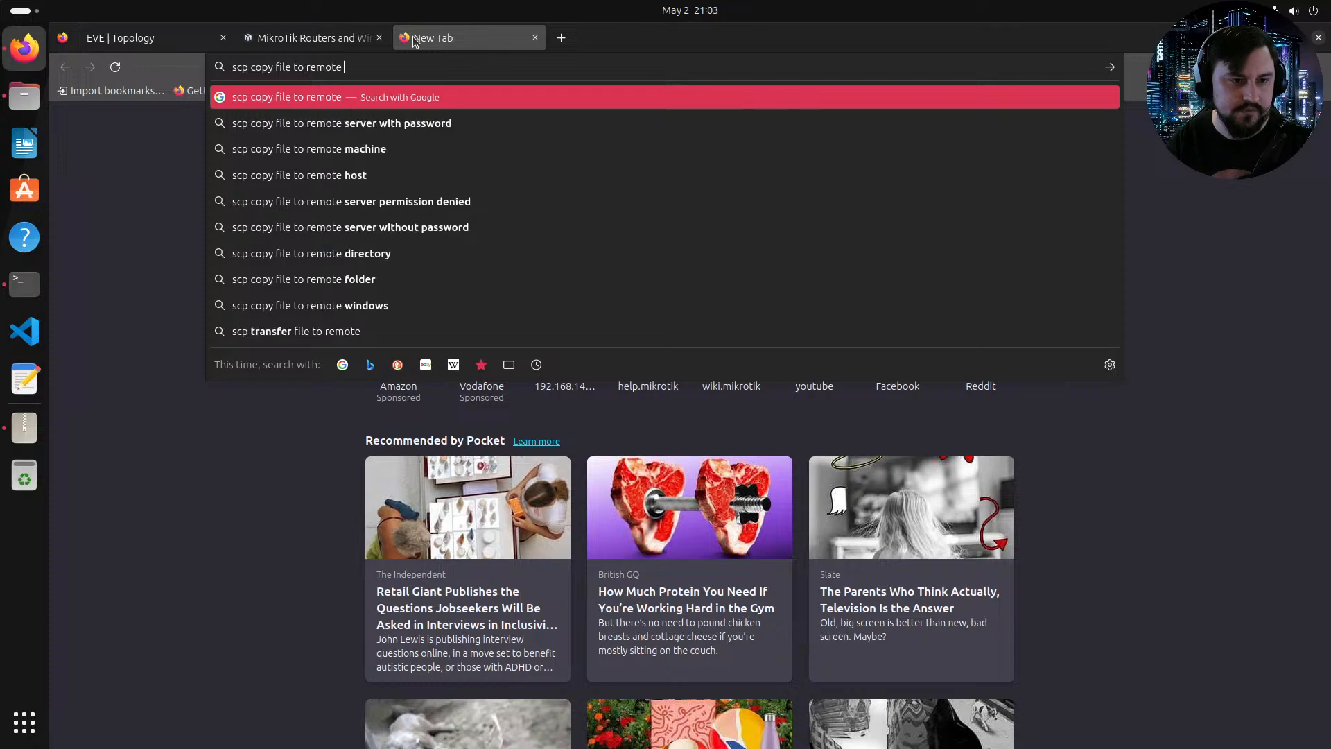
{"action": "key", "text": "Return"}
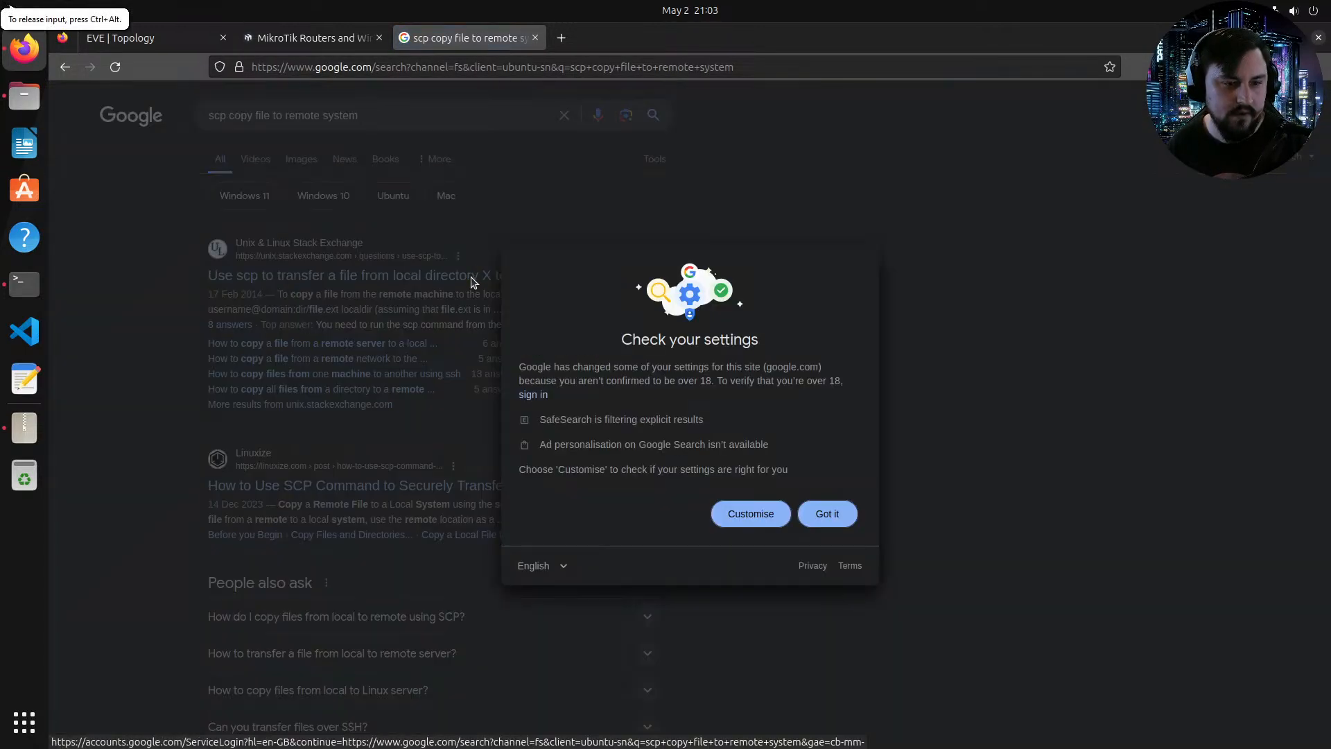
Step: Open the Unix & Linux Stack Exchange question on using scp to transfer a file and read its answers
{"action": "left_click", "coordinate": [804, 516]}
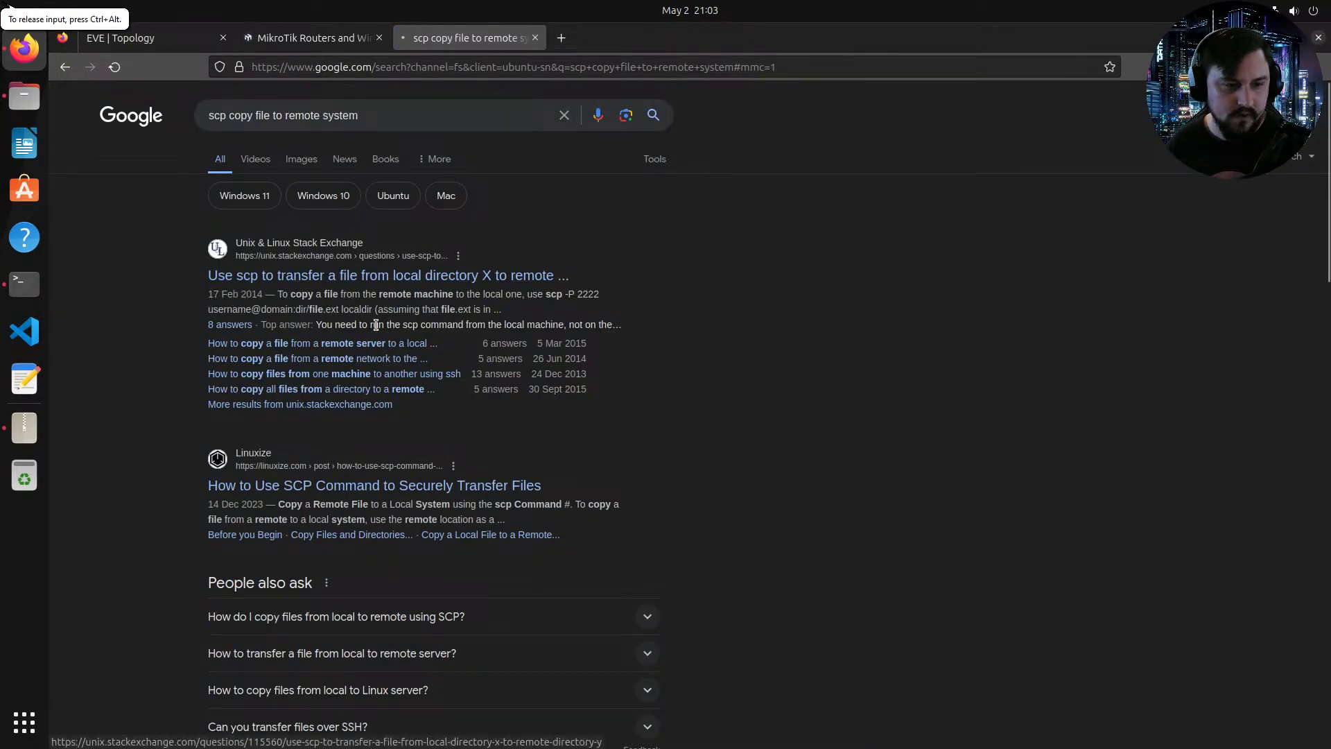
{"action": "left_click", "coordinate": [374, 276]}
{"action": "scroll", "coordinate": [605, 347], "scroll_direction": "down", "scroll_amount": 2}
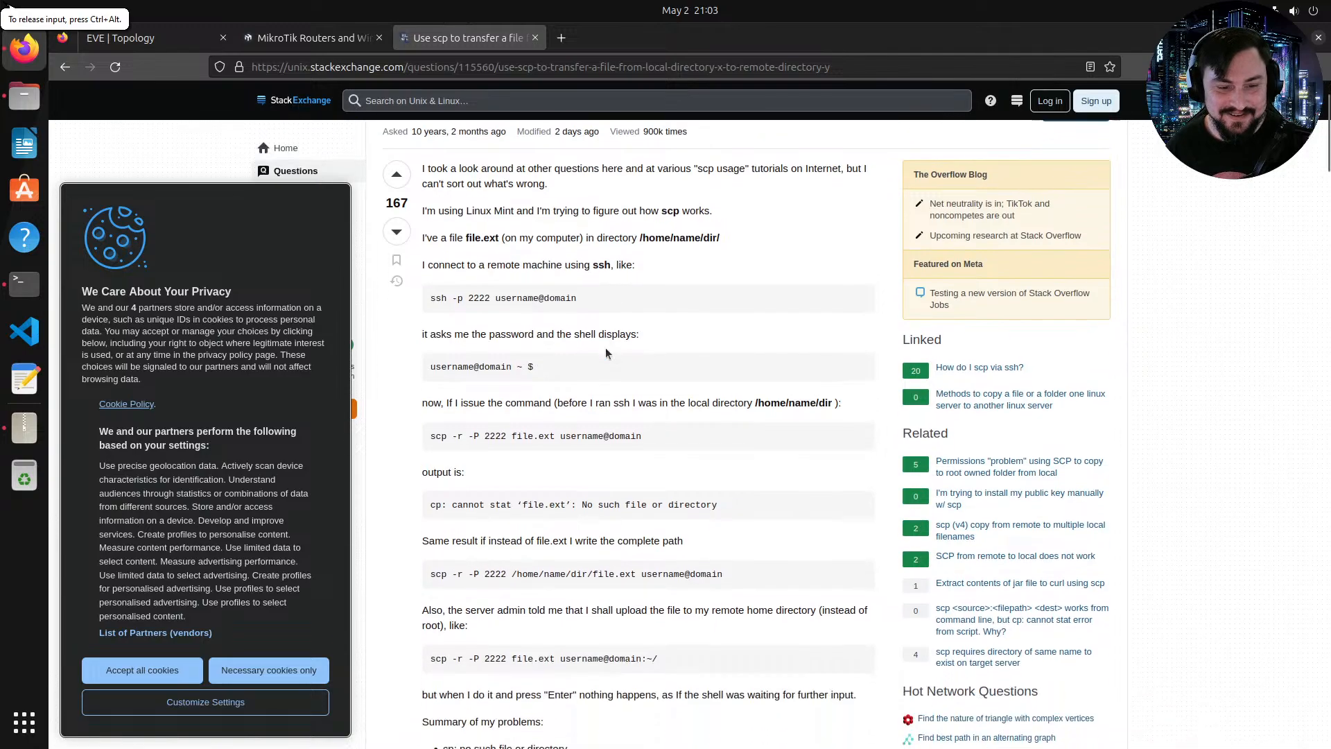
{"action": "scroll", "coordinate": [517, 338], "scroll_direction": "down", "scroll_amount": 2}
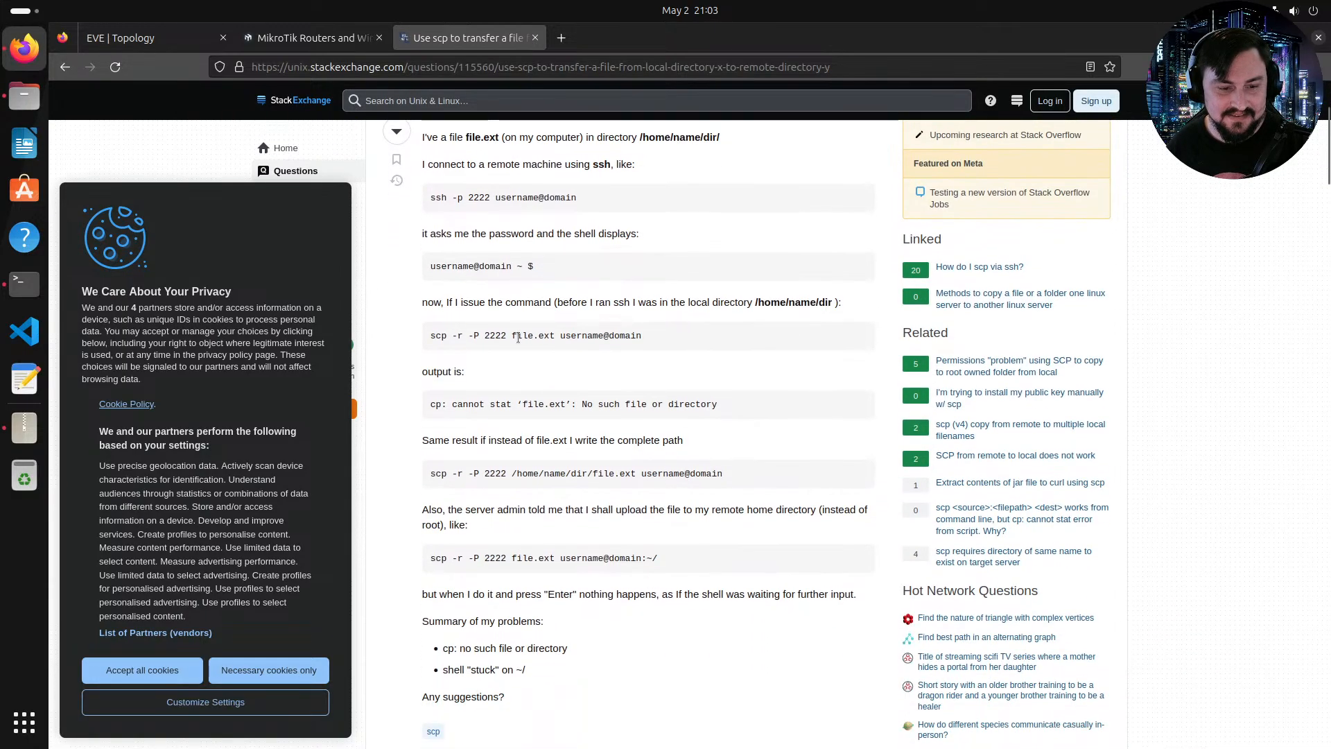
{"action": "scroll", "coordinate": [543, 367], "scroll_direction": "down", "scroll_amount": 4}
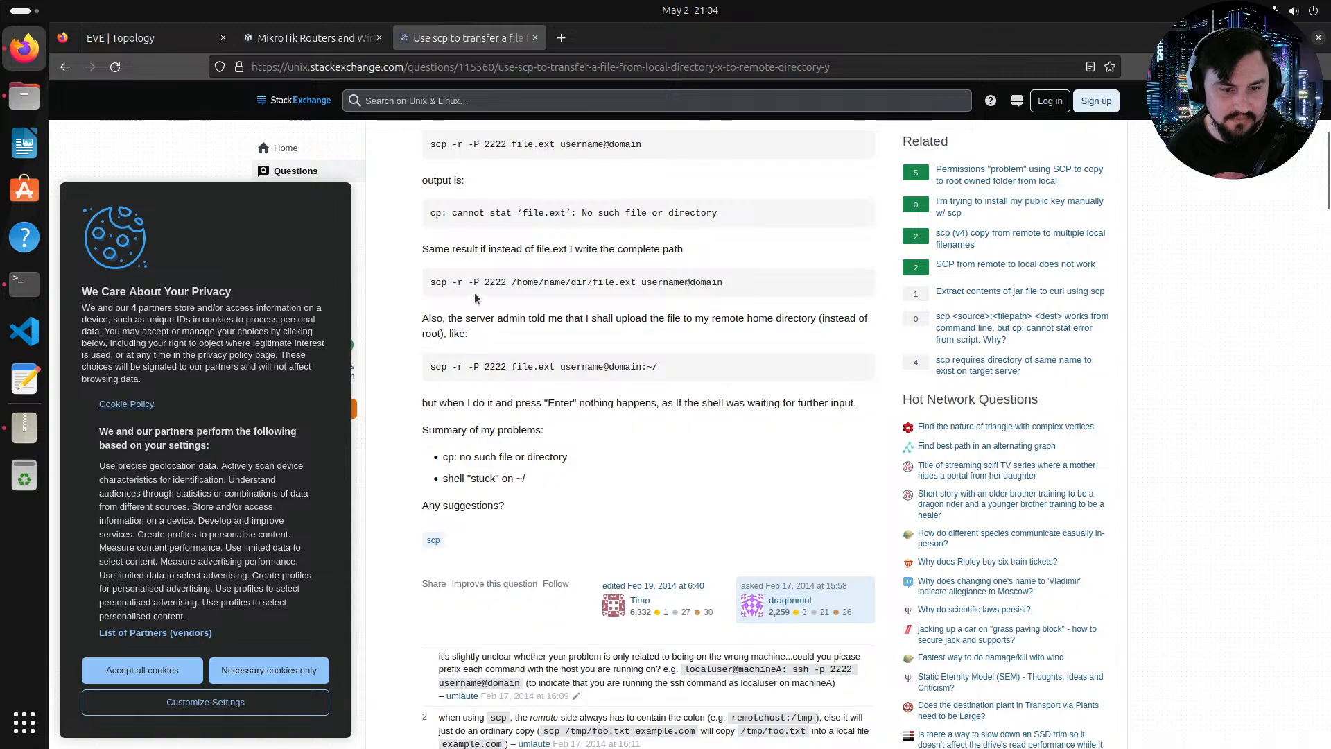
{"action": "scroll", "coordinate": [479, 294], "scroll_direction": "down", "scroll_amount": 7}
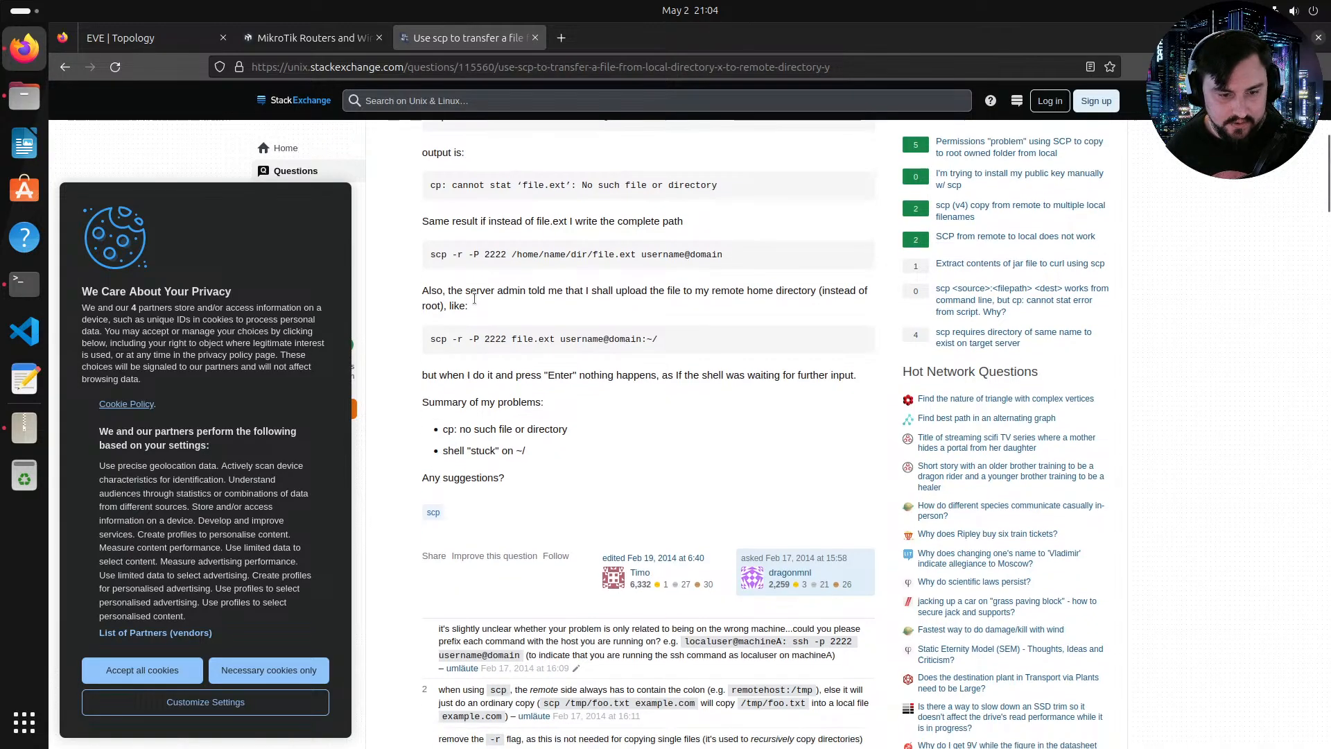
{"action": "scroll", "coordinate": [527, 307], "scroll_direction": "up", "scroll_amount": 7}
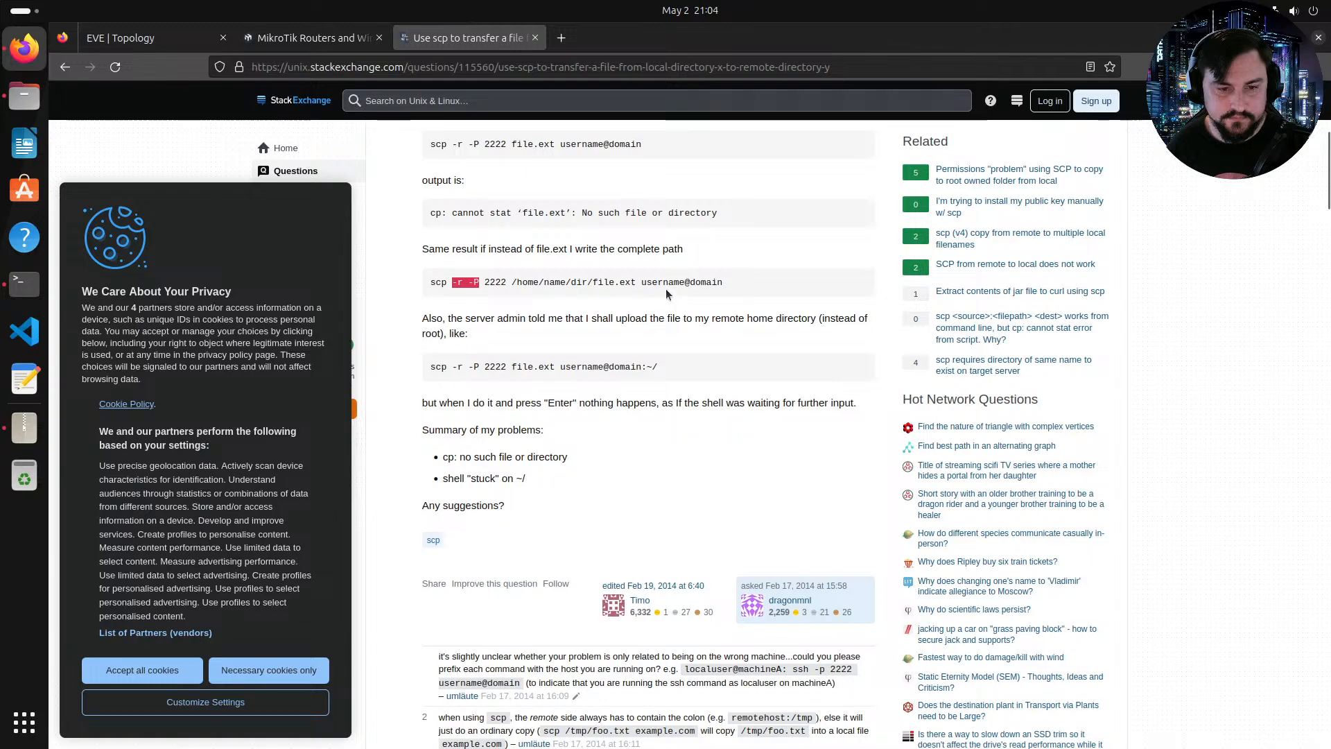
{"action": "scroll", "coordinate": [657, 290], "scroll_direction": "down", "scroll_amount": 4}
{"action": "scroll", "coordinate": [655, 285], "scroll_direction": "down", "scroll_amount": 6}
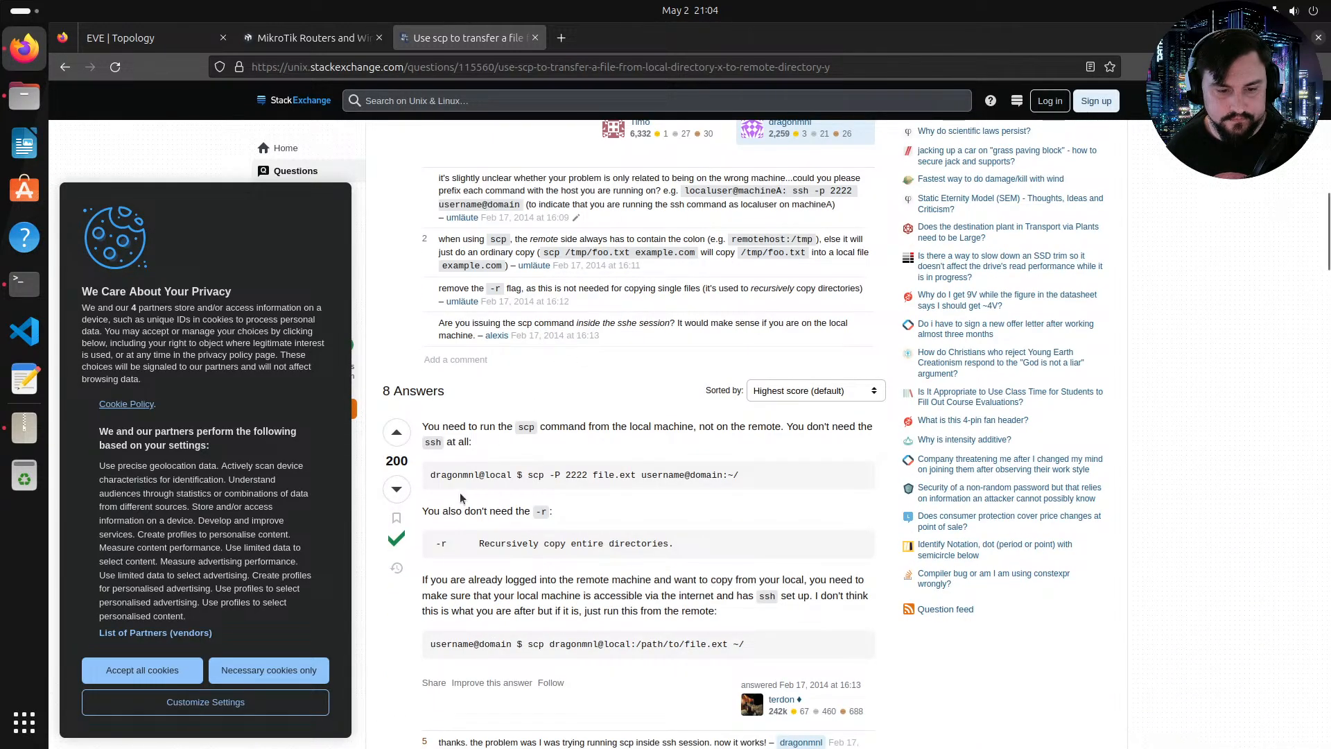
{"action": "scroll", "coordinate": [597, 485], "scroll_direction": "down", "scroll_amount": 7}
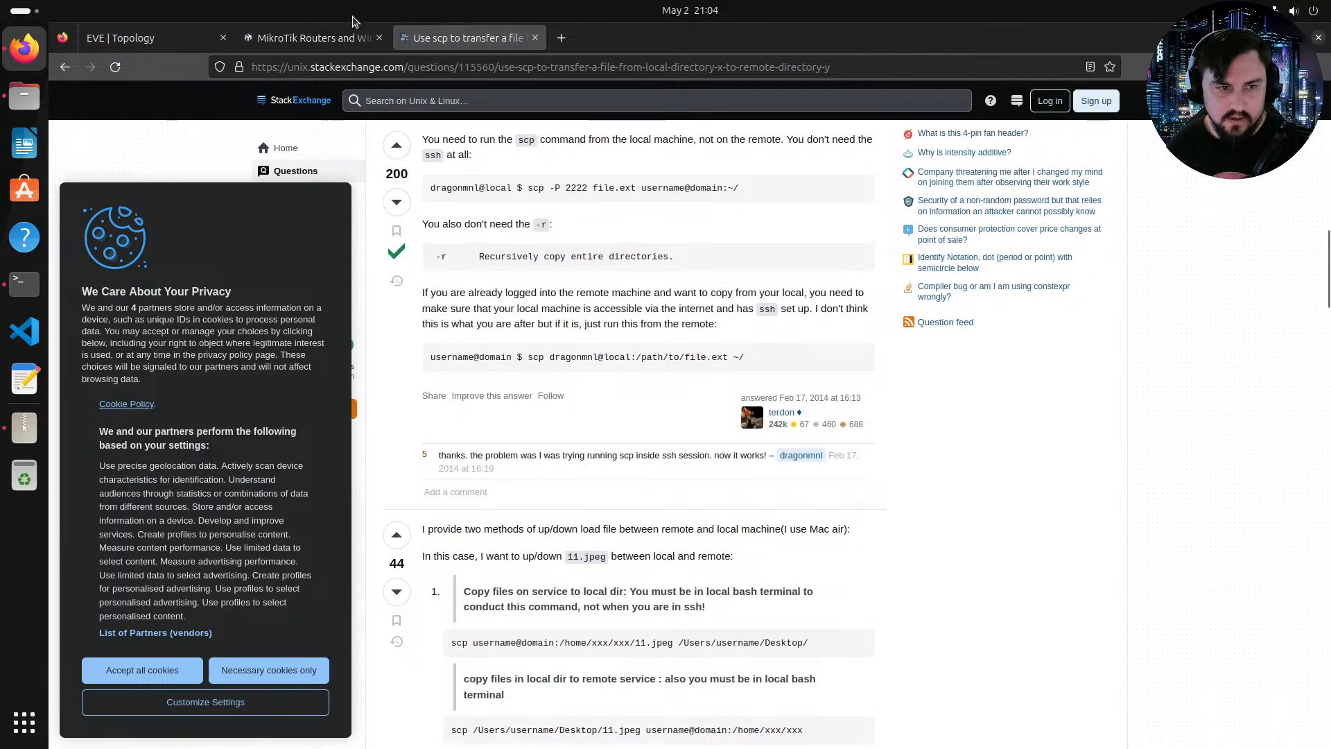
Step: Return to the search results and open the Linuxize and freeCodeCamp scp articles in new tabs
{"action": "left_click", "coordinate": [360, 40]}
{"action": "left_click", "coordinate": [410, 42]}
{"action": "left_click", "coordinate": [65, 67]}
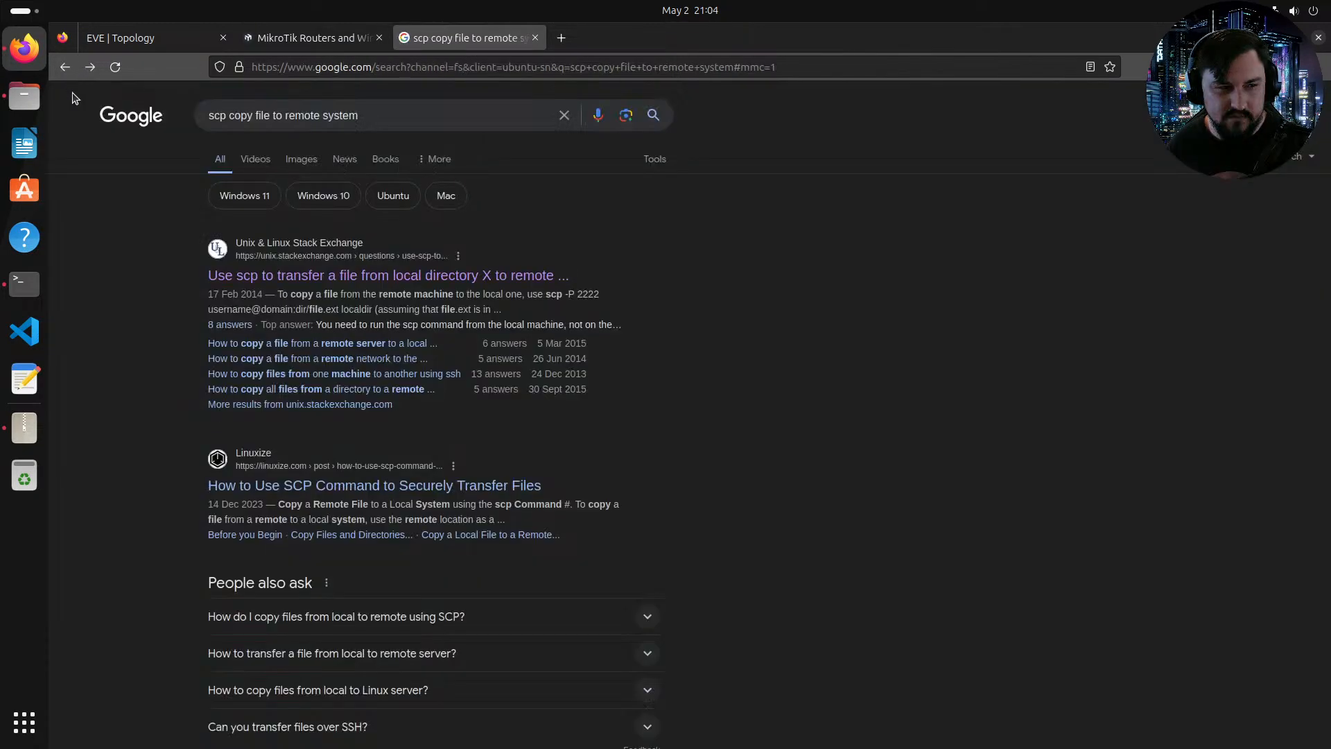
{"action": "scroll", "coordinate": [442, 469], "scroll_direction": "down", "scroll_amount": 3}
{"action": "middle_click", "coordinate": [354, 294]}
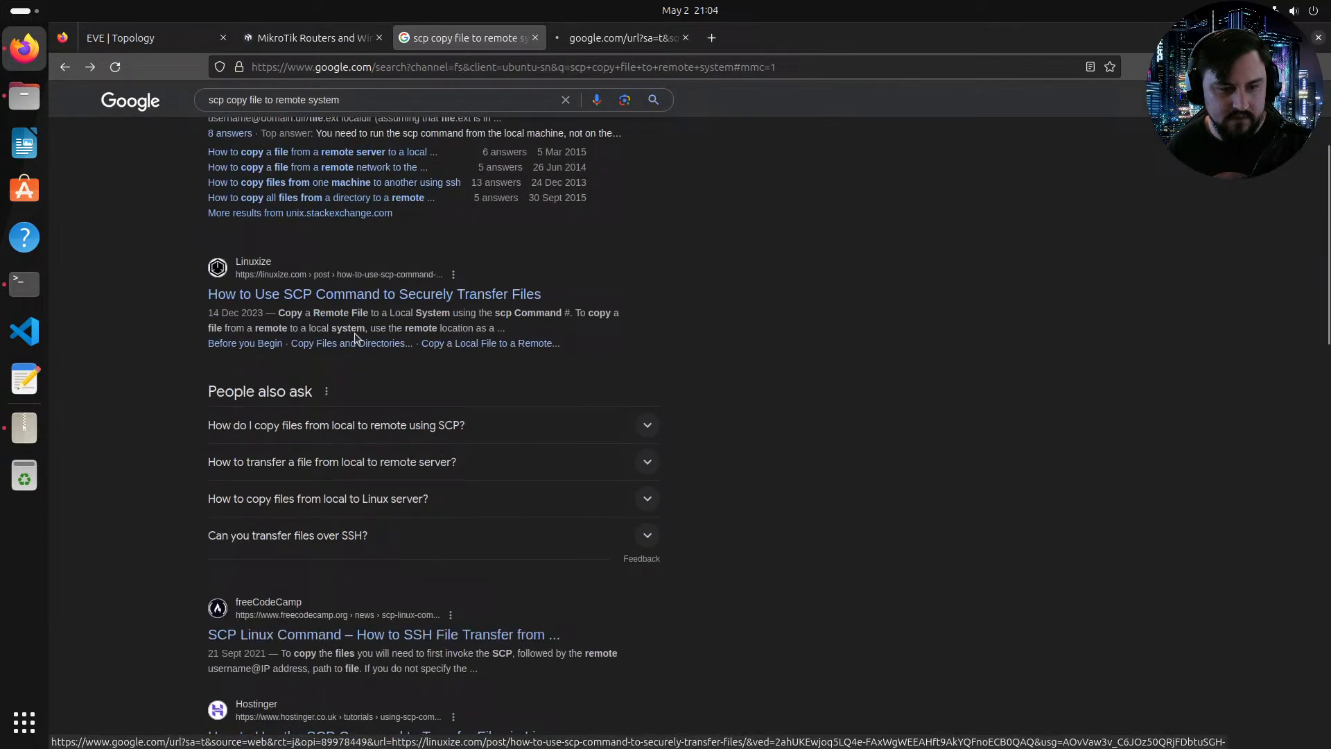
{"action": "middle_click", "coordinate": [333, 634]}
{"action": "left_click", "coordinate": [769, 37]}
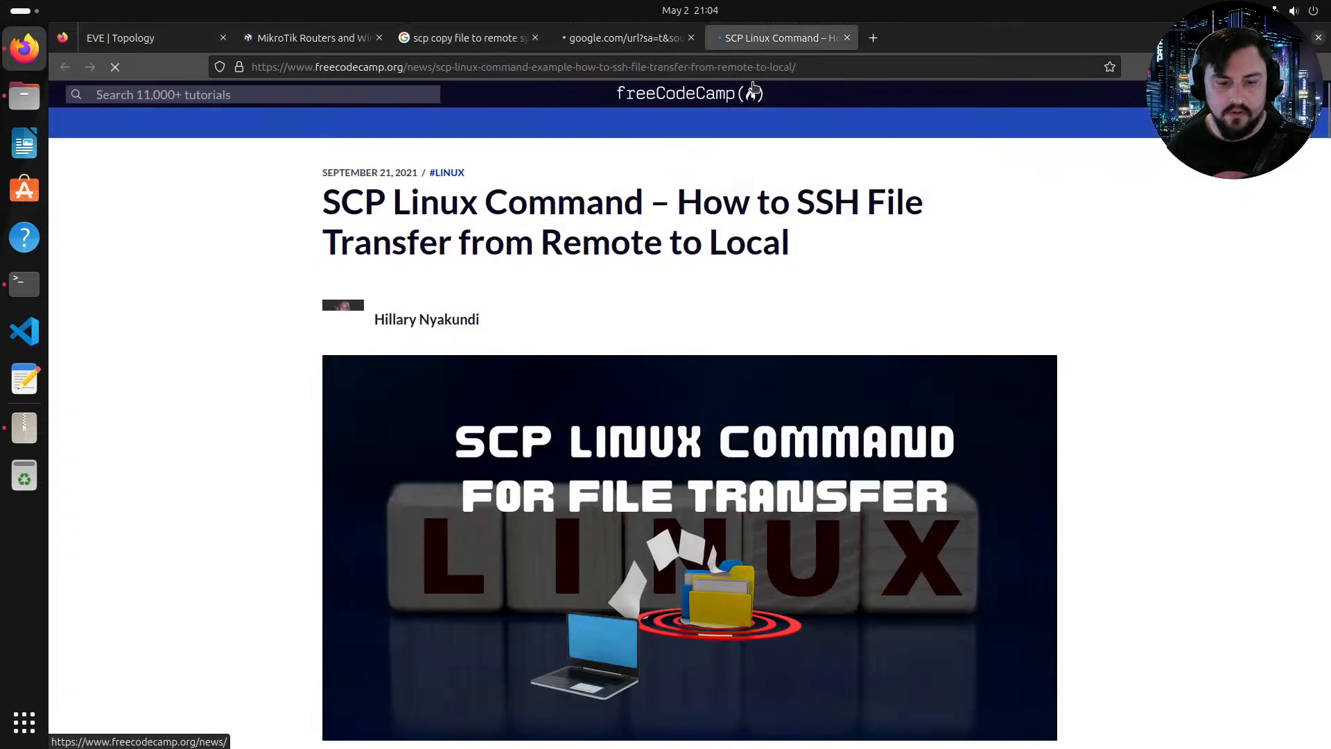
Step: Dismiss the consent dialog and read the SCP Syntax section of the freeCodeCamp article, selecting the syntax line
{"action": "scroll", "coordinate": [534, 288], "scroll_direction": "down", "scroll_amount": 10}
{"action": "scroll", "coordinate": [528, 298], "scroll_direction": "down", "scroll_amount": 5}
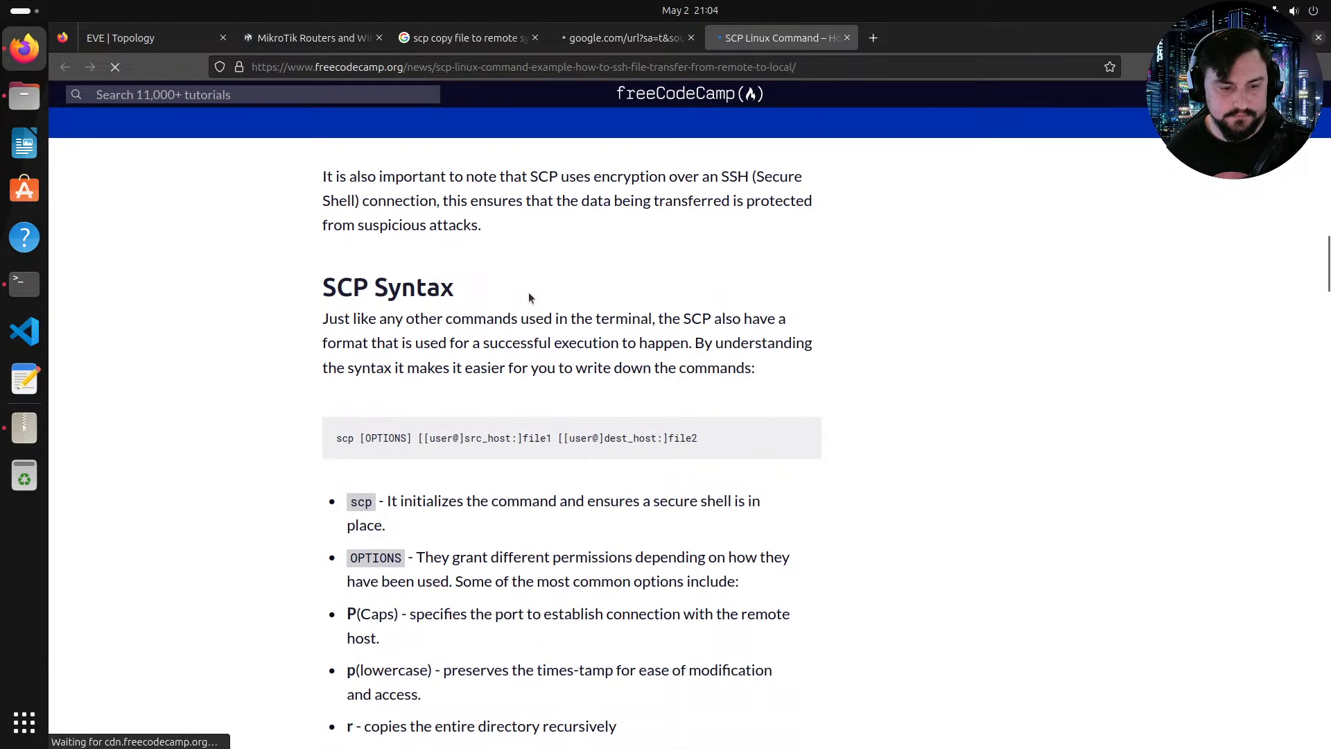
{"action": "left_click_drag", "start_coordinate": [339, 341], "coordinate": [430, 342]}
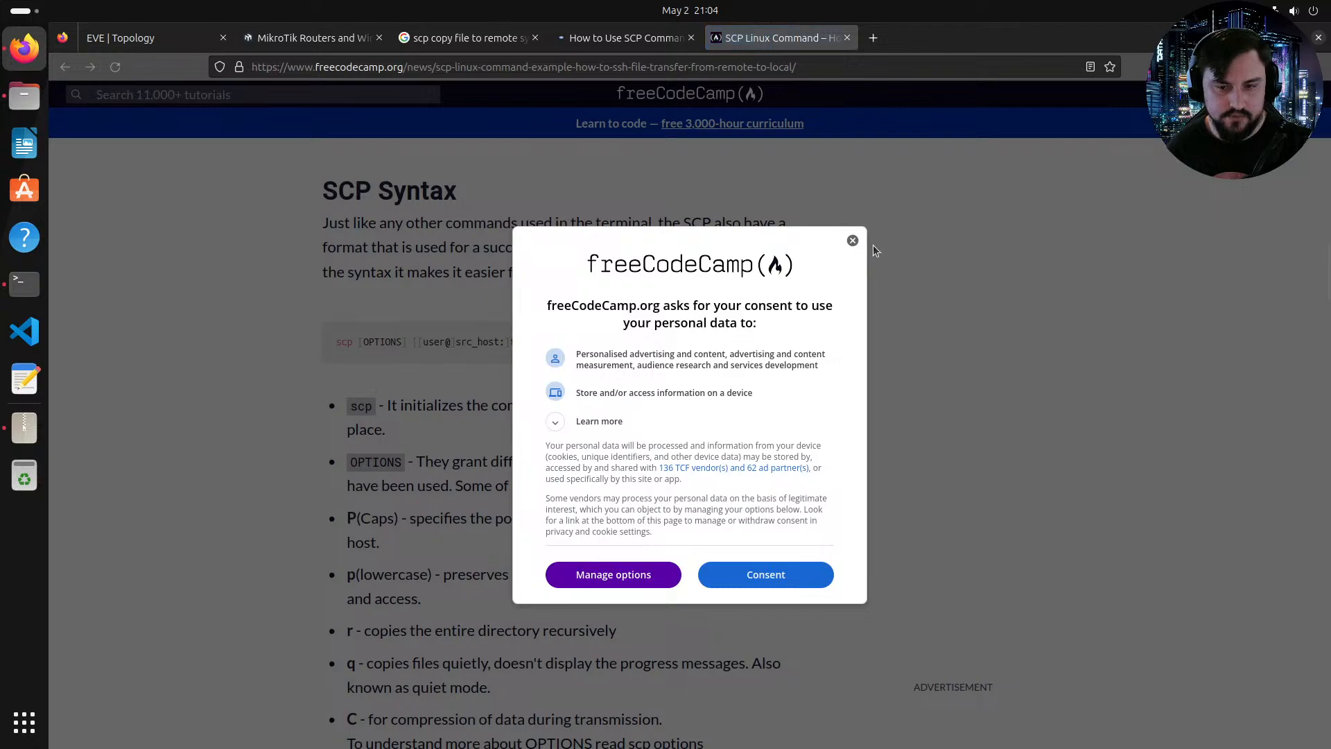
{"action": "left_click", "coordinate": [853, 241]}
{"action": "left_click_drag", "start_coordinate": [692, 340], "coordinate": [326, 337]}
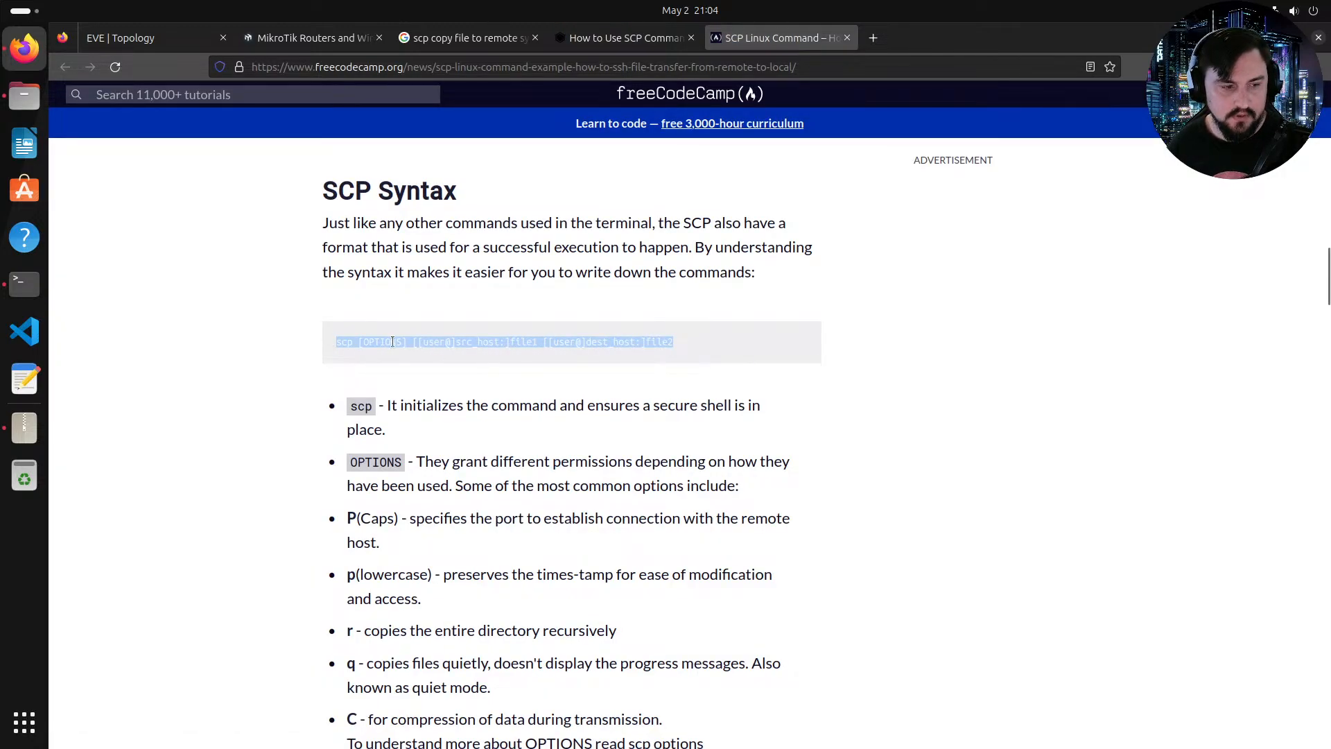
{"action": "left_click", "coordinate": [25, 283]}
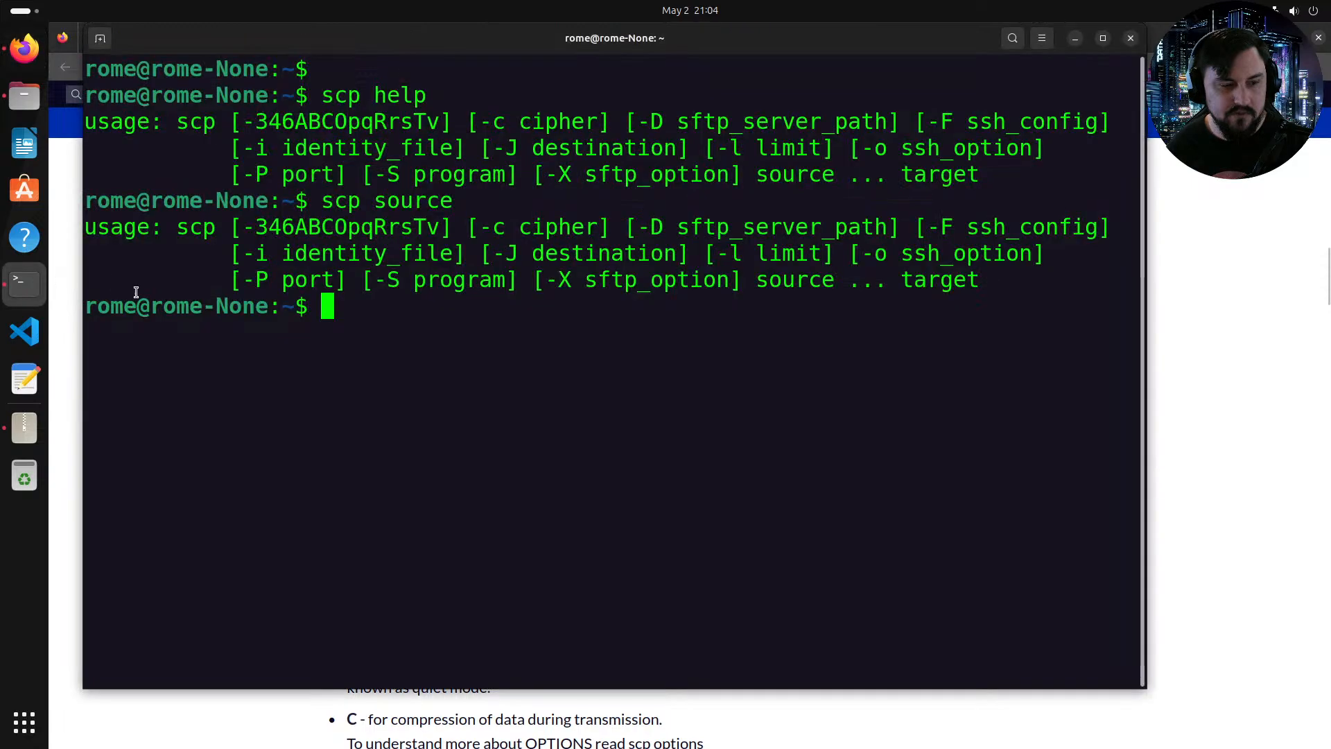
{"action": "left_click", "coordinate": [100, 38]}
{"action": "type", "text": "ssh "}
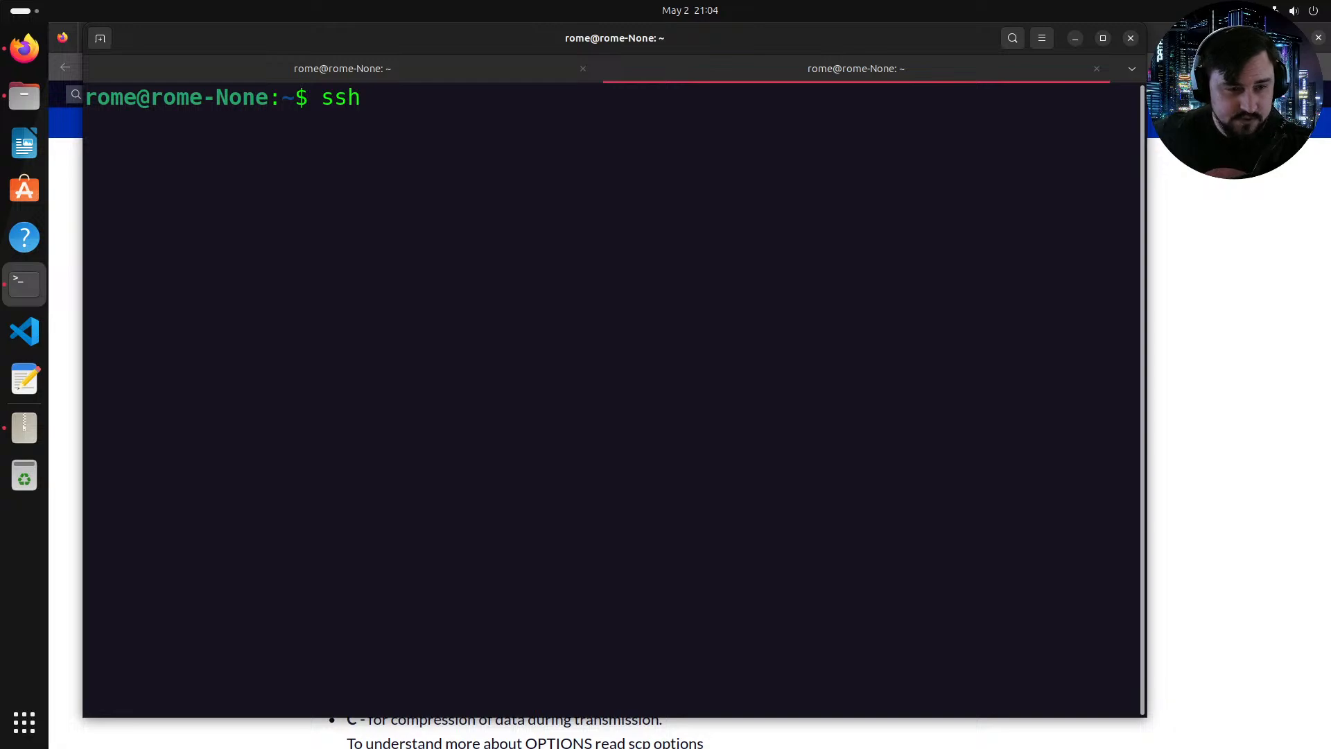
{"action": "type", "text": "ro"}
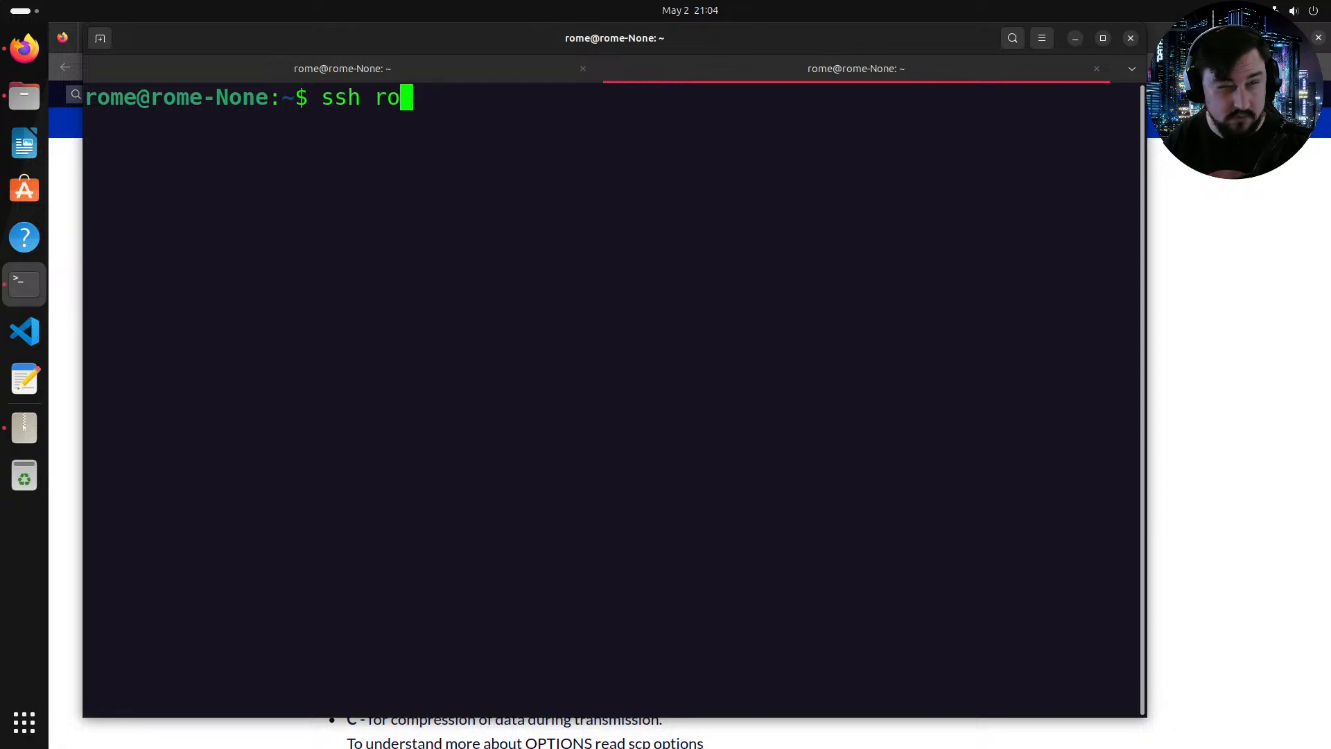
{"action": "type", "text": "ot\""}
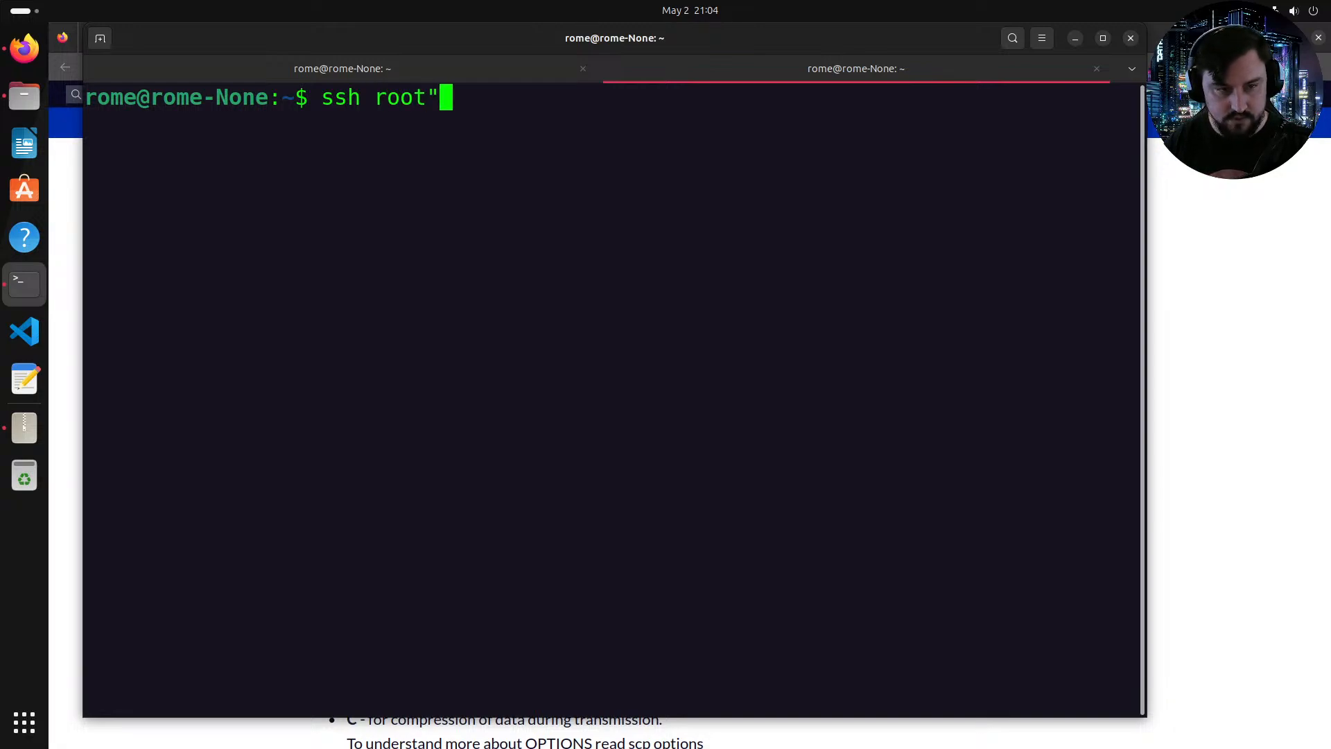
{"action": "key", "text": "BackSpace"}
{"action": "key", "text": "BackSpace"}
{"action": "type", "text": "@19"}
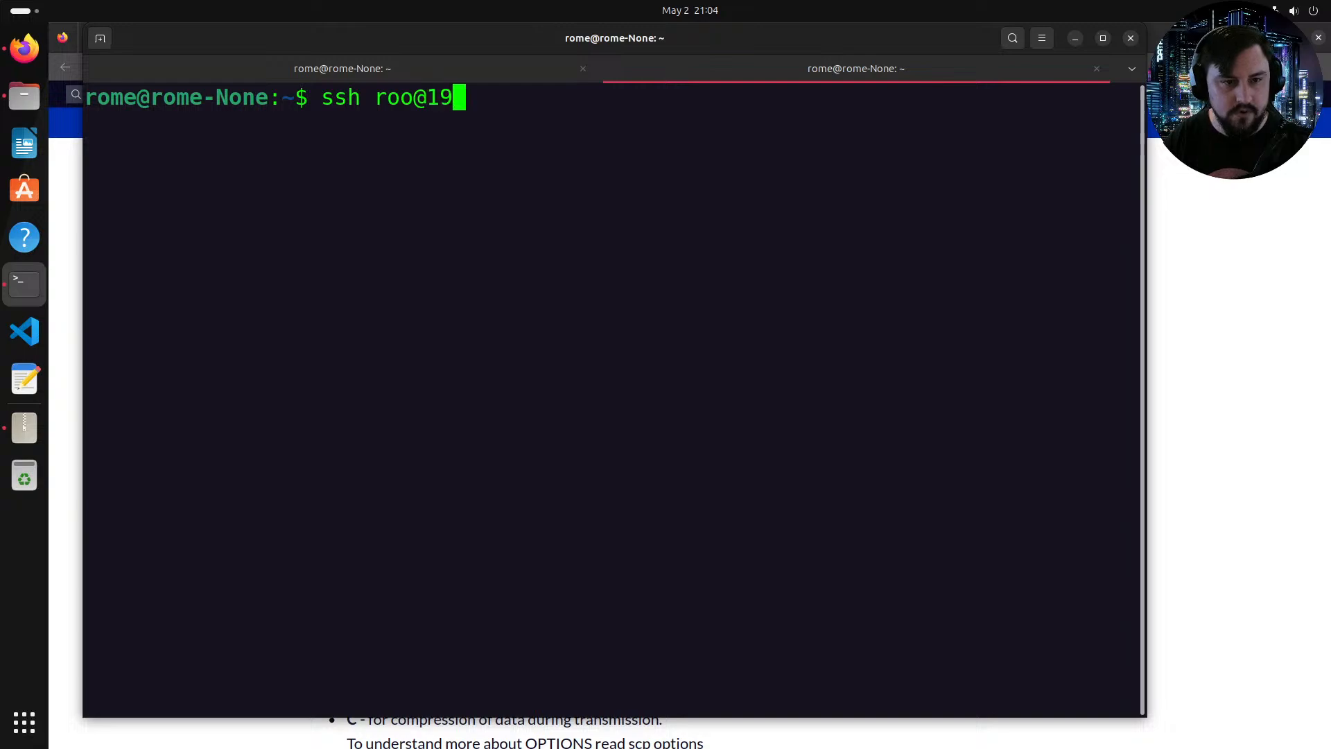
{"action": "type", "text": "2.168.140.129"}
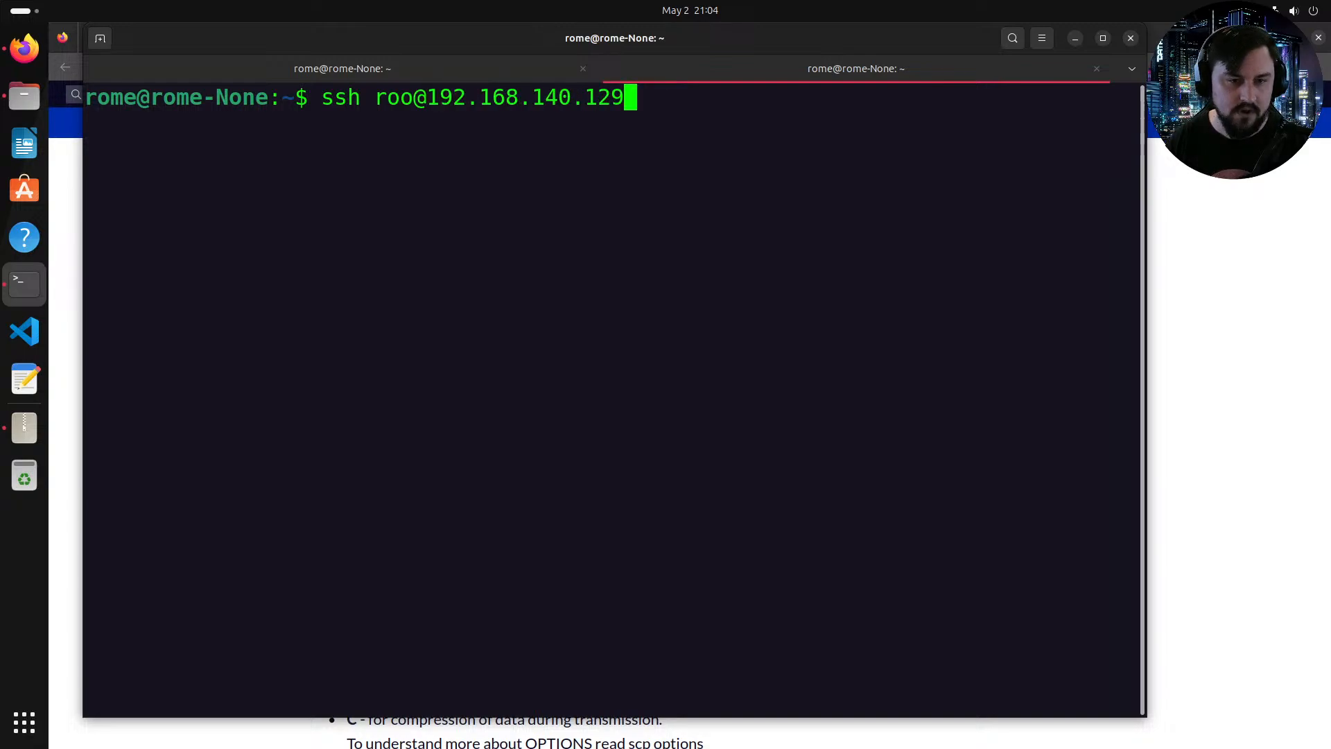
{"action": "key", "text": "Return"}
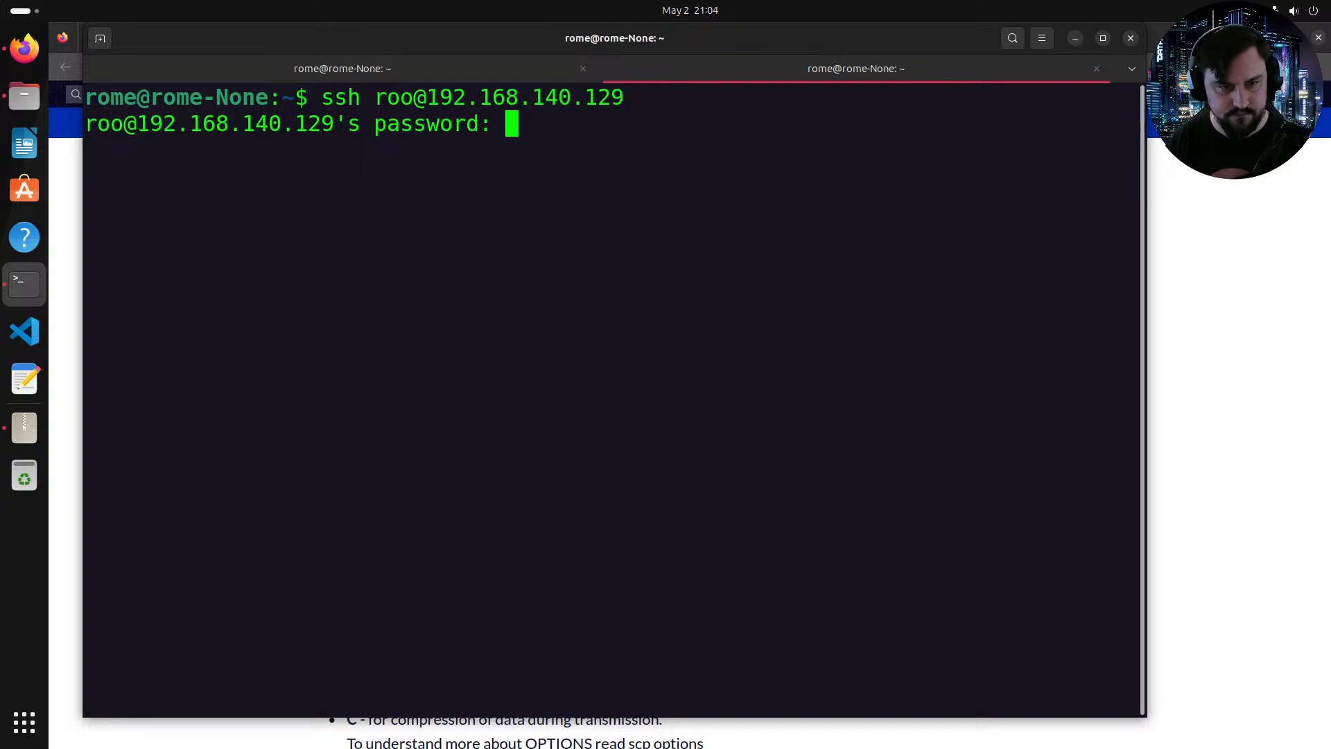
{"action": "key", "text": "Return"}
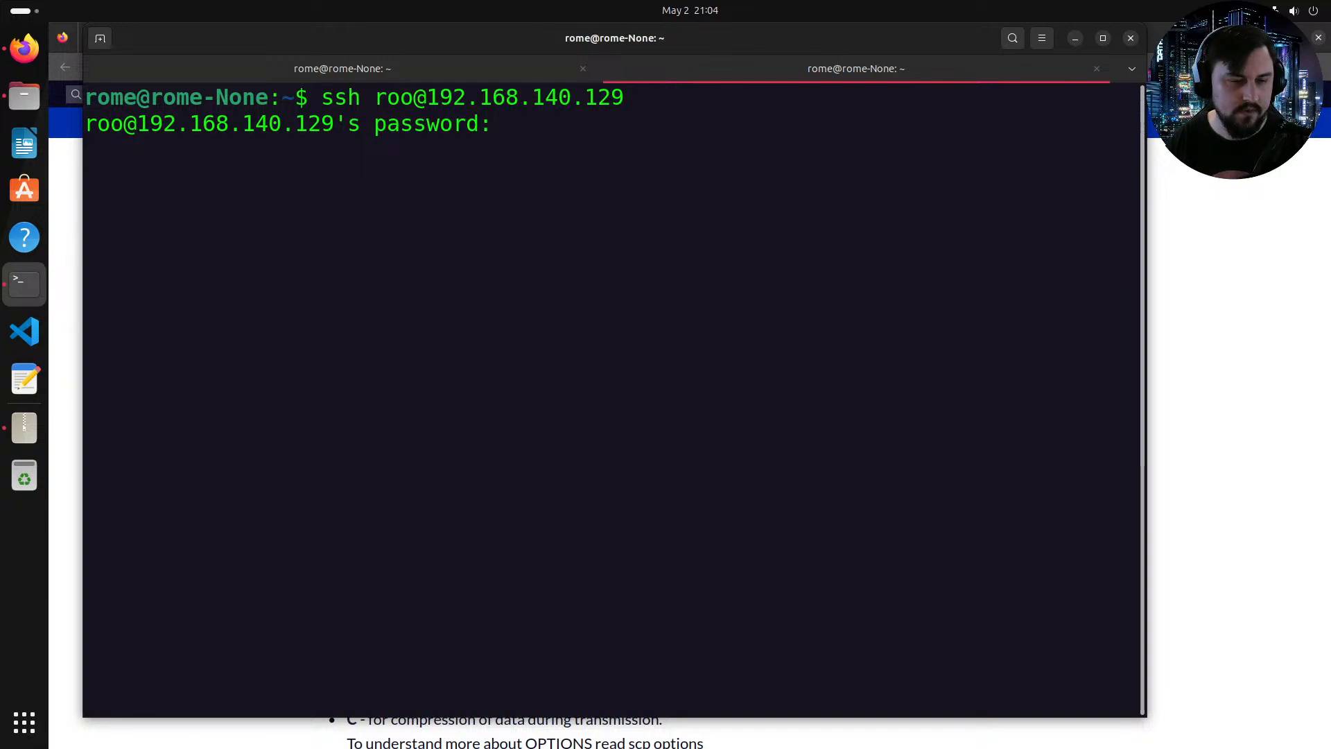
{"action": "key", "text": "ctrl+c"}
Step: Recall the SSH command, correct the user to root, and log in to 192.168.140.129 with the root password
{"action": "key", "text": "Up"}
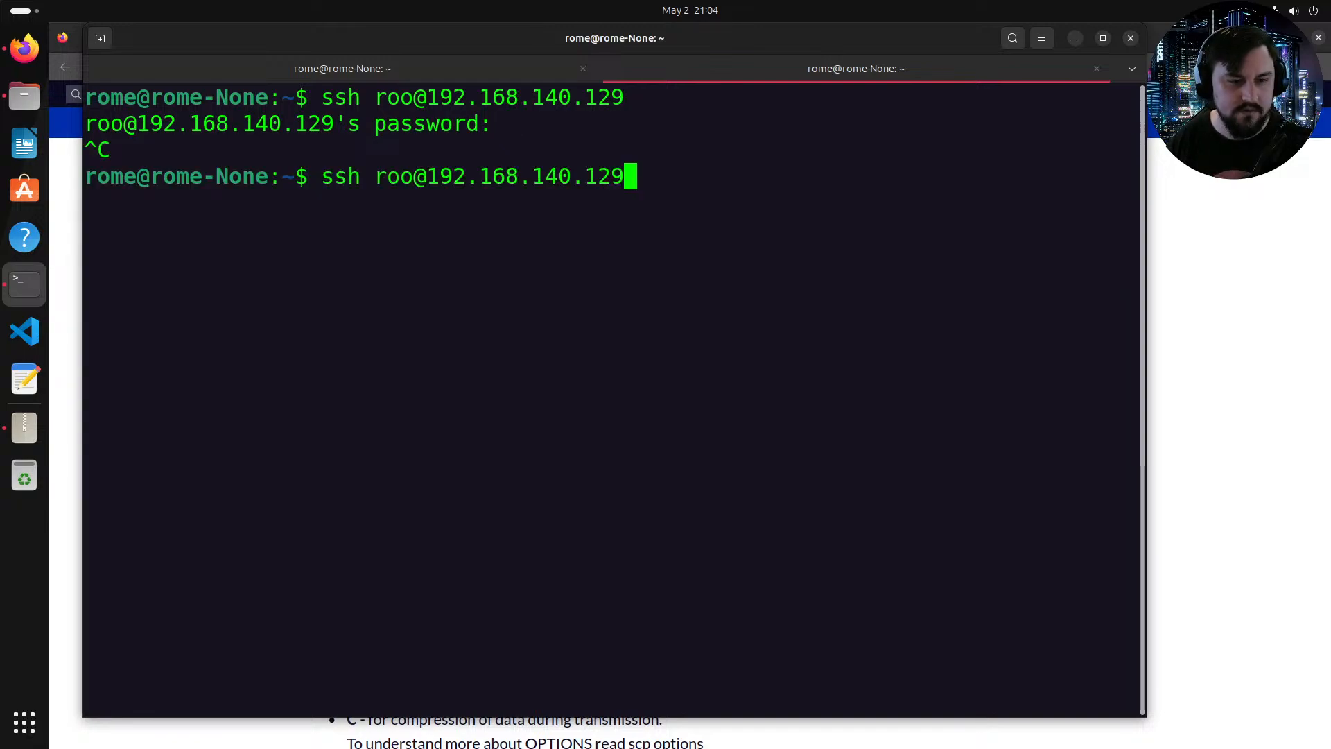
{"action": "key", "text": "Left"}
{"action": "key", "text": "Left"}
{"action": "key", "text": "Left"}
{"action": "key", "text": "Left"}
{"action": "key", "text": "Left"}
{"action": "key", "text": "Left"}
{"action": "key", "text": "Left"}
{"action": "key", "text": "Left"}
{"action": "key", "text": "Left"}
{"action": "key", "text": "Left"}
{"action": "key", "text": "Left"}
{"action": "key", "text": "Left"}
{"action": "key", "text": "Left"}
{"action": "key", "text": "Left"}
{"action": "key", "text": "Left"}
{"action": "type", "text": "t"}
{"action": "key", "text": "Return"}
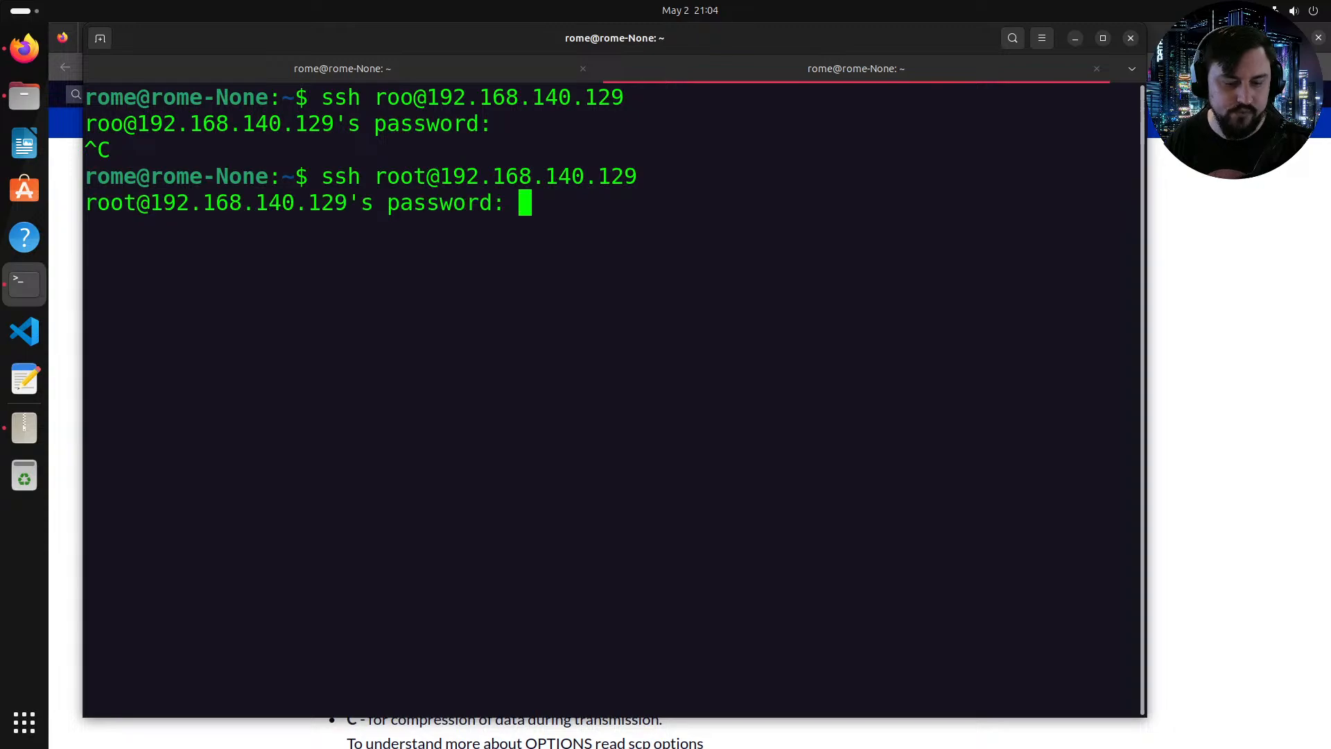
{"action": "key", "text": "Return"}
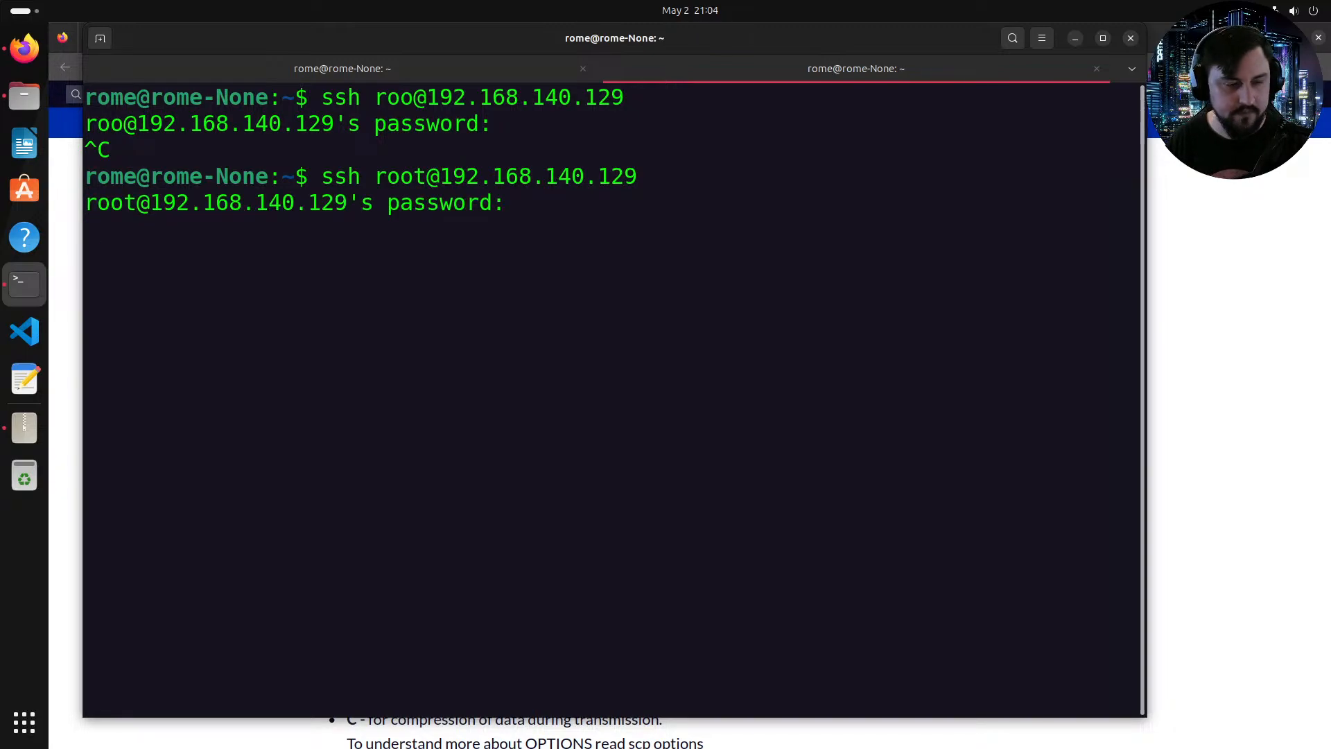
{"action": "key", "text": "Return"}
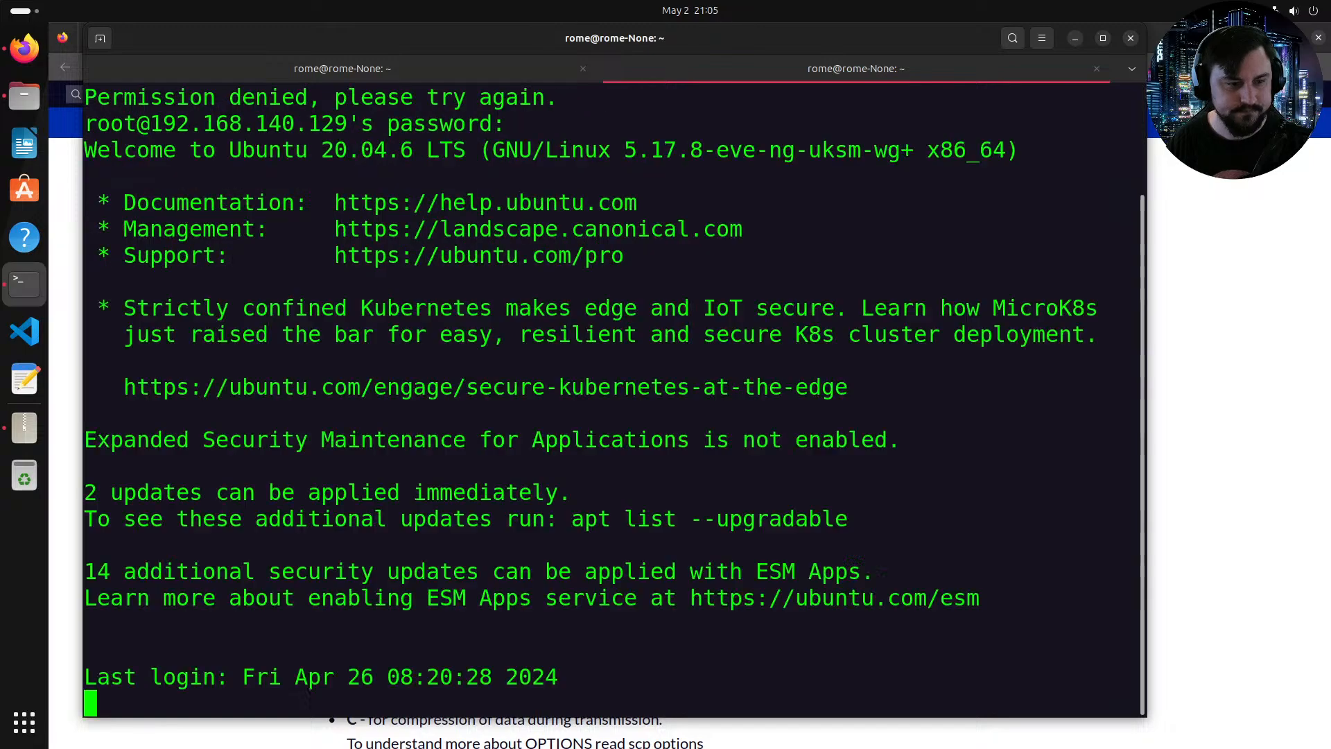
Step: Change to /opt/unetlab/addons/qemu/ on the EVE-NG server and list its contents with ls -la
{"action": "type", "text": "m"}
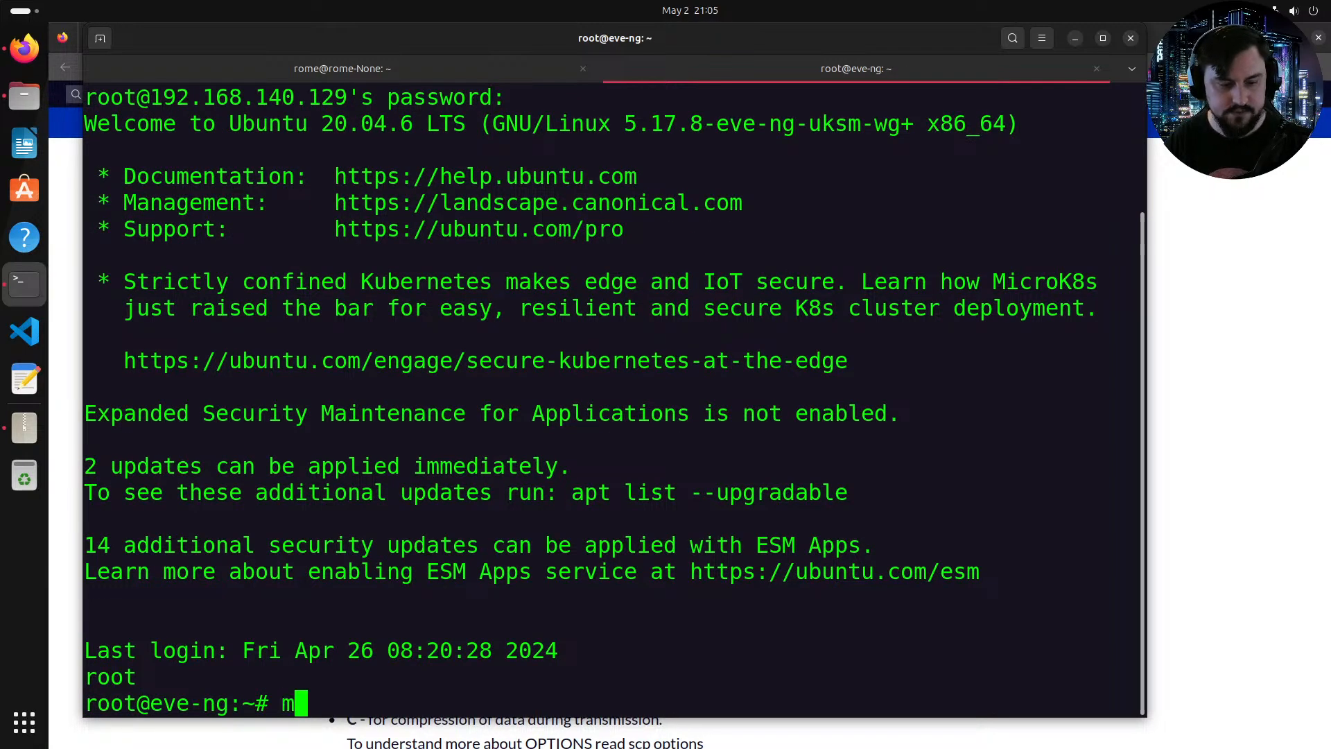
{"action": "key", "text": "BackSpace"}
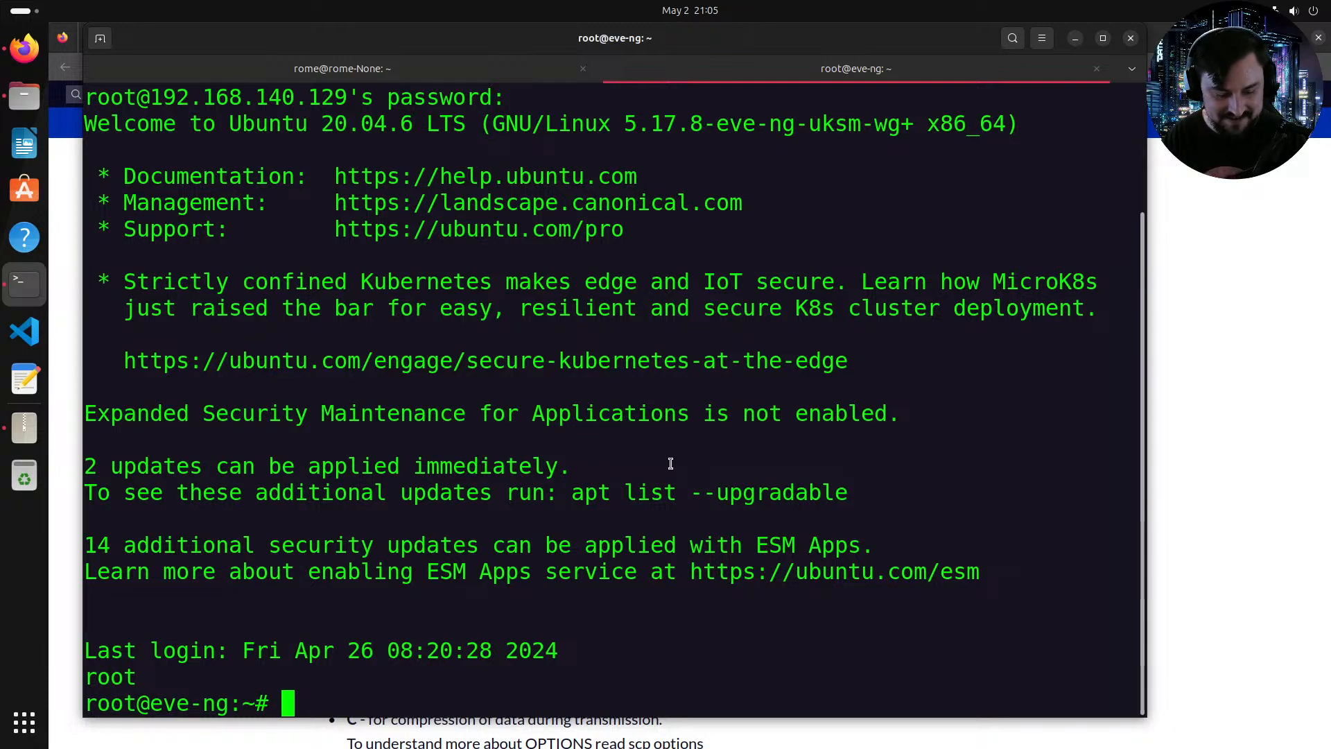
{"action": "type", "text": "cd /opt/n"}
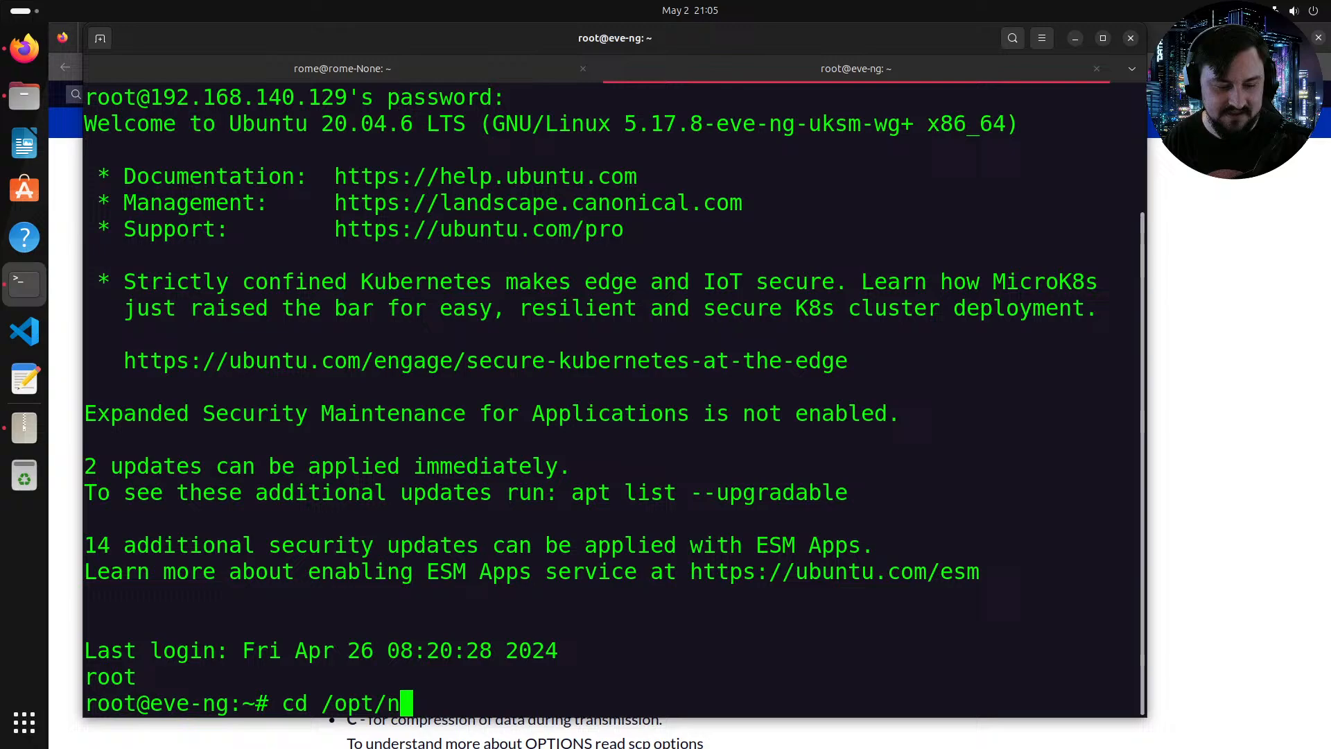
{"action": "key", "text": "BackSpace"}
{"action": "type", "text": "u"}
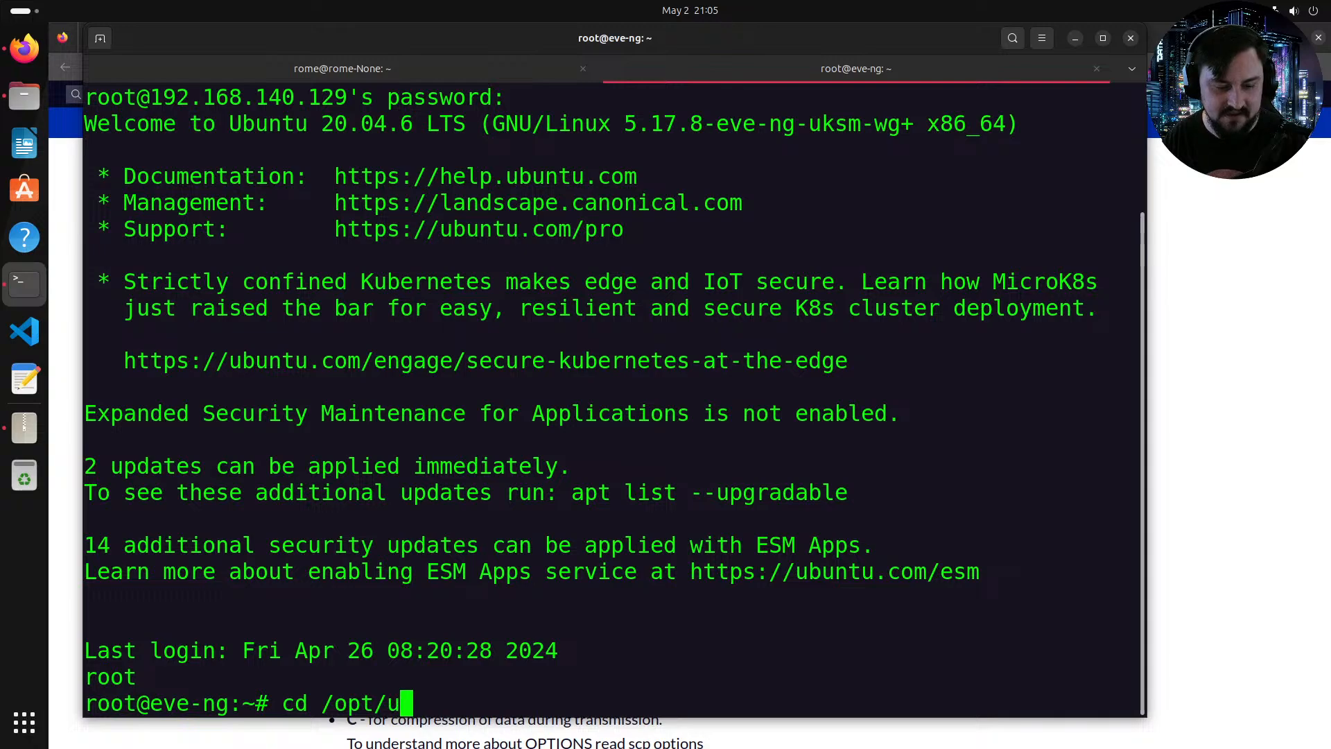
{"action": "key", "text": "Tab"}
{"action": "type", "text": "ad"}
{"action": "key", "text": "Tab"}
{"action": "type", "text": "q"}
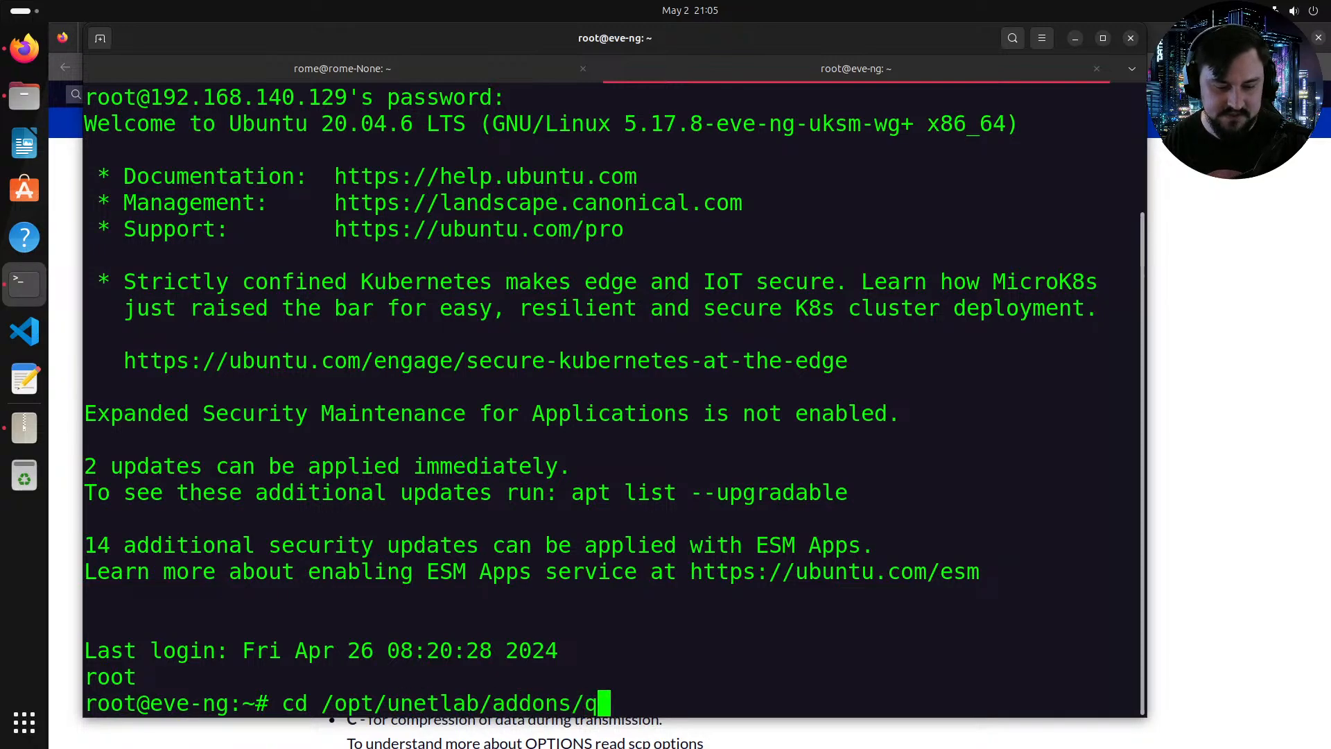
{"action": "key", "text": "Tab"}
{"action": "key", "text": "Return"}
{"action": "type", "text": "ls -la"}
{"action": "key", "text": "Return"}
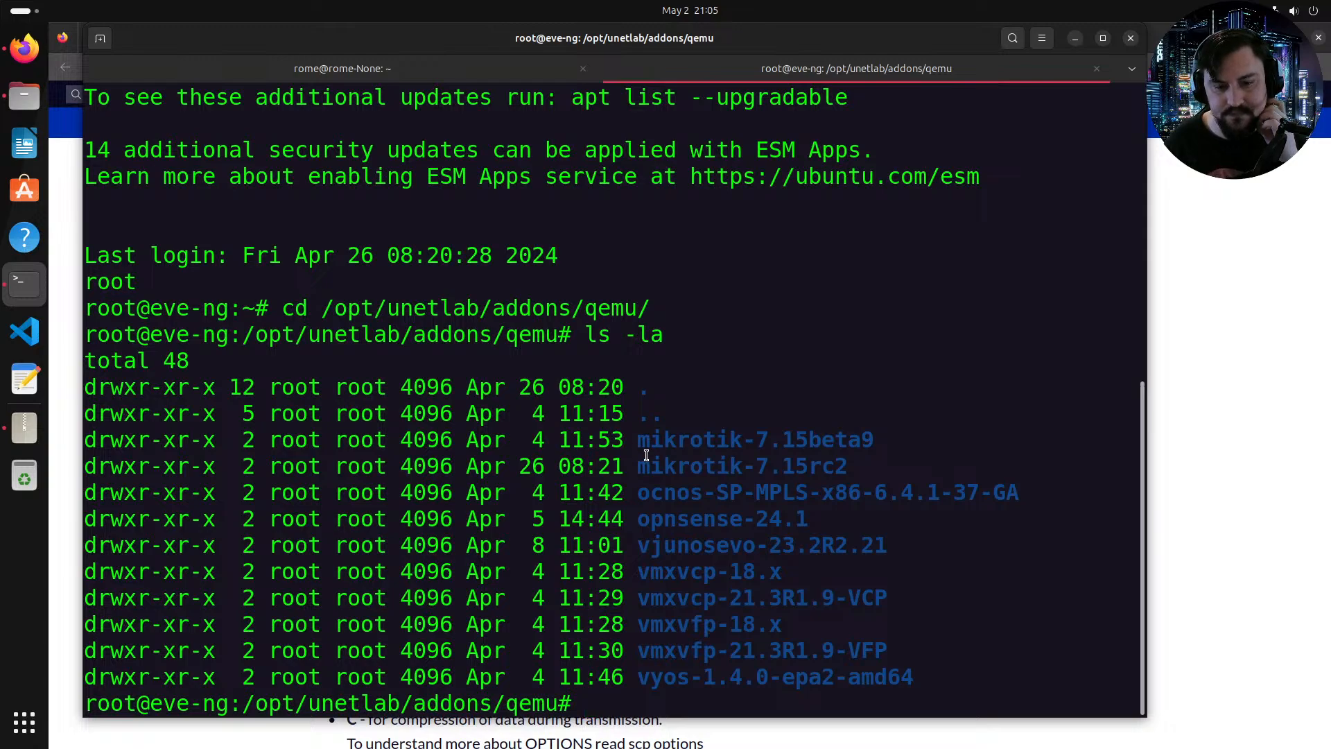
Step: Copy the mikrotik-7.15rc2 folder name into a cd command and change into that directory
{"action": "left_click_drag", "start_coordinate": [650, 467], "coordinate": [843, 478]}
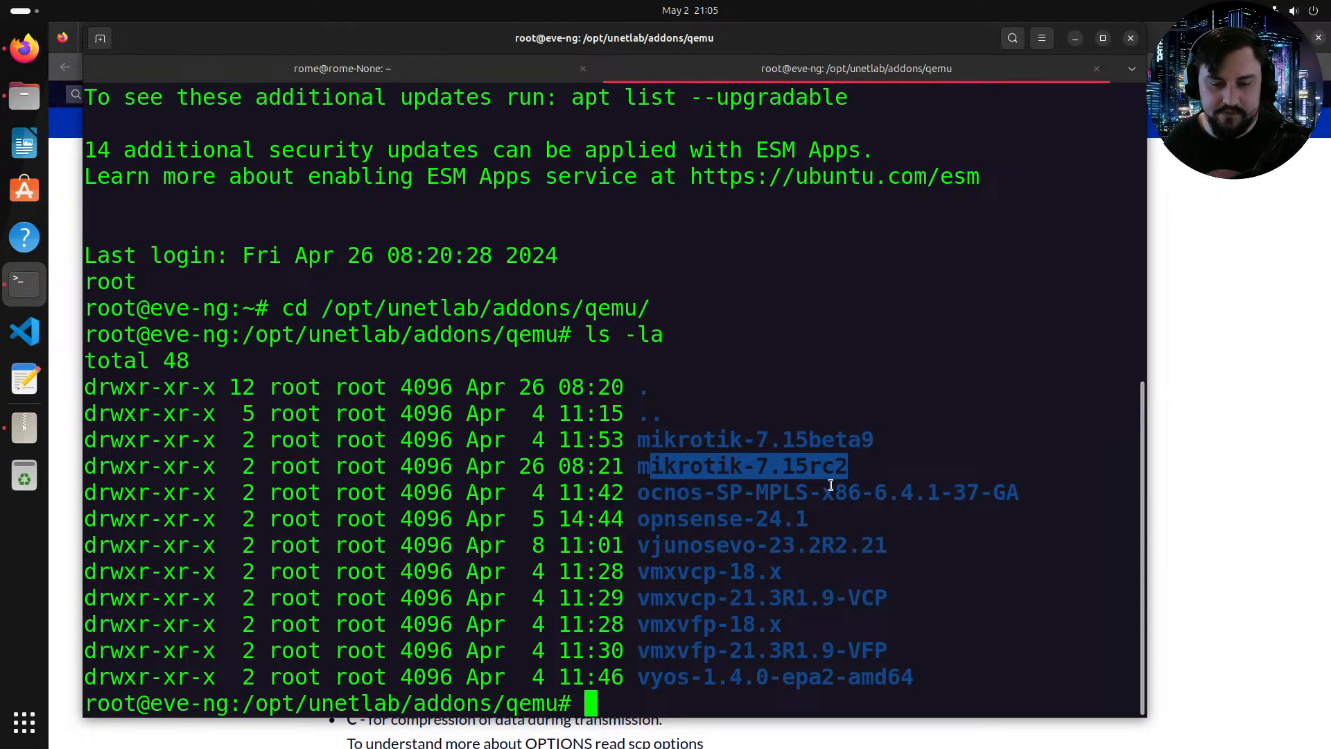
{"action": "double_click", "coordinate": [712, 468]}
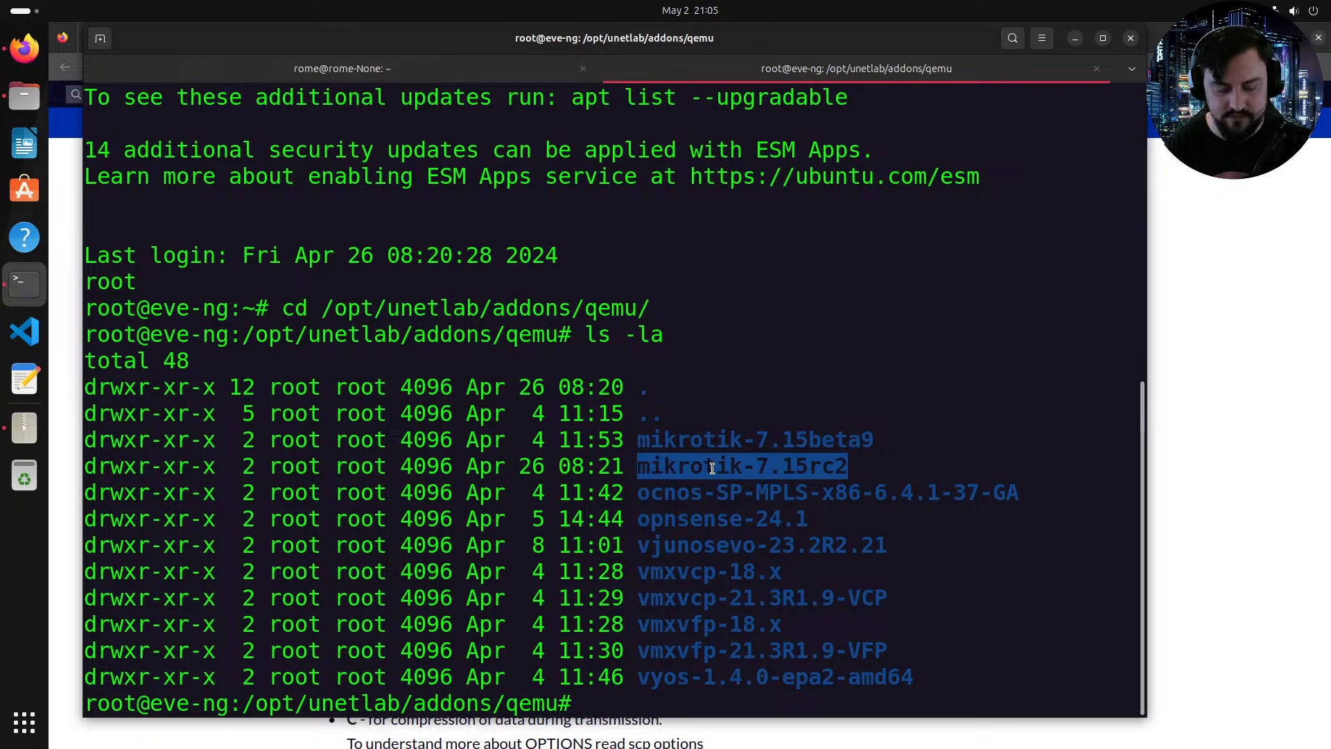
{"action": "type", "text": "cd"}
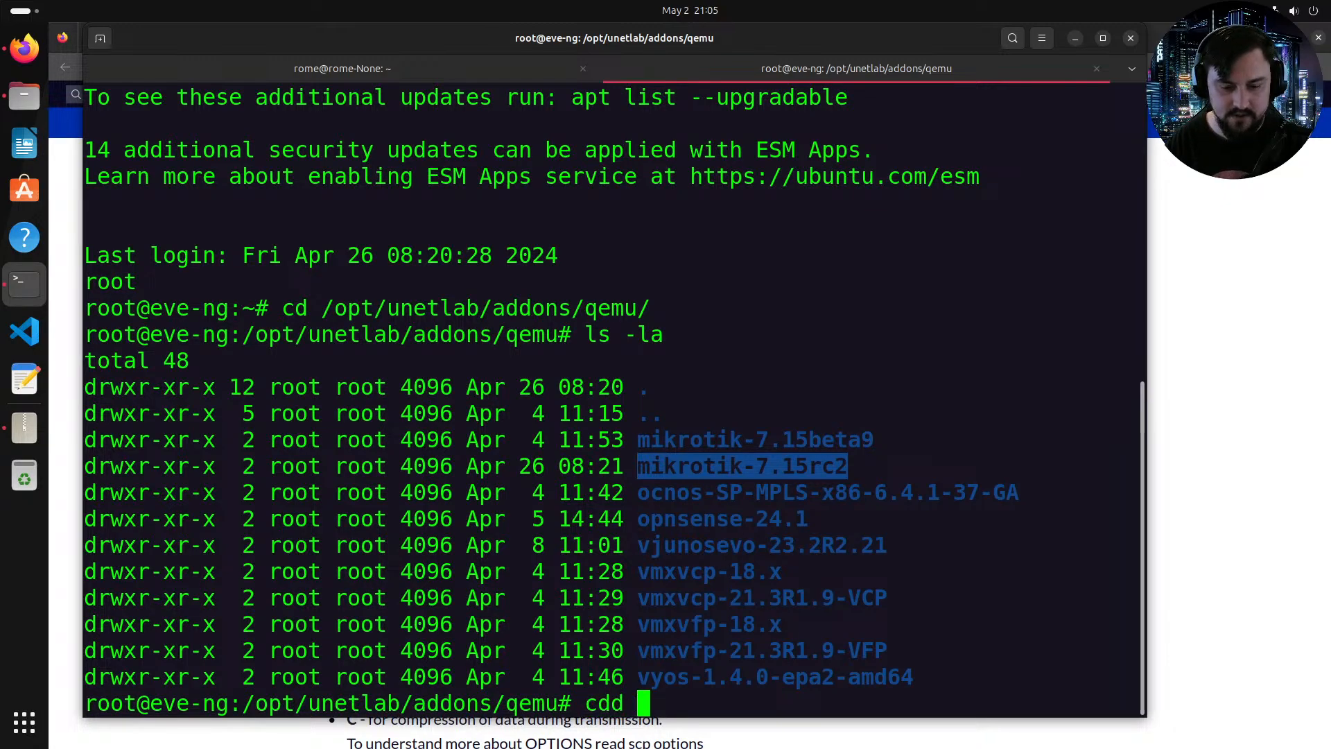
{"action": "right_click", "coordinate": [700, 470]}
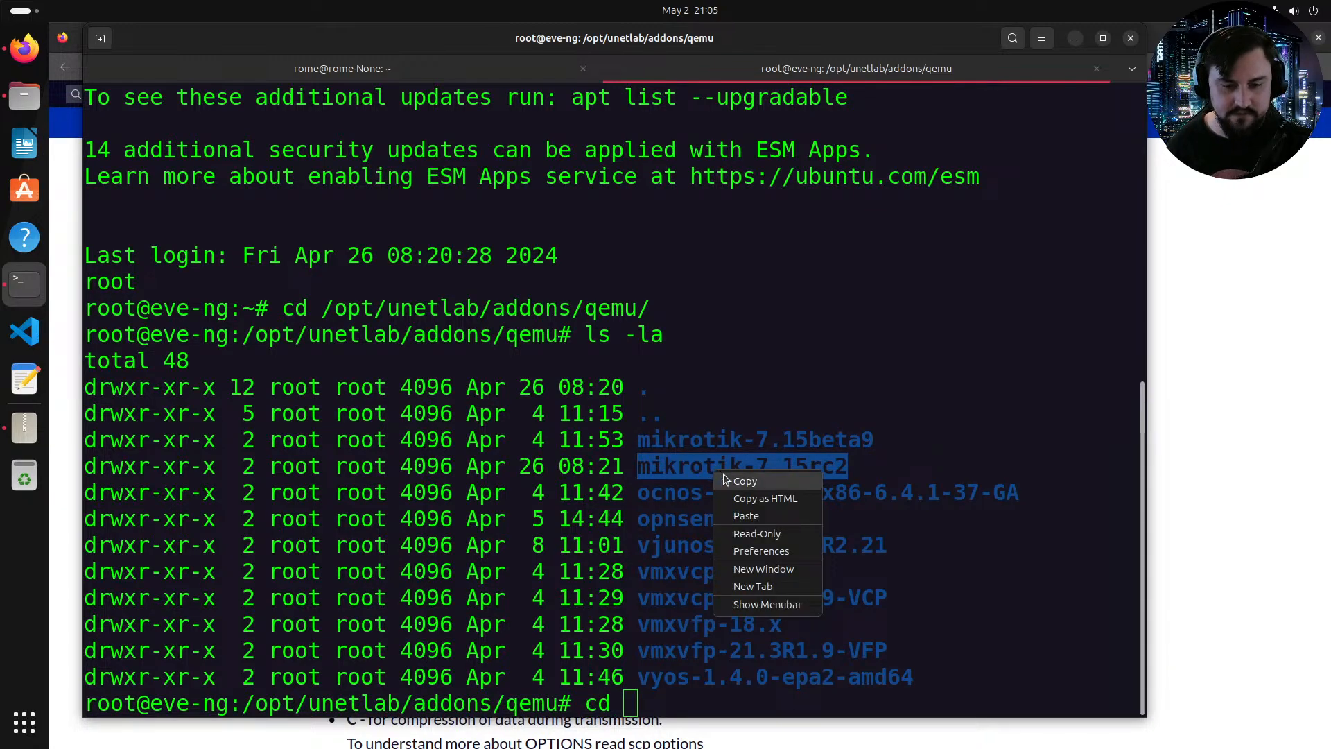
{"action": "left_click", "coordinate": [722, 473]}
{"action": "right_click", "coordinate": [700, 494]}
{"action": "left_click", "coordinate": [742, 538]}
{"action": "key", "text": "Return"}
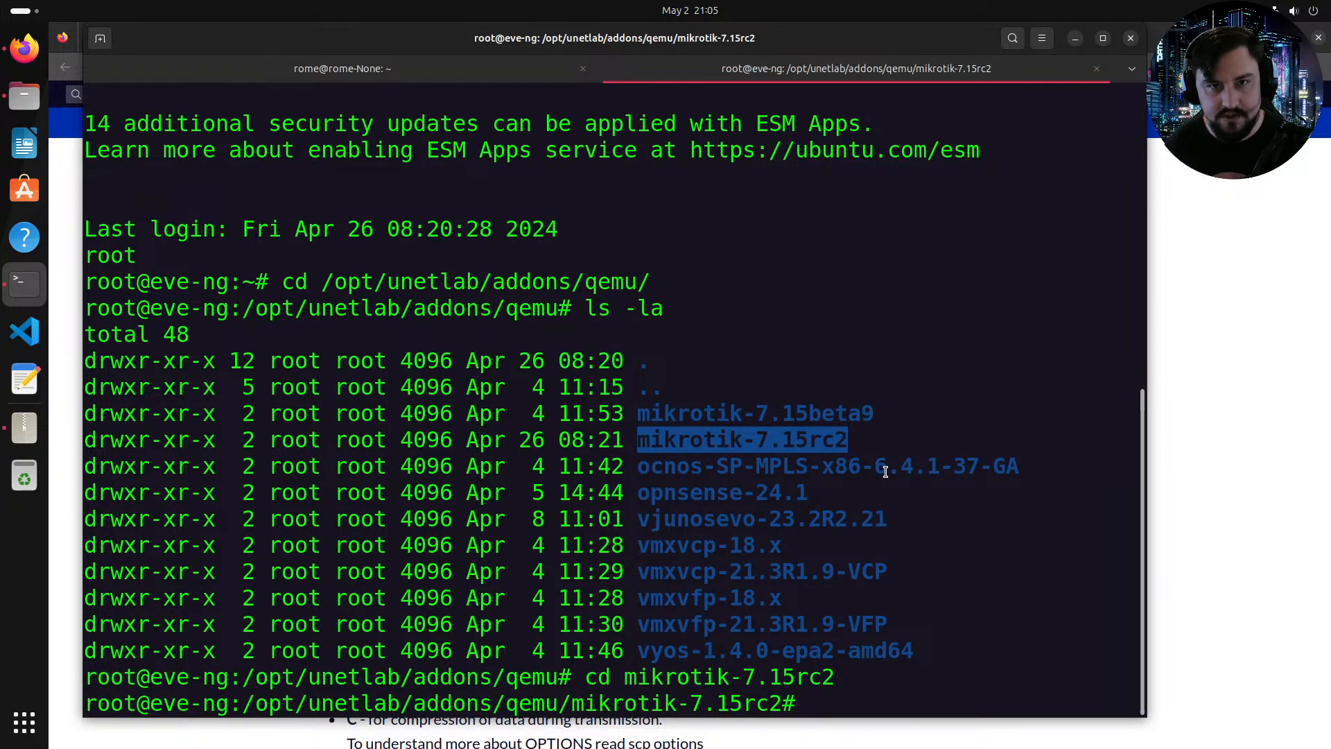
Step: List the mikrotik-7.15rc2 directory with ls -la and select the hda.qcow2 file name
{"action": "type", "text": "l"}
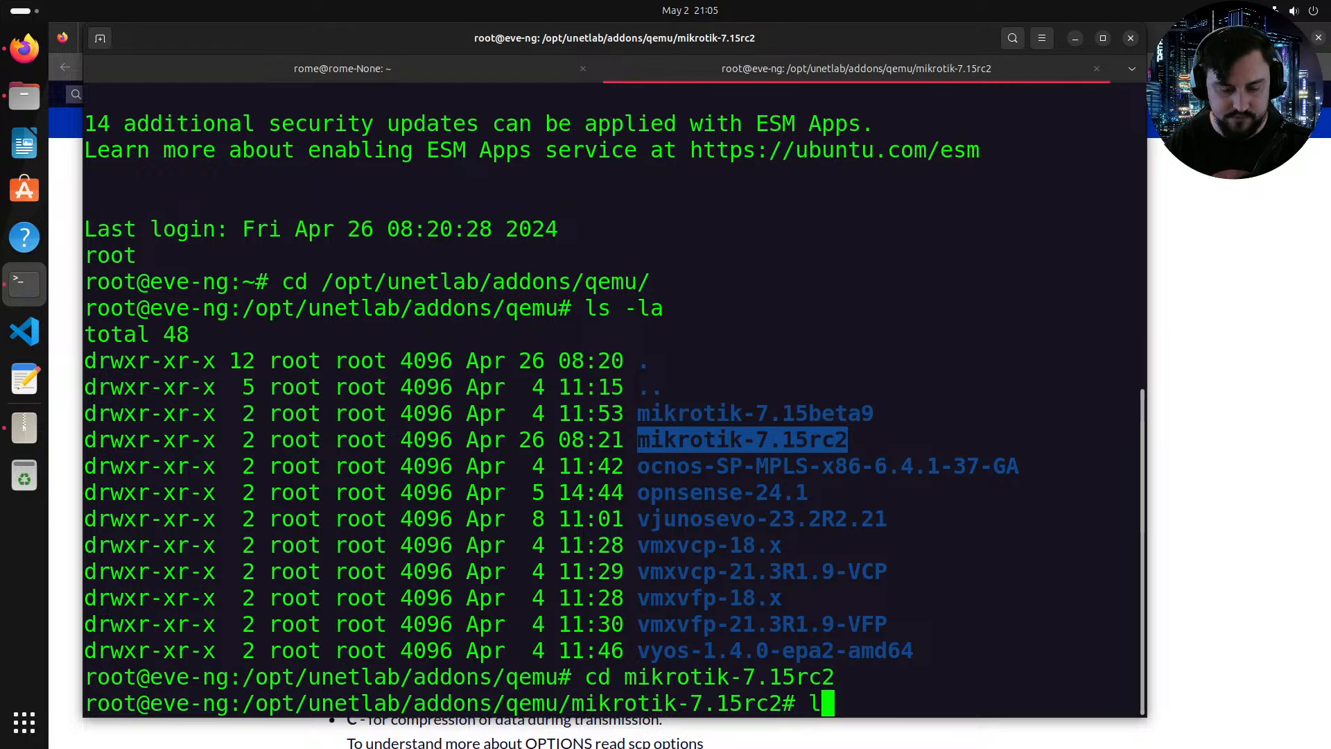
{"action": "type", "text": "s -la"}
{"action": "key", "text": "Return"}
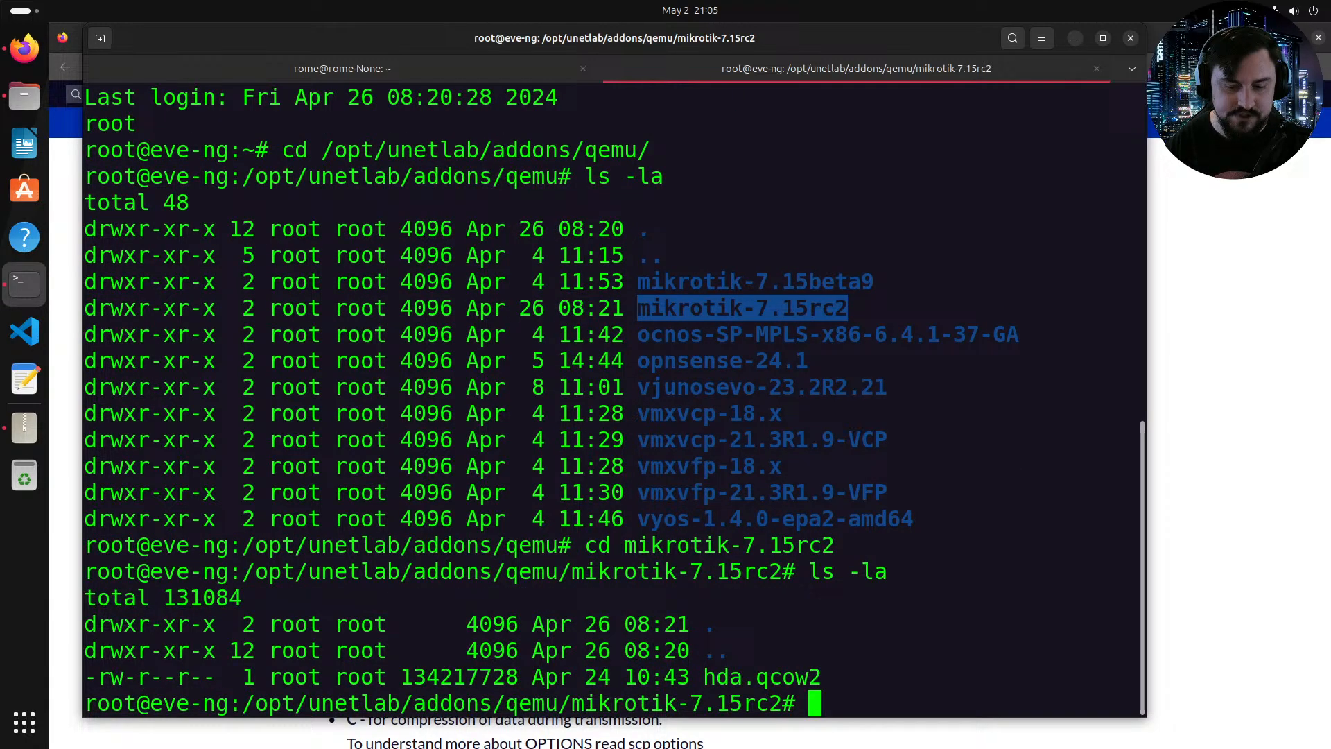
{"action": "double_click", "coordinate": [757, 667]}
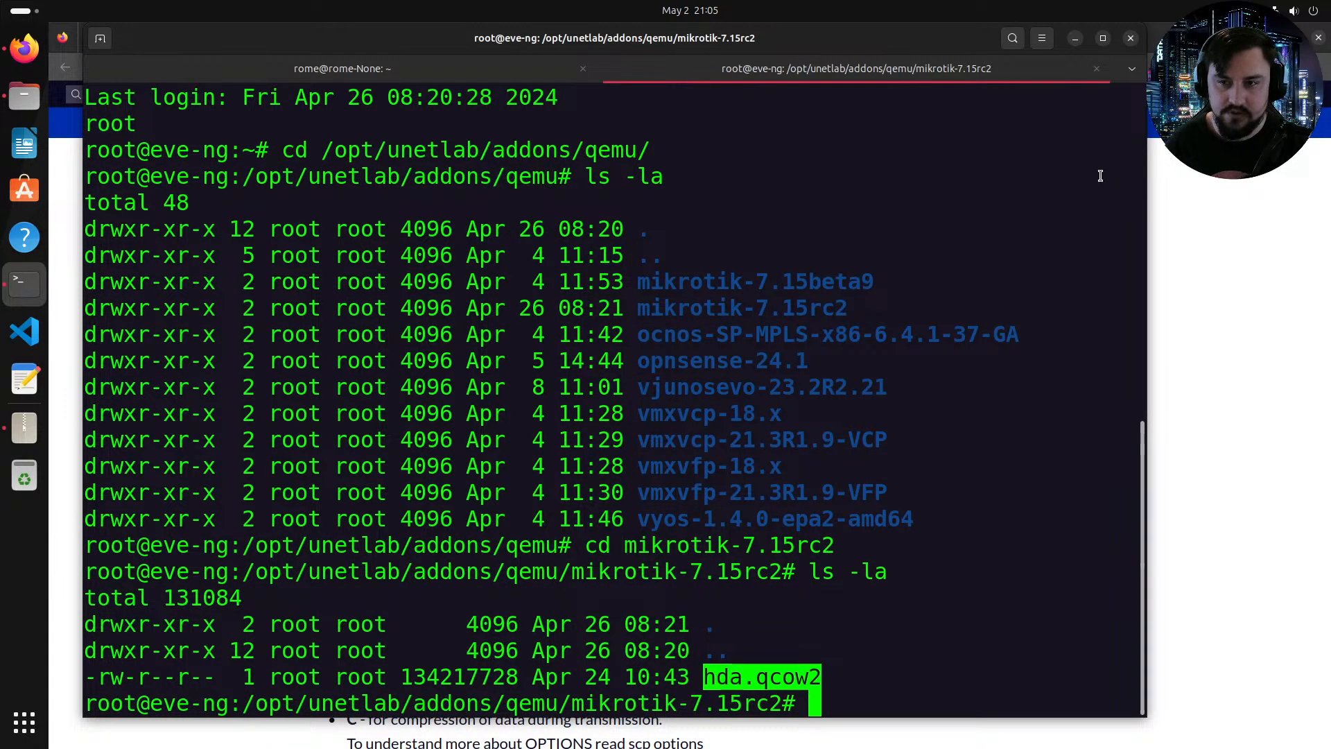
Step: Switch to the browser and close the scp search and article tabs, returning to the EVE topology tab
{"action": "key", "text": "alt+Tab"}
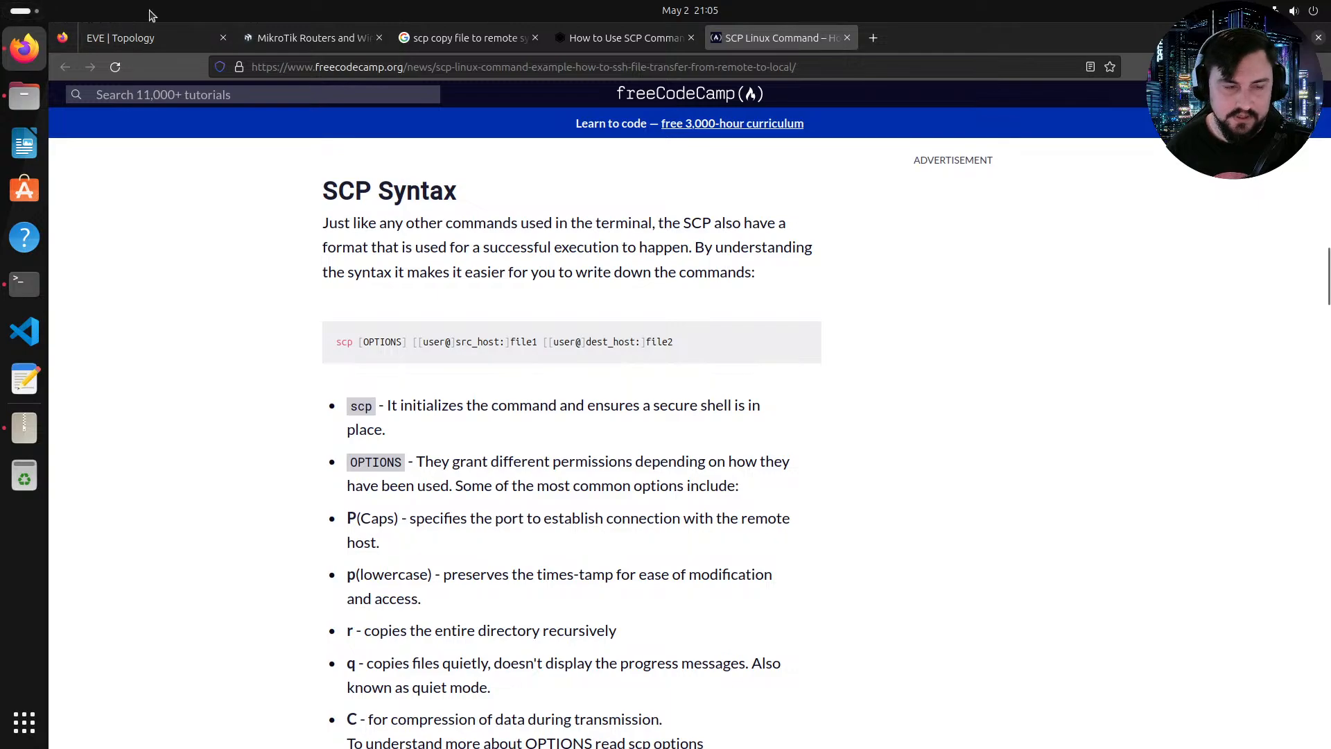
{"action": "left_click", "coordinate": [156, 37]}
{"action": "middle_click", "coordinate": [734, 40]}
{"action": "middle_click", "coordinate": [646, 37]}
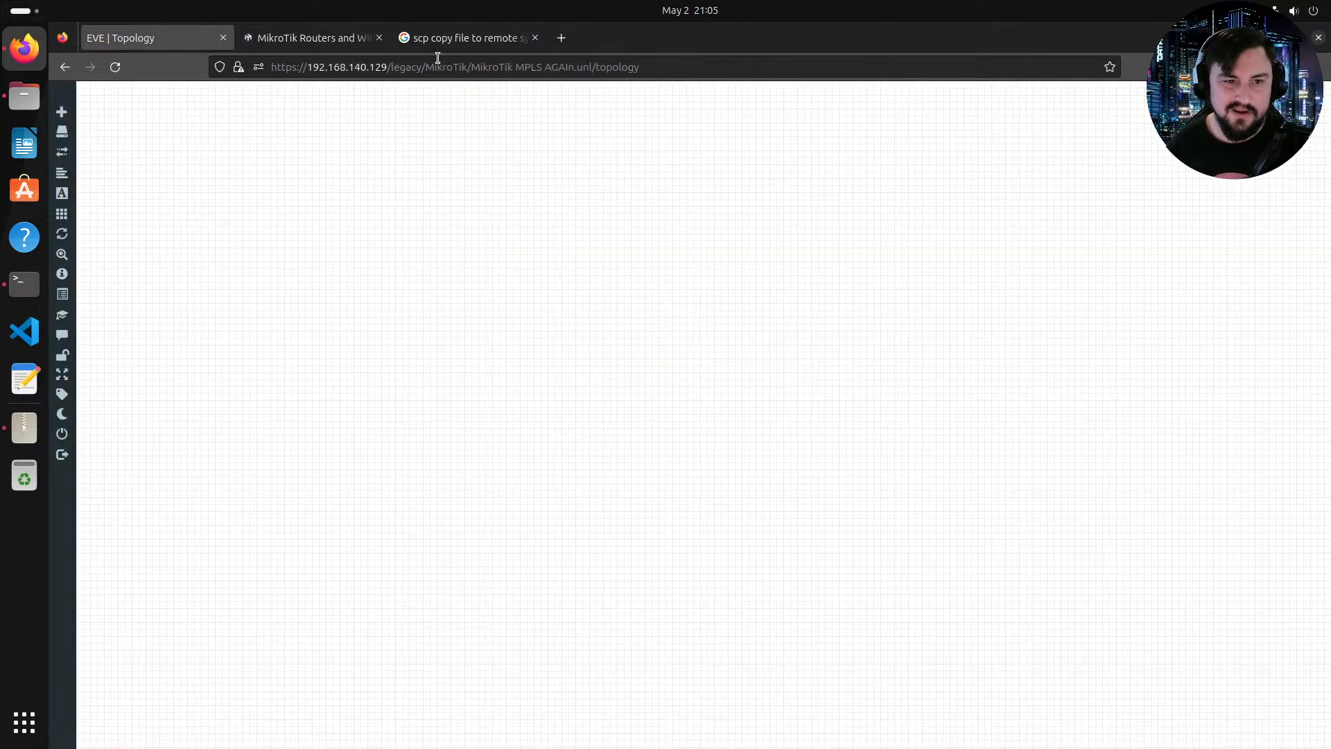
{"action": "middle_click", "coordinate": [451, 38]}
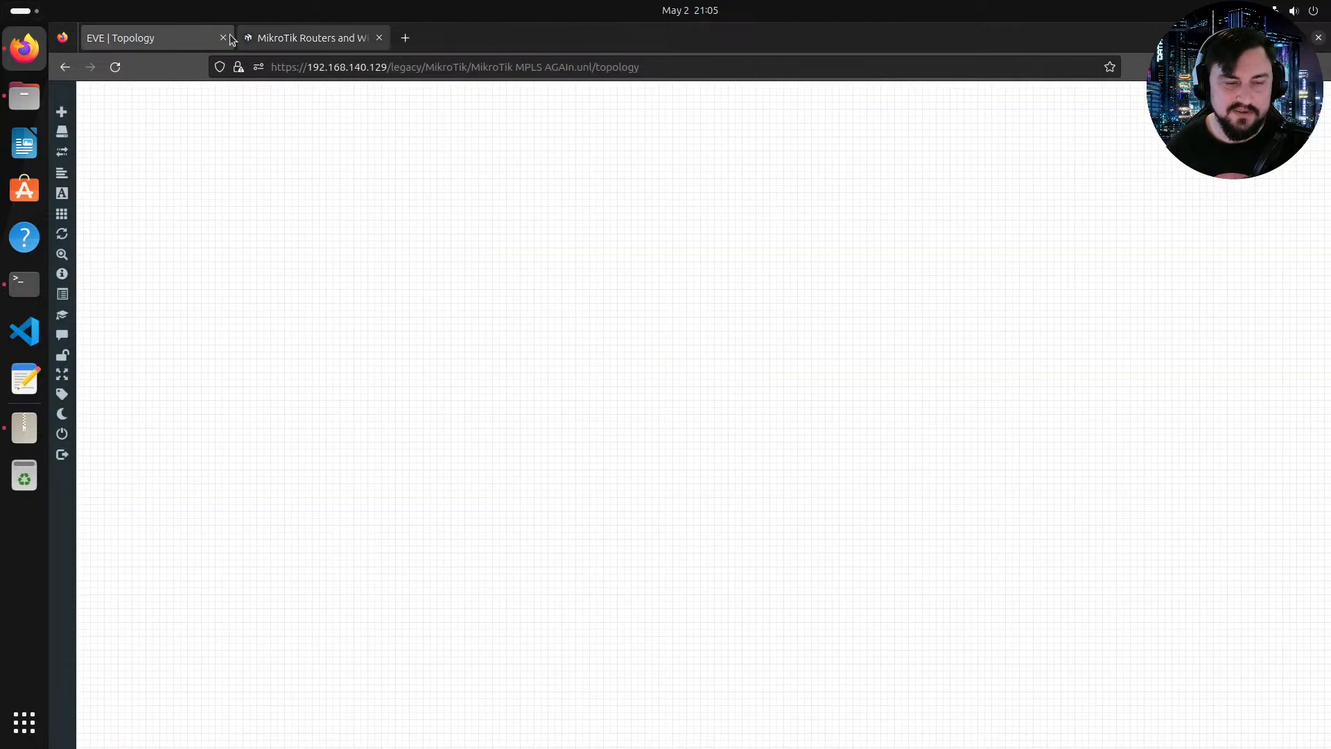
Step: Return to the EVE topology tab and add new nodes from the MikroTik RouterOS template, setting the number of nodes to 12
{"action": "left_click", "coordinate": [300, 43]}
{"action": "left_click", "coordinate": [181, 43]}
{"action": "right_click", "coordinate": [590, 280]}
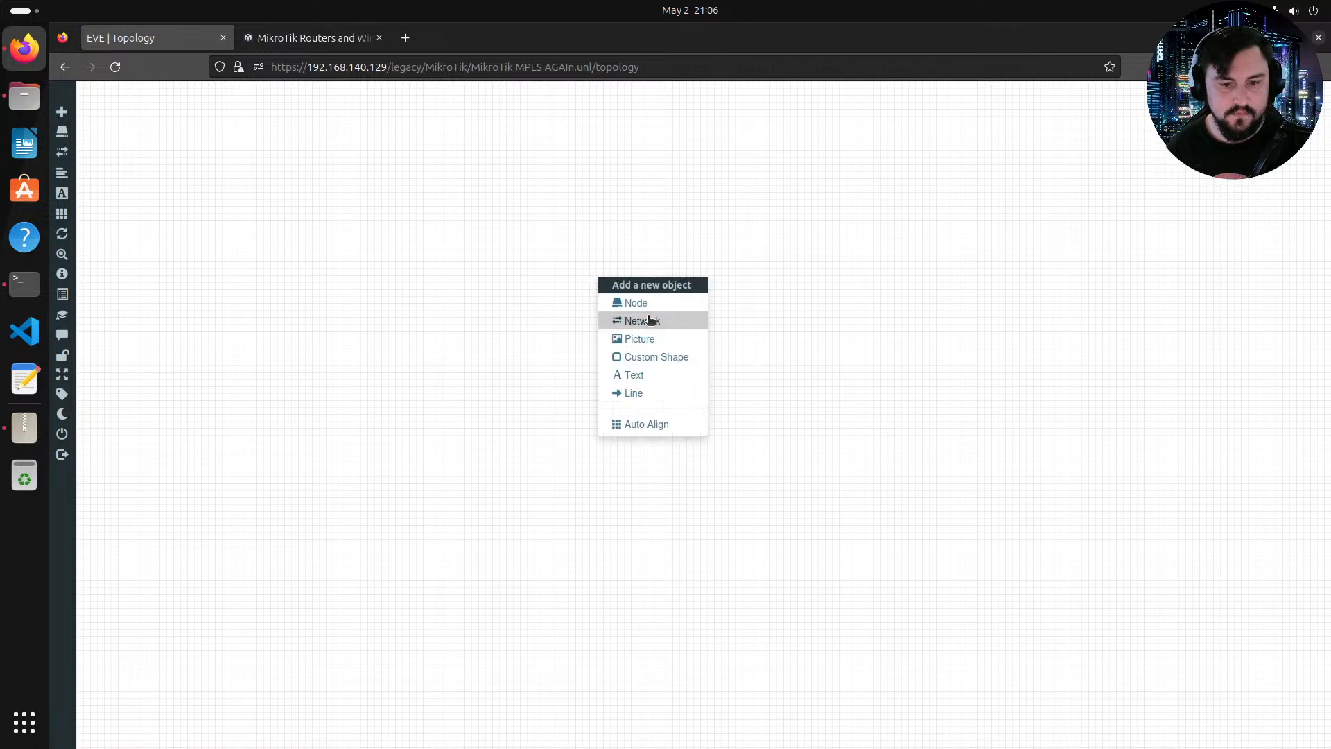
{"action": "left_click", "coordinate": [652, 302]}
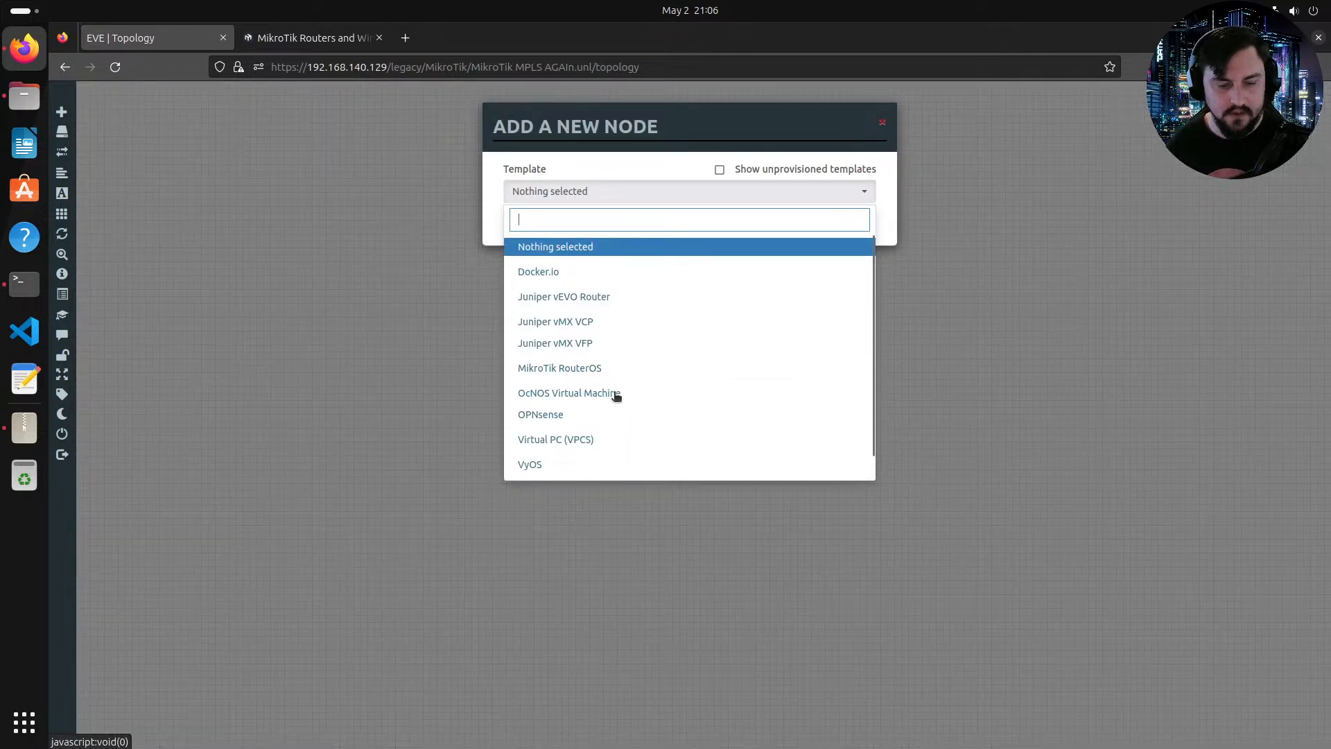
{"action": "left_click", "coordinate": [566, 368]}
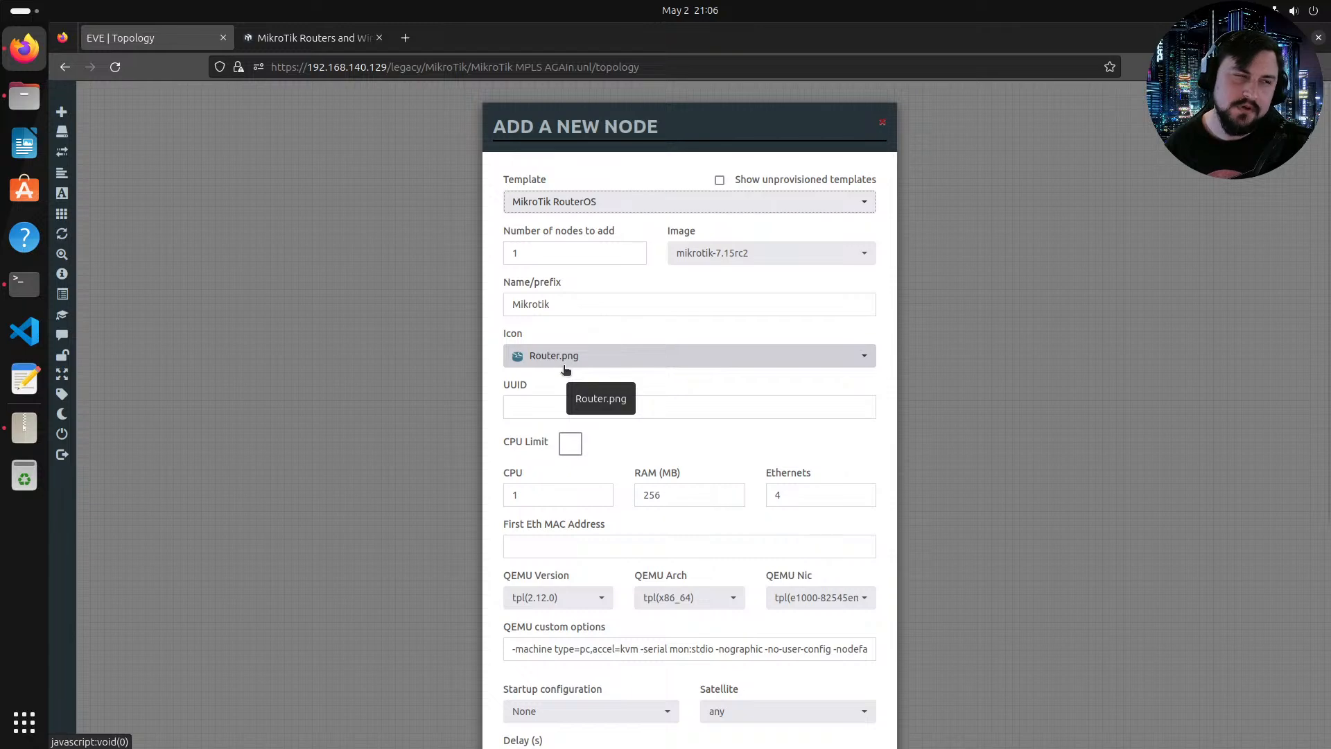
{"action": "left_click", "coordinate": [546, 262]}
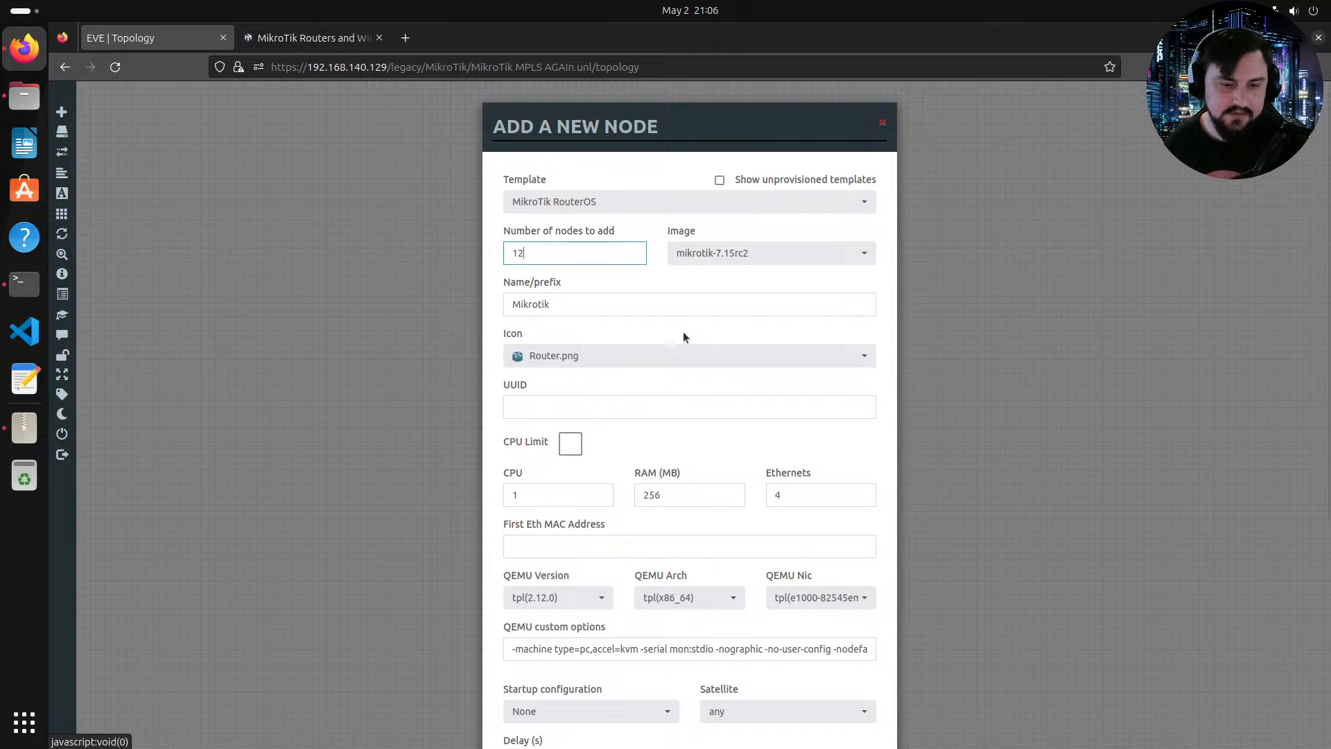
Step: Set the node icon to c_router_blue.svg
{"action": "left_click", "coordinate": [682, 355]}
{"action": "scroll", "coordinate": [671, 415], "scroll_direction": "down", "scroll_amount": 10}
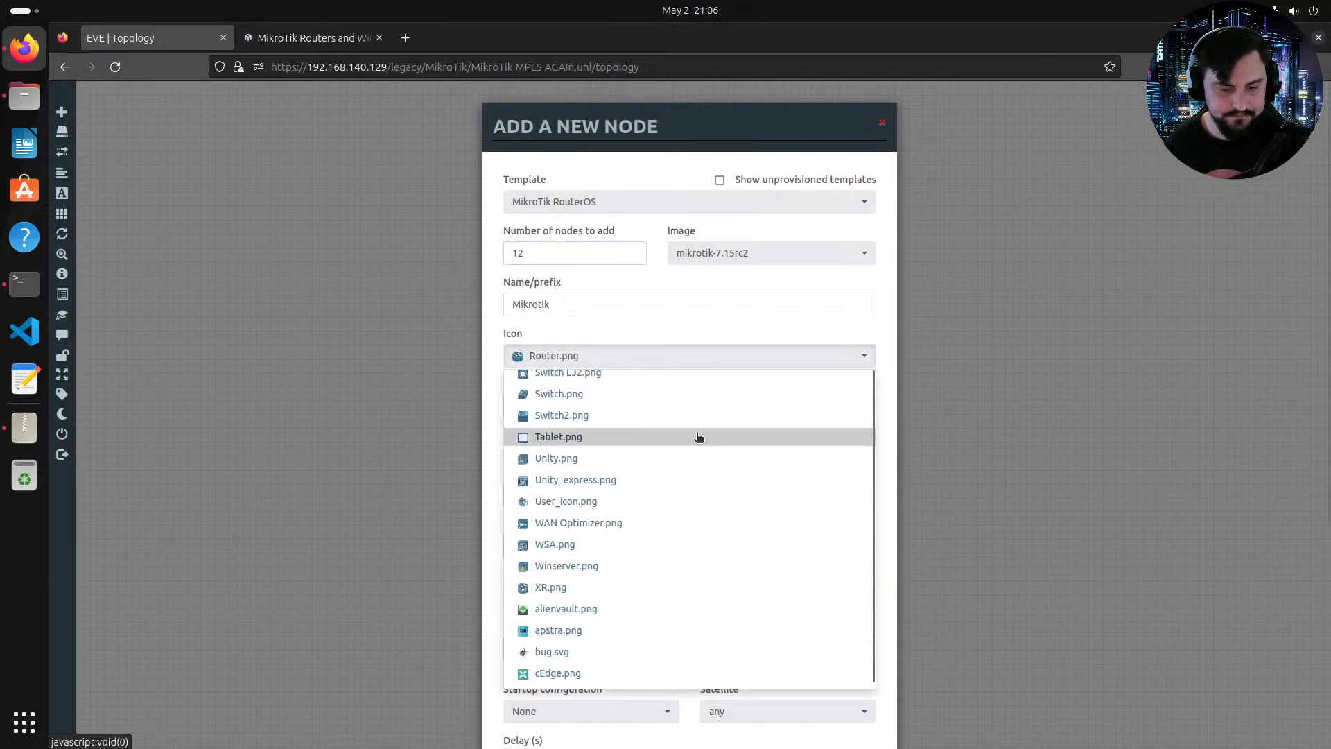
{"action": "scroll", "coordinate": [699, 437], "scroll_direction": "down", "scroll_amount": 10}
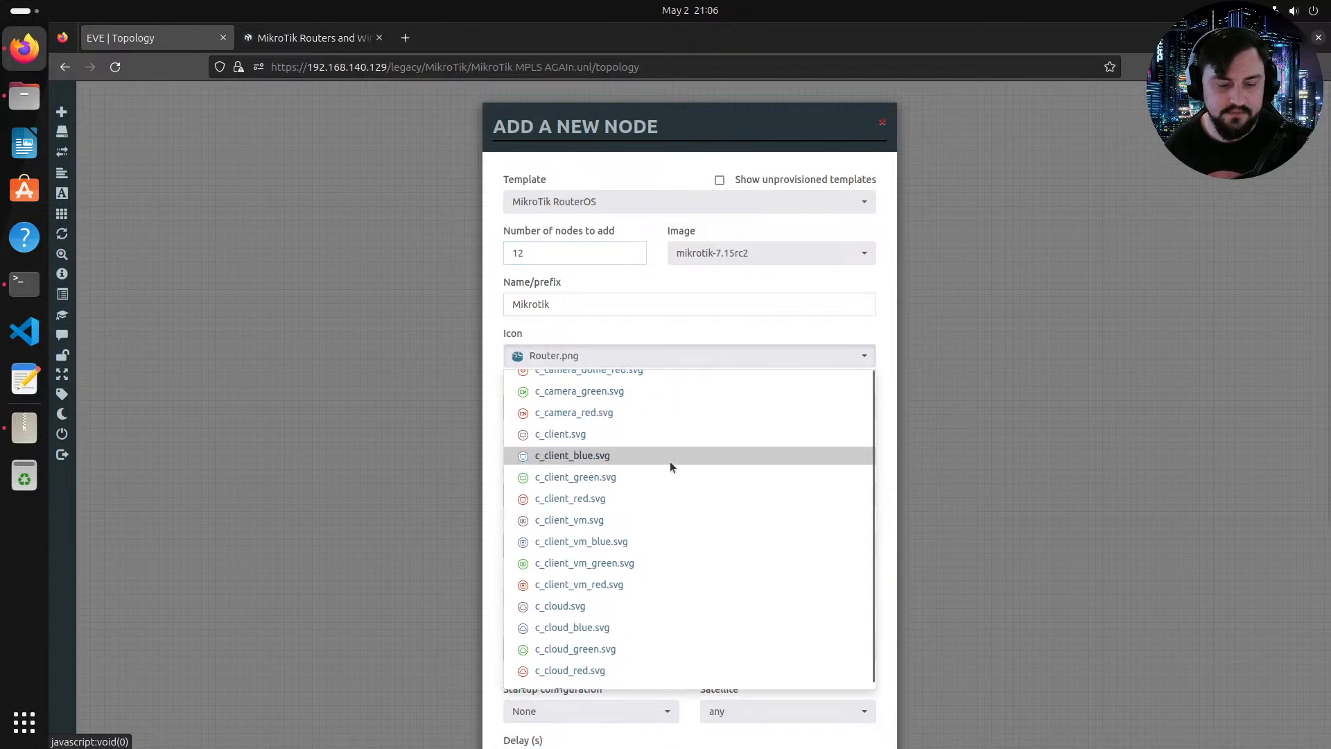
{"action": "scroll", "coordinate": [665, 468], "scroll_direction": "down", "scroll_amount": 7}
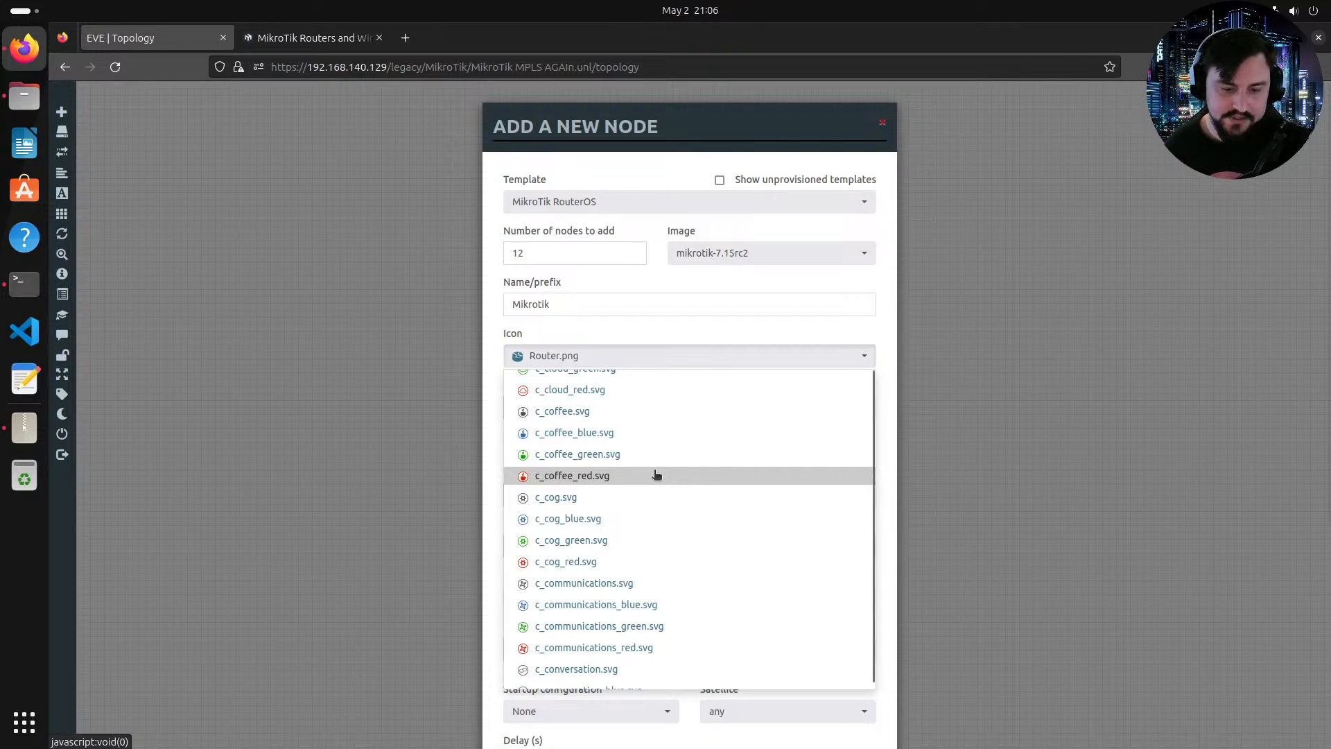
{"action": "scroll", "coordinate": [627, 471], "scroll_direction": "down", "scroll_amount": 15}
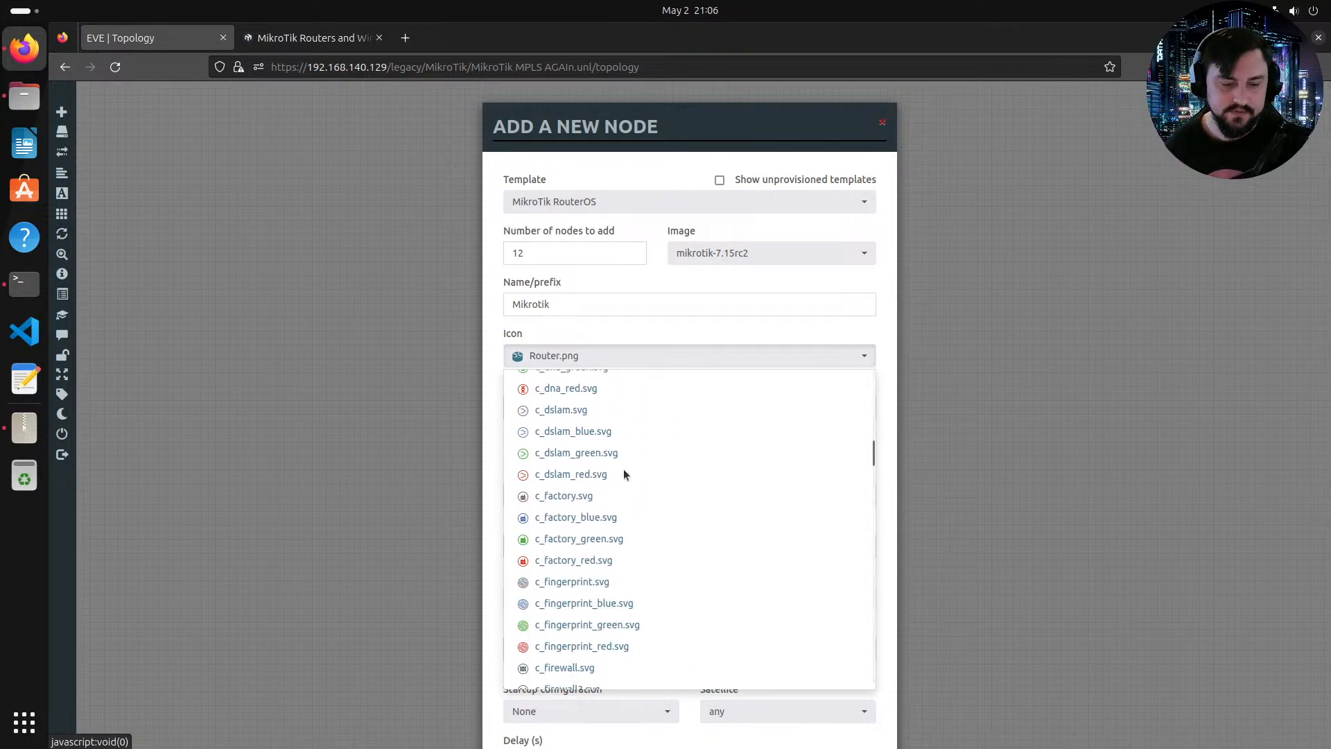
{"action": "scroll", "coordinate": [626, 473], "scroll_direction": "down", "scroll_amount": 10}
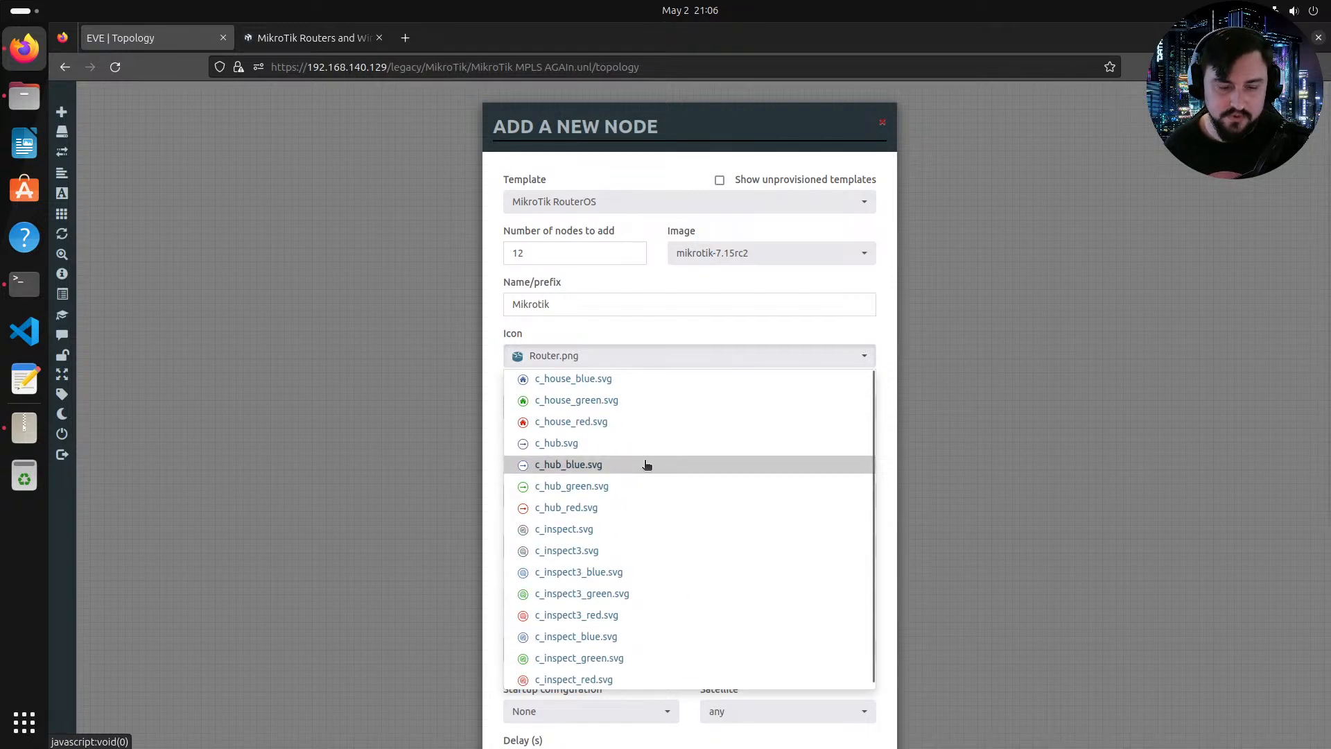
{"action": "scroll", "coordinate": [659, 452], "scroll_direction": "down", "scroll_amount": 3}
{"action": "scroll", "coordinate": [653, 463], "scroll_direction": "down", "scroll_amount": 6}
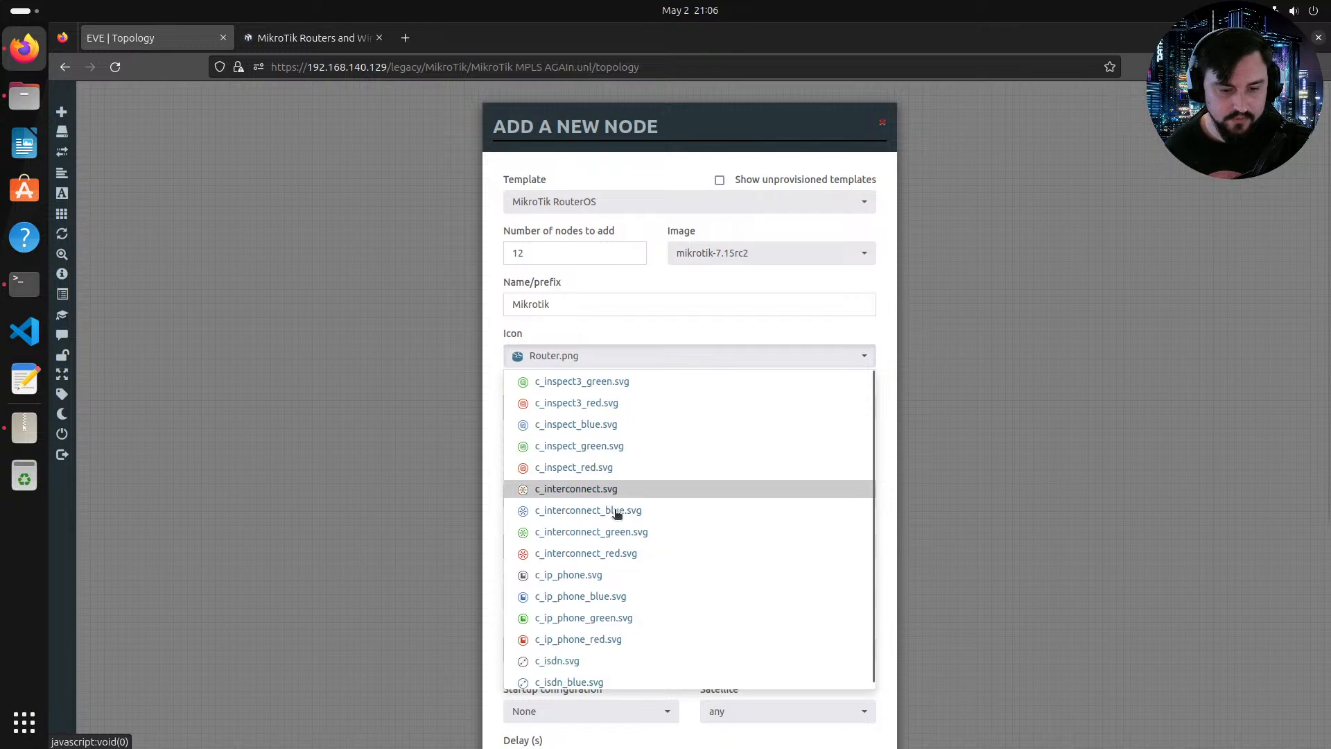
{"action": "scroll", "coordinate": [614, 524], "scroll_direction": "down", "scroll_amount": 7}
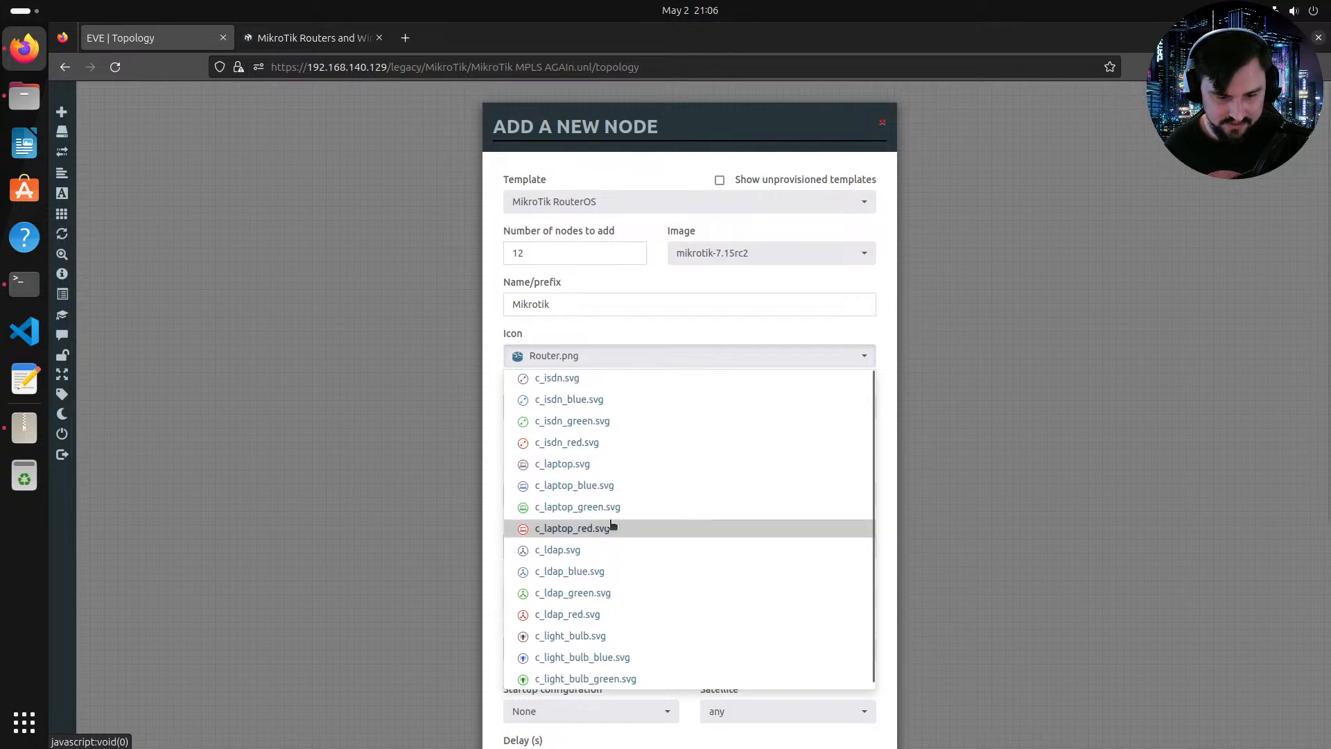
{"action": "scroll", "coordinate": [612, 562], "scroll_direction": "down", "scroll_amount": 17}
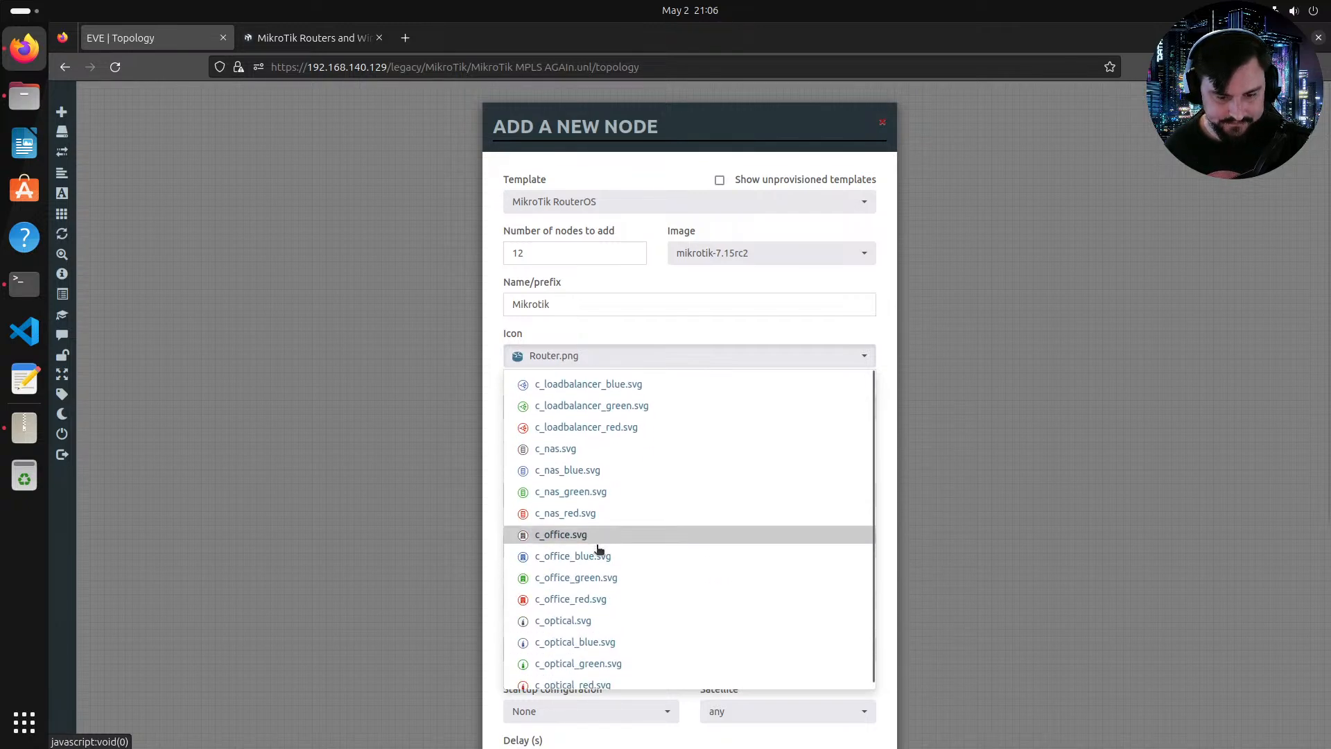
{"action": "scroll", "coordinate": [636, 616], "scroll_direction": "down", "scroll_amount": 6}
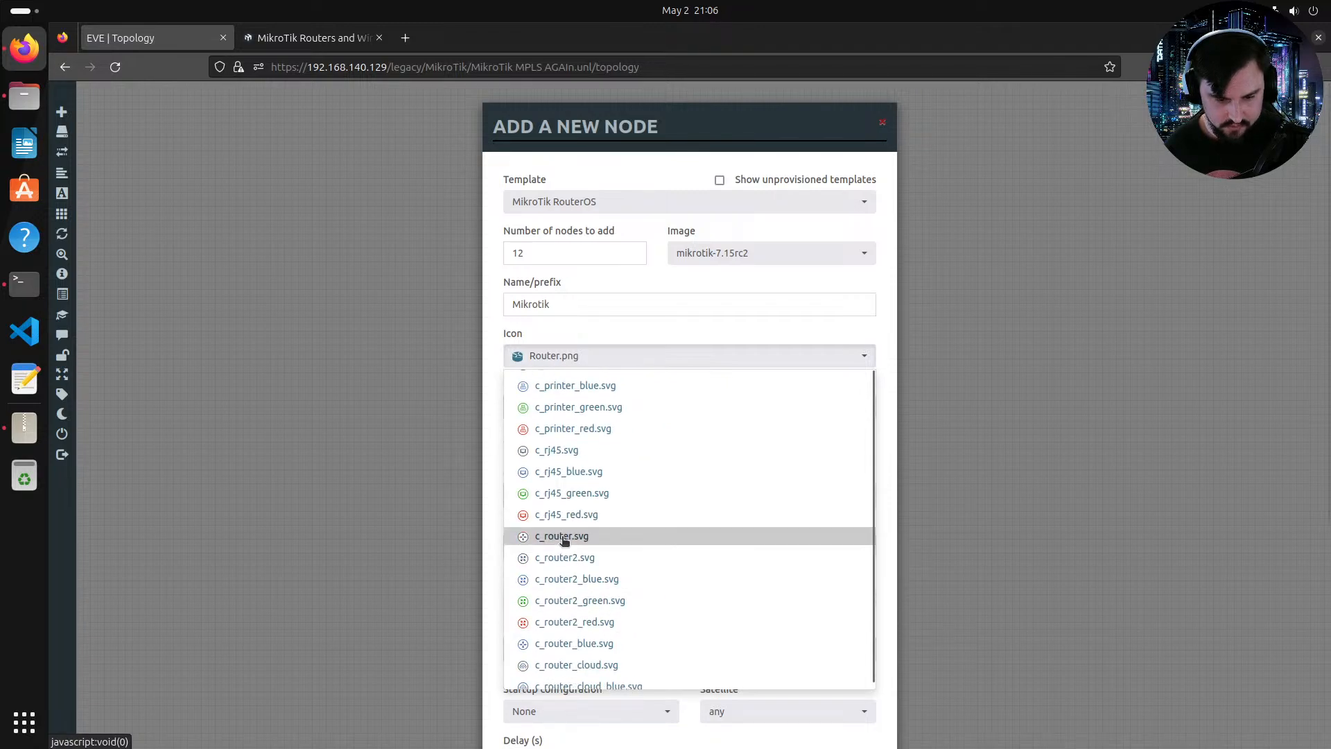
{"action": "scroll", "coordinate": [564, 547], "scroll_direction": "down", "scroll_amount": 2}
{"action": "left_click", "coordinate": [574, 579]}
Step: Set RAM to 1024 MB and Ethernets to 12, then save the new nodes
{"action": "double_click", "coordinate": [713, 491]}
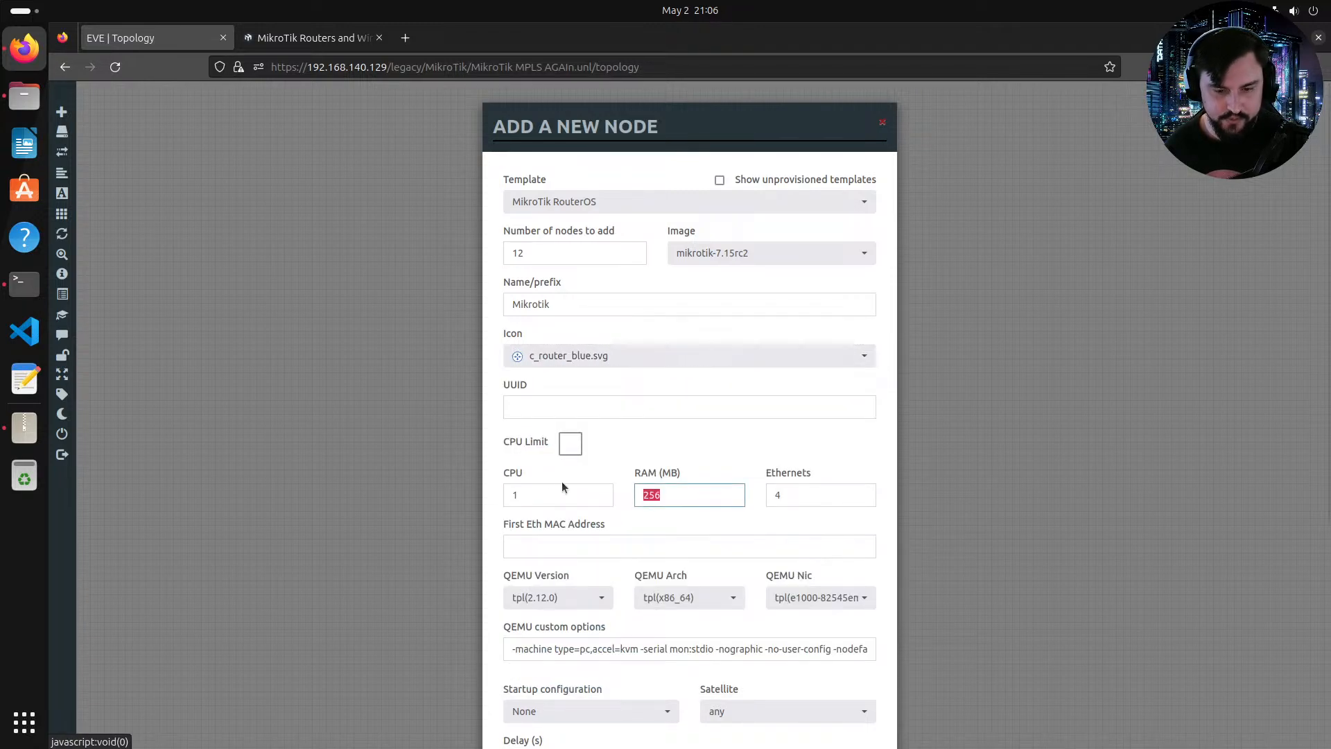
{"action": "type", "text": "1024"}
{"action": "key", "text": "Tab"}
{"action": "type", "text": "1"}
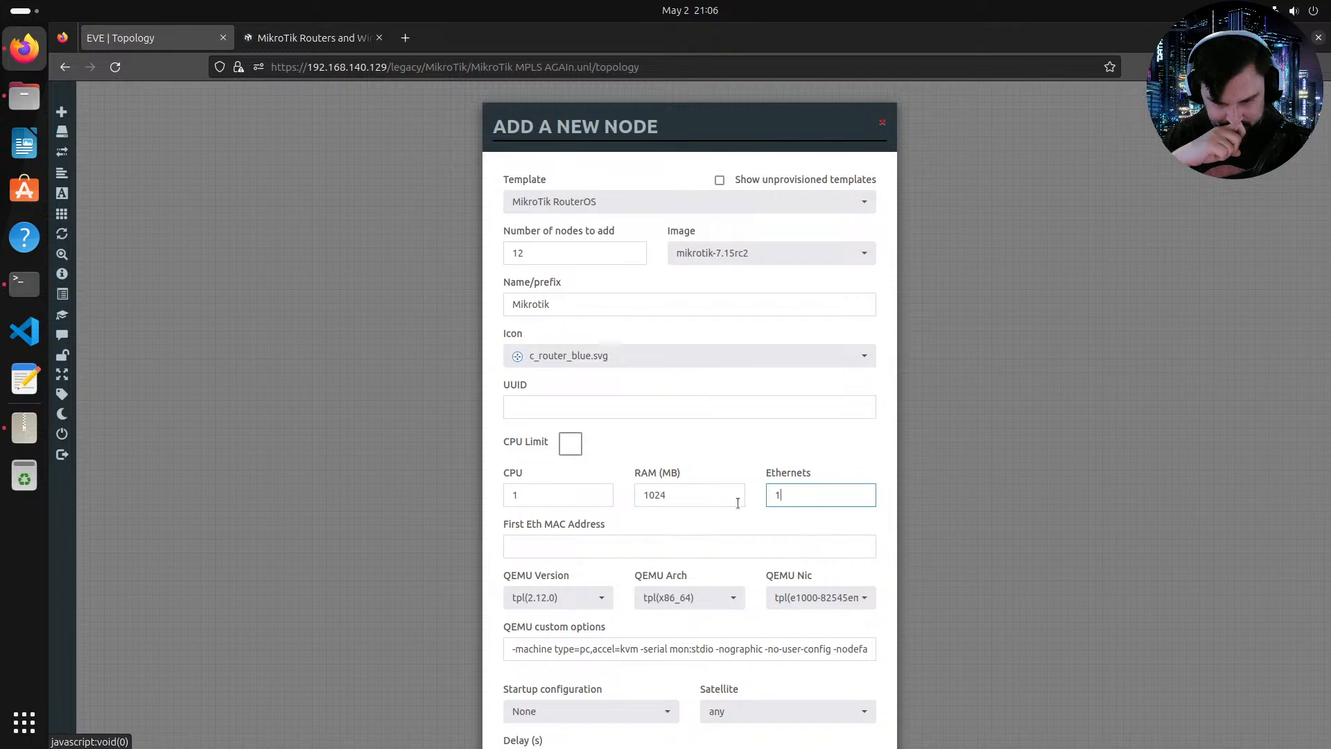
{"action": "type", "text": "2"}
{"action": "scroll", "coordinate": [693, 486], "scroll_direction": "down", "scroll_amount": 5}
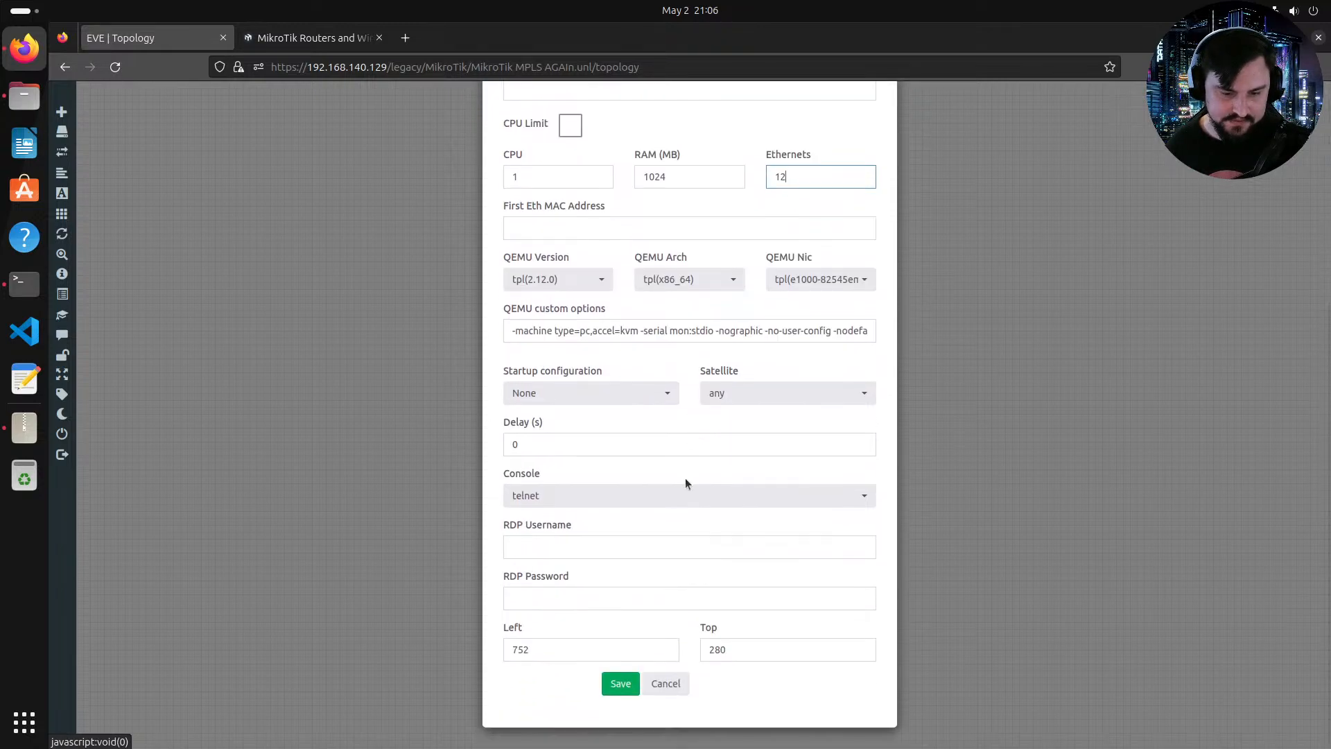
{"action": "scroll", "coordinate": [685, 477], "scroll_direction": "up", "scroll_amount": 5}
{"action": "scroll", "coordinate": [650, 355], "scroll_direction": "down", "scroll_amount": 5}
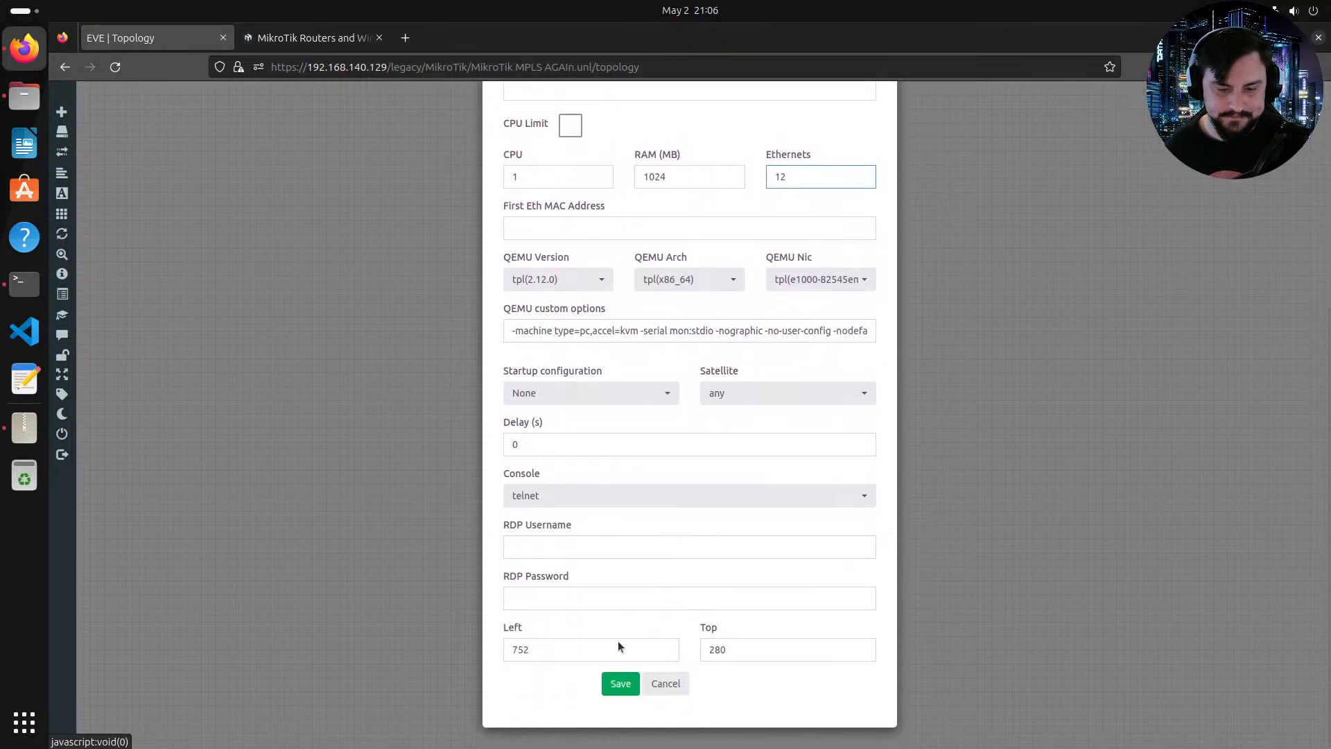
{"action": "left_click", "coordinate": [607, 689]}
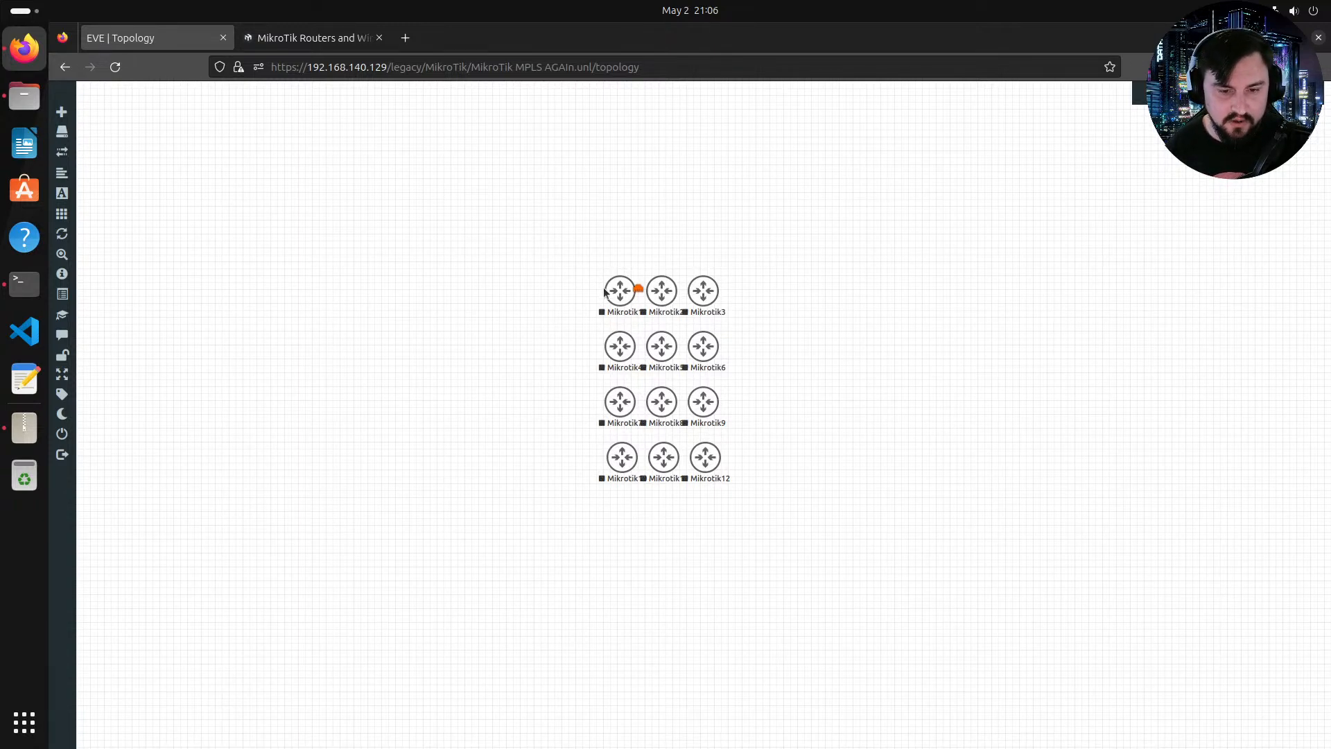
Step: Spread routers Mikrotik1 through Mikrotik7 out across the topology canvas
{"action": "mouse_move", "coordinate": [608, 290]}
{"action": "left_mouse_down"}
{"action": "mouse_move", "coordinate": [645, 189]}
{"action": "mouse_move", "coordinate": [658, 236]}
{"action": "mouse_move", "coordinate": [658, 214]}
{"action": "left_mouse_up"}
{"action": "left_click_drag", "start_coordinate": [659, 298], "coordinate": [504, 333]}
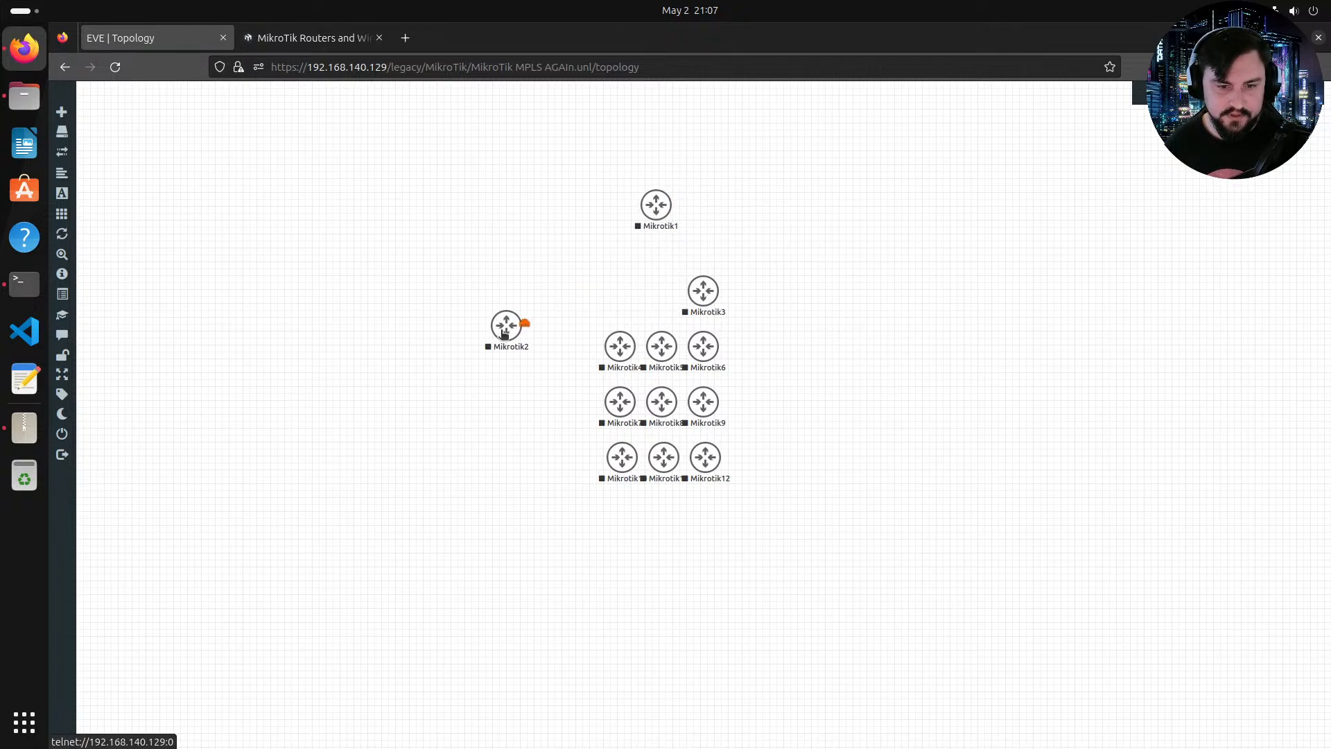
{"action": "left_click_drag", "start_coordinate": [712, 294], "coordinate": [802, 338]}
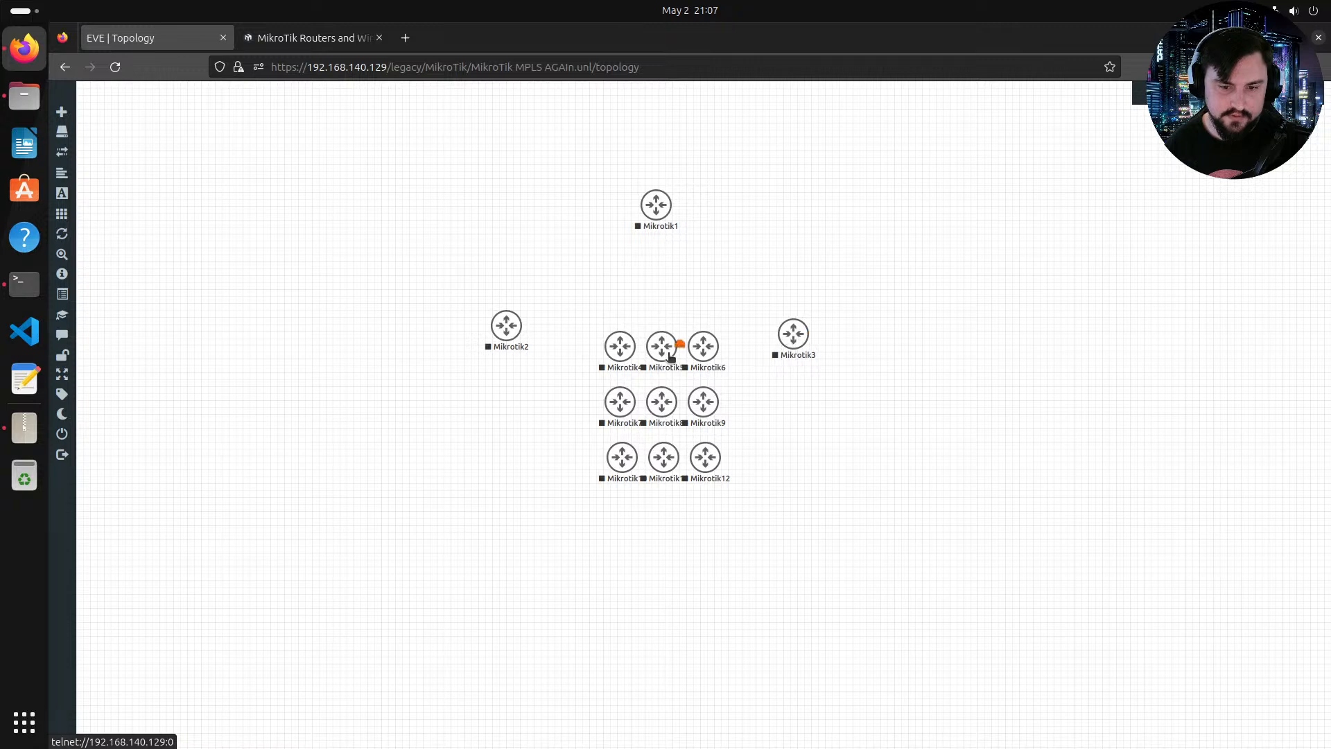
{"action": "left_click_drag", "start_coordinate": [626, 352], "coordinate": [670, 497]}
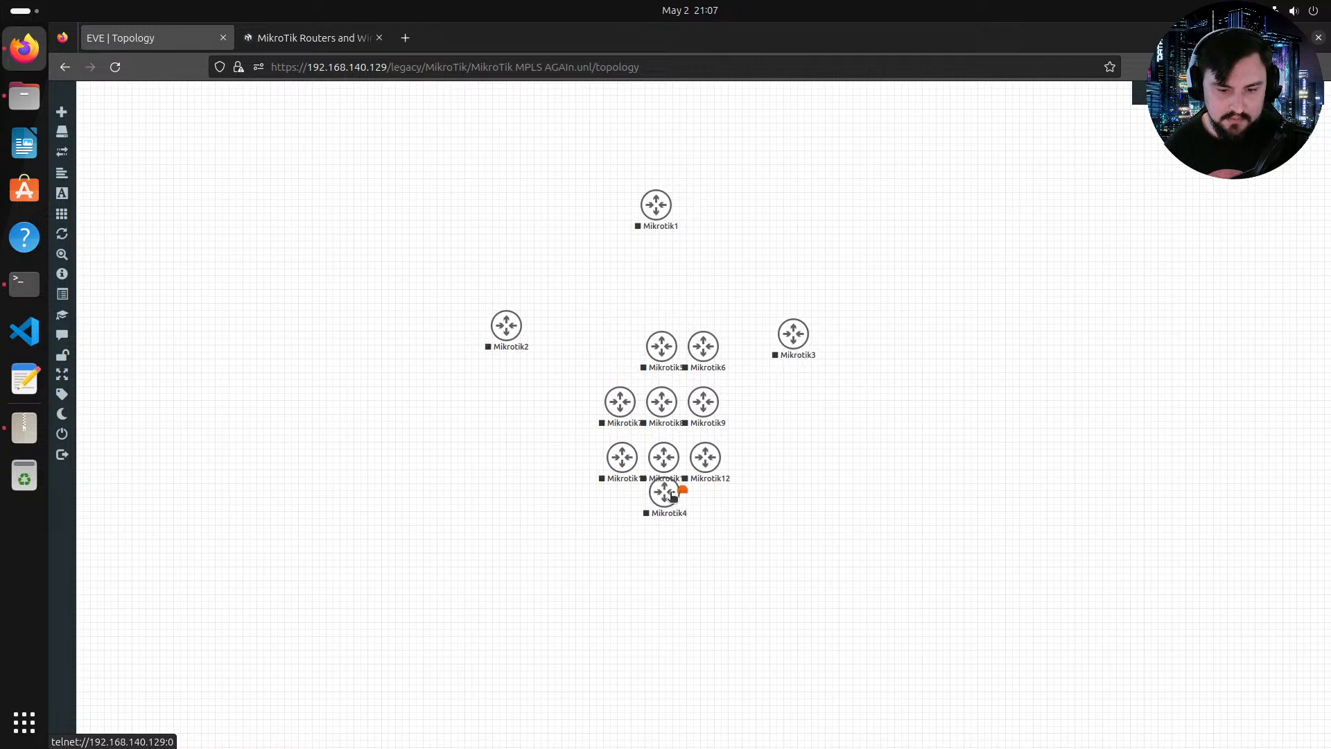
{"action": "left_click_drag", "start_coordinate": [662, 346], "coordinate": [378, 416]}
{"action": "left_click_drag", "start_coordinate": [693, 355], "coordinate": [890, 424]}
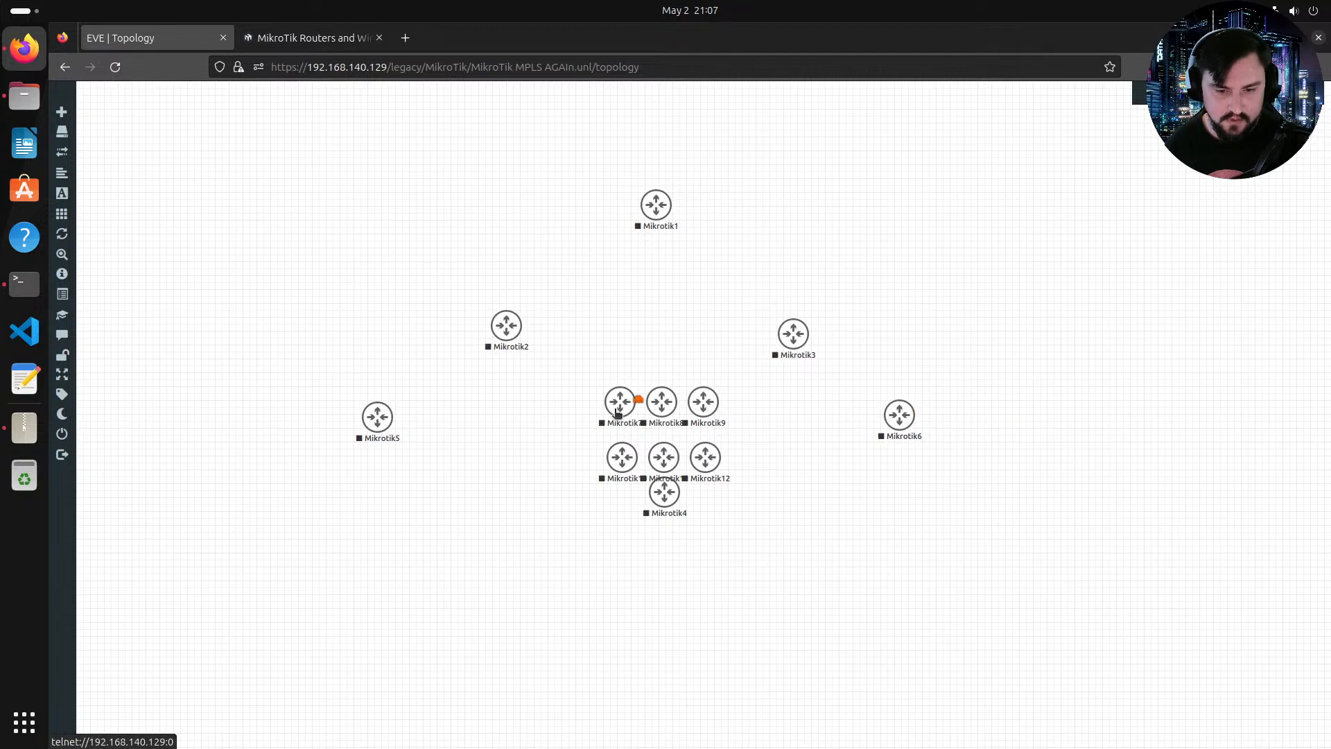
{"action": "left_click_drag", "start_coordinate": [617, 412], "coordinate": [371, 191]}
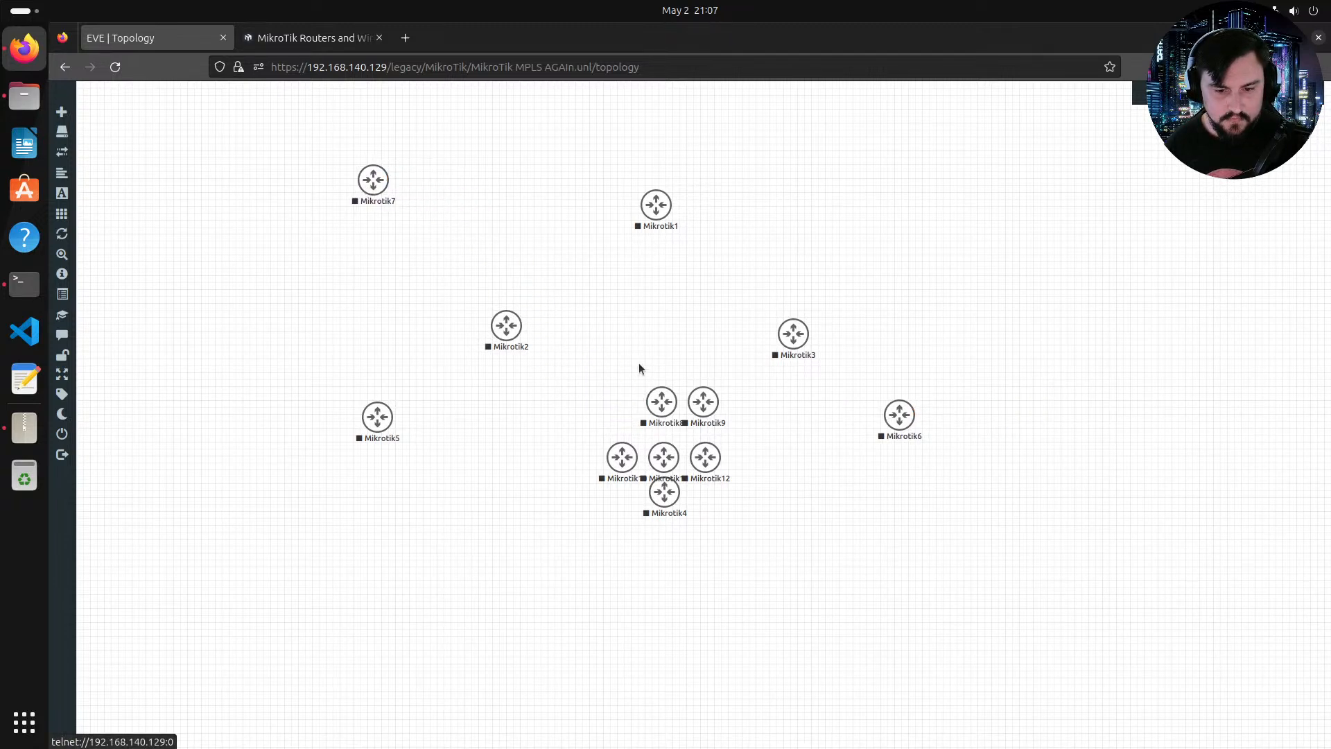
Step: Move Mikrotik8 through Mikrotik12 to their own spots on the canvas and nudge Mikrotik4 and Mikrotik6 into place
{"action": "left_click_drag", "start_coordinate": [709, 400], "coordinate": [937, 200]}
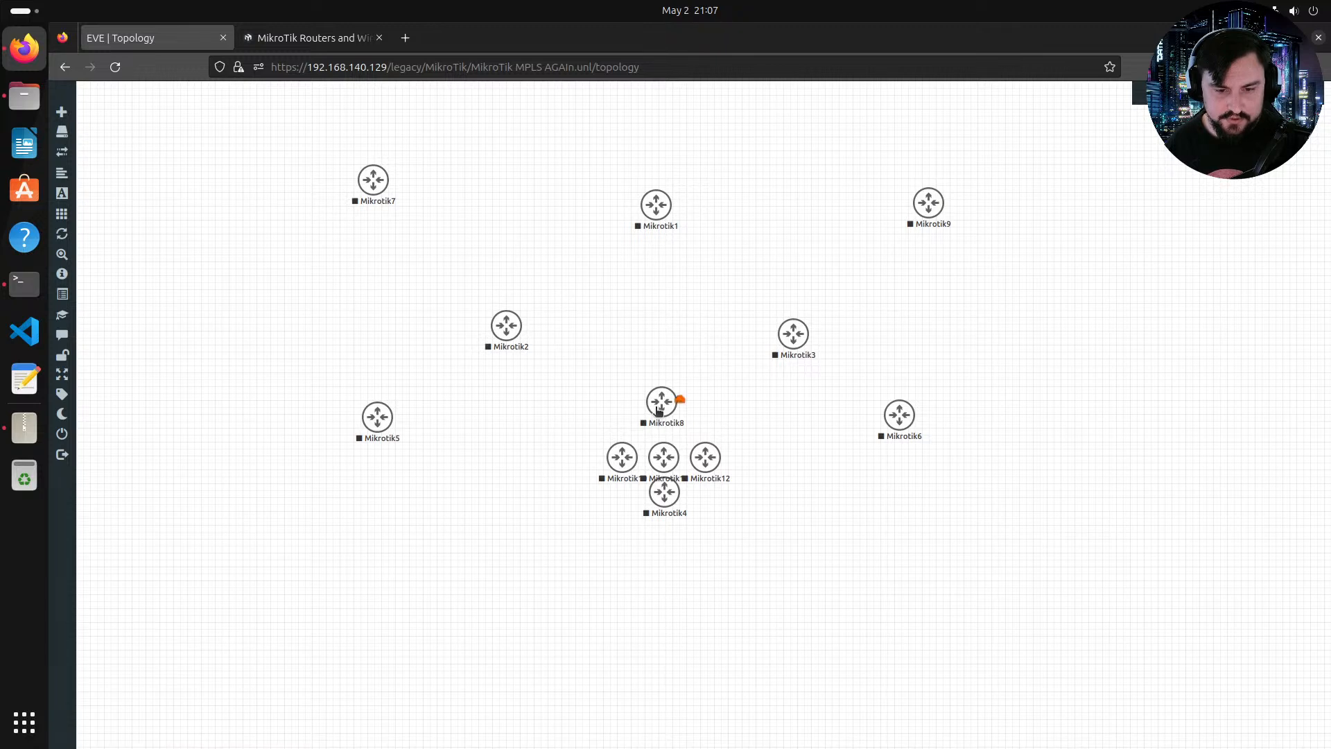
{"action": "left_click_drag", "start_coordinate": [659, 411], "coordinate": [512, 150]}
{"action": "mouse_move", "coordinate": [699, 450]}
{"action": "left_mouse_down"}
{"action": "mouse_move", "coordinate": [766, 178]}
{"action": "mouse_move", "coordinate": [769, 511]}
{"action": "mouse_move", "coordinate": [731, 485]}
{"action": "mouse_move", "coordinate": [721, 454]}
{"action": "left_mouse_up"}
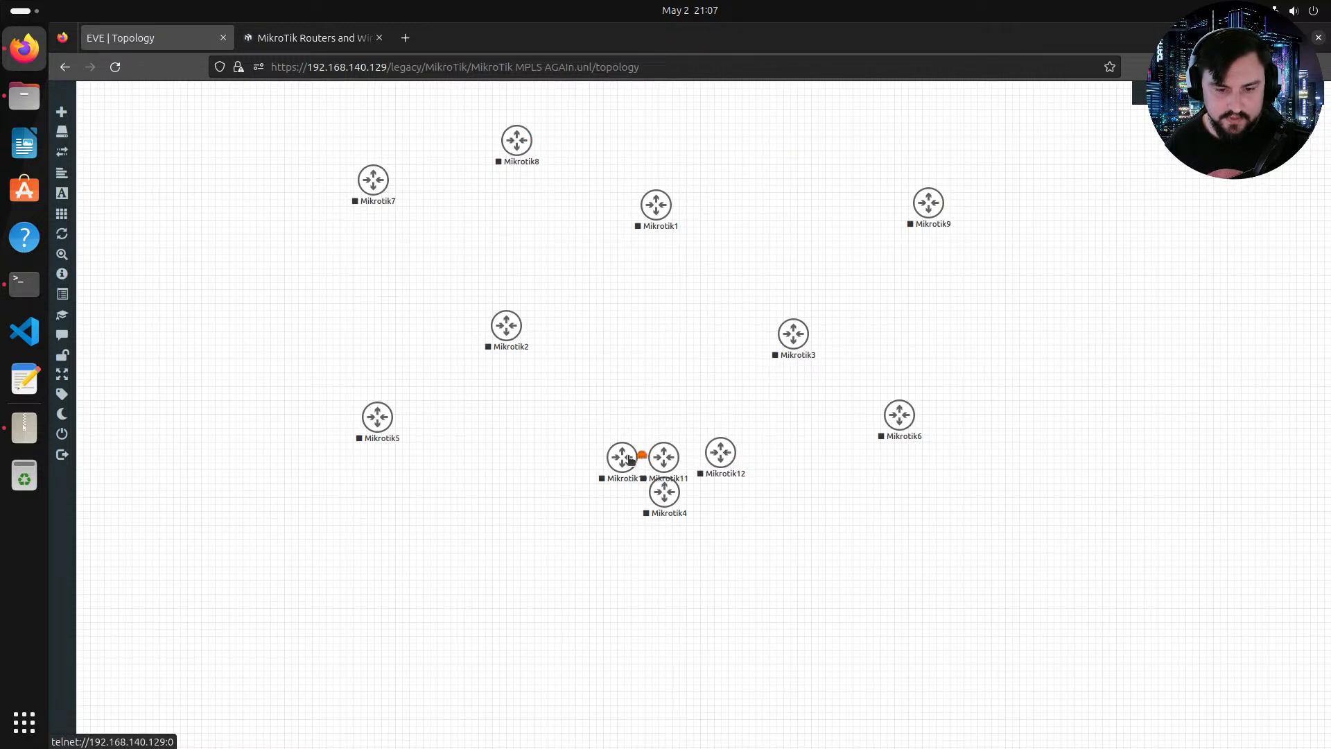
{"action": "left_click_drag", "start_coordinate": [605, 485], "coordinate": [173, 303]}
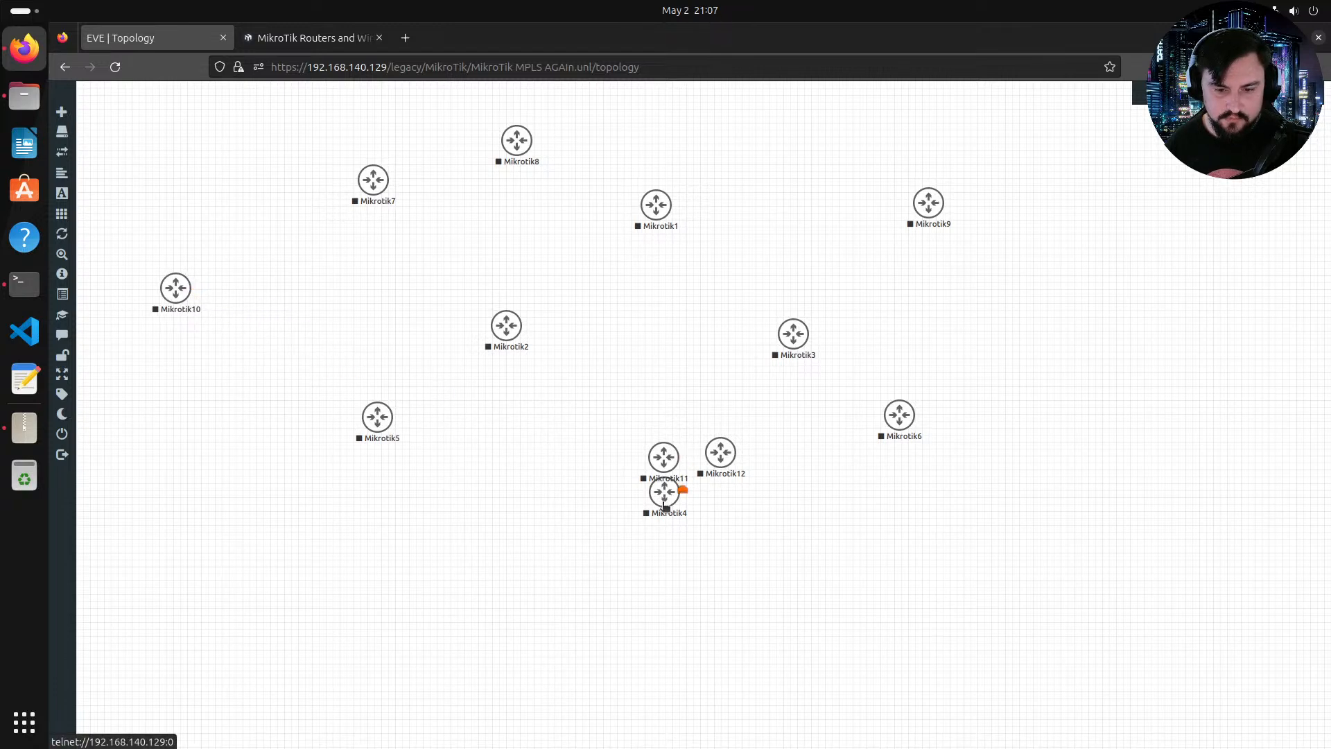
{"action": "left_click_drag", "start_coordinate": [666, 501], "coordinate": [1168, 309]}
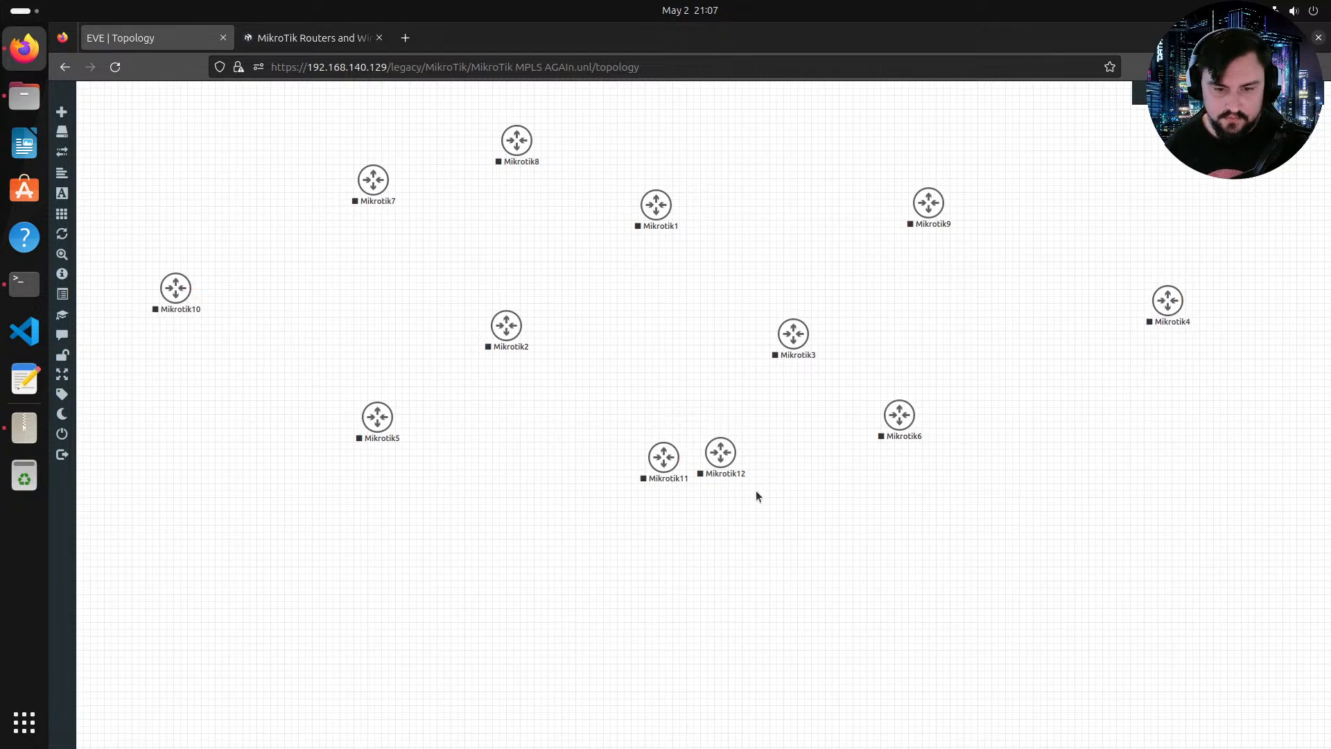
{"action": "mouse_move", "coordinate": [737, 445]}
{"action": "left_click_drag", "start_coordinate": [736, 445], "coordinate": [783, 534]}
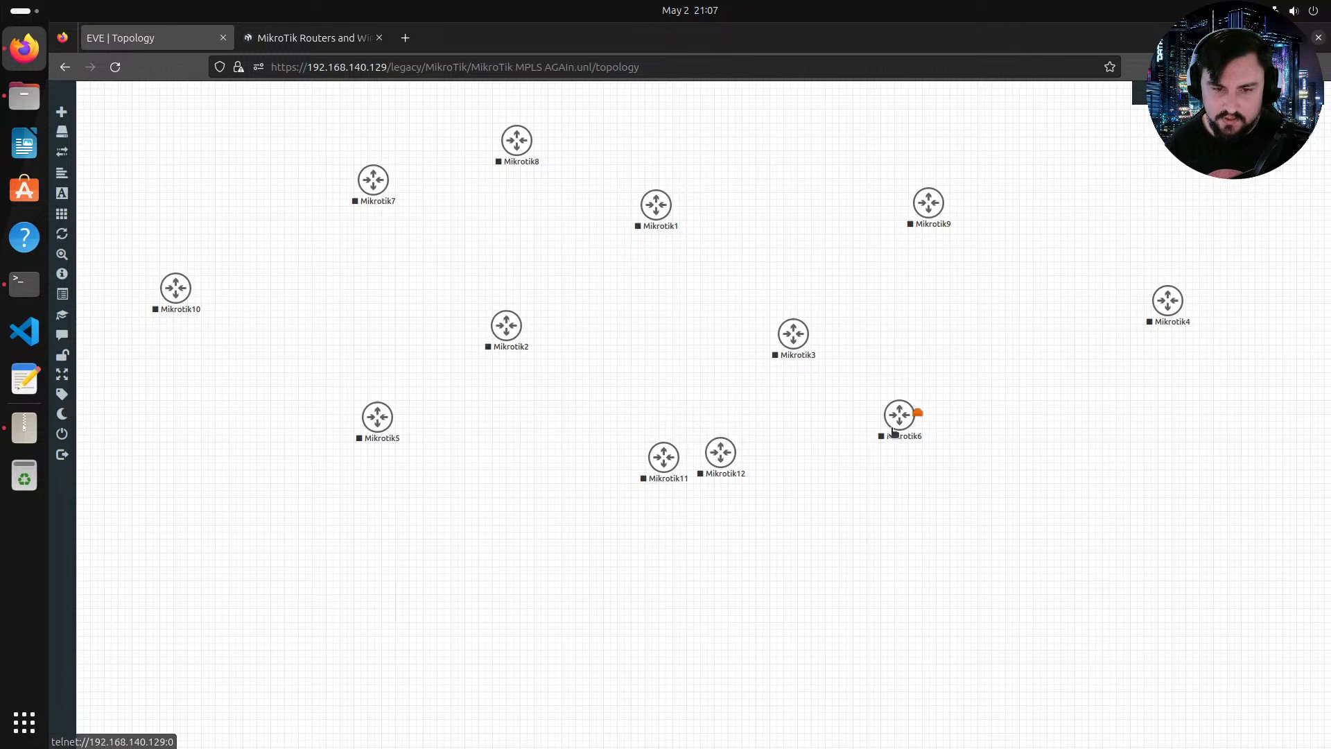
{"action": "left_click_drag", "start_coordinate": [888, 430], "coordinate": [901, 427]}
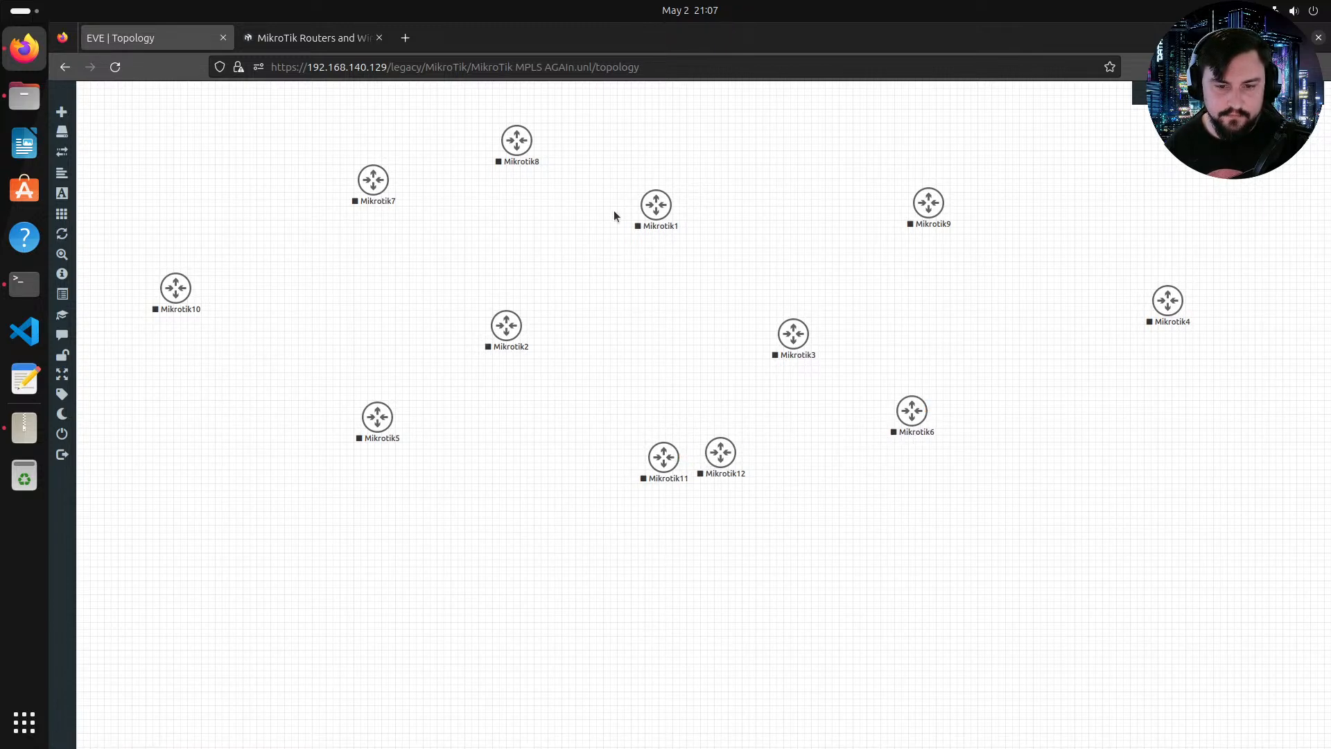
{"action": "left_click_drag", "start_coordinate": [728, 471], "coordinate": [808, 564]}
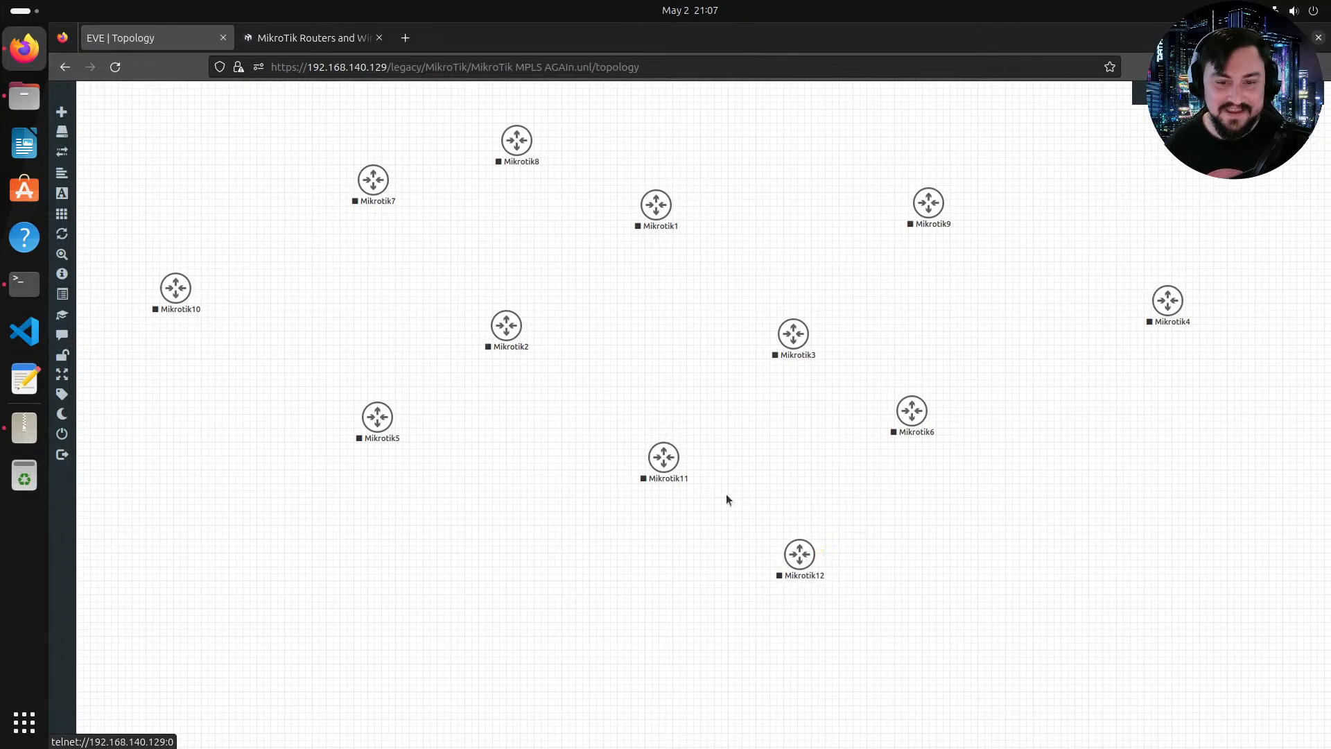
Step: Edit the Mikrotik1 node and rename it P1
{"action": "right_click", "coordinate": [659, 217]}
{"action": "left_click", "coordinate": [690, 297]}
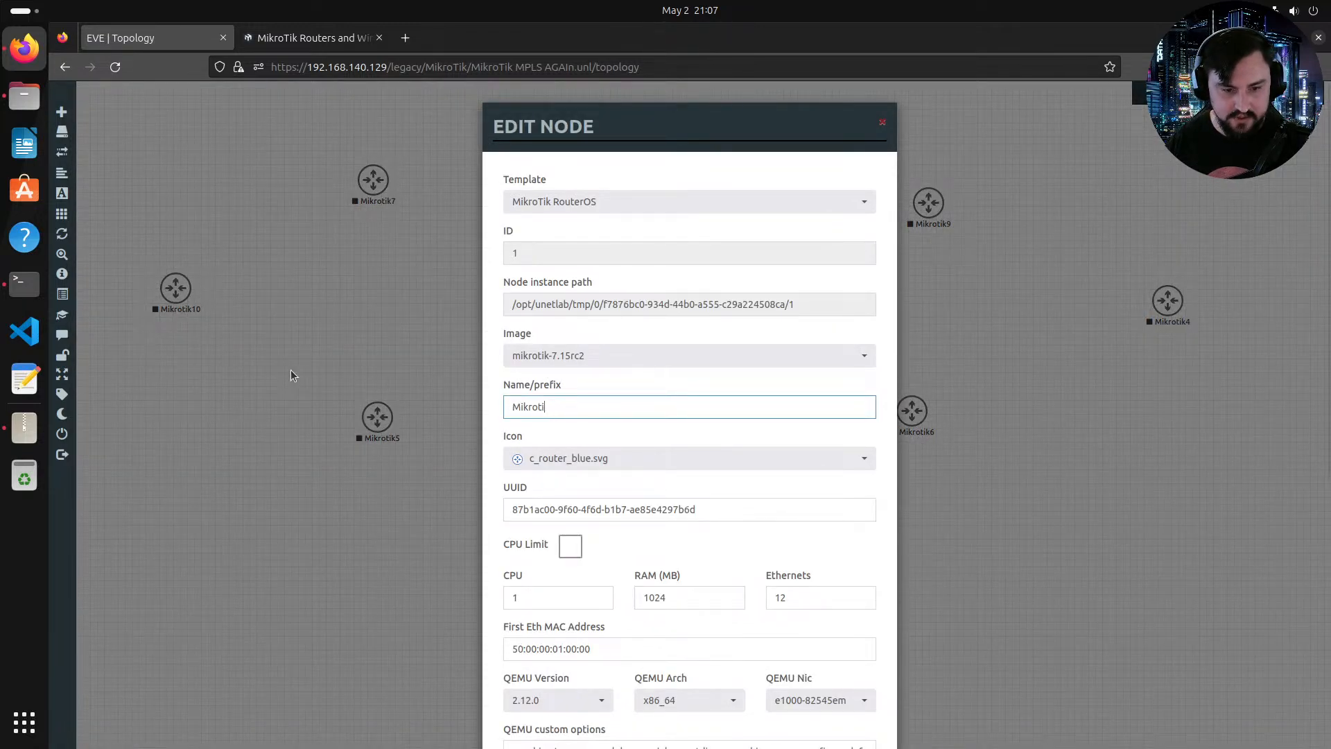
{"action": "type", "text": "P1"}
{"action": "key", "text": "Return"}
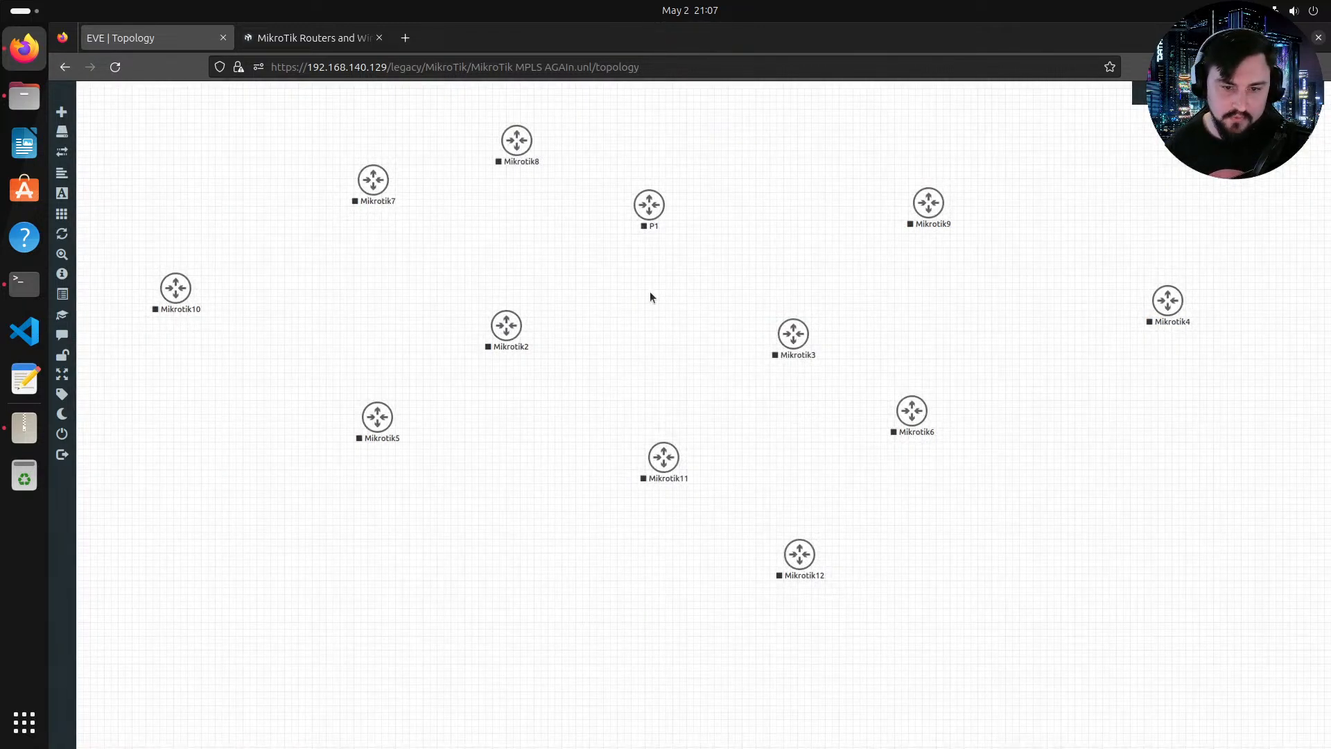
Step: Edit the Mikrotik2 node and rename it P2
{"action": "right_click", "coordinate": [510, 332]}
{"action": "left_click", "coordinate": [564, 409]}
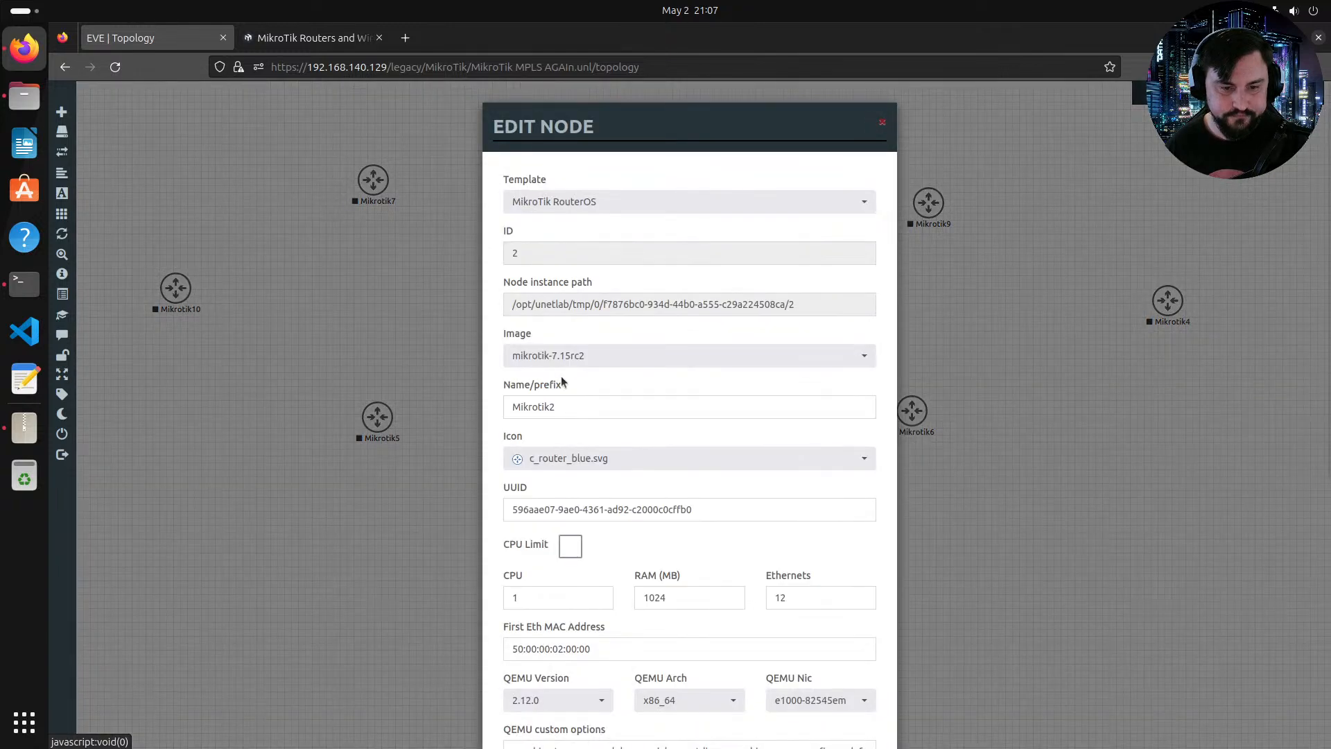
{"action": "double_click", "coordinate": [535, 405]}
{"action": "type", "text": "P2"}
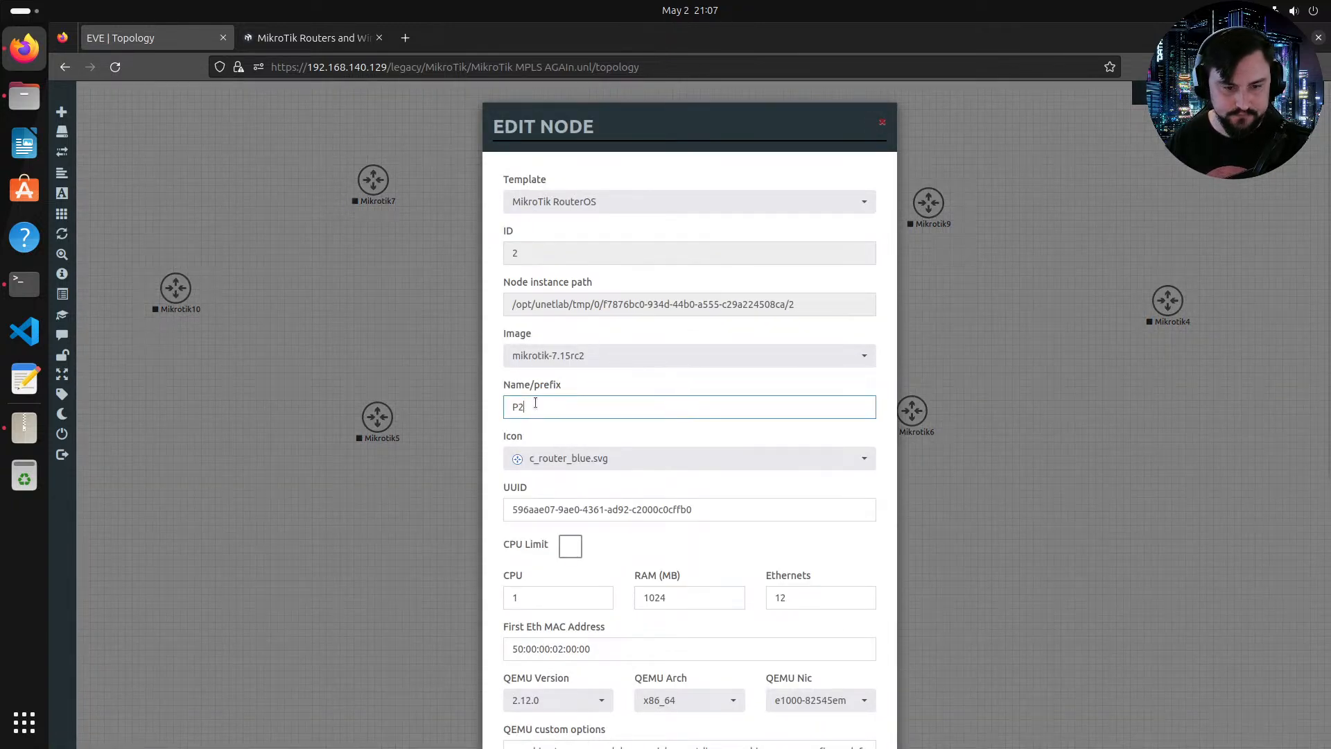
{"action": "key", "text": "Return"}
{"action": "mouse_move", "coordinate": [56, 163]}
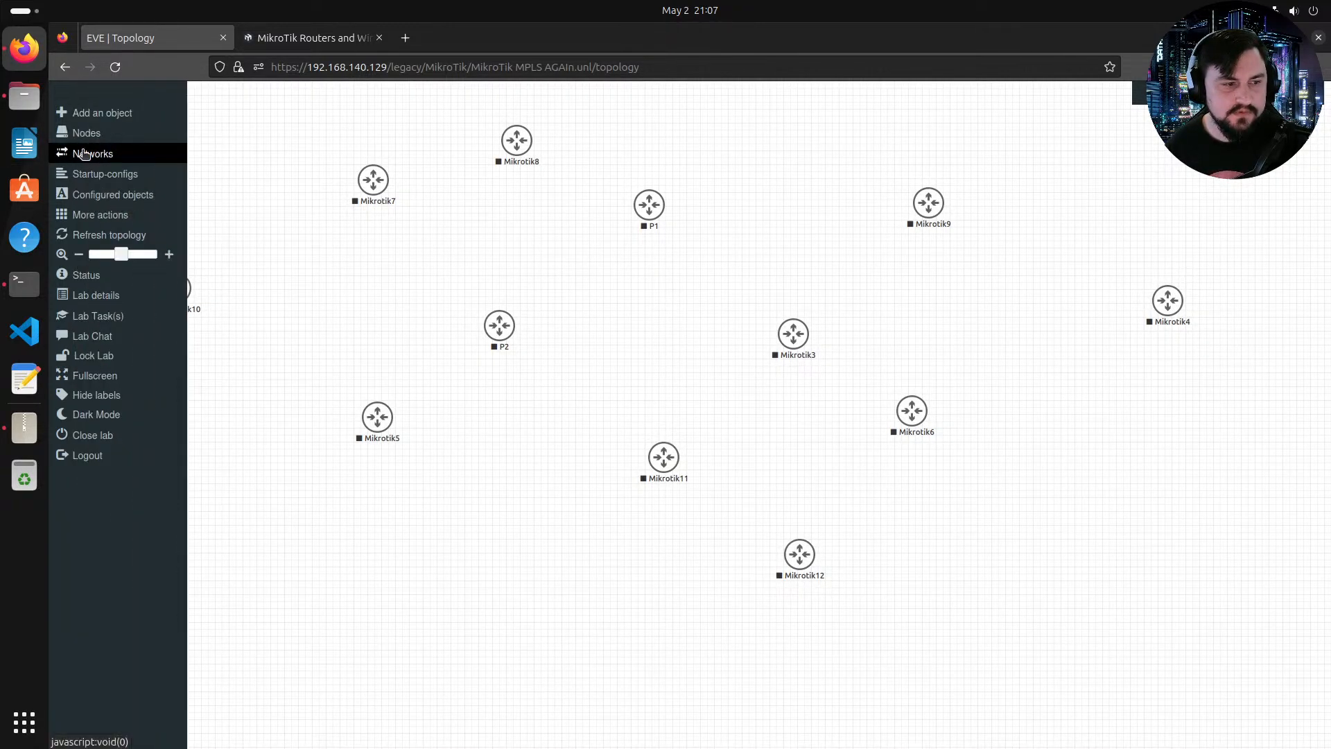
Step: Open the configured nodes list and rename Mikrotik3 to P3 and Mikrotik4 to P4
{"action": "left_click", "coordinate": [91, 136]}
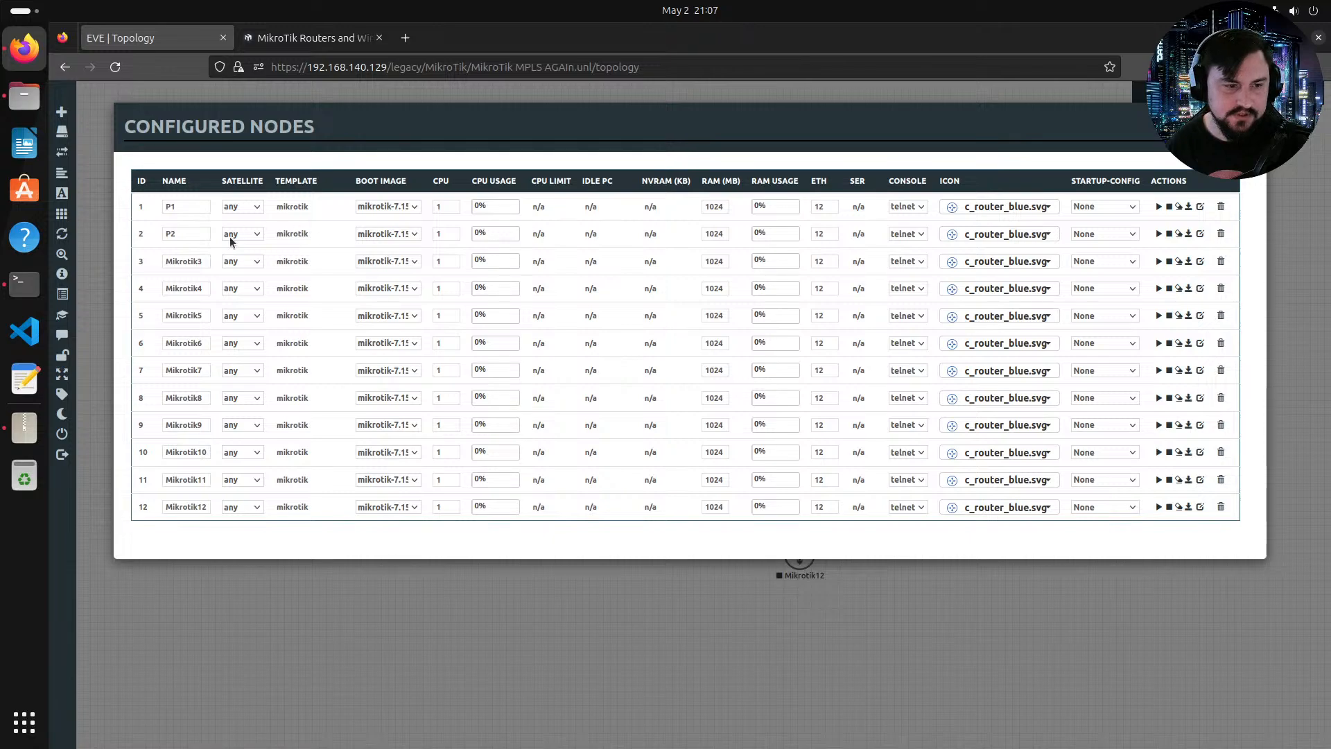
{"action": "double_click", "coordinate": [205, 260]}
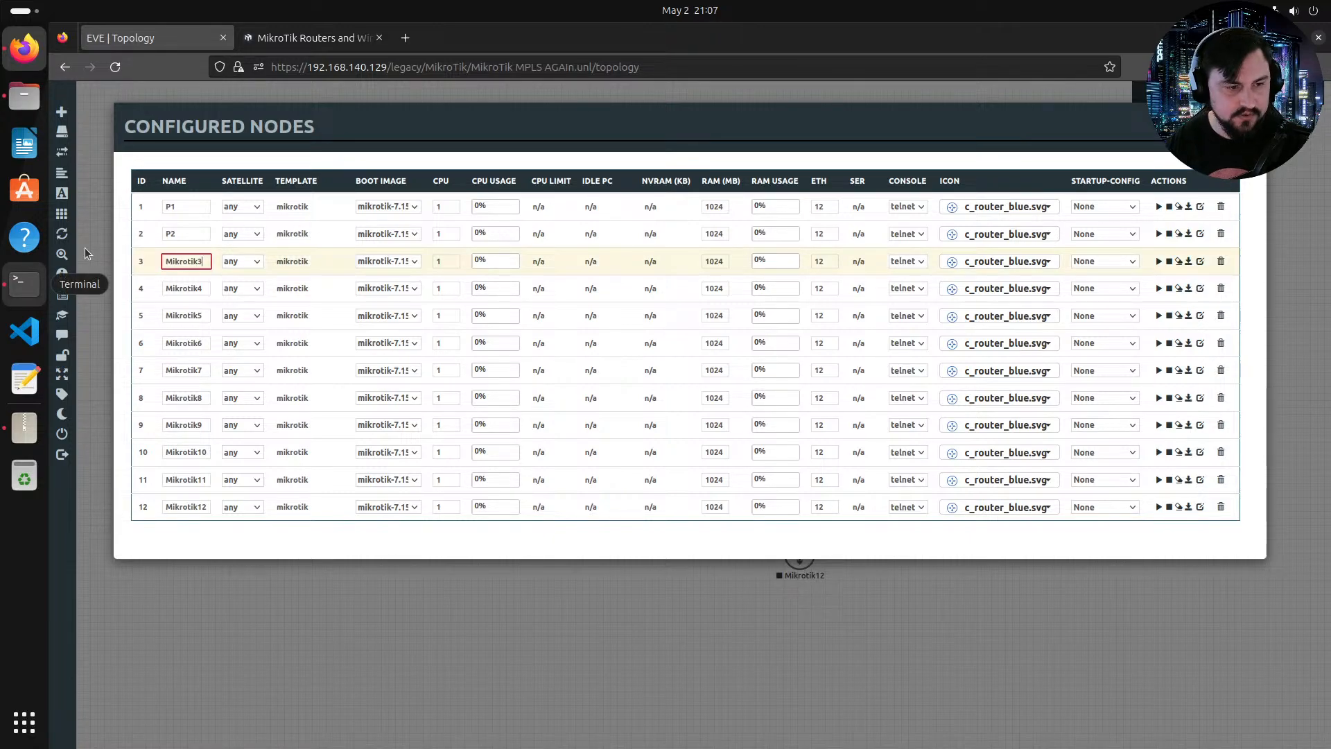
{"action": "key", "text": "BackSpace"}
{"action": "key", "text": "F11"}
{"action": "key", "text": "F11"}
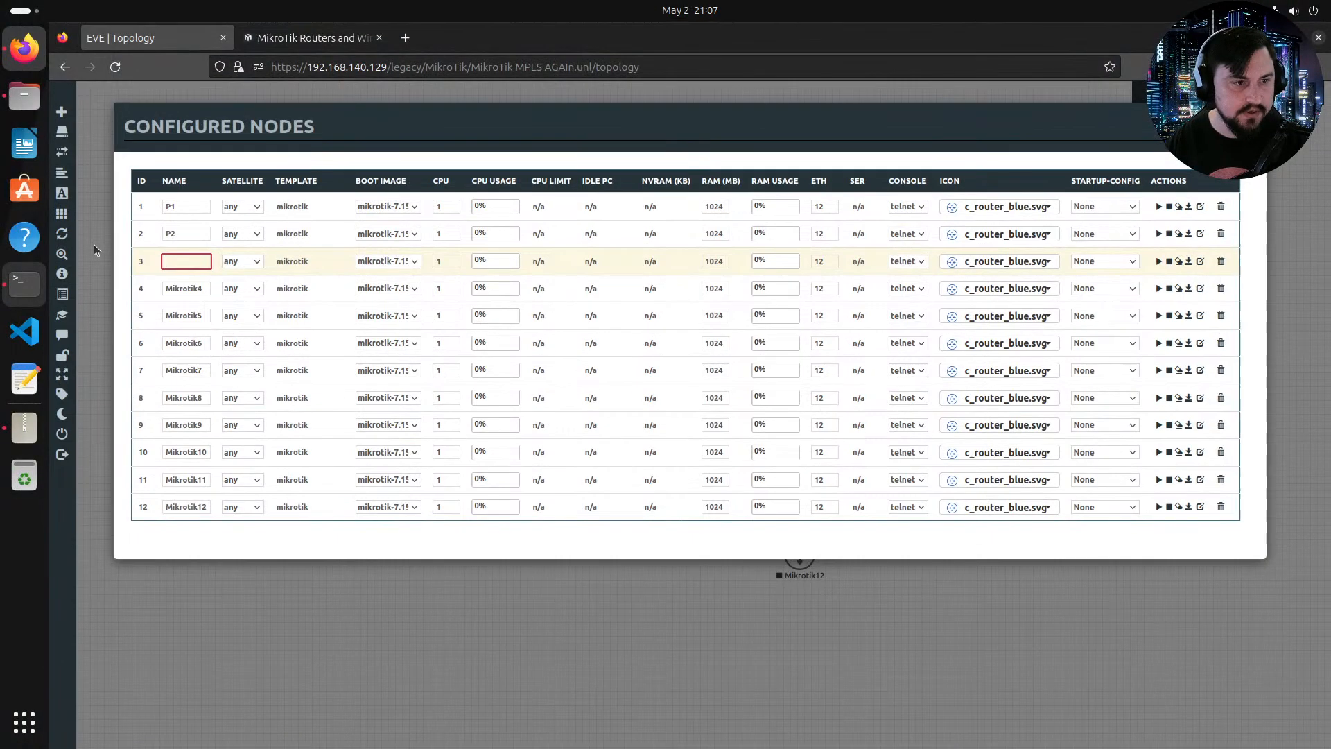
{"action": "type", "text": "P3"}
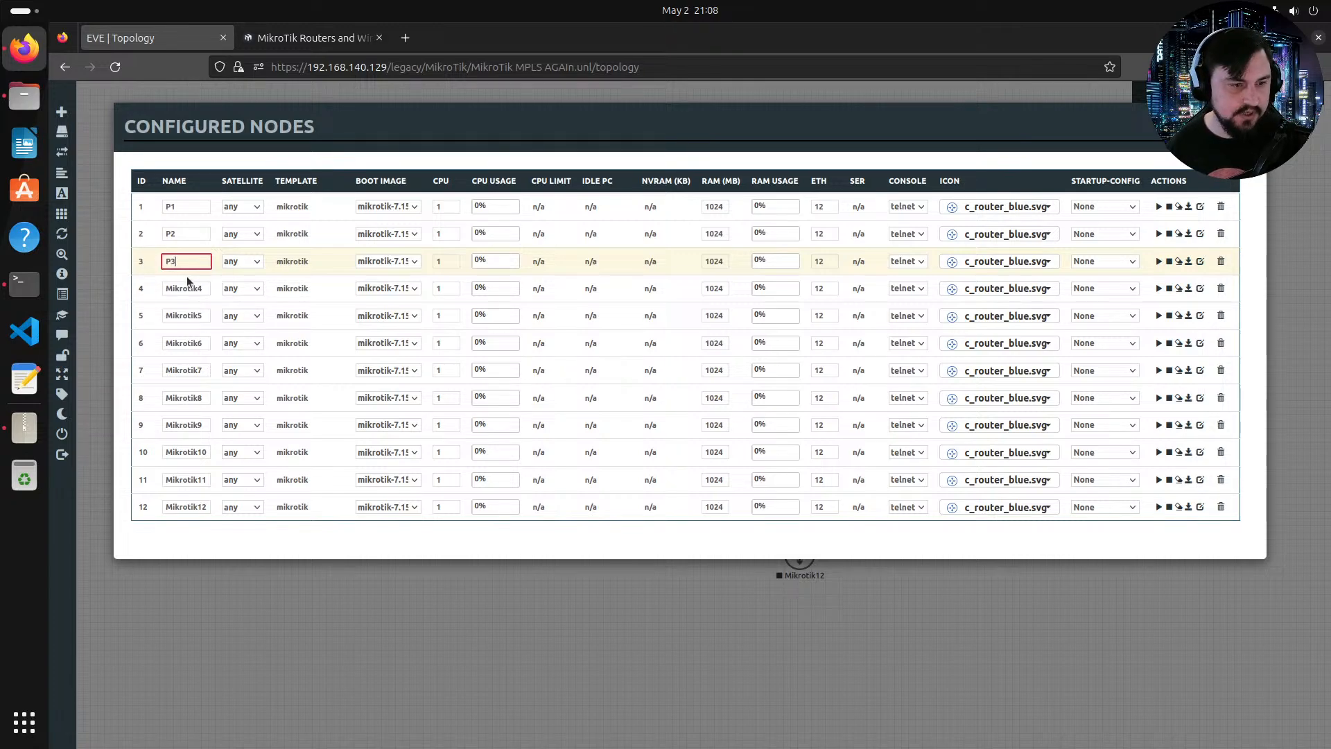
{"action": "double_click", "coordinate": [187, 285]}
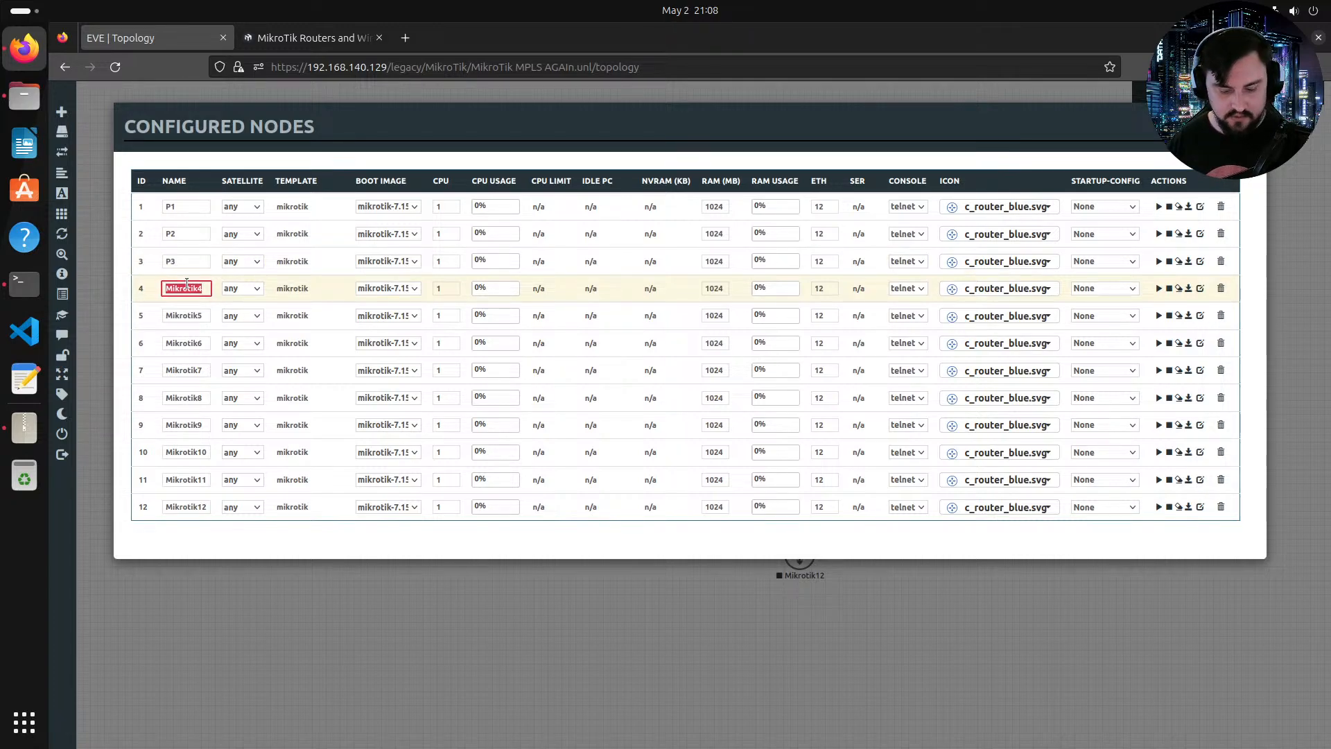
{"action": "type", "text": "P4"}
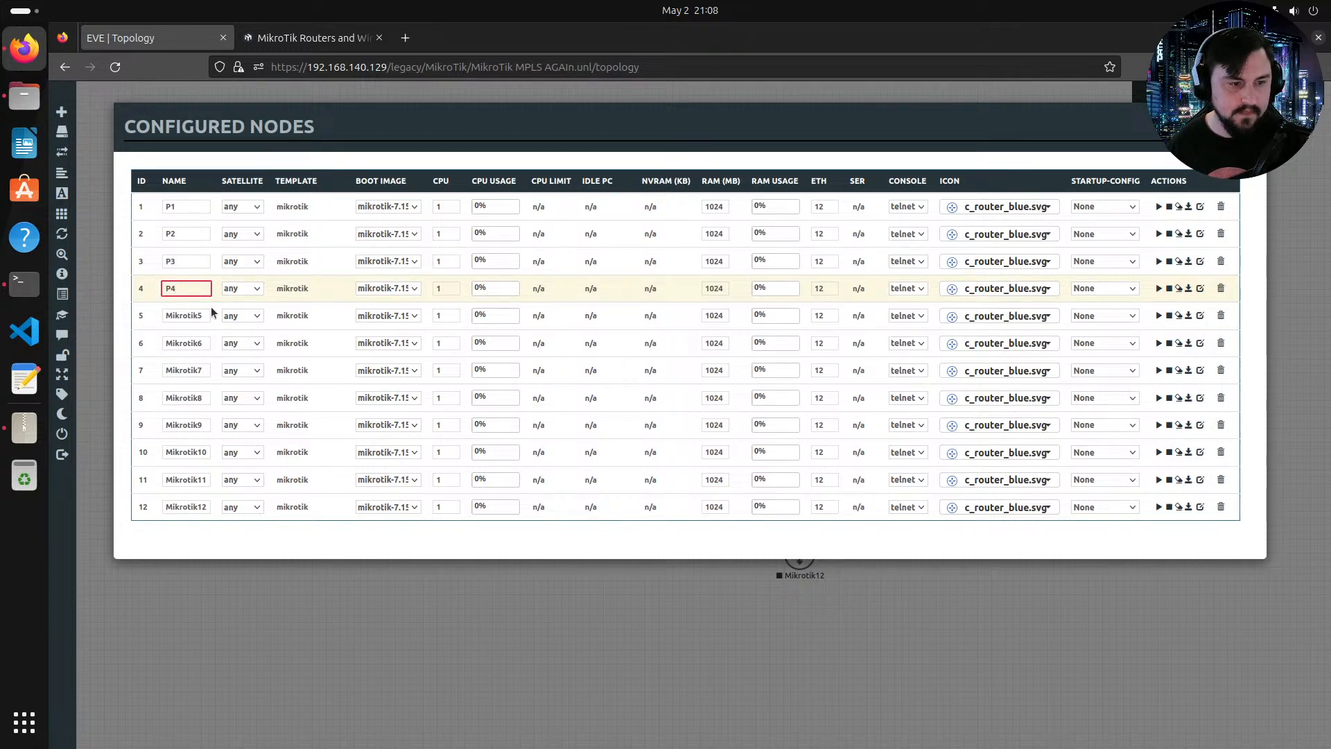
Step: Rename Mikrotik5 through Mikrotik8 to PE1, PE2, PE3 and PE4 in the nodes list
{"action": "left_click", "coordinate": [207, 315]}
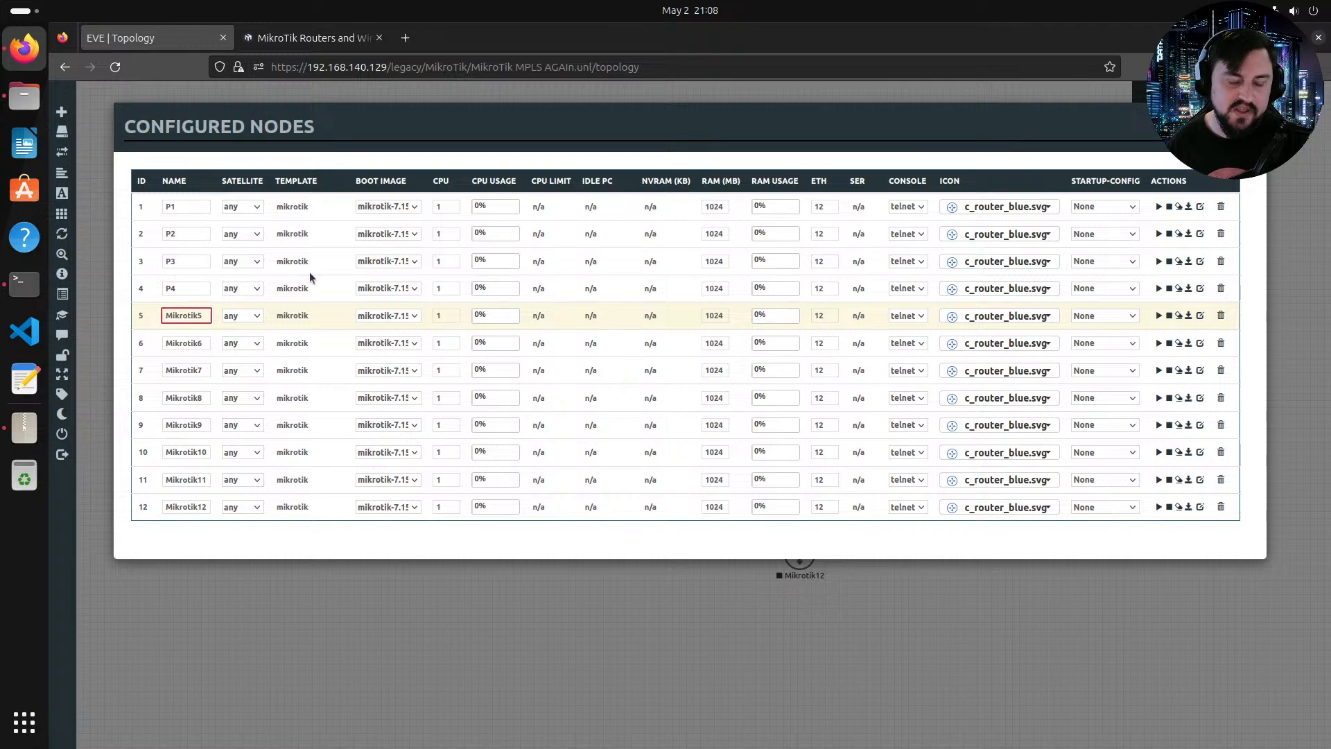
{"action": "left_click_drag", "start_coordinate": [206, 312], "coordinate": [145, 311]}
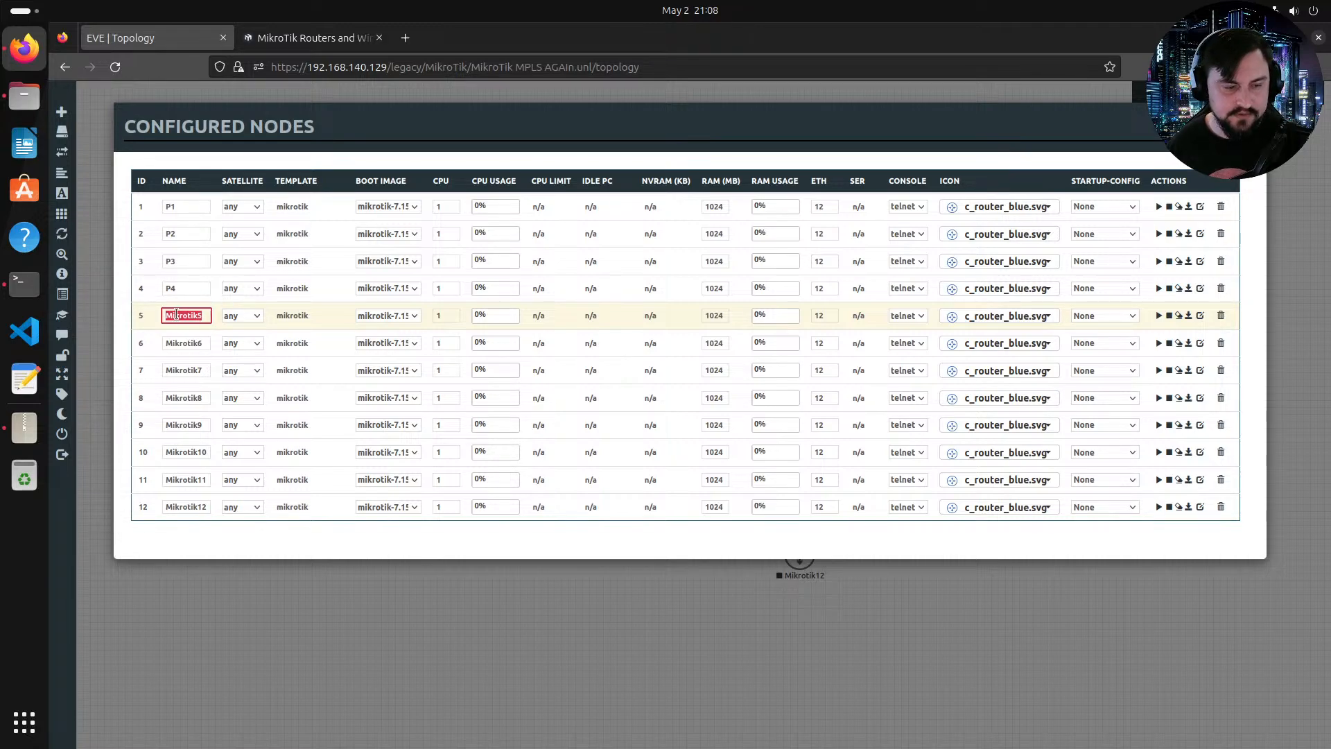
{"action": "type", "text": "PE"}
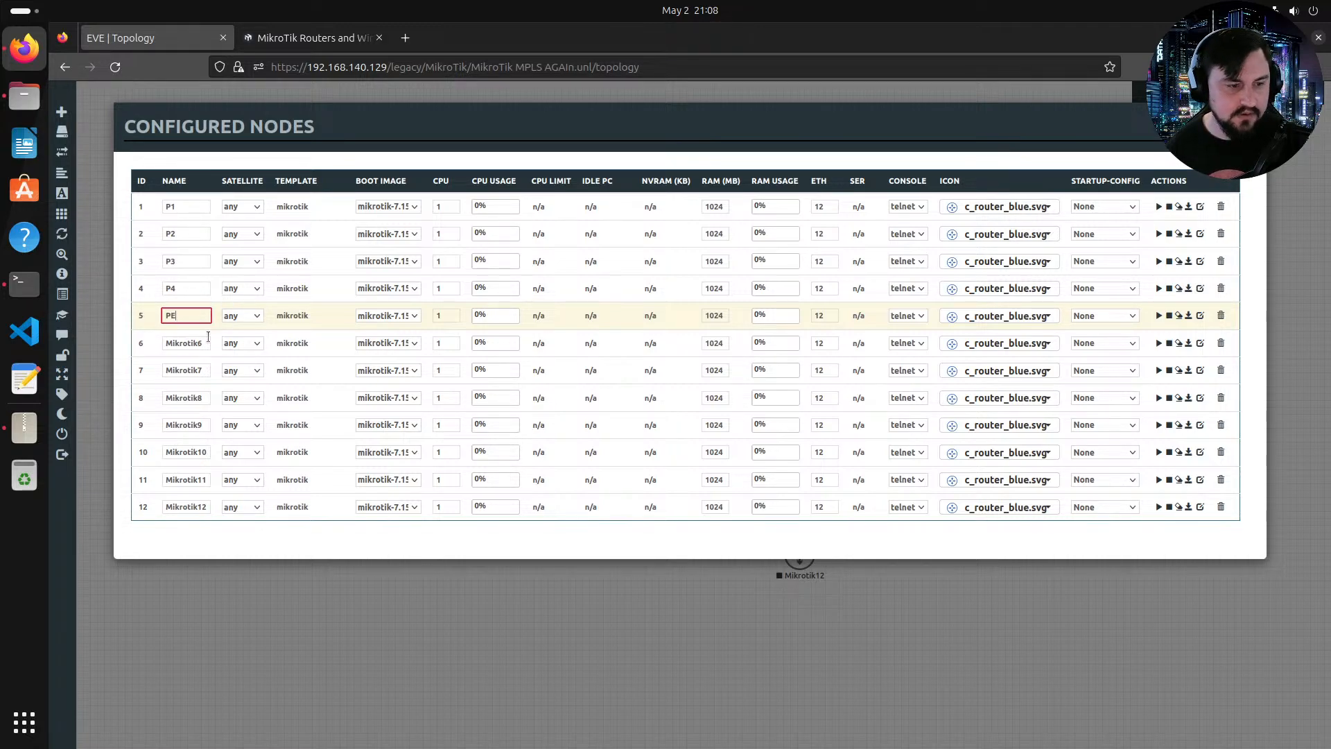
{"action": "type", "text": "1"}
{"action": "left_click_drag", "start_coordinate": [202, 343], "coordinate": [148, 342]}
{"action": "type", "text": "PE2"}
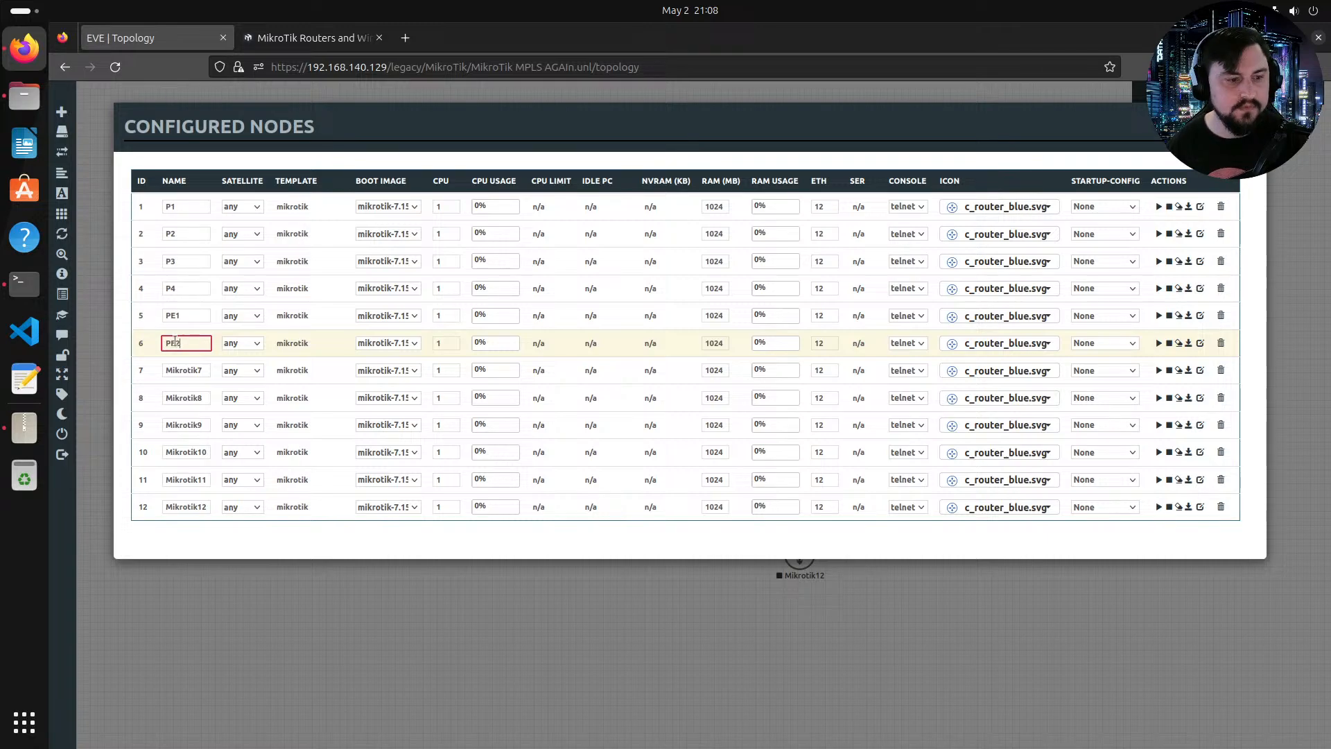
{"action": "left_click", "coordinate": [185, 371]}
{"action": "type", "text": "PE3"}
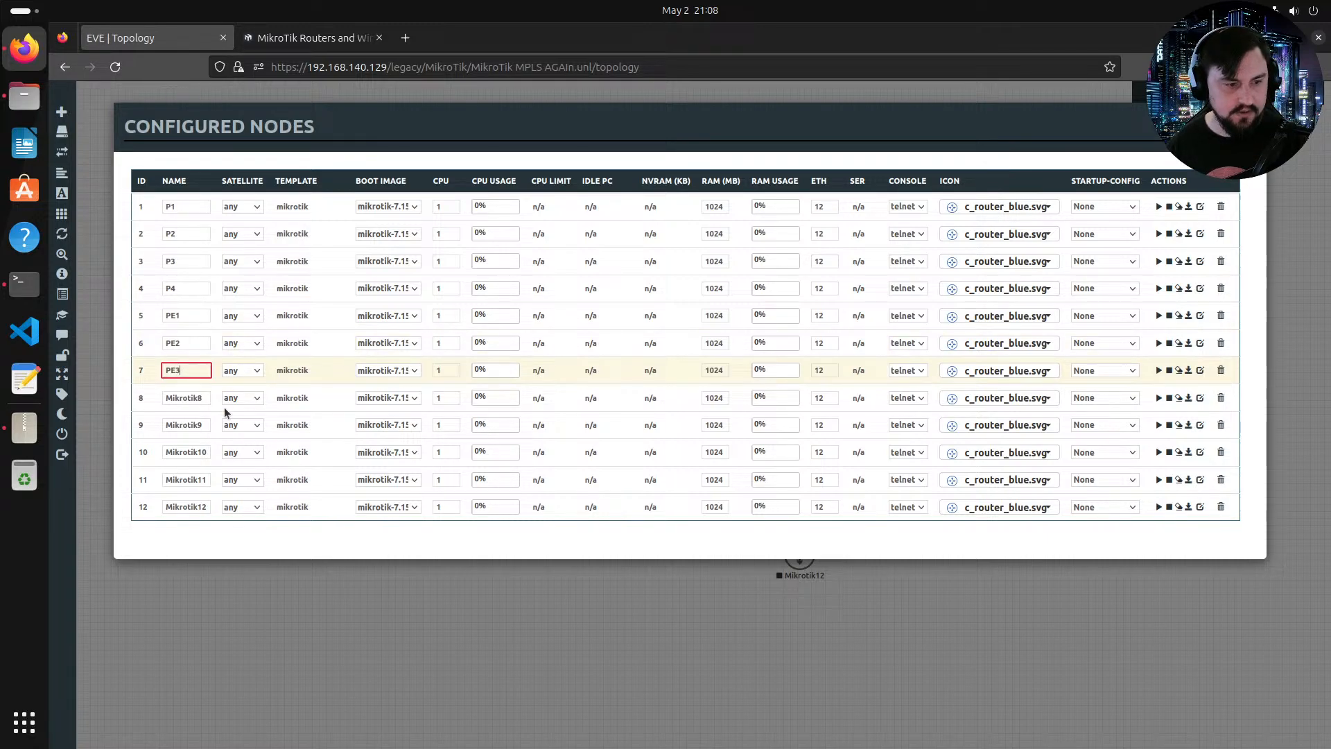
{"action": "left_click", "coordinate": [201, 398]}
{"action": "type", "text": "PE"}
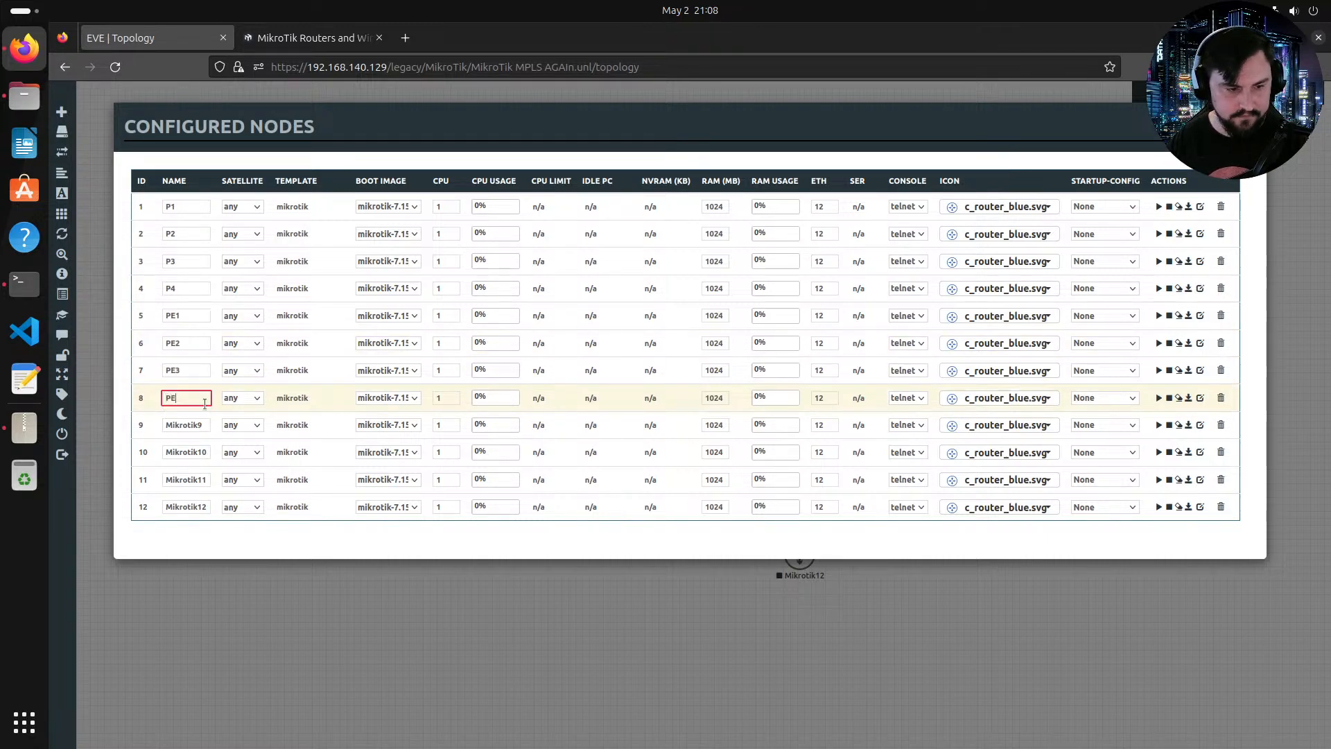
{"action": "type", "text": "4"}
Step: Rename Mikrotik9 and Mikrotik10 to RR1 and RR2, and Mikrotik11 and Mikrotik12 to CE1 and CE2, then close the list
{"action": "left_click", "coordinate": [181, 420]}
{"action": "type", "text": "R"}
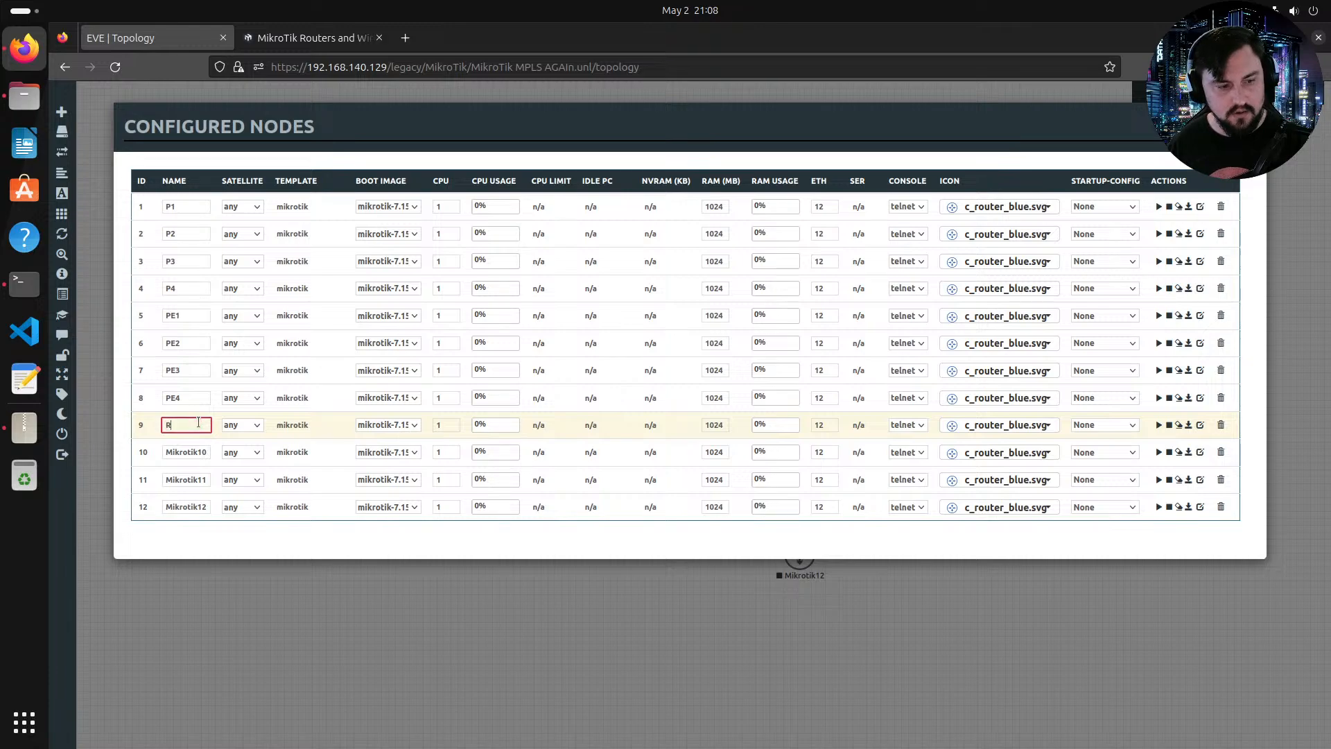
{"action": "type", "text": "R1"}
{"action": "left_click", "coordinate": [190, 448]}
{"action": "type", "text": "RR2"}
{"action": "left_click", "coordinate": [192, 479]}
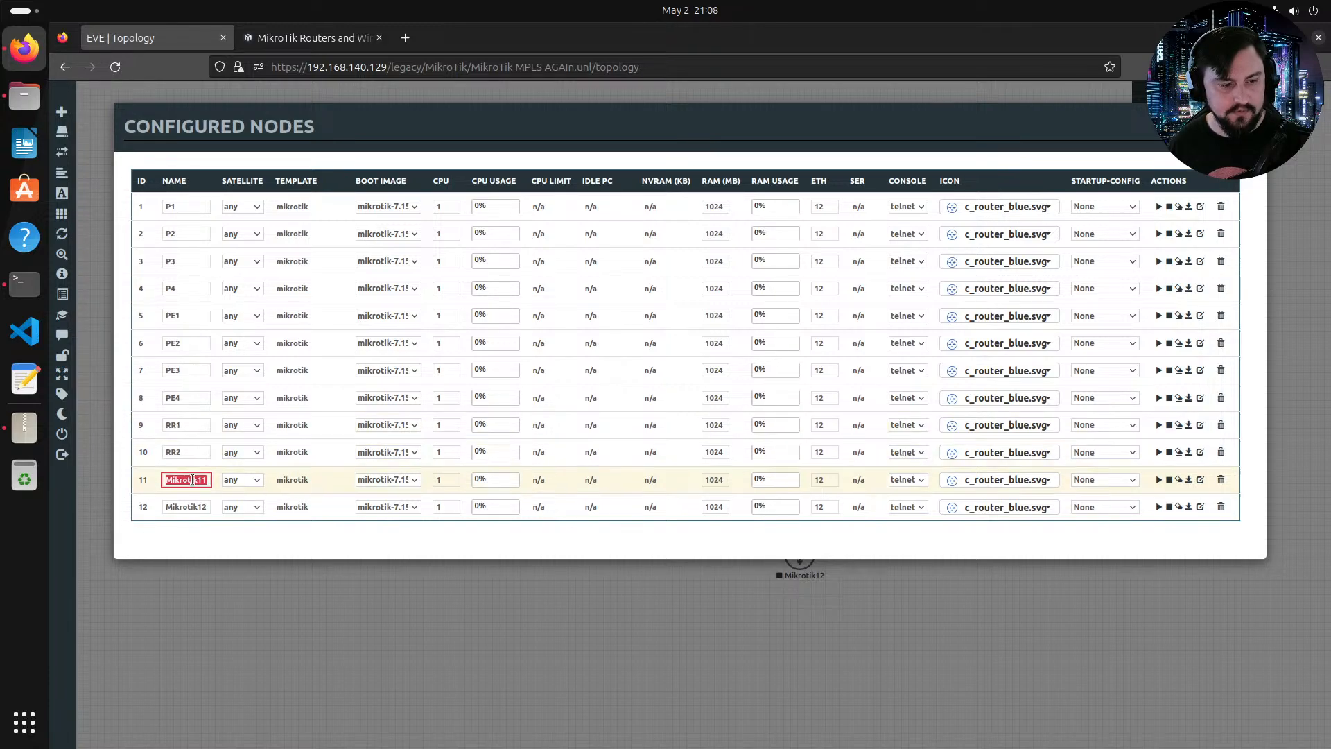
{"action": "type", "text": "CE2"}
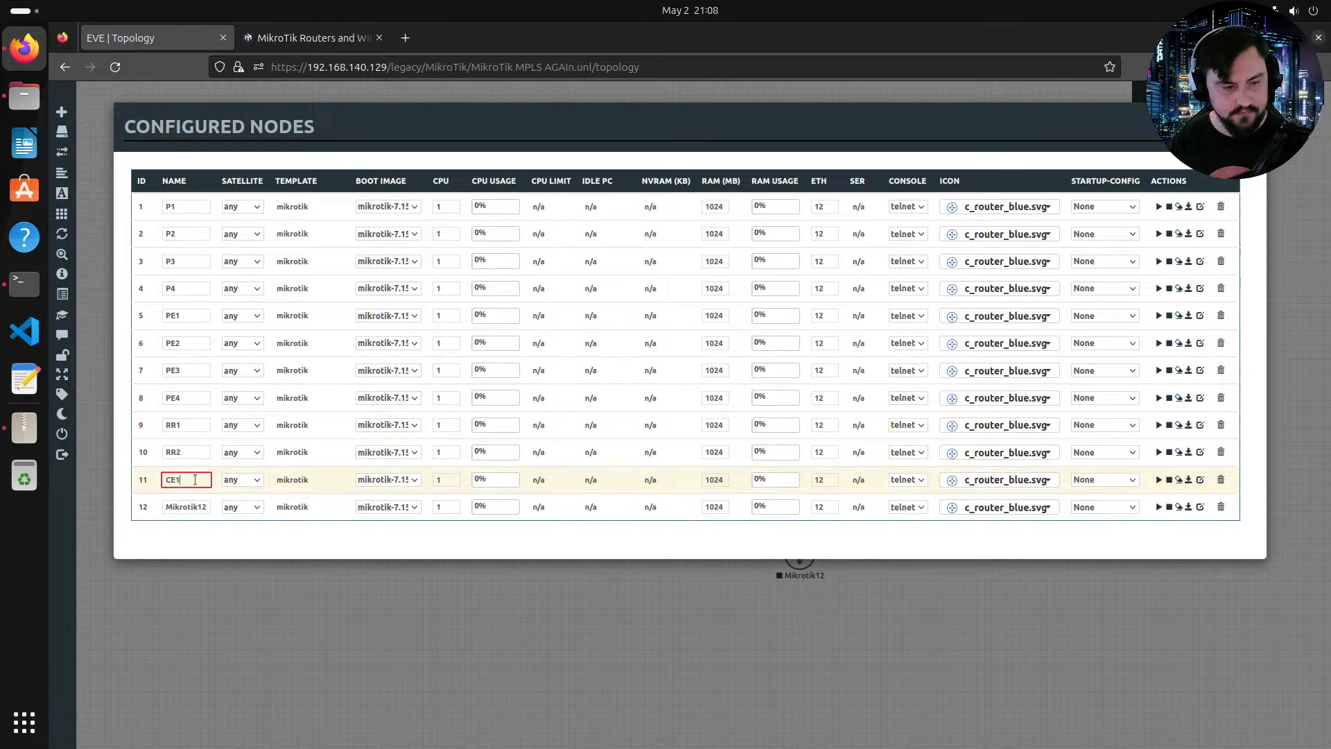
{"action": "left_click", "coordinate": [189, 509]}
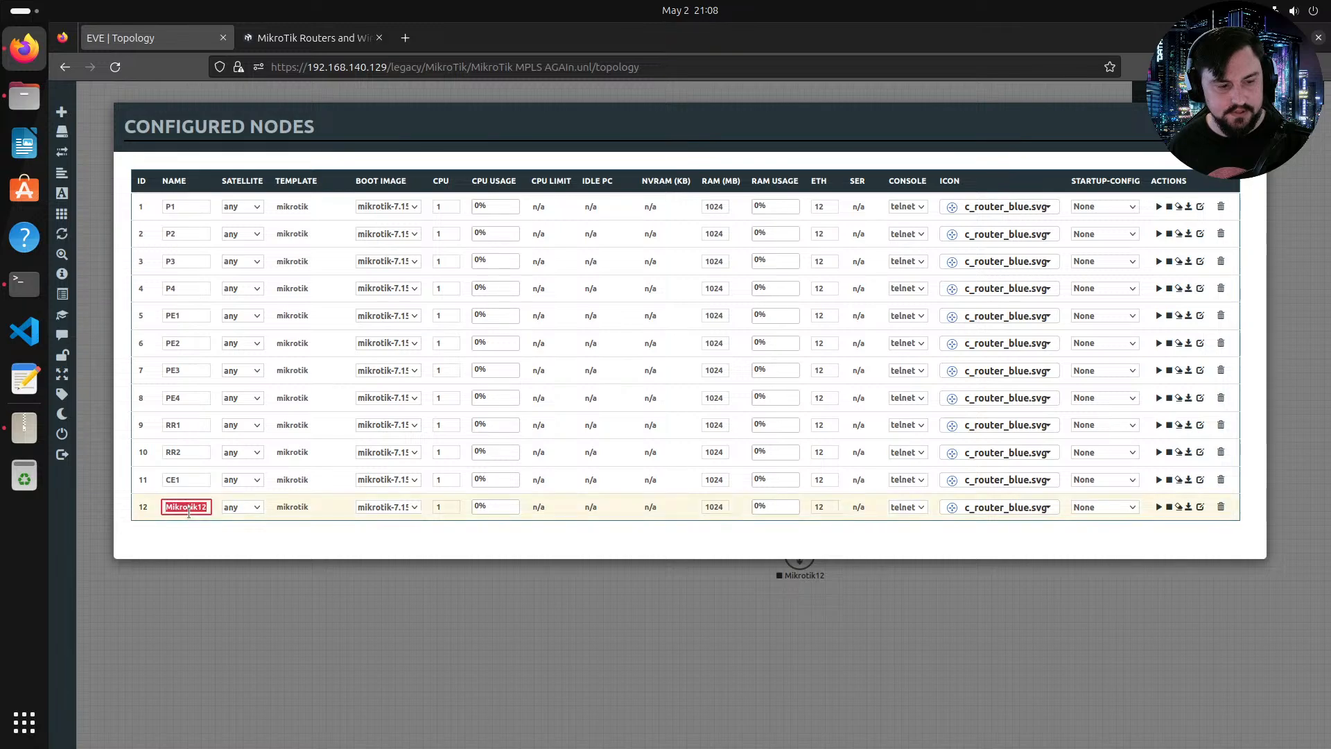
{"action": "type", "text": "CE2"}
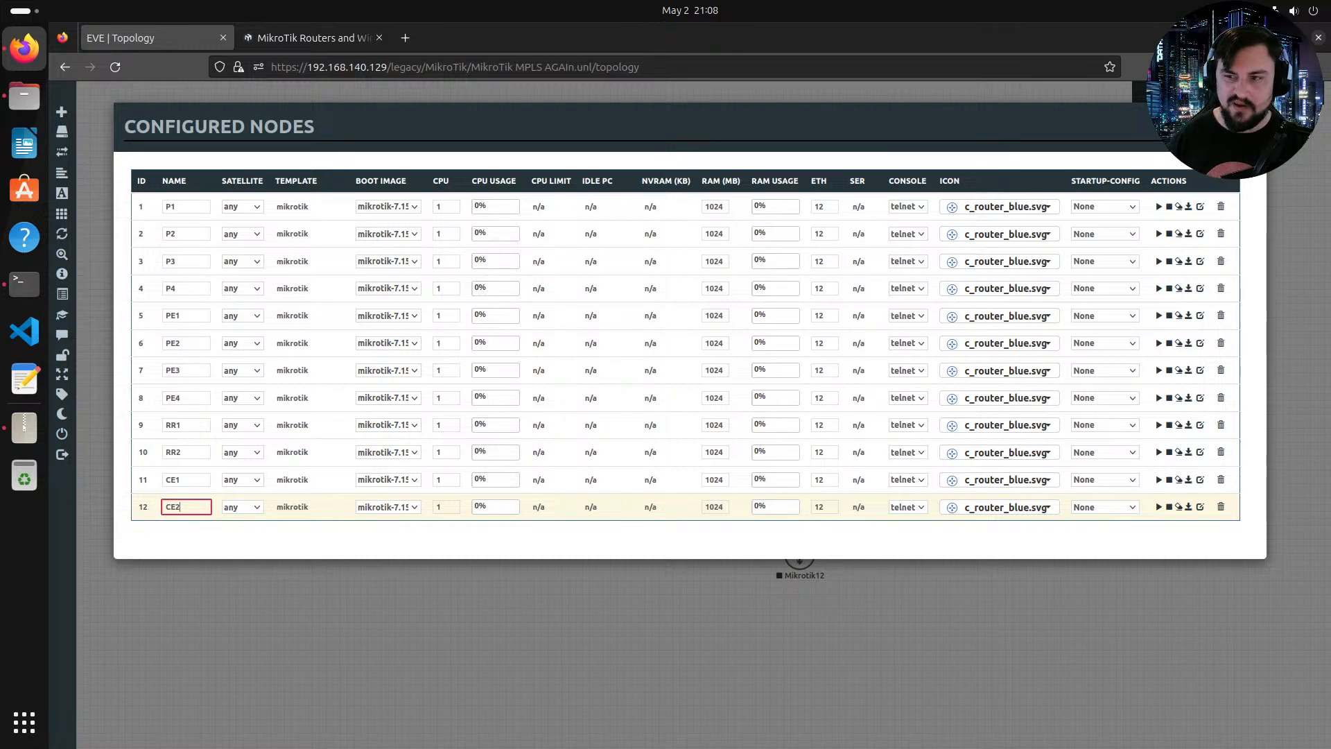
{"action": "key", "text": "Escape"}
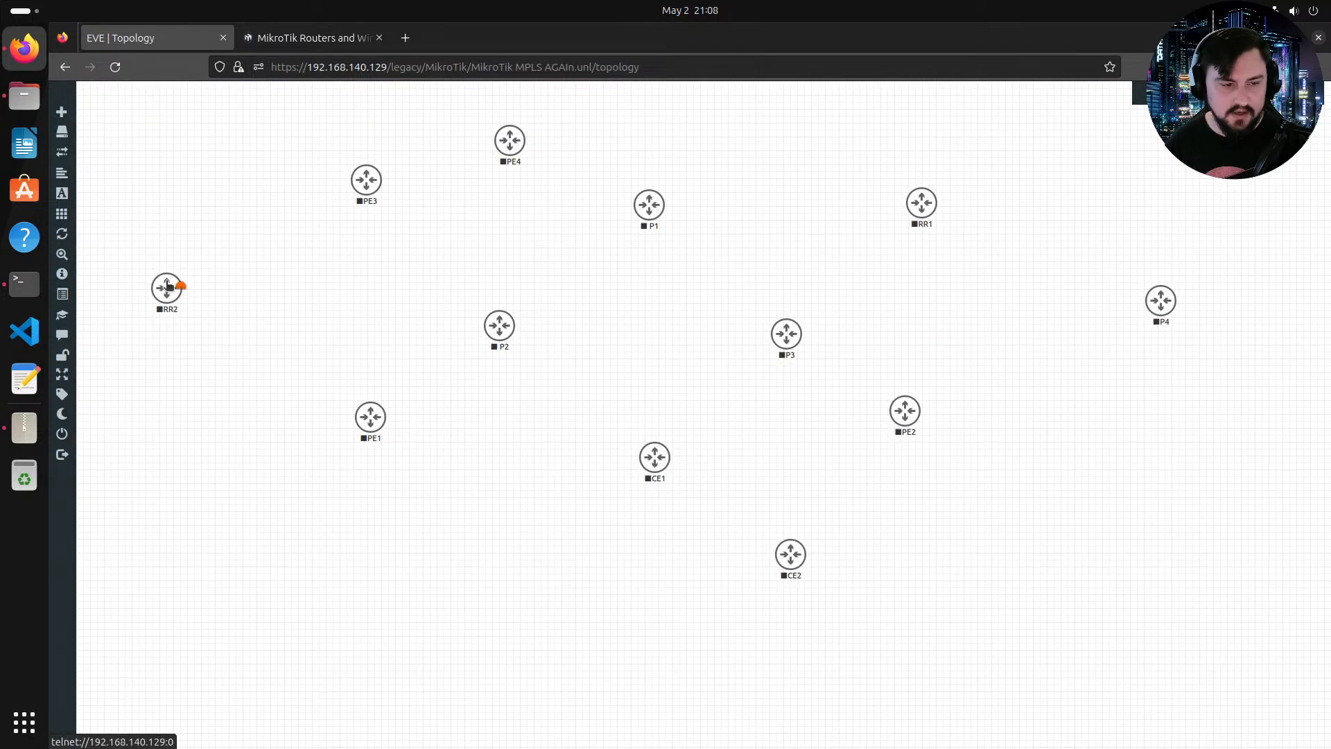
Step: Rearrange the routers on the canvas, moving P4 toward the centre and swapping the positions of RR1 and PE4
{"action": "mouse_move", "coordinate": [178, 291]}
{"action": "left_mouse_down"}
{"action": "mouse_move", "coordinate": [480, 380]}
{"action": "mouse_move", "coordinate": [810, 514]}
{"action": "mouse_move", "coordinate": [805, 552]}
{"action": "mouse_move", "coordinate": [1194, 355]}
{"action": "mouse_move", "coordinate": [1156, 308]}
{"action": "mouse_move", "coordinate": [811, 368]}
{"action": "mouse_move", "coordinate": [688, 448]}
{"action": "mouse_move", "coordinate": [177, 279]}
{"action": "left_mouse_up"}
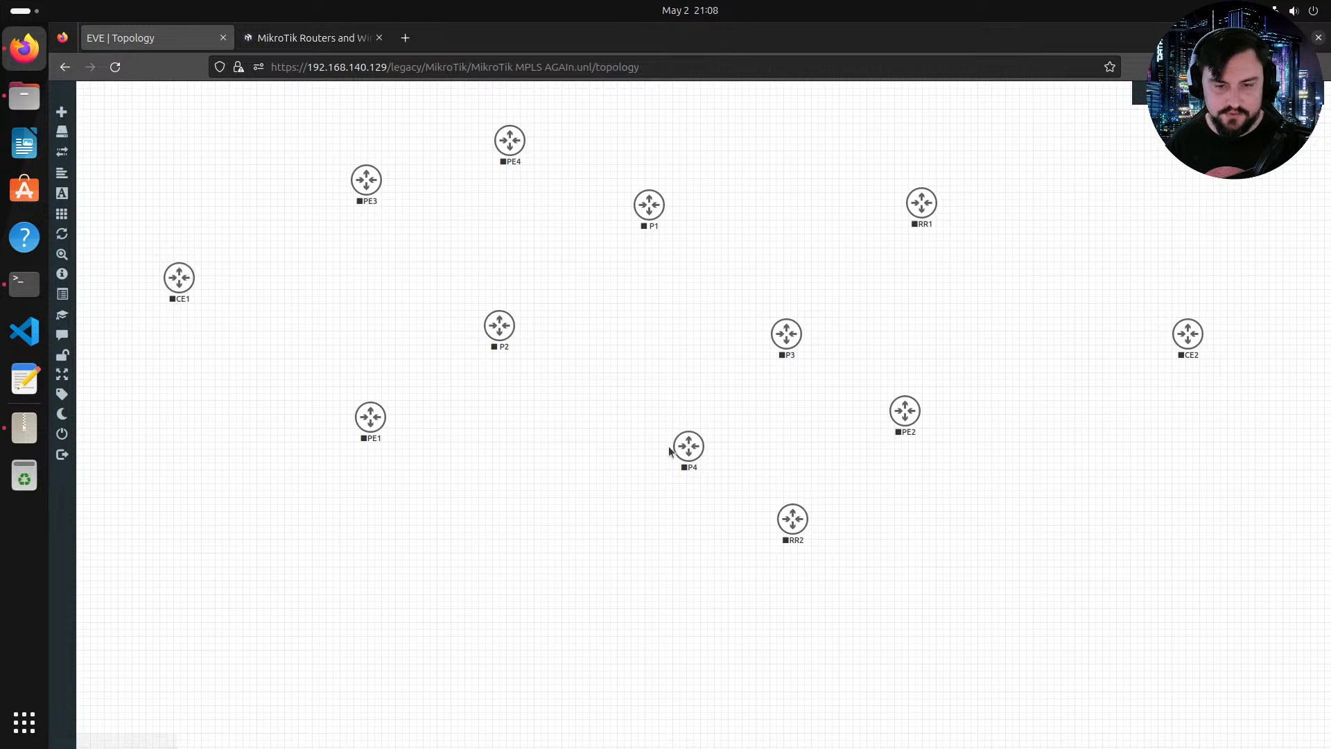
{"action": "left_click_drag", "start_coordinate": [676, 454], "coordinate": [594, 457]}
{"action": "left_click_drag", "start_coordinate": [692, 452], "coordinate": [649, 456]}
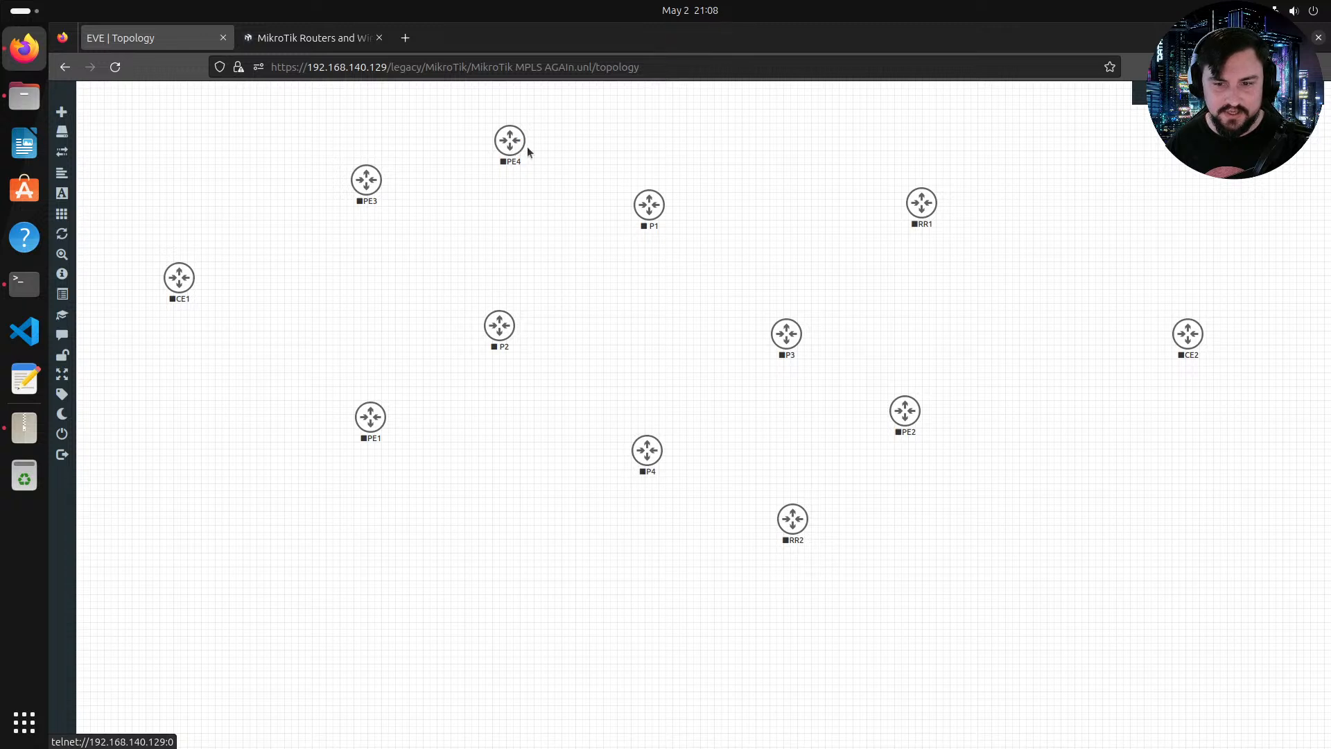
{"action": "left_click_drag", "start_coordinate": [925, 202], "coordinate": [545, 147]}
{"action": "left_click_drag", "start_coordinate": [511, 140], "coordinate": [775, 209]}
{"action": "left_click_drag", "start_coordinate": [901, 246], "coordinate": [896, 194]}
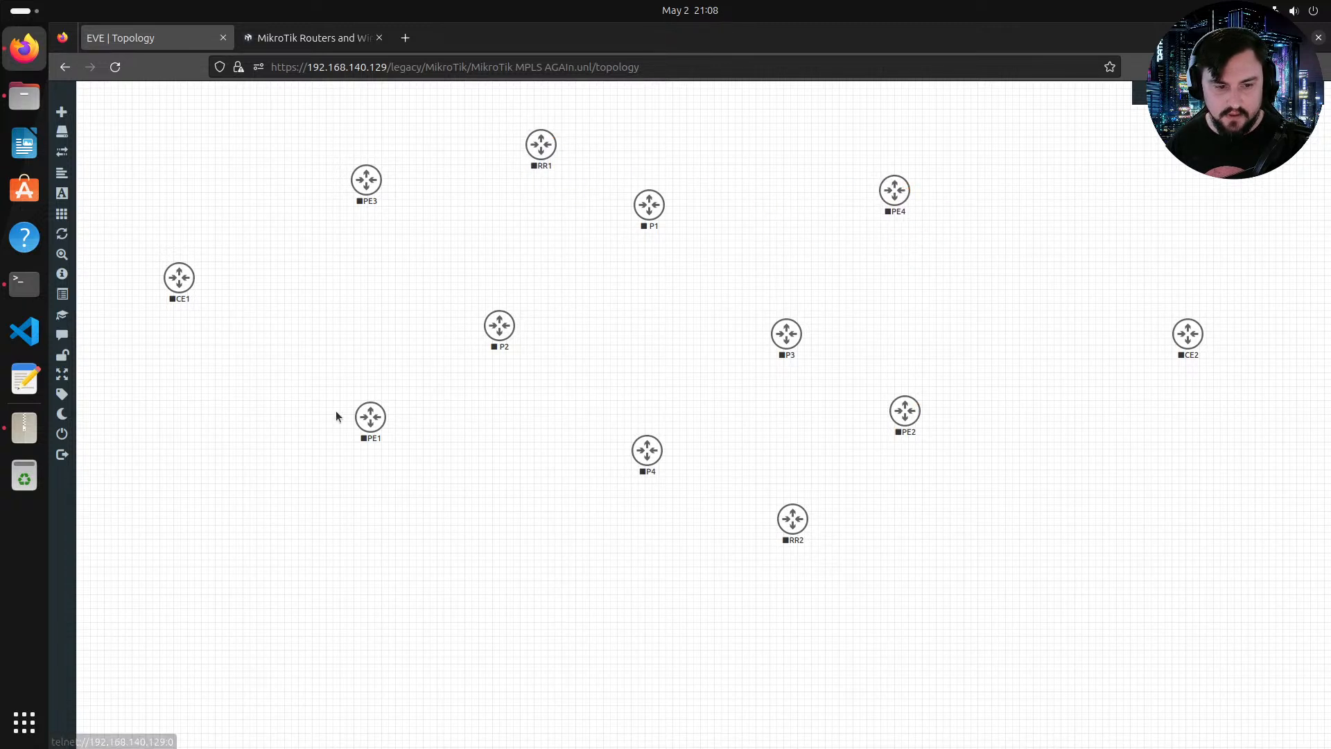
Step: Nudge PE1, PE2, PE4, PE3 and P3 into their final spots around the core routers
{"action": "left_click_drag", "start_coordinate": [377, 425], "coordinate": [382, 442]}
{"action": "left_click_drag", "start_coordinate": [916, 421], "coordinate": [930, 464]}
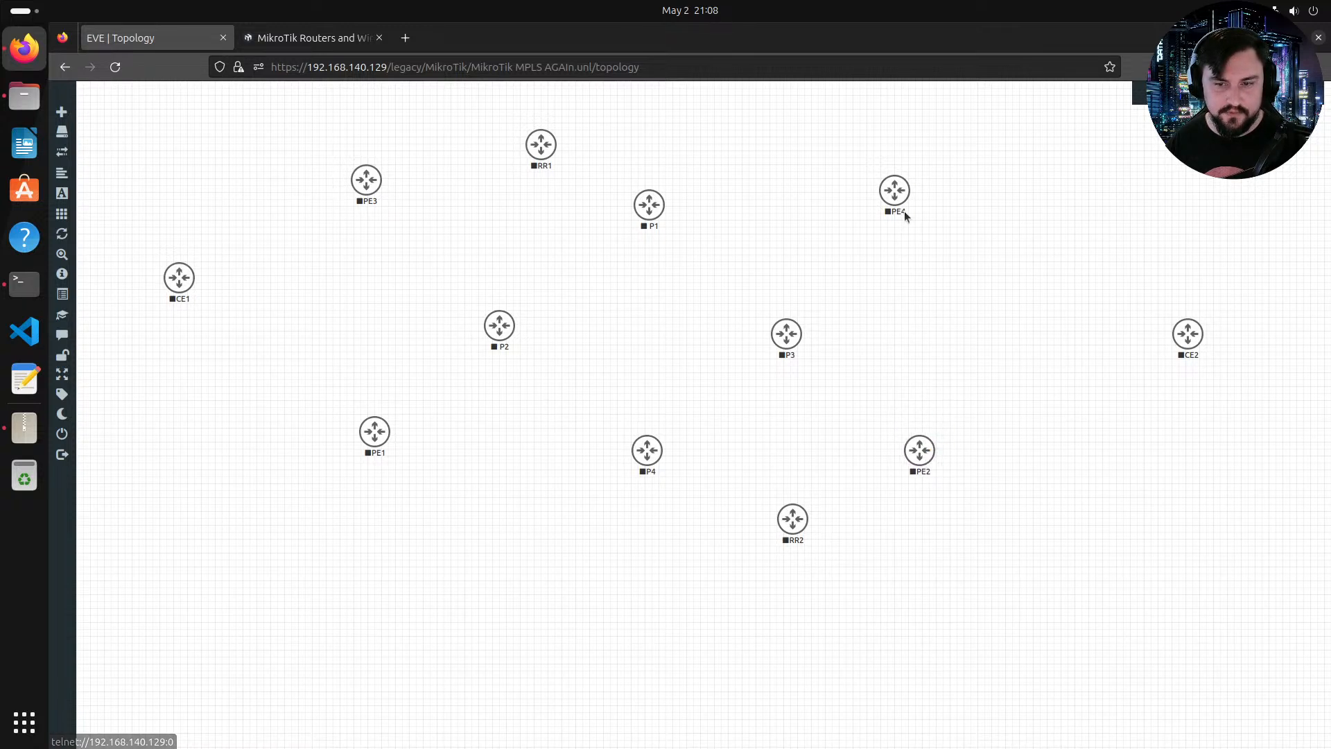
{"action": "left_click_drag", "start_coordinate": [906, 214], "coordinate": [923, 226]}
{"action": "left_click_drag", "start_coordinate": [375, 174], "coordinate": [373, 178]}
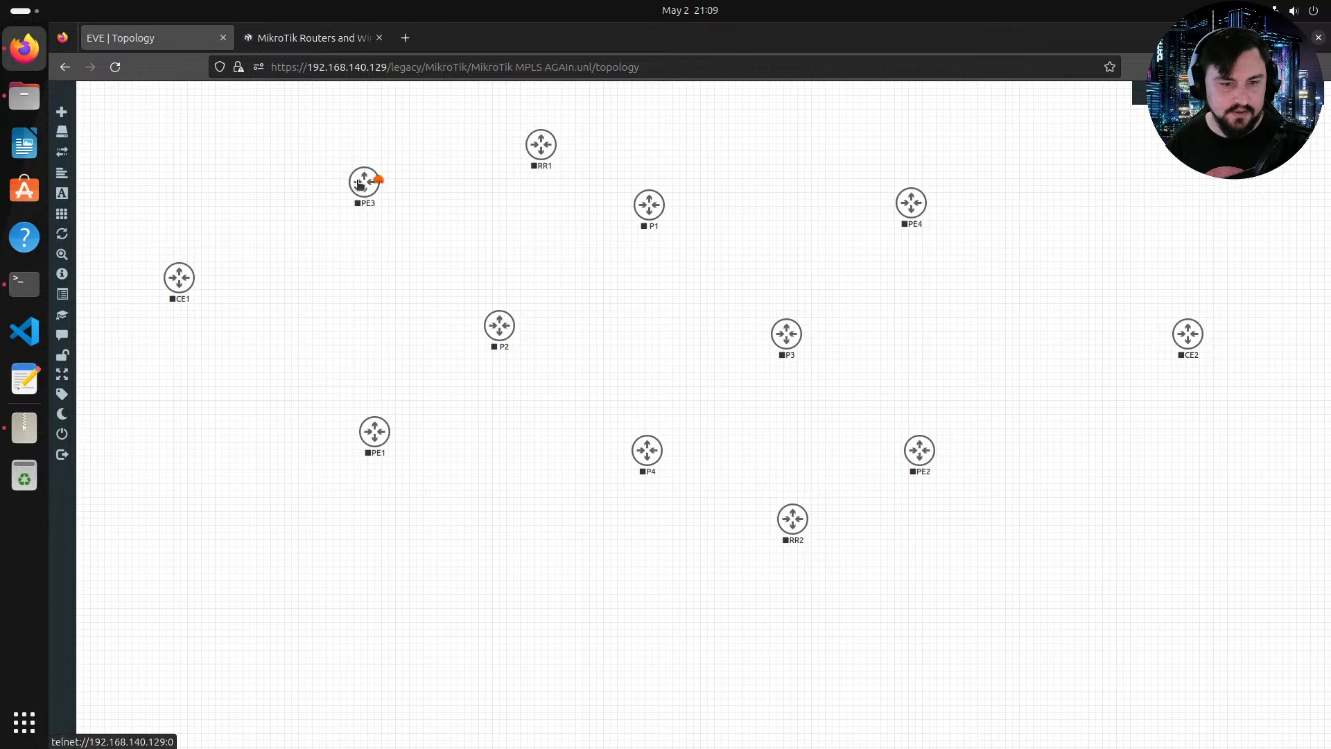
{"action": "left_click_drag", "start_coordinate": [788, 335], "coordinate": [788, 325]}
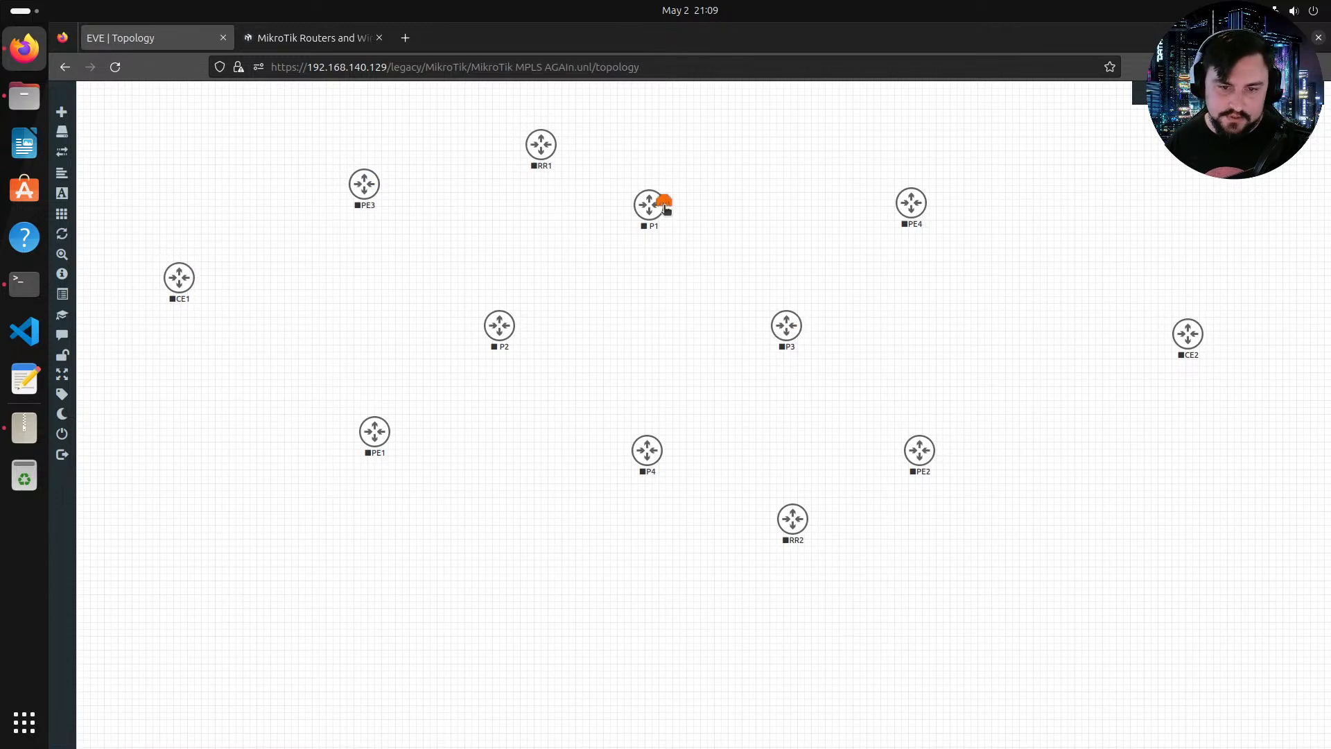
Step: Connect P1 eth1 to P2 eth1, and P1 eth2 to P3 eth1
{"action": "left_click_drag", "start_coordinate": [662, 202], "coordinate": [518, 352]}
{"action": "left_click", "coordinate": [703, 264]}
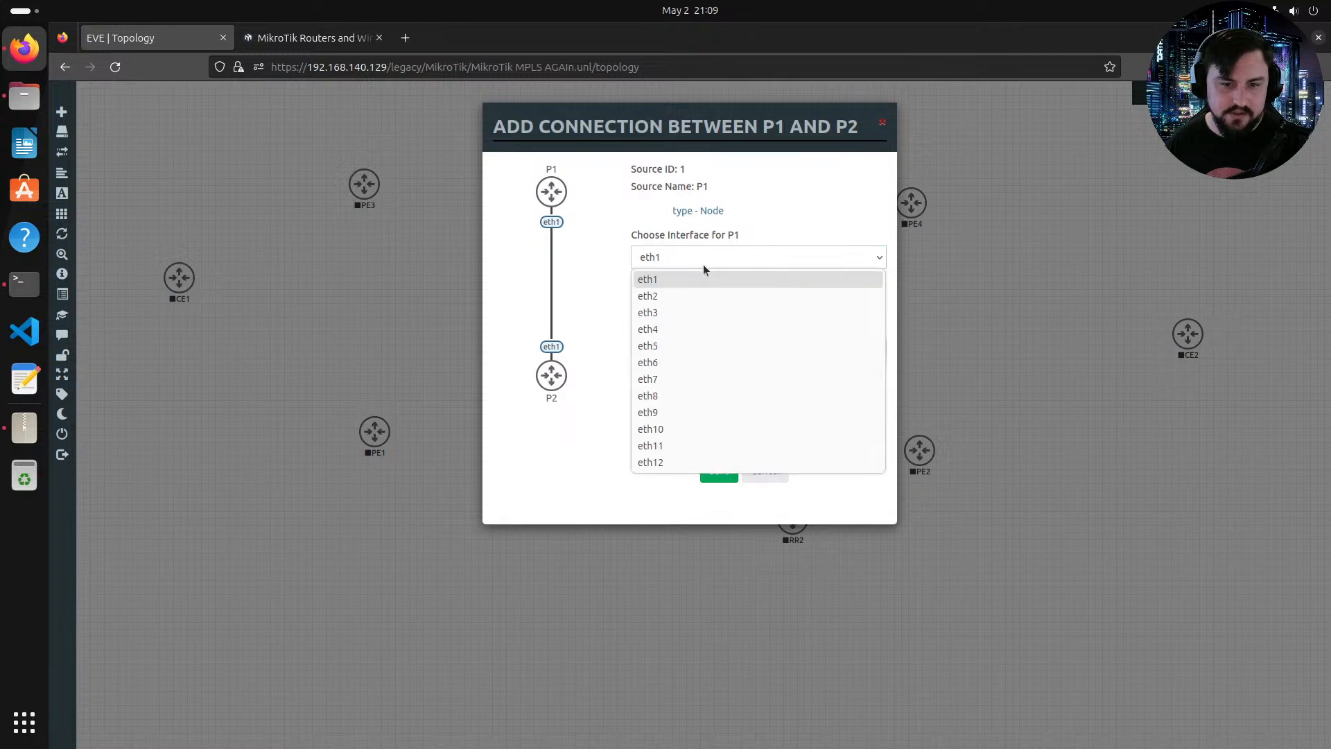
{"action": "left_click", "coordinate": [703, 264]}
{"action": "left_click", "coordinate": [719, 470]}
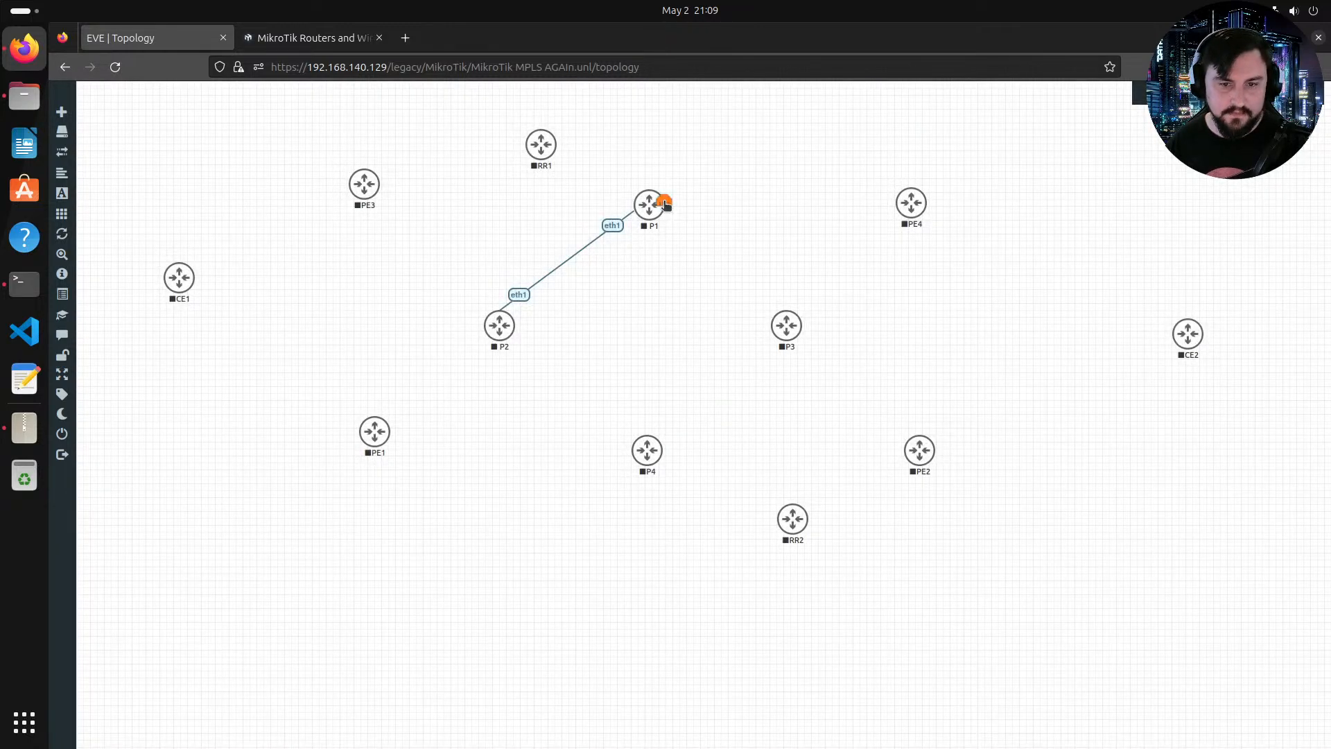
{"action": "left_click_drag", "start_coordinate": [664, 204], "coordinate": [790, 326]}
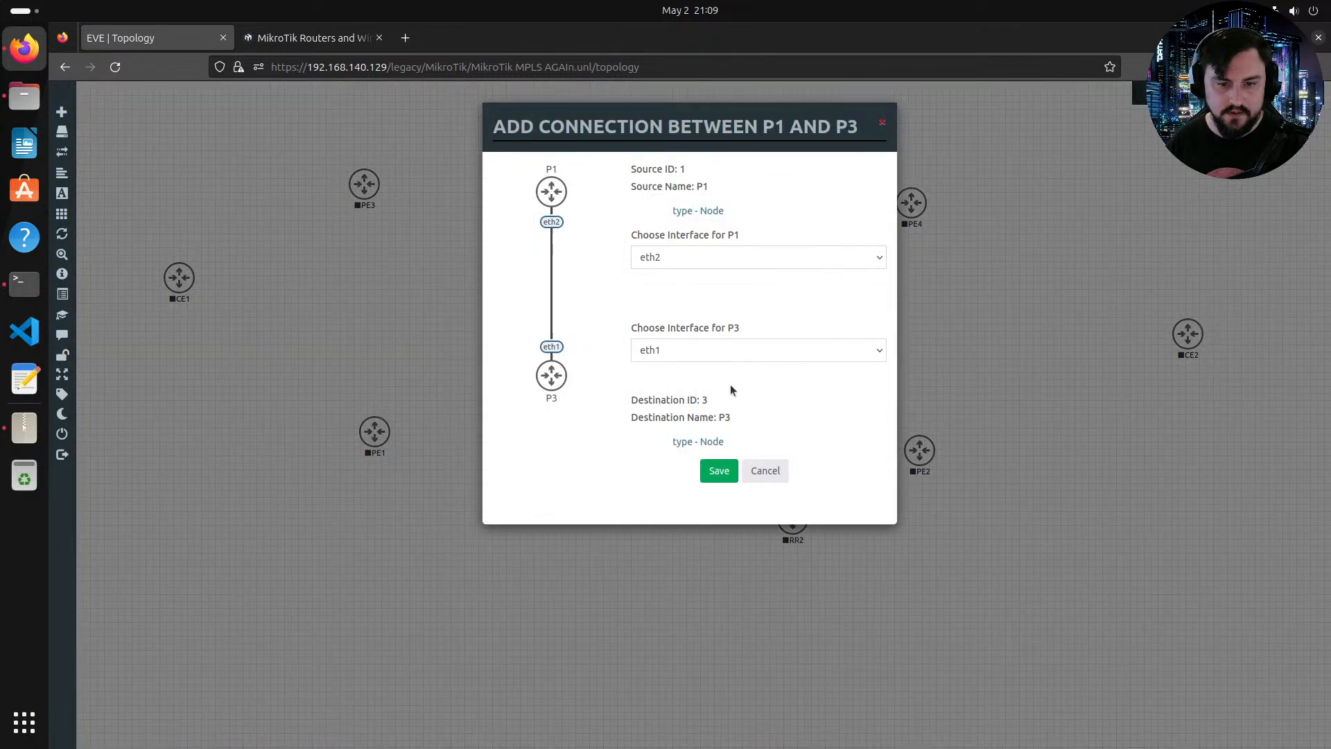
{"action": "left_click", "coordinate": [713, 468]}
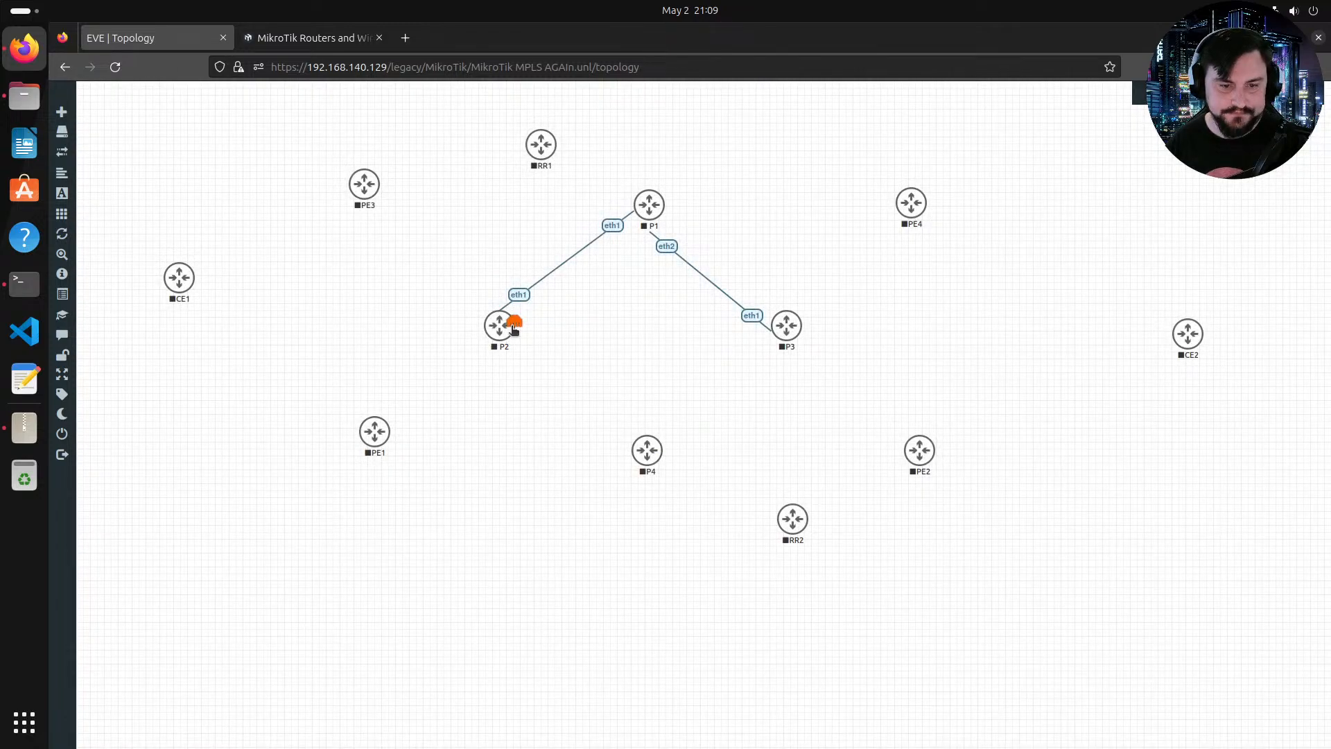
Step: Connect P2 eth2 to P4 eth1, and P4 eth2 to P3 eth2 to close the P-router ring
{"action": "left_click_drag", "start_coordinate": [514, 320], "coordinate": [648, 457]}
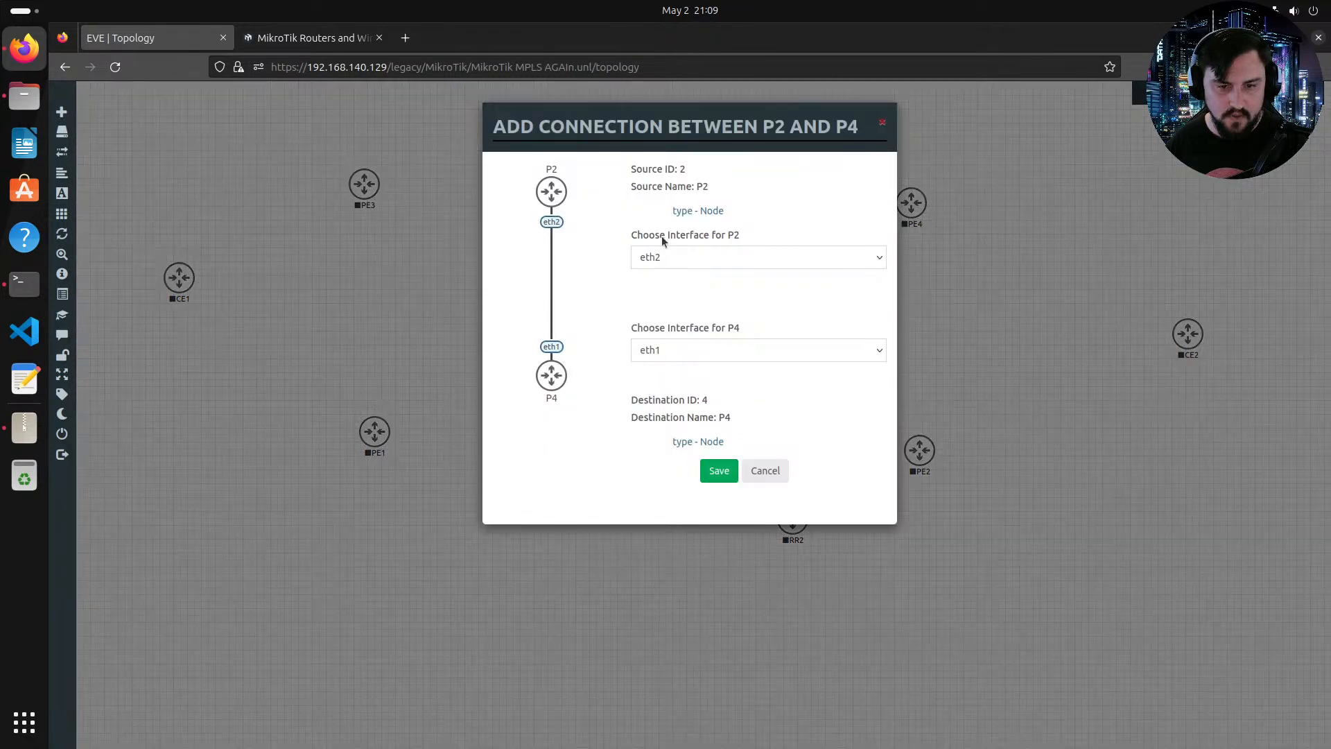
{"action": "left_click", "coordinate": [704, 480]}
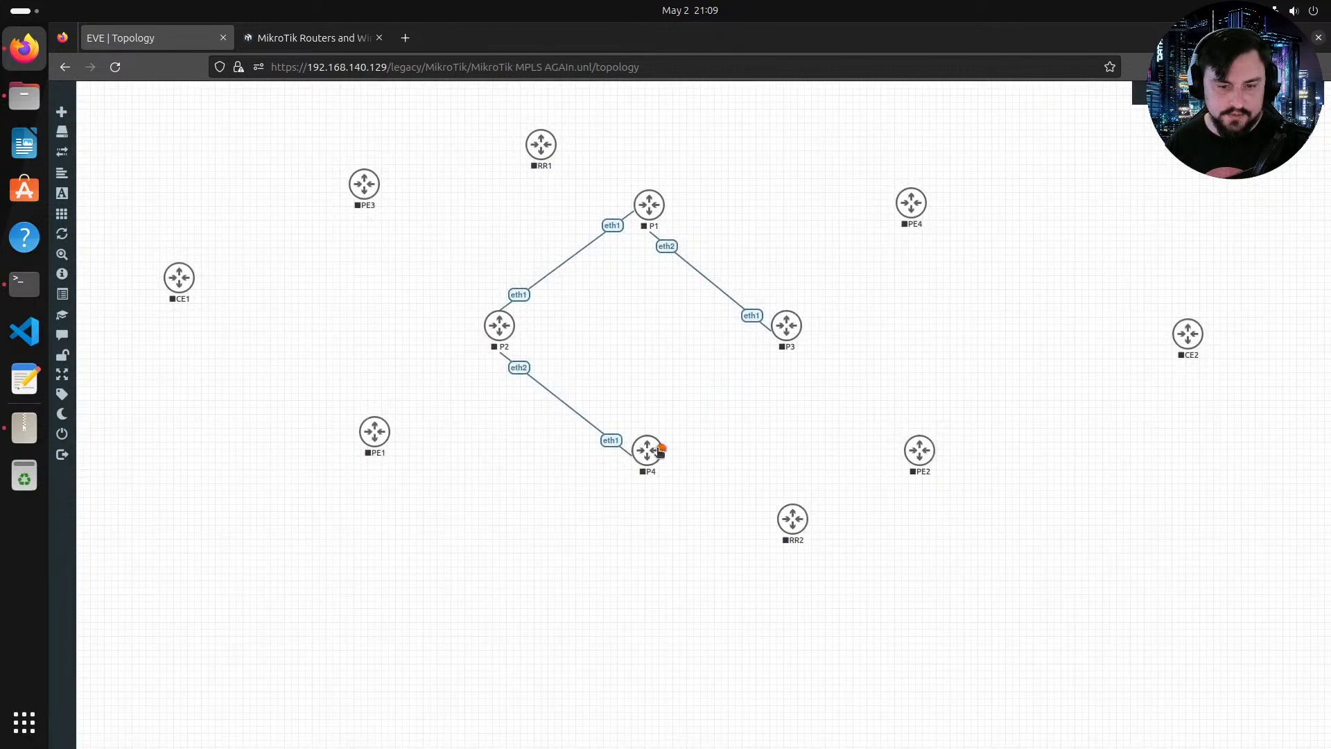
{"action": "left_click_drag", "start_coordinate": [655, 449], "coordinate": [826, 335]}
{"action": "left_click", "coordinate": [711, 470]}
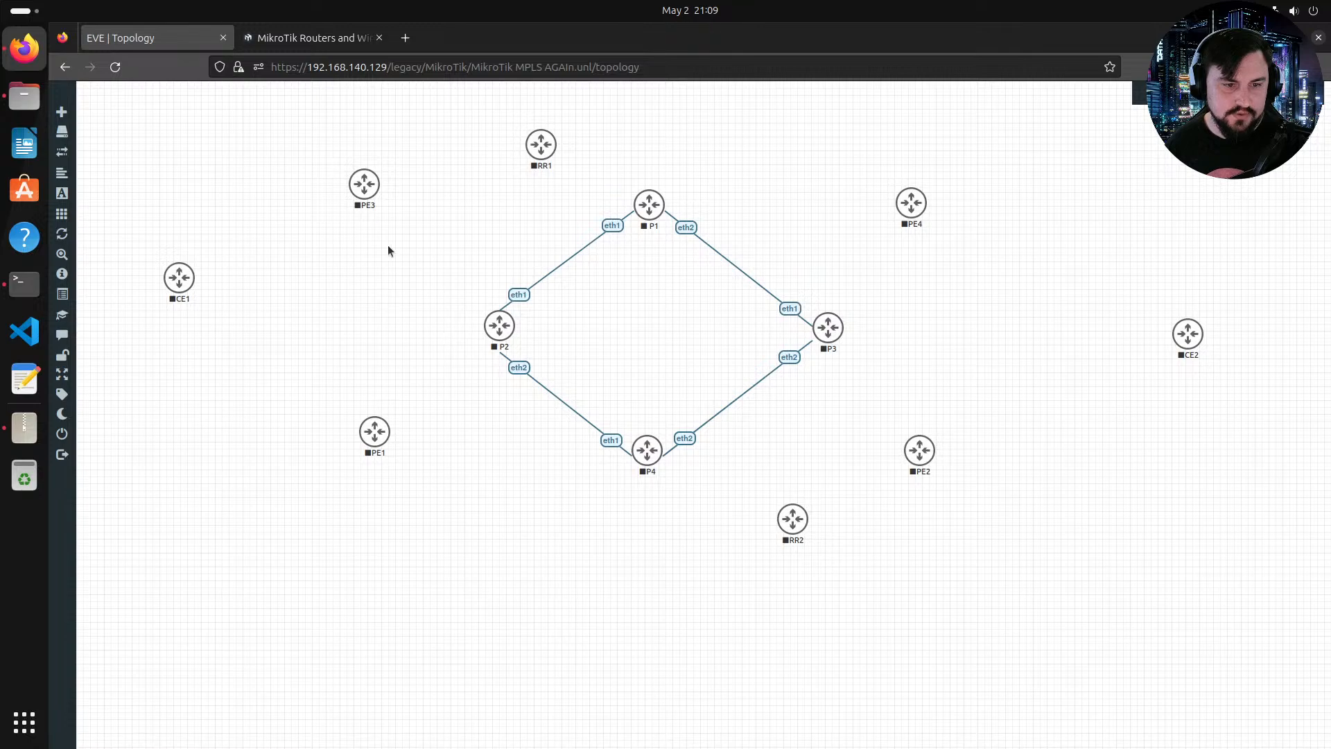
Step: Connect PE1 eth1 to P2 eth3, and PE3 eth1 to P2 eth4
{"action": "left_click_drag", "start_coordinate": [389, 429], "coordinate": [501, 327]}
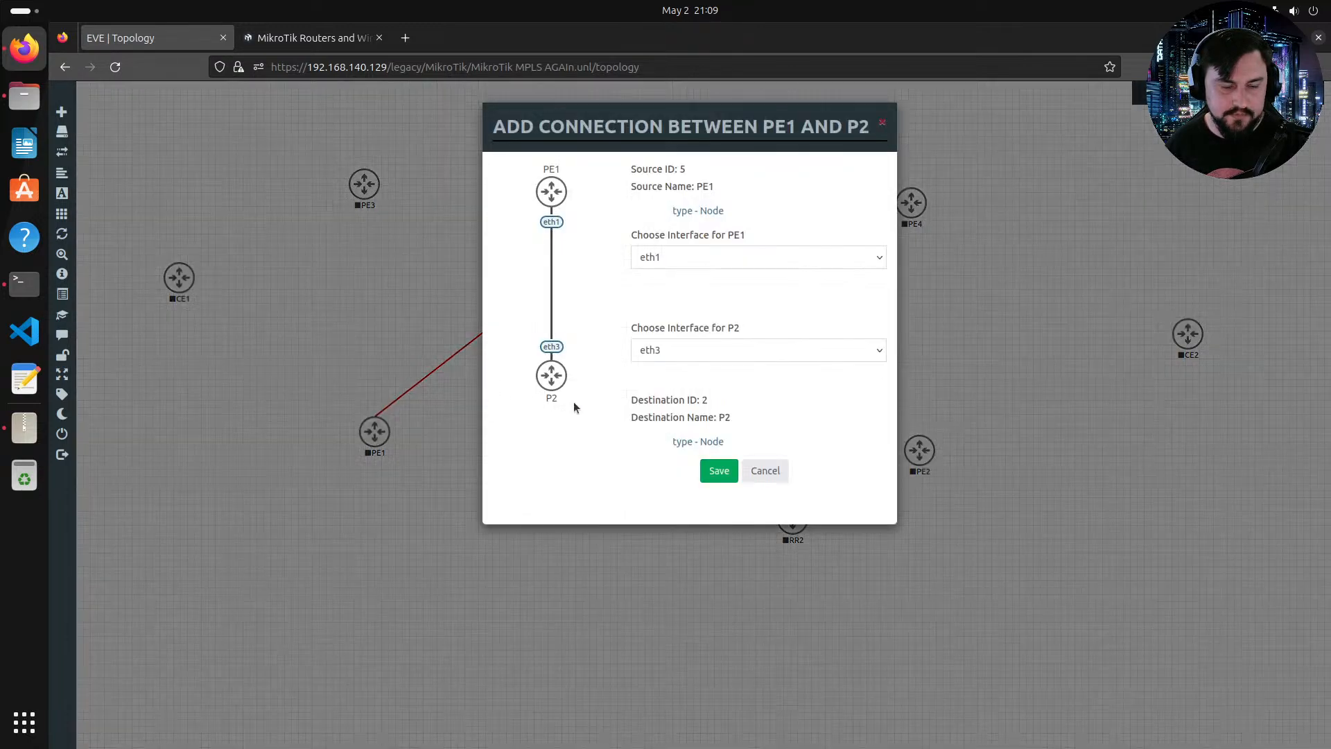
{"action": "left_click", "coordinate": [718, 471]}
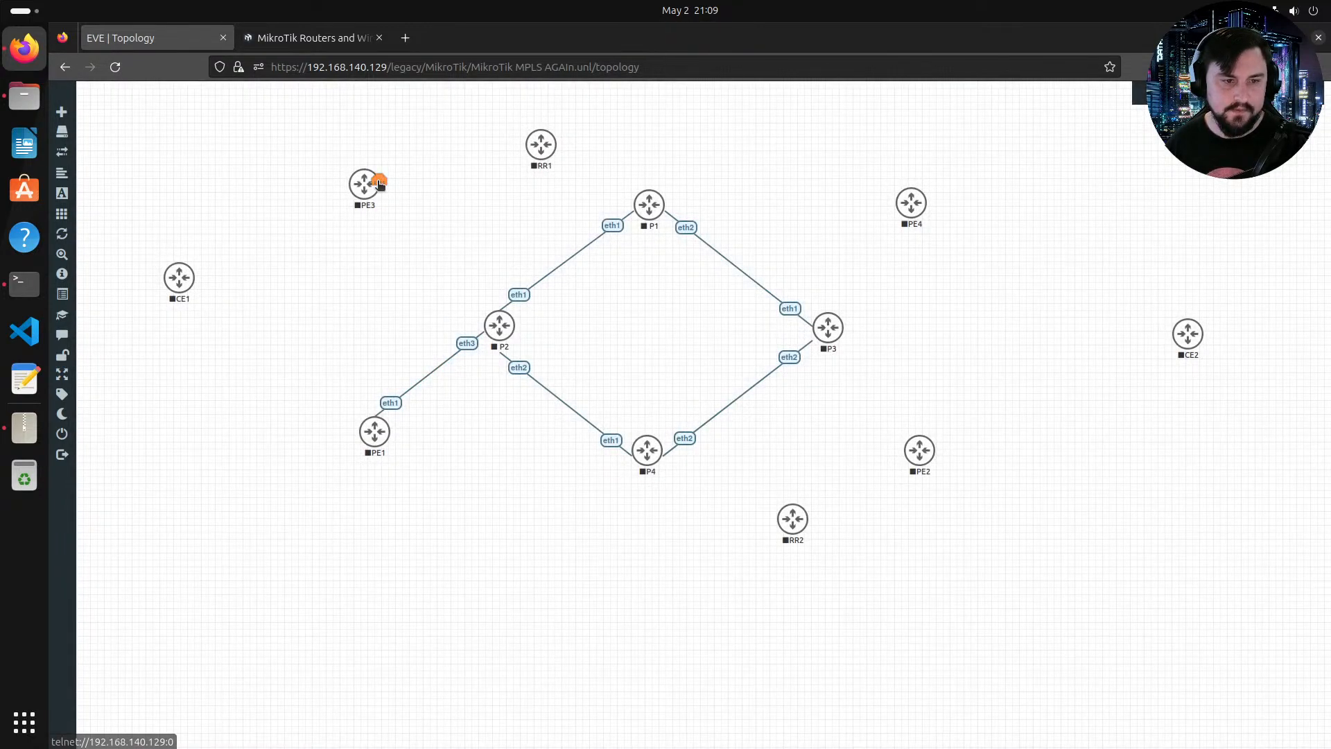
{"action": "left_click_drag", "start_coordinate": [380, 185], "coordinate": [499, 325]}
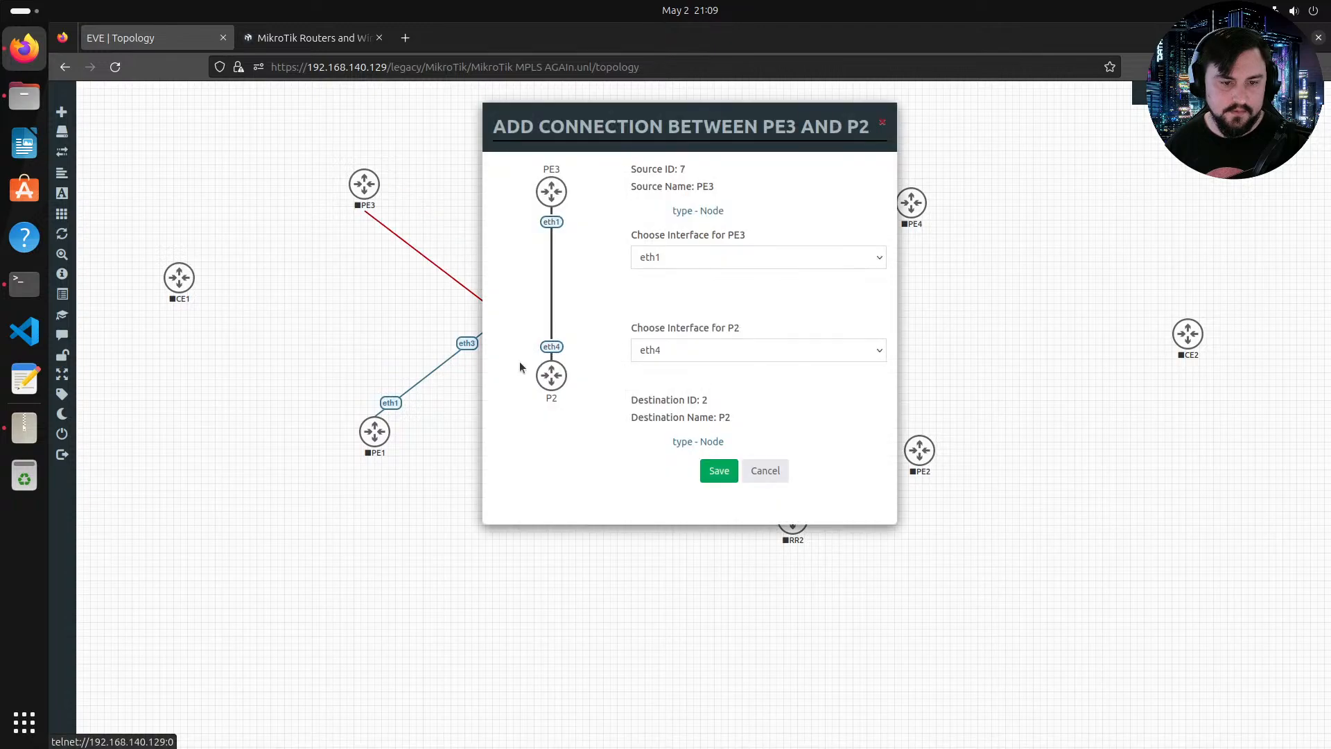
{"action": "left_click", "coordinate": [726, 463]}
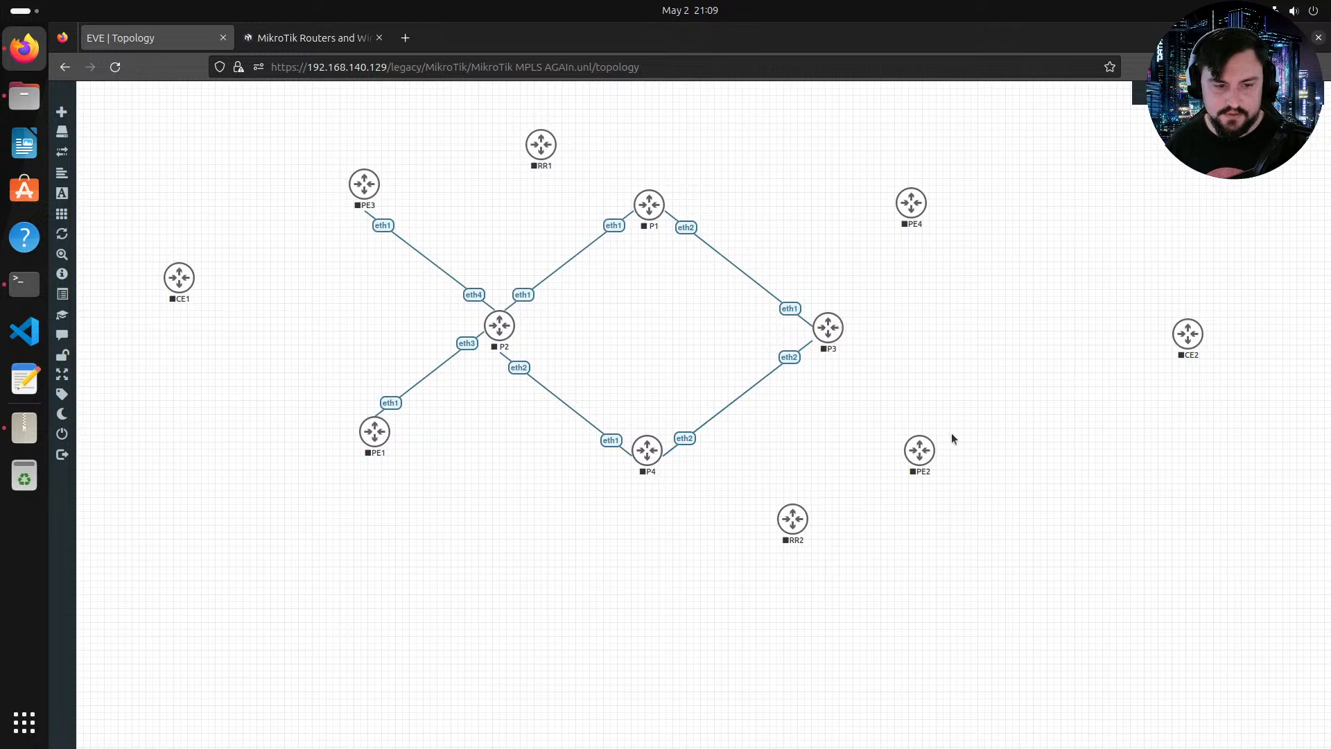
Step: Connect PE2 eth1 to P3 eth3, and PE4 eth1 to P3 eth4
{"action": "mouse_move", "coordinate": [936, 455]}
{"action": "left_click_drag", "start_coordinate": [934, 455], "coordinate": [821, 350]}
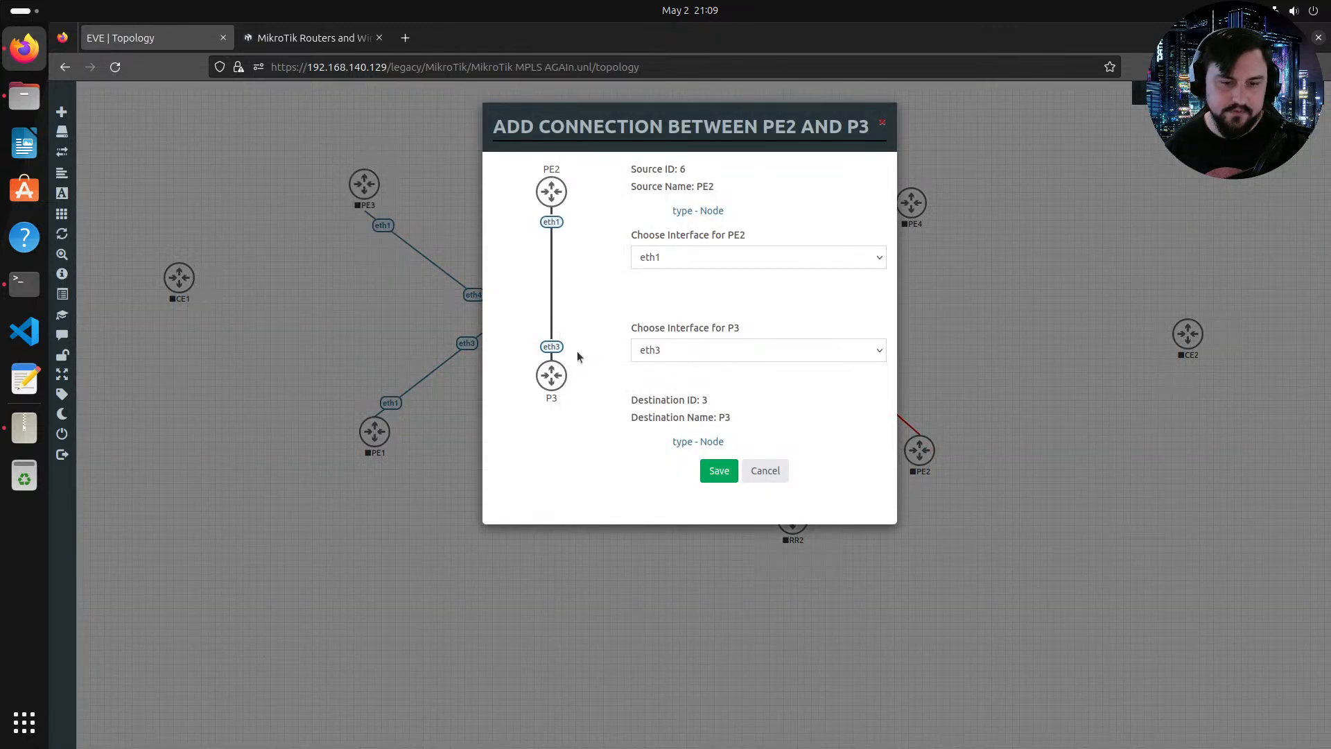
{"action": "left_click", "coordinate": [719, 464]}
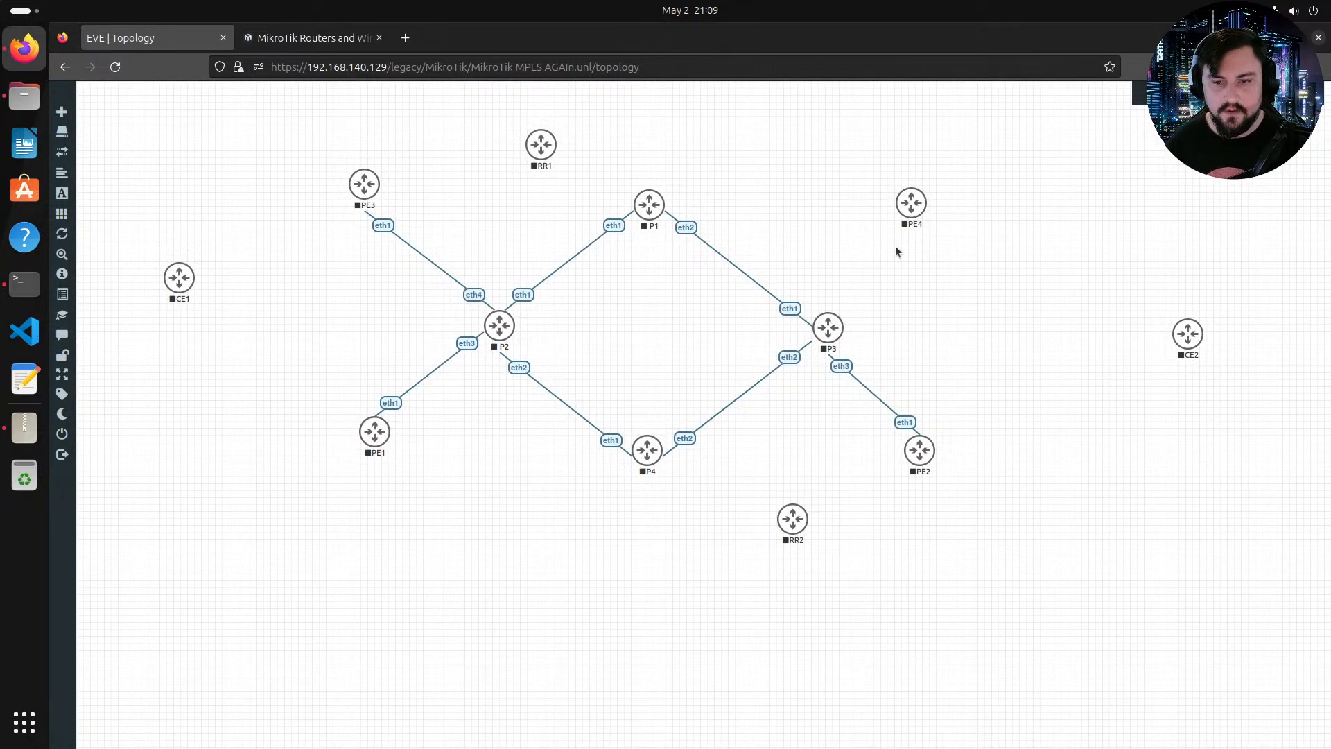
{"action": "left_click_drag", "start_coordinate": [921, 201], "coordinate": [807, 368]}
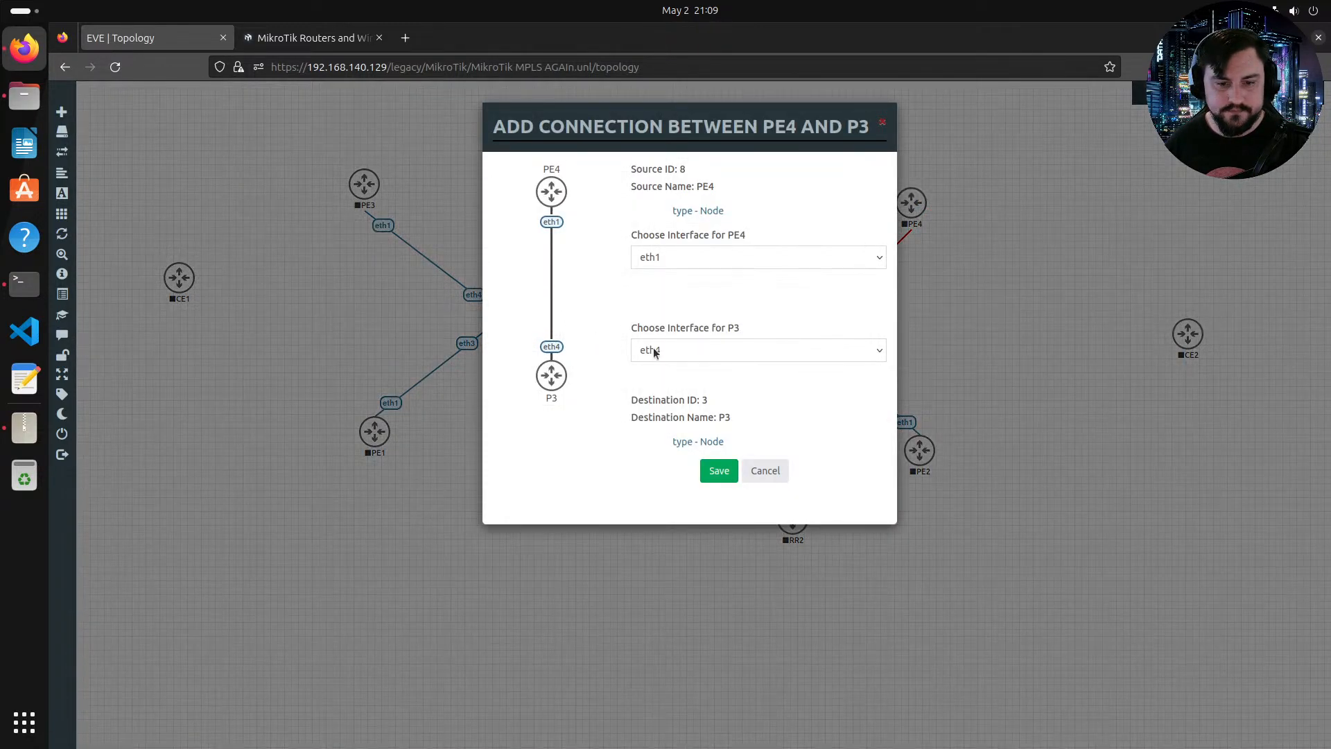
{"action": "left_click", "coordinate": [718, 470]}
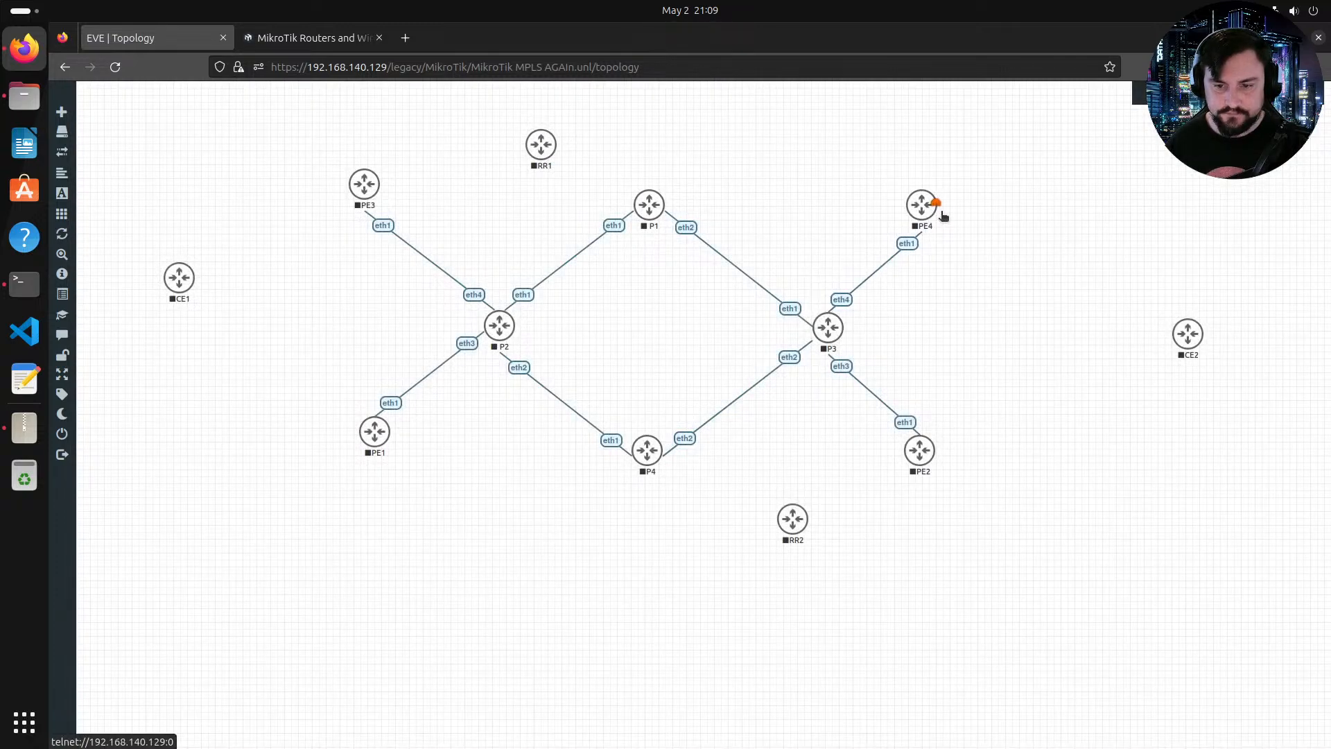
Step: Shift PE4 and PE2 slightly, and connect RR1 eth1 to P1 eth3
{"action": "mouse_move", "coordinate": [943, 215]}
{"action": "left_mouse_down"}
{"action": "mouse_move", "coordinate": [966, 216]}
{"action": "mouse_move", "coordinate": [946, 205]}
{"action": "left_mouse_up"}
{"action": "left_click_drag", "start_coordinate": [919, 449], "coordinate": [946, 462]}
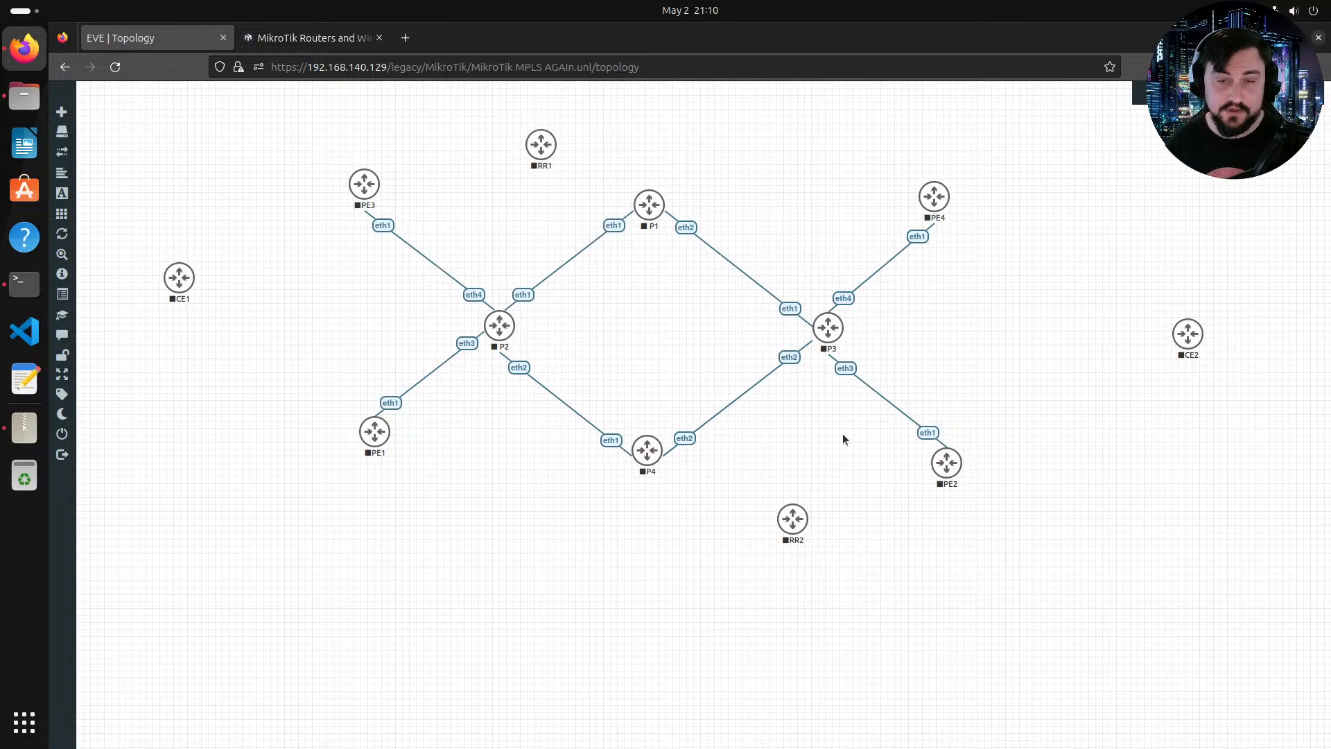
{"action": "left_click_drag", "start_coordinate": [557, 150], "coordinate": [649, 205]}
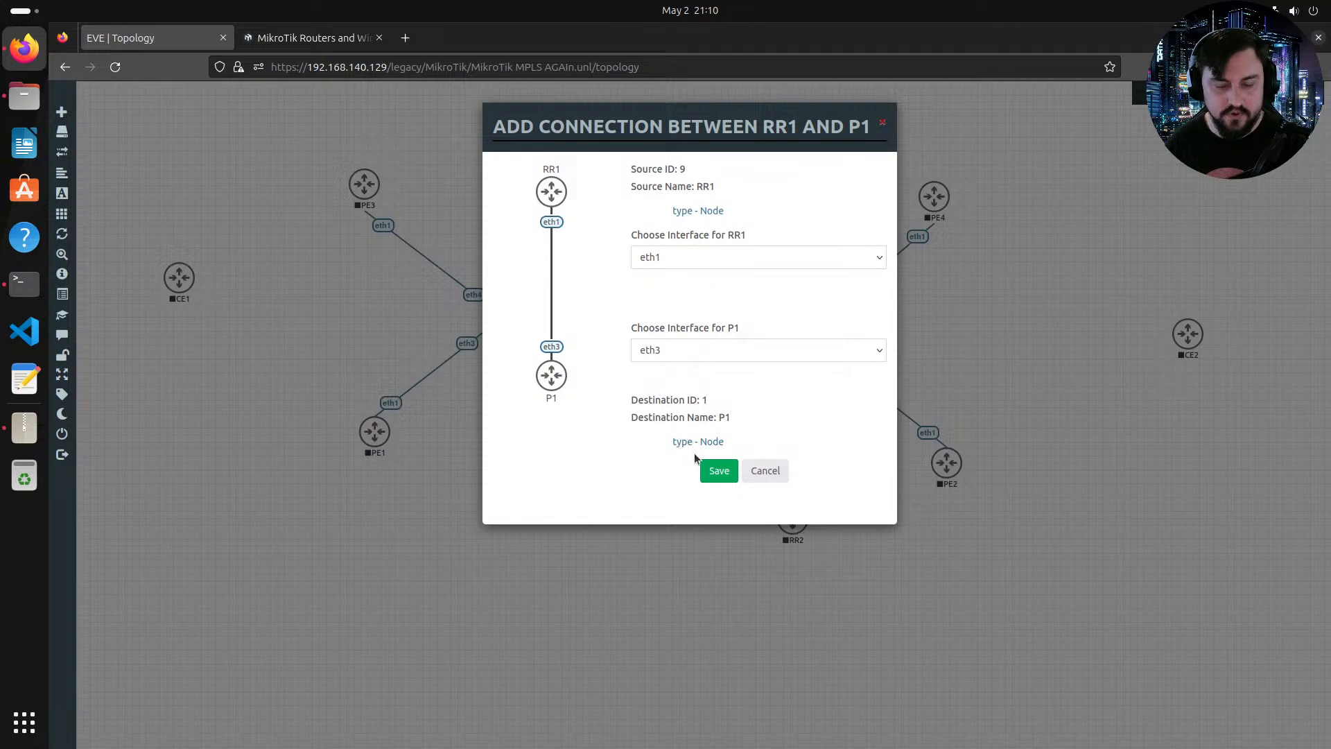
{"action": "left_click", "coordinate": [718, 471]}
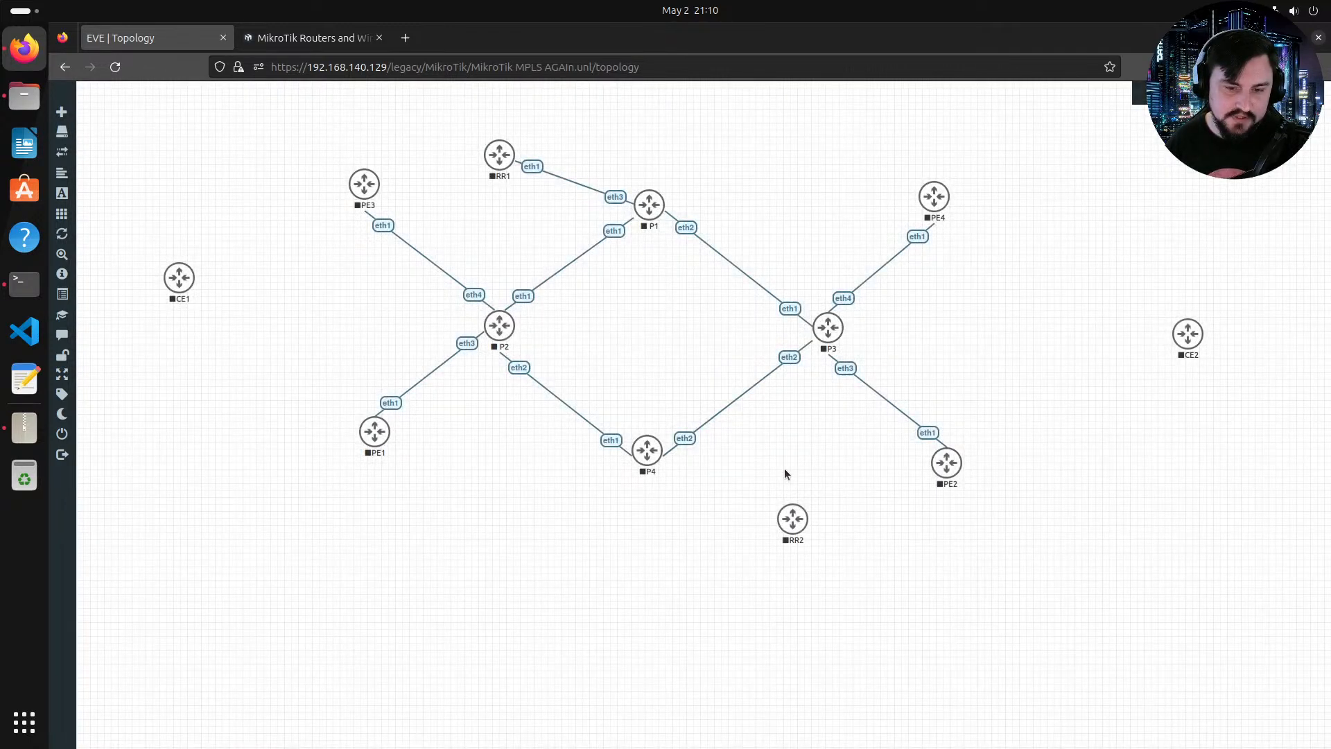
Step: Reposition RR2 and RR1 nearer the core, and connect RR1 eth2 to P2 eth5
{"action": "left_click_drag", "start_coordinate": [792, 519], "coordinate": [822, 506]}
{"action": "left_click_drag", "start_coordinate": [488, 168], "coordinate": [485, 209]}
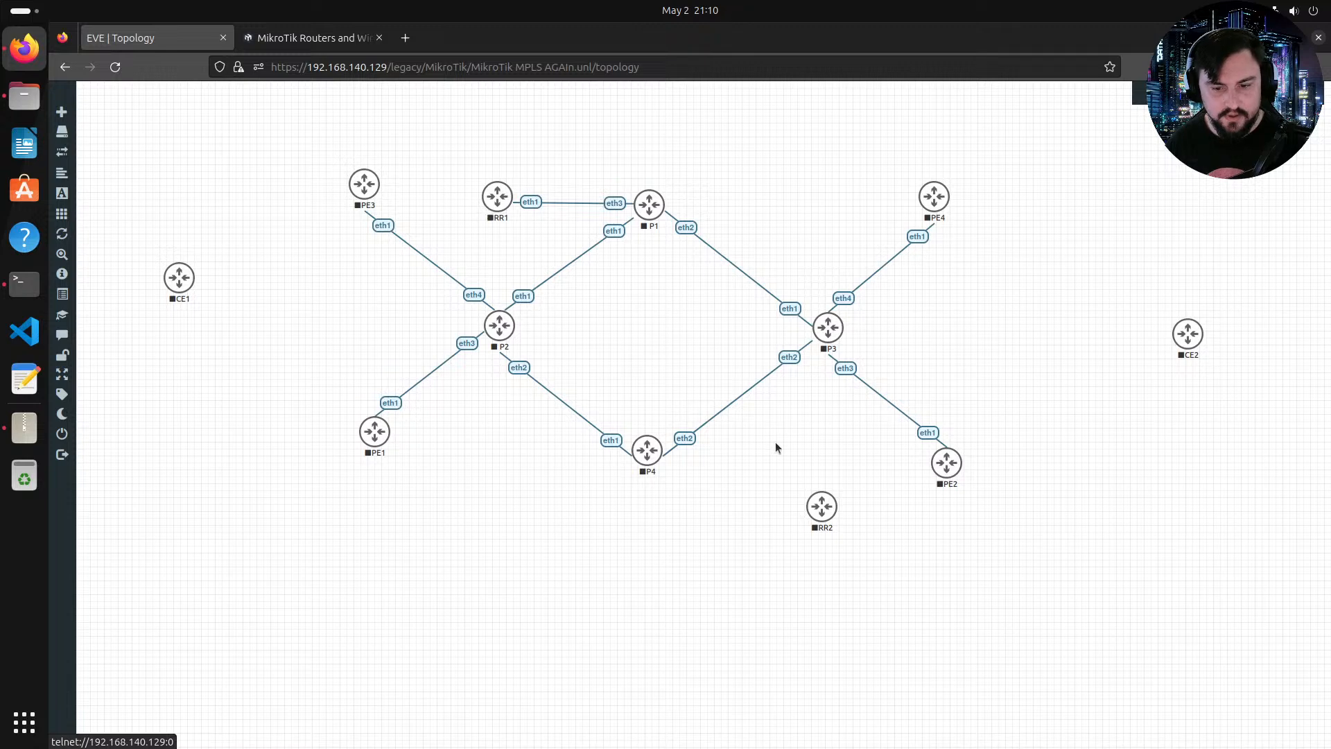
{"action": "left_click_drag", "start_coordinate": [832, 504], "coordinate": [704, 454]}
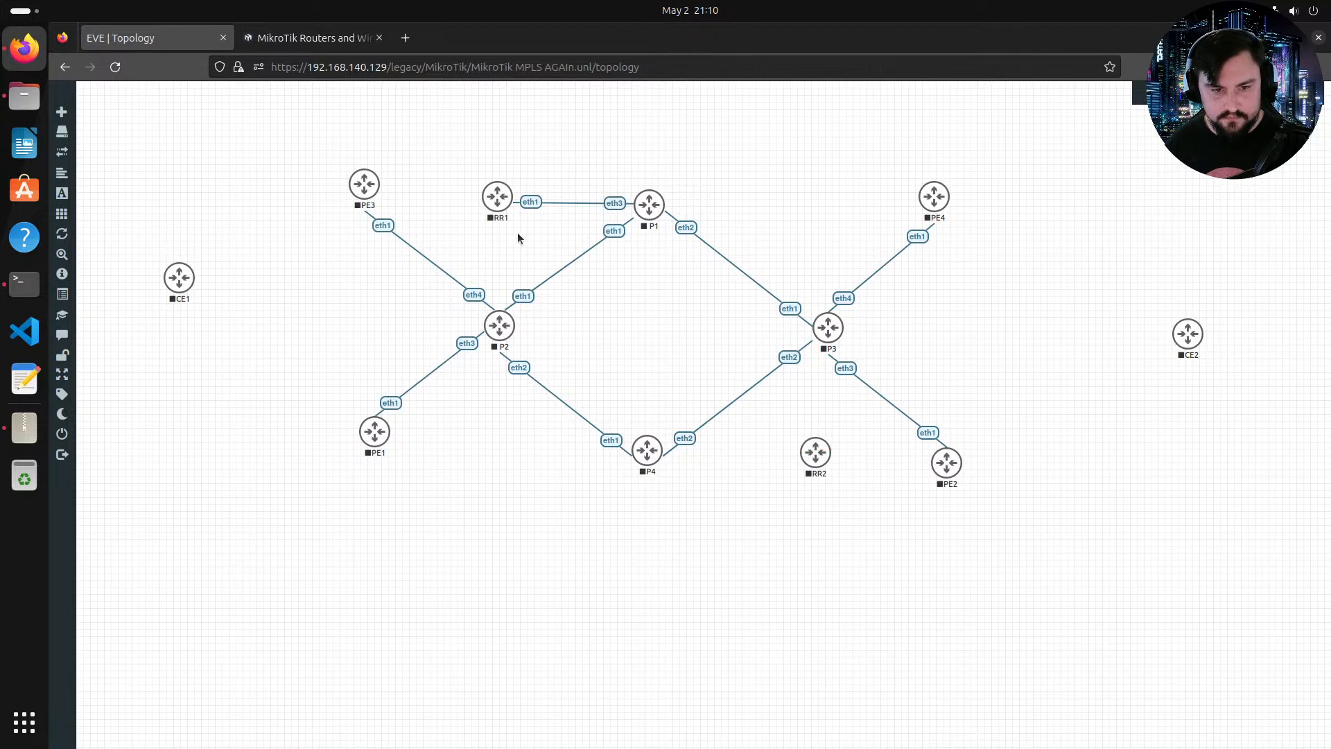
{"action": "left_click_drag", "start_coordinate": [510, 193], "coordinate": [499, 325]}
{"action": "left_click", "coordinate": [715, 470]}
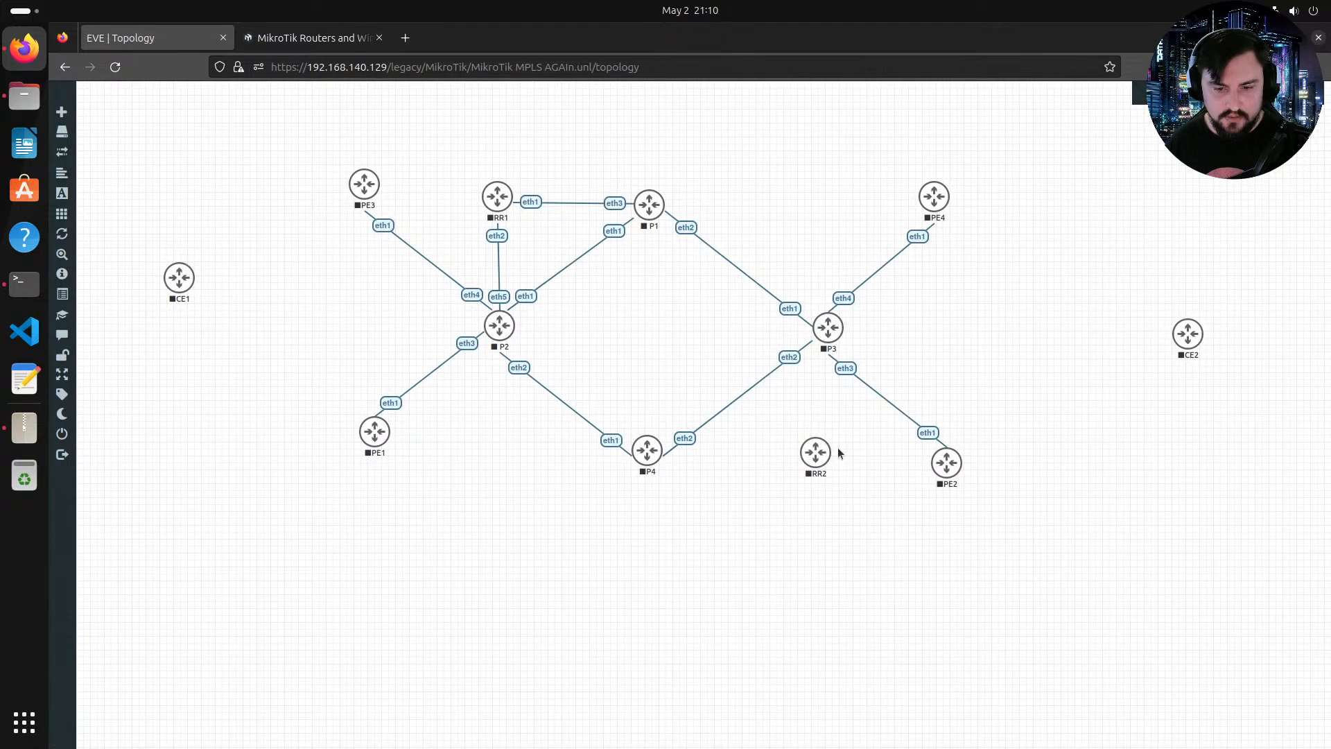
Step: Connect RR2 eth1 to P4 eth3
{"action": "left_click_drag", "start_coordinate": [831, 448], "coordinate": [822, 321]}
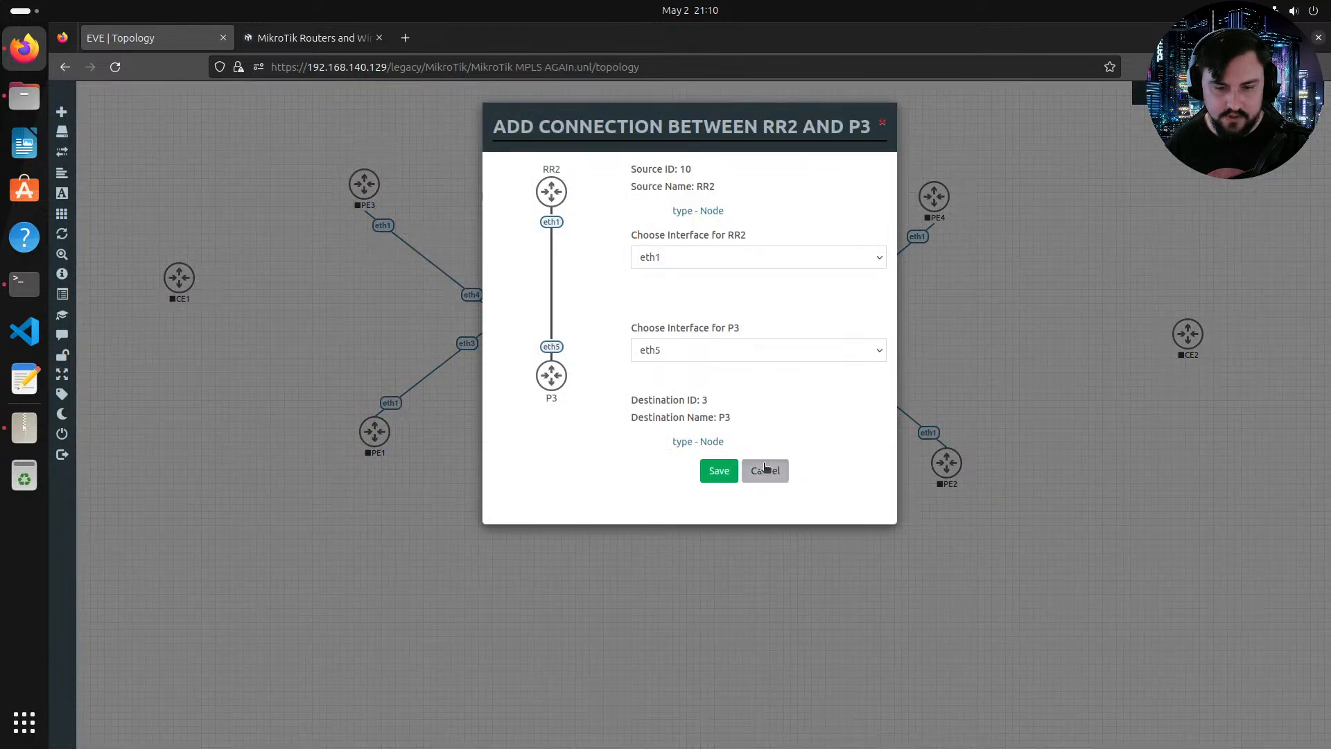
{"action": "left_click", "coordinate": [766, 469]}
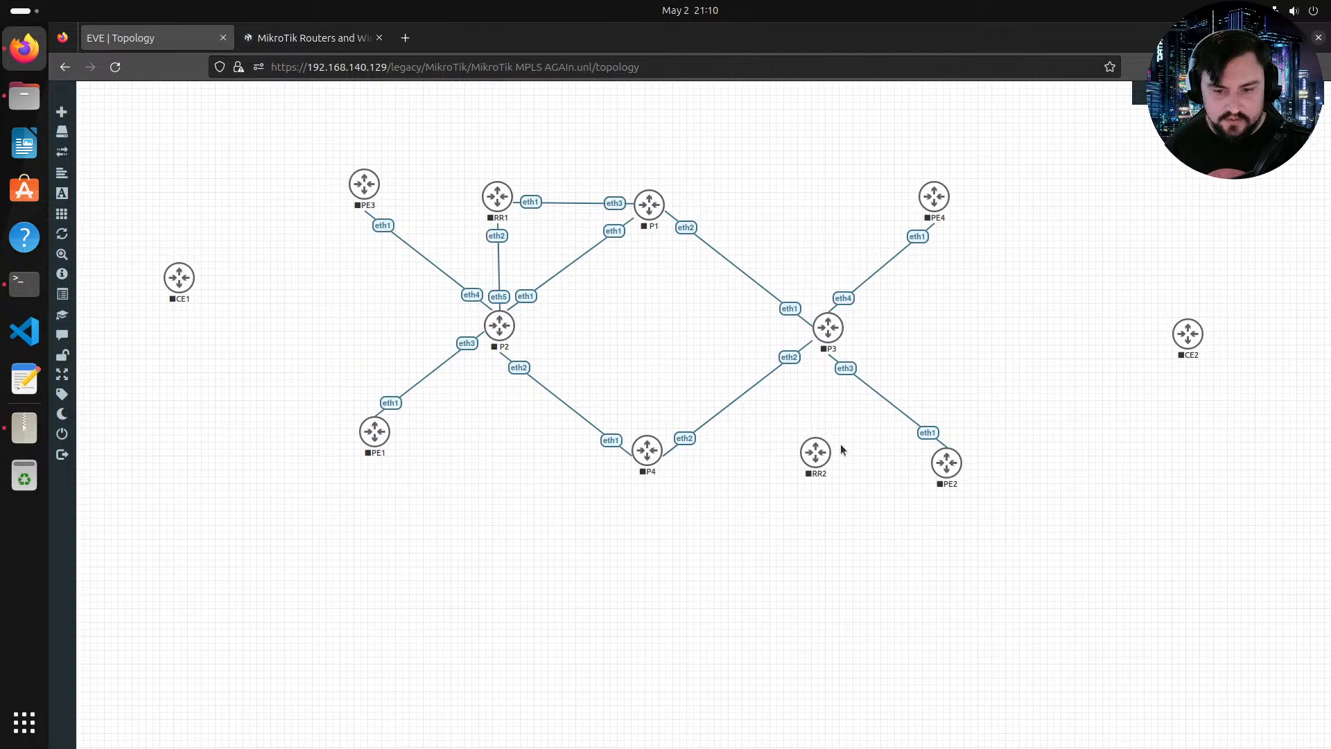
{"action": "mouse_move", "coordinate": [830, 459]}
{"action": "left_click_drag", "start_coordinate": [829, 459], "coordinate": [647, 450]}
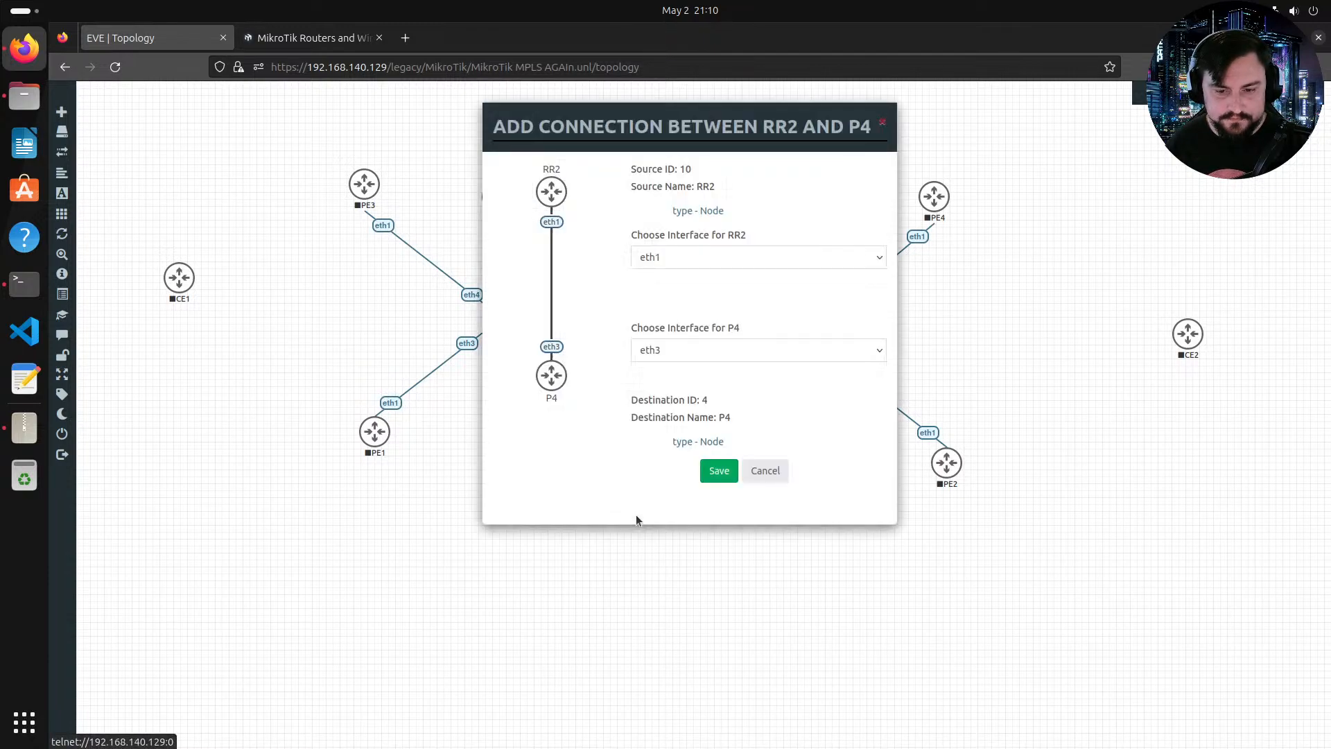
{"action": "left_click", "coordinate": [714, 471]}
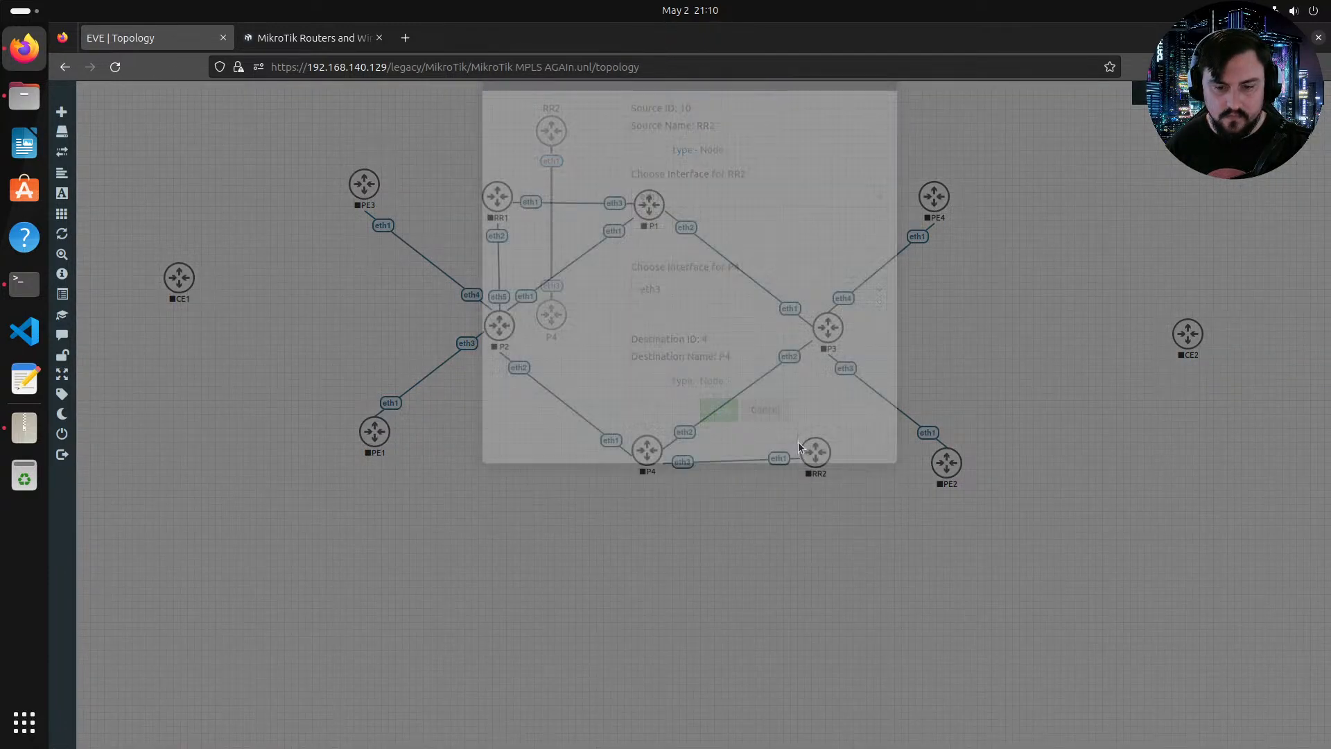
Step: Connect RR2 eth2 to P3 eth5
{"action": "mouse_move", "coordinate": [826, 451]}
{"action": "left_click_drag", "start_coordinate": [828, 449], "coordinate": [832, 340]}
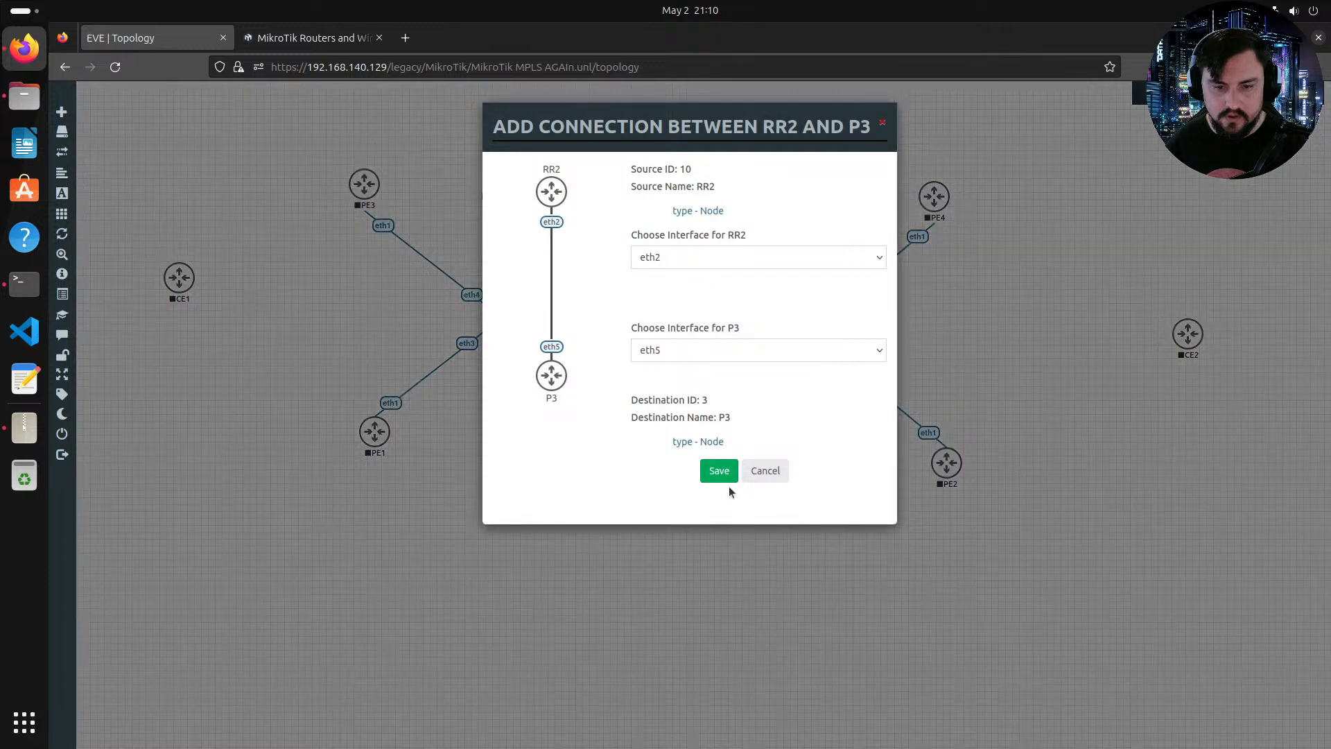
{"action": "left_click", "coordinate": [731, 469]}
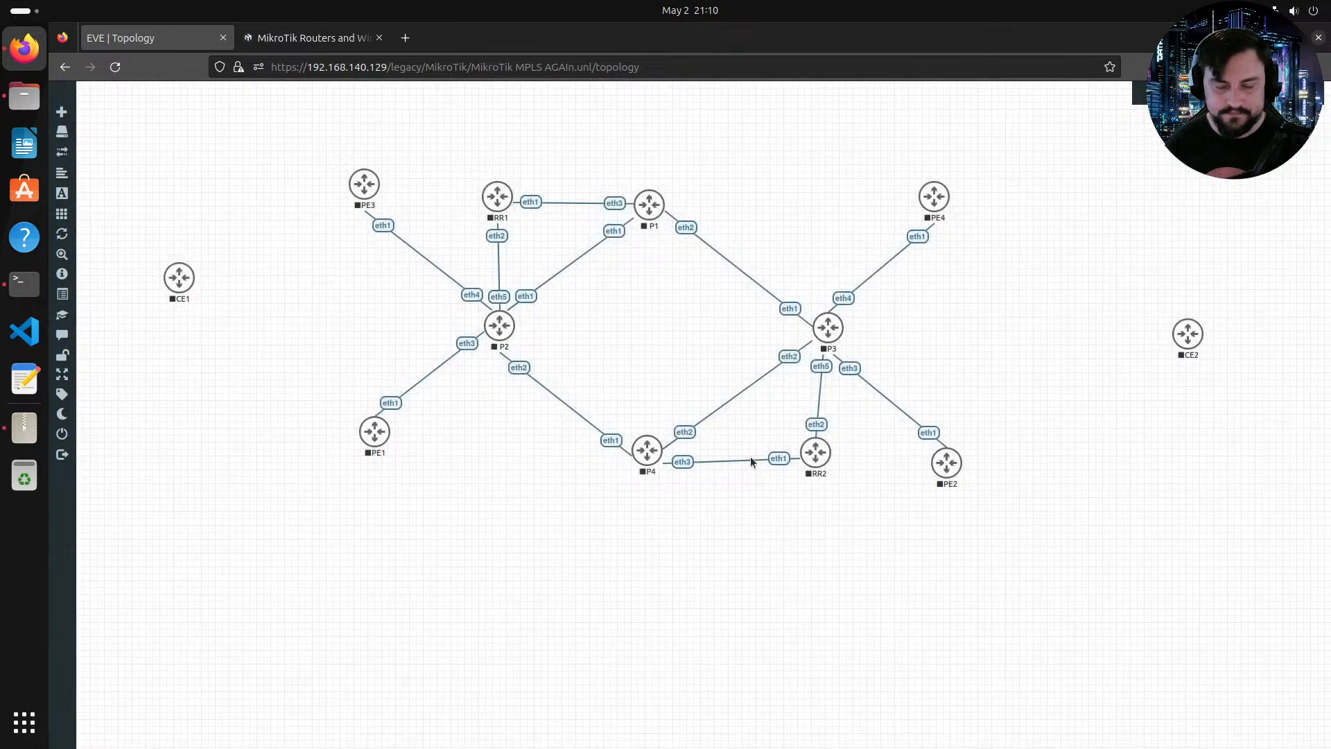
{"action": "mouse_move", "coordinate": [823, 475]}
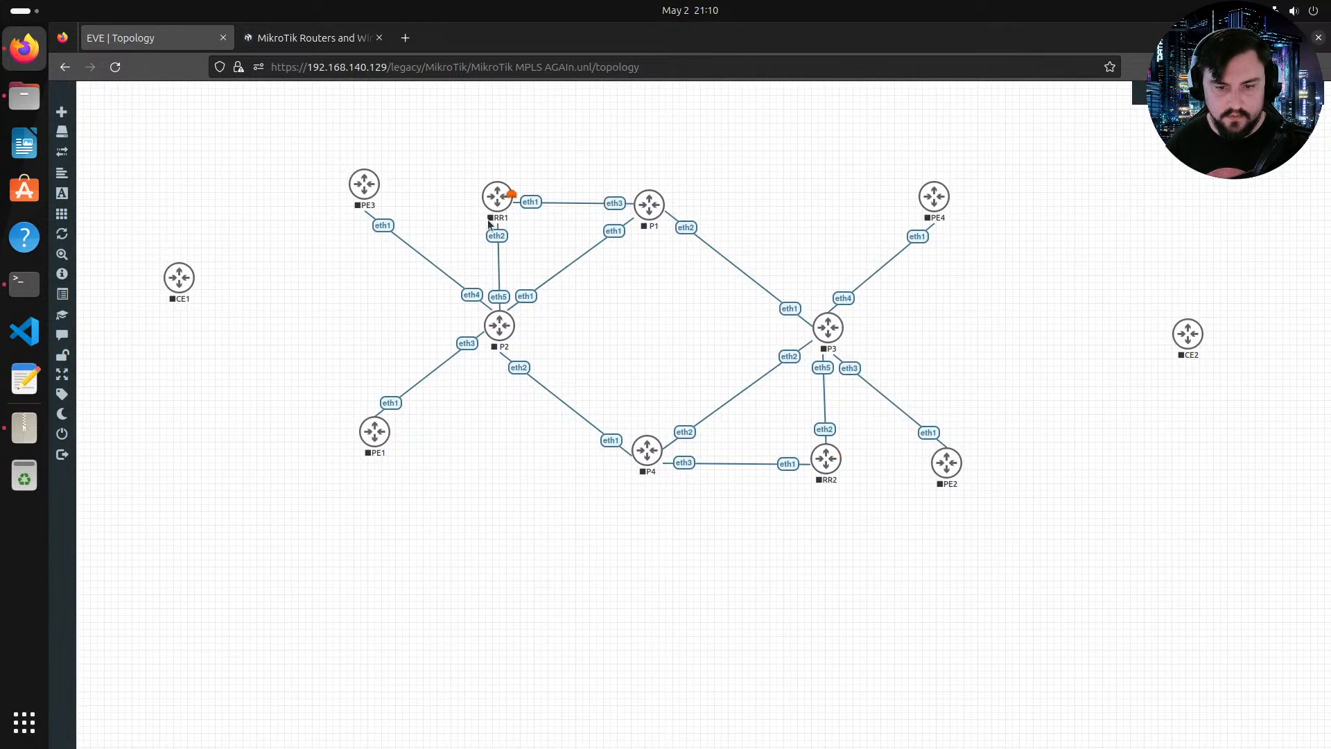
Step: Nudge RR1, move PE1 down-left, and move CE2 closer to the core
{"action": "left_click_drag", "start_coordinate": [497, 209], "coordinate": [496, 209]}
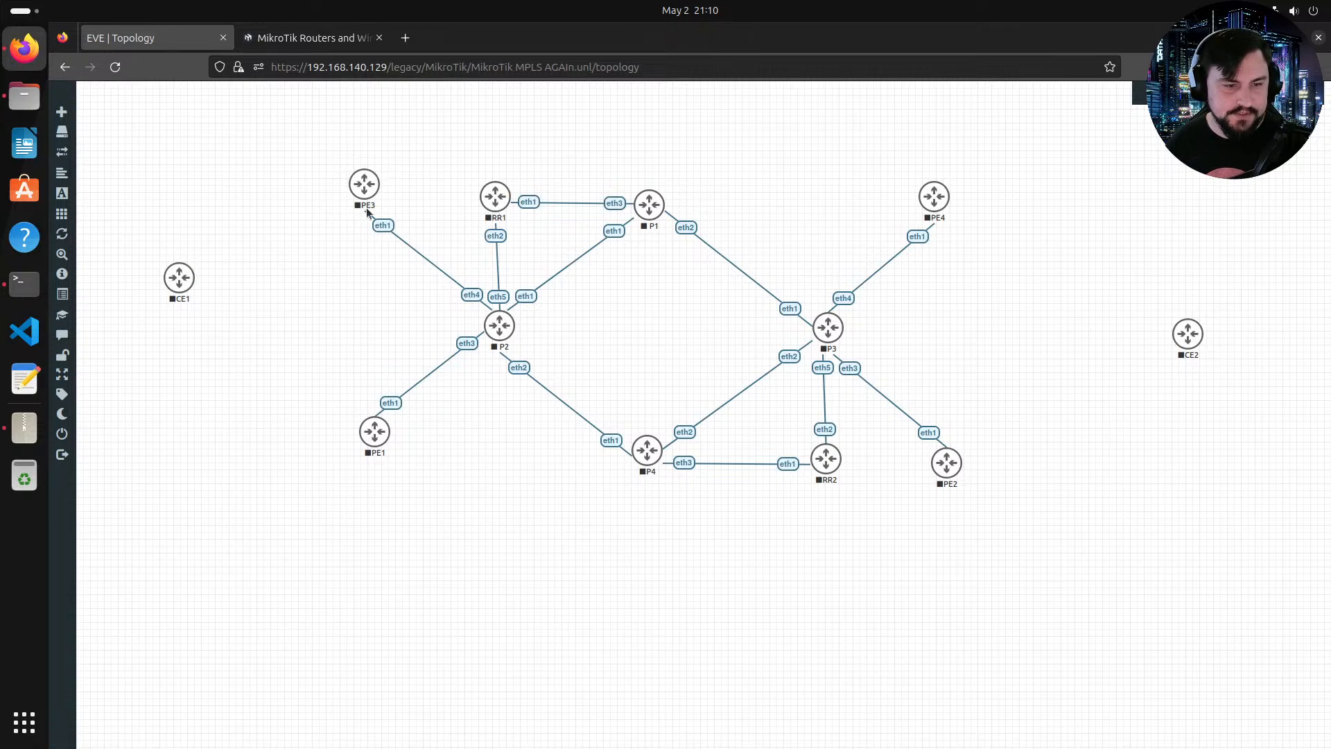
{"action": "mouse_move", "coordinate": [378, 187]}
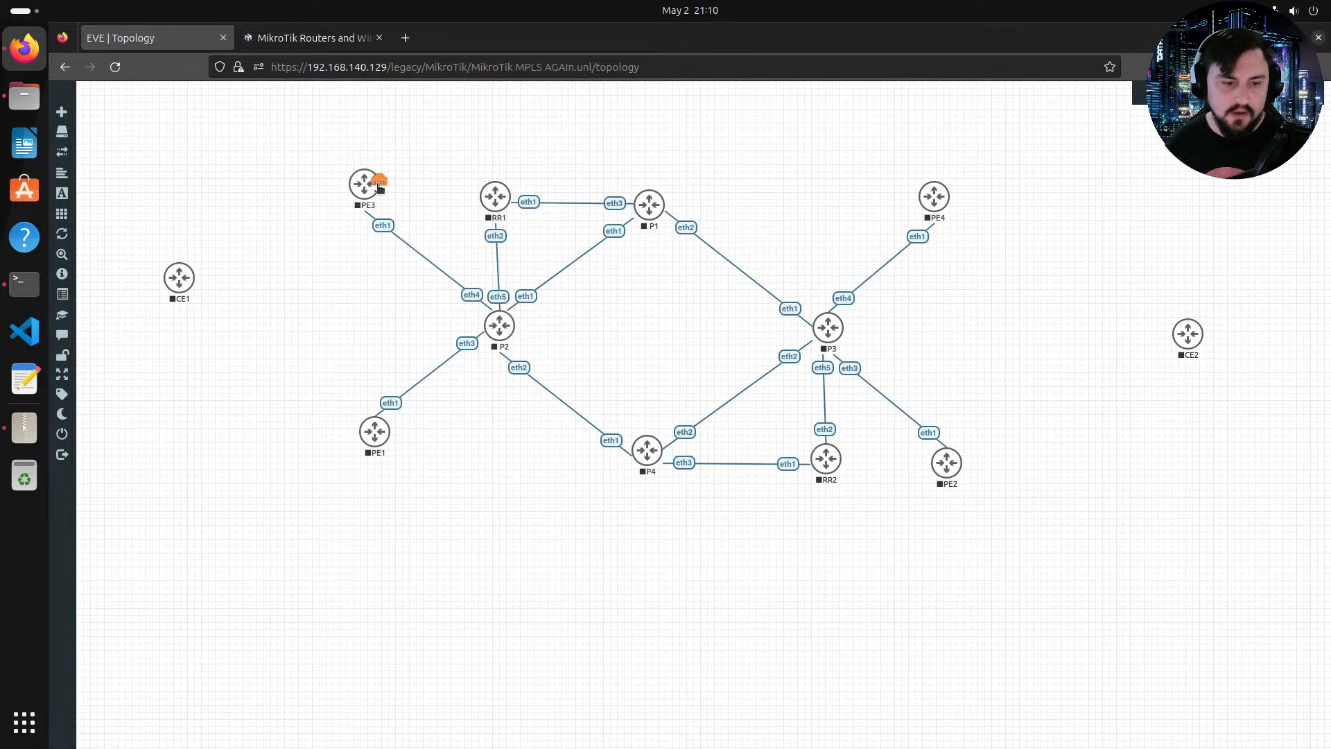
{"action": "left_click_drag", "start_coordinate": [366, 423], "coordinate": [339, 440]}
{"action": "right_click", "coordinate": [555, 355]}
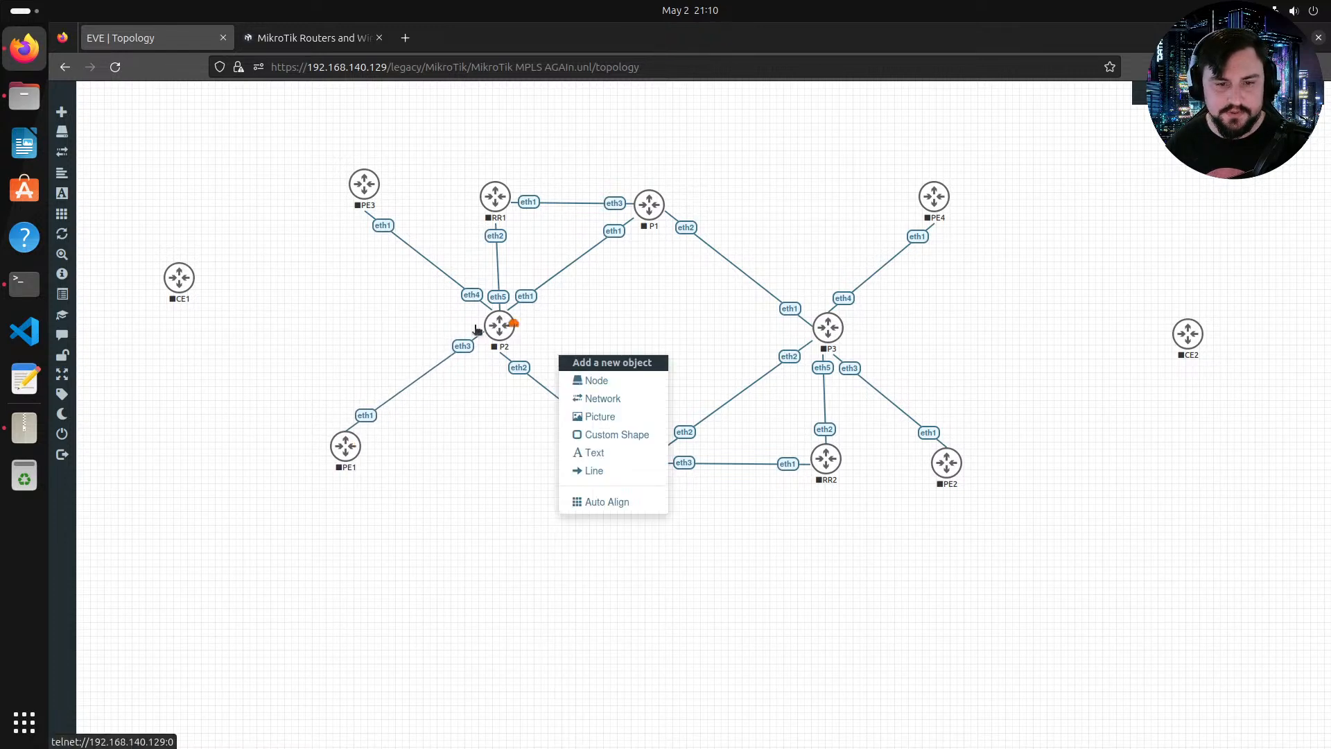
{"action": "left_click", "coordinate": [476, 330]}
{"action": "left_click_drag", "start_coordinate": [1179, 348], "coordinate": [1105, 335]}
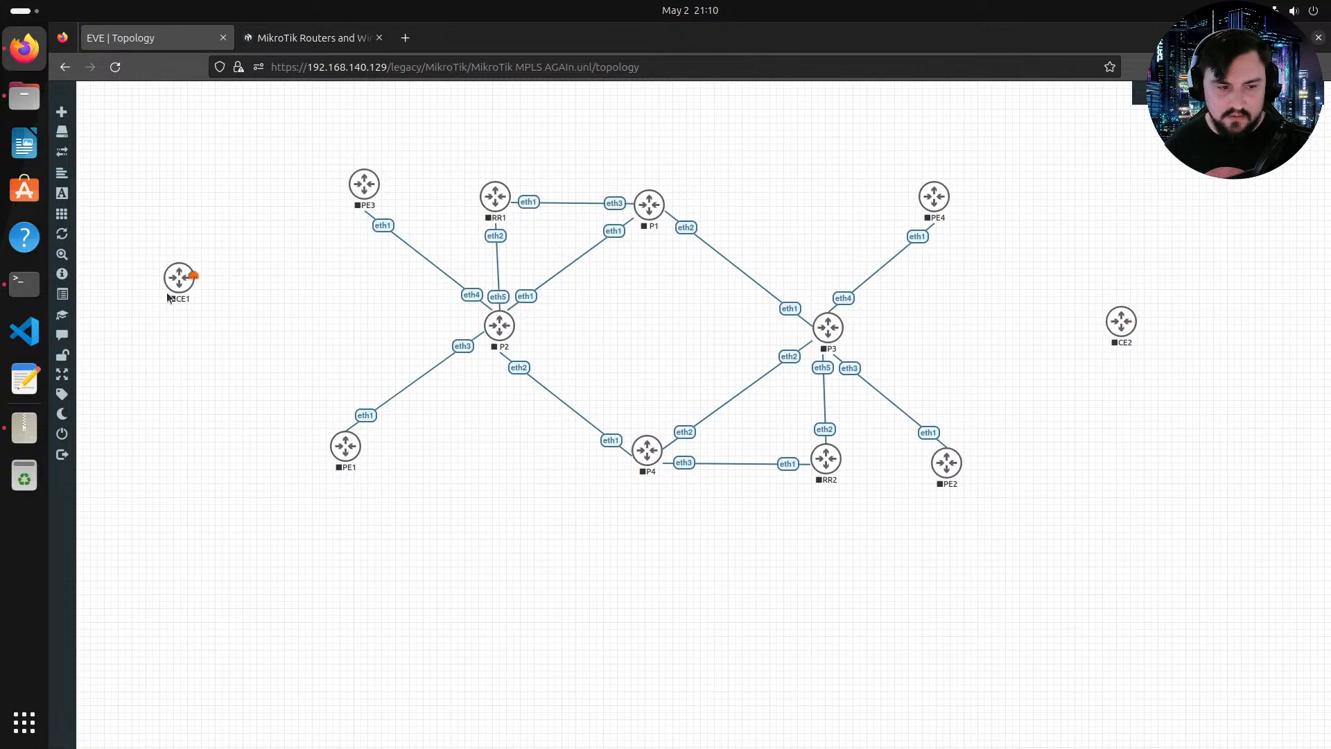
Step: Connect CE1 eth1 to PE1 eth2, and CE2 eth1 to PE2 eth2
{"action": "left_click_drag", "start_coordinate": [169, 294], "coordinate": [348, 446]}
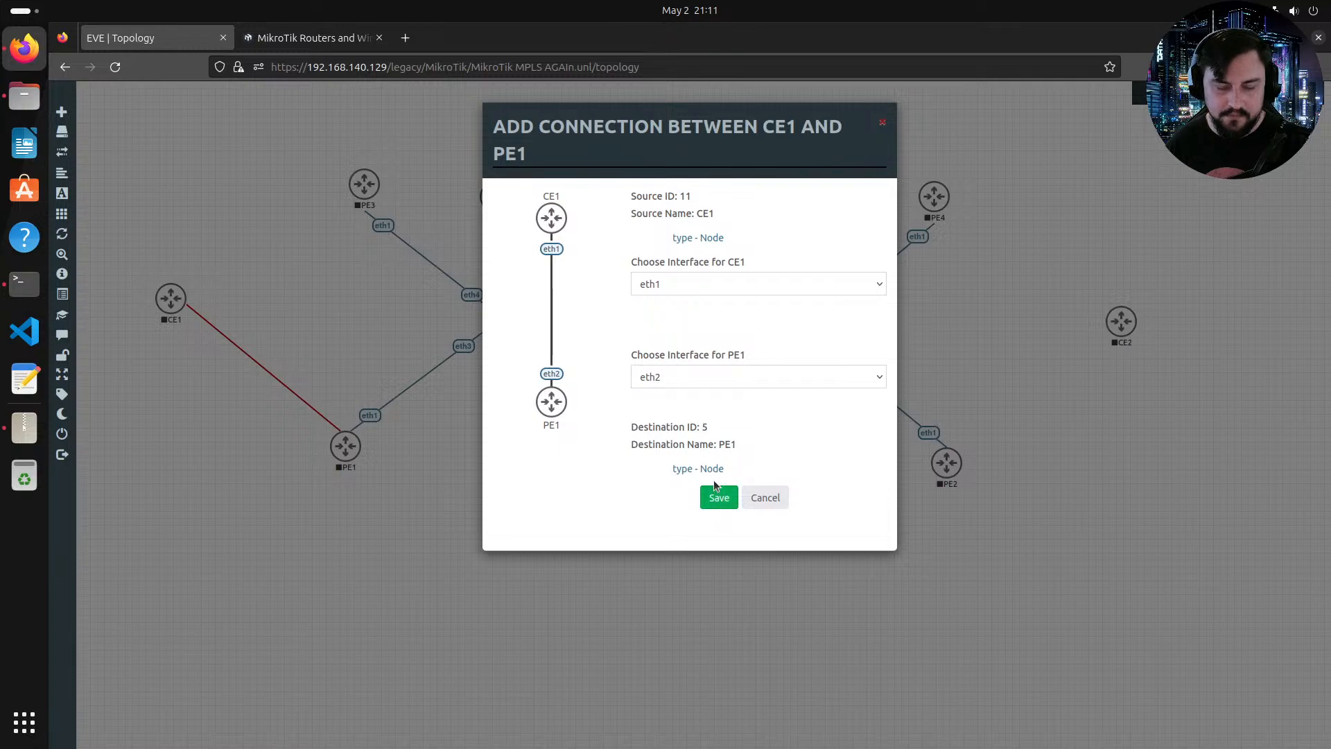
{"action": "left_click", "coordinate": [716, 489]}
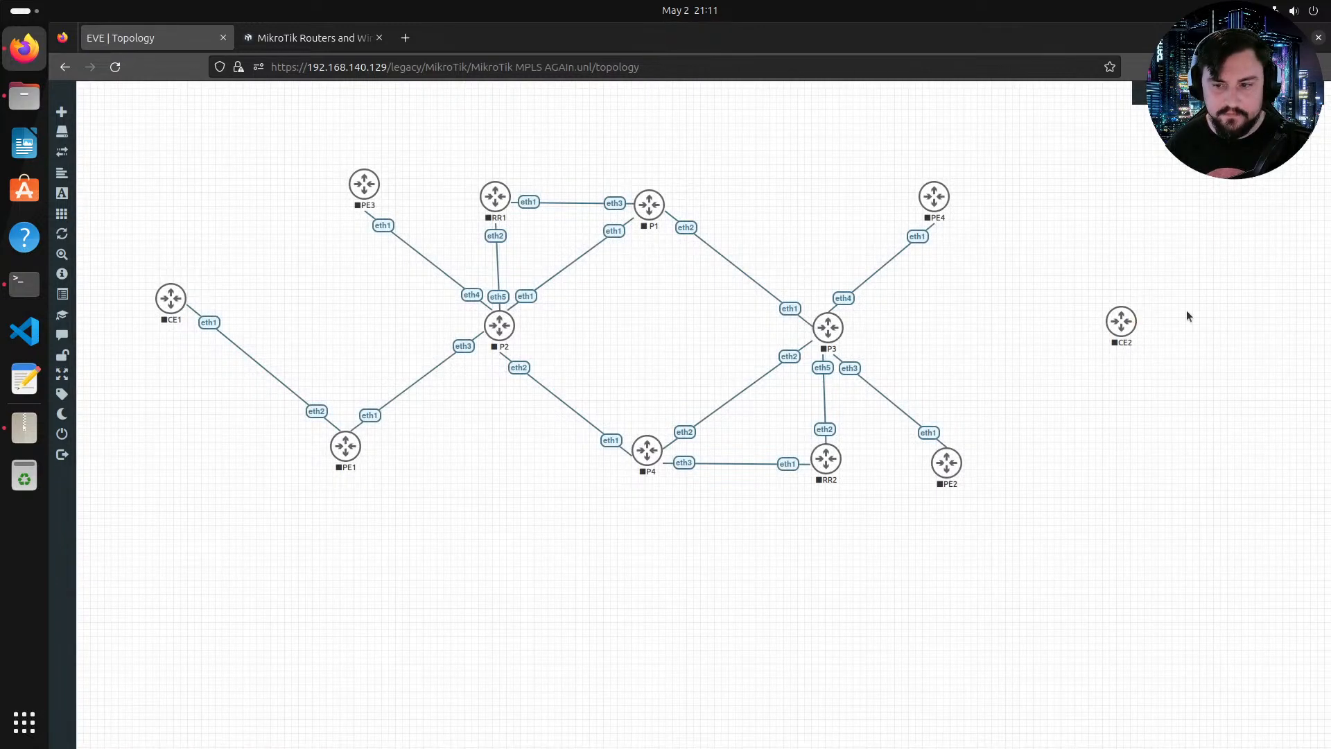
{"action": "left_click_drag", "start_coordinate": [1144, 319], "coordinate": [929, 466]}
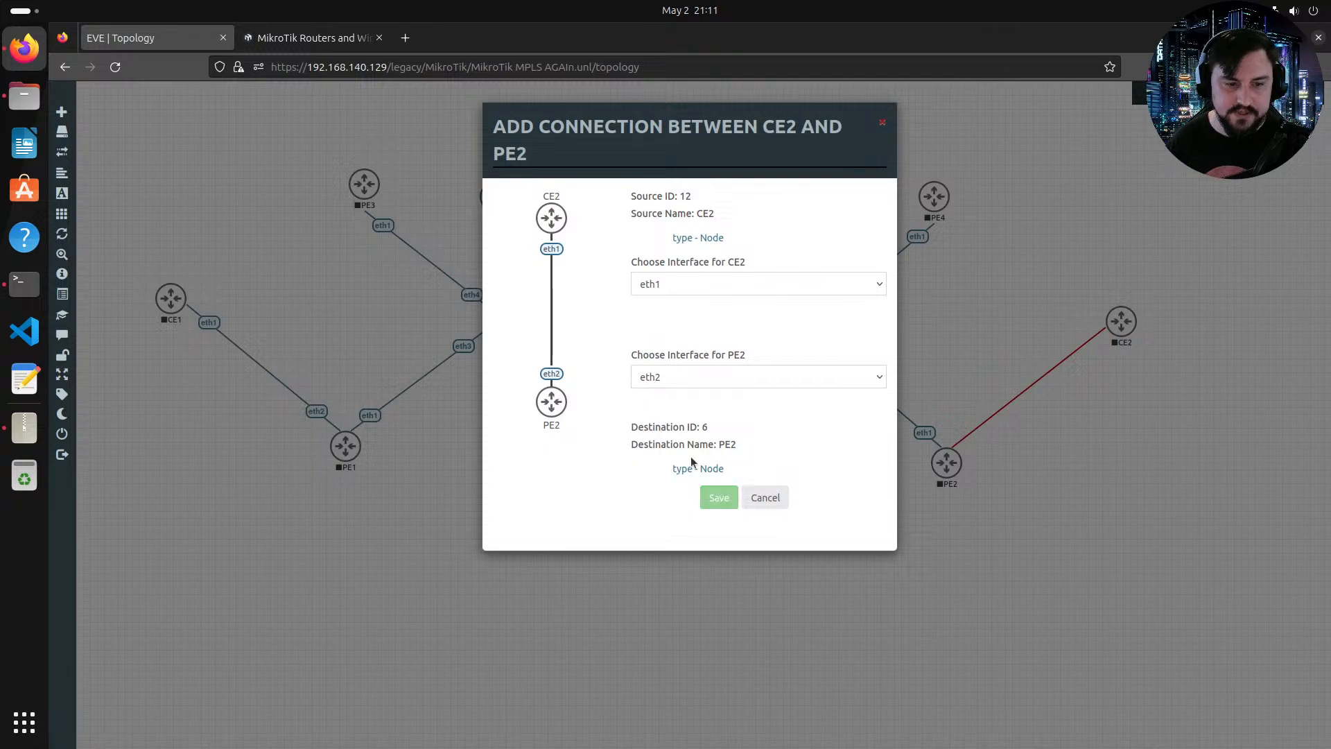
{"action": "key", "text": "Return"}
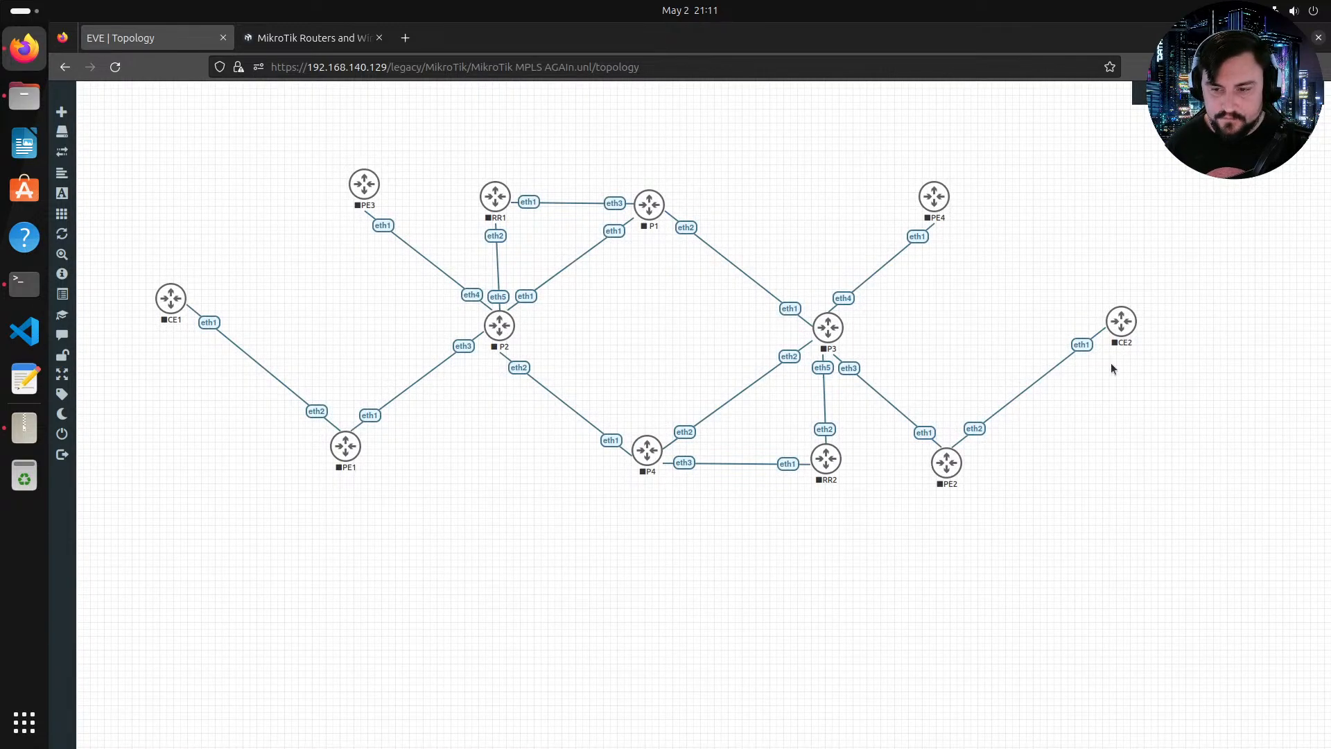
{"action": "left_click_drag", "start_coordinate": [1127, 326], "coordinate": [1133, 324]}
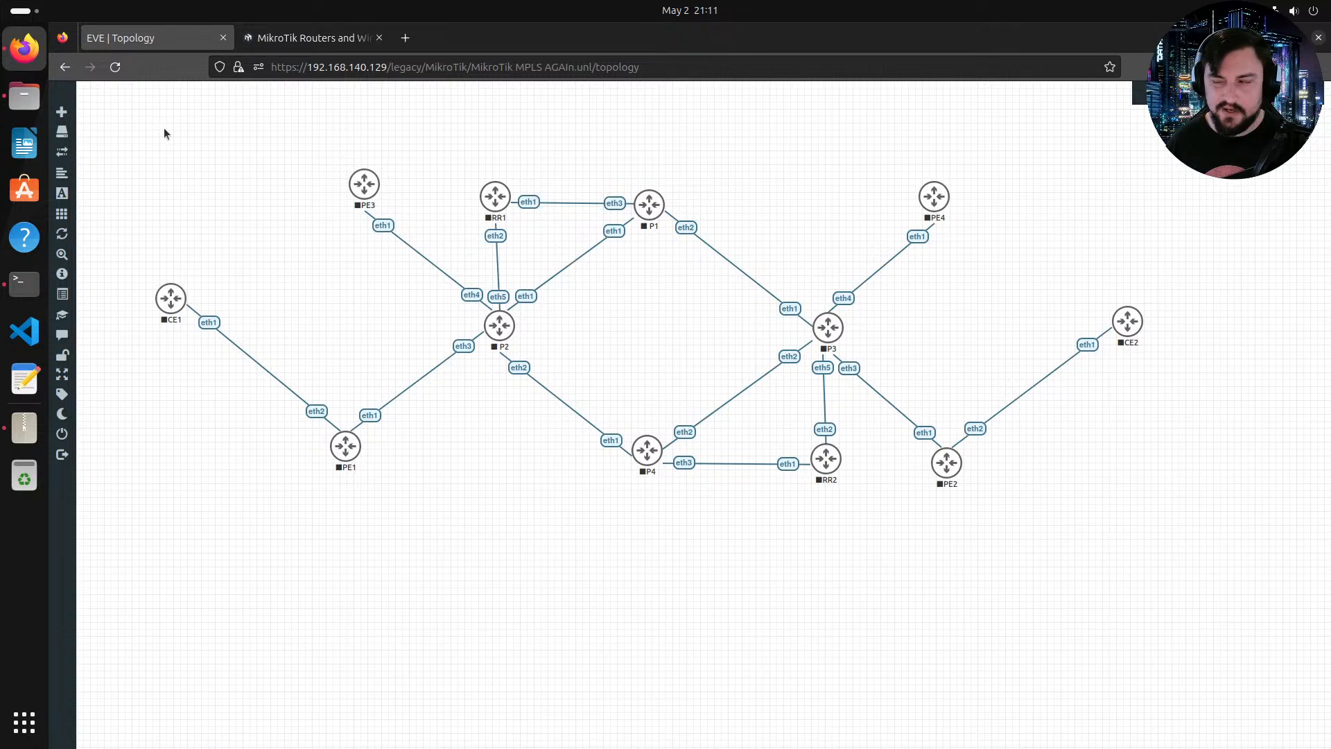
Step: Select all nodes in the topology and start them
{"action": "left_click_drag", "start_coordinate": [164, 128], "coordinate": [1171, 517]}
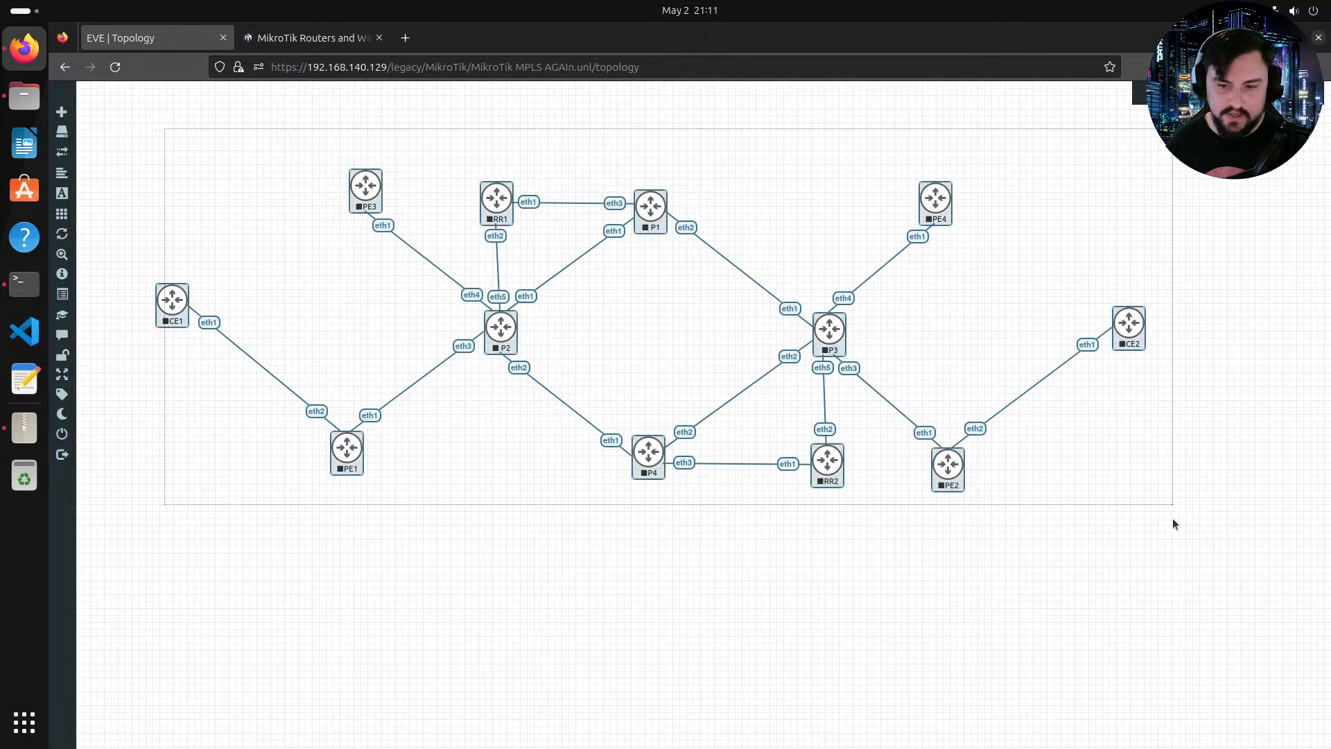
{"action": "right_click", "coordinate": [969, 493]}
{"action": "left_click", "coordinate": [1019, 488]}
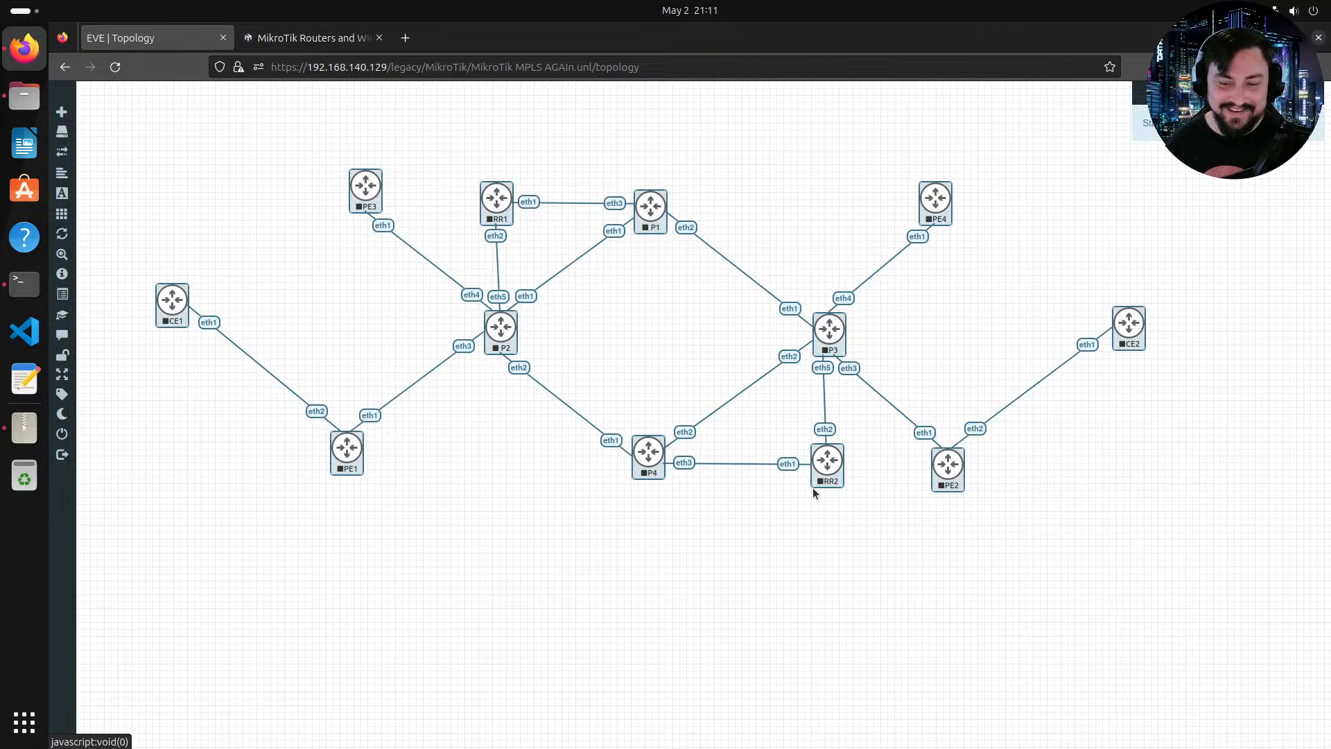
{"action": "left_click", "coordinate": [716, 513]}
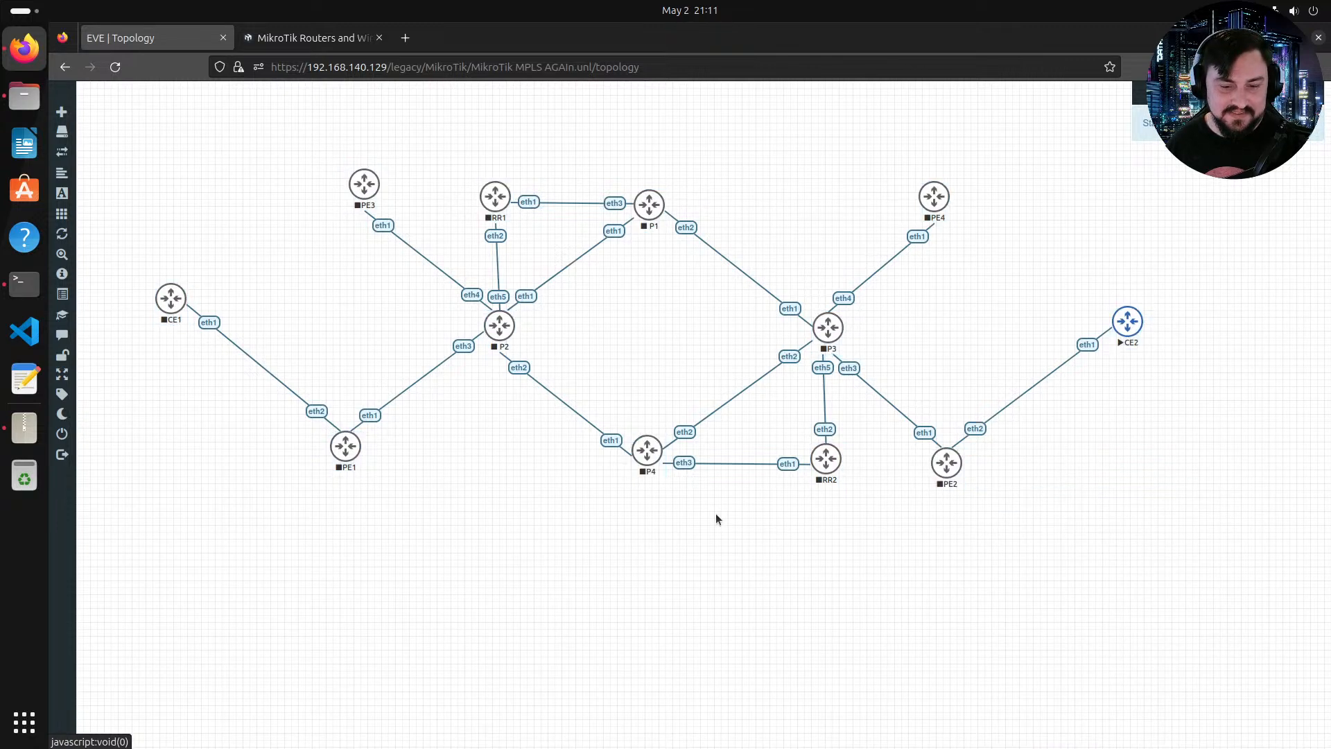
Step: Add a text label reading 10.0.0.0/30 beside the P1–P3 link
{"action": "right_click", "coordinate": [700, 351]}
{"action": "right_click", "coordinate": [757, 238]}
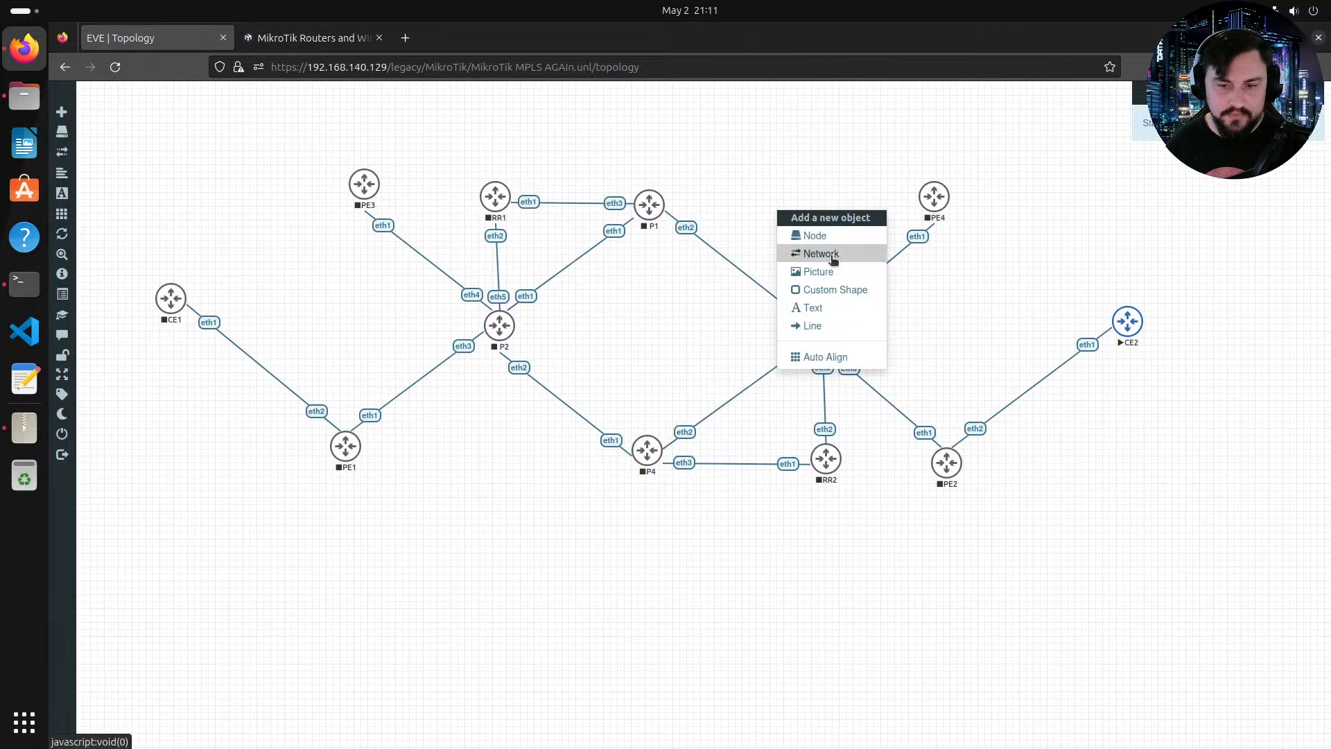
{"action": "left_click", "coordinate": [818, 304]}
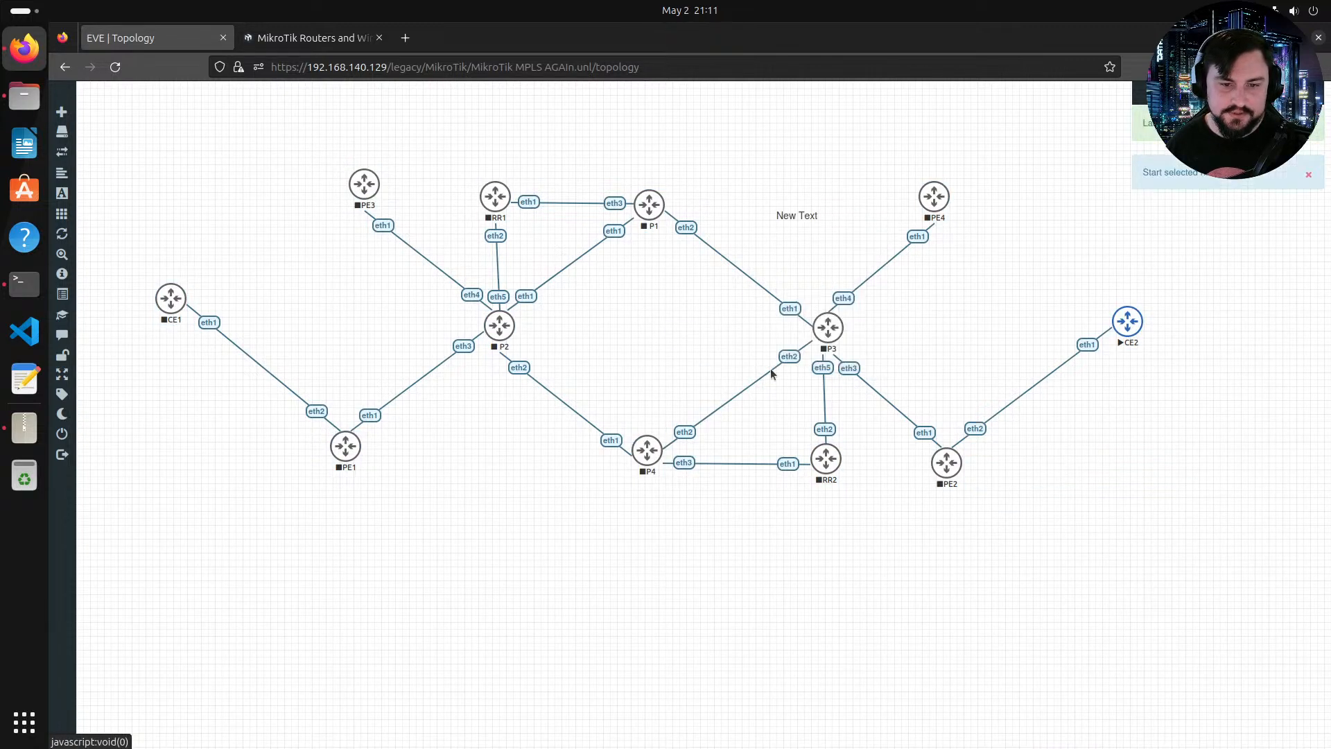
{"action": "triple_click", "coordinate": [786, 216]}
{"action": "triple_click", "coordinate": [786, 216]}
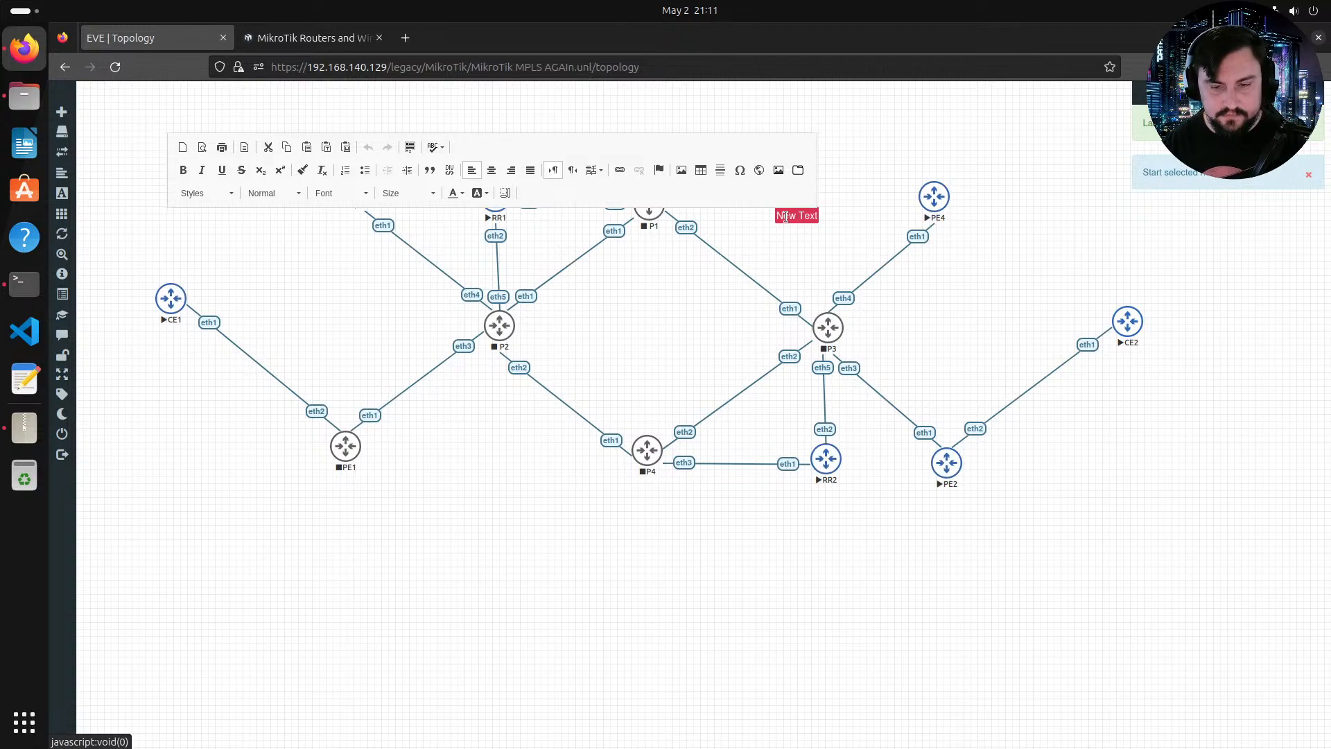
{"action": "type", "text": "10.0.0."}
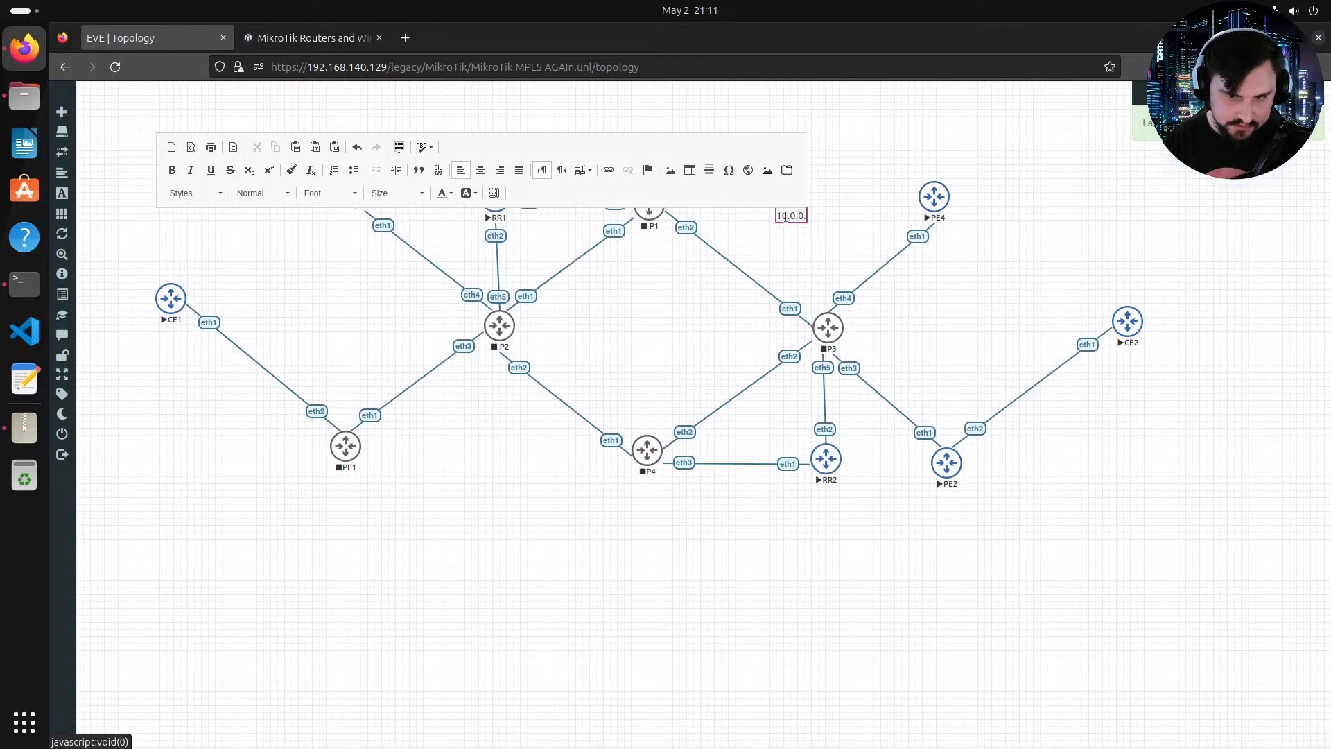
{"action": "type", "text": "0/30"}
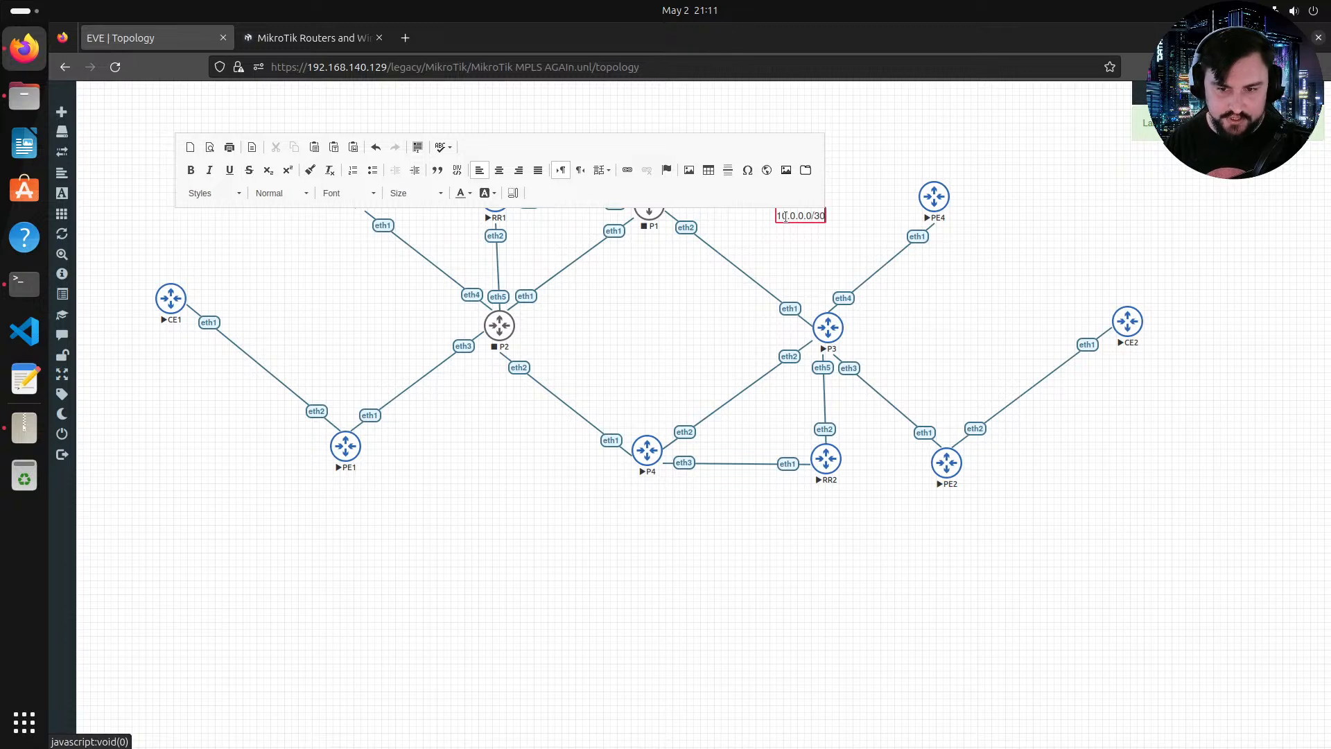
{"action": "key", "text": "Return"}
{"action": "double_click", "coordinate": [785, 217]}
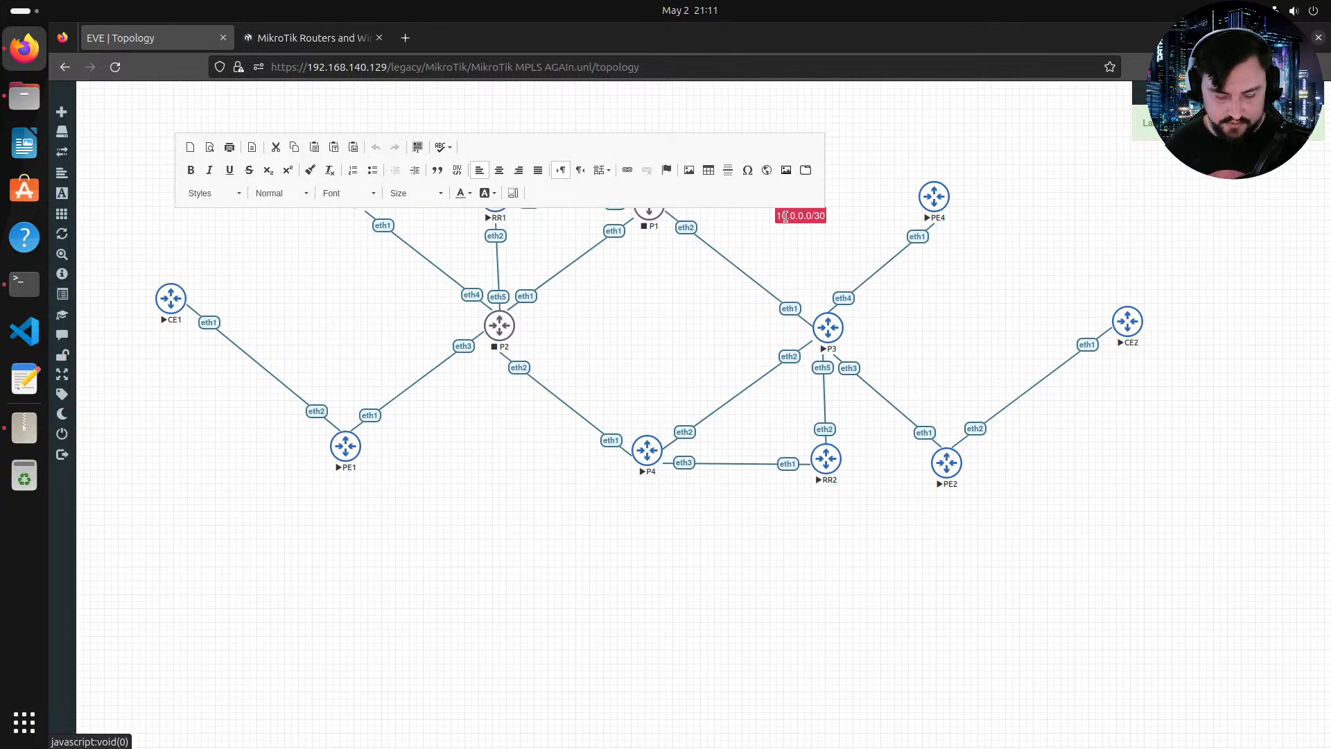
{"action": "left_click", "coordinate": [819, 258]}
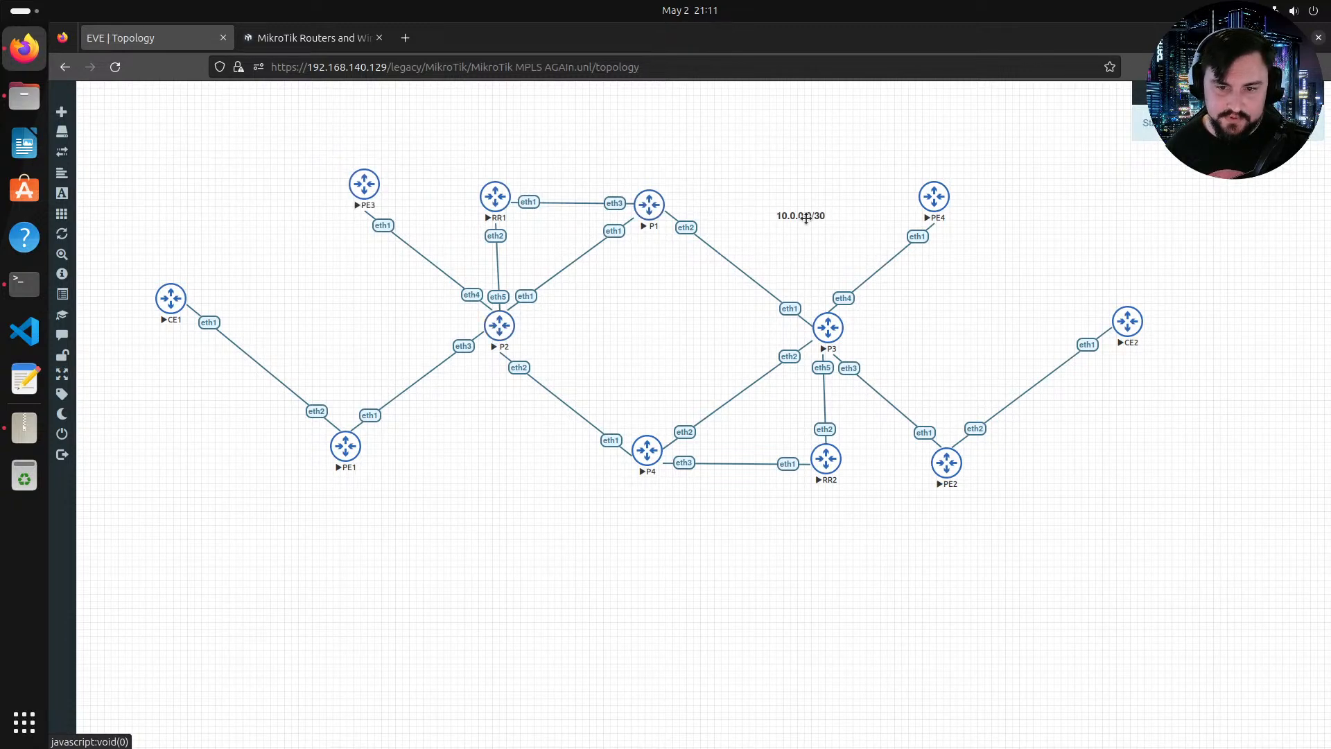
Step: Give the 10.0.0.0/30 label a blue background and white text, and move it onto the P1–P2 link
{"action": "double_click", "coordinate": [806, 217]}
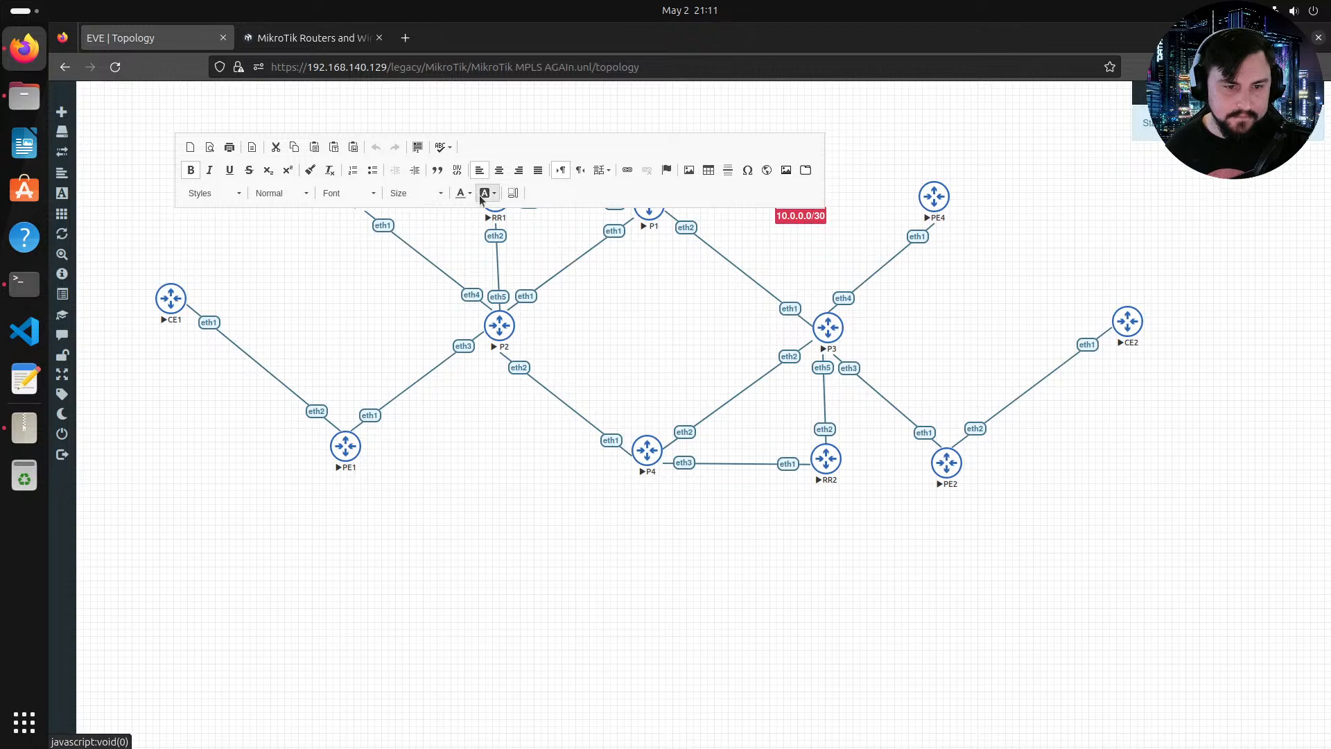
{"action": "left_click", "coordinate": [488, 194]}
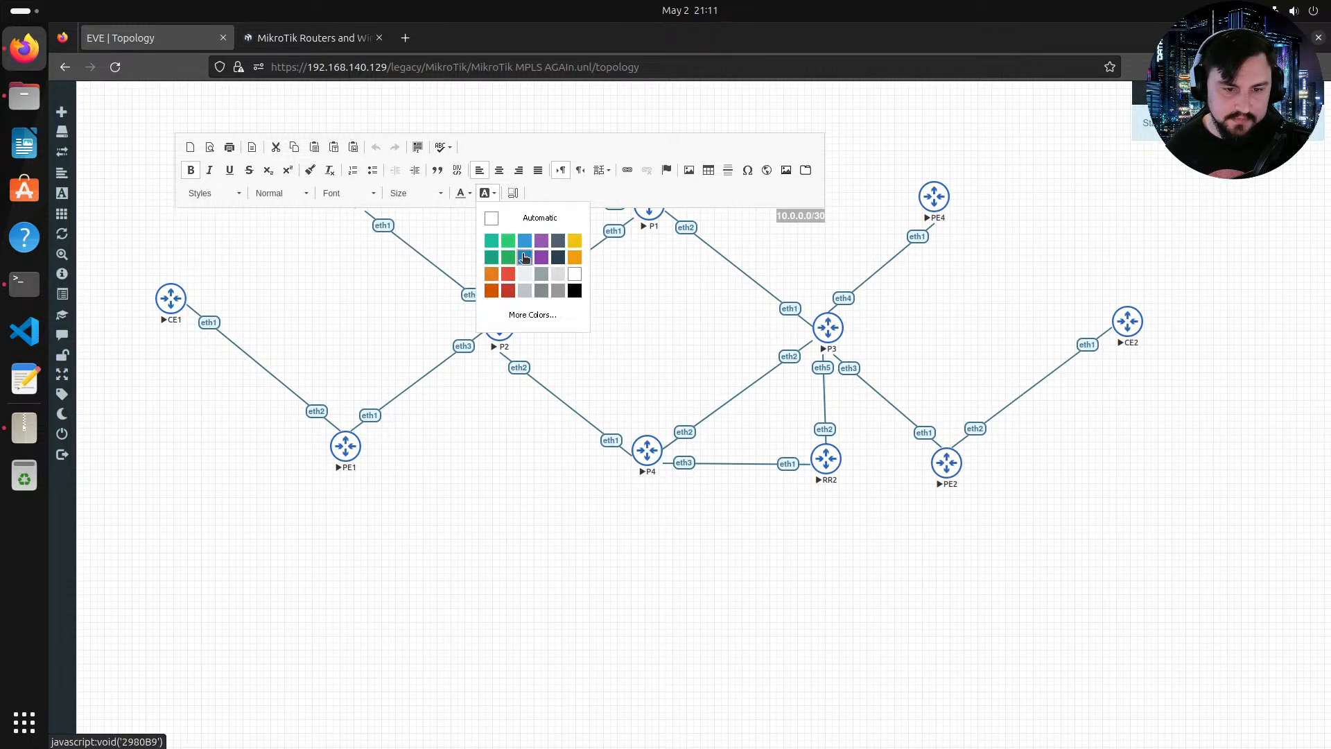
{"action": "left_click", "coordinate": [525, 258]}
{"action": "left_click", "coordinate": [487, 194]}
{"action": "left_click", "coordinate": [575, 274]}
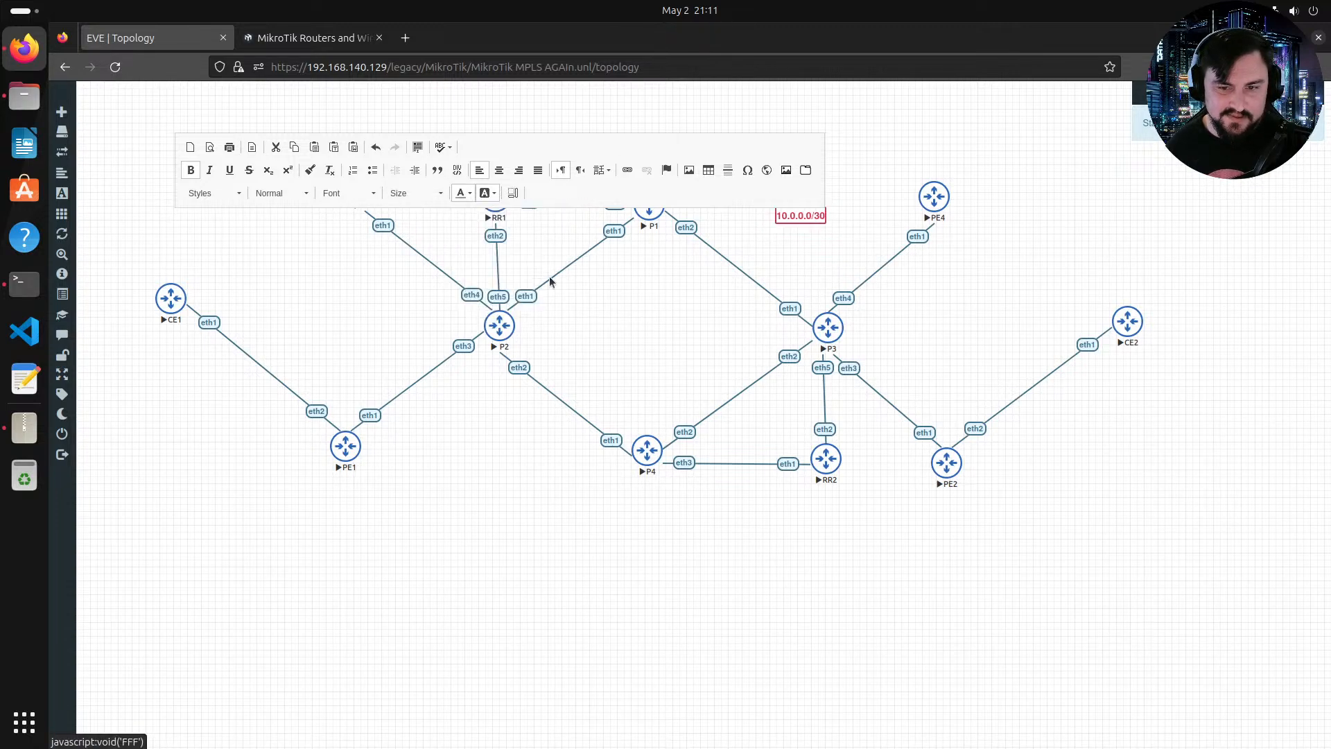
{"action": "left_click", "coordinate": [829, 244]}
{"action": "left_click_drag", "start_coordinate": [812, 219], "coordinate": [729, 268]}
Step: Duplicate the subnet label, place the copy on the P1–P3 link, and change it to 10.0.0.4/30
{"action": "right_click", "coordinate": [581, 270]}
{"action": "left_click", "coordinate": [618, 291]}
{"action": "double_click", "coordinate": [741, 267]}
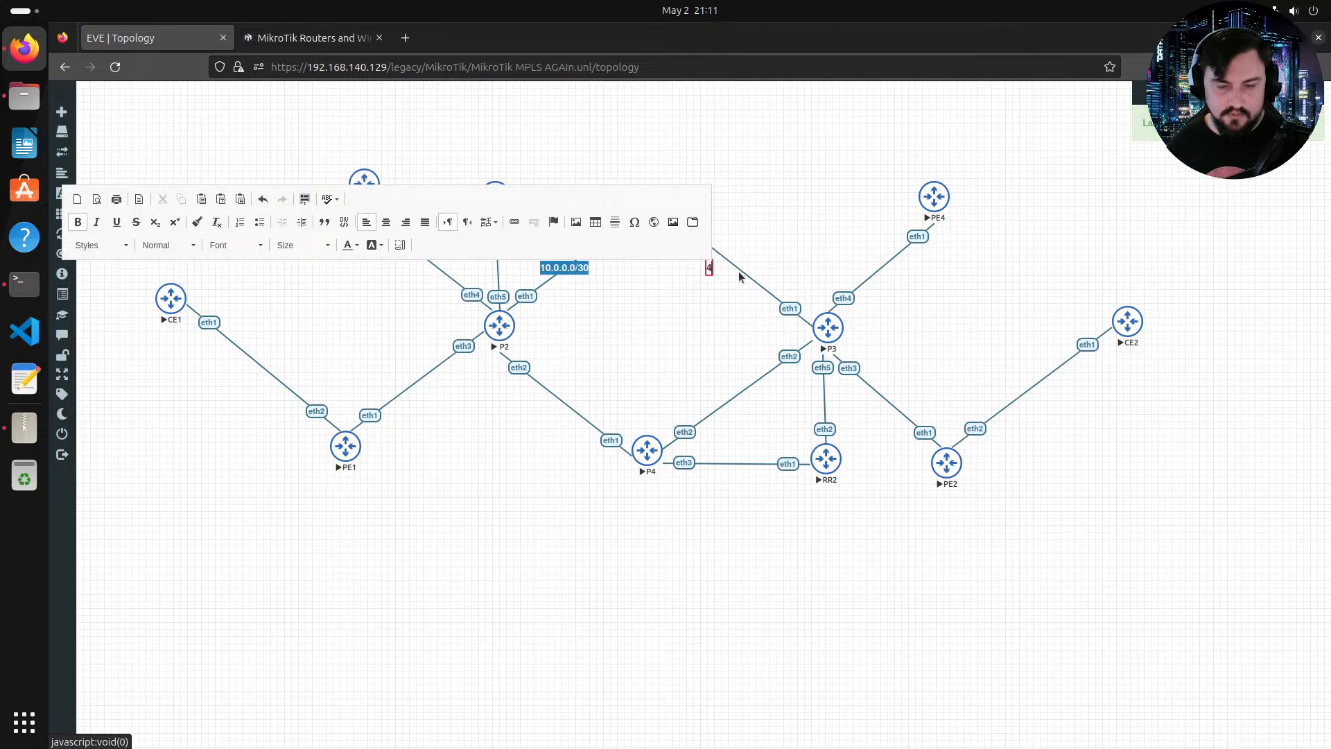
{"action": "double_click", "coordinate": [738, 270]}
{"action": "type", "text": "10.0.0.4/30"}
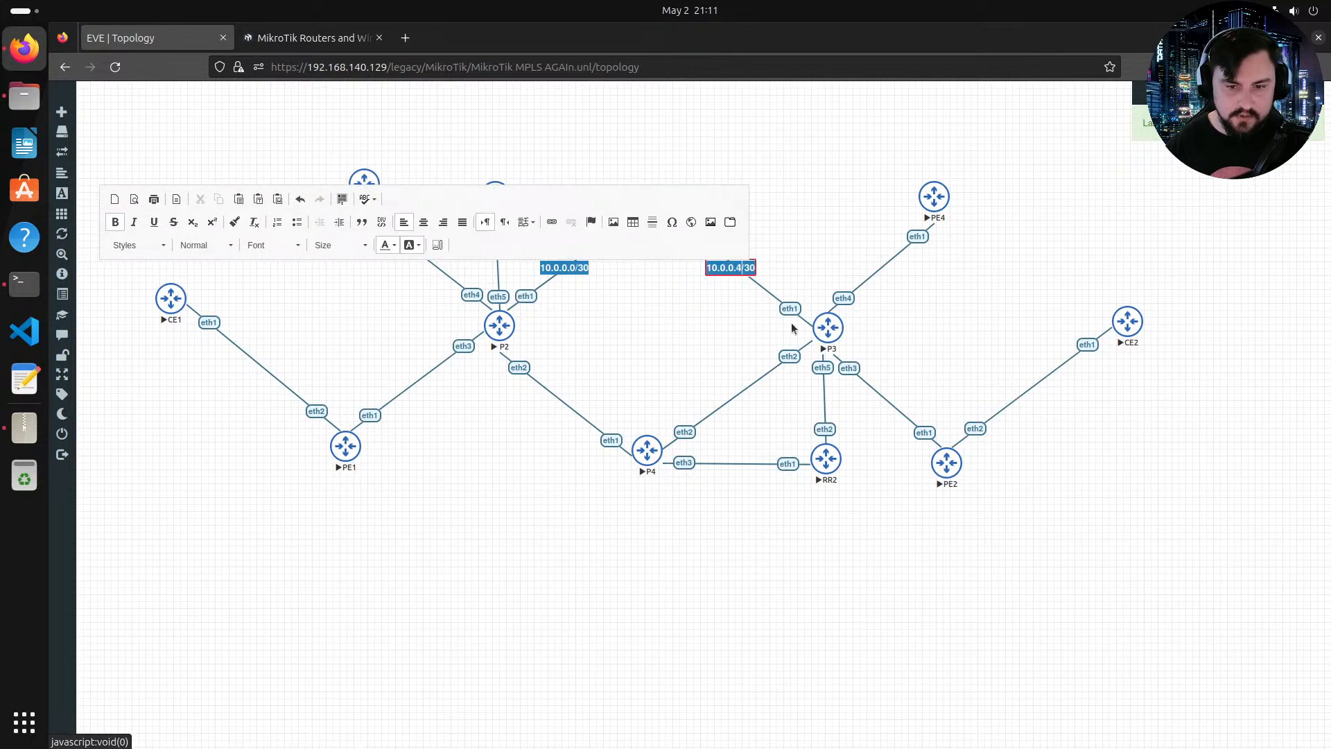
{"action": "left_click", "coordinate": [791, 322]}
Step: Duplicate the 10.0.0.4/30 label, move the copy onto the P2–P4 link, and change it to 10.0.0.8/30
{"action": "right_click", "coordinate": [747, 270]}
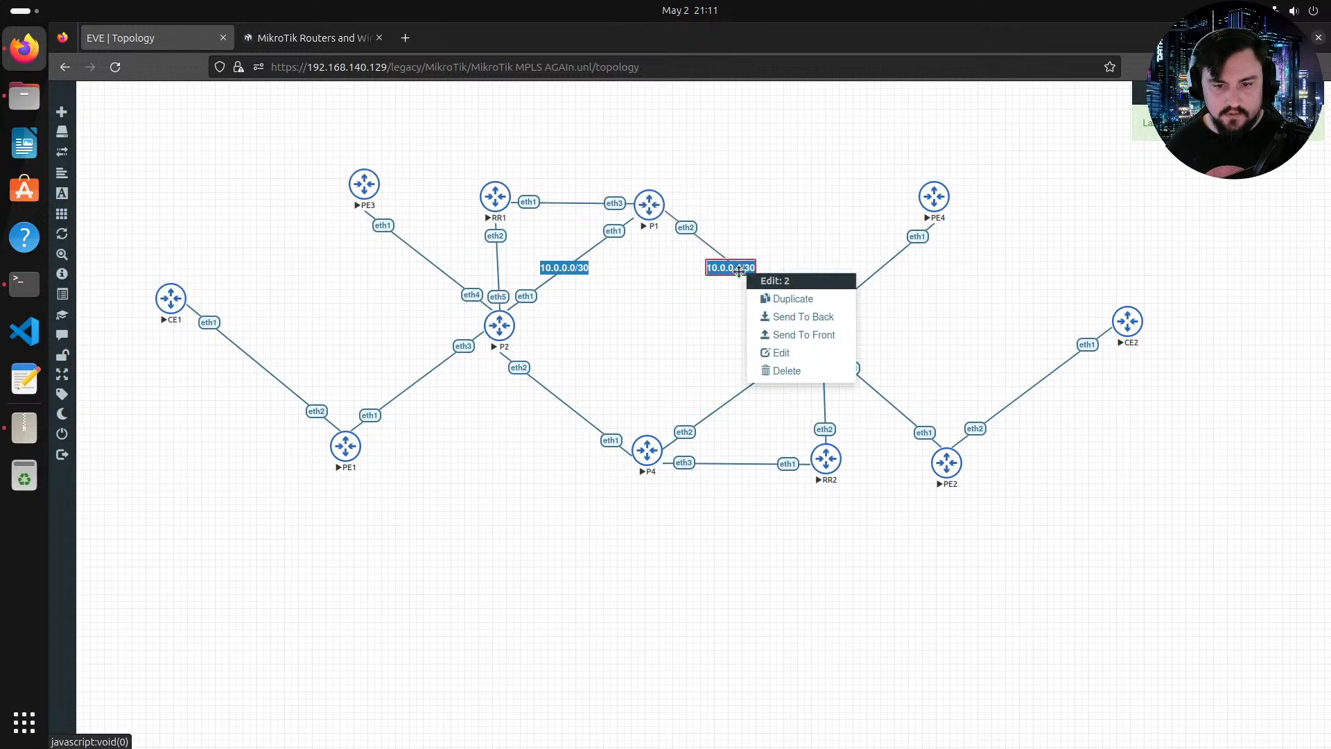
{"action": "left_click", "coordinate": [771, 300]}
{"action": "left_click_drag", "start_coordinate": [727, 295], "coordinate": [574, 400]}
{"action": "double_click", "coordinate": [551, 403]}
{"action": "type", "text": "8/30"}
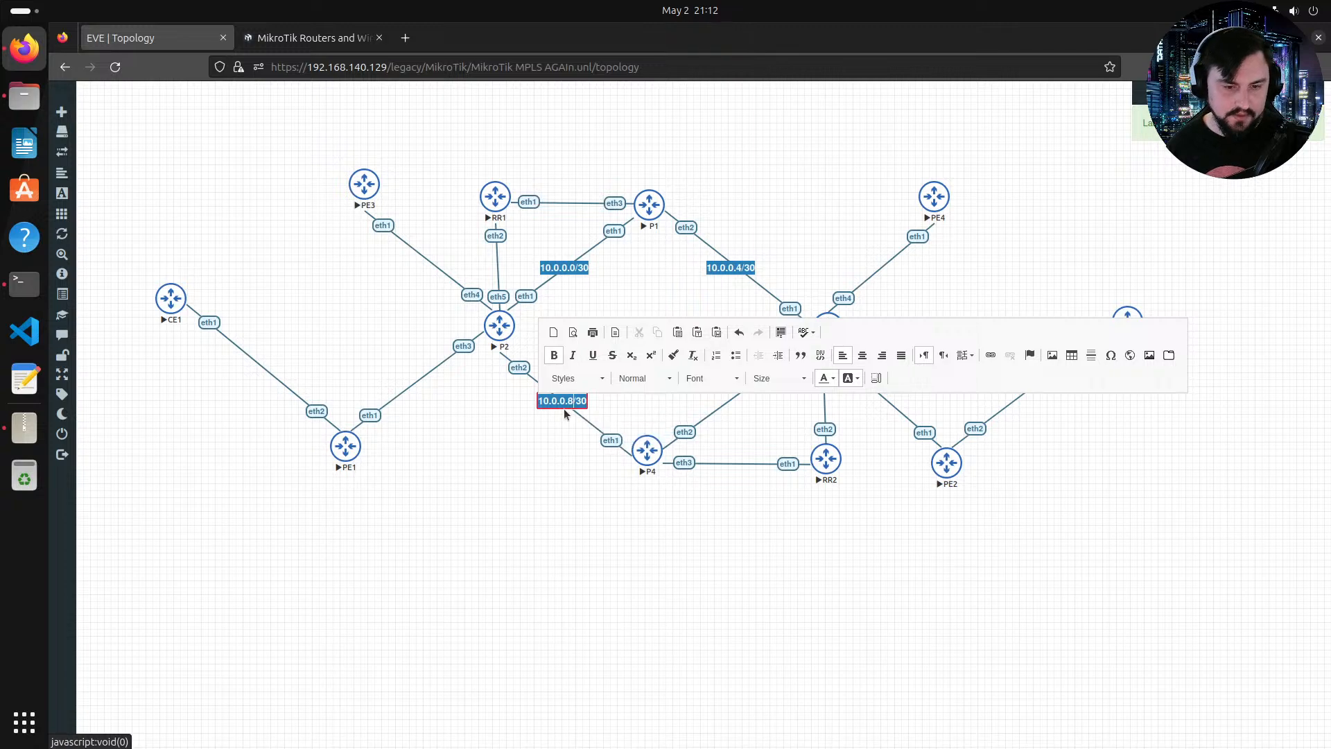
Step: Place another copy on the P4–P3 link and change its text to 10.0.0.12/30
{"action": "right_click", "coordinate": [564, 409]}
{"action": "key", "text": "Escape"}
{"action": "left_click_drag", "start_coordinate": [580, 428], "coordinate": [742, 398]}
{"action": "double_click", "coordinate": [742, 398]}
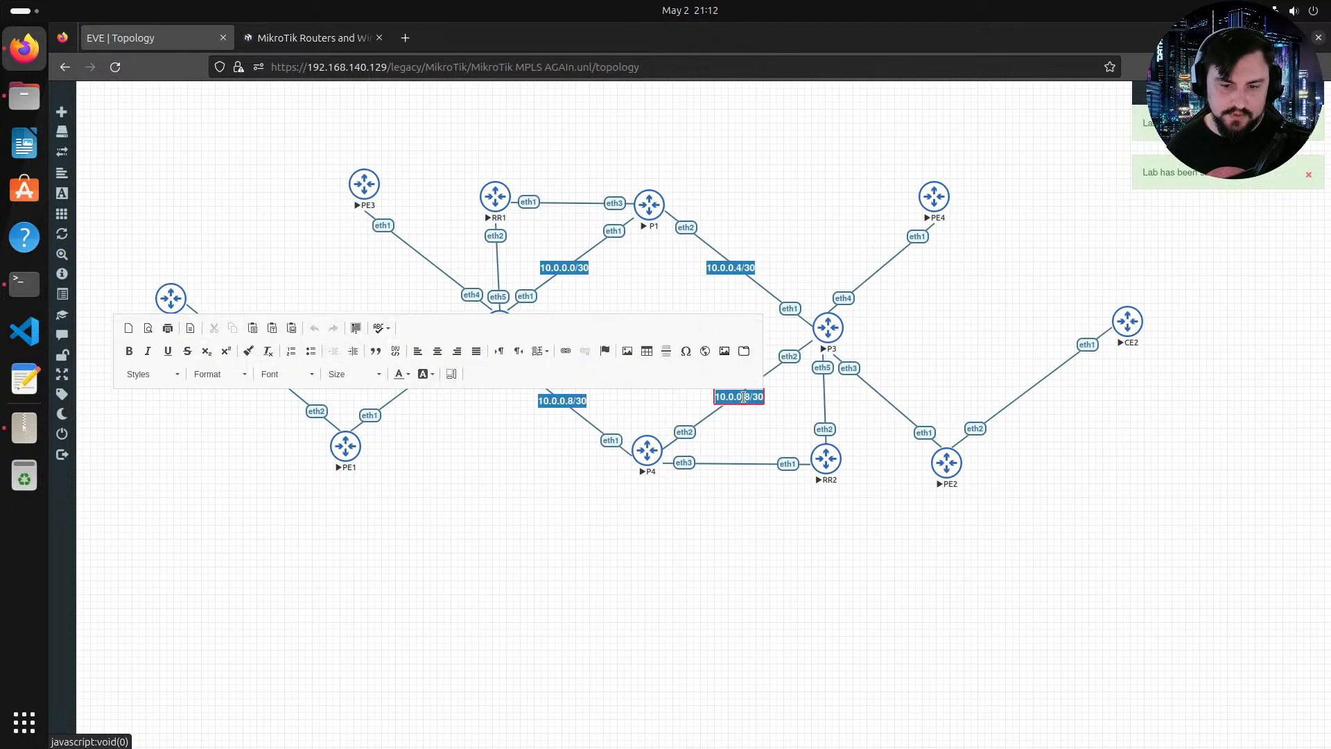
{"action": "key", "text": "BackSpace"}
{"action": "type", "text": "12"}
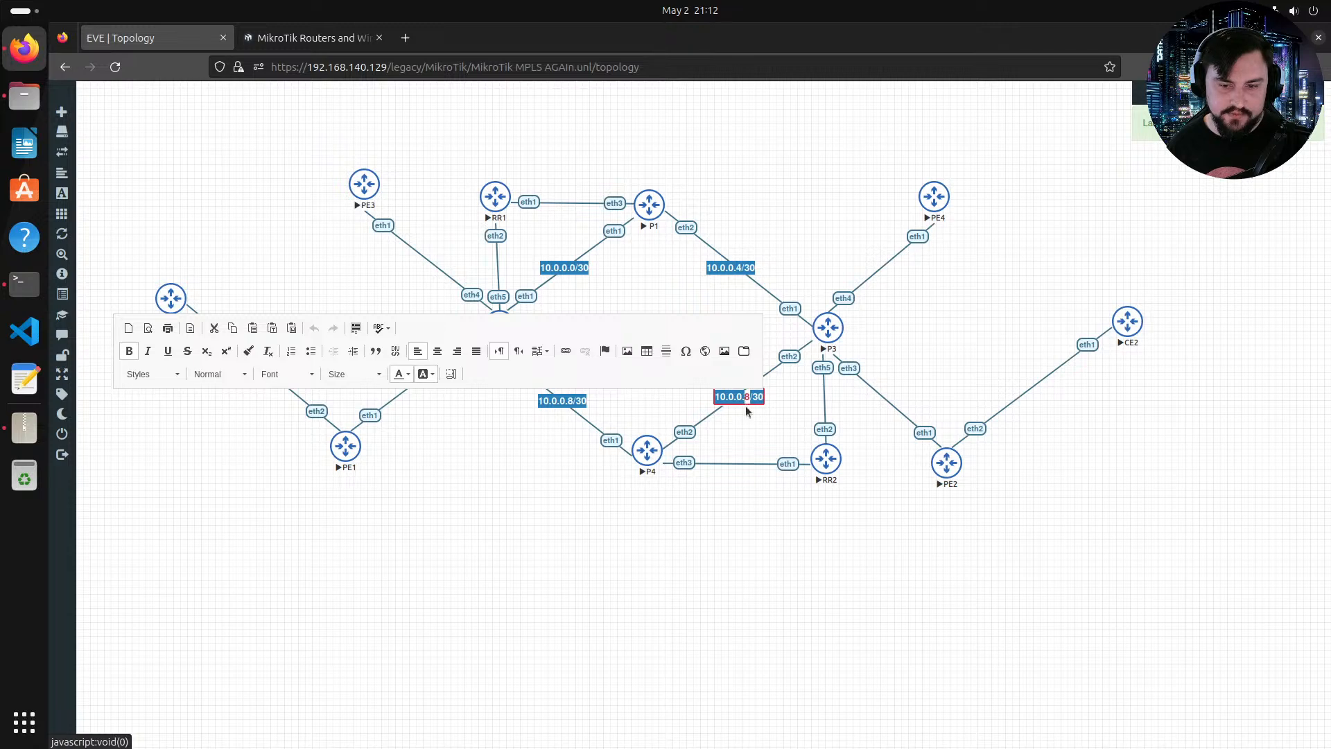
{"action": "left_click", "coordinate": [747, 417]}
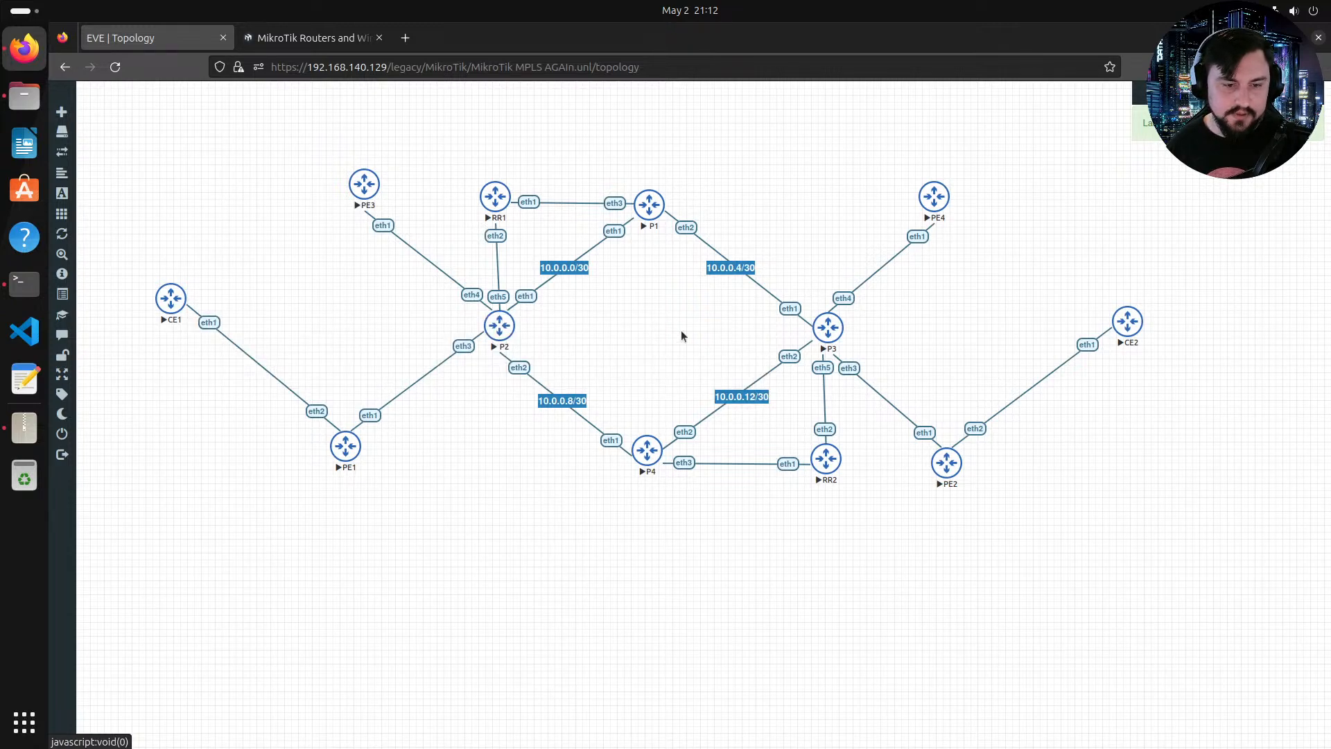
Step: Duplicate the 10.0.0.0/30 label, move the copy onto the PE3–P2 link, and change it to 10.0.1.0/30
{"action": "right_click", "coordinate": [588, 272]}
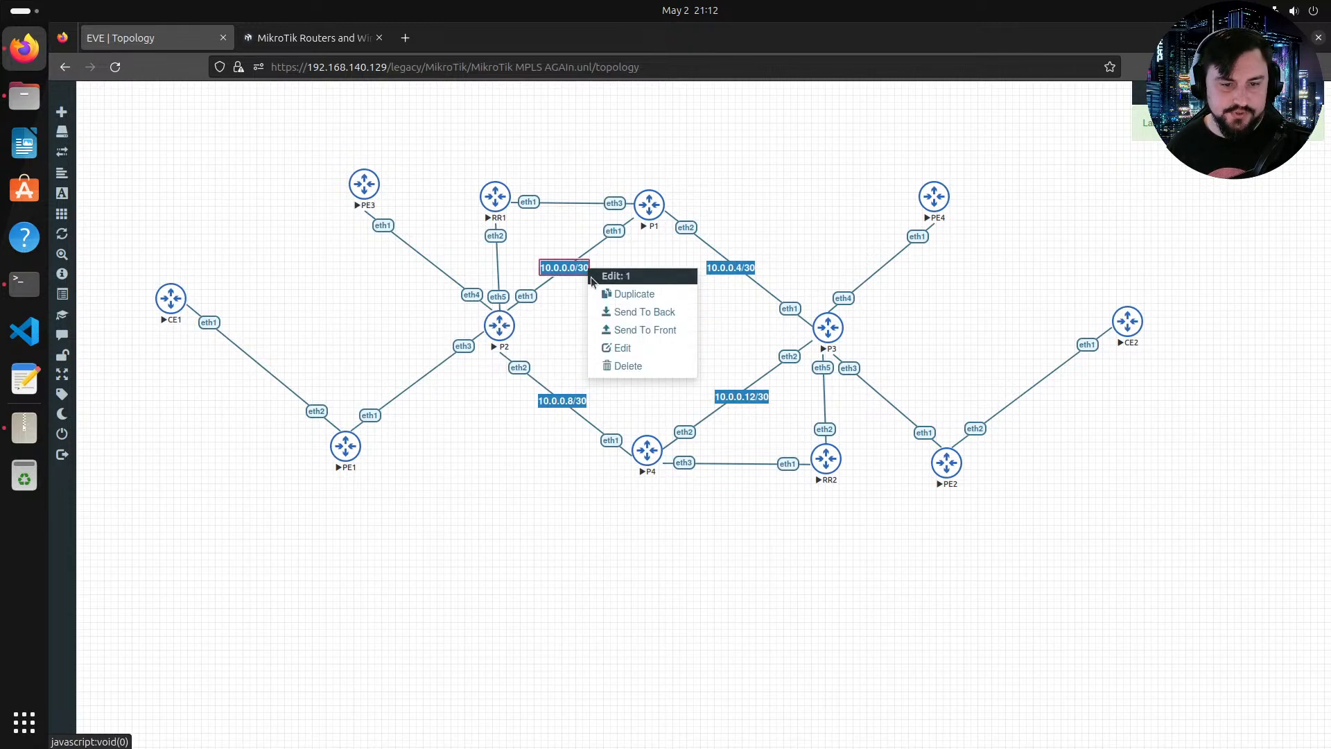
{"action": "left_click", "coordinate": [601, 289]}
{"action": "left_click_drag", "start_coordinate": [571, 294], "coordinate": [424, 263]}
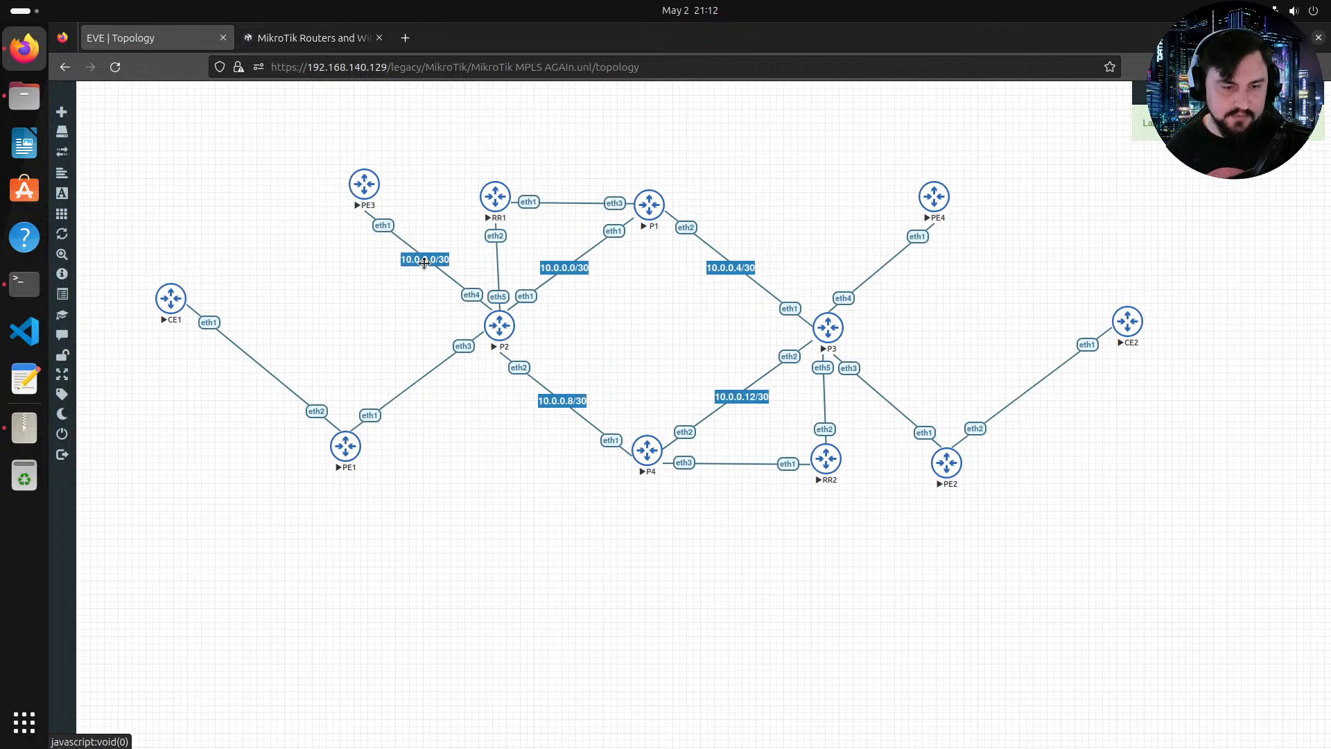
{"action": "double_click", "coordinate": [424, 261]}
{"action": "key", "text": "BackSpace"}
{"action": "type", "text": "1"}
{"action": "left_click", "coordinate": [420, 286]}
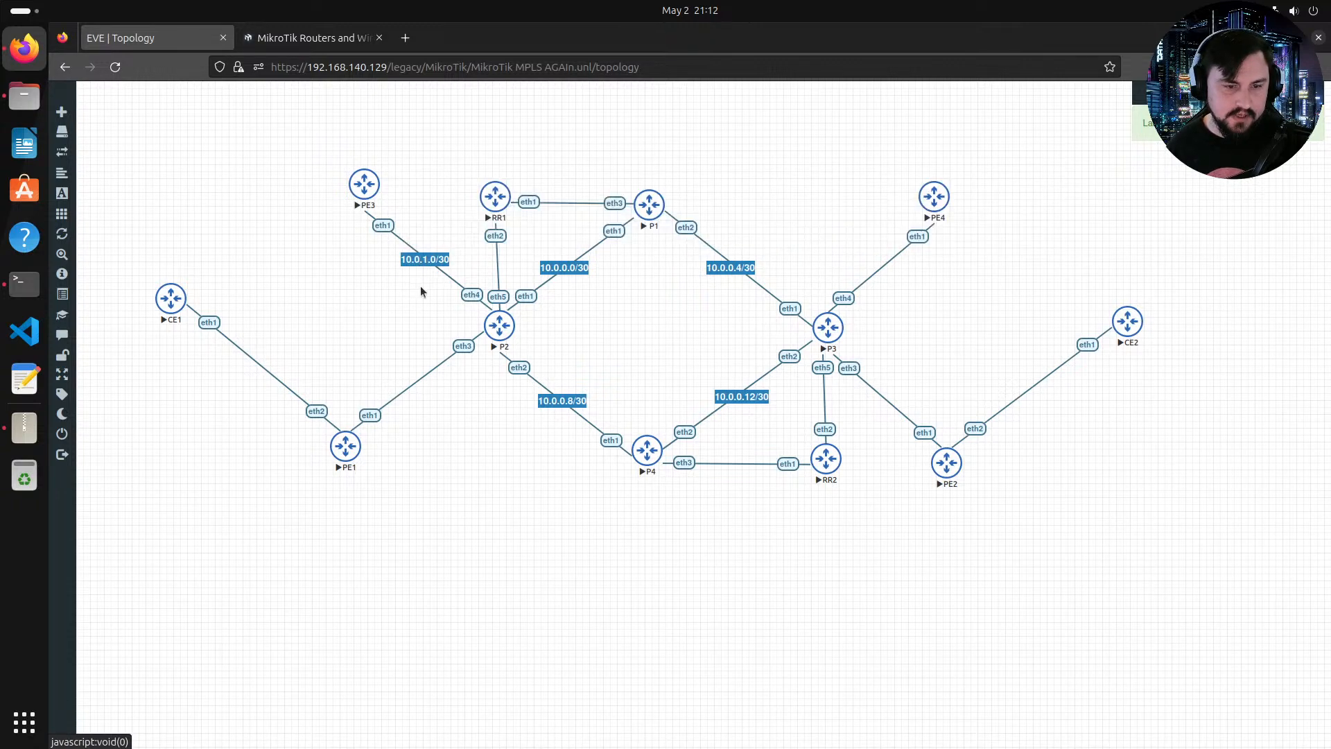
Step: Duplicate the 10.0.1.0/30 label, move the copy onto the PE1–P2 link, and change it to 10.0.1.4/30
{"action": "right_click", "coordinate": [429, 270]}
{"action": "left_click", "coordinate": [448, 294]}
{"action": "left_click_drag", "start_coordinate": [433, 283], "coordinate": [423, 372]}
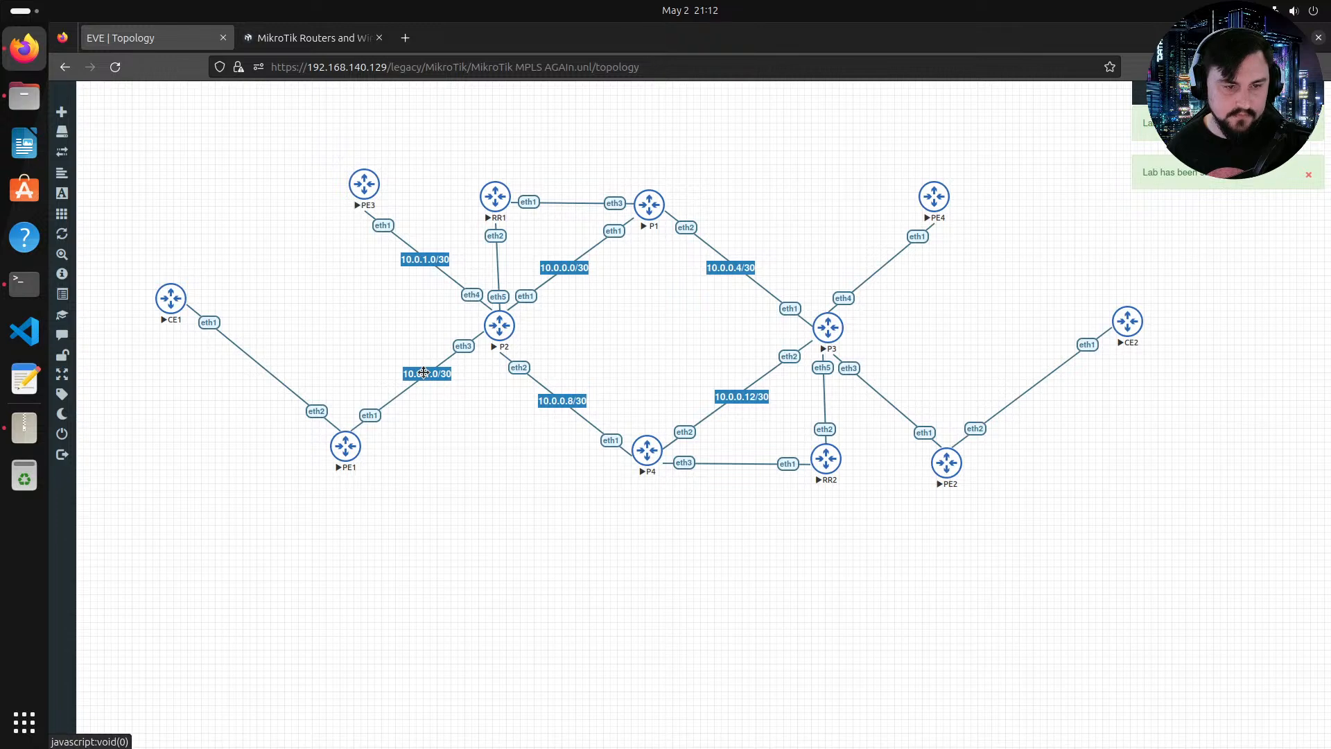
{"action": "double_click", "coordinate": [425, 372]}
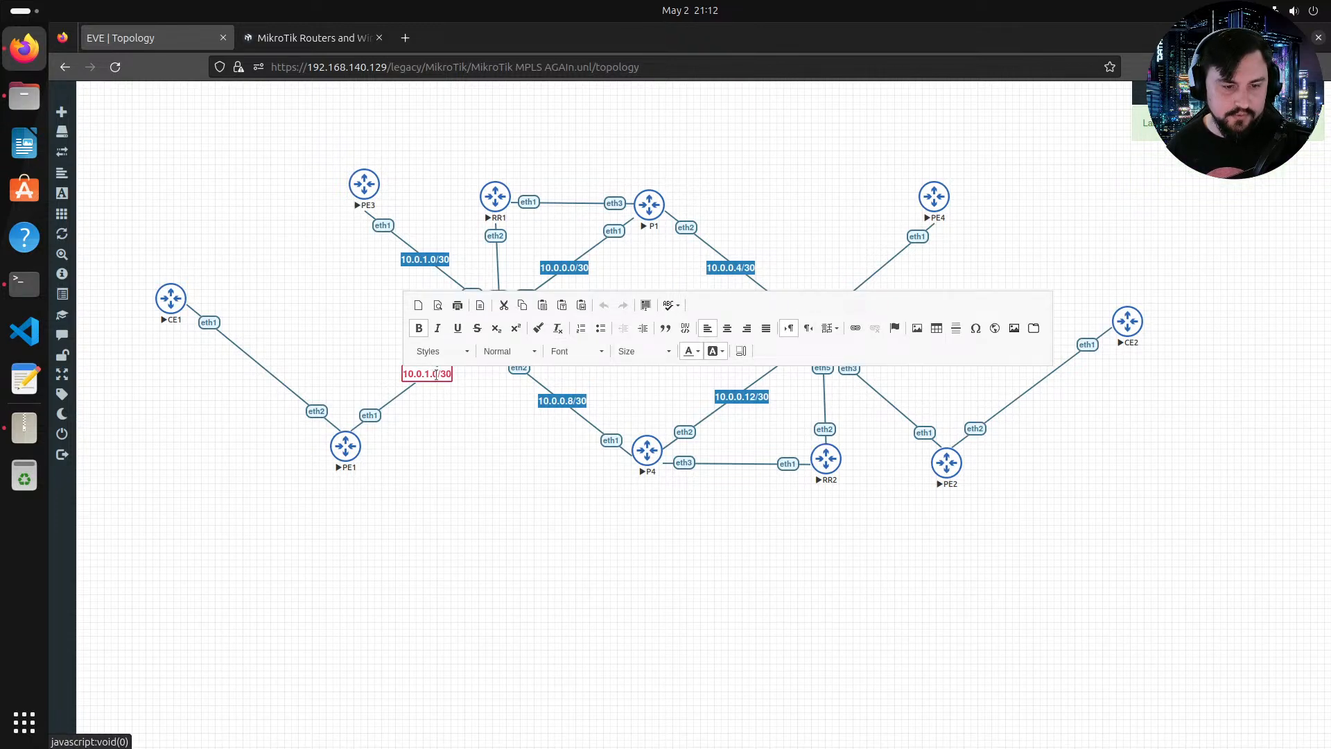
{"action": "left_click", "coordinate": [457, 408]}
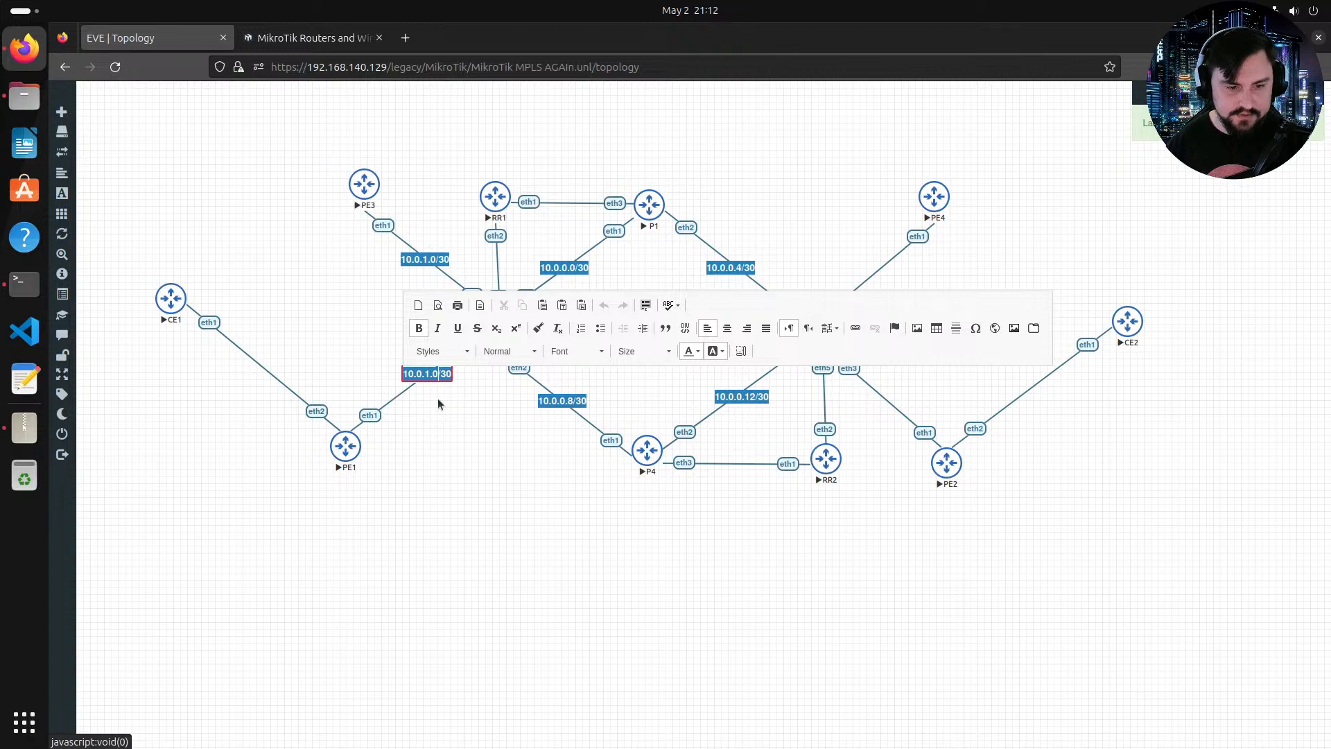
{"action": "key", "text": "BackSpace"}
{"action": "type", "text": "4"}
{"action": "left_click", "coordinate": [438, 404]}
Step: Duplicate the 10.0.1.0/30 label, move the copy onto the PE4–P3 link, and change it to 10.0.2.0/30
{"action": "right_click", "coordinate": [436, 256]}
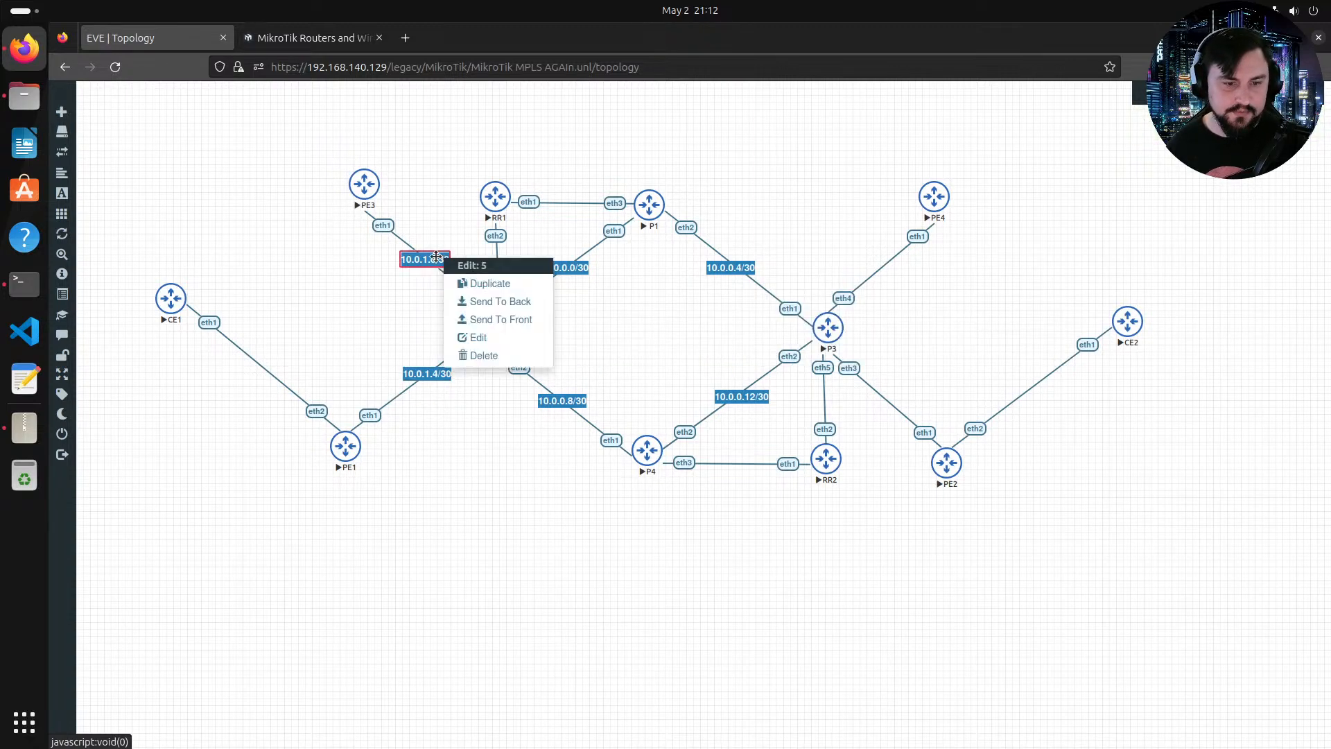
{"action": "left_click", "coordinate": [475, 282]}
{"action": "left_click_drag", "start_coordinate": [475, 286], "coordinate": [896, 263]}
{"action": "double_click", "coordinate": [883, 263]}
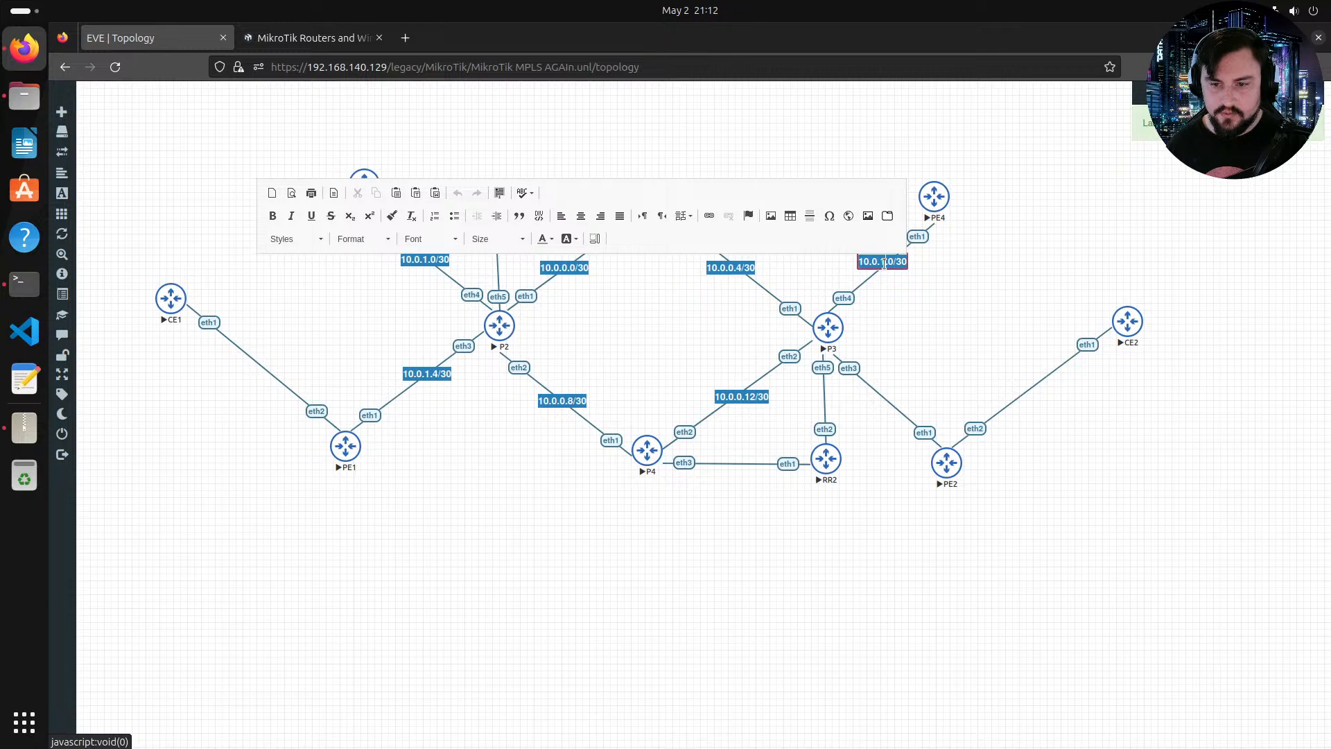
{"action": "key", "text": "BackSpace"}
{"action": "type", "text": "2"}
{"action": "left_click", "coordinate": [894, 295]}
Step: Duplicate the 10.0.2.0/30 label, move the copy onto the P3–PE2 link, and change it to 10.0.2.4/30
{"action": "right_click", "coordinate": [890, 266]}
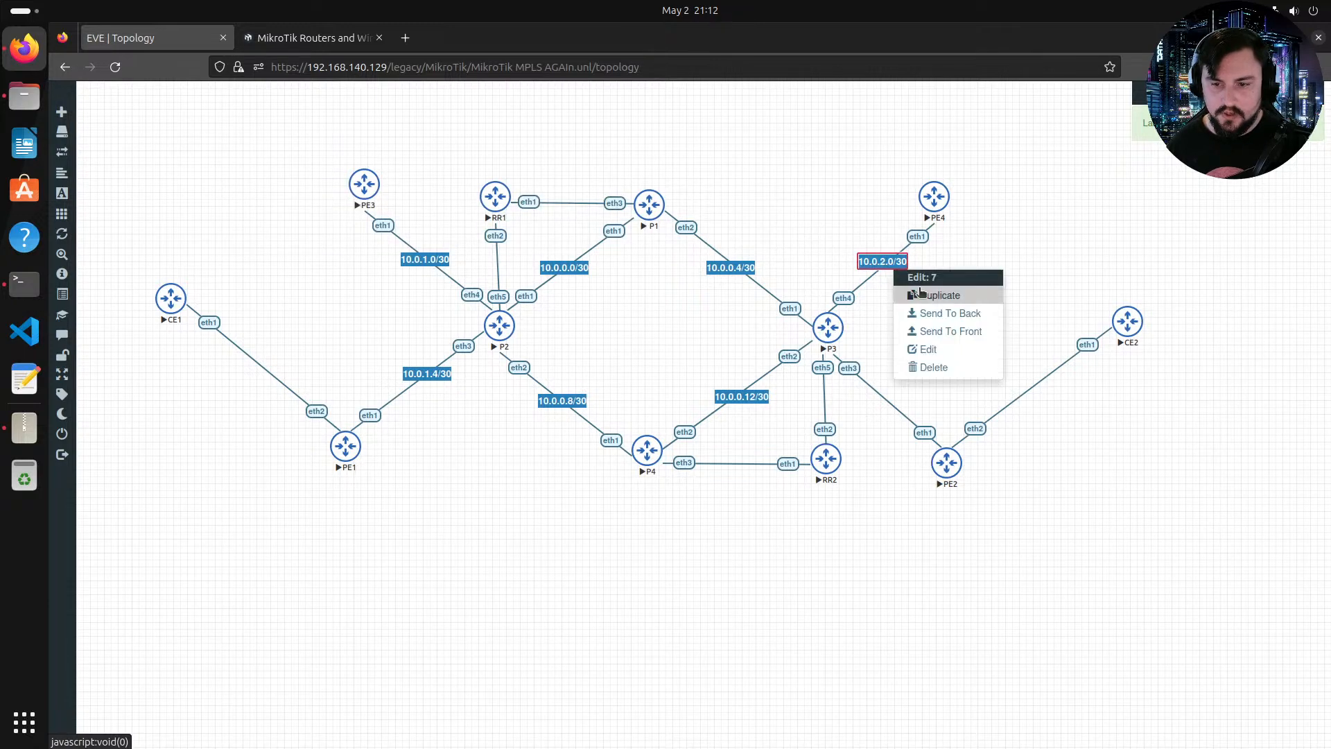
{"action": "left_click", "coordinate": [922, 288]}
{"action": "left_click_drag", "start_coordinate": [889, 286], "coordinate": [884, 399]}
{"action": "double_click", "coordinate": [884, 400]}
{"action": "key", "text": "BackSpace"}
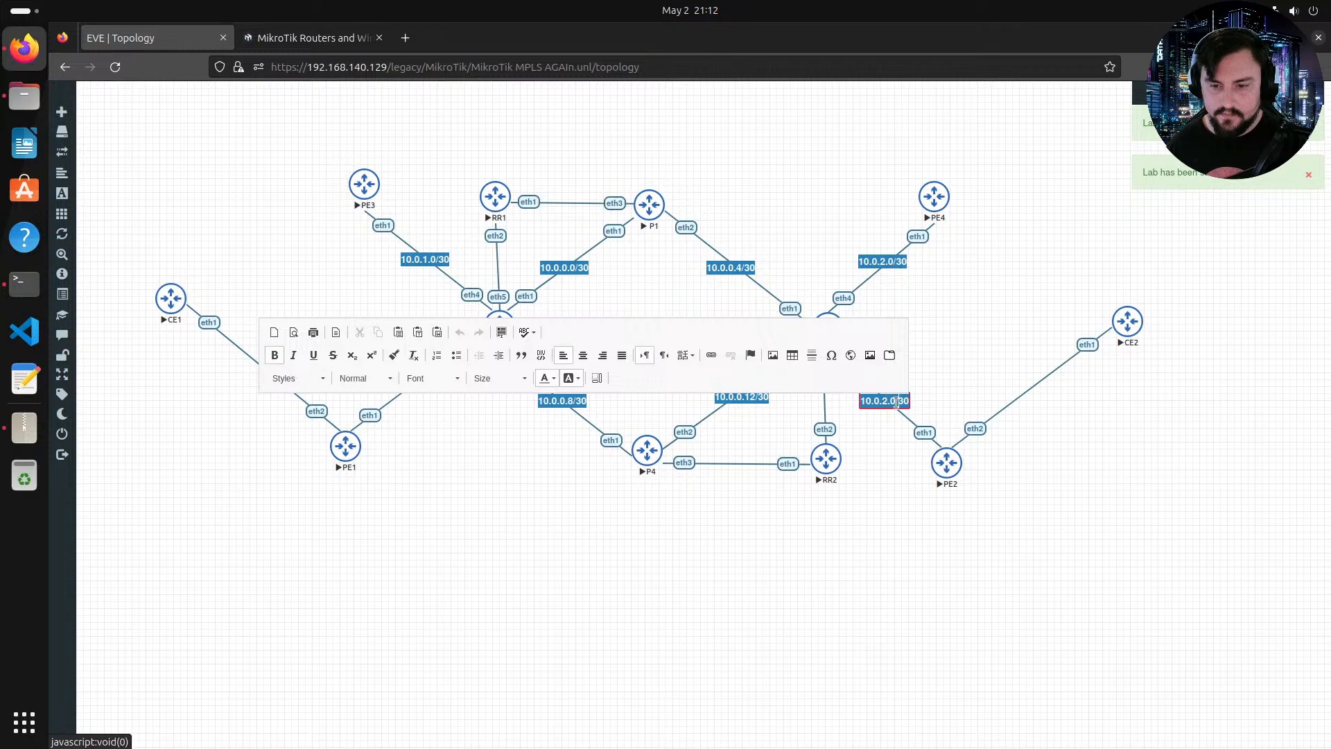
{"action": "type", "text": "4"}
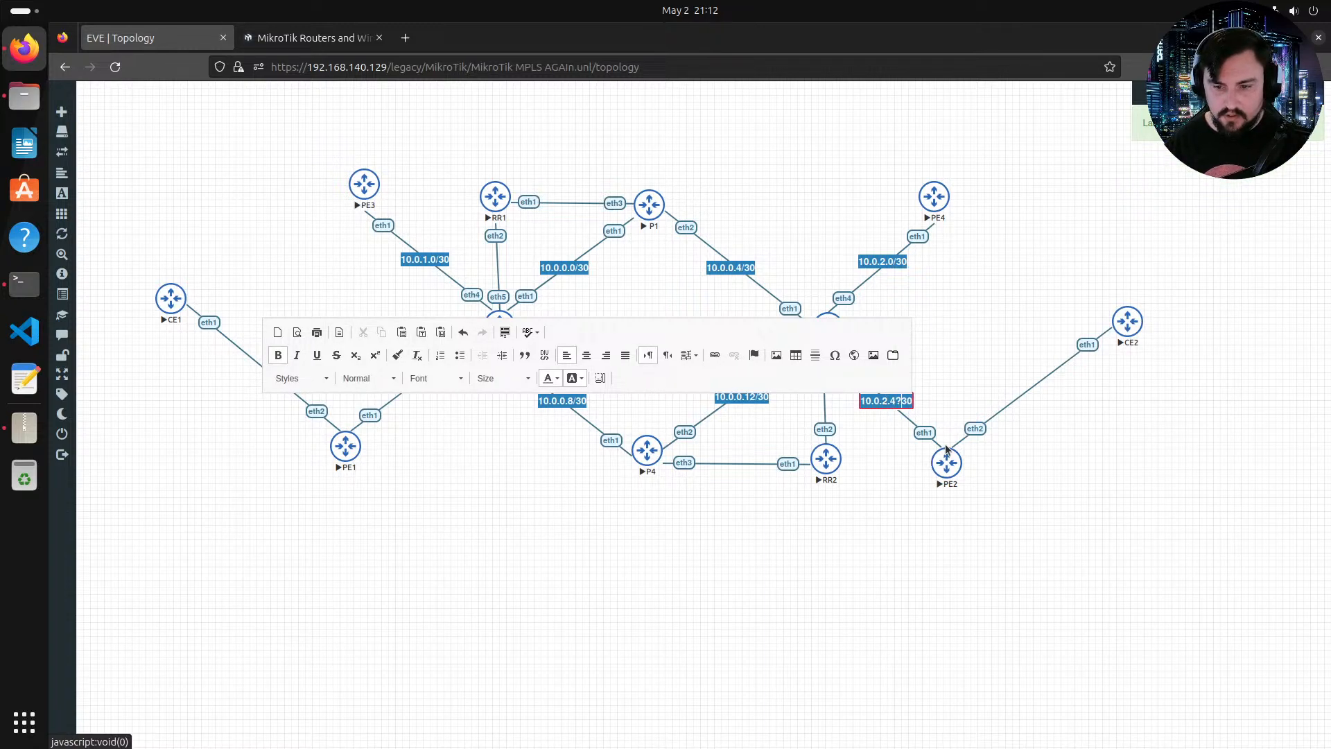
{"action": "key", "text": "BackSpace"}
{"action": "type", "text": "/"}
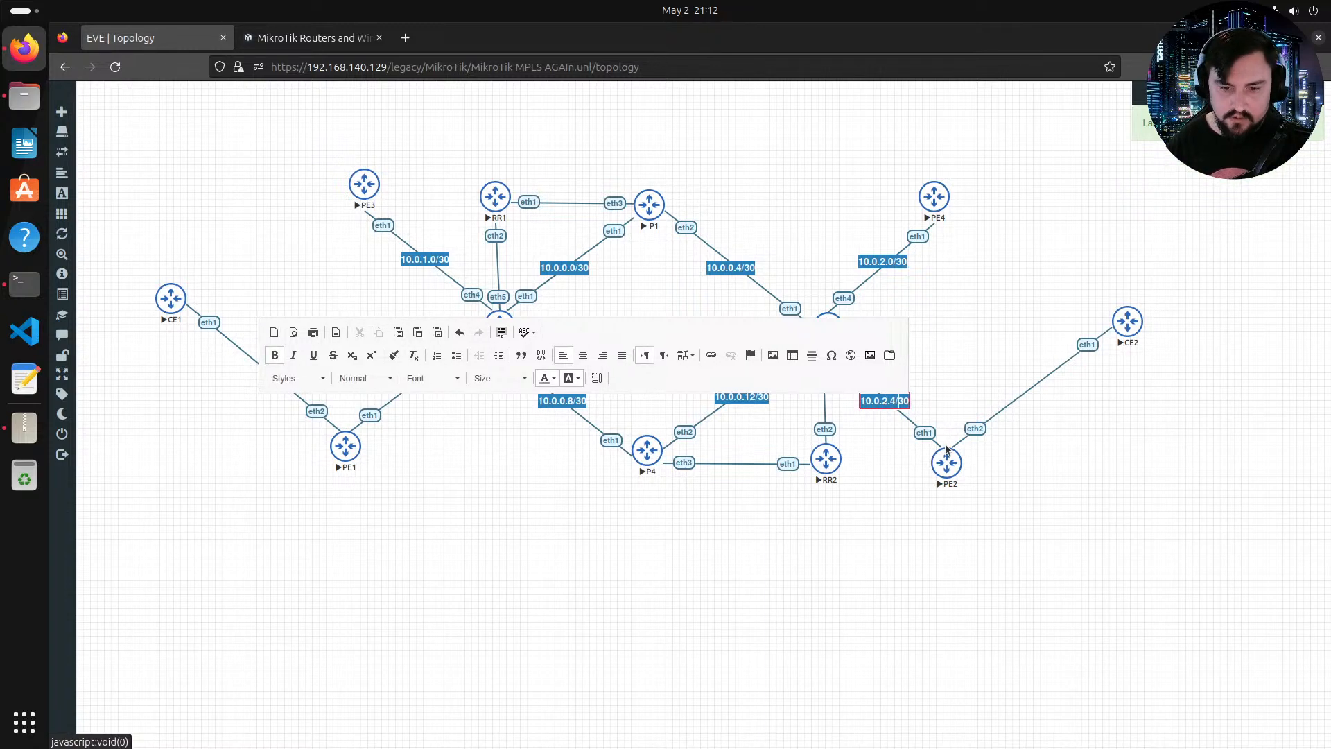
{"action": "left_click", "coordinate": [947, 449]}
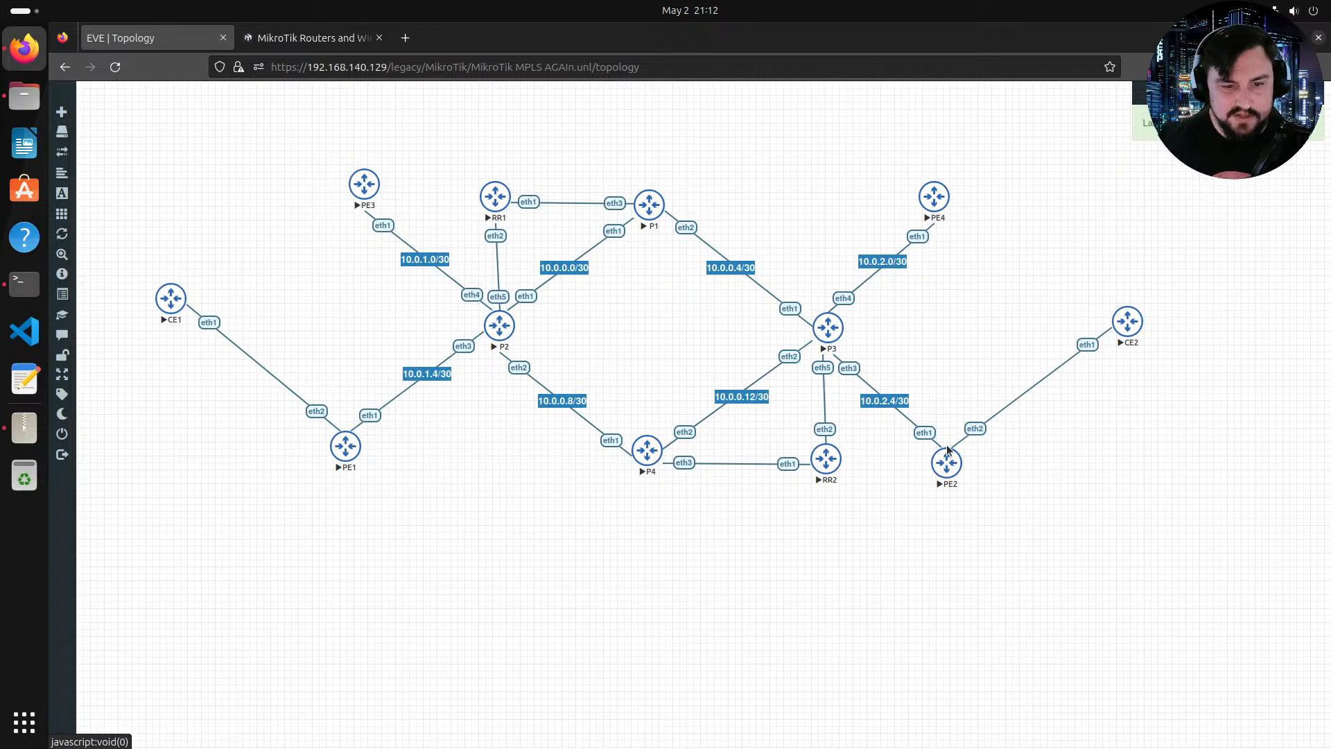
Step: Duplicate the 10.0.0.4/30 label, move the copy onto the RR1–P1 link, and set it to 10.0.0.12/30
{"action": "right_click", "coordinate": [729, 269]}
{"action": "left_click", "coordinate": [763, 295]}
{"action": "left_click_drag", "start_coordinate": [740, 293], "coordinate": [741, 312]}
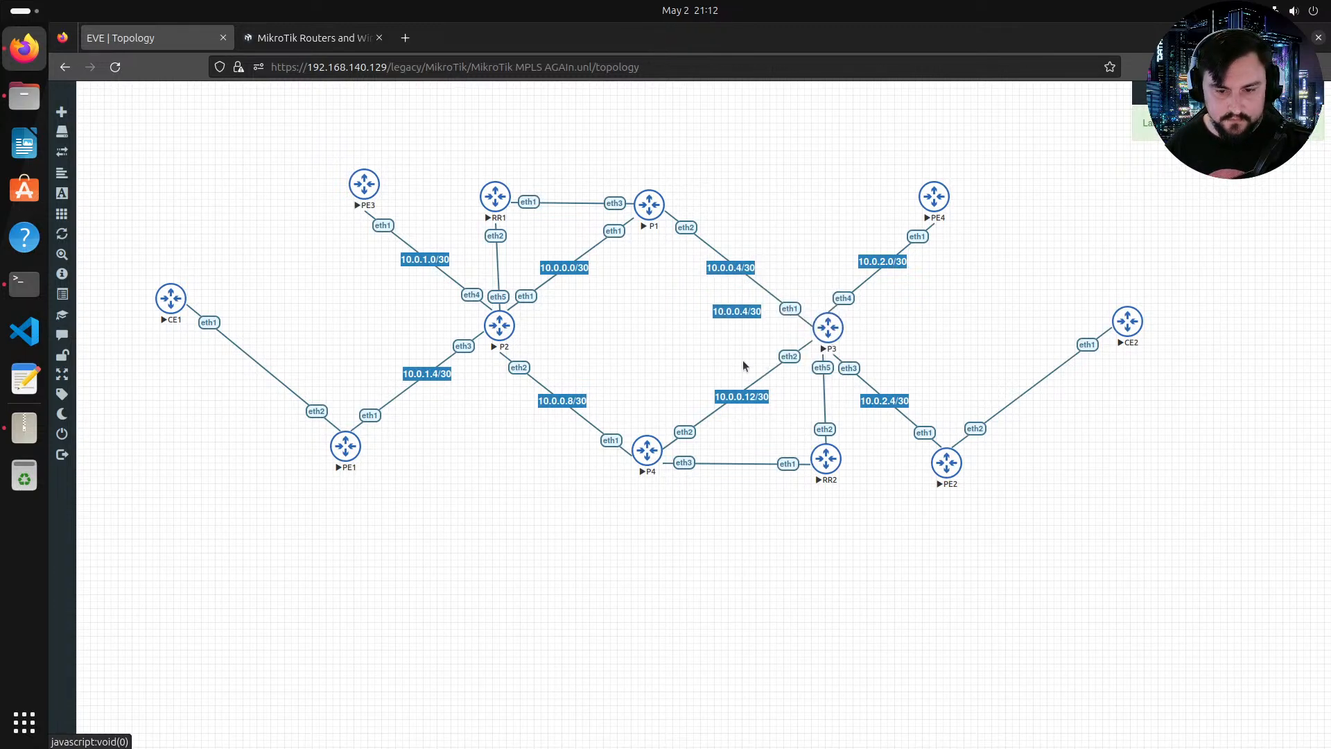
{"action": "left_click_drag", "start_coordinate": [744, 365], "coordinate": [574, 203]}
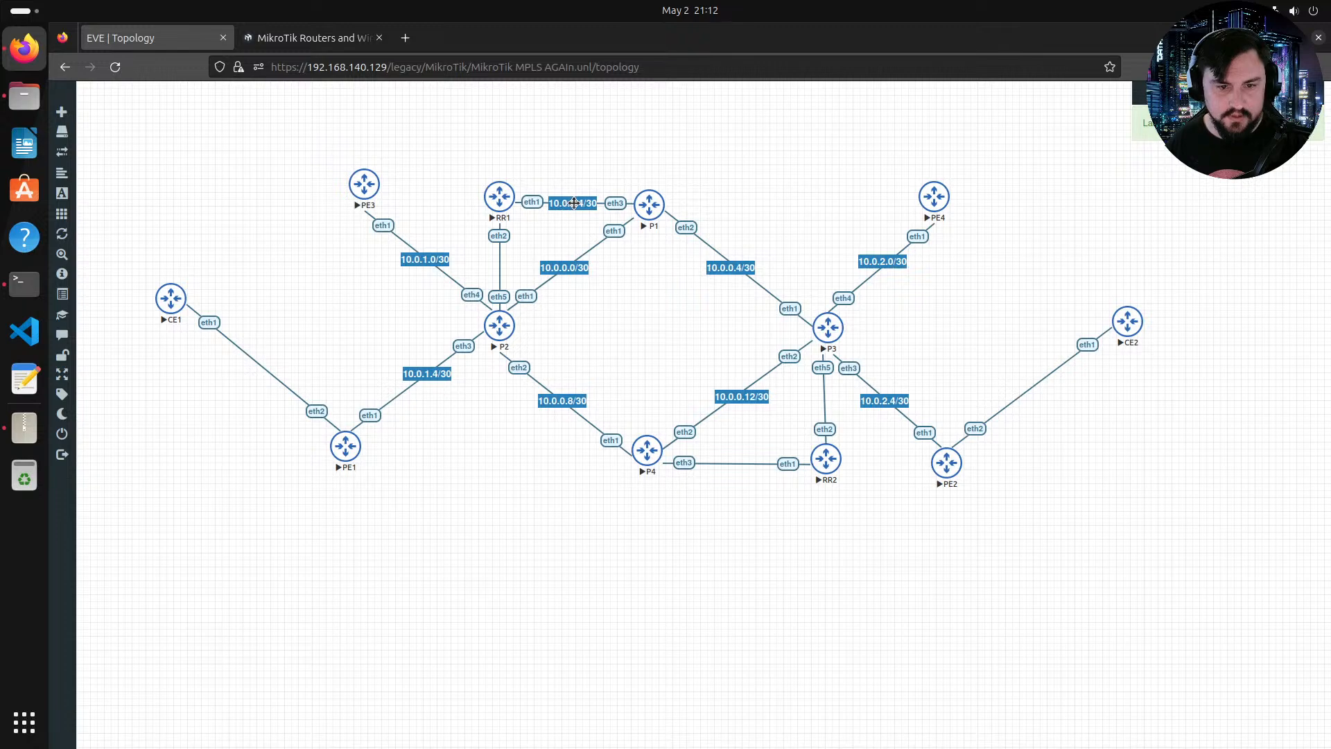
{"action": "double_click", "coordinate": [574, 202]}
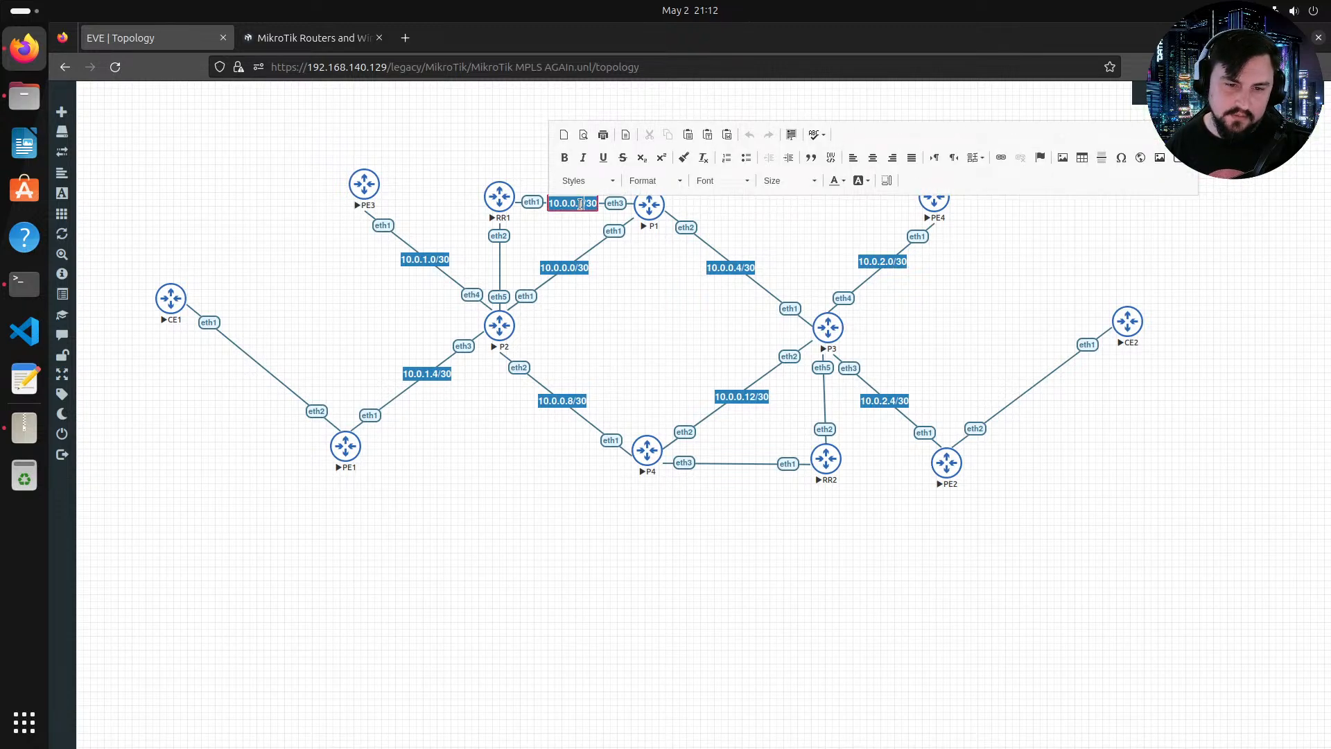
{"action": "type", "text": "12"}
{"action": "left_click", "coordinate": [576, 211]}
Step: Duplicate the RR1–P1 label and place the copy below the P4–RR2 link
{"action": "right_click", "coordinate": [580, 207]}
{"action": "left_click", "coordinate": [581, 229]}
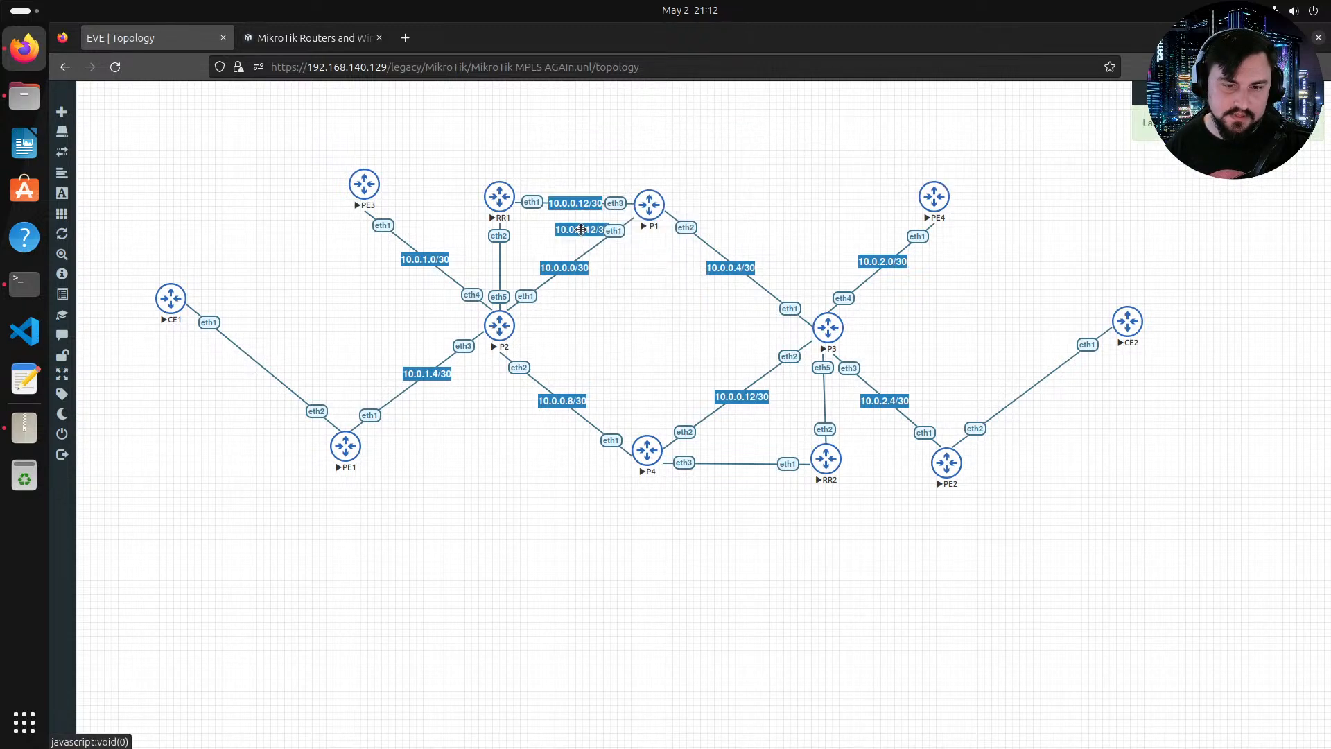
{"action": "left_click_drag", "start_coordinate": [580, 229], "coordinate": [739, 463]}
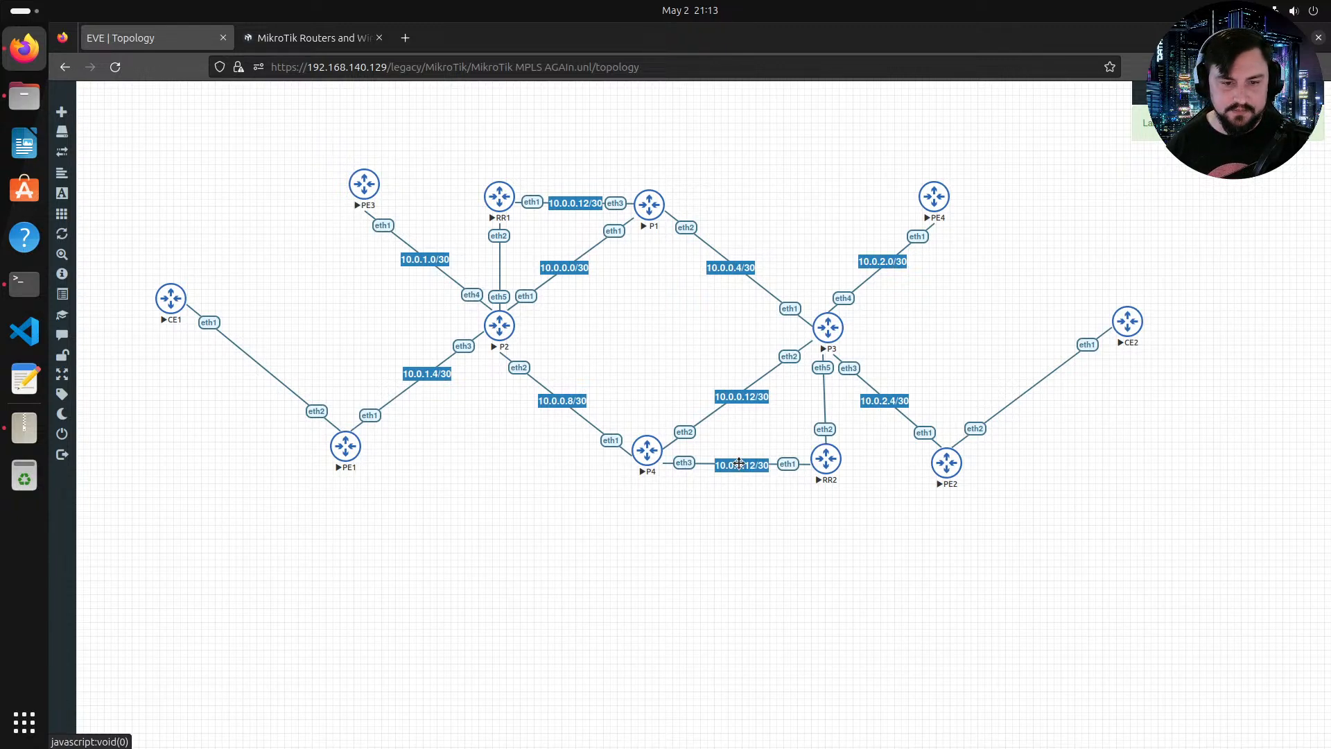
{"action": "left_click_drag", "start_coordinate": [739, 463], "coordinate": [736, 483]}
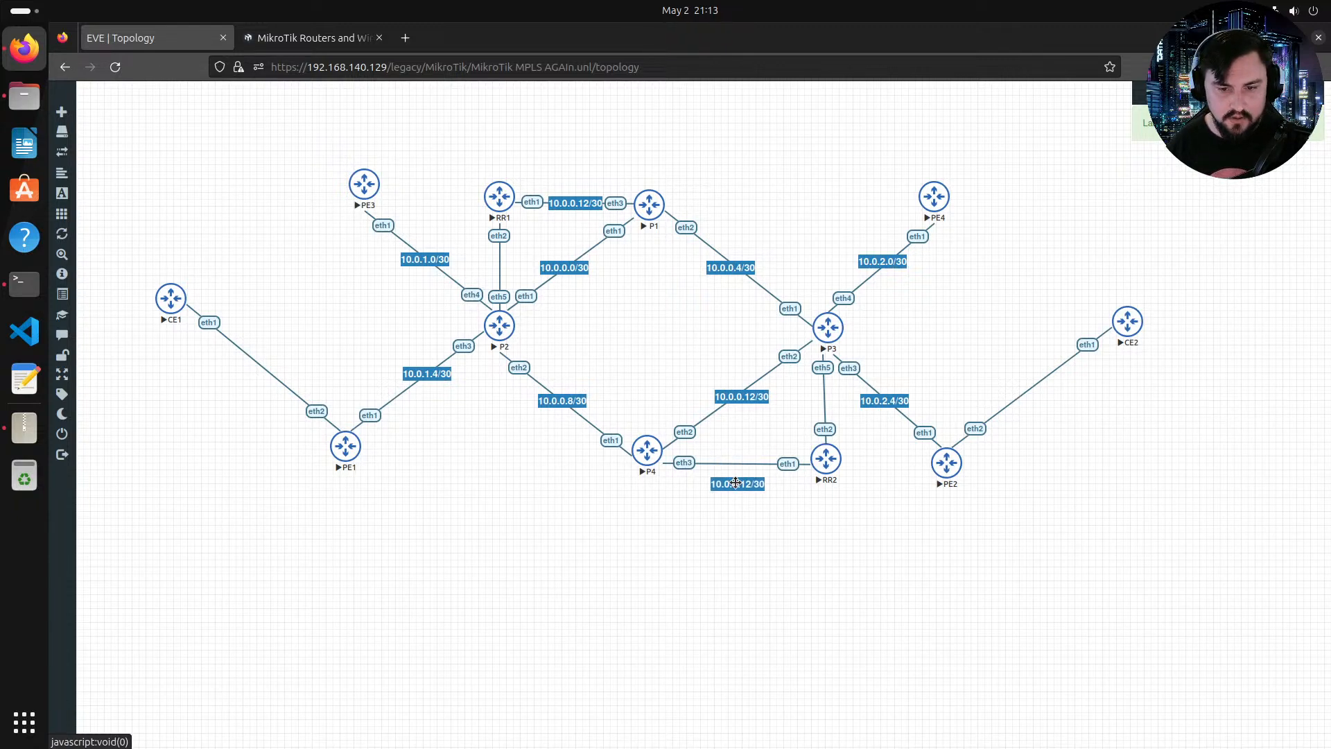
Step: Change the RR1–P1 link label to 10.0.0.16/30
{"action": "double_click", "coordinate": [582, 207]}
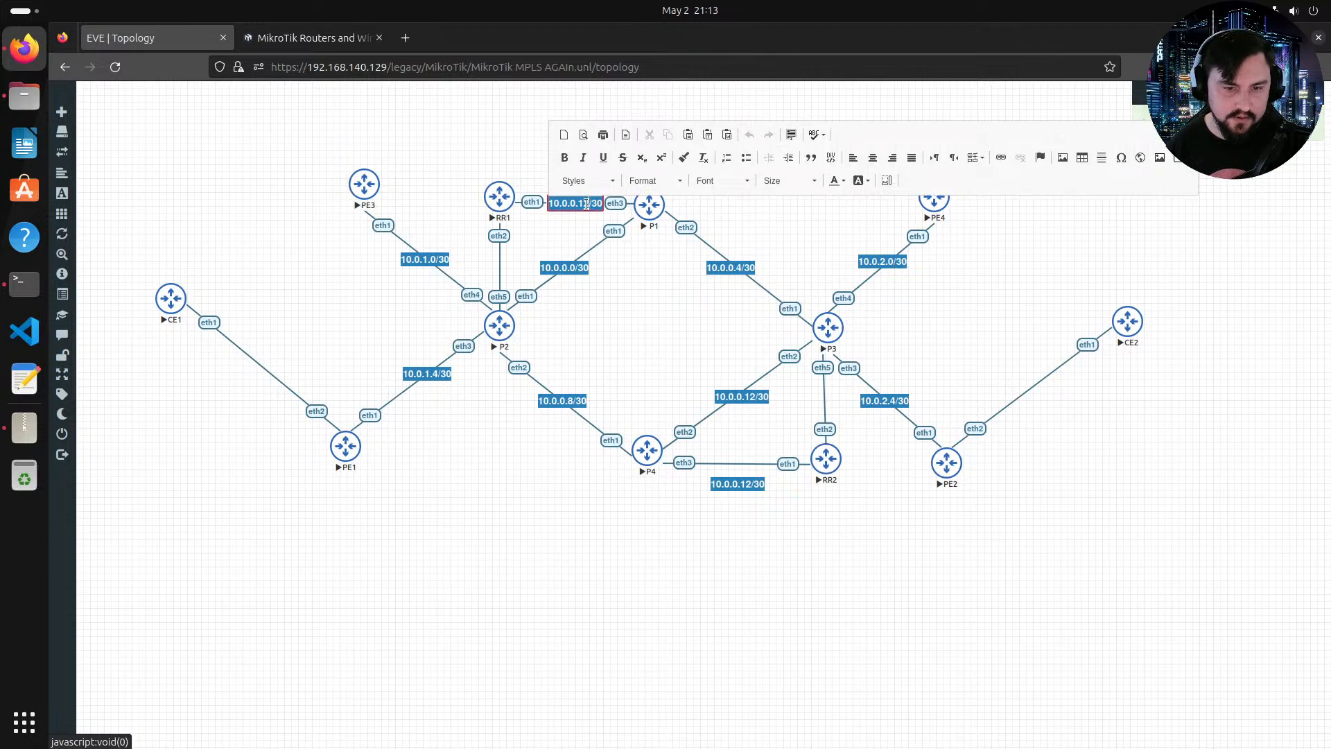
{"action": "left_click", "coordinate": [587, 204]}
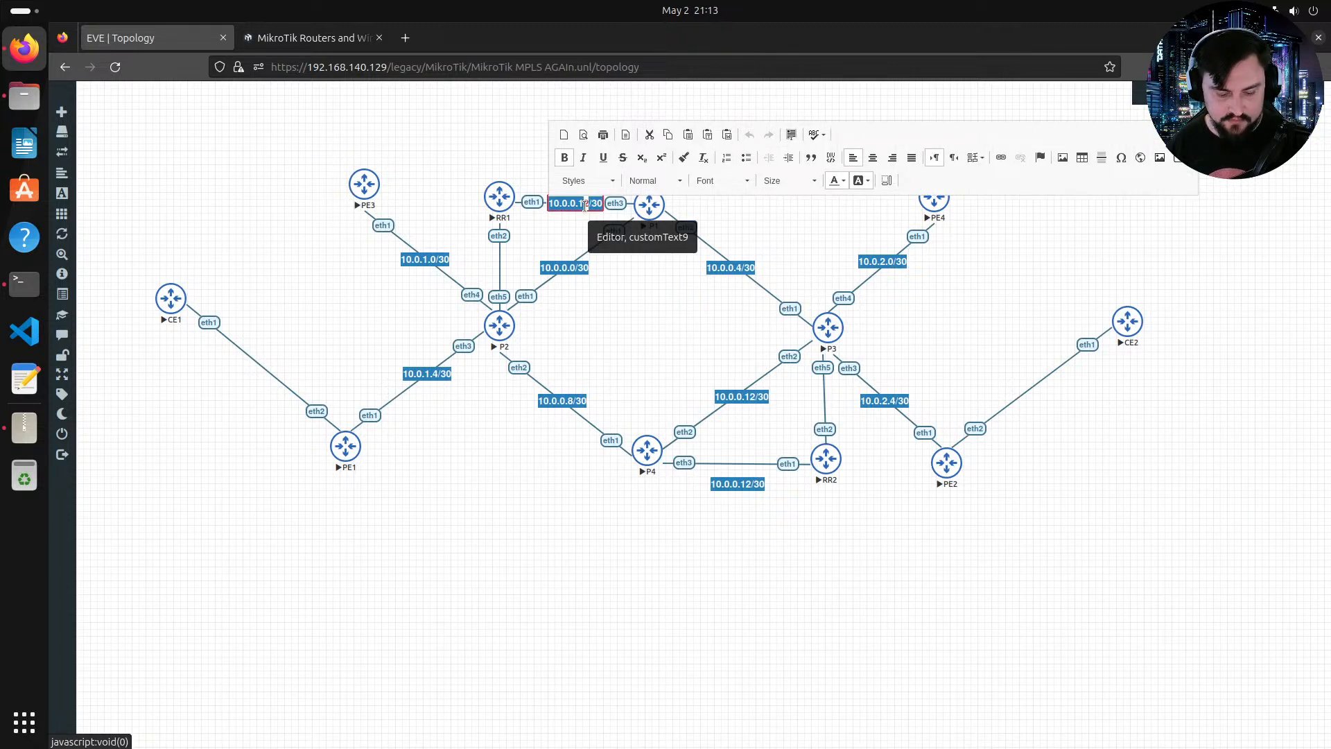
{"action": "type", "text": "6"}
{"action": "left_click", "coordinate": [601, 231]}
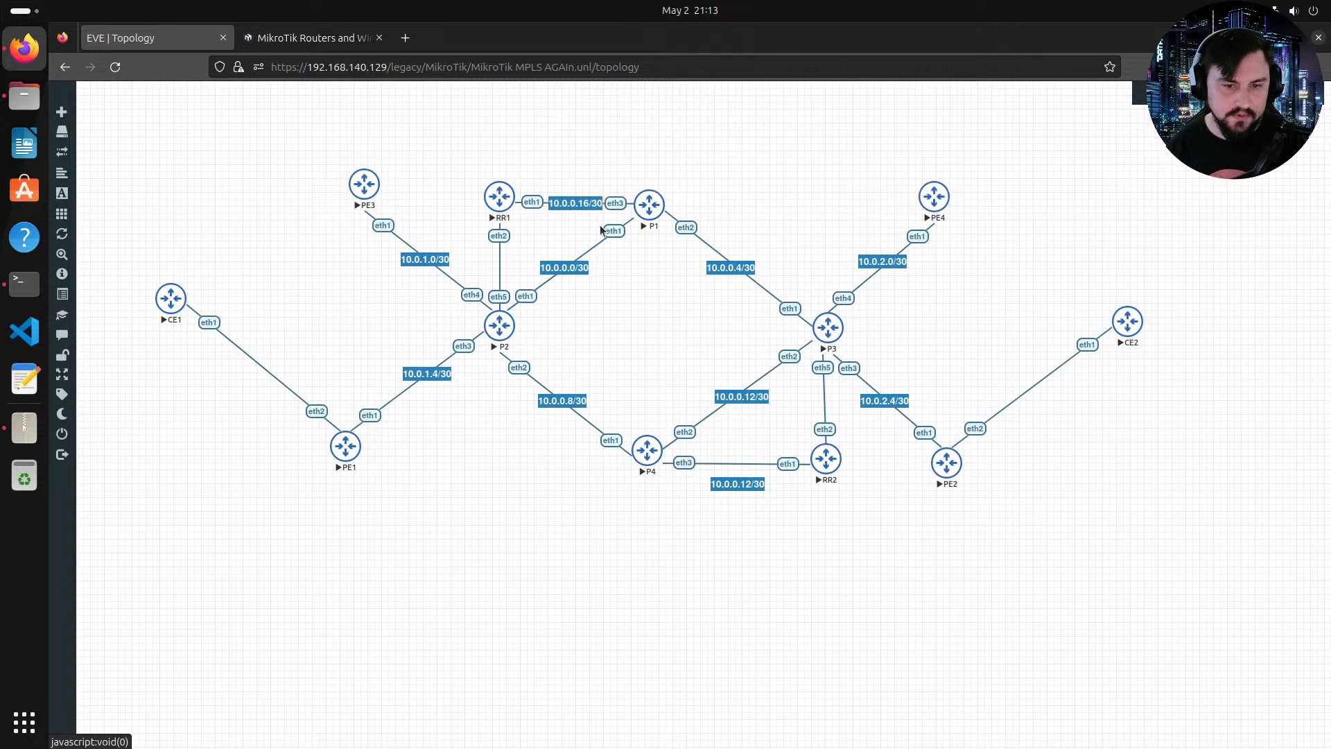
Step: Move the copied label onto the P4–RR2 link and change it to 10.0.0.20/30
{"action": "left_click_drag", "start_coordinate": [745, 482], "coordinate": [747, 463]}
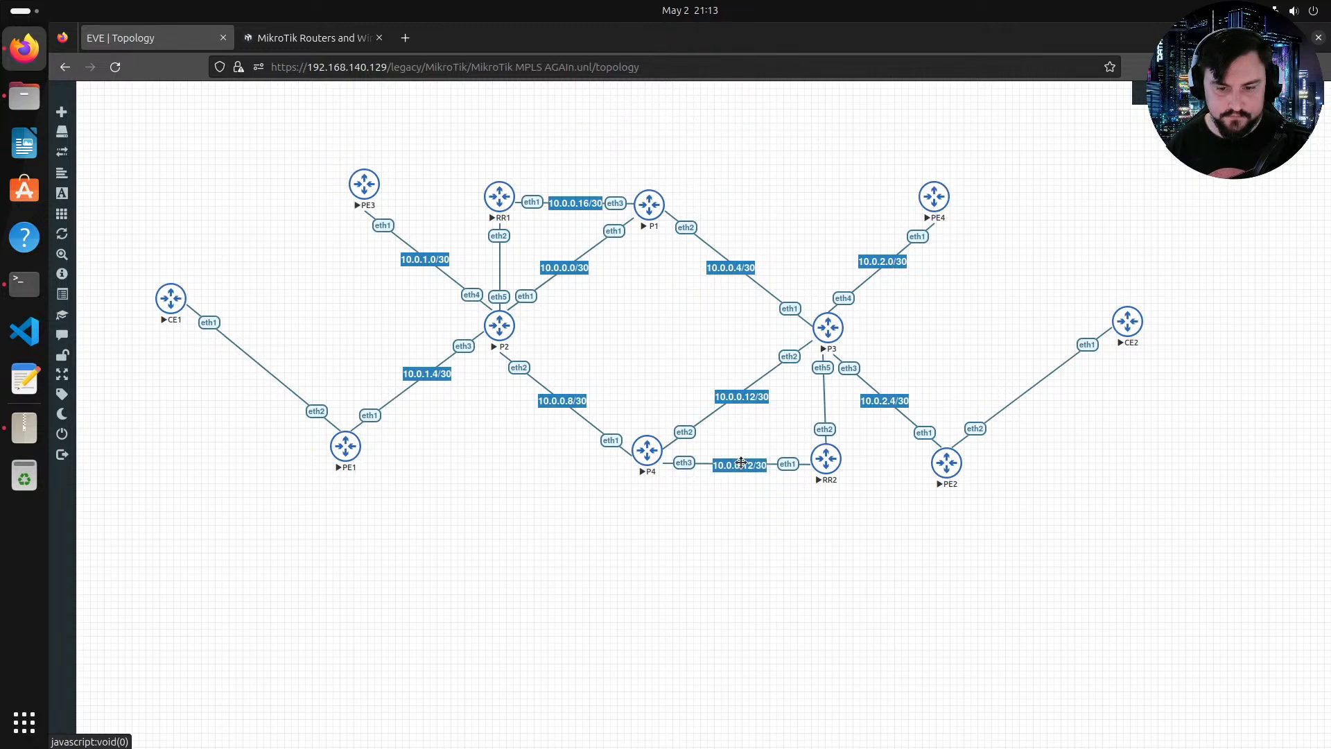
{"action": "left_click", "coordinate": [747, 463]}
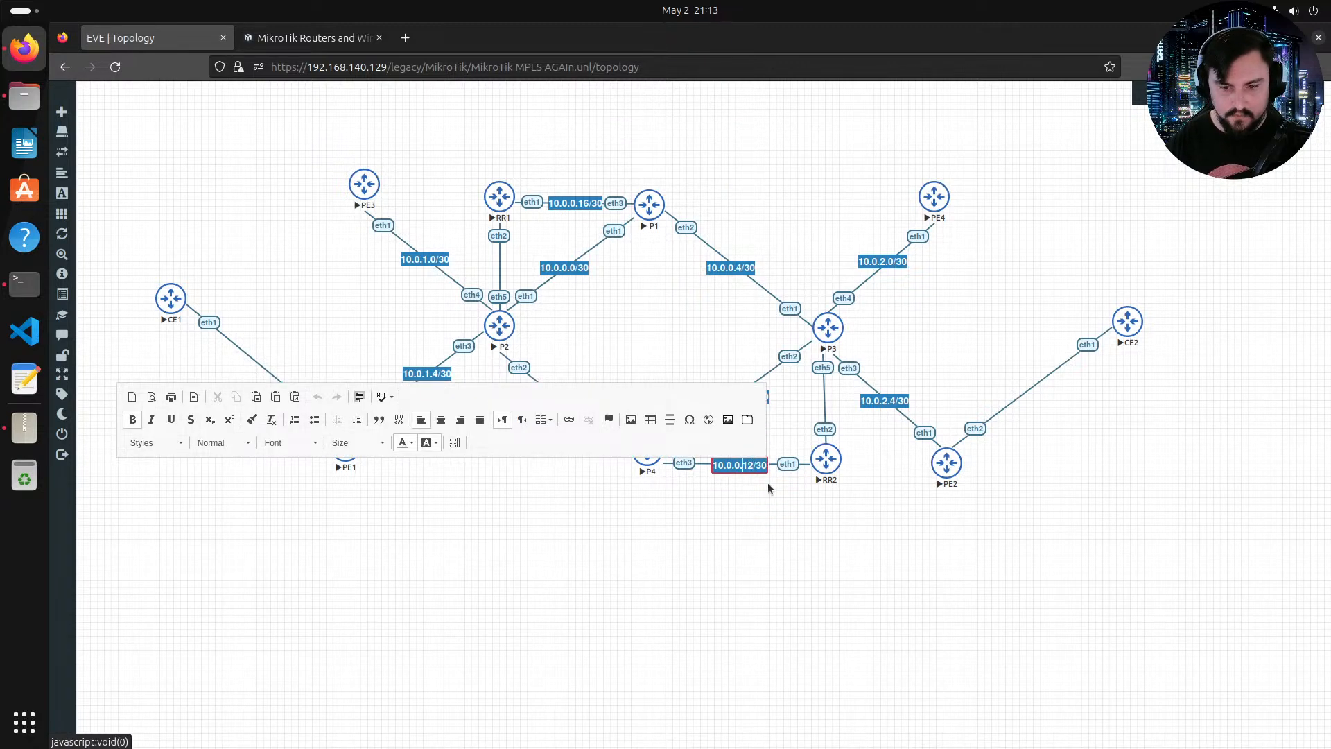
{"action": "key", "text": "BackSpace"}
{"action": "key", "text": "Delete"}
{"action": "type", "text": "20"}
{"action": "left_click", "coordinate": [768, 489]}
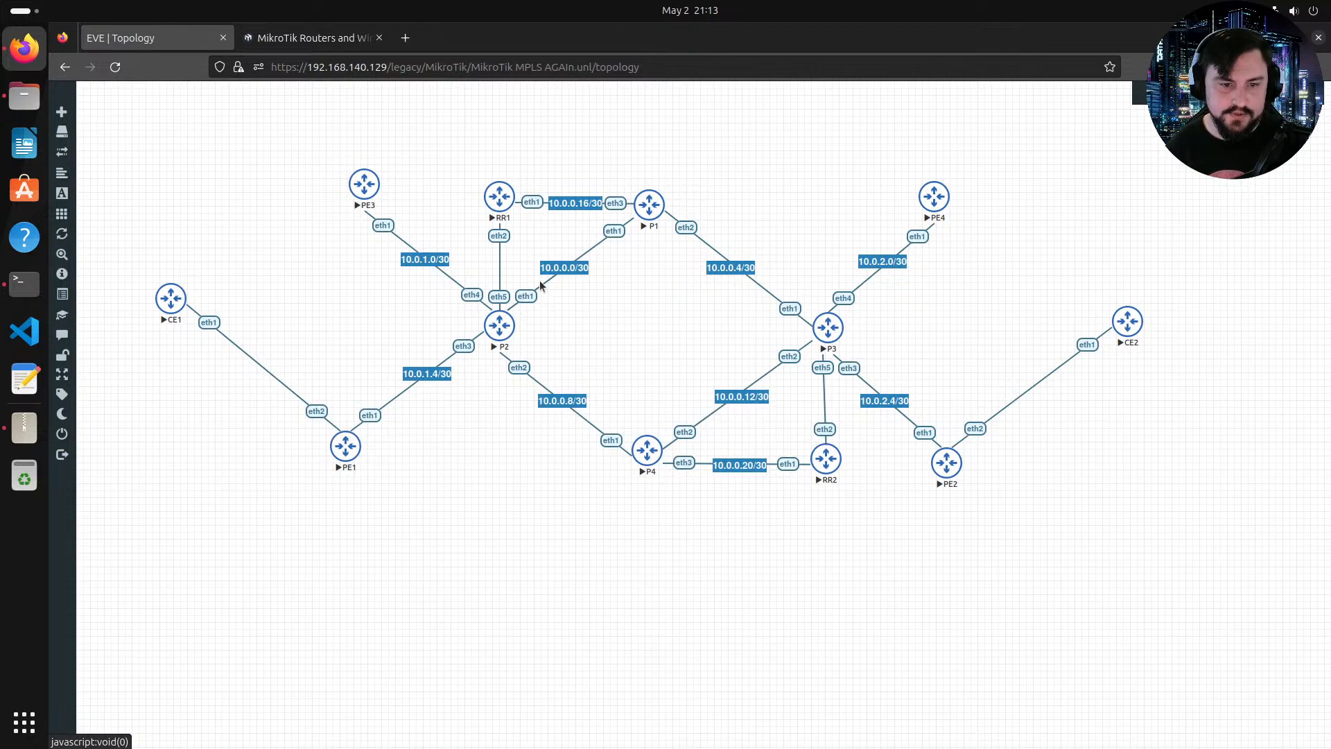
Step: Duplicate the RR1–P1 label, move the copy onto the RR1–P2 link, and set it to 10.0.0.24/30
{"action": "right_click", "coordinate": [566, 211]}
{"action": "left_click", "coordinate": [602, 232]}
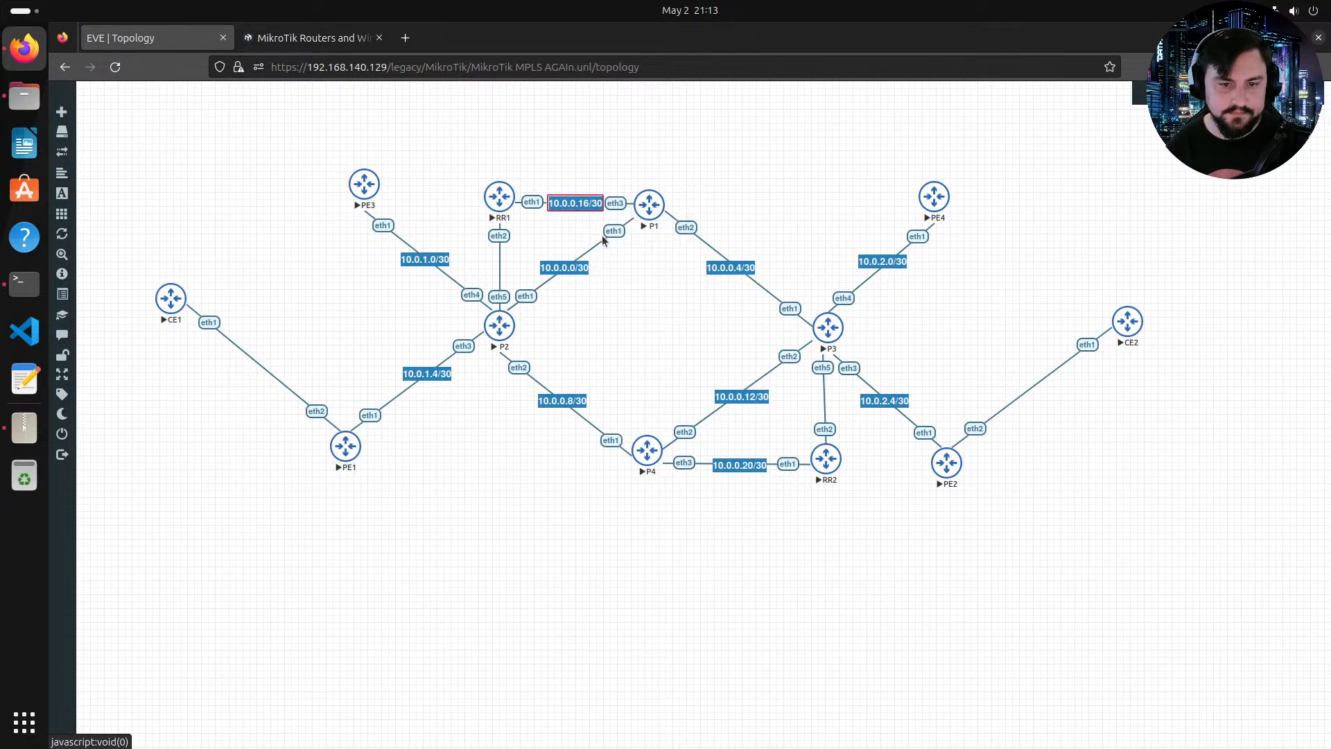
{"action": "left_click_drag", "start_coordinate": [586, 231], "coordinate": [499, 263]}
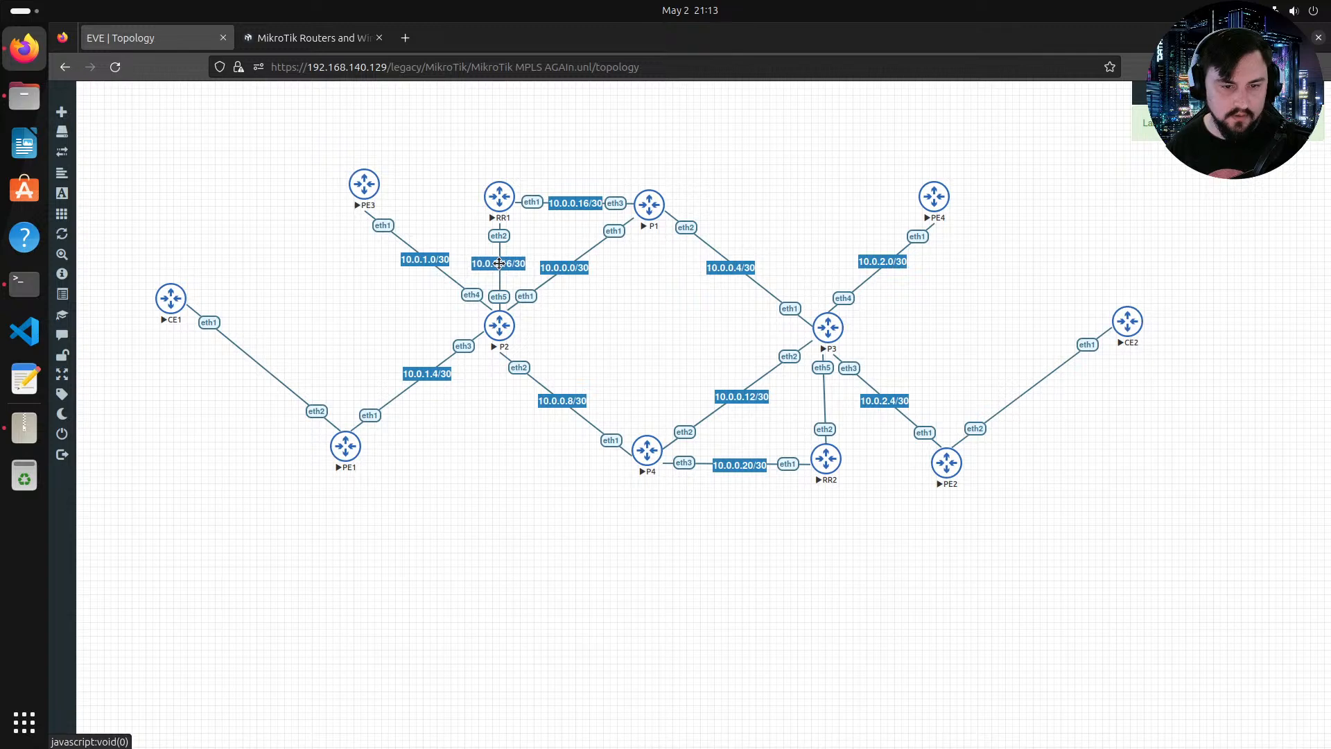
{"action": "double_click", "coordinate": [499, 263]}
{"action": "left_click", "coordinate": [512, 263]}
{"action": "key", "text": "BackSpace"}
{"action": "key", "text": "BackSpace"}
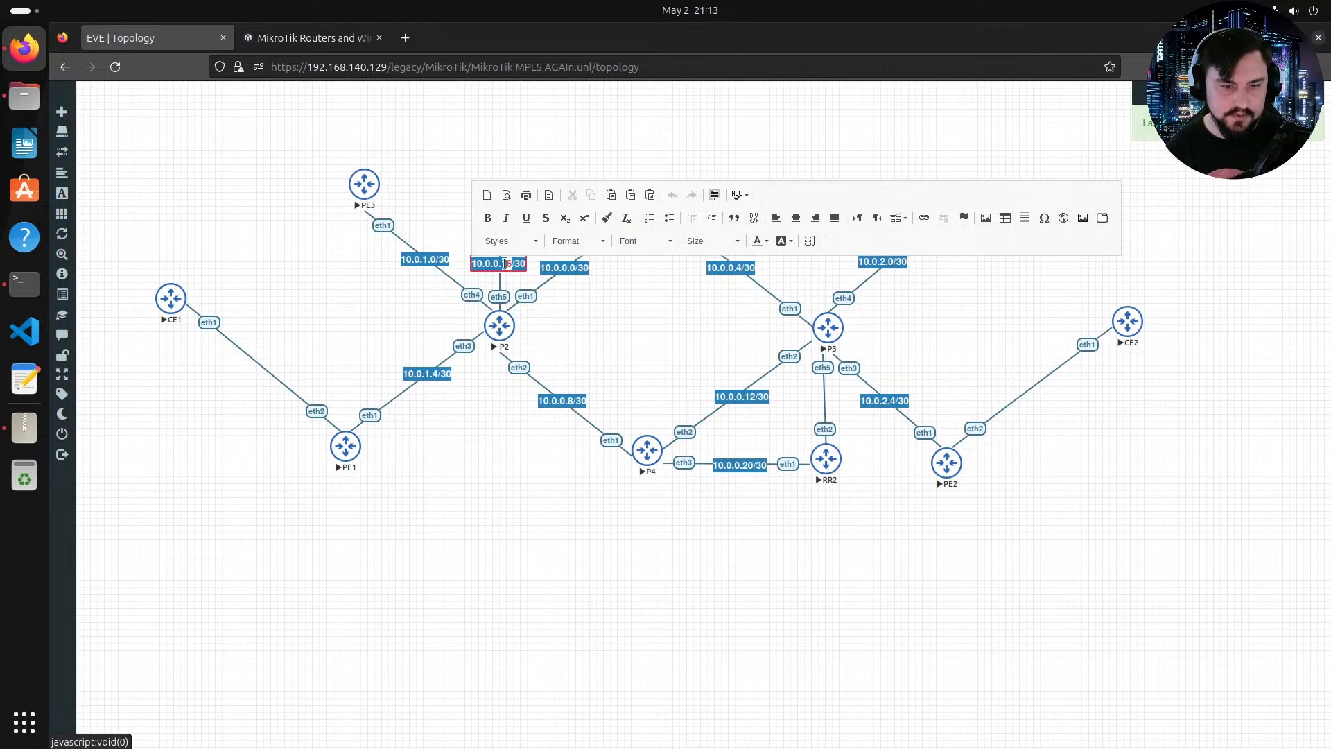
{"action": "type", "text": "24"}
{"action": "left_click", "coordinate": [561, 311]}
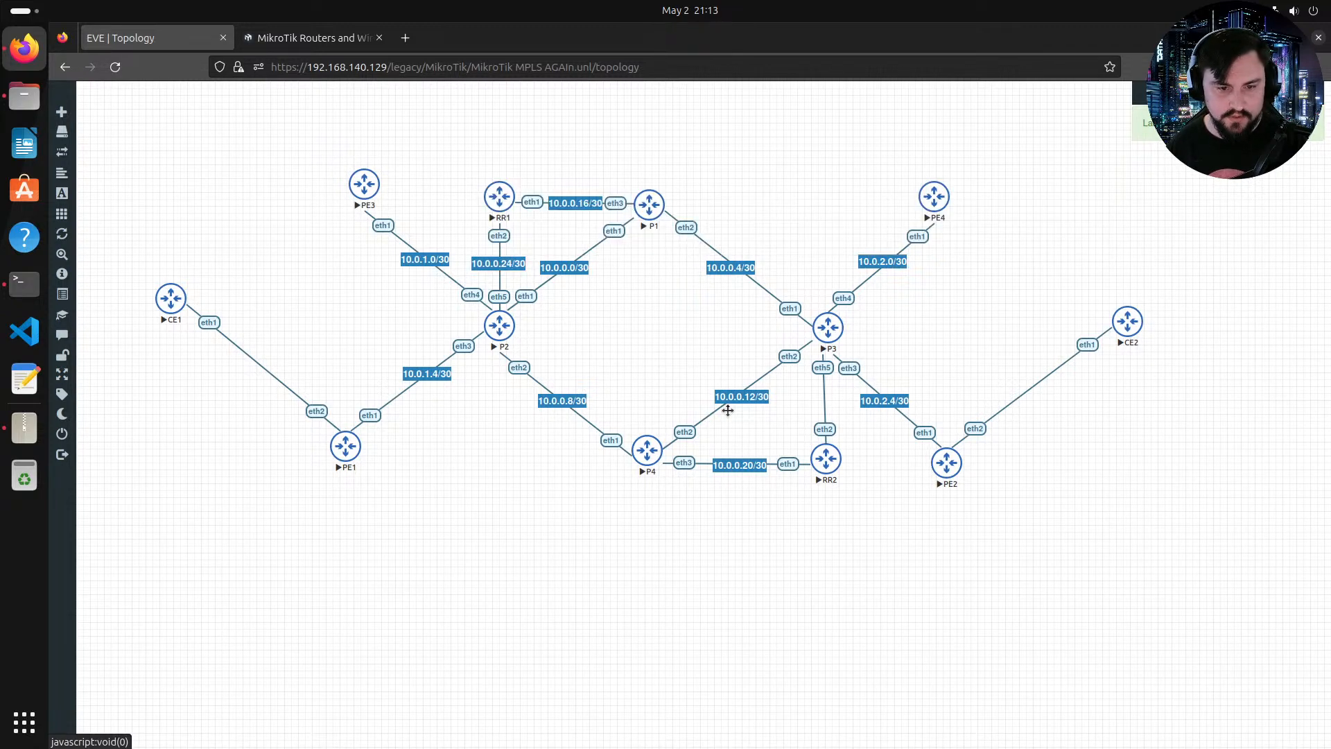
{"action": "double_click", "coordinate": [754, 465]}
{"action": "left_click_drag", "start_coordinate": [751, 465], "coordinate": [757, 465]}
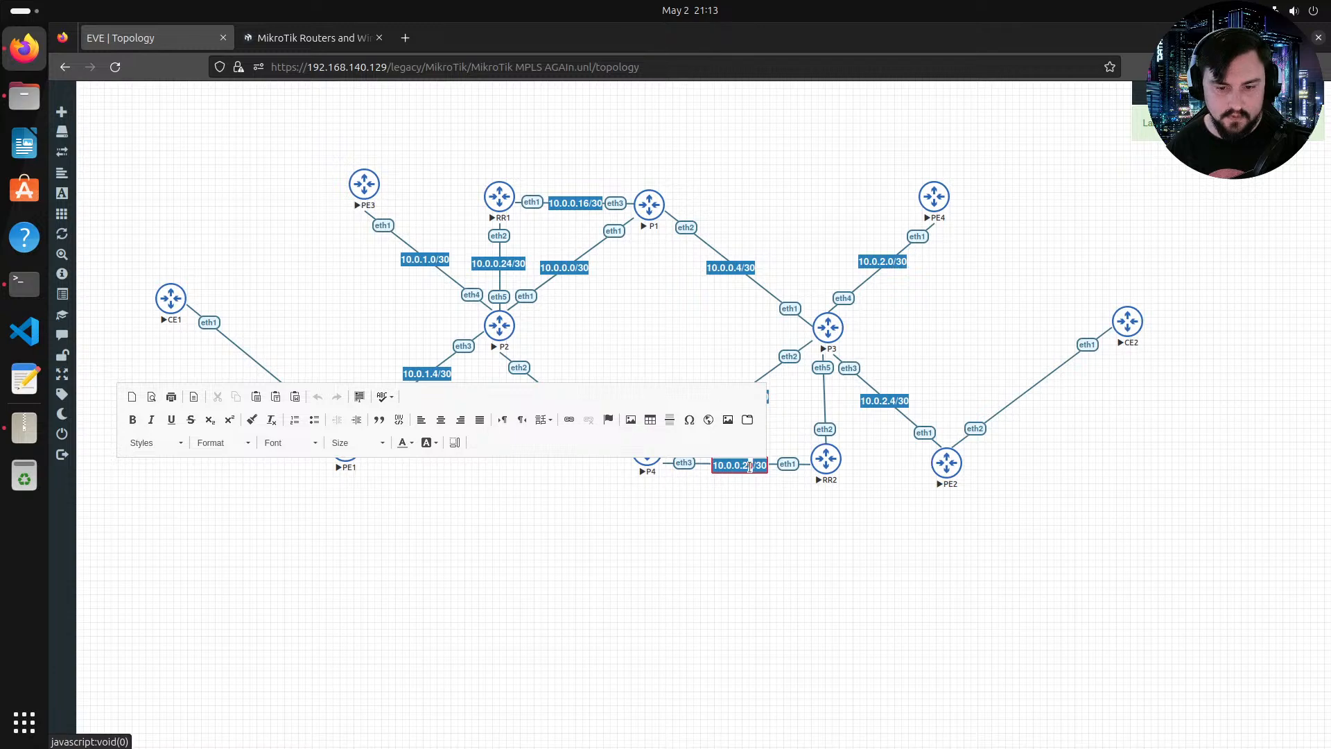
{"action": "left_click", "coordinate": [757, 475]}
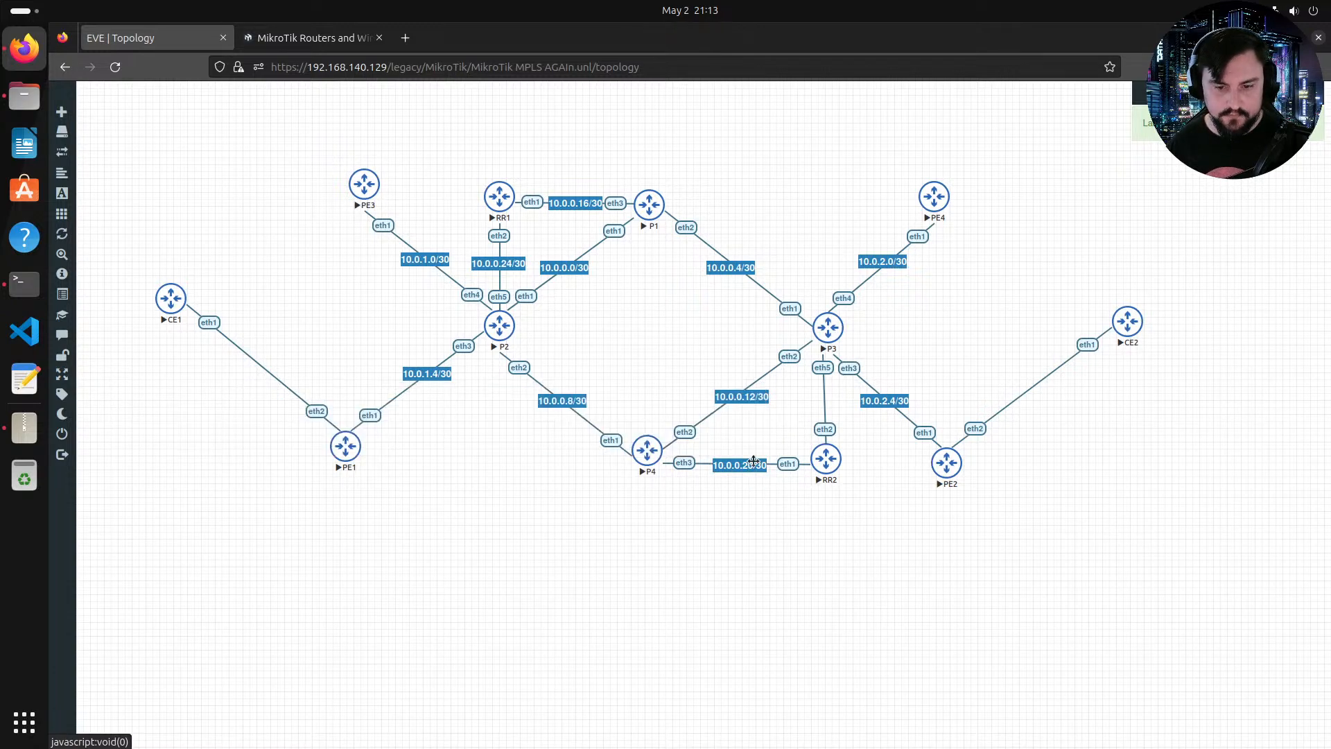
Step: Duplicate the P4–RR2 label, move the copy onto the P3–RR2 link, and set it to 10.0.0.28/30
{"action": "right_click", "coordinate": [757, 465]}
{"action": "left_click", "coordinate": [781, 487]}
{"action": "left_click_drag", "start_coordinate": [756, 492], "coordinate": [826, 400]}
{"action": "double_click", "coordinate": [826, 400]}
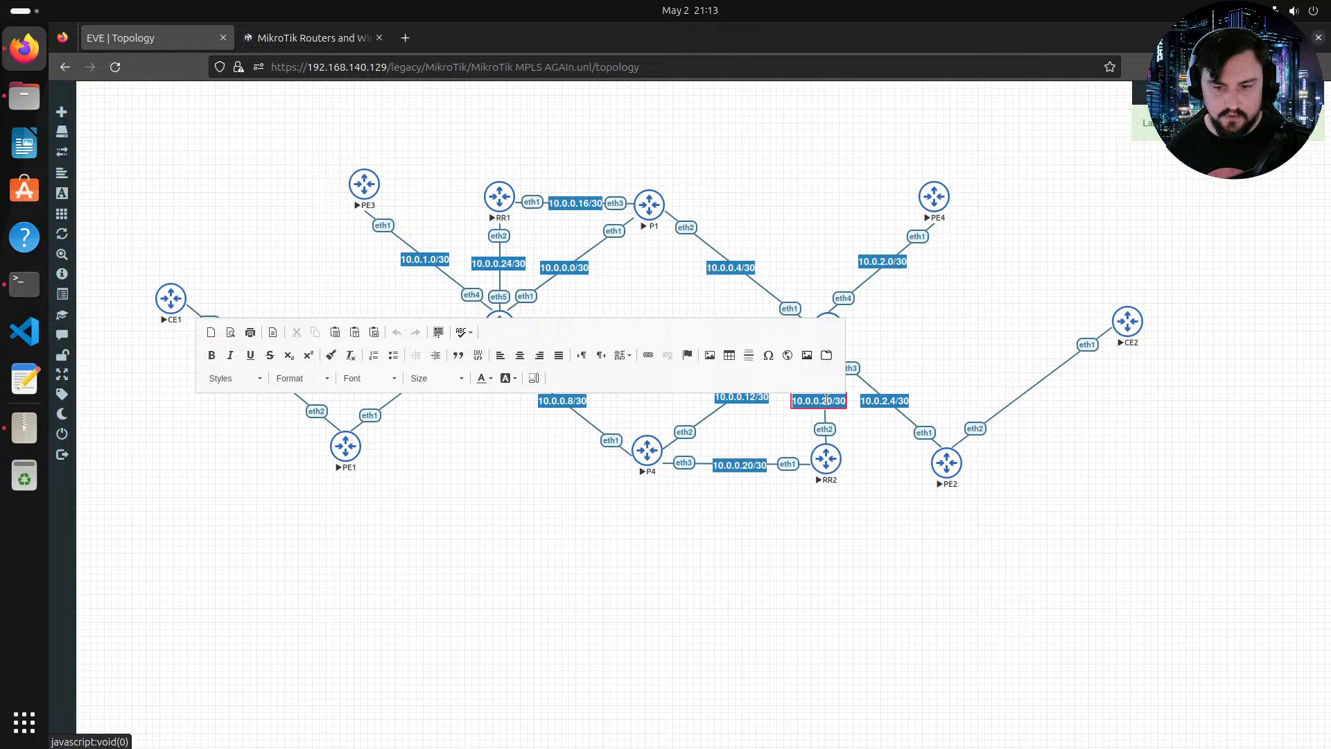
{"action": "key", "text": "BackSpace"}
{"action": "type", "text": "8"}
{"action": "left_click", "coordinate": [920, 518]}
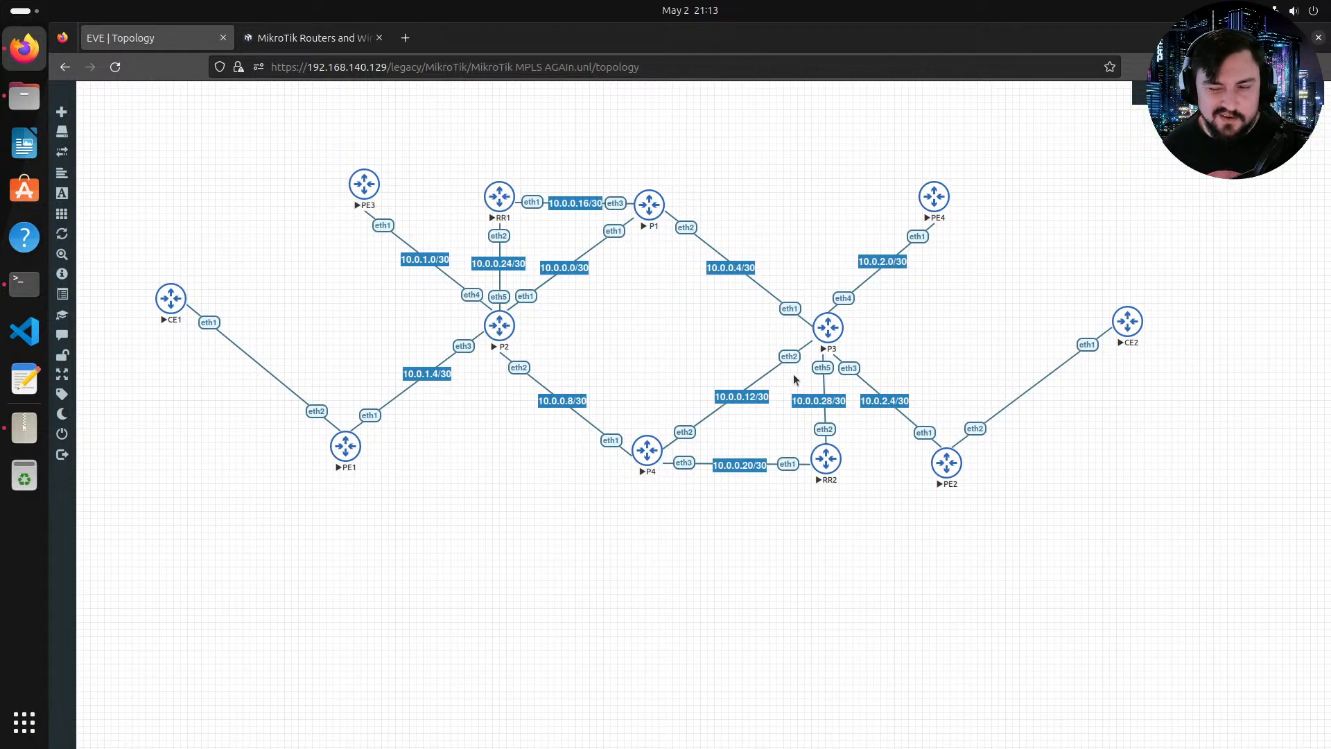
Step: Duplicate the 10.0.0.4/30 label and move the copy onto the CE1–PE1 link
{"action": "right_click", "coordinate": [727, 272]}
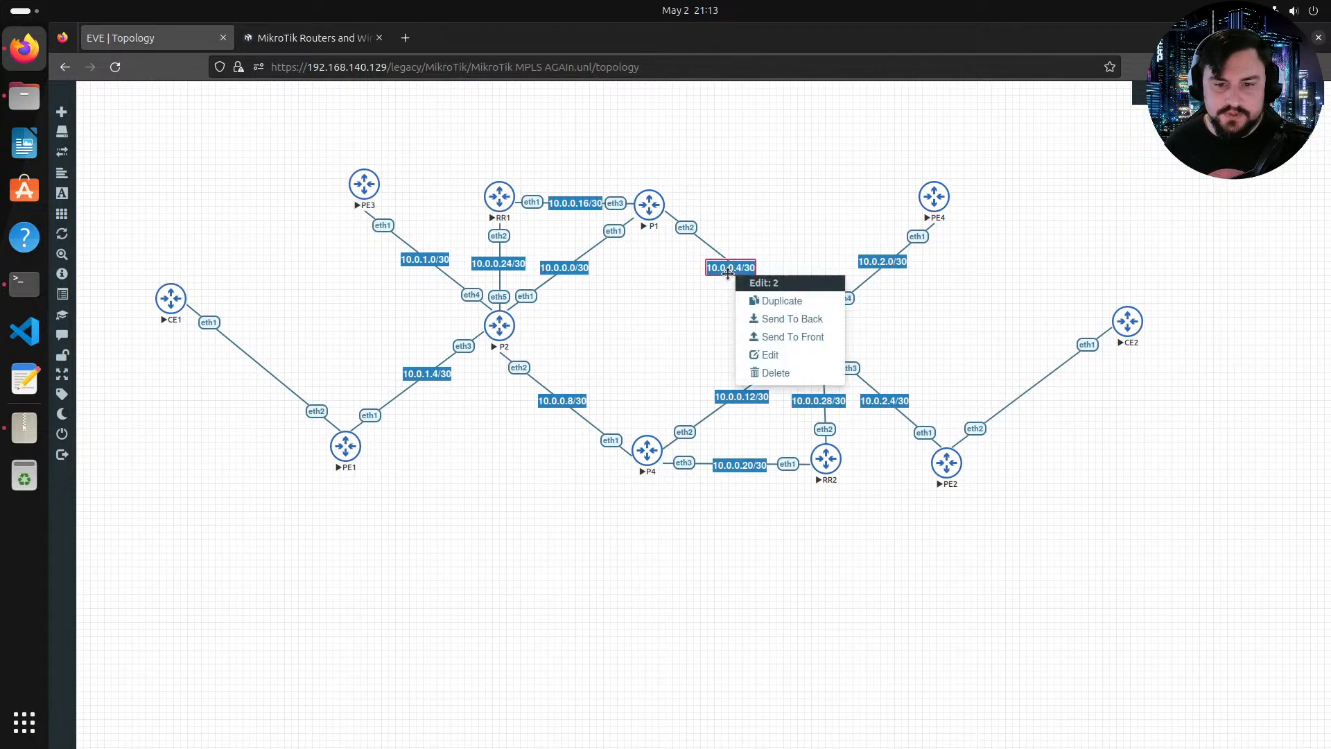
{"action": "left_click", "coordinate": [771, 301]}
{"action": "left_click_drag", "start_coordinate": [759, 301], "coordinate": [278, 373]}
Step: Change the CE1–PE1 link label to 172.29.254.0/30
{"action": "double_click", "coordinate": [277, 373]}
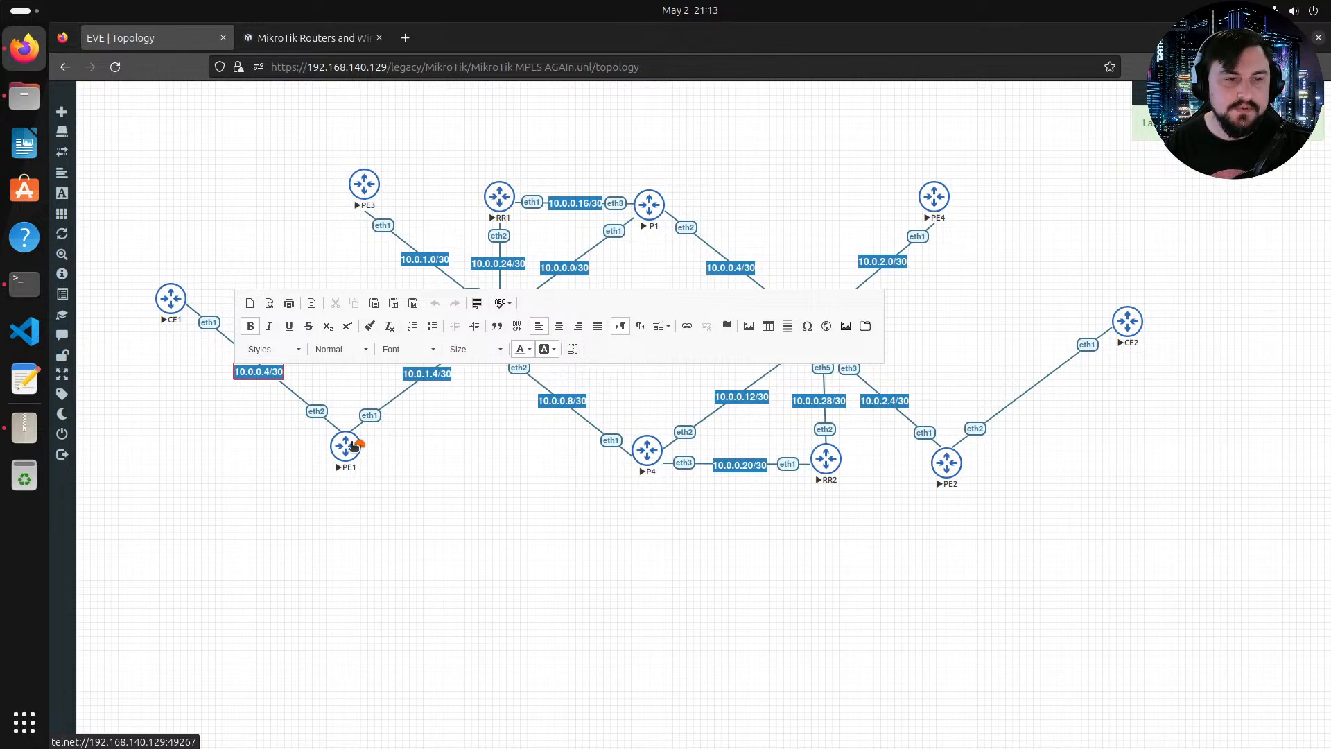
{"action": "key", "text": "BackSpace"}
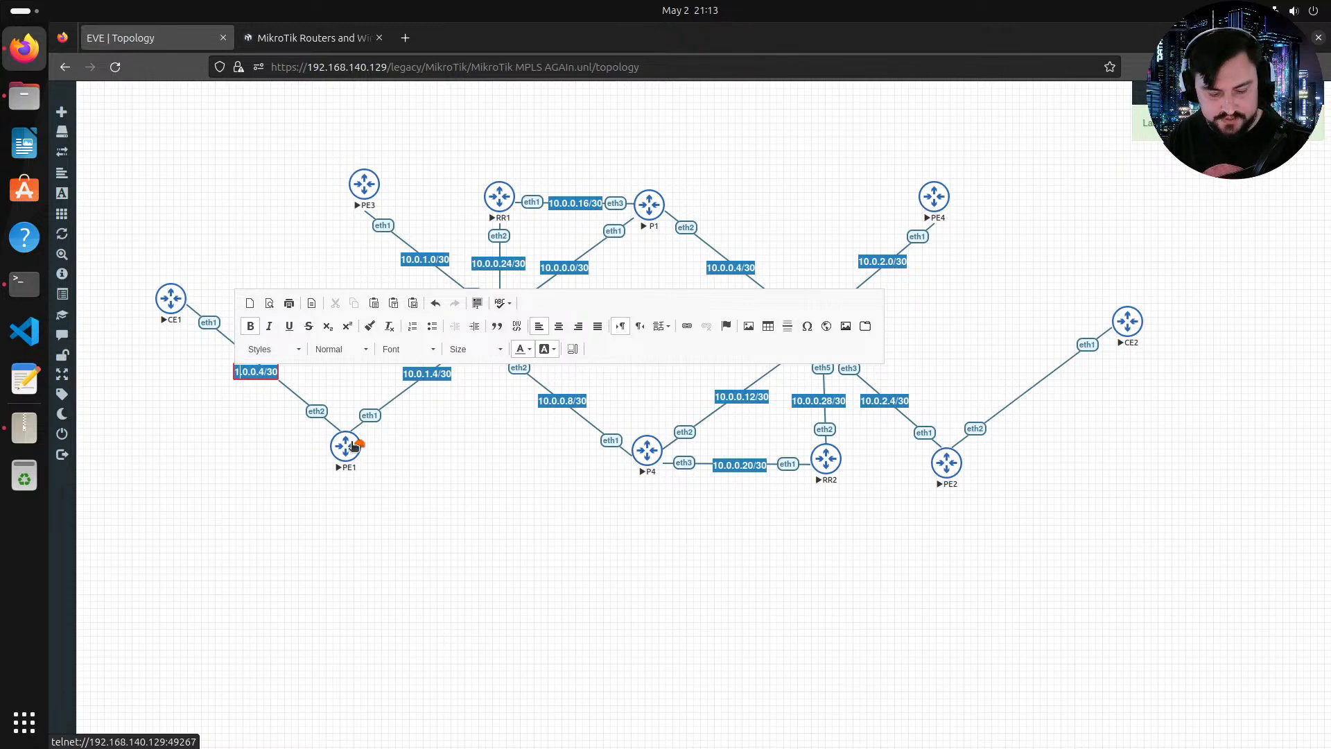
{"action": "type", "text": "72"}
{"action": "key", "text": "BackSpace"}
{"action": "type", "text": "2"}
{"action": "key", "text": "BackSpace"}
{"action": "type", "text": "2.2"}
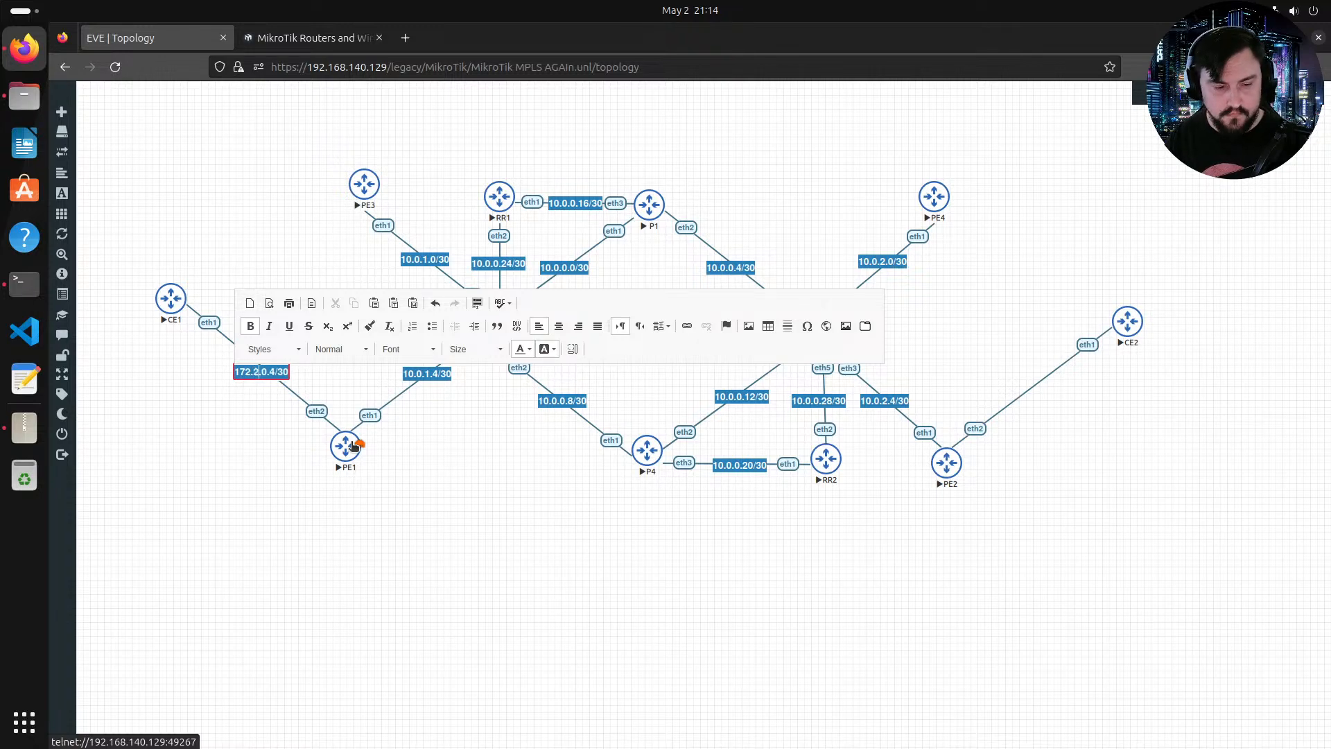
{"action": "type", "text": "9."}
{"action": "key", "text": "BackSpace"}
{"action": "type", "text": "254"}
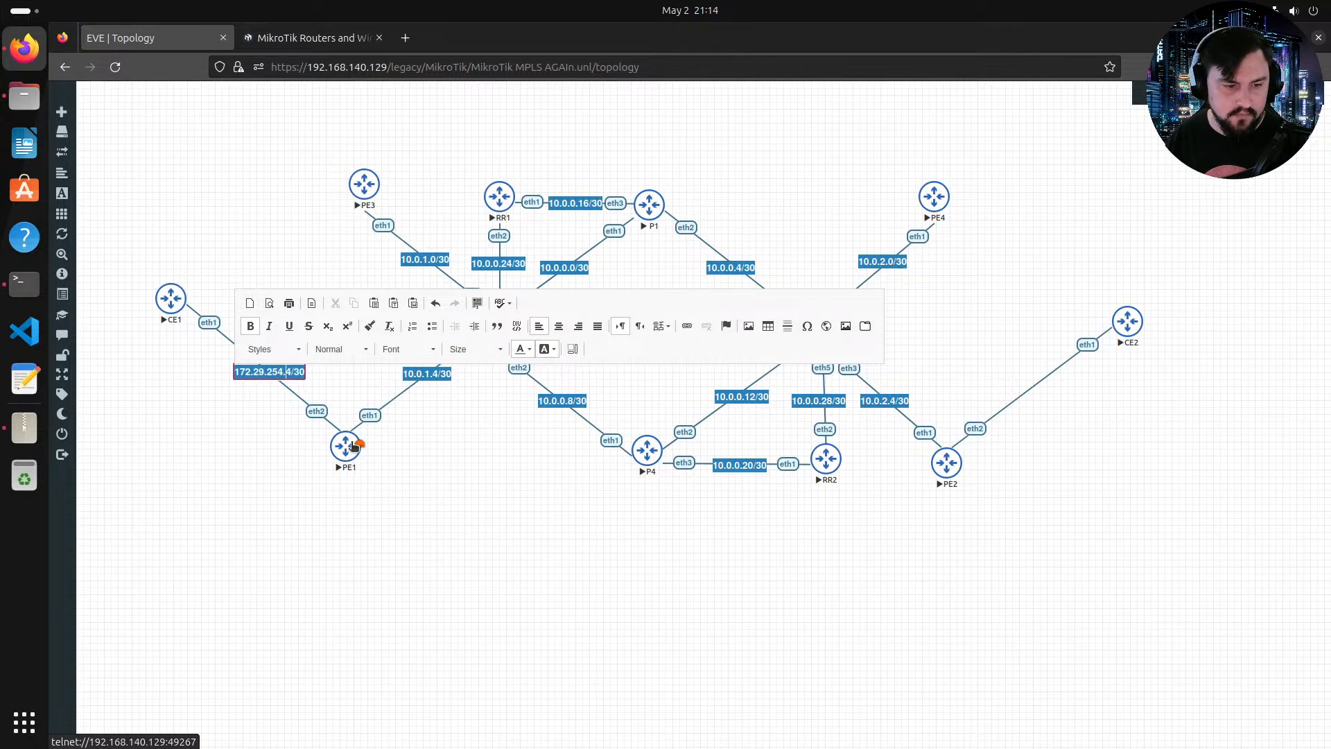
{"action": "key", "text": "BackSpace"}
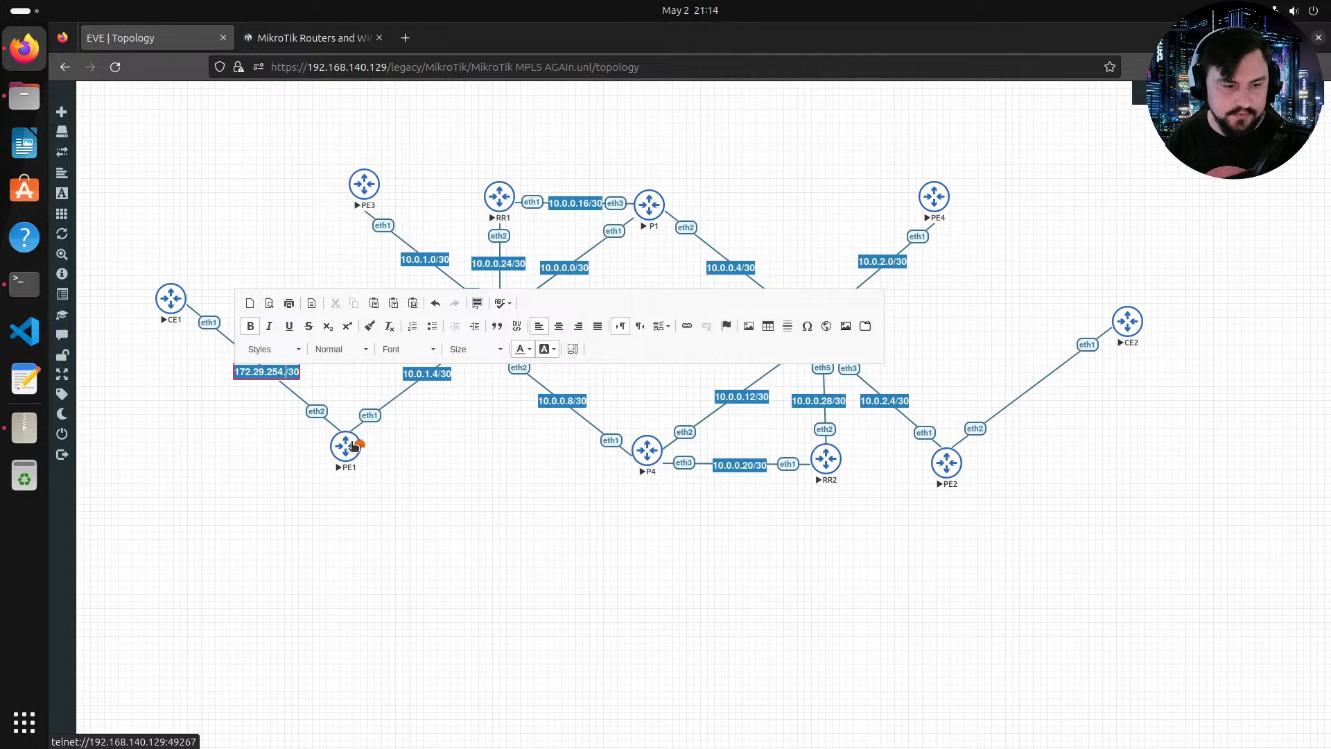
{"action": "type", "text": "1"}
{"action": "key", "text": "Escape"}
{"action": "double_click", "coordinate": [289, 372]}
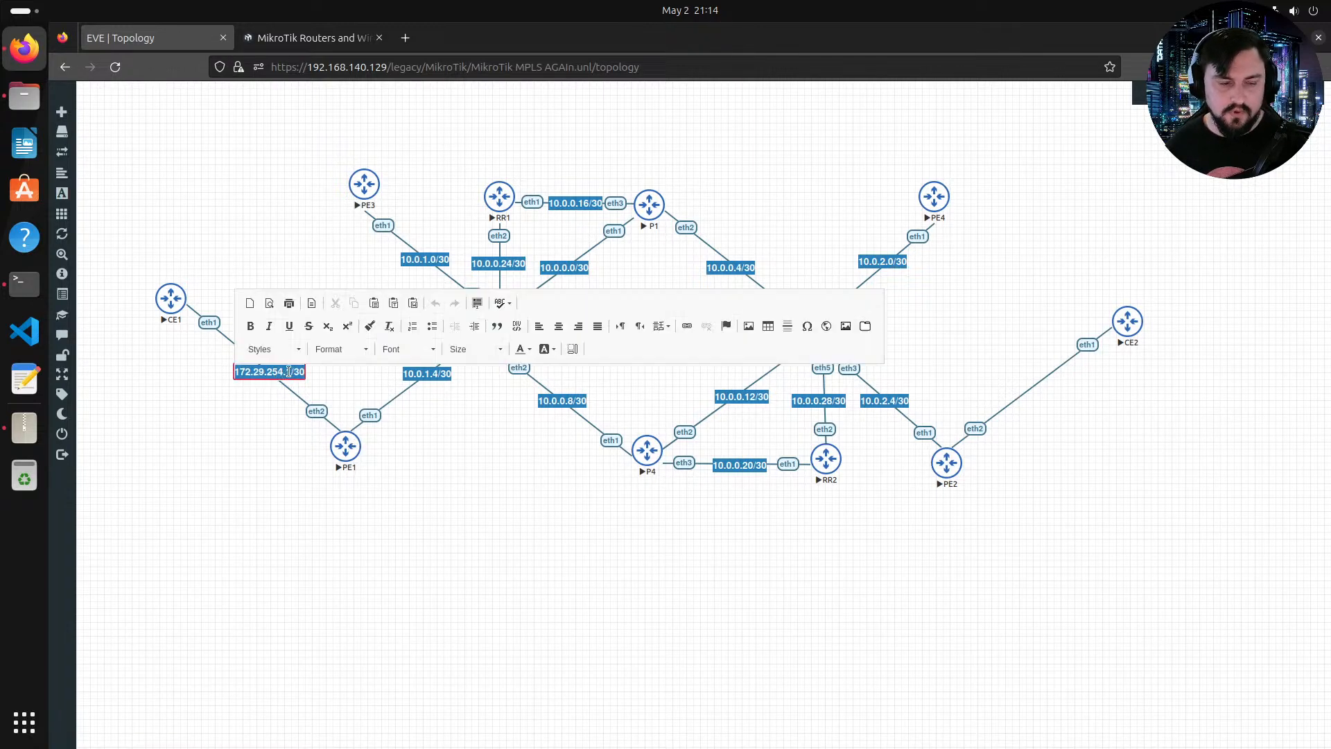
{"action": "left_click_drag", "start_coordinate": [289, 372], "coordinate": [325, 390]}
{"action": "key", "text": "Right"}
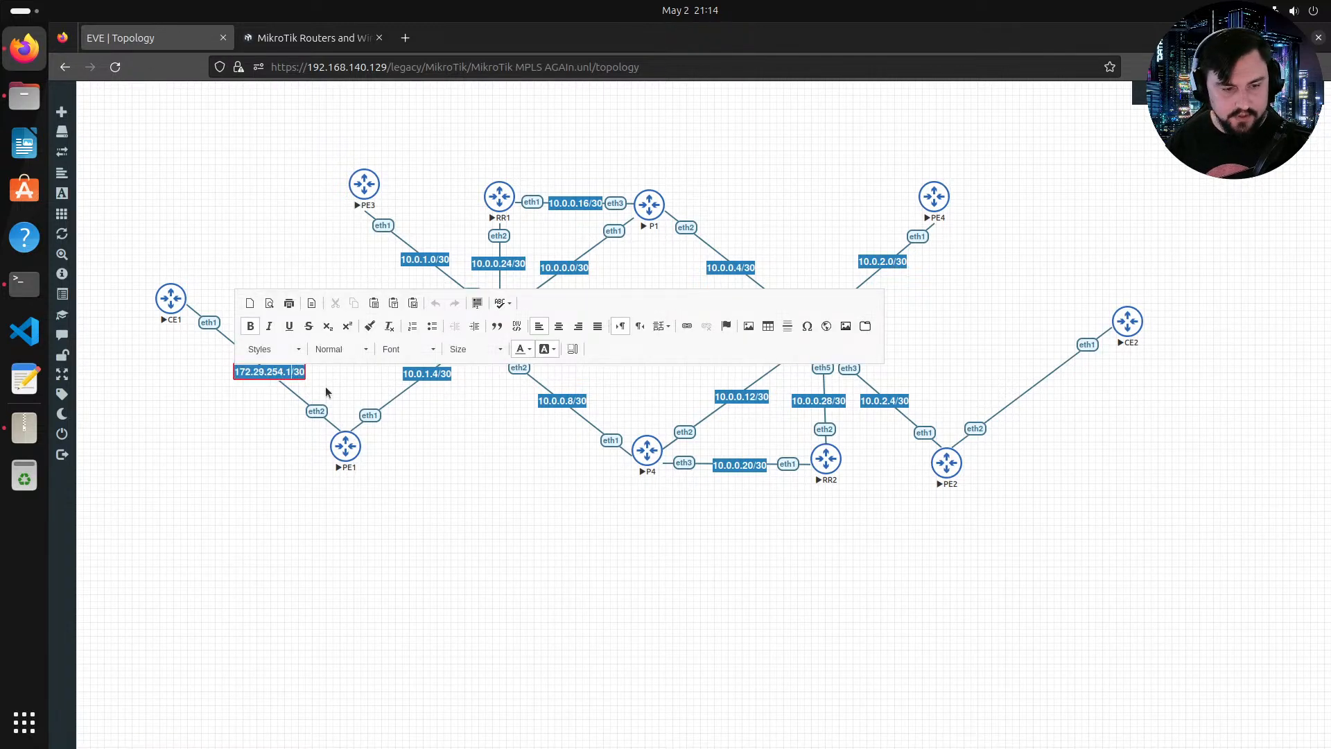
{"action": "key", "text": "BackSpace"}
{"action": "type", "text": "0"}
{"action": "key", "text": "Escape"}
Step: Duplicate the CE1–PE1 label, place the copy on the PE2–CE2 link, and set it to 172.29.254.4/30
{"action": "right_click", "coordinate": [280, 368]}
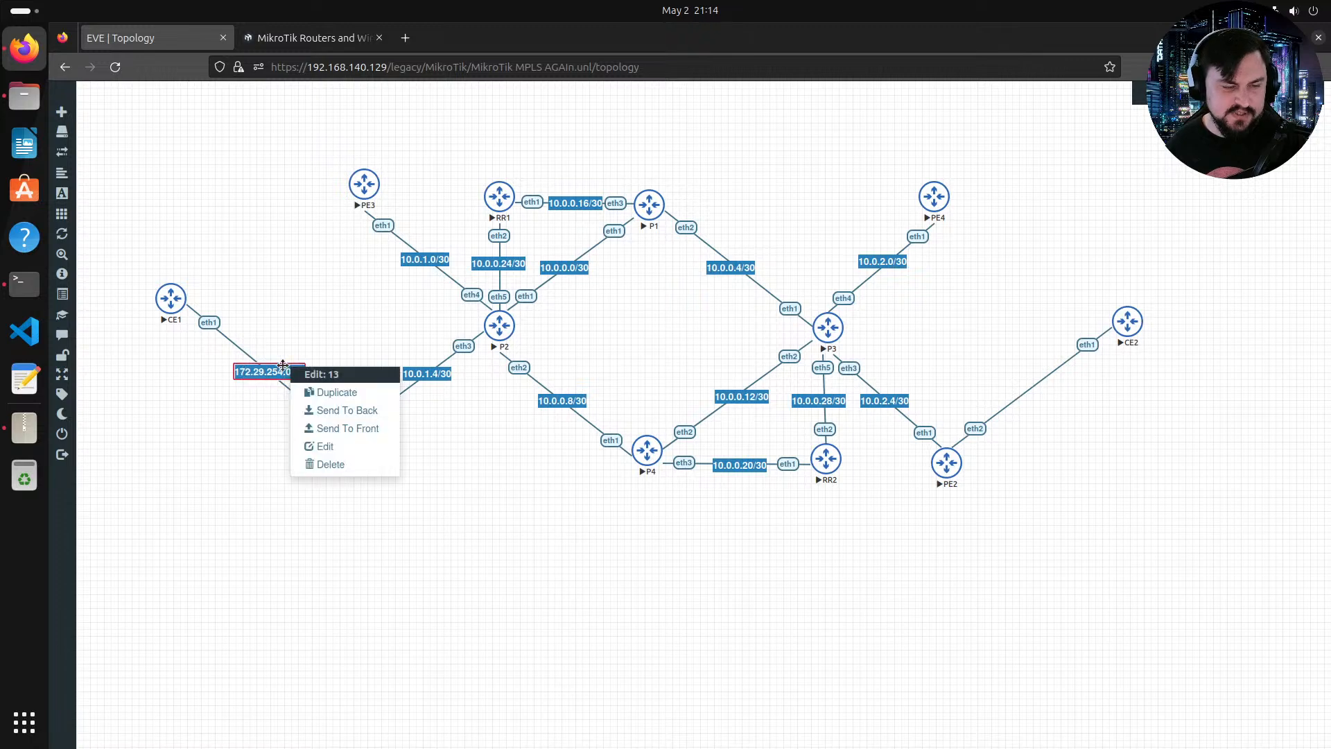
{"action": "left_click", "coordinate": [309, 387]}
{"action": "left_click_drag", "start_coordinate": [287, 405], "coordinate": [1036, 394]}
{"action": "double_click", "coordinate": [1035, 394]}
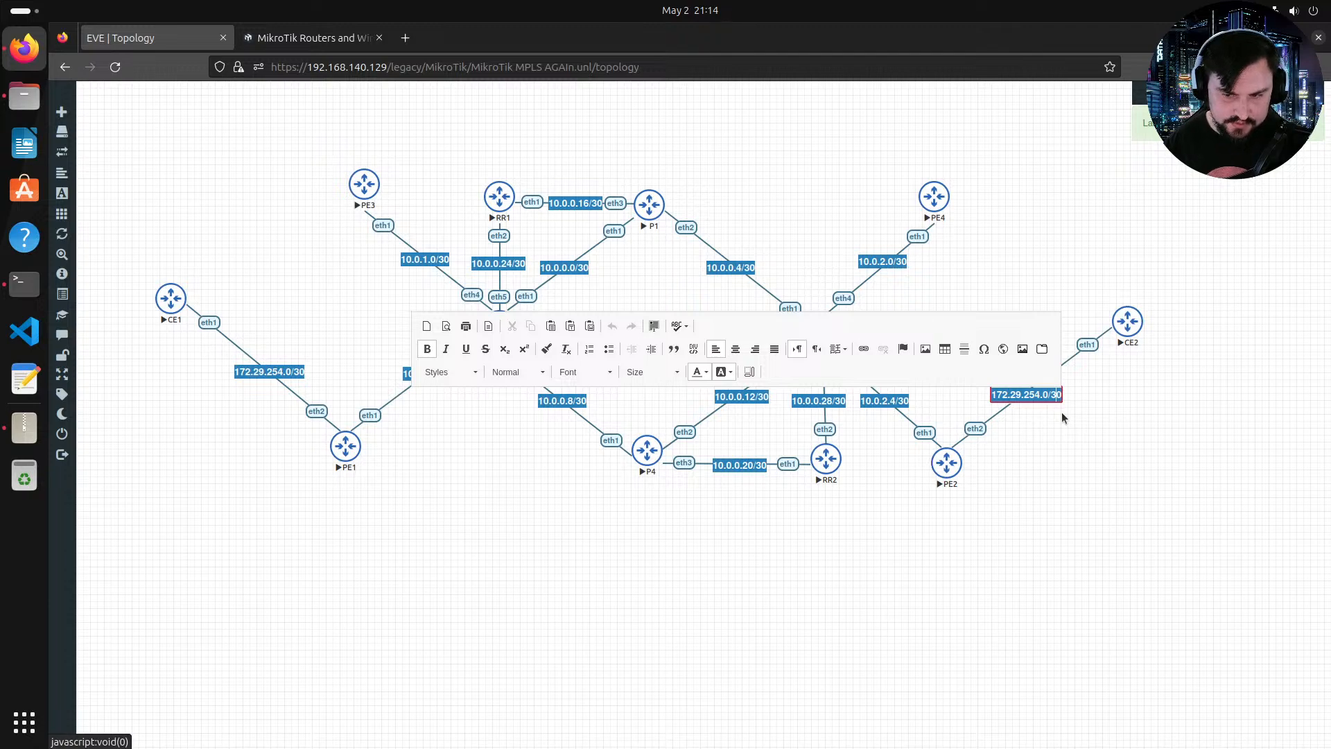
{"action": "key", "text": "BackSpace"}
{"action": "type", "text": "43"}
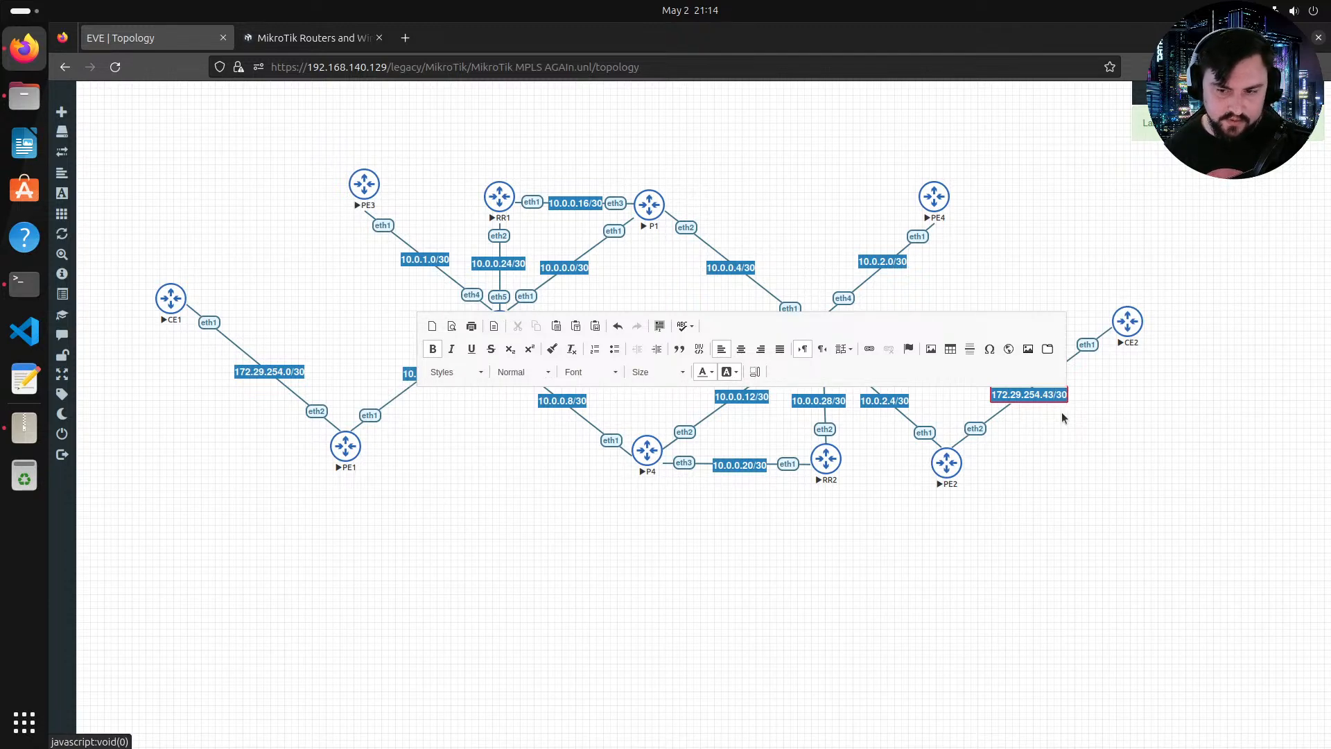
{"action": "key", "text": "BackSpace"}
{"action": "left_click", "coordinate": [1081, 424]}
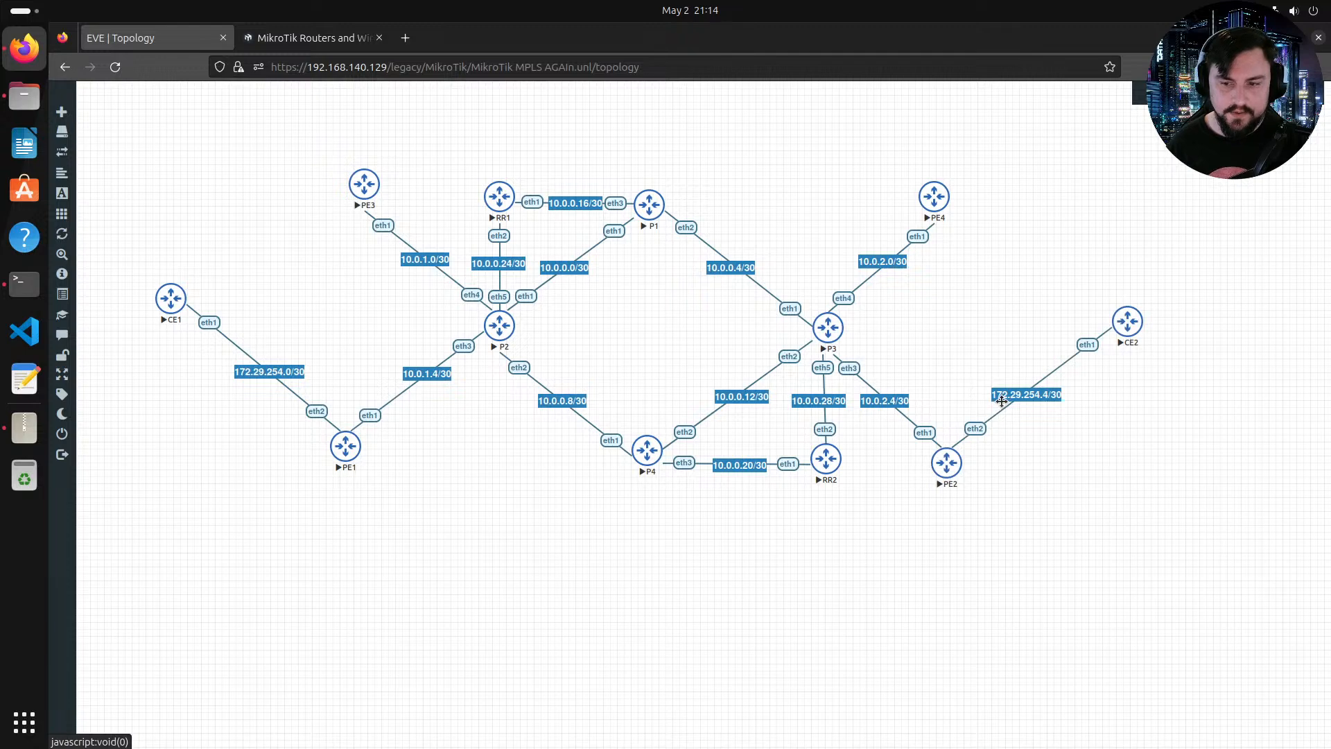
{"action": "left_click_drag", "start_coordinate": [1019, 399], "coordinate": [1018, 395]}
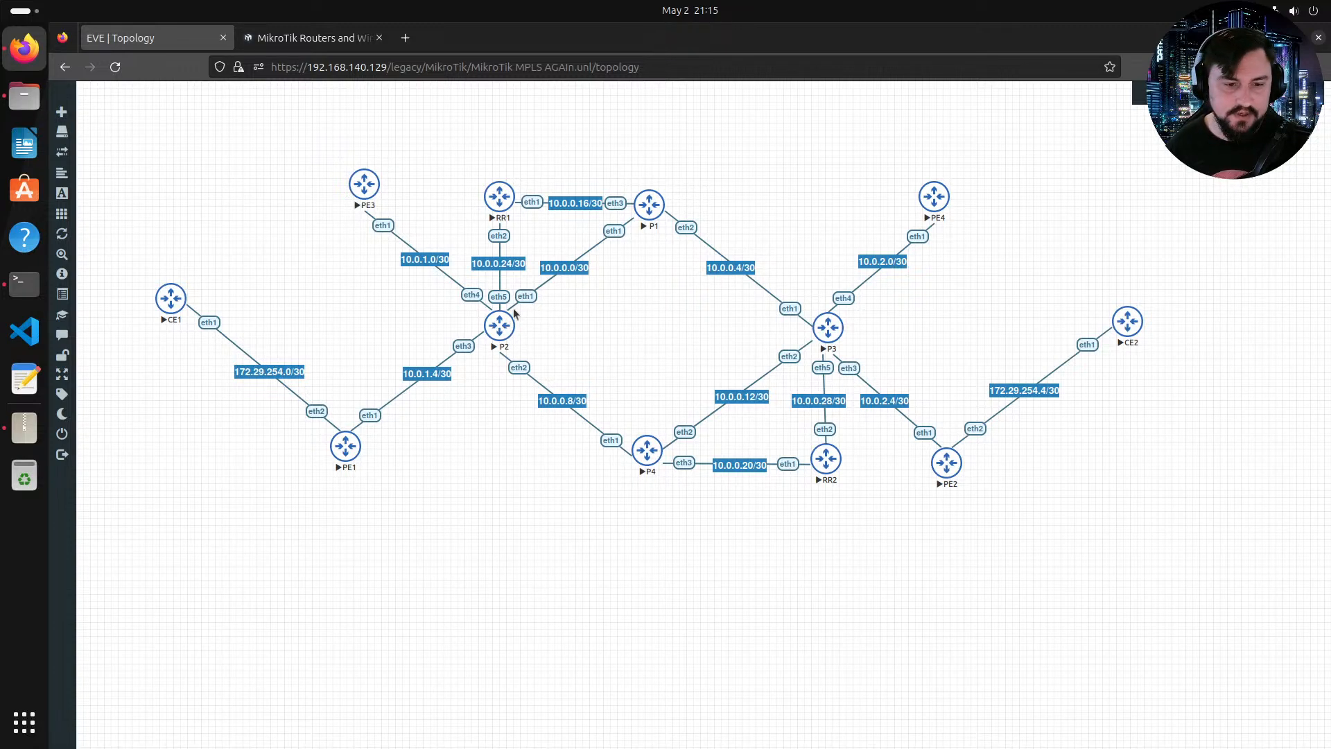
Step: Open the P2 router's console and log in as admin, declining to view the software license
{"action": "left_click", "coordinate": [499, 324]}
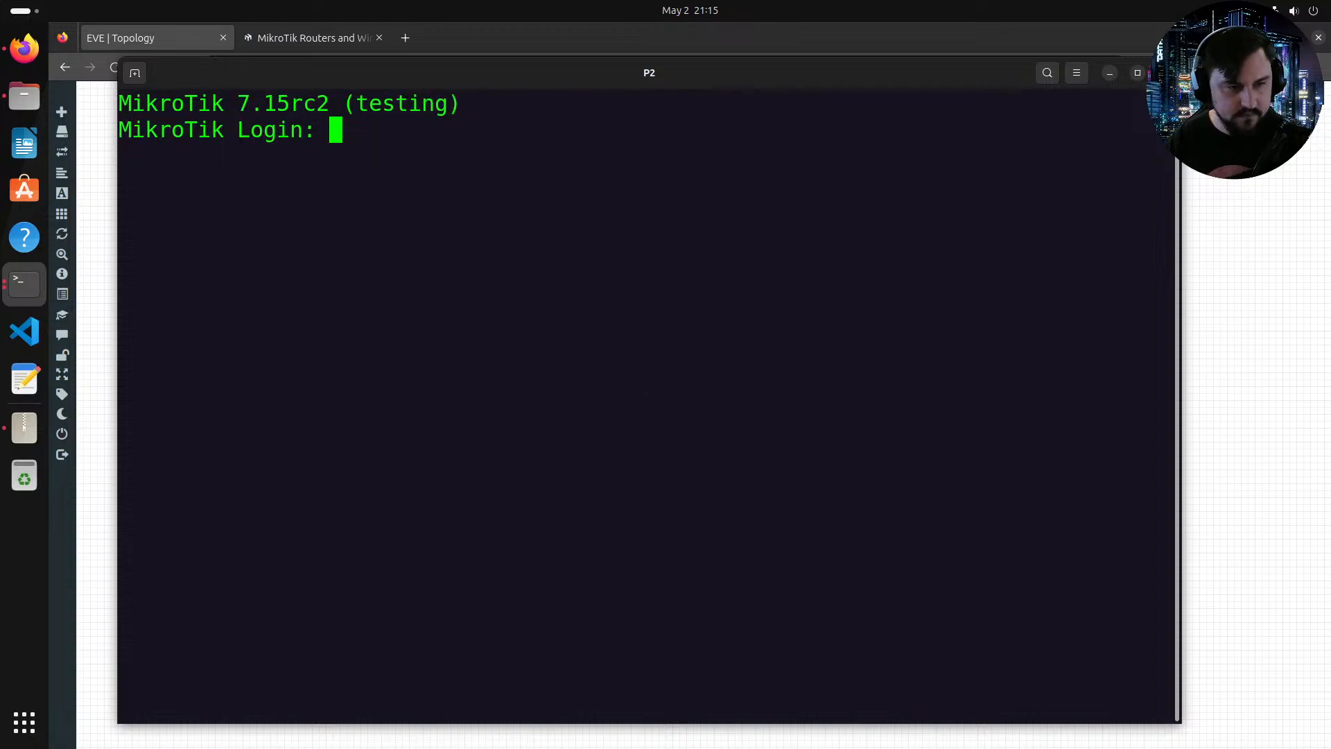
{"action": "type", "text": "admin"}
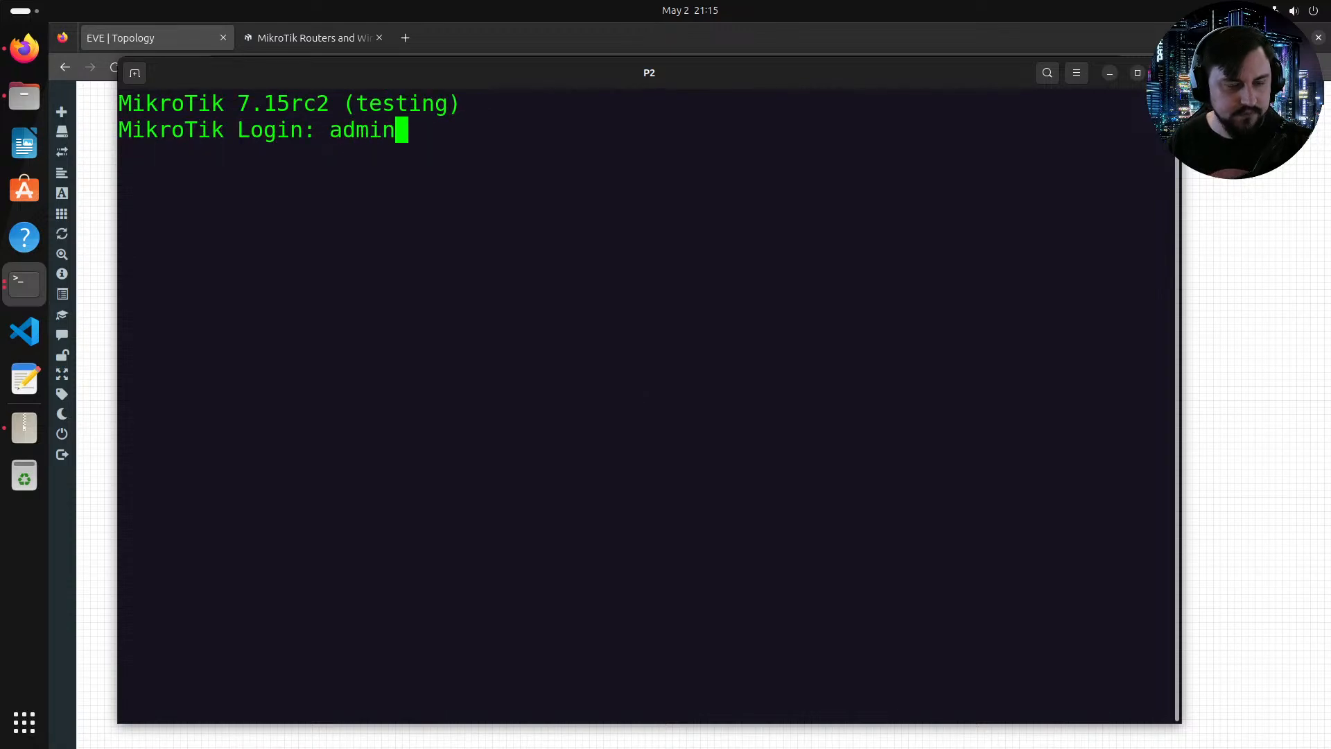
{"action": "key", "text": "Return"}
{"action": "key", "text": "Return"}
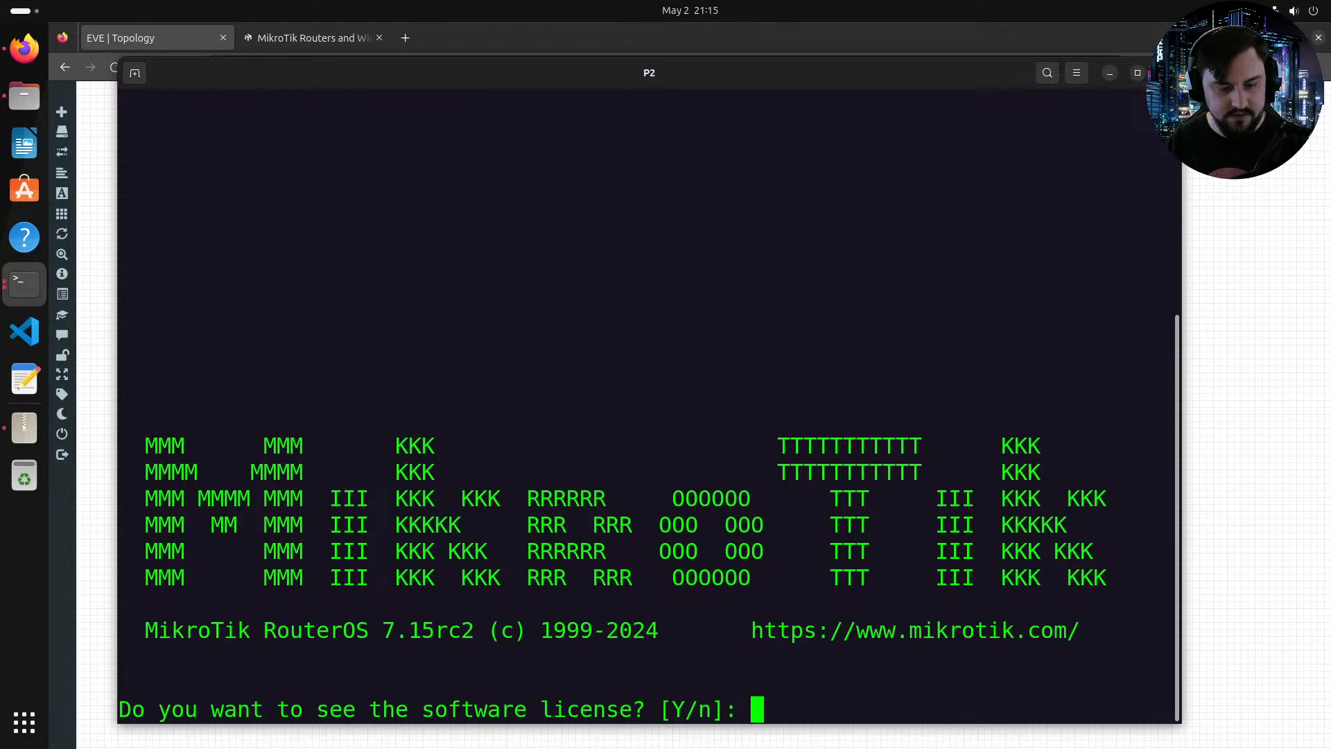
{"action": "type", "text": "n"}
{"action": "key", "text": "Return"}
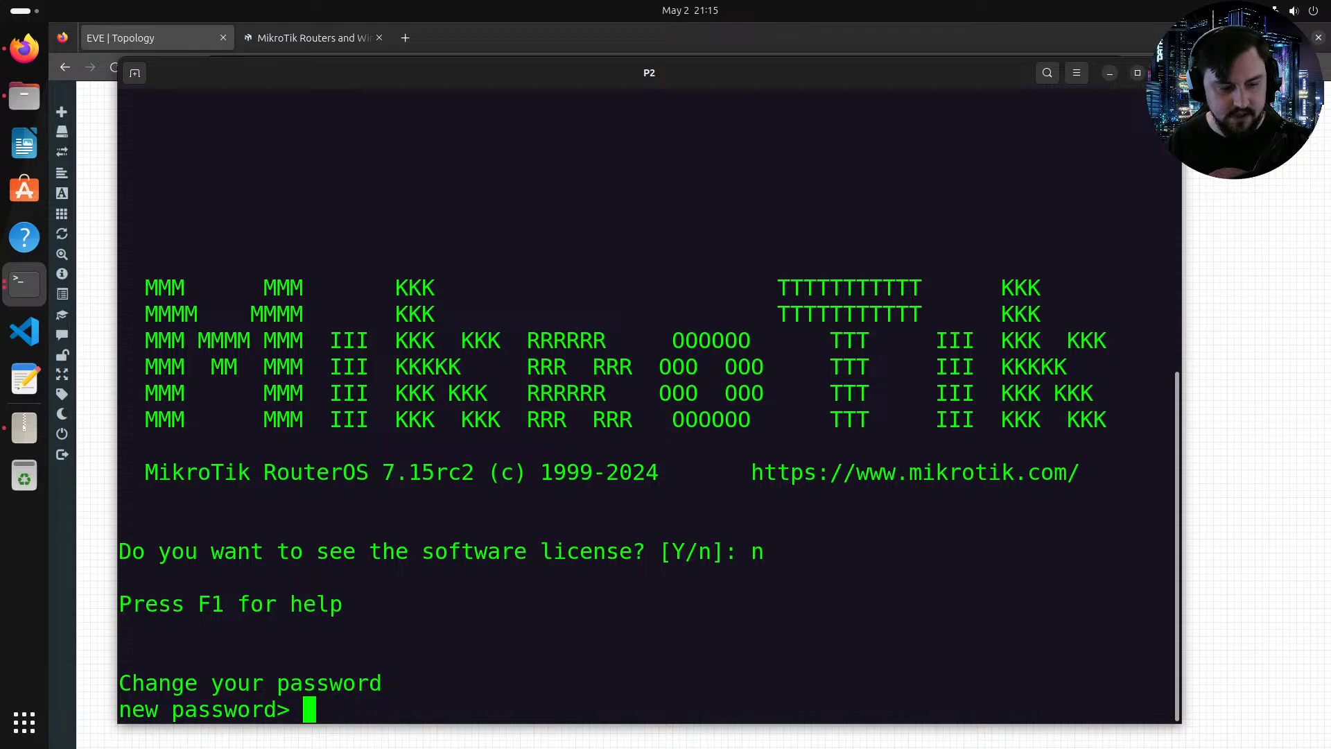
Step: Enter and confirm a new admin password at the password-change prompt
{"action": "type", "text": "admin"}
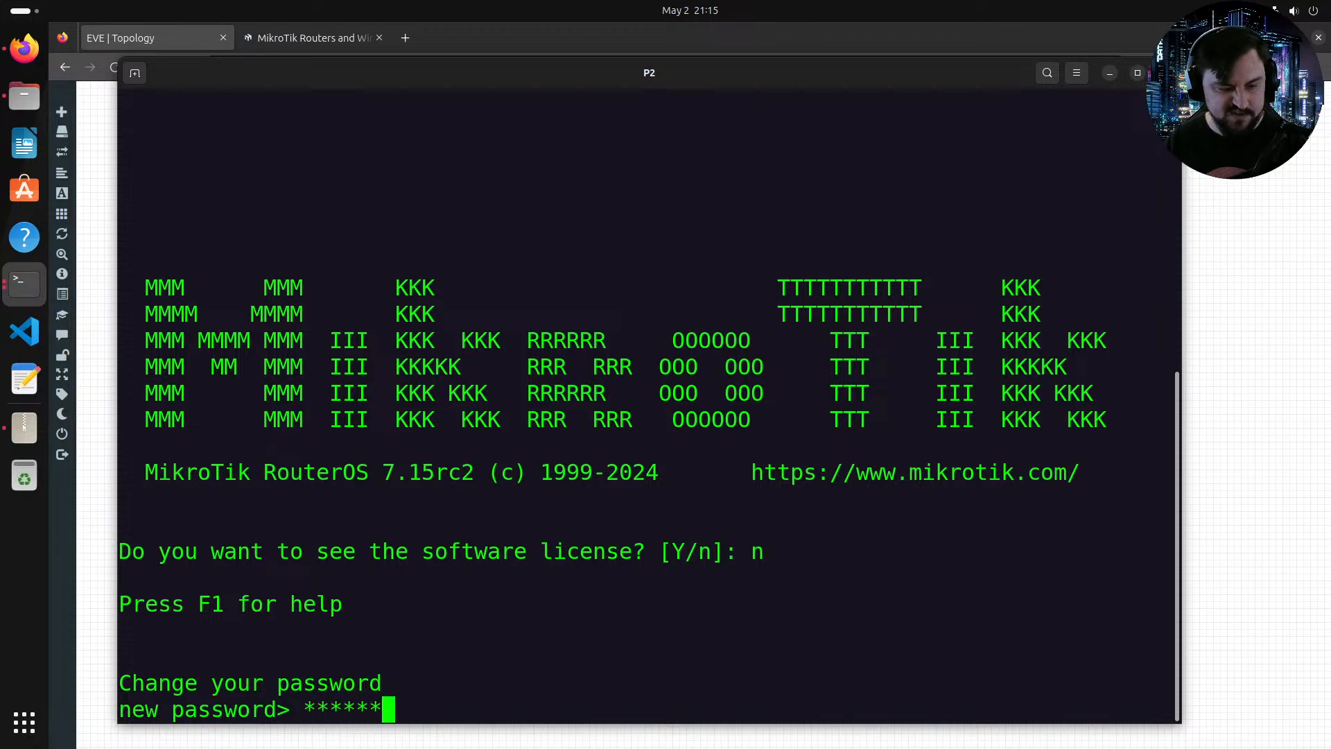
{"action": "key", "text": "BackSpace"}
{"action": "key", "text": "BackSpace"}
{"action": "key", "text": "BackSpace"}
{"action": "key", "text": "BackSpace"}
{"action": "key", "text": "BackSpace"}
{"action": "type", "text": "admin1"}
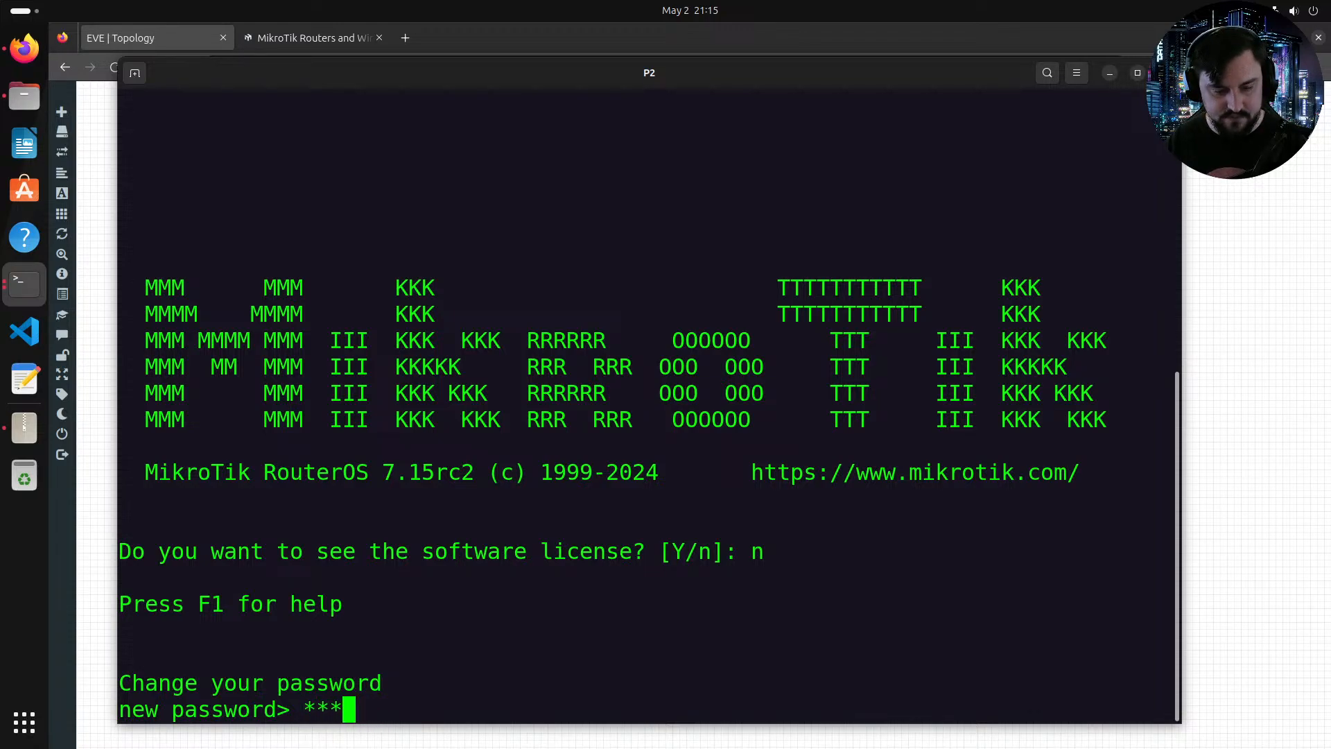
{"action": "key", "text": "Return"}
{"action": "type", "text": "admin1"}
{"action": "key", "text": "Return"}
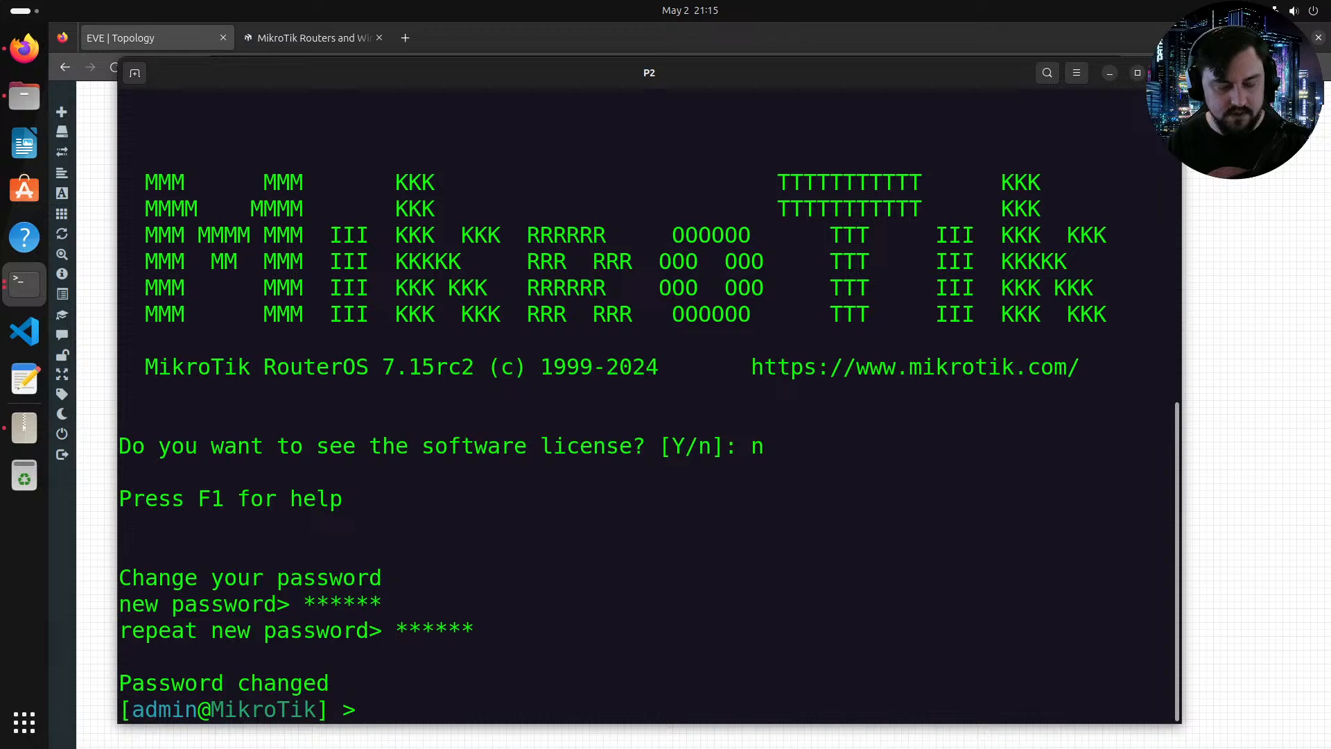
Step: Set the router's system identity name to P2
{"action": "double_click", "coordinate": [690, 86]}
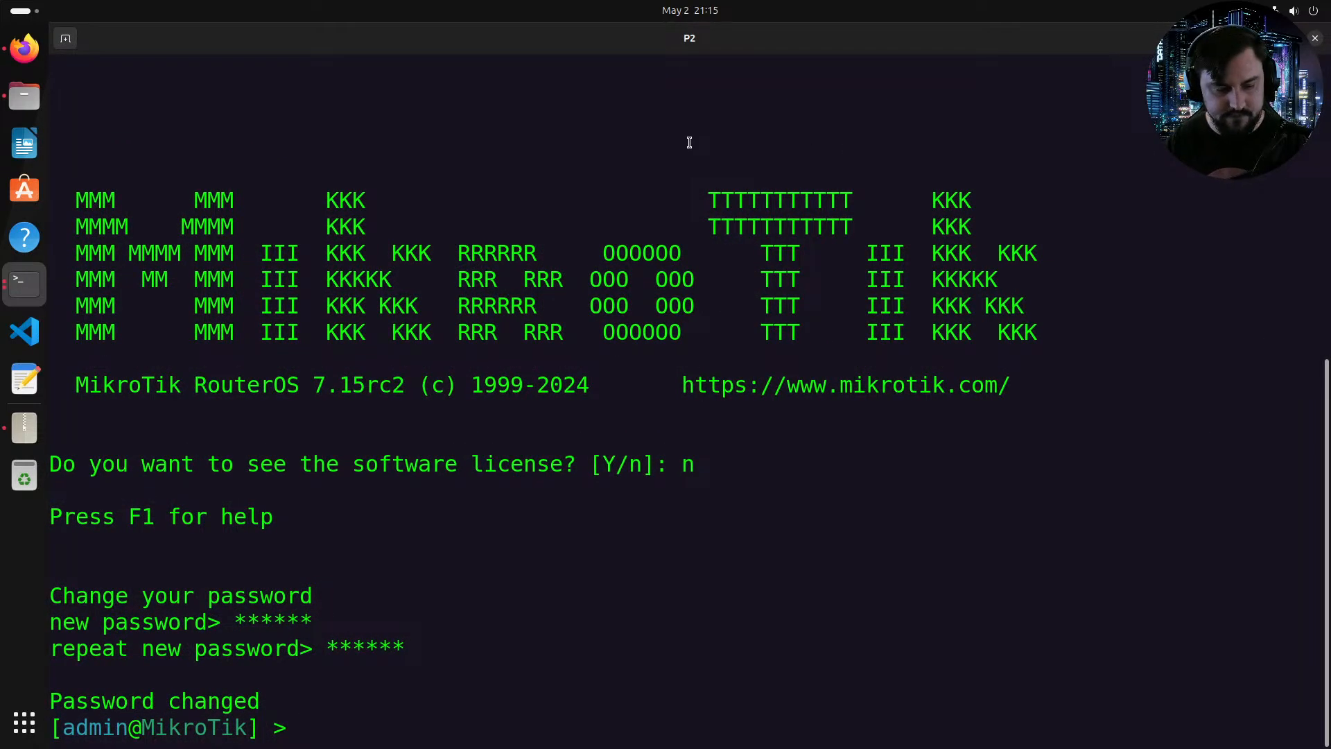
{"action": "type", "text": "system/"}
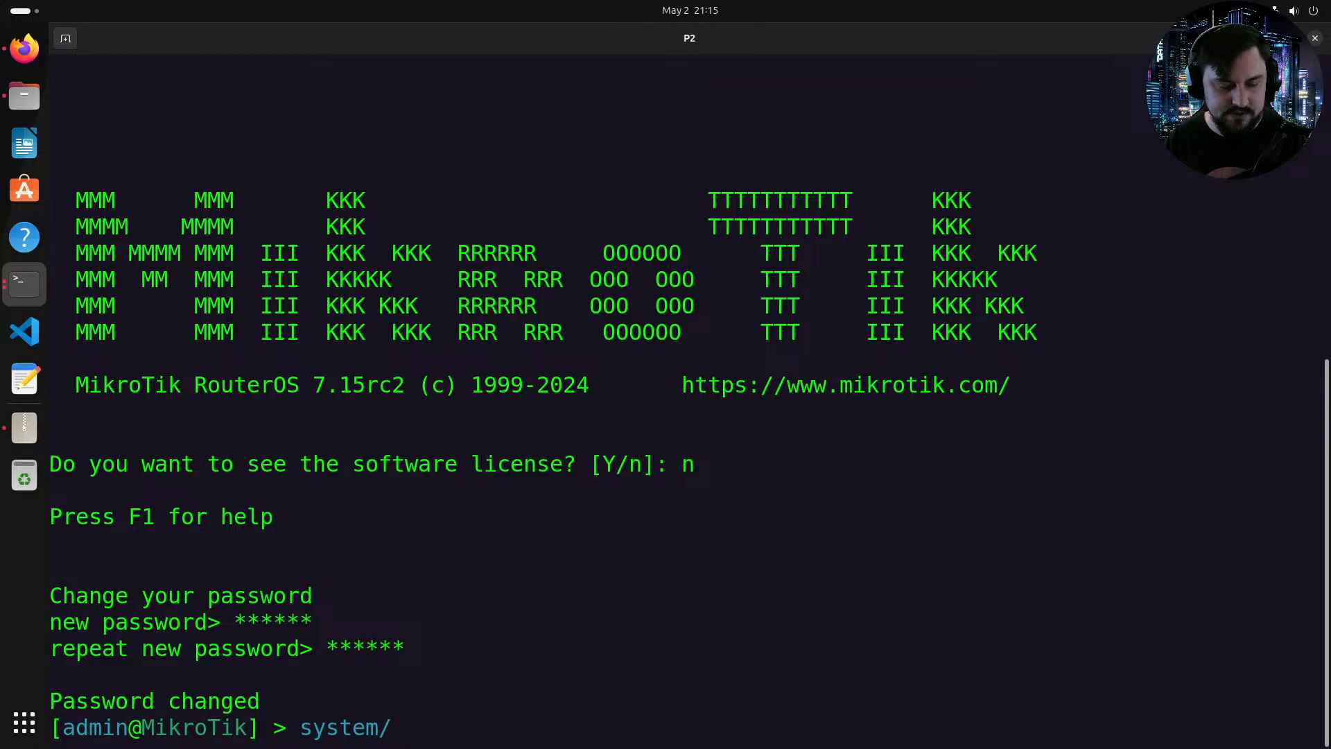
{"action": "type", "text": "identity/sen"}
{"action": "key", "text": "BackSpace"}
{"action": "type", "text": "t "}
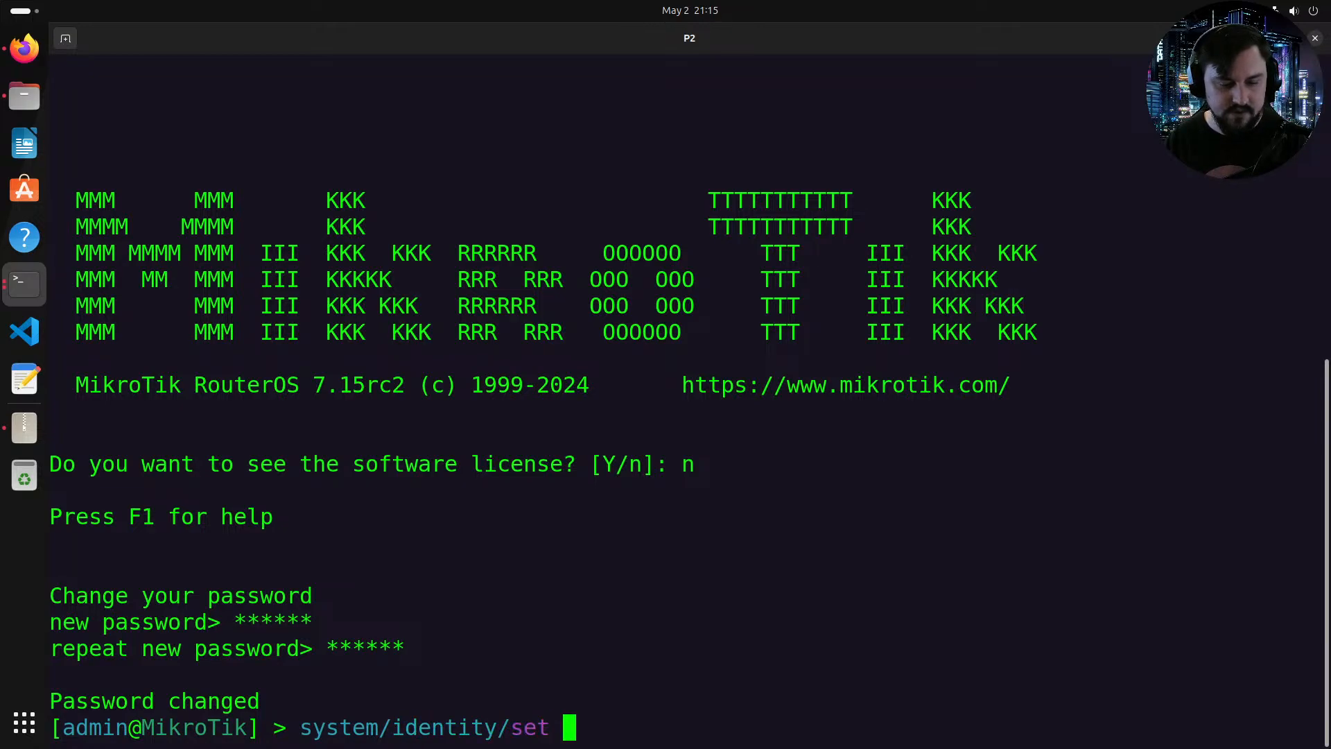
{"action": "type", "text": "name=P2"}
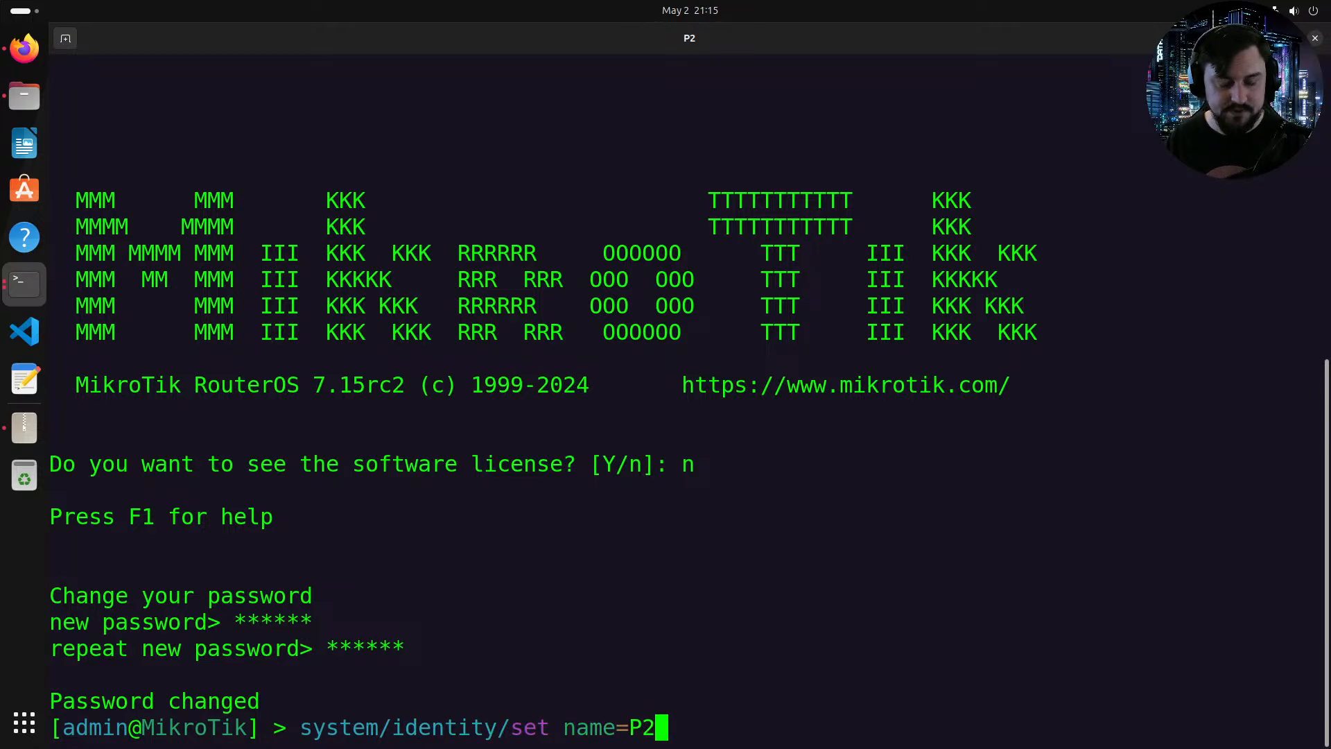
{"action": "key", "text": "Return"}
Step: Begin adding an IP address on P2, entering address 10.0.0.2/30 in the ip/address/add command
{"action": "type", "text": "ip"}
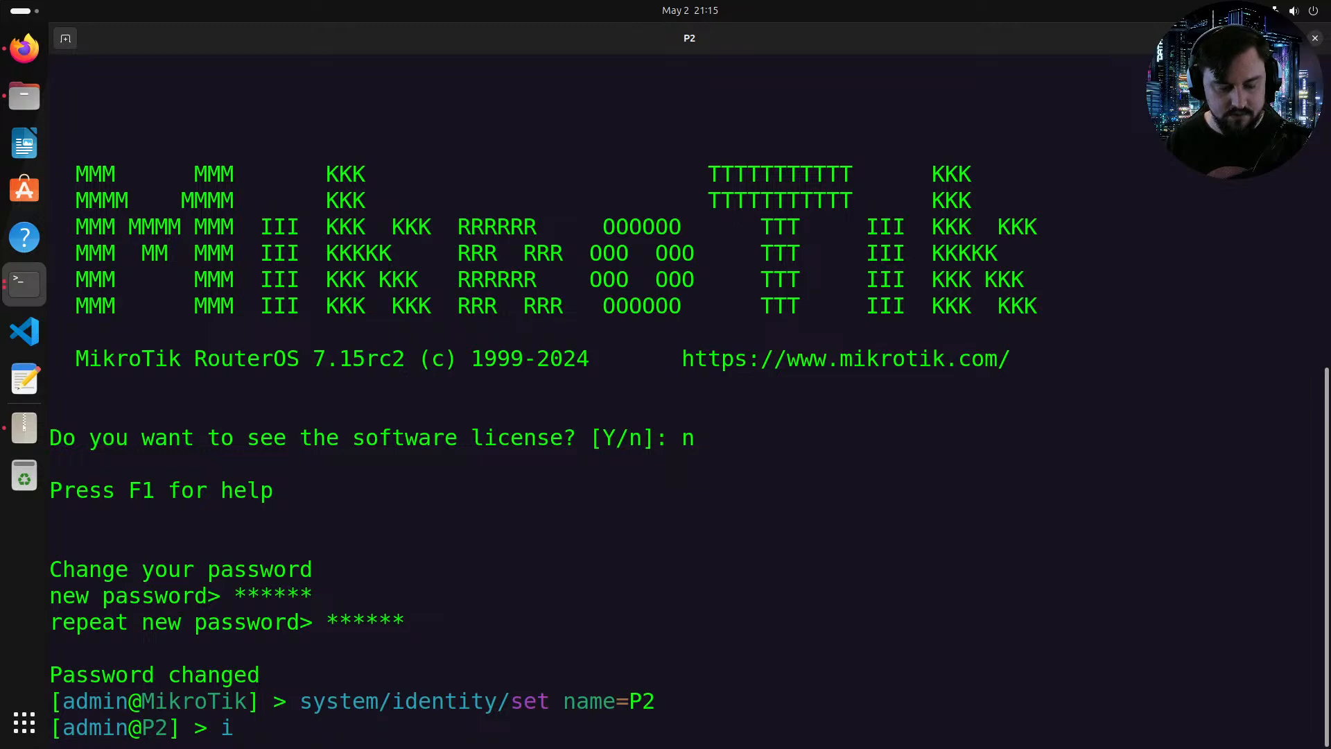
{"action": "type", "text": "/address/add"}
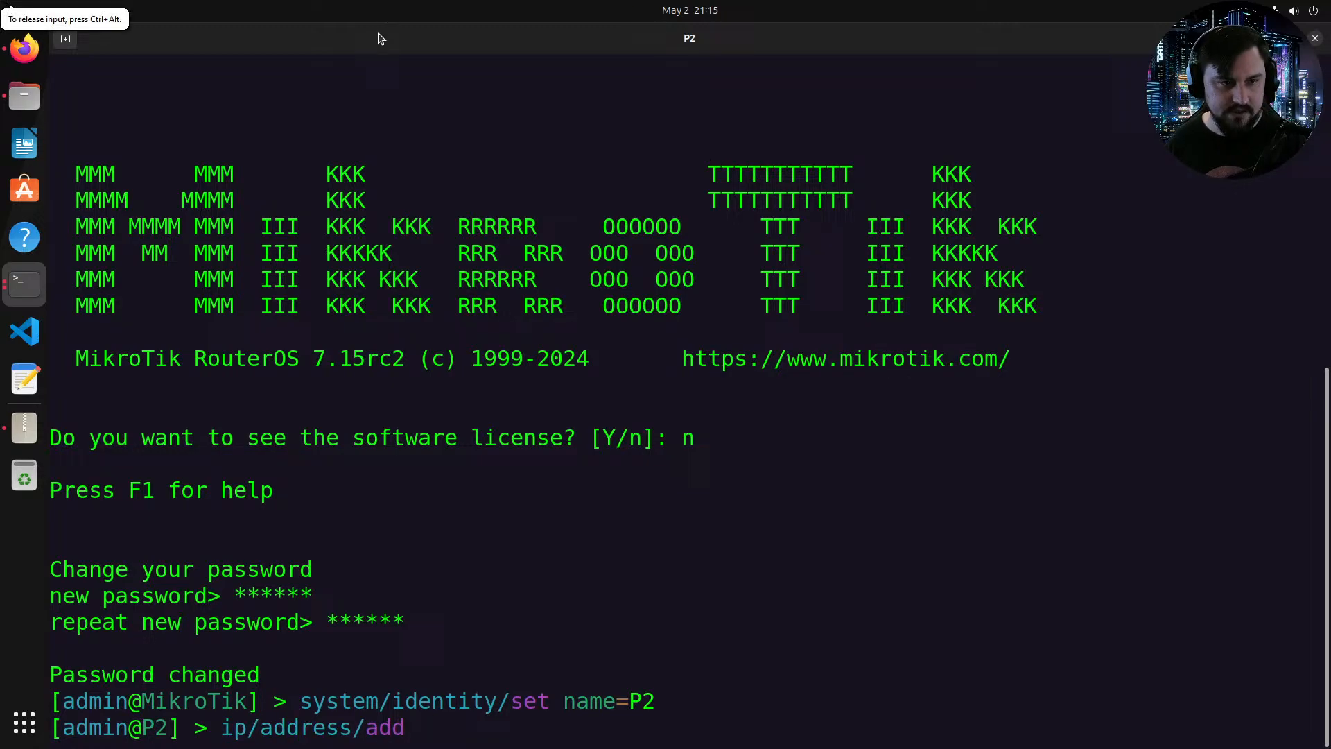
{"action": "left_click_drag", "start_coordinate": [383, 38], "coordinate": [900, 83]}
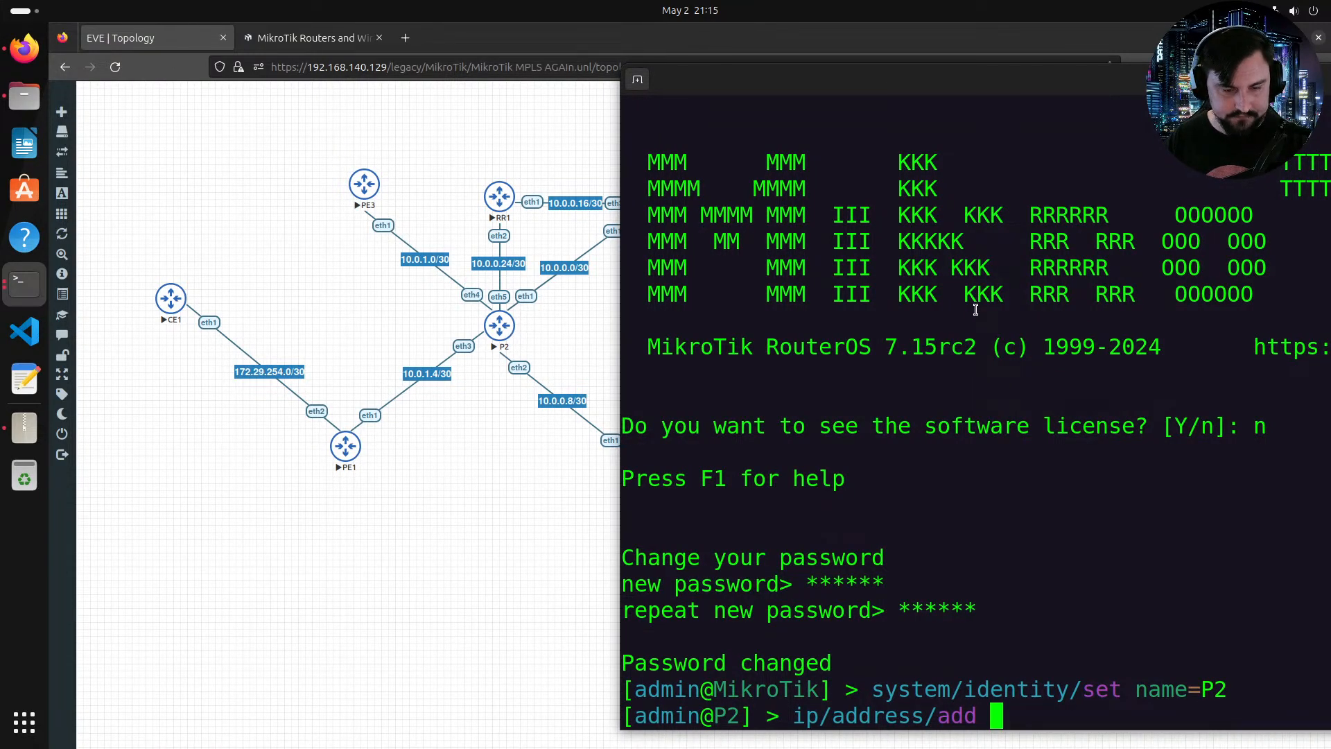
{"action": "type", "text": "10.0."}
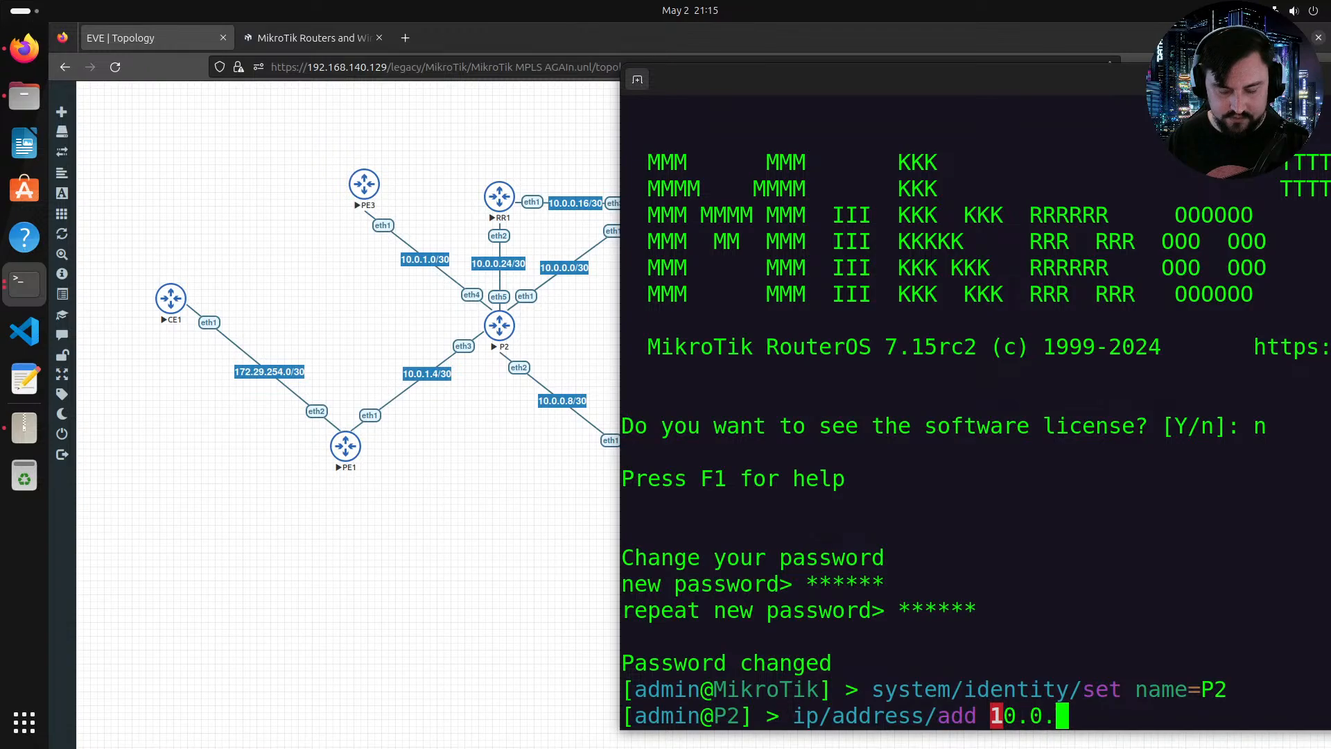
{"action": "type", "text": "0."}
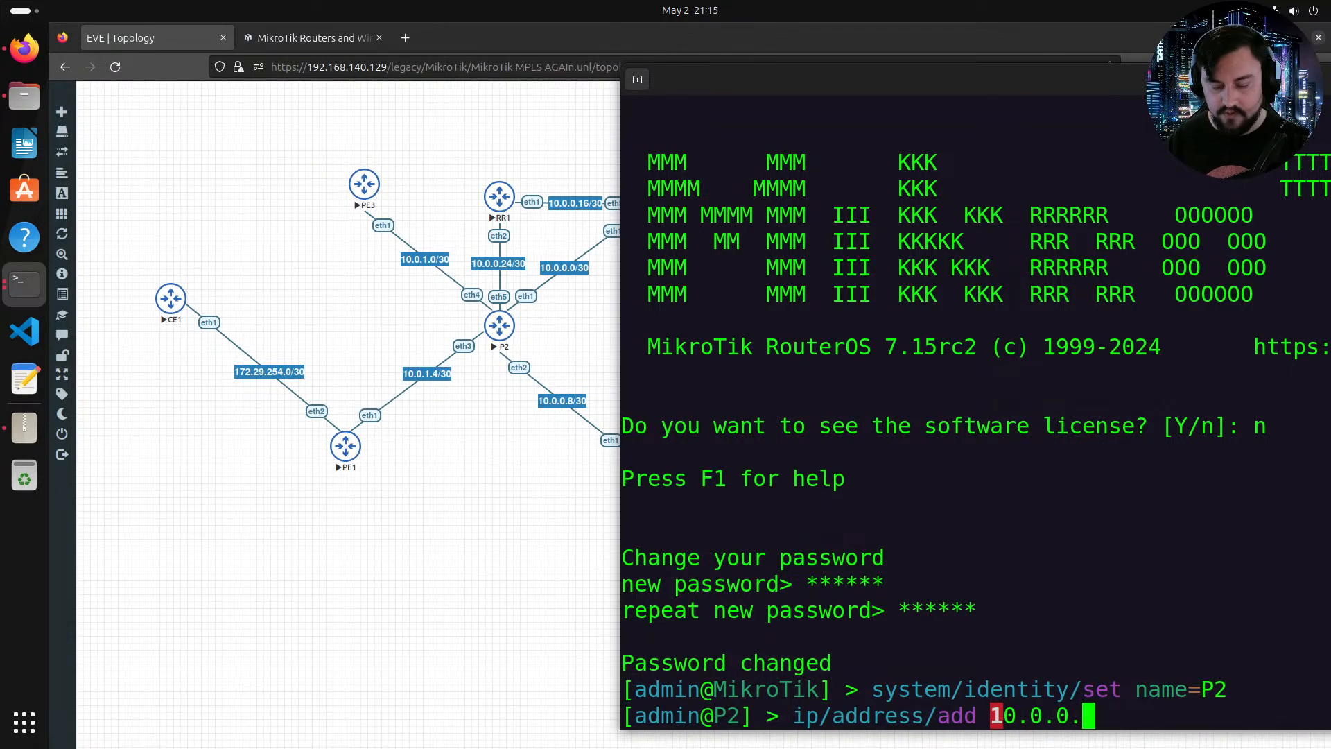
{"action": "key", "text": "BackSpace"}
{"action": "key", "text": "BackSpace"}
{"action": "key", "text": "BackSpace"}
{"action": "key", "text": "BackSpace"}
{"action": "key", "text": "BackSpace"}
{"action": "key", "text": "BackSpace"}
{"action": "key", "text": "BackSpace"}
{"action": "type", "text": "address=10."}
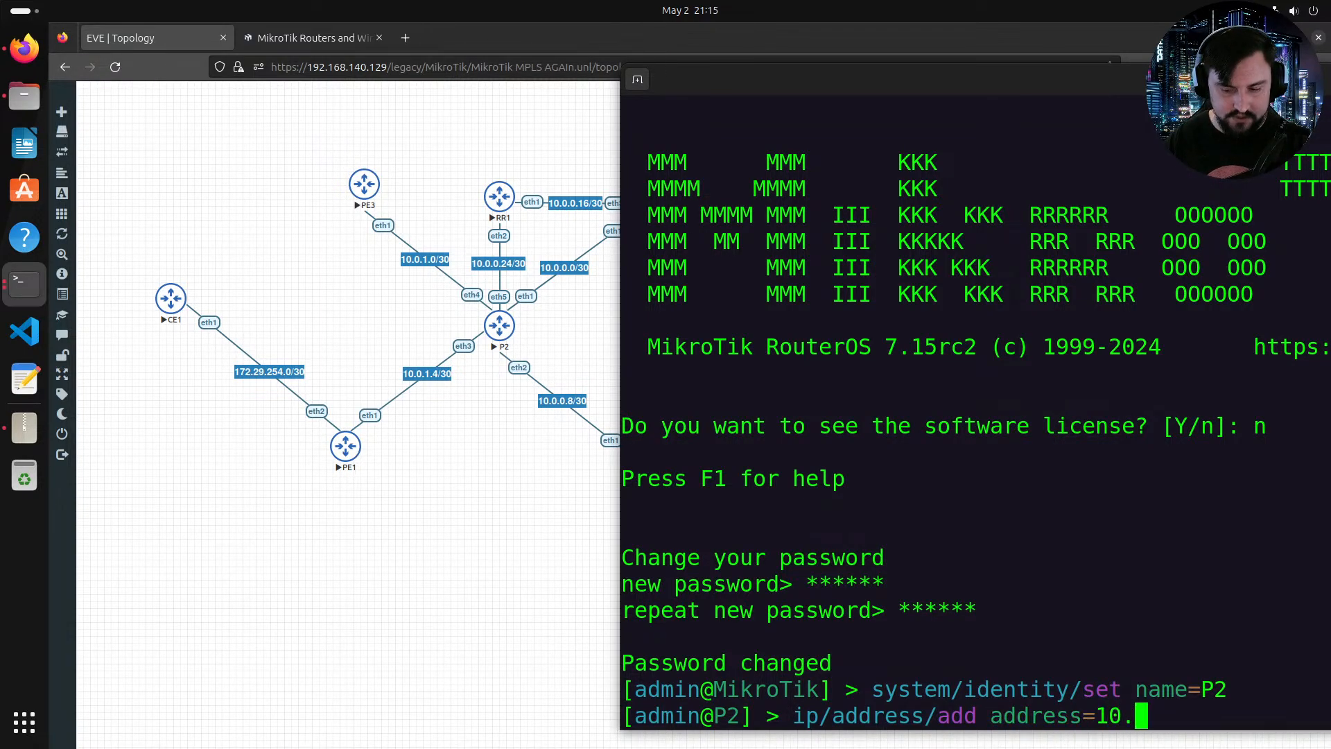
{"action": "type", "text": "0.0.2/30"}
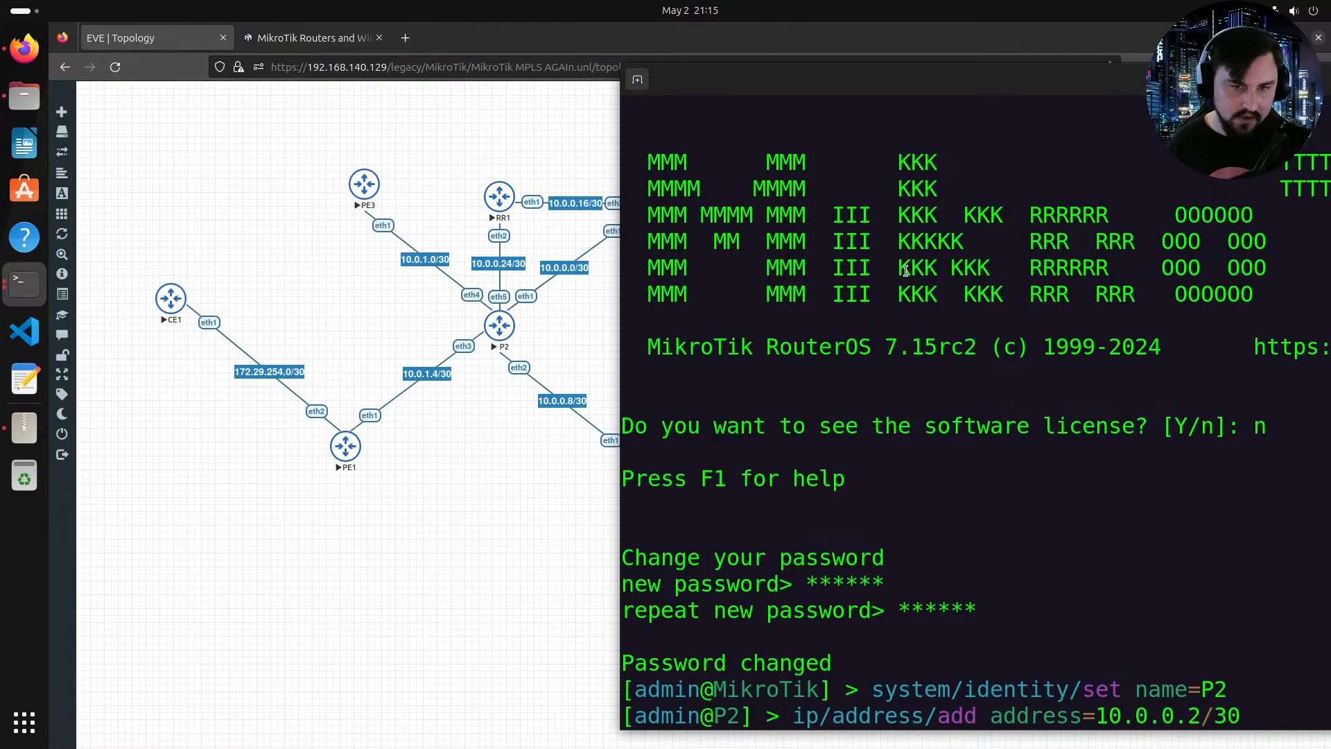
Step: Review the topology's link subnets around P2 alongside the console window
{"action": "left_click_drag", "start_coordinate": [737, 96], "coordinate": [369, 520]}
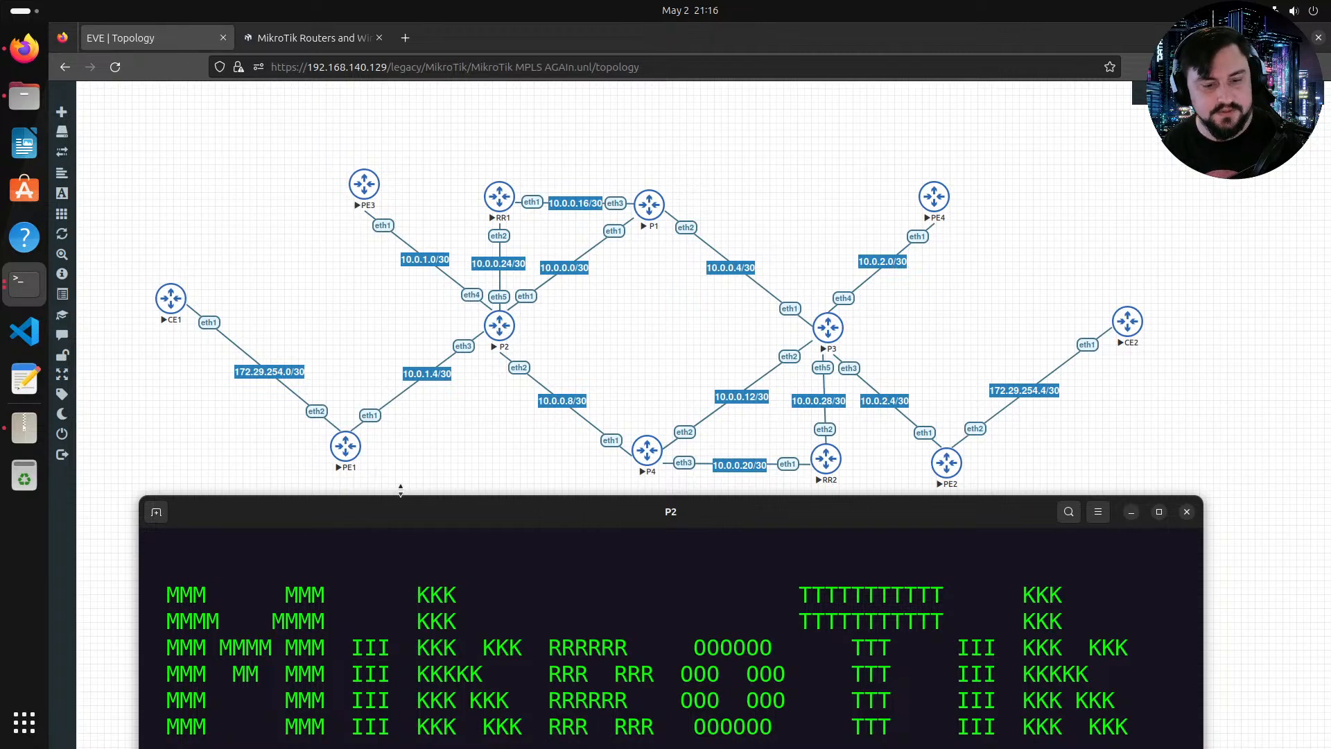
{"action": "left_click_drag", "start_coordinate": [407, 512], "coordinate": [509, 196]}
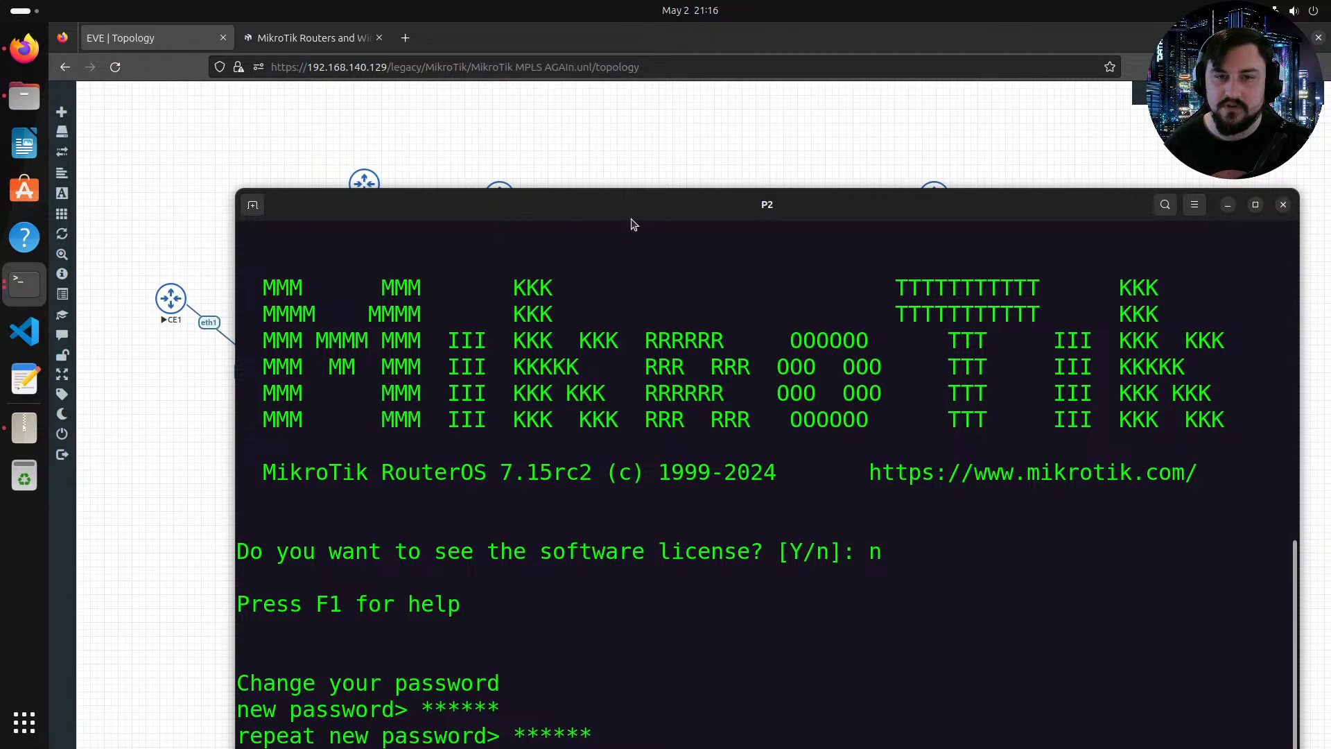
{"action": "left_click_drag", "start_coordinate": [632, 223], "coordinate": [529, 53]}
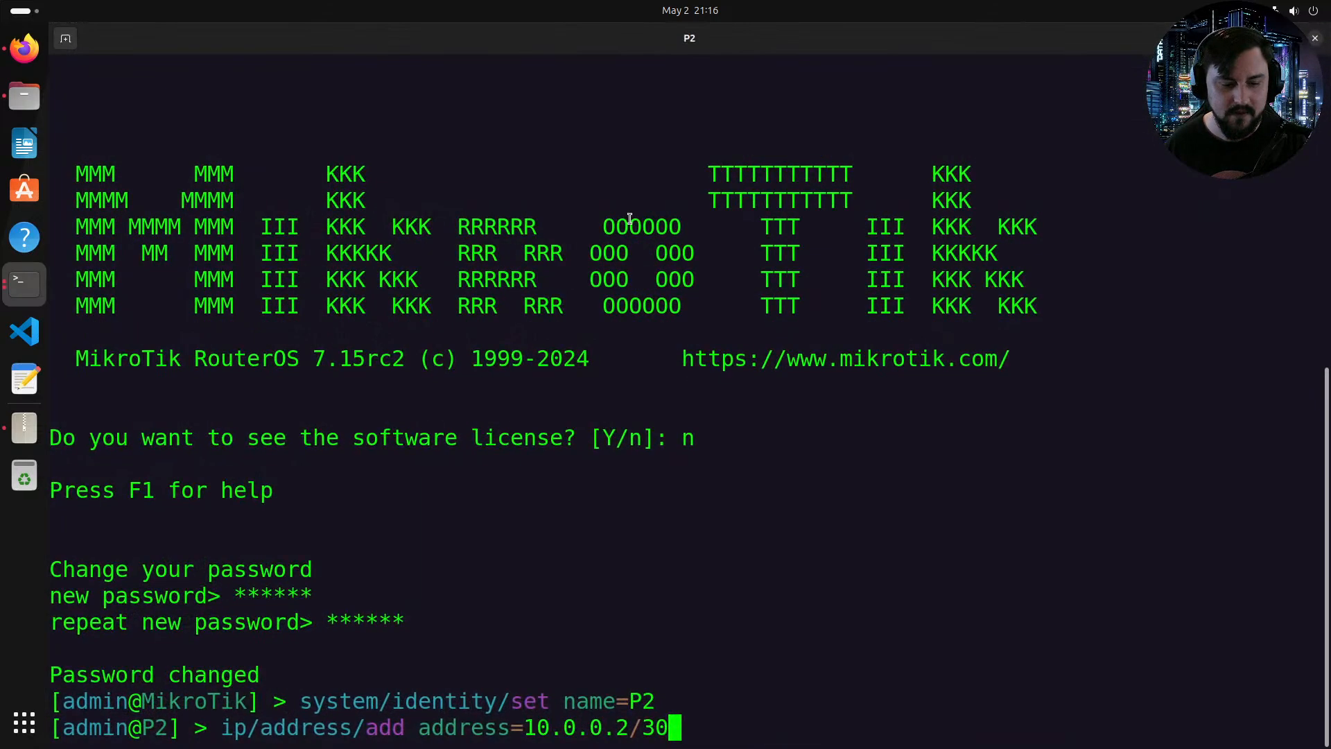
{"action": "type", "text": "1"}
{"action": "double_click", "coordinate": [529, 46]}
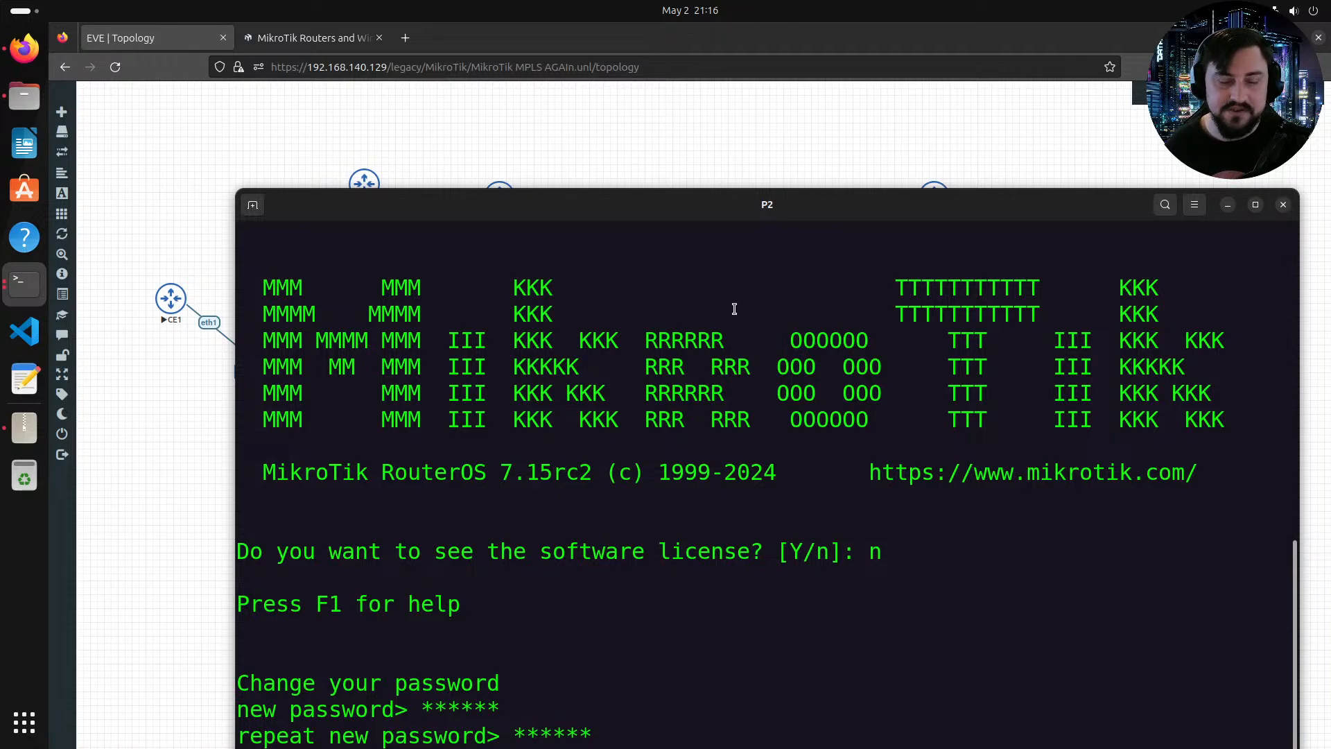
{"action": "left_click_drag", "start_coordinate": [673, 216], "coordinate": [615, 74]}
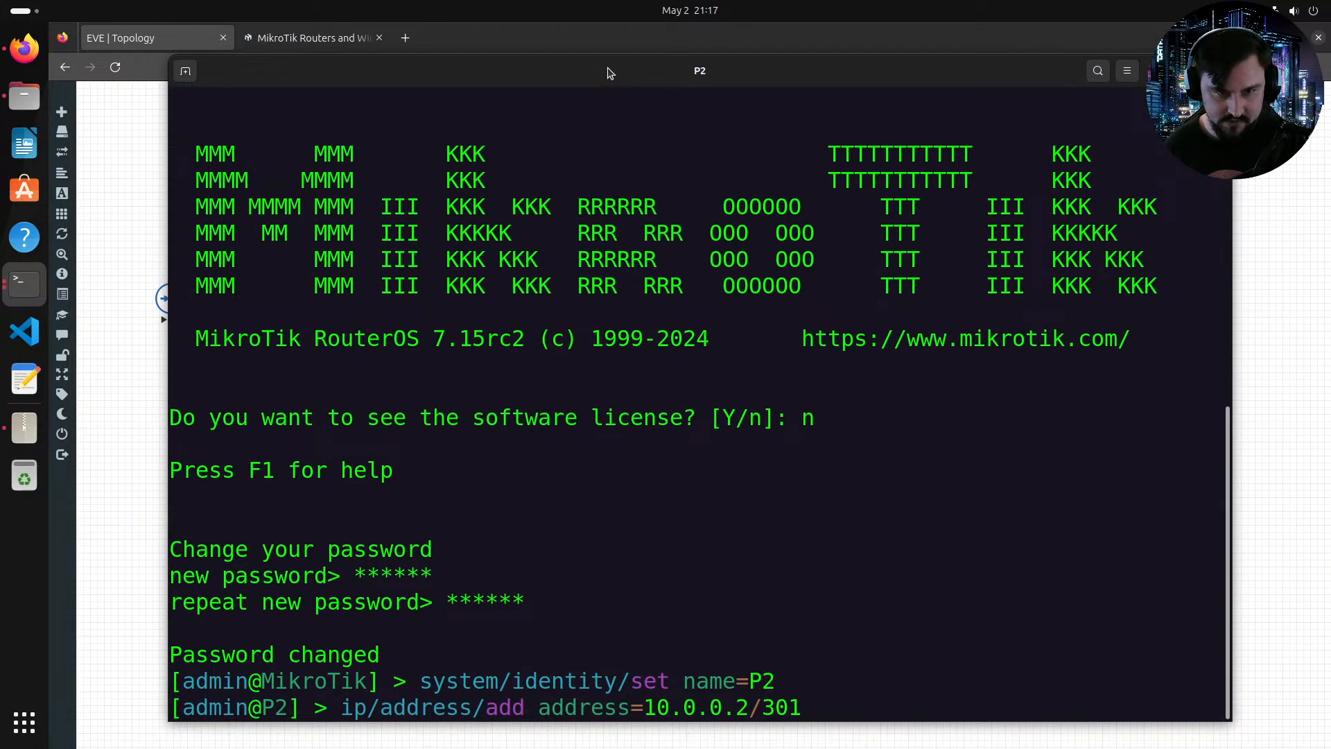
{"action": "double_click", "coordinate": [608, 72]}
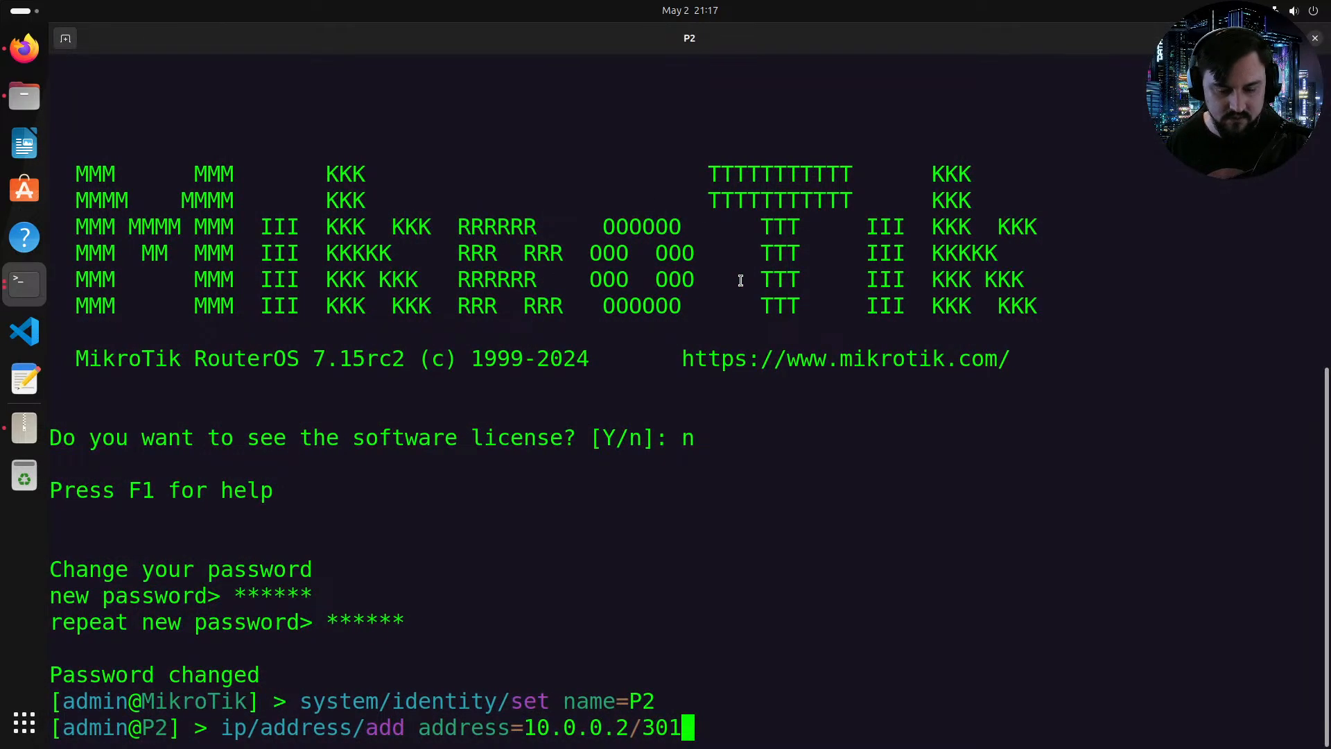
{"action": "key", "text": "BackSpace"}
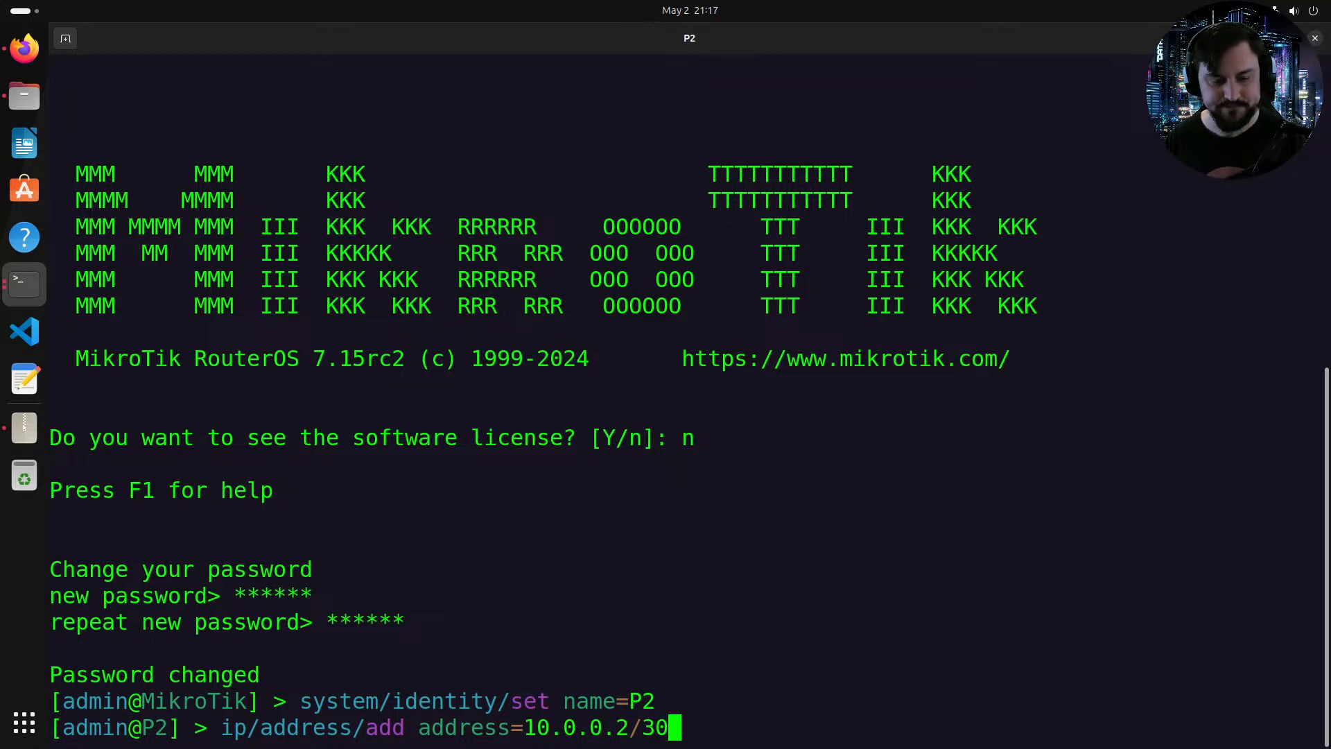
{"action": "left_click_drag", "start_coordinate": [416, 38], "coordinate": [660, 122]}
{"action": "type", "text": "******"}
{"action": "key", "text": "Return"}
{"action": "type", "text": "******"}
{"action": "key", "text": "Return"}
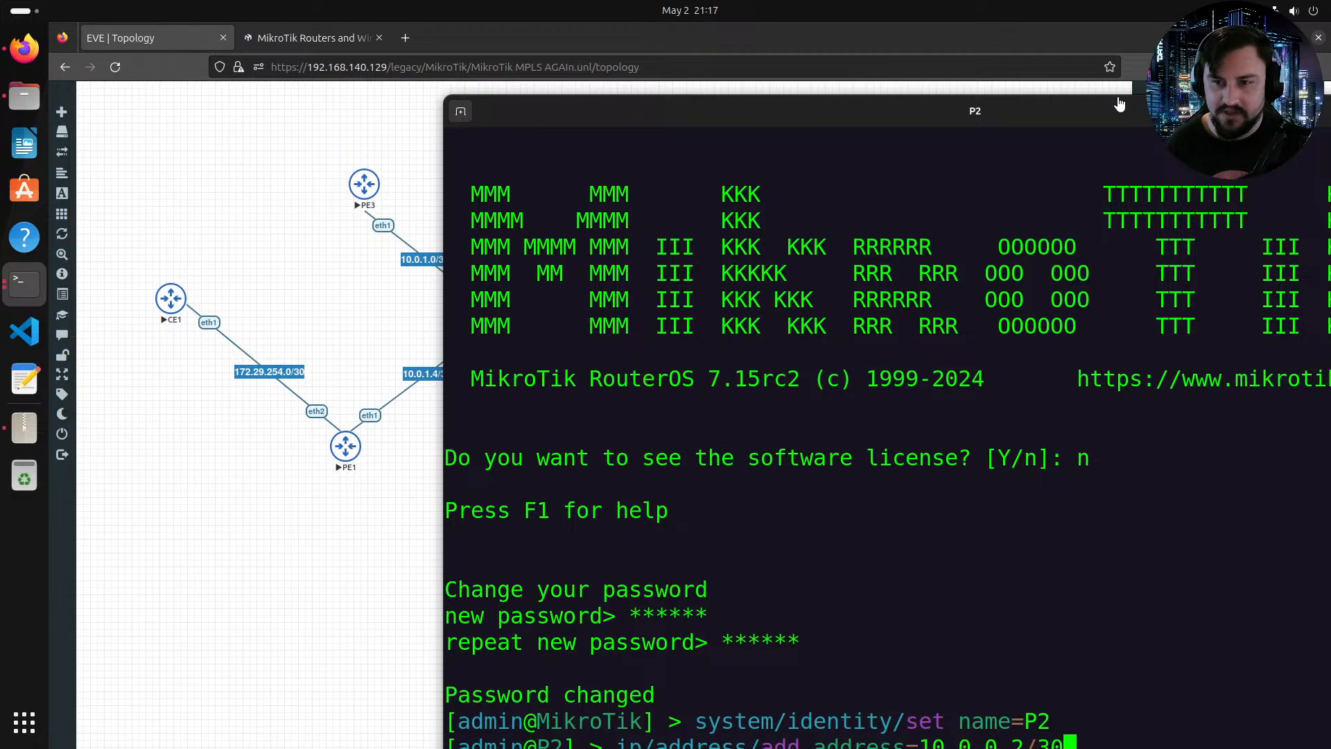
{"action": "left_click_drag", "start_coordinate": [1032, 115], "coordinate": [736, 76]}
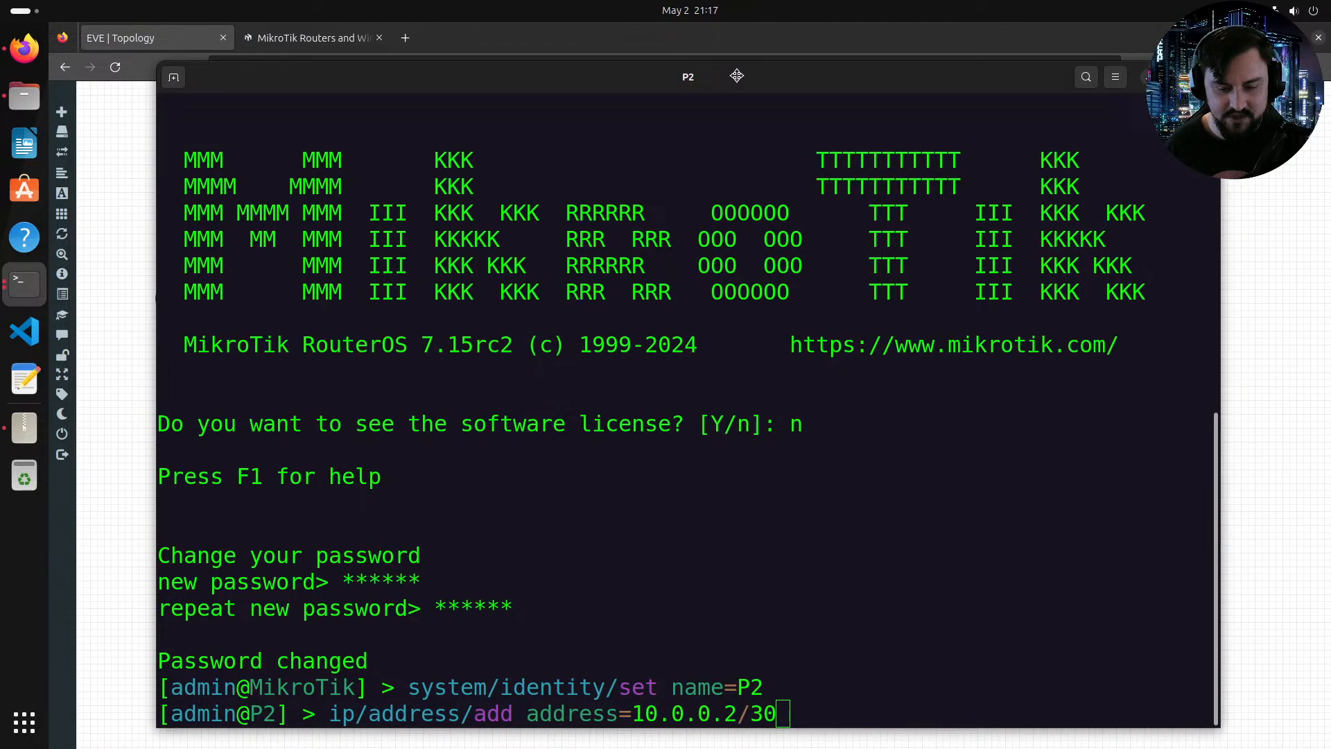
{"action": "left_click", "coordinate": [737, 76]}
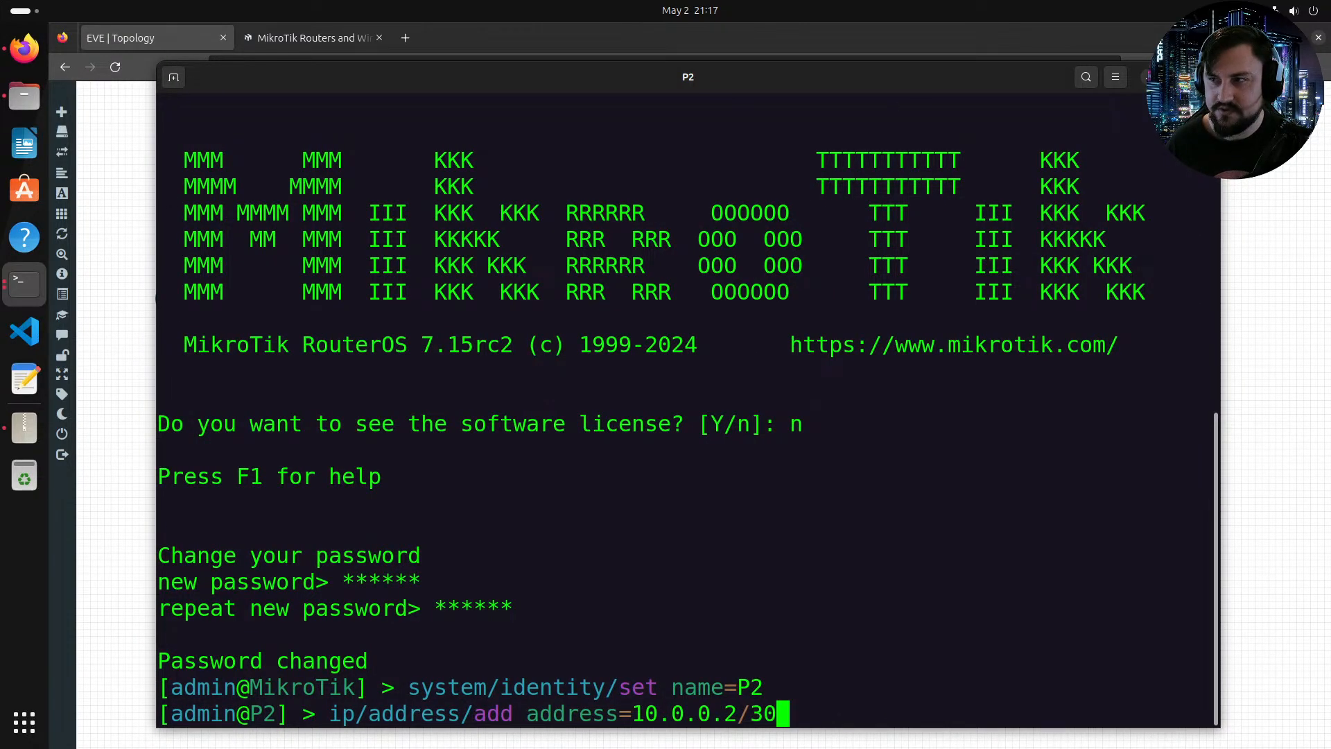
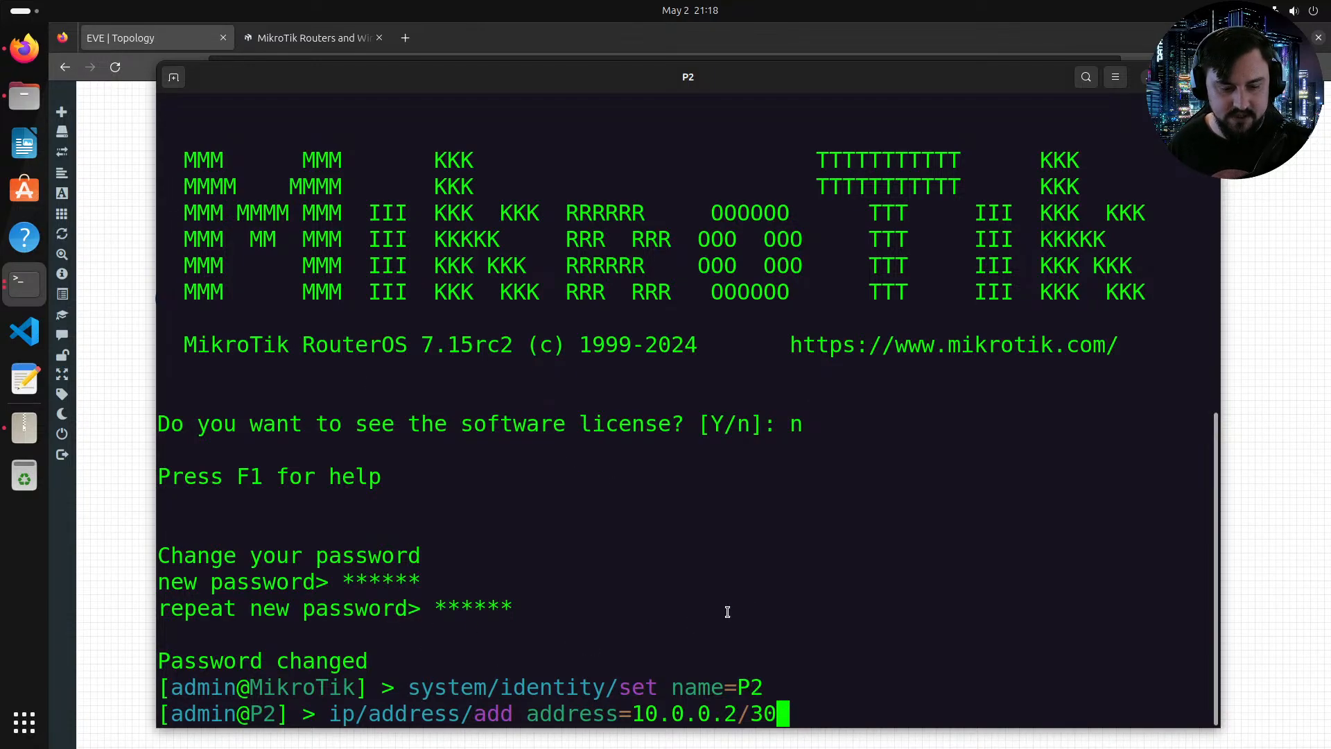
Step: Finish the address command by assigning 10.0.0.2/30 to interface ether1 on P2
{"action": "left_click_drag", "start_coordinate": [375, 85], "coordinate": [418, 72]}
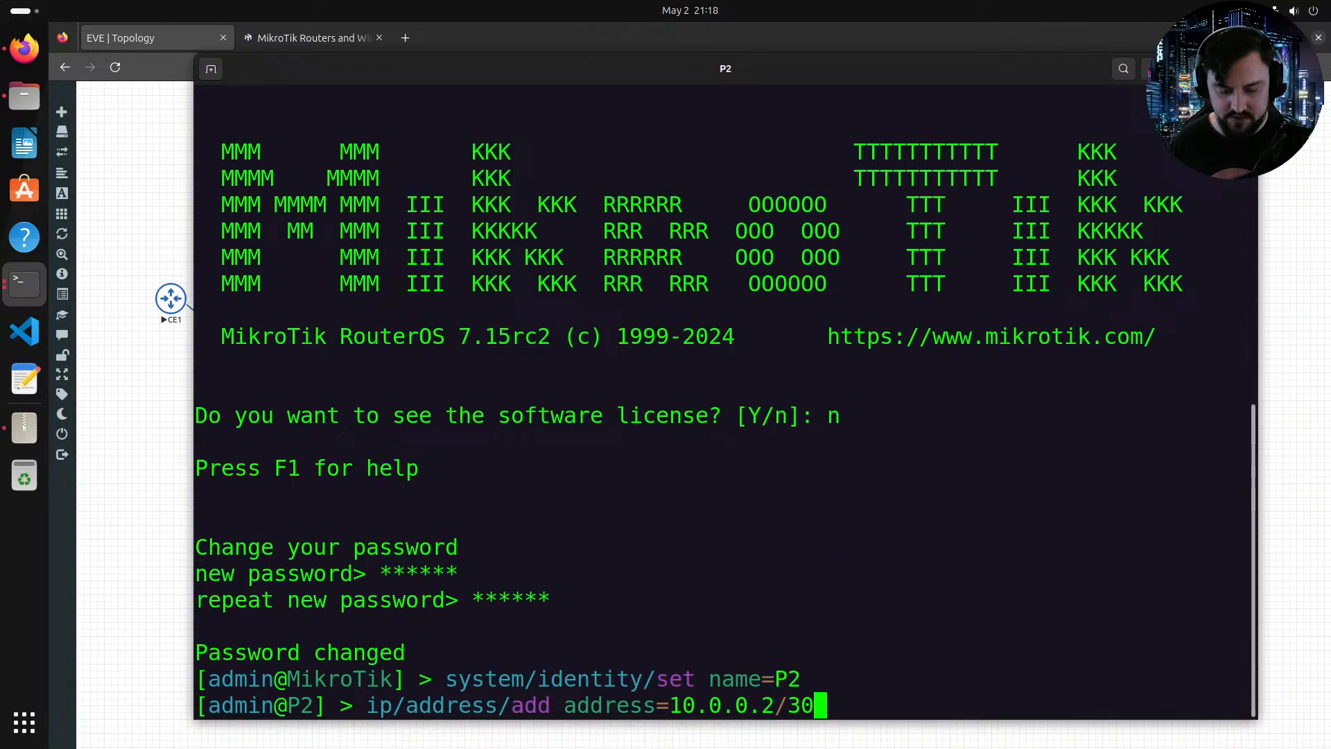
{"action": "type", "text": "interface=ether1"}
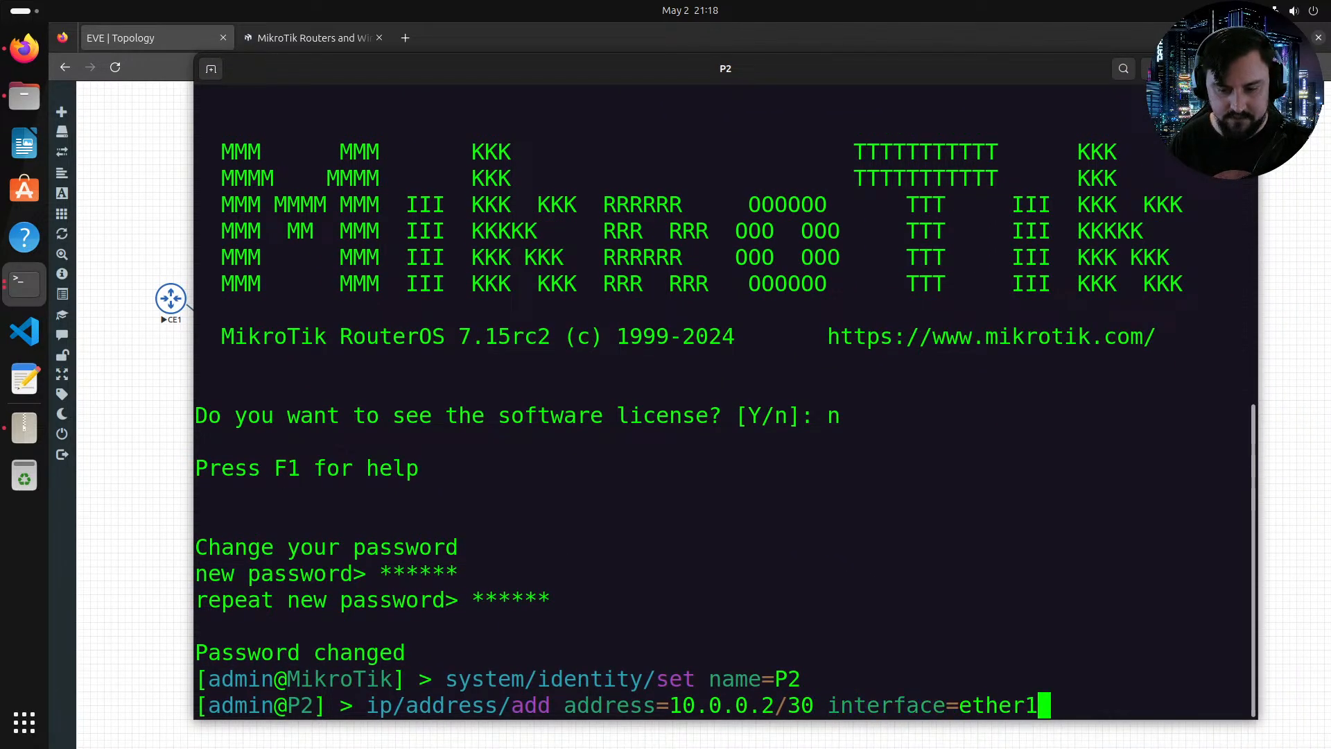
{"action": "key", "text": "Return"}
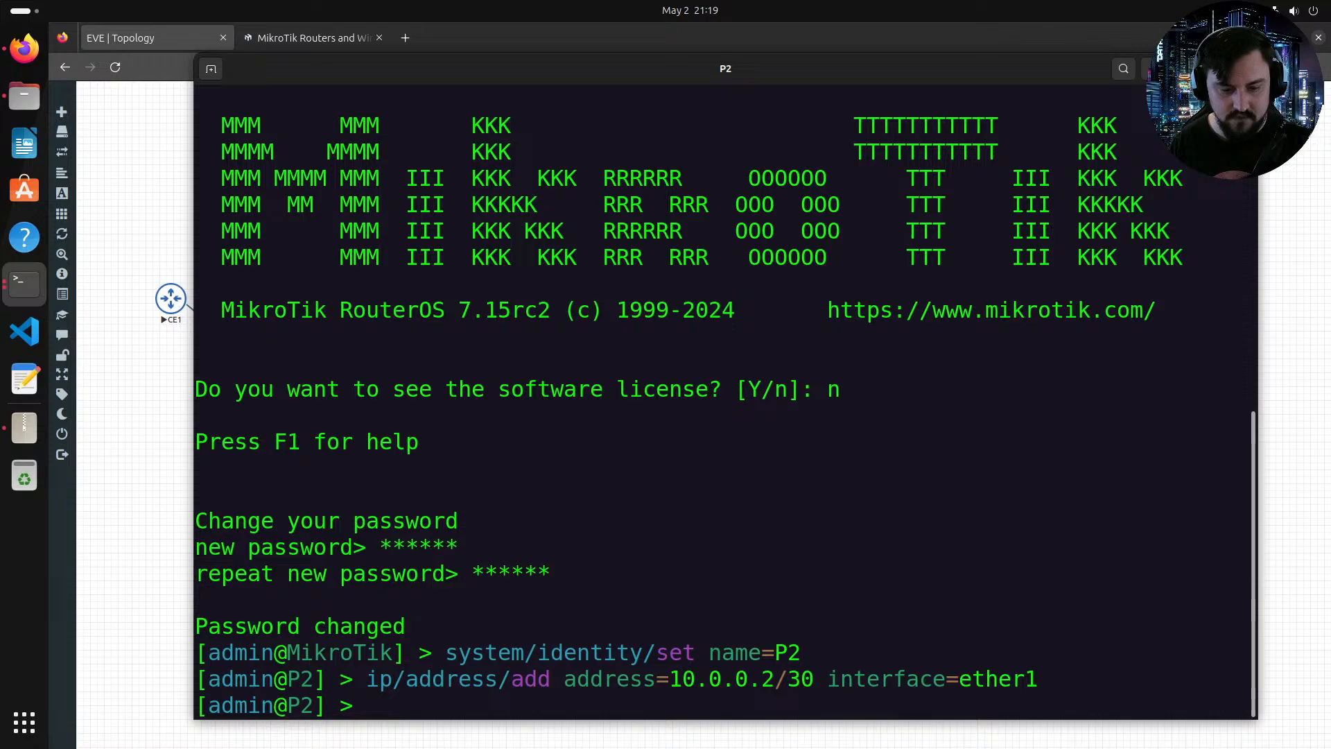
Step: Recall the previous command and add address 10.0.0.9/30 on interface ether2 of P2
{"action": "key", "text": "Up"}
{"action": "left_click_drag", "start_coordinate": [591, 55], "coordinate": [618, 687]}
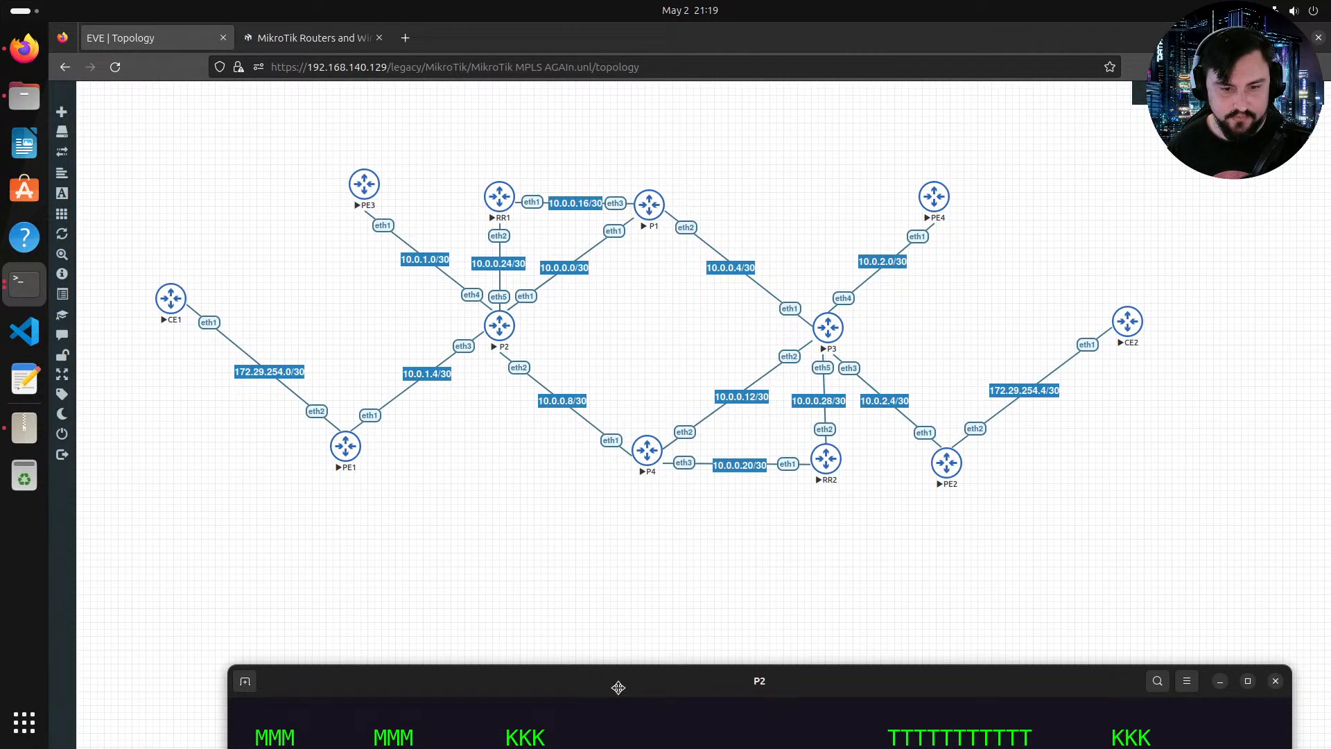
{"action": "left_click_drag", "start_coordinate": [617, 687], "coordinate": [554, 61]}
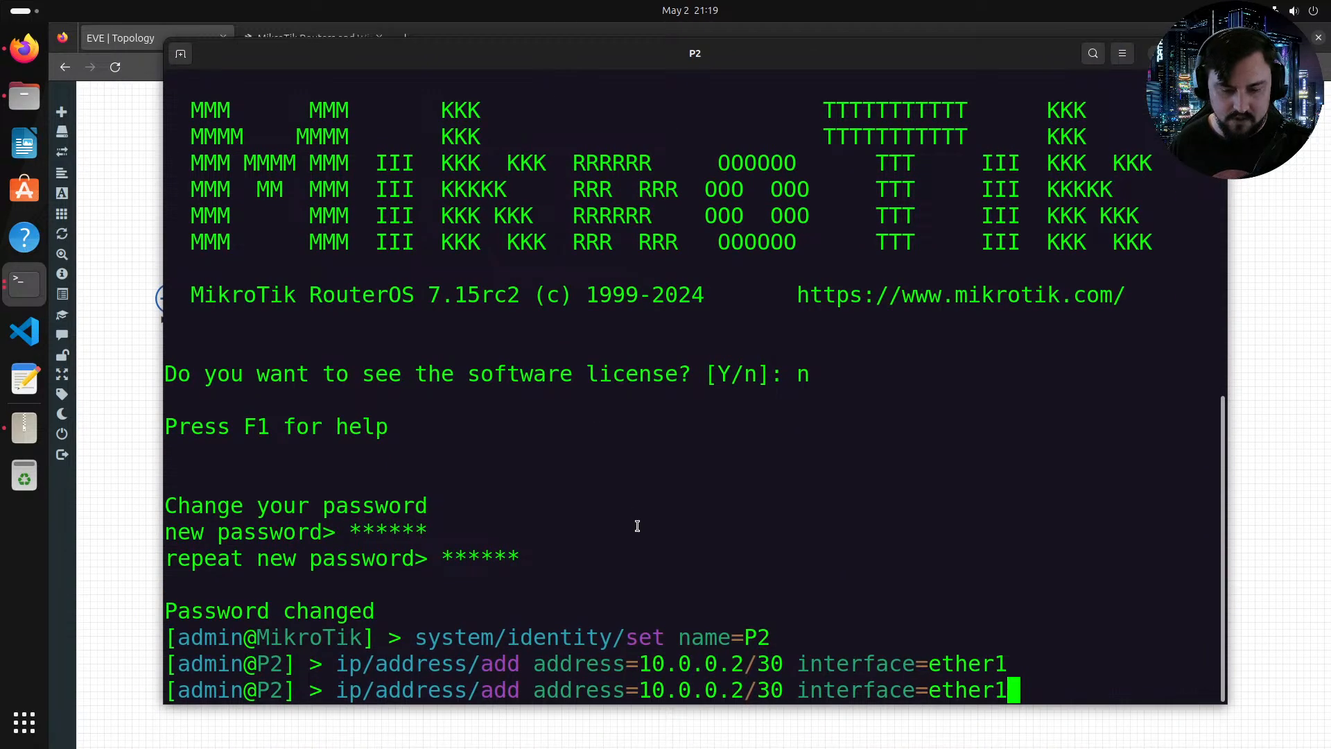
{"action": "key", "text": "BackSpace"}
{"action": "type", "text": "2"}
{"action": "key", "text": "Left"}
{"action": "key", "text": "Left"}
{"action": "key", "text": "Left"}
{"action": "key", "text": "Left"}
{"action": "key", "text": "Left"}
{"action": "key", "text": "Left"}
{"action": "key", "text": "Left"}
{"action": "key", "text": "Left"}
{"action": "key", "text": "Left"}
{"action": "key", "text": "Left"}
{"action": "key", "text": "Left"}
{"action": "key", "text": "Left"}
{"action": "key", "text": "Left"}
{"action": "key", "text": "Left"}
{"action": "key", "text": "Left"}
{"action": "key", "text": "Left"}
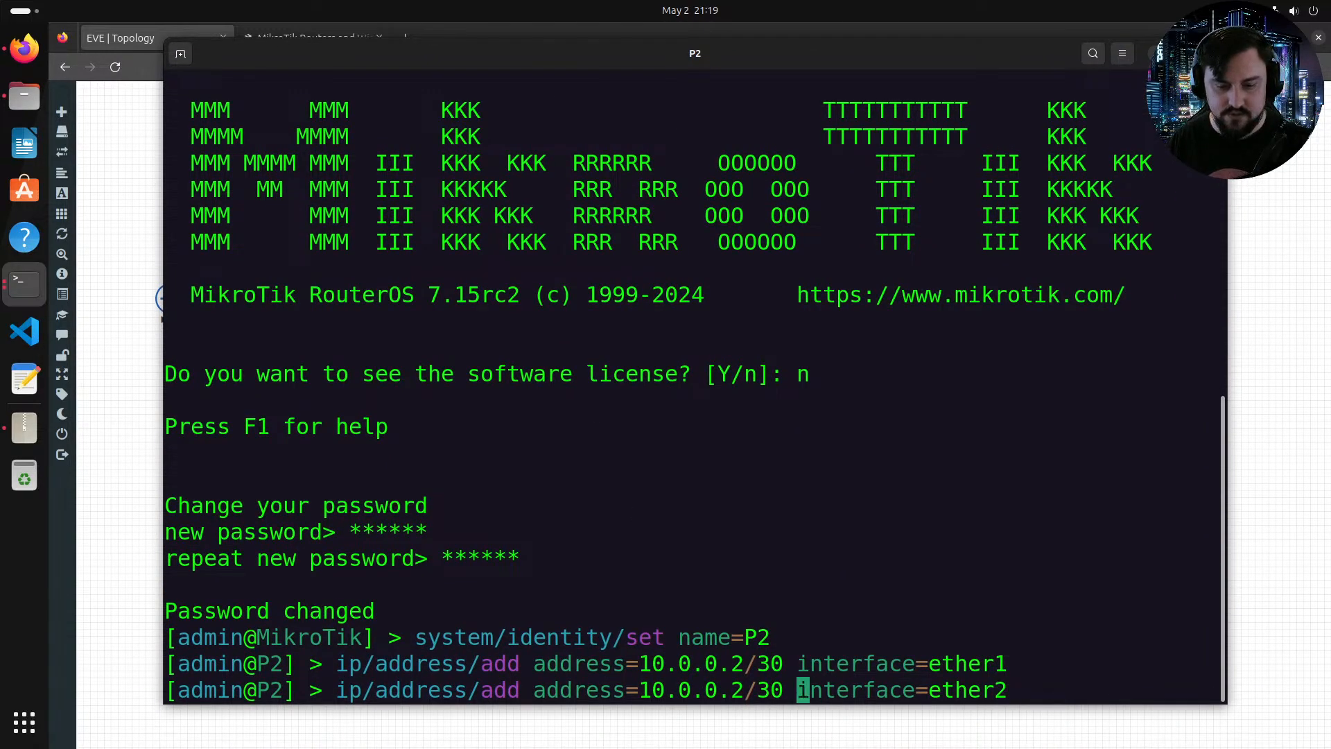
{"action": "key", "text": "Left"}
{"action": "key", "text": "Left"}
{"action": "key", "text": "Left"}
{"action": "key", "text": "Left"}
{"action": "key", "text": "BackSpace"}
{"action": "type", "text": "9"}
{"action": "key", "text": "Return"}
Step: Recall the command again and add address 10.0.1.5/30 on interface ether3 of P2
{"action": "key", "text": "Up"}
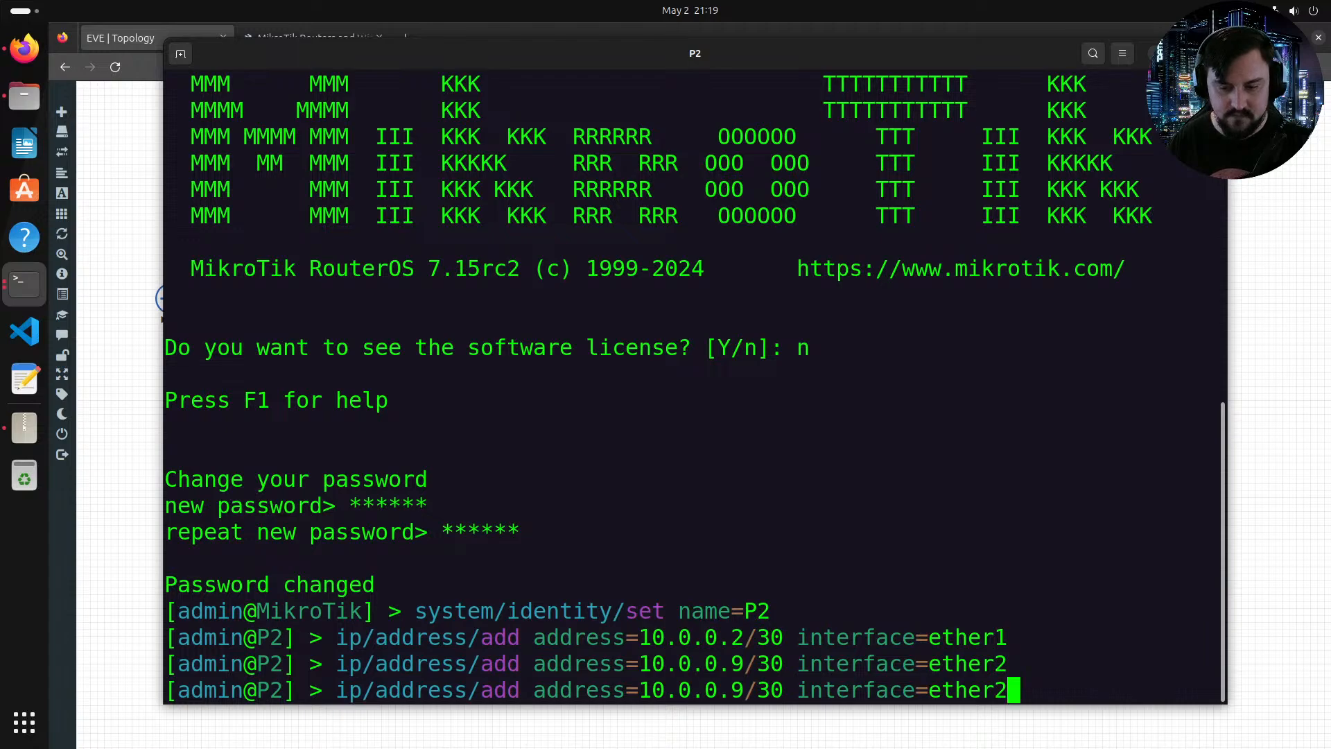
{"action": "key", "text": "alt+Tab"}
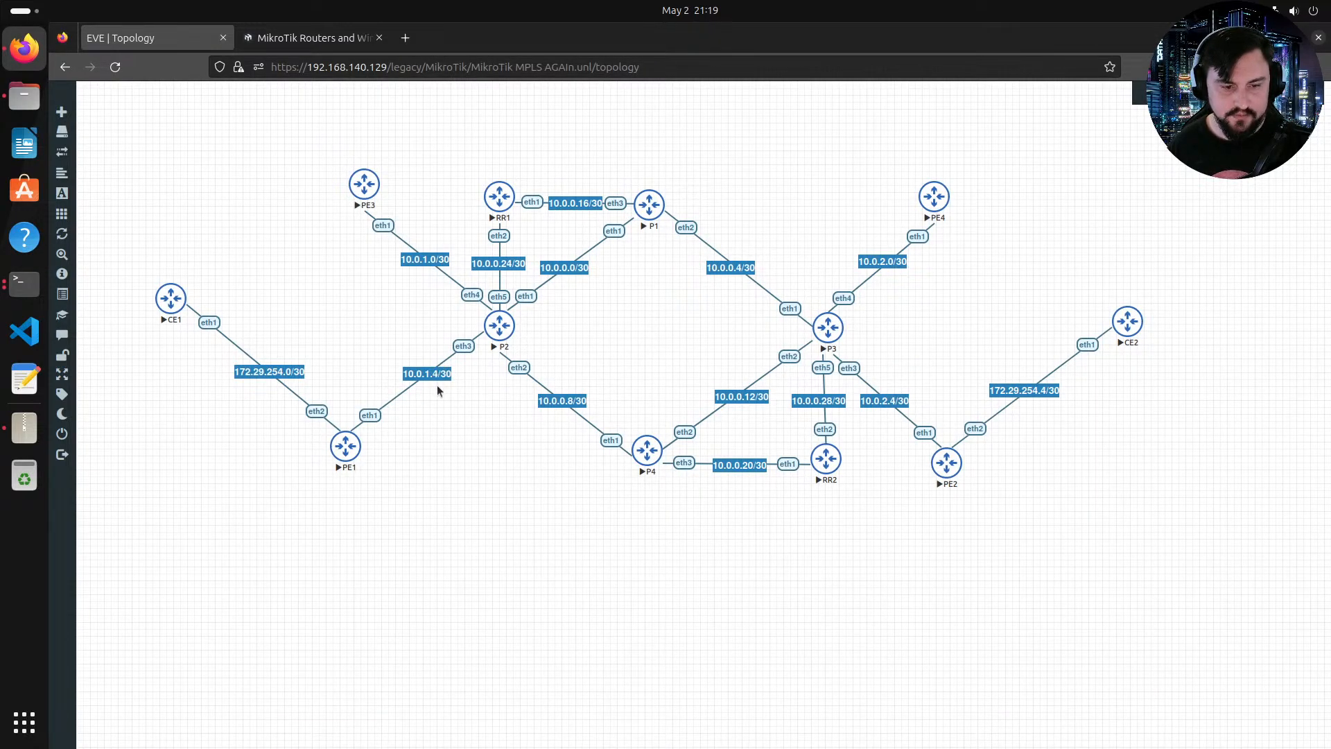
{"action": "key", "text": "alt+Tab"}
{"action": "key", "text": "Left"}
{"action": "key", "text": "Left"}
{"action": "key", "text": "Left"}
{"action": "key", "text": "Left"}
{"action": "key", "text": "Left"}
{"action": "key", "text": "Left"}
{"action": "key", "text": "Left"}
{"action": "key", "text": "Left"}
{"action": "key", "text": "Left"}
{"action": "key", "text": "Left"}
{"action": "key", "text": "Left"}
{"action": "key", "text": "Left"}
{"action": "key", "text": "Left"}
{"action": "key", "text": "Left"}
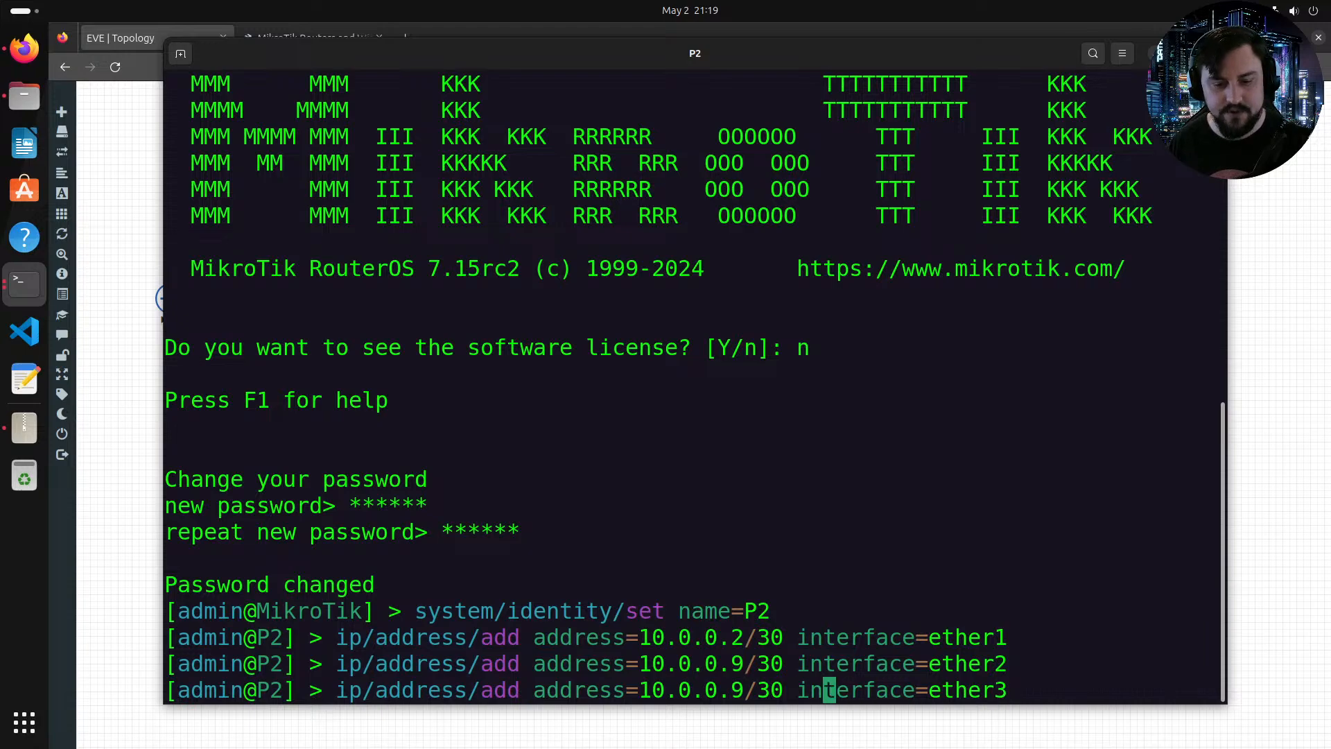
{"action": "key", "text": "Left"}
{"action": "key", "text": "Left"}
{"action": "key", "text": "Left"}
{"action": "key", "text": "Left"}
{"action": "key", "text": "Left"}
{"action": "key", "text": "Left"}
{"action": "key", "text": "Left"}
{"action": "key", "text": "Left"}
{"action": "key", "text": "BackSpace"}
{"action": "type", "text": "1"}
{"action": "key", "text": "Right"}
{"action": "key", "text": "Right"}
{"action": "key", "text": "BackSpace"}
{"action": "type", "text": "5"}
{"action": "key", "text": "Right"}
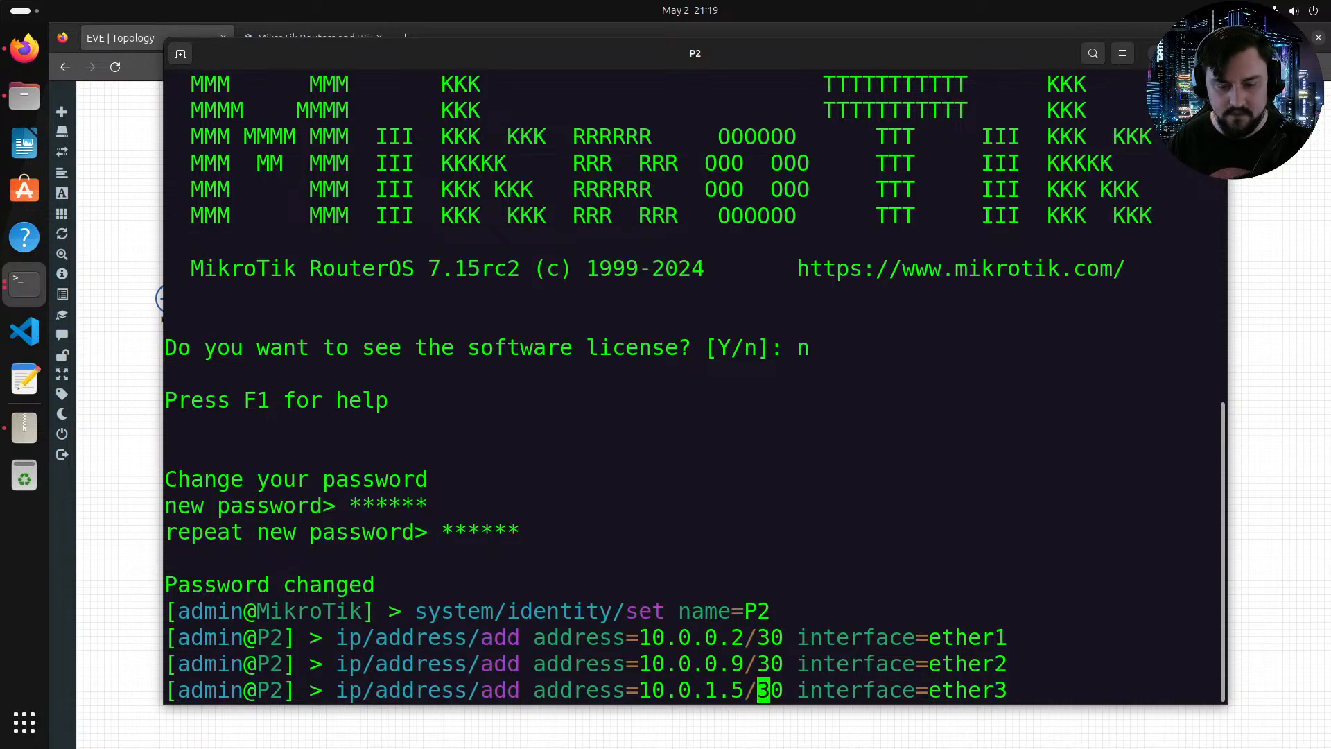
{"action": "key", "text": "Right"}
{"action": "key", "text": "Right"}
{"action": "key", "text": "Right"}
{"action": "key", "text": "Right"}
{"action": "key", "text": "Right"}
{"action": "key", "text": "Right"}
{"action": "key", "text": "Right"}
{"action": "key", "text": "Right"}
{"action": "key", "text": "Right"}
{"action": "key", "text": "Right"}
{"action": "key", "text": "Right"}
{"action": "key", "text": "Right"}
{"action": "key", "text": "Right"}
{"action": "key", "text": "Right"}
{"action": "key", "text": "Right"}
{"action": "key", "text": "Right"}
{"action": "key", "text": "Right"}
{"action": "key", "text": "Right"}
{"action": "key", "text": "Right"}
{"action": "key", "text": "Return"}
Step: Add address 10.0.1.1/30 on interface ether4 of P2 by editing the recalled command
{"action": "key", "text": "Up"}
{"action": "key", "text": "BackSpace"}
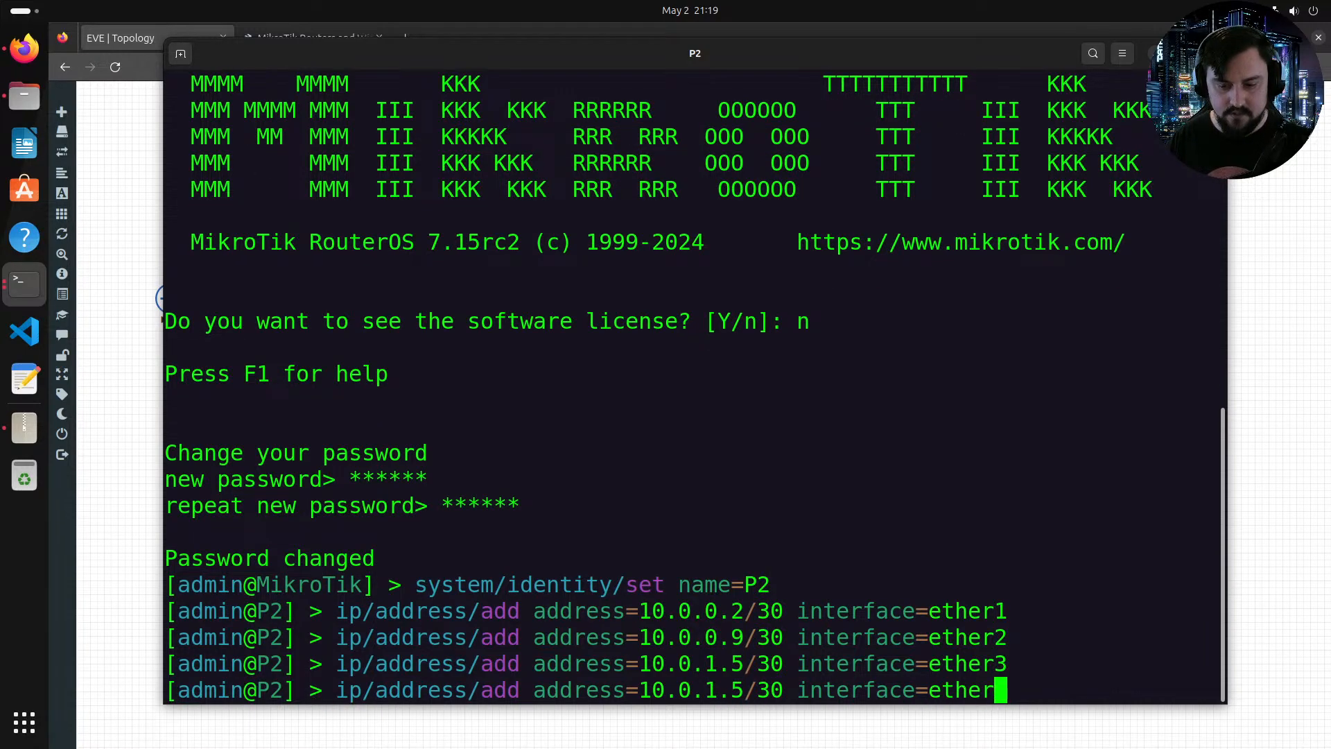
{"action": "type", "text": "4"}
{"action": "key", "text": "alt+Tab"}
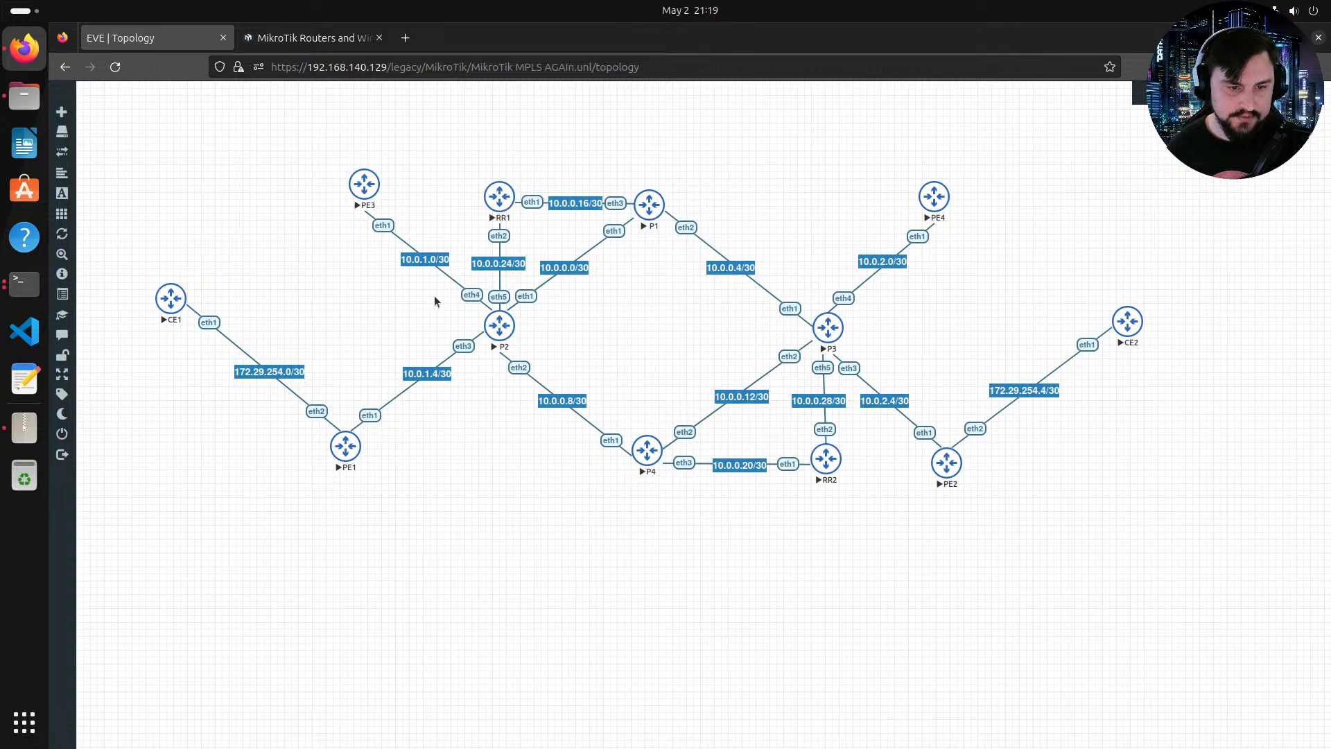
{"action": "key", "text": "alt+Tab"}
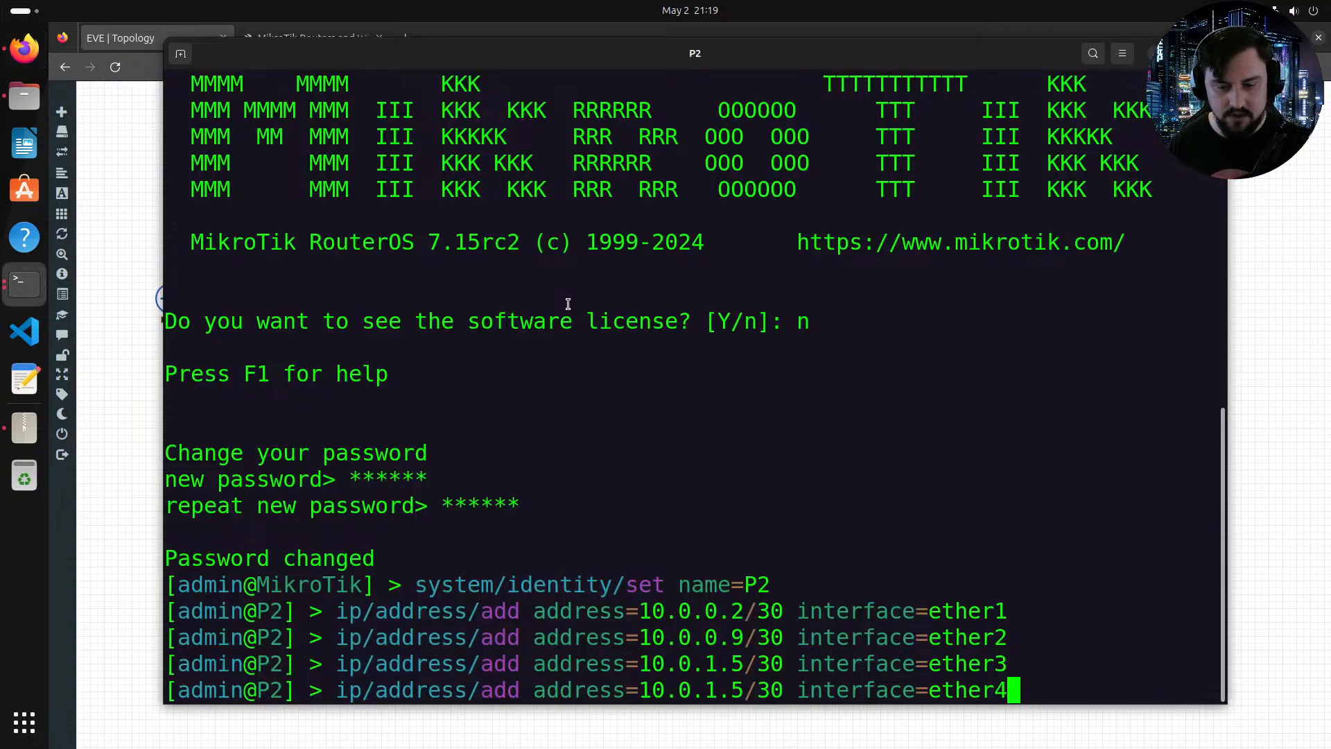
{"action": "key", "text": "Left"}
{"action": "key", "text": "Left"}
{"action": "key", "text": "Left"}
{"action": "key", "text": "Left"}
{"action": "key", "text": "Left"}
{"action": "key", "text": "Left"}
{"action": "key", "text": "Left"}
{"action": "key", "text": "Left"}
{"action": "key", "text": "Left"}
{"action": "key", "text": "Left"}
{"action": "key", "text": "Left"}
{"action": "key", "text": "Left"}
{"action": "key", "text": "Left"}
{"action": "key", "text": "Left"}
{"action": "key", "text": "Left"}
{"action": "key", "text": "Left"}
{"action": "key", "text": "Left"}
{"action": "key", "text": "Left"}
{"action": "key", "text": "Left"}
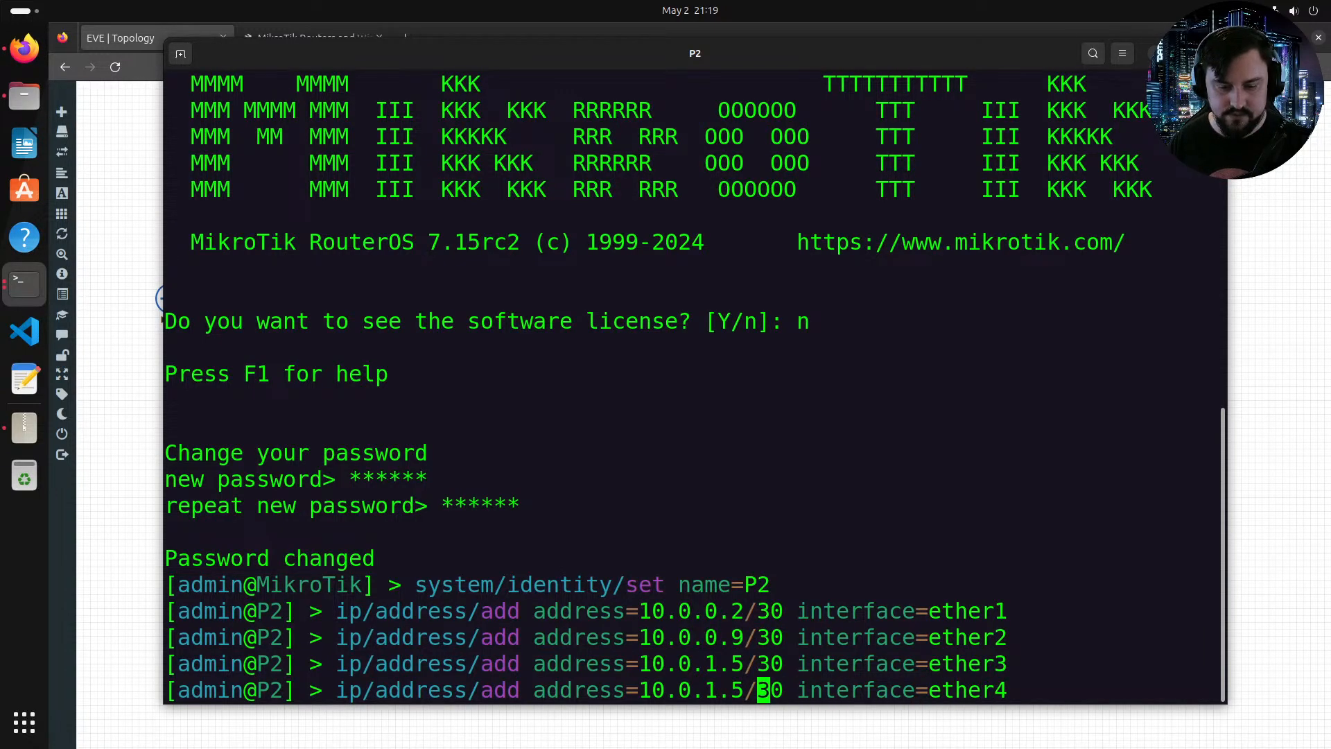
{"action": "key", "text": "Left"}
{"action": "key", "text": "BackSpace"}
{"action": "type", "text": "1"}
{"action": "key", "text": "Right"}
{"action": "key", "text": "Right"}
{"action": "key", "text": "Right"}
{"action": "key", "text": "Right"}
{"action": "key", "text": "Right"}
{"action": "key", "text": "Right"}
{"action": "key", "text": "Right"}
{"action": "key", "text": "Right"}
{"action": "key", "text": "Right"}
{"action": "key", "text": "Right"}
{"action": "key", "text": "Right"}
{"action": "key", "text": "Right"}
{"action": "key", "text": "Right"}
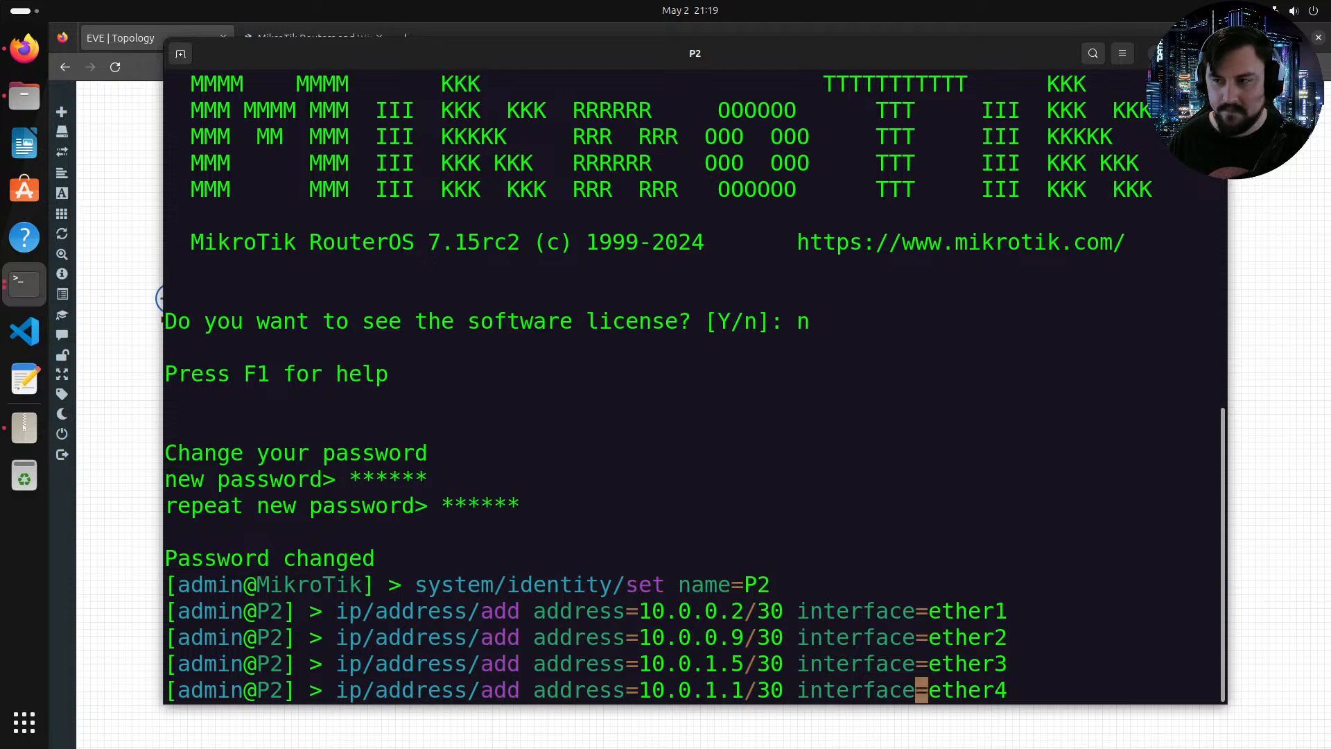
{"action": "key", "text": "End"}
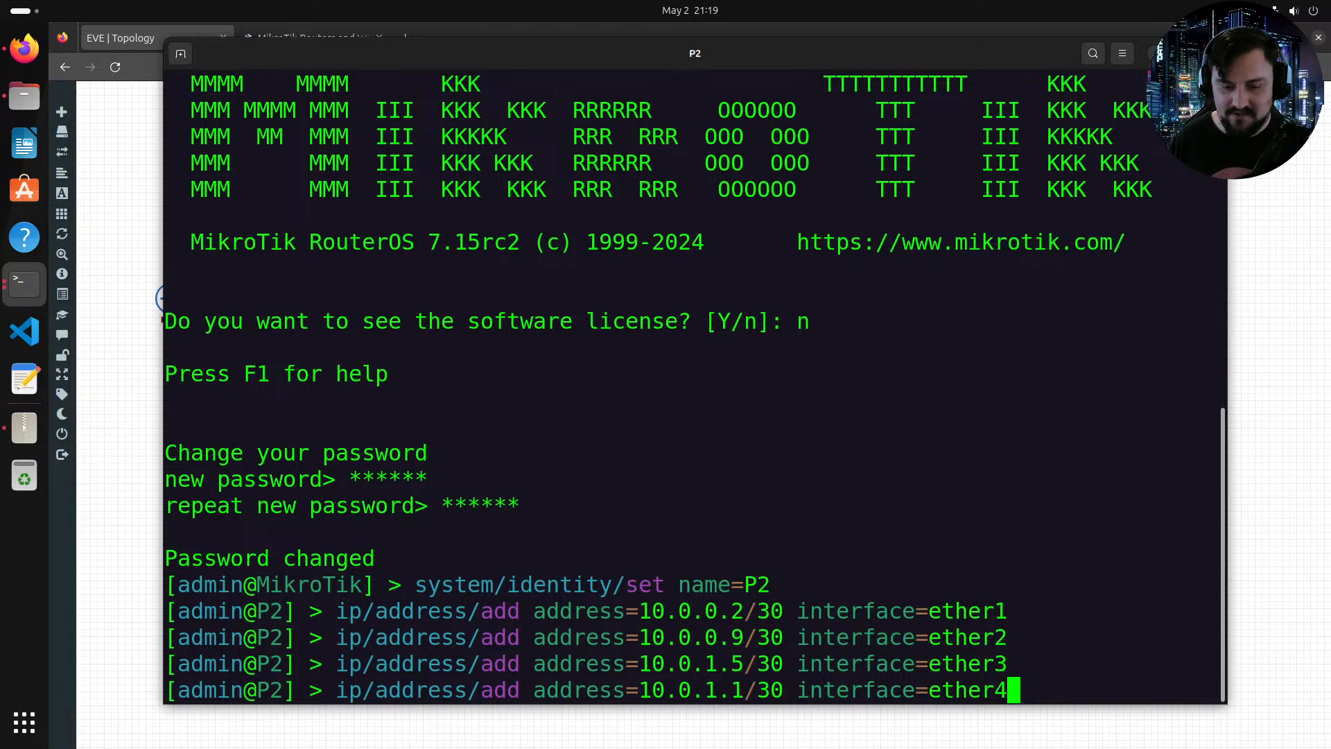
{"action": "key", "text": "Return"}
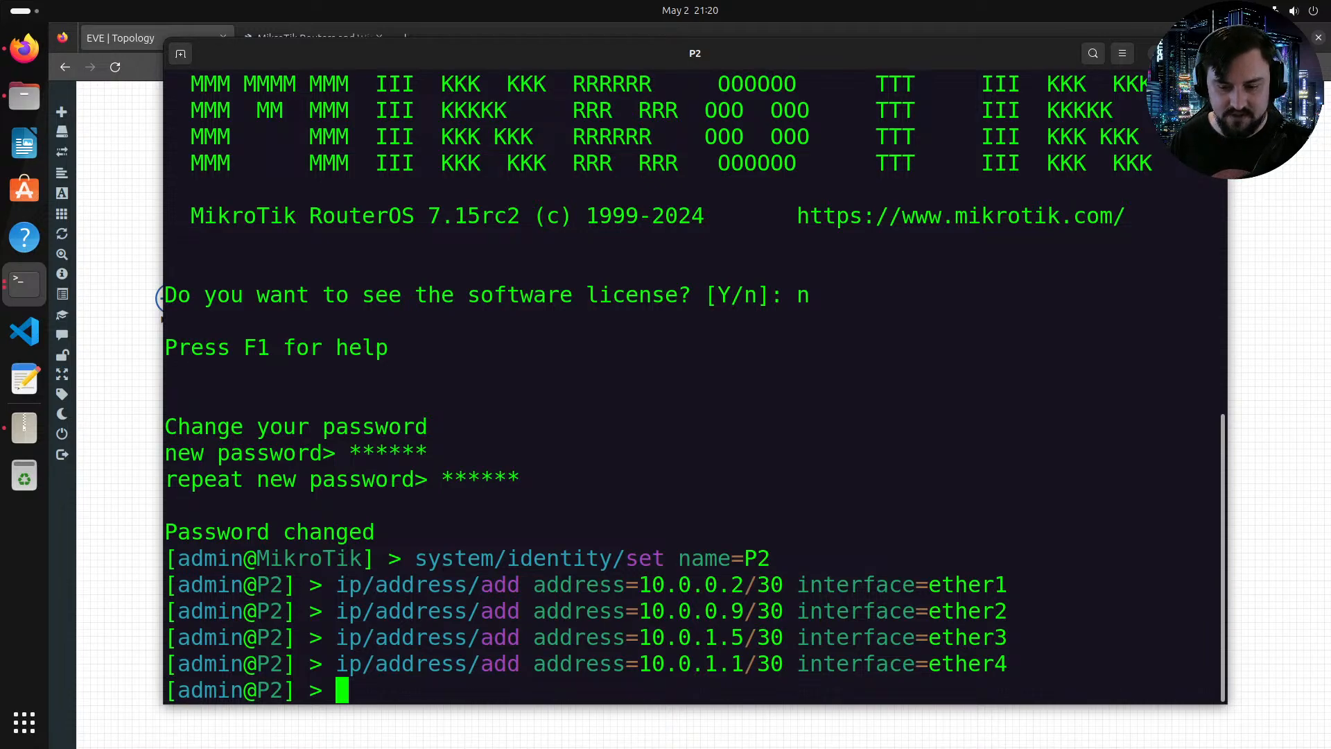
Step: Add address 10.0.0.25/30 on interface ether5 of P2, checking the topology's subnet labels for the link
{"action": "key", "text": "Up"}
{"action": "key", "text": "BackSpace"}
{"action": "type", "text": "5"}
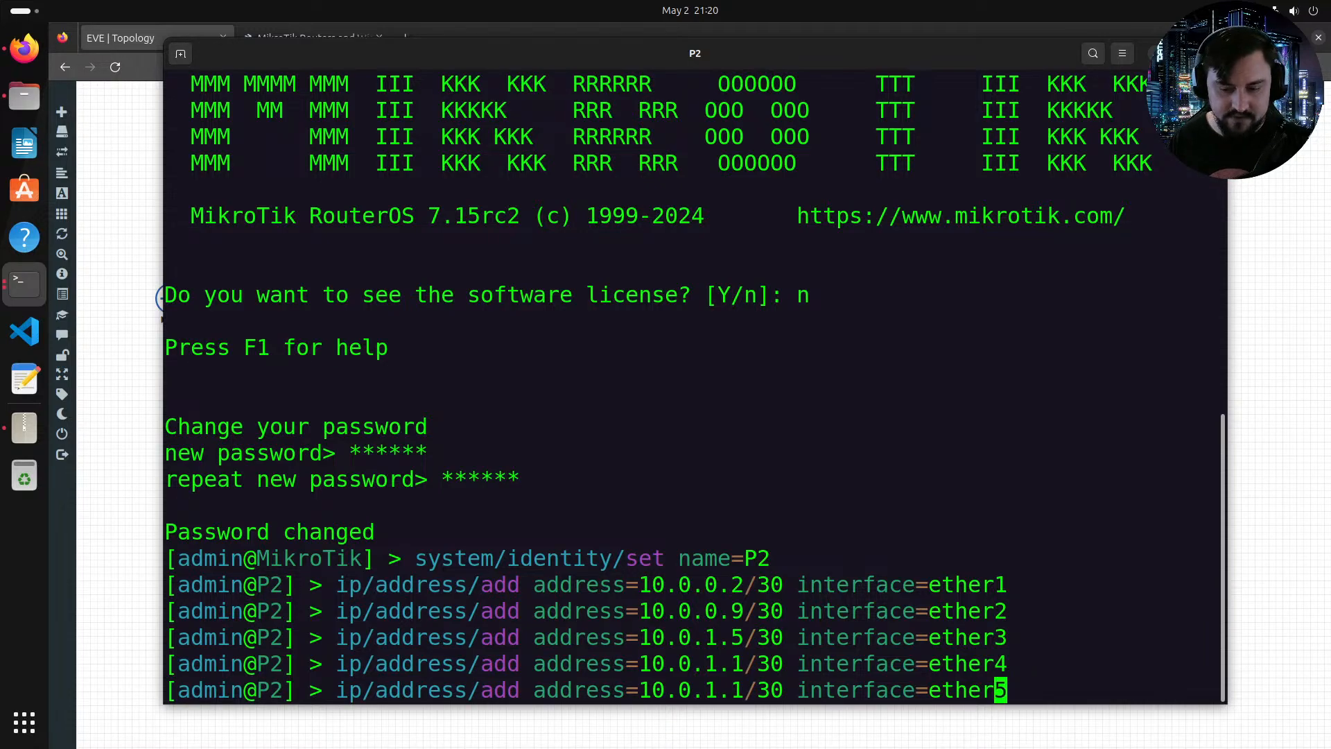
{"action": "key", "text": "Left"}
{"action": "key", "text": "Left"}
{"action": "key", "text": "Left"}
{"action": "key", "text": "Left"}
{"action": "key", "text": "Left"}
{"action": "key", "text": "Left"}
{"action": "key", "text": "Left"}
{"action": "key", "text": "Left"}
{"action": "key", "text": "Left"}
{"action": "key", "text": "Left"}
{"action": "key", "text": "Left"}
{"action": "key", "text": "Left"}
{"action": "key", "text": "Left"}
{"action": "key", "text": "Left"}
{"action": "key", "text": "Left"}
{"action": "key", "text": "Left"}
{"action": "key", "text": "Left"}
{"action": "key", "text": "Left"}
{"action": "key", "text": "Left"}
{"action": "key", "text": "Left"}
{"action": "key", "text": "alt+Tab"}
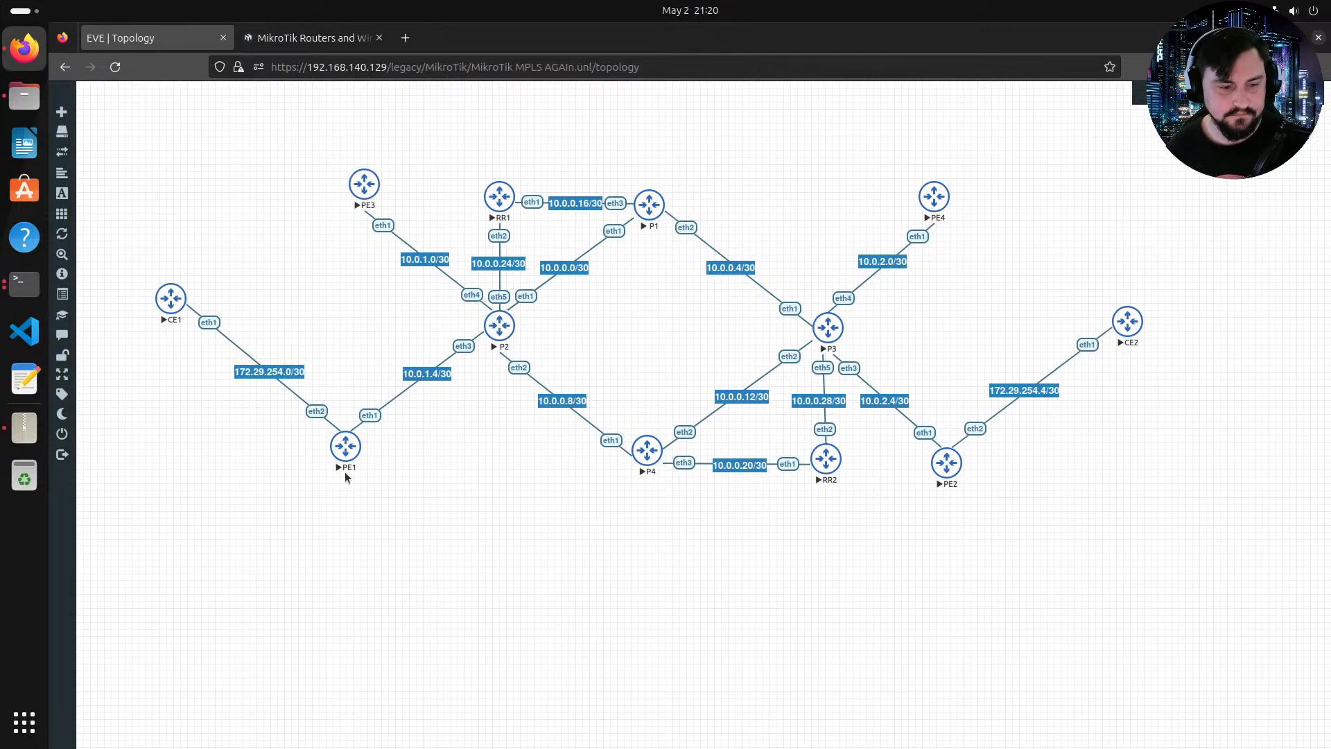
{"action": "key", "text": "alt+Tab"}
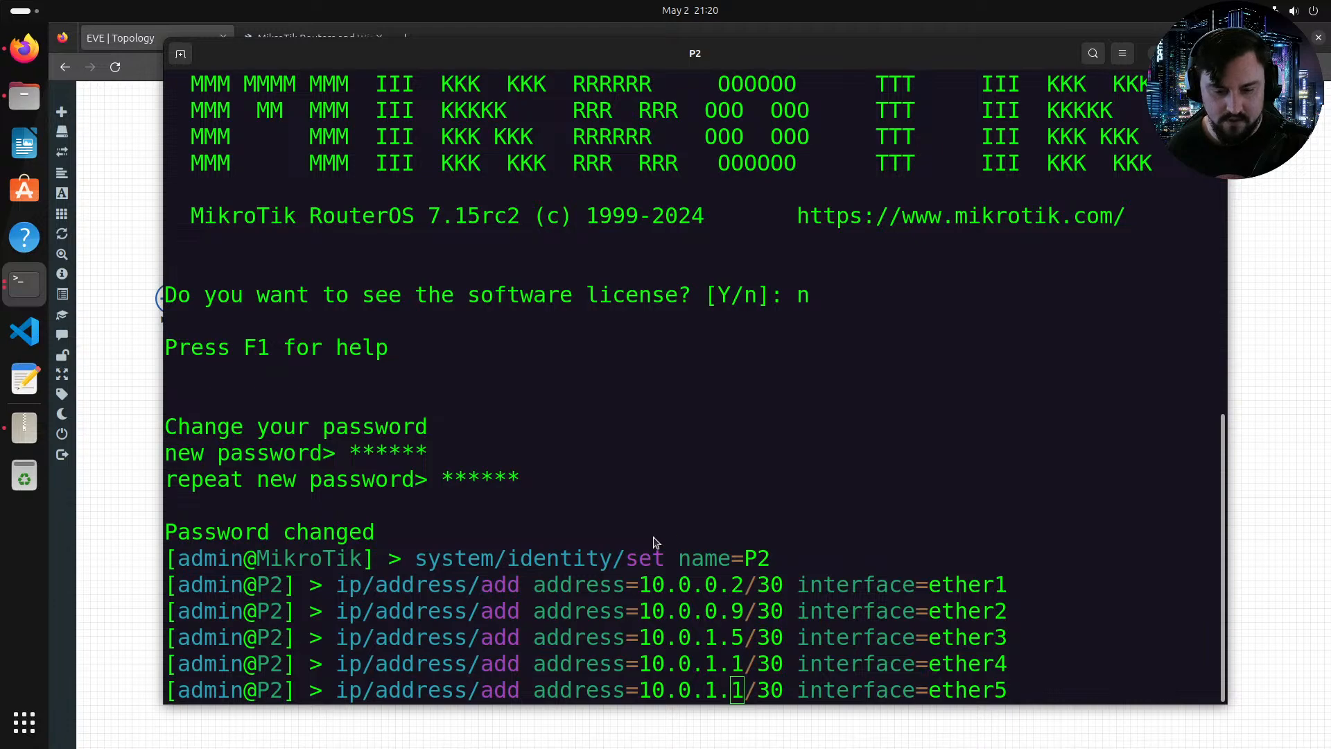
{"action": "key", "text": "alt+Tab"}
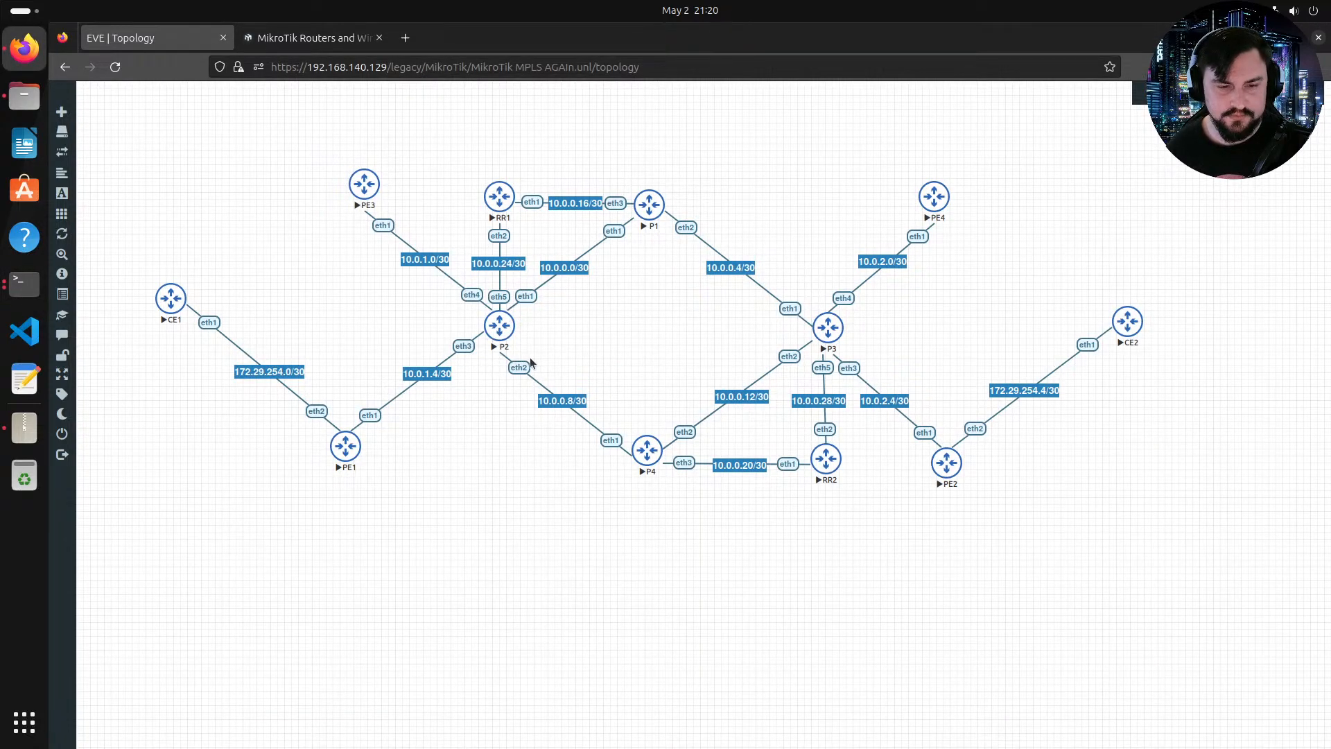
{"action": "key", "text": "alt+Tab"}
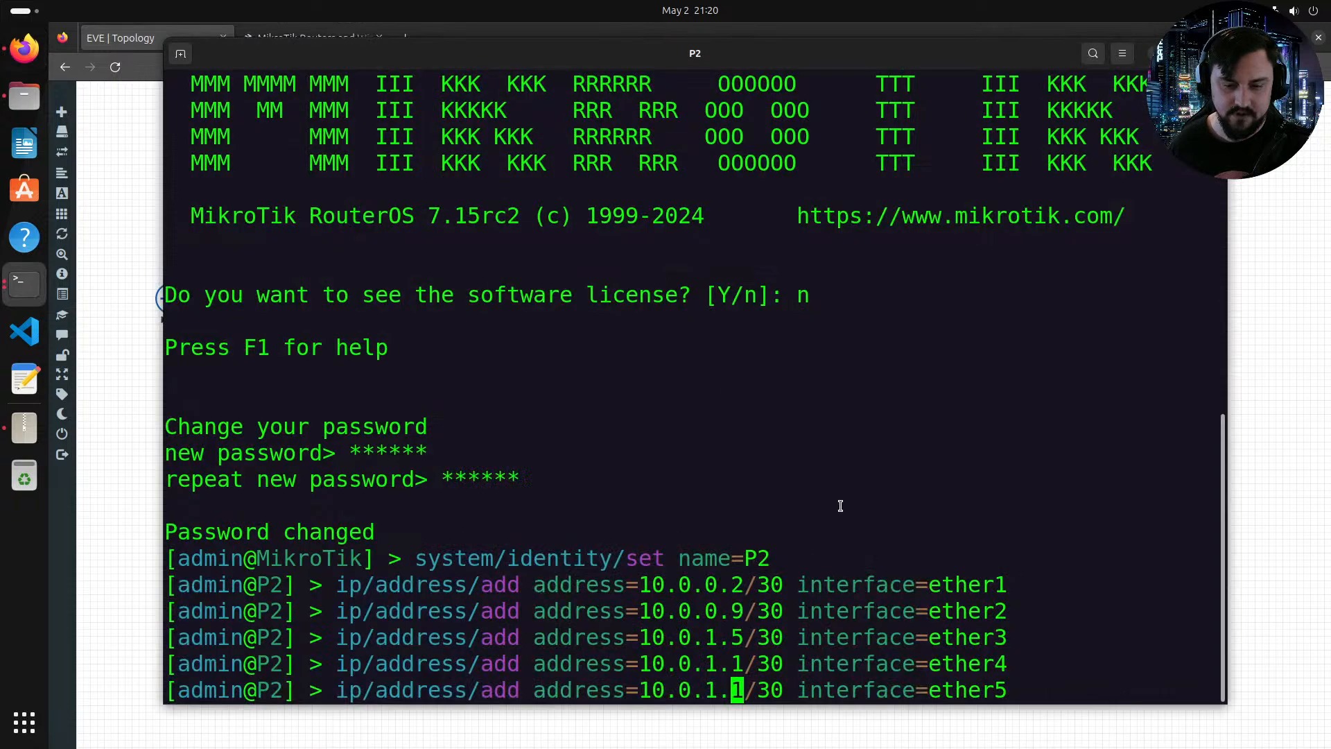
{"action": "key", "text": "Right"}
{"action": "key", "text": "Right"}
{"action": "key", "text": "Left"}
{"action": "key", "text": "Left"}
{"action": "key", "text": "BackSpace"}
{"action": "type", "text": "0"}
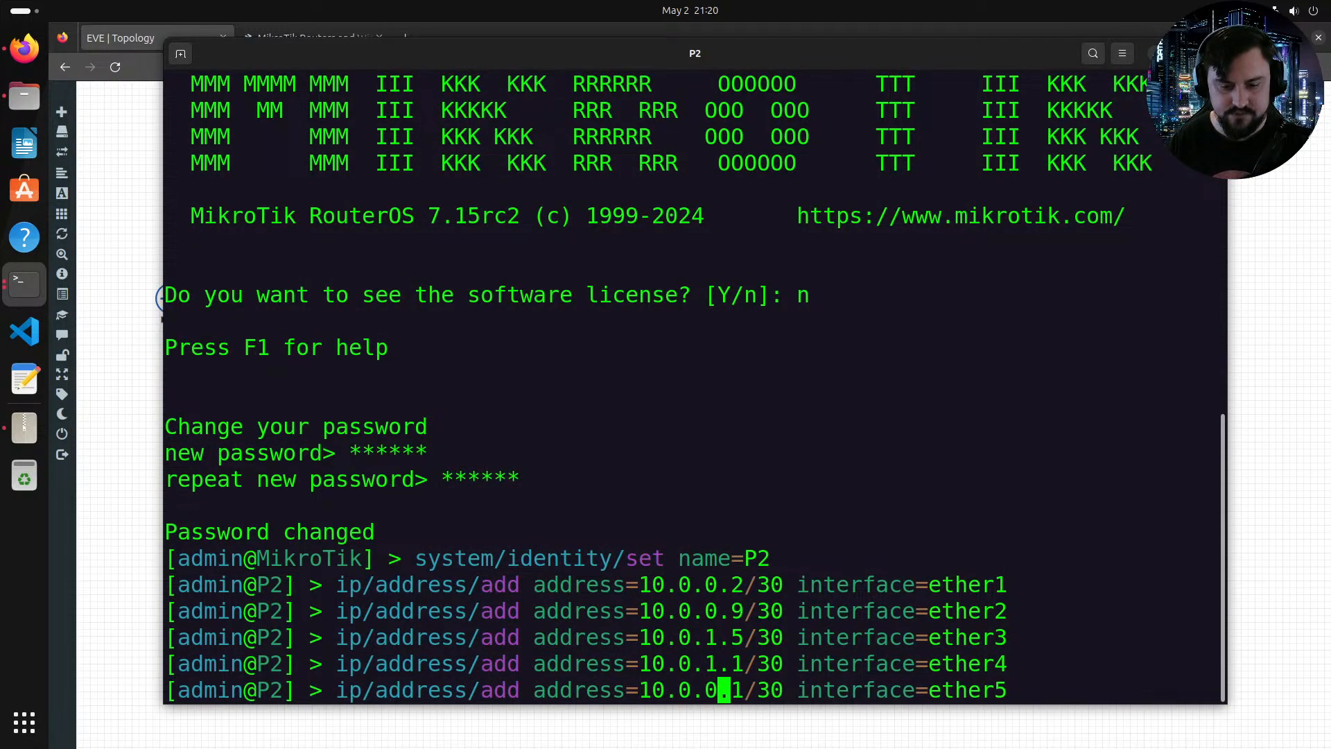
{"action": "key", "text": "Right"}
{"action": "key", "text": "Right"}
{"action": "key", "text": "BackSpace"}
{"action": "type", "text": "25"}
{"action": "key", "text": "Right"}
{"action": "key", "text": "Right"}
{"action": "key", "text": "Right"}
{"action": "key", "text": "Right"}
{"action": "key", "text": "Right"}
{"action": "key", "text": "Right"}
{"action": "key", "text": "Right"}
{"action": "key", "text": "Right"}
{"action": "key", "text": "Right"}
{"action": "key", "text": "Right"}
{"action": "key", "text": "Right"}
{"action": "key", "text": "Right"}
{"action": "key", "text": "Right"}
{"action": "key", "text": "Right"}
{"action": "key", "text": "Right"}
{"action": "key", "text": "Right"}
{"action": "key", "text": "Right"}
{"action": "key", "text": "Right"}
{"action": "key", "text": "Right"}
{"action": "key", "text": "Right"}
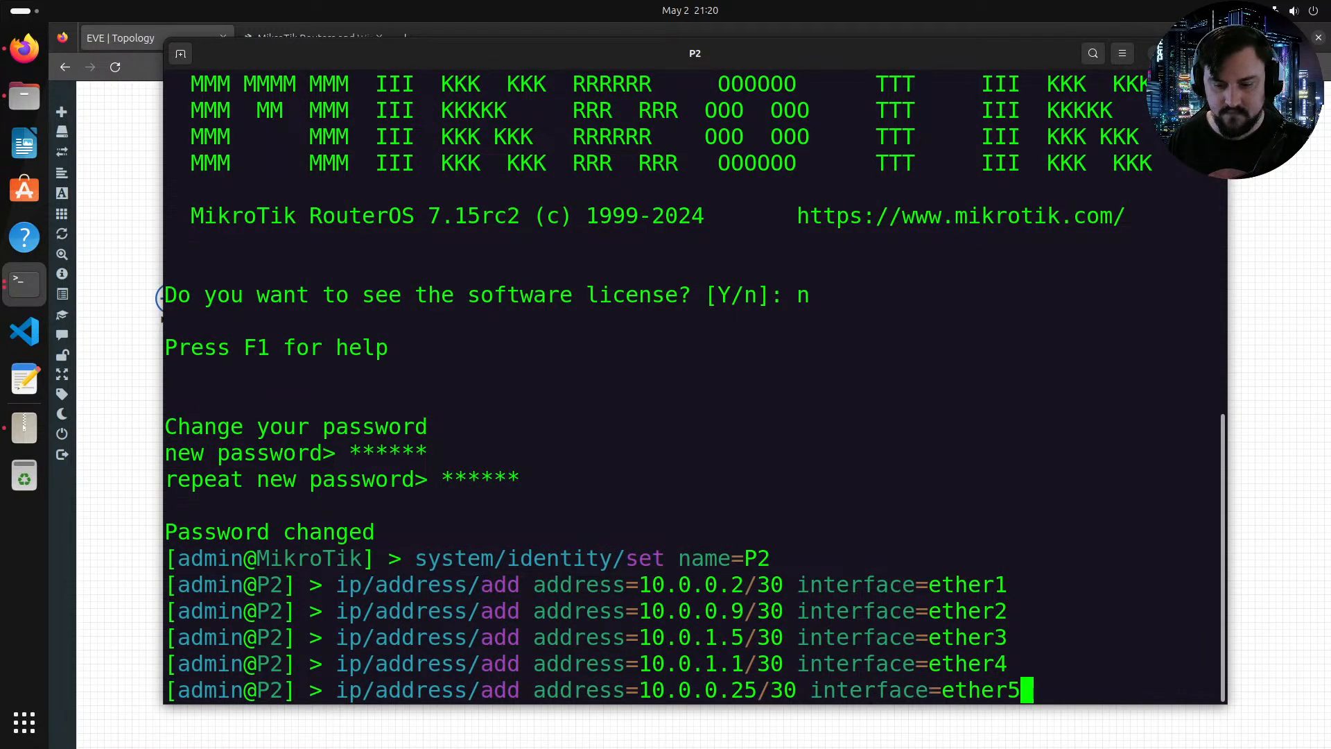
{"action": "key", "text": "Return"}
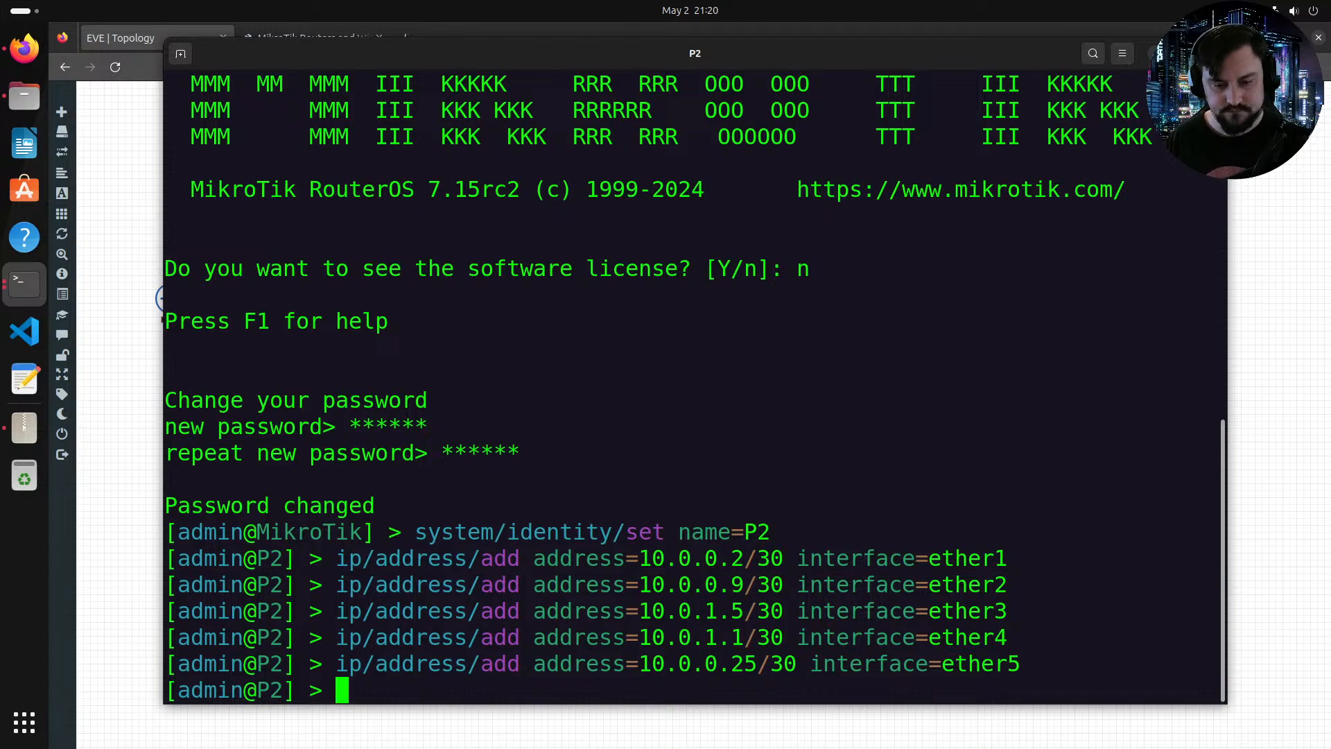
Step: Start typing another ip/address/add command in P2's console
{"action": "type", "text": "ip/ada"}
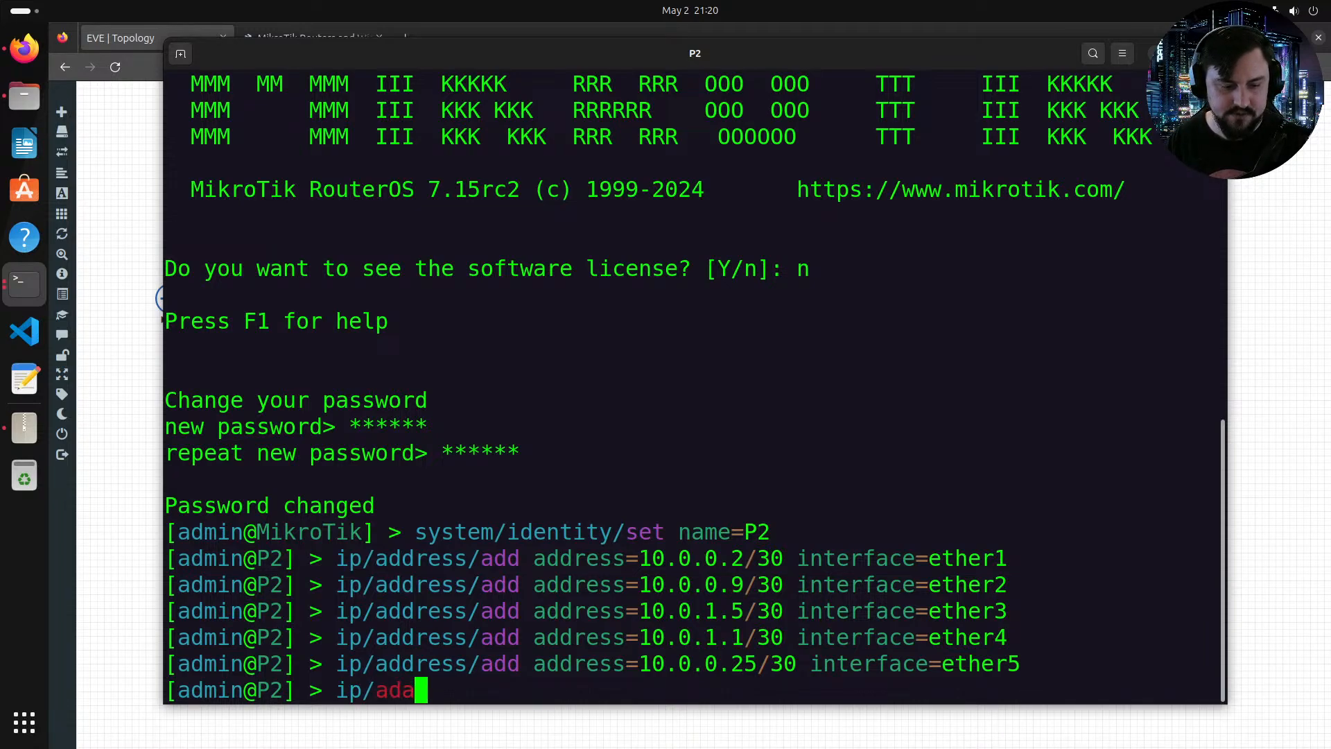
{"action": "key", "text": "BackSpace"}
{"action": "key", "text": "Tab"}
{"action": "type", "text": "add "}
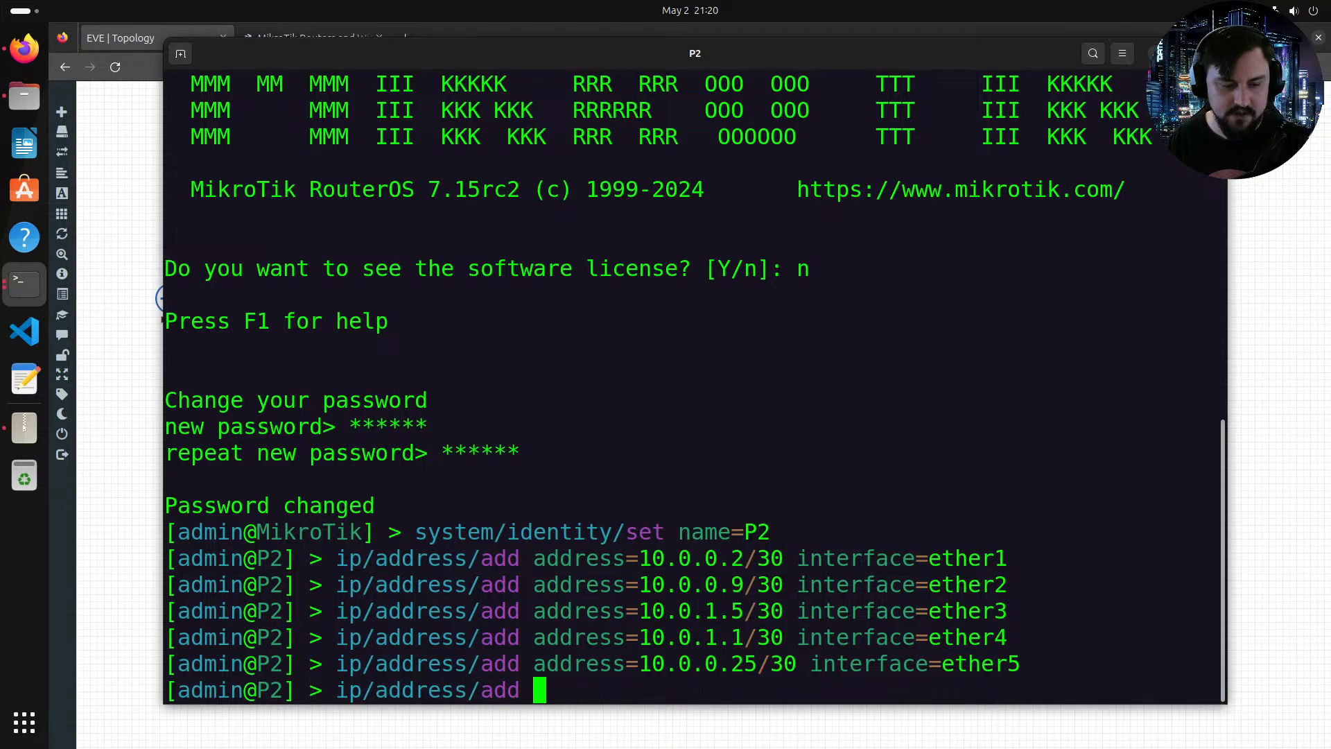
{"action": "type", "text": "ad"}
{"action": "key", "text": "Tab"}
{"action": "key", "text": "alt+Tab"}
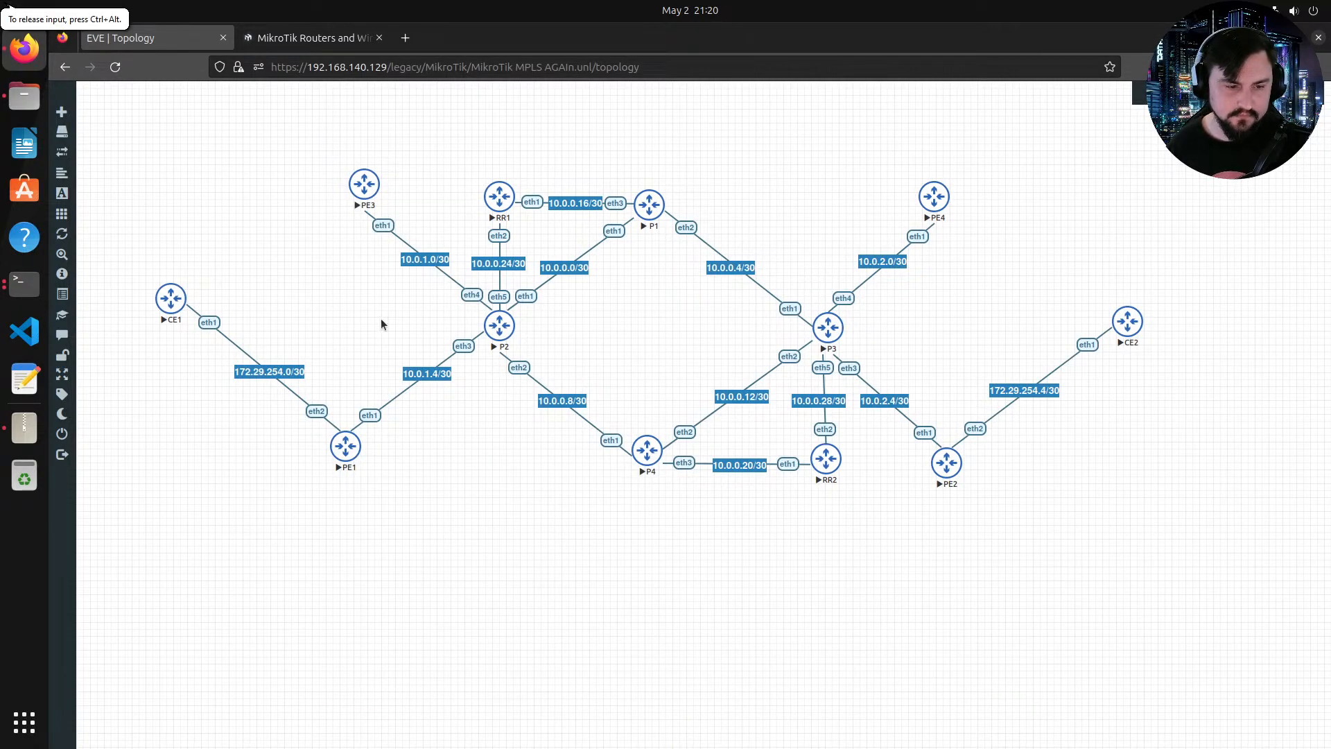
Step: Add a text label reading 172.30.0.1 on the topology, colour it red, and place it above router P1
{"action": "right_click", "coordinate": [667, 147]}
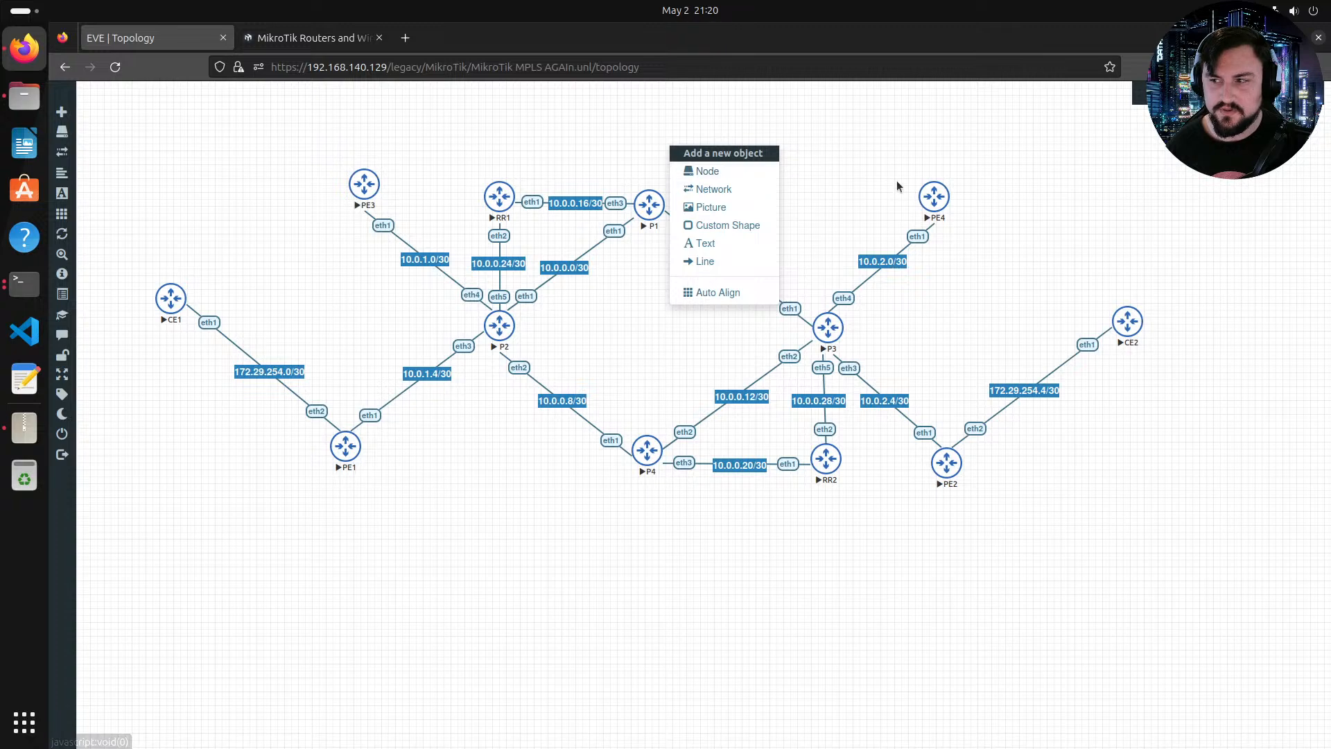
{"action": "left_click", "coordinate": [877, 177]}
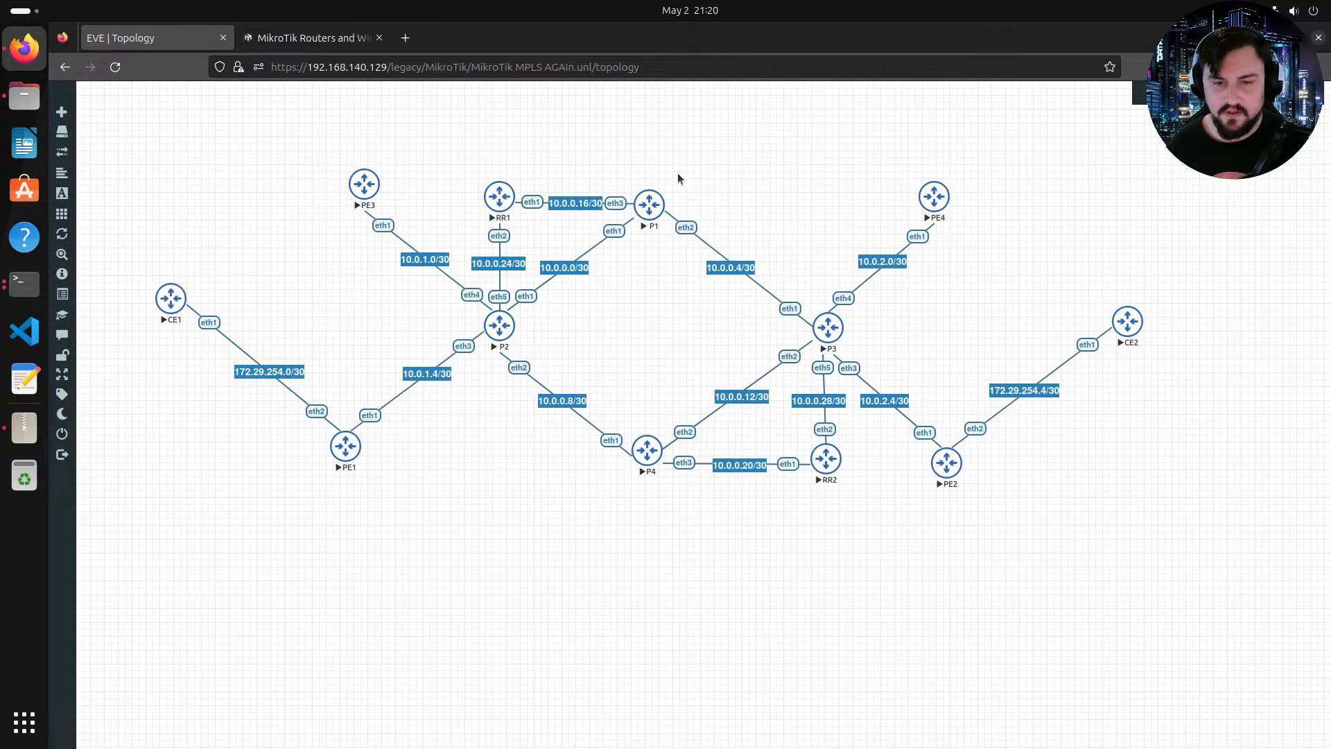
{"action": "right_click", "coordinate": [672, 154]}
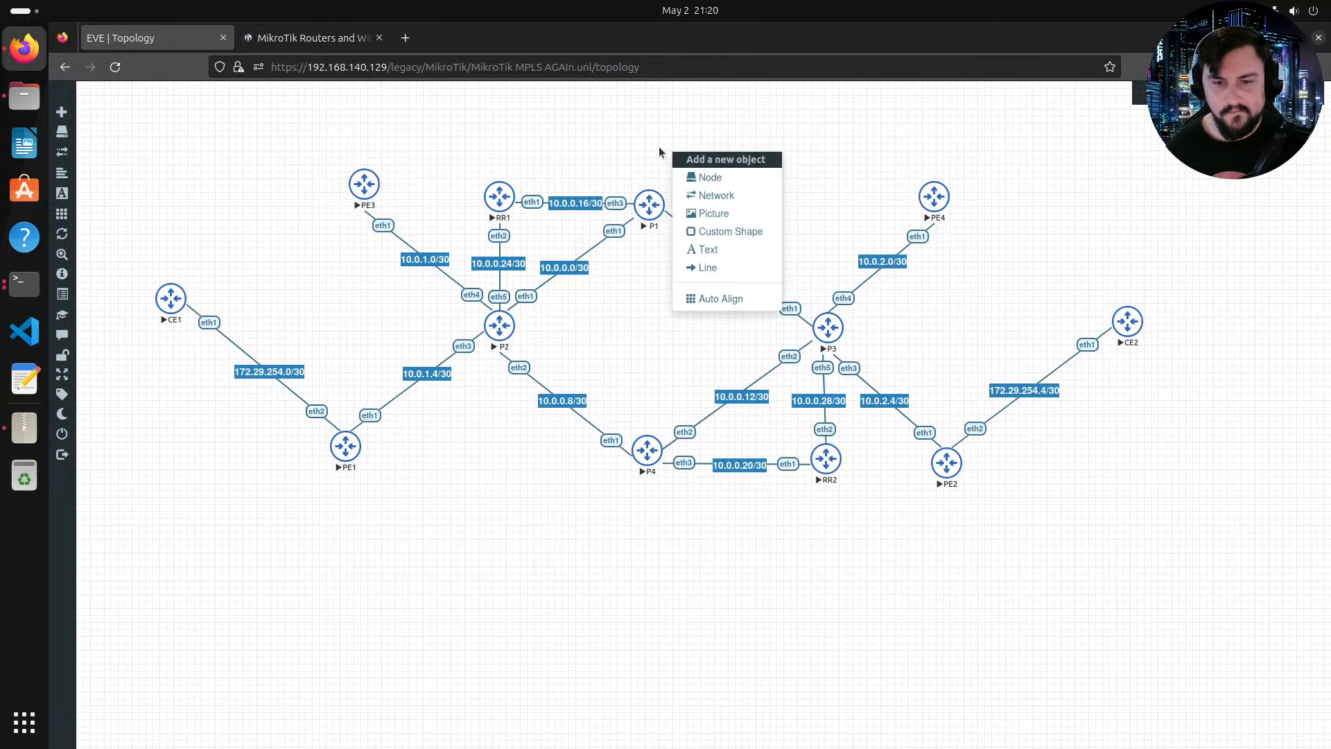
{"action": "left_click", "coordinate": [745, 247]}
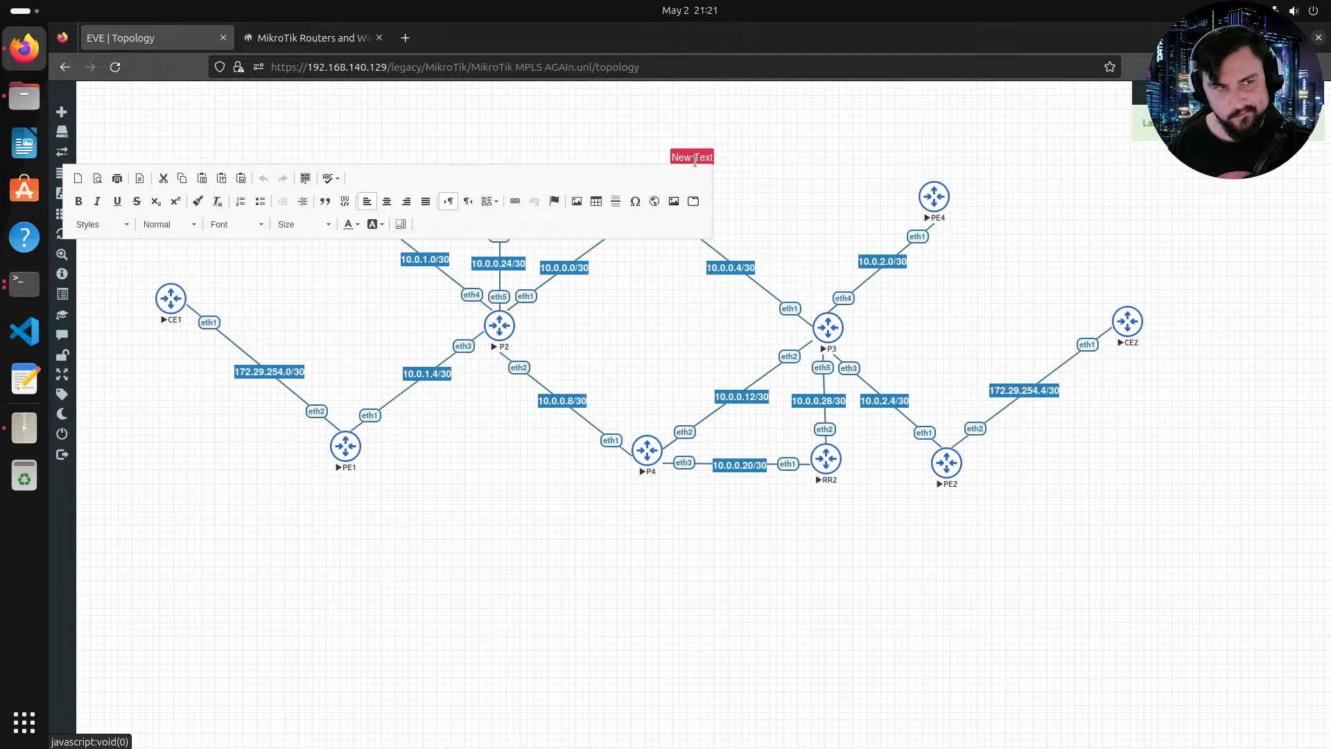
{"action": "type", "text": "172"}
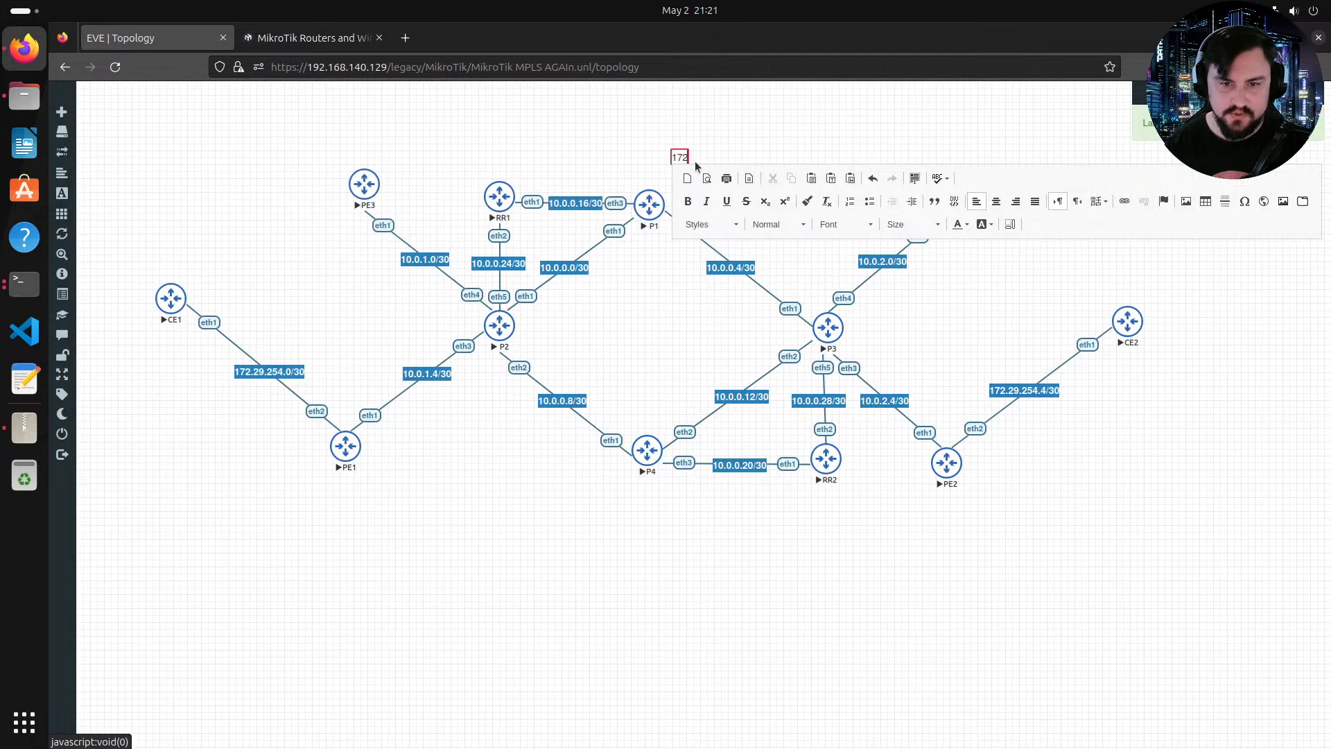
{"action": "type", "text": ".30."}
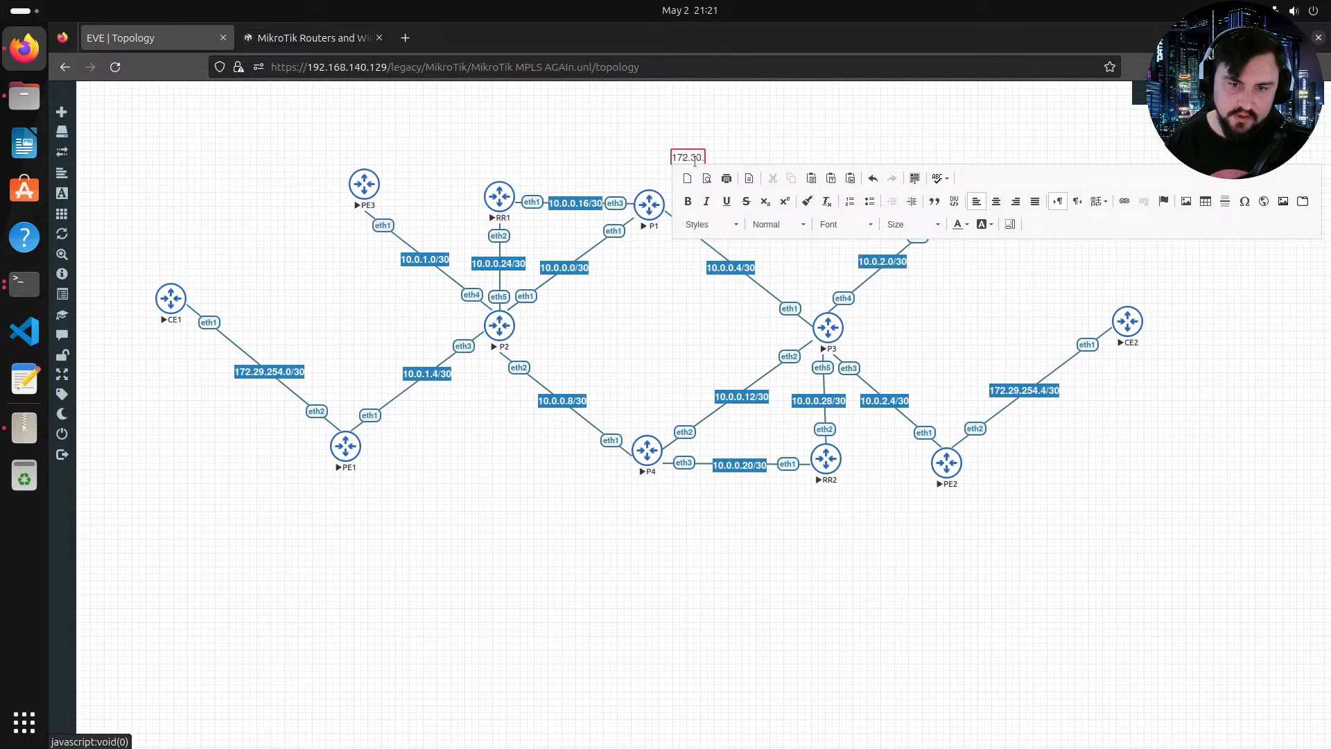
{"action": "type", "text": "0."}
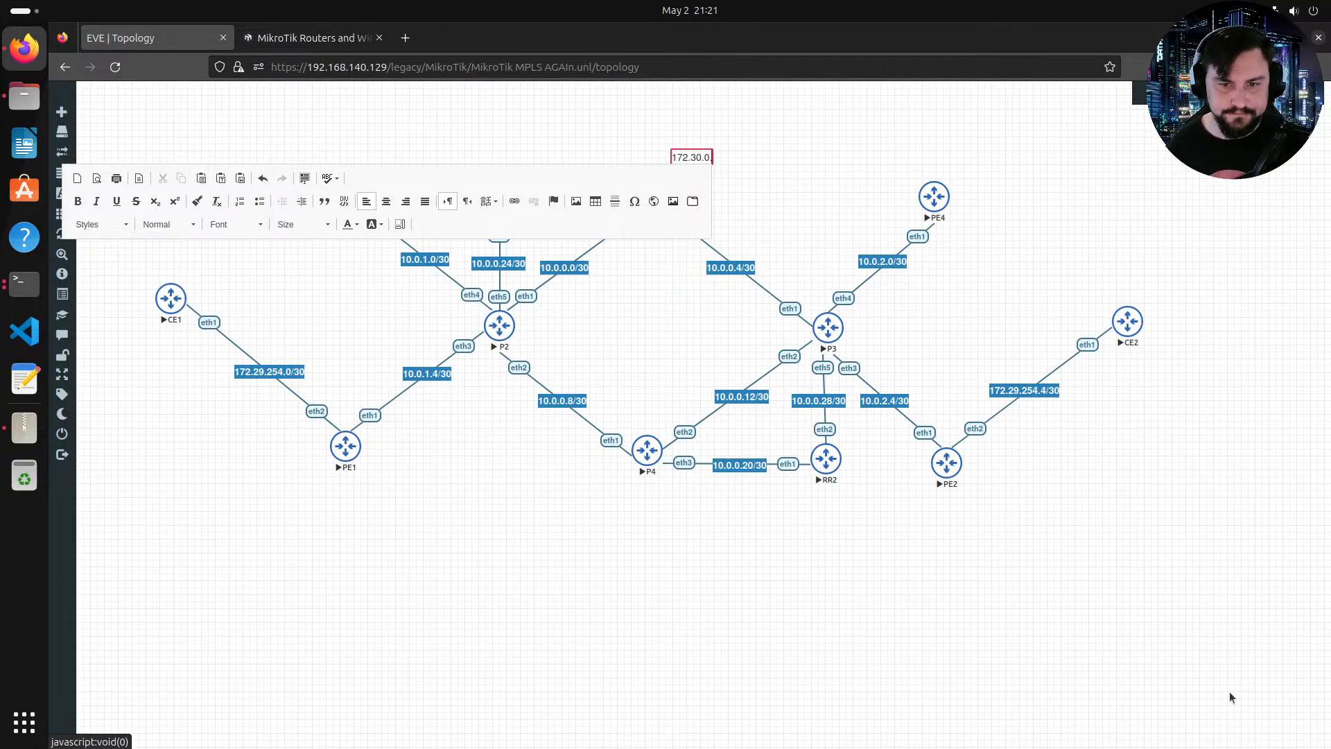
{"action": "left_click", "coordinate": [714, 164]}
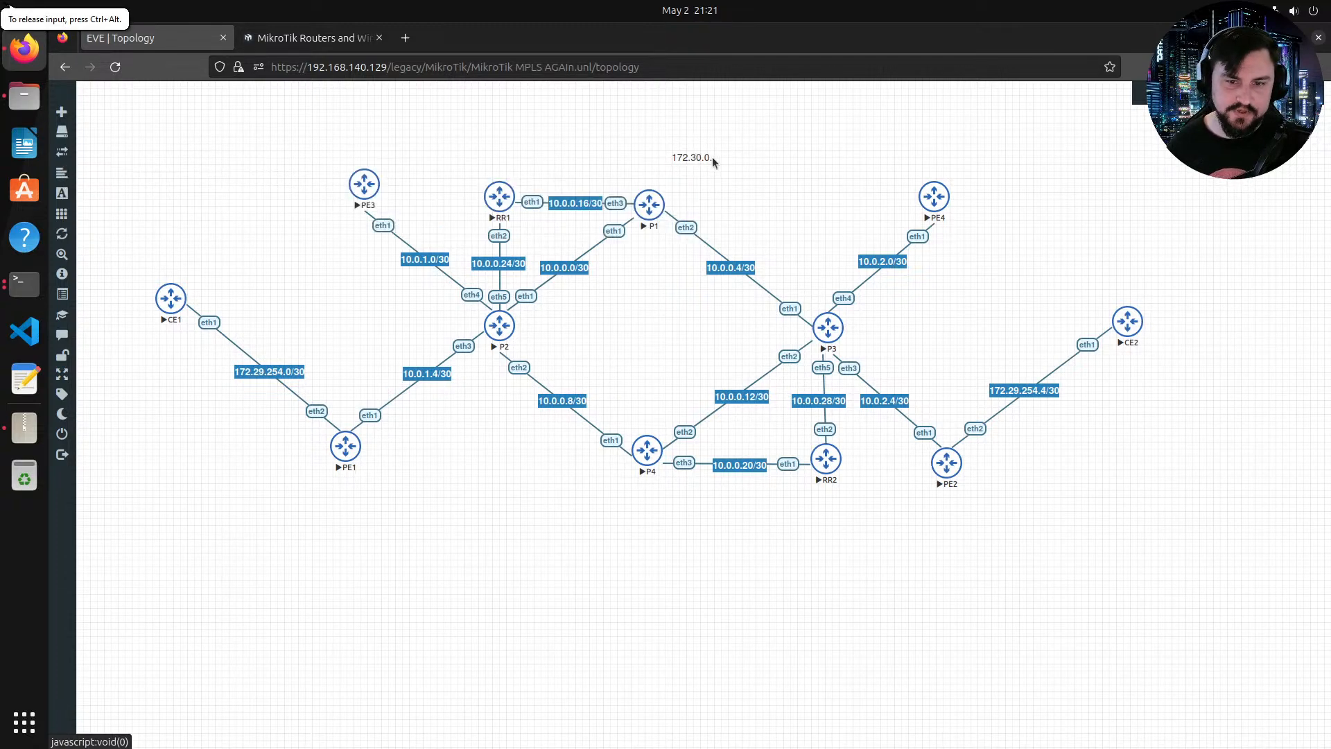
{"action": "left_click", "coordinate": [712, 158]}
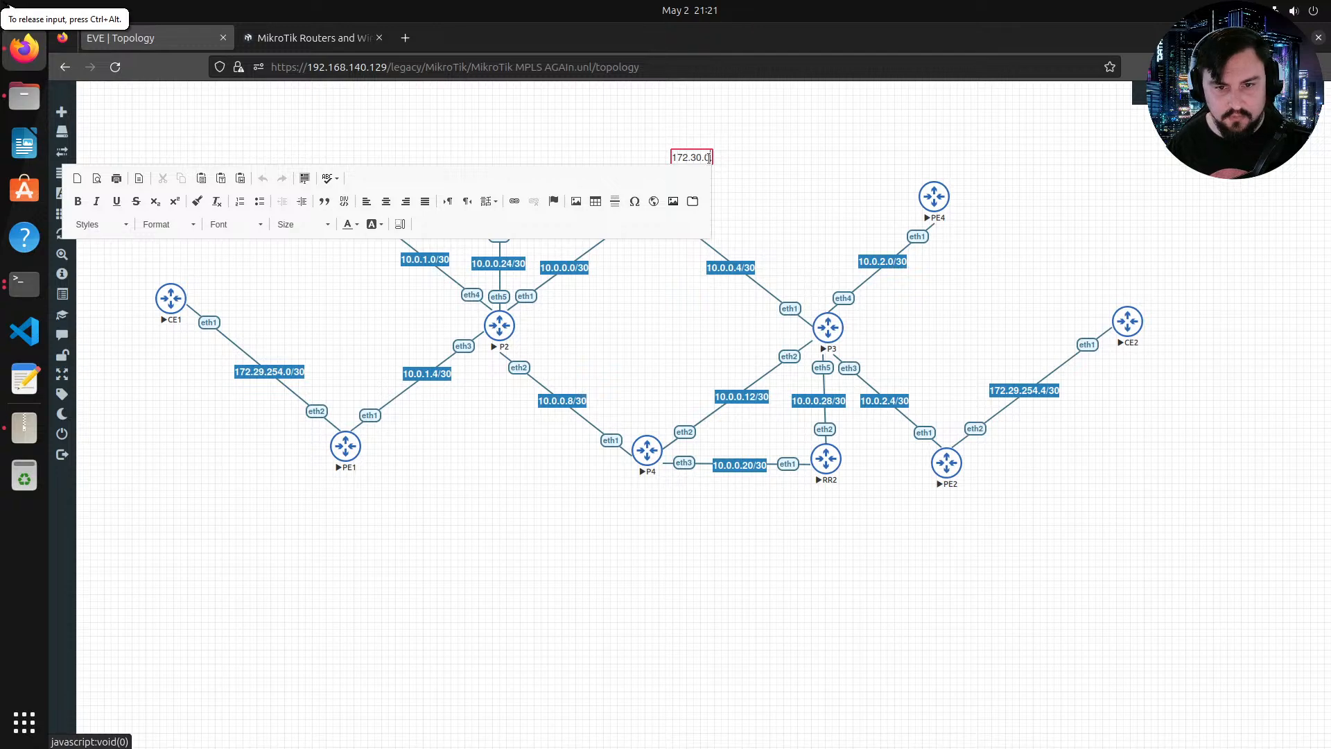
{"action": "type", "text": ".1"}
{"action": "double_click", "coordinate": [700, 157]}
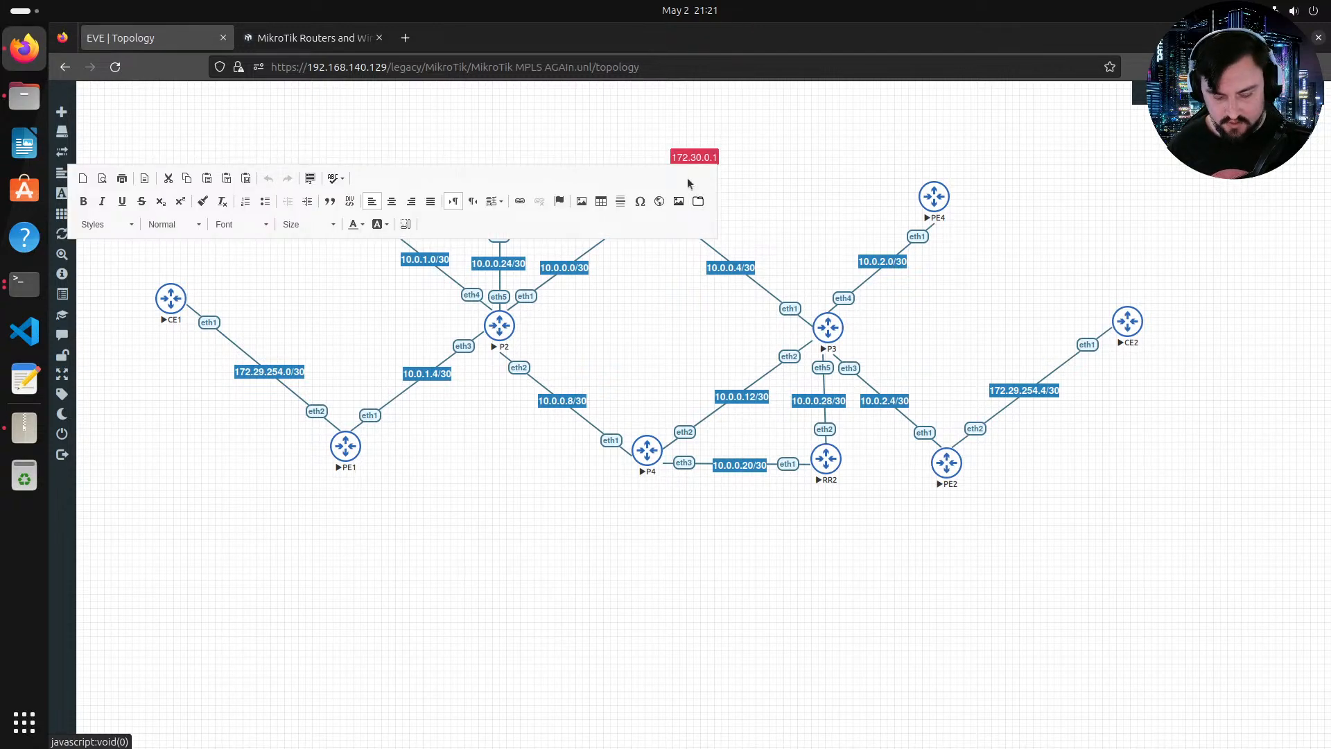
{"action": "left_click", "coordinate": [353, 224]}
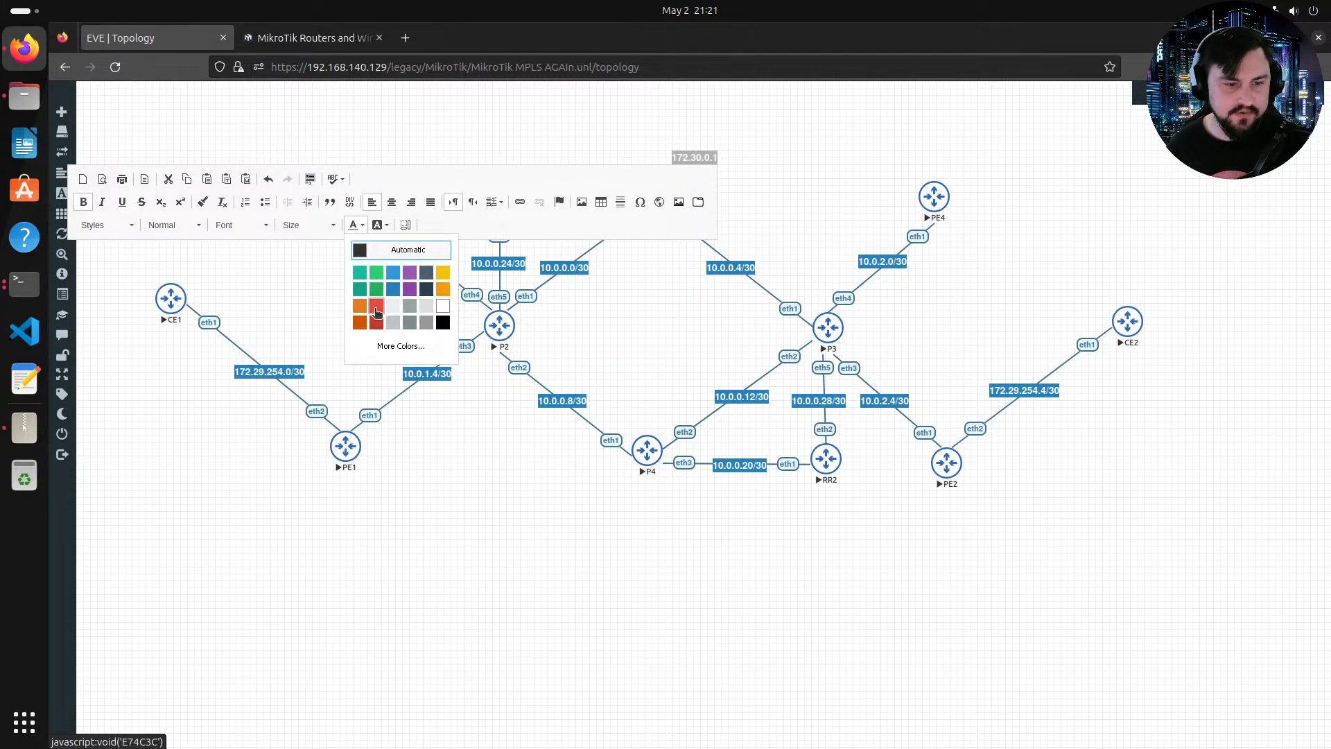
{"action": "left_click", "coordinate": [359, 275]}
{"action": "left_click", "coordinate": [684, 153]}
{"action": "left_click_drag", "start_coordinate": [684, 153], "coordinate": [648, 180]}
Step: Duplicate the label, move the copy beside router P2, and change it to 172.30.0.2
{"action": "right_click", "coordinate": [647, 180]}
{"action": "left_click", "coordinate": [696, 208]}
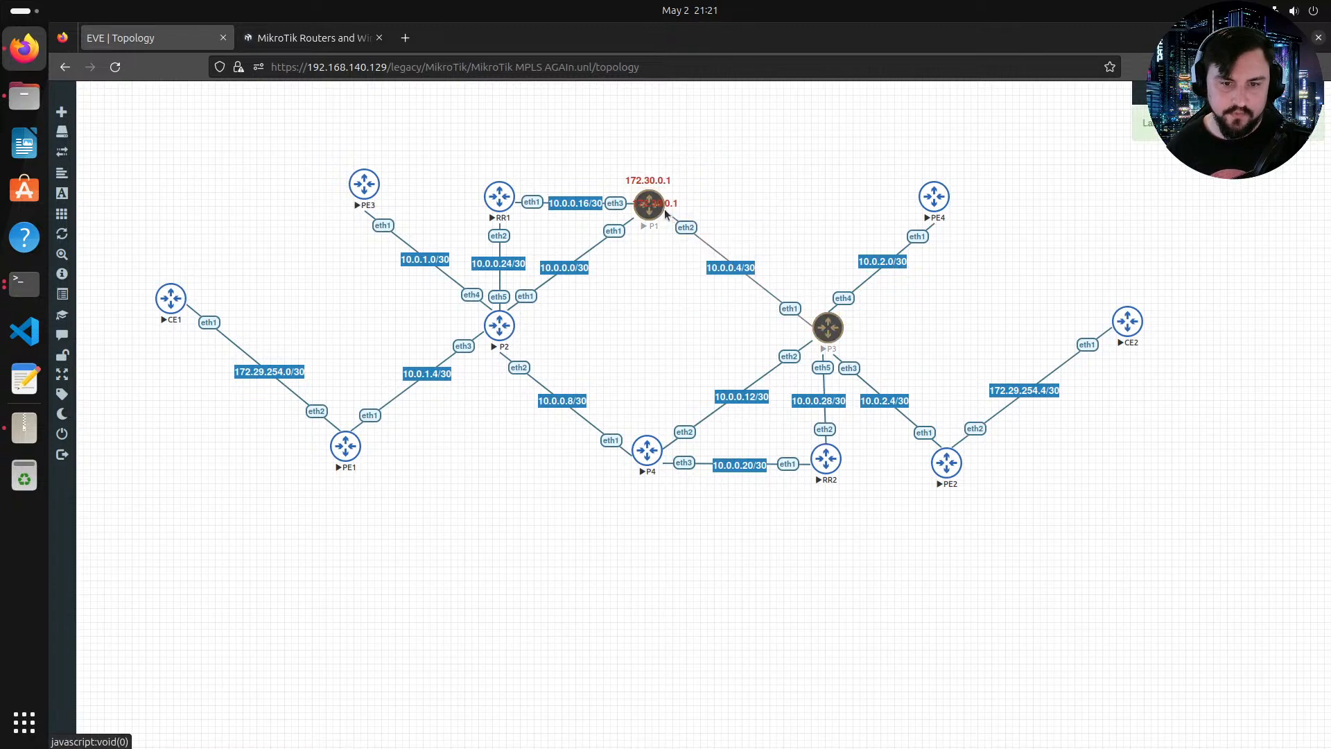
{"action": "left_click_drag", "start_coordinate": [562, 325], "coordinate": [555, 329]}
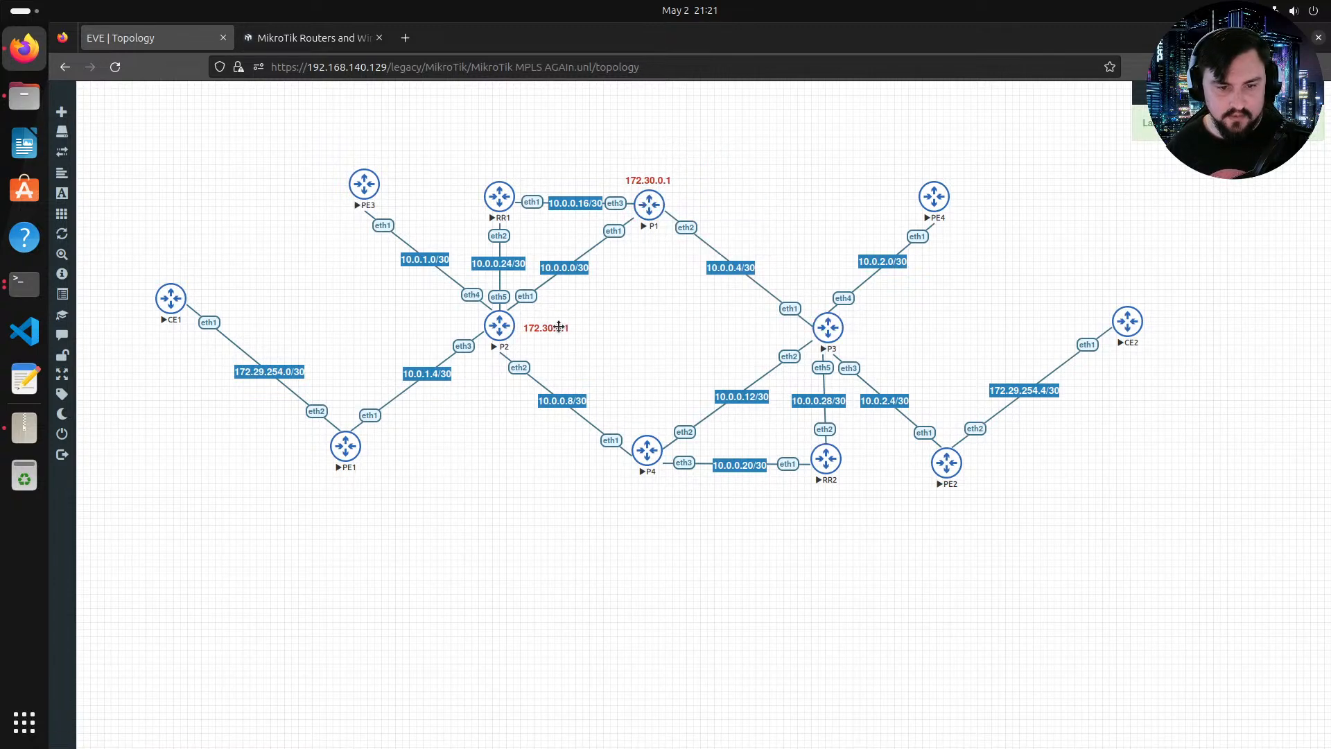
{"action": "double_click", "coordinate": [555, 329]}
{"action": "key", "text": "BackSpace"}
{"action": "type", "text": "2"}
Step: Duplicate the label, move the copy beside router P3, and change it to 172.30.0.3
{"action": "right_click", "coordinate": [568, 330]}
{"action": "left_click", "coordinate": [589, 356]}
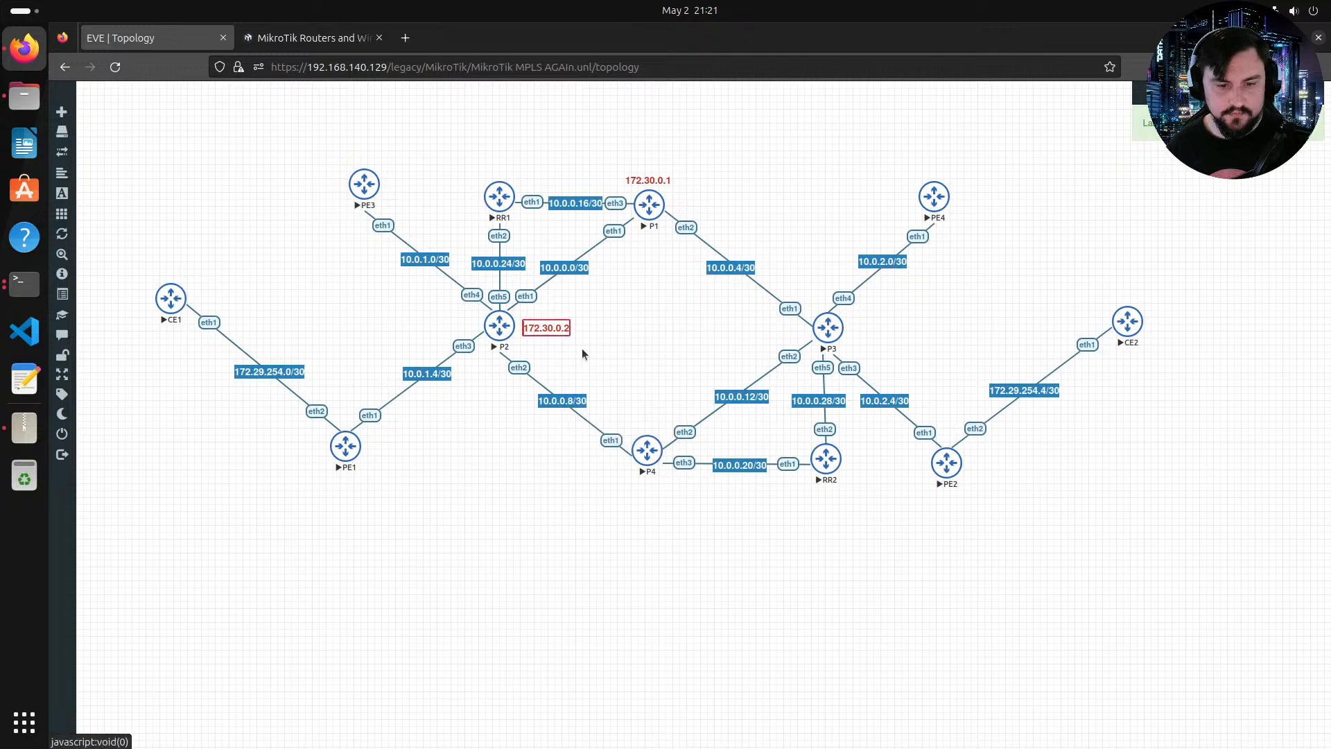
{"action": "left_click_drag", "start_coordinate": [755, 352], "coordinate": [789, 333]}
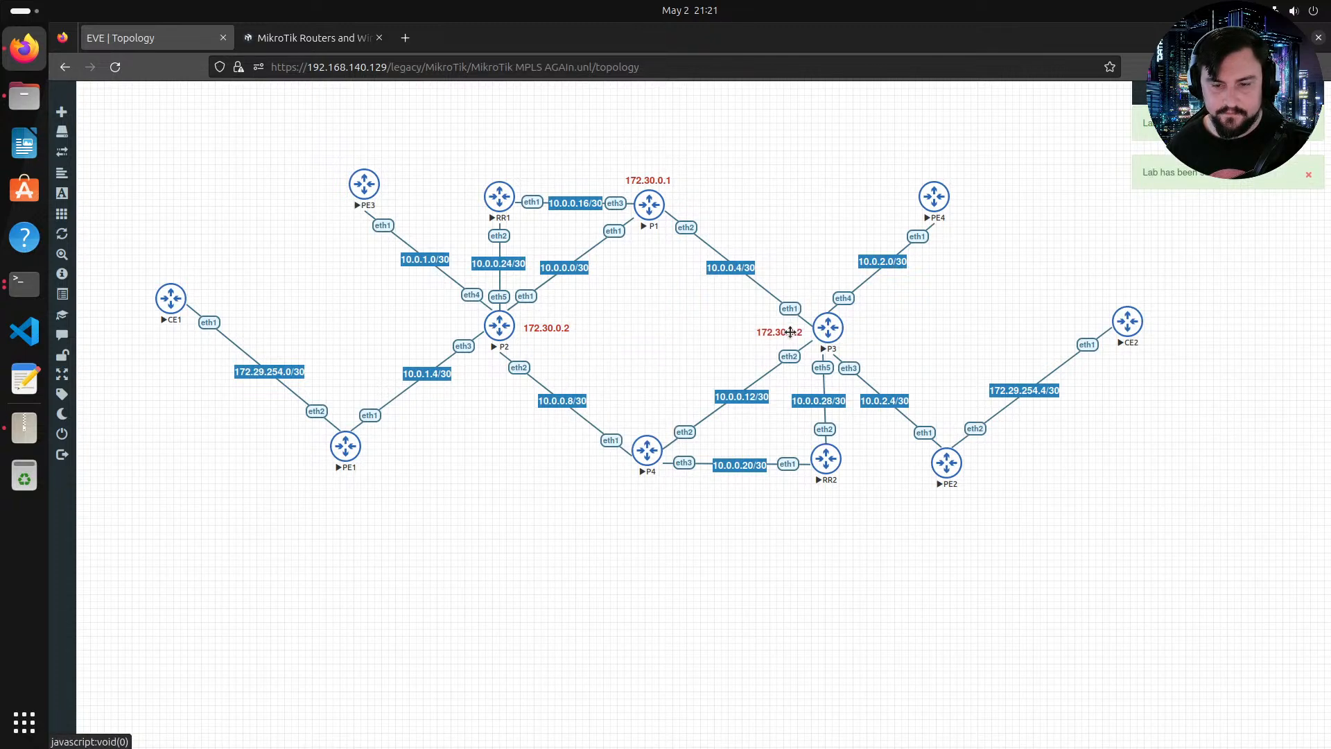
{"action": "double_click", "coordinate": [796, 331]}
{"action": "type", "text": "3"}
{"action": "left_click", "coordinate": [797, 344]}
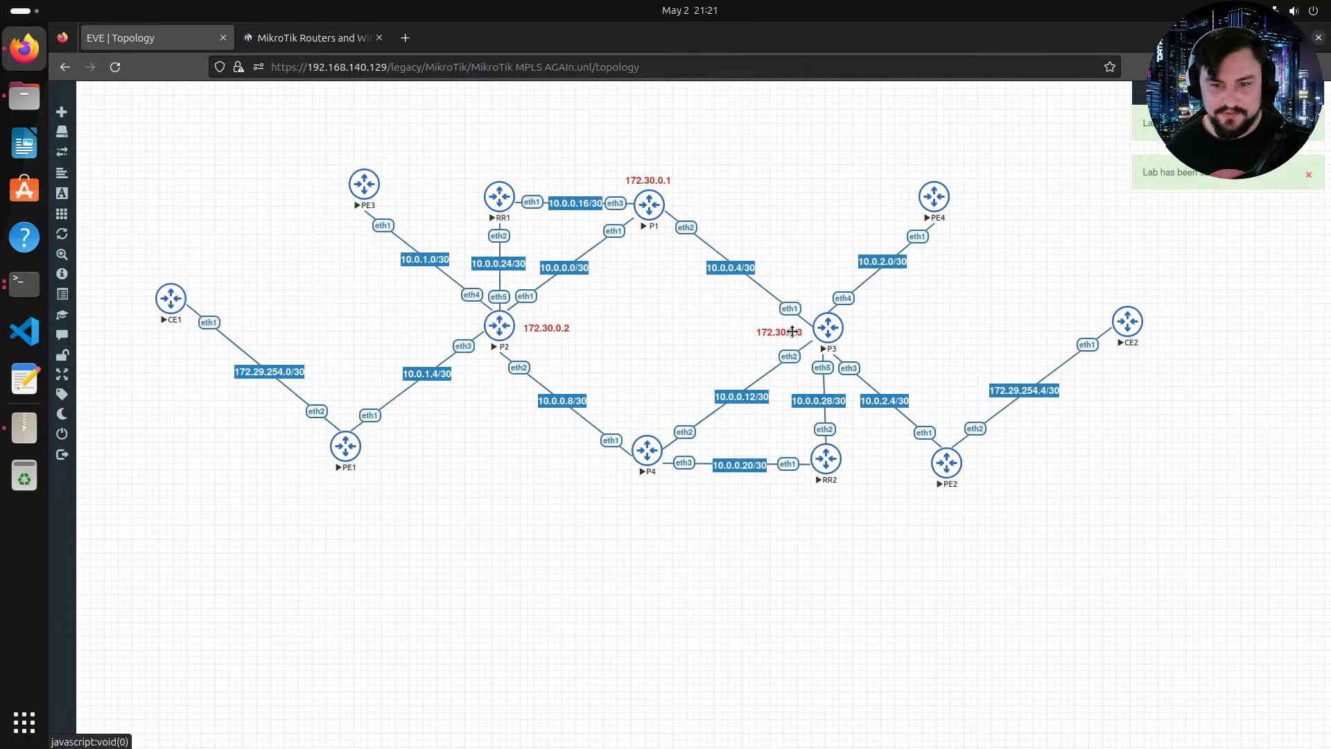
Step: Duplicate the label, move the copy below router P4, and change it to 172.30.0.4
{"action": "right_click", "coordinate": [792, 332]}
{"action": "left_click", "coordinate": [815, 356]}
{"action": "left_click_drag", "start_coordinate": [776, 354], "coordinate": [637, 485]}
{"action": "double_click", "coordinate": [642, 483]}
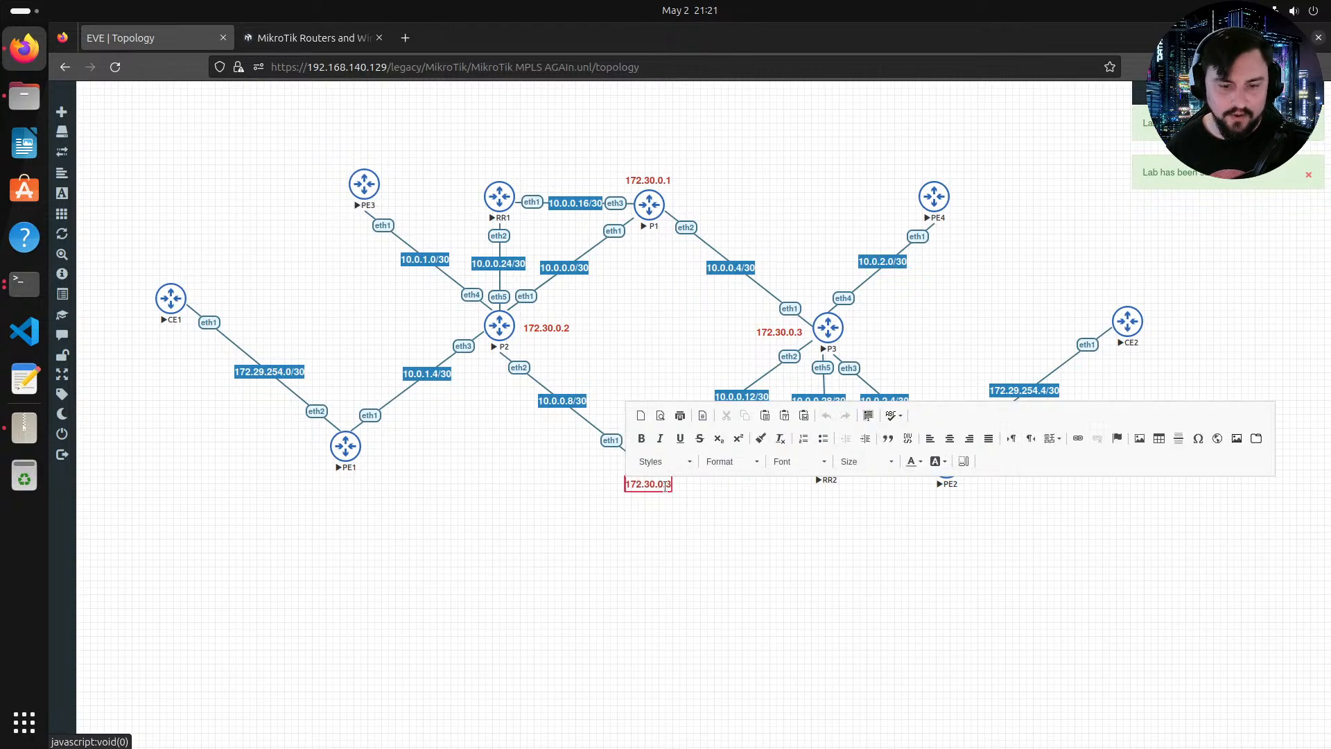
{"action": "type", "text": "4"}
Step: Duplicate the label, move the copy below router PE1, and change it to 172.30.0.5
{"action": "right_click", "coordinate": [666, 489]}
{"action": "left_click", "coordinate": [700, 513]}
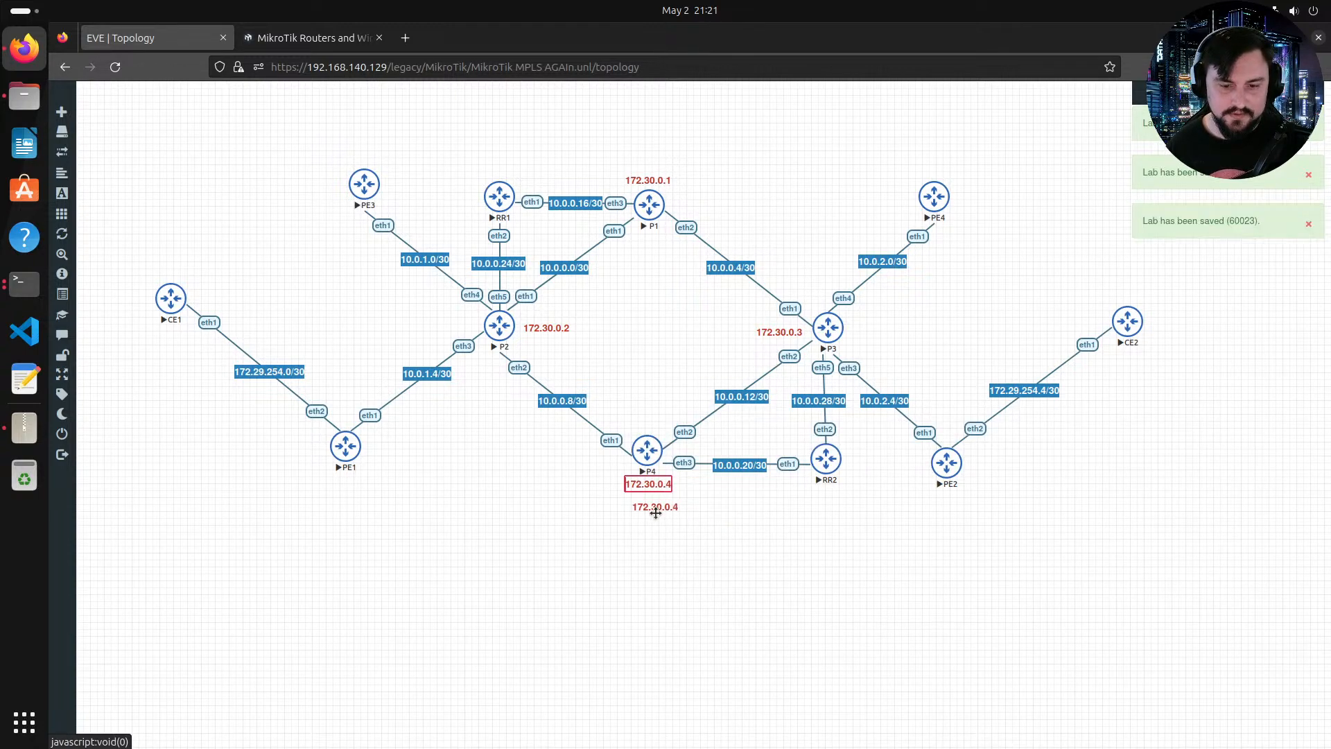
{"action": "left_click_drag", "start_coordinate": [611, 504], "coordinate": [336, 483]}
{"action": "double_click", "coordinate": [363, 483]}
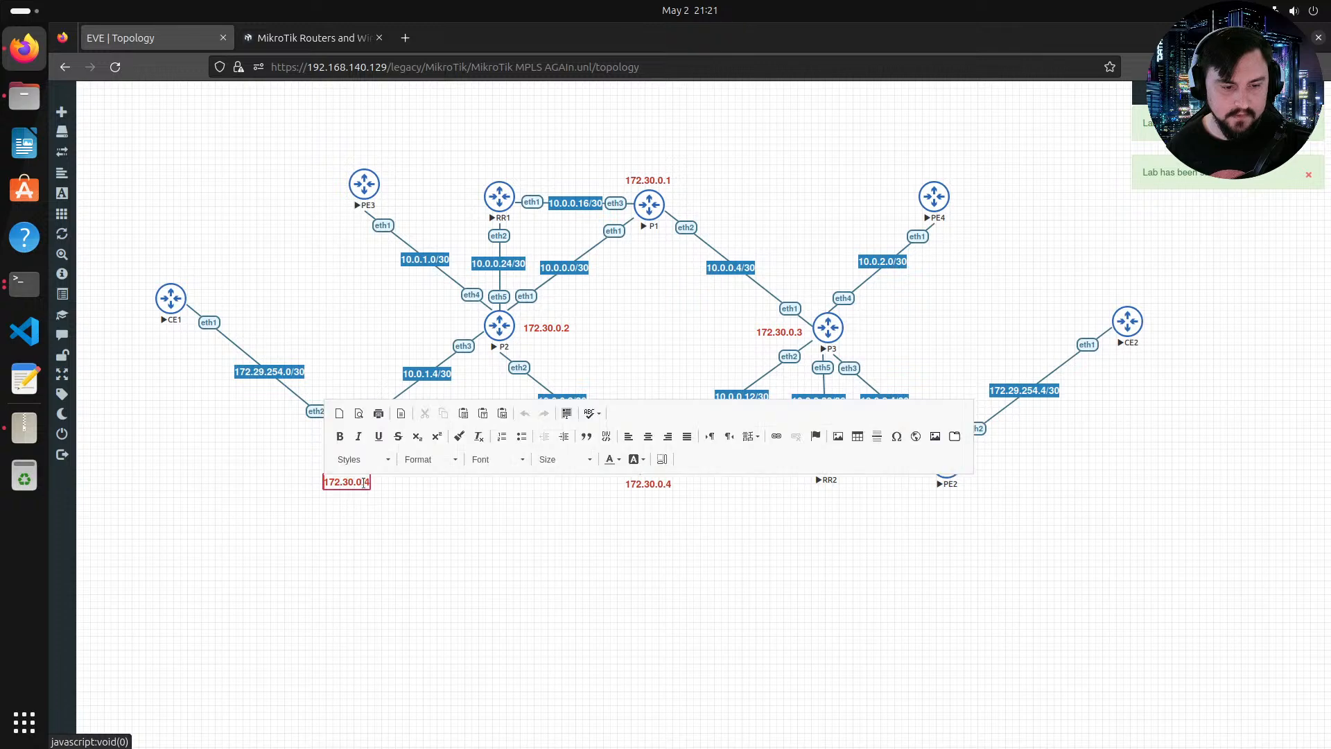
{"action": "type", "text": "5"}
Step: Duplicate the label near PE3, change it to 172.30.0.6, and move a copy of it below router PE2
{"action": "right_click", "coordinate": [371, 483]}
{"action": "left_click", "coordinate": [399, 505]}
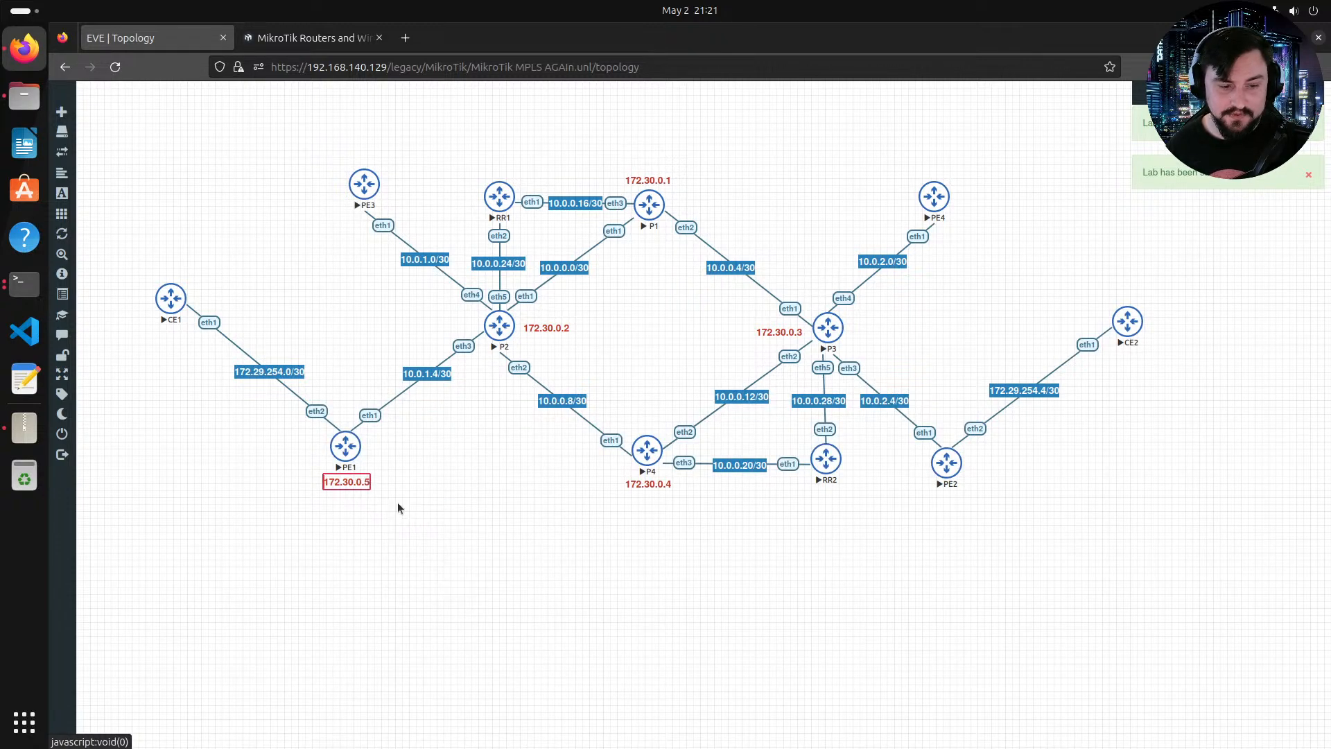
{"action": "left_click_drag", "start_coordinate": [367, 502], "coordinate": [373, 160]}
{"action": "double_click", "coordinate": [373, 159]}
{"action": "type", "text": "6"}
{"action": "right_click", "coordinate": [374, 161]}
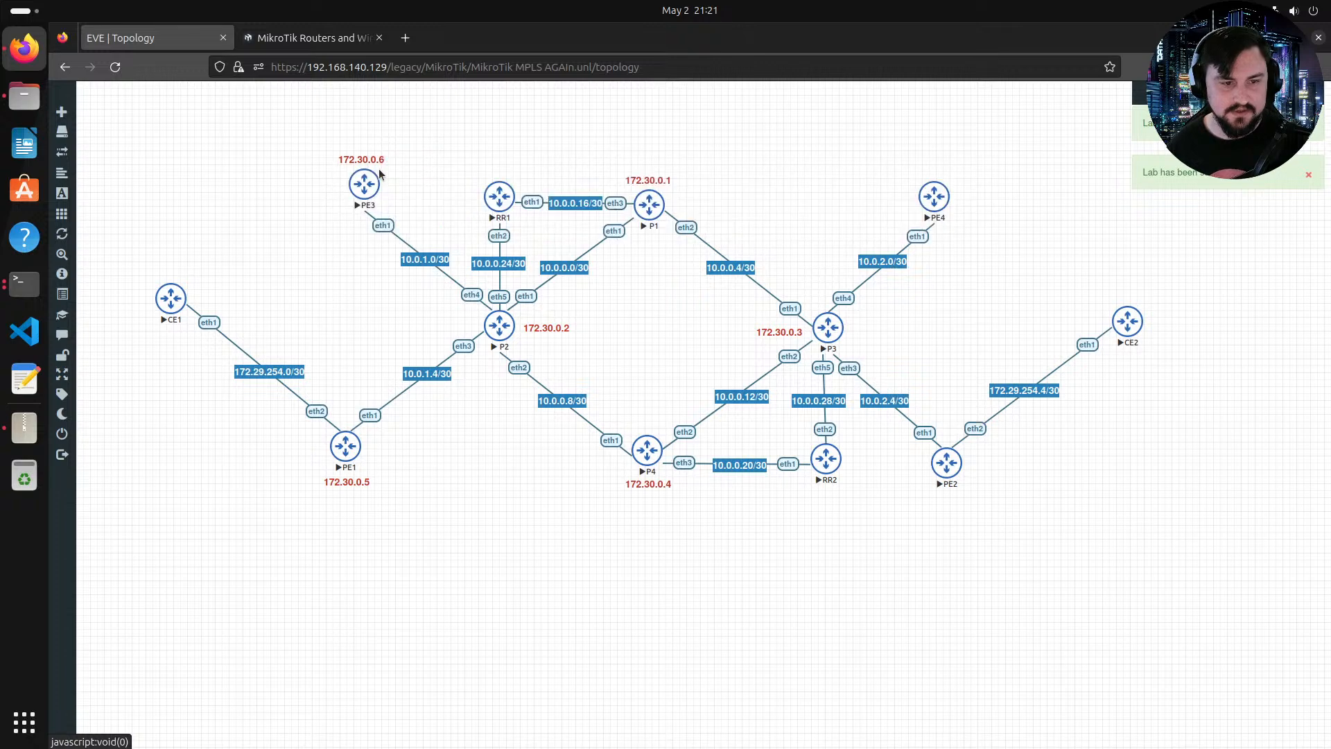
{"action": "left_click", "coordinate": [402, 185]}
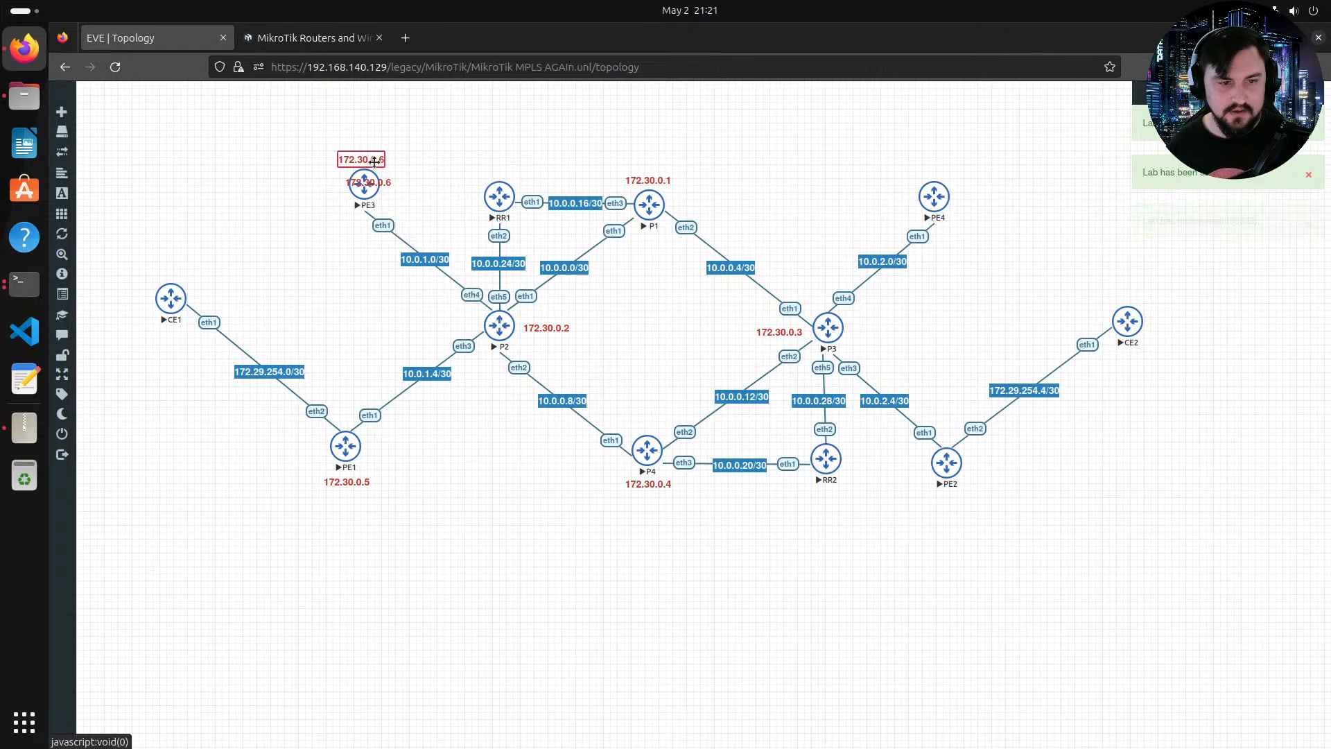
{"action": "left_click_drag", "start_coordinate": [374, 161], "coordinate": [961, 503]}
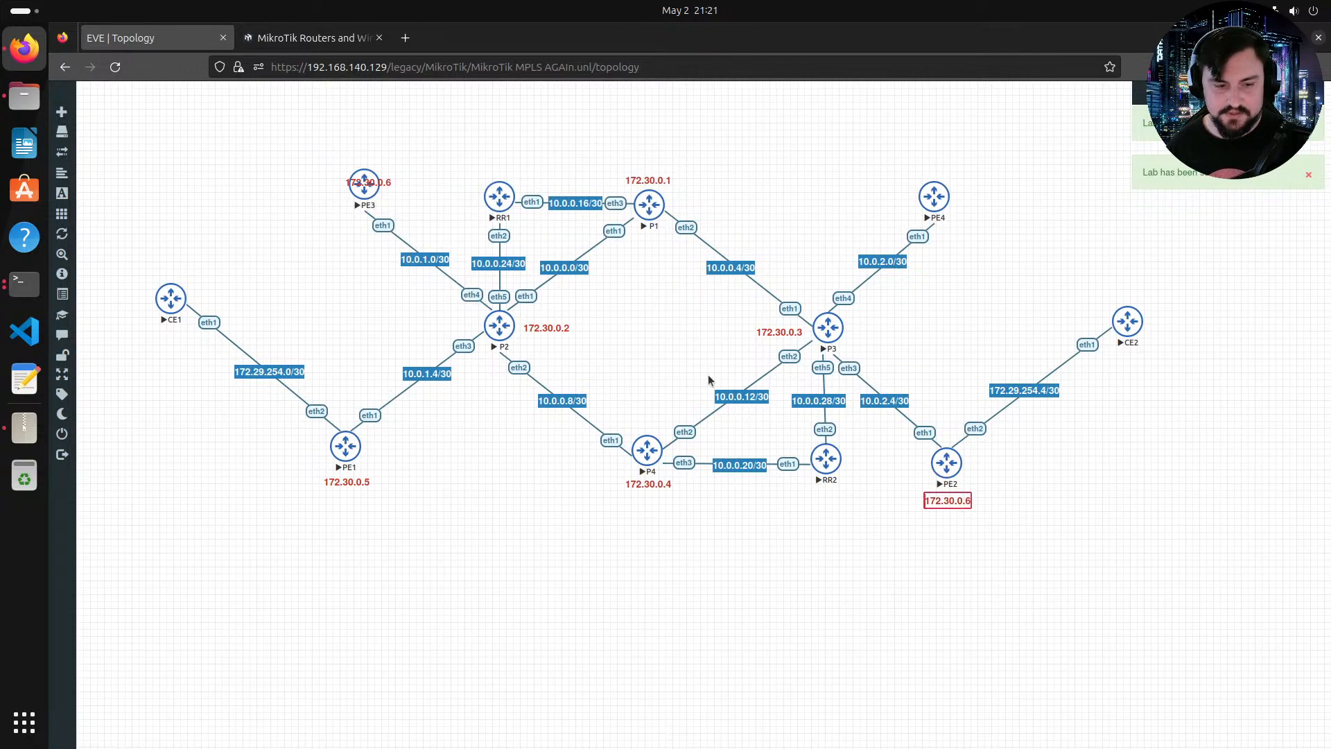
Step: Reposition the remaining label above router PE3 and change it to 172.30.0.7
{"action": "left_click_drag", "start_coordinate": [380, 179], "coordinate": [376, 156]}
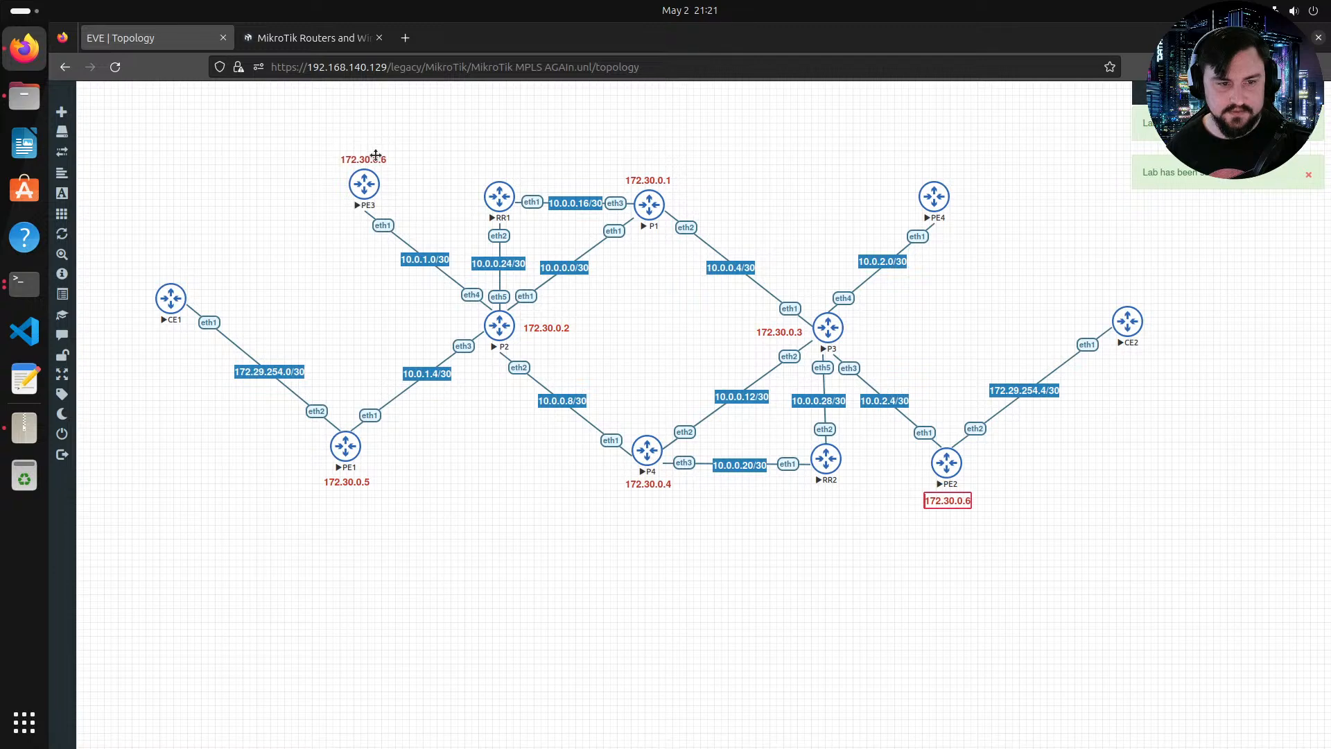
{"action": "double_click", "coordinate": [375, 156]}
{"action": "type", "text": "7"}
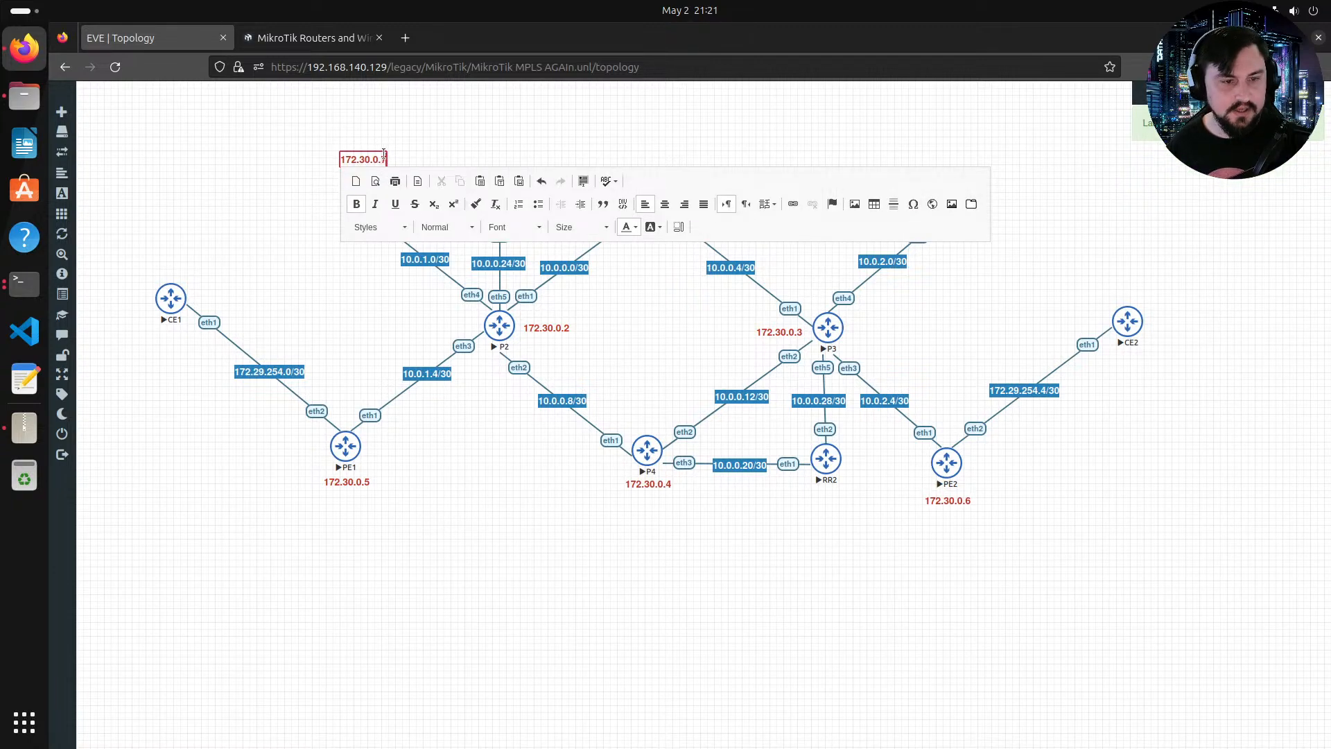
Step: Duplicate the label, move the copy above router PE4, and change it to 172.30.0.8
{"action": "right_click", "coordinate": [368, 161]}
{"action": "left_click", "coordinate": [397, 180]}
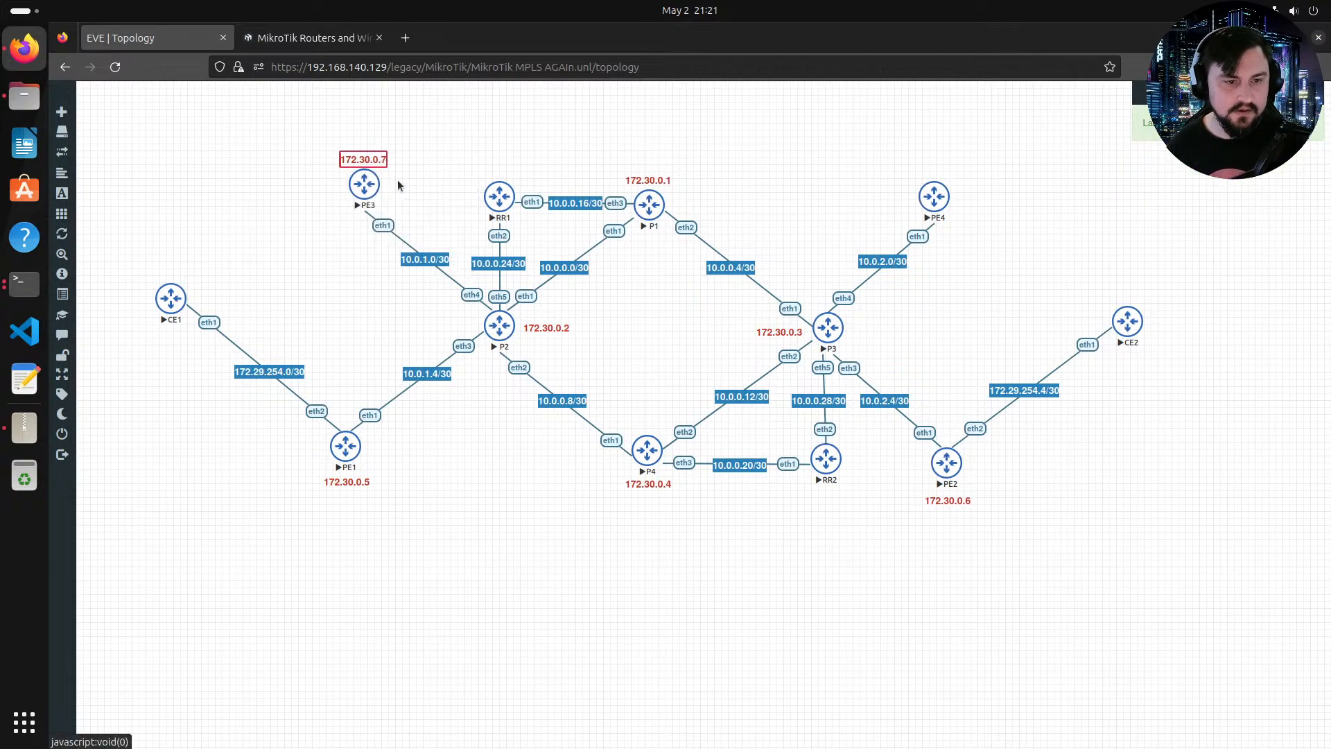
{"action": "left_click_drag", "start_coordinate": [950, 186], "coordinate": [946, 171]}
{"action": "double_click", "coordinate": [947, 171]}
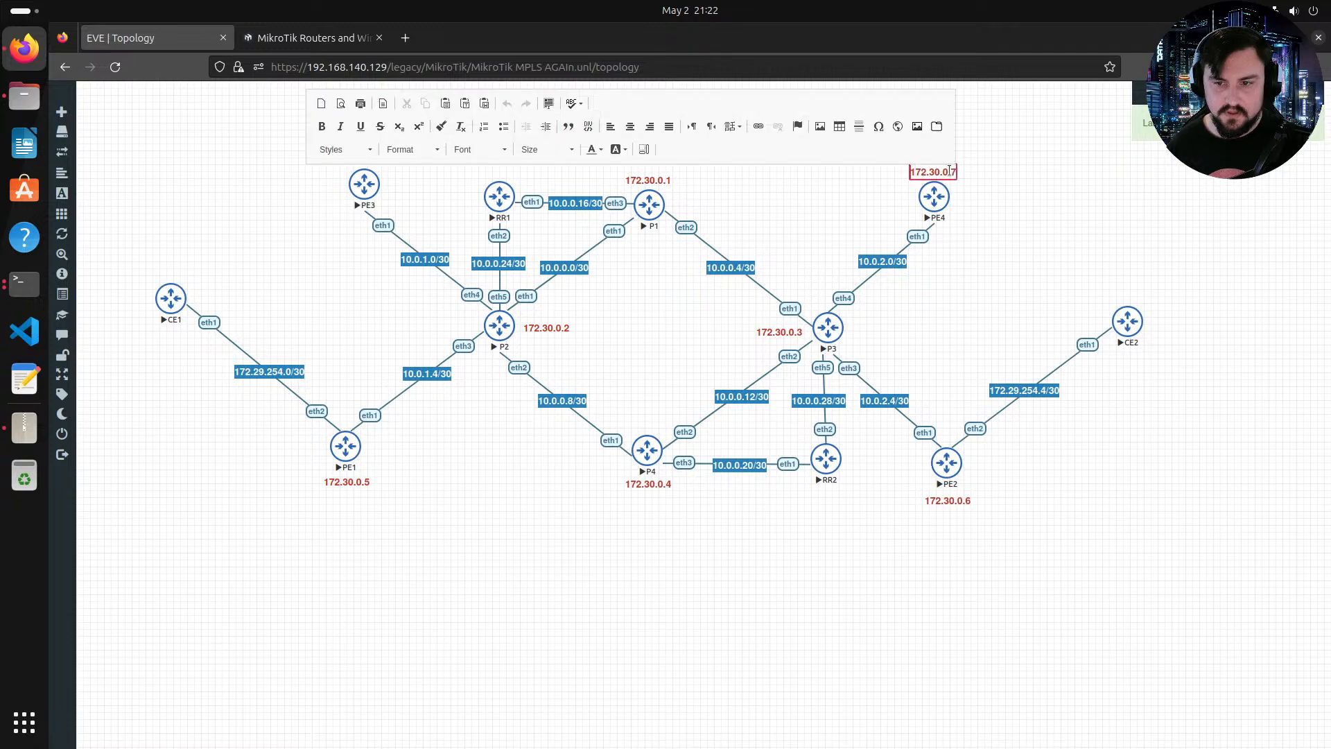
Step: Duplicate the label, move the copy above router RR1, and change it to 172.30.0.9
{"action": "right_click", "coordinate": [950, 172]}
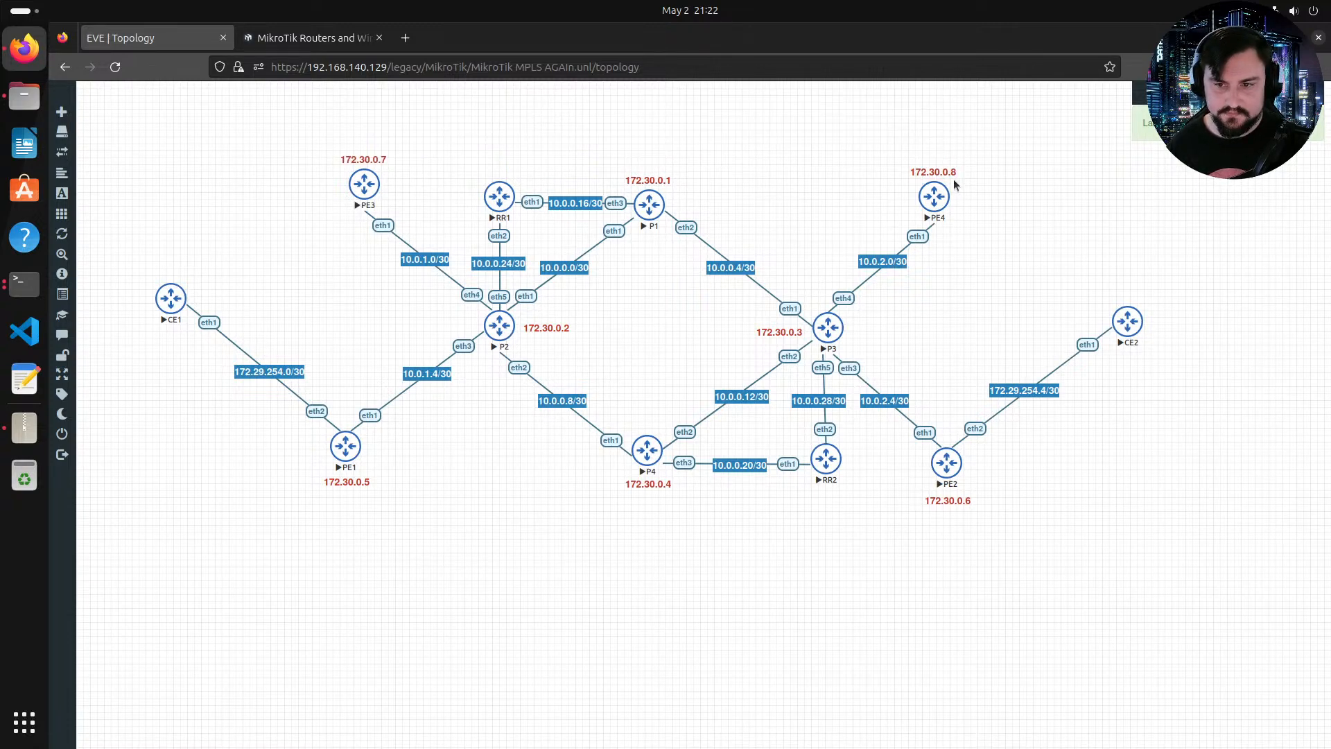
{"action": "left_click", "coordinate": [980, 199]}
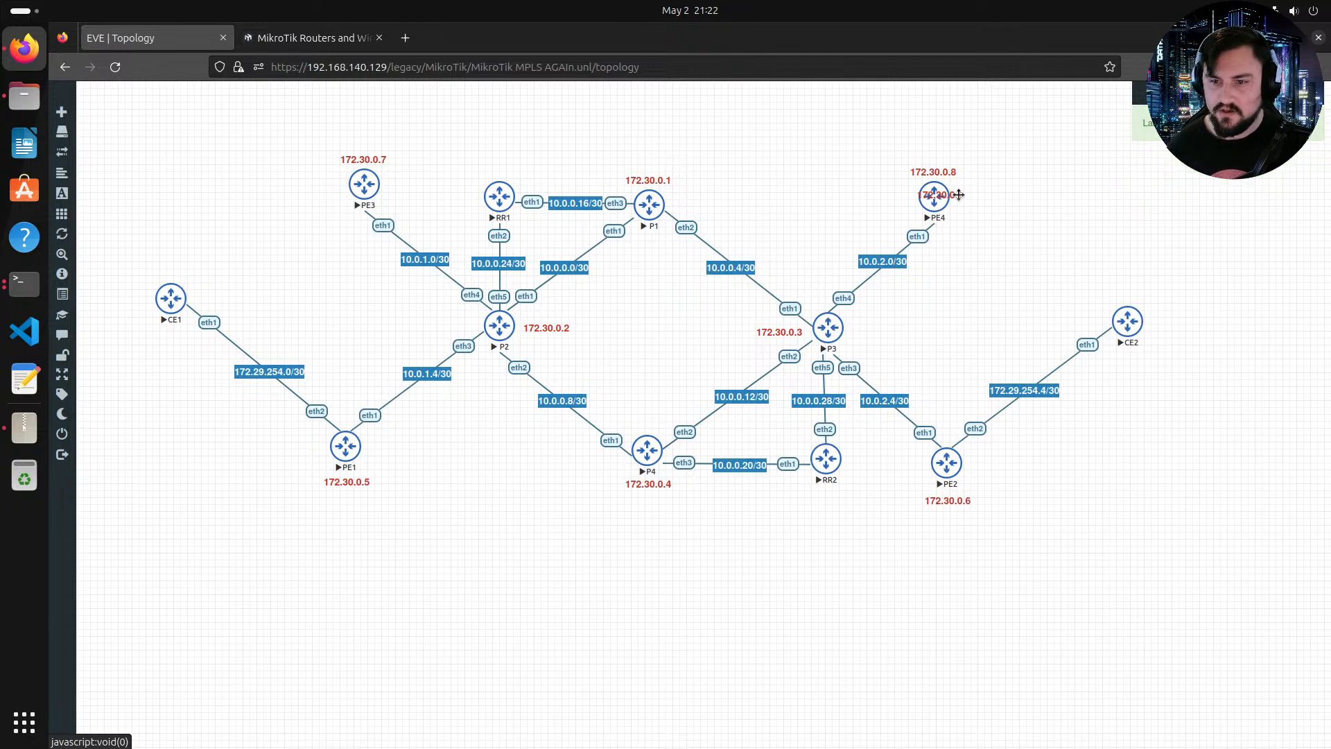
{"action": "left_click_drag", "start_coordinate": [955, 196], "coordinate": [511, 174]}
{"action": "double_click", "coordinate": [511, 173]}
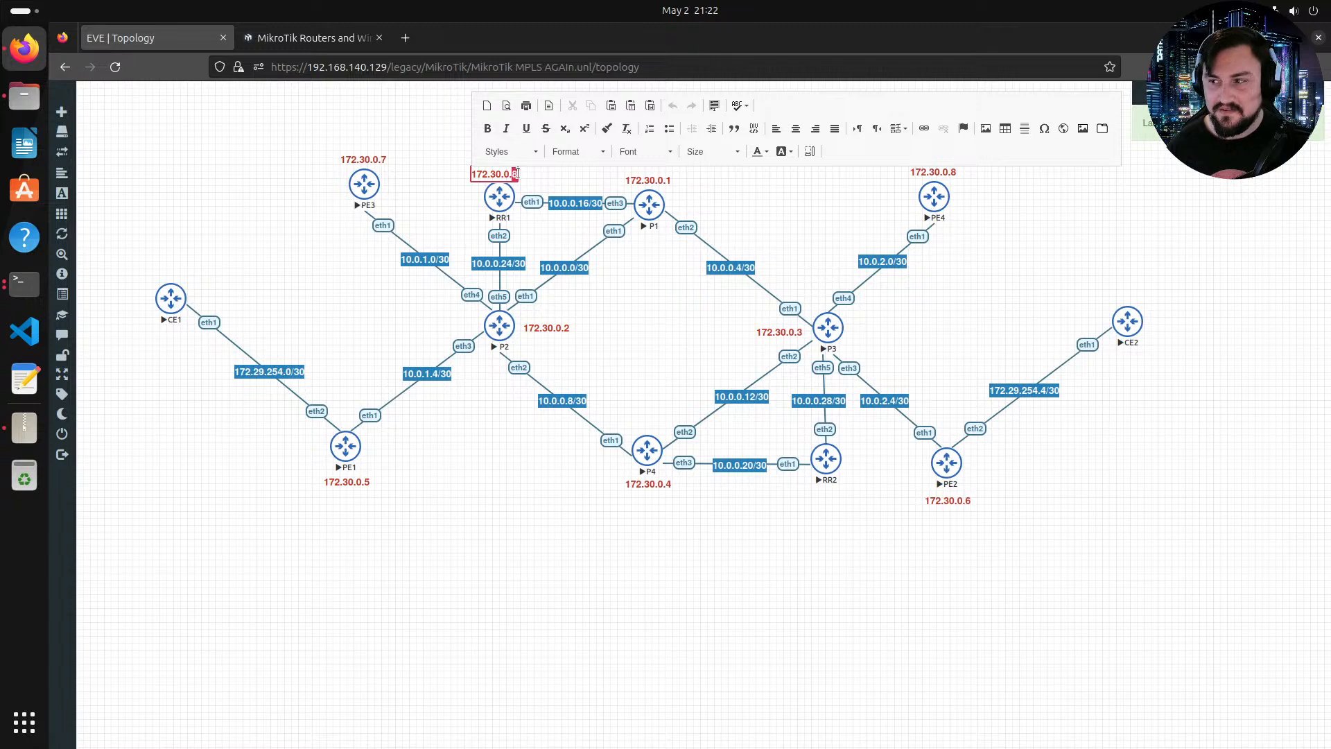
{"action": "double_click", "coordinate": [515, 173]}
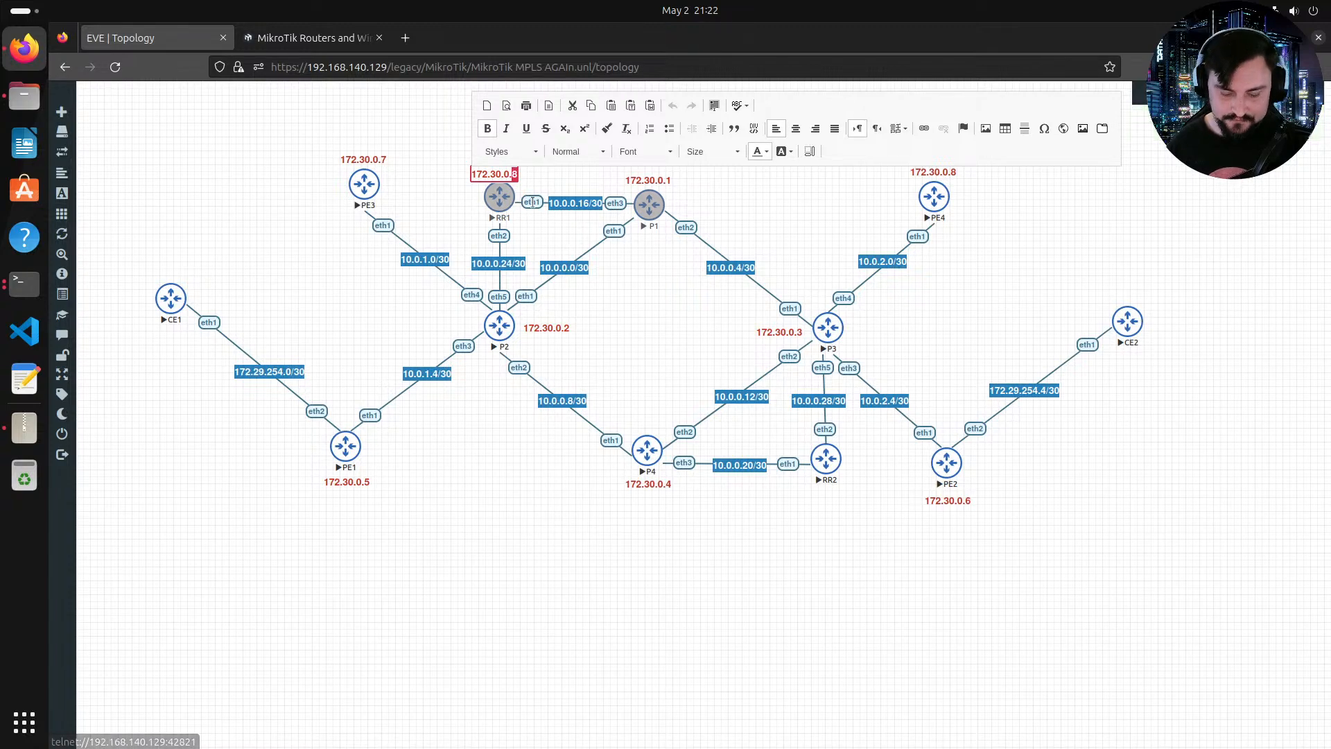
{"action": "type", "text": "9"}
{"action": "left_click", "coordinate": [531, 202]}
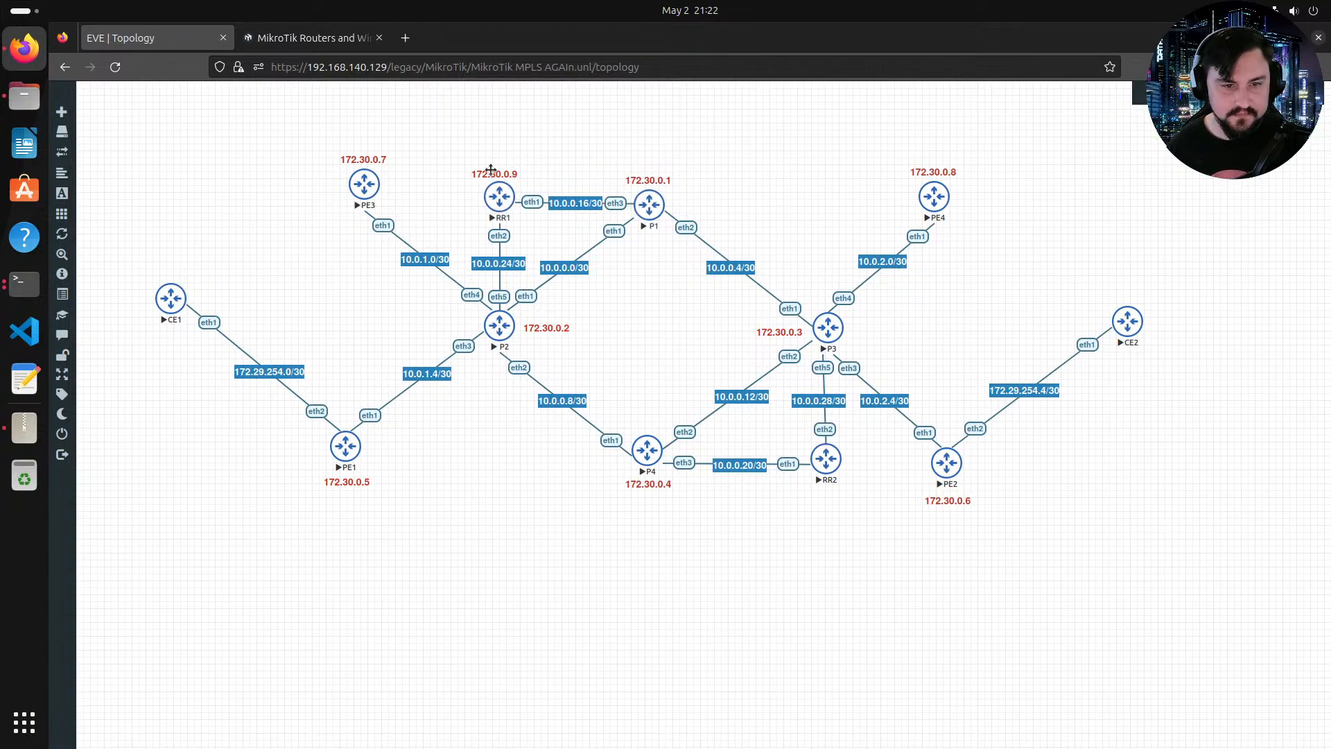
Step: Duplicate the label, move the copy below router RR2, and change it to 172.30.0.10
{"action": "right_click", "coordinate": [491, 170]}
{"action": "left_click", "coordinate": [553, 199]}
{"action": "left_click_drag", "start_coordinate": [502, 200], "coordinate": [838, 491]}
{"action": "double_click", "coordinate": [839, 491]}
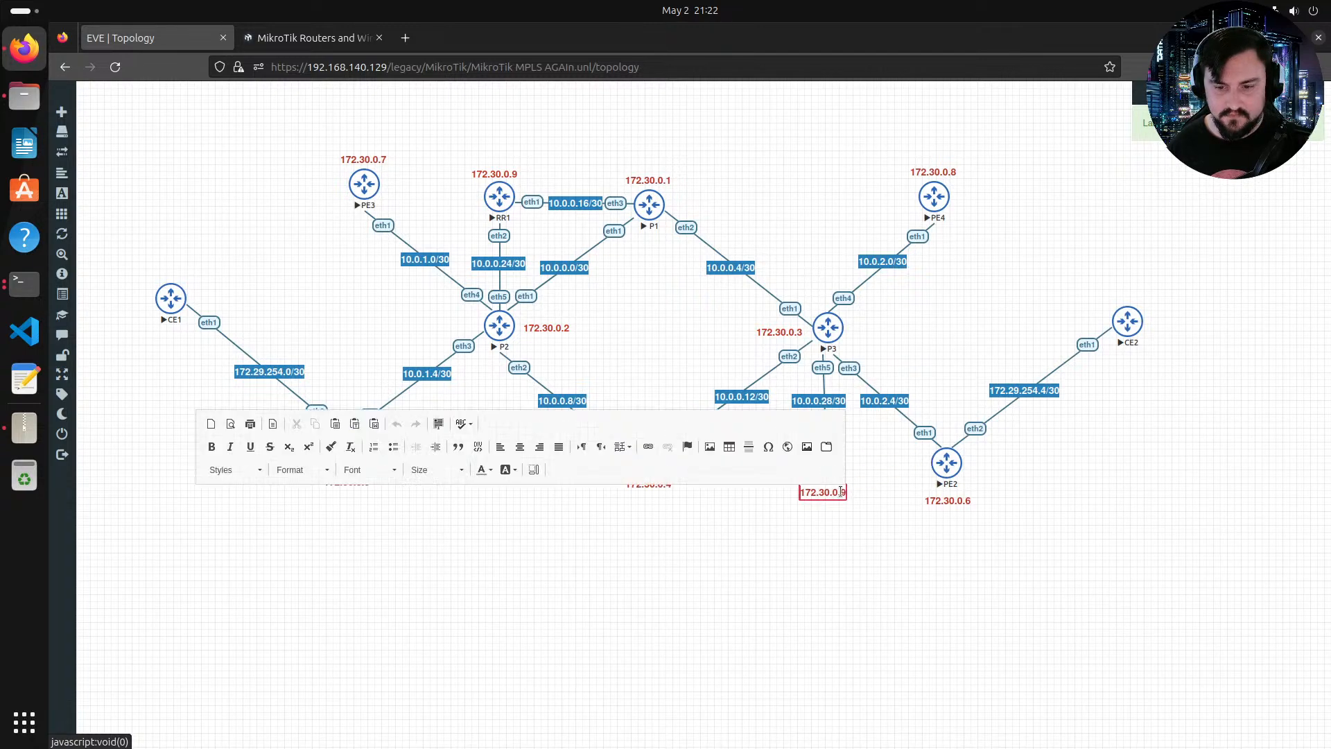
{"action": "type", "text": "10"}
{"action": "left_click", "coordinate": [879, 491]}
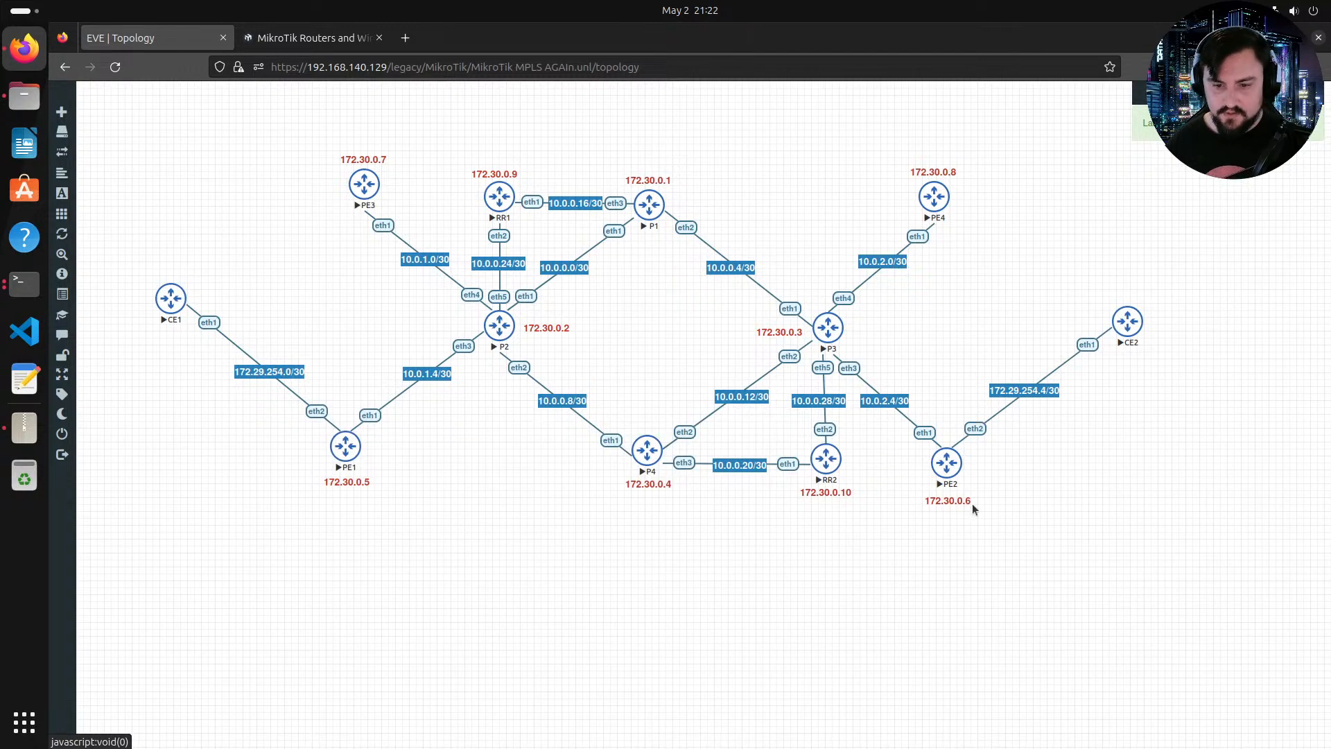
{"action": "left_click_drag", "start_coordinate": [843, 494], "coordinate": [841, 496]}
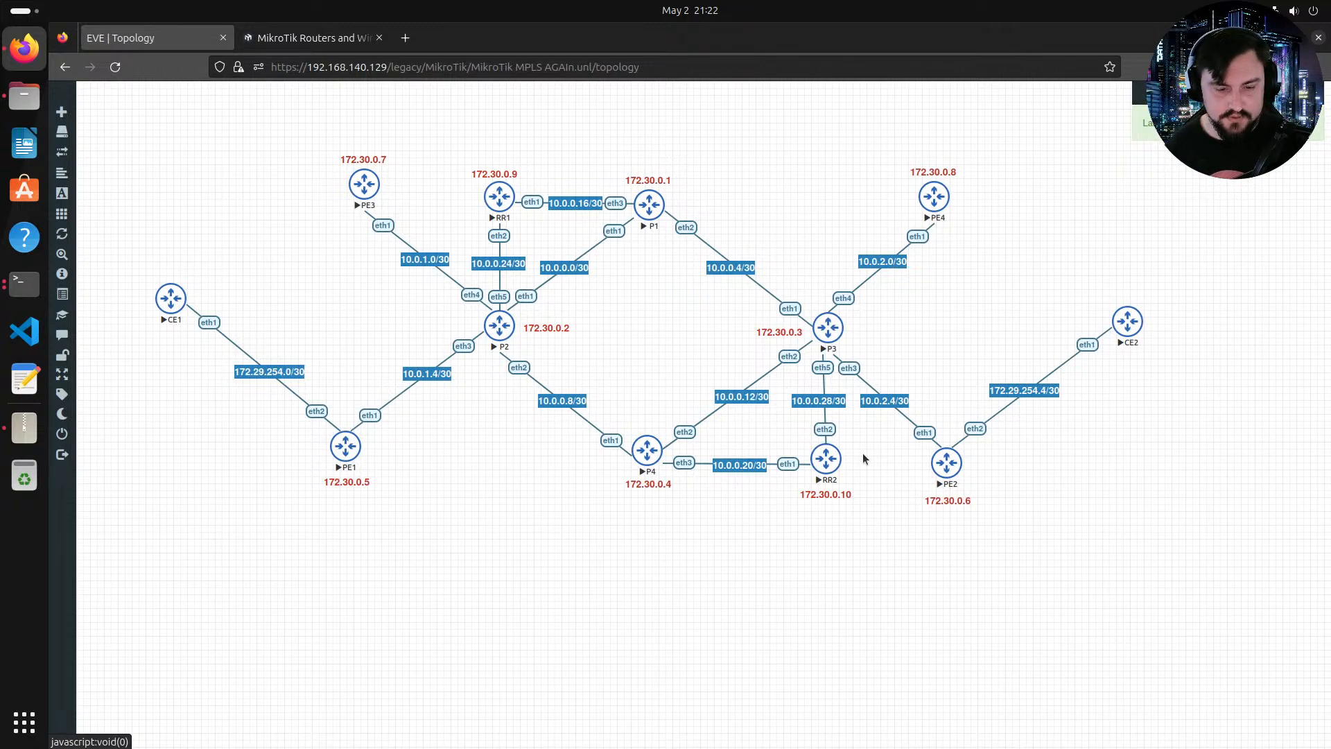
Step: On router P2, add the loopback address 172.30.0.2 on interface lo
{"action": "key", "text": "alt+Tab"}
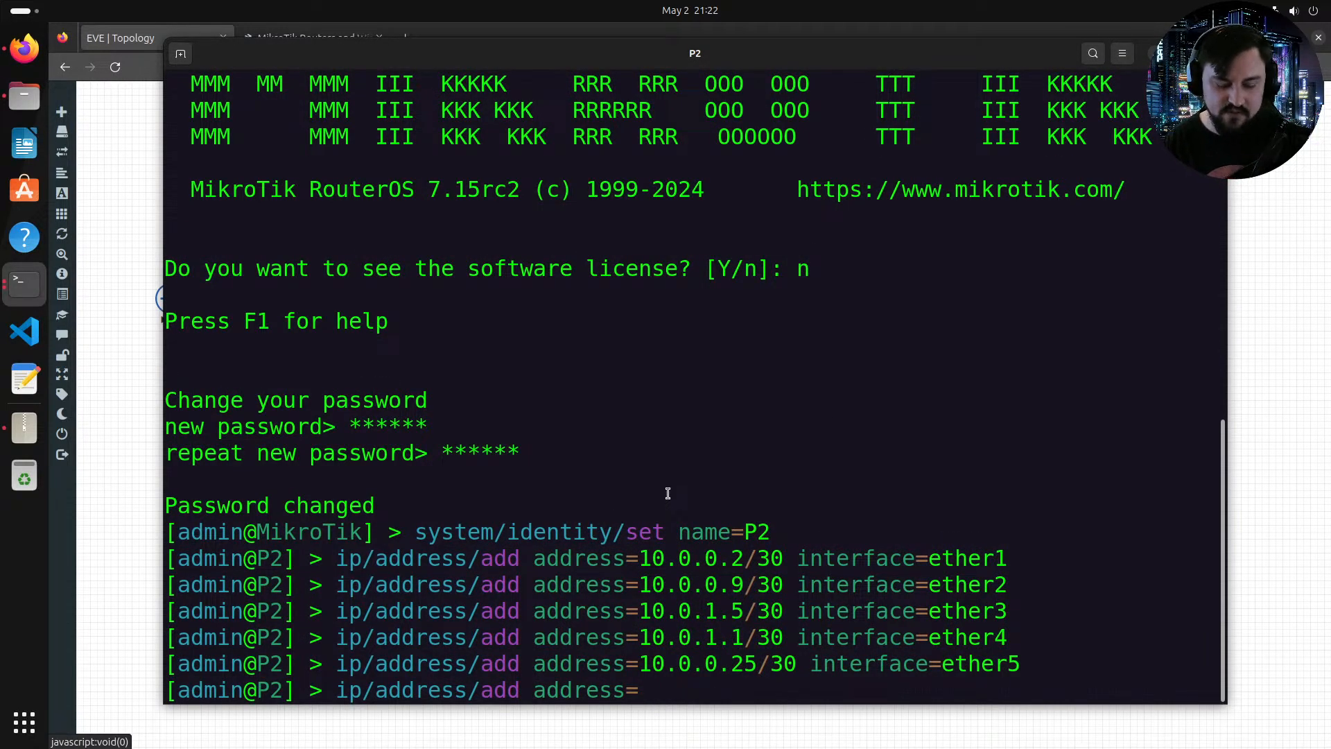
{"action": "type", "text": "172."}
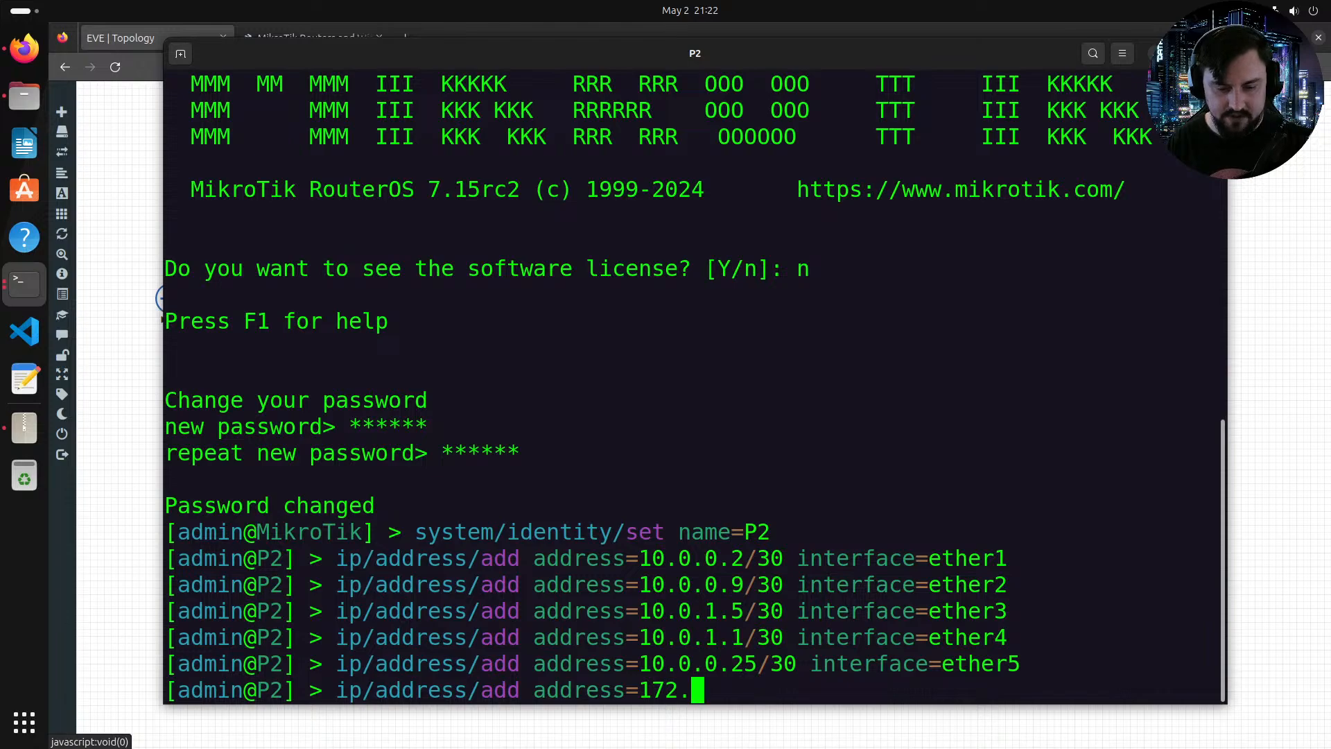
{"action": "type", "text": "30.0.2 "}
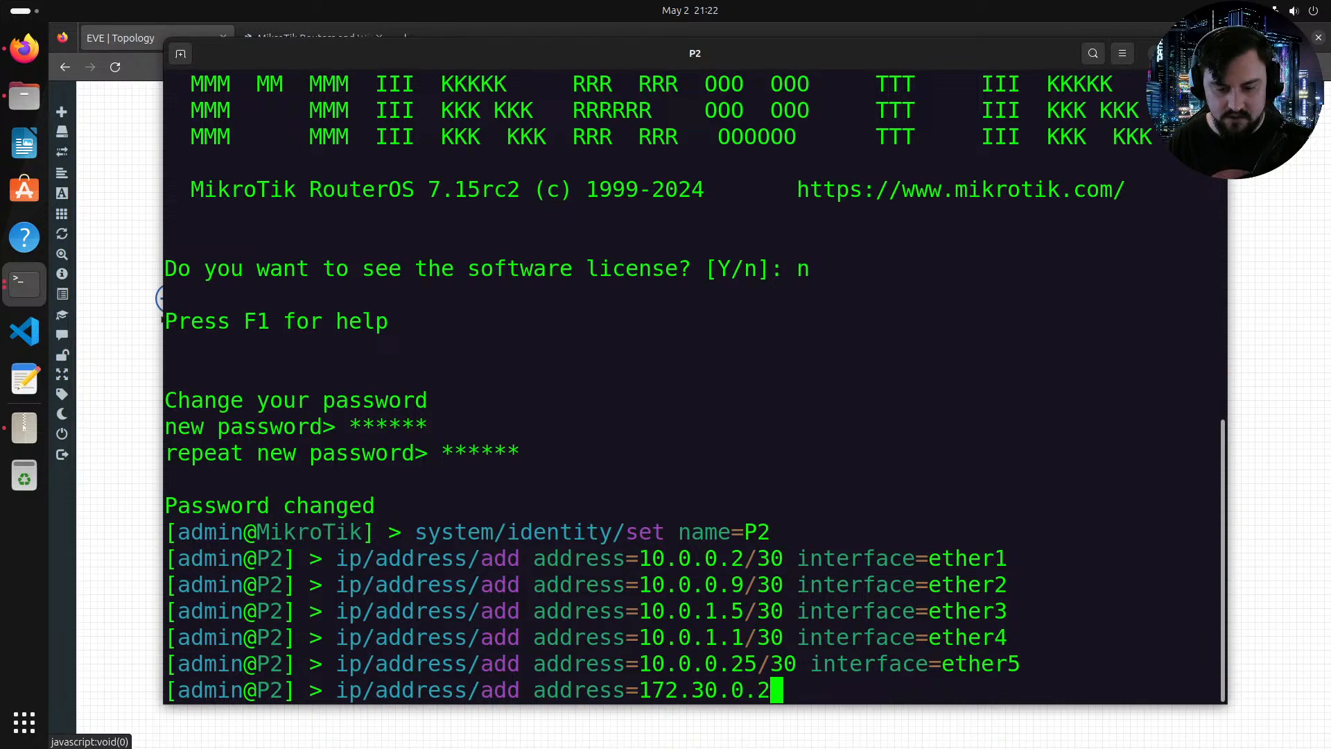
{"action": "type", "text": "in"}
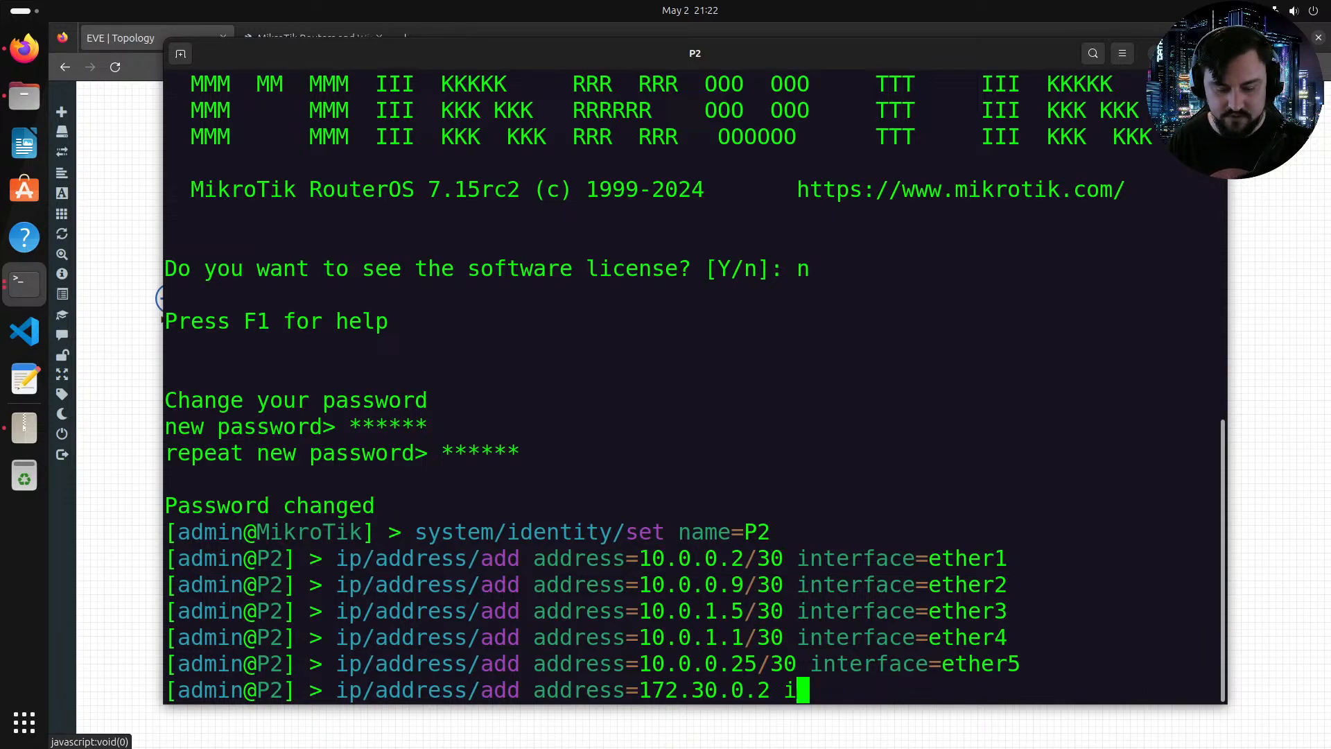
{"action": "key", "text": "Tab"}
{"action": "type", "text": "lo"}
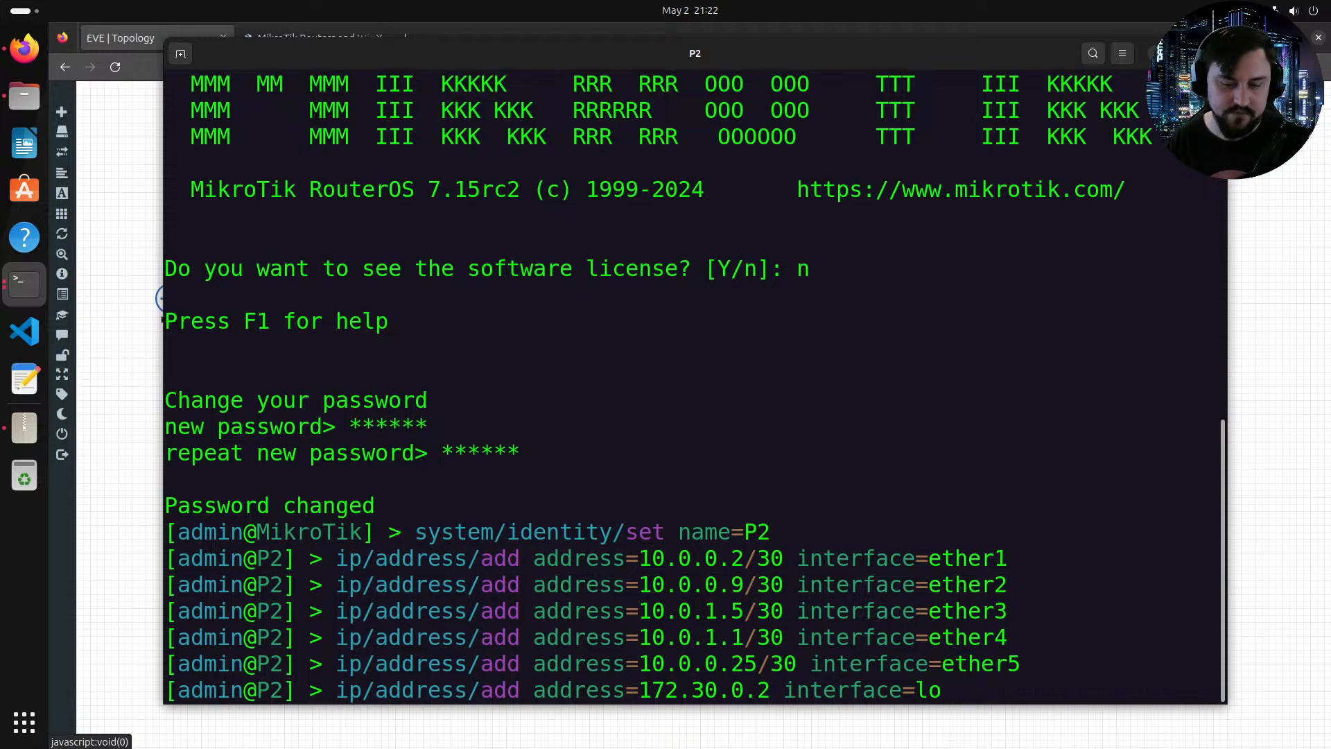
{"action": "key", "text": "Return"}
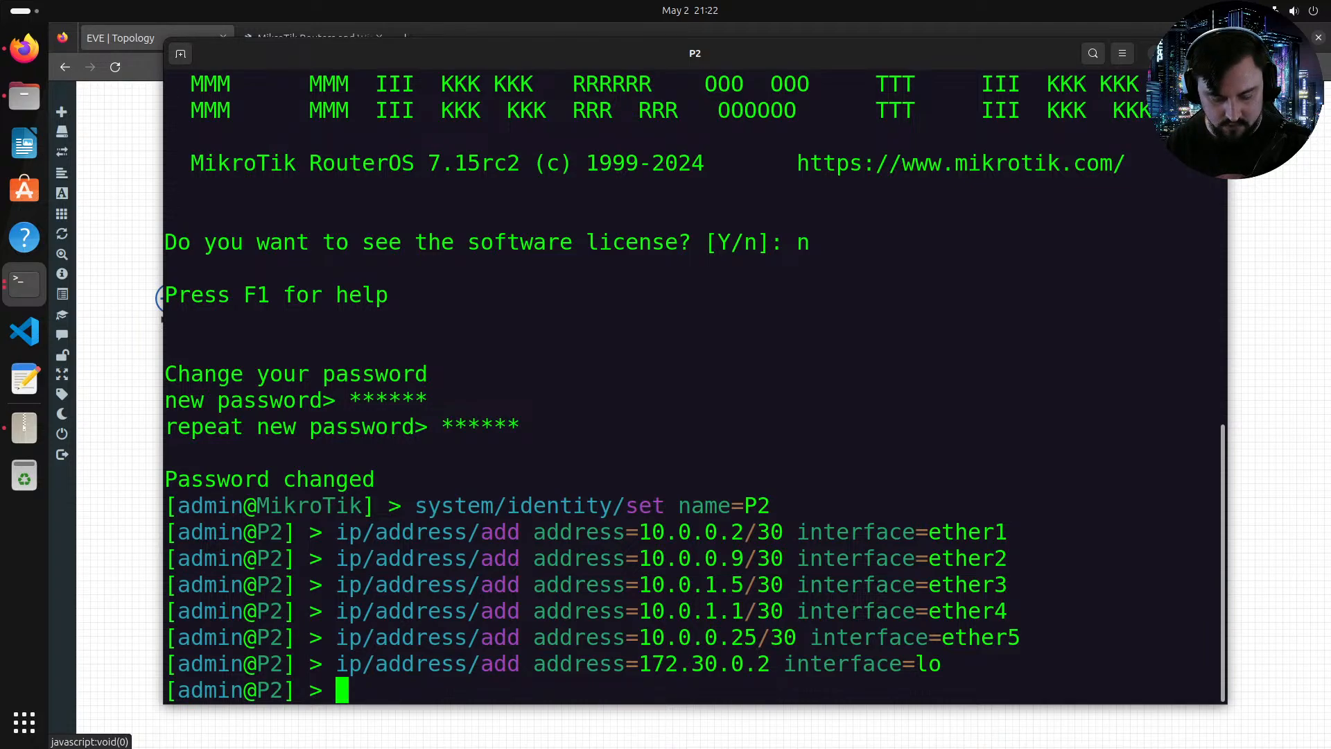
Step: Create the MPLS LDP instance with transport address and LSR ID both set to 172.30.0.2
{"action": "type", "text": "mpls/"}
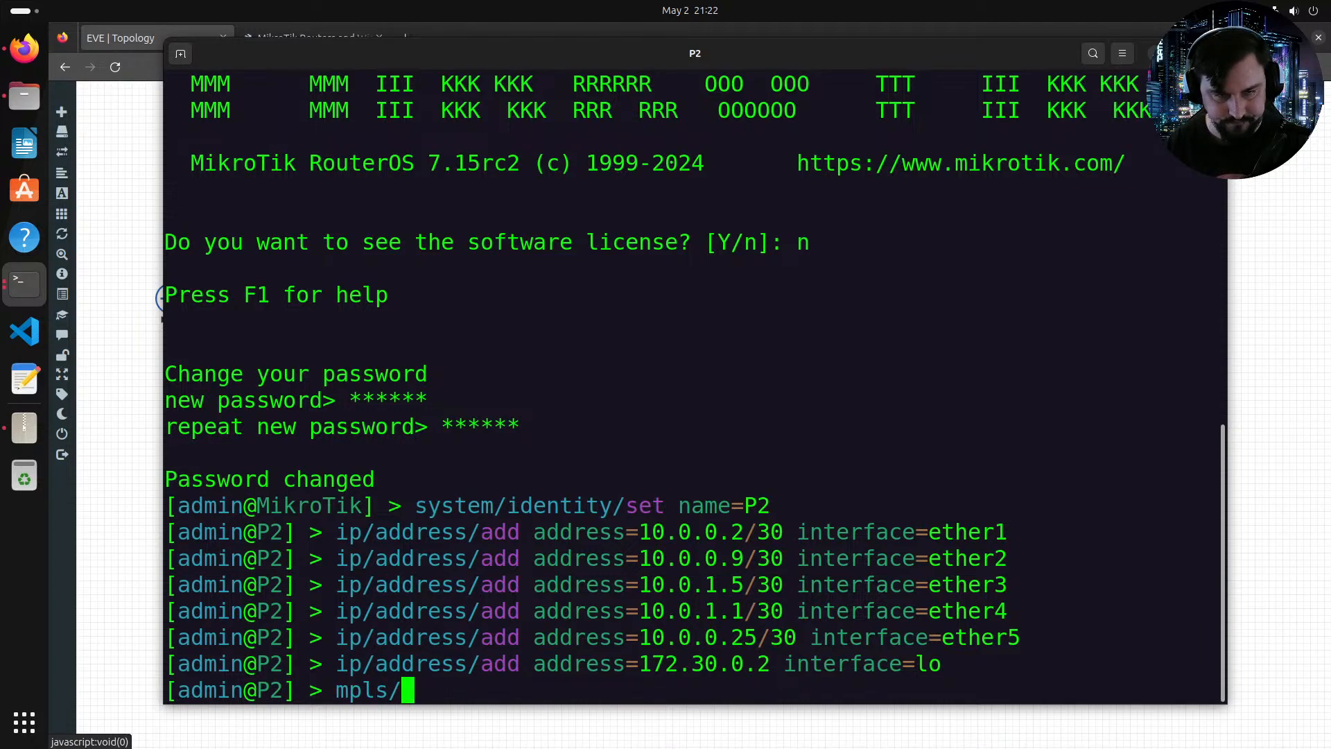
{"action": "type", "text": "ldp/"}
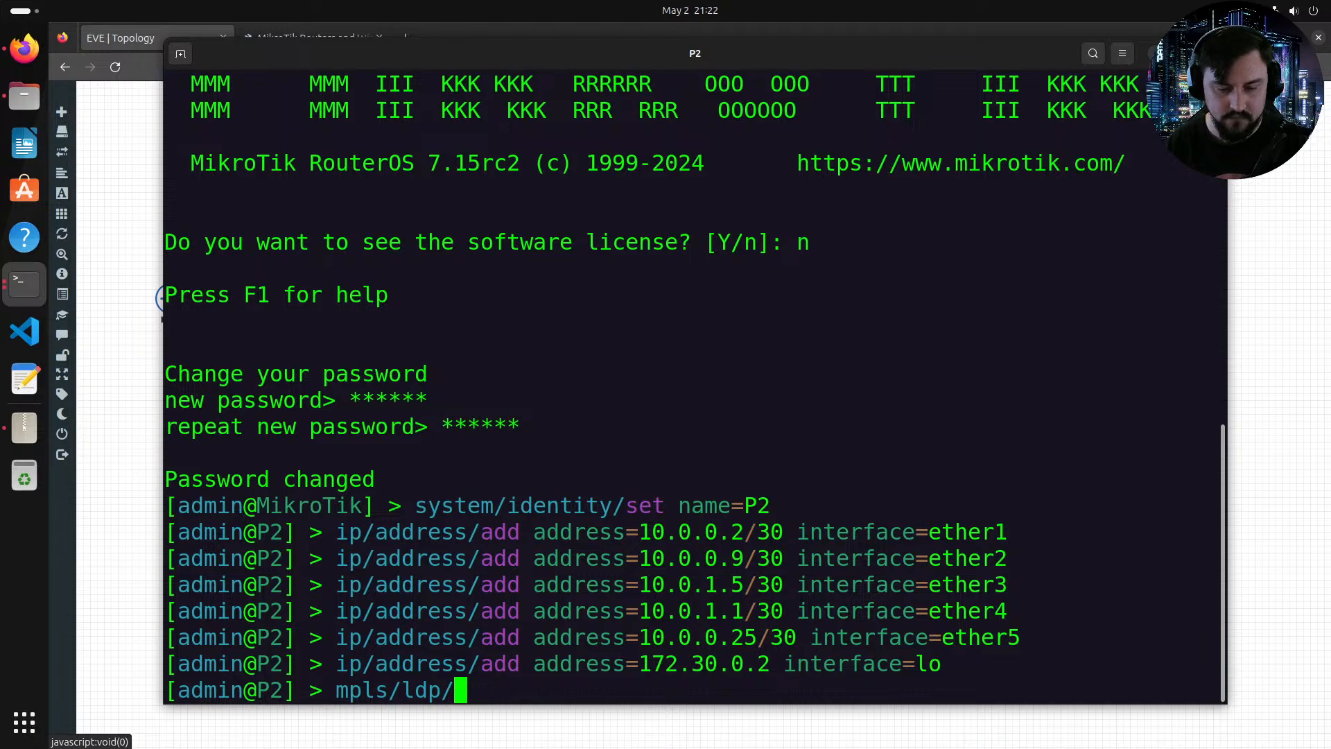
{"action": "type", "text": "add"}
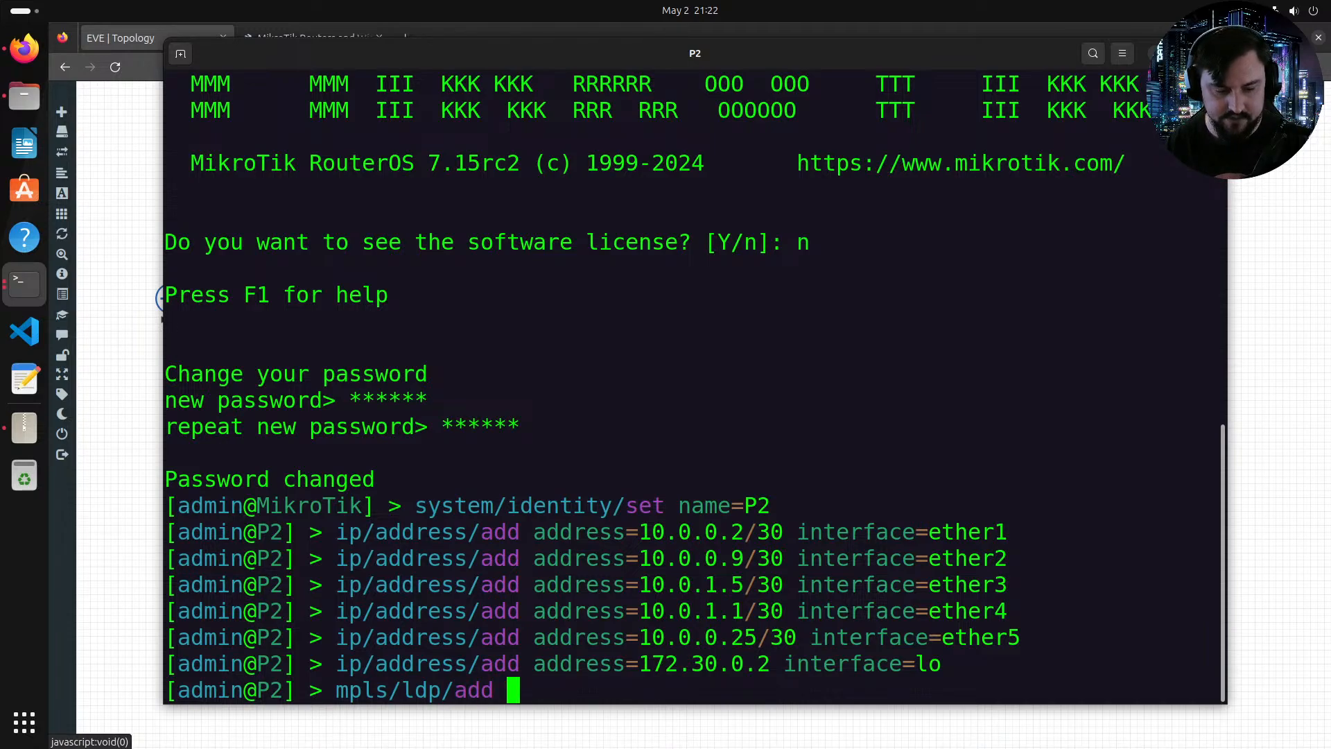
{"action": "type", "text": " s"}
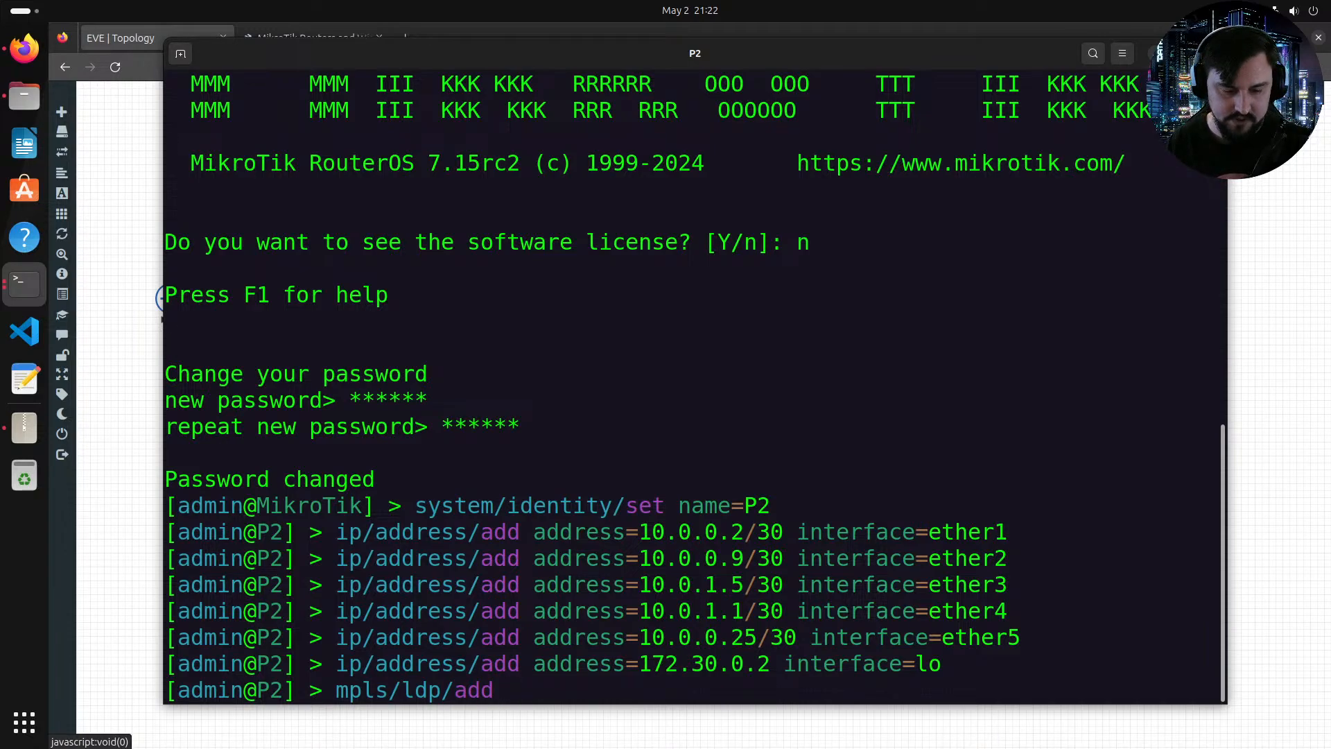
{"action": "key", "text": "BackSpace"}
{"action": "type", "text": "t"}
{"action": "key", "text": "Tab"}
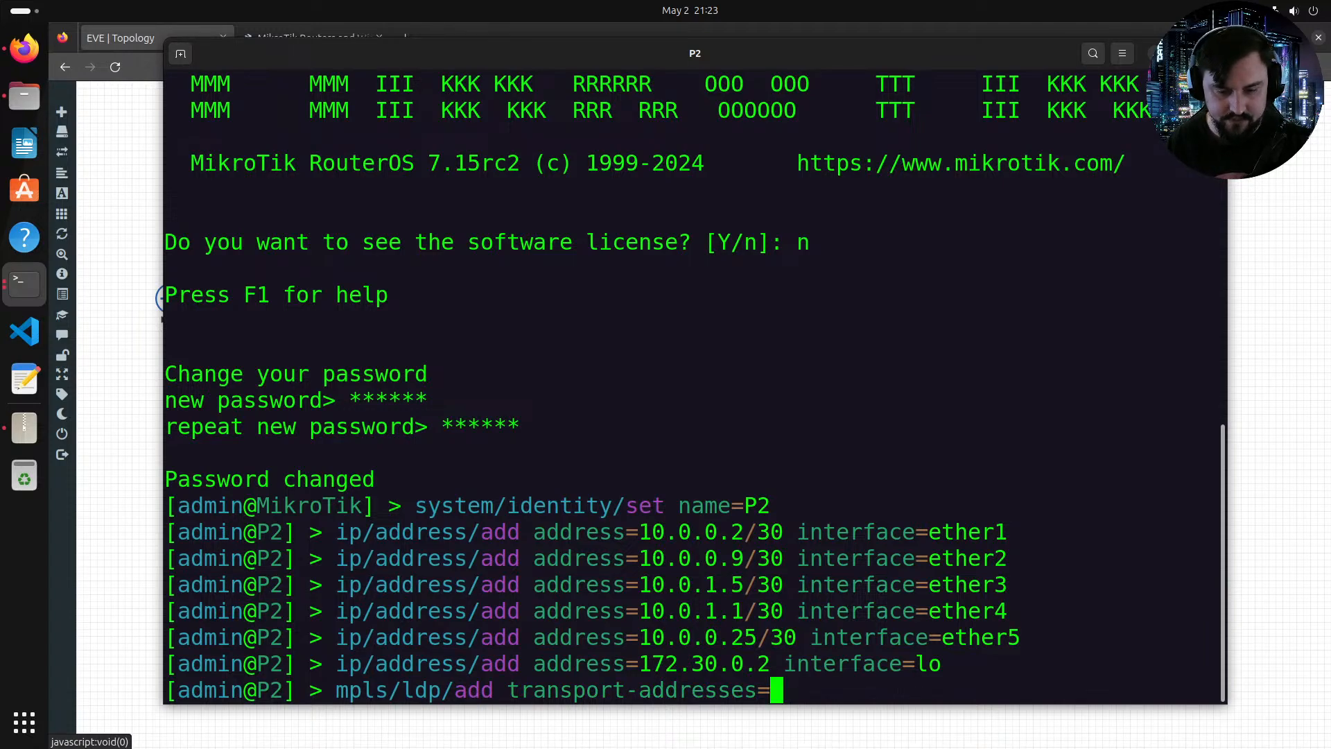
{"action": "type", "text": "102"}
{"action": "key", "text": "BackSpace"}
{"action": "key", "text": "BackSpace"}
{"action": "type", "text": "72.30.0.2"}
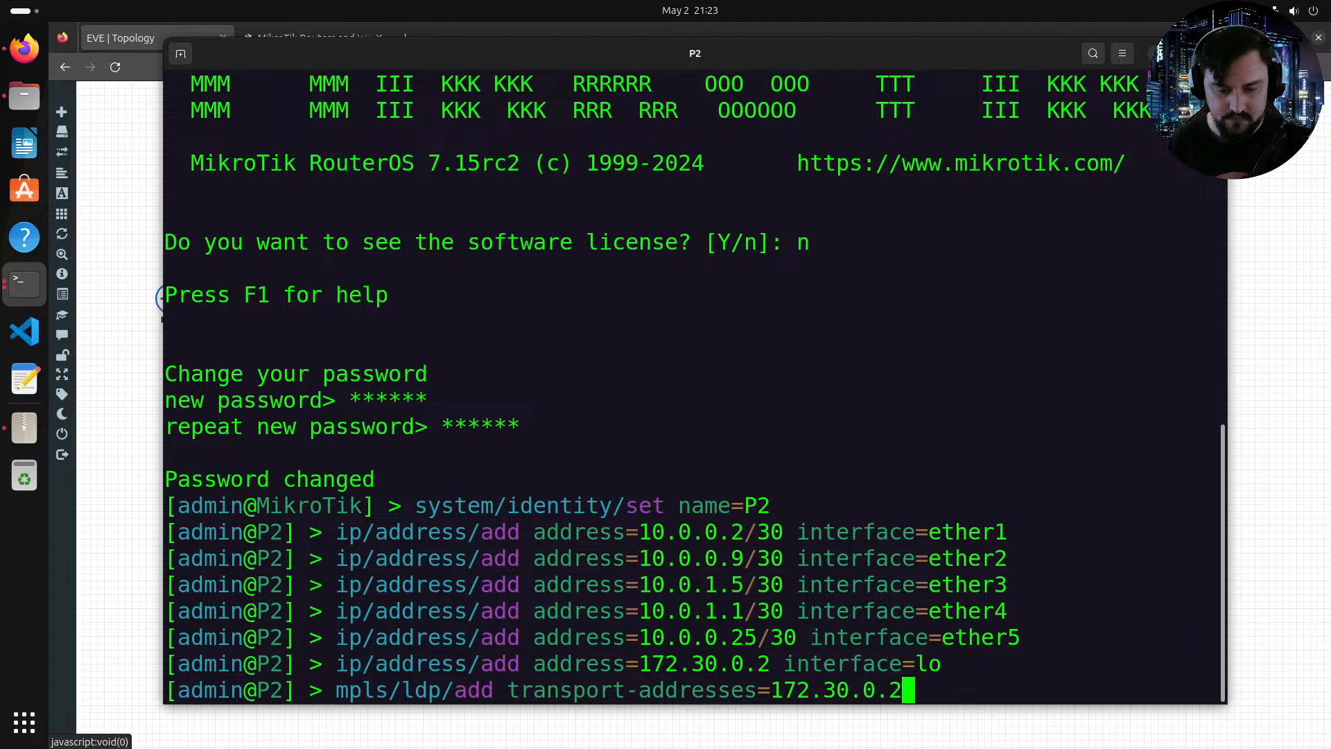
{"action": "type", "text": " lsr-id="}
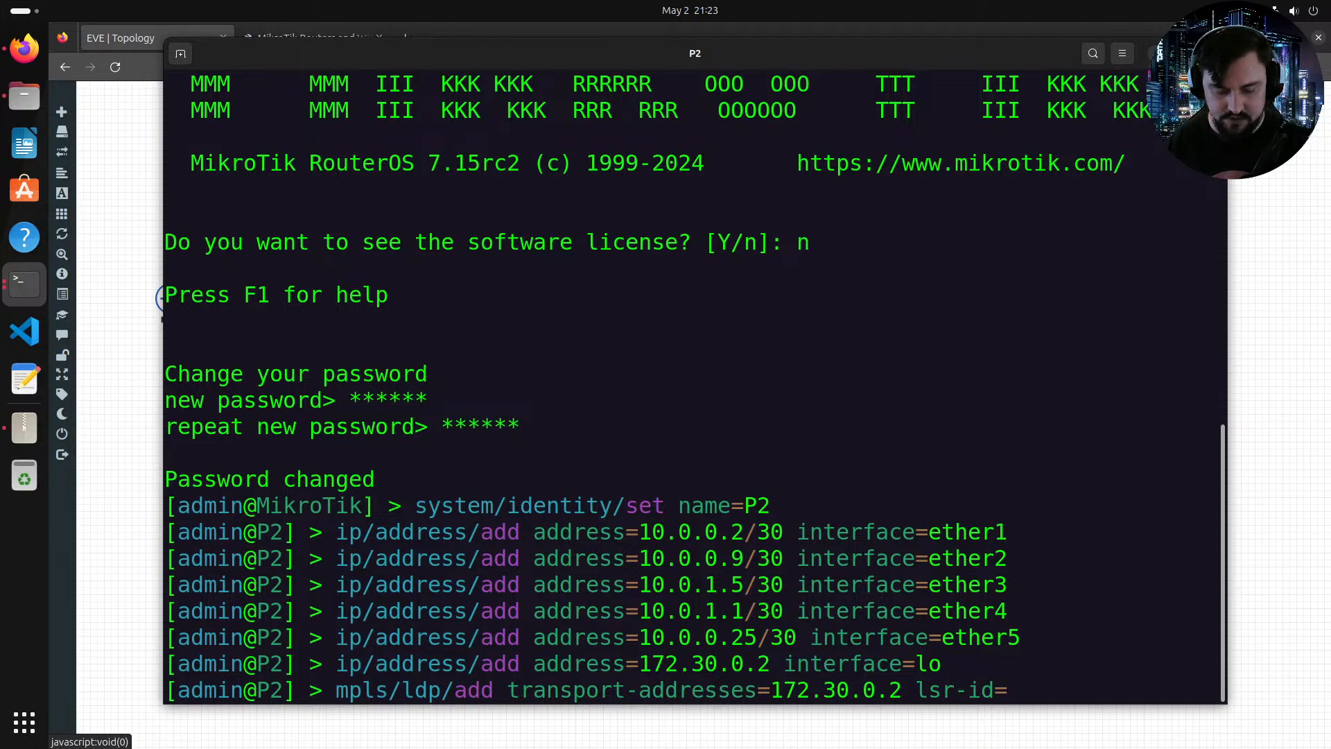
{"action": "type", "text": "172.30.0.2"}
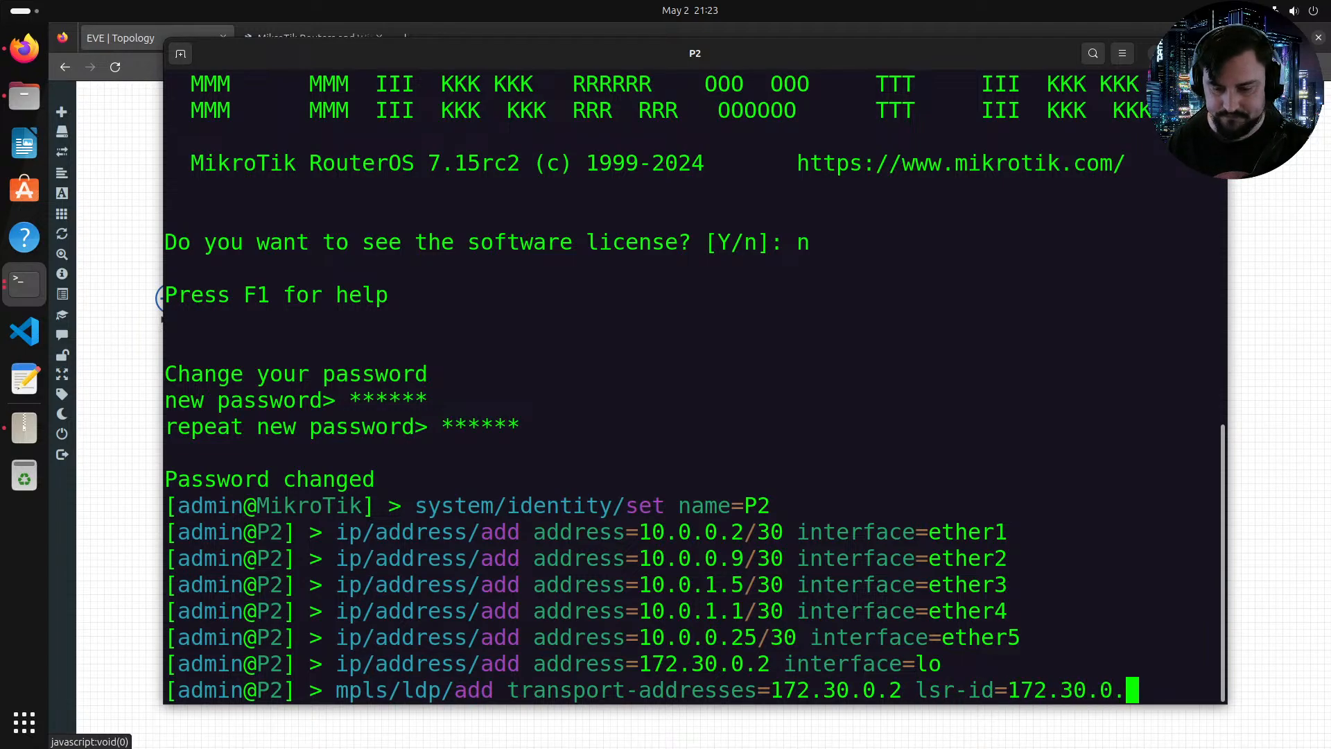
{"action": "key", "text": "Return"}
{"action": "key", "text": "Up"}
{"action": "key", "text": "Down"}
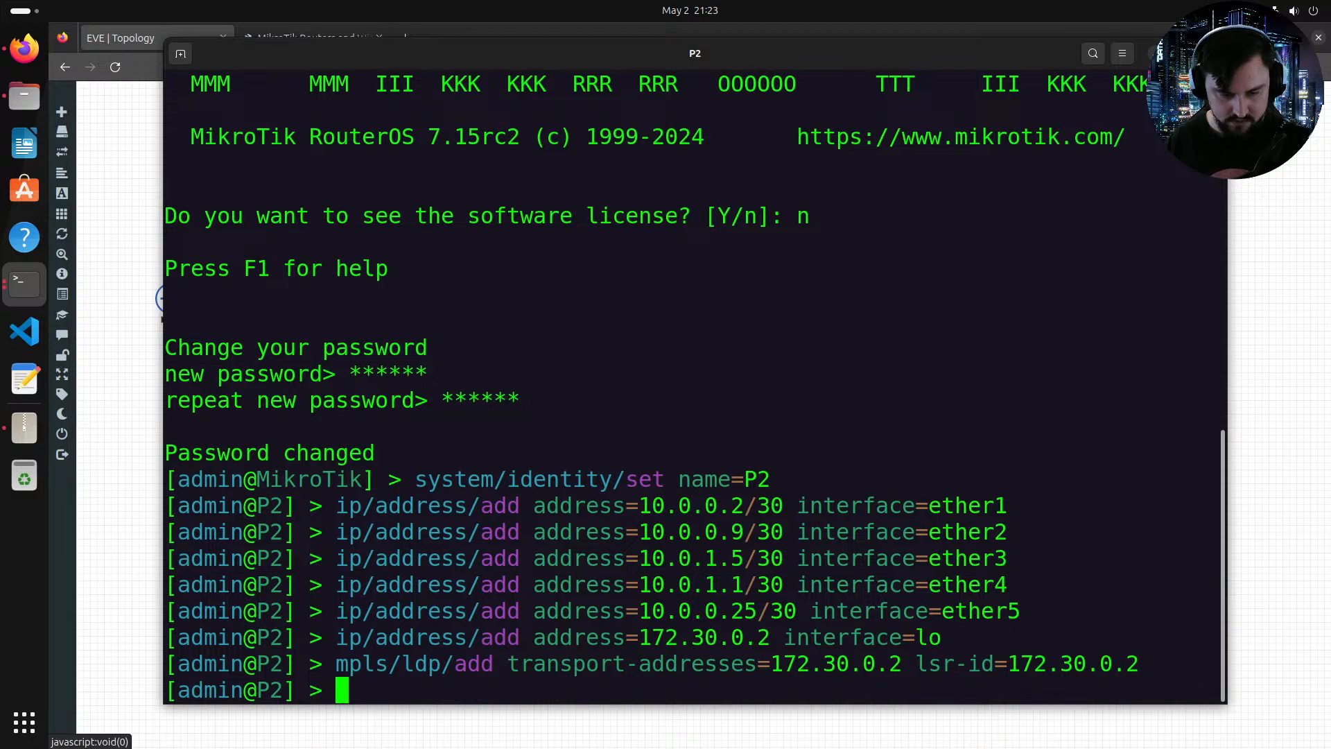
Step: Add interface ether1 to MPLS LDP, checking the topology for P2's links
{"action": "type", "text": "mpls/ldp/int"}
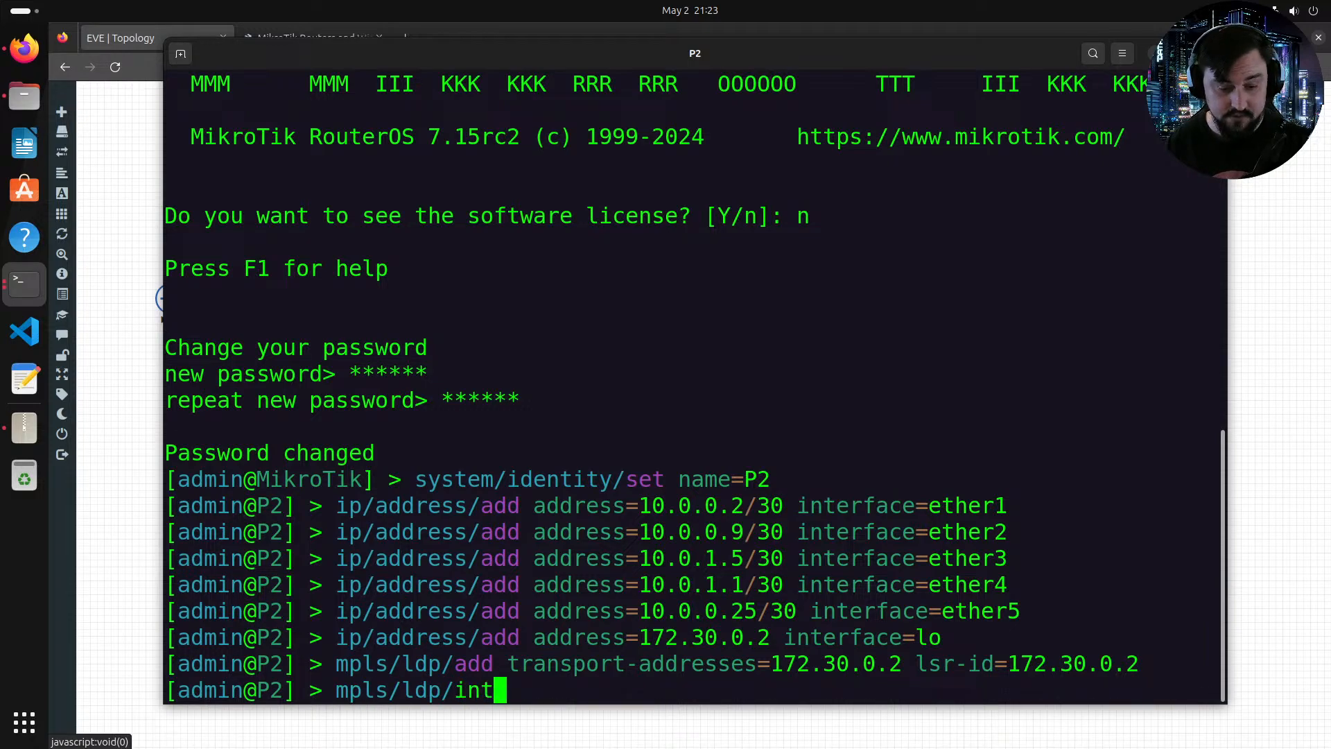
{"action": "type", "text": "erface/add i"}
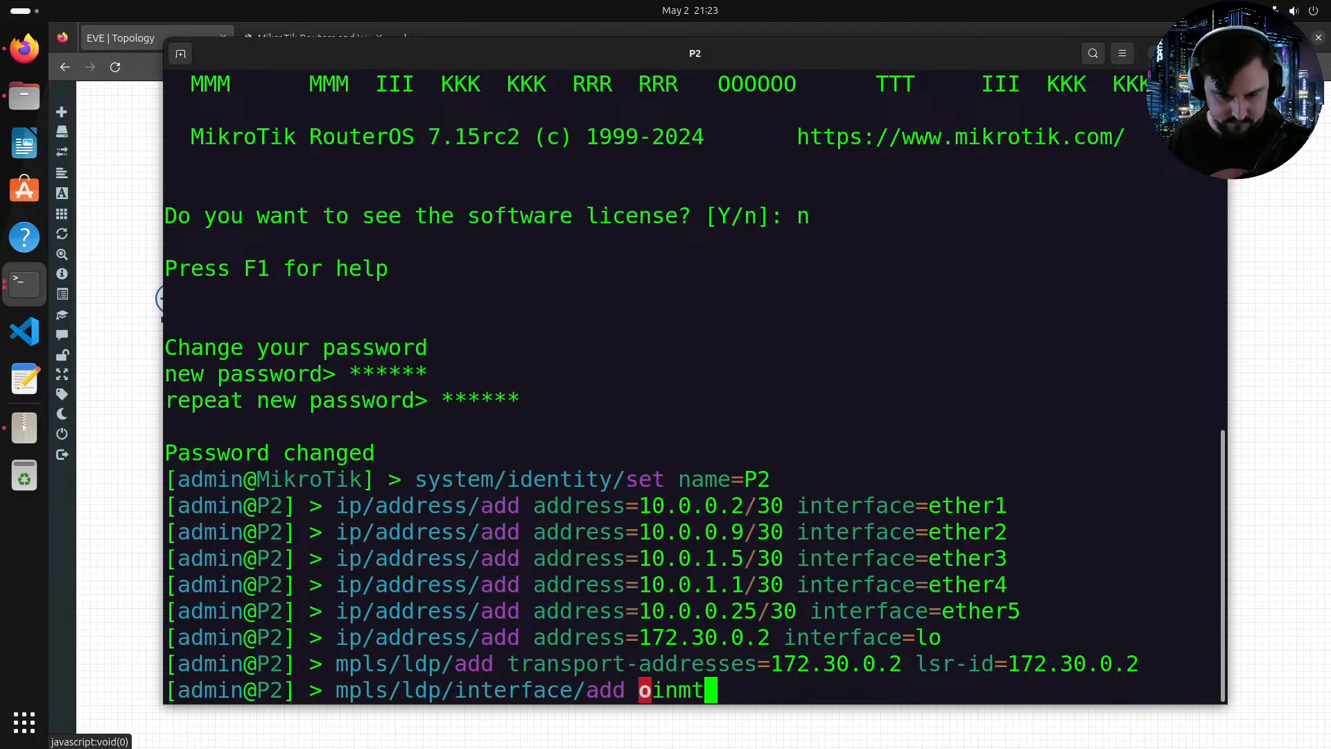
{"action": "key", "text": "Tab"}
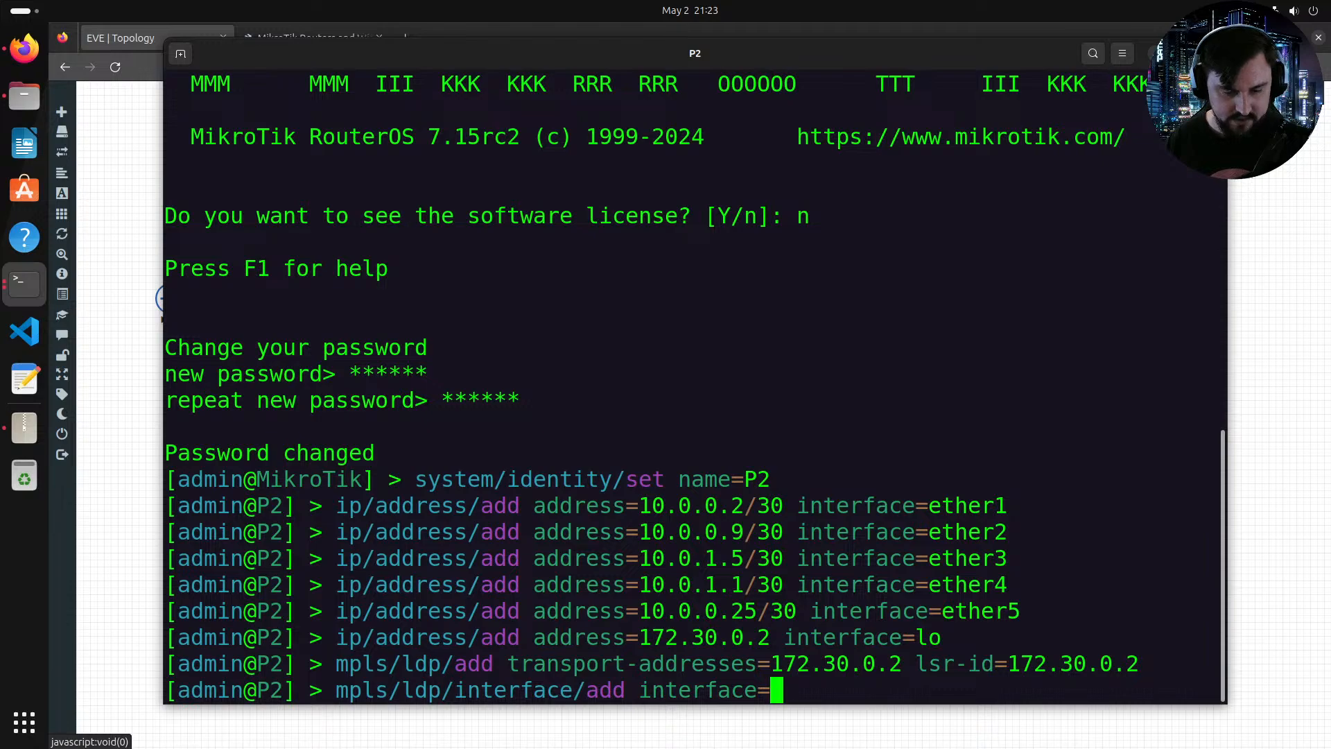
{"action": "key", "text": "Tab"}
{"action": "key", "text": "alt+Tab"}
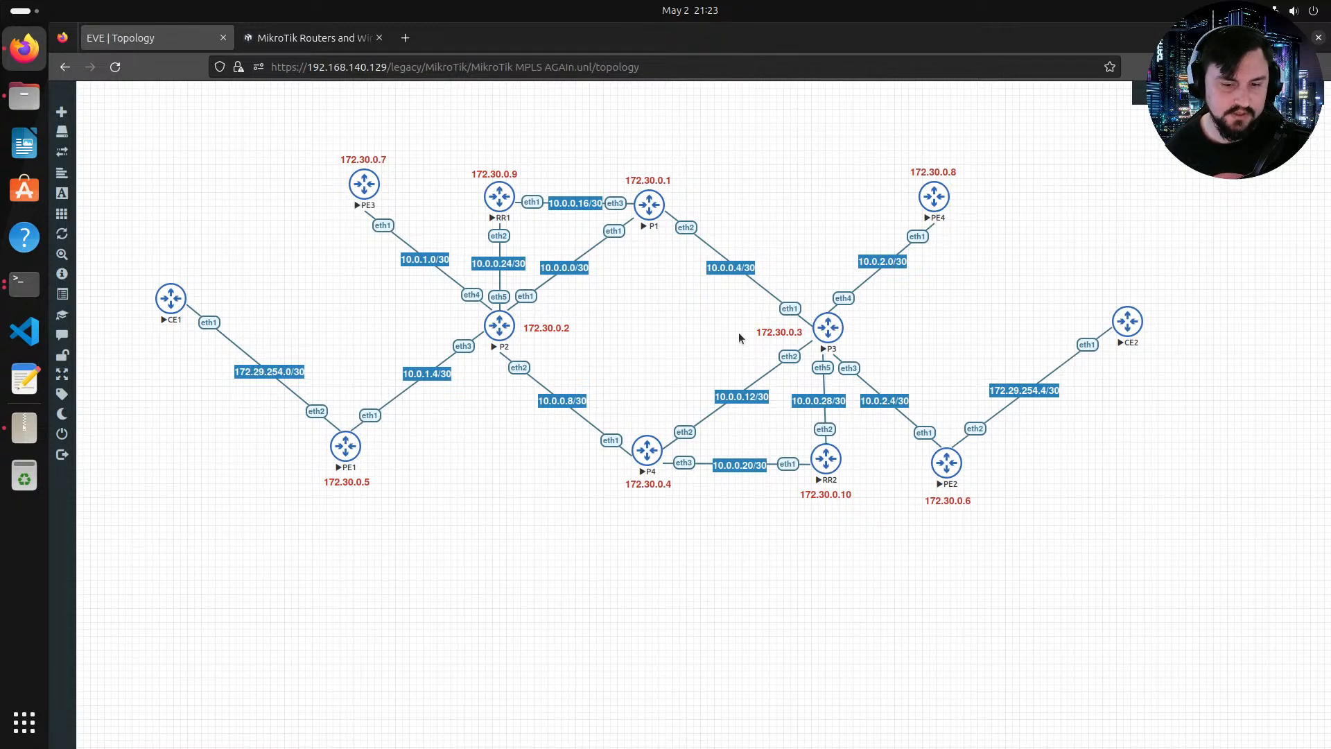
{"action": "key", "text": "alt+Tab"}
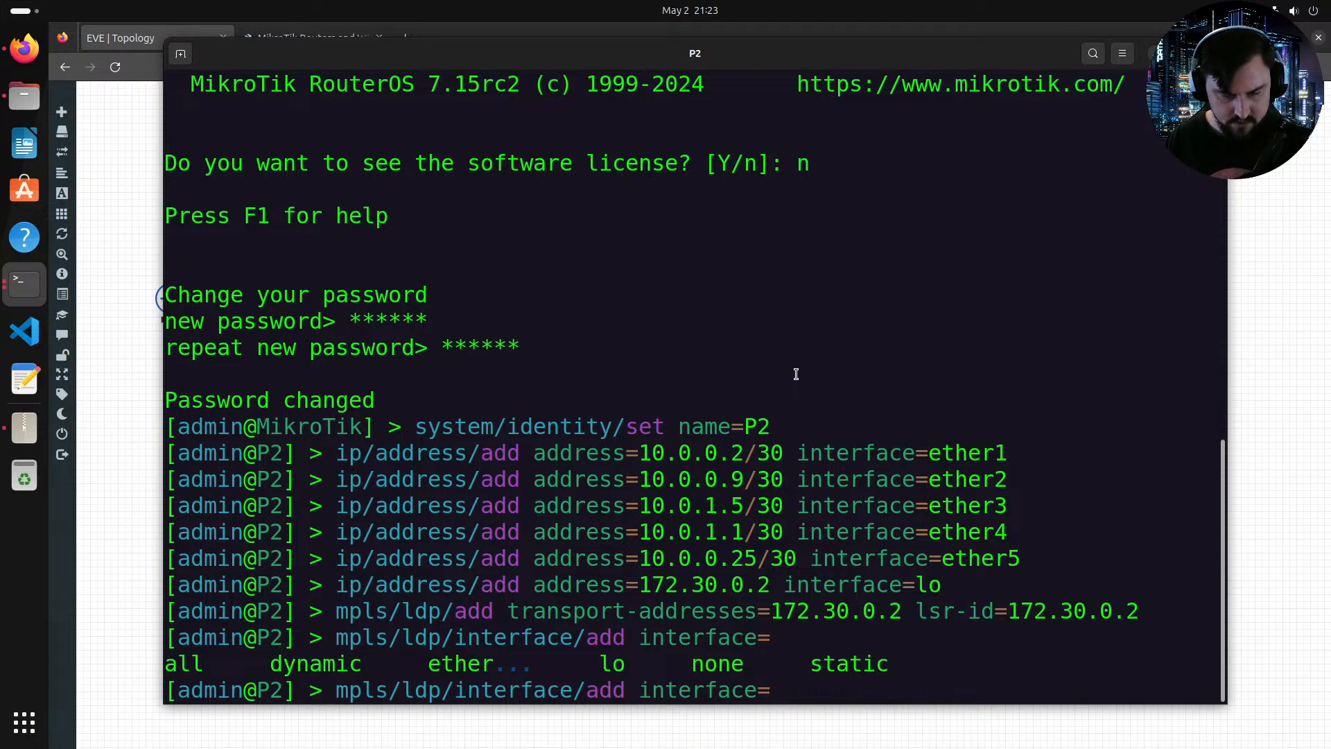
{"action": "key", "text": "alt+Tab"}
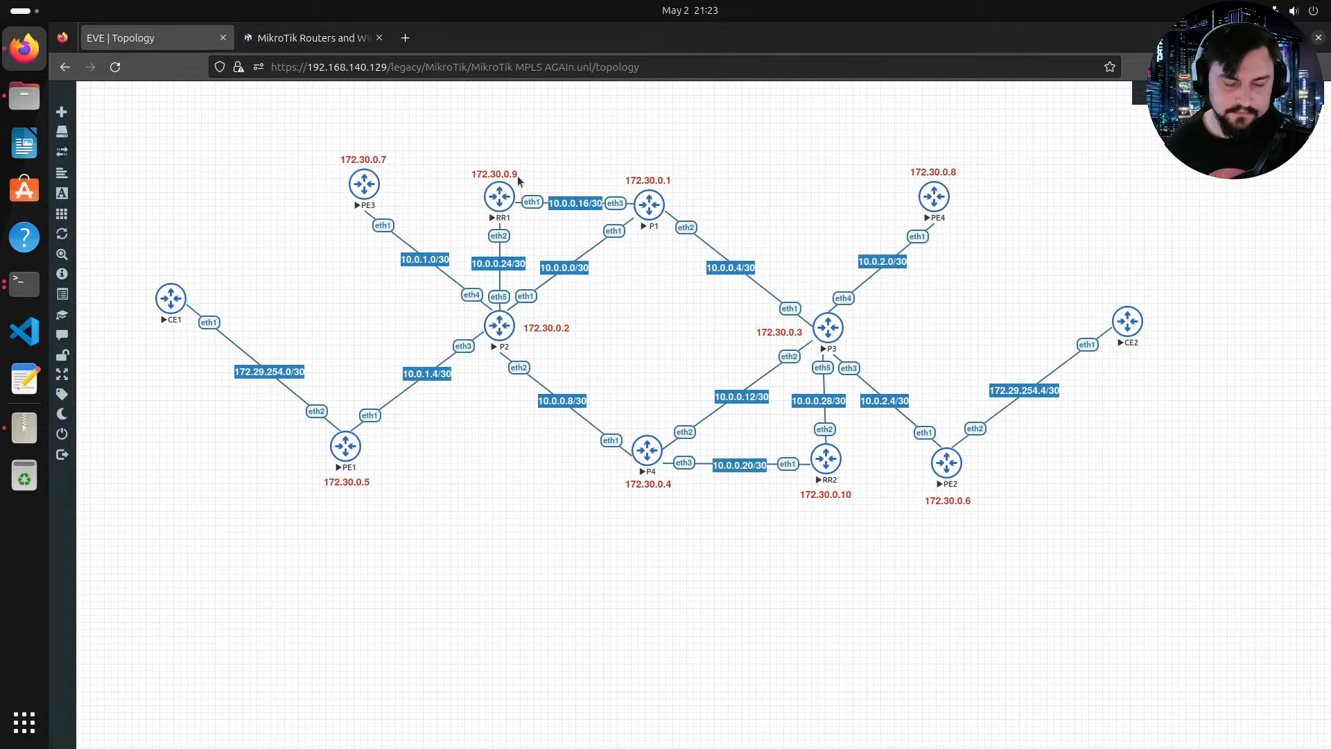
{"action": "key", "text": "alt+Tab"}
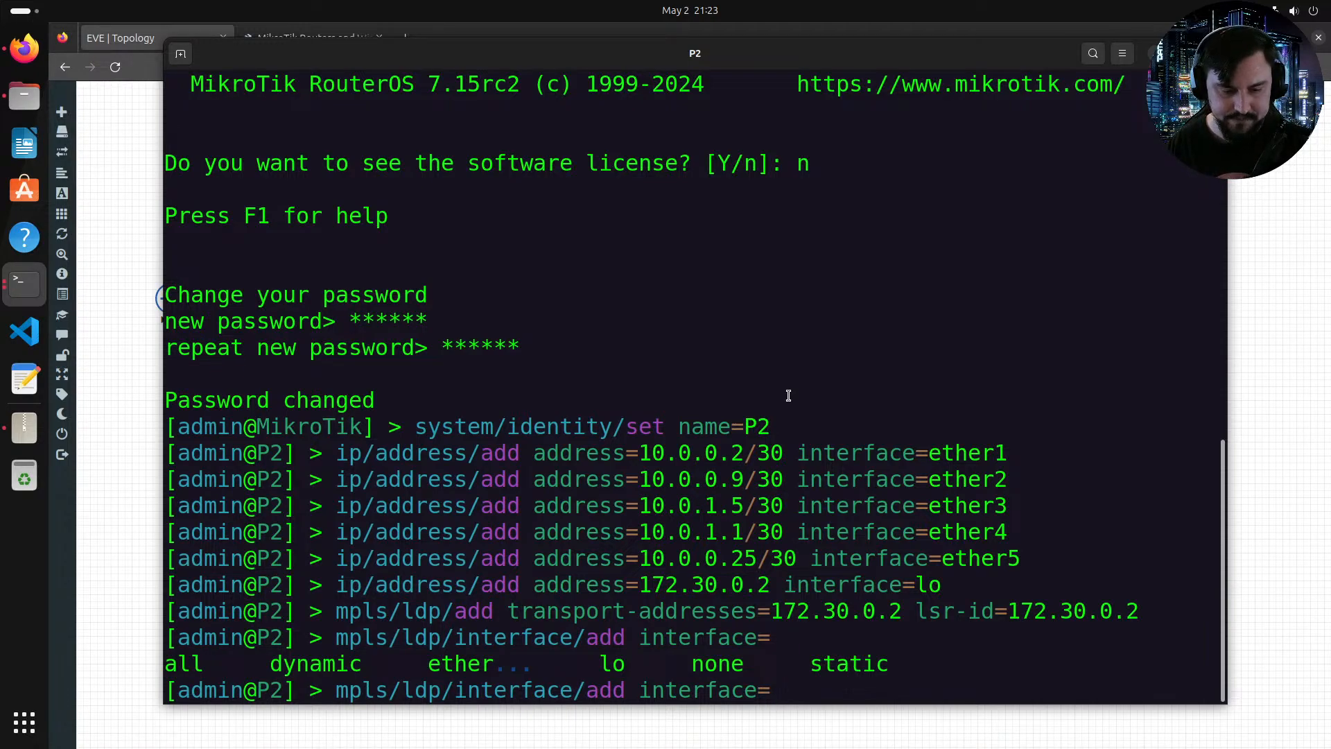
{"action": "type", "text": "ether1"}
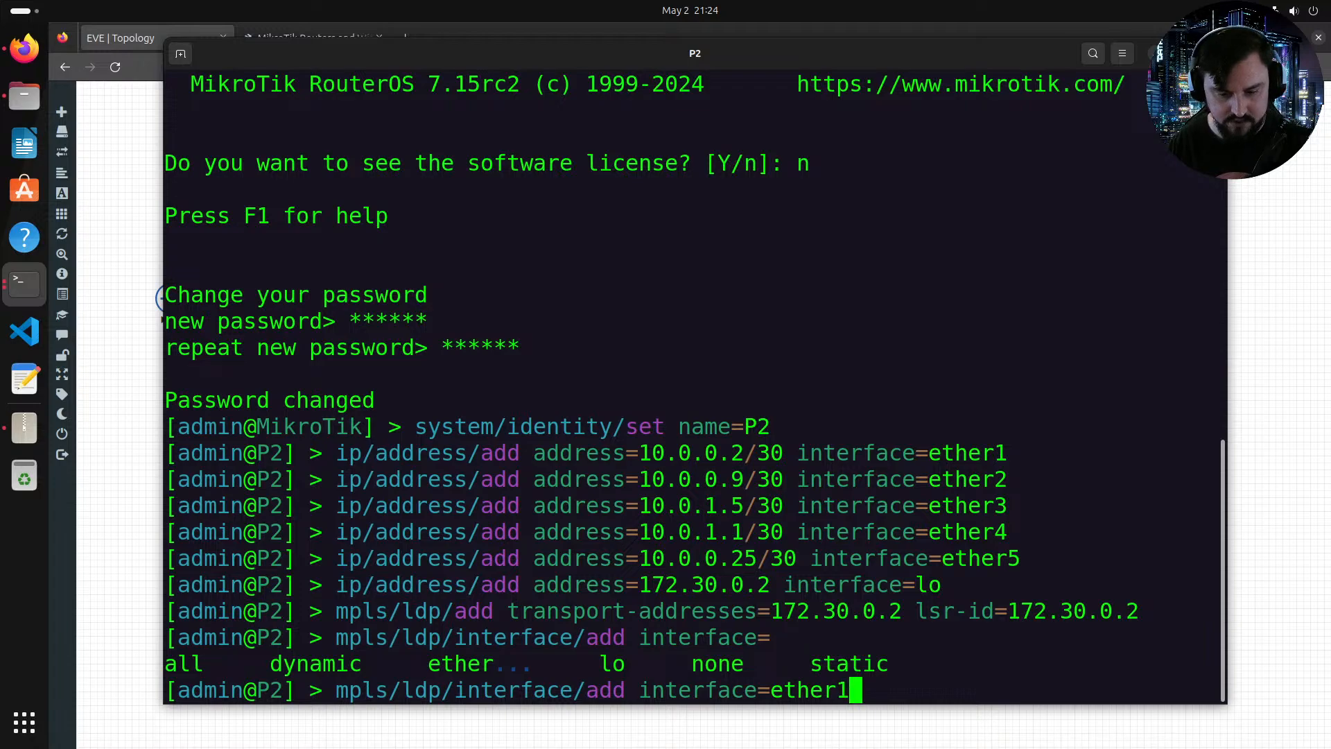
{"action": "key", "text": "Return"}
Step: Add interfaces ether2, ether3 and ether4 to MPLS LDP by repeating the command
{"action": "key", "text": "Up"}
{"action": "key", "text": "BackSpace"}
{"action": "type", "text": "2"}
{"action": "key", "text": "Return"}
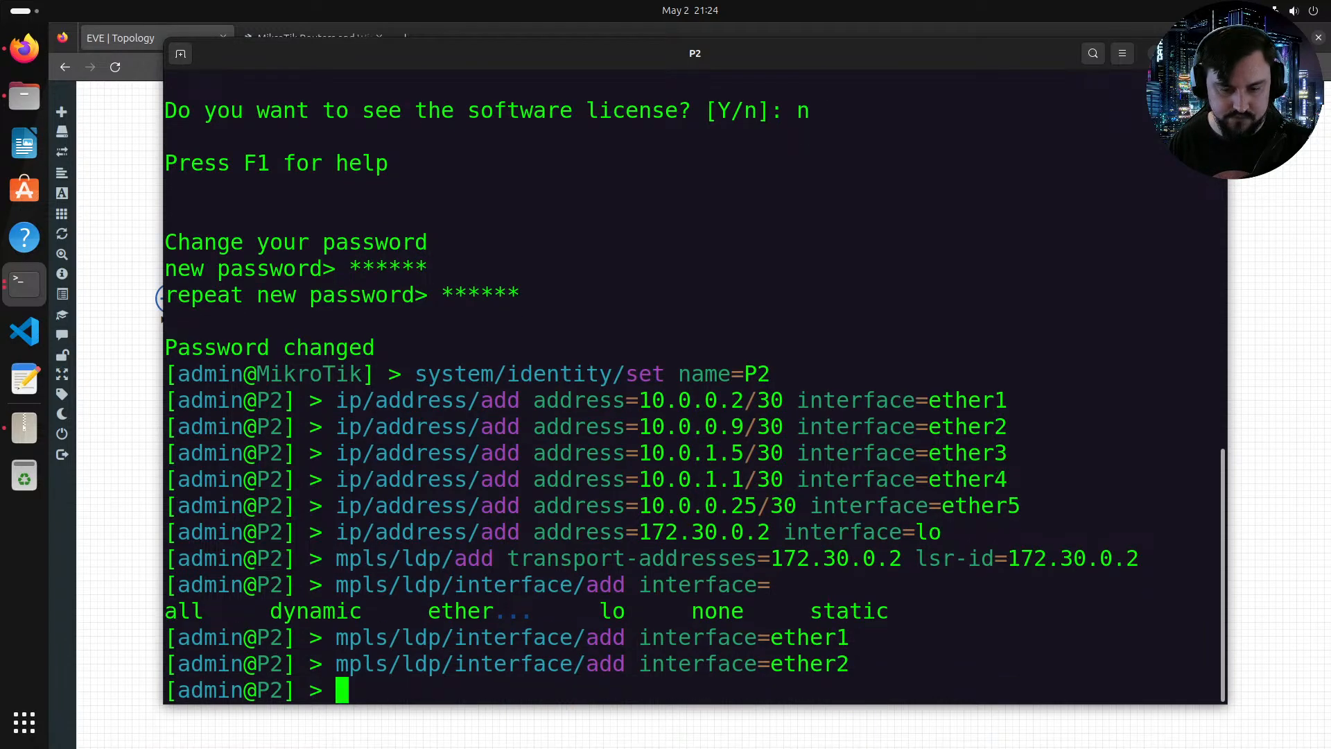
{"action": "key", "text": "Up"}
{"action": "key", "text": "BackSpace"}
{"action": "type", "text": "3"}
{"action": "key", "text": "Return"}
{"action": "key", "text": "Up"}
{"action": "key", "text": "BackSpace"}
{"action": "type", "text": "4"}
{"action": "key", "text": "Return"}
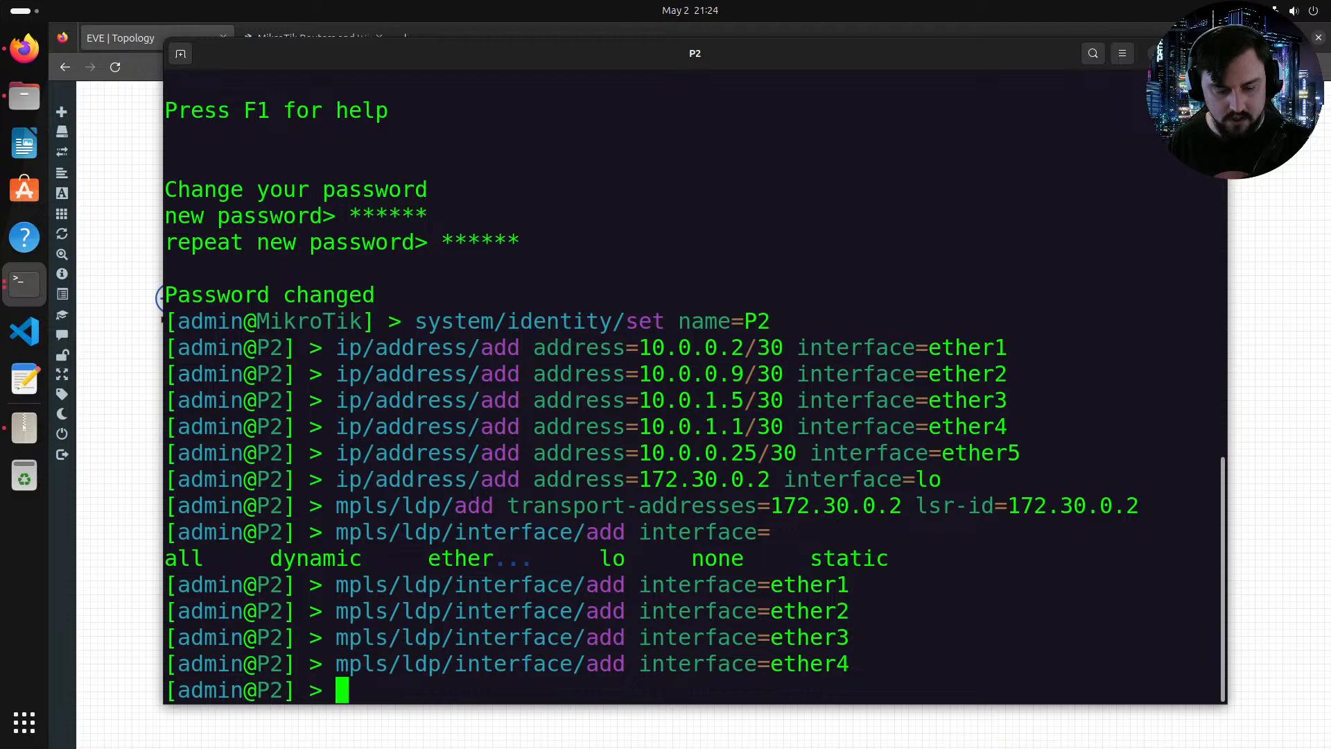
Step: Add a default OSPF instance on P2
{"action": "type", "text": "routing/"}
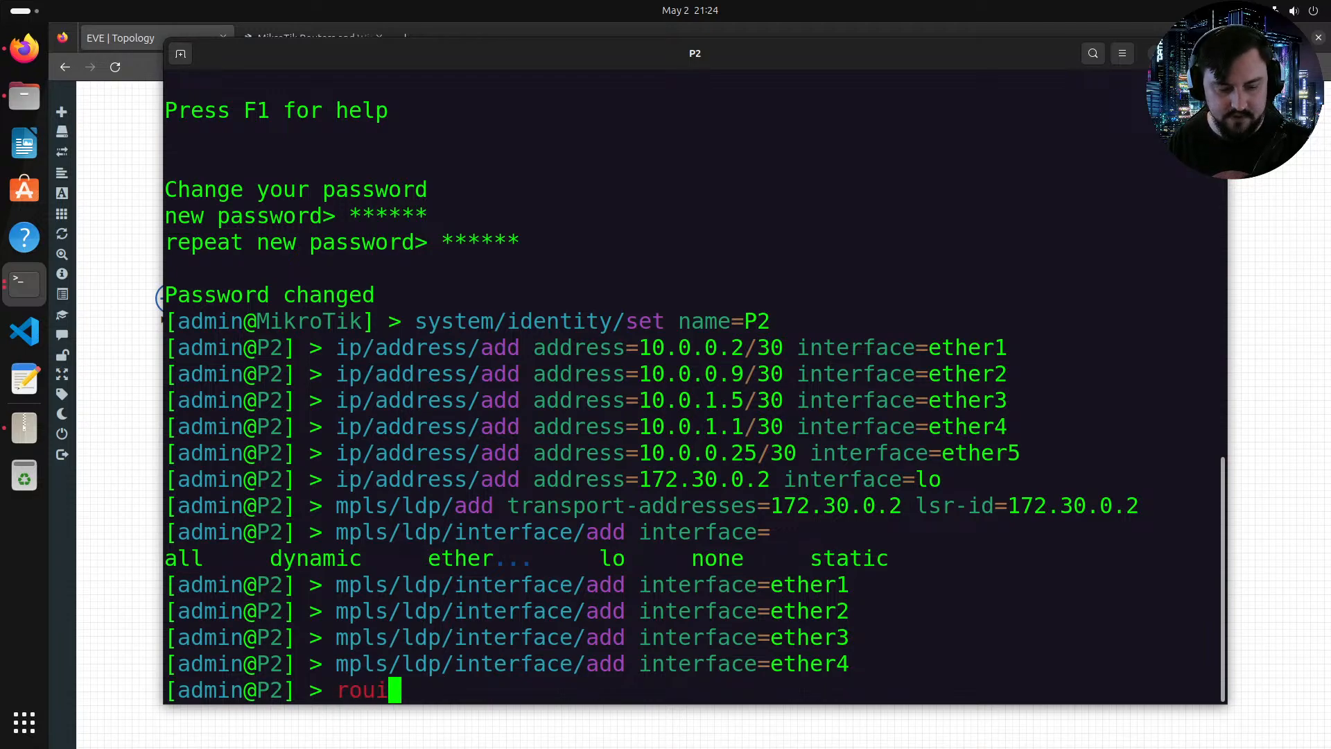
{"action": "type", "text": "ospf/"}
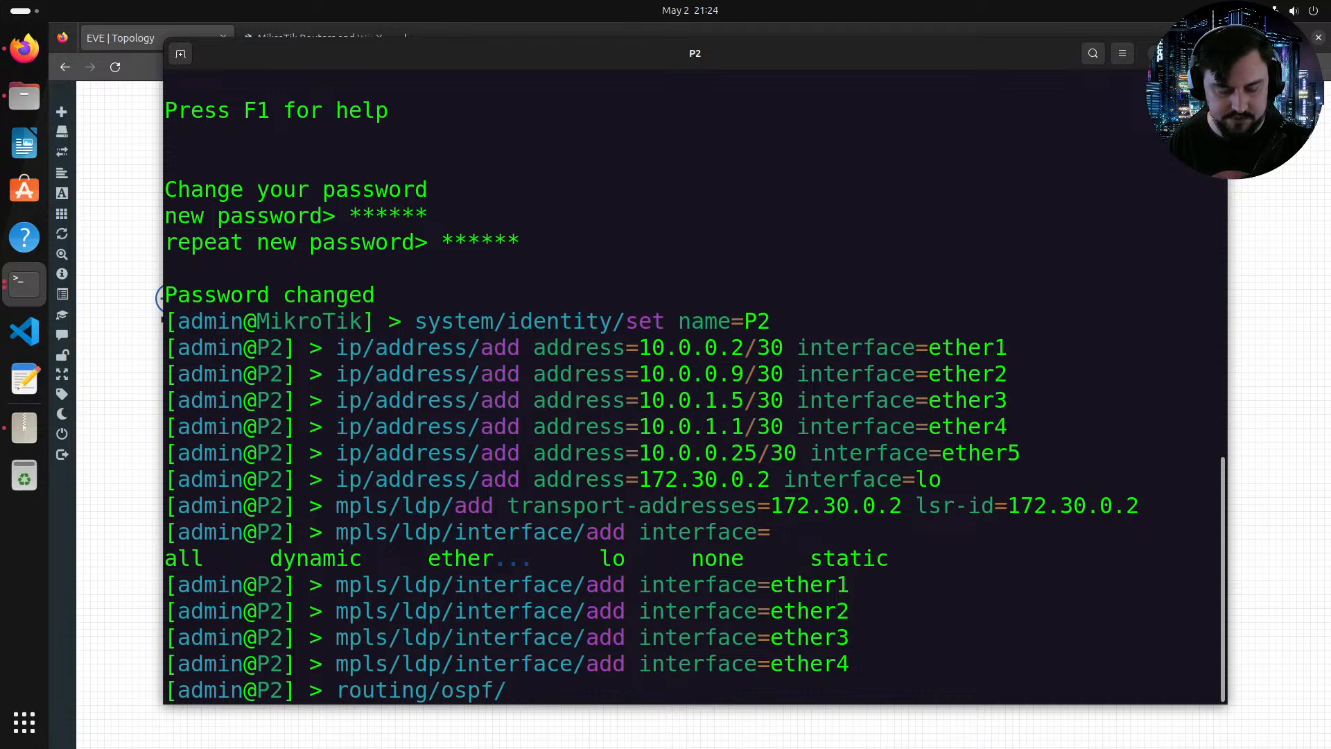
{"action": "type", "text": "n"}
{"action": "key", "text": "Tab"}
{"action": "key", "text": "BackSpace"}
{"action": "key", "text": "BackSpace"}
{"action": "key", "text": "BackSpace"}
{"action": "key", "text": "BackSpace"}
{"action": "key", "text": "BackSpace"}
{"action": "key", "text": "BackSpace"}
{"action": "key", "text": "BackSpace"}
{"action": "key", "text": "BackSpace"}
{"action": "key", "text": "BackSpace"}
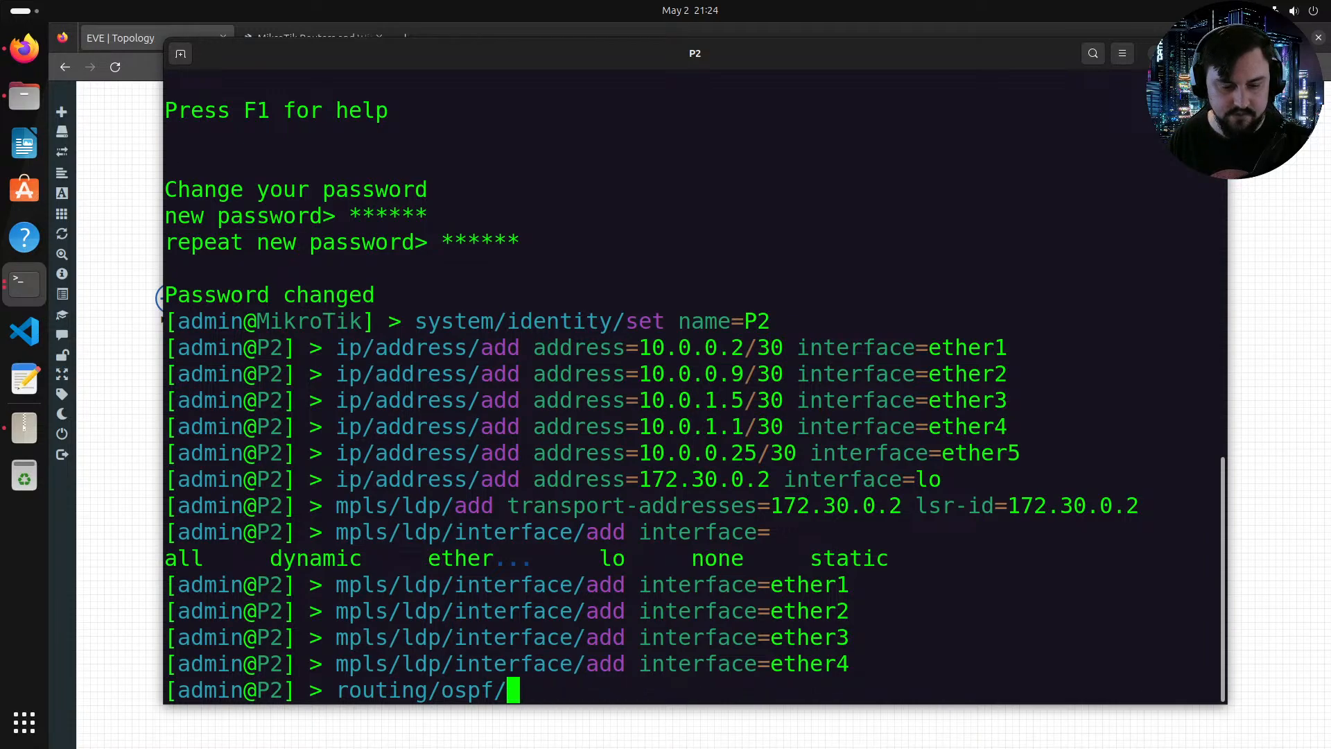
{"action": "type", "text": "i"}
{"action": "key", "text": "Tab"}
{"action": "type", "text": "add"}
{"action": "key", "text": "Return"}
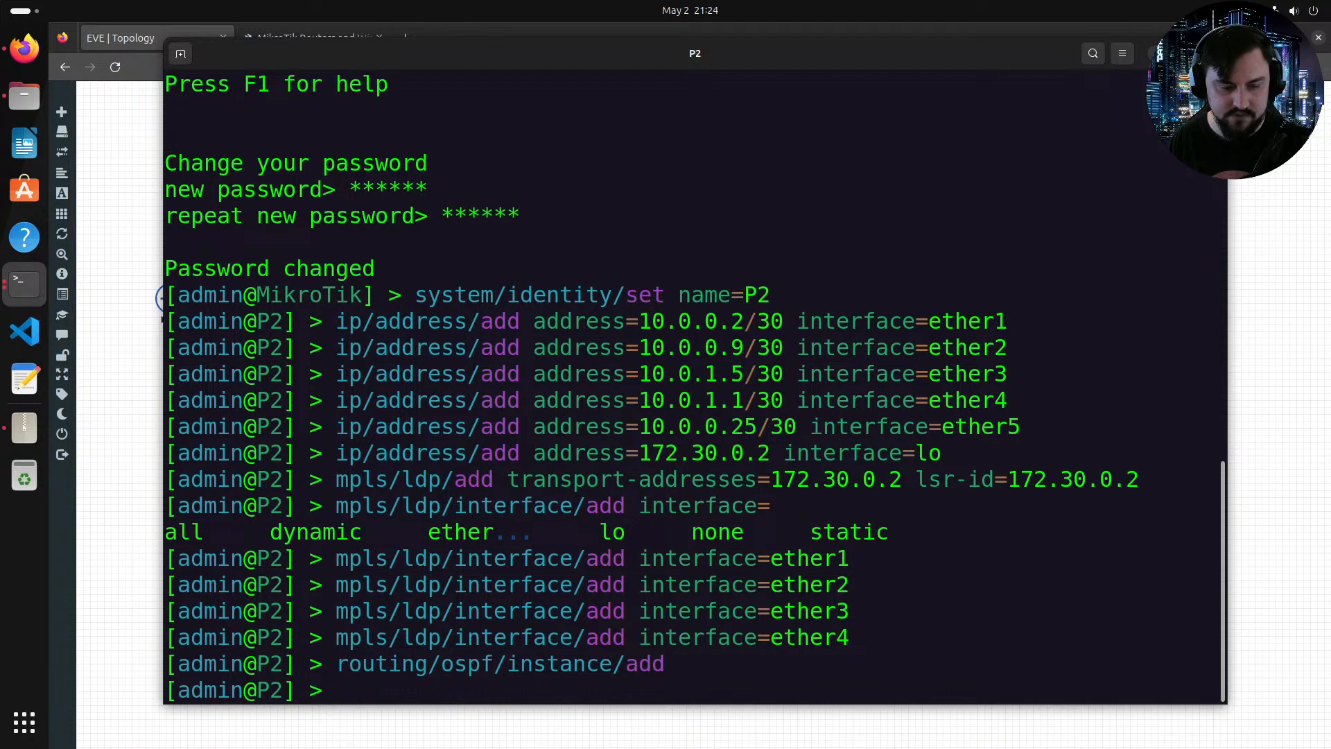
Step: Export the OSPF instance configuration to review its settings
{"action": "type", "text": "routing/op"}
{"action": "key", "text": "BackSpace"}
{"action": "key", "text": "BackSpace"}
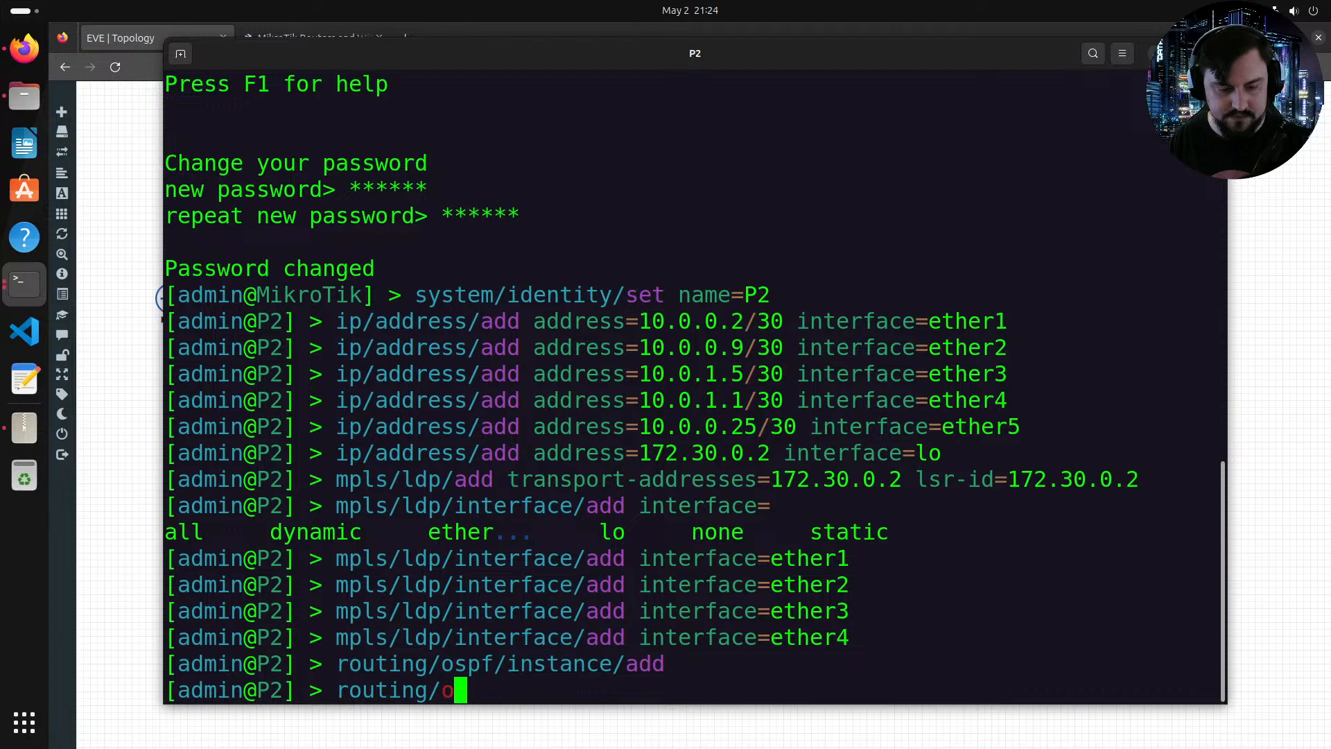
{"action": "type", "text": "os"}
{"action": "key", "text": "Tab"}
{"action": "type", "text": "in"}
{"action": "key", "text": "Tab"}
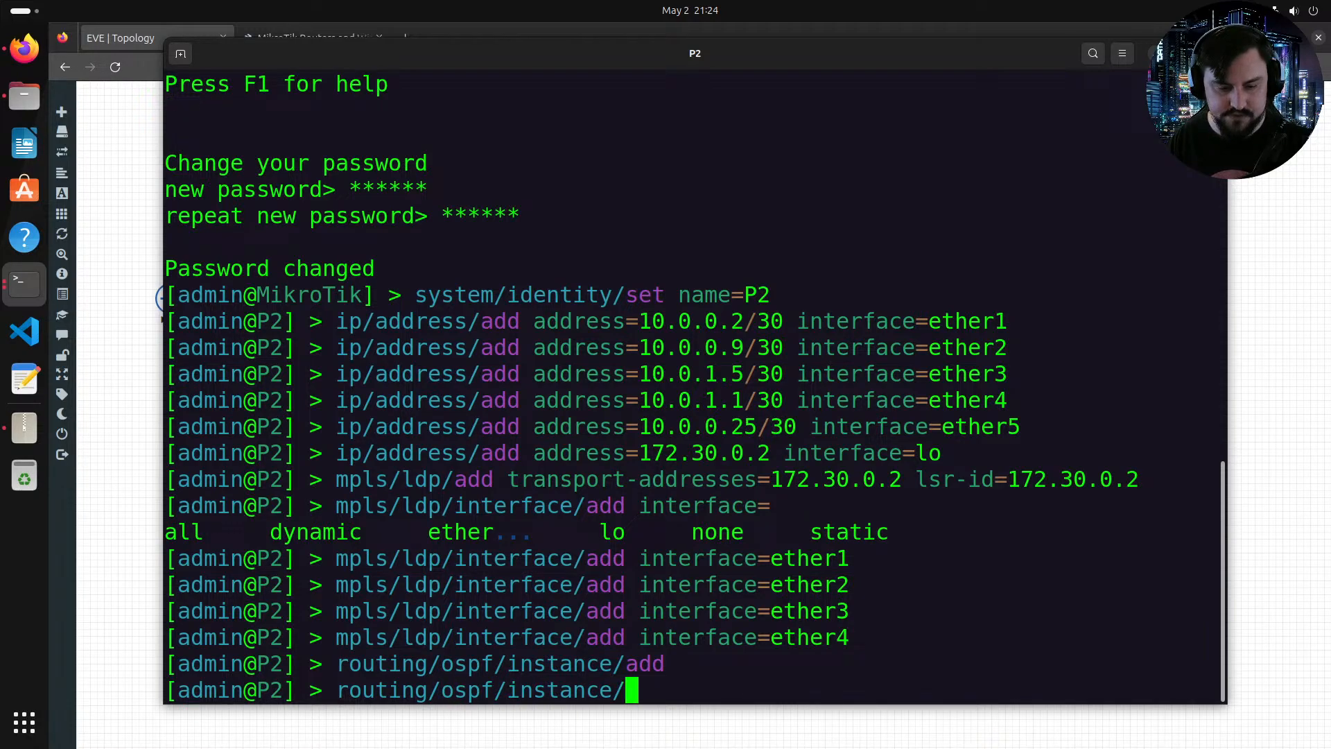
{"action": "type", "text": "export"}
{"action": "key", "text": "Return"}
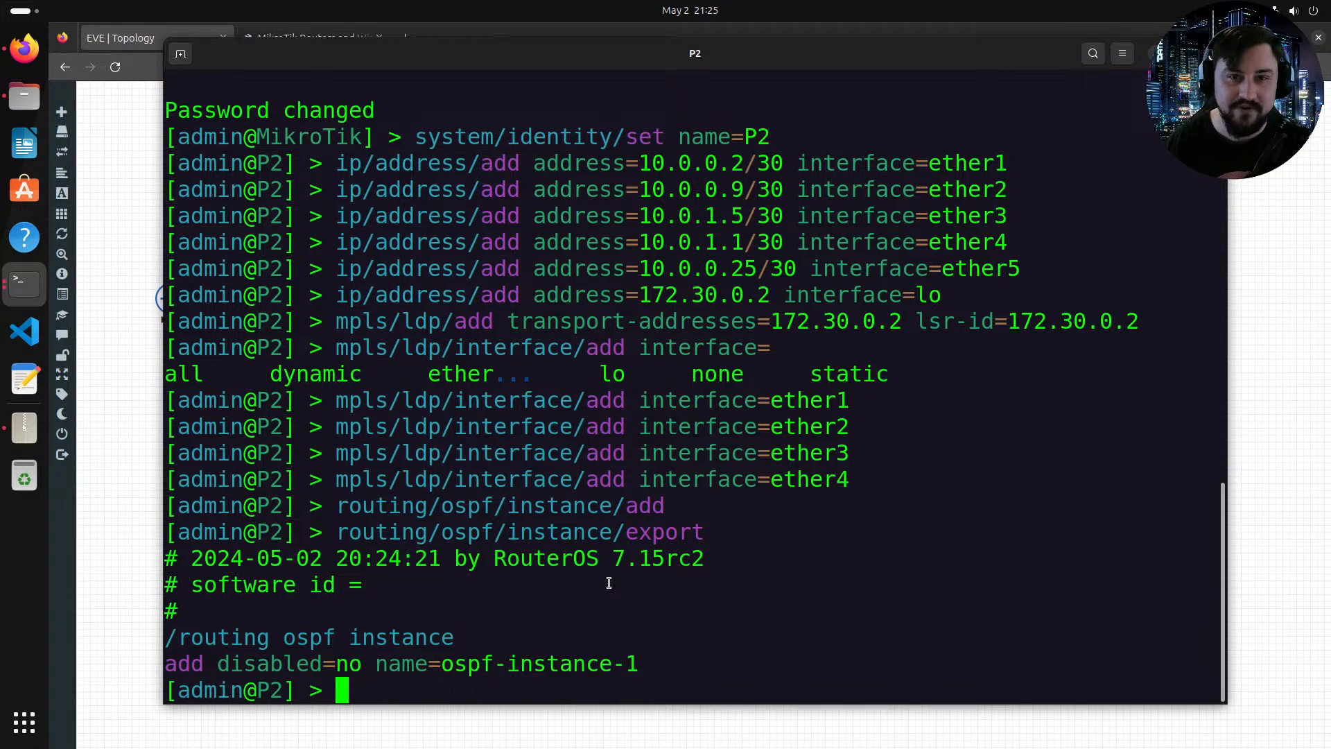
{"action": "type", "text": "22"}
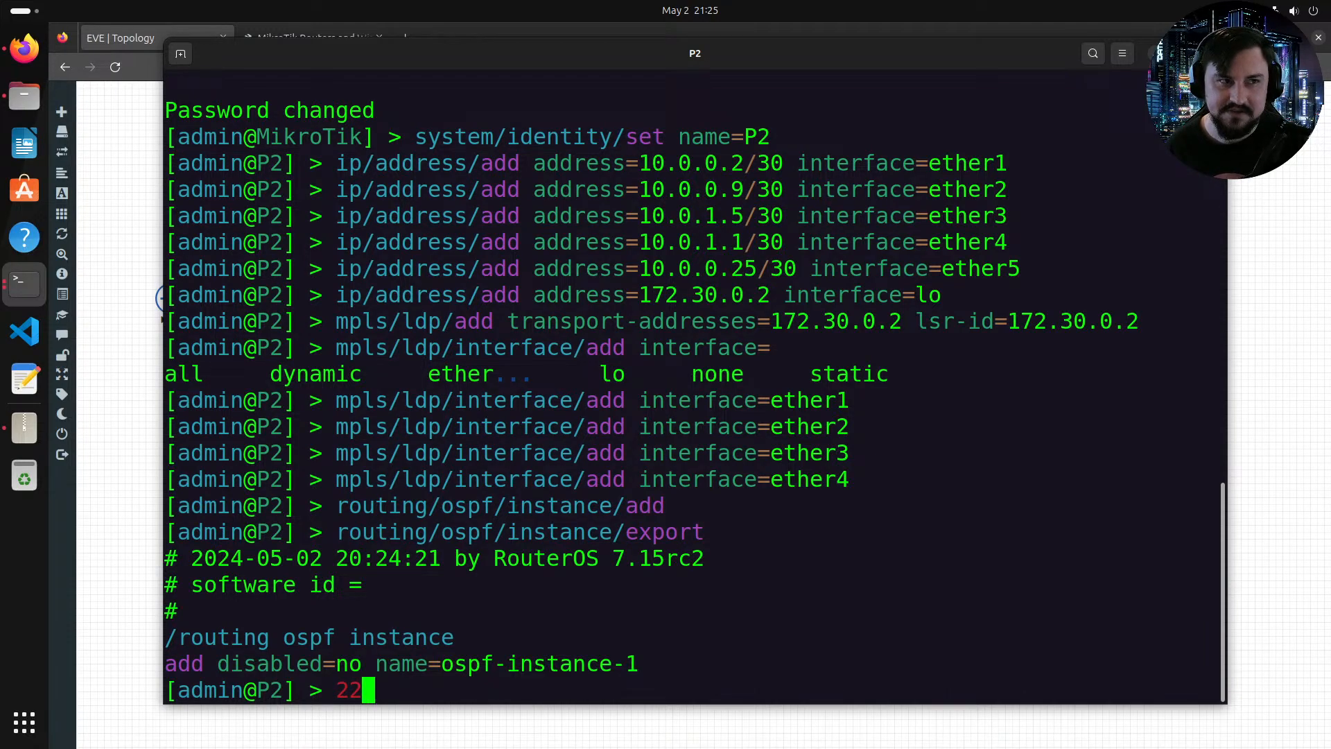
{"action": "type", "text": "2"}
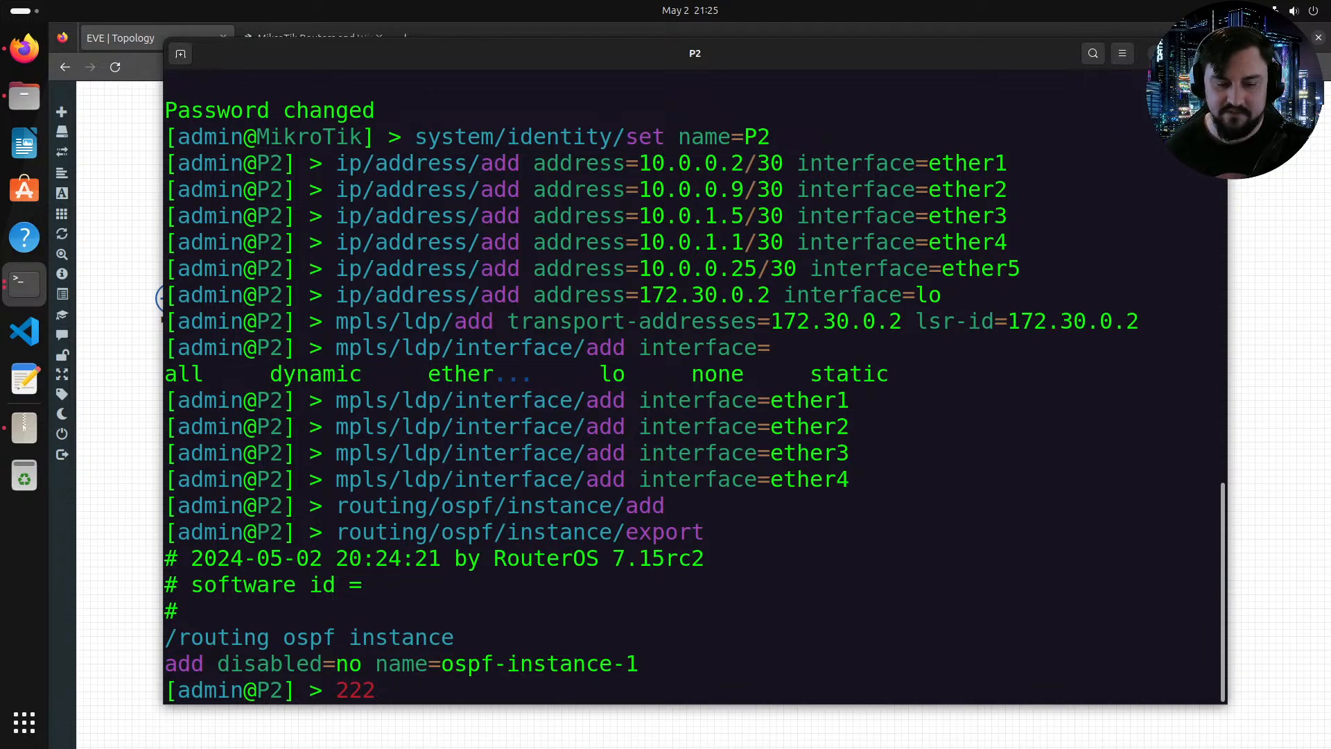
{"action": "key", "text": "BackSpace"}
{"action": "key", "text": "BackSpace"}
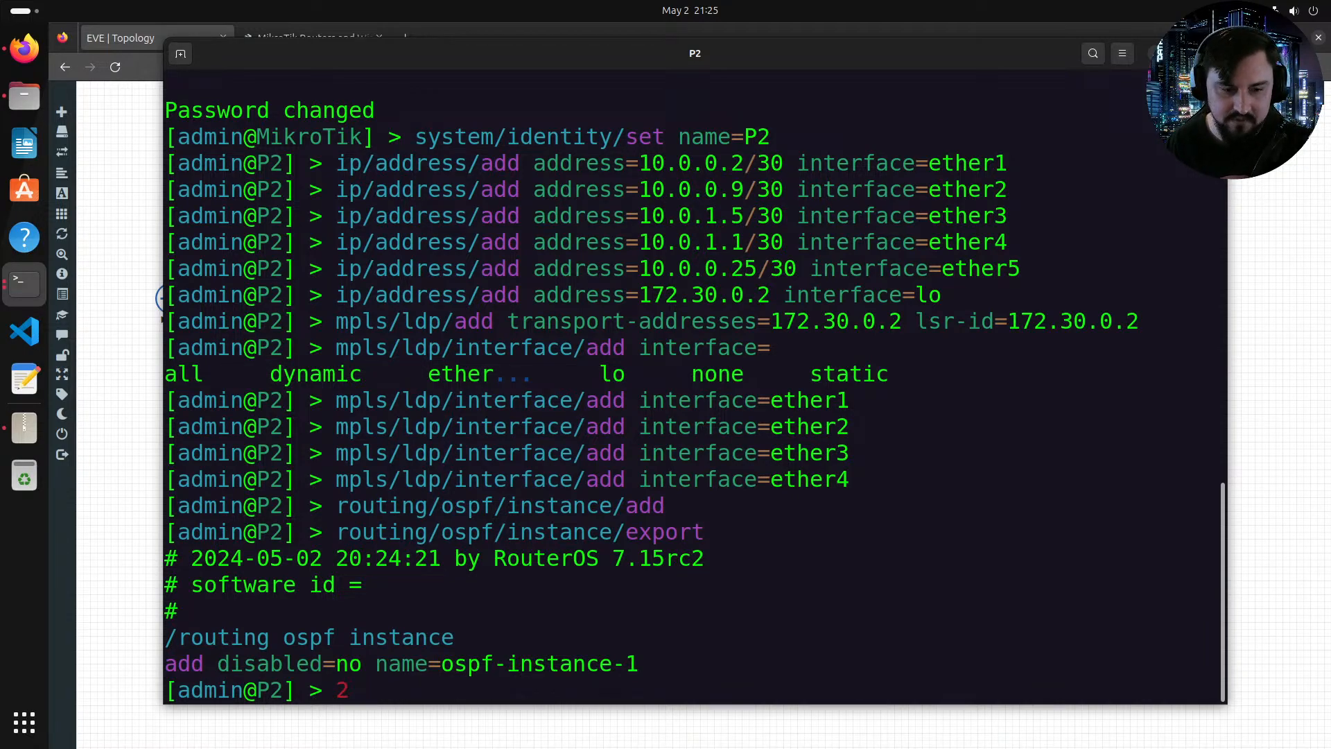
Step: Add an OSPF area named backbone on instance ospf-instance-1 with area ID 0.0.0.0
{"action": "key", "text": "BackSpace"}
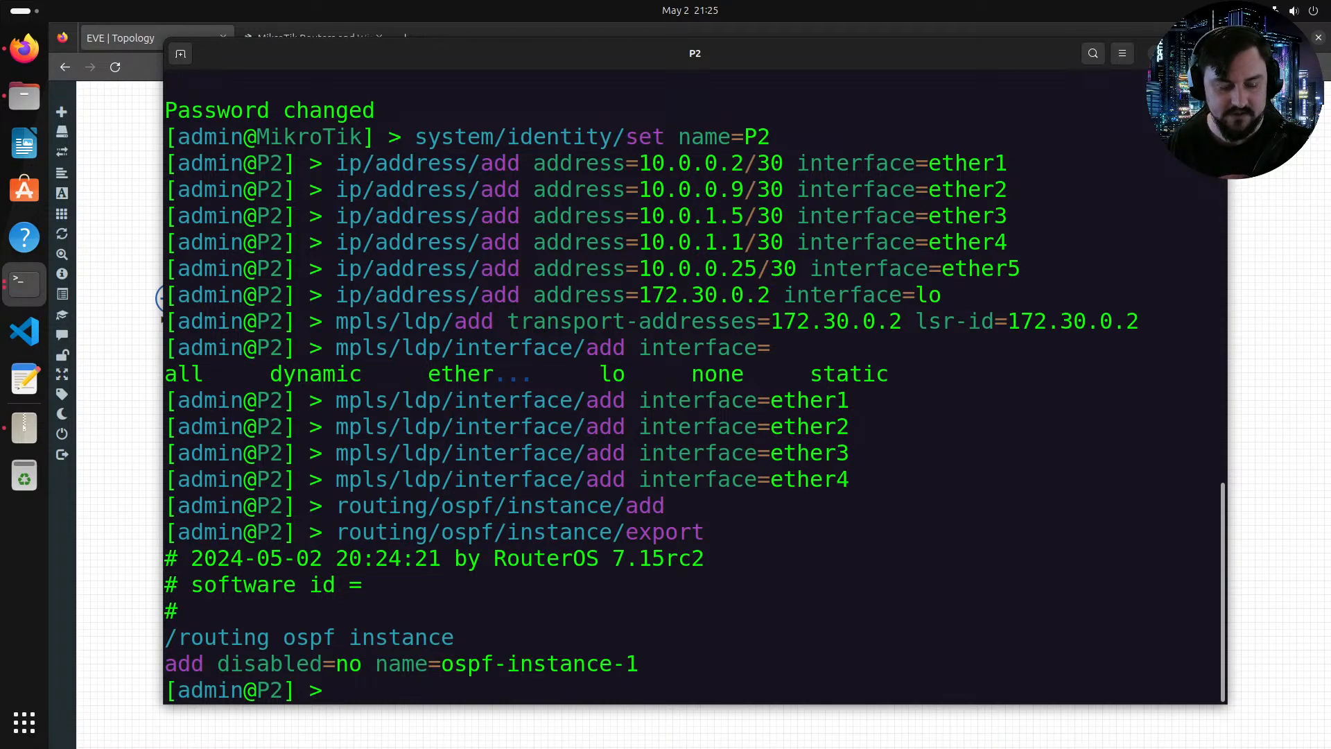
{"action": "type", "text": "rou"}
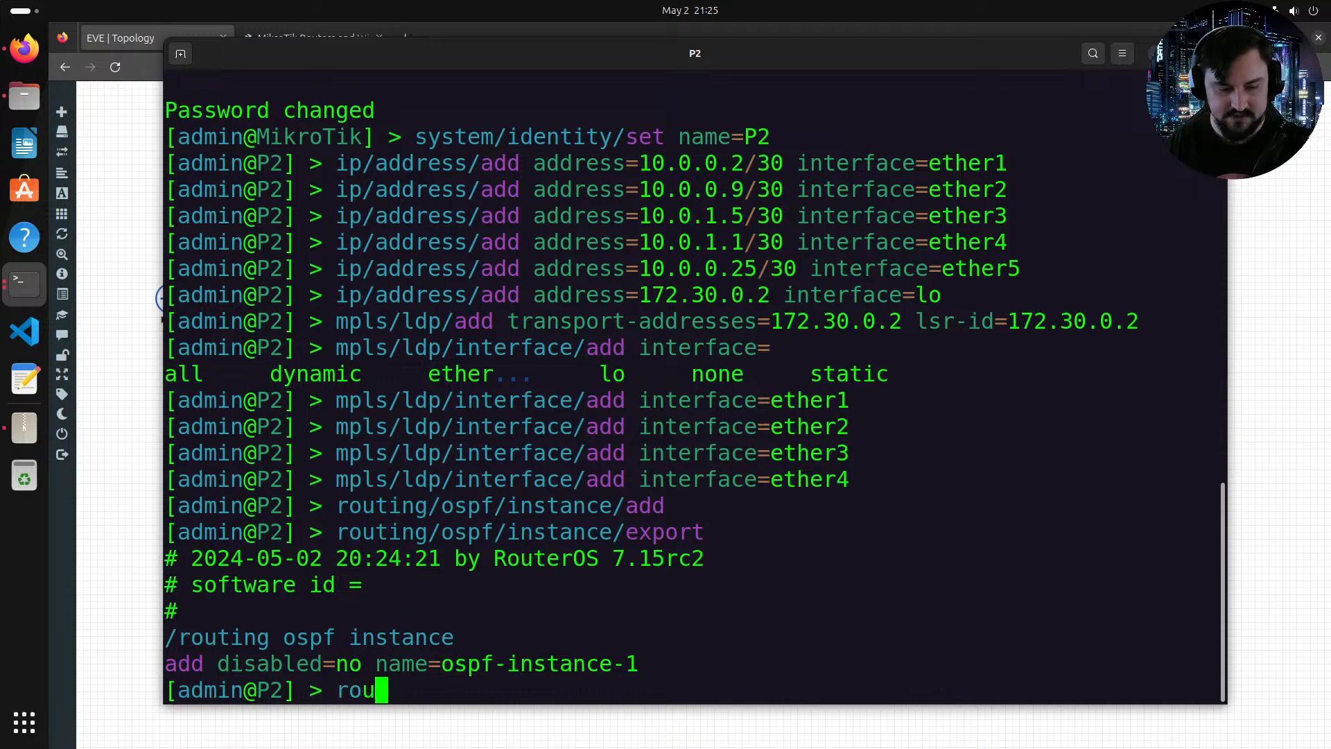
{"action": "type", "text": "ting/ospf/"}
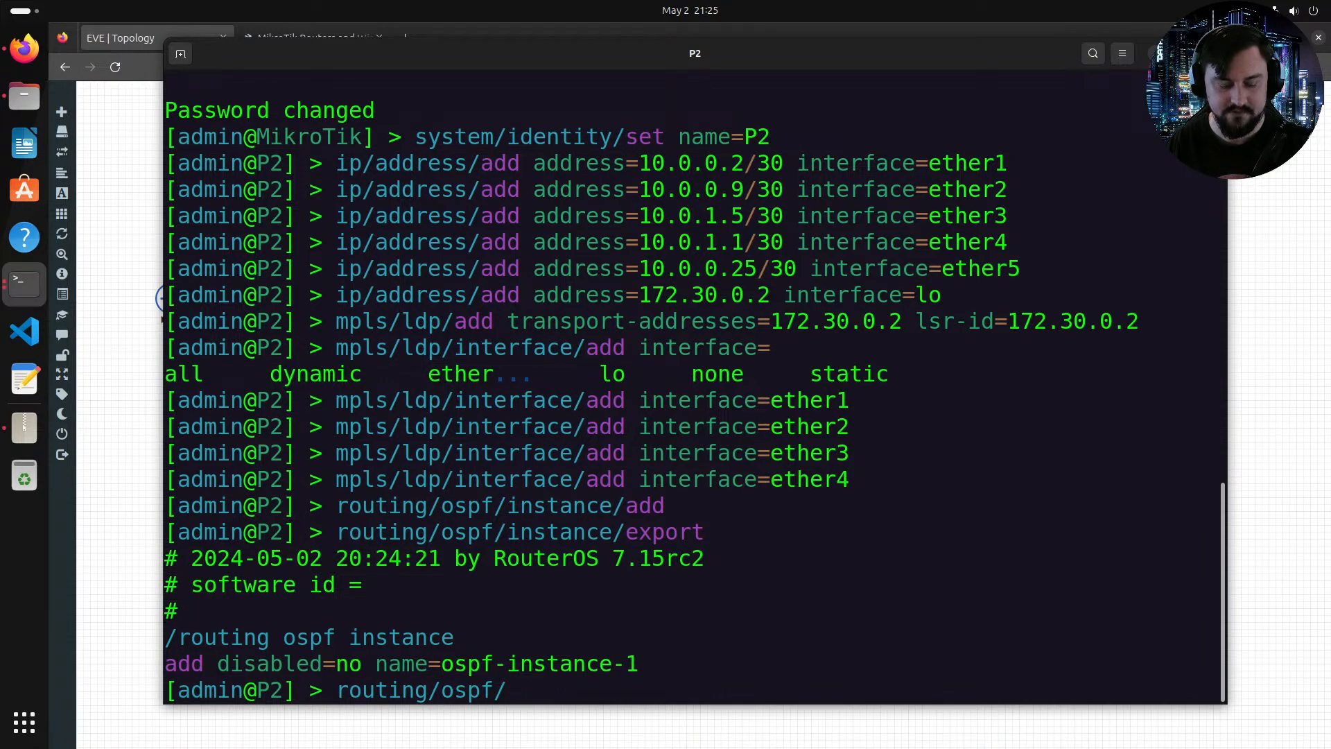
{"action": "type", "text": "area/"}
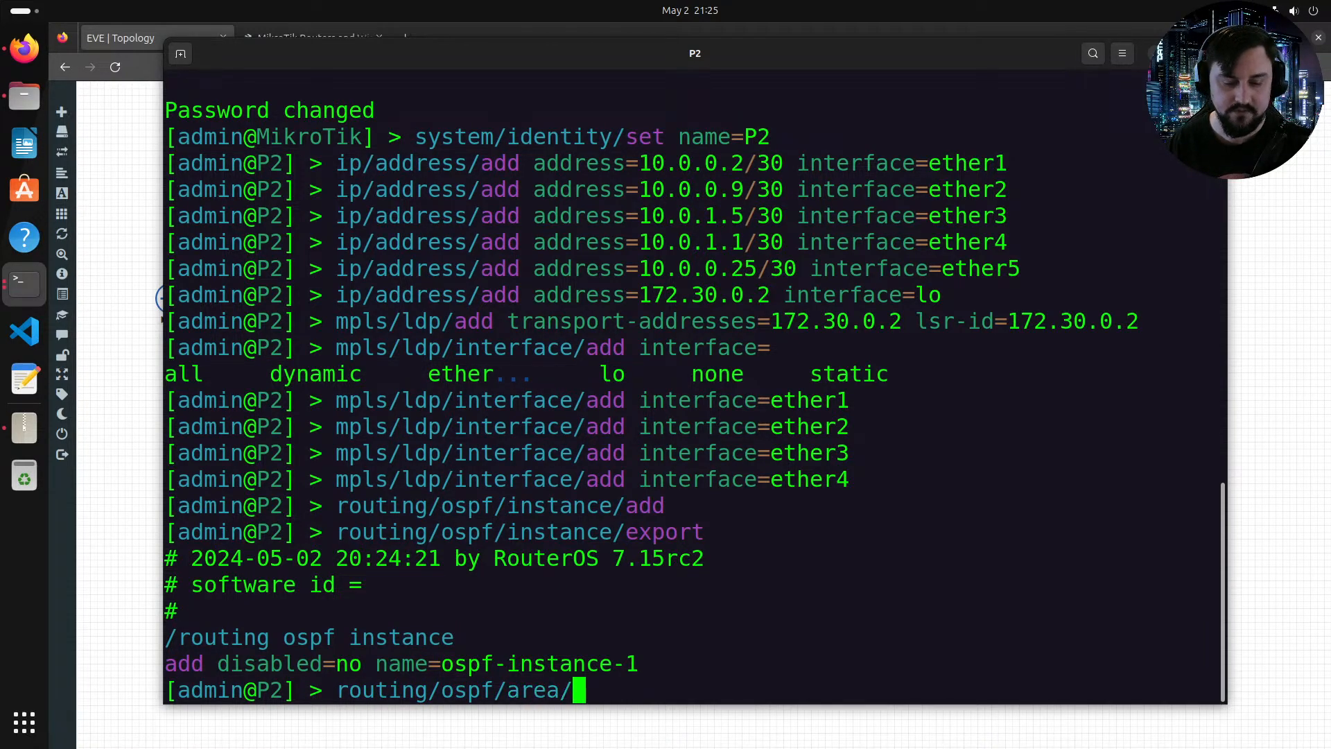
{"action": "type", "text": "add "}
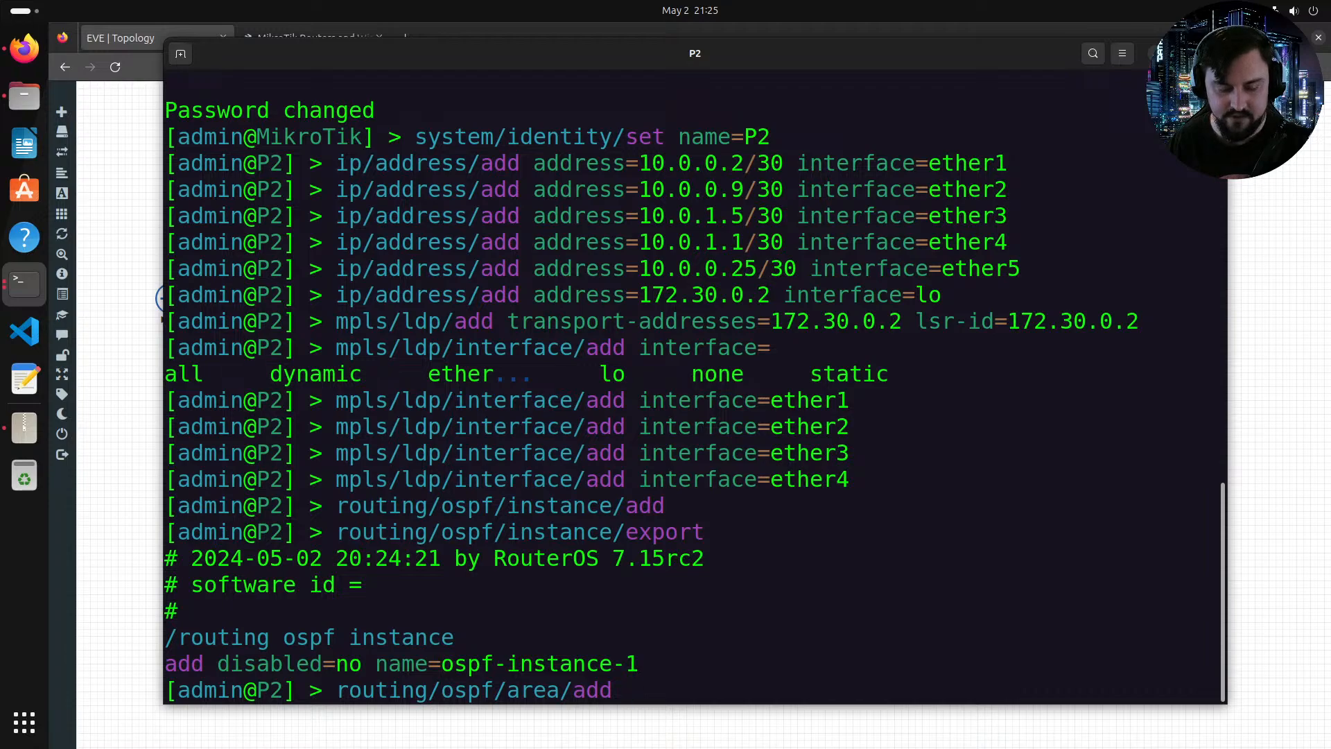
{"action": "type", "text": "name=backbone"}
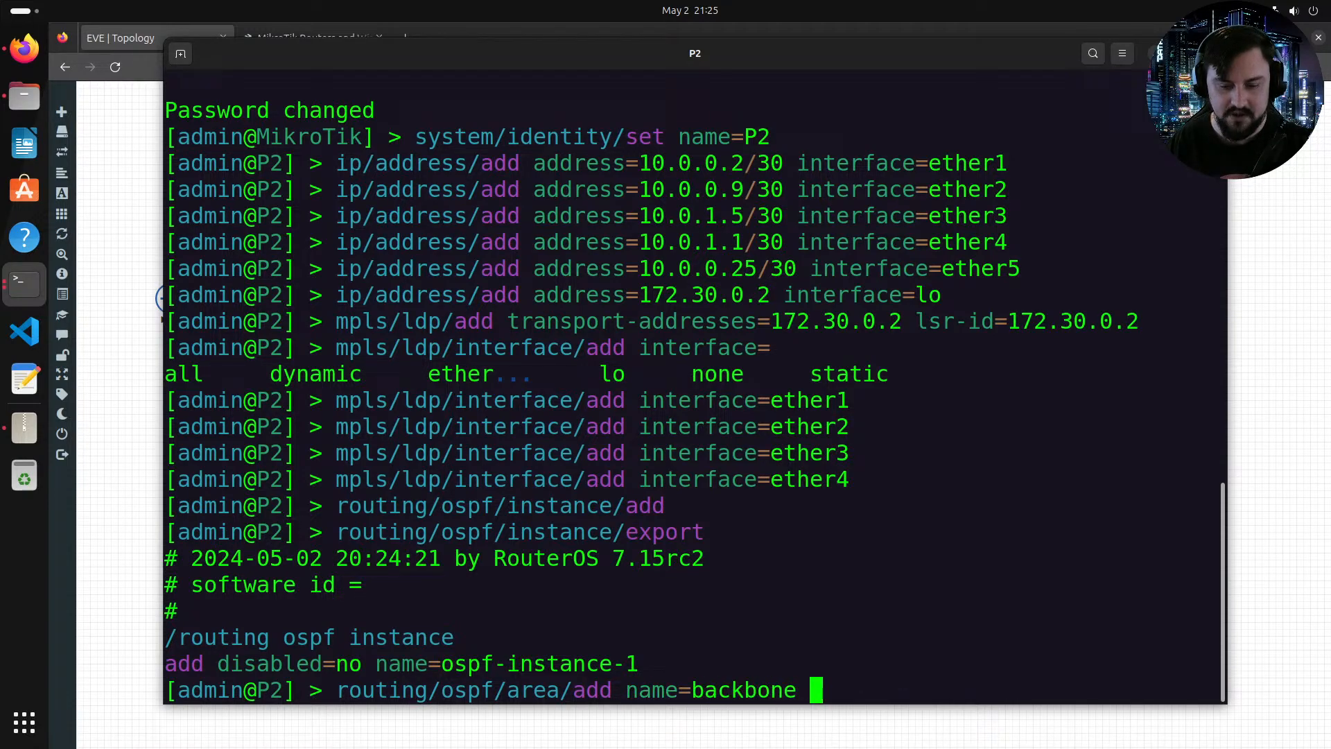
{"action": "key", "text": "Tab"}
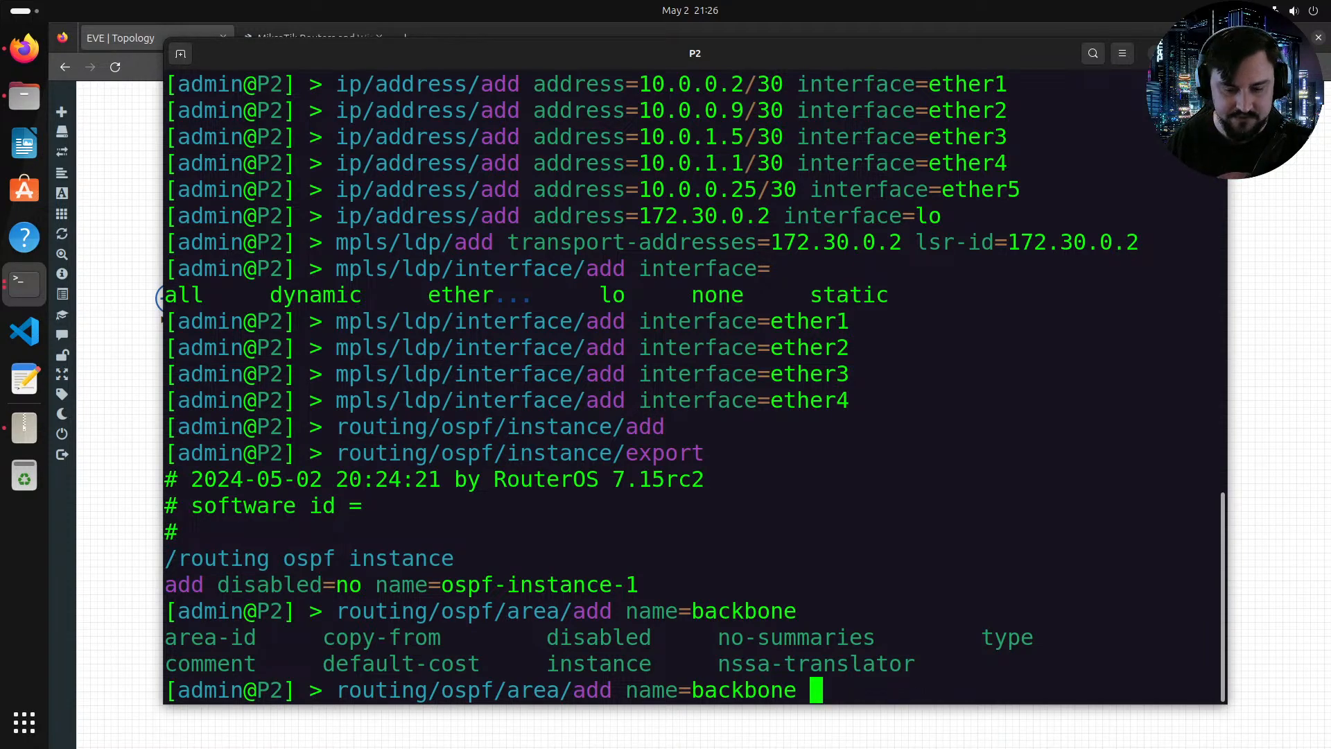
{"action": "type", "text": "ins"}
{"action": "key", "text": "Tab"}
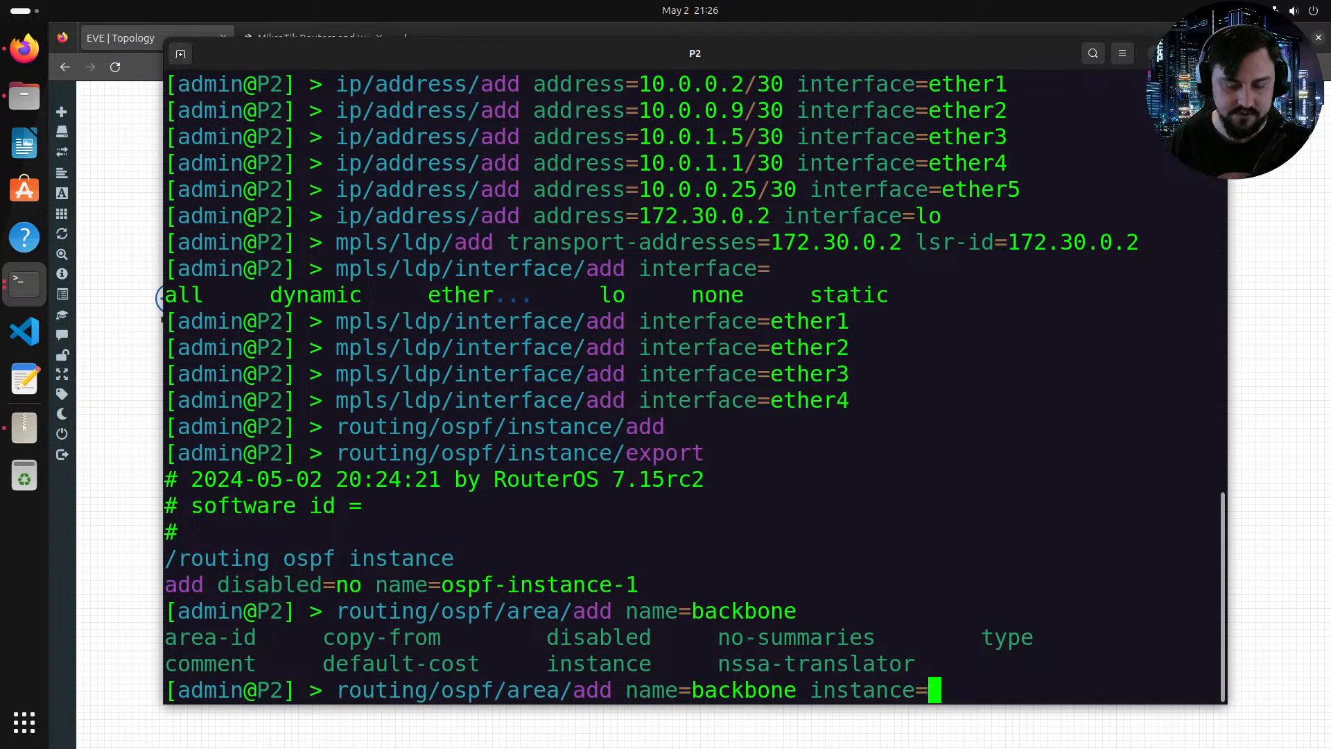
{"action": "type", "text": "os"}
{"action": "key", "text": "Tab"}
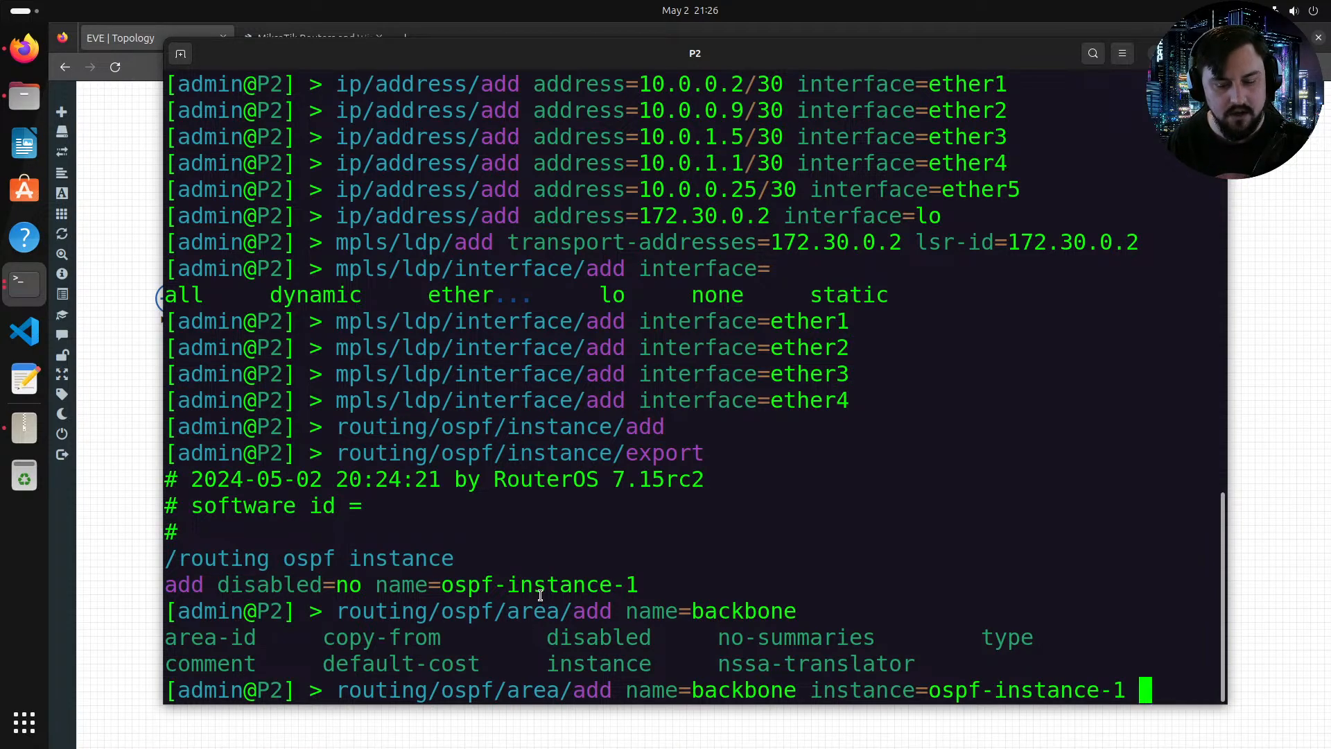
{"action": "type", "text": "are"}
{"action": "key", "text": "Tab"}
{"action": "type", "text": "0.0"}
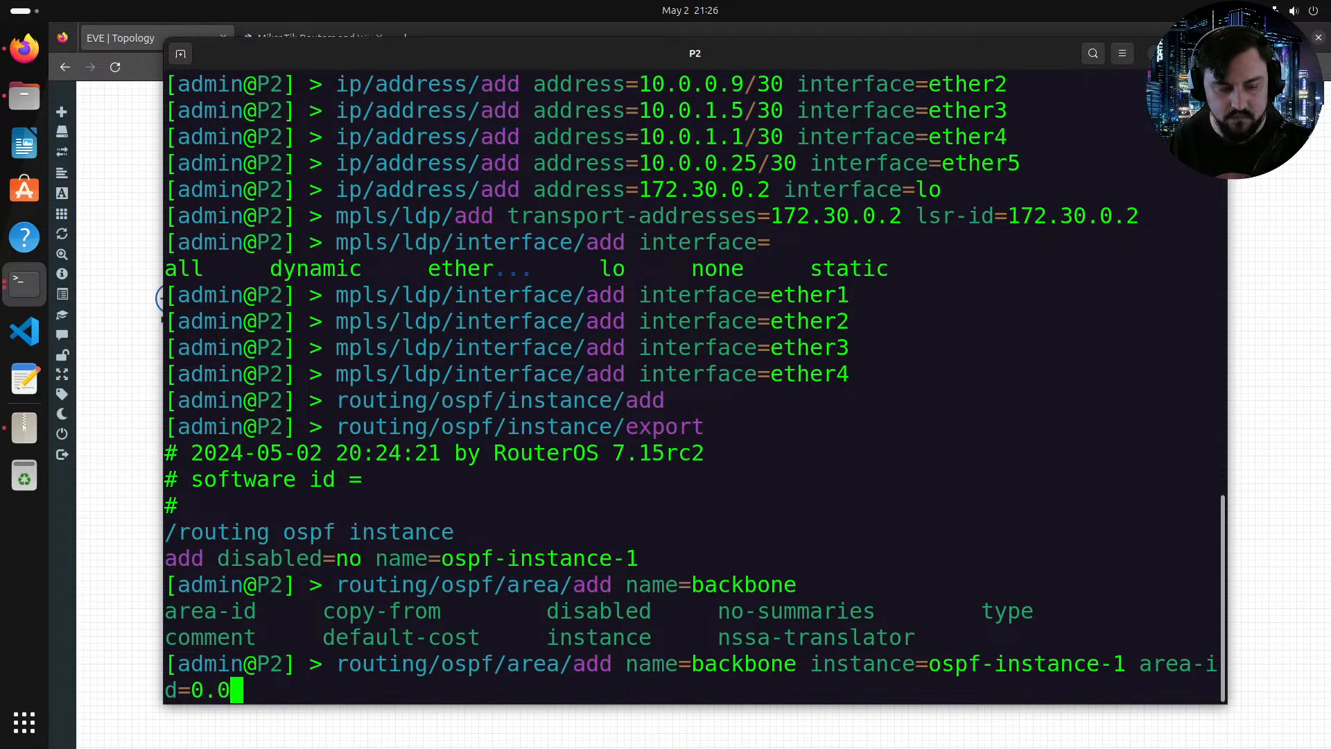
{"action": "type", "text": ".0.0"}
{"action": "key", "text": "Tab"}
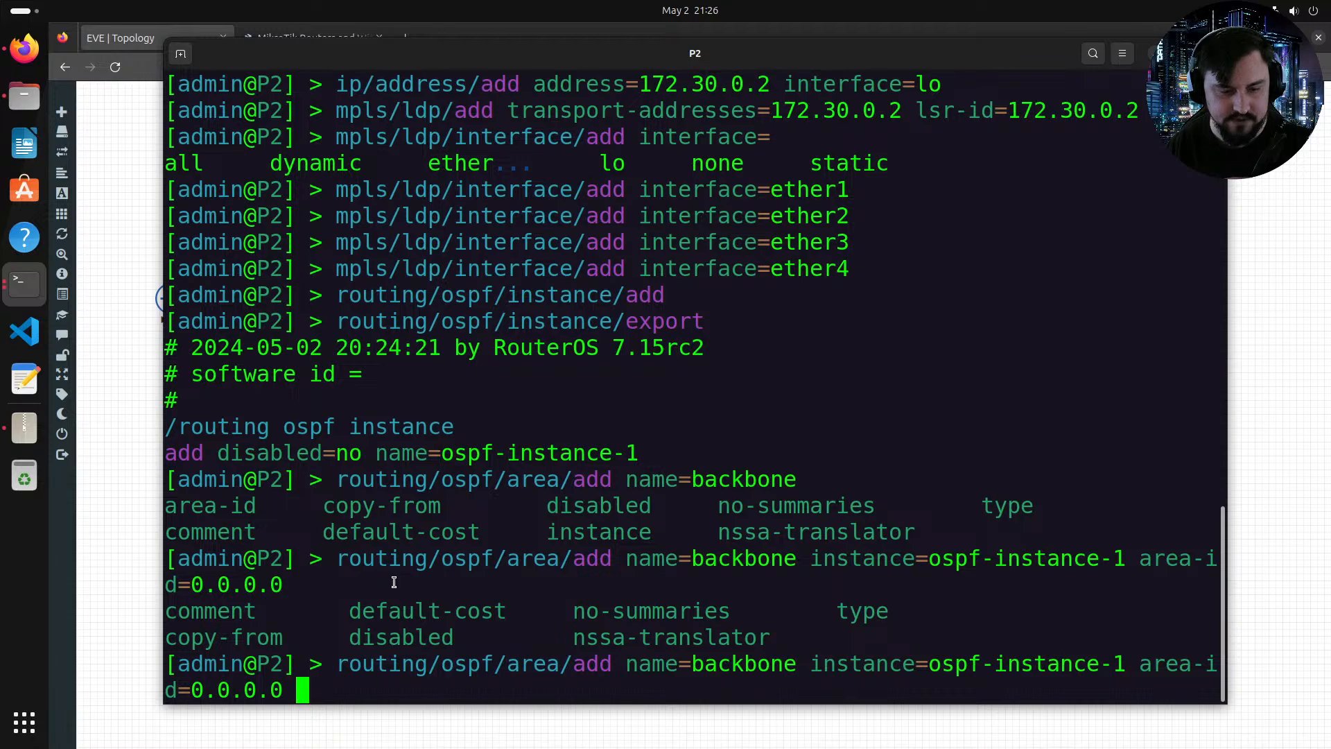
{"action": "key", "text": "Return"}
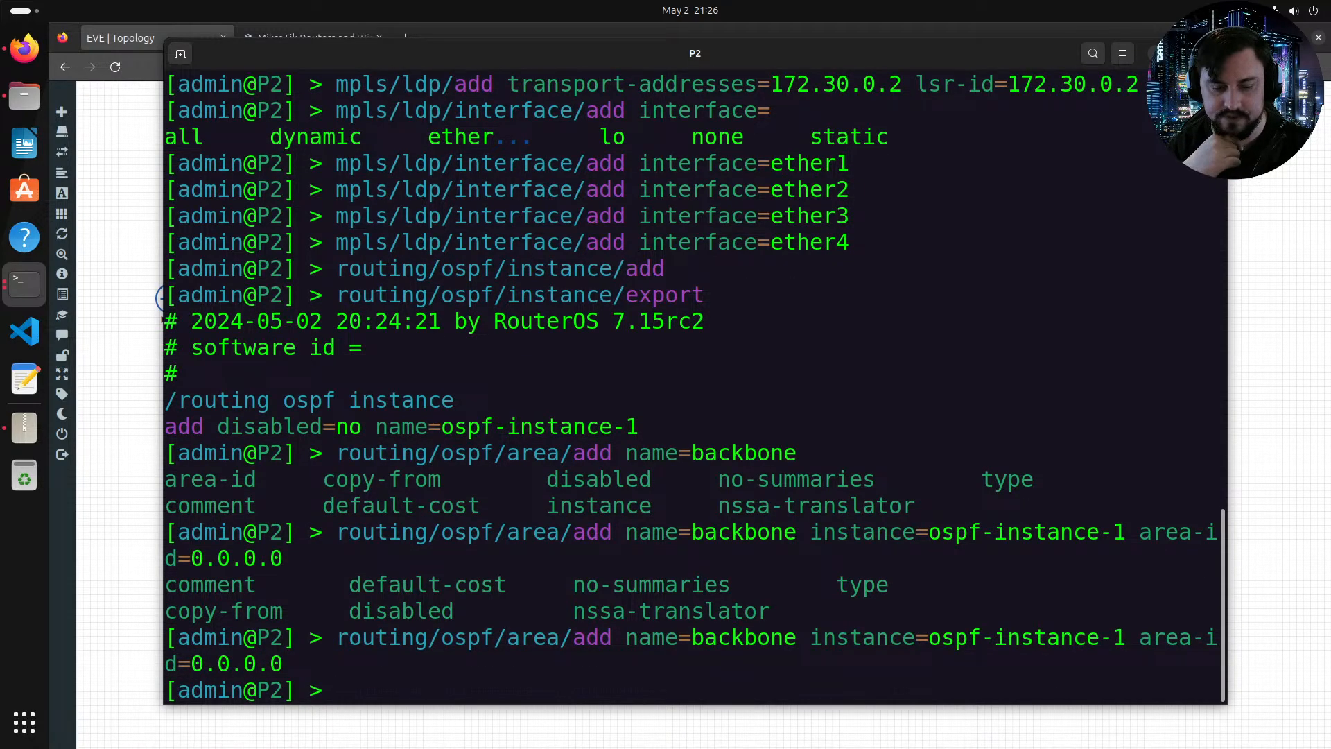
Step: Add an OSPF interface template in area backbone, type ptp, for interfaces ether1, ether2, ether3, ether4 and ether5, checking the topology
{"action": "type", "text": "routing/ospf/interface"}
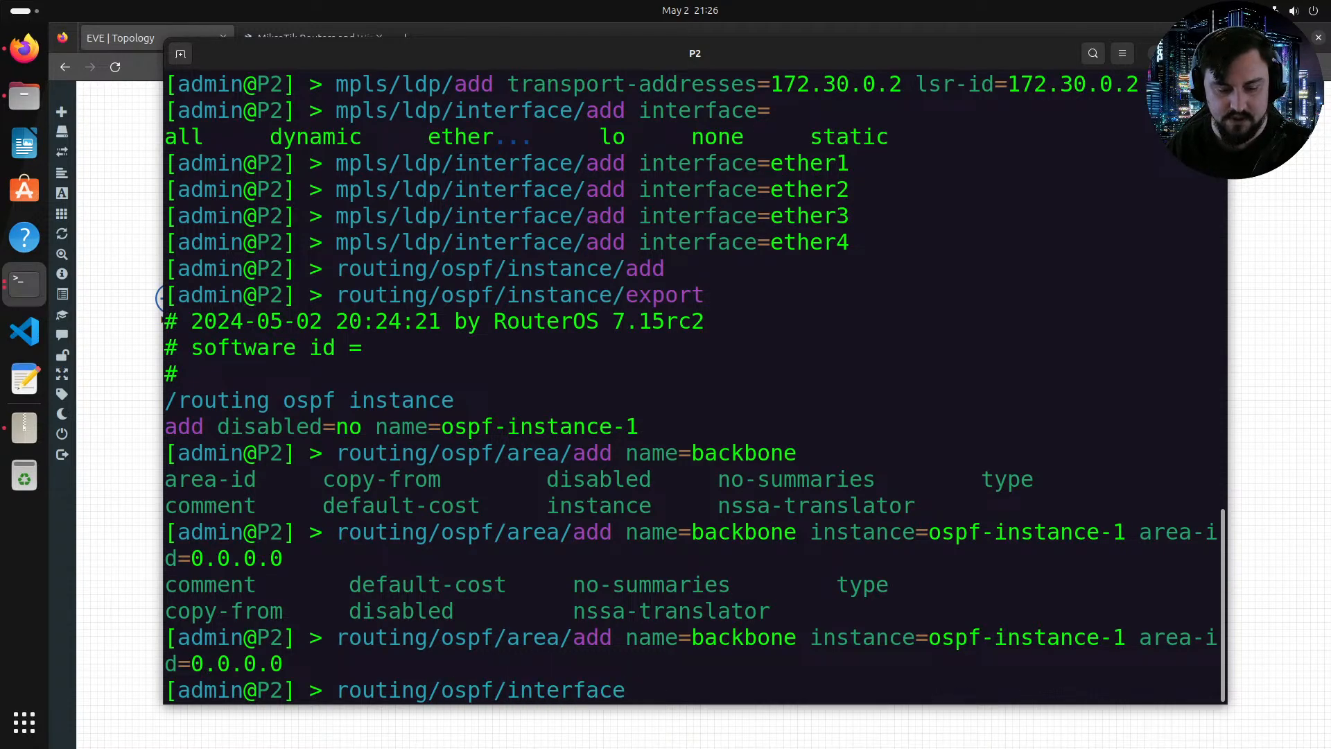
{"action": "type", "text": "-template/add "}
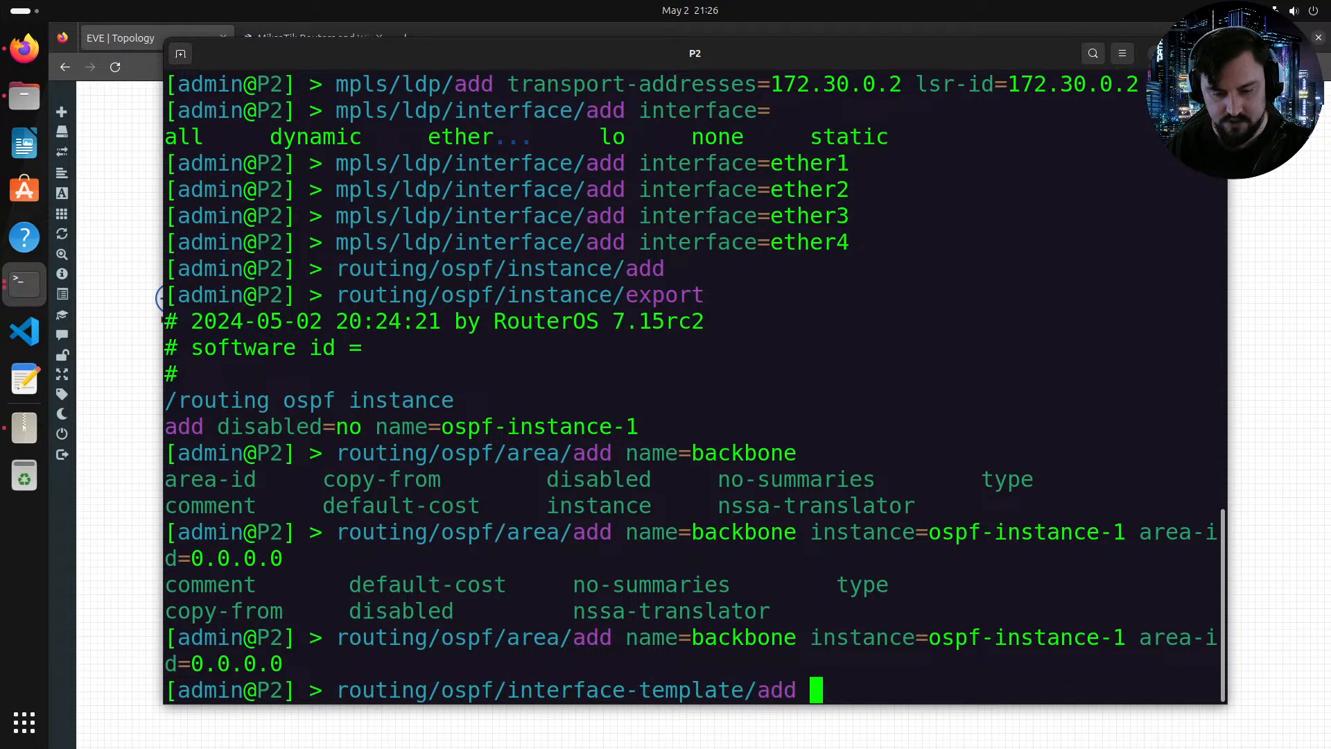
{"action": "type", "text": "area="}
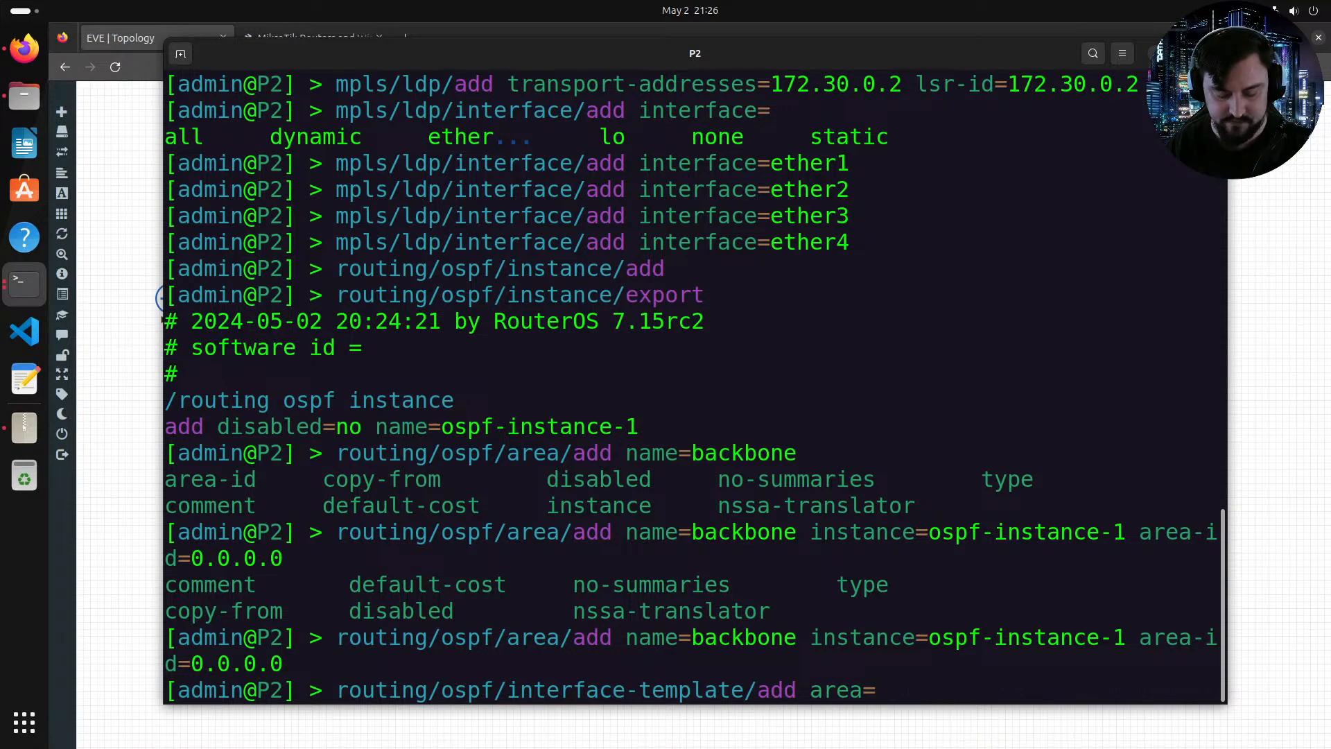
{"action": "key", "text": "Tab"}
{"action": "key", "text": "Tab"}
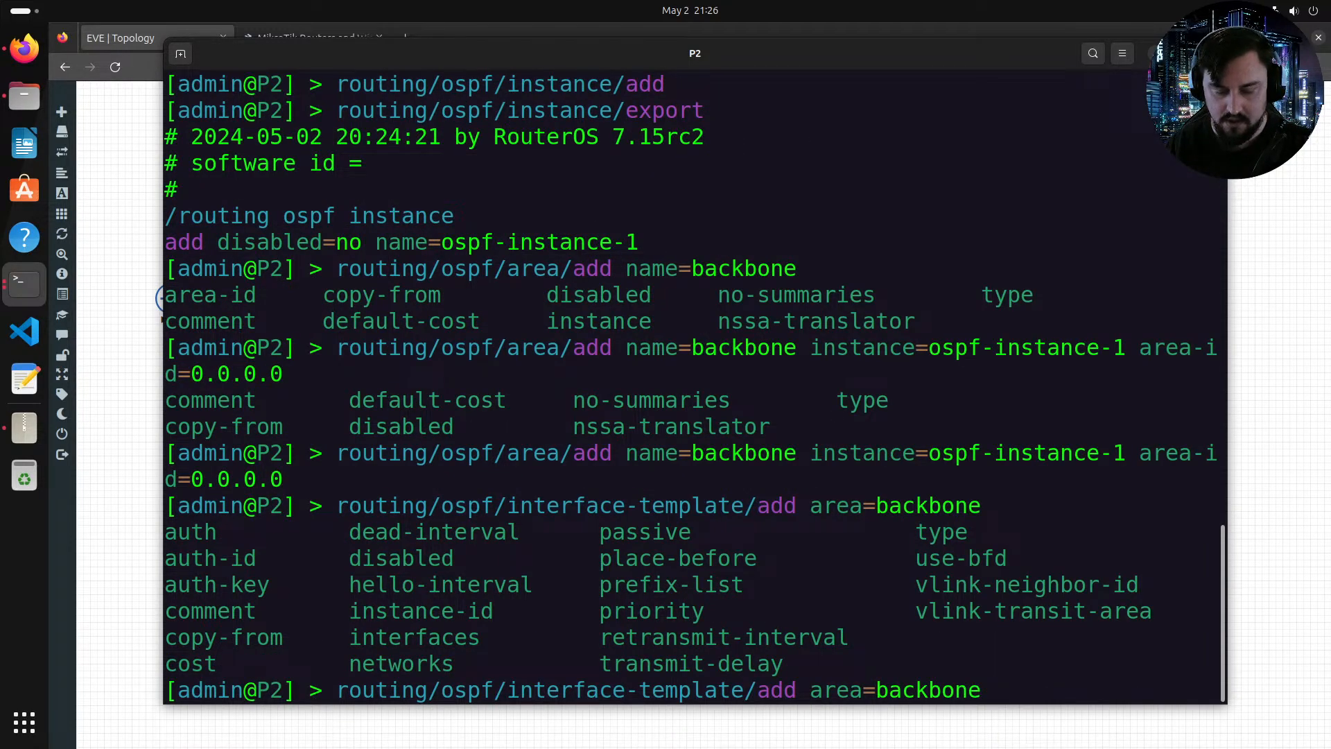
{"action": "type", "text": "ty"}
{"action": "key", "text": "Tab"}
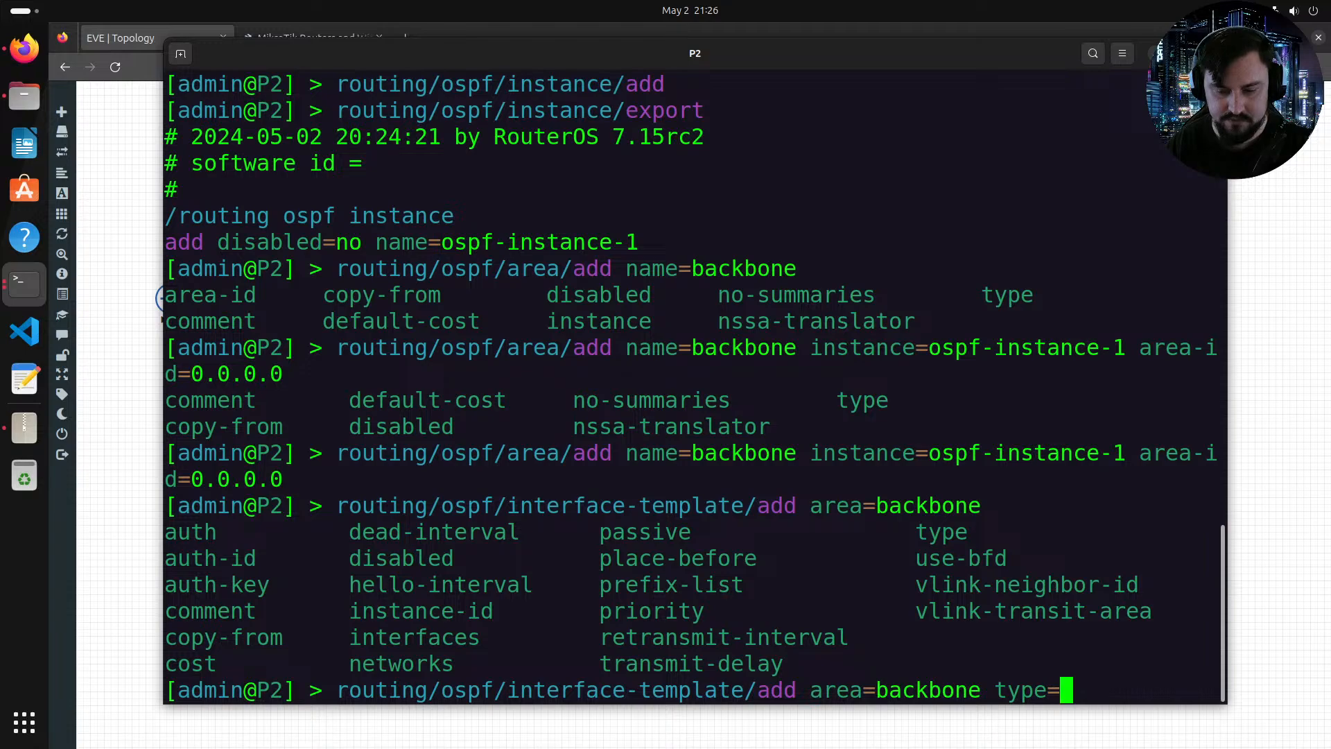
{"action": "type", "text": "p"}
{"action": "key", "text": "BackSpace"}
{"action": "key", "text": "Tab"}
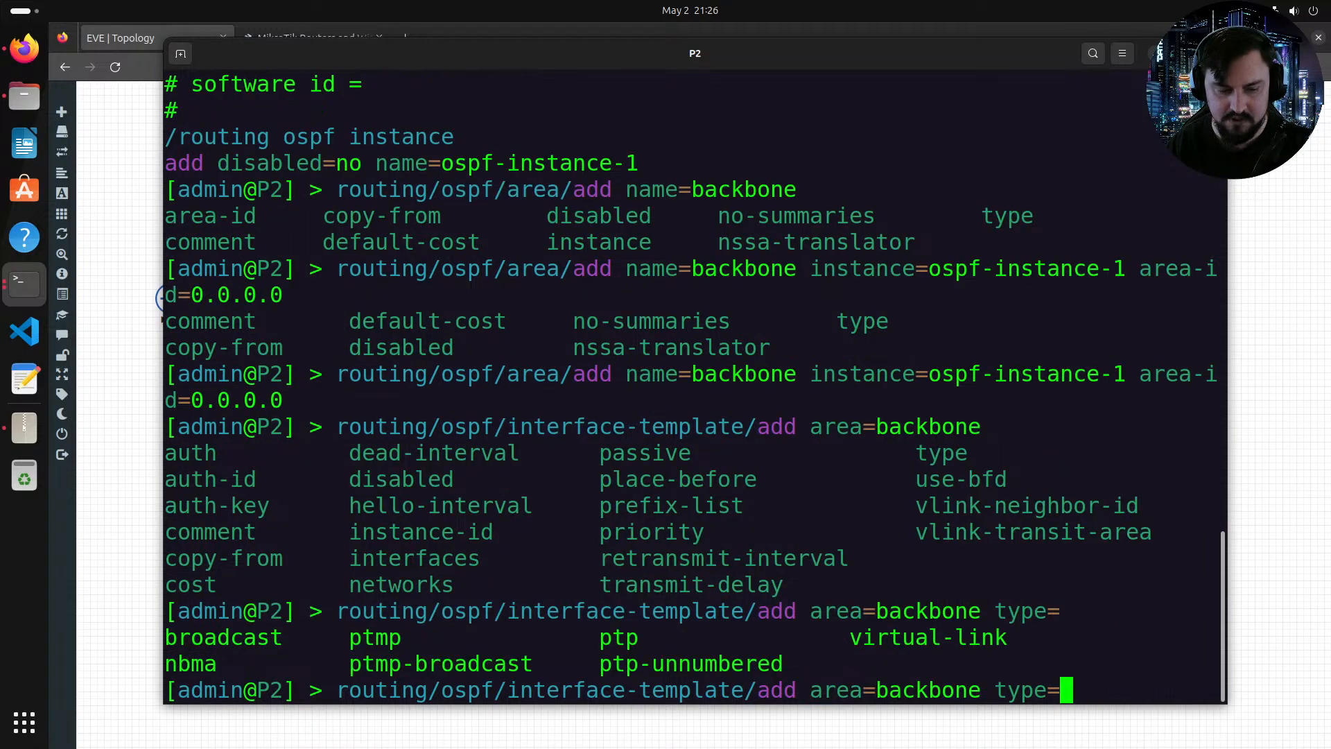
{"action": "type", "text": "ptp"}
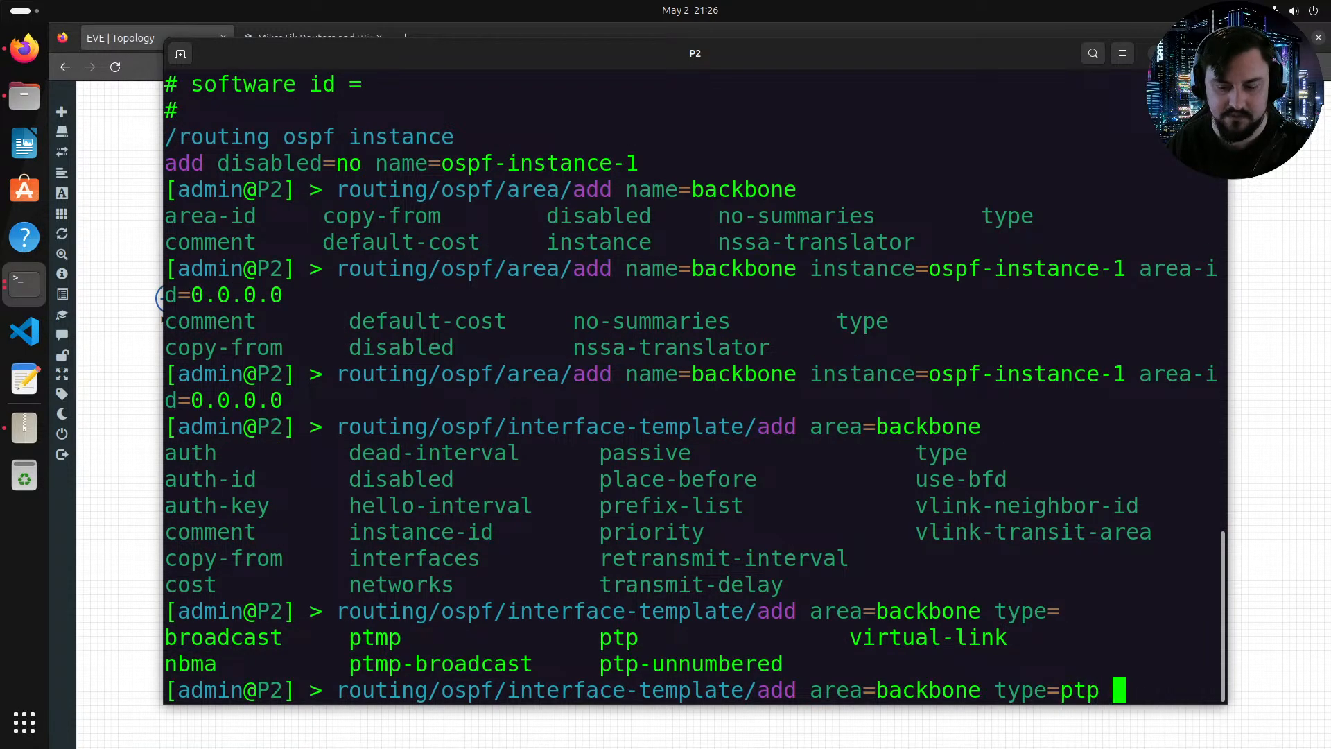
{"action": "key", "text": "Tab"}
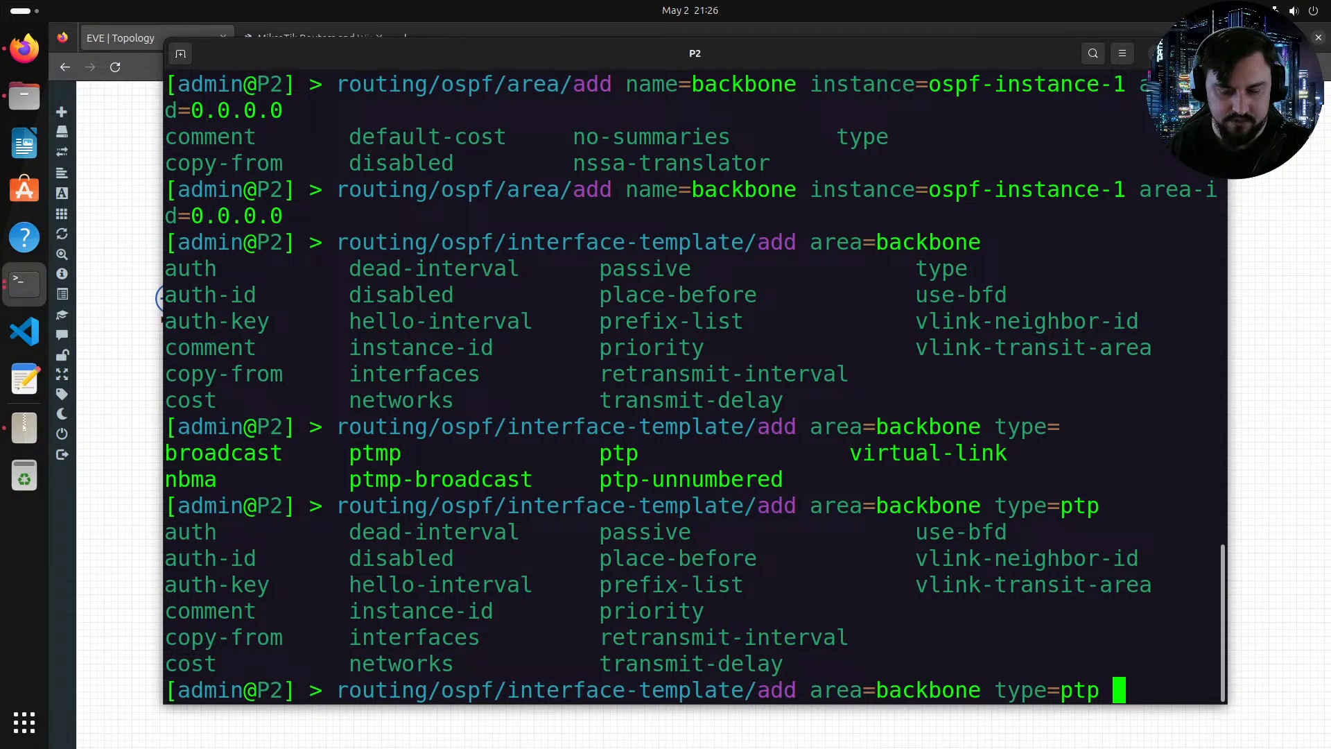
{"action": "type", "text": "inter"}
{"action": "key", "text": "Tab"}
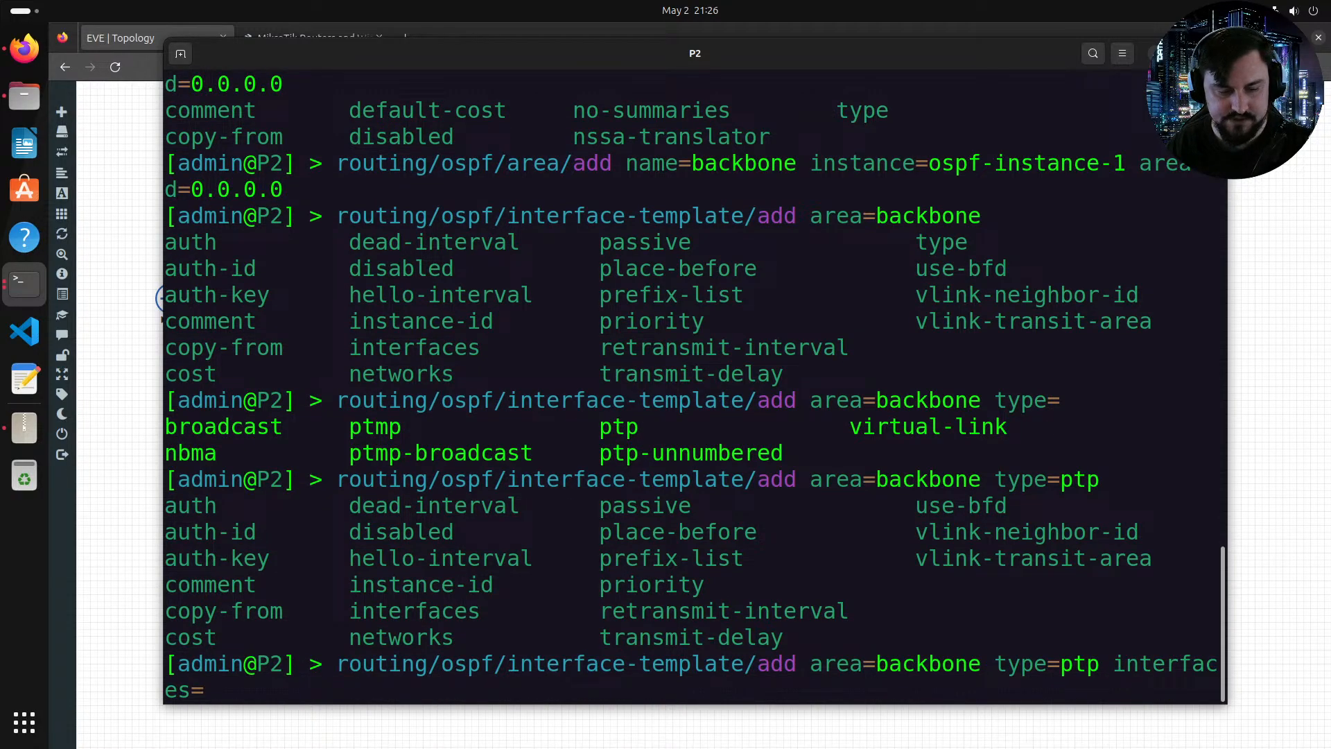
{"action": "type", "text": "eth"}
{"action": "key", "text": "Tab"}
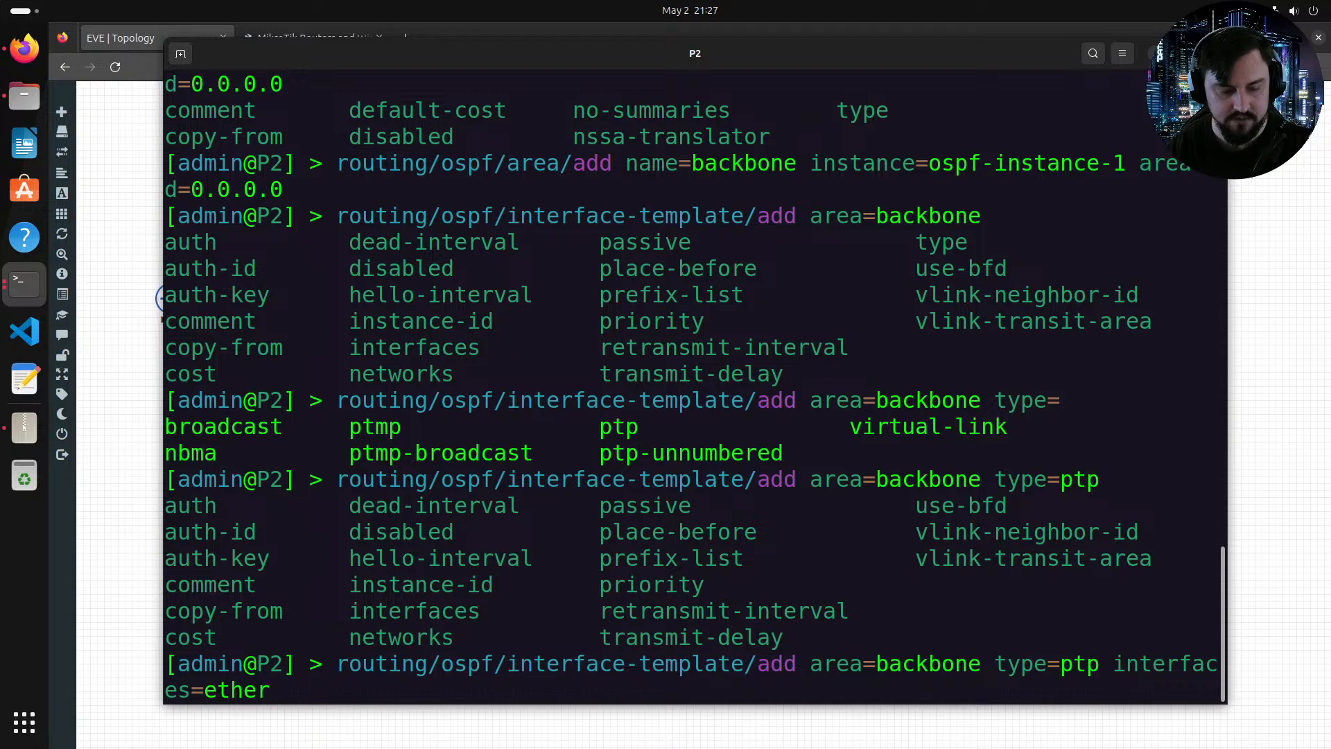
{"action": "type", "text": "1,eth"}
{"action": "key", "text": "Tab"}
{"action": "type", "text": "2,et"}
{"action": "key", "text": "Tab"}
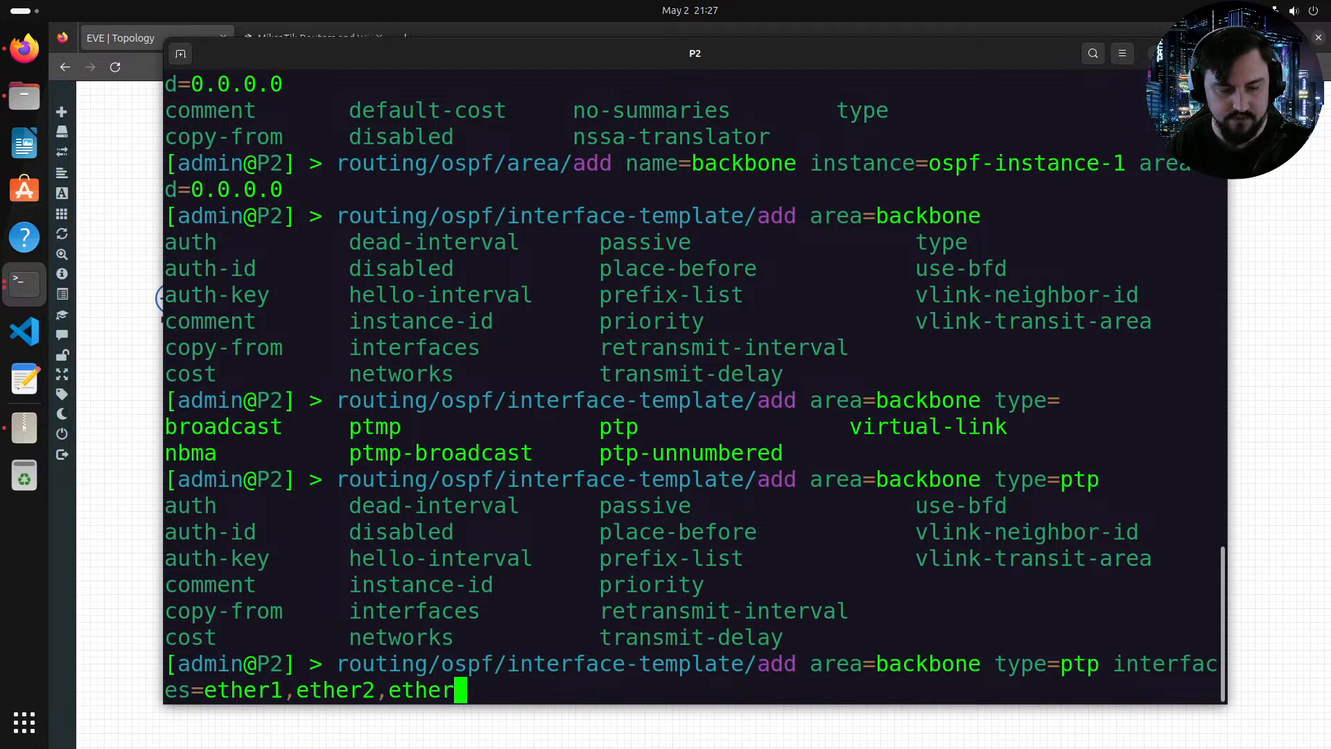
{"action": "type", "text": "3,ether4"}
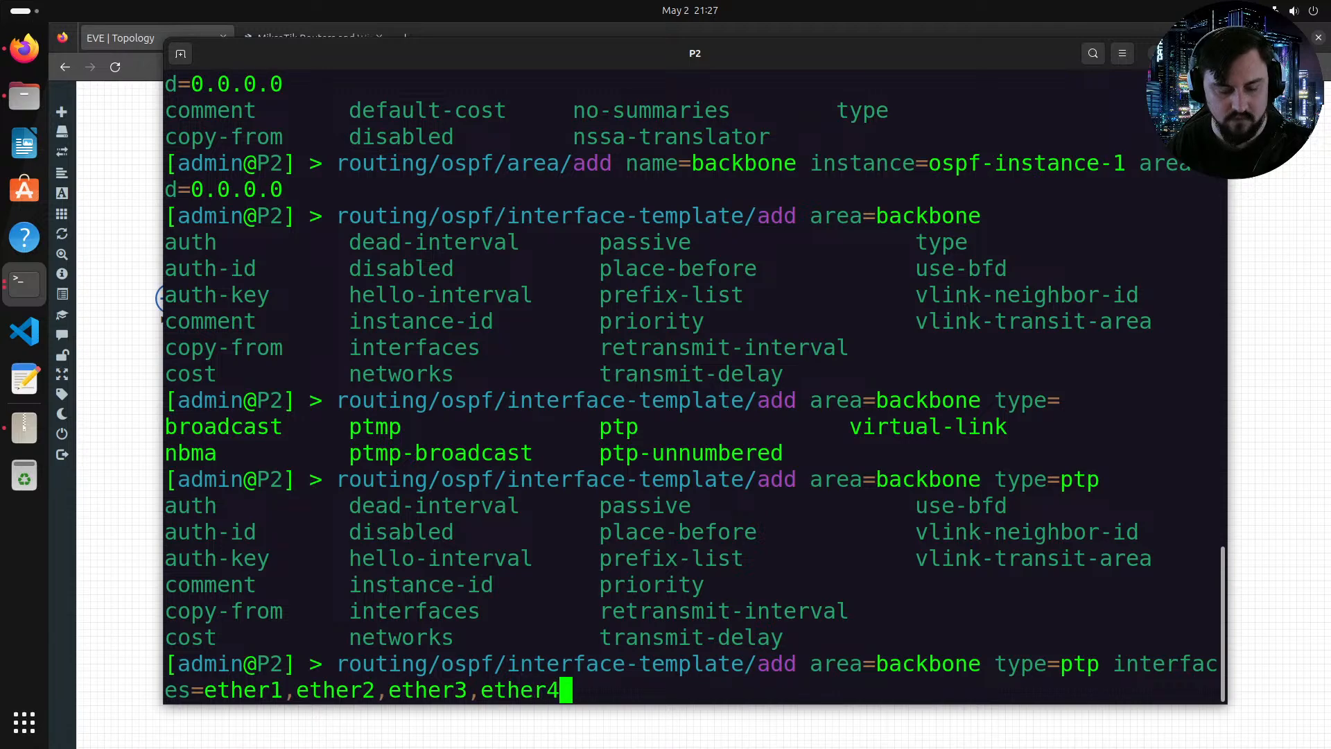
{"action": "type", "text": ",ether5"}
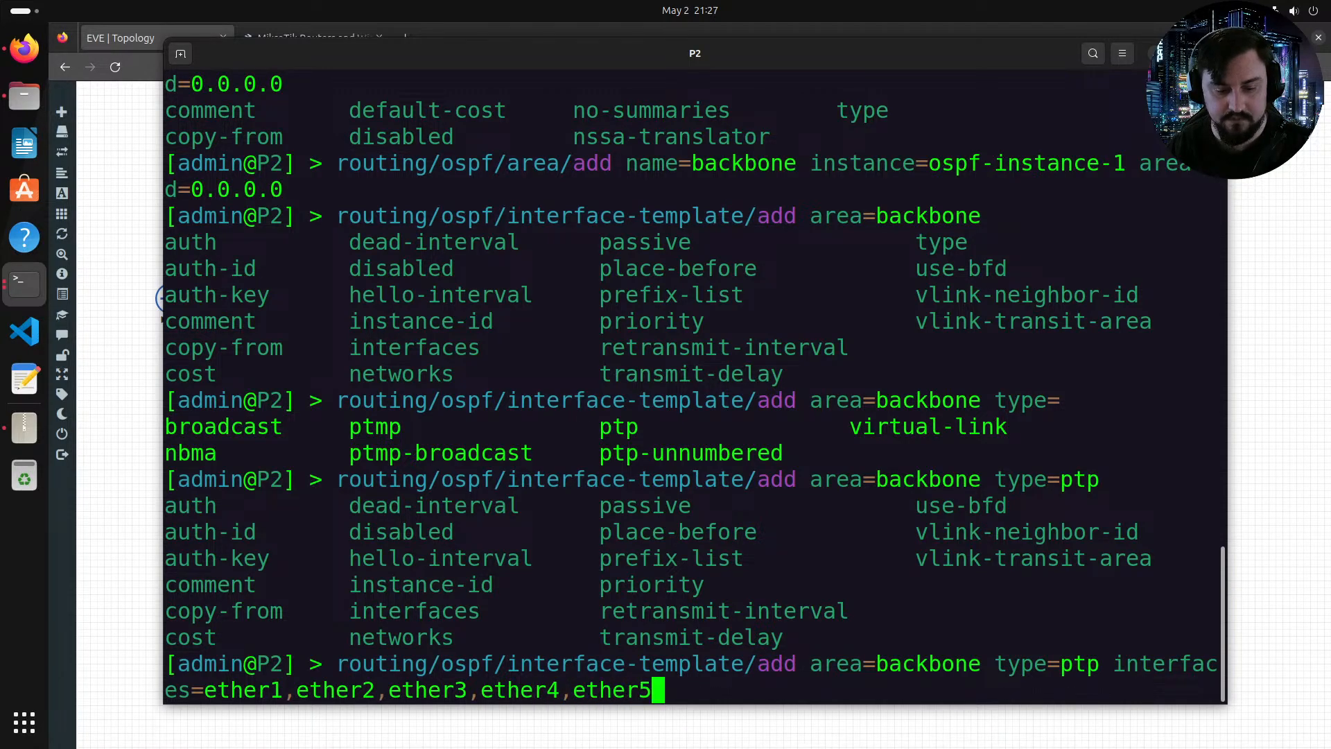
{"action": "key", "text": "alt+Tab"}
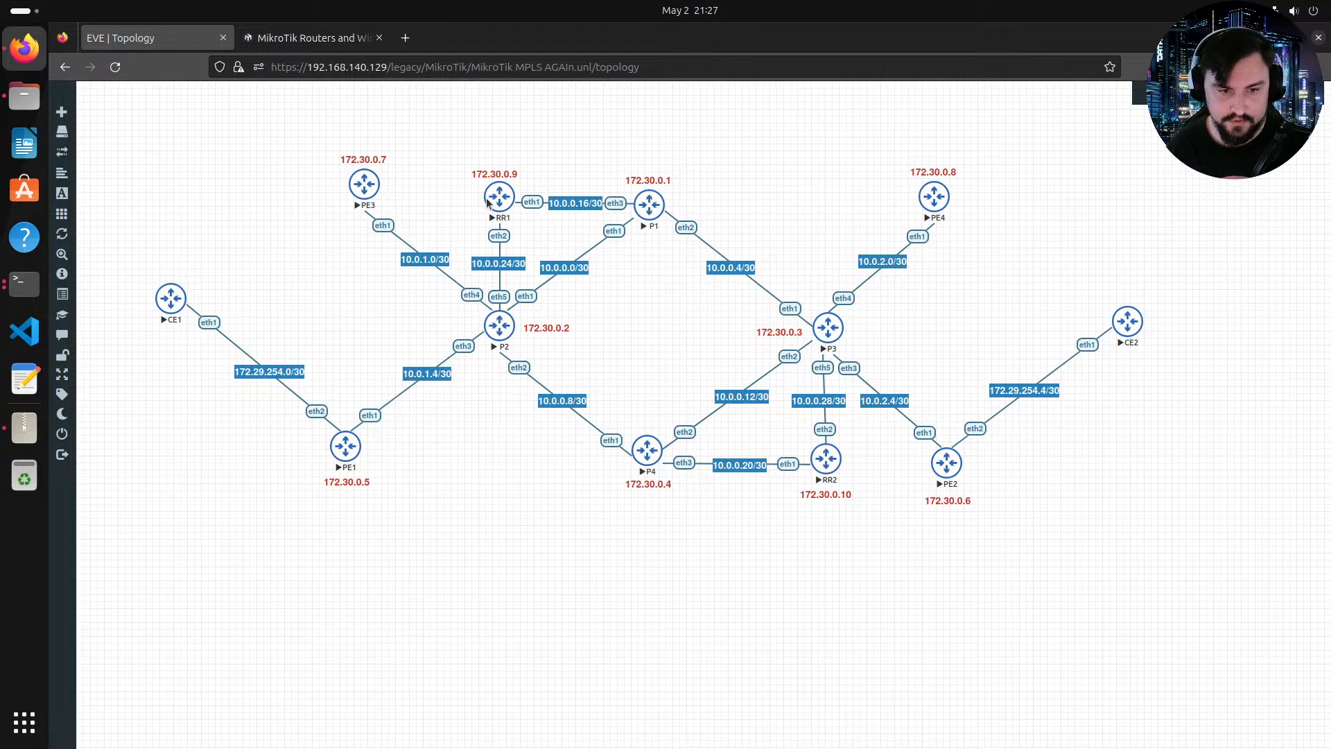
{"action": "key", "text": "alt+Tab"}
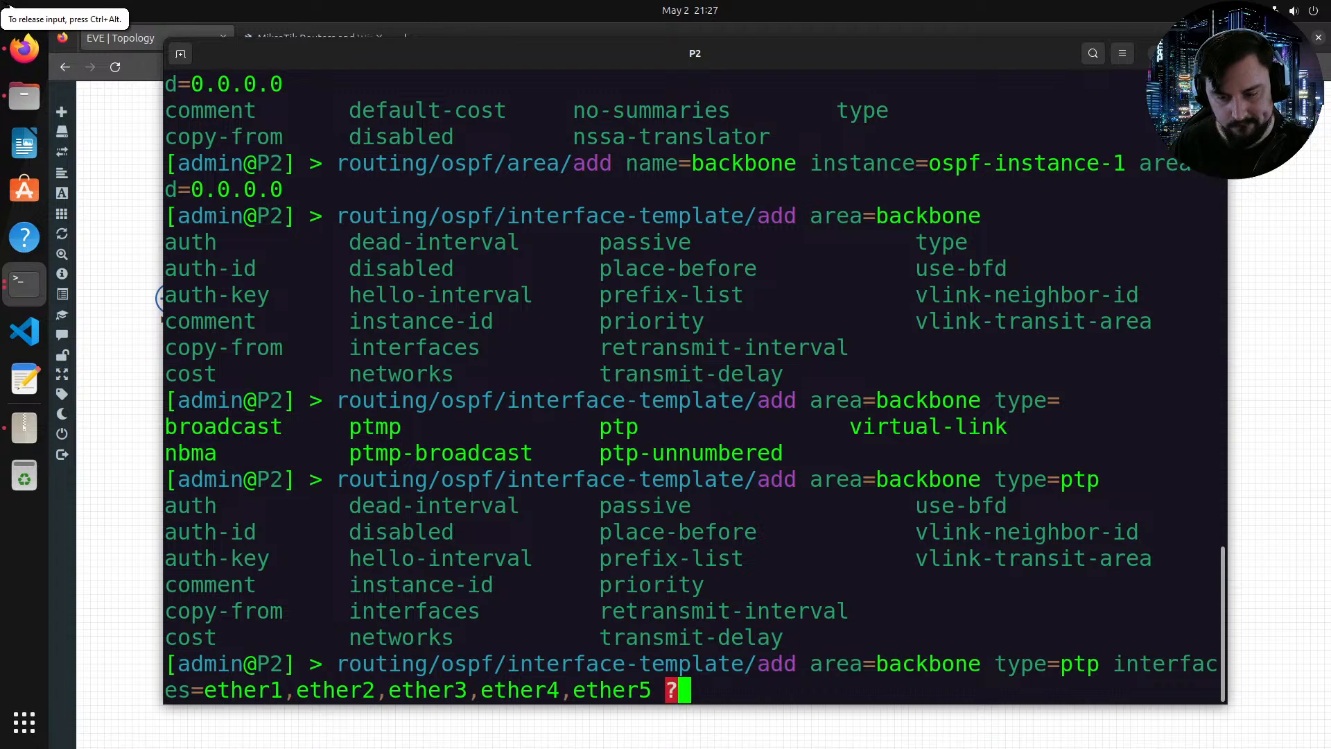
{"action": "key", "text": "Tab"}
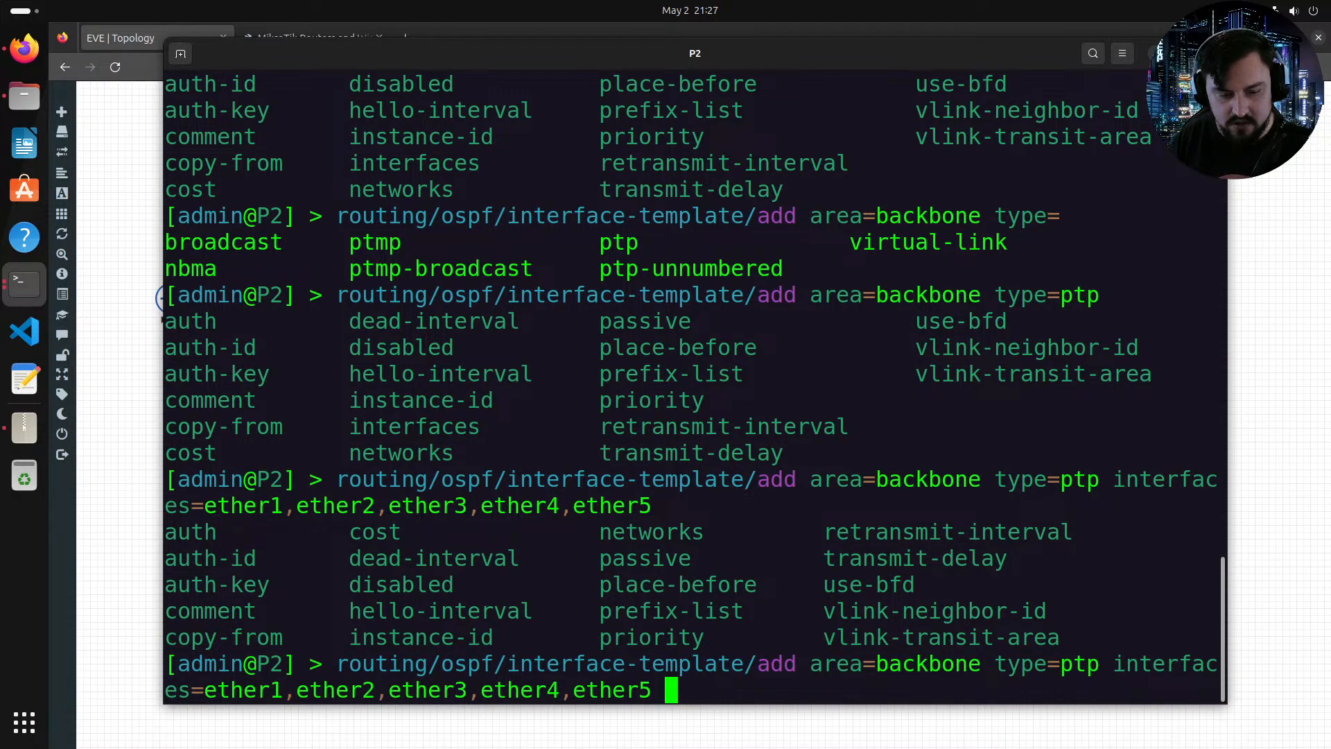
{"action": "key", "text": "Return"}
Step: Add a passive OSPF interface template for the loopback interface lo in area backbone
{"action": "key", "text": "Up"}
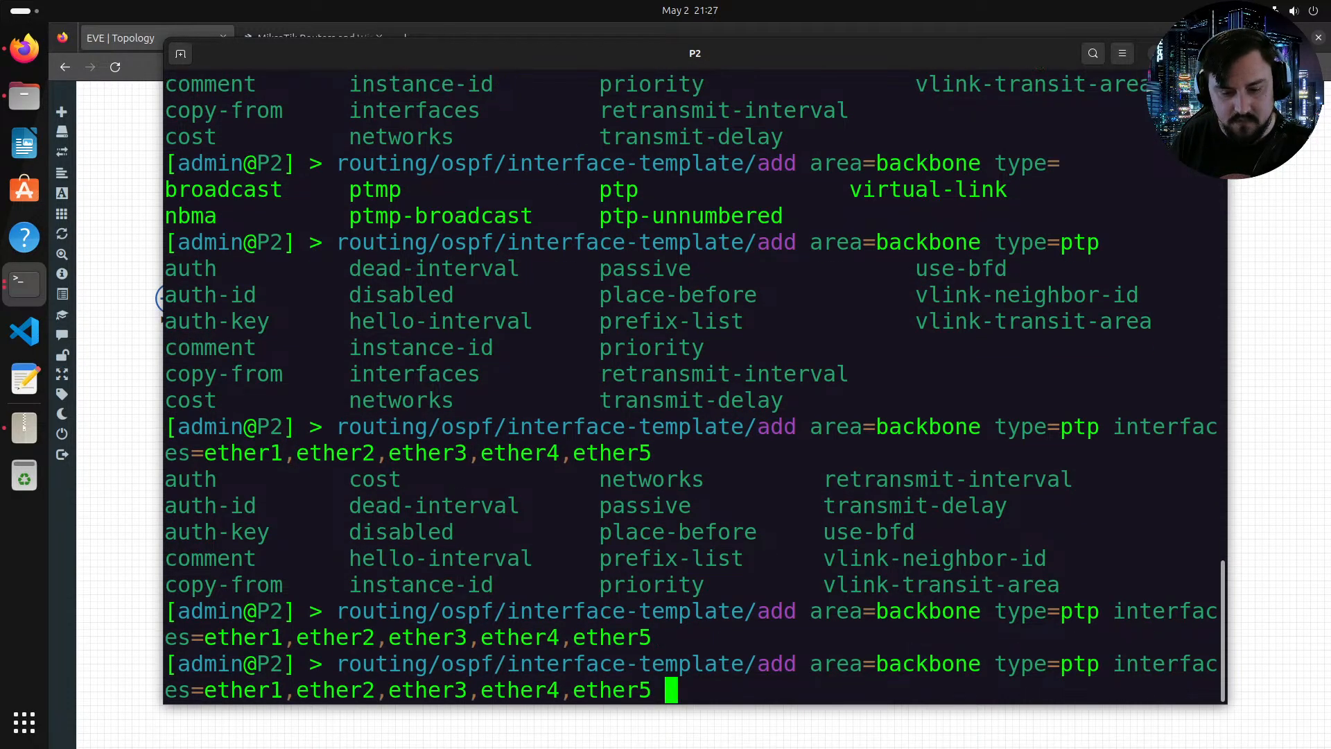
{"action": "key", "text": "BackSpace"}
{"action": "key", "text": "BackSpace"}
{"action": "key", "text": "BackSpace"}
{"action": "key", "text": "BackSpace"}
{"action": "key", "text": "BackSpace"}
{"action": "key", "text": "BackSpace"}
{"action": "key", "text": "BackSpace"}
{"action": "key", "text": "BackSpace"}
{"action": "key", "text": "BackSpace"}
{"action": "key", "text": "BackSpace"}
{"action": "key", "text": "BackSpace"}
{"action": "key", "text": "BackSpace"}
{"action": "key", "text": "BackSpace"}
{"action": "key", "text": "BackSpace"}
{"action": "key", "text": "BackSpace"}
{"action": "key", "text": "BackSpace"}
{"action": "key", "text": "BackSpace"}
{"action": "key", "text": "BackSpace"}
{"action": "key", "text": "BackSpace"}
{"action": "key", "text": "BackSpace"}
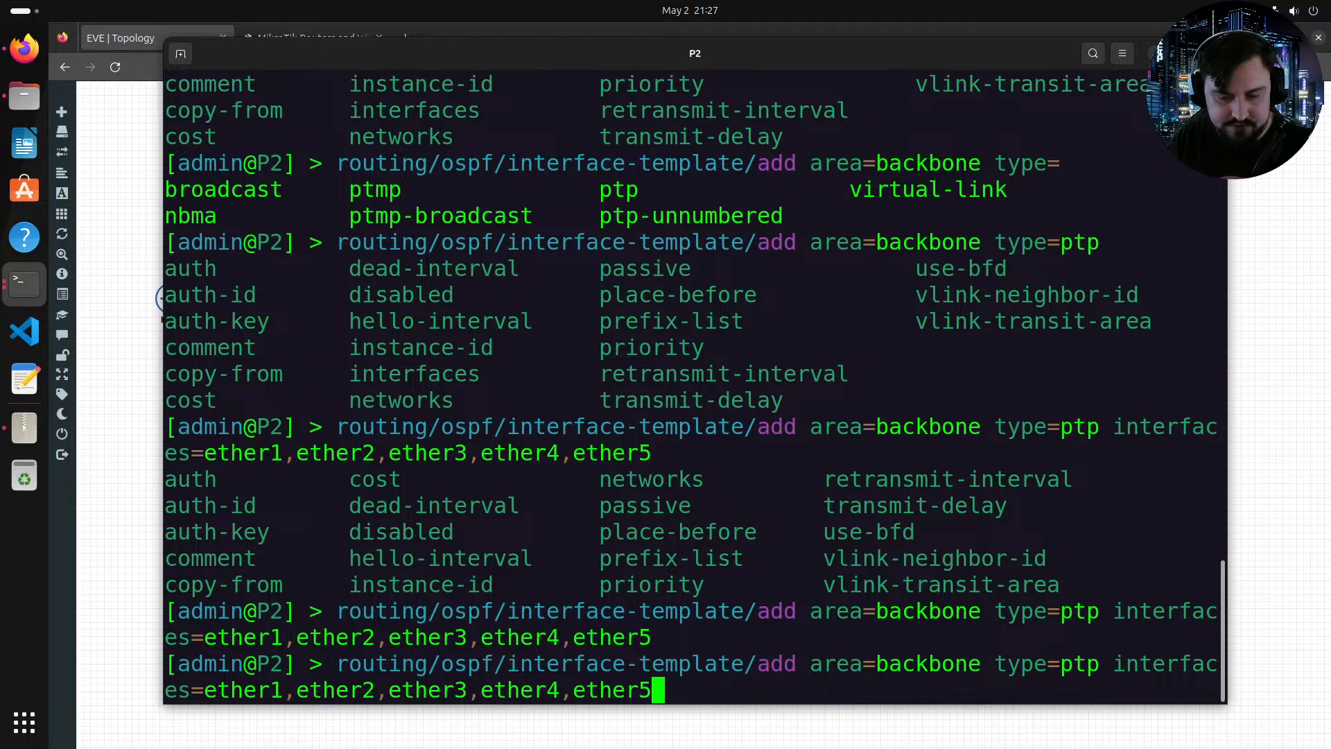
{"action": "key", "text": "BackSpace"}
{"action": "key", "text": "BackSpace"}
{"action": "key", "text": "BackSpace"}
{"action": "key", "text": "BackSpace"}
{"action": "key", "text": "BackSpace"}
{"action": "key", "text": "BackSpace"}
{"action": "key", "text": "BackSpace"}
{"action": "key", "text": "BackSpace"}
{"action": "key", "text": "BackSpace"}
{"action": "key", "text": "BackSpace"}
{"action": "key", "text": "BackSpace"}
{"action": "key", "text": "BackSpace"}
{"action": "key", "text": "BackSpace"}
{"action": "key", "text": "BackSpace"}
{"action": "key", "text": "BackSpace"}
{"action": "key", "text": "BackSpace"}
{"action": "key", "text": "BackSpace"}
{"action": "key", "text": "BackSpace"}
{"action": "key", "text": "BackSpace"}
{"action": "key", "text": "BackSpace"}
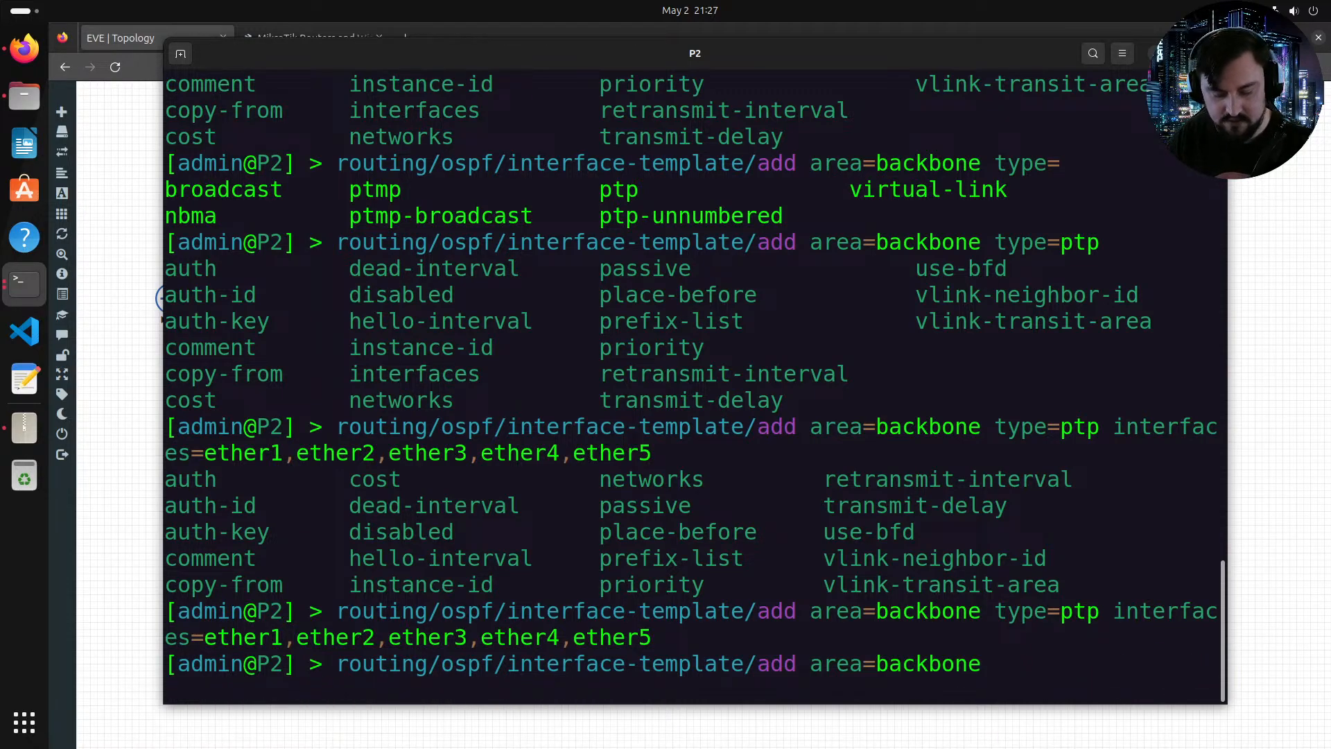
{"action": "type", "text": "interfaces="}
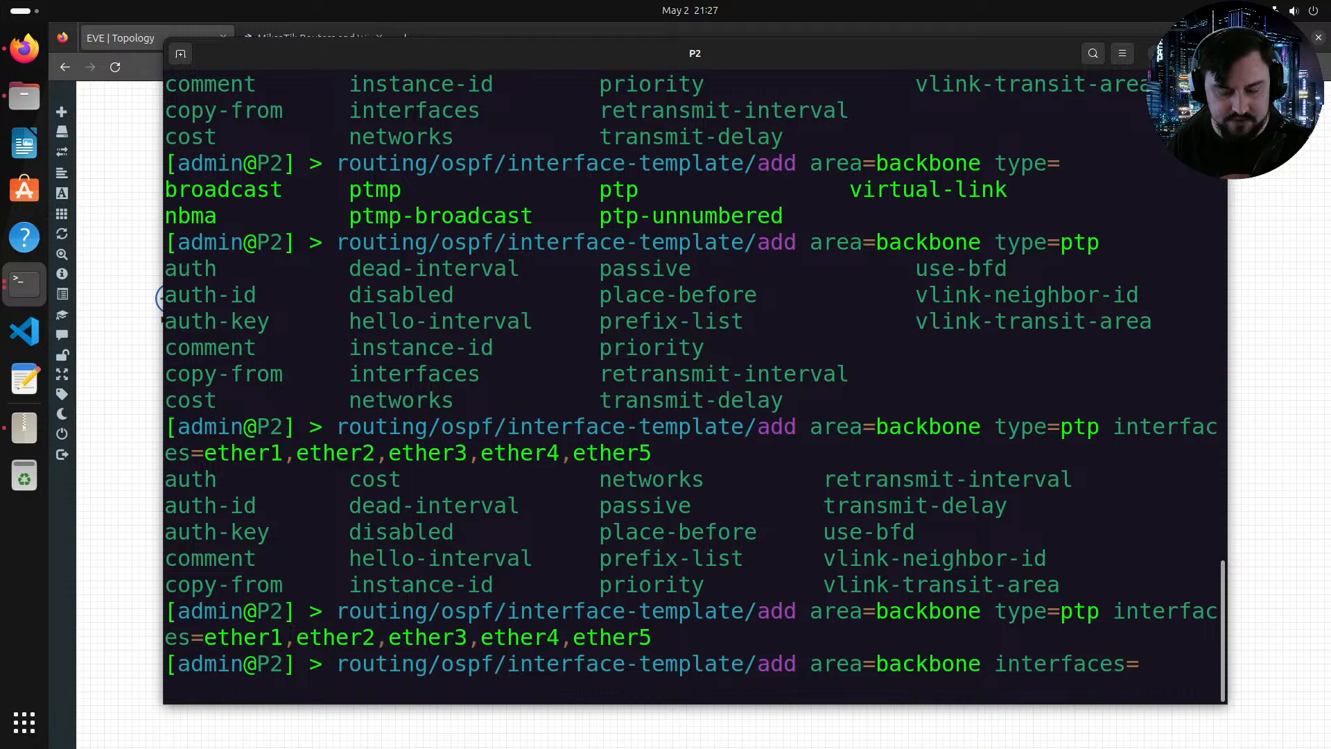
{"action": "type", "text": "lo"}
{"action": "key", "text": "Tab"}
{"action": "key", "text": "Tab"}
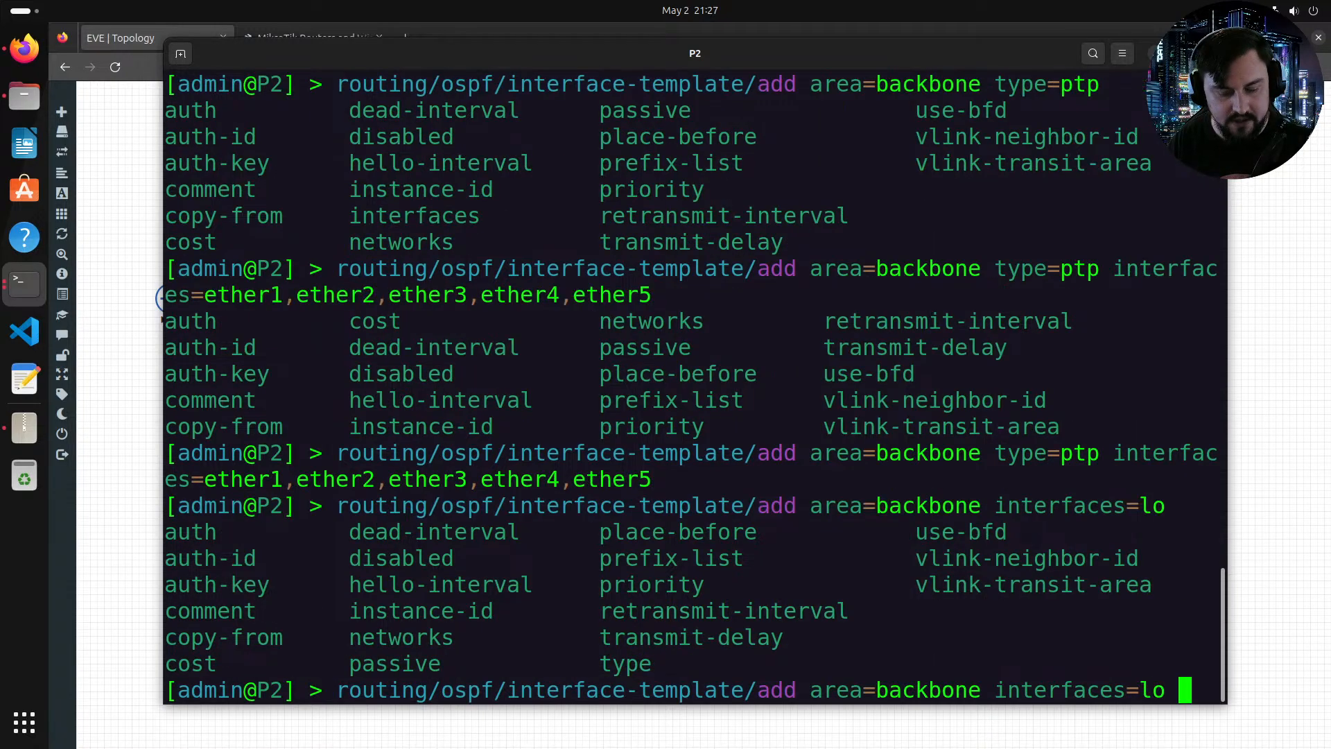
{"action": "type", "text": "passive"}
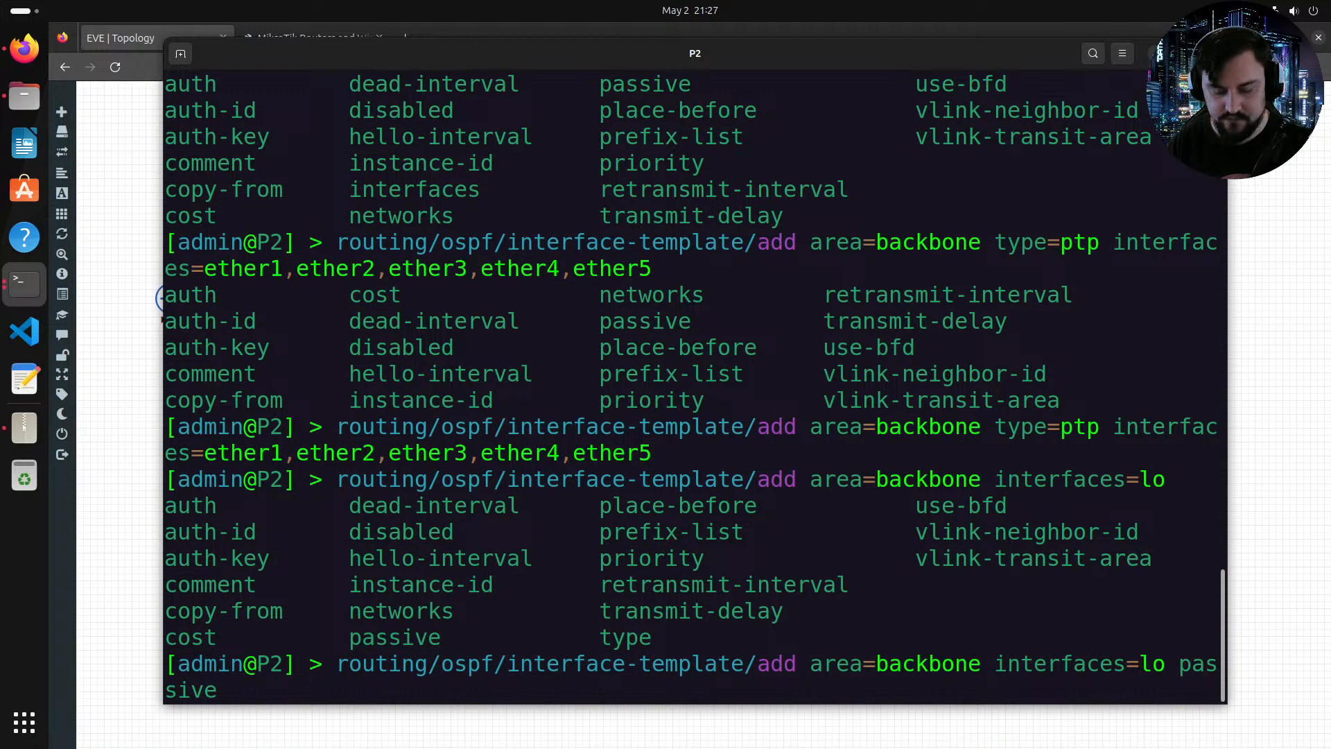
{"action": "key", "text": "Return"}
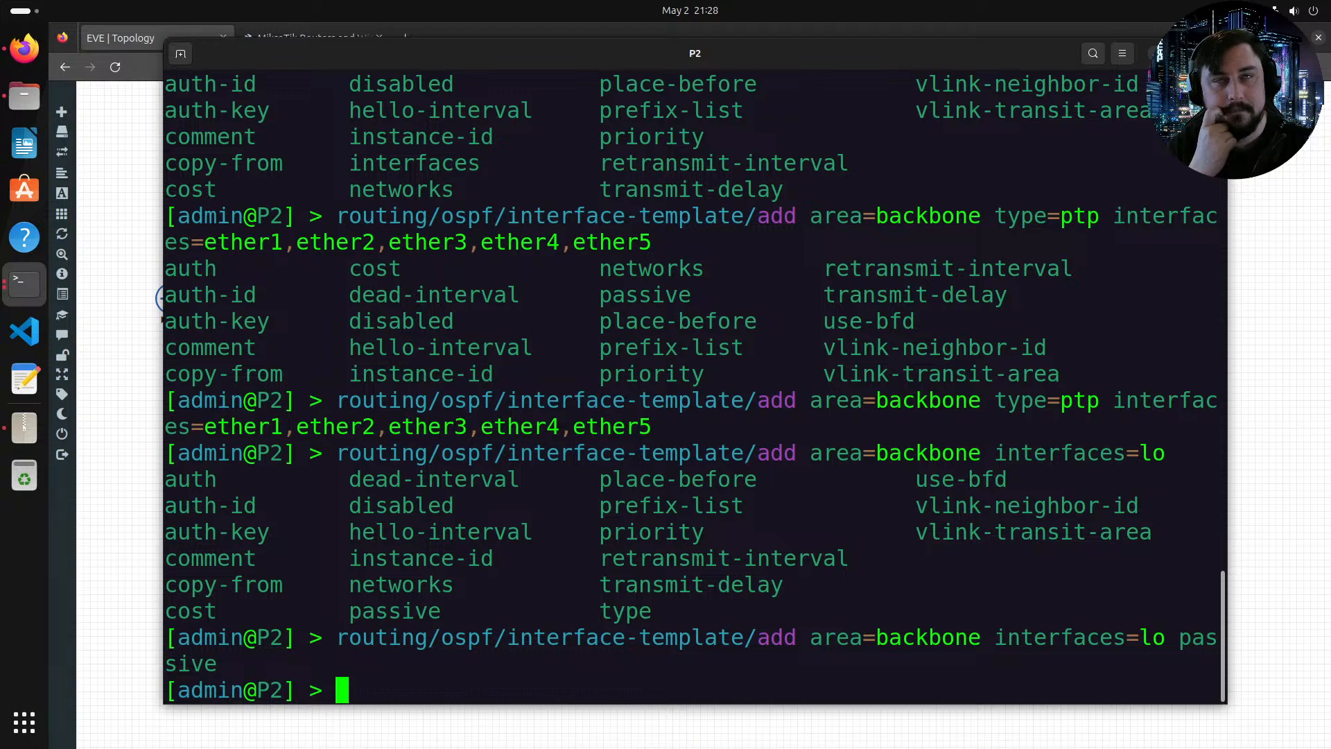
Step: Enable RoMON on router P2 with enabled=yes
{"action": "type", "text": "ronot"}
{"action": "key", "text": "BackSpace"}
{"action": "key", "text": "BackSpace"}
{"action": "key", "text": "BackSpace"}
{"action": "key", "text": "BackSpace"}
{"action": "key", "text": "BackSpace"}
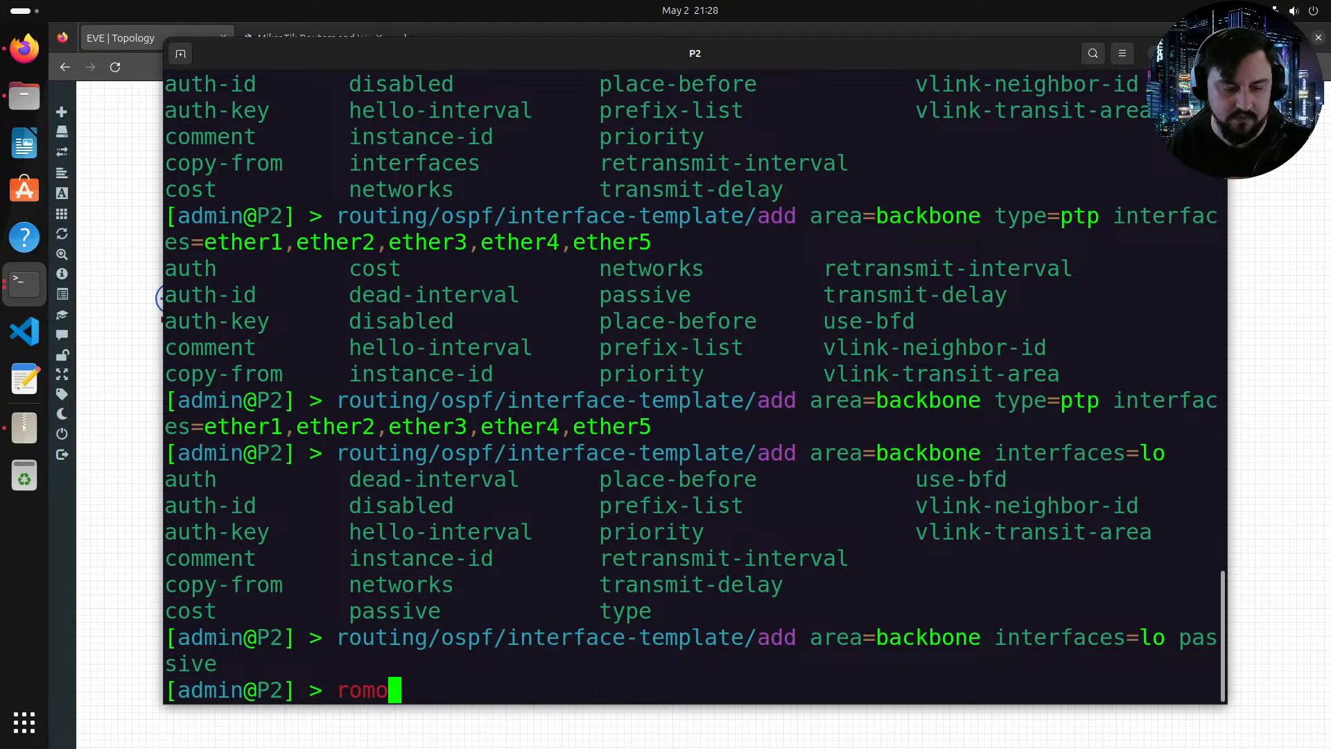
{"action": "type", "text": "tool/romon/se"}
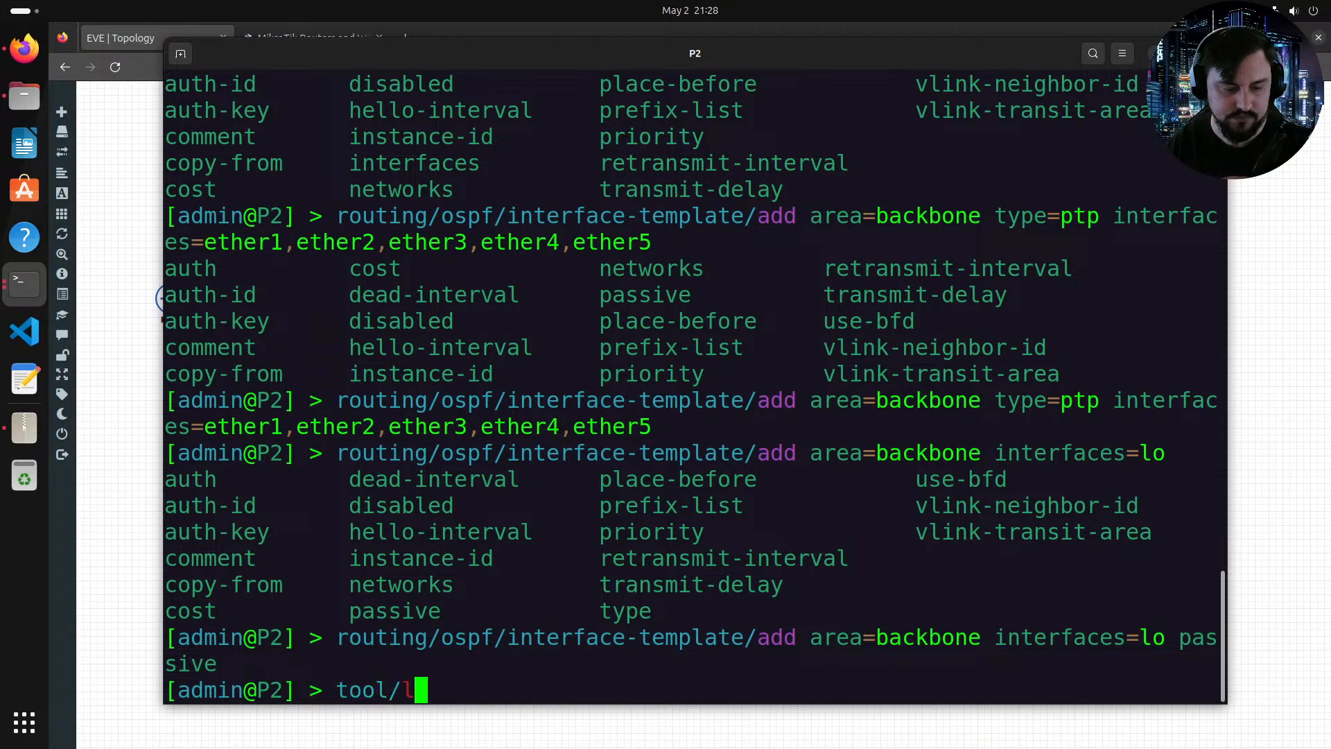
{"action": "type", "text": "t enabled=yes"}
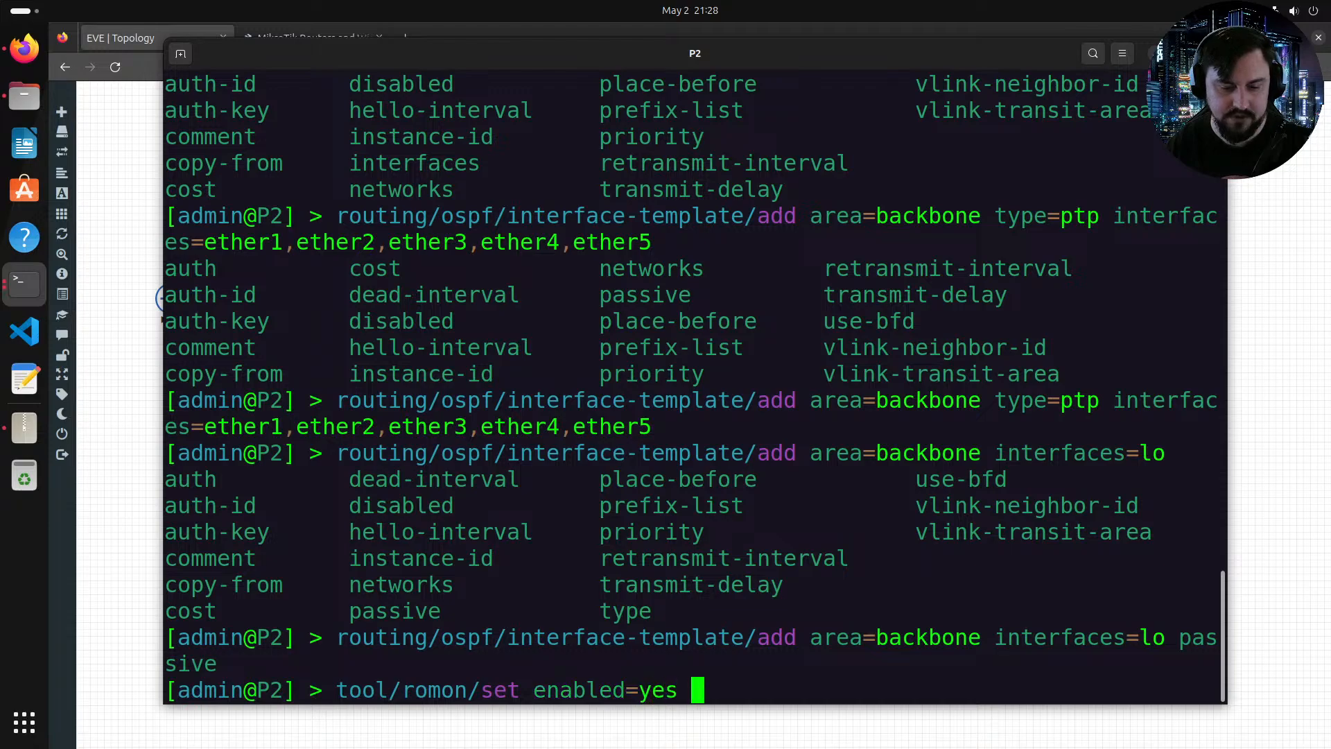
{"action": "key", "text": "Return"}
Step: Export the router's full configuration and scroll through the output to review it
{"action": "type", "text": "export"}
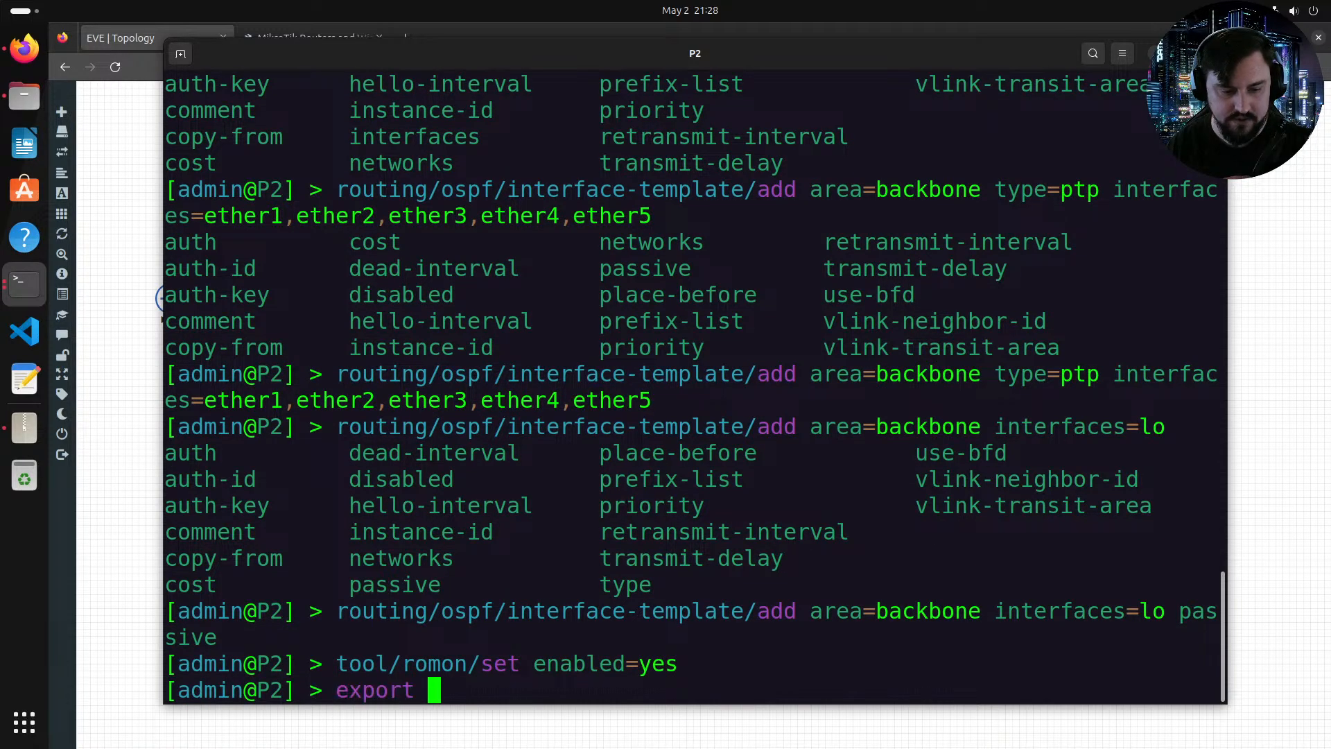
{"action": "key", "text": "Return"}
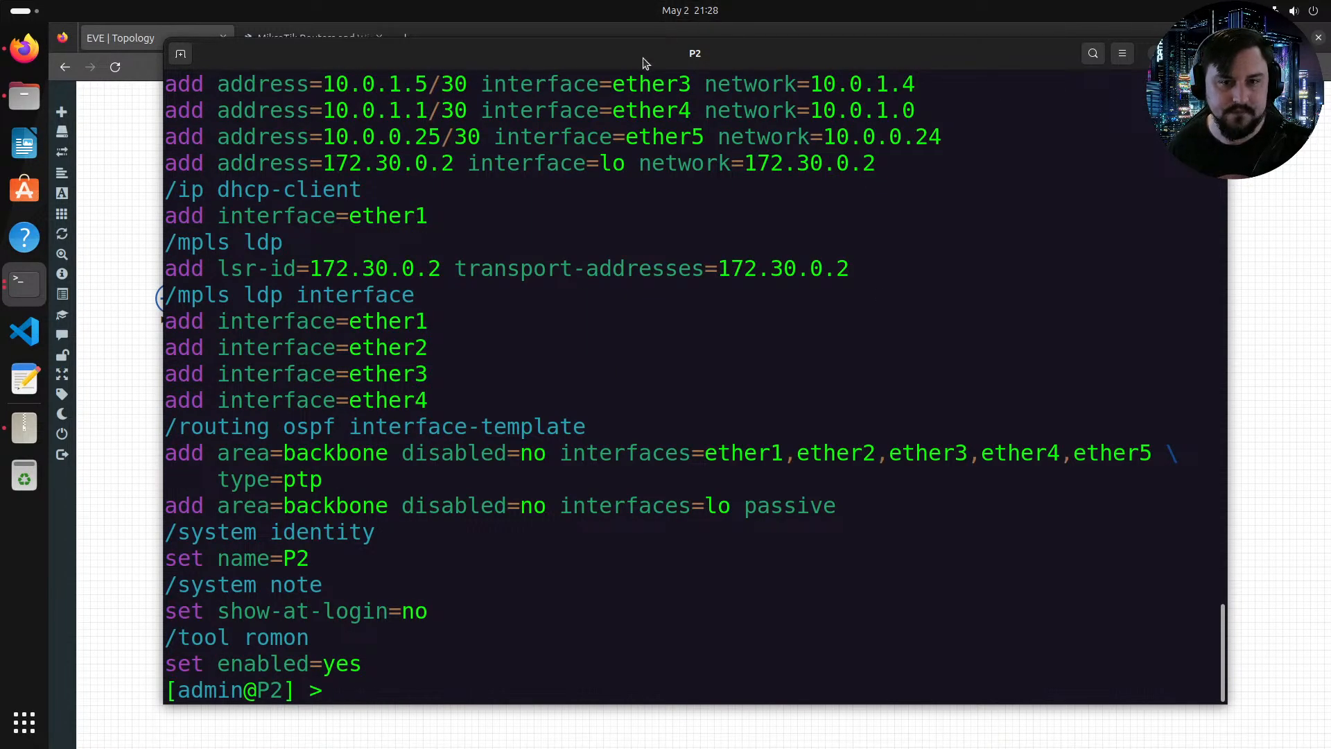
{"action": "double_click", "coordinate": [693, 55]}
{"action": "scroll", "coordinate": [633, 229], "scroll_direction": "up", "scroll_amount": 2}
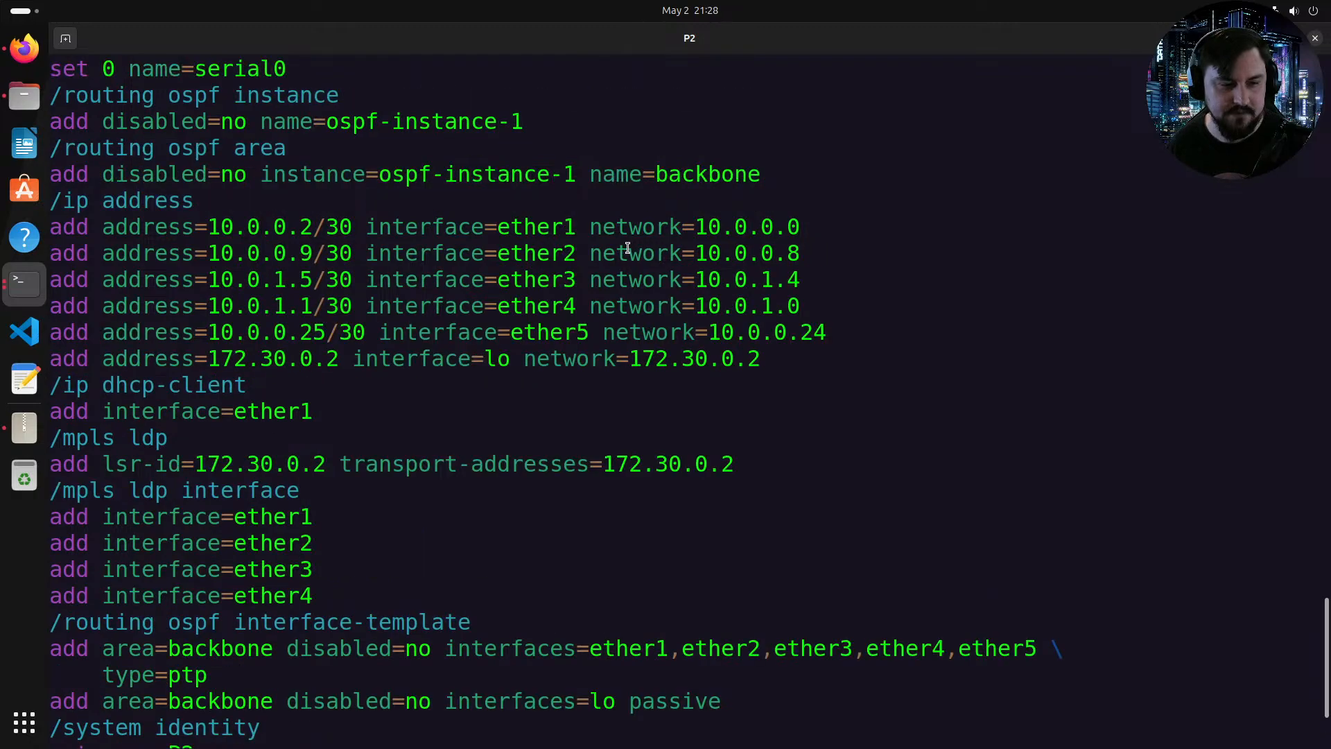
{"action": "scroll", "coordinate": [628, 253], "scroll_direction": "up", "scroll_amount": 2}
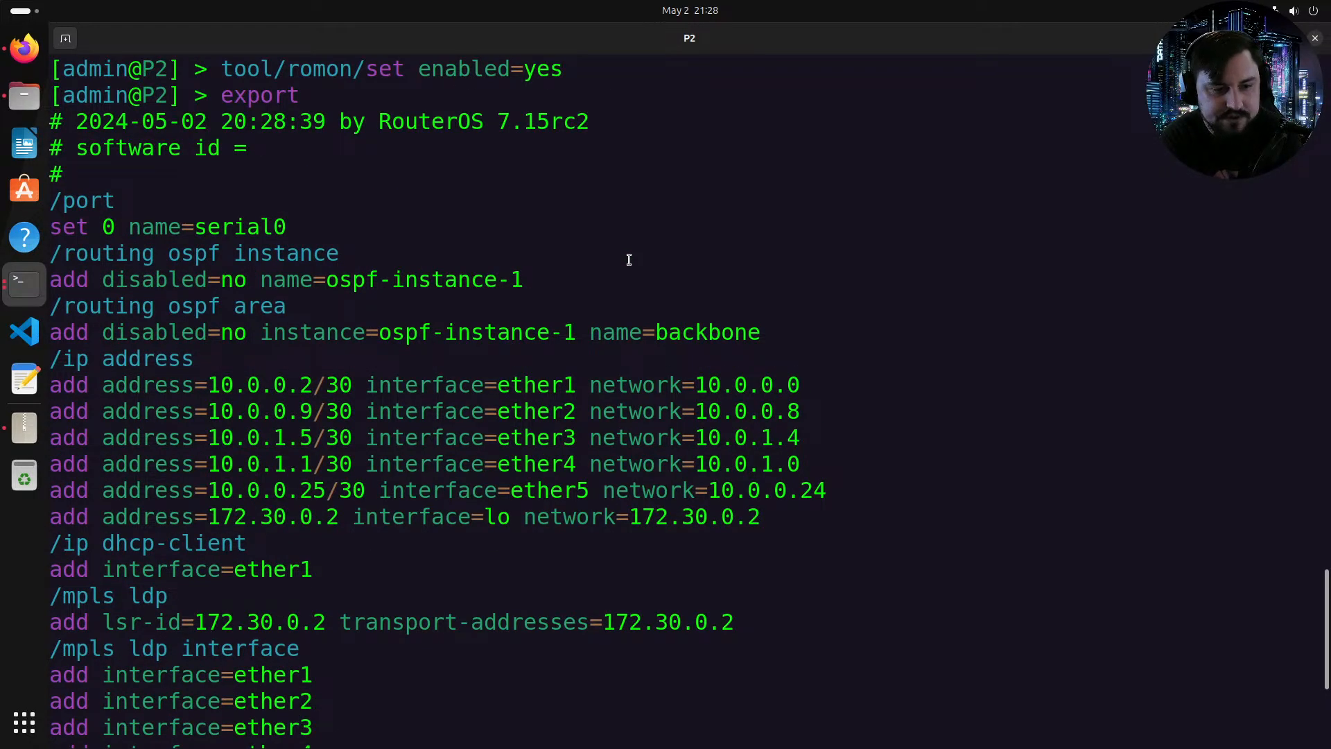
{"action": "scroll", "coordinate": [629, 260], "scroll_direction": "down", "scroll_amount": 4}
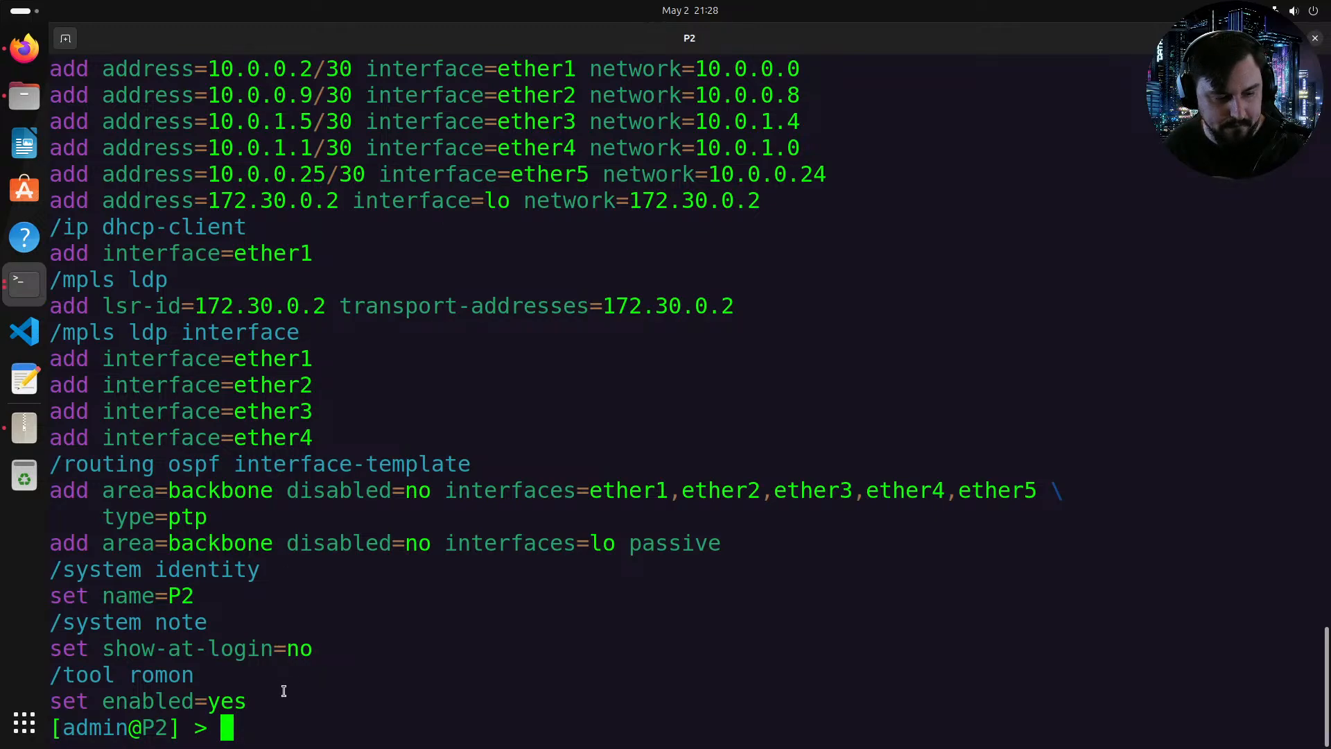
{"action": "scroll", "coordinate": [283, 690], "scroll_direction": "up", "scroll_amount": 3}
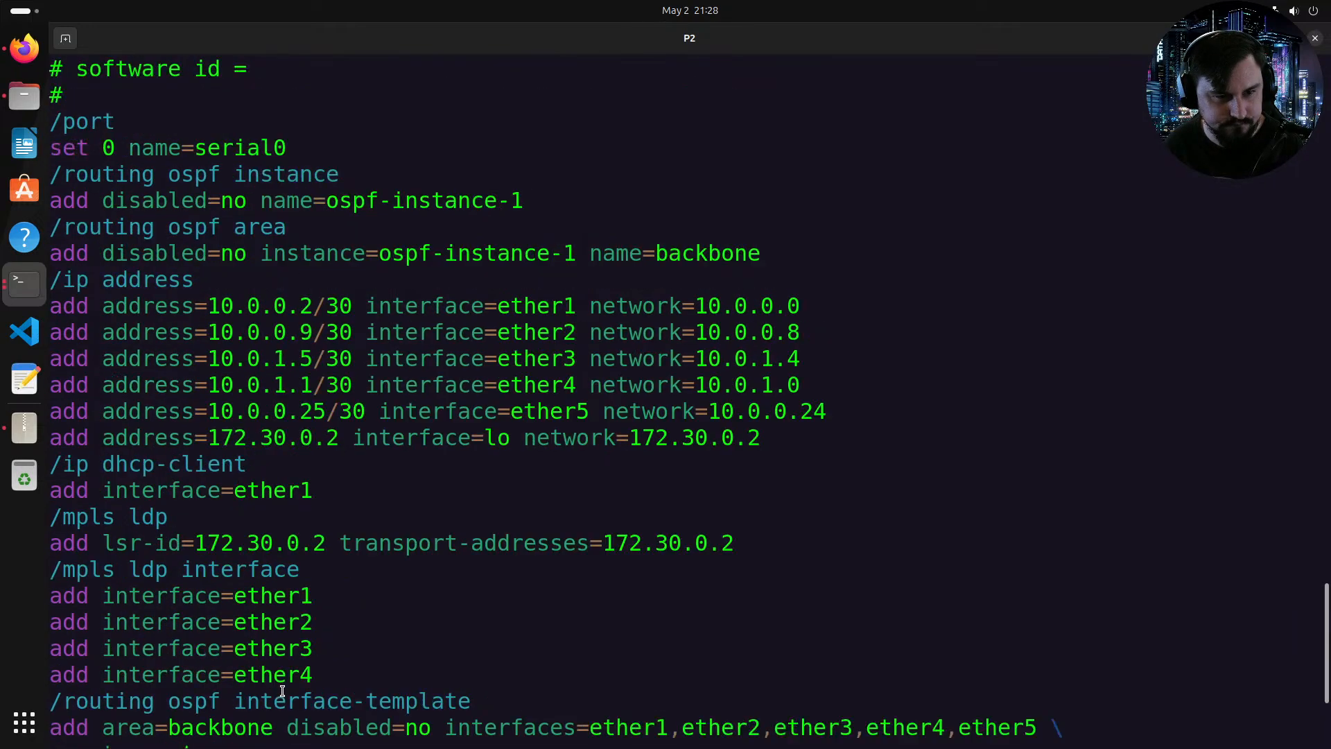
{"action": "scroll", "coordinate": [282, 690], "scroll_direction": "down", "scroll_amount": 3}
Step: Copy the exported configuration from /port onward and paste it into a text editor document
{"action": "left_click_drag", "start_coordinate": [273, 719], "coordinate": [53, 201]}
{"action": "scroll", "coordinate": [291, 556], "scroll_direction": "up", "scroll_amount": 1}
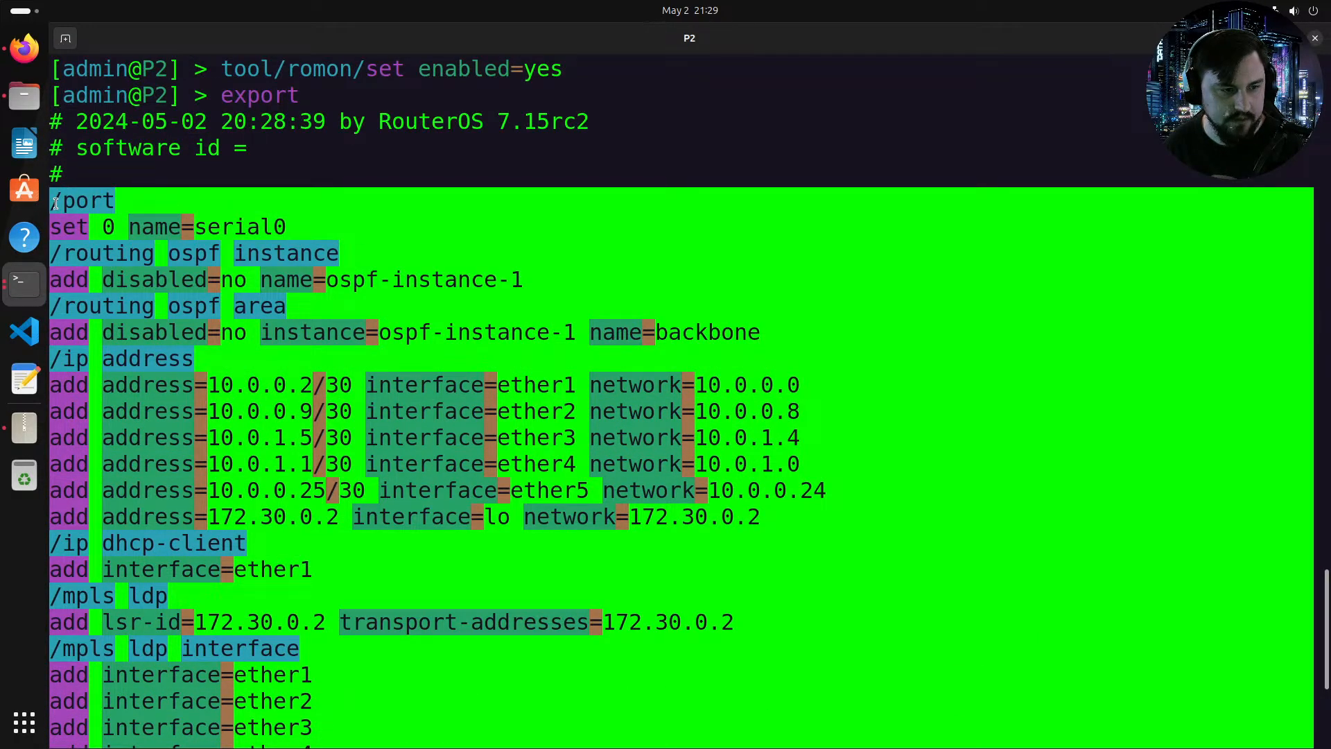
{"action": "right_click", "coordinate": [70, 210]}
{"action": "left_click", "coordinate": [106, 224]}
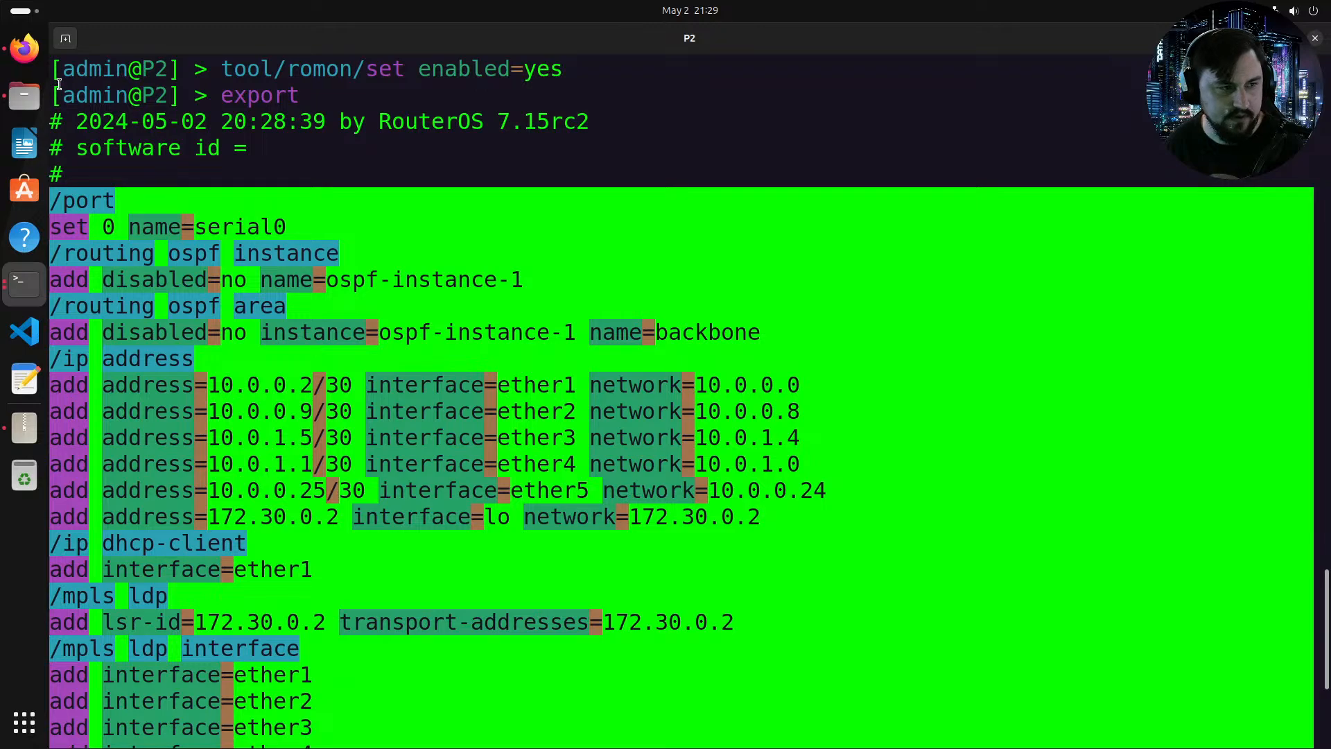
{"action": "left_click", "coordinate": [24, 379]}
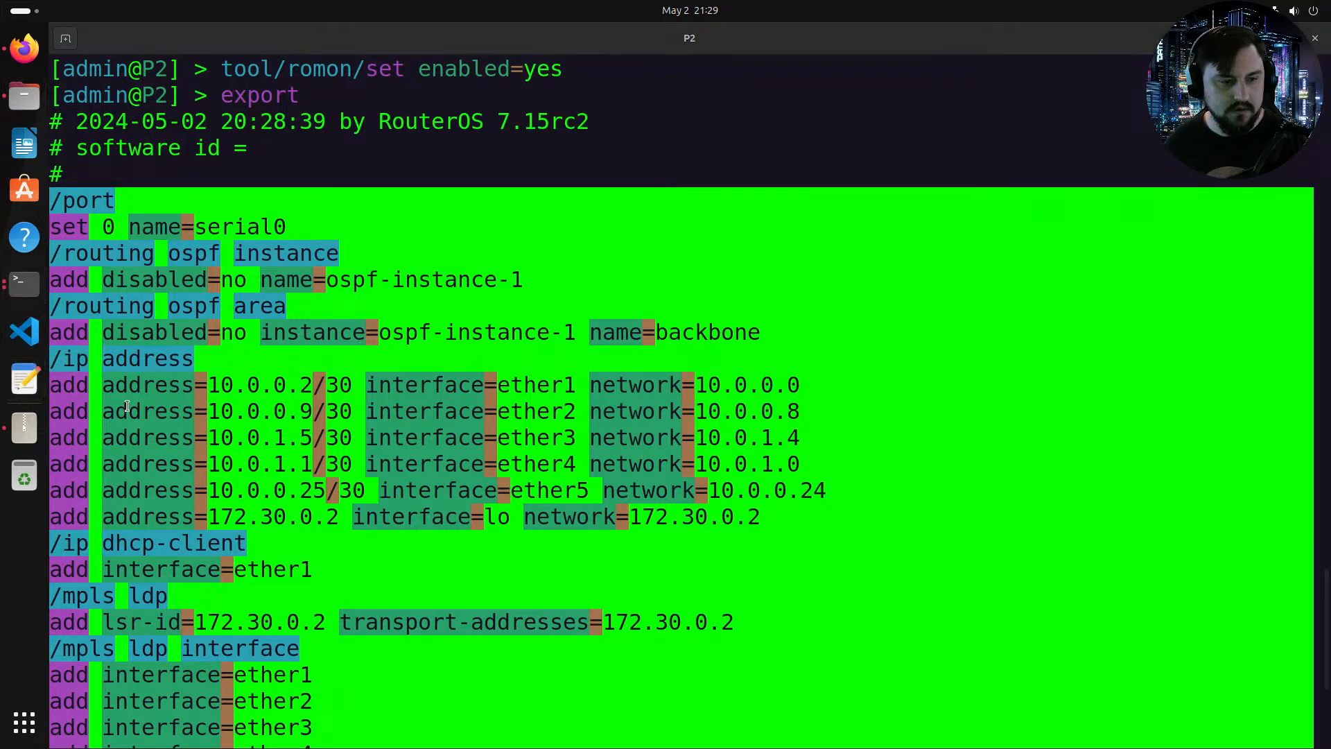
{"action": "key", "text": "ctrl+v"}
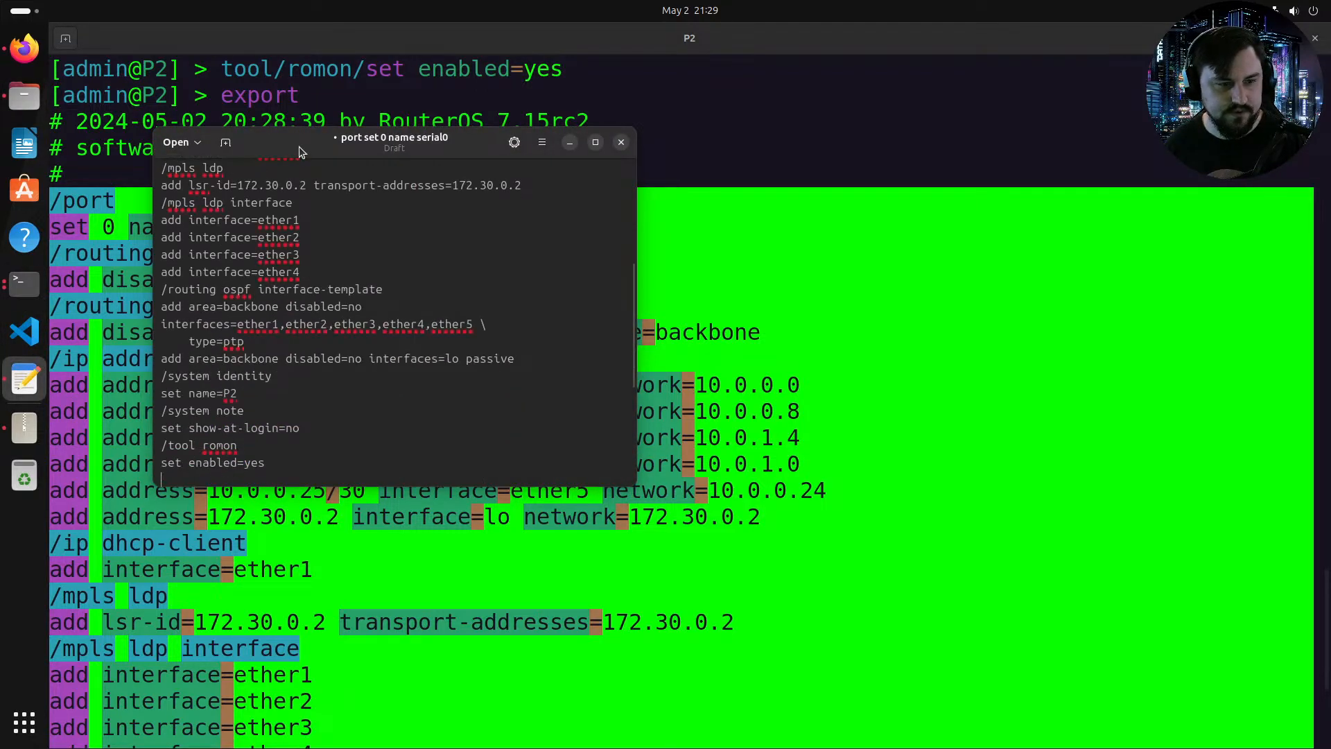
Step: Delete the /port section and the leftover blank line from the top of the pasted configuration
{"action": "double_click", "coordinate": [298, 147]}
{"action": "scroll", "coordinate": [448, 175], "scroll_direction": "up", "scroll_amount": 3}
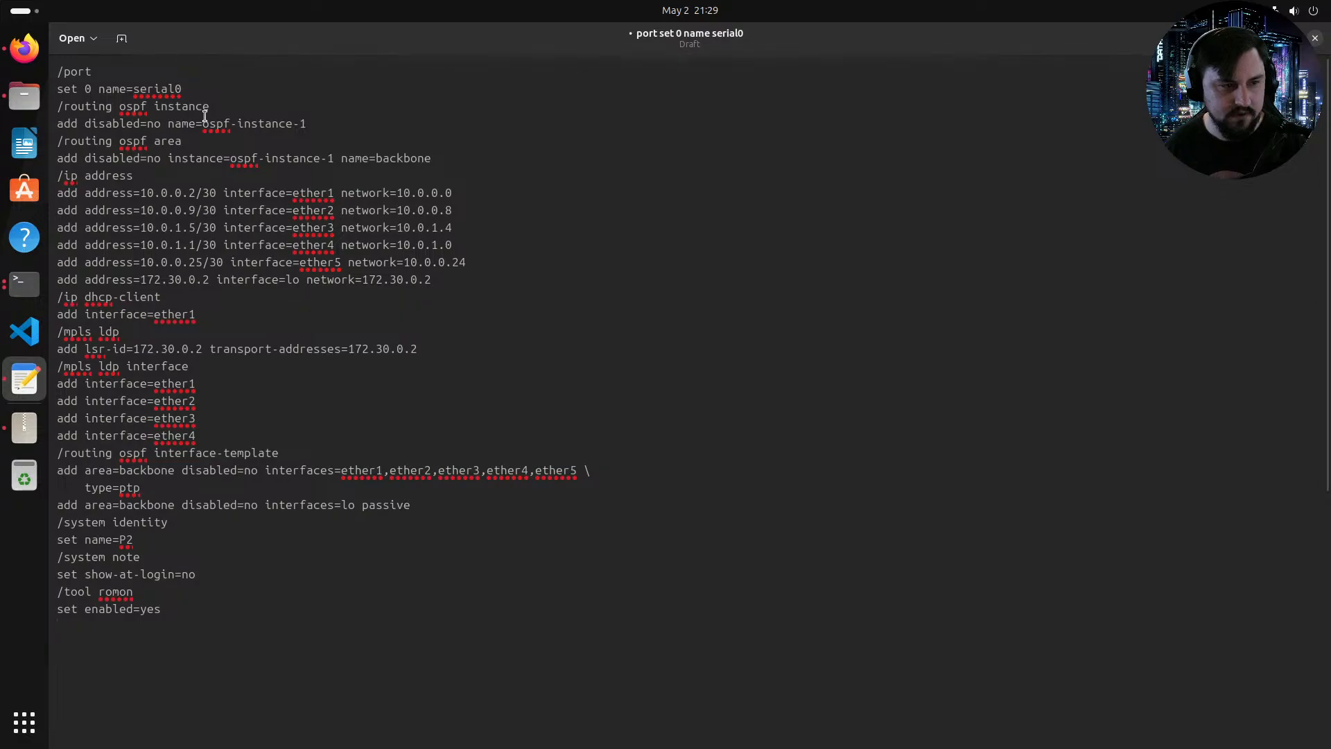
{"action": "left_click_drag", "start_coordinate": [195, 89], "coordinate": [57, 71]}
{"action": "key", "text": "BackSpace"}
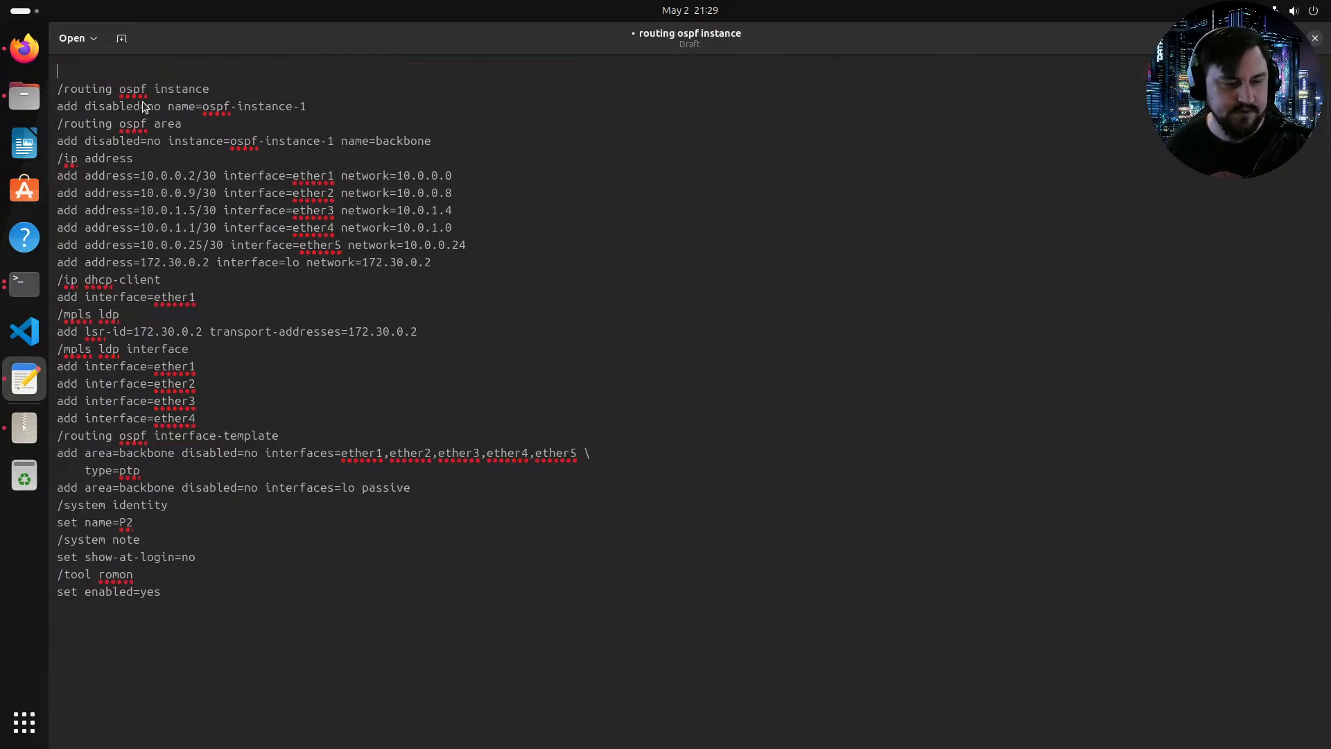
{"action": "left_click", "coordinate": [63, 88]}
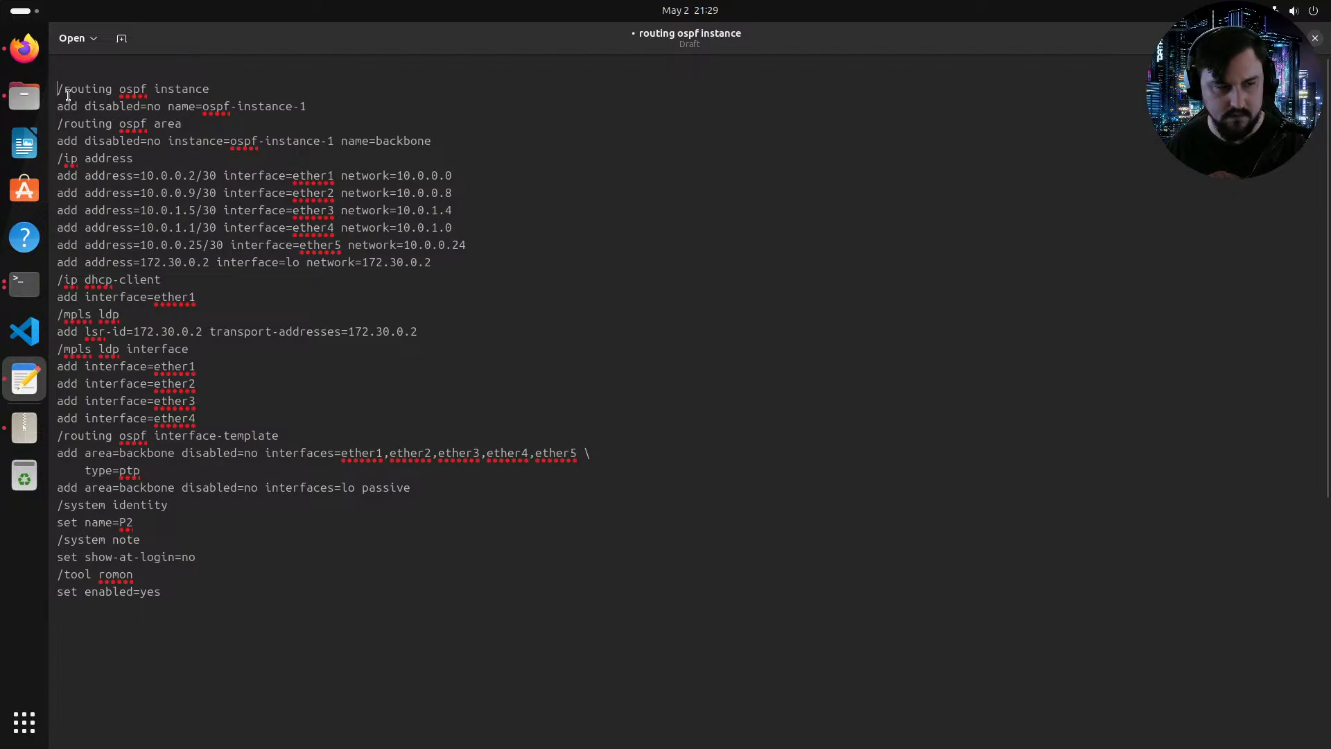
{"action": "key", "text": "BackSpace"}
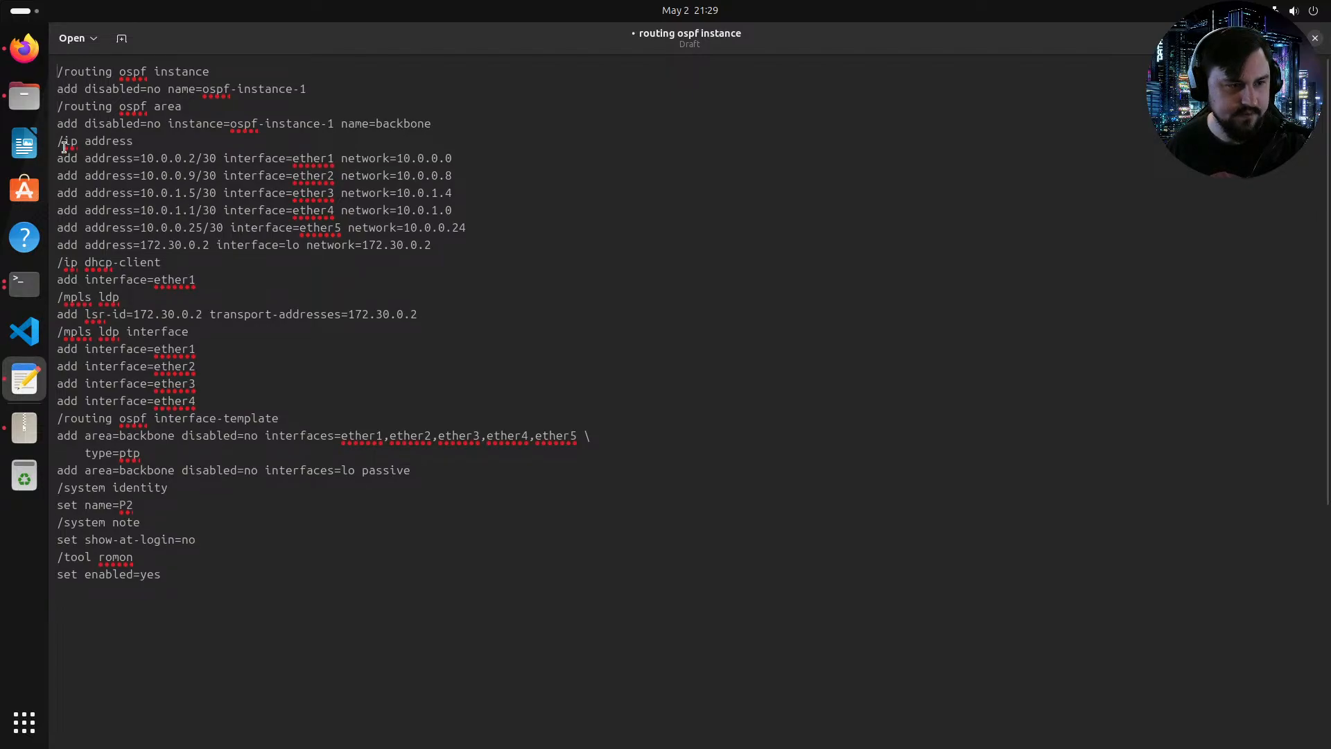
Step: Remove the /ip dhcp-client and /system note sections from the pasted configuration
{"action": "left_click_drag", "start_coordinate": [197, 280], "coordinate": [50, 260]}
{"action": "key", "text": "BackSpace"}
{"action": "key", "text": "BackSpace"}
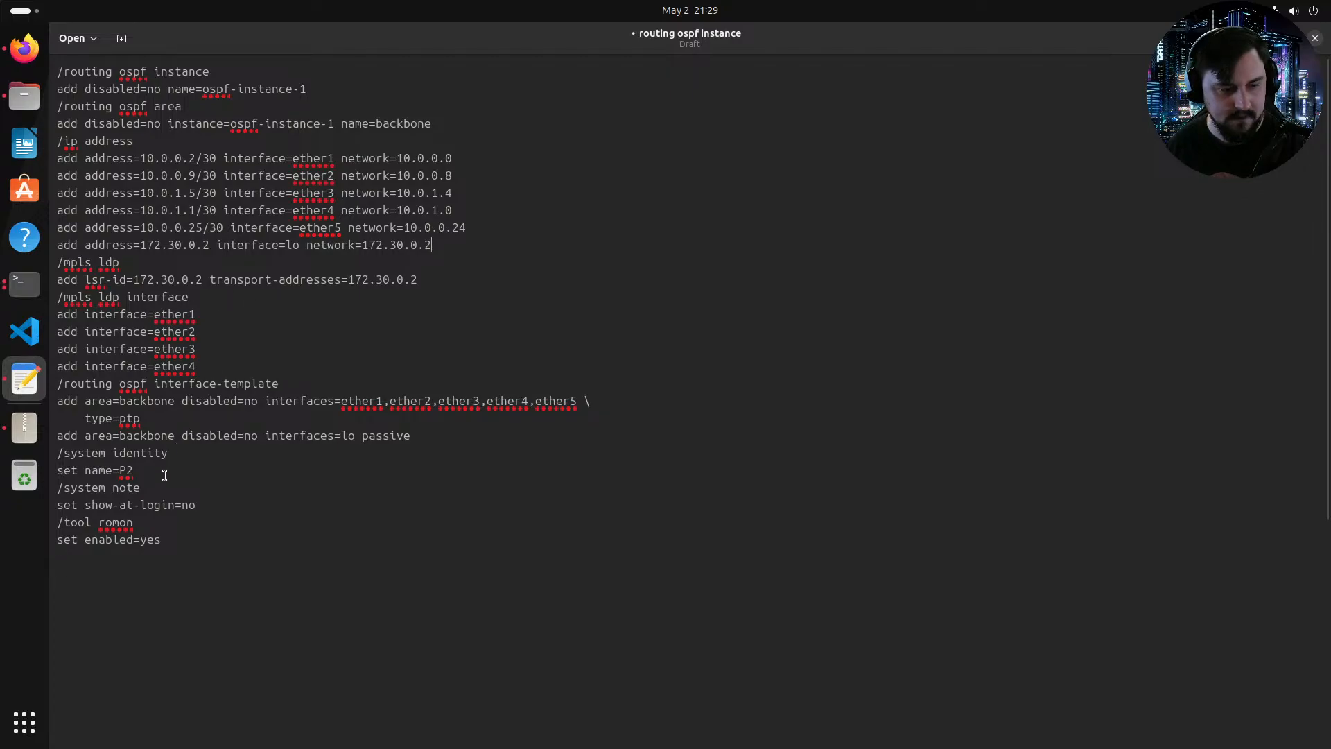
{"action": "left_click_drag", "start_coordinate": [208, 503], "coordinate": [54, 483]}
{"action": "key", "text": "BackSpace"}
{"action": "key", "text": "BackSpace"}
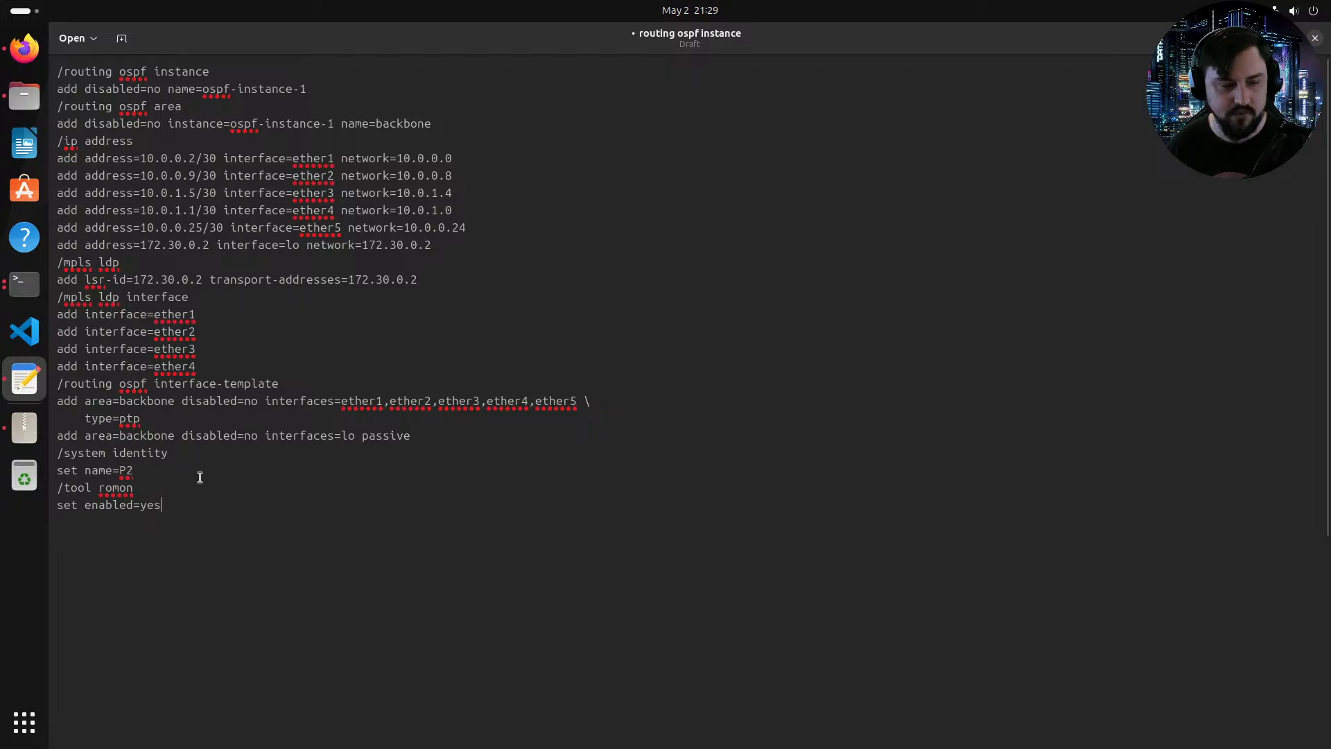
Step: Copy the cleaned configuration into a new editor tab
{"action": "left_click_drag", "start_coordinate": [201, 508], "coordinate": [132, 142]}
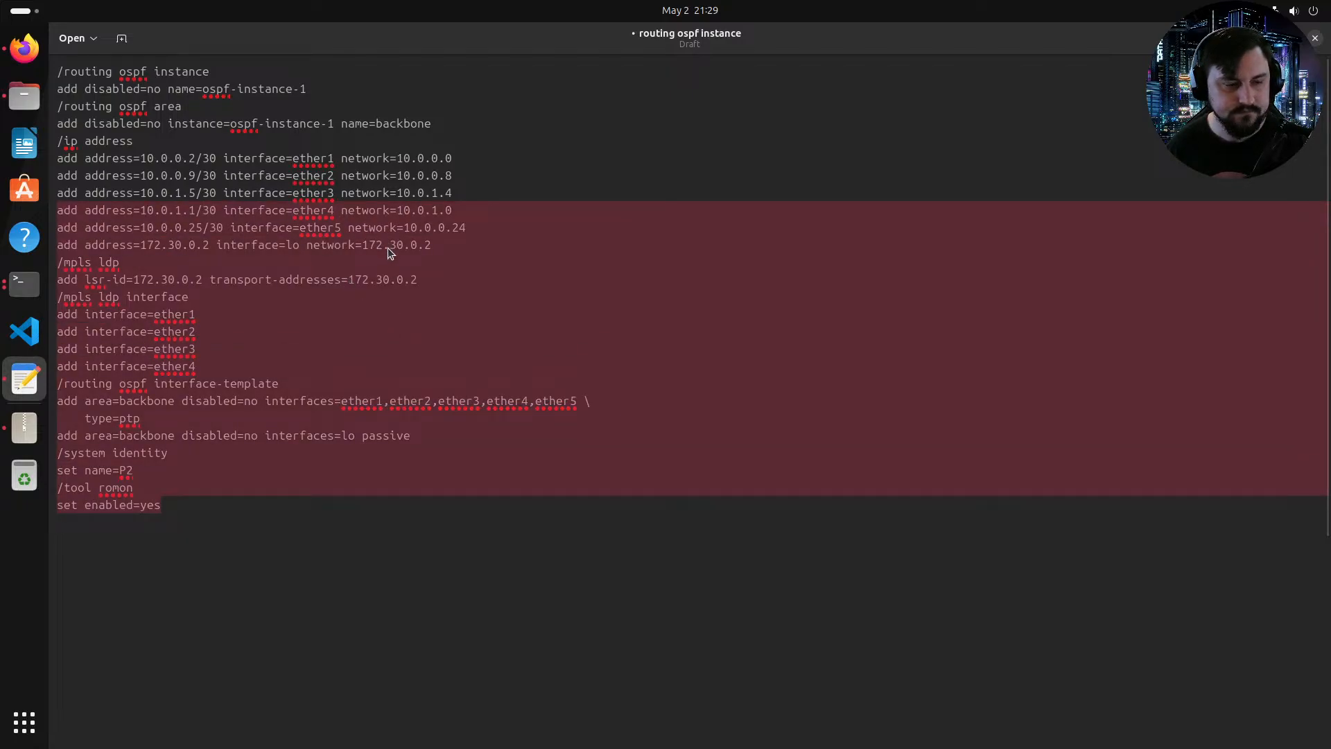
{"action": "left_click", "coordinate": [240, 516]}
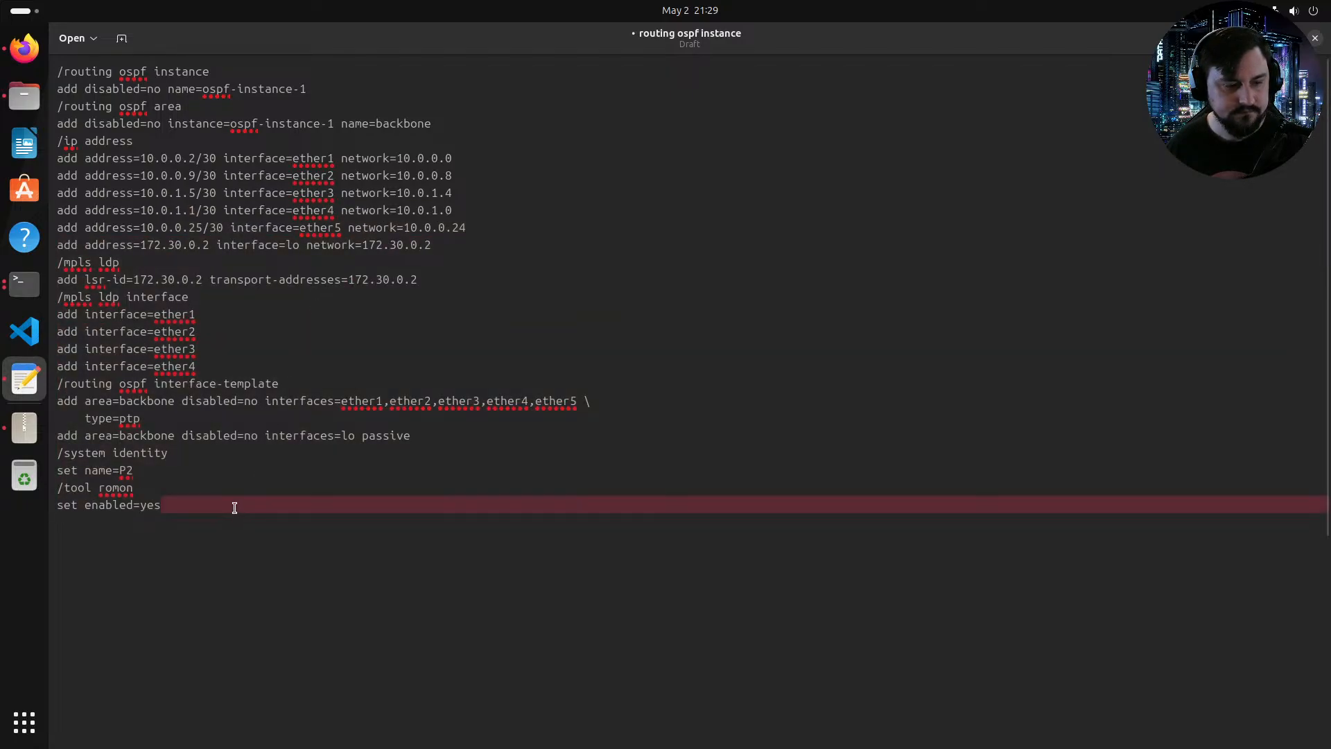
{"action": "left_click_drag", "start_coordinate": [235, 505], "coordinate": [113, 57]}
{"action": "key", "text": "ctrl+c"}
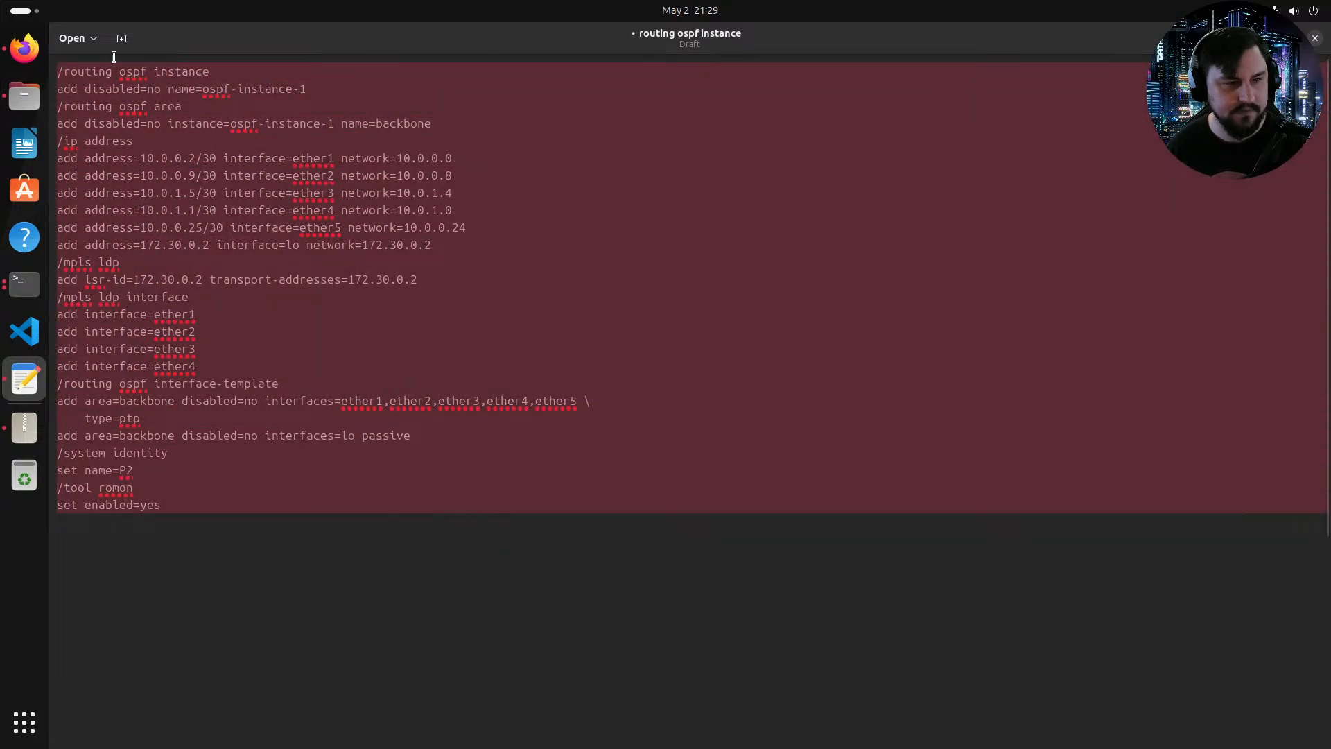
{"action": "double_click", "coordinate": [125, 52]}
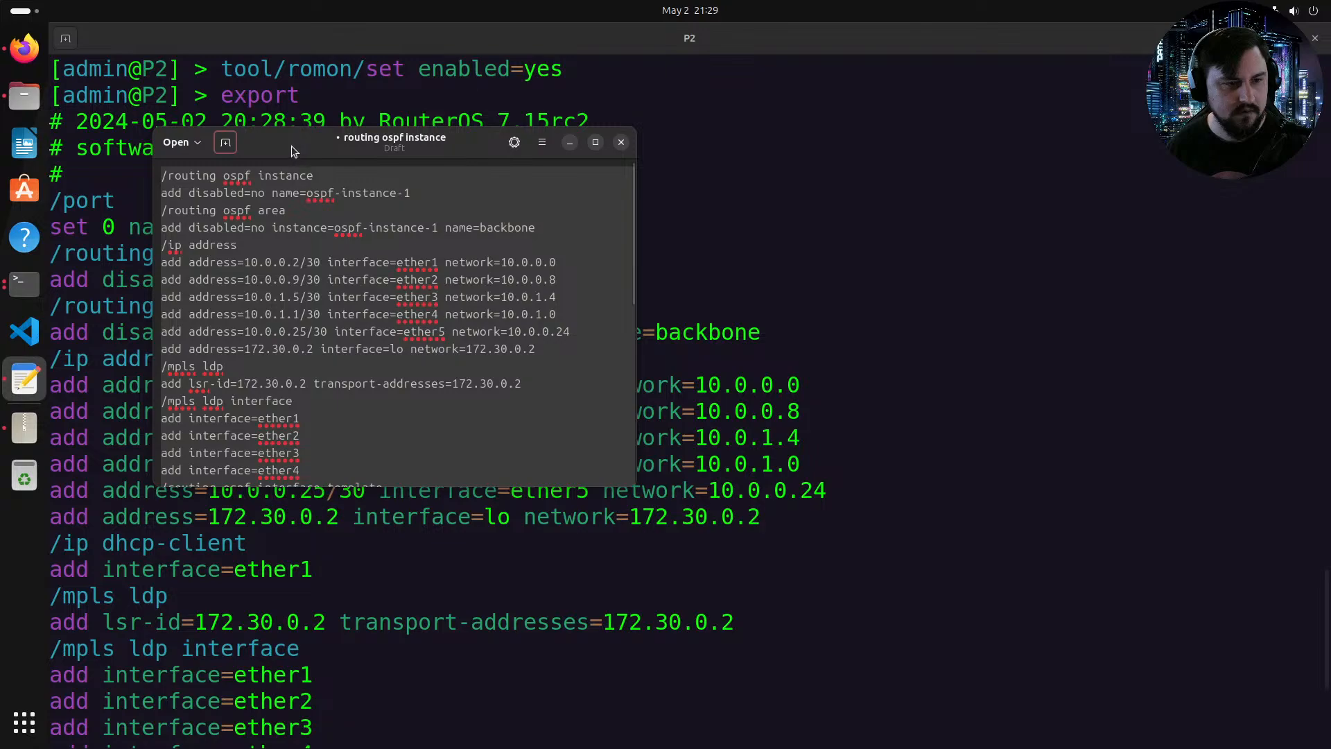
{"action": "left_click", "coordinate": [231, 140]}
{"action": "double_click", "coordinate": [346, 142]}
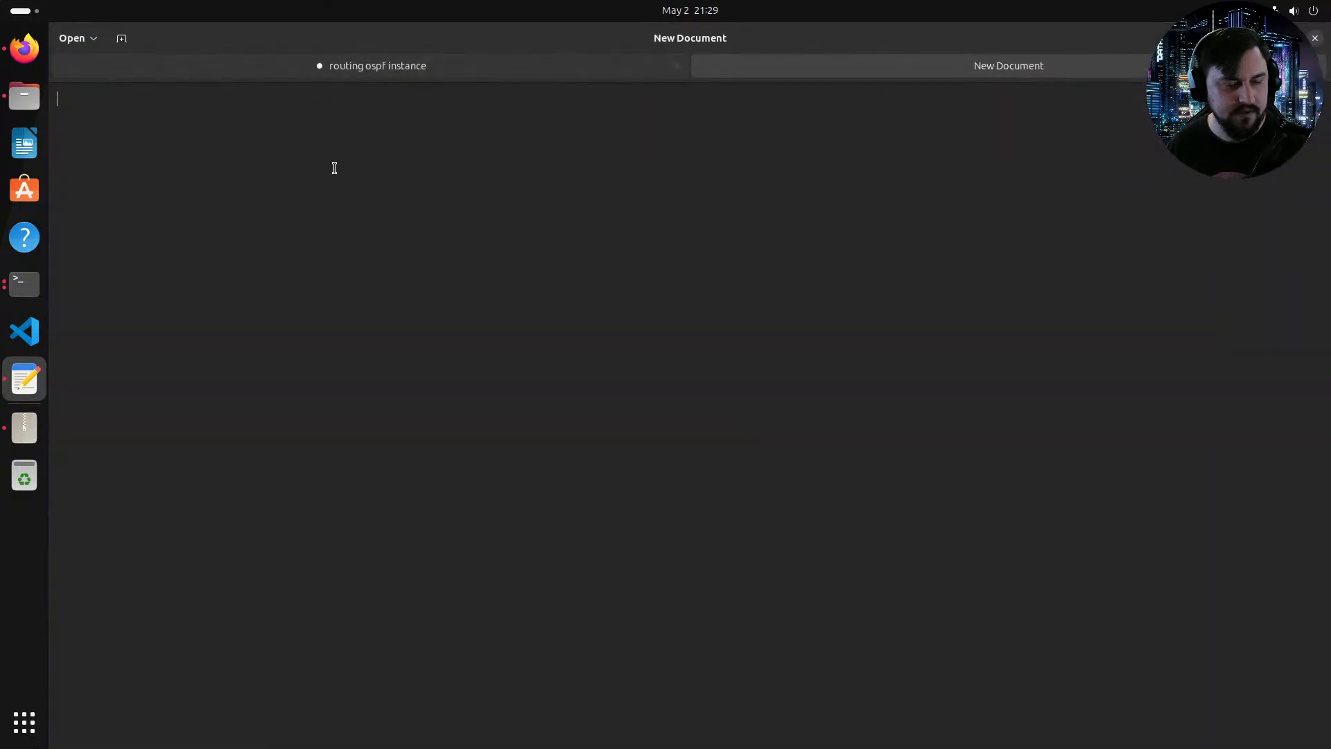
{"action": "key", "text": "ctrl+v"}
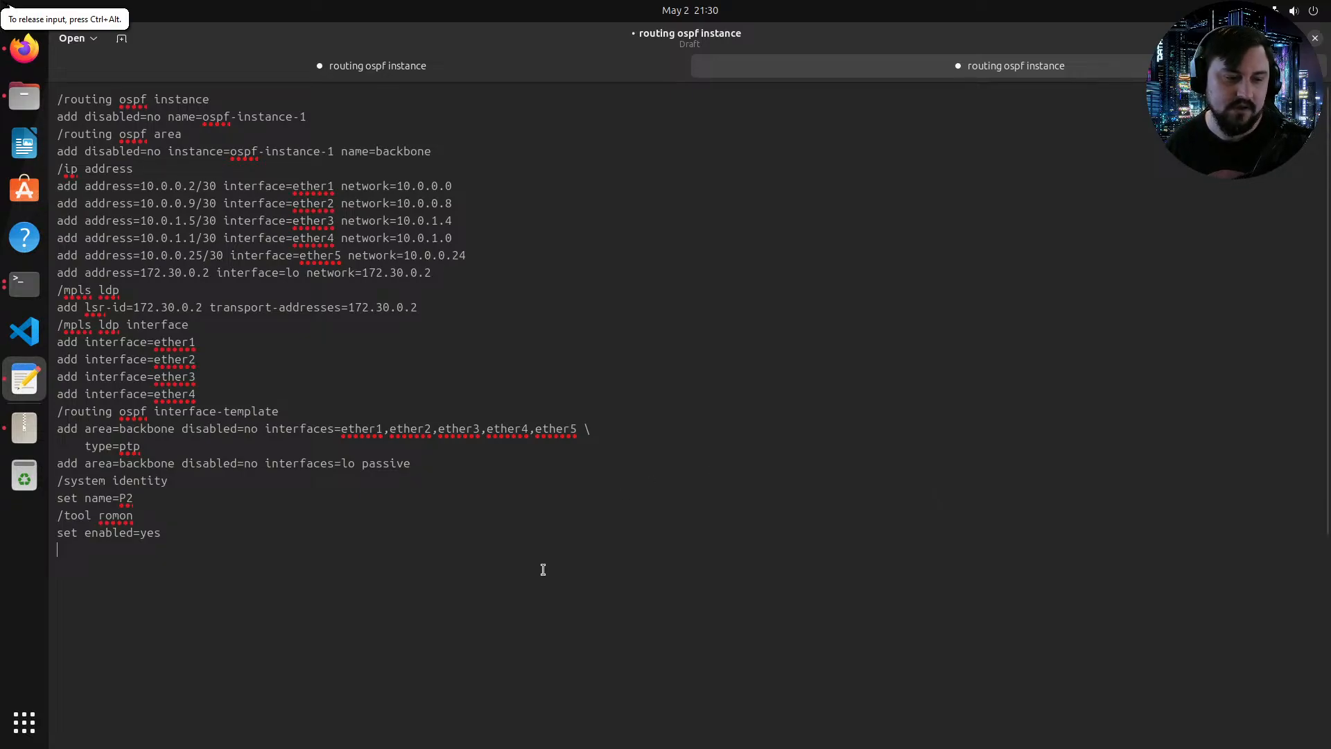
Step: Review the IP address, MPLS LDP and OSPF lines of the copied configuration across both tabs
{"action": "left_click_drag", "start_coordinate": [324, 549], "coordinate": [115, 237]}
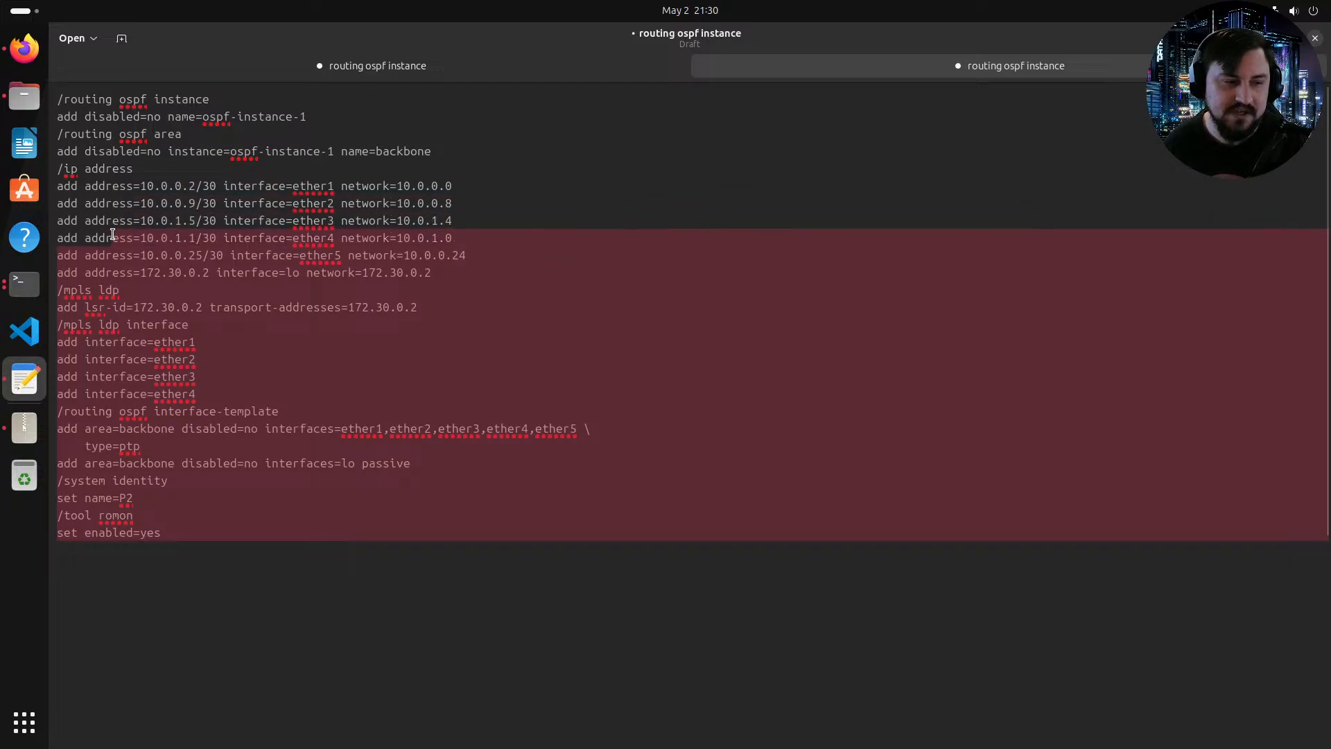
{"action": "left_click", "coordinate": [244, 302]}
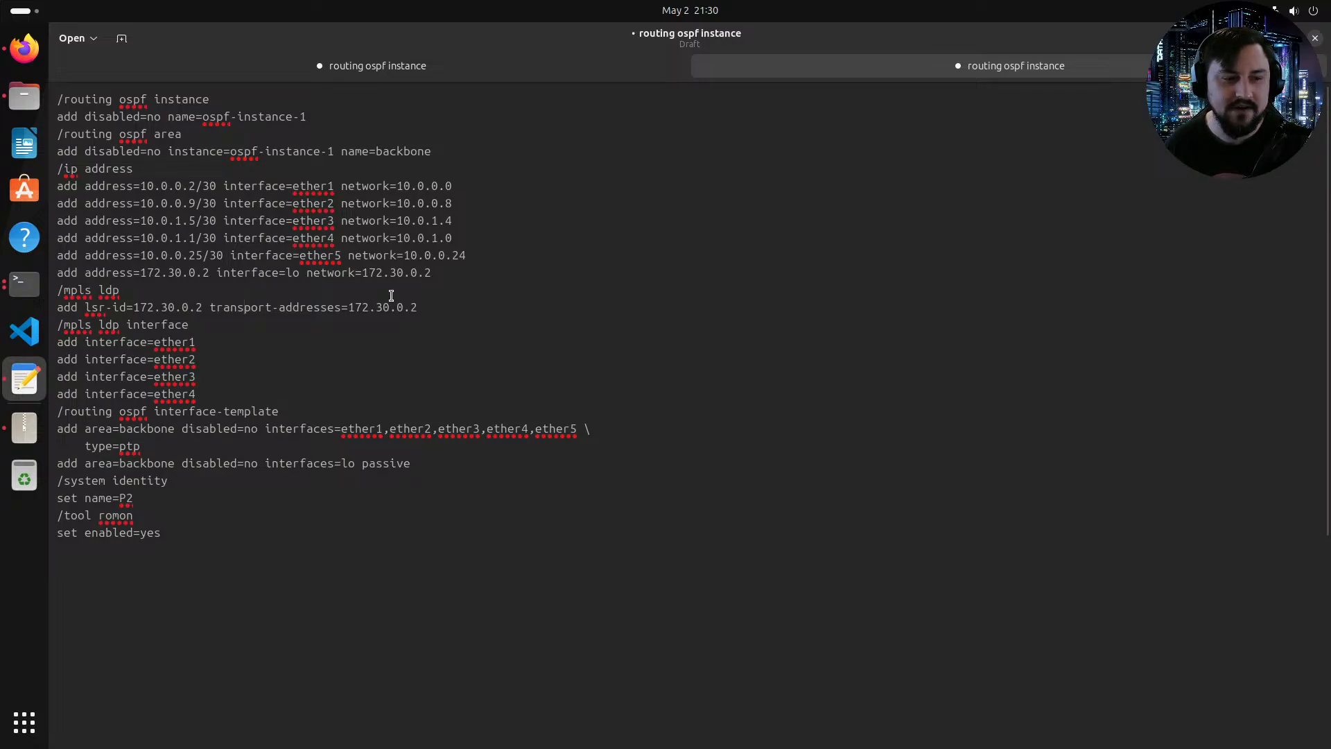
{"action": "left_click", "coordinate": [455, 270]}
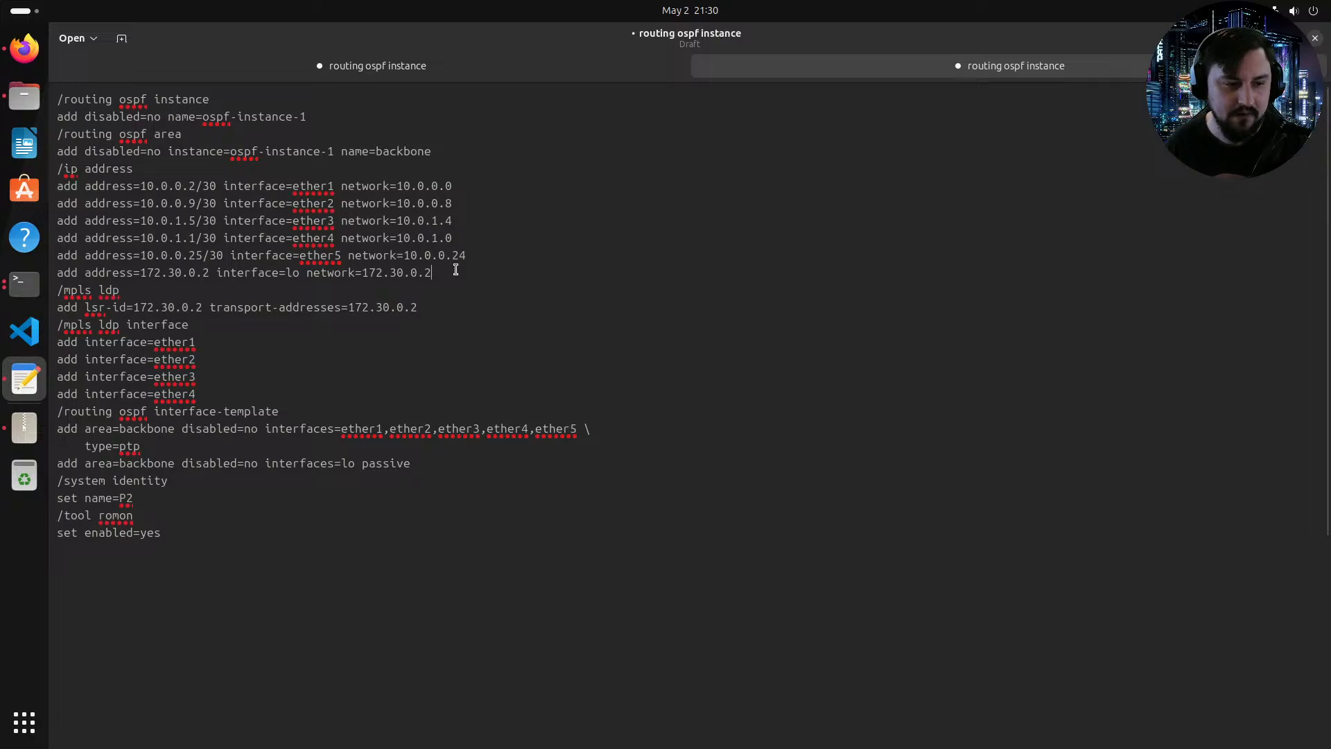
{"action": "left_click", "coordinate": [427, 292]}
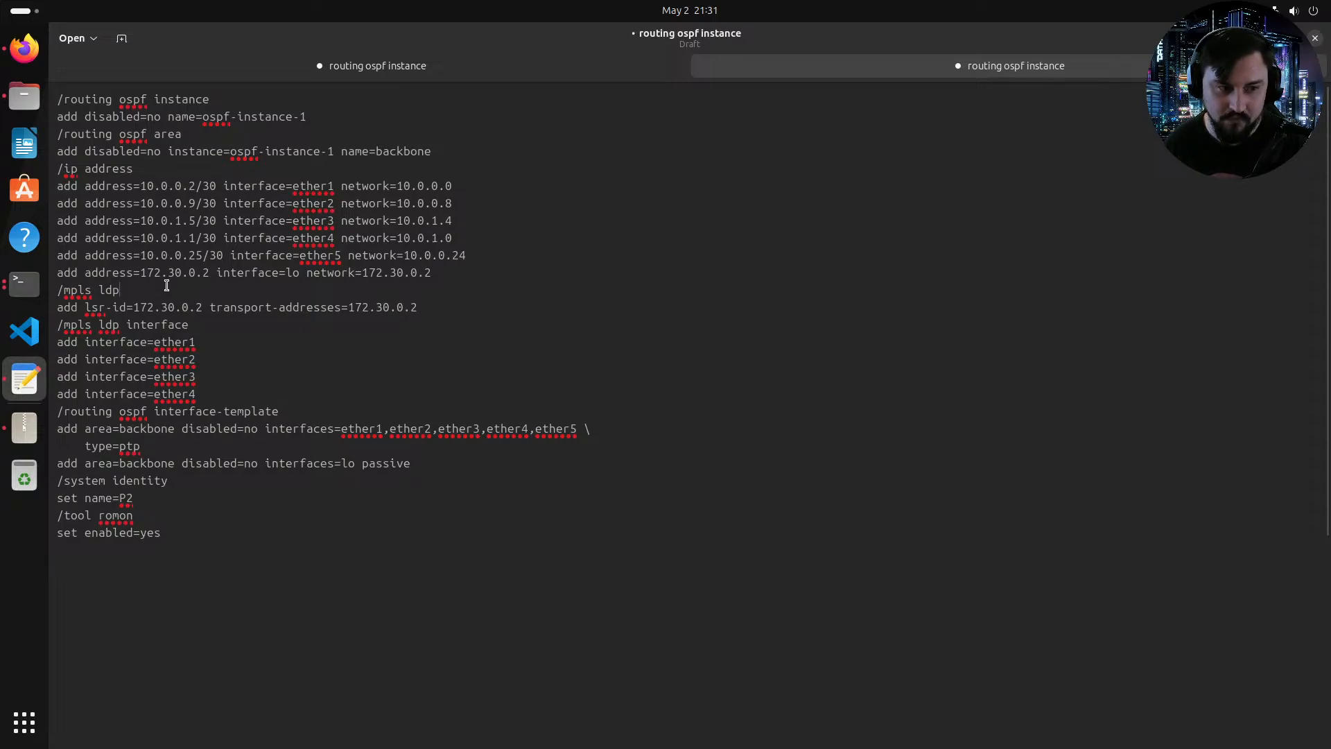
{"action": "left_click", "coordinate": [125, 285]}
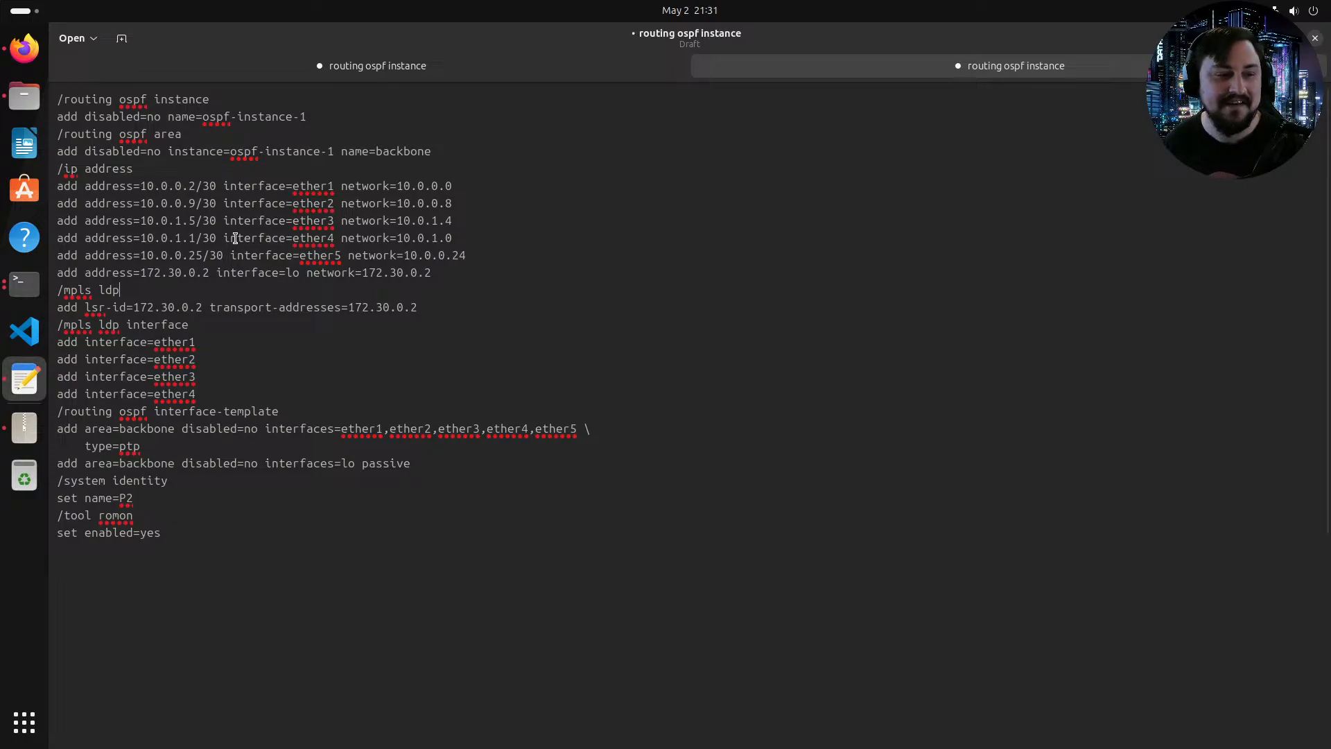
{"action": "left_click", "coordinate": [224, 221]}
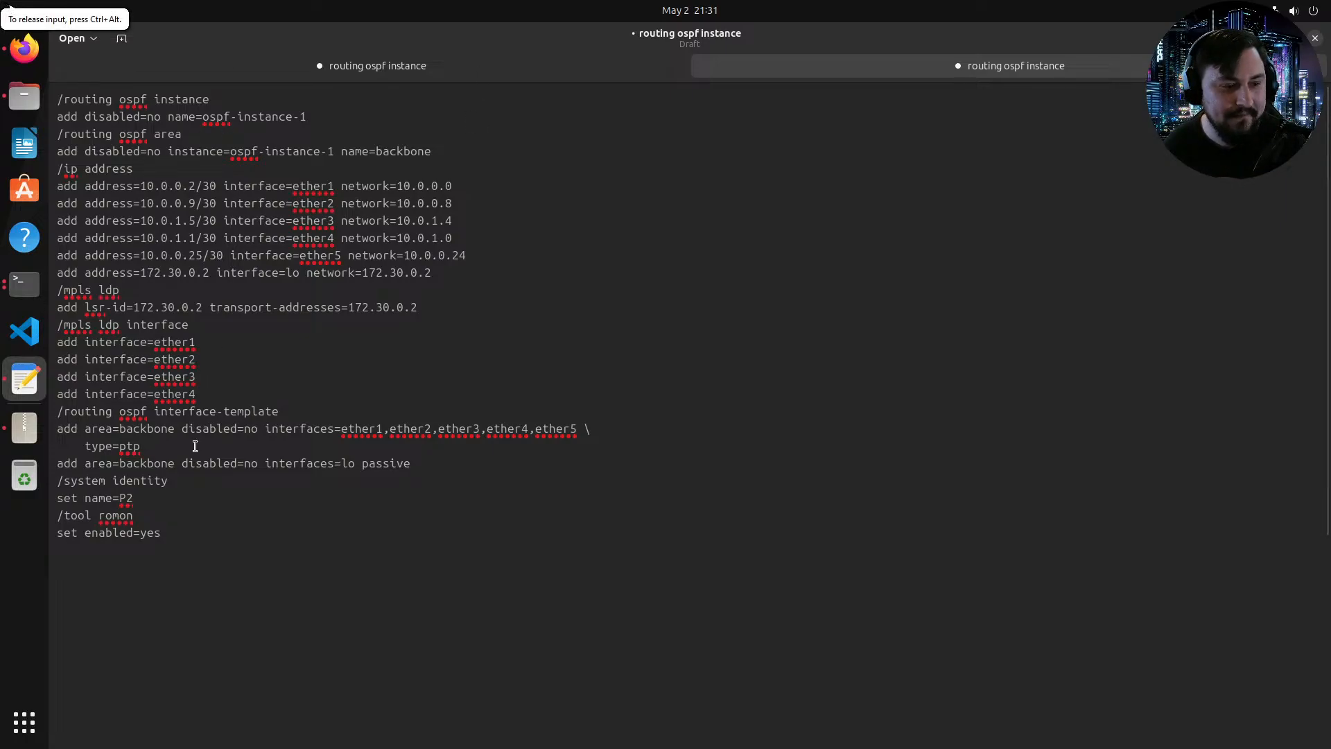
{"action": "left_click", "coordinate": [211, 549]}
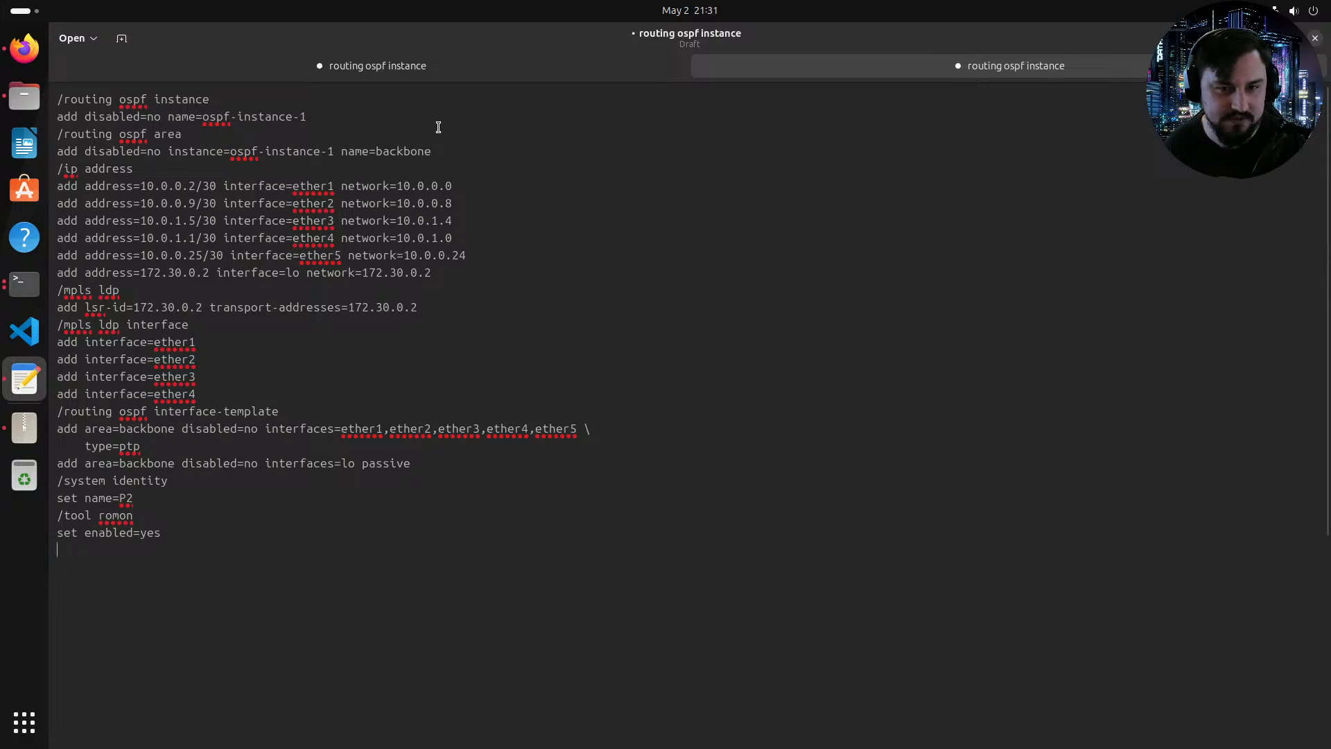
{"action": "left_click", "coordinate": [367, 70]}
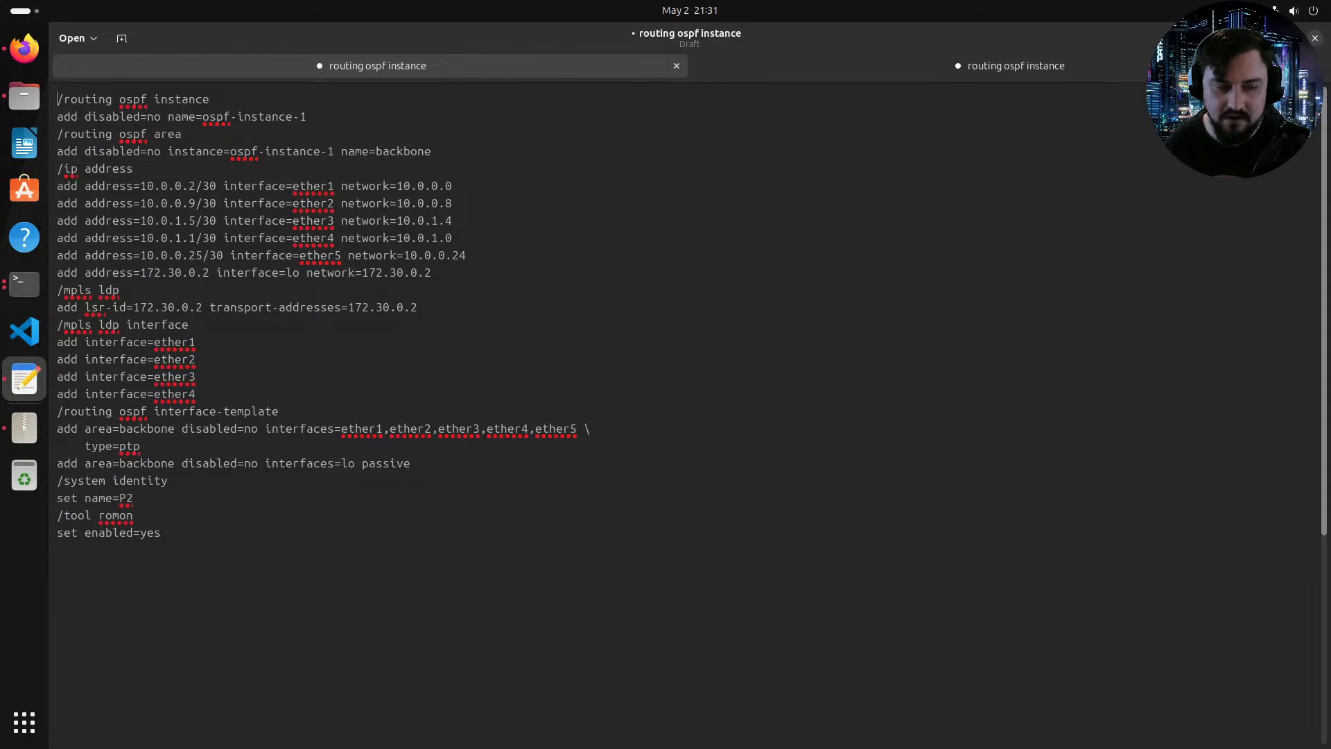
{"action": "right_click", "coordinate": [814, 461]}
{"action": "left_click", "coordinate": [679, 457]}
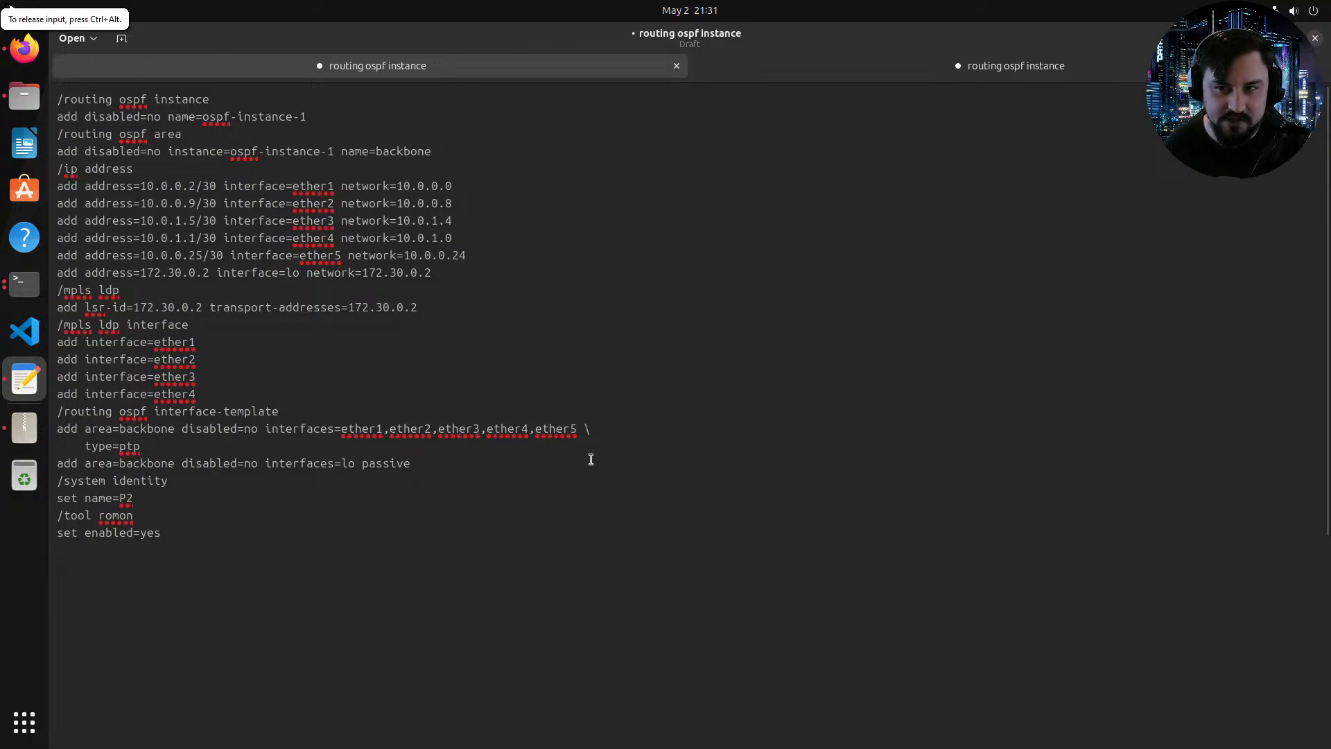
{"action": "left_click", "coordinate": [202, 185]}
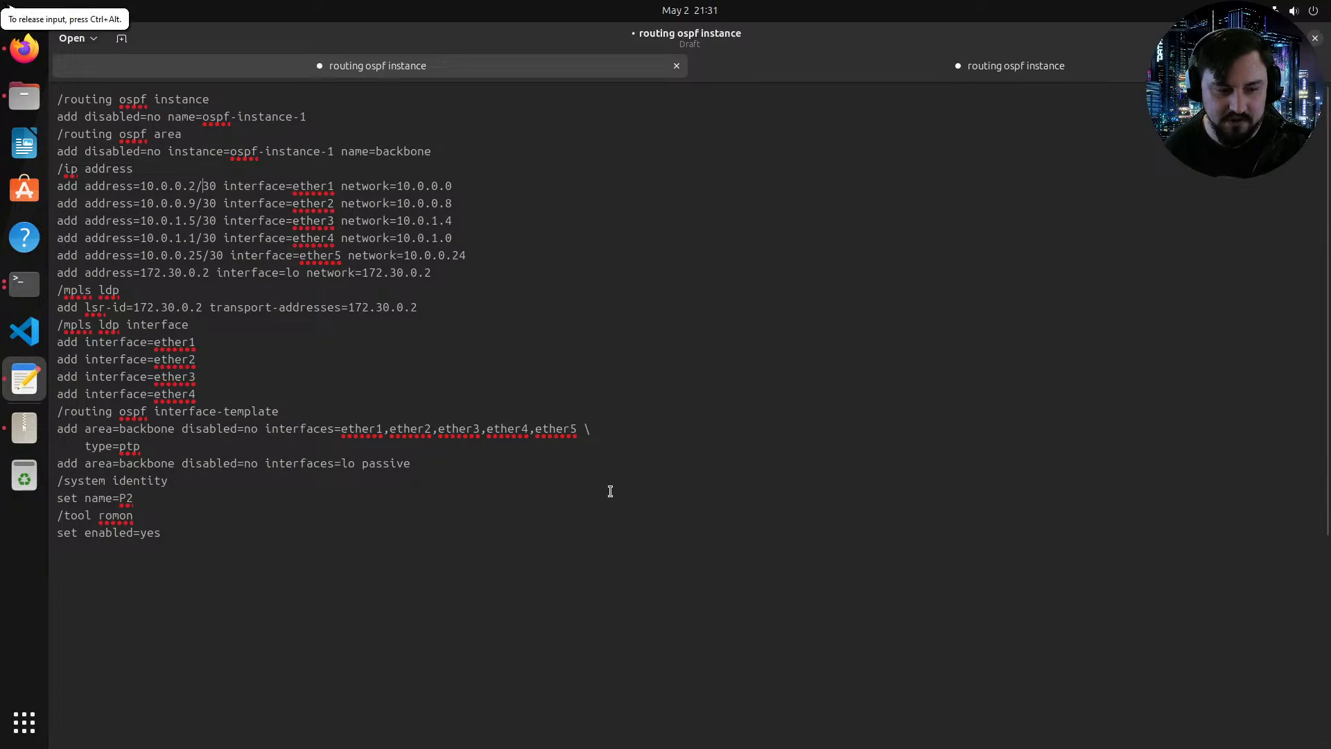
Step: Change the system identity name in the copied configuration to P3
{"action": "left_click", "coordinate": [571, 591]}
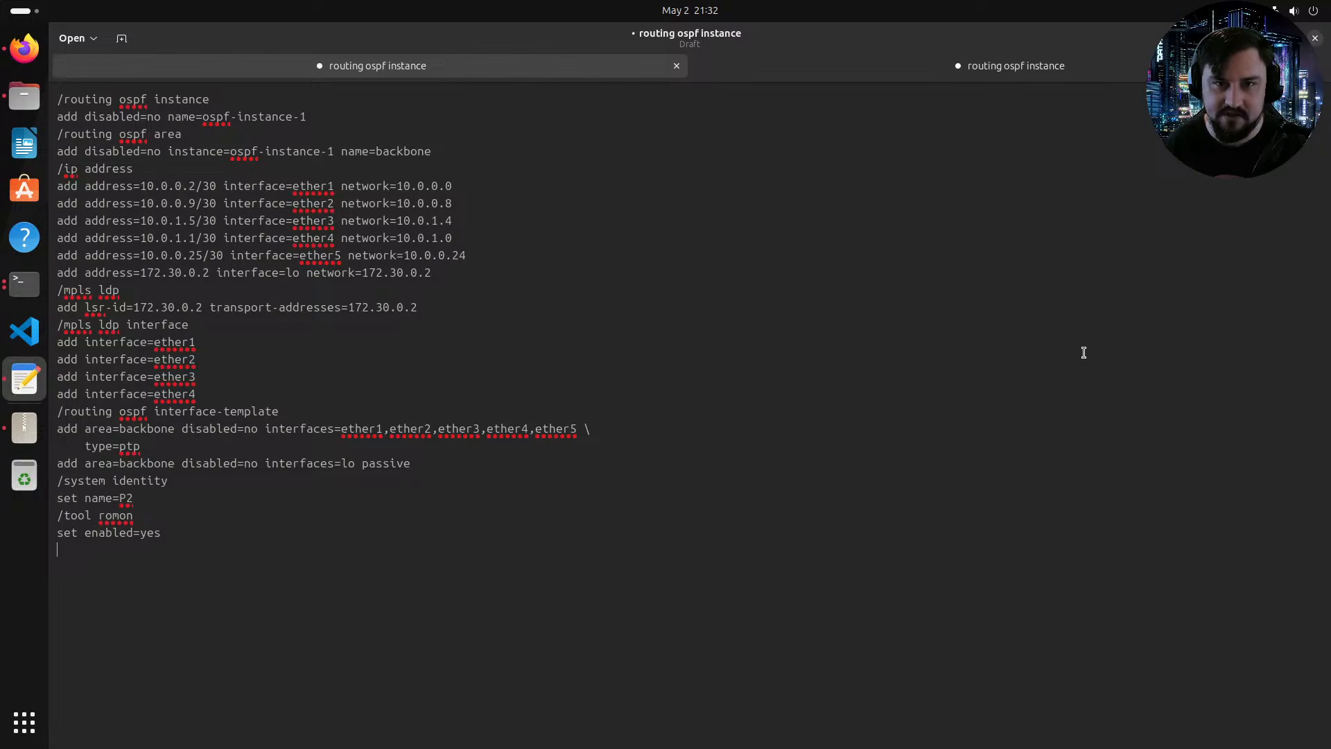
{"action": "type", "text": "3"}
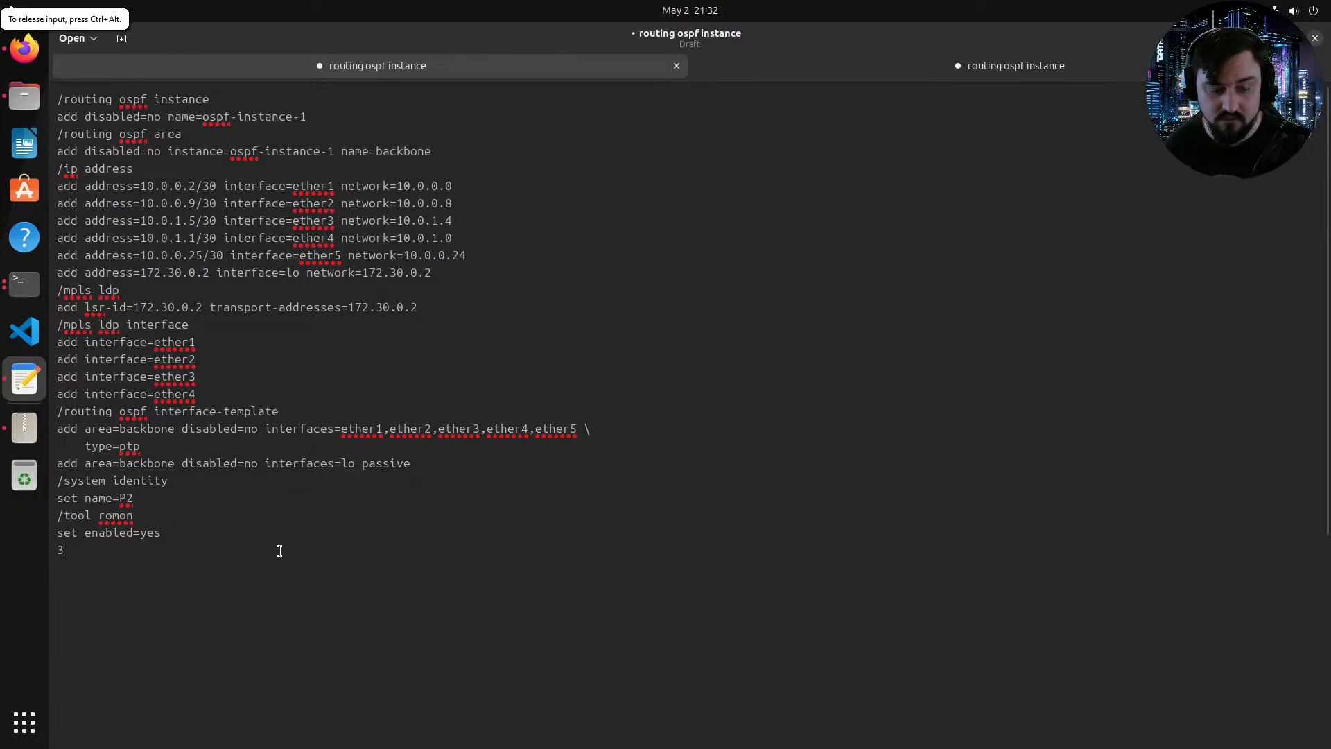
{"action": "key", "text": "BackSpace"}
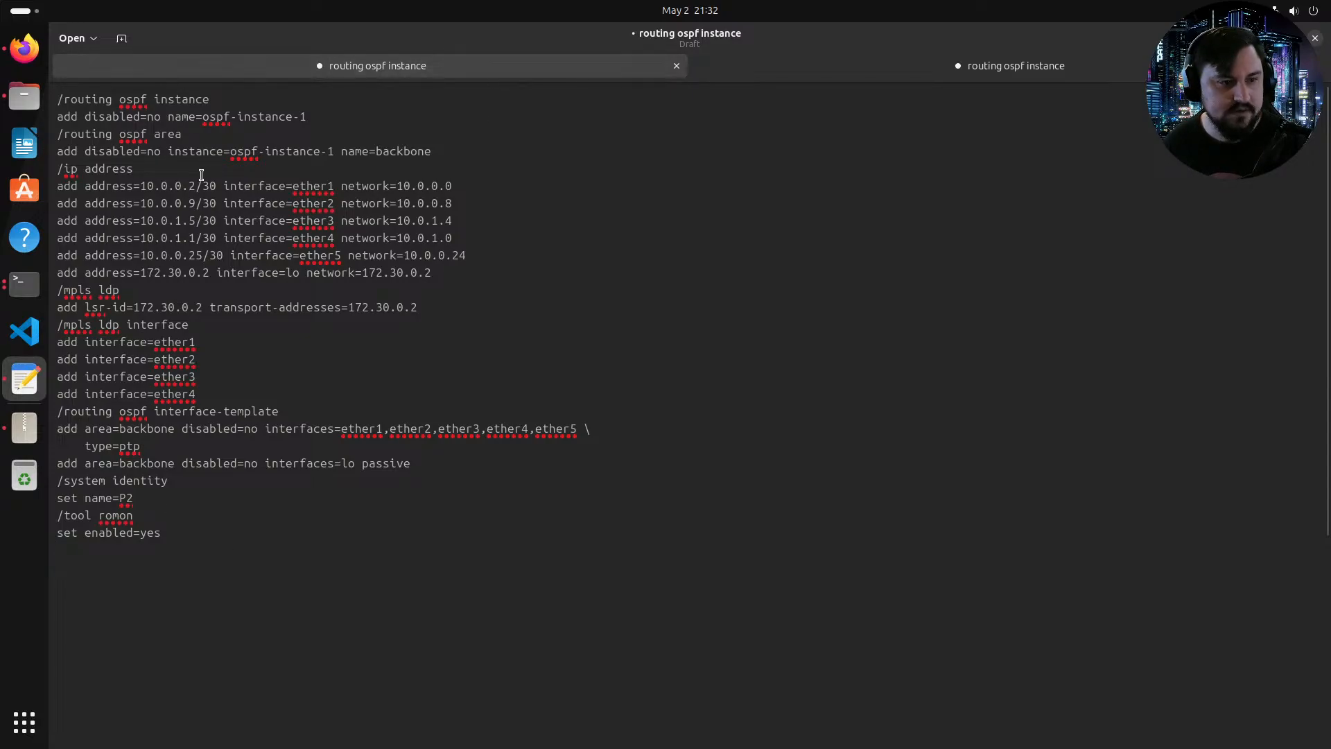
{"action": "left_click", "coordinate": [132, 499]}
{"action": "key", "text": "BackSpace"}
{"action": "type", "text": "3"}
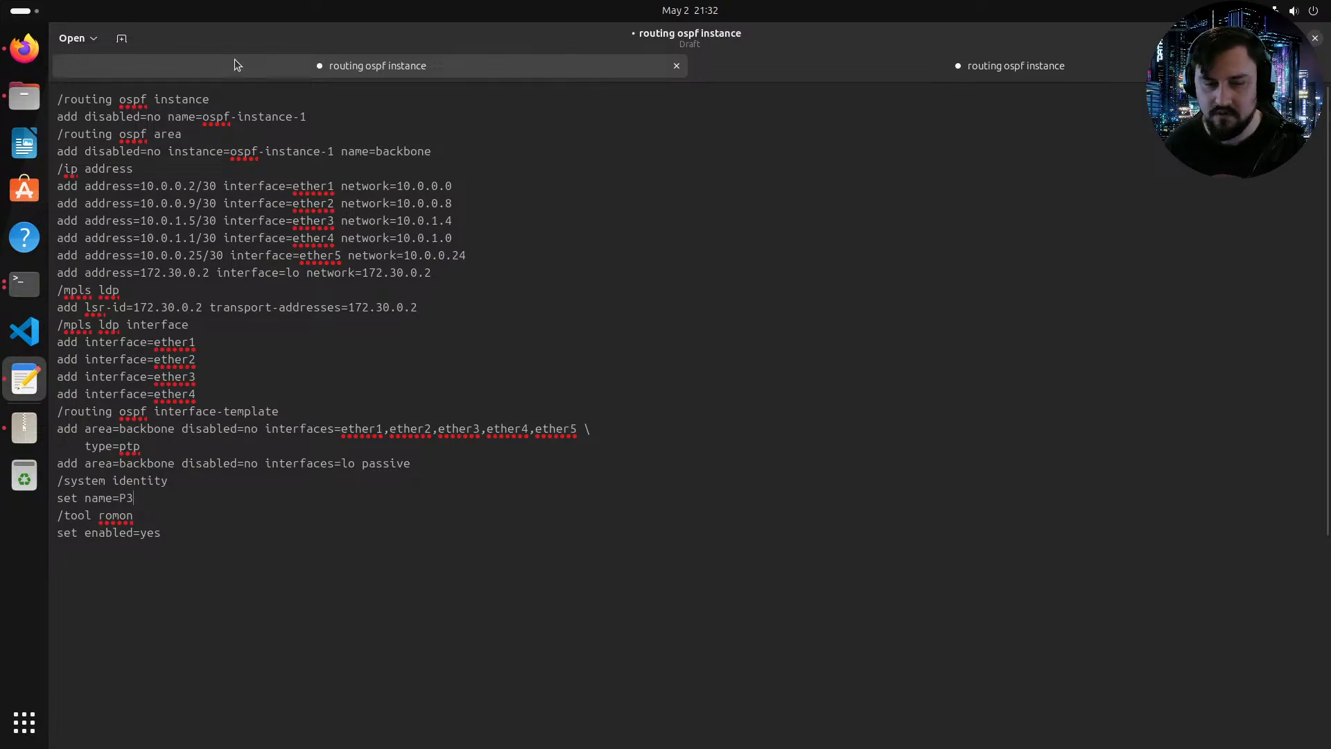
Step: Set the ether1 address in the copied configuration to 10.0.0.6/30
{"action": "left_click_drag", "start_coordinate": [261, 44], "coordinate": [513, 127]}
{"action": "double_click", "coordinate": [513, 127]}
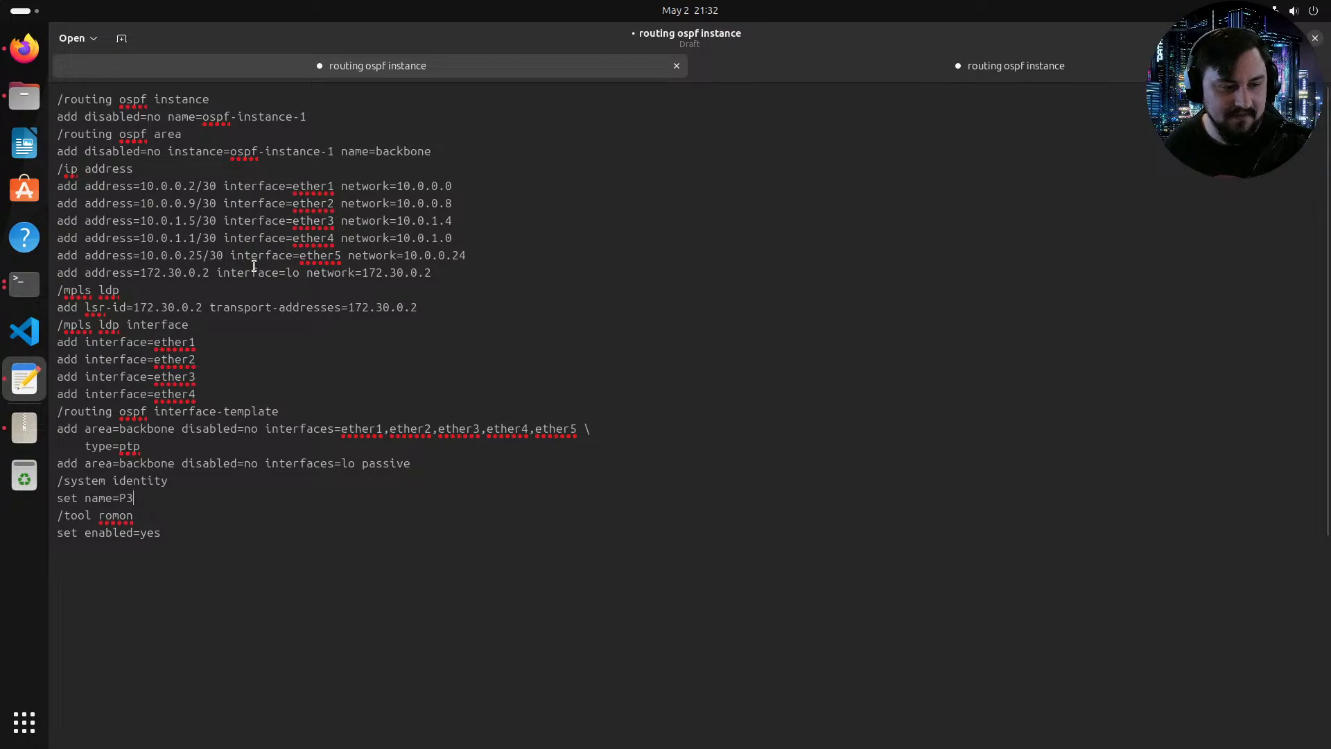
{"action": "left_click", "coordinate": [24, 47]}
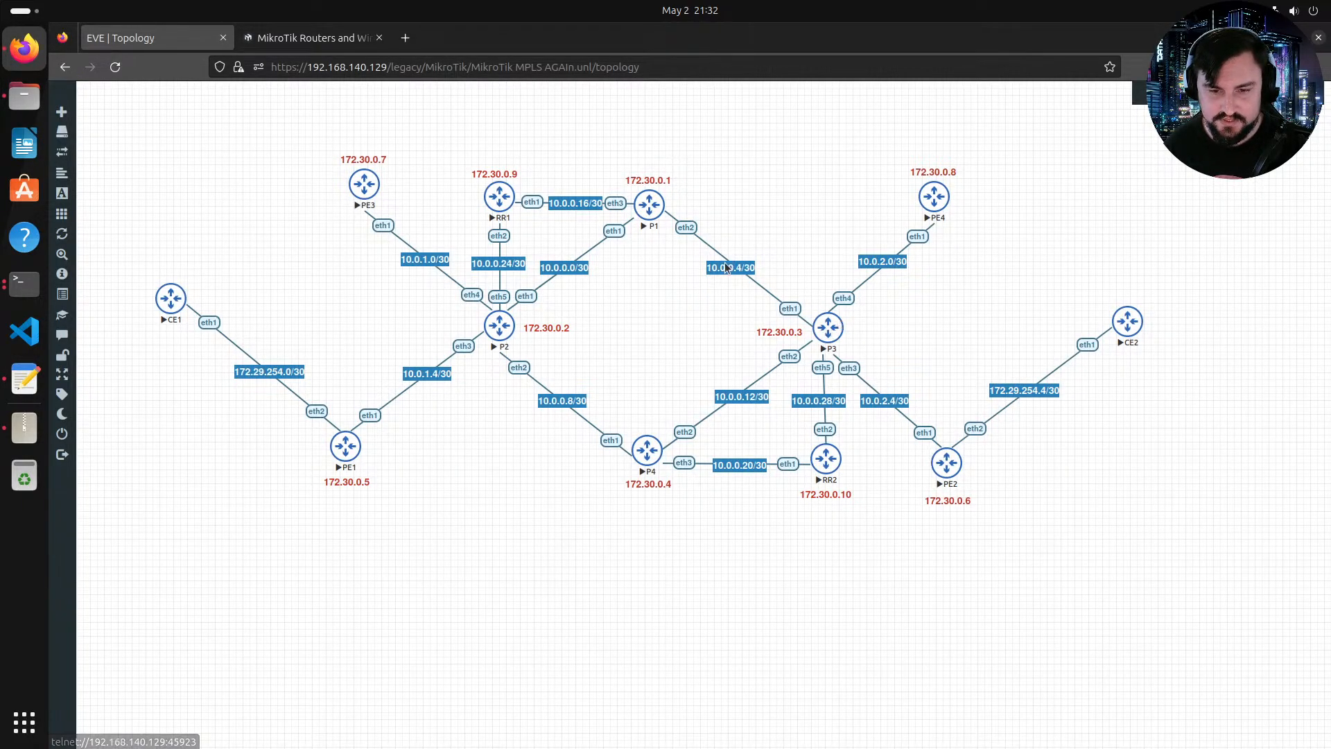
{"action": "key", "text": "alt+Tab"}
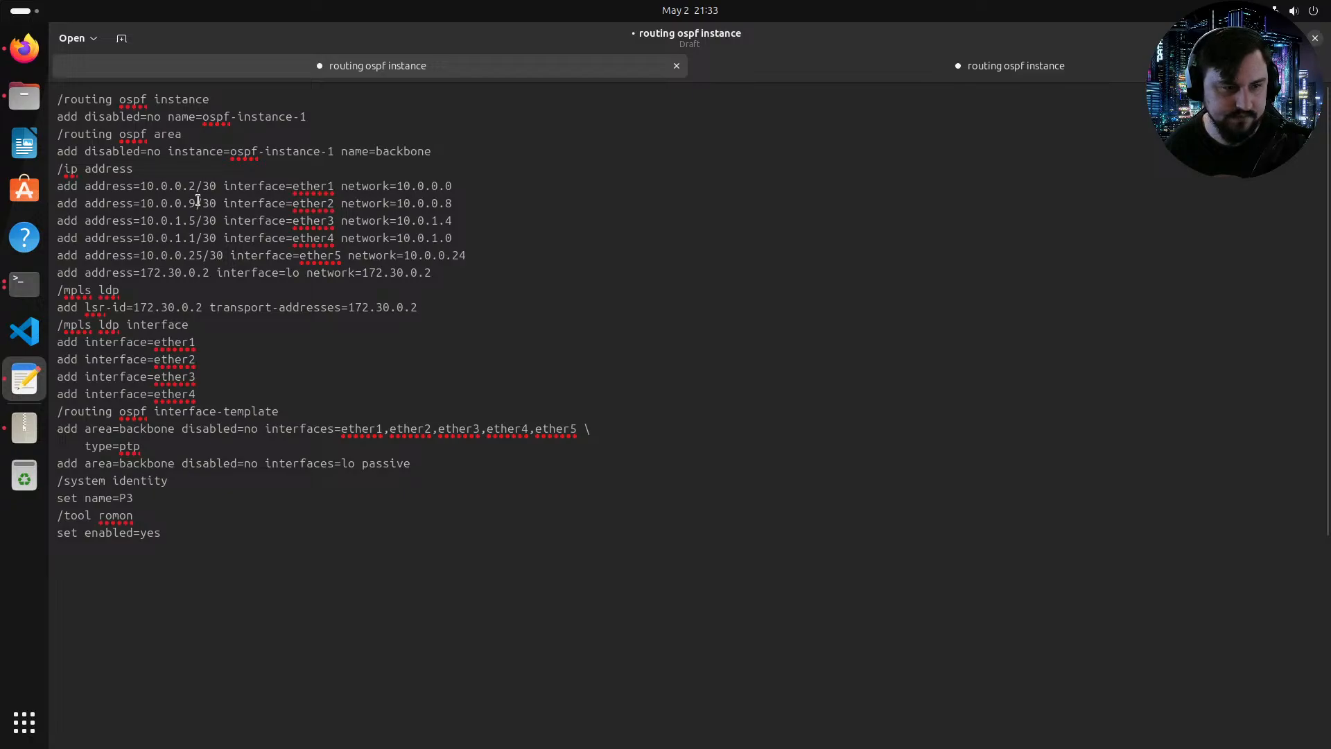
{"action": "key", "text": "BackSpace"}
{"action": "type", "text": "6"}
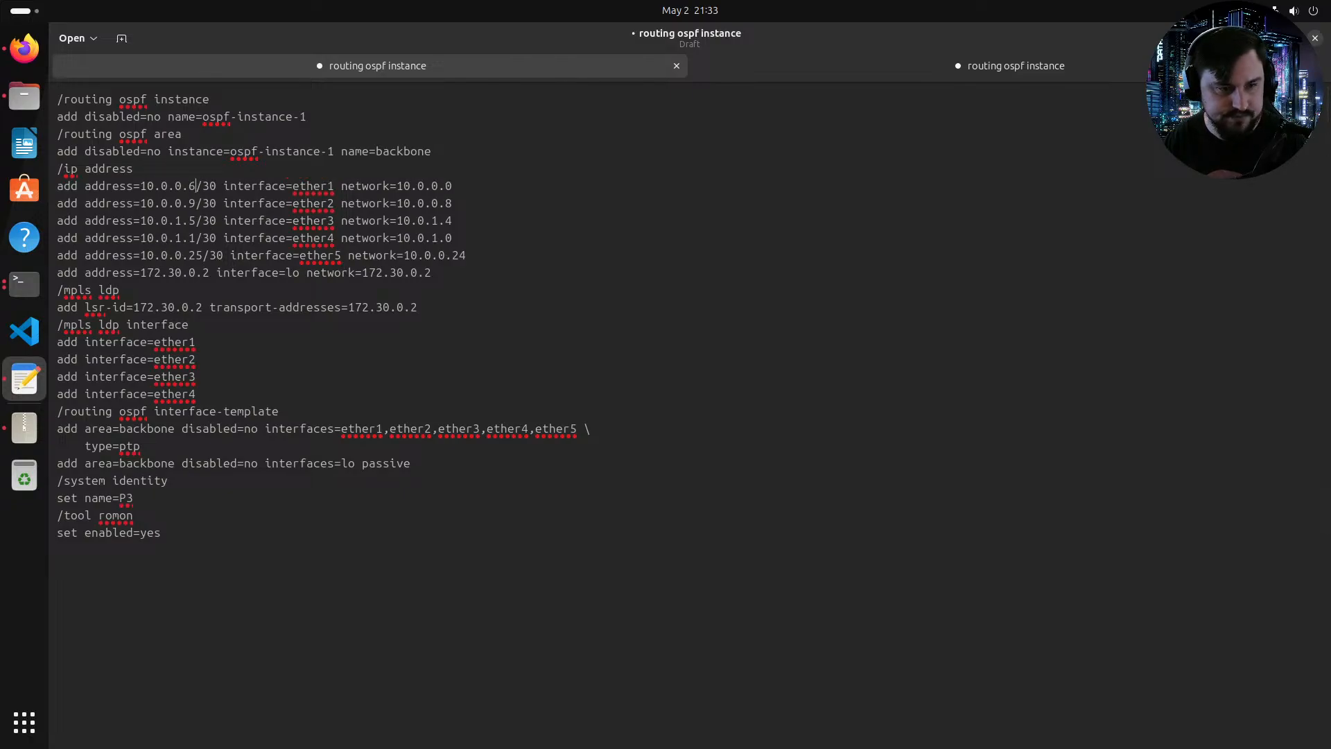
Step: Remove the network parameter from all six IP address lines of the copied configuration
{"action": "left_click_drag", "start_coordinate": [453, 186], "coordinate": [353, 185]}
{"action": "key", "text": "BackSpace"}
{"action": "key", "text": "BackSpace"}
{"action": "key", "text": "BackSpace"}
{"action": "left_click_drag", "start_coordinate": [452, 203], "coordinate": [349, 203]}
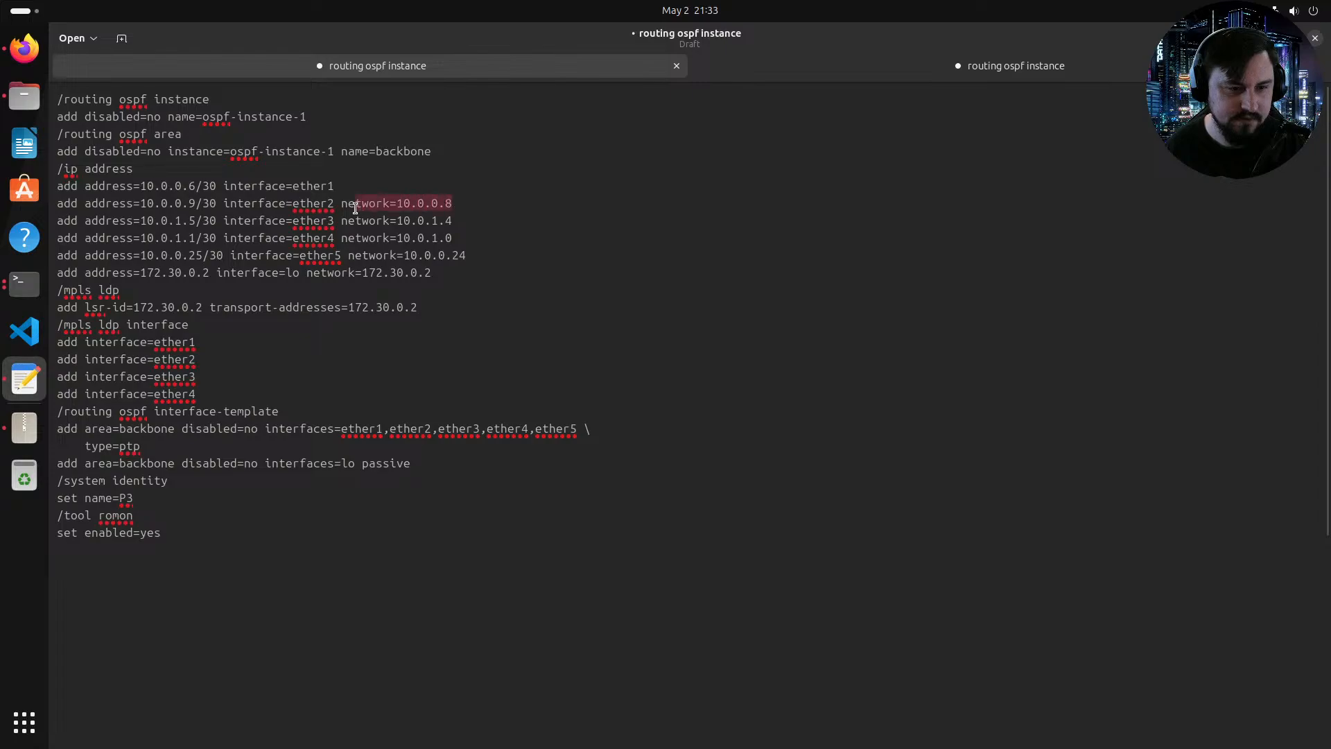
{"action": "key", "text": "BackSpace"}
{"action": "key", "text": "BackSpace"}
{"action": "left_click_drag", "start_coordinate": [453, 220], "coordinate": [343, 221]}
{"action": "key", "text": "BackSpace"}
{"action": "key", "text": "BackSpace"}
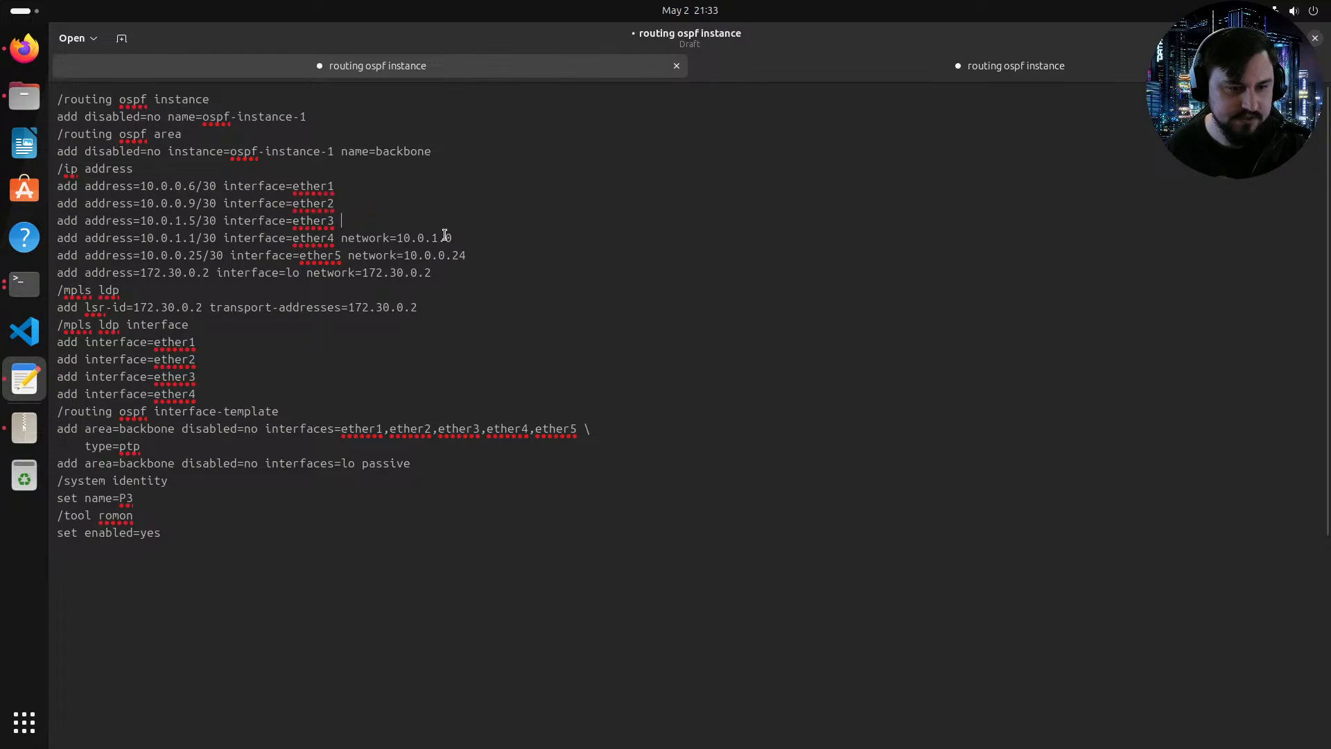
{"action": "left_click", "coordinate": [461, 239]}
{"action": "left_click_drag", "start_coordinate": [461, 240], "coordinate": [348, 237]}
{"action": "key", "text": "BackSpace"}
{"action": "key", "text": "BackSpace"}
{"action": "left_click_drag", "start_coordinate": [479, 258], "coordinate": [354, 260]}
{"action": "key", "text": "BackSpace"}
{"action": "key", "text": "BackSpace"}
{"action": "left_click_drag", "start_coordinate": [434, 273], "coordinate": [307, 274]}
{"action": "key", "text": "BackSpace"}
{"action": "key", "text": "BackSpace"}
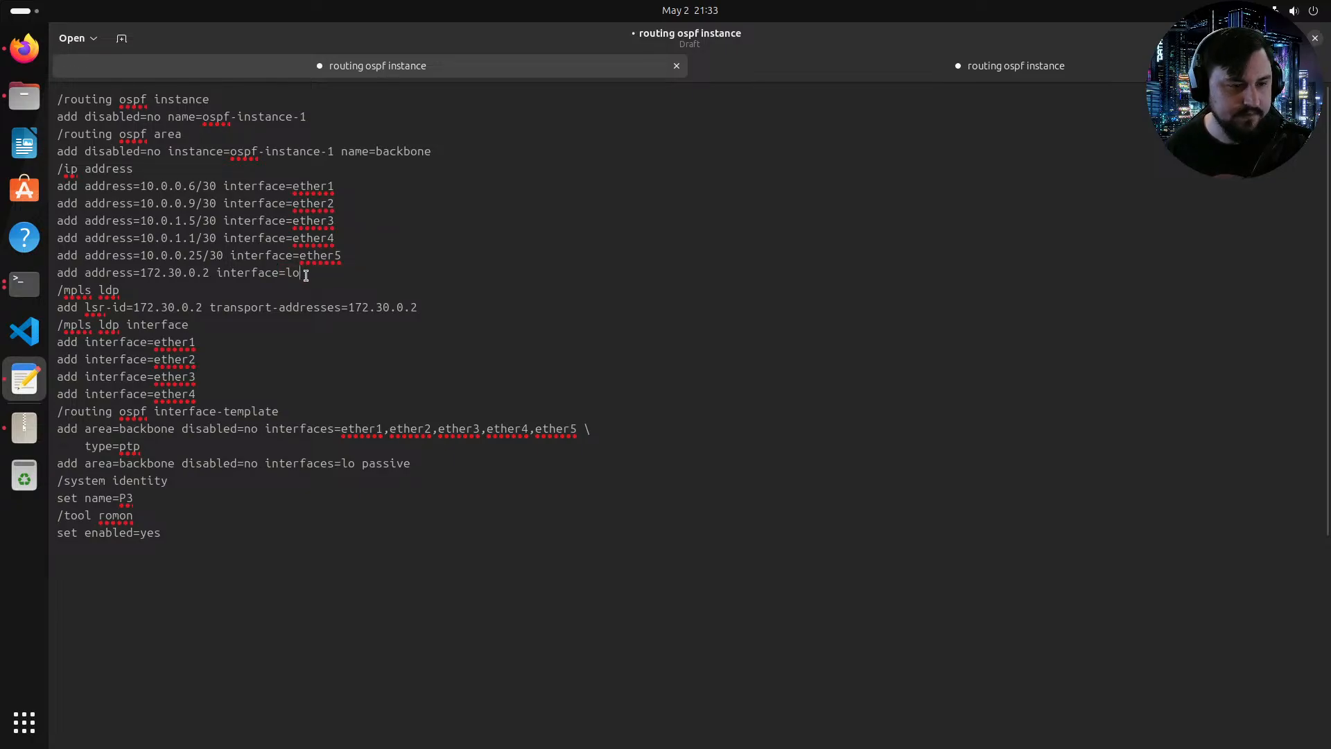
Step: Compare the IP address lines across both editor tabs, the P2 terminal export and the lab topology
{"action": "left_click_drag", "start_coordinate": [300, 273], "coordinate": [57, 191]}
{"action": "left_click", "coordinate": [896, 72]}
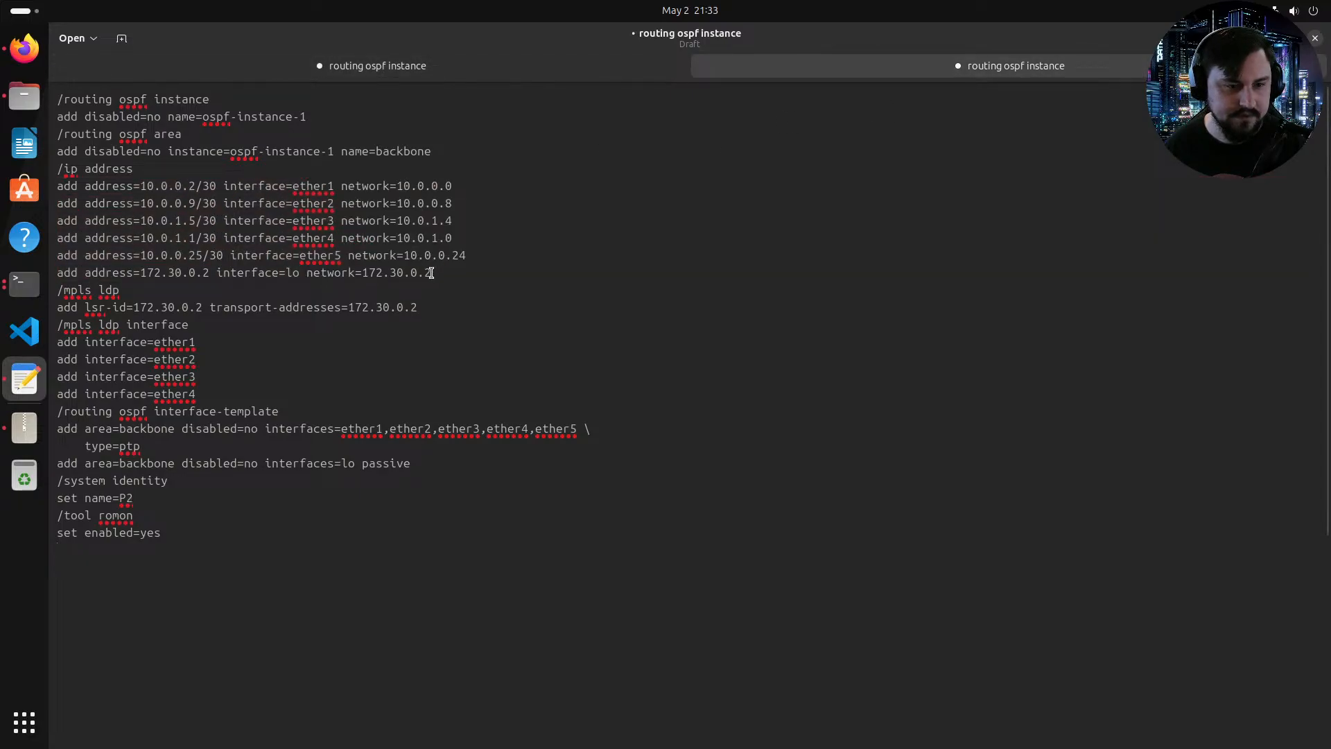
{"action": "left_click_drag", "start_coordinate": [437, 273], "coordinate": [41, 185]}
{"action": "key", "text": "ctrl+Page_Up"}
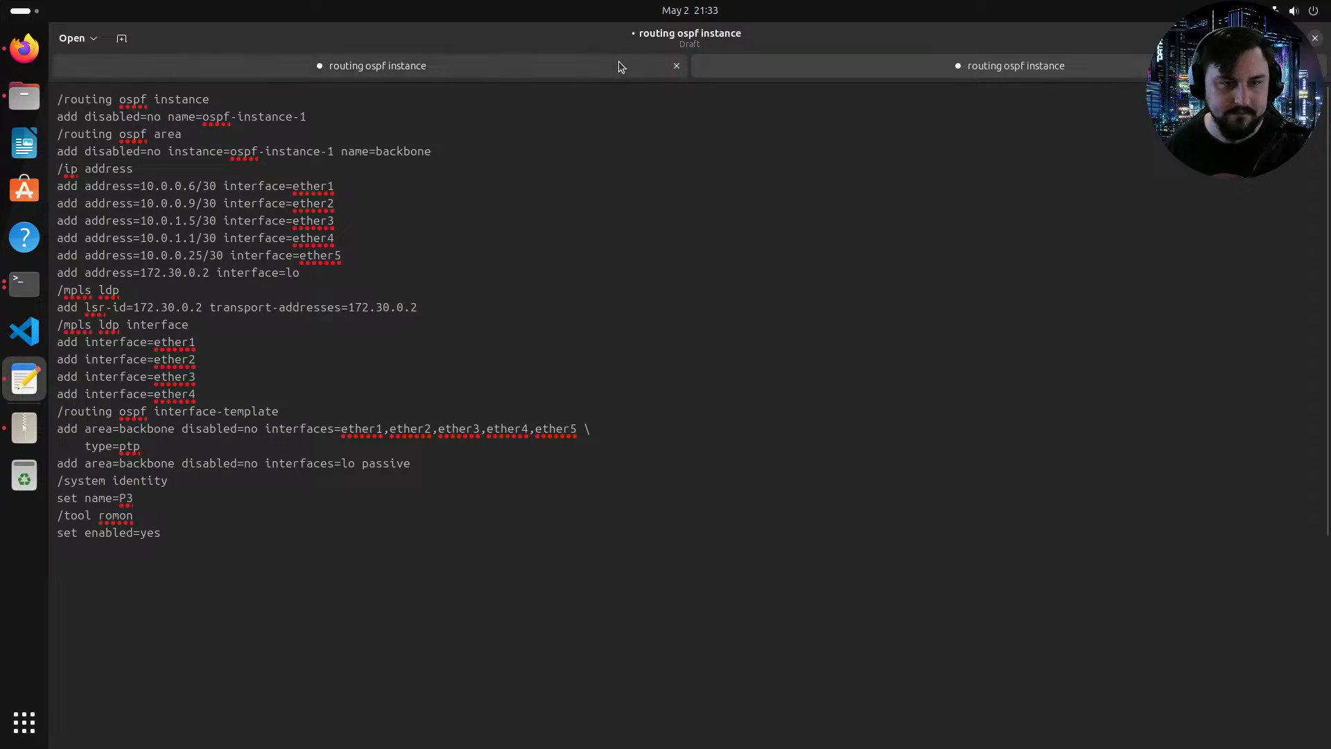
{"action": "left_click", "coordinate": [456, 251]}
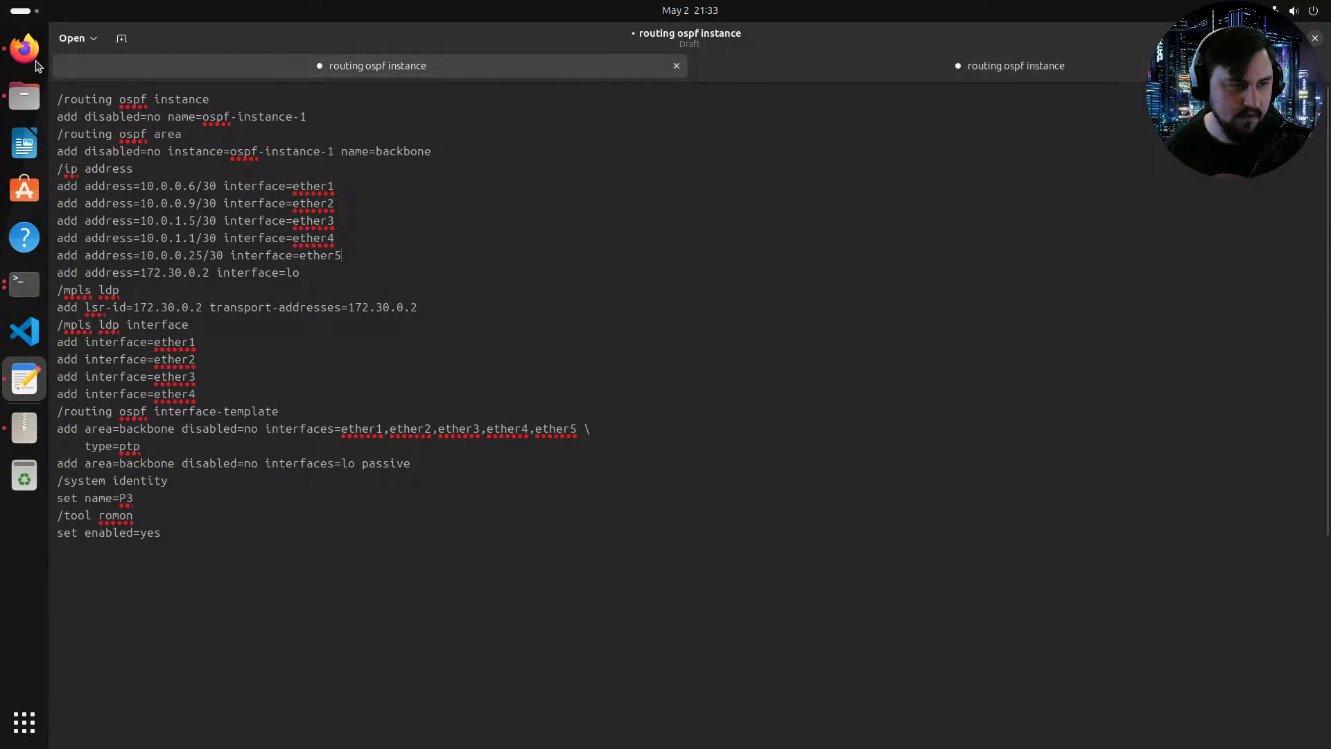
{"action": "left_click", "coordinate": [35, 62]}
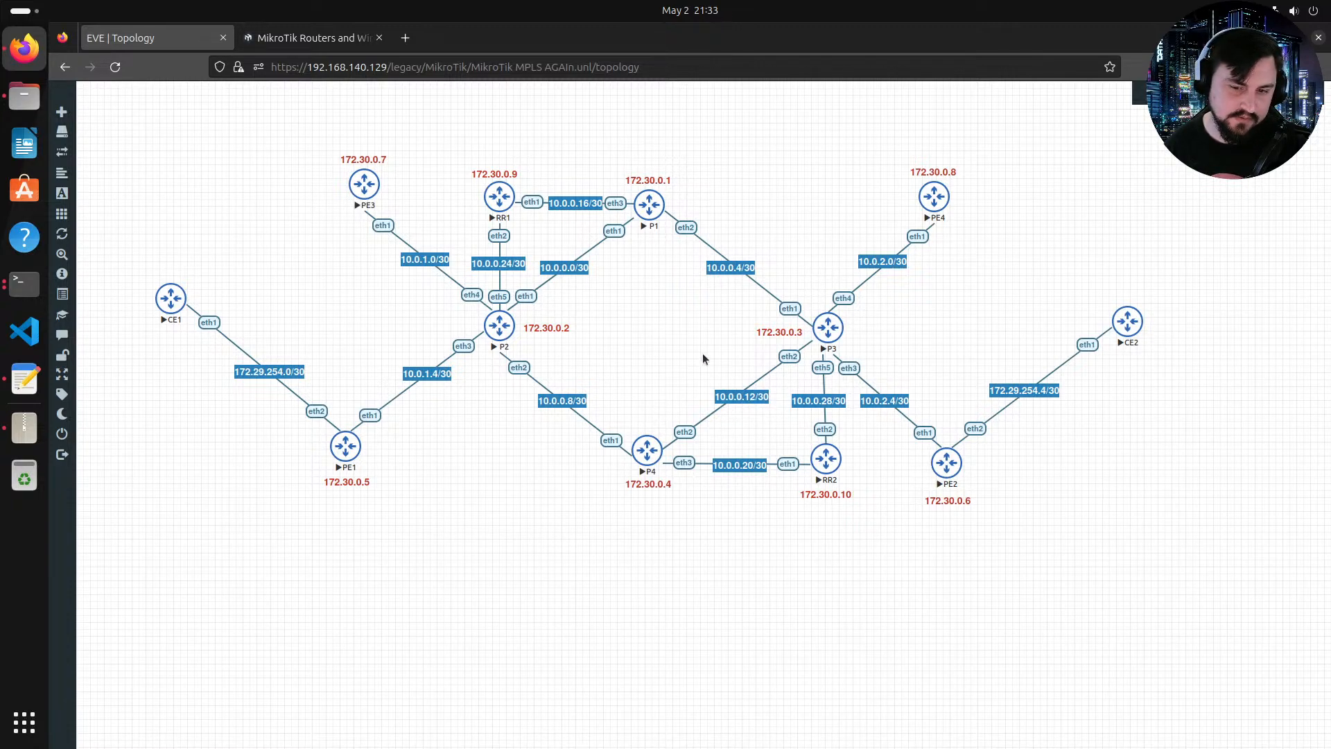
{"action": "left_click", "coordinate": [35, 295]}
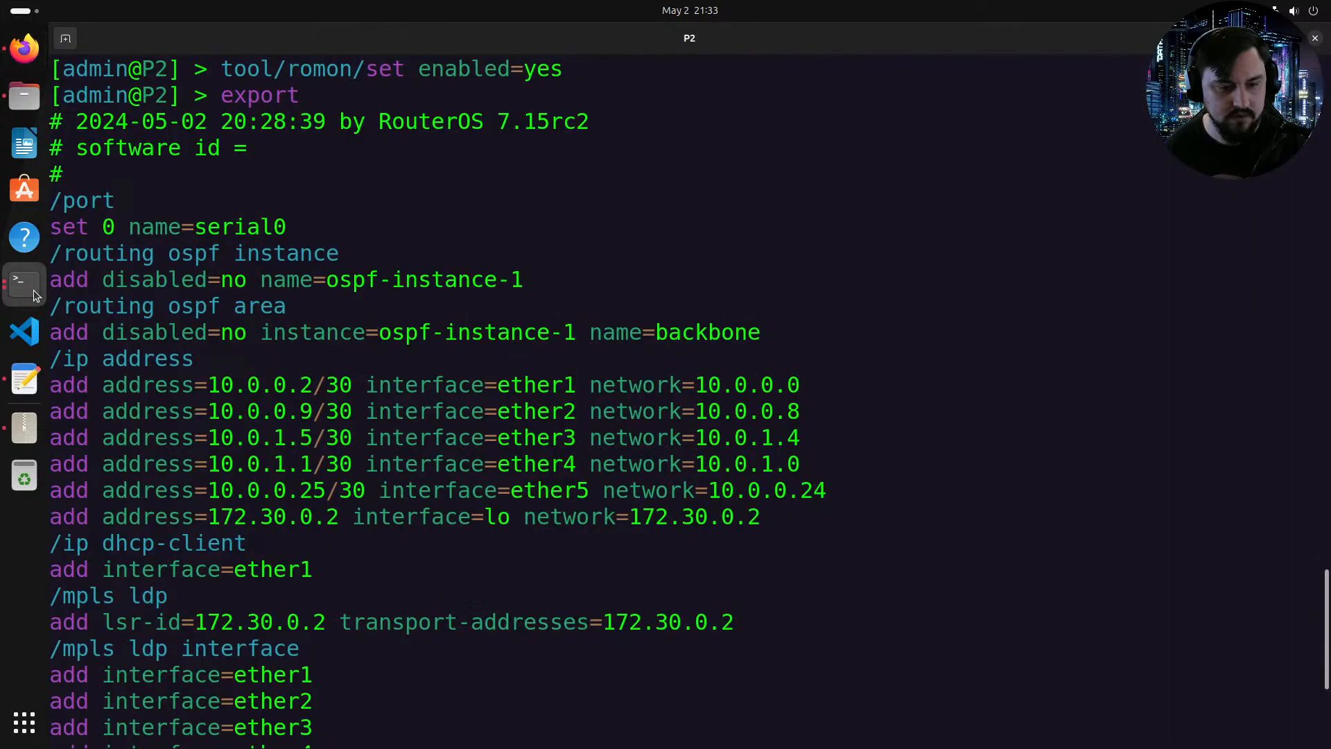
{"action": "left_click", "coordinate": [35, 295]}
{"action": "left_click", "coordinate": [26, 70]}
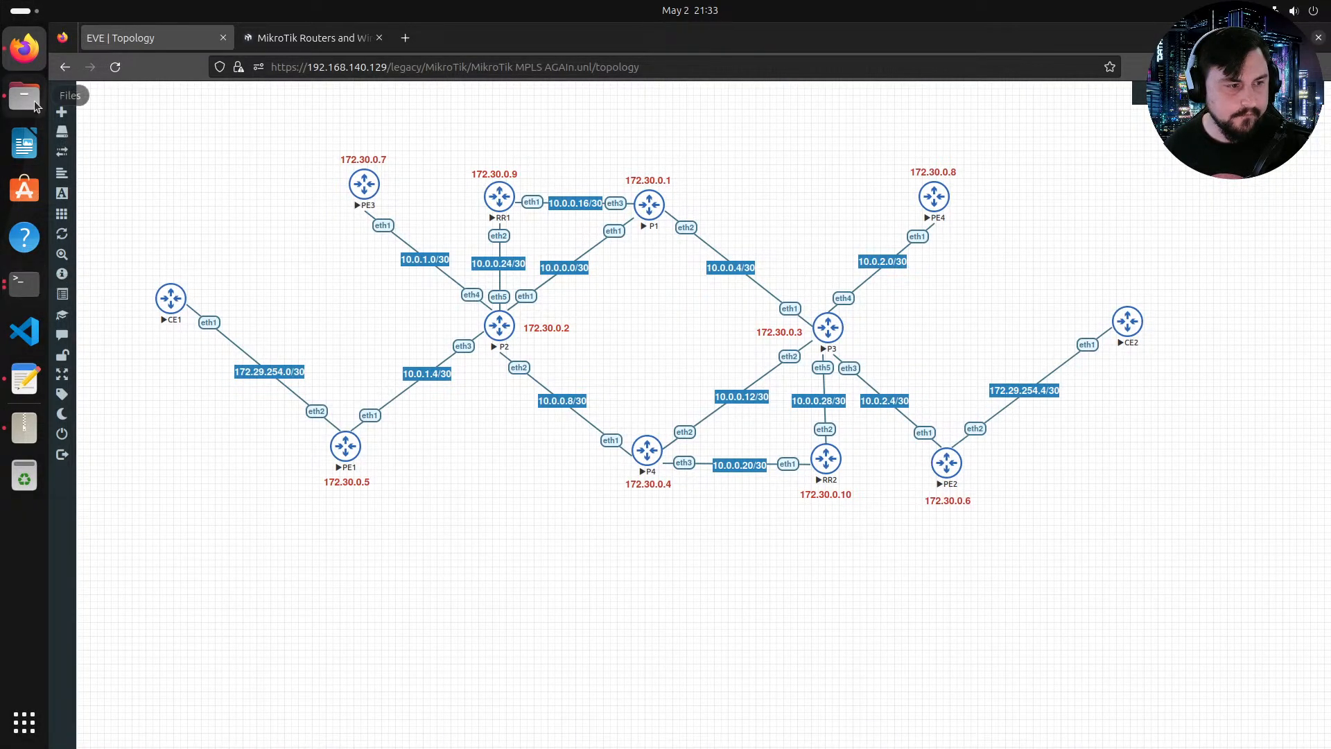
{"action": "left_click", "coordinate": [24, 380]}
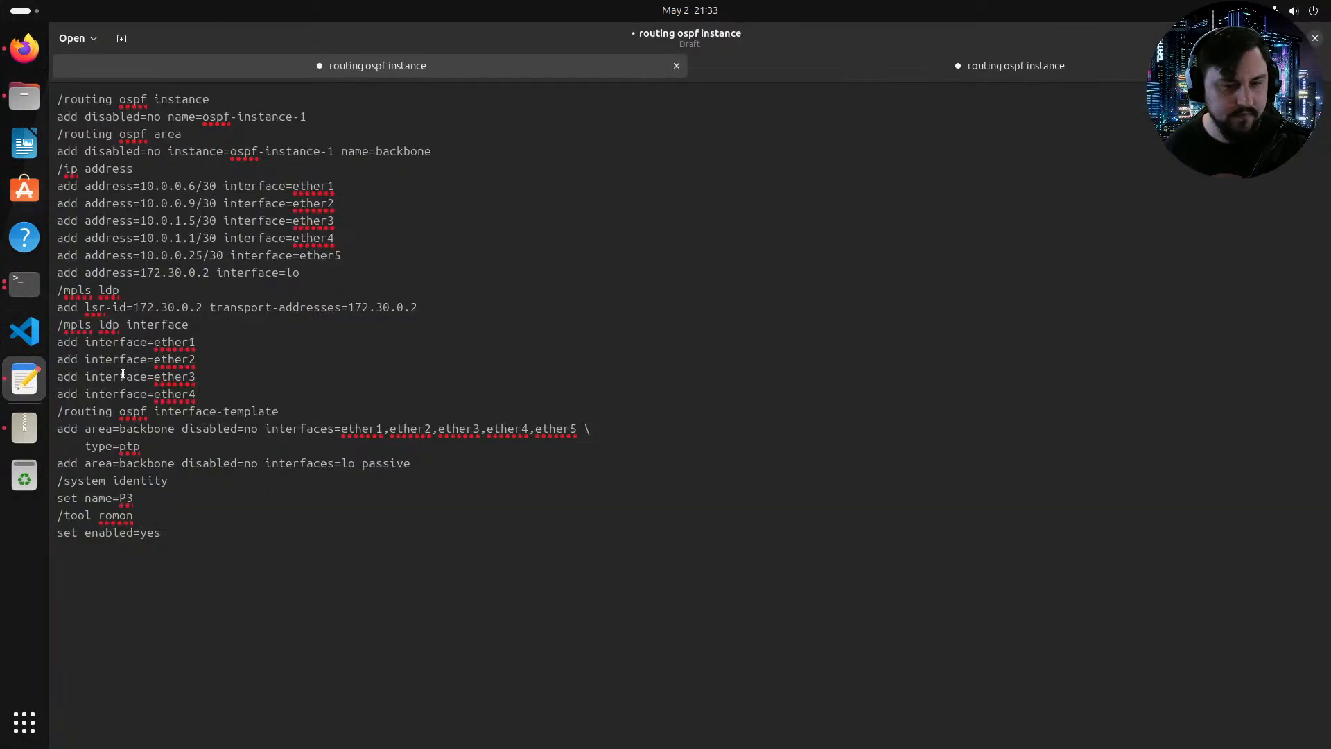
Step: Set the ether2 address to 10.0.0.13/30
{"action": "left_click", "coordinate": [196, 203]}
{"action": "key", "text": "BackSpace"}
{"action": "type", "text": "1"}
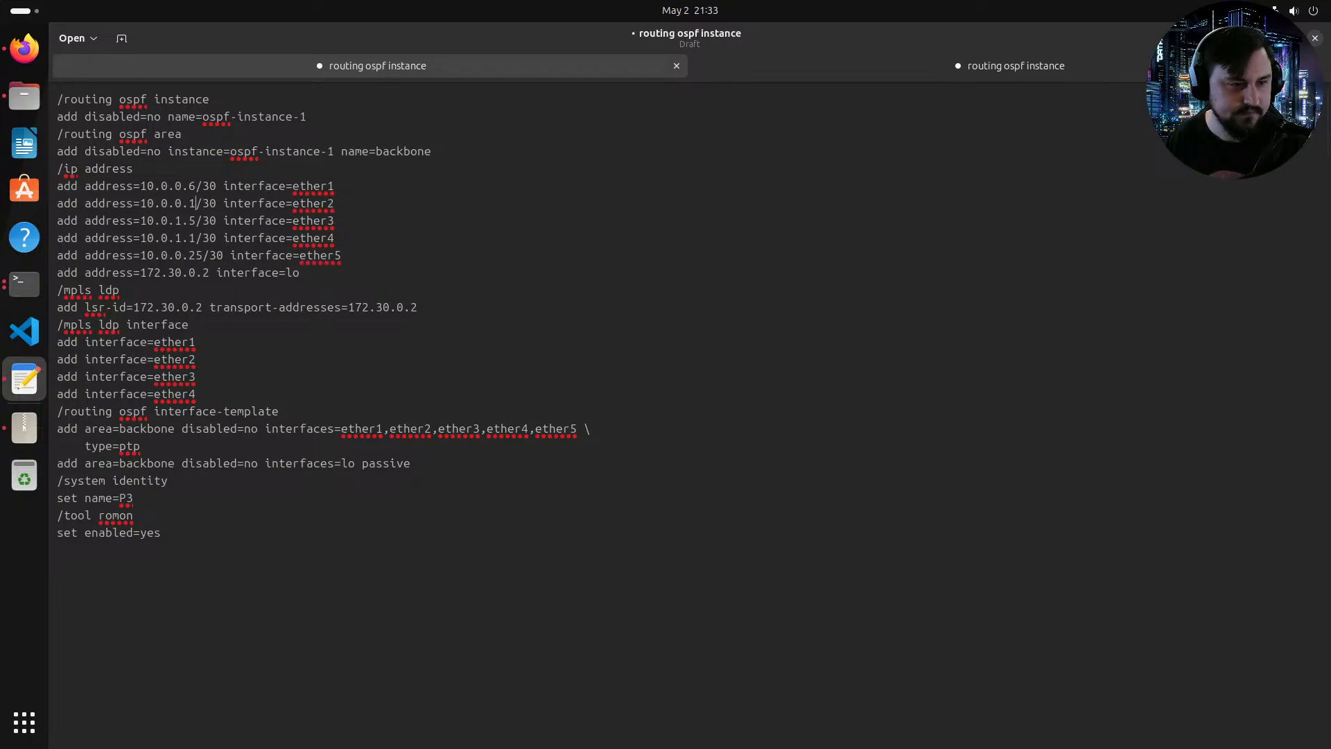
{"action": "type", "text": "3"}
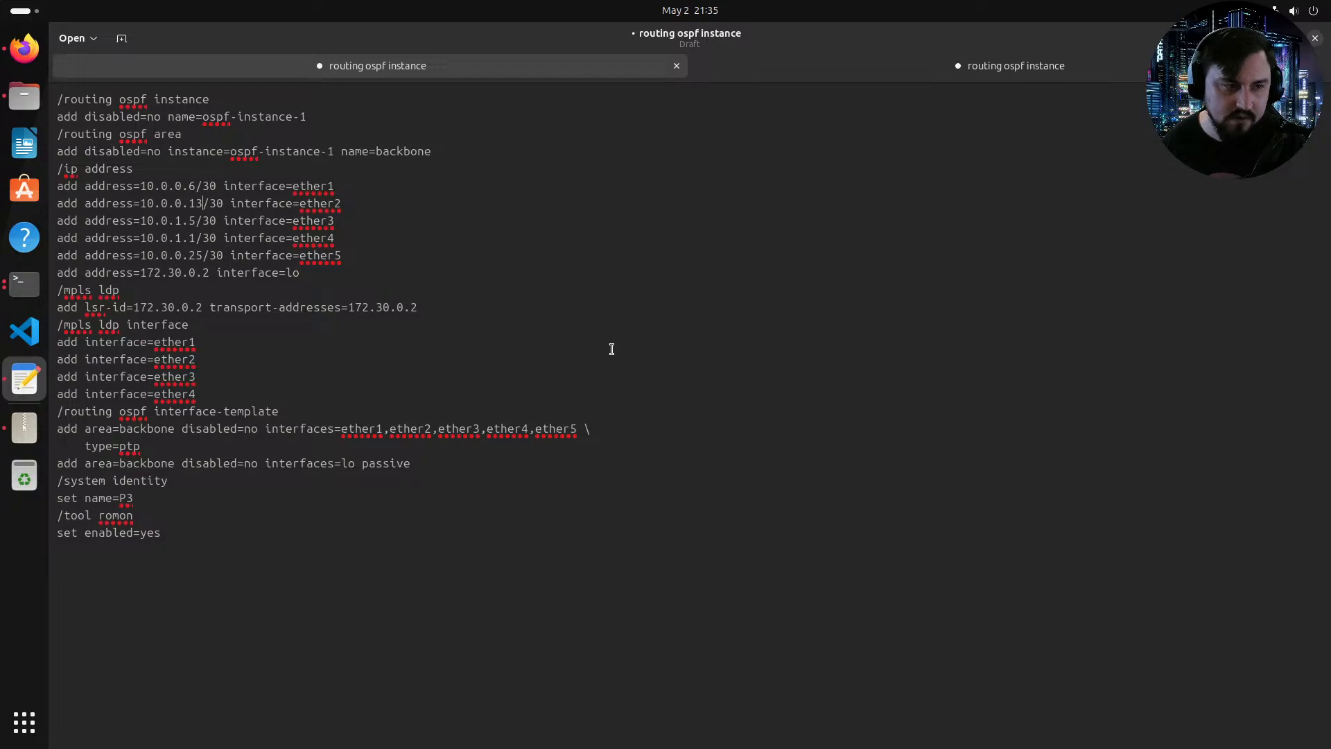
{"action": "left_click", "coordinate": [10, 48]}
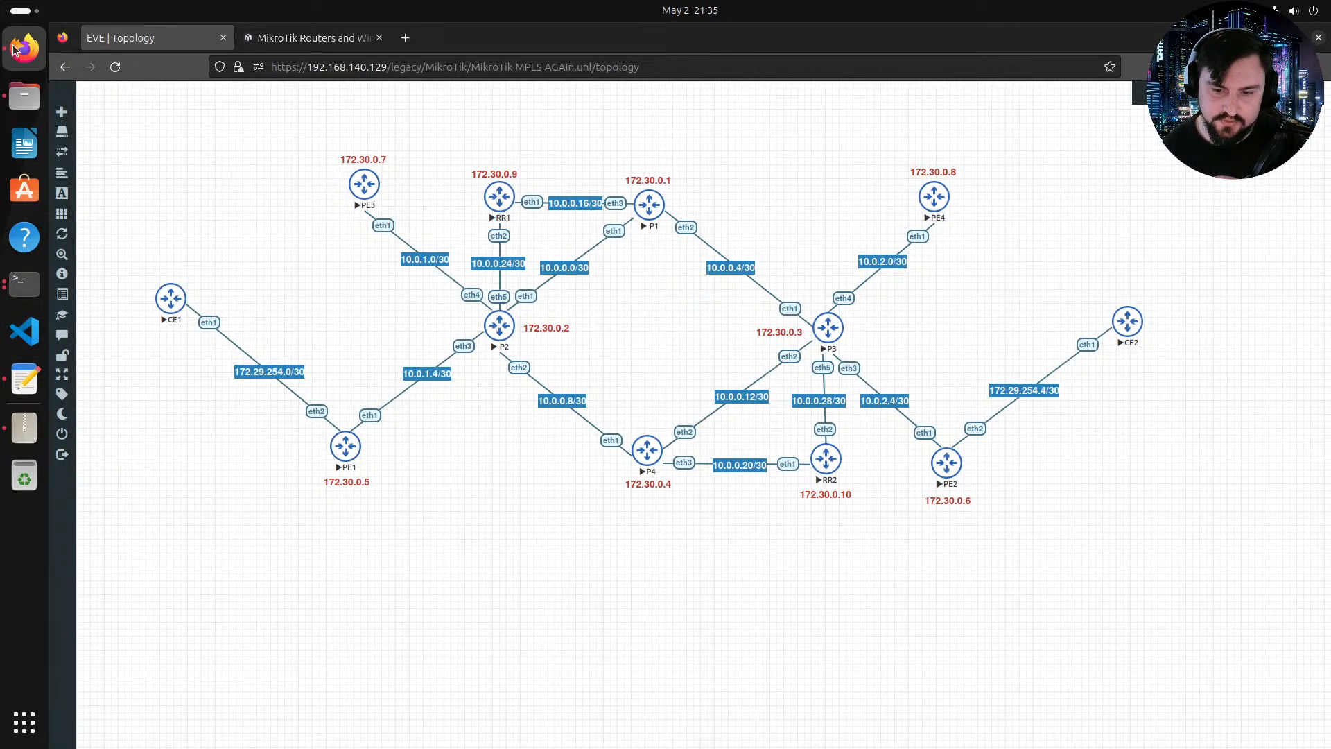
{"action": "left_click", "coordinate": [24, 283]}
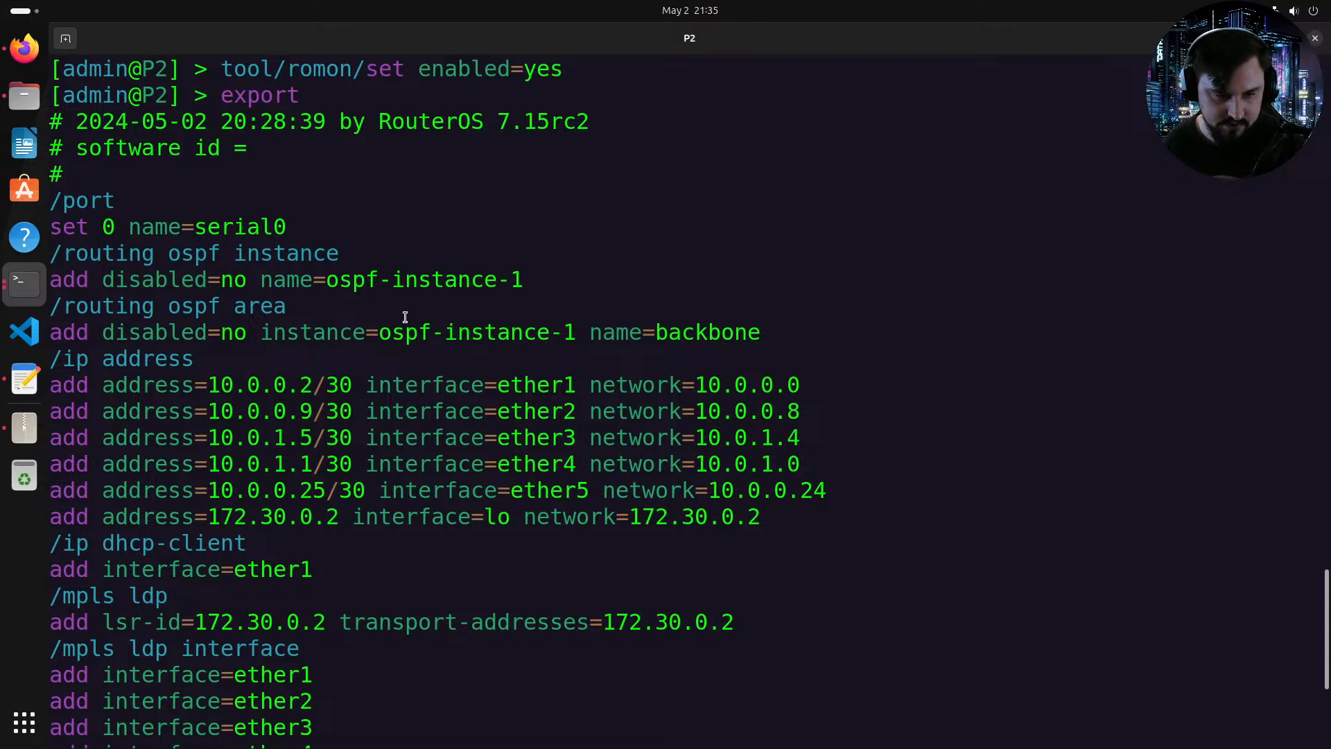
{"action": "left_click", "coordinate": [24, 379]}
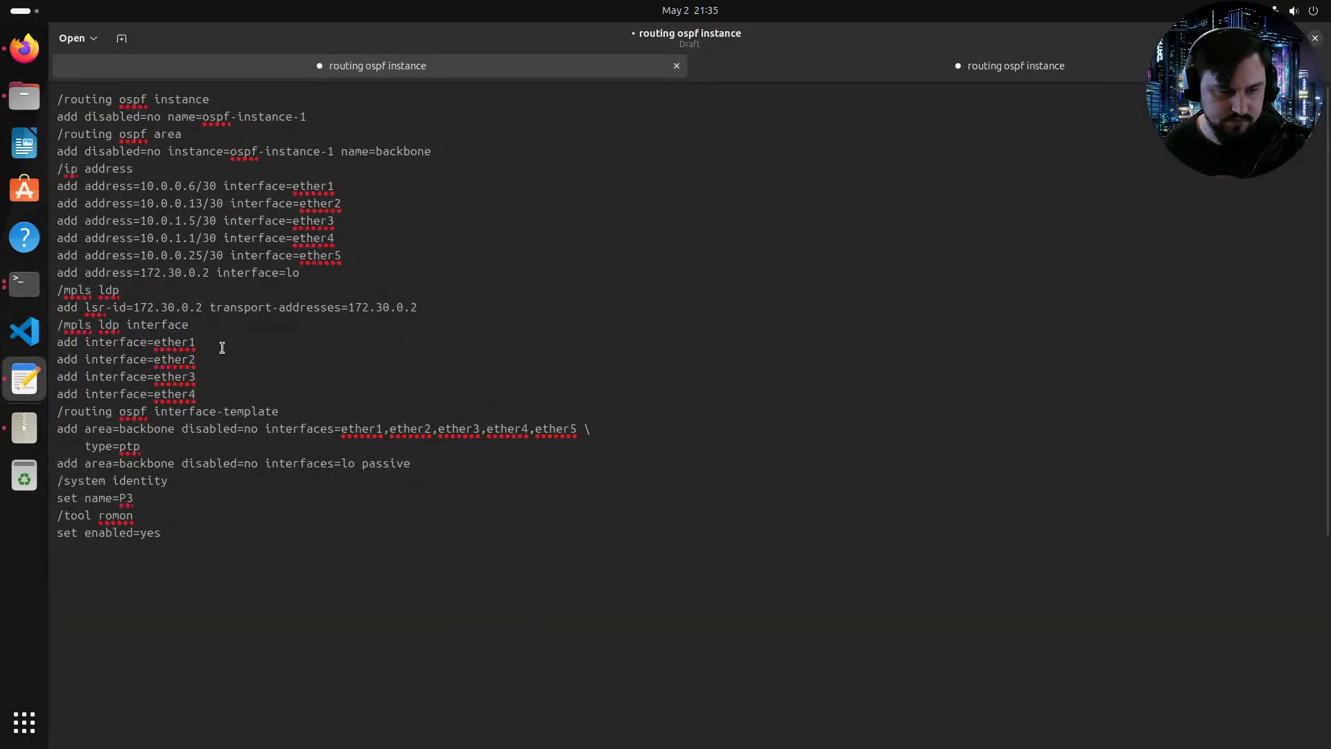
Step: Change the ether3 and ether4 addresses to 10.0.2.5/30 and 10.0.2.1/30
{"action": "key", "text": "BackSpace"}
{"action": "type", "text": "2"}
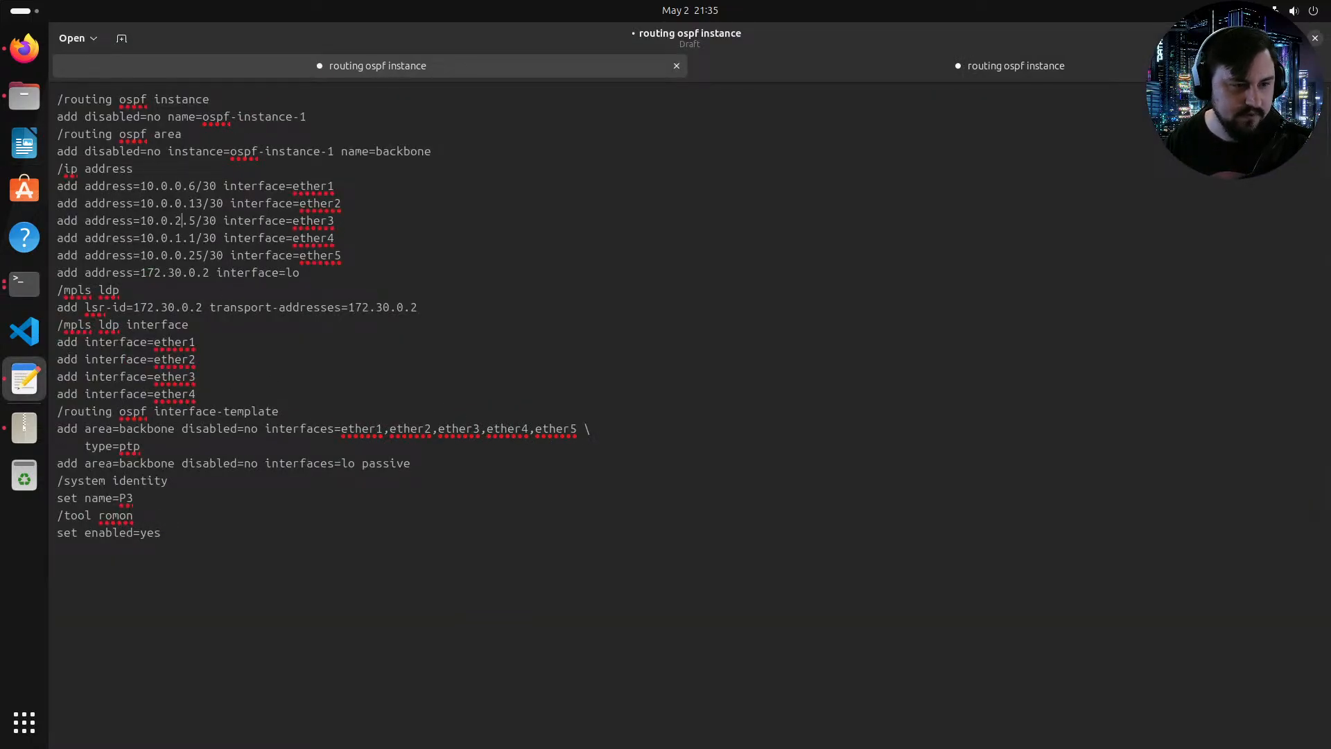
{"action": "key", "text": "Down"}
{"action": "key", "text": "BackSpace"}
{"action": "type", "text": "1"}
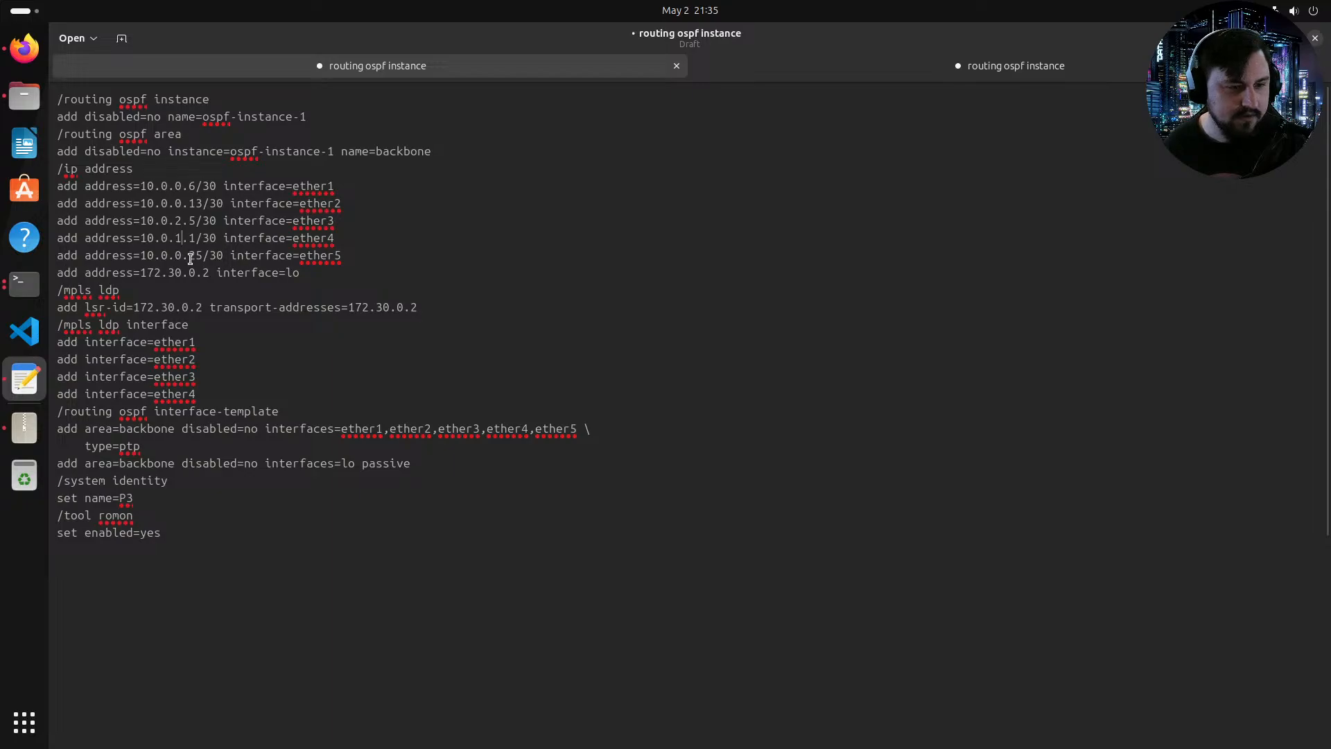
{"action": "key", "text": "BackSpace"}
{"action": "type", "text": "2"}
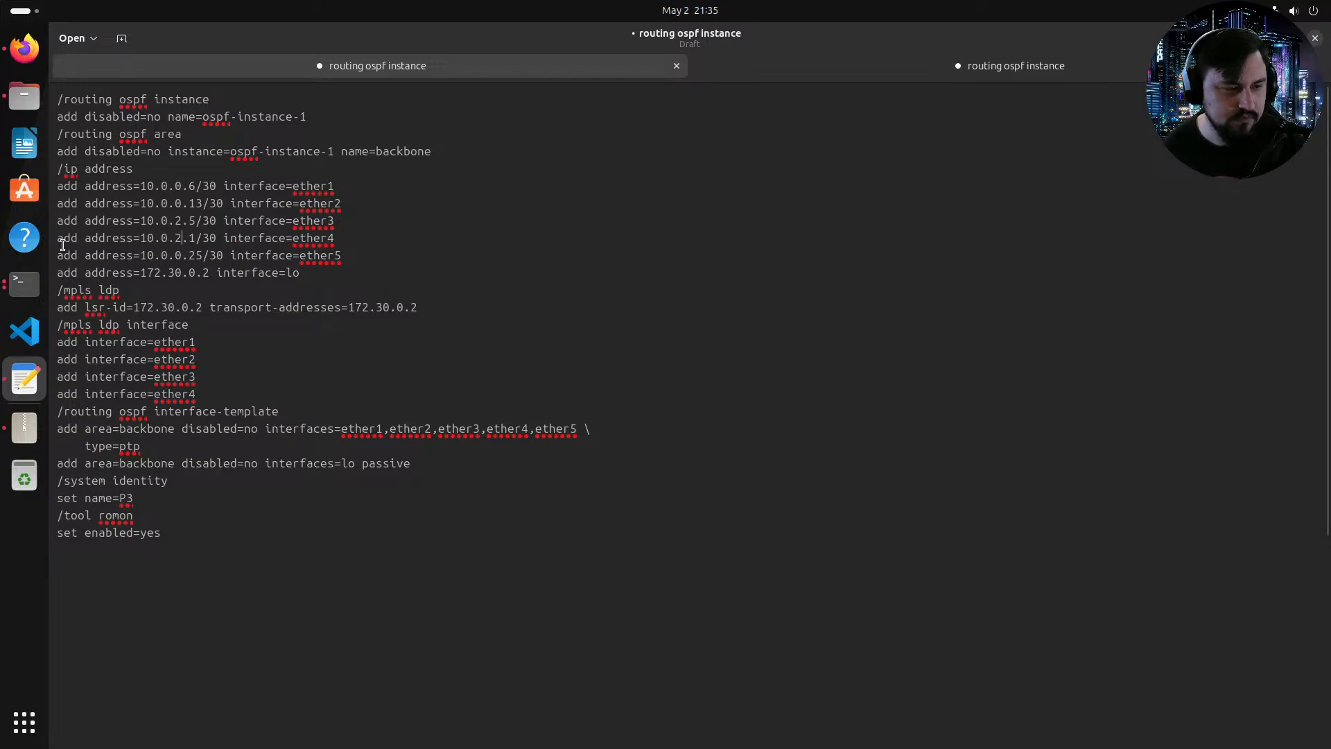
Step: Set the ether5 address to 10.0.0.29/30
{"action": "left_click", "coordinate": [24, 48]}
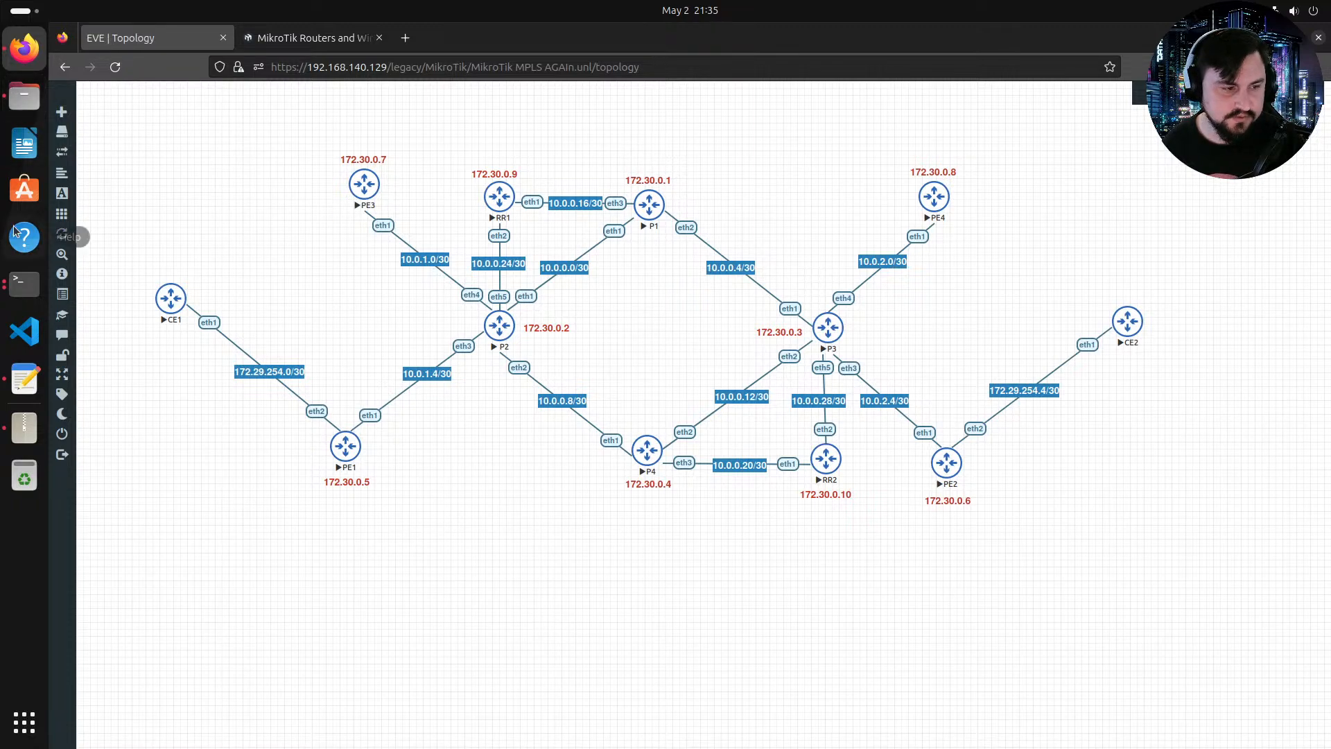
{"action": "left_click", "coordinate": [31, 404]}
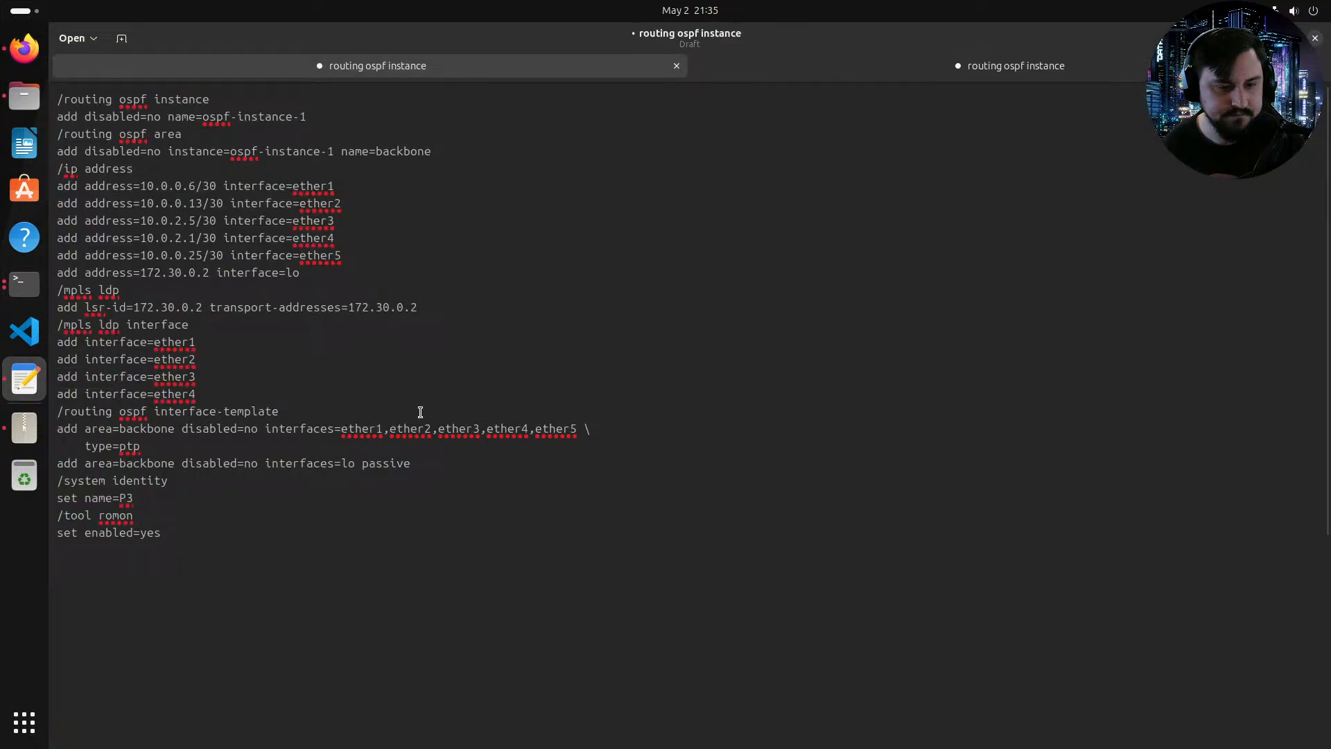
{"action": "left_click", "coordinate": [201, 257]}
{"action": "key", "text": "BackSpace"}
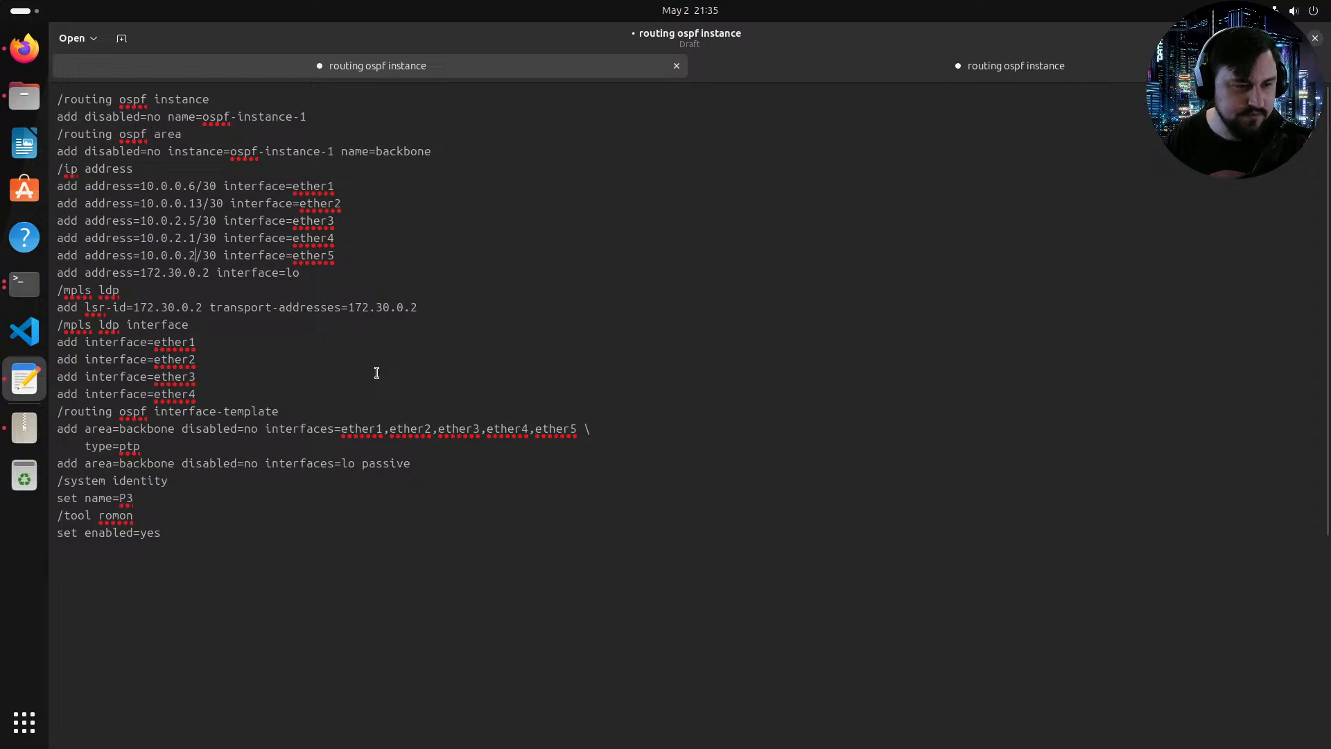
{"action": "type", "text": "9"}
Step: Set the loopback address and the MPLS LDP lsr-id and transport address to 172.30.0.3
{"action": "left_click", "coordinate": [210, 274]}
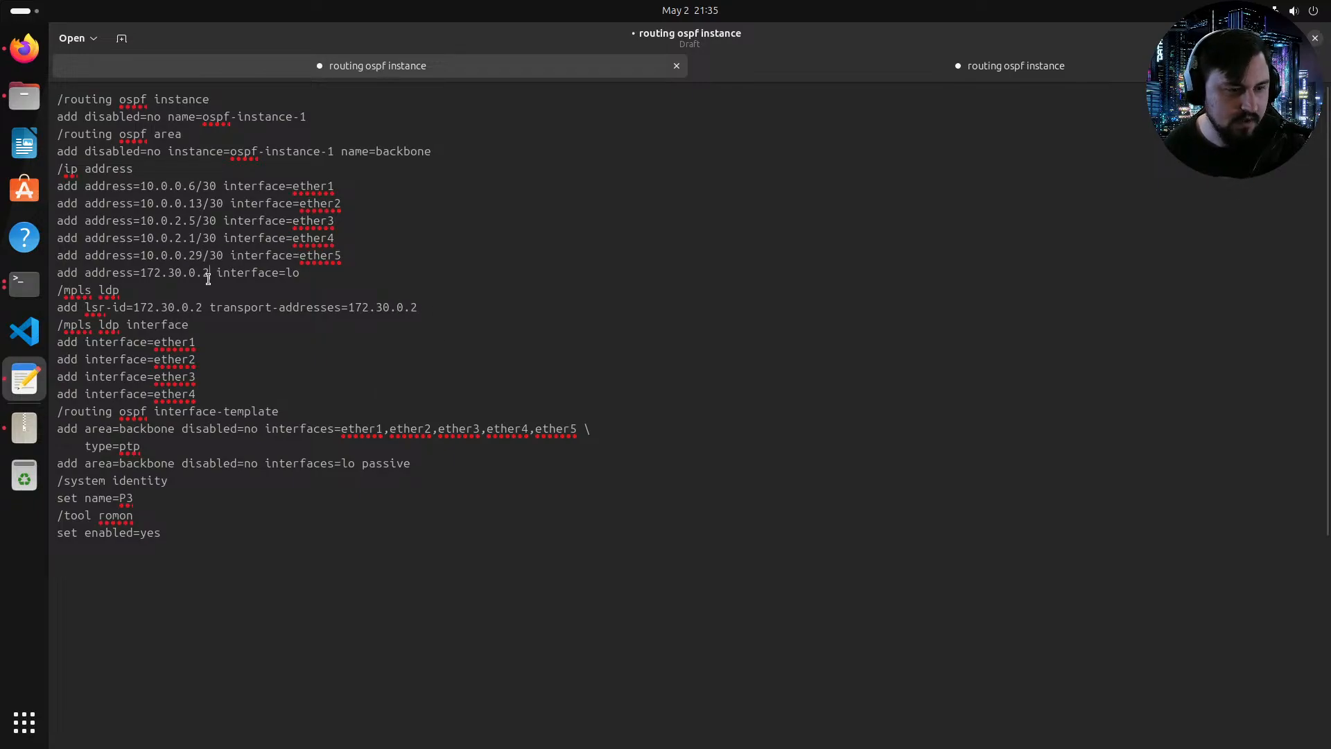
{"action": "key", "text": "BackSpace"}
{"action": "type", "text": "3"}
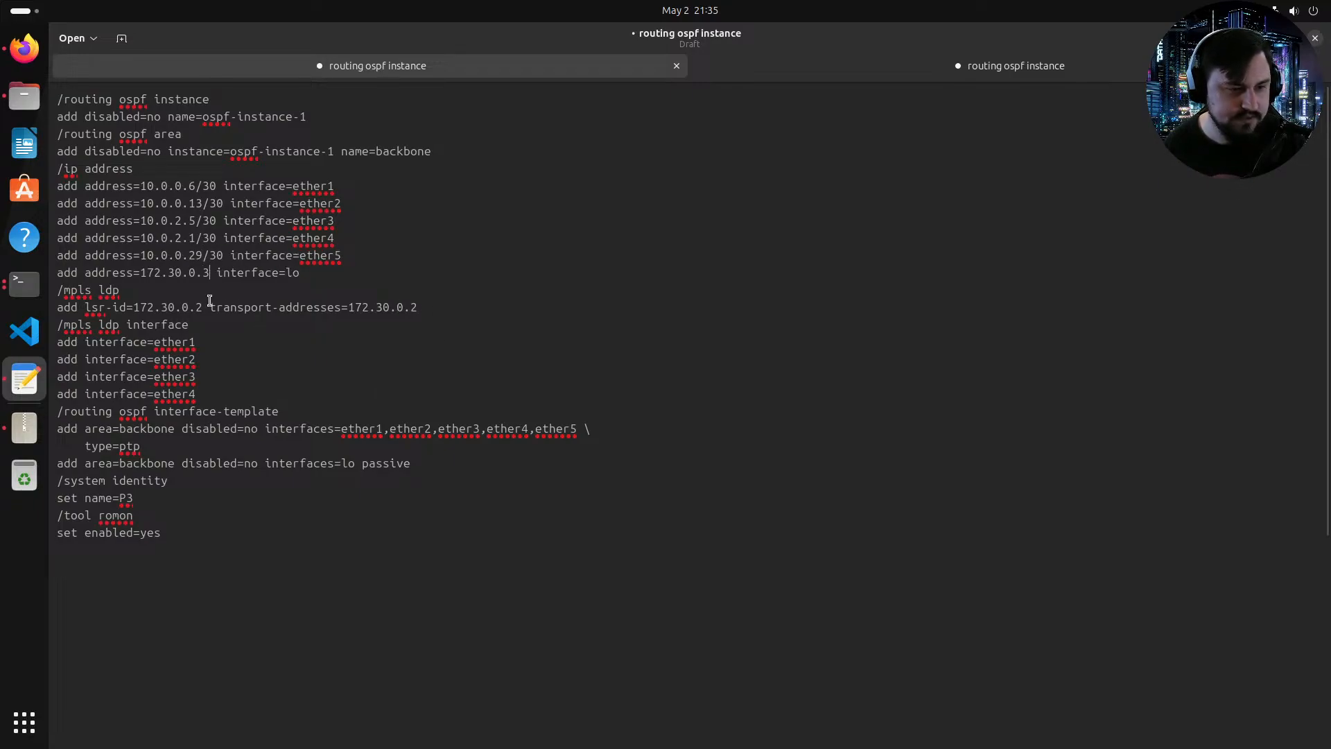
{"action": "left_click", "coordinate": [204, 307]}
{"action": "key", "text": "BackSpace"}
{"action": "type", "text": "3"}
{"action": "left_click", "coordinate": [424, 305]}
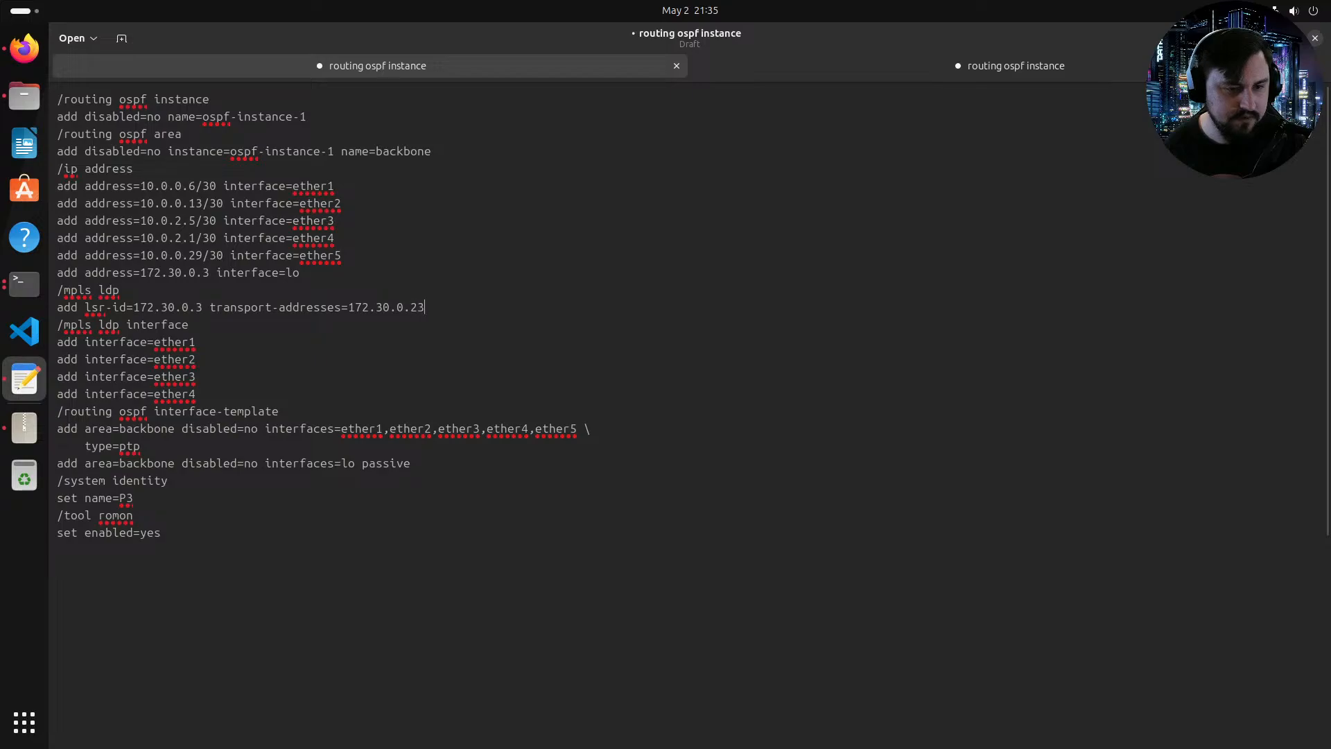
{"action": "key", "text": "BackSpace"}
{"action": "type", "text": "3"}
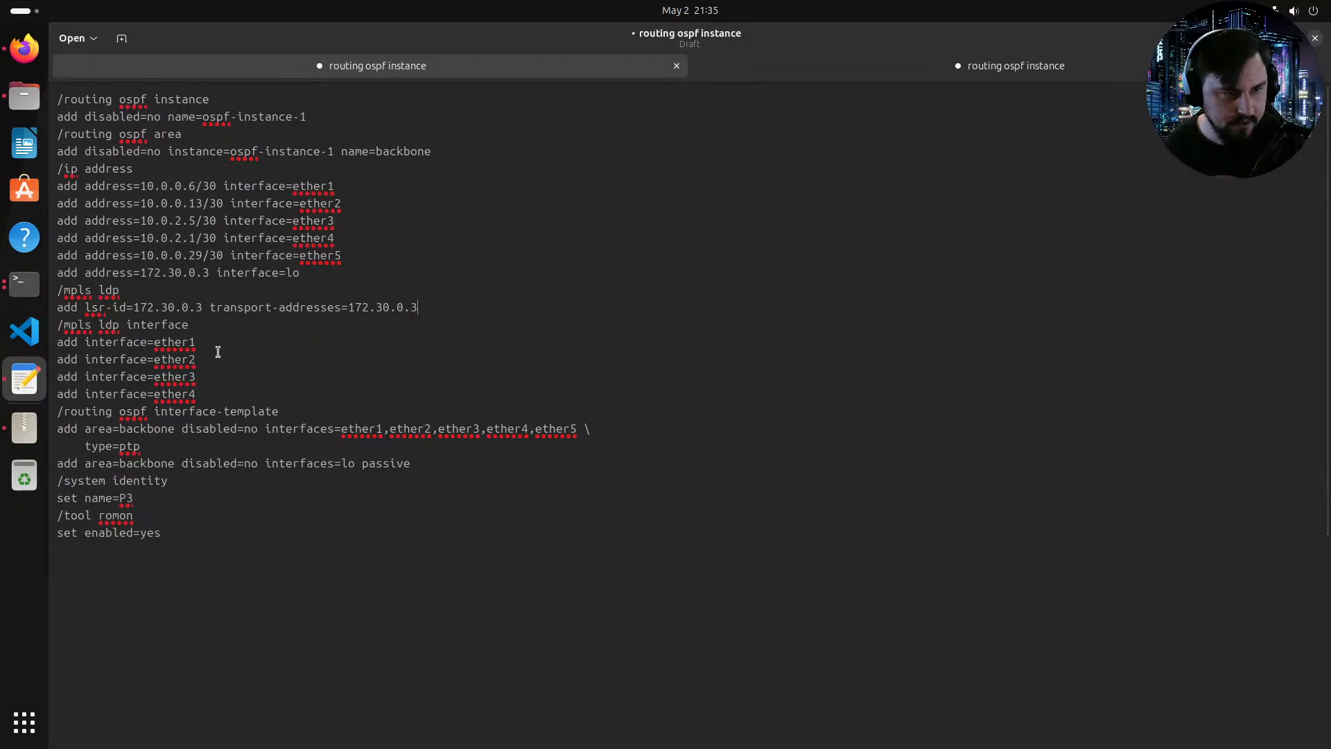
Step: Select the entire edited P3 configuration and open the P3 router console from the topology
{"action": "left_click_drag", "start_coordinate": [159, 521], "coordinate": [58, 79]}
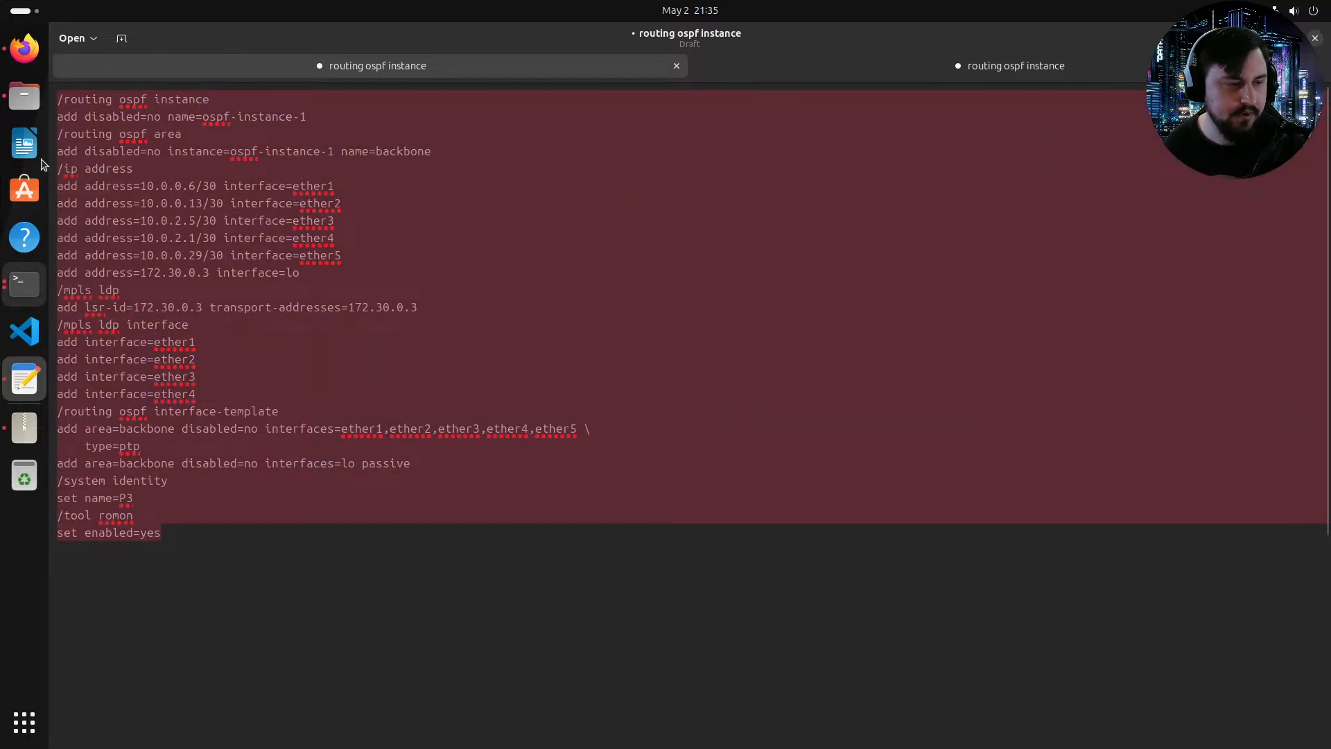
{"action": "left_click", "coordinate": [25, 47]}
{"action": "left_click", "coordinate": [828, 327]}
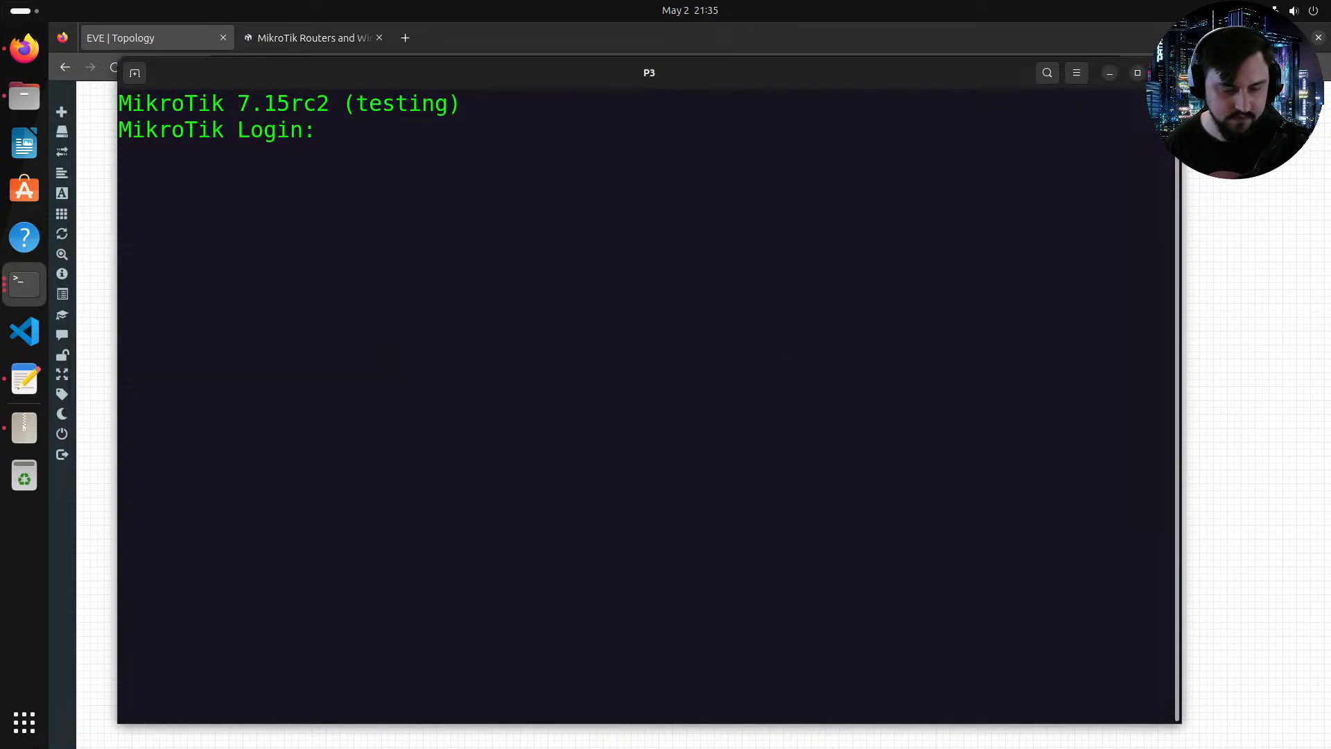
Step: Log in to the P3 console as admin, decline the licence and set a new account password
{"action": "type", "text": "admin"}
{"action": "key", "text": "Return"}
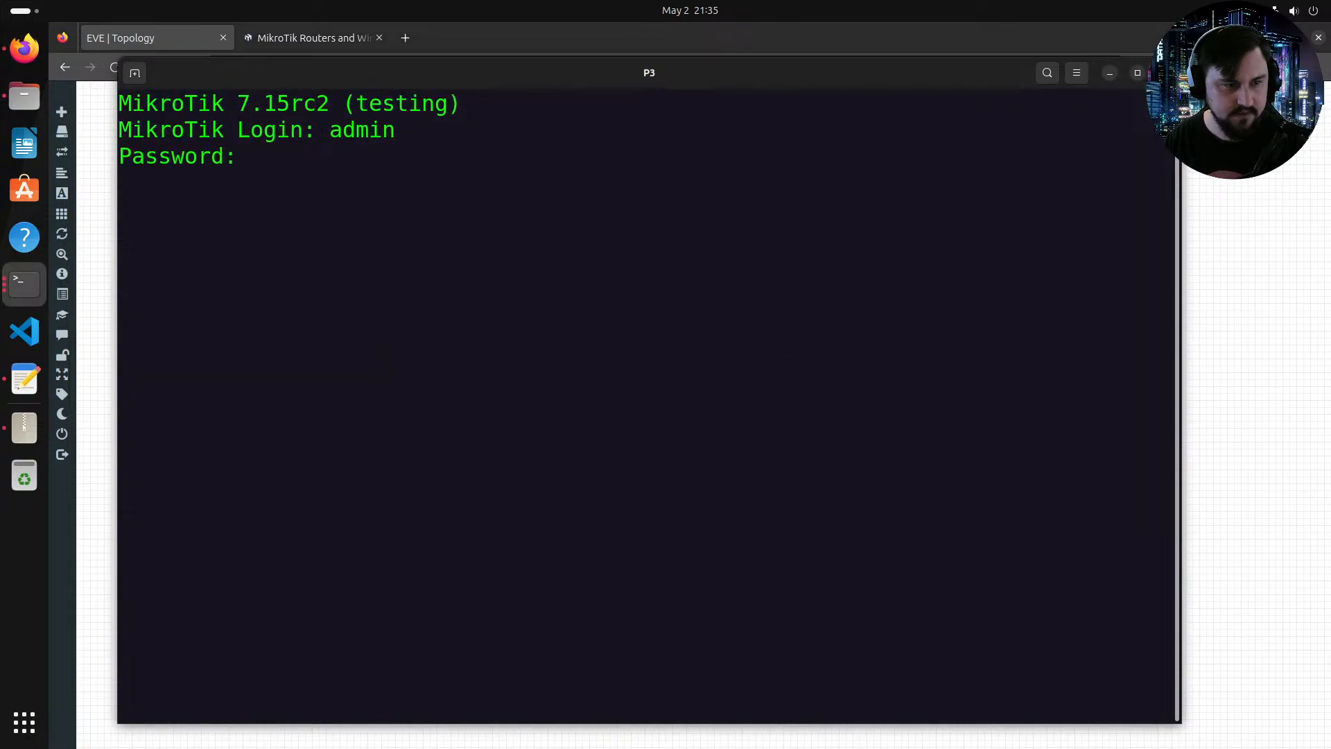
{"action": "key", "text": "Return"}
{"action": "type", "text": "n"}
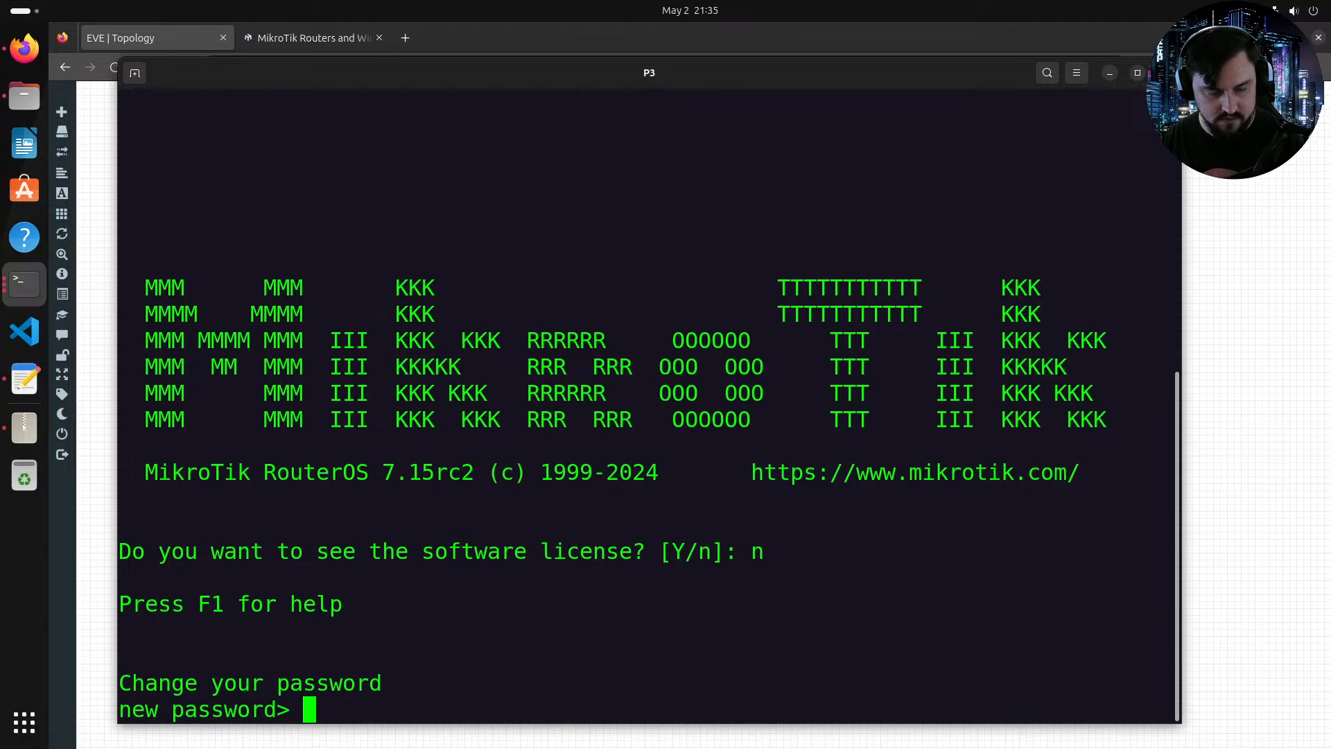
{"action": "type", "text": "******"}
{"action": "key", "text": "Return"}
{"action": "type", "text": "******"}
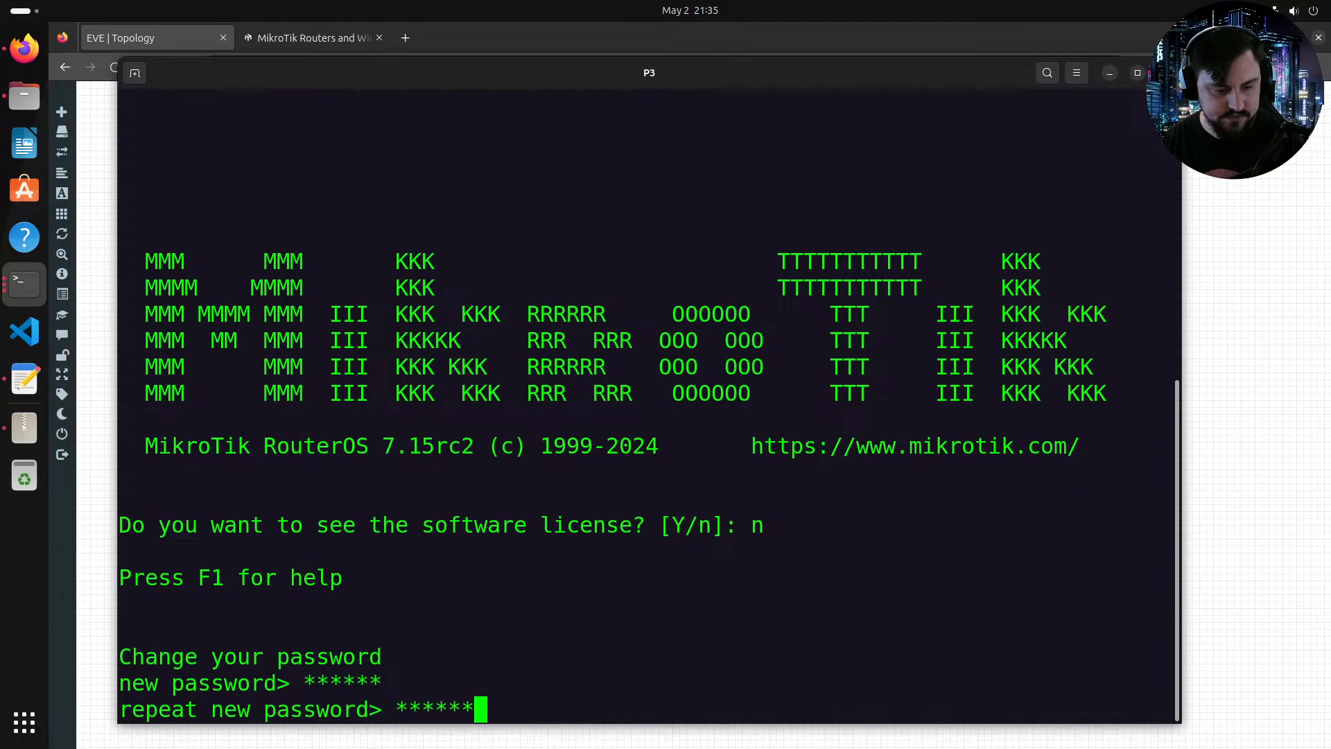
{"action": "key", "text": "Return"}
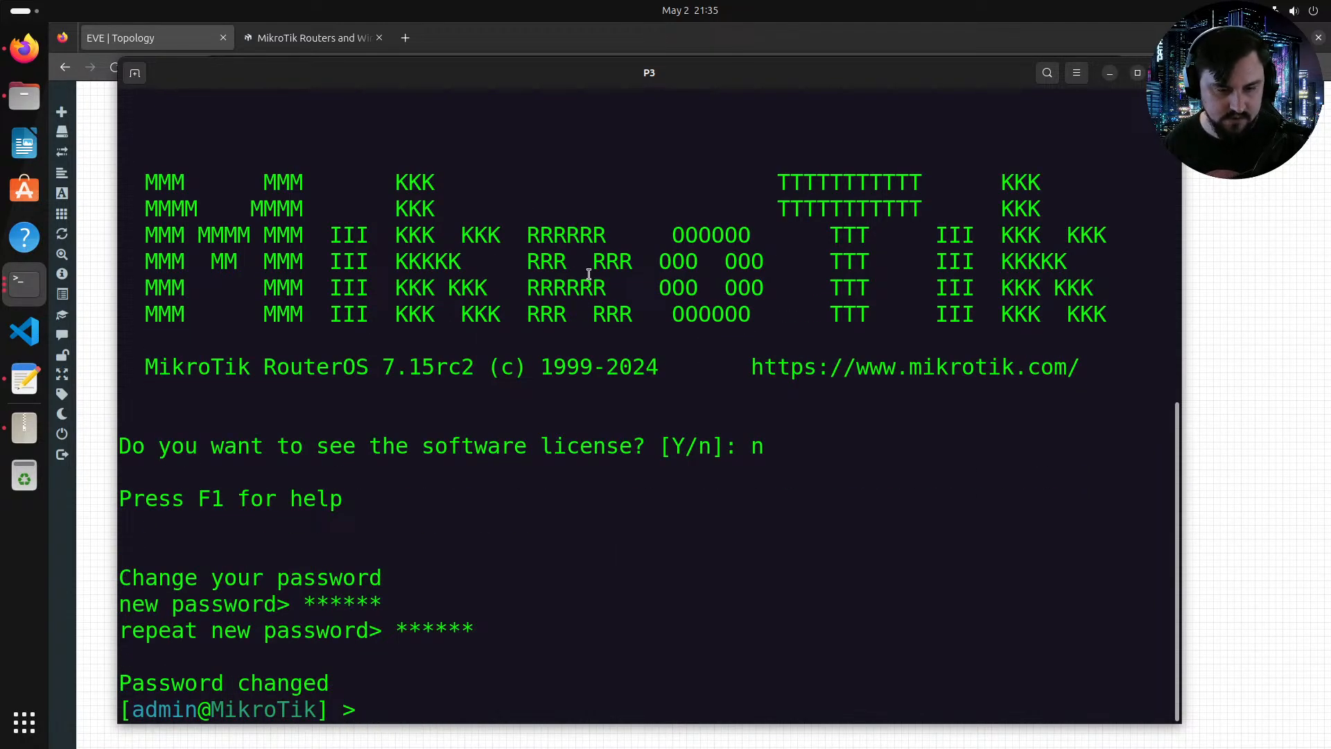
Step: Paste the edited P3 configuration into the P3 router console
{"action": "right_click", "coordinate": [600, 324]}
{"action": "left_click", "coordinate": [634, 373]}
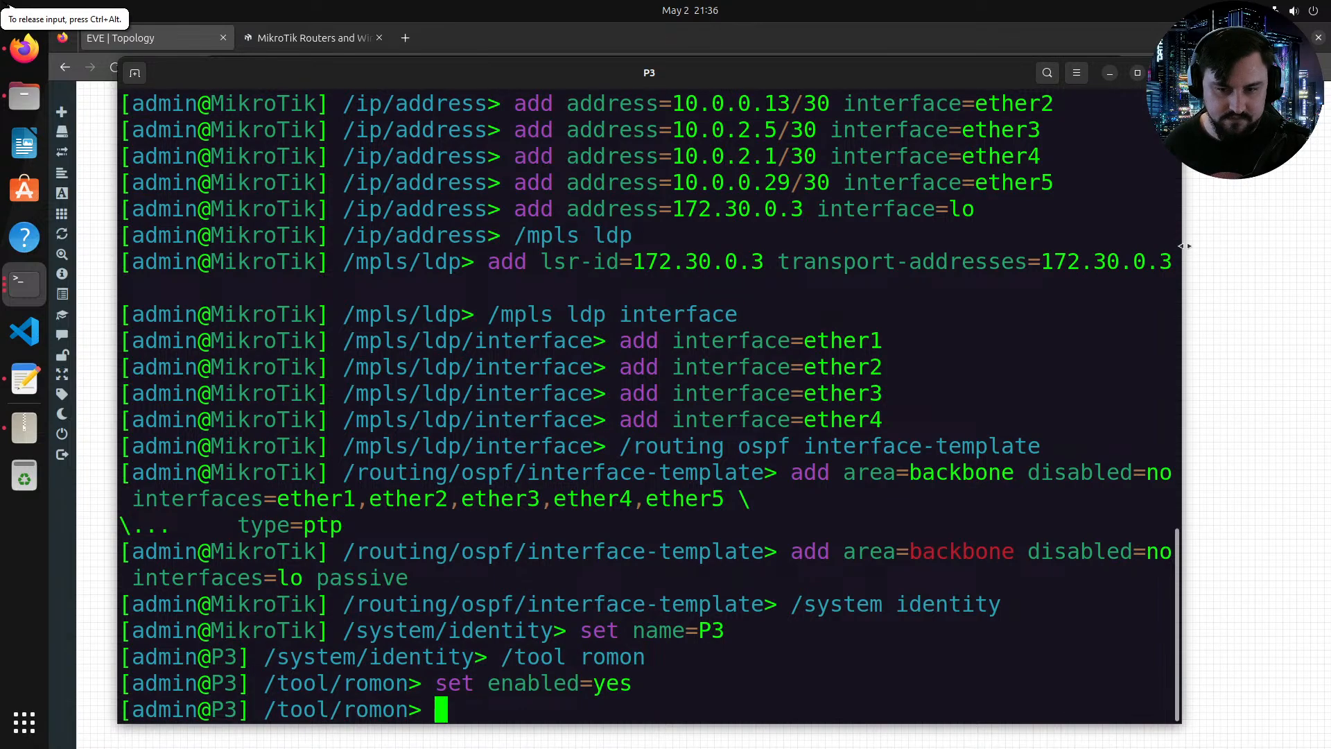
{"action": "key", "text": "alt+Tab"}
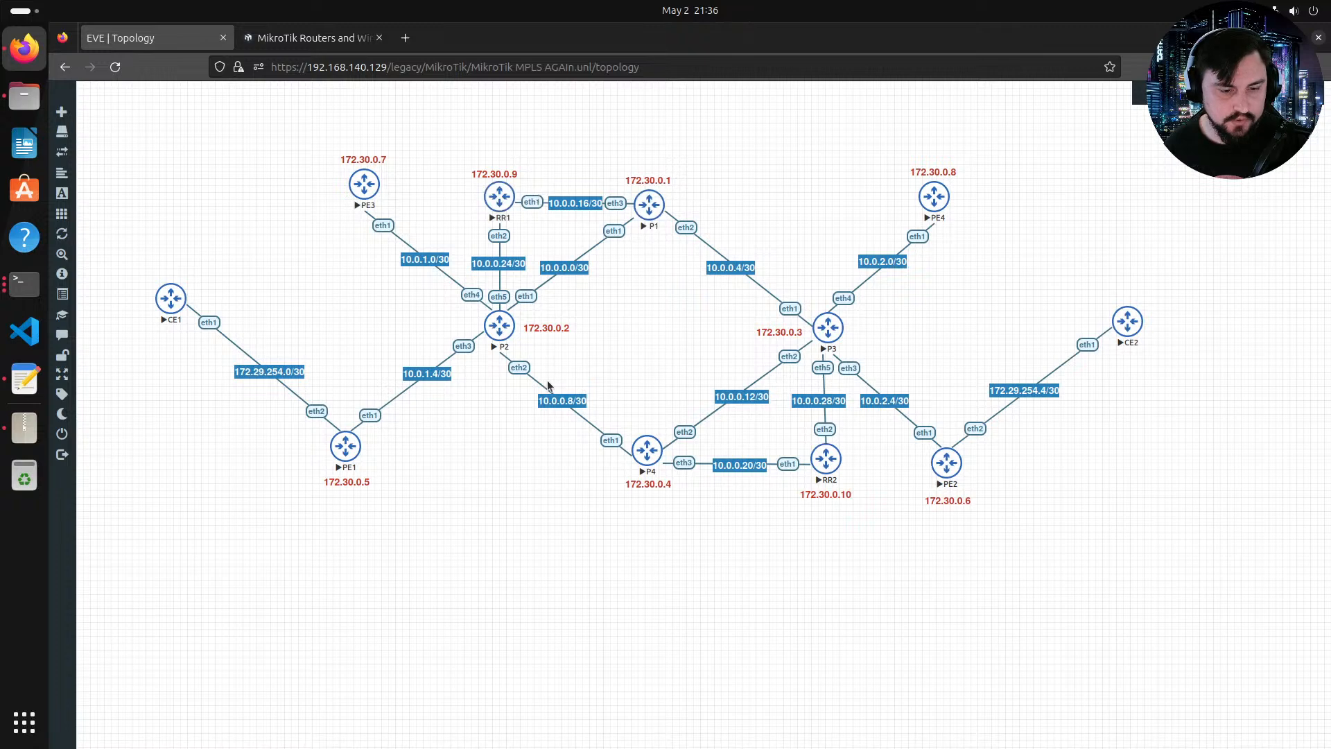
Step: Open the P2 configuration template in the editor and delete its ether3, ether4 and ether5 address lines
{"action": "left_click", "coordinate": [24, 378]}
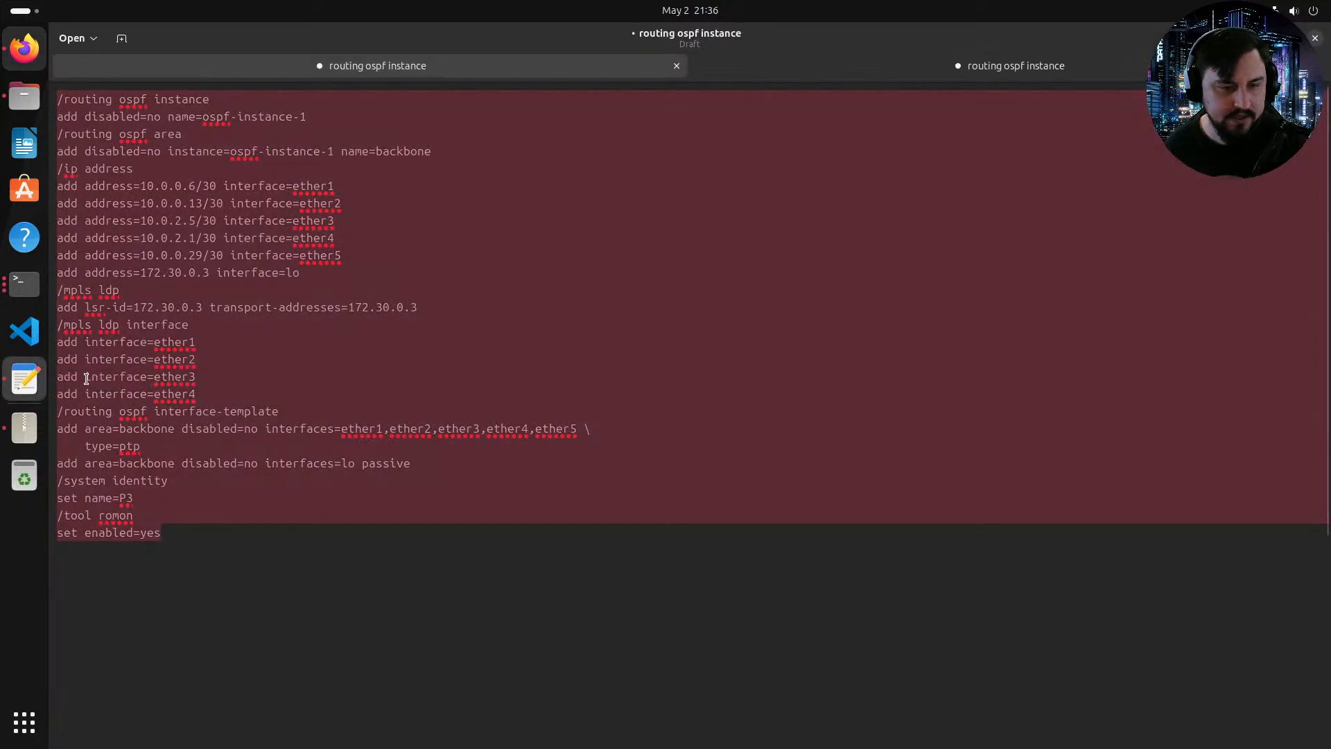
{"action": "left_click", "coordinate": [880, 77]}
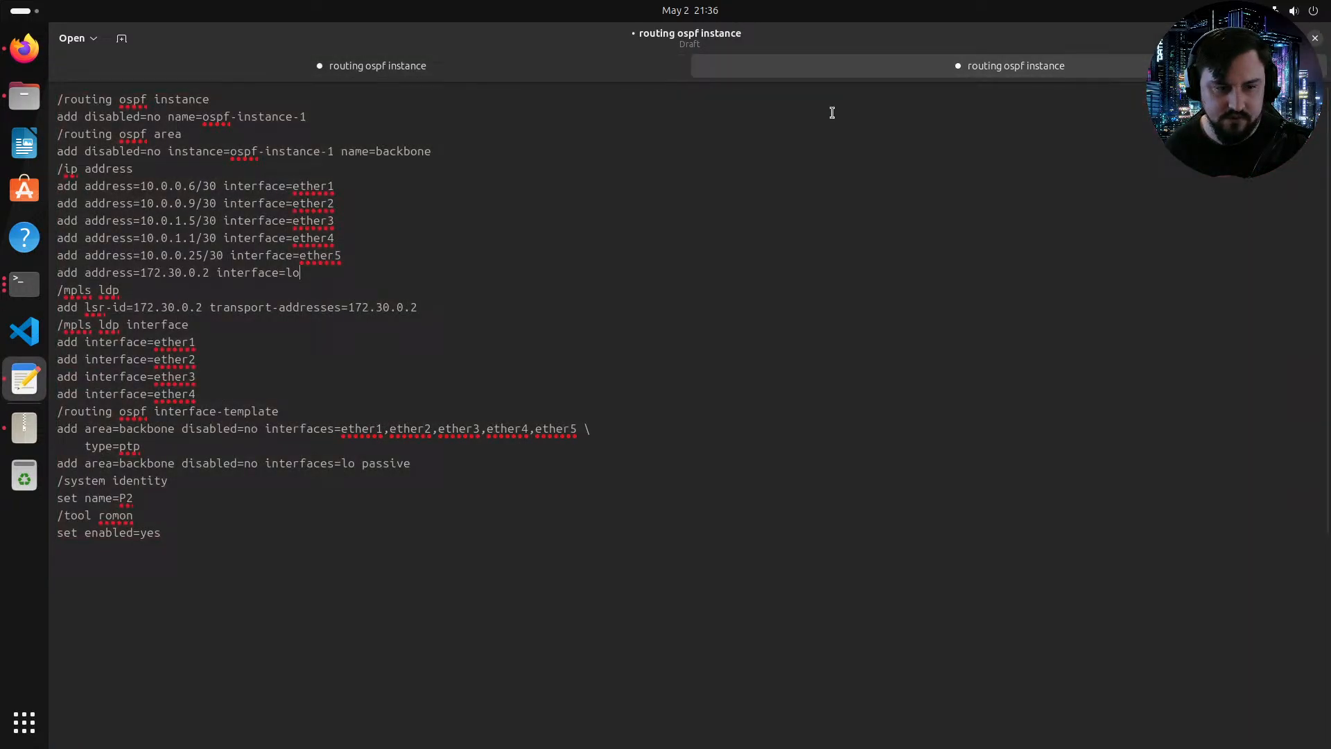
{"action": "left_click", "coordinate": [19, 59]}
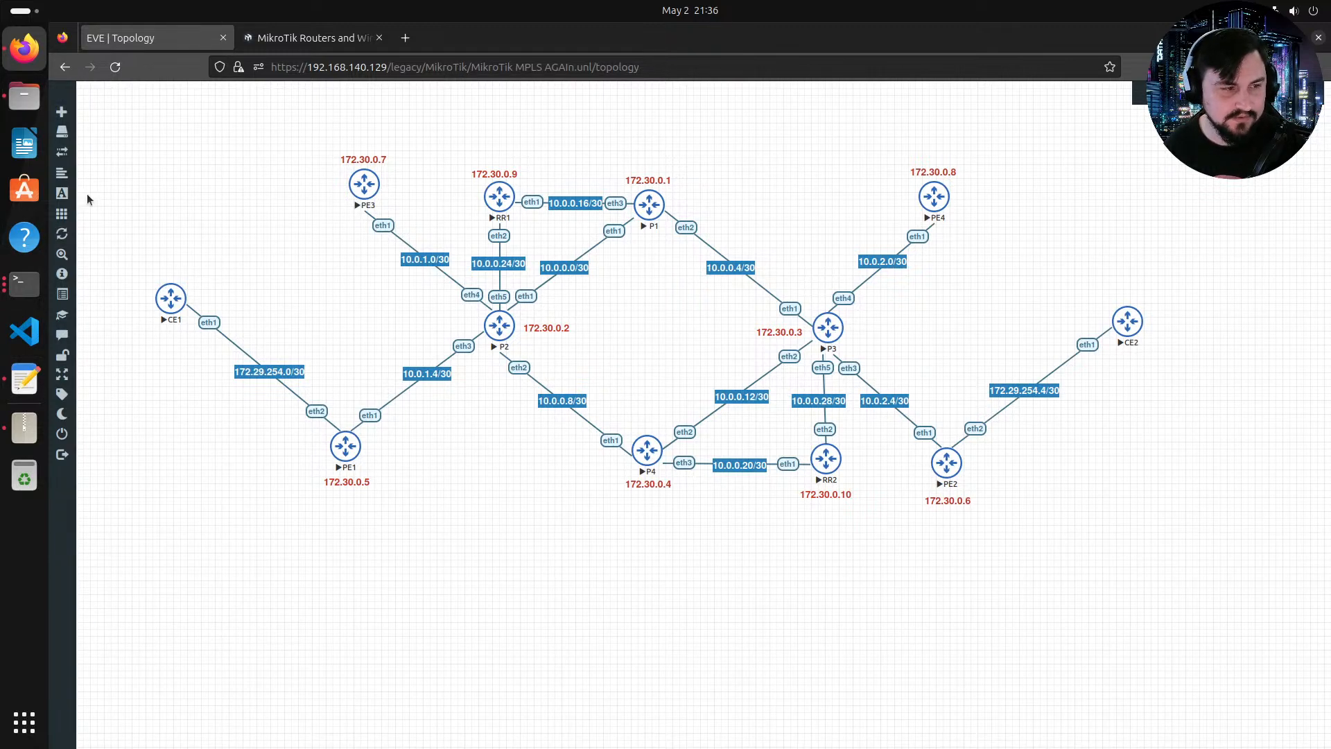
{"action": "left_click", "coordinate": [24, 379]}
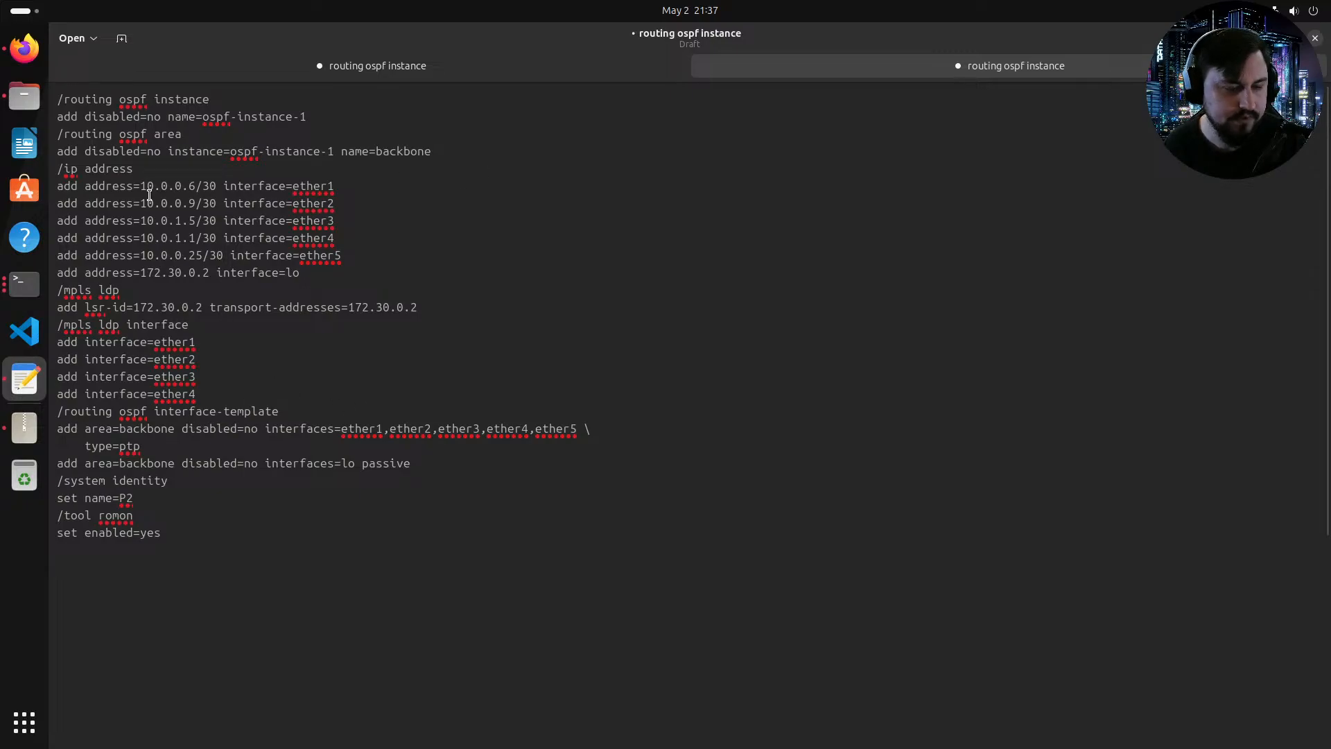
{"action": "left_click_drag", "start_coordinate": [355, 251], "coordinate": [58, 221]}
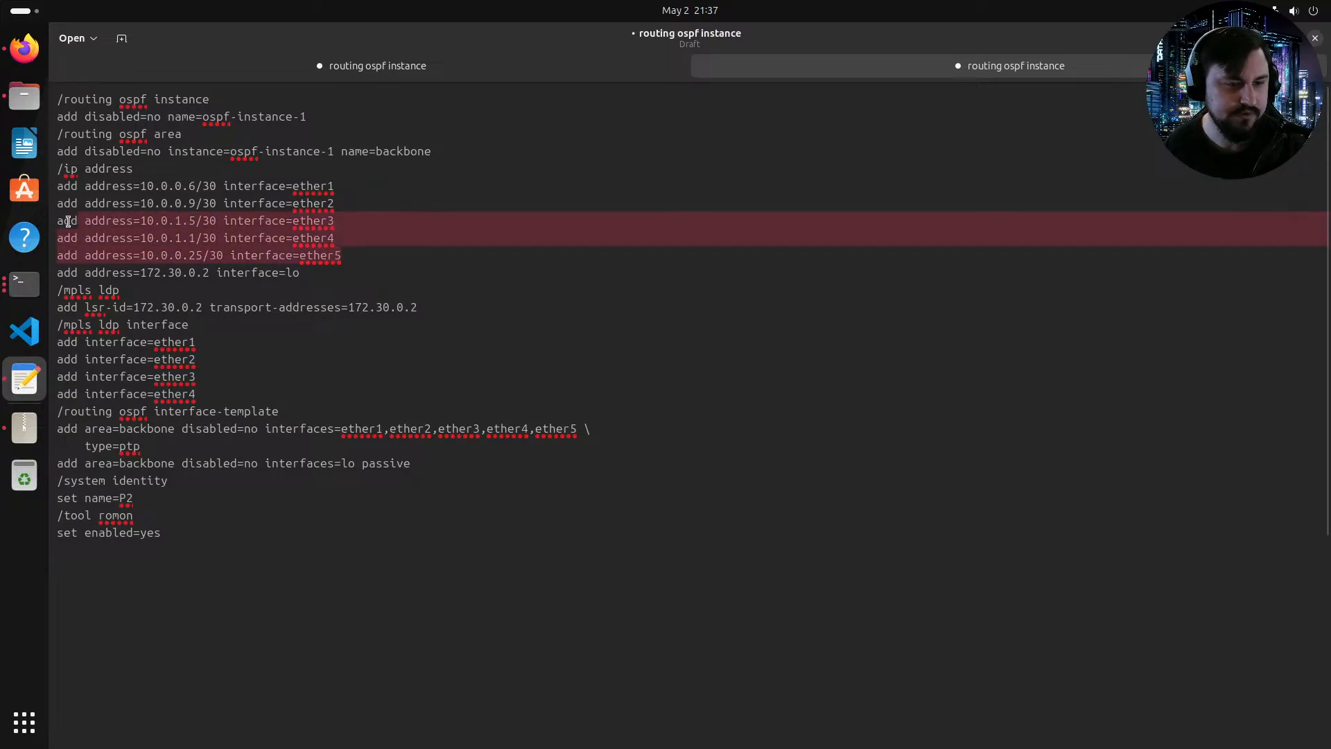
{"action": "key", "text": "BackSpace"}
{"action": "key", "text": "BackSpace"}
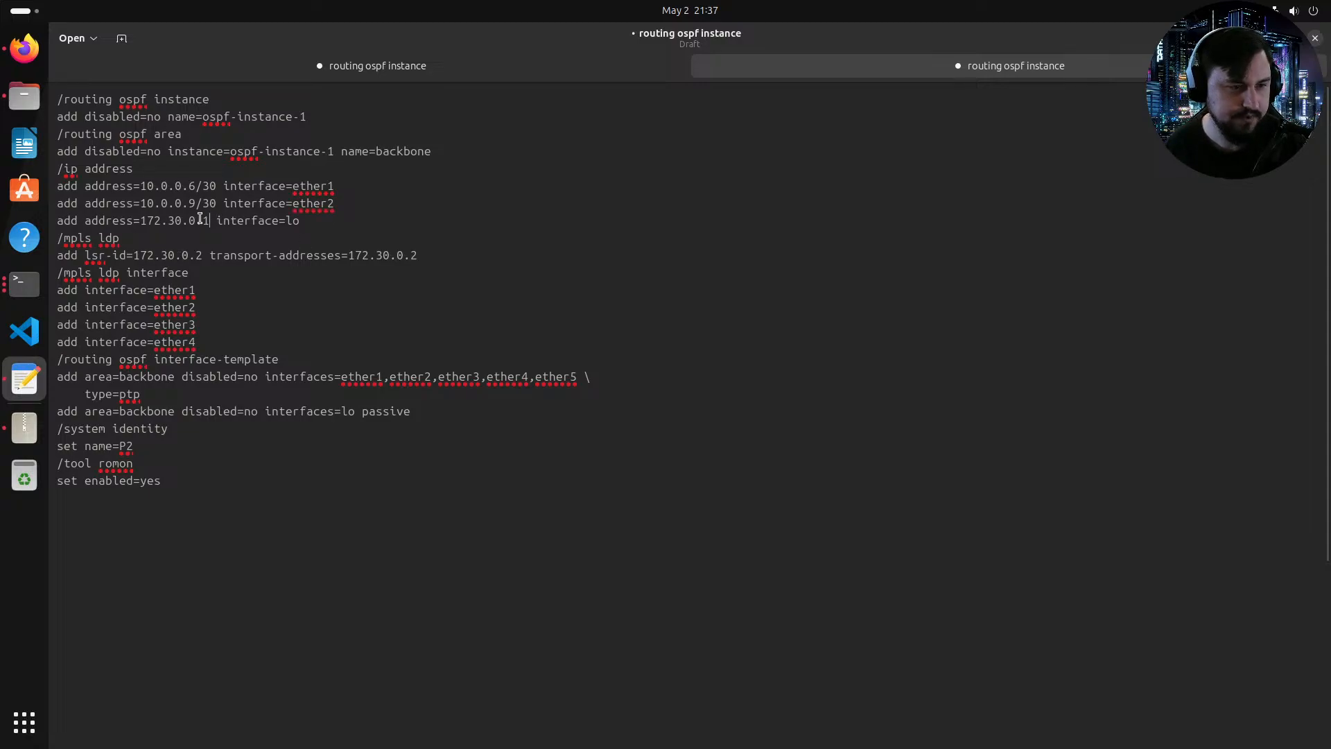
Step: Set the ether1, ether2 and loopback addresses to 10.0.0.1/30, 10.0.0.5/30 and 172.30.0.1
{"action": "left_click", "coordinate": [193, 186]}
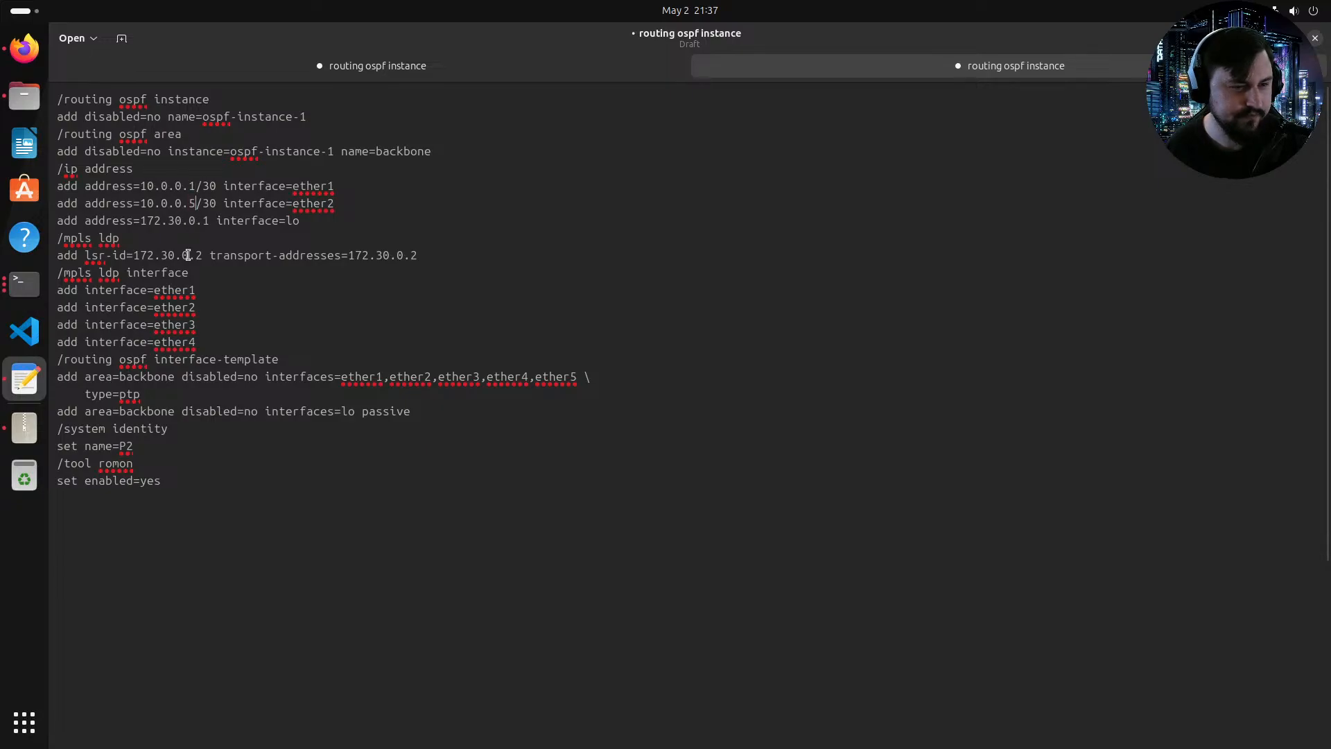
{"action": "left_click", "coordinate": [30, 59]}
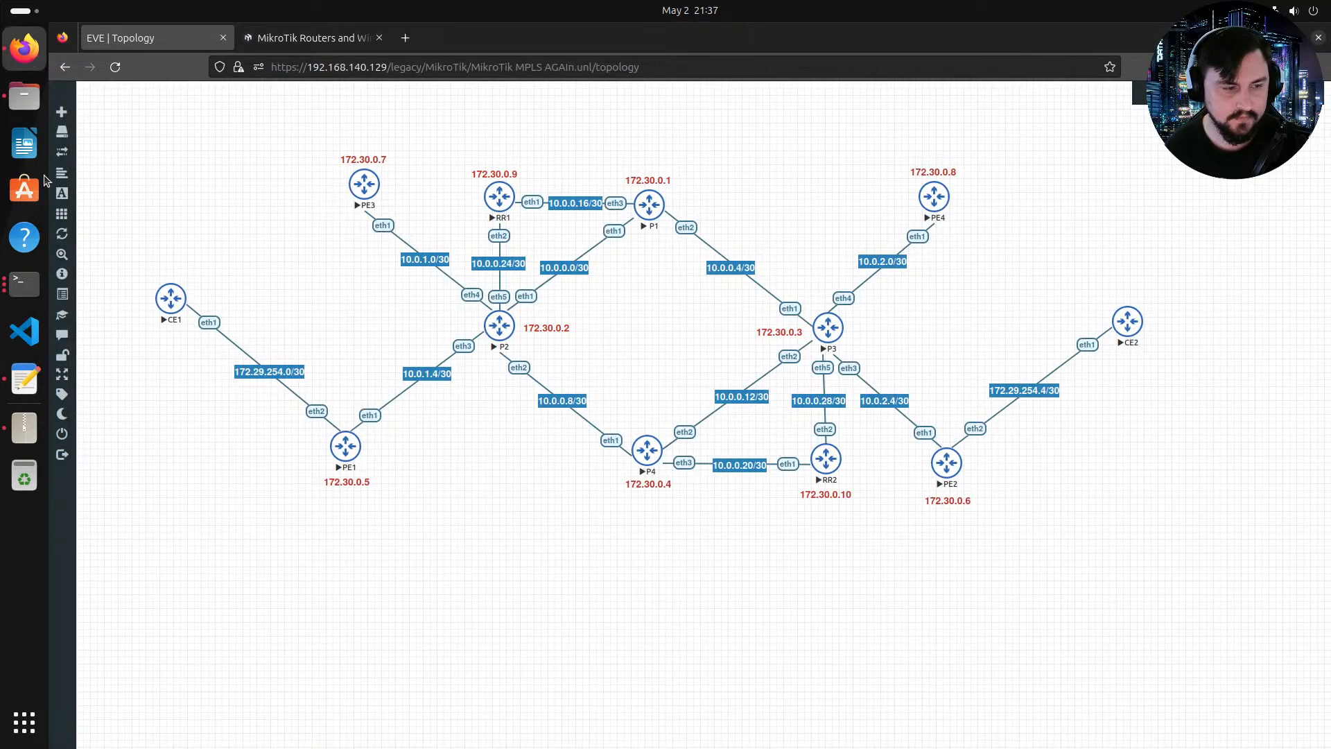
{"action": "left_click", "coordinate": [25, 378]}
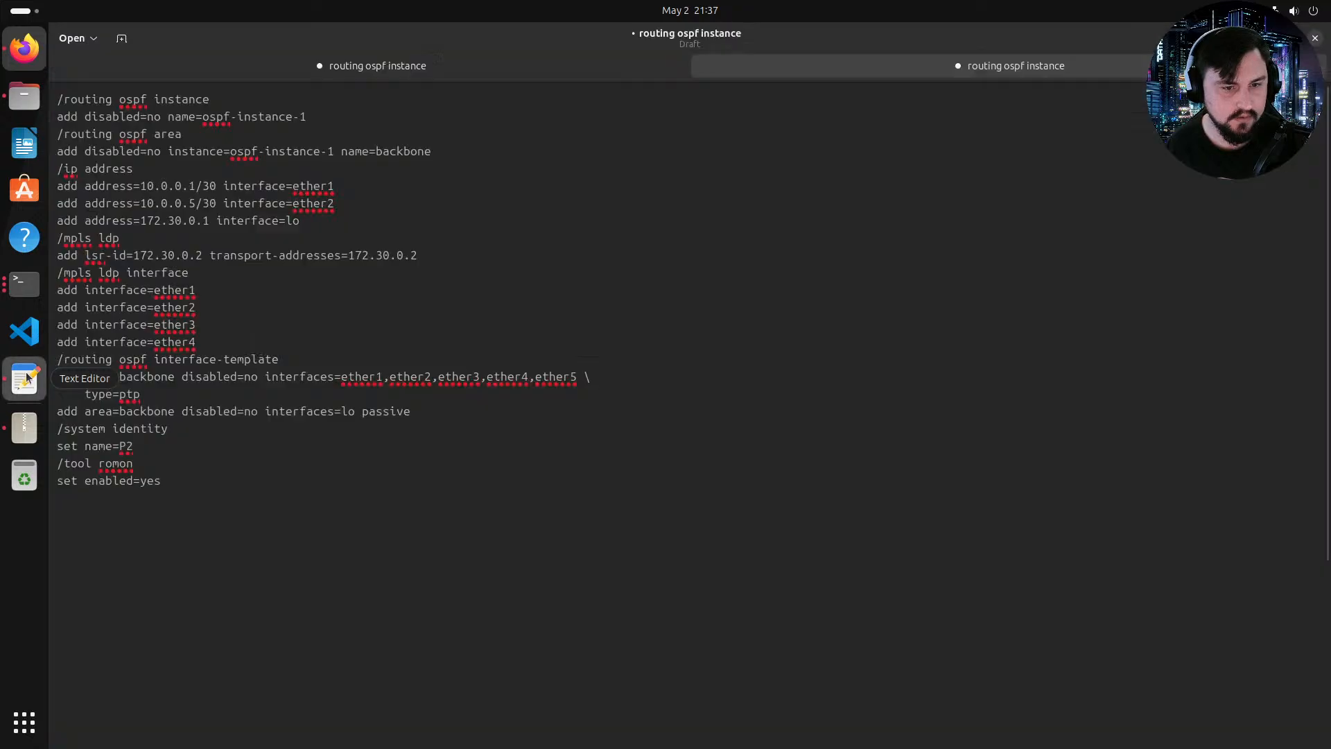
Step: Duplicate the ether2 address line and change the copy's interface to ether3
{"action": "left_click_drag", "start_coordinate": [340, 204], "coordinate": [56, 205]}
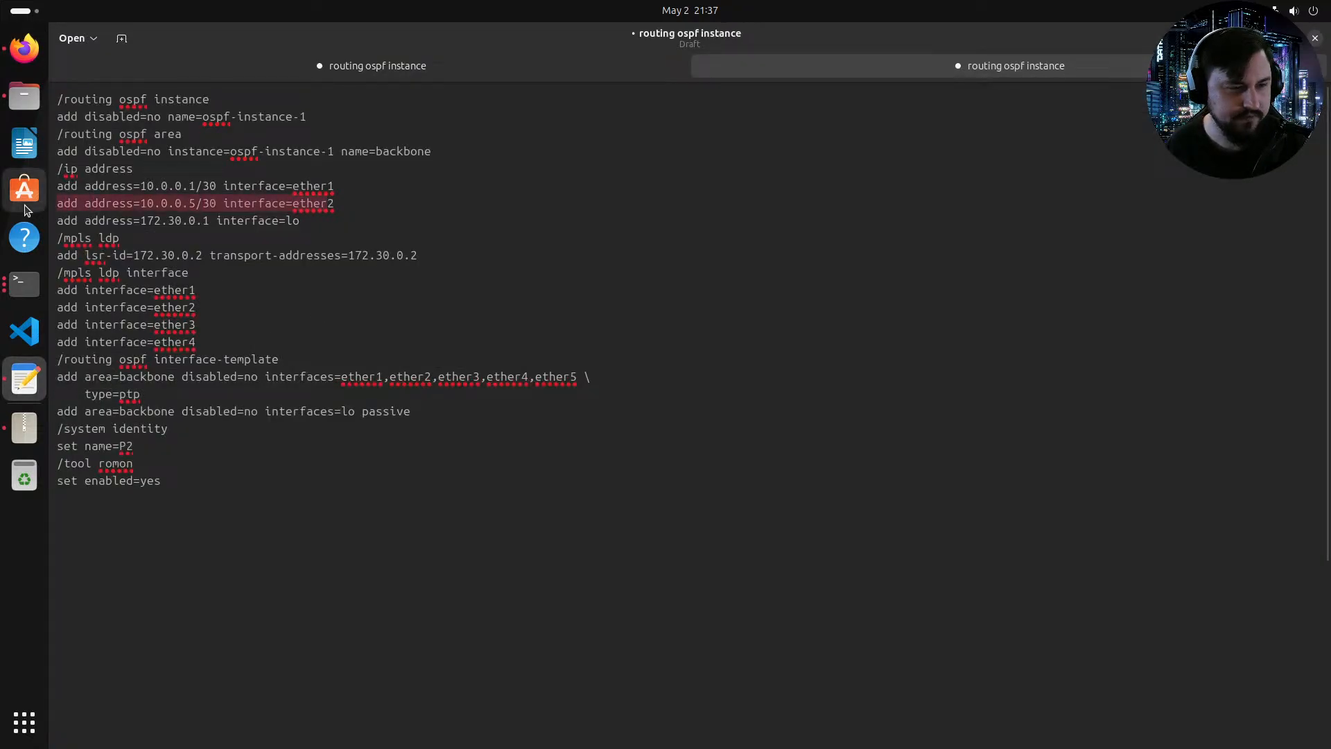
{"action": "left_click", "coordinate": [339, 205]}
{"action": "left_click_drag", "start_coordinate": [337, 214], "coordinate": [87, 200]}
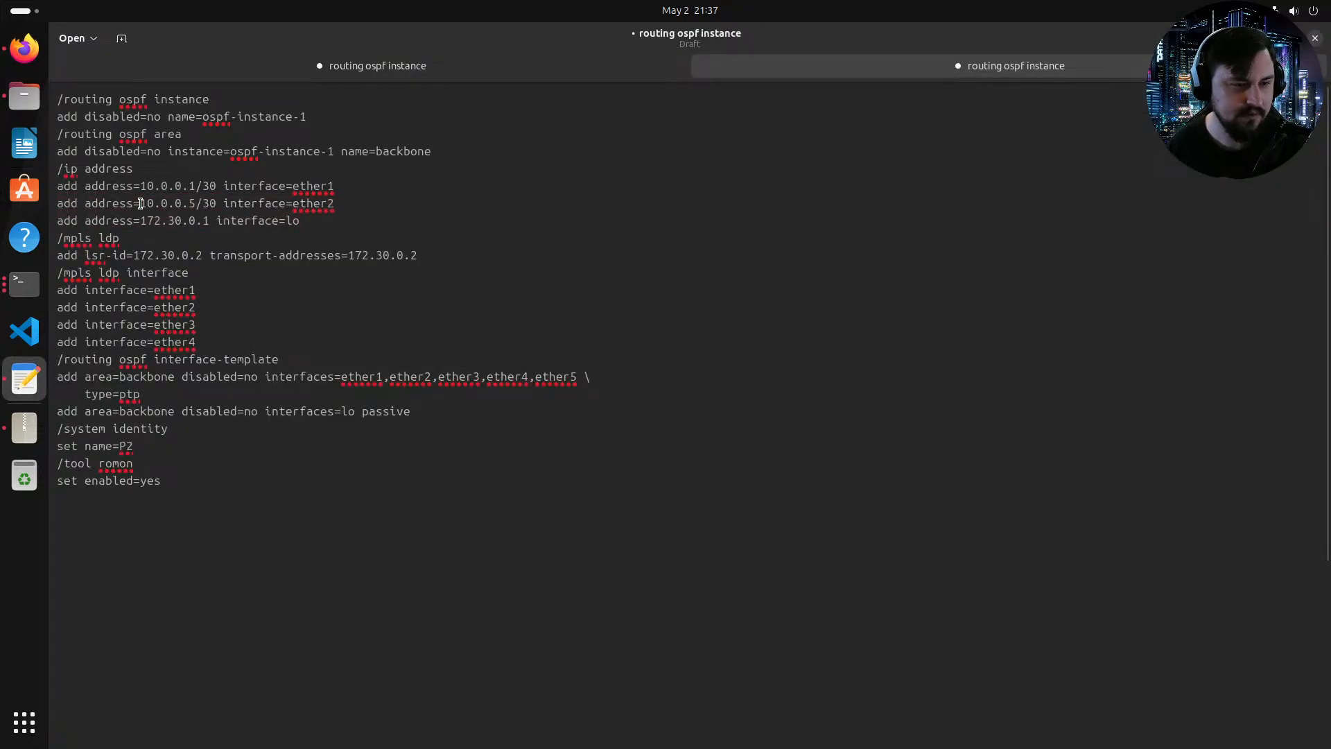
{"action": "triple_click", "coordinate": [142, 202]}
{"action": "key", "text": "ctrl+c"}
{"action": "left_click", "coordinate": [356, 208]}
{"action": "key", "text": "Return"}
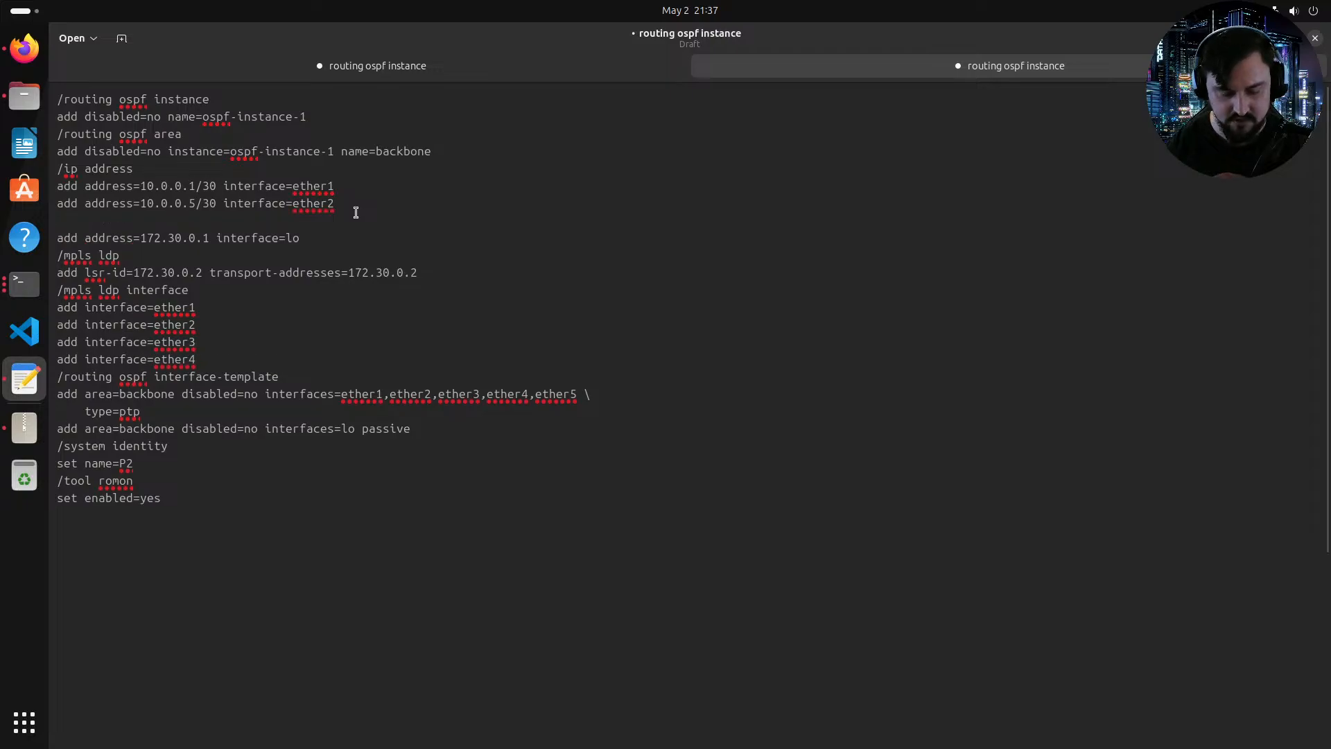
{"action": "key", "text": "ctrl+v"}
{"action": "key", "text": "BackSpace"}
{"action": "type", "text": "3"}
{"action": "key", "text": "Left"}
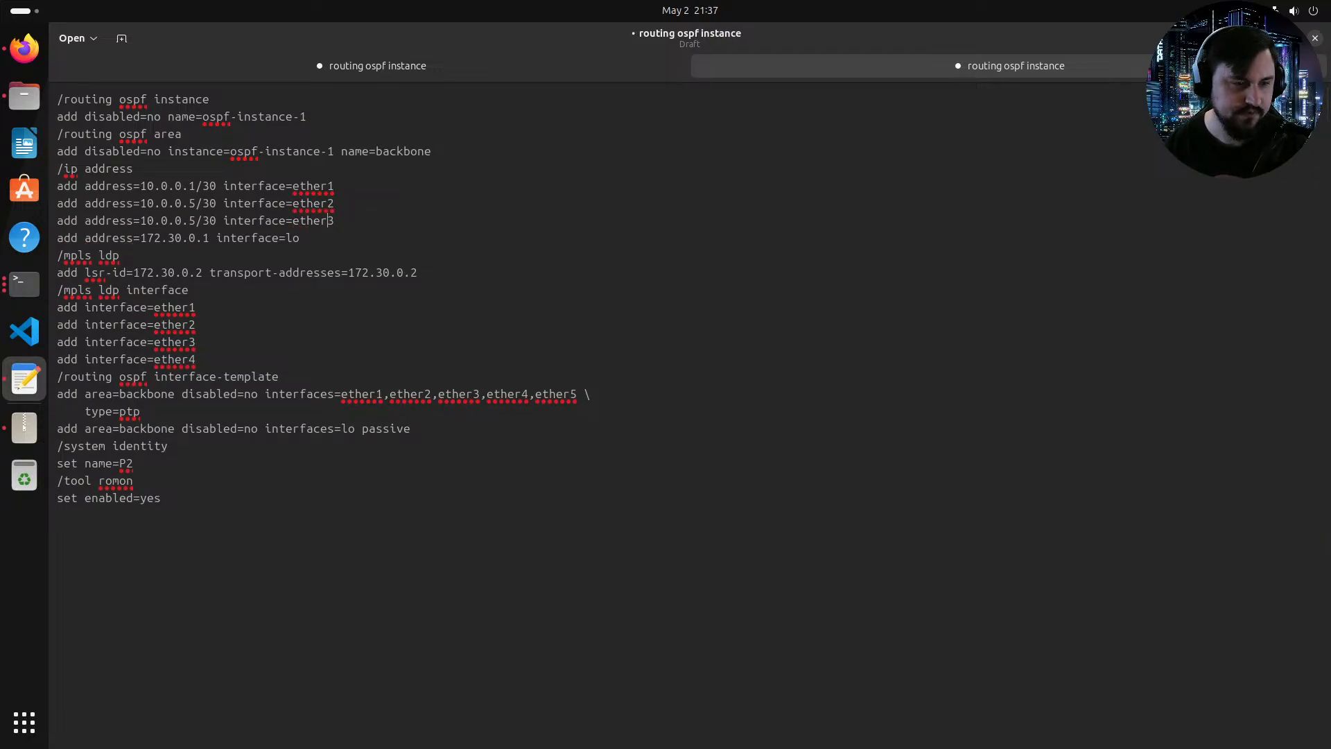
{"action": "key", "text": "Left"}
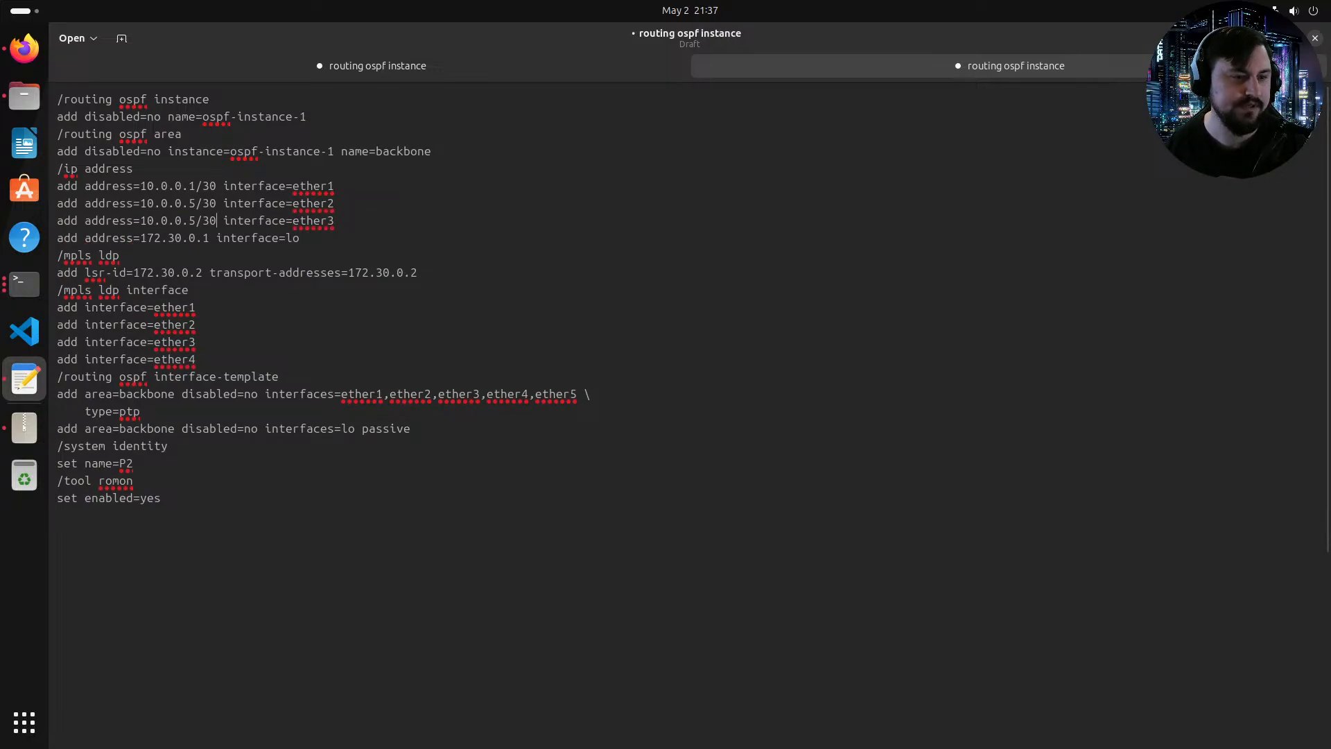
Step: Set the ether3 address to 10.0.0.17/30
{"action": "left_click", "coordinate": [24, 49]}
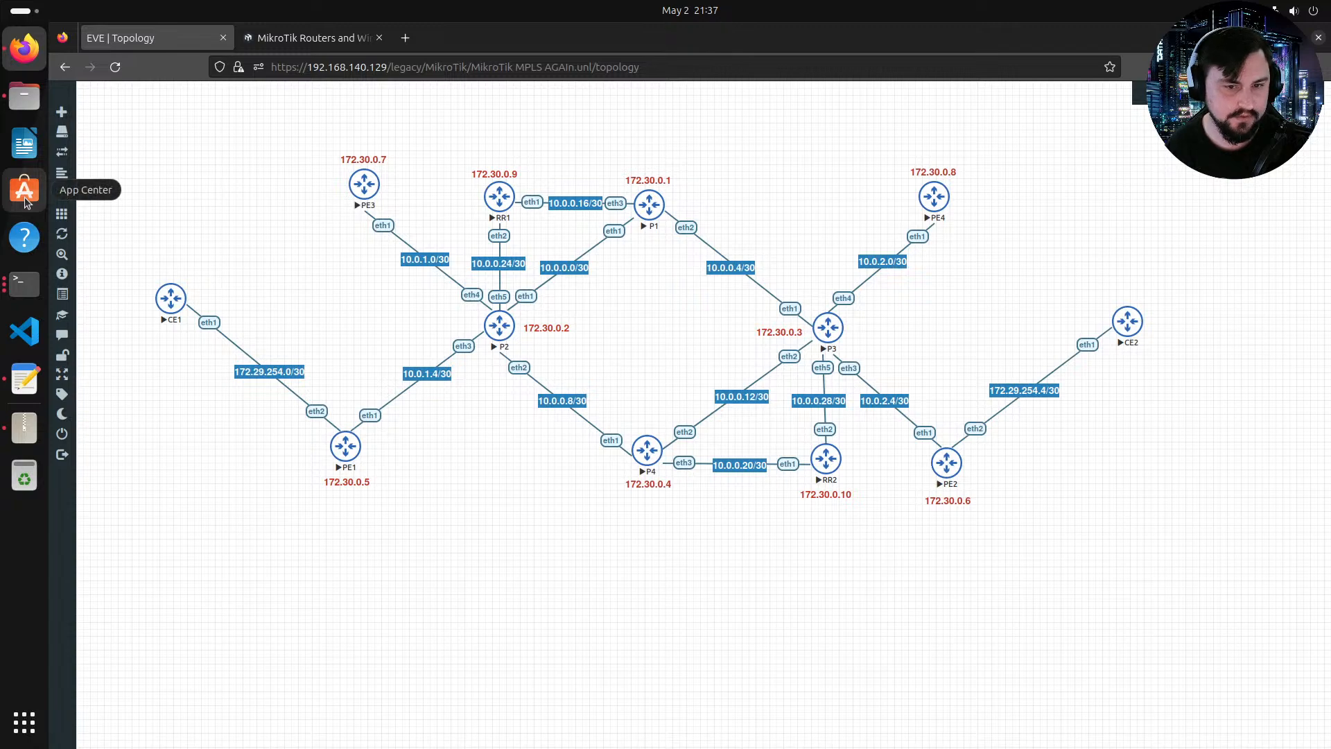
{"action": "left_click", "coordinate": [34, 378]}
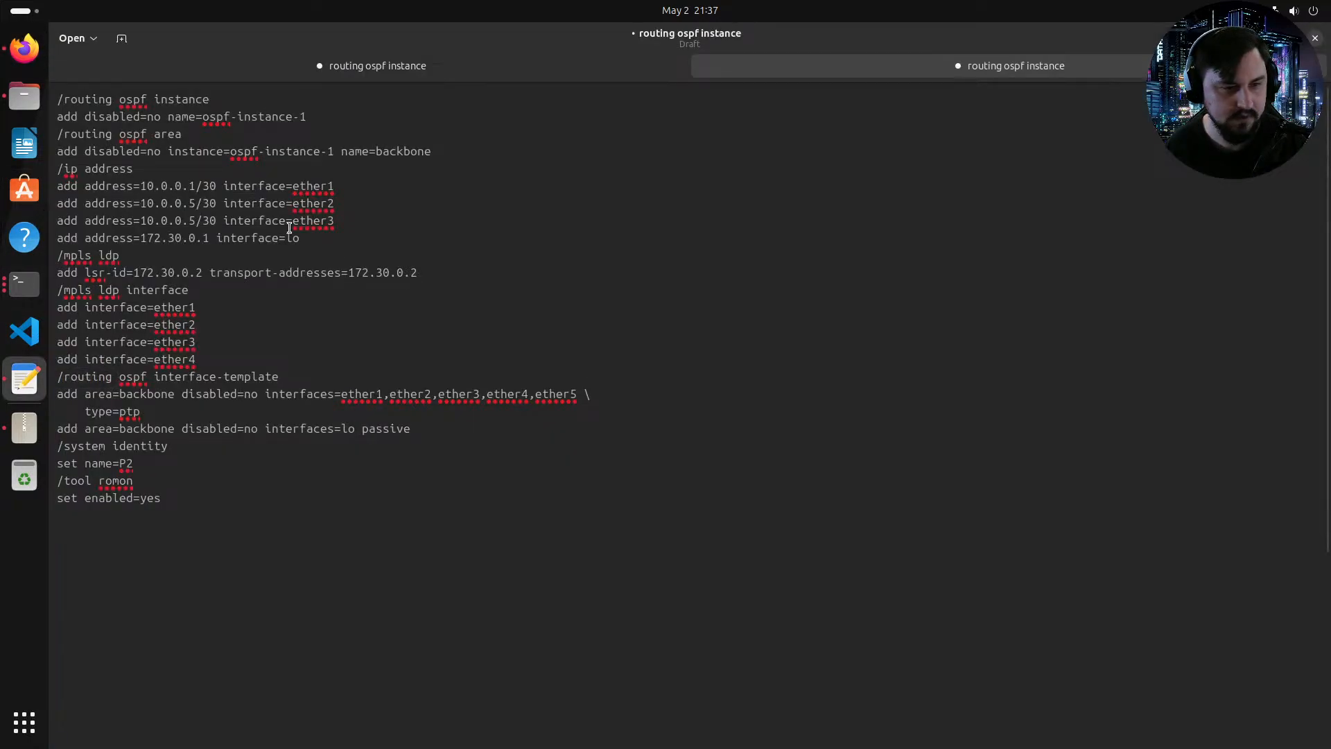
{"action": "left_click", "coordinate": [196, 222]}
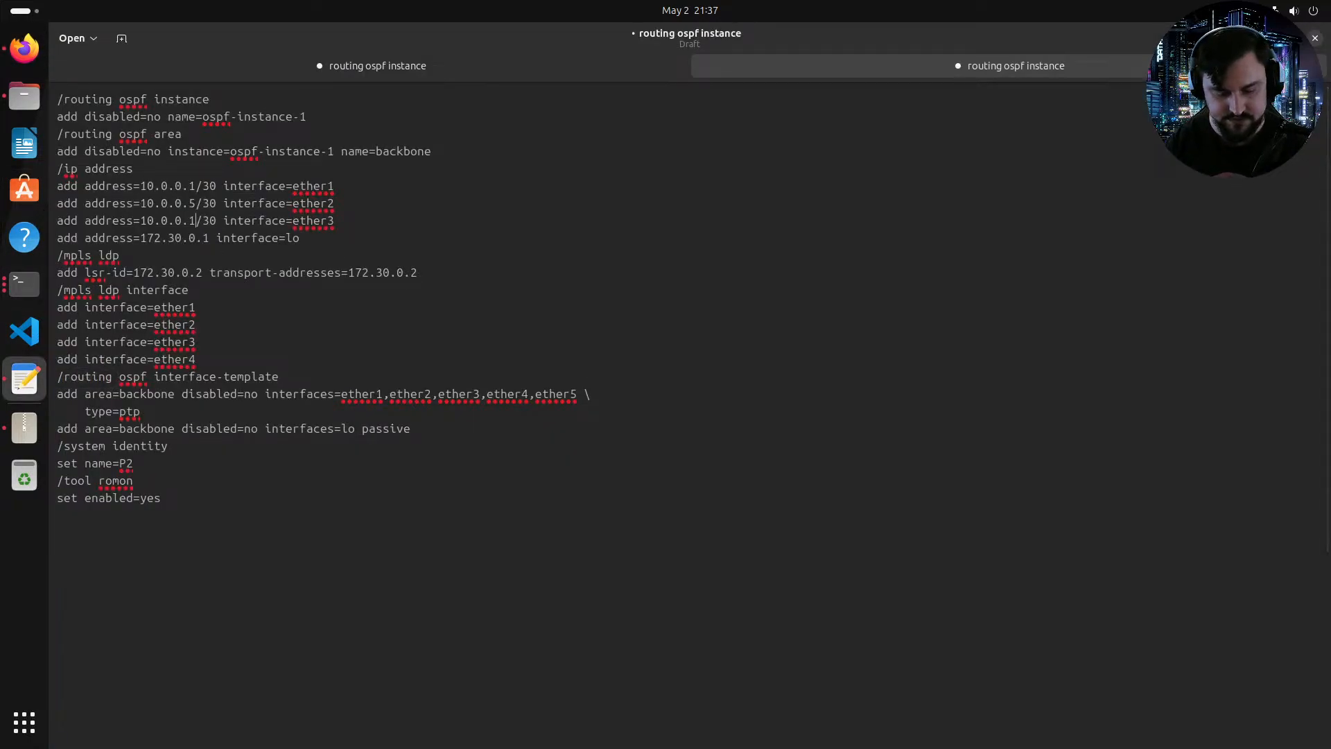
{"action": "key", "text": "BackSpace"}
{"action": "type", "text": "17"}
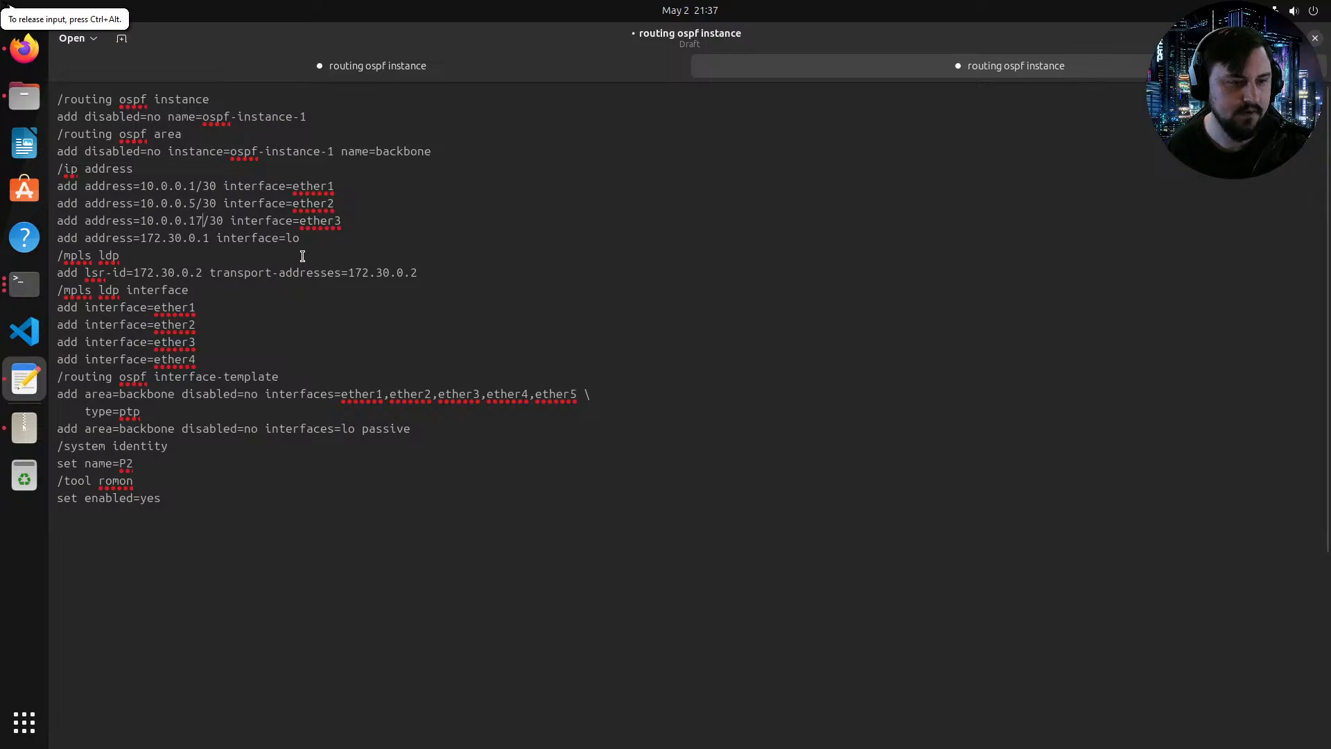
Step: Set the MPLS LDP lsr-id and transport address to 172.30.0.1
{"action": "key", "text": "Down"}
{"action": "key", "text": "Down"}
{"action": "key", "text": "Down"}
{"action": "key", "text": "BackSpace"}
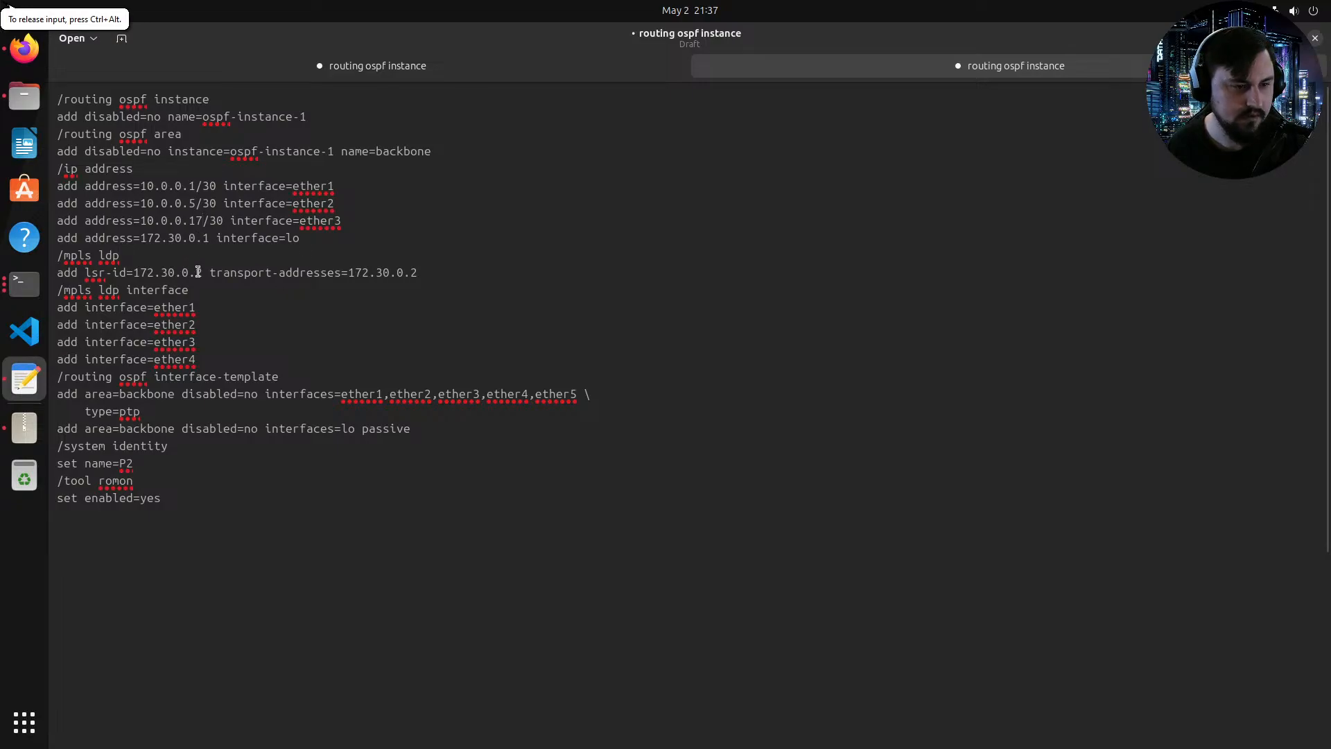
{"action": "type", "text": "1"}
{"action": "left_click", "coordinate": [417, 272]}
{"action": "key", "text": "BackSpace"}
{"action": "type", "text": "1"}
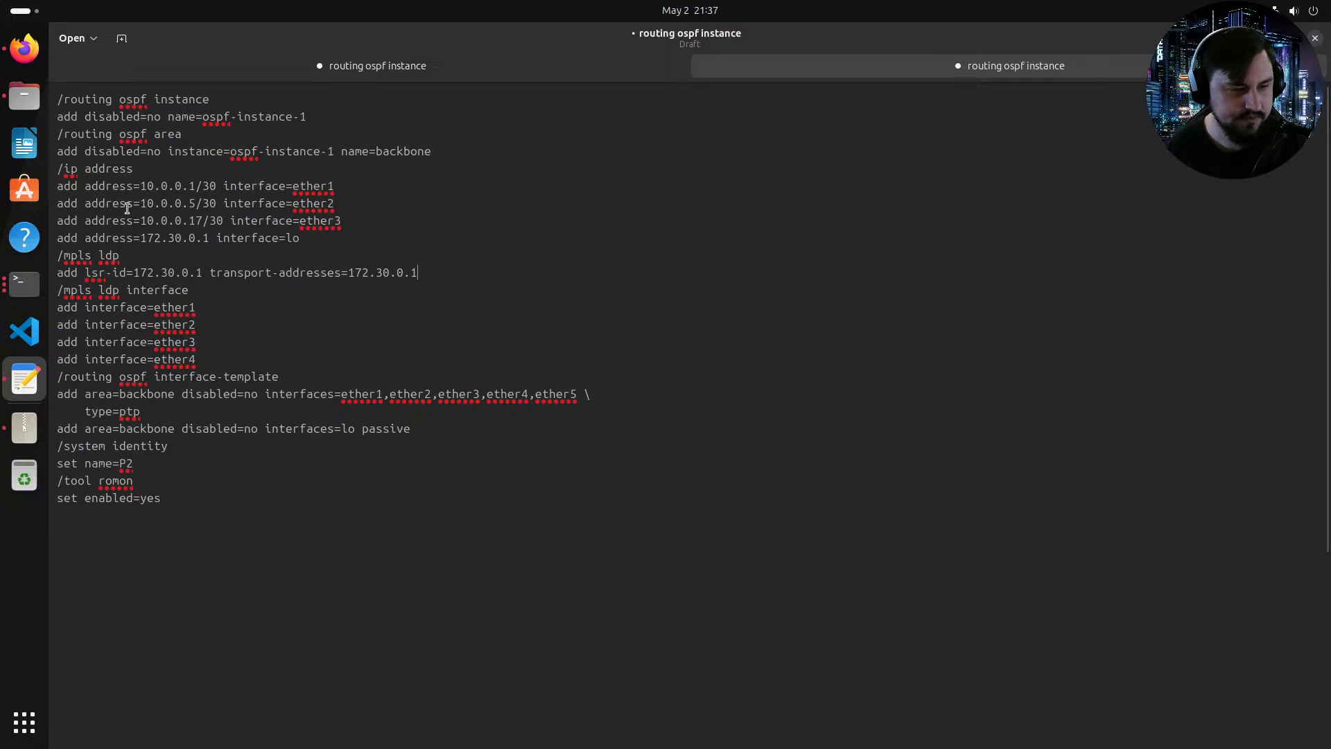
Step: Delete the ether3 and ether4 MPLS LDP interface lines
{"action": "left_click_drag", "start_coordinate": [205, 356], "coordinate": [54, 340]}
{"action": "key", "text": "BackSpace"}
{"action": "key", "text": "BackSpace"}
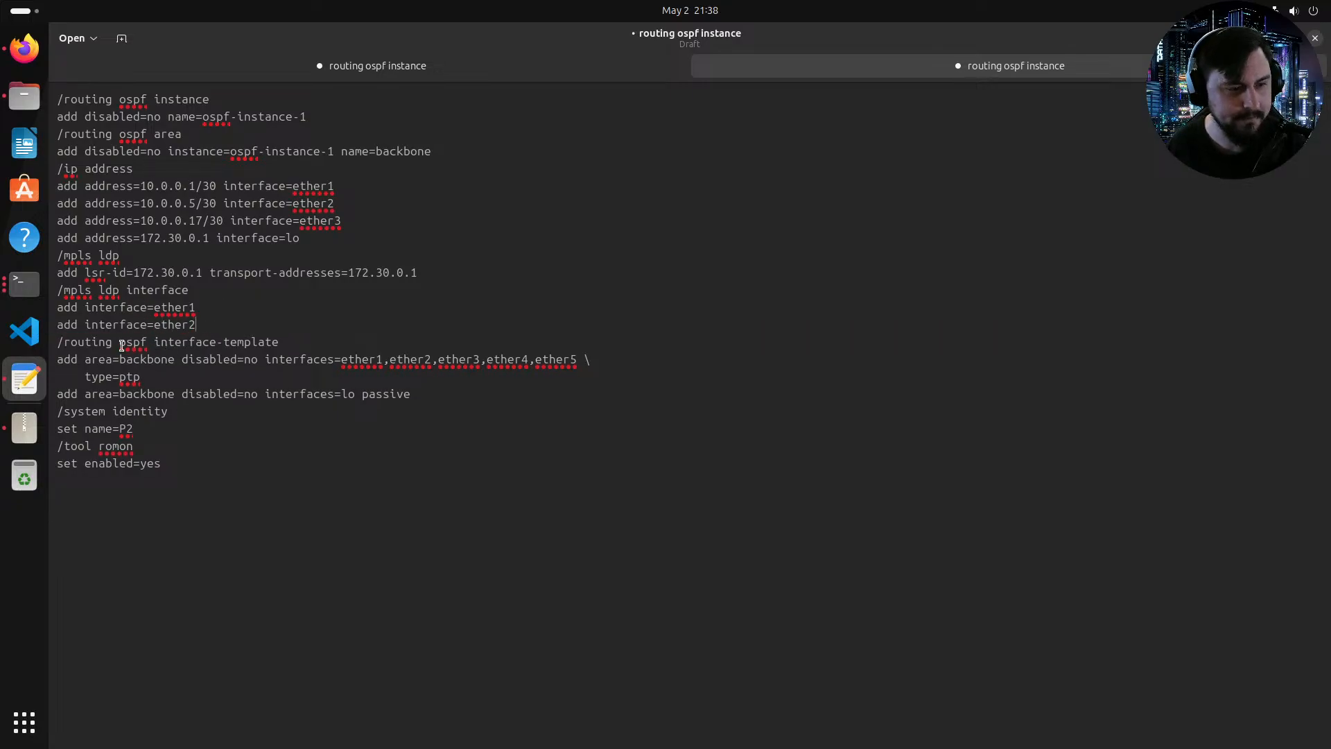
Step: Restrict the OSPF backbone interface template to ether1 and ether2 on one line and set the identity name to P1
{"action": "left_click_drag", "start_coordinate": [439, 360], "coordinate": [572, 361]}
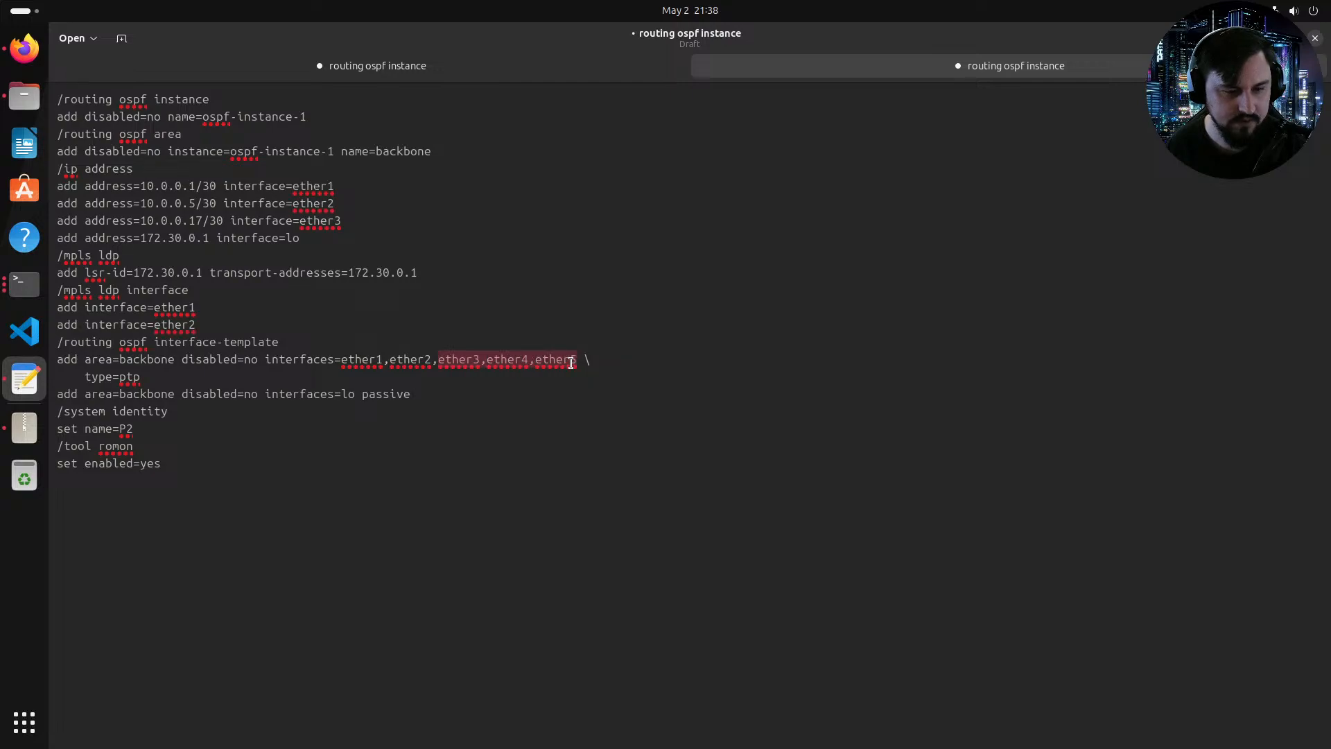
{"action": "key", "text": "BackSpace"}
{"action": "key", "text": "BackSpace"}
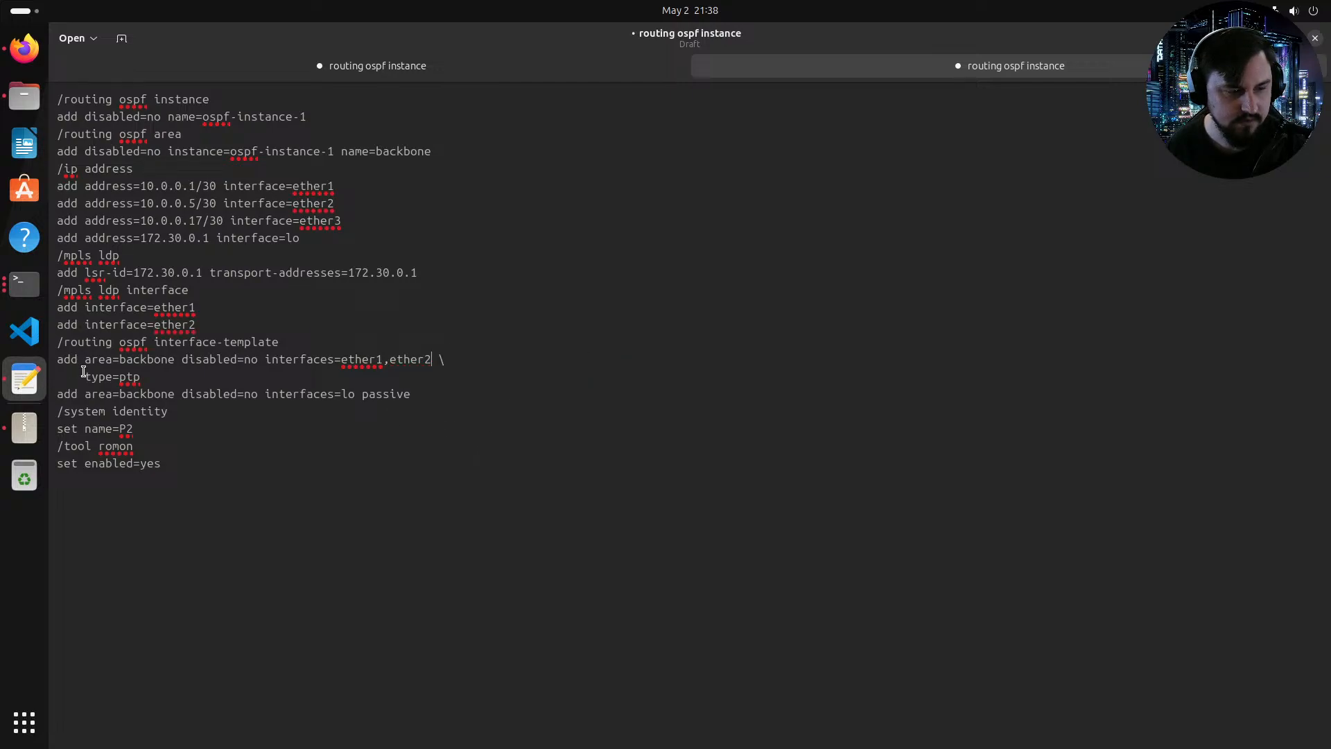
{"action": "left_click_drag", "start_coordinate": [83, 373], "coordinate": [57, 374]}
{"action": "key", "text": "BackSpace"}
{"action": "key", "text": "BackSpace"}
{"action": "key", "text": "BackSpace"}
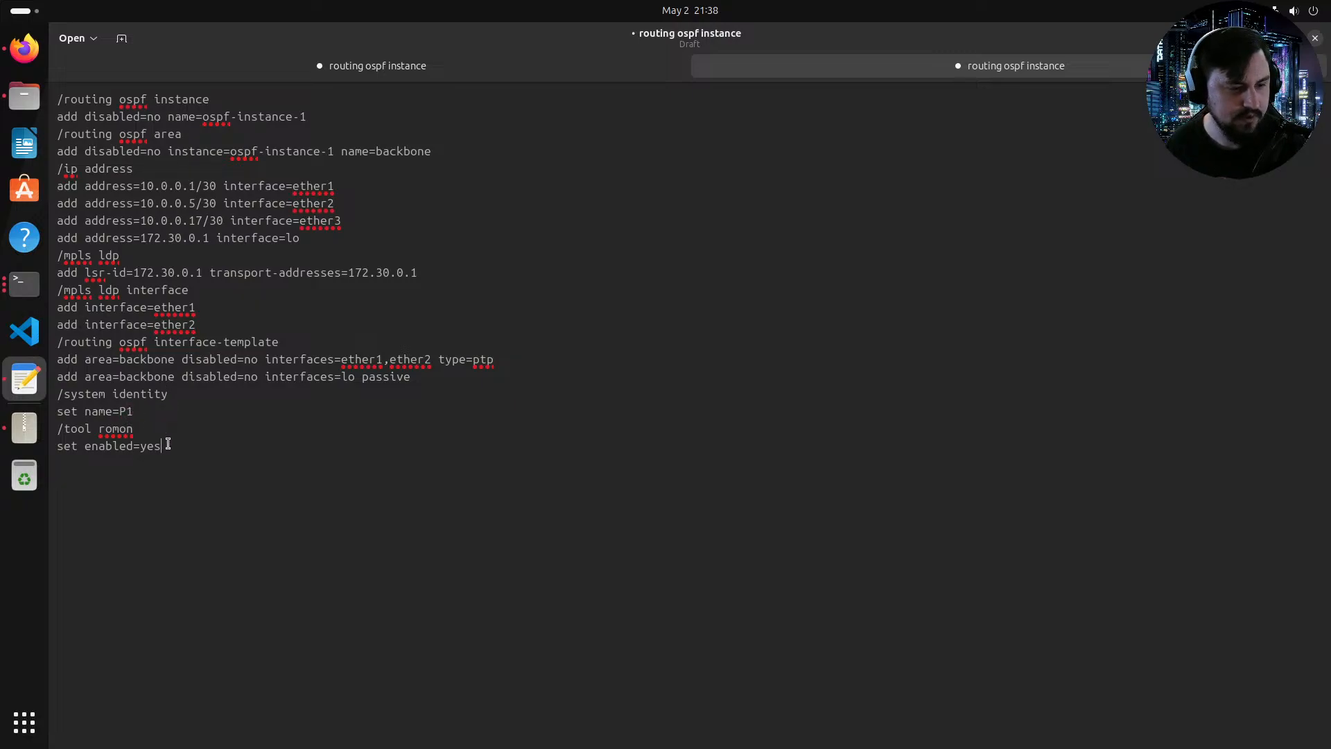
Step: Select the entire edited P1 configuration and open the P1 router console from the topology
{"action": "left_click_drag", "start_coordinate": [166, 445], "coordinate": [59, 98]}
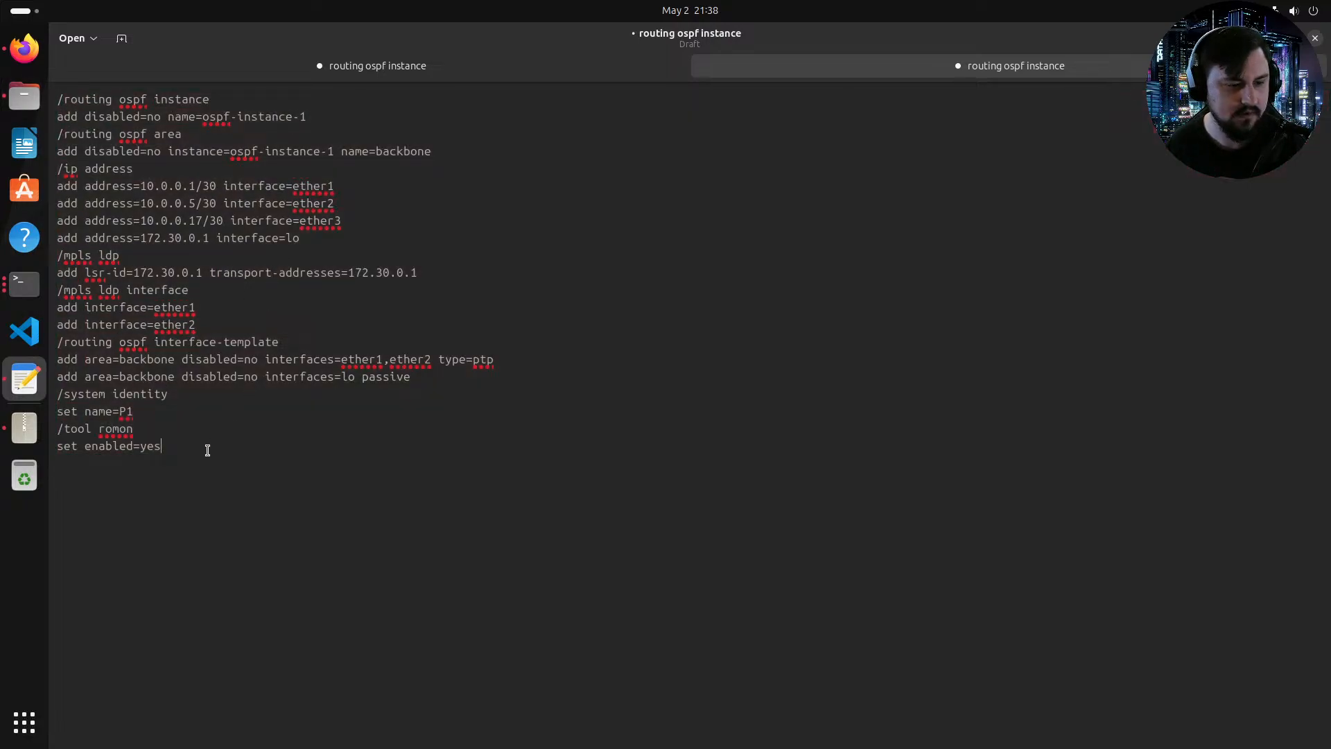
{"action": "left_click_drag", "start_coordinate": [208, 449], "coordinate": [57, 98]}
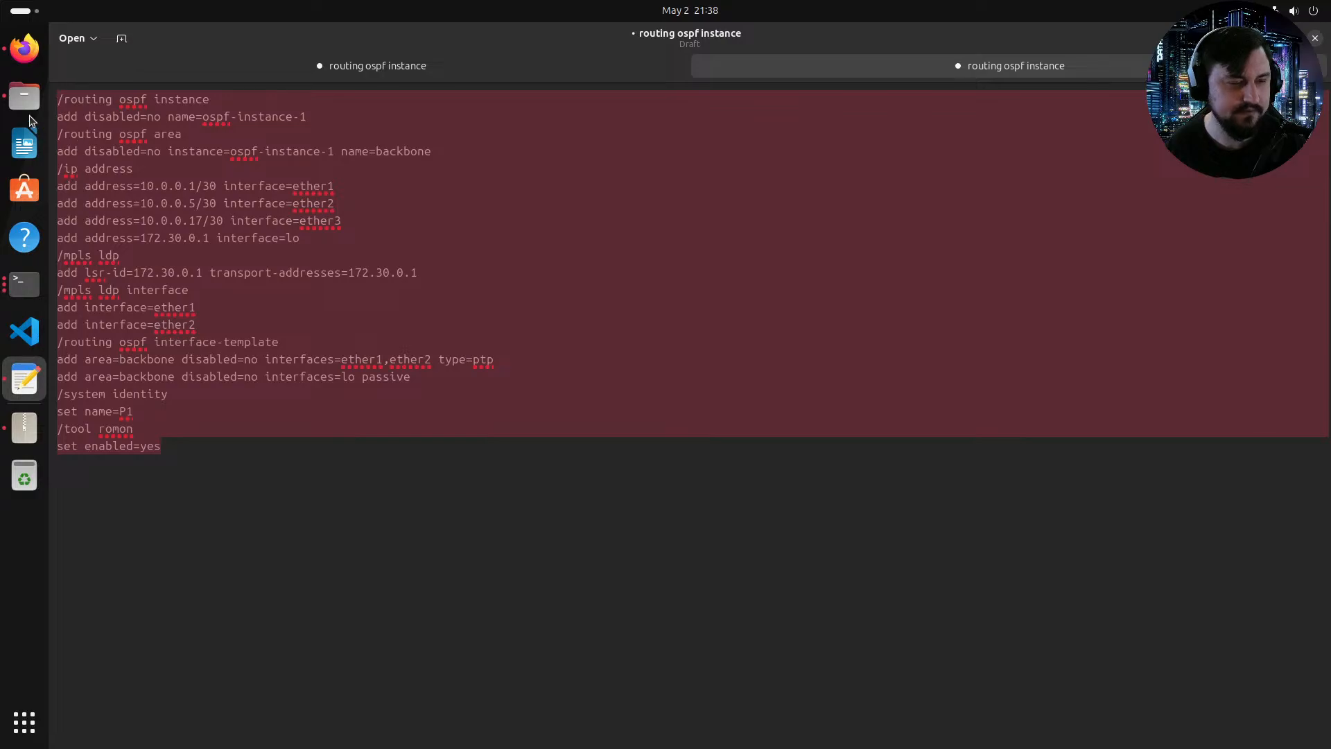
{"action": "left_click", "coordinate": [3, 50]}
{"action": "left_click", "coordinate": [649, 204]}
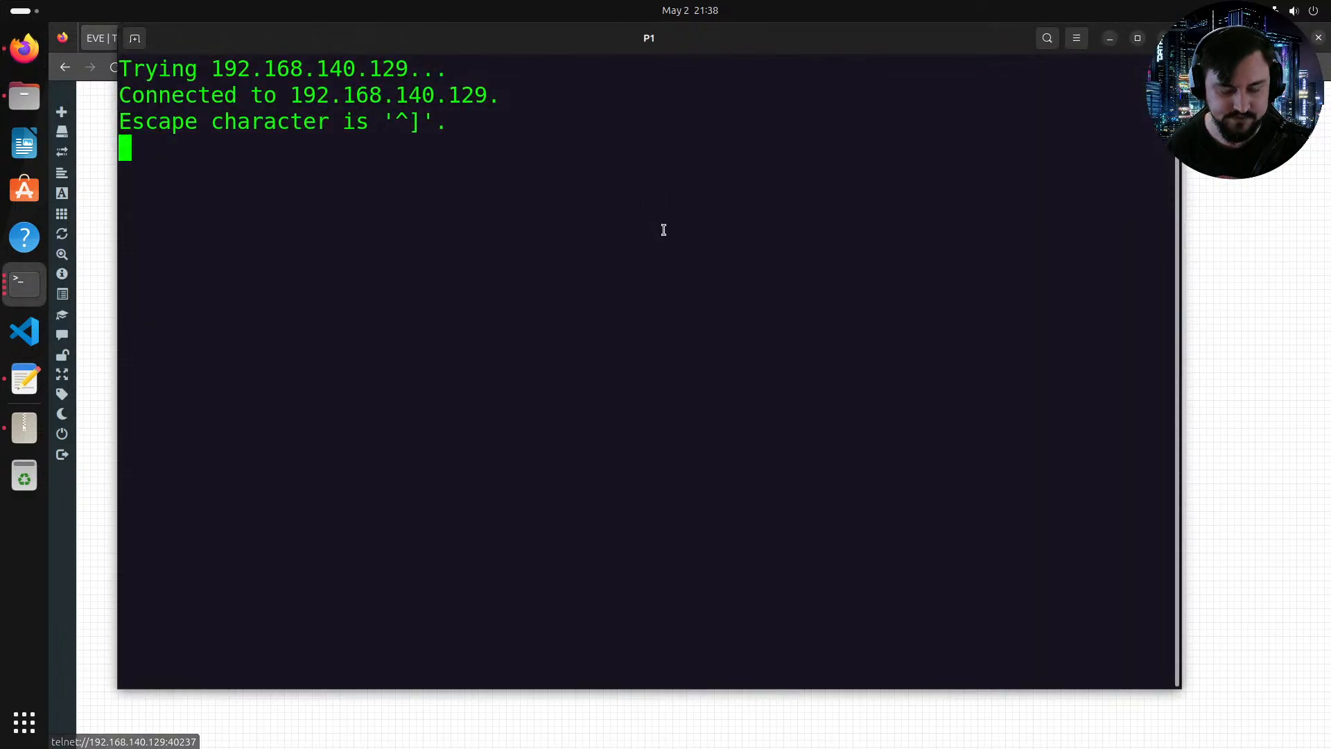
Step: Log in to the P1 console as admin with an empty password and decline the licence
{"action": "type", "text": "admin"}
{"action": "key", "text": "Return"}
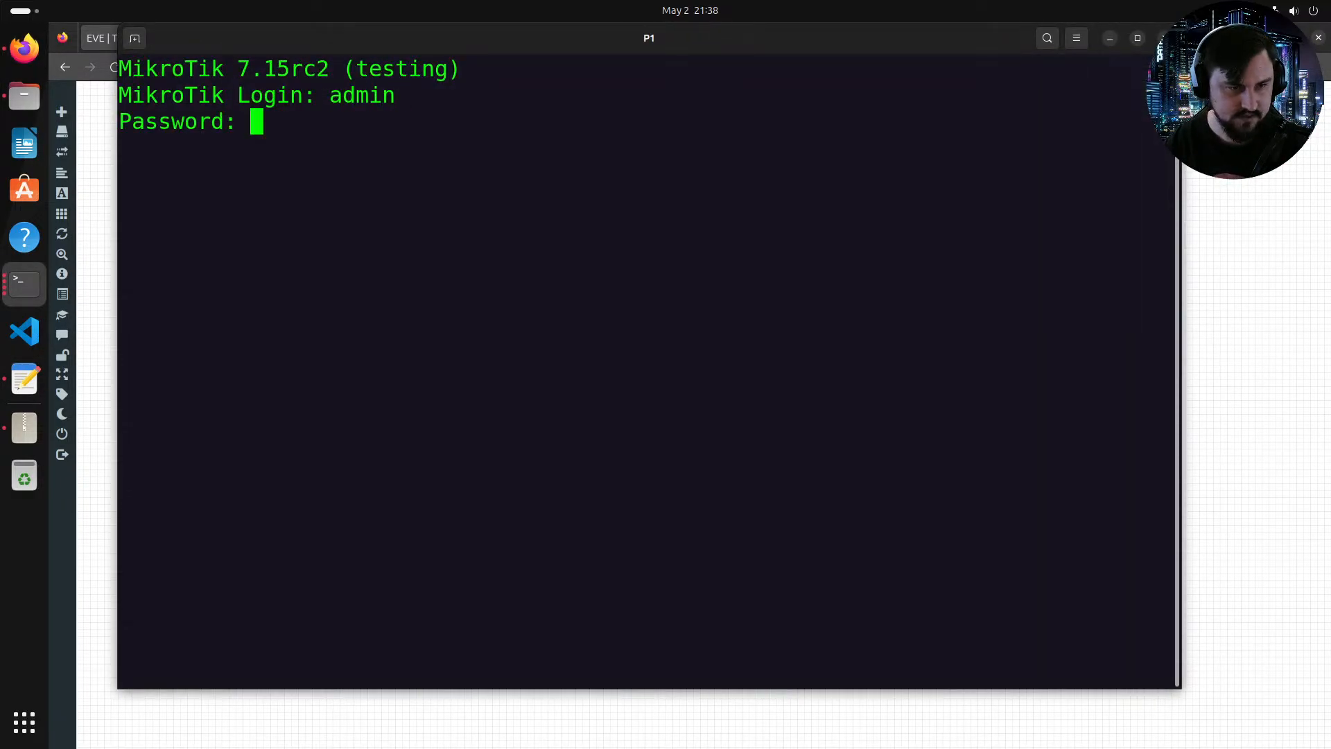
{"action": "key", "text": "Return"}
{"action": "type", "text": "n"}
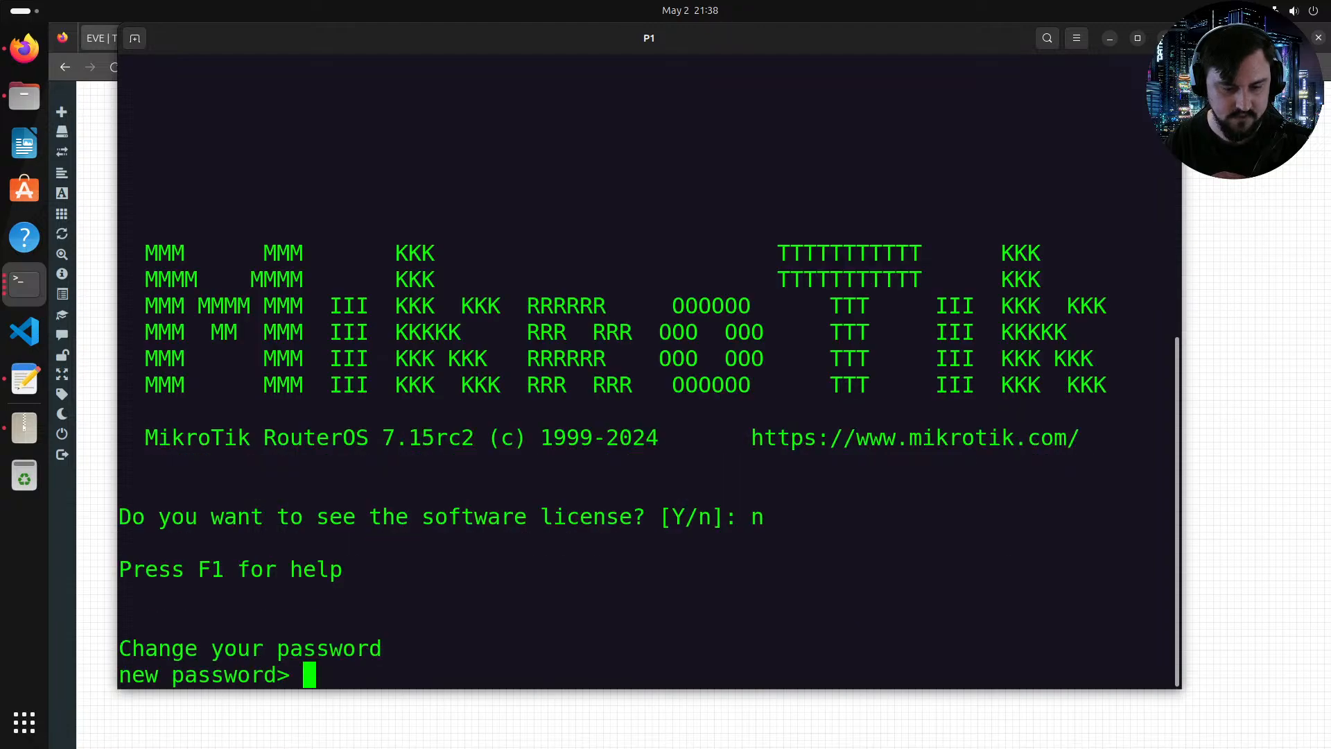
{"action": "type", "text": "******"}
Step: Set and confirm a new admin password for the P1 router
{"action": "key", "text": "Return"}
{"action": "type", "text": "******"}
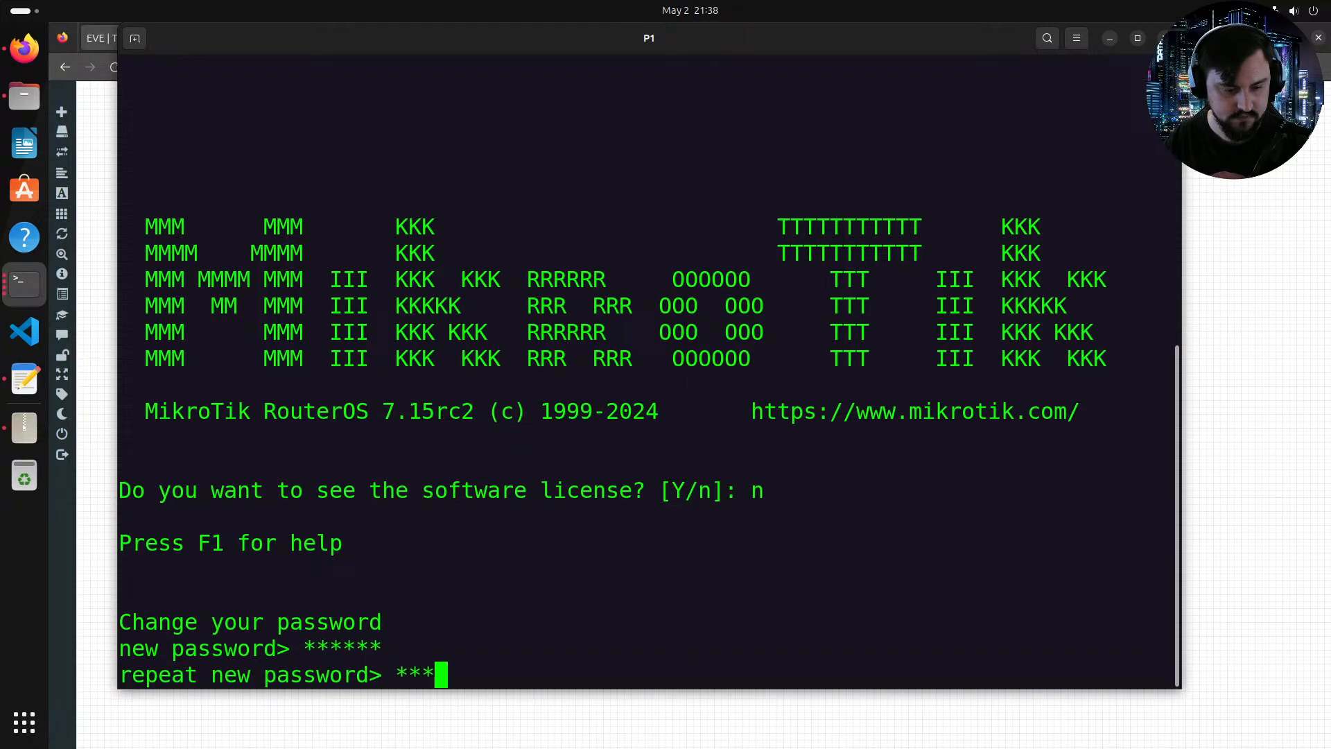
{"action": "key", "text": "Return"}
Step: Paste the edited P1 configuration into the console and run it
{"action": "right_click", "coordinate": [655, 401]}
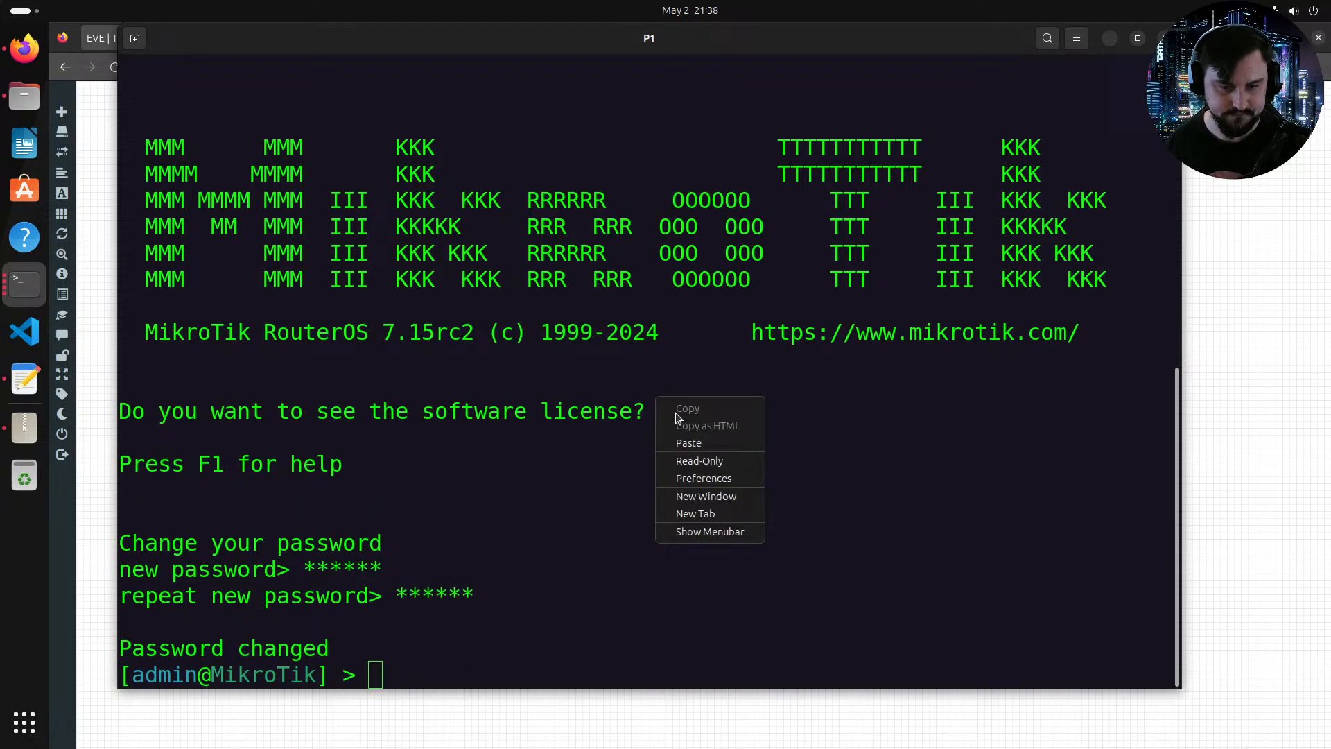
{"action": "left_click", "coordinate": [714, 440]}
{"action": "key", "text": "Return"}
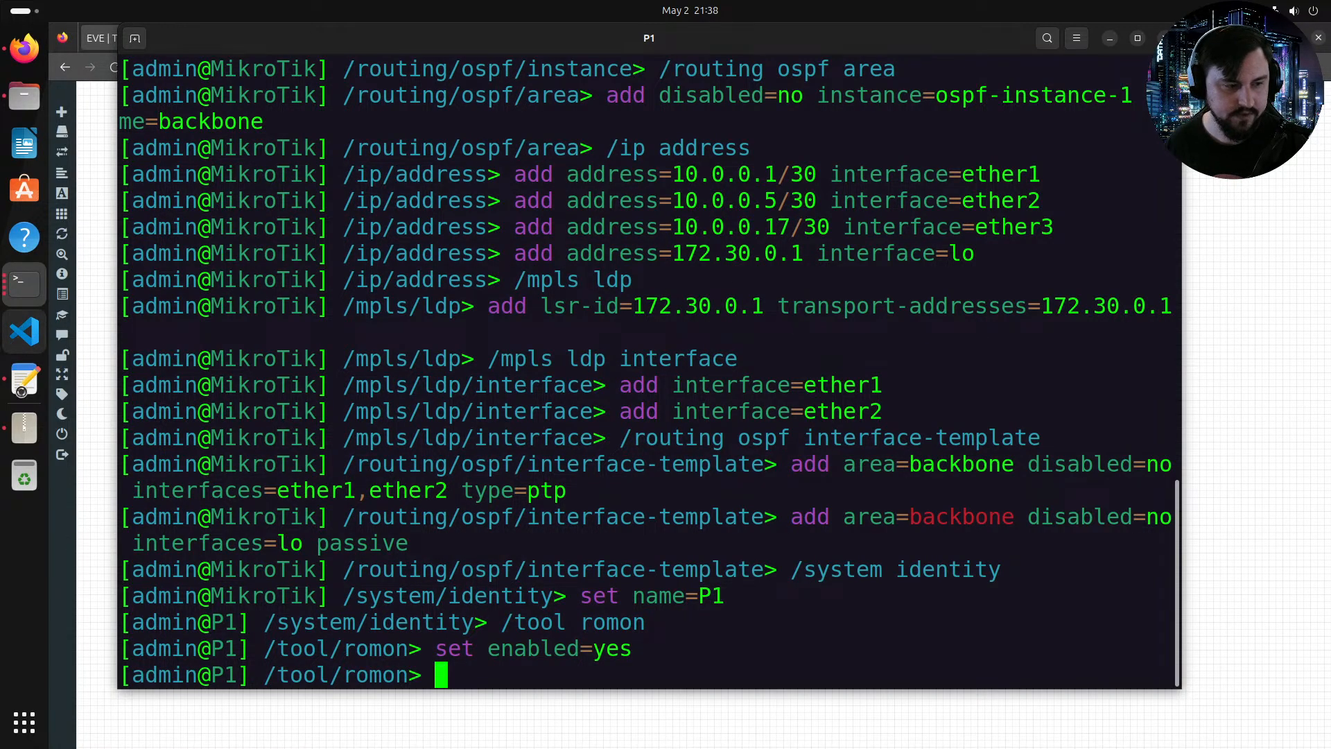
Step: In the editor template, change the identity to P4 and the loopback, LSR ID and transport addresses to 172.30.0.4
{"action": "left_click", "coordinate": [25, 392]}
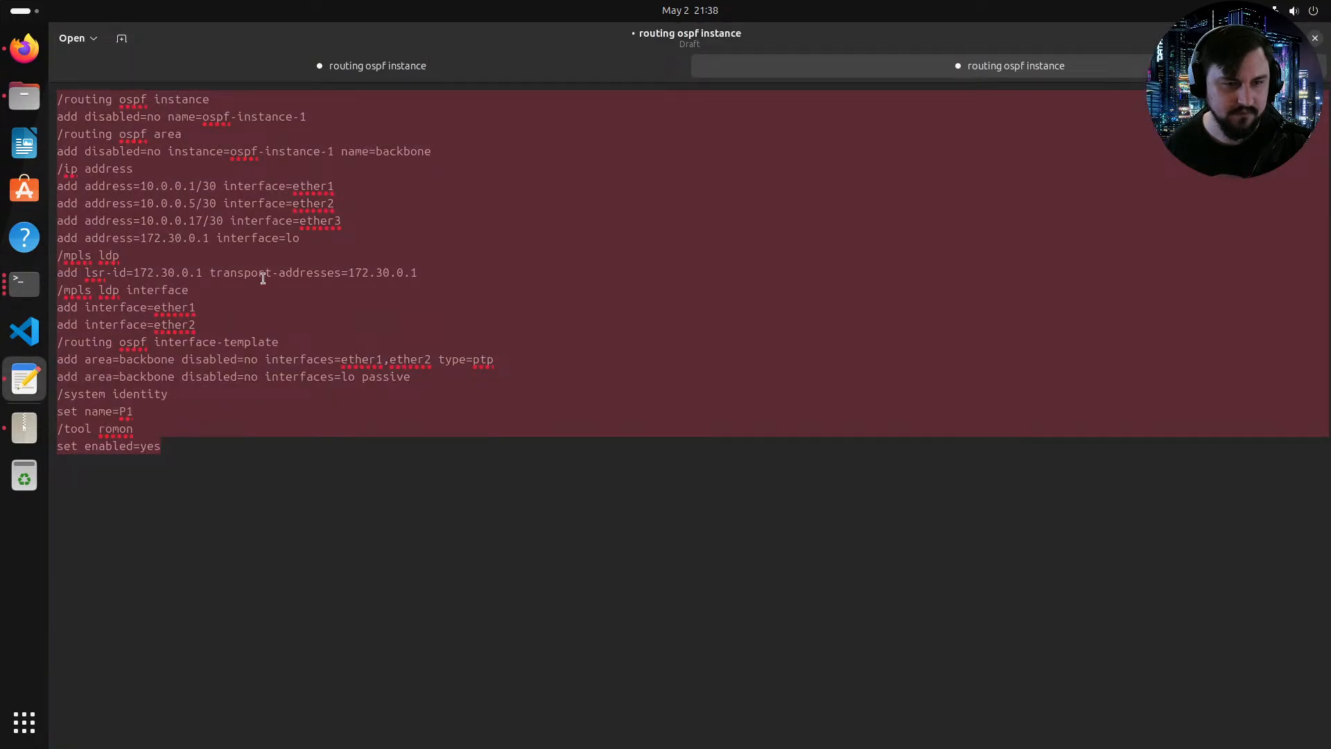
{"action": "left_click", "coordinate": [207, 168]}
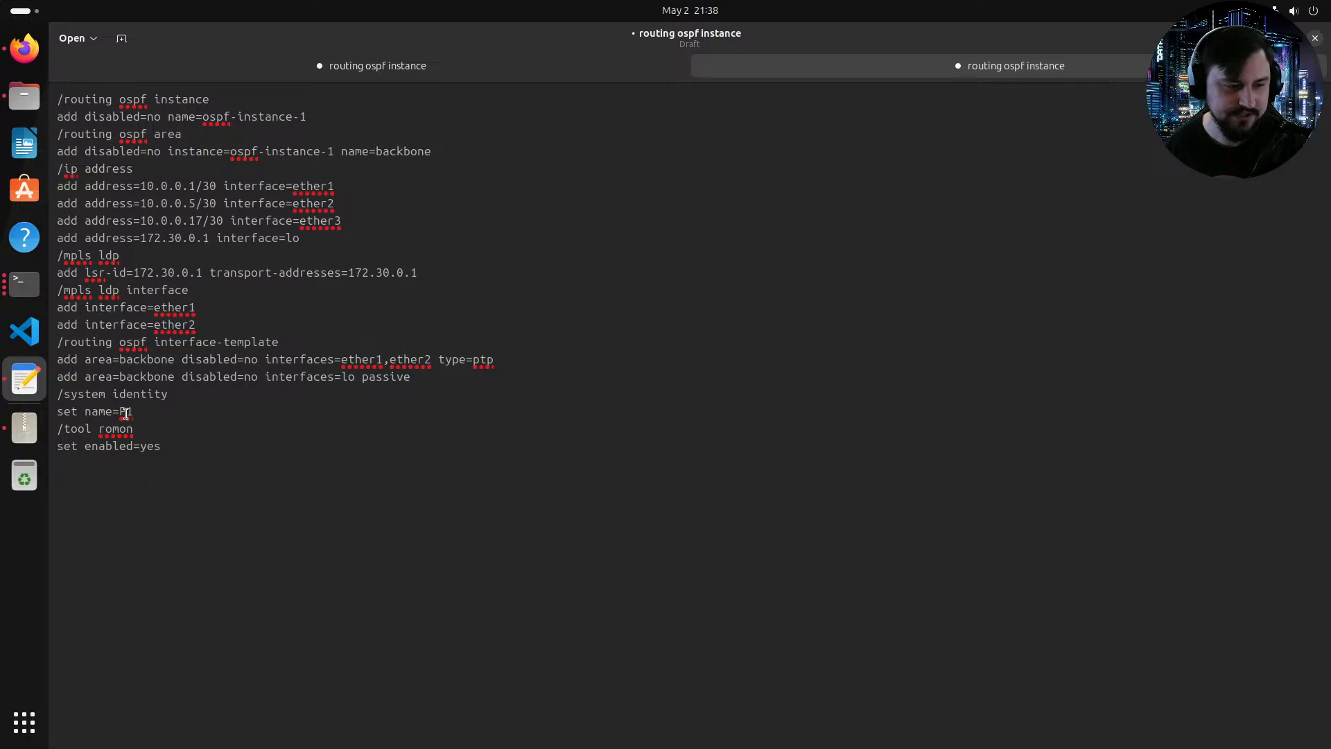
{"action": "left_click", "coordinate": [202, 273]}
{"action": "key", "text": "BackSpace"}
{"action": "type", "text": "4"}
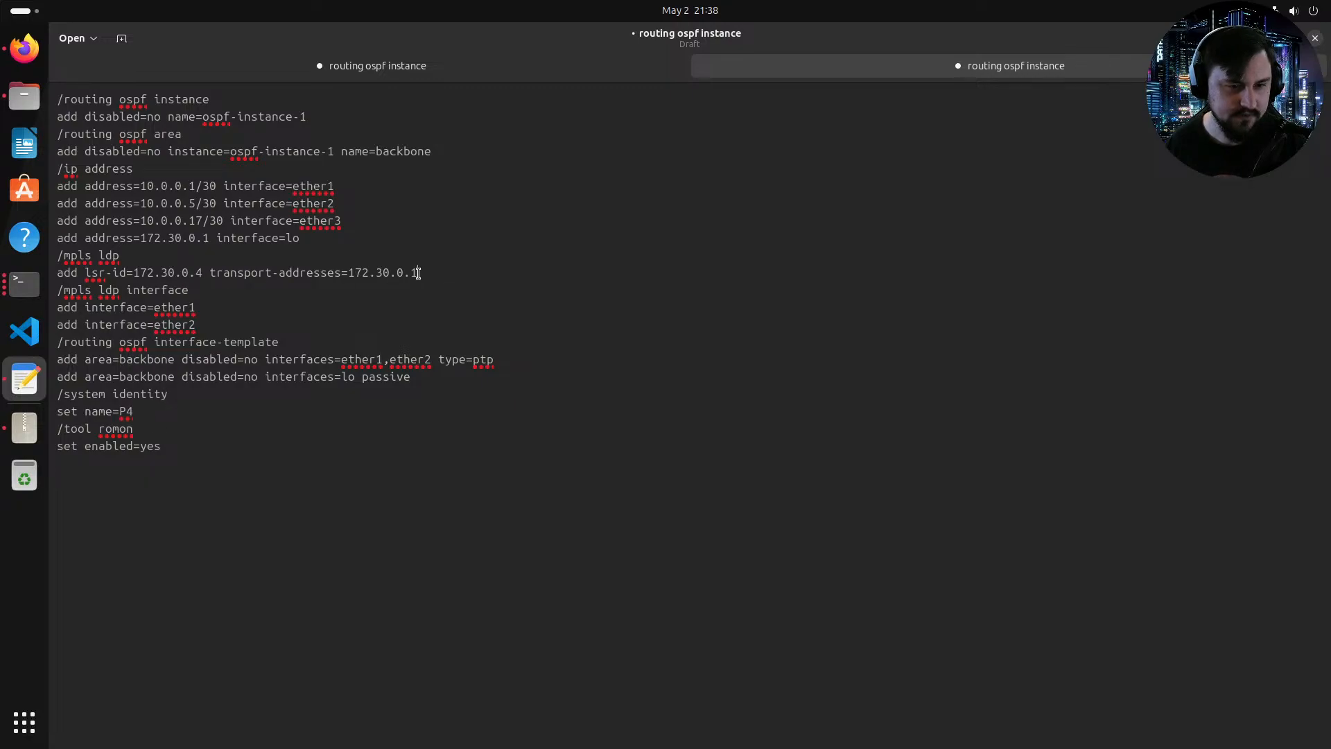
{"action": "left_click", "coordinate": [418, 273]}
{"action": "key", "text": "BackSpace"}
{"action": "type", "text": "4"}
{"action": "type", "text": "4"}
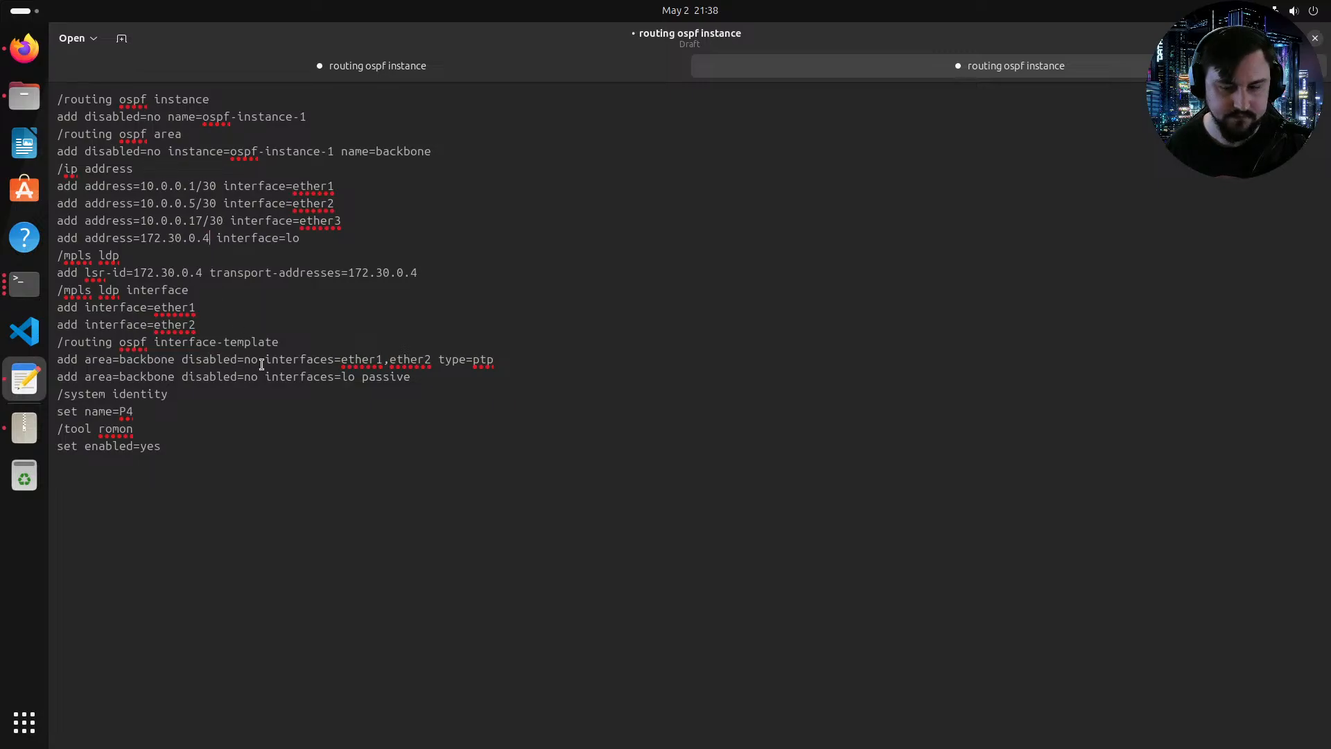
Step: Add ether3 to the interfaces of the OSPF backbone ptp template line
{"action": "left_click", "coordinate": [432, 360]}
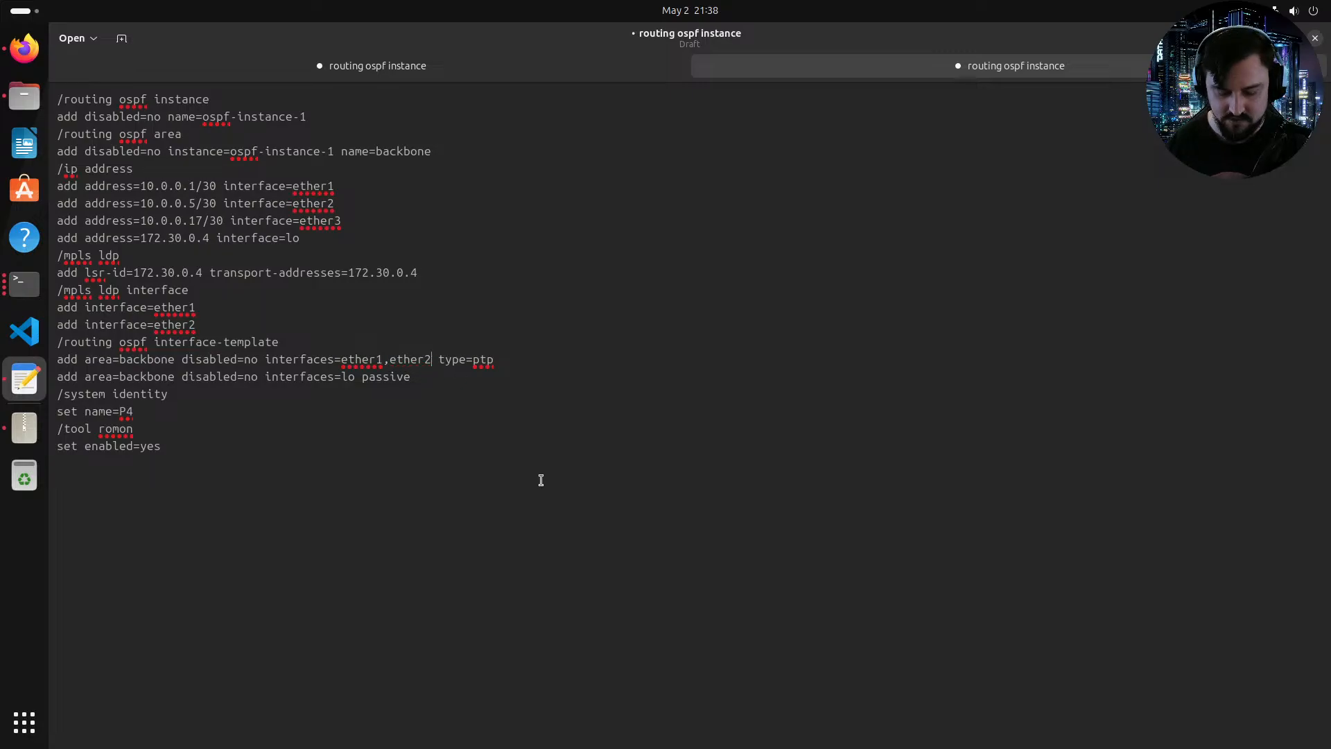
{"action": "type", "text": ",ether3"}
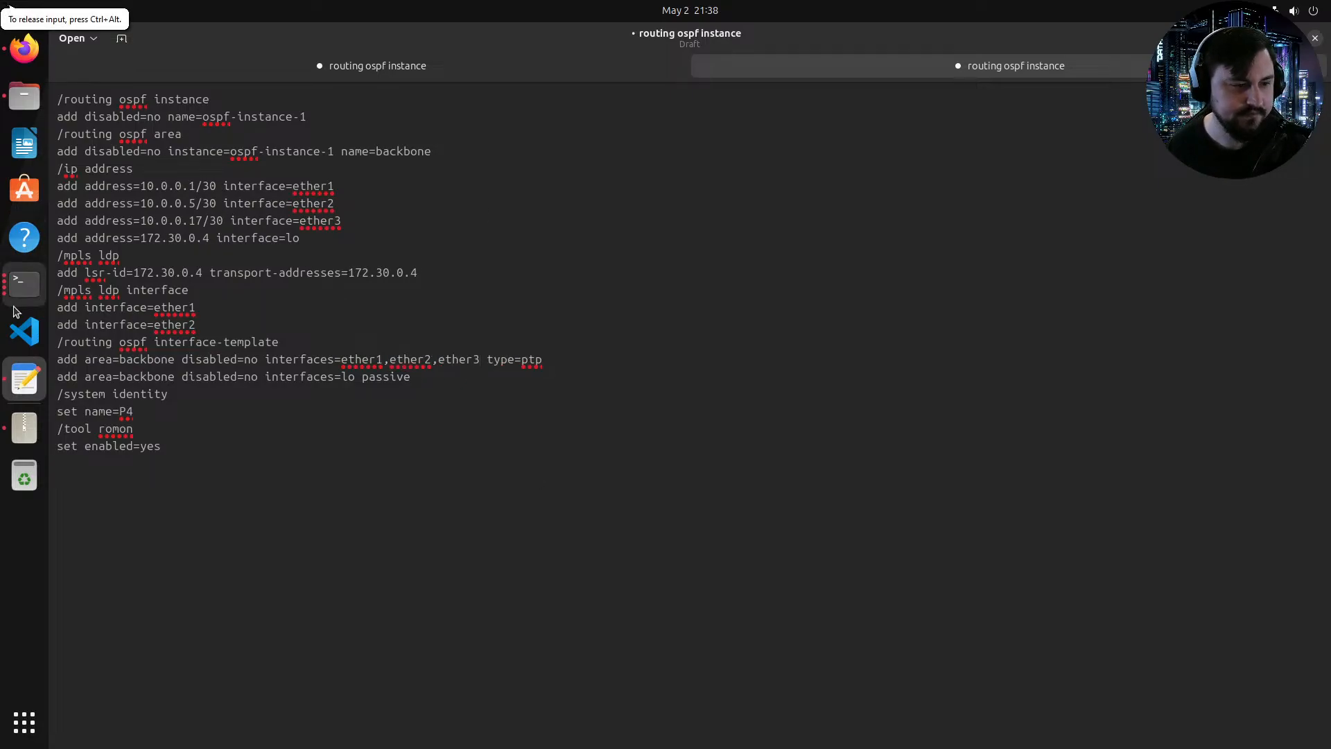
Step: In the P1 console, open the OSPF interface-template menu and list its entries
{"action": "left_click", "coordinate": [23, 287]}
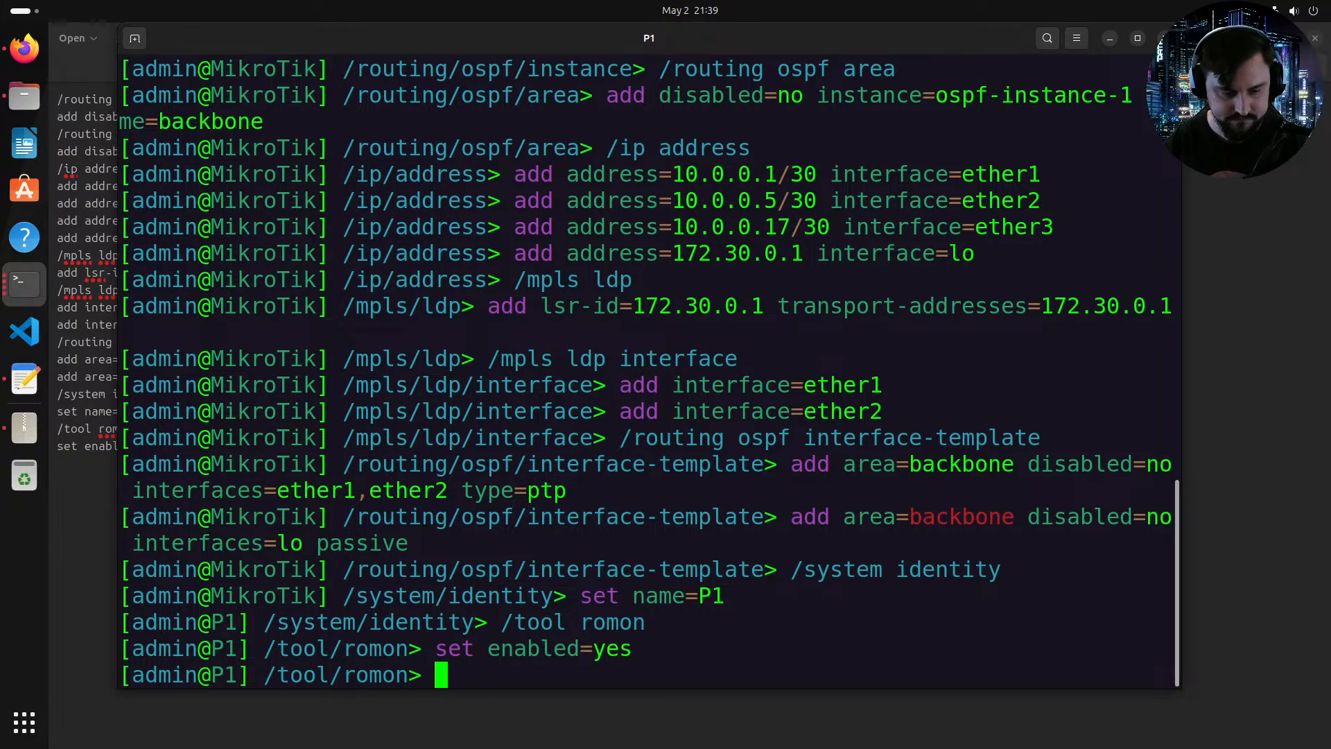
{"action": "key", "text": "Return"}
{"action": "type", "text": "/"}
{"action": "key", "text": "Return"}
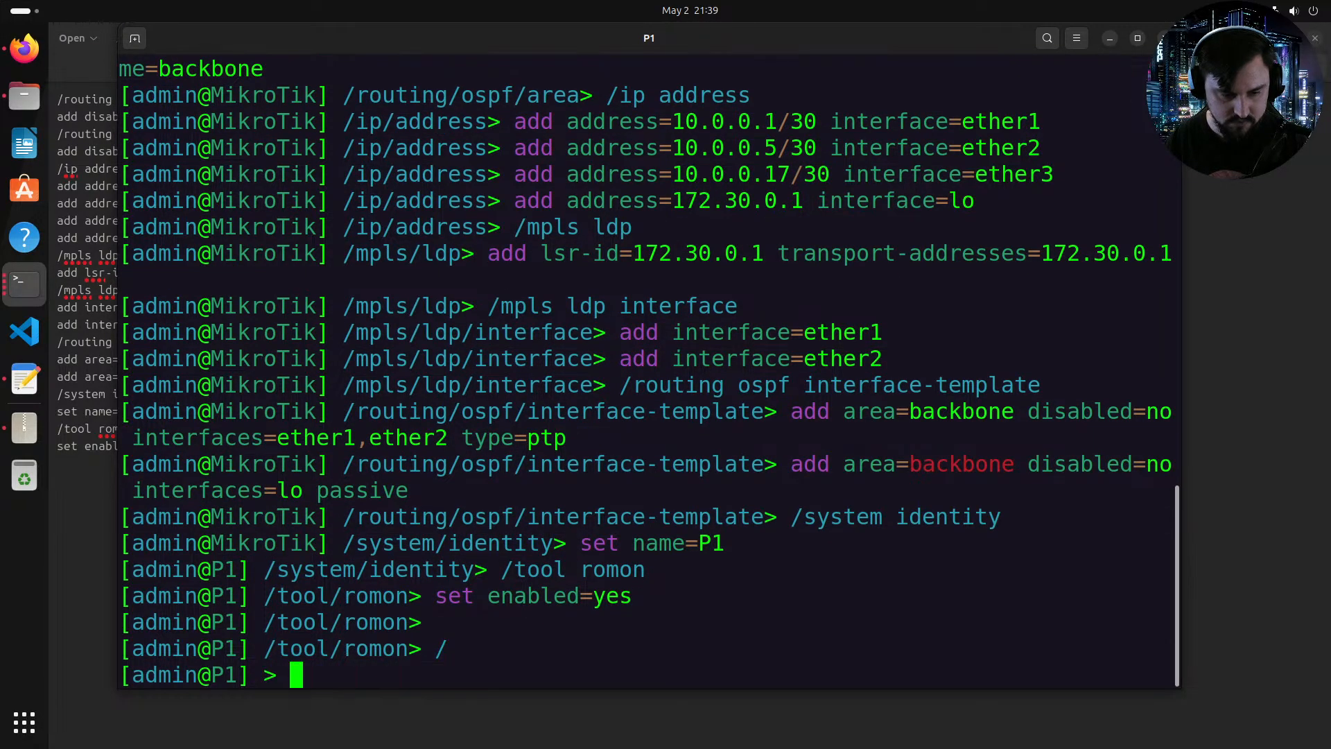
{"action": "type", "text": "routing/o"}
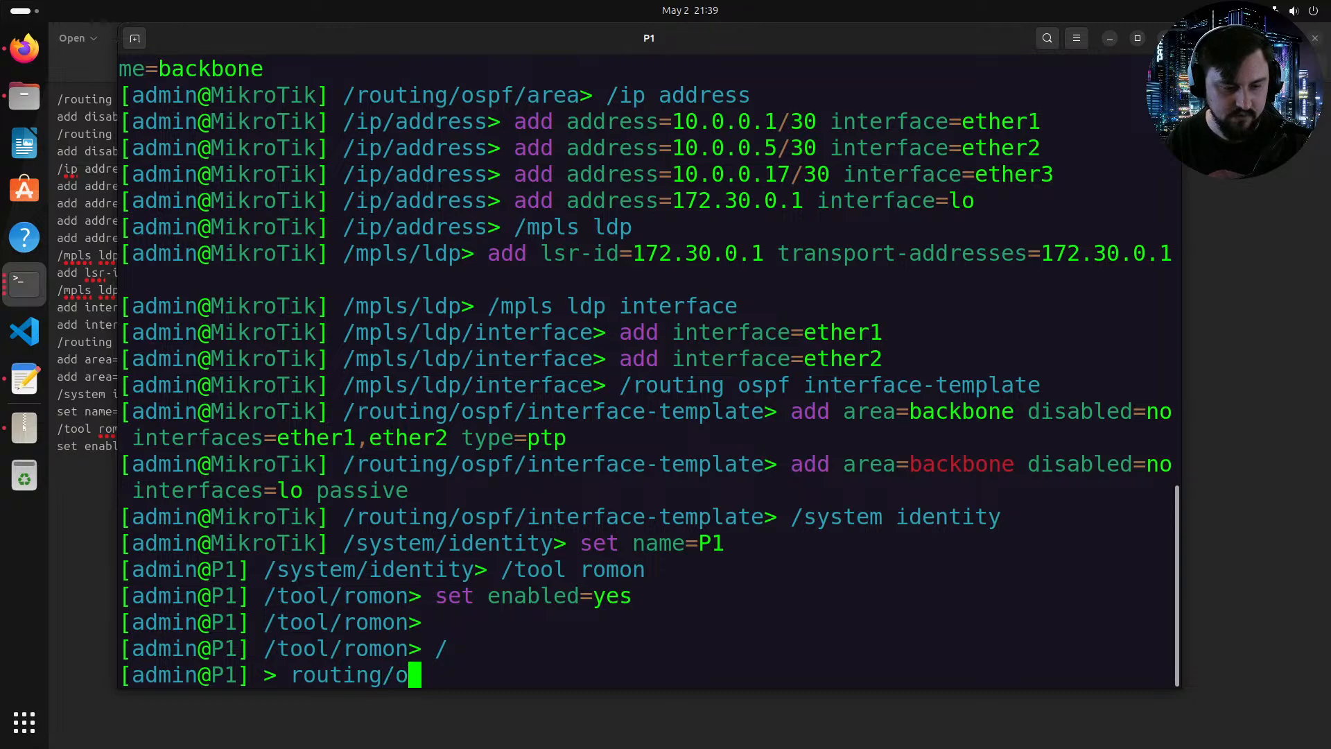
{"action": "type", "text": "spf/inter-"}
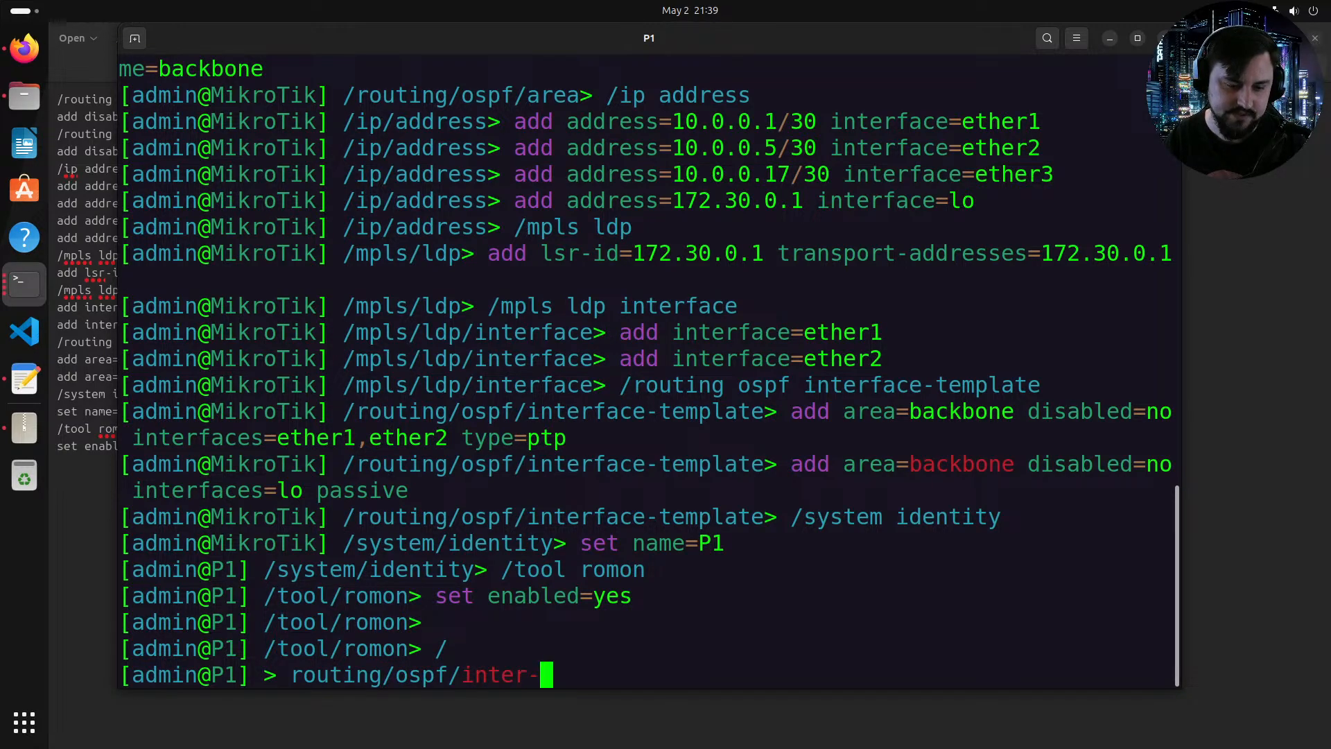
{"action": "key", "text": "BackSpace"}
{"action": "type", "text": "face-template/"}
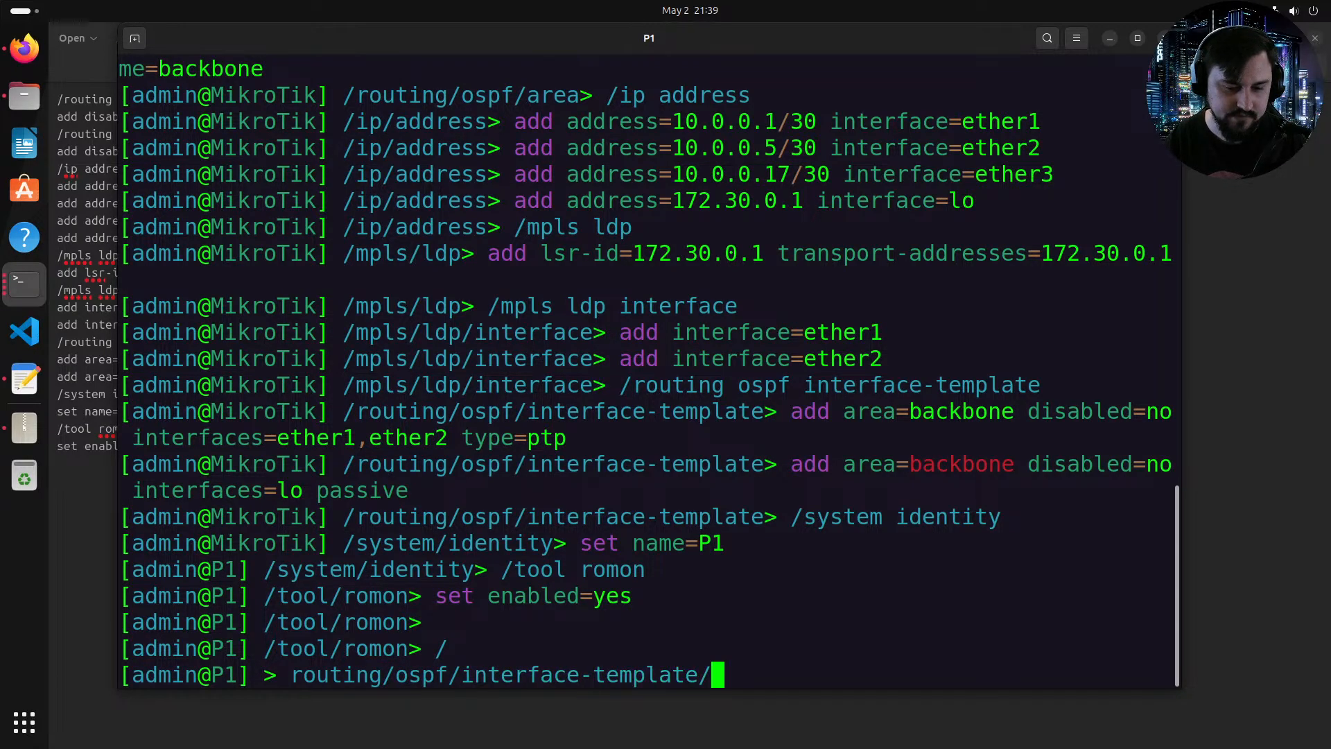
{"action": "key", "text": "Return"}
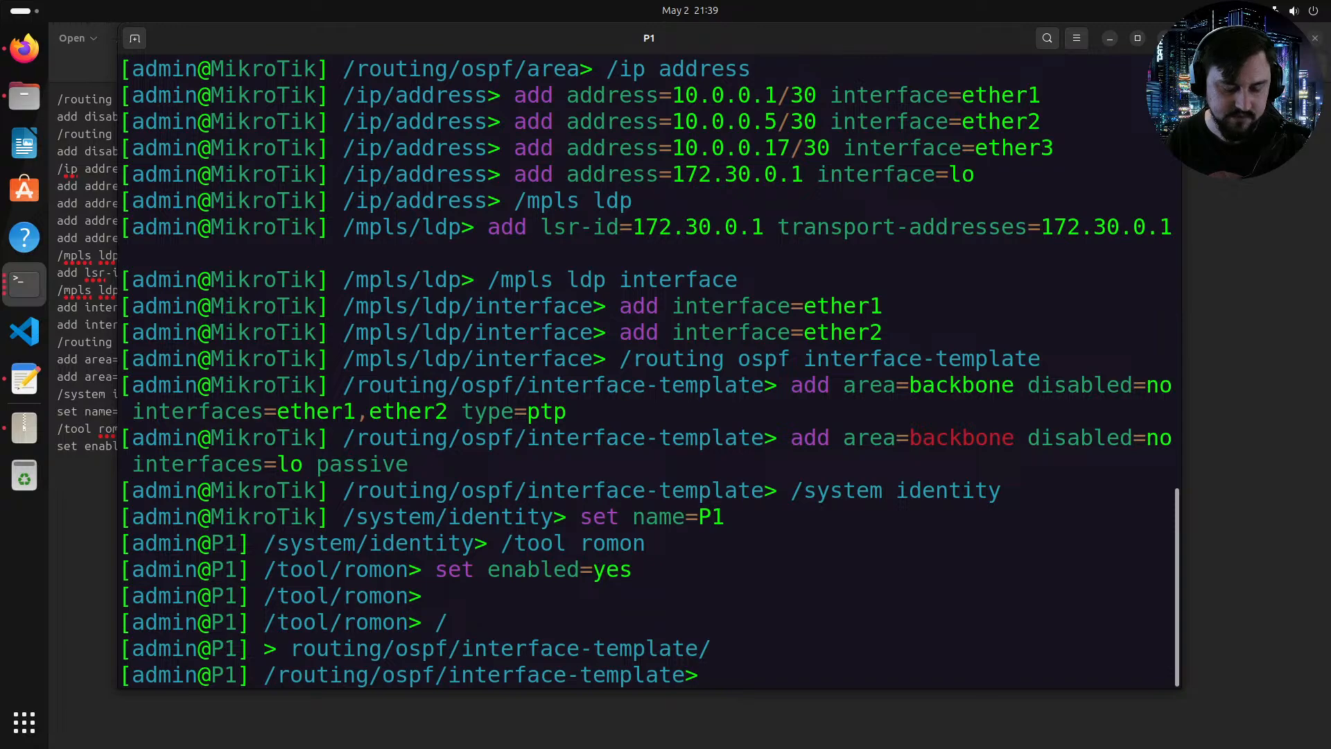
{"action": "type", "text": "print"}
{"action": "key", "text": "Return"}
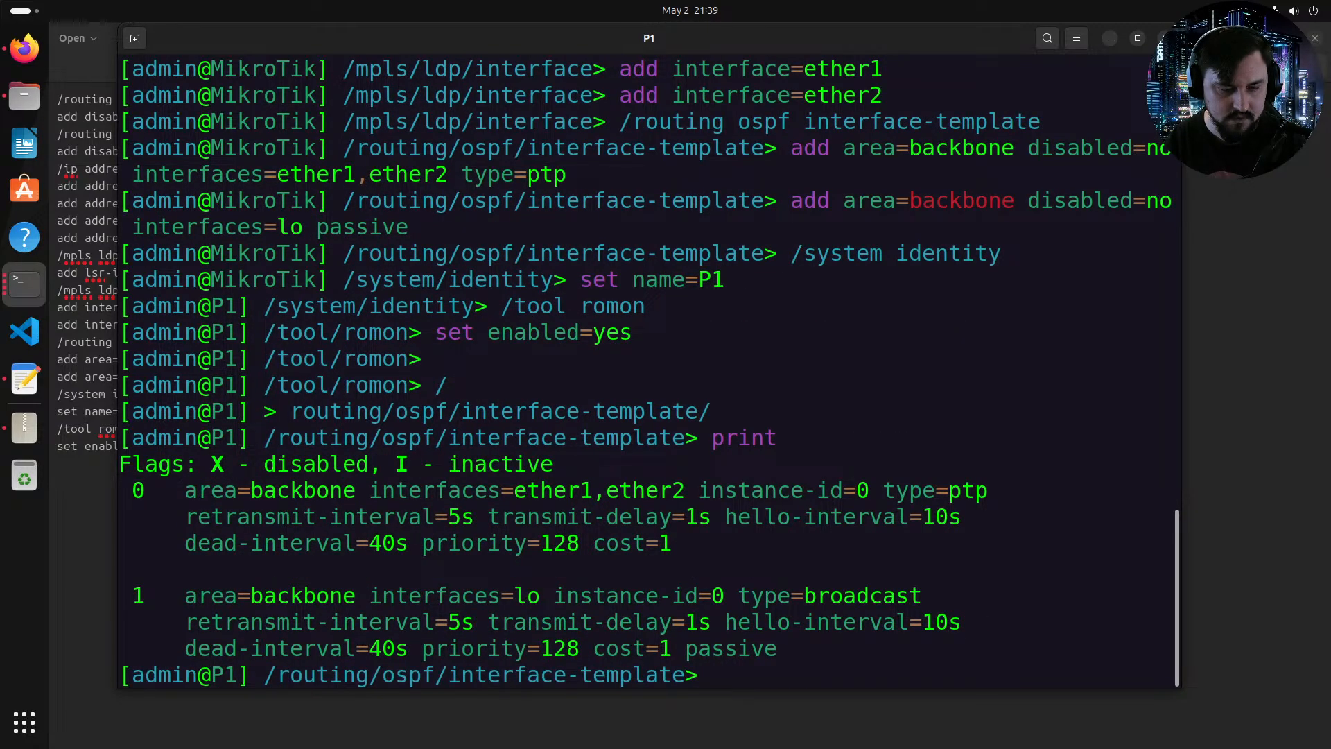
Step: Set the interfaces of OSPF interface template entry 0 to ether1,ether2,ether3
{"action": "triple_click", "coordinate": [130, 501]}
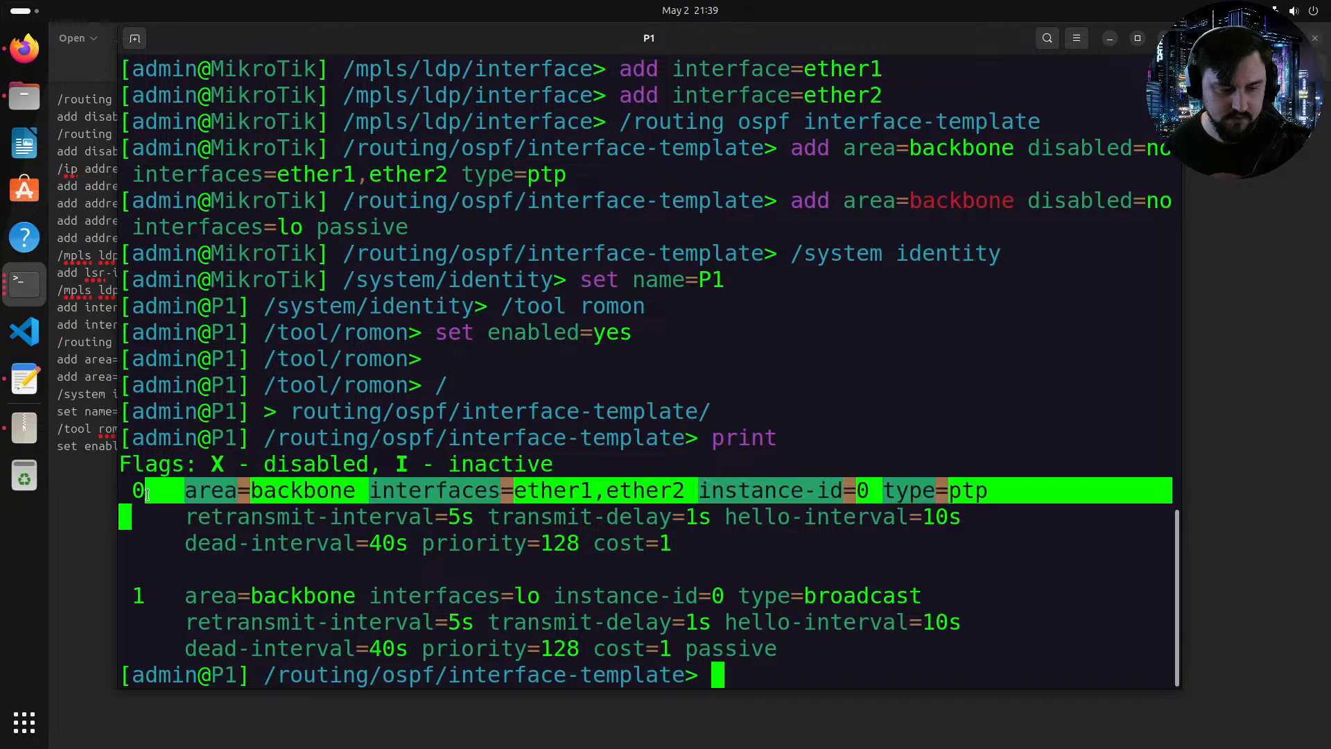
{"action": "left_click", "coordinate": [146, 495]}
{"action": "left_click_drag", "start_coordinate": [513, 495], "coordinate": [479, 495]}
{"action": "left_click", "coordinate": [479, 495]}
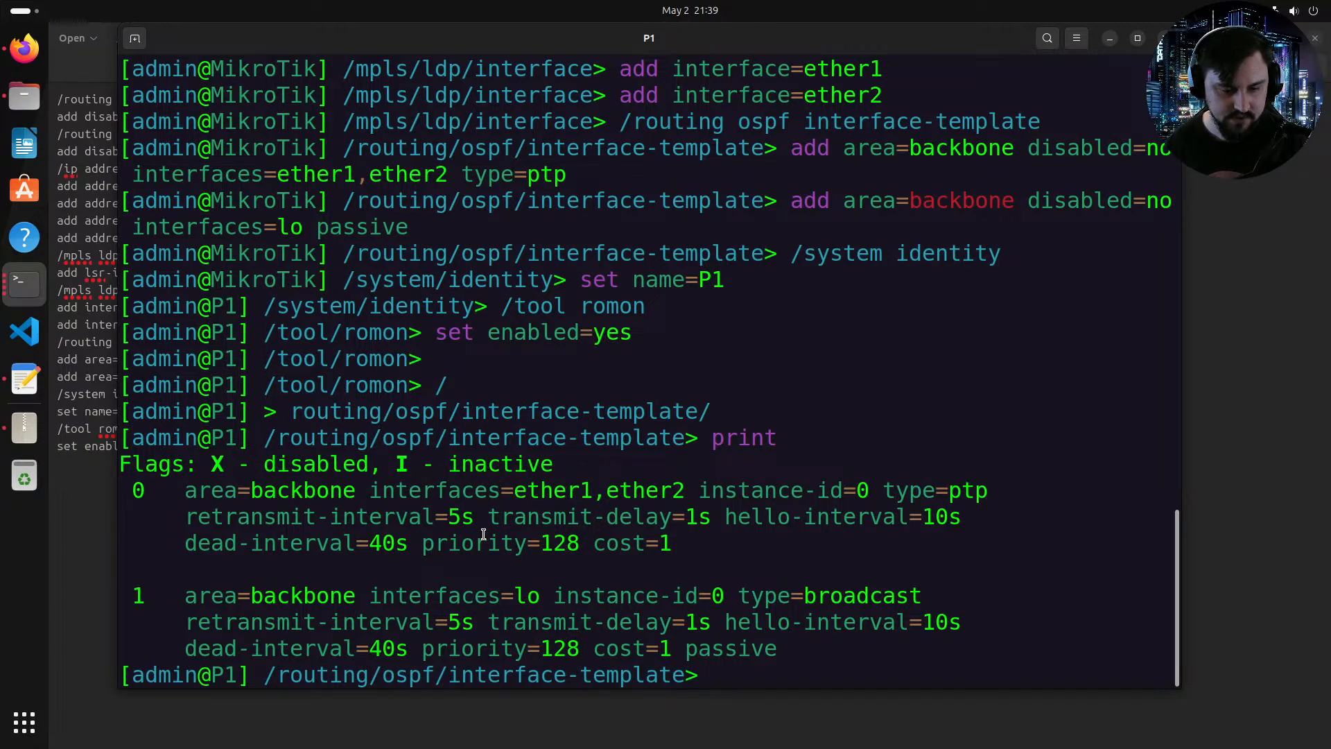
{"action": "type", "text": "set interfaces="}
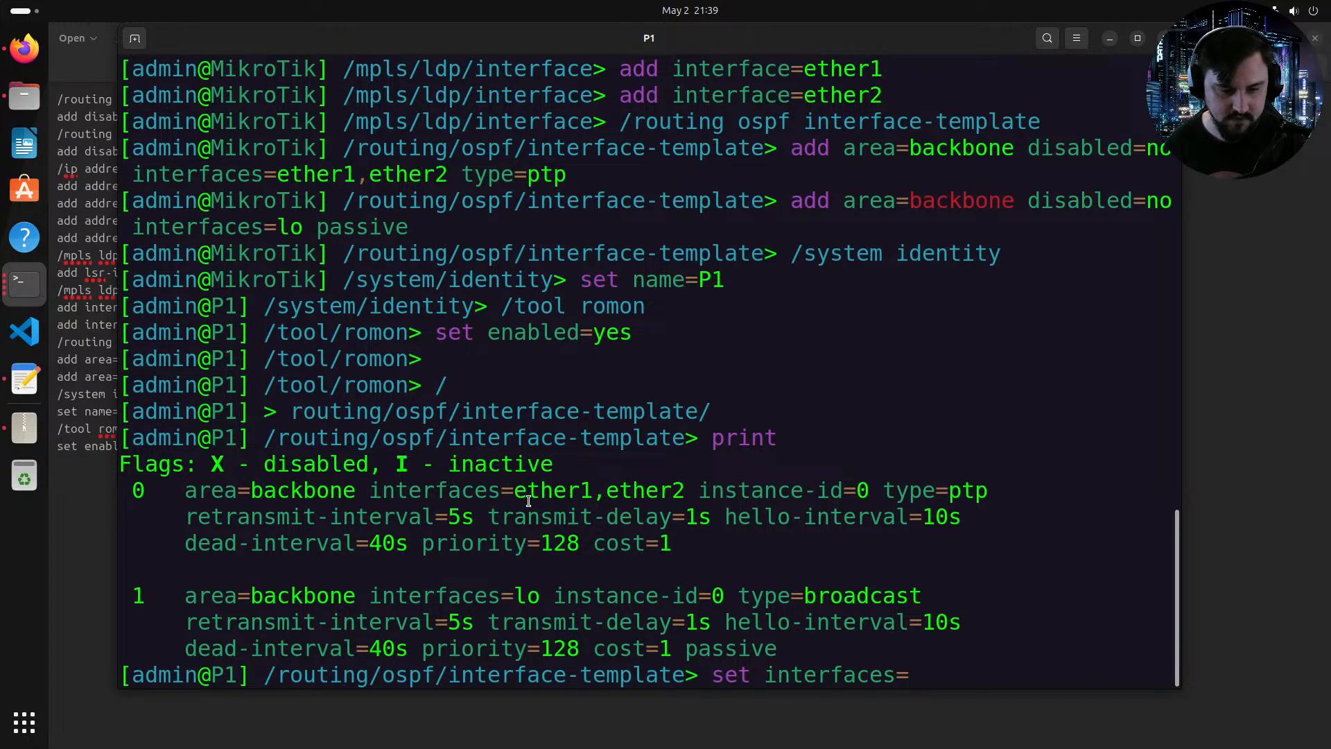
{"action": "type", "text": "ether1,et"}
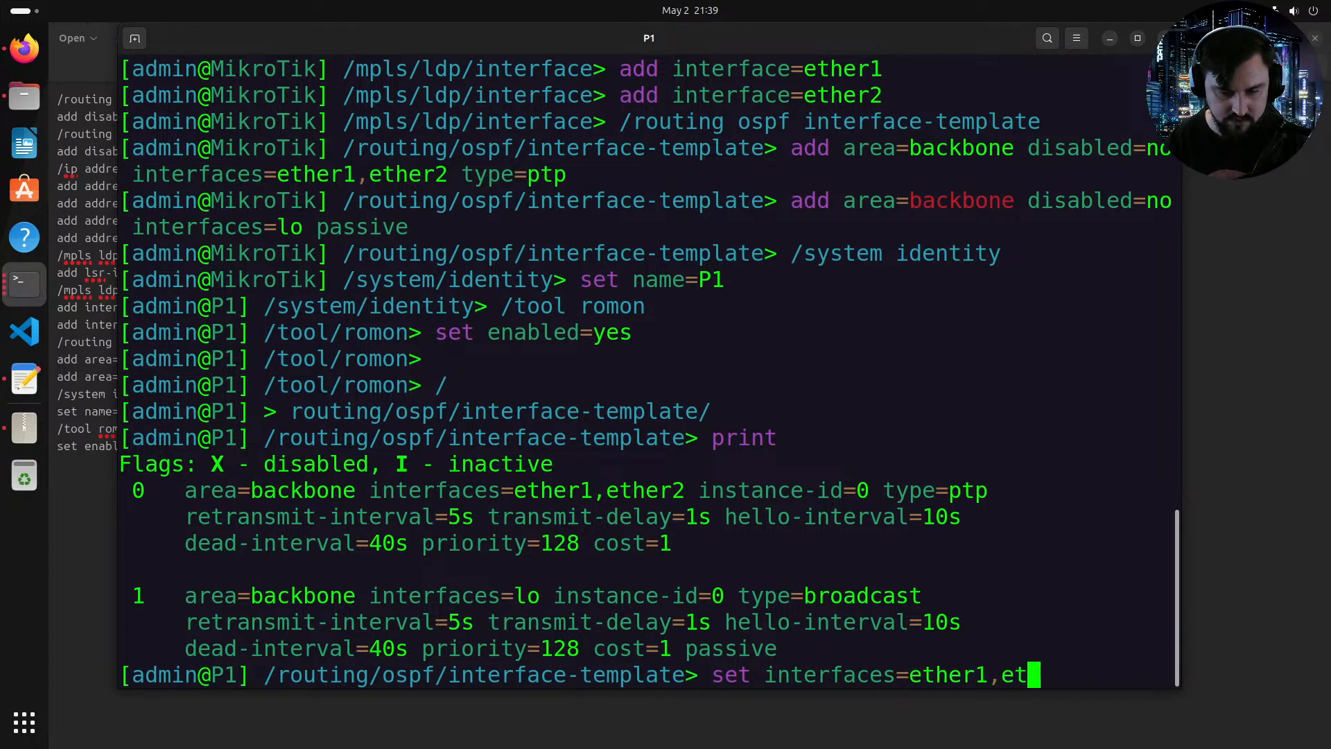
{"action": "type", "text": "her2,ether3"}
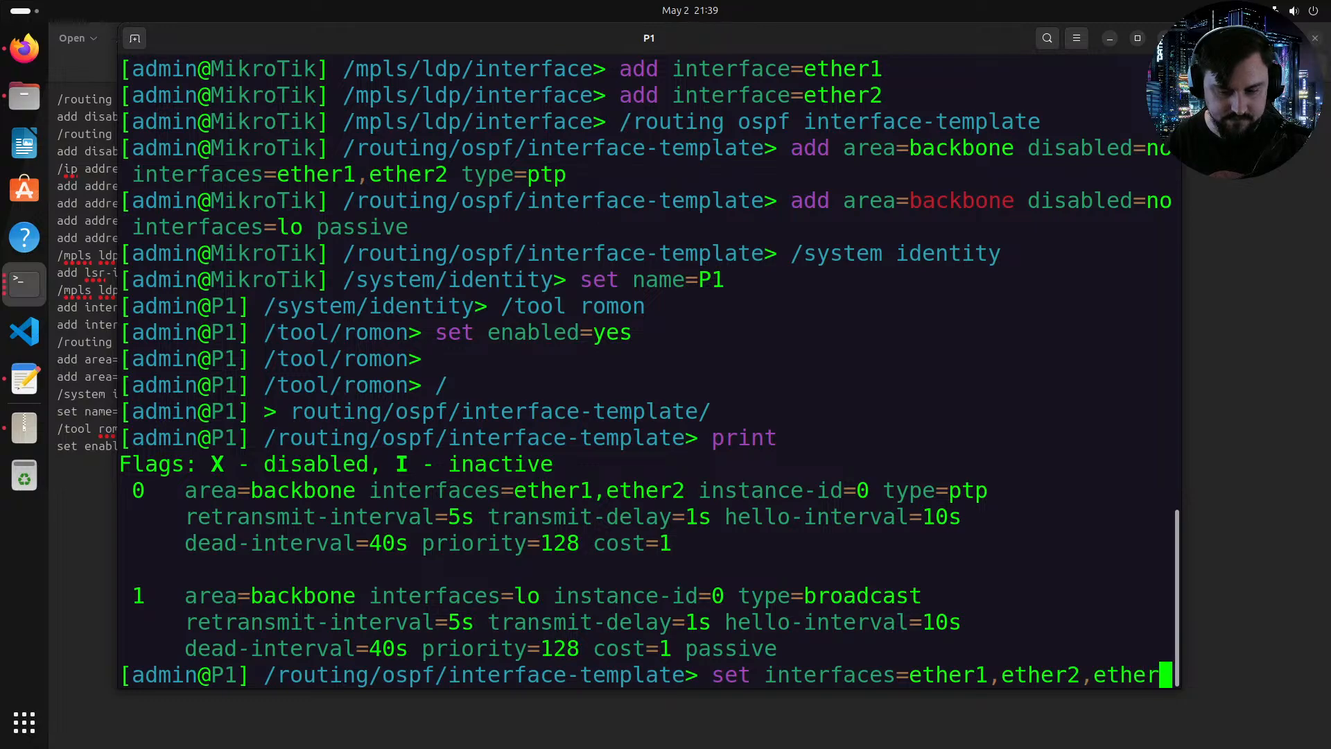
{"action": "type", "text": "0"}
{"action": "key", "text": "Return"}
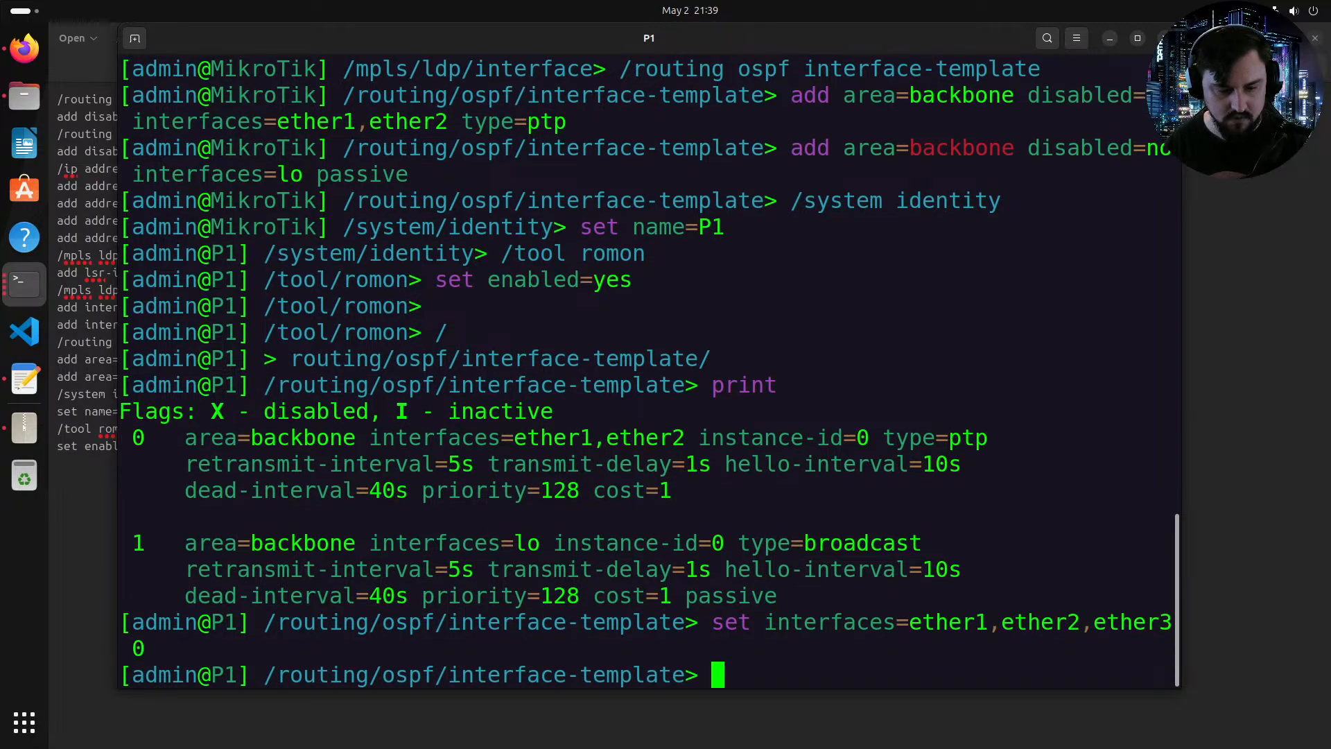
Step: List the OSPF interface templates again to check the entry, then return to the topology
{"action": "type", "text": "print"}
{"action": "key", "text": "Return"}
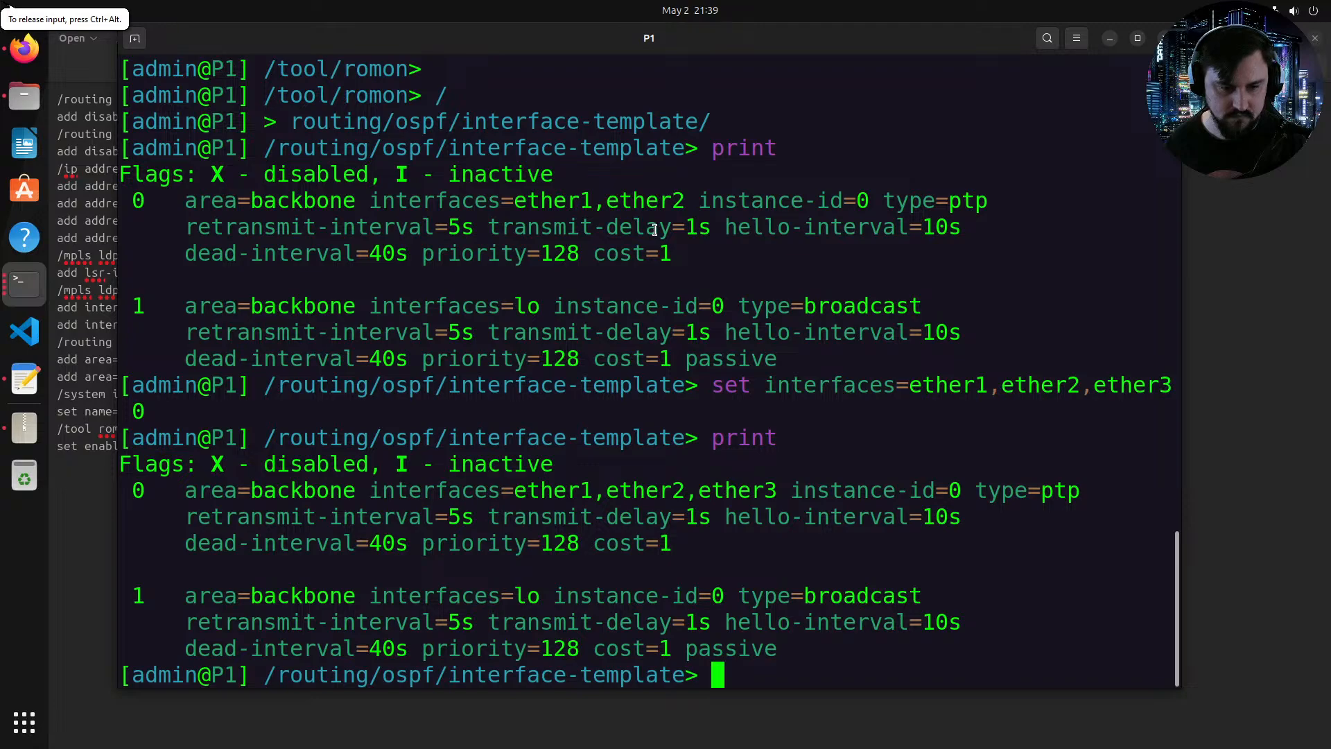
{"action": "left_click_drag", "start_coordinate": [763, 490], "coordinate": [582, 492]}
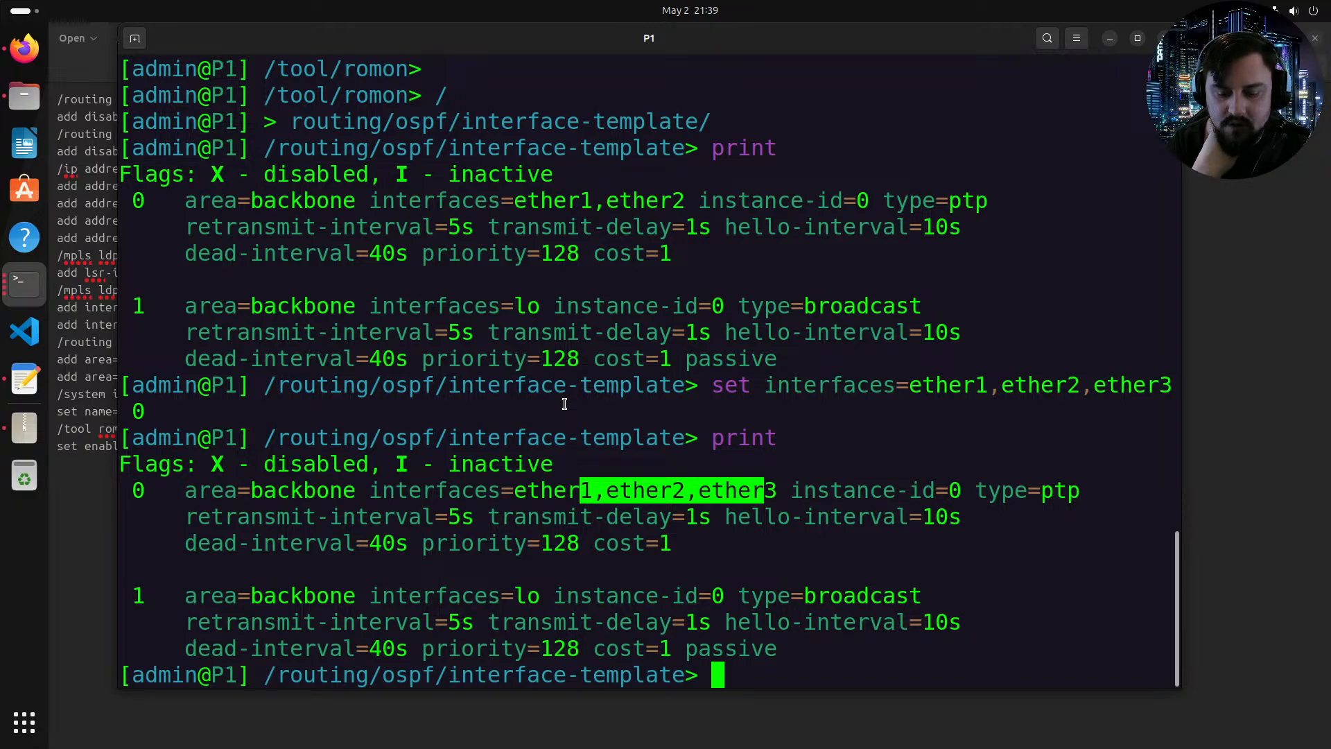
{"action": "left_click", "coordinate": [24, 47]}
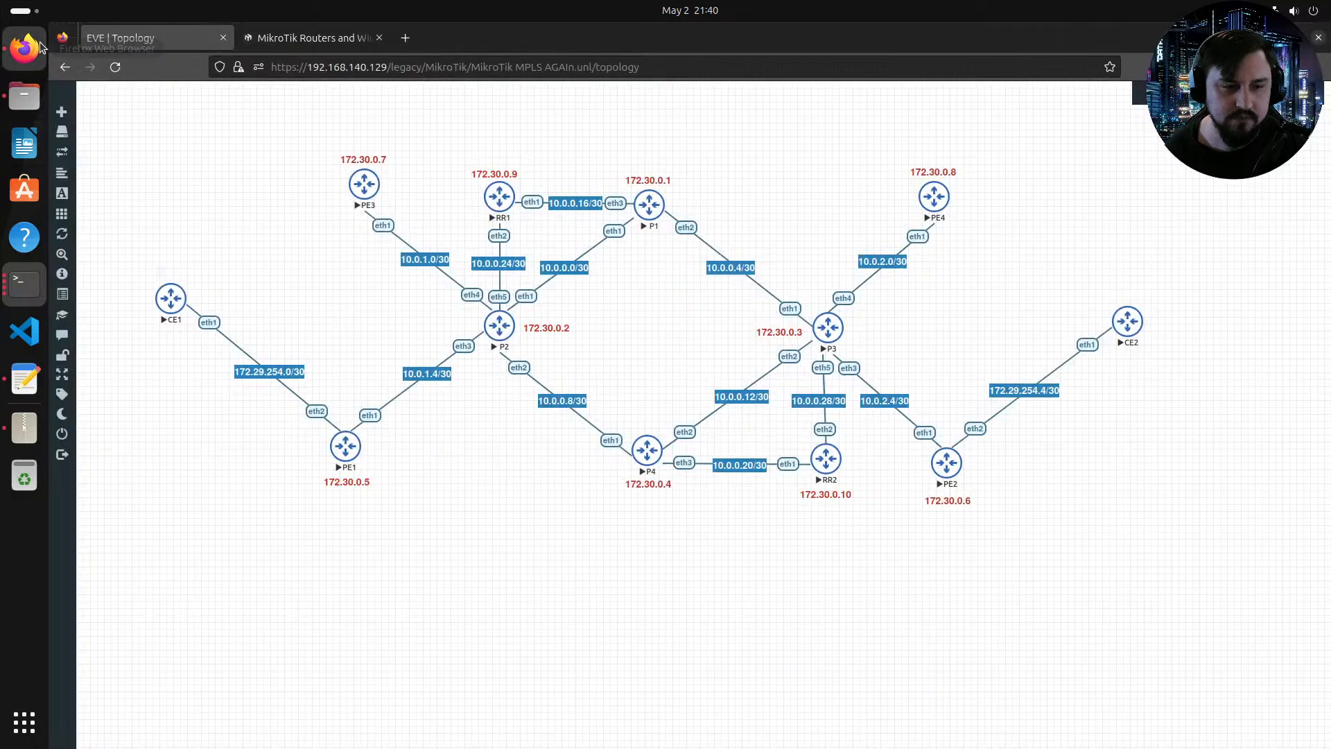
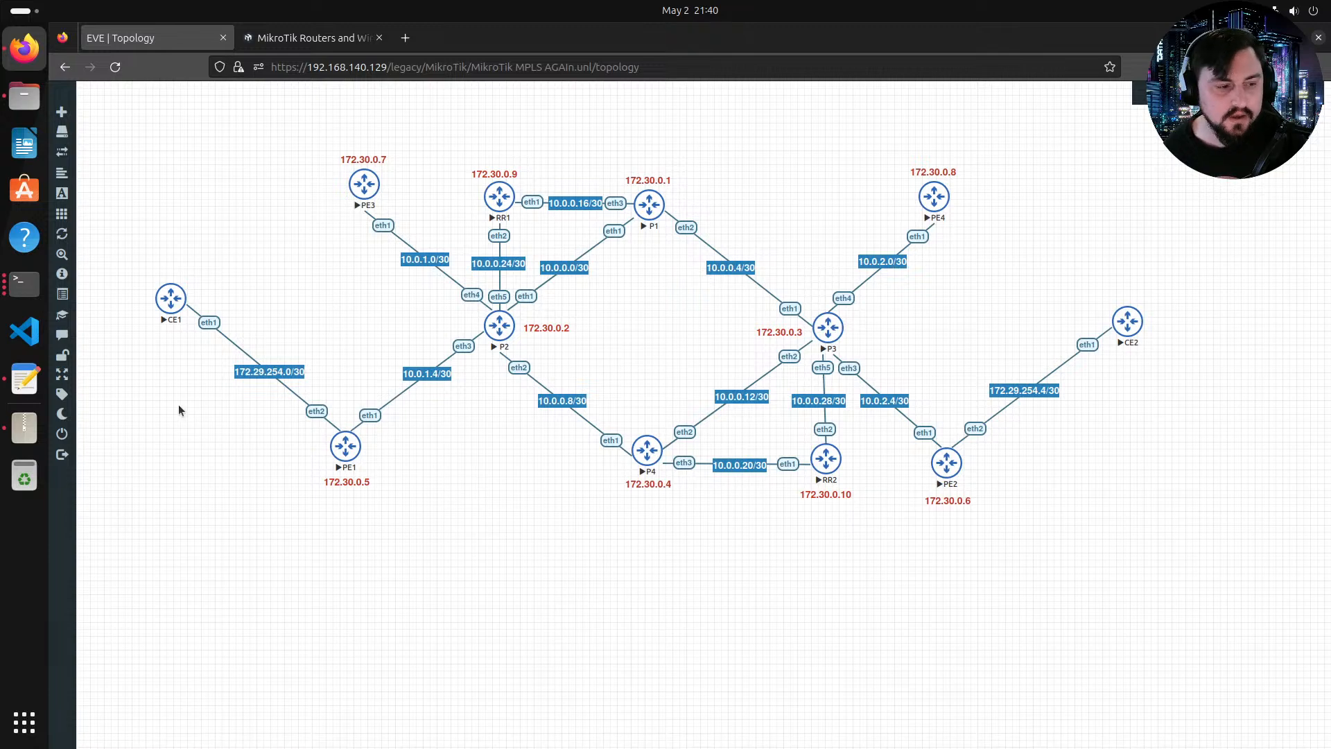
Step: Compare the topology with the P4 template and set the ether1 address to 10.0.0.10/30
{"action": "left_click", "coordinate": [36, 391]}
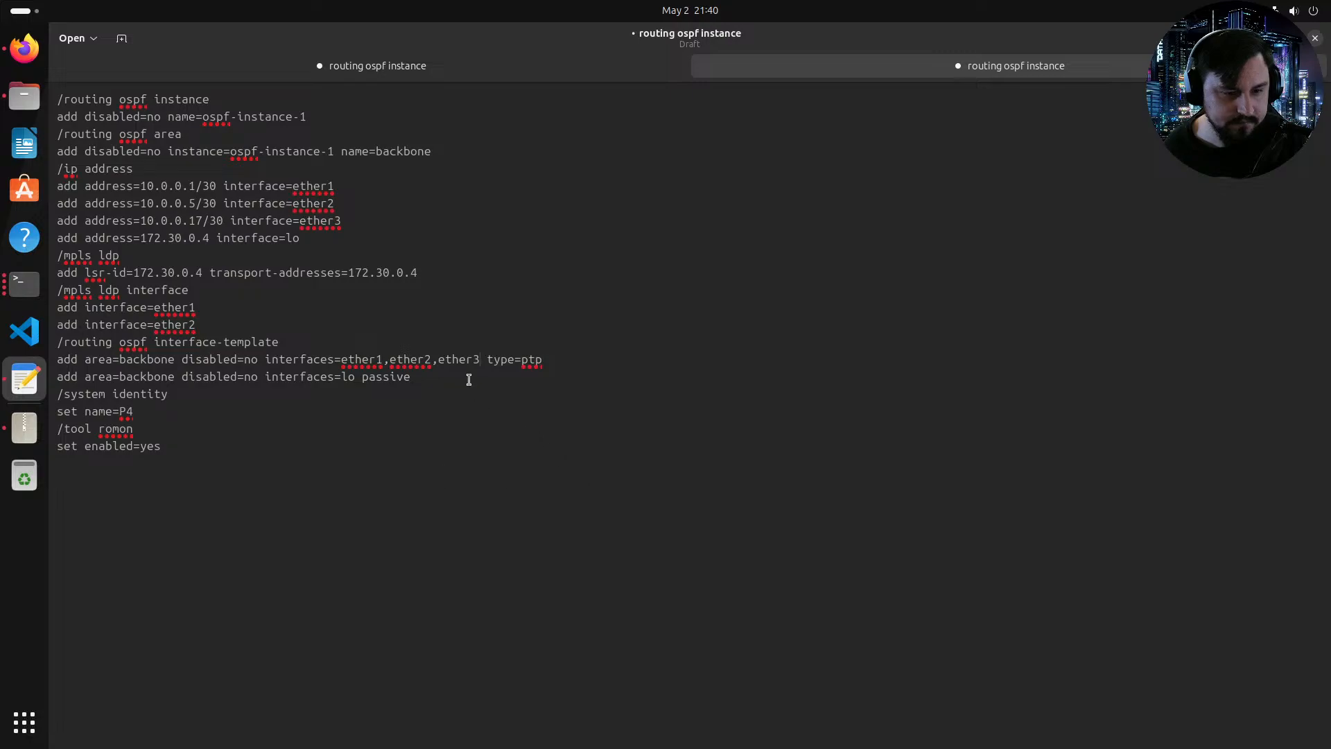
{"action": "left_click", "coordinate": [24, 52]}
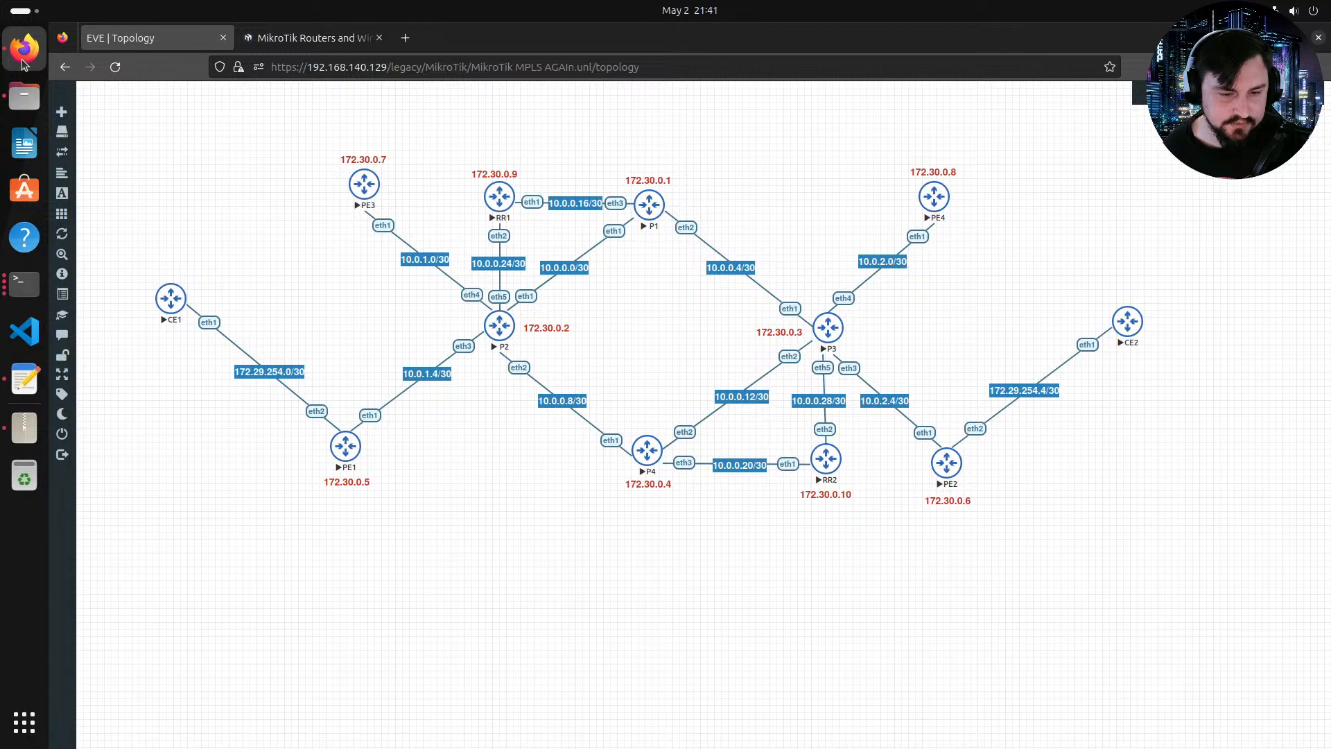
{"action": "left_click", "coordinate": [24, 379]}
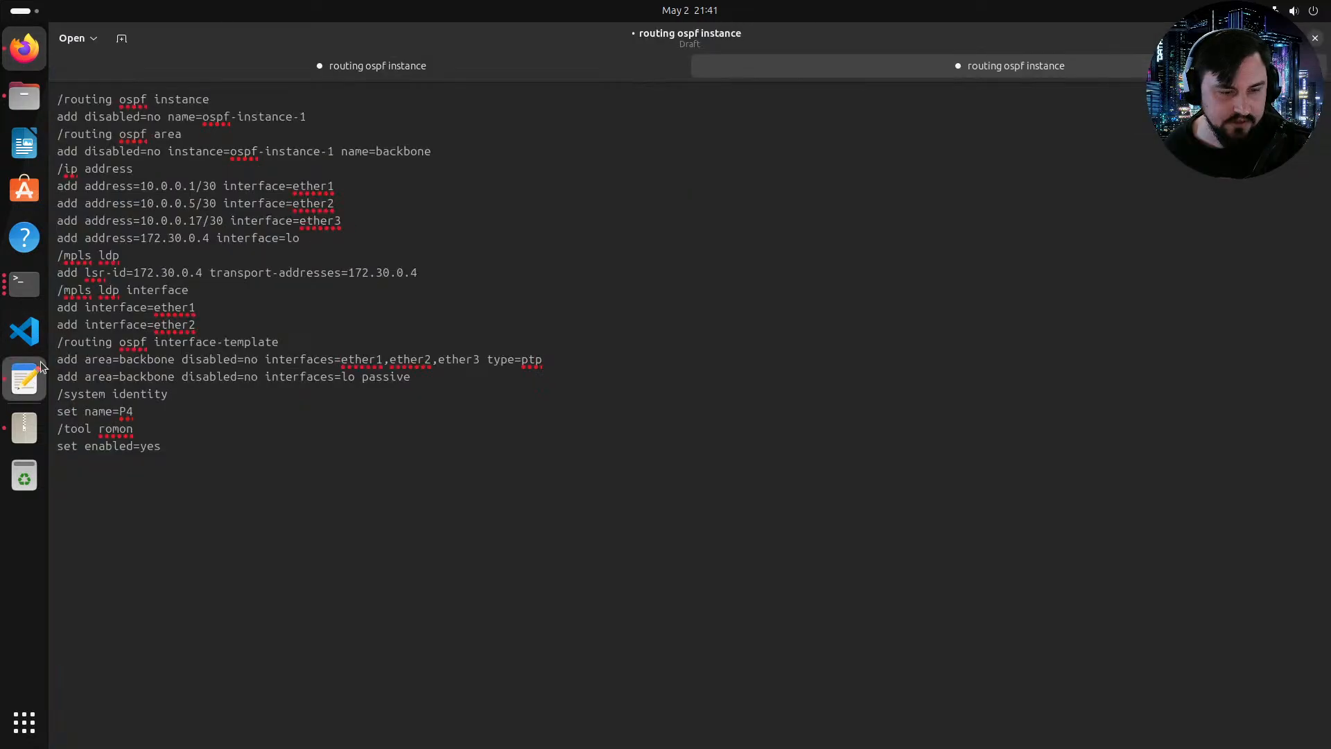
{"action": "left_click", "coordinate": [197, 187]}
{"action": "type", "text": "0"}
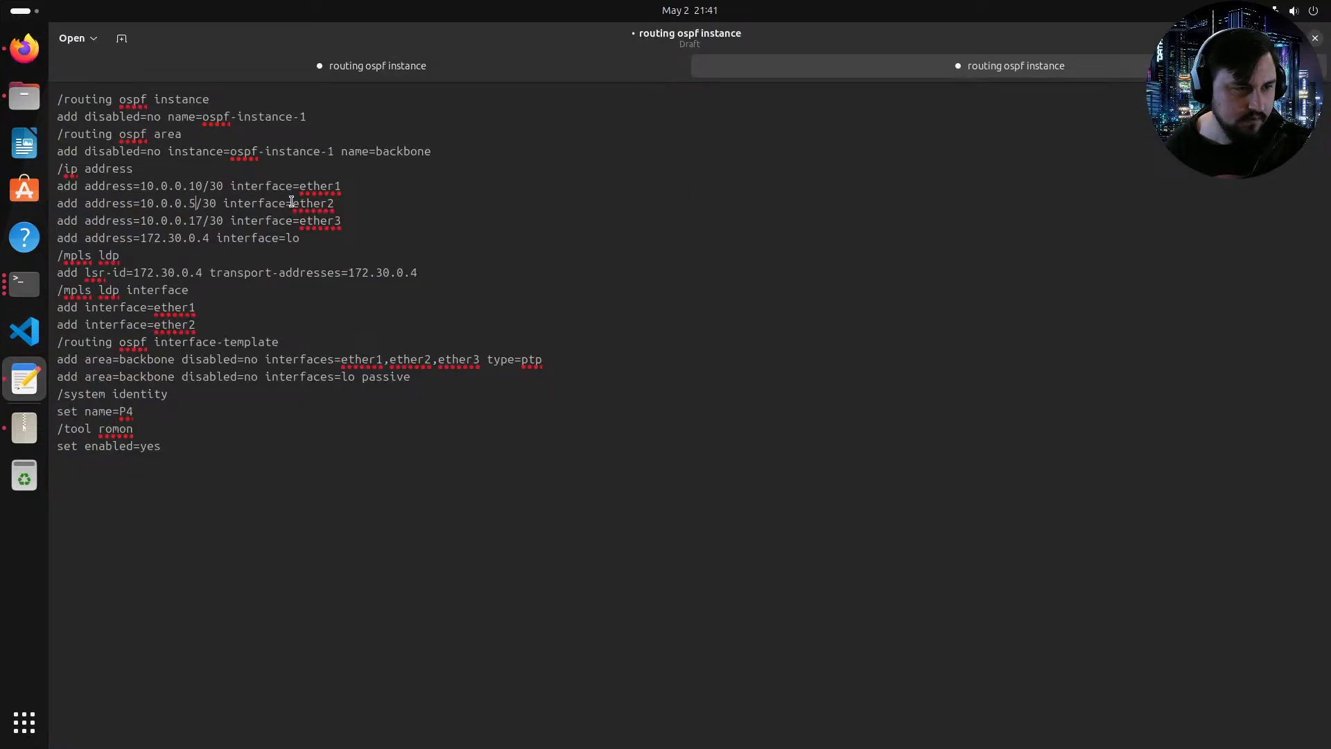
Step: Check the topology again and change the ether2 address in the template to 10.0.0.14/30
{"action": "right_click", "coordinate": [24, 54]}
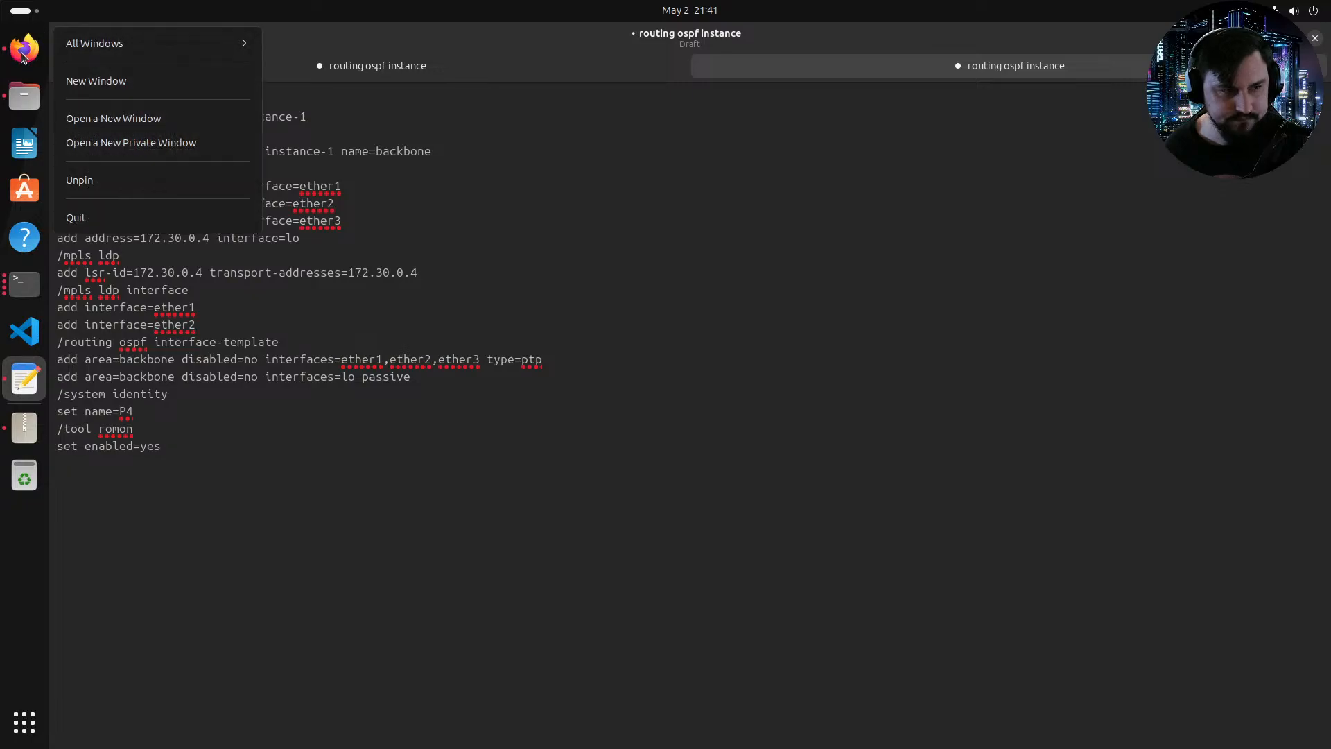
{"action": "left_click", "coordinate": [25, 57]}
{"action": "left_click", "coordinate": [32, 66]}
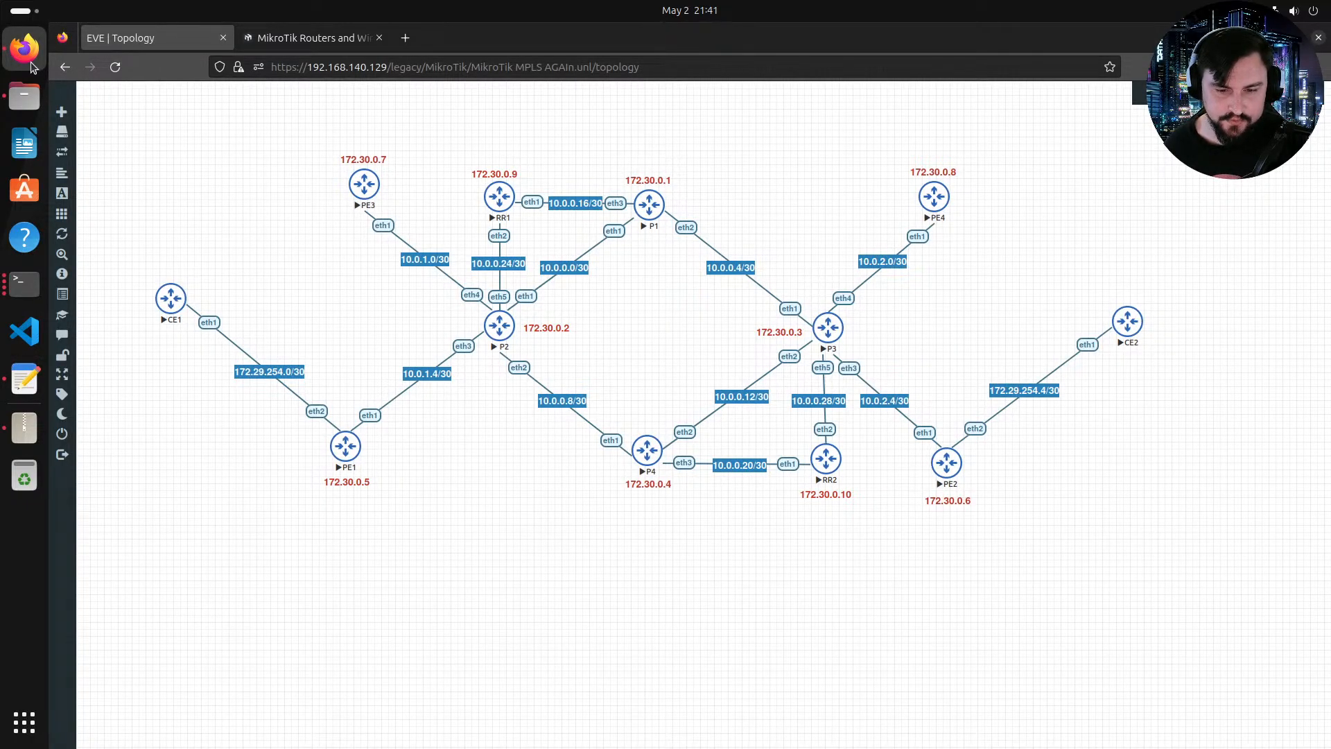
{"action": "left_click", "coordinate": [24, 380]}
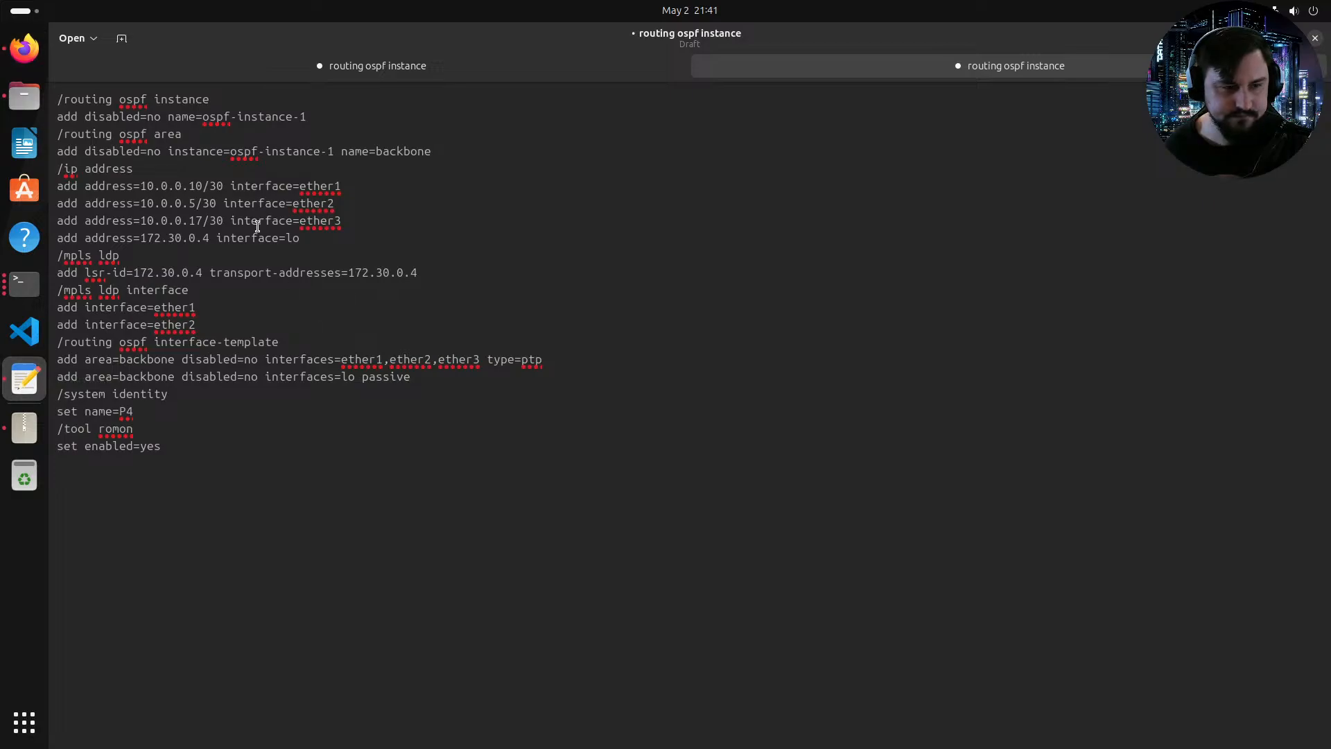
{"action": "key", "text": "BackSpace"}
{"action": "type", "text": "14"}
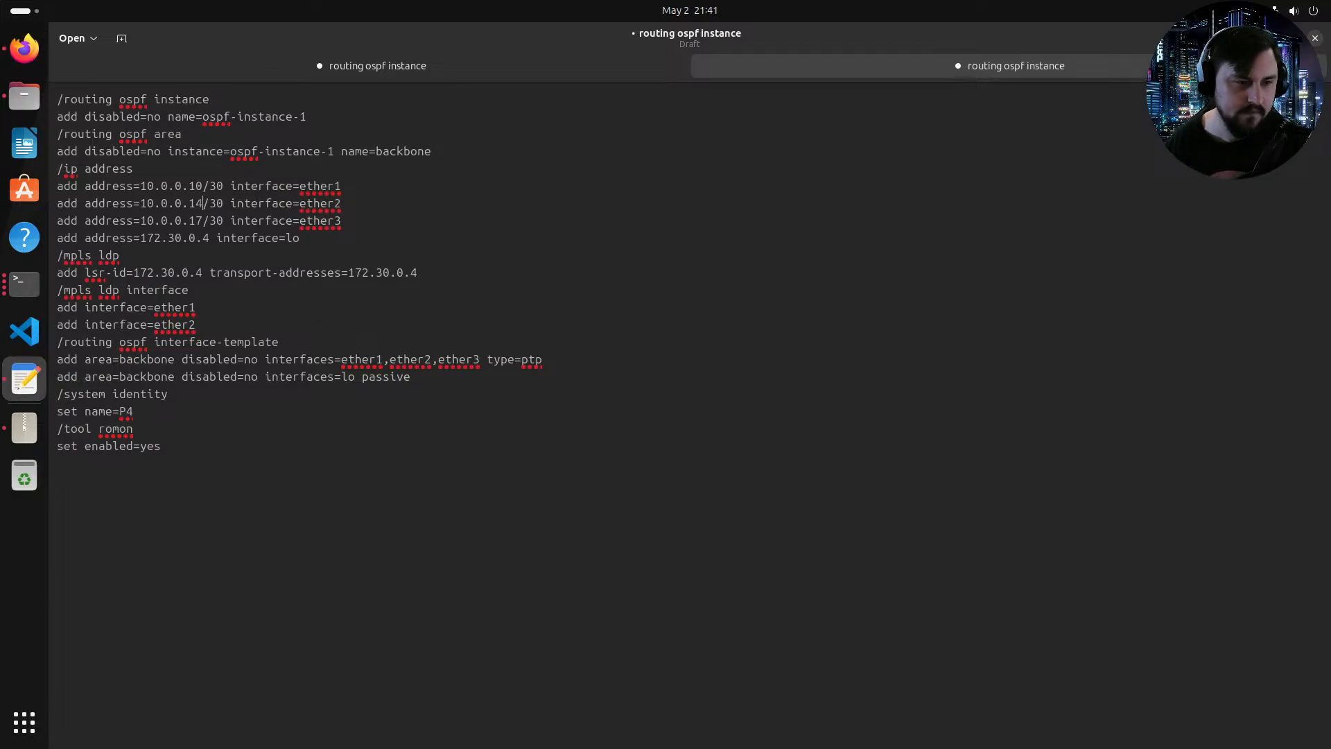
Step: Check the topology and change the ether3 address in the template to 10.0.0.21/30
{"action": "left_click", "coordinate": [31, 61]}
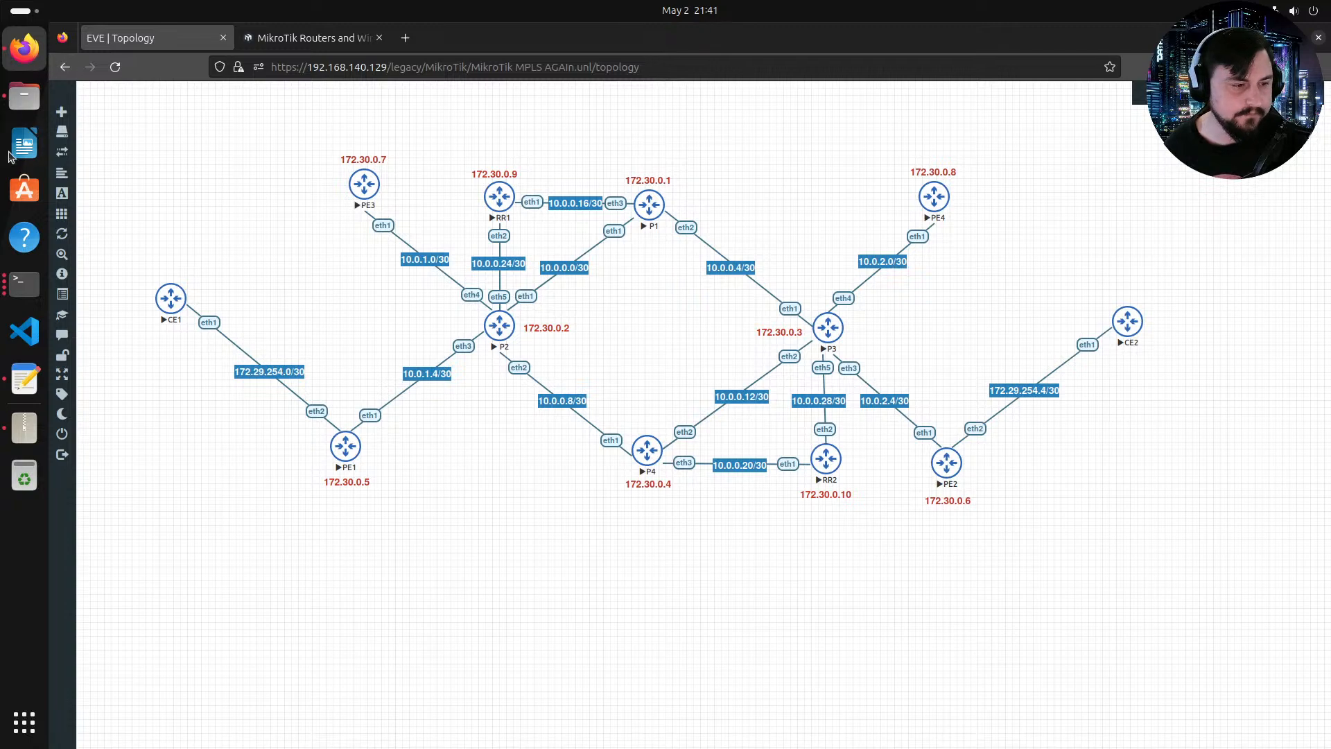
{"action": "left_click", "coordinate": [25, 376]}
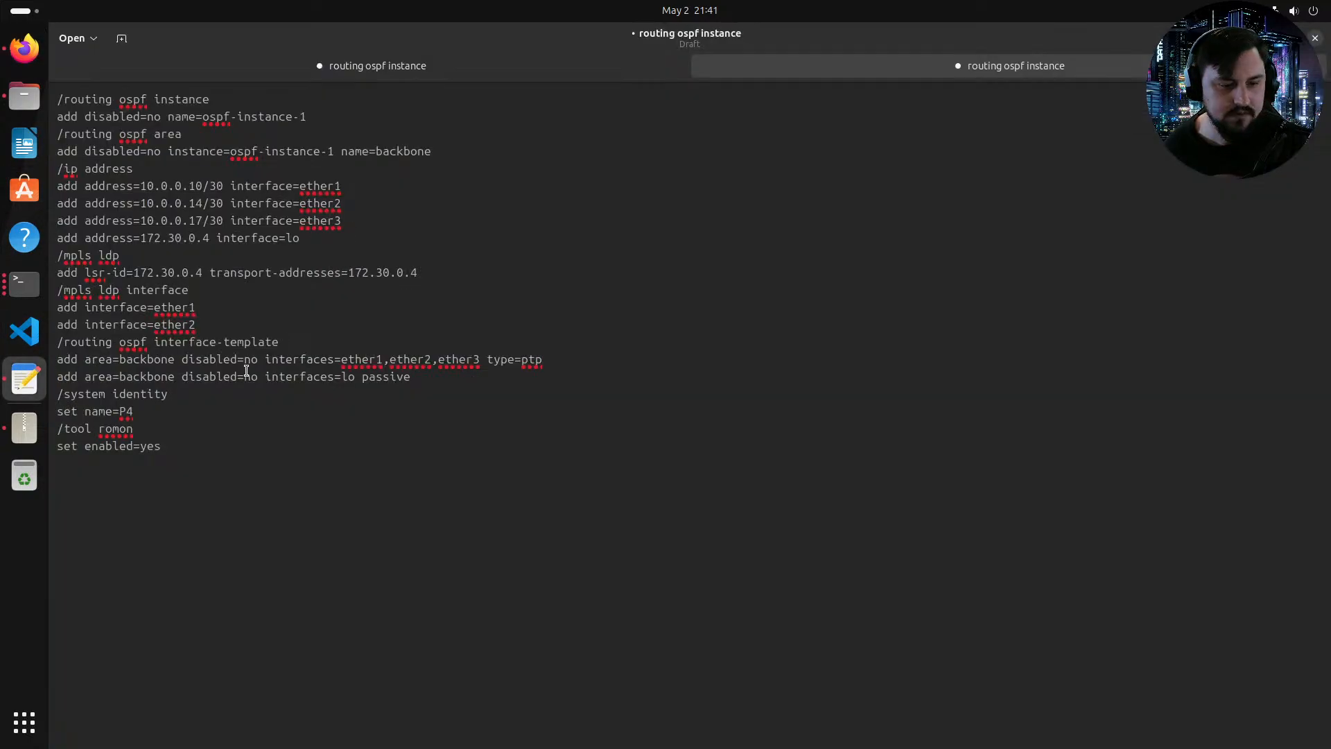
{"action": "left_click", "coordinate": [206, 224]}
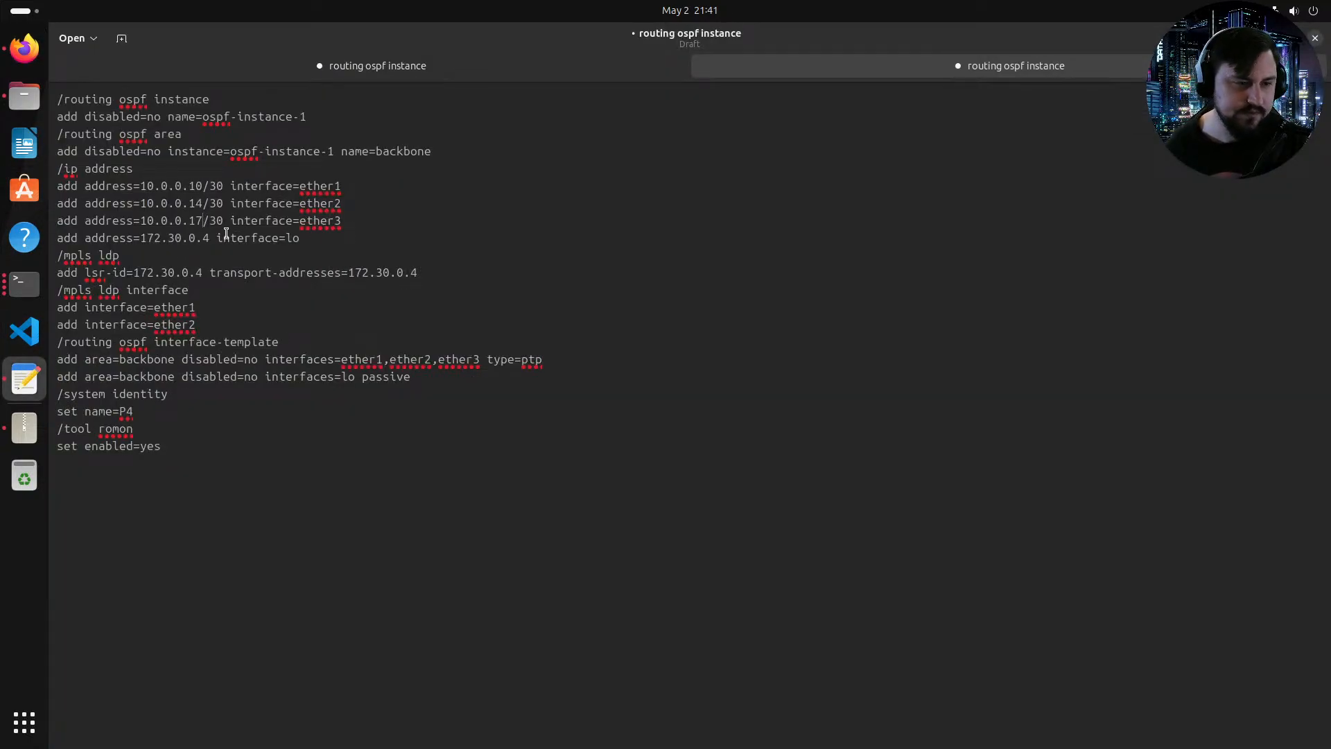
{"action": "key", "text": "BackSpace"}
{"action": "key", "text": "BackSpace"}
{"action": "type", "text": "21"}
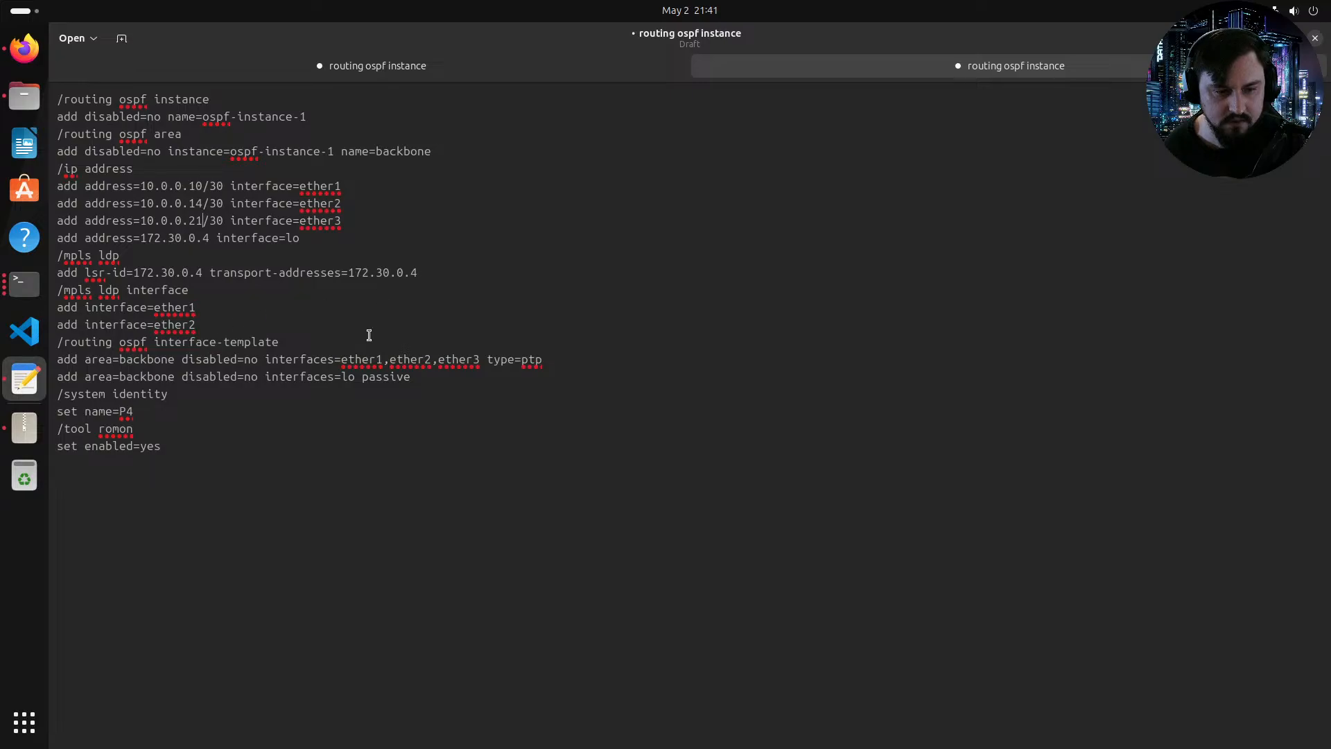
Step: Copy the whole P4 configuration template and open the P4 router console from the topology
{"action": "left_click_drag", "start_coordinate": [238, 446], "coordinate": [67, 92]}
{"action": "key", "text": "super+c"}
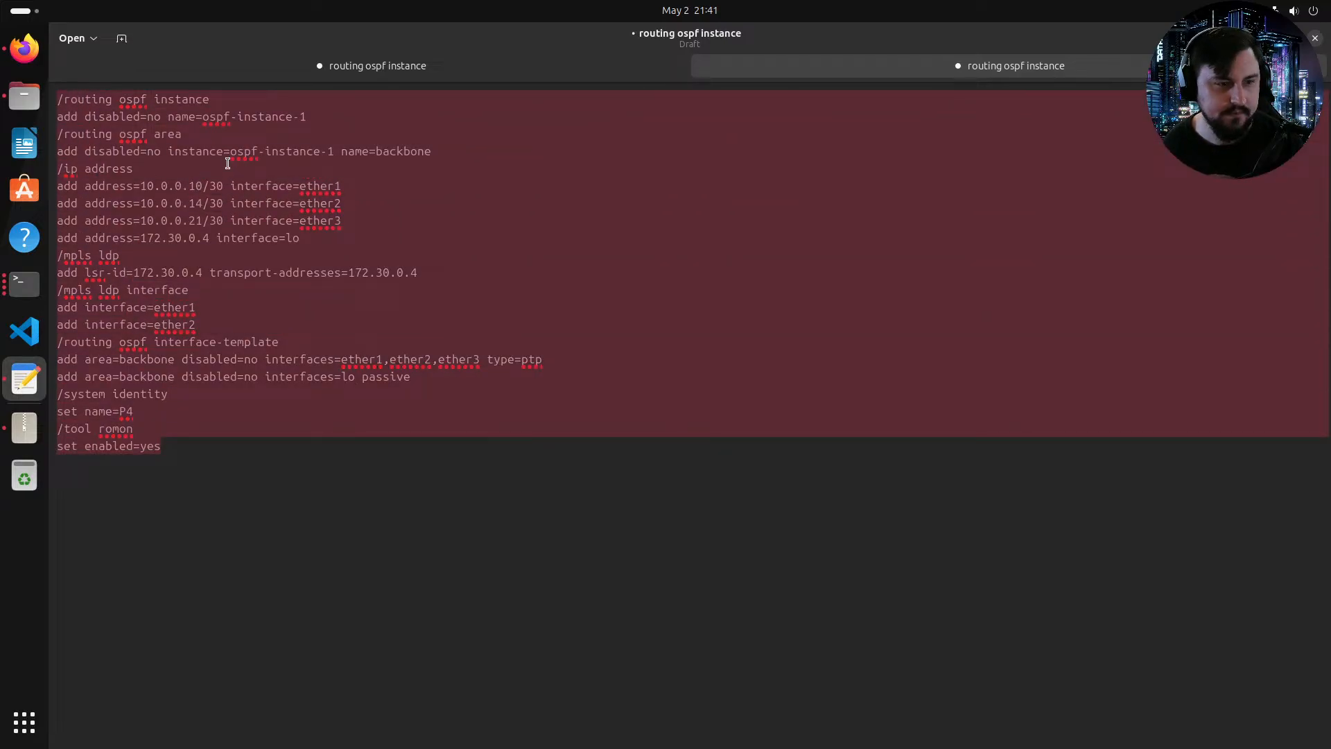
{"action": "left_click", "coordinate": [24, 282]}
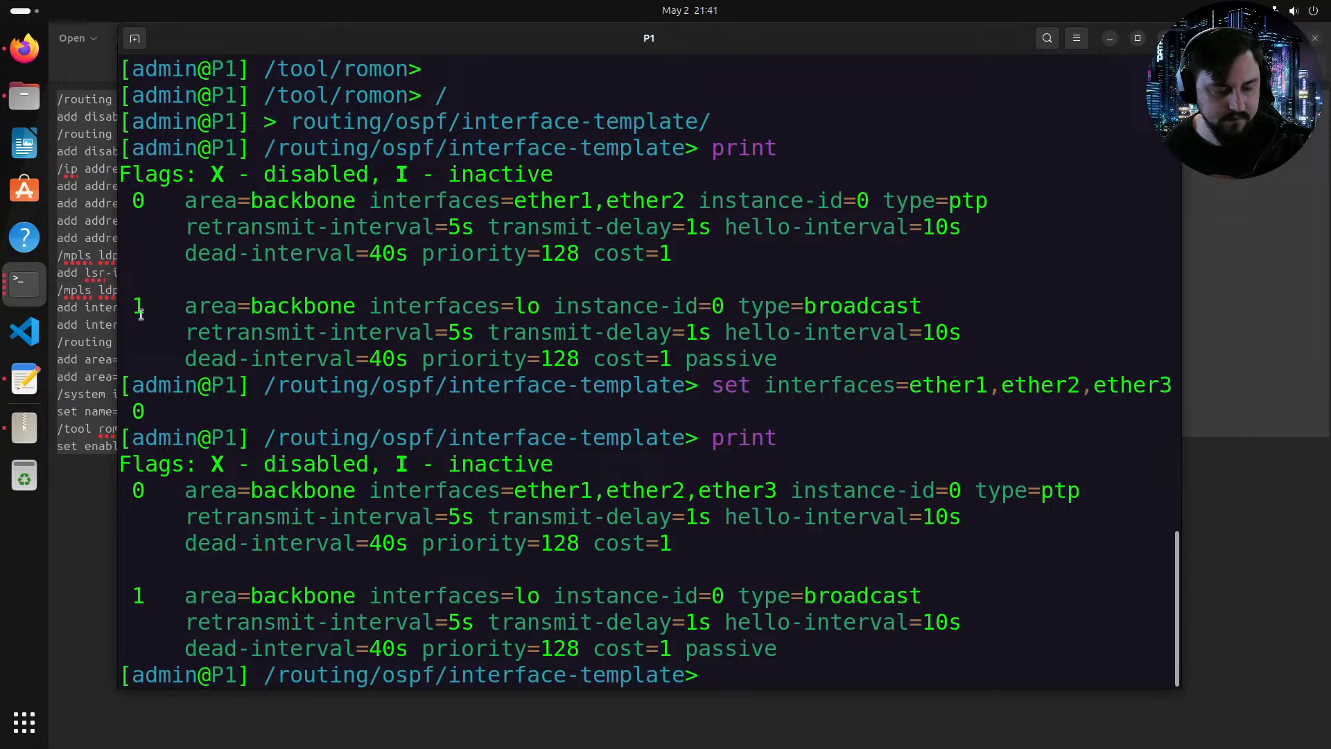
{"action": "left_click", "coordinate": [36, 64]}
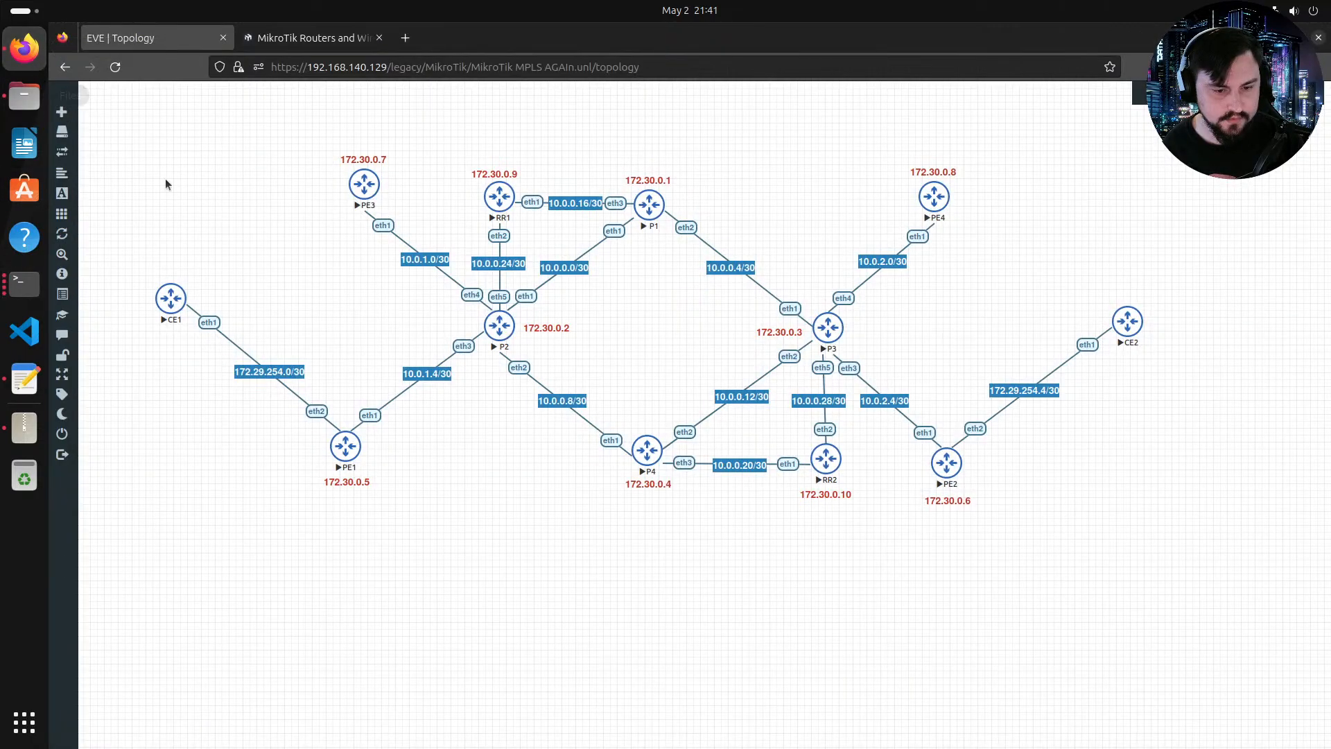
{"action": "left_click", "coordinate": [657, 452]}
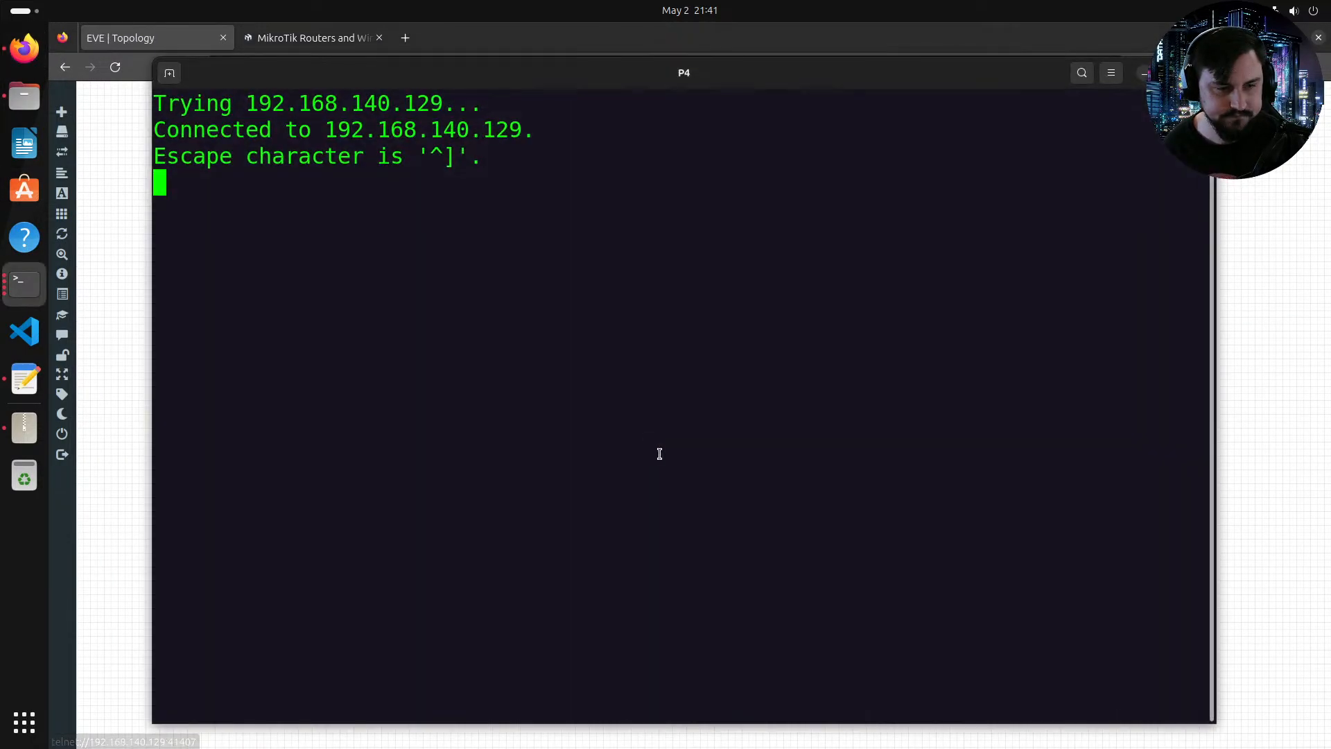
Step: Log in to P4 as admin, decline the software licence, and enter and repeat a new password
{"action": "type", "text": "admin"}
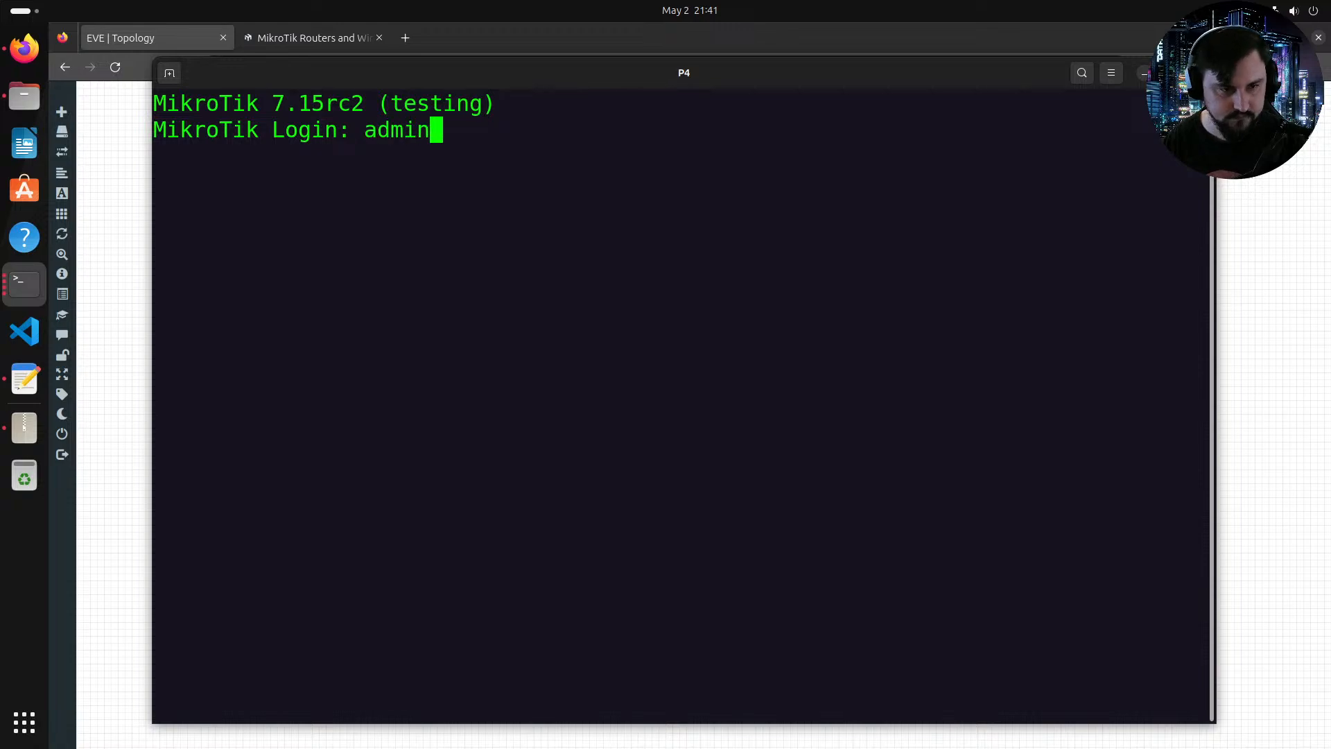
{"action": "key", "text": "Return"}
{"action": "key", "text": "Return"}
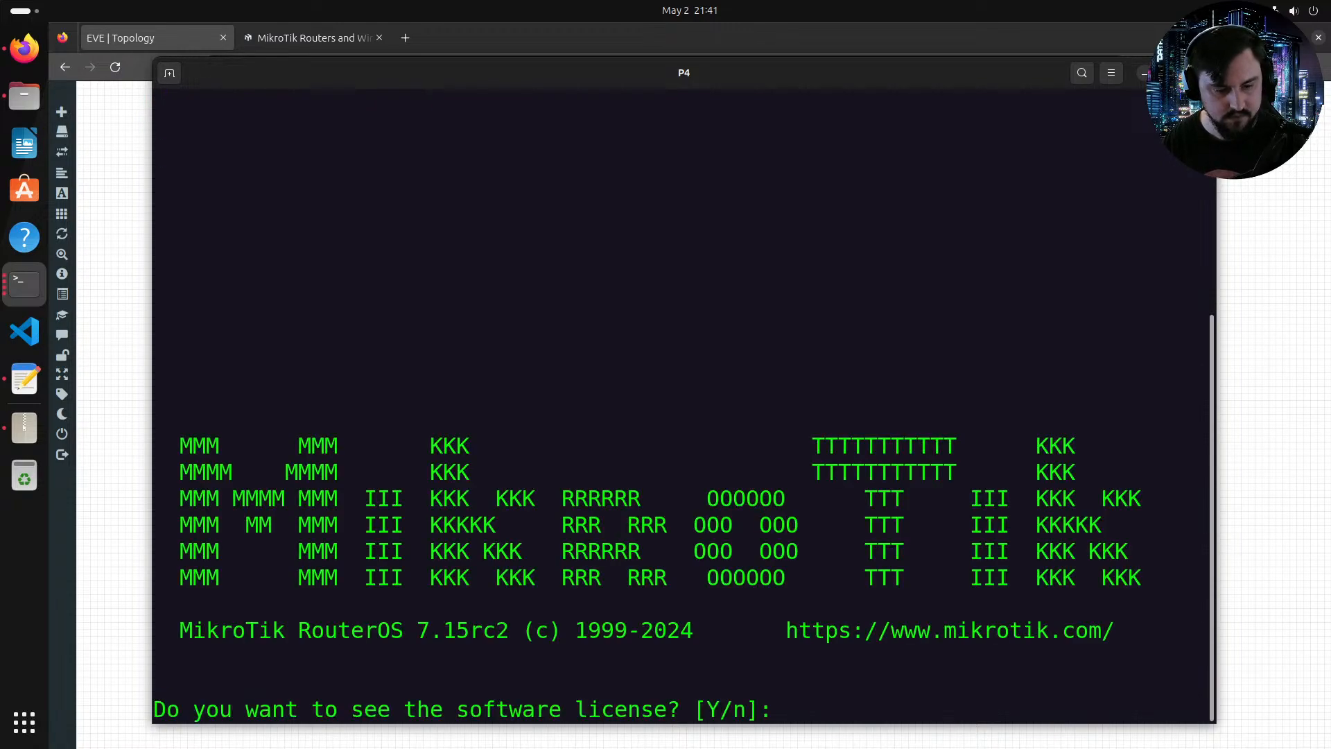
{"action": "type", "text": "n******"}
{"action": "key", "text": "Return"}
{"action": "type", "text": "******"}
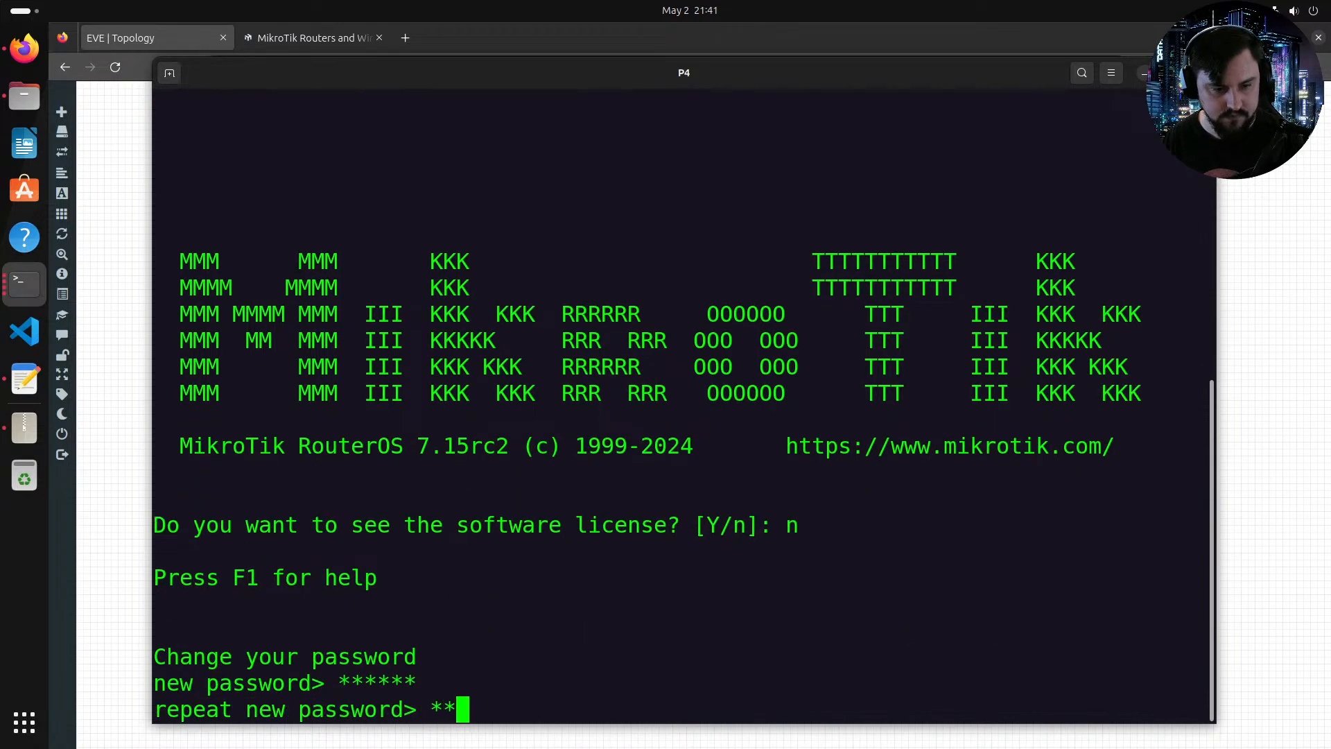
{"action": "key", "text": "Return"}
Step: Paste and run the copied configuration in the P4 console, then maximise the console and return to the root menu
{"action": "right_click", "coordinate": [717, 485]}
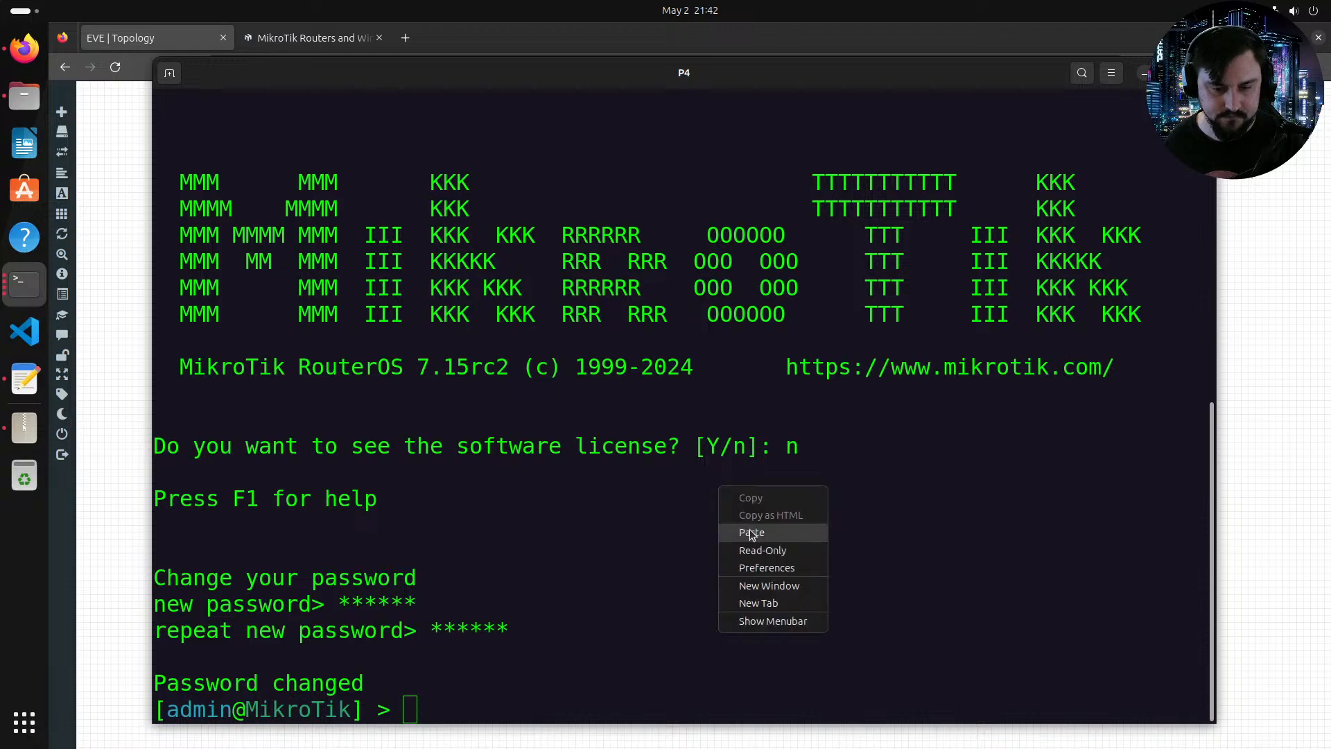
{"action": "left_click", "coordinate": [750, 530]}
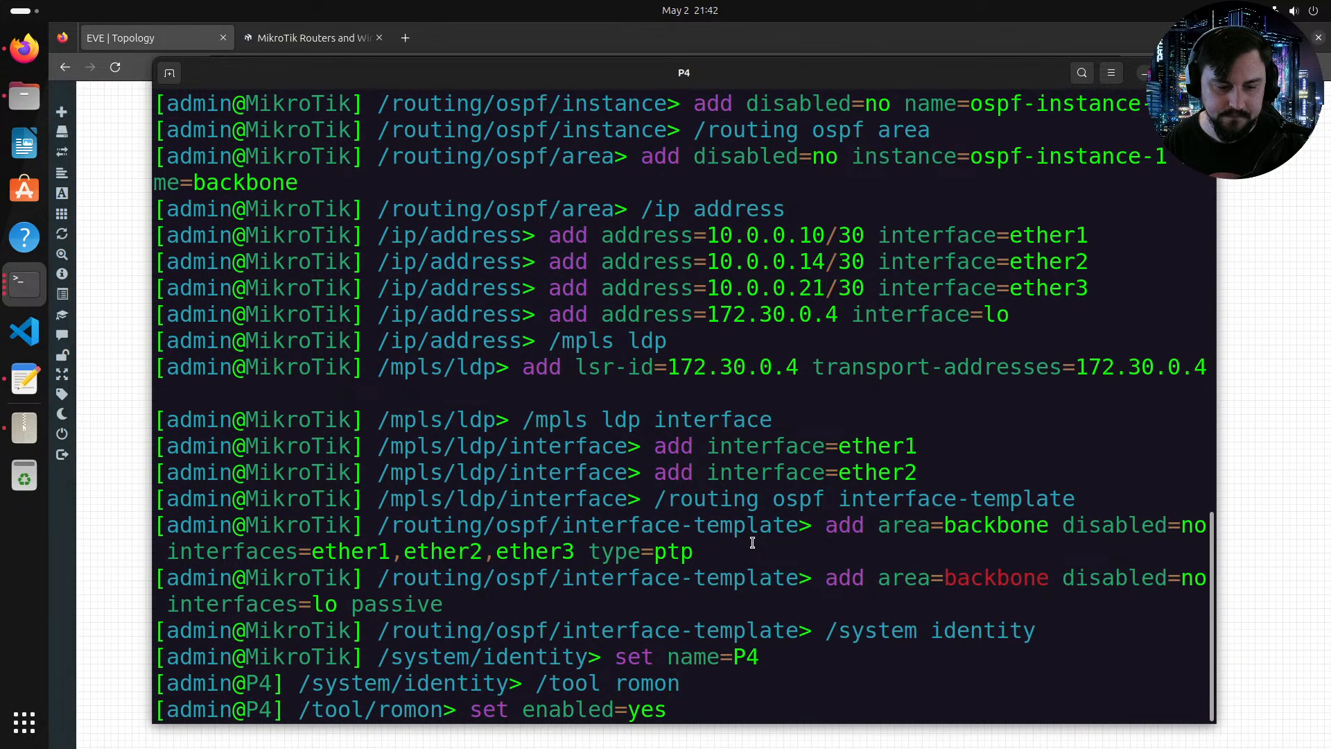
{"action": "key", "text": "Return"}
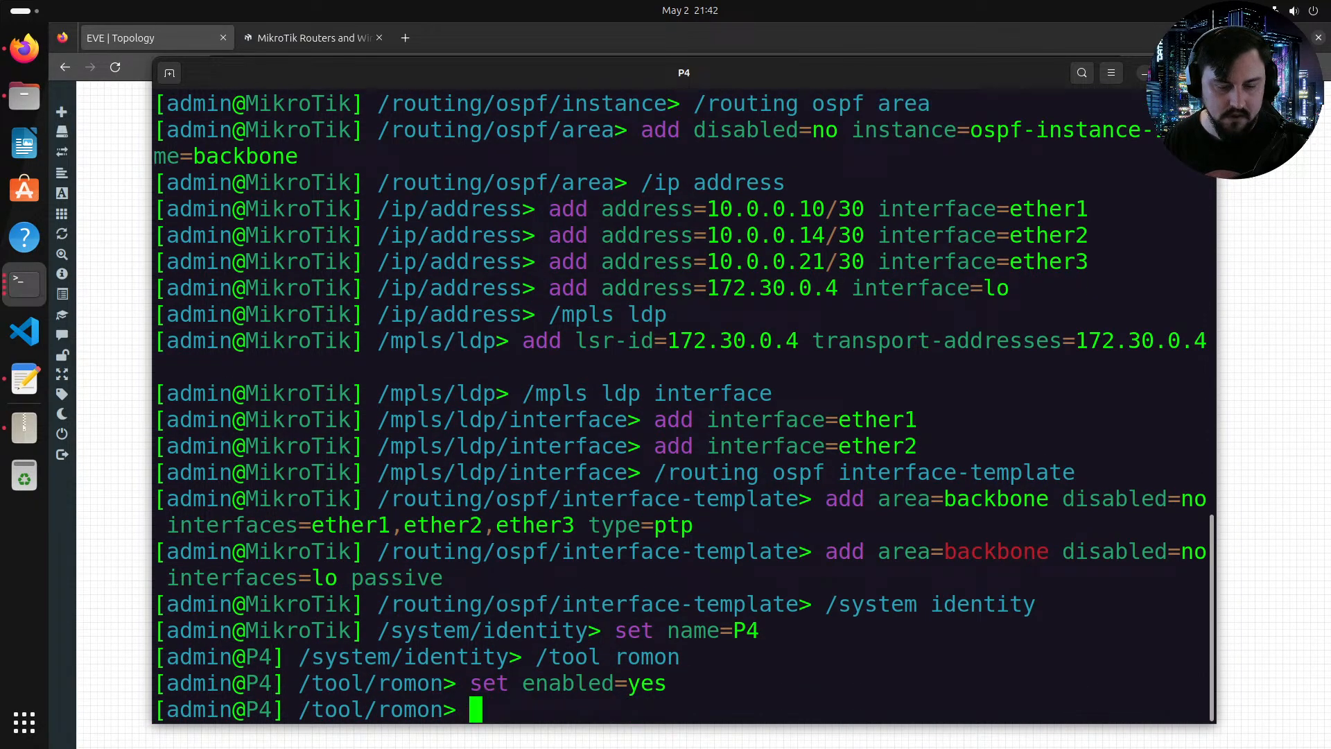
{"action": "double_click", "coordinate": [445, 73]}
{"action": "type", "text": "/"}
{"action": "key", "text": "Return"}
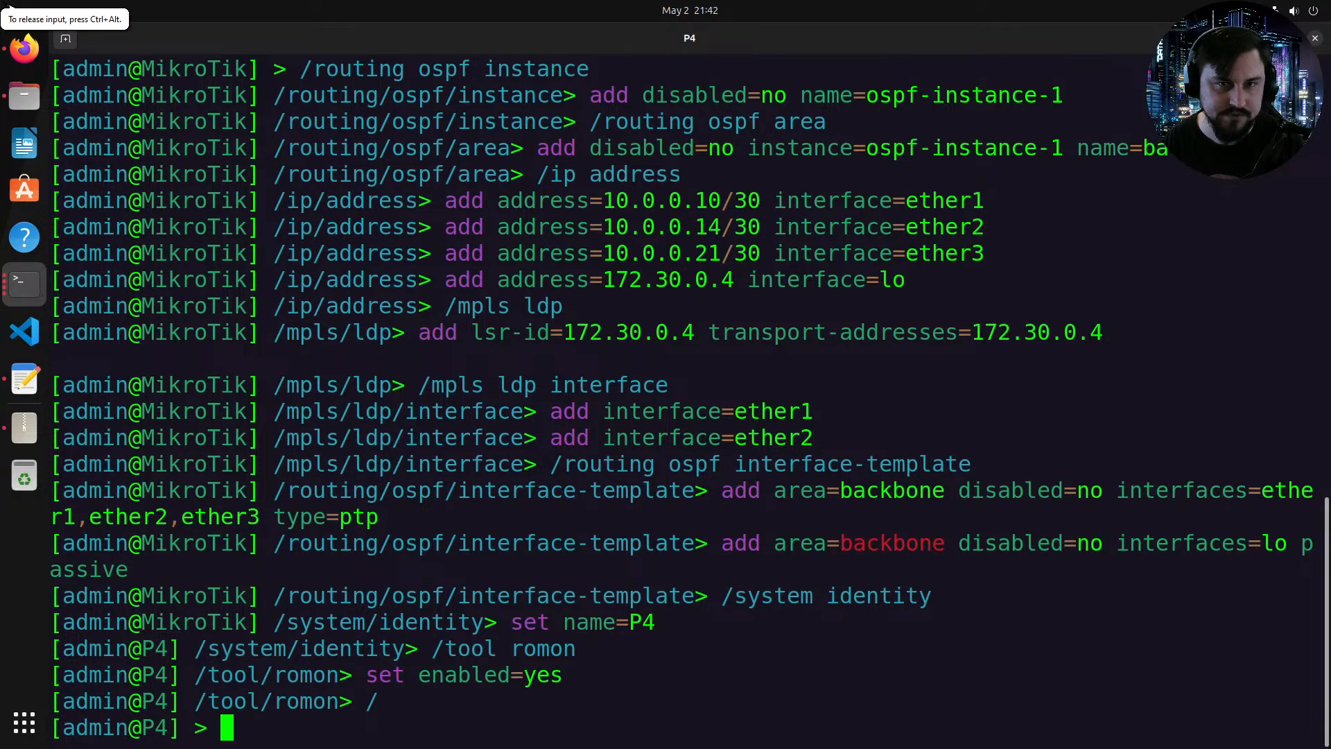
{"action": "key", "text": "Return"}
{"action": "key", "text": "Return"}
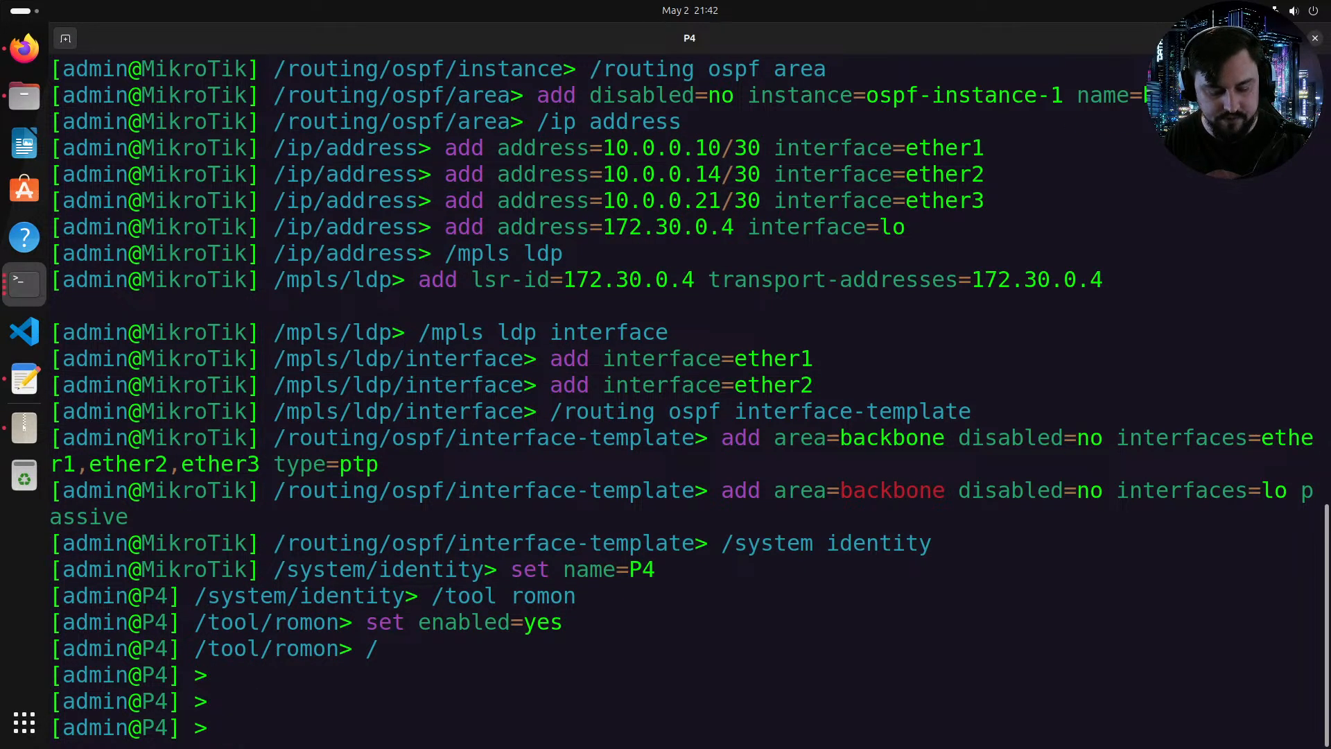
Step: Print the IP routing table on P4 with ip/route/print
{"action": "type", "text": "route pr"}
{"action": "key", "text": "BackSpace"}
{"action": "key", "text": "BackSpace"}
{"action": "key", "text": "BackSpace"}
{"action": "key", "text": "BackSpace"}
{"action": "key", "text": "BackSpace"}
{"action": "key", "text": "BackSpace"}
{"action": "key", "text": "BackSpace"}
{"action": "key", "text": "BackSpace"}
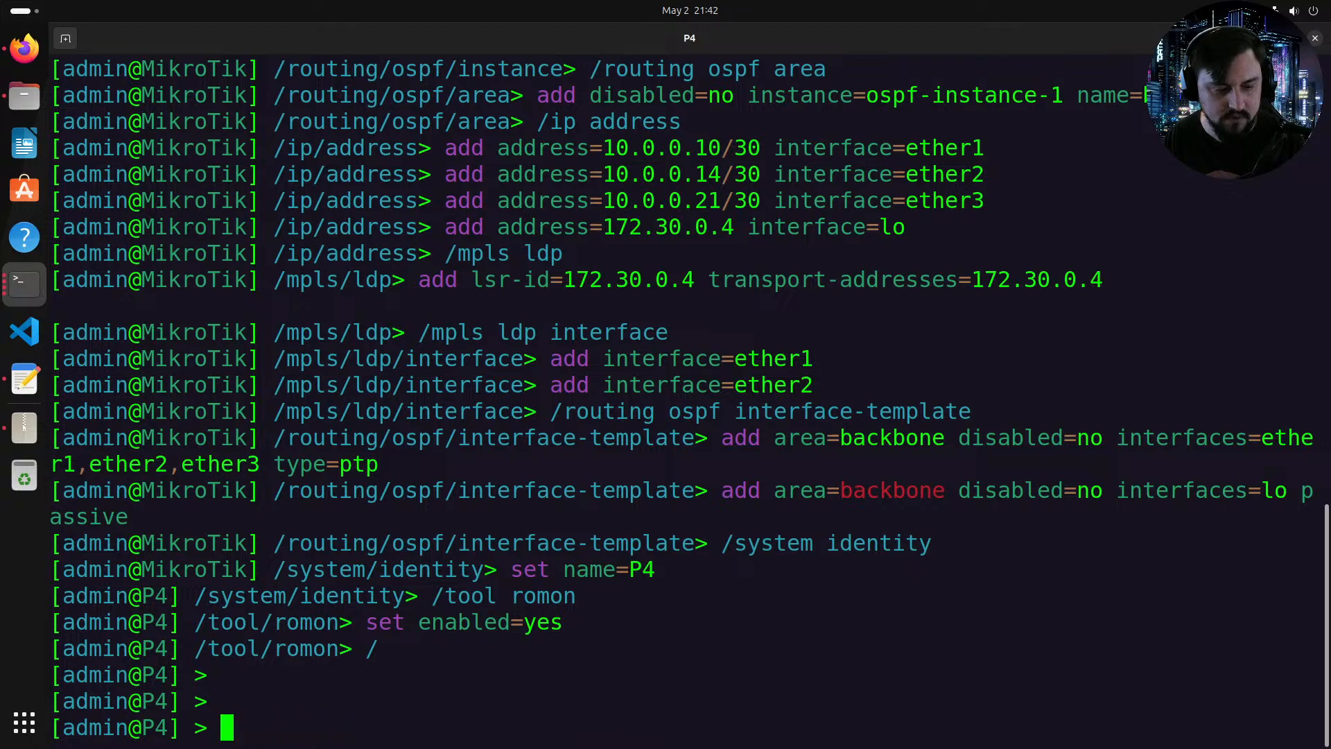
{"action": "type", "text": "routing/pr"}
{"action": "key", "text": "Tab"}
{"action": "key", "text": "BackSpace"}
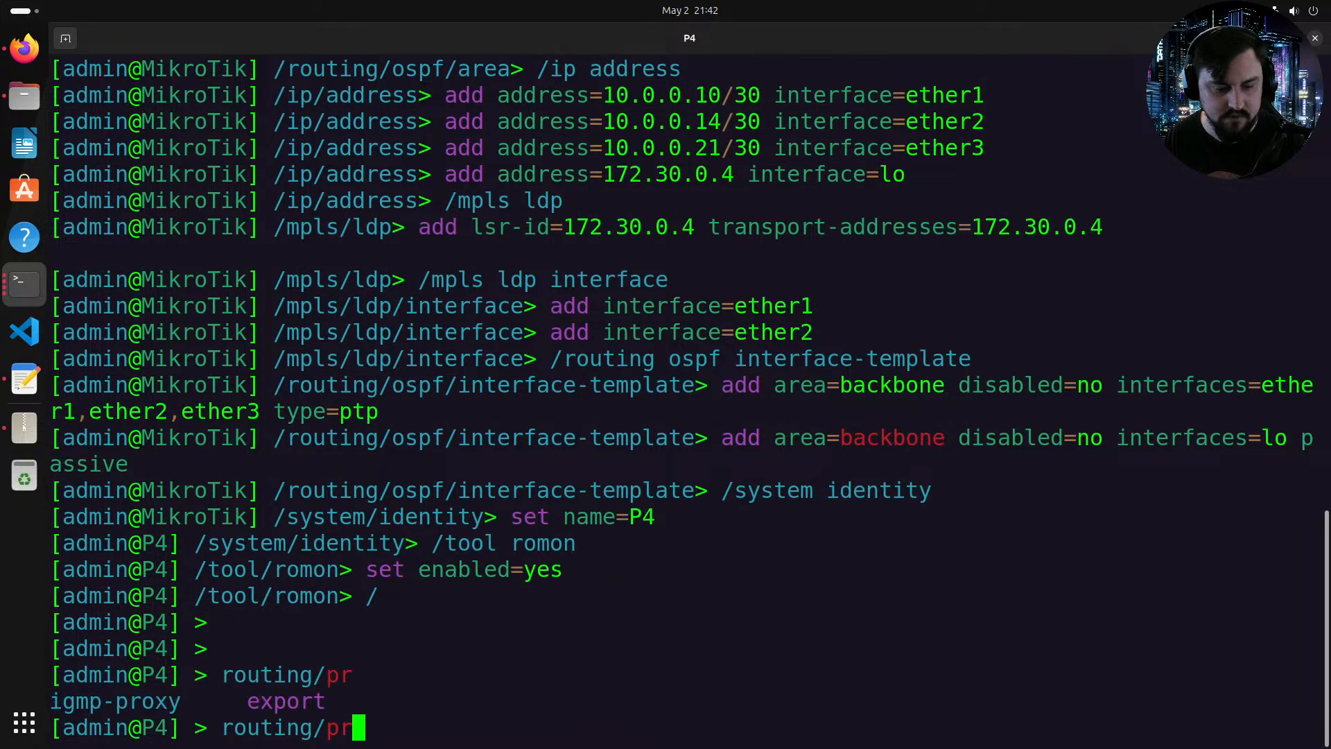
{"action": "key", "text": "BackSpace"}
{"action": "key", "text": "BackSpace"}
{"action": "key", "text": "BackSpace"}
{"action": "key", "text": "BackSpace"}
{"action": "key", "text": "BackSpace"}
{"action": "key", "text": "BackSpace"}
{"action": "key", "text": "BackSpace"}
{"action": "key", "text": "BackSpace"}
{"action": "key", "text": "BackSpace"}
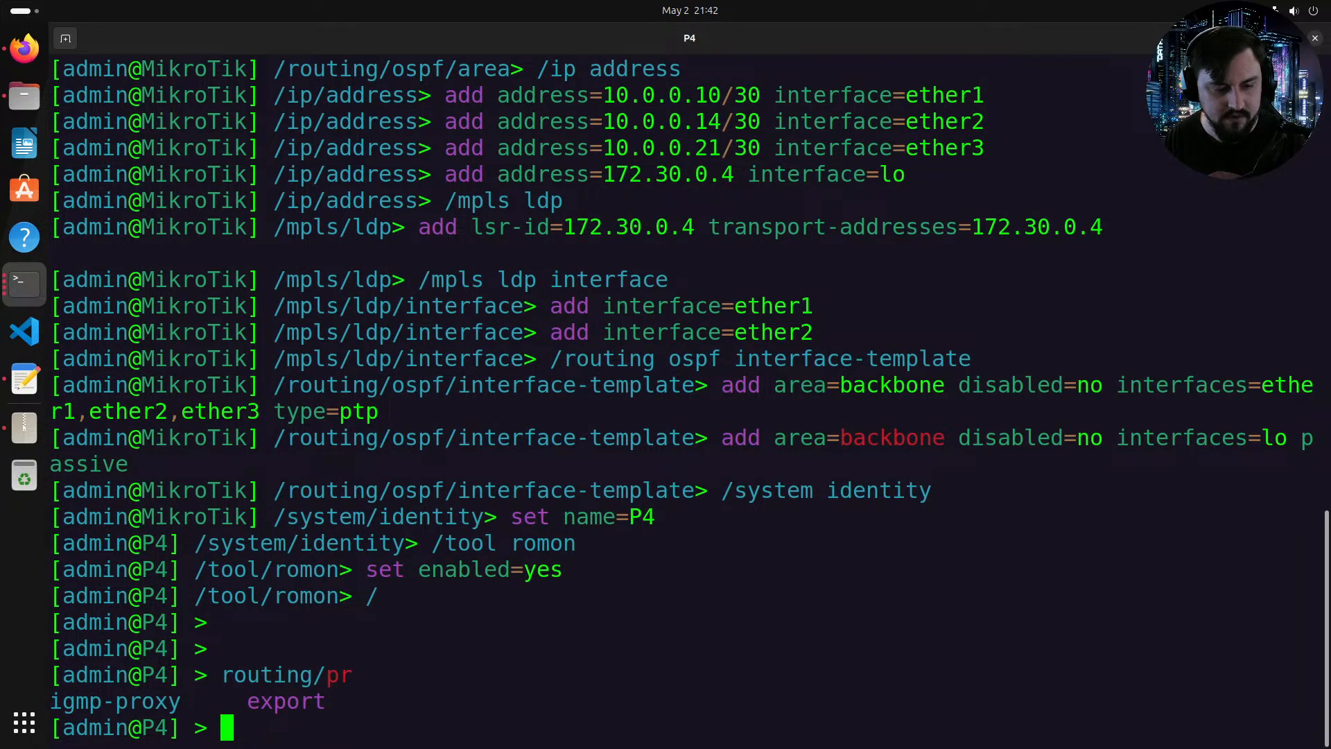
{"action": "key", "text": "Tab"}
{"action": "key", "text": "Tab"}
{"action": "key", "text": "Tab"}
{"action": "type", "text": "ip/route/print"}
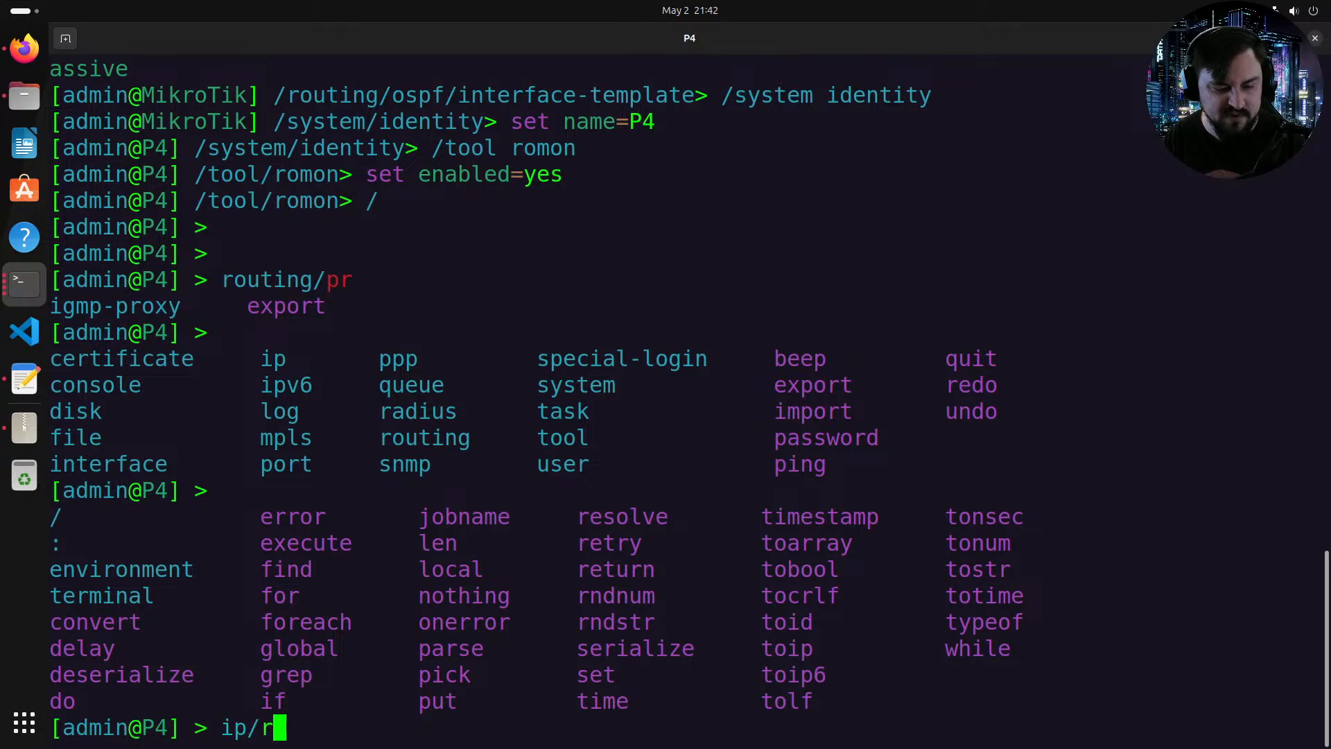
{"action": "key", "text": "Return"}
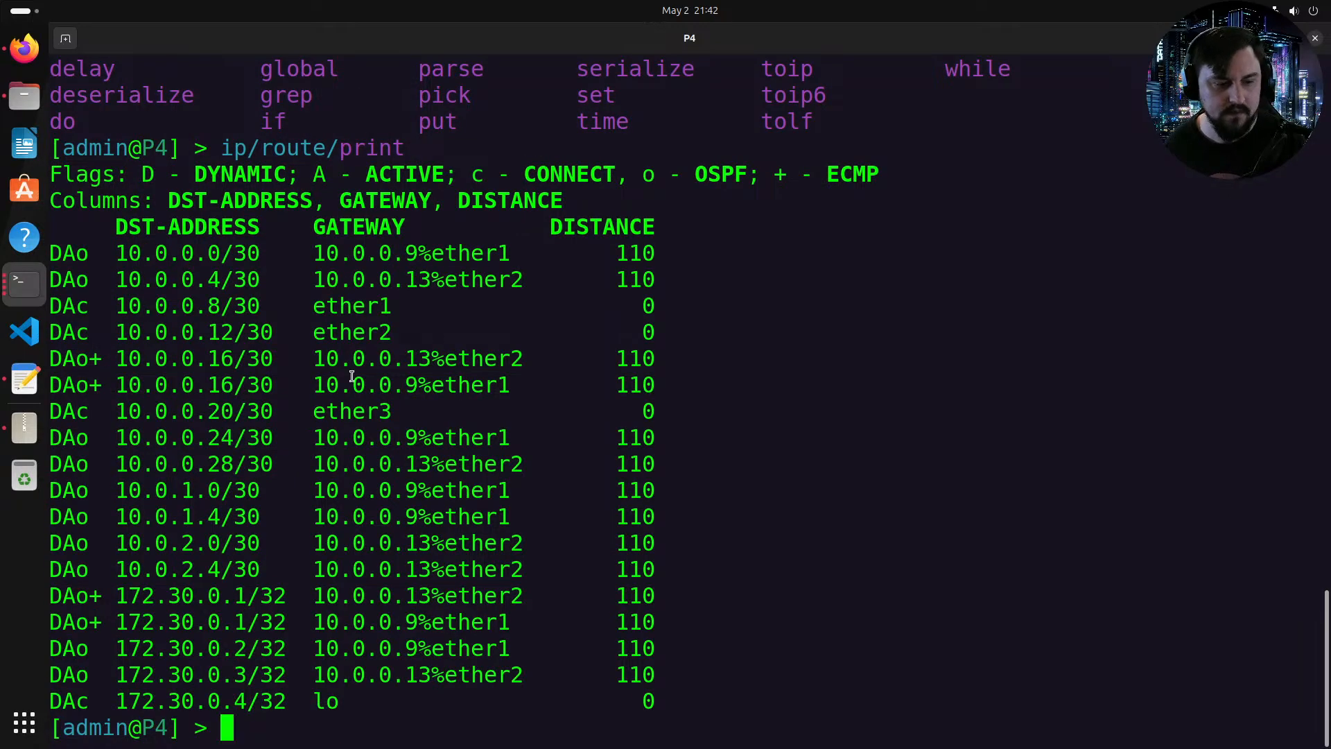
Step: Examine the OSPF and ECMP routes in the P4 routing table
{"action": "left_click_drag", "start_coordinate": [90, 435], "coordinate": [431, 491]}
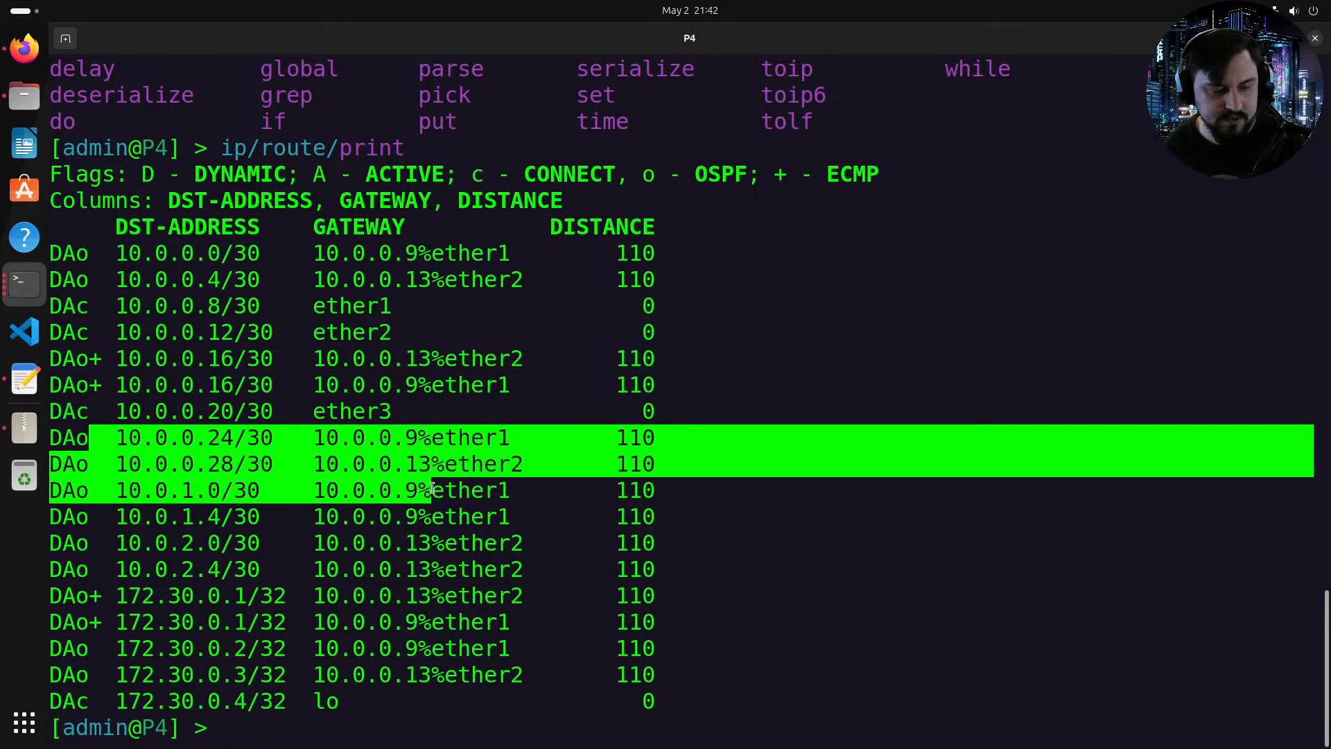
{"action": "left_click_drag", "start_coordinate": [114, 645], "coordinate": [262, 651]}
{"action": "left_click", "coordinate": [184, 648]}
{"action": "left_click_drag", "start_coordinate": [156, 648], "coordinate": [144, 700]}
{"action": "left_click", "coordinate": [217, 688]}
{"action": "left_click", "coordinate": [179, 652]}
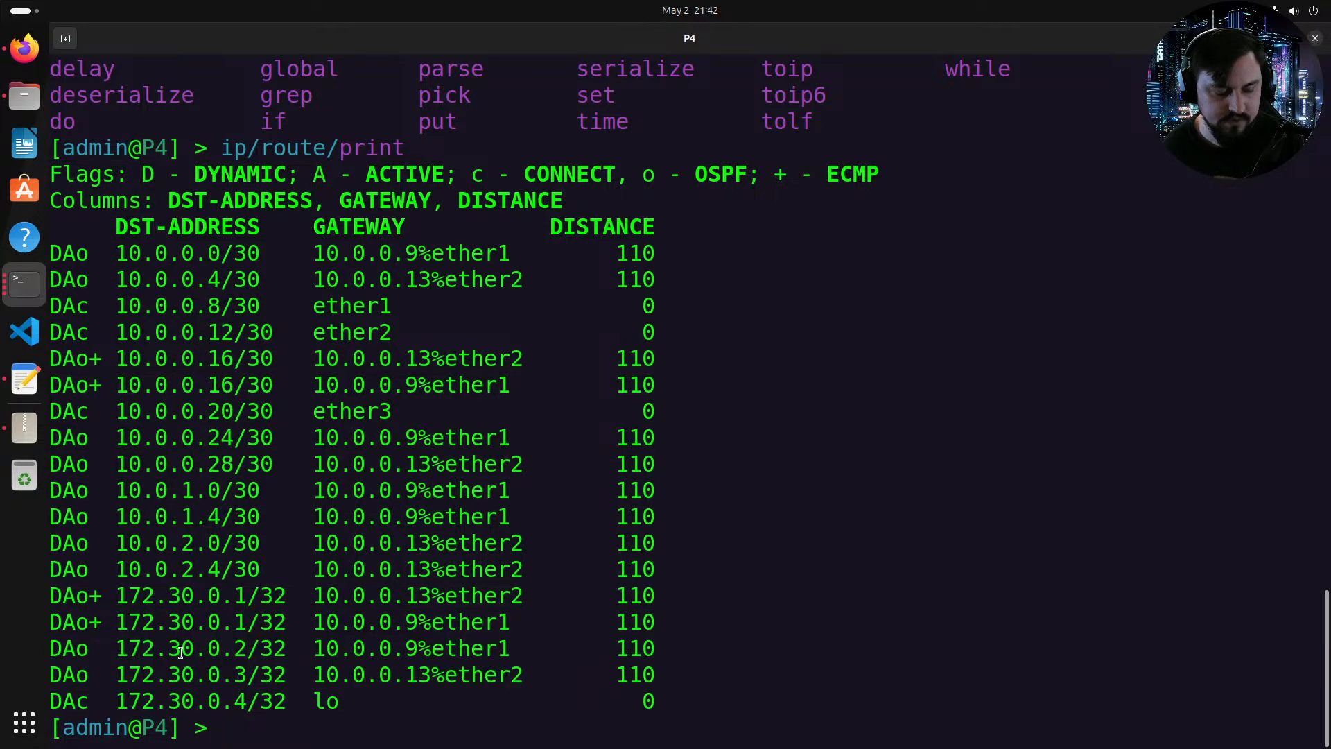
{"action": "left_click_drag", "start_coordinate": [102, 597], "coordinate": [90, 593]}
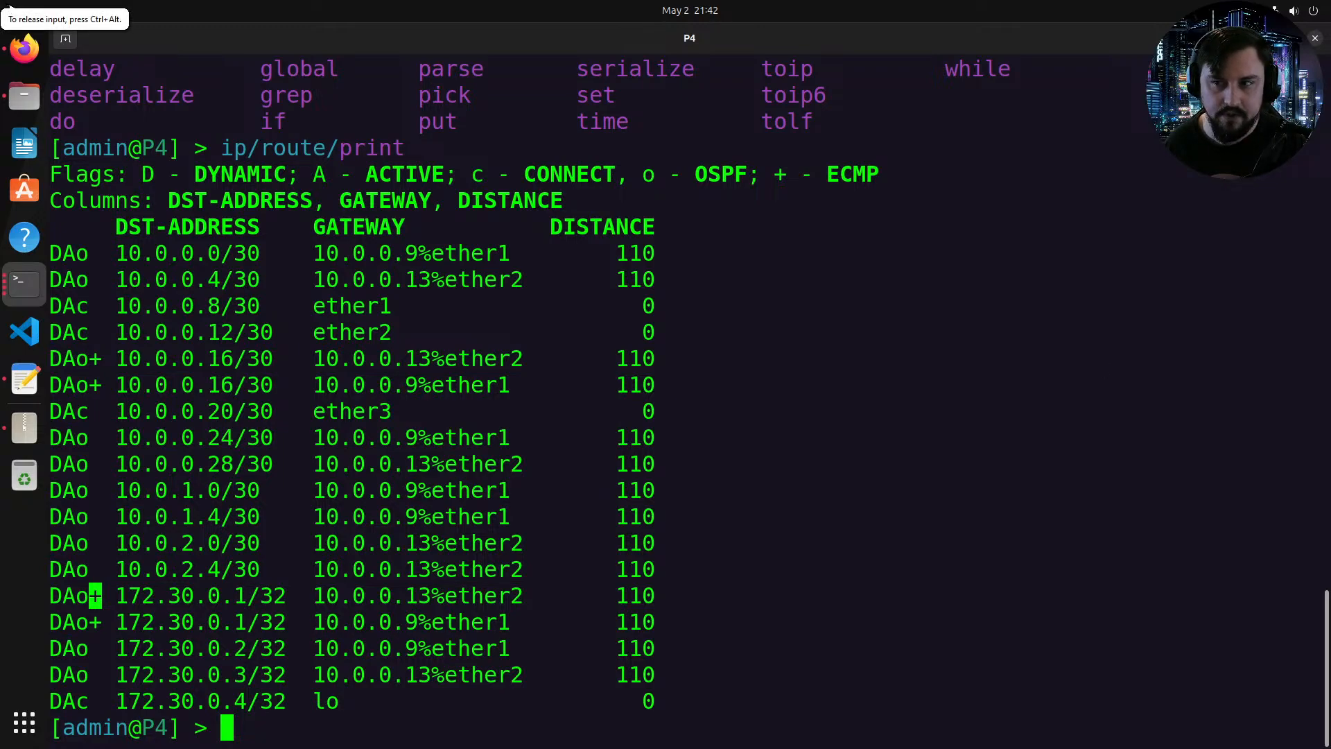
Step: Delete the ether2 entry from the MPLS LDP interface section of the configuration template
{"action": "key", "text": "super+h"}
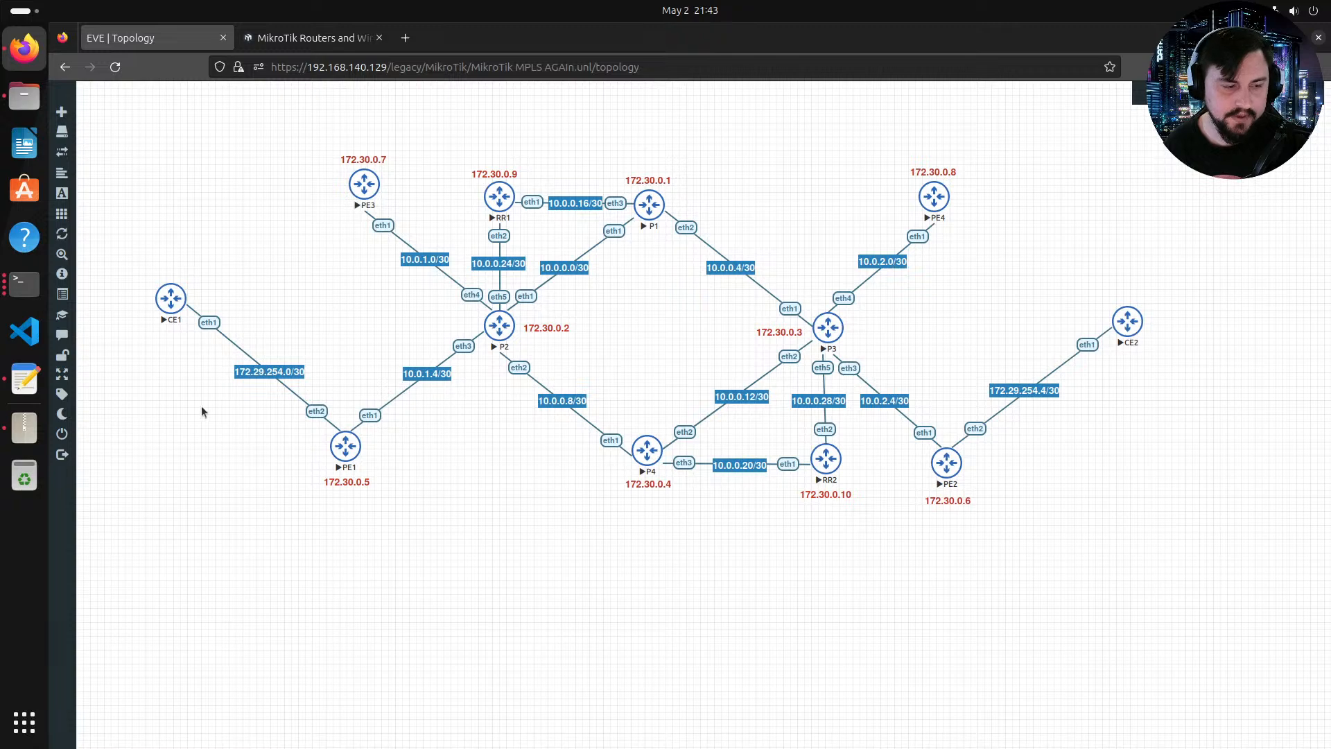
{"action": "left_click", "coordinate": [25, 383]}
{"action": "left_click", "coordinate": [199, 428]}
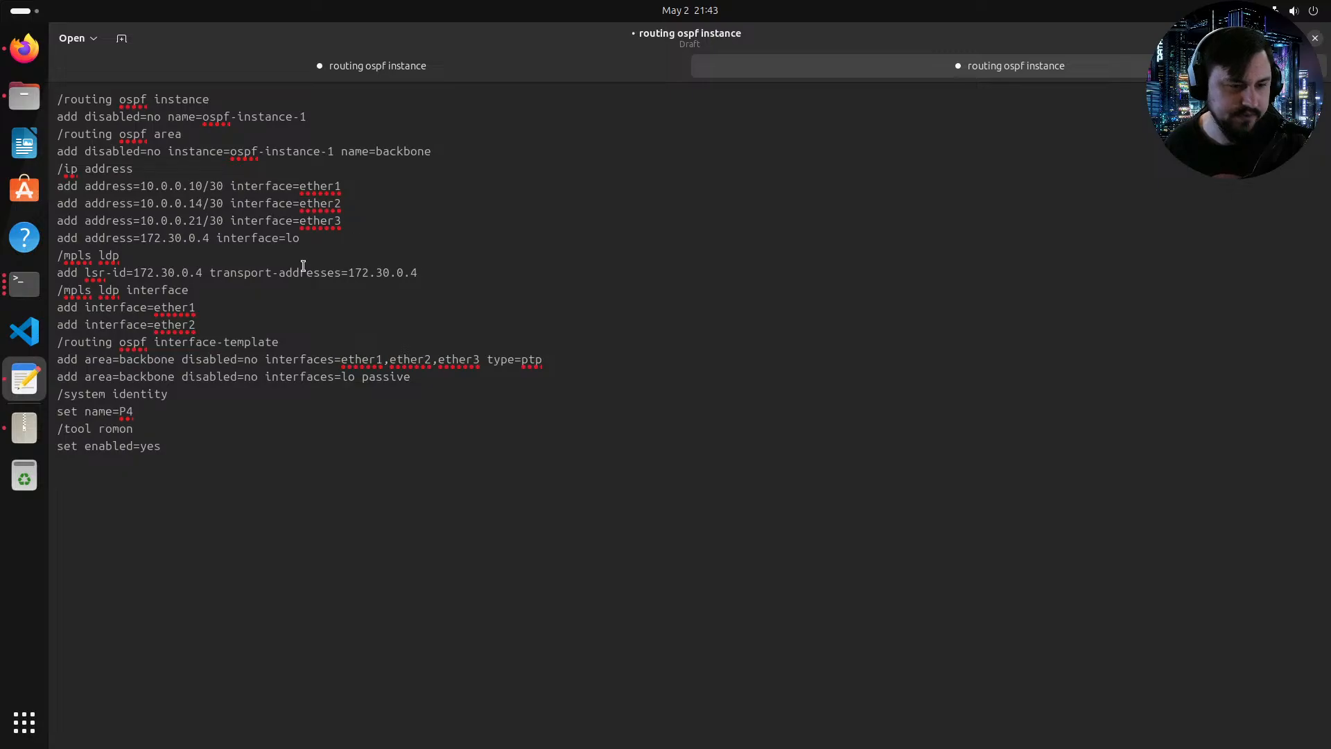
{"action": "left_click_drag", "start_coordinate": [200, 289], "coordinate": [120, 291]}
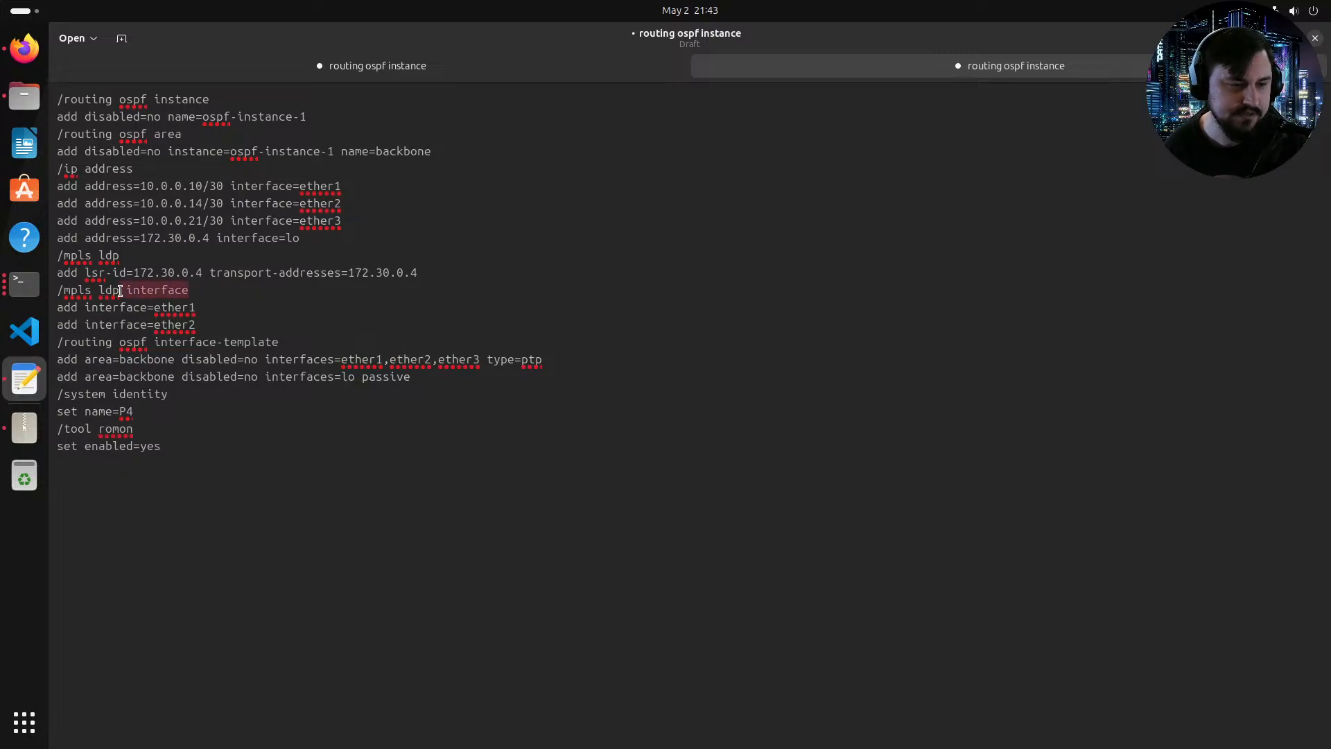
{"action": "left_click", "coordinate": [256, 298]}
{"action": "left_click", "coordinate": [208, 310]}
{"action": "left_click_drag", "start_coordinate": [200, 322], "coordinate": [62, 324]}
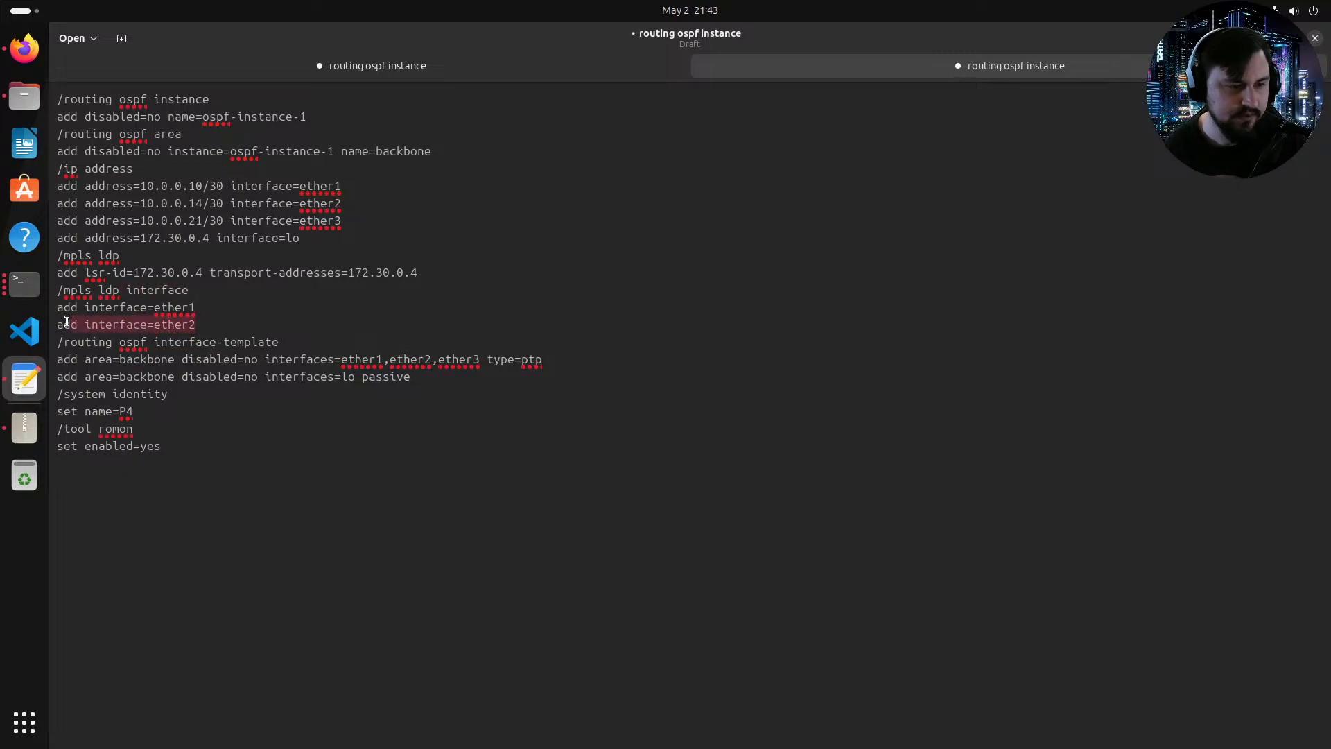
{"action": "key", "text": "BackSpace"}
{"action": "key", "text": "BackSpace"}
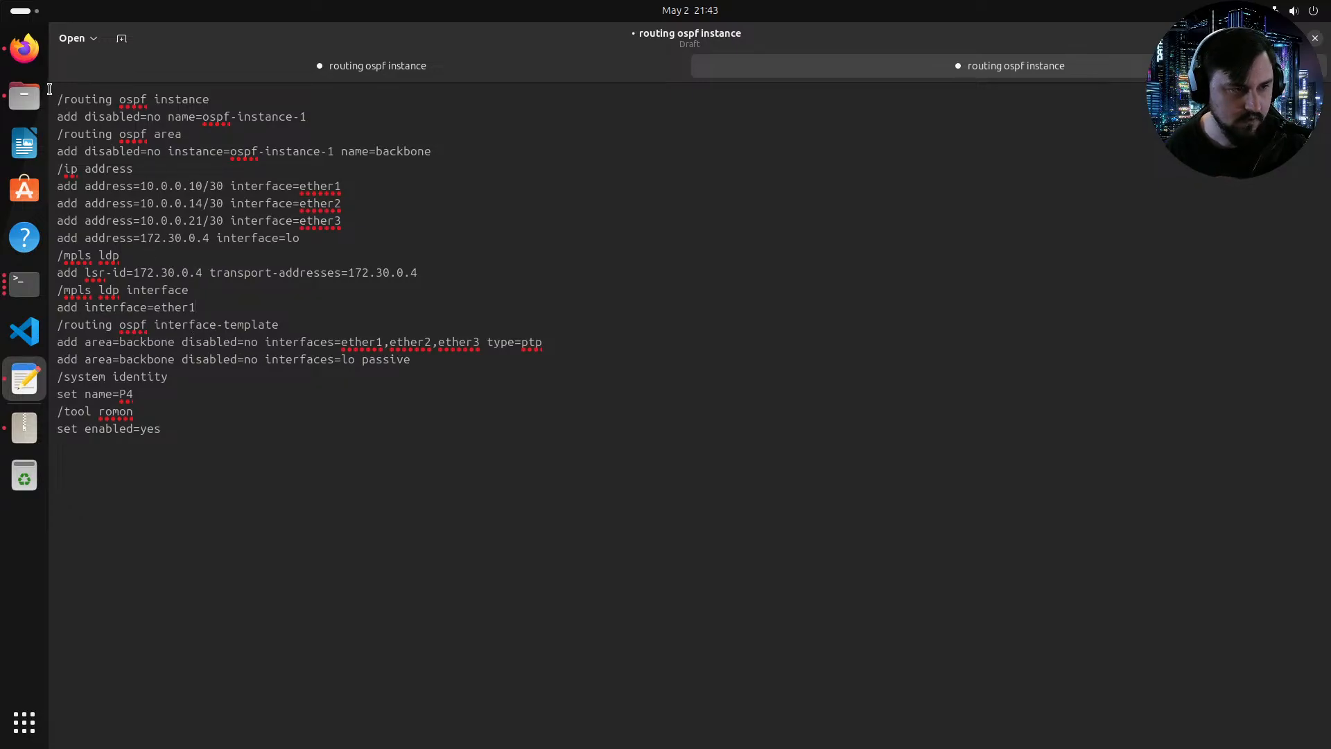
Step: Change the loopback address, LDP LSR ID and transport address in the template to 172.30.0.5
{"action": "left_click", "coordinate": [32, 59]}
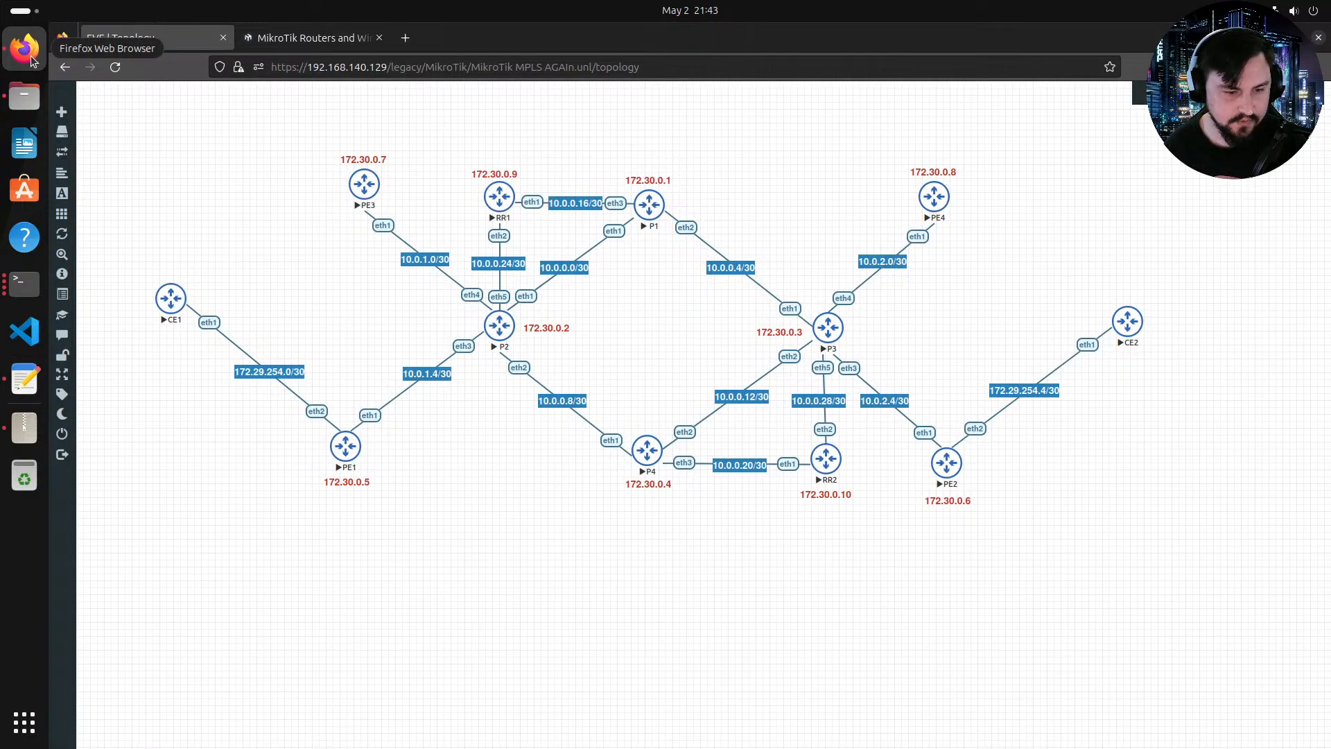
{"action": "left_click", "coordinate": [30, 373]}
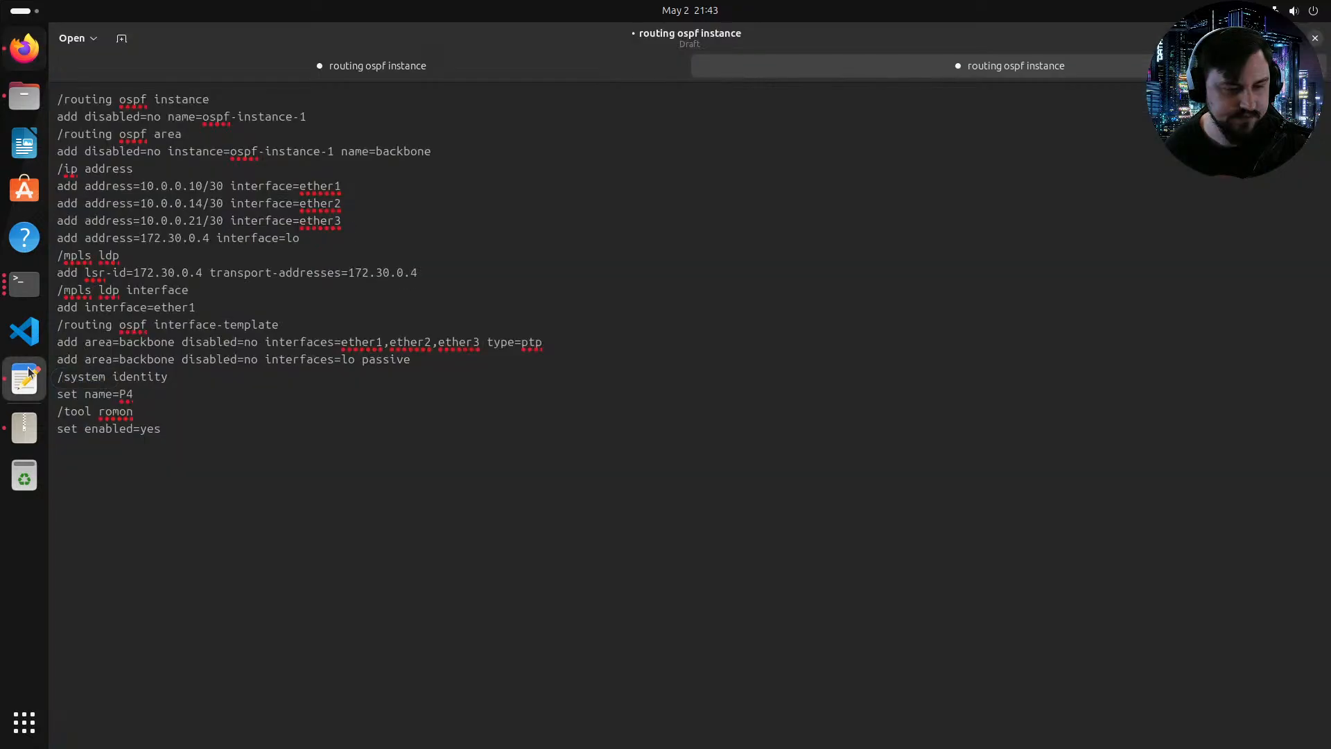
{"action": "left_click", "coordinate": [206, 238]}
{"action": "key", "text": "BackSpace"}
{"action": "type", "text": "5"}
{"action": "left_click", "coordinate": [202, 271]}
{"action": "key", "text": "BackSpace"}
{"action": "type", "text": "5"}
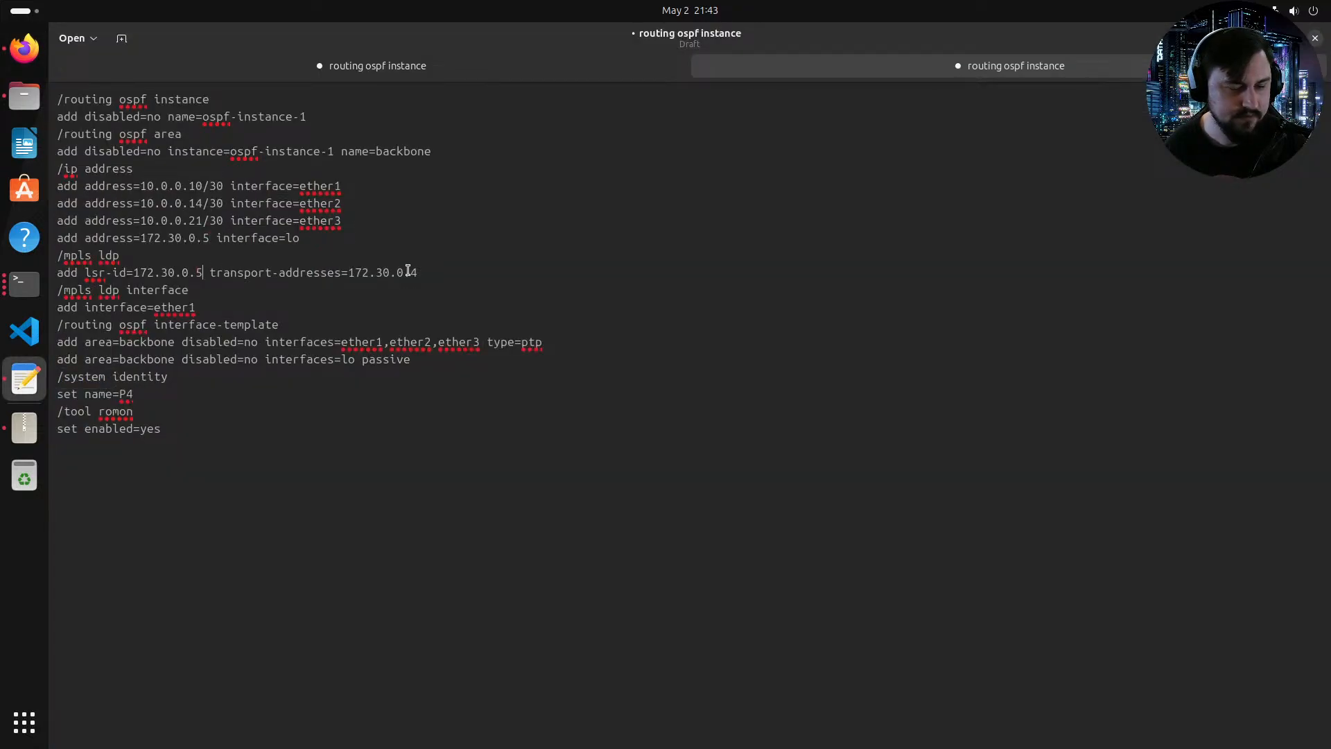
{"action": "left_click", "coordinate": [419, 271]}
{"action": "key", "text": "BackSpace"}
{"action": "type", "text": "5"}
Step: Set the system identity name in the template to PE1
{"action": "left_click_drag", "start_coordinate": [140, 400], "coordinate": [127, 400]}
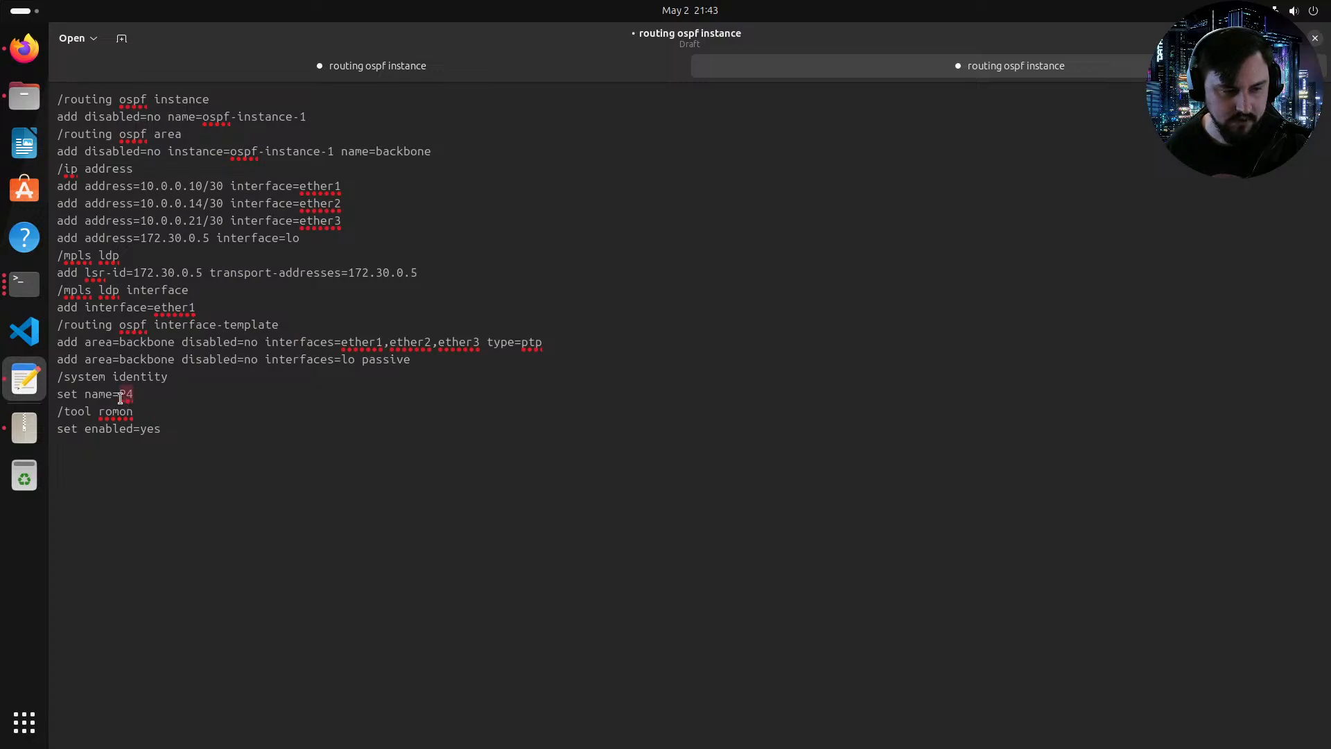
{"action": "type", "text": "PE1"}
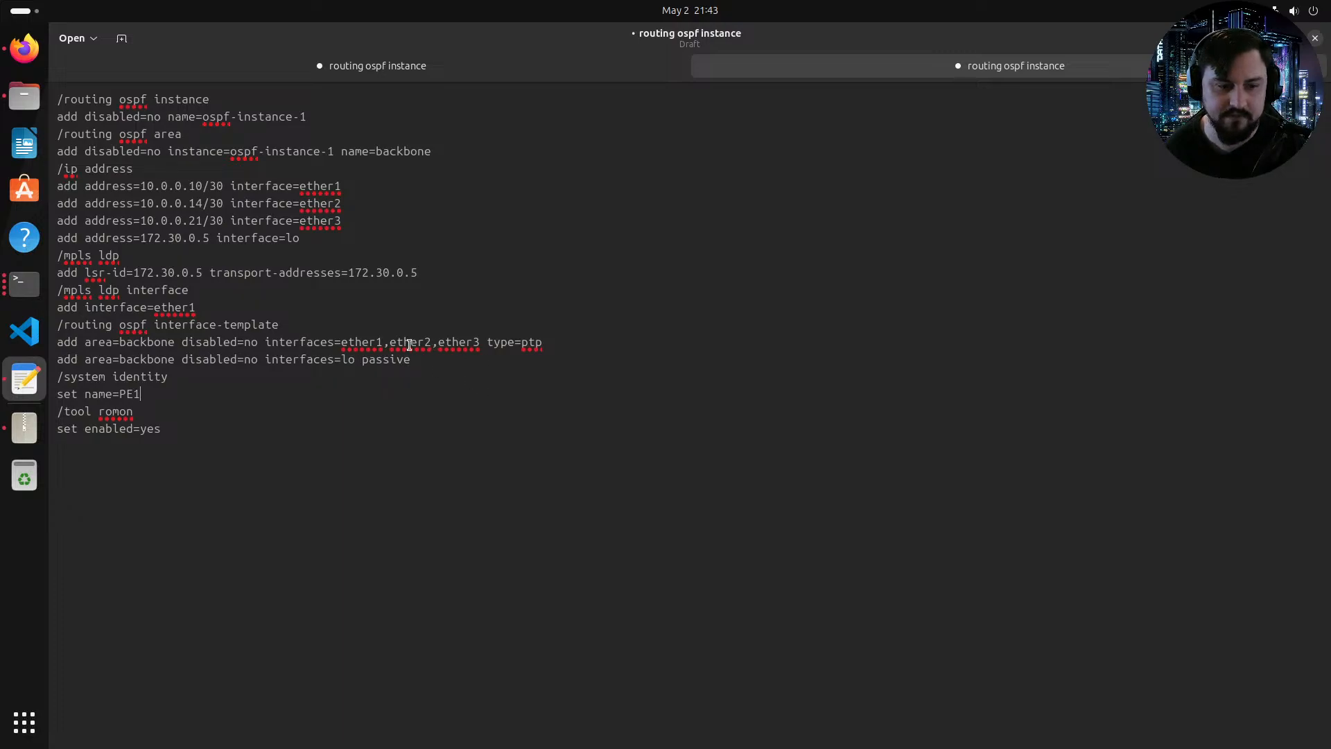
{"action": "right_click", "coordinate": [384, 358]}
{"action": "left_click", "coordinate": [233, 370]}
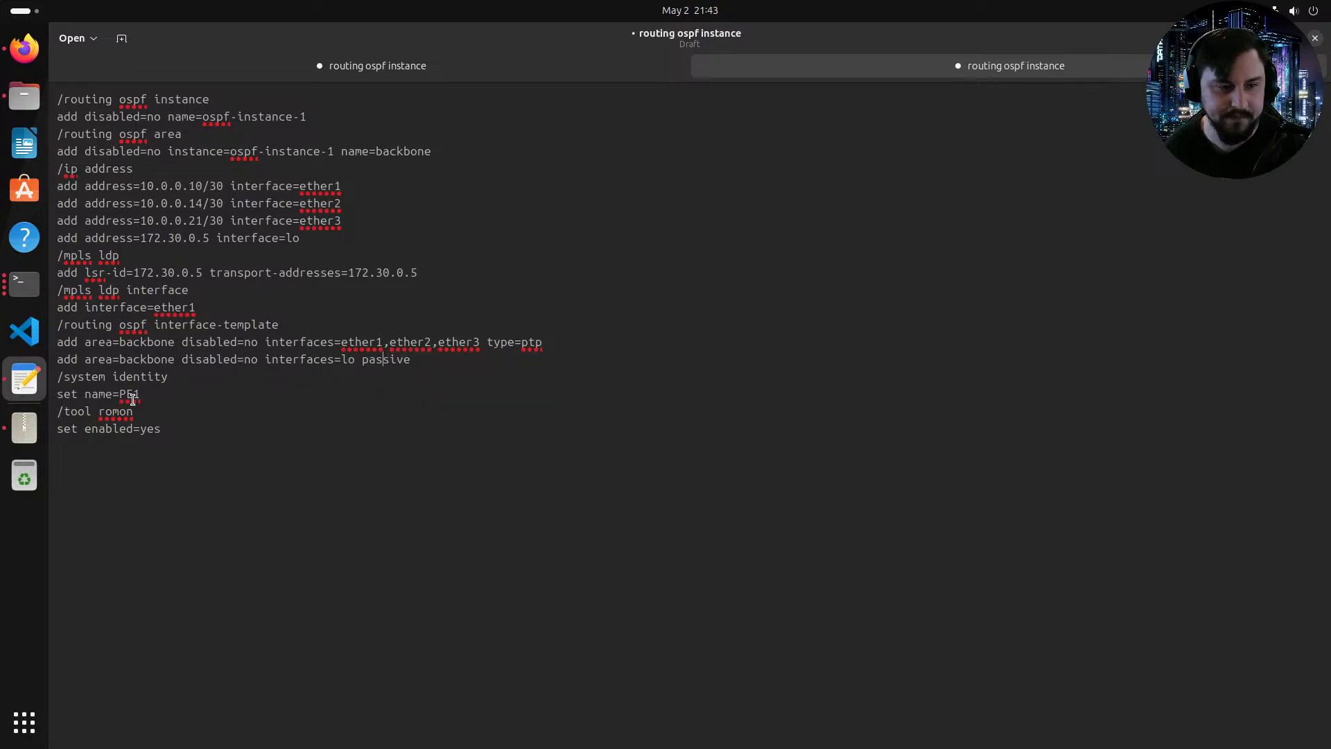
{"action": "left_click", "coordinate": [321, 203]}
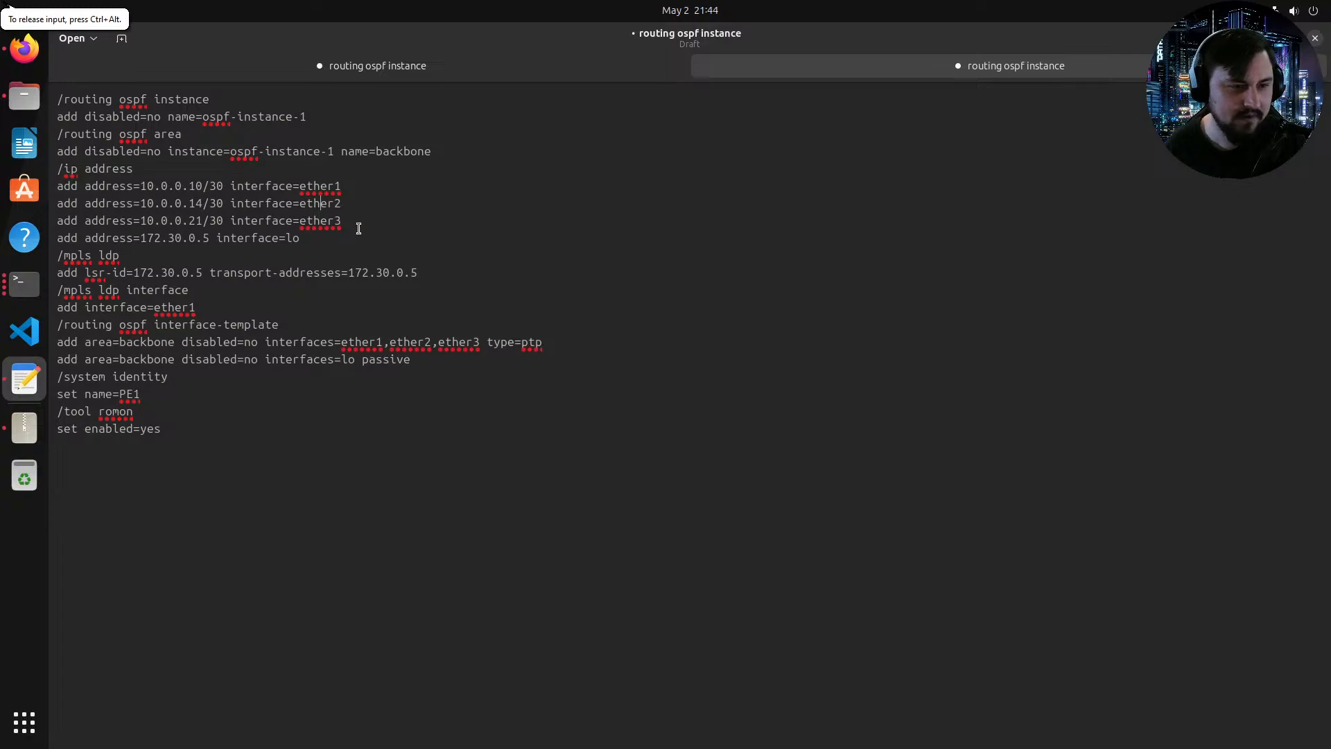
Step: Delete the ether3 address line from the IP address section of the template
{"action": "left_click_drag", "start_coordinate": [346, 221], "coordinate": [94, 220]}
{"action": "left_click_drag", "start_coordinate": [90, 222], "coordinate": [58, 221]}
{"action": "key", "text": "BackSpace"}
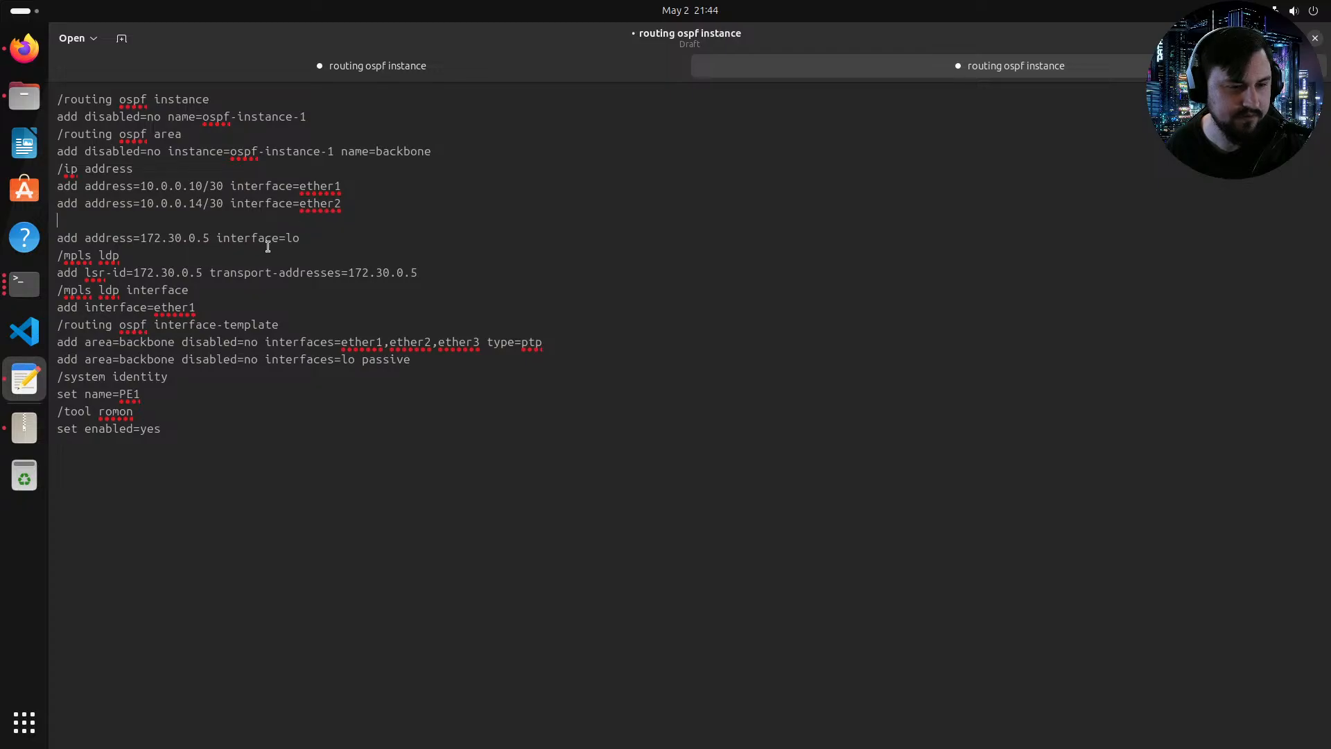
{"action": "key", "text": "BackSpace"}
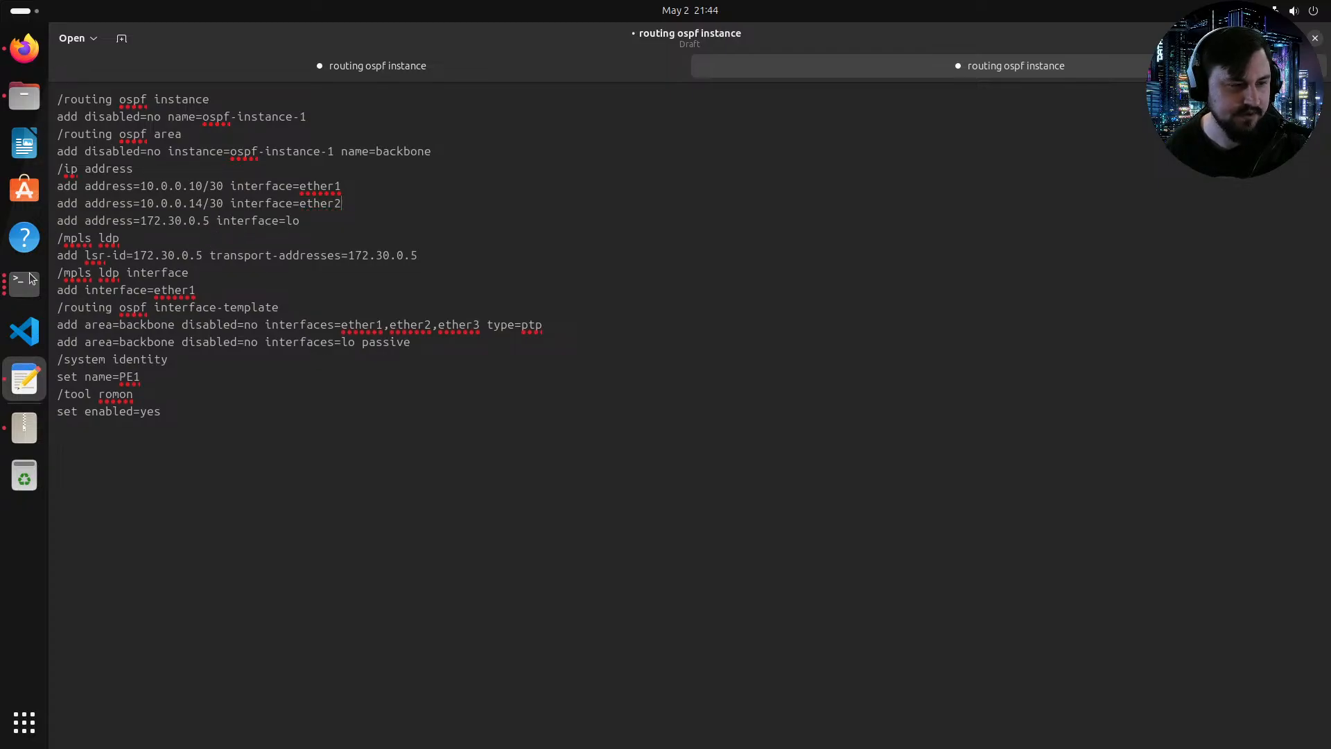
{"action": "left_click", "coordinate": [34, 61]}
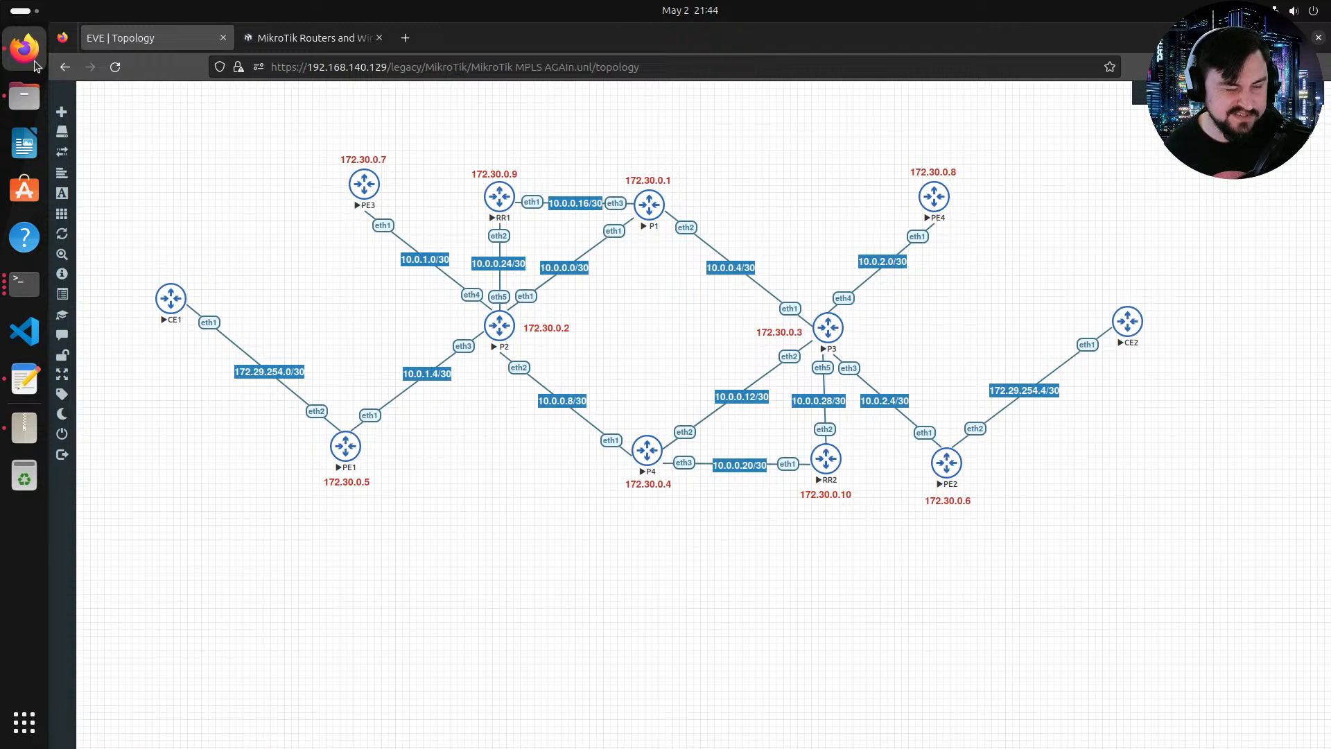
{"action": "left_click", "coordinate": [34, 373]}
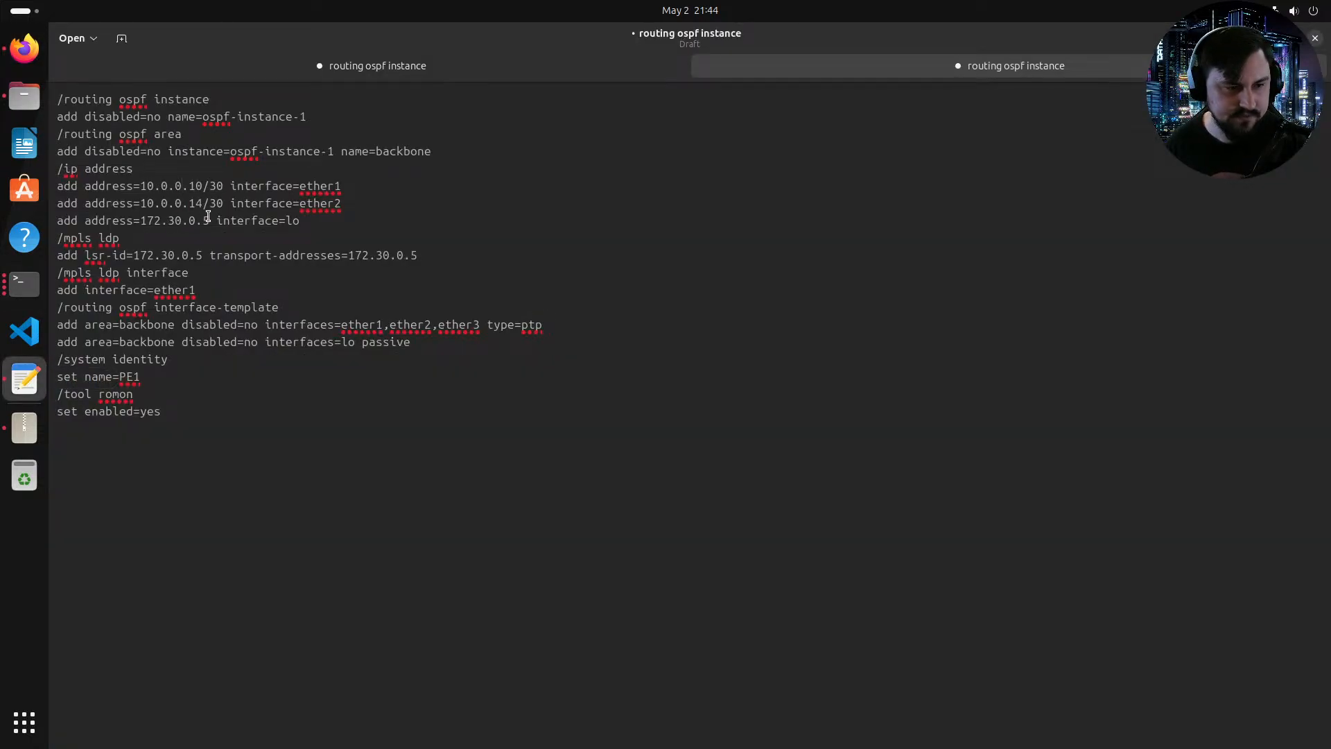
Step: Change the ether1 address in the template to 10.0.1.6/30
{"action": "left_click", "coordinate": [196, 186]}
{"action": "key", "text": "BackSpace"}
{"action": "key", "text": "BackSpace"}
{"action": "key", "text": "BackSpace"}
{"action": "type", "text": "1.1"}
{"action": "key", "text": "BackSpace"}
{"action": "key", "text": "BackSpace"}
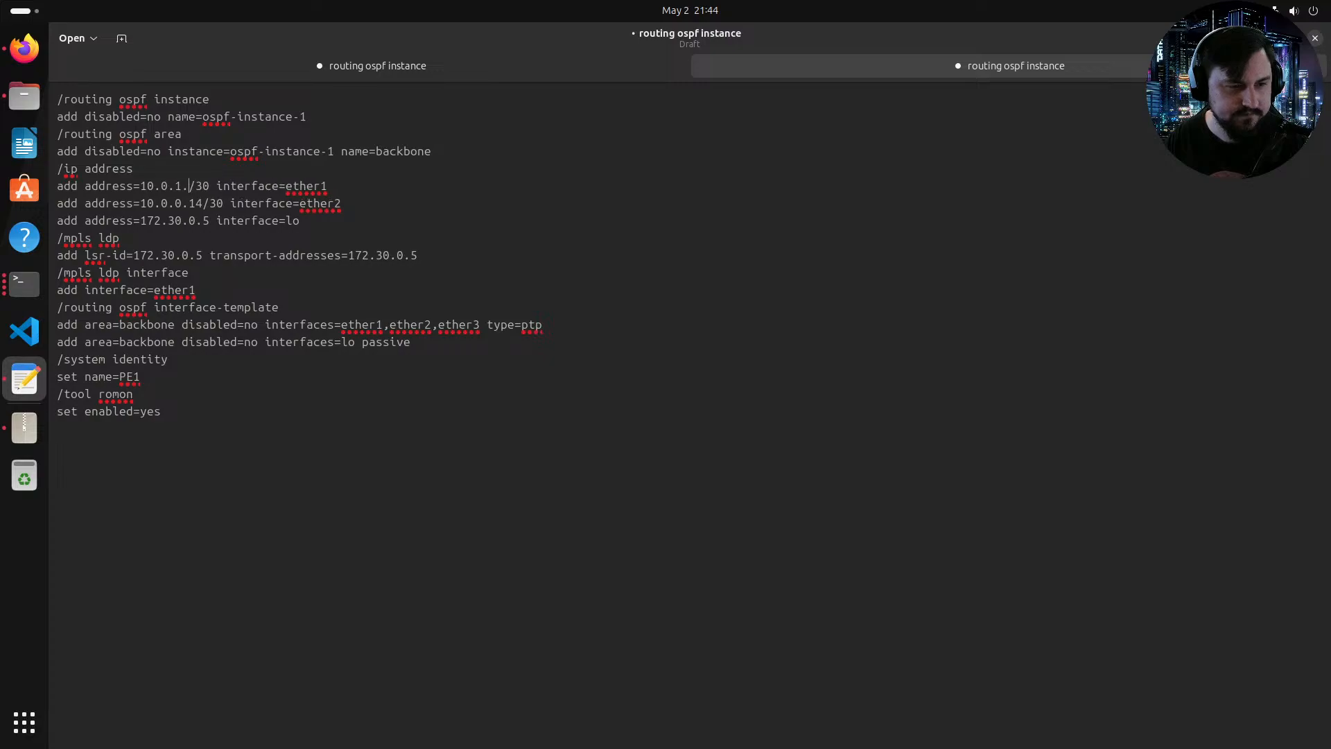
{"action": "type", "text": "6"}
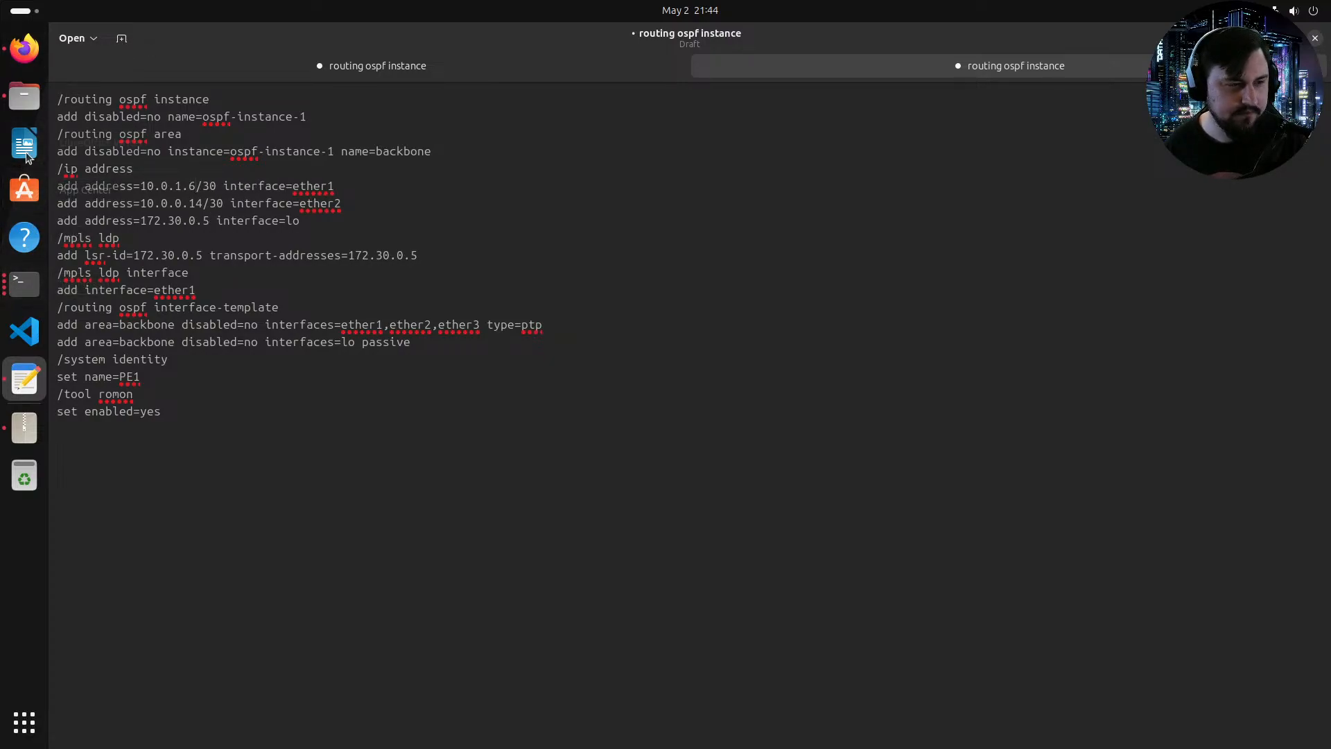
Step: Change the ether2 address in the template to 172.29.254.1/30
{"action": "left_click", "coordinate": [21, 40]}
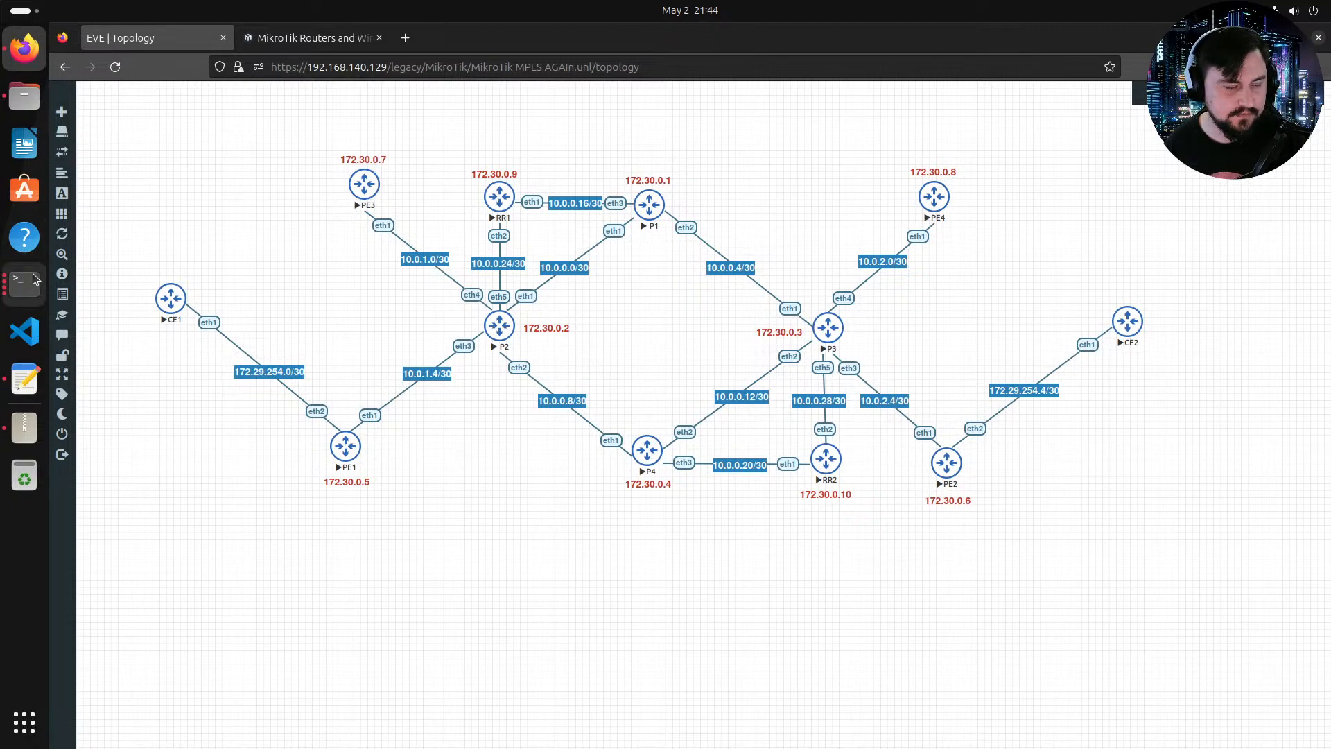
{"action": "left_click", "coordinate": [32, 378]}
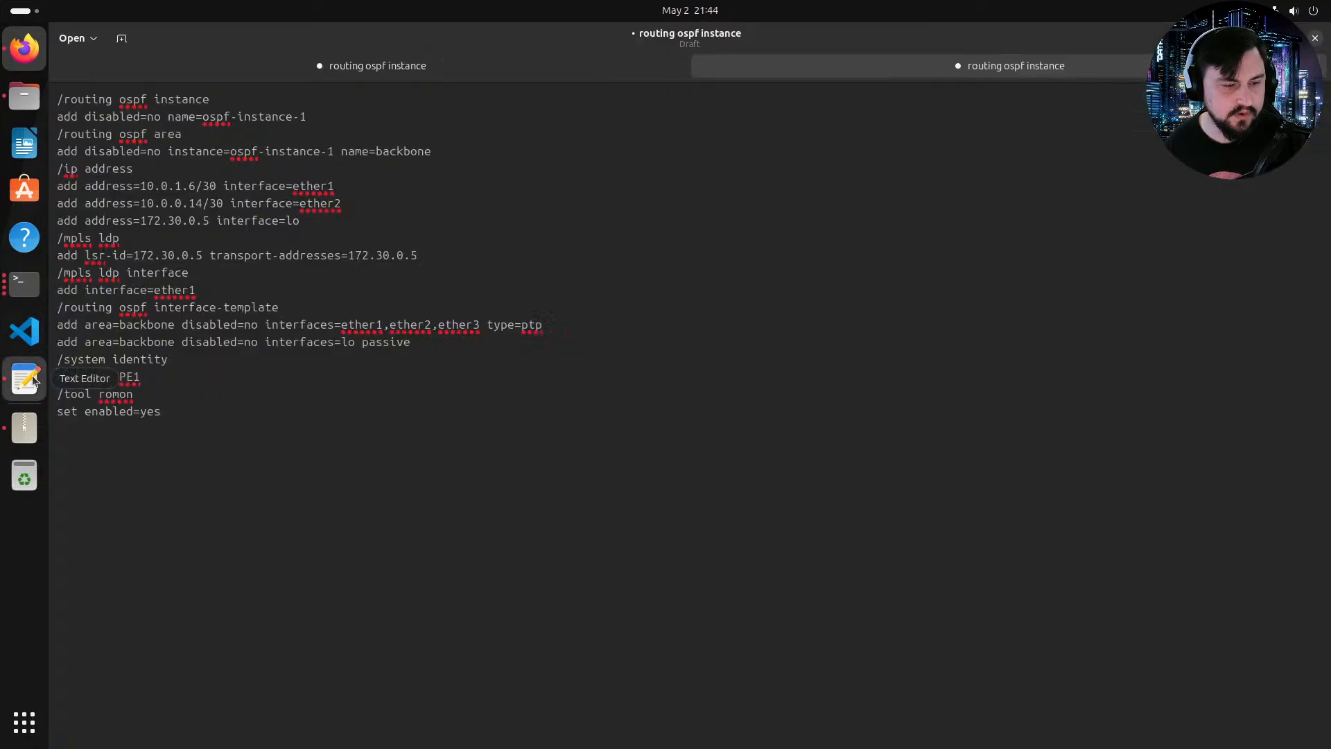
{"action": "left_click", "coordinate": [151, 206]}
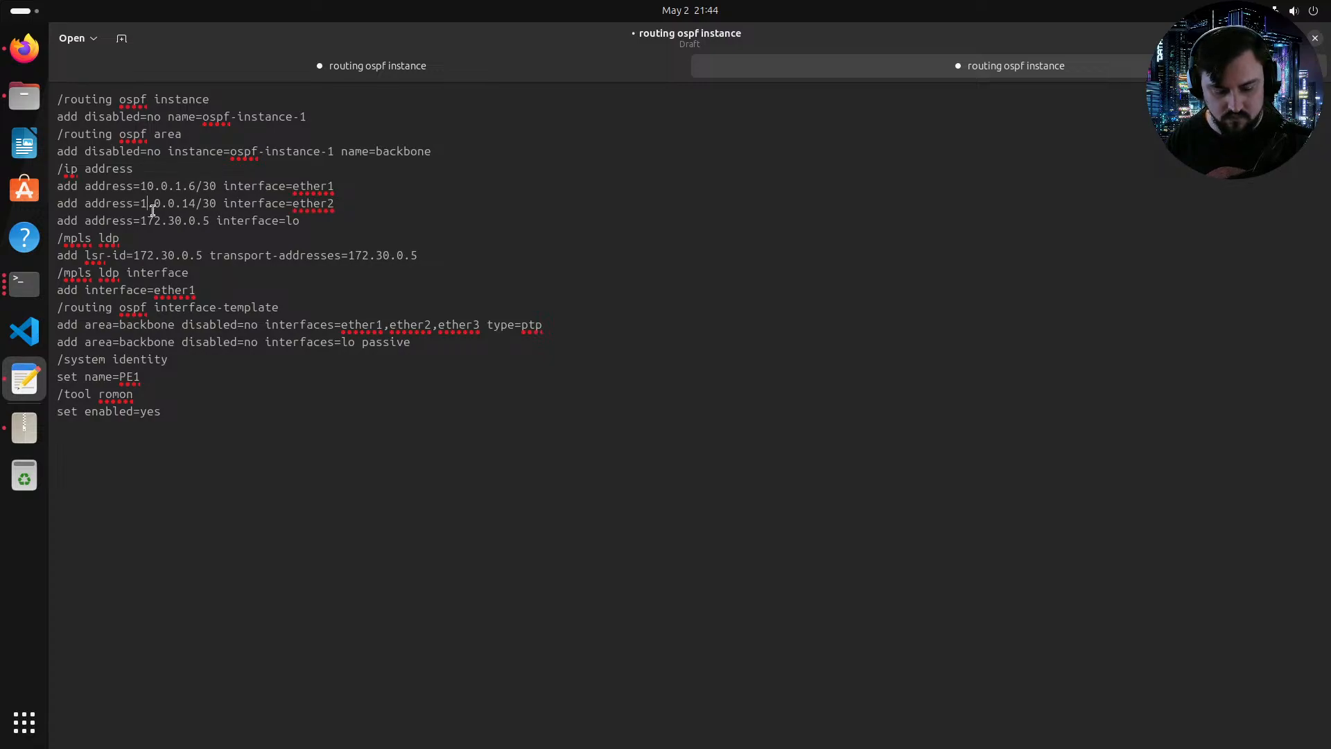
{"action": "key", "text": "BackSpace"}
{"action": "type", "text": "72"}
{"action": "key", "text": "BackSpace"}
{"action": "type", "text": "29"}
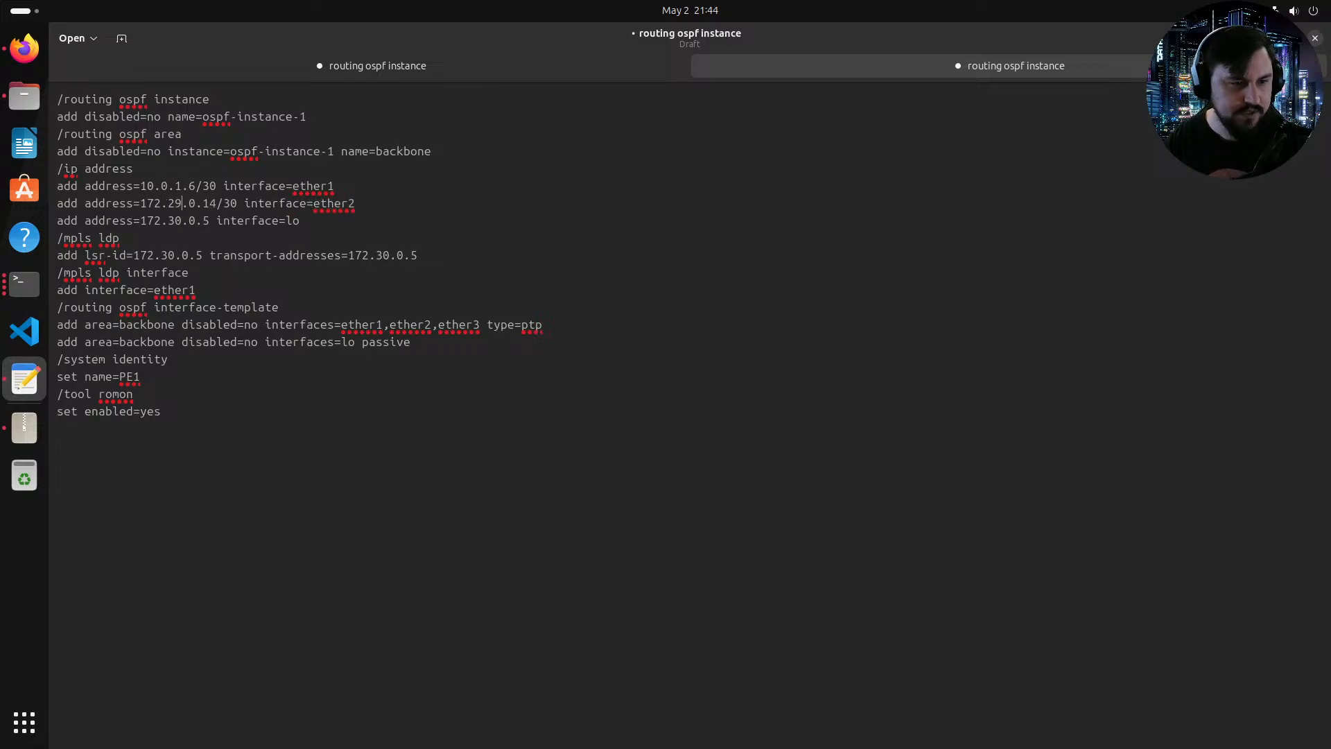
{"action": "key", "text": "BackSpace"}
{"action": "type", "text": "254"}
{"action": "key", "text": "Right"}
{"action": "key", "text": "Right"}
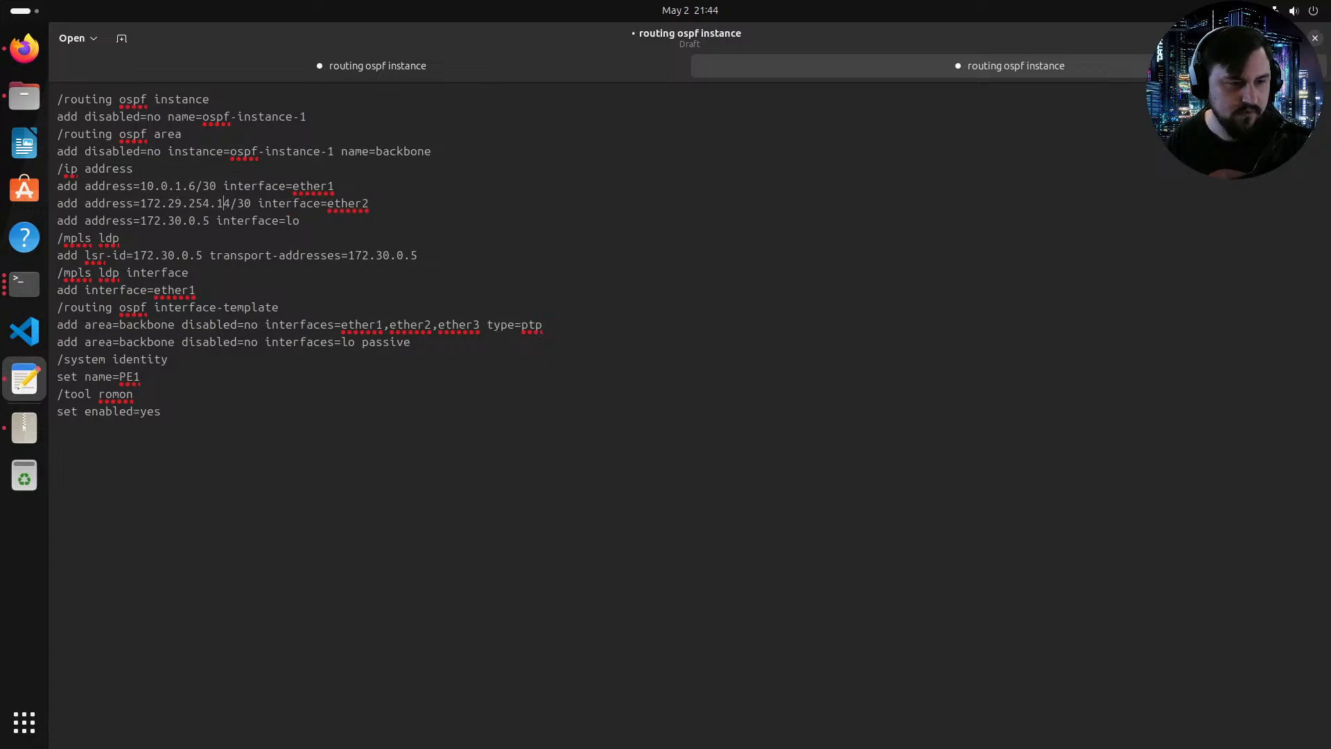
{"action": "key", "text": "Delete"}
{"action": "key", "text": "Right"}
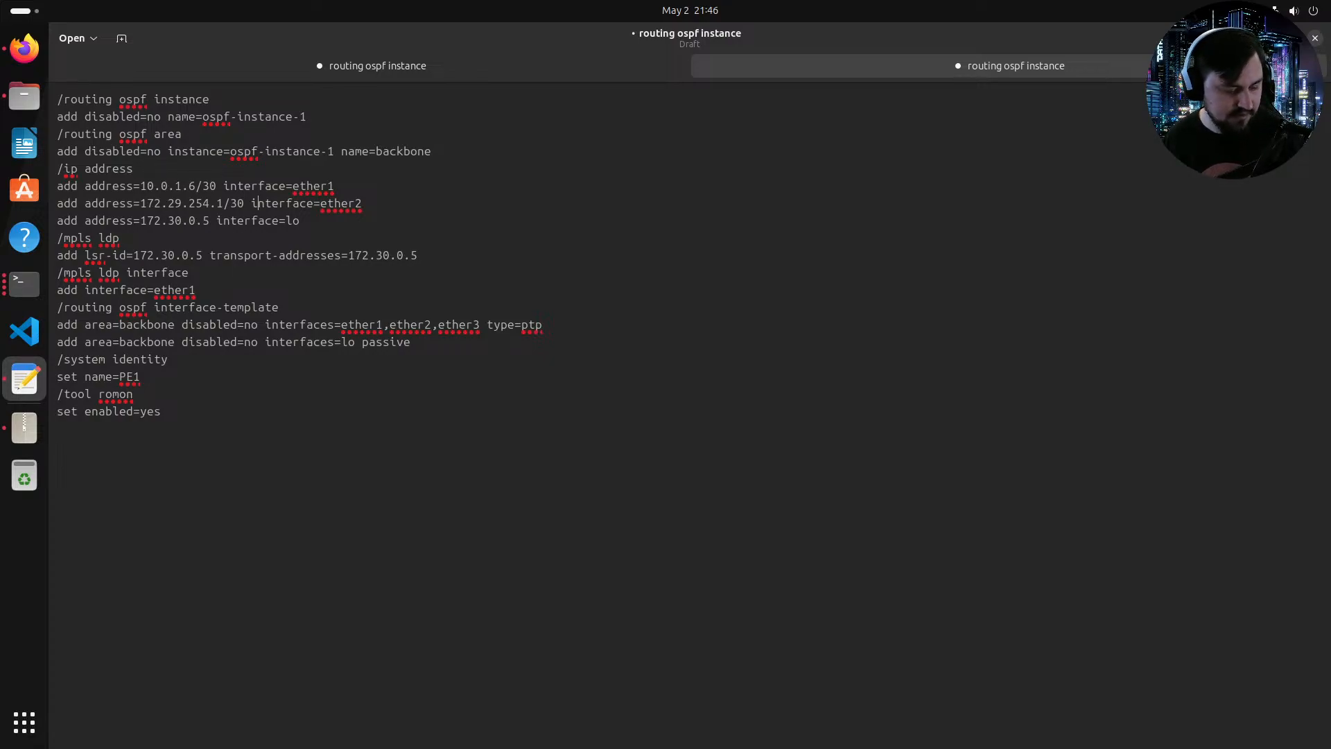
Step: Remove ether2 and ether3 from the OSPF interface-template line, leaving only ether1
{"action": "left_click", "coordinate": [333, 219]}
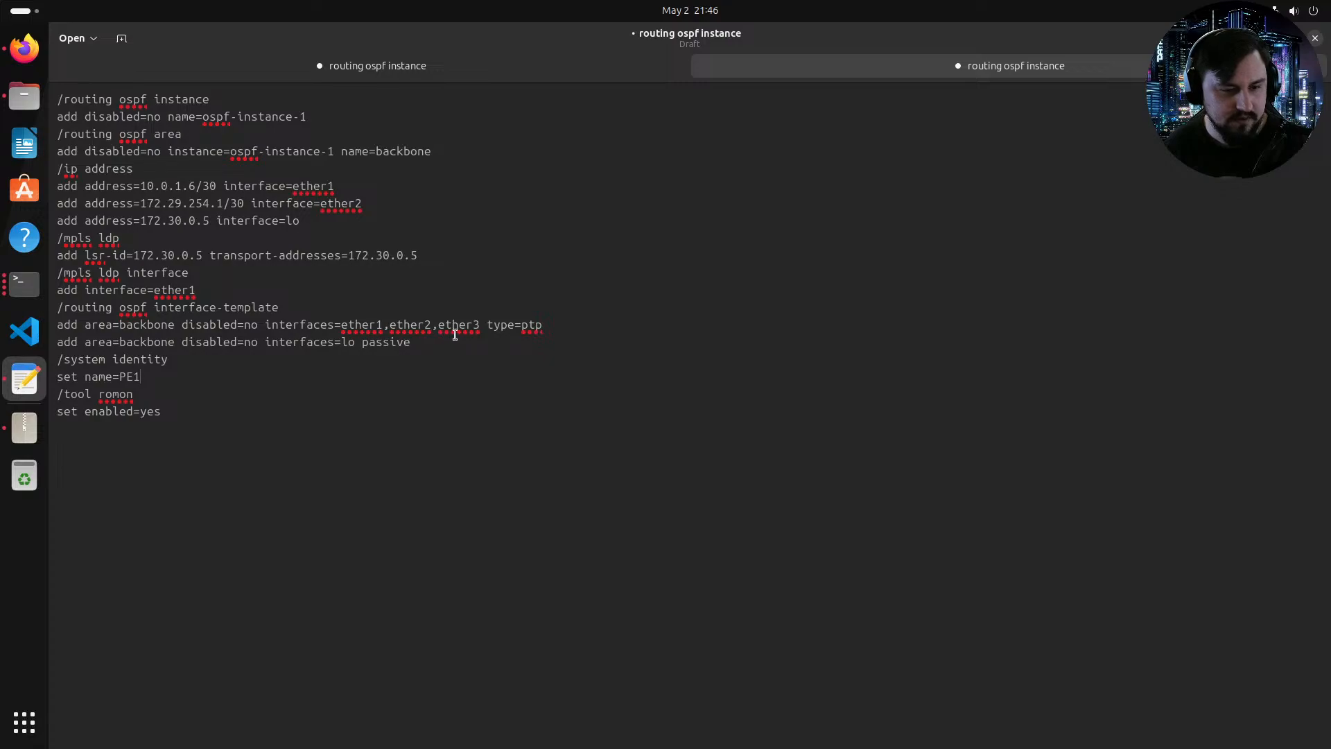
{"action": "left_click_drag", "start_coordinate": [480, 326], "coordinate": [391, 330]}
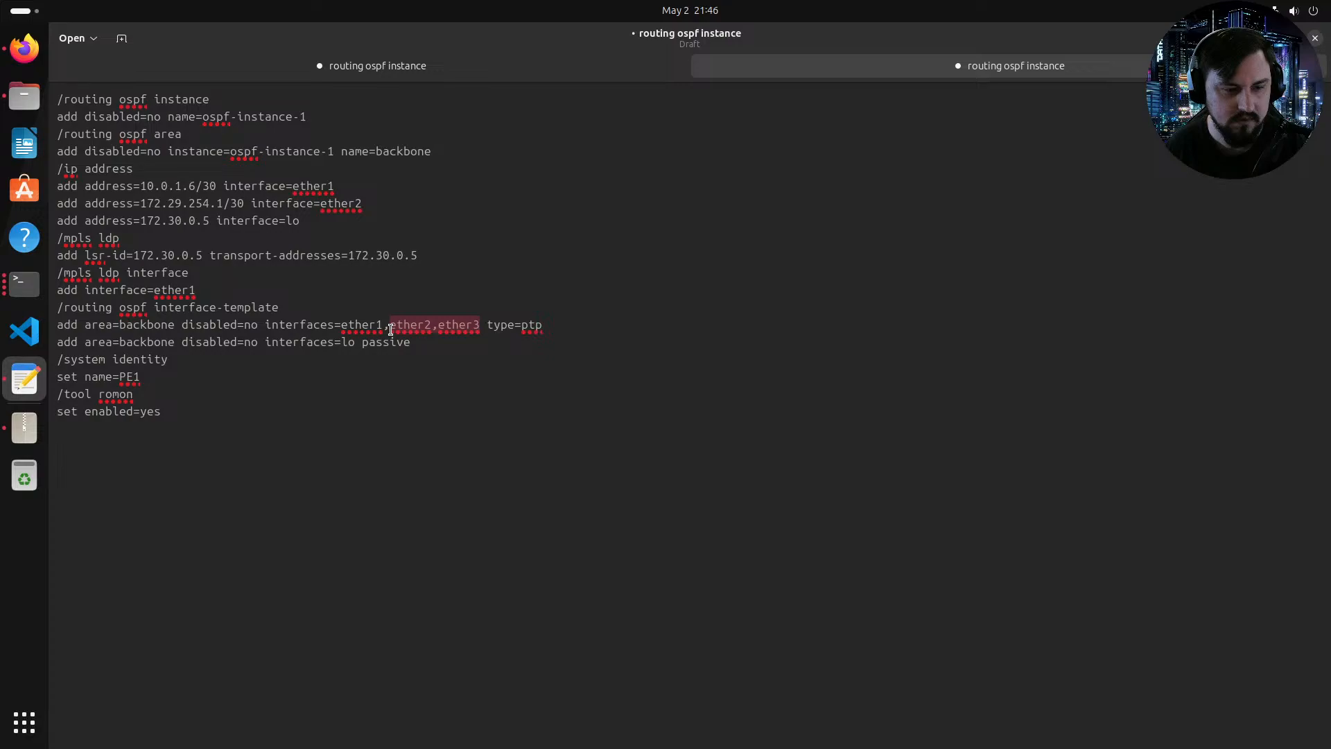
{"action": "key", "text": "BackSpace"}
{"action": "key", "text": "BackSpace"}
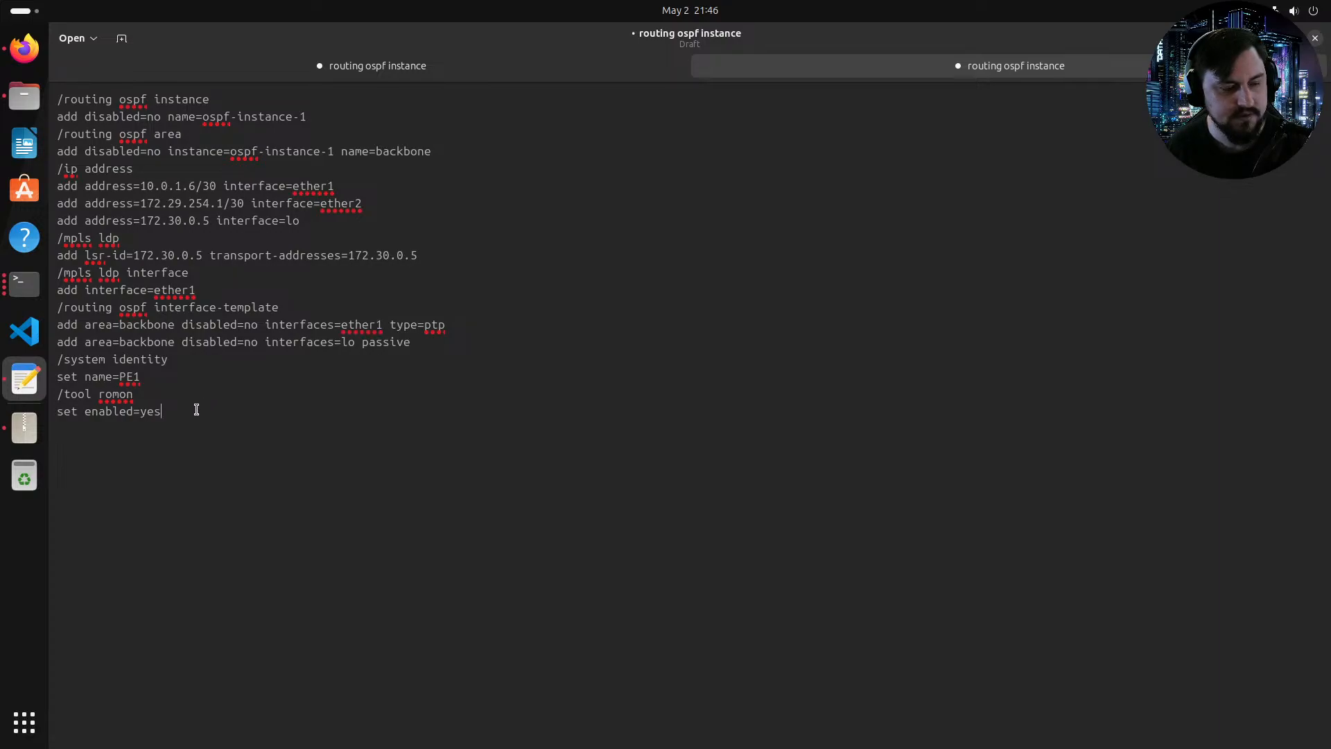
Step: Copy the entire edited configuration and open the PE1 console from the topology
{"action": "left_click_drag", "start_coordinate": [196, 409], "coordinate": [57, 102]}
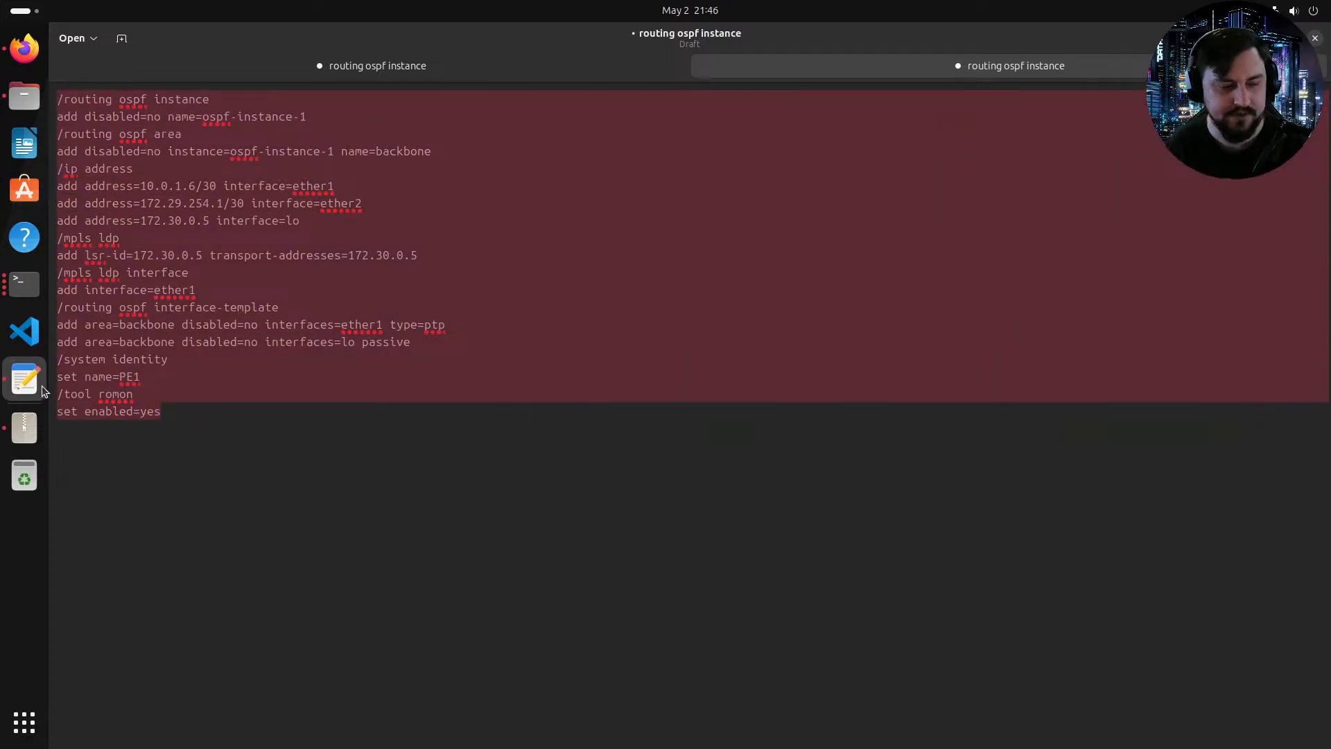
{"action": "left_click", "coordinate": [33, 300]}
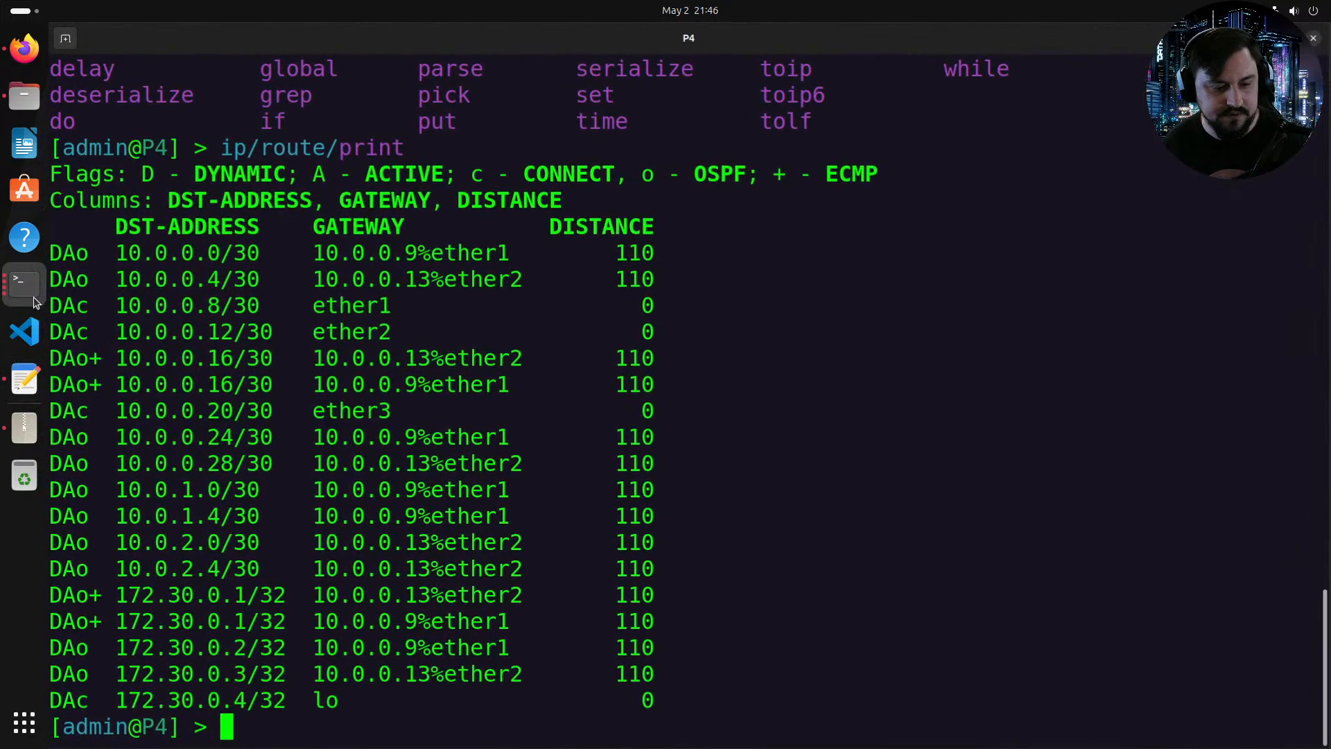
{"action": "left_click", "coordinate": [24, 66]}
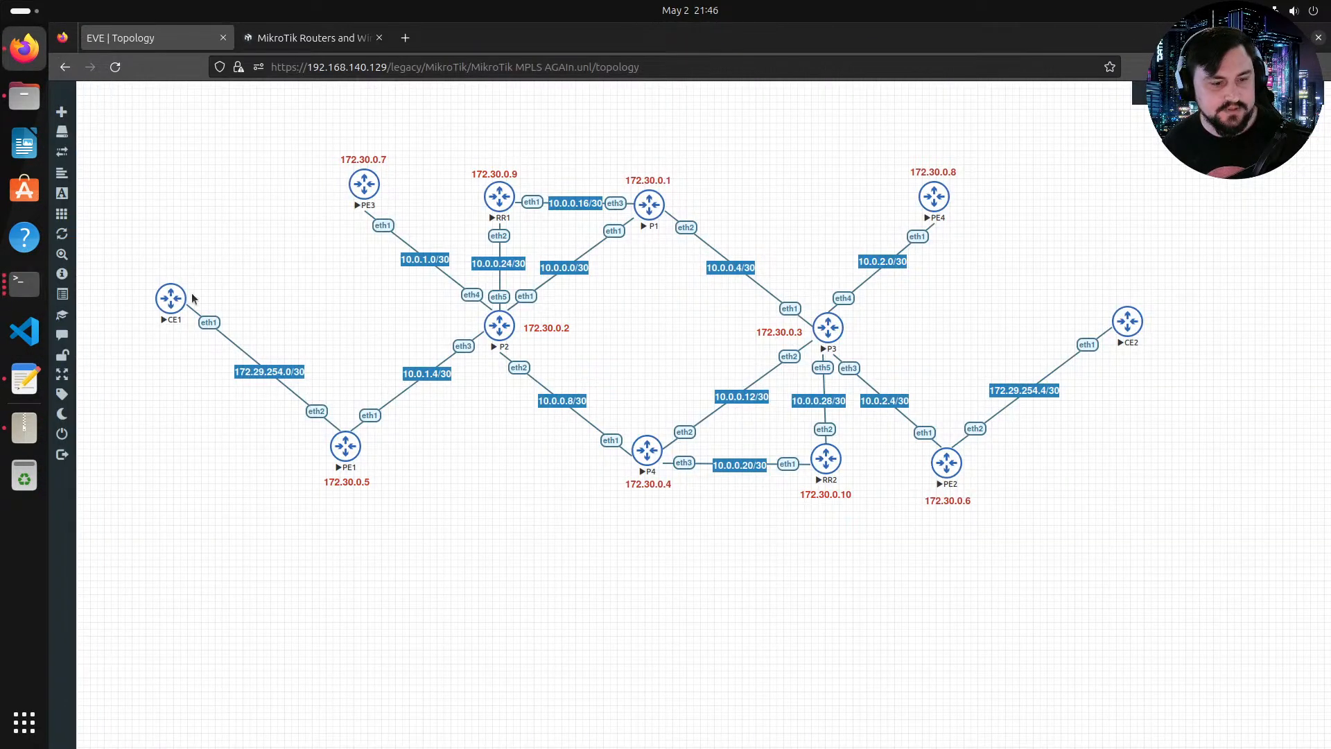
{"action": "left_click", "coordinate": [344, 445]}
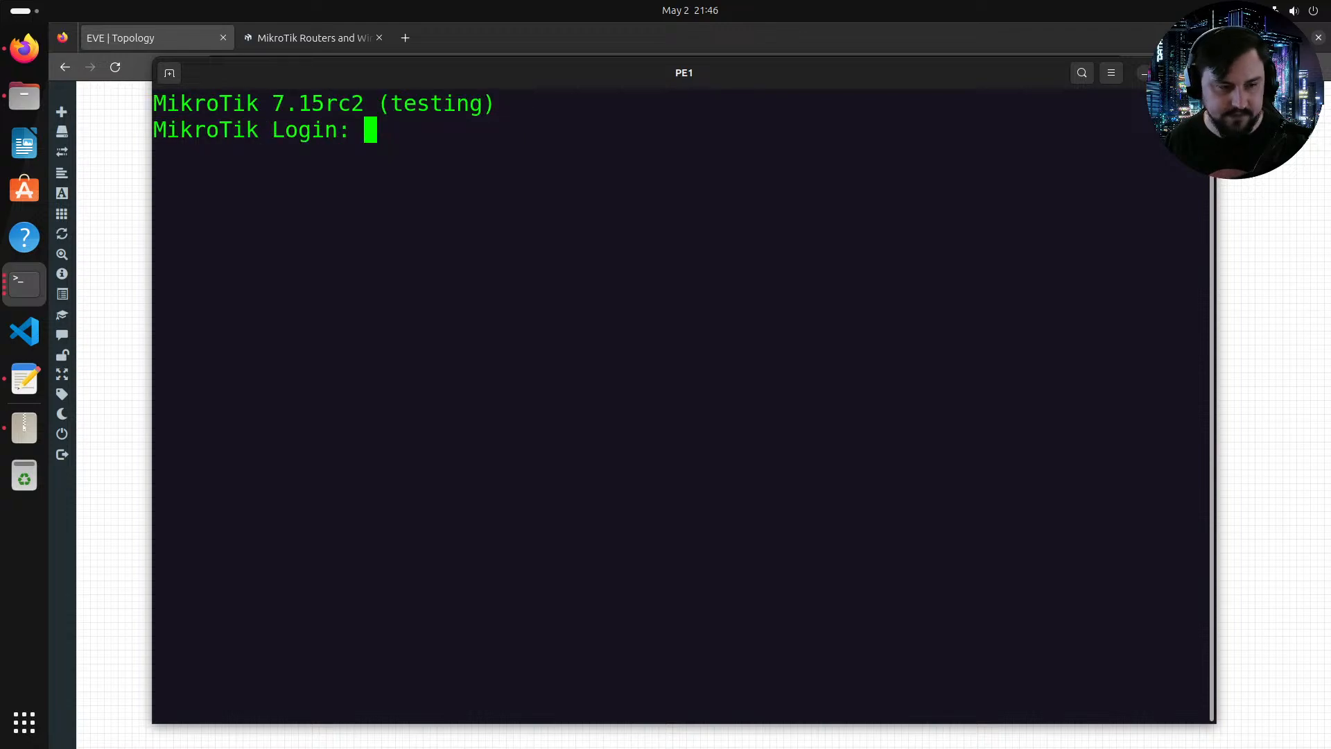
Step: Log in to PE1 as admin, decline the software licence, and skip the password change
{"action": "type", "text": "admin"}
{"action": "key", "text": "Return"}
{"action": "key", "text": "Return"}
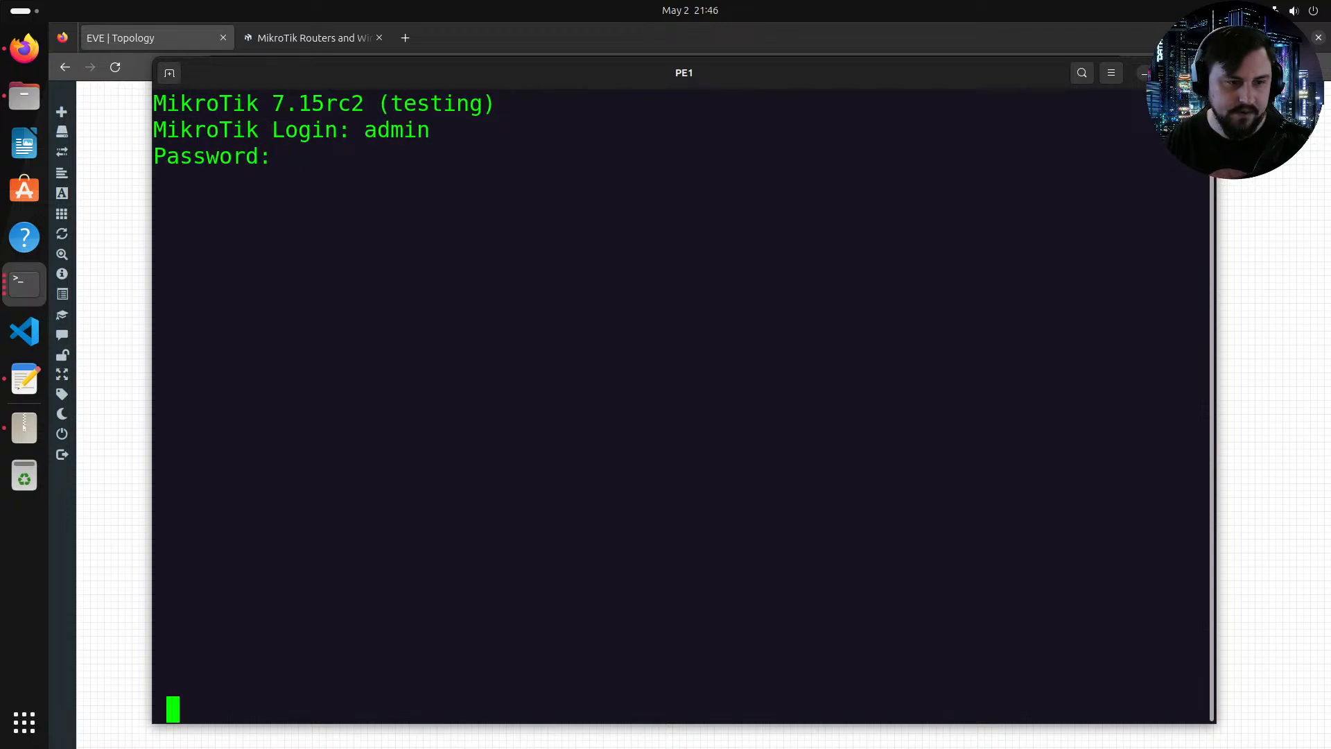
{"action": "type", "text": "n"}
{"action": "key", "text": "Return"}
{"action": "key", "text": "ctrl+c"}
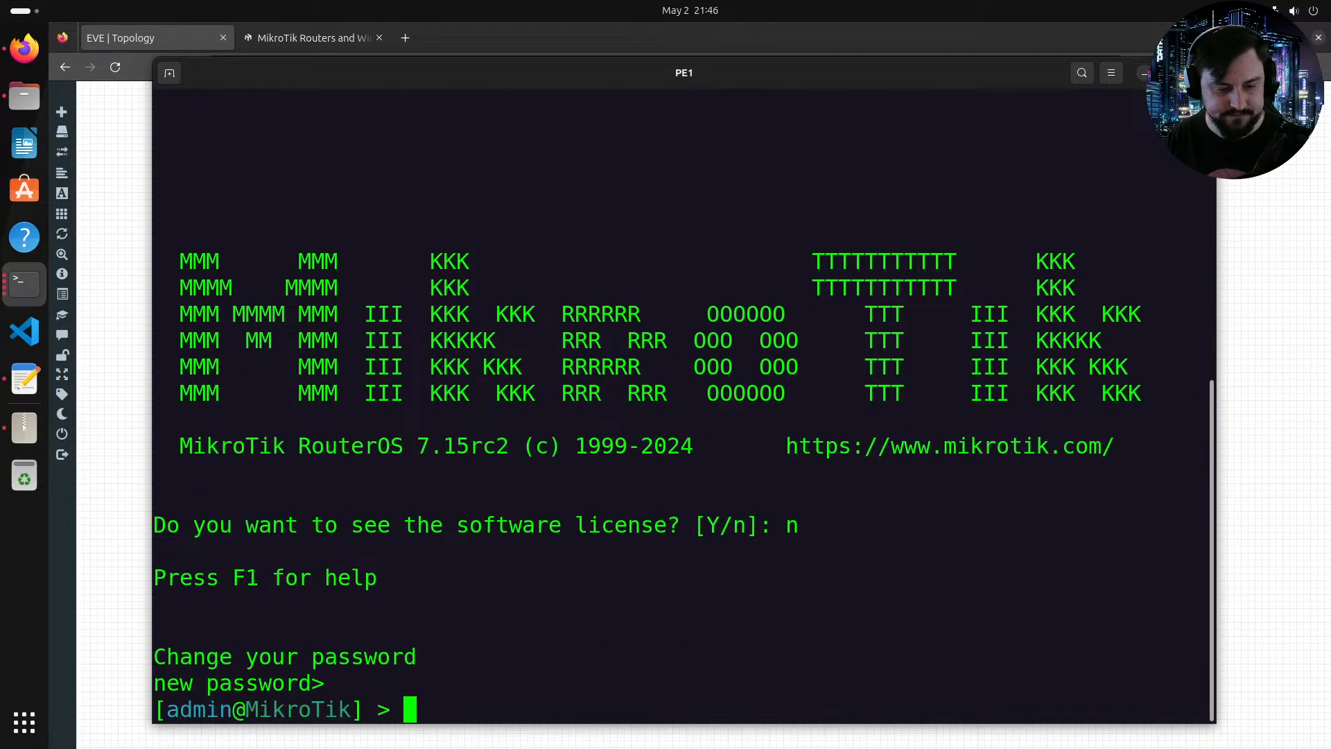
Step: Paste and run the copied configuration in the PE1 console
{"action": "right_click", "coordinate": [612, 546]}
{"action": "left_click", "coordinate": [644, 586]}
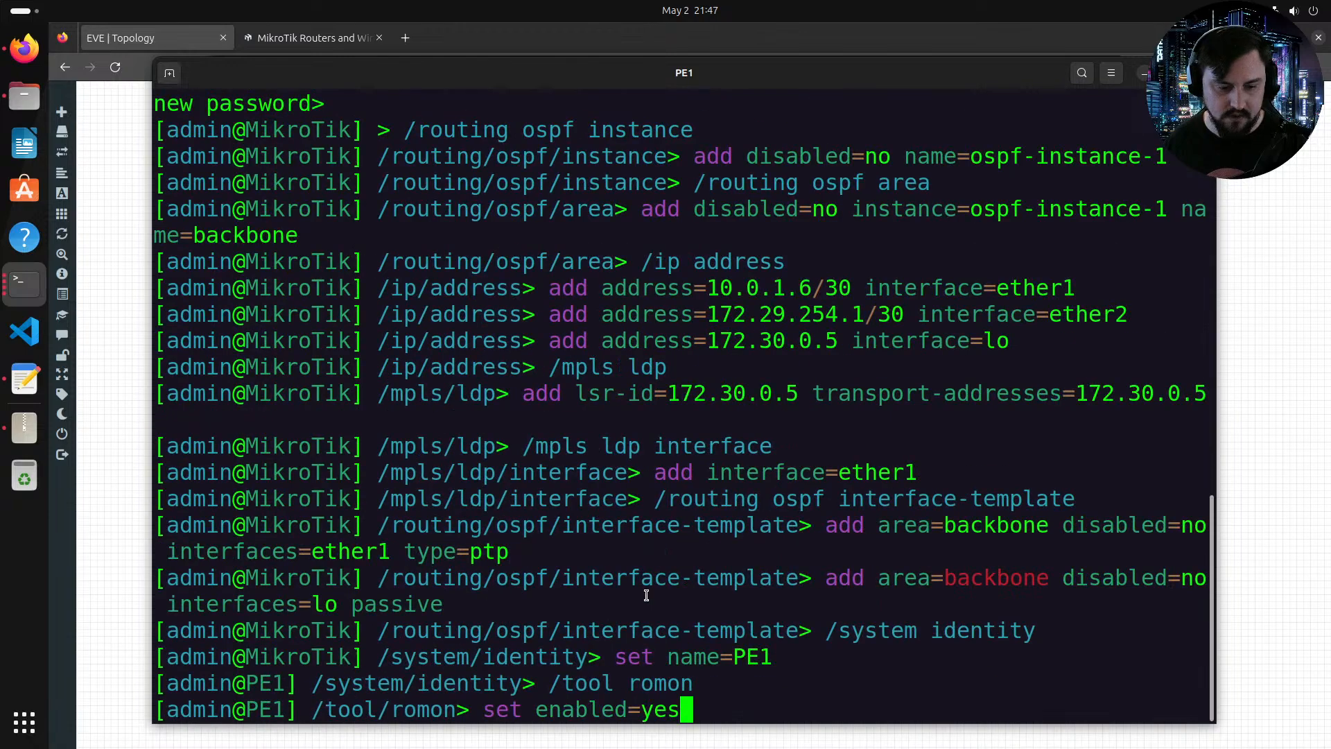
{"action": "key", "text": "Return"}
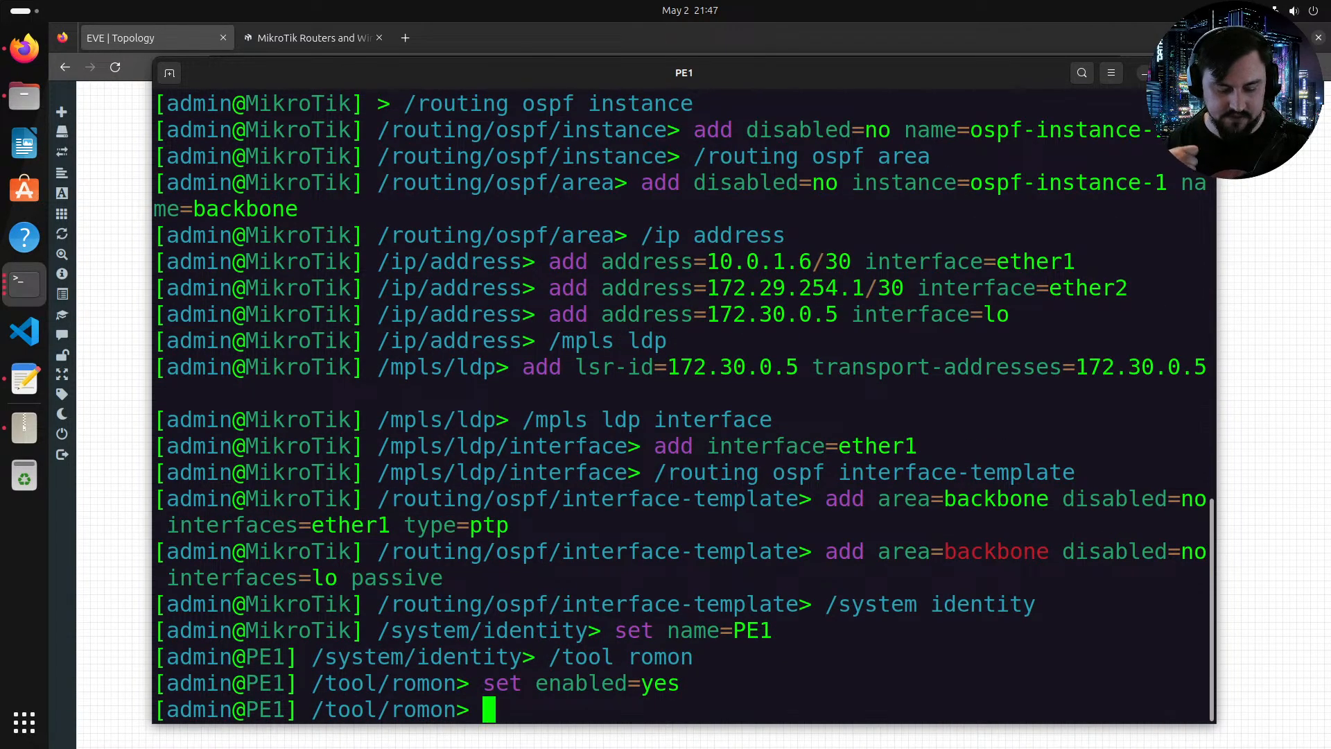
Step: Return to the root menu and print PE1's IP routing table
{"action": "type", "text": "/"}
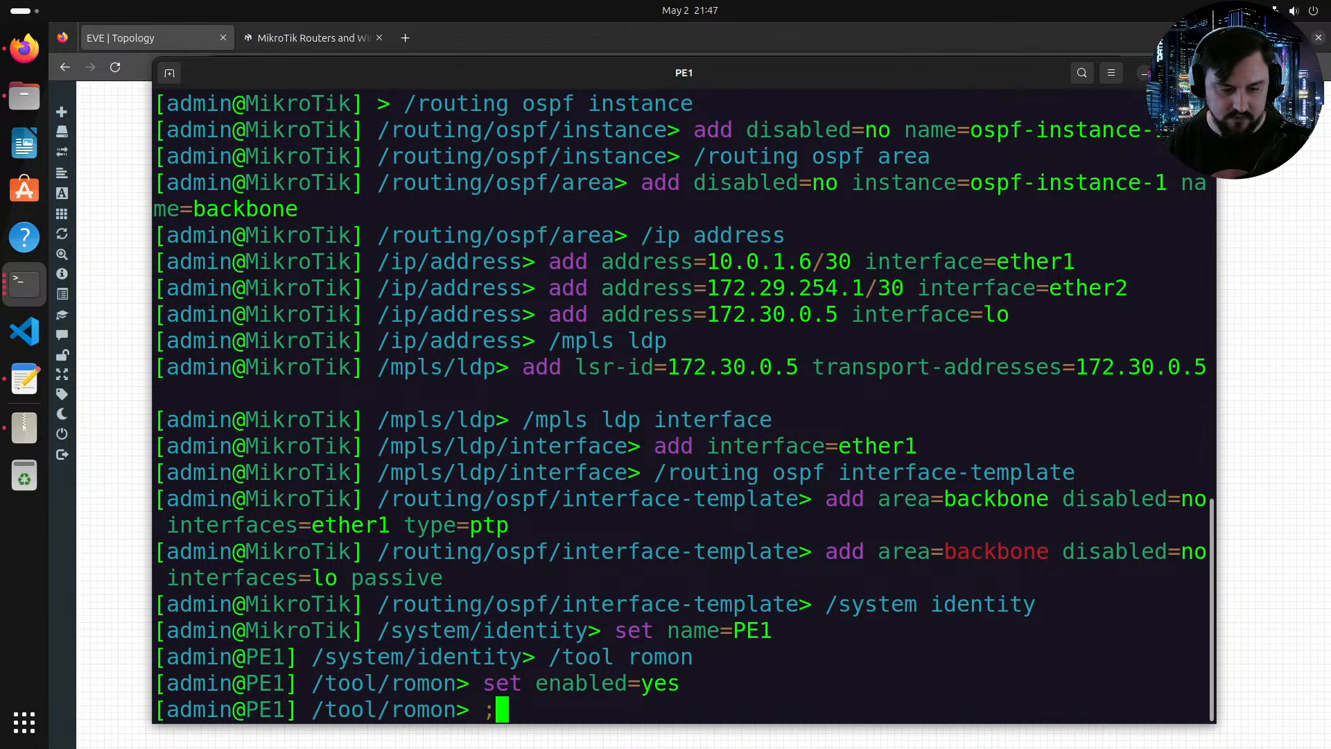
{"action": "key", "text": "Return"}
{"action": "type", "text": "ip/route/print"}
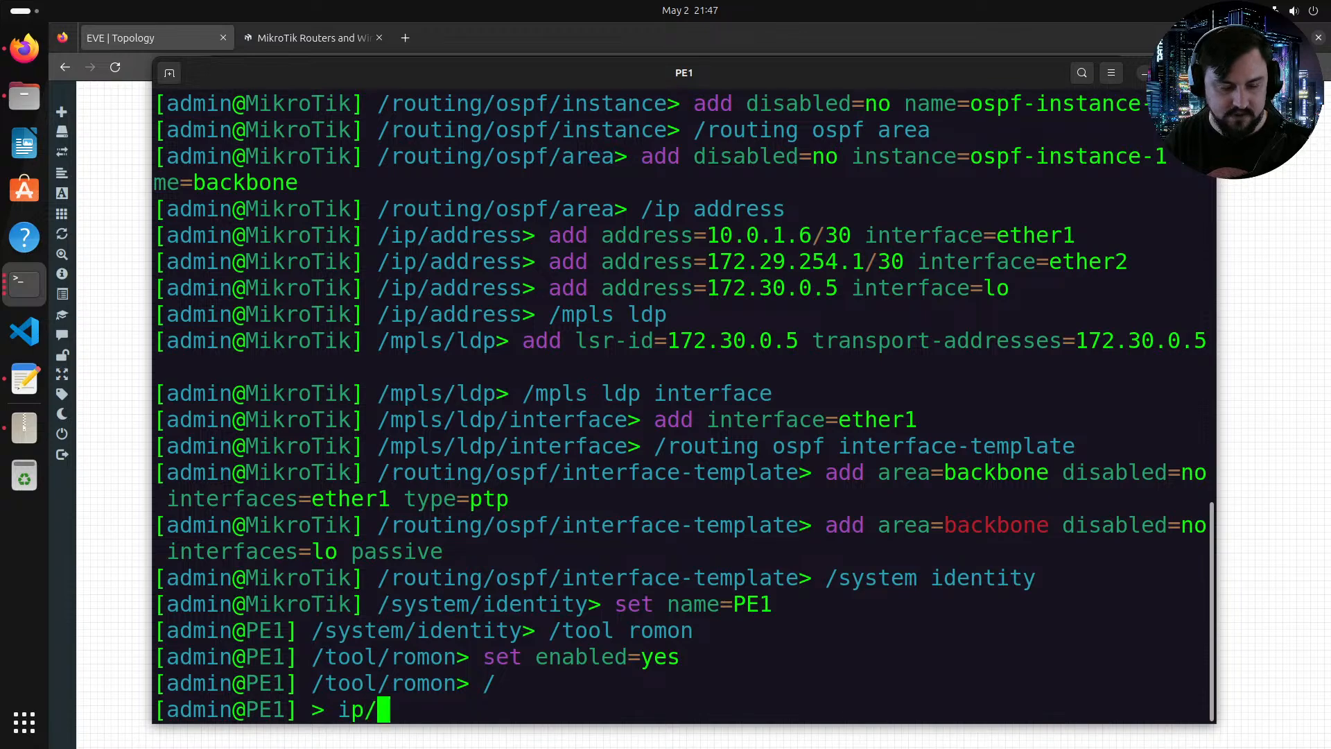
{"action": "key", "text": "Return"}
{"action": "key", "text": "Up"}
{"action": "key", "text": "Return"}
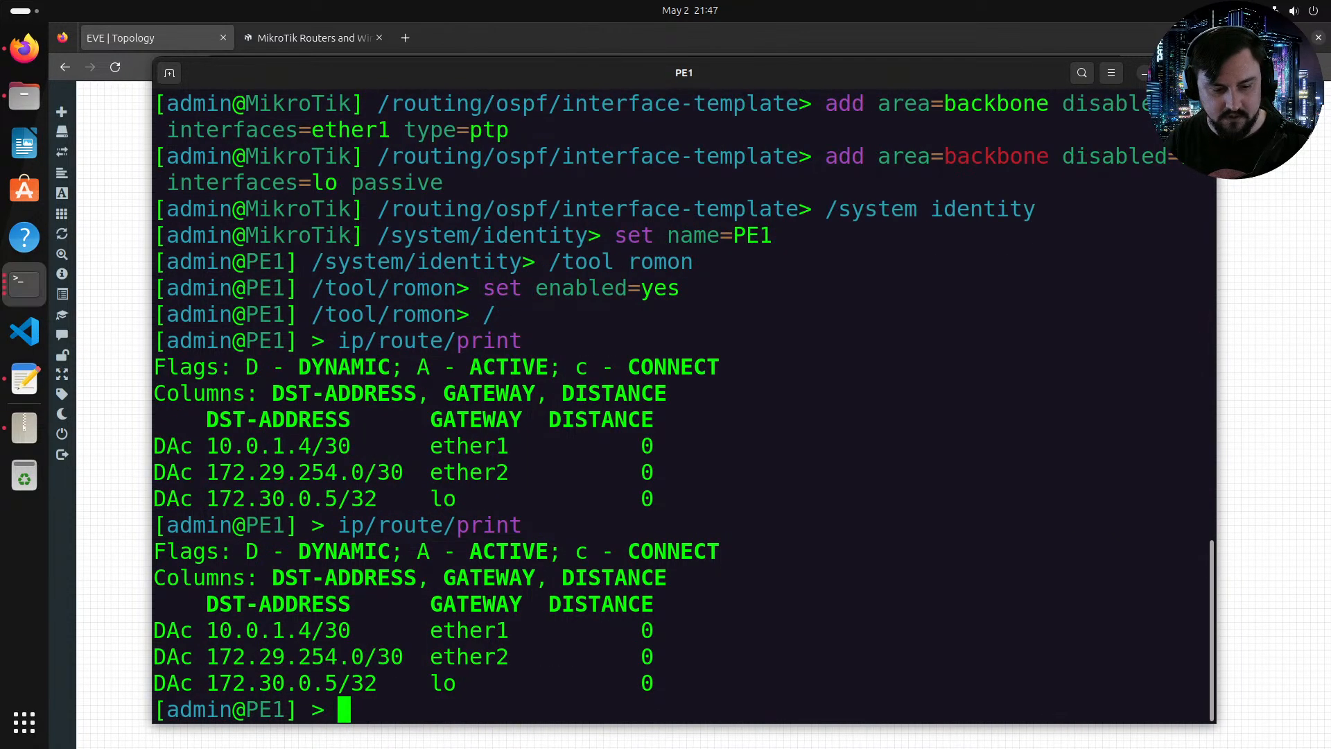
Step: Print the OSPF neighbor list on PE1
{"action": "type", "text": "ip/os"}
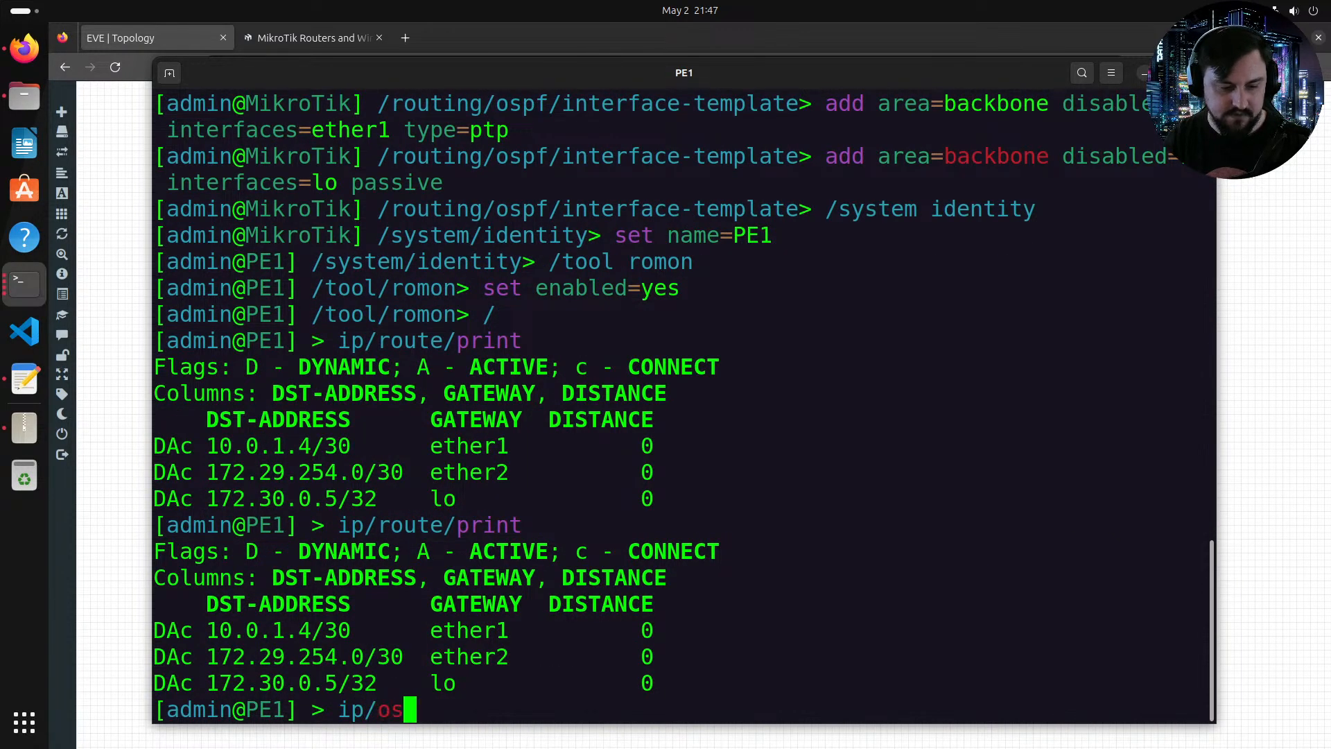
{"action": "type", "text": "p"}
{"action": "key", "text": "Tab"}
{"action": "key", "text": "BackSpace"}
{"action": "key", "text": "BackSpace"}
{"action": "key", "text": "BackSpace"}
{"action": "key", "text": "BackSpace"}
{"action": "key", "text": "BackSpace"}
{"action": "key", "text": "BackSpace"}
{"action": "key", "text": "BackSpace"}
{"action": "key", "text": "BackSpace"}
{"action": "key", "text": "BackSpace"}
{"action": "key", "text": "BackSpace"}
{"action": "key", "text": "BackSpace"}
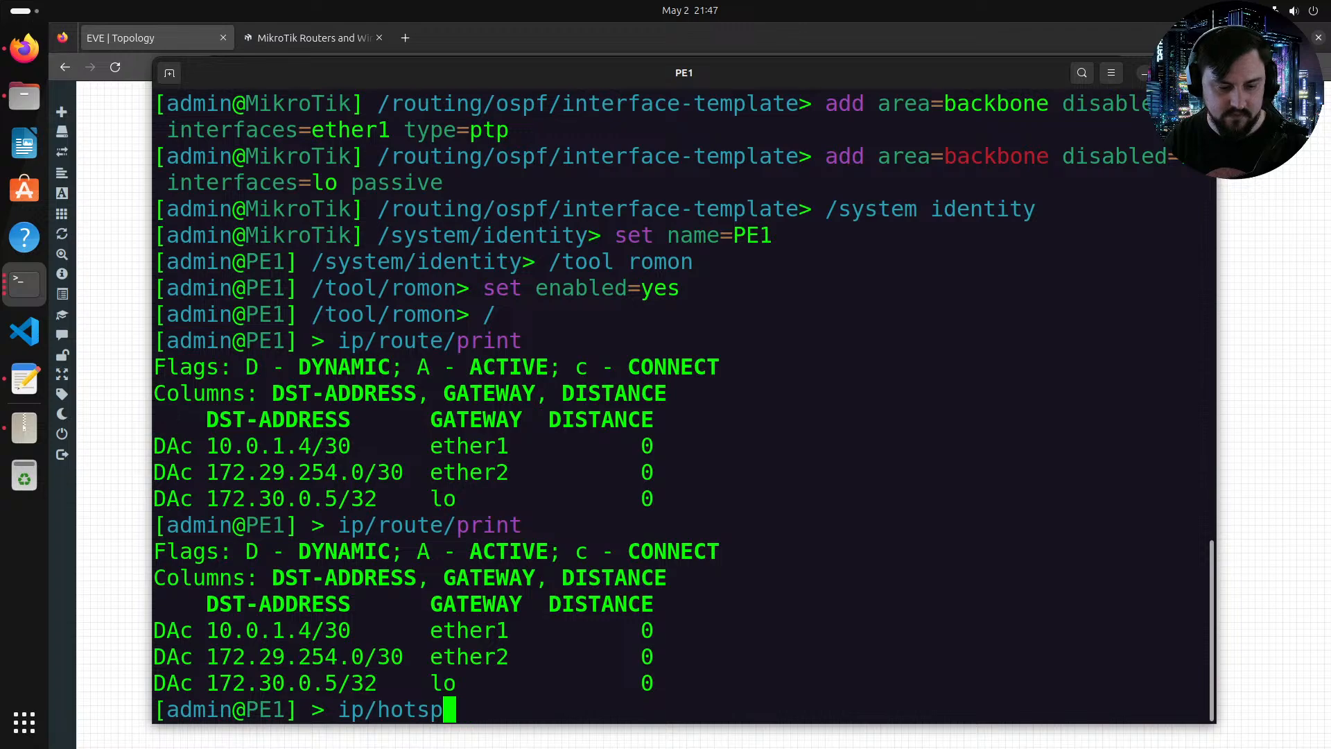
{"action": "type", "text": "routing/ospf/neighbor/print"}
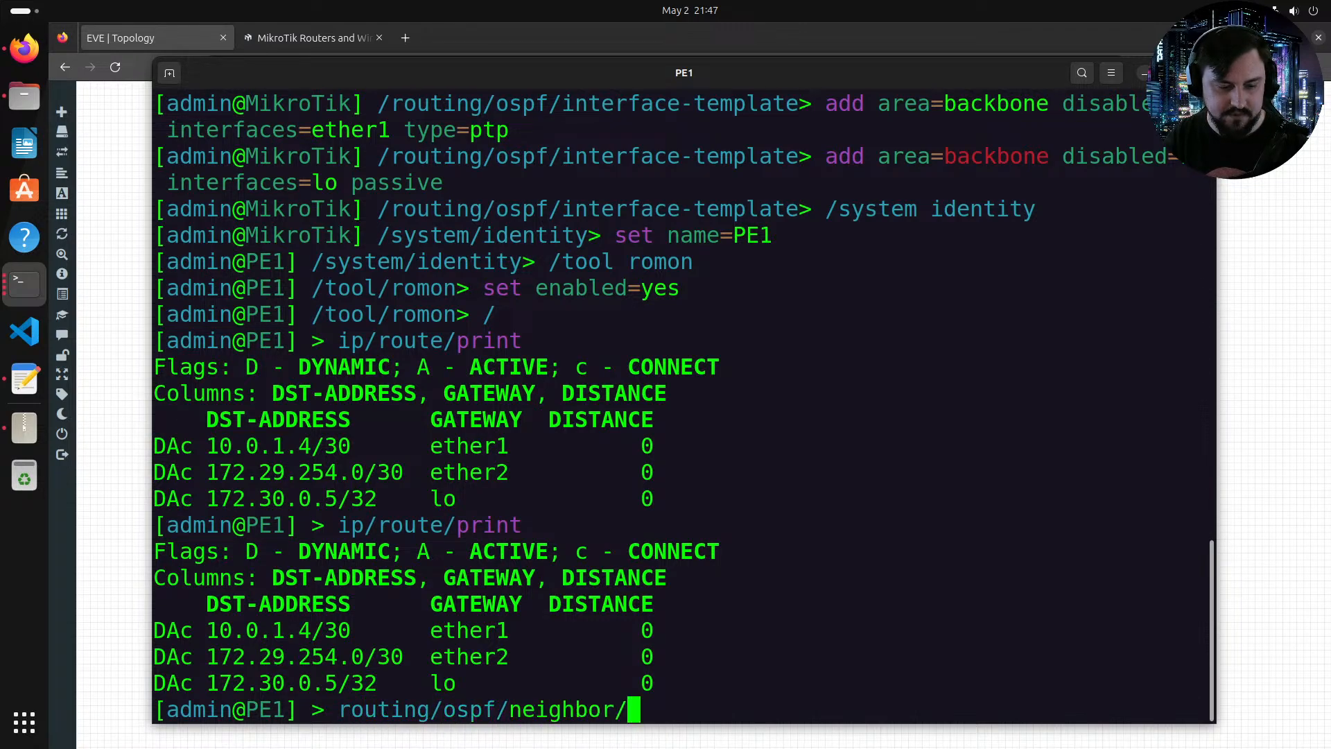
{"action": "key", "text": "Return"}
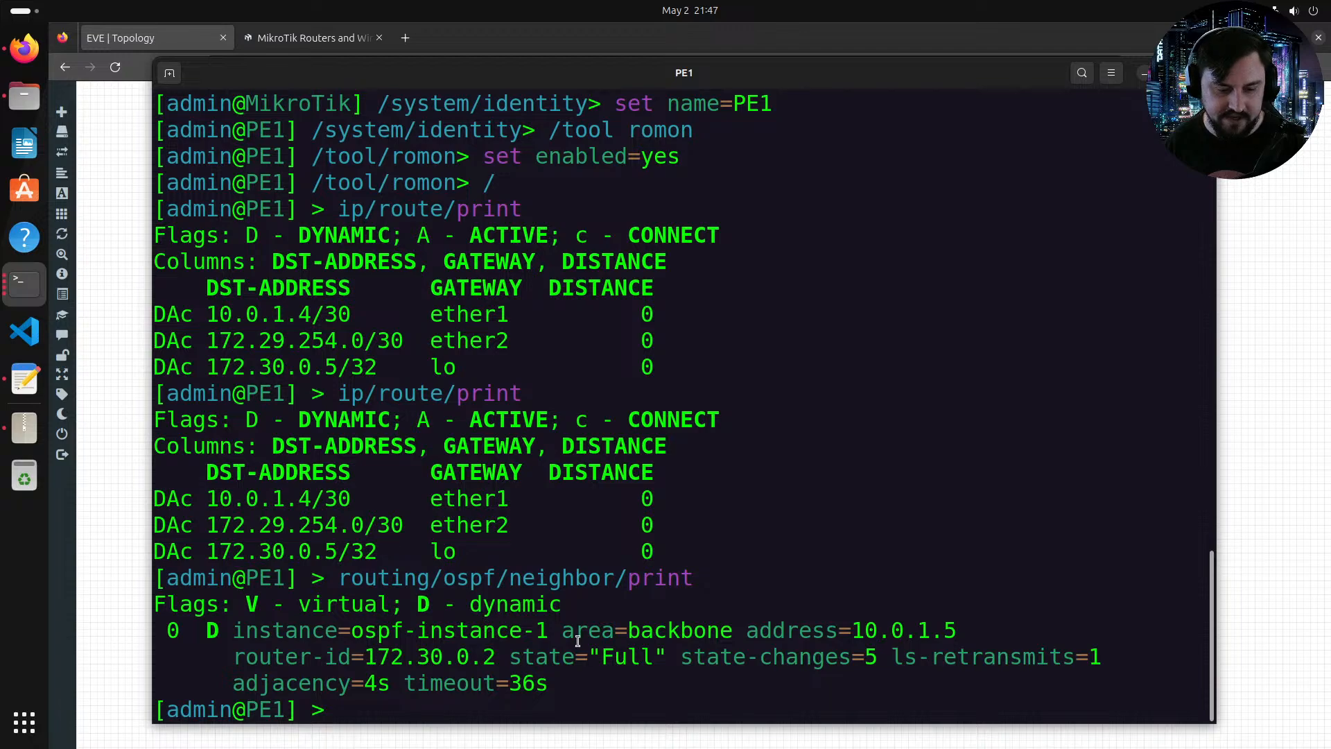
Step: Print PE1's routing table again to review the OSPF-learned routes
{"action": "key", "text": "Up"}
{"action": "key", "text": "Up"}
{"action": "key", "text": "Return"}
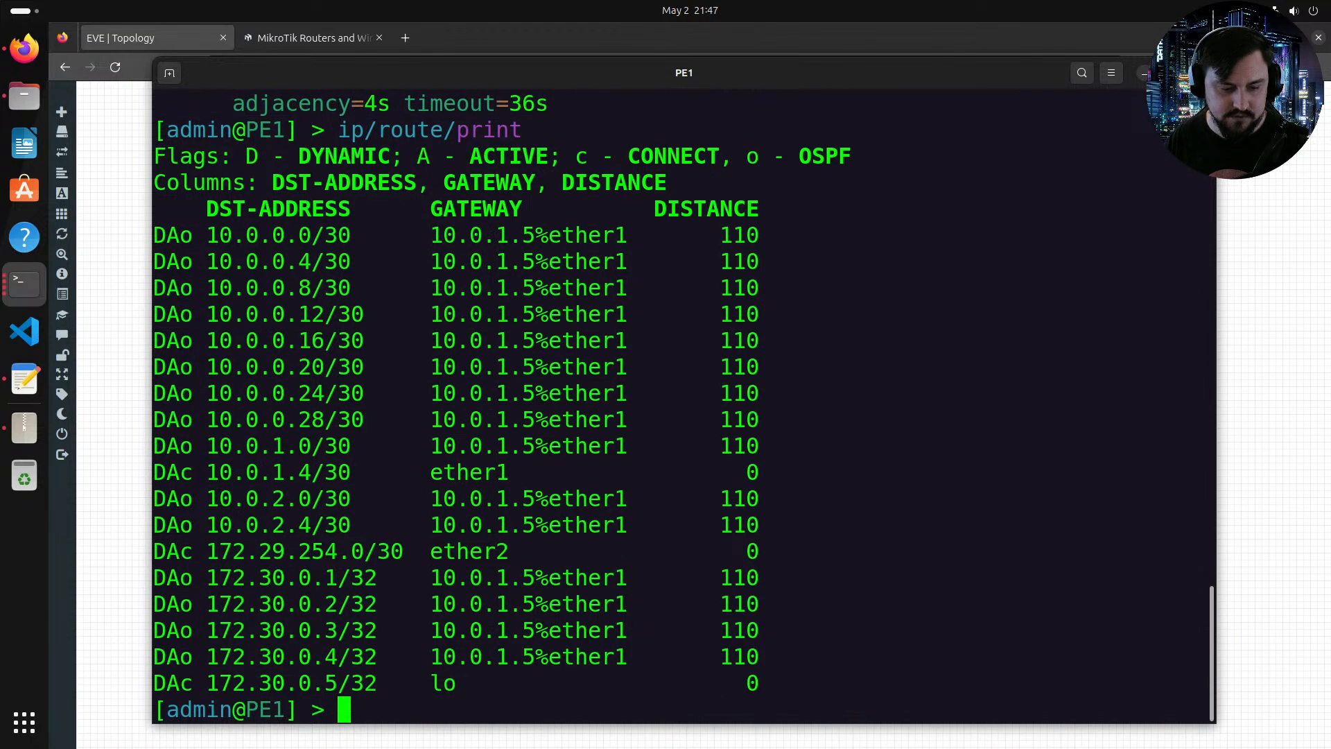
{"action": "left_click_drag", "start_coordinate": [258, 394], "coordinate": [315, 553]}
{"action": "left_click", "coordinate": [338, 603]}
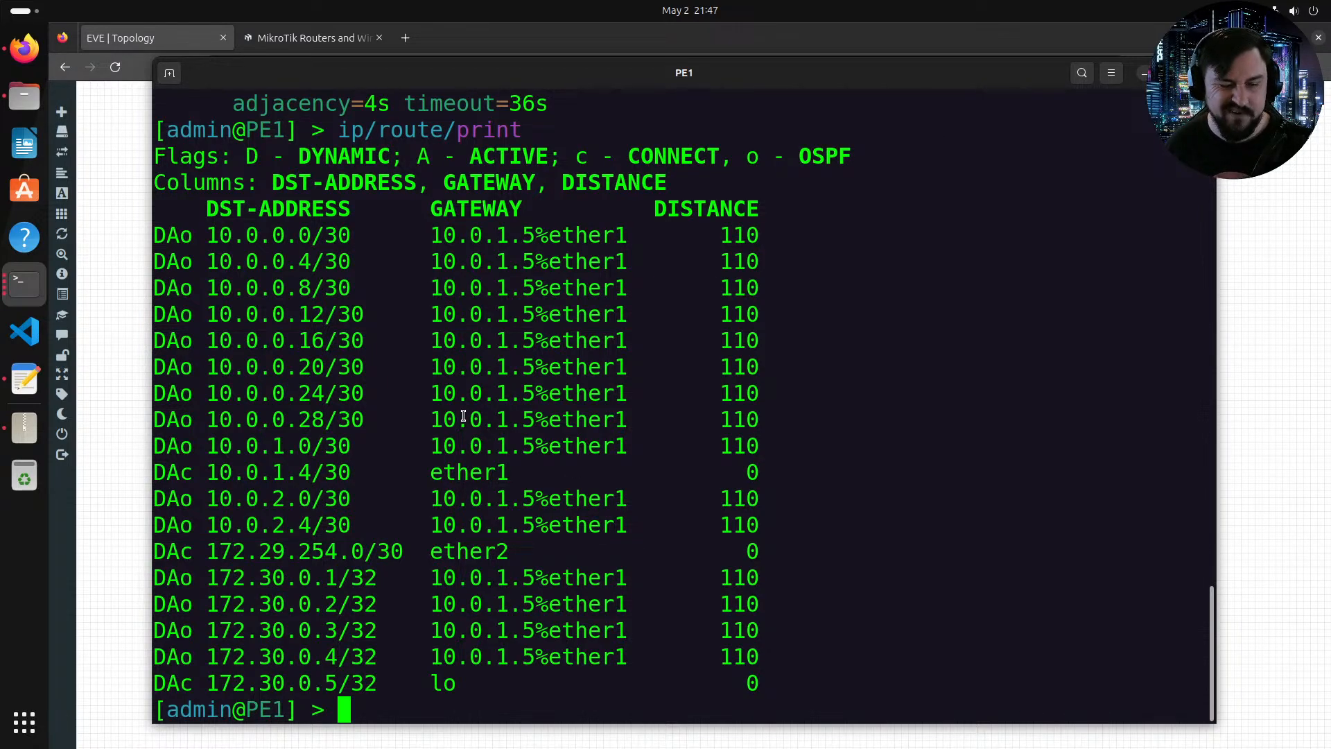
{"action": "double_click", "coordinate": [450, 77]}
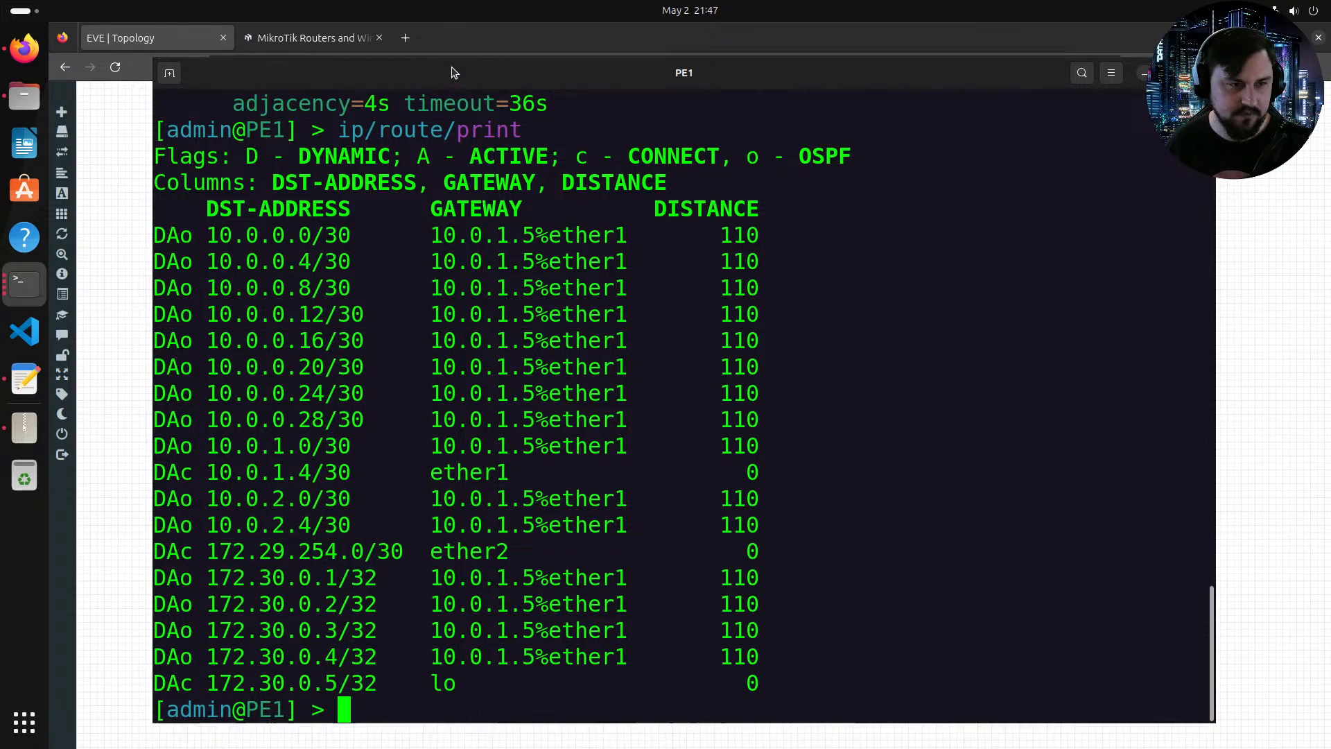
Step: Begin adding a BGP connection on PE1 with AS 64510 and remote AS 64510
{"action": "key", "text": "Return"}
{"action": "type", "text": "o"}
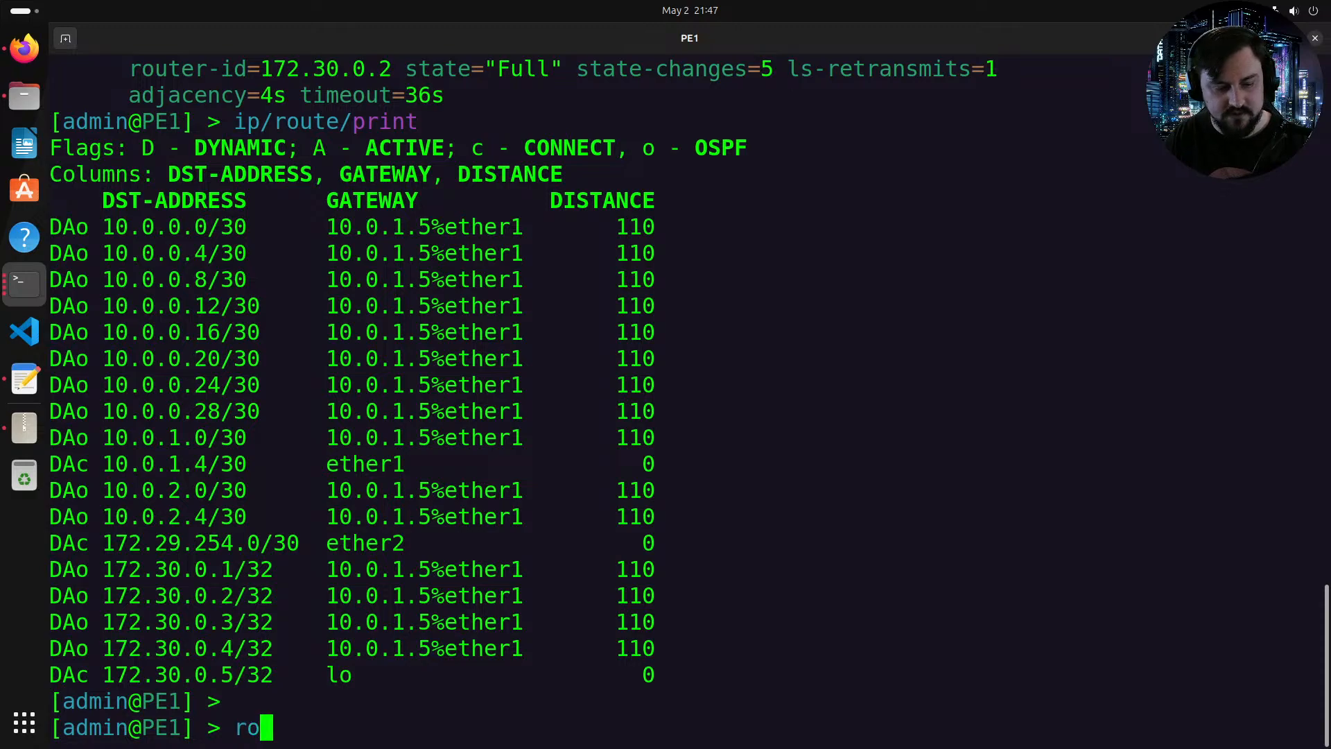
{"action": "type", "text": "uting/bgp/"}
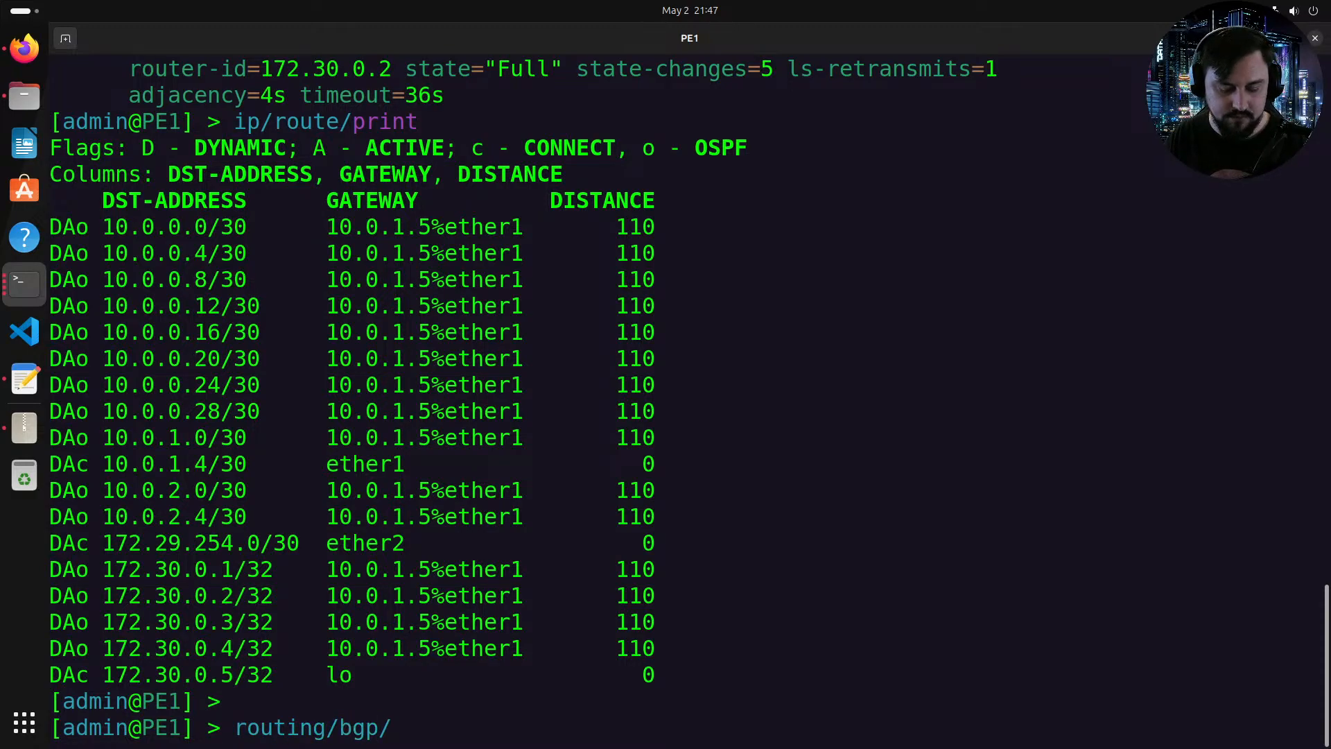
{"action": "type", "text": "conj"}
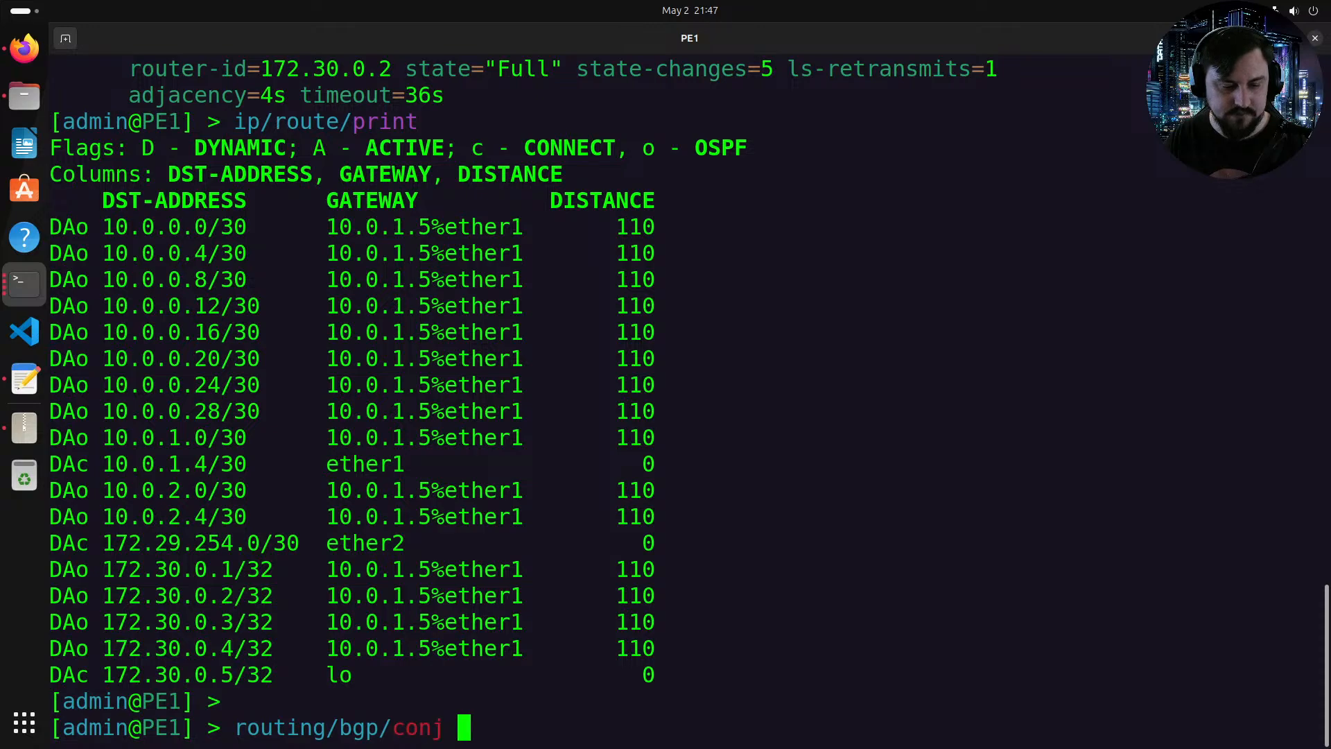
{"action": "key", "text": "BackSpace"}
{"action": "key", "text": "BackSpace"}
{"action": "type", "text": "nection/"}
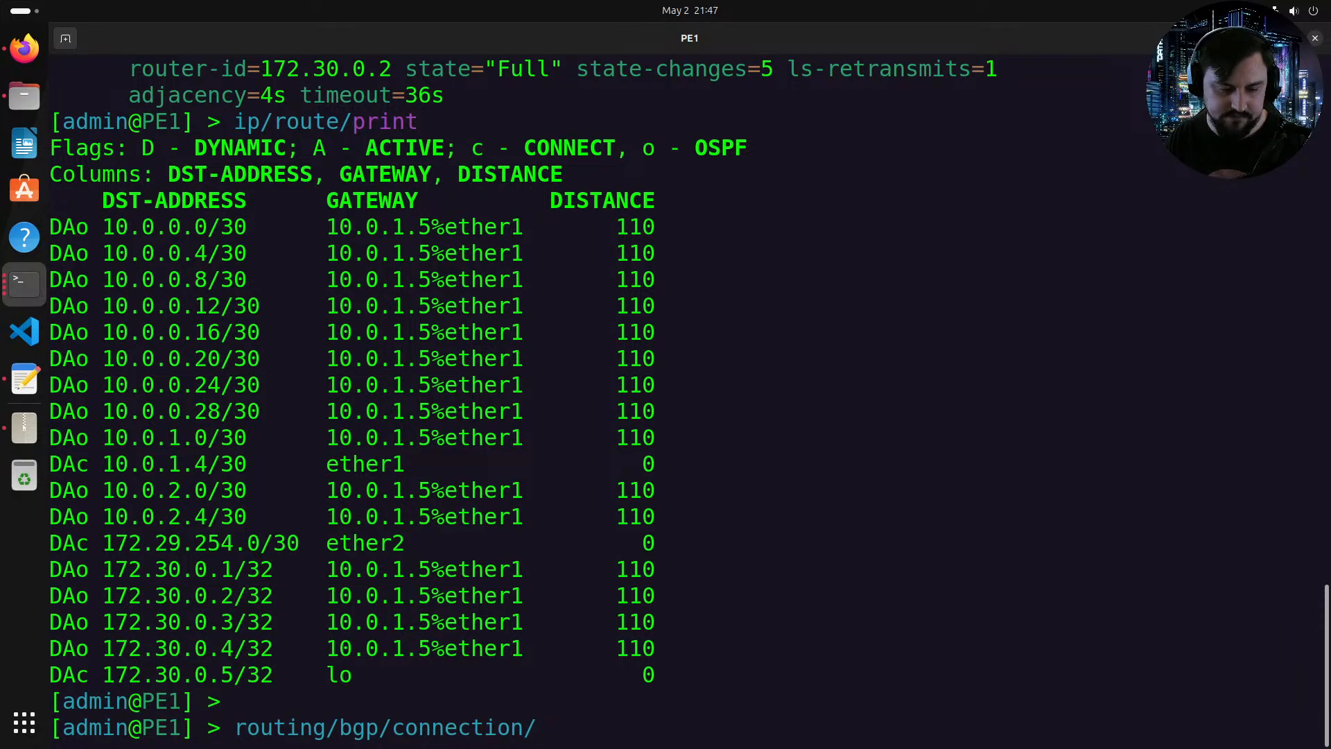
{"action": "key", "text": "Tab"}
{"action": "key", "text": "Tab"}
{"action": "type", "text": "3"}
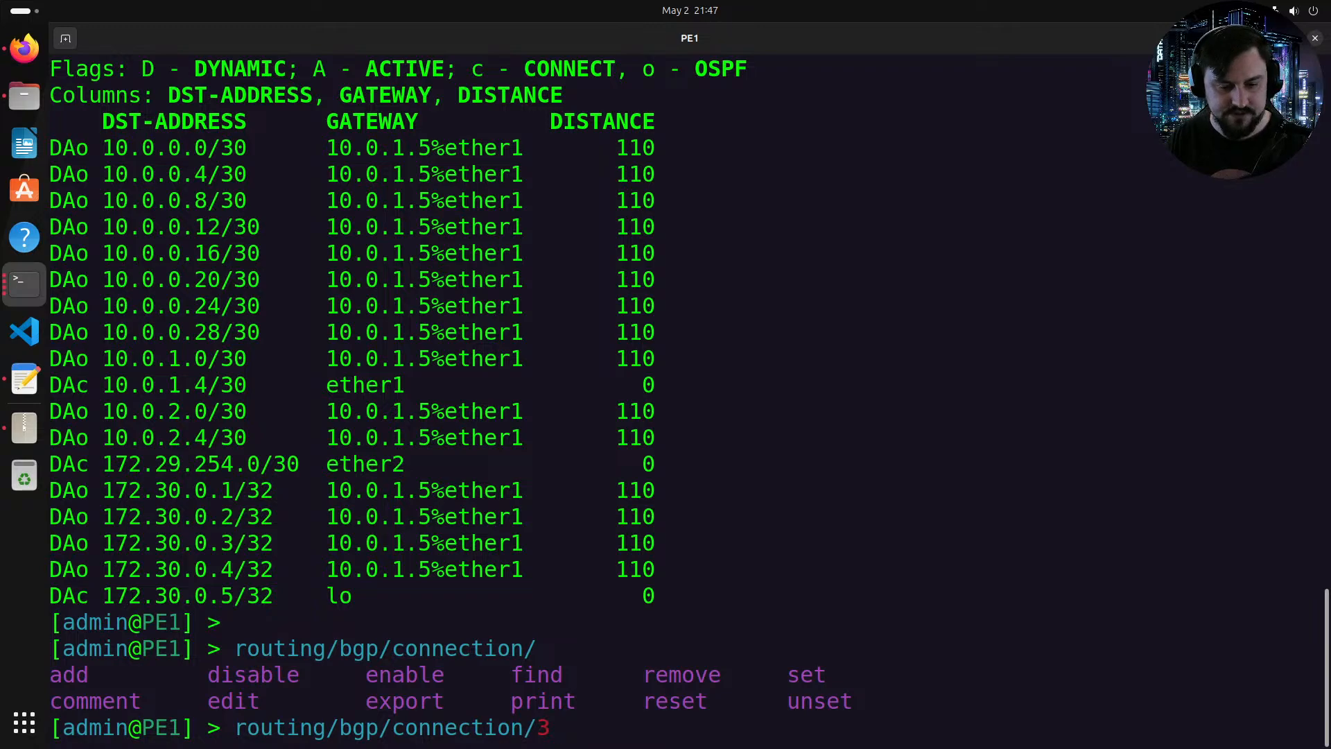
{"action": "key", "text": "BackSpace"}
{"action": "type", "text": "add"}
{"action": "key", "text": "Tab"}
{"action": "key", "text": "Tab"}
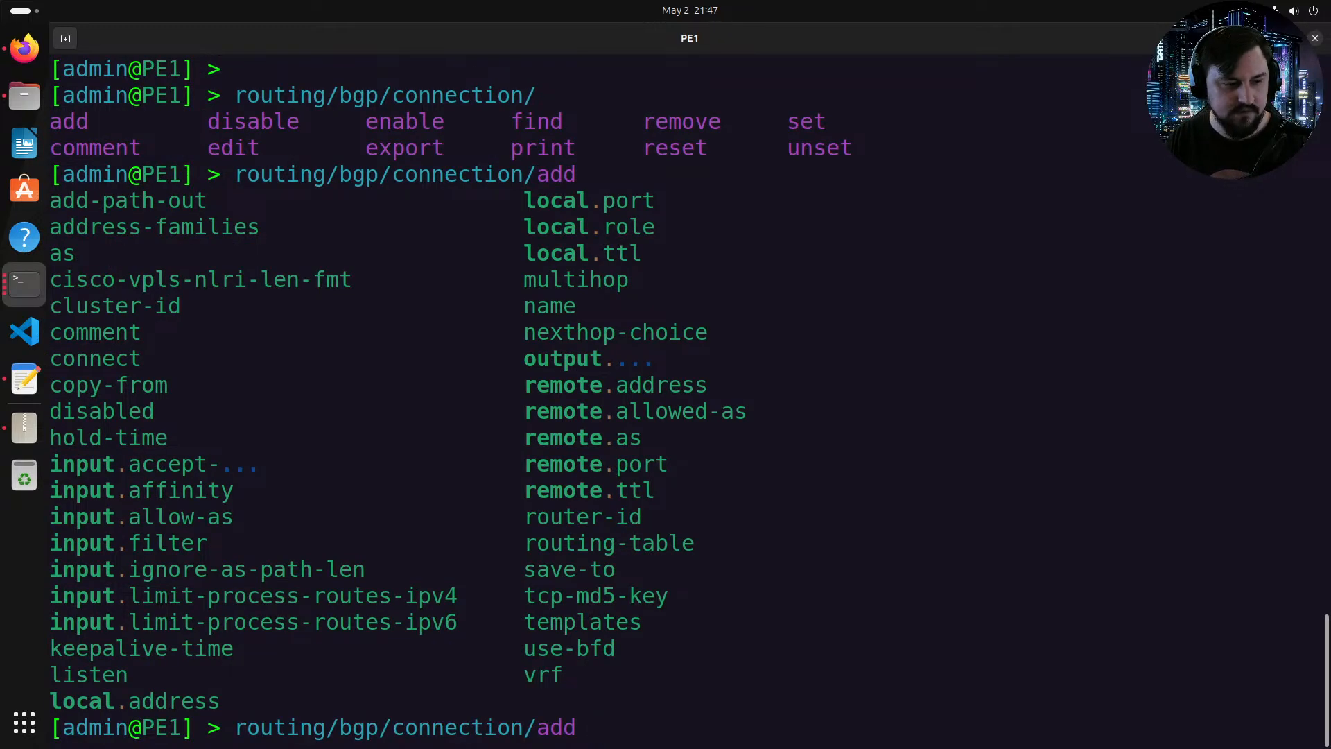
{"action": "type", "text": "as="}
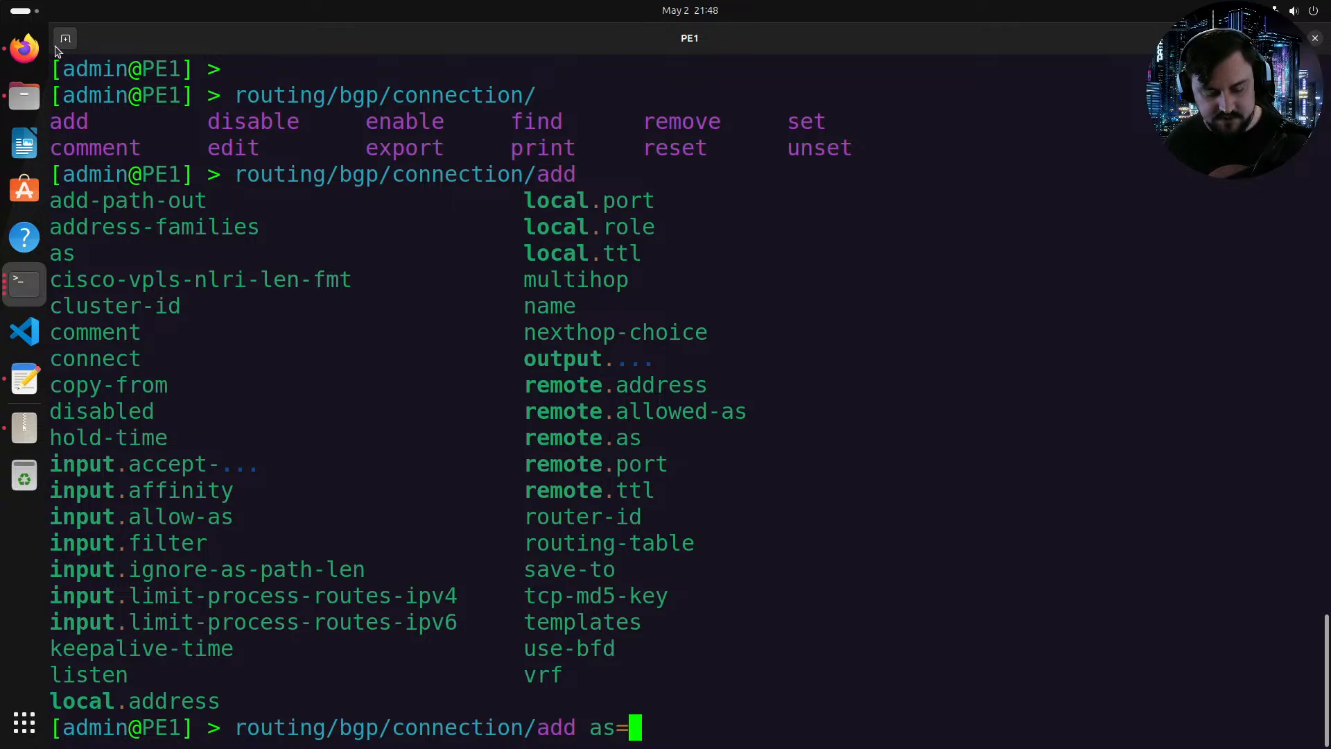
{"action": "type", "text": "6"}
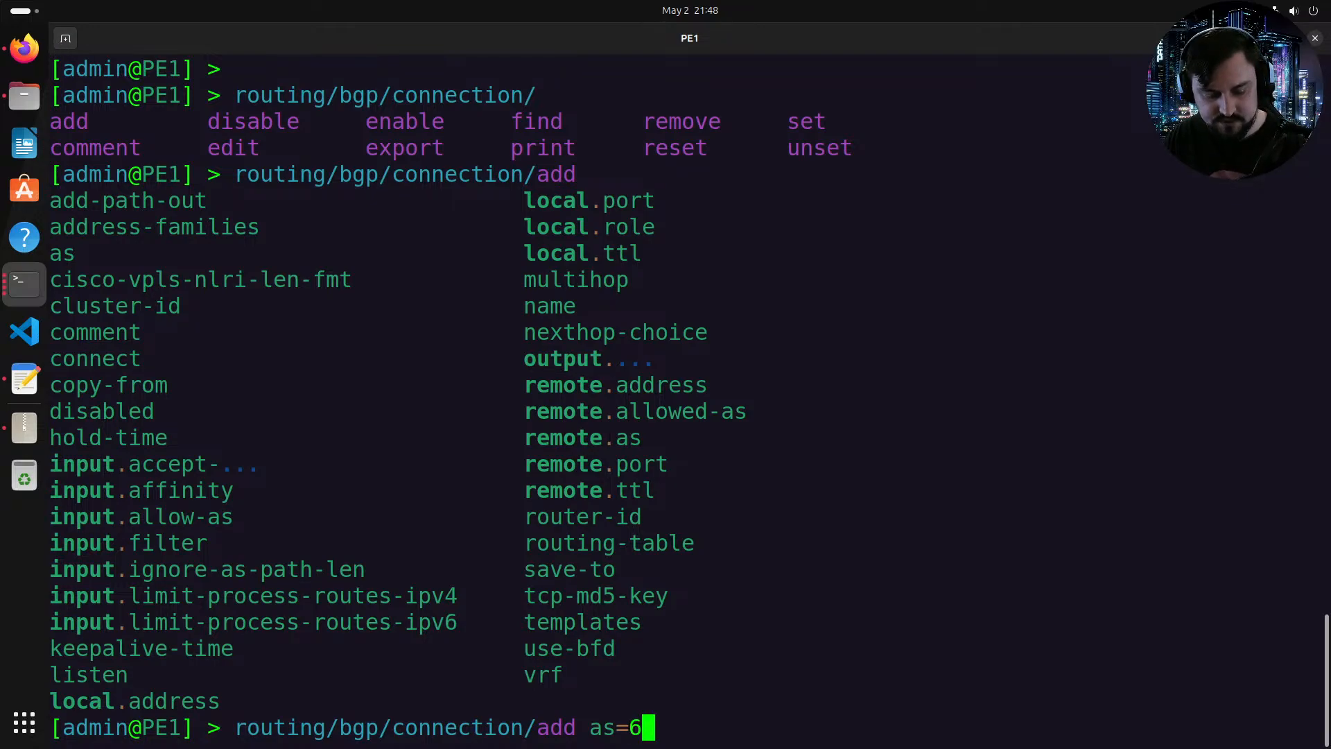
{"action": "type", "text": "4510"}
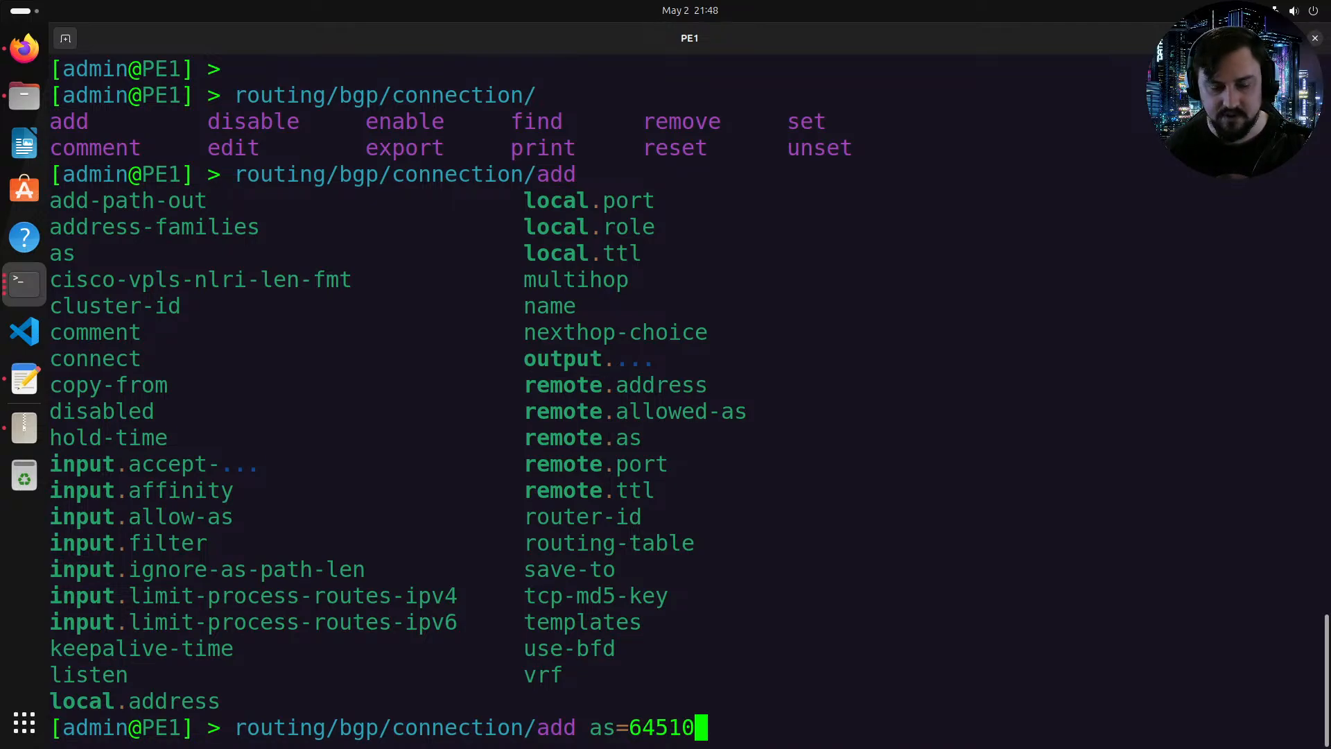
{"action": "type", "text": "remo"}
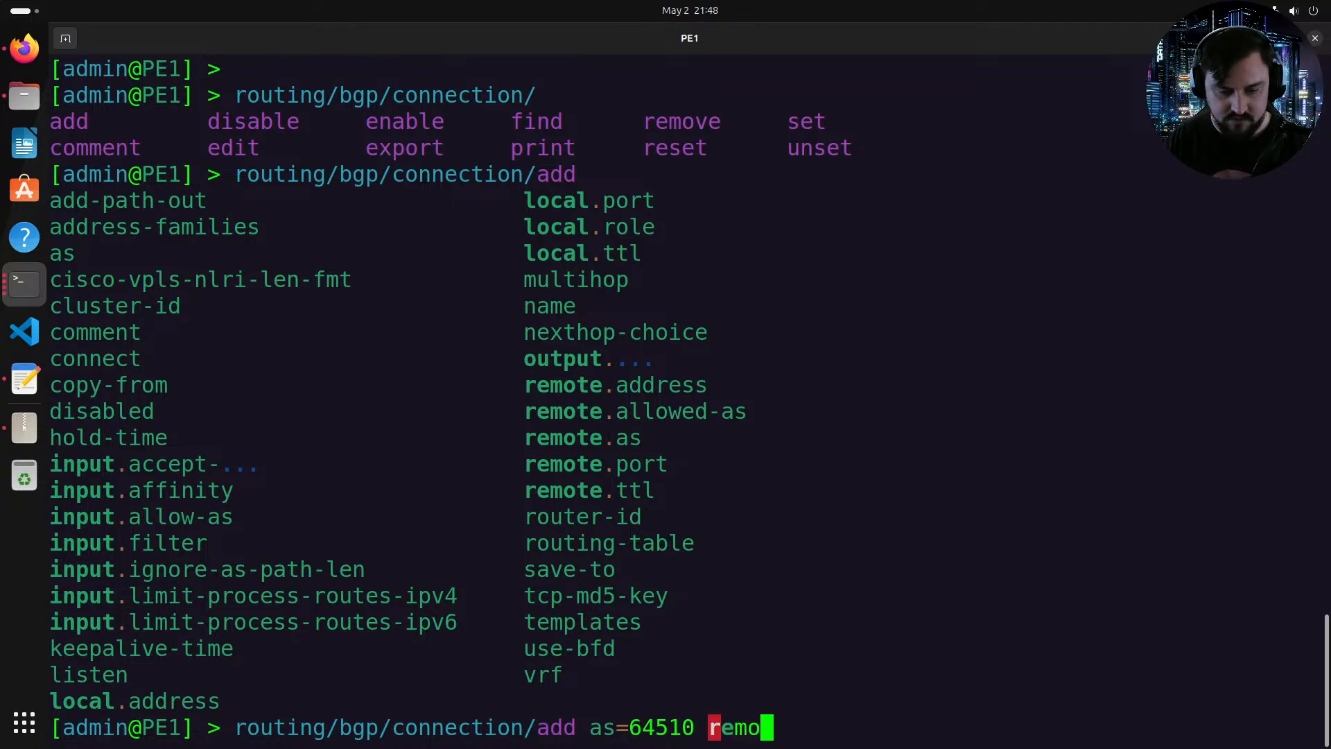
{"action": "type", "text": "te.as="}
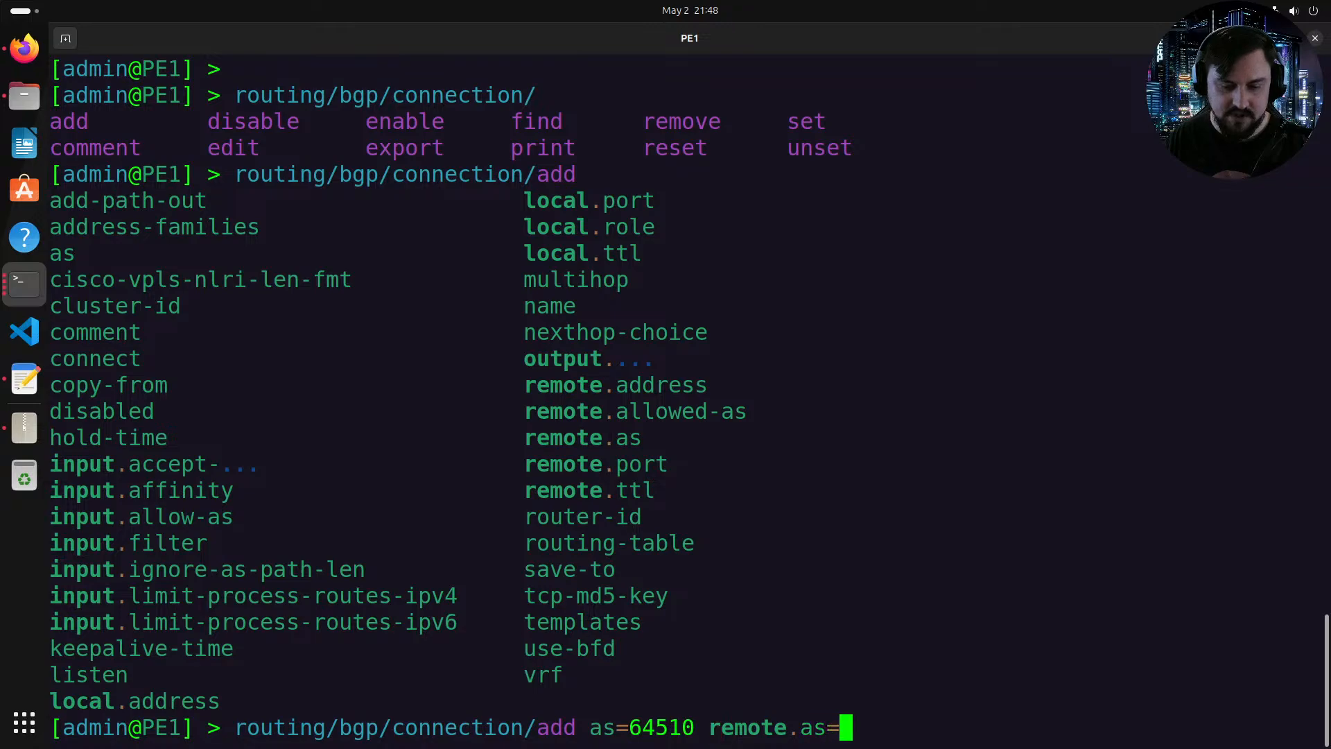
{"action": "type", "text": "64510"}
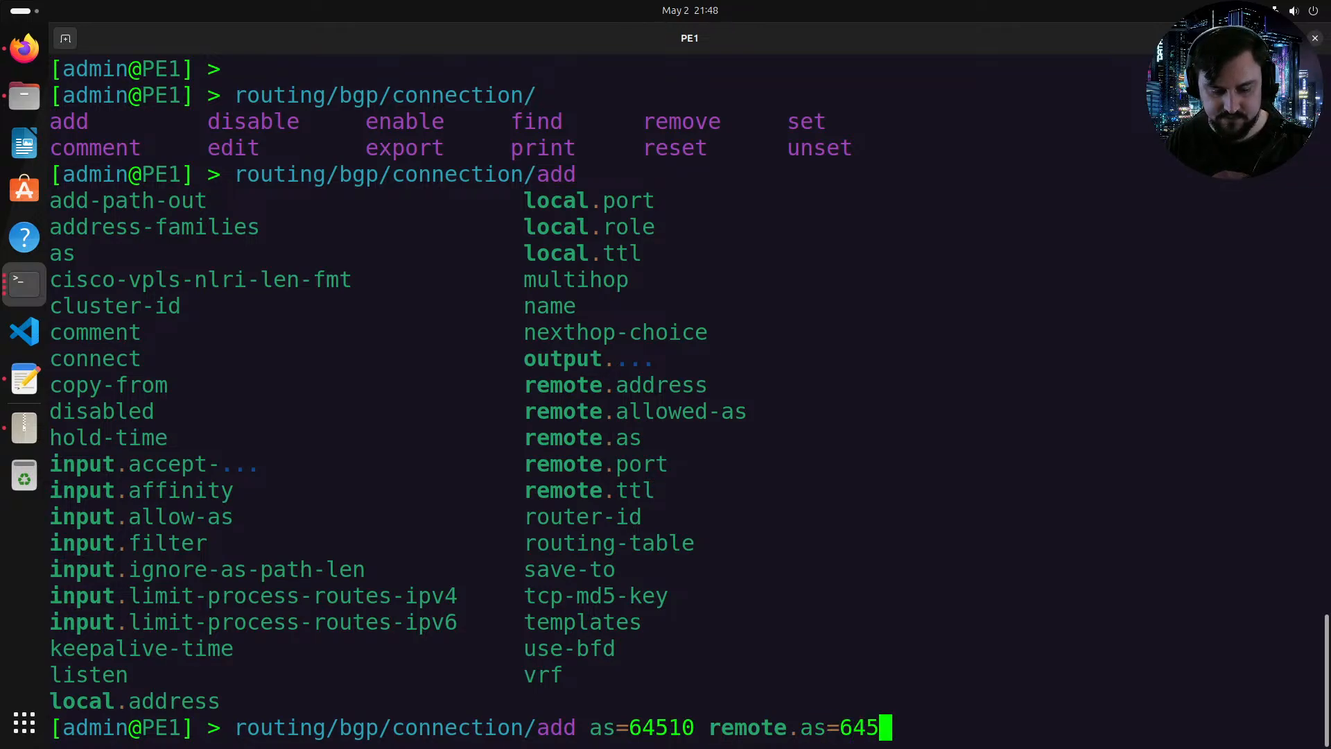
Step: Set the BGP connection's remote address to RR1's loopback 172.30.0.9, checking it on the topology
{"action": "key", "text": "Tab"}
{"action": "key", "text": "Tab"}
{"action": "type", "text": "remote.address="}
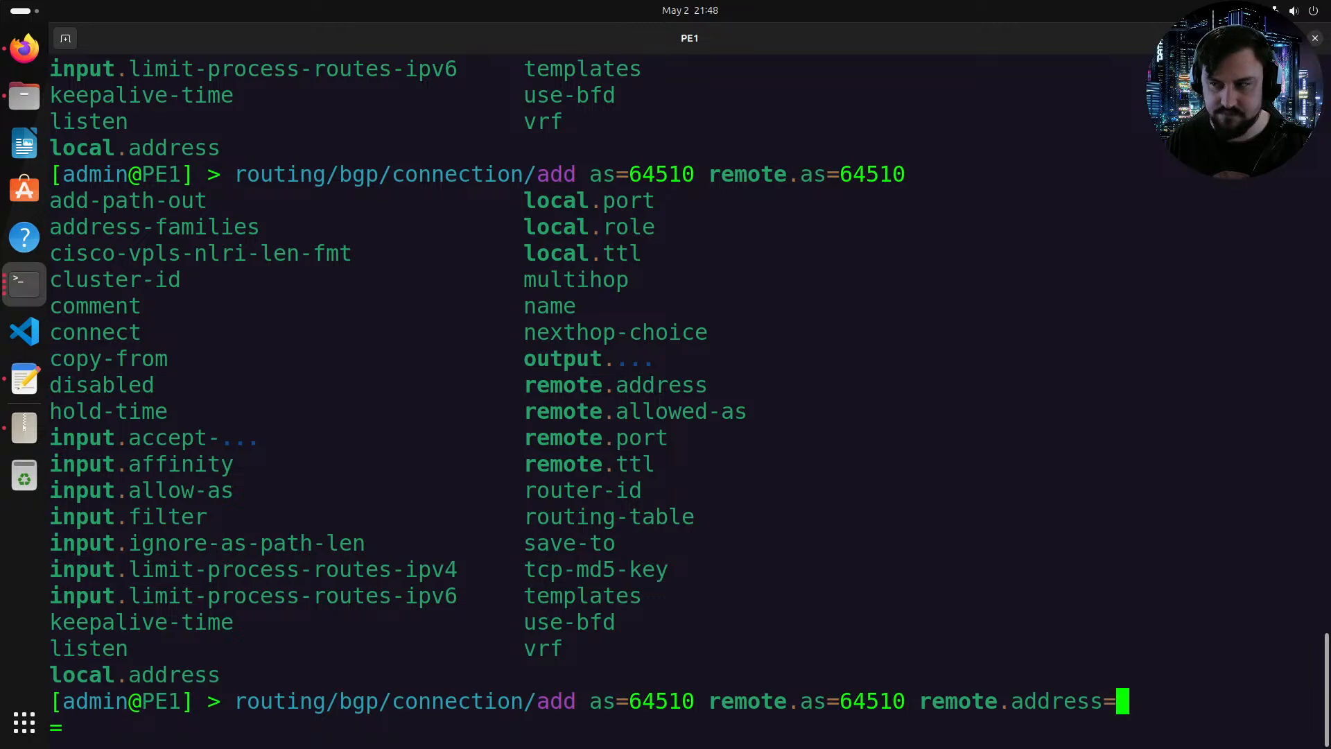
{"action": "key", "text": "alt+Tab"}
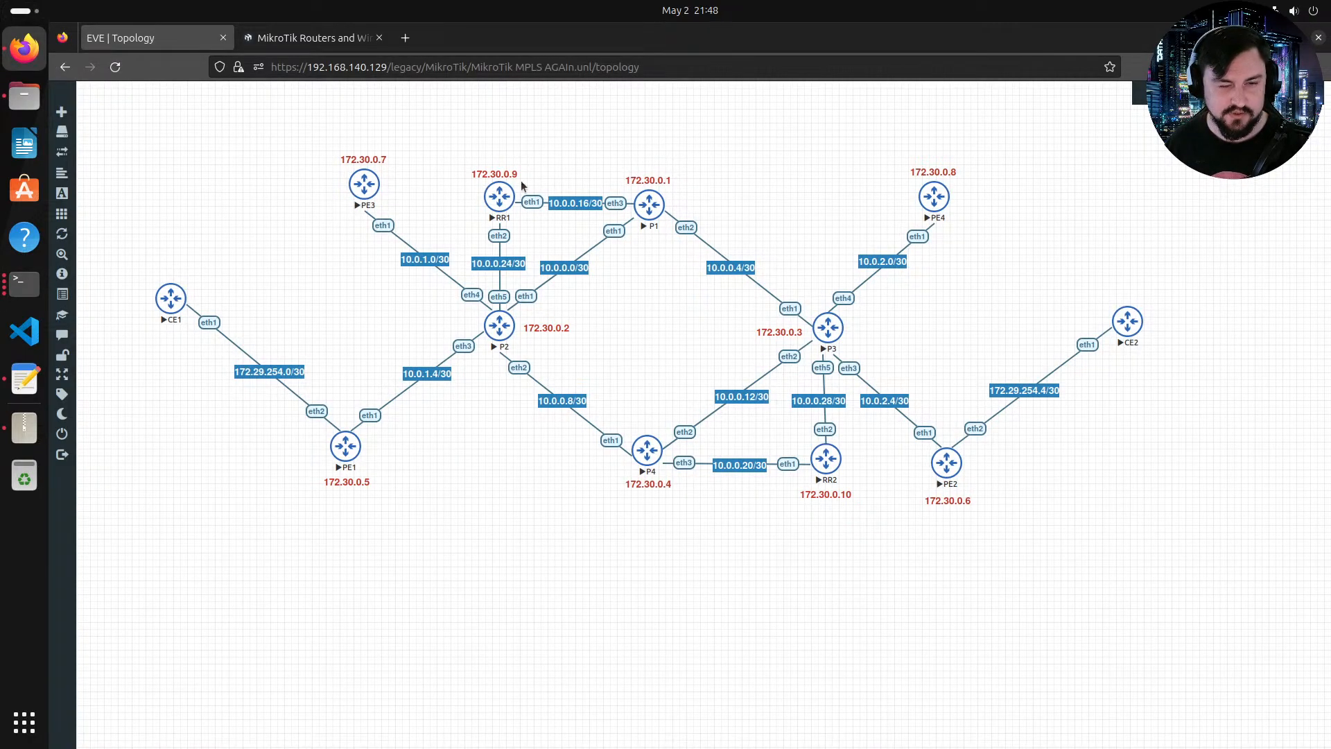
{"action": "key", "text": "alt+Tab"}
{"action": "type", "text": "172.30.0.9"}
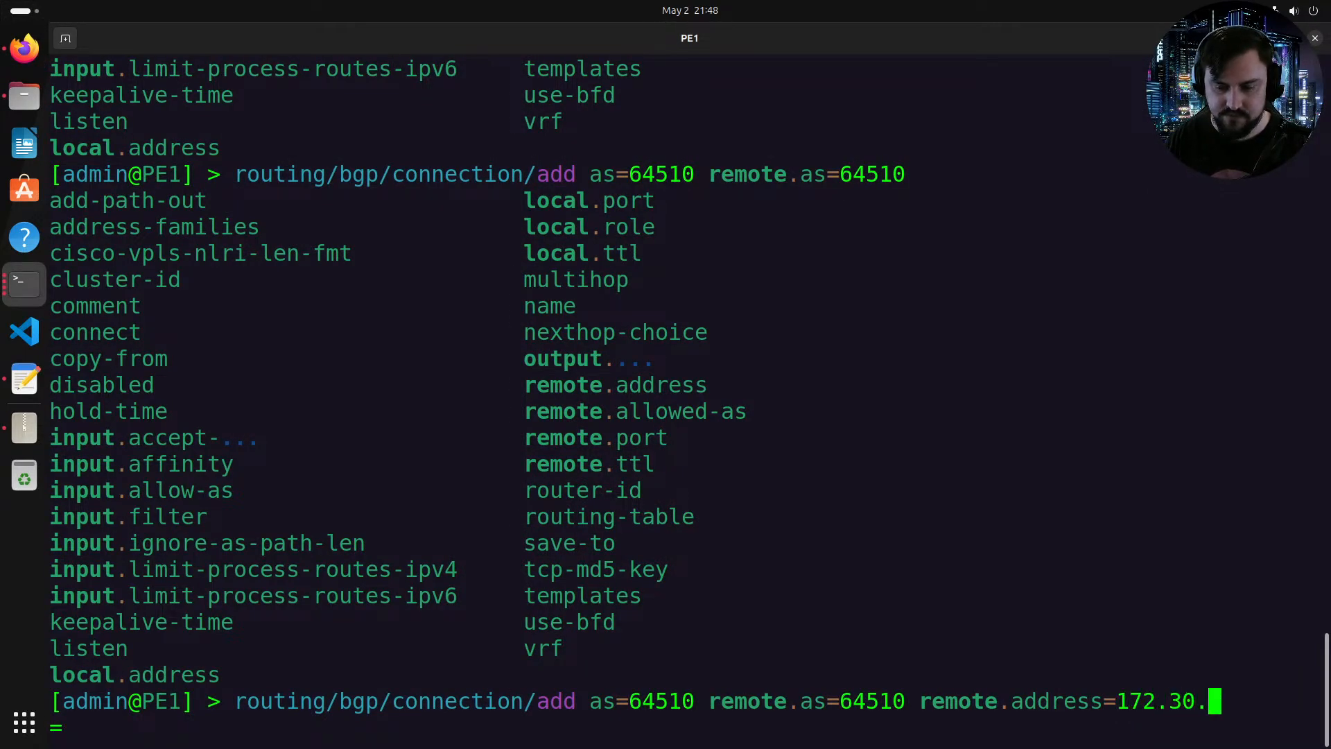
{"action": "key", "text": "Tab"}
{"action": "key", "text": "Tab"}
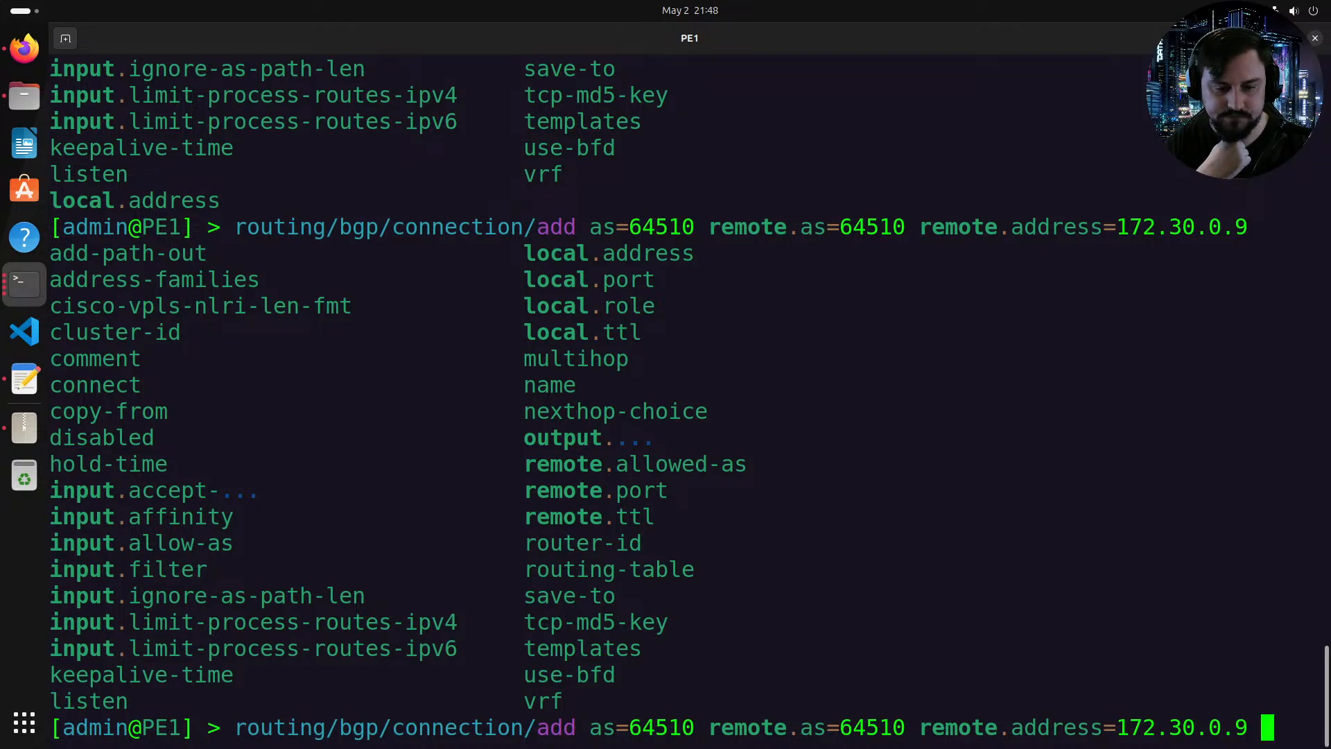
Step: Set the BGP connection's local address to PE1's loopback 172.30.0.5
{"action": "type", "text": "local."}
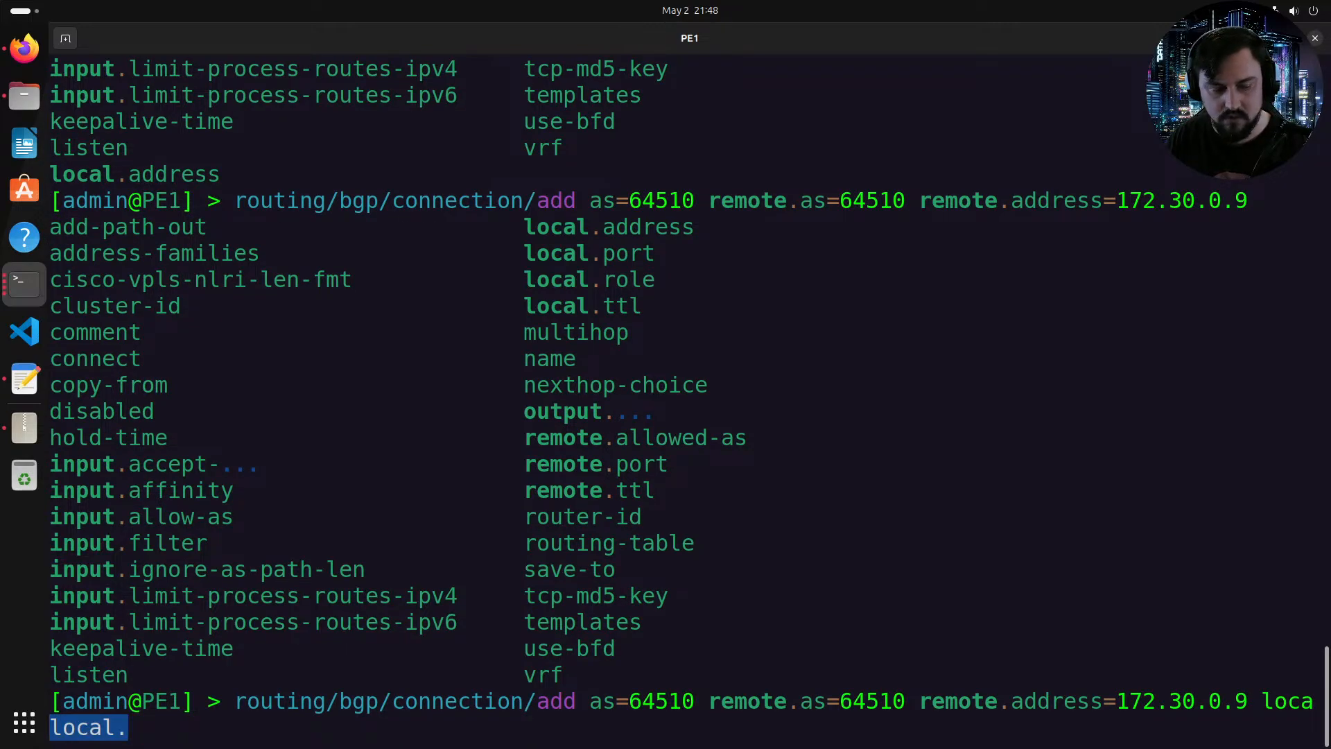
{"action": "type", "text": "ad"}
{"action": "key", "text": "Tab"}
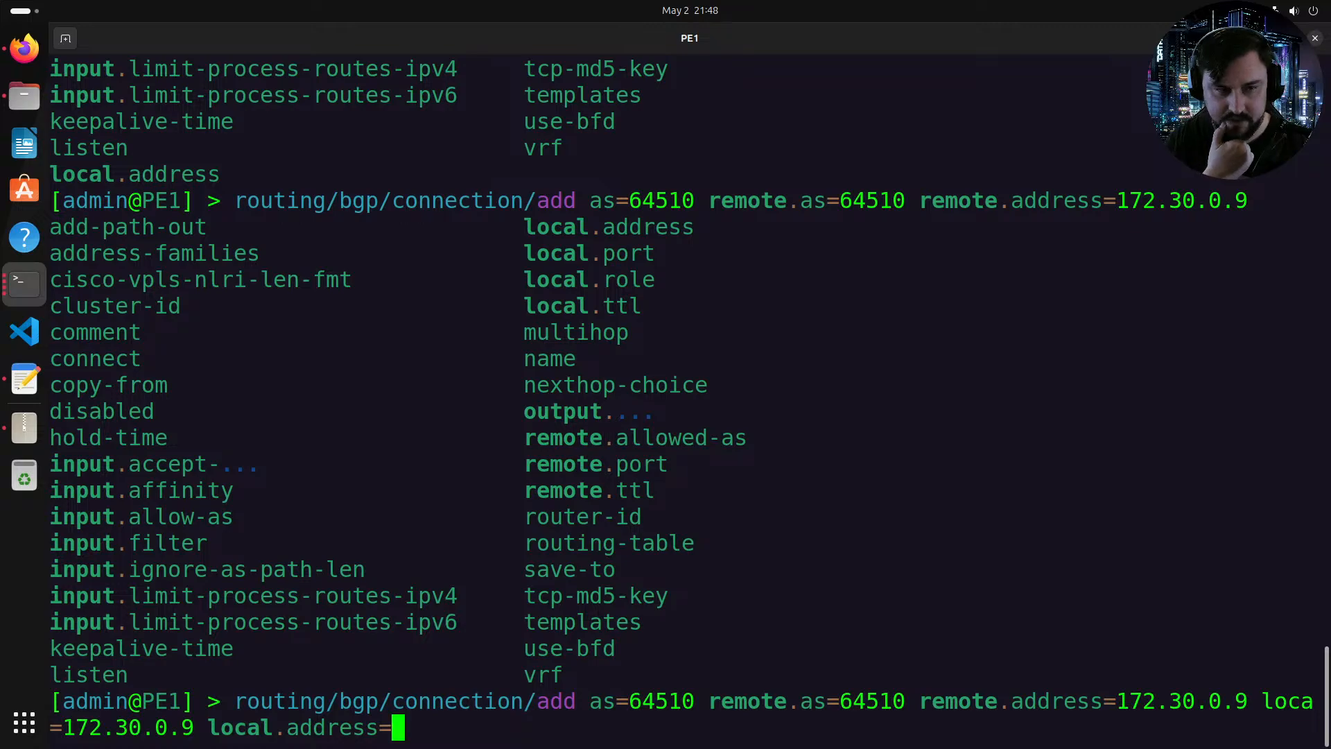
{"action": "type", "text": "172.30.0.5"}
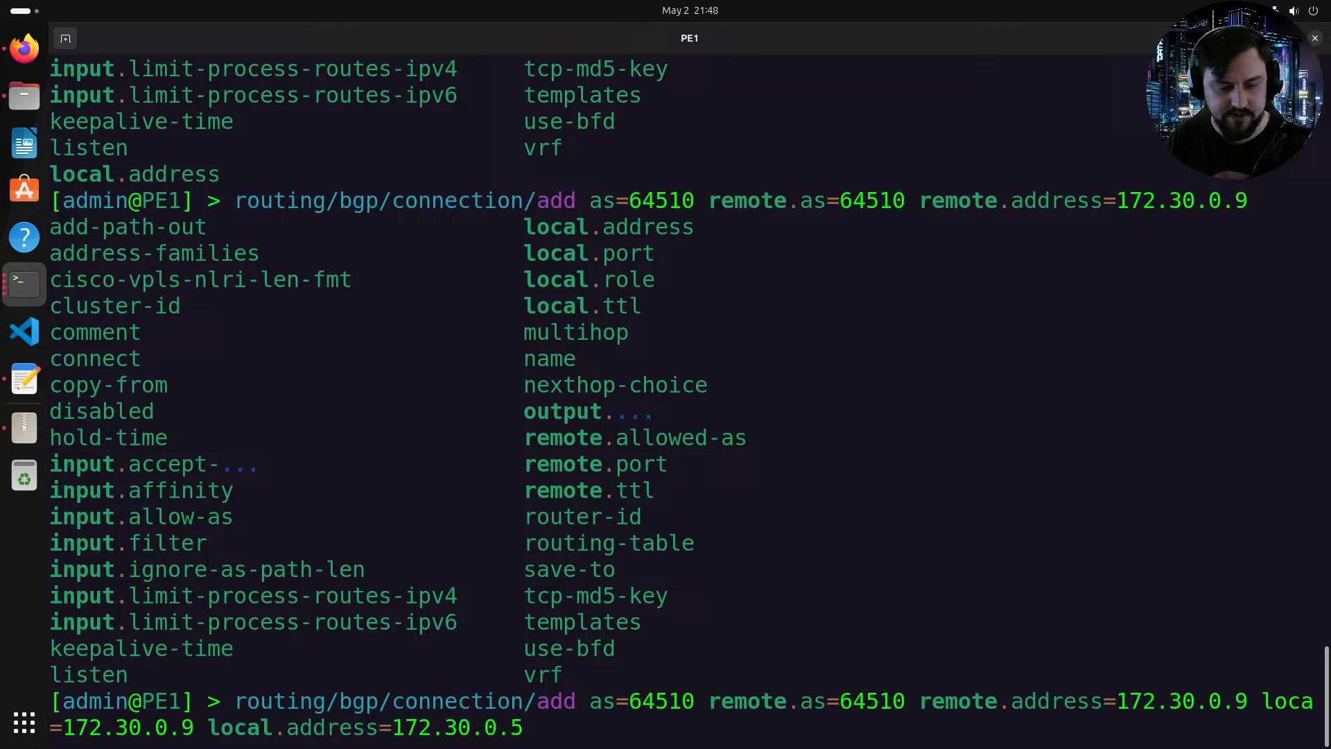
{"action": "key", "text": "Tab"}
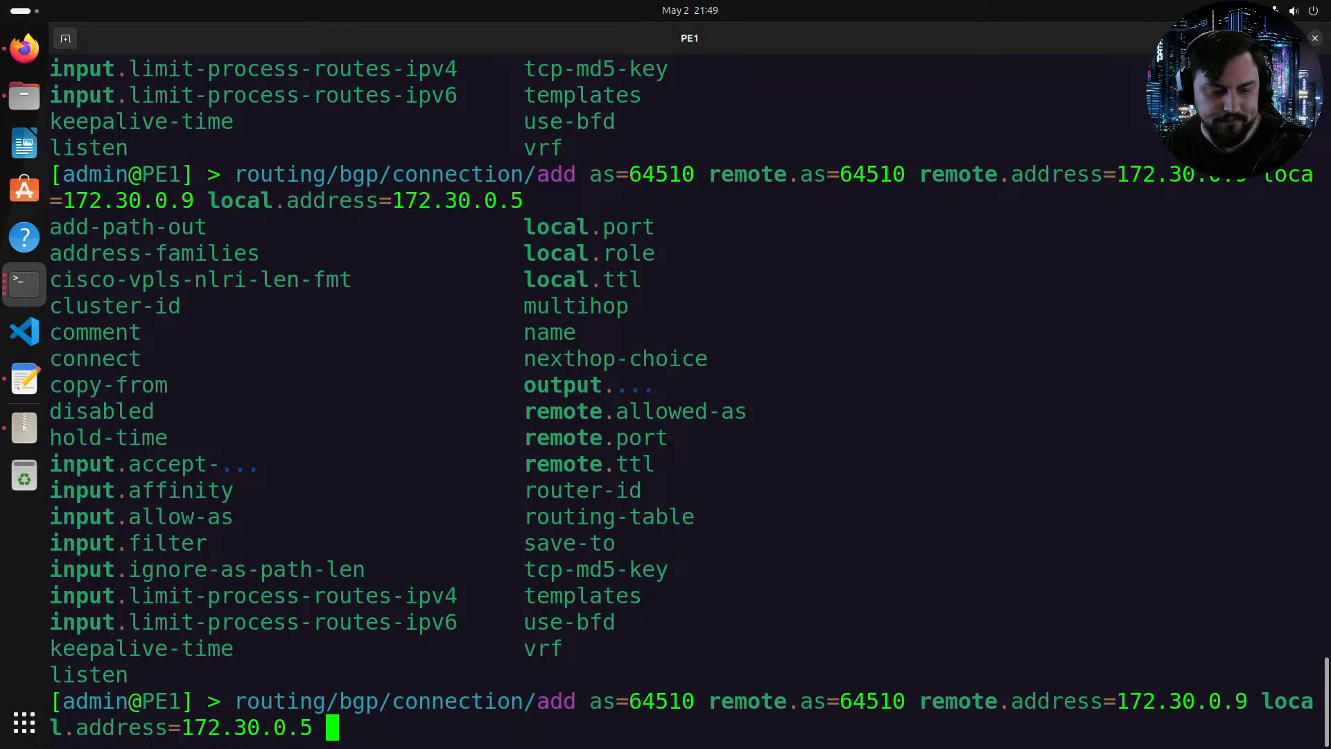
Step: Set the connection's local role to ibgp-rr-client
{"action": "type", "text": "lo"}
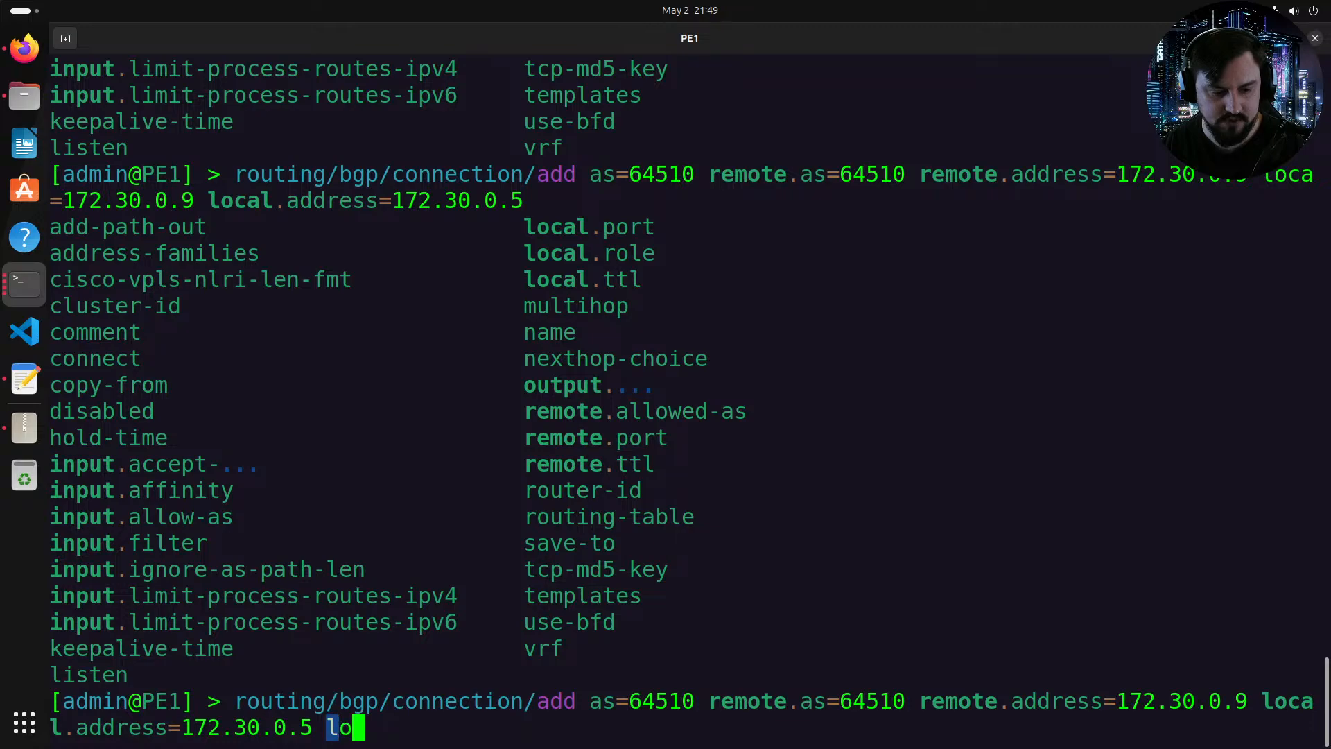
{"action": "key", "text": "Tab"}
{"action": "key", "text": "Tab"}
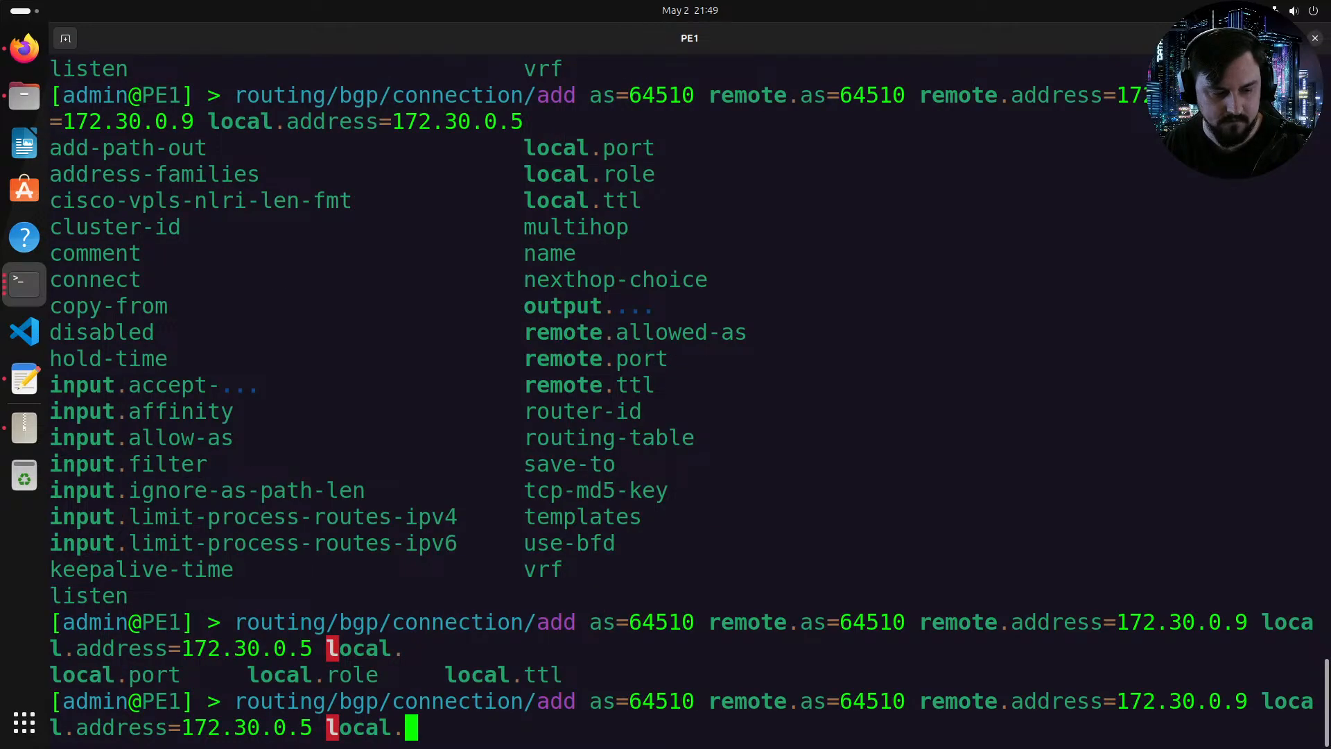
{"action": "type", "text": "ro"}
{"action": "key", "text": "Tab"}
{"action": "key", "text": "Tab"}
{"action": "type", "text": "i"}
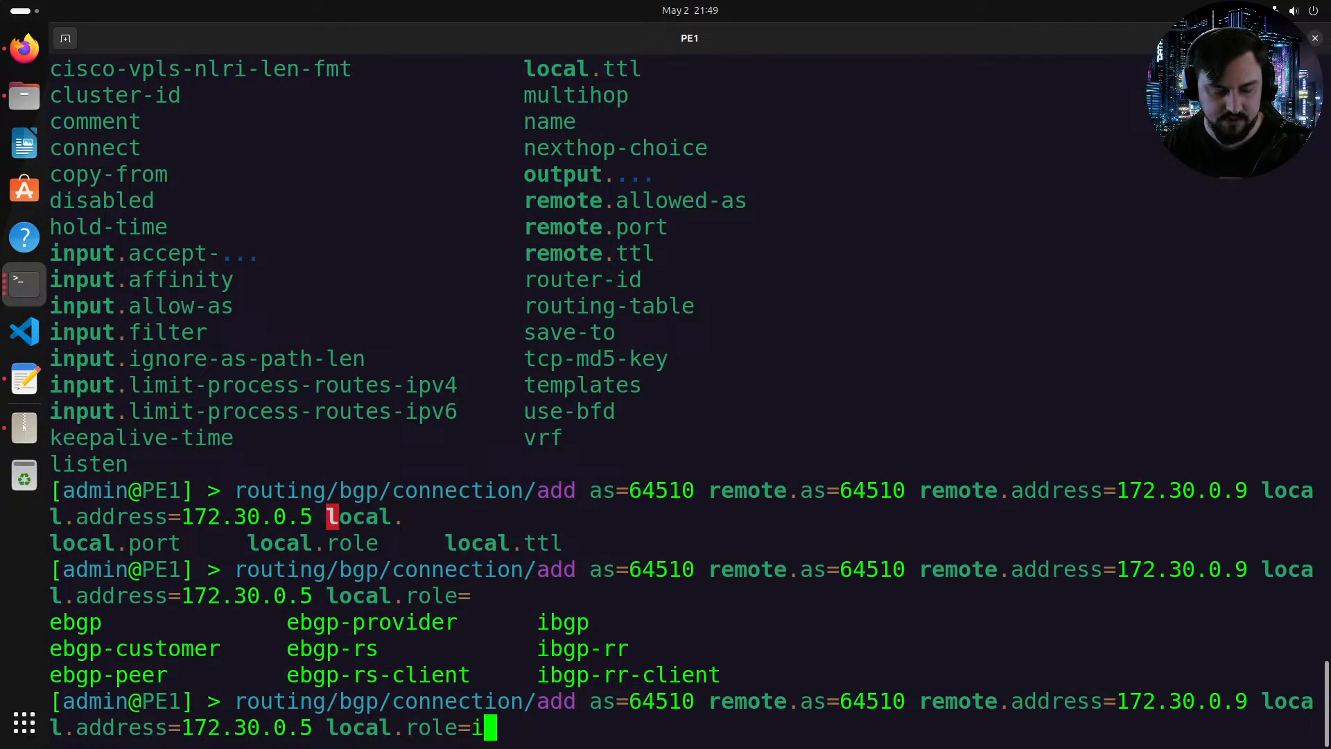
{"action": "type", "text": "bgp-rr-"}
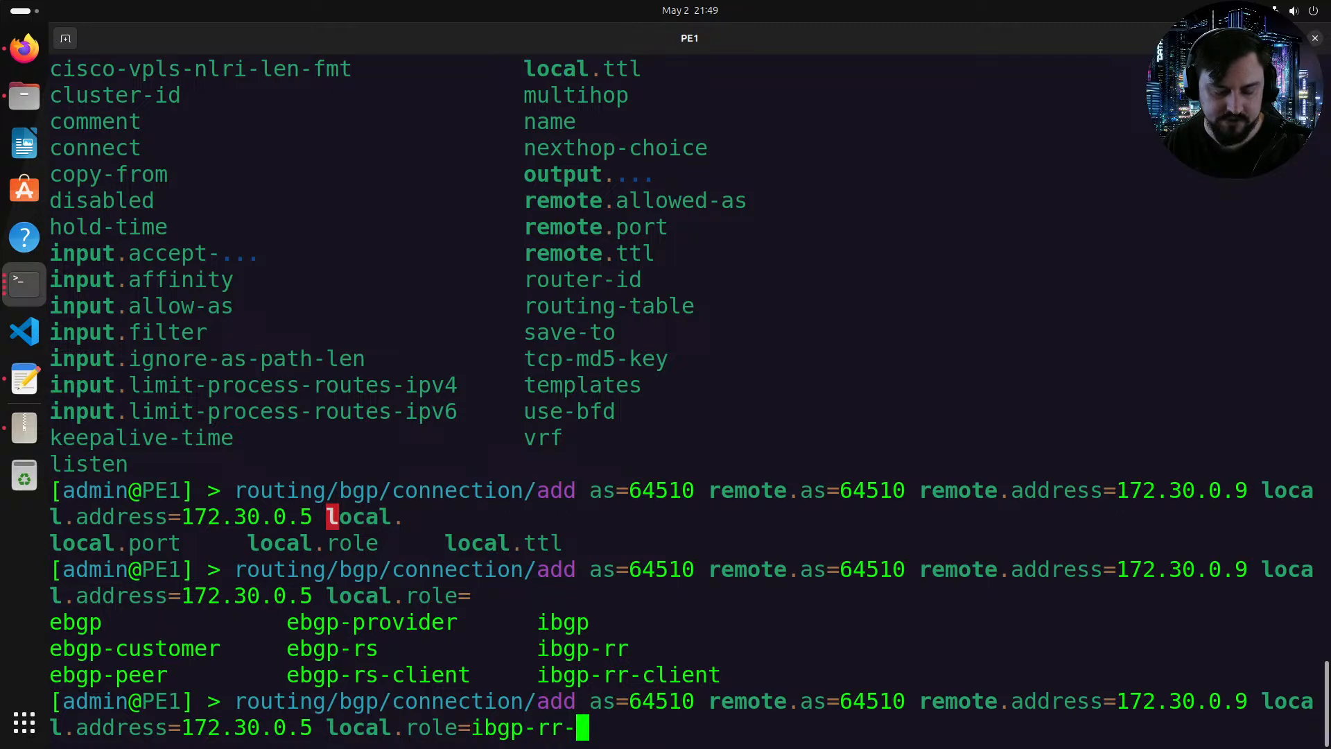
{"action": "key", "text": "Tab"}
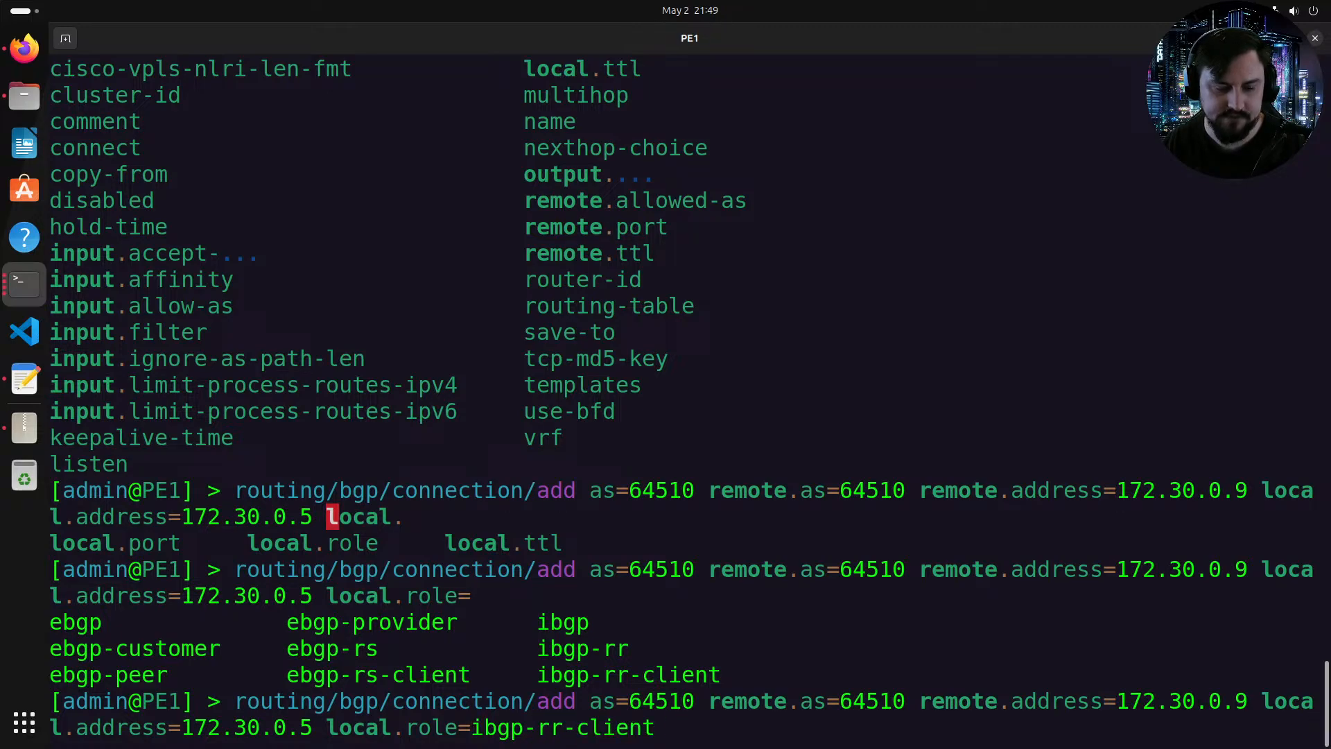
{"action": "key", "text": "Tab"}
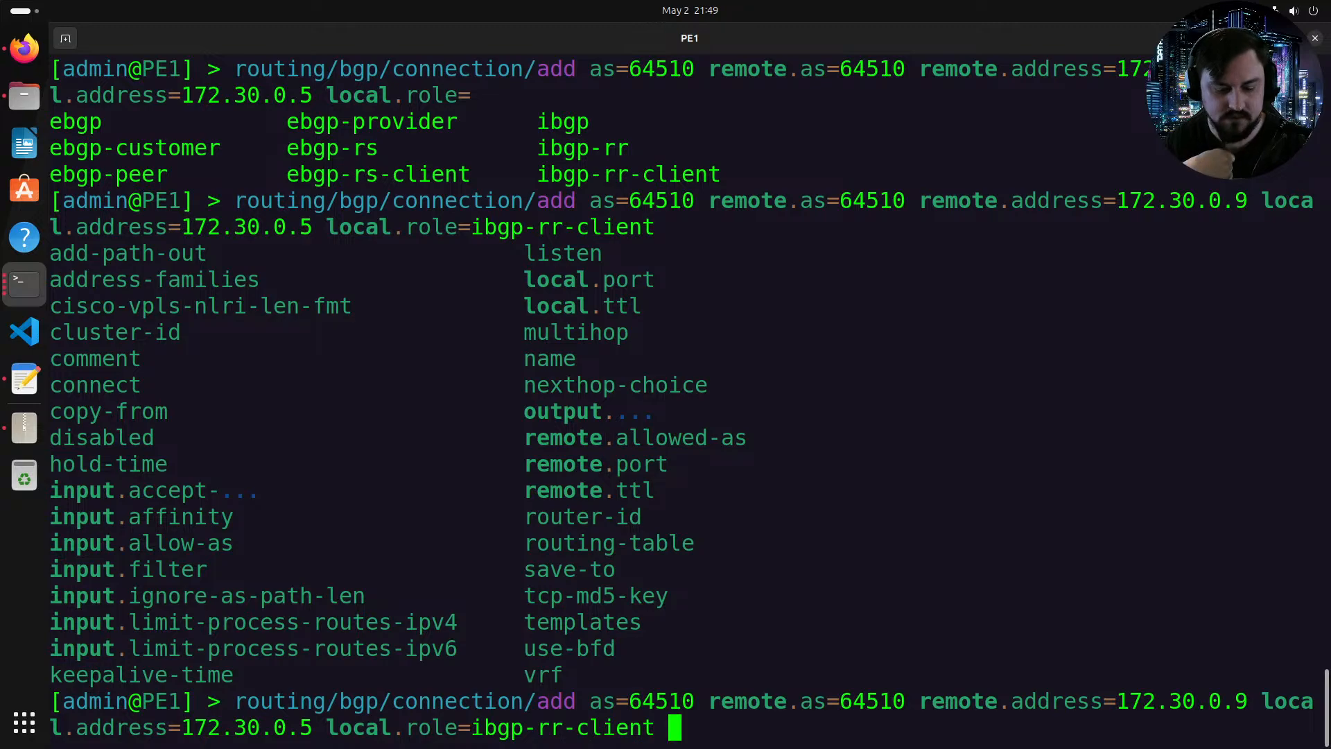
Step: Name the BGP connection PE1-to-RR1
{"action": "type", "text": "name="}
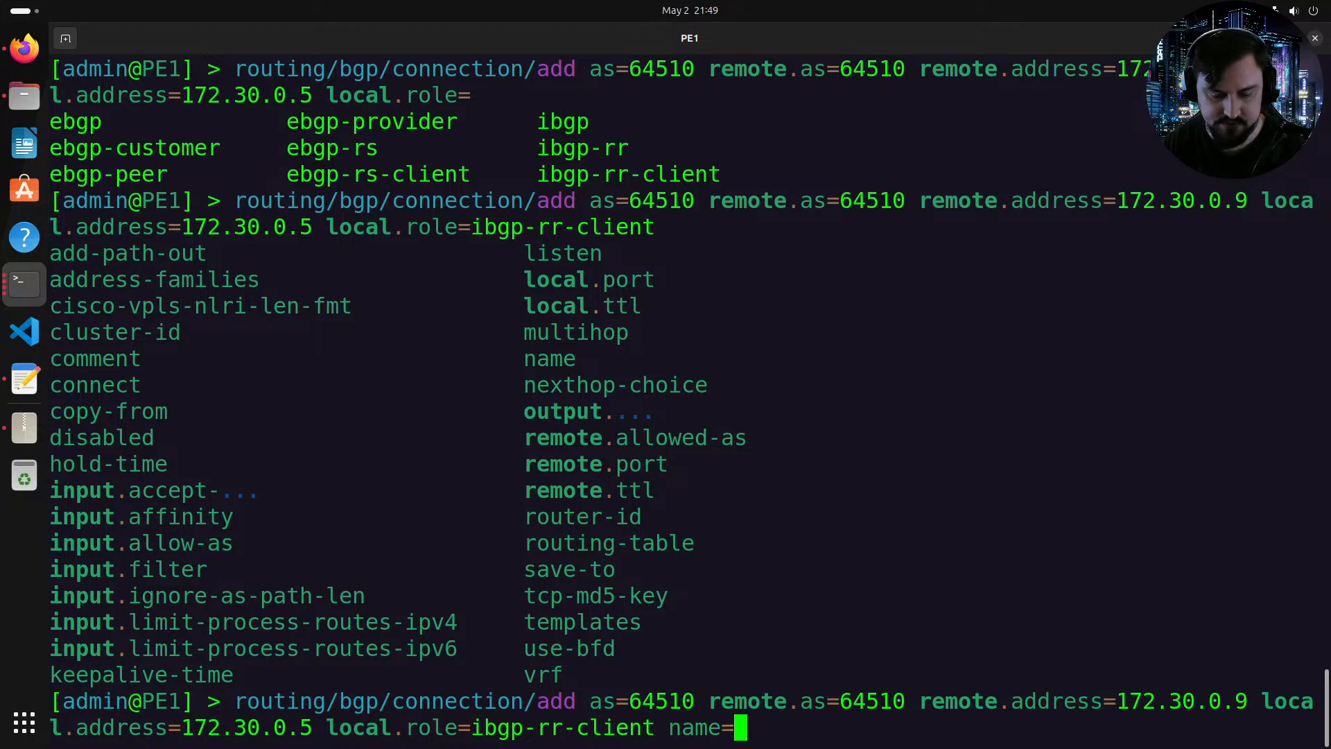
{"action": "type", "text": "PE1-"}
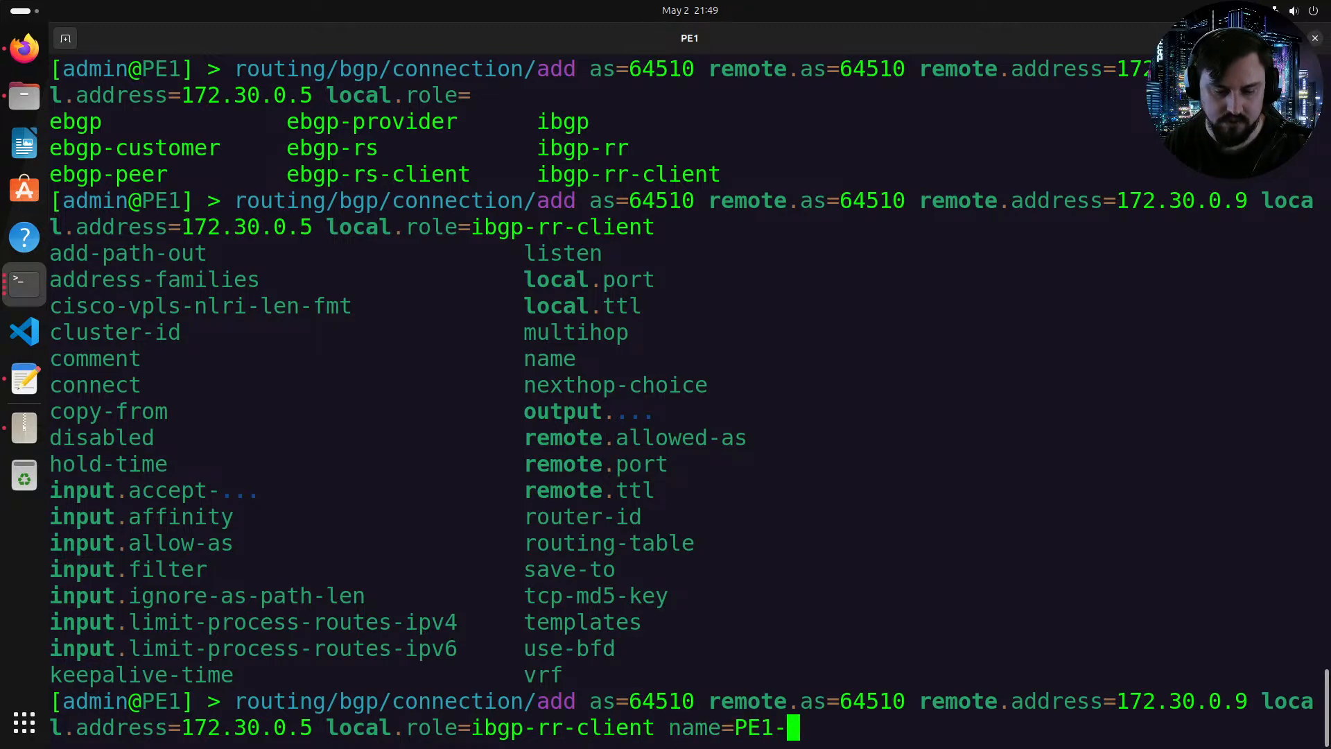
{"action": "type", "text": "to-"}
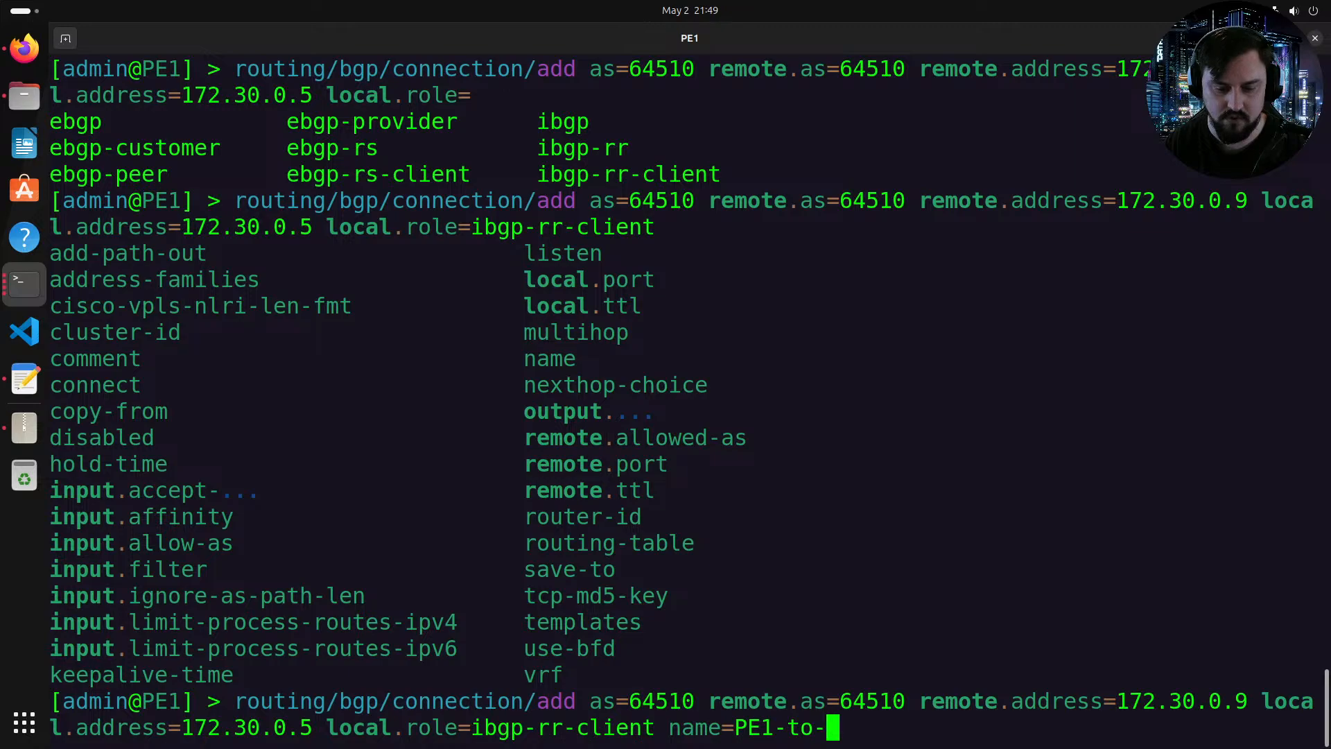
{"action": "type", "text": "RR1"}
{"action": "key", "text": "Tab"}
{"action": "key", "text": "Tab"}
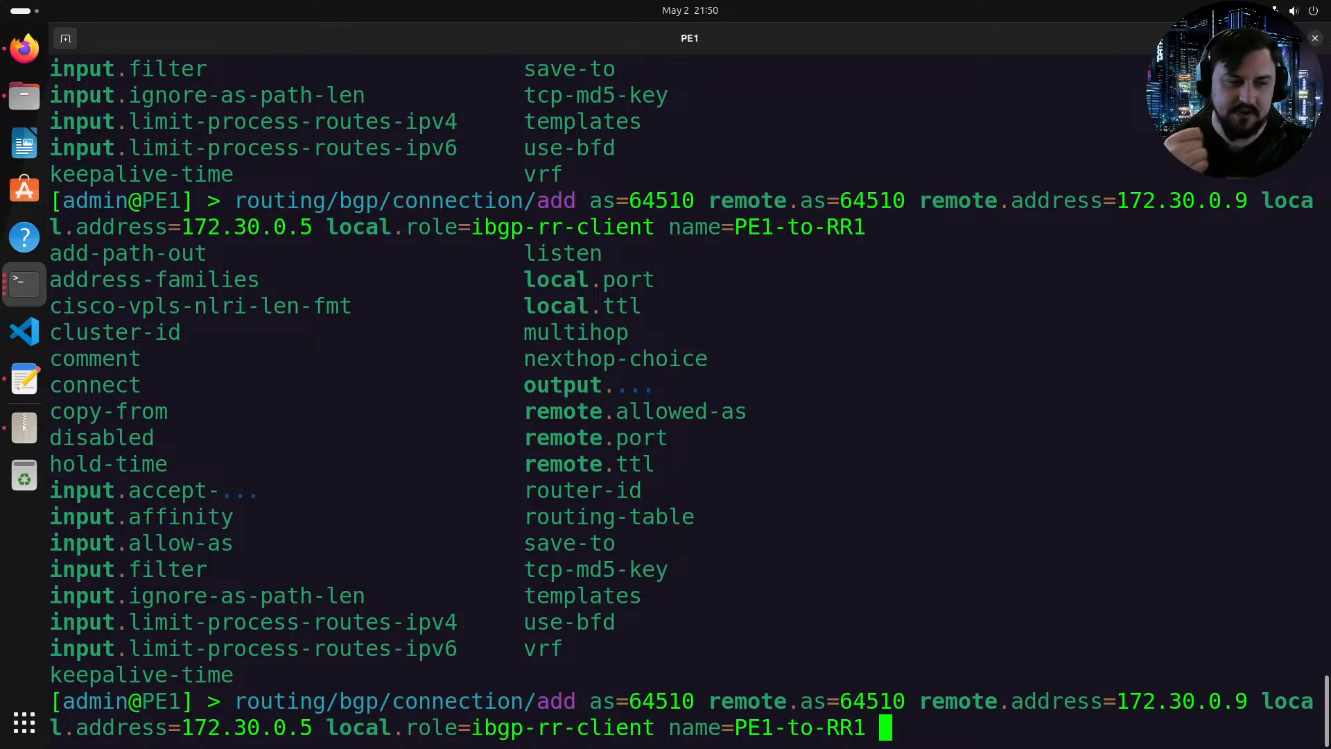
Step: Start the connection's address-families list with ip
{"action": "type", "text": "adde=PE1-to-RR1 adde=PE1-to-RR1"}
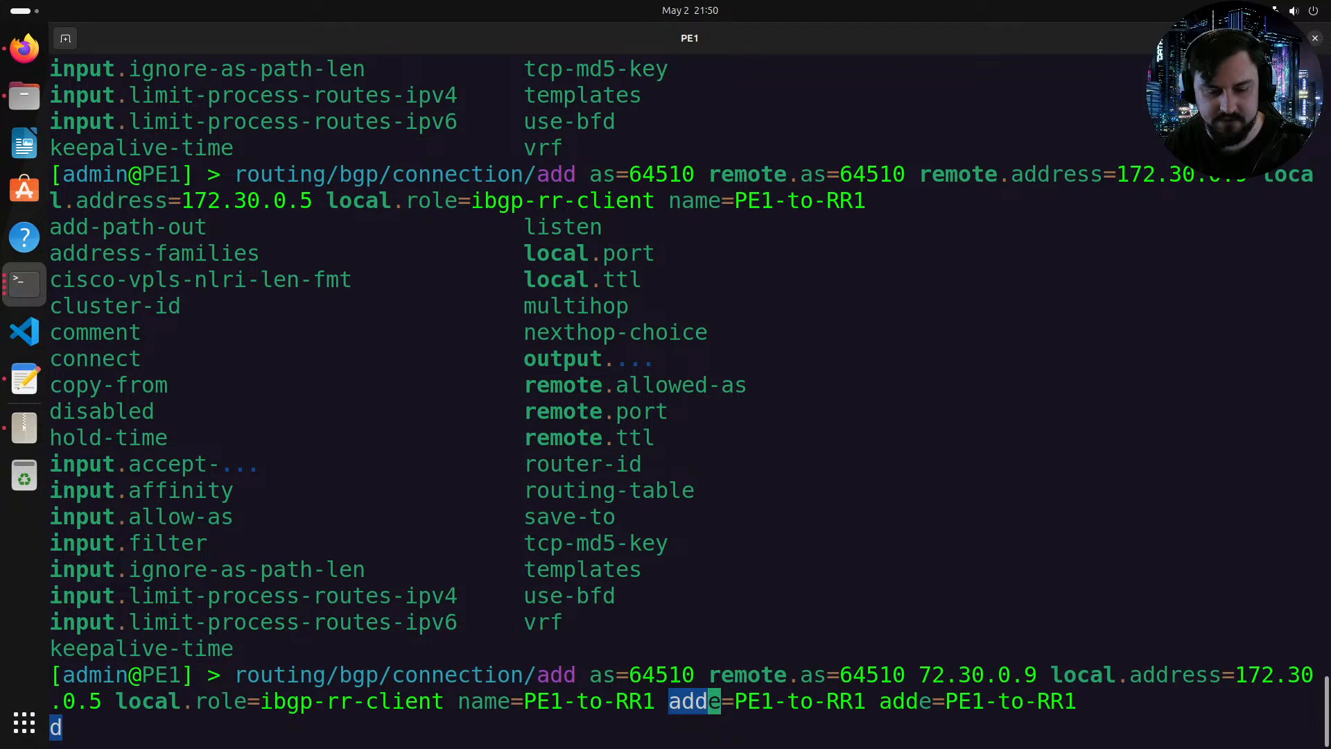
{"action": "key", "text": "Tab"}
{"action": "type", "text": "d"}
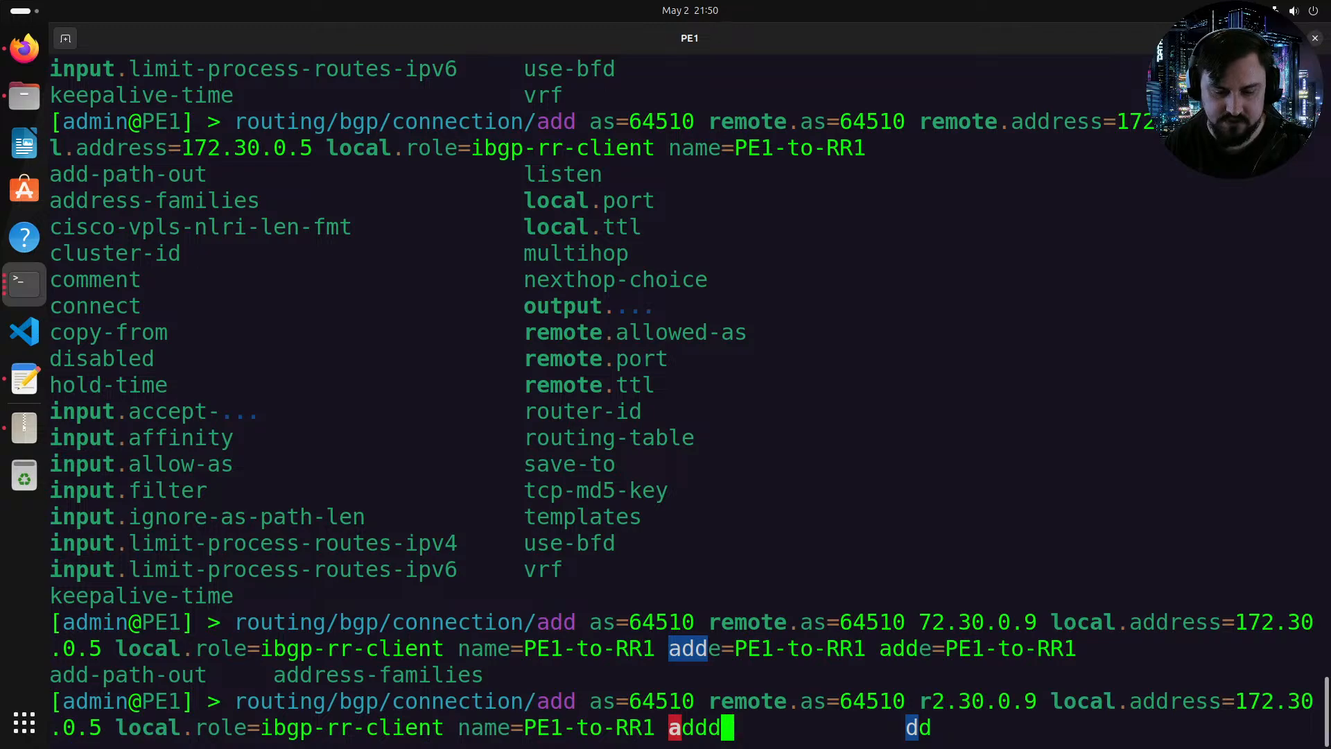
{"action": "key", "text": "BackSpace"}
{"action": "type", "text": "r"}
{"action": "key", "text": "Tab"}
{"action": "key", "text": "Tab"}
{"action": "key", "text": "Tab"}
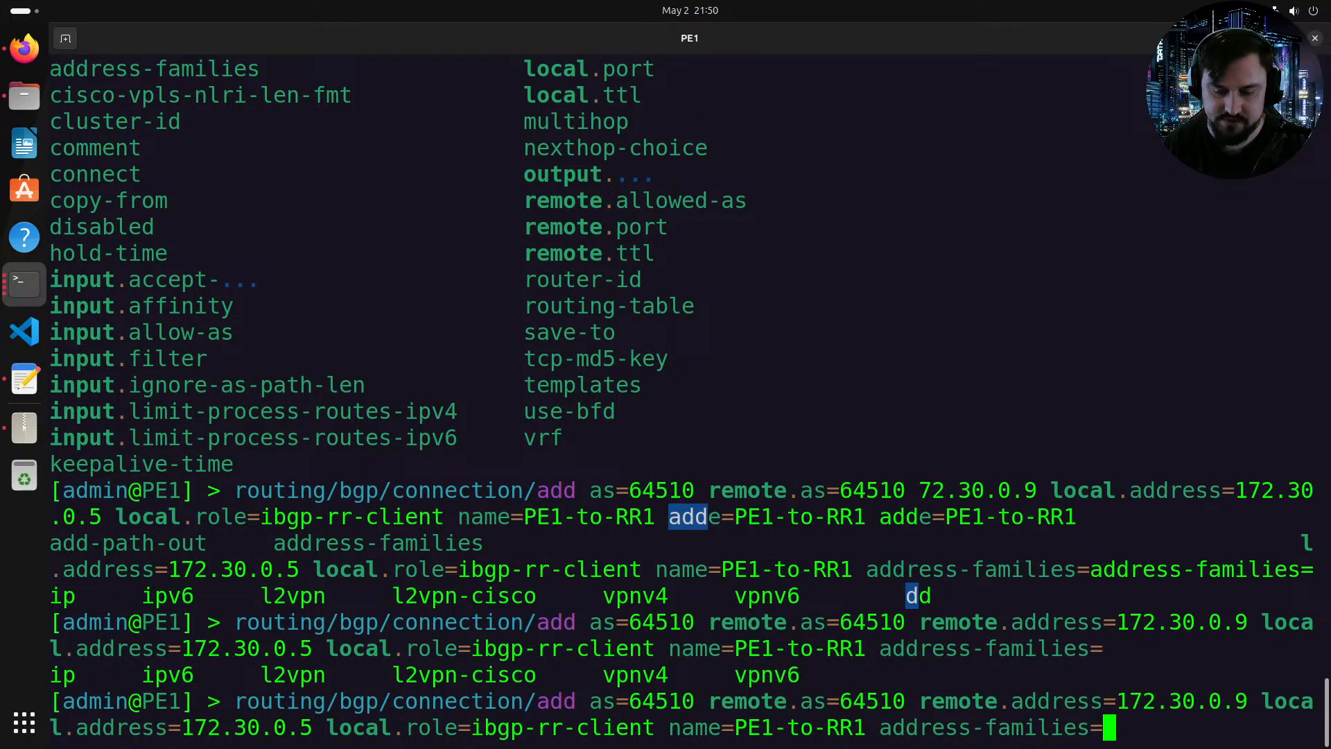
{"action": "key", "text": "Tab"}
{"action": "type", "text": "ip"}
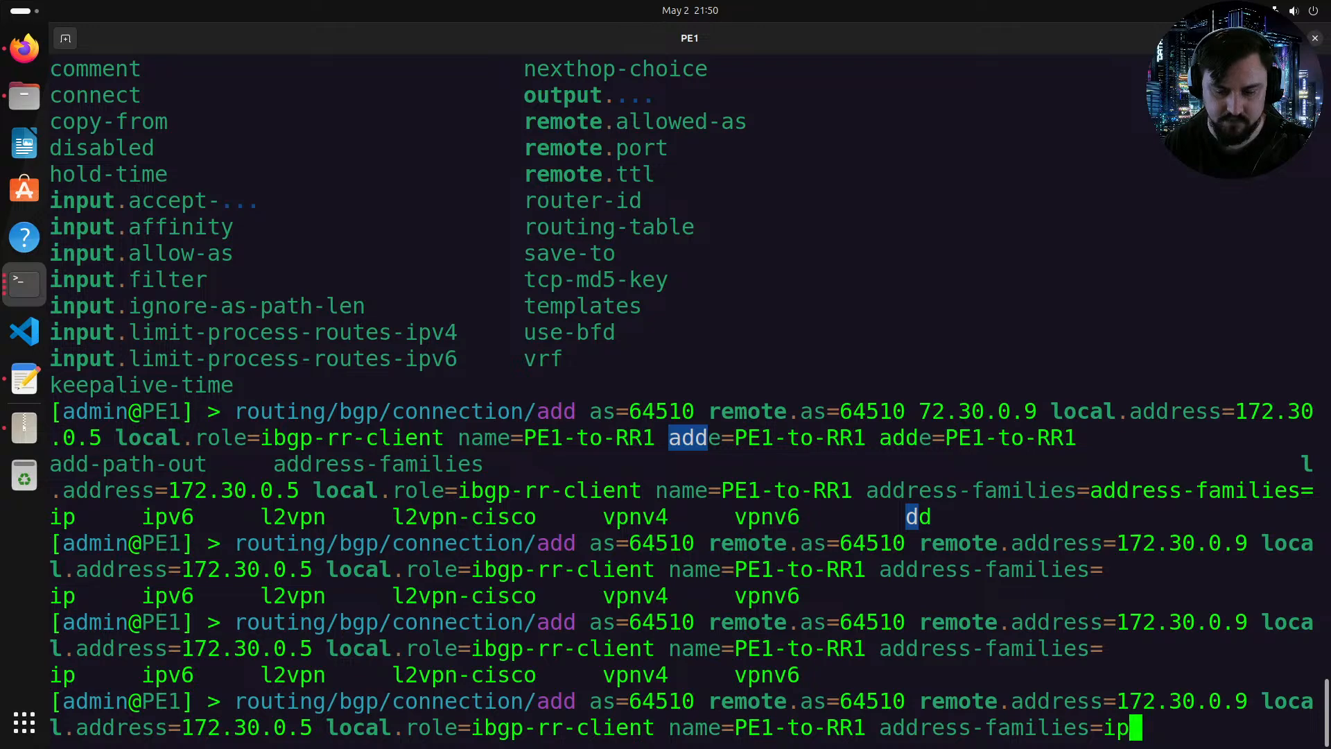
{"action": "type", "text": ","}
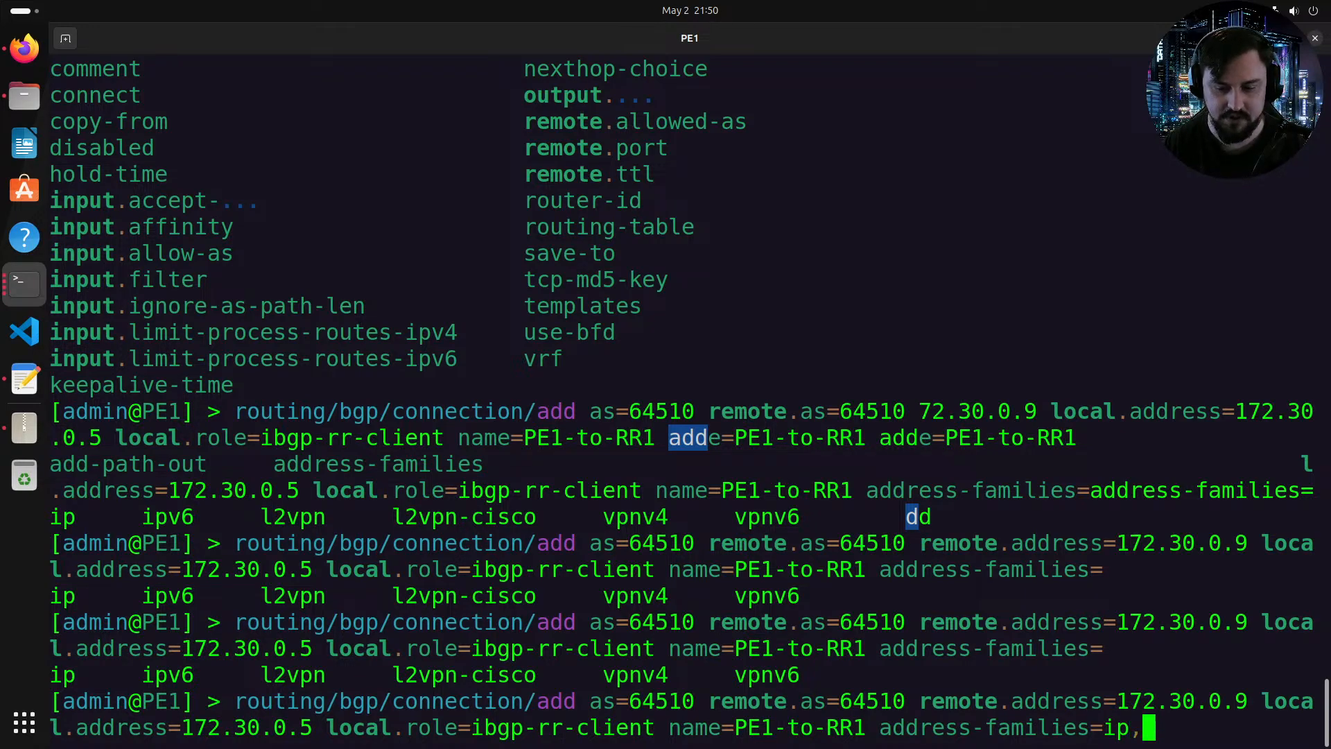
{"action": "type", "text": "ip"}
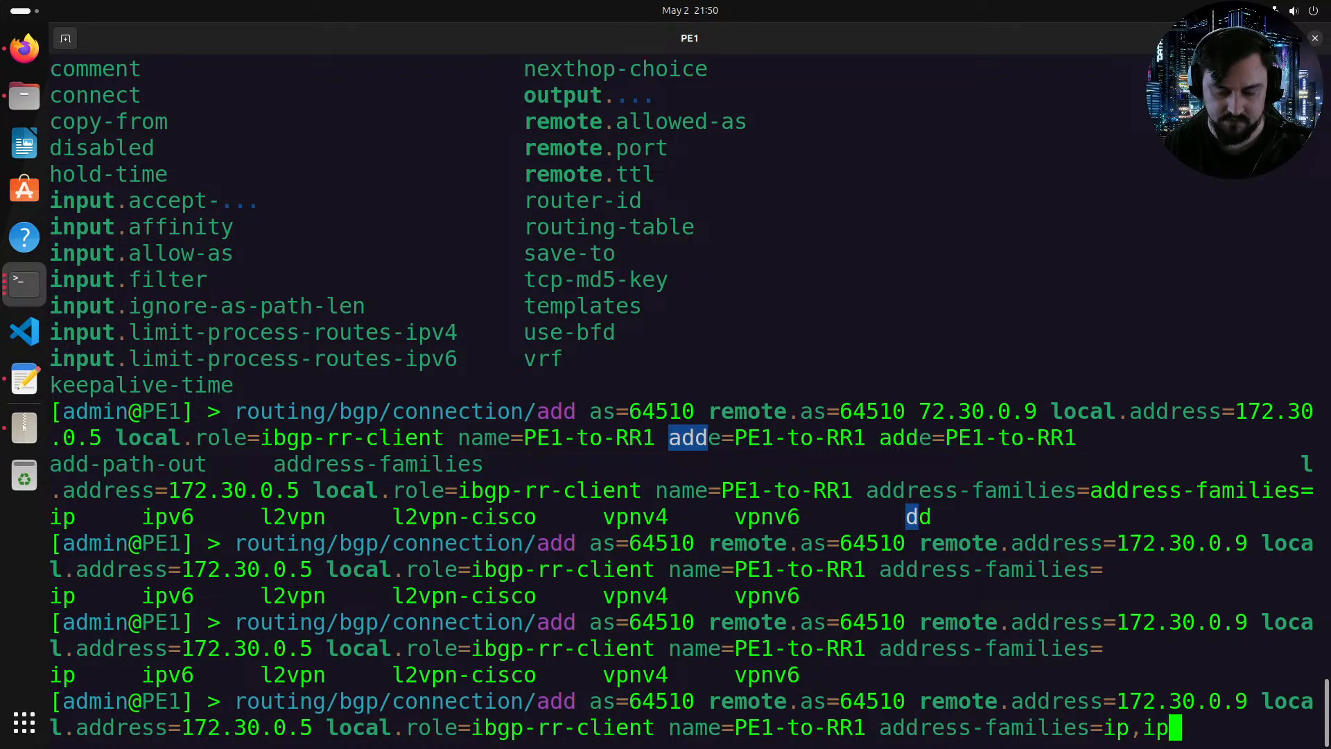
{"action": "key", "text": "BackSpace"}
{"action": "type", "text": "p"}
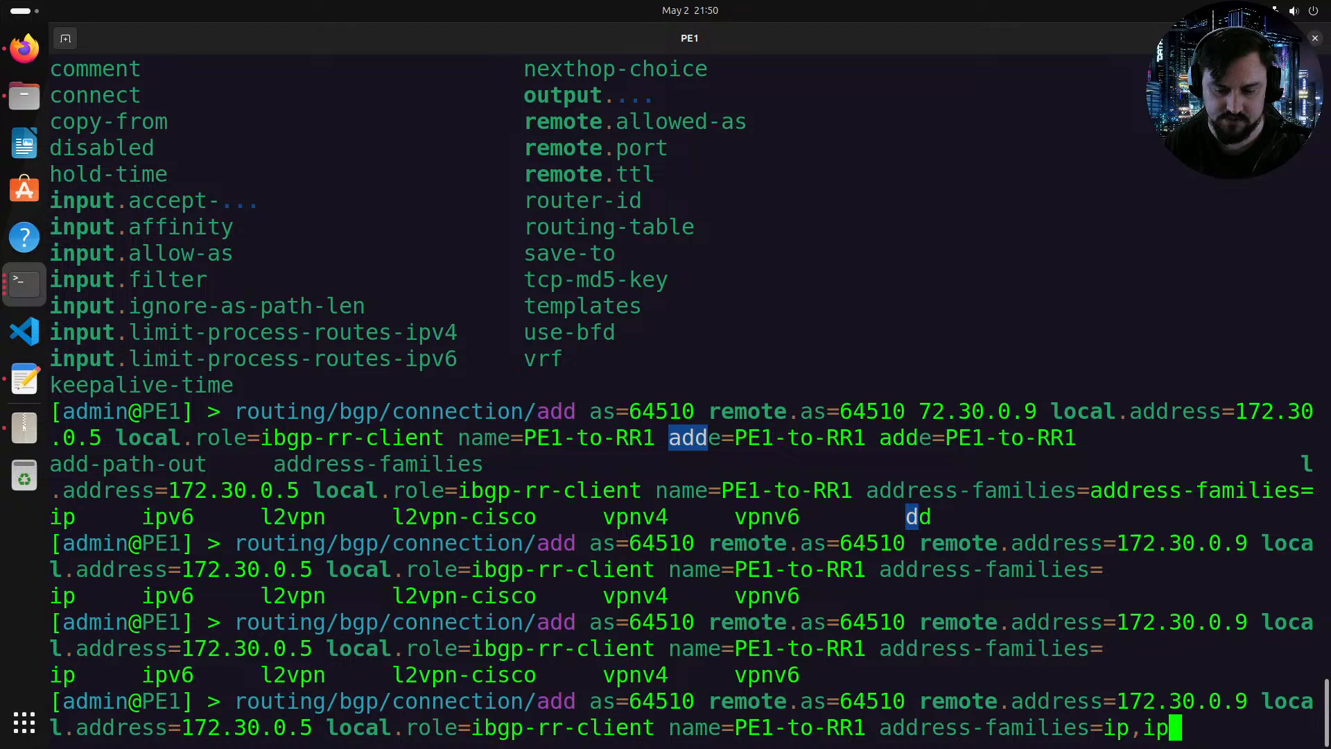
{"action": "key", "text": "BackSpace"}
{"action": "key", "text": "BackSpace"}
{"action": "key", "text": "Tab"}
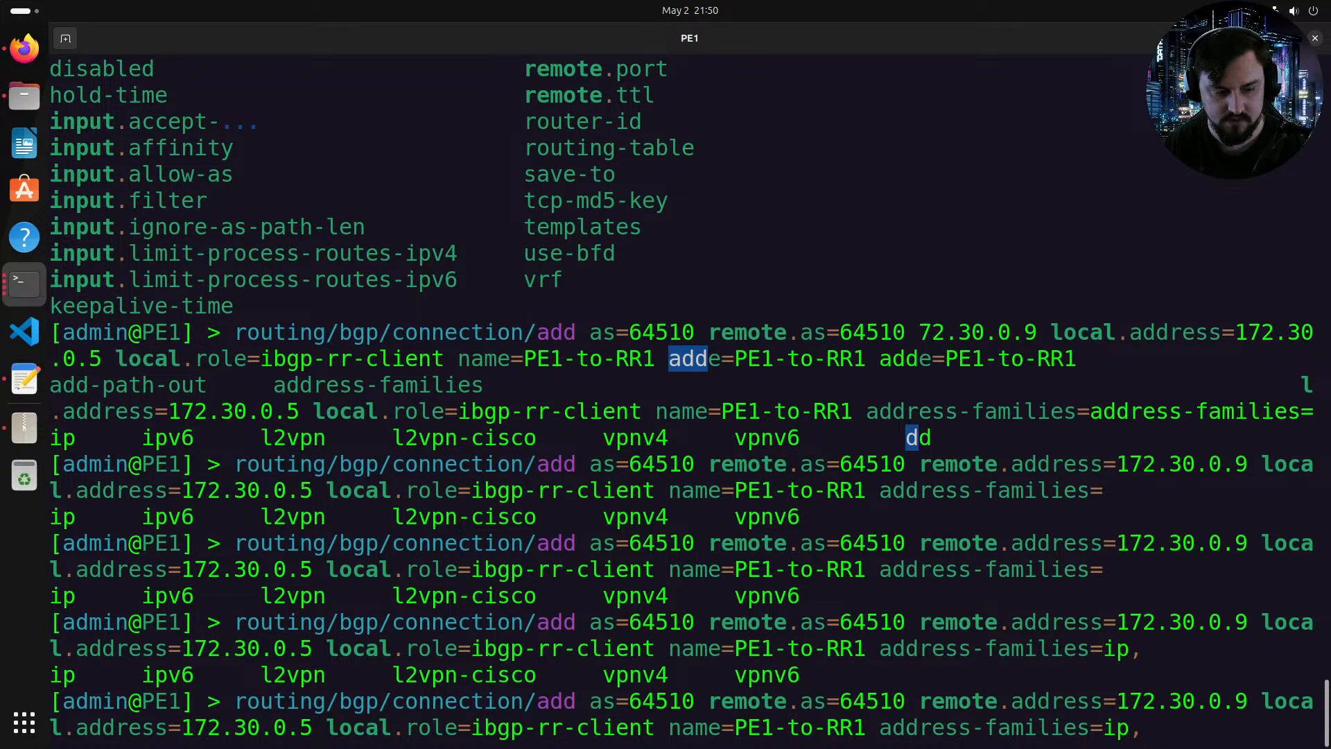
Step: Add ipv6, l2vpn and vpnv4 to the connection's address families
{"action": "type", "text": "ipv56"}
{"action": "key", "text": "BackSpace"}
{"action": "key", "text": "BackSpace"}
{"action": "type", "text": "6,l2"}
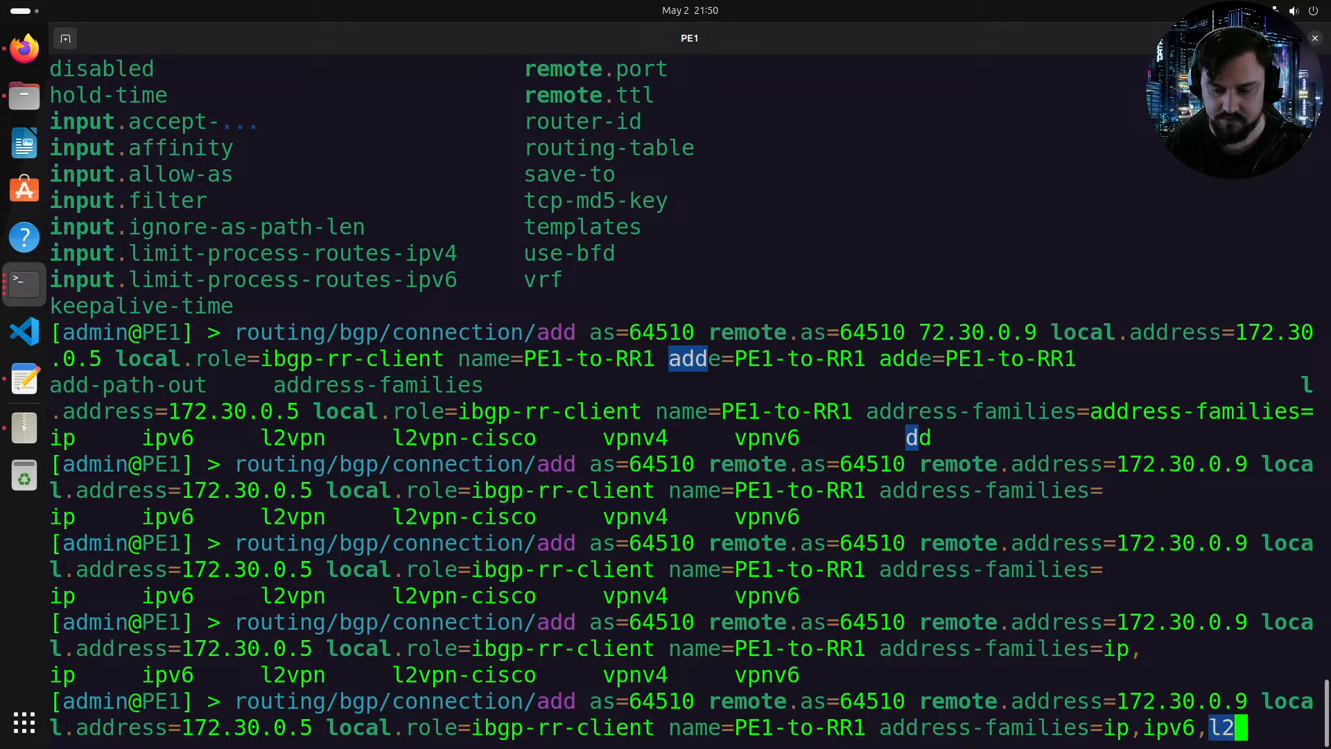
{"action": "key", "text": "Tab"}
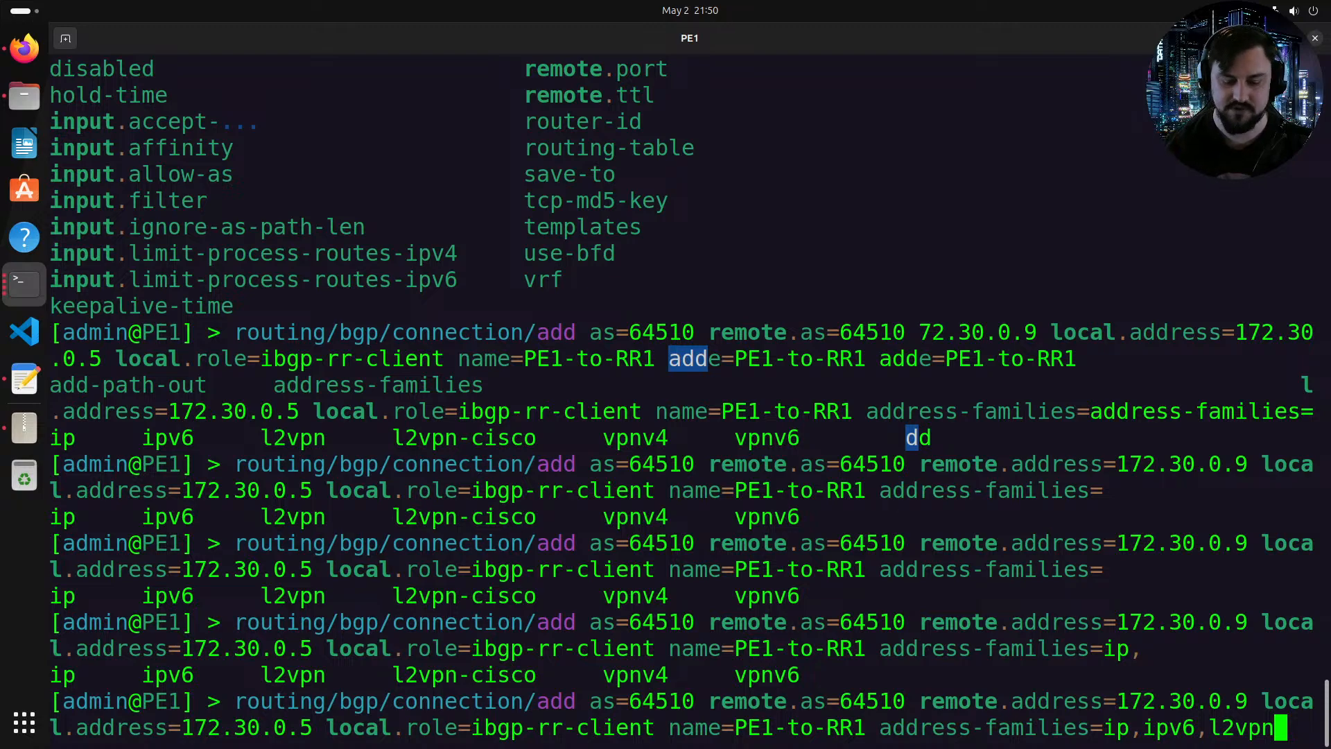
{"action": "type", "text": "."}
{"action": "key", "text": "BackSpace"}
{"action": "type", "text": ","}
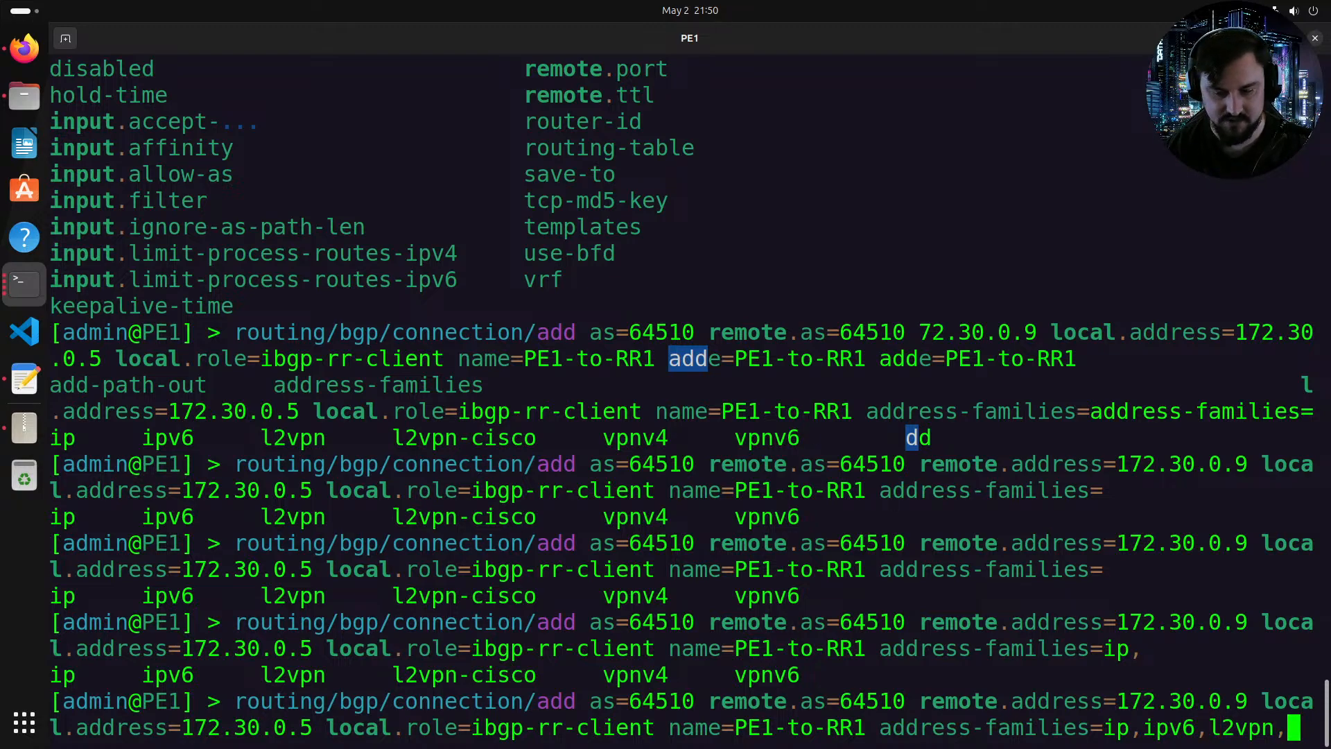
{"action": "key", "text": "Tab"}
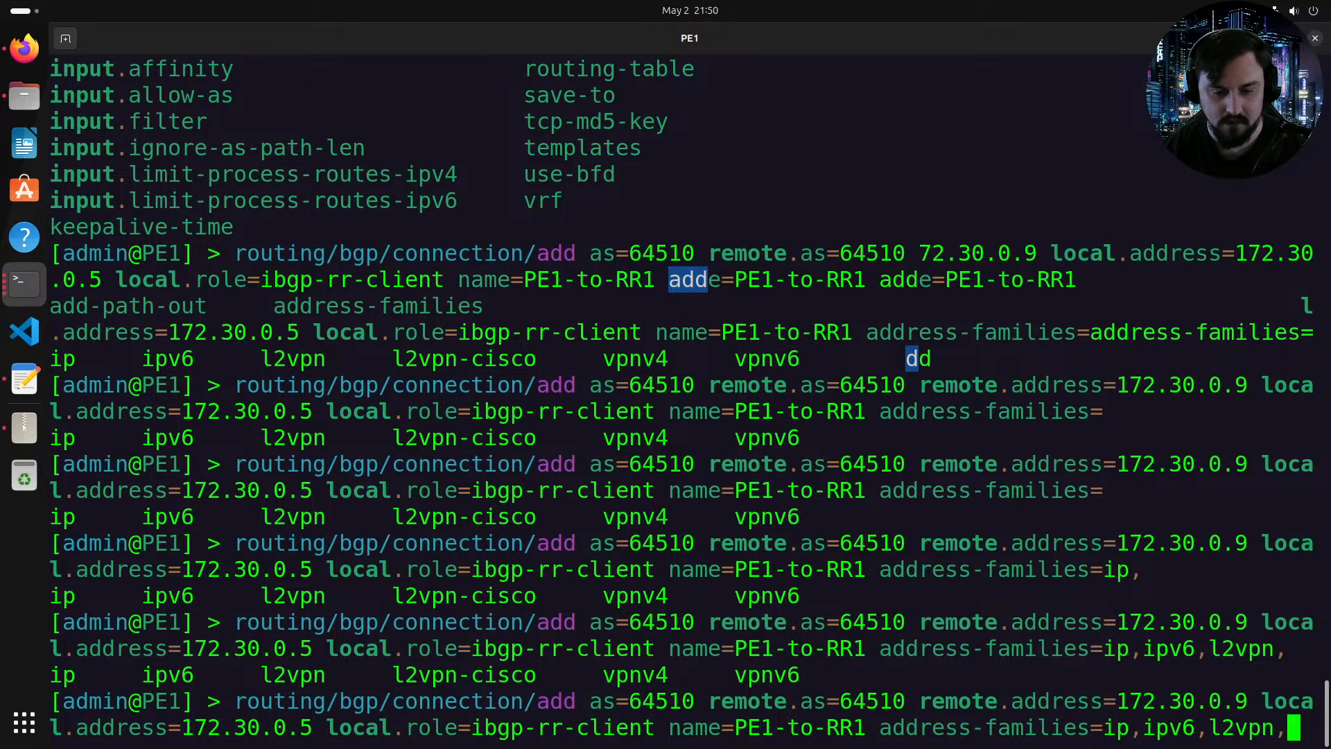
{"action": "type", "text": "vpnv4"}
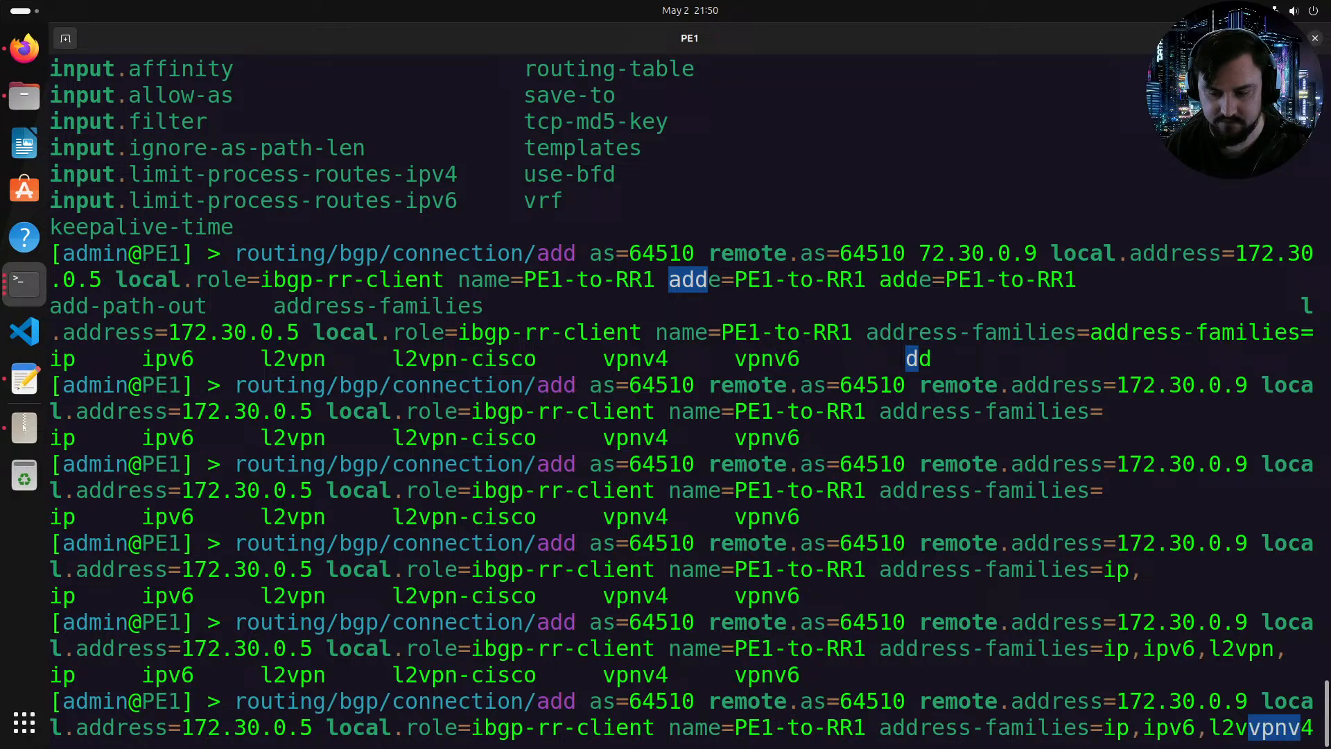
{"action": "key", "text": "Tab"}
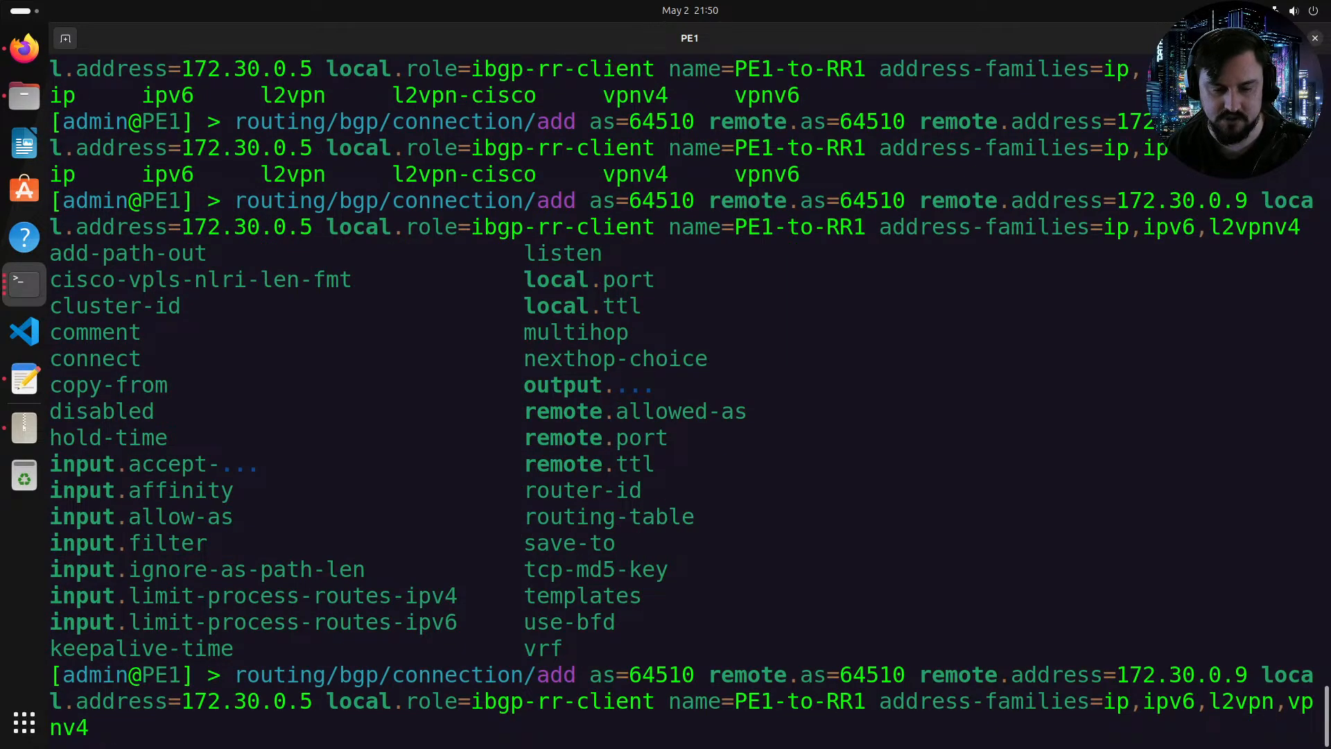
{"action": "key", "text": "Tab"}
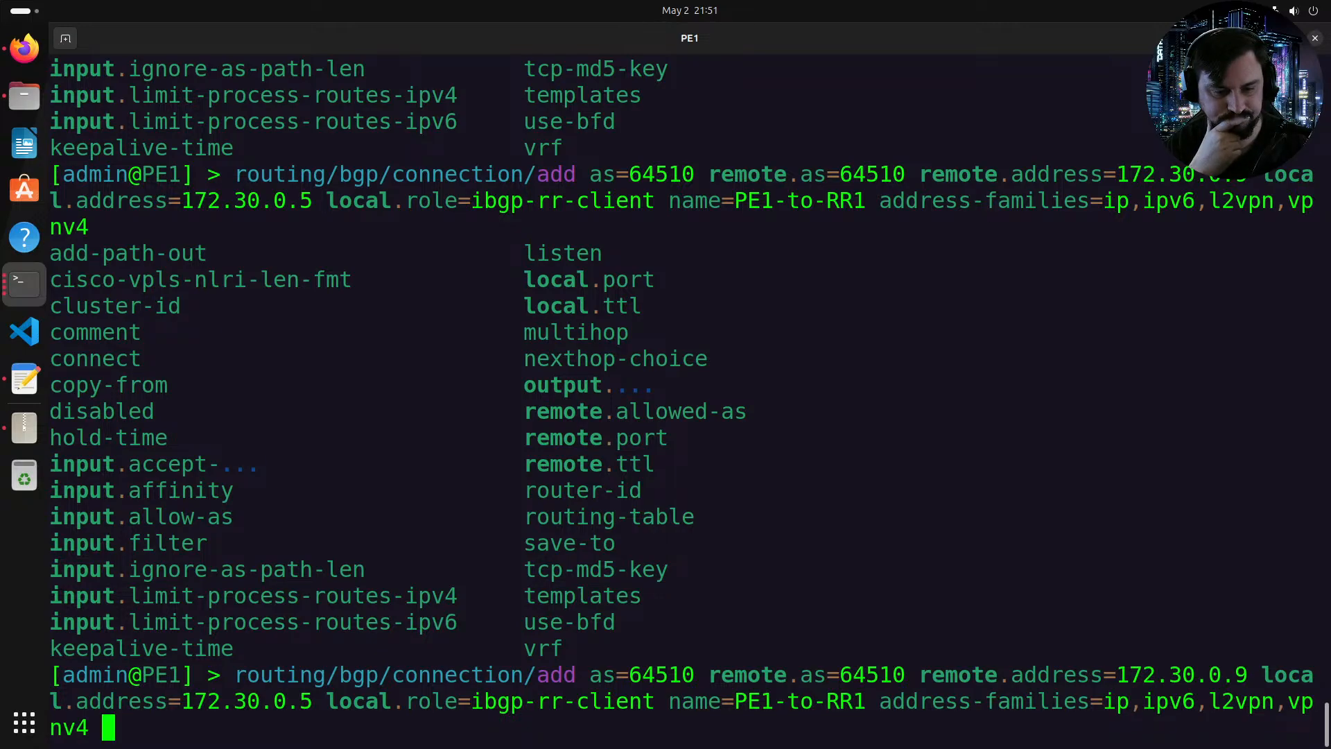
Step: Run the command to create the PE1-to-RR1 BGP connection
{"action": "type", "text": "n"}
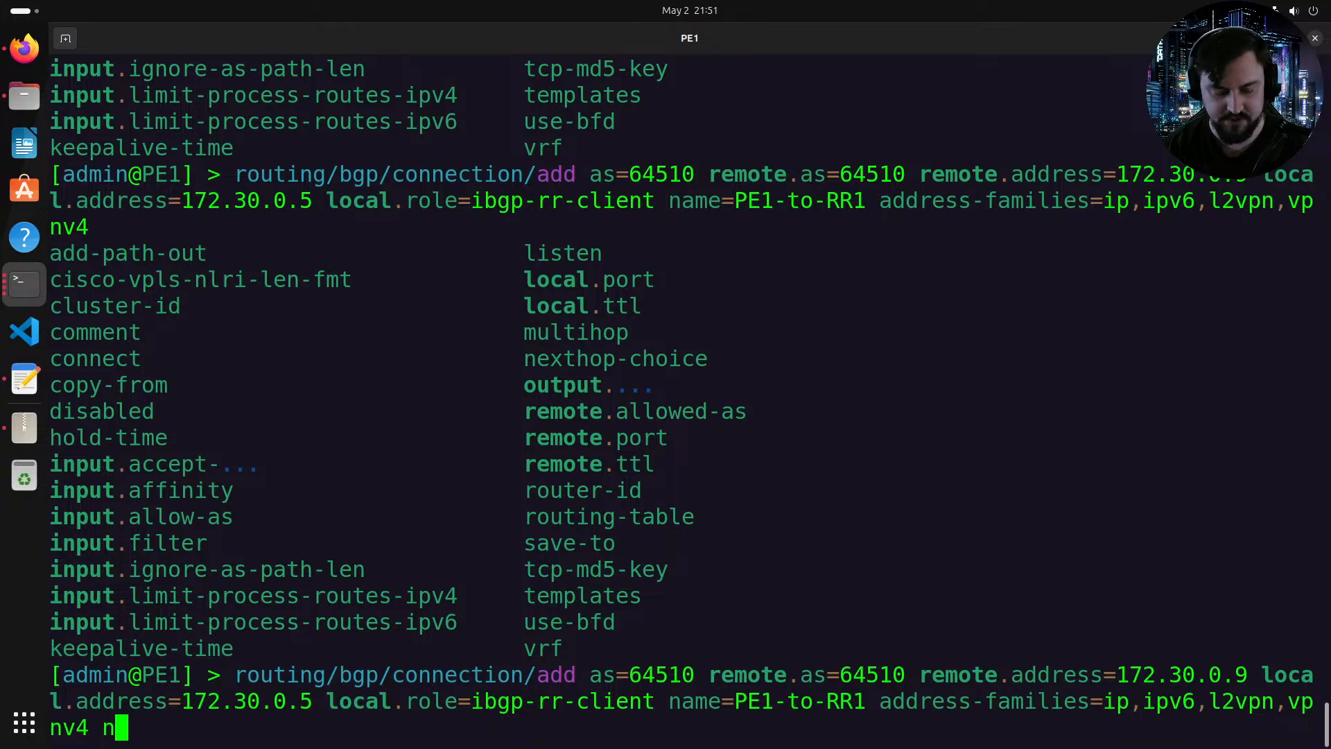
{"action": "key", "text": "Tab"}
{"action": "key", "text": "BackSpace"}
{"action": "key", "text": "BackSpace"}
{"action": "key", "text": "BackSpace"}
{"action": "key", "text": "BackSpace"}
{"action": "key", "text": "BackSpace"}
{"action": "key", "text": "BackSpace"}
{"action": "key", "text": "BackSpace"}
{"action": "key", "text": "BackSpace"}
{"action": "key", "text": "BackSpace"}
{"action": "key", "text": "BackSpace"}
{"action": "key", "text": "BackSpace"}
{"action": "key", "text": "BackSpace"}
{"action": "key", "text": "BackSpace"}
{"action": "key", "text": "BackSpace"}
{"action": "key", "text": "BackSpace"}
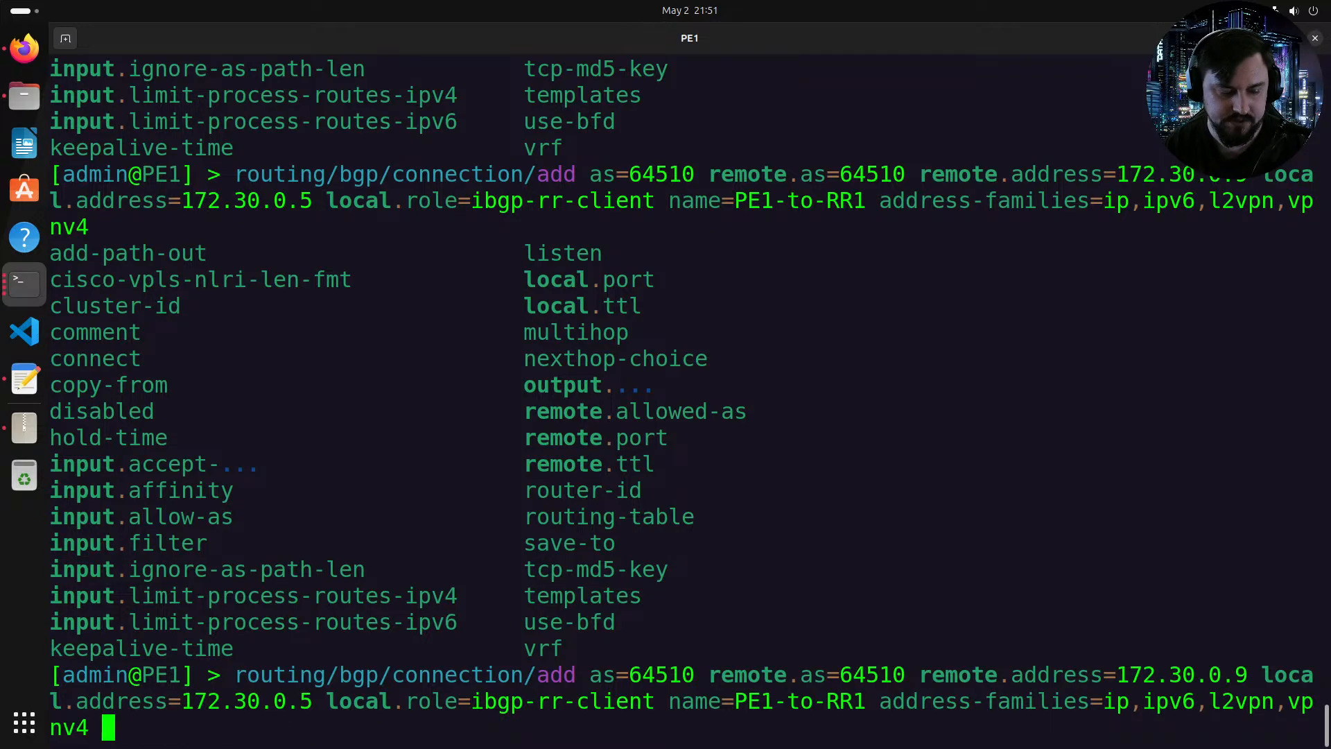
{"action": "key", "text": "Return"}
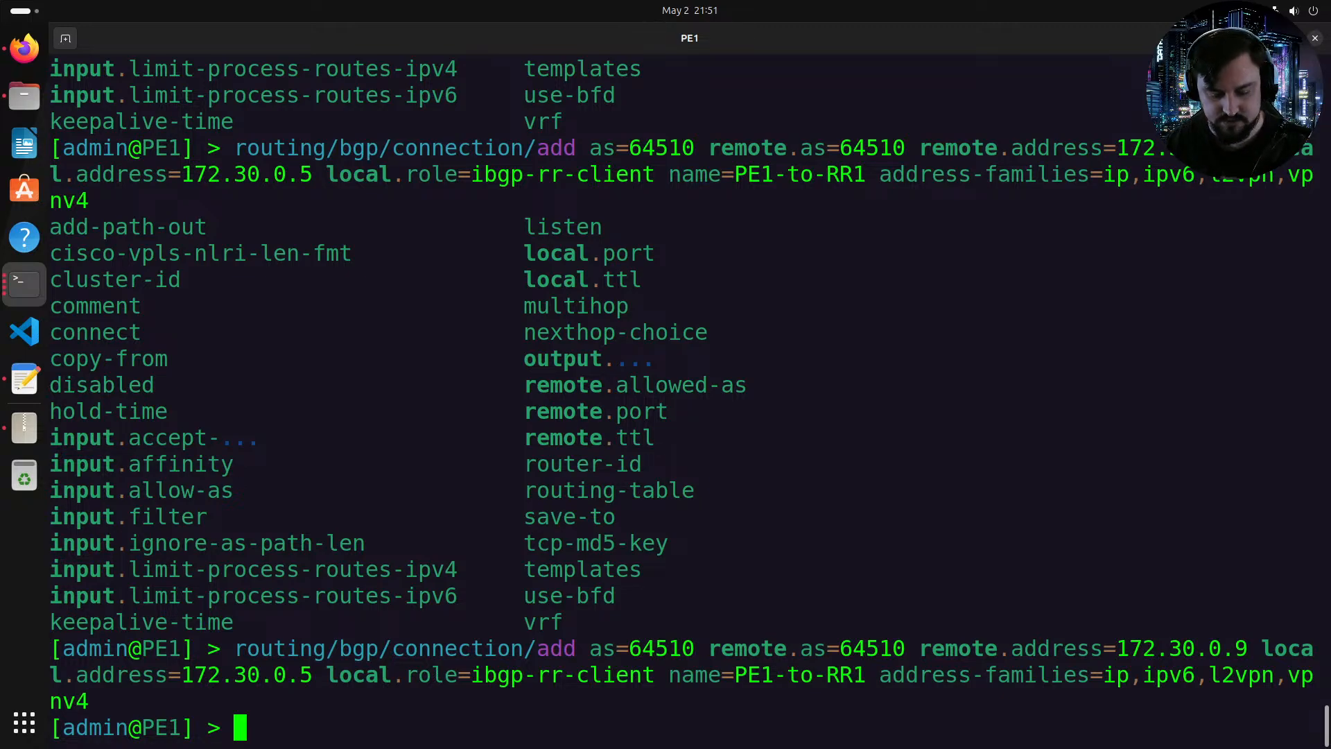
Step: Start adding a new BGP connection with local AS 64510 and remote AS 300
{"action": "type", "text": "routing/bgp/"}
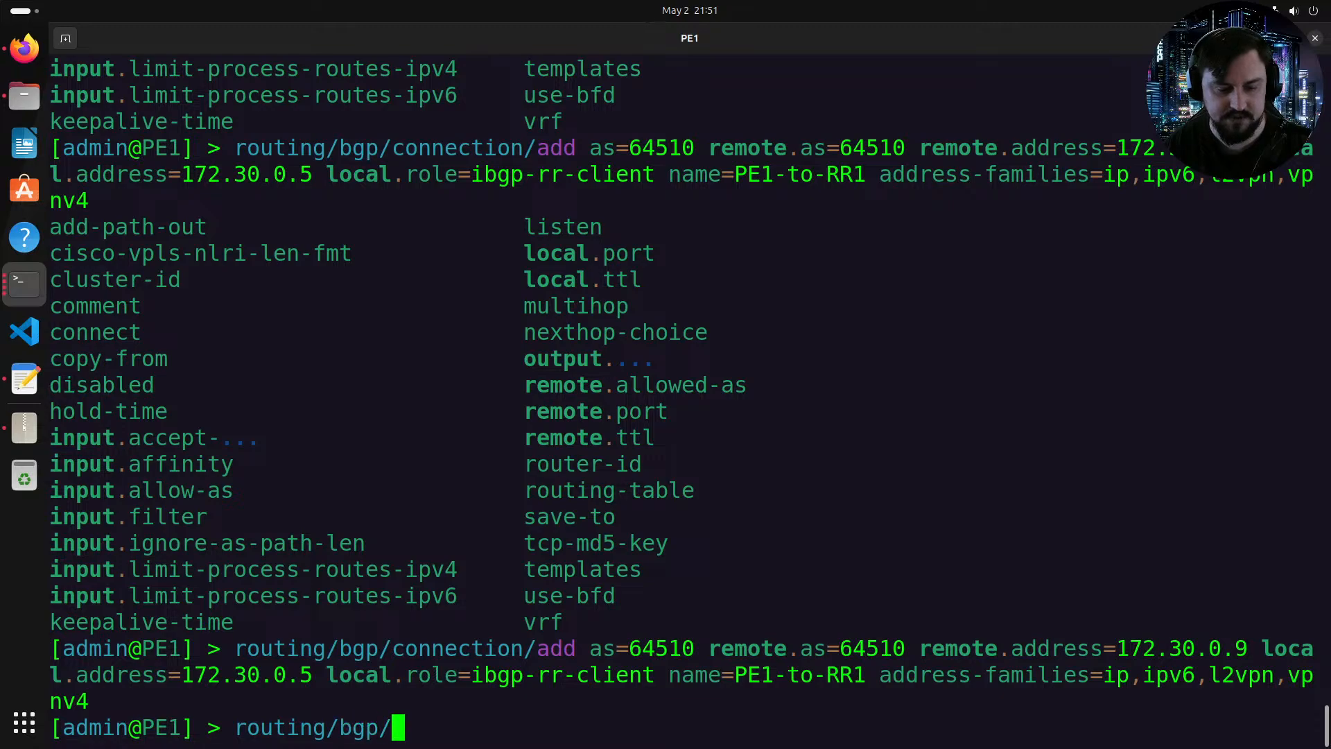
{"action": "type", "text": "conn"}
{"action": "key", "text": "Tab"}
{"action": "type", "text": "add "}
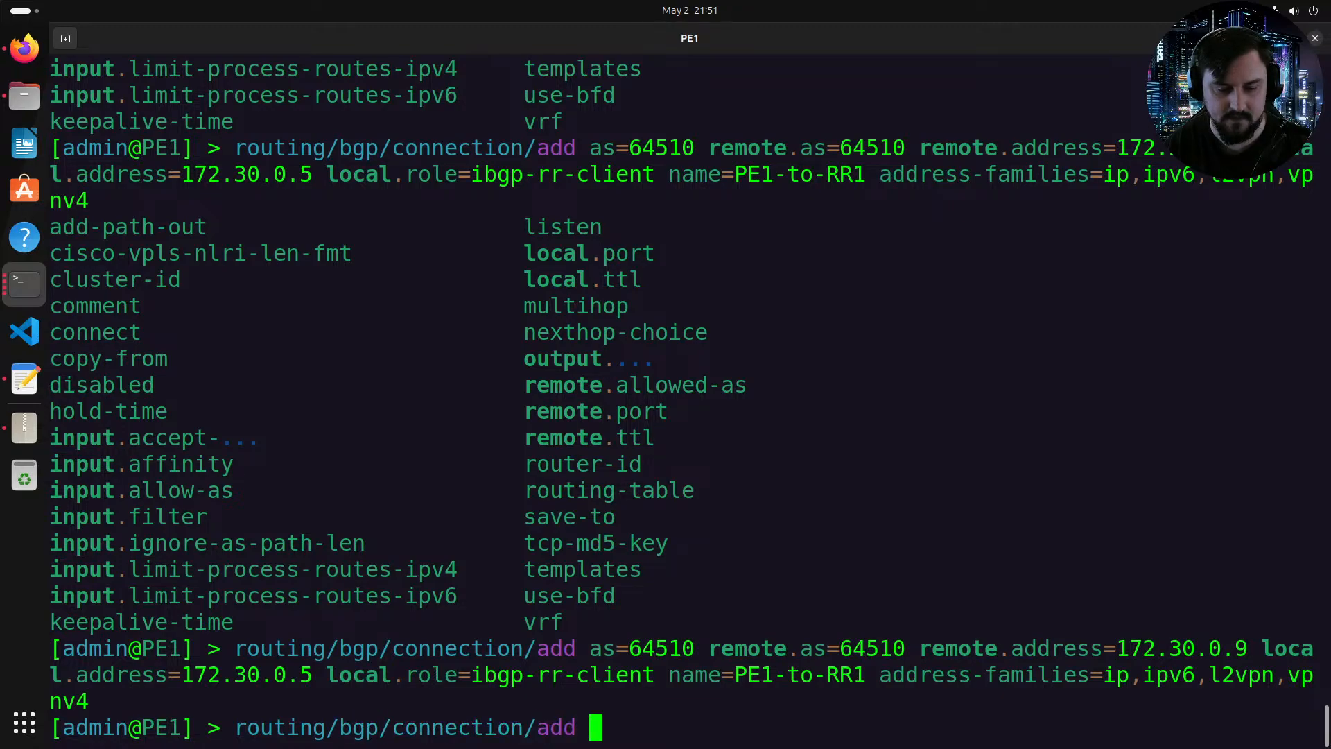
{"action": "type", "text": "as=6"}
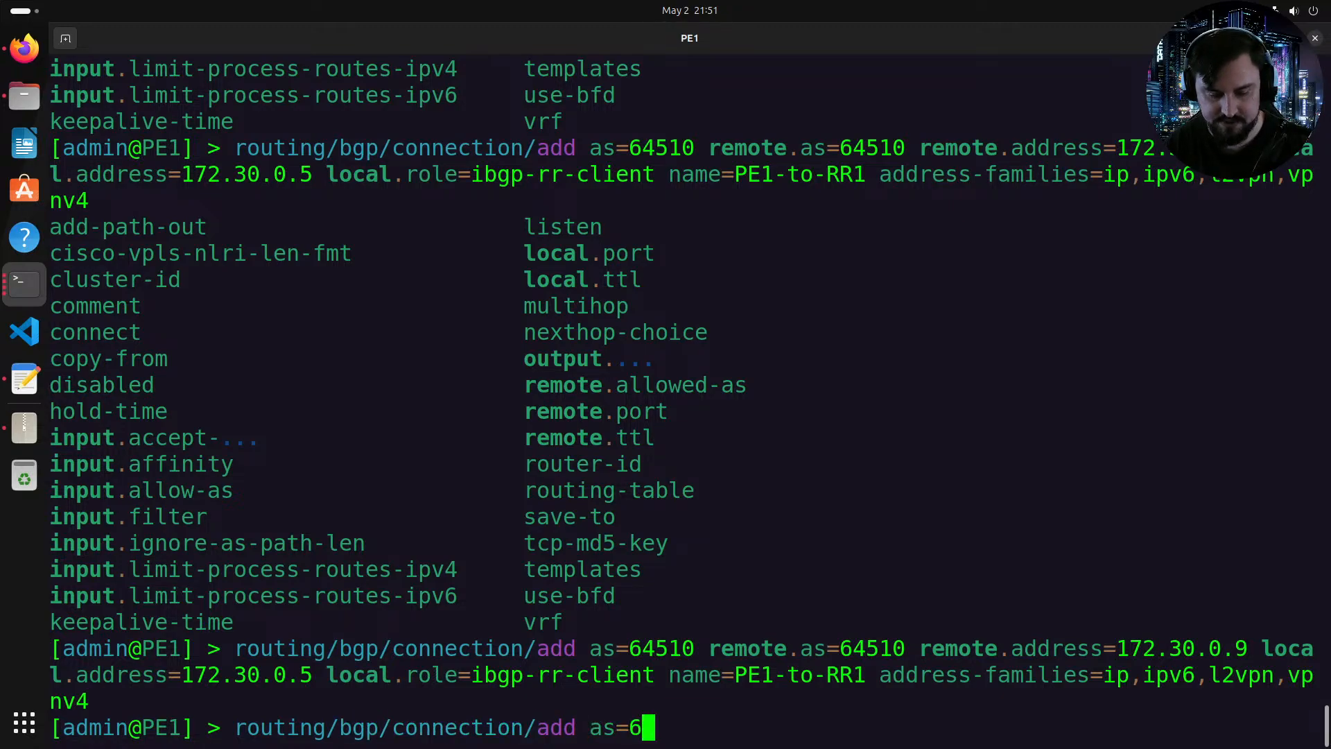
{"action": "type", "text": "4510 re"}
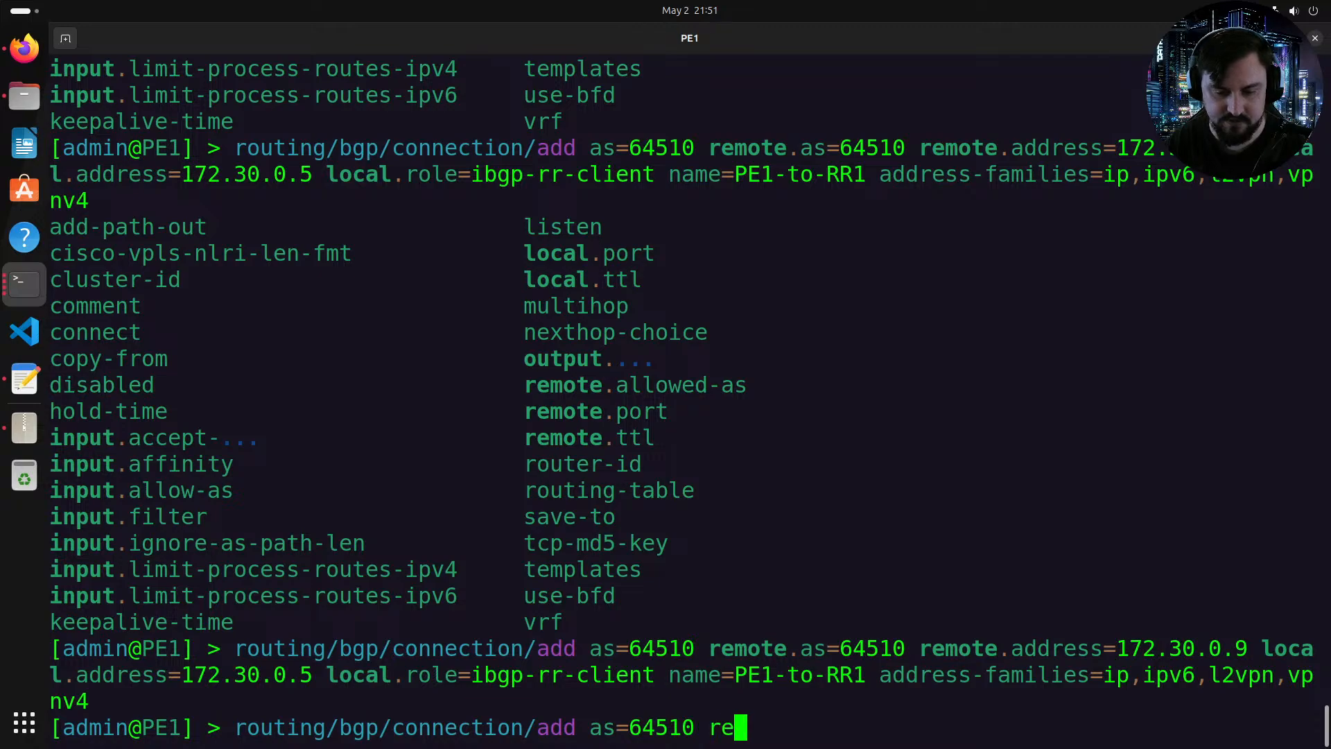
{"action": "type", "text": "mote.as"}
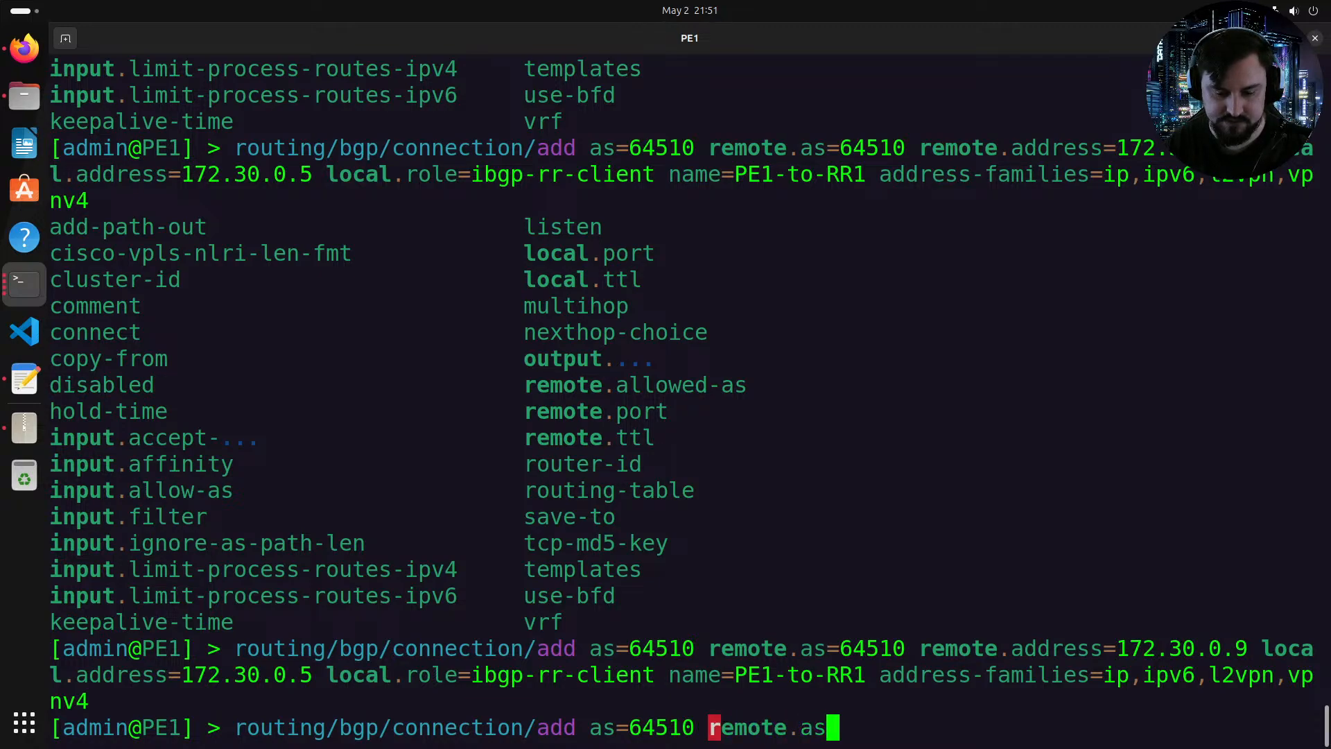
{"action": "type", "text": "=30"}
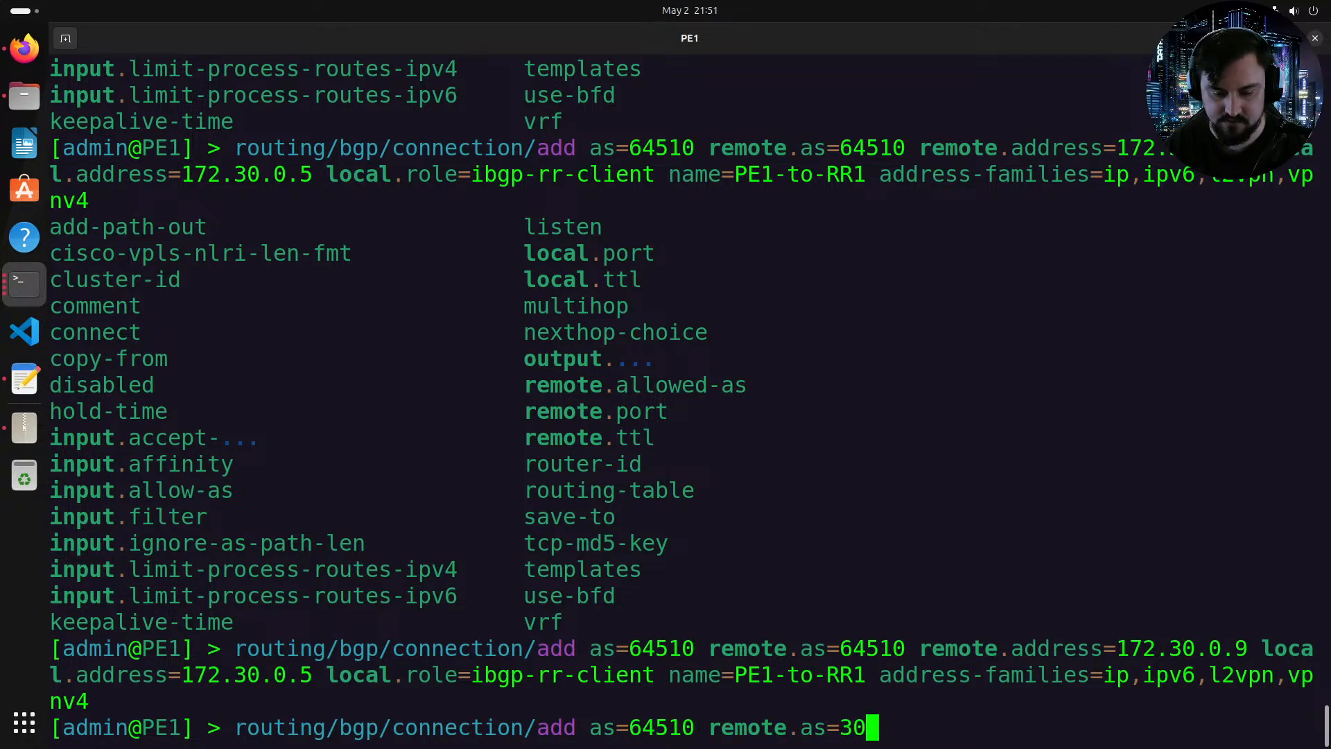
{"action": "type", "text": "0 remote.address="}
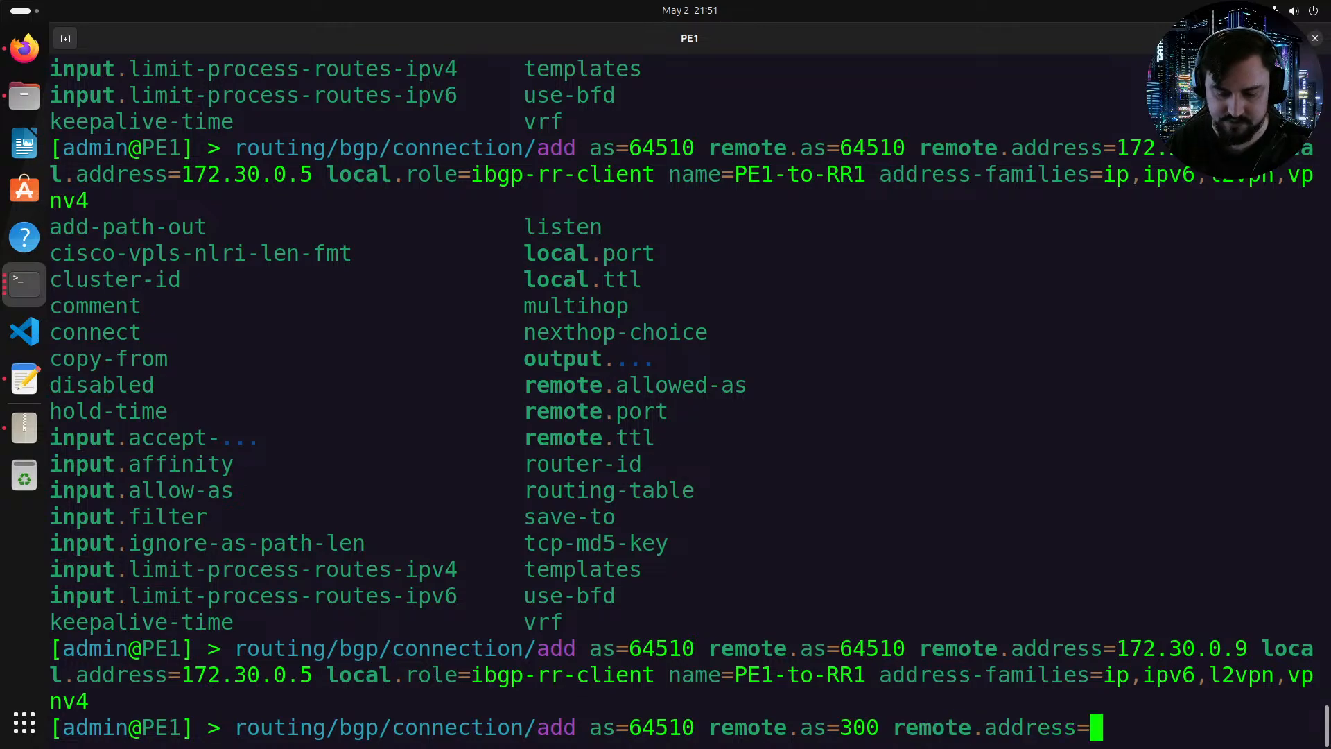
{"action": "type", "text": "172"}
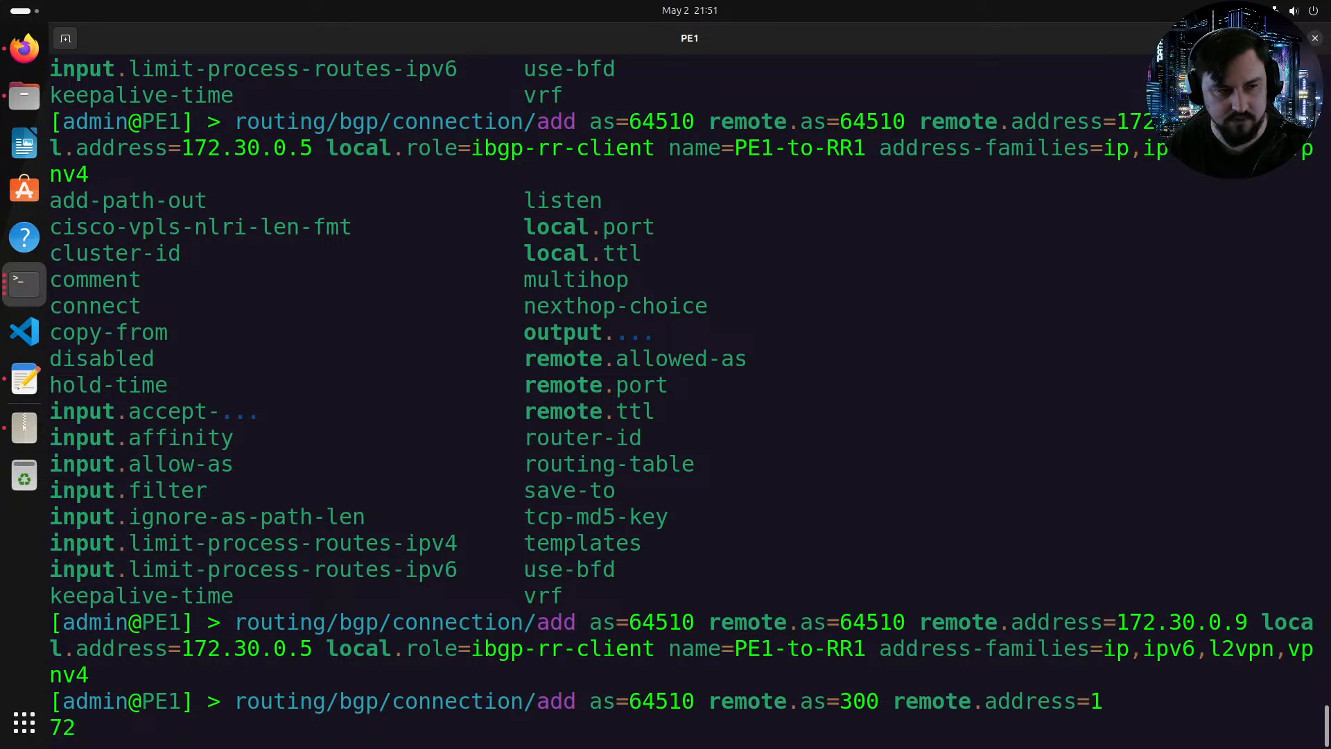
Step: Set the connection's remote address to 172.29.254.2, checking CE1's link address in the topology
{"action": "key", "text": "alt+Tab"}
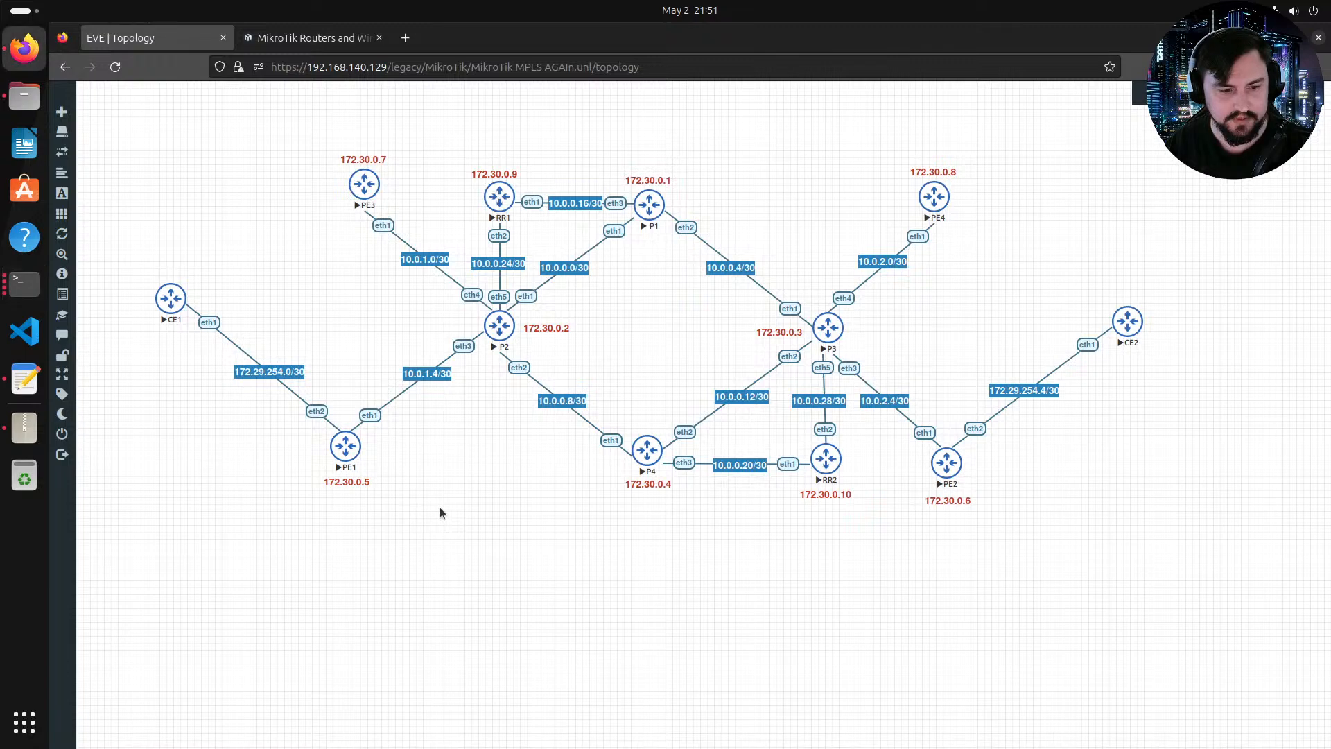
{"action": "key", "text": "alt+Tab"}
{"action": "type", "text": "."}
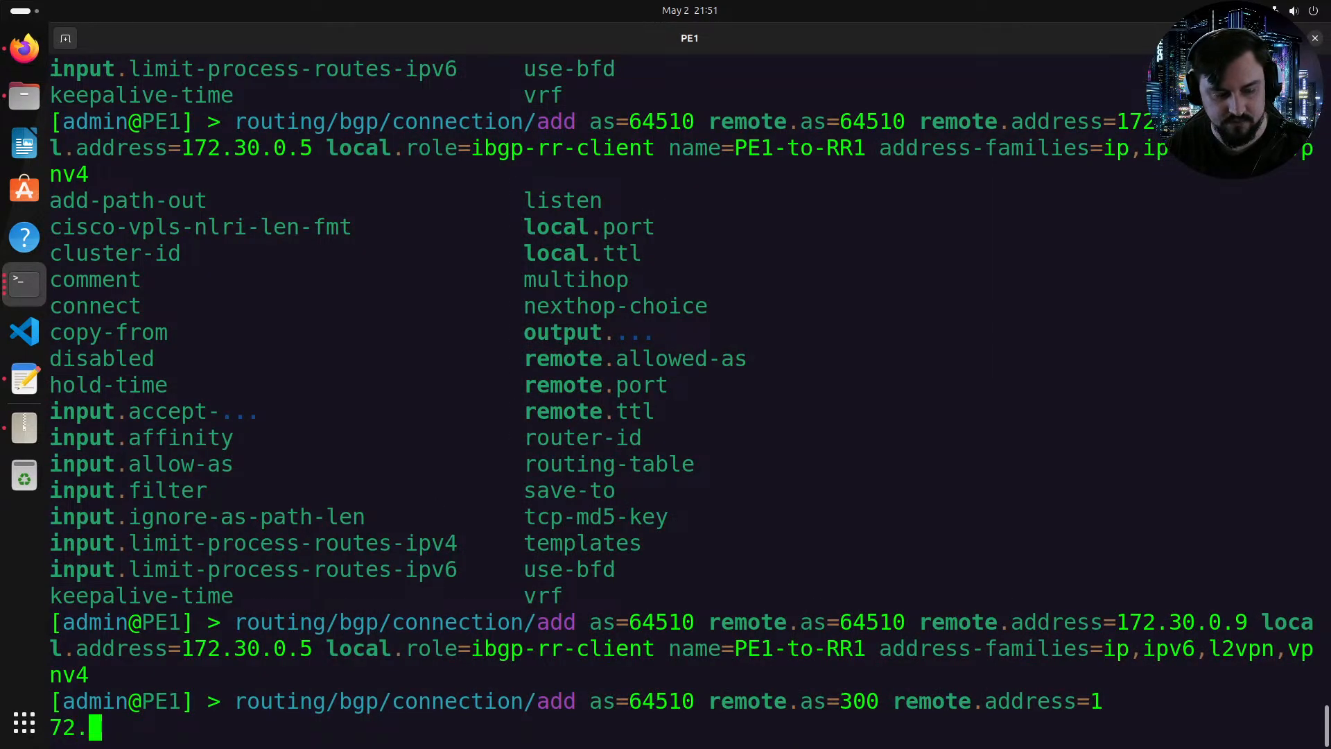
{"action": "type", "text": "29.254.2"}
{"action": "key", "text": "Tab"}
{"action": "key", "text": "Tab"}
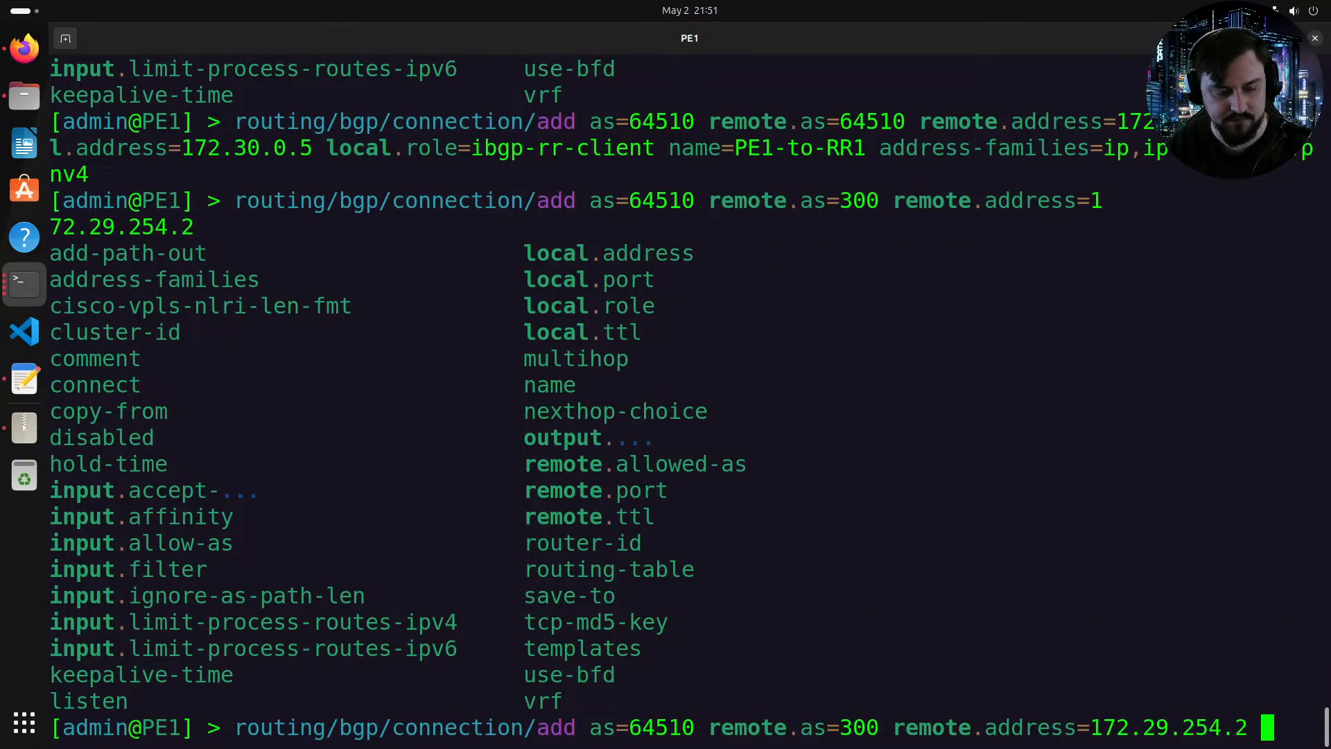
{"action": "type", "text": "remo"}
{"action": "key", "text": "Tab"}
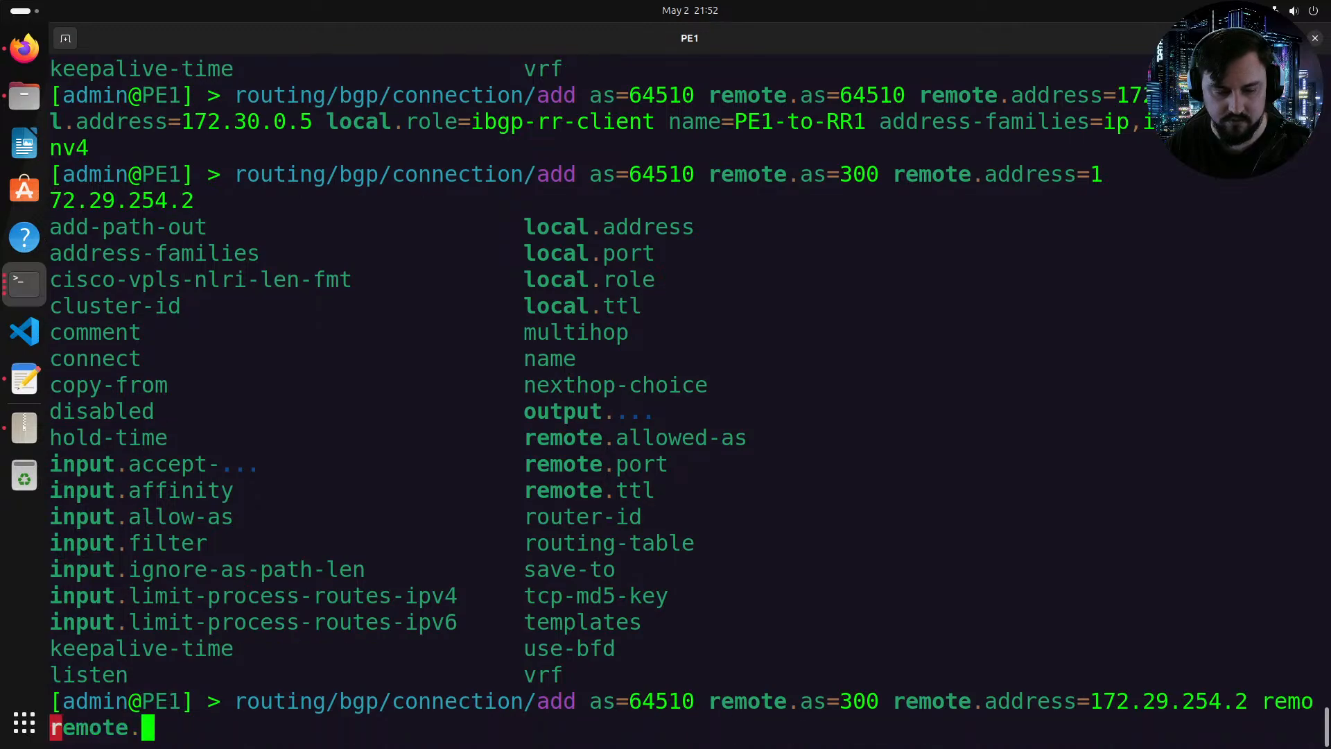
{"action": "key", "text": "Tab"}
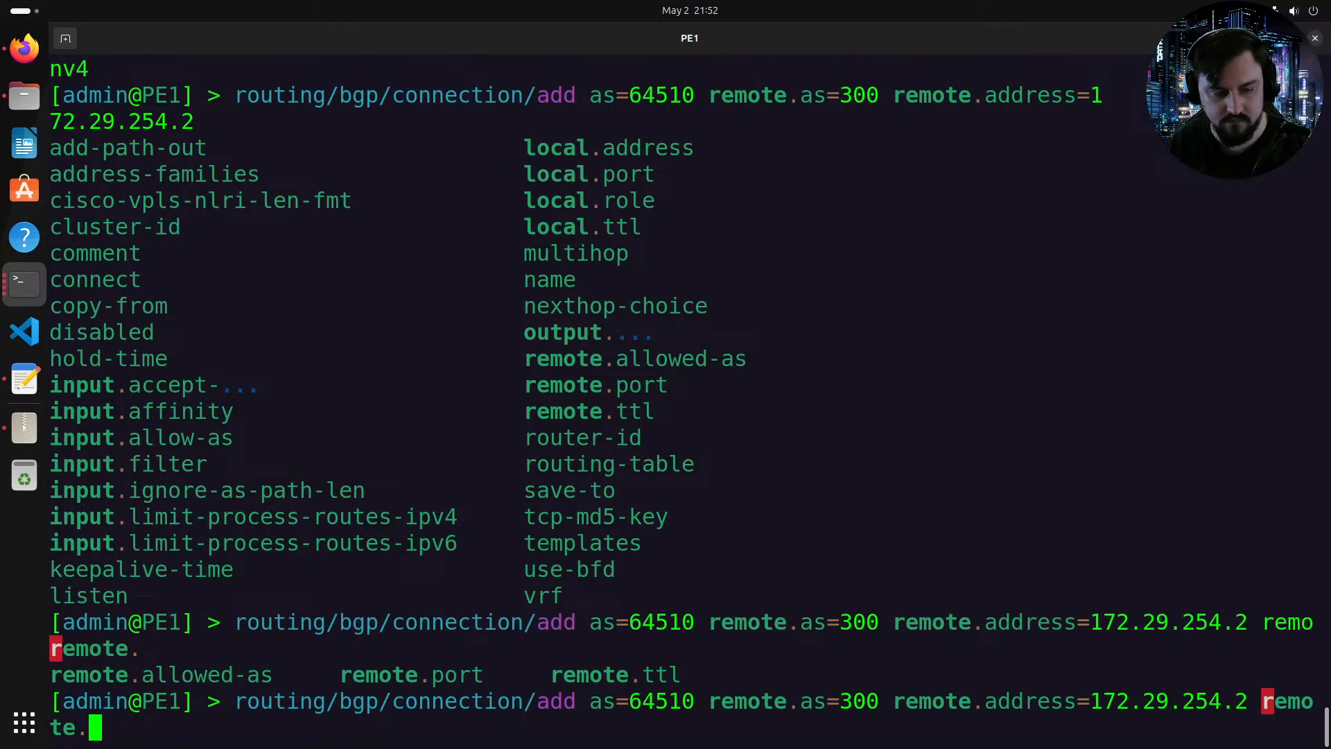
{"action": "key", "text": "BackSpace"}
{"action": "key", "text": "BackSpace"}
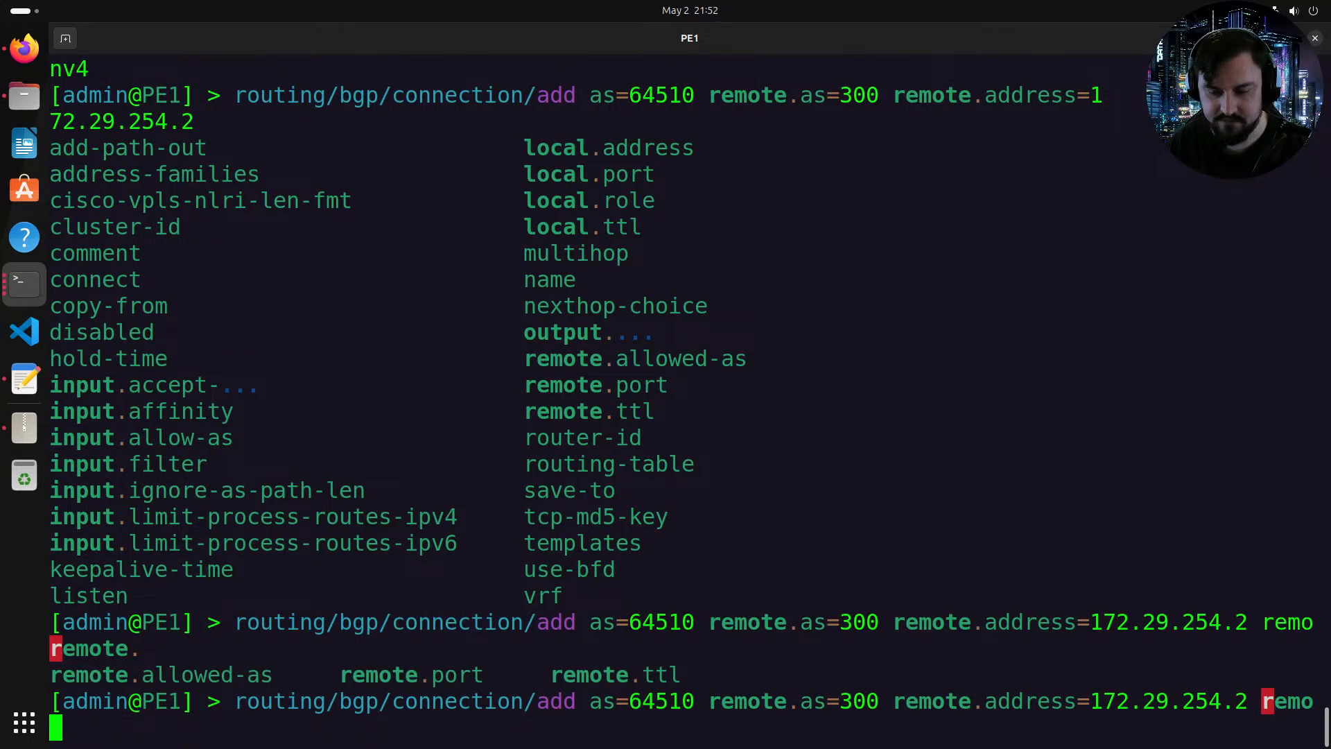
{"action": "key", "text": "Tab"}
{"action": "key", "text": "Tab"}
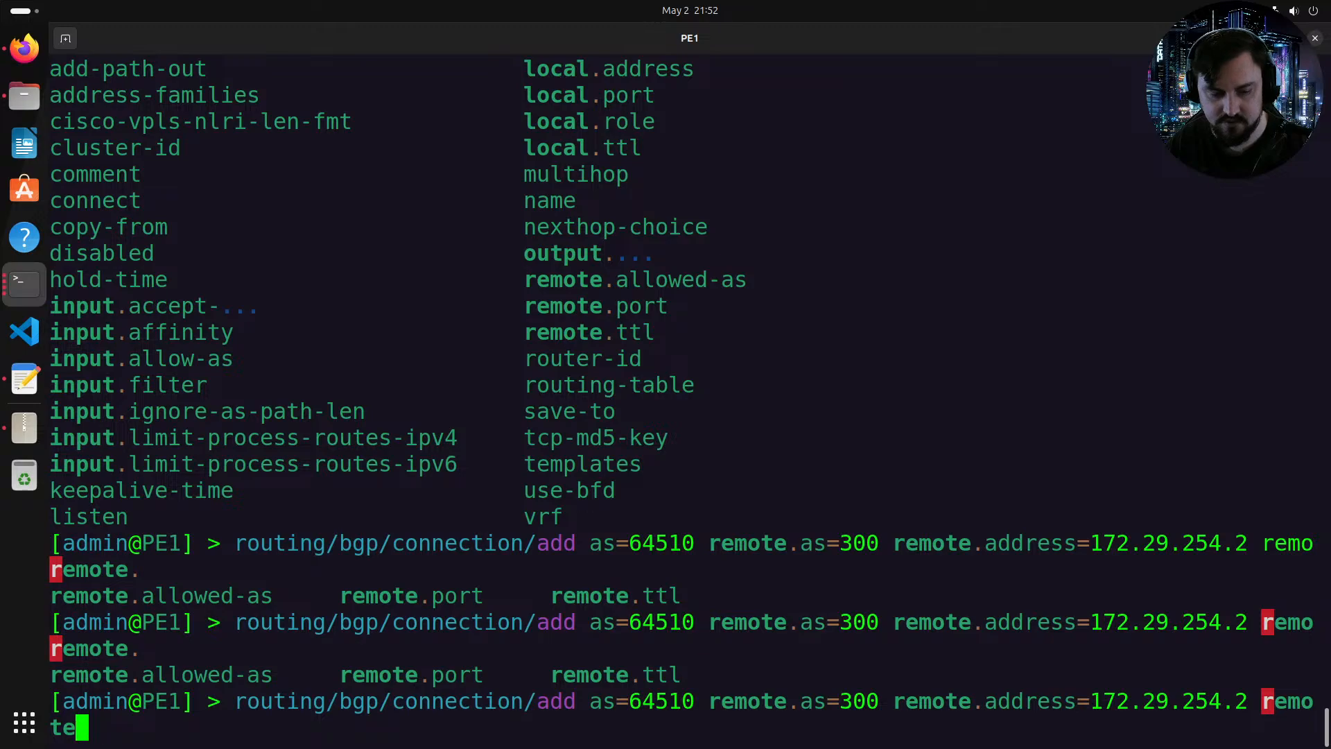
{"action": "key", "text": "BackSpace"}
{"action": "key", "text": "BackSpace"}
{"action": "key", "text": "Tab"}
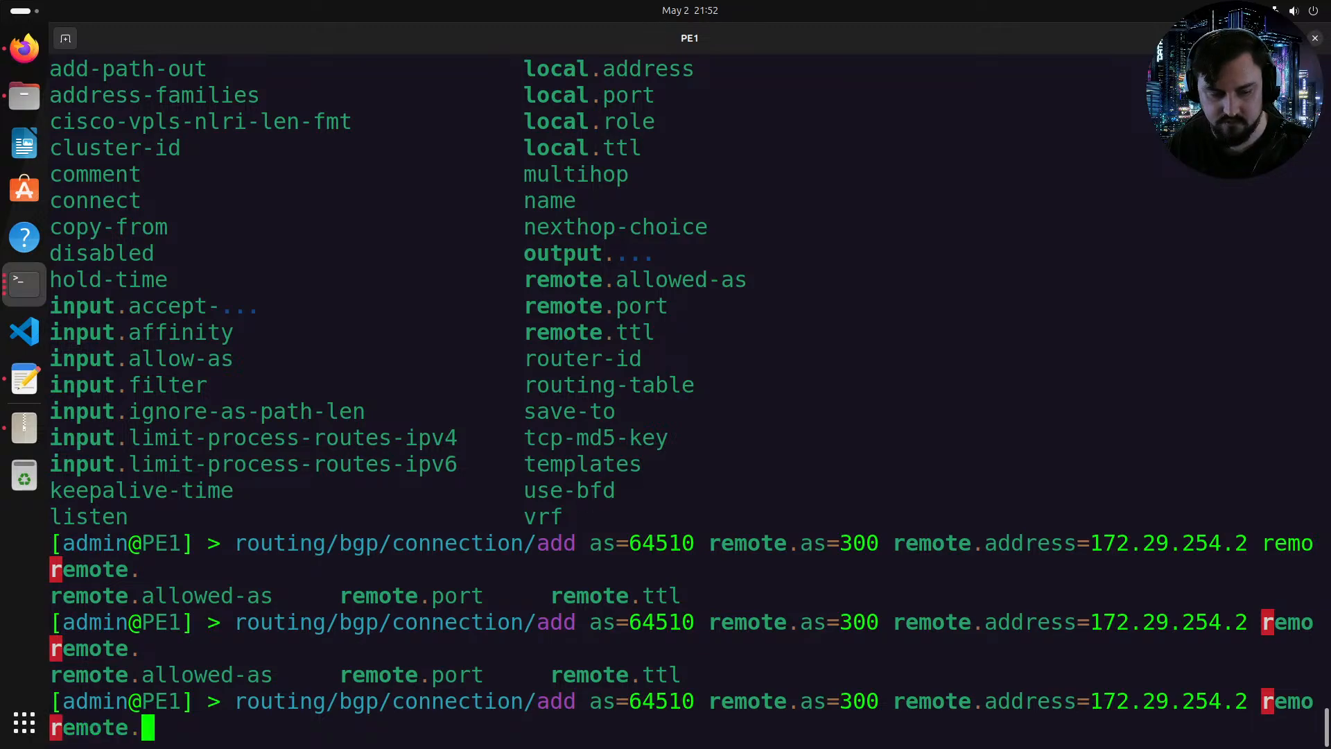
{"action": "key", "text": "Tab"}
{"action": "key", "text": "BackSpace"}
{"action": "key", "text": "BackSpace"}
{"action": "key", "text": "BackSpace"}
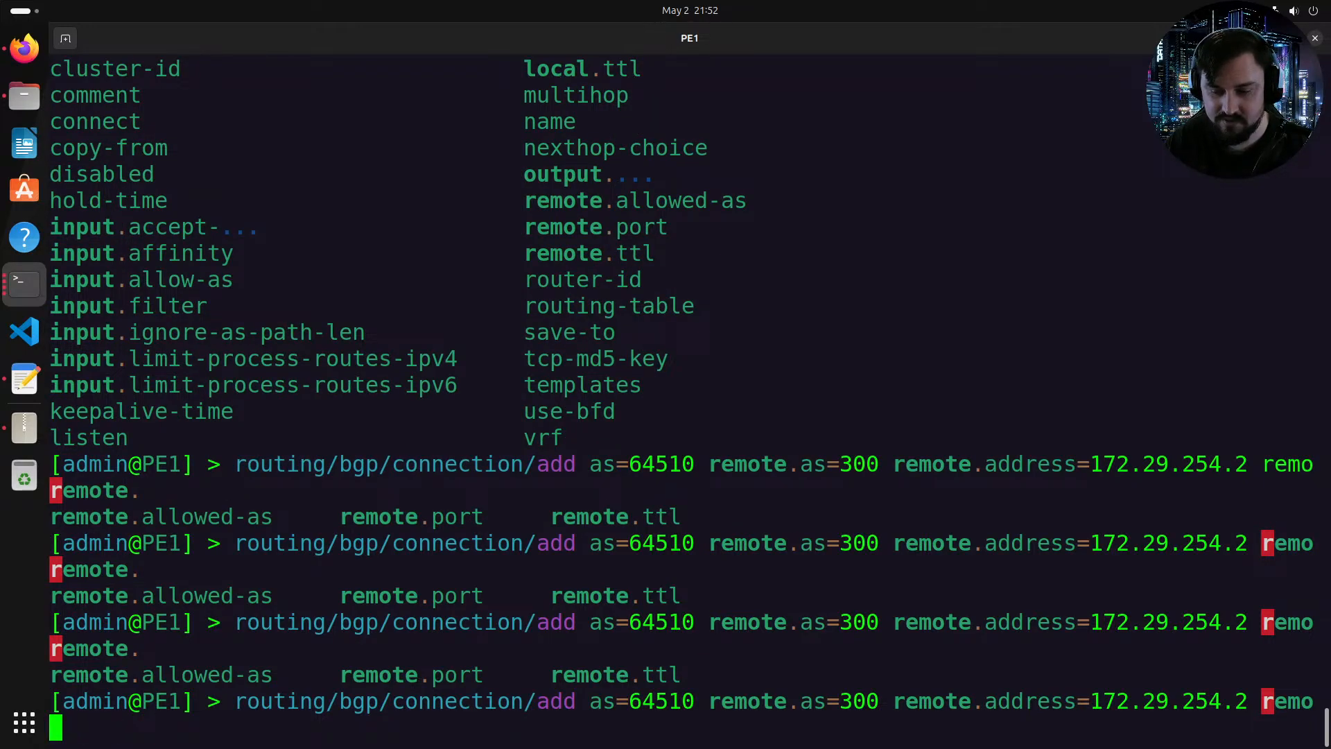
{"action": "key", "text": "Tab"}
{"action": "key", "text": "Tab"}
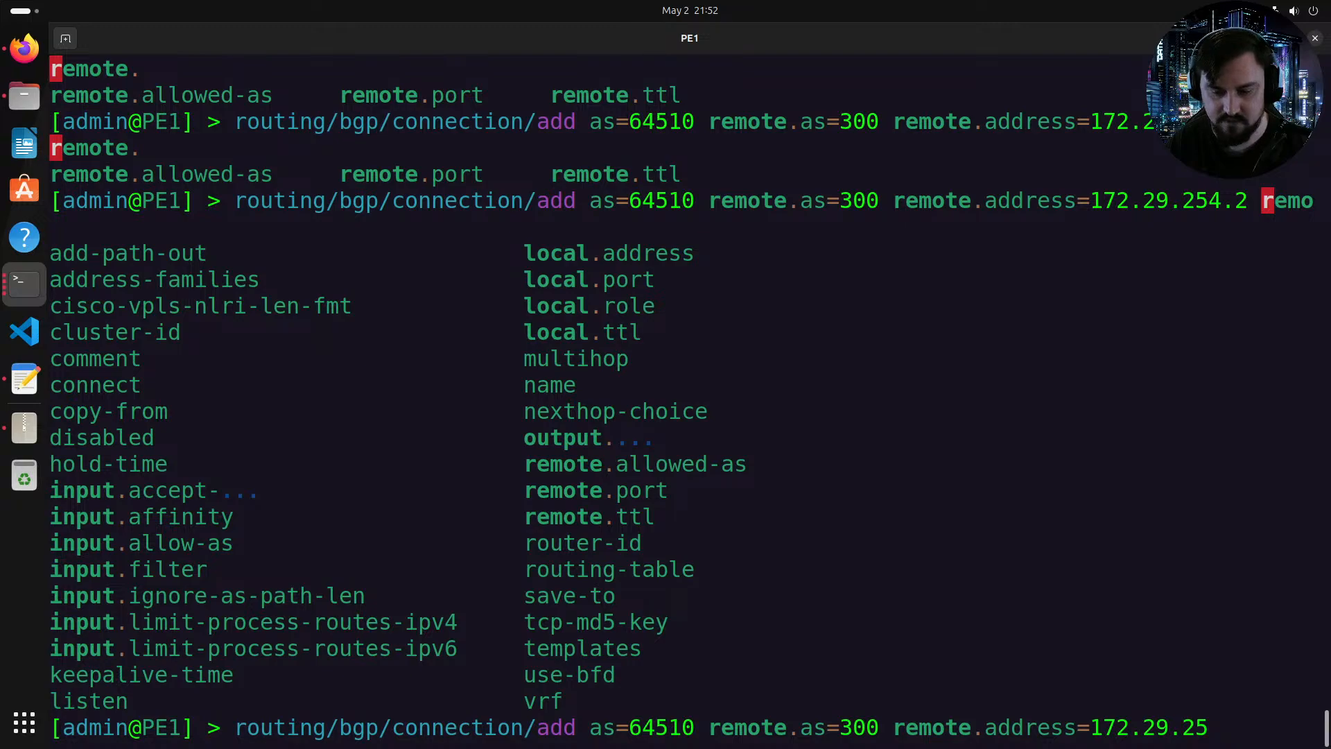
{"action": "key", "text": "Tab"}
{"action": "key", "text": "Tab"}
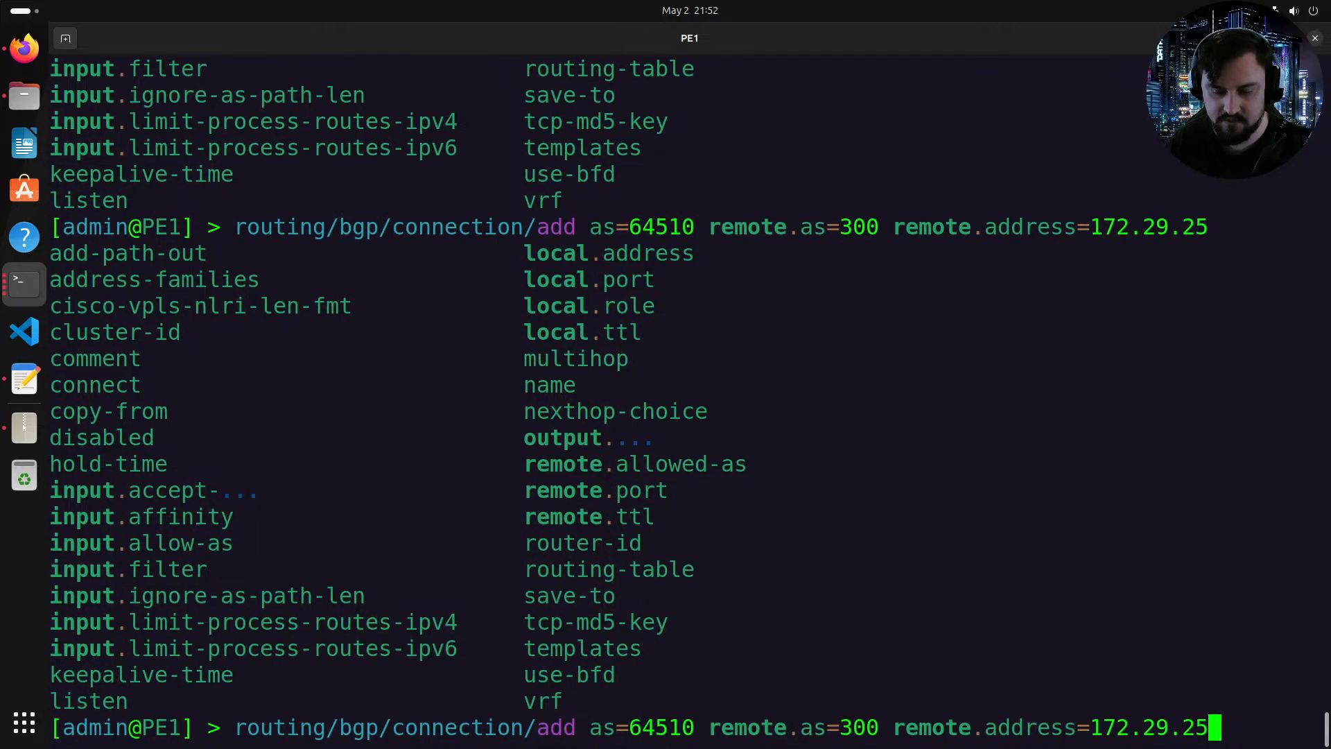
{"action": "type", "text": "4.2 "}
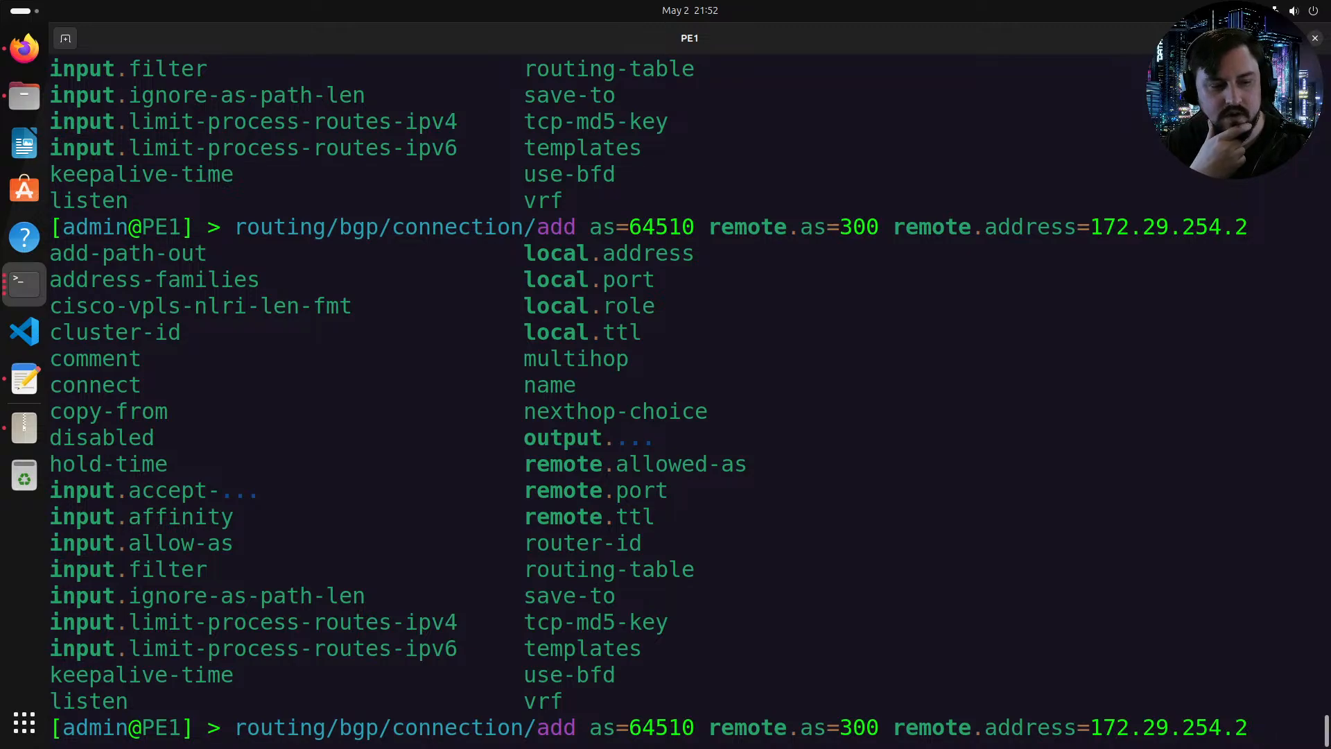
{"action": "type", "text": "namename=PE"}
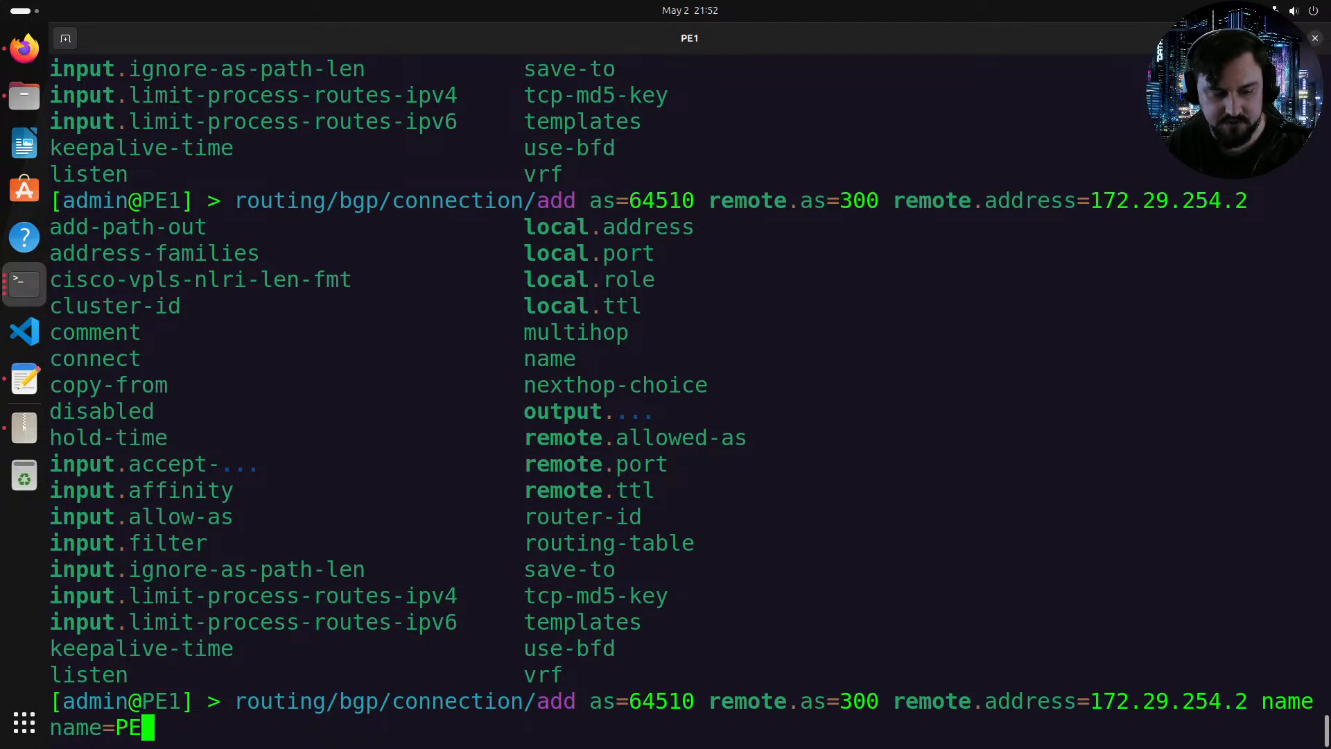
{"action": "type", "text": "1-to-C"}
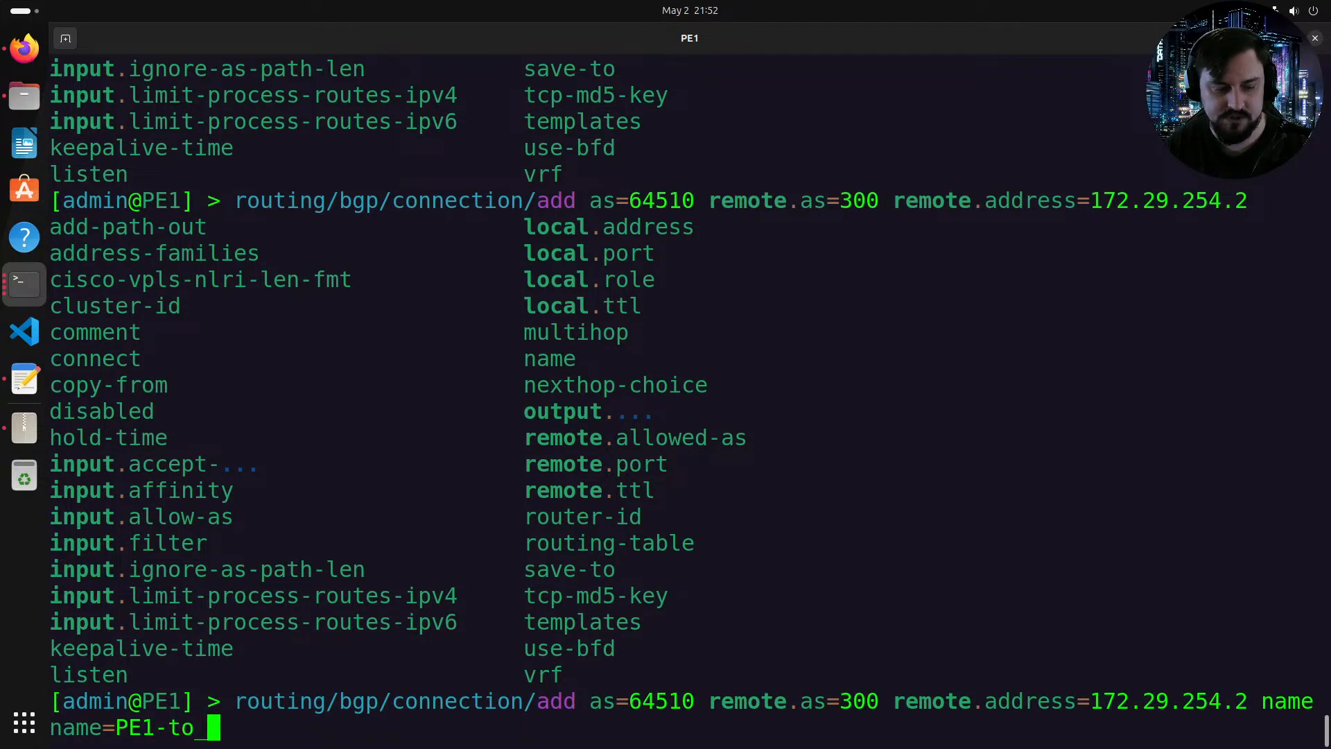
{"action": "type", "text": "E1"}
Step: Name the BGP connection PE1-to-CE1
{"action": "key", "text": "Tab"}
{"action": "key", "text": "Tab"}
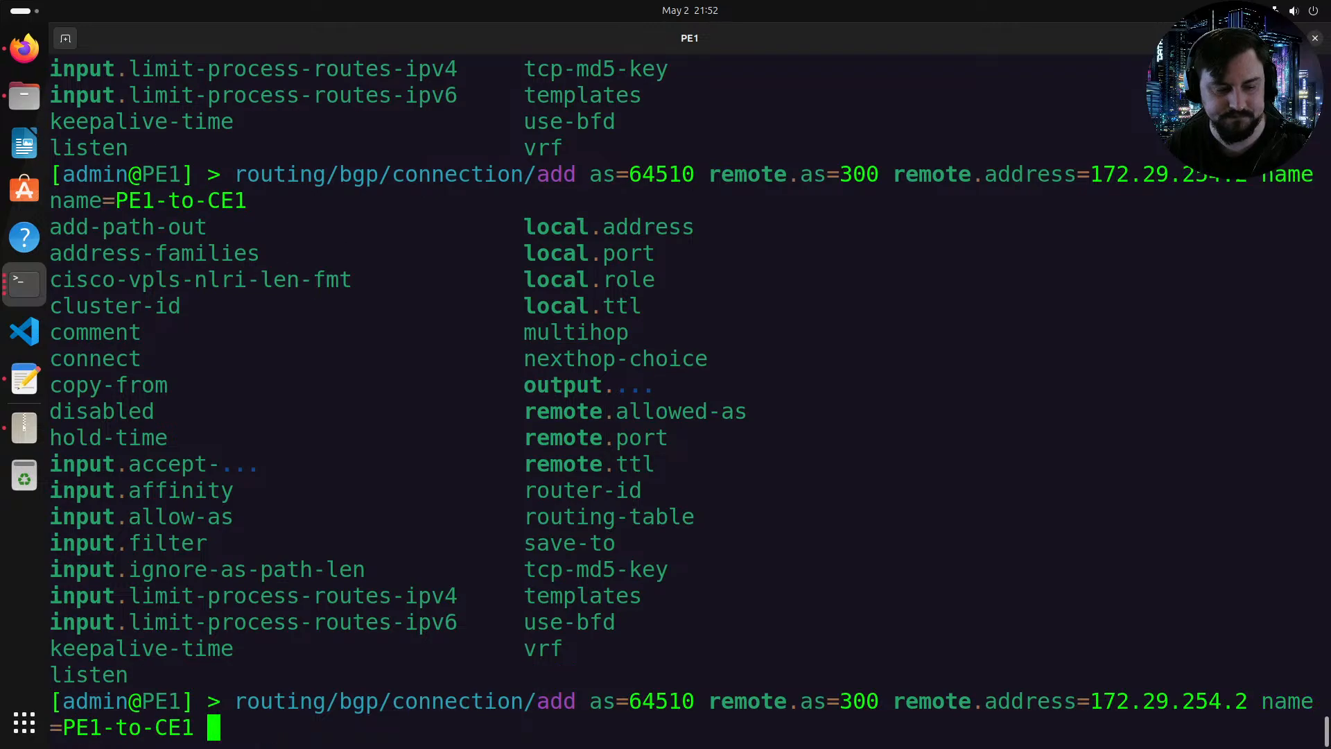
Step: Enable both connect and listen on the PE1-to-CE1 connection
{"action": "type", "text": "co"}
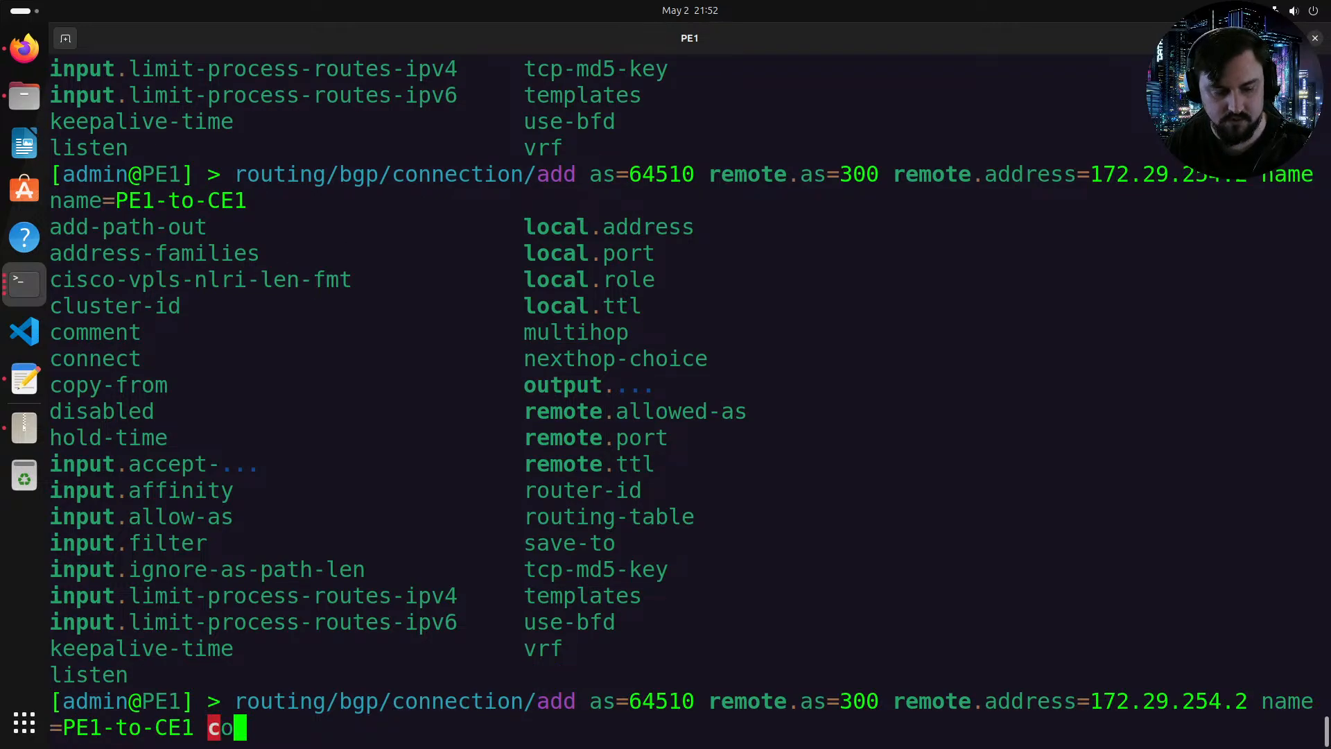
{"action": "type", "text": "nnect=yes listen=yes"}
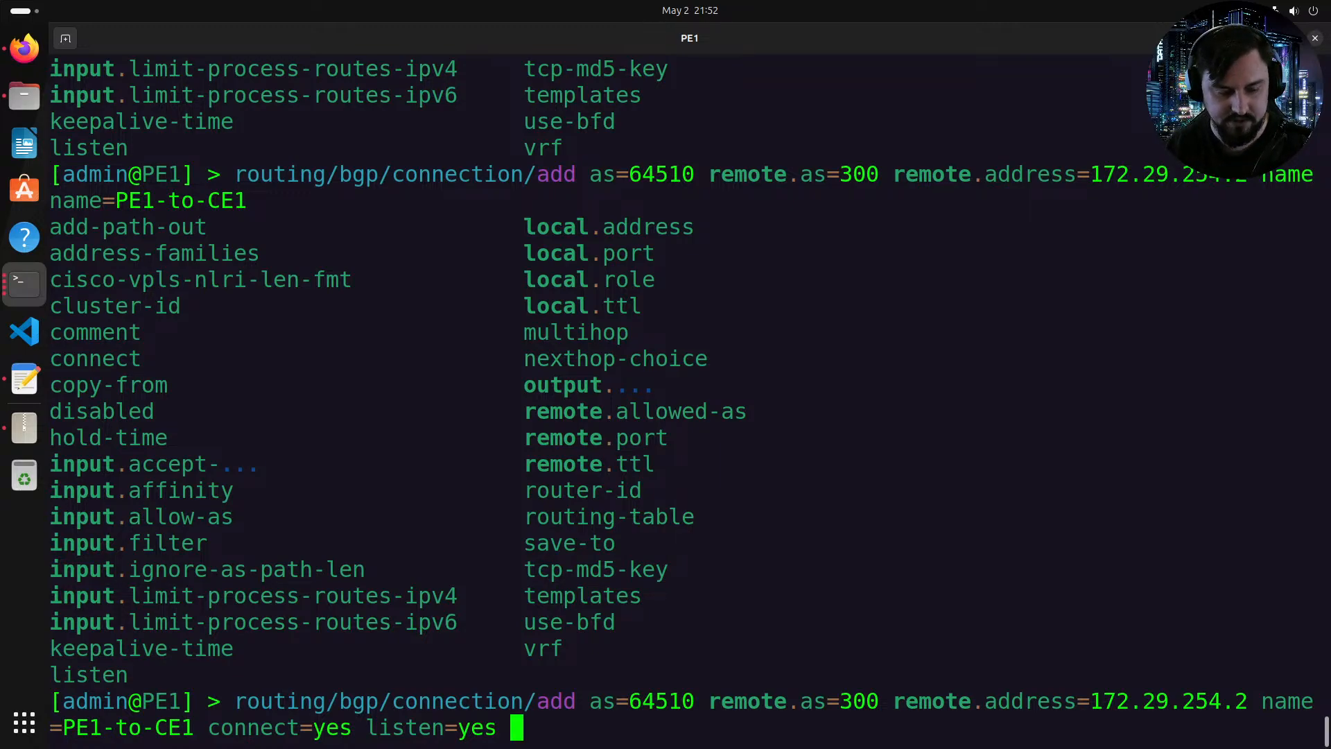
{"action": "key", "text": "Tab"}
{"action": "key", "text": "Tab"}
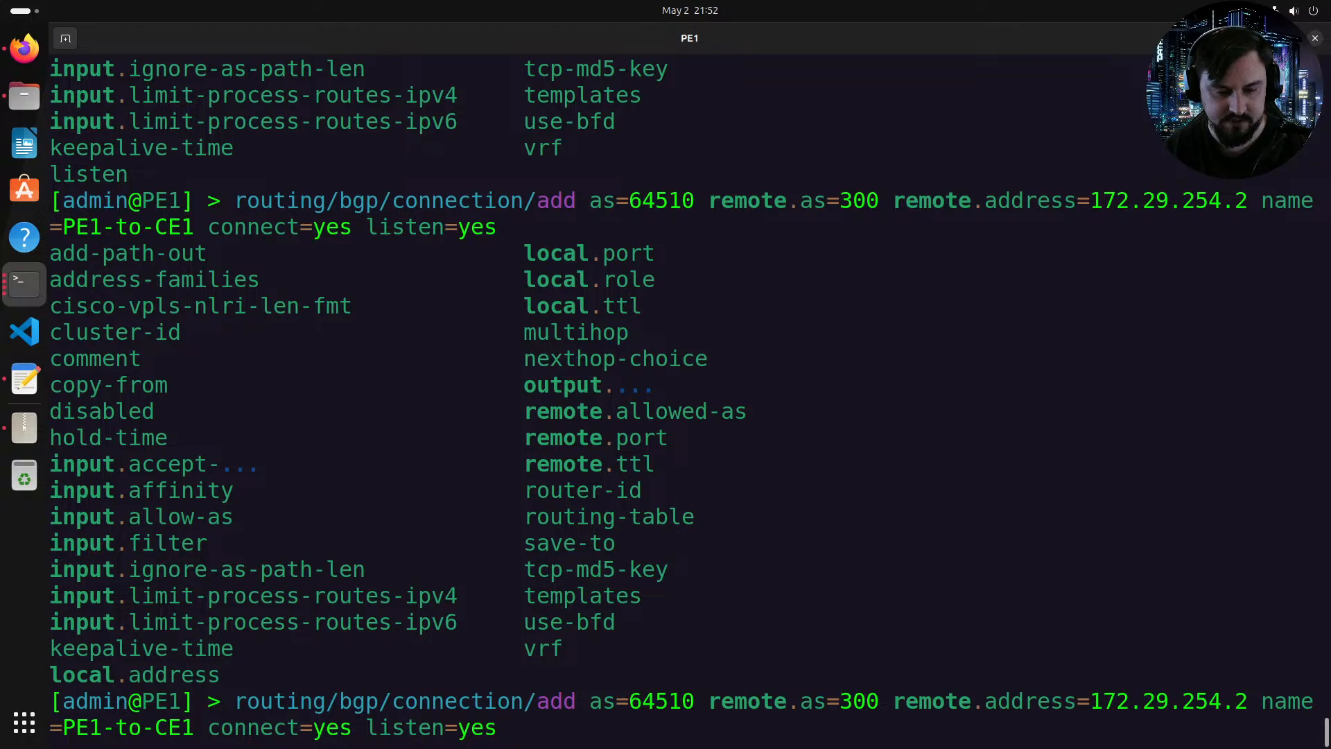
Step: Set the connection's VRF and routing table to Cust1
{"action": "type", "text": "vrf=Cu"}
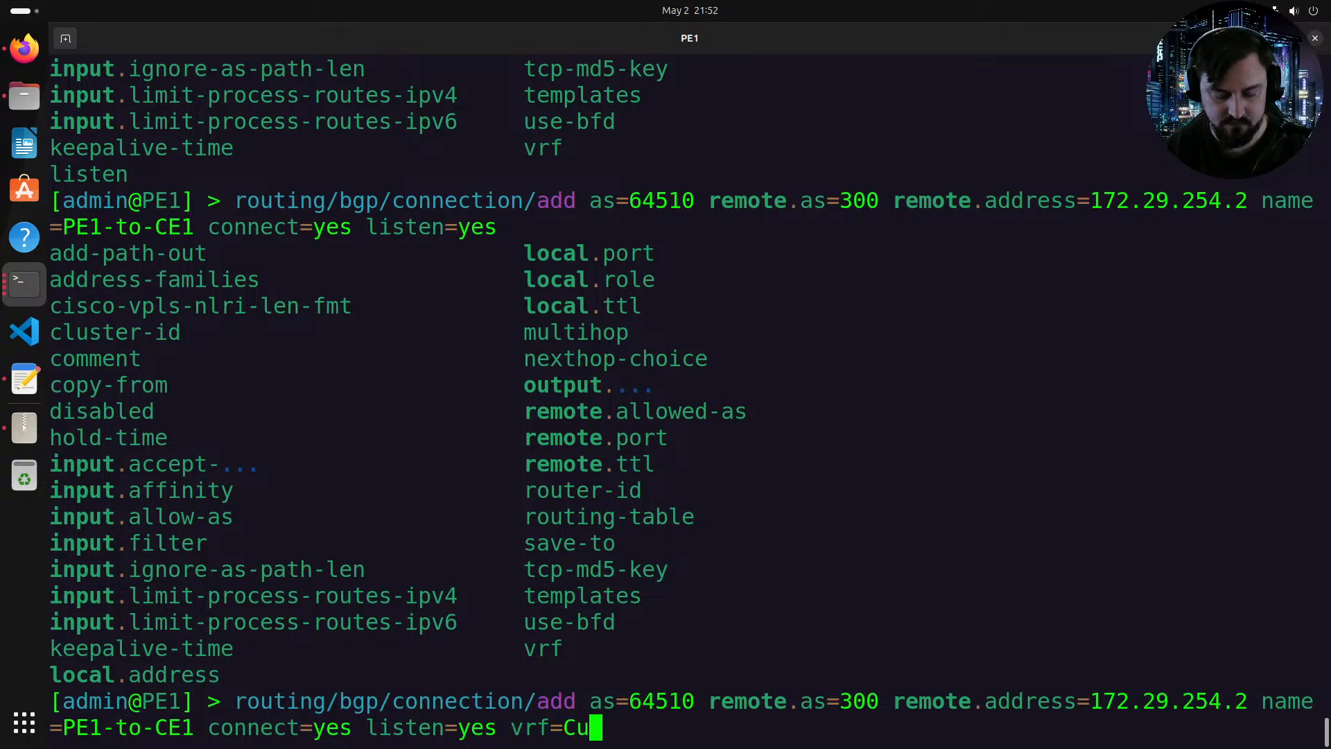
{"action": "type", "text": "st1 "}
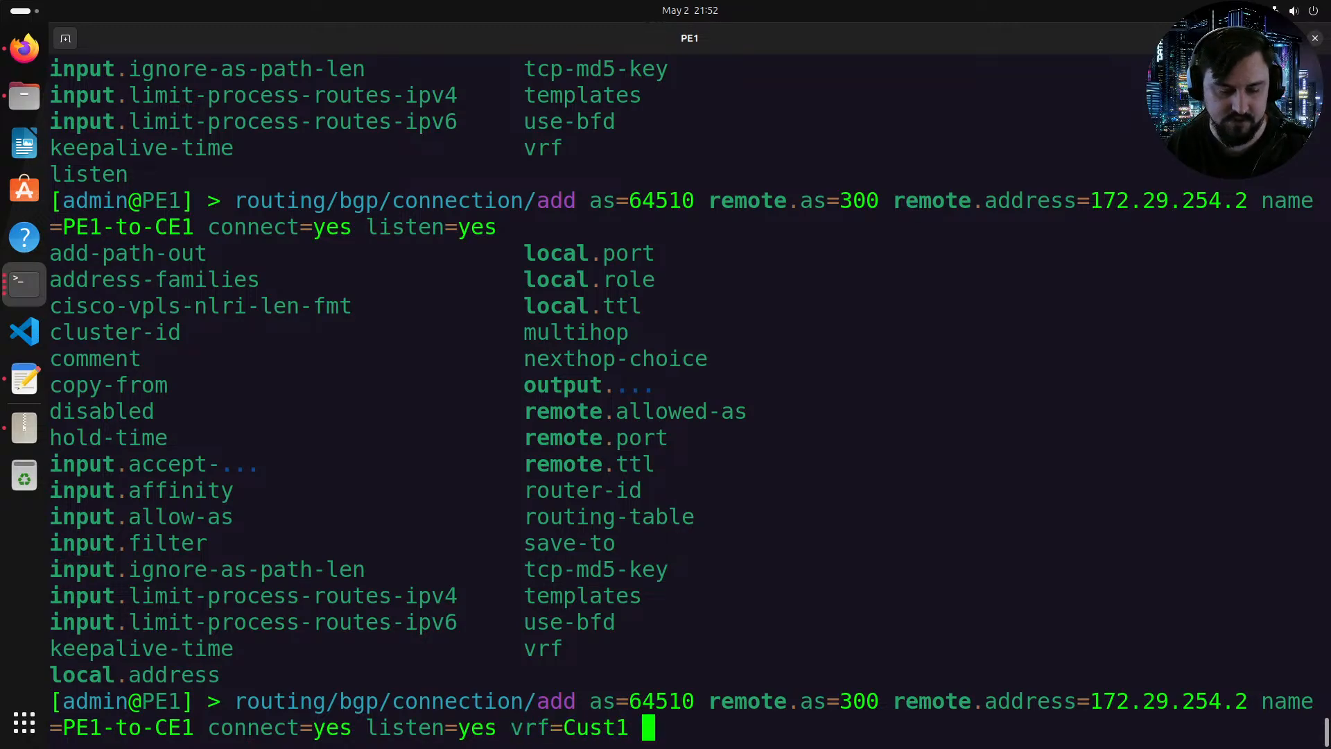
{"action": "type", "text": "rout"}
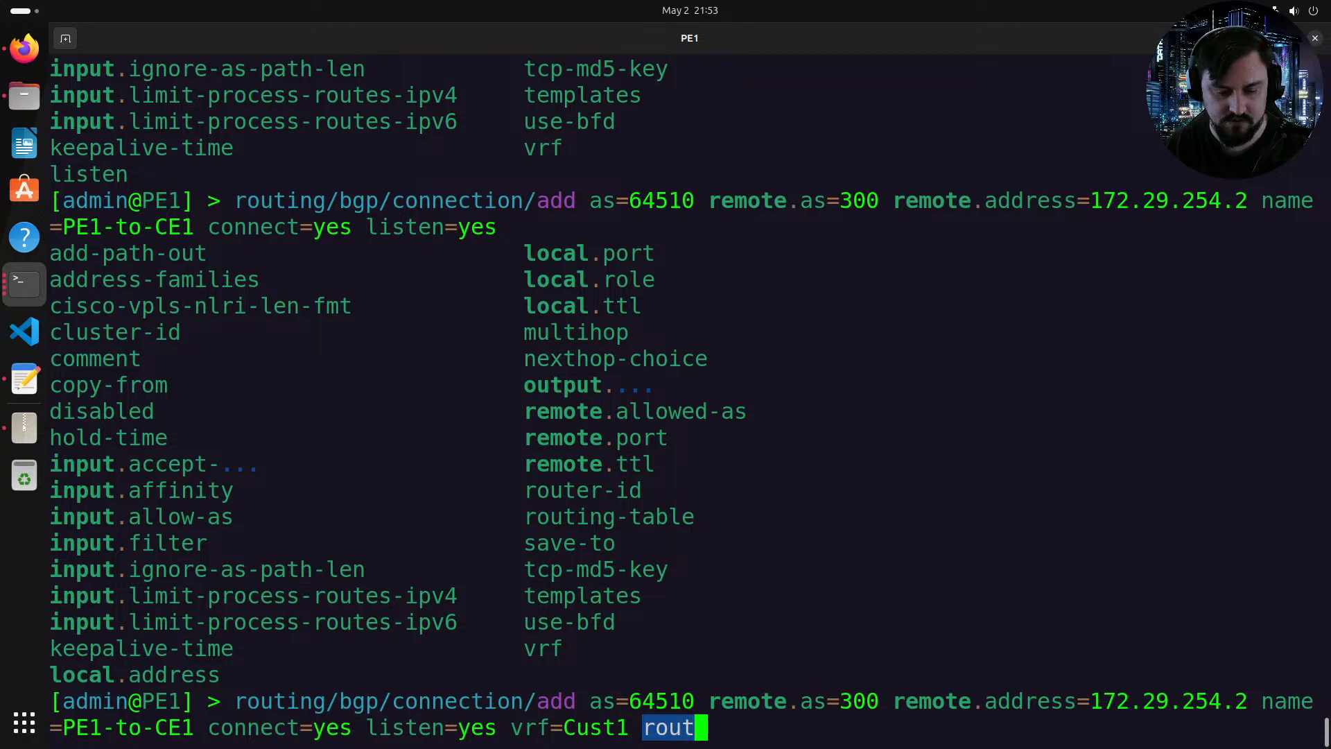
{"action": "key", "text": "Tab"}
{"action": "type", "text": "Cust1"}
{"action": "key", "text": "Return"}
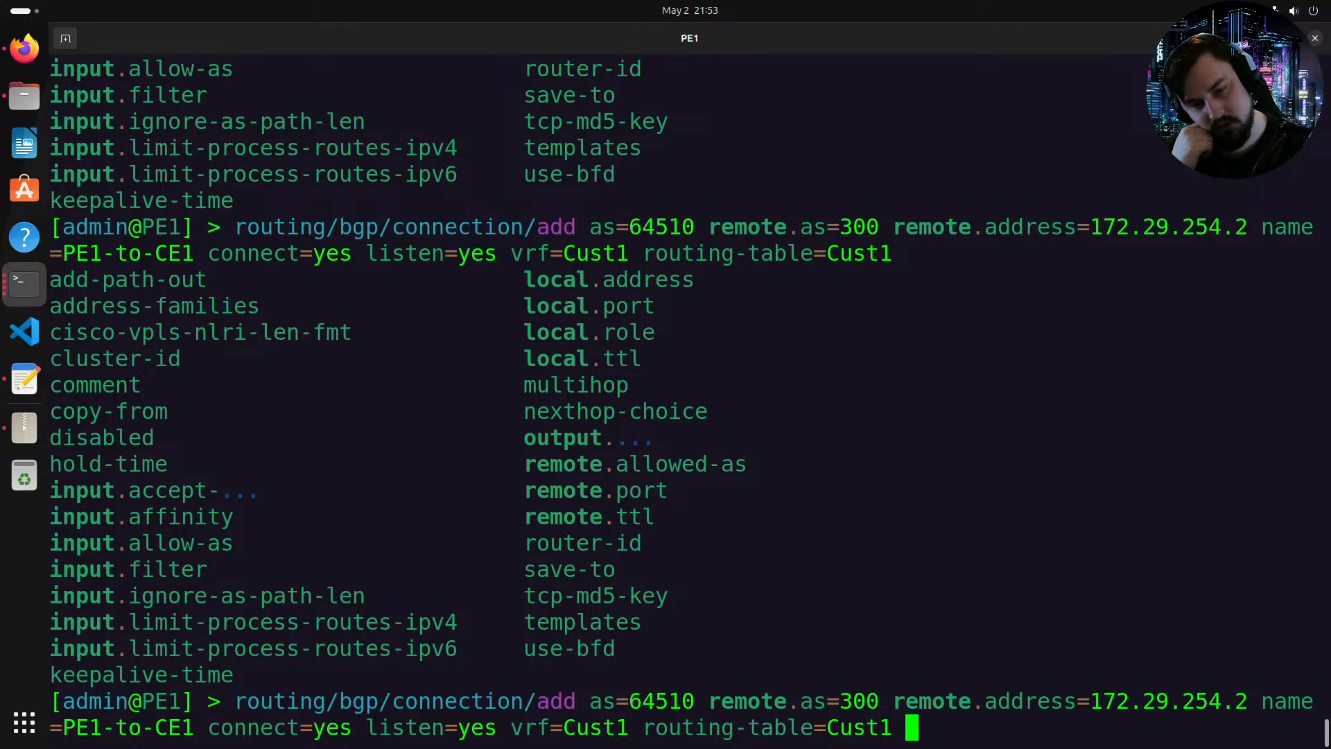
Step: Try to add an output redistribute option to the connection
{"action": "type", "text": "output."}
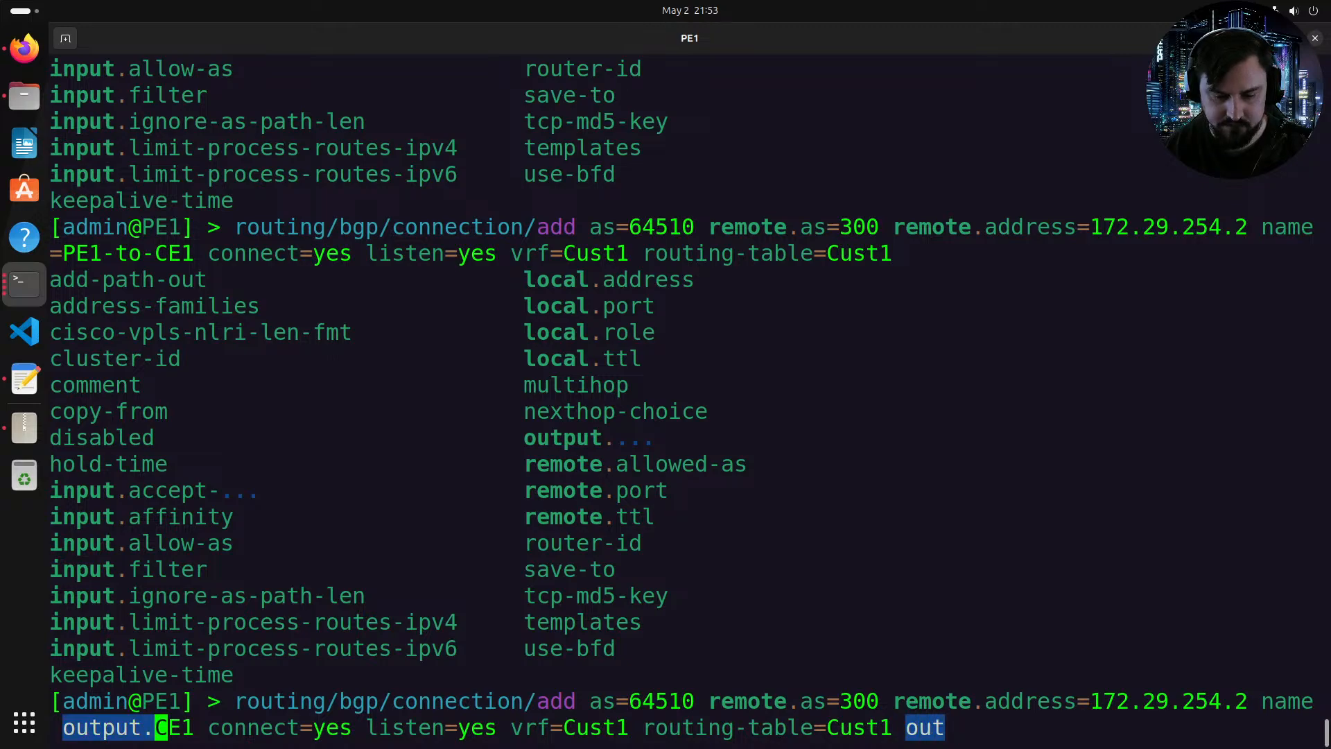
{"action": "type", "text": "re"}
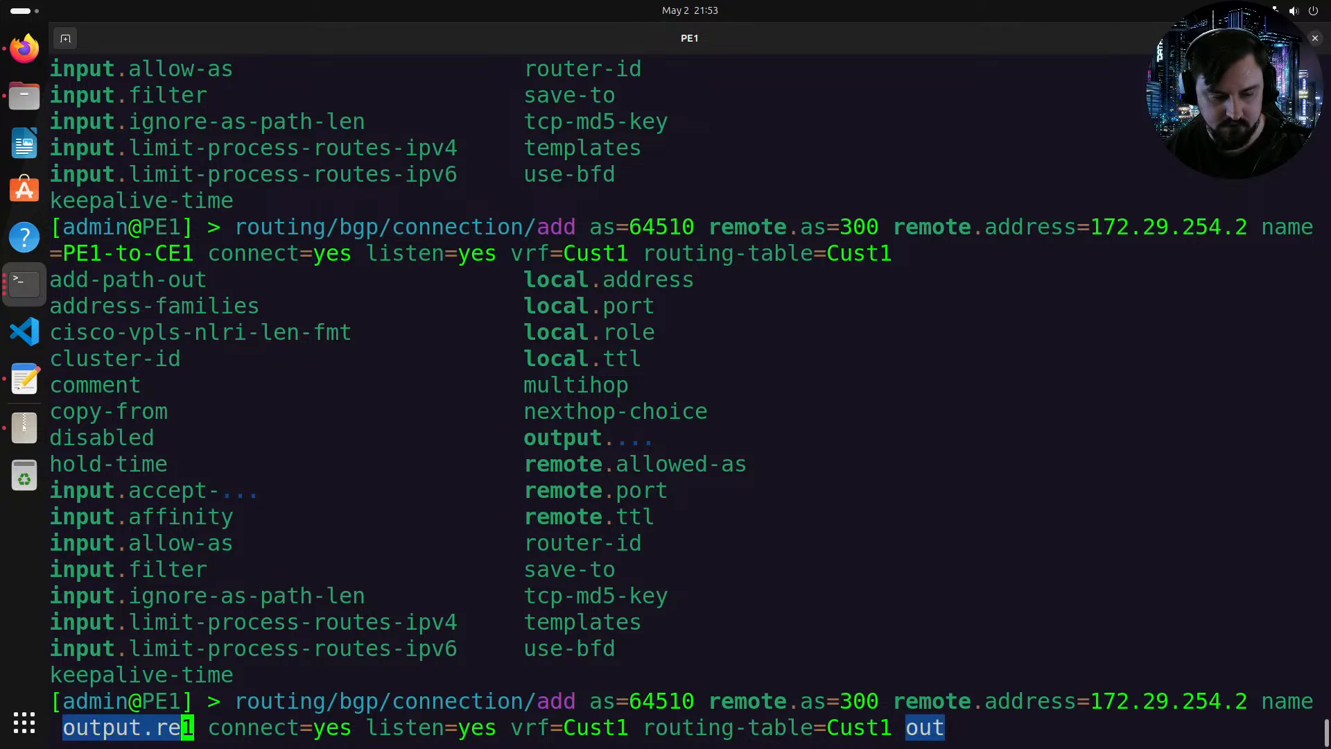
{"action": "key", "text": "Tab"}
{"action": "key", "text": "Tab"}
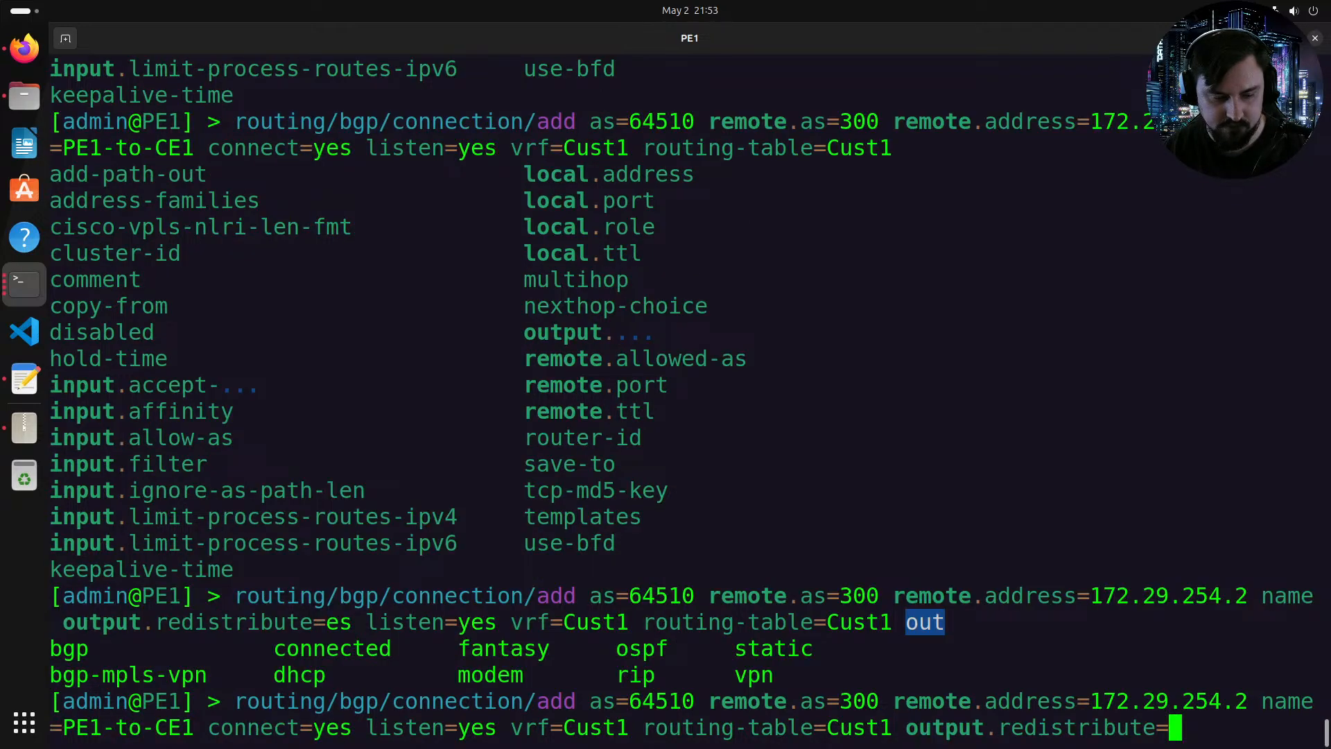
{"action": "key", "text": "Tab"}
{"action": "key", "text": "Tab"}
Step: Replace the output redistribute option with output default-originate set to always on the PE1-to-CE1 connection
{"action": "key", "text": "BackSpace"}
{"action": "key", "text": "BackSpace"}
{"action": "key", "text": "BackSpace"}
{"action": "key", "text": "BackSpace"}
{"action": "key", "text": "BackSpace"}
{"action": "key", "text": "BackSpace"}
{"action": "key", "text": "BackSpace"}
{"action": "key", "text": "BackSpace"}
{"action": "key", "text": "BackSpace"}
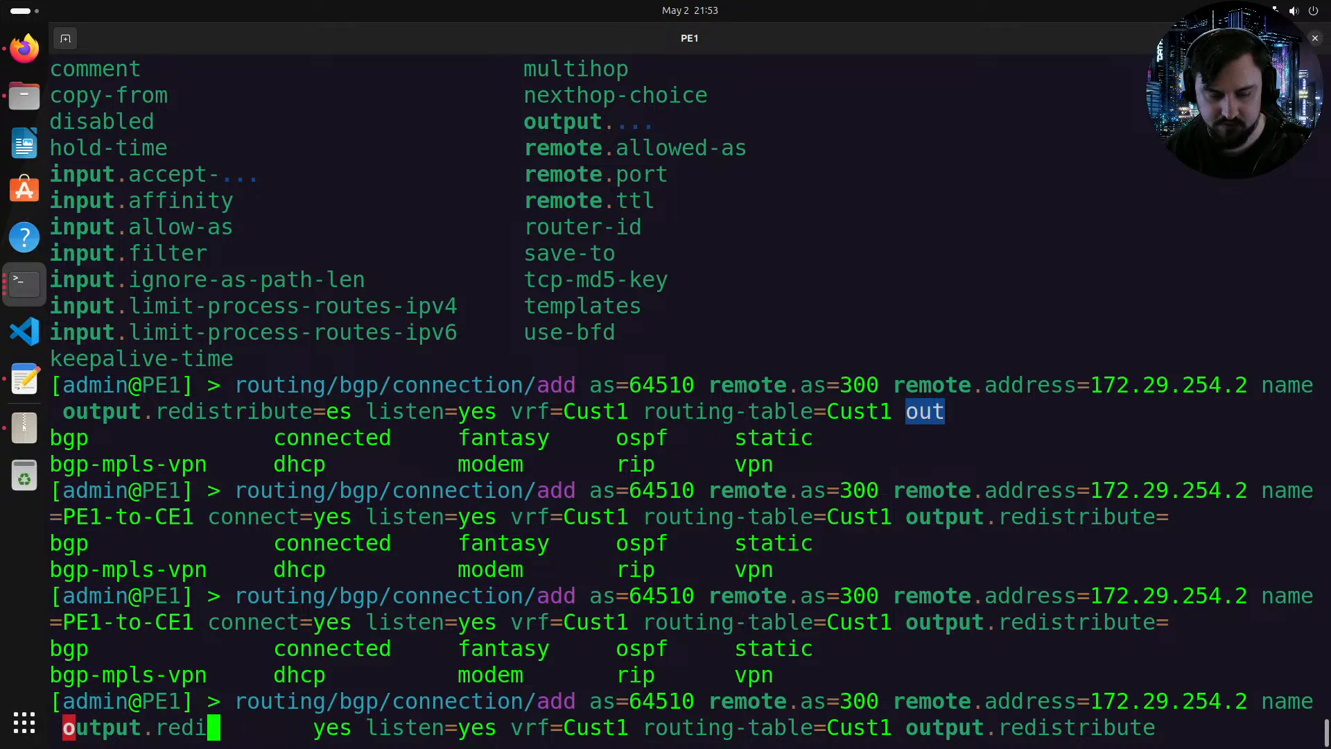
{"action": "key", "text": "BackSpace"}
{"action": "key", "text": "BackSpace"}
{"action": "key", "text": "BackSpace"}
{"action": "key", "text": "BackSpace"}
{"action": "type", "text": "default-o"}
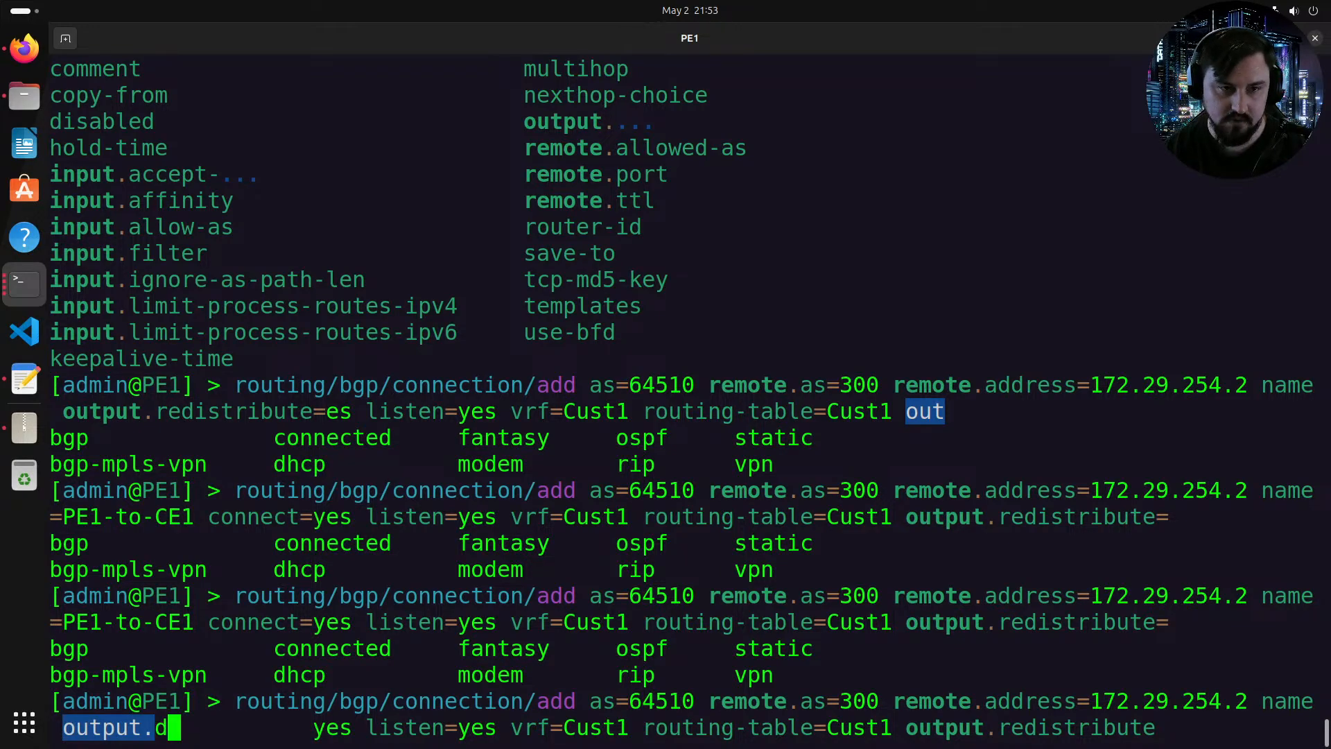
{"action": "key", "text": "Tab"}
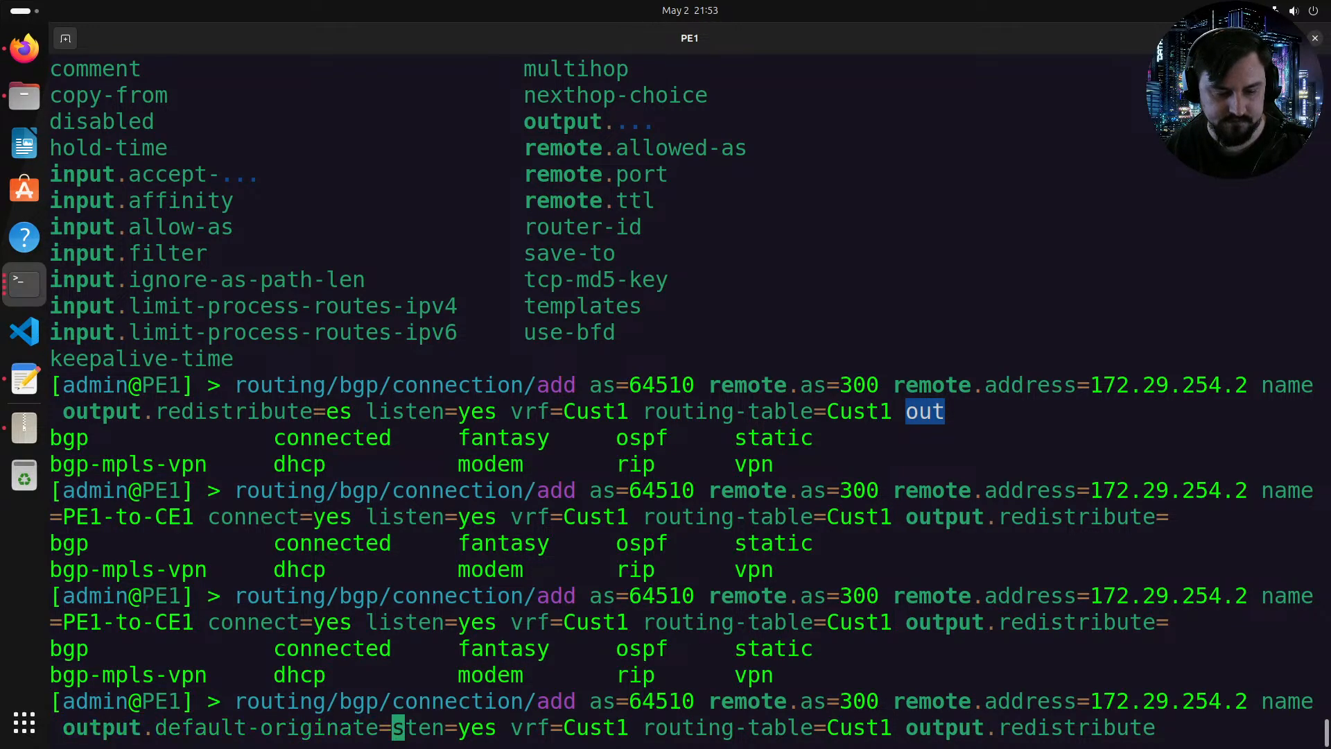
{"action": "key", "text": "Tab"}
{"action": "type", "text": "al"}
{"action": "key", "text": "Tab"}
{"action": "key", "text": "Tab"}
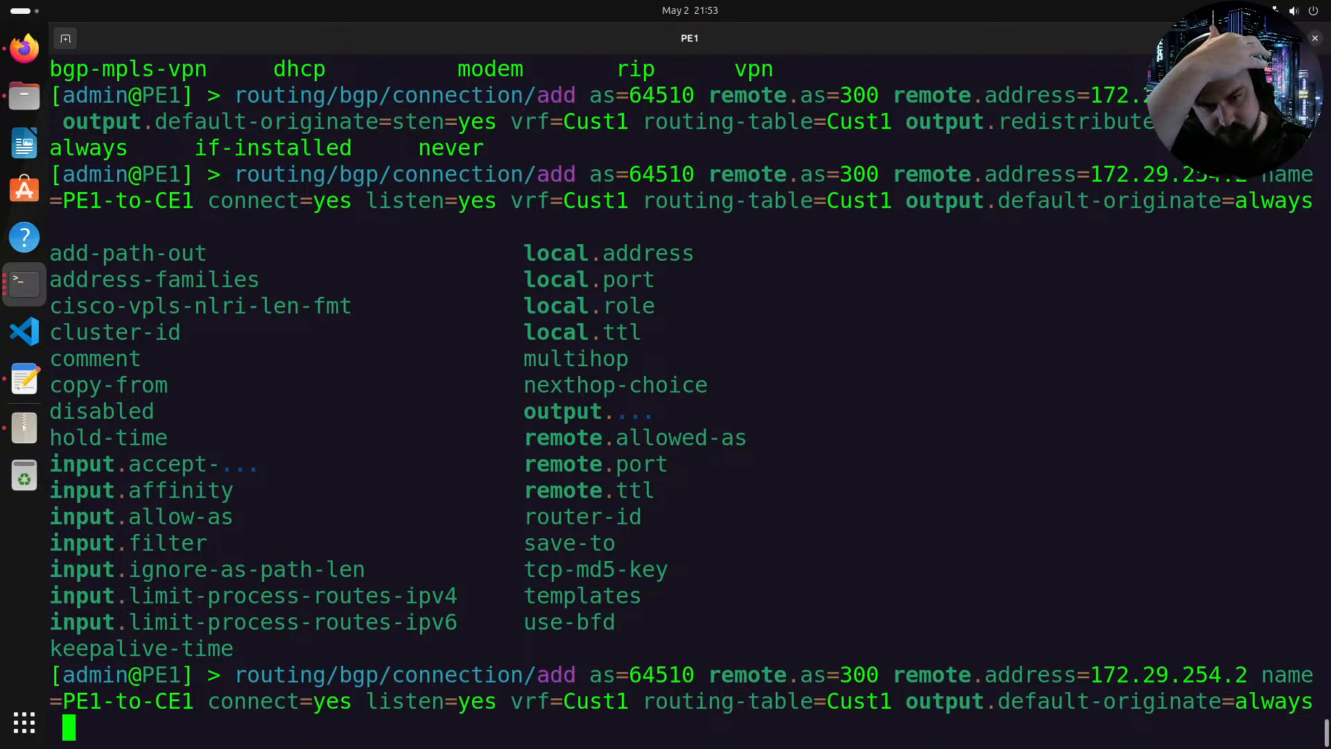
Step: Set the connection's local address to 172.29.254.1
{"action": "type", "text": "local.address="}
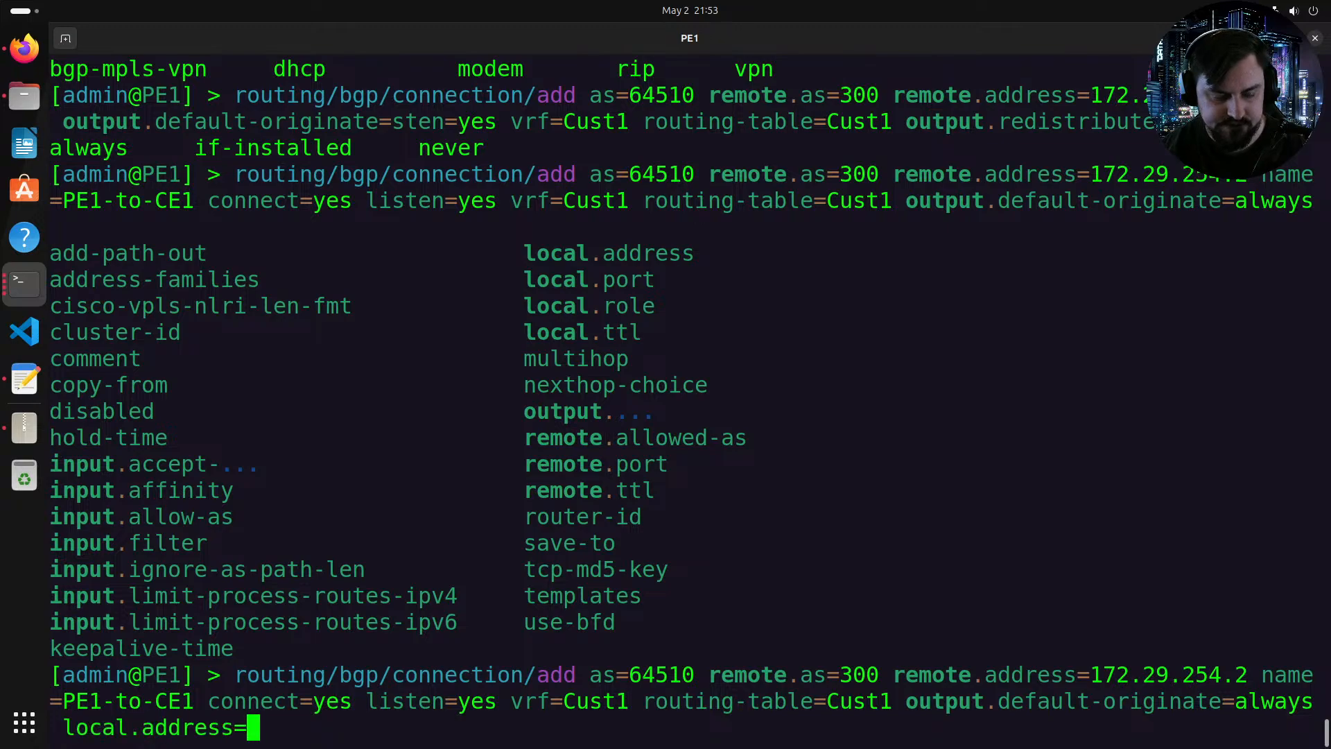
{"action": "type", "text": "172"}
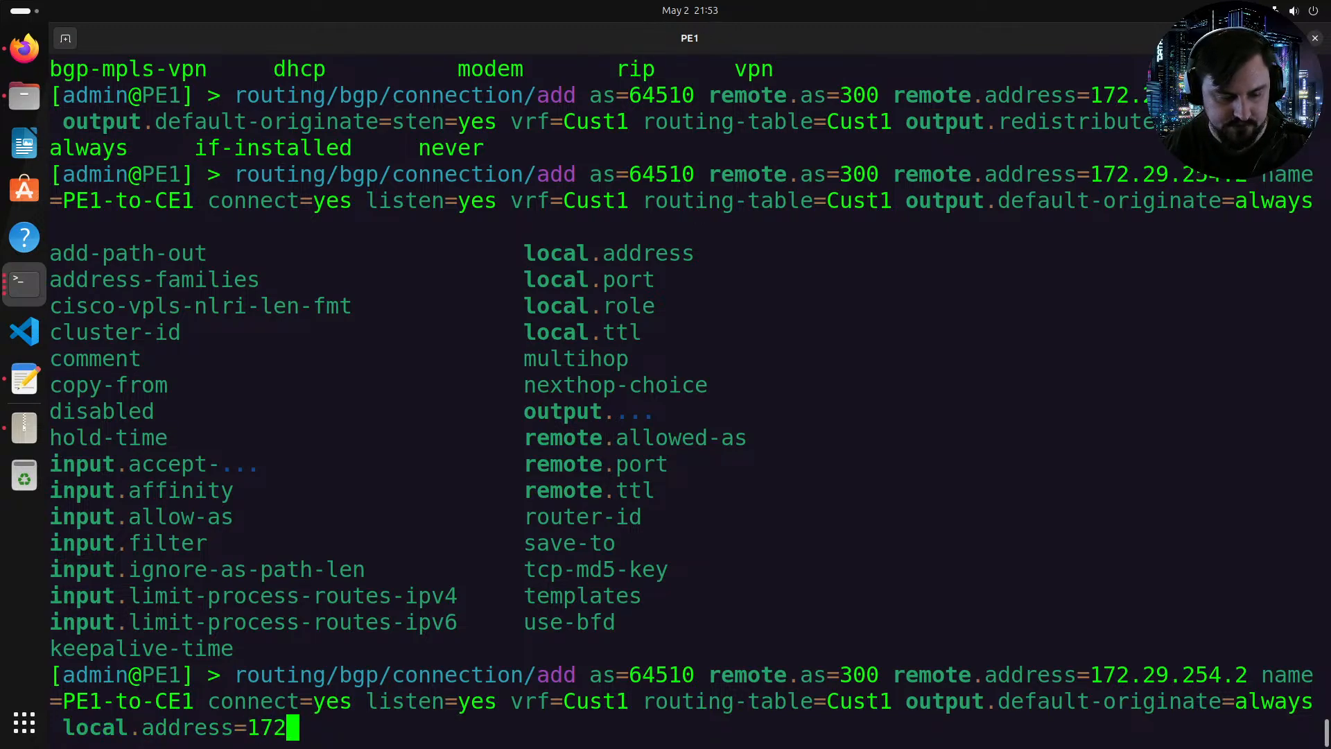
{"action": "type", "text": ".29.254.1"}
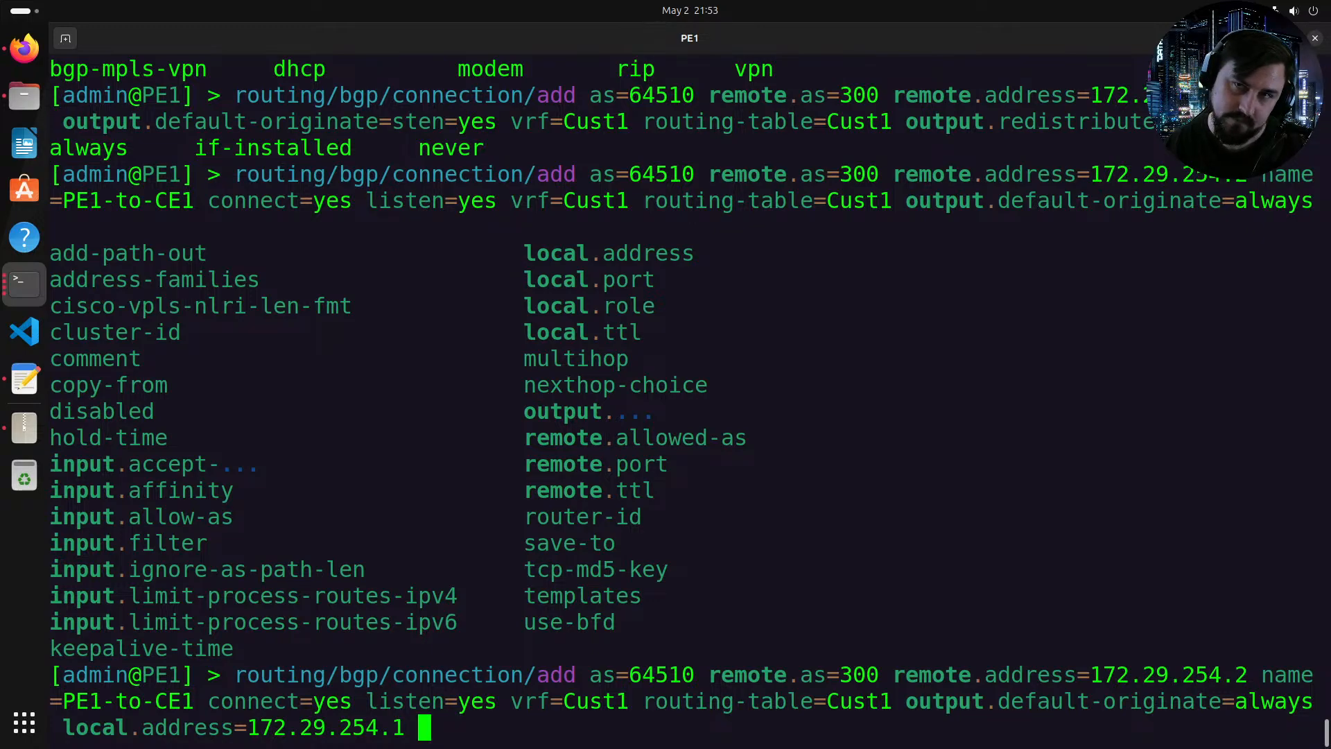
Step: Set the local role to ebgp and try to add the PE1-to-CE1 BGP connection
{"action": "type", "text": "lo"}
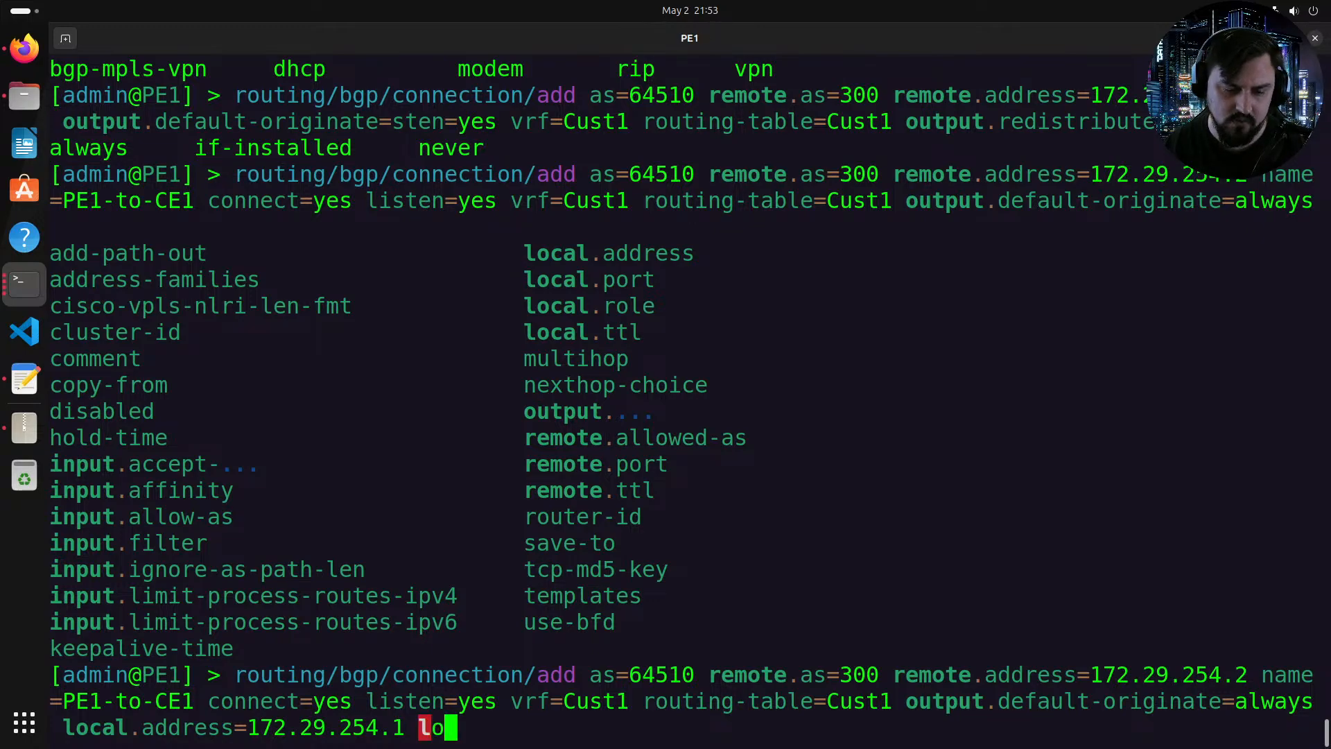
{"action": "type", "text": "cal.role=ebgp"}
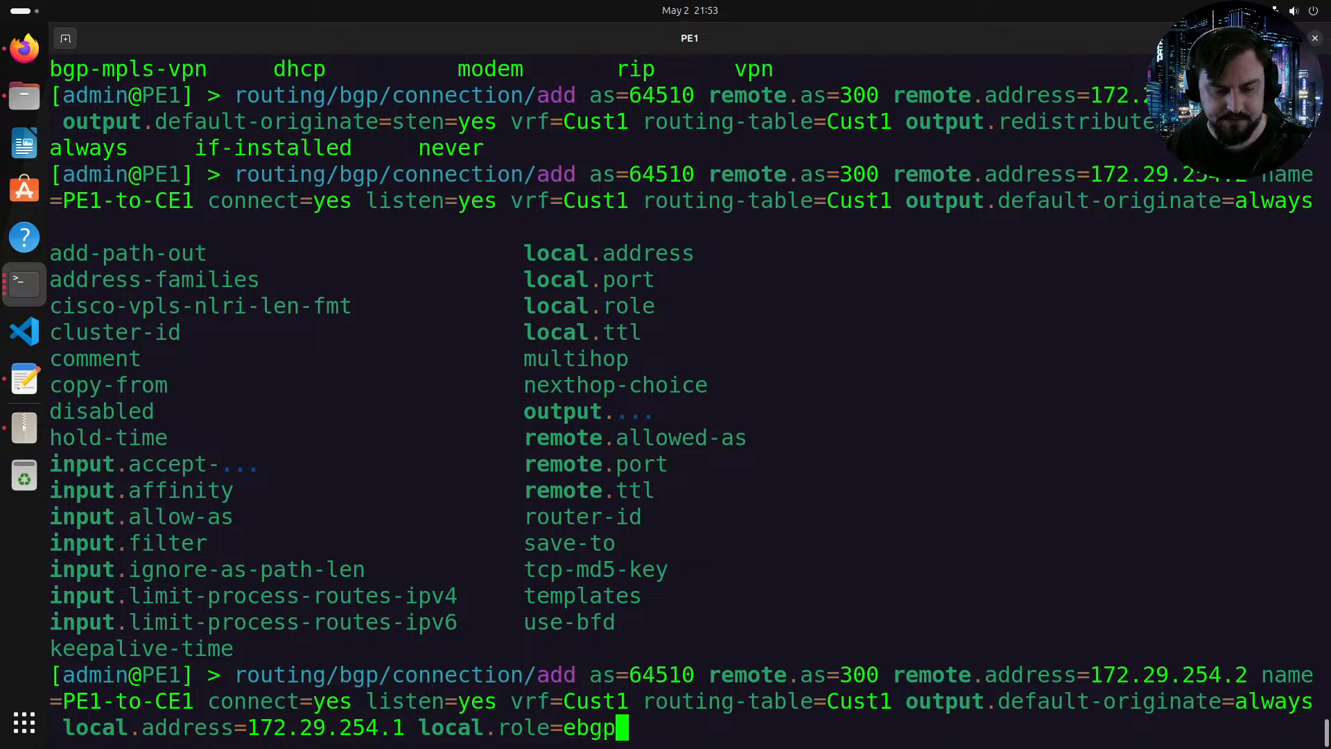
{"action": "key", "text": "Tab"}
{"action": "key", "text": "Tab"}
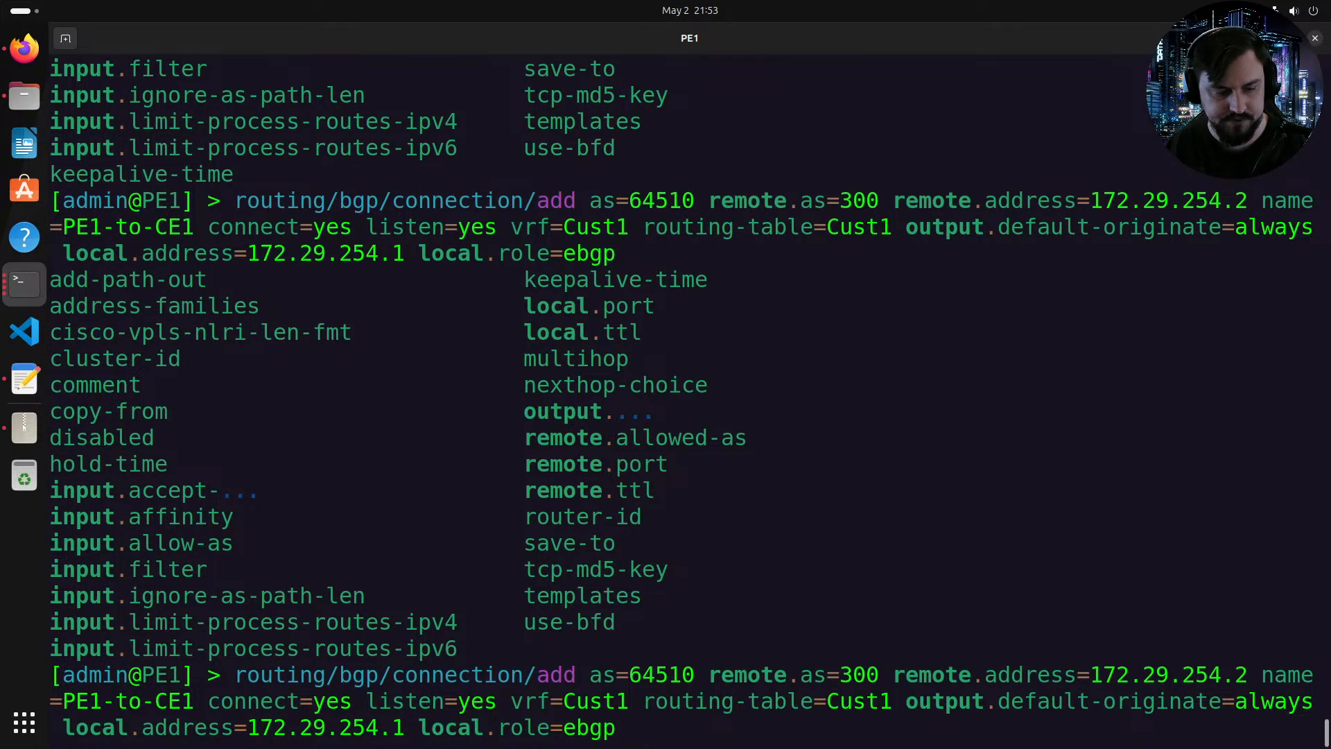
{"action": "key", "text": "Return"}
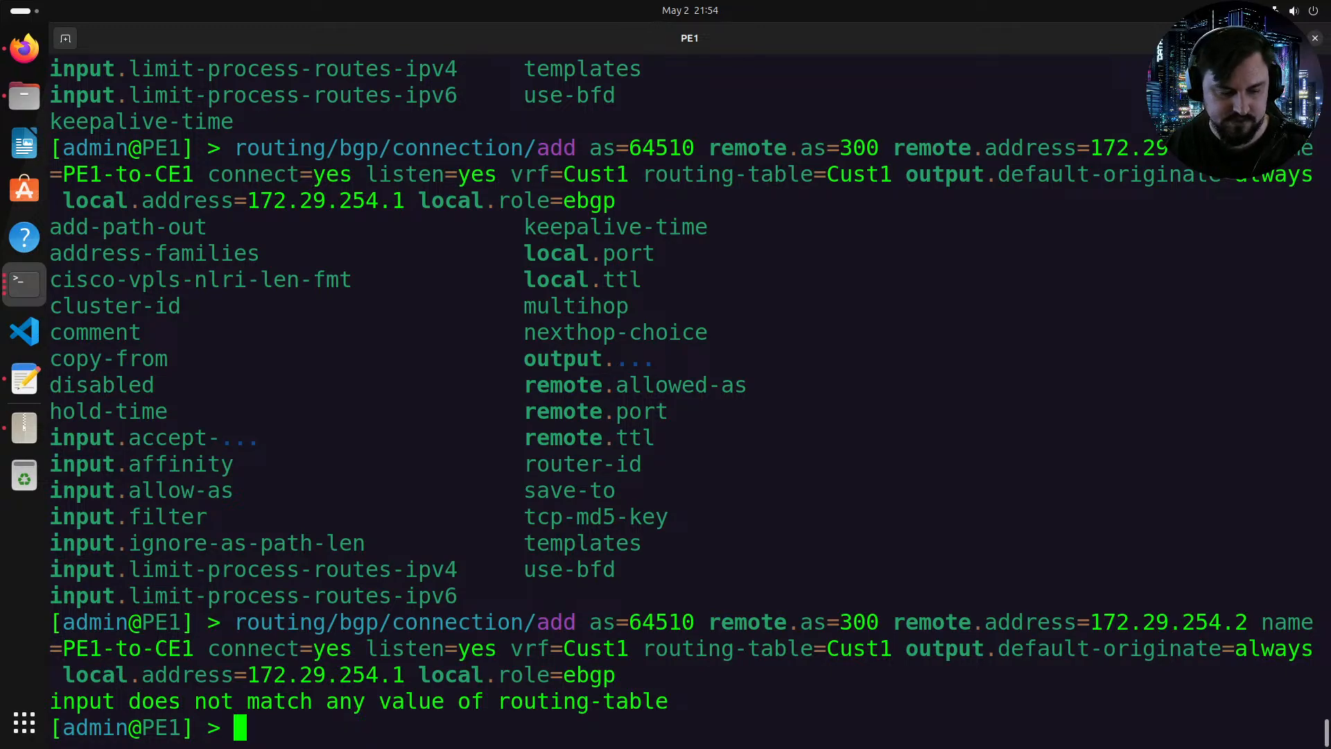
Step: Create a VRF named Cust1 on interface ether2
{"action": "type", "text": "ip/vrf/"}
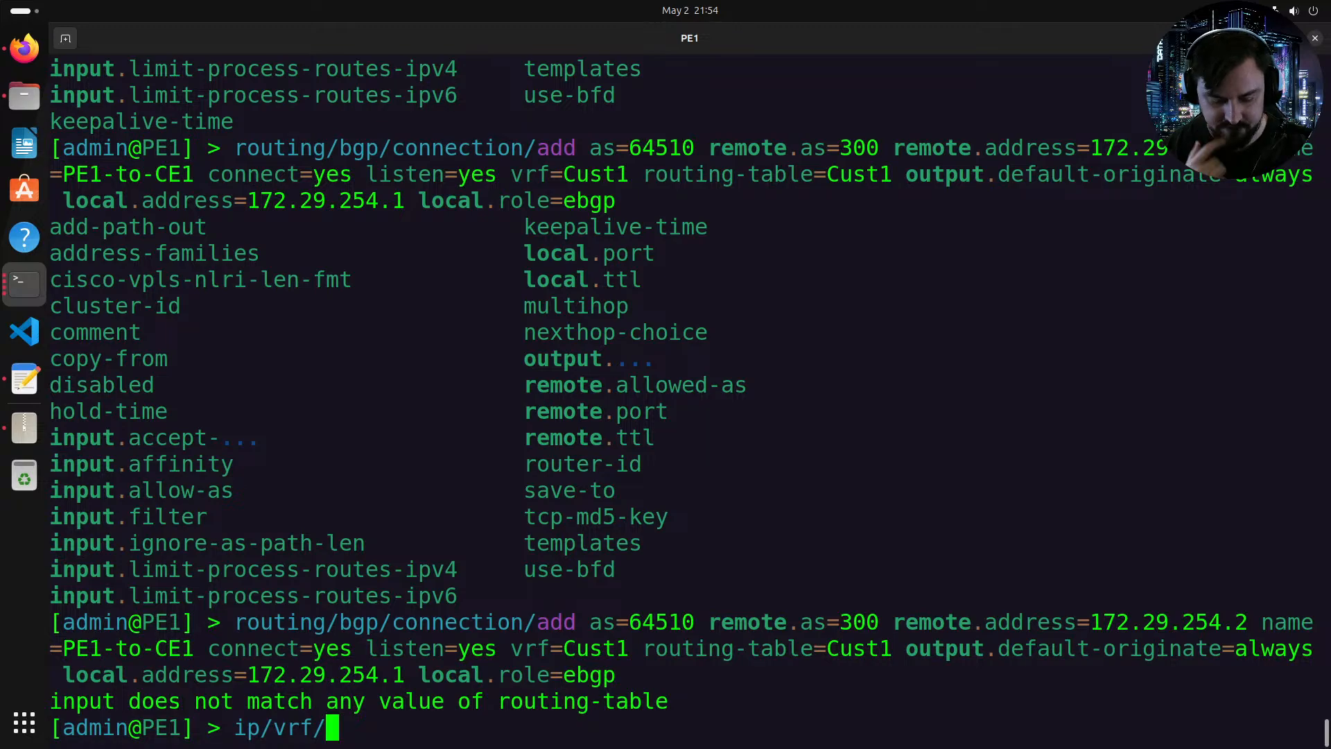
{"action": "type", "text": "inte r"}
{"action": "key", "text": "BackSpace"}
{"action": "key", "text": "BackSpace"}
{"action": "key", "text": "BackSpace"}
{"action": "key", "text": "BackSpace"}
{"action": "key", "text": "BackSpace"}
{"action": "key", "text": "BackSpace"}
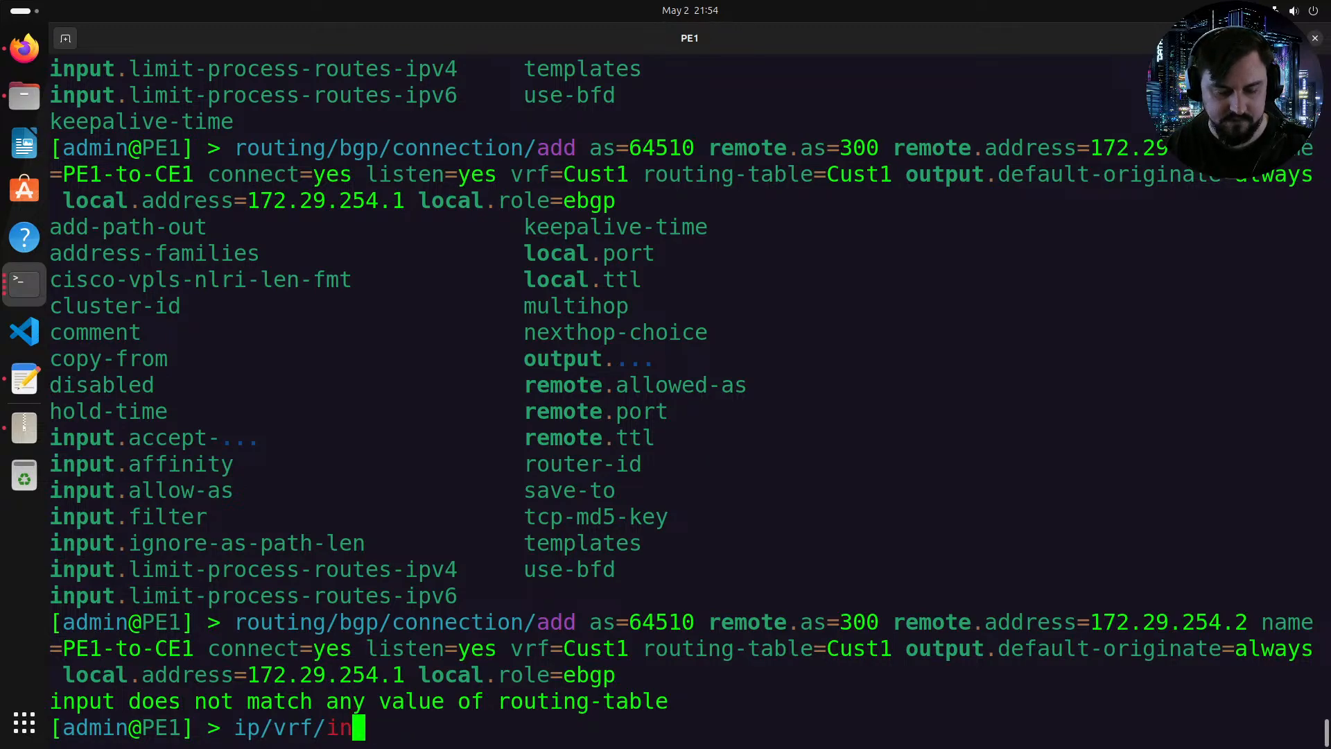
{"action": "type", "text": "add interfaces="}
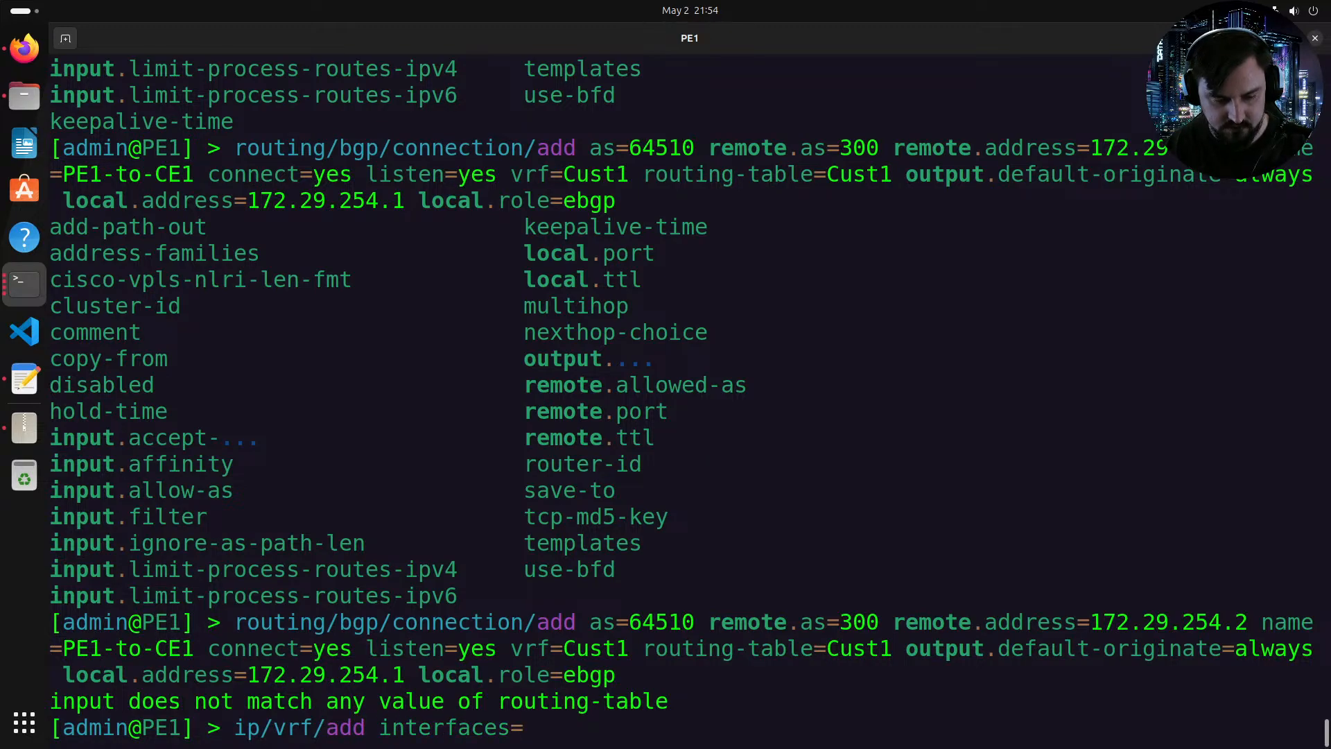
{"action": "key", "text": "alt+Tab"}
{"action": "key", "text": "alt+Tab"}
{"action": "type", "text": "eth"}
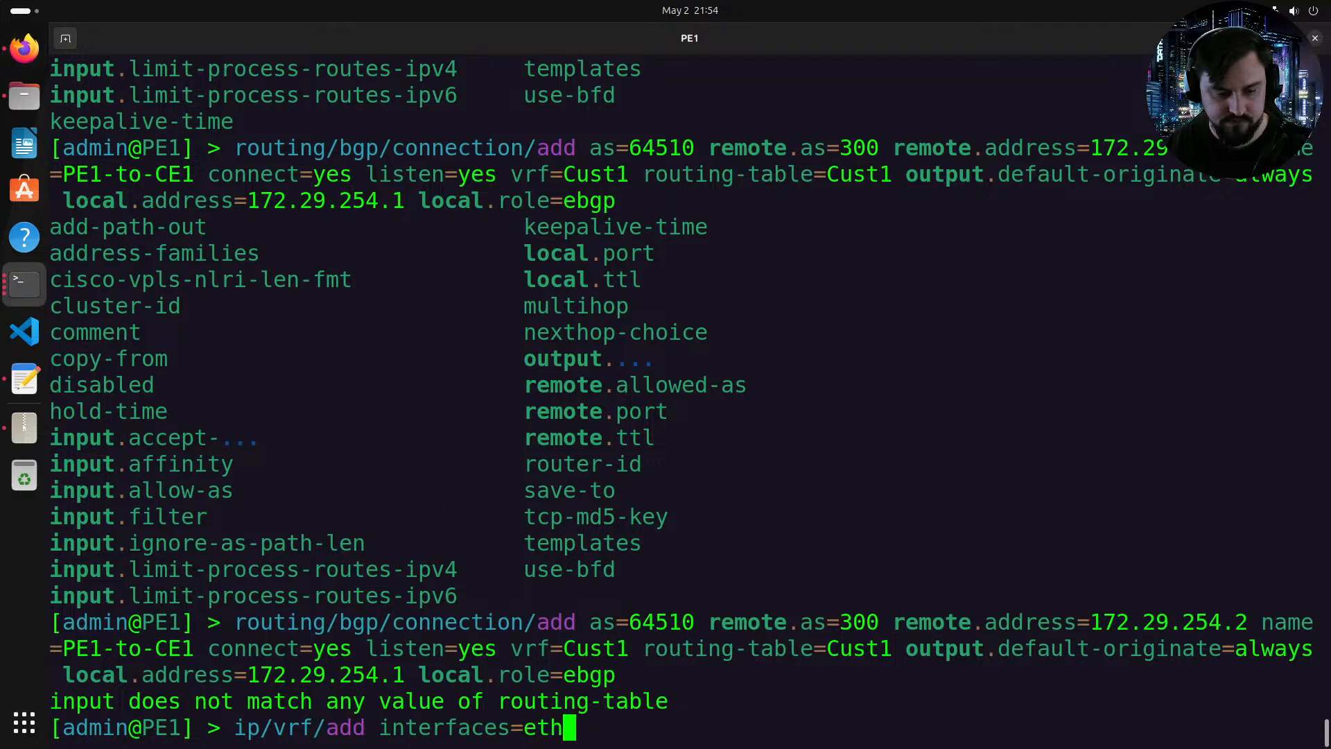
{"action": "type", "text": "er2 name="}
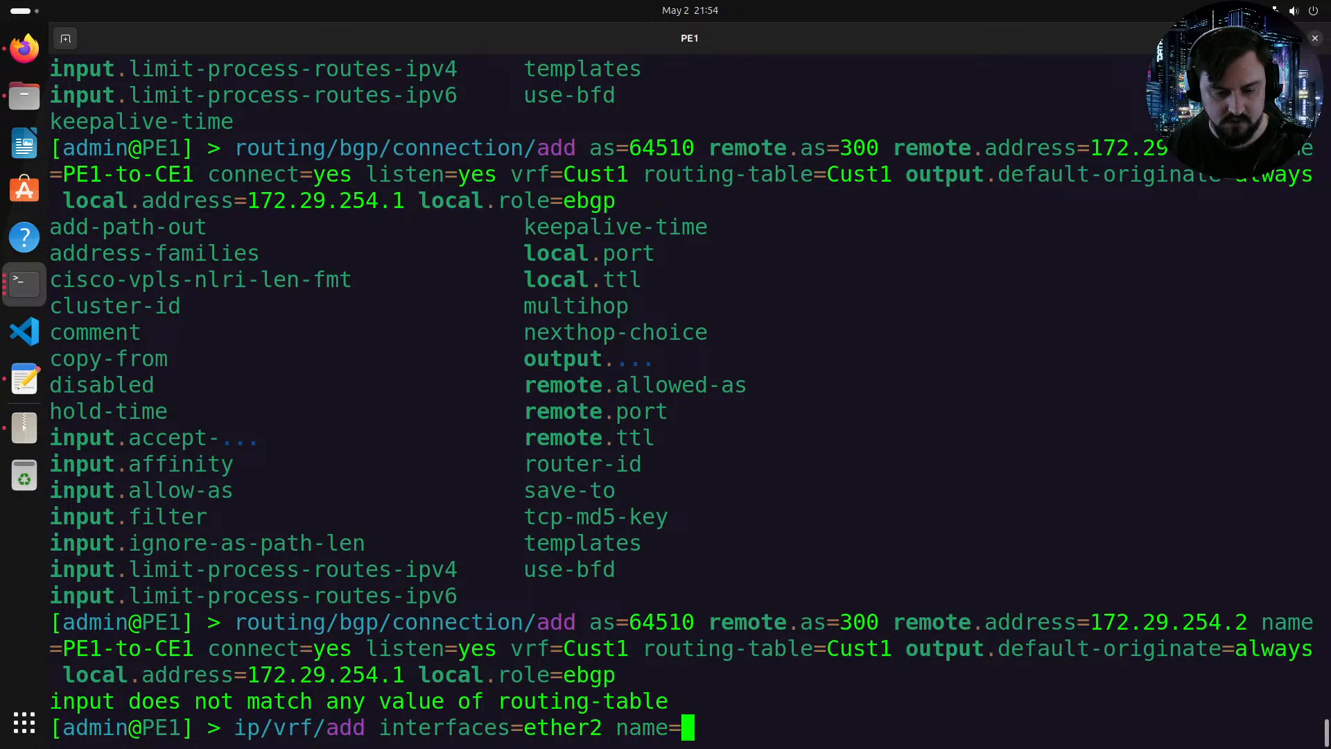
{"action": "type", "text": "Cust1"}
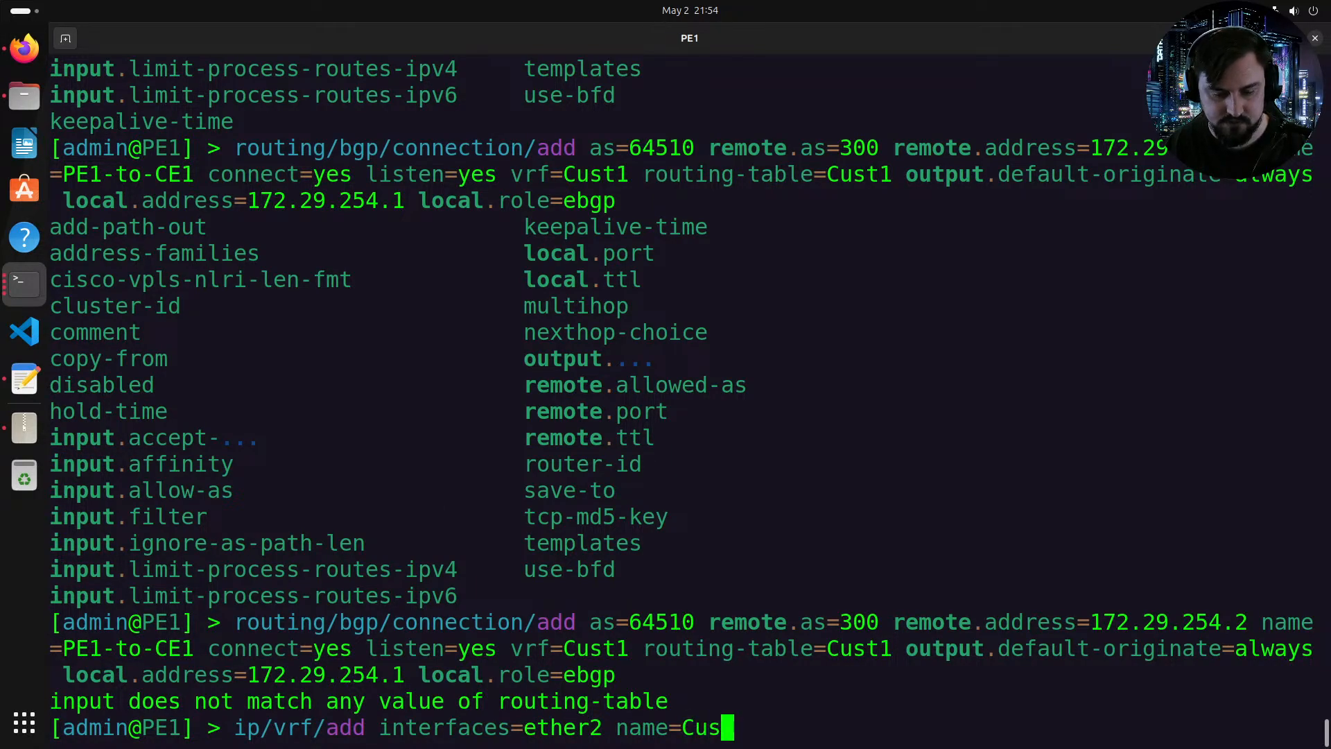
{"action": "key", "text": "Return"}
Step: Re-run the PE1-to-CE1 BGP connection add command
{"action": "key", "text": "Up"}
{"action": "key", "text": "Up"}
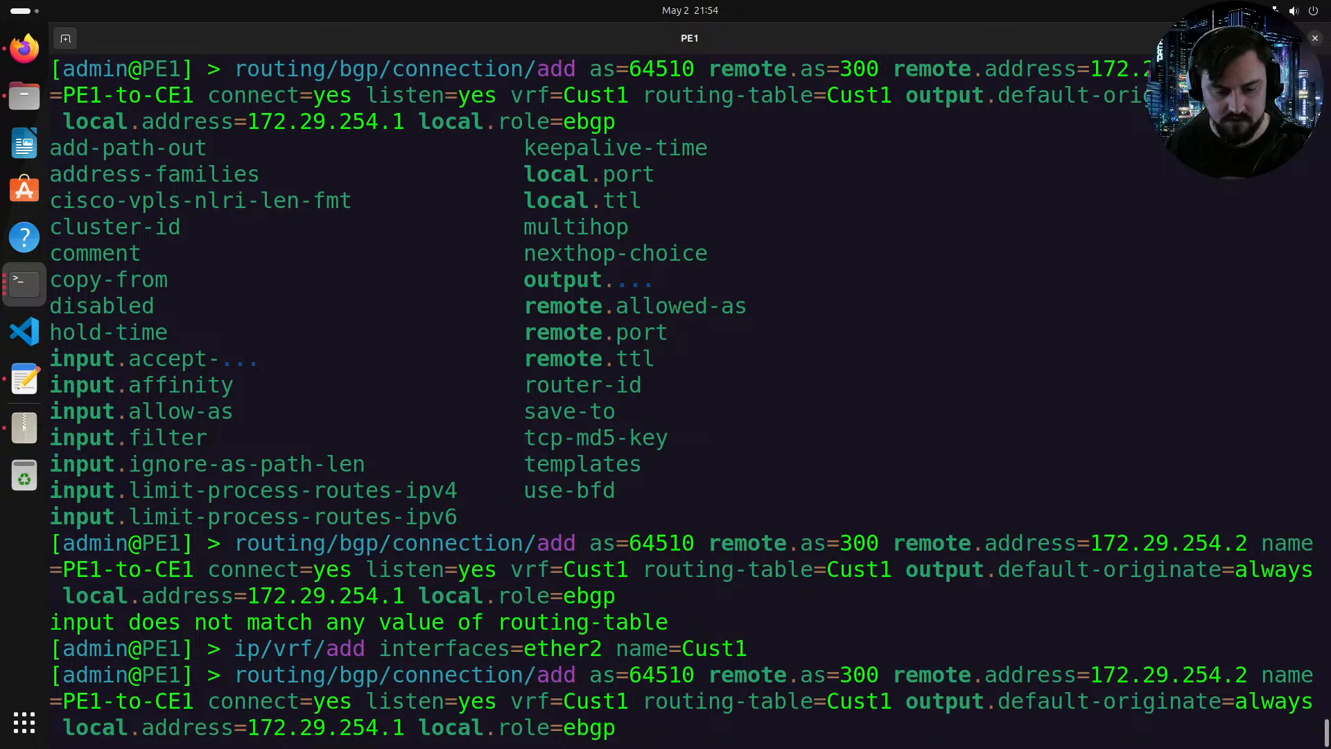
{"action": "key", "text": "Return"}
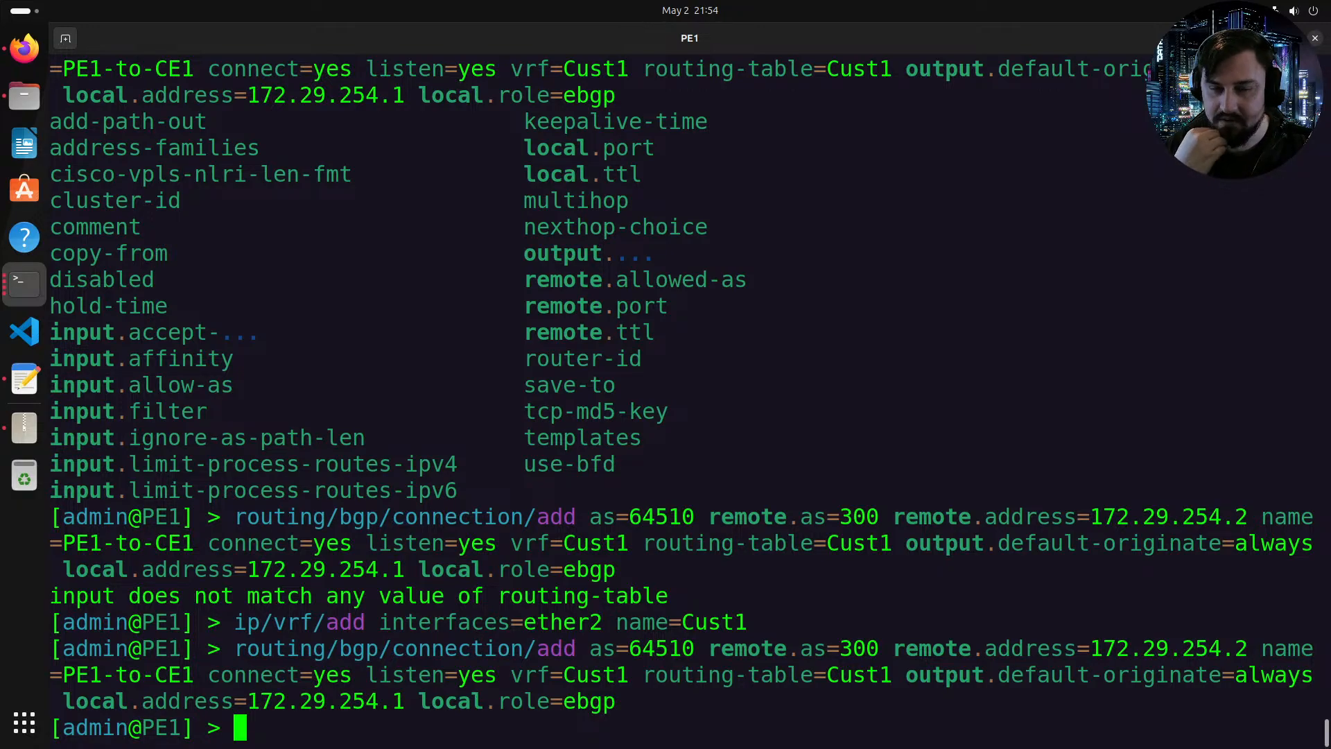
{"action": "key", "text": "Return"}
{"action": "key", "text": "Return"}
{"action": "key", "text": "Return"}
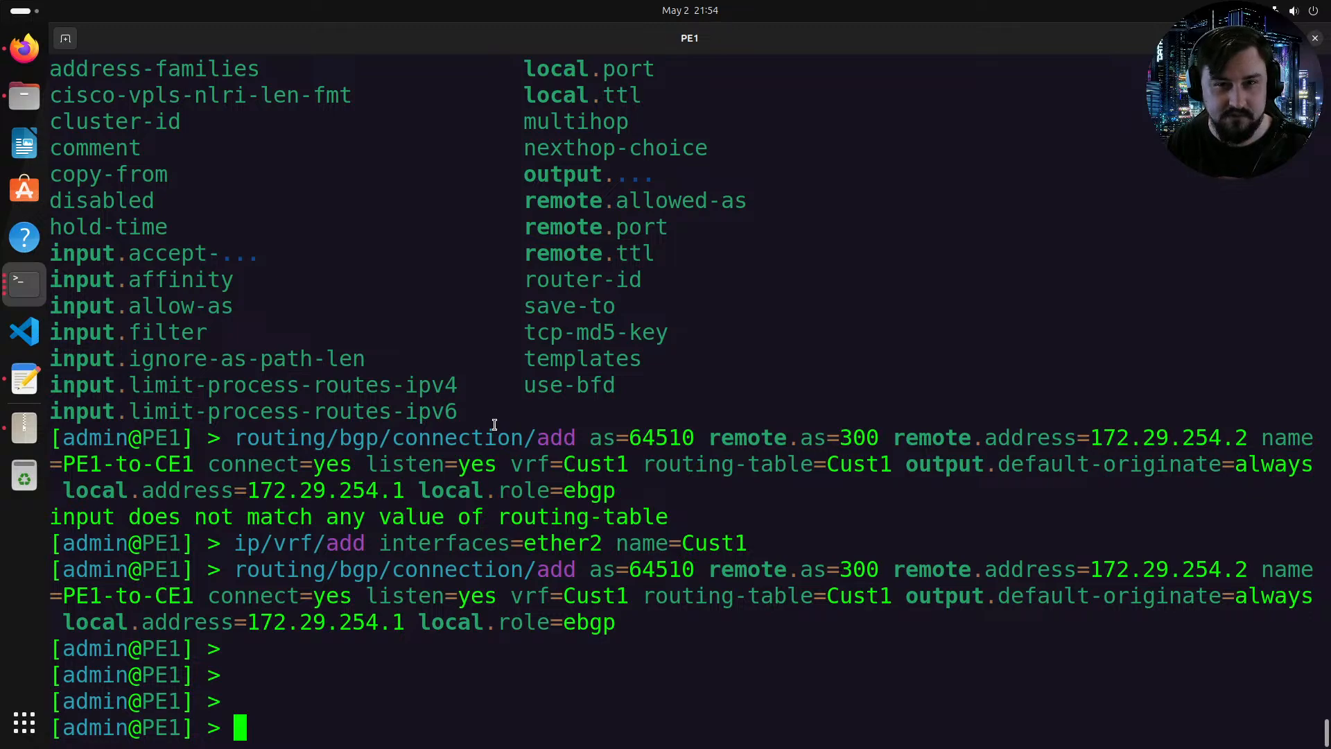
Step: Start adding a BGP VPN entry named Cust1 bound to VRF Cust1
{"action": "type", "text": "rout"}
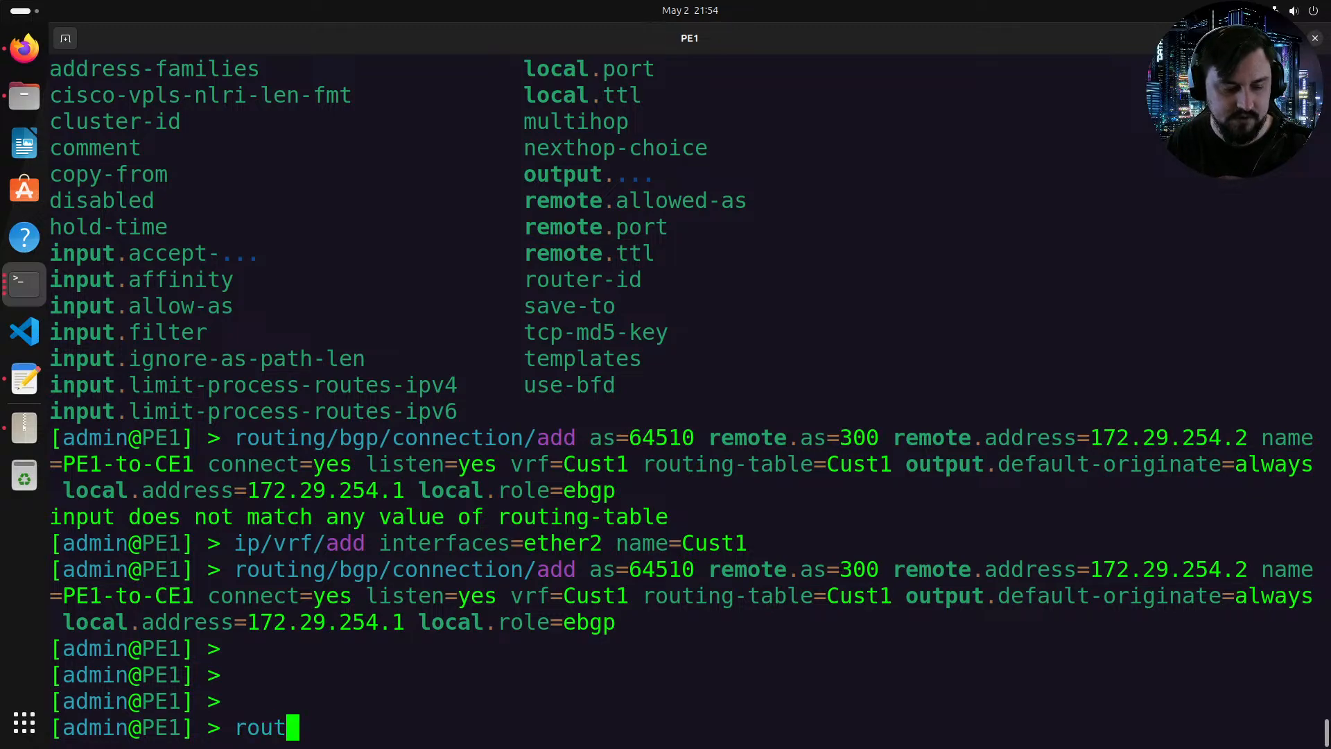
{"action": "key", "text": "BackSpace"}
{"action": "key", "text": "BackSpace"}
{"action": "key", "text": "BackSpace"}
{"action": "key", "text": "BackSpace"}
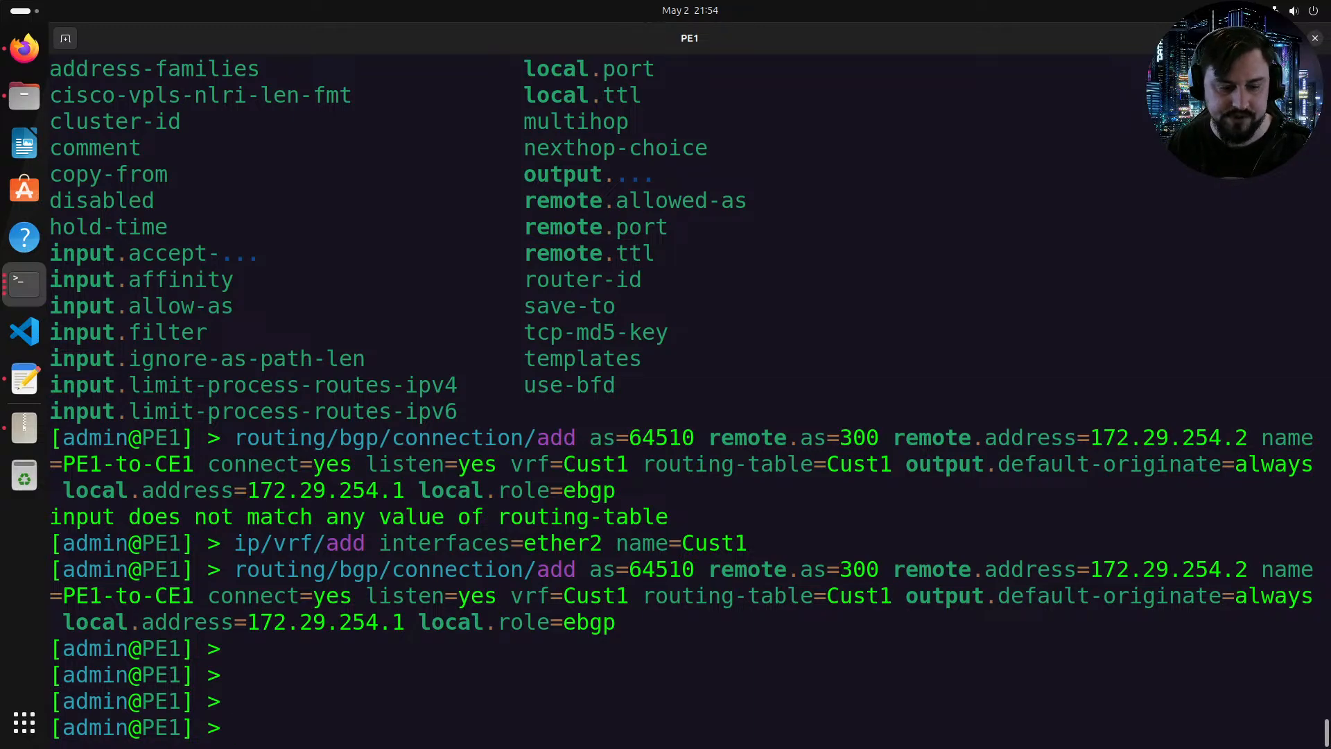
{"action": "type", "text": "routing/"}
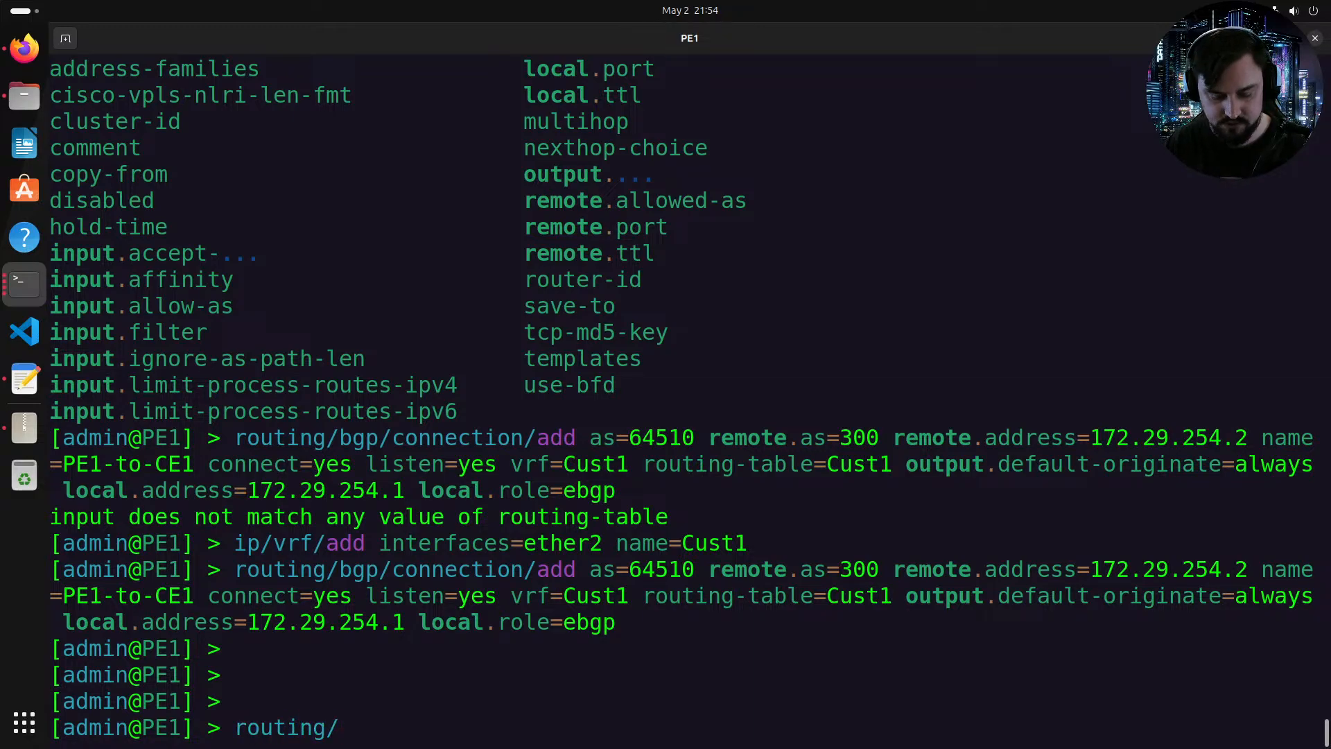
{"action": "type", "text": "bgp/"}
{"action": "key", "text": "Tab"}
{"action": "key", "text": "Tab"}
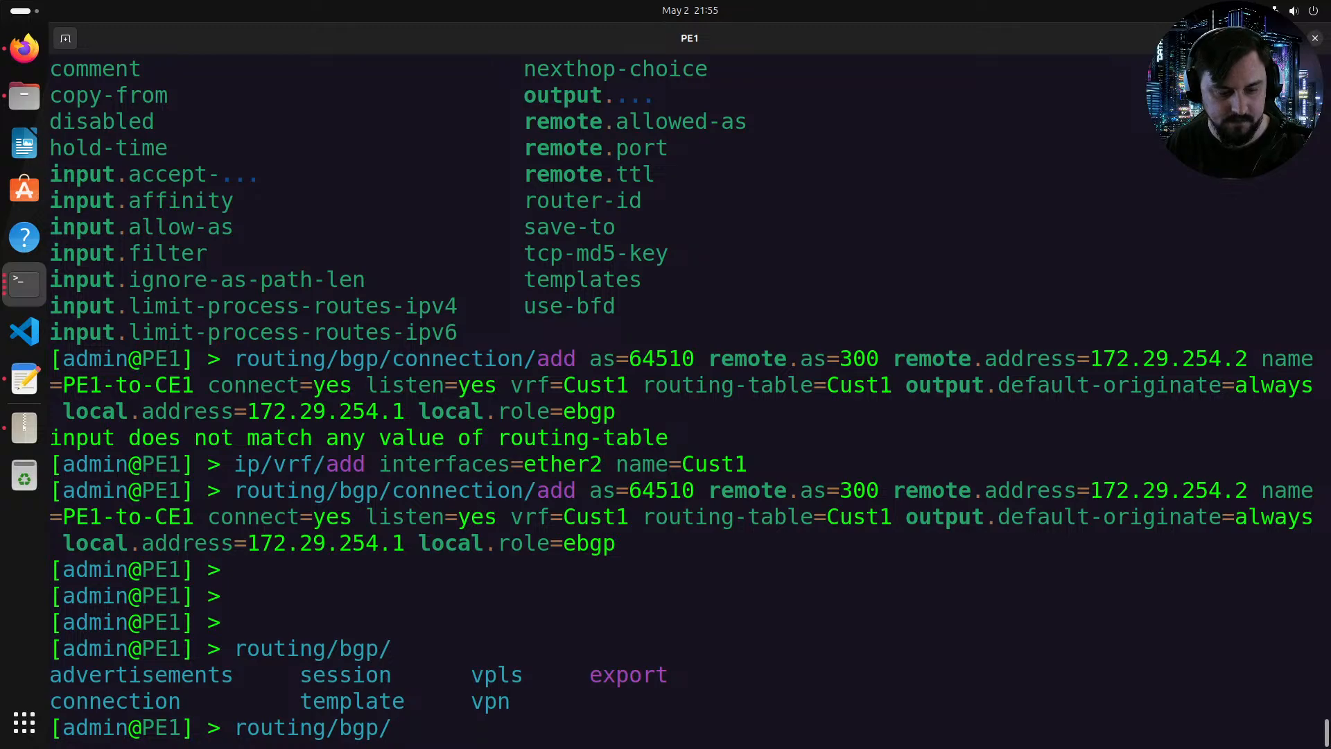
{"action": "type", "text": "vpn/"}
{"action": "key", "text": "Tab"}
{"action": "key", "text": "Tab"}
{"action": "type", "text": "add"}
{"action": "key", "text": "Tab"}
{"action": "key", "text": "Tab"}
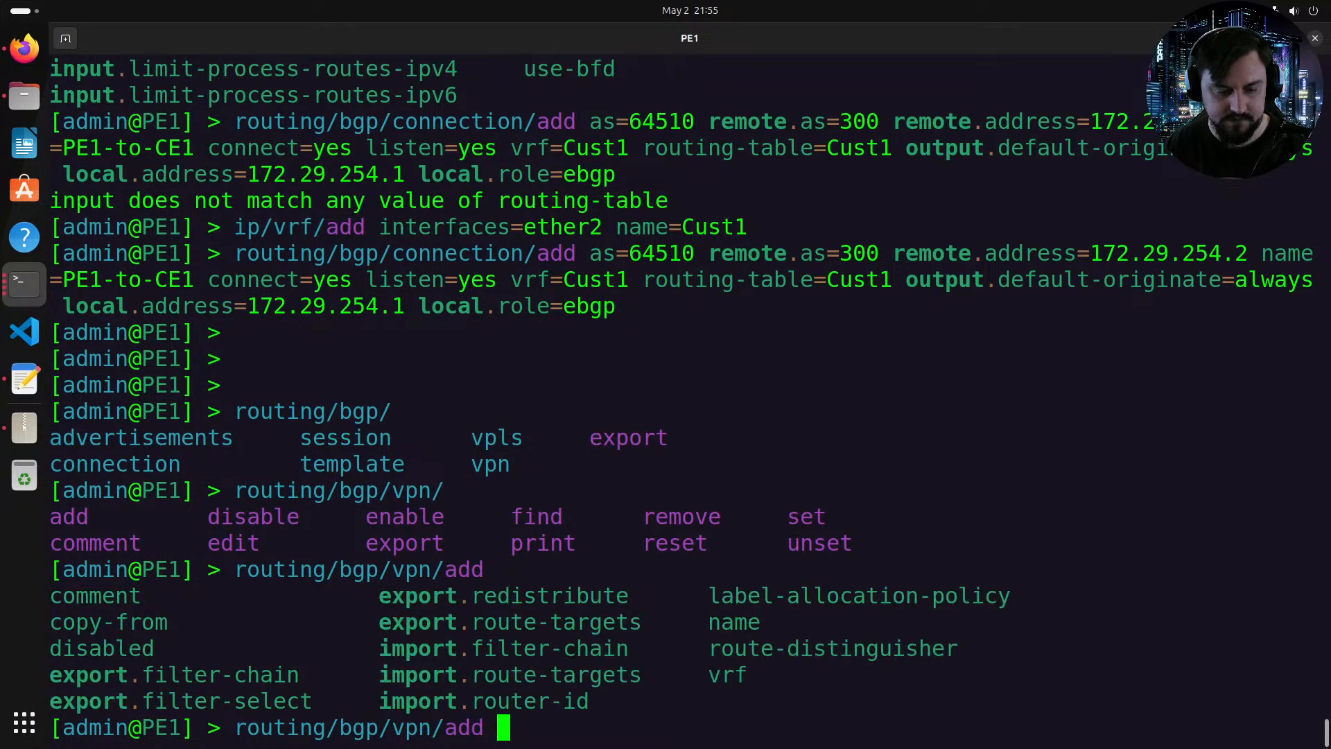
{"action": "type", "text": "n"}
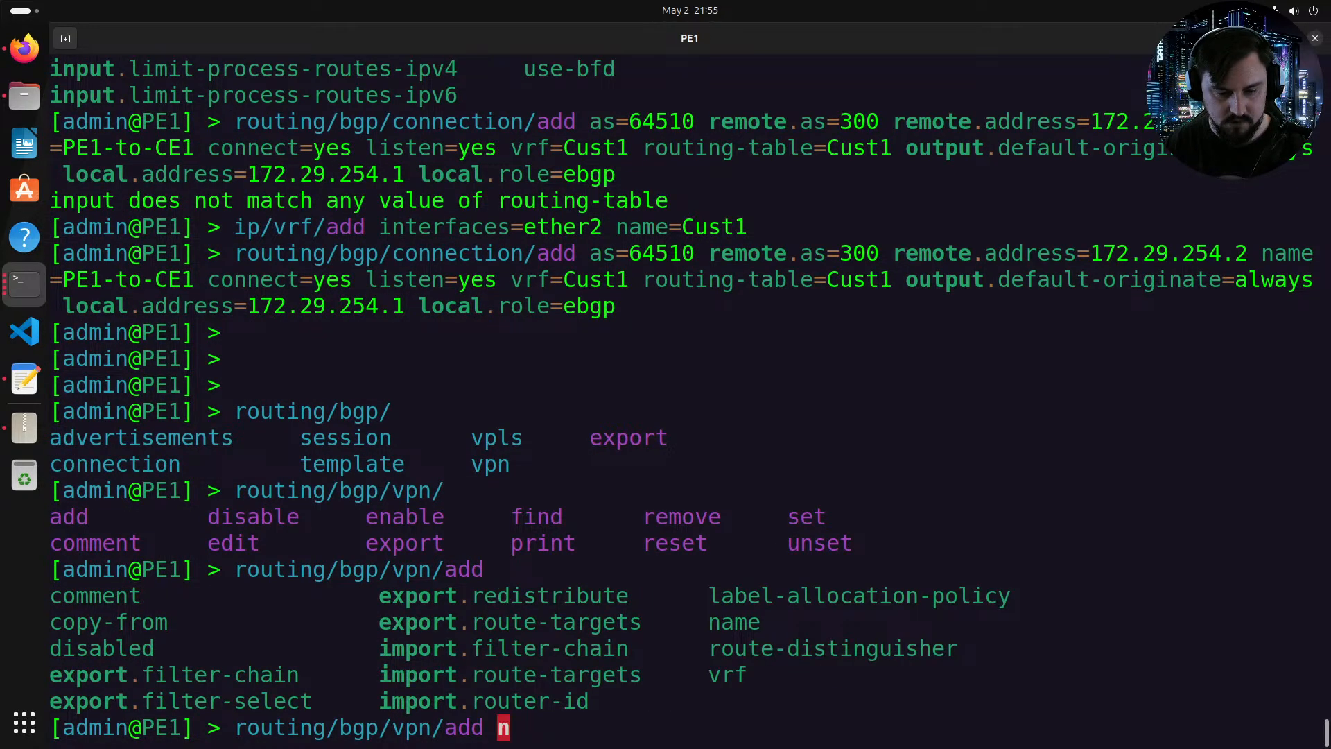
{"action": "type", "text": "a"}
{"action": "key", "text": "BackSpace"}
{"action": "key", "text": "BackSpace"}
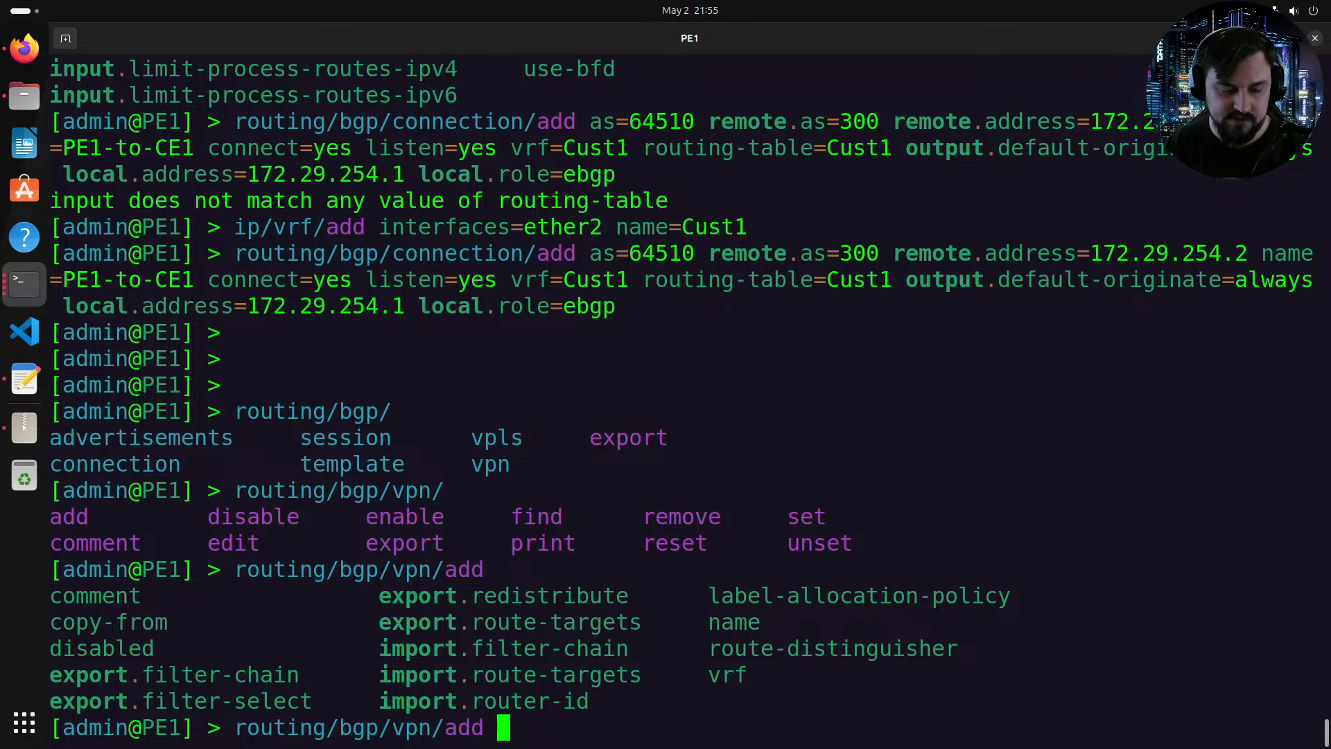
{"action": "type", "text": "n"}
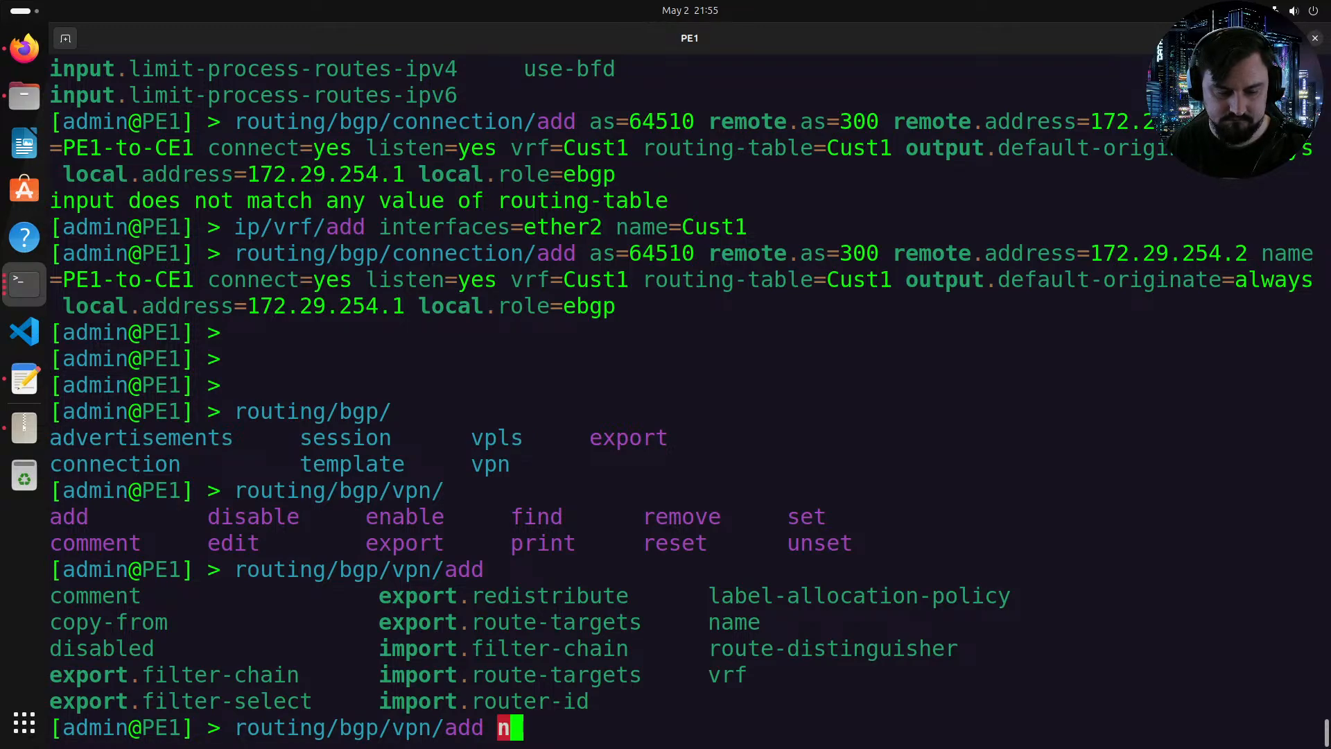
{"action": "key", "text": "Tab"}
{"action": "type", "text": "Cus"}
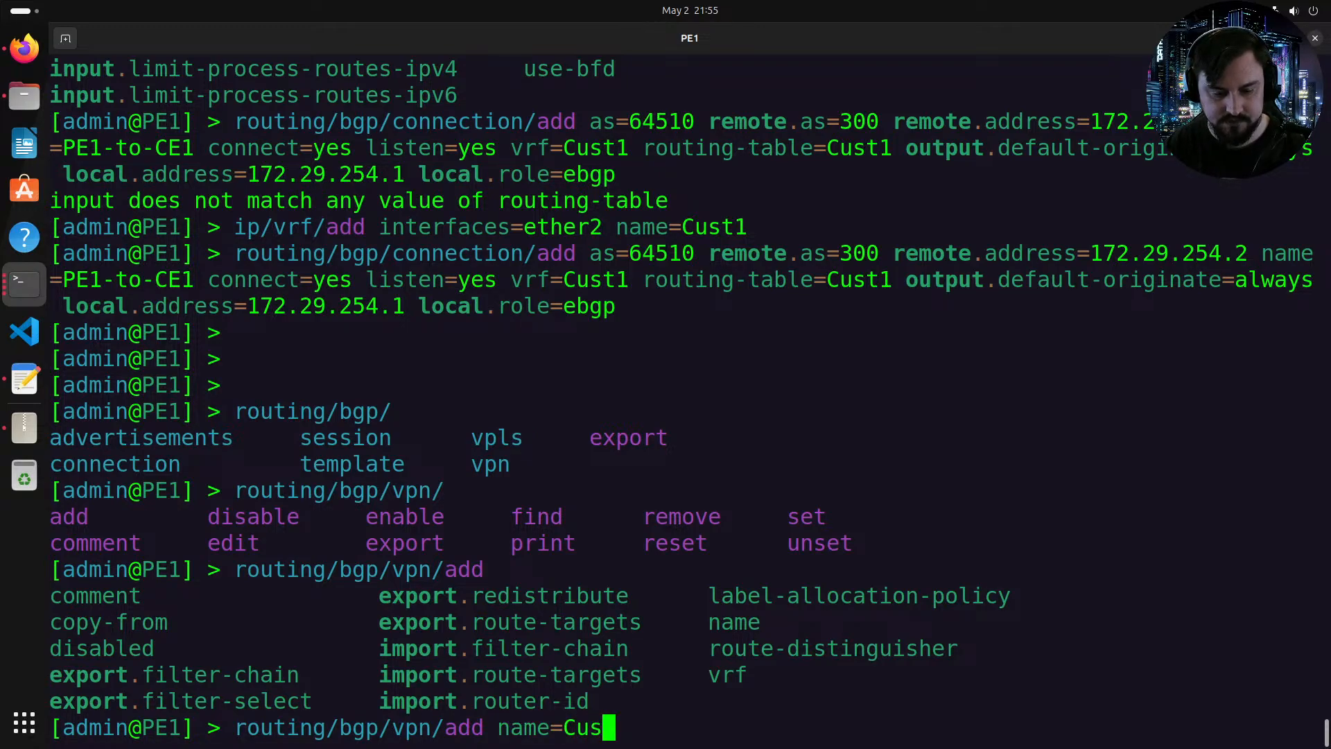
{"action": "type", "text": "t1 vrf=C"}
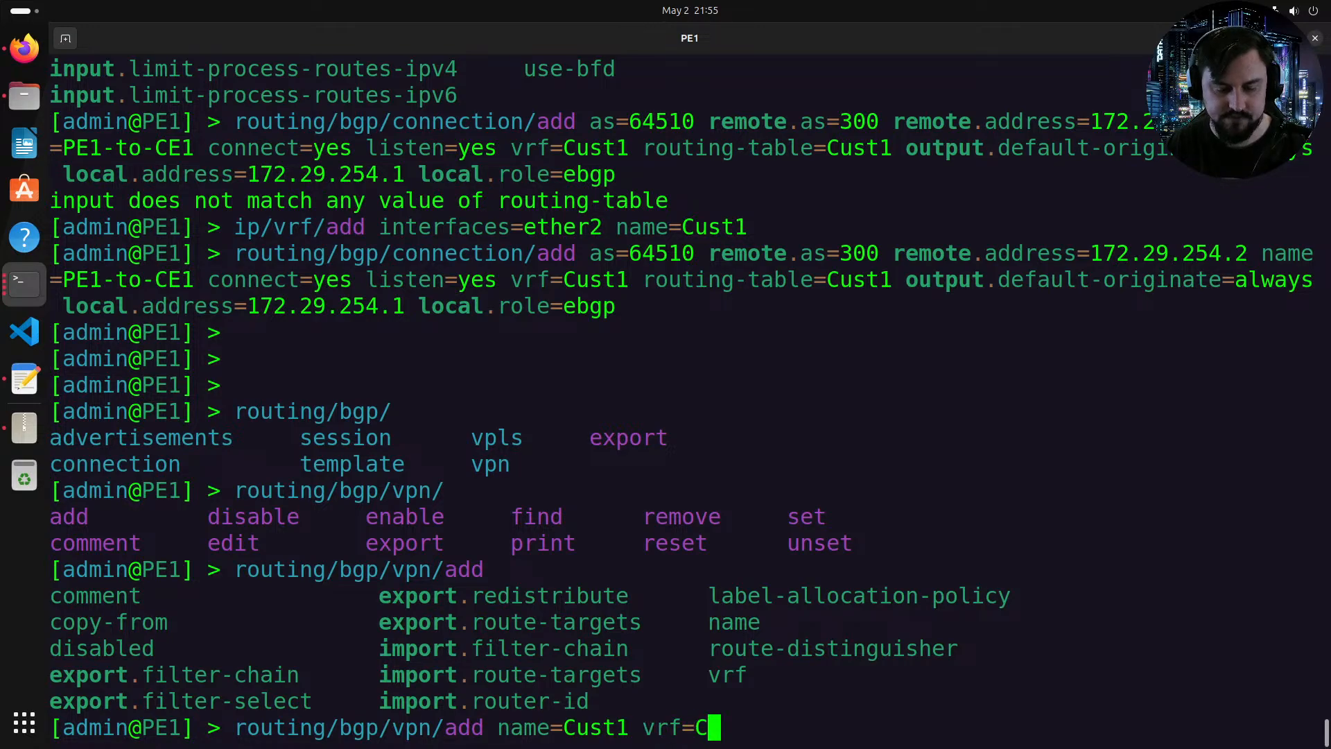
{"action": "key", "text": "Tab"}
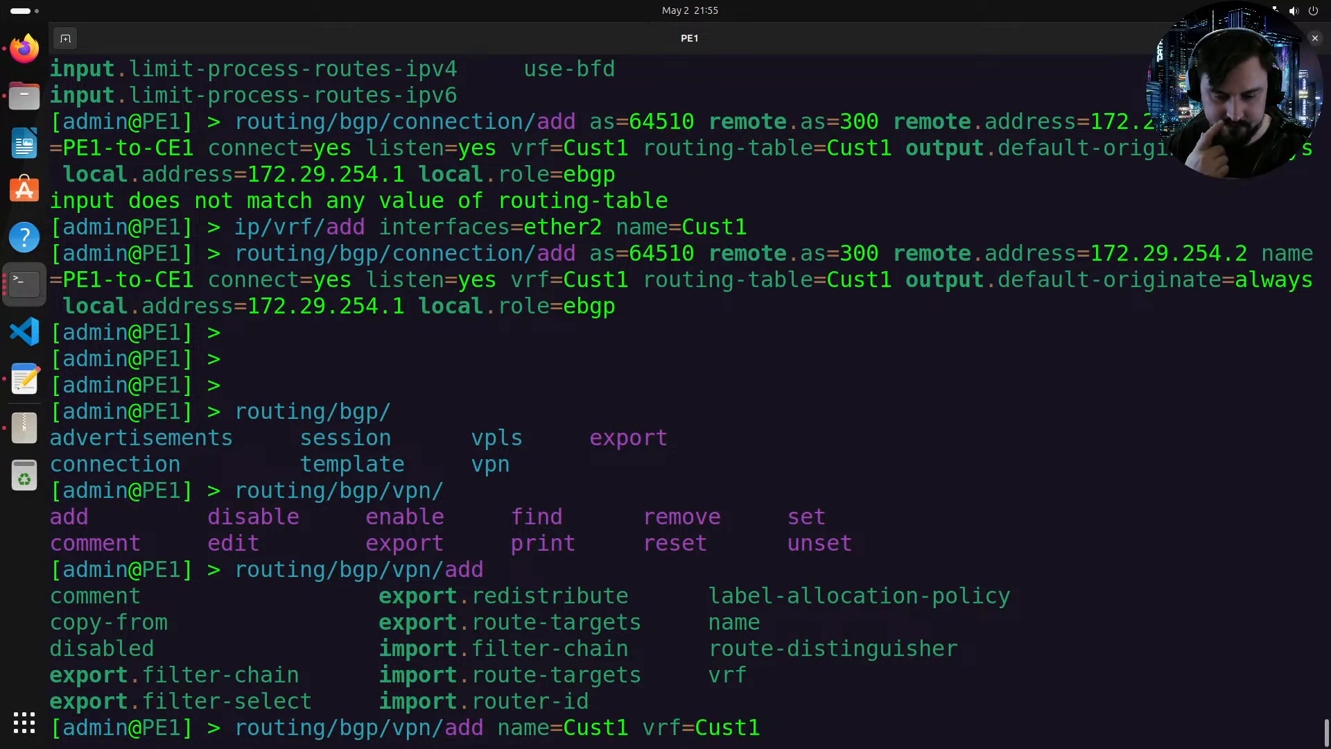
{"action": "key", "text": "Tab"}
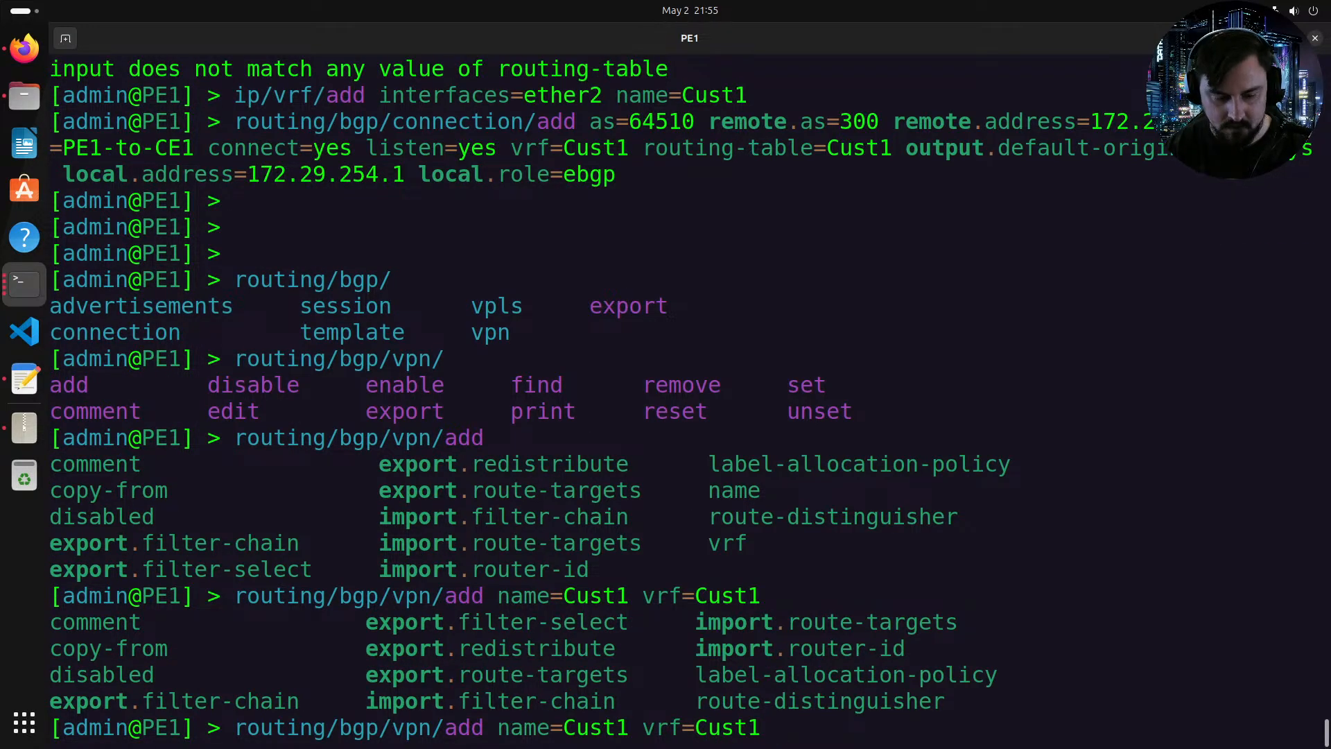
Step: Set the BGP VPN entry's route distinguisher to 64510:1
{"action": "type", "text": "ro"}
{"action": "key", "text": "Tab"}
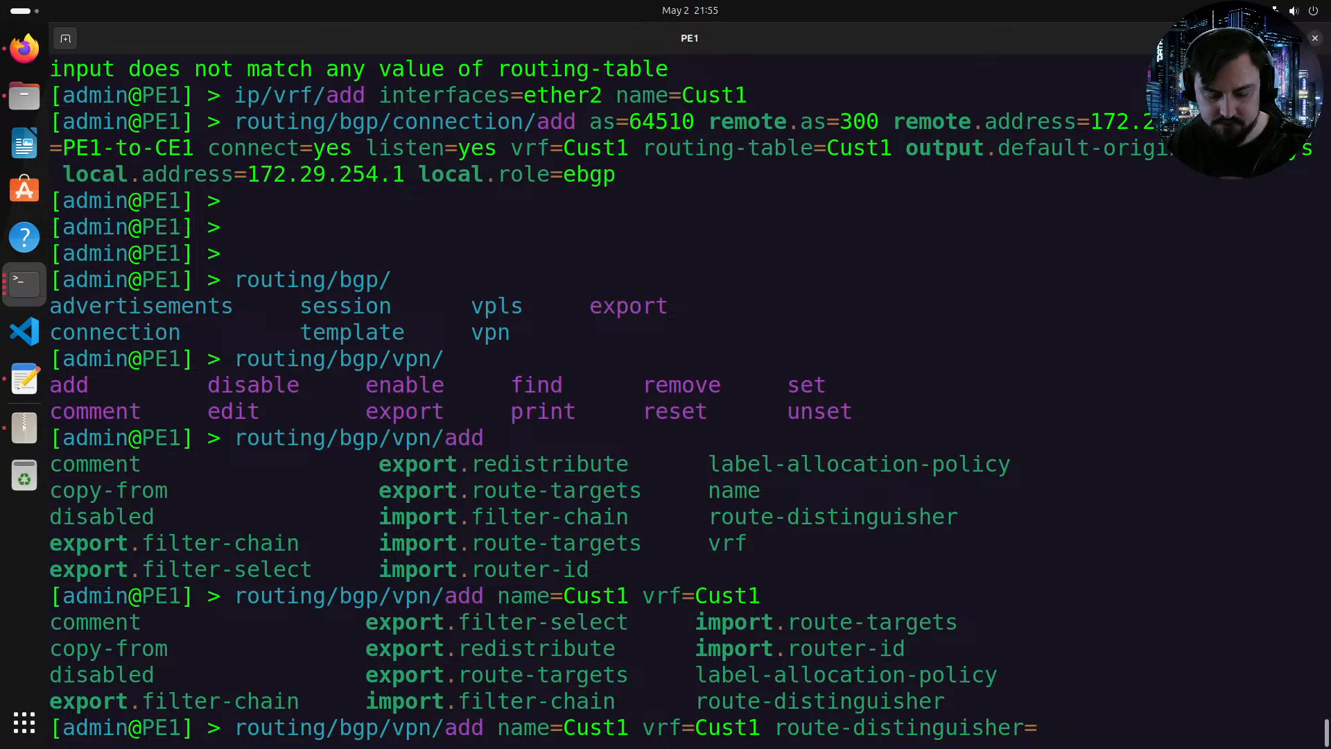
{"action": "type", "text": "64510:1"}
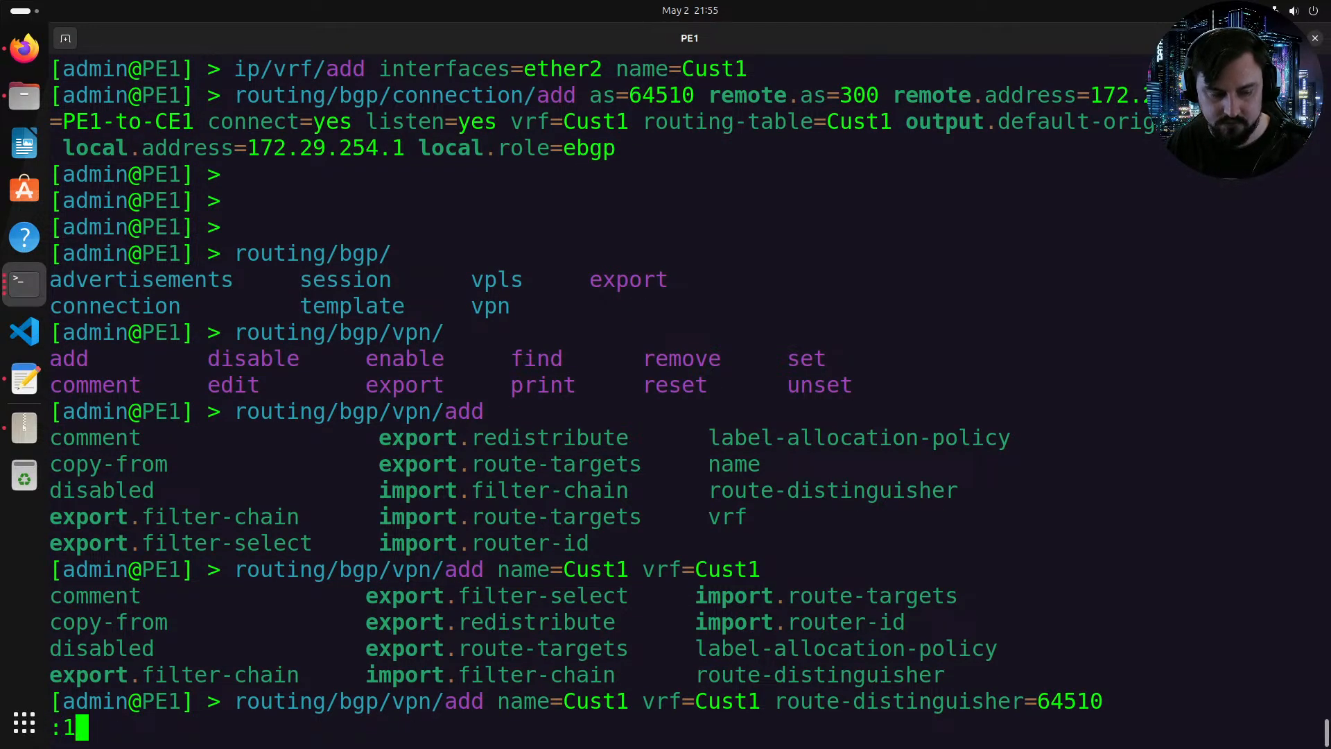
{"action": "key", "text": "Tab"}
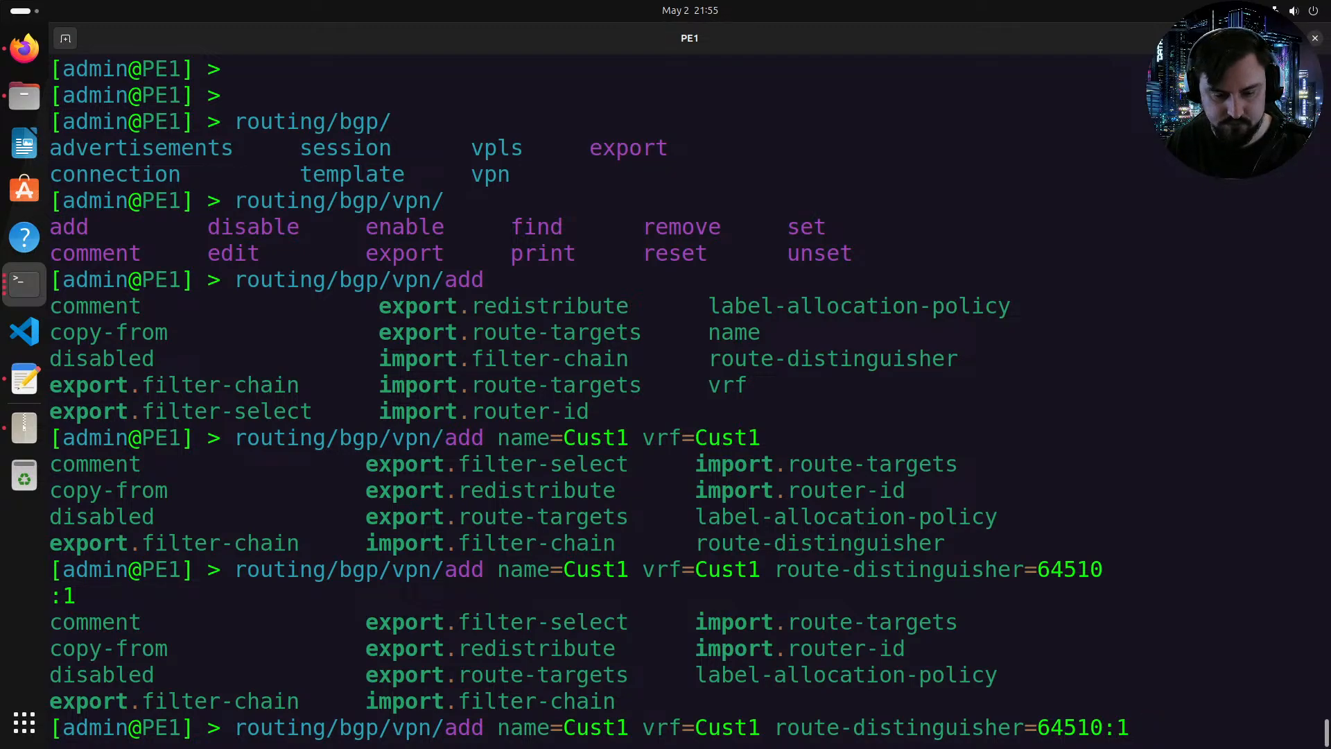
{"action": "type", "text": "ex"}
{"action": "key", "text": "Tab"}
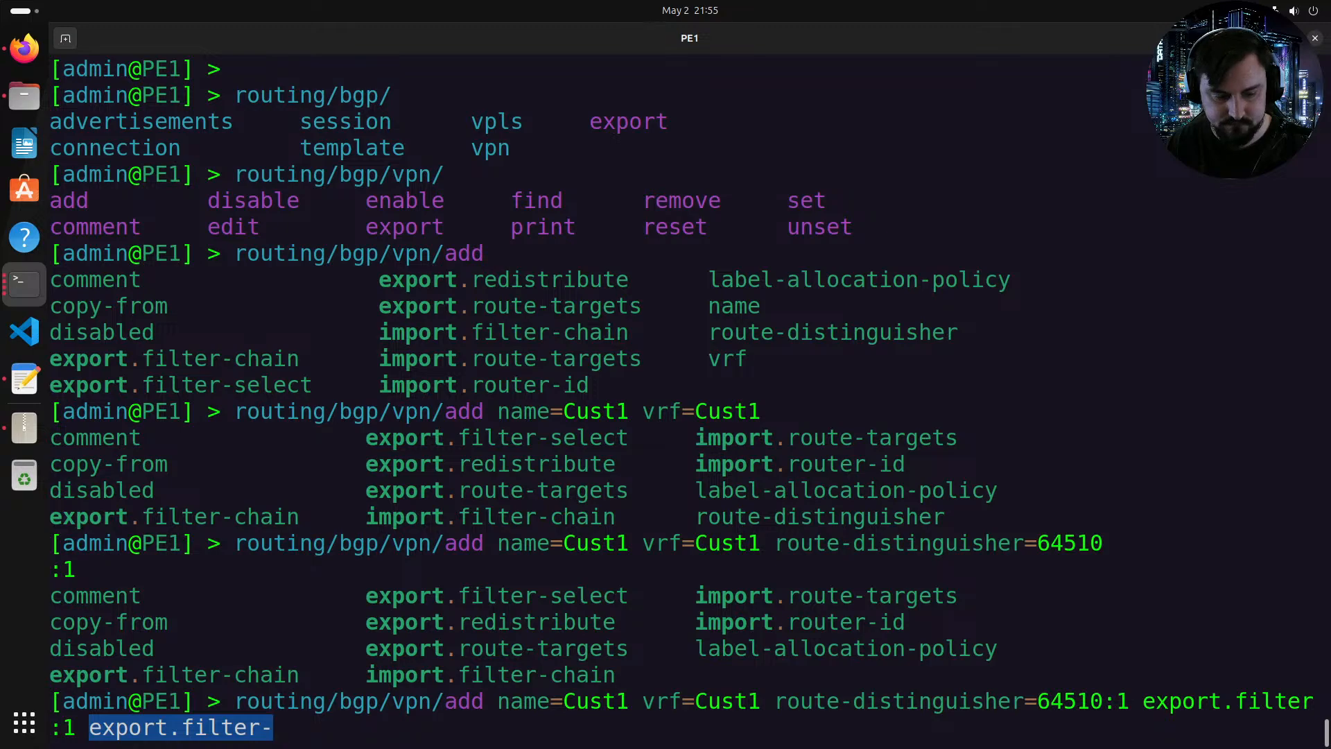
{"action": "key", "text": "Tab"}
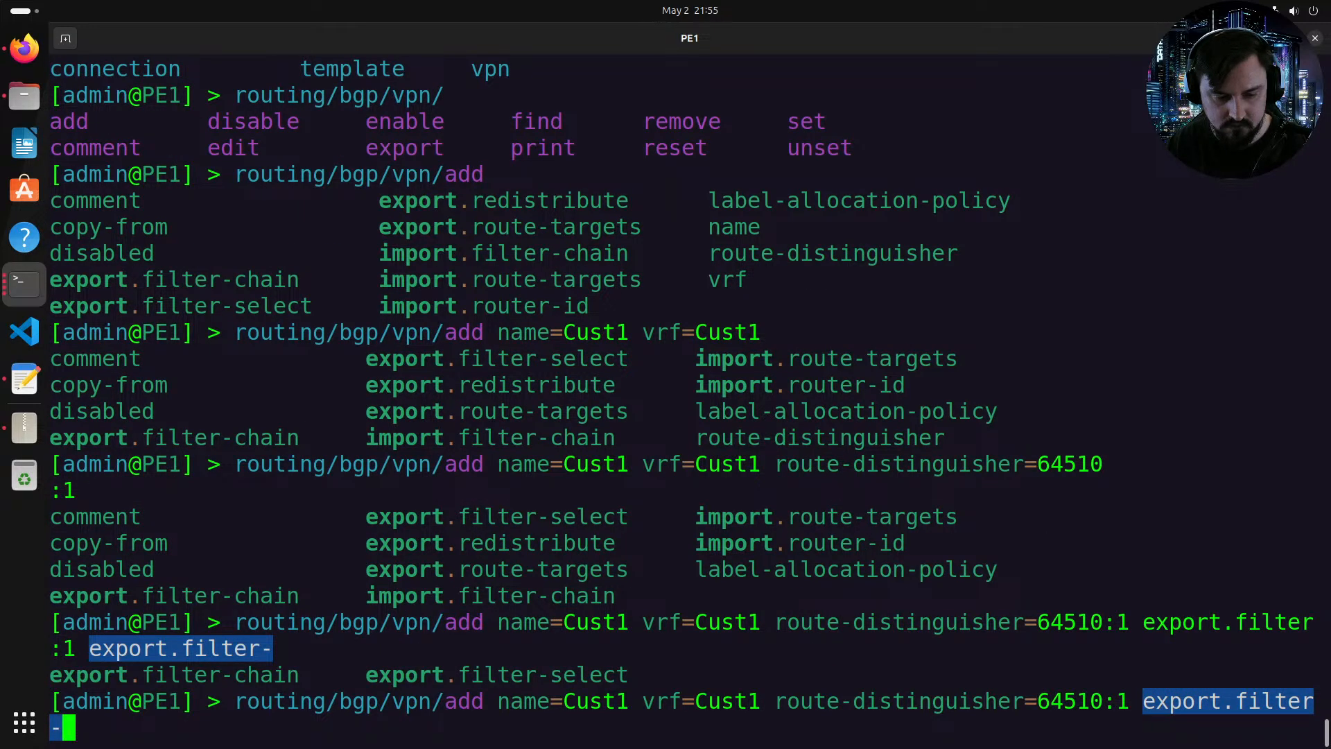
{"action": "type", "text": "ch"}
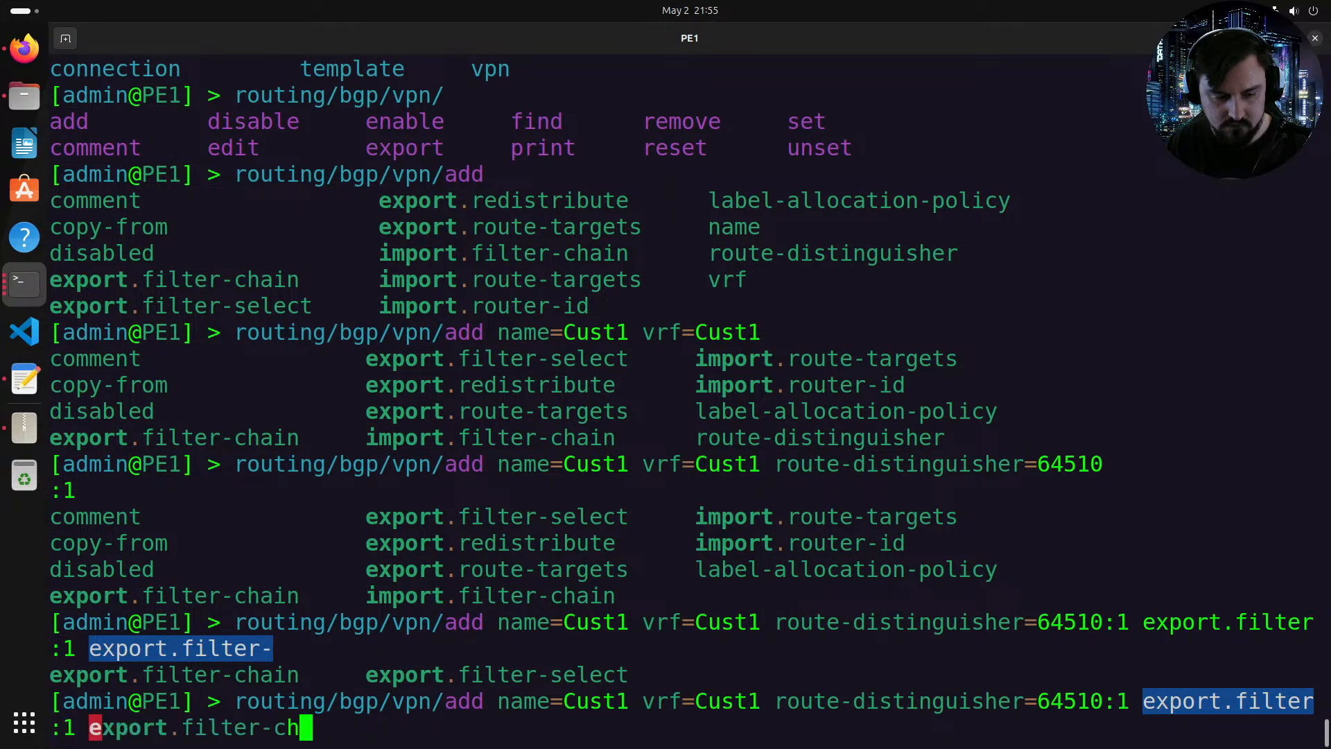
{"action": "key", "text": "Tab"}
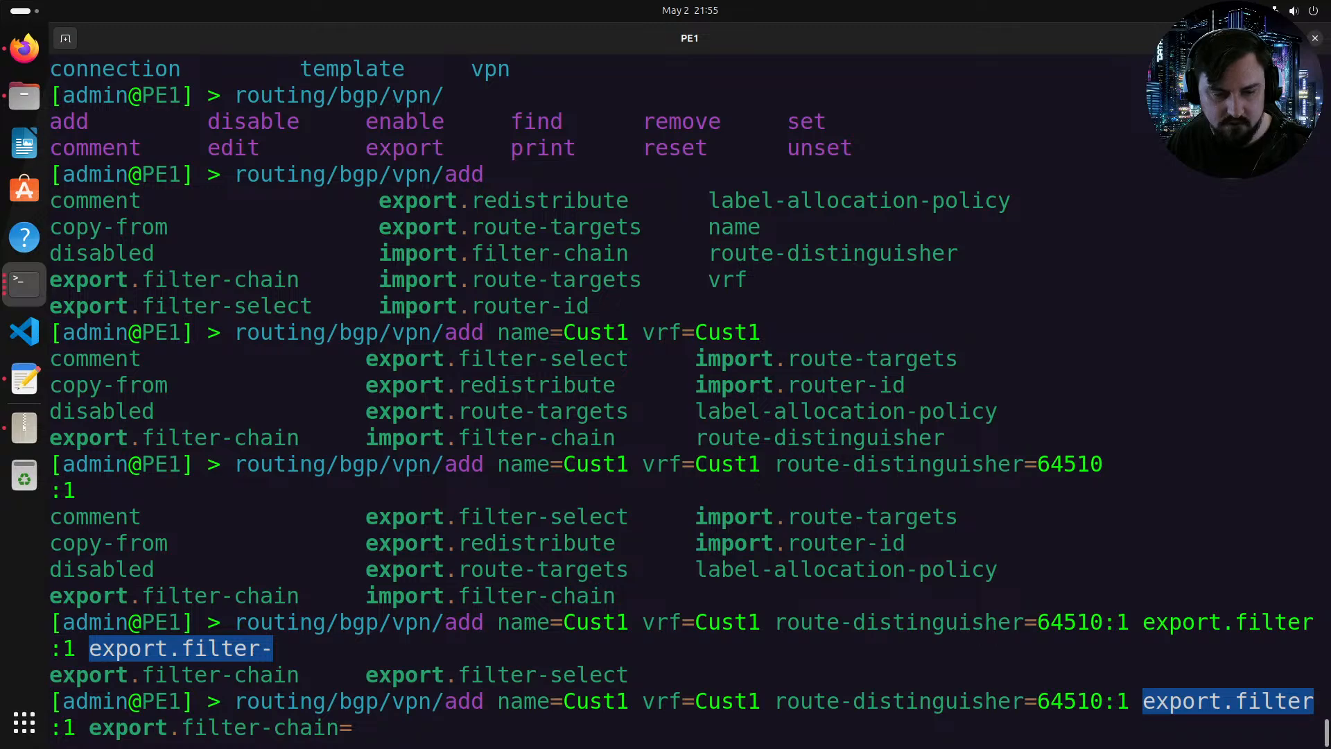
{"action": "key", "text": "BackSpace"}
{"action": "key", "text": "BackSpace"}
{"action": "key", "text": "BackSpace"}
{"action": "key", "text": "BackSpace"}
{"action": "key", "text": "BackSpace"}
{"action": "key", "text": "BackSpace"}
{"action": "key", "text": "BackSpace"}
{"action": "key", "text": "BackSpace"}
{"action": "key", "text": "BackSpace"}
{"action": "key", "text": "BackSpace"}
{"action": "key", "text": "BackSpace"}
{"action": "key", "text": "BackSpace"}
{"action": "key", "text": "BackSpace"}
{"action": "key", "text": "BackSpace"}
{"action": "key", "text": "BackSpace"}
{"action": "key", "text": "BackSpace"}
{"action": "key", "text": "BackSpace"}
{"action": "key", "text": "BackSpace"}
{"action": "key", "text": "BackSpace"}
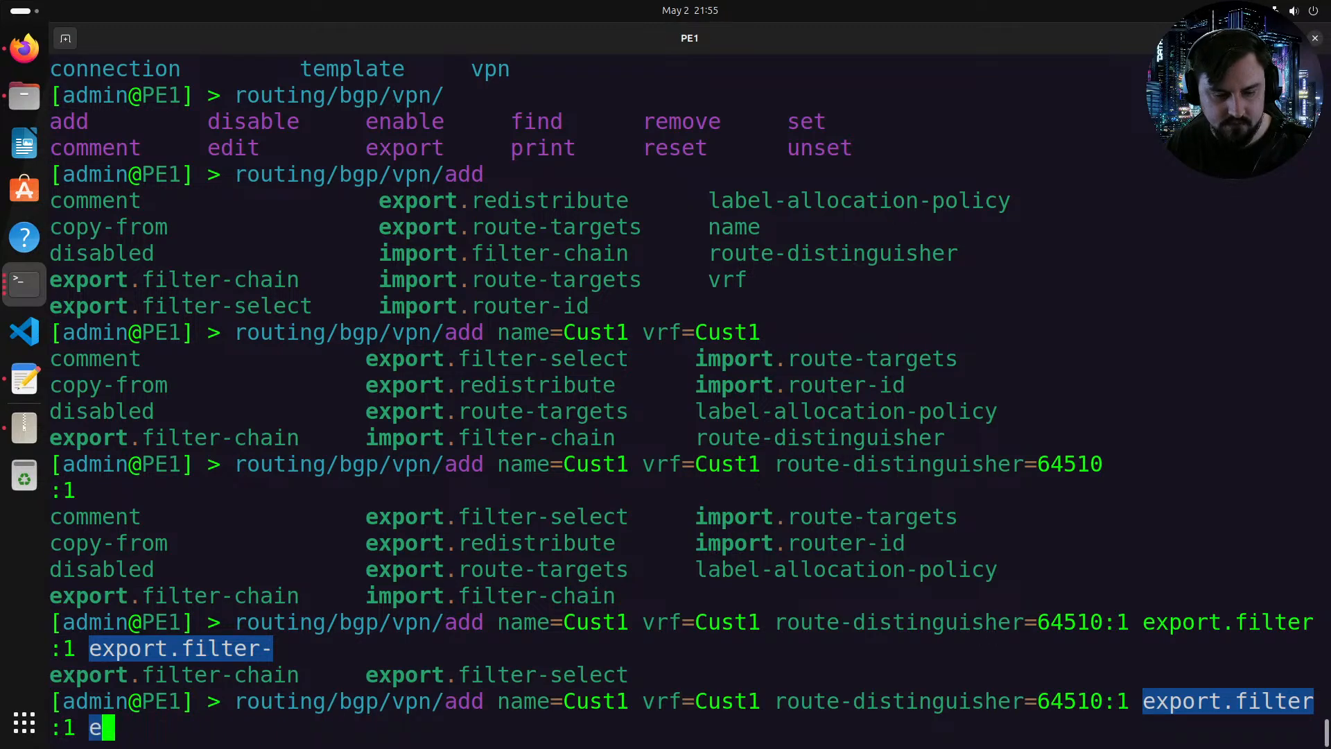
{"action": "key", "text": "BackSpace"}
Step: Add the import route targets parameter with the value 64510 and list the remaining options
{"action": "type", "text": "impo"}
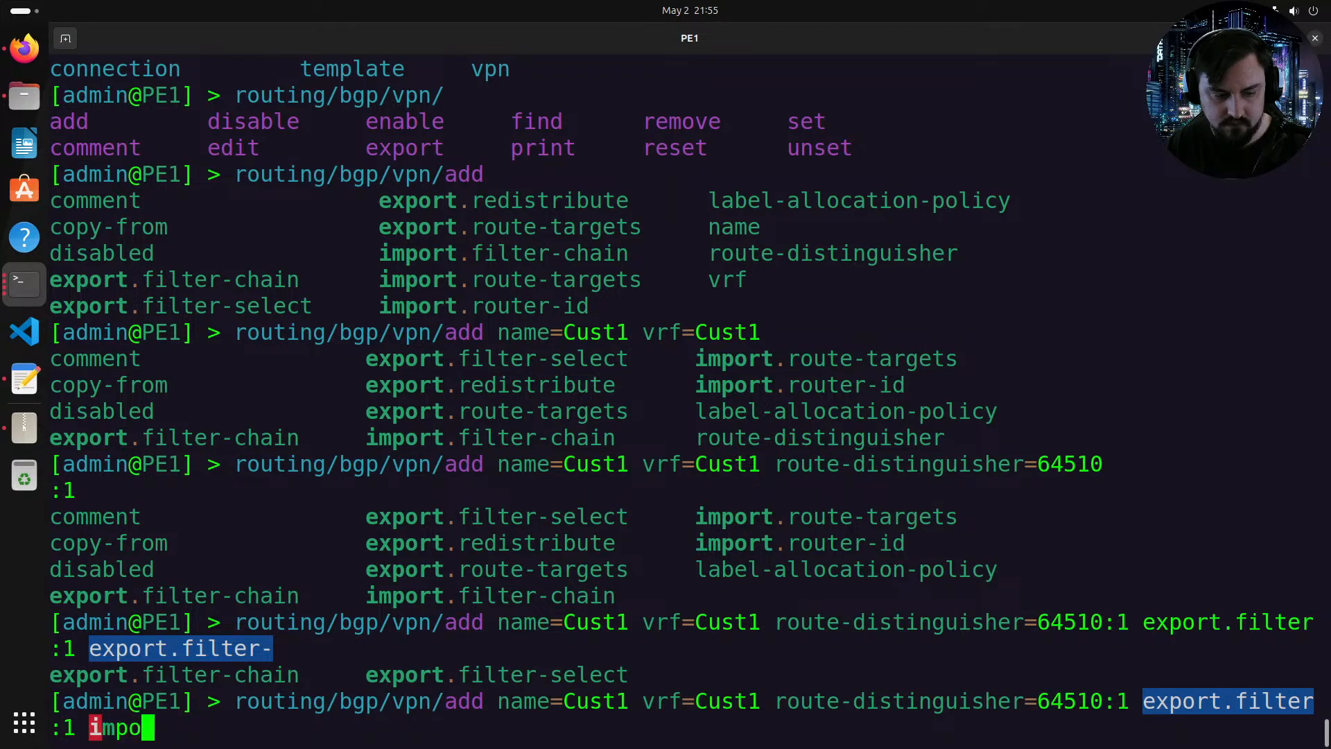
{"action": "type", "text": "rt.r"}
{"action": "key", "text": "Tab"}
{"action": "key", "text": "Tab"}
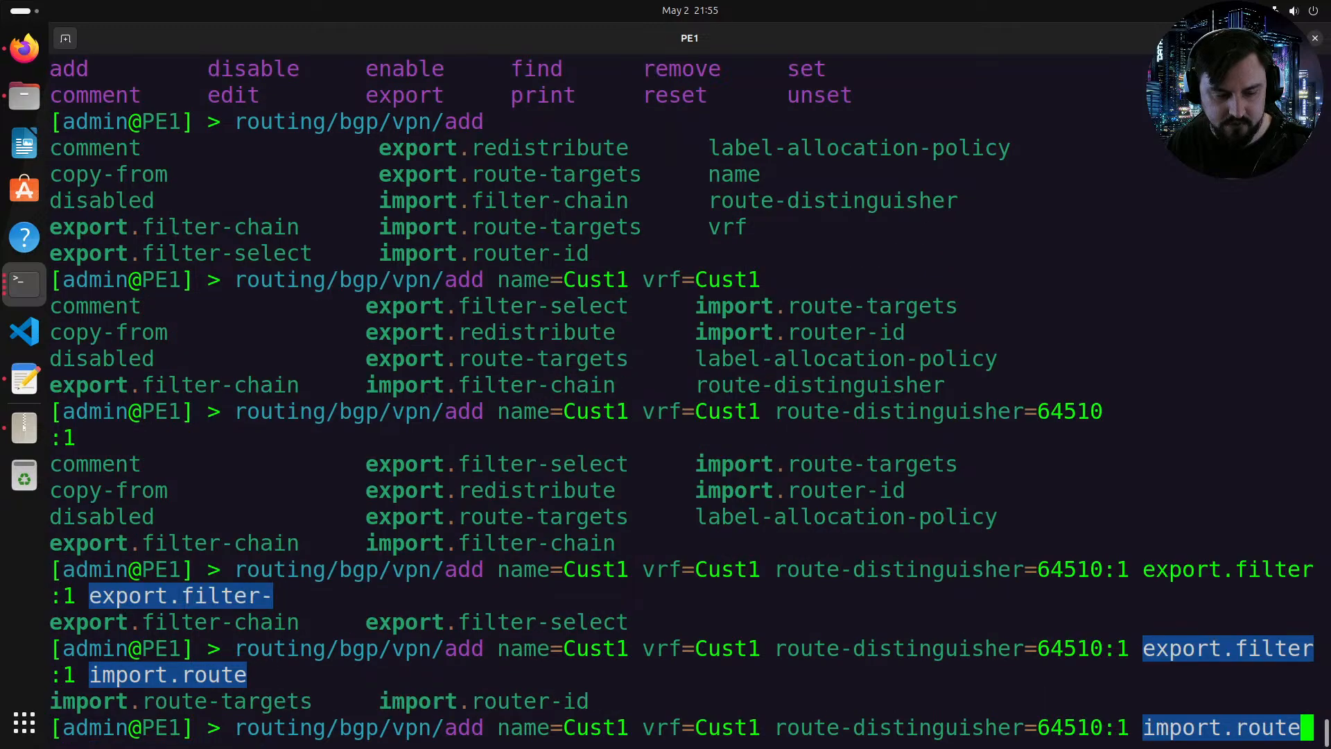
{"action": "type", "text": "-"}
{"action": "key", "text": "Tab"}
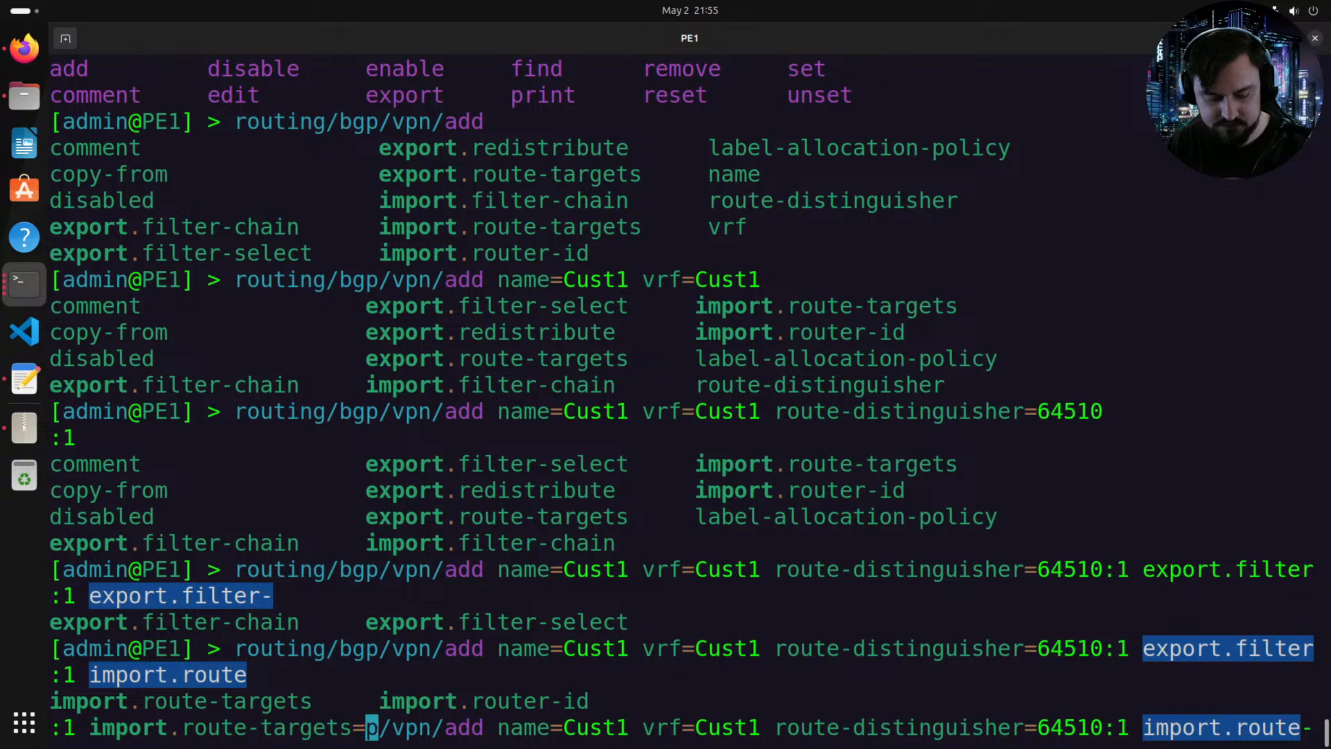
{"action": "type", "text": "64510"}
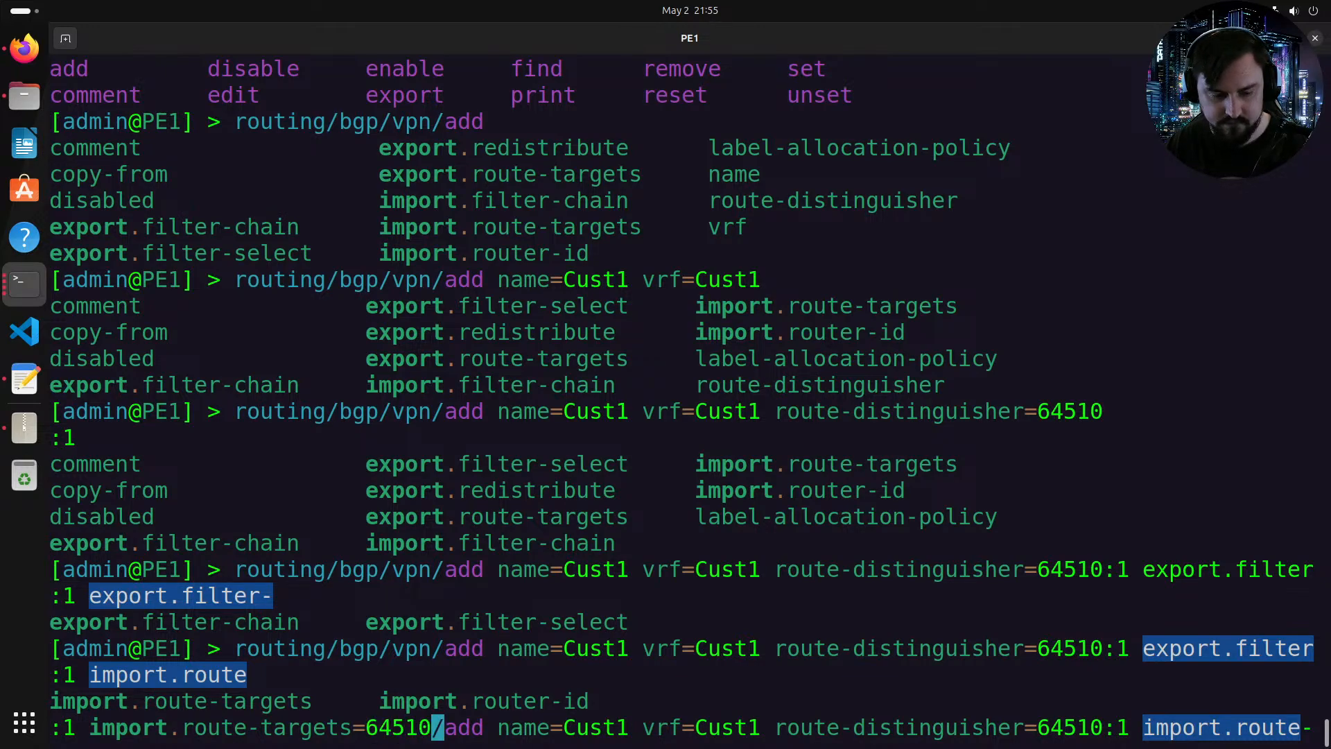
{"action": "key", "text": "Tab"}
{"action": "key", "text": "Tab"}
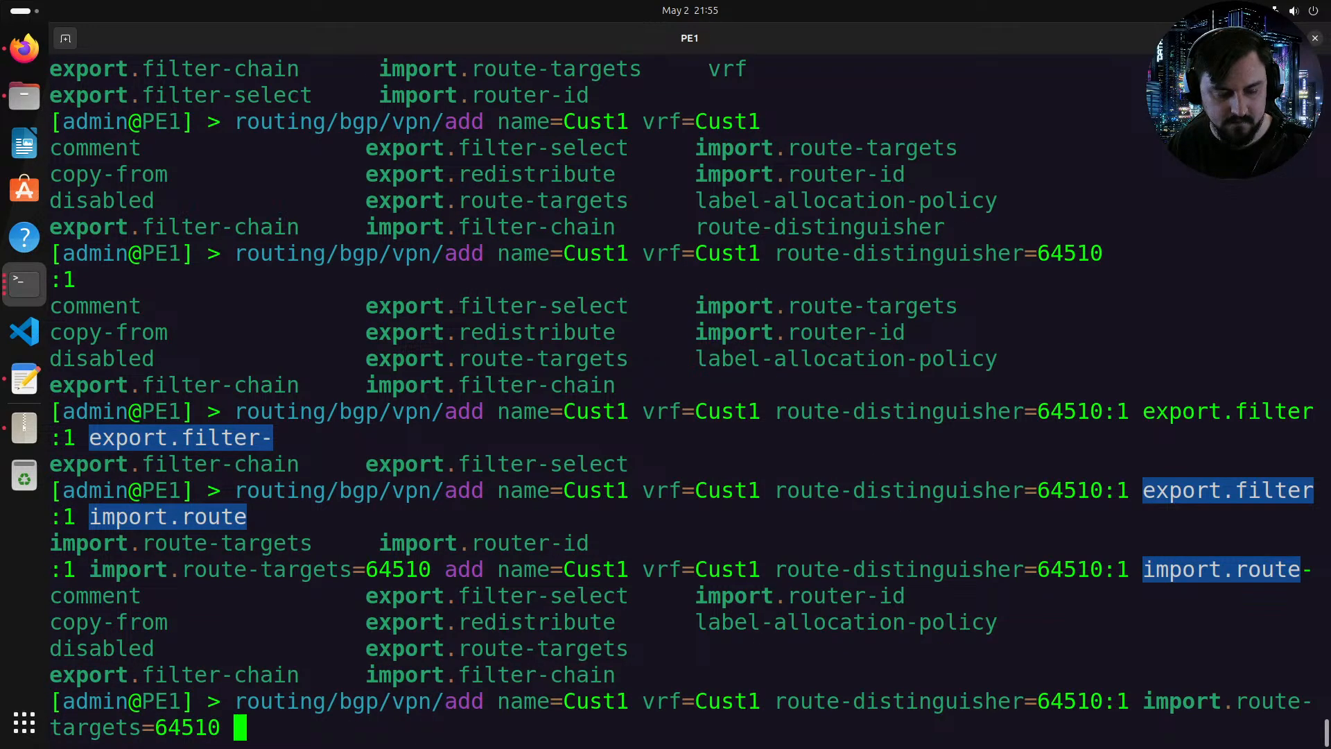
{"action": "type", "text": "?"}
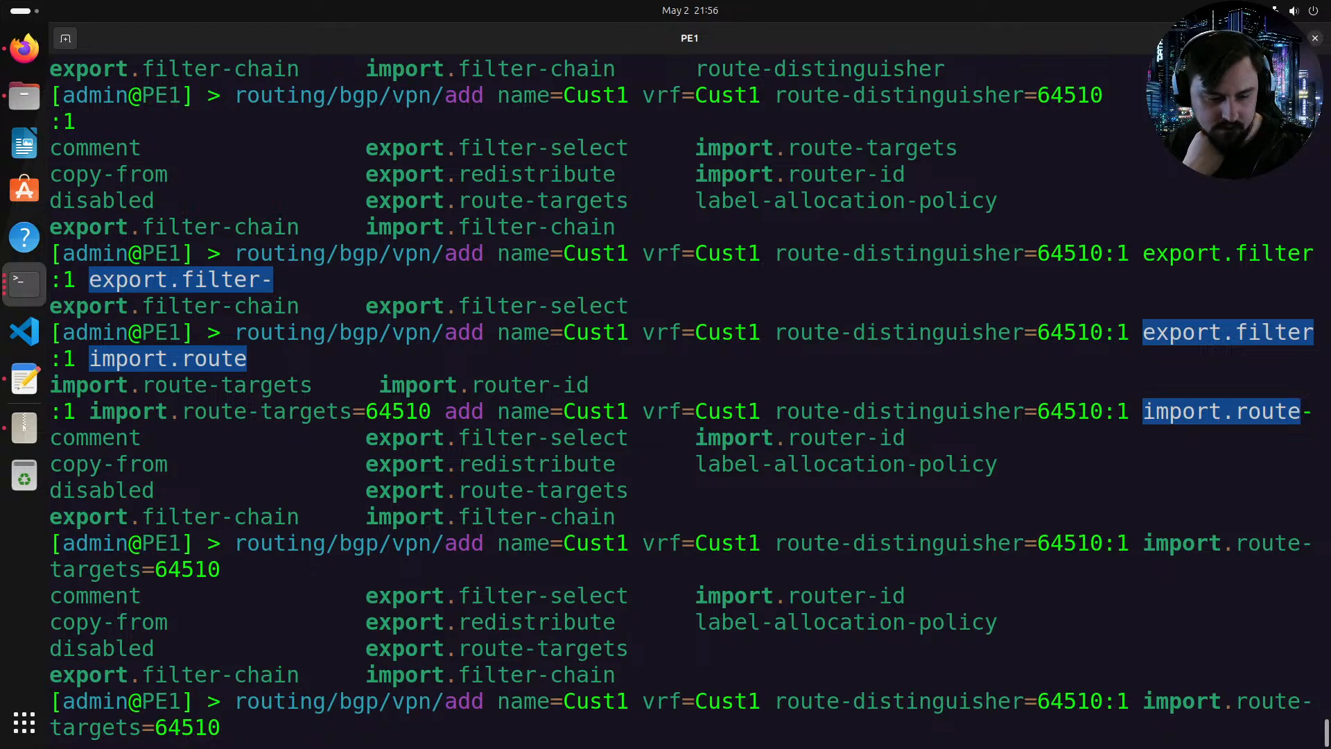
{"action": "type", "text": "exo"}
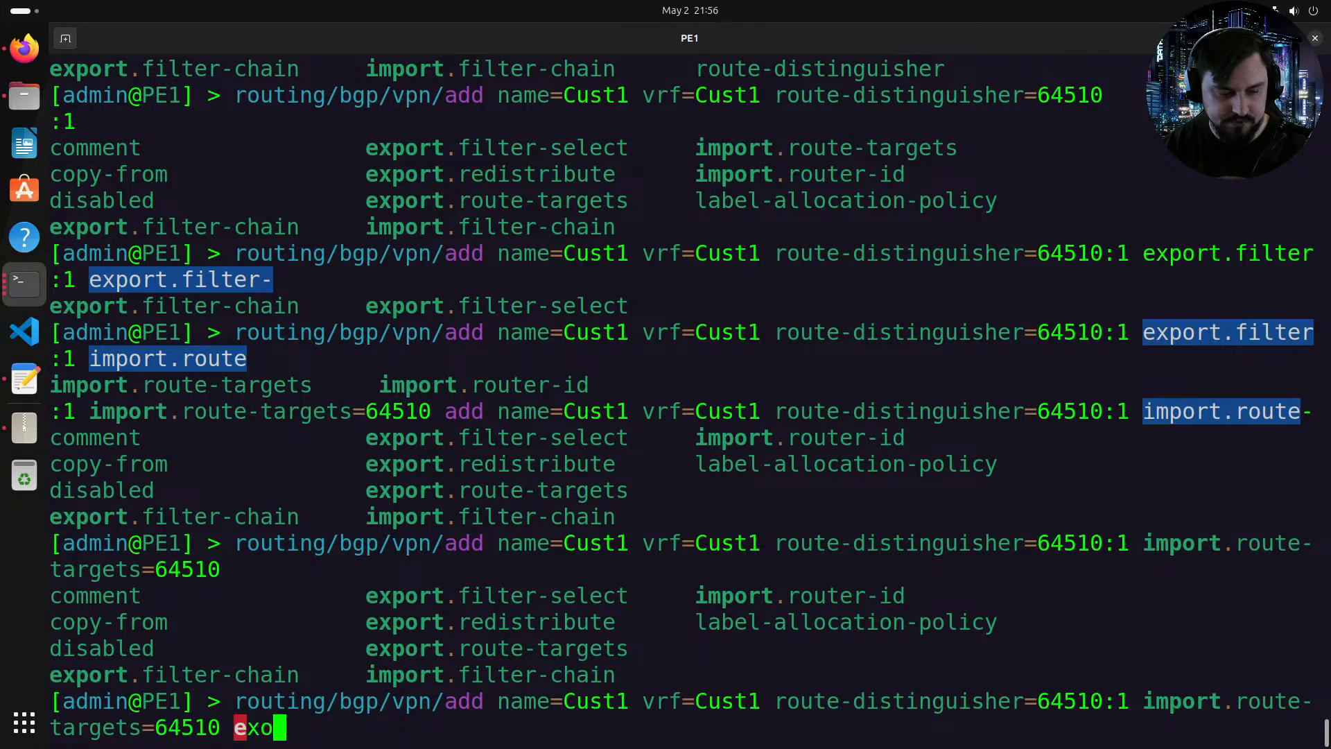
Step: Set the export route targets to 64510:1
{"action": "key", "text": "BackSpace"}
{"action": "key", "text": "Tab"}
{"action": "type", "text": ".route"}
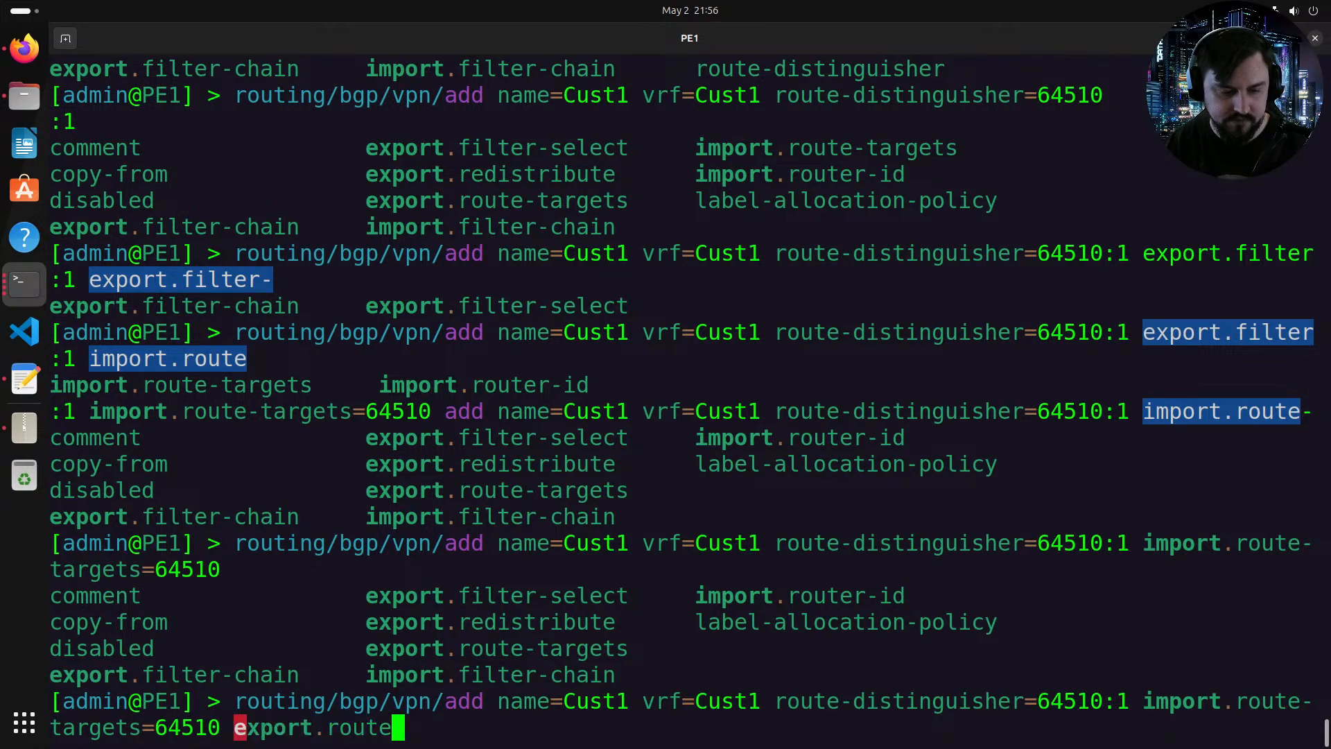
{"action": "key", "text": "Tab"}
{"action": "type", "text": "6"}
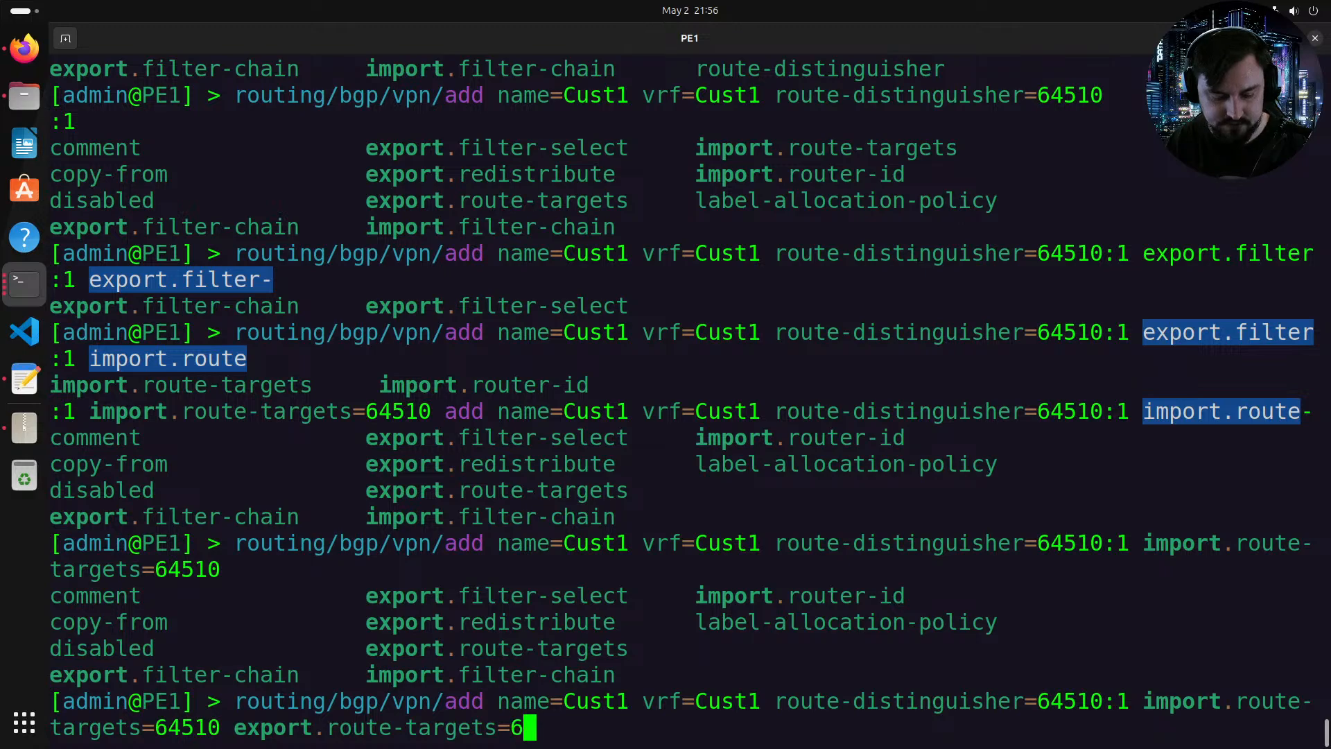
{"action": "type", "text": "4510"}
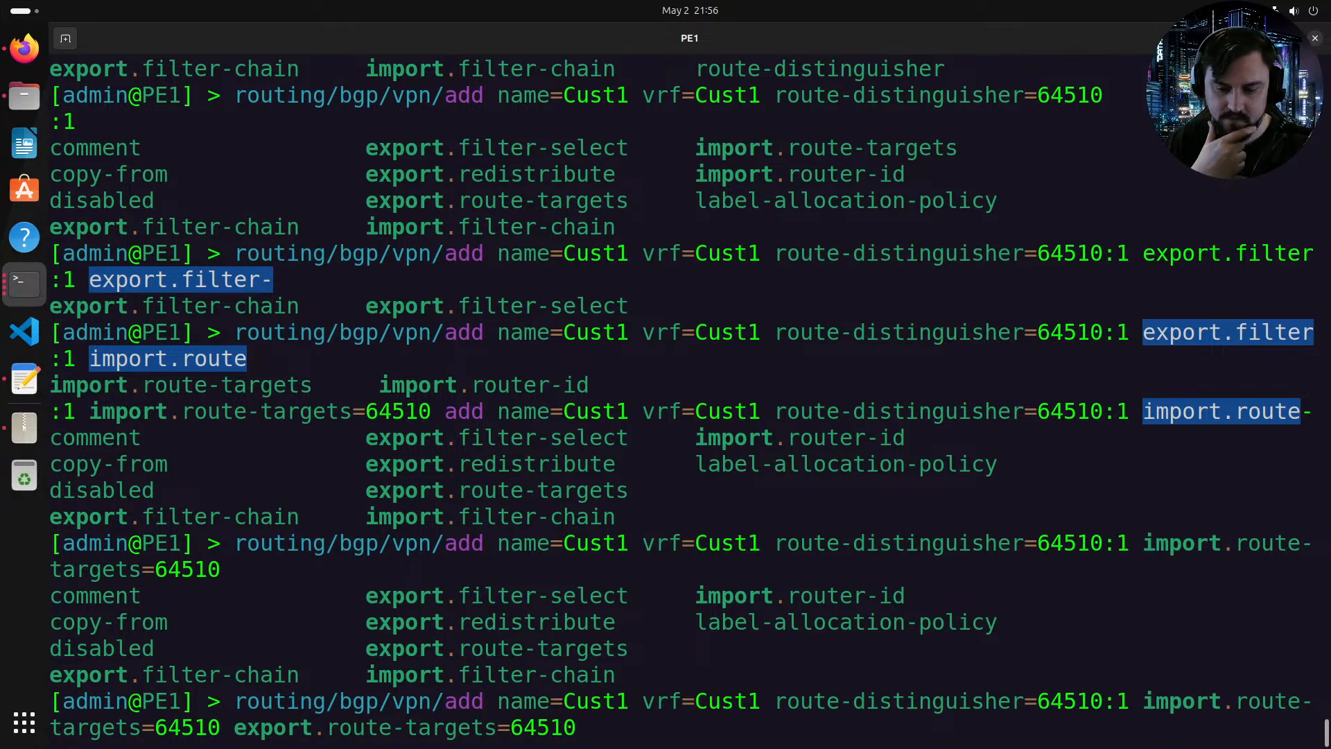
{"action": "key", "text": "BackSpace"}
{"action": "type", "text": ":1"}
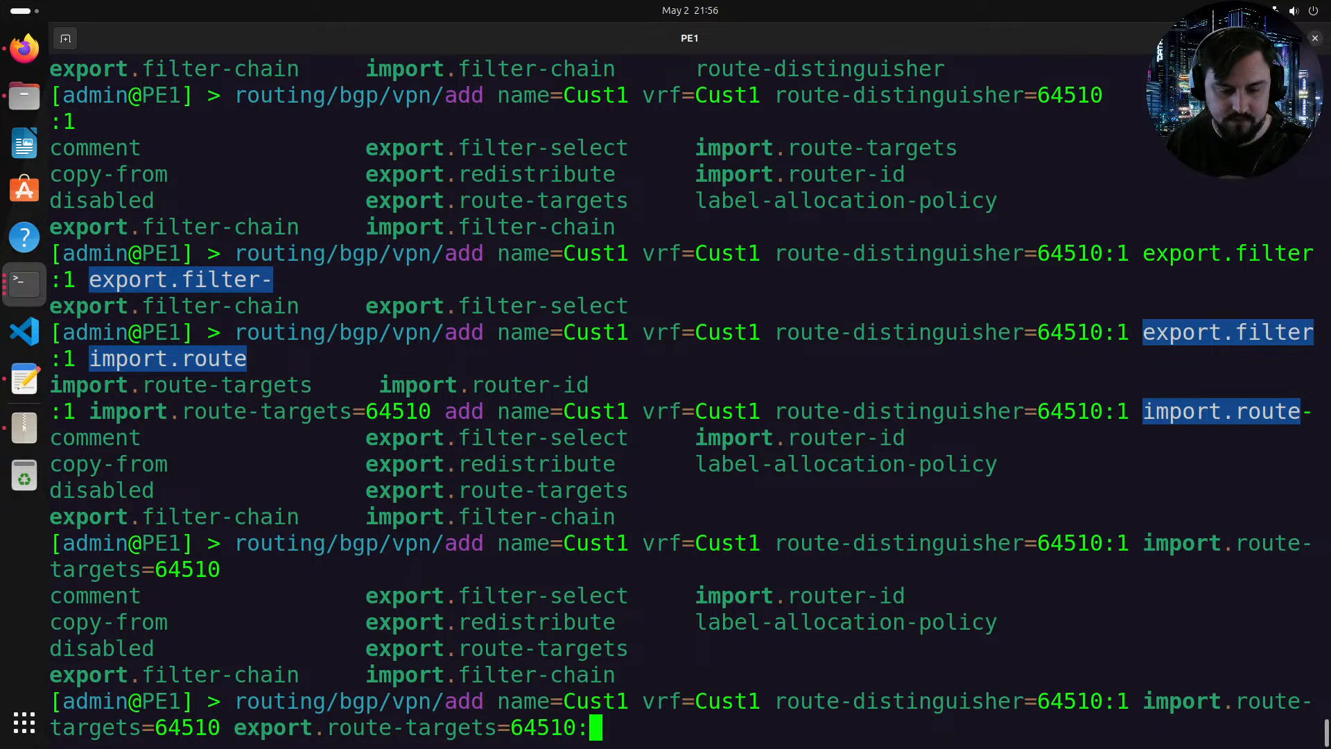
Step: Change the import route targets value to 64510:1
{"action": "key", "text": "Left"}
{"action": "key", "text": "Left"}
{"action": "key", "text": "Left"}
{"action": "key", "text": "Left"}
{"action": "key", "text": "Left"}
{"action": "key", "text": "Left"}
{"action": "key", "text": "Left"}
{"action": "key", "text": "Left"}
{"action": "key", "text": "Left"}
{"action": "key", "text": "Left"}
{"action": "key", "text": "Left"}
{"action": "key", "text": "Left"}
{"action": "key", "text": "Left"}
{"action": "key", "text": "Left"}
{"action": "key", "text": "Left"}
{"action": "key", "text": "Left"}
{"action": "key", "text": "Left"}
{"action": "key", "text": "Left"}
{"action": "key", "text": "Left"}
{"action": "key", "text": "Left"}
{"action": "key", "text": "Left"}
{"action": "key", "text": "Left"}
{"action": "key", "text": "Left"}
{"action": "key", "text": "Left"}
{"action": "key", "text": "Left"}
{"action": "key", "text": "Left"}
{"action": "key", "text": "Right"}
{"action": "key", "text": "Right"}
{"action": "key", "text": "Right"}
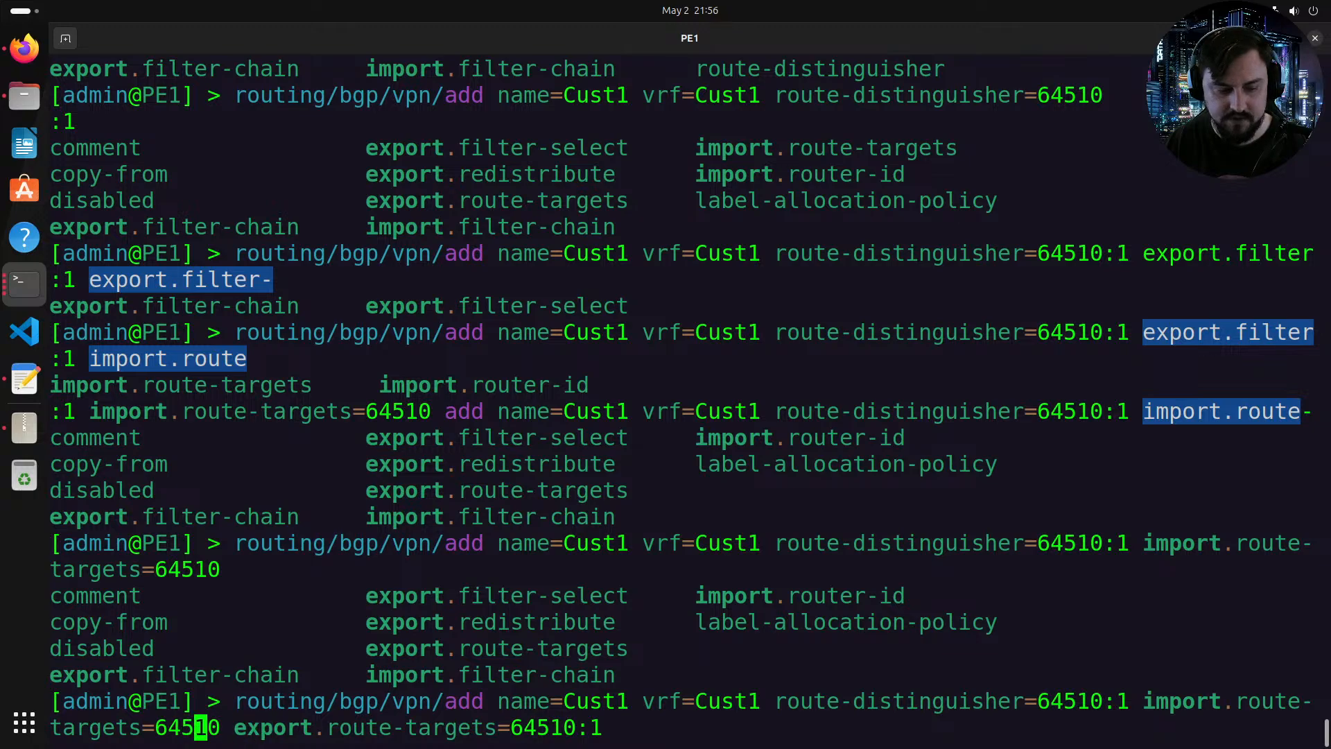
{"action": "type", "text": ":1"}
{"action": "key", "text": "Right"}
{"action": "key", "text": "Right"}
{"action": "key", "text": "Right"}
{"action": "key", "text": "Right"}
{"action": "key", "text": "Right"}
{"action": "key", "text": "Right"}
{"action": "key", "text": "Right"}
{"action": "key", "text": "Right"}
{"action": "key", "text": "Right"}
{"action": "key", "text": "Right"}
{"action": "key", "text": "Right"}
{"action": "key", "text": "Right"}
{"action": "key", "text": "Right"}
{"action": "key", "text": "Right"}
{"action": "key", "text": "Right"}
{"action": "key", "text": "Right"}
{"action": "key", "text": "Right"}
{"action": "key", "text": "Right"}
{"action": "key", "text": "Right"}
{"action": "key", "text": "Right"}
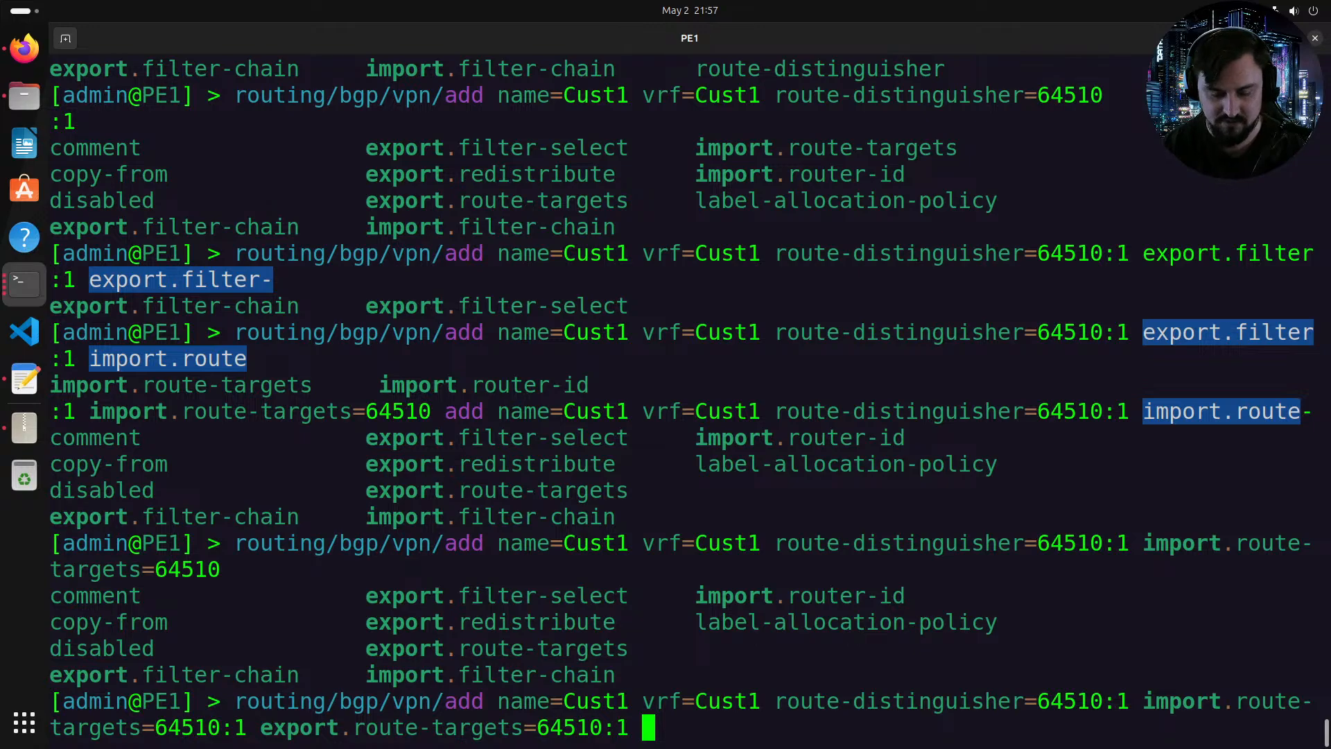
Step: Set the label allocation policy to per-vrf and run the BGP VPN add command
{"action": "key", "text": "Tab"}
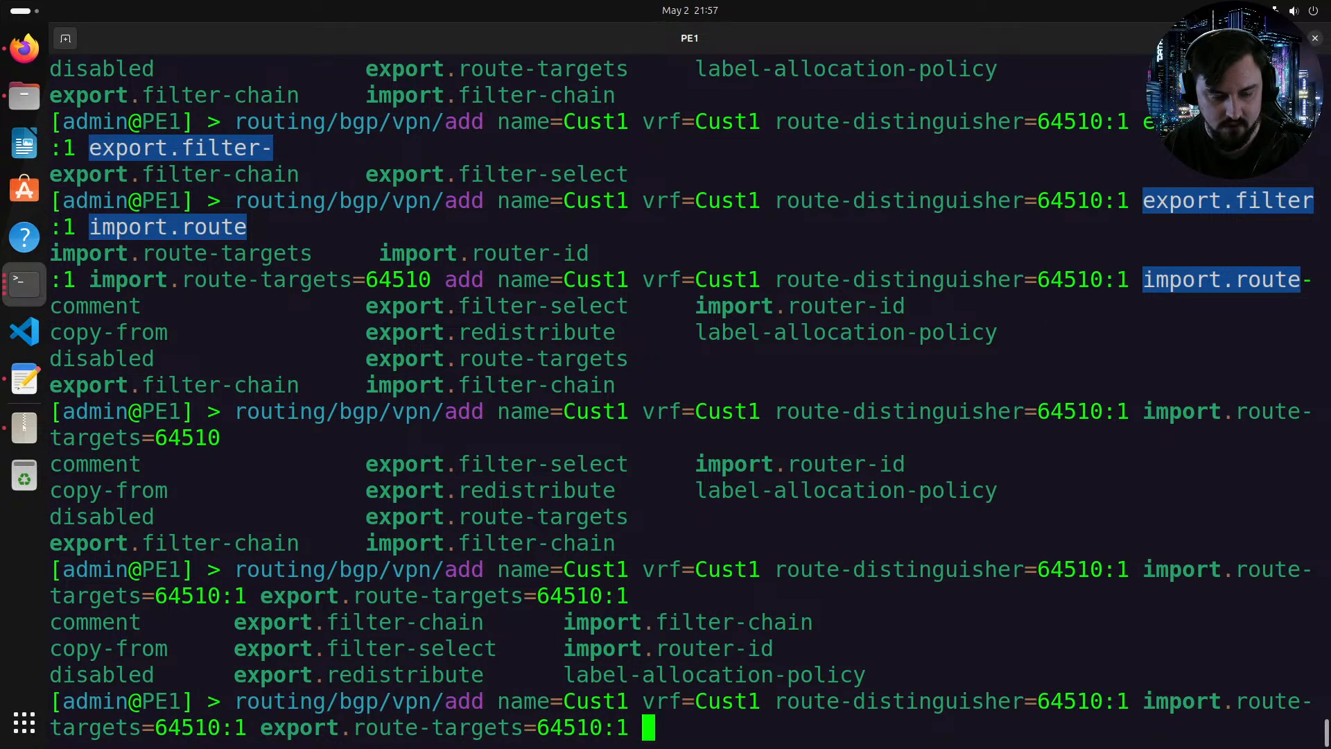
{"action": "type", "text": "la"}
{"action": "key", "text": "Tab"}
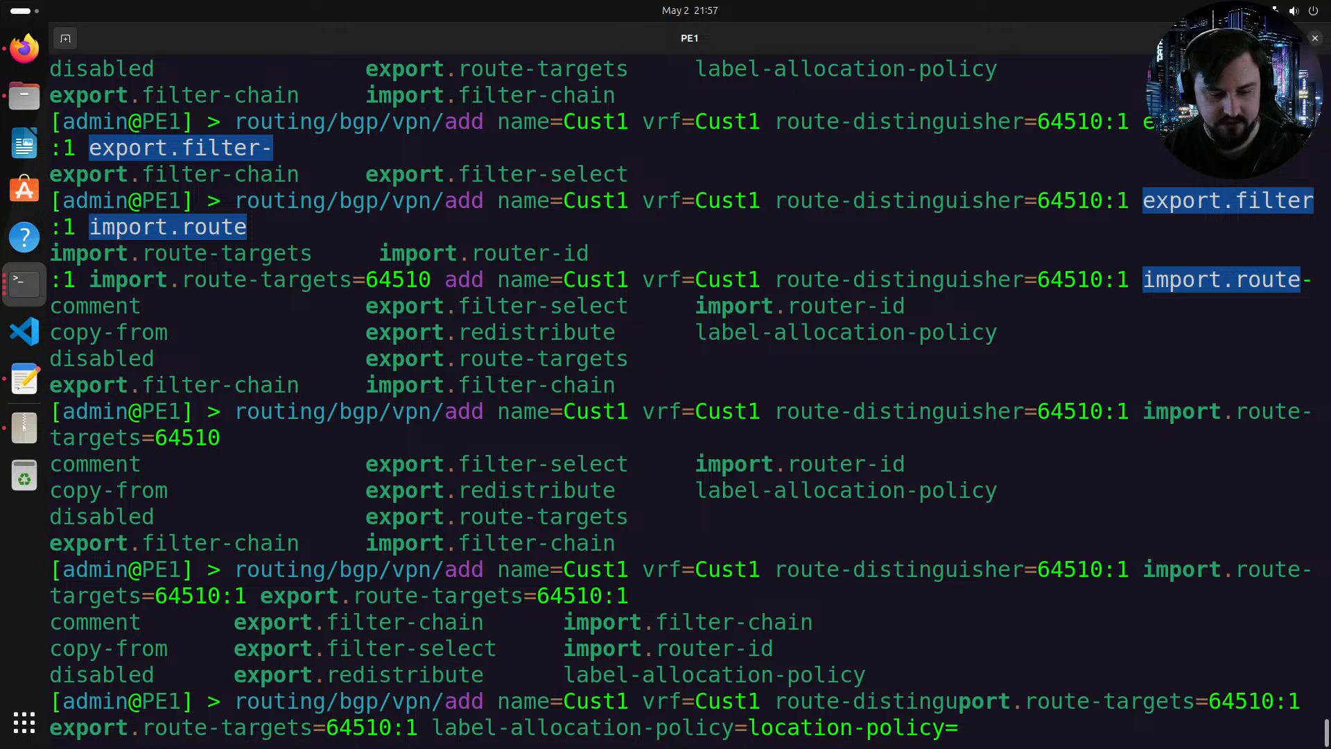
{"action": "type", "text": "p"}
{"action": "key", "text": "Tab"}
{"action": "key", "text": "Tab"}
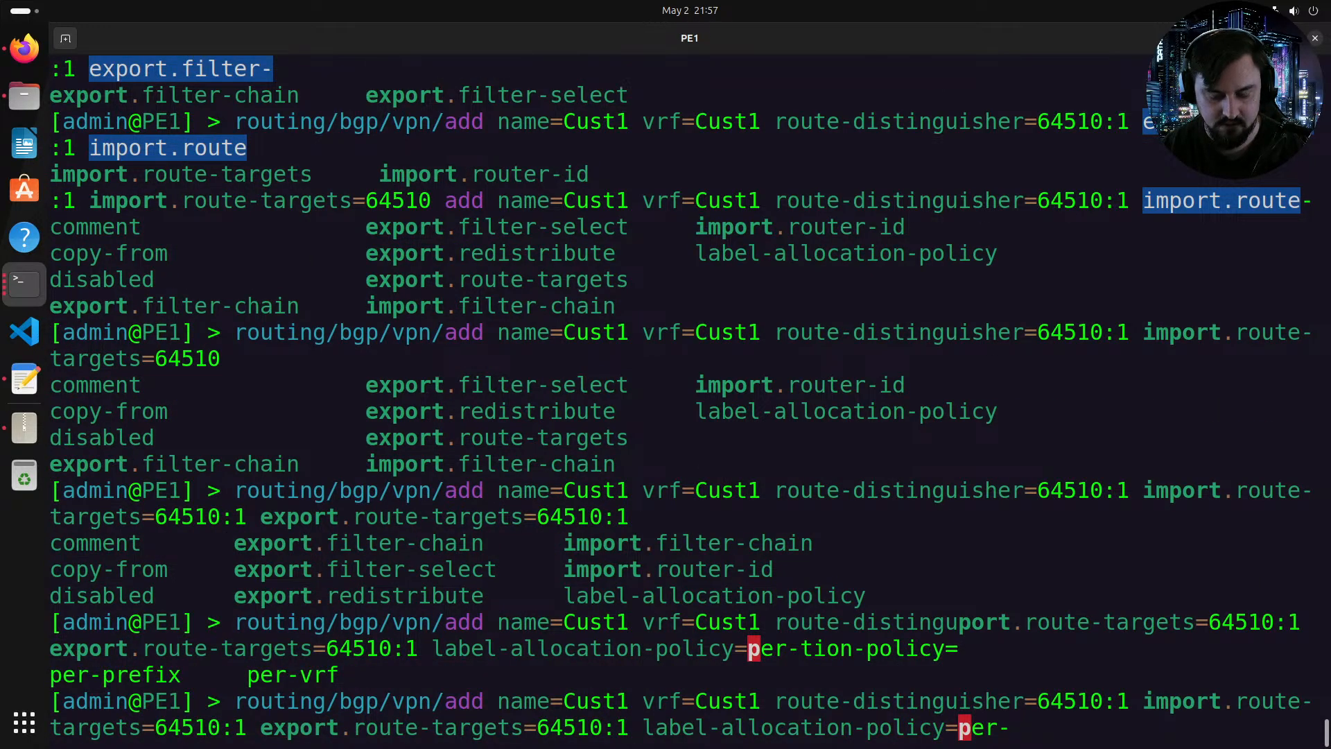
{"action": "type", "text": "v"}
{"action": "key", "text": "Tab"}
{"action": "key", "text": "Tab"}
{"action": "key", "text": "Tab"}
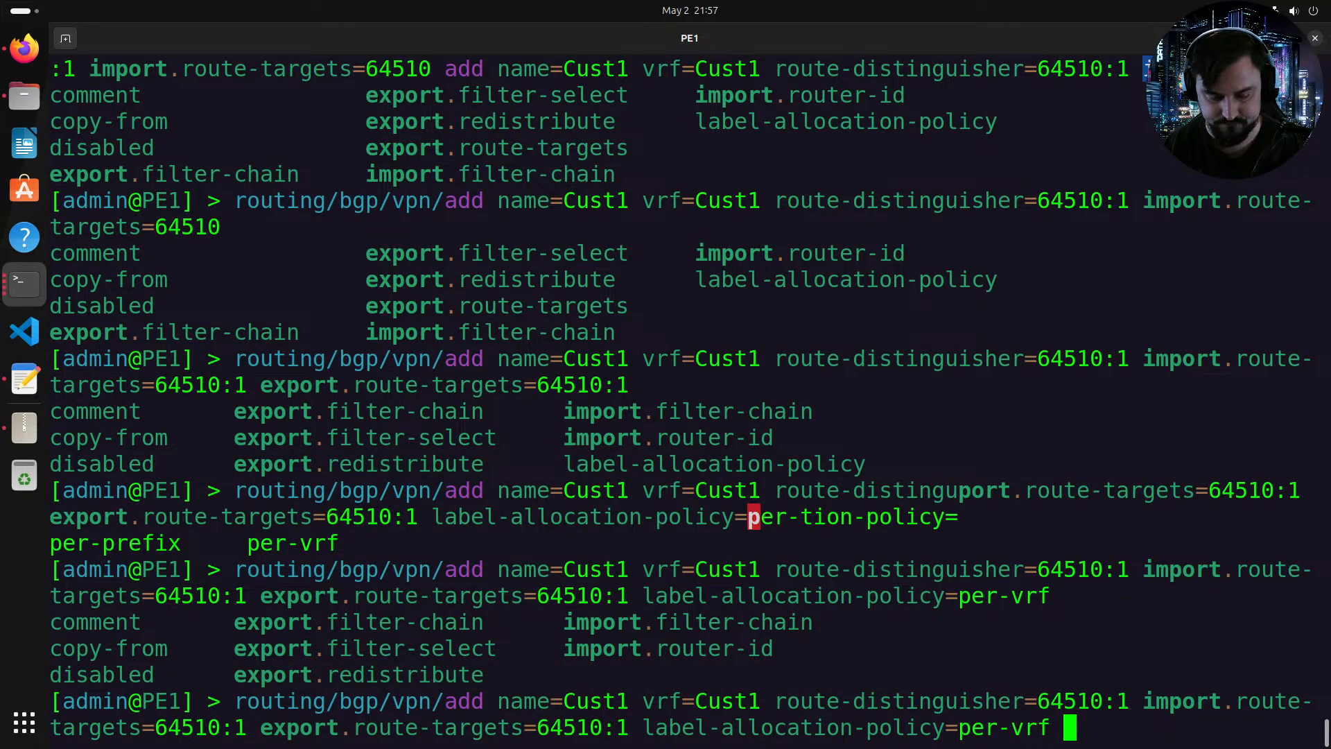
{"action": "key", "text": "Return"}
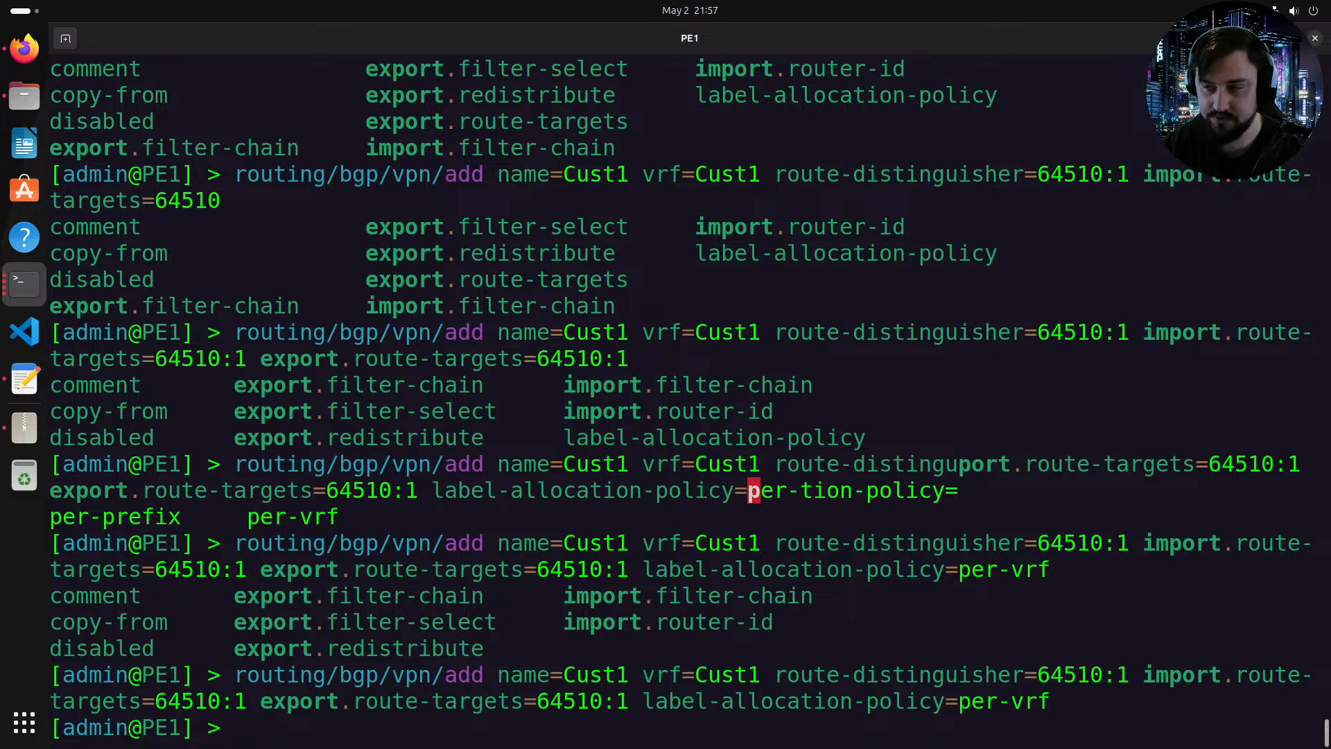
Step: Export the router configuration and copy the BGP connection and BGP VPN sections
{"action": "type", "text": "export"}
{"action": "key", "text": "Return"}
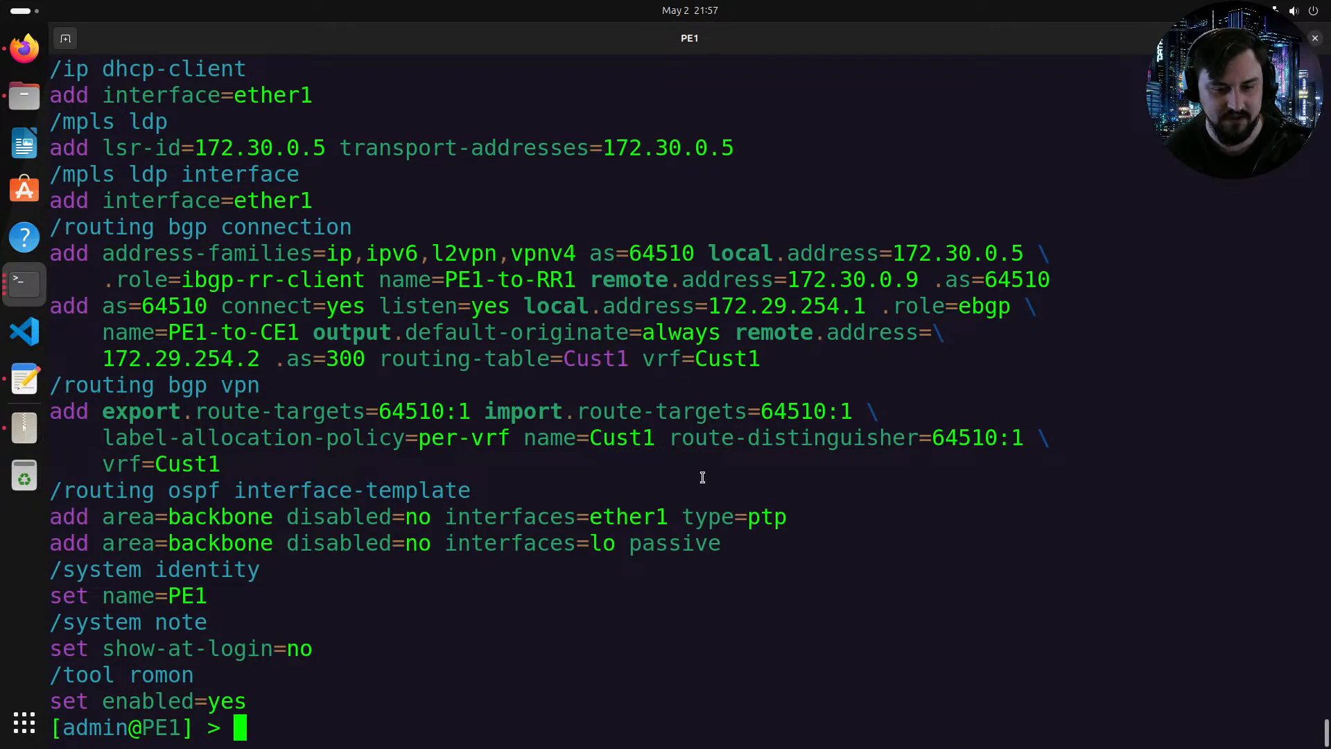
{"action": "left_click_drag", "start_coordinate": [265, 464], "coordinate": [55, 231]}
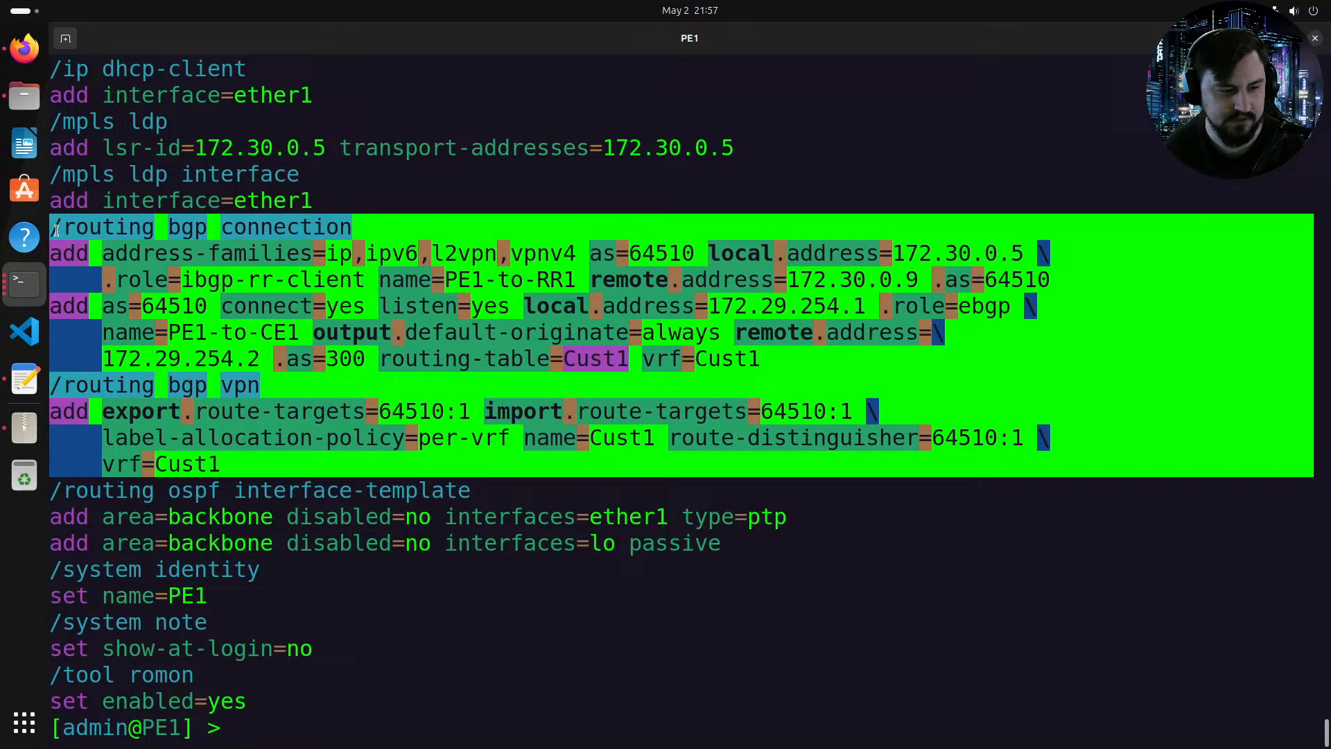
{"action": "right_click", "coordinate": [110, 253]}
{"action": "left_click", "coordinate": [153, 259]}
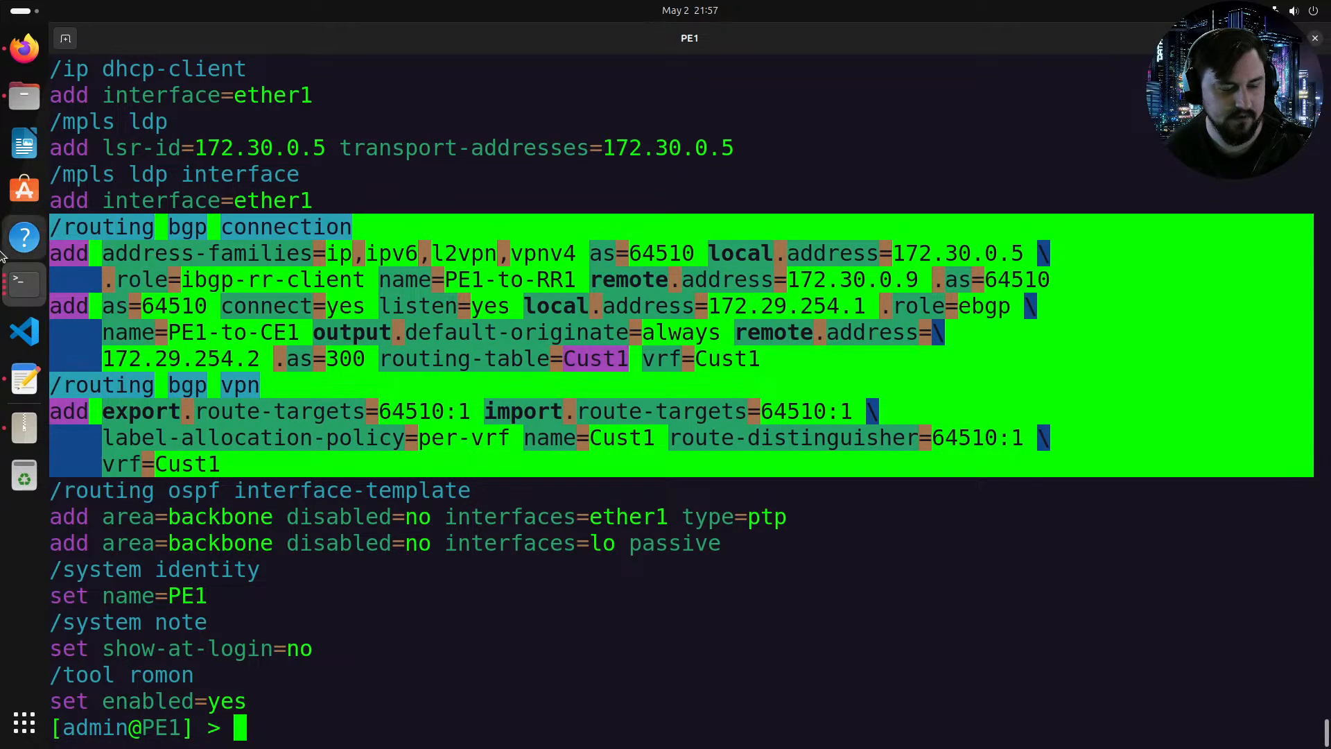
Step: Paste the copied BGP sections into the PE1 notes after the OSPF interface-template lines
{"action": "left_click", "coordinate": [24, 379]}
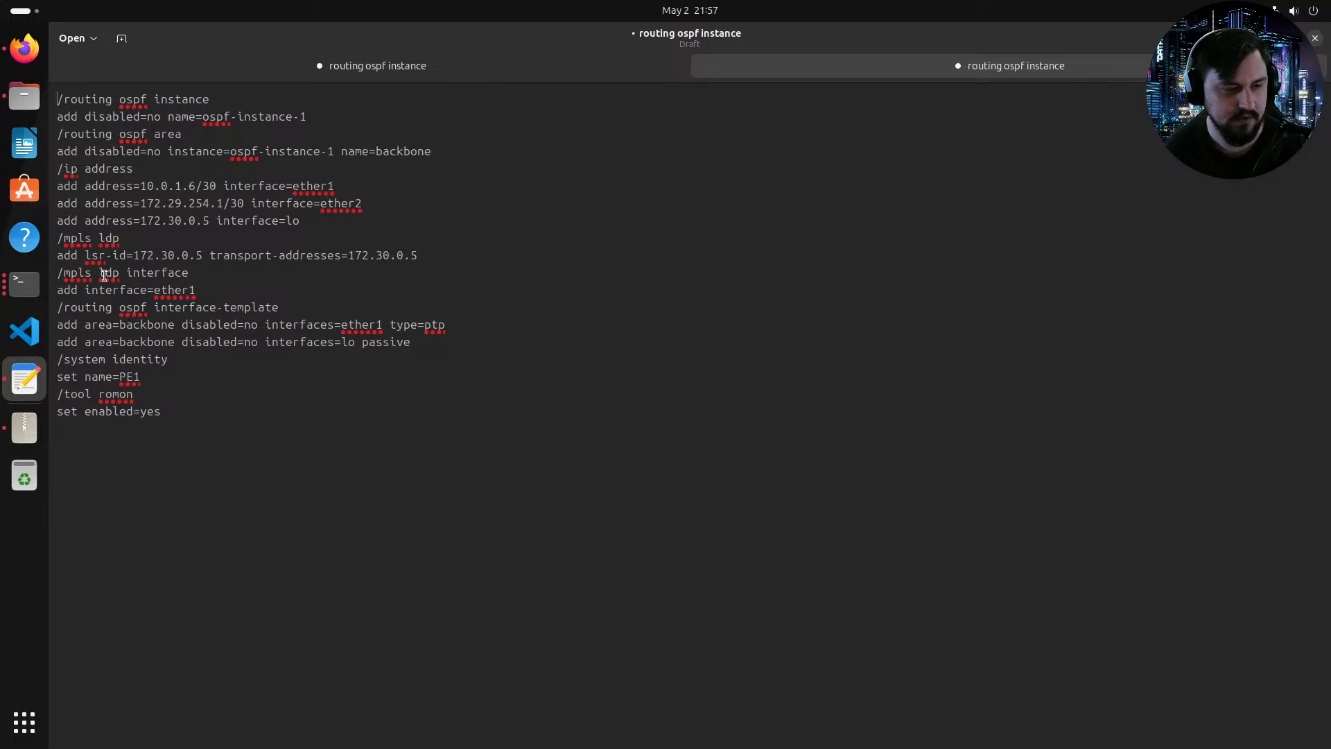
{"action": "left_click", "coordinate": [452, 347]}
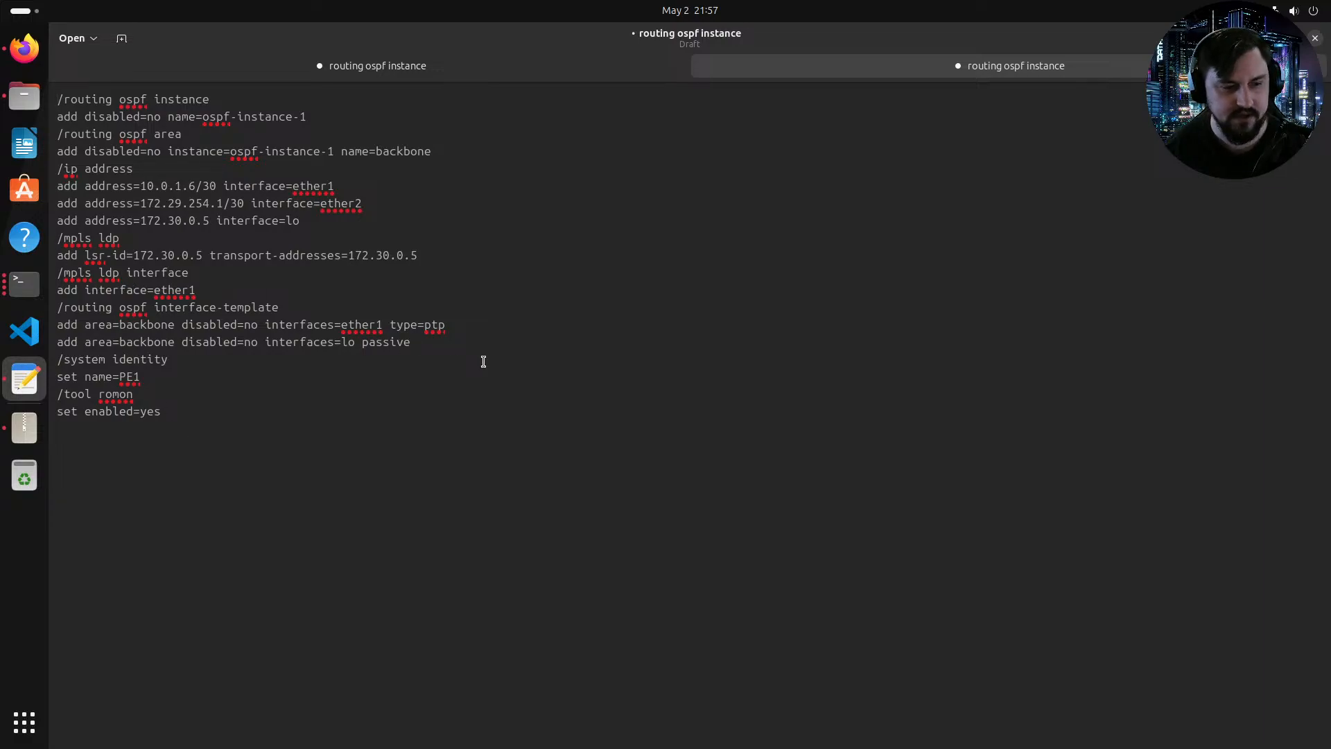
{"action": "key", "text": "ctrl+v"}
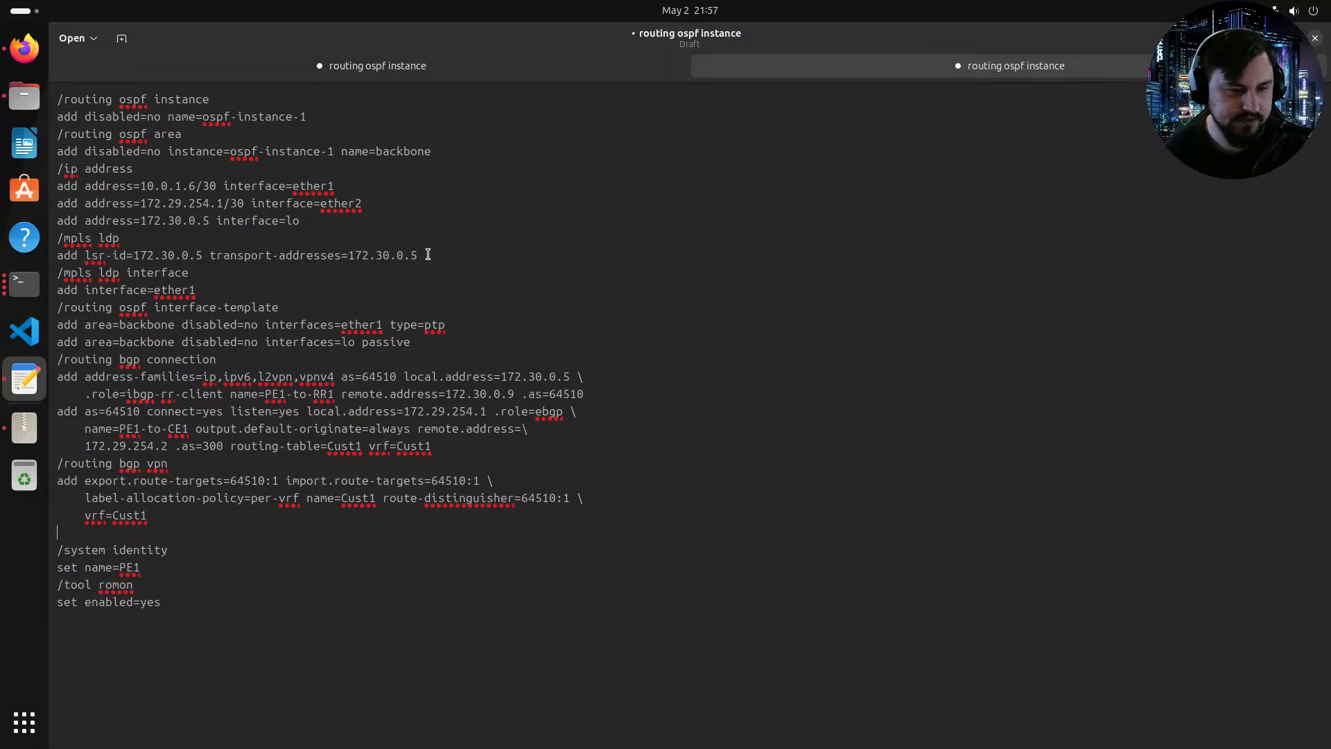
Step: Search the notes for occurrences of 172.30.0.5
{"action": "left_click_drag", "start_coordinate": [424, 255], "coordinate": [350, 254]}
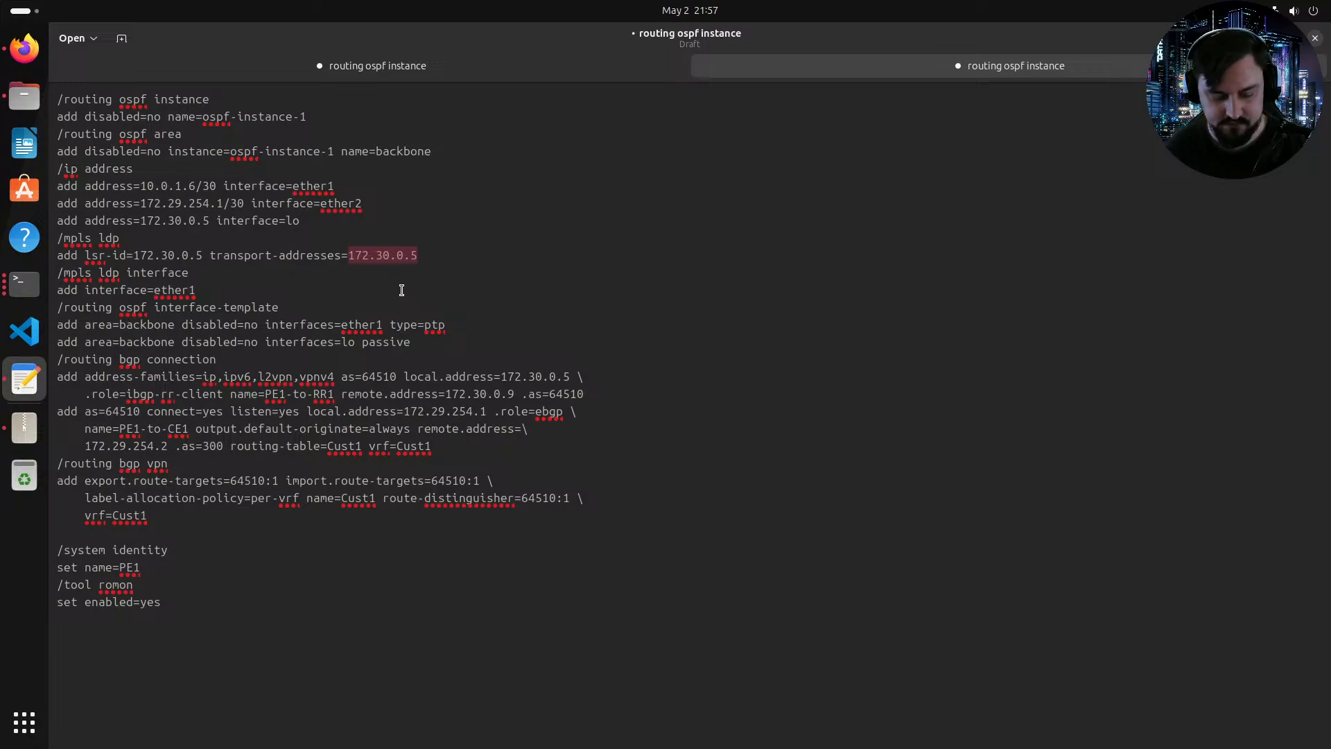
{"action": "key", "text": "ctrl+f"}
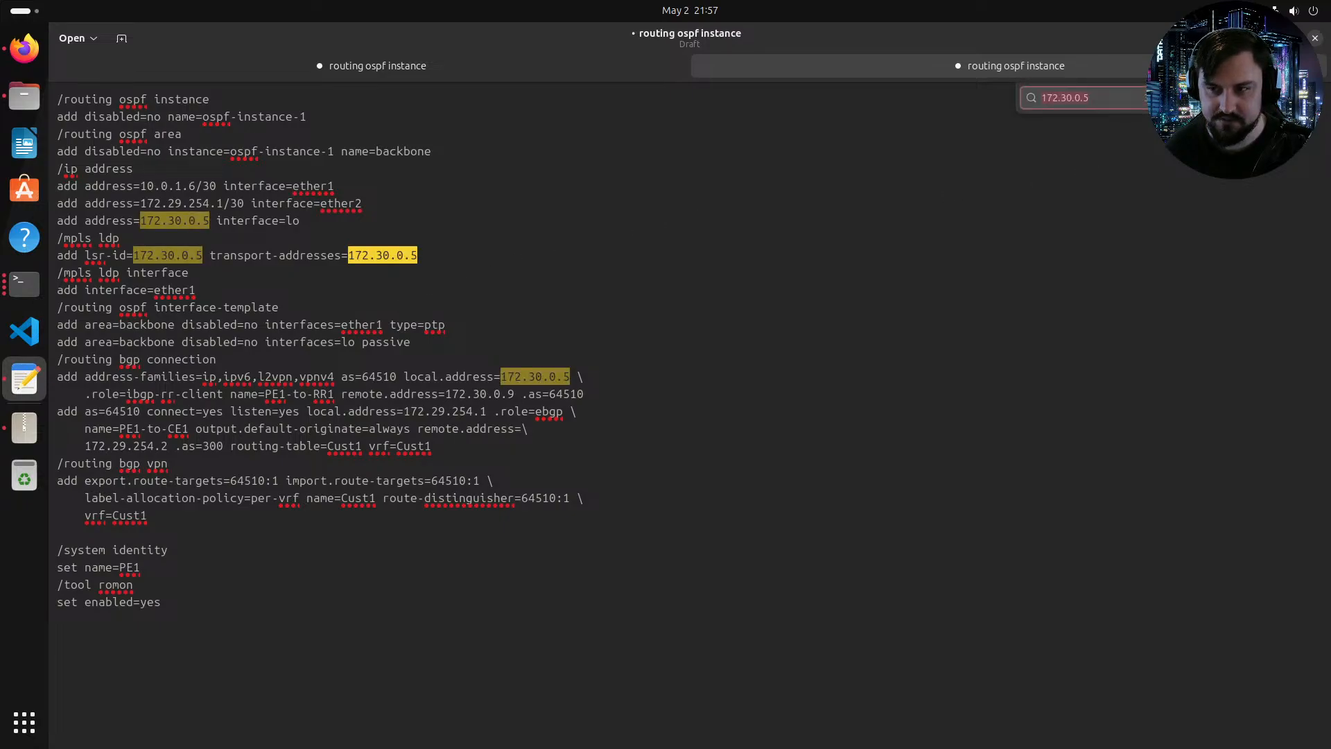
{"action": "key", "text": "Escape"}
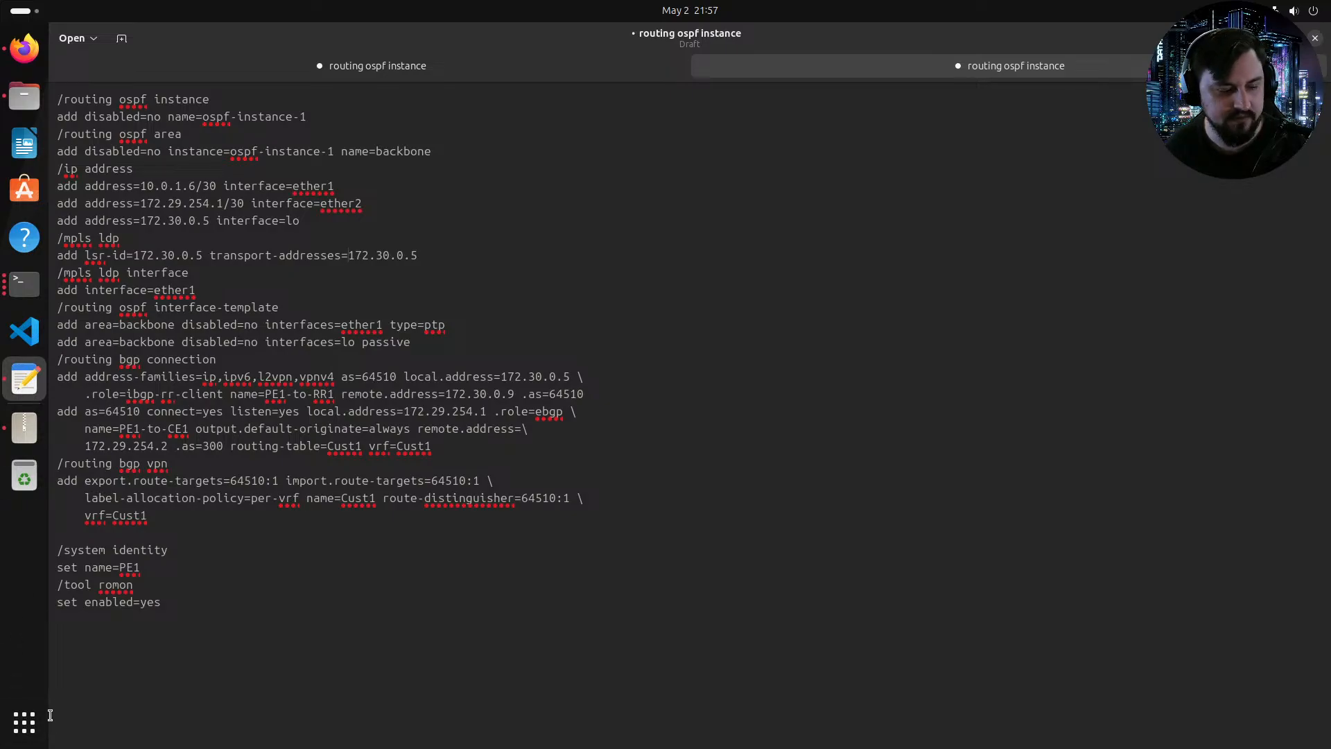
{"action": "left_click", "coordinate": [25, 721]}
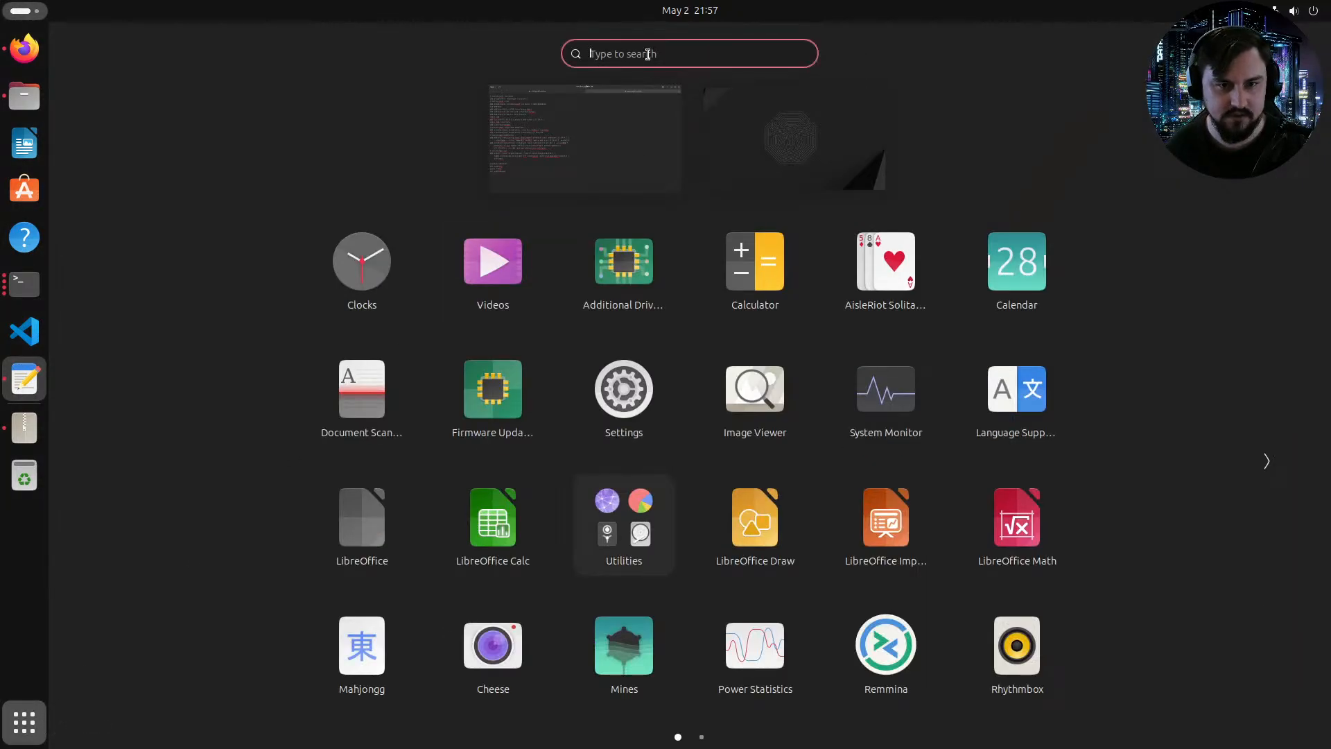
{"action": "type", "text": "Note"}
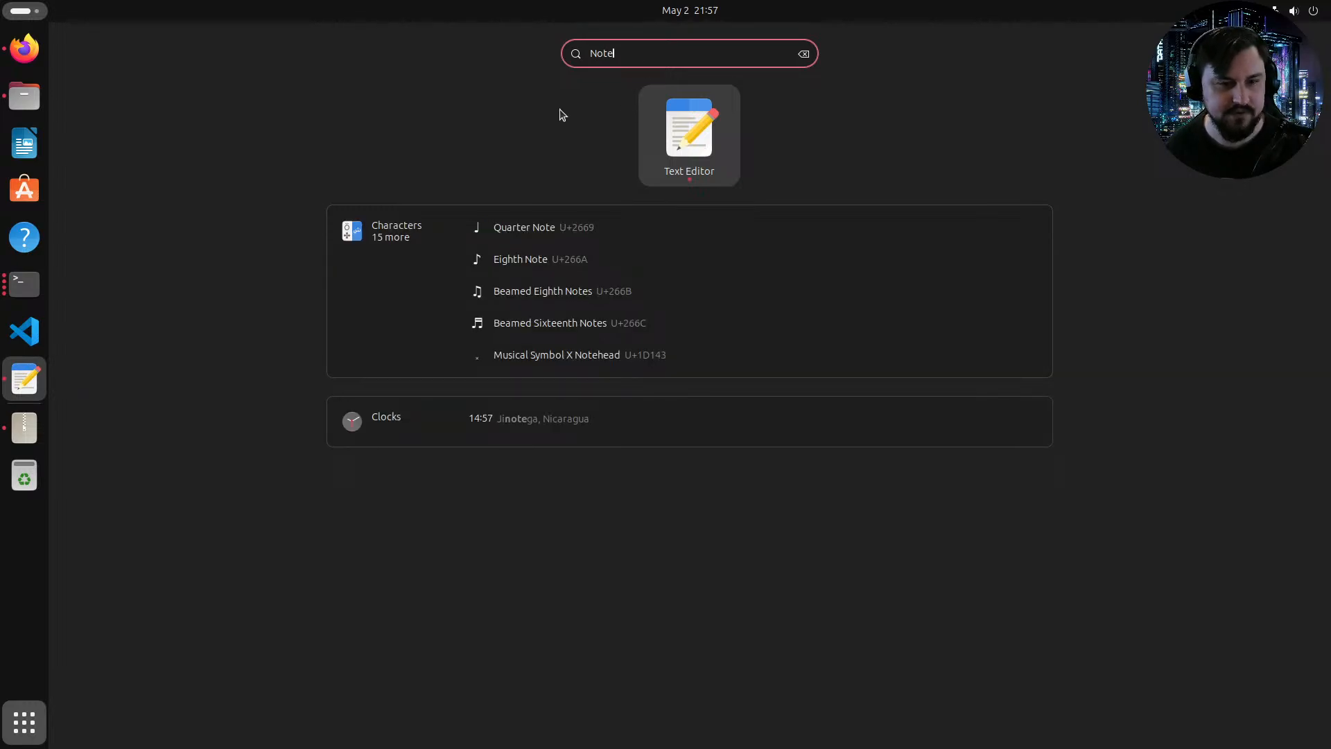
{"action": "key", "text": "Escape"}
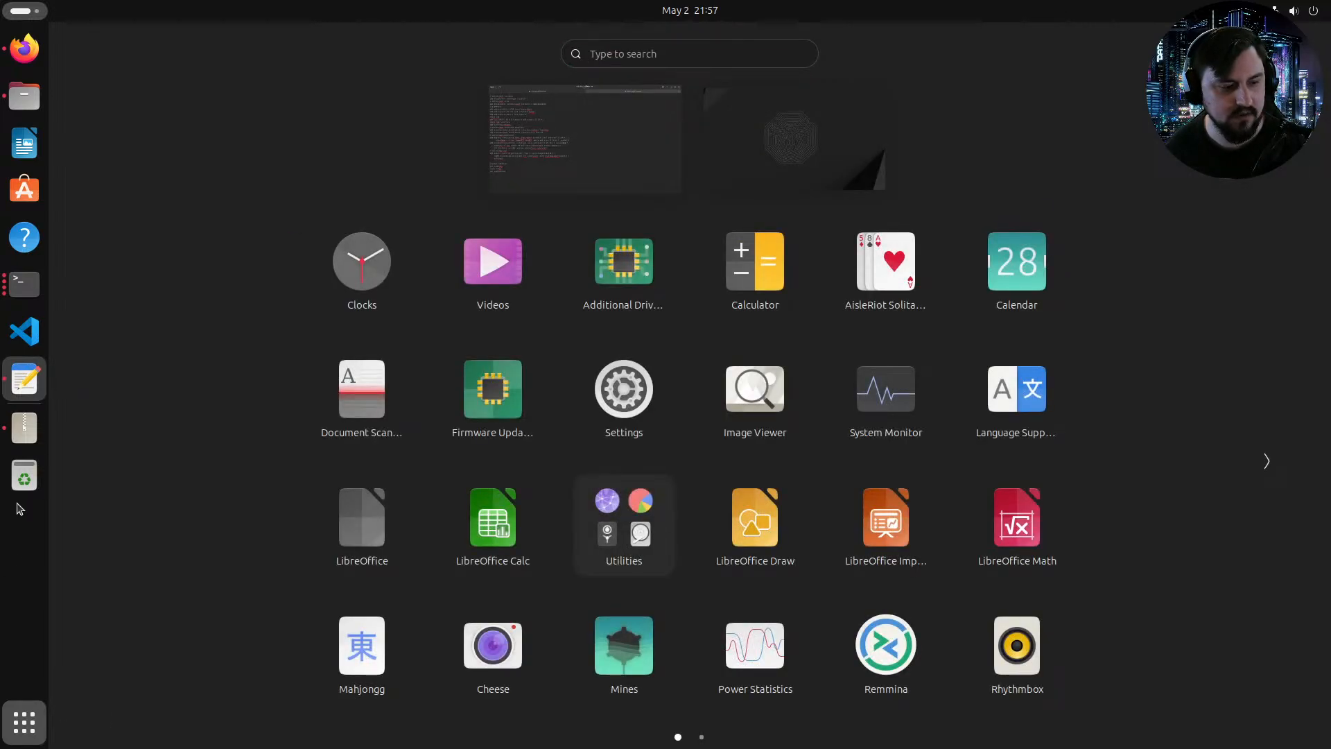
Step: Install the Notepad++ (WINE) snap from the App Center, authenticating with the account password
{"action": "left_click", "coordinate": [35, 201]}
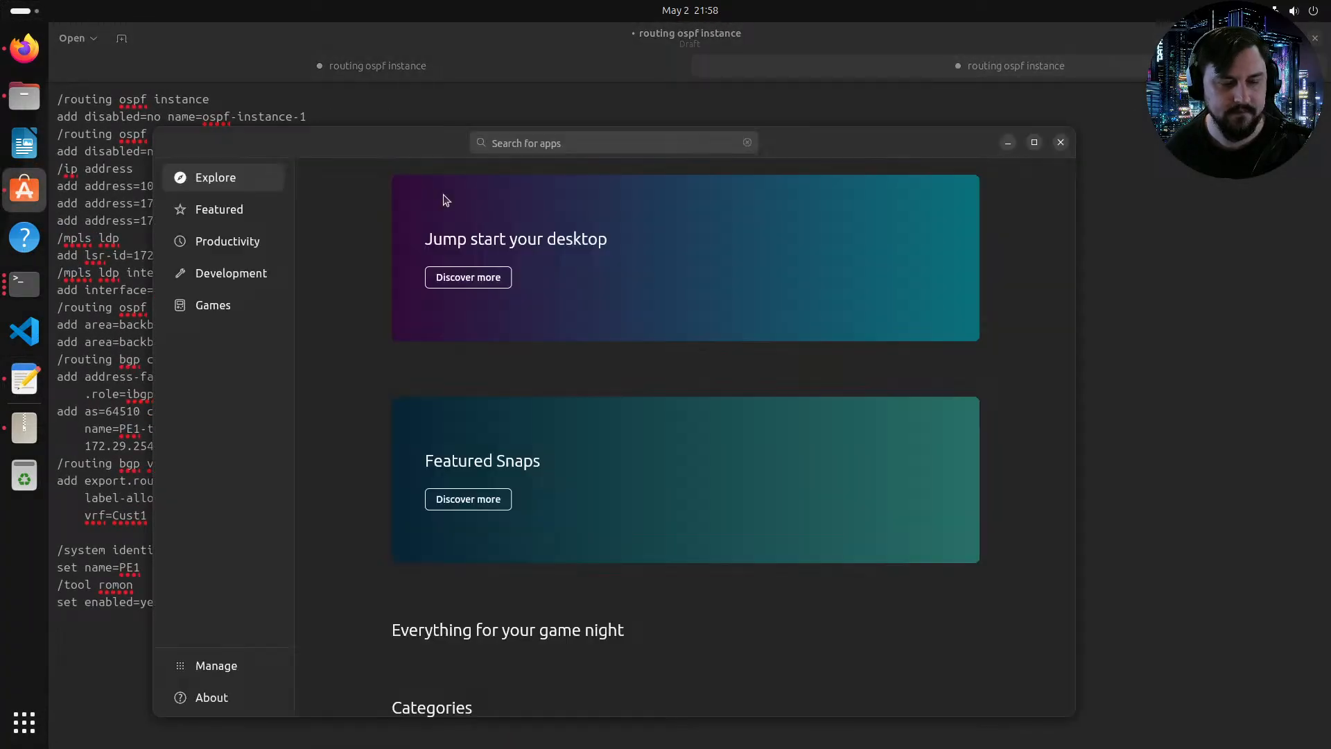
{"action": "type", "text": "Notepad"}
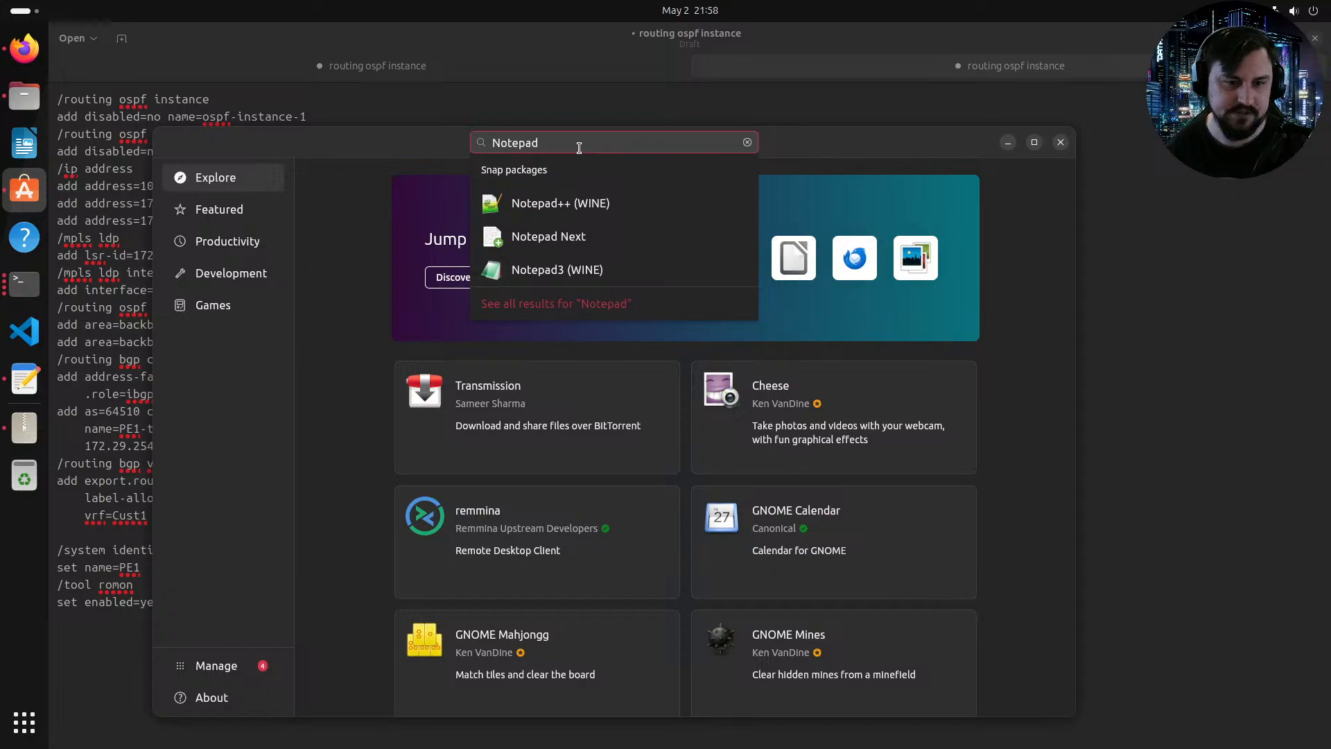
{"action": "left_click", "coordinate": [554, 203]}
{"action": "left_click", "coordinate": [686, 321]}
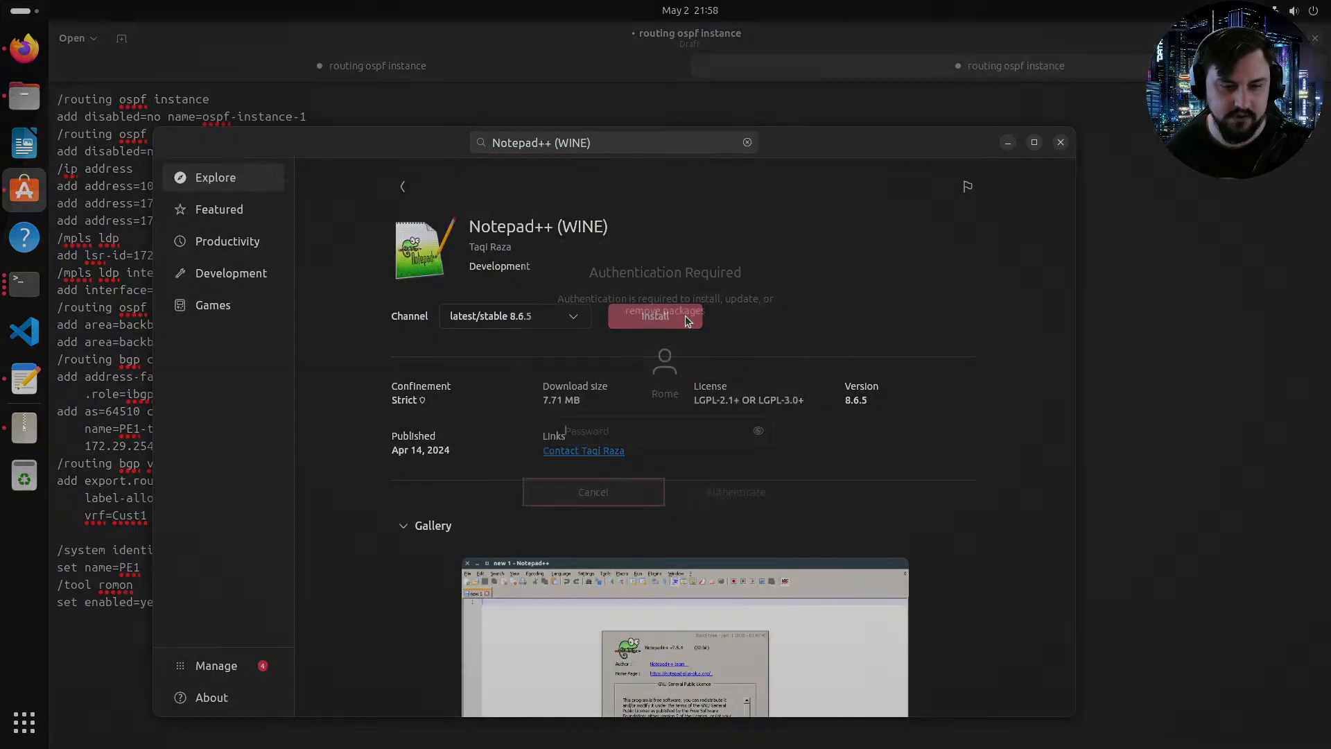
{"action": "type", "text": "*******"}
{"action": "key", "text": "Return"}
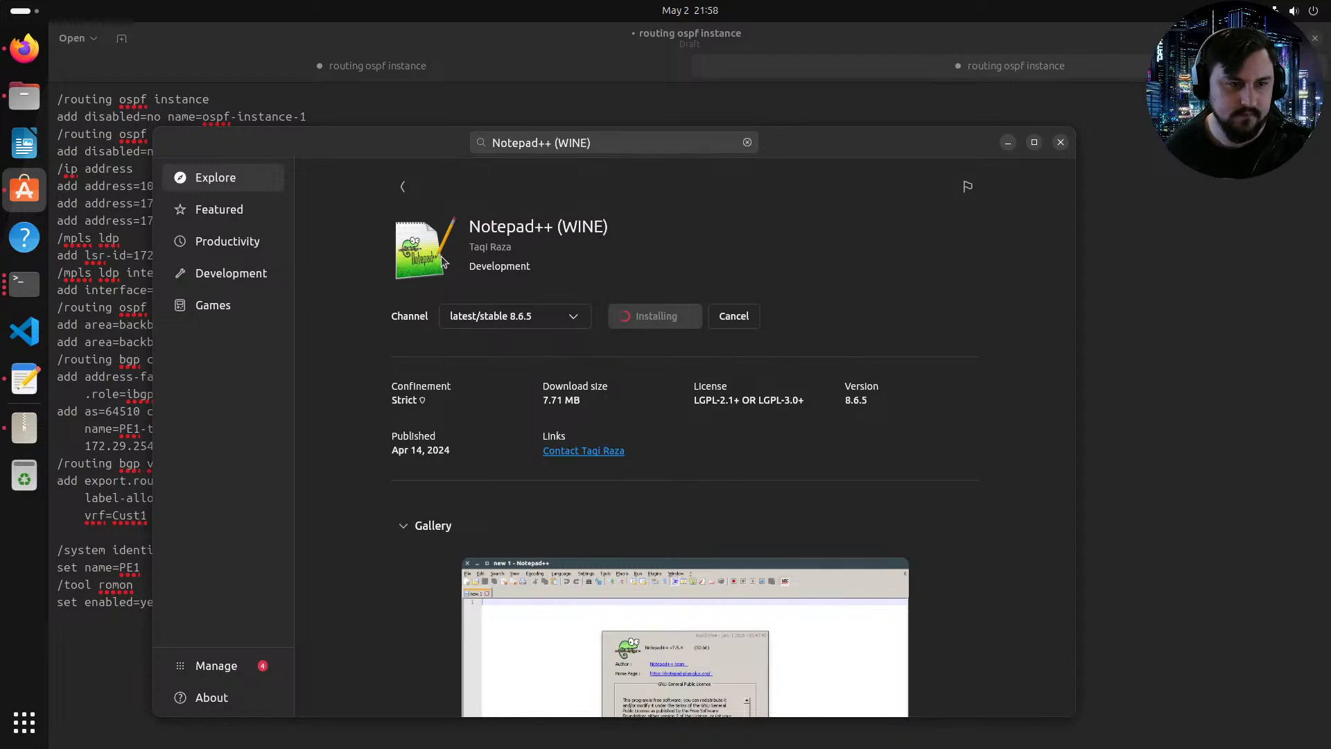
Step: Delete the blank line before the system identity section in the PE1 notes and select the whole configuration
{"action": "left_click", "coordinate": [106, 486]}
{"action": "left_click_drag", "start_coordinate": [59, 542], "coordinate": [238, 619]}
{"action": "left_click", "coordinate": [149, 545]}
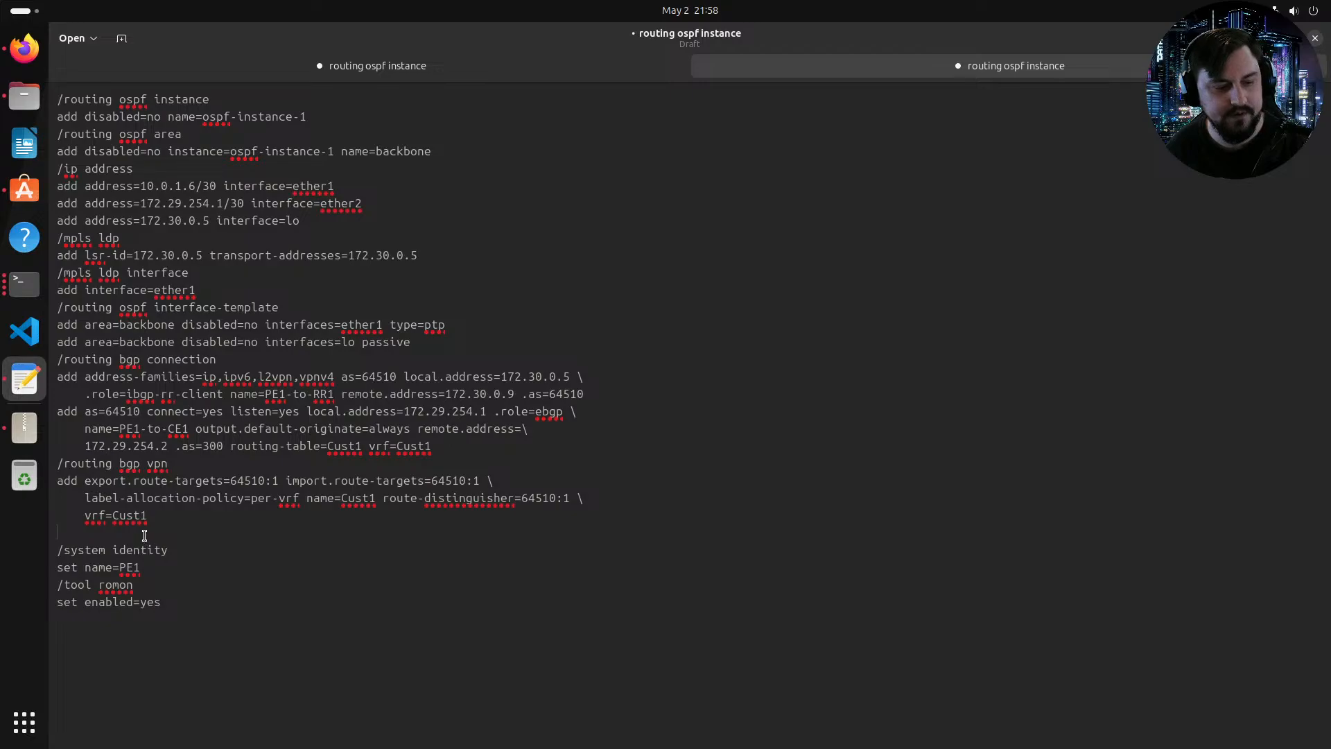
{"action": "key", "text": "BackSpace"}
{"action": "left_click_drag", "start_coordinate": [188, 585], "coordinate": [60, 103]}
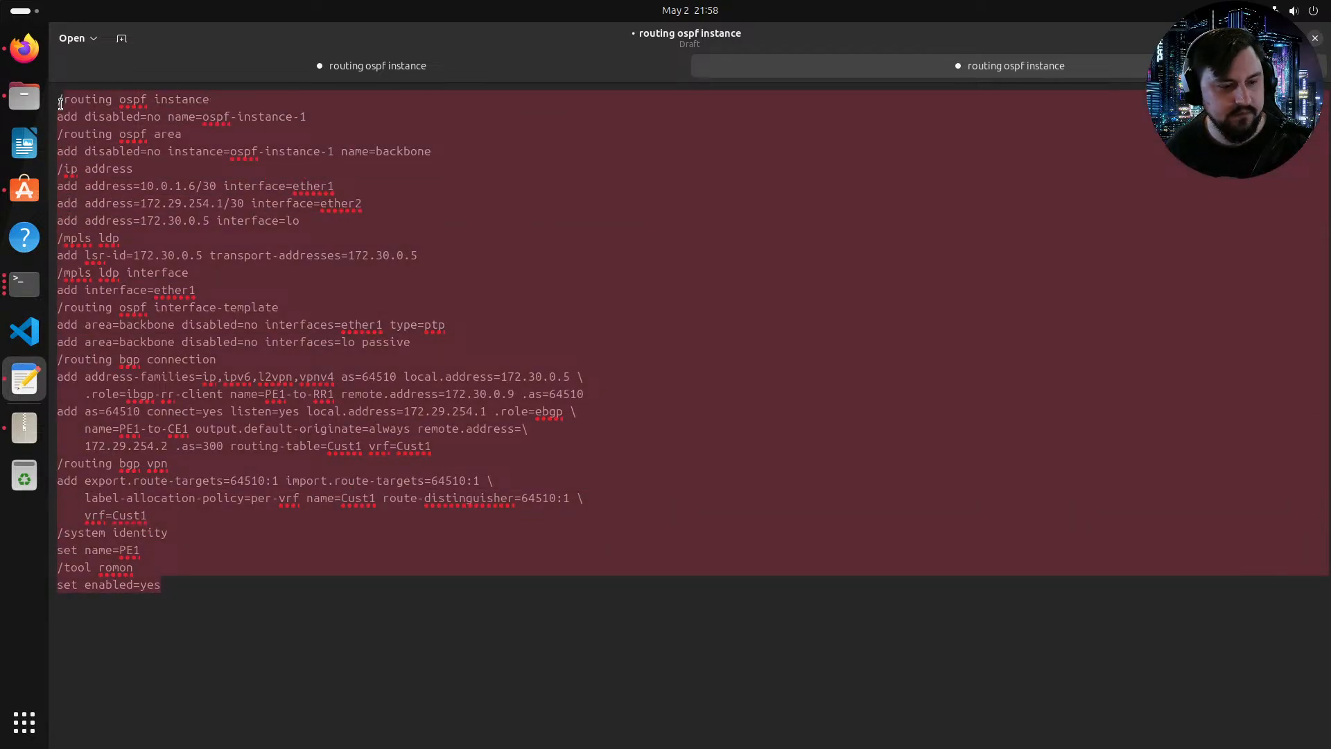
{"action": "left_click_drag", "start_coordinate": [201, 586], "coordinate": [48, 93]}
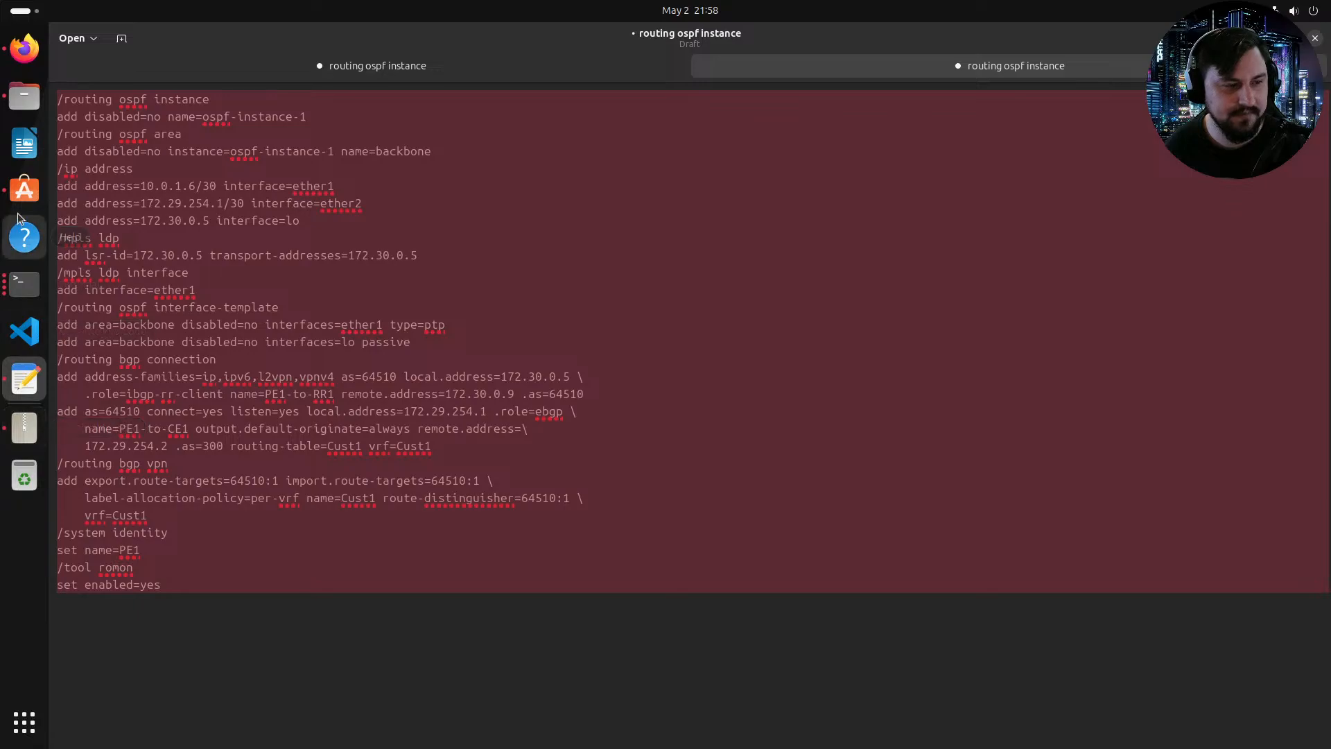
Step: Check the Notepad++ installation progress and its available release channels in the App Center
{"action": "left_click", "coordinate": [24, 188]}
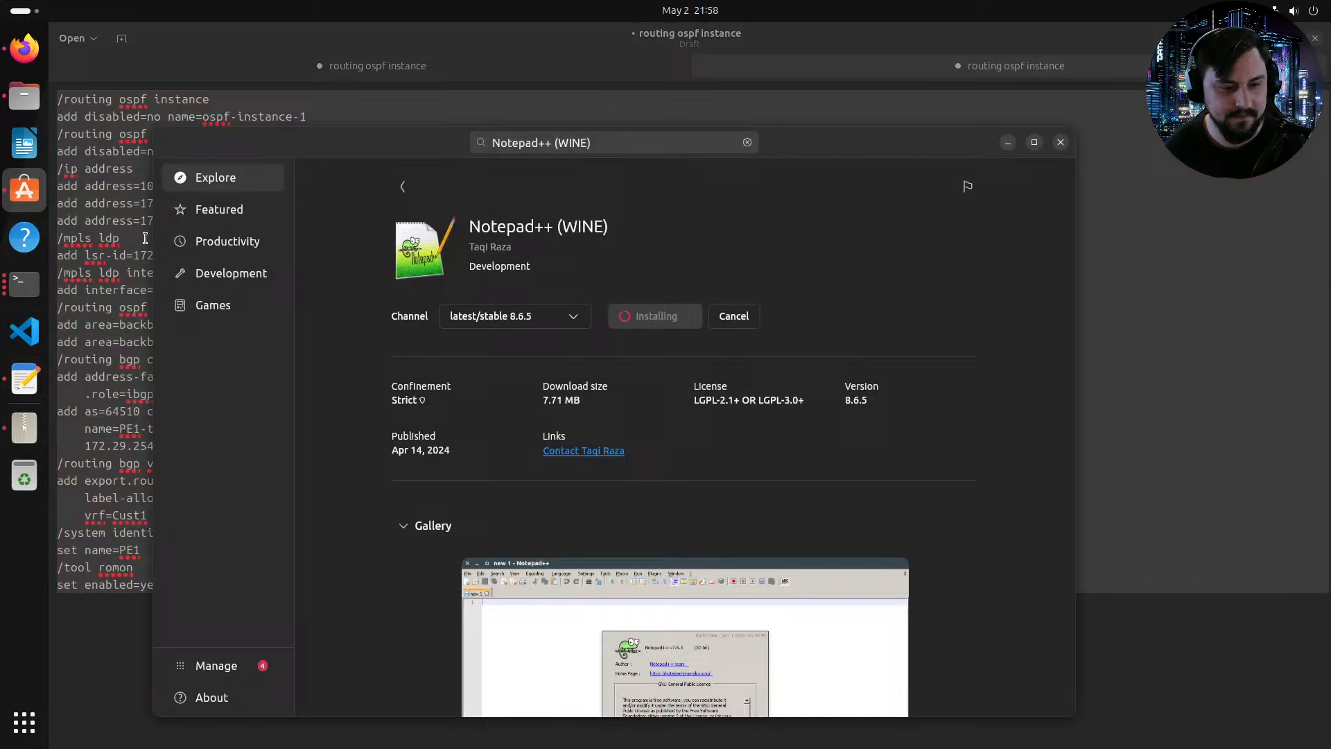
{"action": "left_click", "coordinate": [553, 322]}
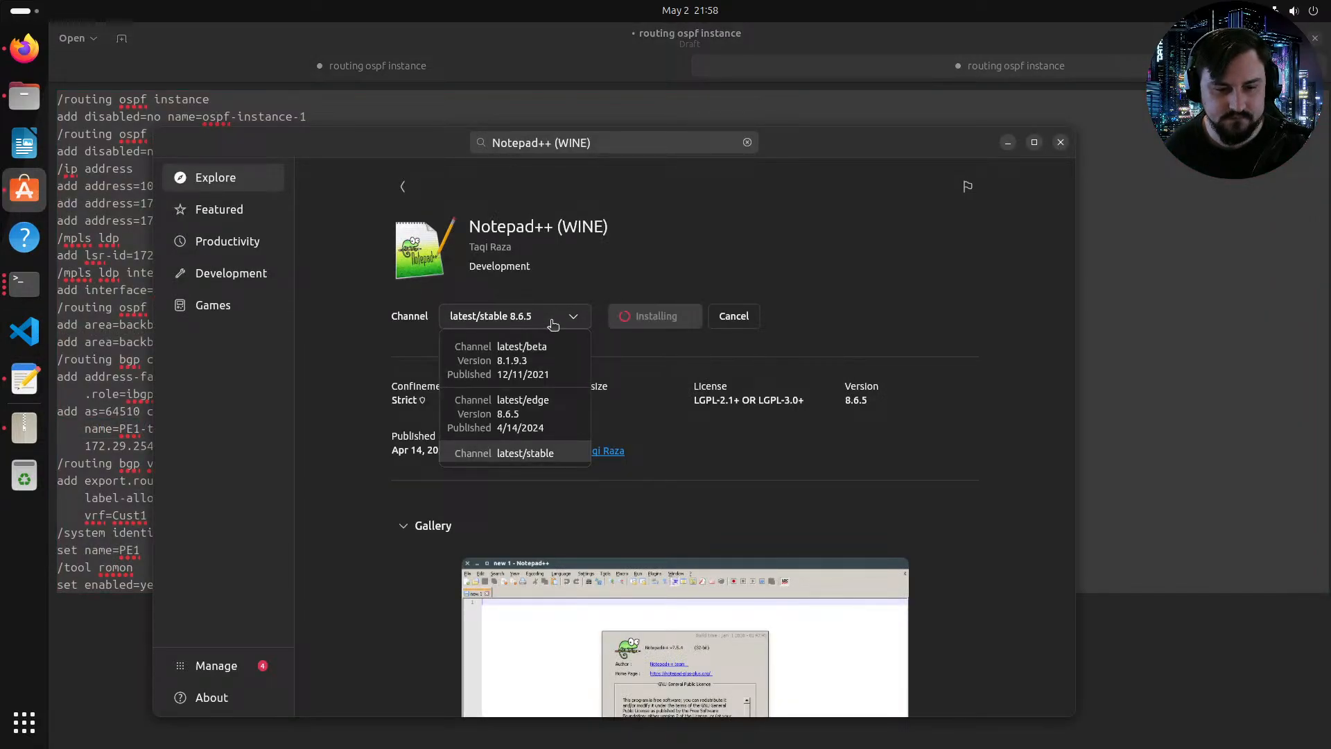
{"action": "left_click", "coordinate": [552, 322]}
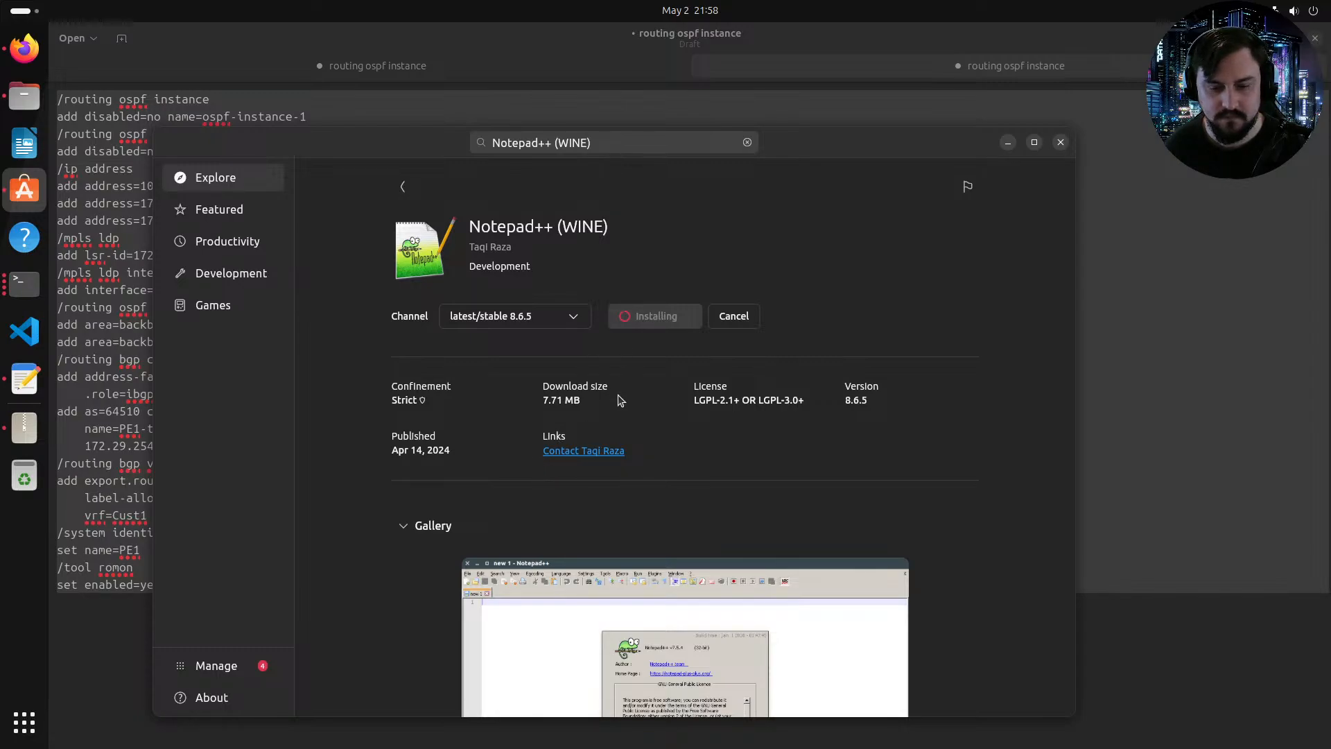
{"action": "scroll", "coordinate": [619, 399], "scroll_direction": "down", "scroll_amount": 1}
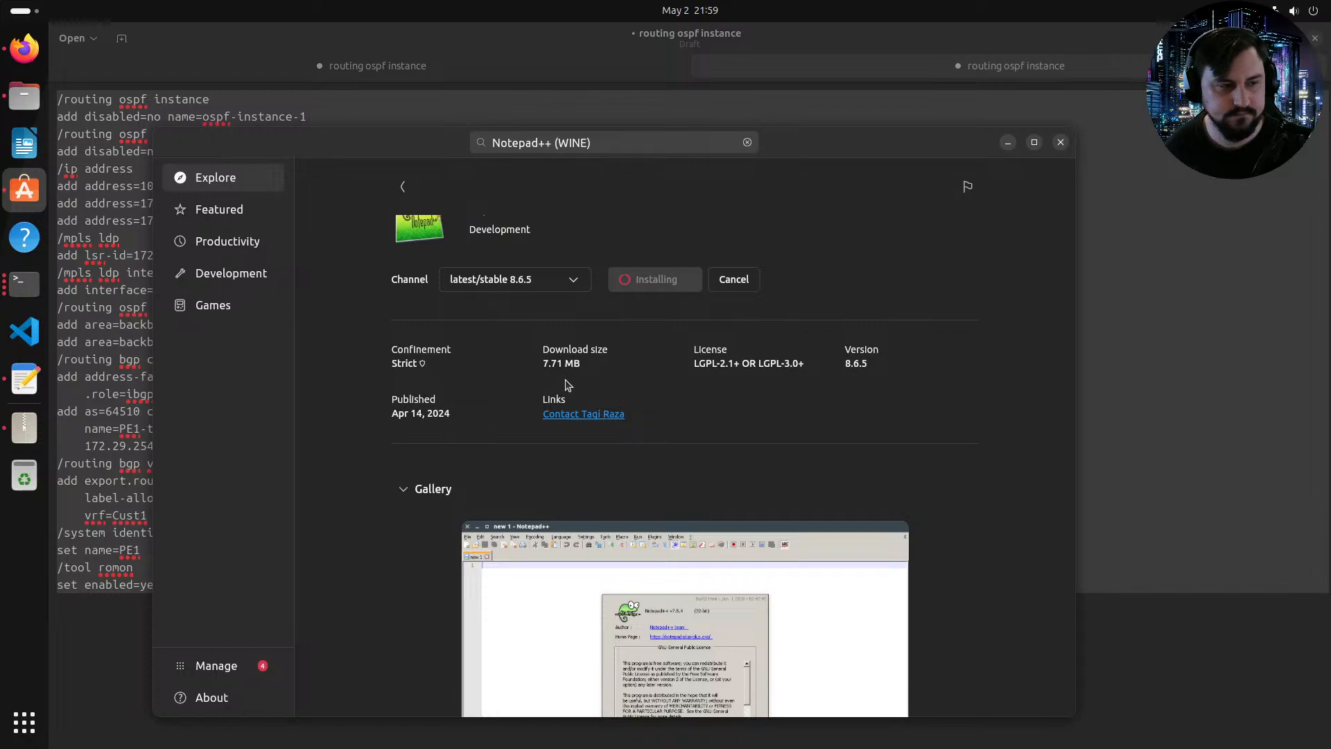
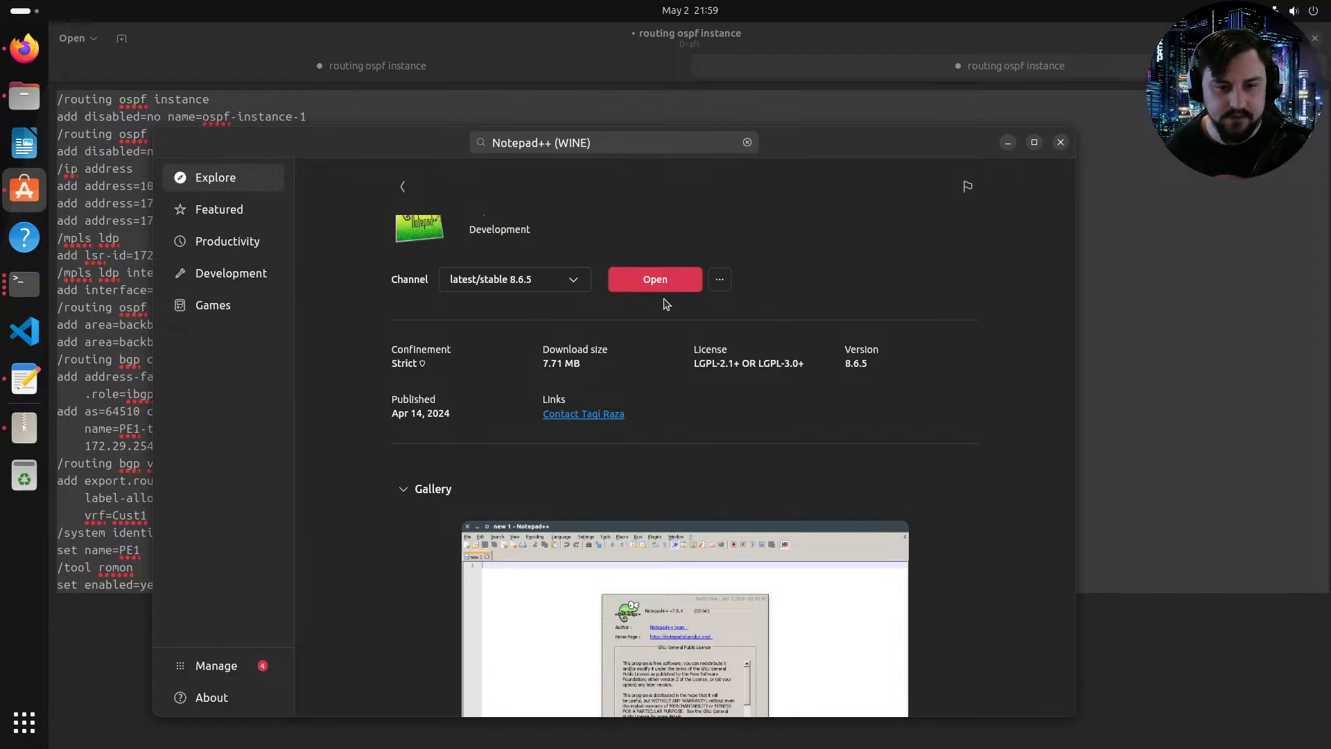
Step: Open Notepad++ (WINE) from the App Center, maximize its window and paste the PE1 configuration into a new document
{"action": "left_click", "coordinate": [659, 283]}
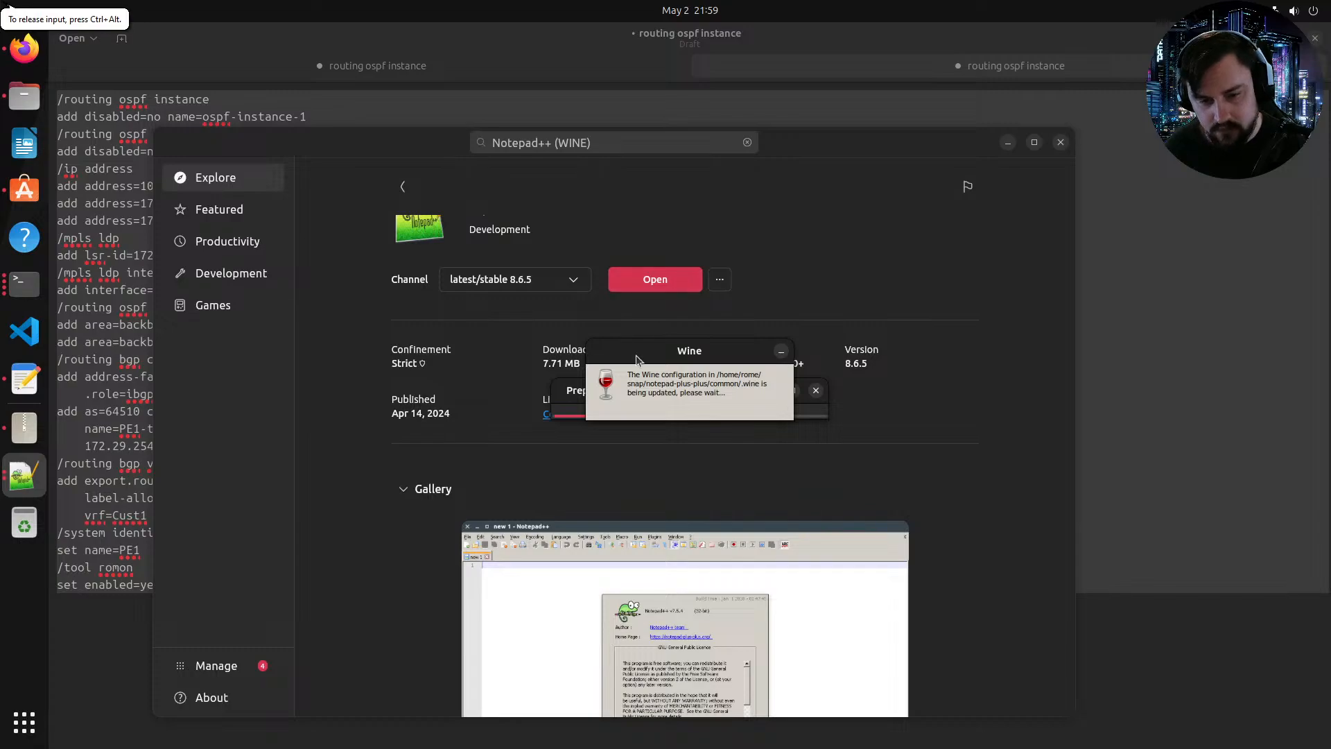
{"action": "left_click_drag", "start_coordinate": [575, 399], "coordinate": [535, 352]}
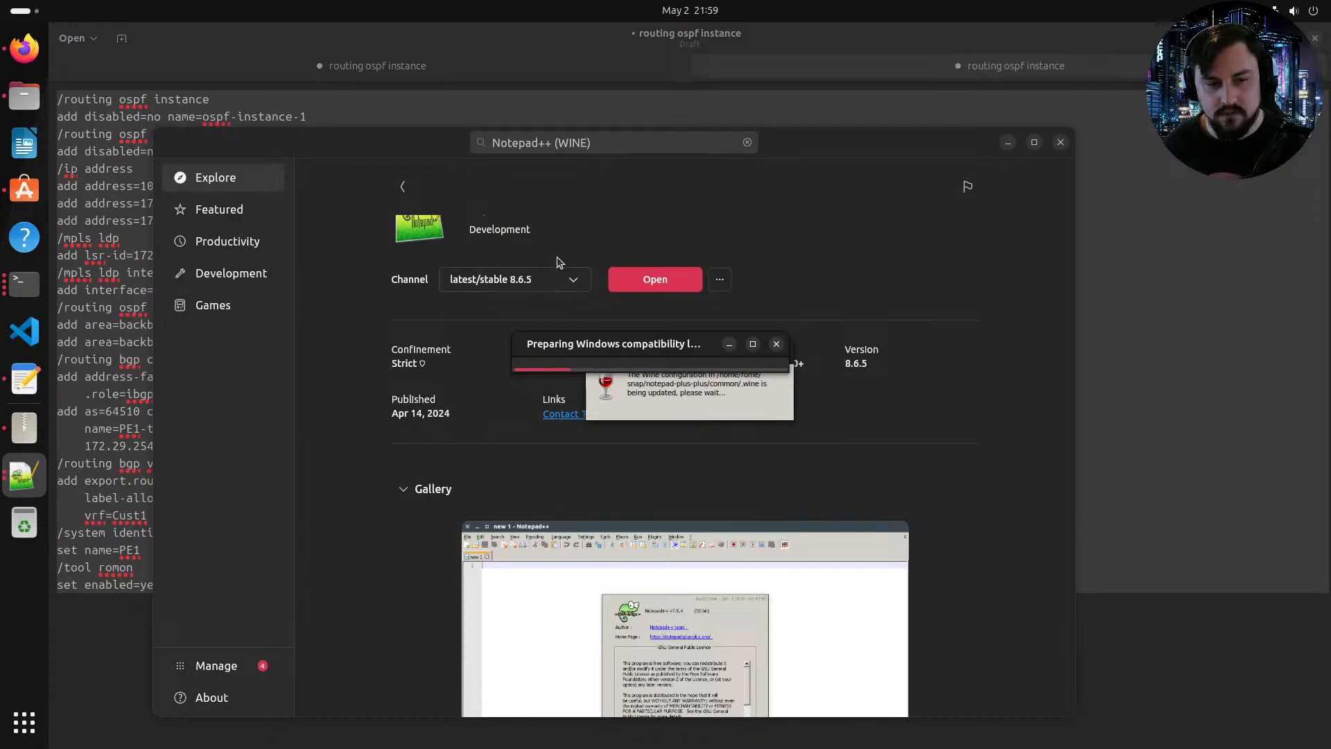
{"action": "scroll", "coordinate": [576, 270], "scroll_direction": "up", "scroll_amount": 1}
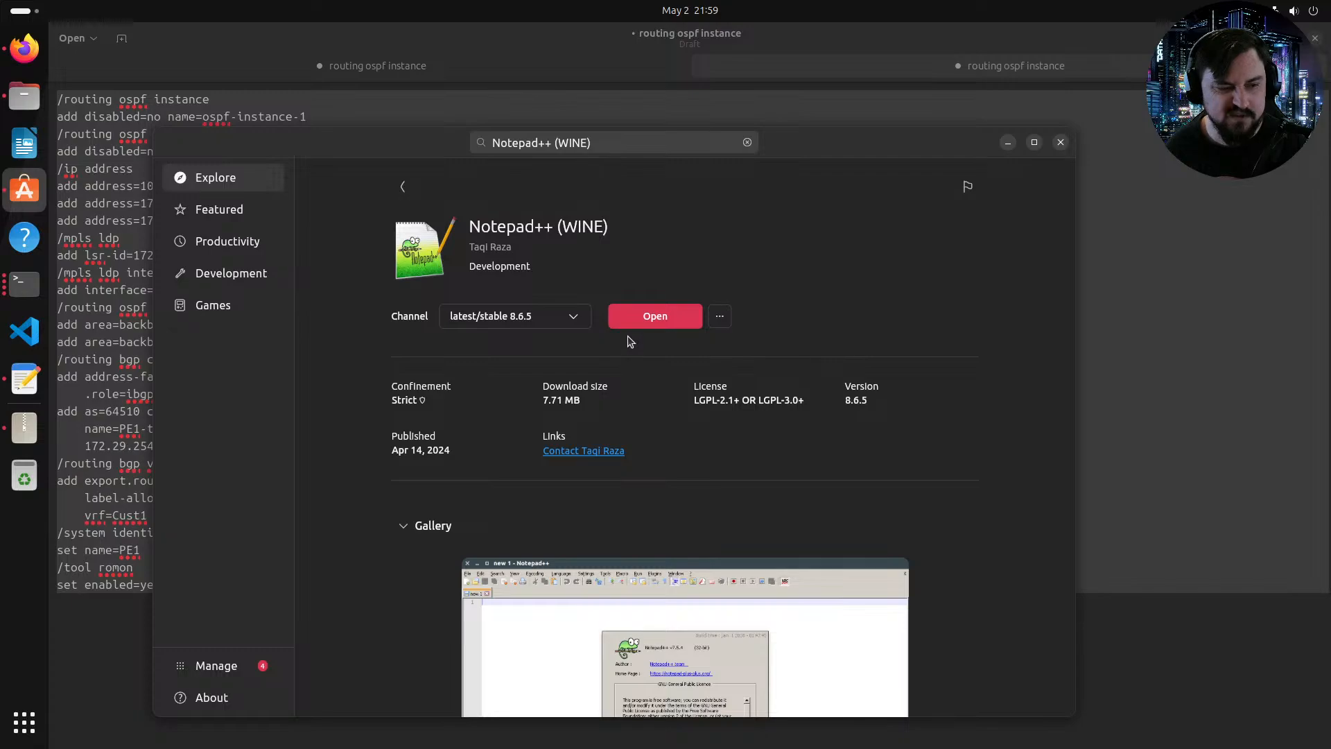
{"action": "left_click", "coordinate": [636, 322]}
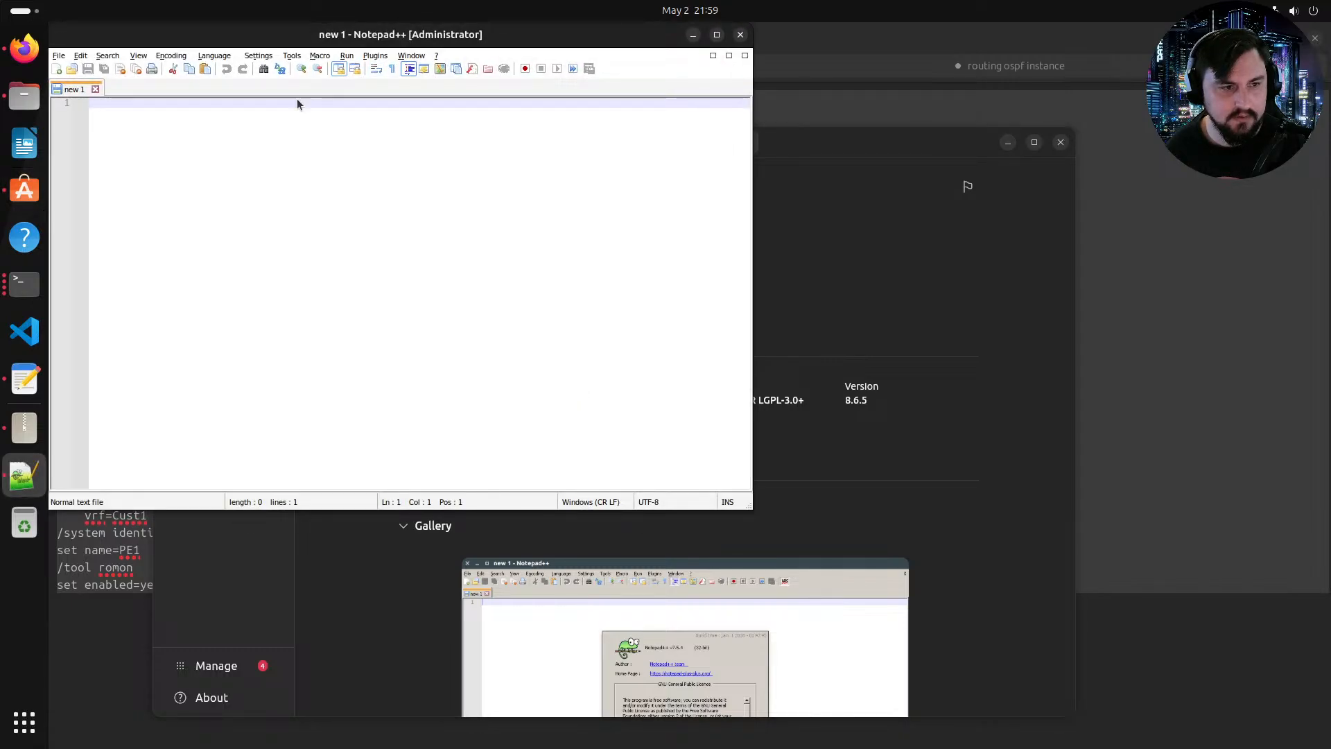
{"action": "double_click", "coordinate": [269, 40]}
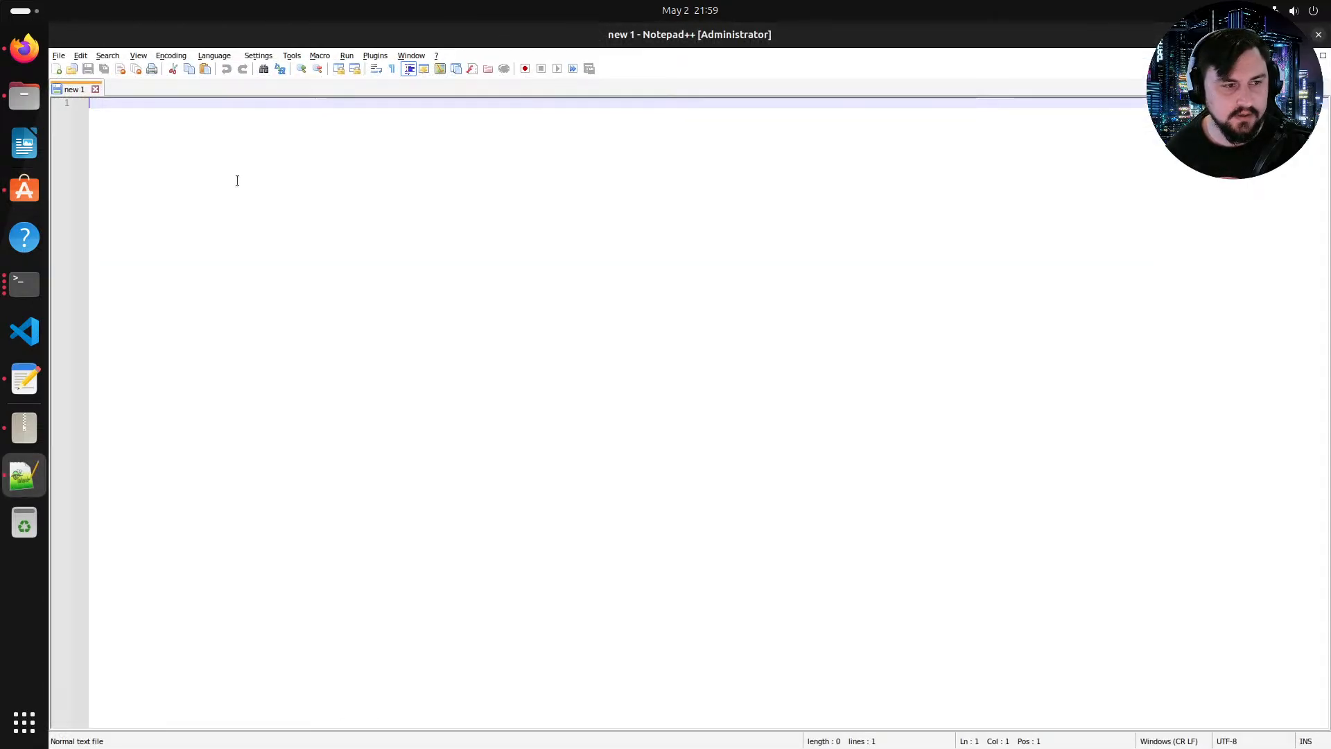
{"action": "key", "text": "ctrl+v"}
Step: Pin Notepad++ to the dash
{"action": "right_click", "coordinate": [25, 475]}
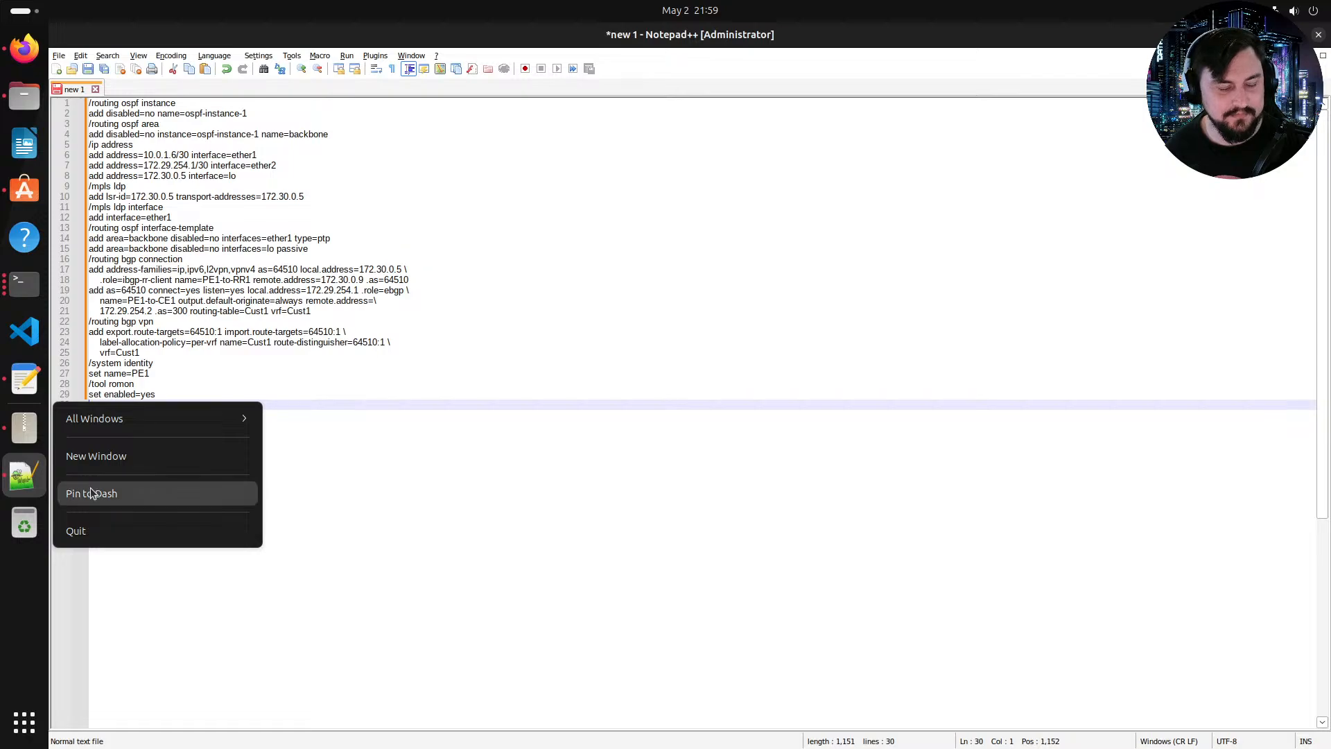
{"action": "left_click", "coordinate": [138, 493]}
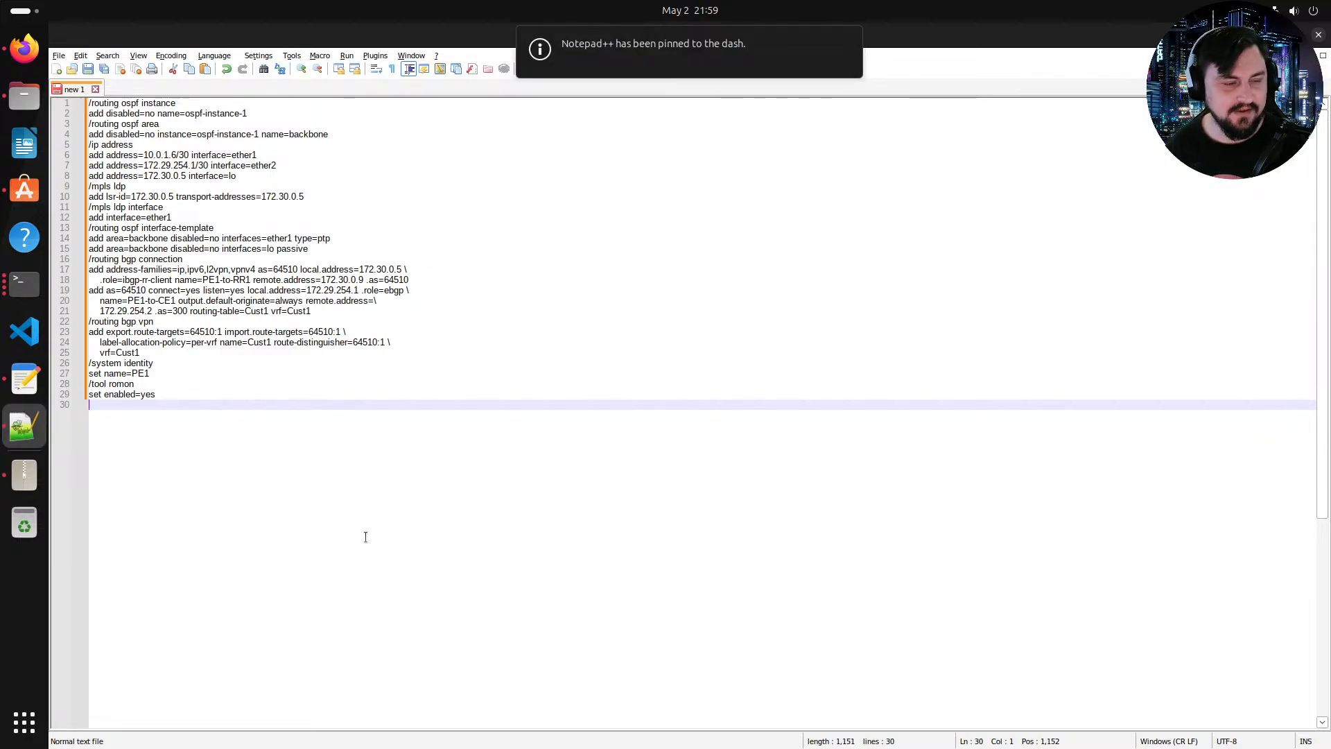
Step: Postpone the offered software update
{"action": "scroll", "coordinate": [365, 537], "scroll_direction": "up", "scroll_amount": 3}
{"action": "scroll", "coordinate": [384, 504], "scroll_direction": "up", "scroll_amount": 1}
{"action": "scroll", "coordinate": [342, 511], "scroll_direction": "down", "scroll_amount": 4}
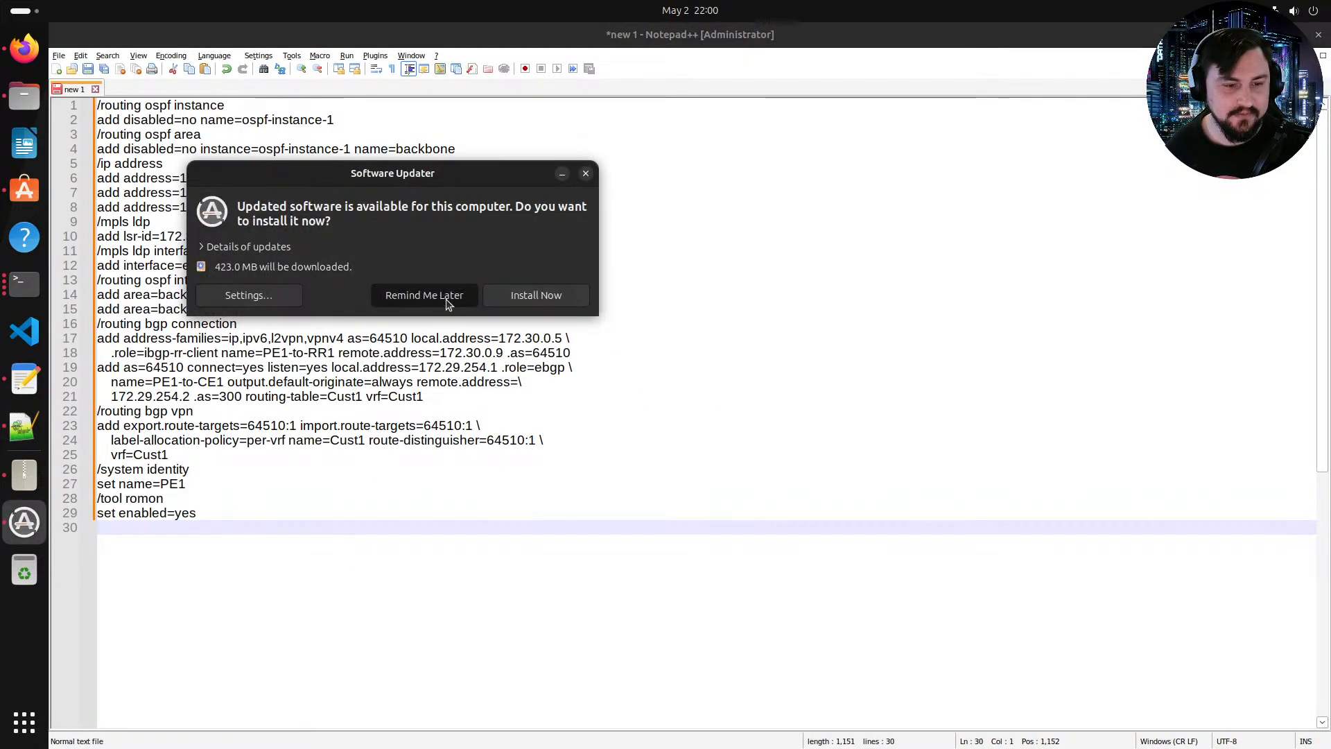
{"action": "left_click", "coordinate": [414, 298]}
Step: Replace all occurrences of 172.30.0.5 with 172.30.0.6 in the configuration
{"action": "left_click_drag", "start_coordinate": [447, 237], "coordinate": [355, 236]}
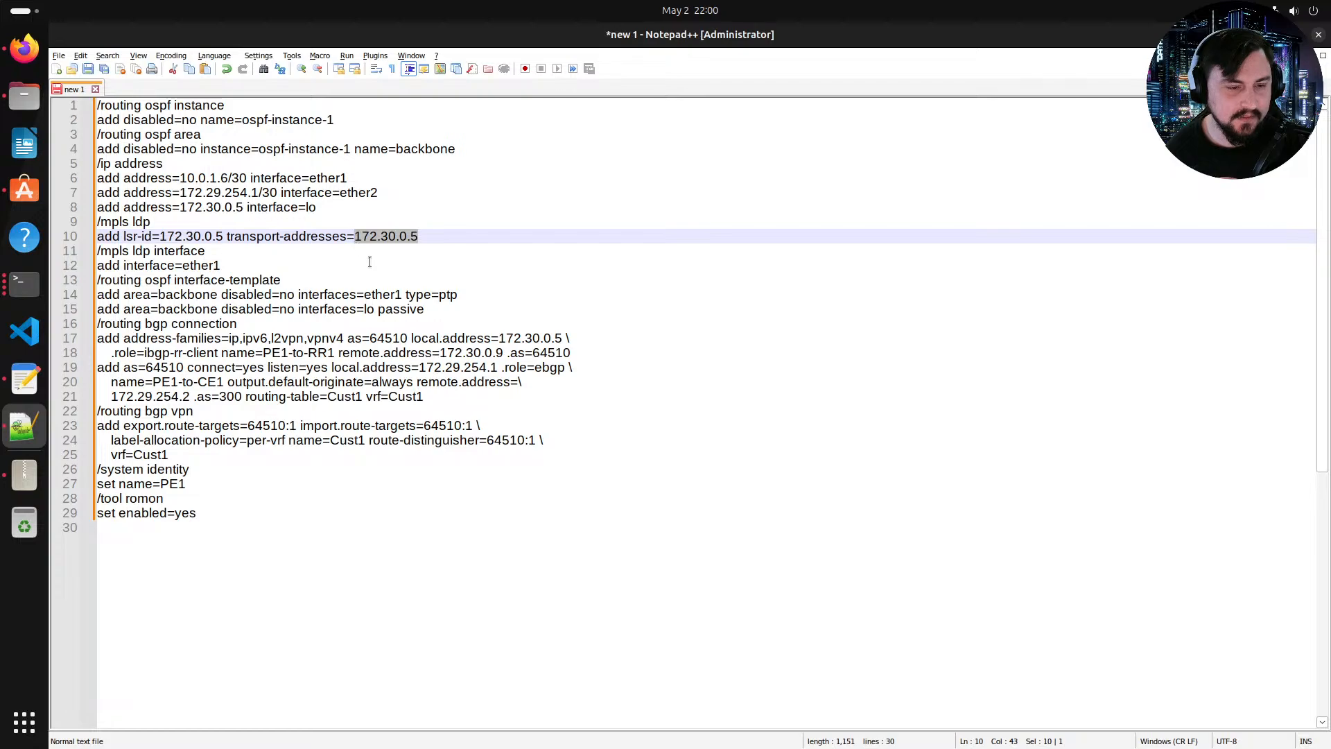
{"action": "double_click", "coordinate": [260, 135]}
{"action": "key", "text": "ctrl+f"}
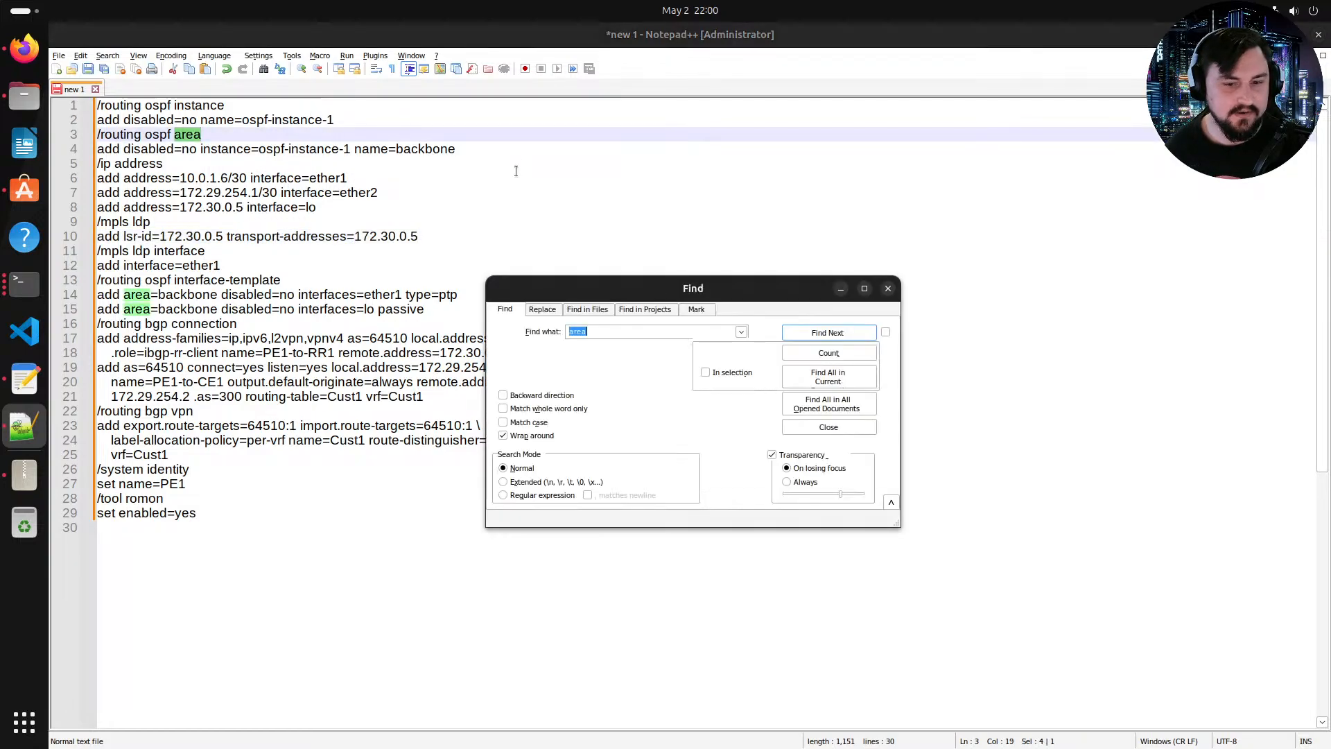
{"action": "left_click", "coordinate": [546, 310]}
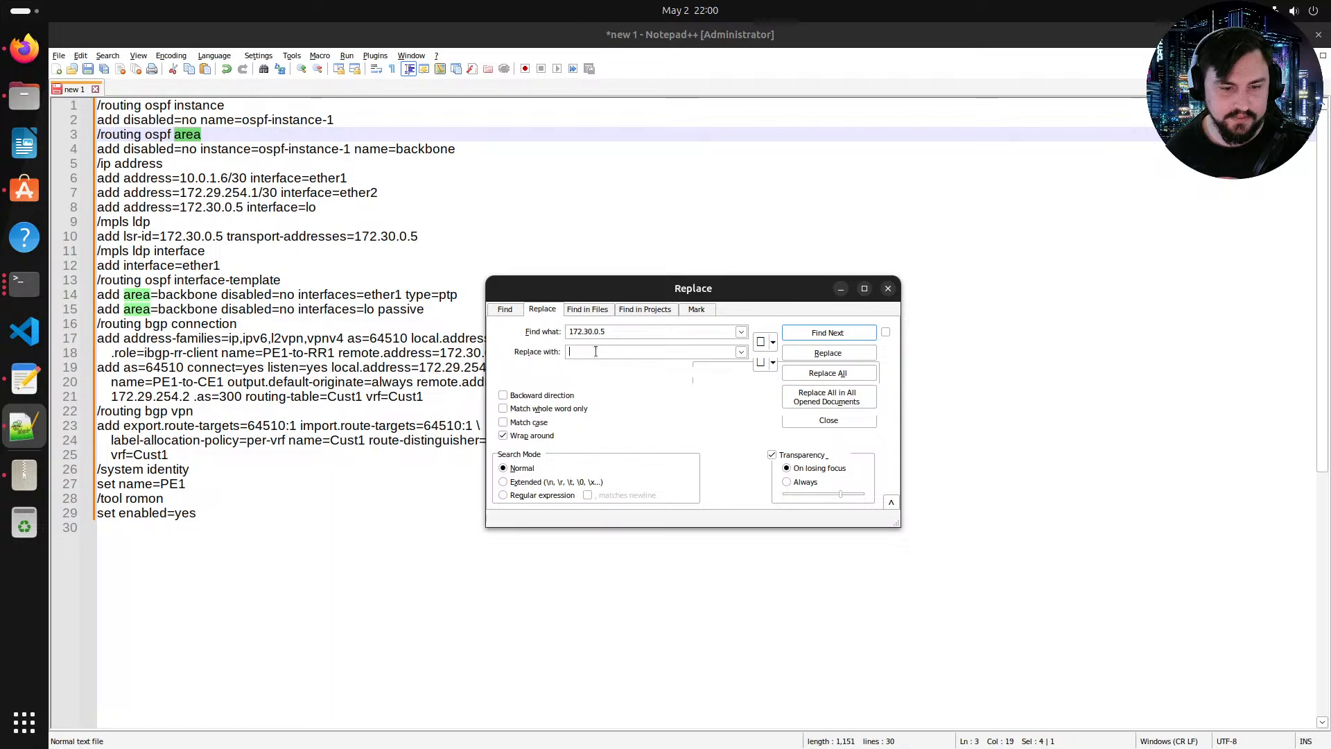
{"action": "type", "text": "172.30.0.6"}
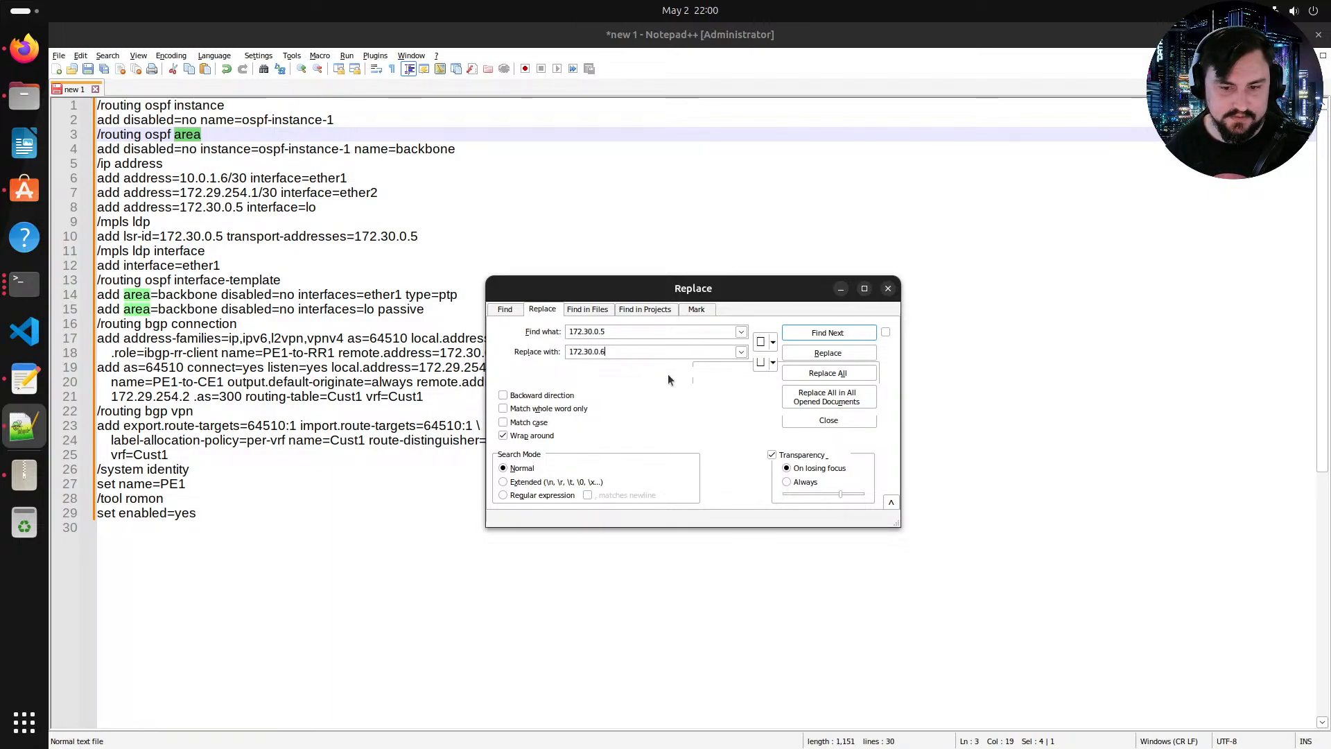
{"action": "left_click", "coordinate": [812, 374]}
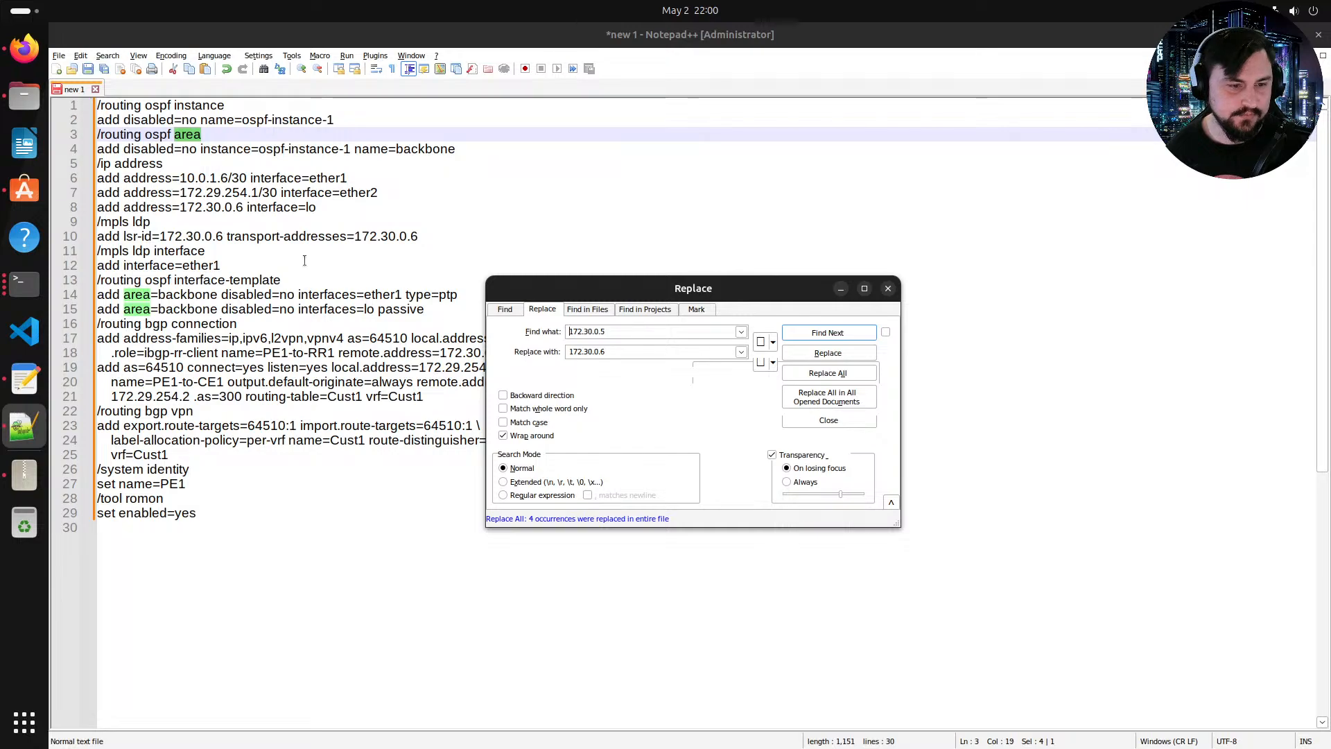
{"action": "left_click", "coordinate": [887, 288]}
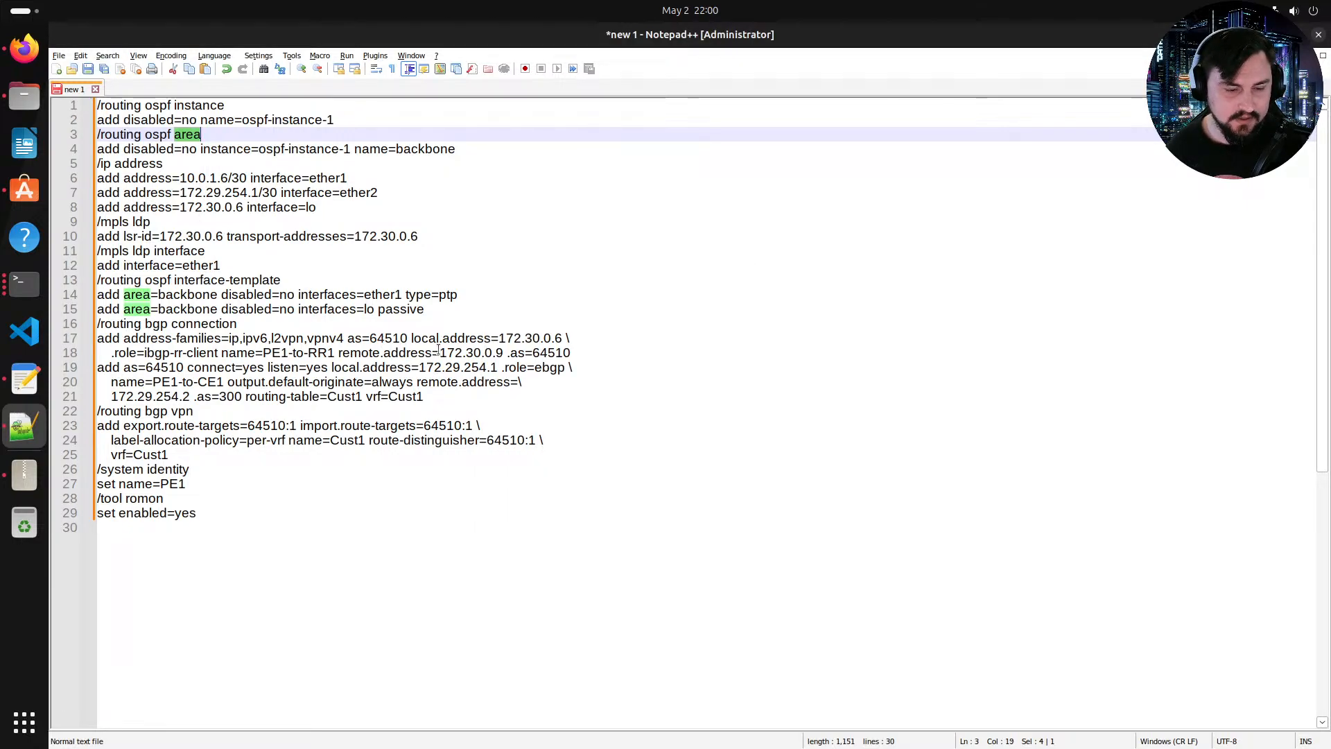
Step: Check PE2's addressing on the EVE-NG topology and set the eBGP remote address to 172.29.254.6
{"action": "left_click_drag", "start_coordinate": [423, 397], "coordinate": [93, 329]}
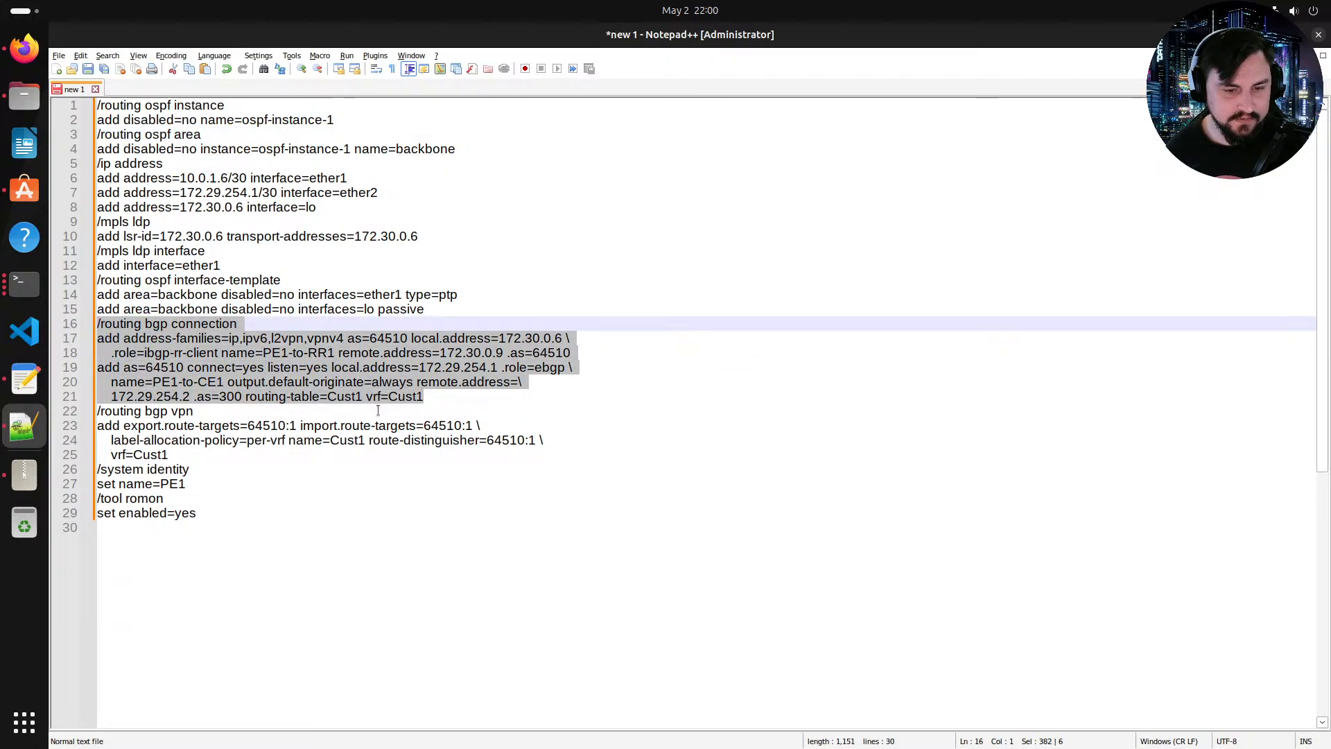
{"action": "left_click", "coordinate": [163, 396]}
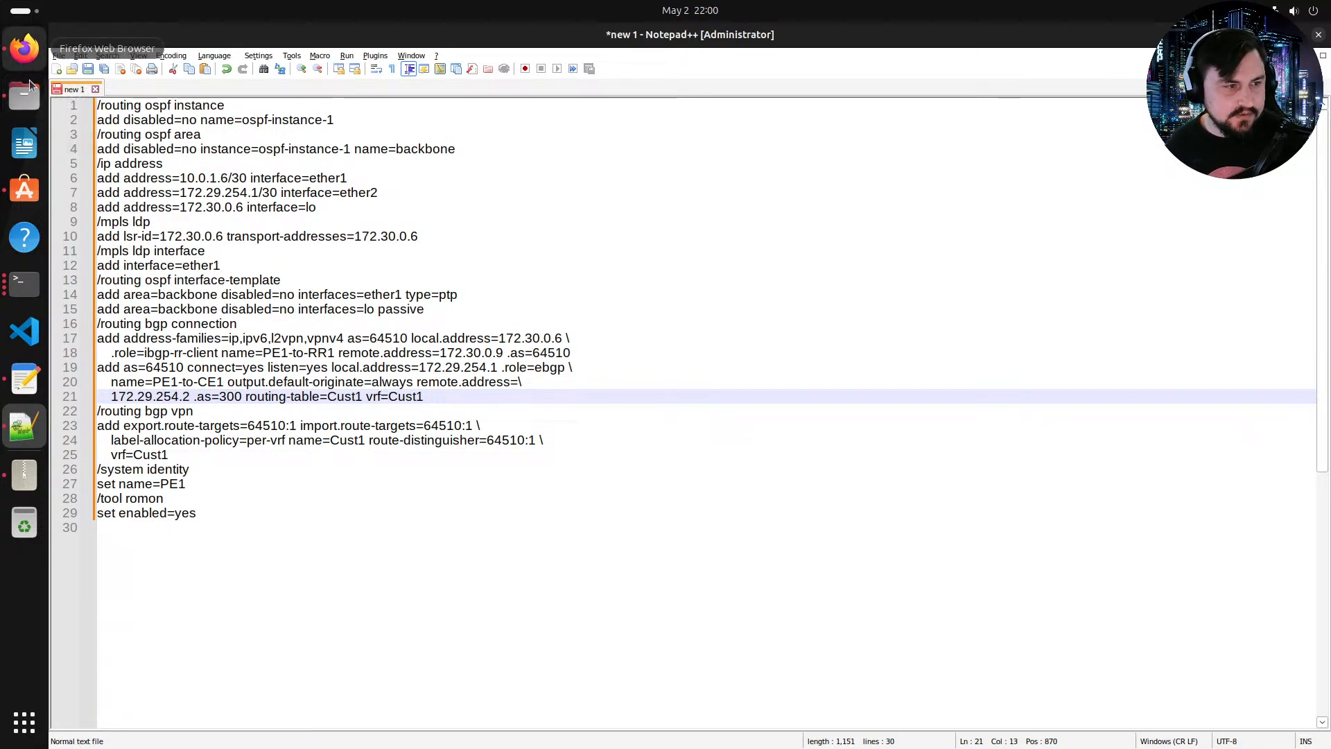
{"action": "left_click", "coordinate": [24, 47]}
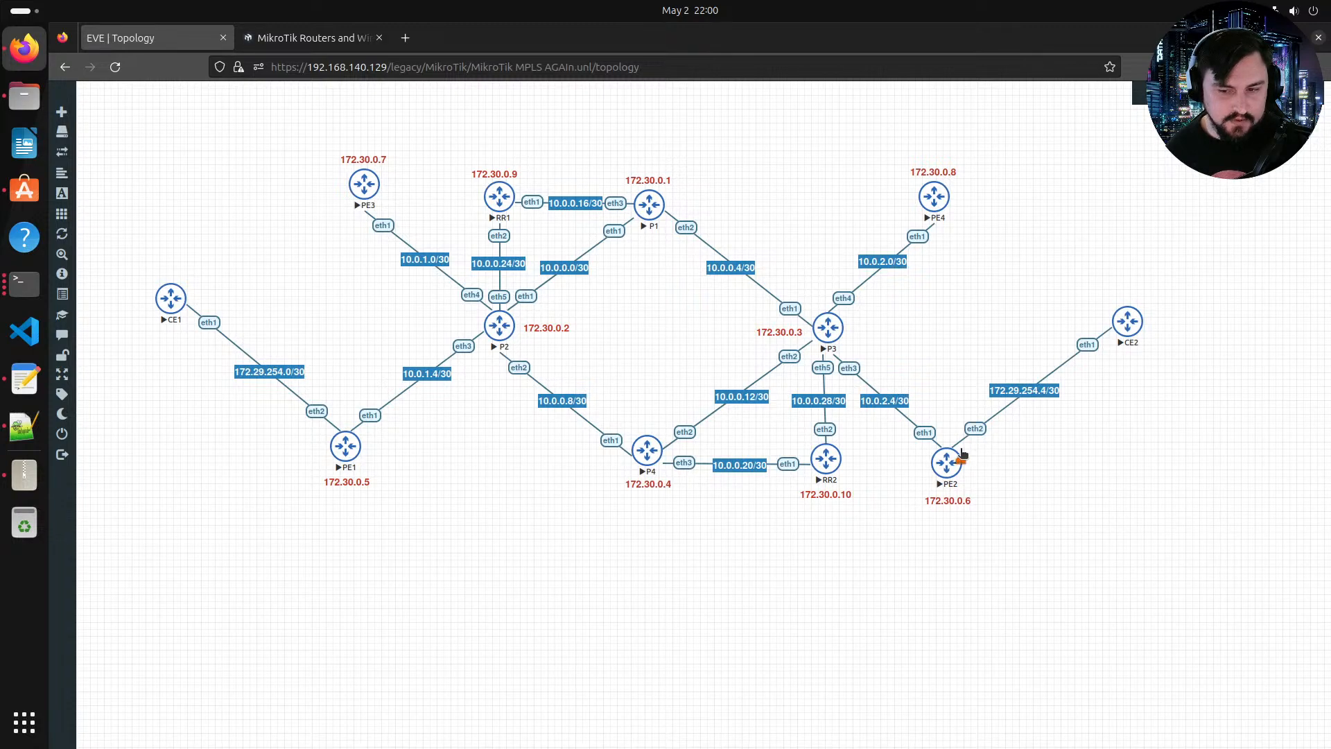
{"action": "key", "text": "alt+Tab"}
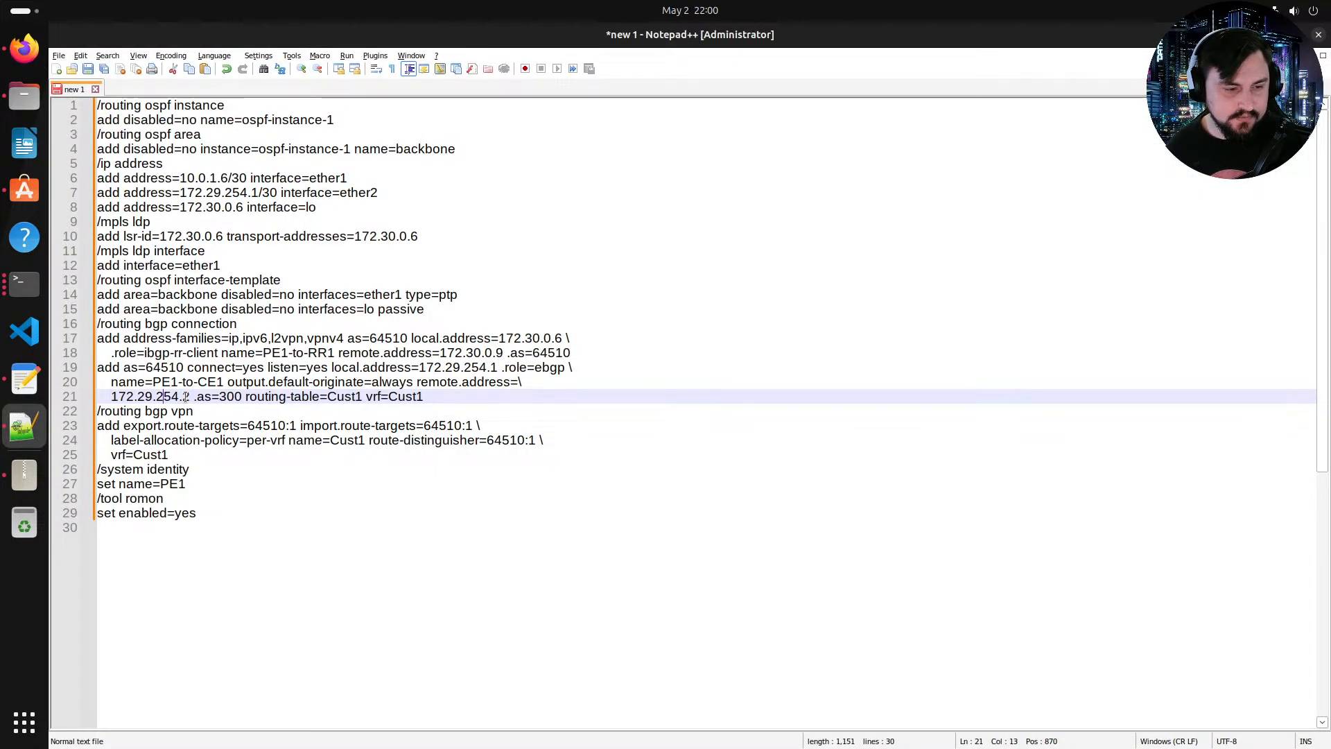
{"action": "left_click_drag", "start_coordinate": [181, 396], "coordinate": [186, 396]}
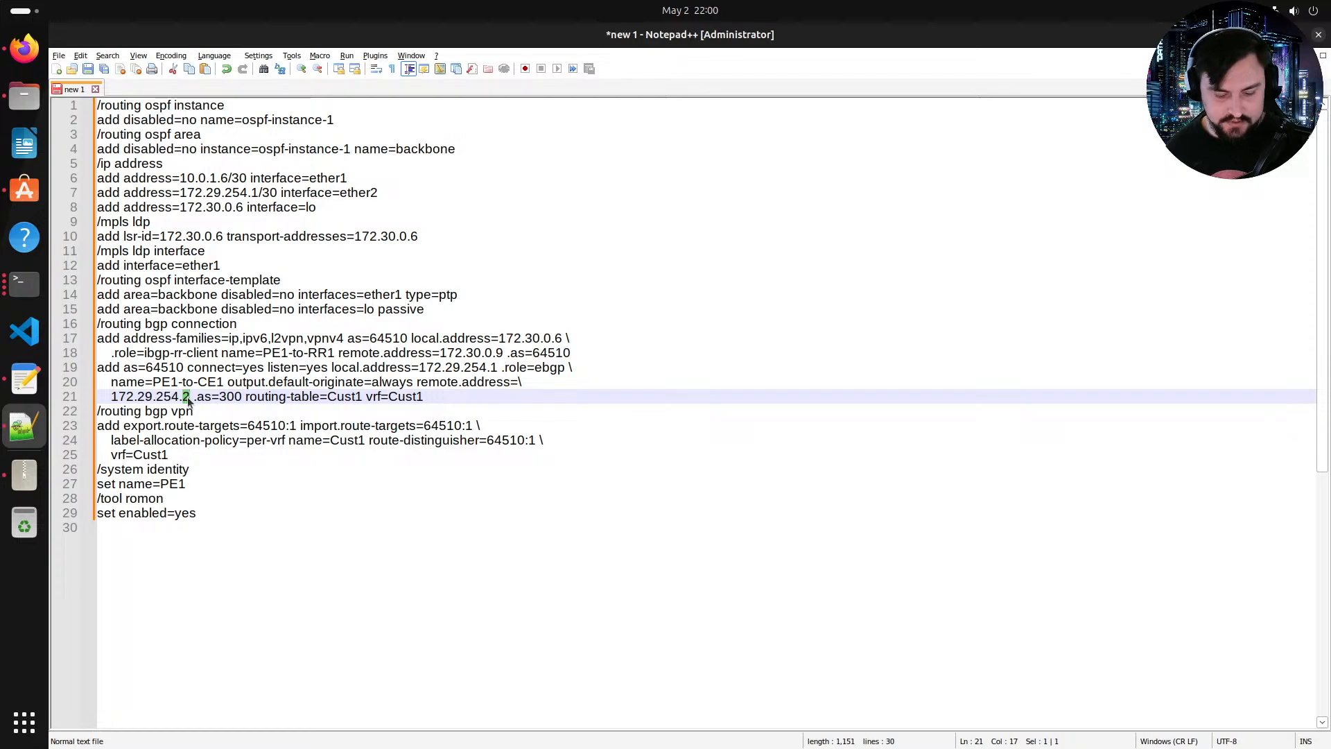
{"action": "type", "text": "6"}
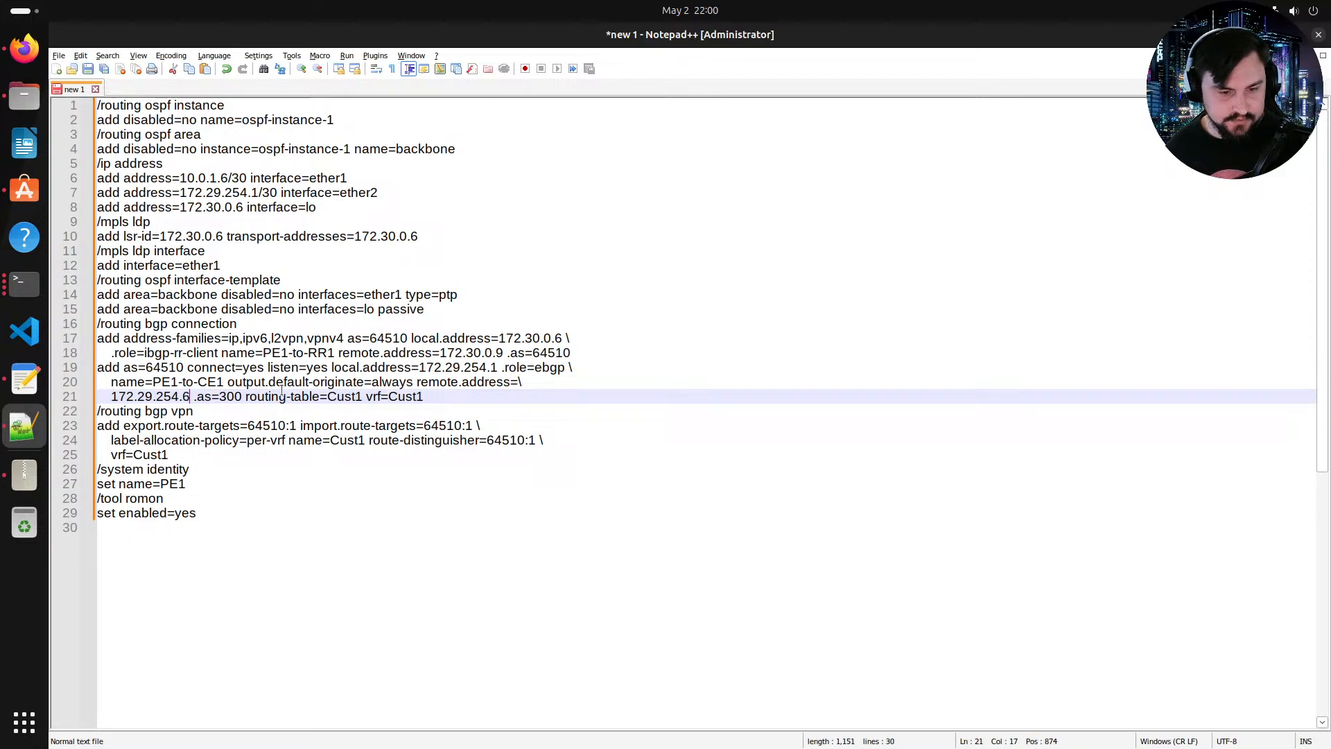
Step: Set the eBGP connection's local address to 172.29.254.5
{"action": "left_click", "coordinate": [496, 368]}
{"action": "key", "text": "shift+Left"}
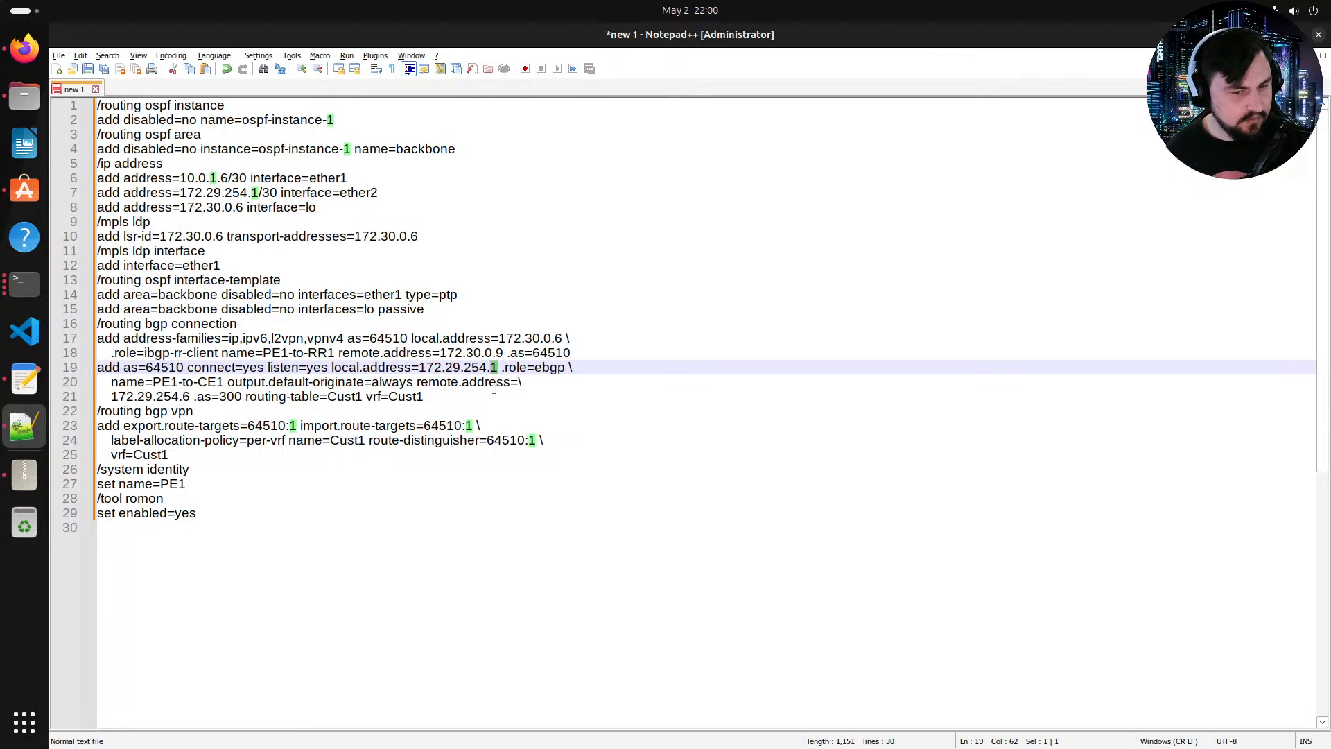
{"action": "type", "text": "5"}
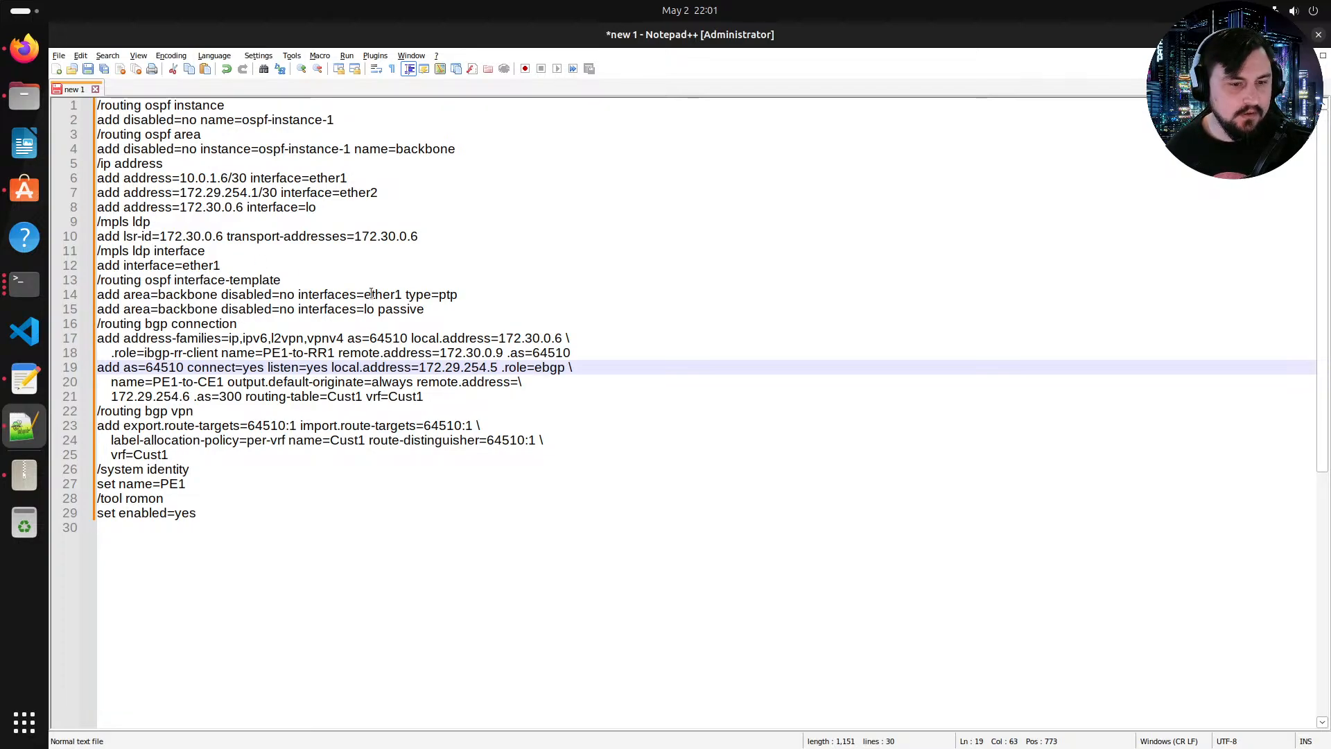
Step: Set the ether2 IP address to 172.29.254.5/30
{"action": "left_click_drag", "start_coordinate": [424, 309], "coordinate": [113, 193]}
{"action": "left_click", "coordinate": [250, 221]}
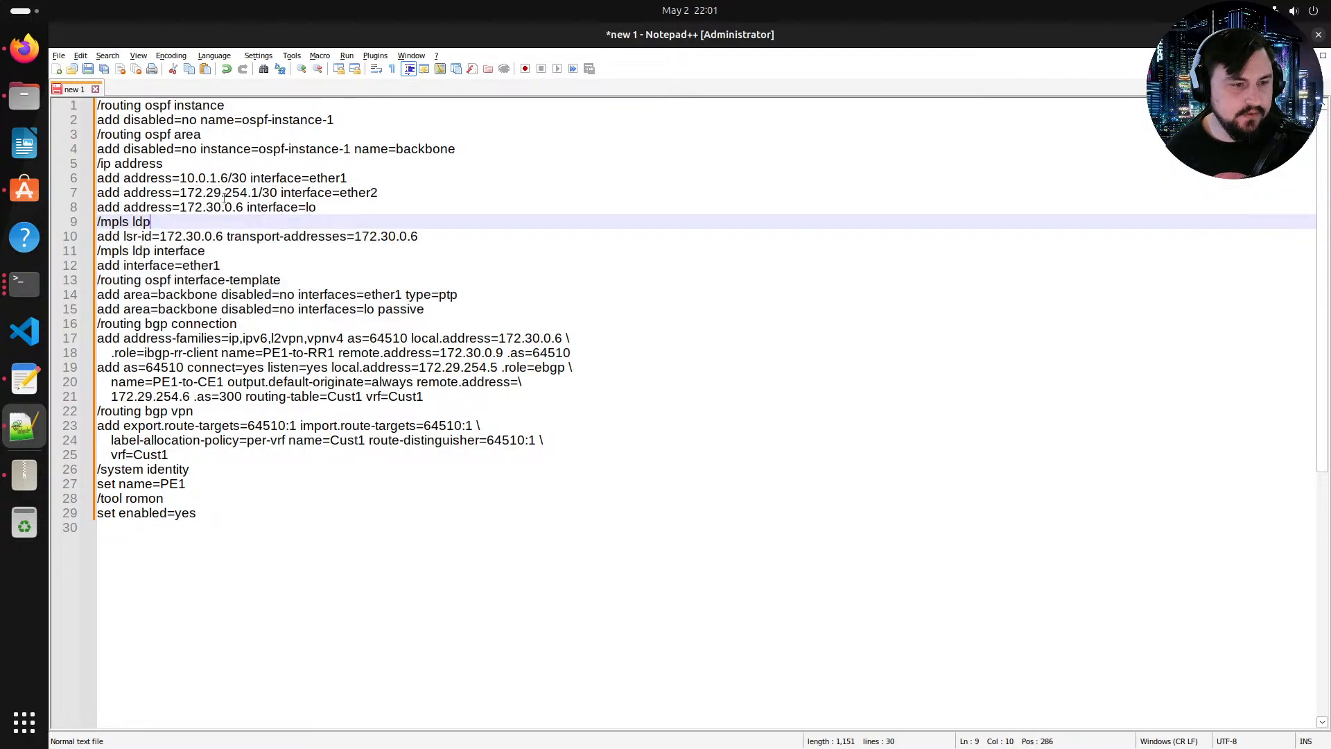
{"action": "left_click_drag", "start_coordinate": [309, 207], "coordinate": [202, 207]}
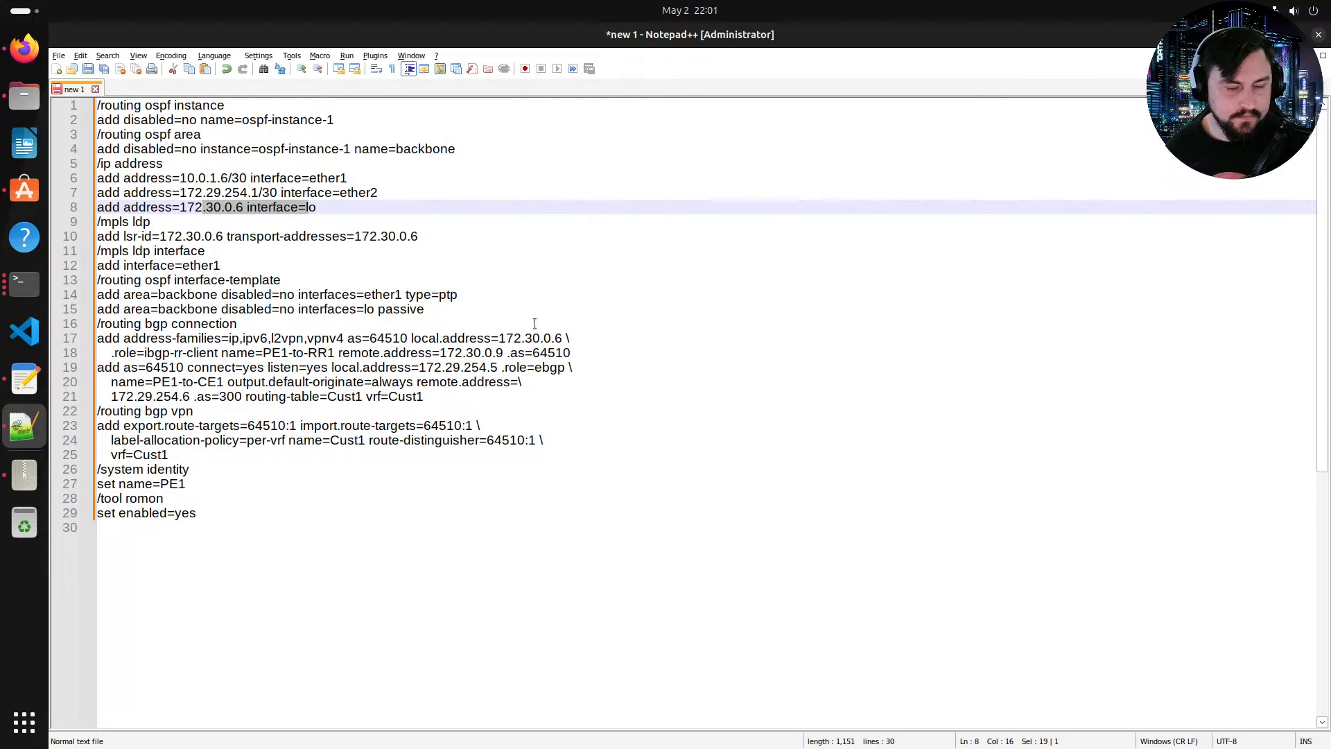
{"action": "scroll", "coordinate": [305, 326], "scroll_direction": "down", "scroll_amount": 1}
{"action": "scroll", "coordinate": [320, 333], "scroll_direction": "up", "scroll_amount": 1}
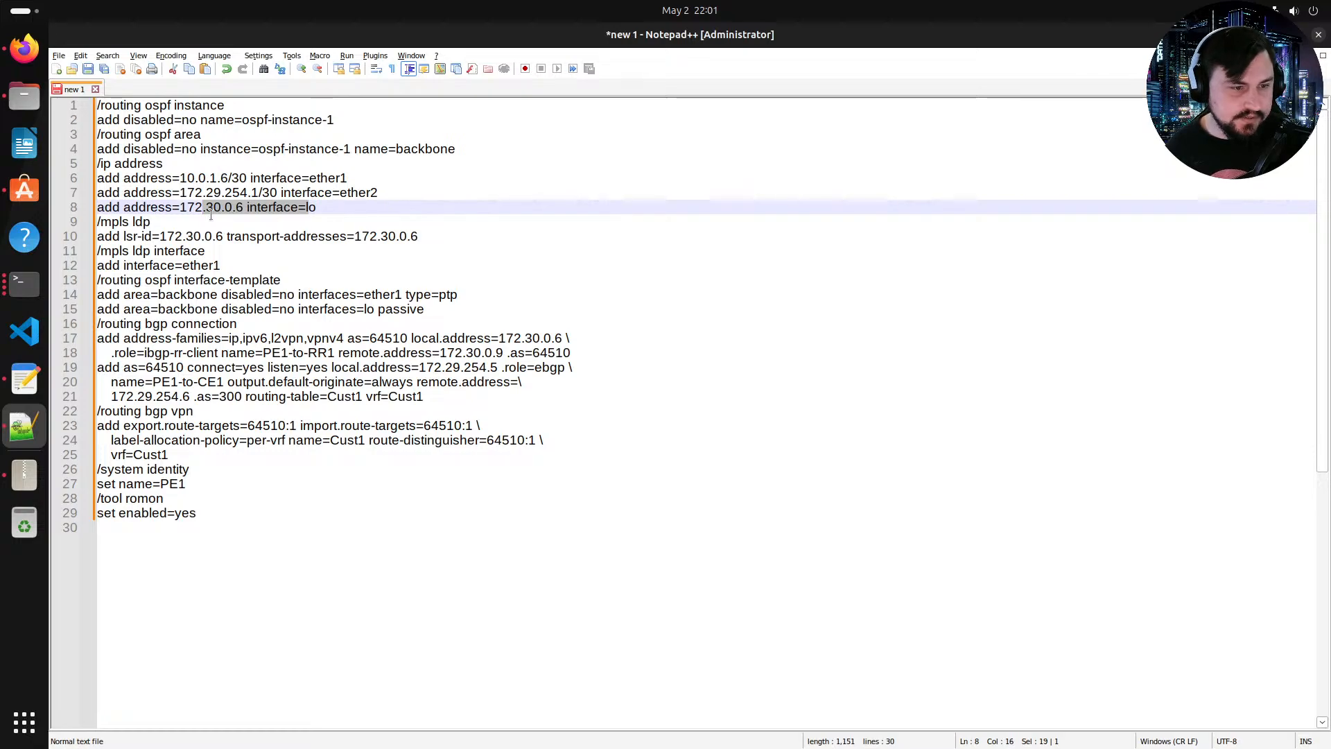
{"action": "left_click", "coordinate": [259, 192]}
{"action": "left_click", "coordinate": [251, 192]}
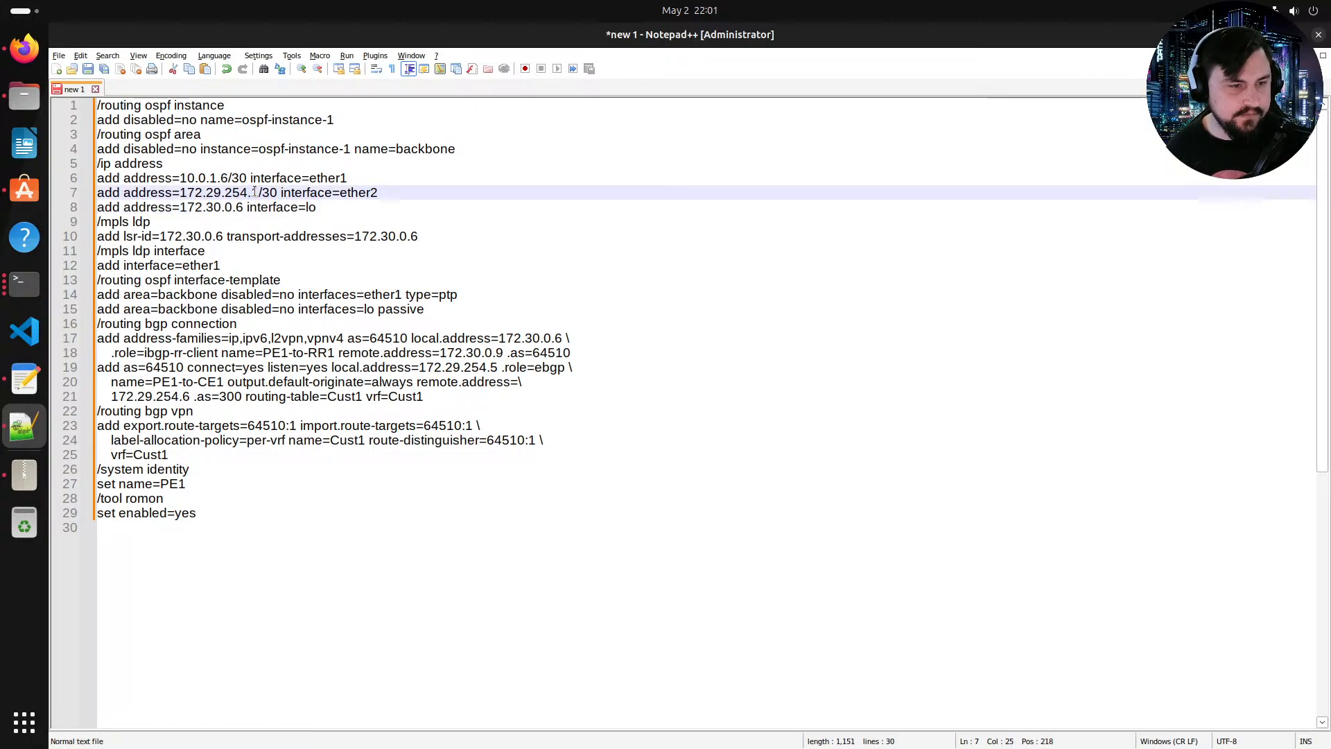
{"action": "key", "text": "shift+Right"}
{"action": "type", "text": "5"}
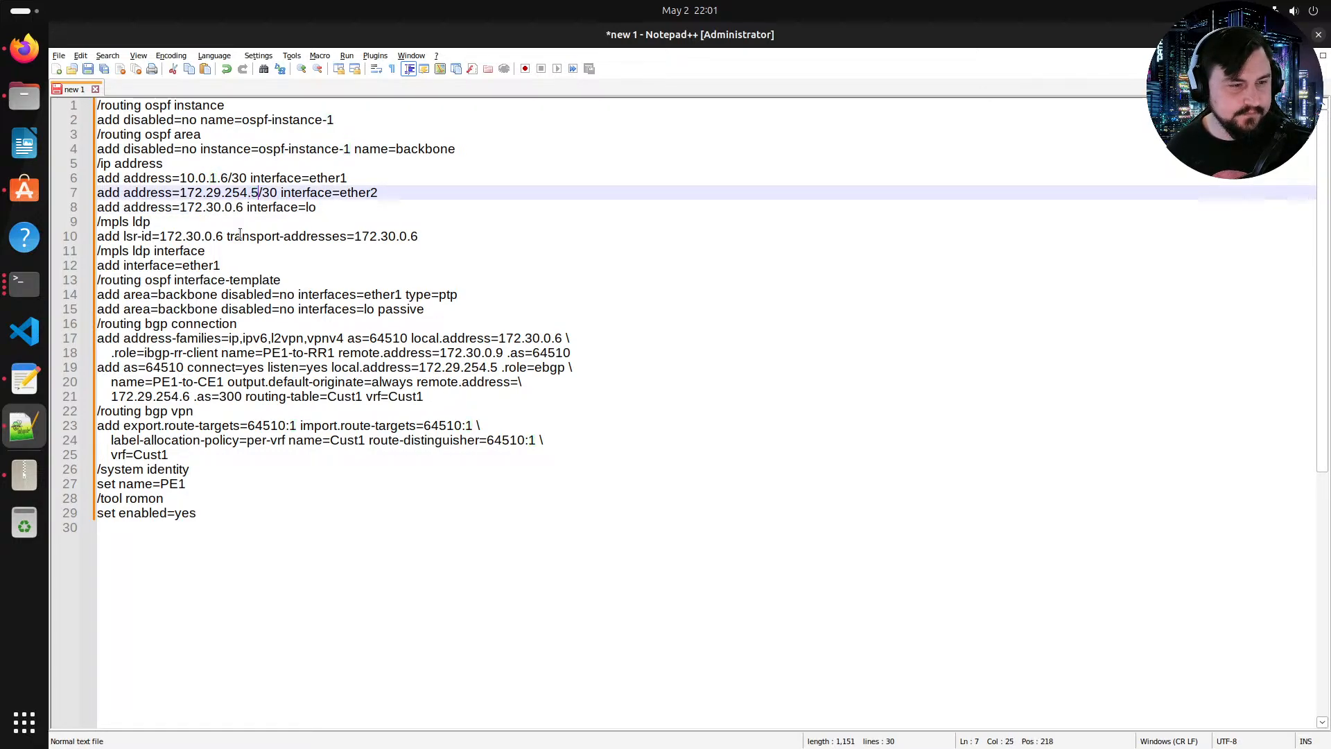
Step: Set the ether1 IP address to 10.0.2.6/30
{"action": "left_click", "coordinate": [217, 179]}
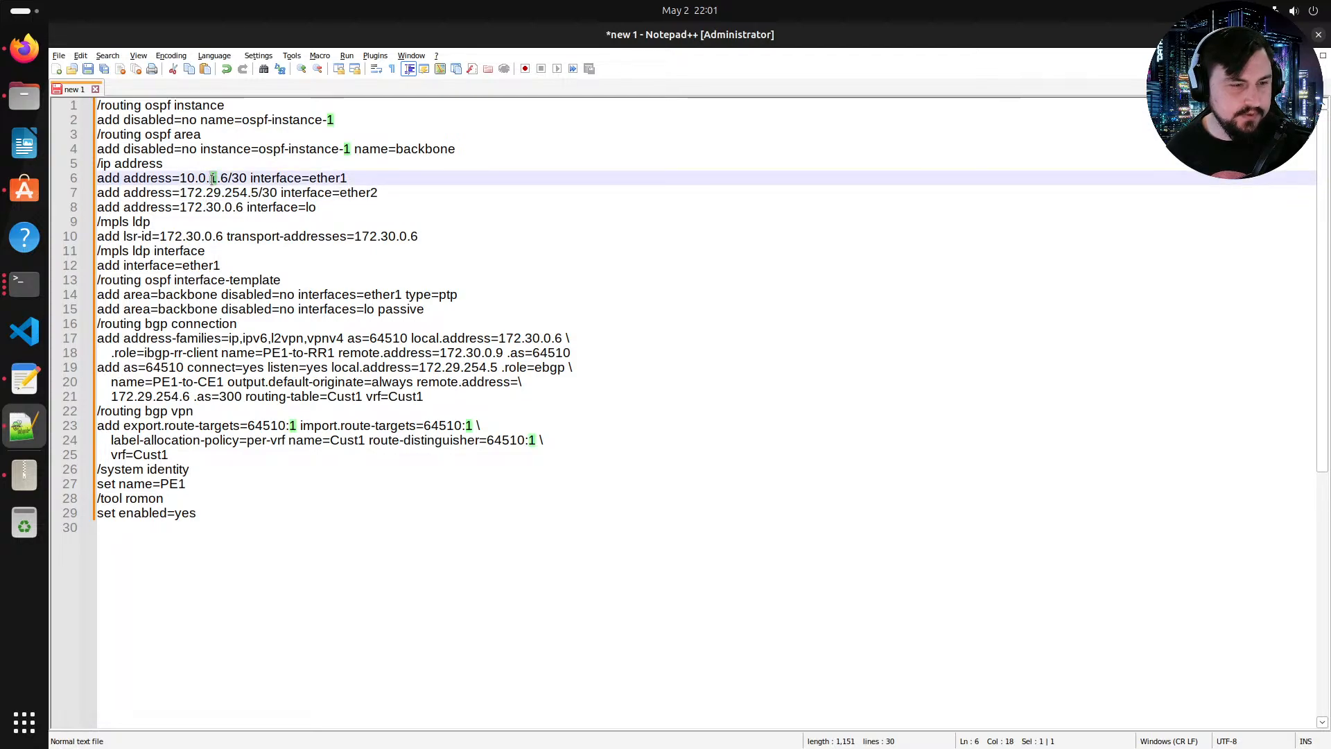
{"action": "key", "text": "BackSpace"}
{"action": "type", "text": "2"}
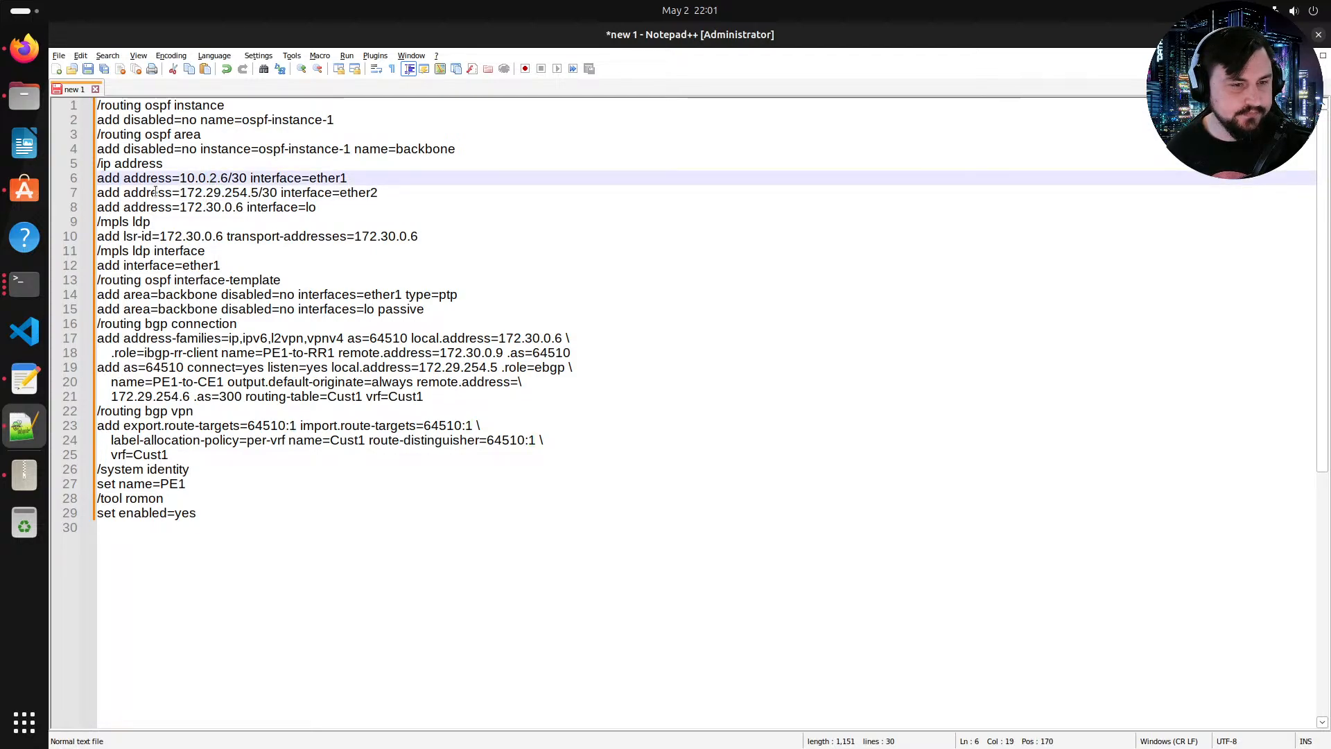
Step: Recheck the topology and rename the eBGP connection to PE2-to-CE2
{"action": "left_click", "coordinate": [34, 60]}
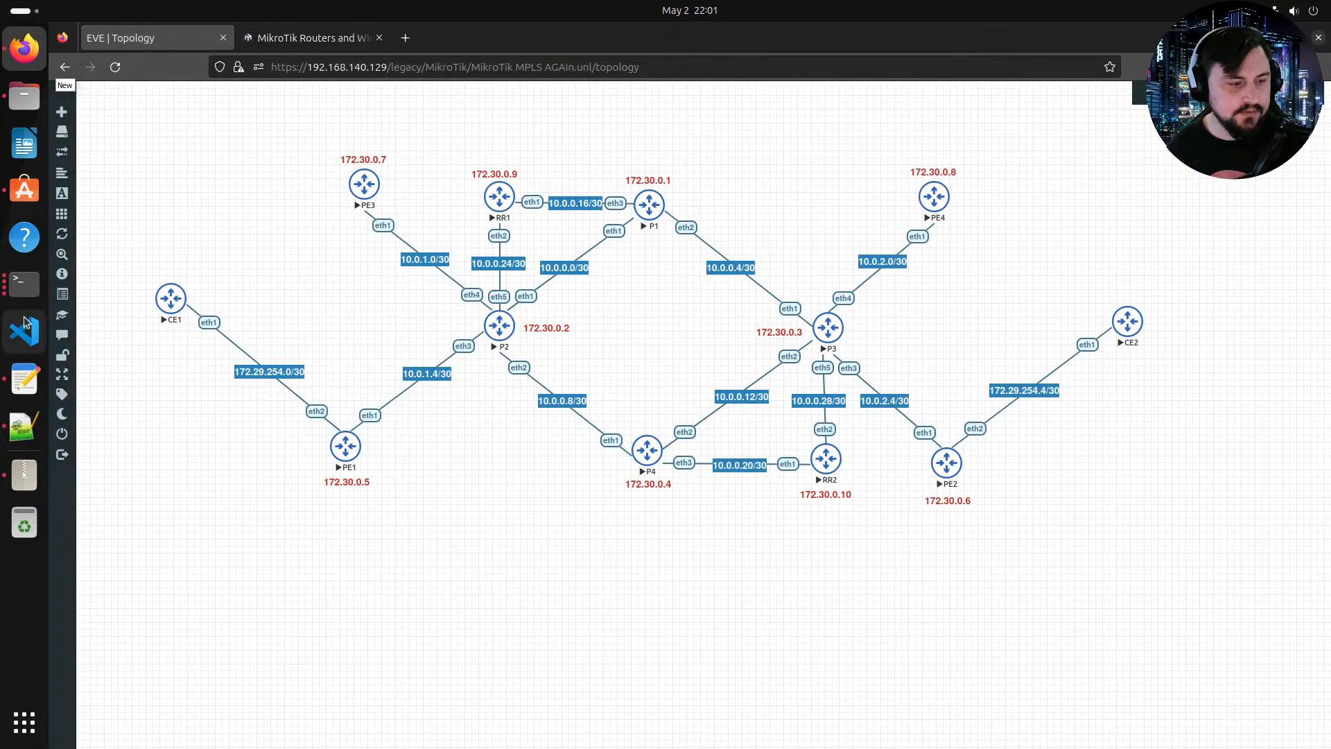
{"action": "left_click", "coordinate": [30, 418]}
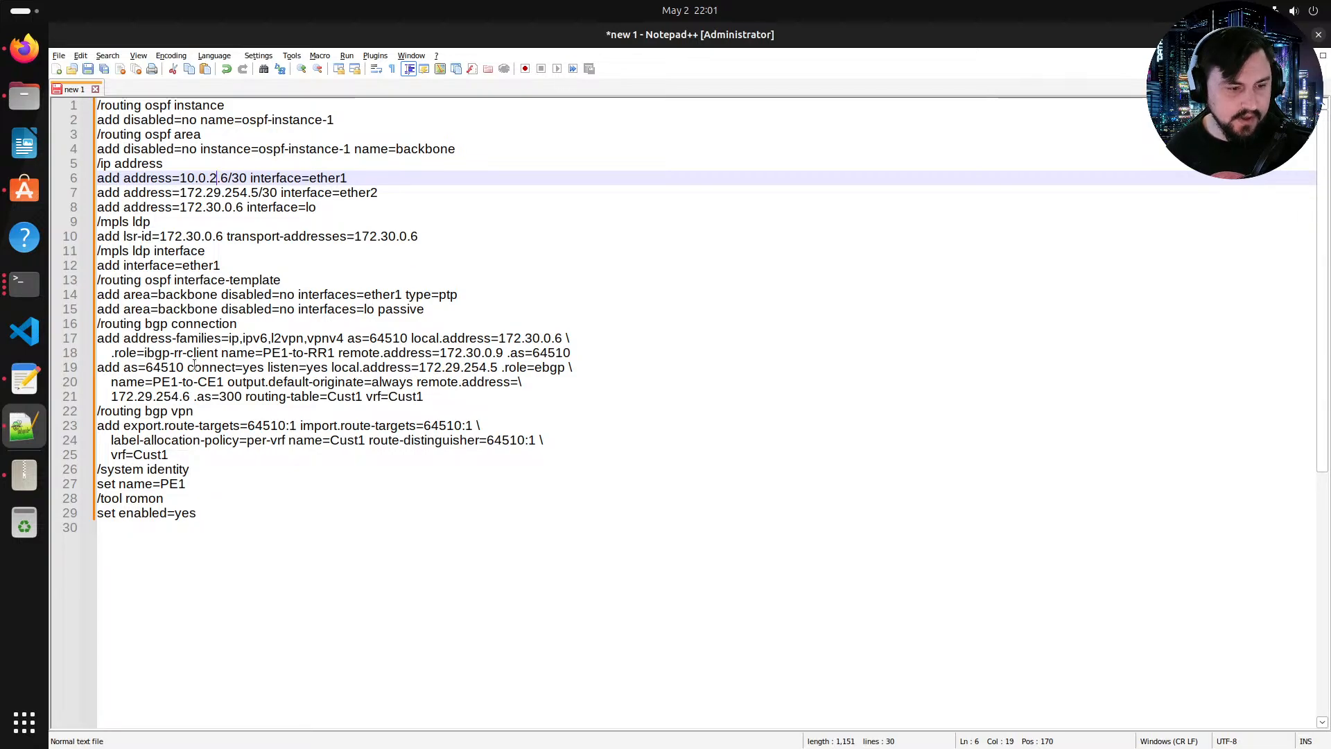
{"action": "left_click_drag", "start_coordinate": [195, 367], "coordinate": [341, 366]}
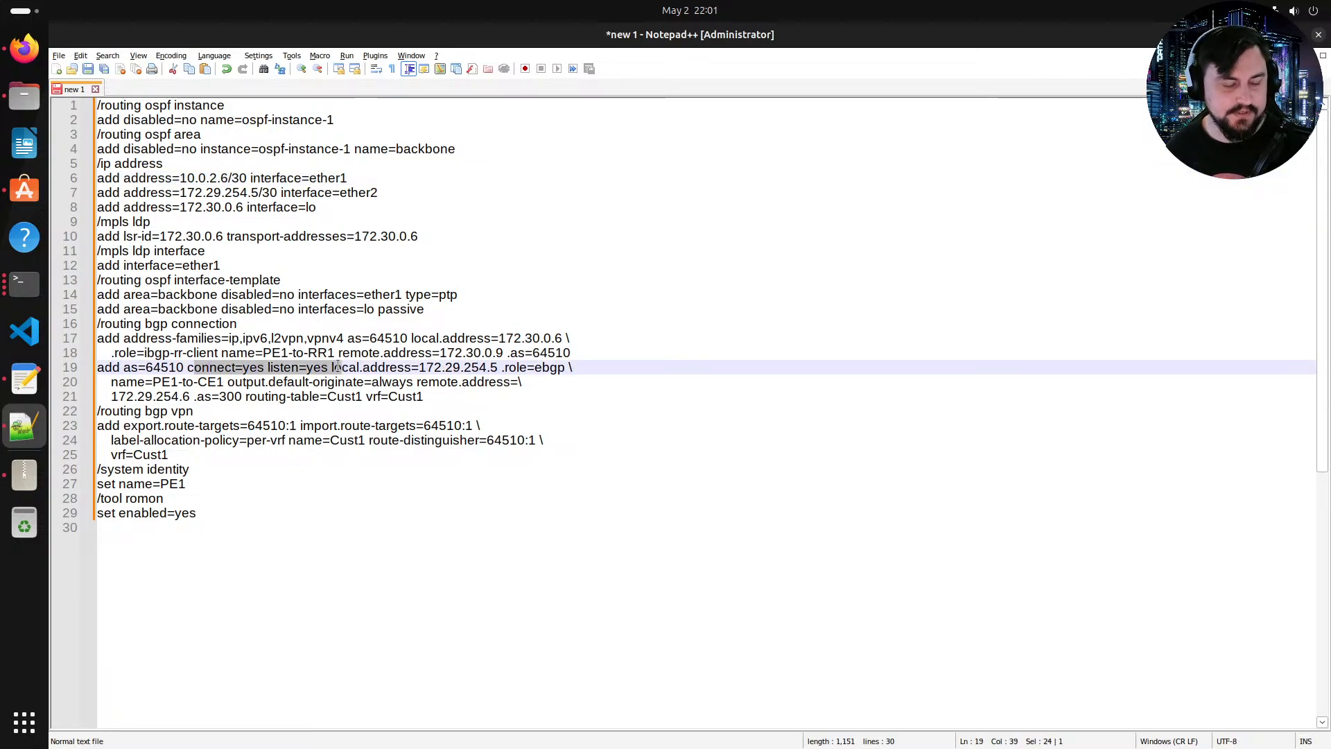
{"action": "left_click", "coordinate": [223, 382]}
{"action": "key", "text": "BackSpace"}
{"action": "type", "text": "2"}
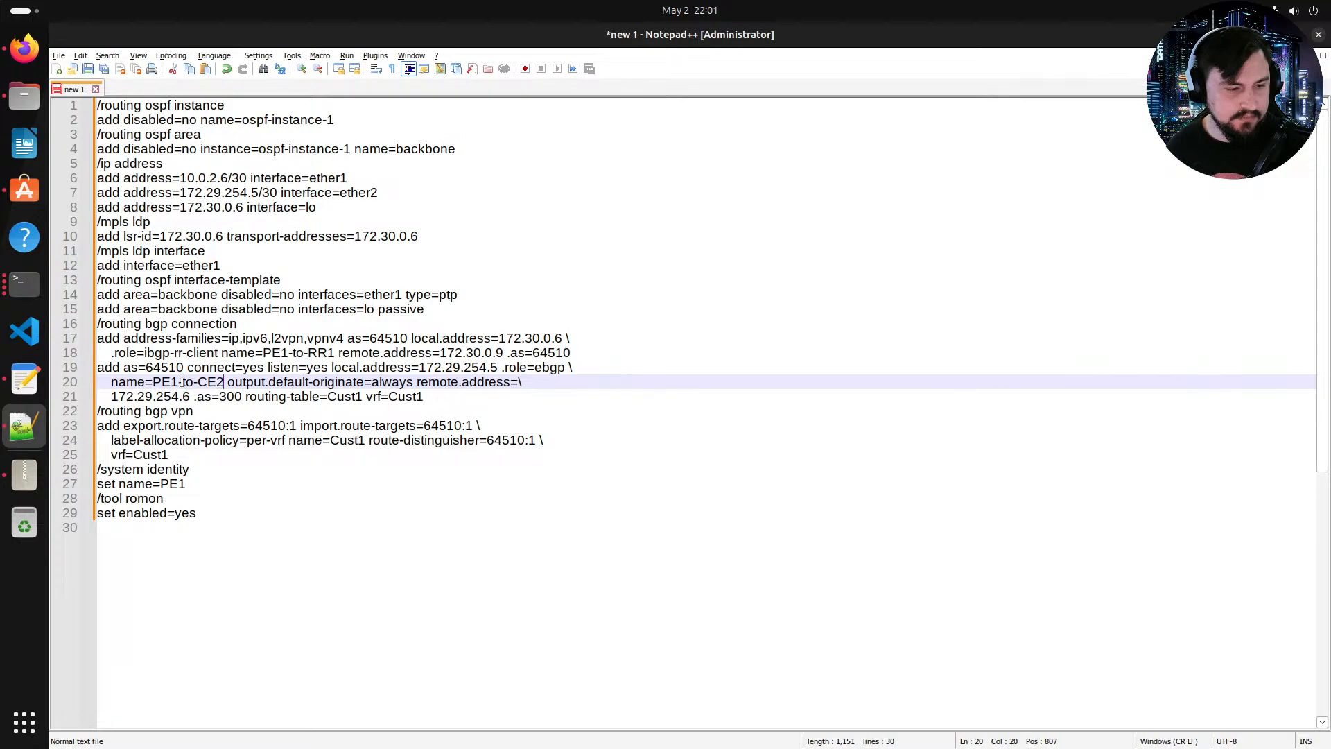
{"action": "key", "text": "BackSpace"}
{"action": "type", "text": "2"}
Step: Set the system identity name to PE2
{"action": "left_click", "coordinate": [200, 488]}
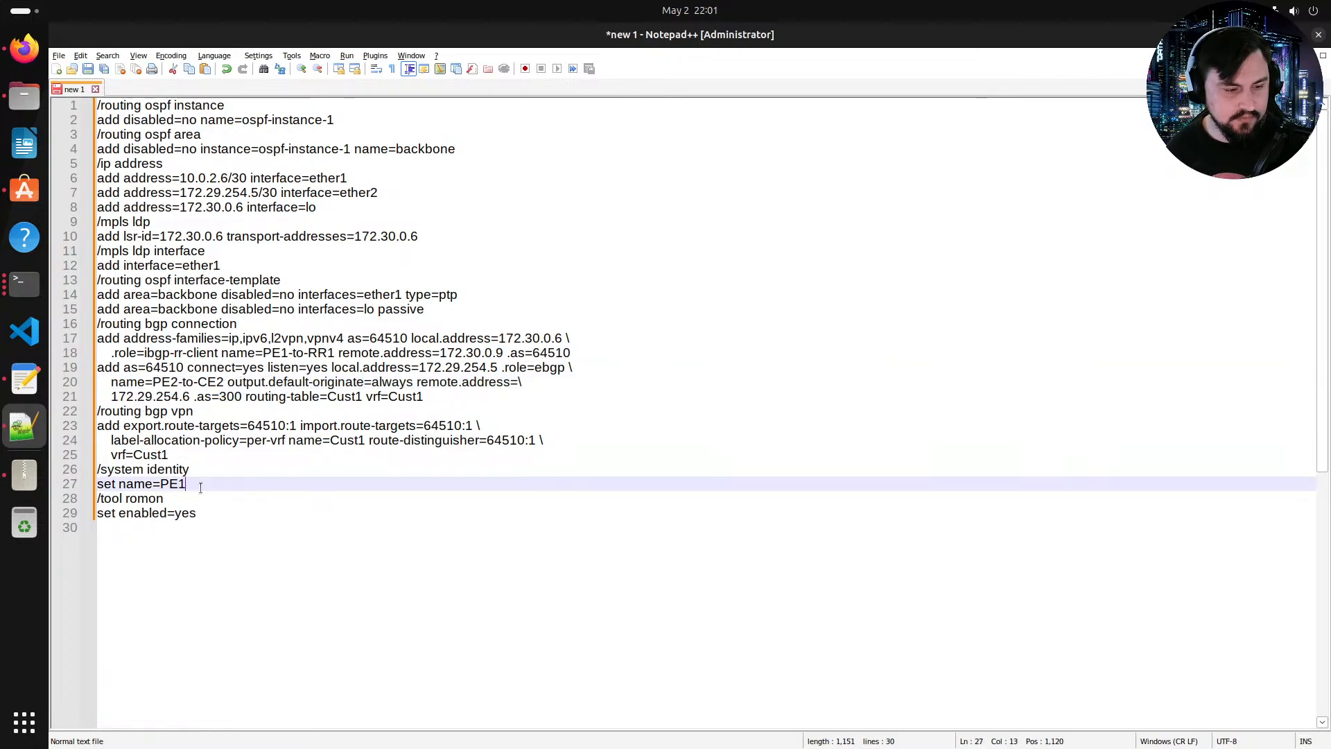
{"action": "key", "text": "BackSpace"}
{"action": "type", "text": "2"}
{"action": "left_click", "coordinate": [214, 425]}
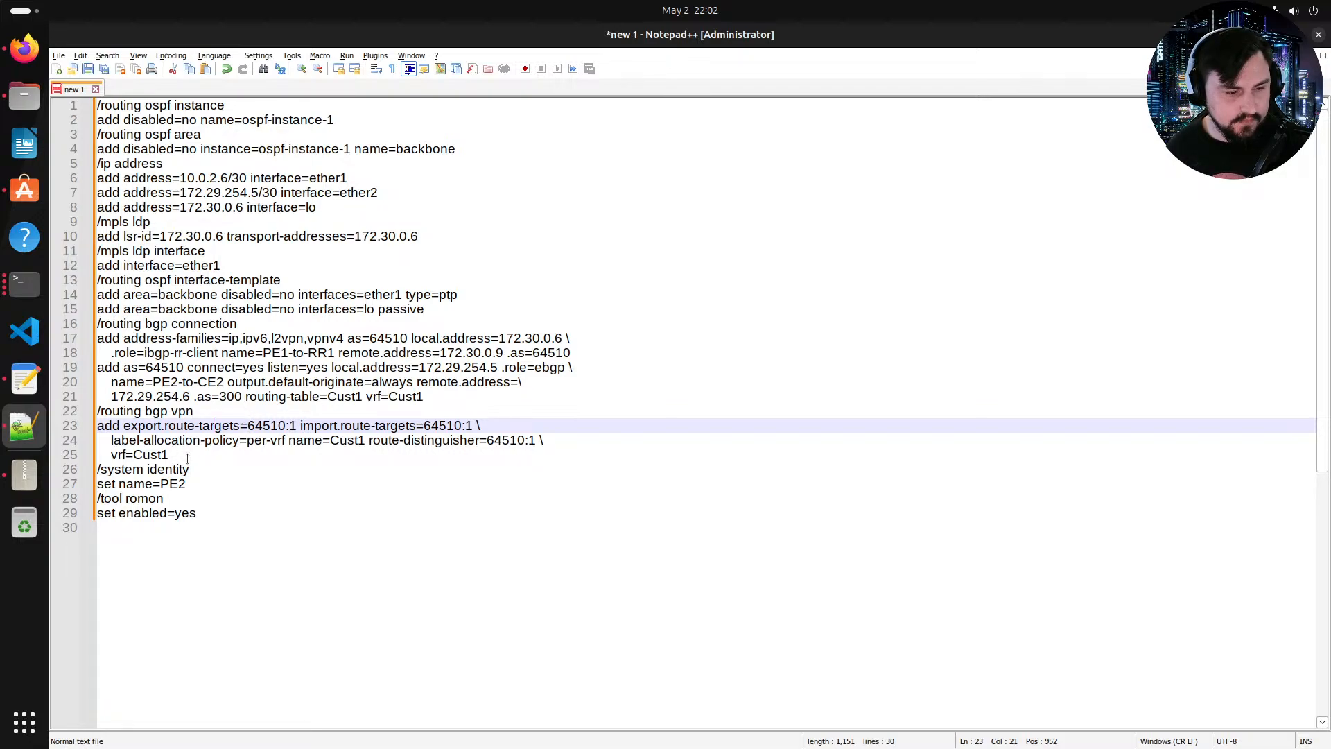
Step: Rename the iBGP connection in the PE2 script to PE2-to-RR1
{"action": "left_click", "coordinate": [170, 382]}
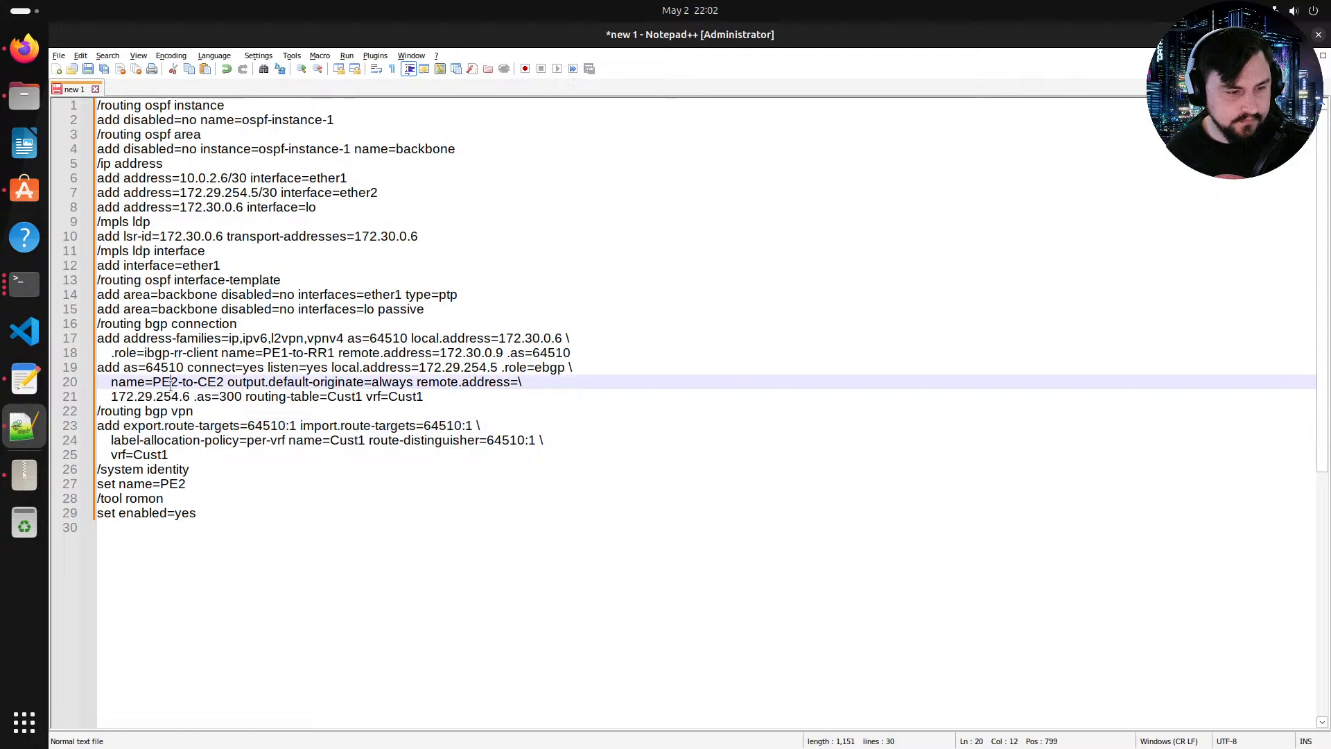
{"action": "left_click_drag", "start_coordinate": [170, 383], "coordinate": [160, 367]}
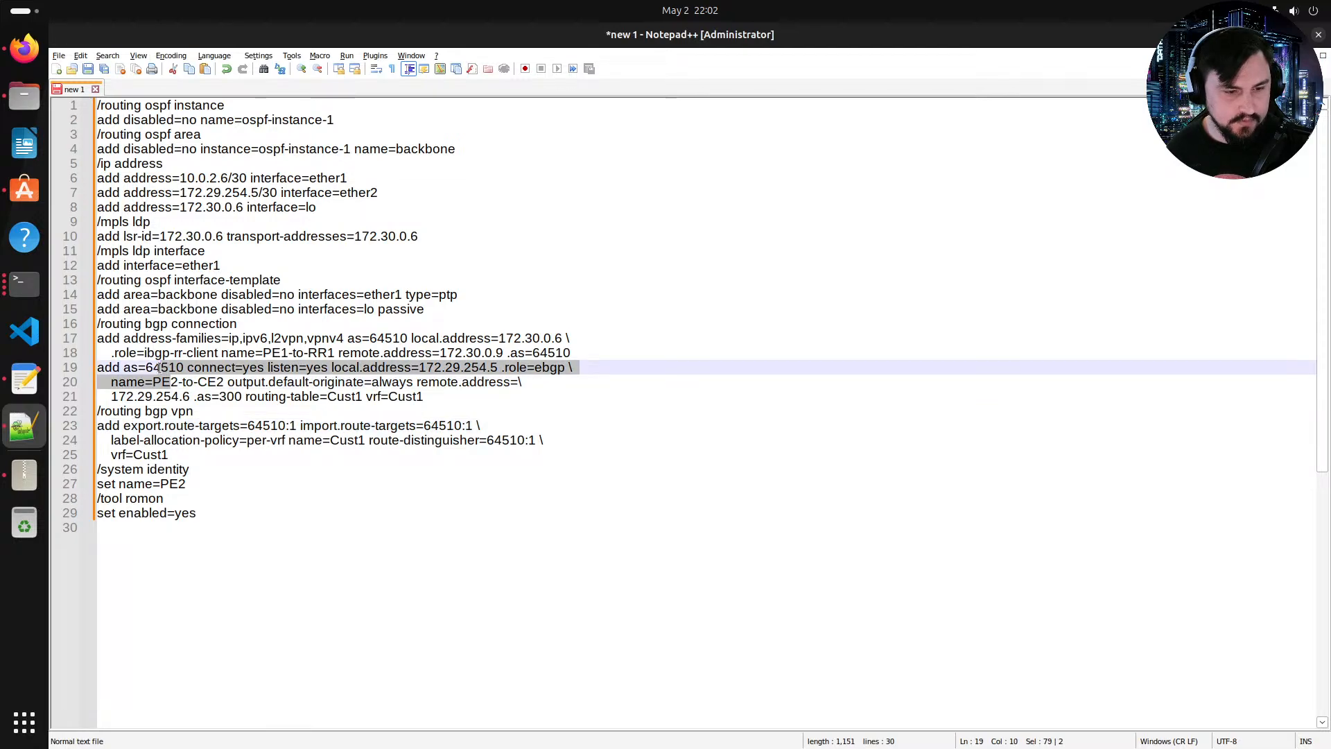
{"action": "left_click", "coordinate": [283, 353]}
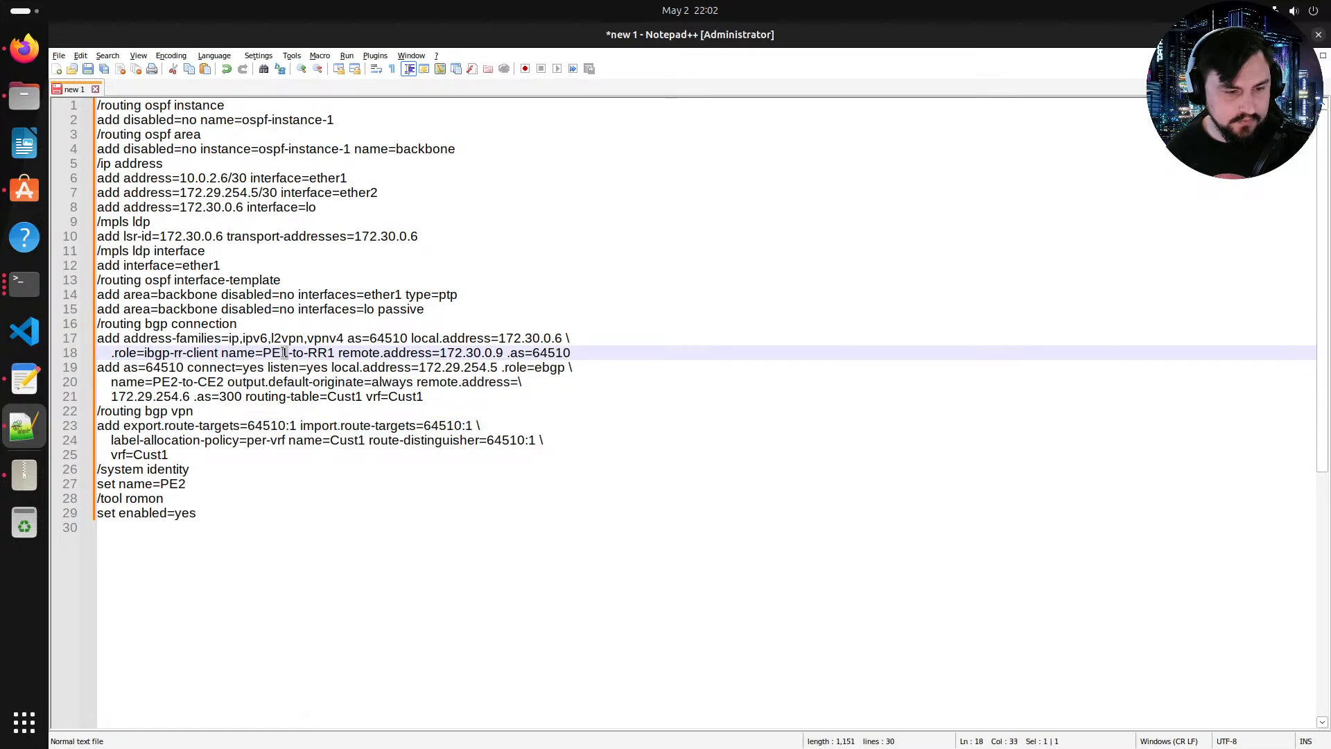
{"action": "left_click", "coordinate": [291, 412]}
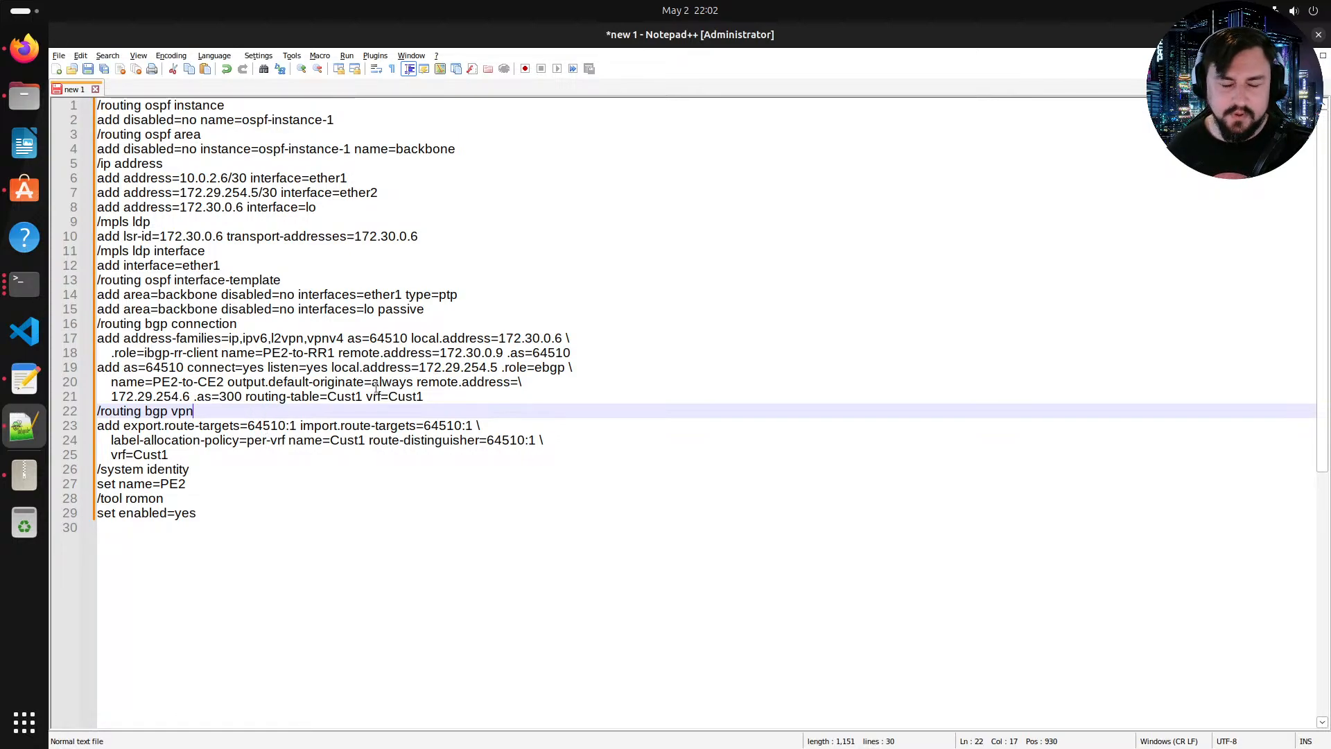
Step: Review the PE2 script and copy all of its commands
{"action": "left_click_drag", "start_coordinate": [270, 512], "coordinate": [190, 382]}
{"action": "left_click", "coordinate": [343, 472]}
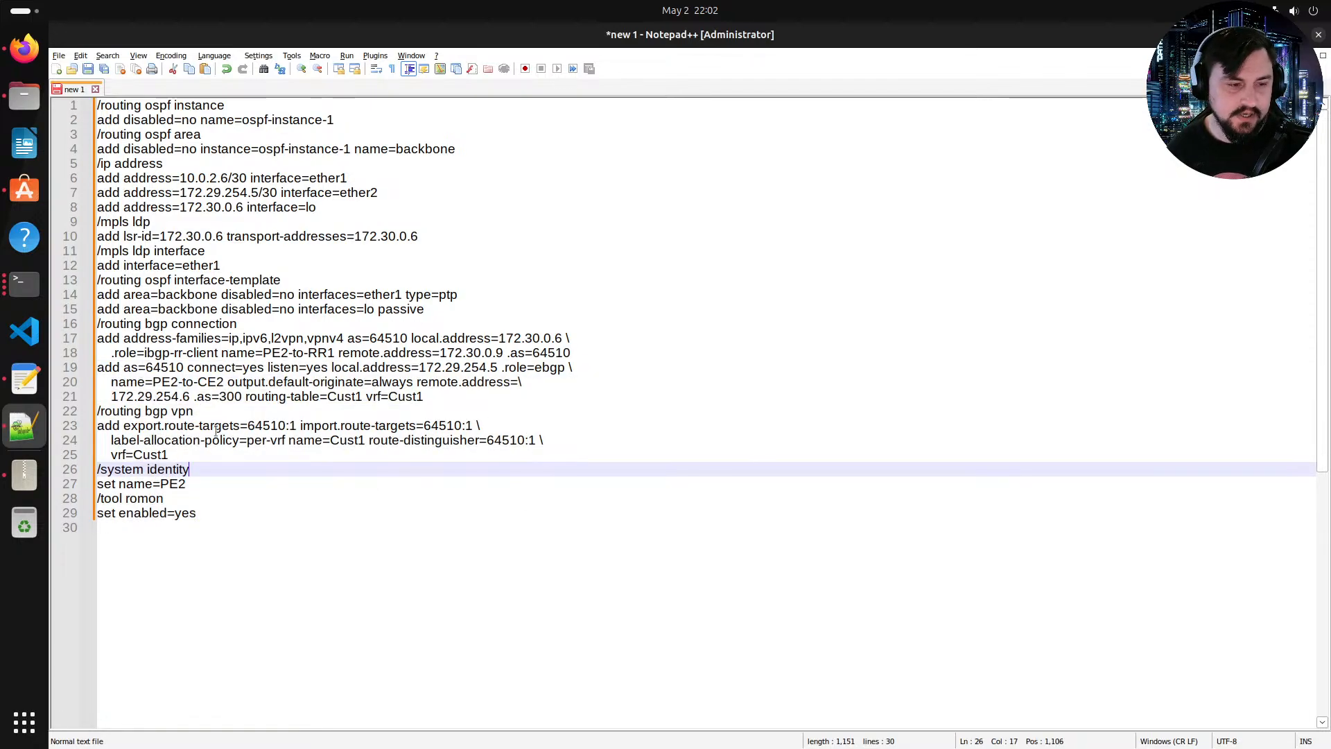
{"action": "left_click_drag", "start_coordinate": [314, 557], "coordinate": [228, 354]}
{"action": "left_click", "coordinate": [329, 439]}
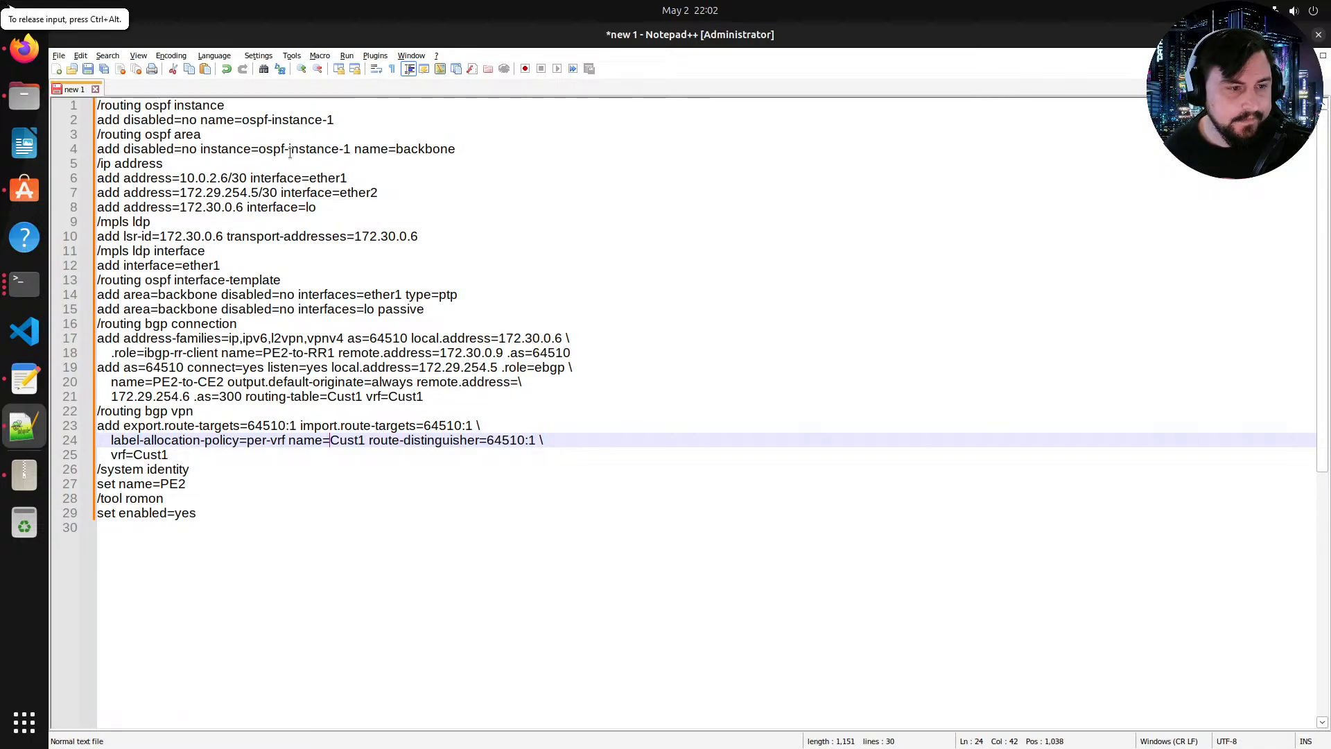
{"action": "left_click_drag", "start_coordinate": [96, 104], "coordinate": [438, 515]}
{"action": "right_click", "coordinate": [217, 197]}
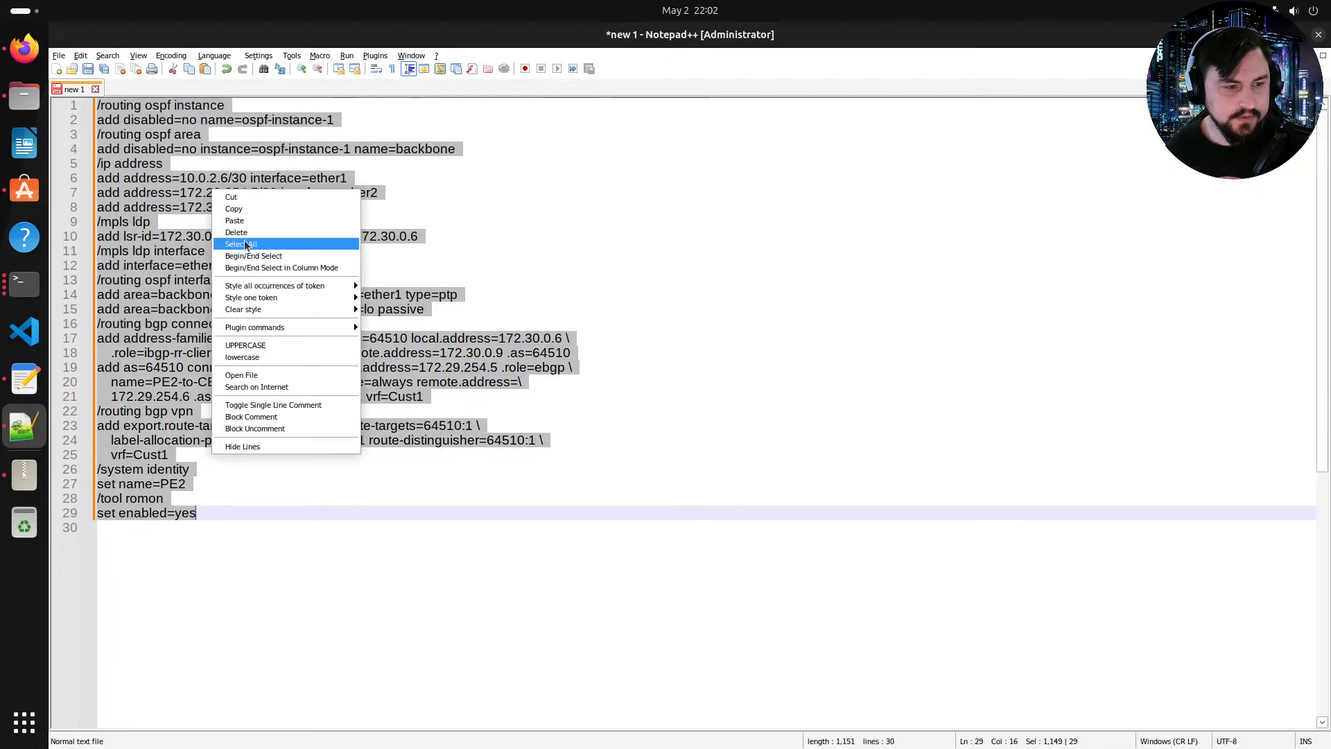
{"action": "left_click", "coordinate": [244, 208]}
Step: Log in to the PE2 console as admin, decline the license, and set a new account password
{"action": "left_click", "coordinate": [24, 49]}
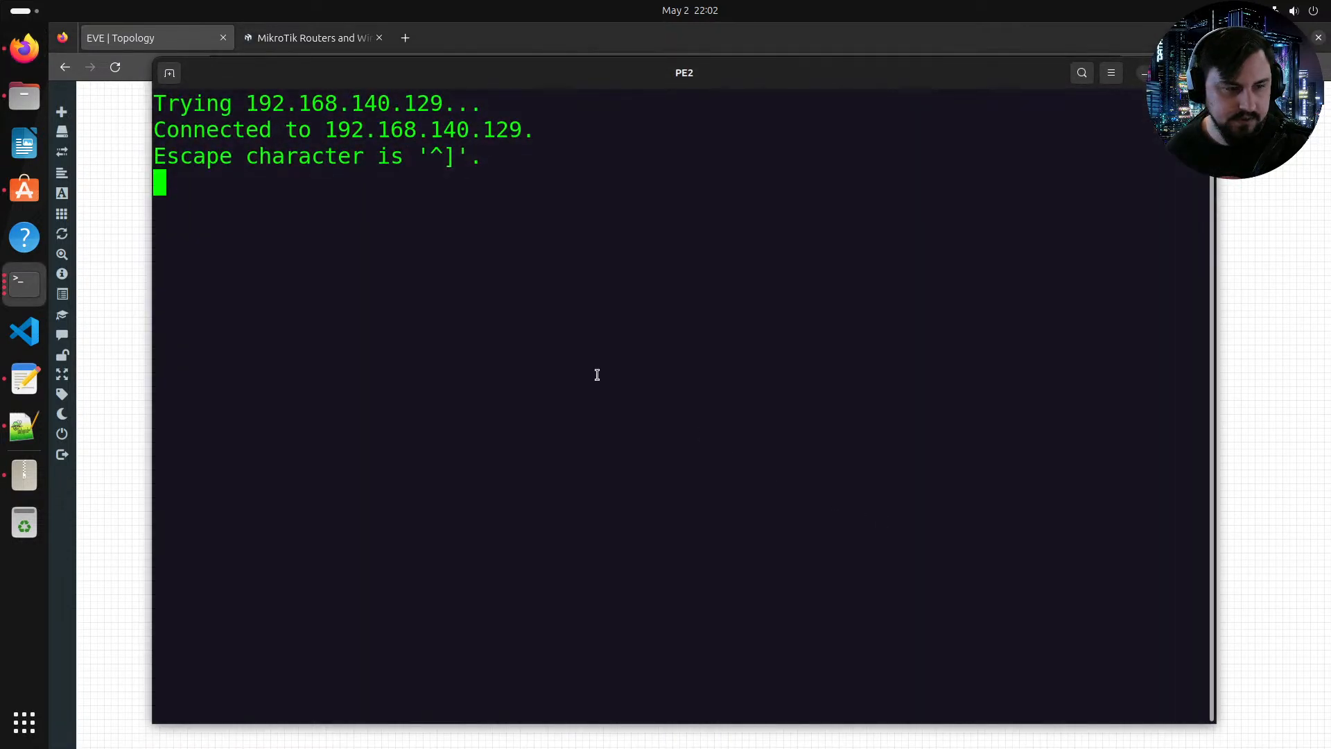
{"action": "key", "text": "Return"}
{"action": "type", "text": "admin"}
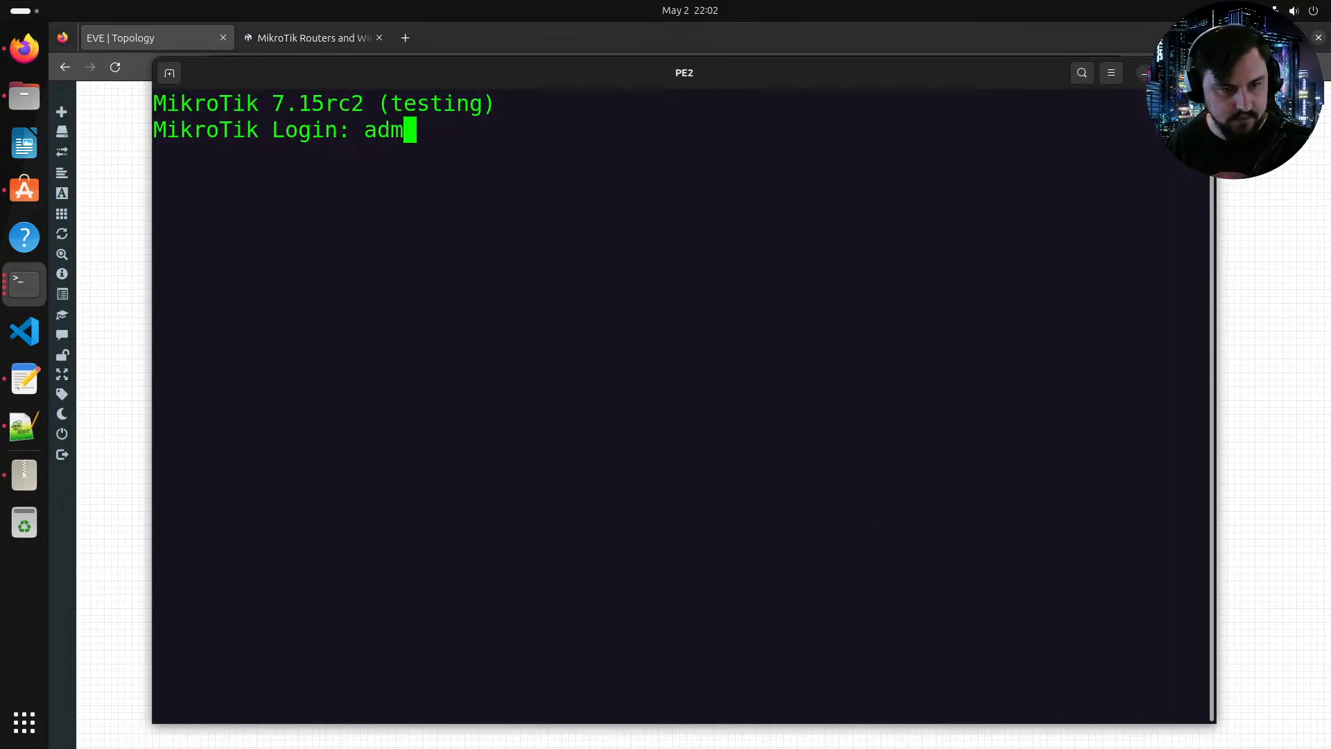
{"action": "key", "text": "Return"}
{"action": "key", "text": "Return"}
{"action": "type", "text": "n"}
{"action": "key", "text": "Return"}
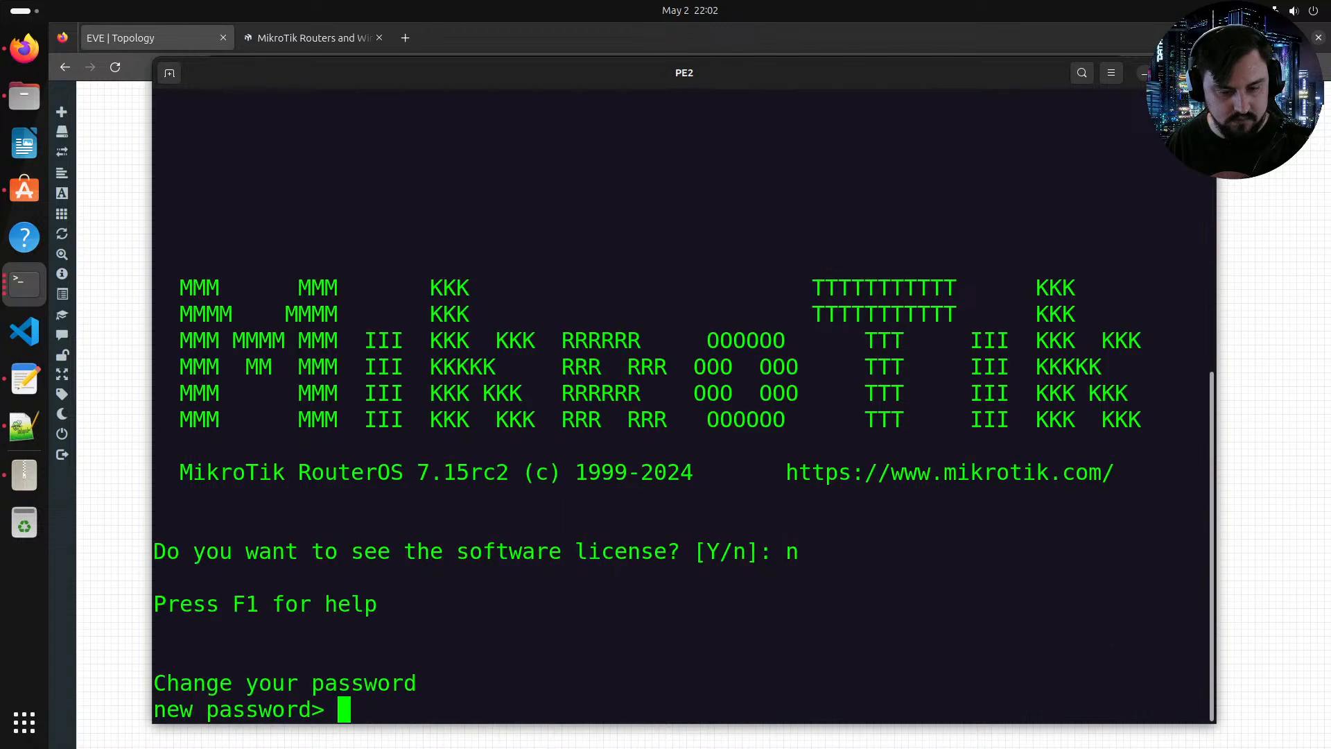
{"action": "type", "text": "******"}
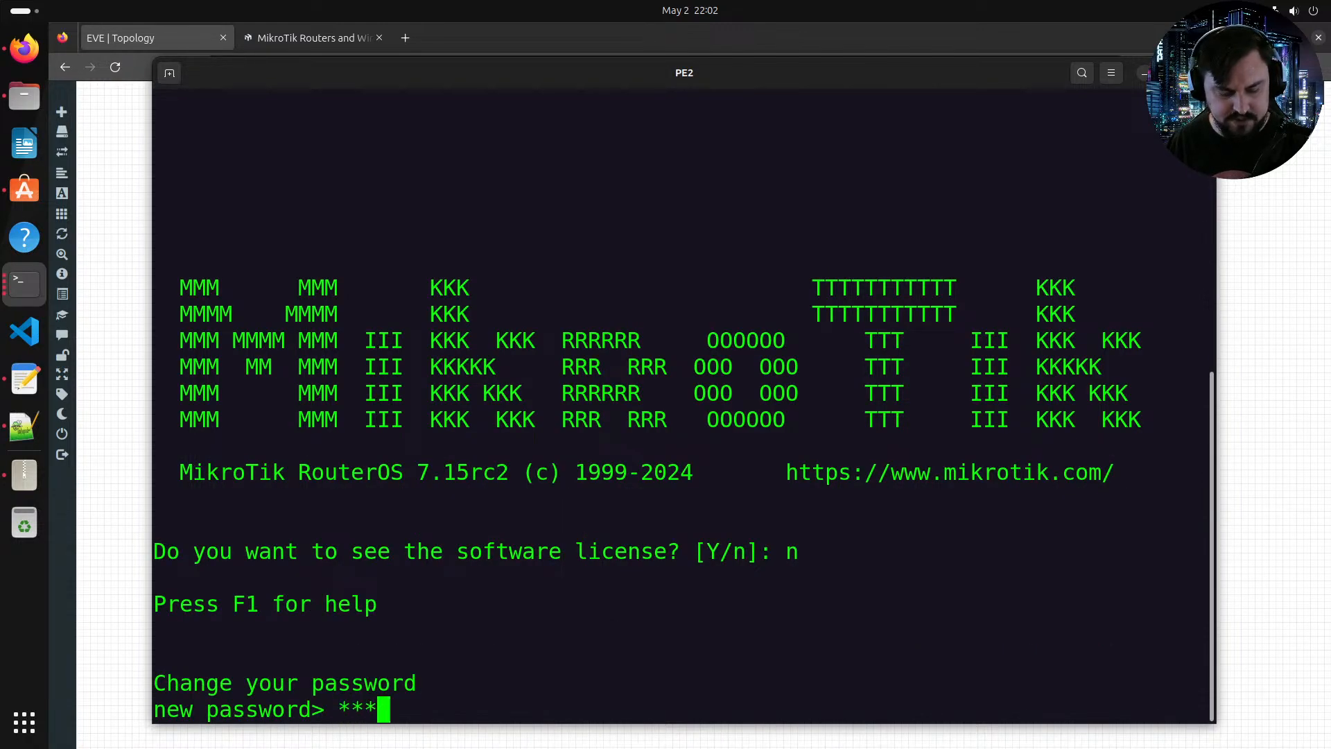
{"action": "key", "text": "Return"}
{"action": "type", "text": "******"}
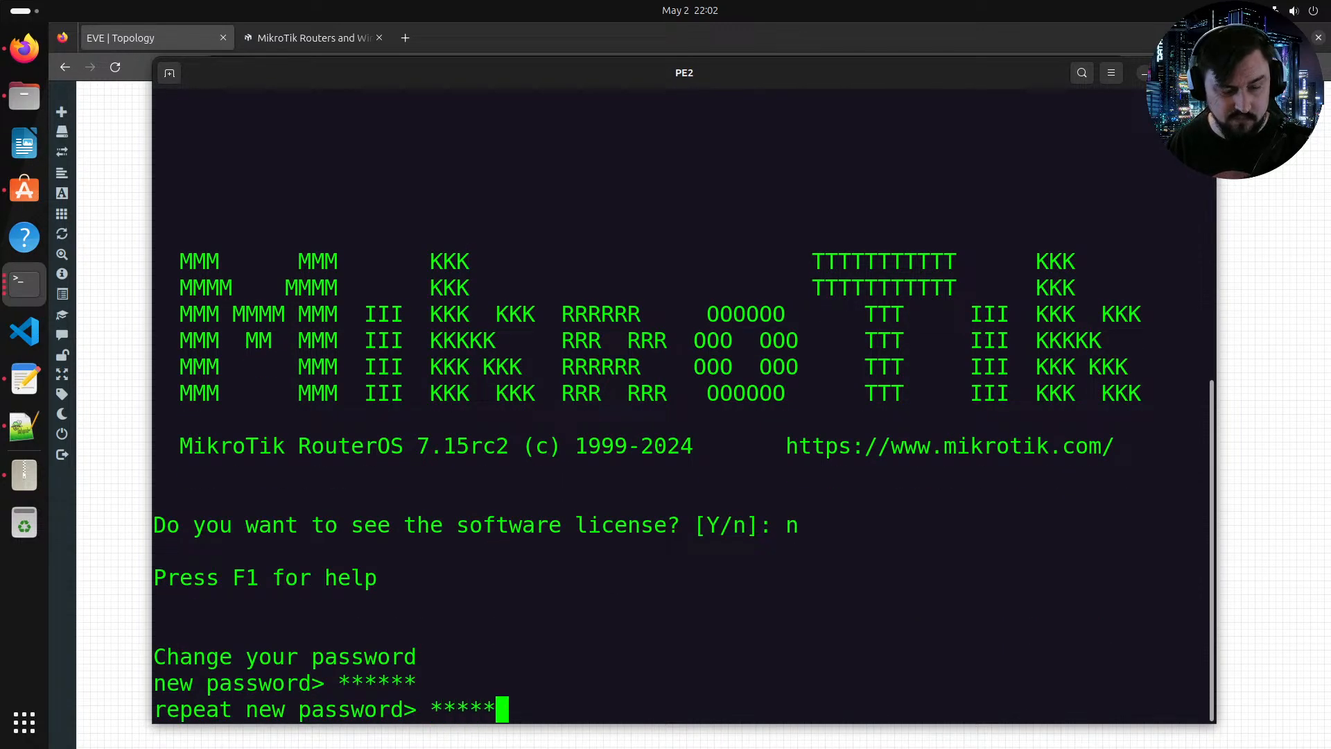
{"action": "key", "text": "Return"}
{"action": "key", "text": "Return"}
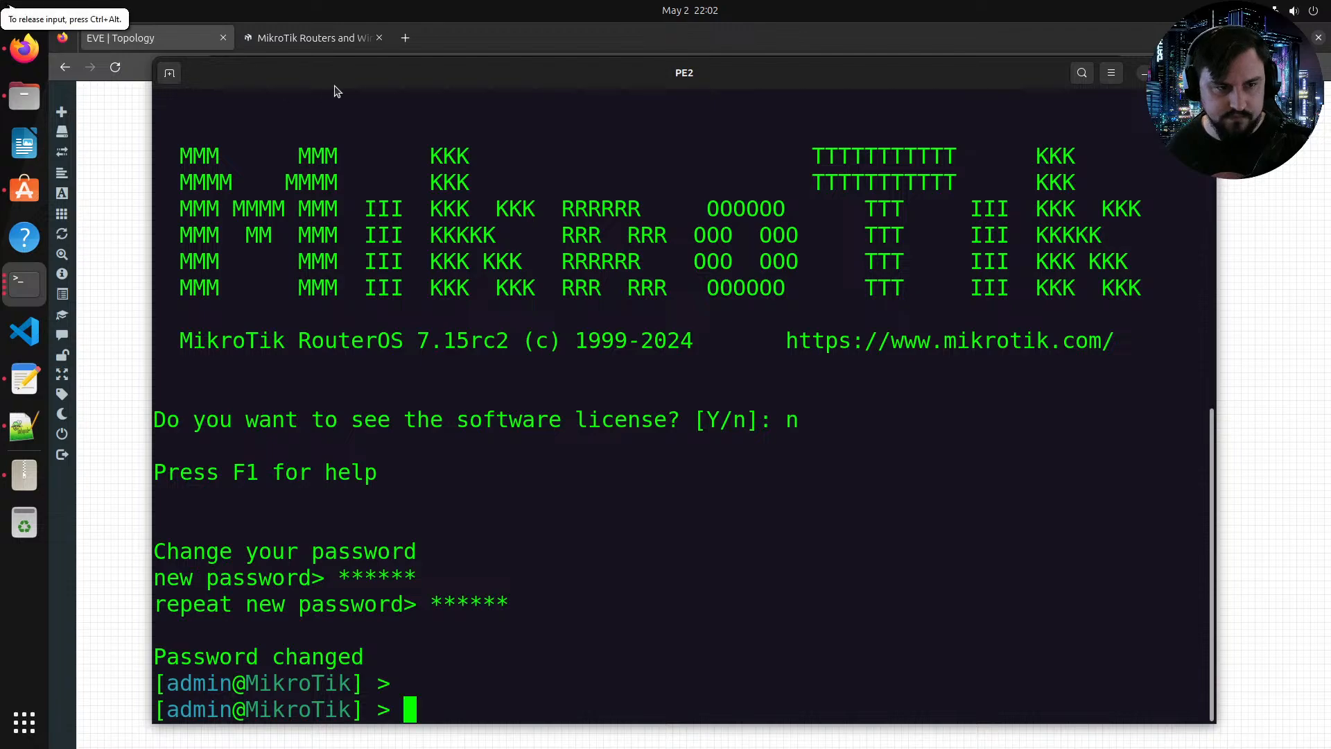
Step: Paste the copied configuration into the PE2 console and run it
{"action": "key", "text": "super+Up"}
{"action": "right_click", "coordinate": [426, 221]}
{"action": "left_click", "coordinate": [484, 269]}
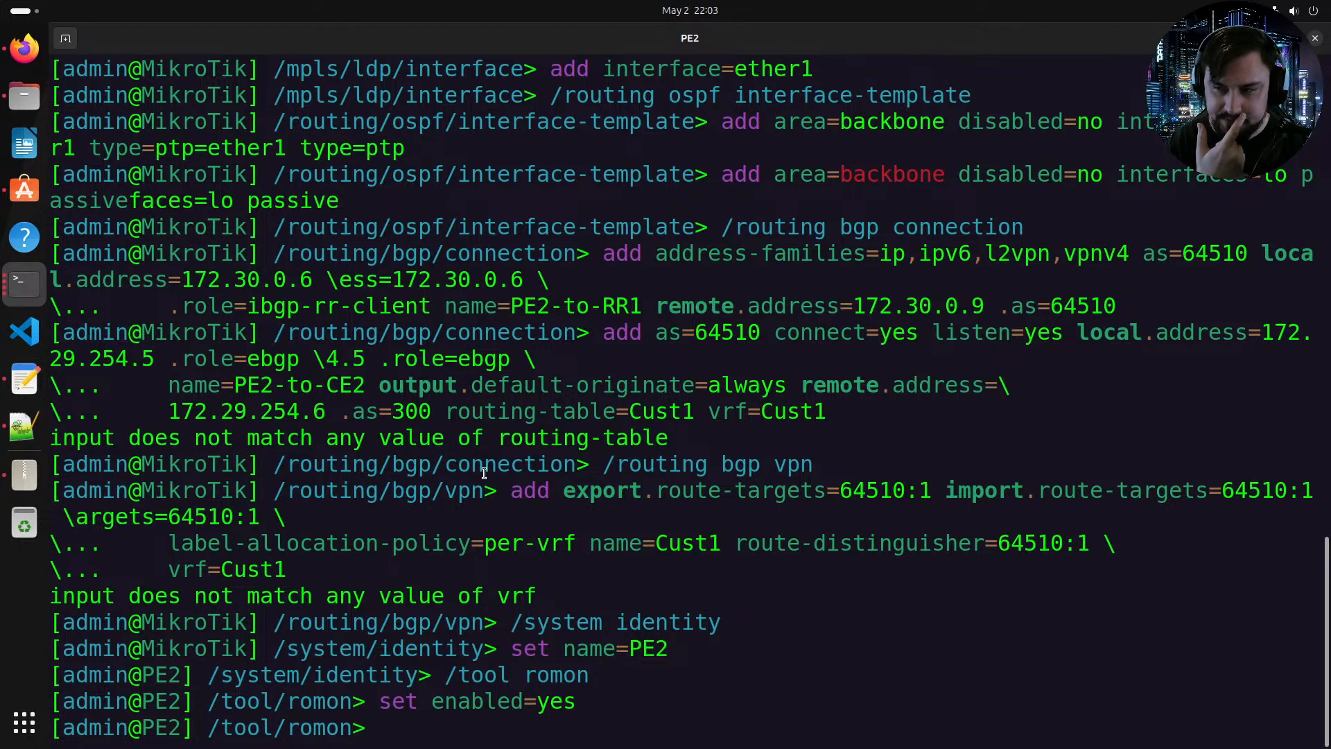
{"action": "key", "text": "Return"}
Step: Print the IP routing table on PE2
{"action": "type", "text": "/"}
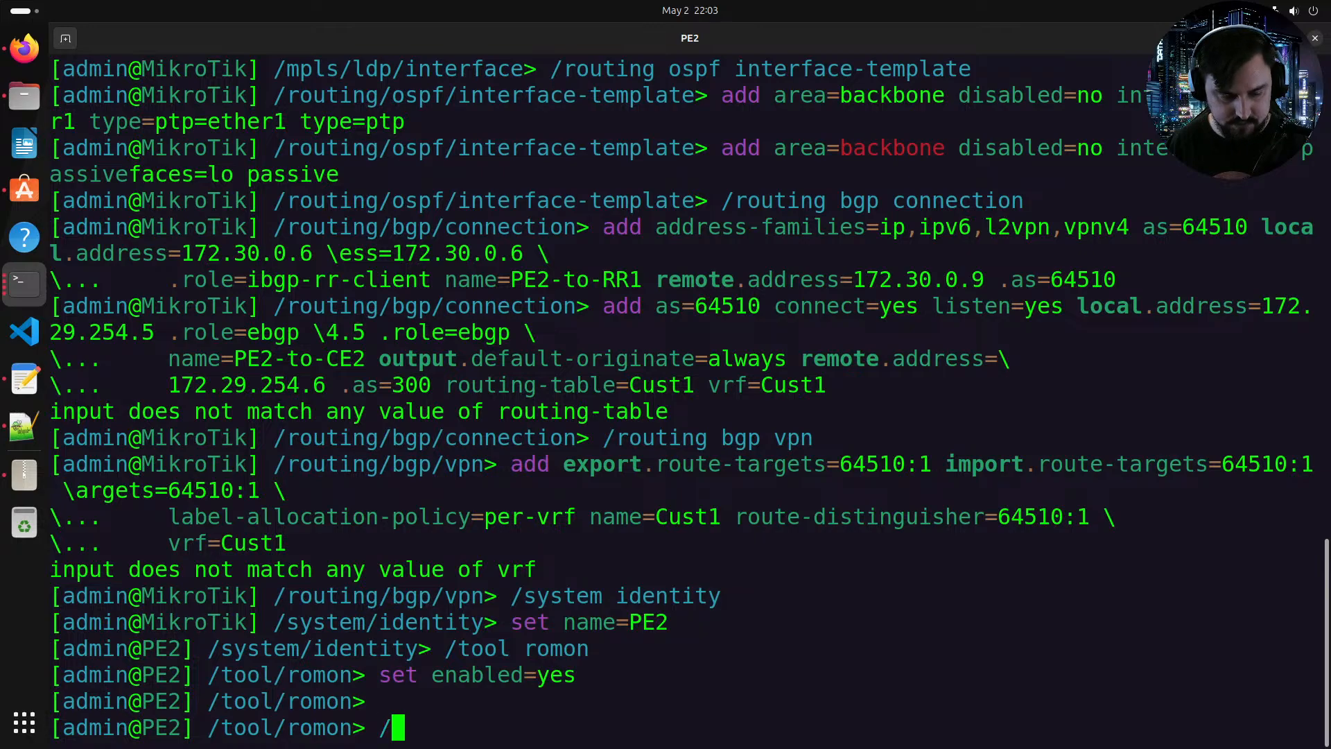
{"action": "key", "text": "Return"}
{"action": "type", "text": "r"}
{"action": "key", "text": "BackSpace"}
{"action": "type", "text": "ip/route/print"}
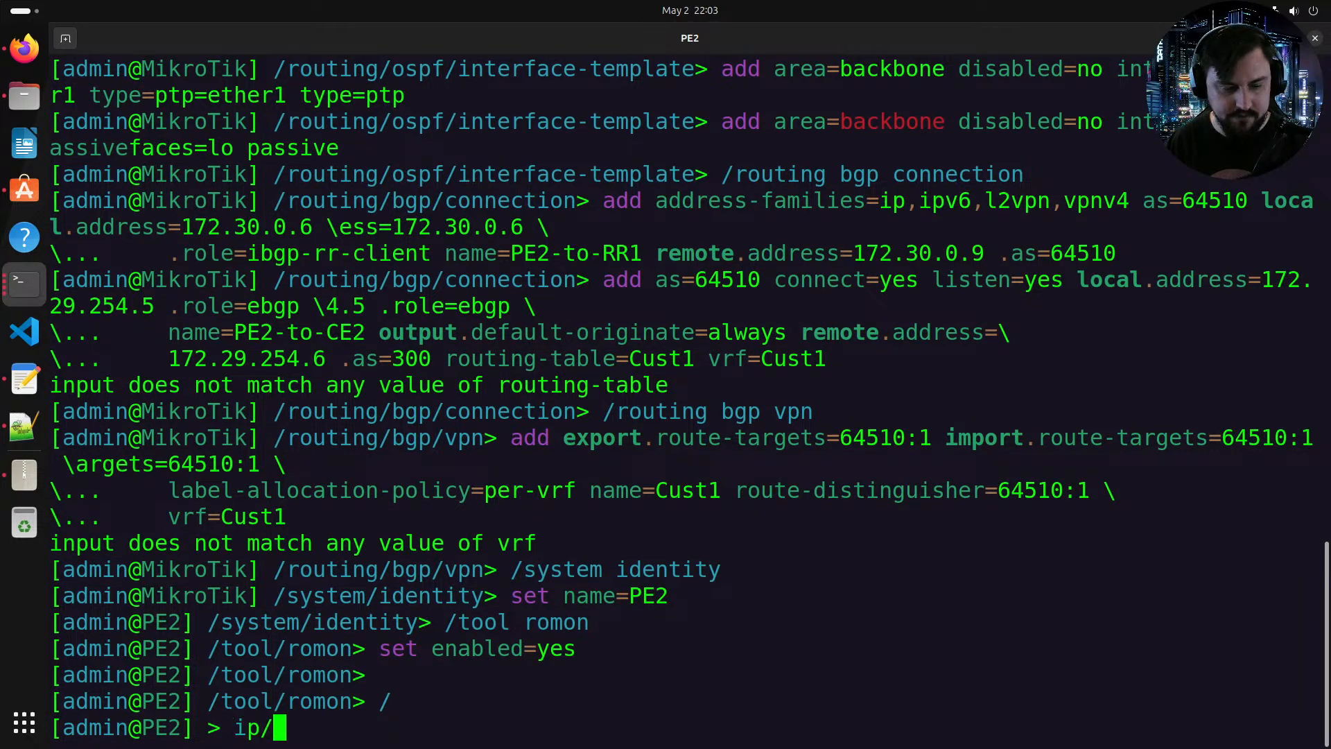
{"action": "key", "text": "Return"}
{"action": "key", "text": "Return"}
{"action": "key", "text": "Up"}
{"action": "key", "text": "Return"}
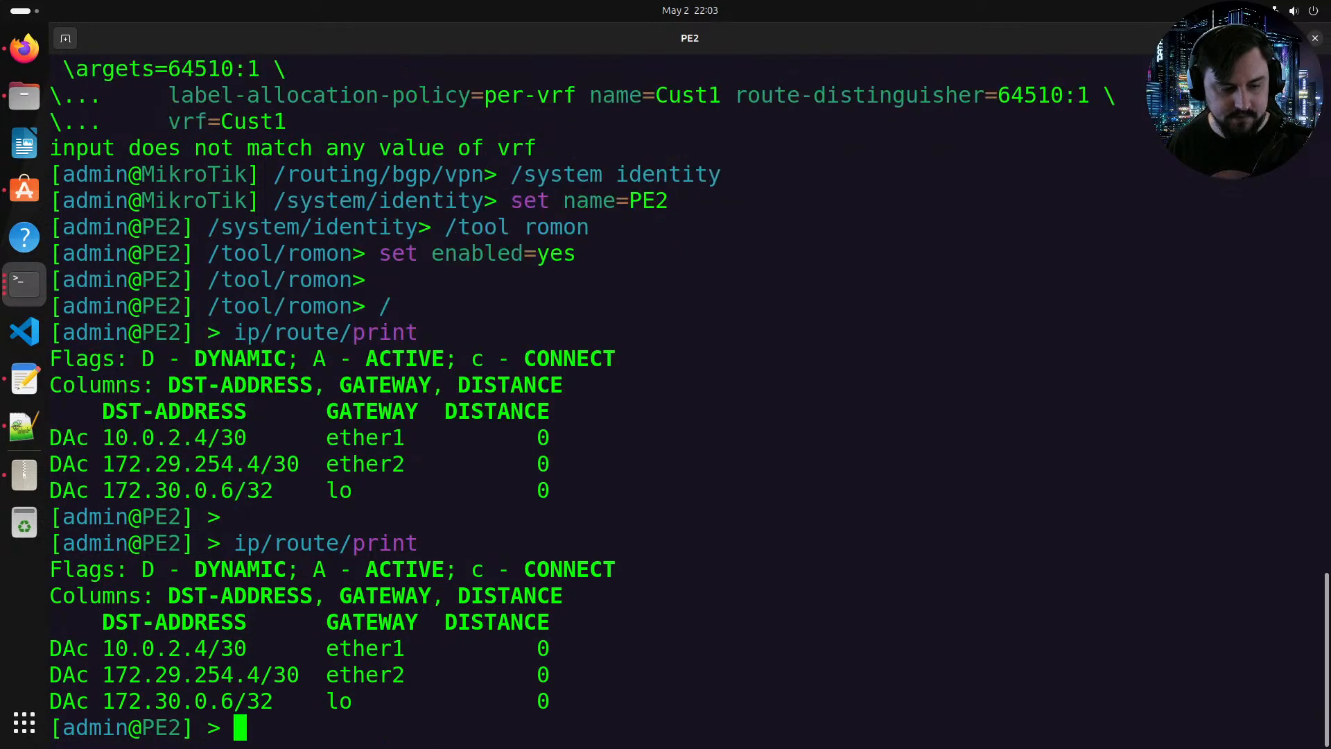
Step: Print the OSPF neighbors on PE2
{"action": "type", "text": "routing/ospf/p"}
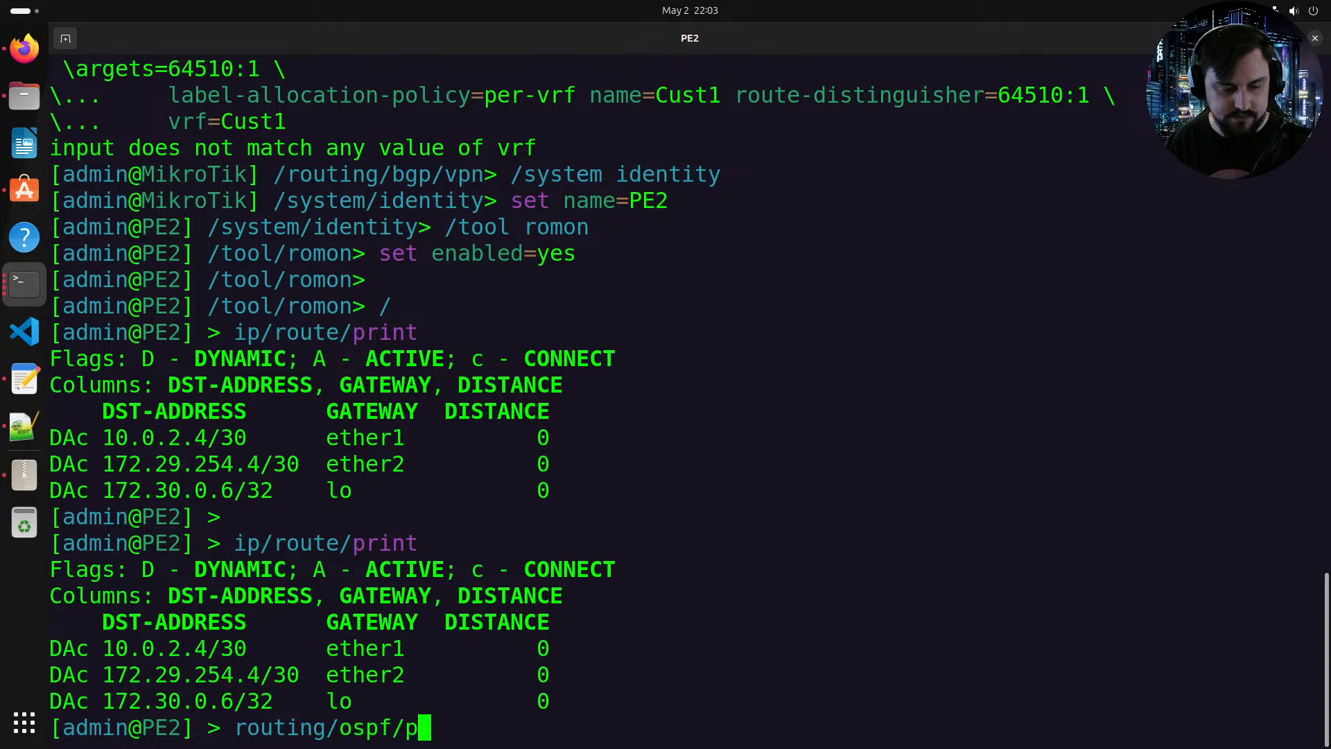
{"action": "type", "text": "n"}
{"action": "key", "text": "BackSpace"}
{"action": "key", "text": "BackSpace"}
{"action": "type", "text": "neighbor/print"}
{"action": "key", "text": "Return"}
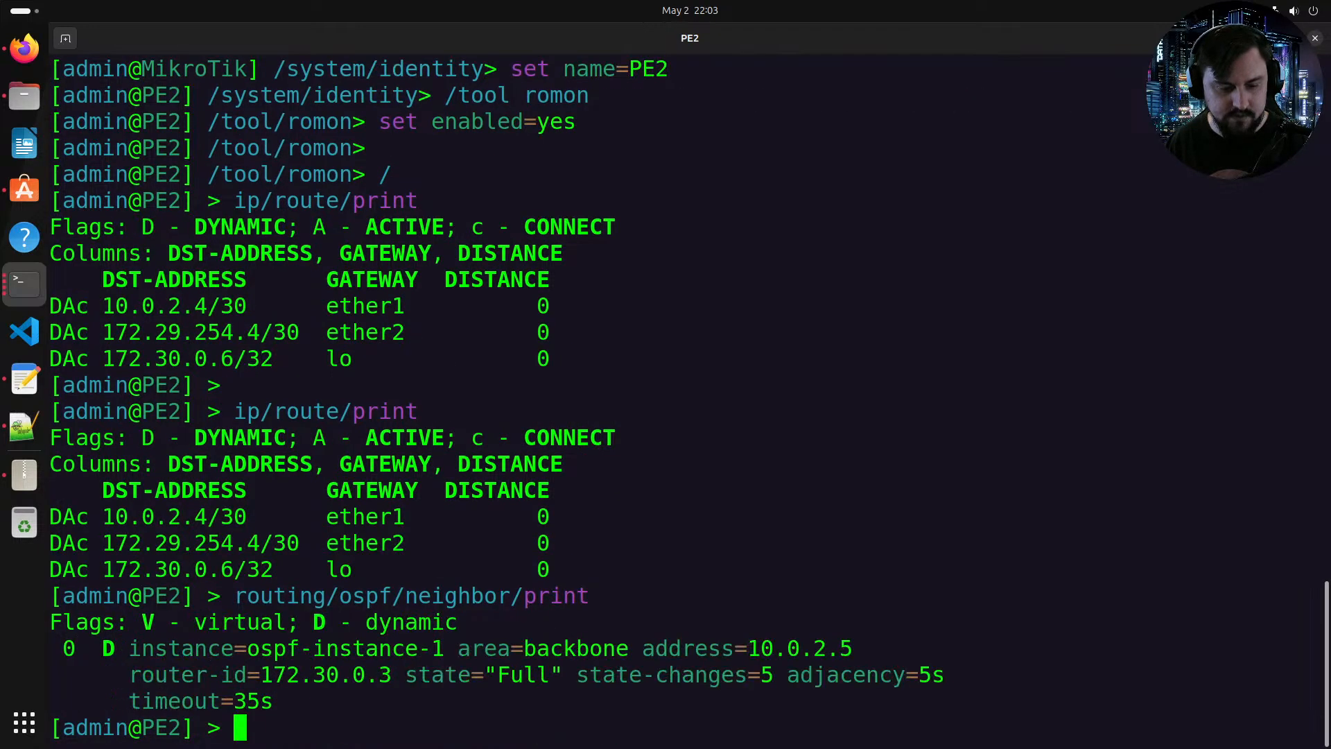
Step: Reprint the IP routing table on PE2 to check for OSPF routes
{"action": "key", "text": "Up"}
{"action": "key", "text": "Up"}
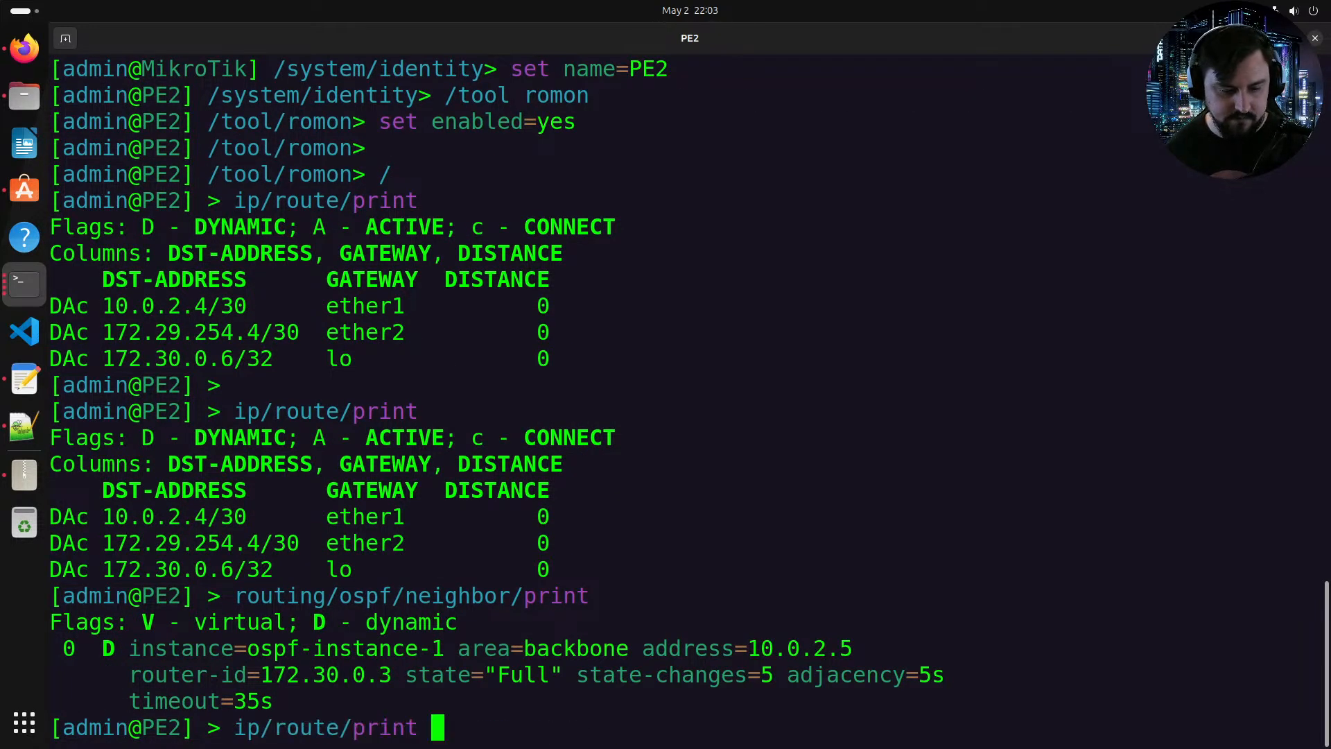
{"action": "key", "text": "Return"}
{"action": "key", "text": "Up"}
{"action": "key", "text": "Return"}
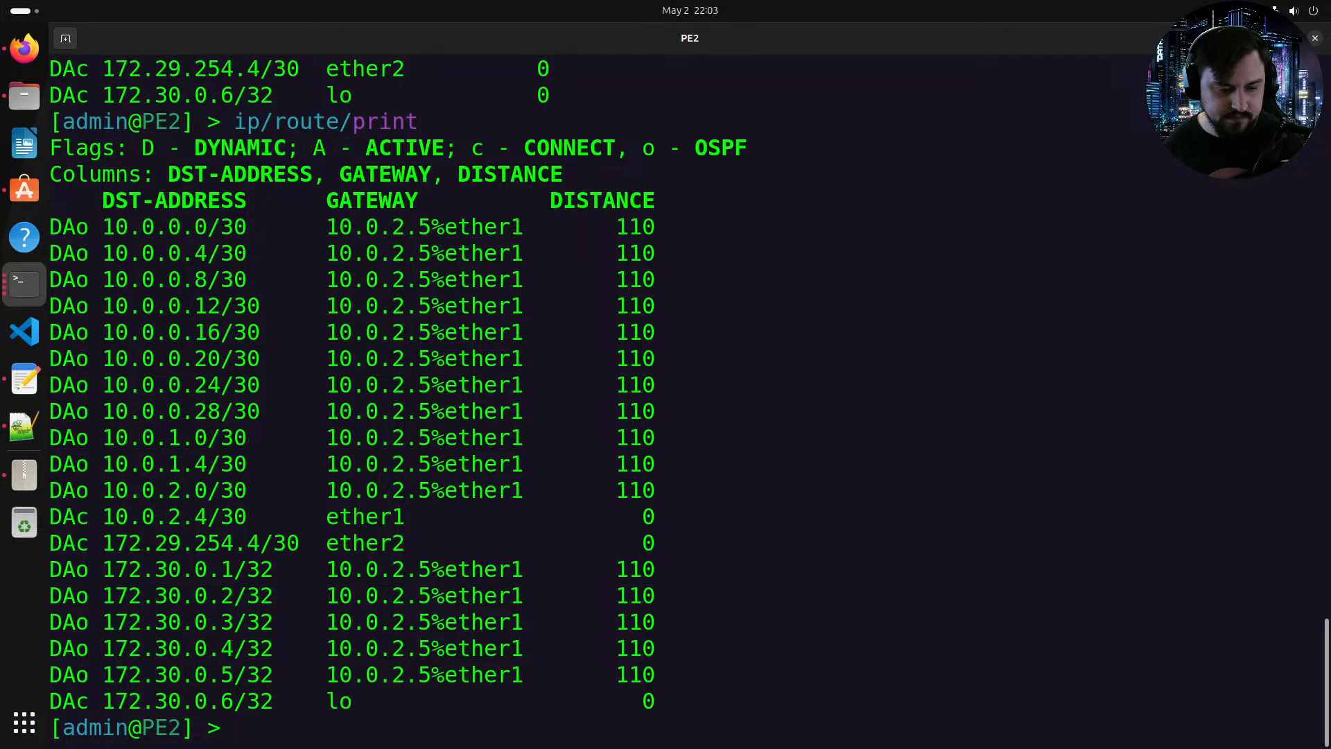
{"action": "key", "text": "Return"}
{"action": "key", "text": "Up"}
{"action": "key", "text": "Return"}
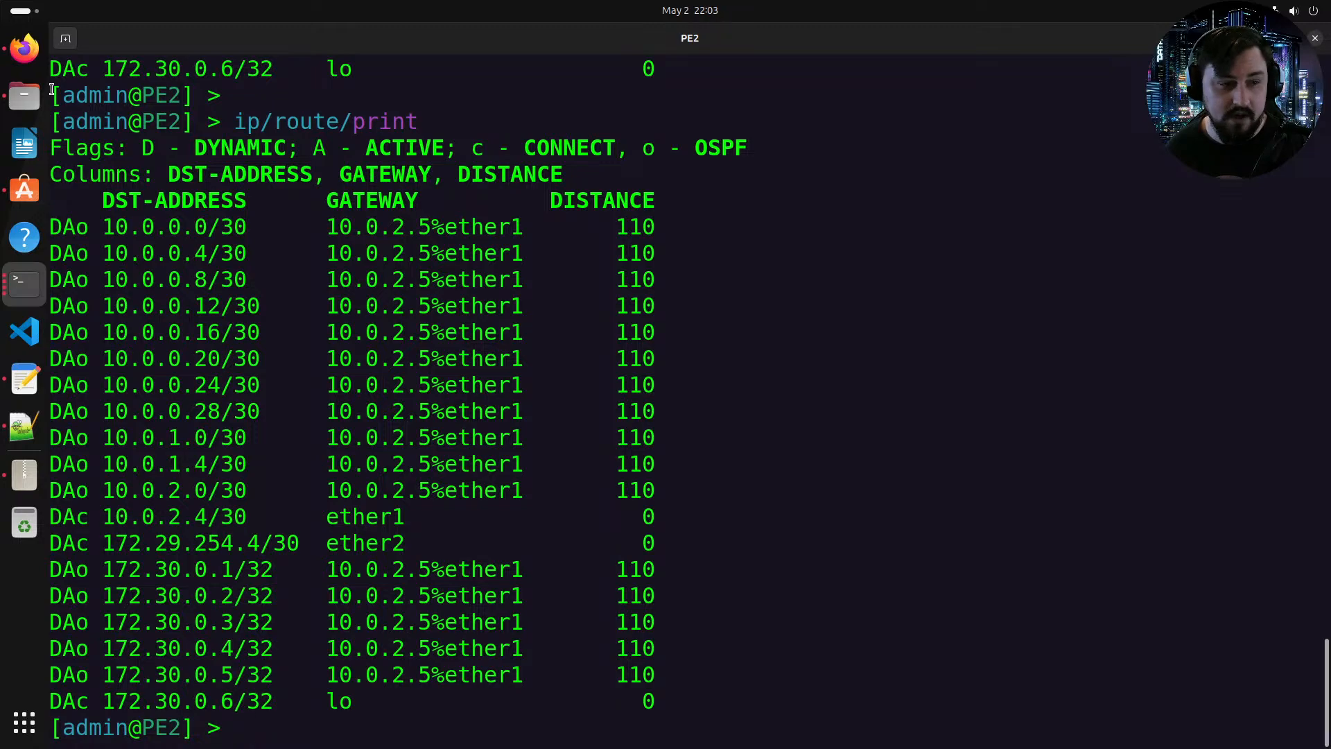
Step: Open the RR1 console, log in as admin, decline the license, and set a new account password
{"action": "left_click", "coordinate": [24, 48]}
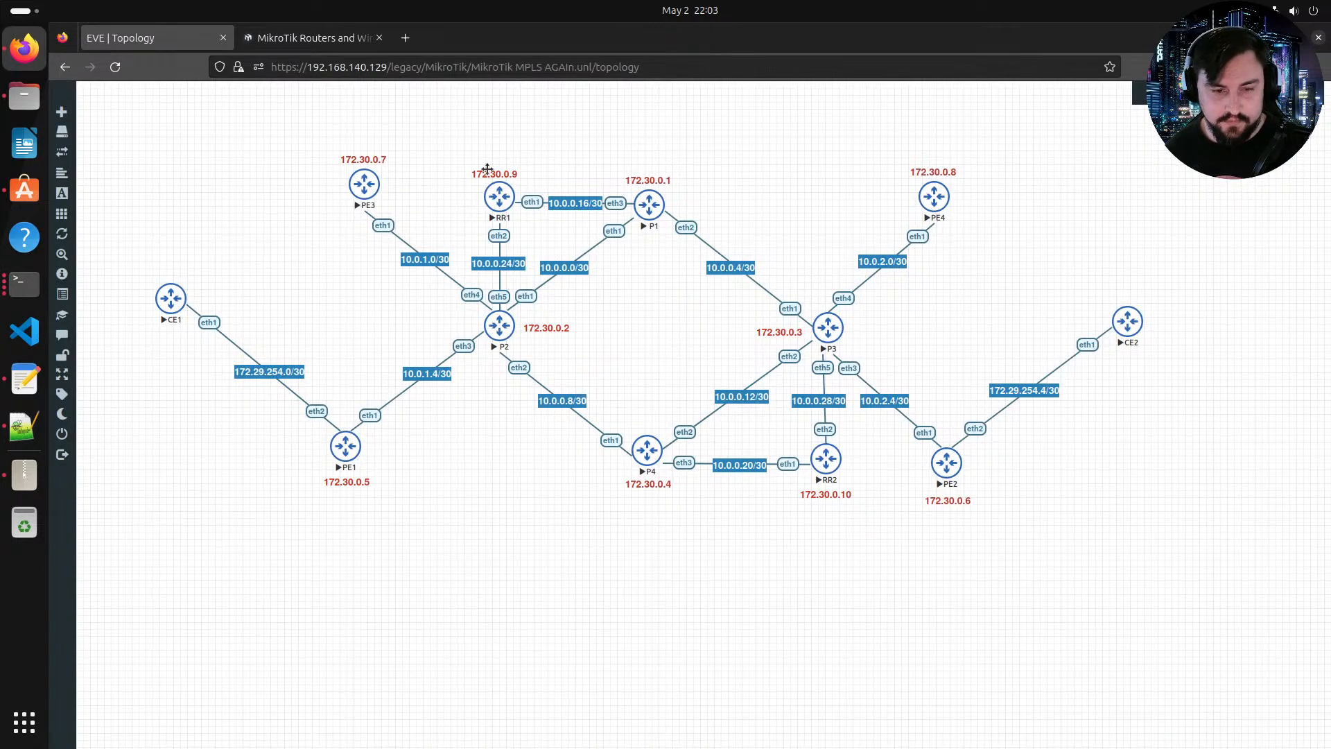
{"action": "left_click", "coordinate": [497, 198]}
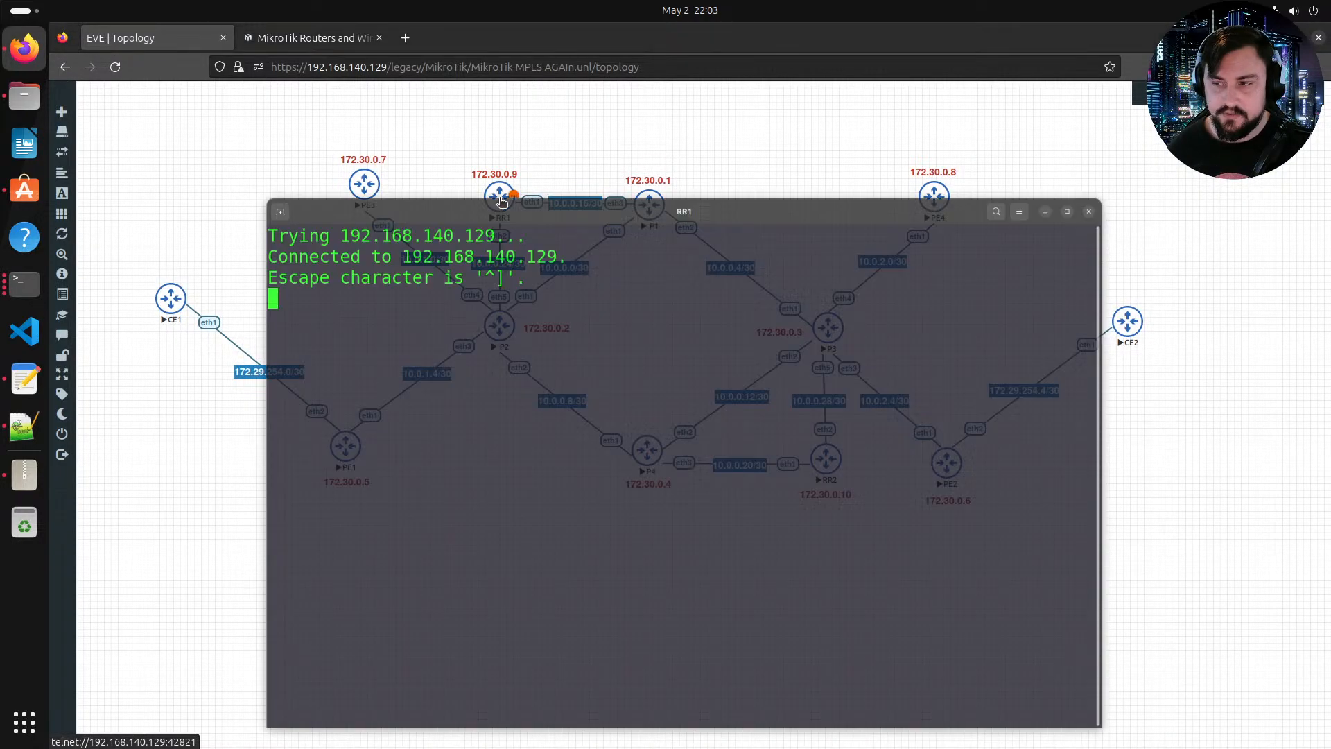
{"action": "type", "text": "admin"}
{"action": "key", "text": "Return"}
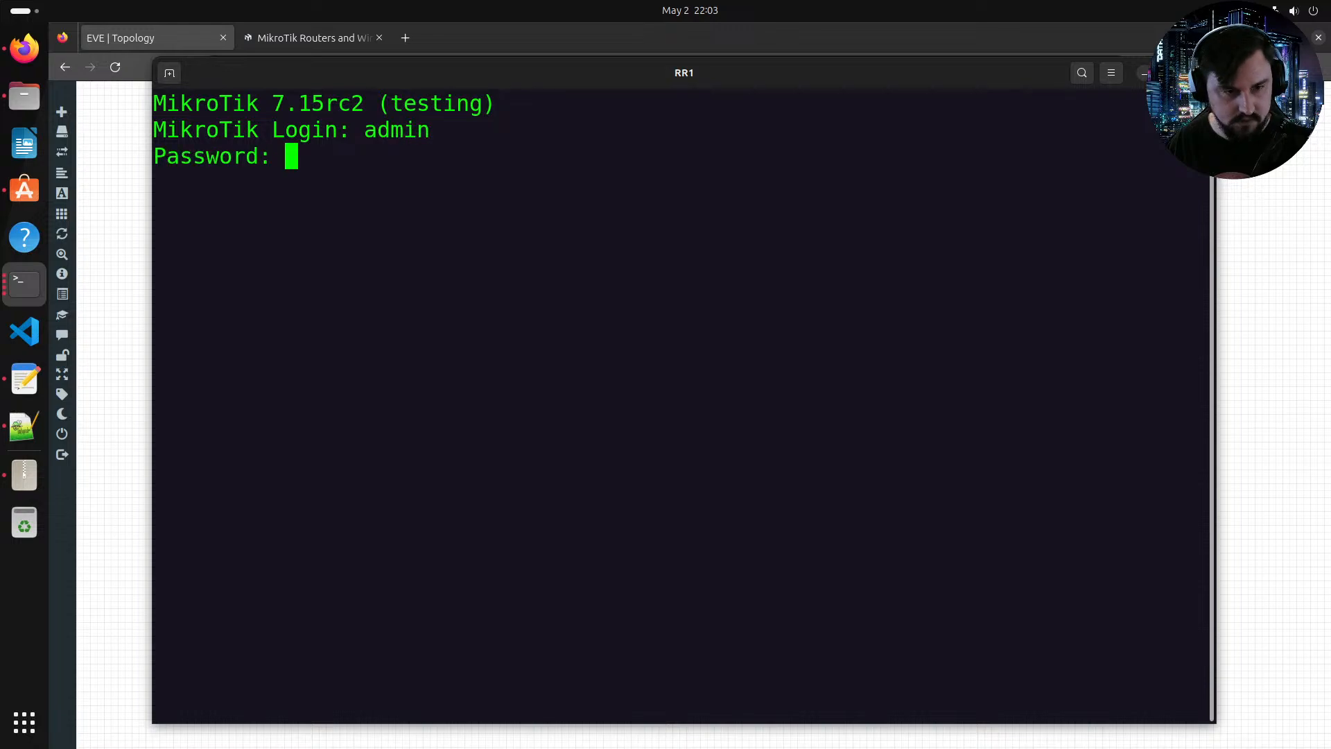
{"action": "key", "text": "Return"}
{"action": "type", "text": "n"}
{"action": "key", "text": "Return"}
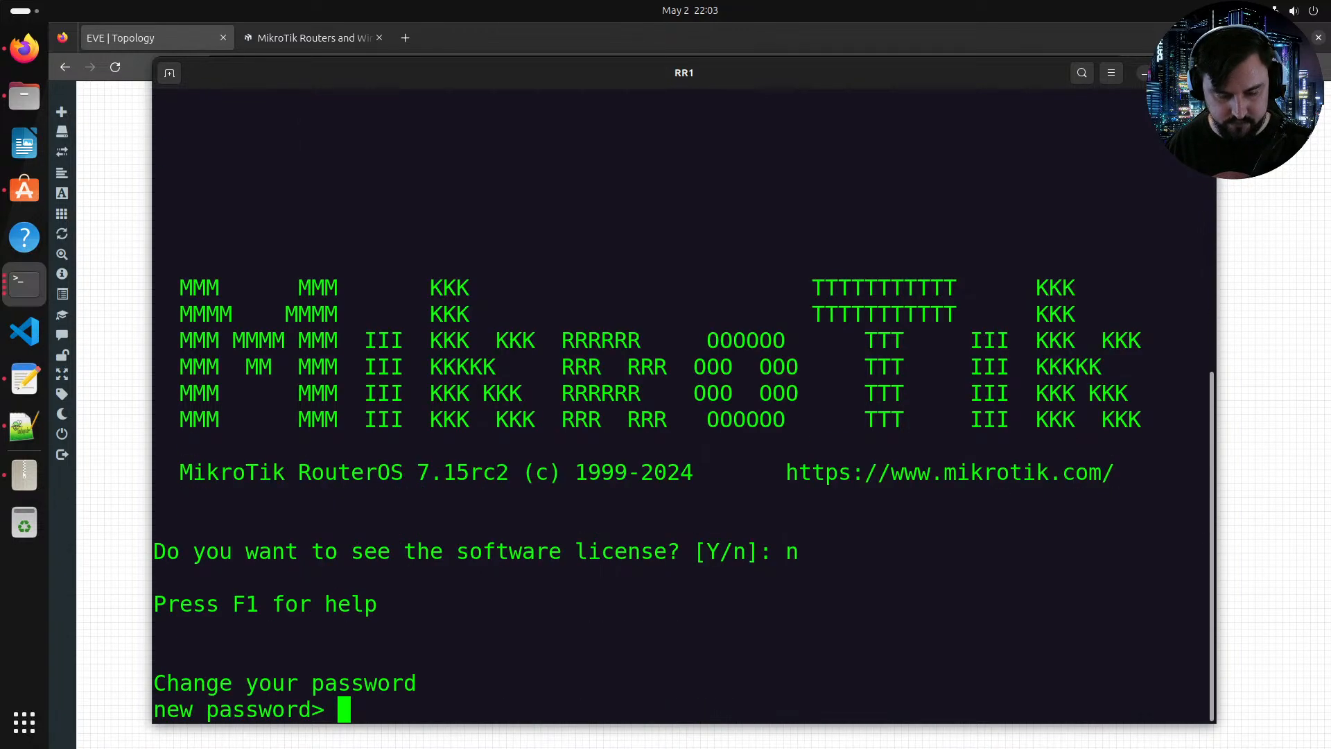
{"action": "type", "text": "******"}
{"action": "key", "text": "Return"}
{"action": "type", "text": "******"}
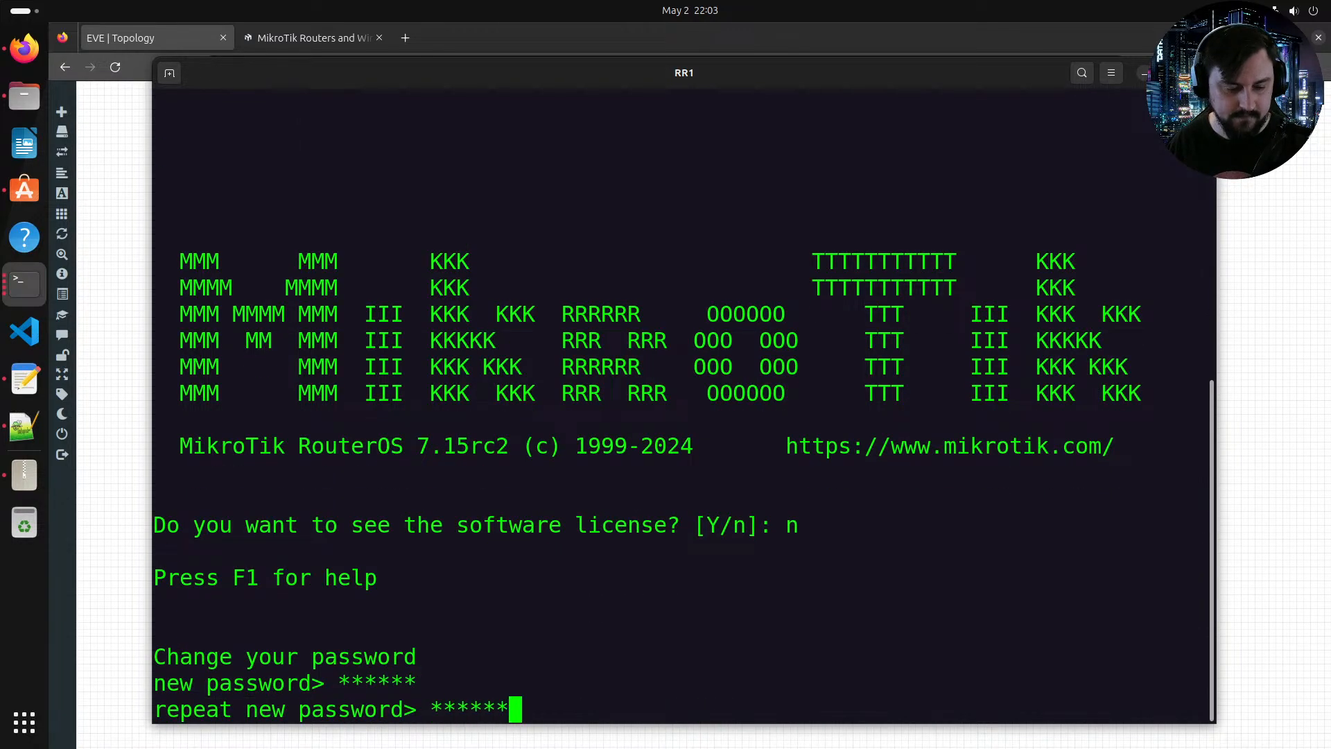
{"action": "key", "text": "Return"}
{"action": "double_click", "coordinate": [386, 85]}
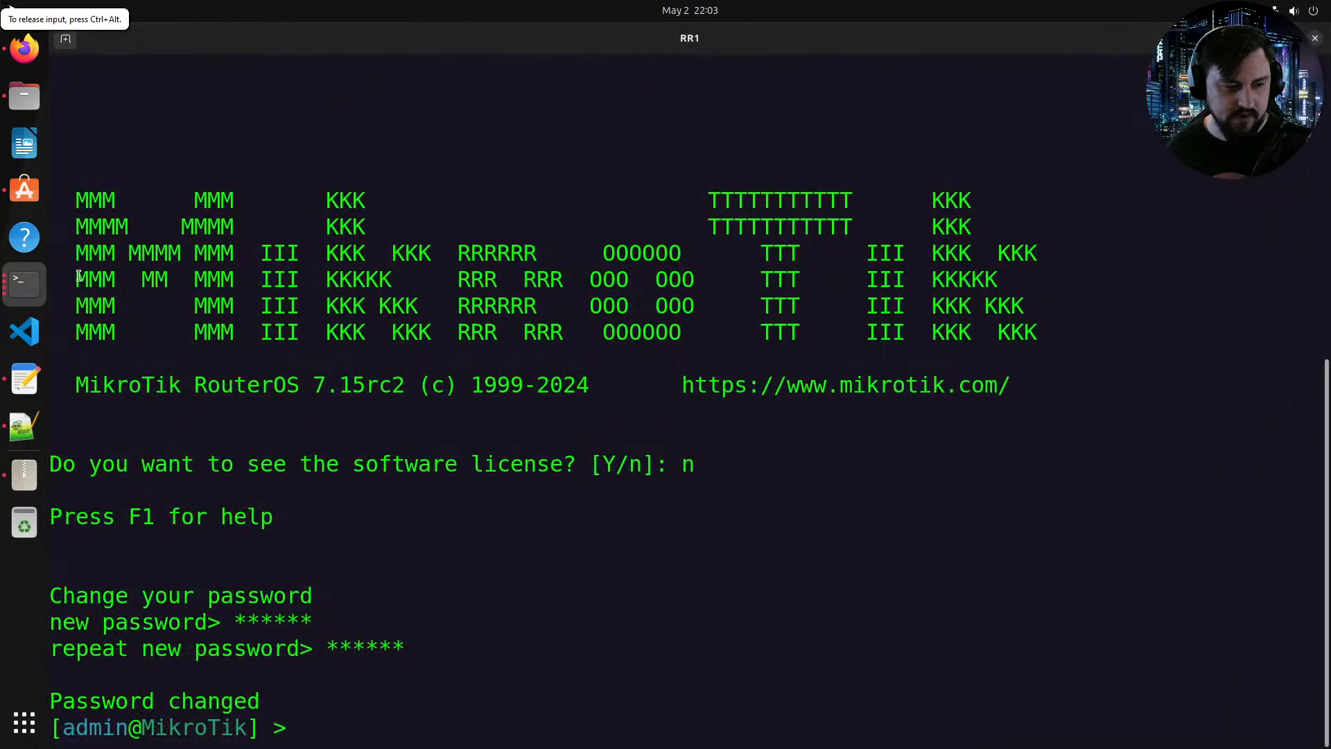
Step: Delete the PE-CE eBGP connection command from the script template in the text editor
{"action": "left_click", "coordinate": [24, 380]}
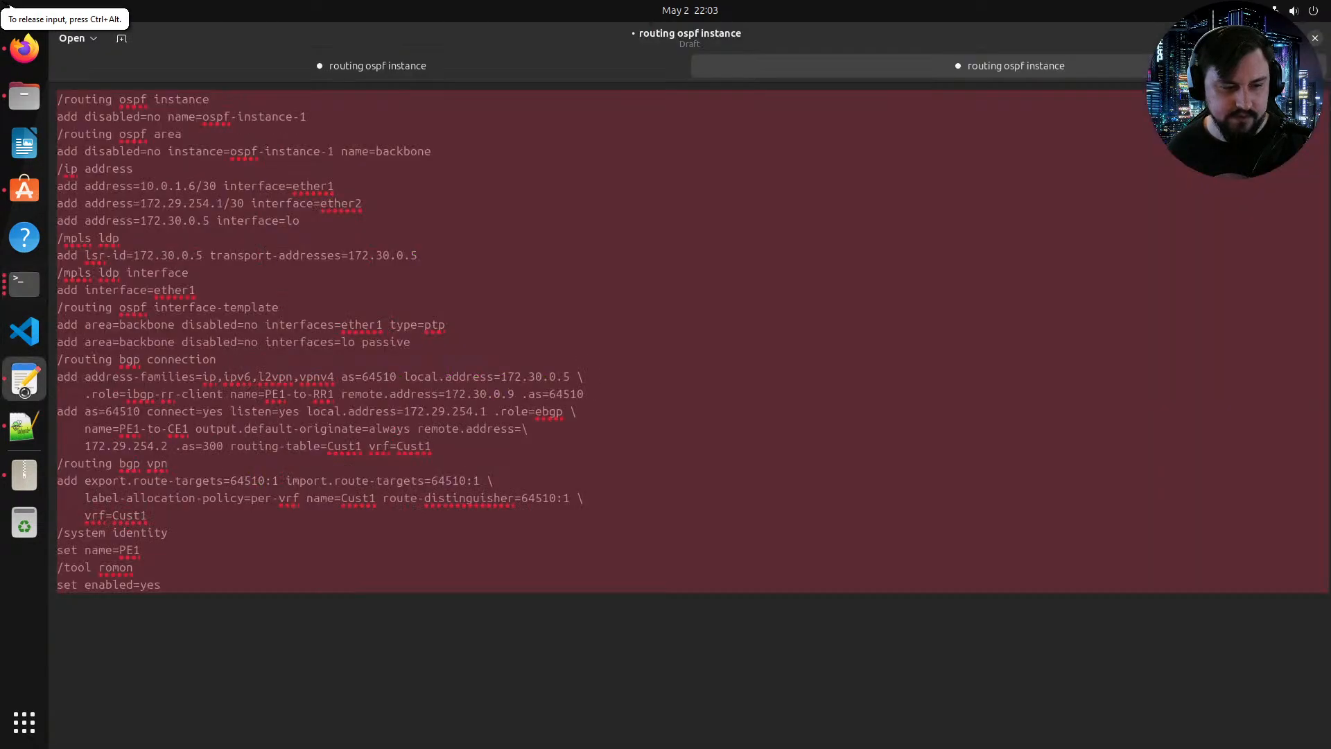
{"action": "left_click", "coordinate": [308, 497]}
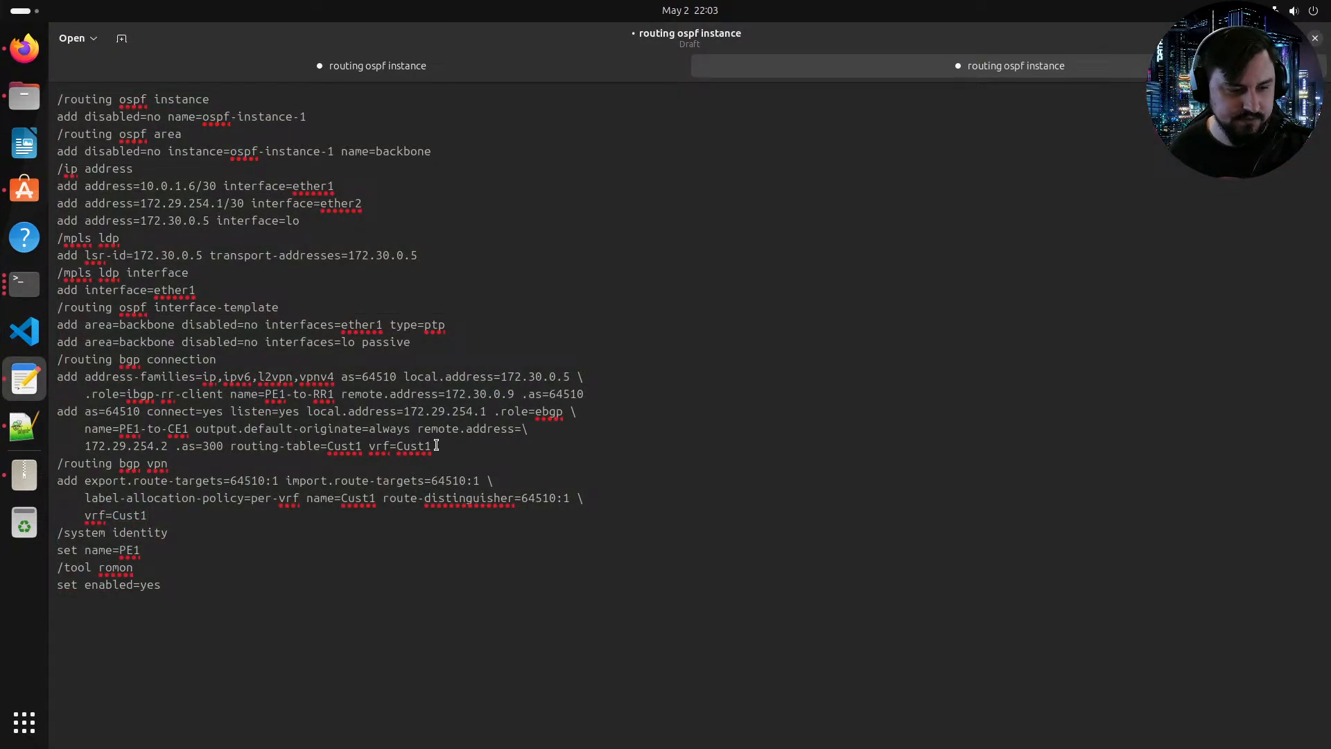
{"action": "left_click_drag", "start_coordinate": [437, 445], "coordinate": [59, 413]}
{"action": "key", "text": "BackSpace"}
{"action": "key", "text": "BackSpace"}
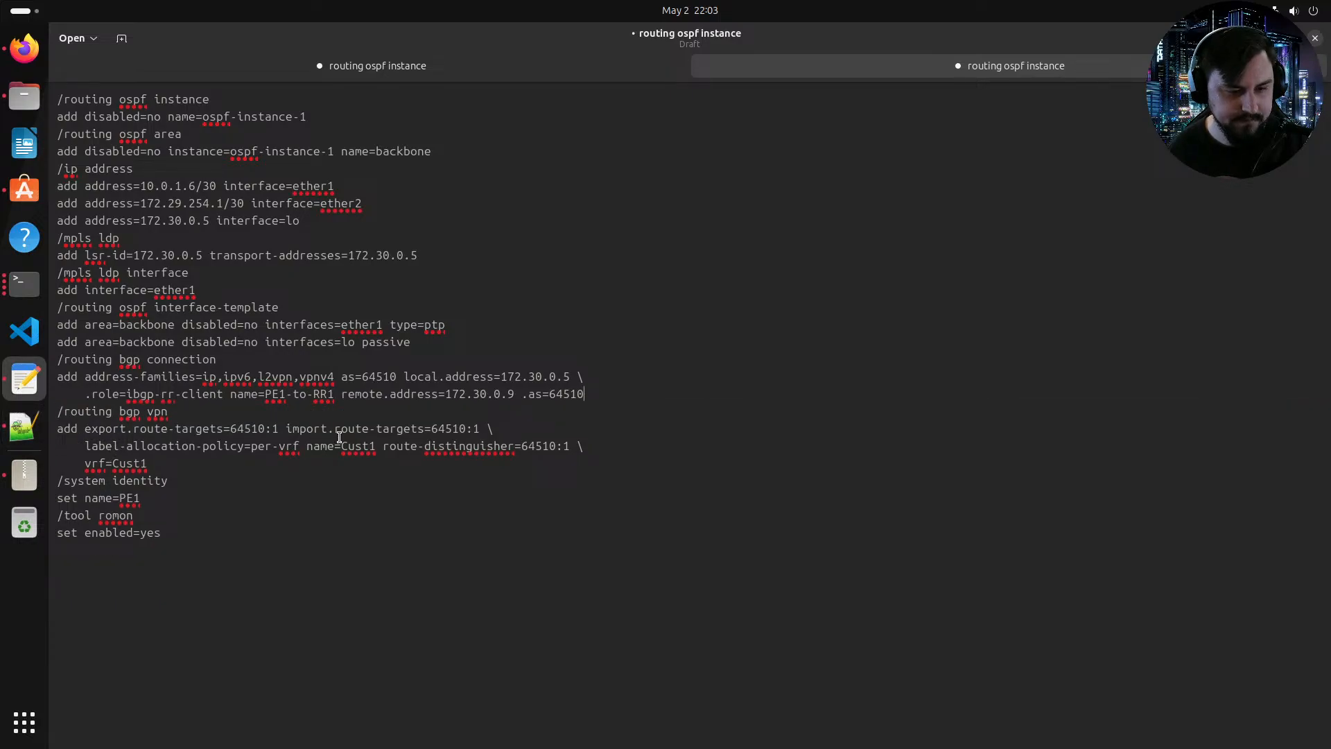
Step: Delete the BGP VPN section, including its vrf line, from the script template
{"action": "left_click_drag", "start_coordinate": [584, 446], "coordinate": [55, 411]}
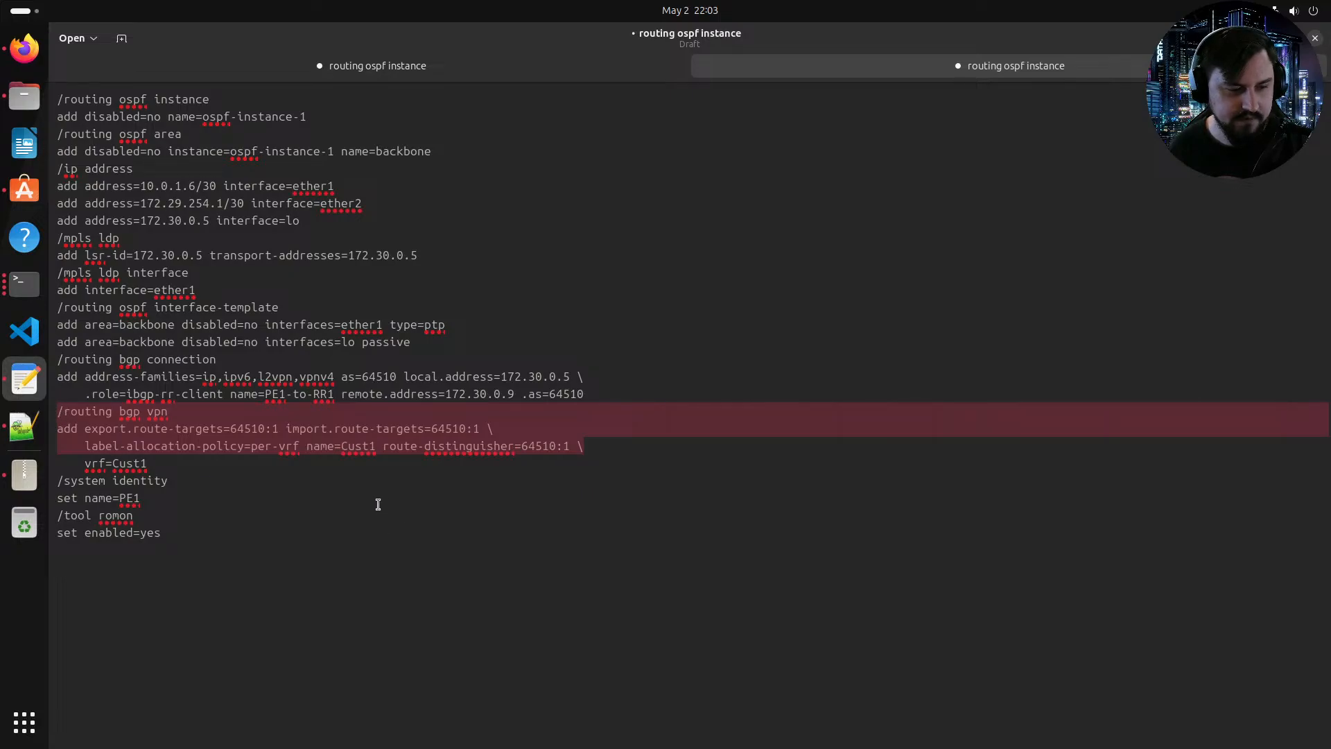
{"action": "key", "text": "Delete"}
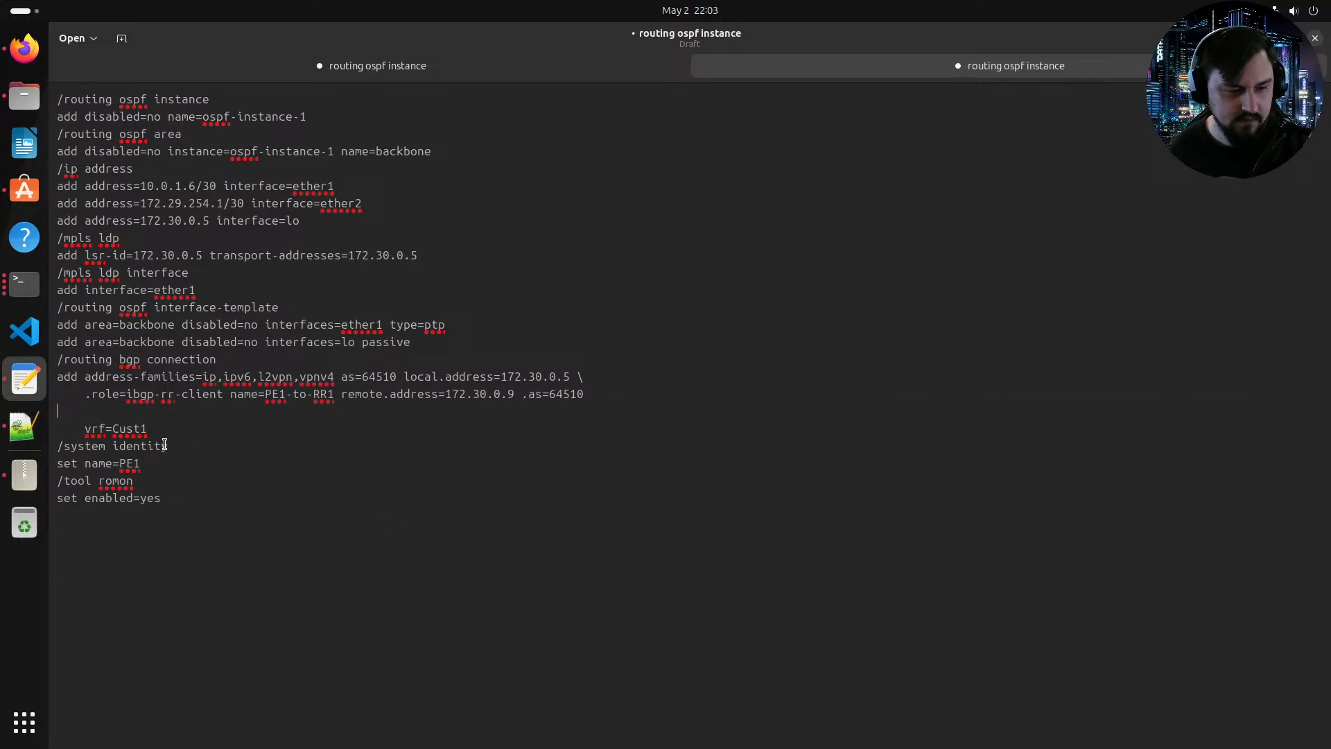
{"action": "left_click_drag", "start_coordinate": [161, 431], "coordinate": [102, 414]}
{"action": "key", "text": "Delete"}
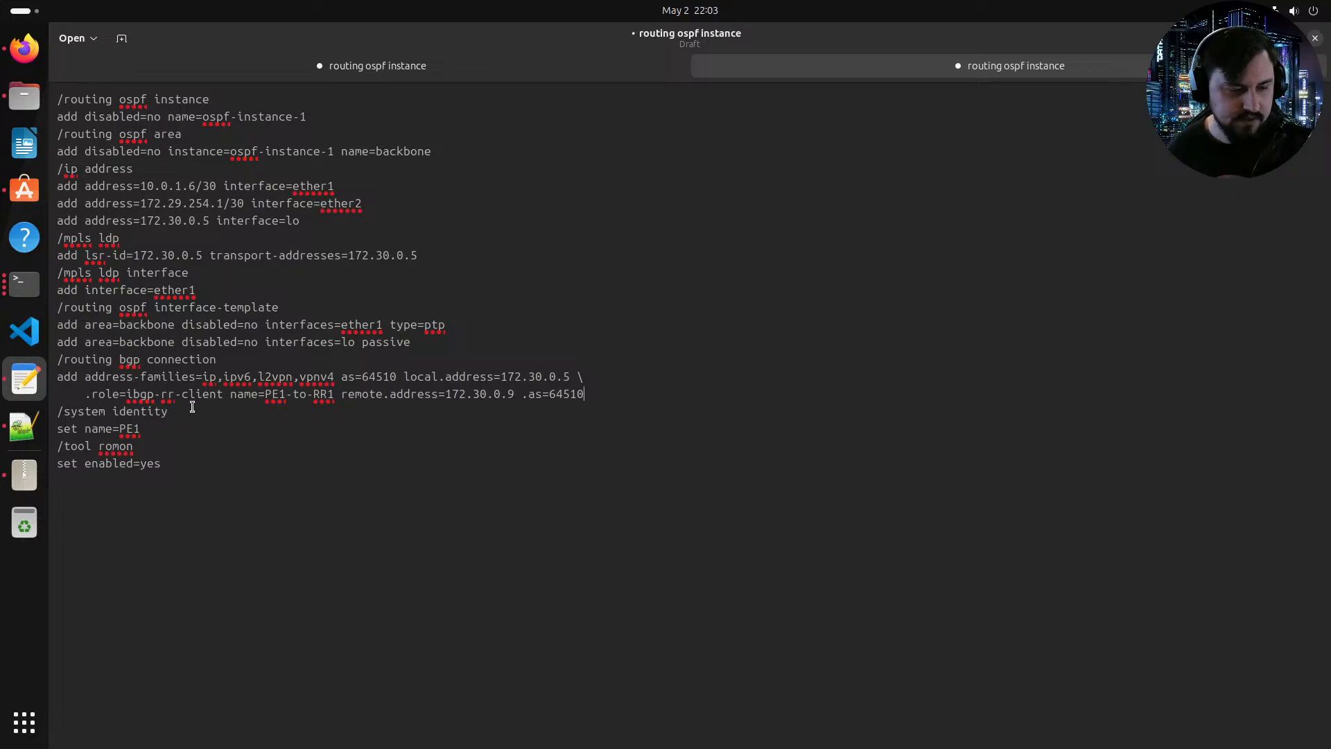
Step: Change the BGP connection role to ibgp-rr and rename the connection RR1-to-PE1 in the RR1 script
{"action": "left_click_drag", "start_coordinate": [221, 394], "coordinate": [176, 394]}
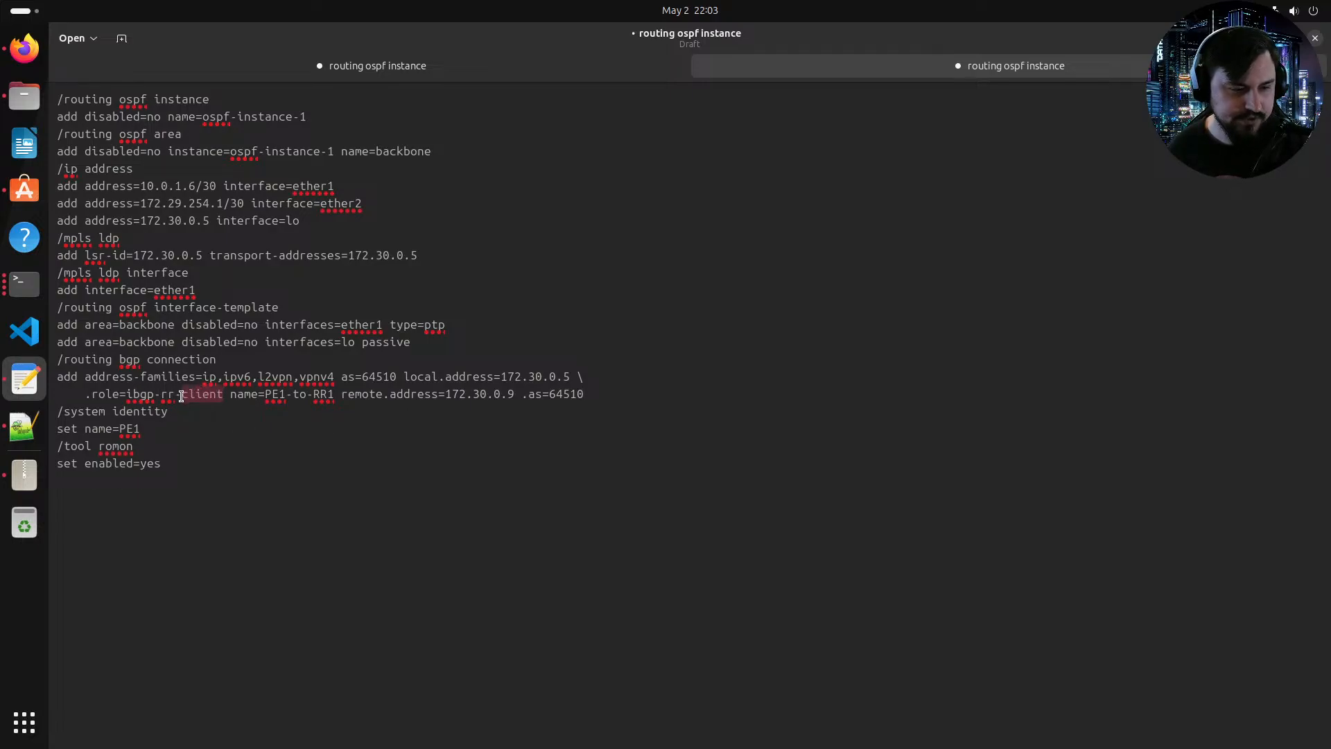
{"action": "key", "text": "Delete"}
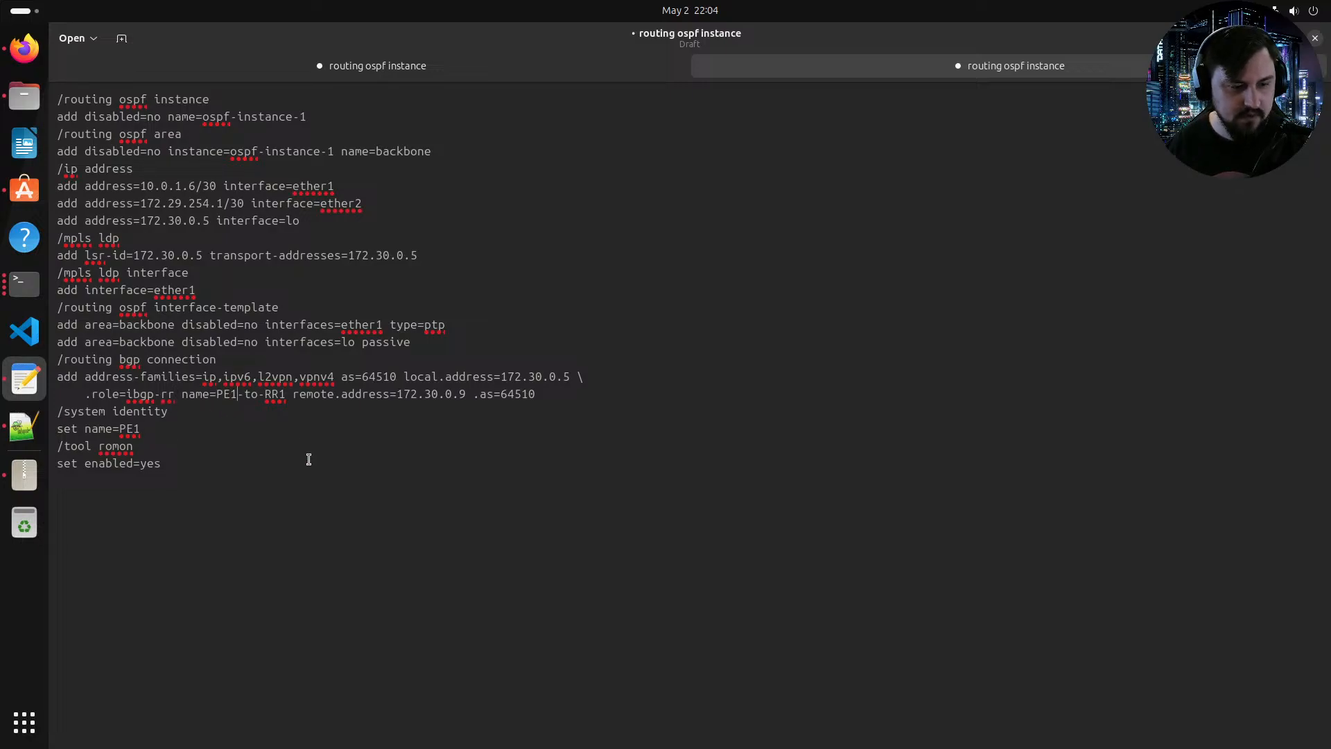
{"action": "key", "text": "BackSpace"}
{"action": "key", "text": "BackSpace"}
{"action": "key", "text": "BackSpace"}
{"action": "type", "text": "RR1"}
{"action": "key", "text": "Right"}
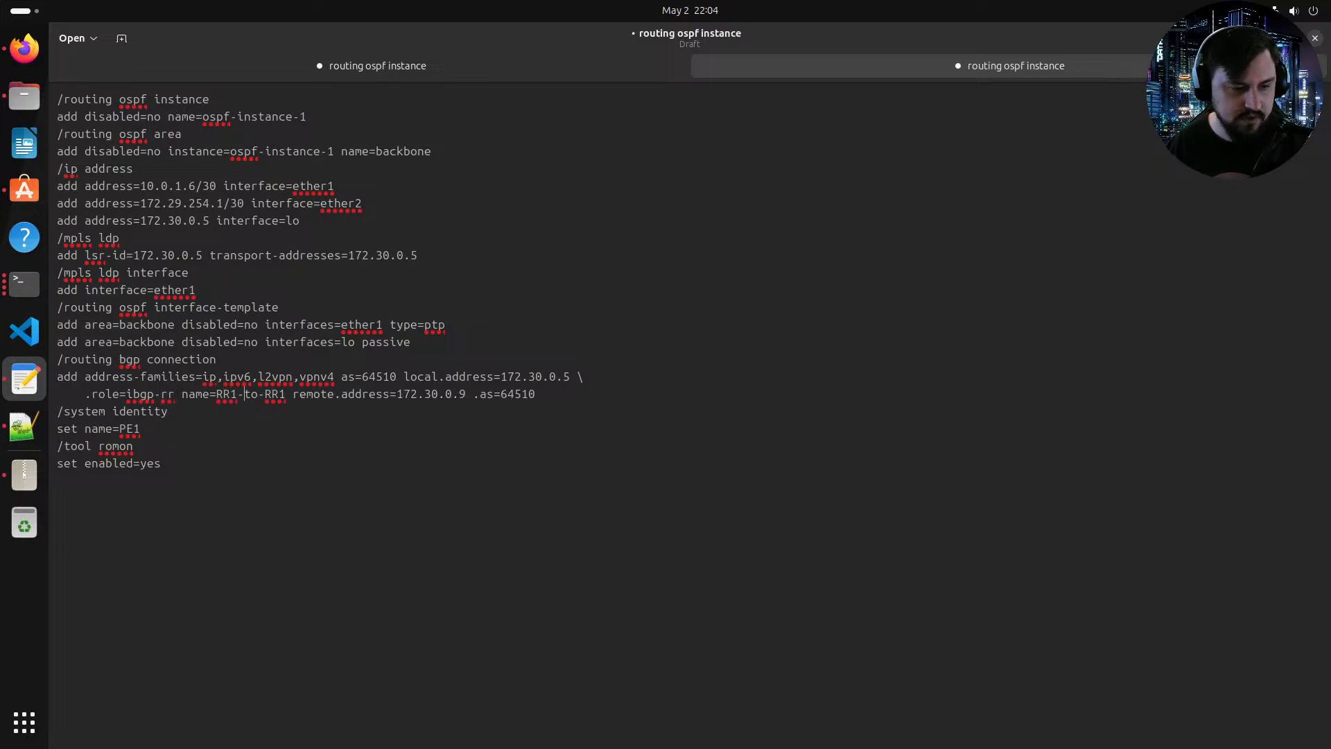
{"action": "key", "text": "BackSpace"}
{"action": "key", "text": "BackSpace"}
{"action": "key", "text": "BackSpace"}
{"action": "type", "text": "PE1"}
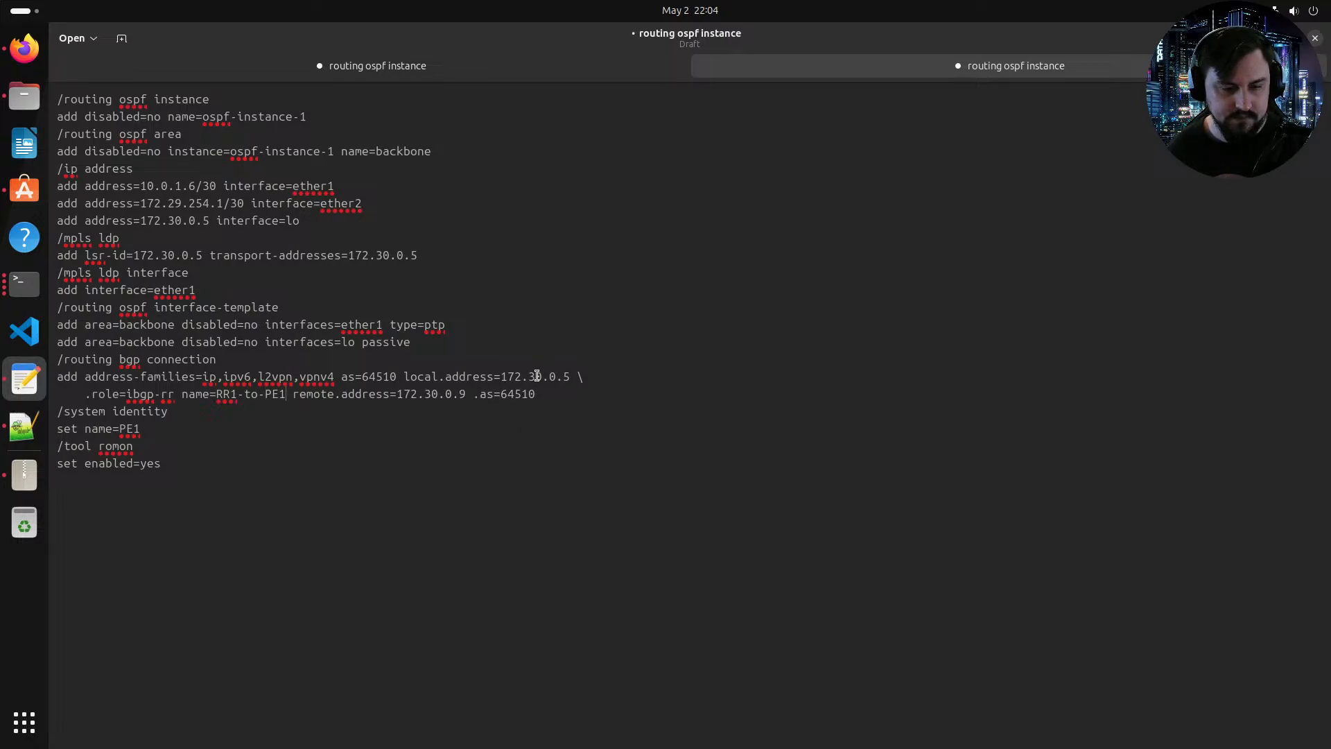
Step: Set the connection's local.address to 172.30.0.9 and remote.address to 172.30.0.5
{"action": "left_click", "coordinate": [567, 376]}
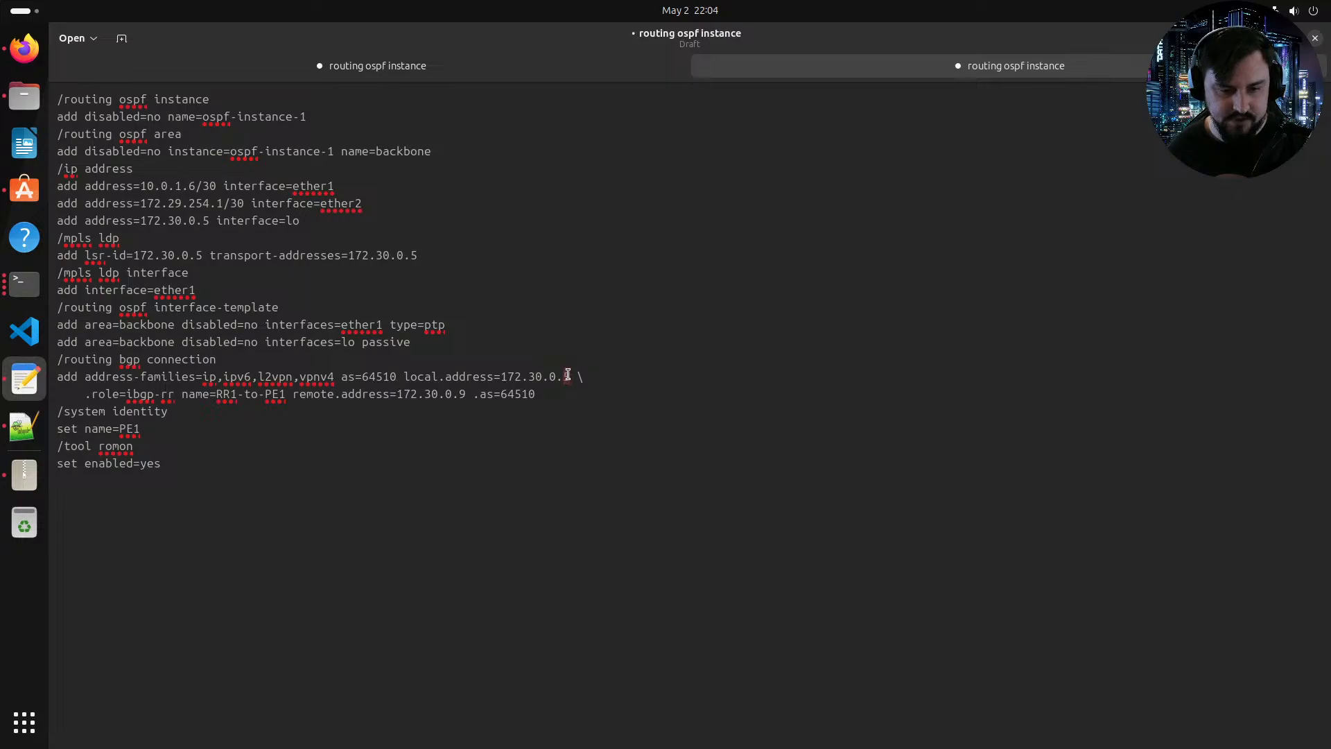
{"action": "key", "text": "BackSpace"}
{"action": "type", "text": "9"}
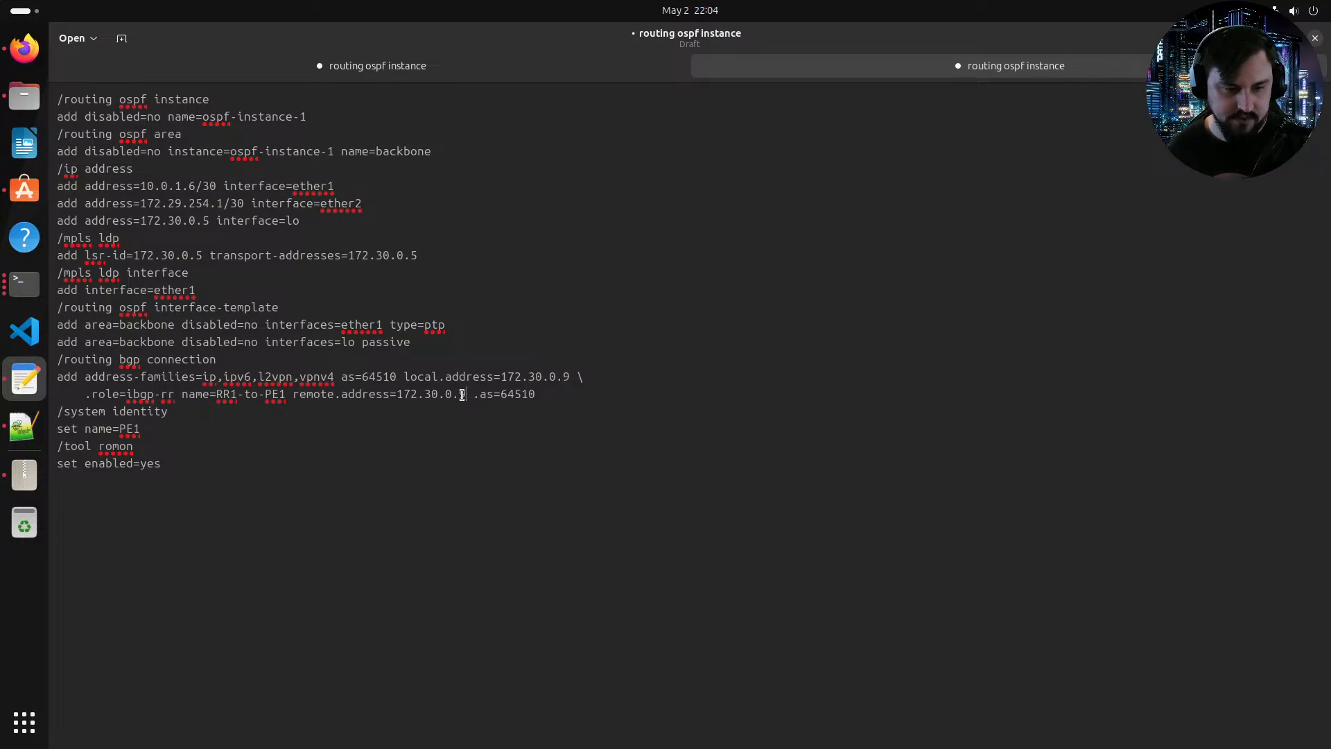
{"action": "type", "text": "5"}
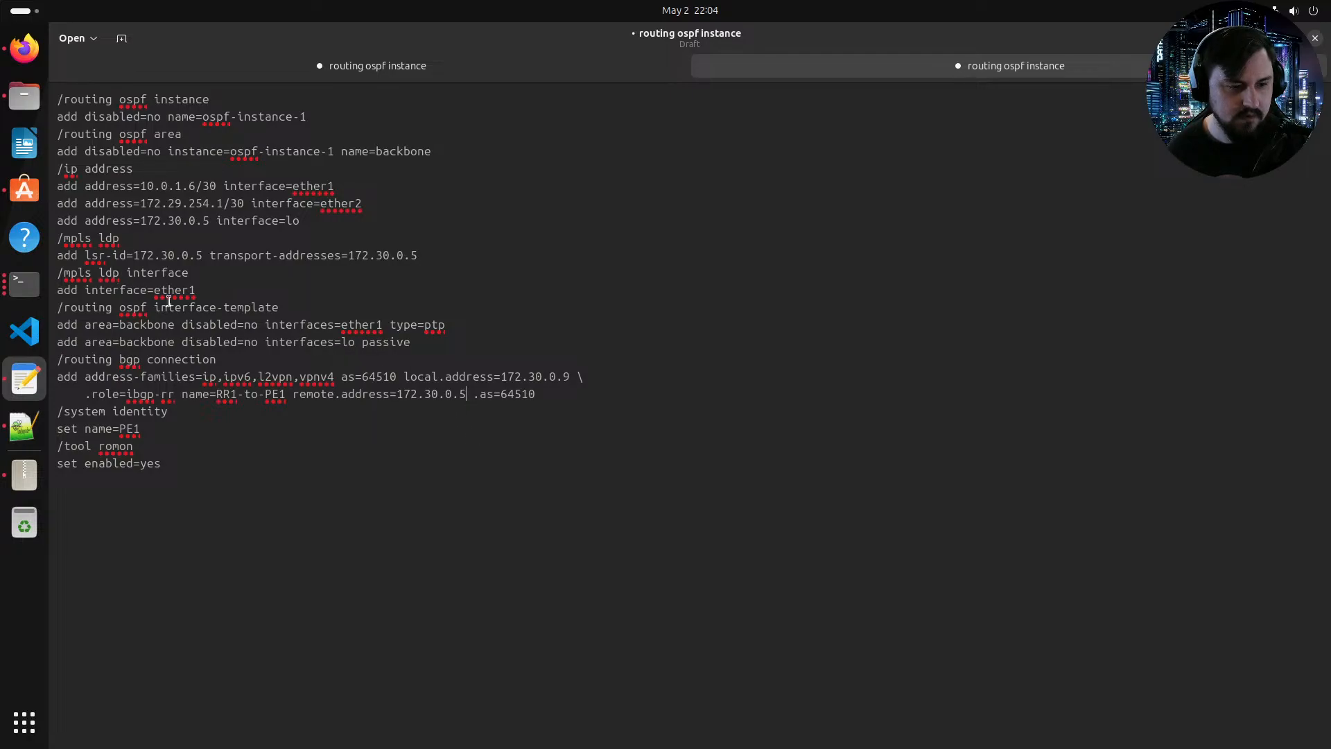
Step: Copy the whole RR1 script and paste it into a new Notepad++ document
{"action": "left_click", "coordinate": [36, 64]}
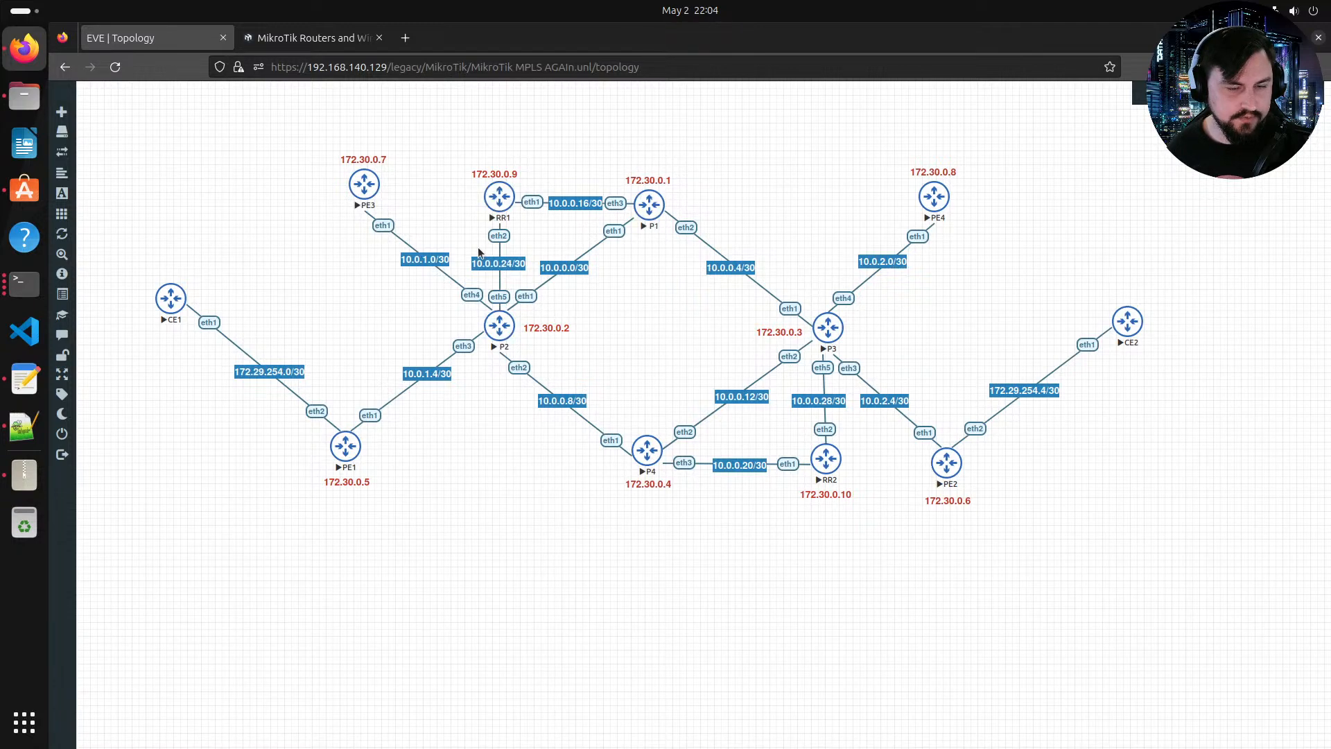
{"action": "left_click", "coordinate": [21, 415]}
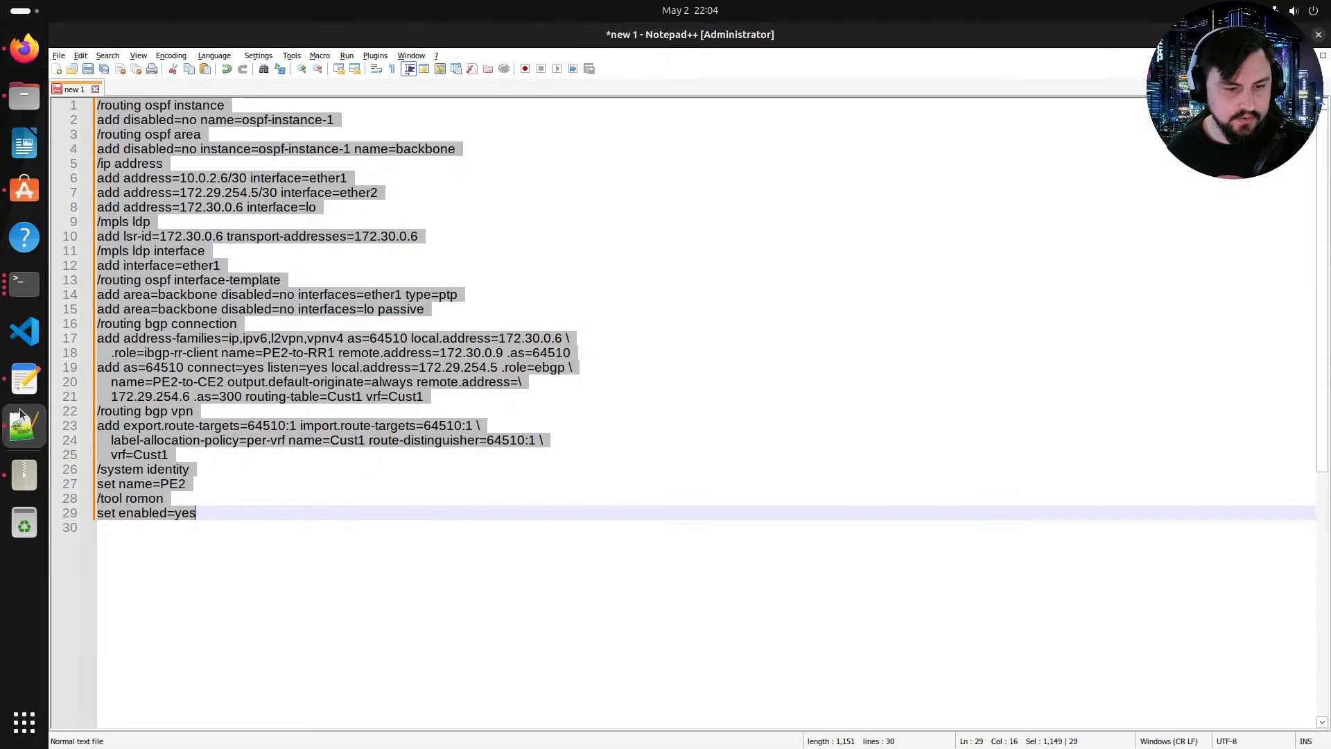
{"action": "left_click", "coordinate": [24, 379]}
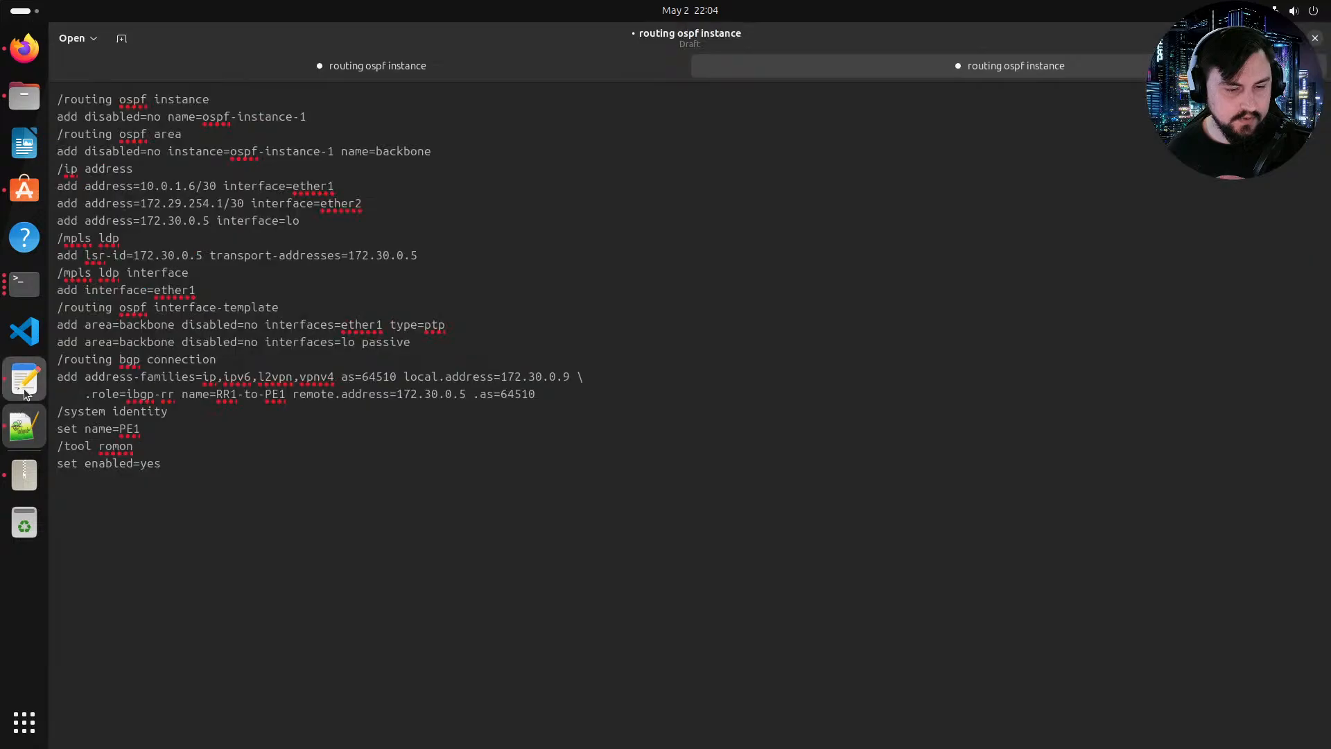
{"action": "left_click_drag", "start_coordinate": [266, 479], "coordinate": [49, 97]}
{"action": "key", "text": "ctrl+c"}
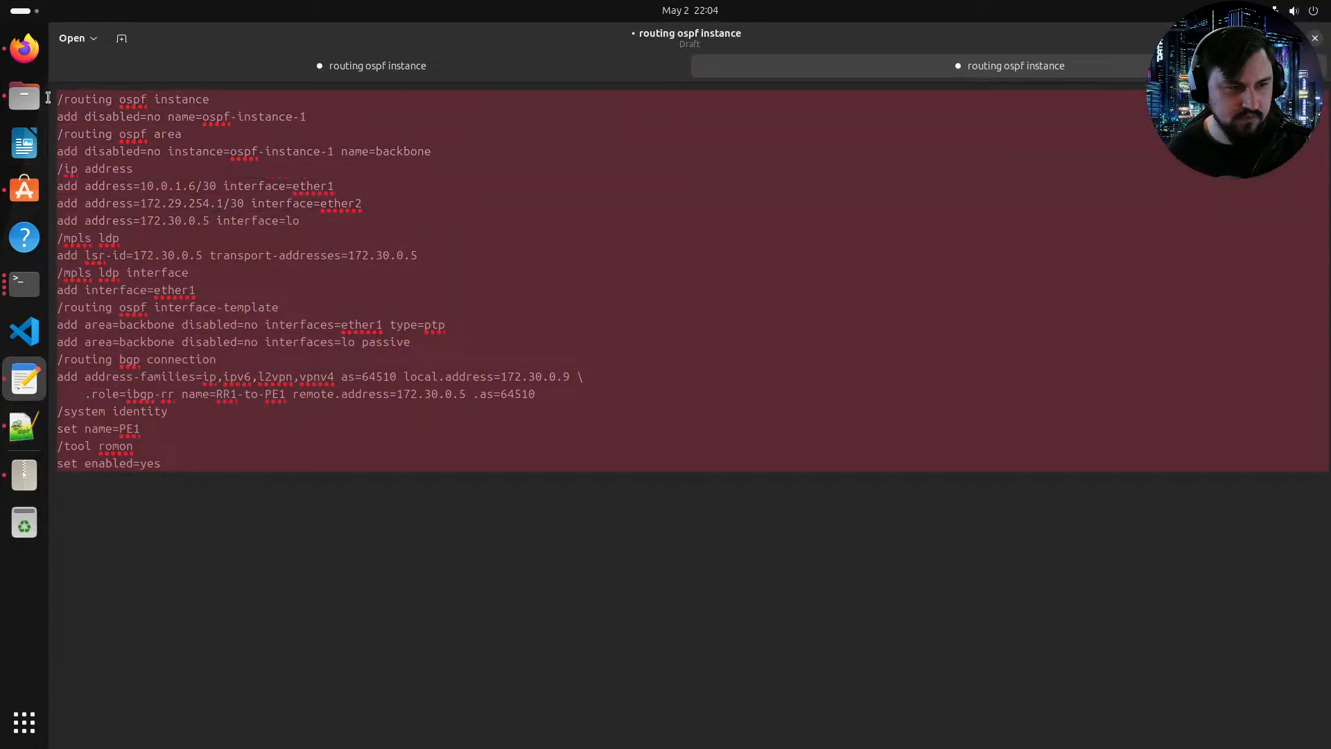
{"action": "left_click", "coordinate": [33, 423]}
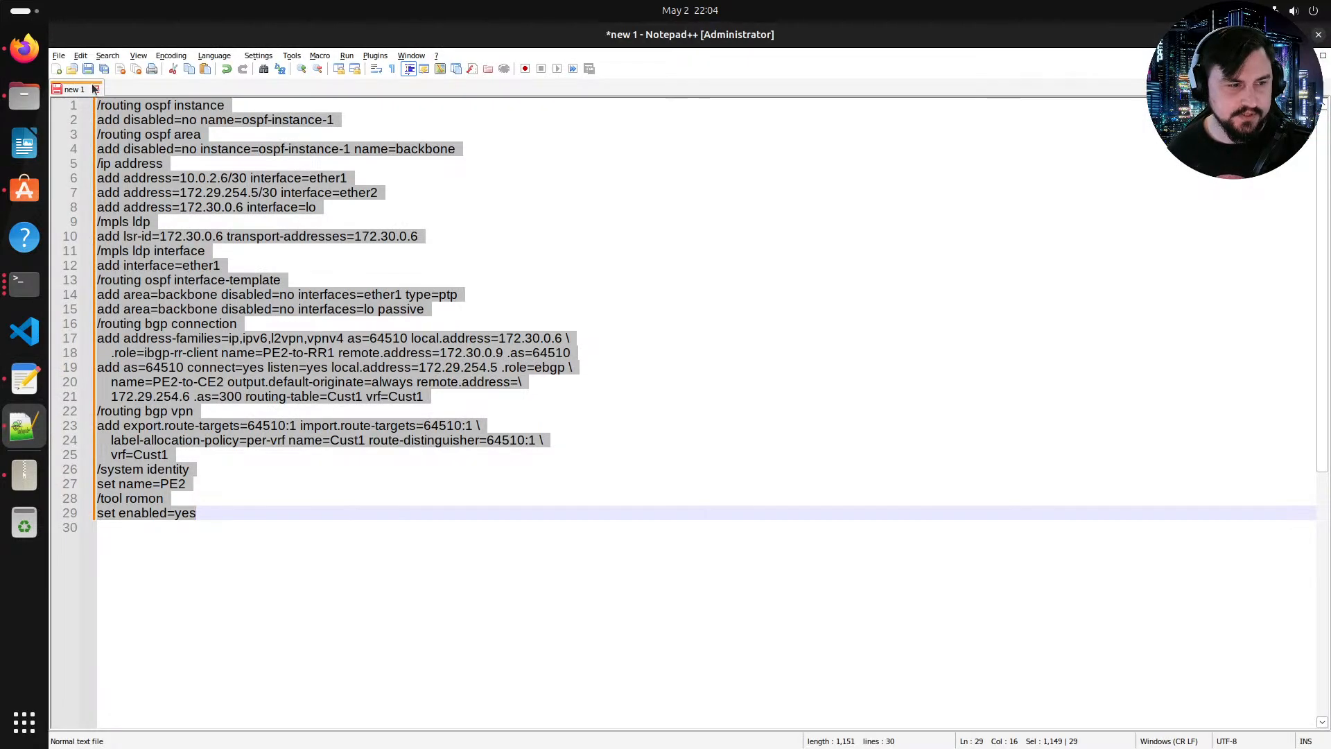
{"action": "left_click", "coordinate": [57, 69]}
{"action": "key", "text": "ctrl+v"}
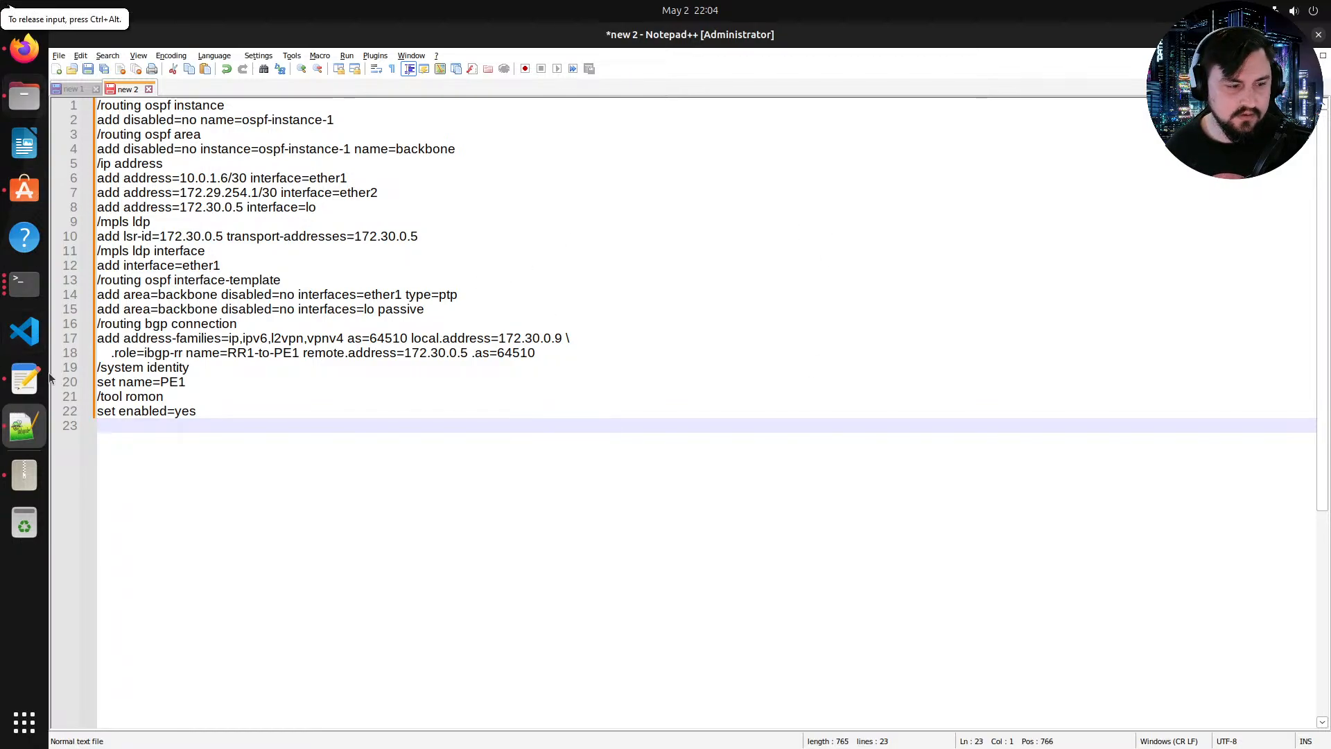
{"action": "left_click", "coordinate": [25, 379]}
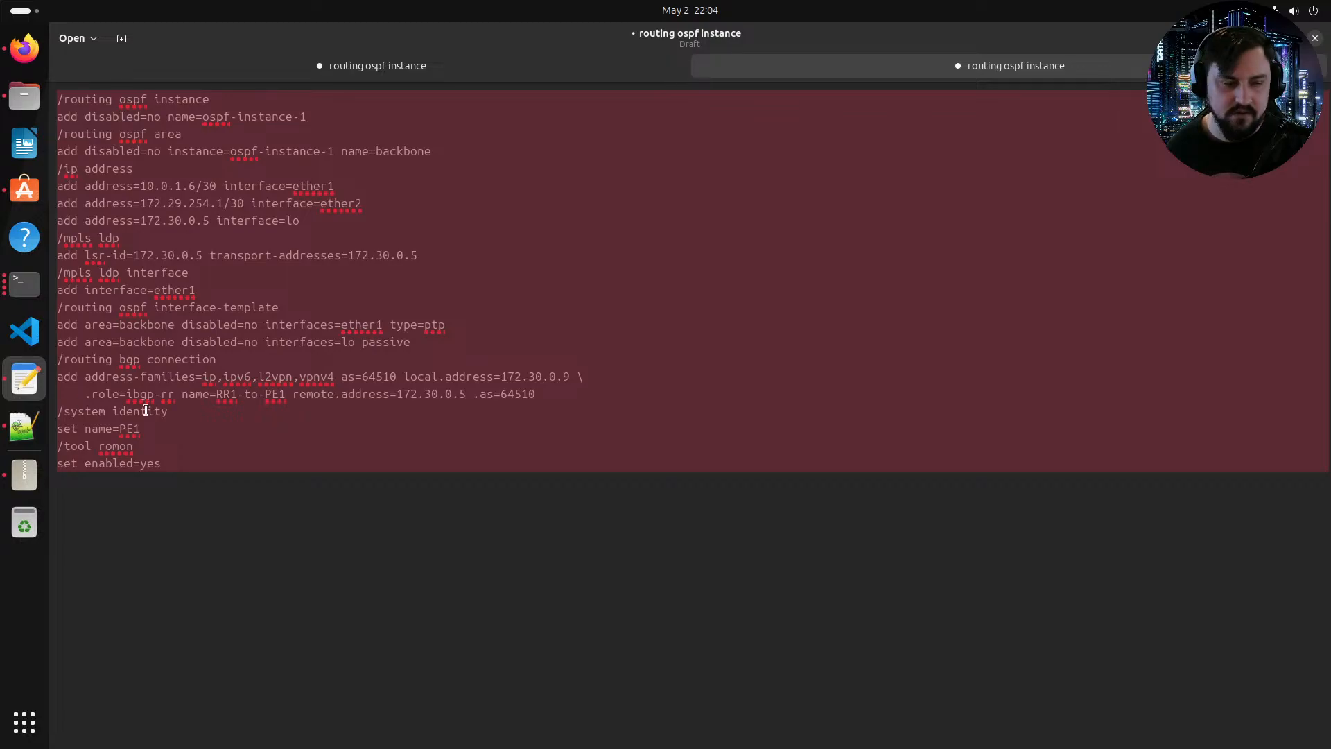
{"action": "key", "text": "alt+Tab"}
{"action": "key", "text": "alt+Tab"}
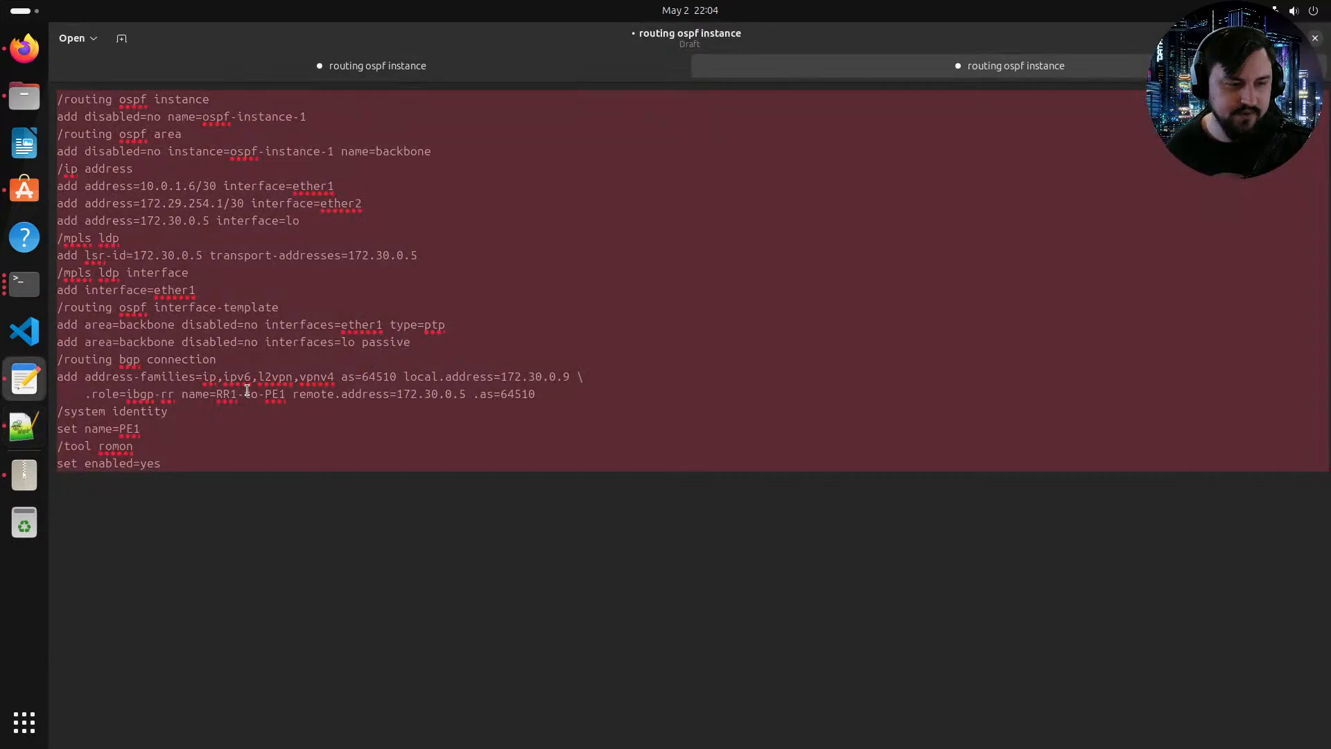
{"action": "key", "text": "alt+Tab"}
{"action": "key", "text": "alt+Tab"}
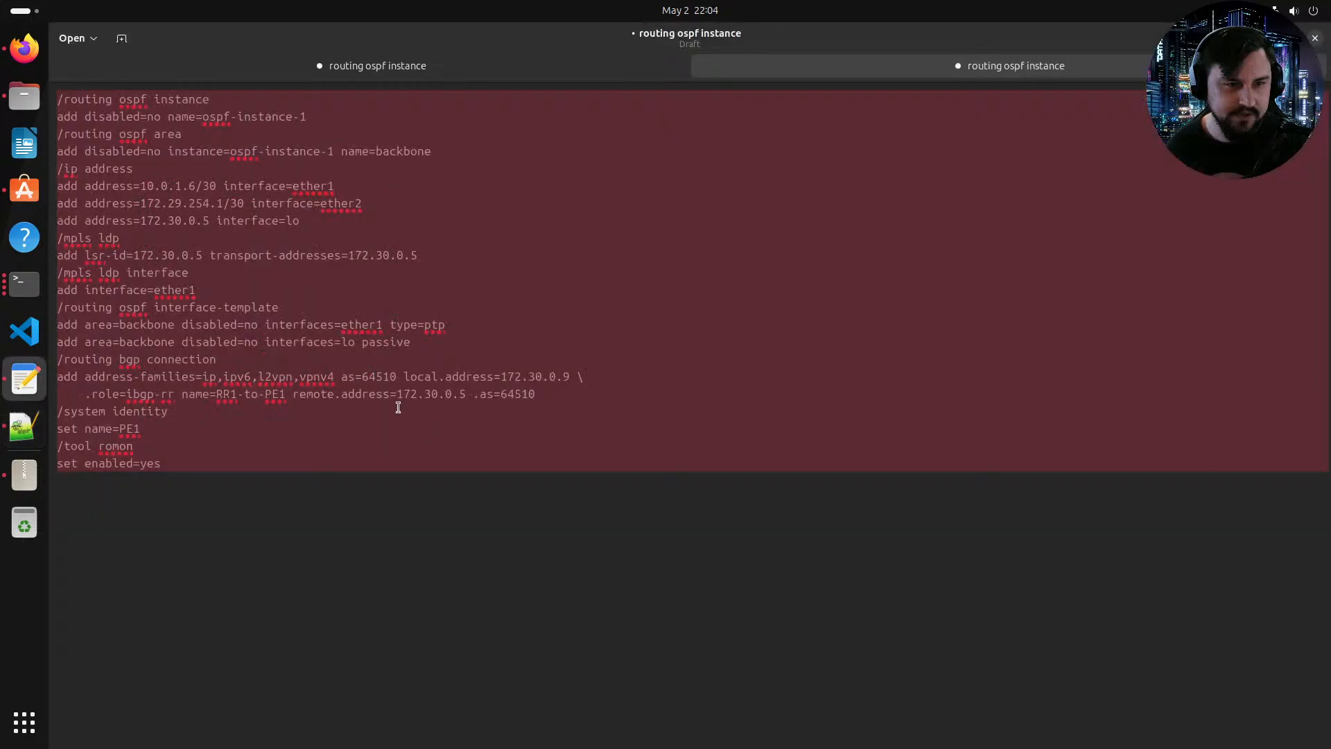
{"action": "key", "text": "alt+Tab"}
{"action": "right_click", "coordinate": [769, 183]}
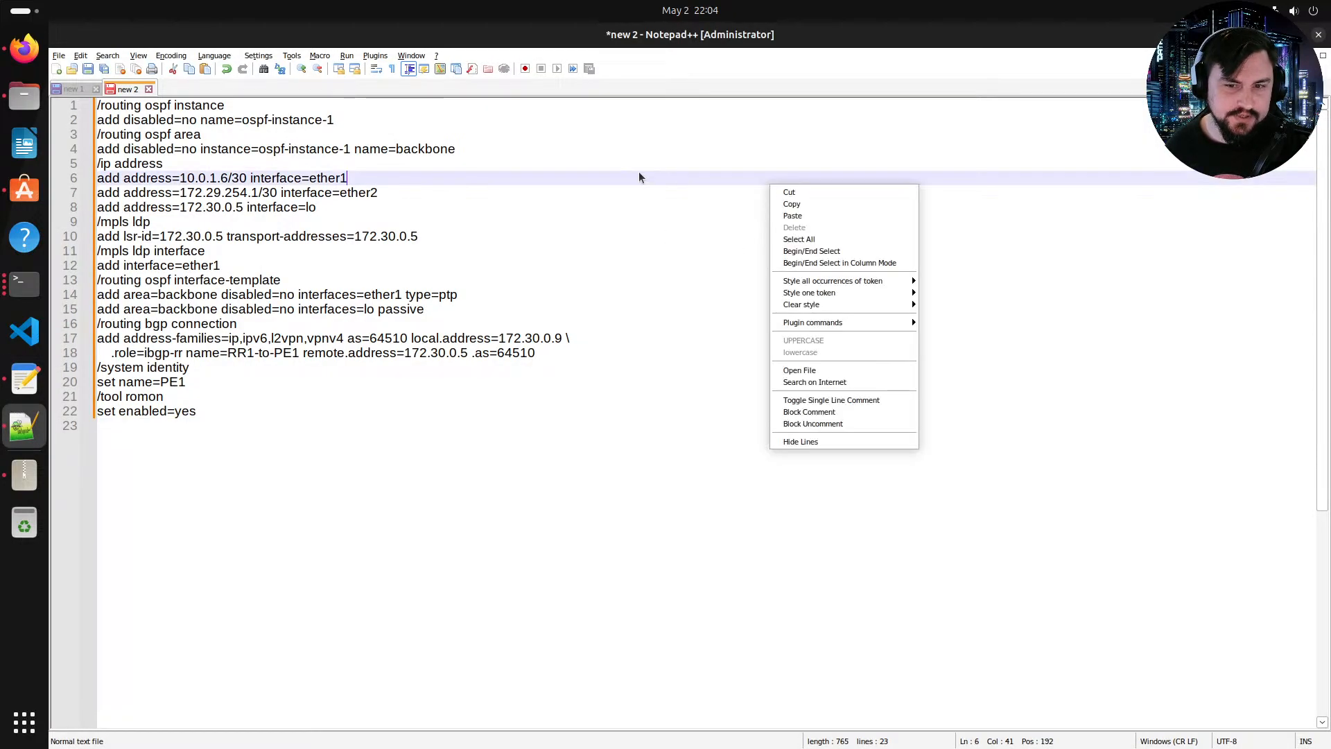
{"action": "key", "text": "Up"}
{"action": "key", "text": "Up"}
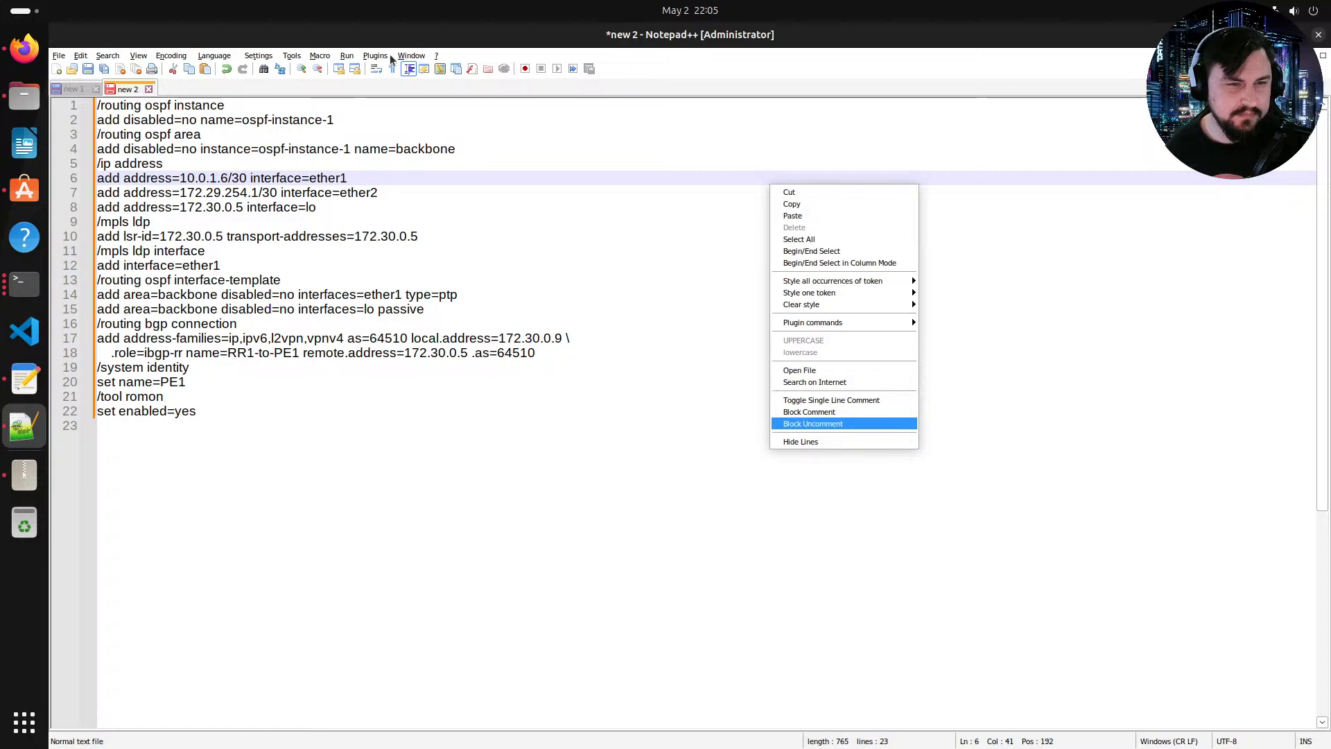
{"action": "left_click", "coordinate": [642, 216]}
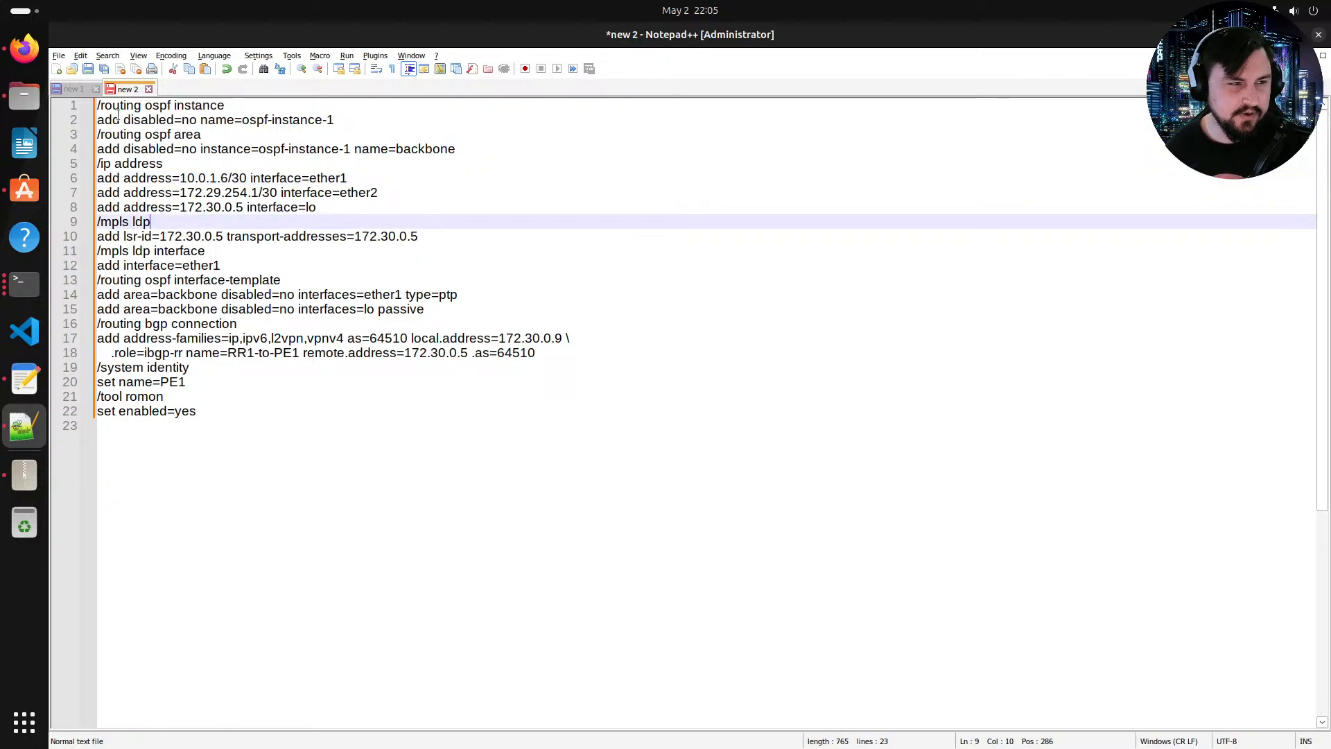
Step: Search the web for Notepad++ dark mode and read a guide on enabling it
{"action": "left_click", "coordinate": [24, 49]}
{"action": "left_click", "coordinate": [407, 38]}
{"action": "type", "text": "Notepad"}
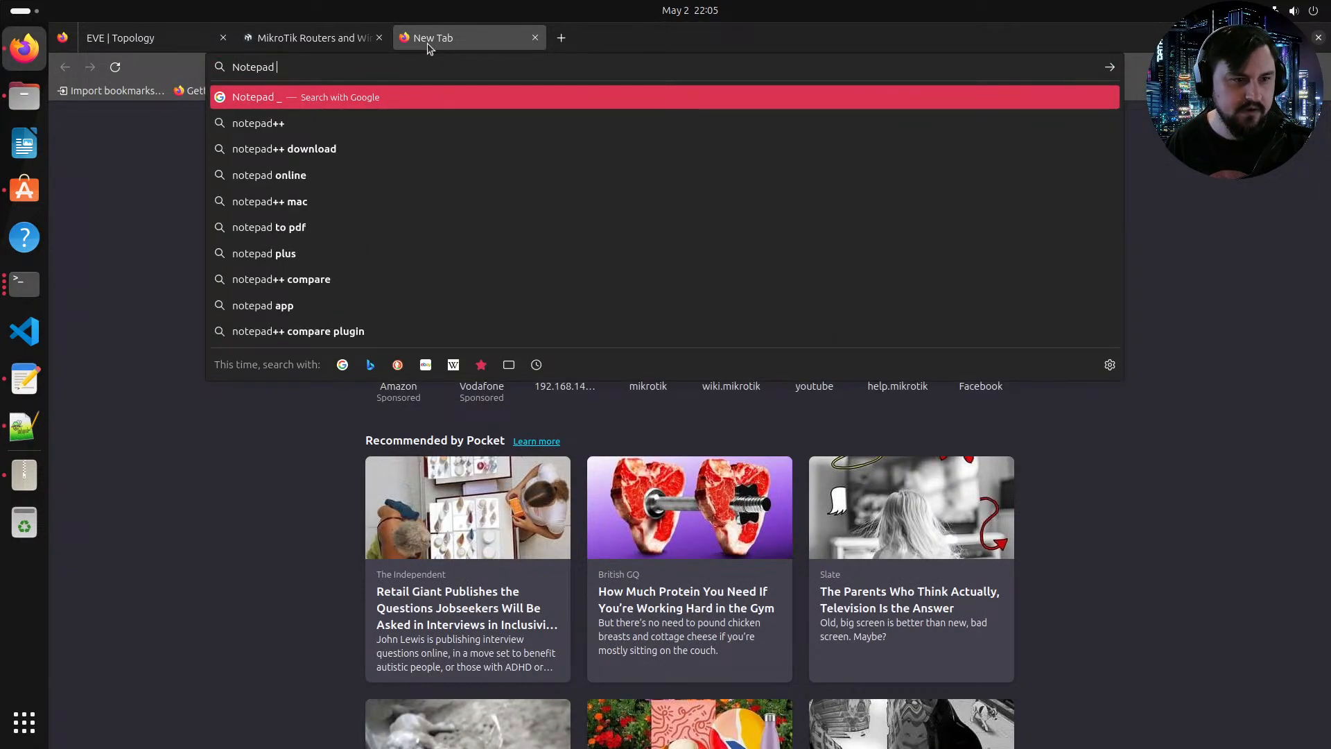
{"action": "key", "text": "BackSpace"}
{"action": "type", "text": "++ Da"}
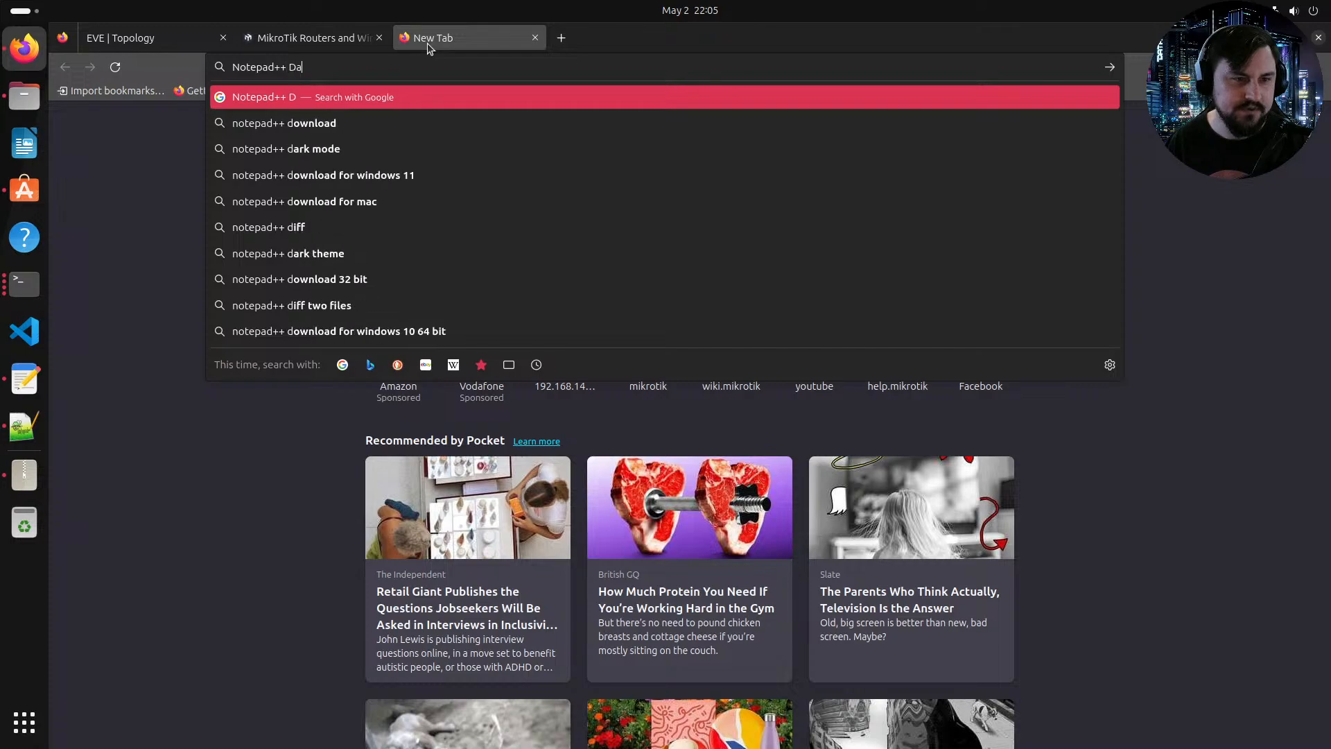
{"action": "type", "text": "rk mode"}
{"action": "key", "text": "Return"}
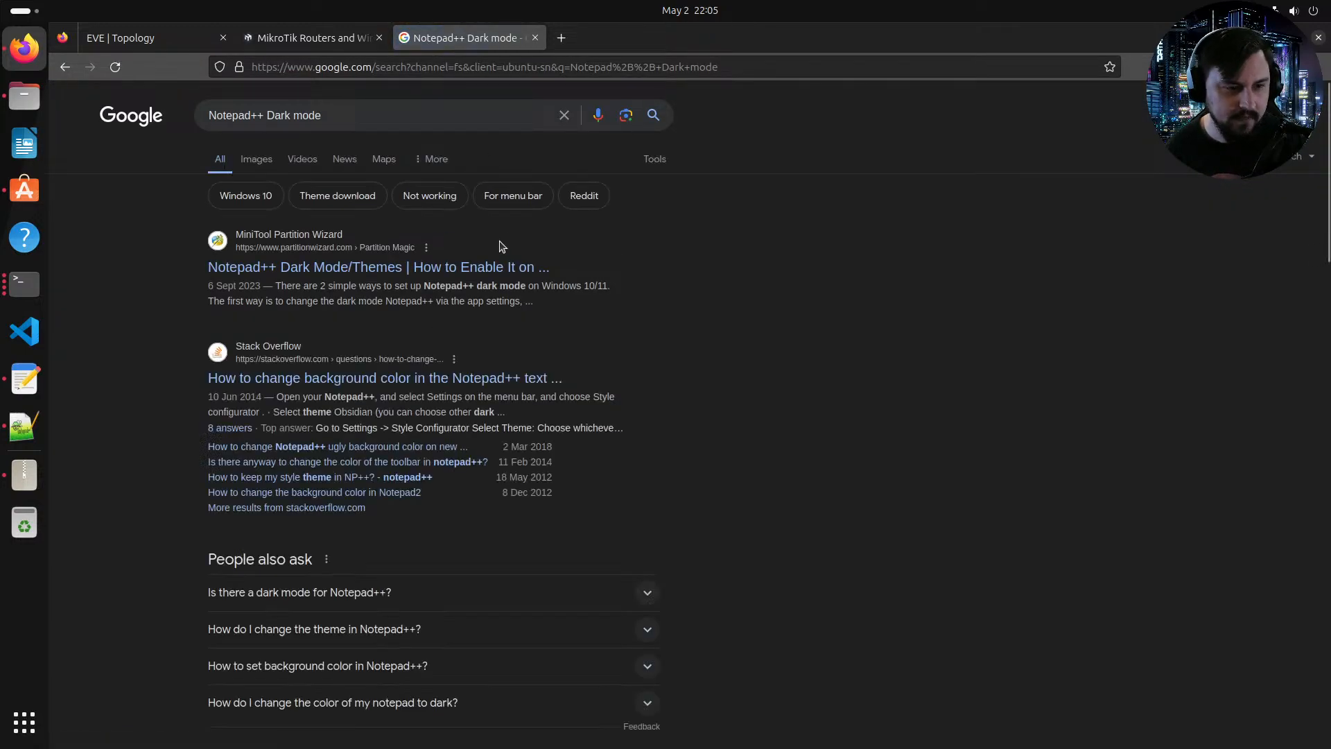
{"action": "left_click", "coordinate": [378, 267]}
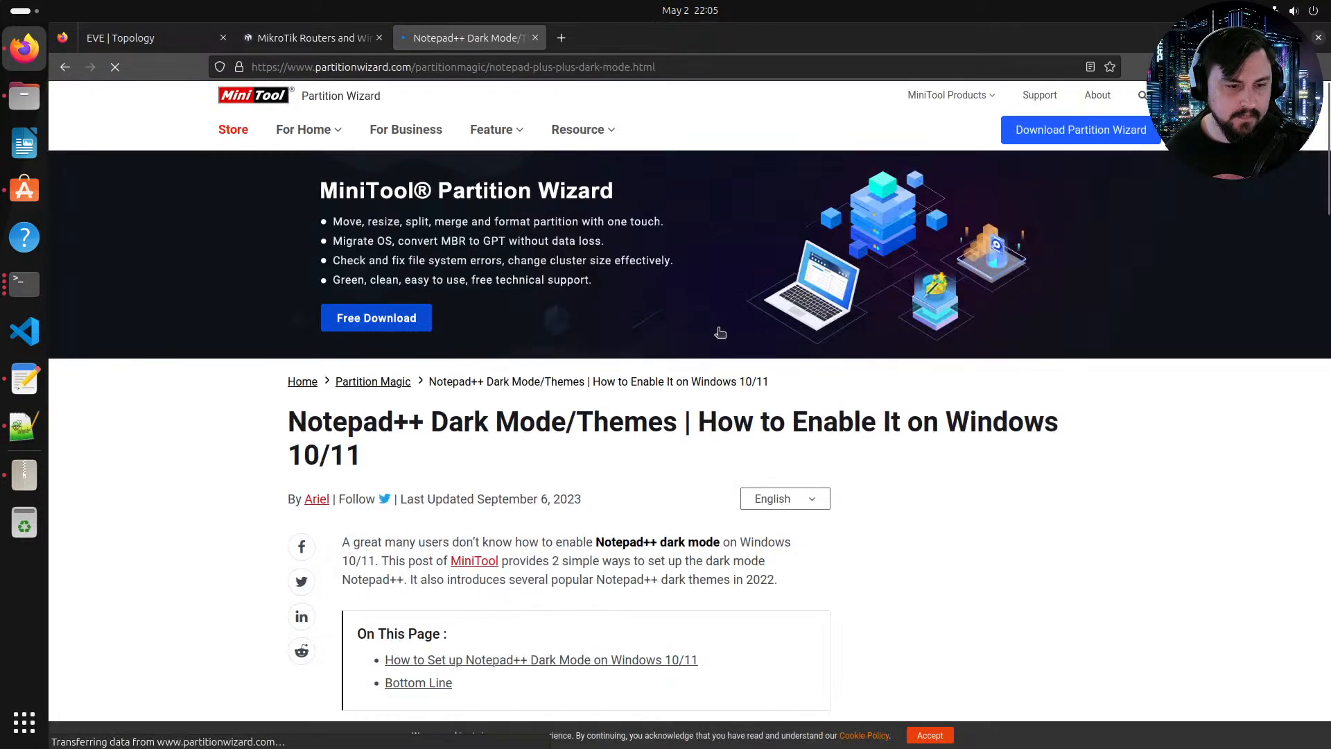
{"action": "scroll", "coordinate": [631, 371], "scroll_direction": "down", "scroll_amount": 7}
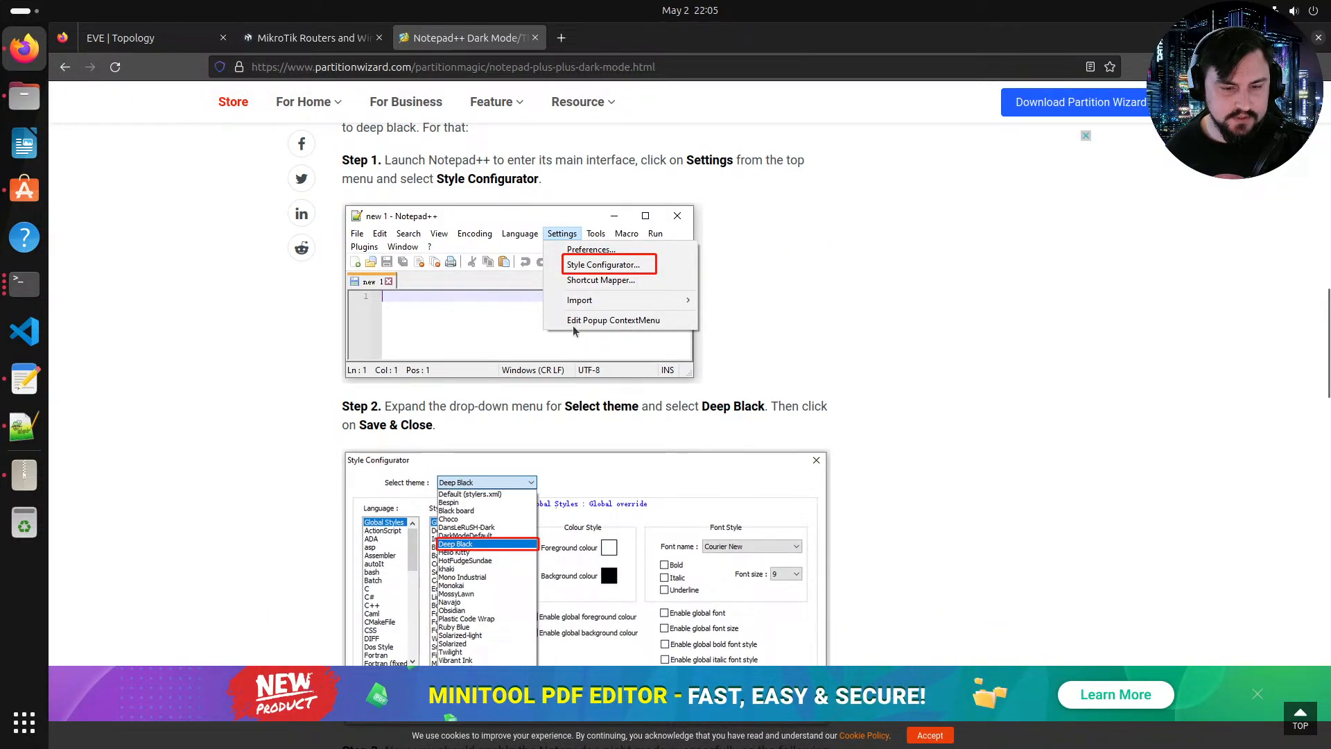
{"action": "scroll", "coordinate": [569, 330], "scroll_direction": "down", "scroll_amount": 1}
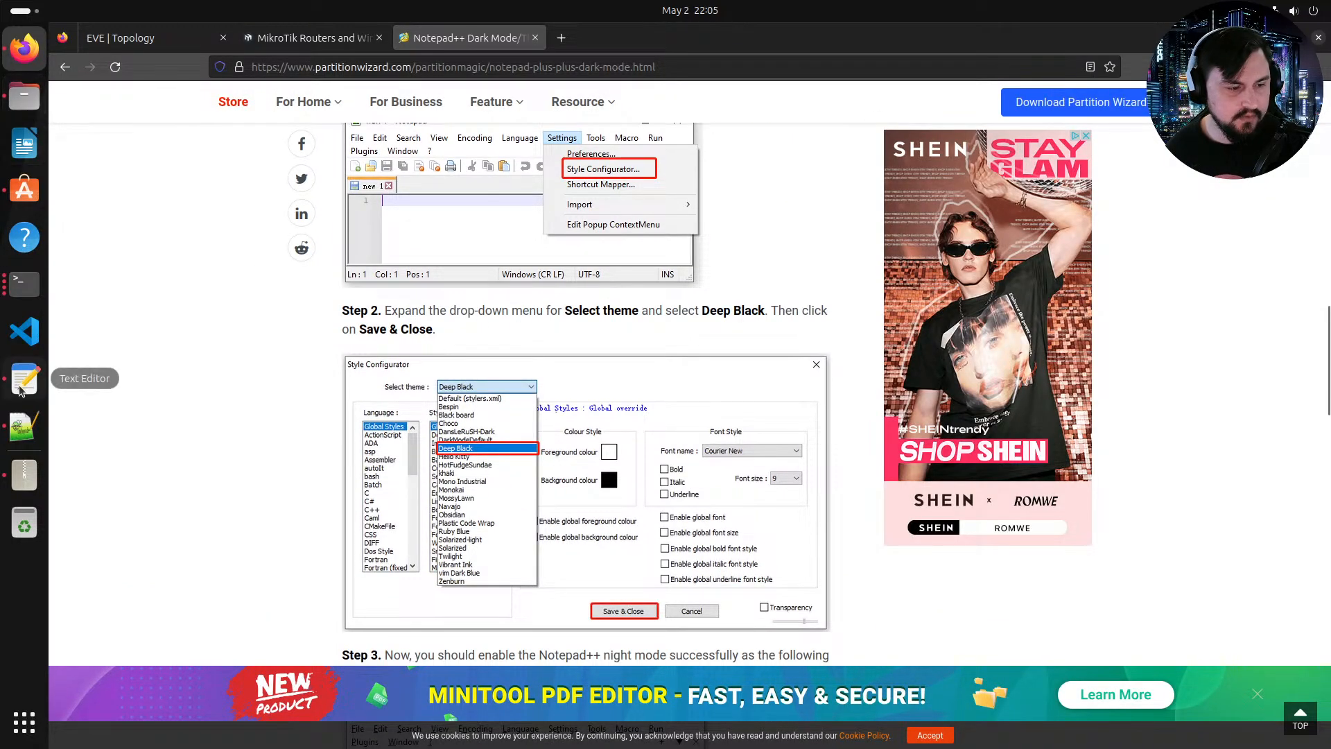
Step: Apply the DansLeRuSH-Dark theme through Notepad++'s Style Configurator and save it
{"action": "left_click", "coordinate": [23, 433]}
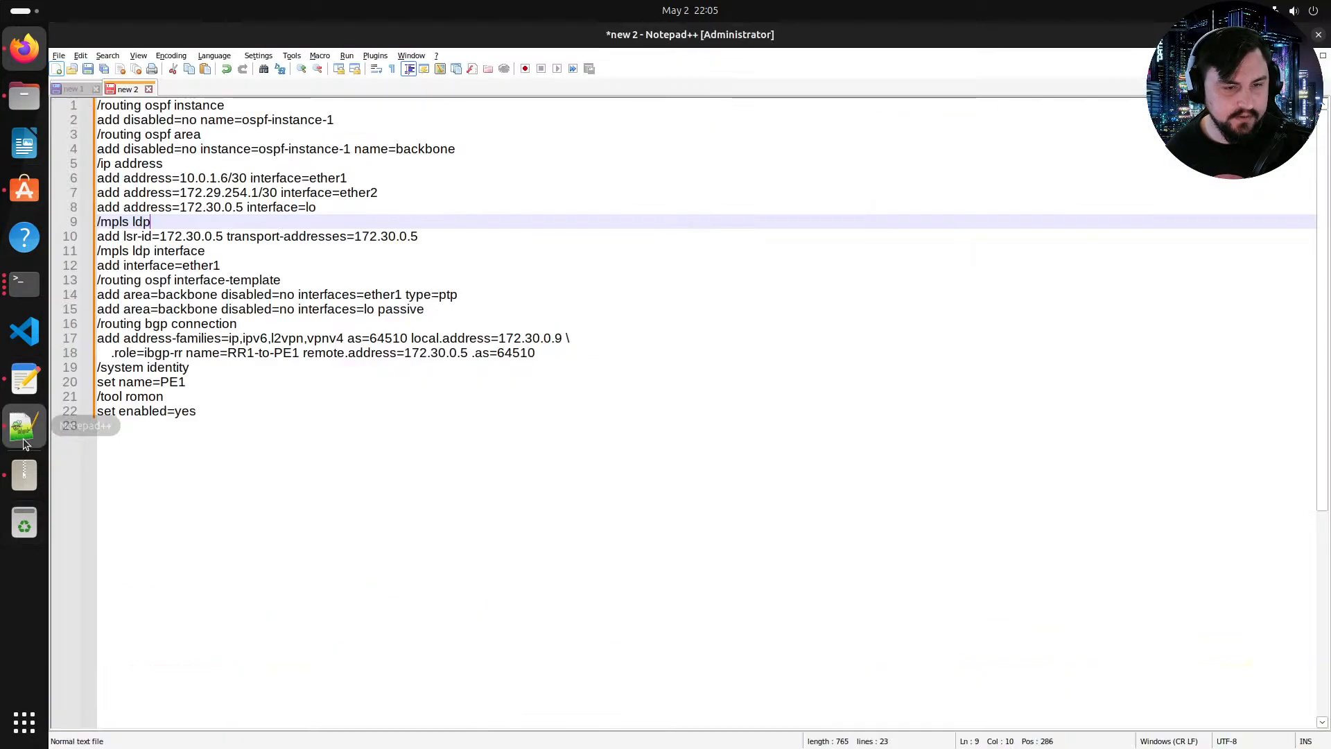
{"action": "left_click", "coordinate": [321, 56]}
{"action": "left_click", "coordinate": [288, 81]}
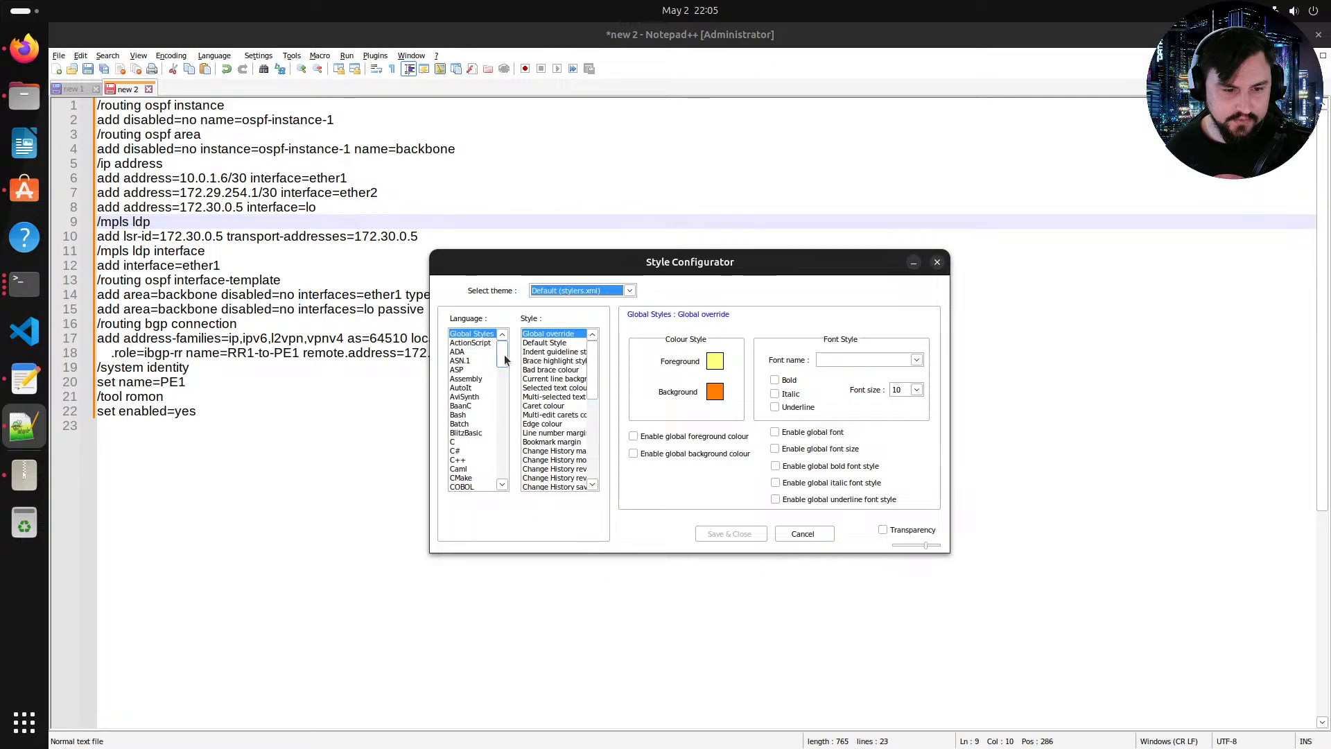
{"action": "left_click", "coordinate": [614, 290]}
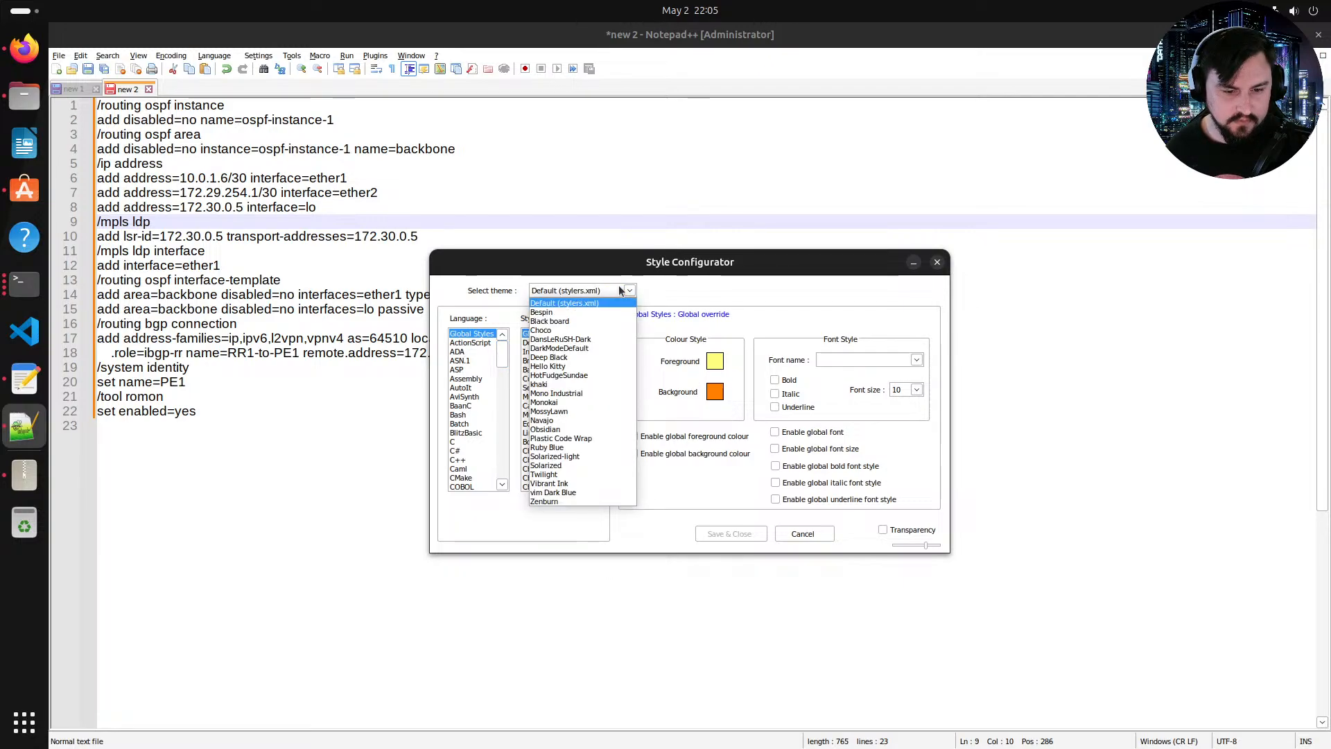
{"action": "left_click", "coordinate": [584, 492]}
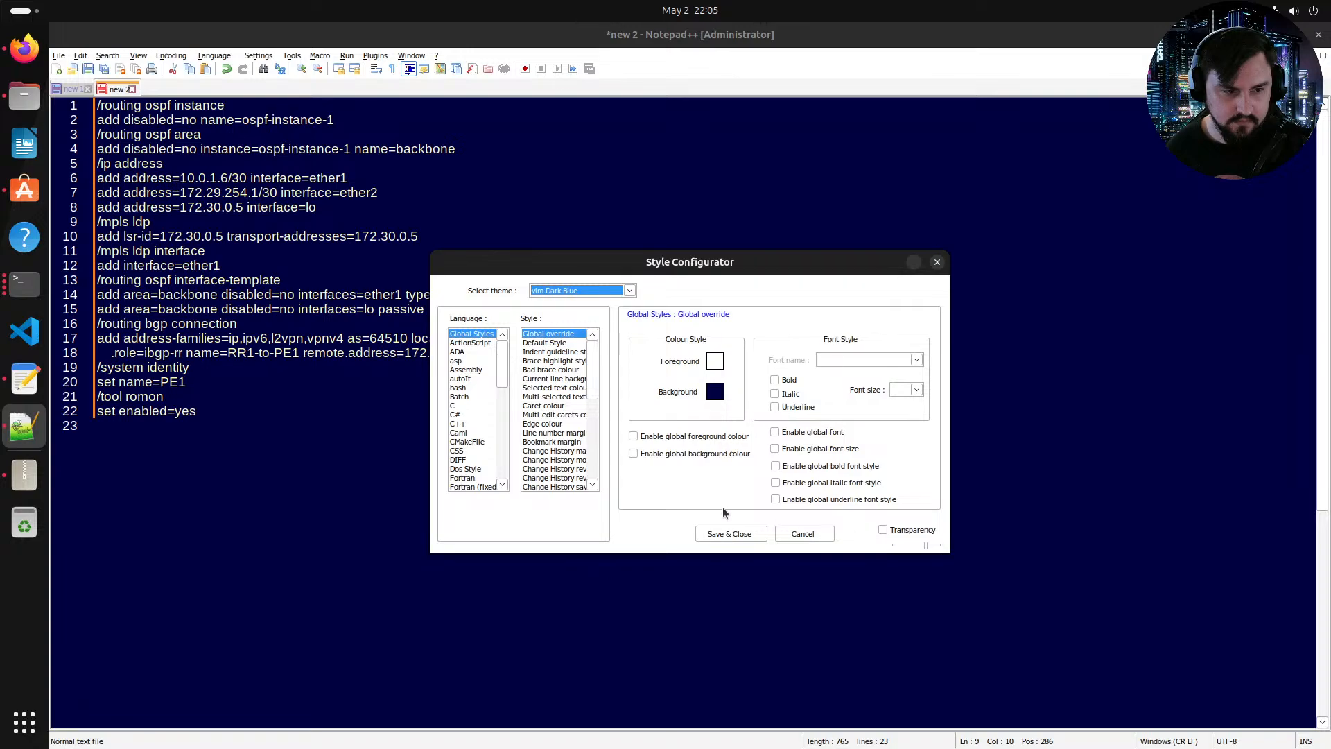
{"action": "left_click", "coordinate": [606, 290]}
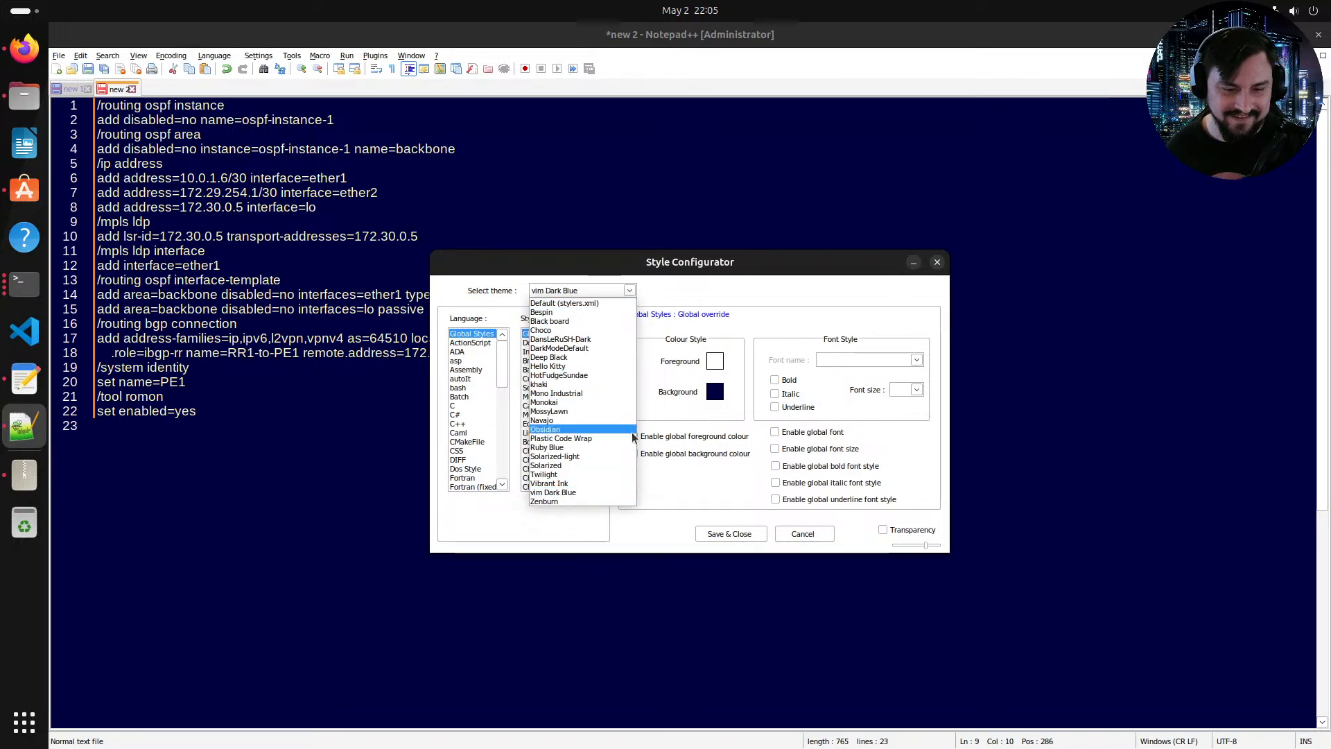
{"action": "left_click", "coordinate": [605, 339]}
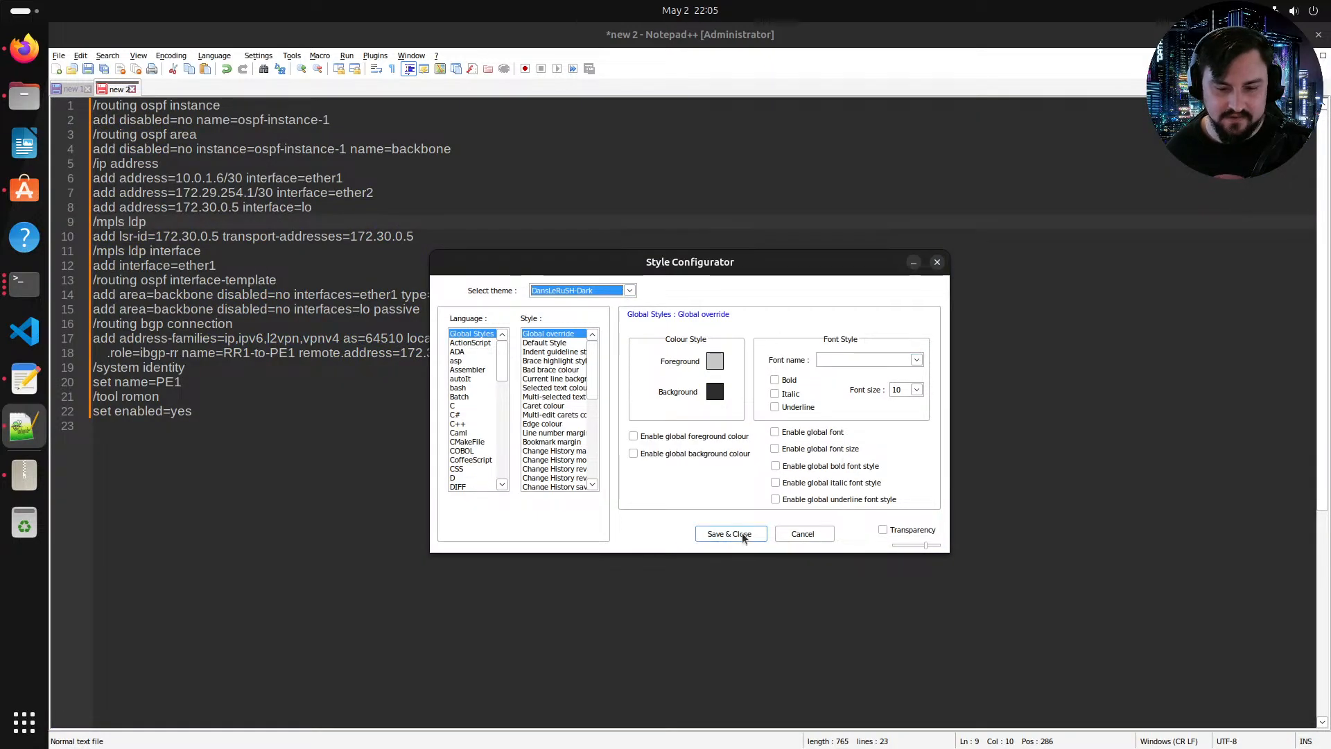
{"action": "left_click", "coordinate": [742, 534]}
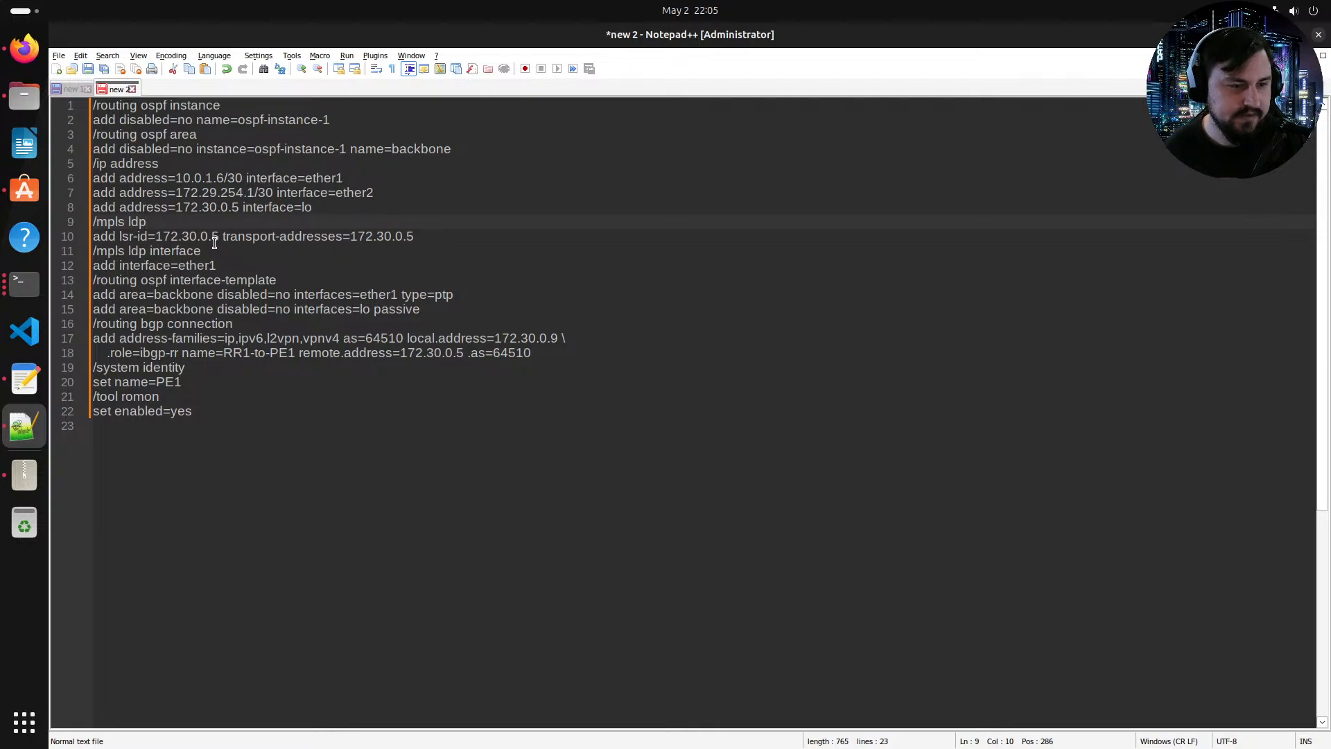
Step: Delete the /mpls ldp and /mpls ldp interface sections from the RR1 script
{"action": "left_click_drag", "start_coordinate": [430, 235], "coordinate": [92, 223]}
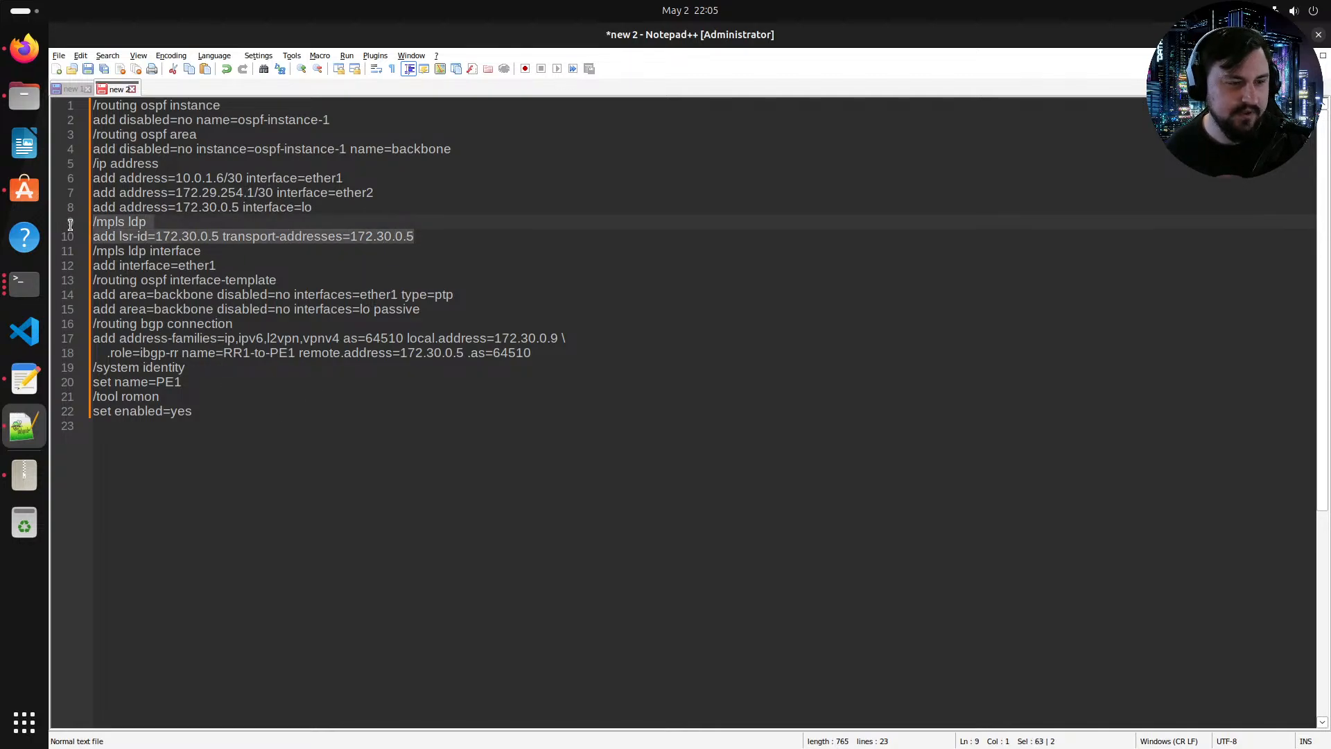
{"action": "key", "text": "BackSpace"}
{"action": "key", "text": "BackSpace"}
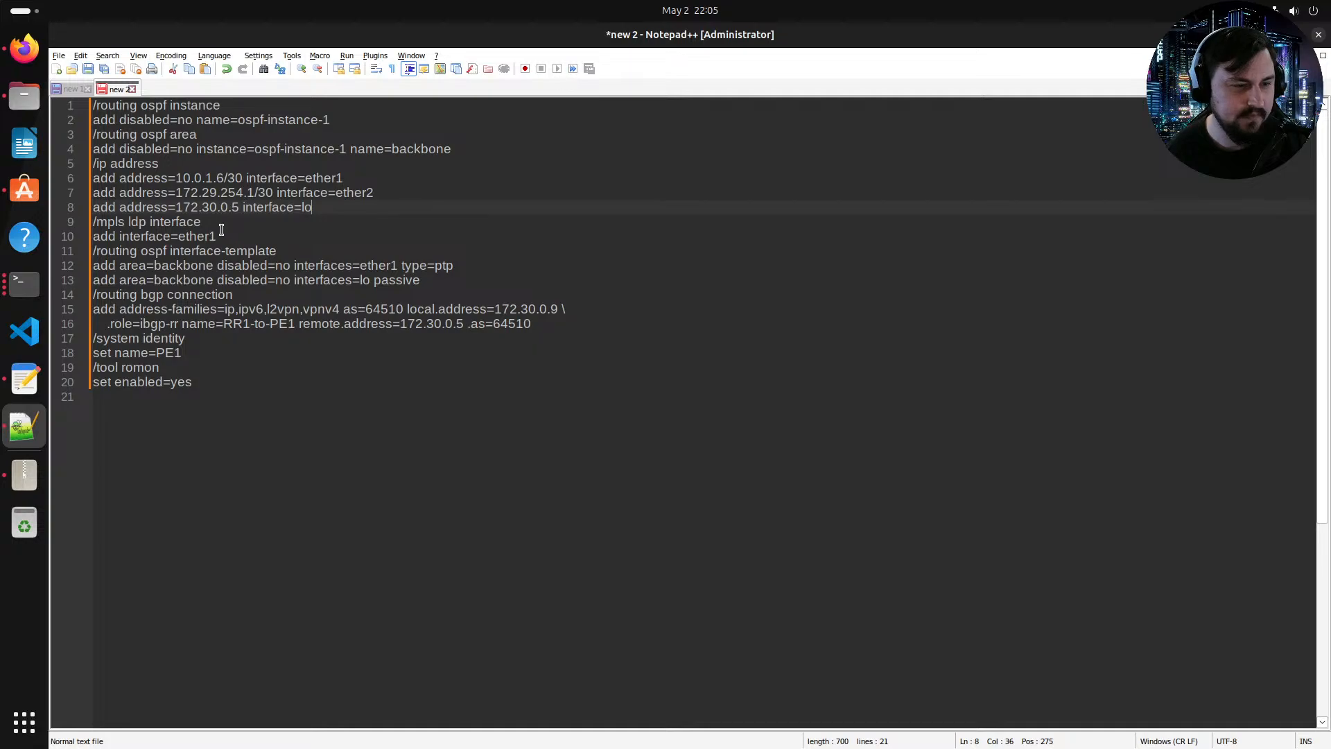
{"action": "left_click_drag", "start_coordinate": [222, 230], "coordinate": [92, 222]}
{"action": "key", "text": "BackSpace"}
{"action": "key", "text": "BackSpace"}
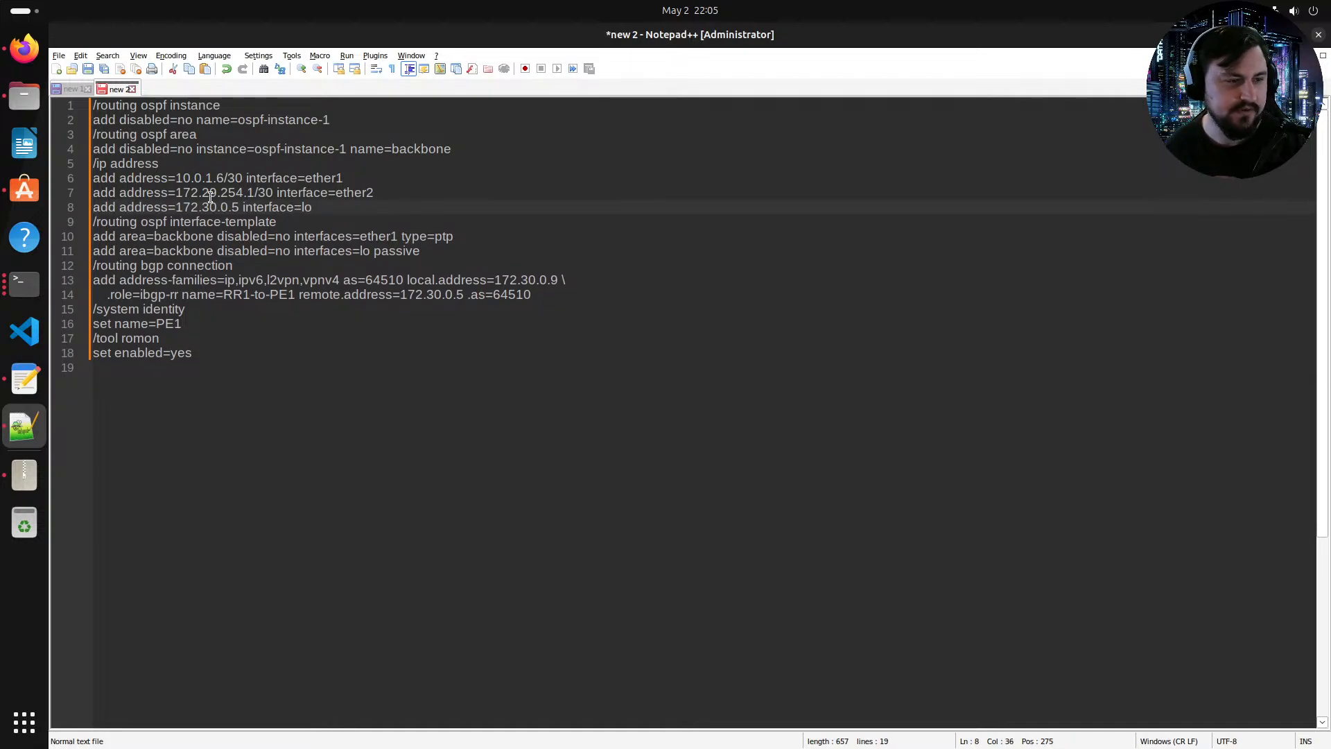
Step: In the new RR1 script, change the ether1 address to 10.0.0.18/30
{"action": "left_click", "coordinate": [24, 48]}
{"action": "left_click", "coordinate": [150, 40]}
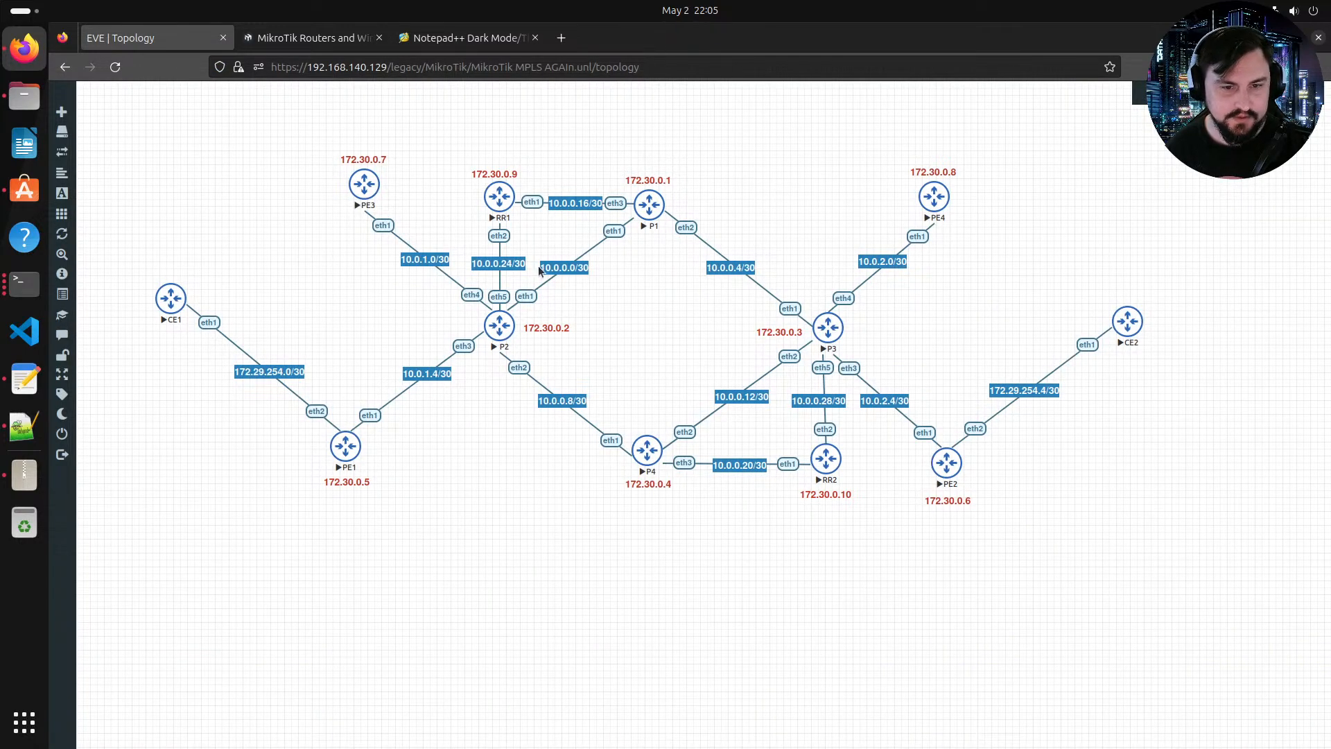
{"action": "key", "text": "alt+Tab"}
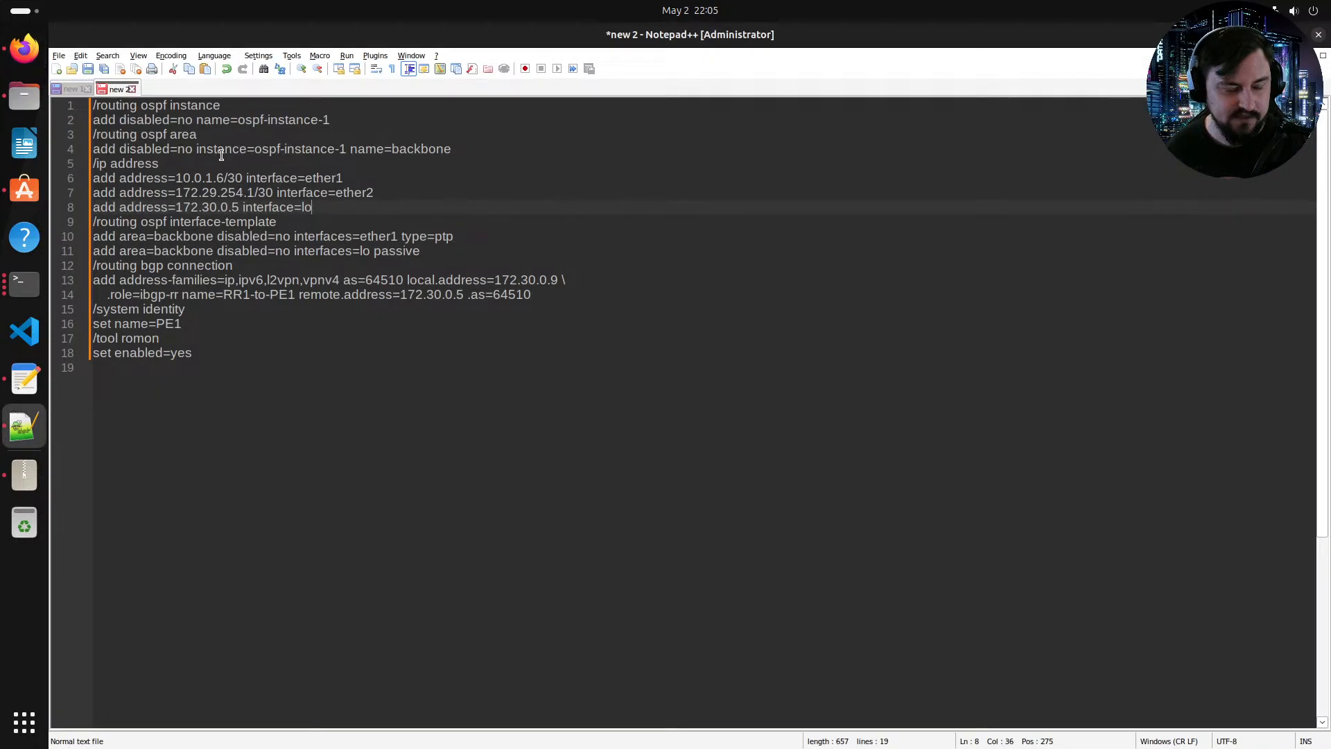
{"action": "left_click", "coordinate": [207, 180]}
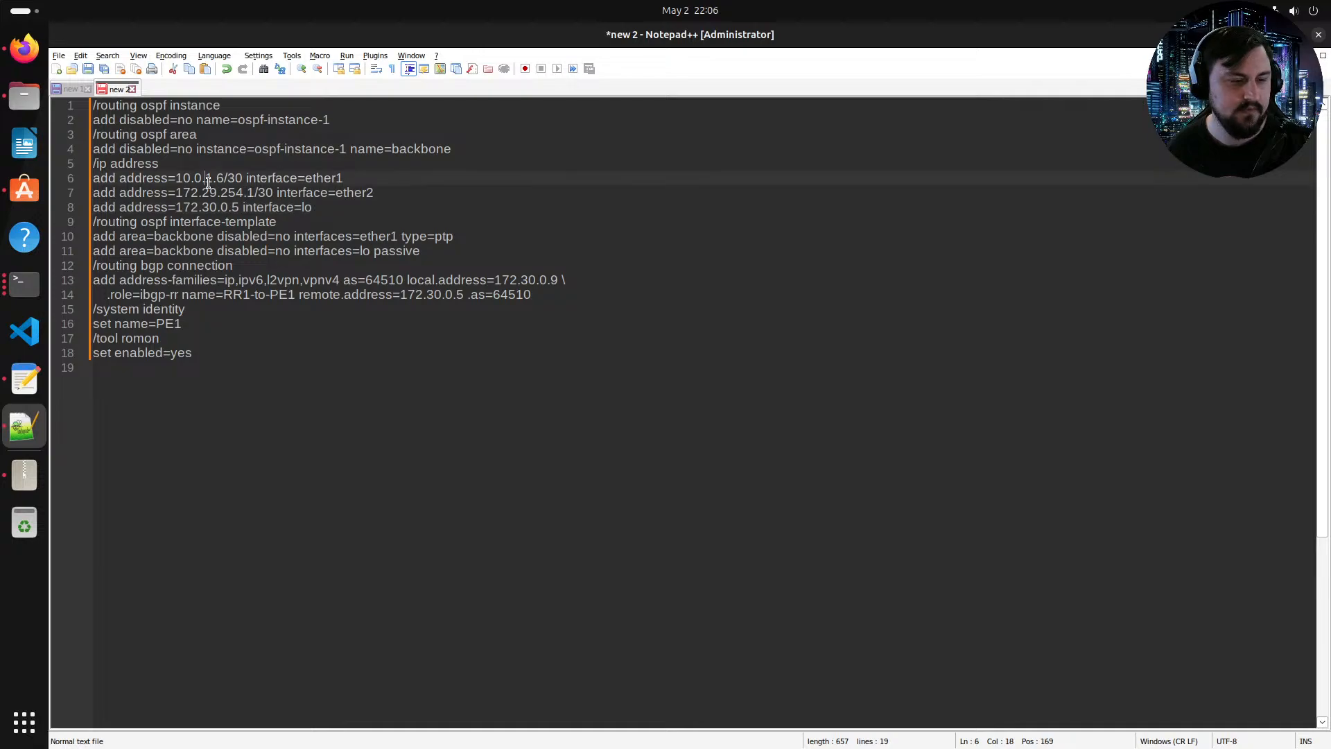
{"action": "key", "text": "Delete"}
{"action": "type", "text": "0"}
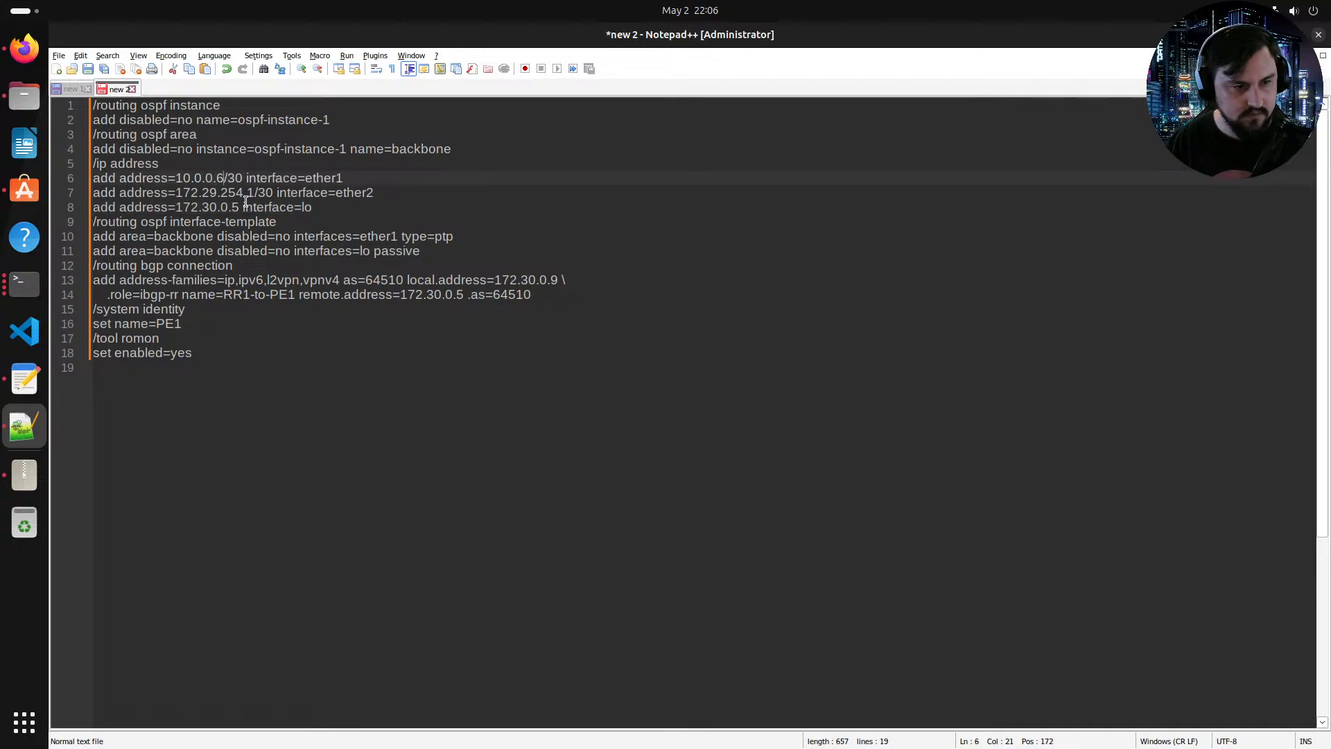
{"action": "key", "text": "BackSpace"}
{"action": "type", "text": "19"}
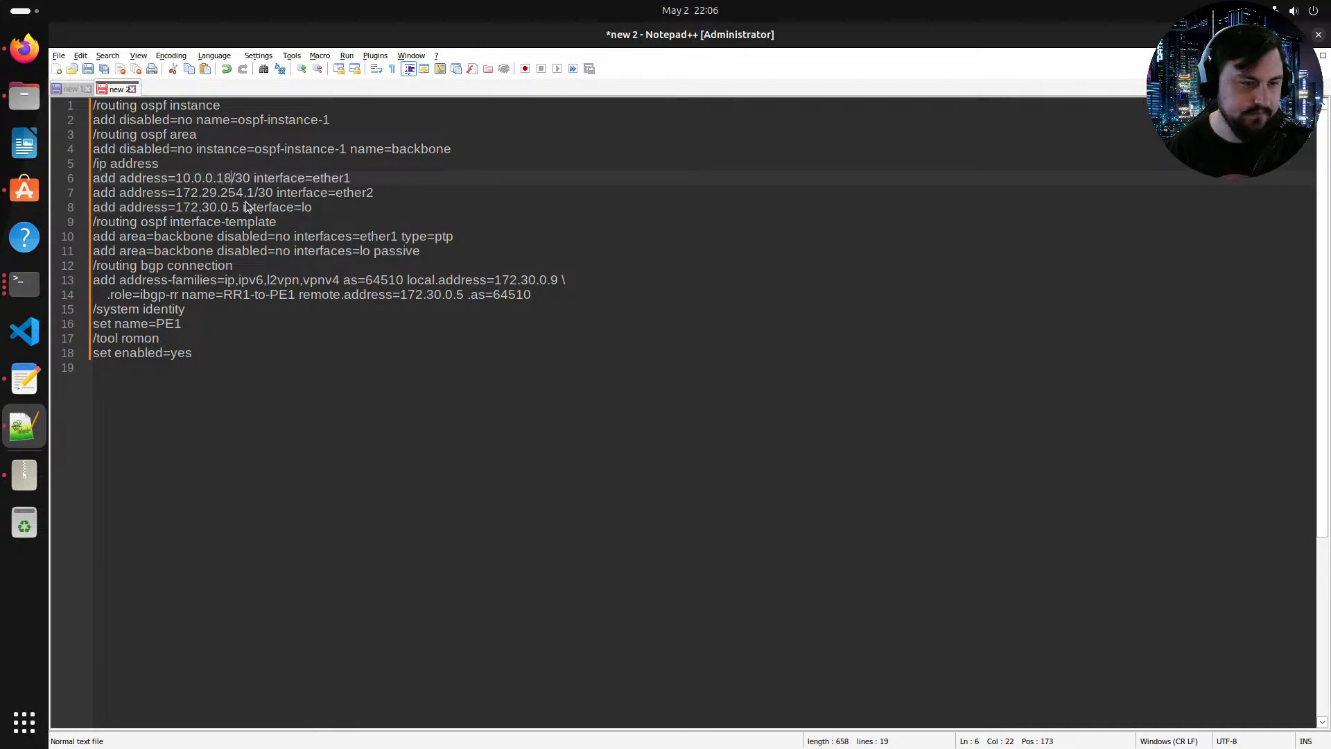
Step: Set the ether2 address line to 10.0.0.26/30
{"action": "key", "text": "alt+Tab"}
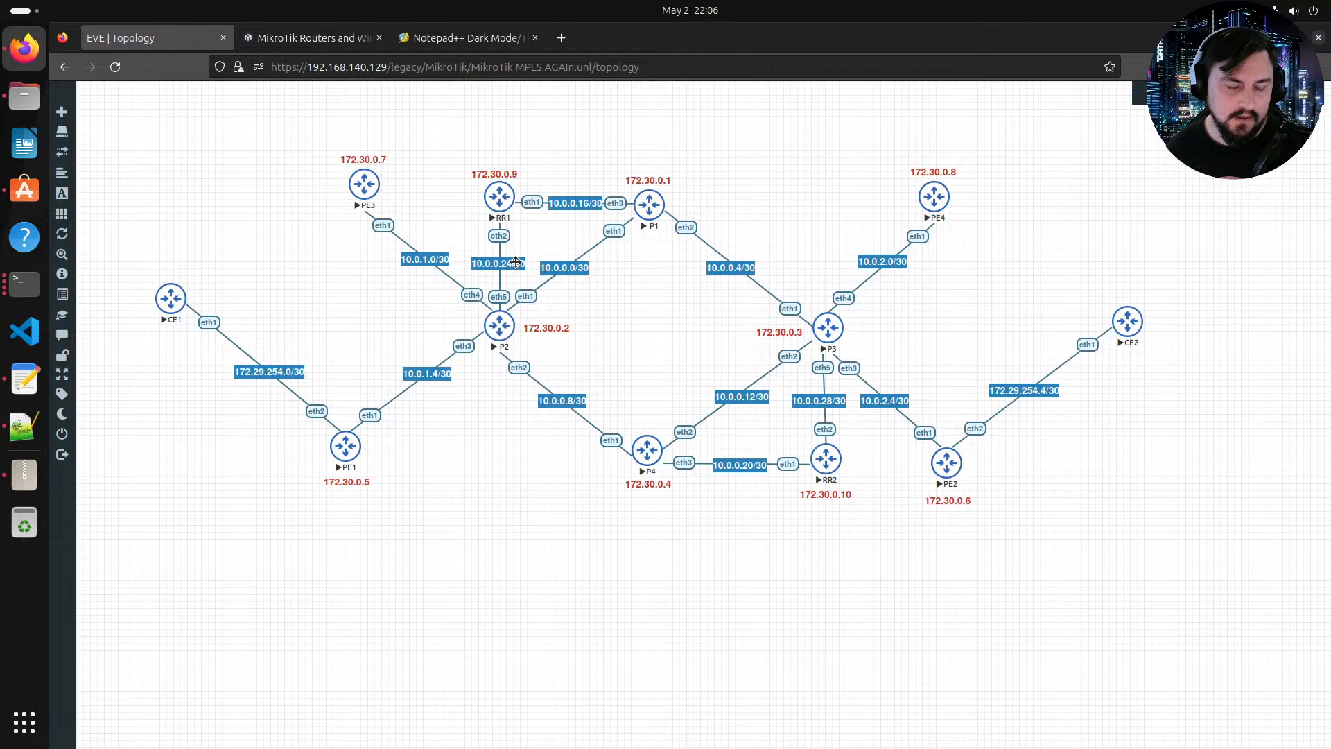
{"action": "key", "text": "alt+Tab"}
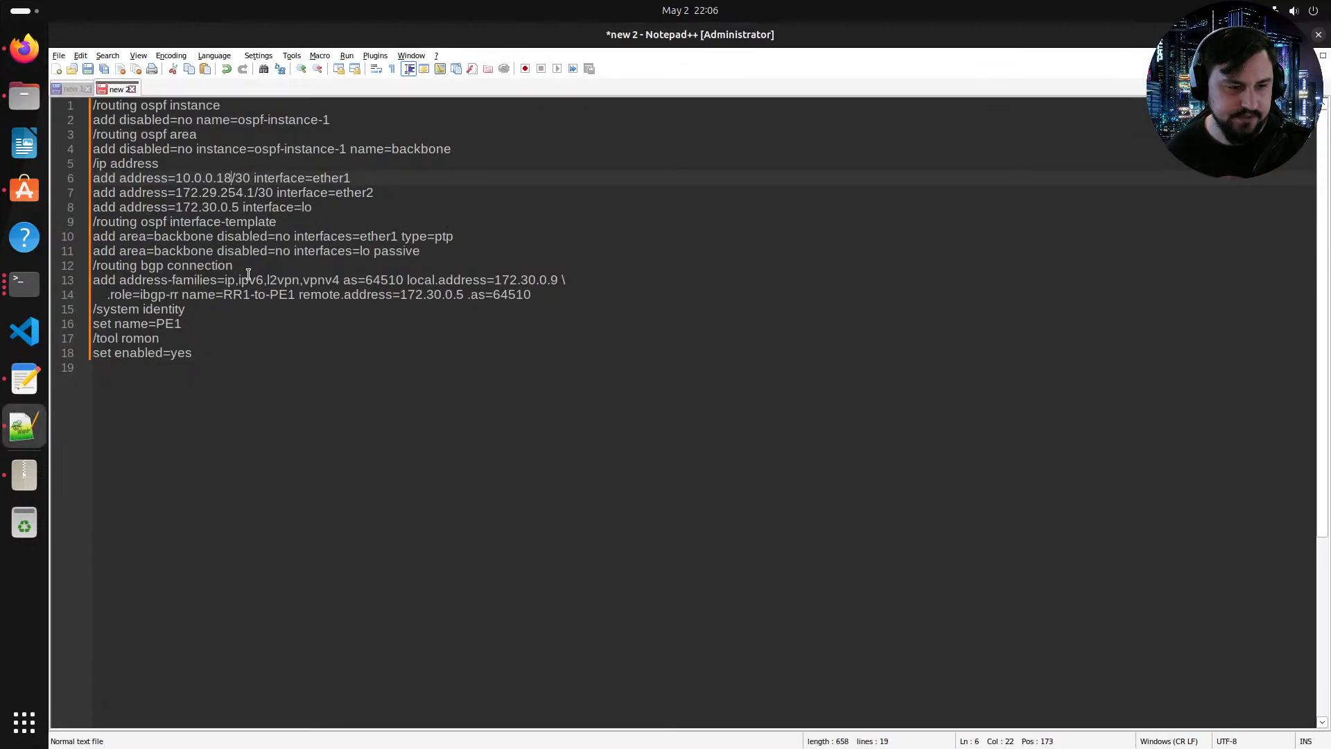
{"action": "left_click_drag", "start_coordinate": [250, 178], "coordinate": [175, 178]}
{"action": "key", "text": "ctrl+c"}
{"action": "left_click_drag", "start_coordinate": [276, 192], "coordinate": [175, 192]}
{"action": "key", "text": "ctrl+v"}
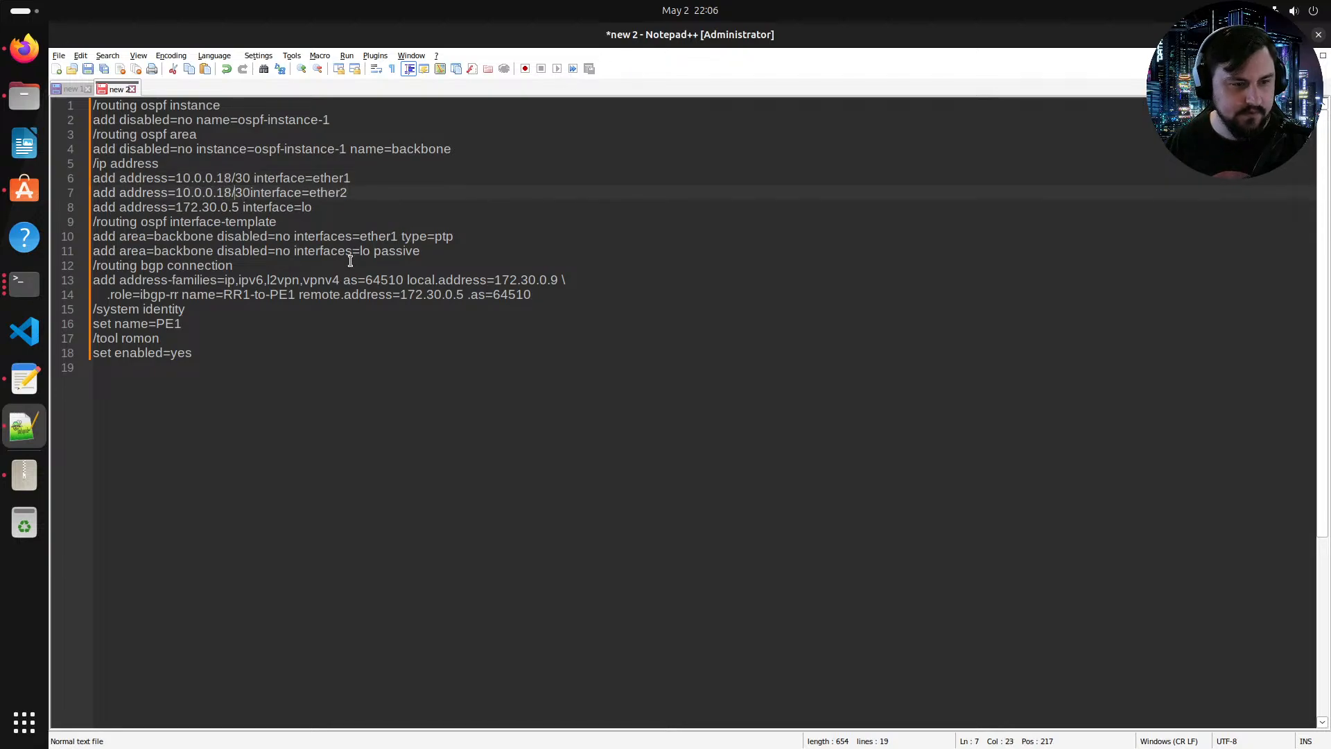
{"action": "key", "text": "BackSpace"}
{"action": "key", "text": "BackSpace"}
{"action": "type", "text": "26/30"}
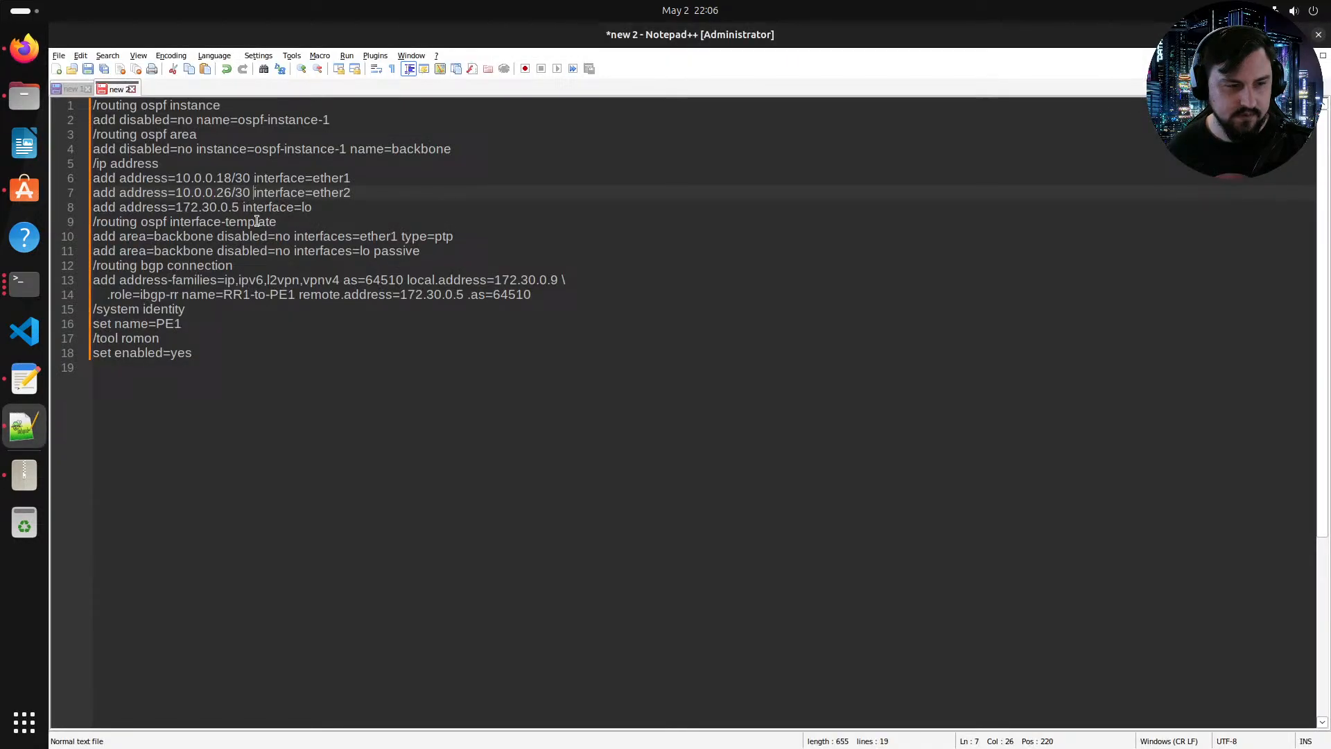
Step: Set the loopback address to 172.30.0.9 and add ether2 to the point-to-point OSPF interface template
{"action": "left_click", "coordinate": [237, 207]}
{"action": "key", "text": "BackSpace"}
{"action": "type", "text": "9"}
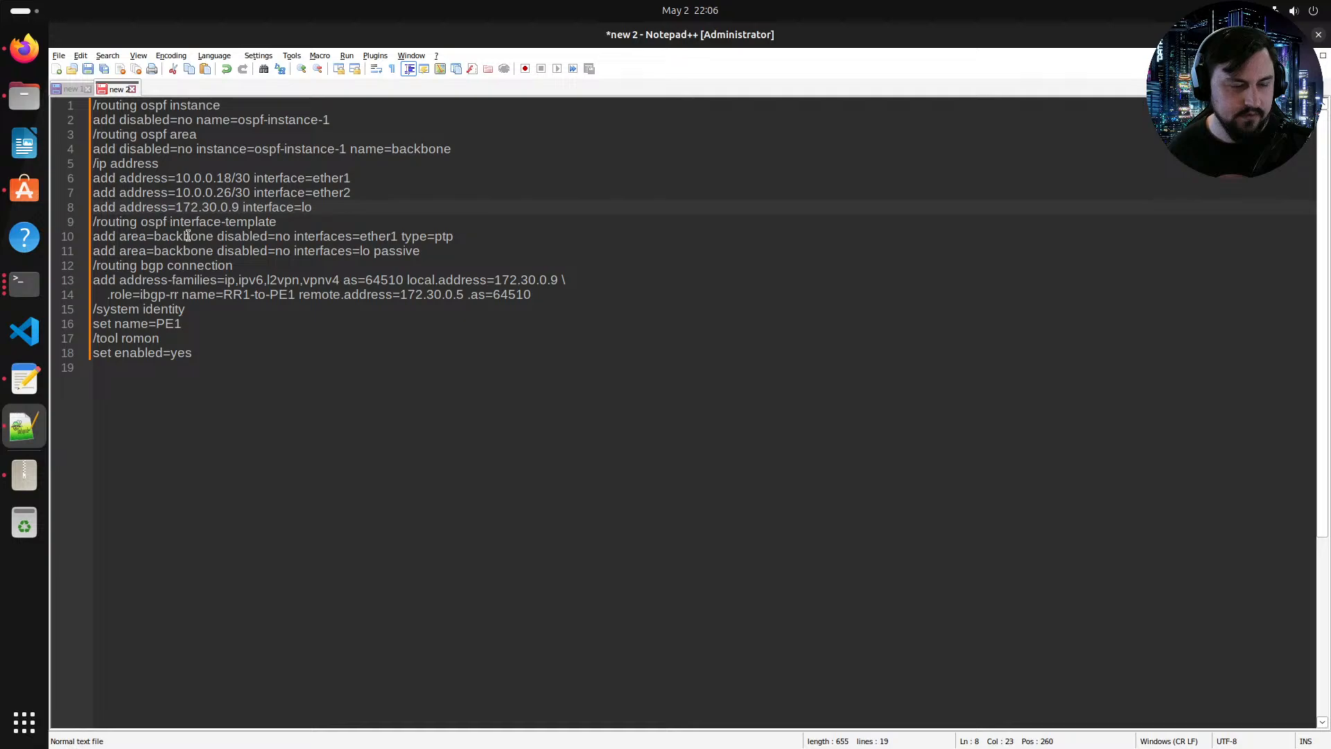
{"action": "left_click_drag", "start_coordinate": [475, 239], "coordinate": [263, 221]}
{"action": "left_click", "coordinate": [398, 237]}
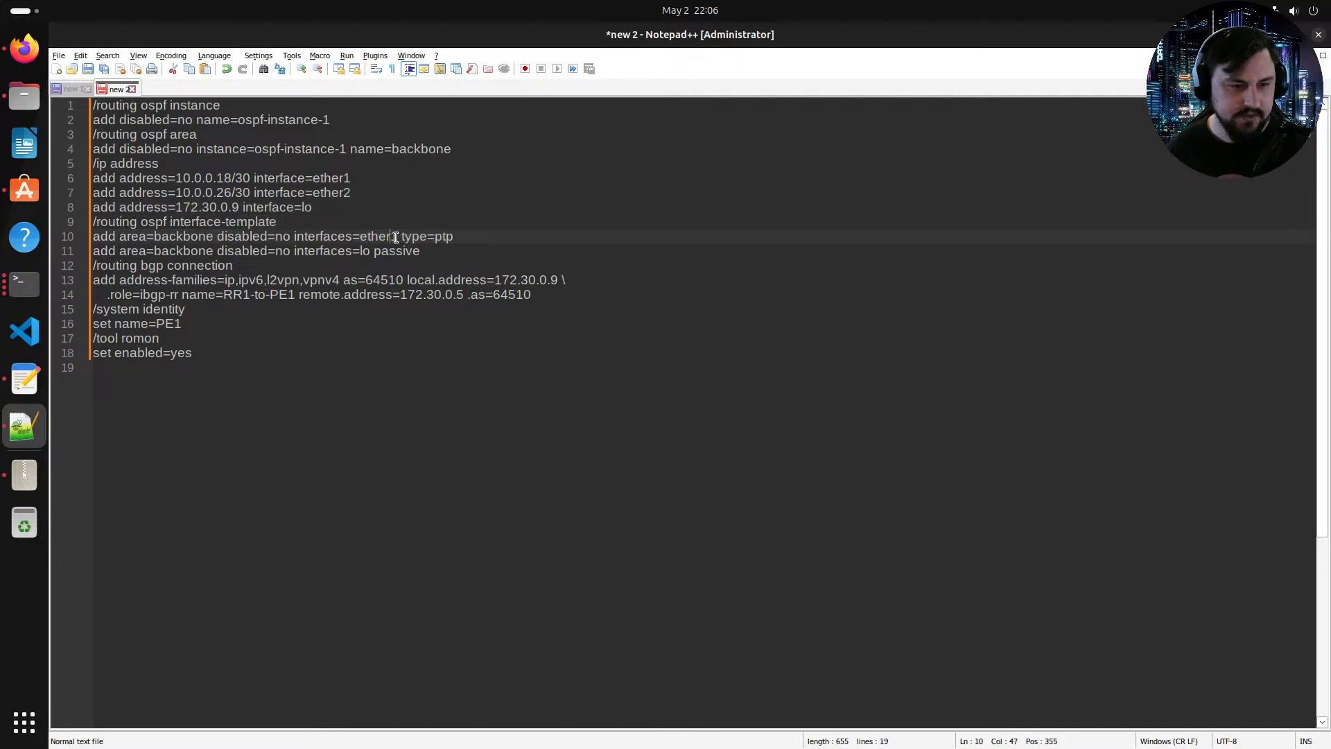
{"action": "type", "text": ",ether2"}
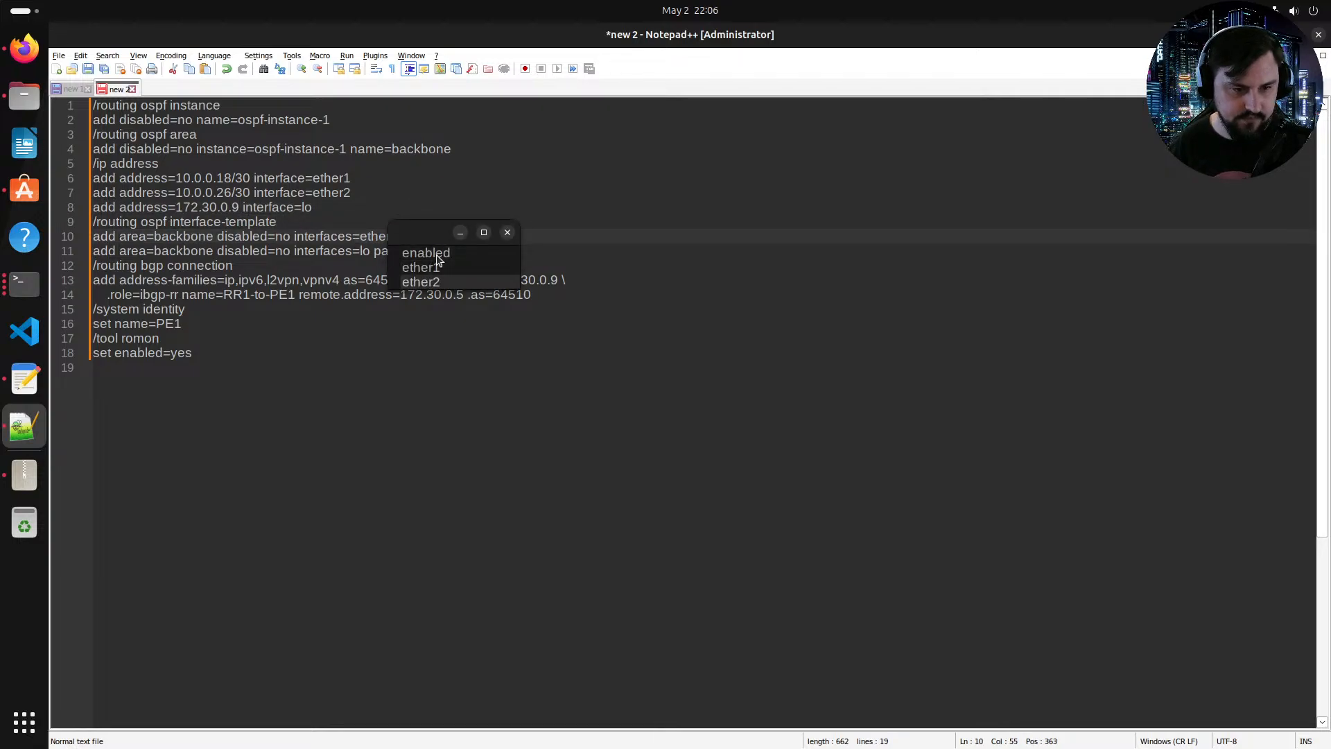
{"action": "left_click", "coordinate": [612, 236]}
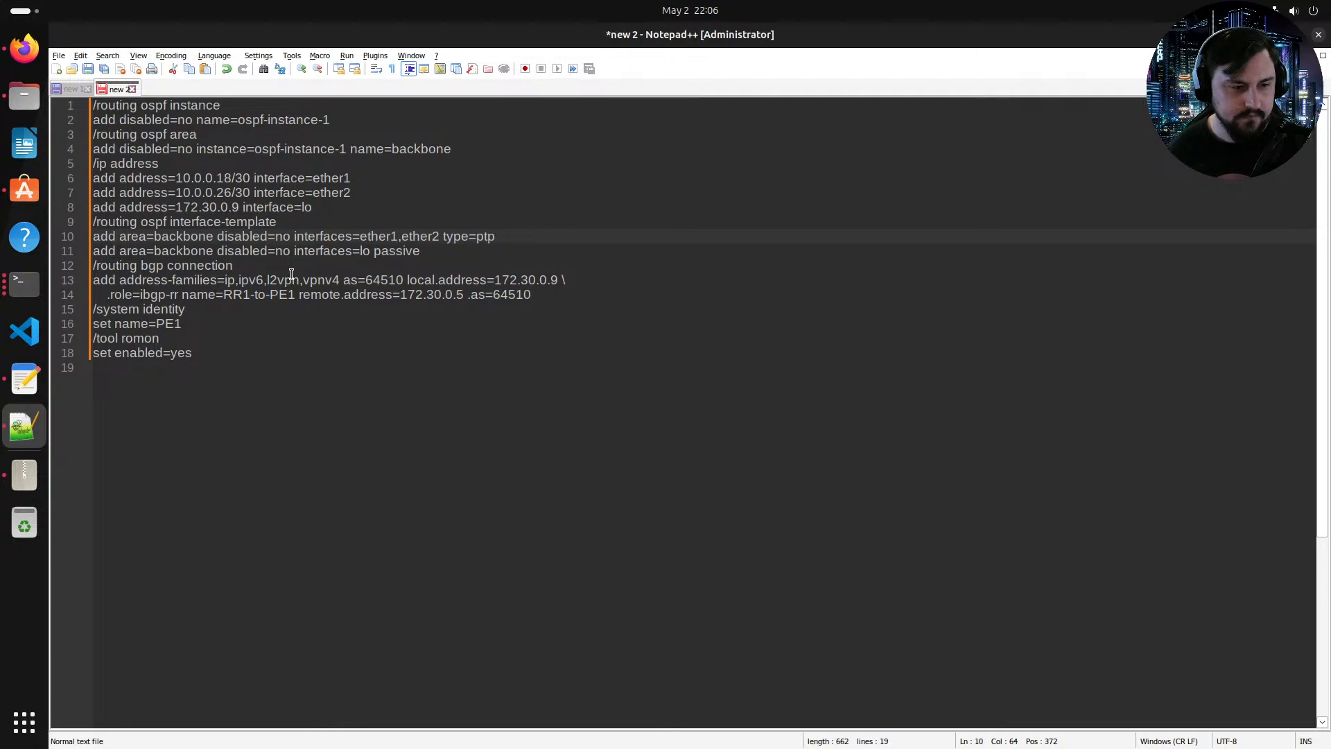
Step: Duplicate the BGP connection and make the copy RR1-to-PE2 with remote address 172.30.0.6
{"action": "left_click_drag", "start_coordinate": [553, 295], "coordinate": [92, 279]}
{"action": "left_click", "coordinate": [554, 298]}
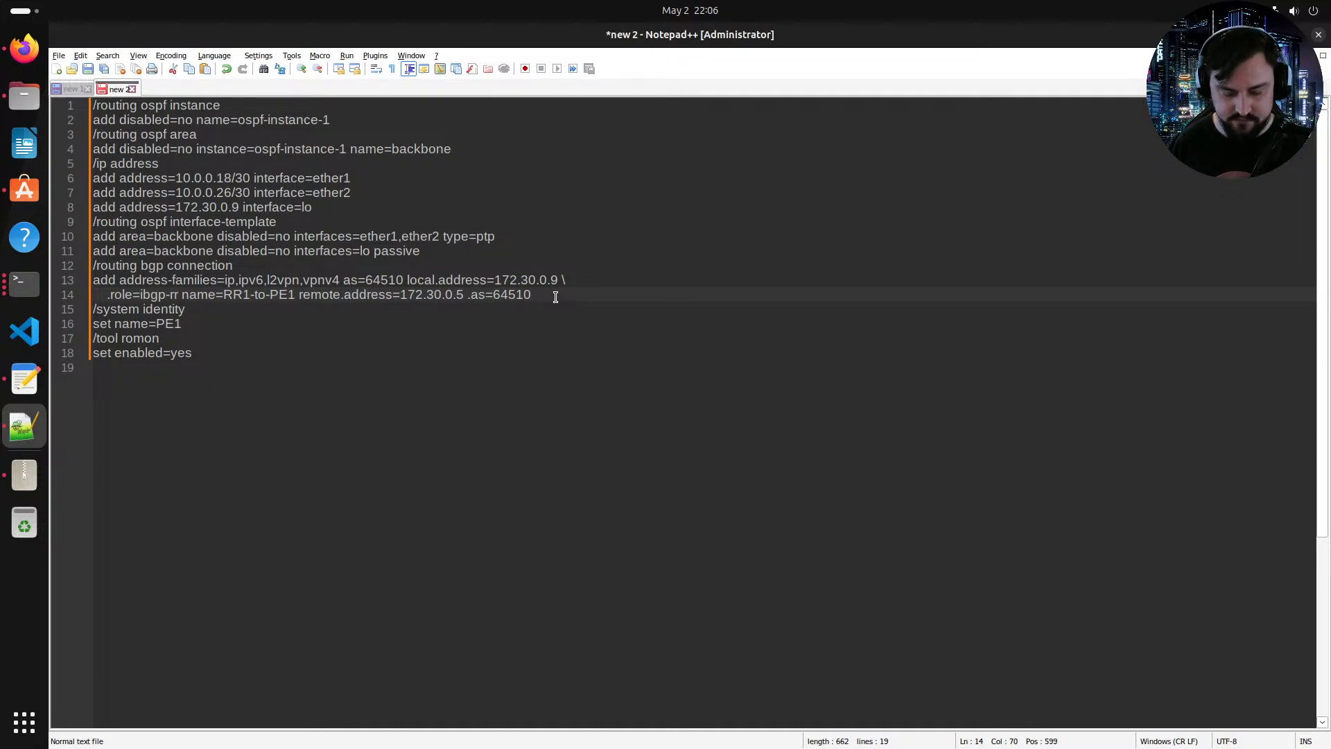
{"action": "key", "text": "Return"}
{"action": "key", "text": "ctrl+v"}
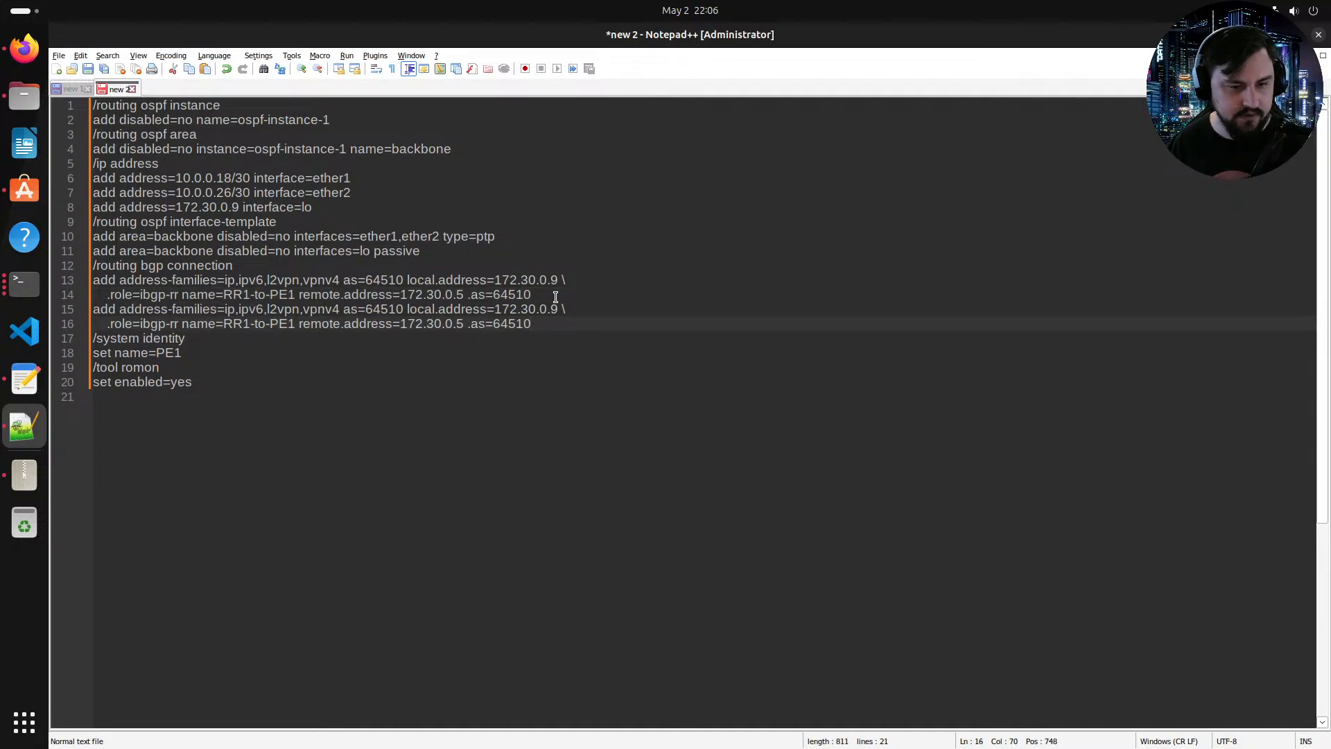
{"action": "left_click", "coordinate": [292, 324]}
{"action": "key", "text": "BackSpace"}
{"action": "type", "text": "2"}
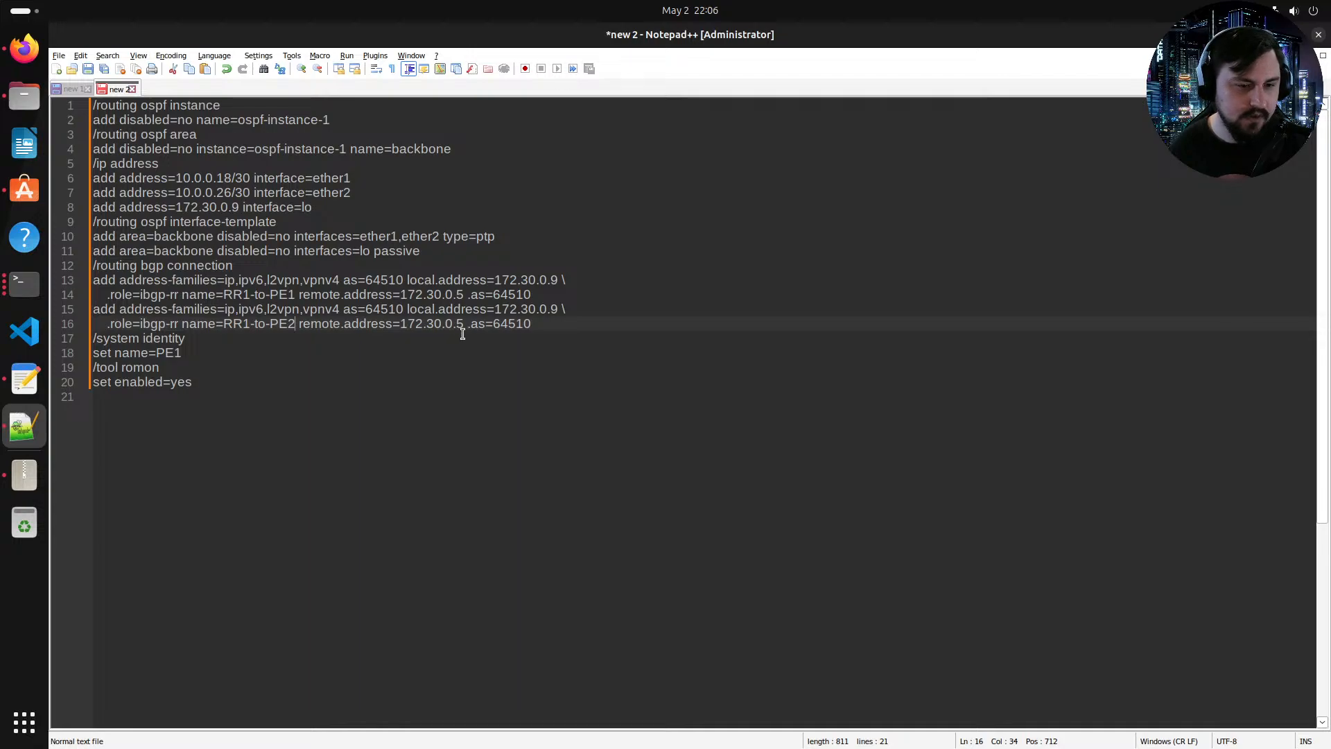
{"action": "left_click", "coordinate": [458, 331]}
{"action": "double_click", "coordinate": [460, 325]}
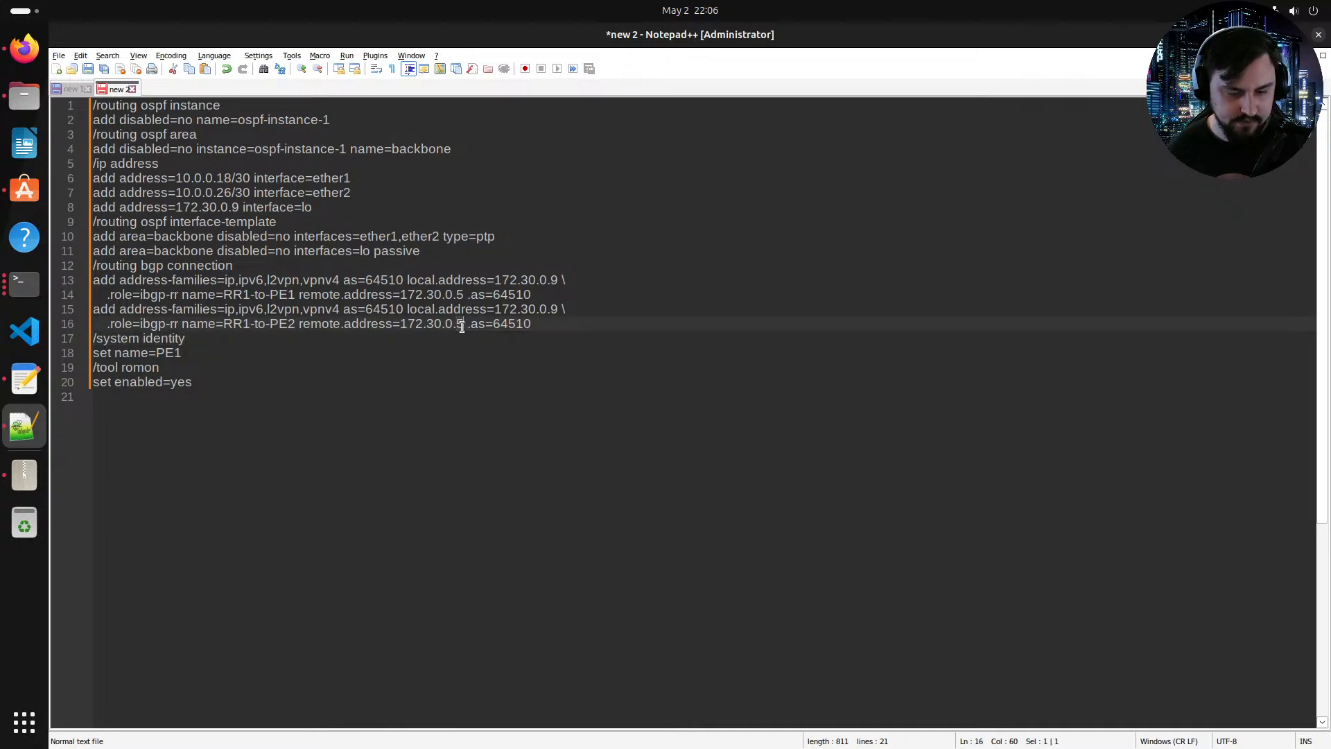
{"action": "type", "text": "6"}
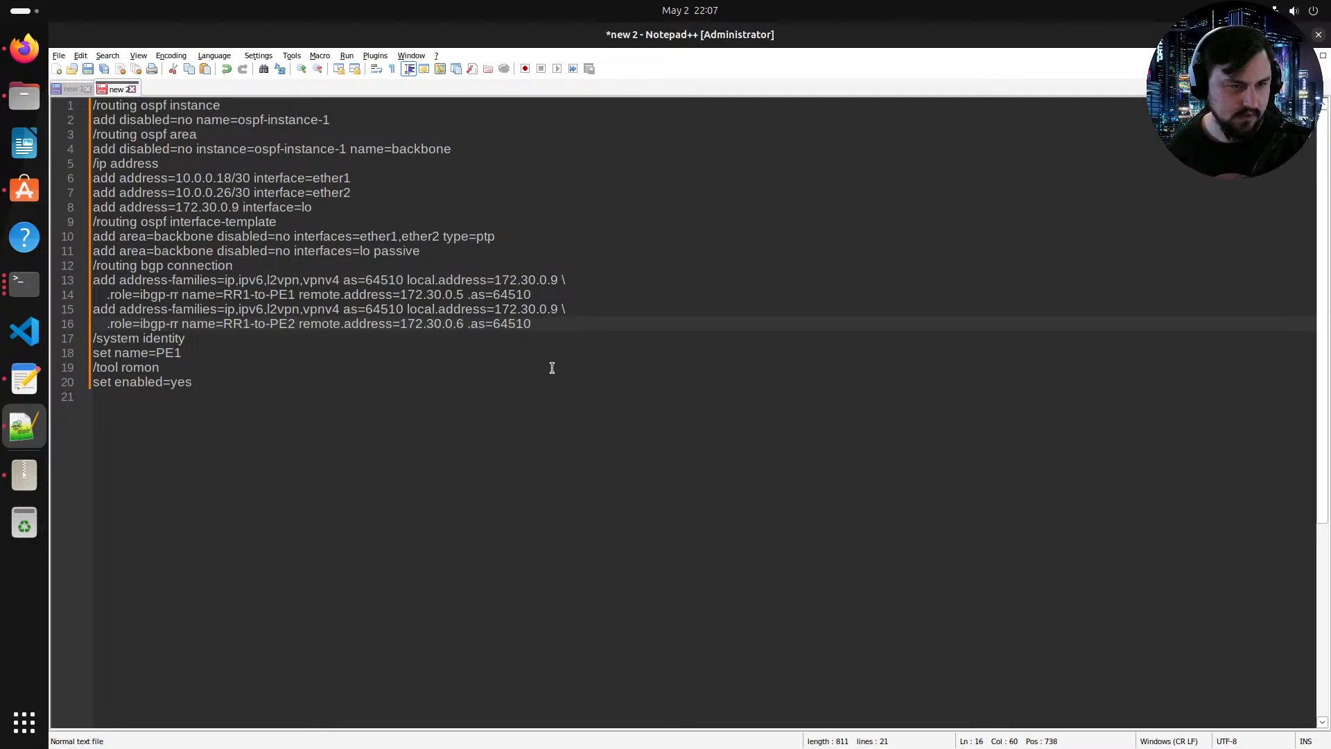
Step: Set the system identity name to RR1
{"action": "double_click", "coordinate": [167, 353]}
{"action": "type", "text": "RR"}
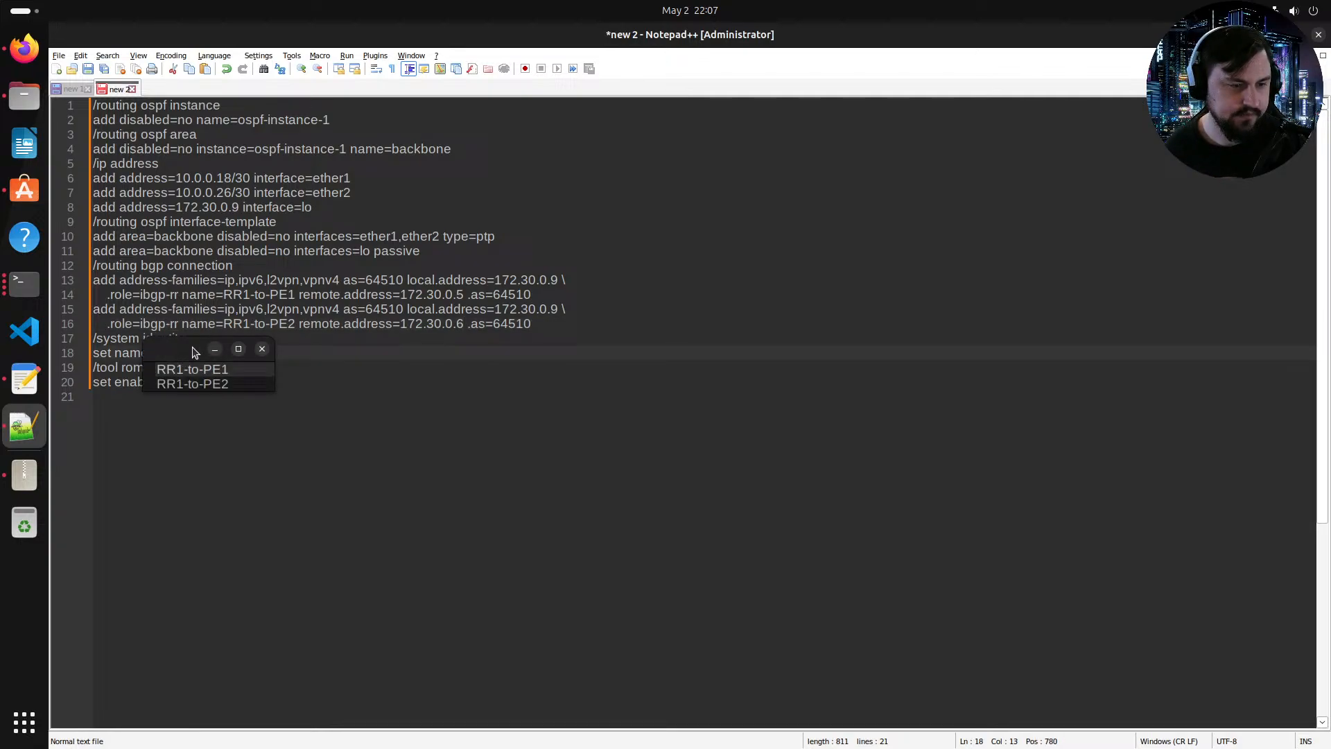
{"action": "left_click", "coordinate": [390, 444]}
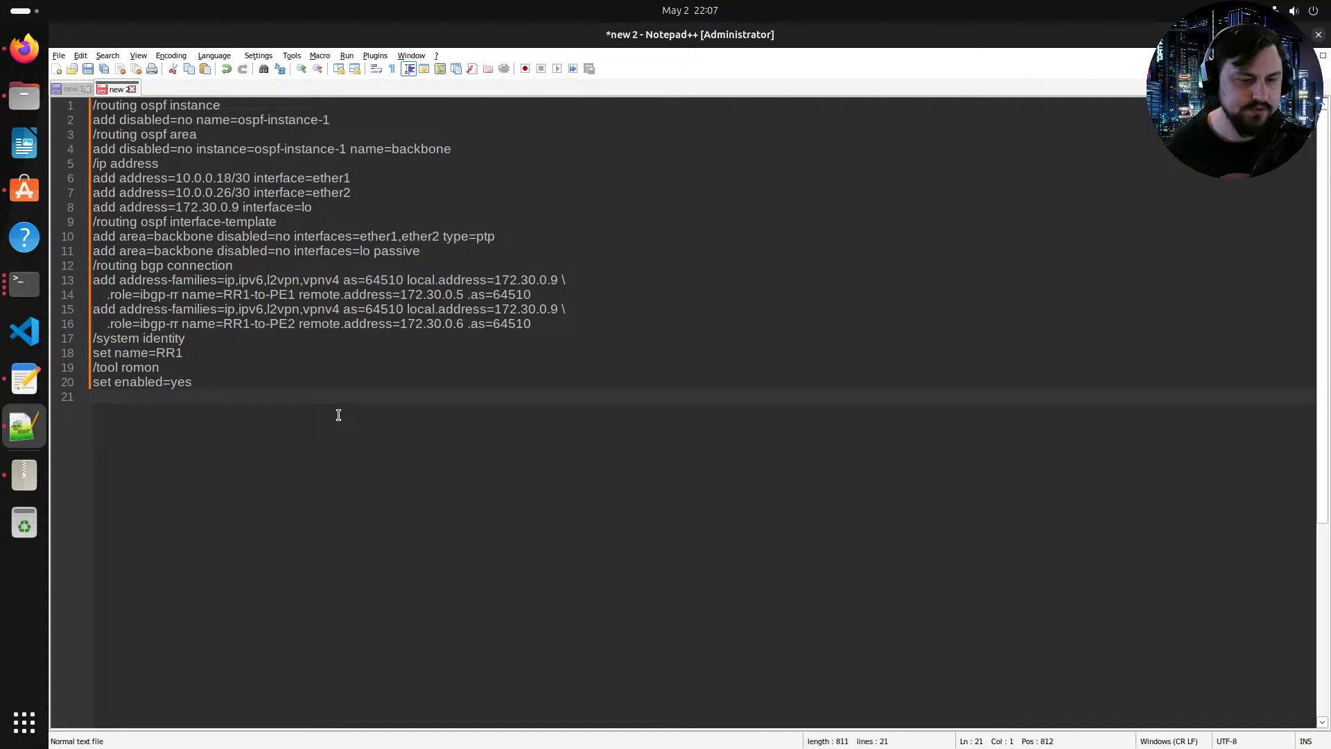
Step: Copy the whole edited script and paste it into the RR1 console, returning to the root menu
{"action": "left_click_drag", "start_coordinate": [335, 409], "coordinate": [88, 114]}
{"action": "left_click", "coordinate": [26, 285]}
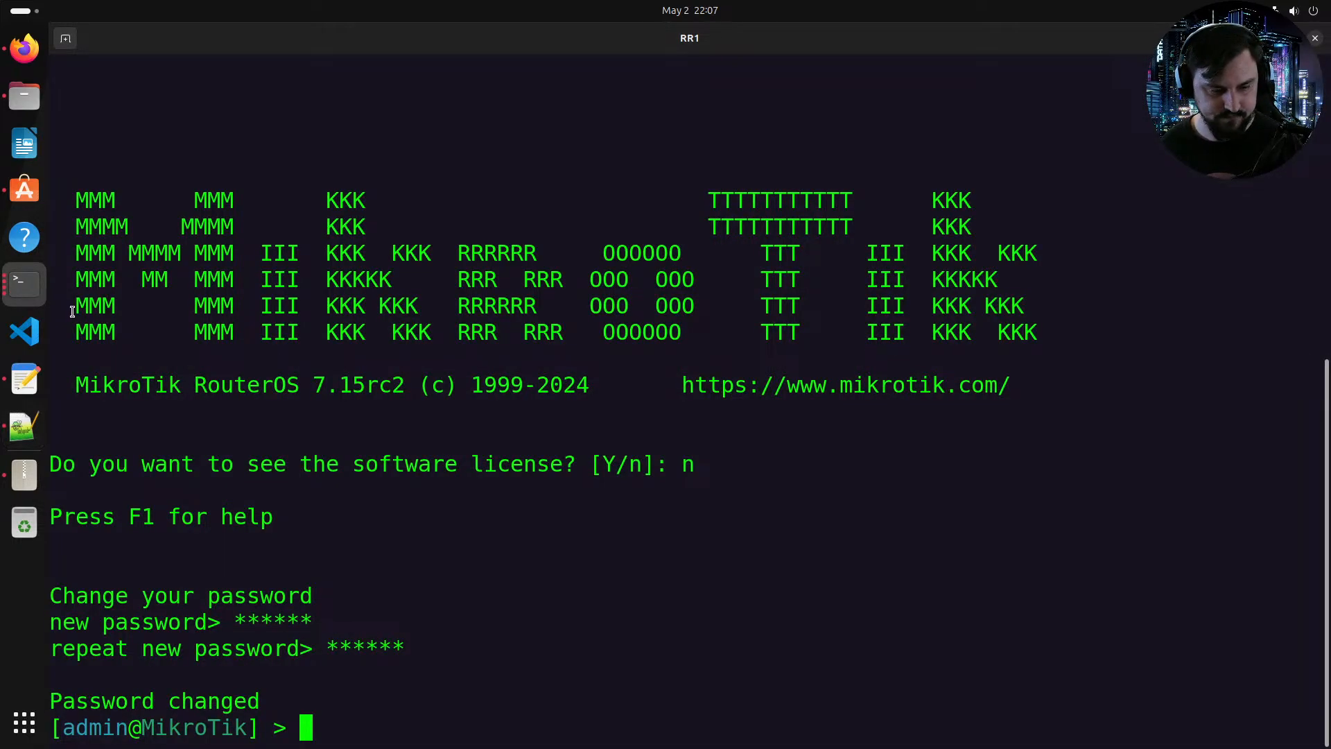
{"action": "right_click", "coordinate": [439, 449]}
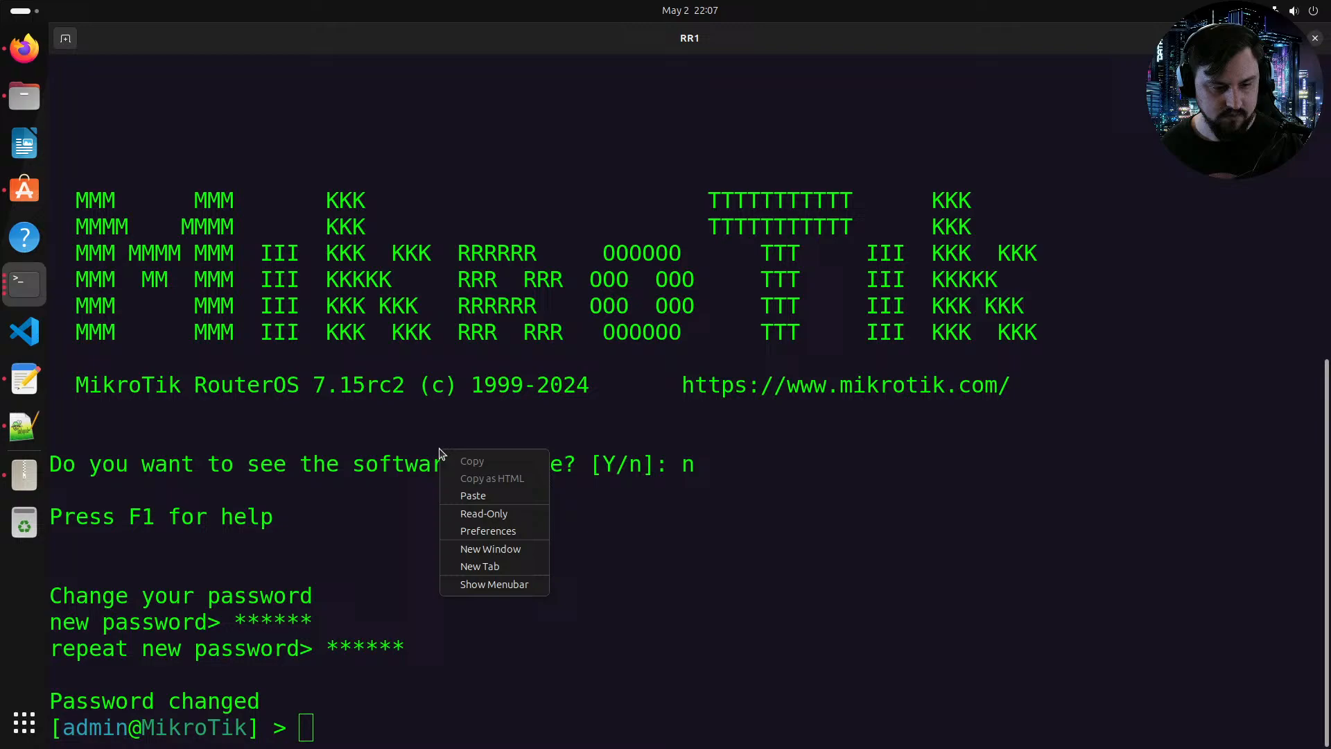
{"action": "left_click", "coordinate": [483, 496]}
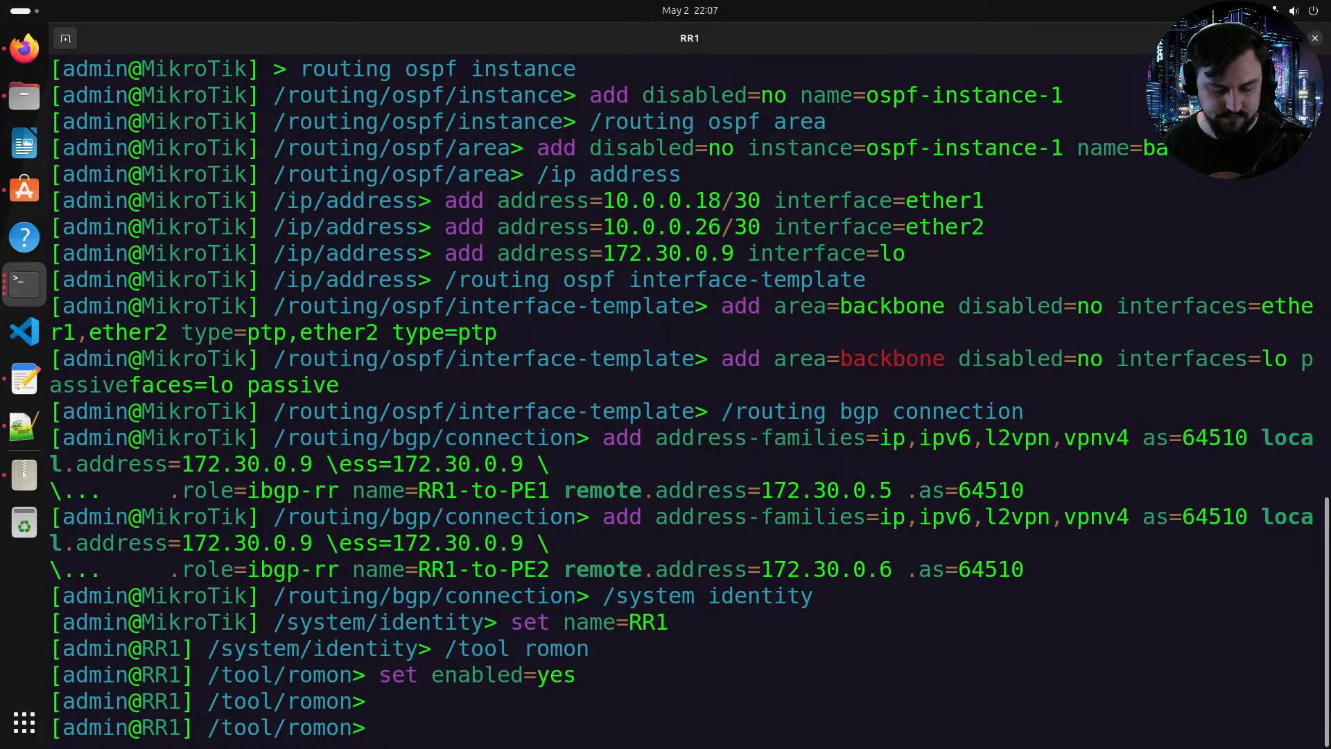
{"action": "type", "text": "/"}
{"action": "key", "text": "Return"}
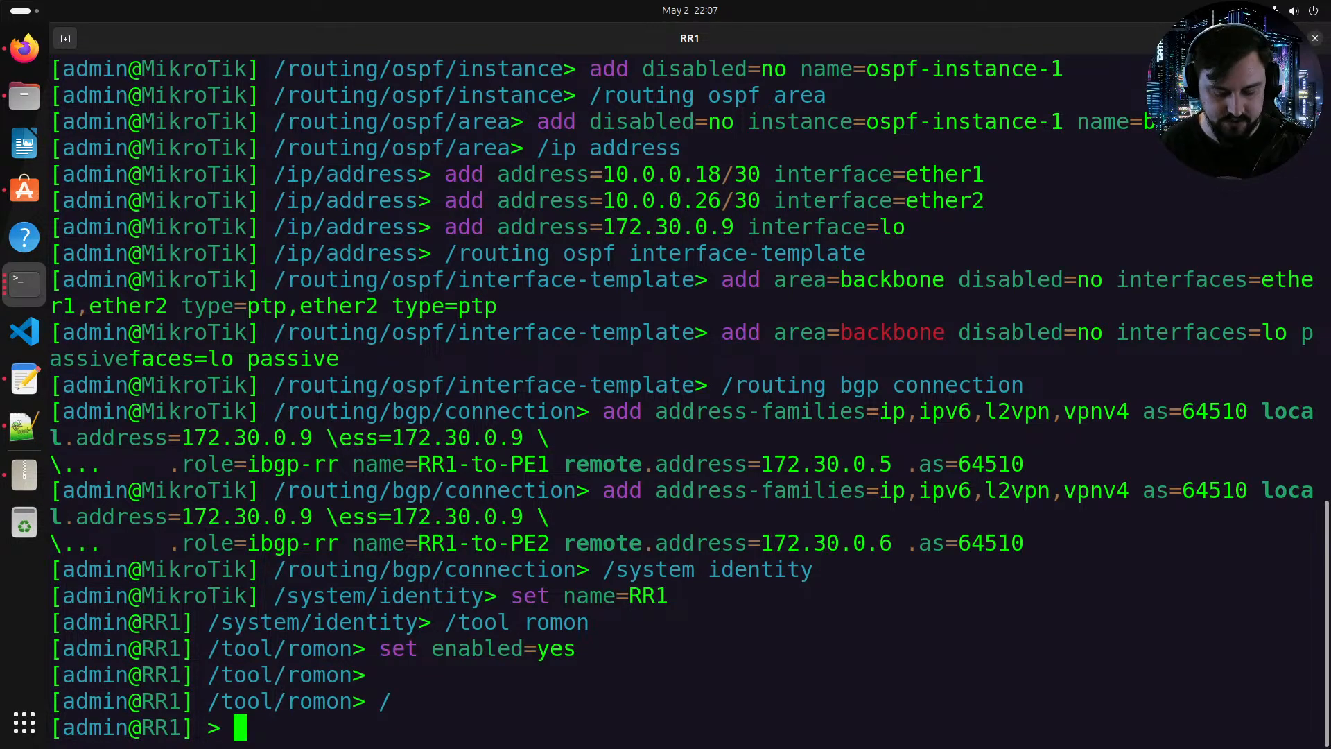
Step: Print the OSPF neighbors on RR1
{"action": "type", "text": "routing/"}
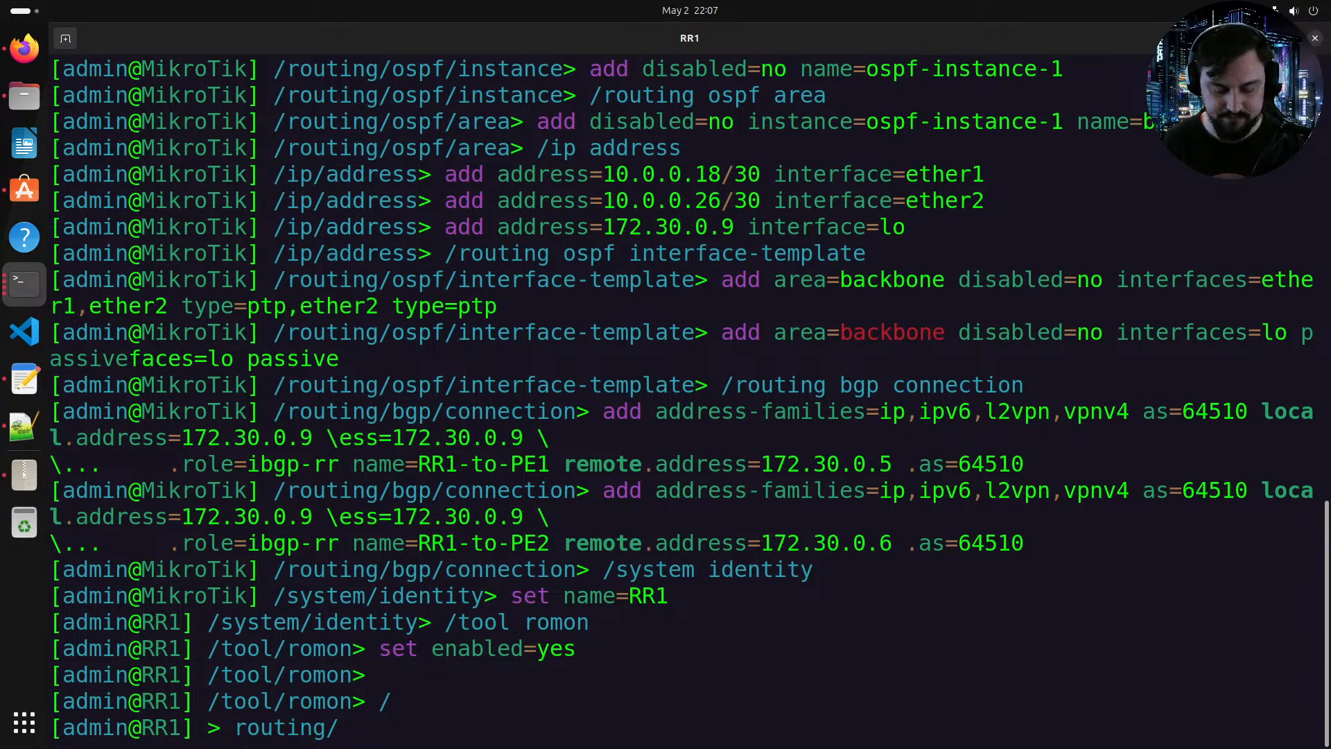
{"action": "key", "text": "Tab"}
{"action": "key", "text": "Tab"}
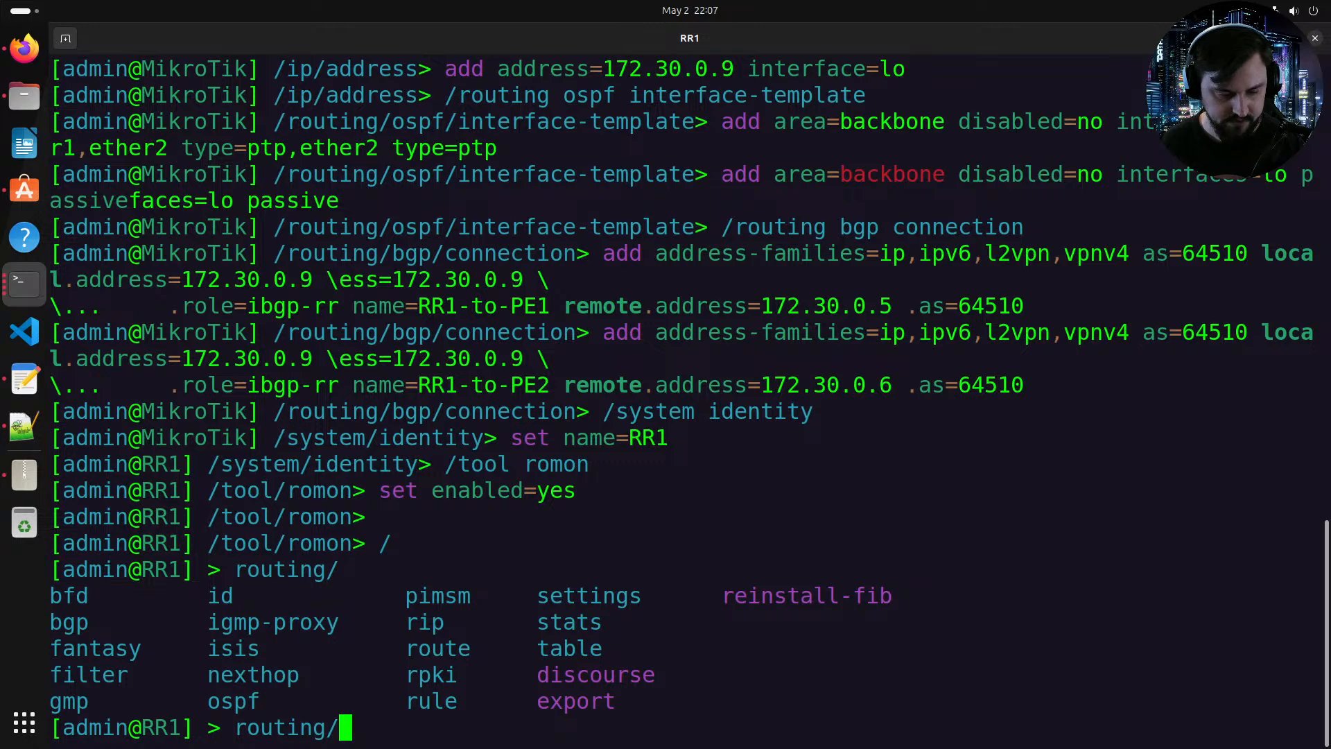
{"action": "type", "text": "os"}
{"action": "key", "text": "Tab"}
{"action": "type", "text": "n"}
{"action": "key", "text": "Tab"}
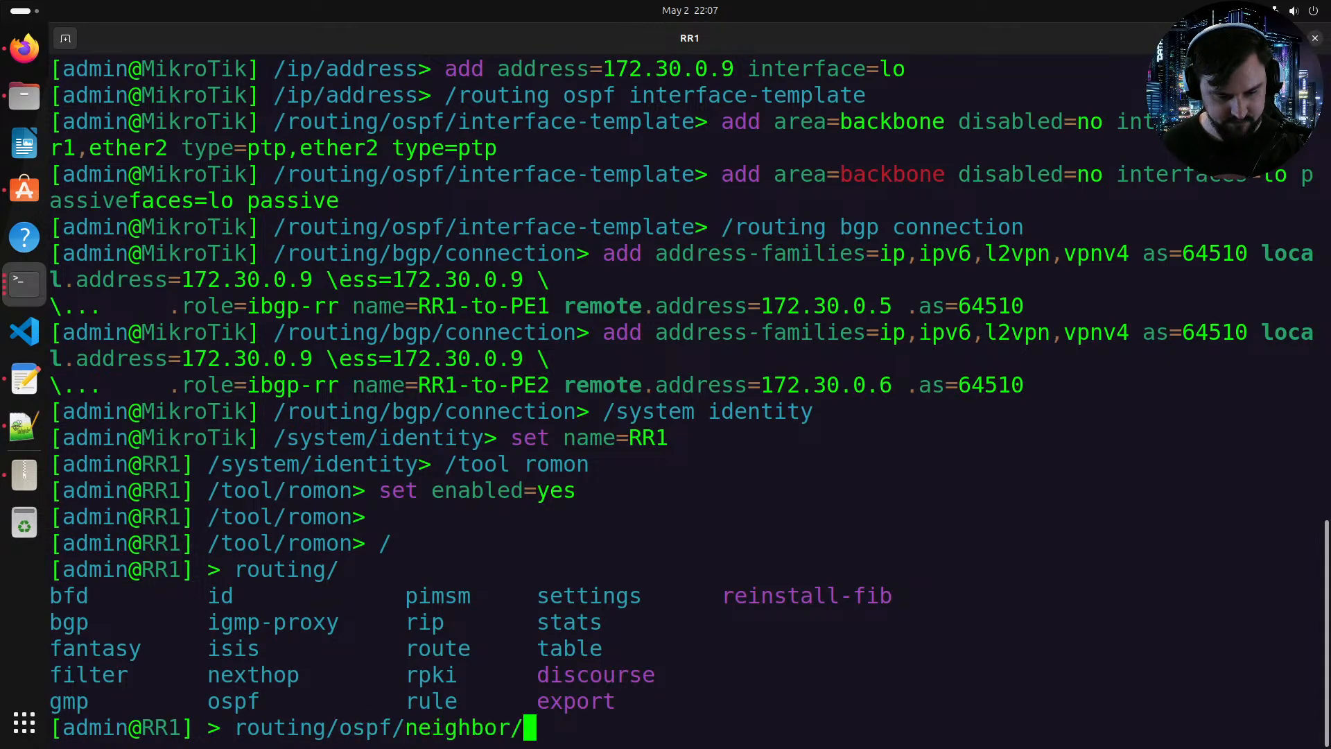
{"action": "type", "text": "print"}
{"action": "key", "text": "Return"}
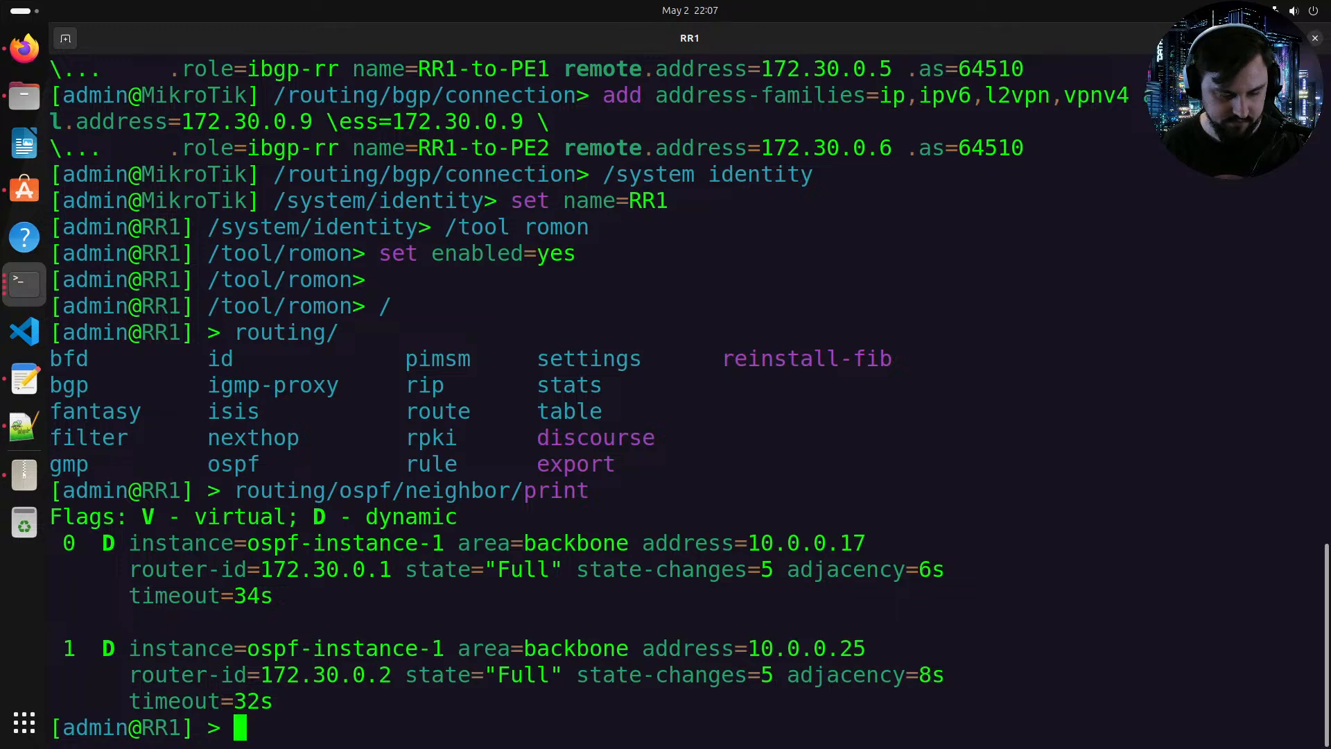
{"action": "type", "text": "i"}
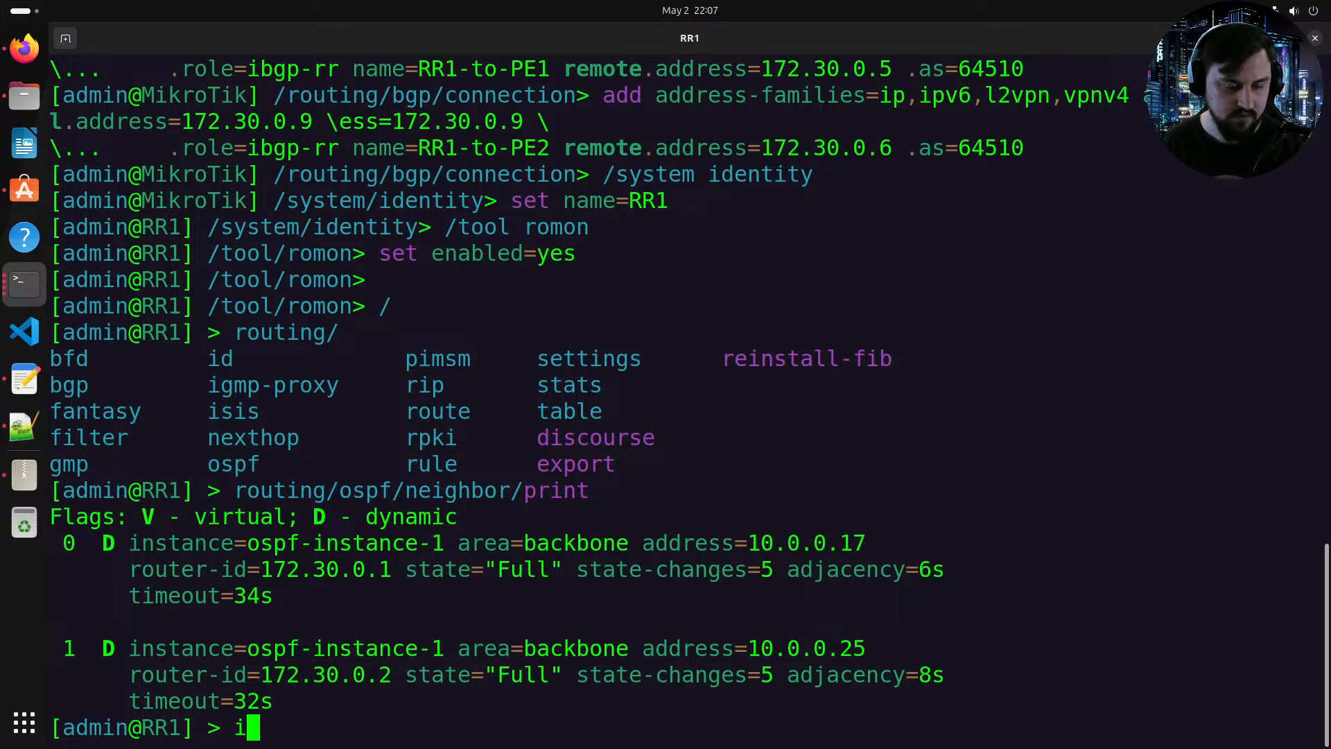
{"action": "type", "text": "mport"}
{"action": "key", "text": "BackSpace"}
{"action": "key", "text": "BackSpace"}
{"action": "key", "text": "BackSpace"}
{"action": "key", "text": "BackSpace"}
{"action": "key", "text": "BackSpace"}
{"action": "key", "text": "BackSpace"}
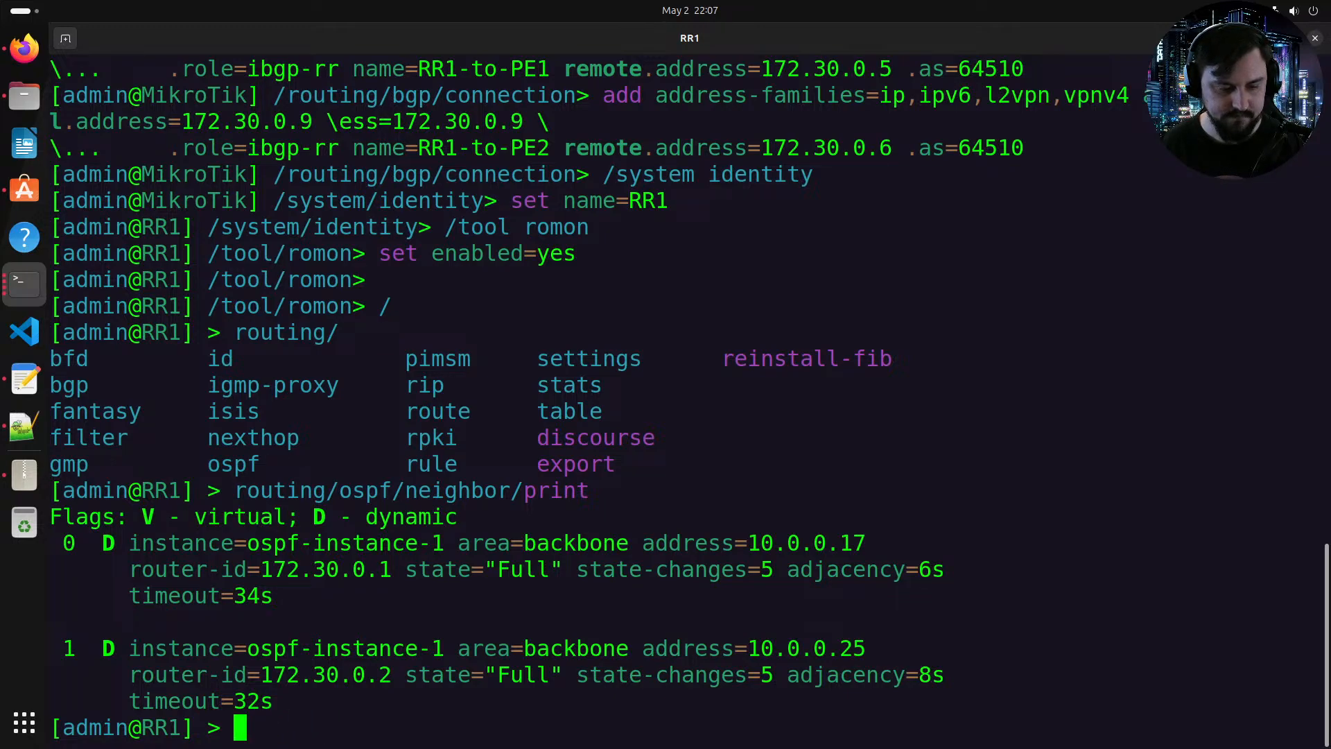
Step: Print the BGP sessions on RR1
{"action": "type", "text": "routing/b"}
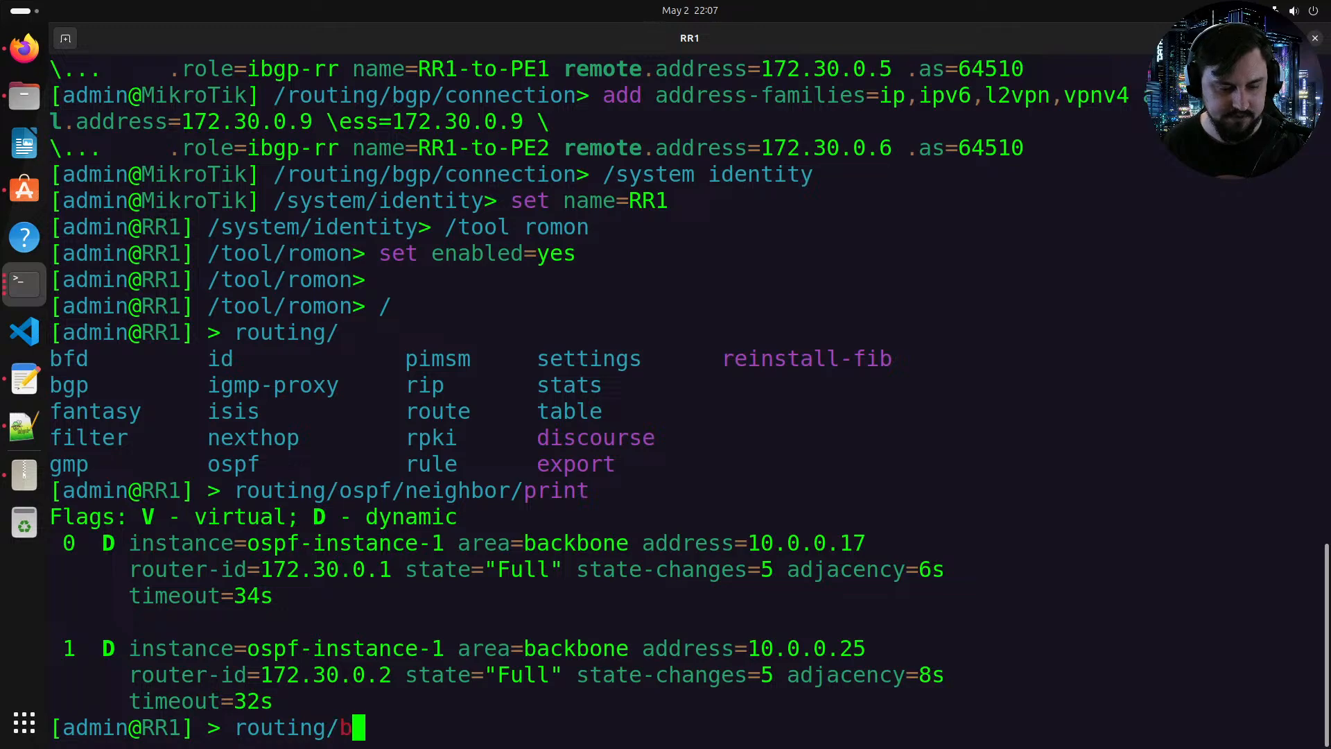
{"action": "type", "text": "gp/session/print"}
{"action": "key", "text": "Return"}
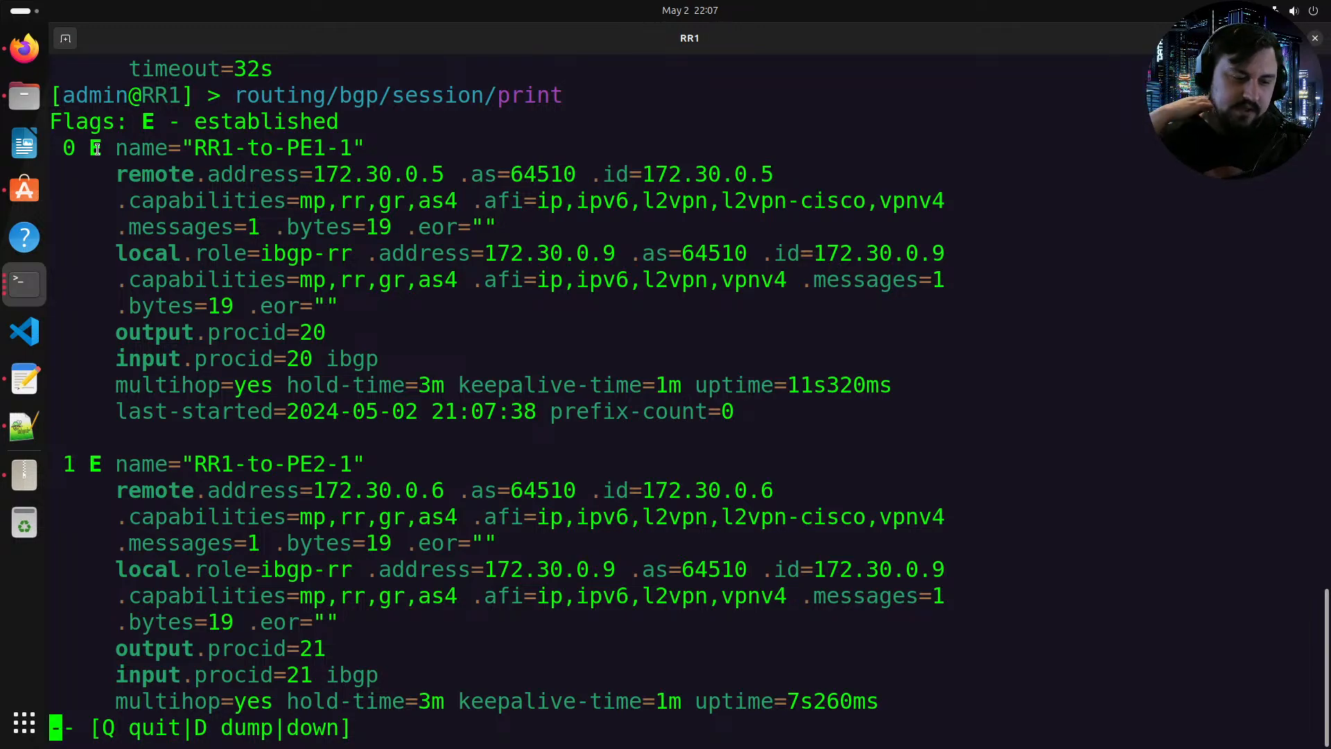
{"action": "key", "text": "space"}
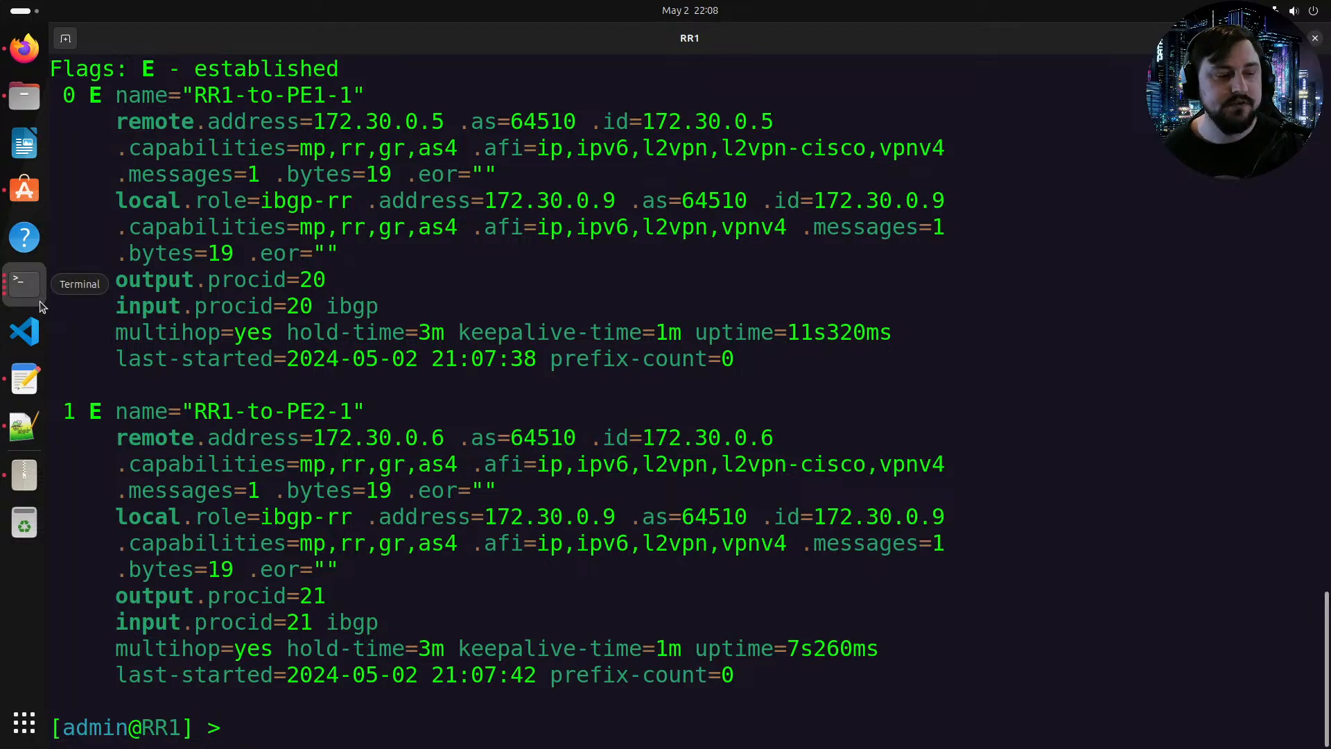
Step: Open the CE1 router console from the EVE-NG topology
{"action": "left_click", "coordinate": [24, 55]}
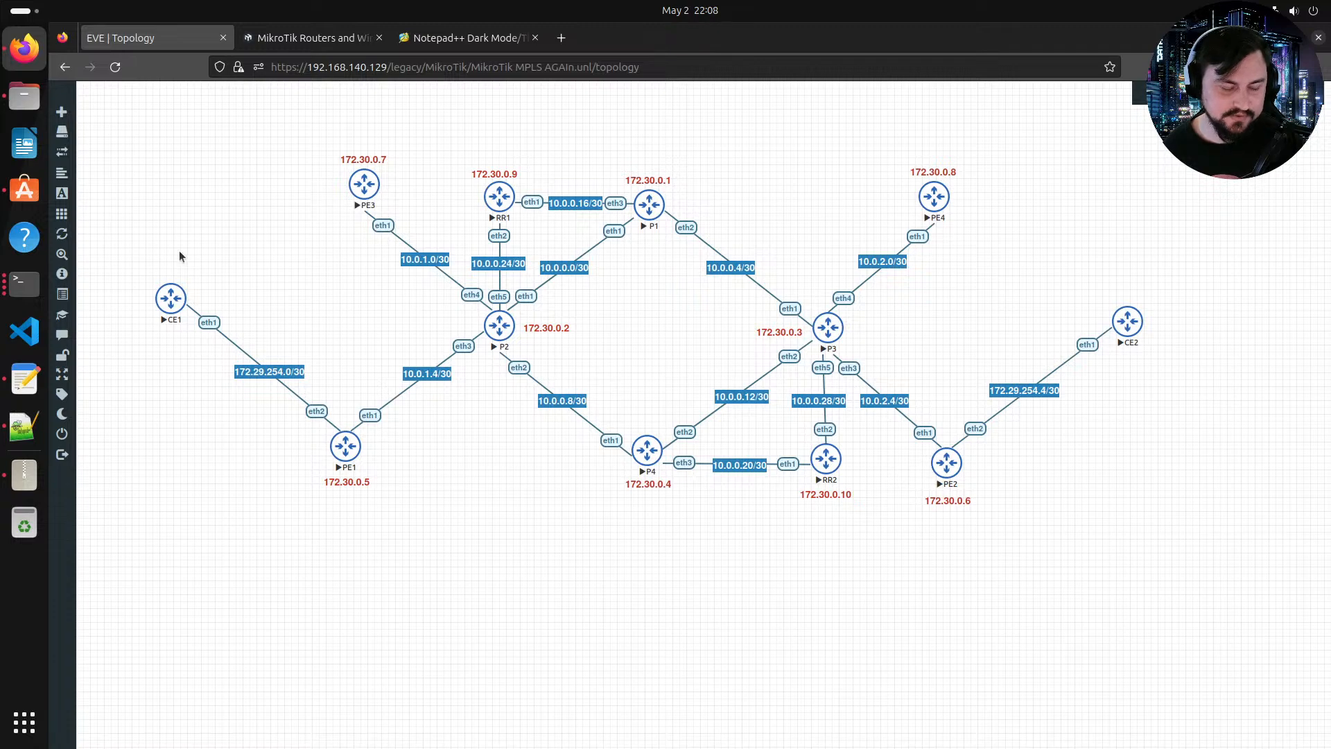
{"action": "left_click", "coordinate": [169, 295]}
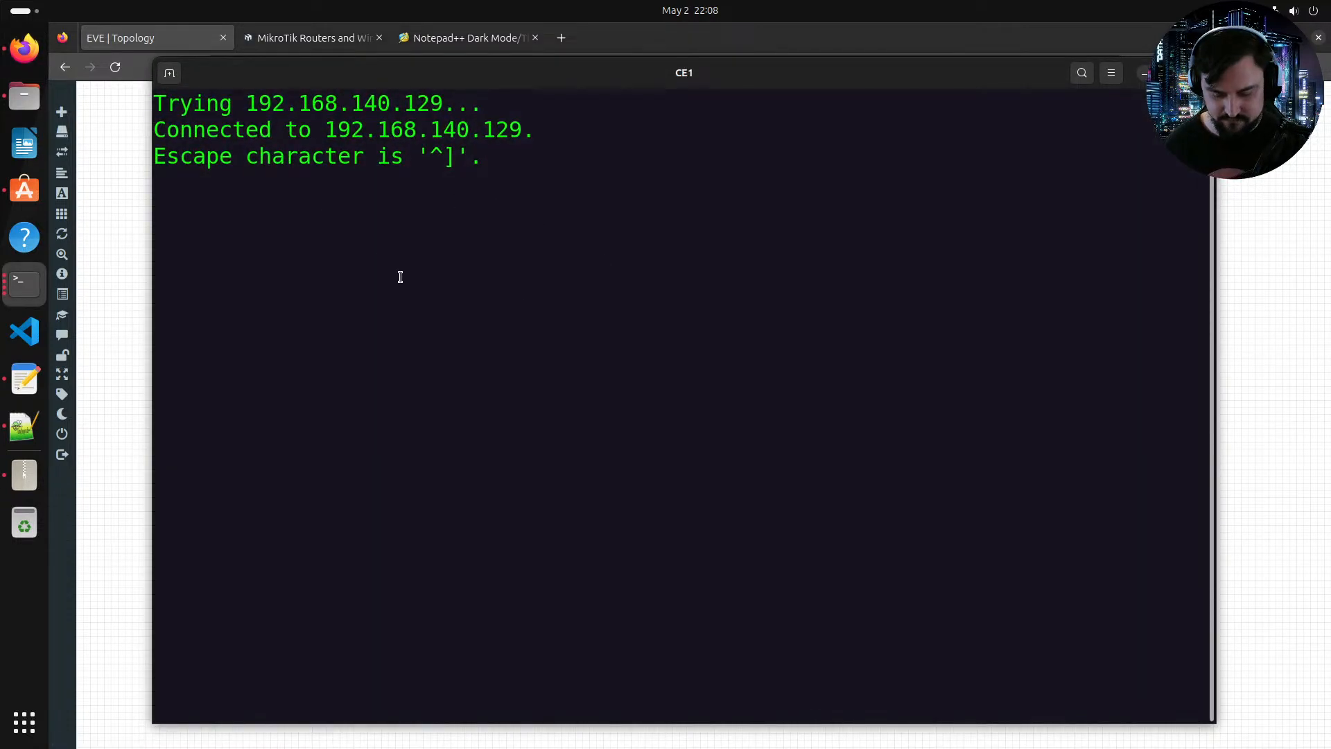
Step: Log in to the CE1 console as admin and decline viewing the software license
{"action": "key", "text": "Return"}
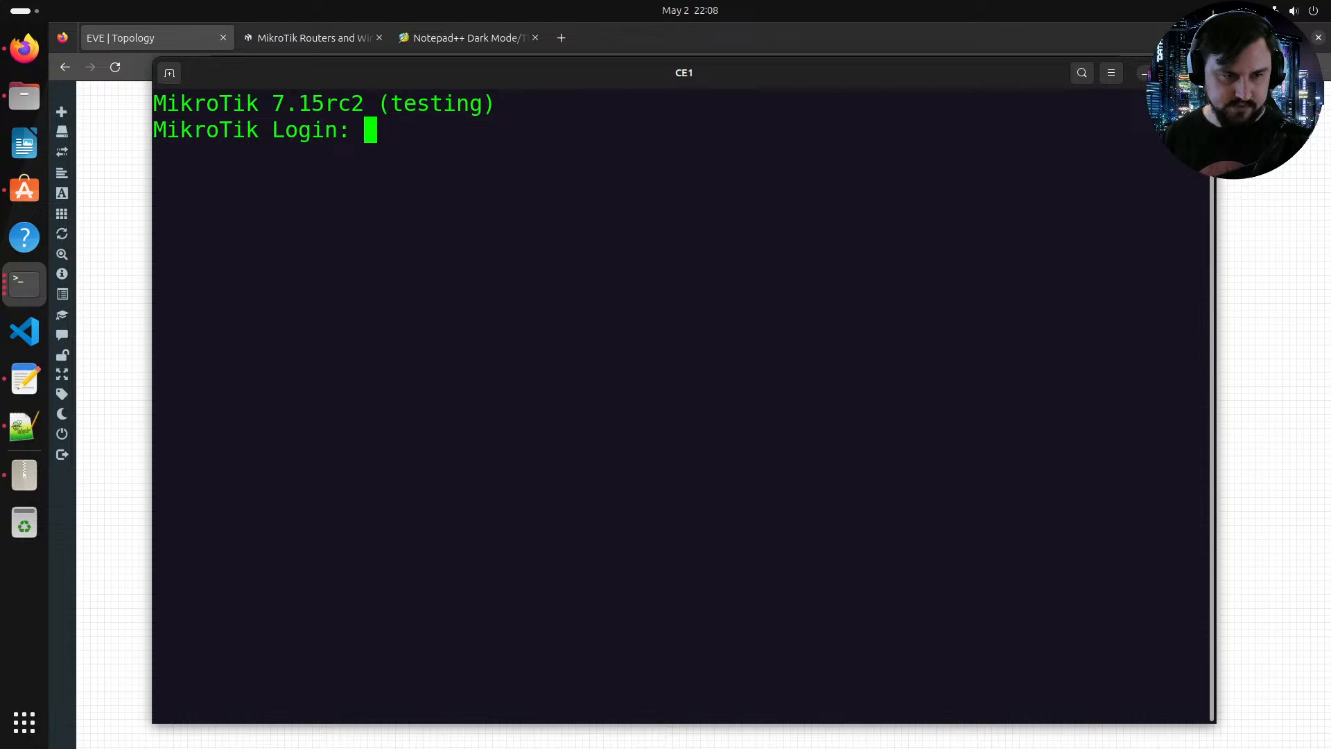
{"action": "type", "text": "adnim"}
{"action": "key", "text": "BackSpace"}
{"action": "key", "text": "BackSpace"}
{"action": "key", "text": "BackSpace"}
{"action": "key", "text": "BackSpace"}
{"action": "key", "text": "BackSpace"}
{"action": "type", "text": "admin"}
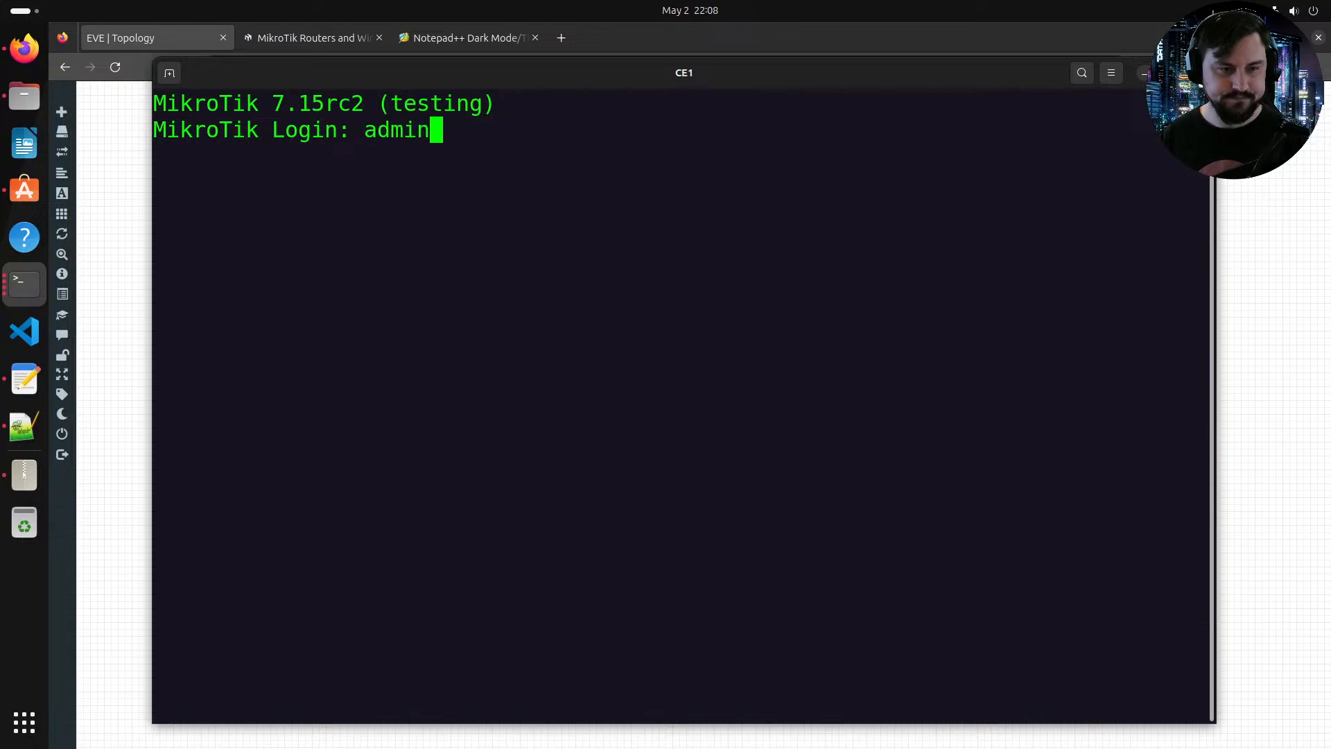
{"action": "key", "text": "Return"}
{"action": "key", "text": "Return"}
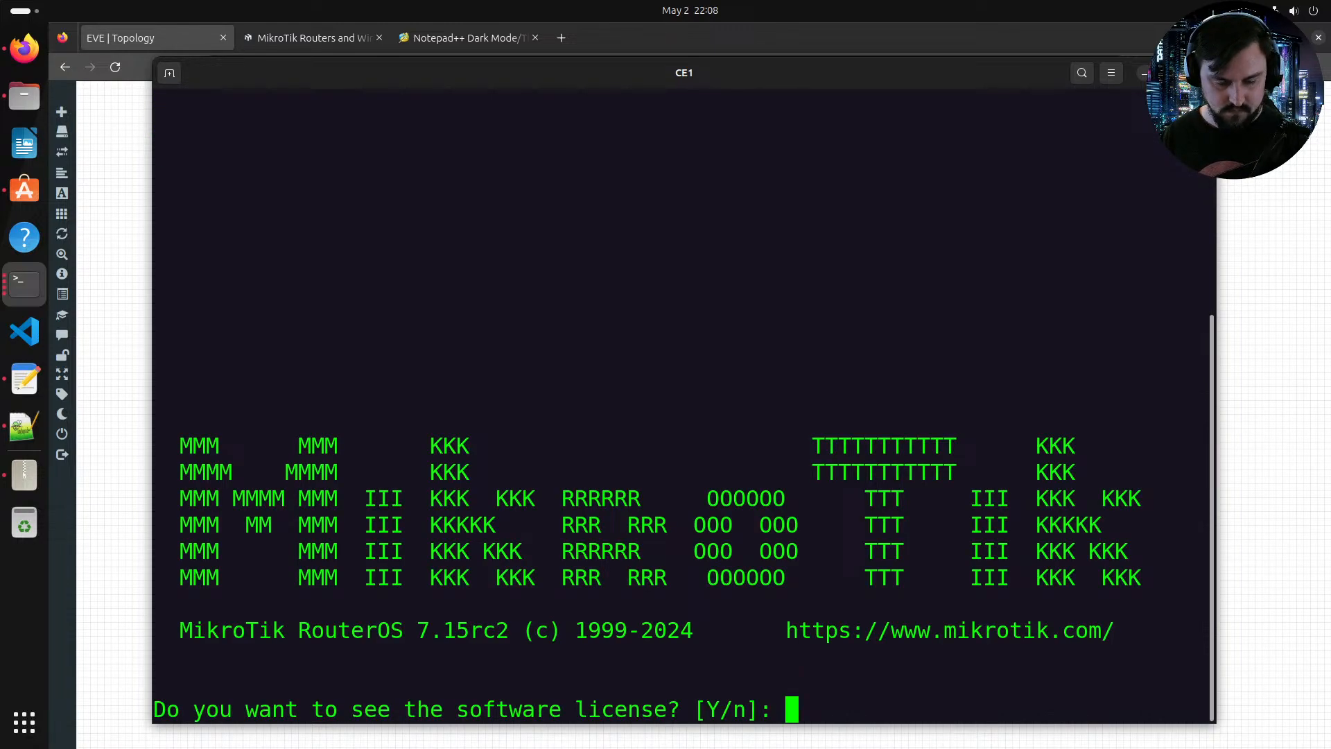
{"action": "type", "text": "n"}
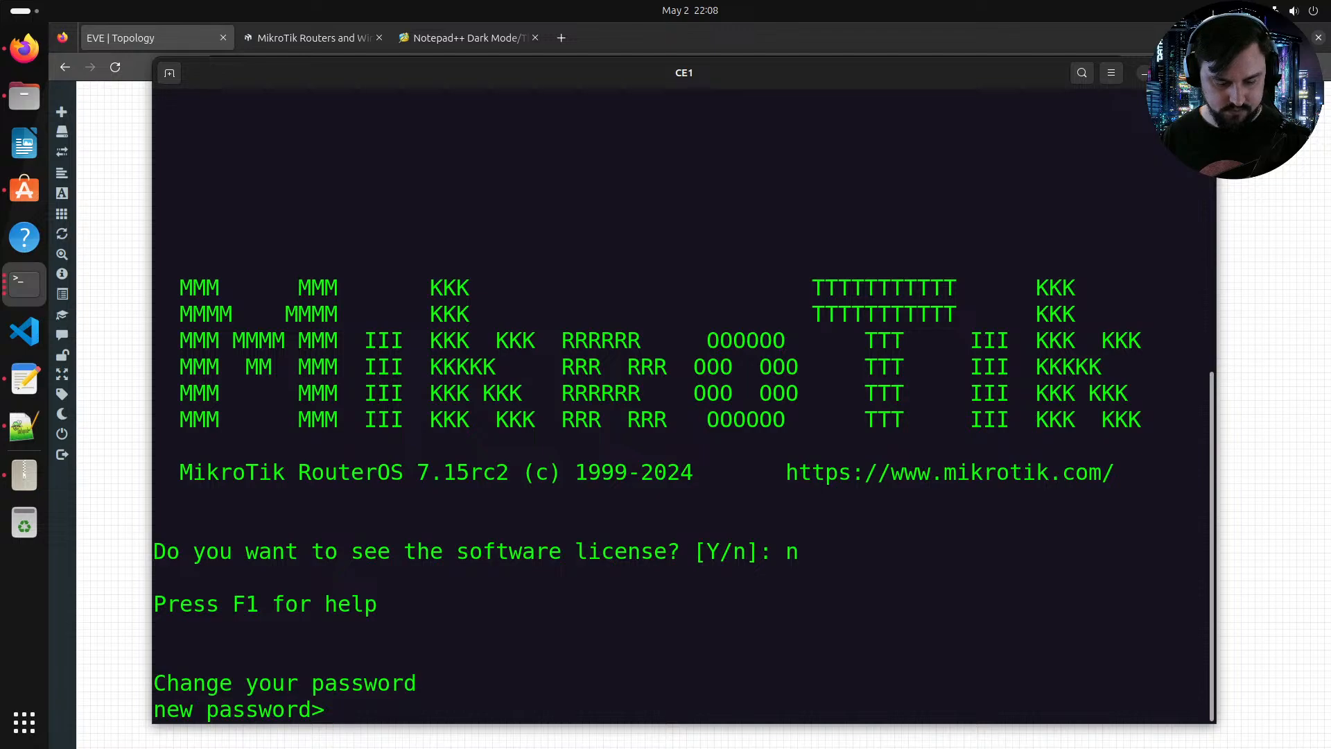
{"action": "type", "text": "******"}
Step: Enter and repeat a new password for the admin account
{"action": "key", "text": "Return"}
{"action": "type", "text": "******"}
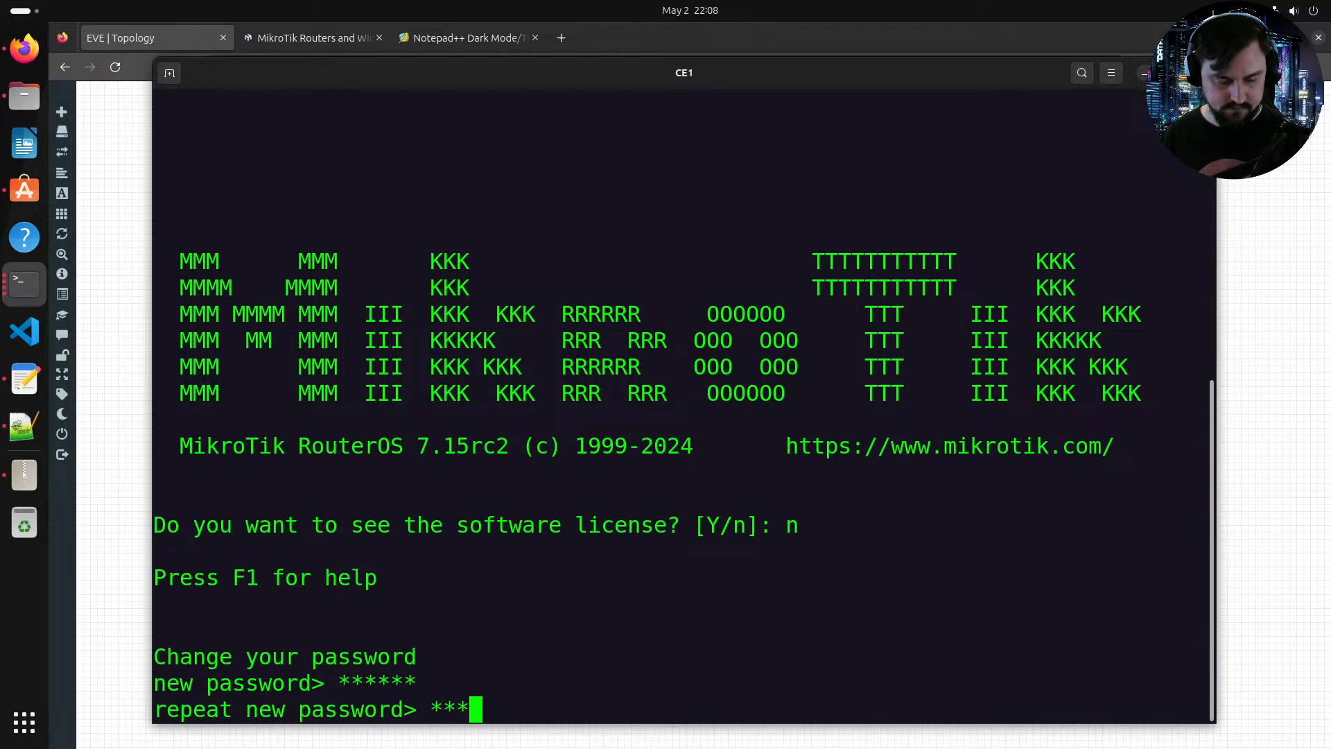
{"action": "key", "text": "Return"}
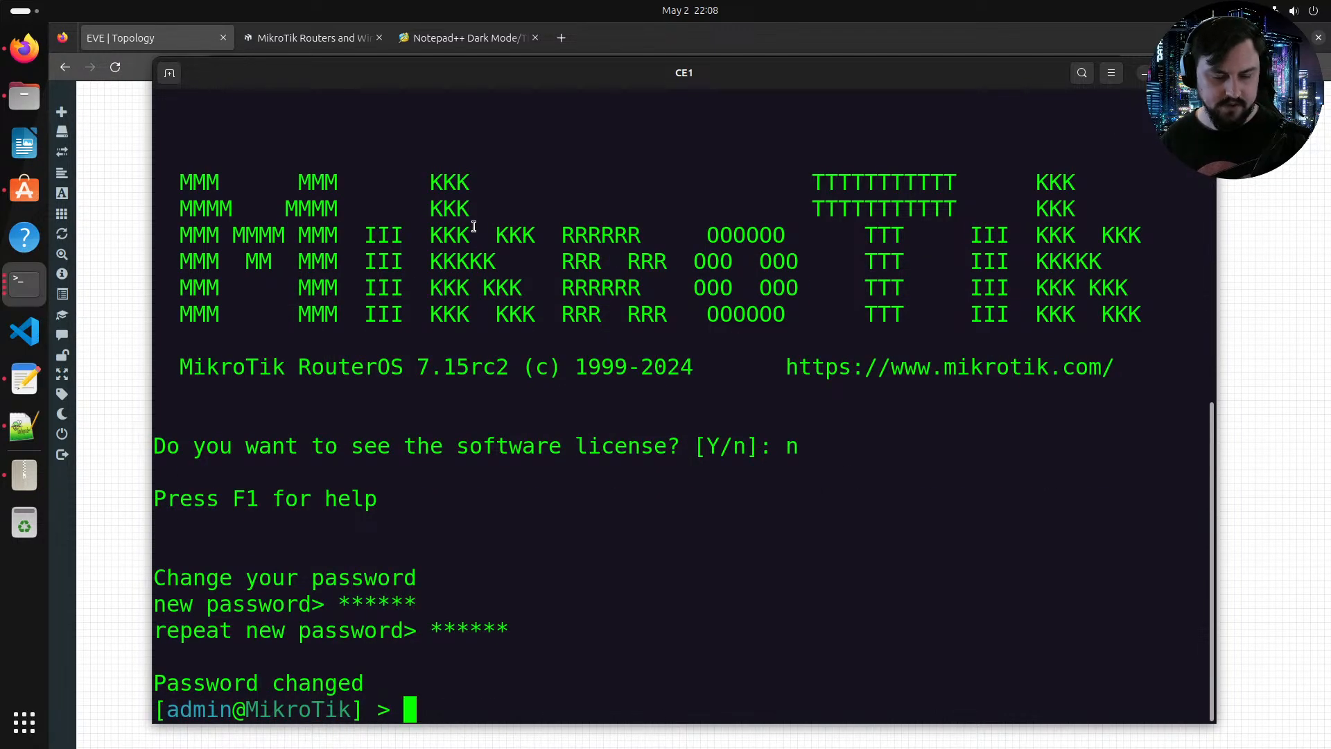
Step: In the RR1 script, delete the RR1-to-PE2 BGP connection and set the system identity name to CE1
{"action": "left_click", "coordinate": [24, 425]}
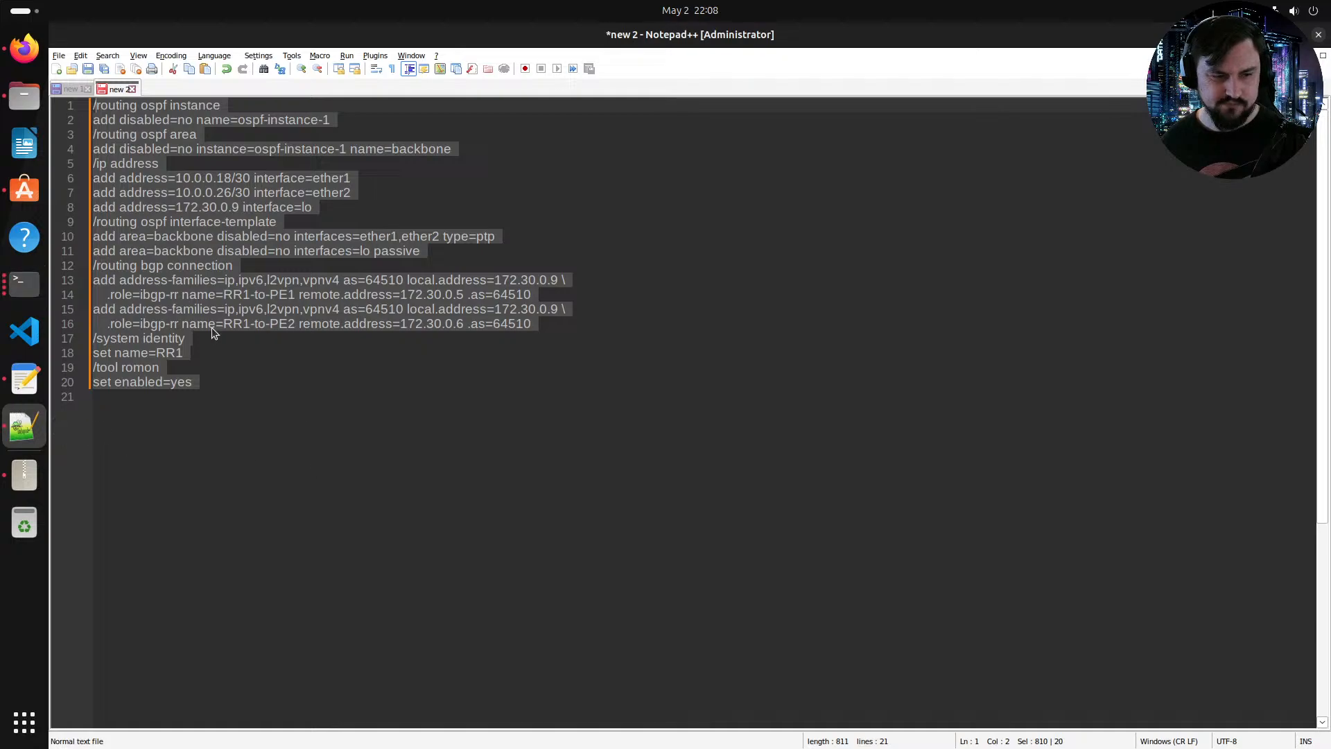
{"action": "left_click", "coordinate": [68, 90]}
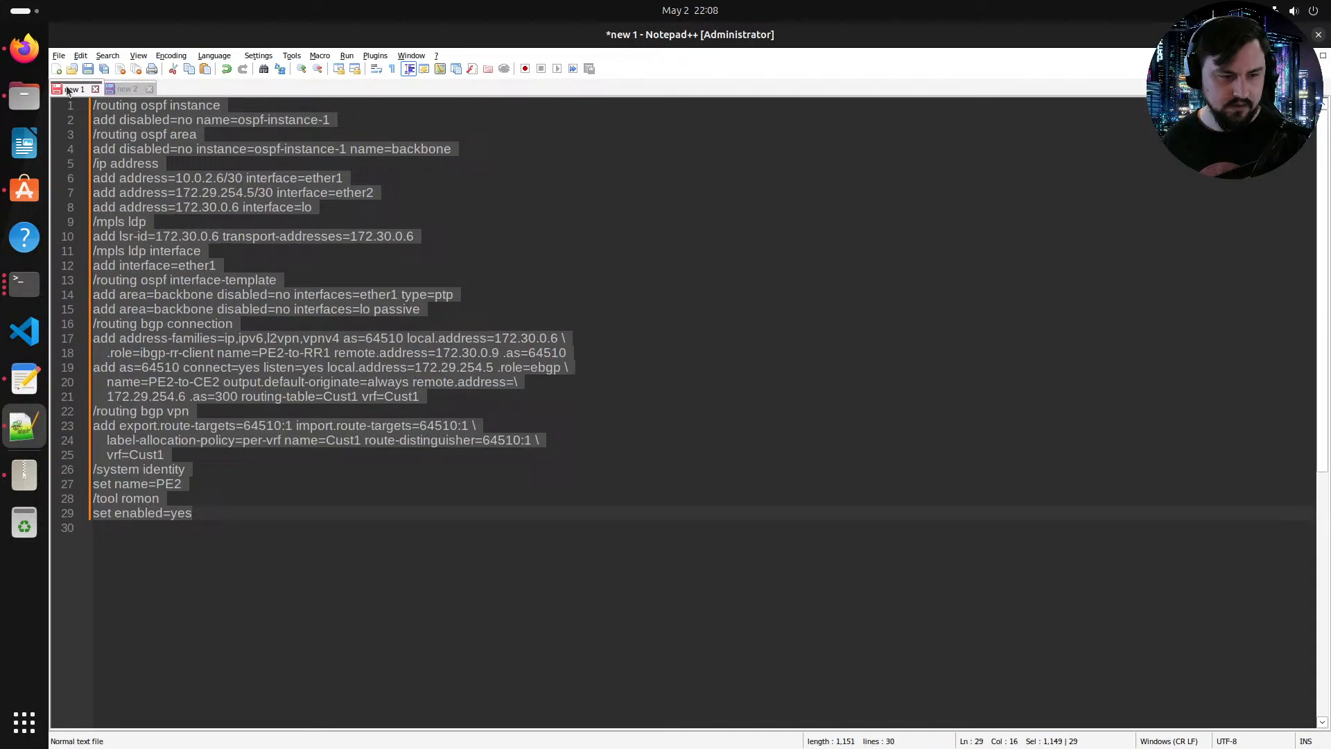
{"action": "left_click", "coordinate": [130, 90]}
{"action": "left_click", "coordinate": [267, 267]}
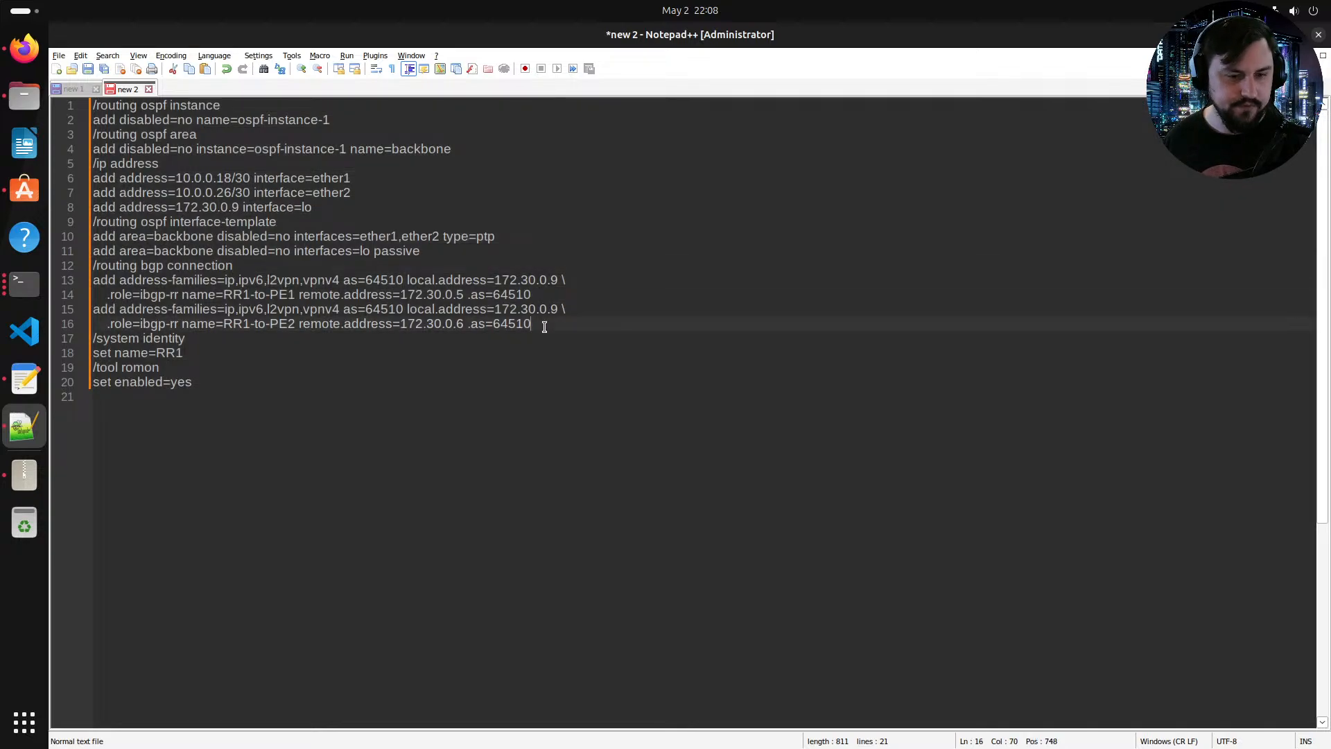
{"action": "left_click_drag", "start_coordinate": [532, 324], "coordinate": [94, 313]}
{"action": "key", "text": "Delete"}
{"action": "key", "text": "Delete"}
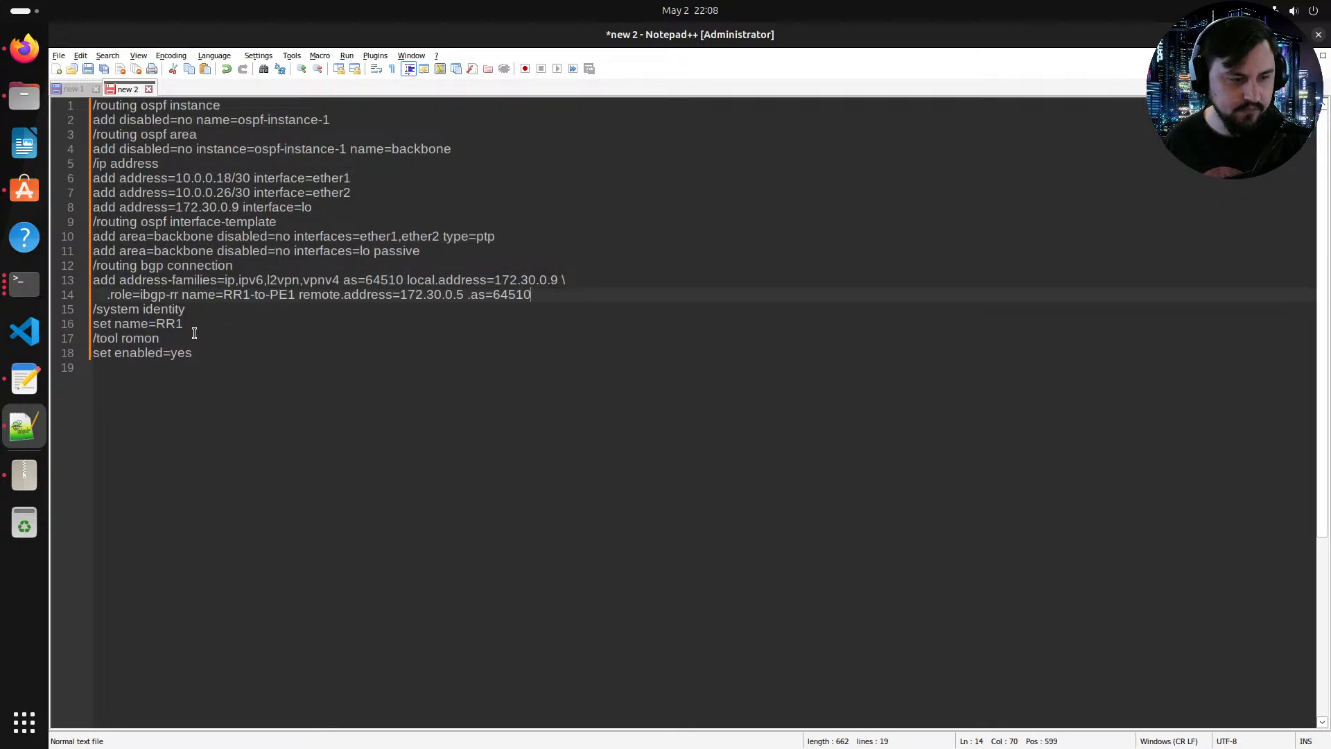
{"action": "left_click_drag", "start_coordinate": [184, 324], "coordinate": [168, 322]}
{"action": "type", "text": "CE1"}
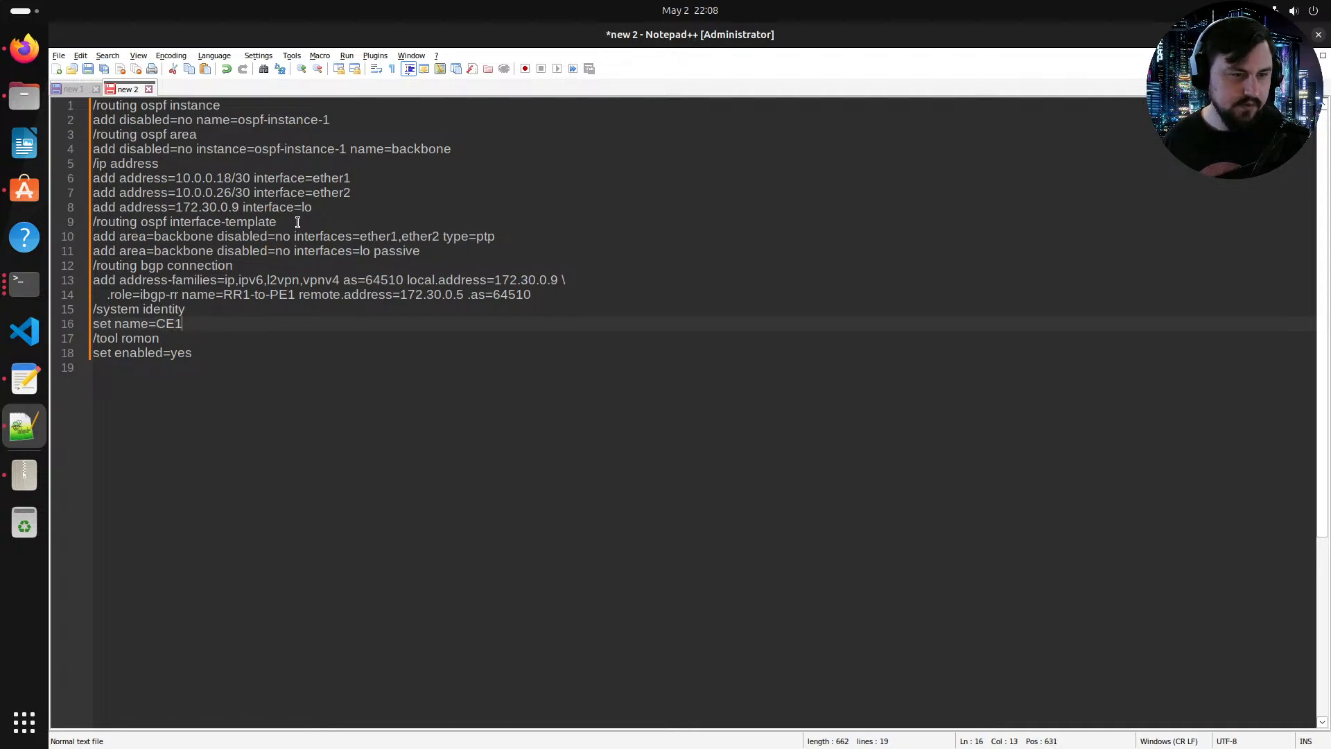
Step: Change the ether2 address in the script to 192.168.10.1/24
{"action": "left_click_drag", "start_coordinate": [311, 207], "coordinate": [67, 195]}
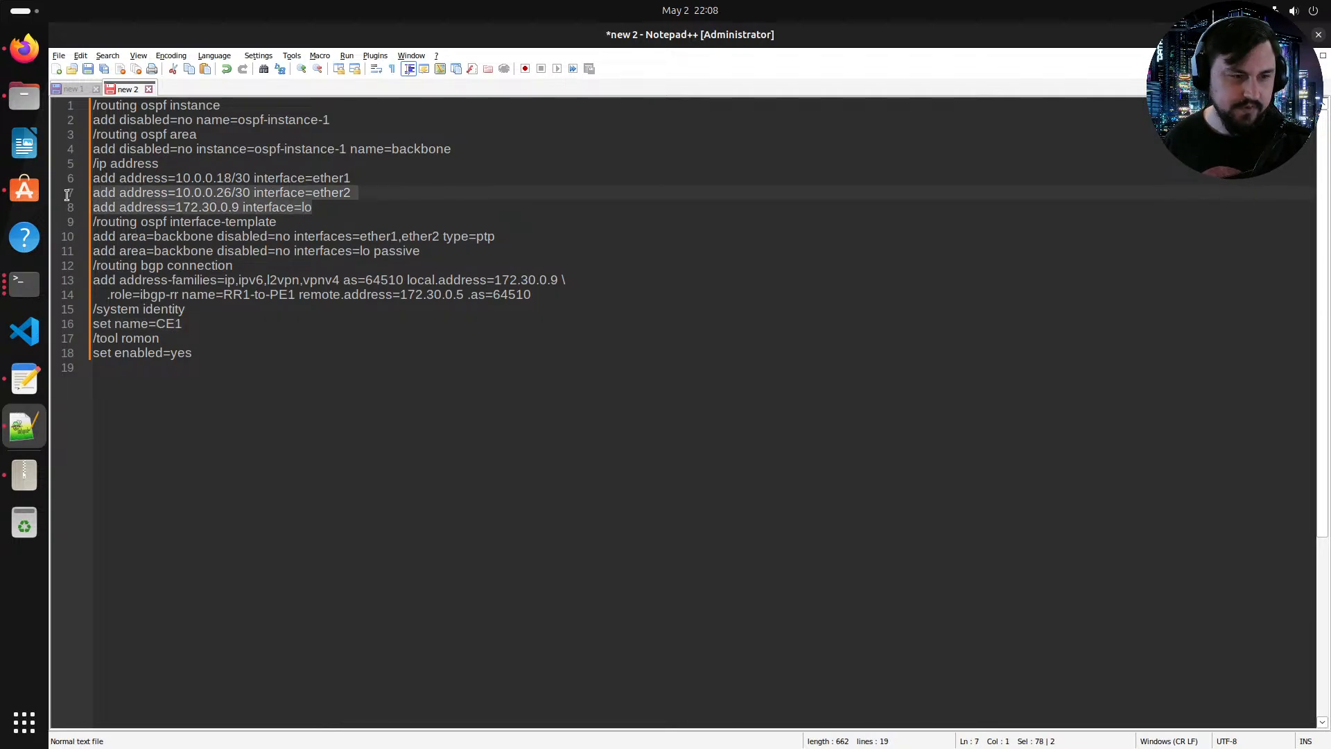
{"action": "left_click", "coordinate": [320, 211]}
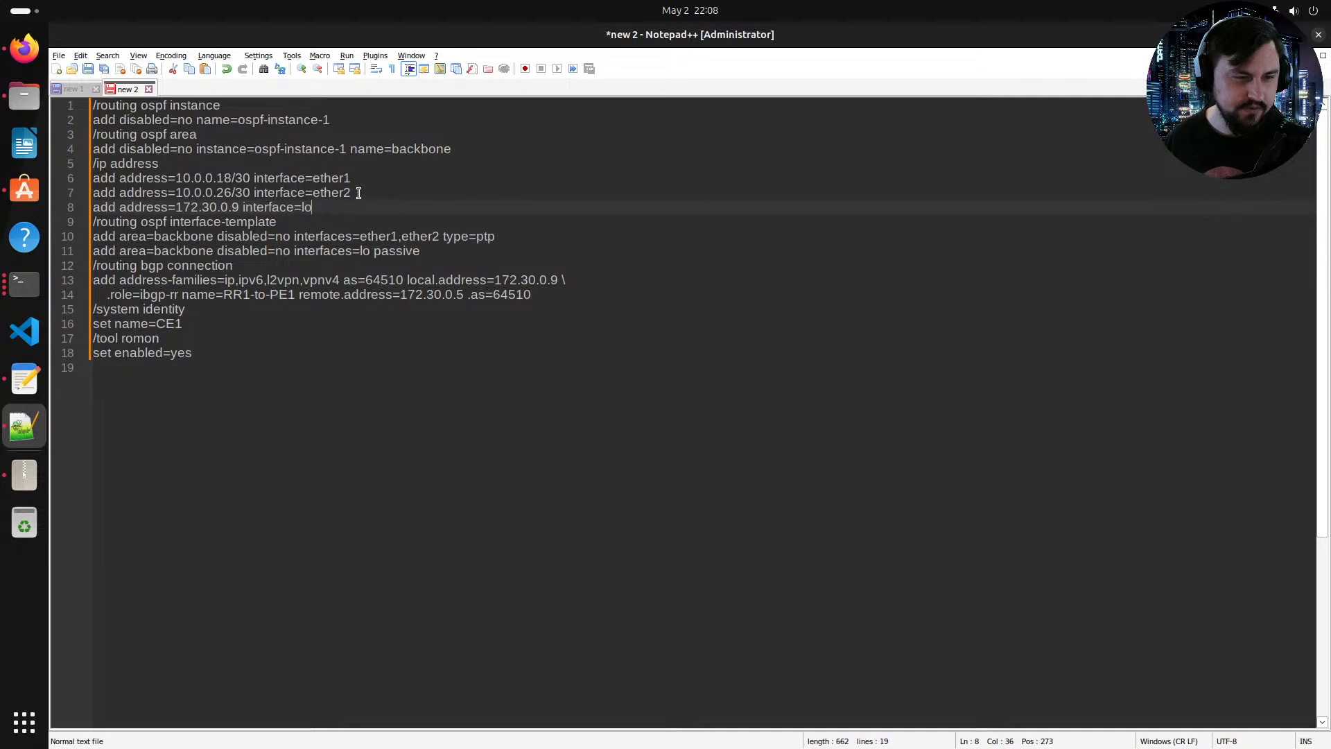
{"action": "left_click_drag", "start_coordinate": [250, 192], "coordinate": [180, 191]}
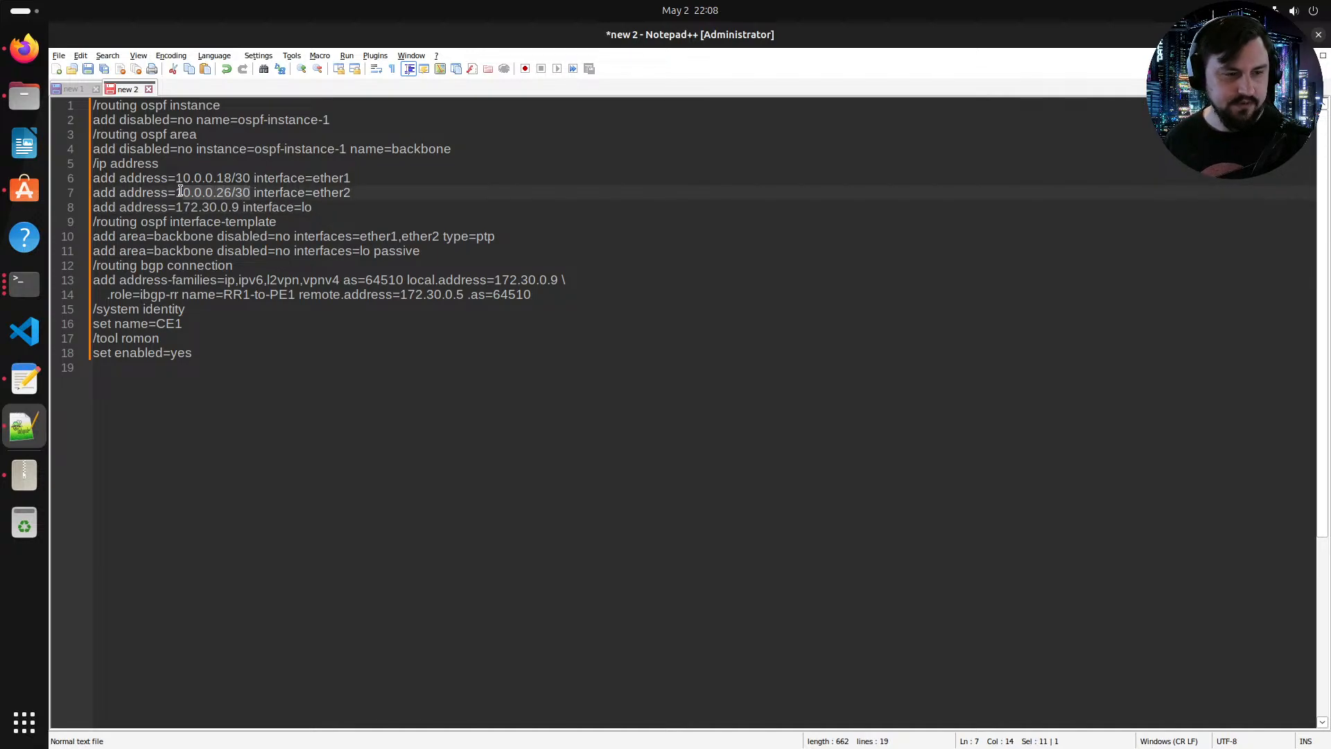
{"action": "type", "text": "192.168"}
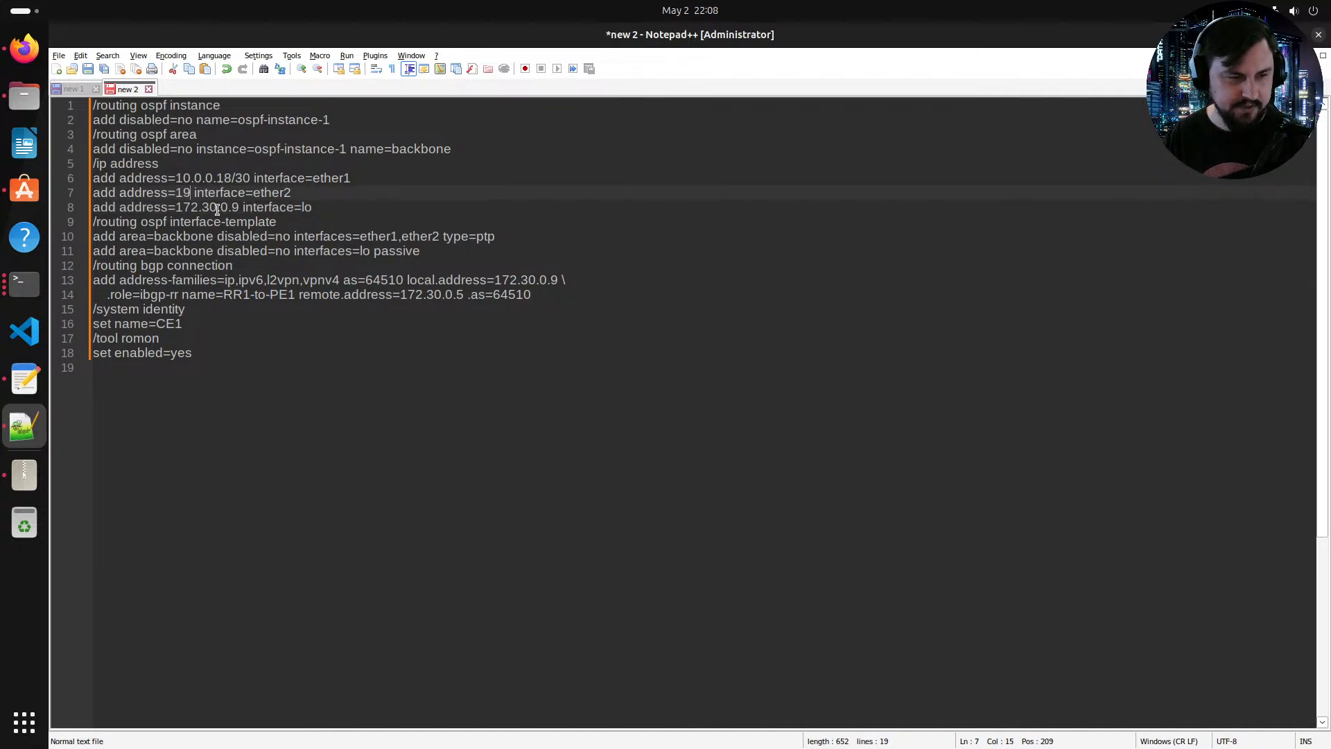
{"action": "type", "text": ".10.0"}
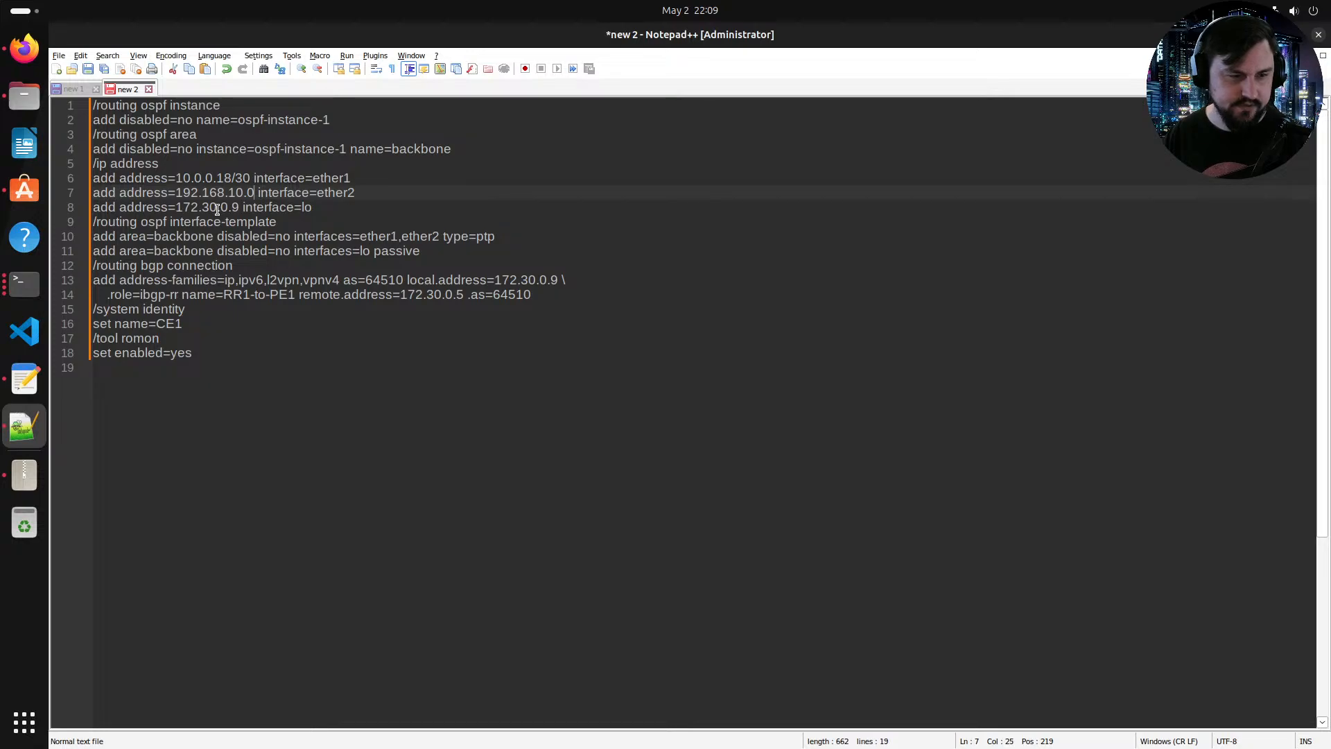
{"action": "key", "text": "BackSpace"}
{"action": "type", "text": "1/24"}
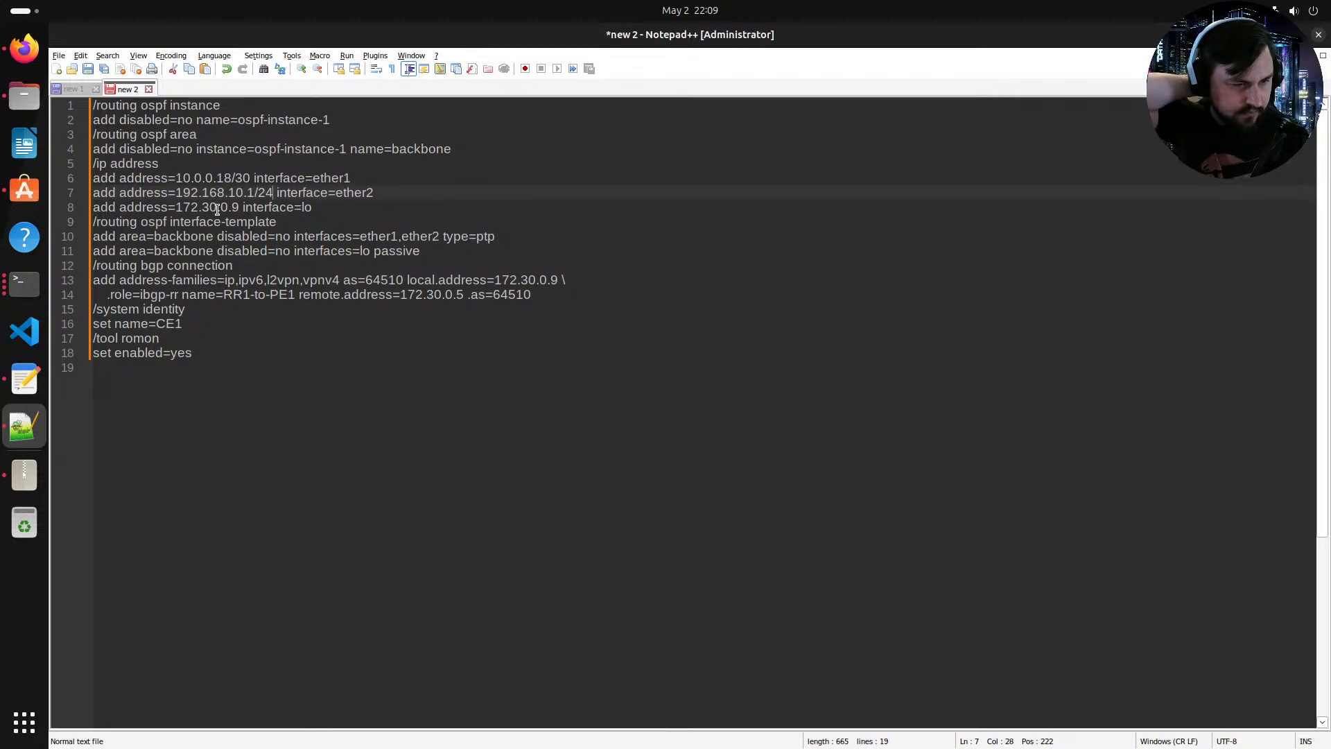
Step: Delete the OSPF instance, area and interface-template sections from the script
{"action": "left_click_drag", "start_coordinate": [456, 151], "coordinate": [50, 35]}
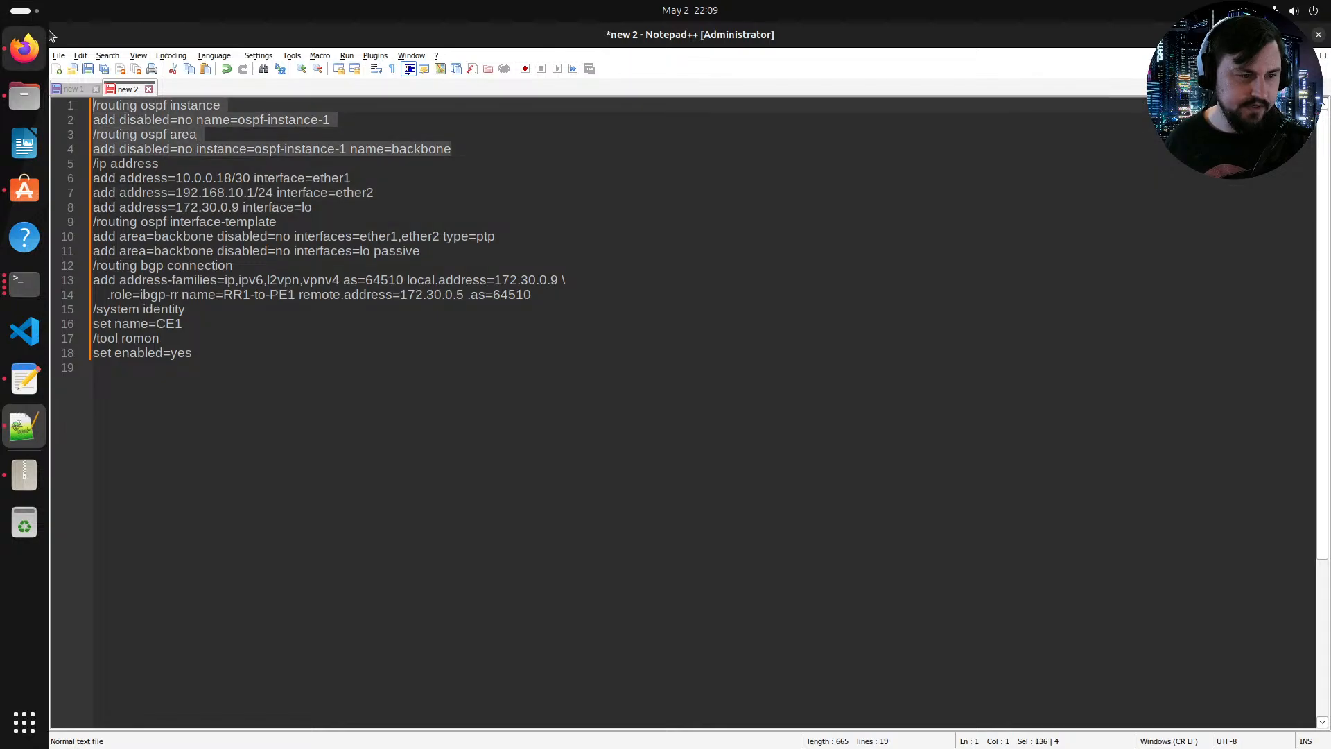
{"action": "key", "text": "Delete"}
{"action": "left_click", "coordinate": [95, 192], "text": "shift"}
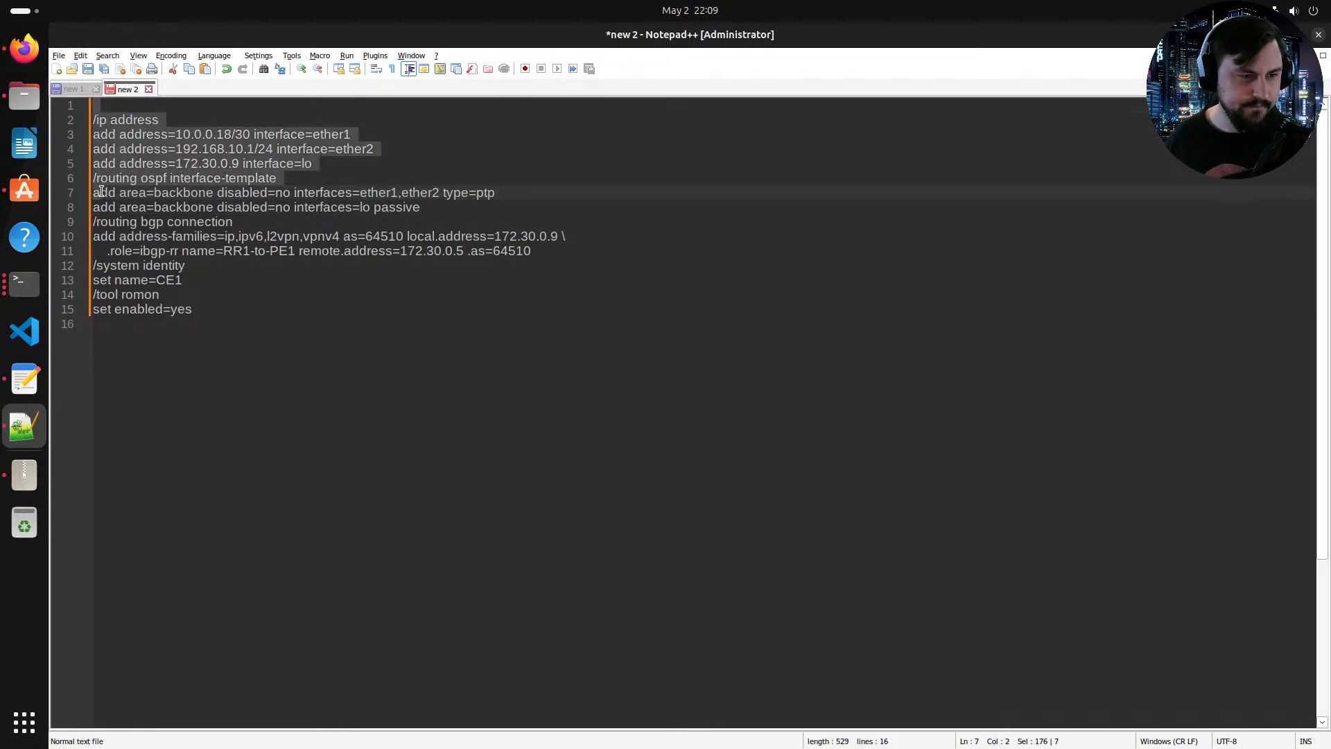
{"action": "left_click", "coordinate": [333, 192]}
{"action": "left_click_drag", "start_coordinate": [420, 207], "coordinate": [365, 207]}
{"action": "left_click", "coordinate": [93, 178], "text": "shift"}
{"action": "key", "text": "Delete"}
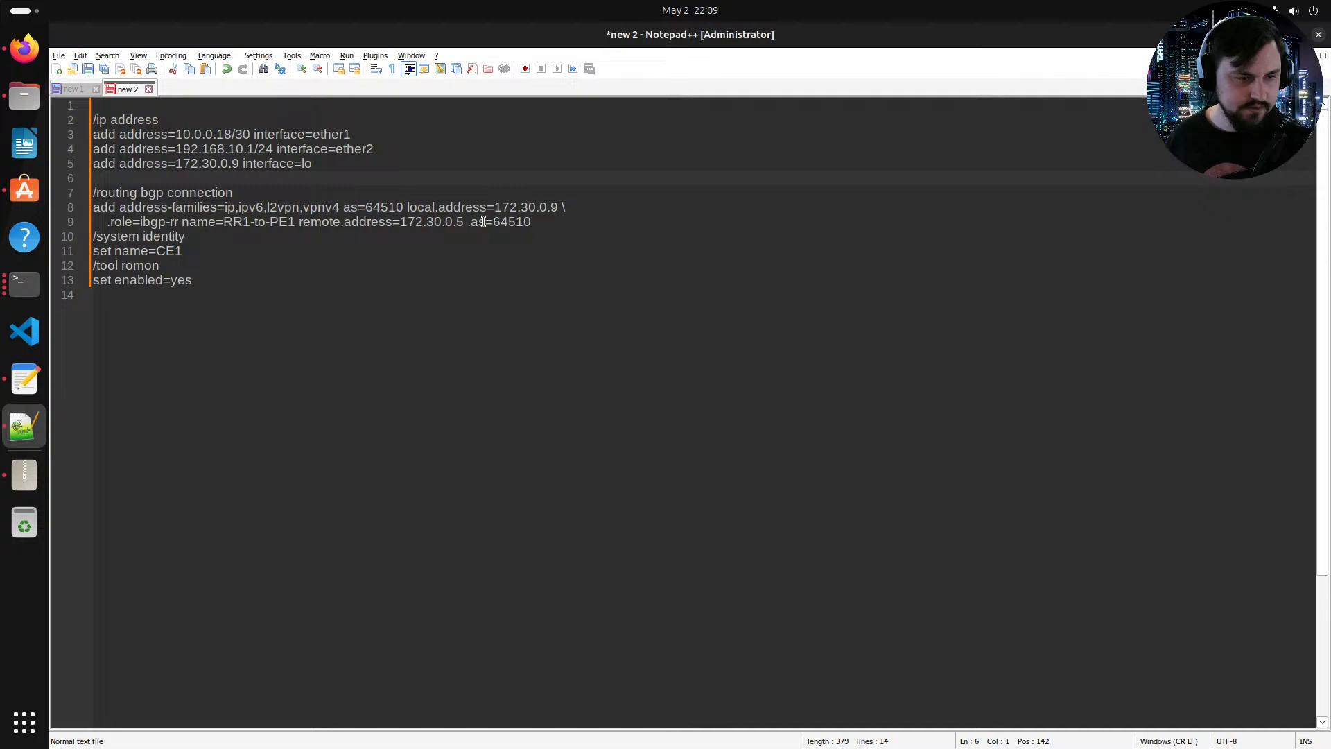
{"action": "key", "text": "BackSpace"}
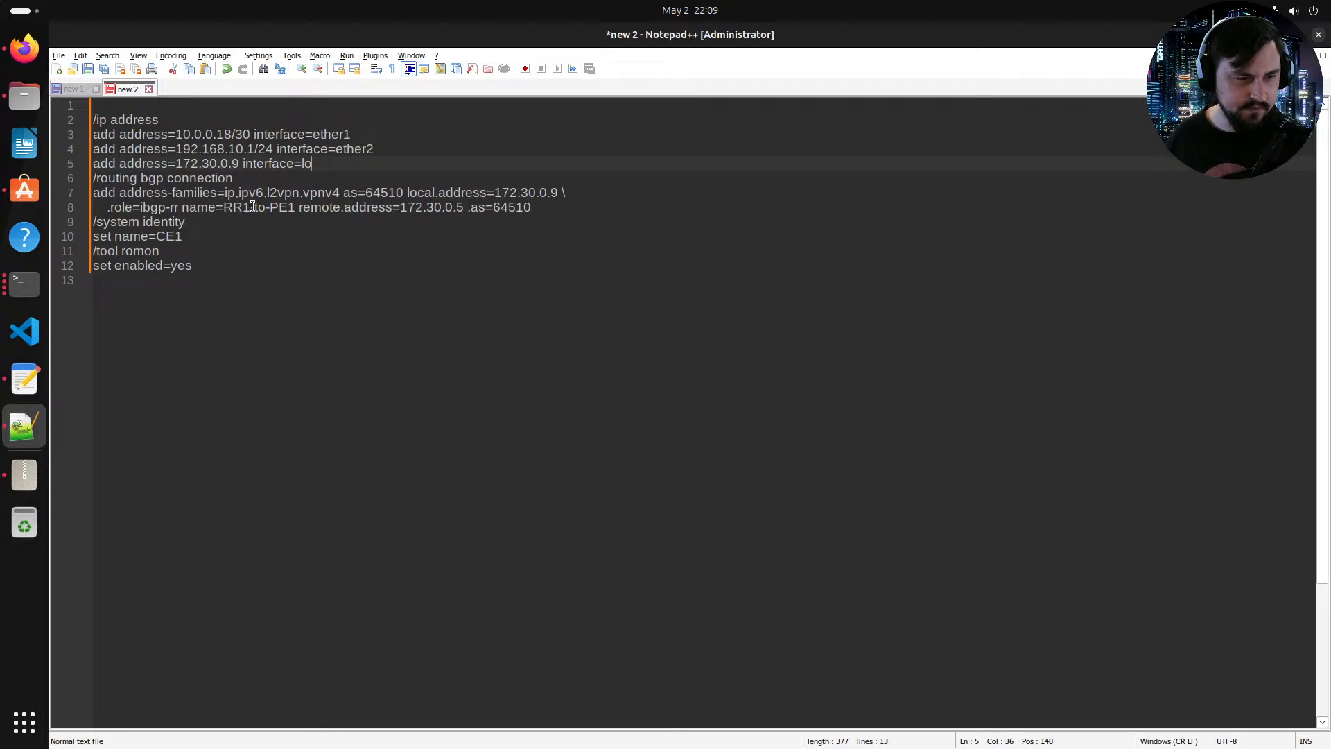
Step: Try adding an output.network parameter on a new continuation line of the BGP connection command
{"action": "left_click", "coordinate": [550, 214]}
{"action": "left_click", "coordinate": [549, 212]}
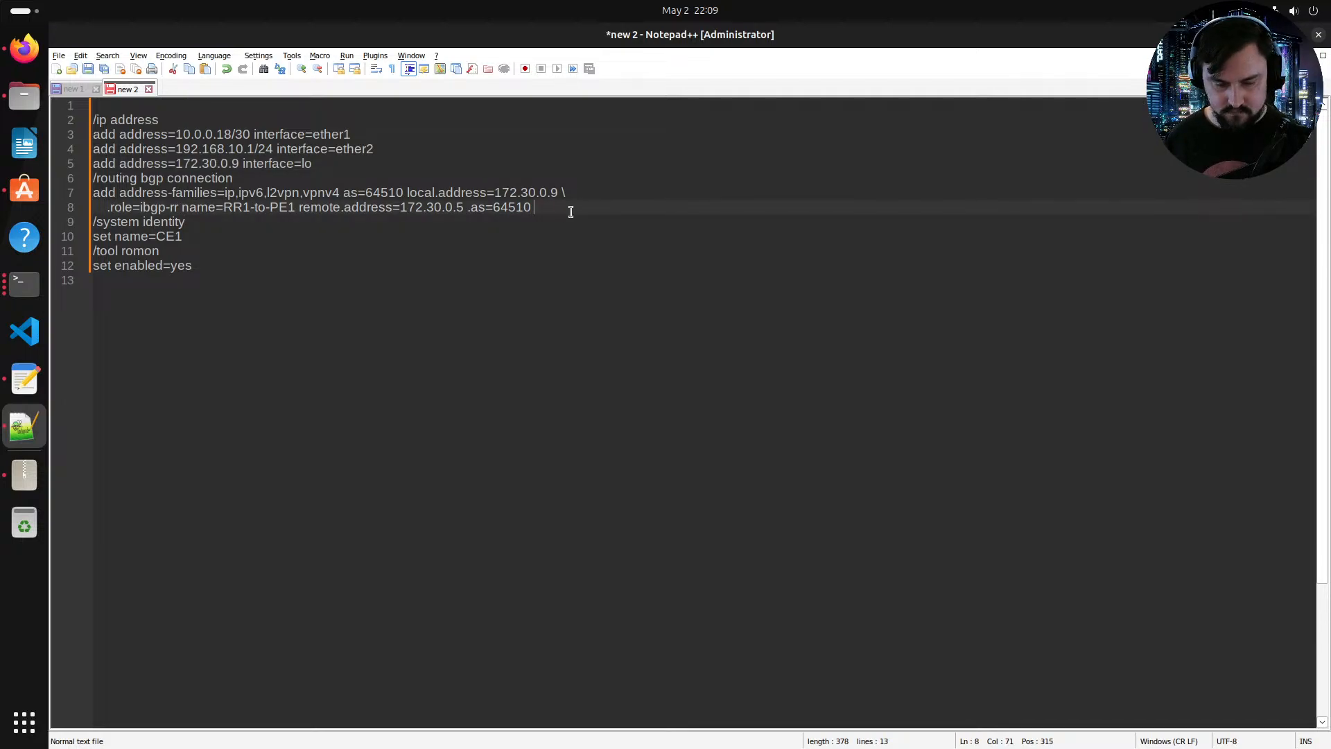
{"action": "key", "text": "Return"}
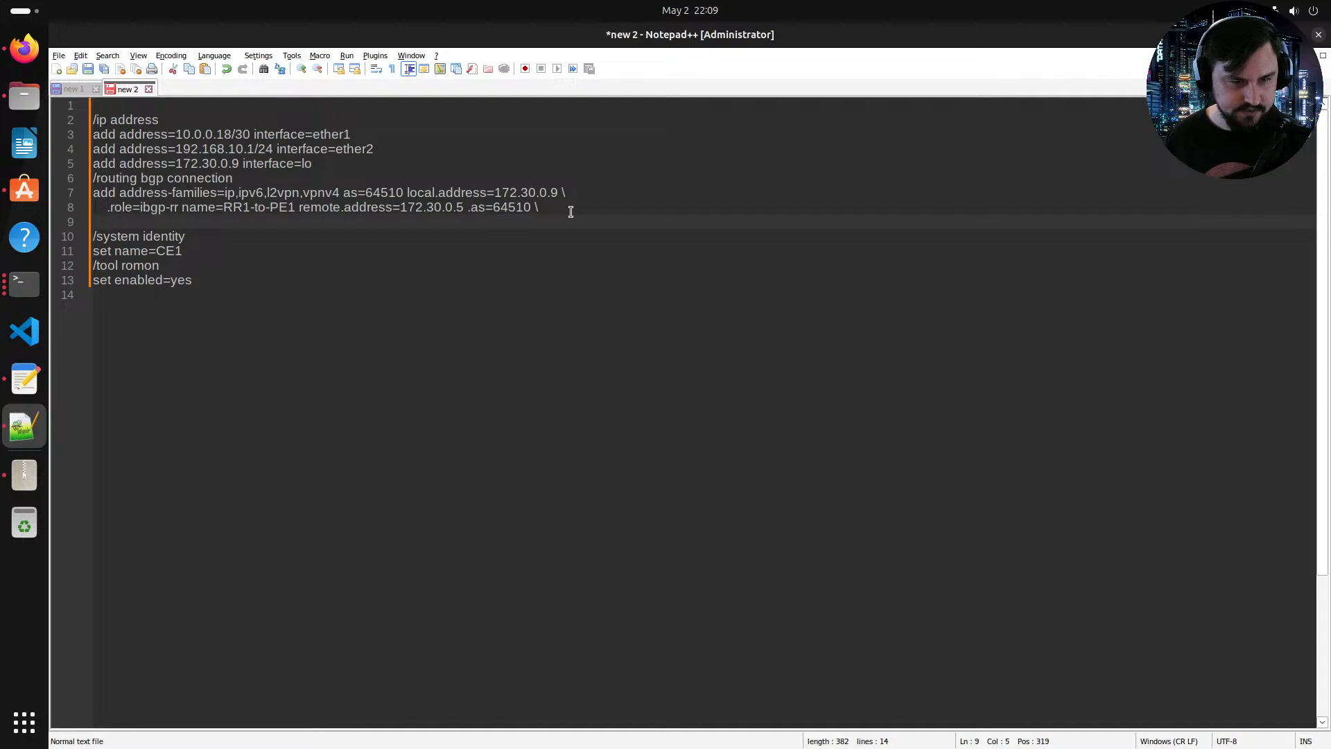
{"action": "key", "text": "BackSpace"}
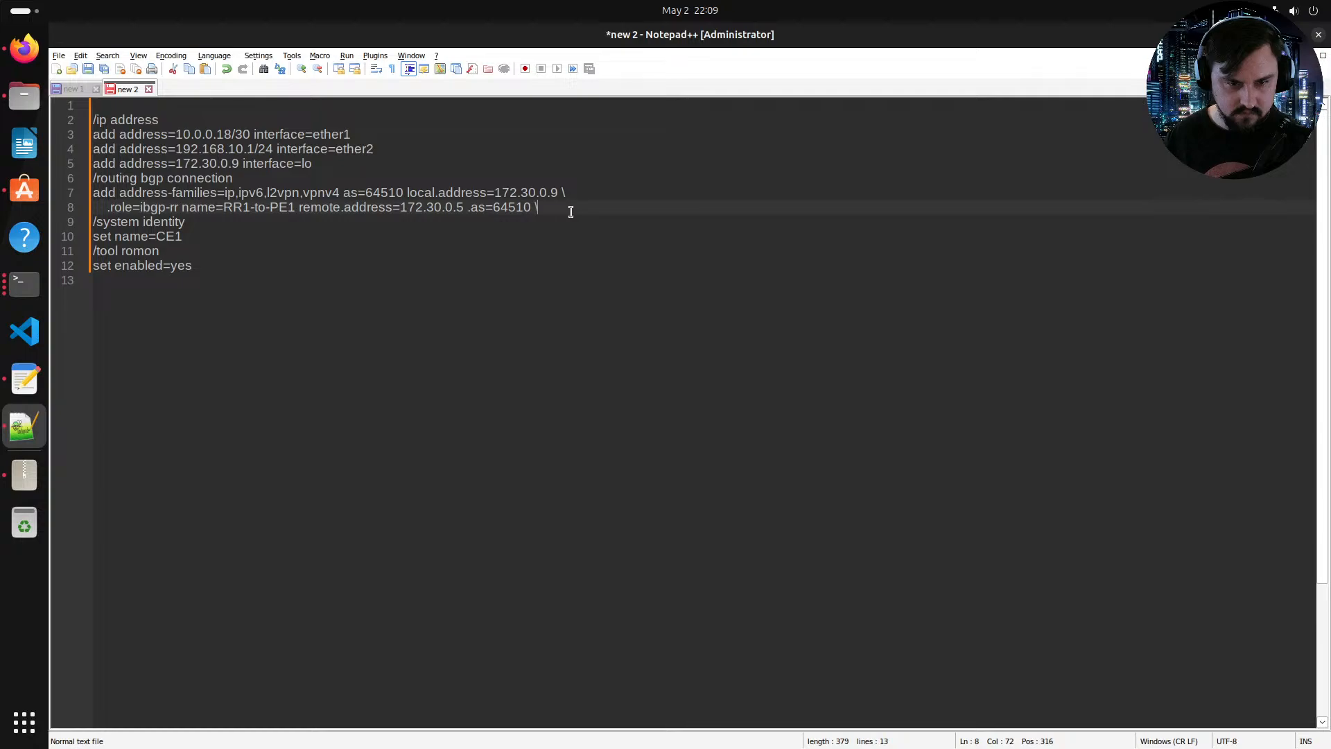
{"action": "key", "text": "Return"}
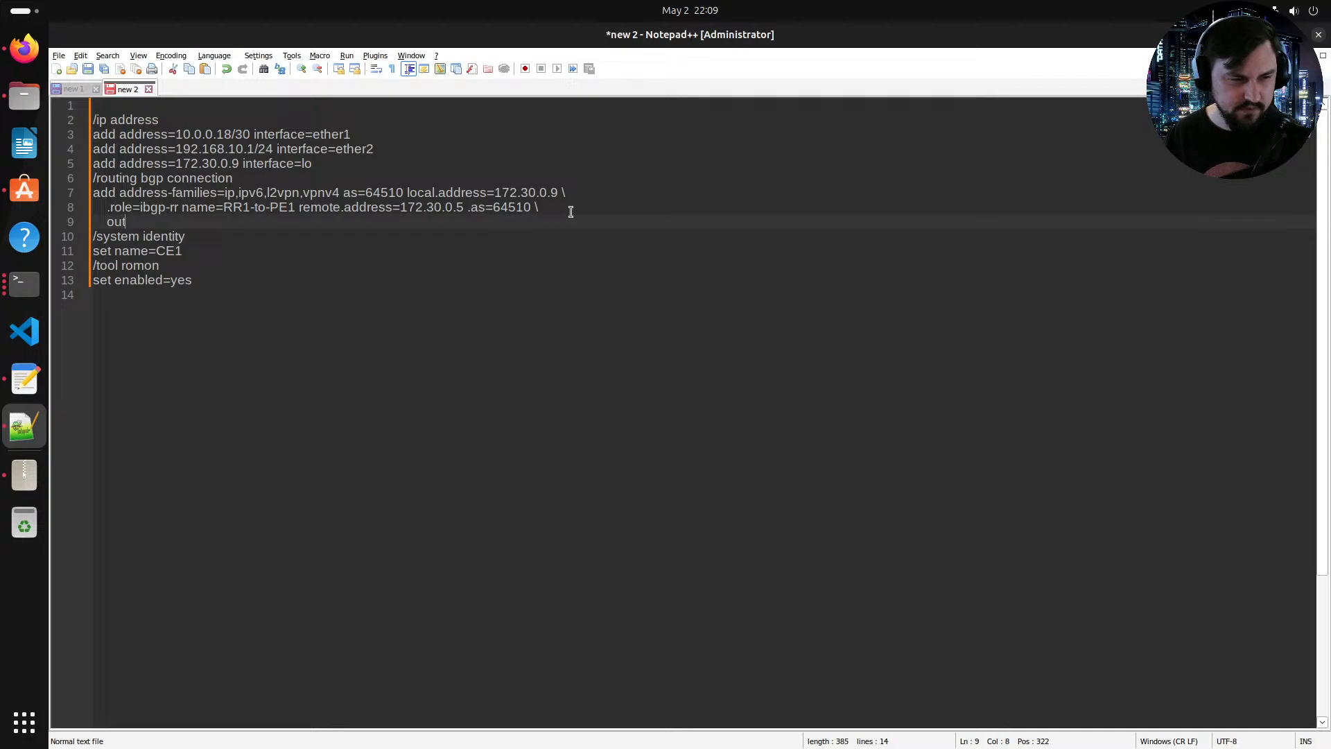
{"action": "type", "text": "output"}
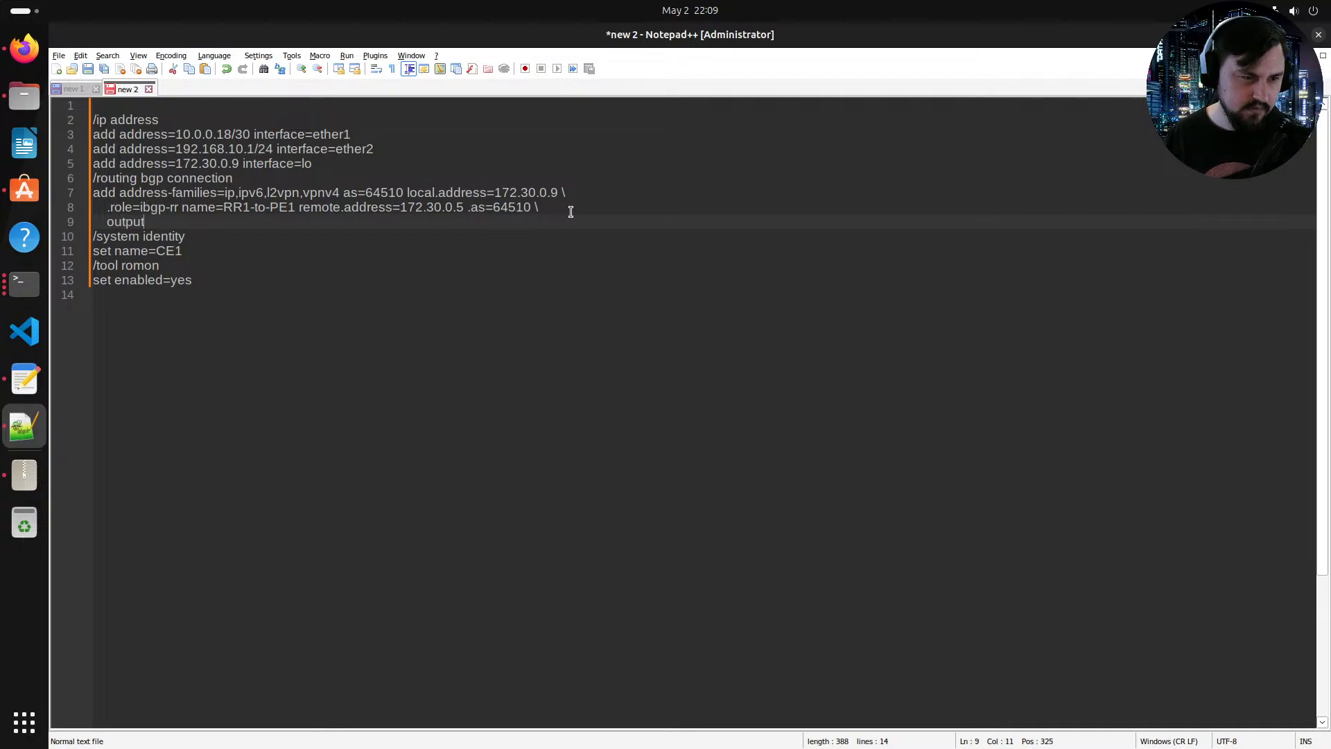
{"action": "type", "text": ".network"}
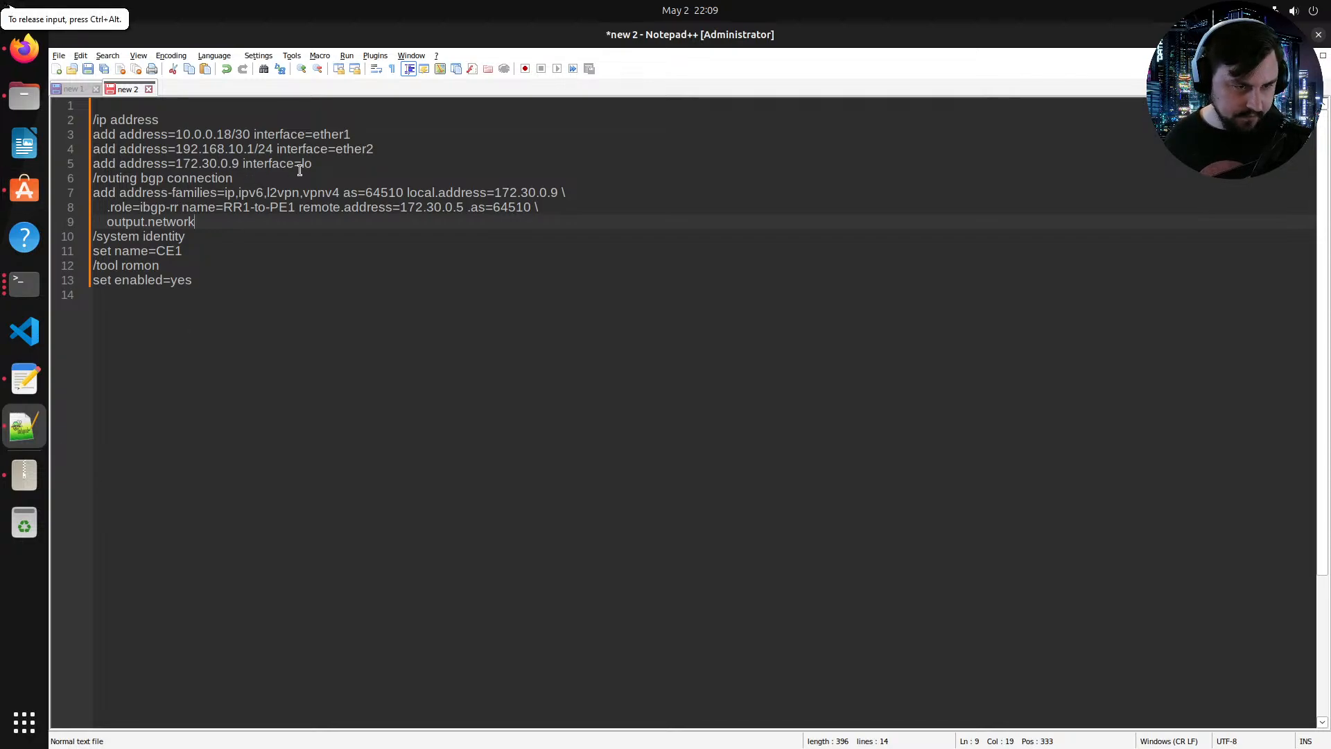
Step: Delete the whole BGP connection section from the script
{"action": "left_click_drag", "start_coordinate": [312, 164], "coordinate": [93, 105]}
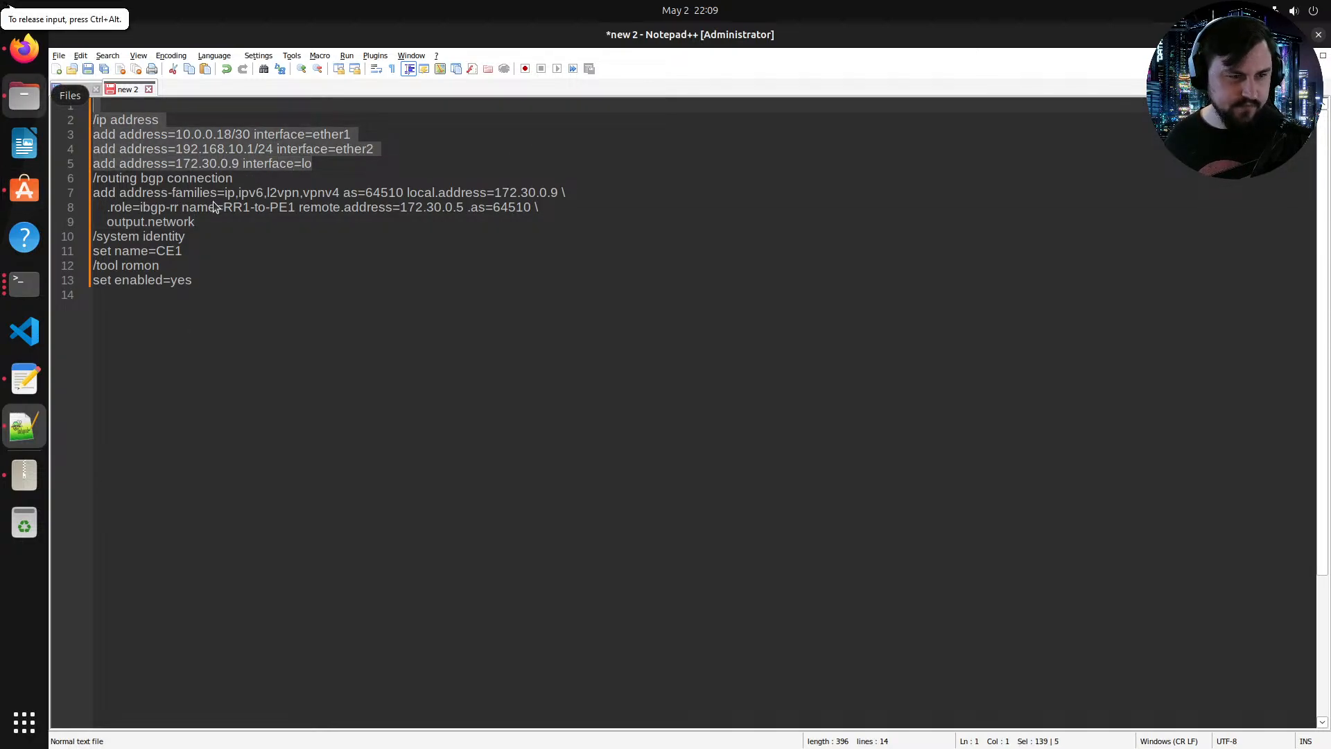
{"action": "left_click_drag", "start_coordinate": [203, 220], "coordinate": [94, 179]}
{"action": "key", "text": "BackSpace"}
{"action": "key", "text": "BackSpace"}
{"action": "left_click_drag", "start_coordinate": [215, 223], "coordinate": [93, 105]}
{"action": "left_click", "coordinate": [220, 164]}
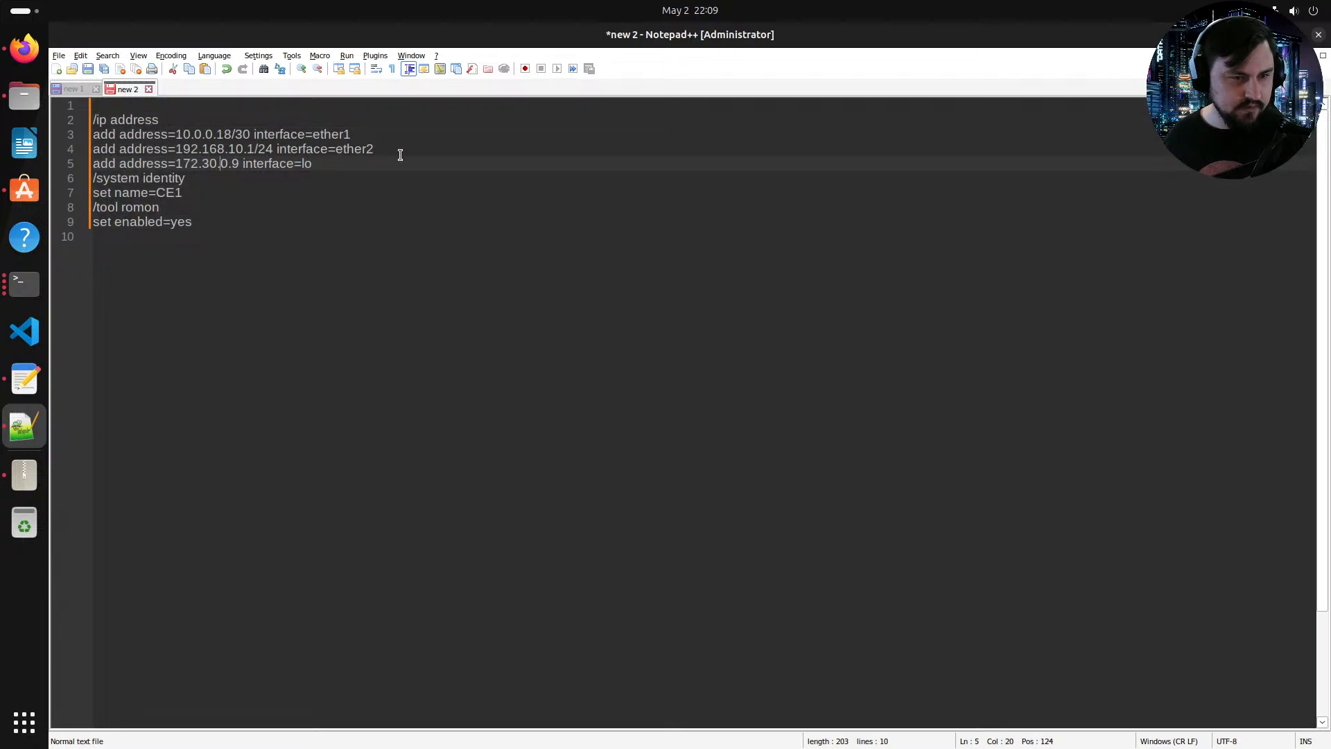
{"action": "left_click_drag", "start_coordinate": [400, 155], "coordinate": [59, 149]}
{"action": "key", "text": "BackSpace"}
{"action": "key", "text": "BackSpace"}
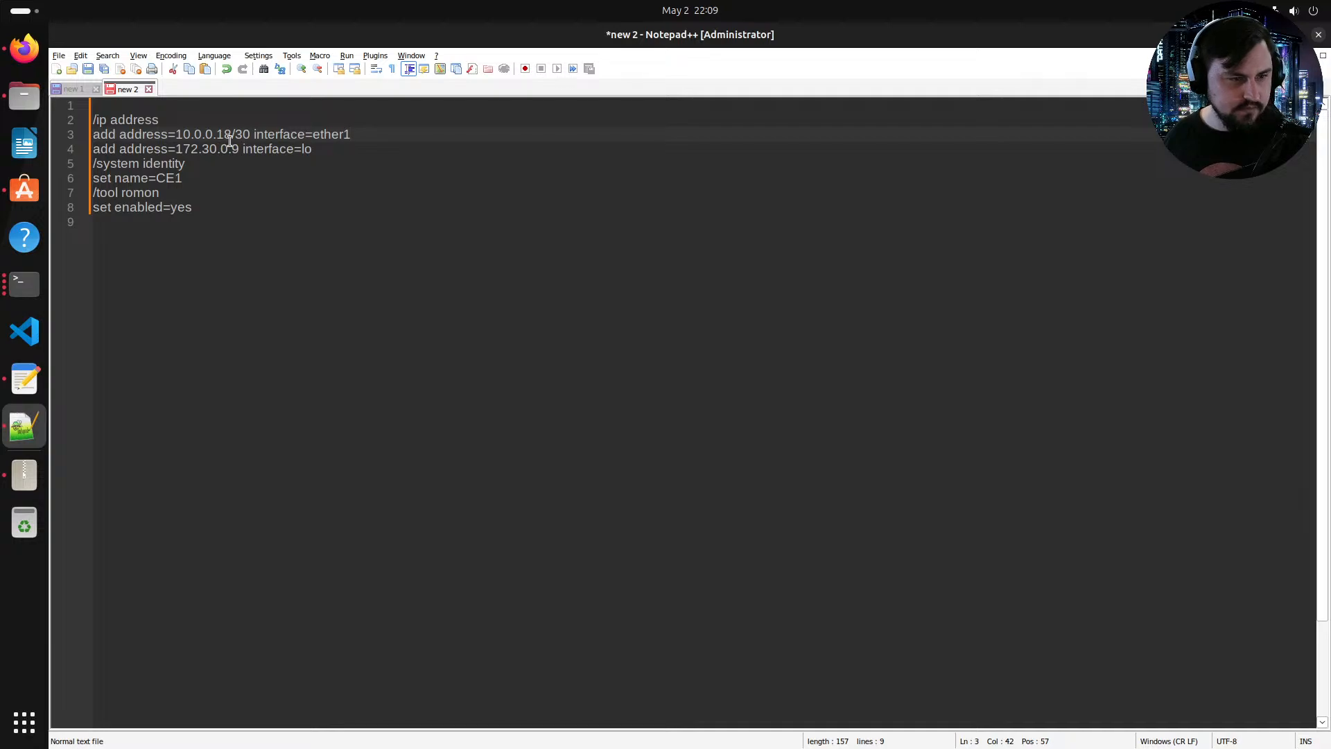
{"action": "key", "text": "ctrl+z"}
{"action": "key", "text": "ctrl+z"}
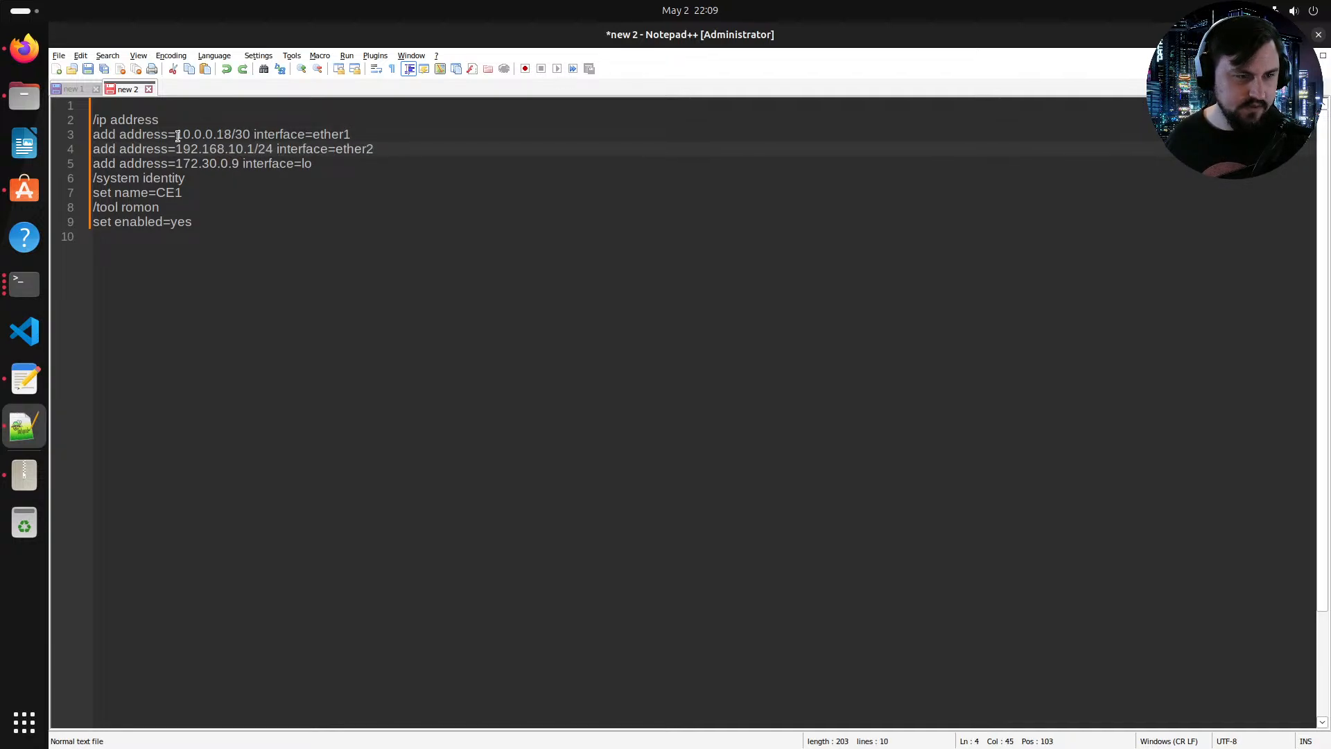
Step: Change the ether1 address in the script to 172.29.254.2/30
{"action": "left_click_drag", "start_coordinate": [176, 134], "coordinate": [250, 134]}
{"action": "type", "text": "172"}
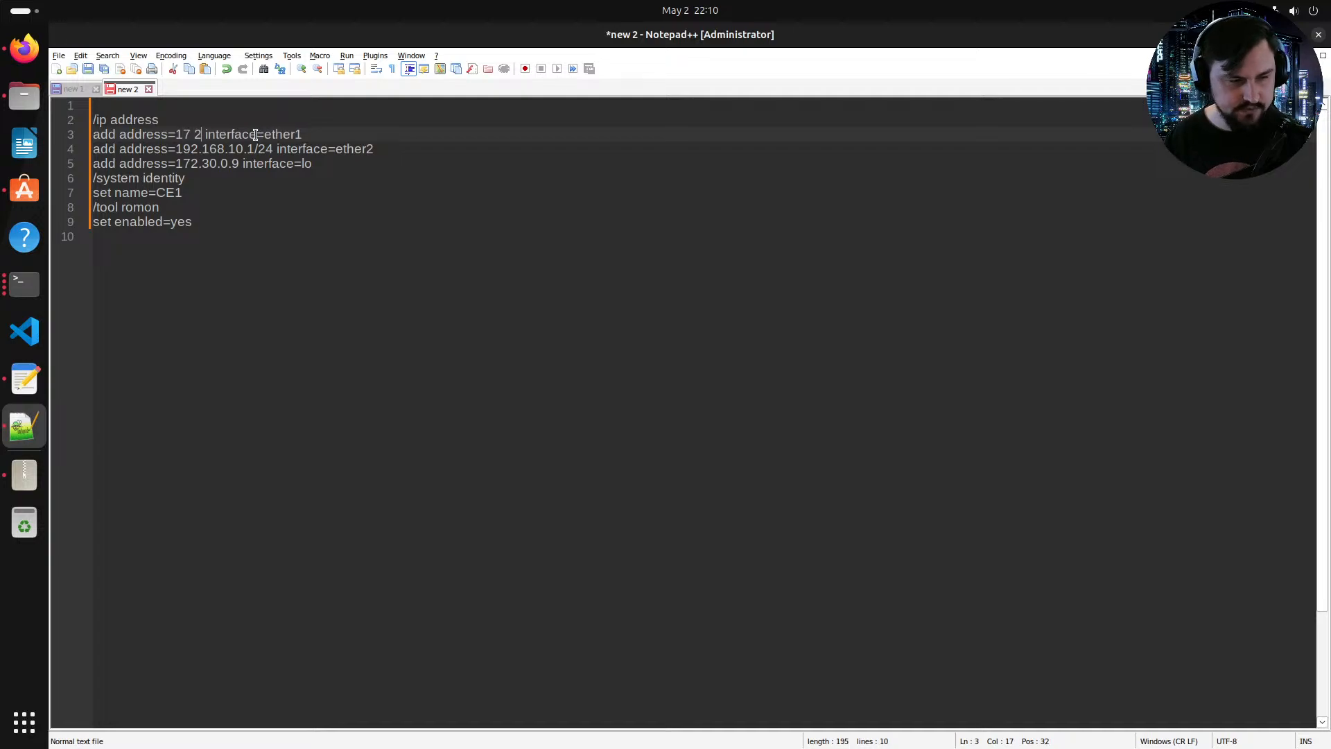
{"action": "type", "text": ".29.254.2"}
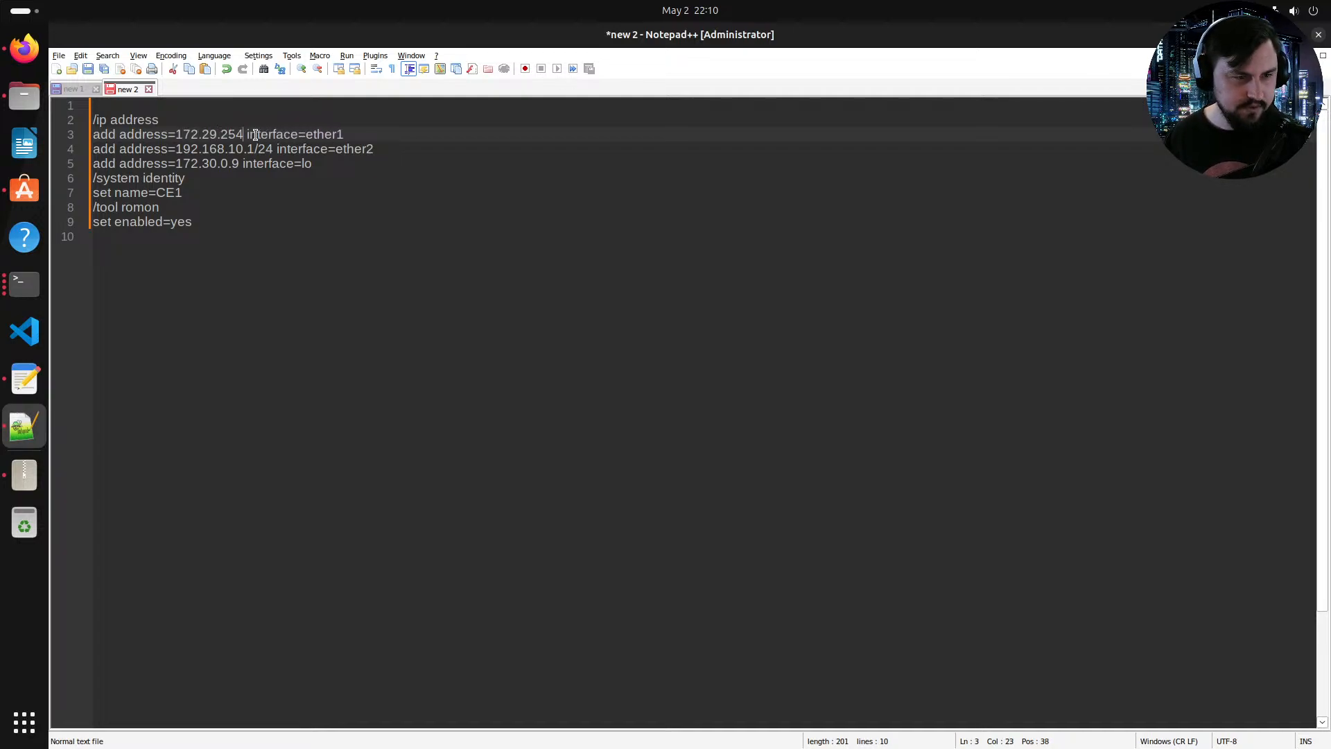
{"action": "type", "text": "/30"}
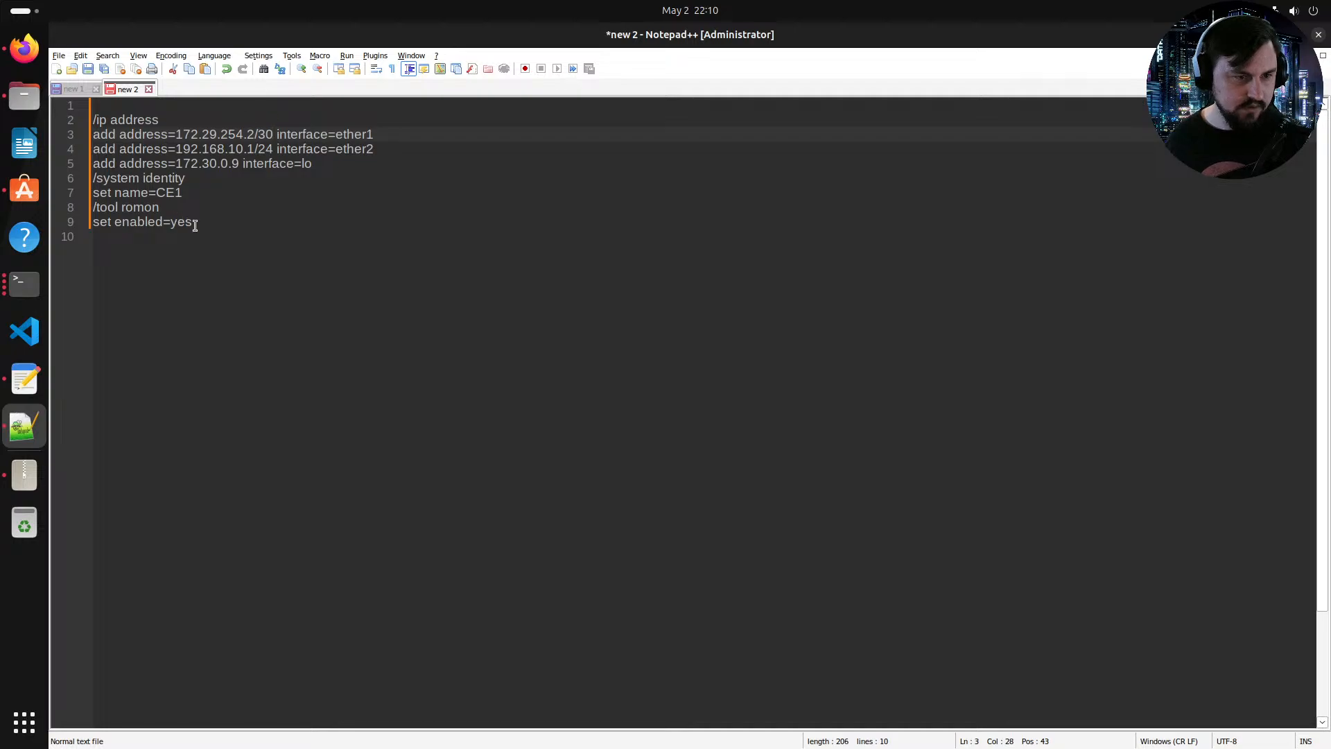
Step: Copy the address, identity and RoMON script and paste it into the CE1 console, returning to the root menu
{"action": "left_click_drag", "start_coordinate": [205, 228], "coordinate": [36, 85]}
{"action": "key", "text": "super+c"}
{"action": "left_click", "coordinate": [24, 284]}
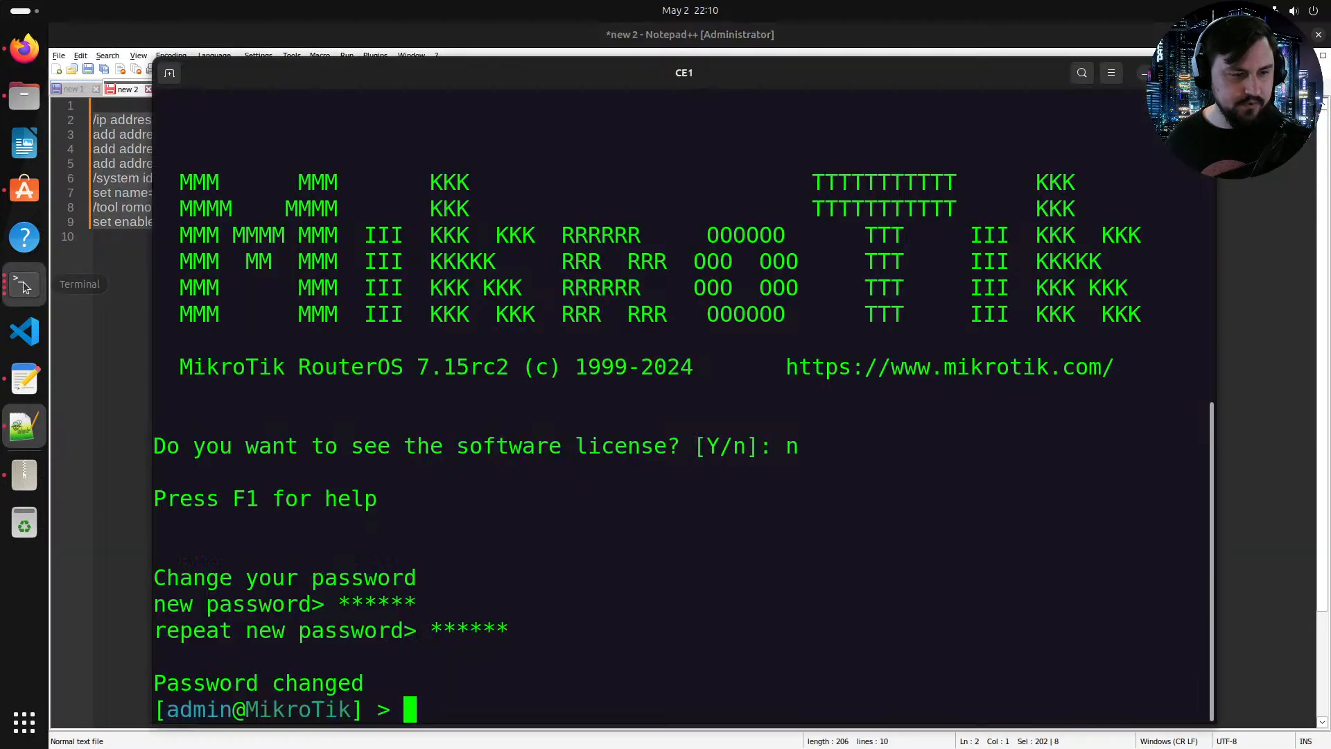
{"action": "right_click", "coordinate": [561, 558]}
{"action": "left_click", "coordinate": [598, 606]}
{"action": "key", "text": "Return"}
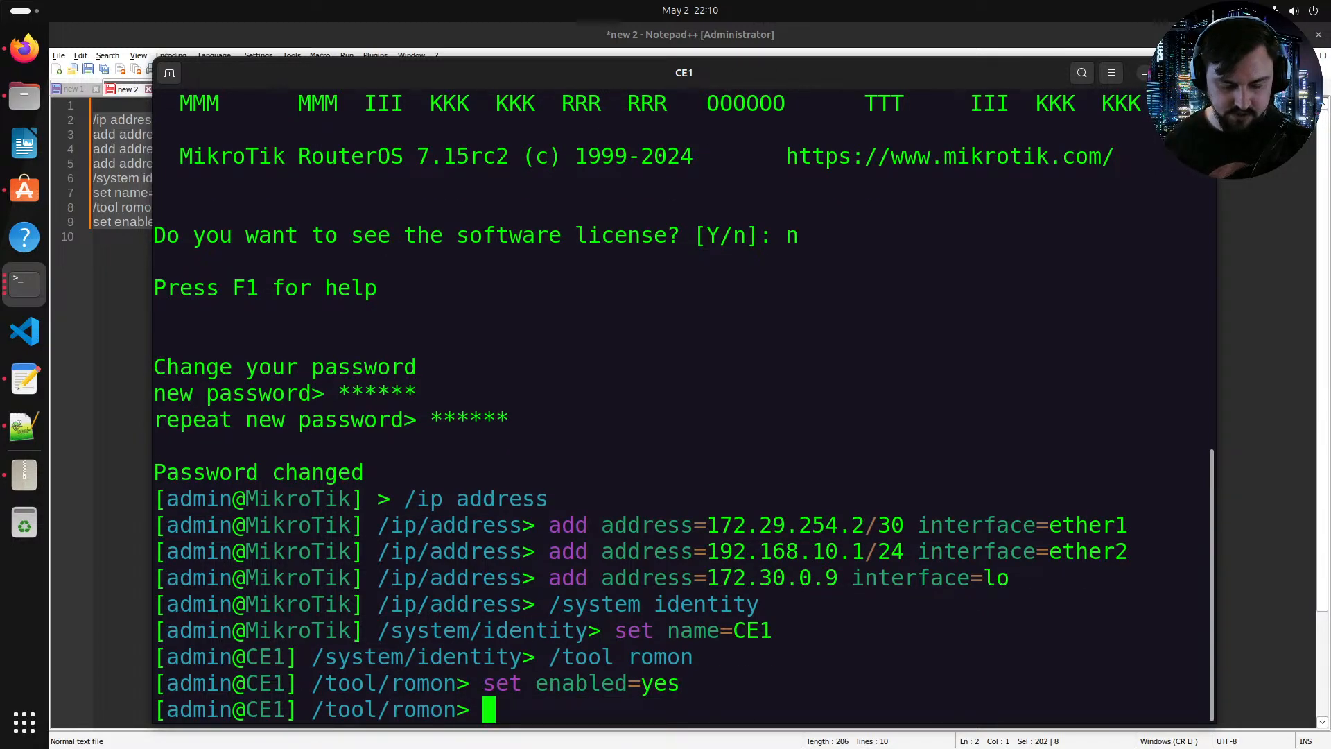
{"action": "type", "text": "/"}
{"action": "key", "text": "Return"}
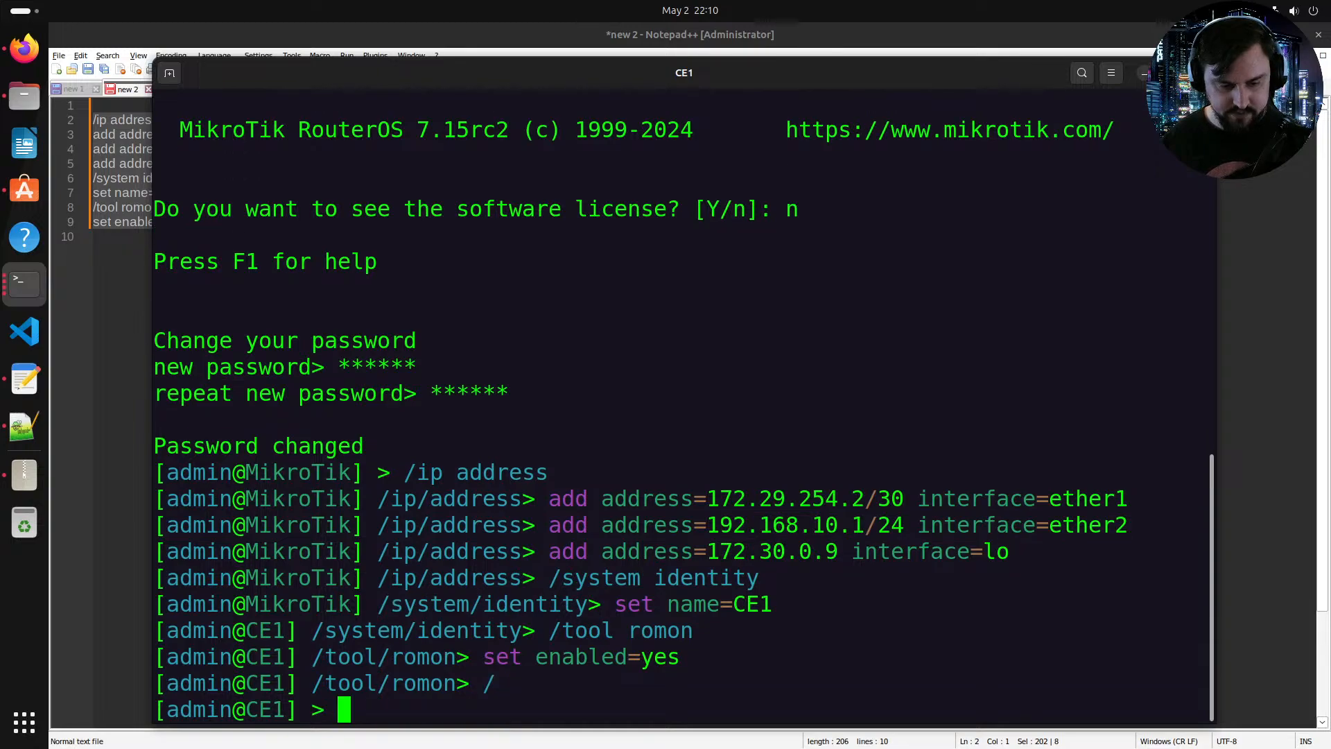
{"action": "type", "text": "routing/bgp/"}
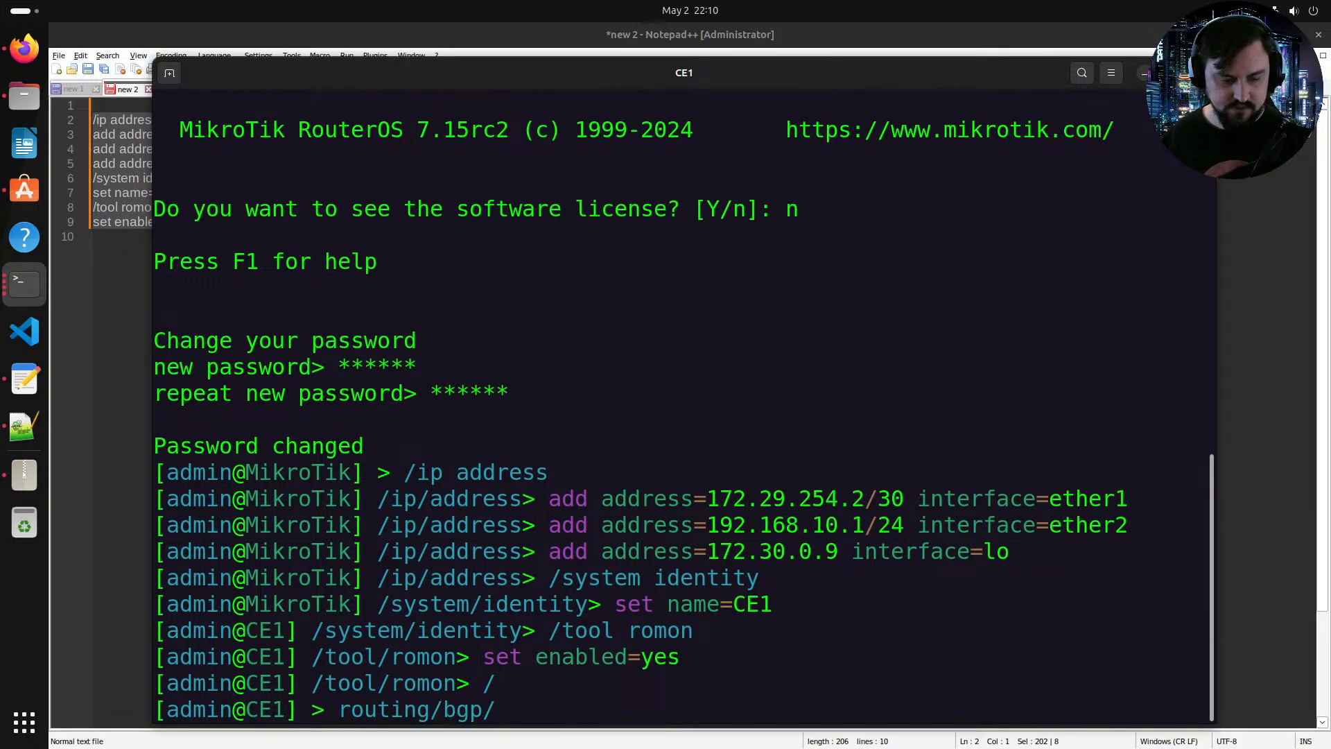
{"action": "type", "text": "connection/add"}
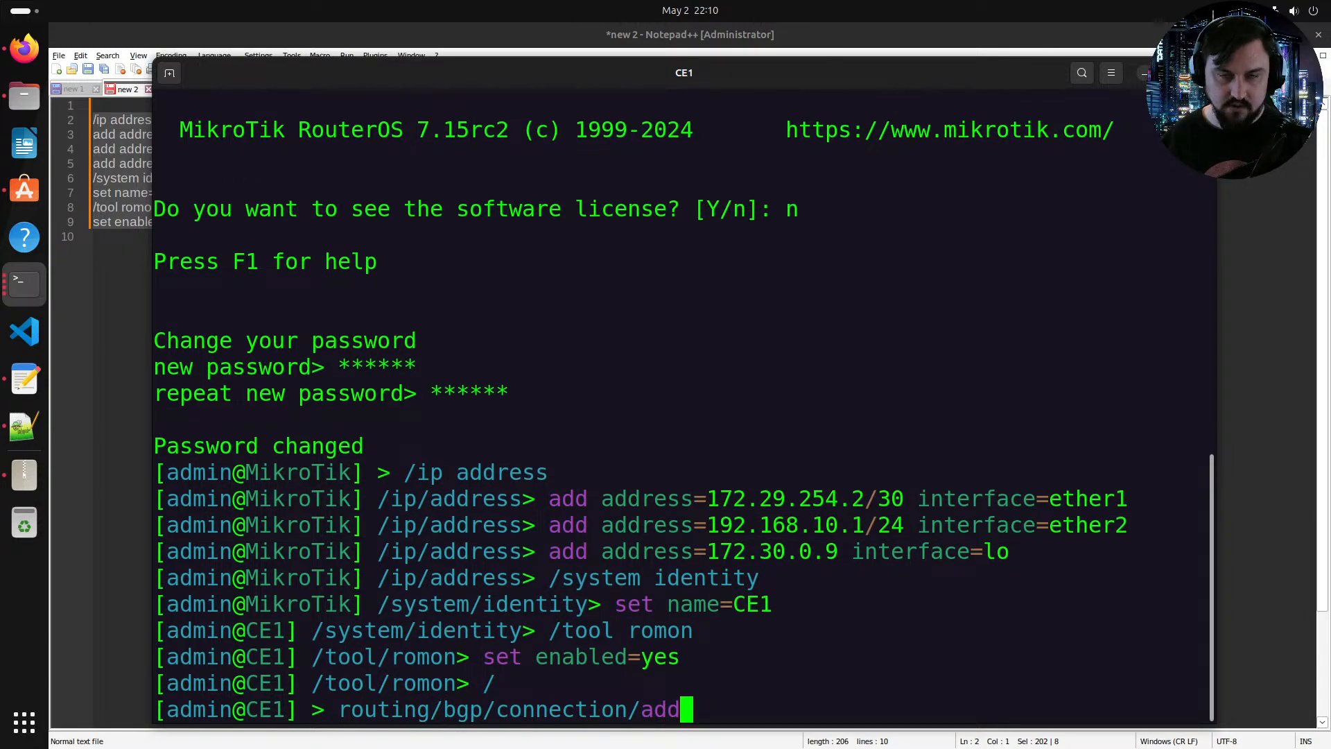
{"action": "key", "text": "BackSpace"}
{"action": "key", "text": "BackSpace"}
{"action": "key", "text": "BackSpace"}
{"action": "key", "text": "BackSpace"}
{"action": "key", "text": "BackSpace"}
{"action": "key", "text": "BackSpace"}
{"action": "key", "text": "BackSpace"}
{"action": "key", "text": "BackSpace"}
{"action": "key", "text": "BackSpace"}
{"action": "key", "text": "BackSpace"}
{"action": "key", "text": "BackSpace"}
{"action": "key", "text": "BackSpace"}
{"action": "key", "text": "BackSpace"}
{"action": "key", "text": "BackSpace"}
{"action": "key", "text": "BackSpace"}
{"action": "key", "text": "BackSpace"}
{"action": "key", "text": "BackSpace"}
{"action": "key", "text": "BackSpace"}
{"action": "key", "text": "BackSpace"}
{"action": "key", "text": "BackSpace"}
{"action": "key", "text": "BackSpace"}
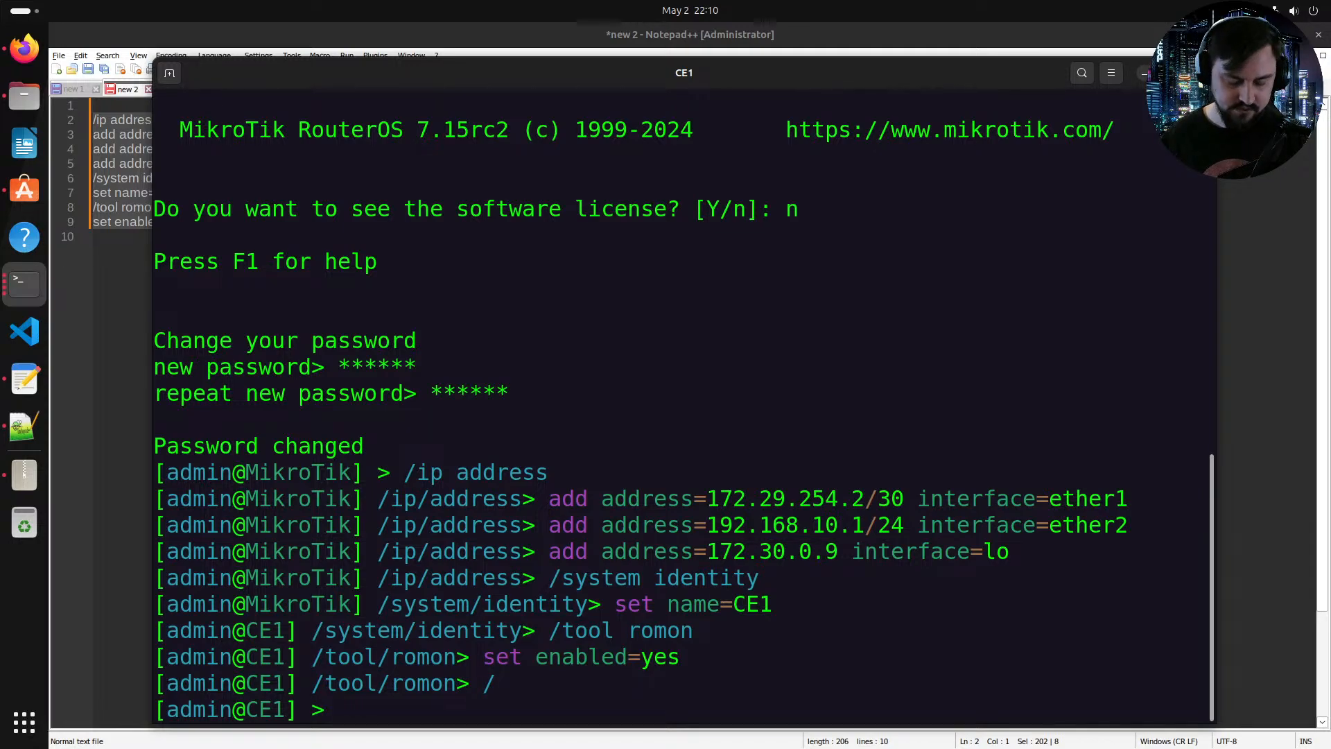
Step: Add 192.168.10.0/24 to a firewall address list named BGP_OUT
{"action": "type", "text": "ip/firewall/"}
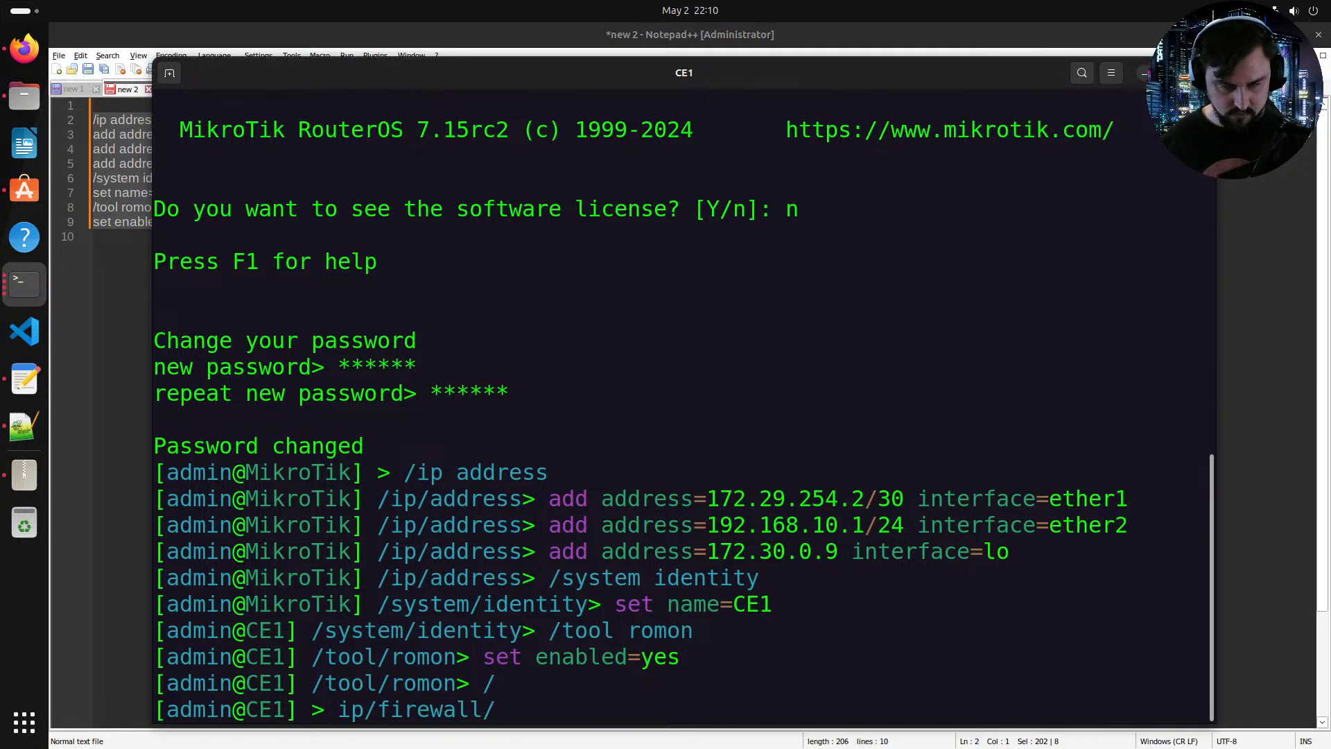
{"action": "type", "text": "address-list/add"}
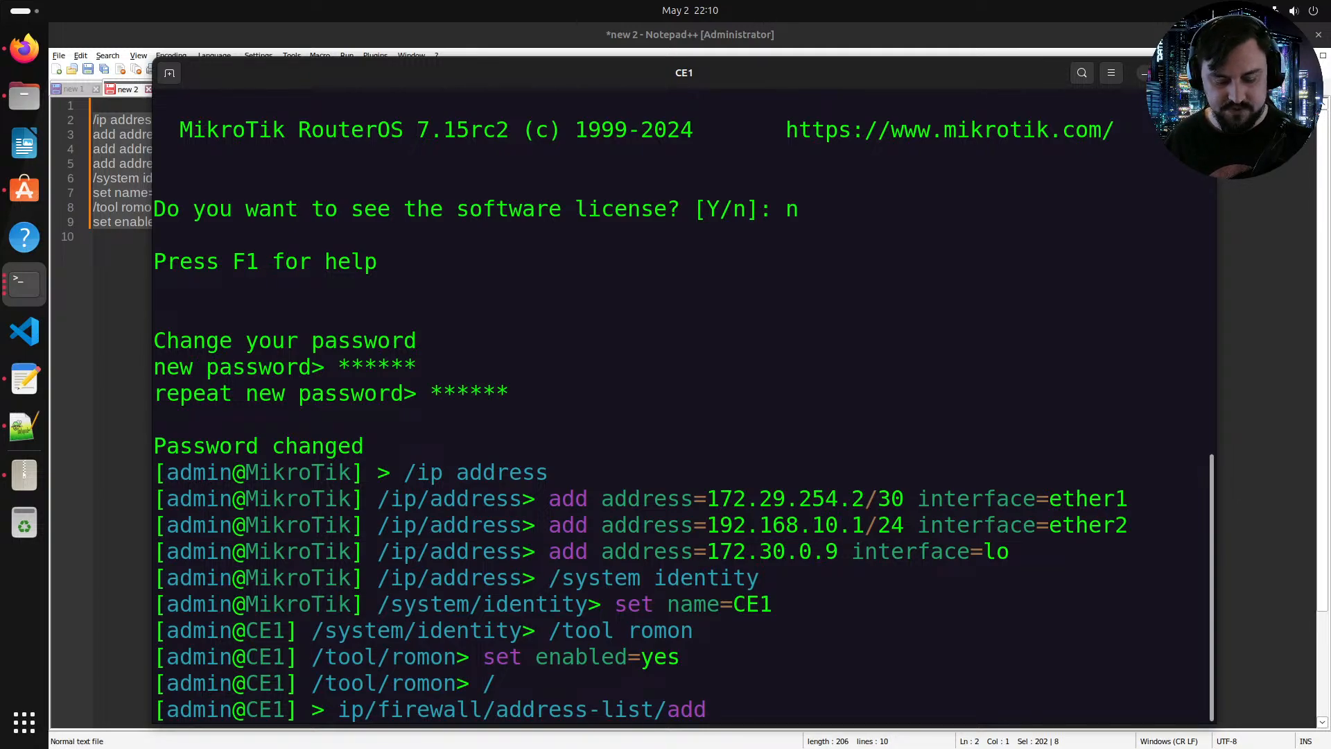
{"action": "key", "text": "Tab"}
{"action": "key", "text": "Tab"}
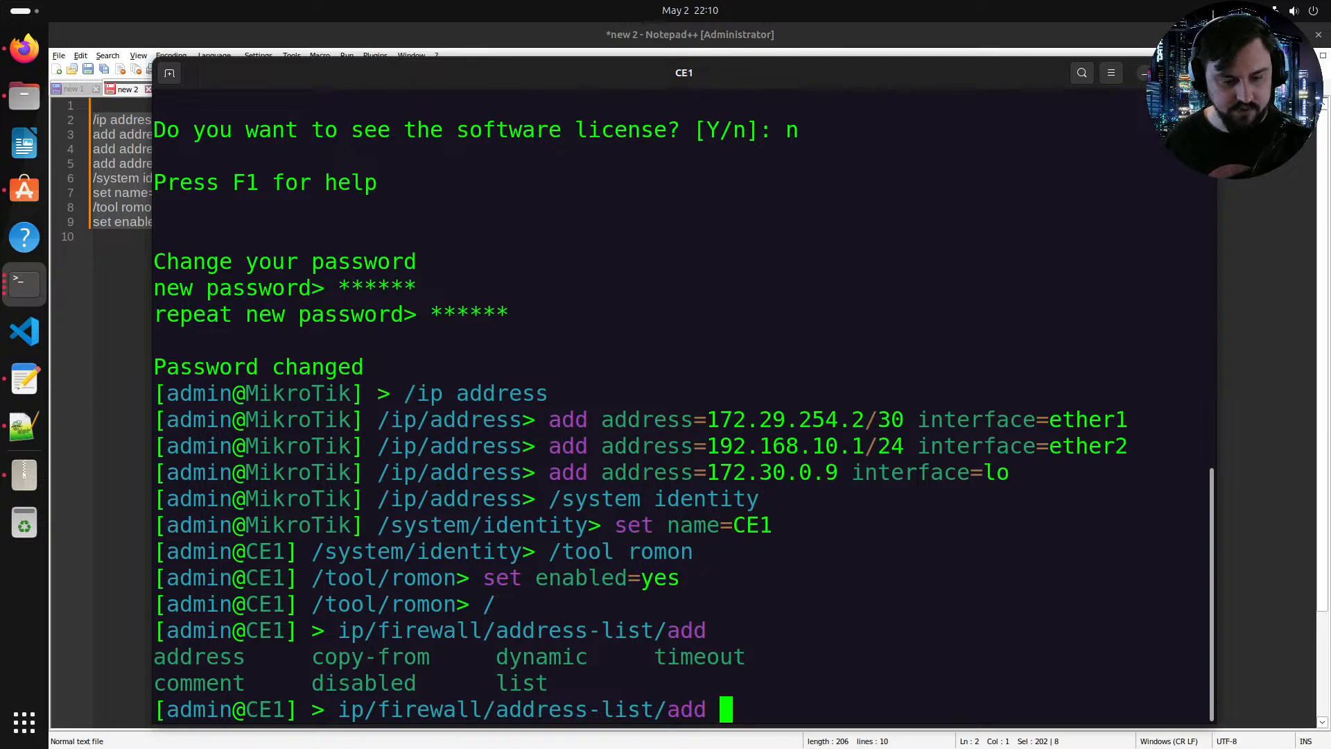
{"action": "type", "text": "list=BGPC"}
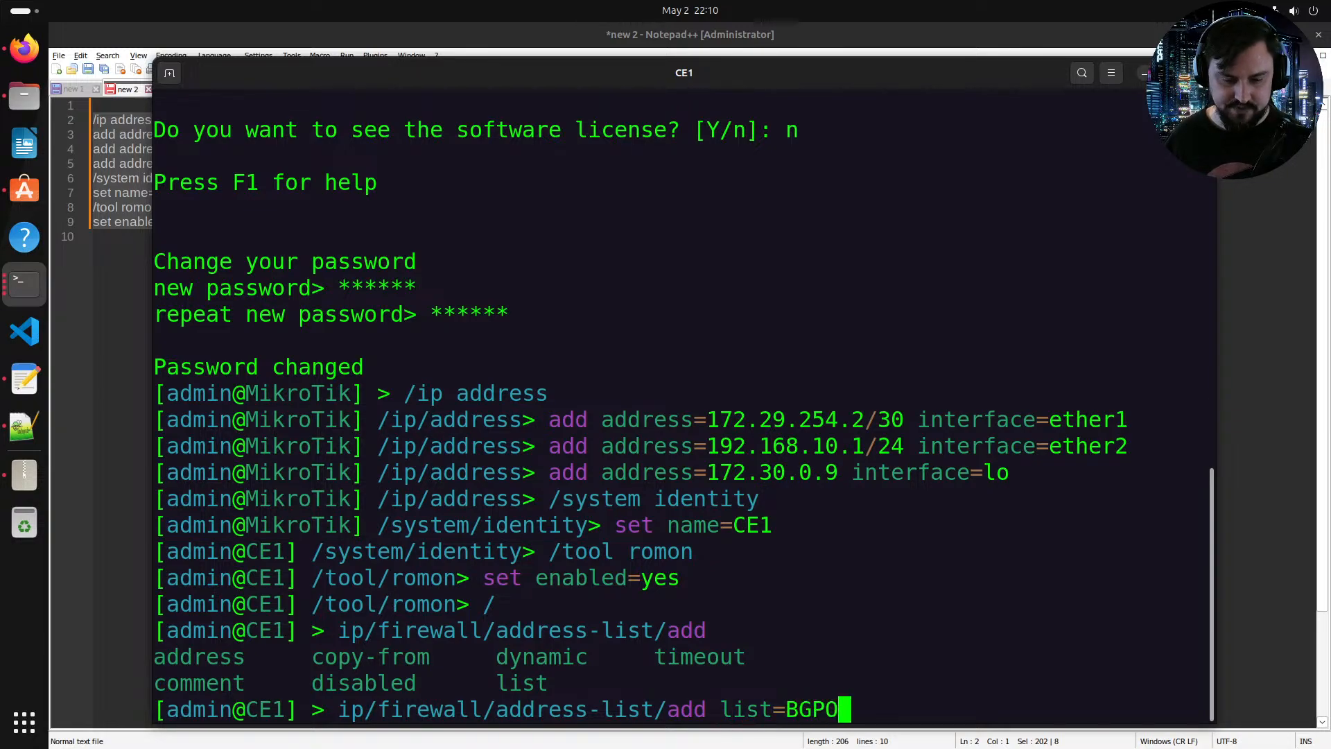
{"action": "key", "text": "BackSpace"}
{"action": "key", "text": "BackSpace"}
{"action": "type", "text": "P_Out"}
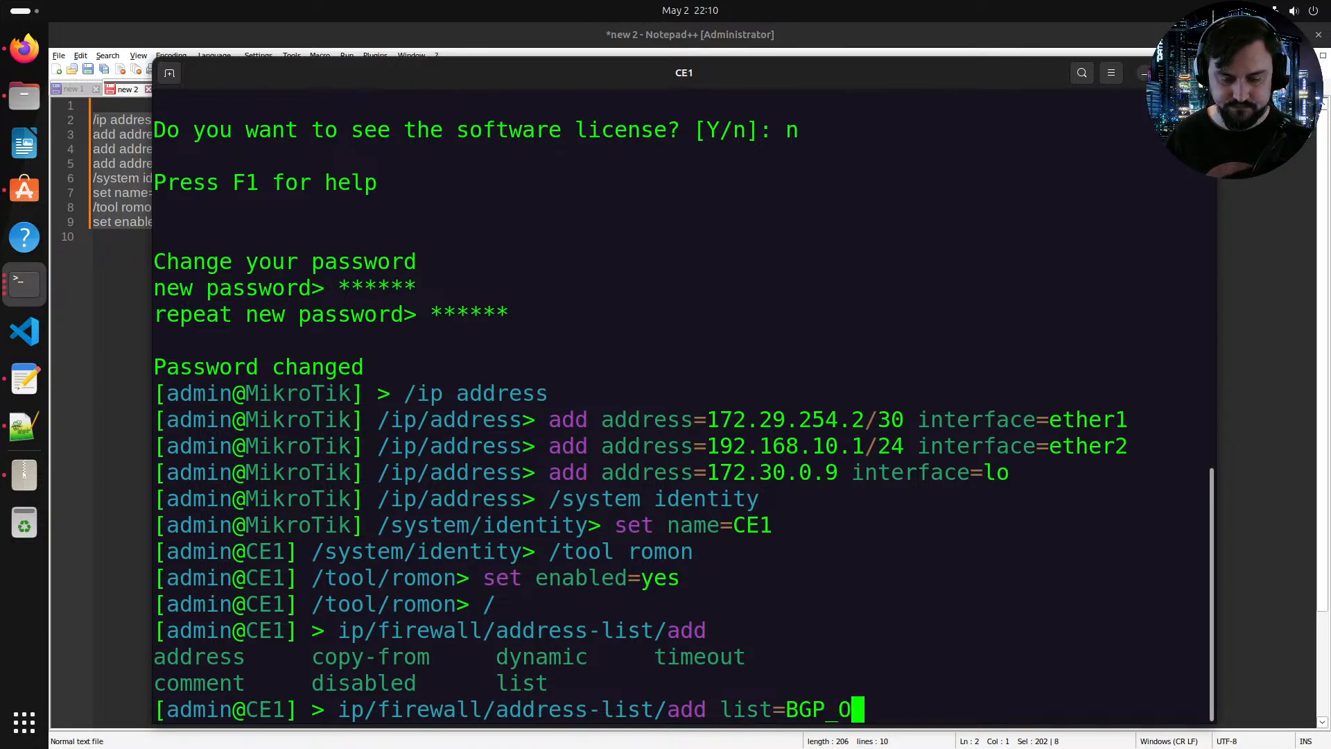
{"action": "key", "text": "BackSpace"}
{"action": "key", "text": "BackSpace"}
{"action": "key", "text": "BackSpace"}
{"action": "key", "text": "BackSpace"}
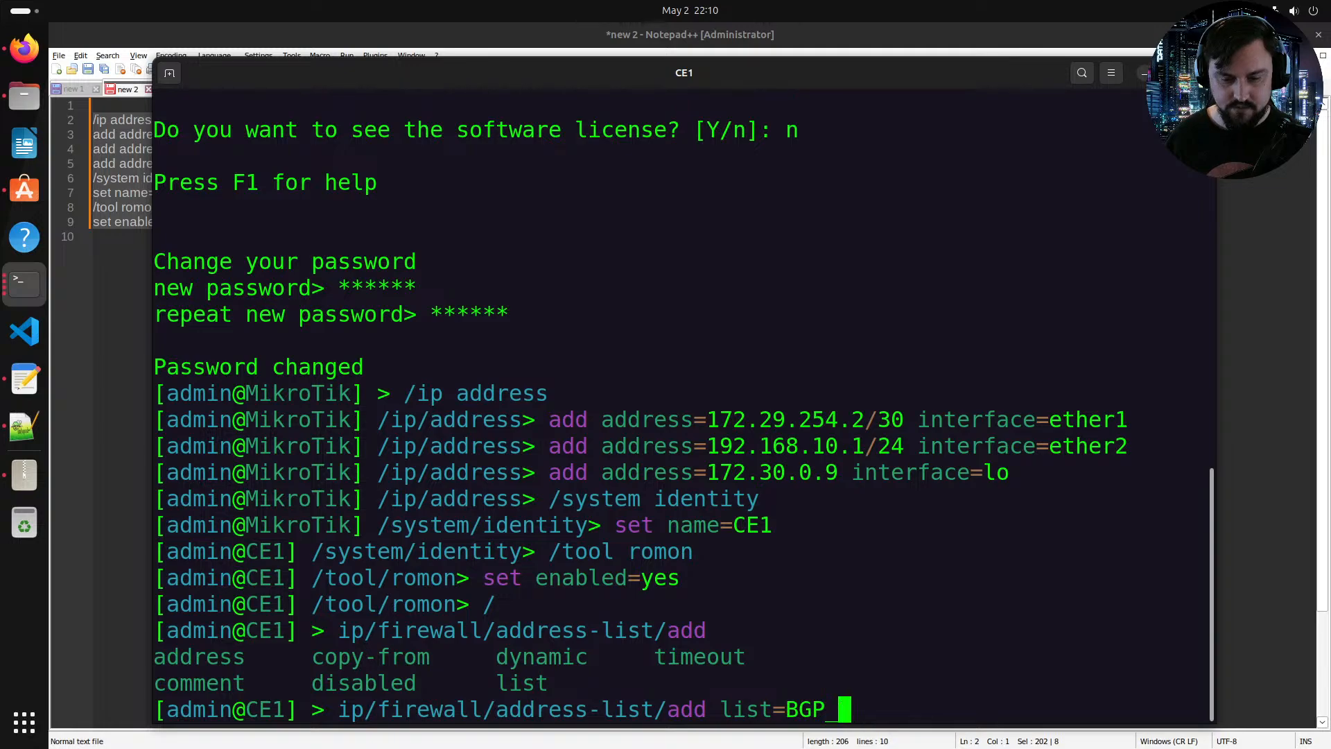
{"action": "type", "text": "_OUT"}
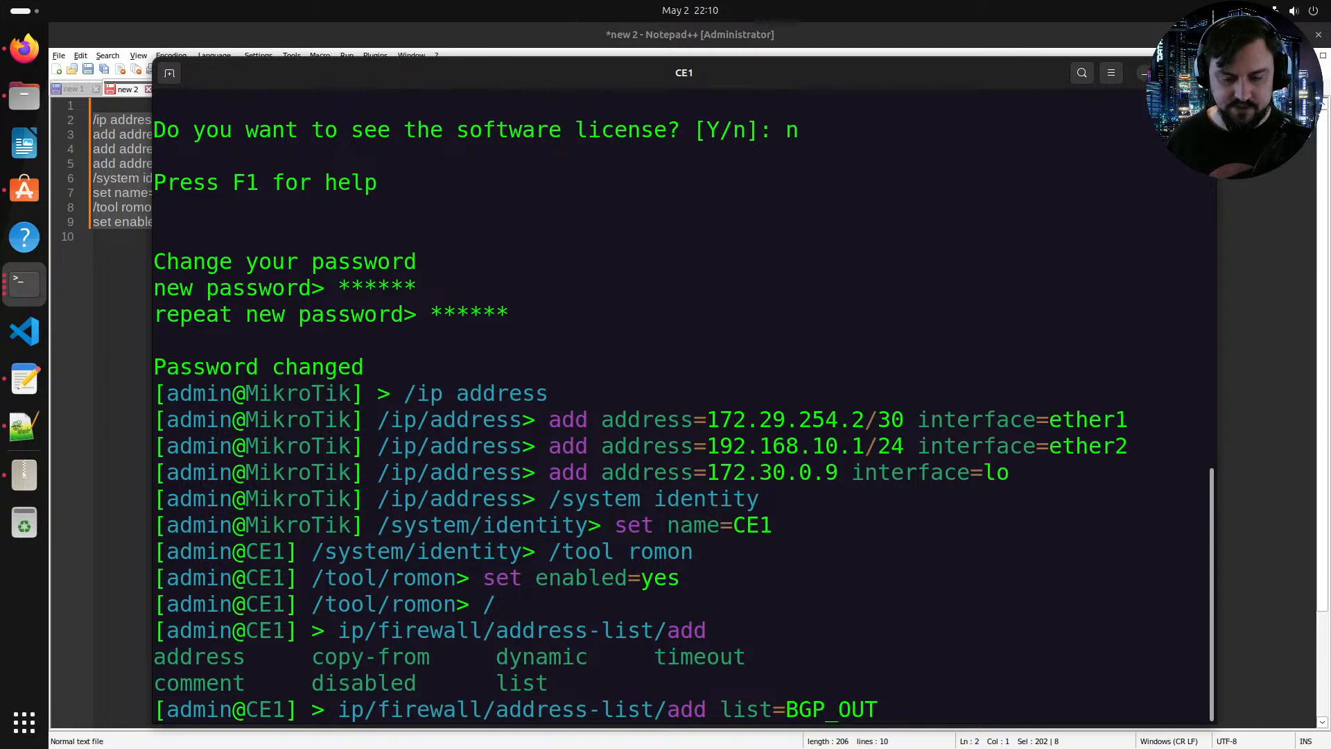
{"action": "type", "text": " net"}
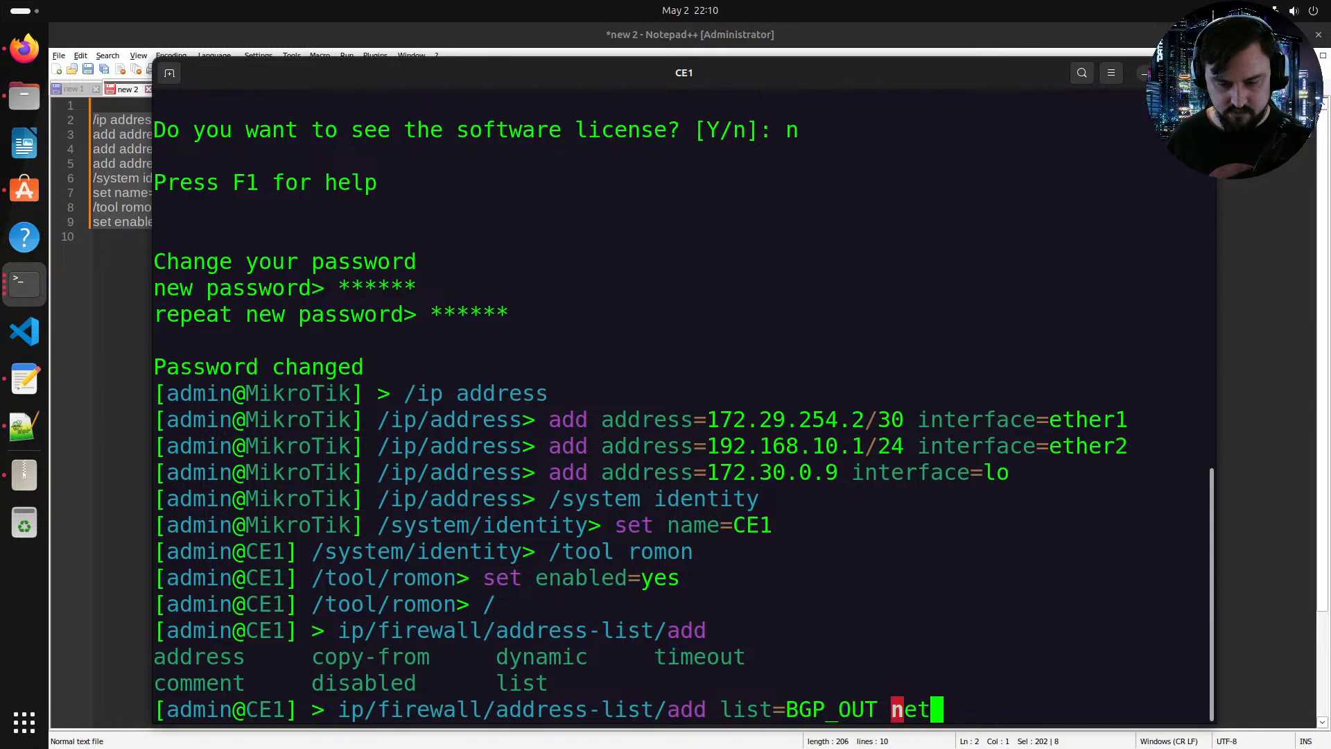
{"action": "key", "text": "BackSpace"}
{"action": "key", "text": "BackSpace"}
{"action": "key", "text": "BackSpace"}
{"action": "type", "text": "address=192"}
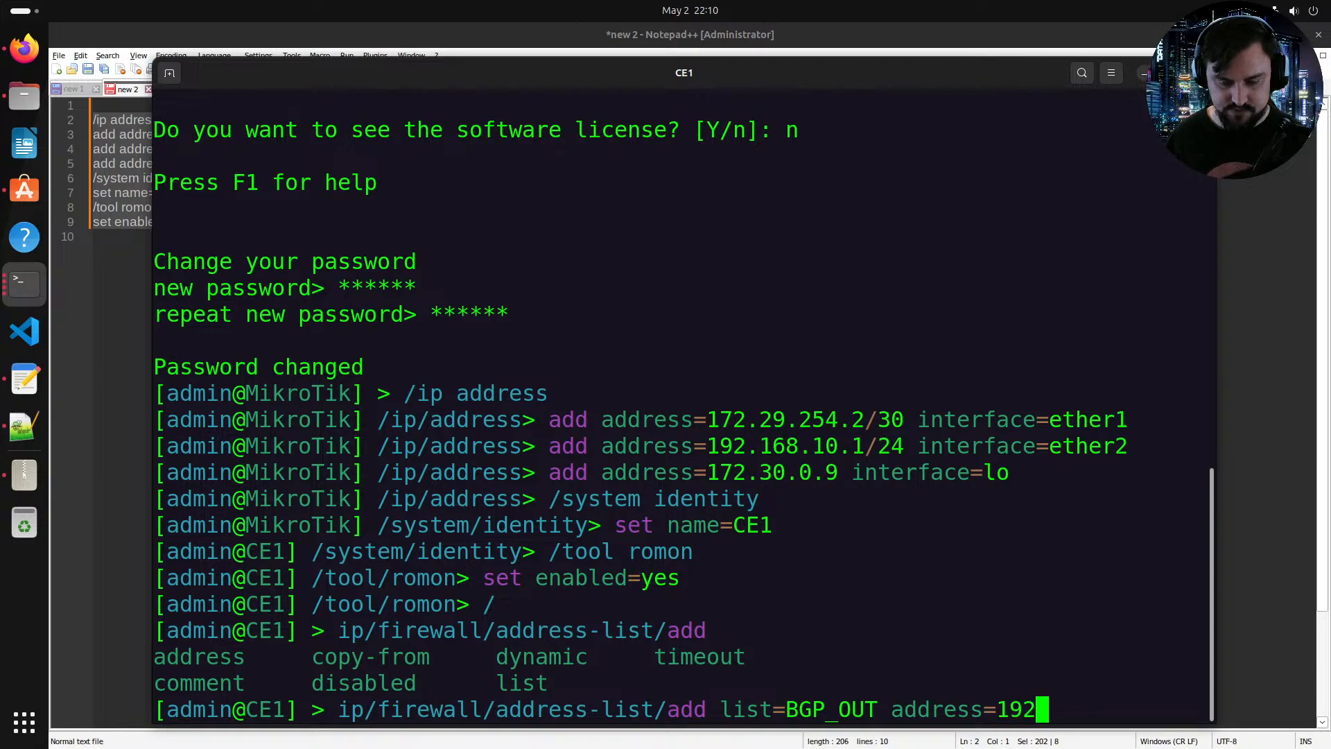
{"action": "type", "text": ".168.10.0/24"}
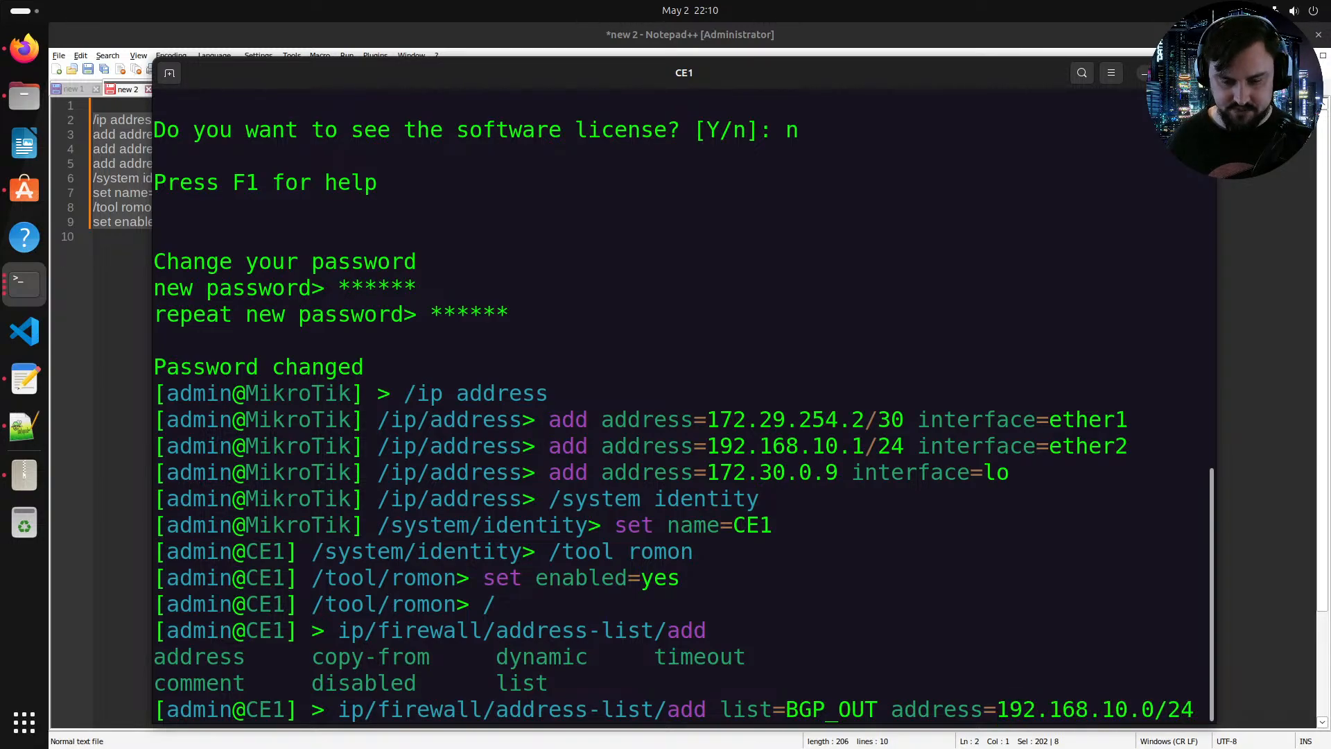
{"action": "key", "text": "Return"}
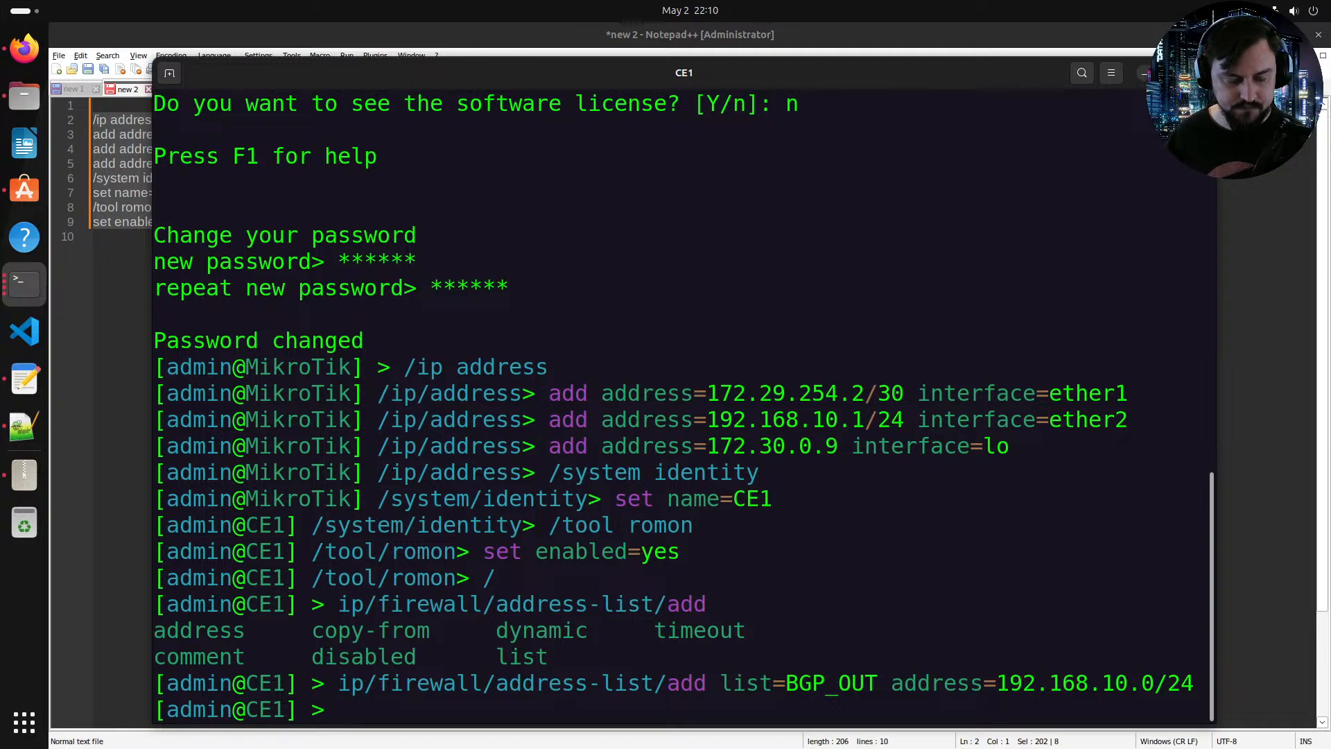
Step: Begin adding a BGP connection named CE1-to-PE1 with local AS 300, listing the available parameters
{"action": "type", "text": "routing/bgp/connection/add "}
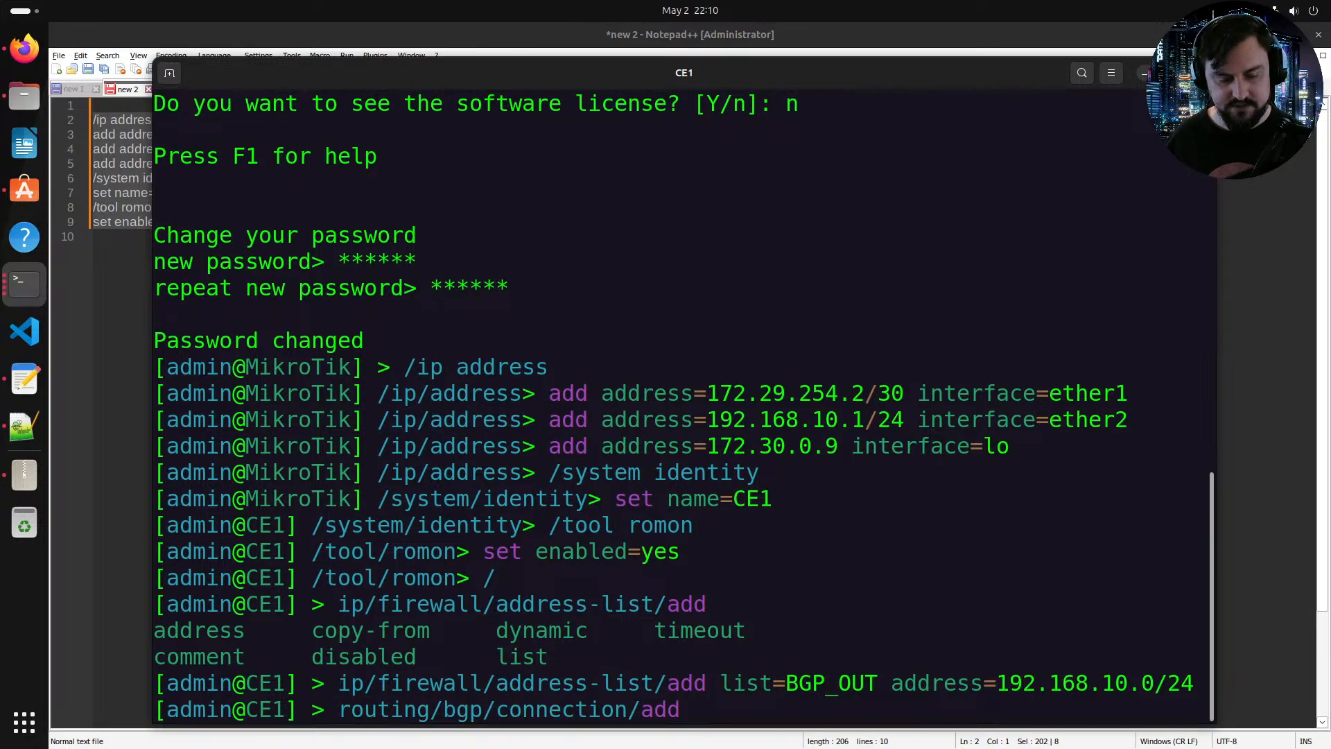
{"action": "type", "text": "name="}
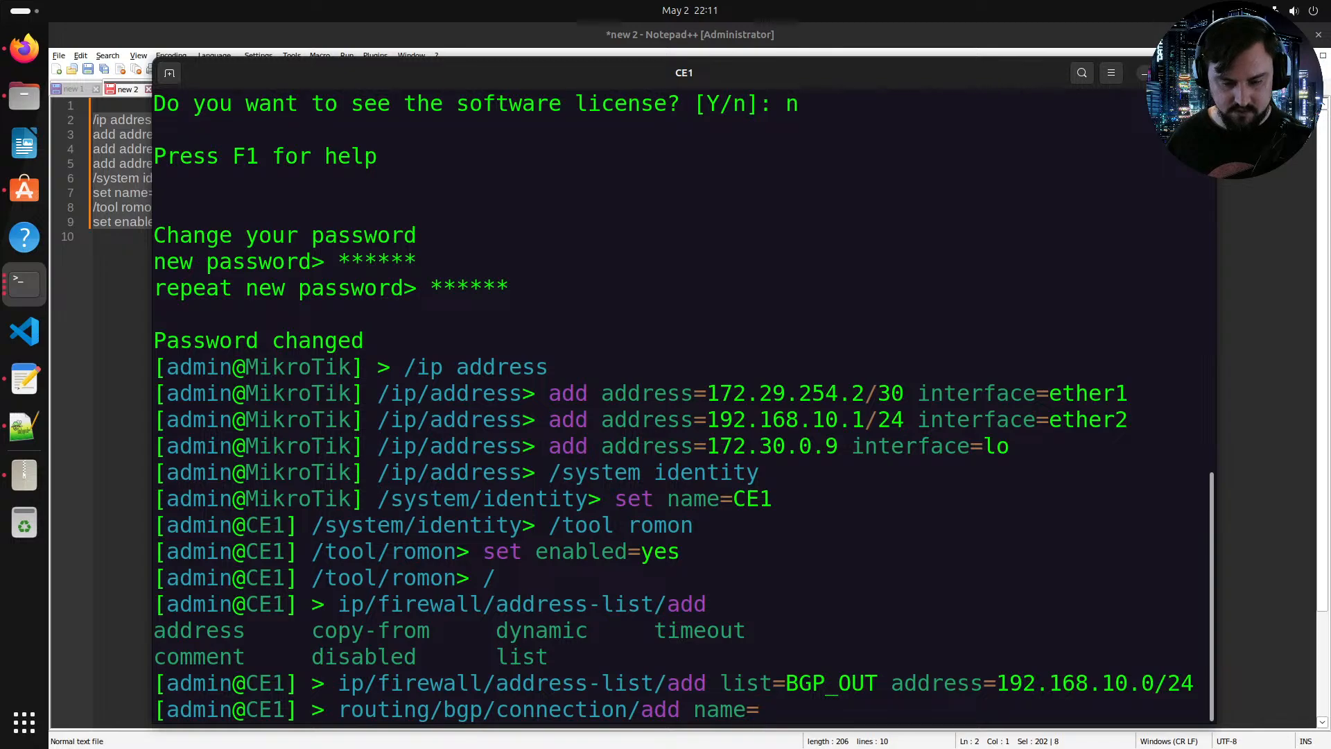
{"action": "type", "text": "CE1"}
{"action": "type", "text": "-T"}
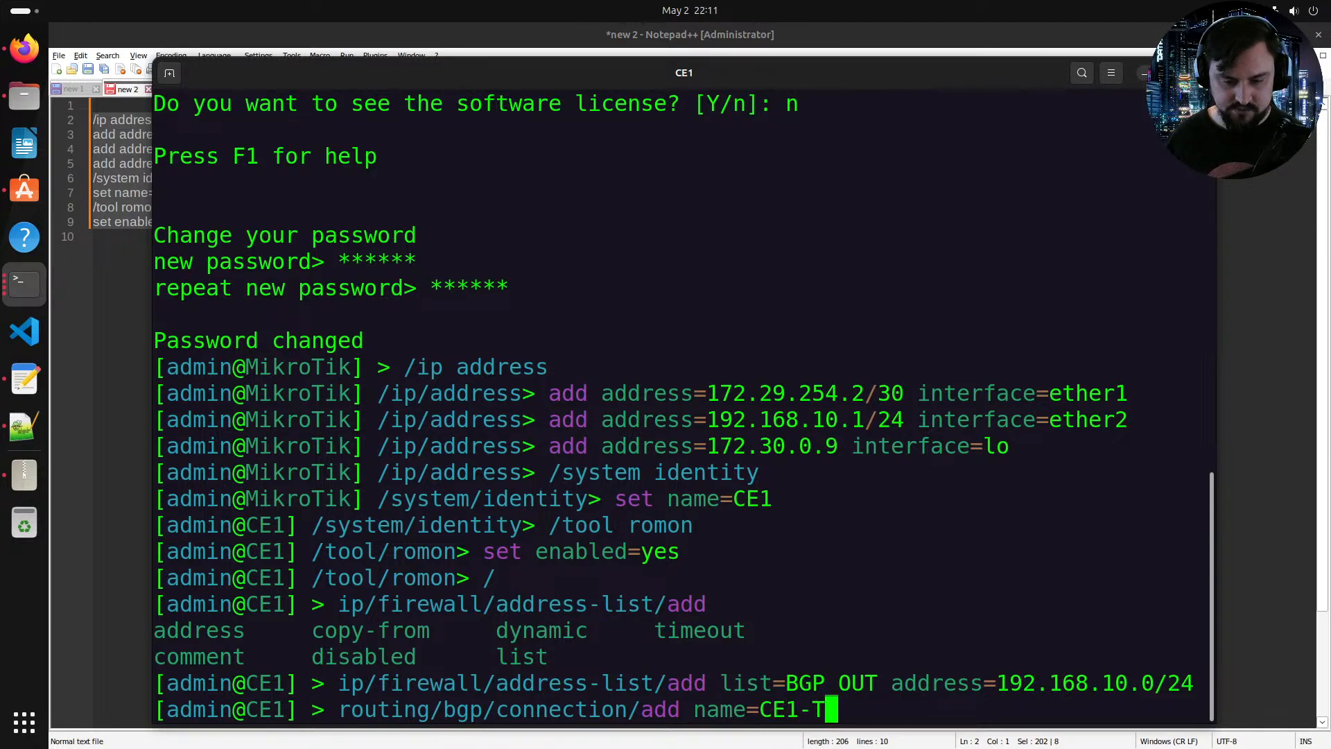
{"action": "type", "text": "o-PE2"}
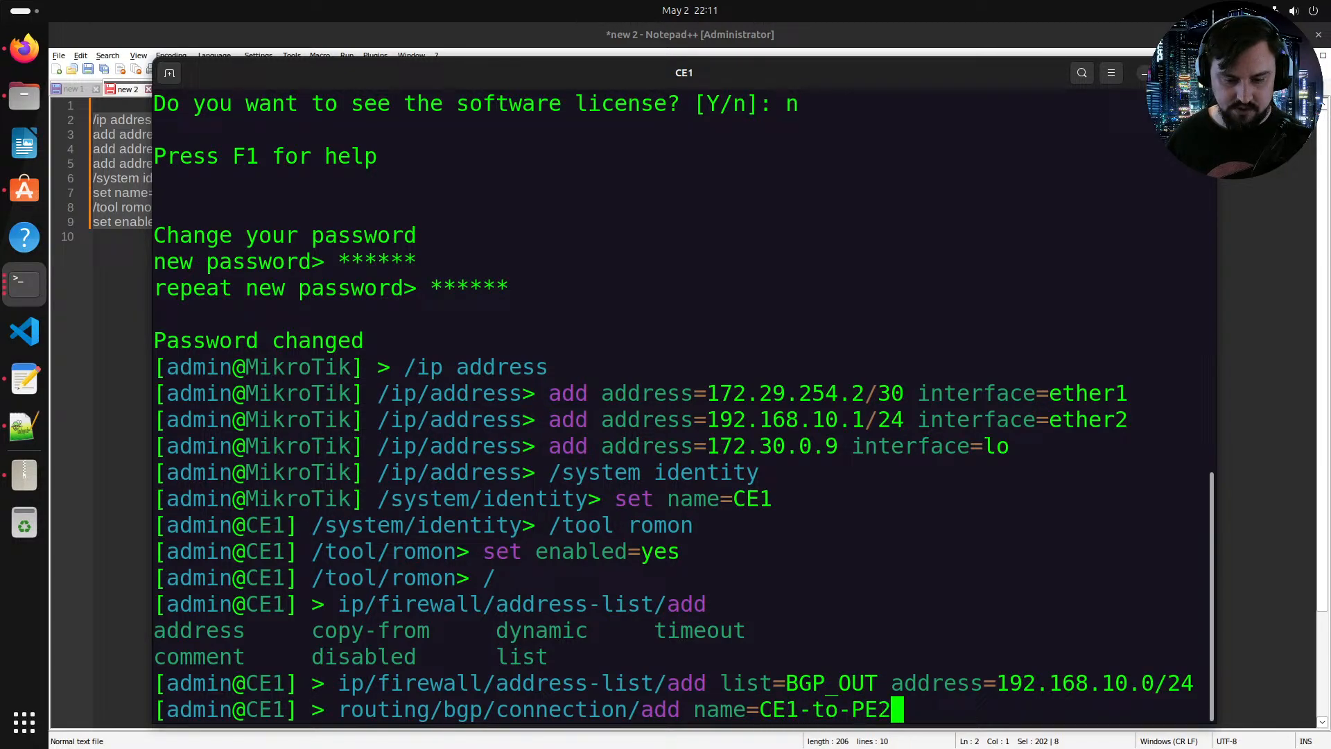
{"action": "key", "text": "BackSpace"}
{"action": "type", "text": "1 "}
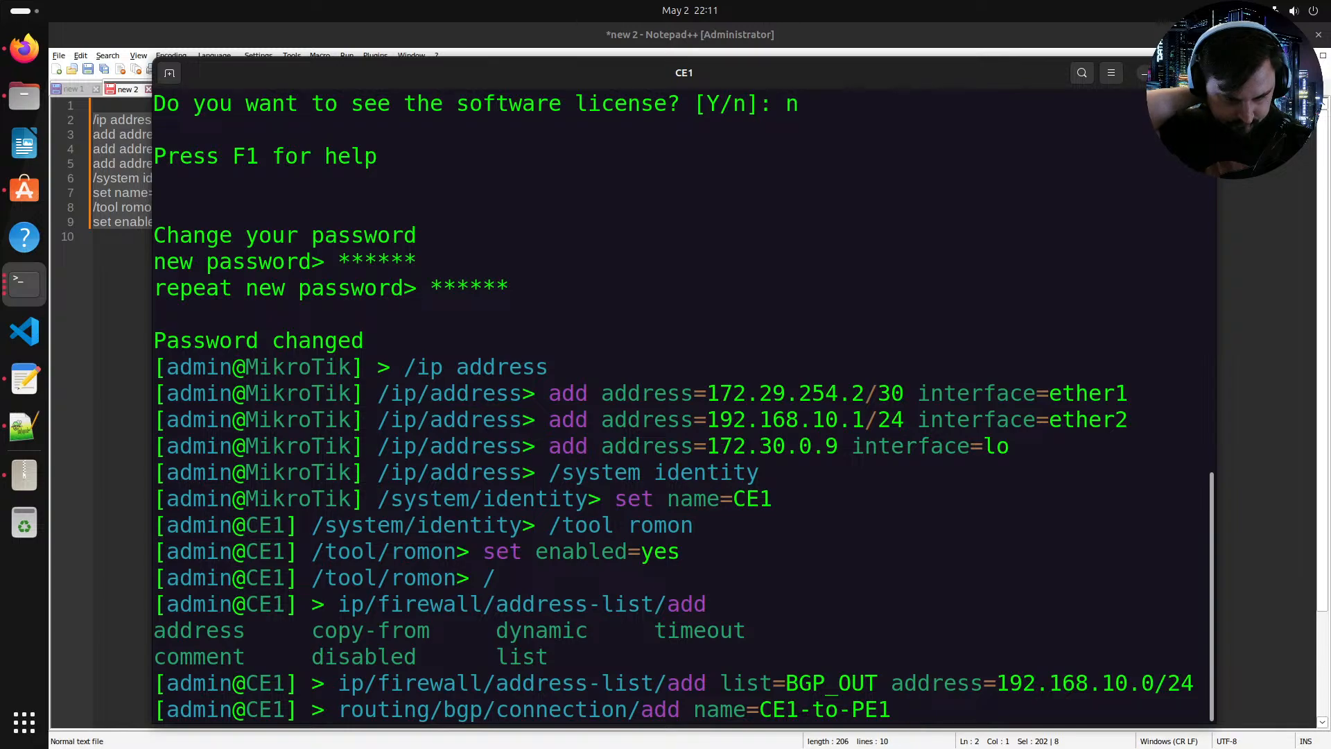
{"action": "type", "text": "as="}
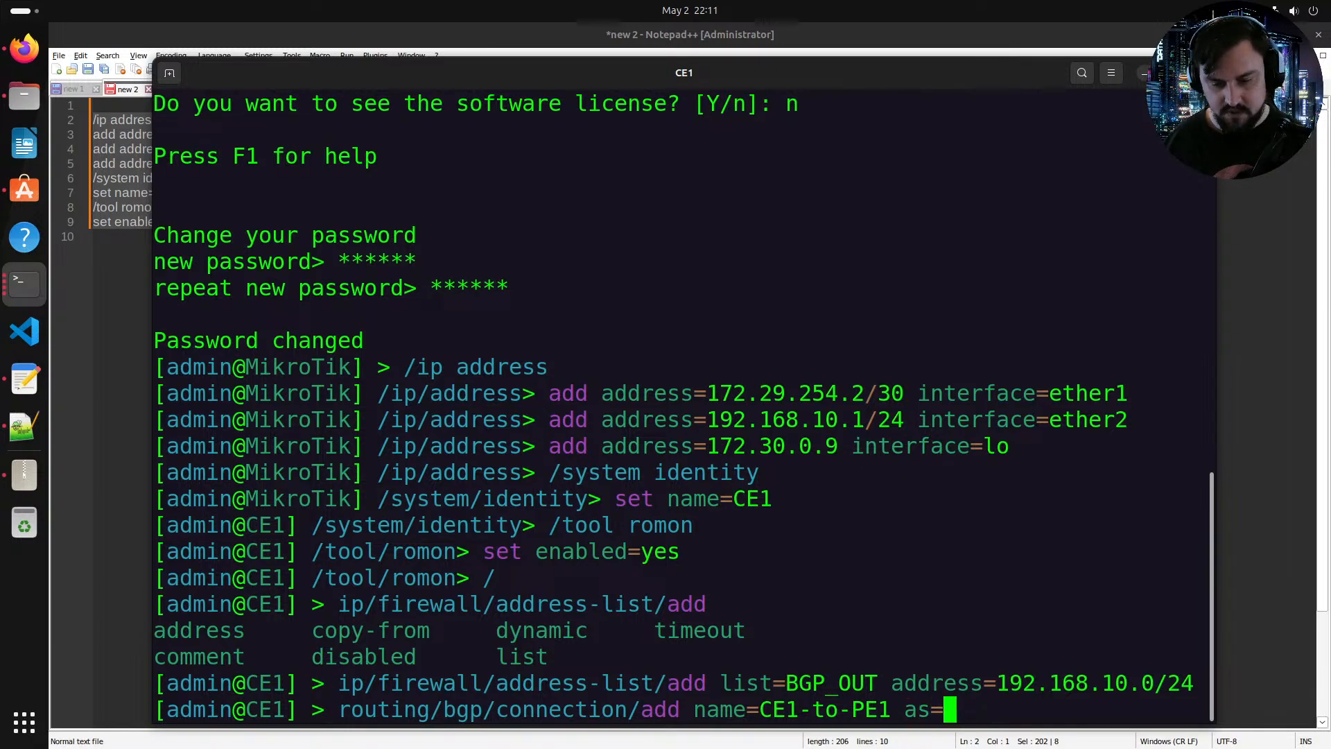
{"action": "type", "text": "300"}
{"action": "key", "text": "Tab"}
{"action": "key", "text": "Tab"}
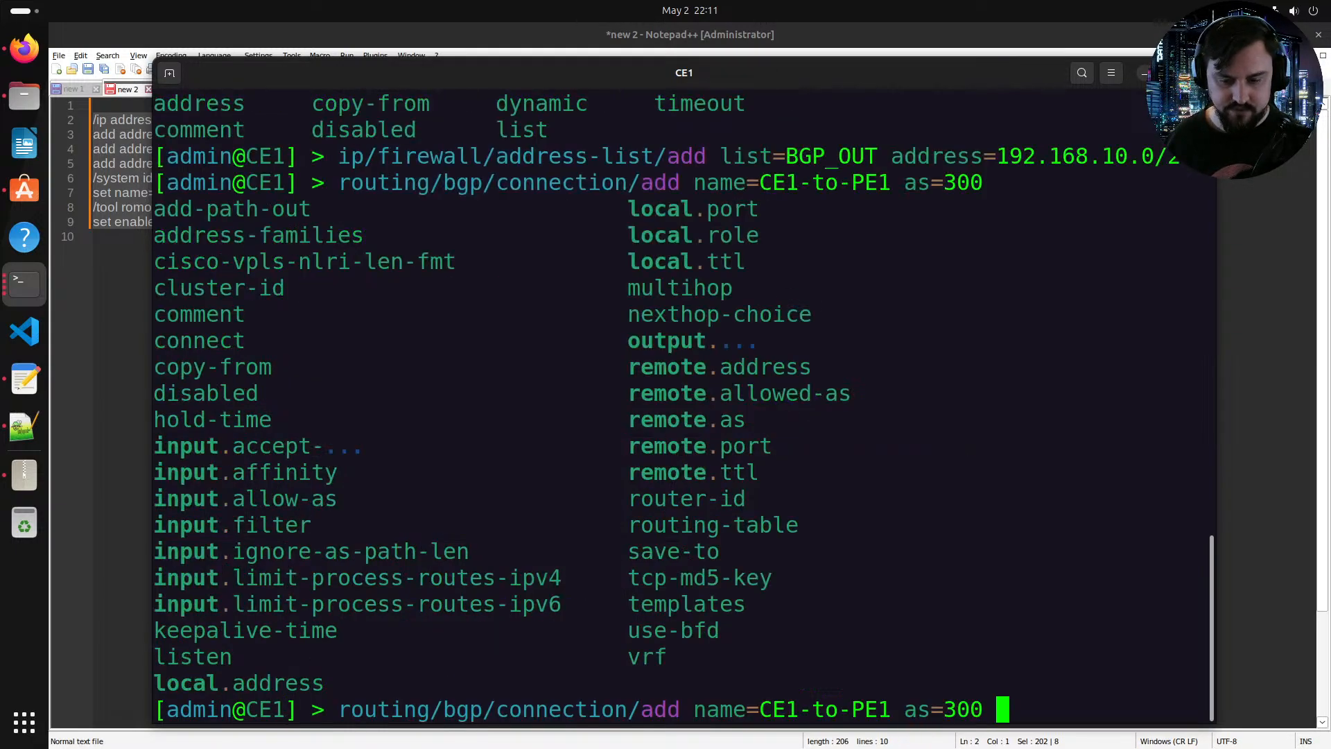
Step: Set the connection's remote AS to 64510 and remote address to 172.29.254.1
{"action": "type", "text": "remov"}
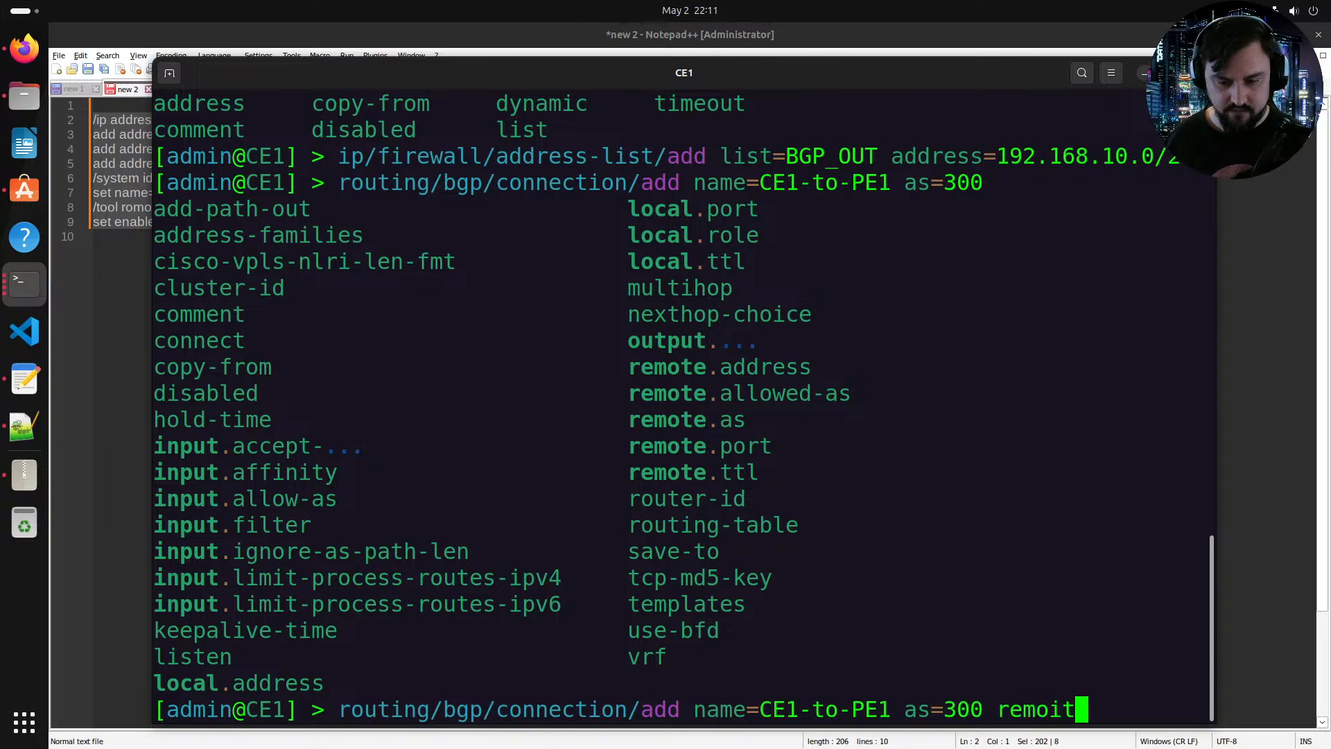
{"action": "key", "text": "Tab"}
{"action": "key", "text": "BackSpace"}
{"action": "key", "text": "BackSpace"}
{"action": "key", "text": "BackSpace"}
{"action": "key", "text": "BackSpace"}
{"action": "key", "text": "BackSpace"}
{"action": "key", "text": "BackSpace"}
{"action": "key", "text": "BackSpace"}
{"action": "key", "text": "BackSpace"}
{"action": "key", "text": "BackSpace"}
{"action": "key", "text": "BackSpace"}
{"action": "key", "text": "BackSpace"}
{"action": "key", "text": "BackSpace"}
{"action": "key", "text": "BackSpace"}
{"action": "key", "text": "BackSpace"}
{"action": "key", "text": "BackSpace"}
{"action": "key", "text": "BackSpace"}
{"action": "key", "text": "BackSpace"}
{"action": "key", "text": "BackSpace"}
{"action": "key", "text": "BackSpace"}
{"action": "key", "text": "BackSpace"}
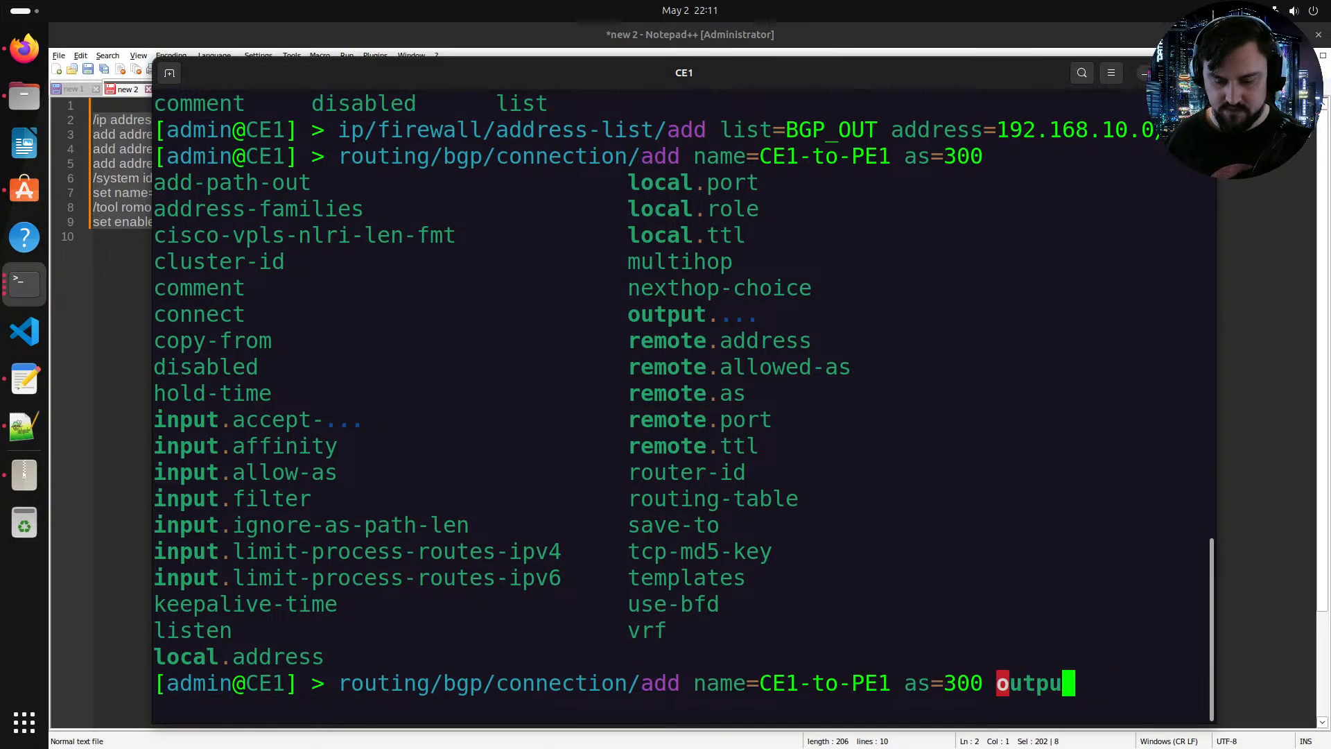
{"action": "type", "text": "remote."}
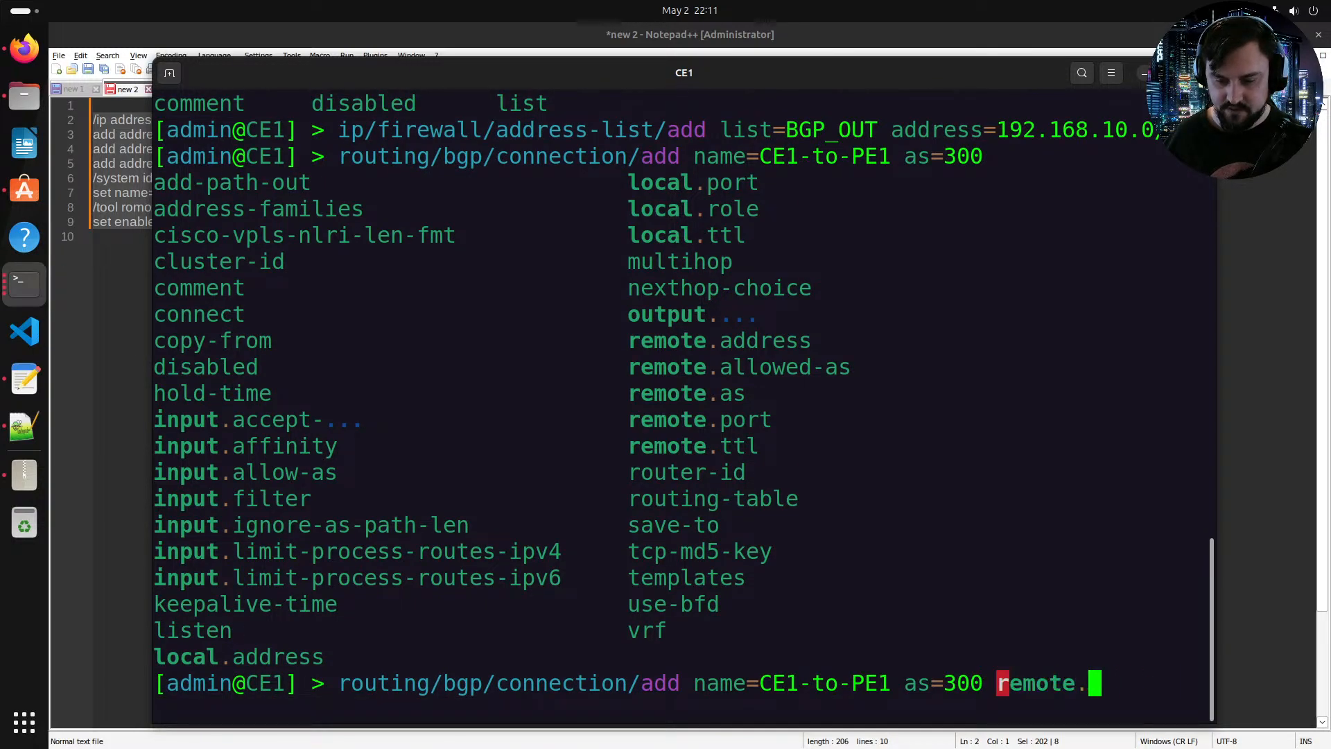
{"action": "type", "text": "as=64"}
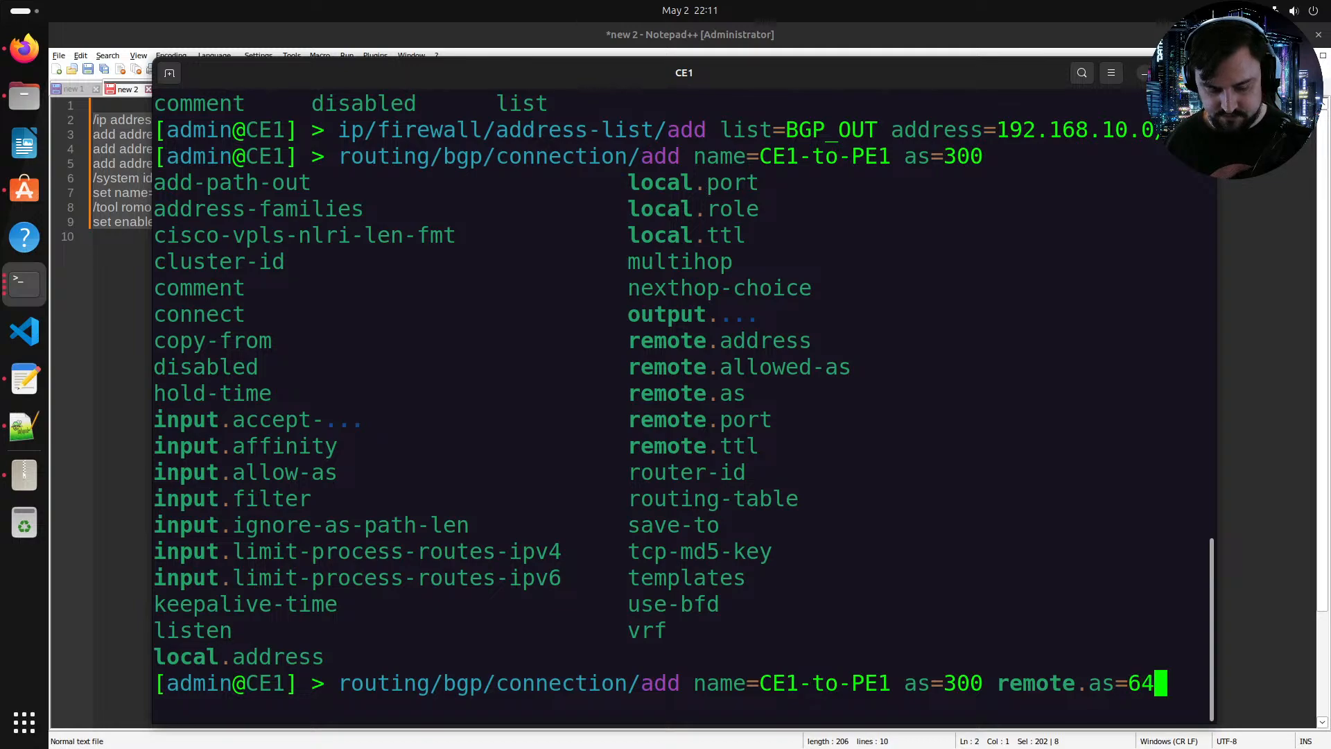
{"action": "type", "text": "510 remote.ad"}
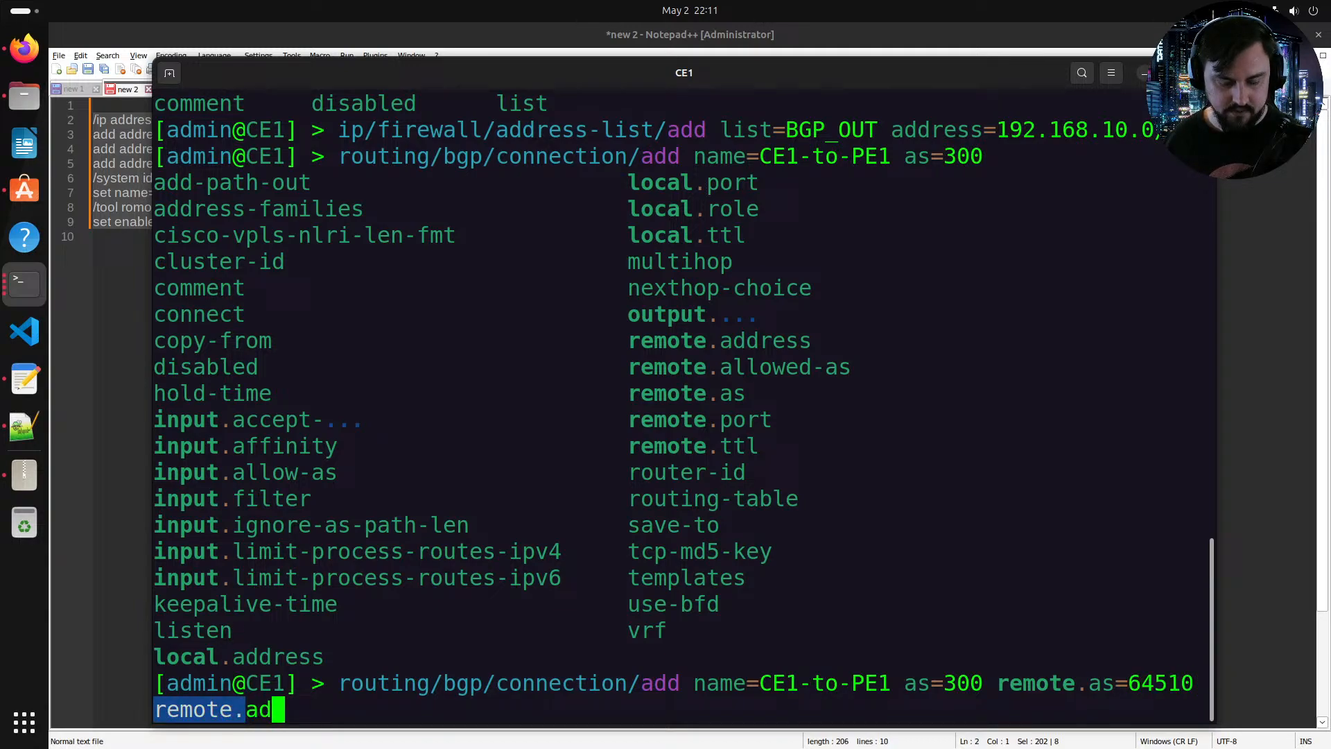
{"action": "key", "text": "Tab"}
{"action": "type", "text": "=17"}
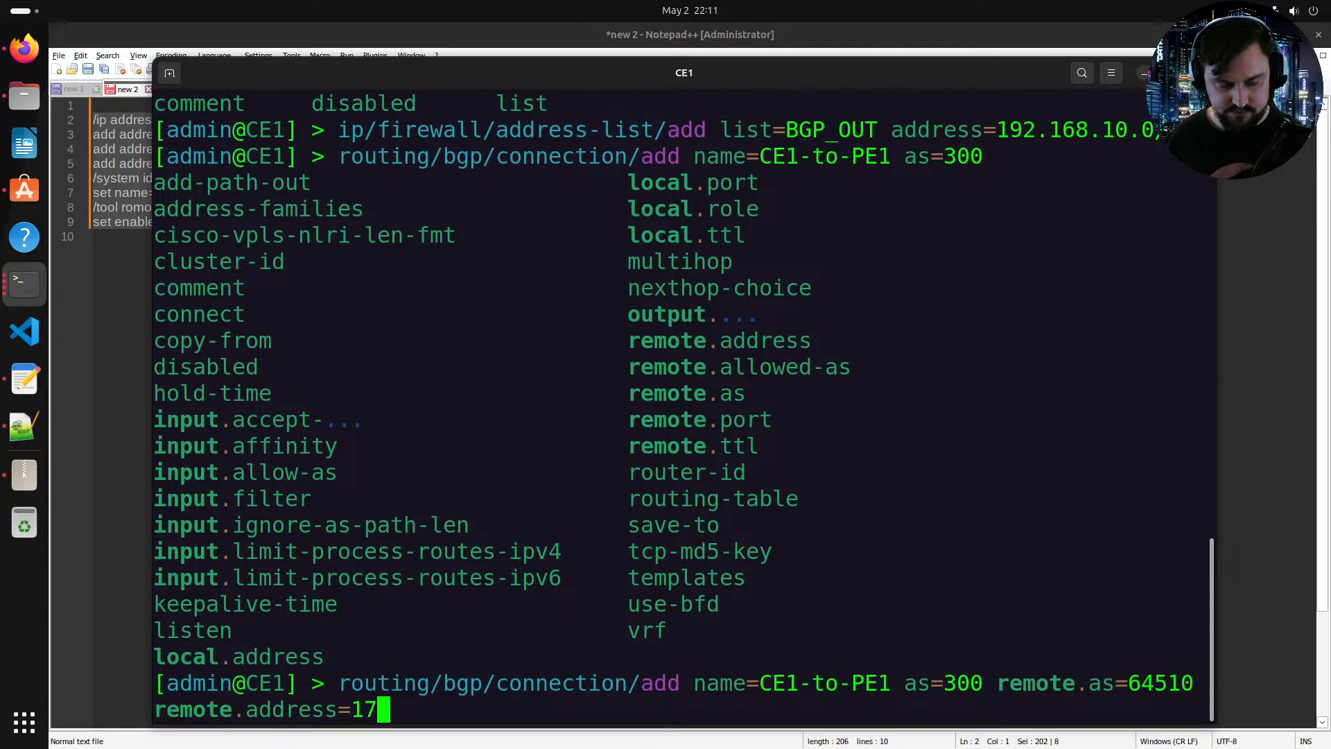
{"action": "type", "text": "2.29.2"}
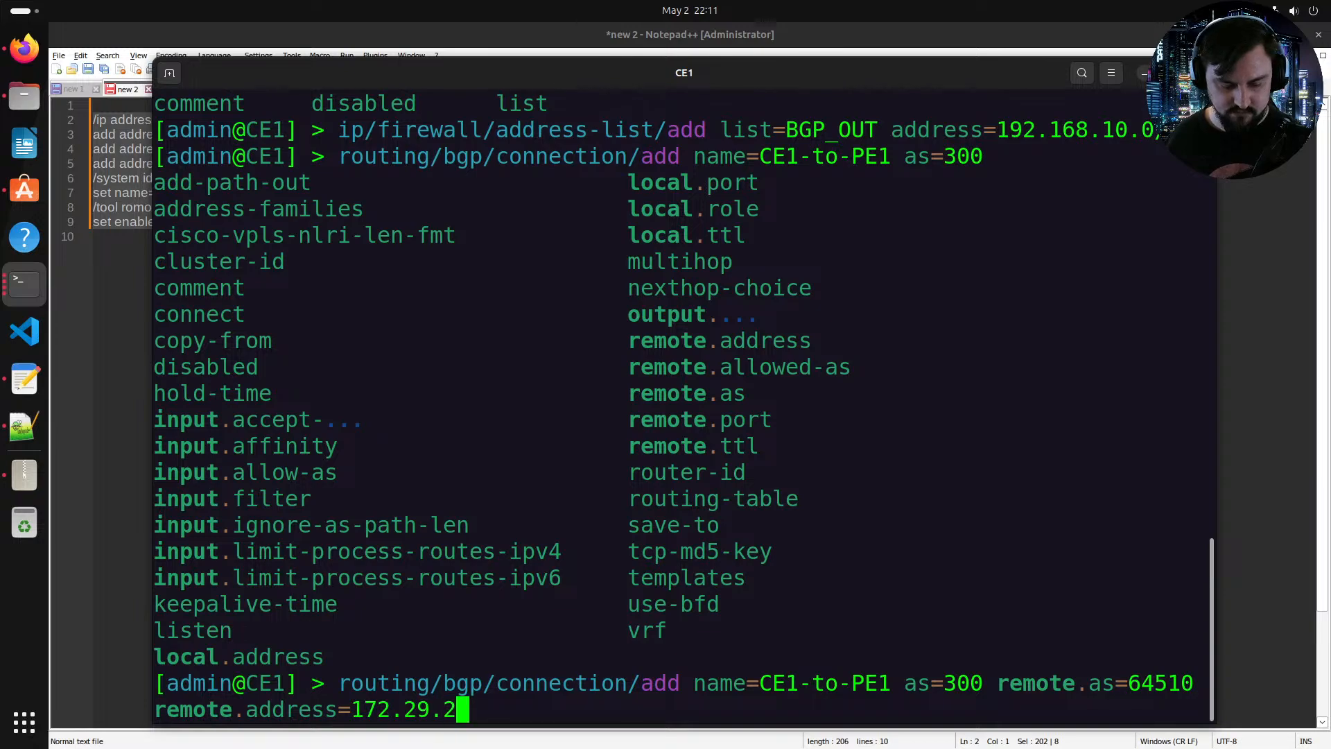
{"action": "type", "text": "54.1 re"}
{"action": "key", "text": "BackSpace"}
{"action": "key", "text": "BackSpace"}
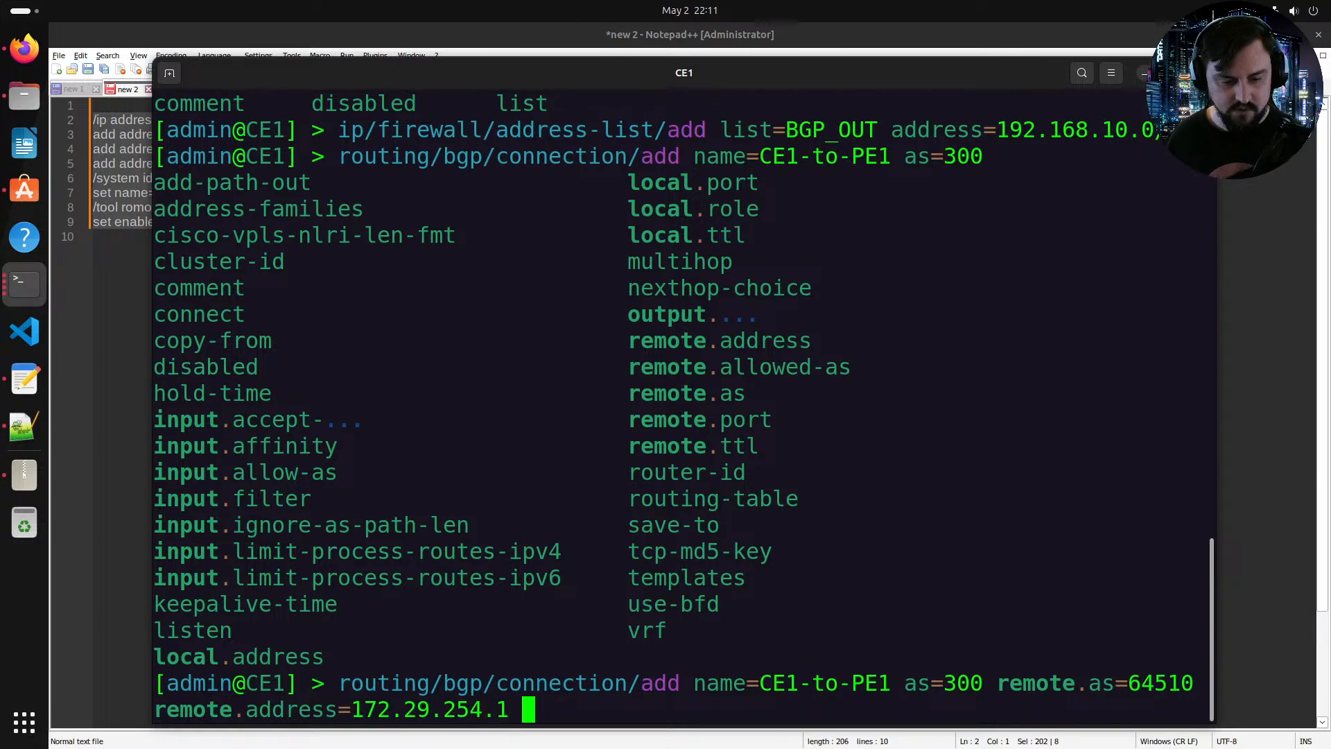
Step: Set the BGP connection's local address to 172.29.254.2 and its local role to ebgp
{"action": "type", "text": "lo"}
{"action": "key", "text": "Tab"}
{"action": "type", "text": "a"}
{"action": "key", "text": "Tab"}
{"action": "type", "text": "=172.29"}
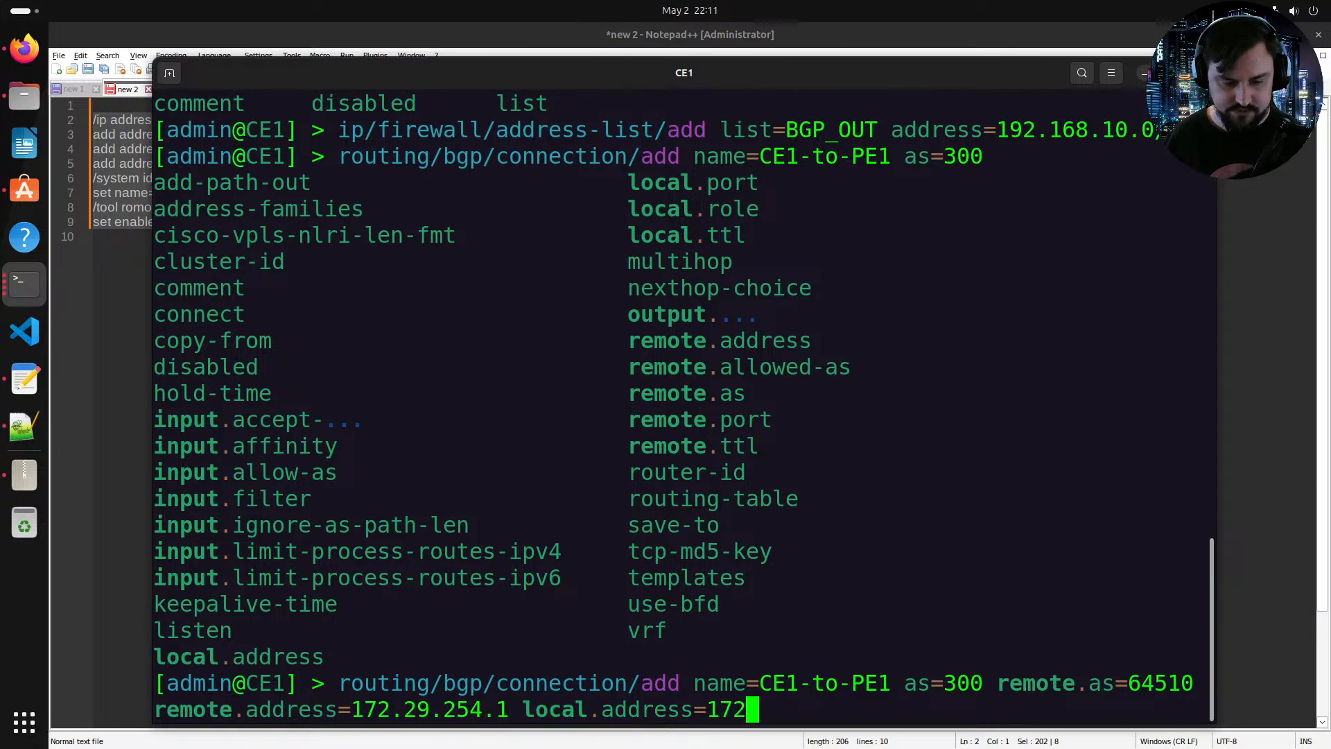
{"action": "type", "text": ".254.2"}
{"action": "key", "text": "Tab"}
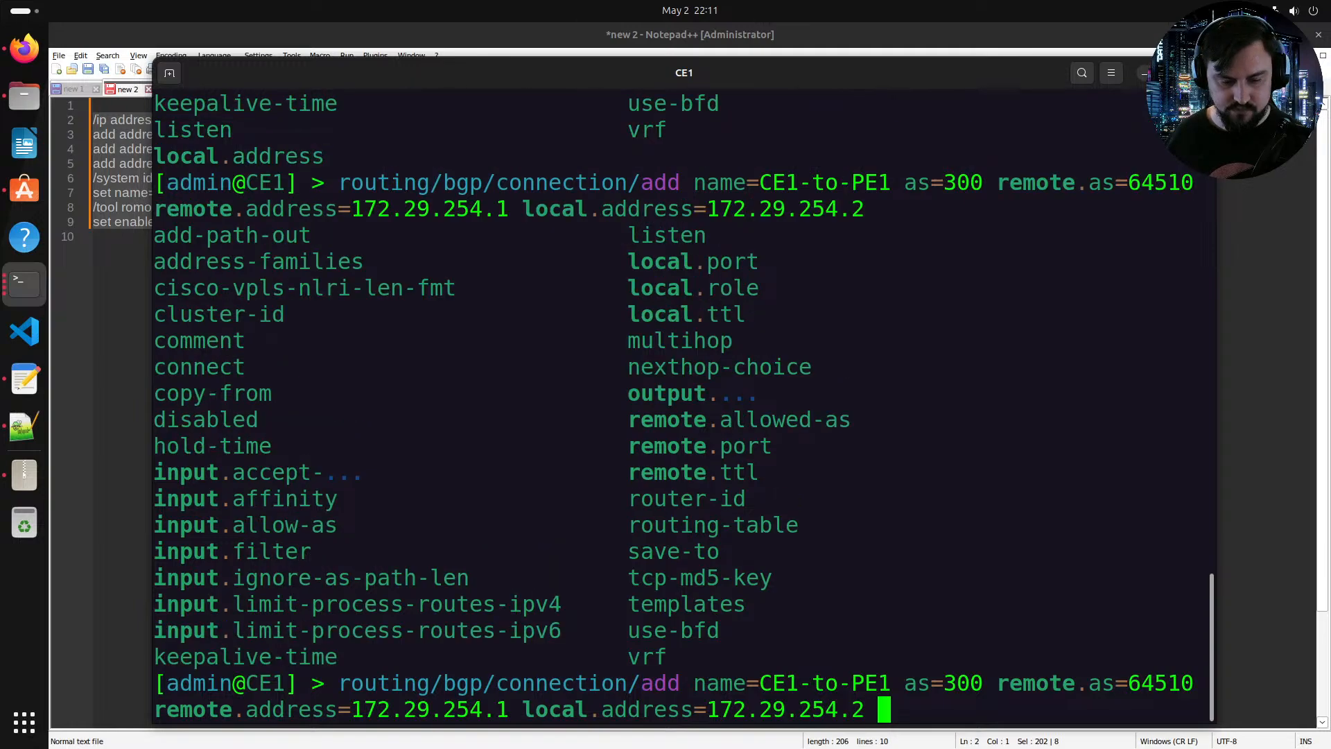
{"action": "type", "text": "lo"}
{"action": "key", "text": "Tab"}
{"action": "type", "text": "ro"}
{"action": "key", "text": "Tab"}
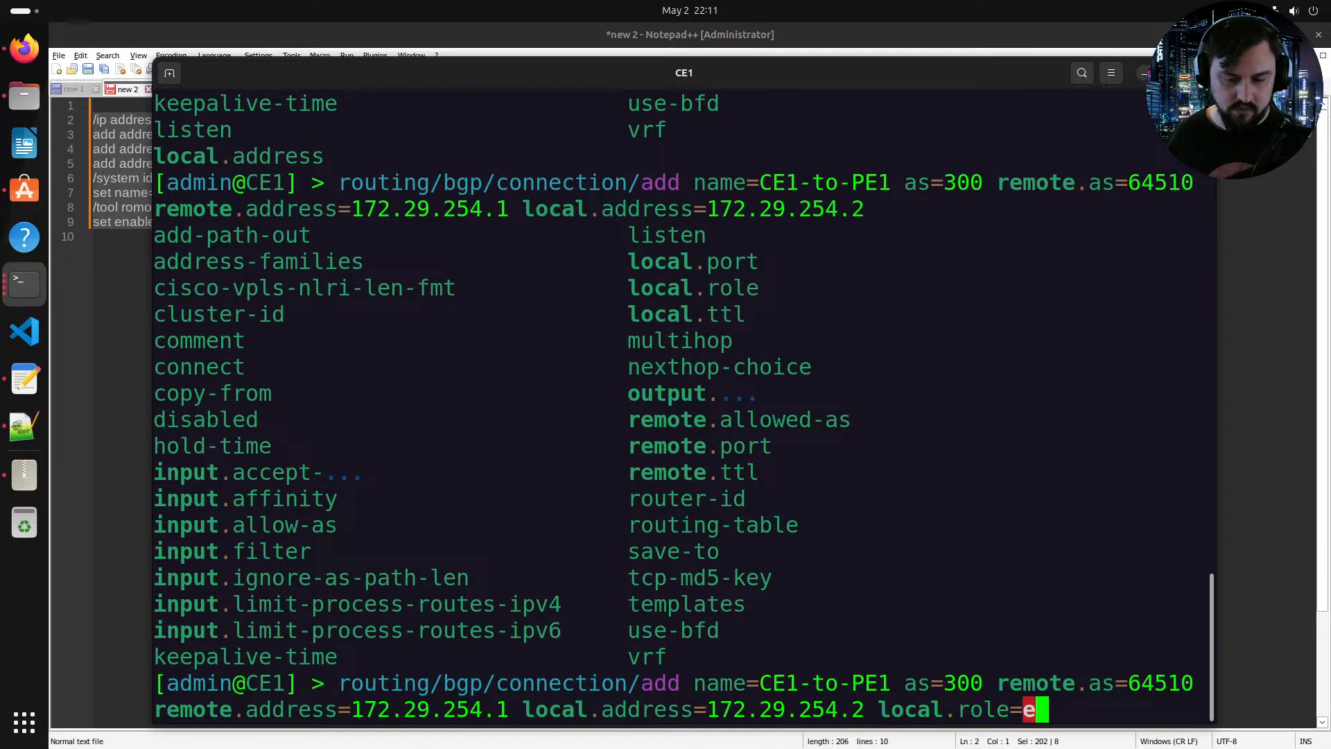
{"action": "type", "text": "ebgp"}
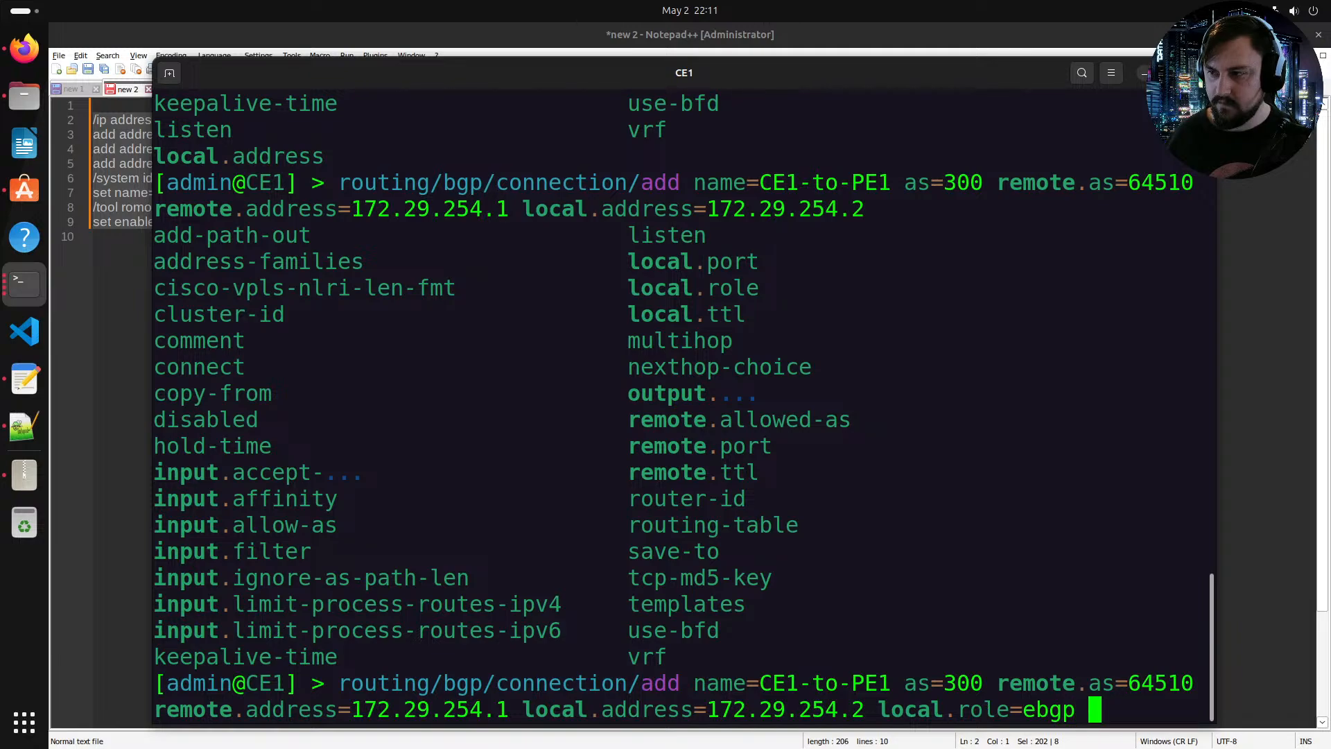
Step: Set the connection's output network to the BGP_OUT address list and create the connection
{"action": "key", "text": "Tab"}
{"action": "key", "text": "Tab"}
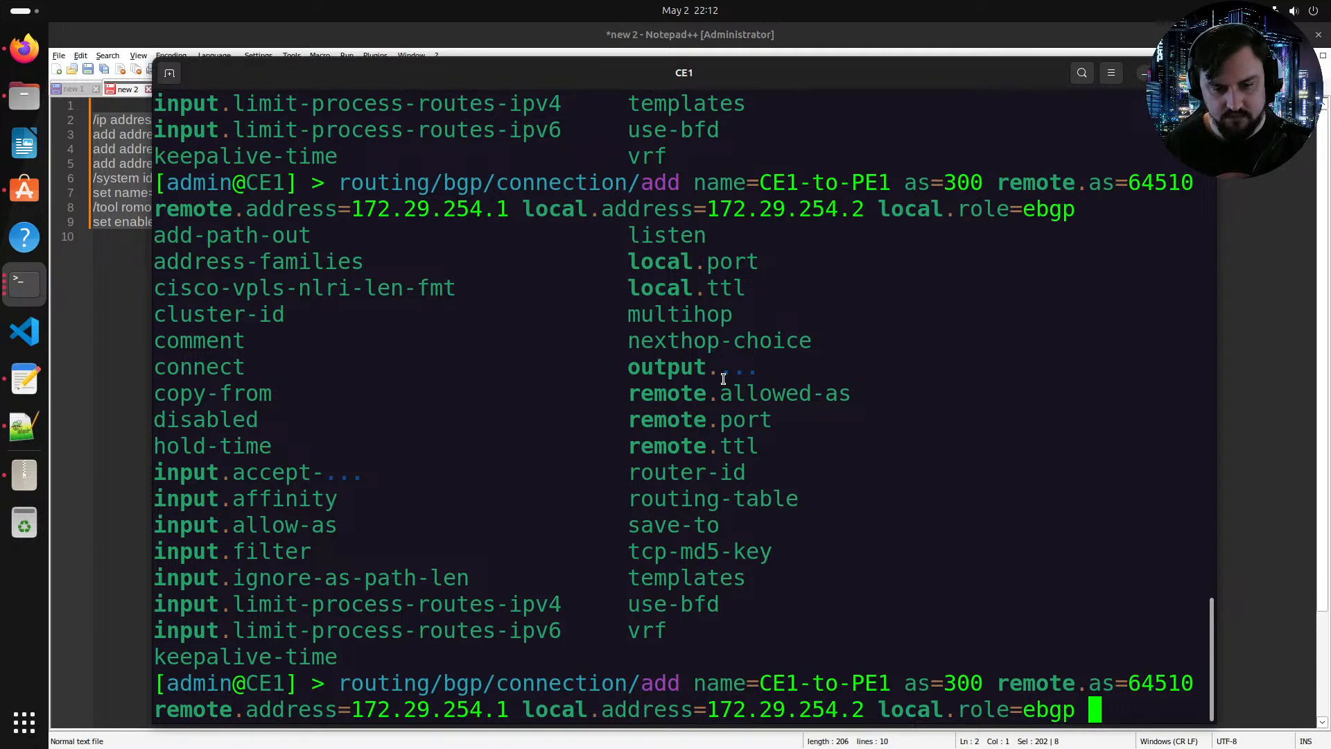
{"action": "type", "text": "output."}
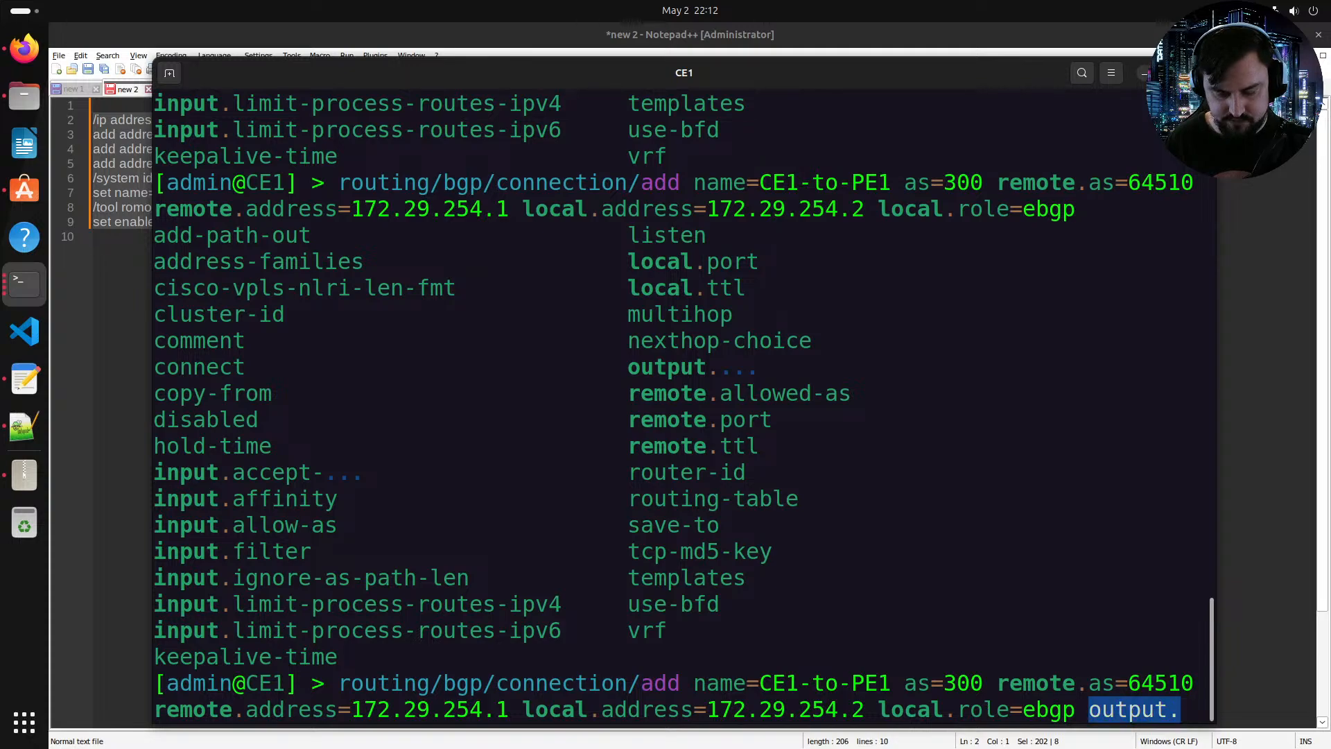
{"action": "type", "text": "network=BGP_OUT"}
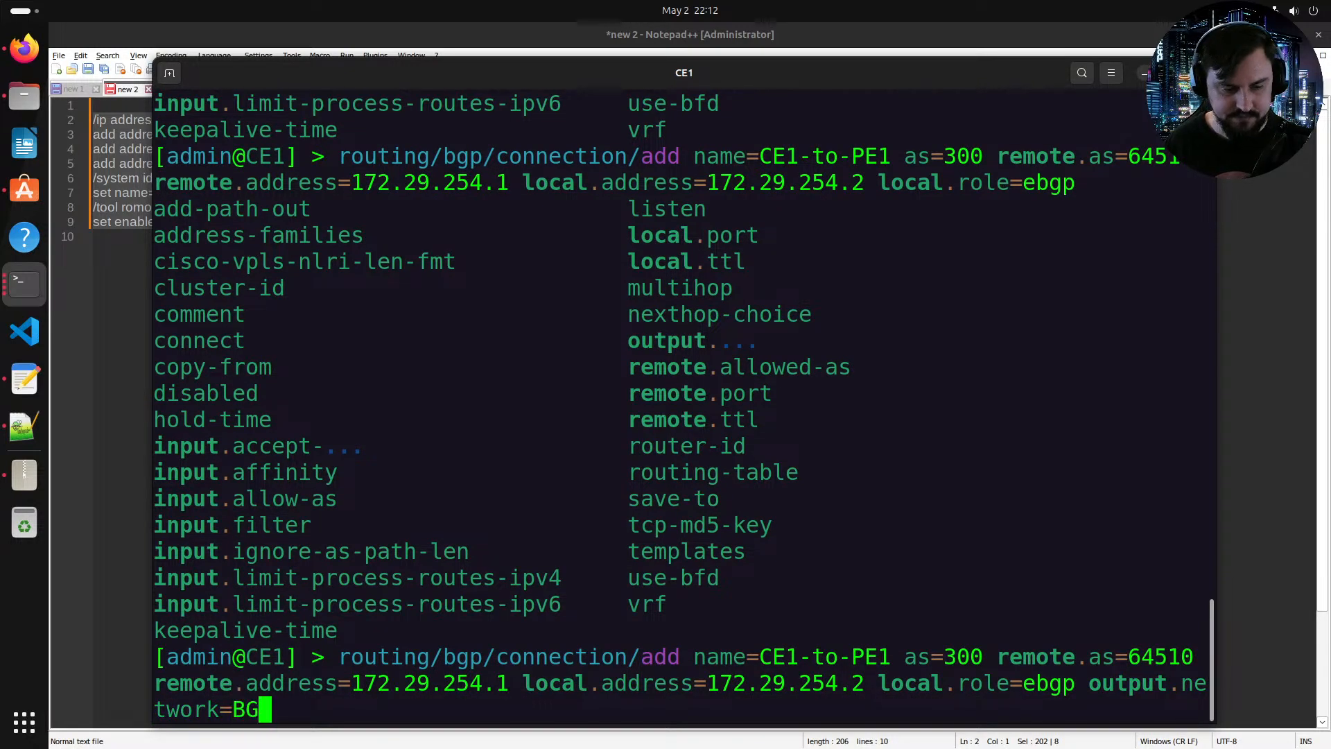
{"action": "key", "text": "Tab"}
{"action": "key", "text": "Tab"}
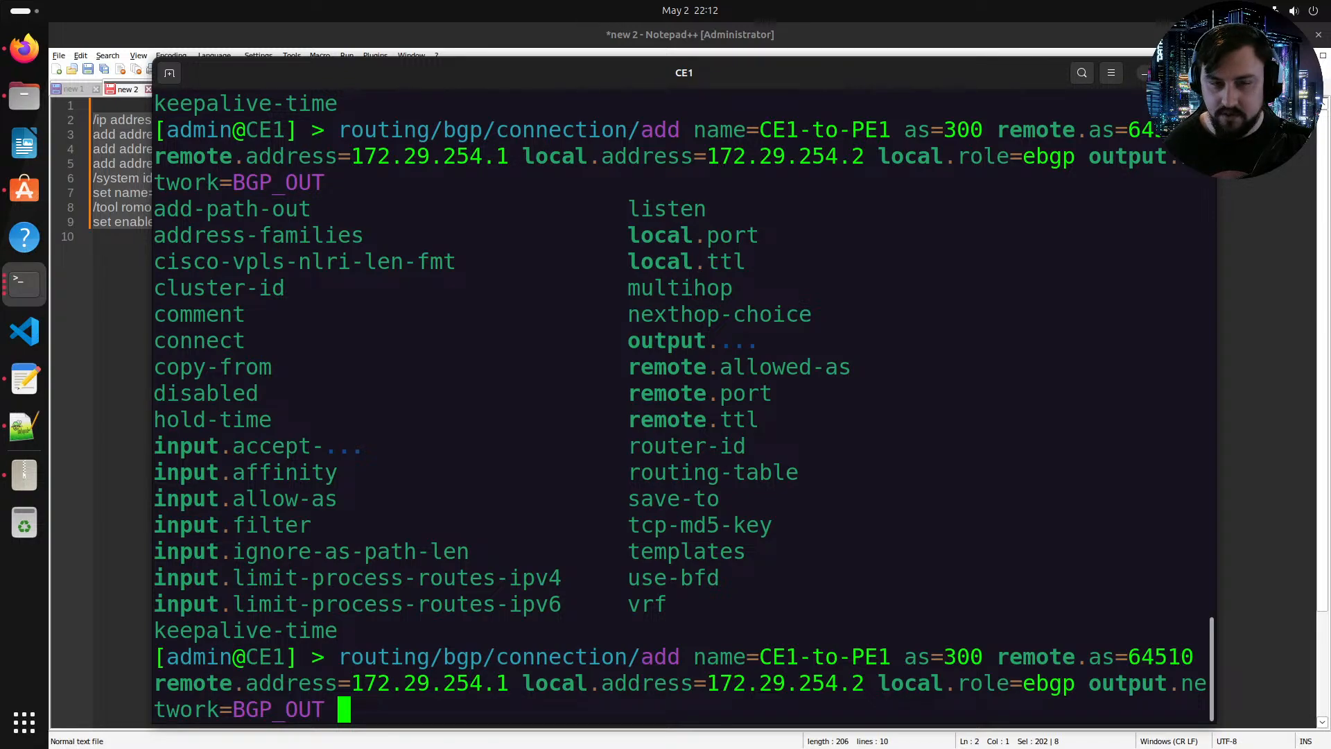
{"action": "key", "text": "Return"}
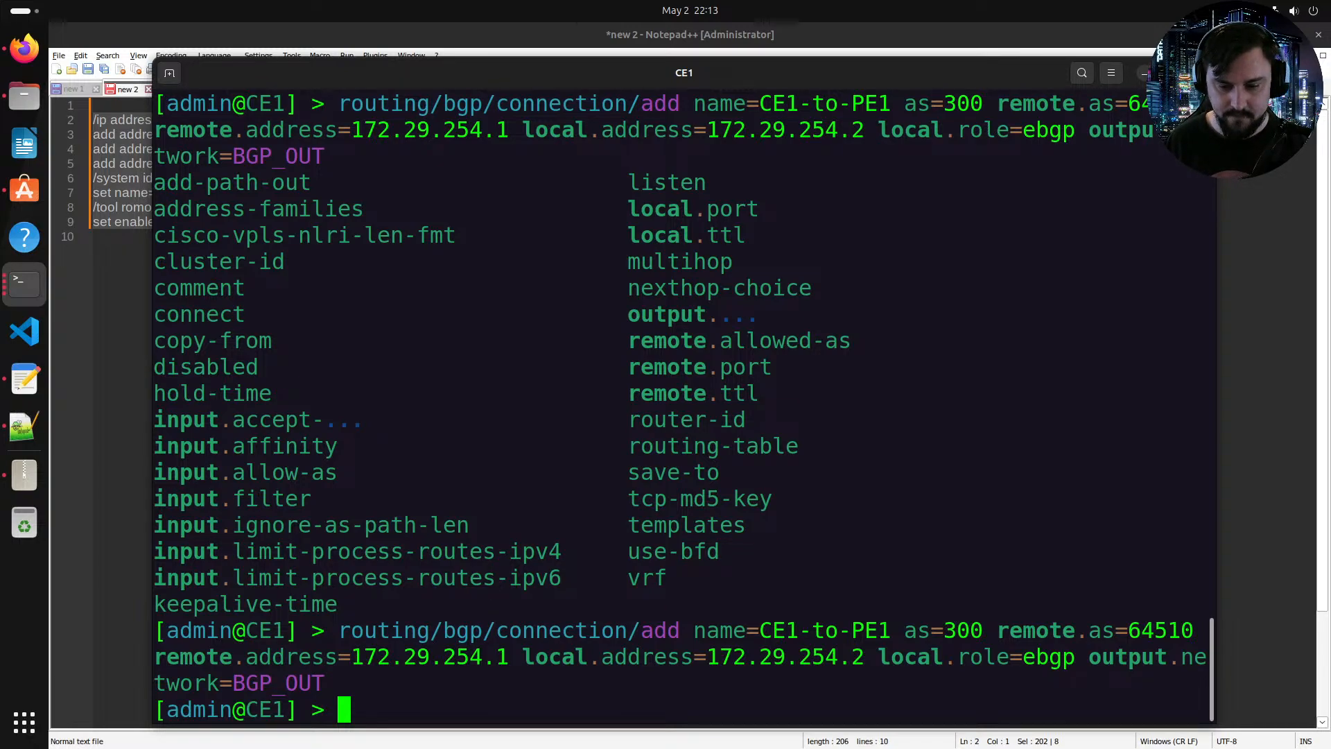
{"action": "key", "text": "Return"}
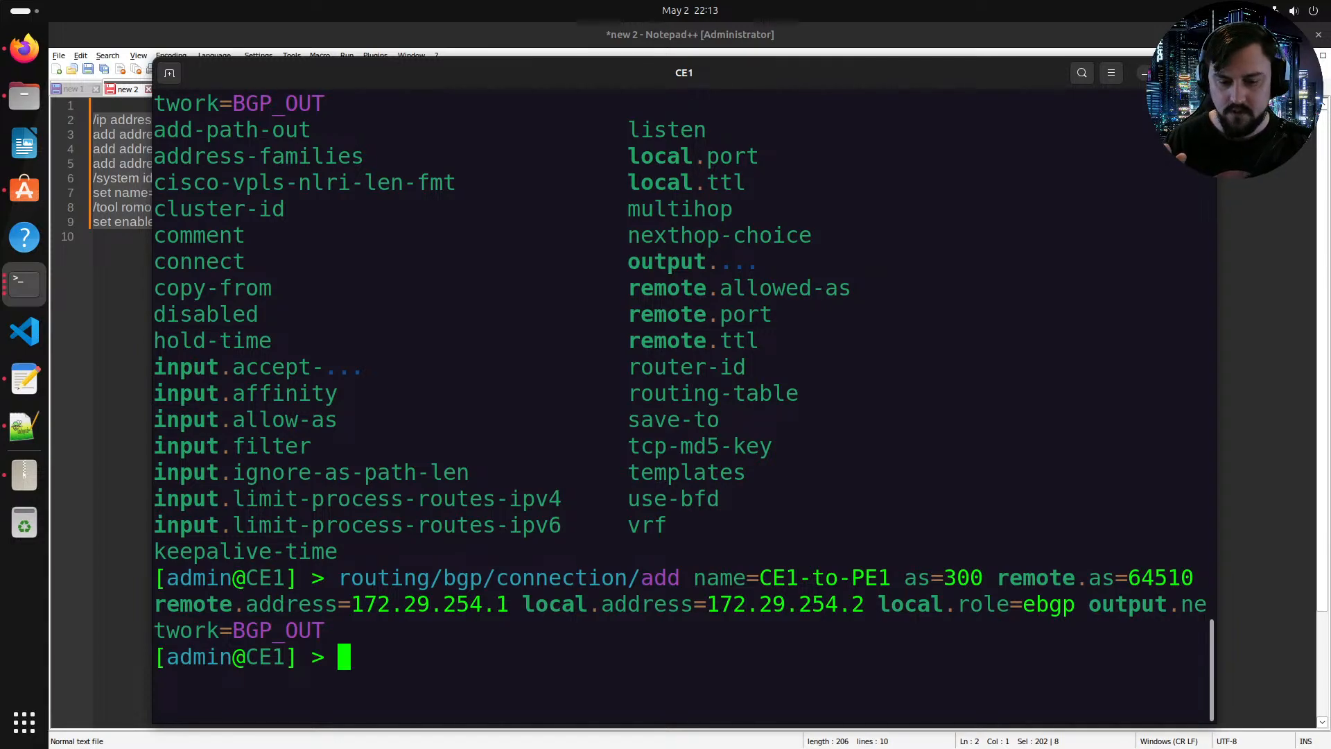
Step: Print the BGP session status and export CE1's configuration
{"action": "type", "text": "routing/bg"}
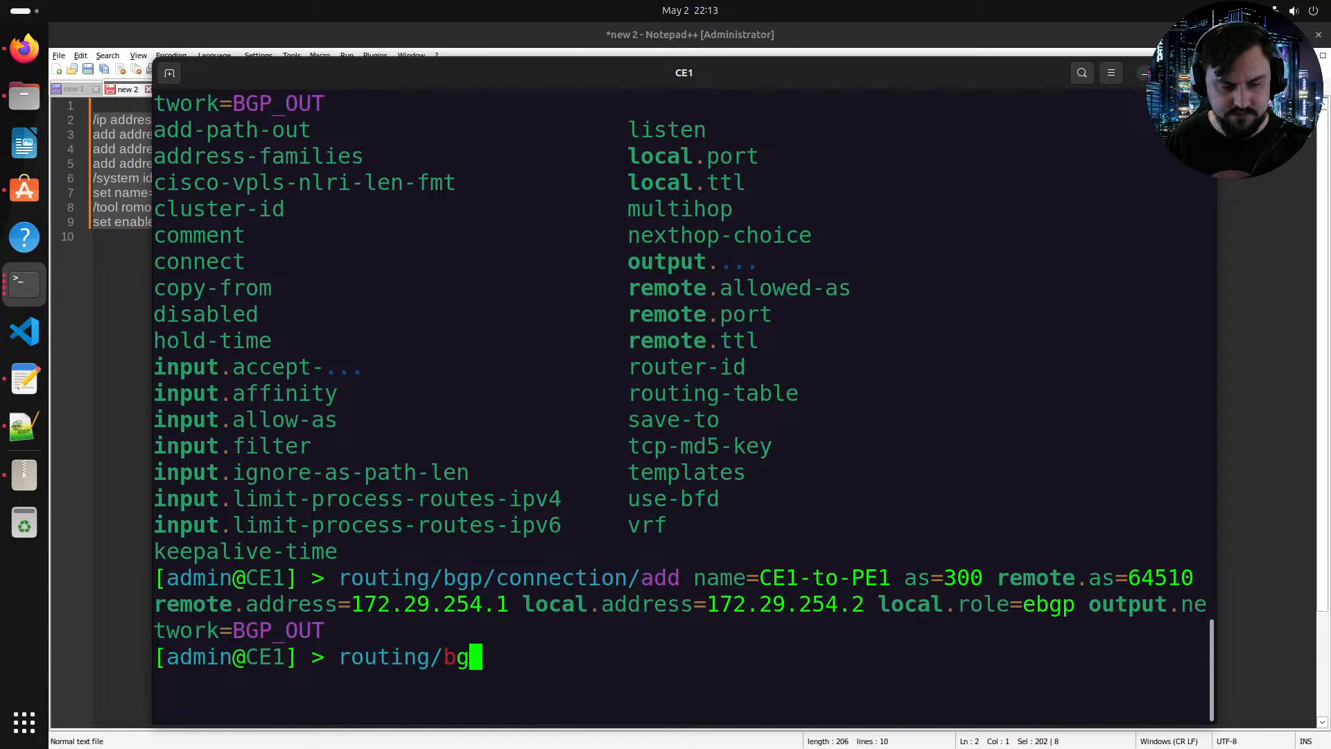
{"action": "type", "text": "p/session/print"}
{"action": "key", "text": "Return"}
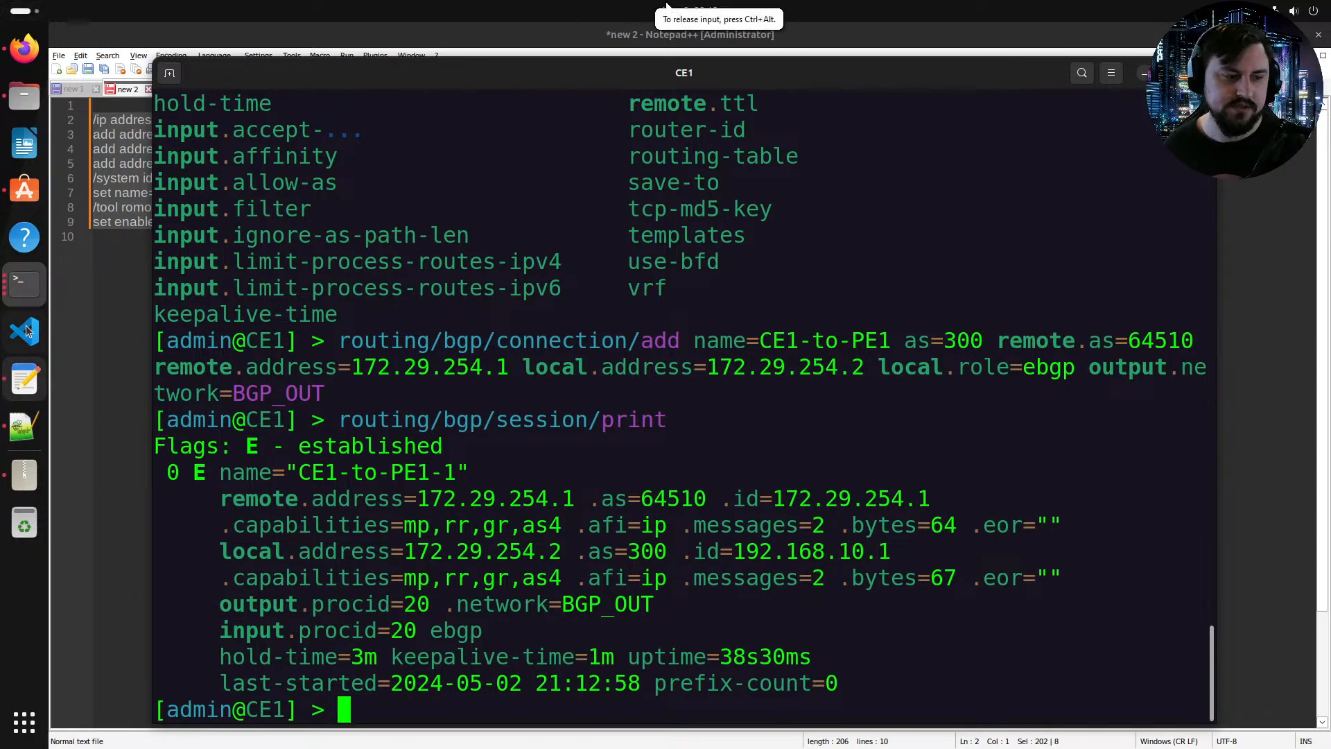
{"action": "left_click", "coordinate": [19, 280]}
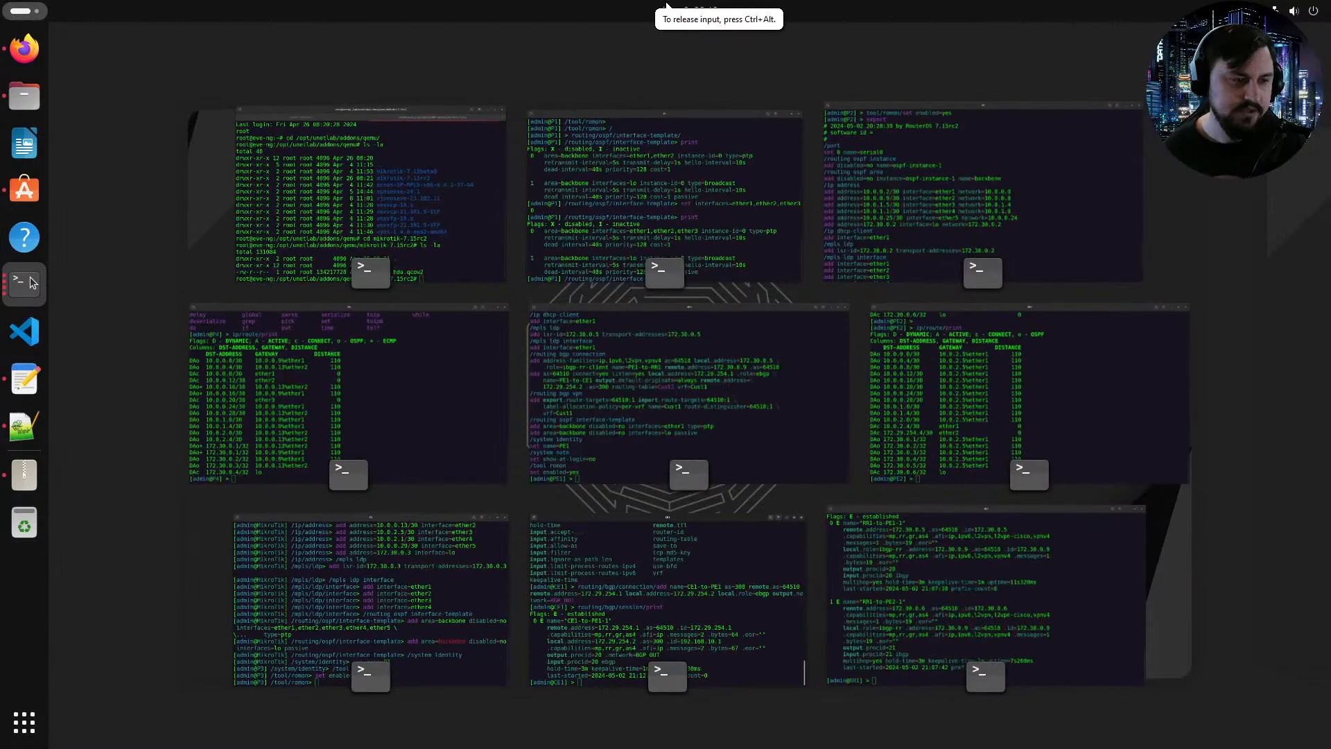
{"action": "left_click", "coordinate": [353, 421]}
{"action": "type", "text": "export"}
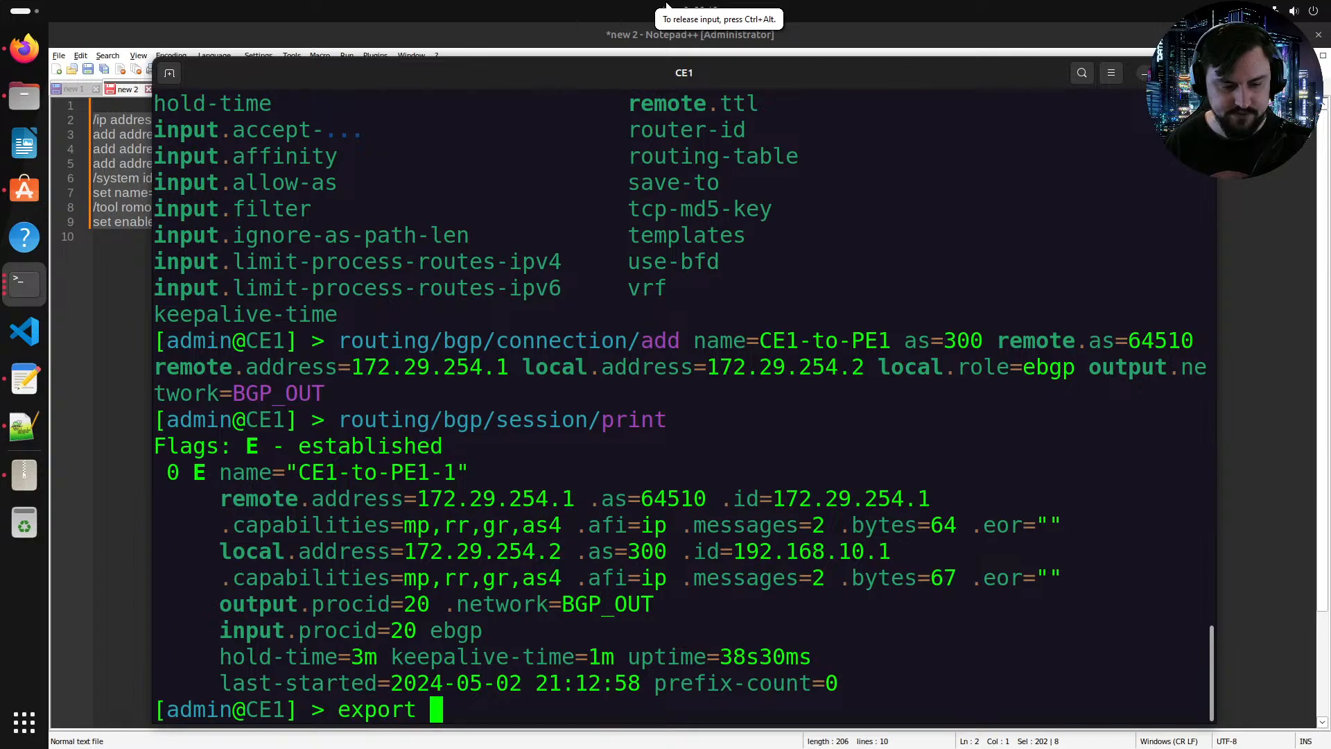
{"action": "key", "text": "Return"}
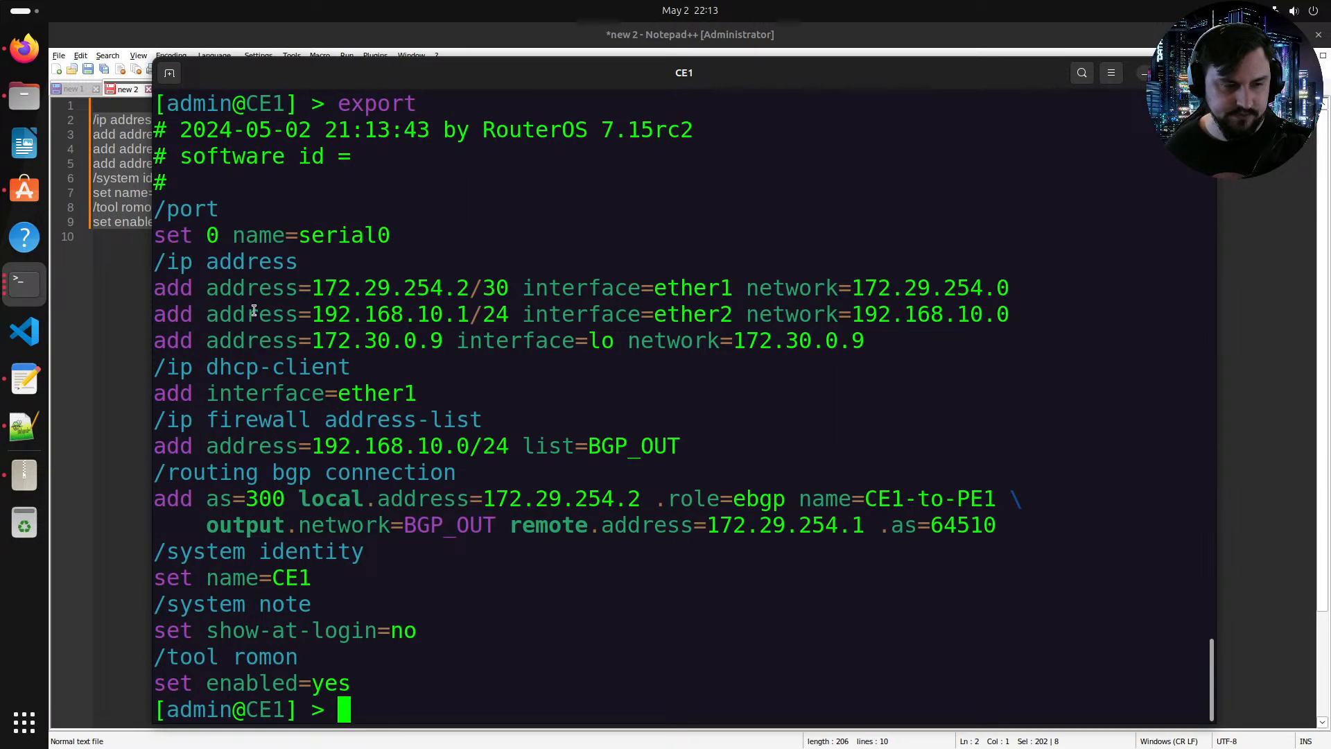
Step: Paste a second copy of the CE1 address, identity and RoMON script below the original in the editor
{"action": "left_click_drag", "start_coordinate": [326, 674], "coordinate": [156, 211]}
{"action": "left_click", "coordinate": [24, 426]}
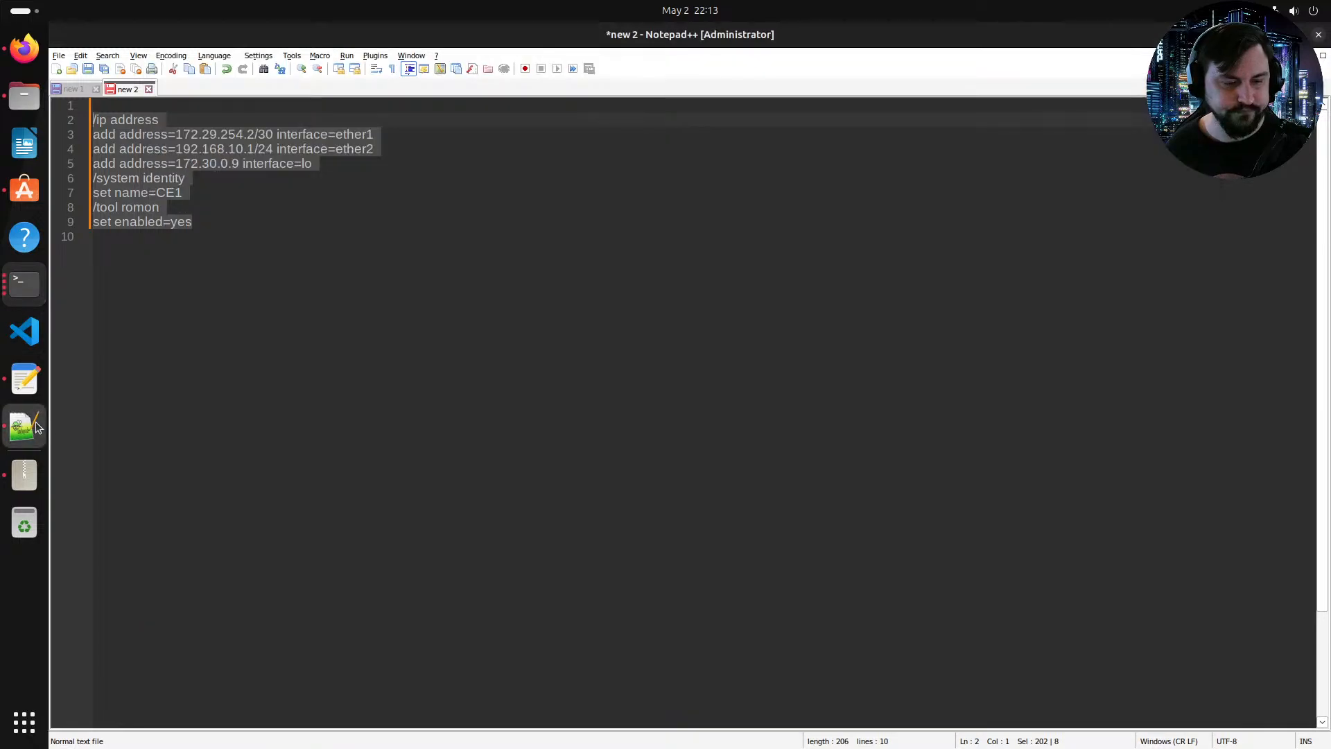
{"action": "left_click", "coordinate": [325, 325]}
{"action": "type", "text": "/ip address add address=172.29.254.2/30 interface=ether1 add address=192.168.10.1/24 interface=ether2 add address=172.30.0.9 interface=lo /system identity set name=CE1 /tool romon set enabled=yes"}
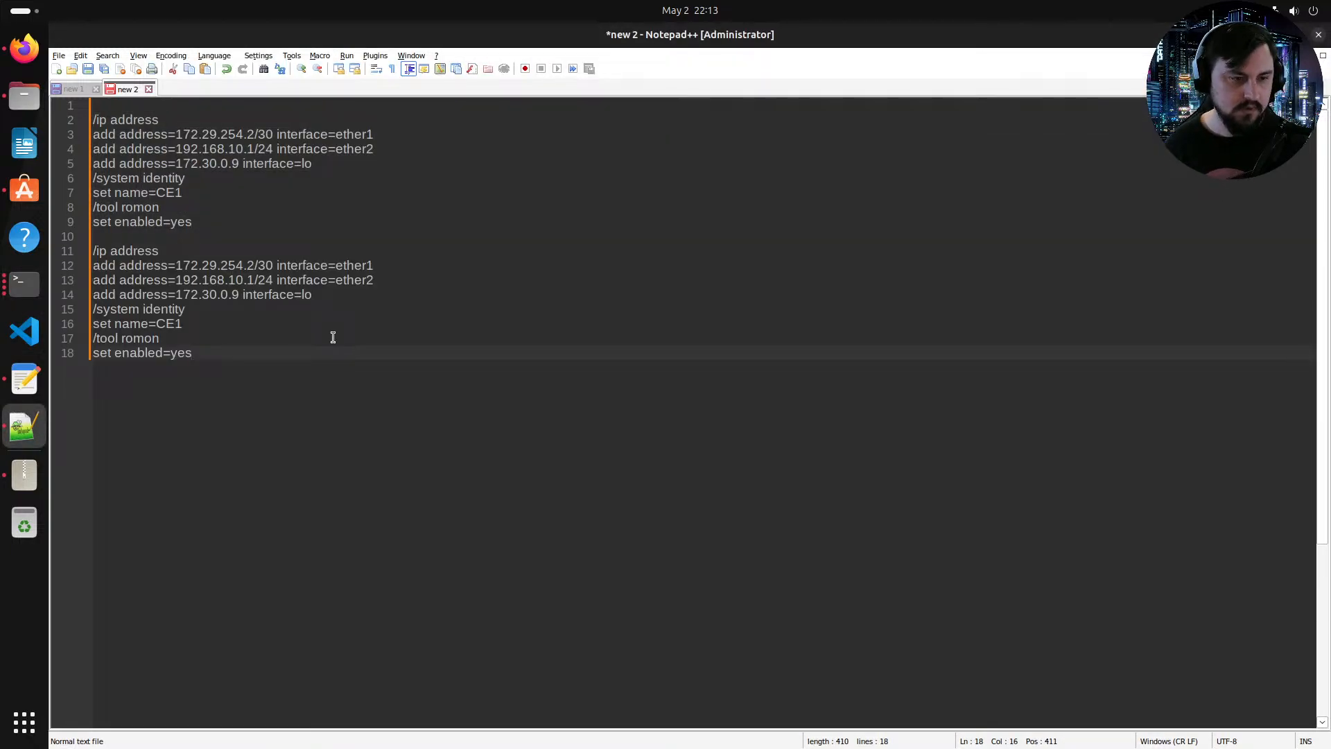
Step: Adapt the copy for CE2: ether1 address 172.29.254.6/30, ether2 address 192.168.20.1/24, and identity name CE2
{"action": "left_click_drag", "start_coordinate": [255, 267], "coordinate": [249, 268]}
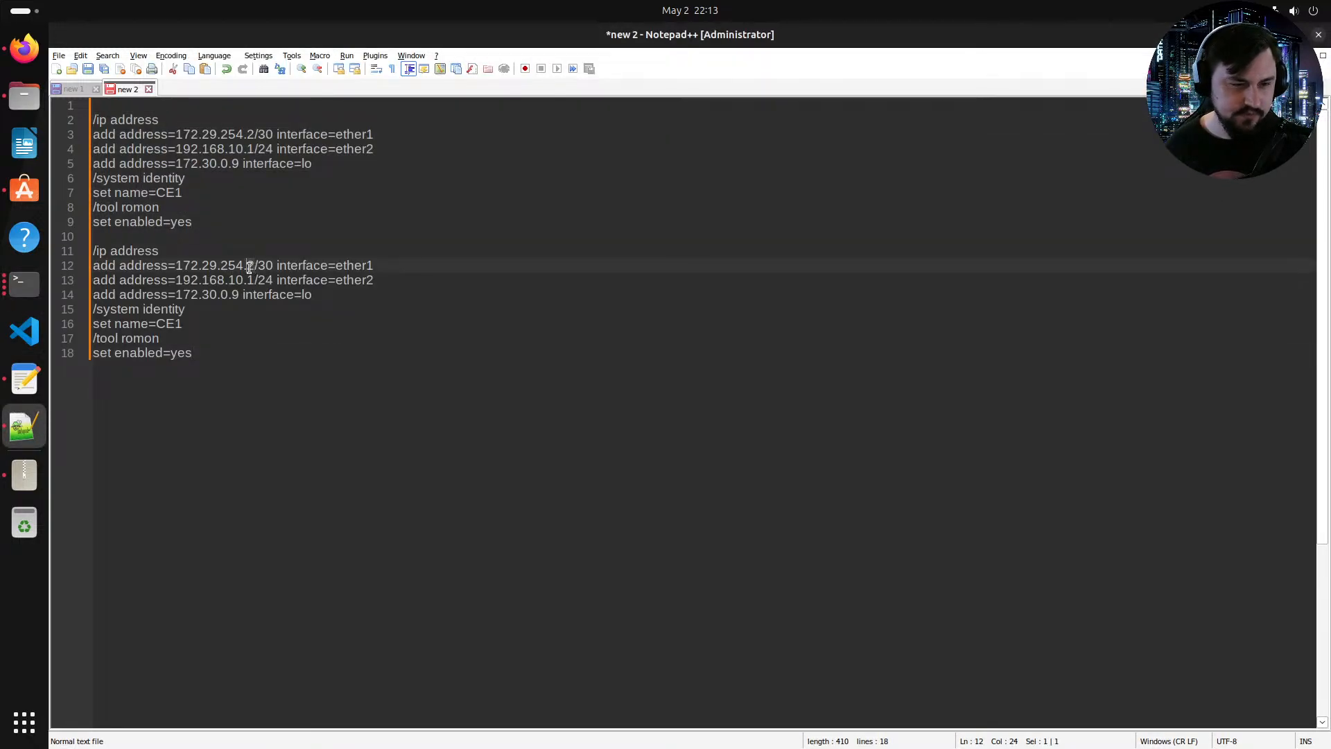
{"action": "type", "text": "6"}
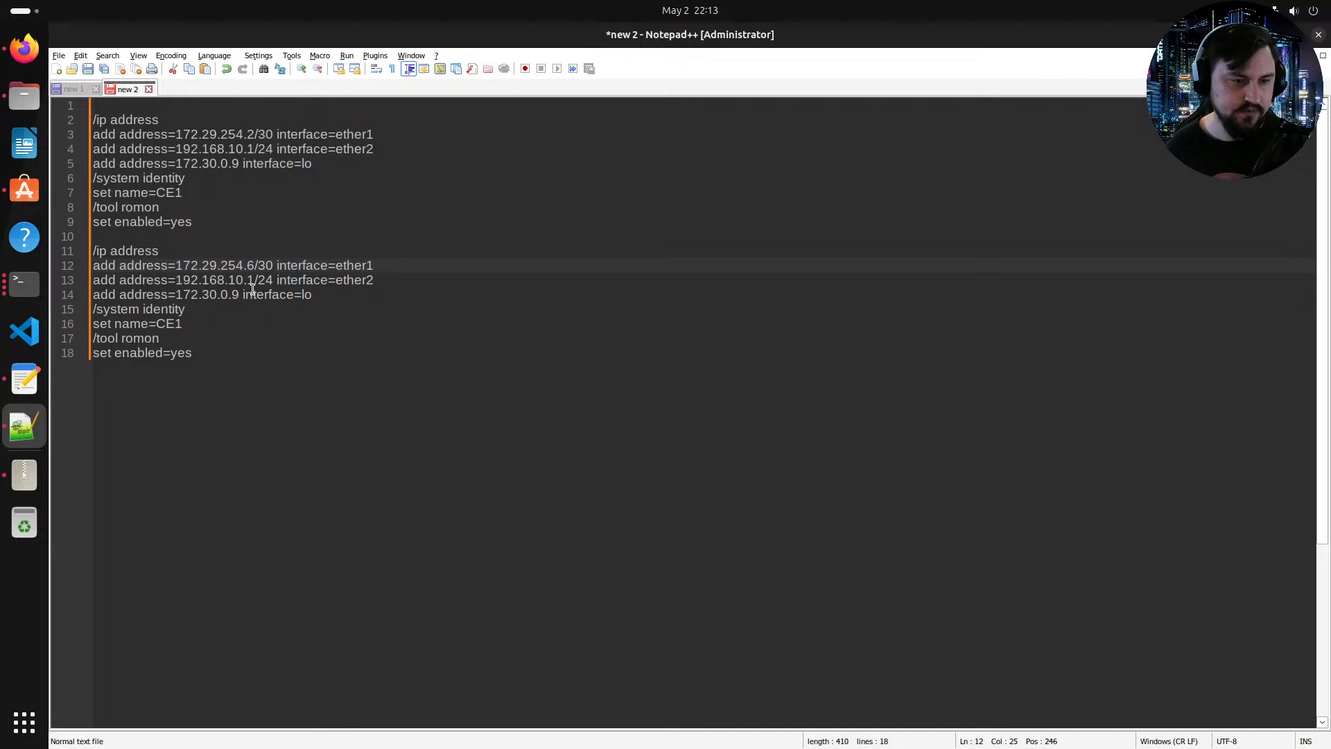
{"action": "left_click_drag", "start_coordinate": [237, 281], "coordinate": [230, 281]}
{"action": "type", "text": "2"}
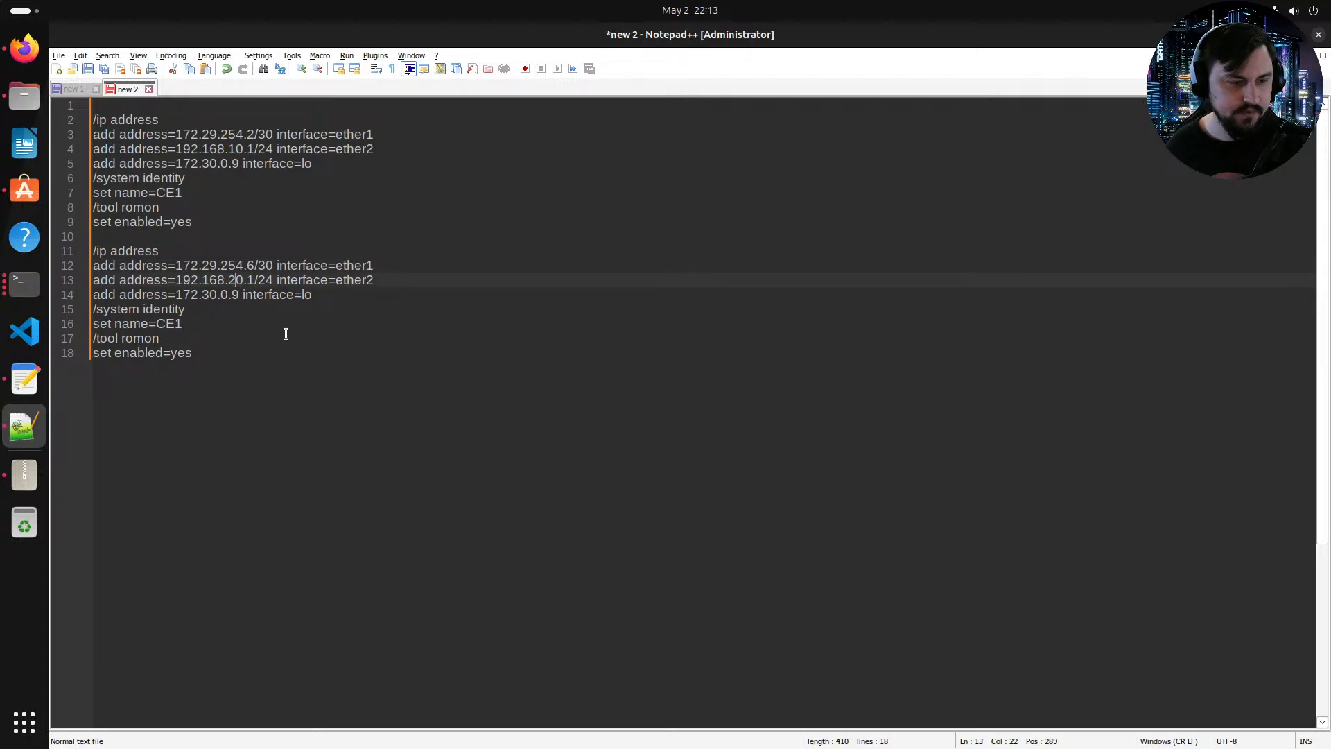
{"action": "left_click", "coordinate": [183, 324]}
{"action": "key", "text": "BackSpace"}
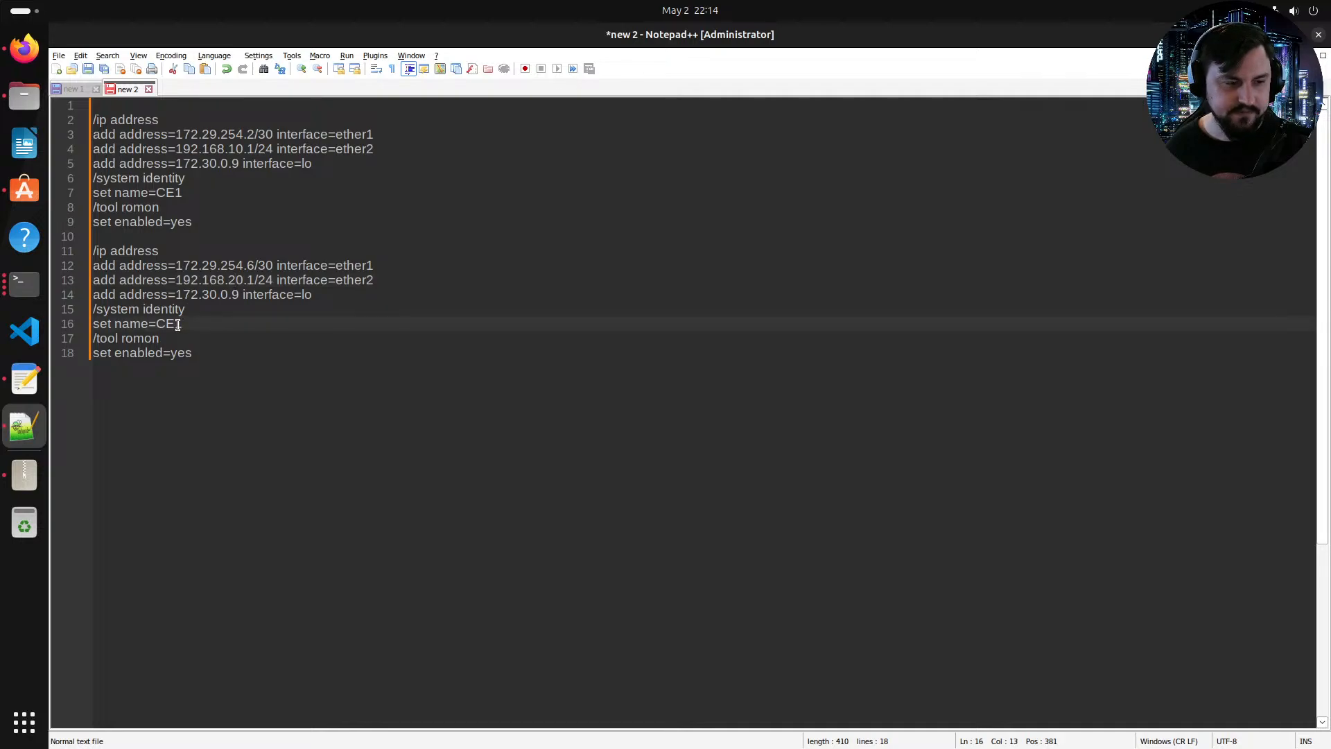
{"action": "type", "text": "2"}
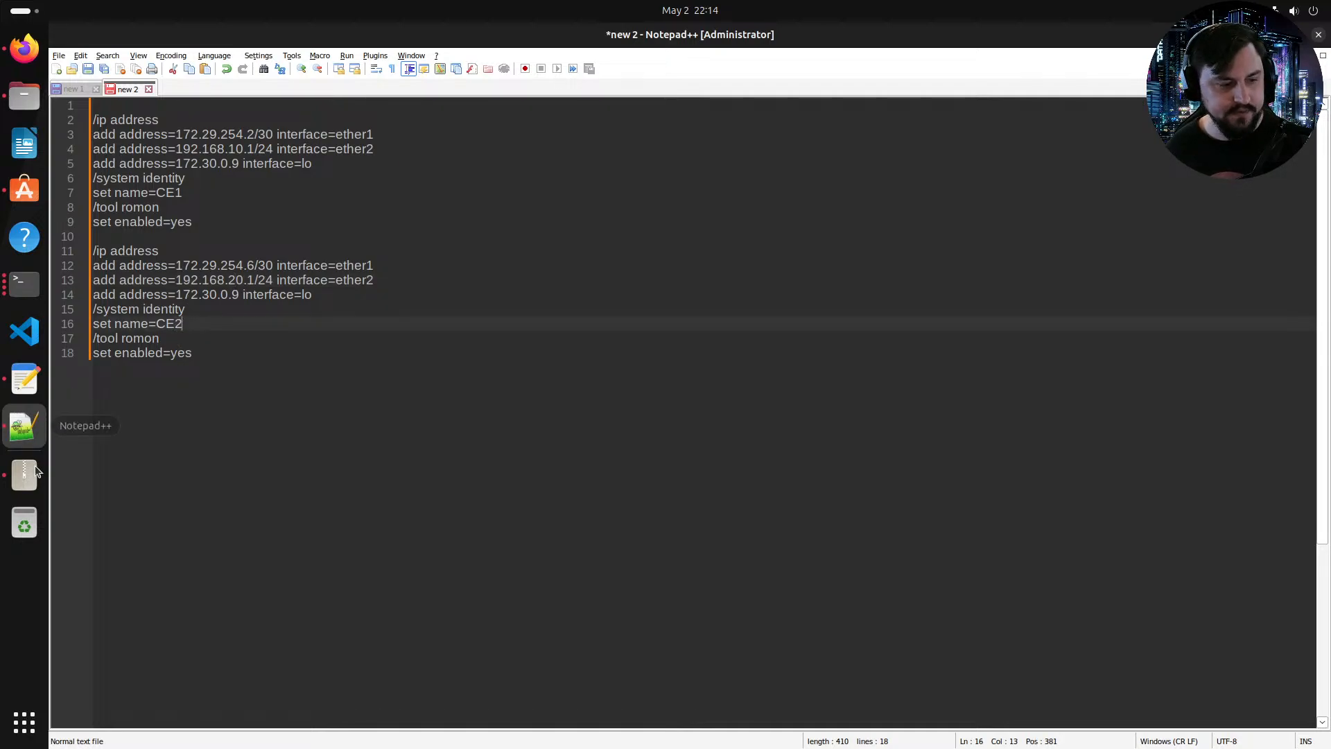
Step: Copy the address-list and BGP connection lines from CE1's exported configuration
{"action": "left_click", "coordinate": [24, 283]}
{"action": "left_click", "coordinate": [394, 462]}
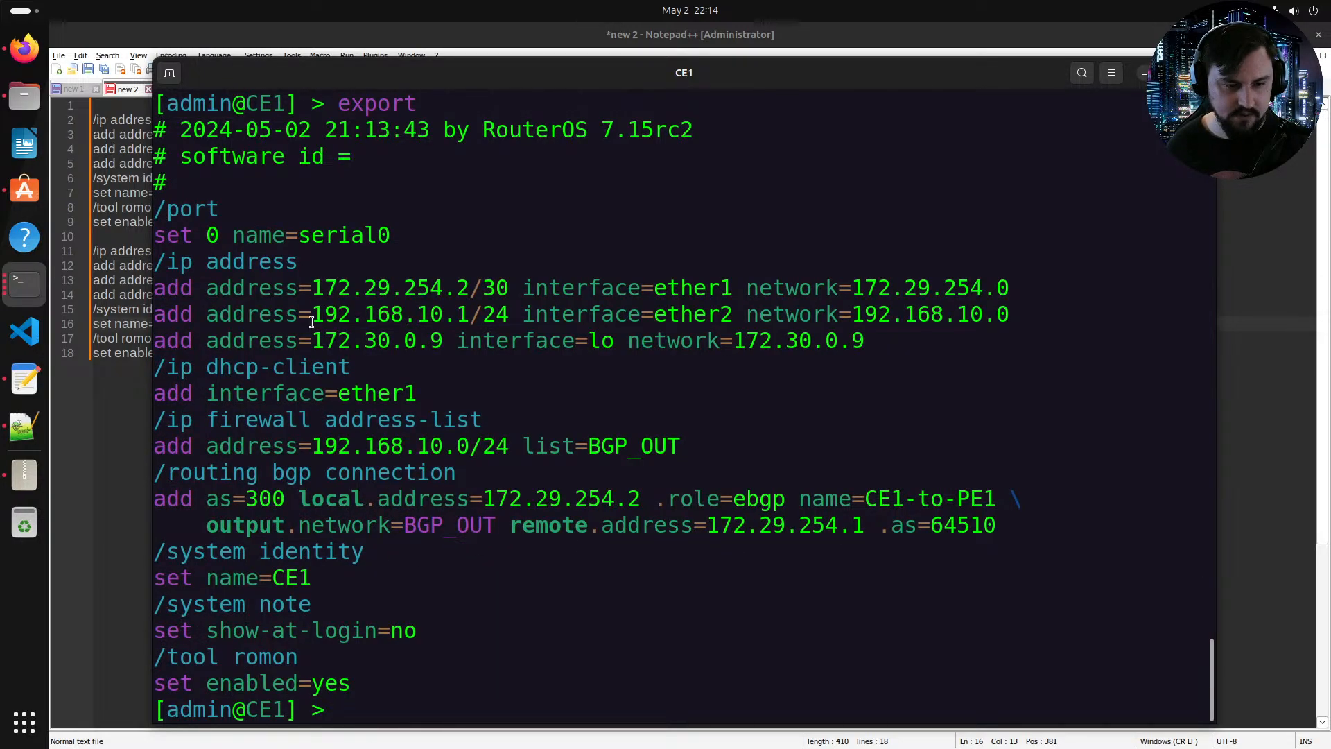
{"action": "left_click_drag", "start_coordinate": [155, 413], "coordinate": [1047, 520]}
{"action": "right_click", "coordinate": [873, 478]}
{"action": "left_click", "coordinate": [894, 490]}
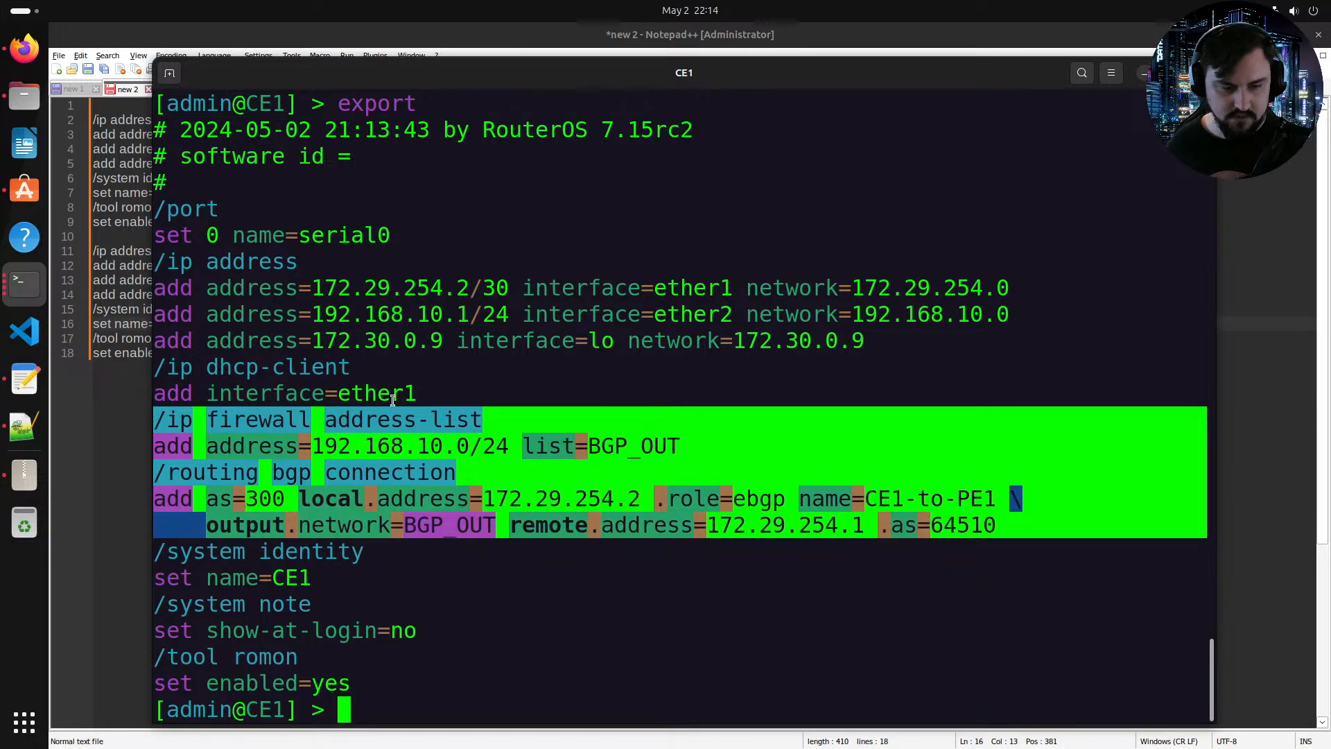
Step: Insert the copied address-list and BGP connection lines into the CE2 script after the loopback address line
{"action": "left_click", "coordinate": [24, 379]}
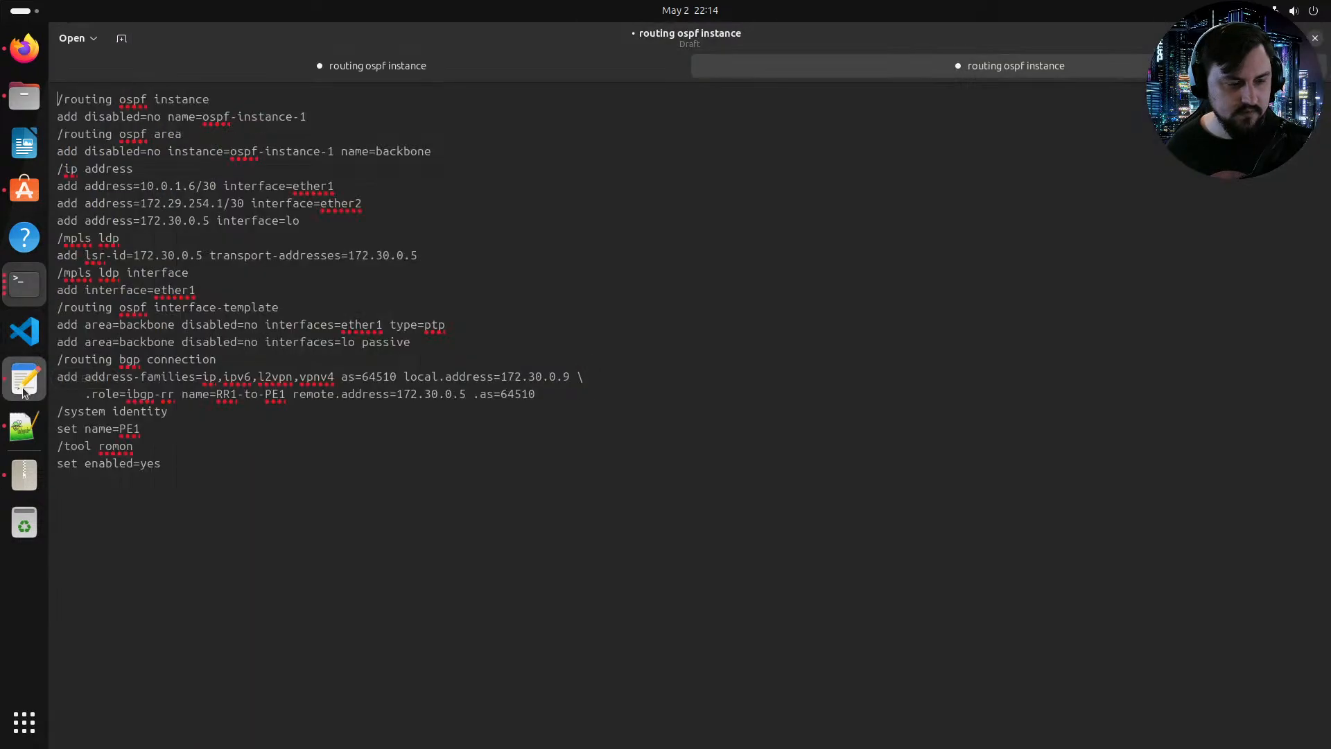
{"action": "left_click", "coordinate": [23, 442]}
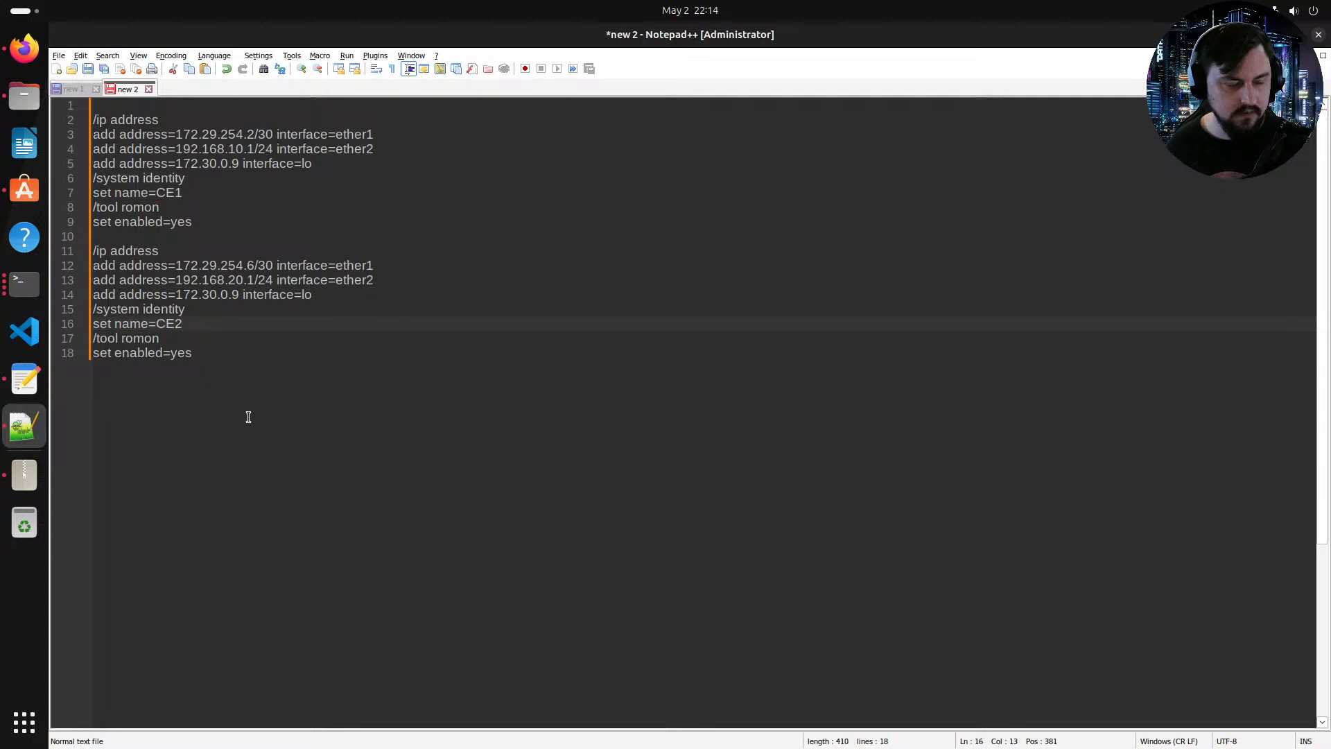
{"action": "left_click", "coordinate": [184, 251]}
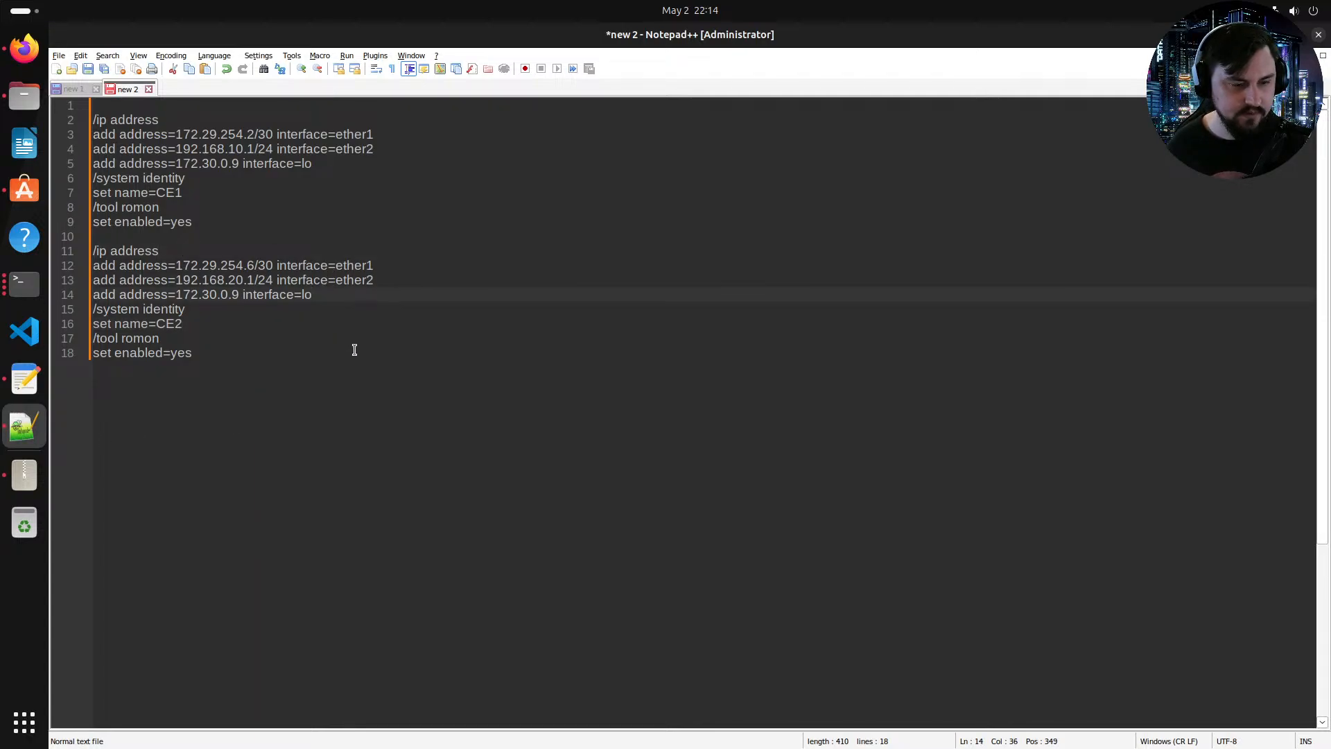
{"action": "key", "text": "ctrl+v"}
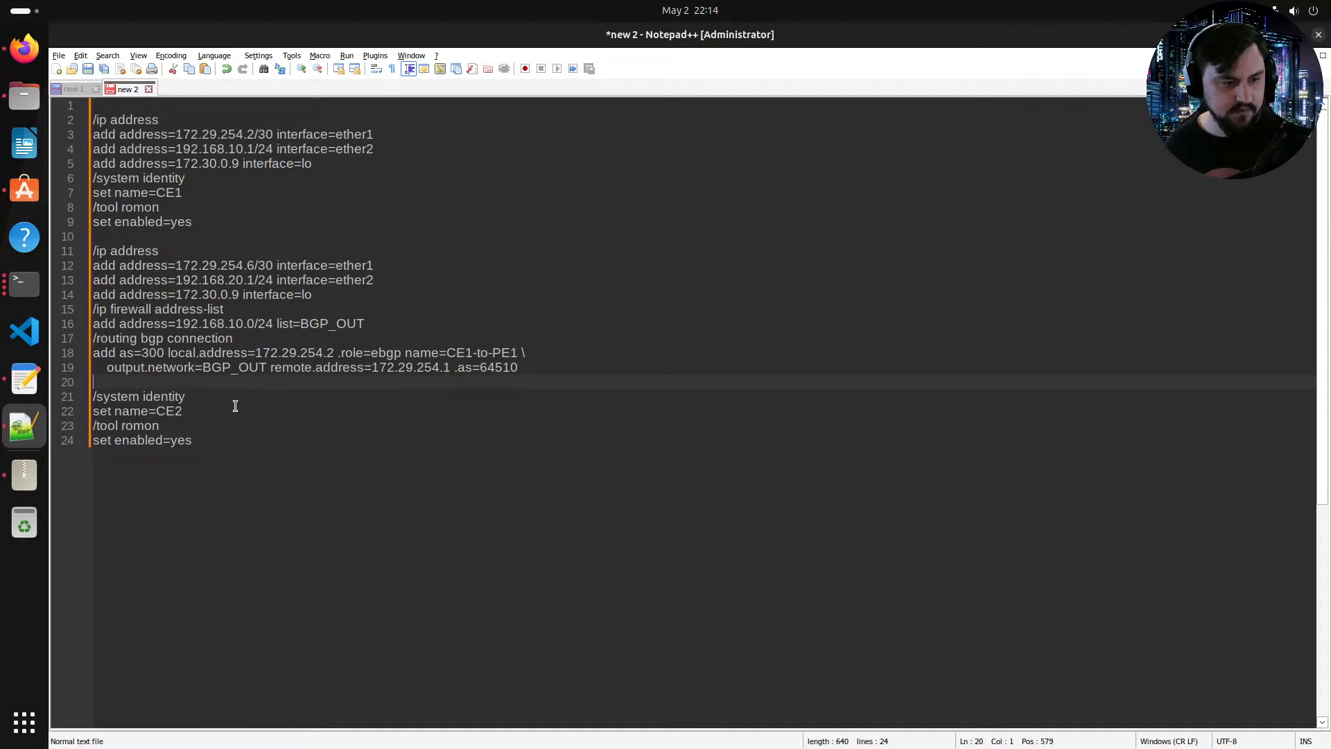
{"action": "key", "text": "BackSpace"}
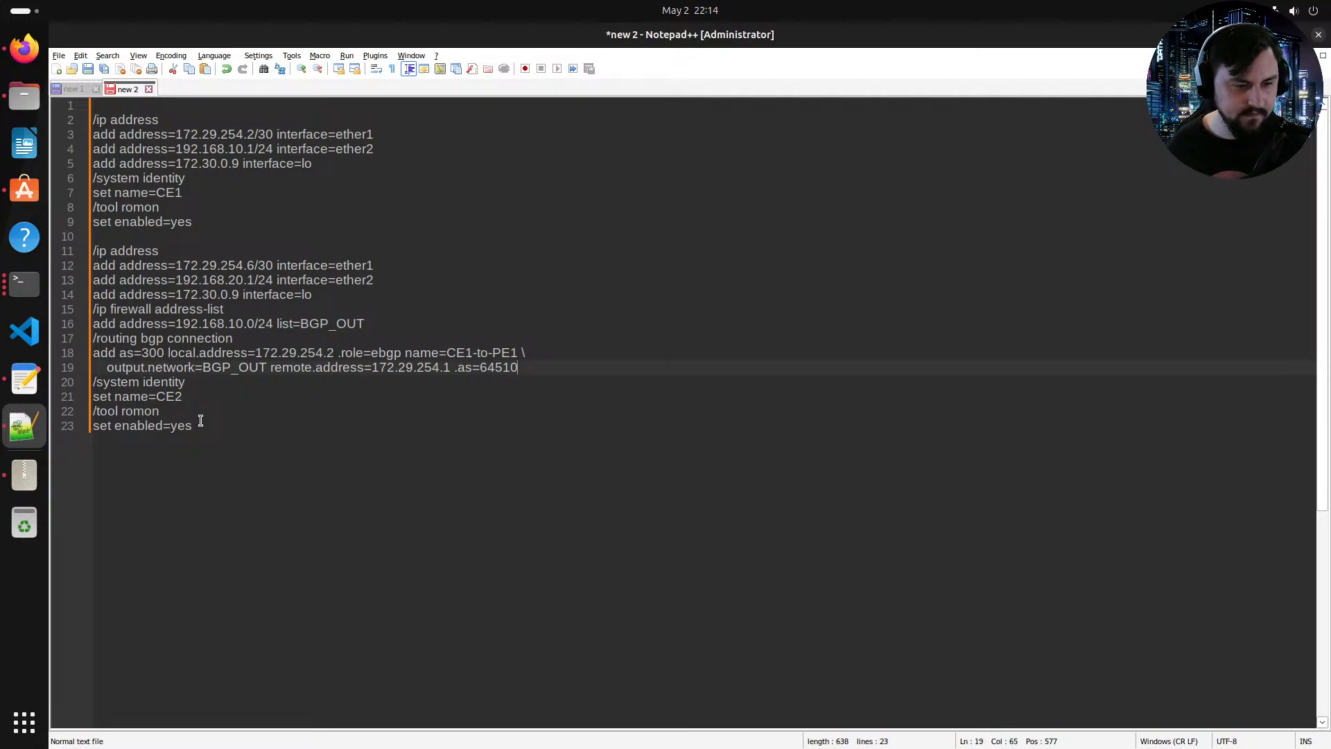
Step: Change the CE2 script's BGP_OUT address-list entry to 192.168.20.0/24
{"action": "left_click", "coordinate": [230, 324]}
{"action": "type", "text": "2"}
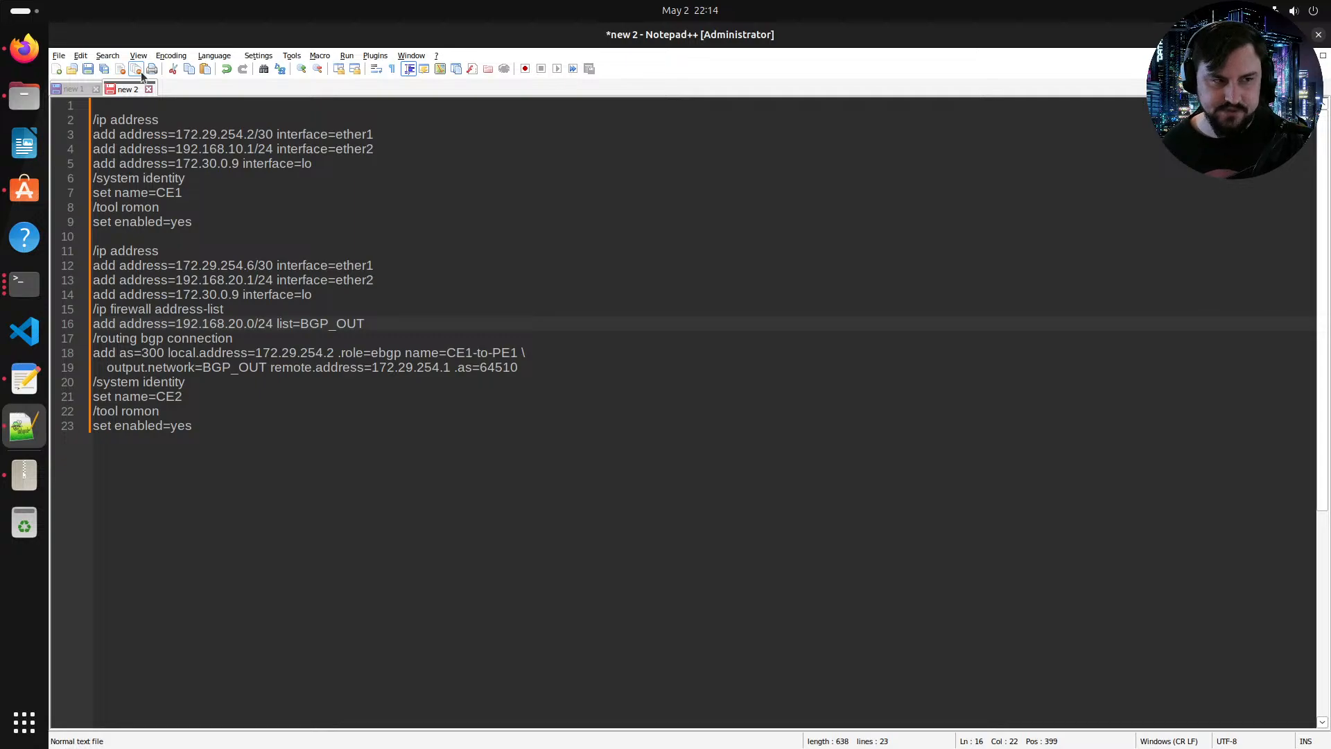
{"action": "left_click", "coordinate": [15, 43]}
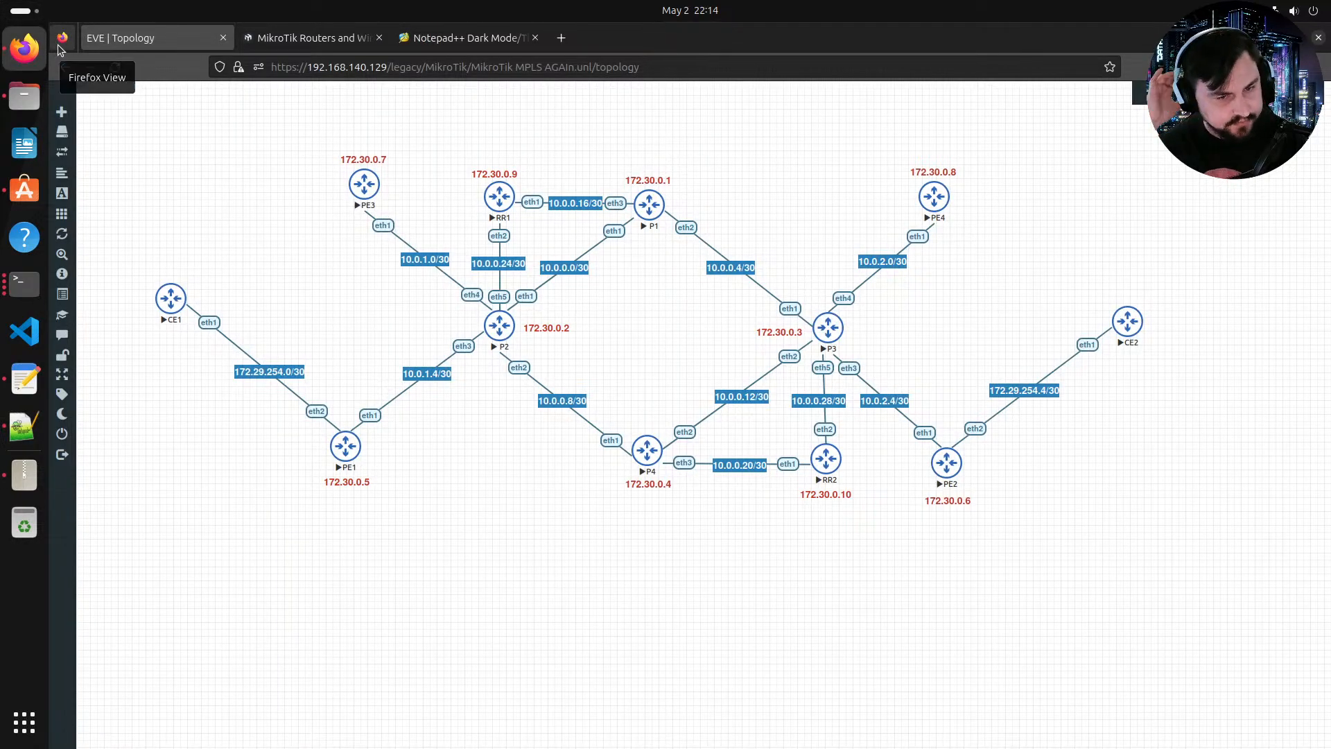
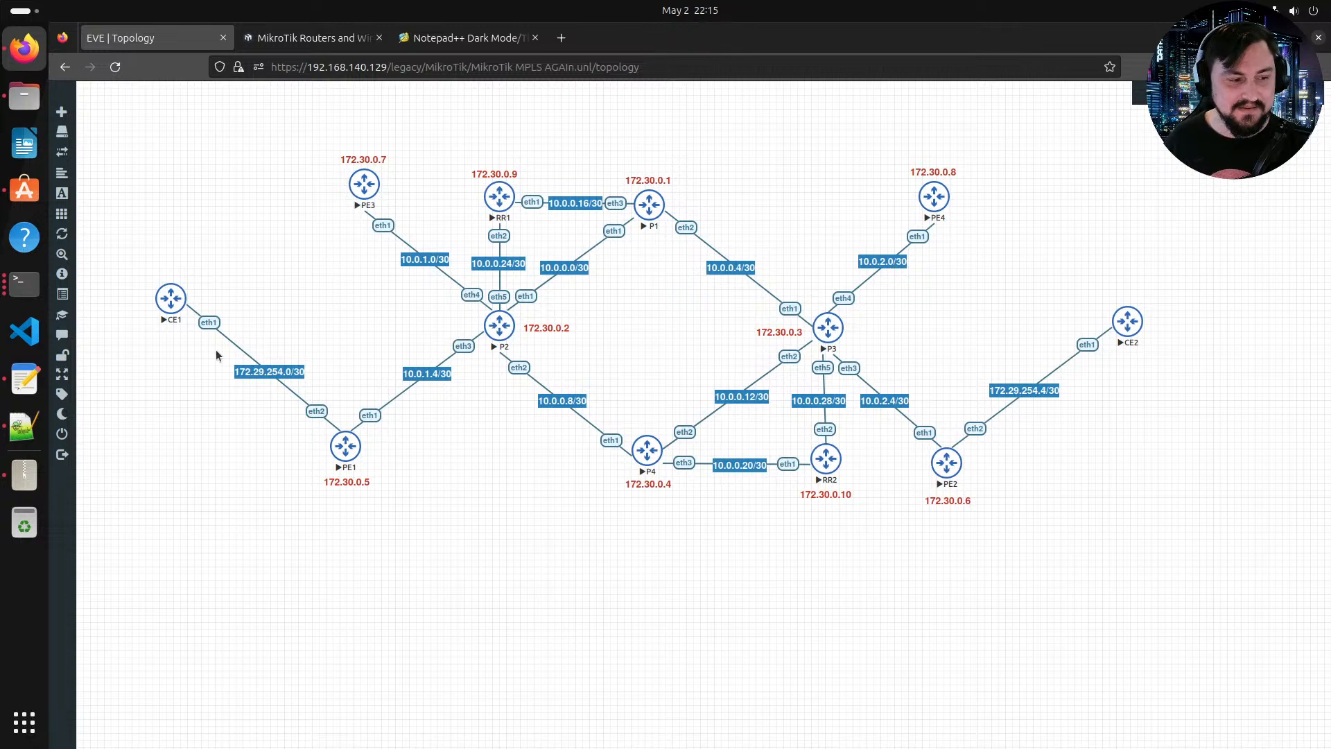
Step: Delete the loopback address line 'add address=172.30.0.9 interface=lo' from the CE2 configuration block
{"action": "left_click", "coordinate": [10, 416]}
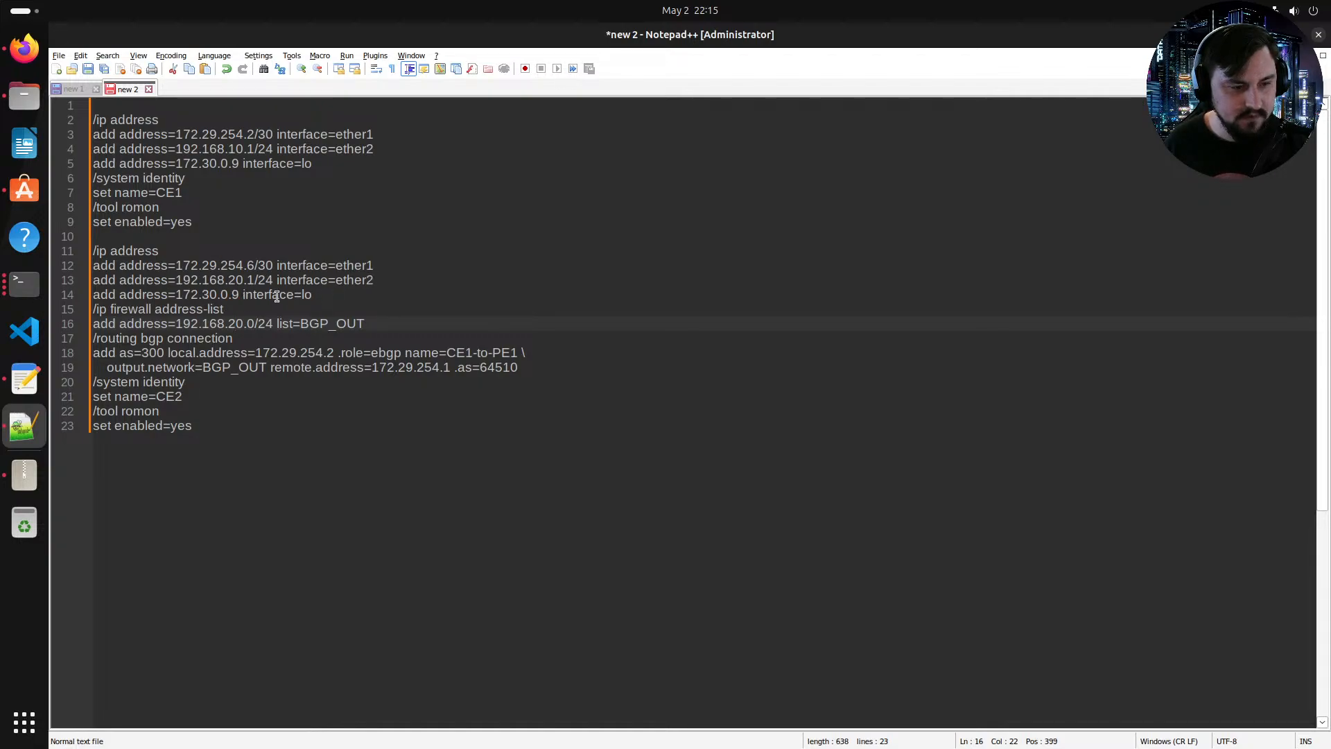
{"action": "left_click_drag", "start_coordinate": [313, 295], "coordinate": [88, 291]}
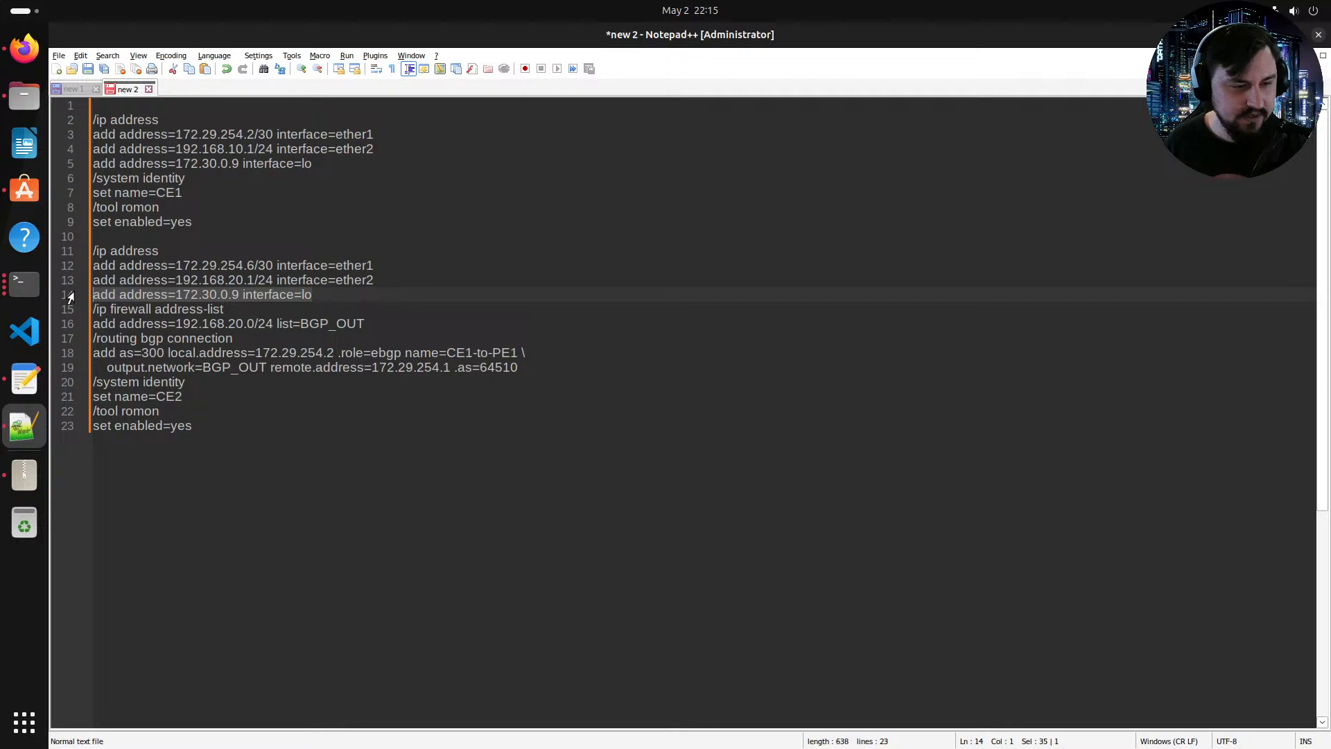
{"action": "key", "text": "BackSpace"}
{"action": "key", "text": "BackSpace"}
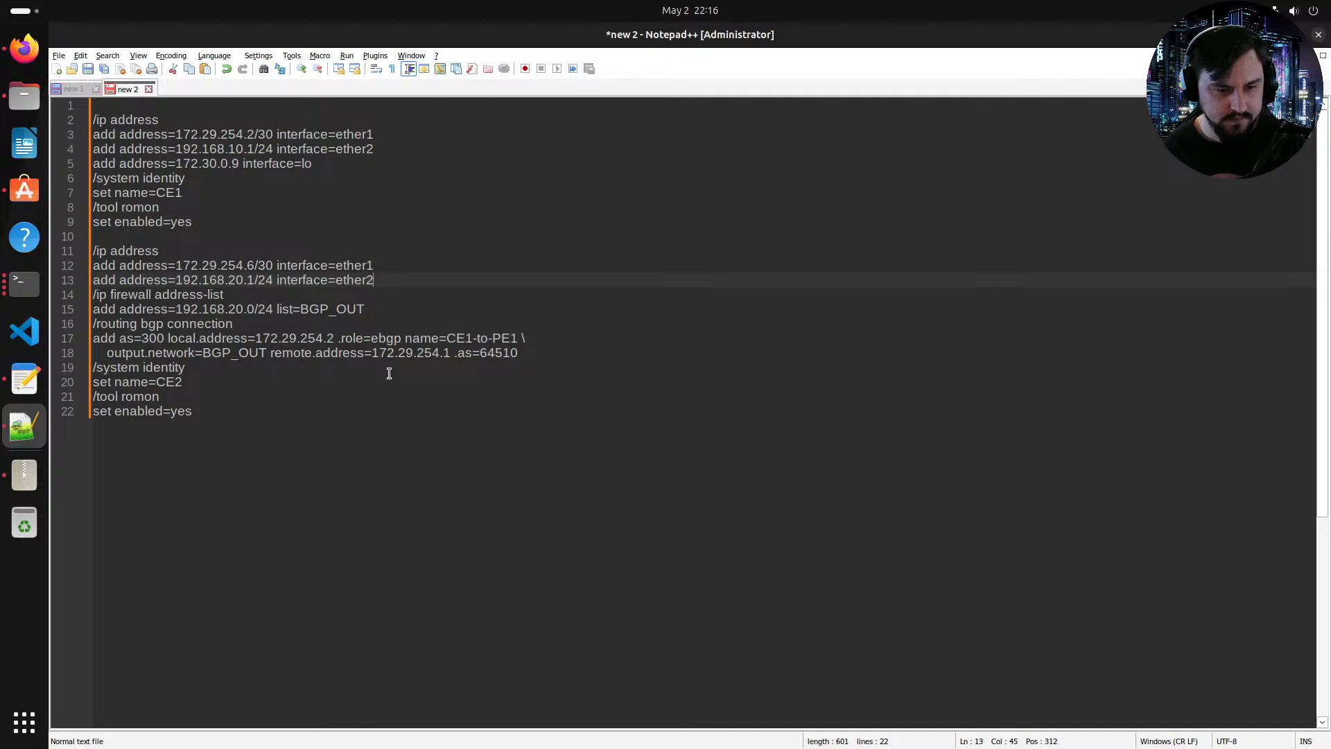
Step: Set the BGP connection's remote address to 172.29.254.5 and its local address to 172.29.254.6 in the CE2 block
{"action": "double_click", "coordinate": [450, 353]}
{"action": "type", "text": "5"}
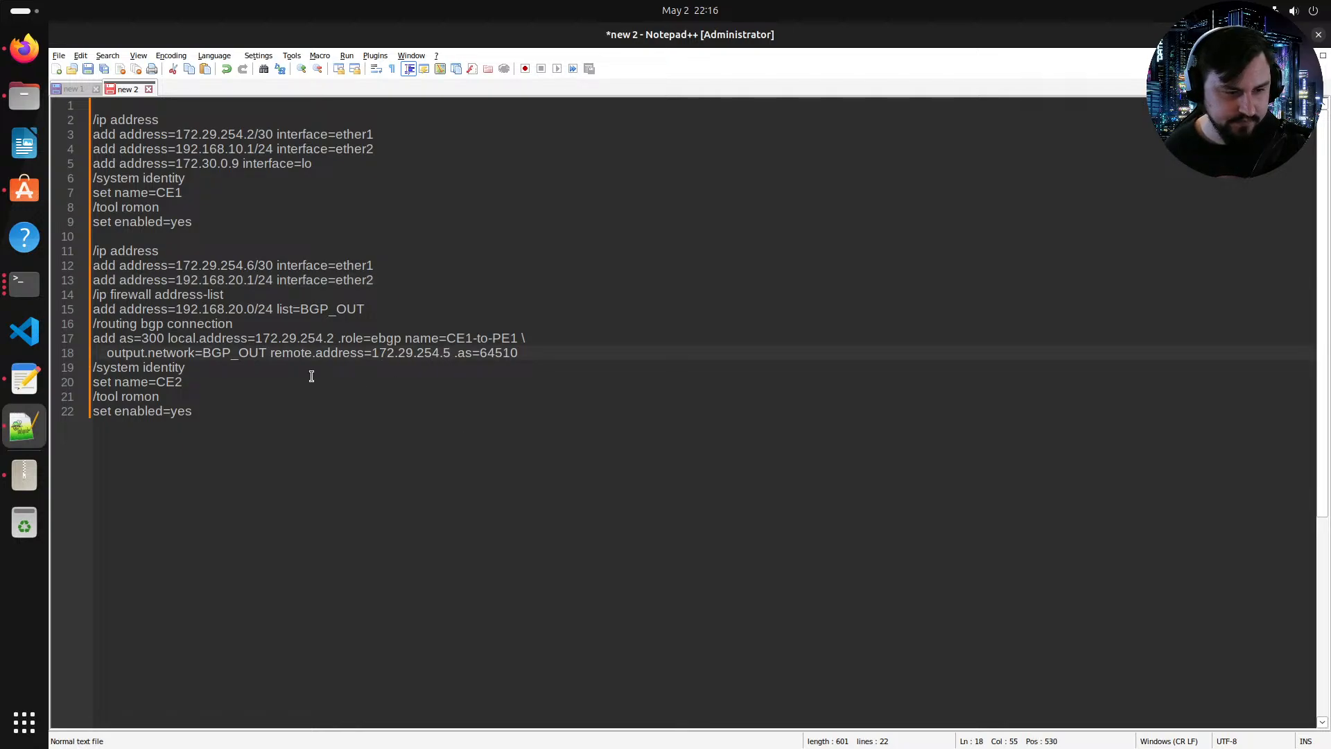
{"action": "double_click", "coordinate": [330, 339]}
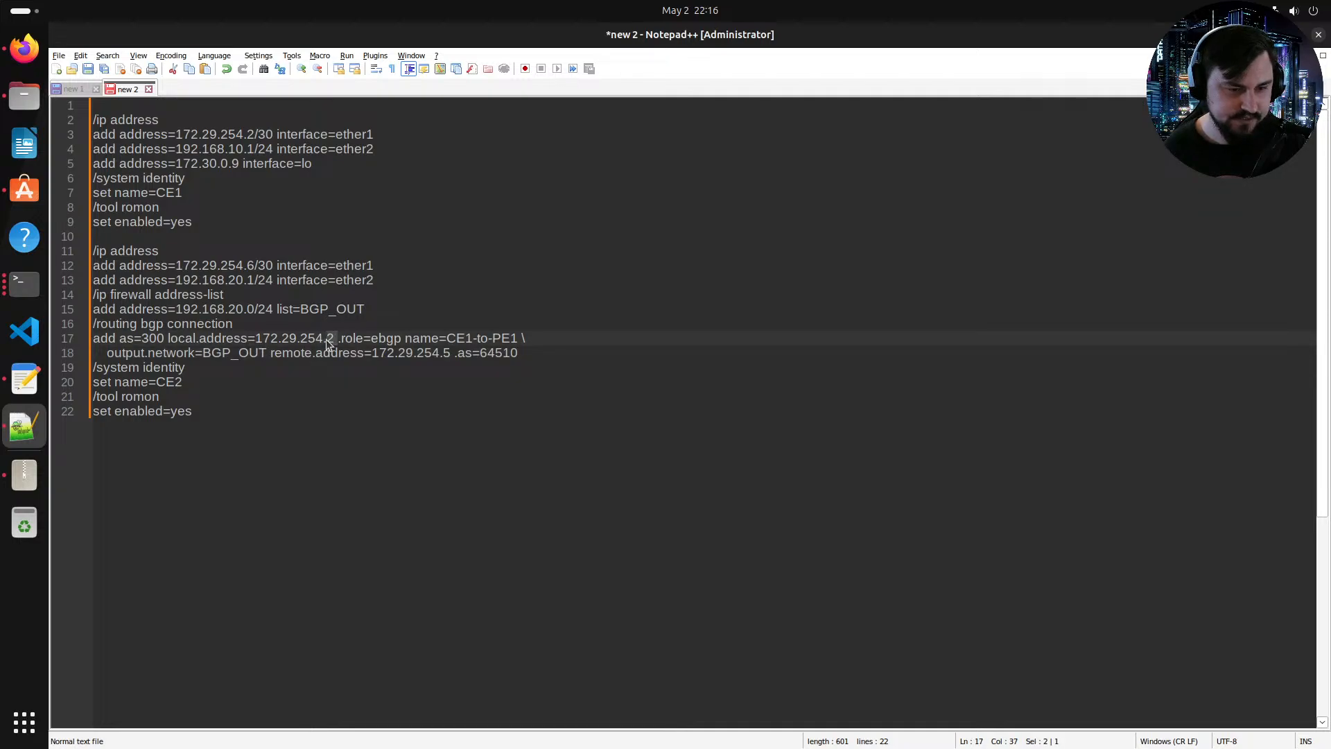
{"action": "type", "text": "6"}
{"action": "key", "text": "Delete"}
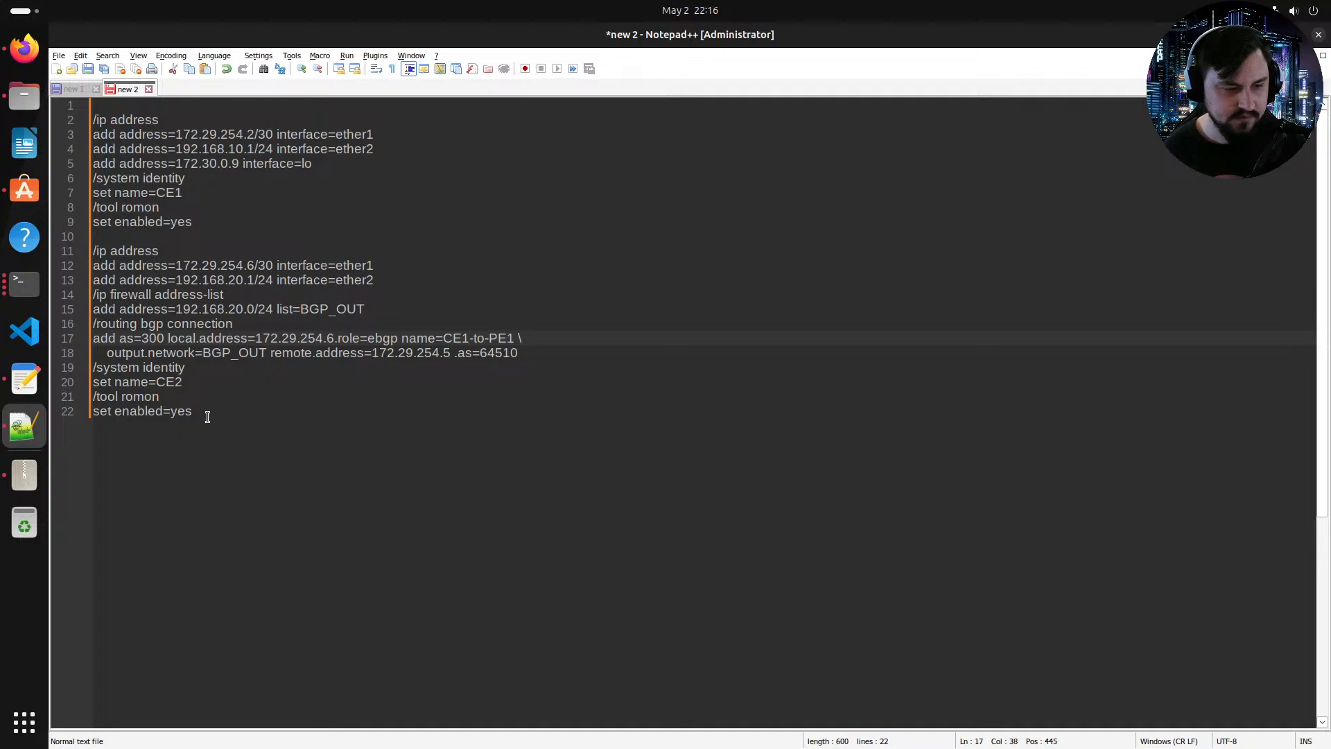
Step: Copy the whole CE2 configuration block, lines 11 to 22
{"action": "left_click_drag", "start_coordinate": [197, 412], "coordinate": [92, 246]}
{"action": "right_click", "coordinate": [132, 275]}
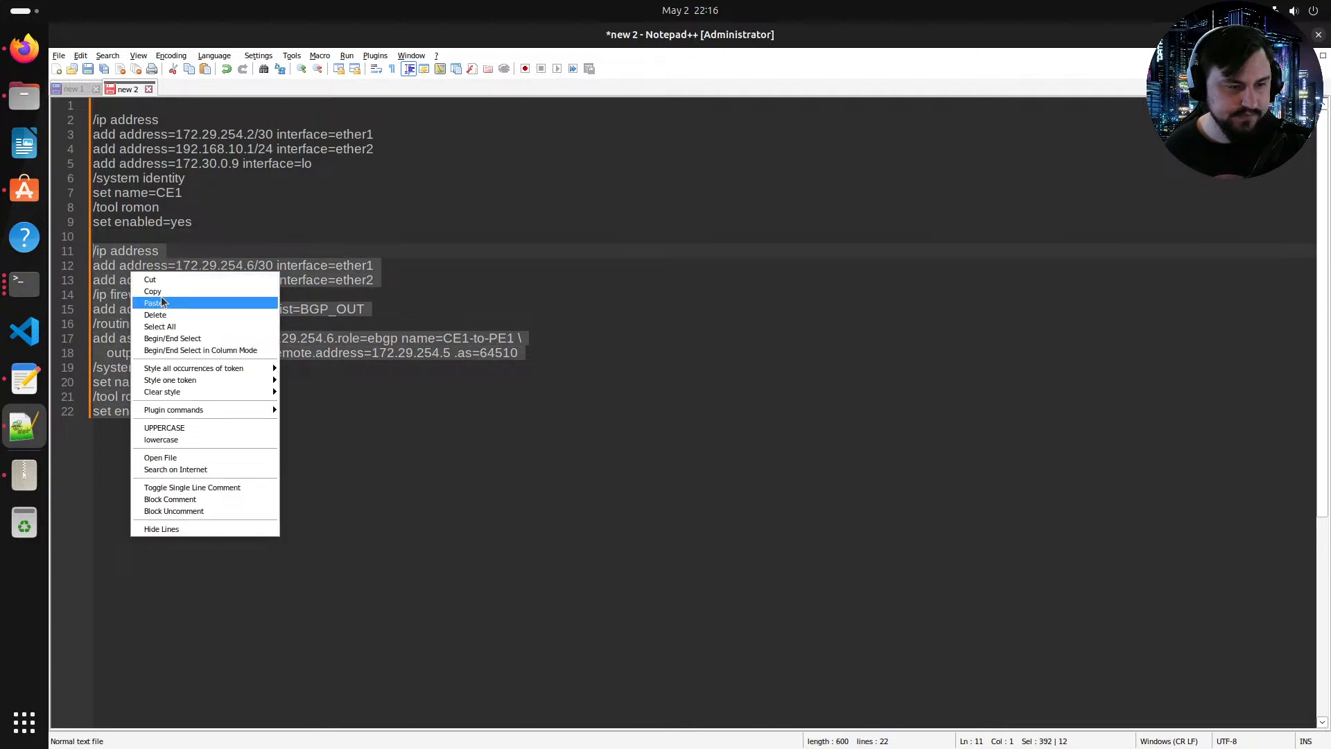
{"action": "left_click", "coordinate": [161, 291]}
Step: Open the CE2 router console from the topology and log in as admin, entering the password and skipping the license and password change
{"action": "left_click", "coordinate": [24, 282]}
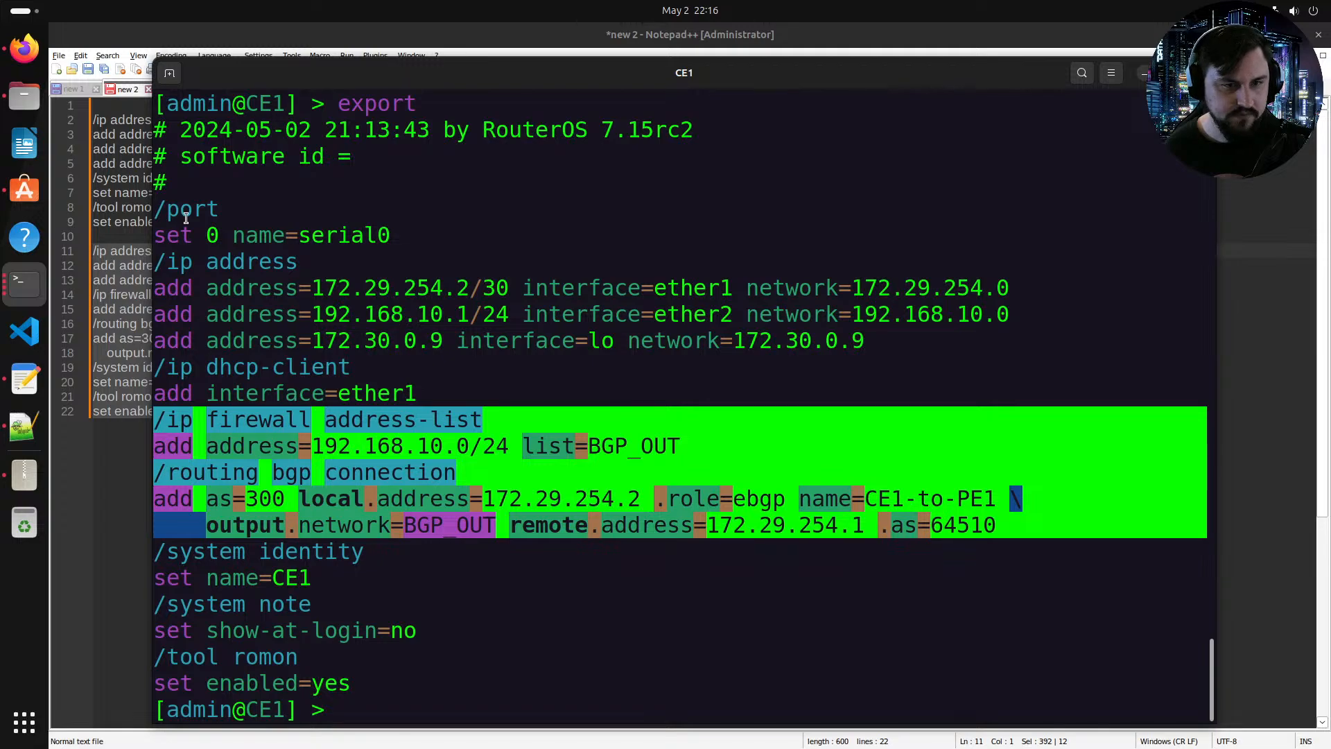
{"action": "left_click", "coordinate": [25, 48]}
{"action": "left_click", "coordinate": [1127, 321]}
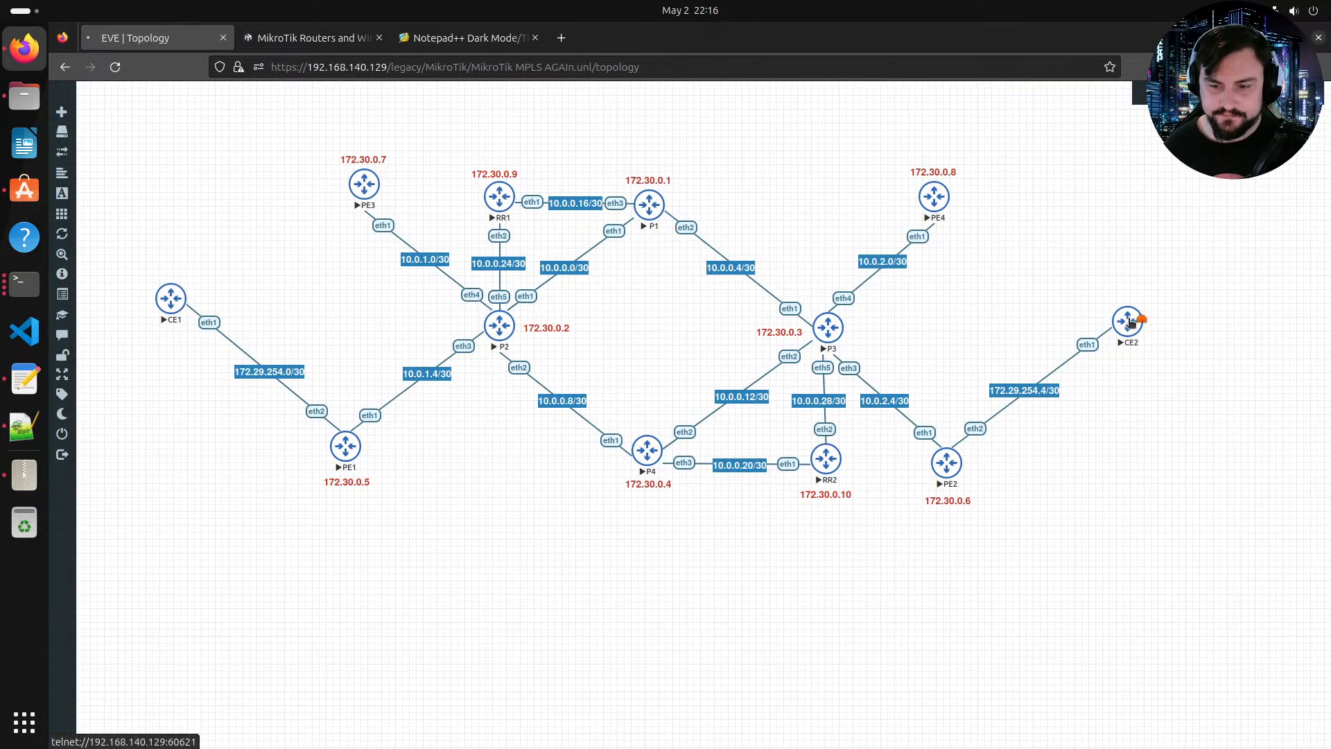
{"action": "key", "text": "Return"}
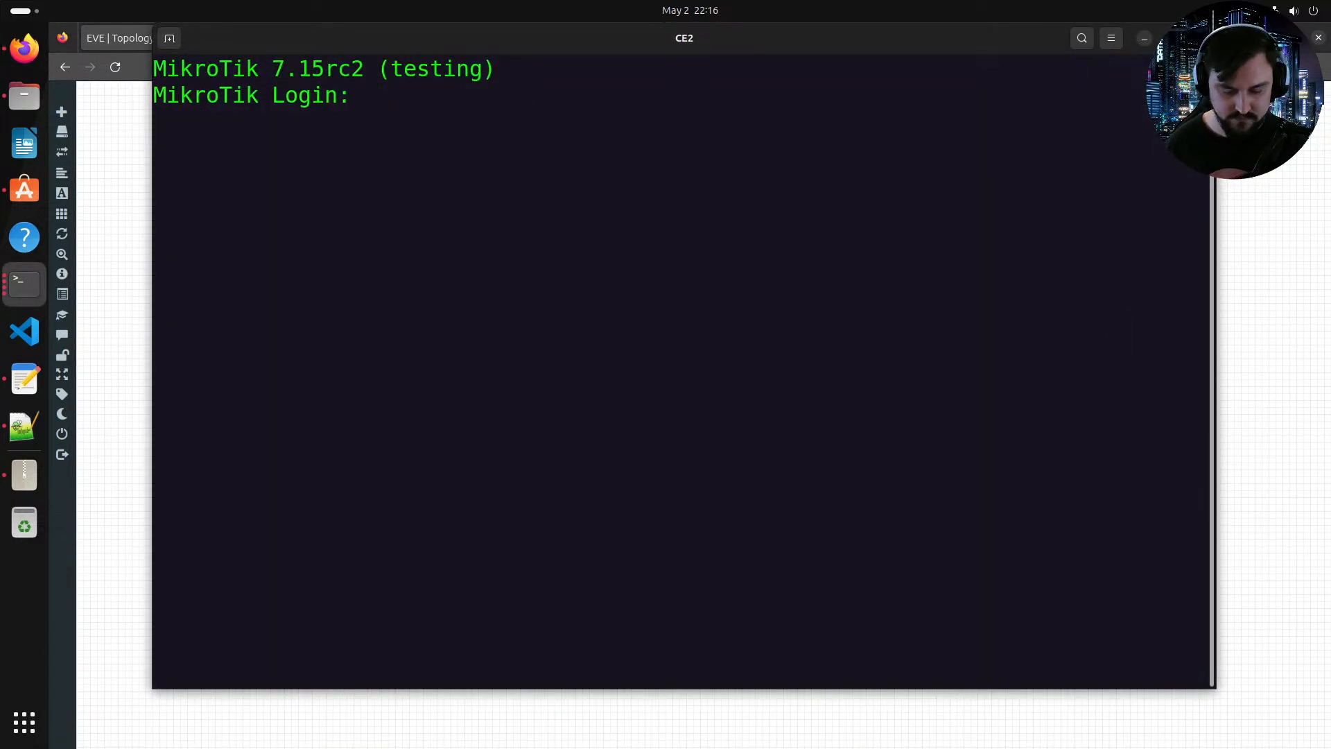
{"action": "type", "text": "admin"}
{"action": "key", "text": "Return"}
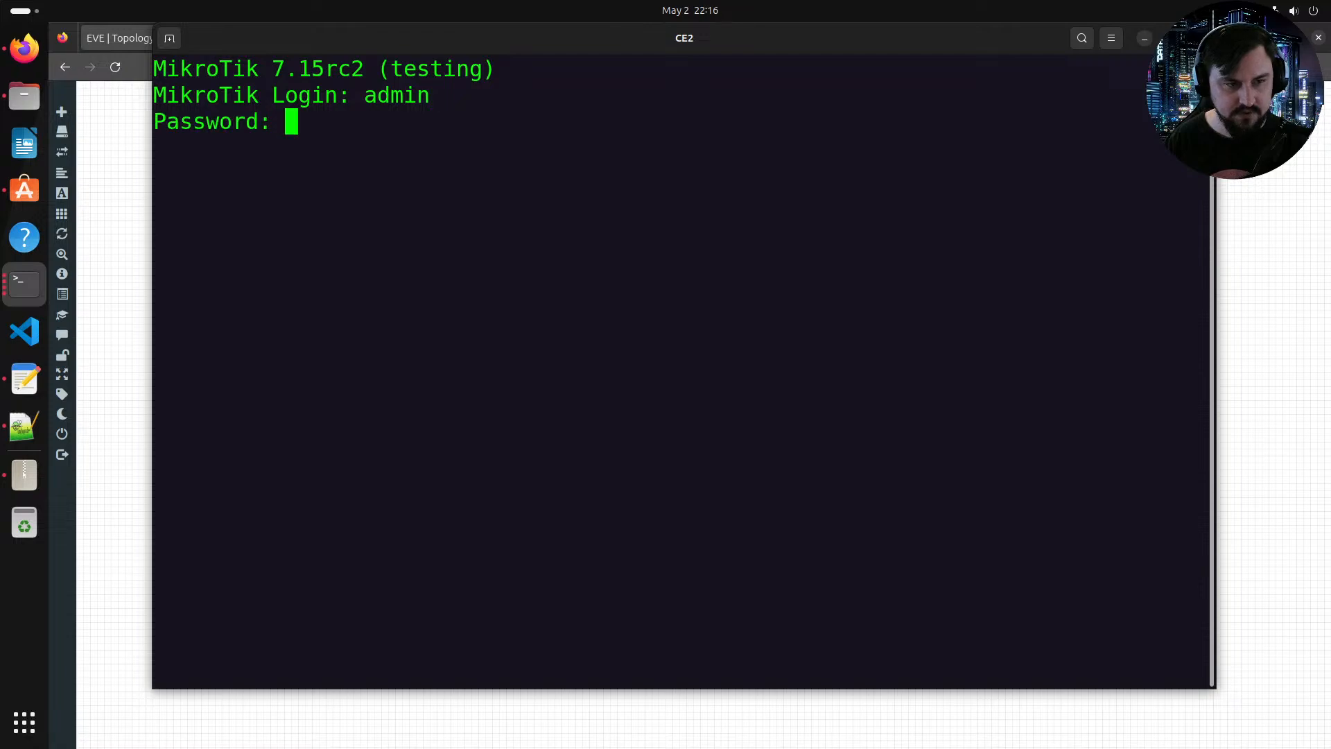
{"action": "key", "text": "Return"}
{"action": "type", "text": "n"}
{"action": "key", "text": "ctrl+c"}
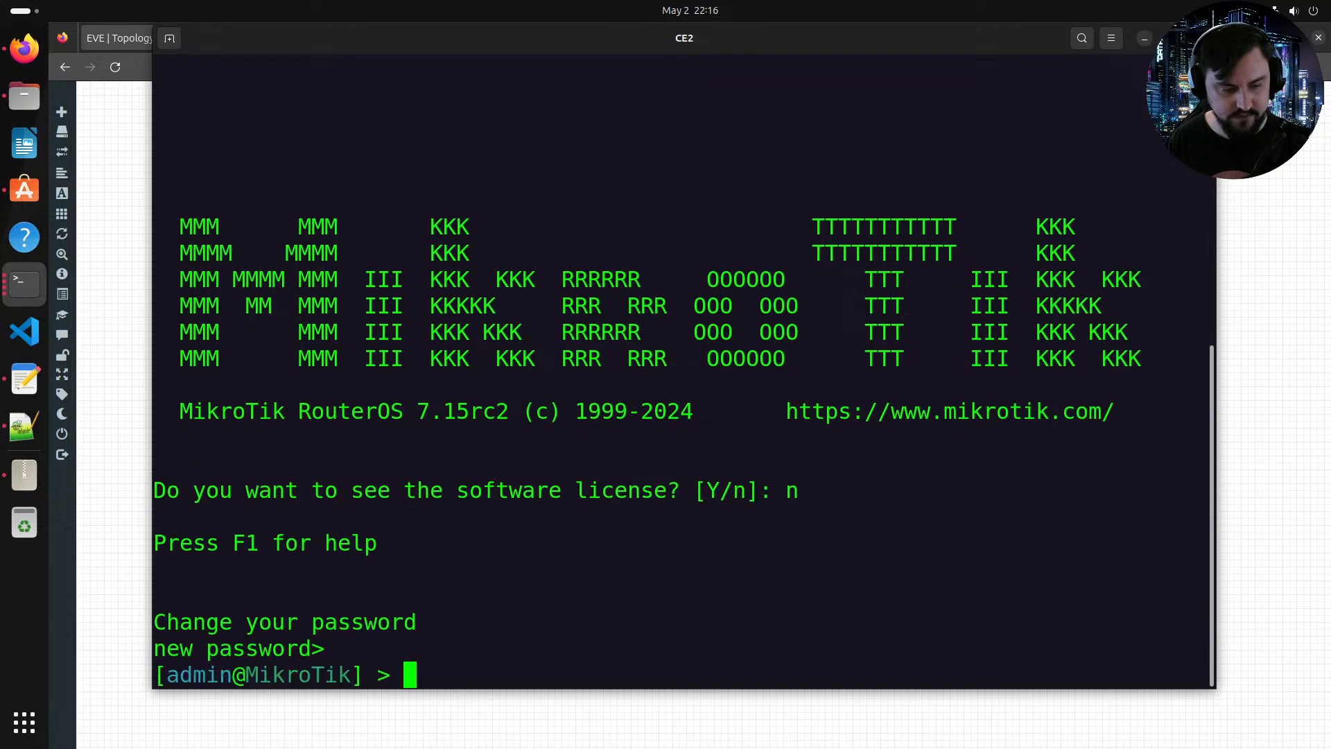
Step: Paste the clipboard's CE1 address-list and BGP connection commands into the CE2 console
{"action": "right_click", "coordinate": [813, 370]}
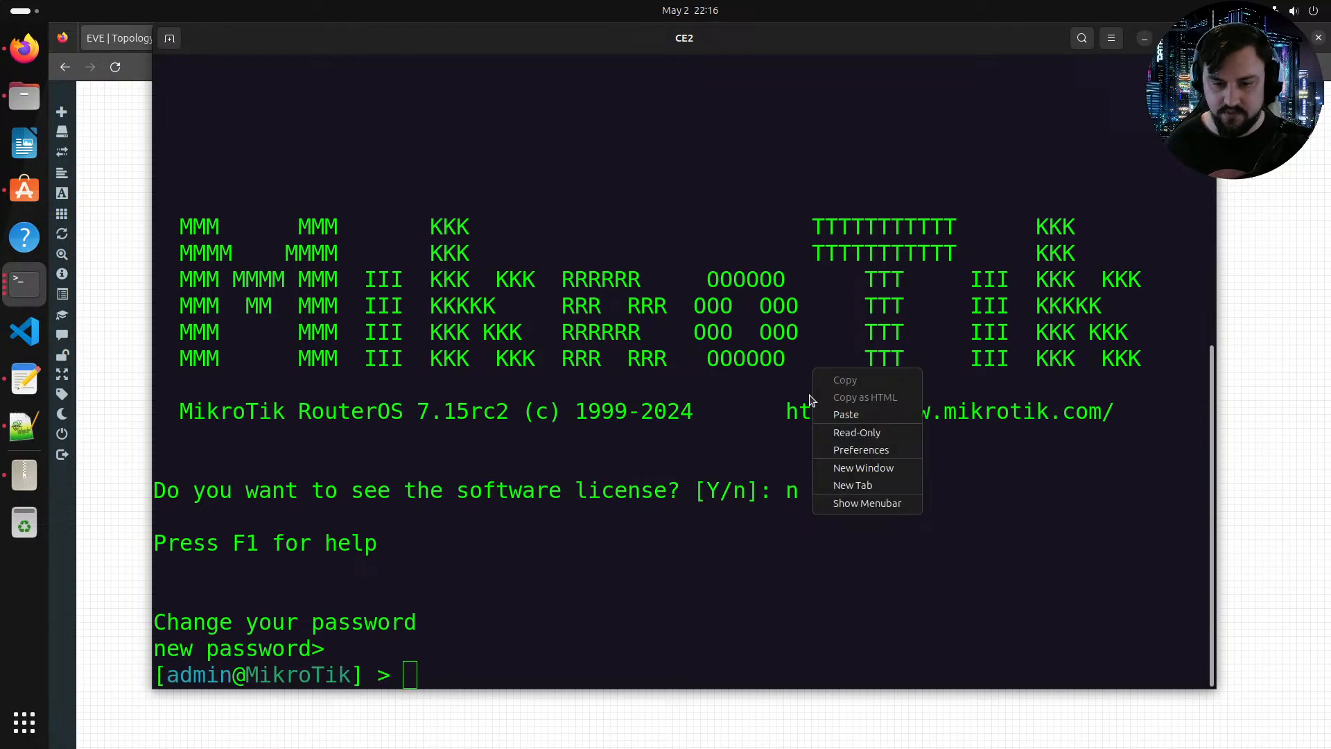
{"action": "left_click", "coordinate": [847, 414]}
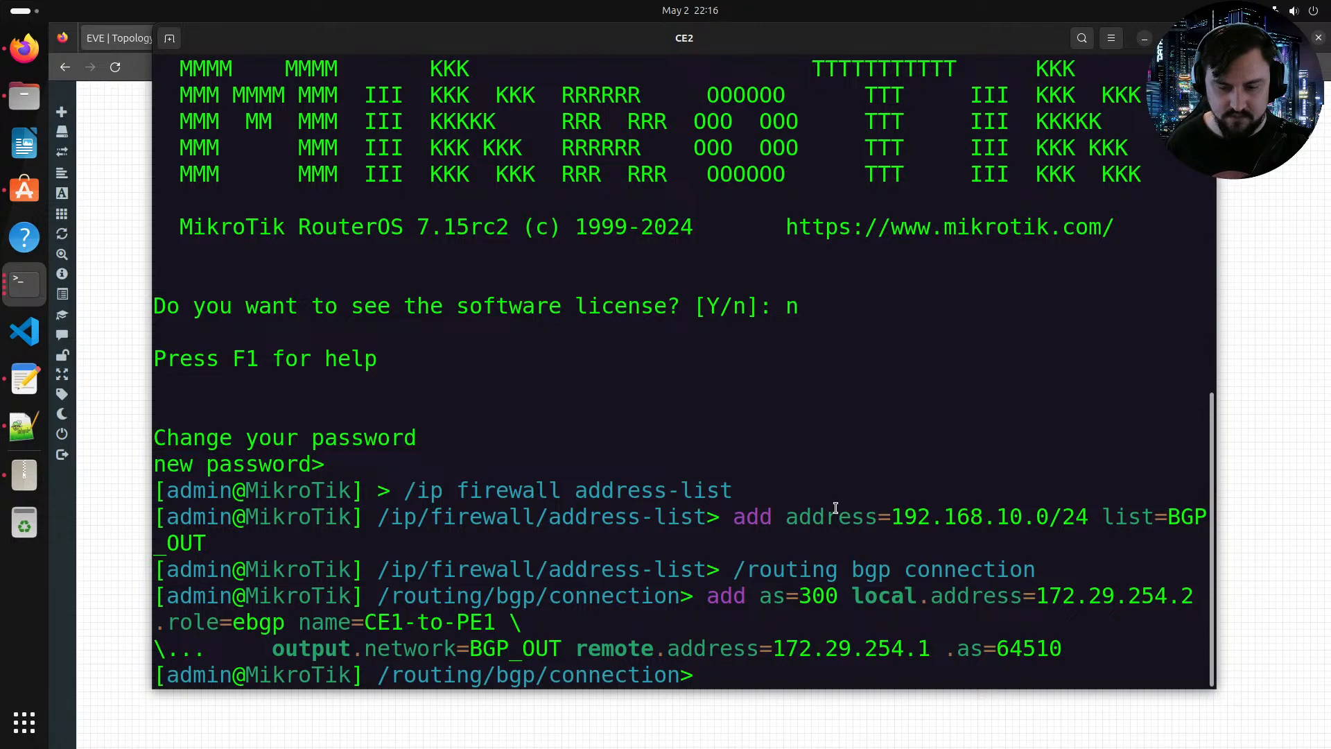
{"action": "key", "text": "Return"}
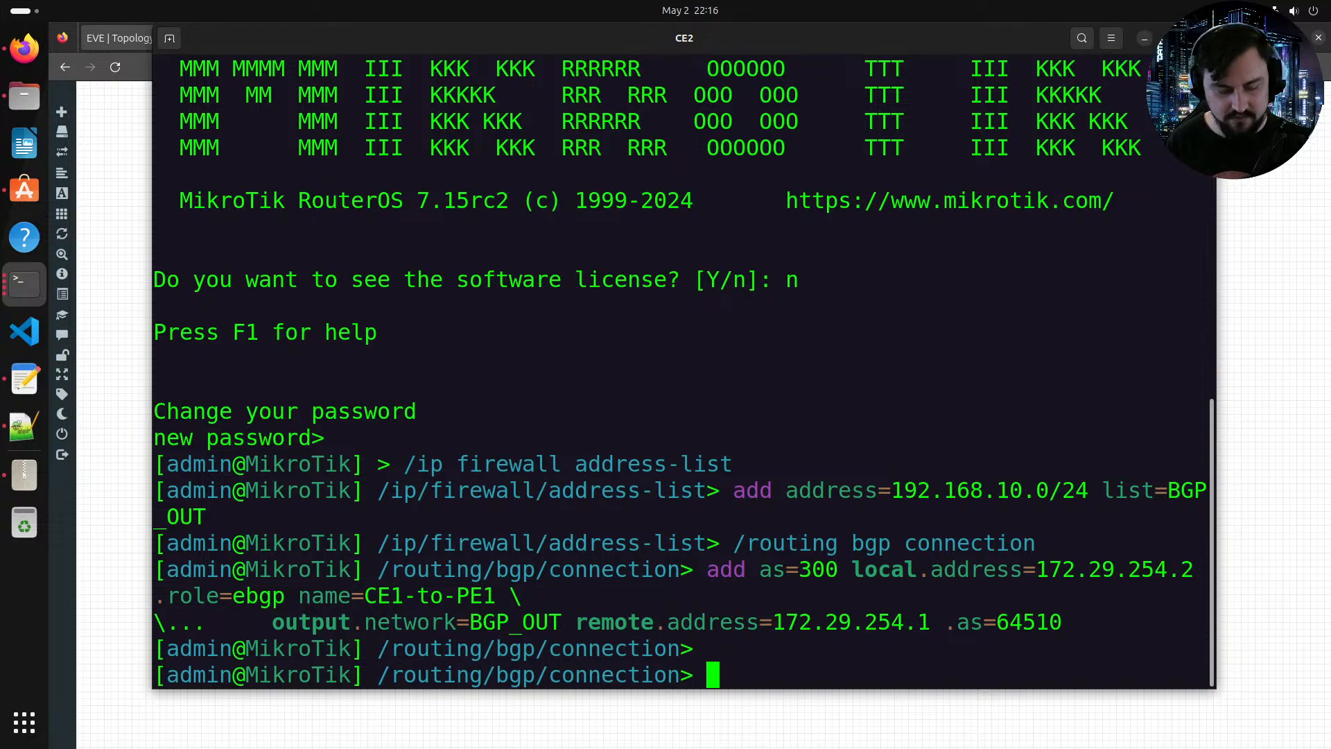
Step: List the BGP connections on CE2 and remove connection 0, CE1-to-PE1
{"action": "type", "text": "/"}
{"action": "key", "text": "BackSpace"}
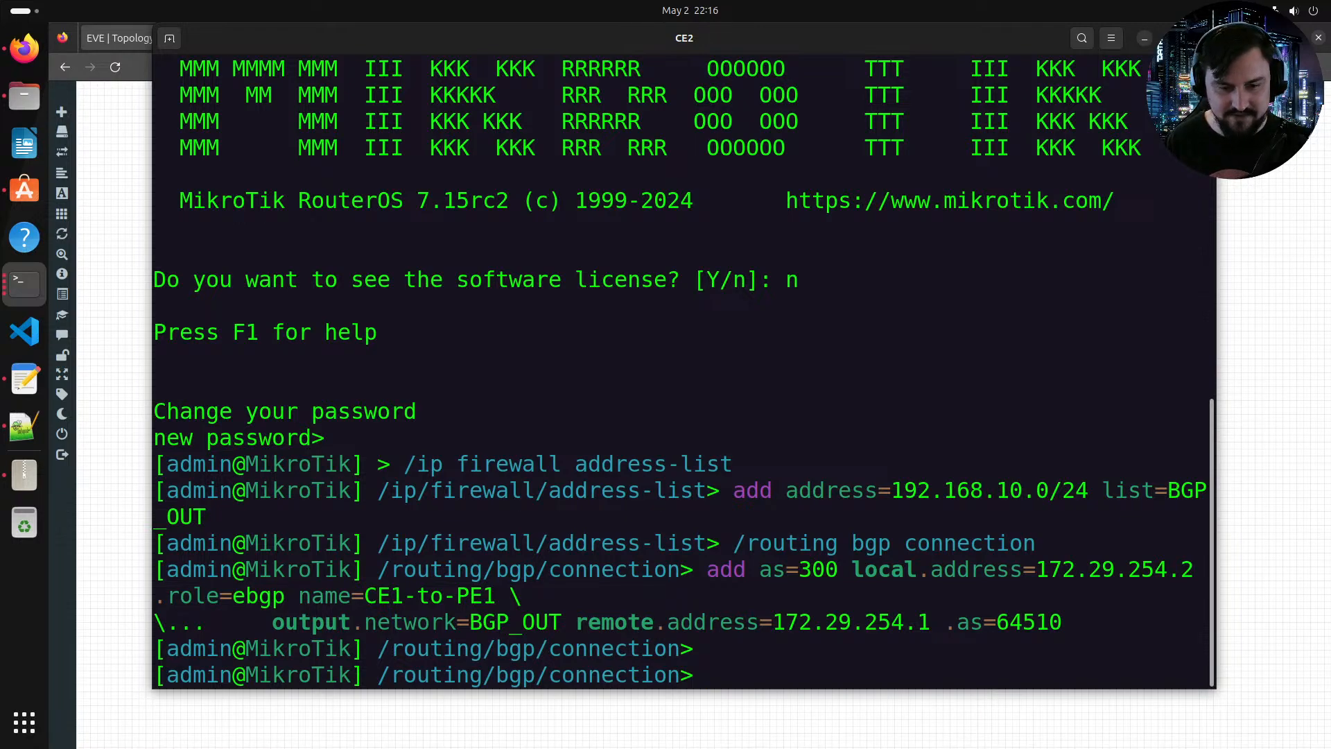
{"action": "type", "text": "rou"}
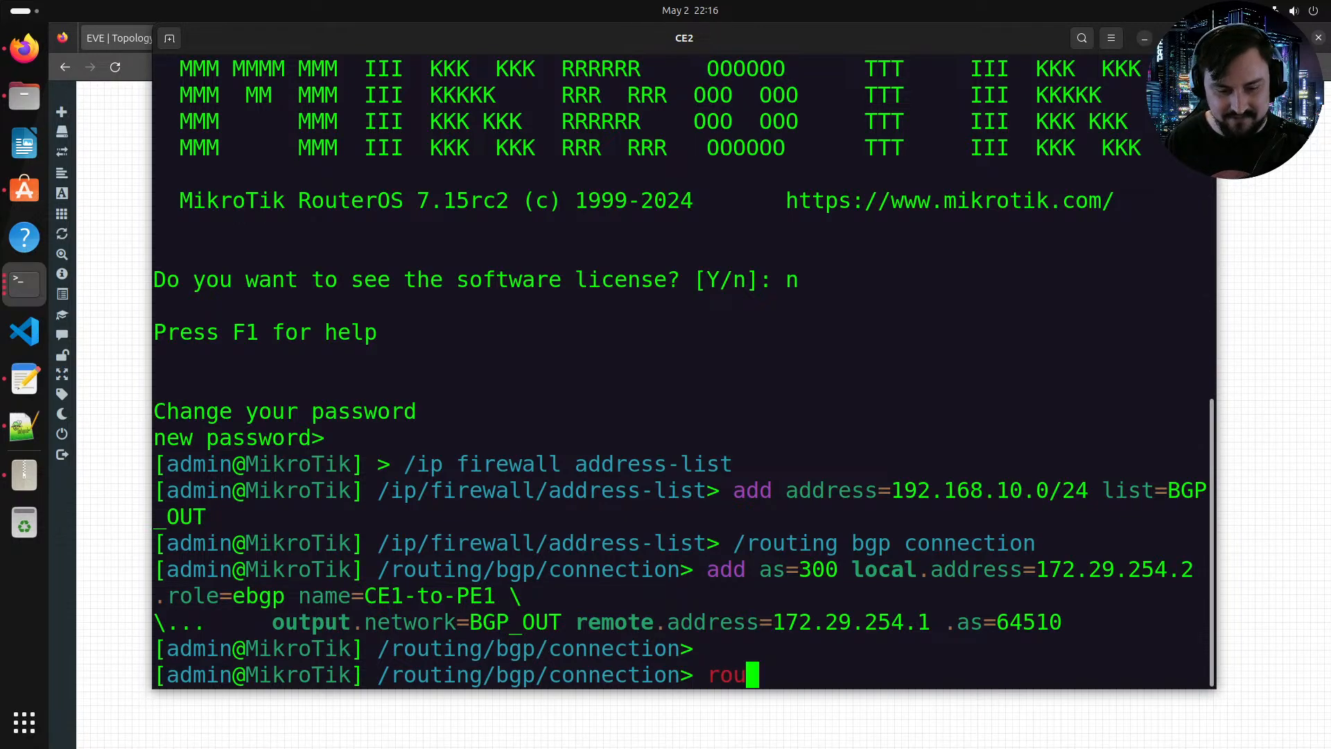
{"action": "key", "text": "BackSpace"}
{"action": "key", "text": "BackSpace"}
{"action": "type", "text": "print"}
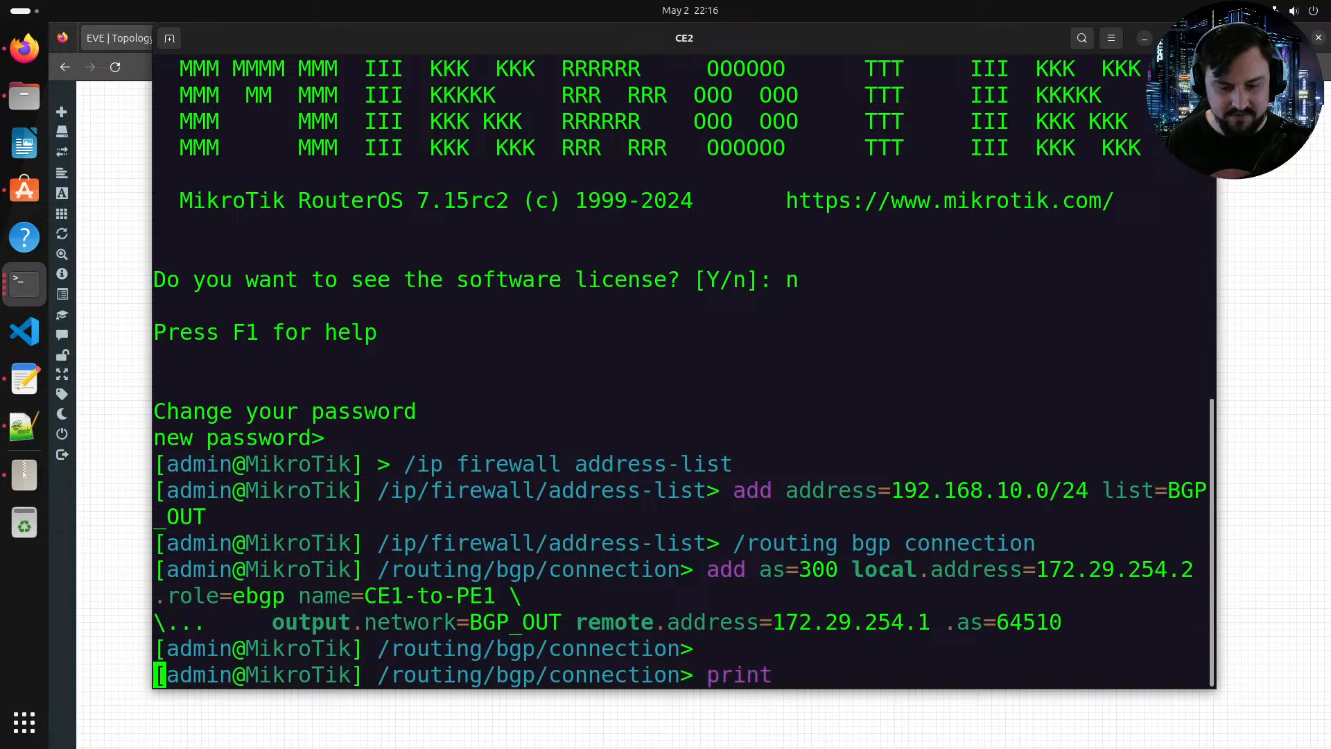
{"action": "key", "text": "Return"}
{"action": "type", "text": "remove 0"}
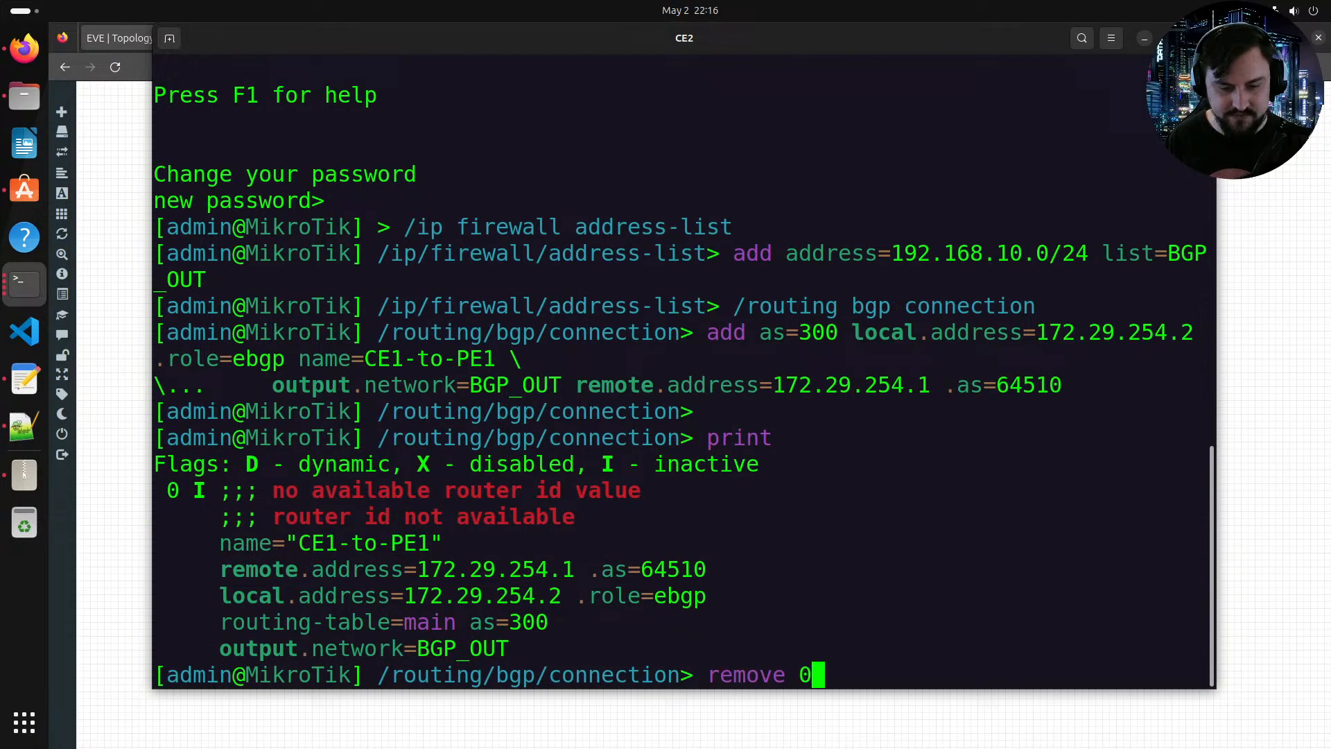
{"action": "key", "text": "Return"}
Step: List the firewall address-list entries and remove entry 0, 192.168.10.0/24 in BGP_OUT
{"action": "type", "text": "/"}
{"action": "key", "text": "Return"}
{"action": "type", "text": "ip/"}
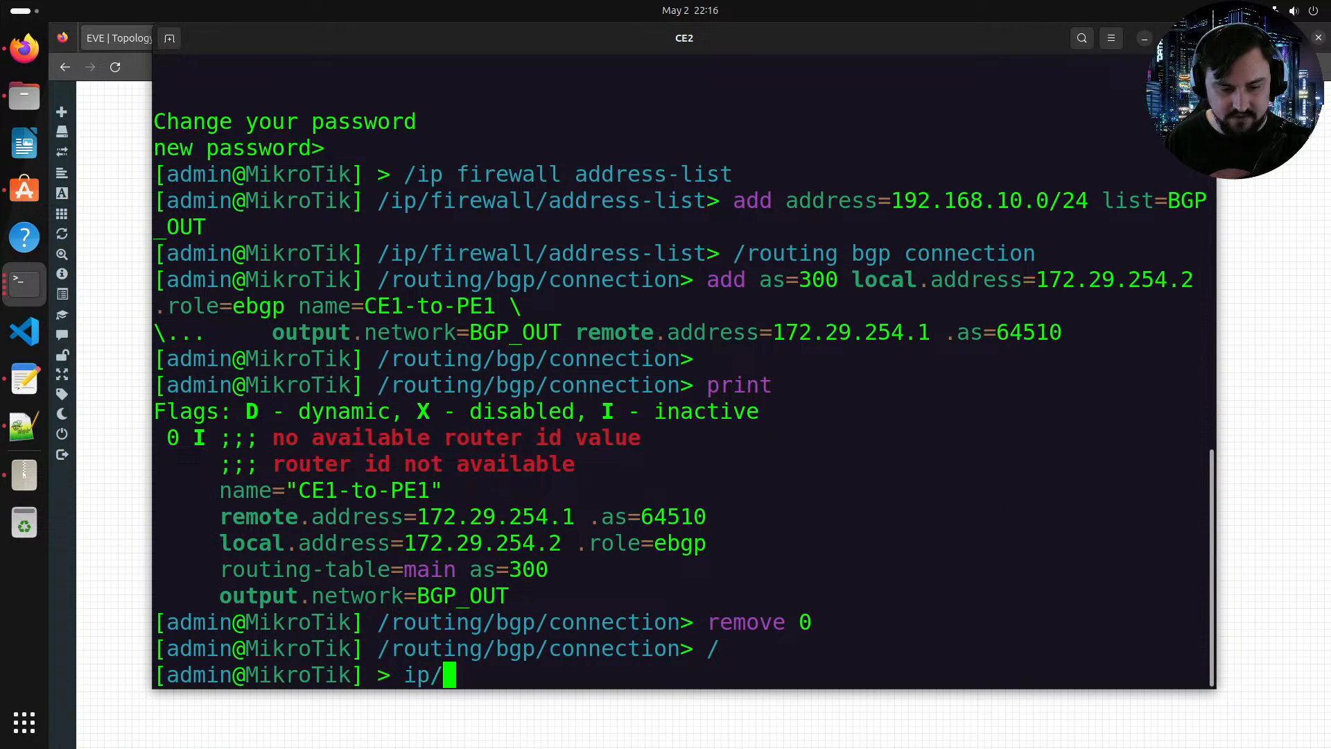
{"action": "type", "text": "firewall/address-list/print"}
{"action": "key", "text": "Return"}
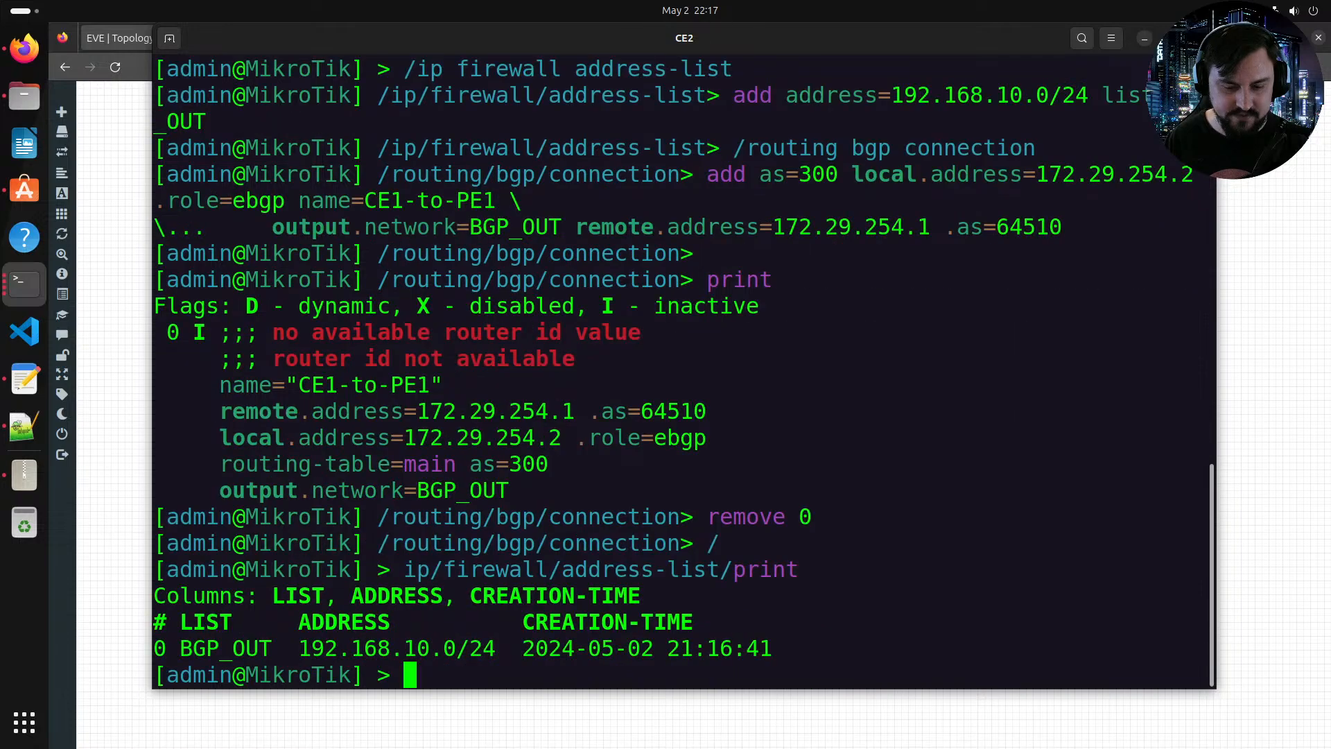
{"action": "key", "text": "Up"}
{"action": "key", "text": "BackSpace"}
{"action": "key", "text": "BackSpace"}
{"action": "key", "text": "BackSpace"}
{"action": "key", "text": "BackSpace"}
{"action": "key", "text": "BackSpace"}
{"action": "type", "text": "remove 0"}
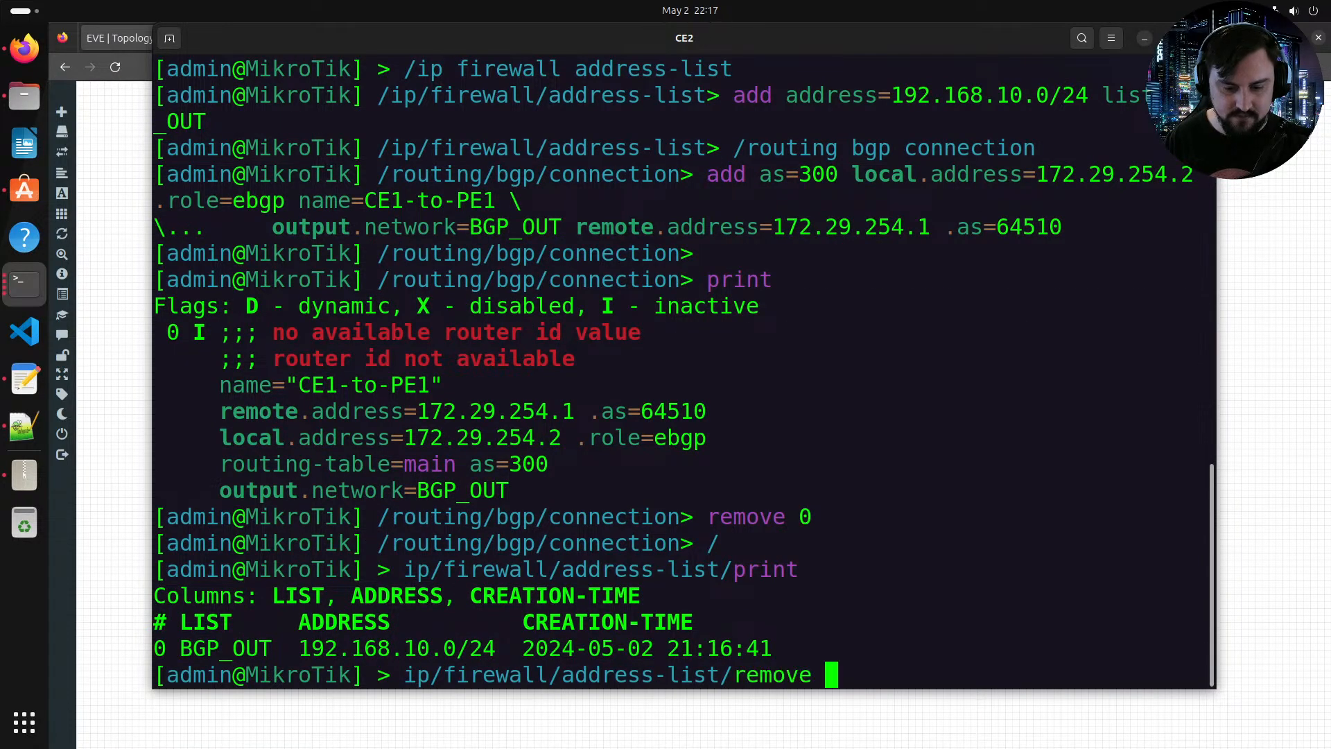
{"action": "key", "text": "Return"}
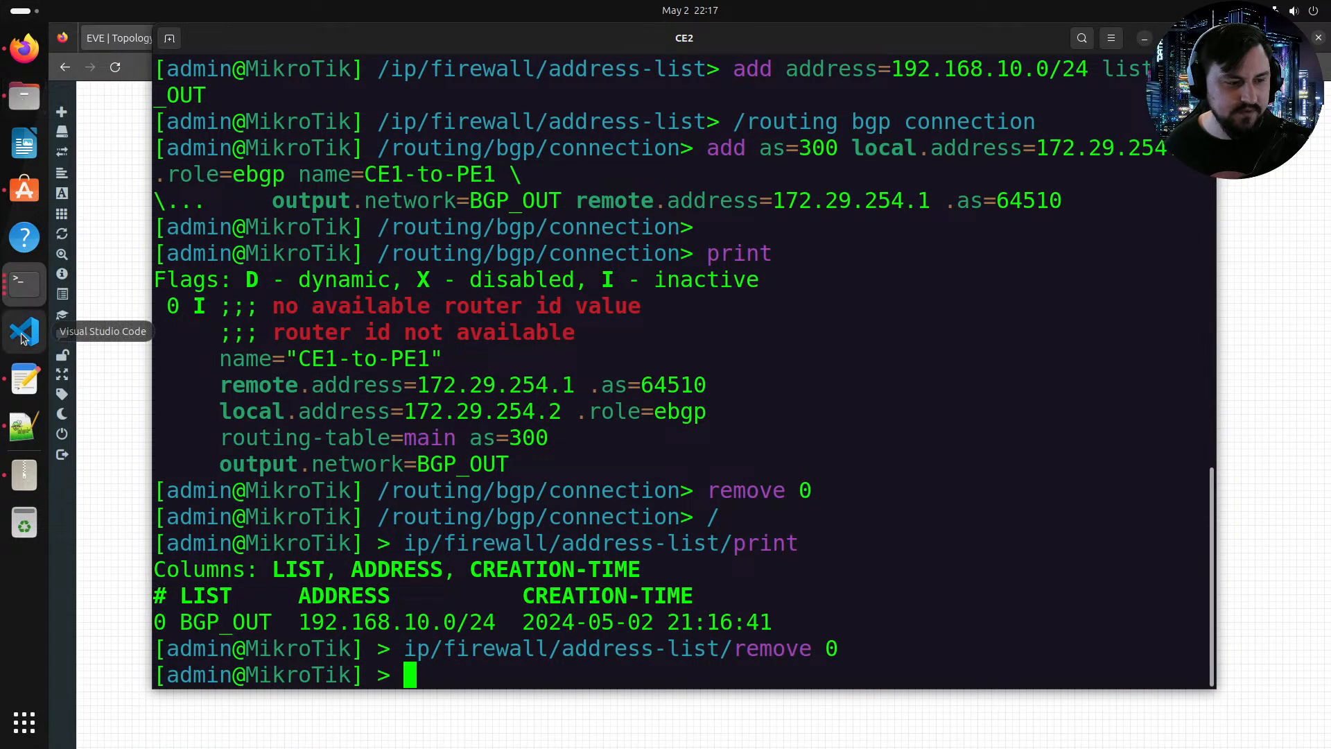
Step: Copy the CE2 configuration block again in Notepad++
{"action": "left_click", "coordinate": [24, 379]}
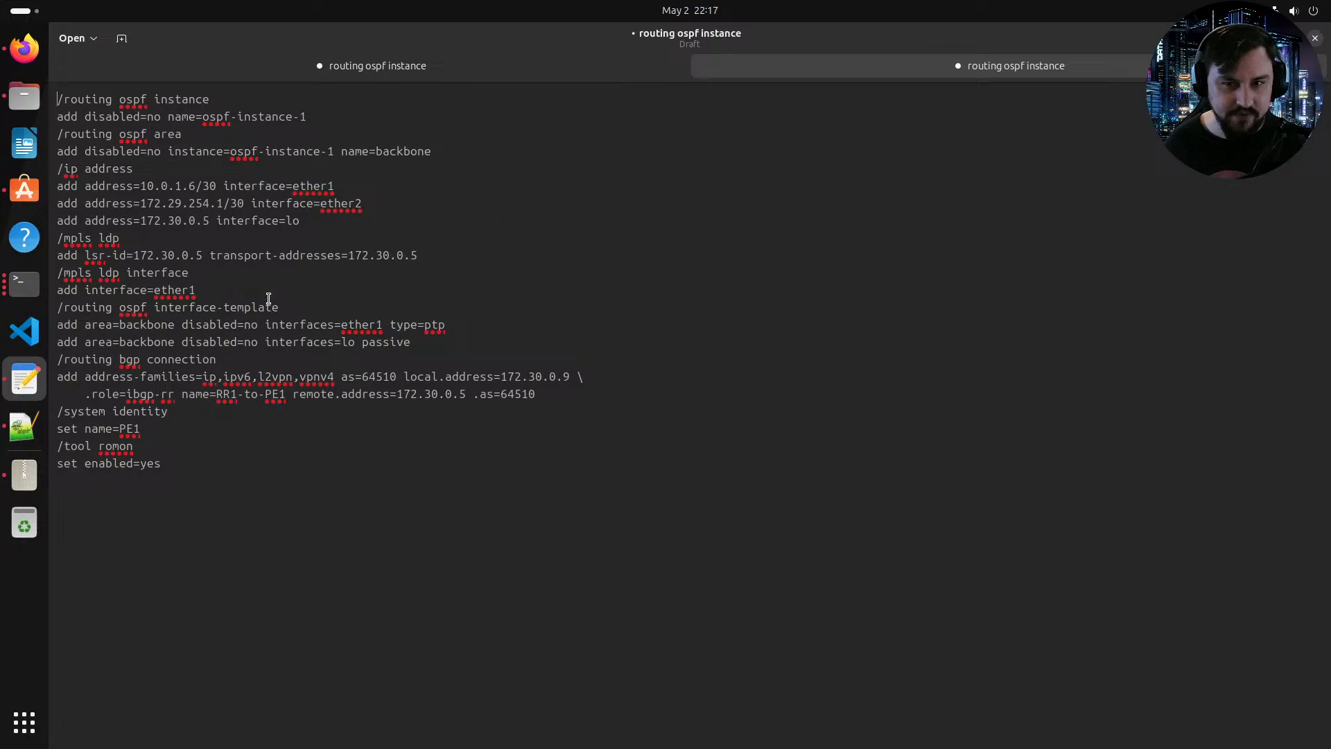
{"action": "left_click", "coordinate": [24, 426]}
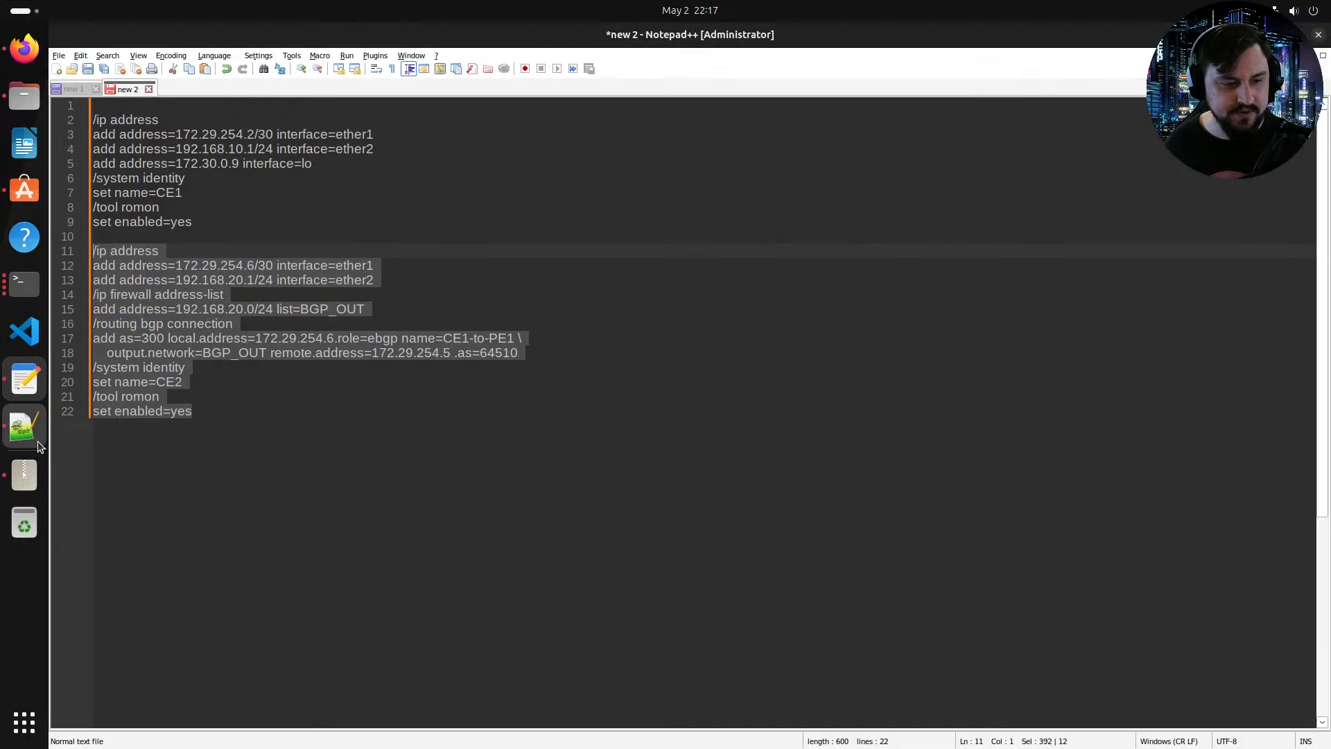
{"action": "right_click", "coordinate": [166, 384]}
{"action": "left_click", "coordinate": [199, 404]}
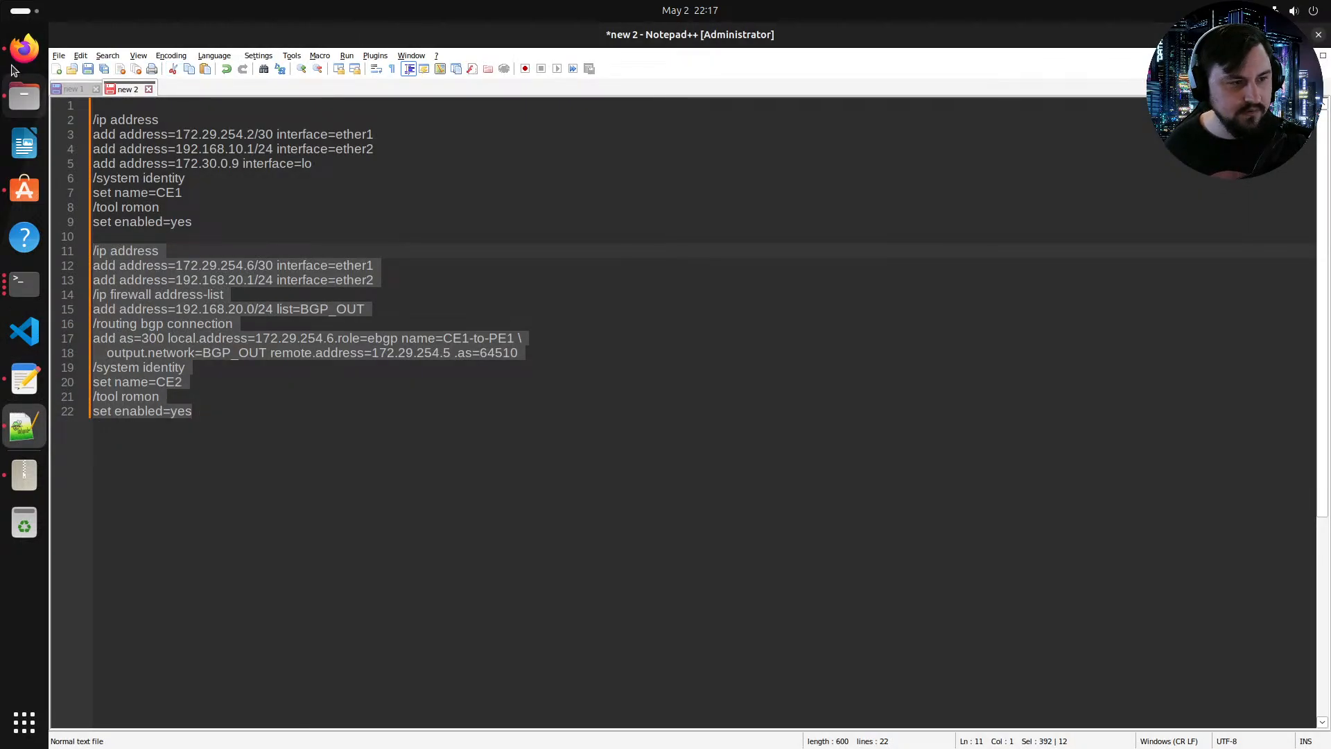
Step: Paste the CE2 configuration block into the CE2 router console and run it
{"action": "left_click", "coordinate": [25, 47]}
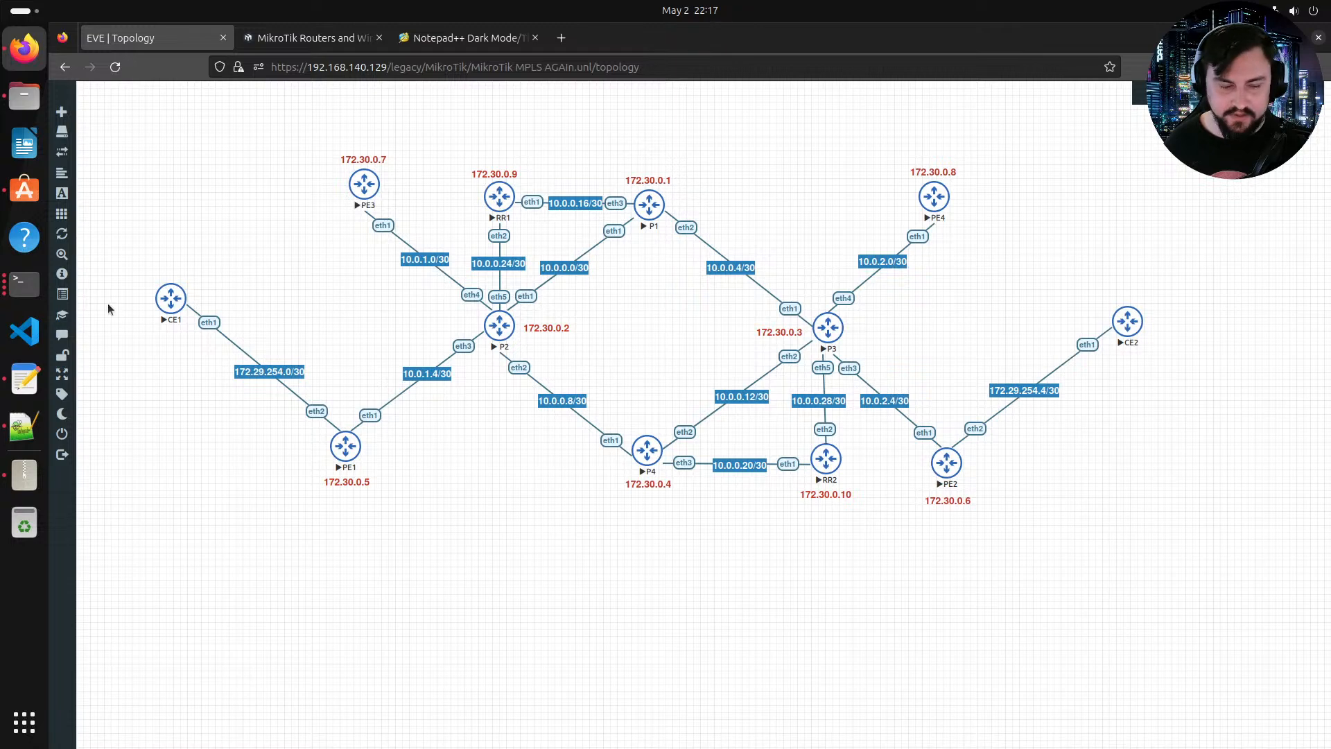
{"action": "left_click", "coordinate": [24, 294]}
{"action": "right_click", "coordinate": [432, 437]}
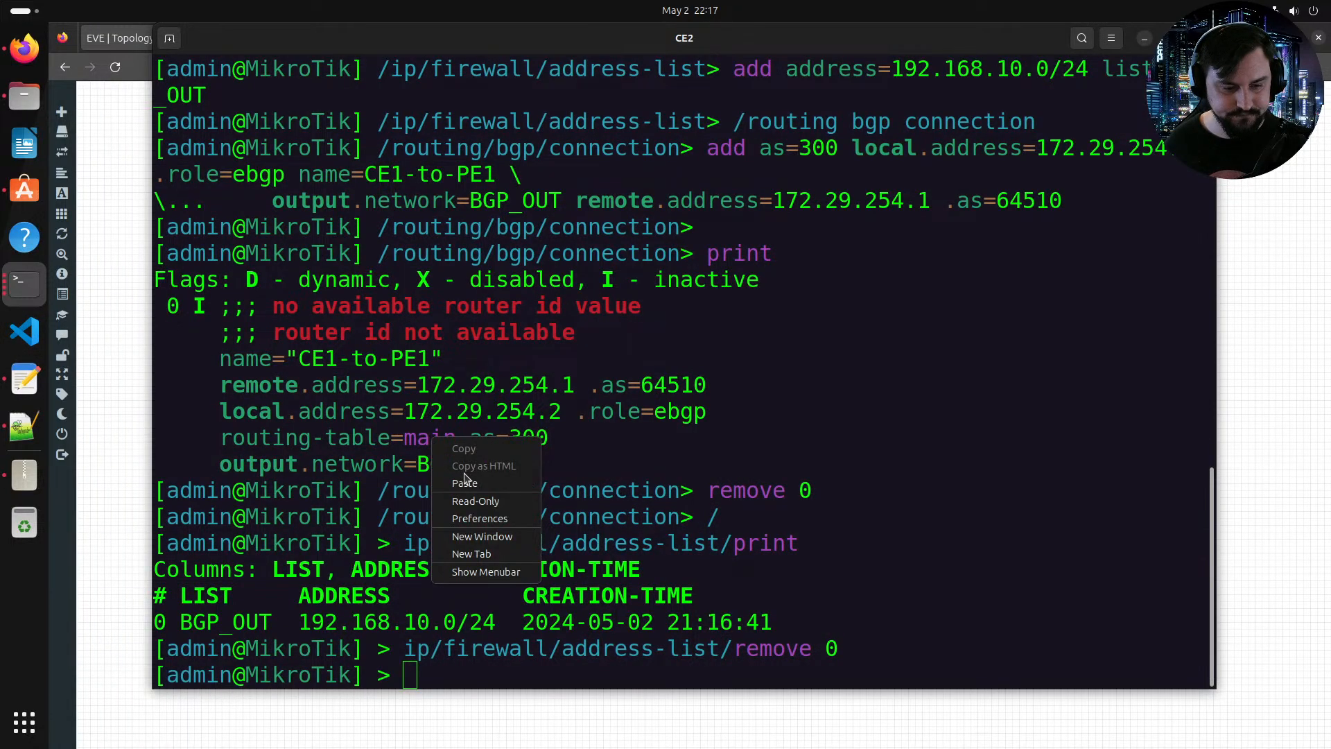
{"action": "left_click", "coordinate": [457, 483]}
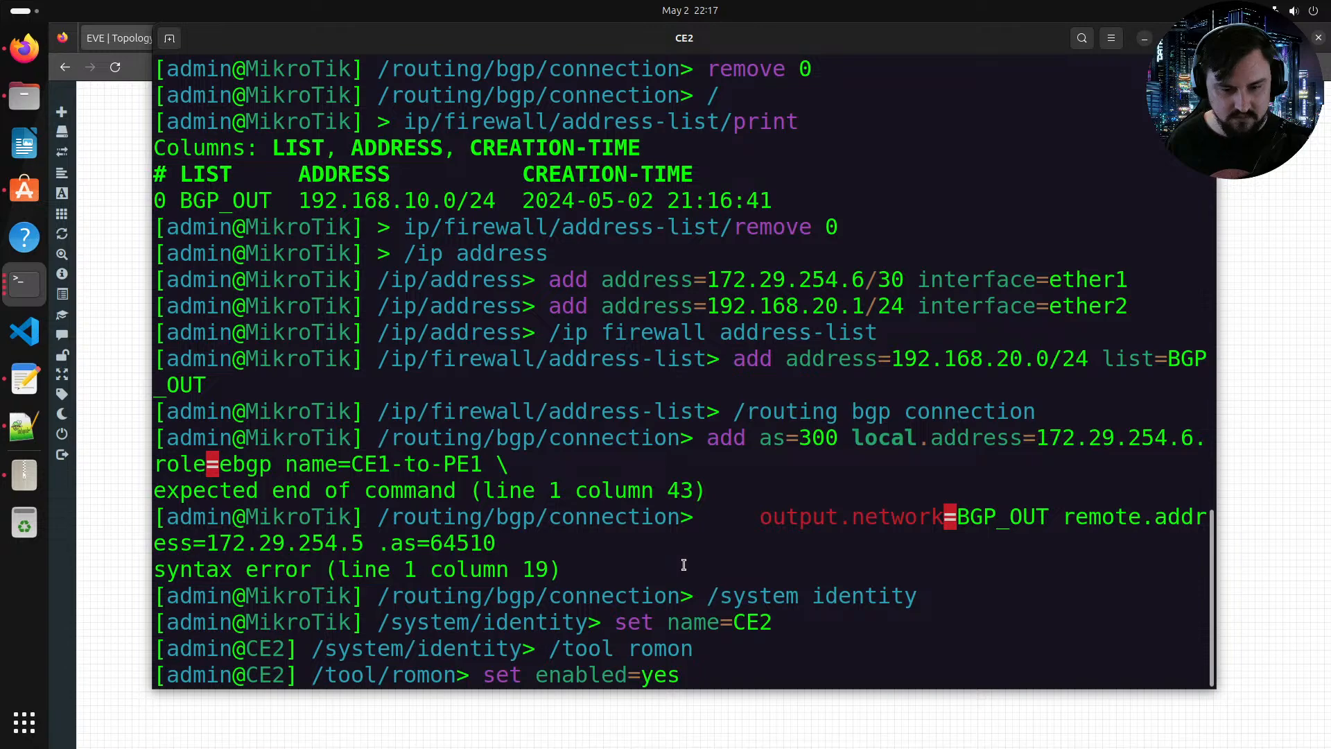
{"action": "key", "text": "Return"}
Step: Return to the root menu and export the CE2 configuration to review it
{"action": "type", "text": "/"}
{"action": "key", "text": "Return"}
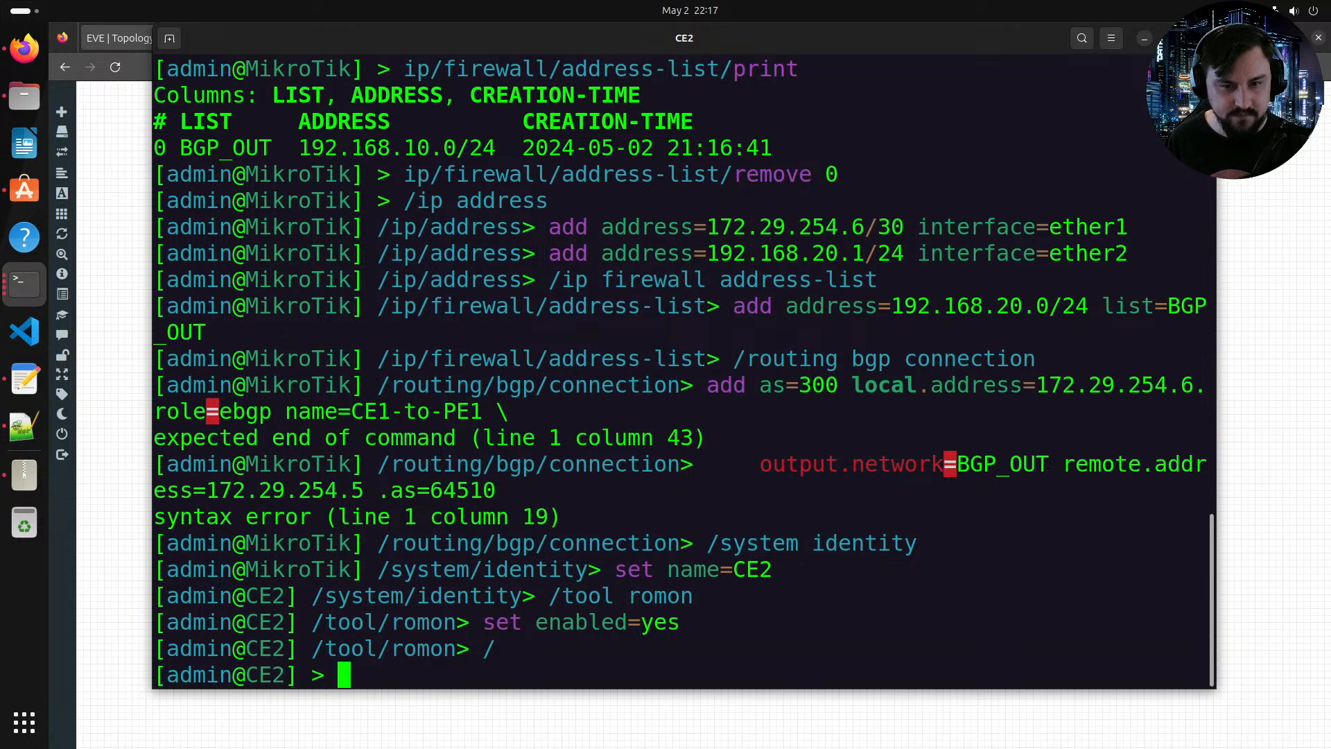
{"action": "type", "text": "export"}
{"action": "key", "text": "Return"}
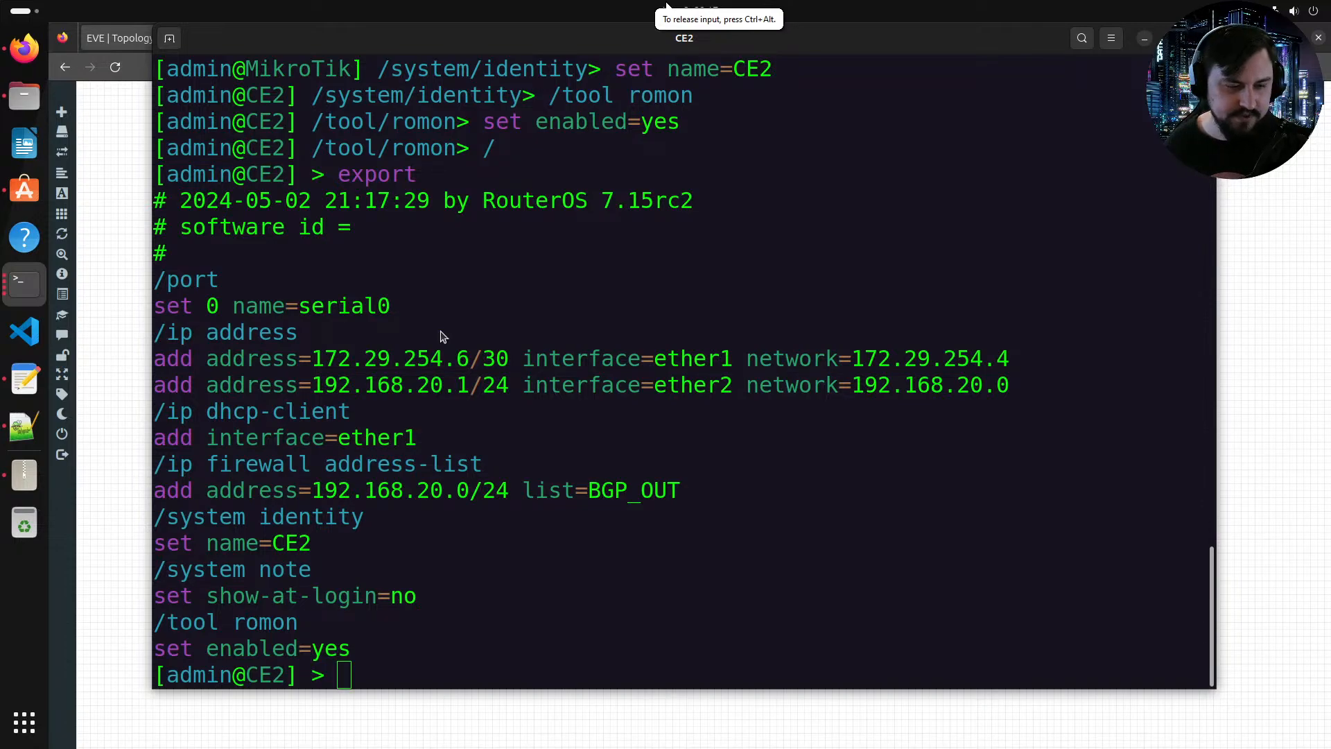
Step: Copy the BGP connection commands from Notepad++ and paste them into the CE2 console
{"action": "key", "text": "alt+Tab"}
{"action": "left_click", "coordinate": [31, 394]}
{"action": "left_click", "coordinate": [24, 426]}
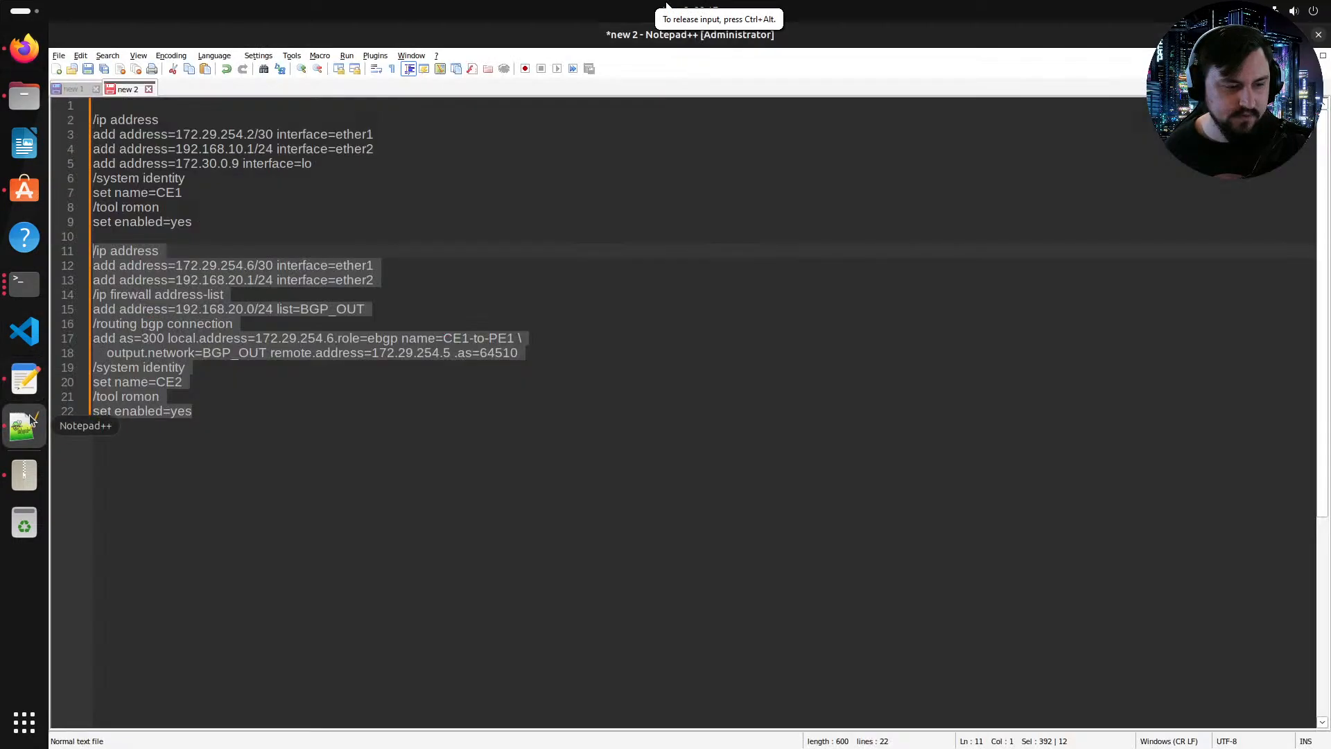
{"action": "left_click_drag", "start_coordinate": [521, 355], "coordinate": [98, 327]}
{"action": "right_click", "coordinate": [145, 334]}
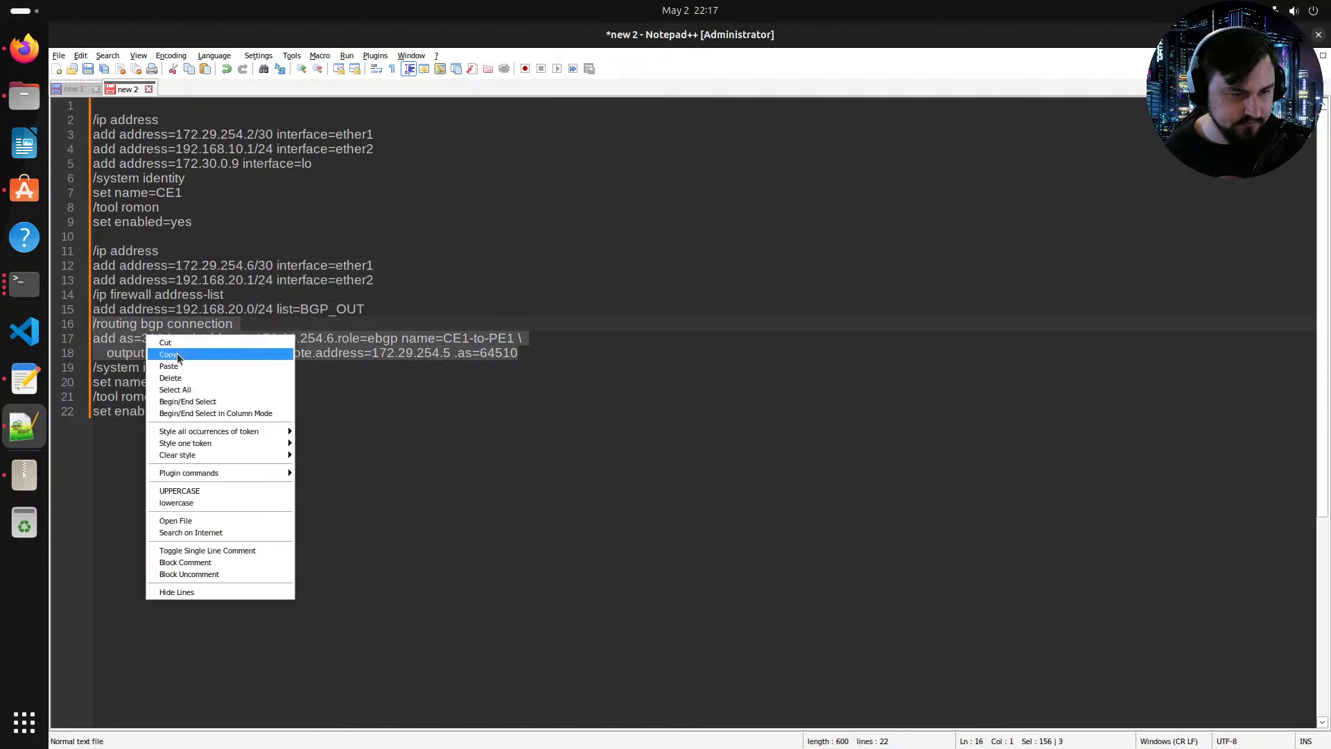
{"action": "left_click", "coordinate": [177, 352]}
{"action": "right_click", "coordinate": [431, 478]}
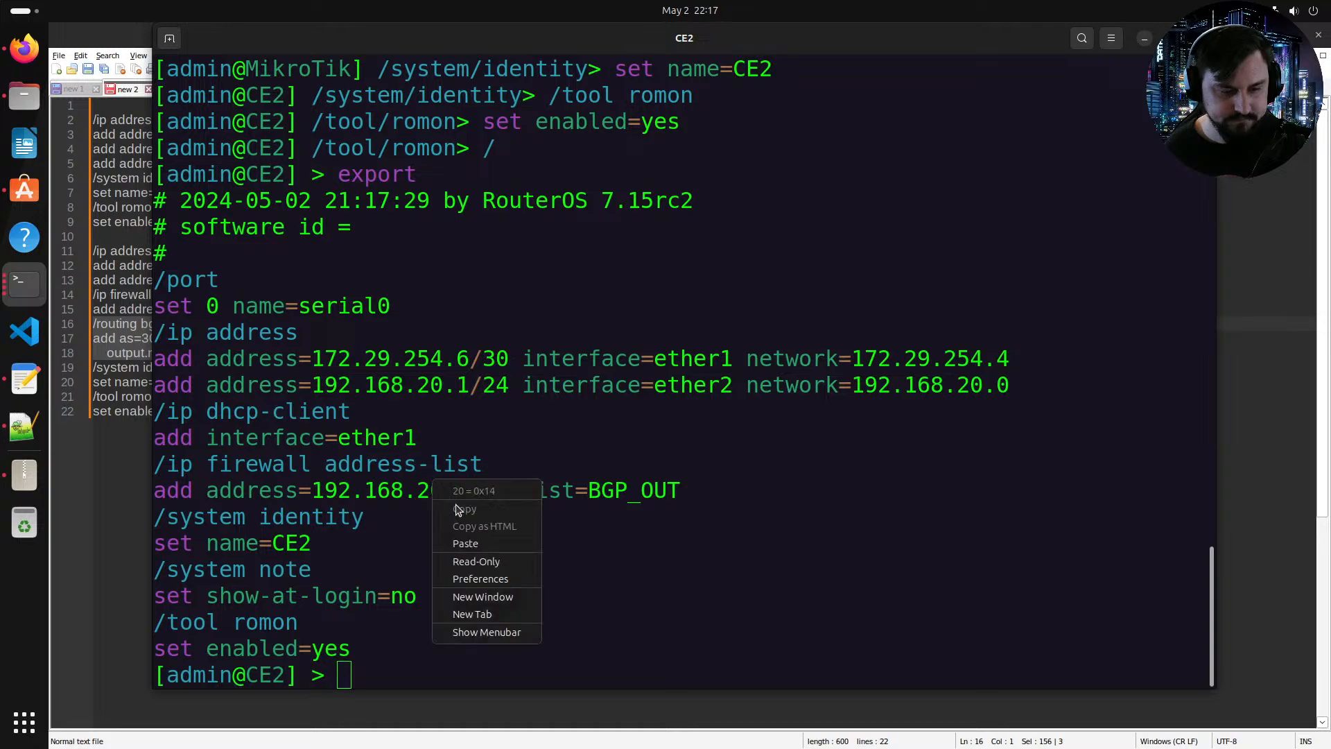
{"action": "left_click", "coordinate": [466, 543]}
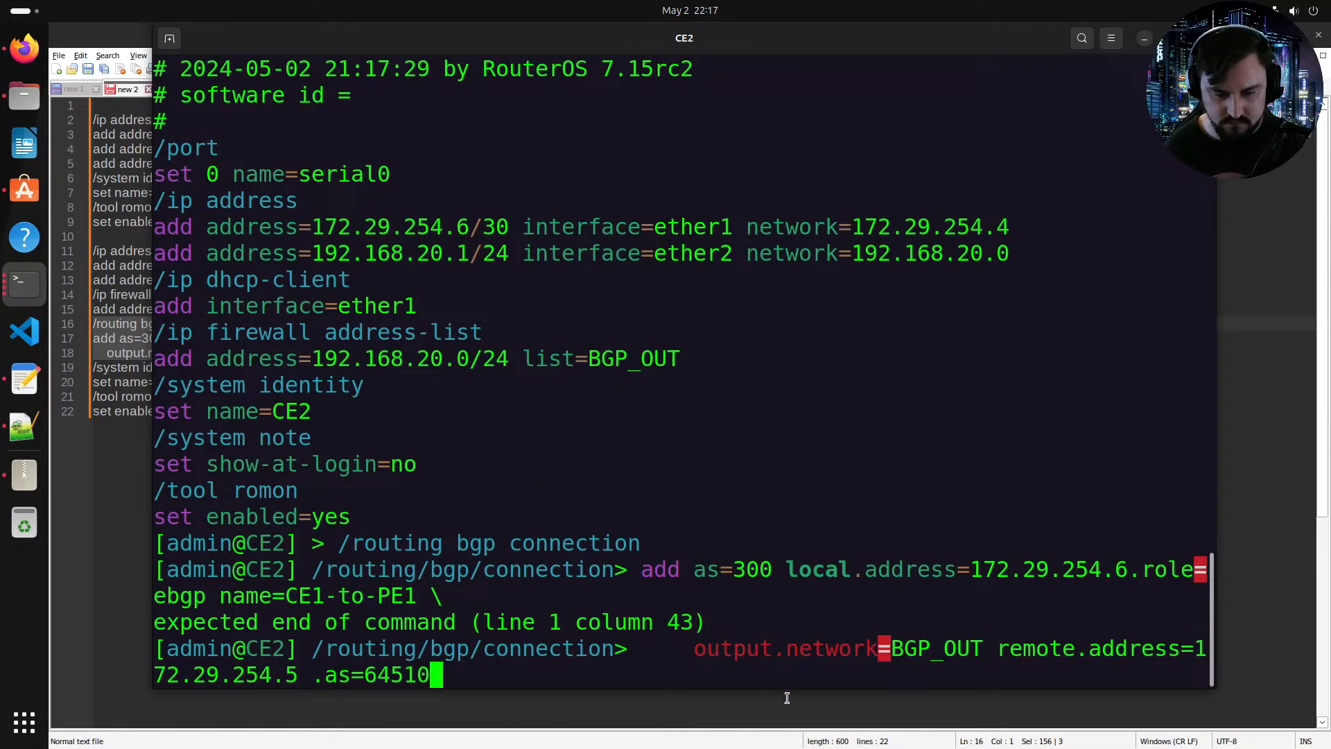
Step: Join the wrapped BGP connection add command into a single line in Notepad++ and select the routing block
{"action": "key", "text": "Up"}
{"action": "key", "text": "Down"}
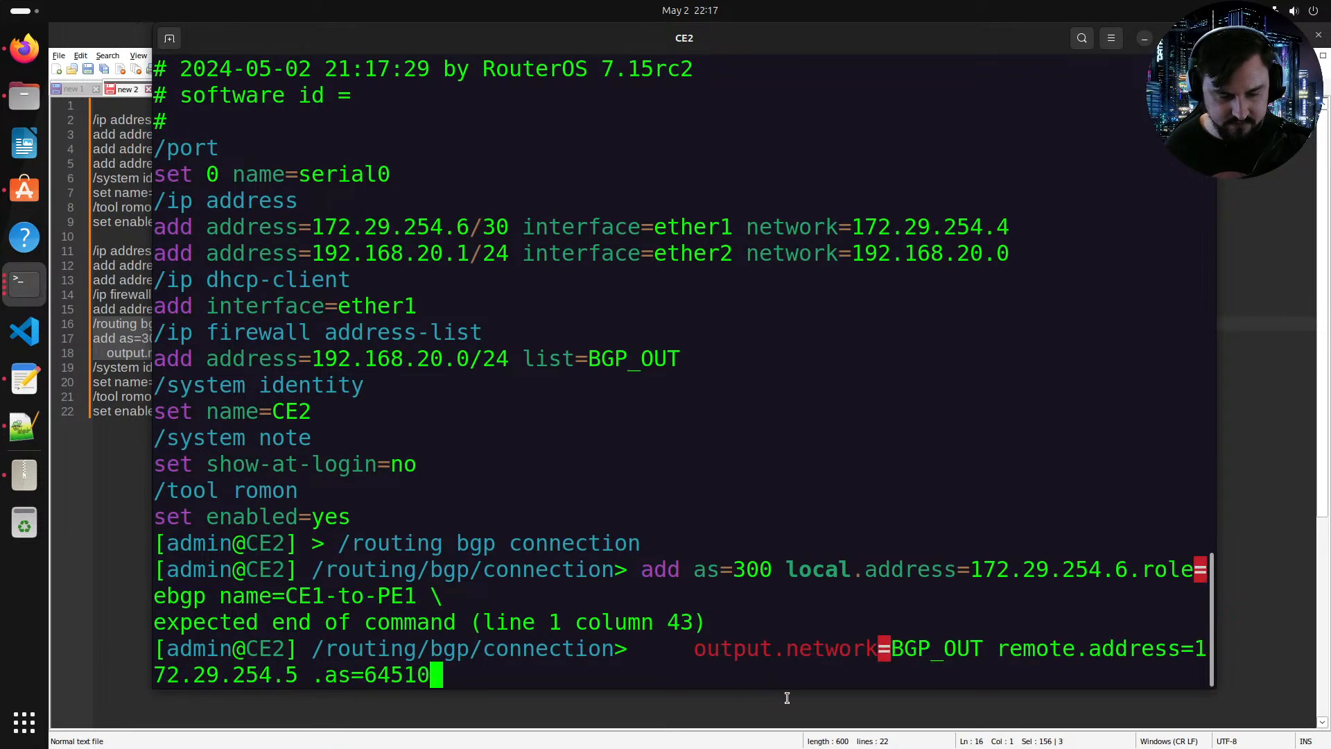
{"action": "key", "text": "alt+Tab"}
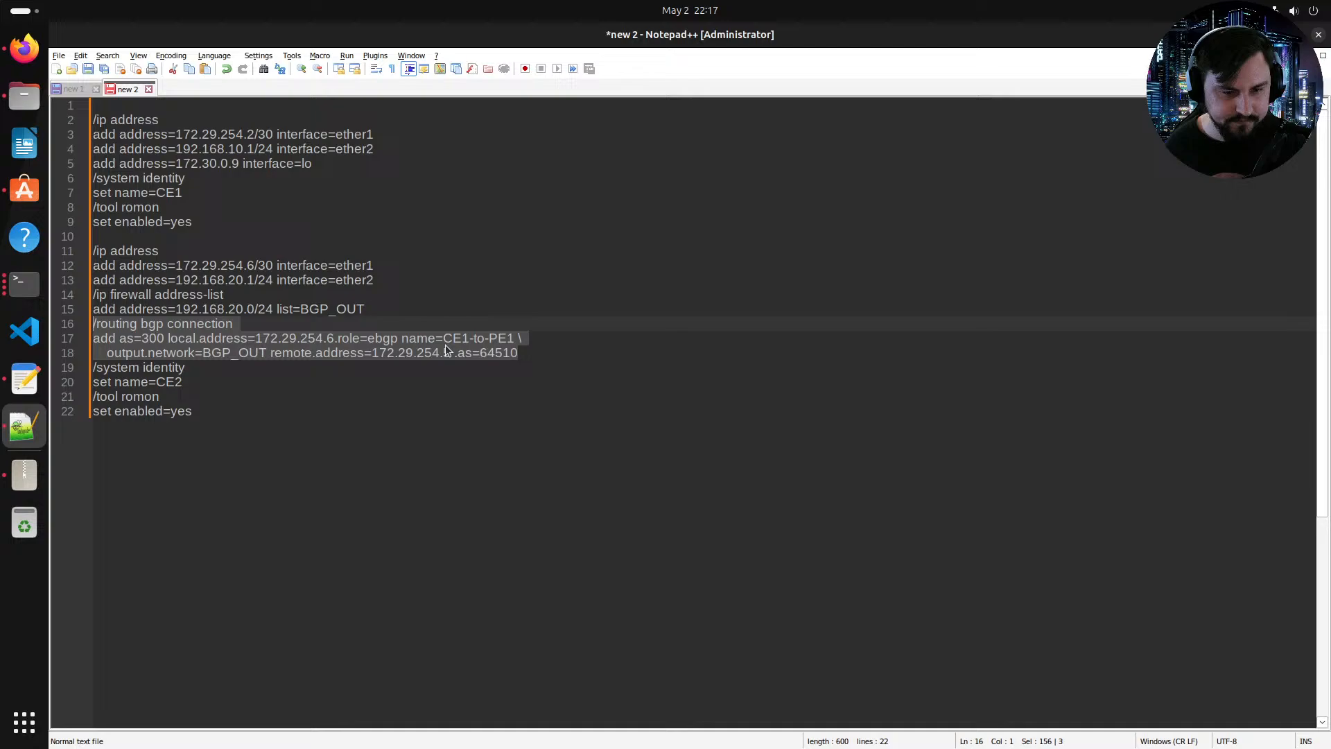
{"action": "left_click", "coordinate": [520, 341]}
{"action": "key", "text": "BackSpace"}
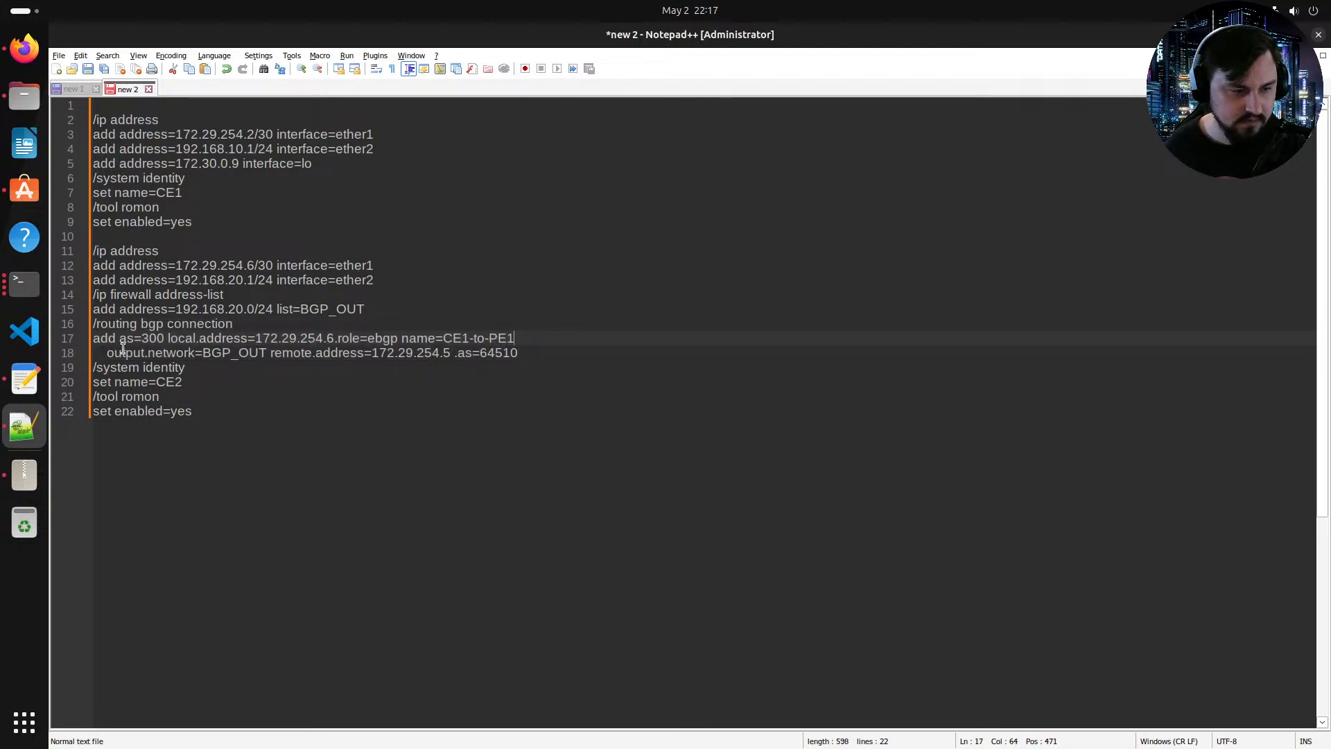
{"action": "left_click", "coordinate": [105, 352]}
{"action": "key", "text": "BackSpace"}
{"action": "key", "text": "BackSpace"}
{"action": "key", "text": "BackSpace"}
{"action": "key", "text": "BackSpace"}
{"action": "key", "text": "BackSpace"}
{"action": "key", "text": "BackSpace"}
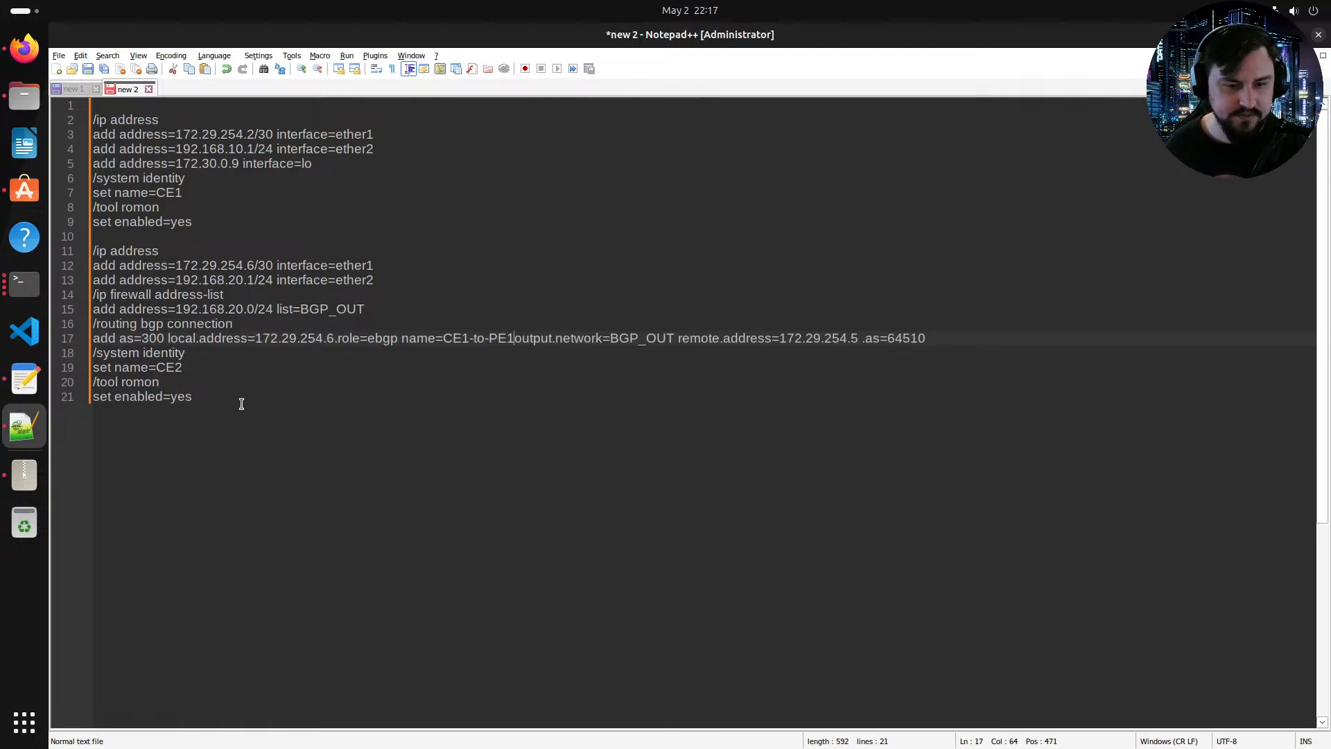
{"action": "left_click_drag", "start_coordinate": [936, 346], "coordinate": [75, 332]}
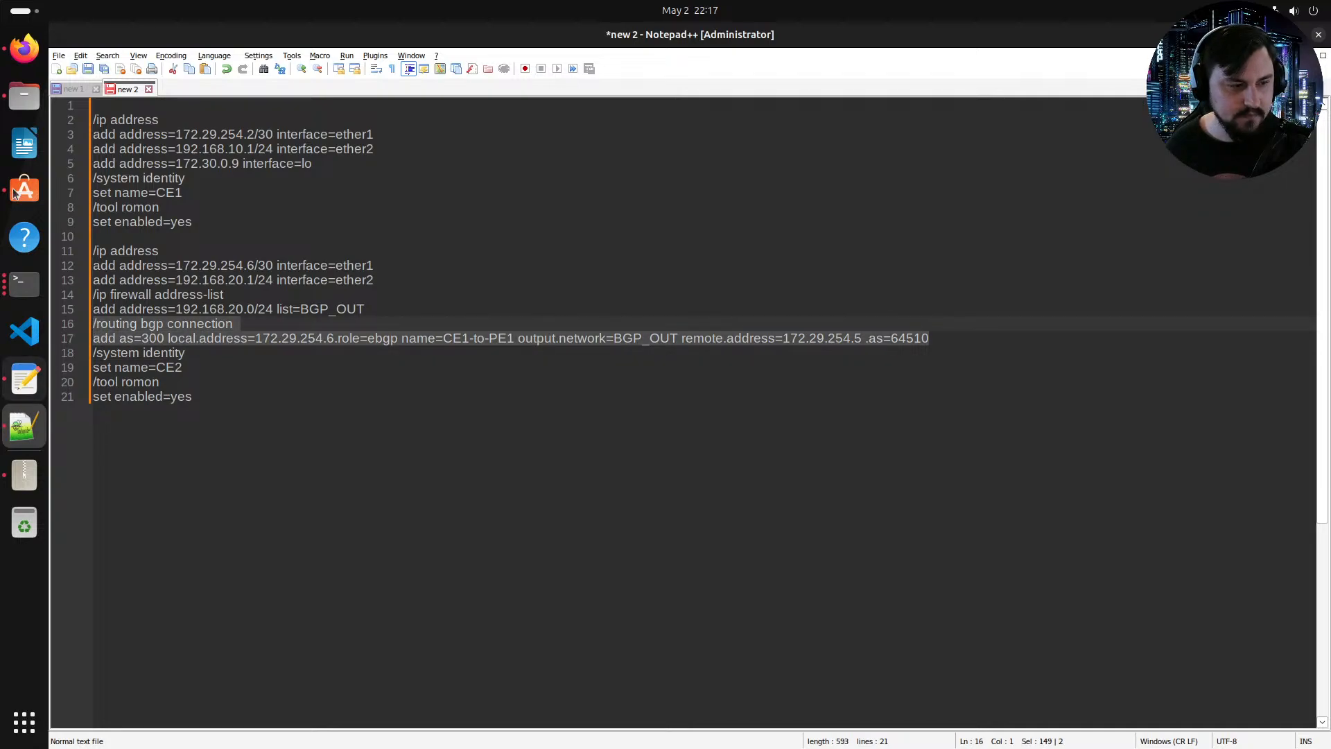
Step: Try to paste and run the single-line BGP connection commands in the CE2 console
{"action": "left_click", "coordinate": [24, 283]}
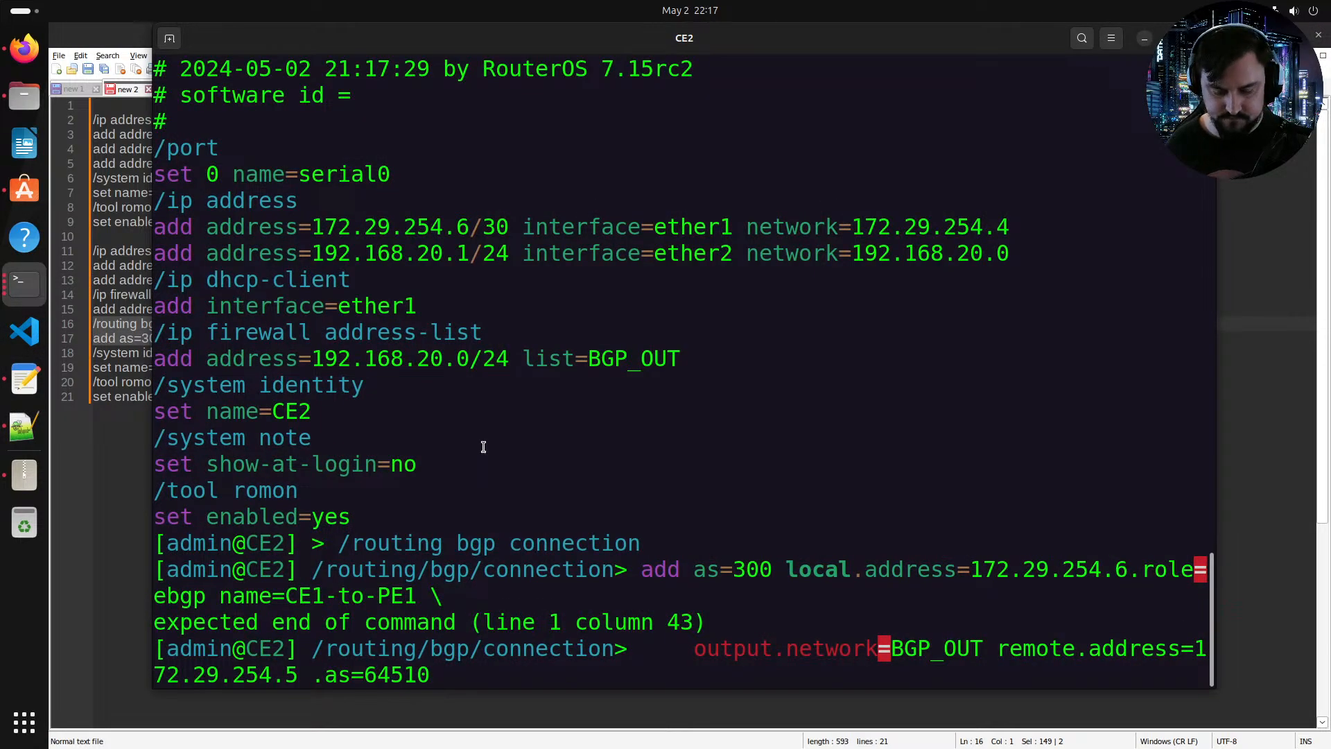
{"action": "key", "text": "Return"}
{"action": "right_click", "coordinate": [505, 453]}
{"action": "left_click", "coordinate": [531, 495]}
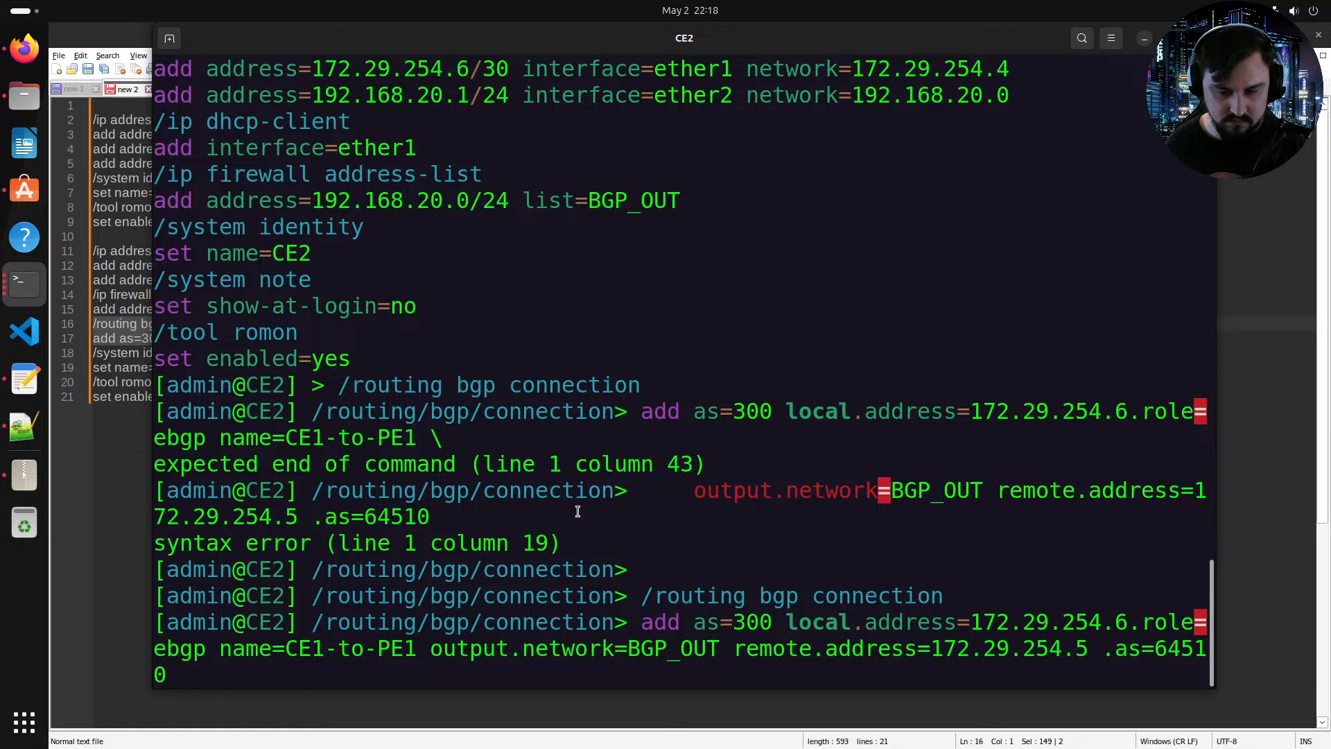
{"action": "key", "text": "Return"}
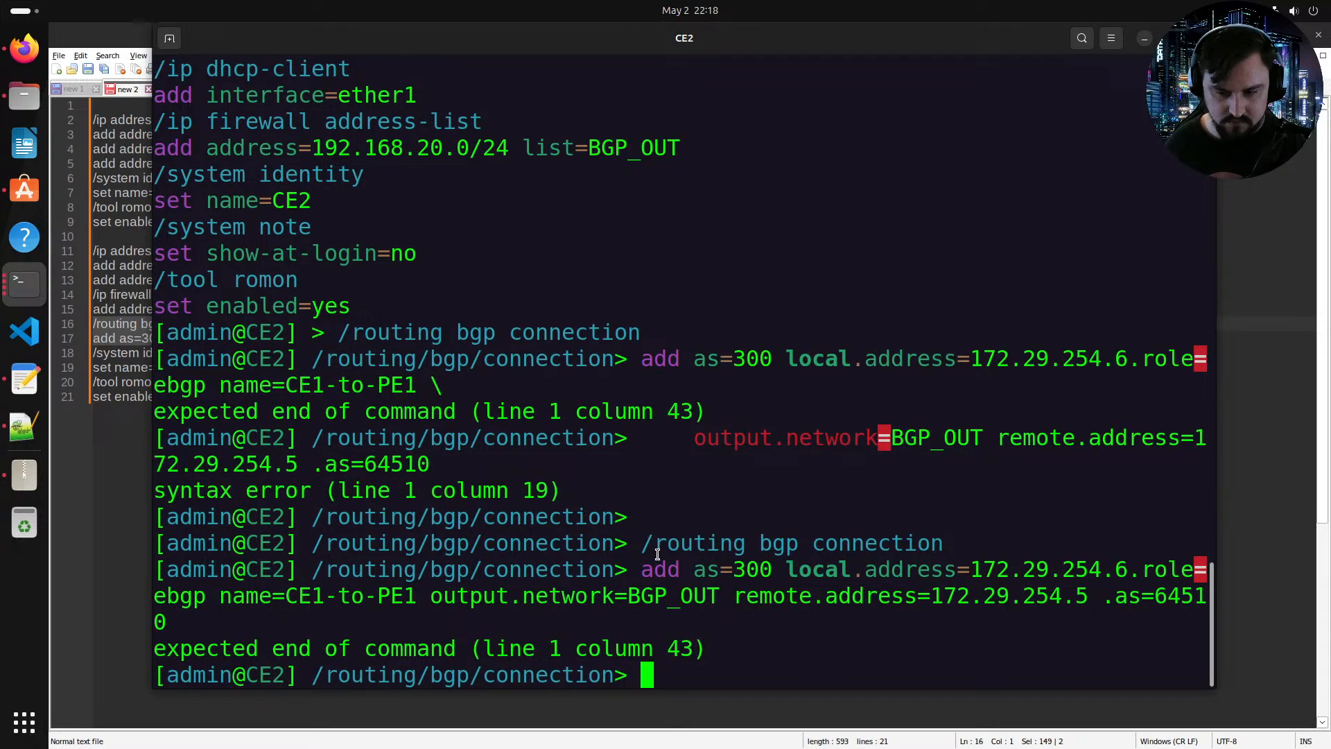
{"action": "key", "text": "Return"}
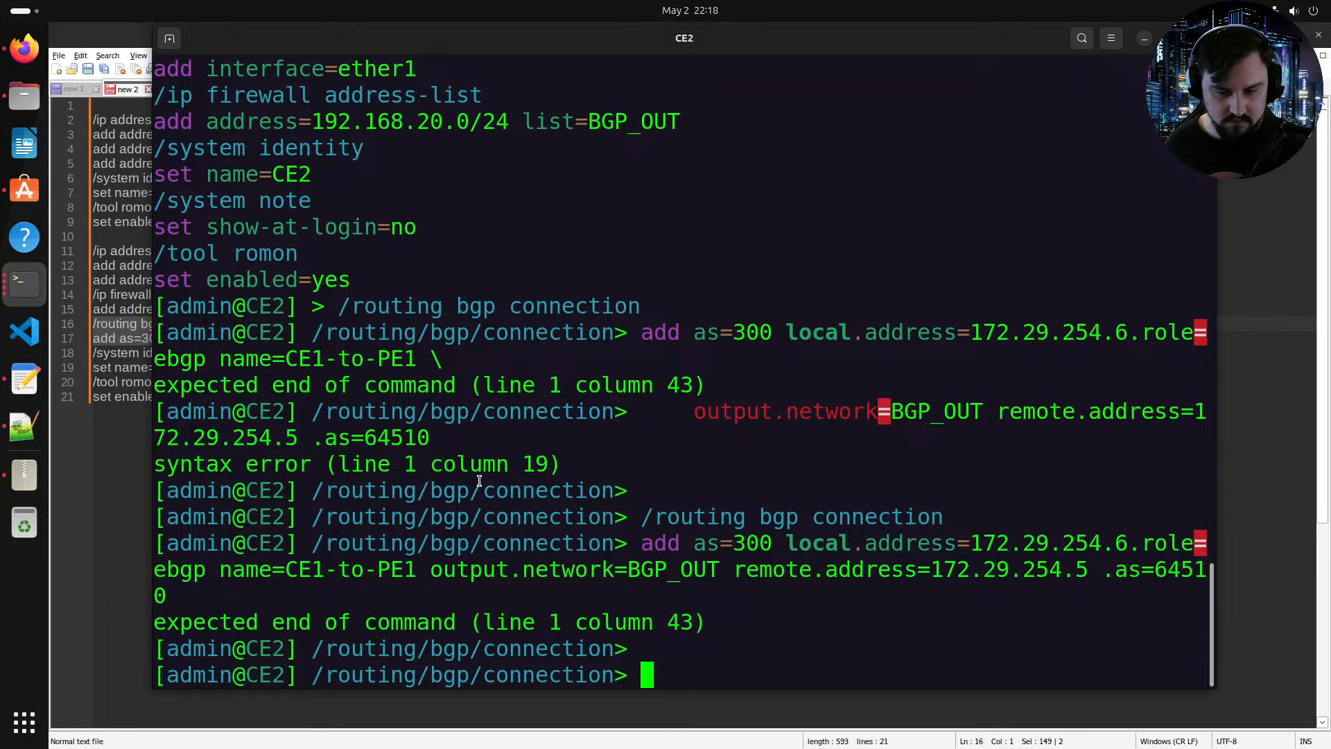
Step: Insert "local" before .role in the BGP connection command and select the routing block again
{"action": "key", "text": "alt+Tab"}
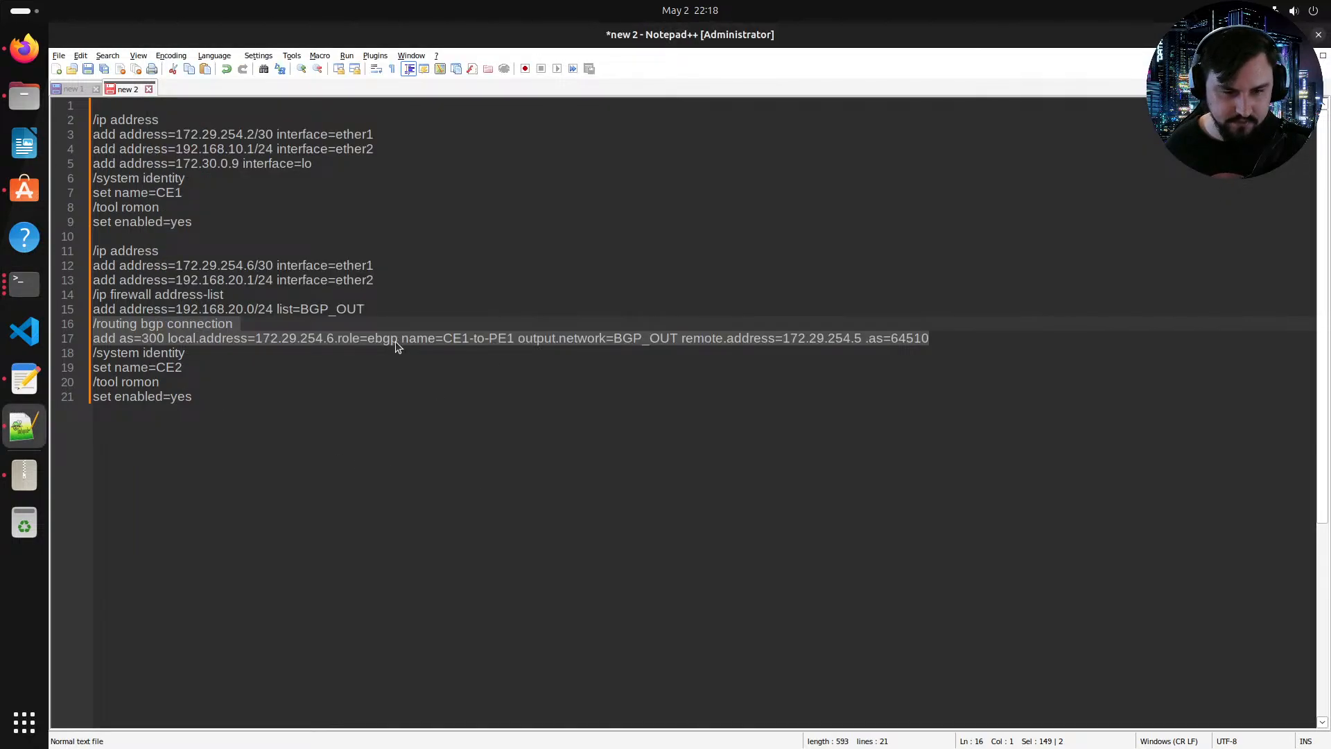
{"action": "left_click", "coordinate": [334, 339]}
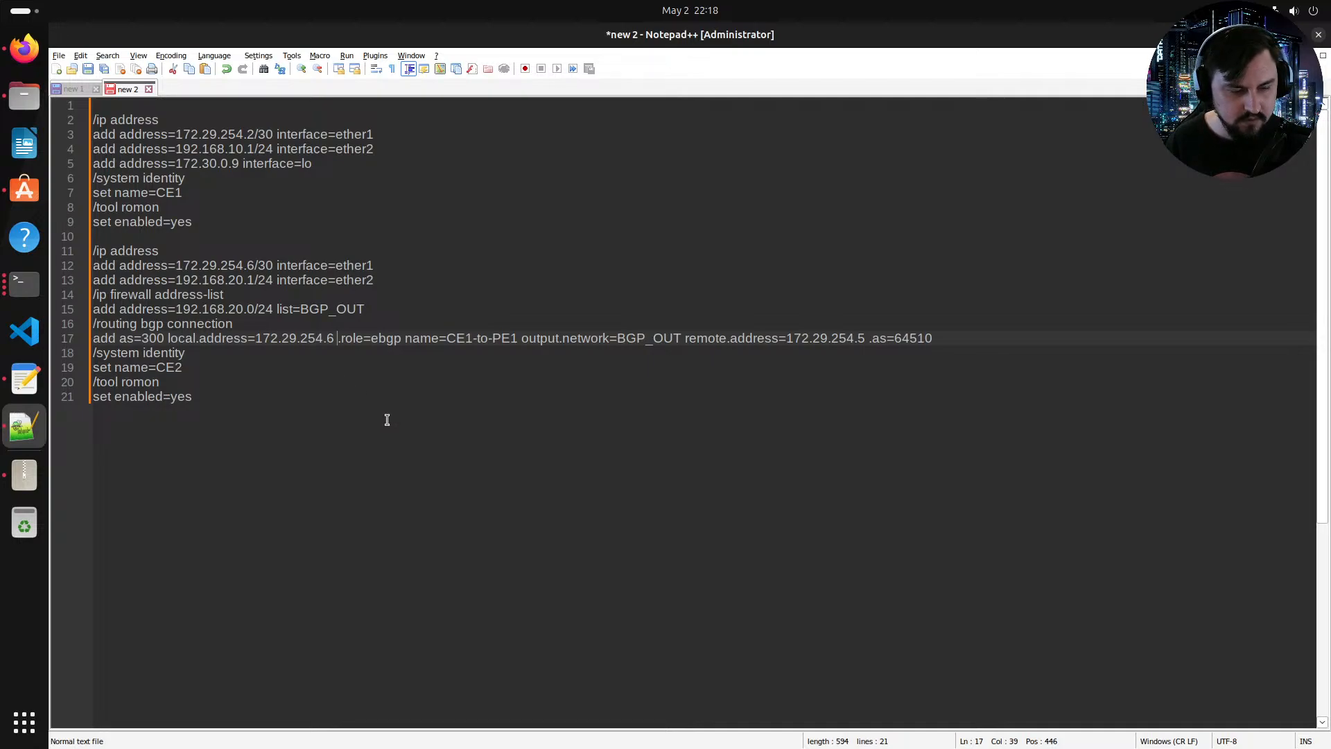
{"action": "type", "text": "local"}
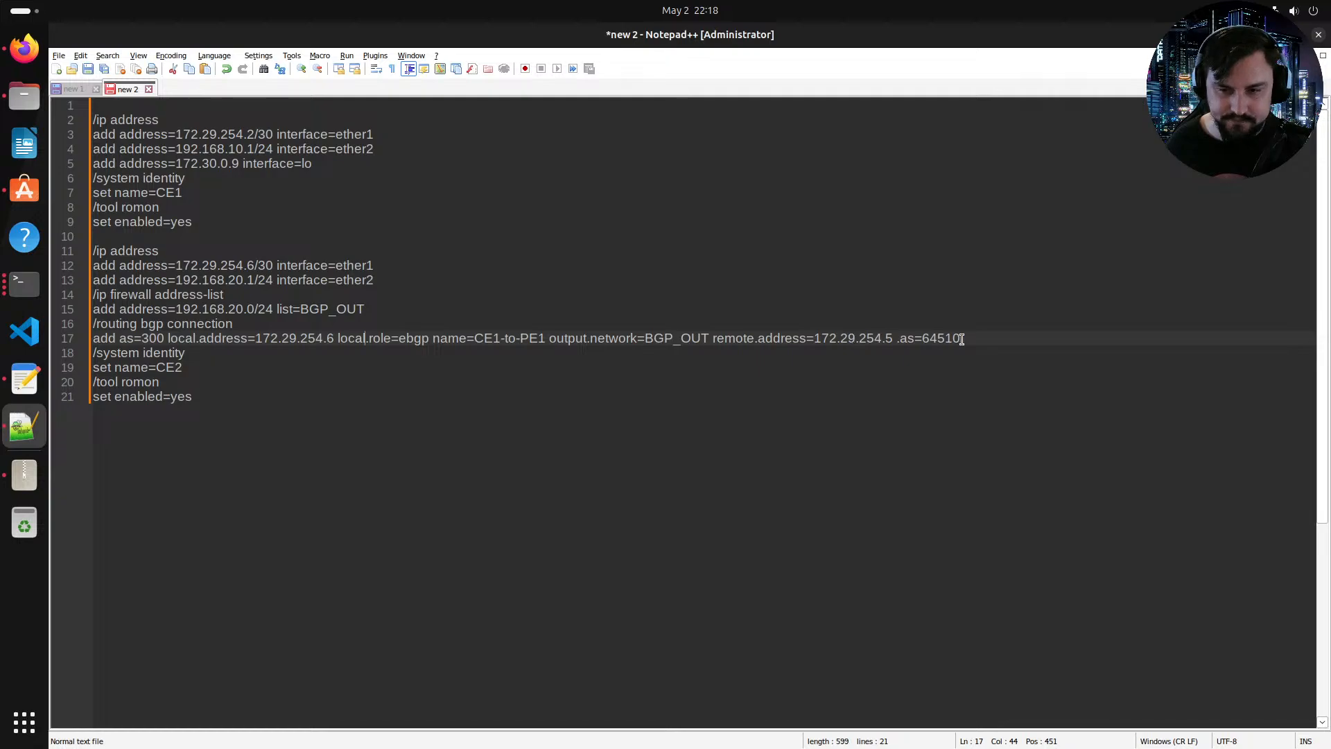
{"action": "left_click_drag", "start_coordinate": [963, 338], "coordinate": [67, 324]}
{"action": "key", "text": "super+c"}
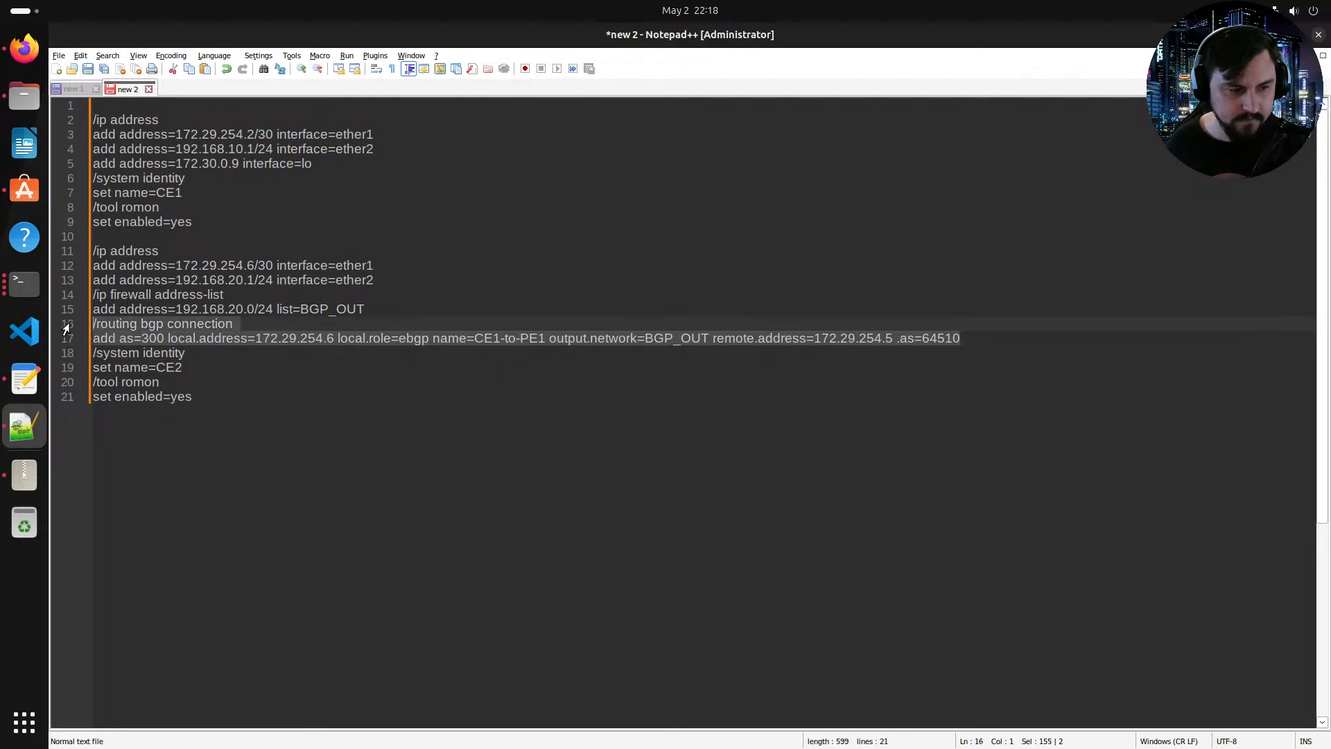
Step: Paste the corrected BGP connection commands into the CE2 console and run them
{"action": "left_click", "coordinate": [25, 283]}
{"action": "right_click", "coordinate": [493, 513]}
{"action": "left_click", "coordinate": [547, 559]}
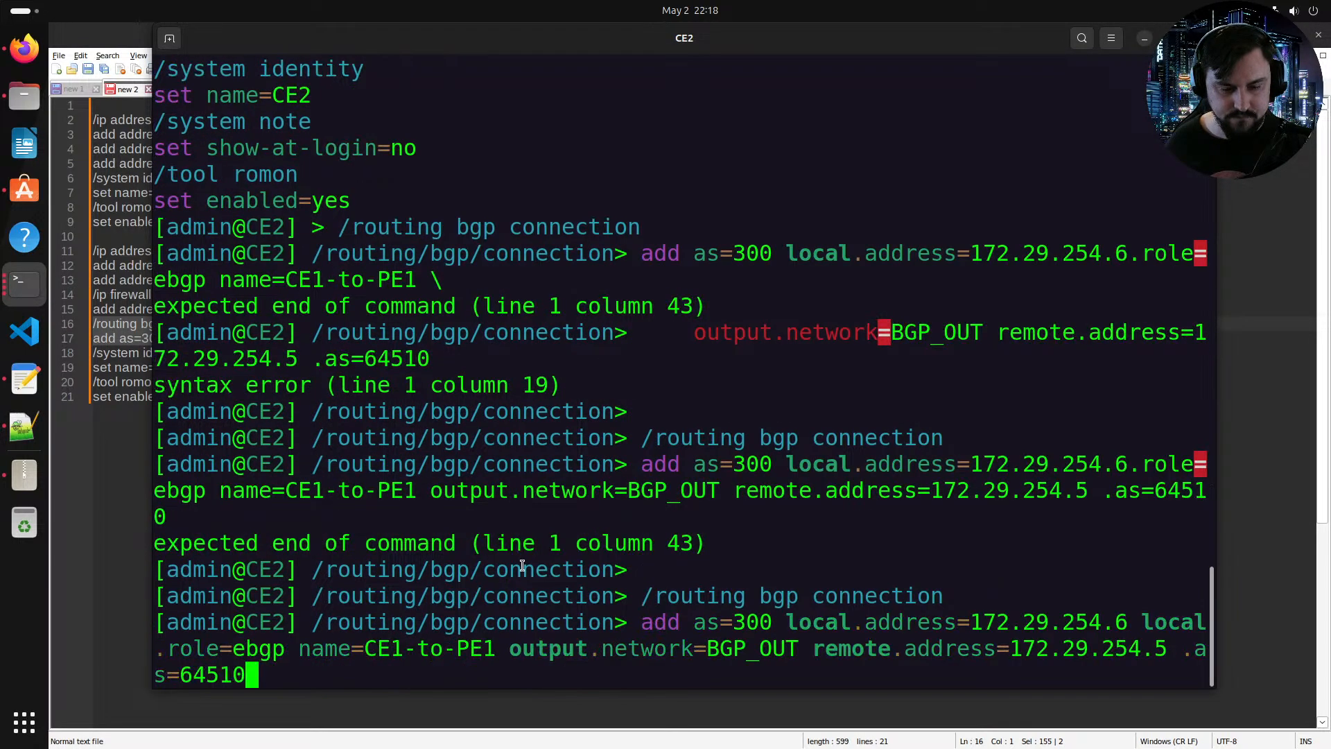
{"action": "key", "text": "Return"}
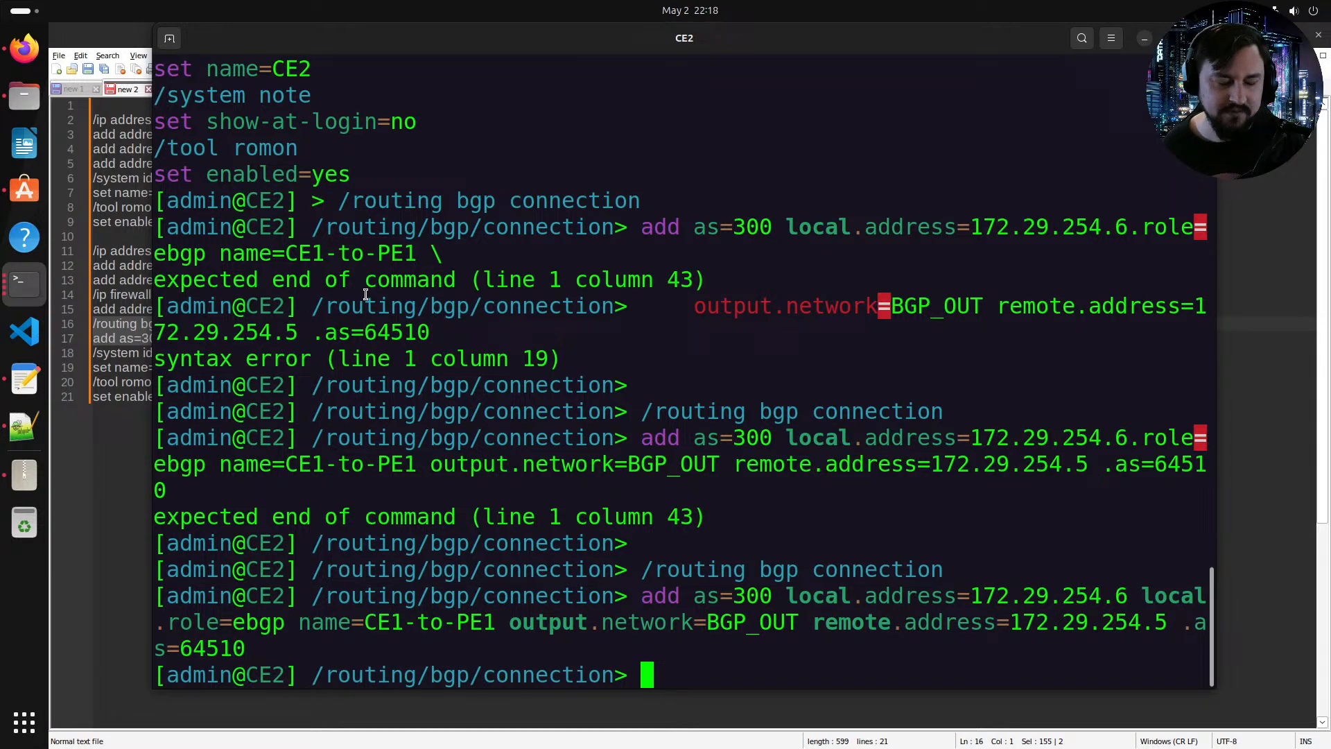
Step: Maximize the CE2 console and print the BGP sessions under routing/bgp/session
{"action": "left_click", "coordinate": [27, 62]}
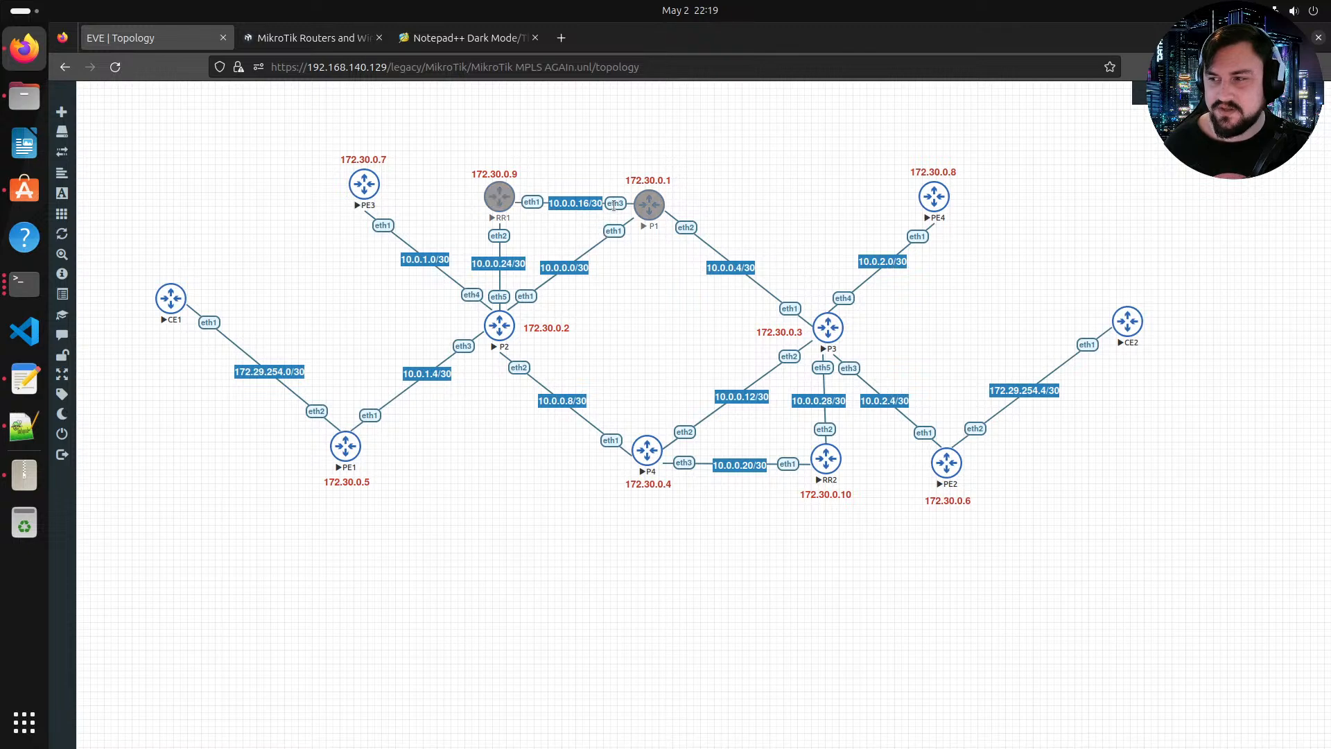
{"action": "left_click", "coordinate": [25, 283]}
{"action": "double_click", "coordinate": [399, 50]}
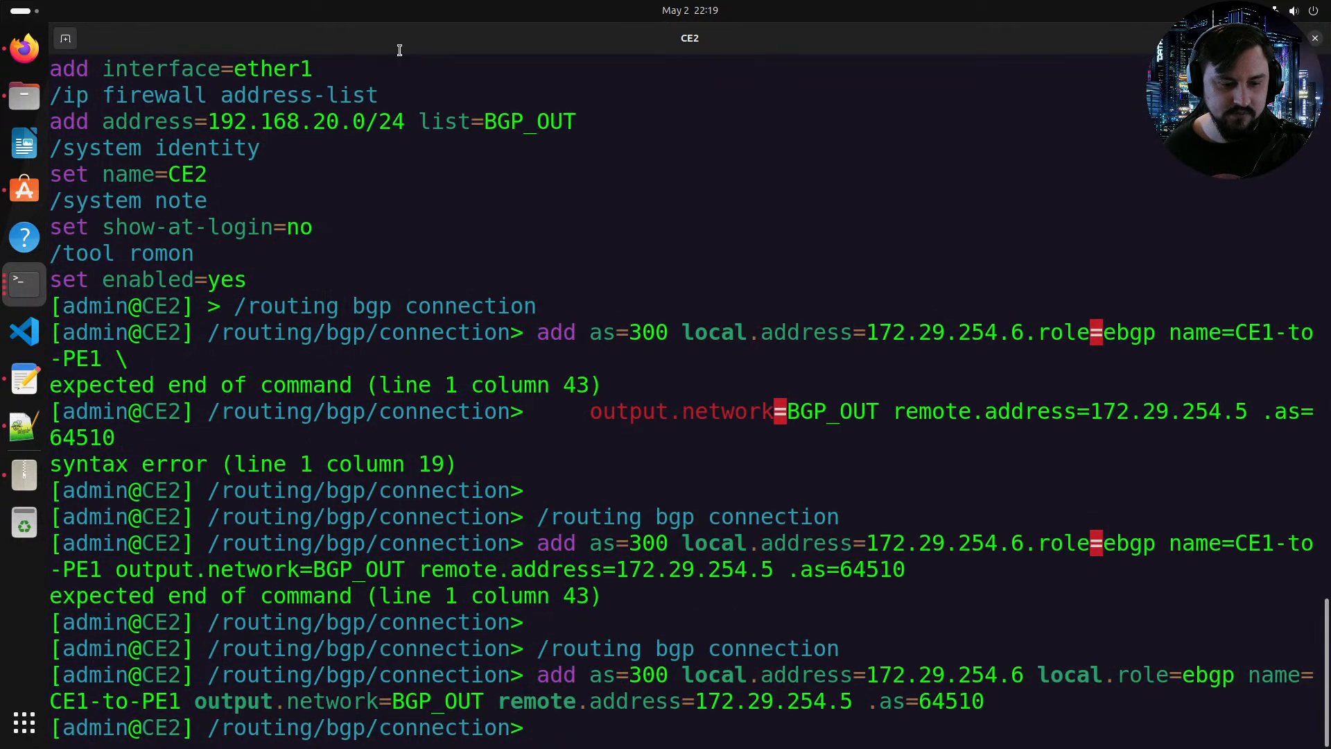
{"action": "key", "text": "Return"}
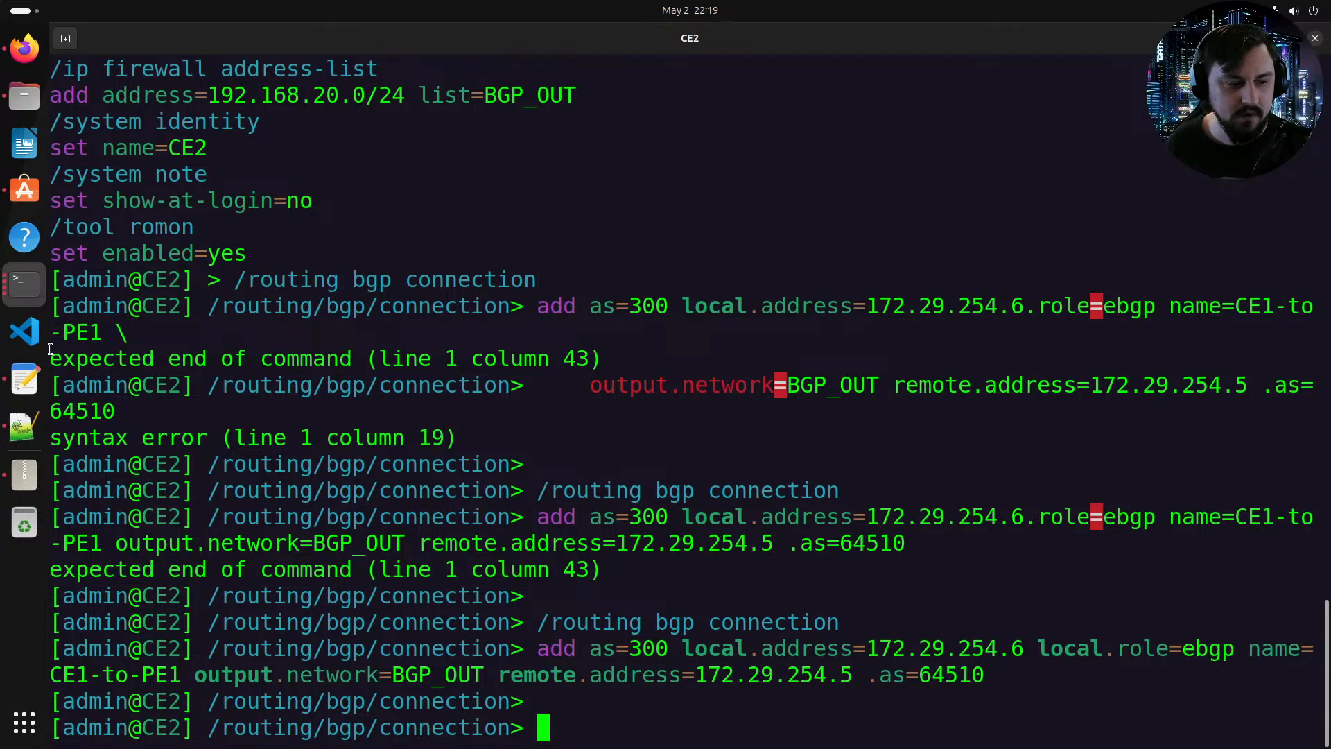
{"action": "key", "text": "Return"}
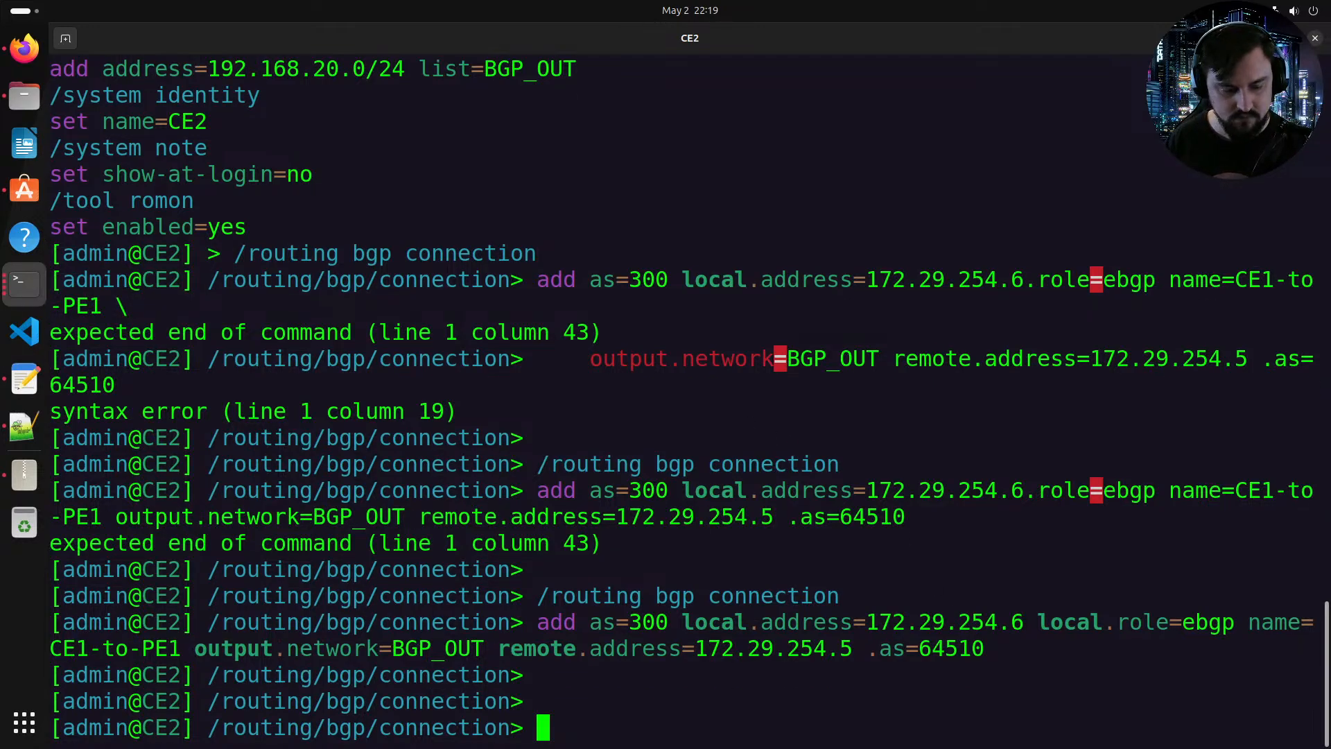
{"action": "type", "text": "ex"}
{"action": "key", "text": "BackSpace"}
{"action": "key", "text": "BackSpace"}
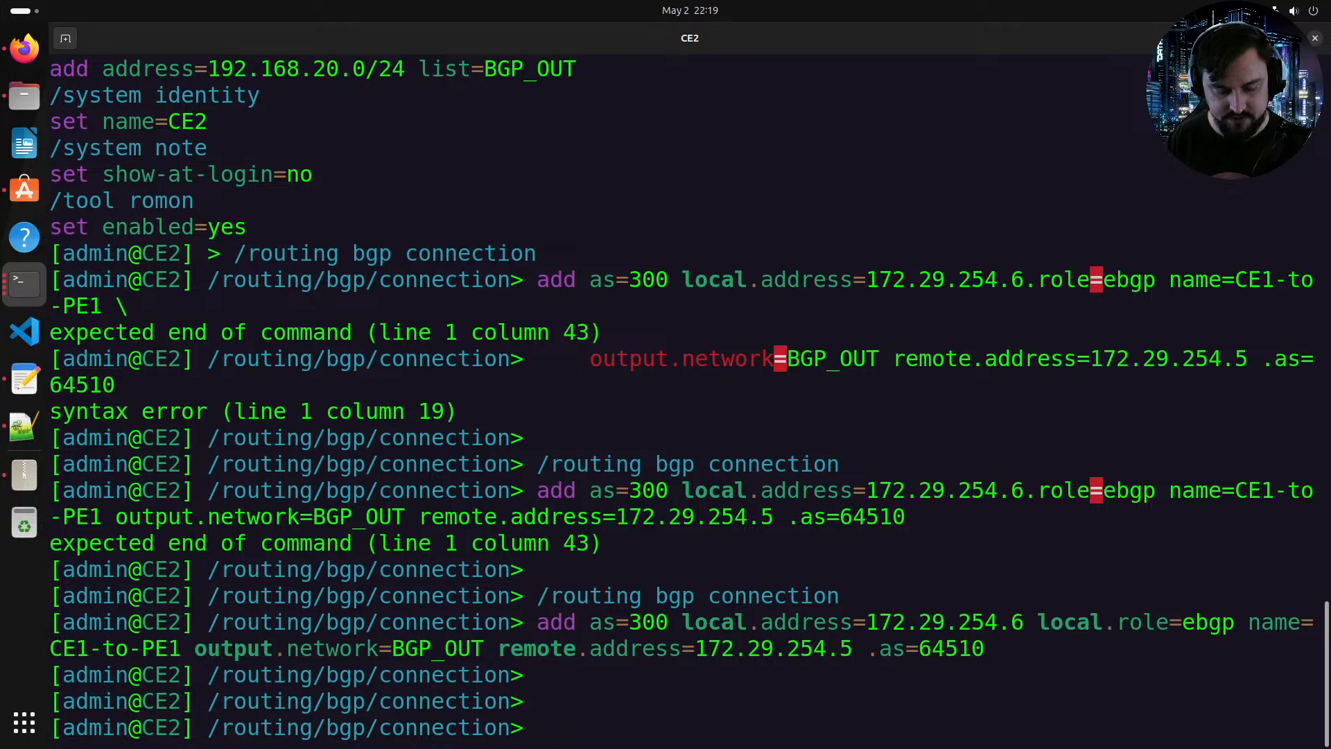
{"action": "type", "text": "/"}
{"action": "key", "text": "Return"}
{"action": "type", "text": "routing/bgp/session/rp"}
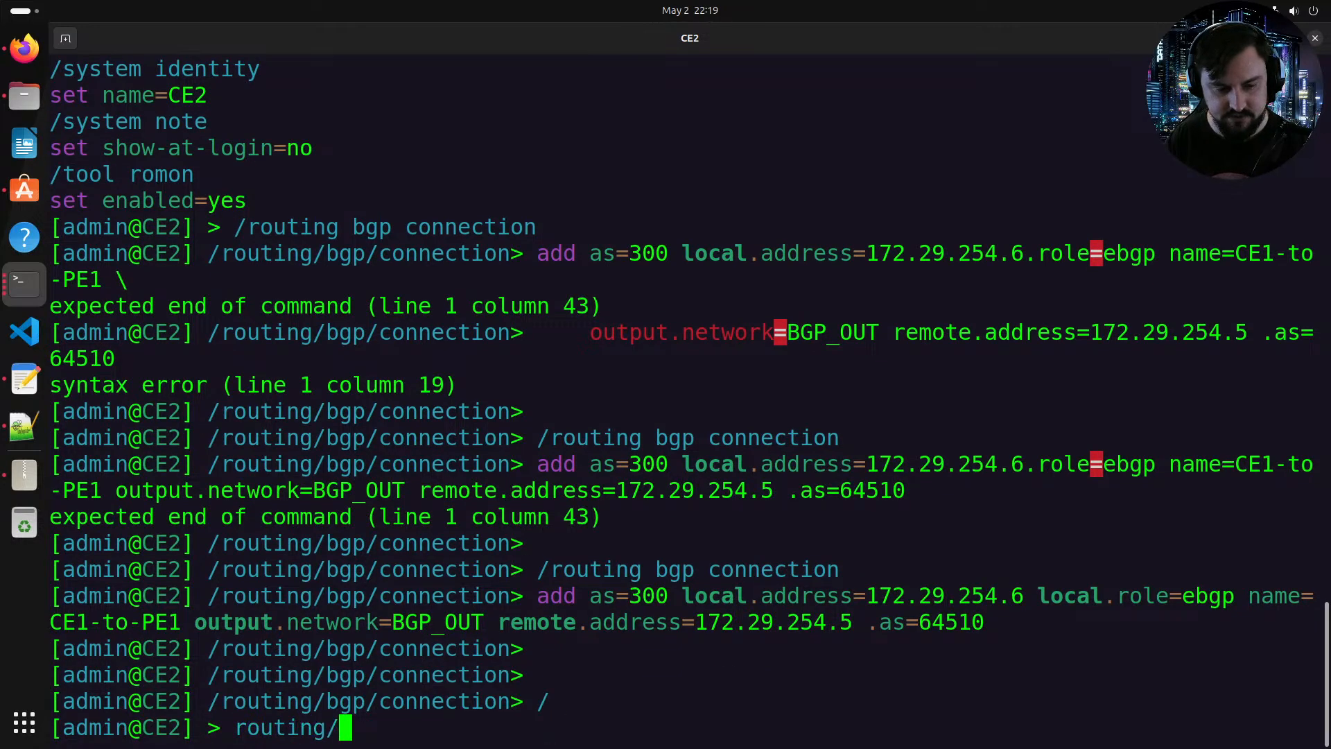
{"action": "key", "text": "BackSpace"}
{"action": "key", "text": "BackSpace"}
{"action": "type", "text": "print"}
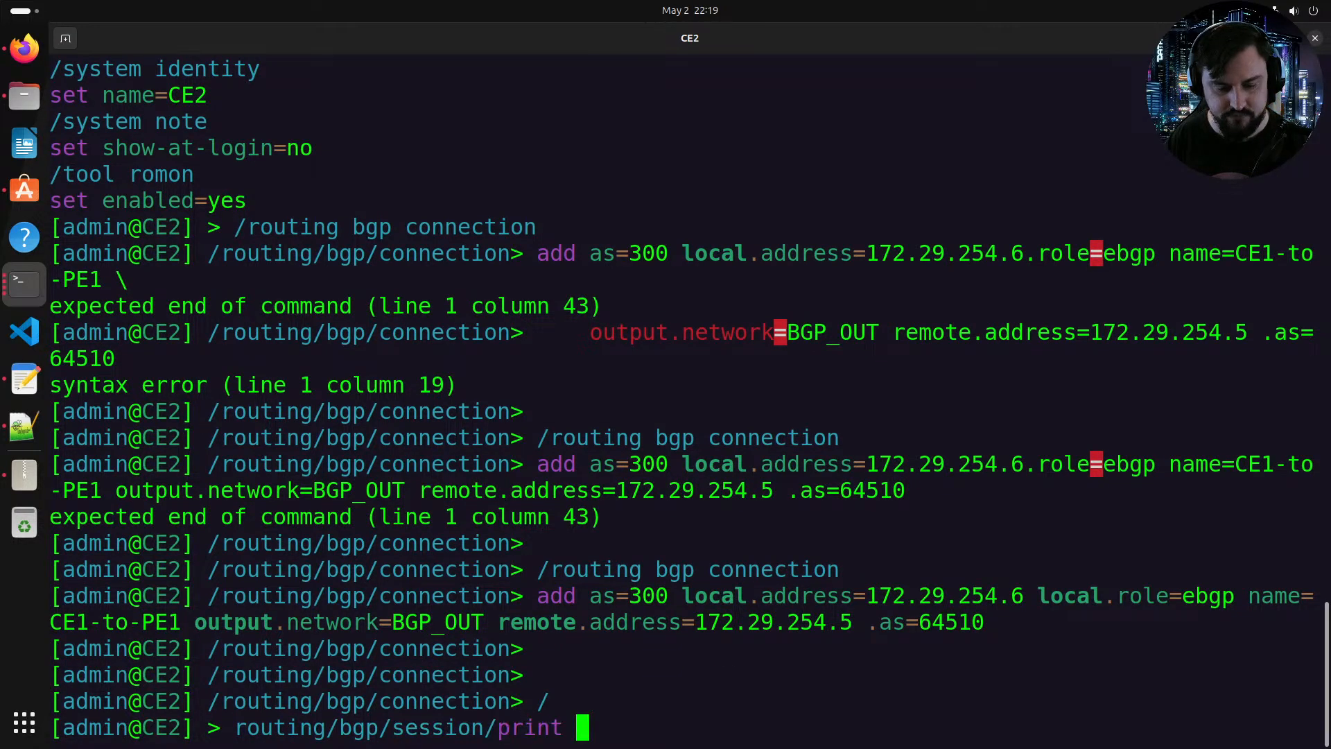
{"action": "key", "text": "Return"}
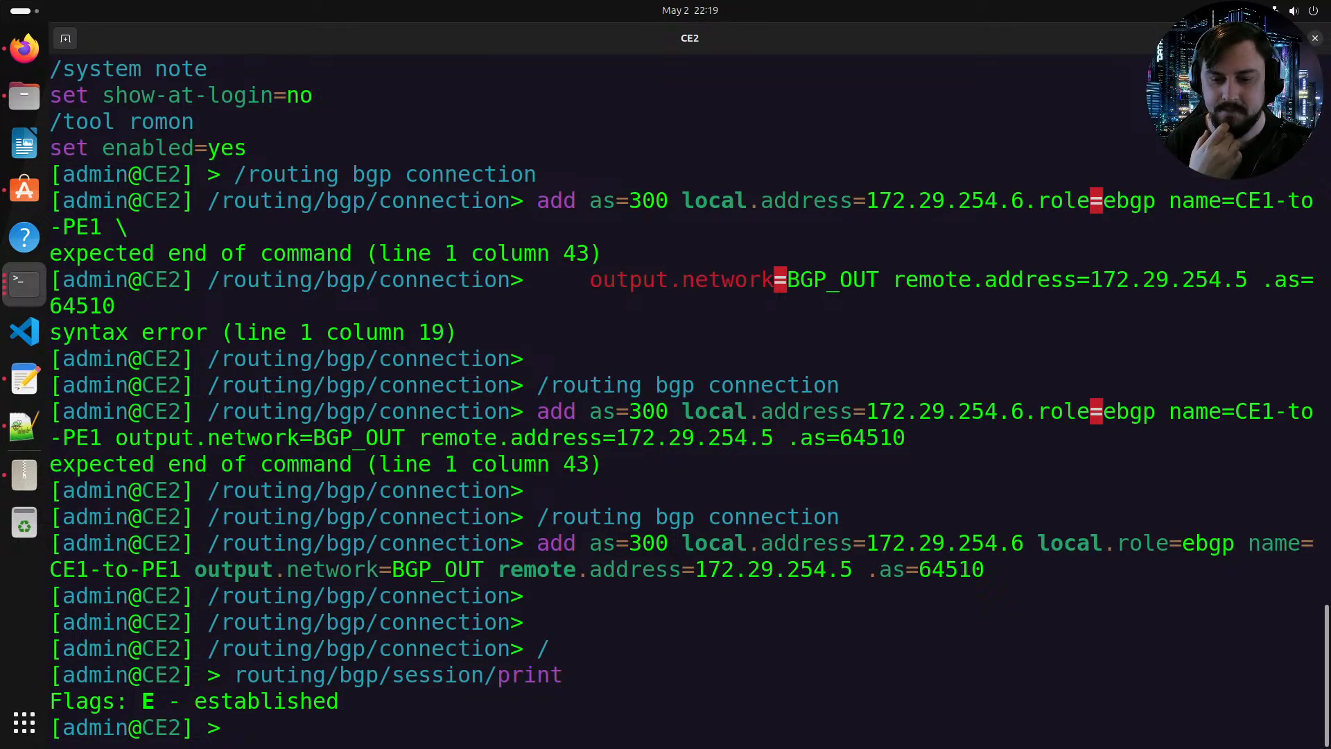
Step: Ping PE2's address 172.29.254.5 from CE2, then stop the ping
{"action": "type", "text": "ping 172"}
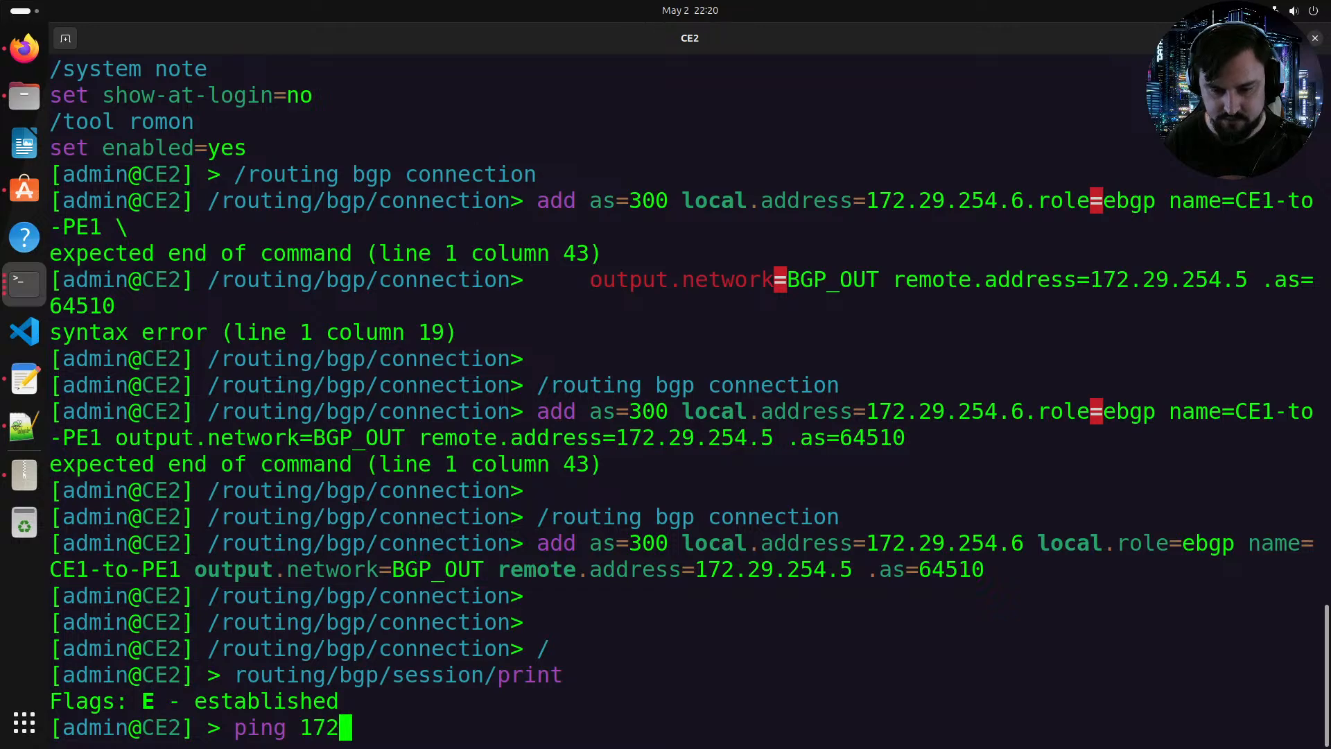
{"action": "type", "text": ".29."}
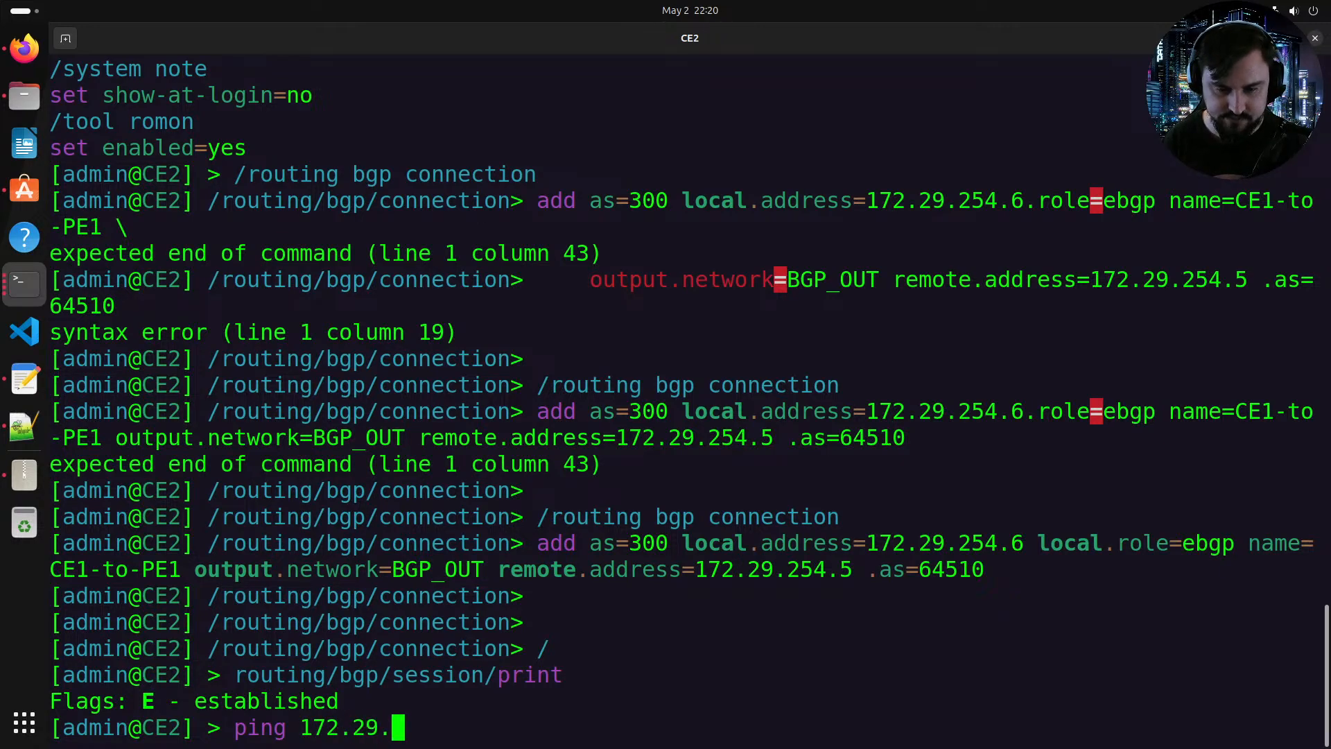
{"action": "type", "text": "254.5"}
{"action": "key", "text": "Return"}
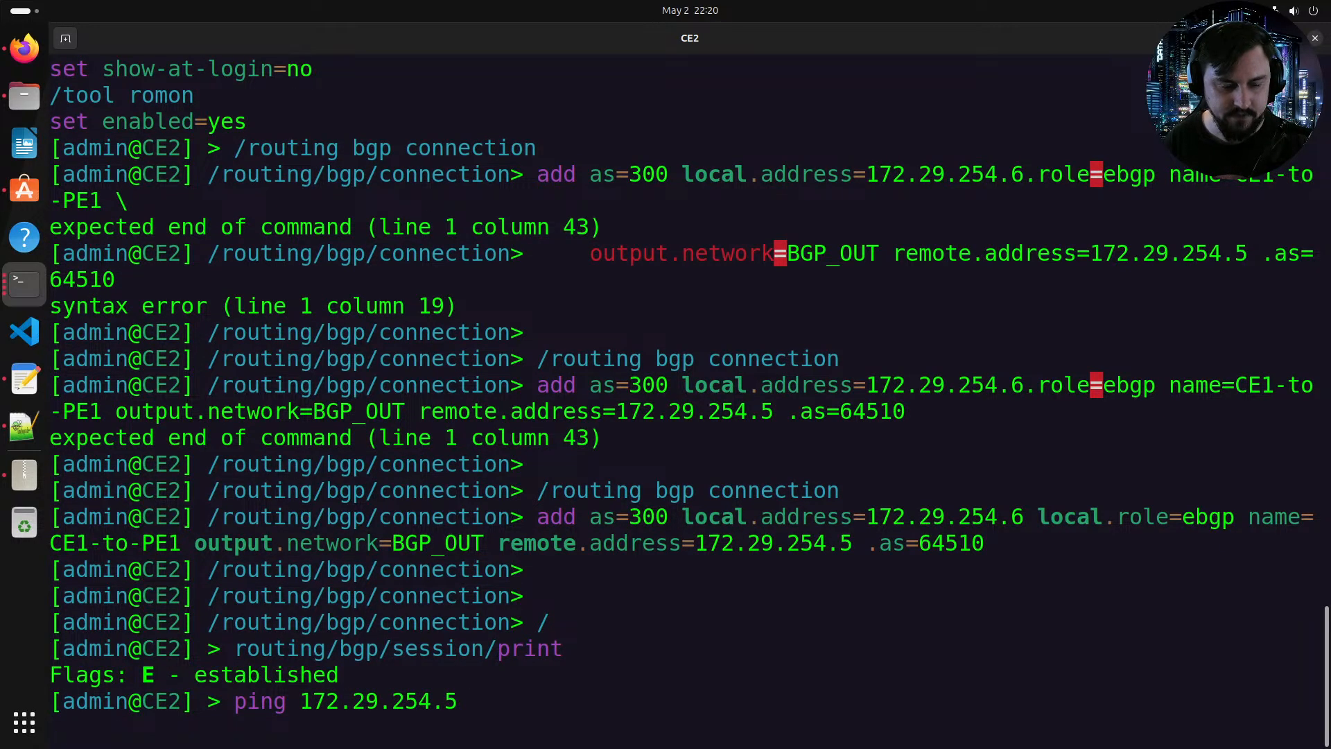
{"action": "key", "text": "ctrl+c"}
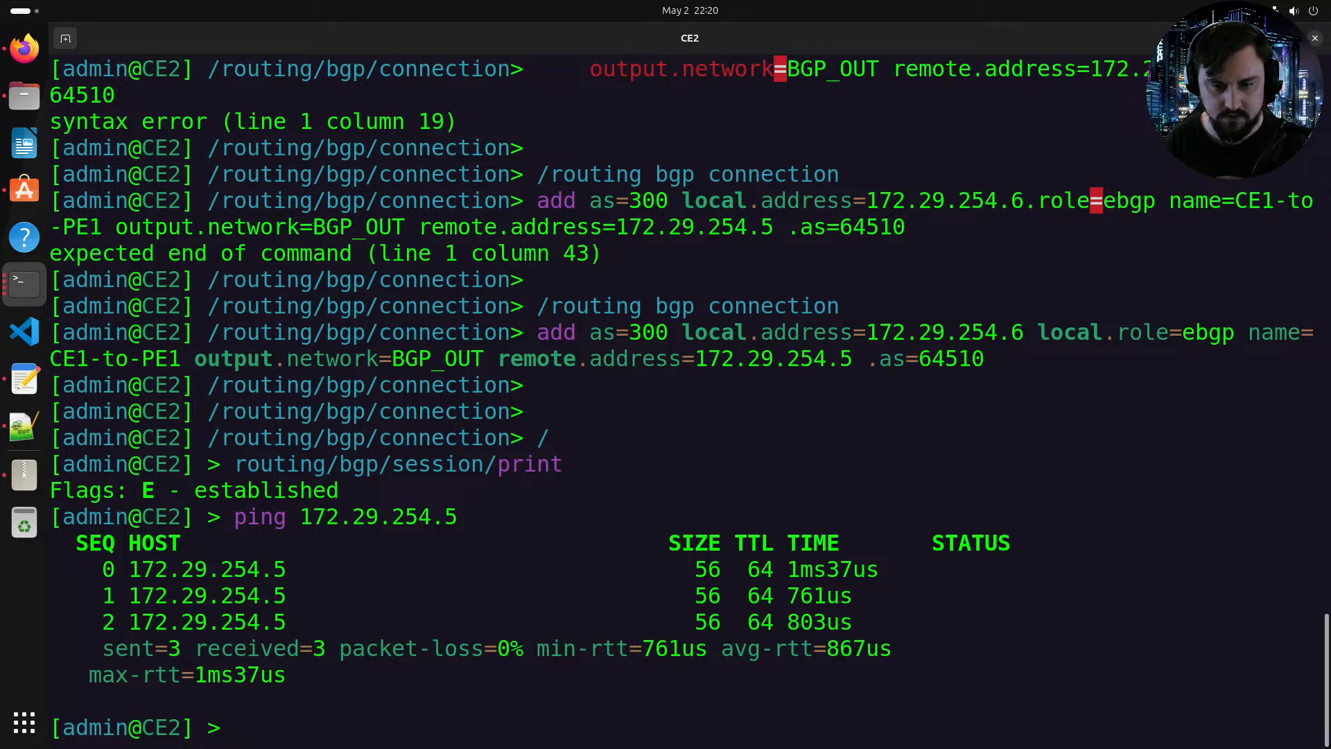
{"action": "left_click_drag", "start_coordinate": [142, 358], "coordinate": [181, 361]}
{"action": "left_click", "coordinate": [181, 361]}
{"action": "left_click_drag", "start_coordinate": [98, 359], "coordinate": [271, 385]}
{"action": "left_click", "coordinate": [270, 385]}
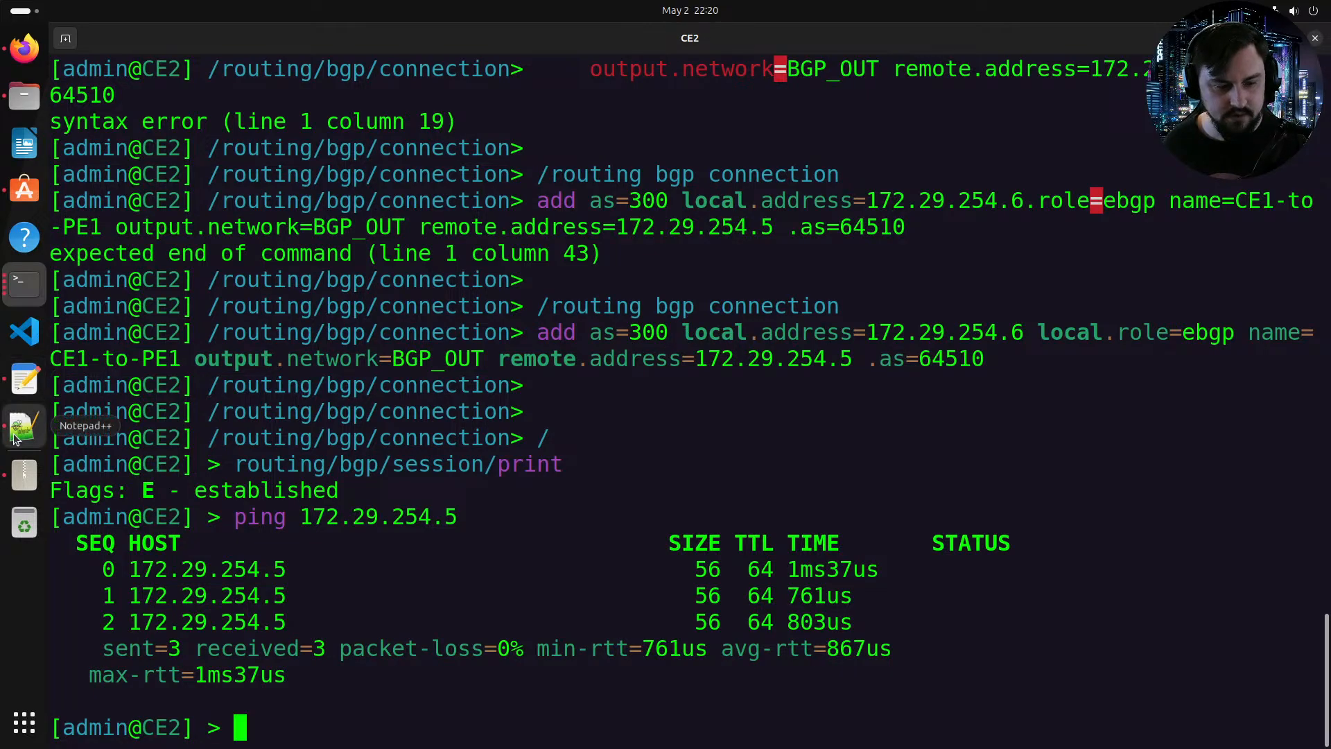
{"action": "left_click", "coordinate": [34, 295]}
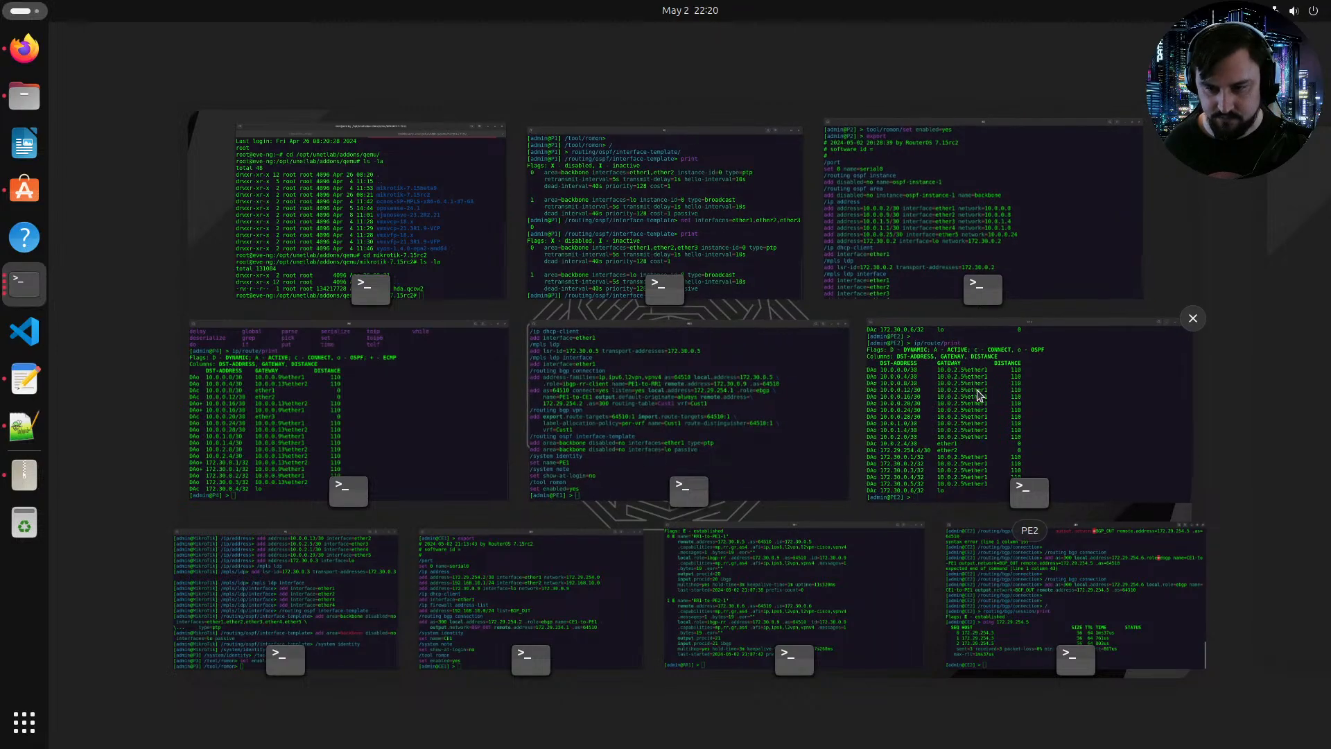
{"action": "left_click", "coordinate": [956, 544]}
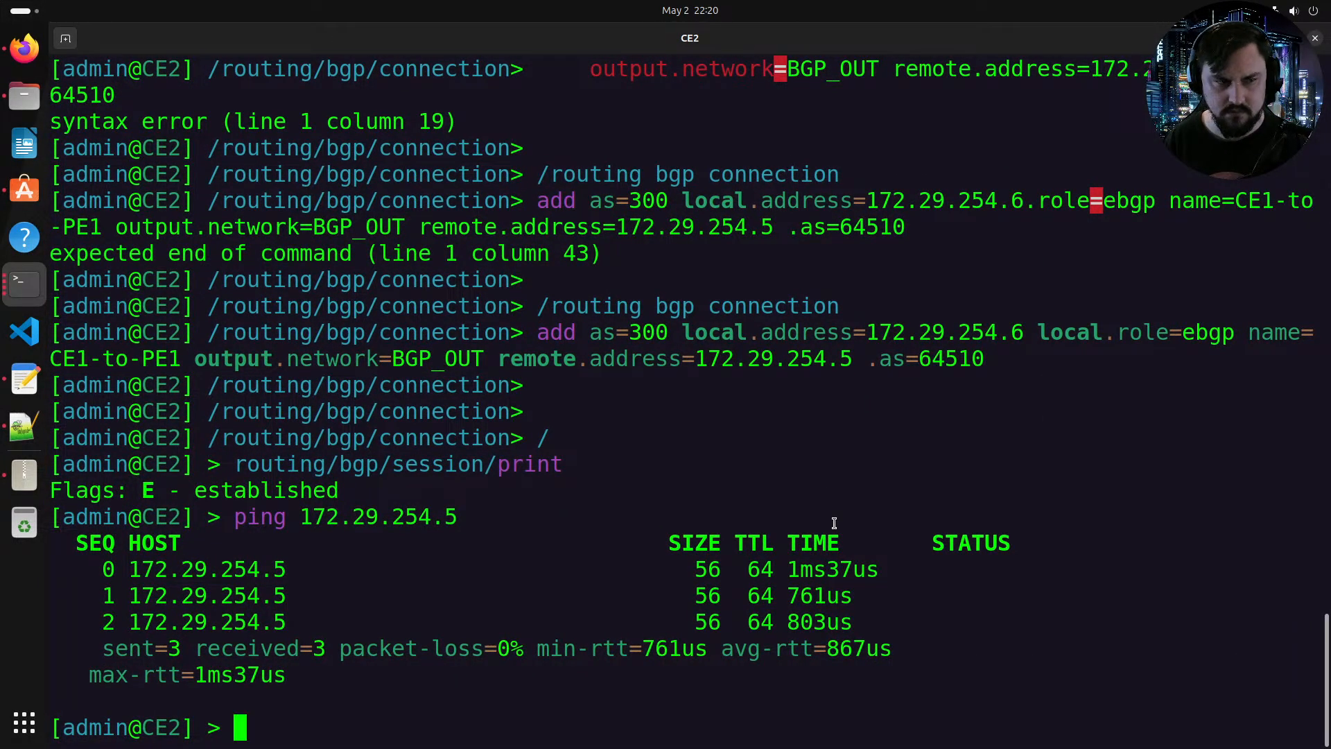
Step: Restore the CE2 console window and open the PE2 router's console from the lab topology
{"action": "double_click", "coordinate": [651, 32]}
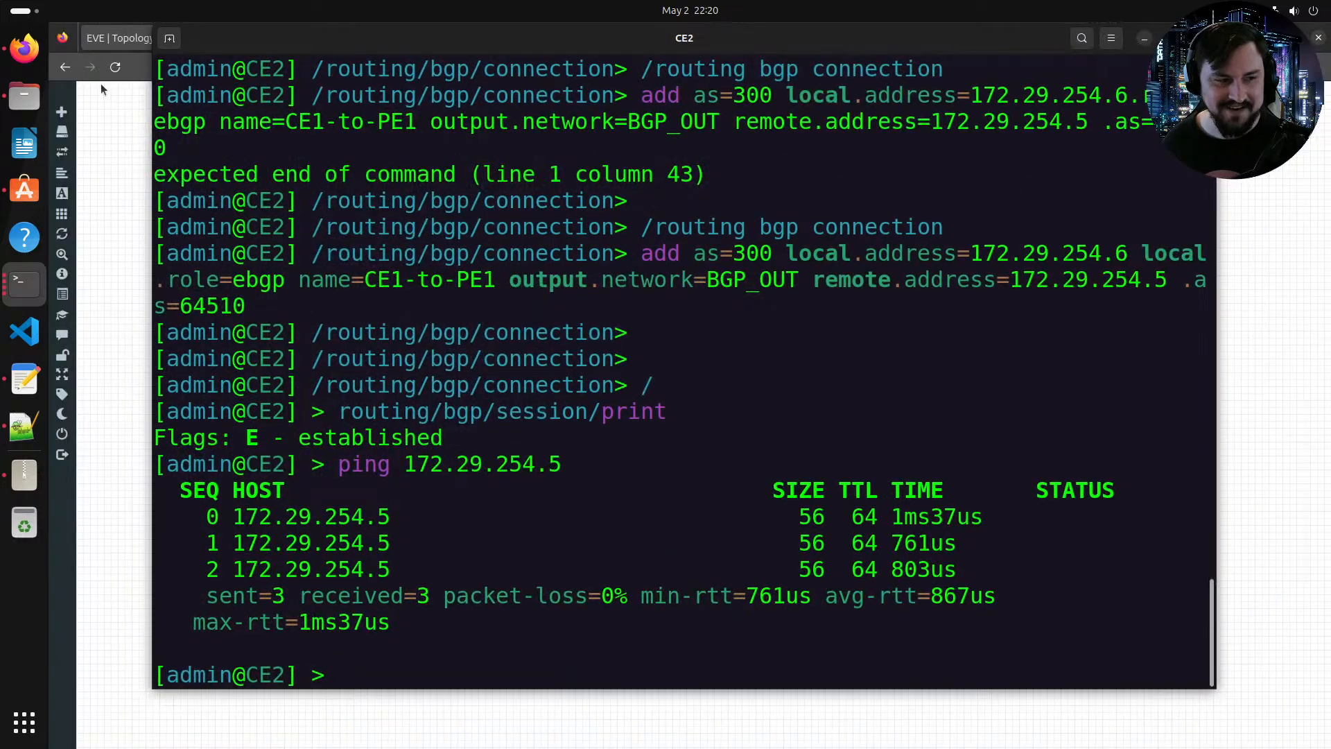
{"action": "left_click", "coordinate": [104, 151]}
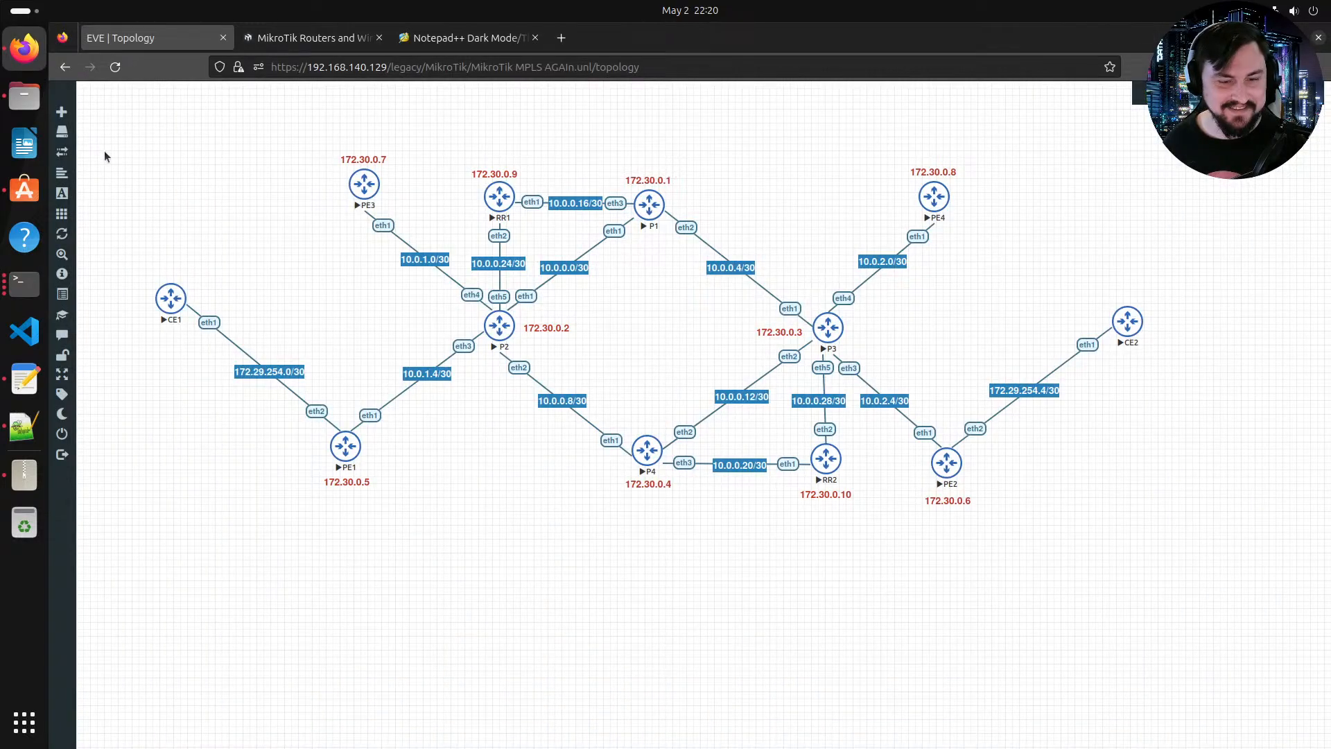
{"action": "left_click", "coordinate": [945, 463]}
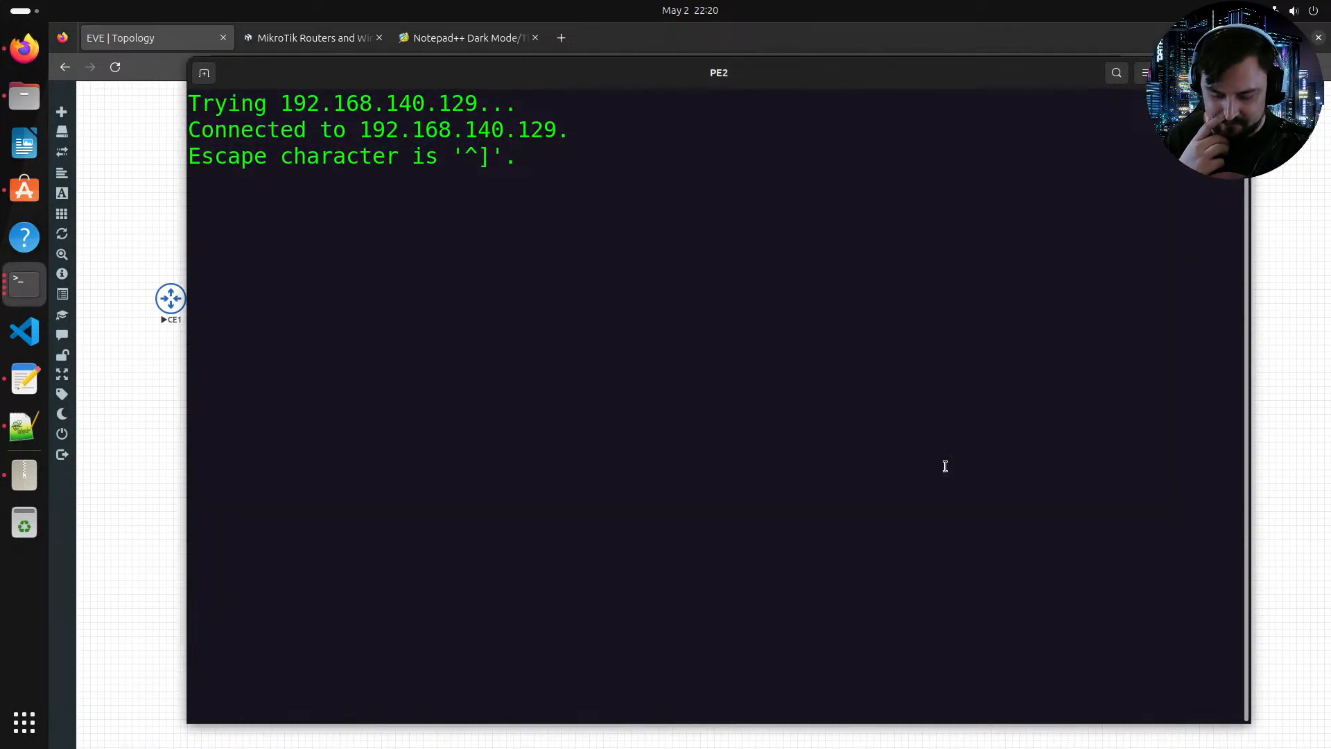
{"action": "key", "text": "Return"}
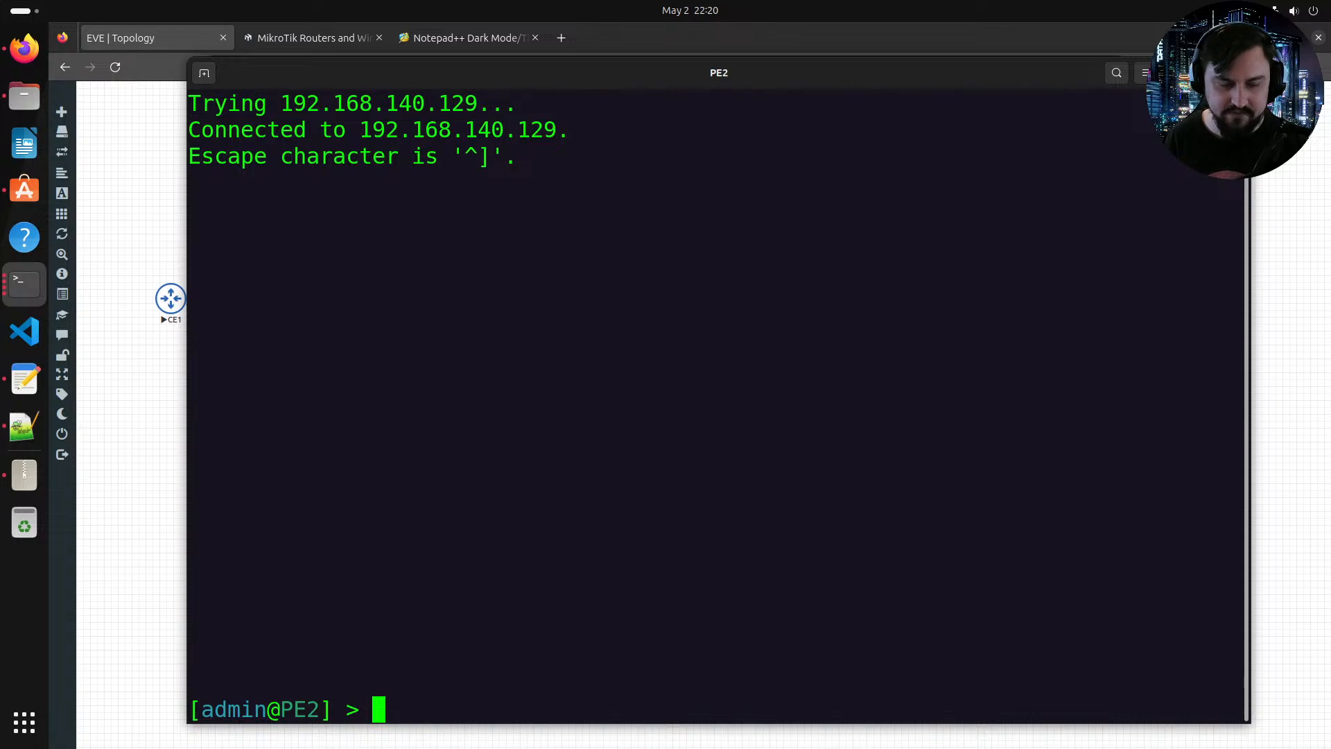
Step: Print PE2's IP address list with ip/address/print
{"action": "type", "text": "i"}
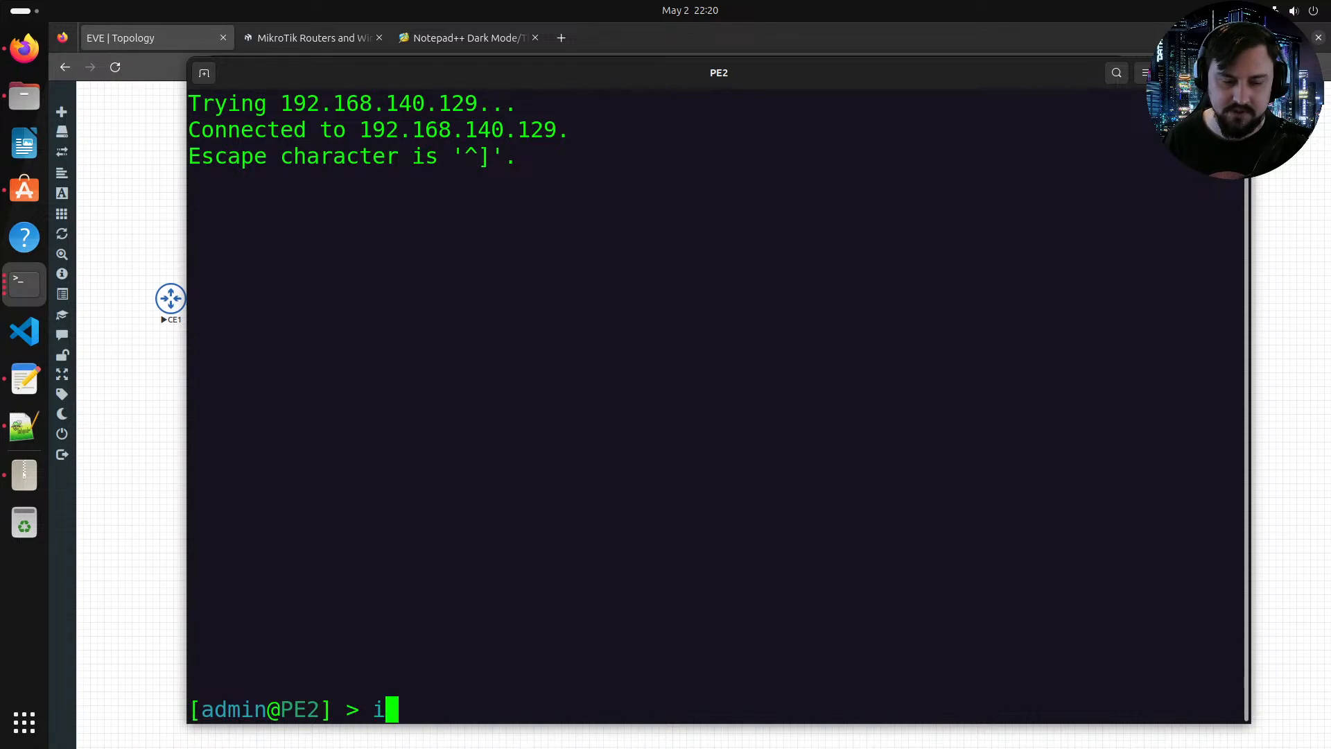
{"action": "type", "text": "p/address/print"}
{"action": "key", "text": "Return"}
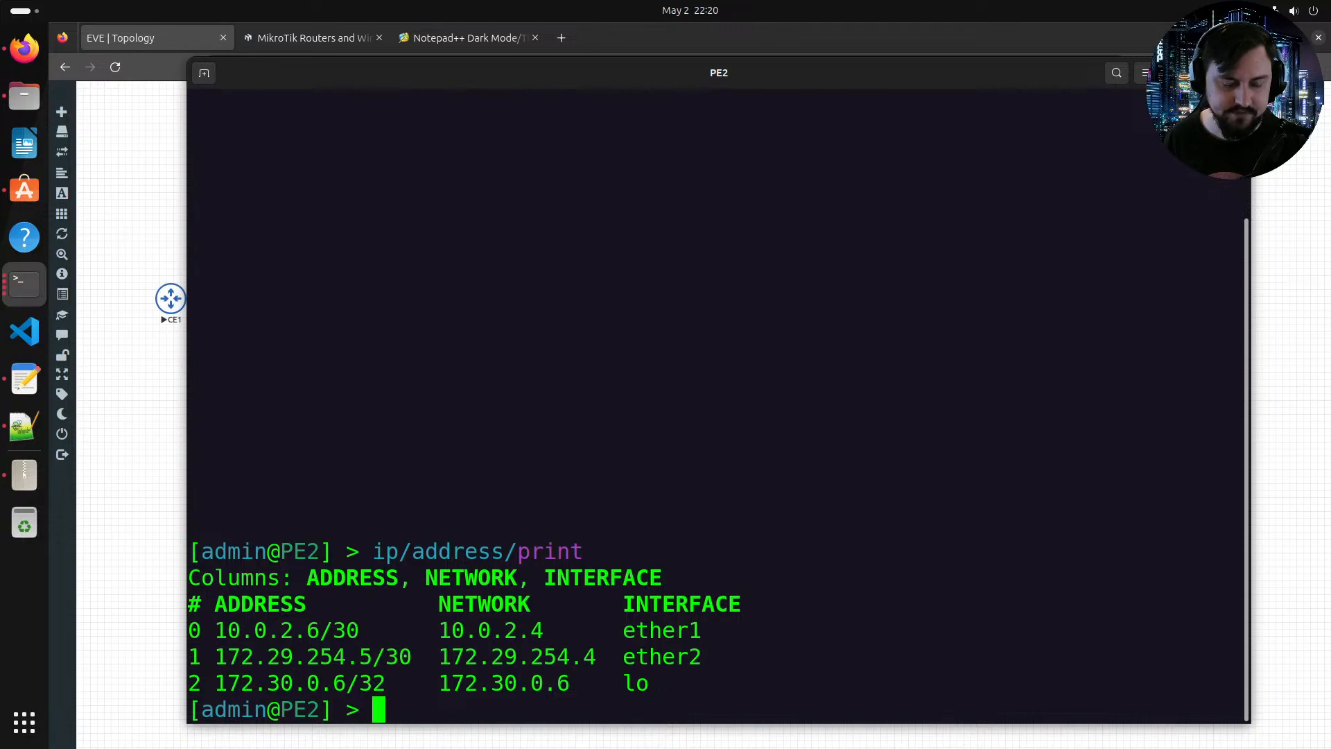
Step: Export PE2's current BGP configuration with routing/bgp/export
{"action": "type", "text": "rou"}
{"action": "type", "text": "iting bg"}
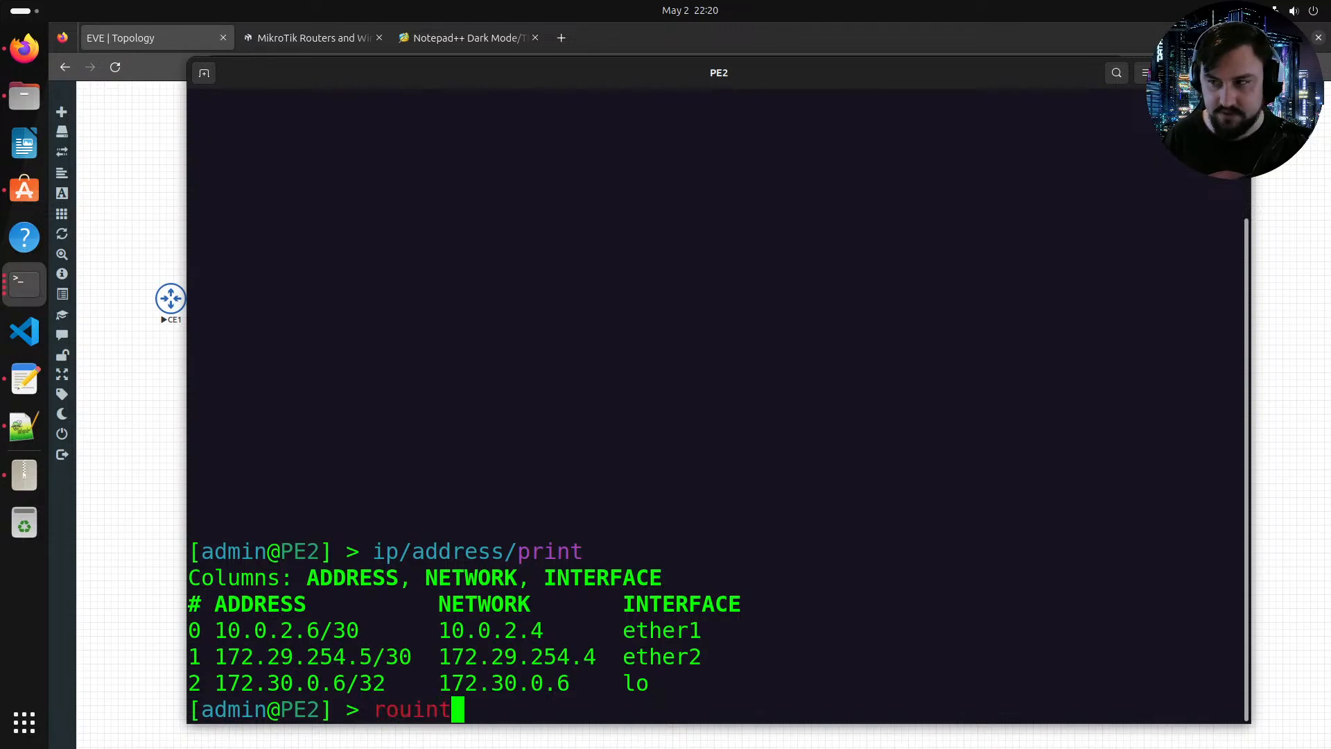
{"action": "type", "text": "p="}
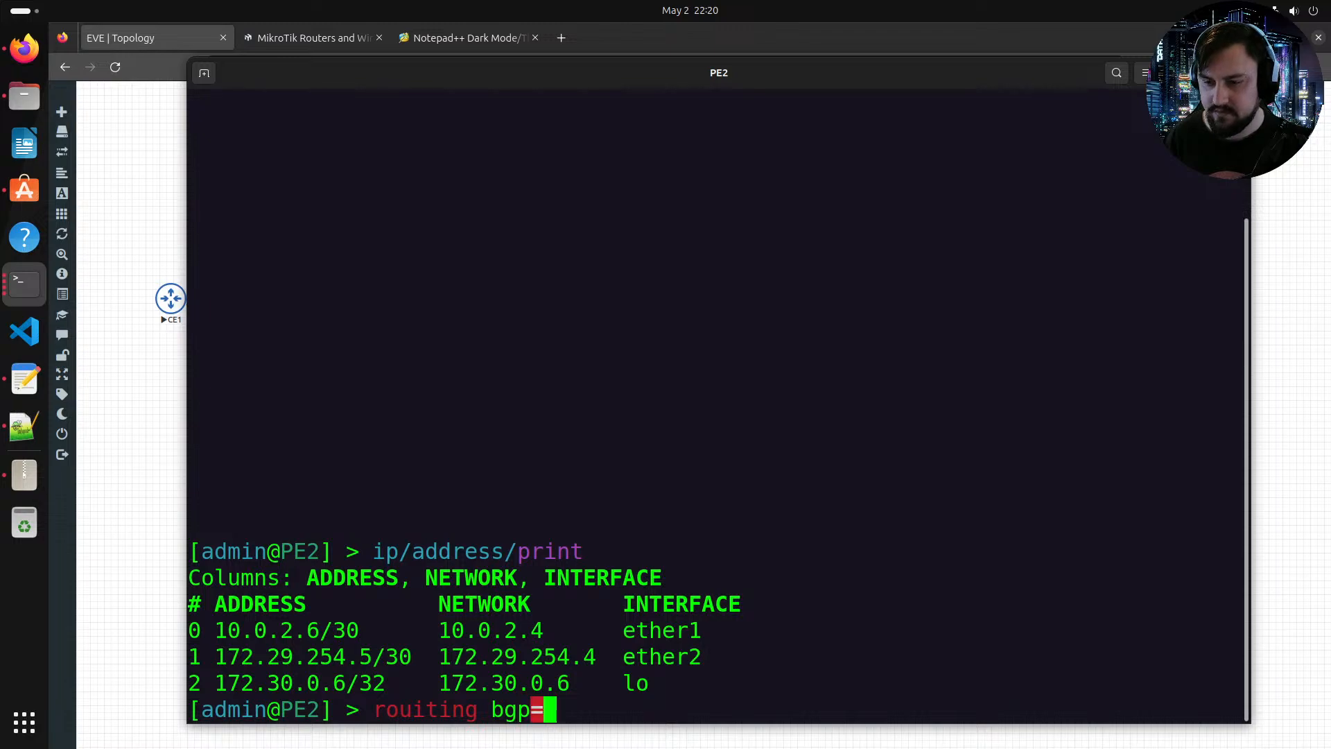
{"action": "key", "text": "BackSpace"}
{"action": "key", "text": "BackSpace"}
{"action": "key", "text": "BackSpace"}
{"action": "key", "text": "BackSpace"}
{"action": "key", "text": "BackSpace"}
{"action": "key", "text": "BackSpace"}
{"action": "key", "text": "BackSpace"}
{"action": "key", "text": "BackSpace"}
{"action": "key", "text": "BackSpace"}
{"action": "key", "text": "BackSpace"}
{"action": "key", "text": "BackSpace"}
{"action": "type", "text": "outing/bgp/export"}
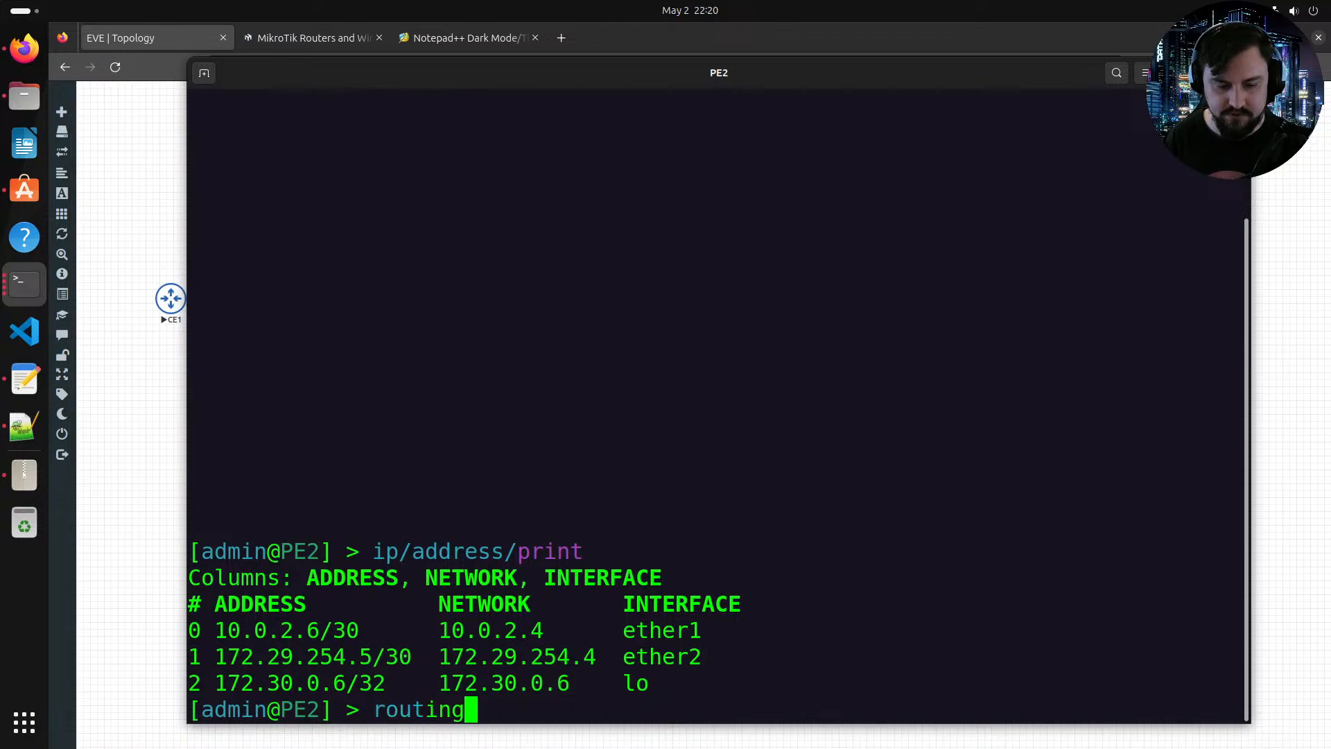
{"action": "key", "text": "Return"}
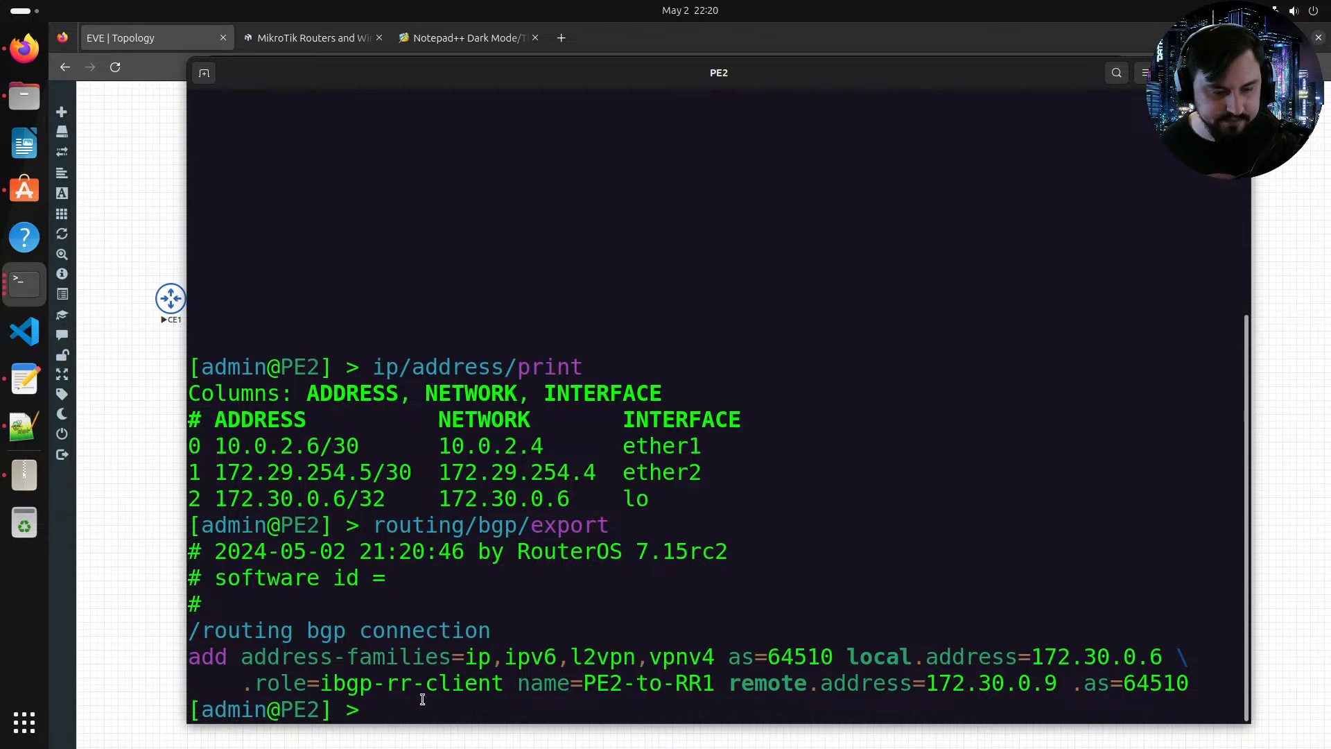
Step: Switch briefly to the text editor notes and return to the PE2 console
{"action": "type", "text": "routing/`"}
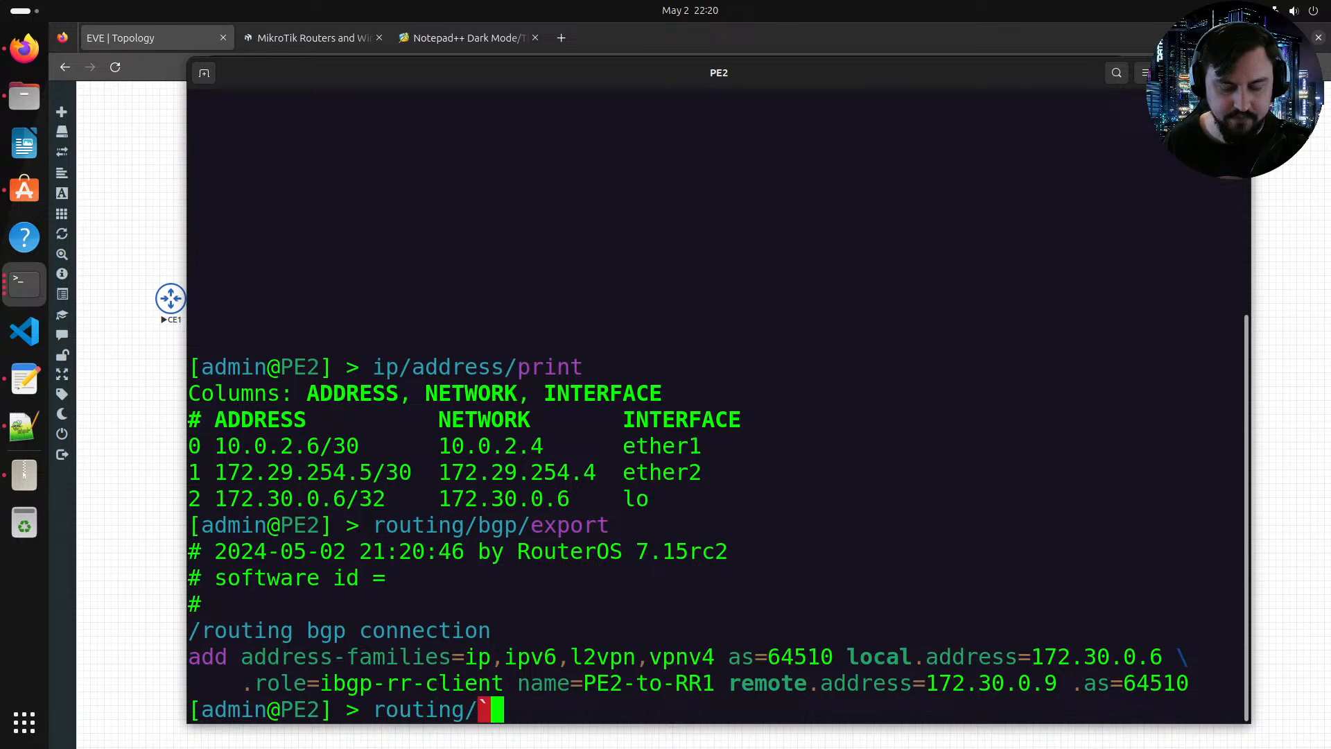
{"action": "key", "text": "alt+Tab"}
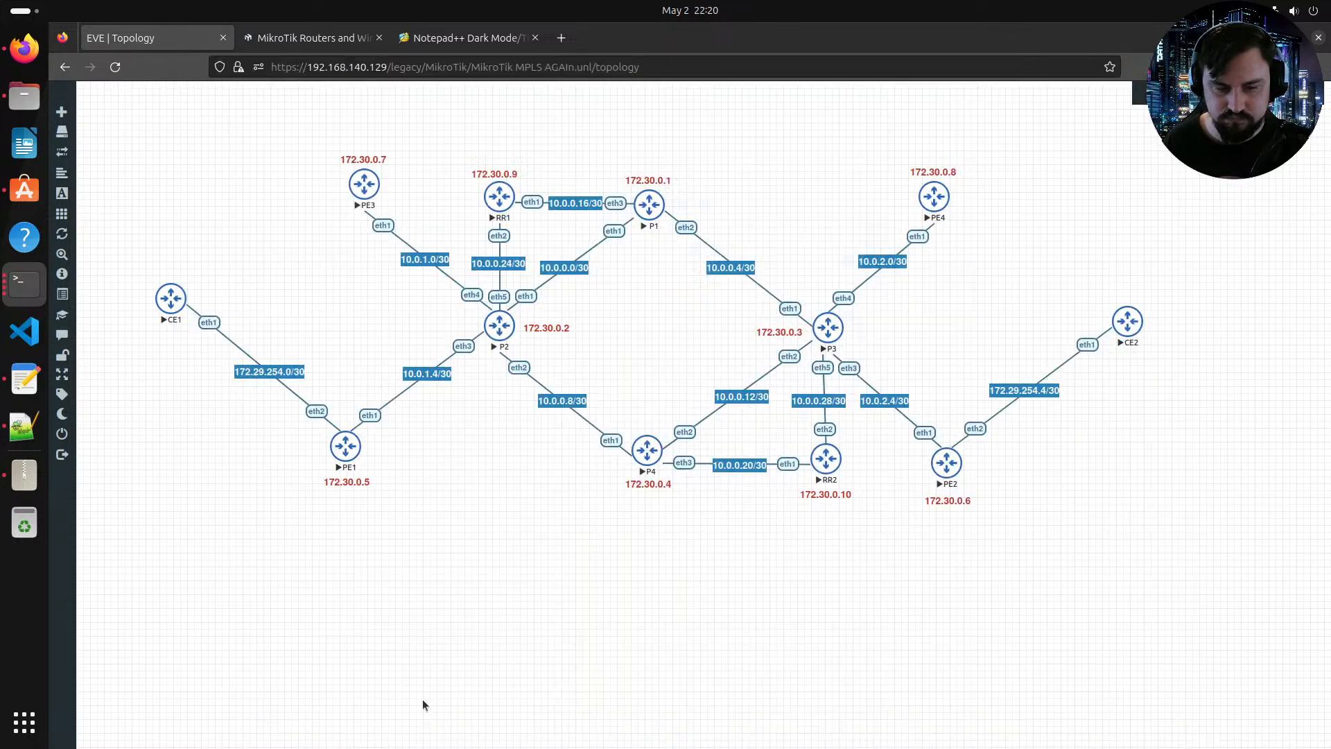
{"action": "key", "text": "alt+Tab"}
{"action": "key", "text": "alt+Tab"}
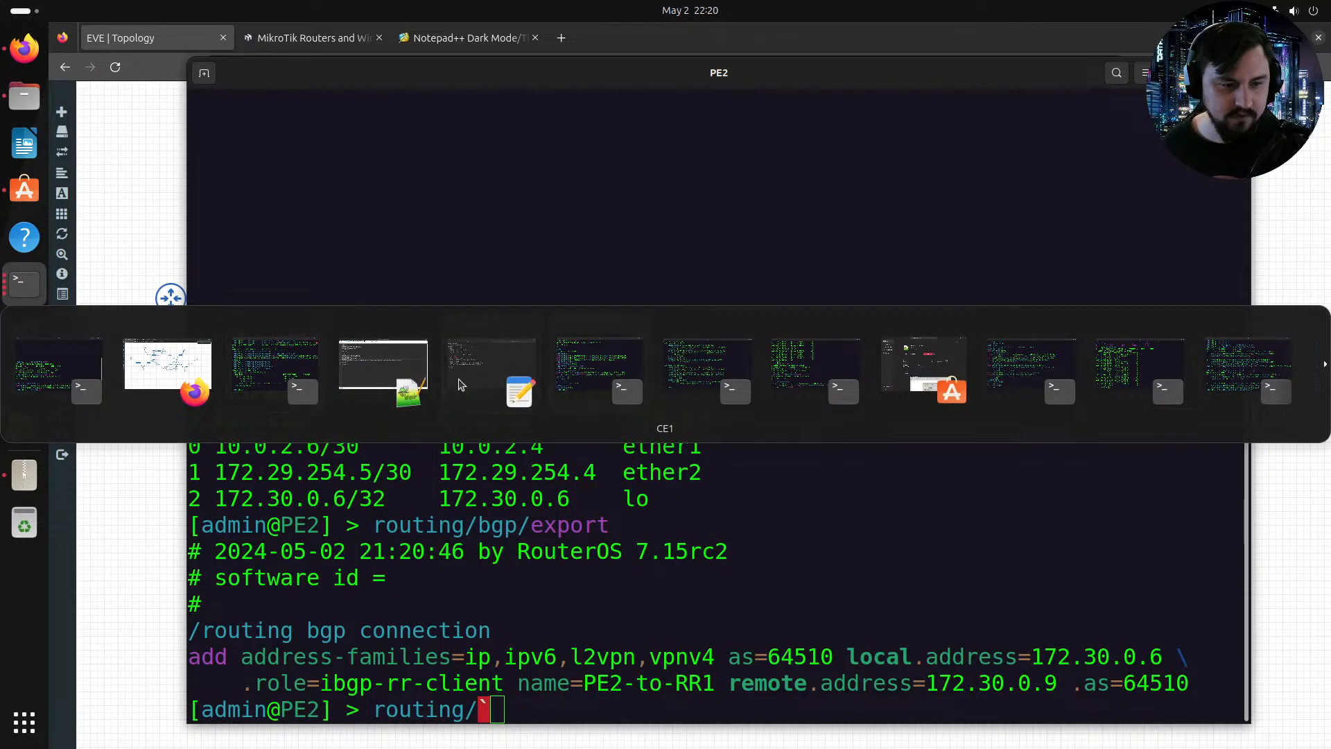
{"action": "left_click", "coordinate": [492, 371]}
{"action": "key", "text": "alt+Tab"}
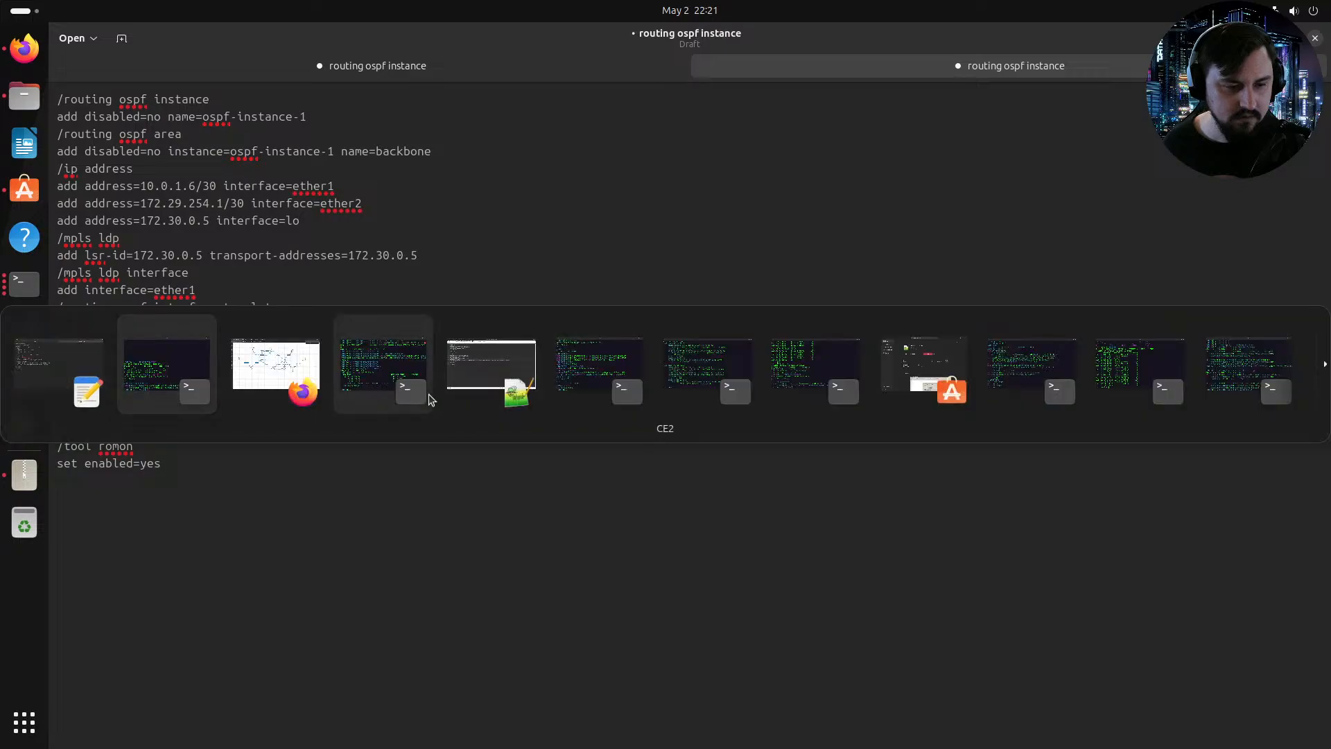
{"action": "key", "text": "alt+Tab"}
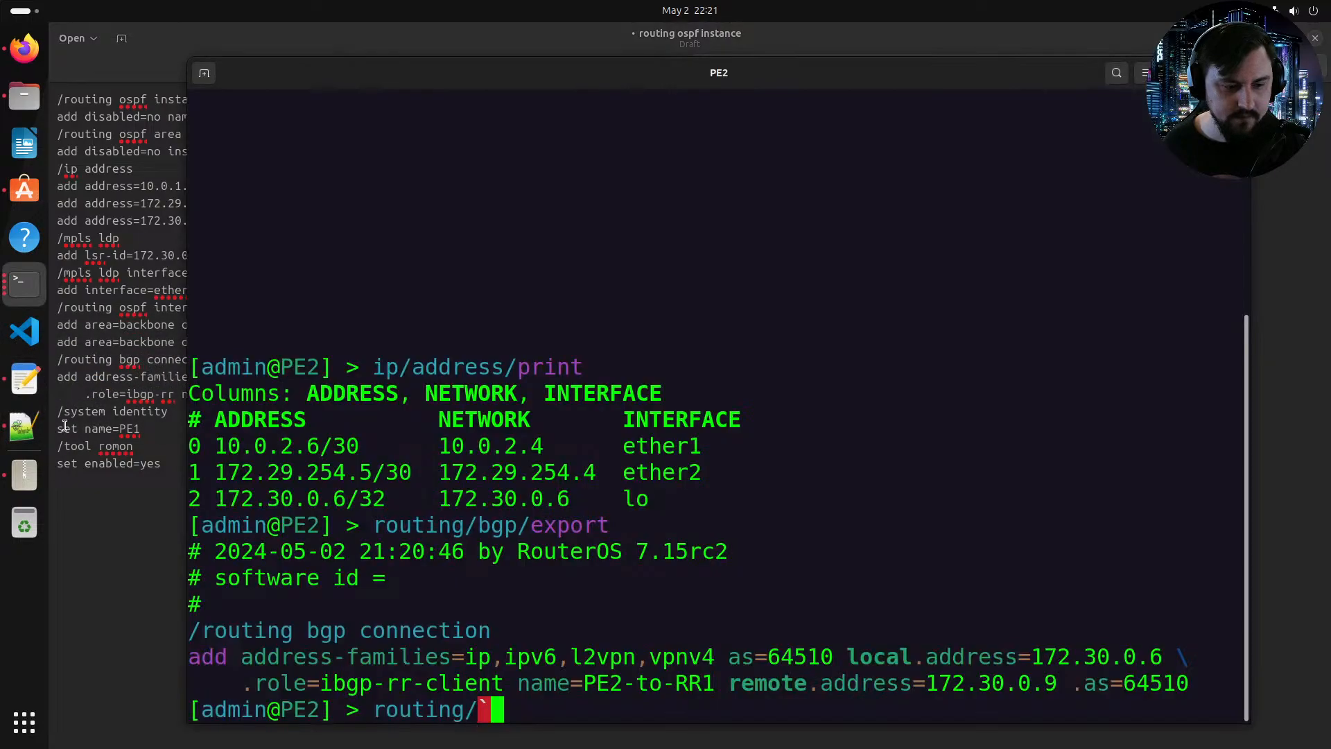
Step: Begin adding a BGP connection on PE2 named PE2-to-CE2 with AS 64510
{"action": "type", "text": "routing/bgp/connection/"}
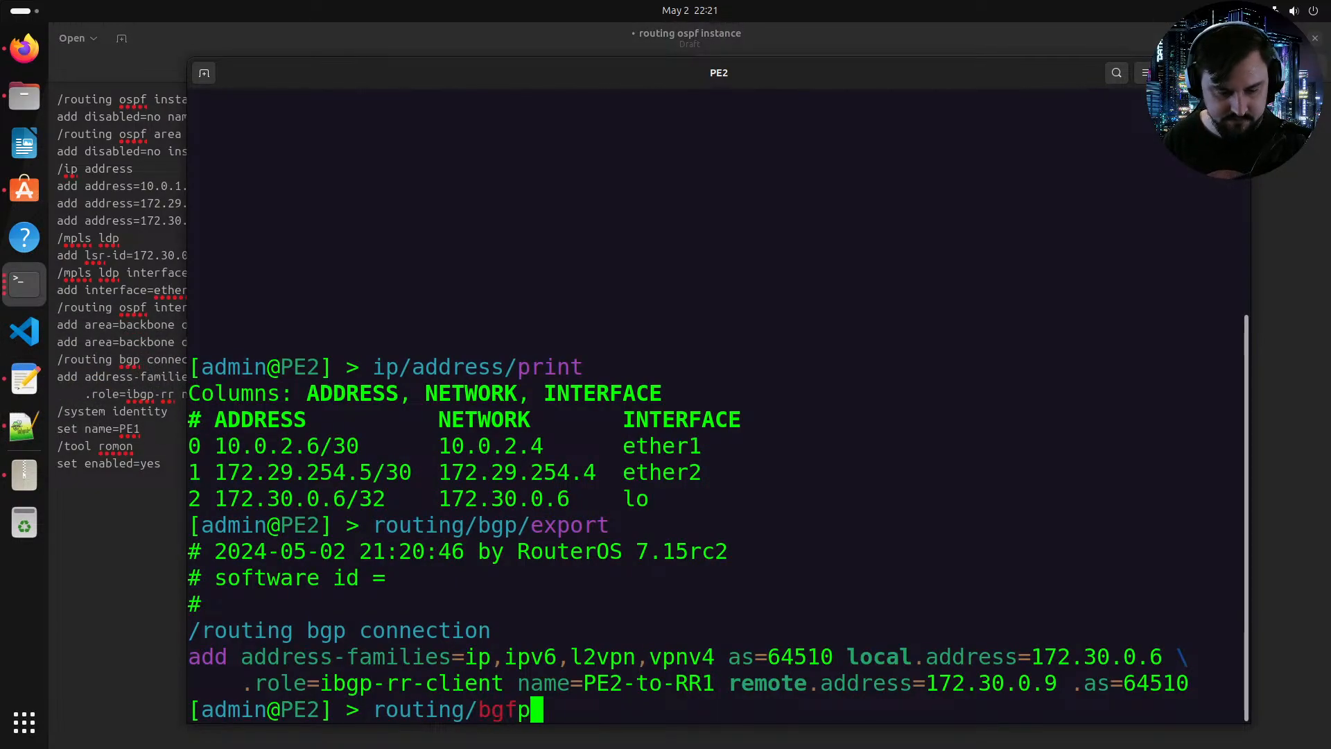
{"action": "type", "text": "add "}
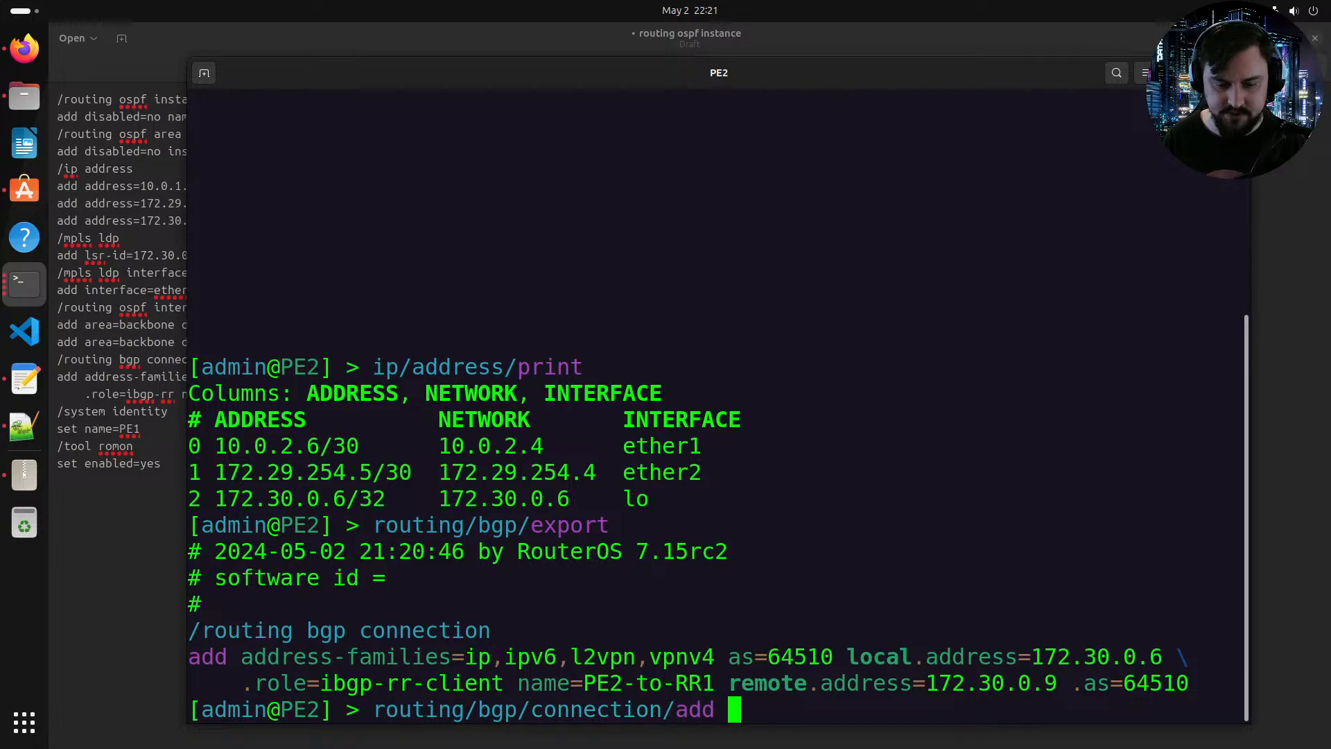
{"action": "type", "text": "name=PE2-tpo"}
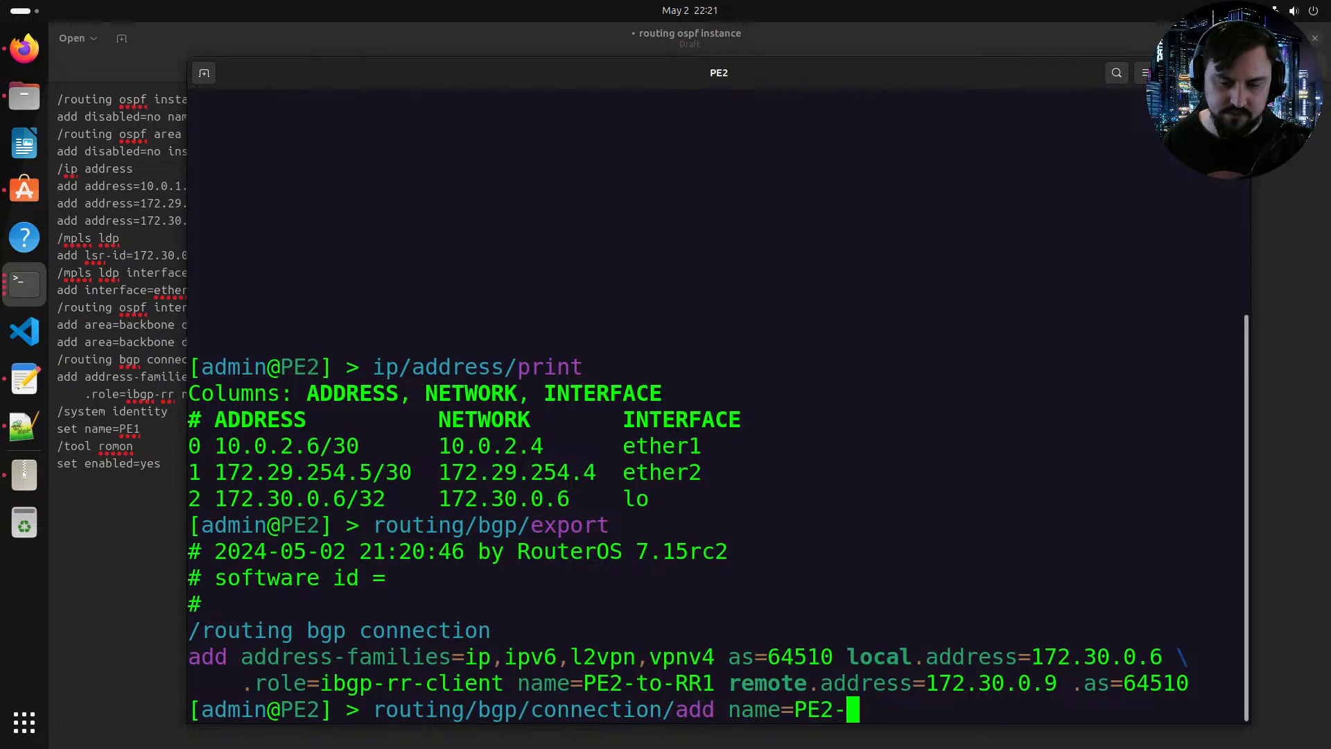
{"action": "key", "text": "BackSpace"}
{"action": "key", "text": "BackSpace"}
{"action": "type", "text": "p"}
{"action": "key", "text": "BackSpace"}
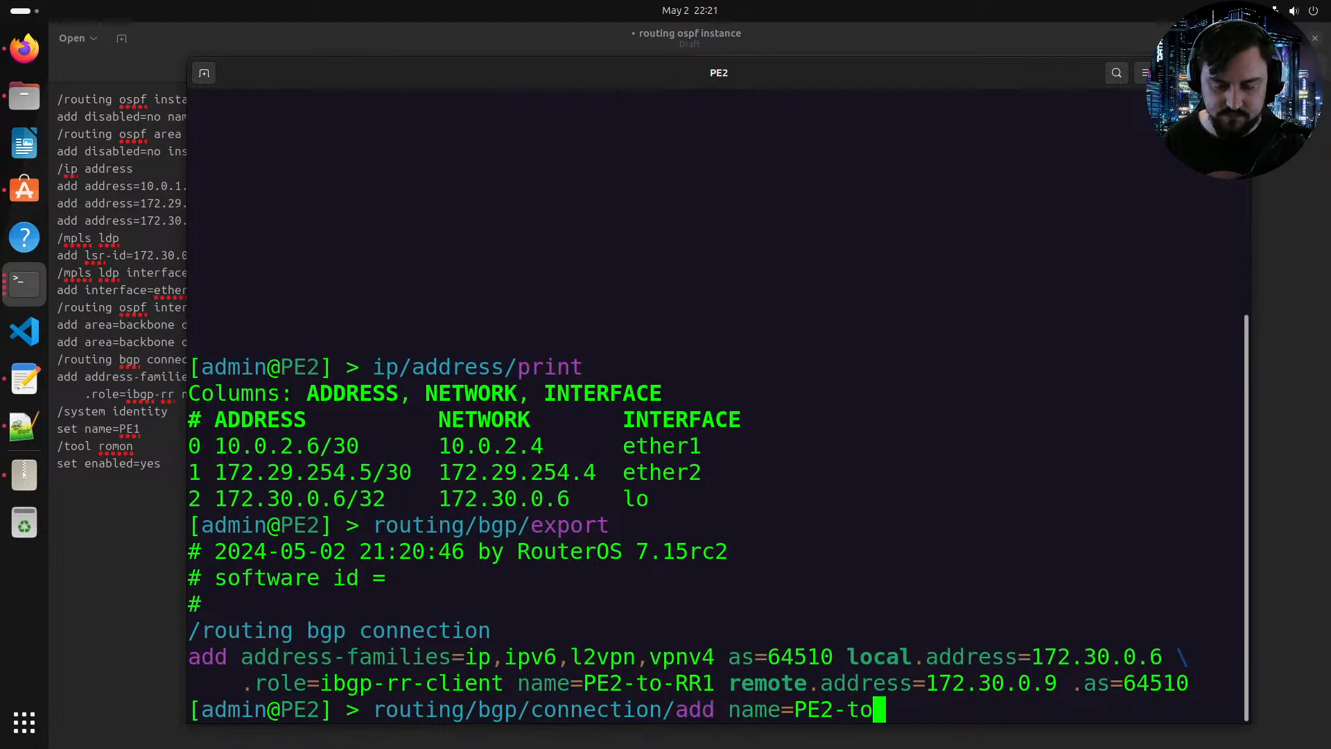
{"action": "type", "text": "o-CE2"}
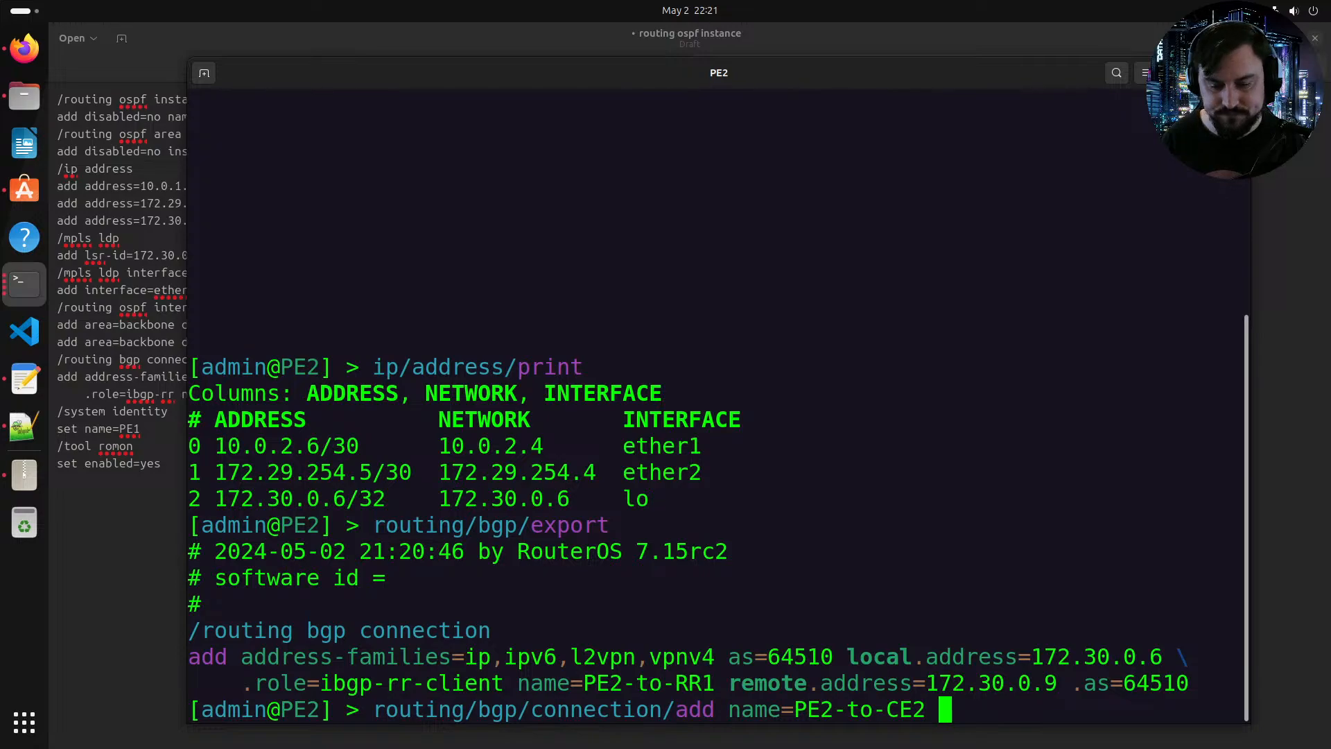
{"action": "key", "text": "Tab"}
{"action": "key", "text": "Tab"}
{"action": "type", "text": "as="}
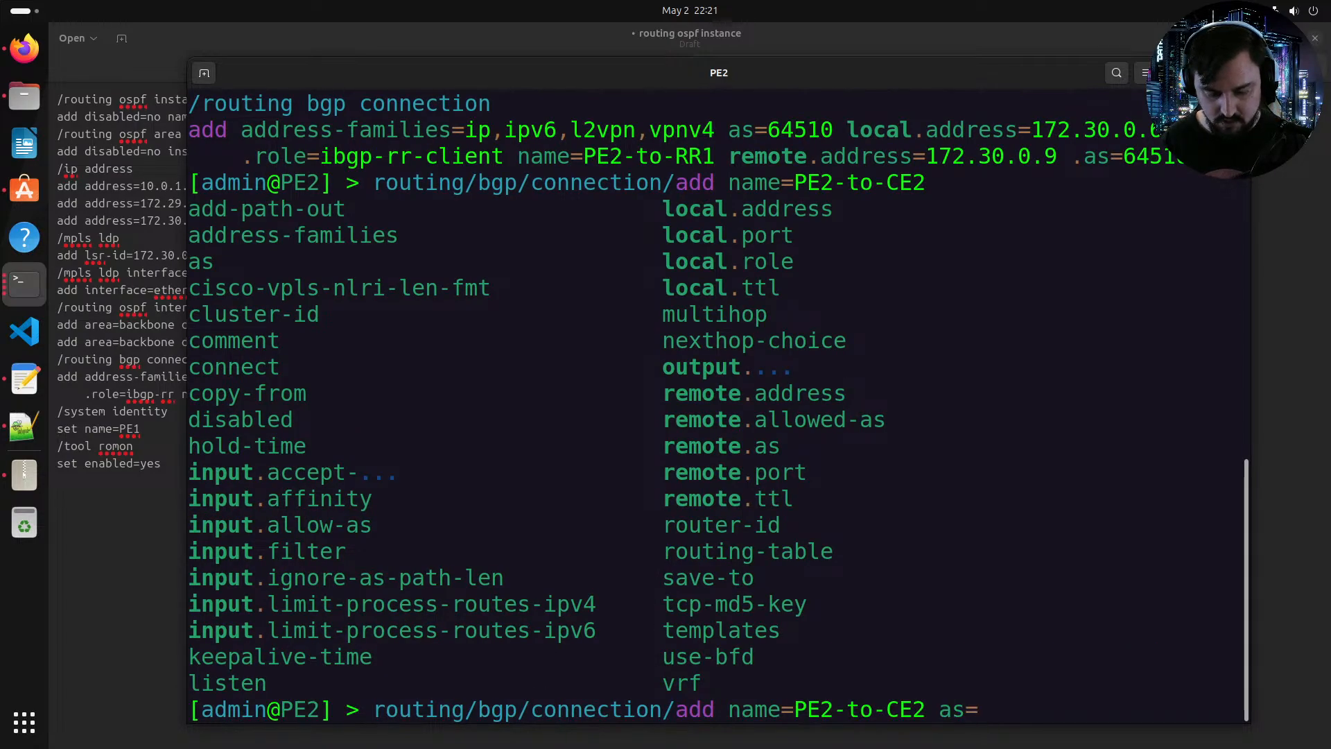
{"action": "type", "text": "64510 "}
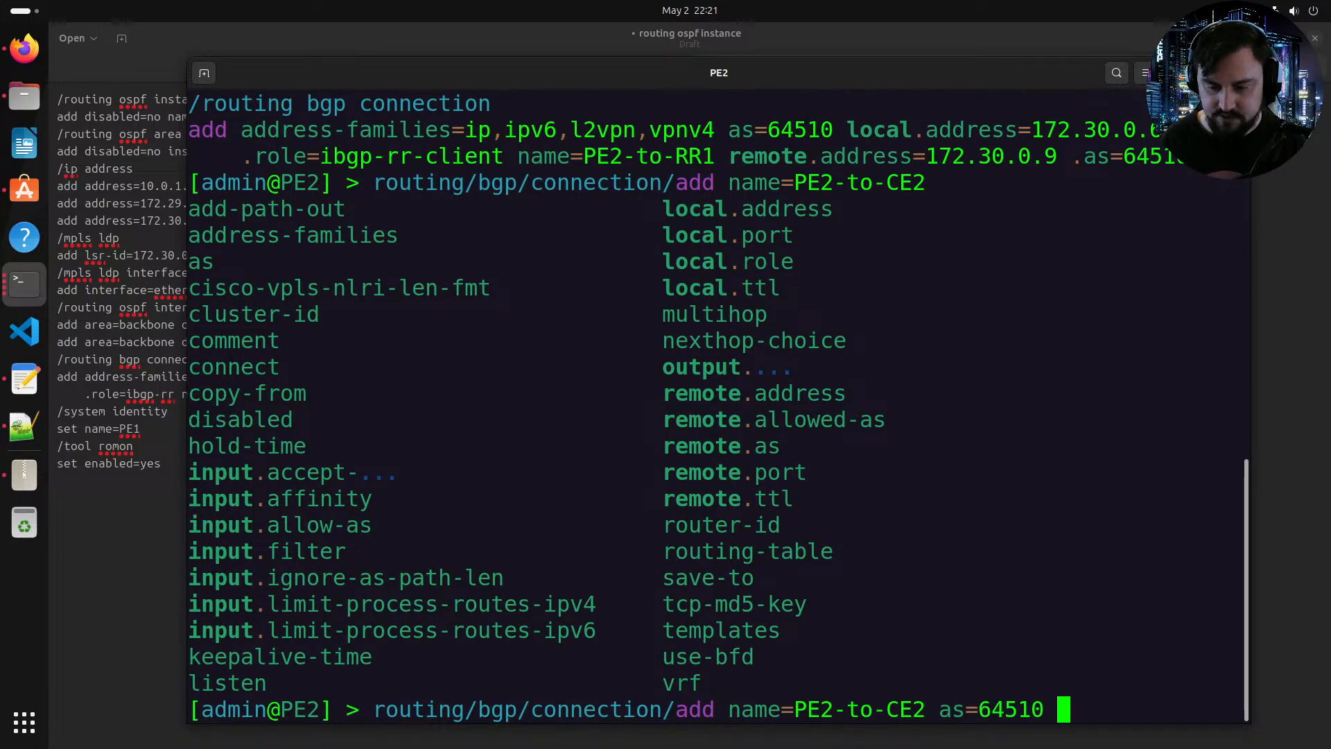
{"action": "type", "text": "remoet"}
Step: Add remote address 172.29.254.6 and remote AS 300 to the PE2-to-CE2 connection command
{"action": "key", "text": "BackSpace"}
{"action": "key", "text": "BackSpace"}
{"action": "type", "text": "te"}
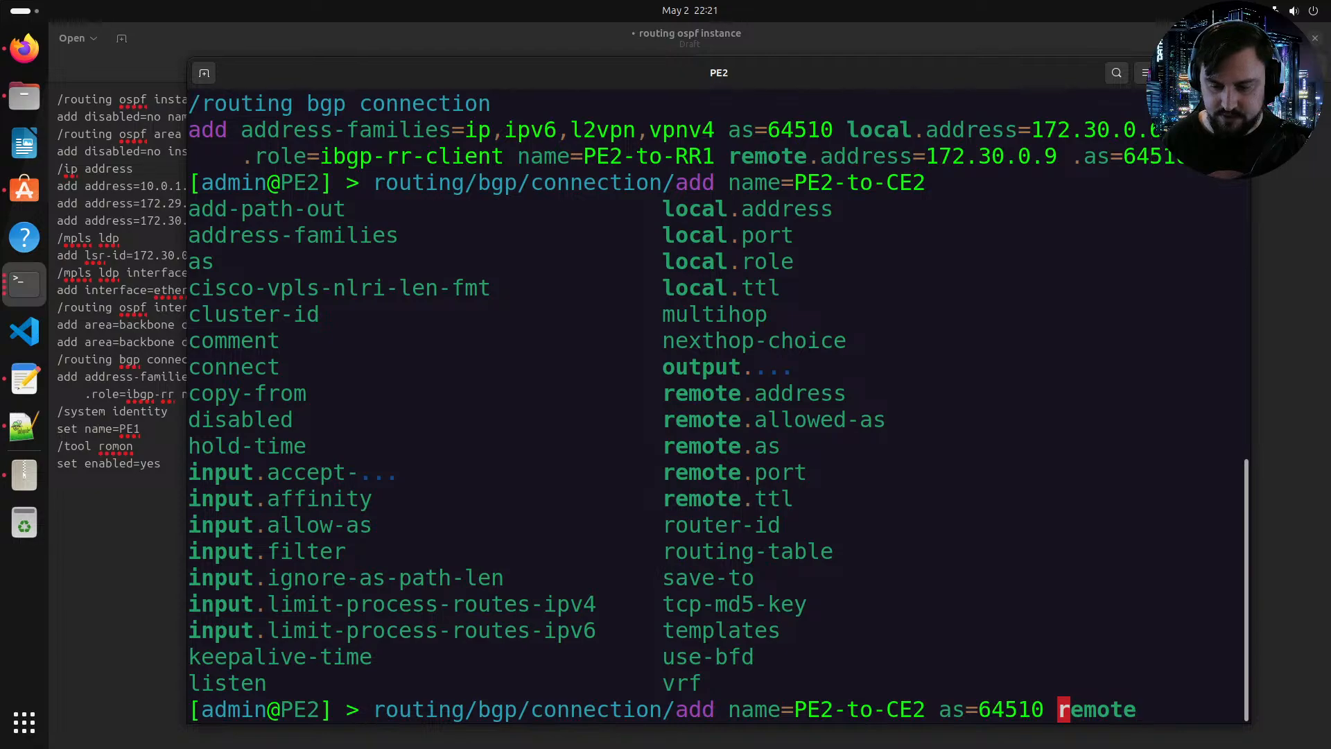
{"action": "type", "text": ".ad"}
{"action": "key", "text": "Tab"}
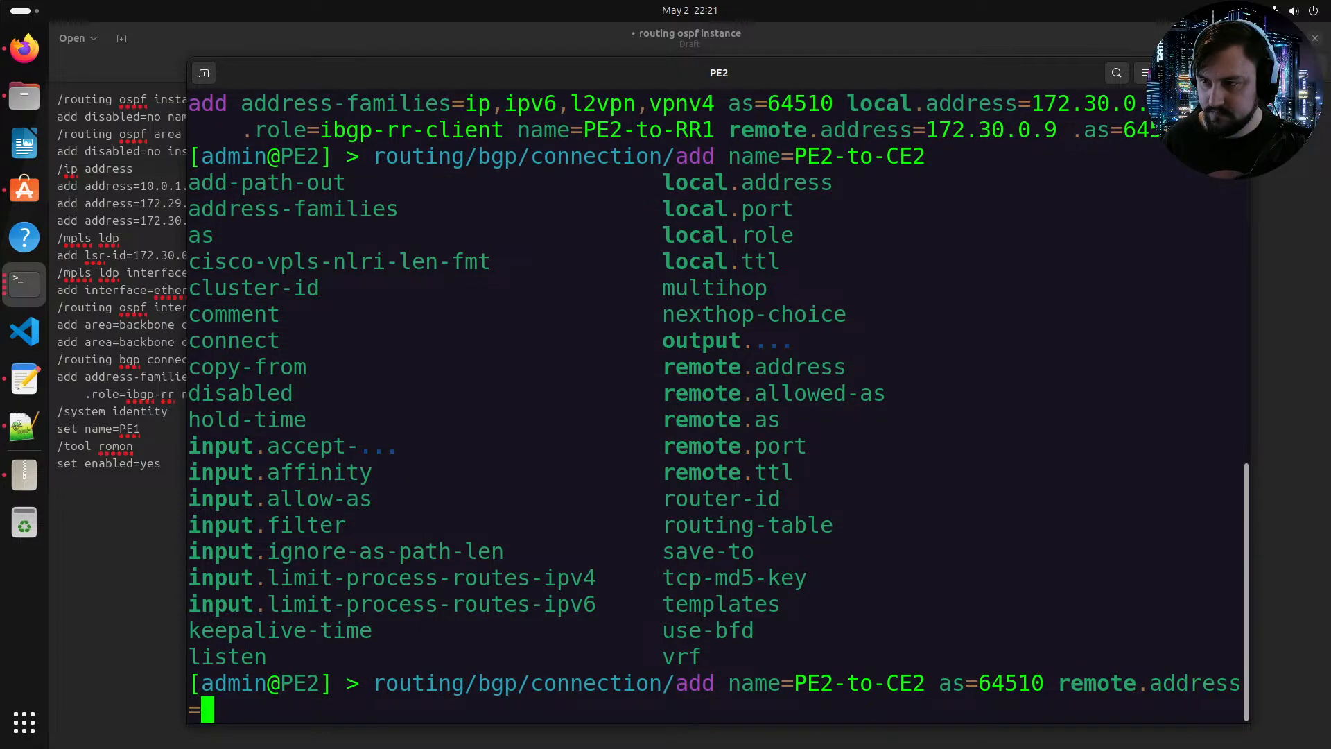
{"action": "type", "text": "172"}
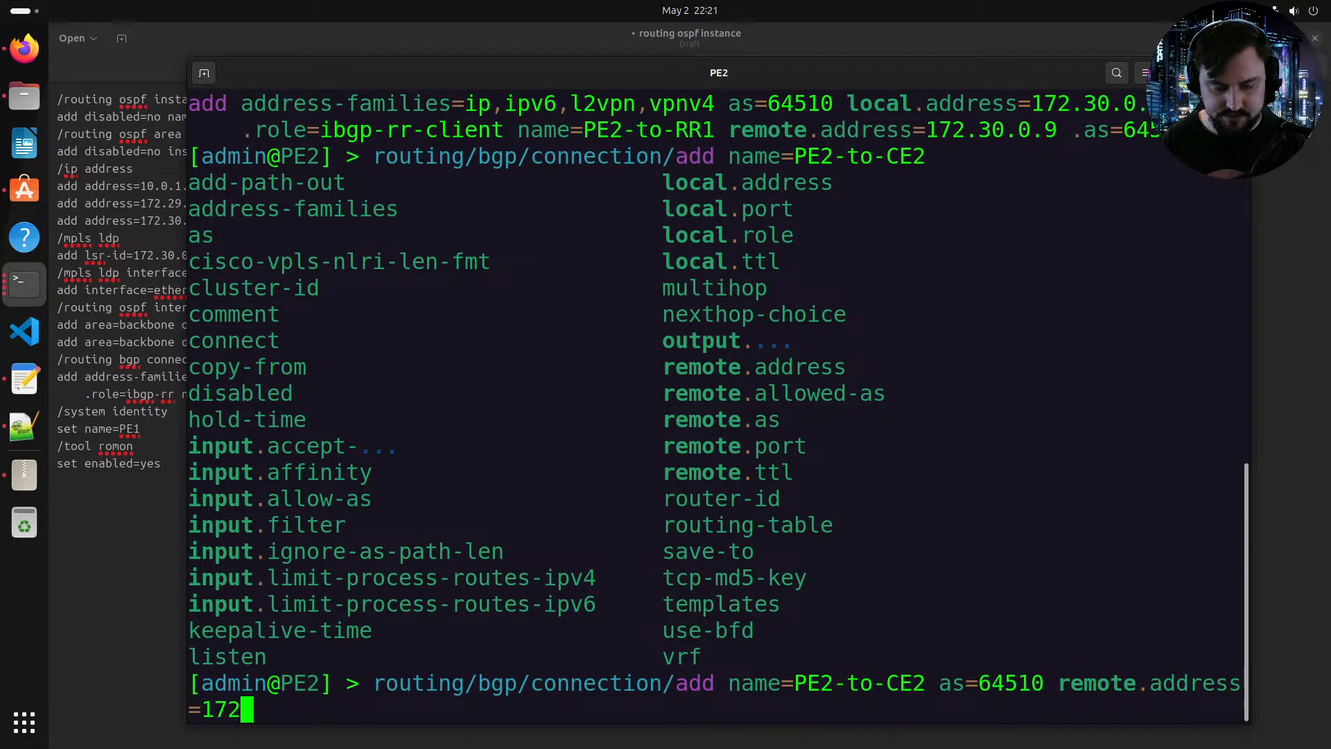
{"action": "type", "text": ".29.254."}
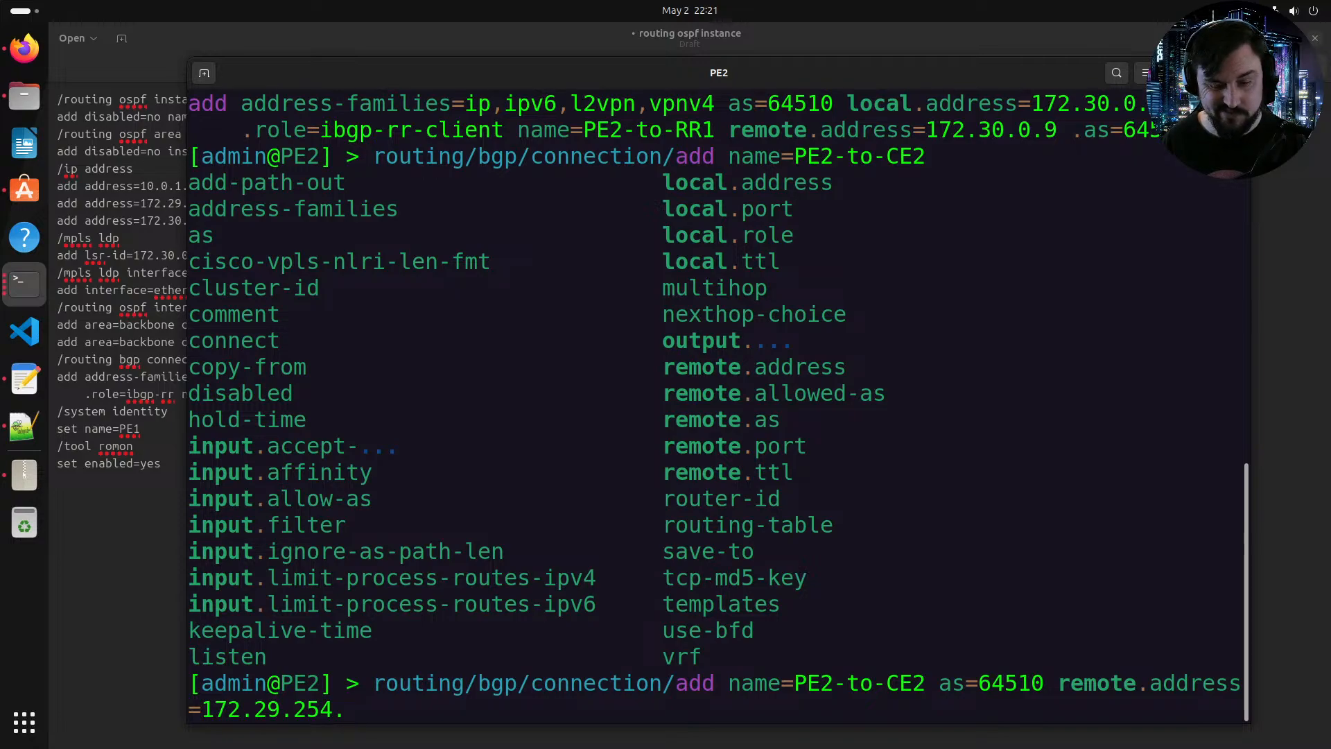
{"action": "type", "text": "6 rem"}
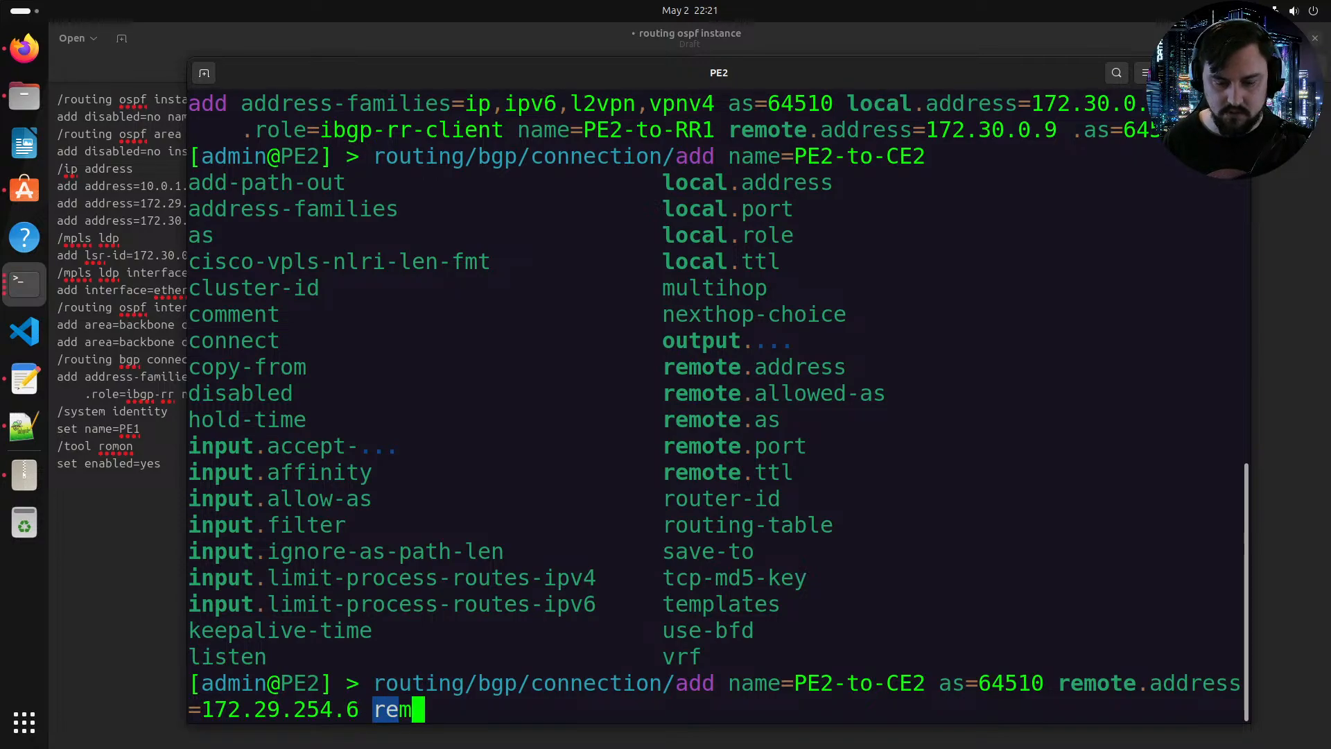
{"action": "type", "text": "ote."}
{"action": "key", "text": "Tab"}
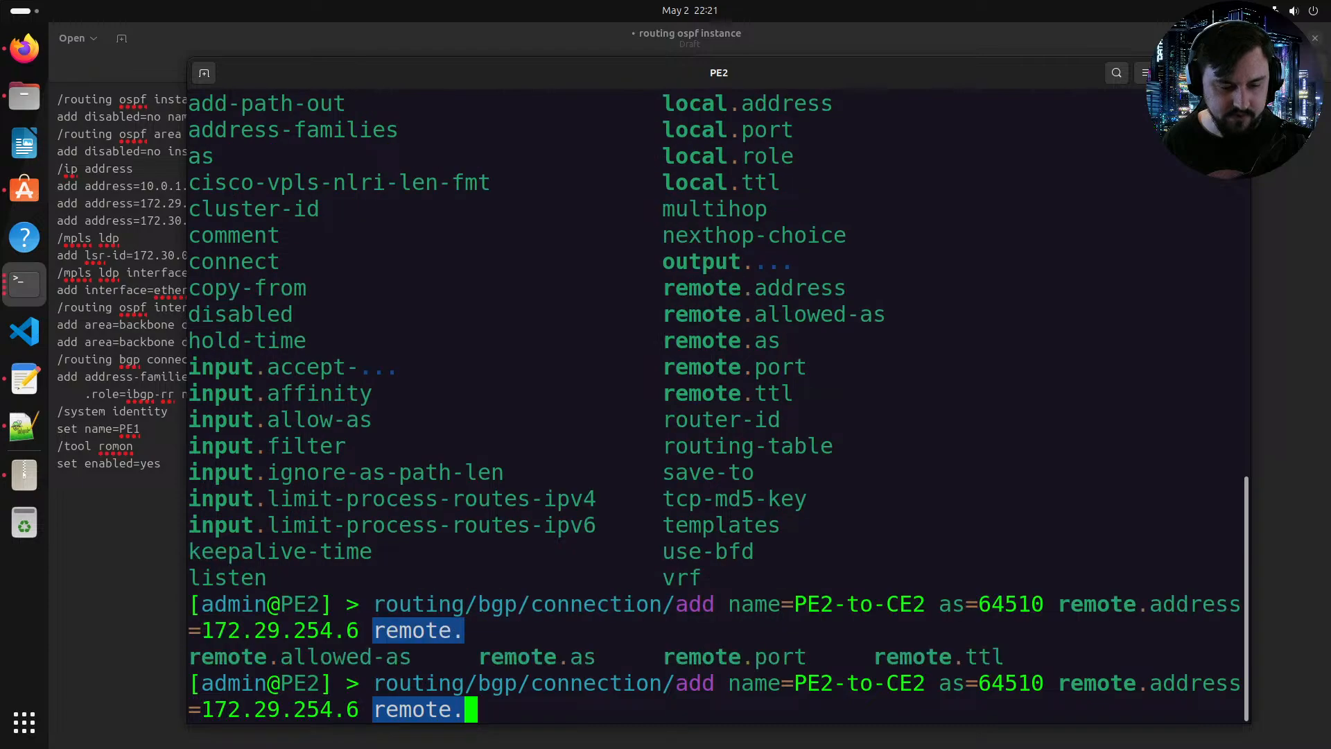
{"action": "type", "text": "as=300"}
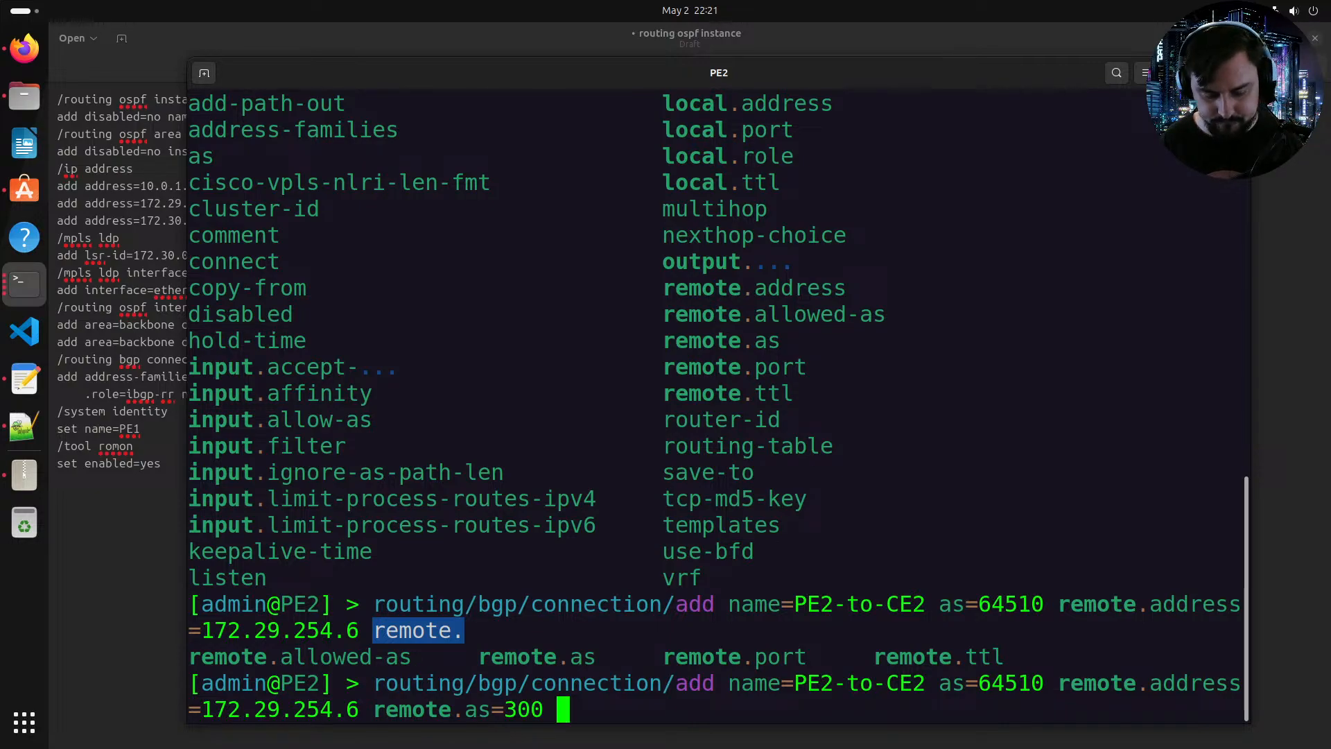
Step: Add local role ebgp and local address 172.29.254.5 to the PE2-to-CE2 connection command
{"action": "type", "text": "local.ro"}
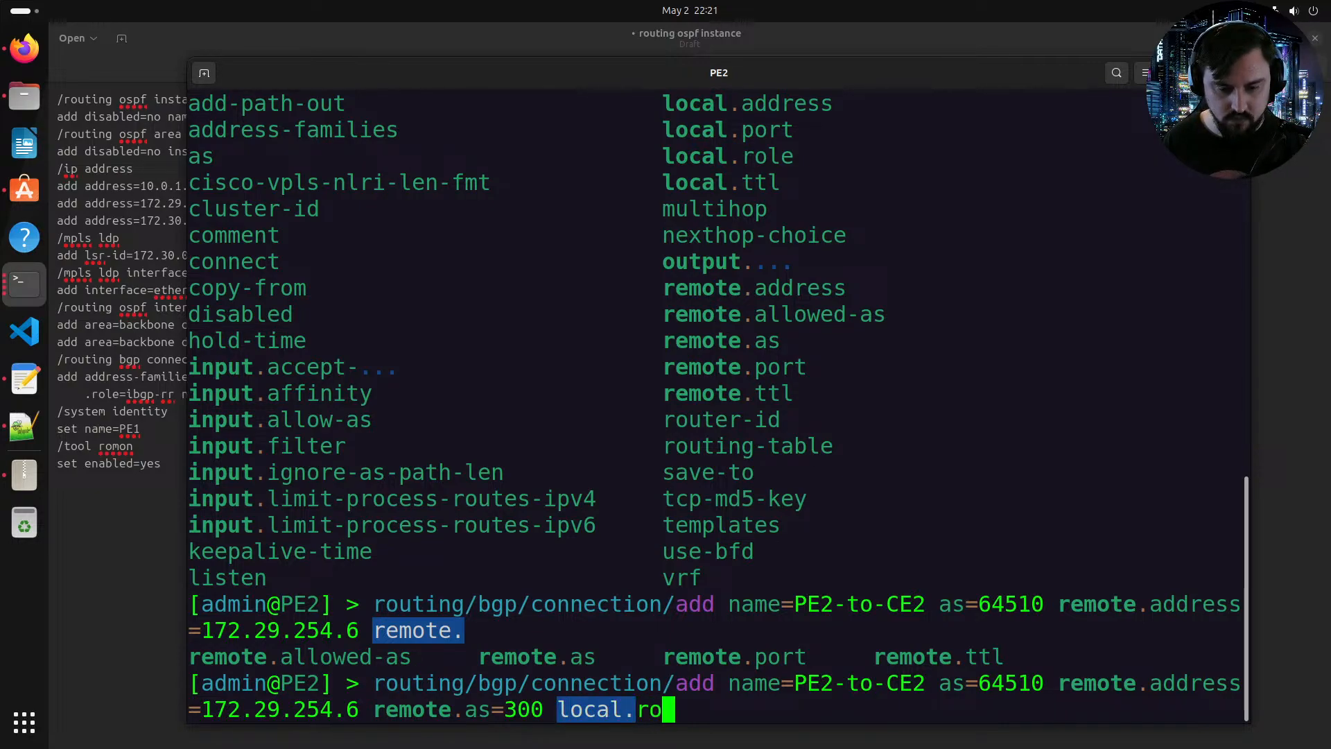
{"action": "type", "text": "le=ebgp l"}
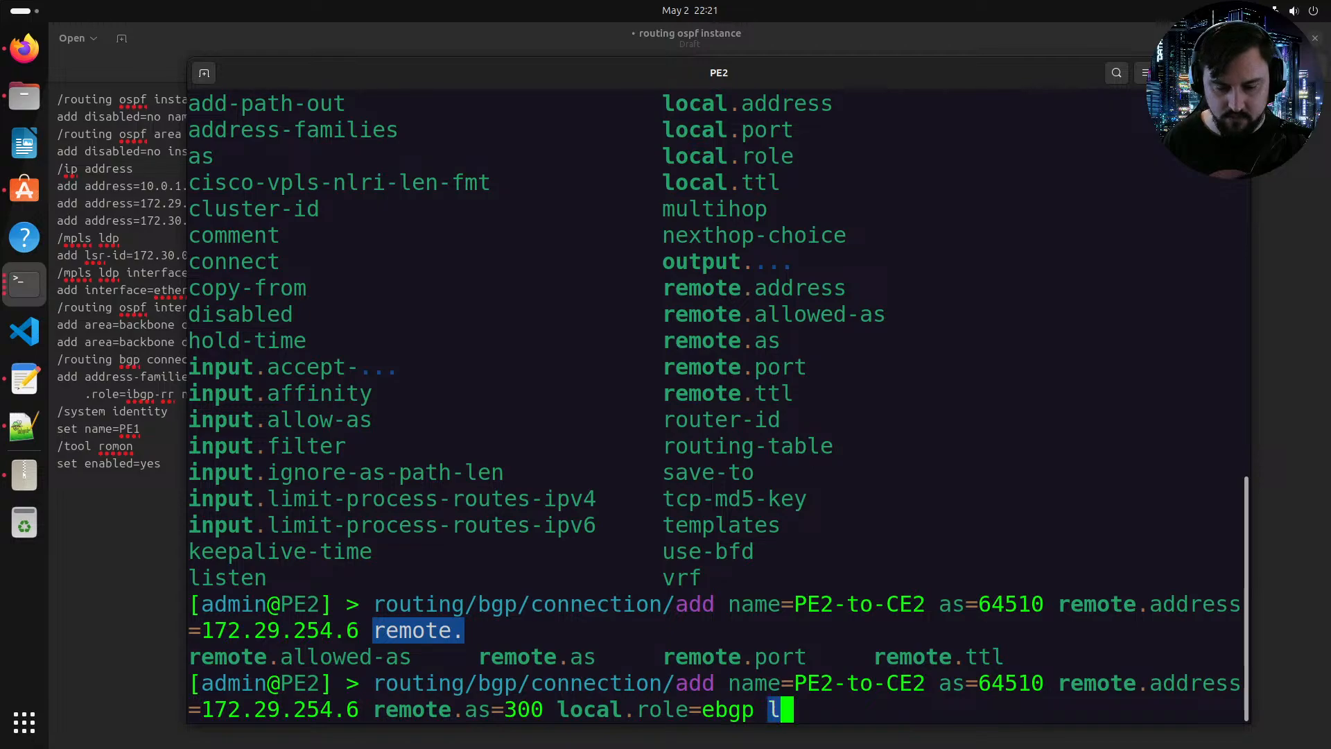
{"action": "type", "text": "ocal.address=1"}
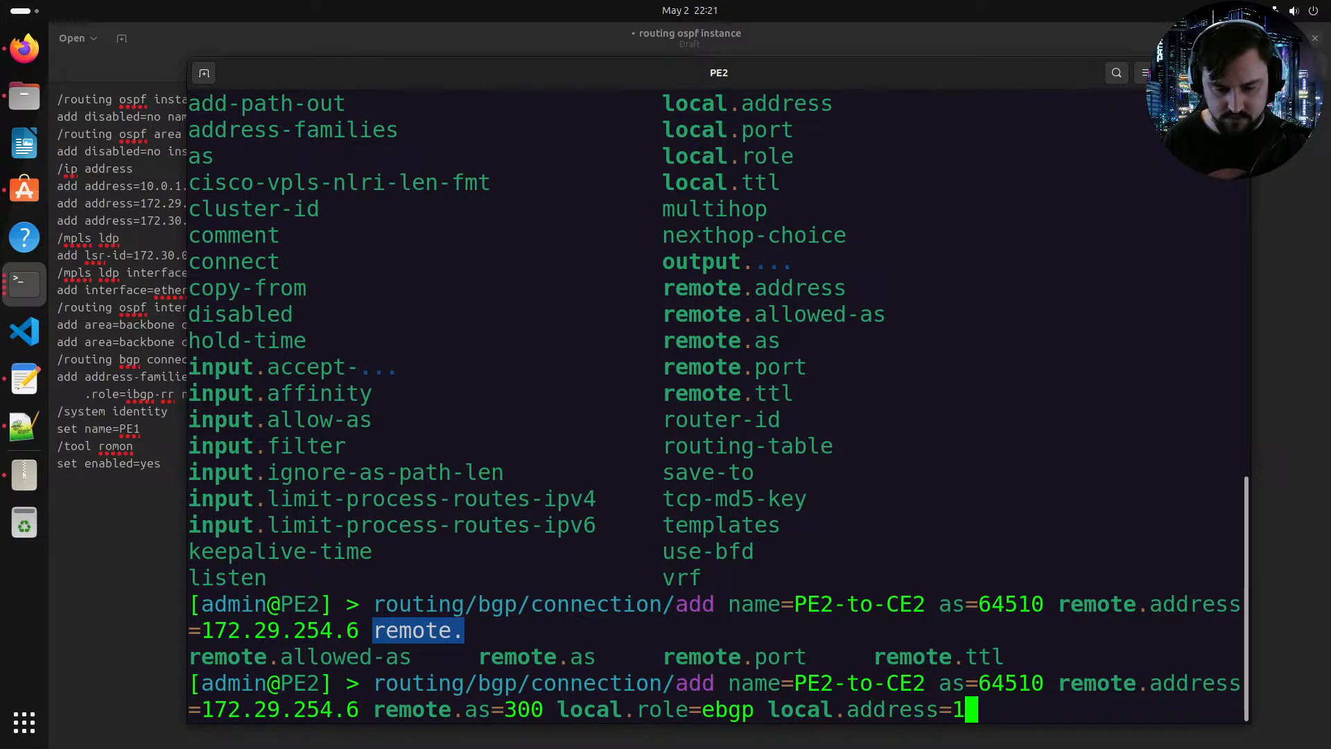
{"action": "type", "text": "72.29.254.5"}
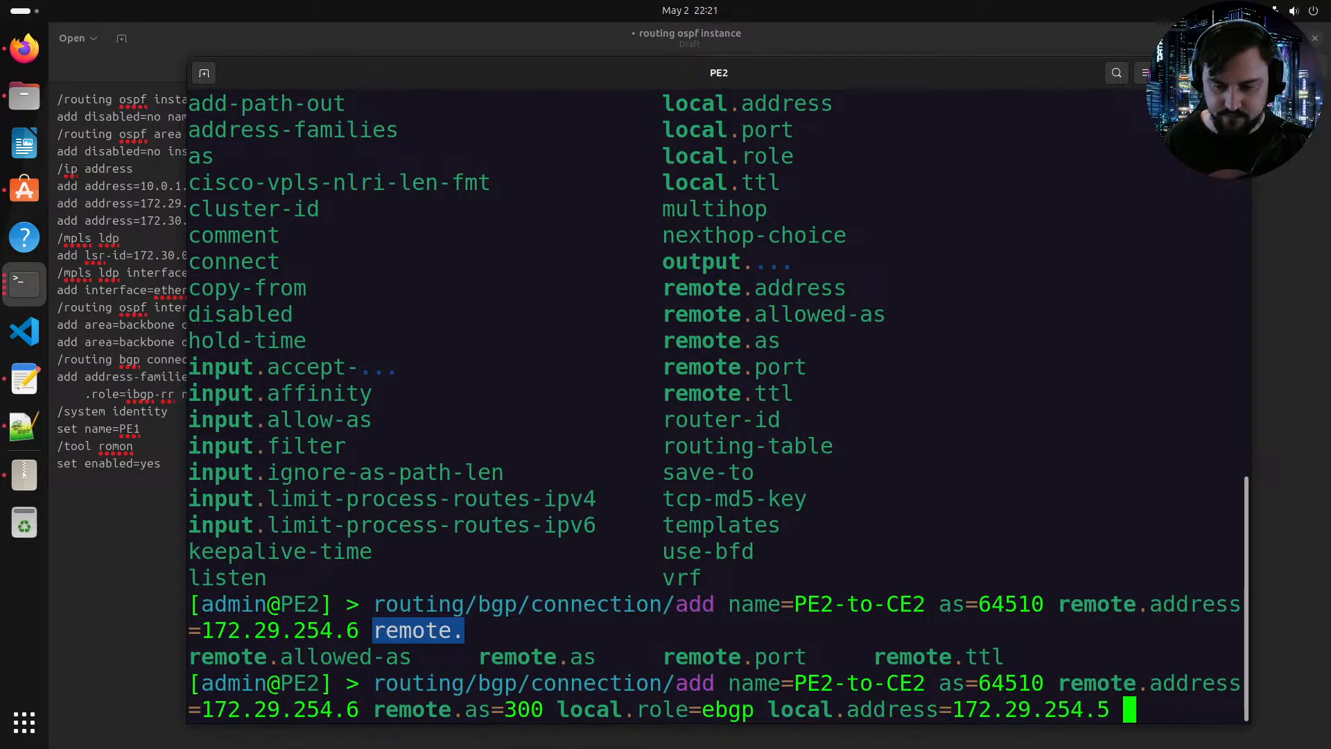
{"action": "key", "text": "Tab"}
{"action": "key", "text": "Tab"}
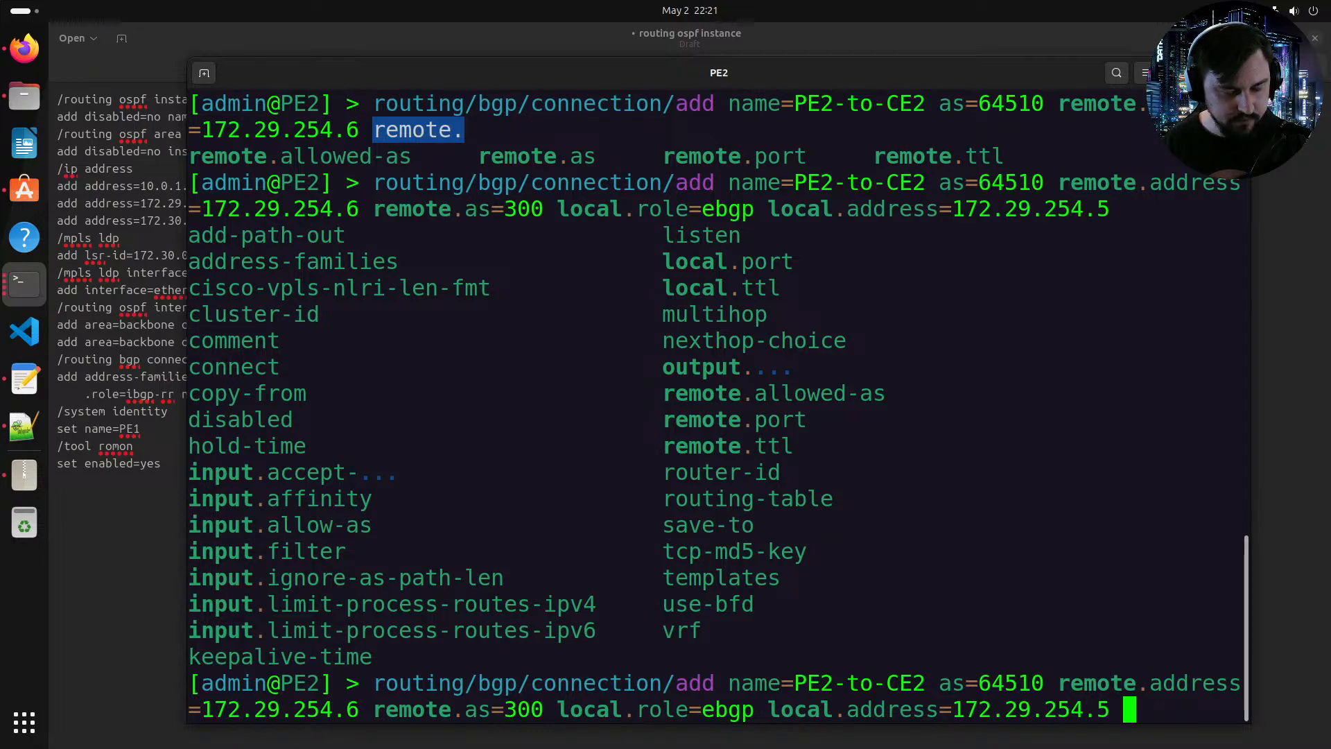
Step: Add output default-originate set to always to the PE2-to-CE2 connection command
{"action": "type", "text": "out"}
{"action": "key", "text": "Tab"}
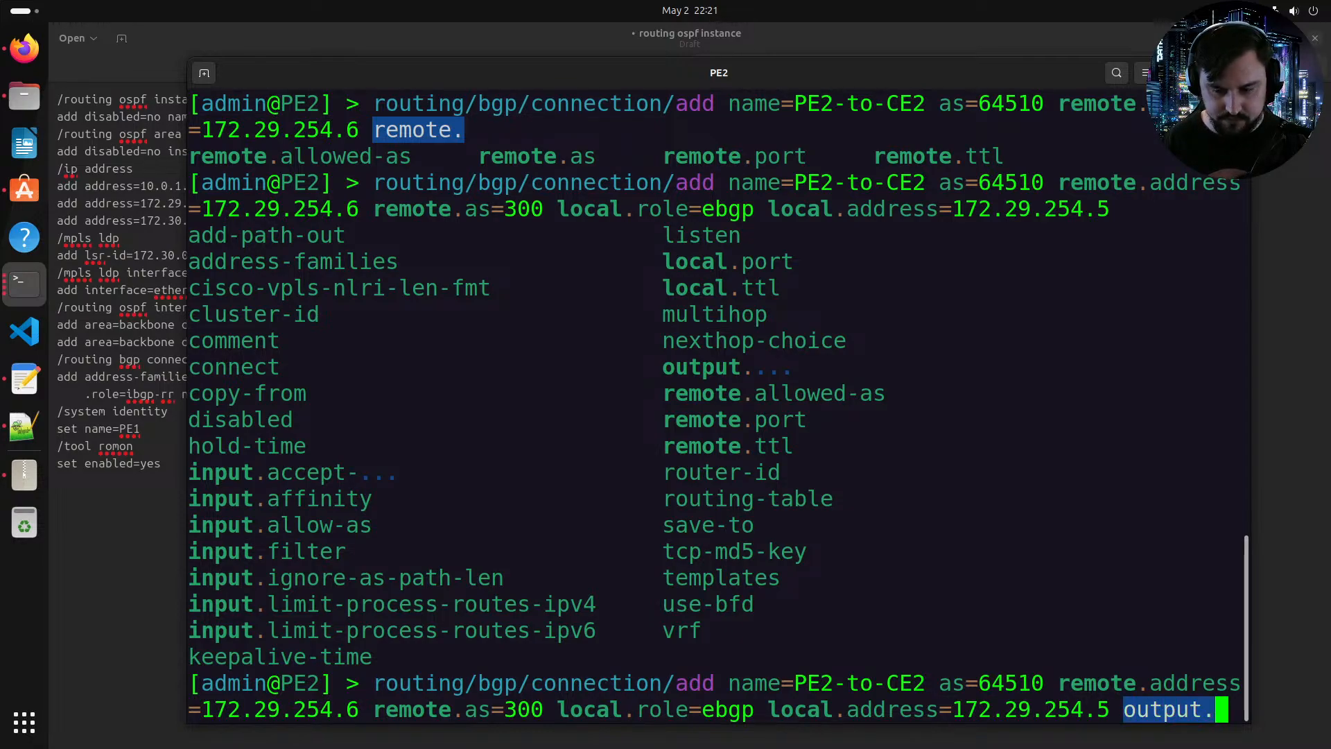
{"action": "type", "text": "def"}
{"action": "key", "text": "Tab"}
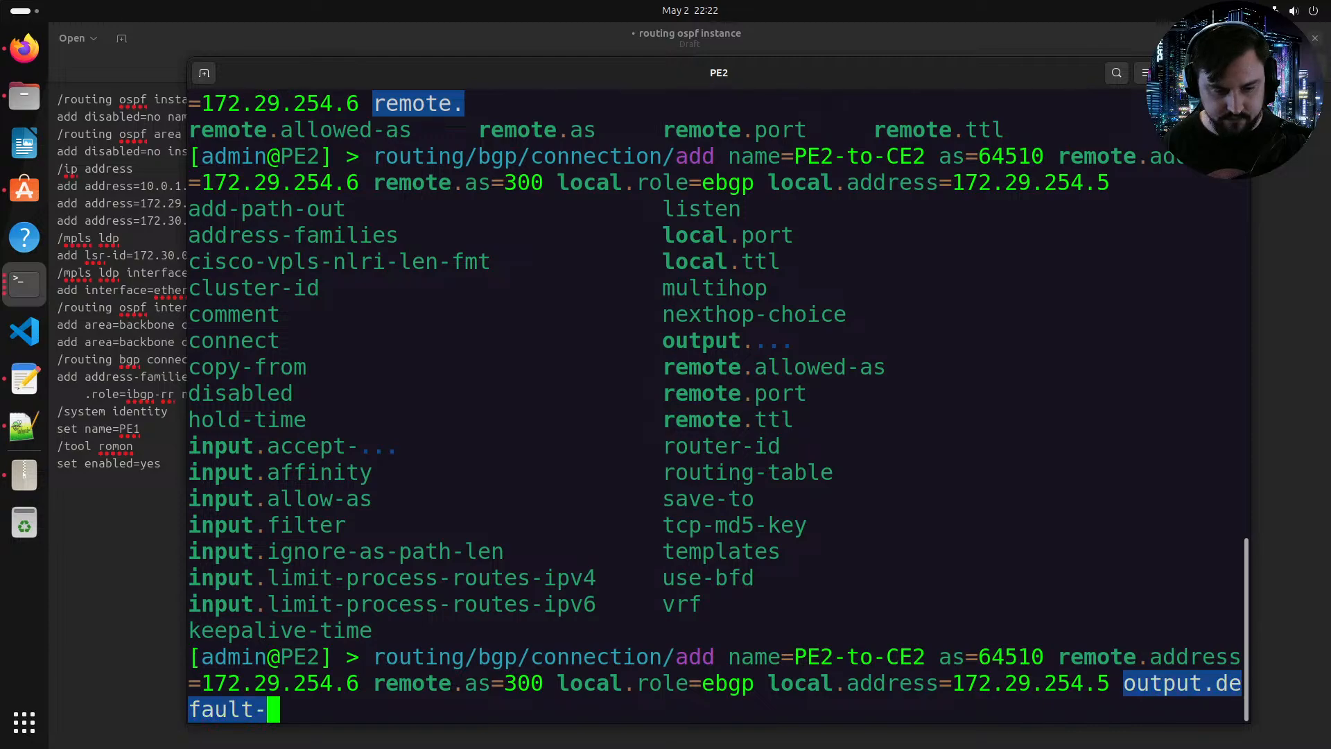
{"action": "type", "text": "o"}
{"action": "key", "text": "Tab"}
{"action": "type", "text": "a"}
{"action": "key", "text": "Tab"}
{"action": "key", "text": "Tab"}
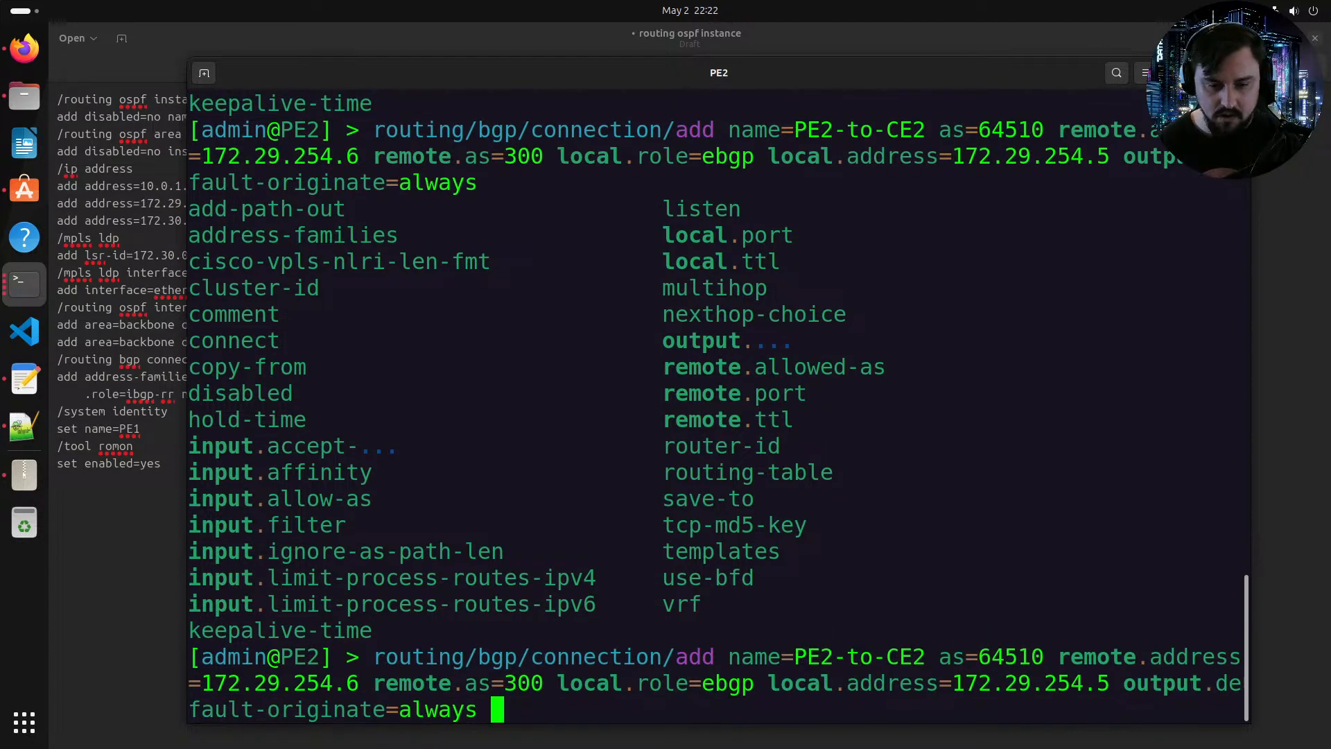
Step: Set the connection's VRF to Cust1 and routing table to Cust1, then run the PE2-to-CE2 connection command
{"action": "type", "text": "vrf="}
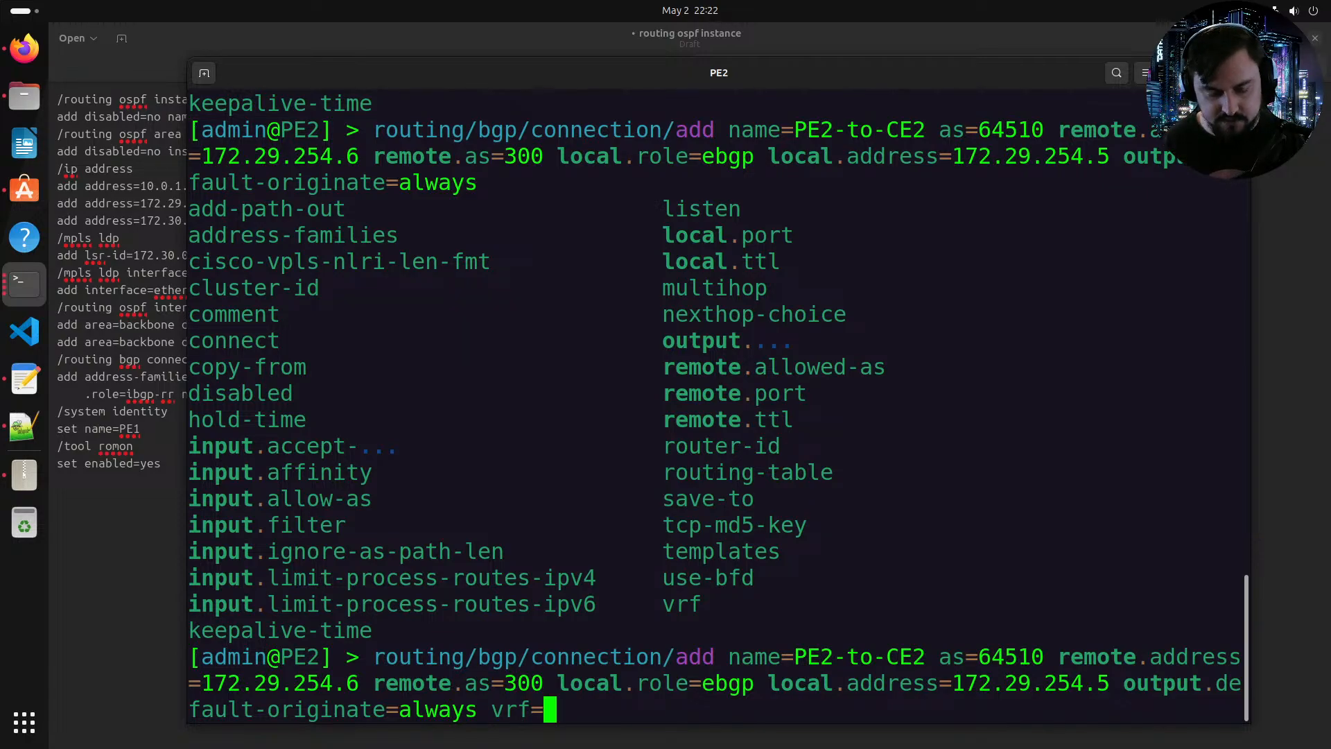
{"action": "type", "text": "main"}
{"action": "key", "text": "BackSpace"}
{"action": "key", "text": "BackSpace"}
{"action": "key", "text": "Tab"}
{"action": "key", "text": "Tab"}
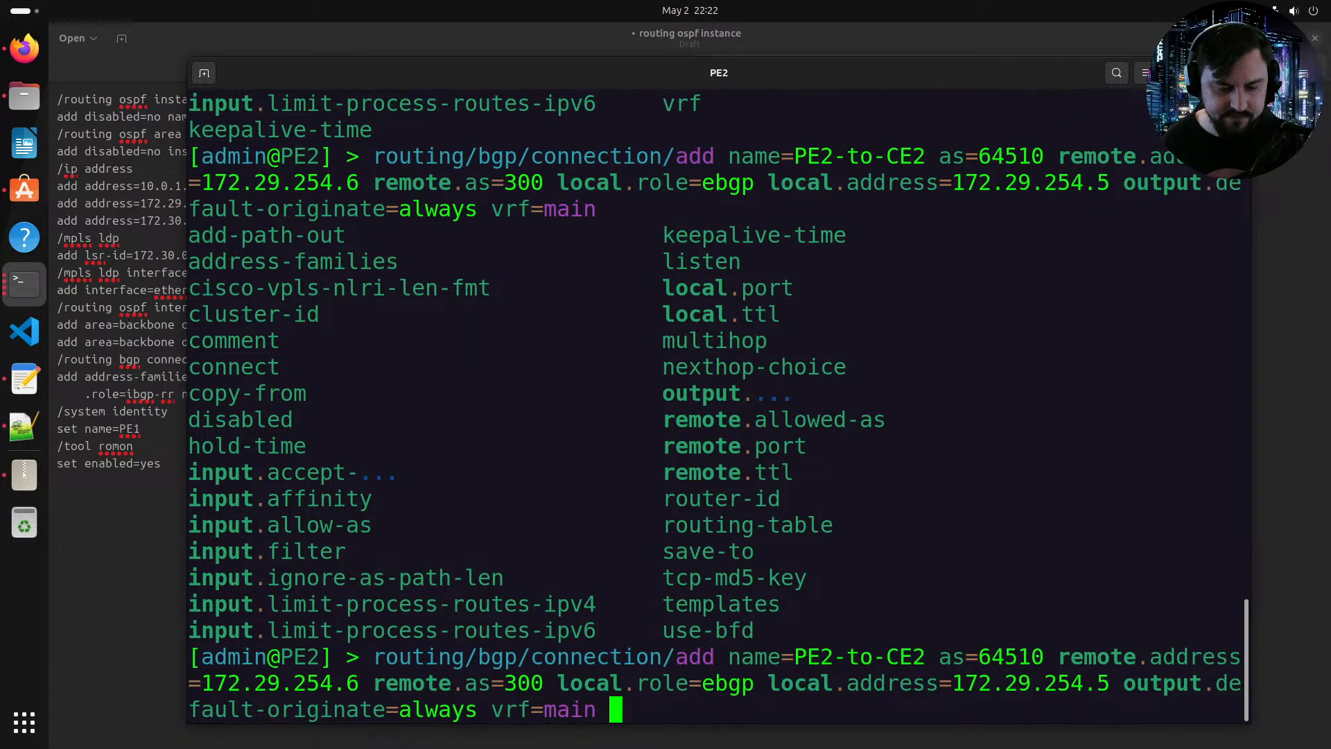
{"action": "key", "text": "BackSpace"}
{"action": "key", "text": "BackSpace"}
{"action": "key", "text": "BackSpace"}
{"action": "key", "text": "BackSpace"}
{"action": "key", "text": "BackSpace"}
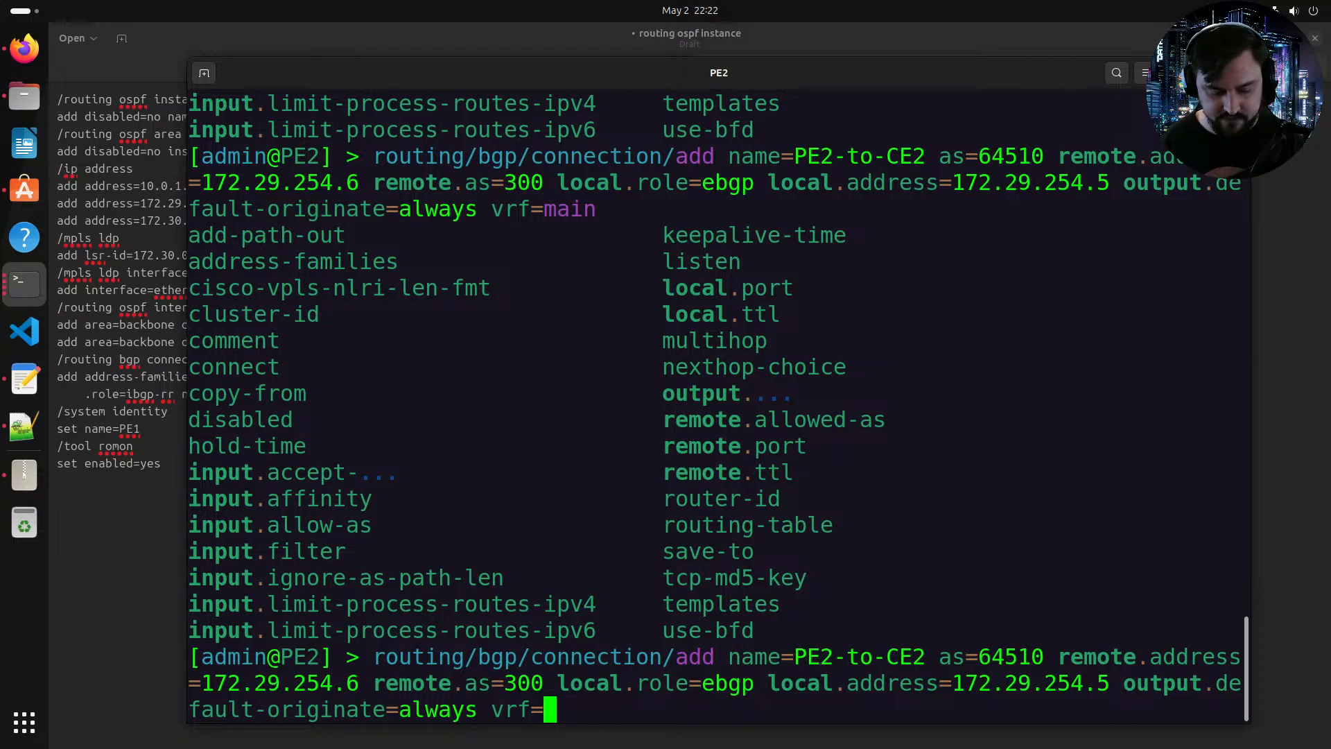
{"action": "type", "text": "Cust1 r"}
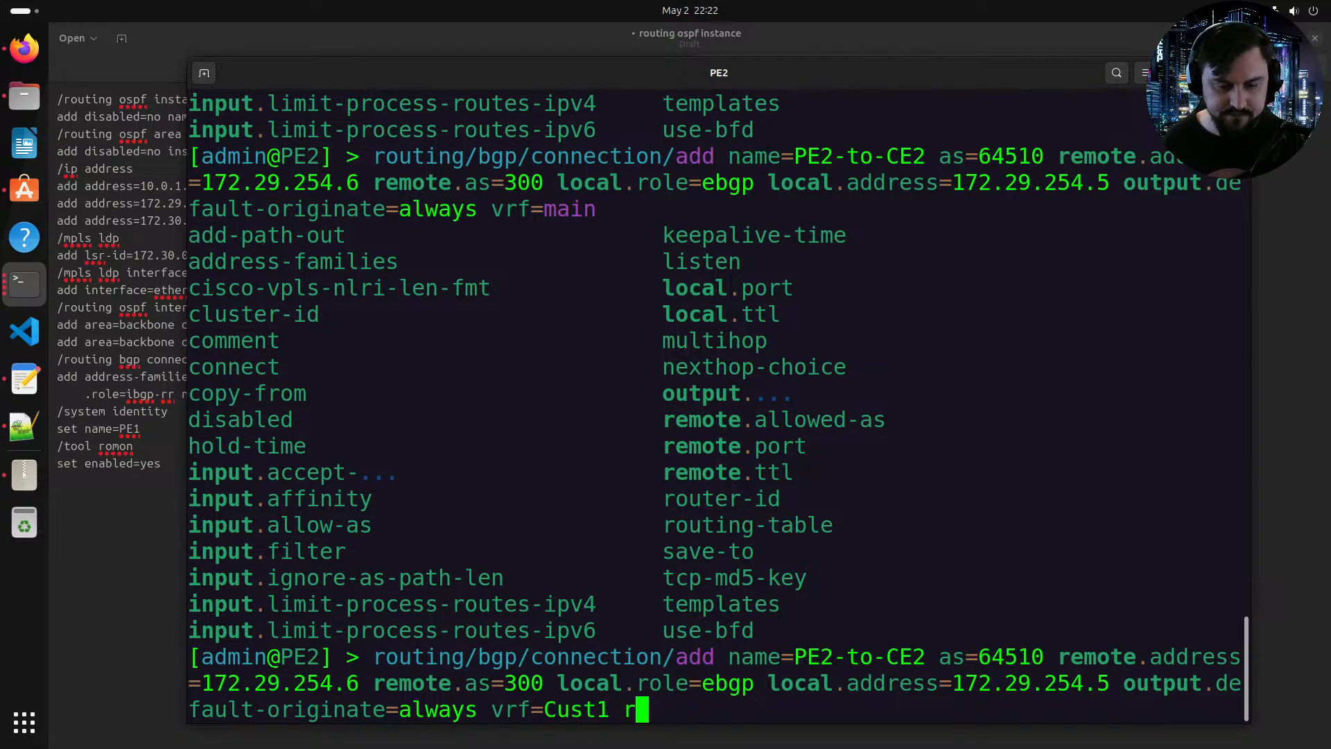
{"action": "type", "text": "outin"}
{"action": "key", "text": "Tab"}
{"action": "type", "text": "Cust1"}
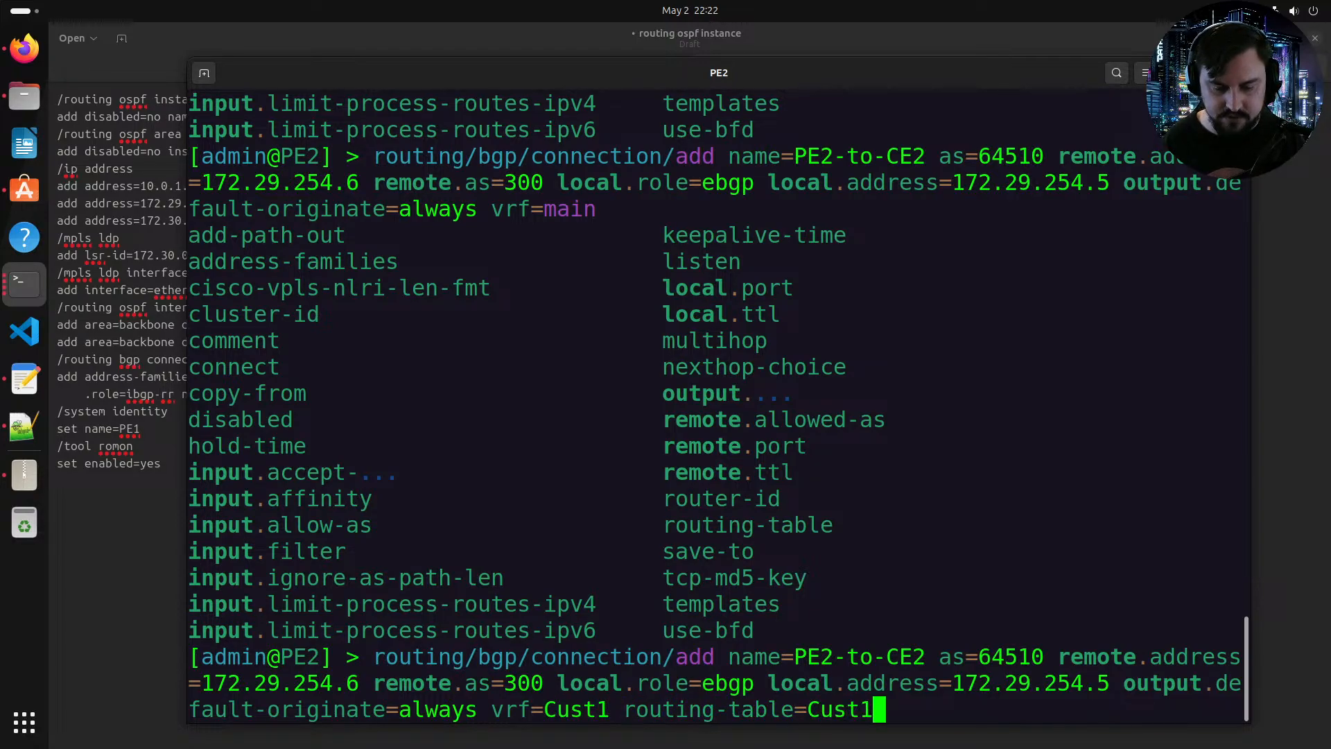
{"action": "key", "text": "Tab"}
{"action": "key", "text": "Tab"}
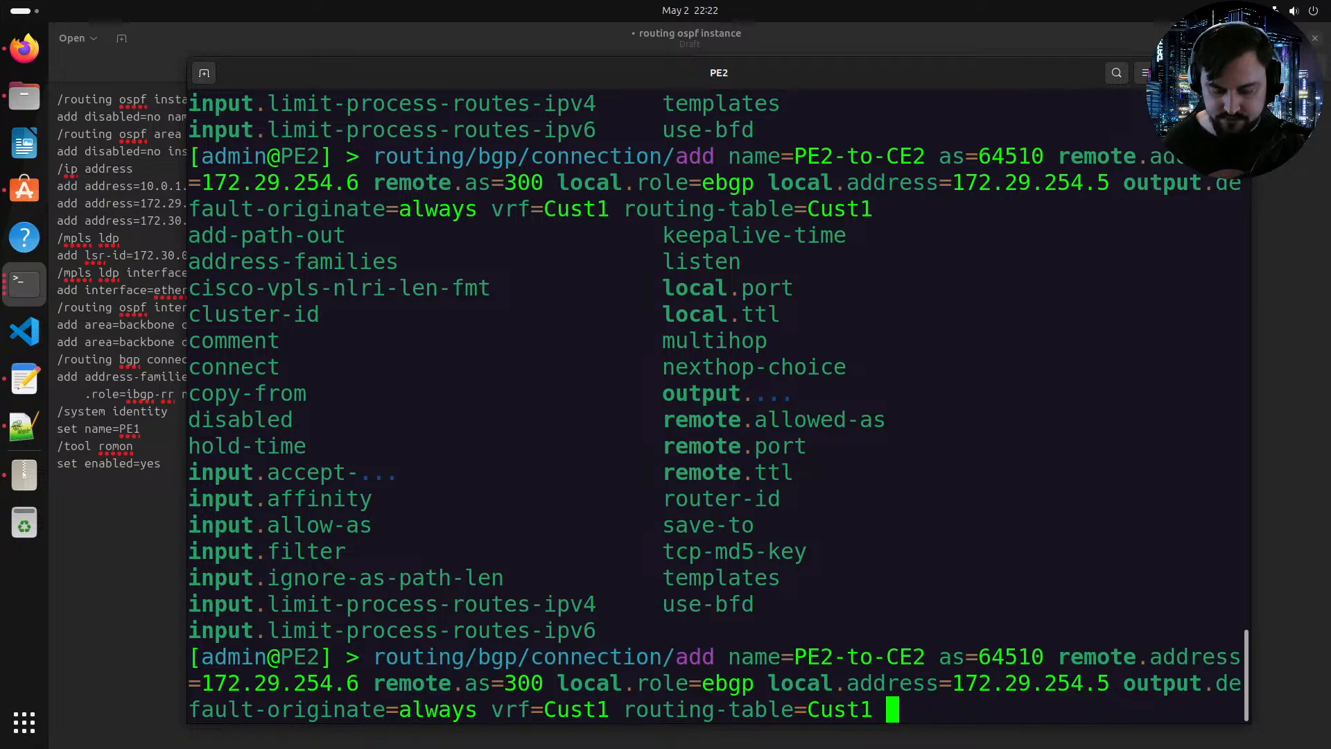
{"action": "key", "text": "Return"}
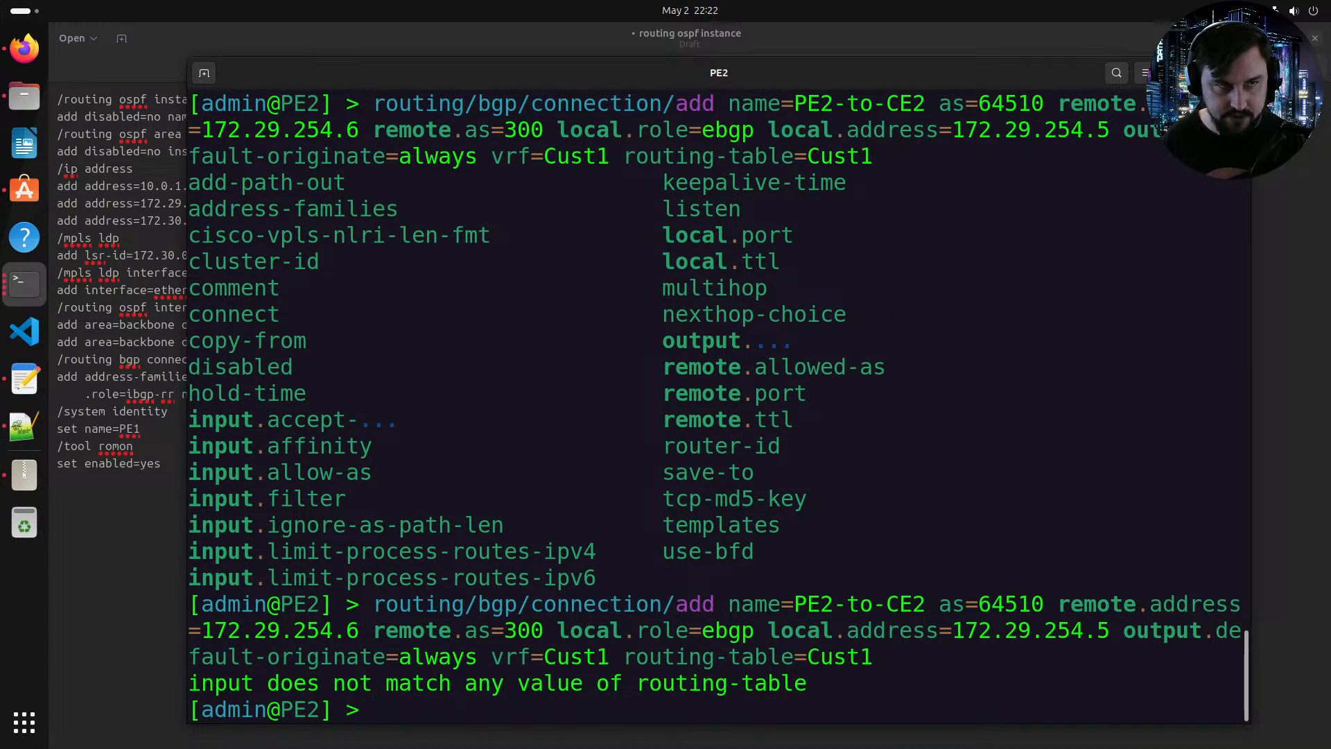
Step: Create VRF Cust1 on PE2 with interface ether2
{"action": "type", "text": "ip/vrf/ad"}
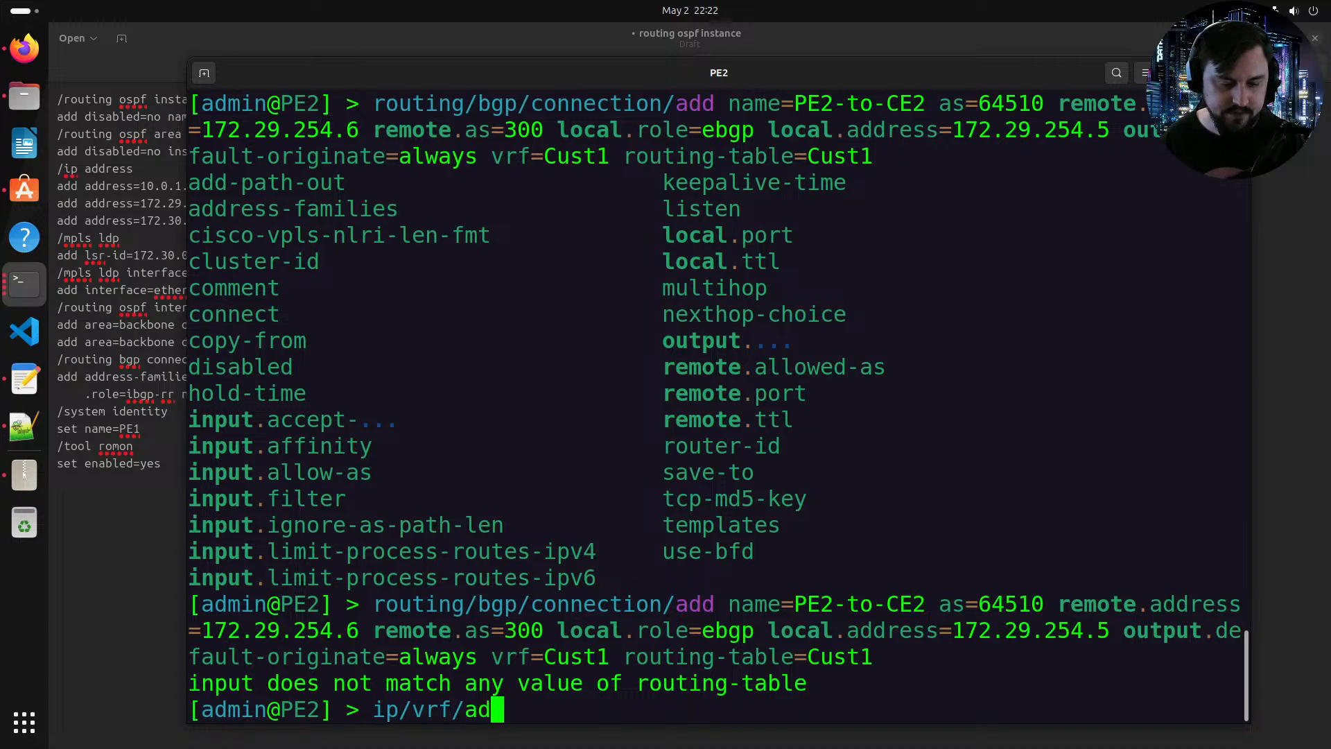
{"action": "type", "text": "d n"}
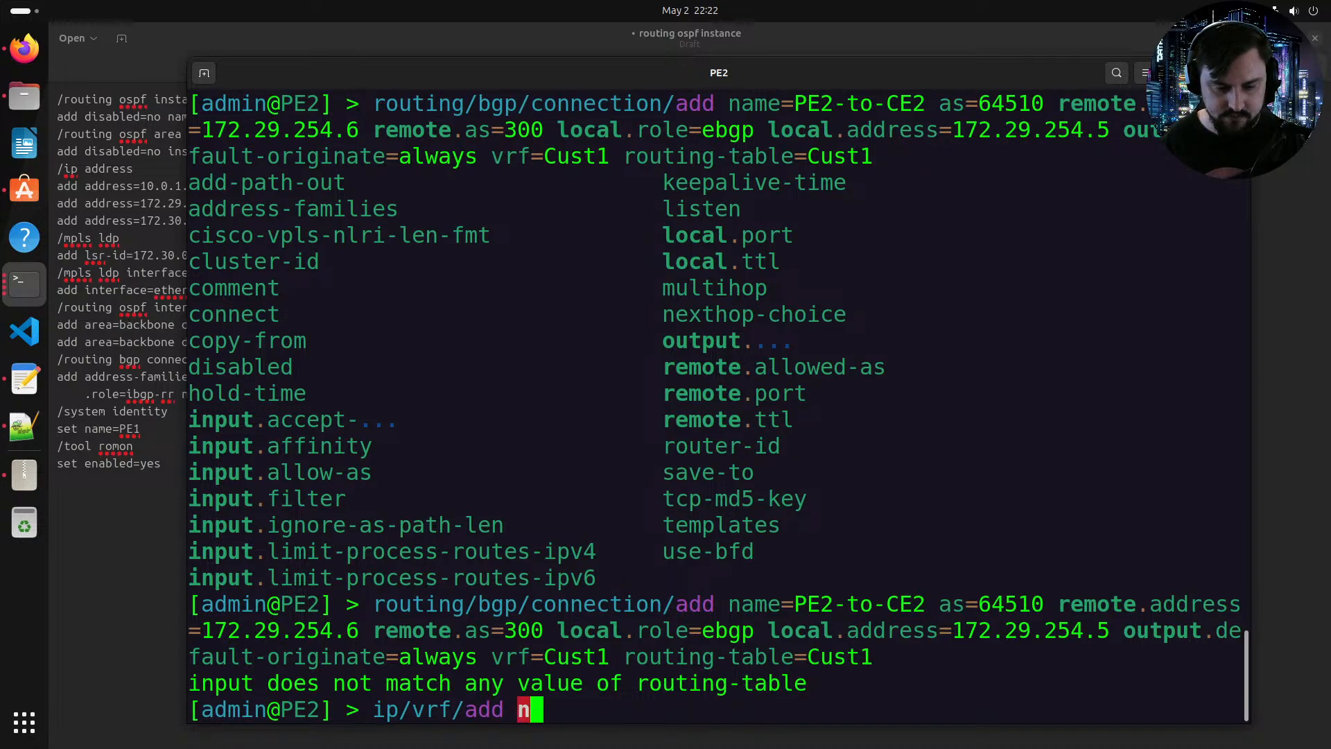
{"action": "type", "text": "ame=Cust1 i"}
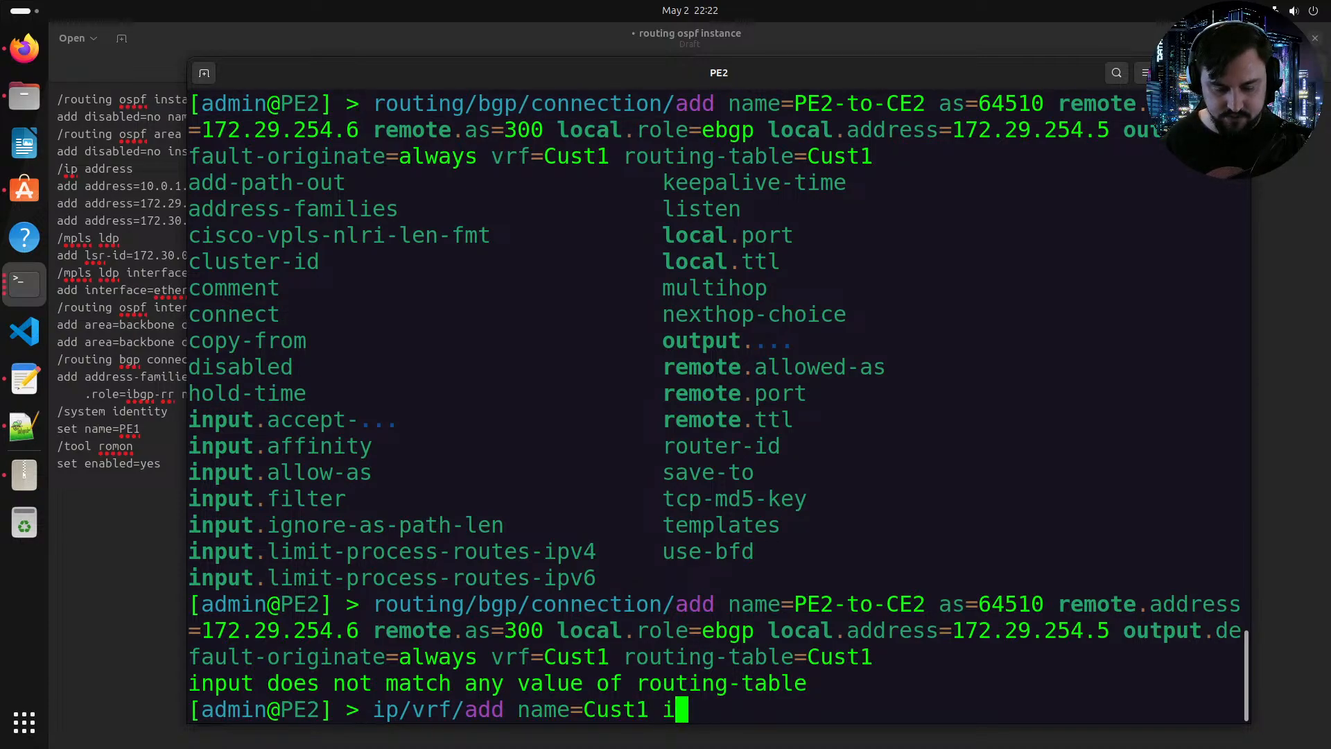
{"action": "type", "text": "nterfaces=ether"}
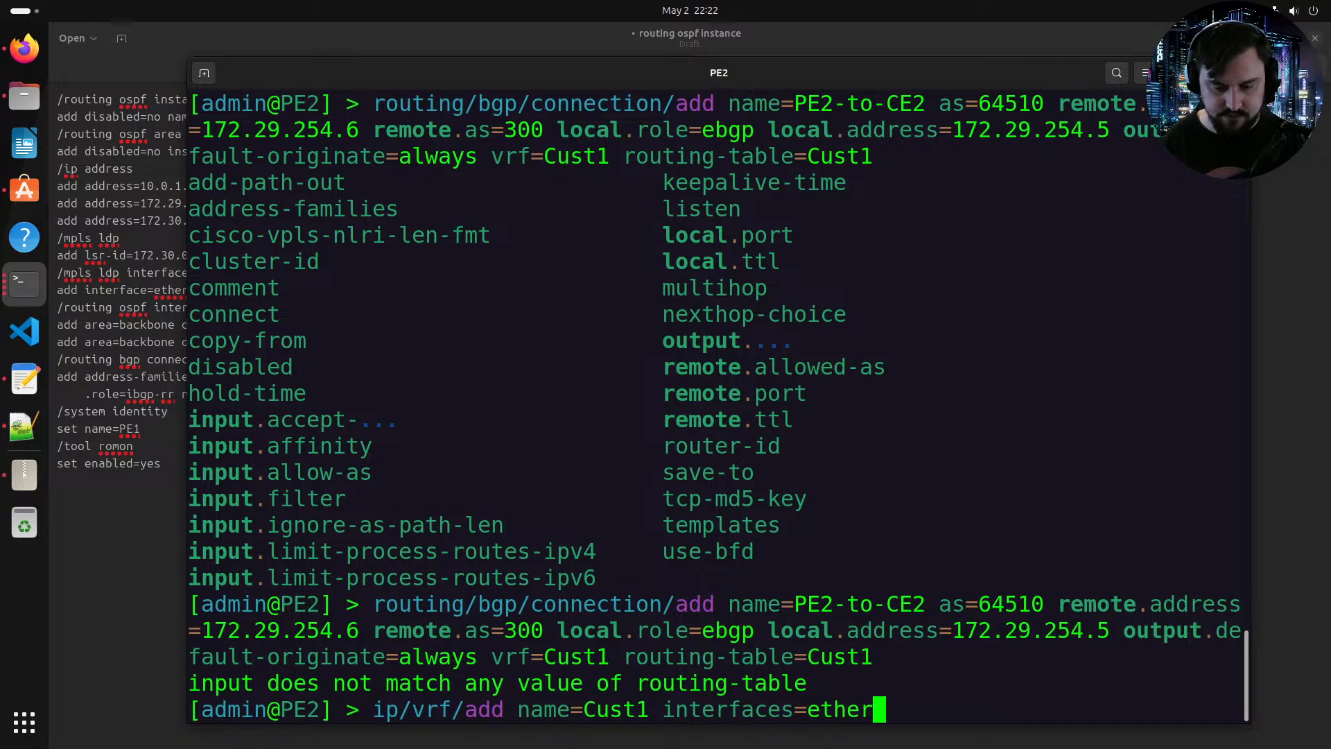
{"action": "key", "text": "alt+Tab"}
{"action": "key", "text": "alt+Tab"}
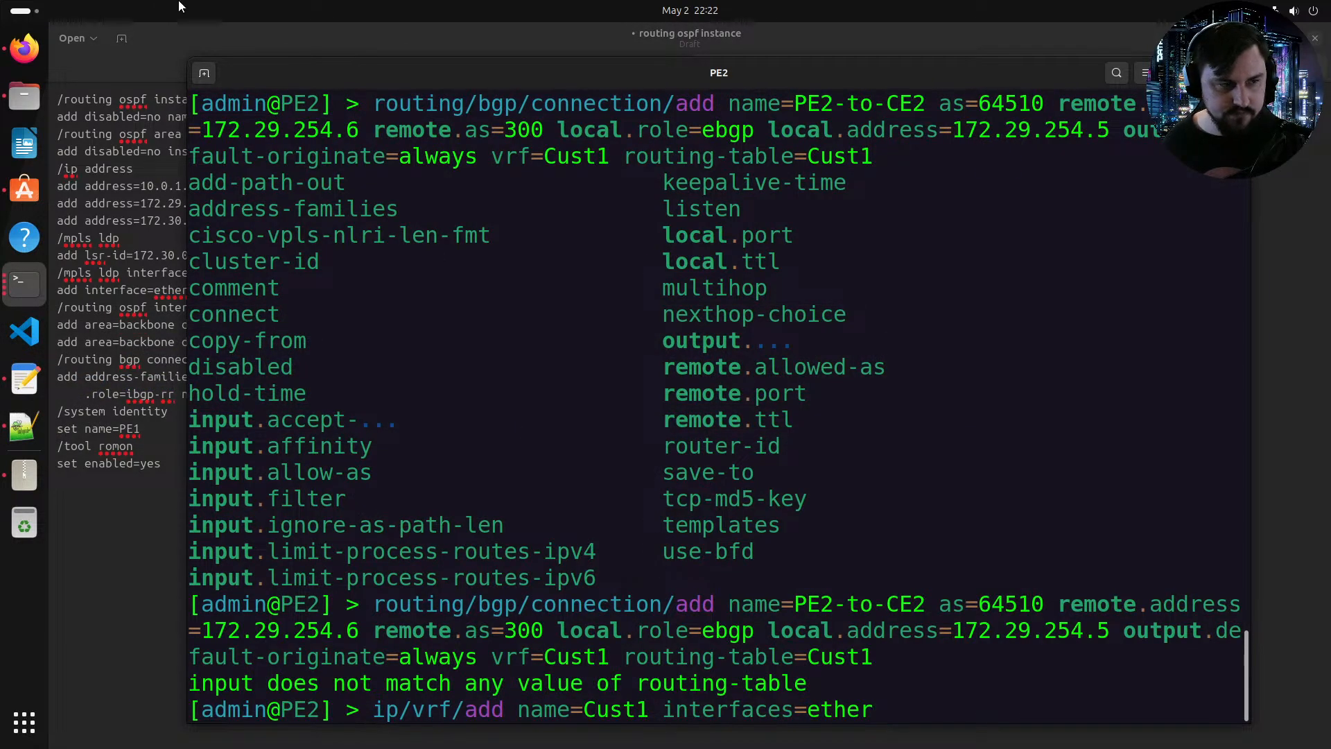
{"action": "key", "text": "alt+Tab"}
{"action": "key", "text": "alt+Tab"}
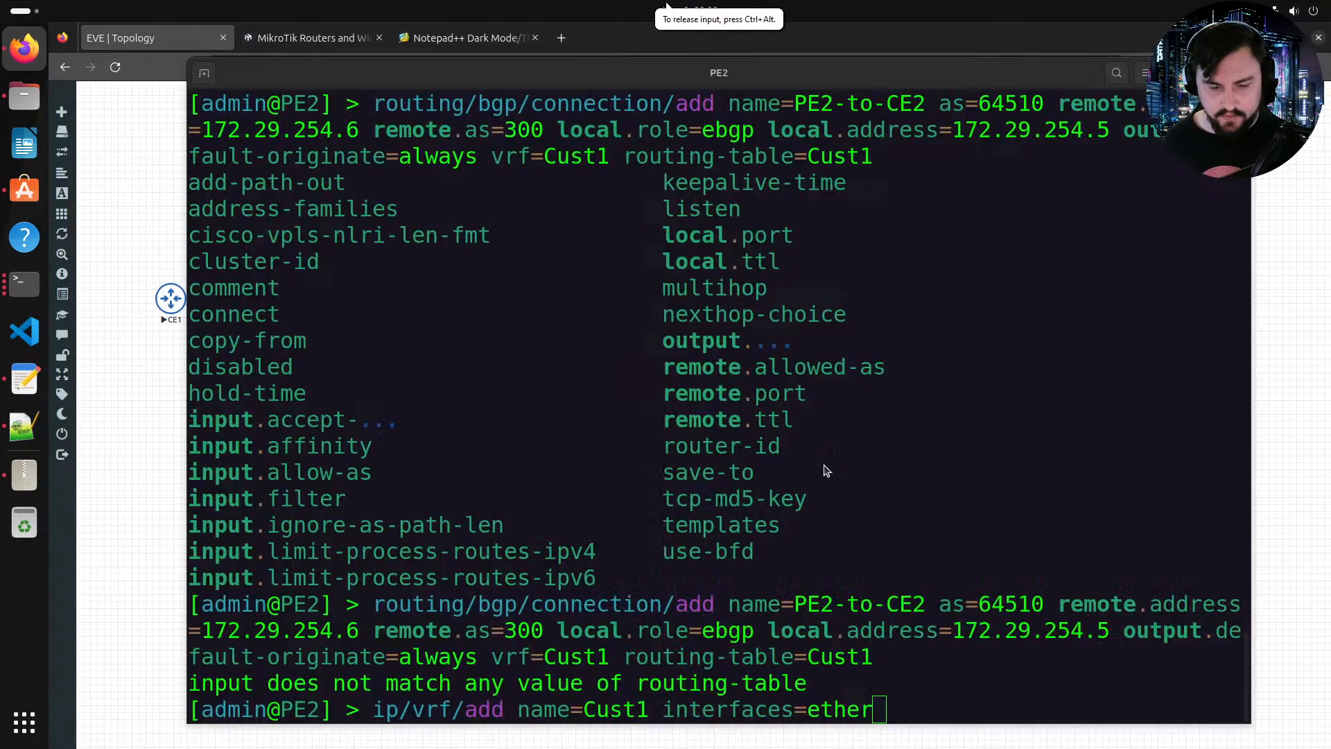
{"action": "type", "text": "2"}
{"action": "key", "text": "Return"}
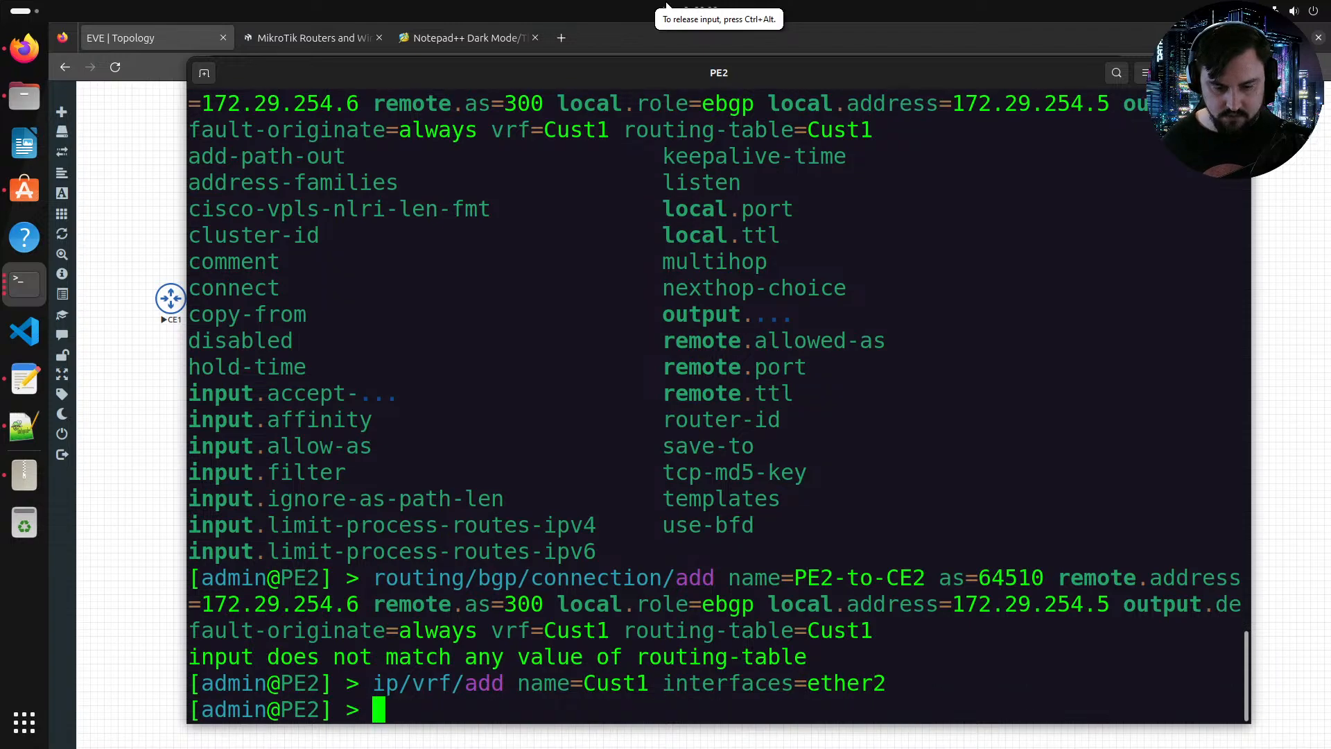
Step: Re-run the PE2-to-CE2 BGP connection command from history
{"action": "key", "text": "Up"}
{"action": "key", "text": "Up"}
{"action": "key", "text": "Return"}
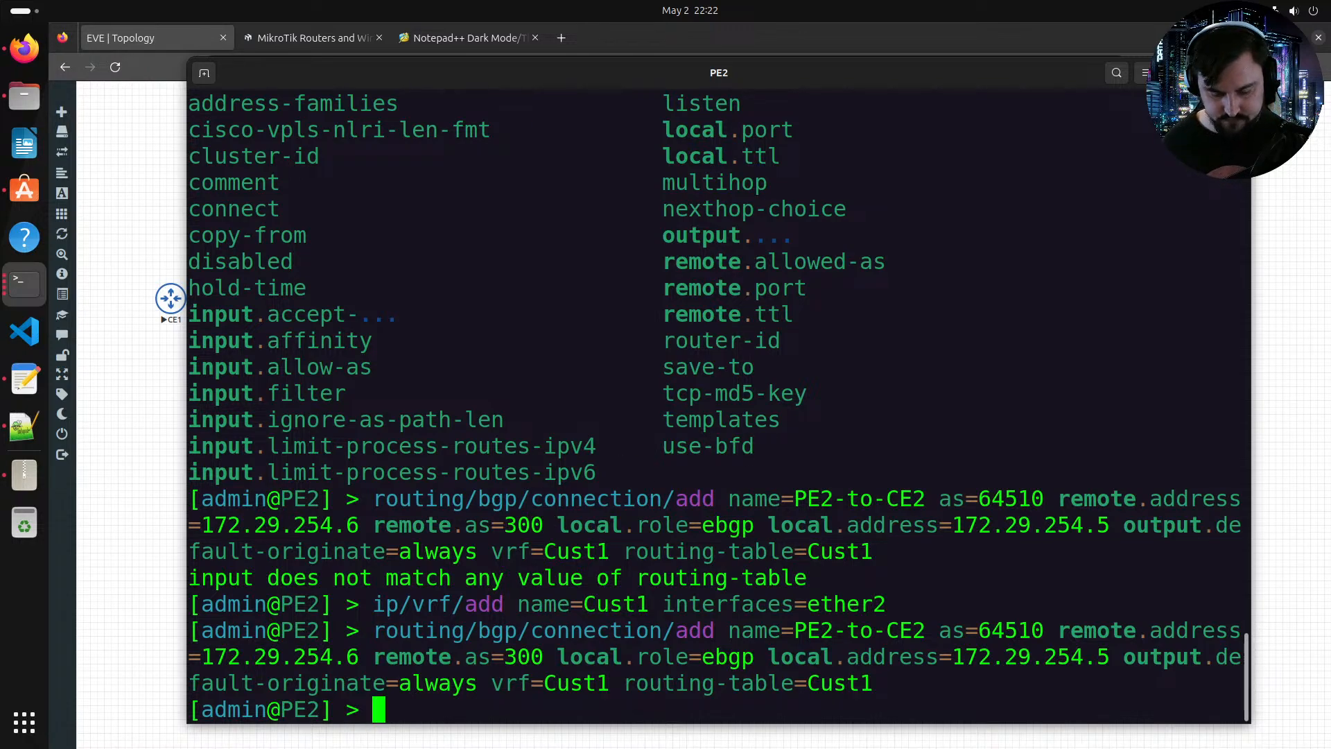
{"action": "key", "text": "Return"}
Step: Print PE2's BGP sessions and examine the PE2-to-CE2 session
{"action": "type", "text": "routing/bgp/session/print"}
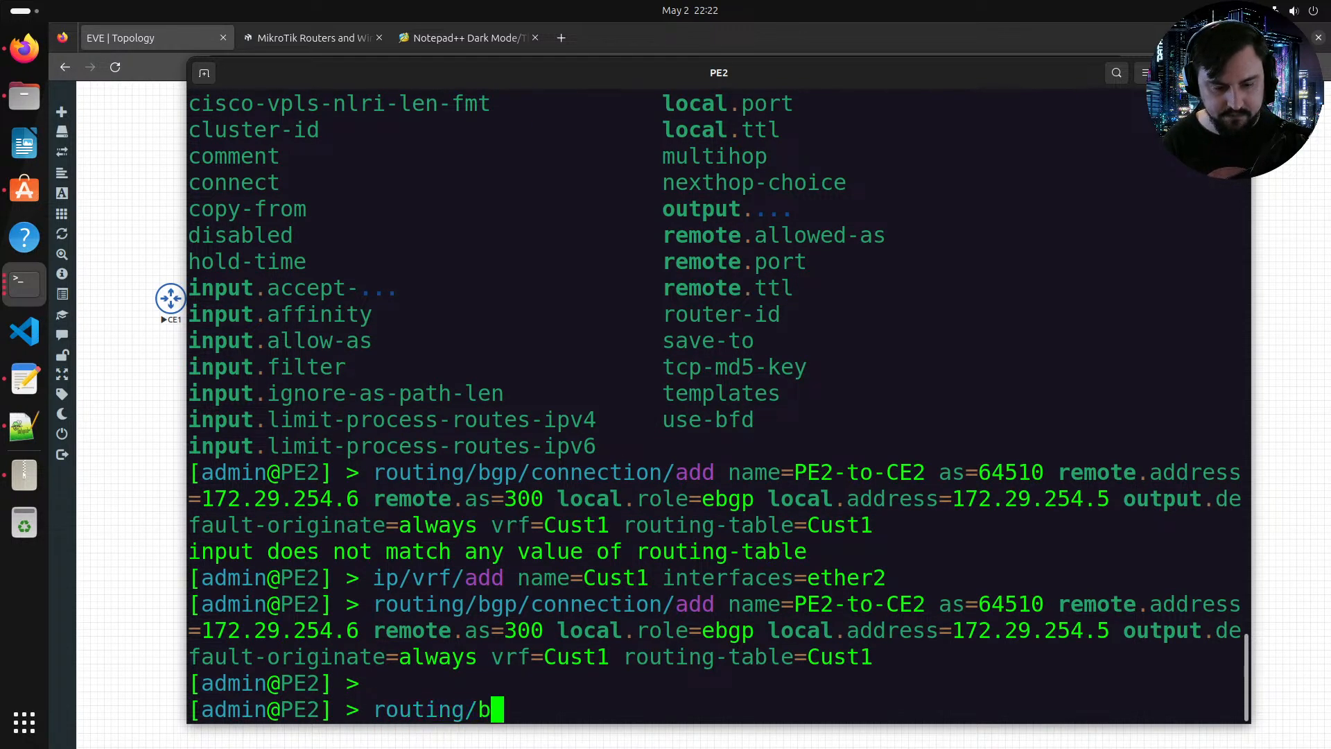
{"action": "key", "text": "Return"}
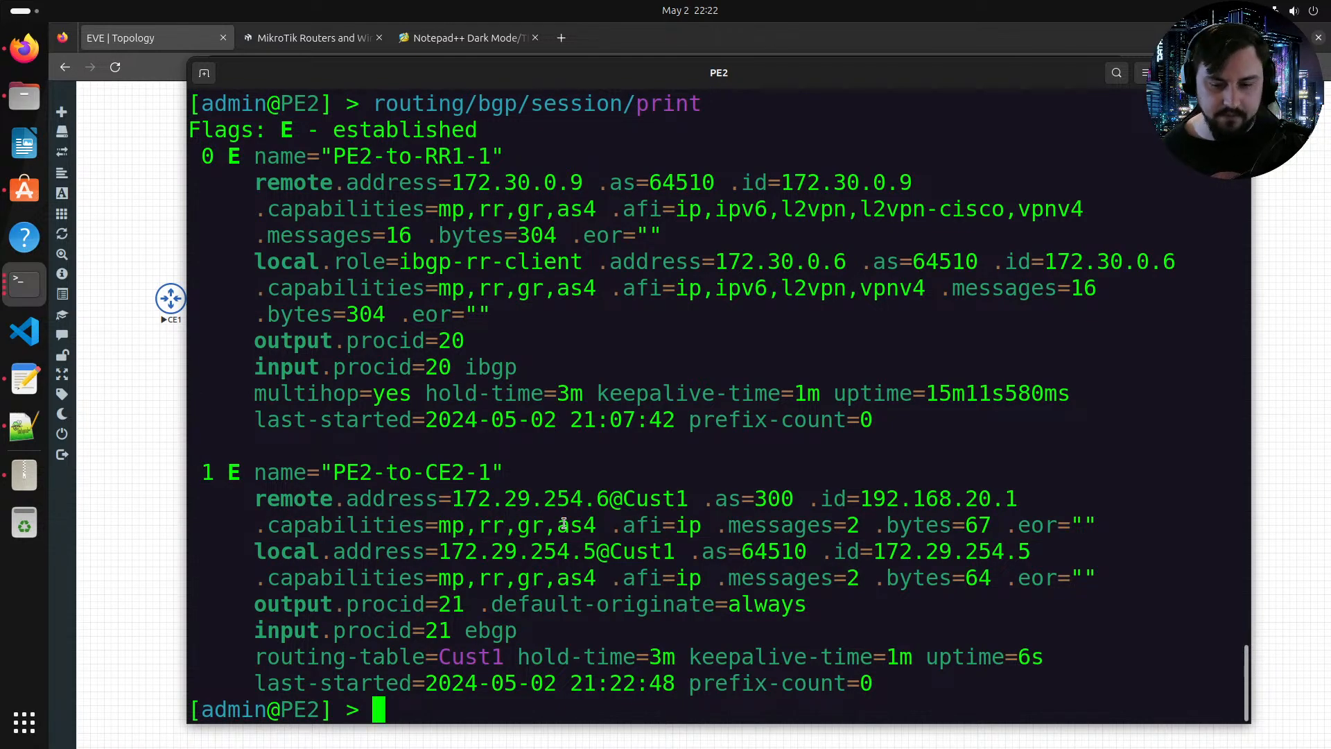
{"action": "left_click_drag", "start_coordinate": [241, 474], "coordinate": [332, 499]}
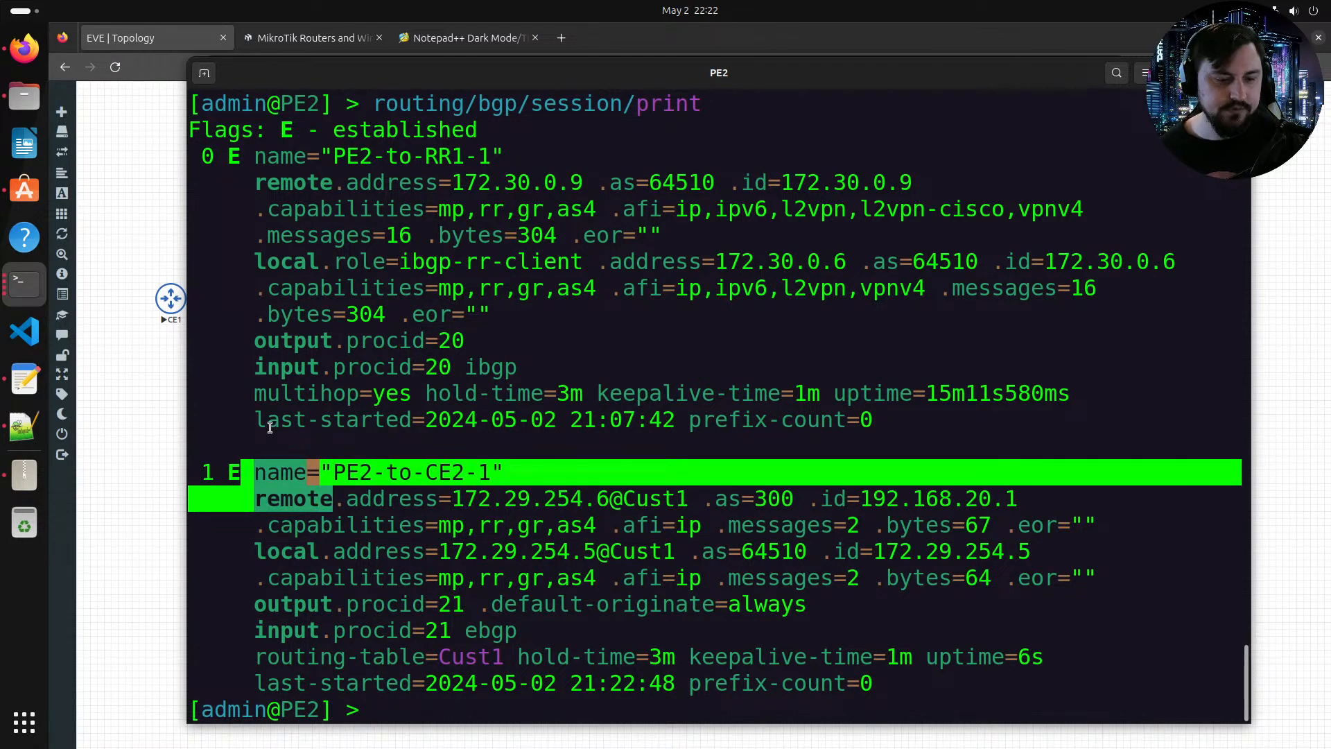
{"action": "left_click", "coordinate": [273, 136]}
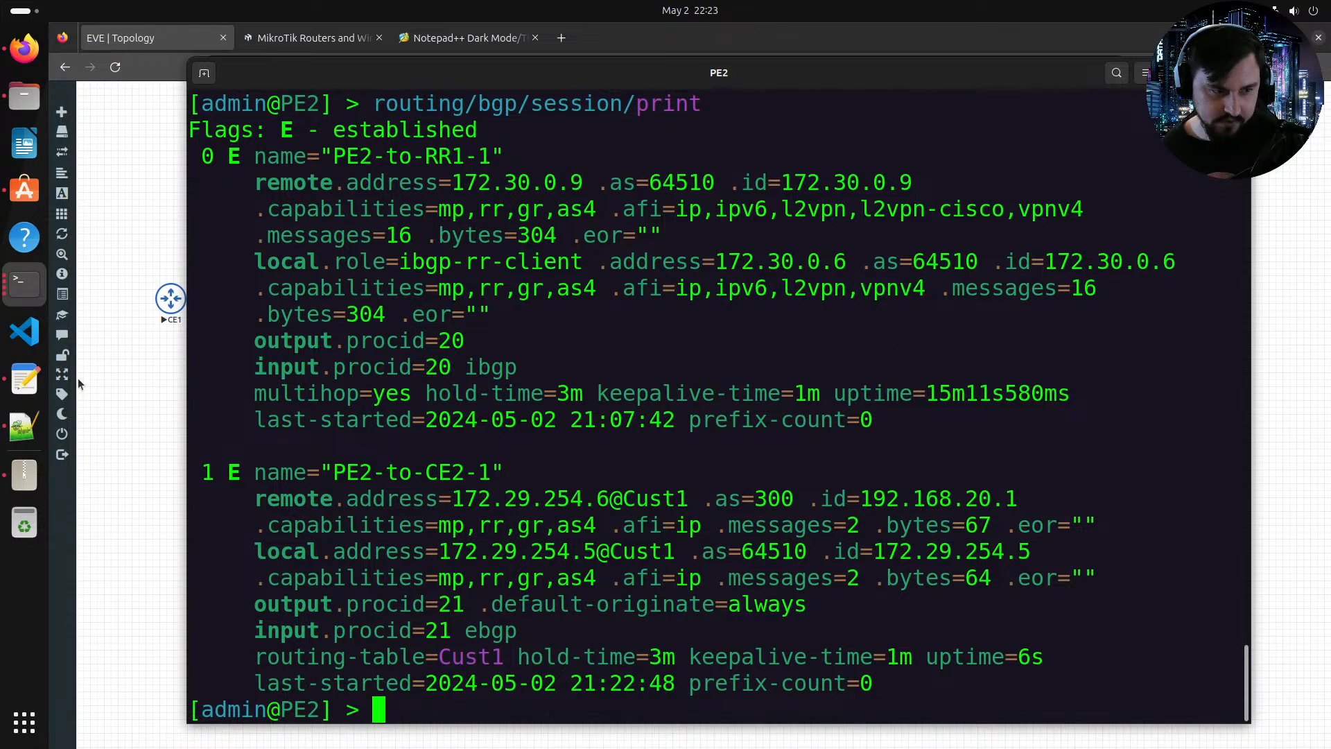
Step: Open the CE1 console from the EVE-NG topology
{"action": "left_click", "coordinate": [109, 368]}
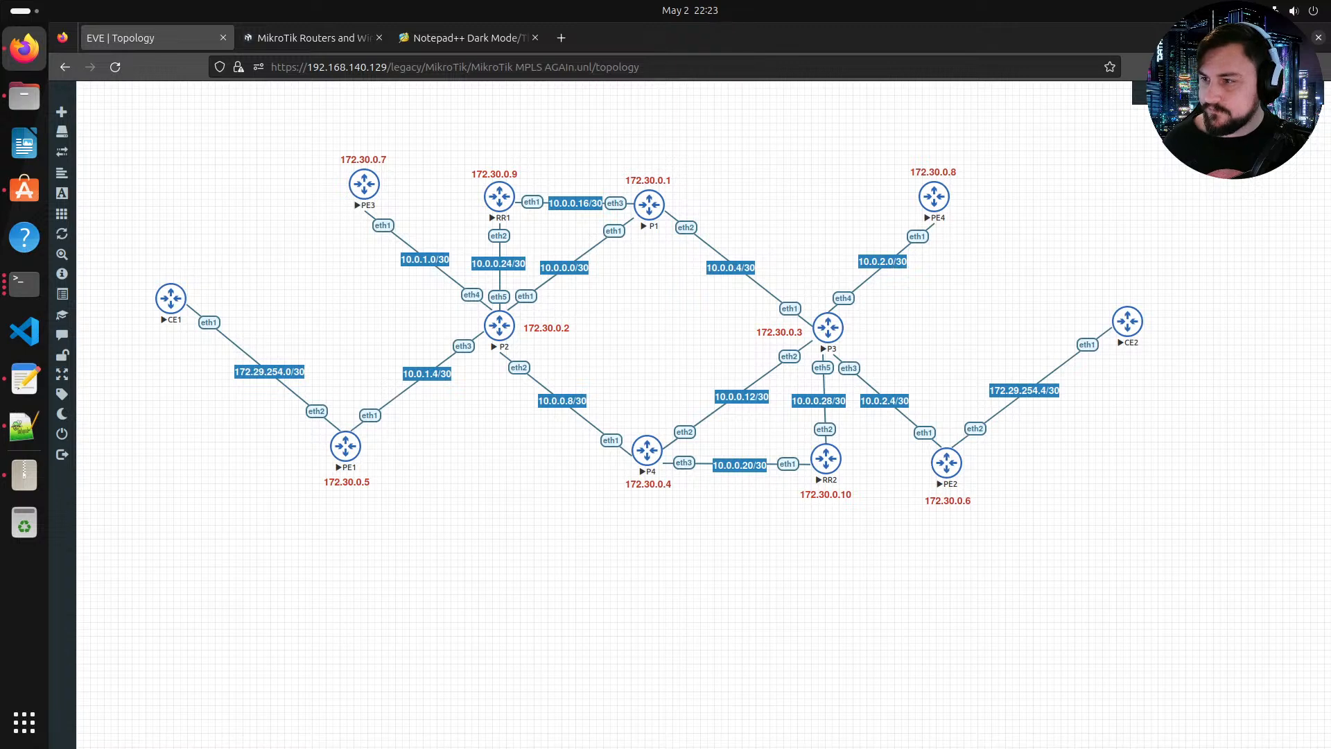
{"action": "left_click", "coordinate": [969, 523]}
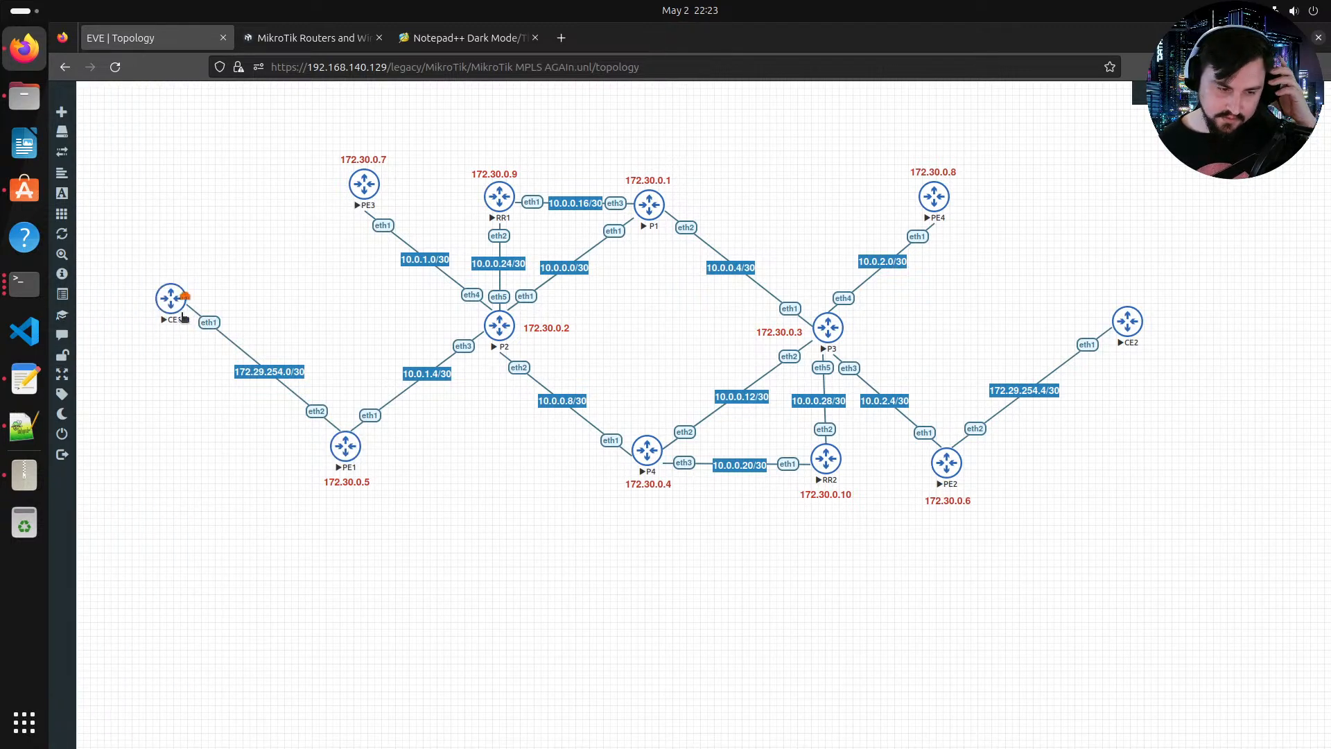
{"action": "left_click", "coordinate": [178, 309]}
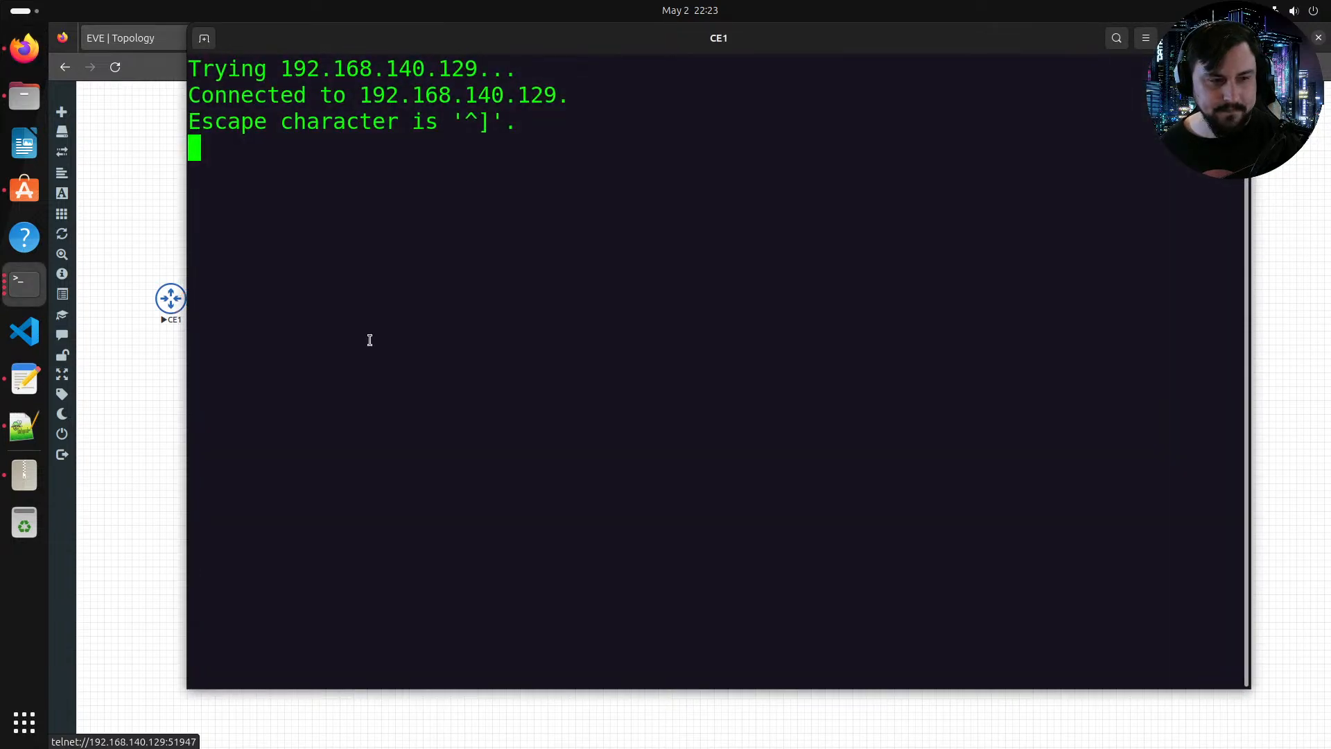
Step: Ping 192.168.20.1 from CE1 using source address 192.168.10.1
{"action": "type", "text": "ping "}
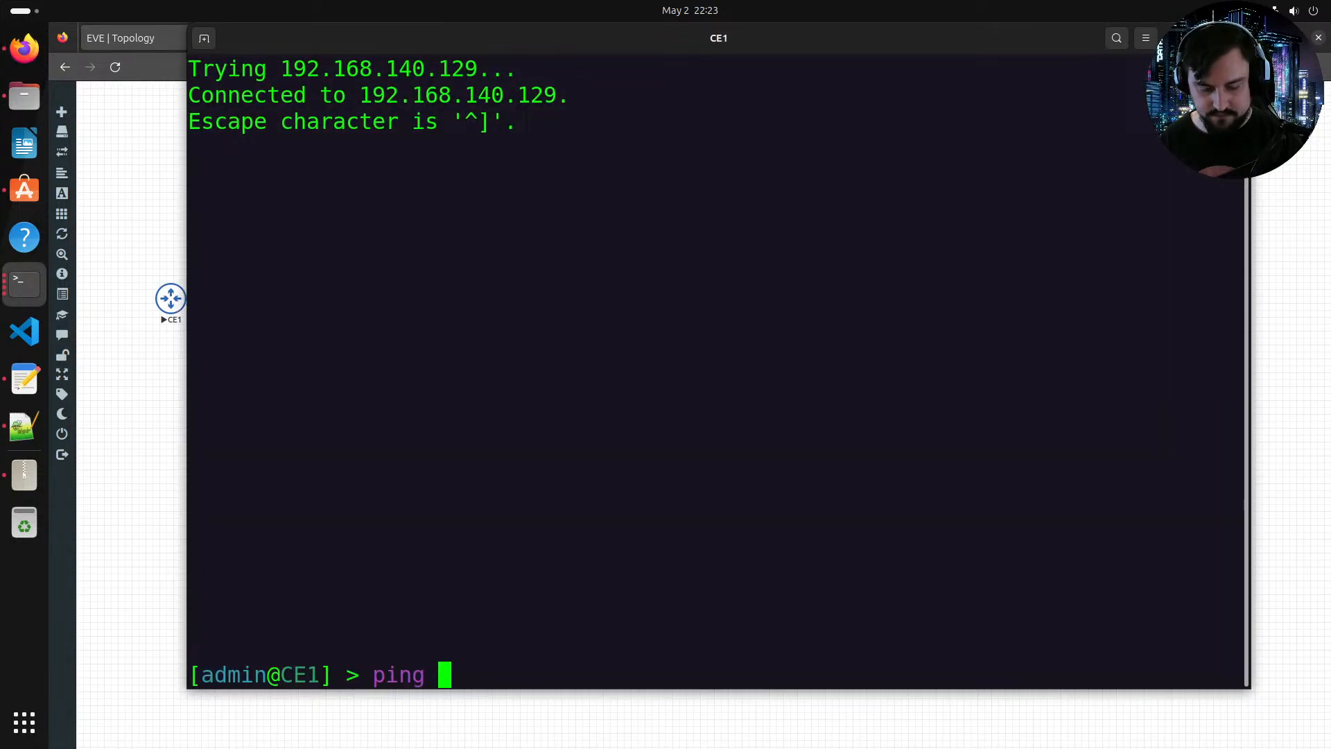
{"action": "type", "text": "192.168."}
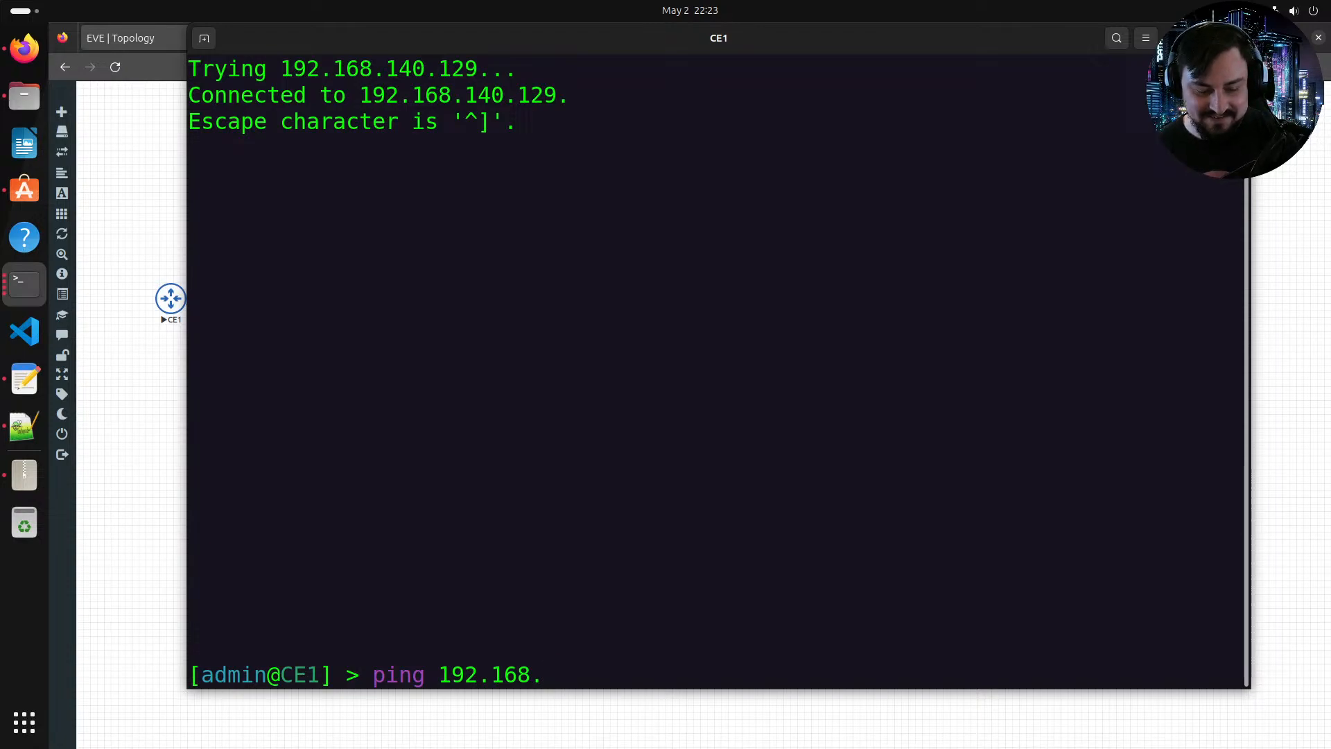
{"action": "type", "text": "20.1 "}
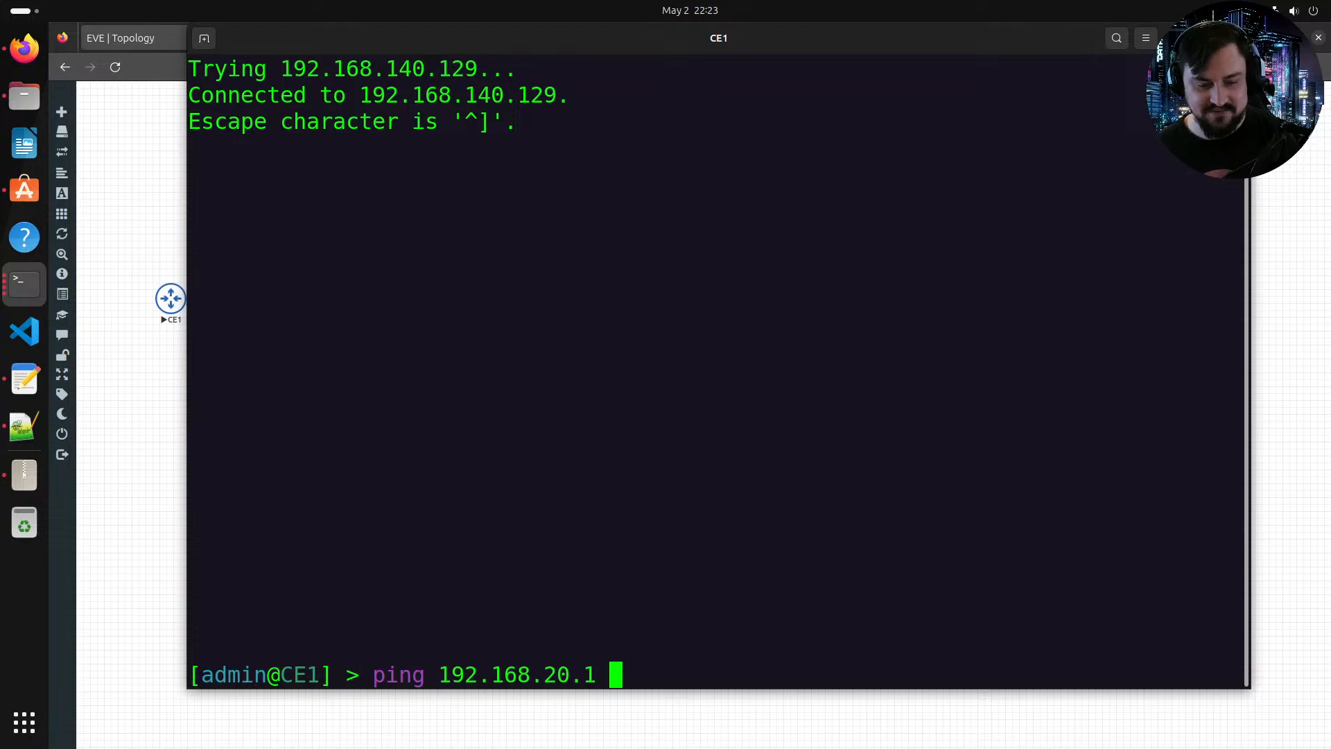
{"action": "type", "text": "so"}
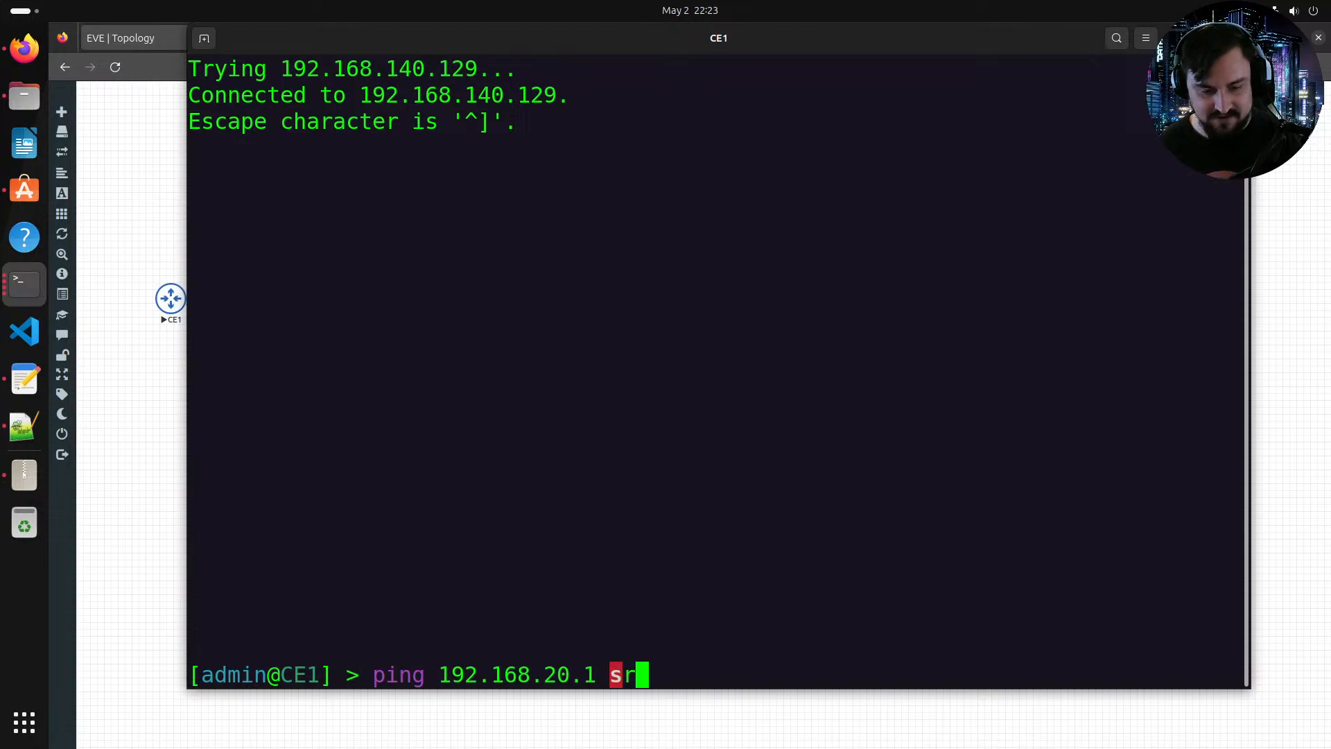
{"action": "key", "text": "Tab"}
{"action": "type", "text": "192.1"}
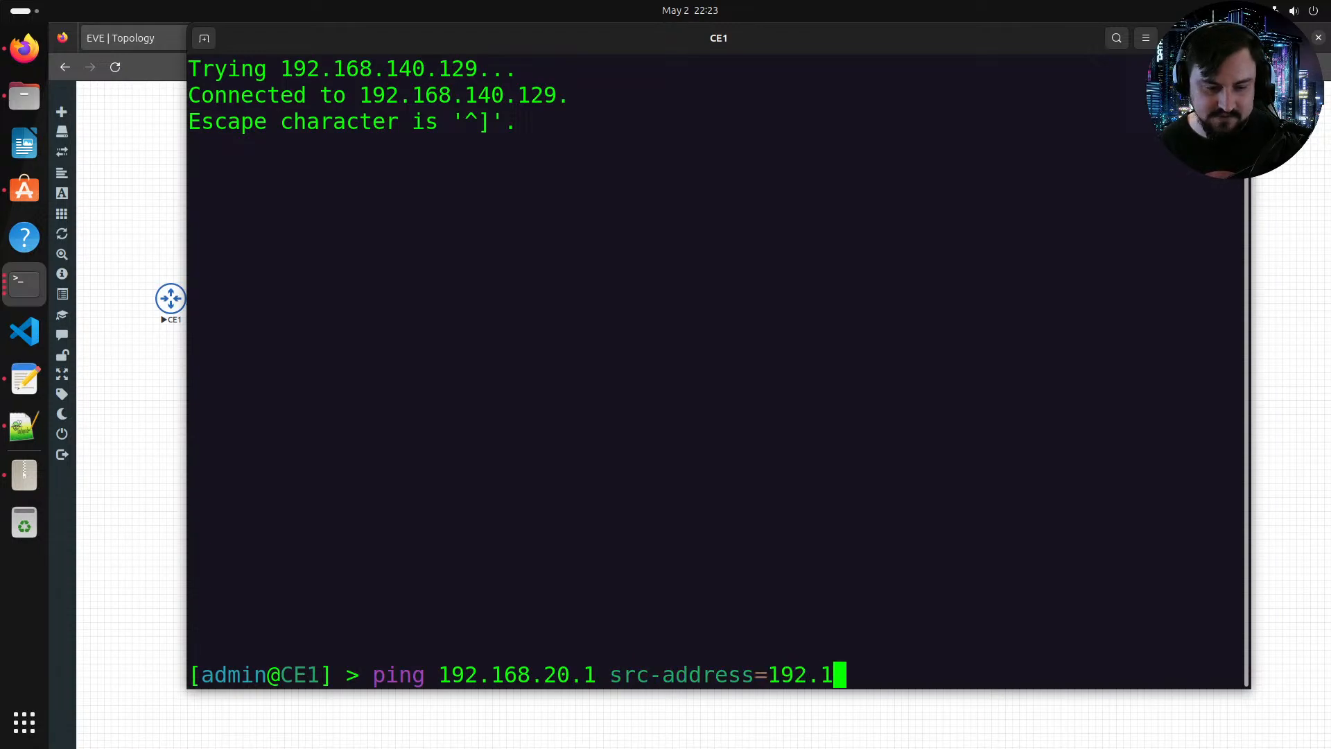
{"action": "type", "text": "68.10.1"}
{"action": "key", "text": "Return"}
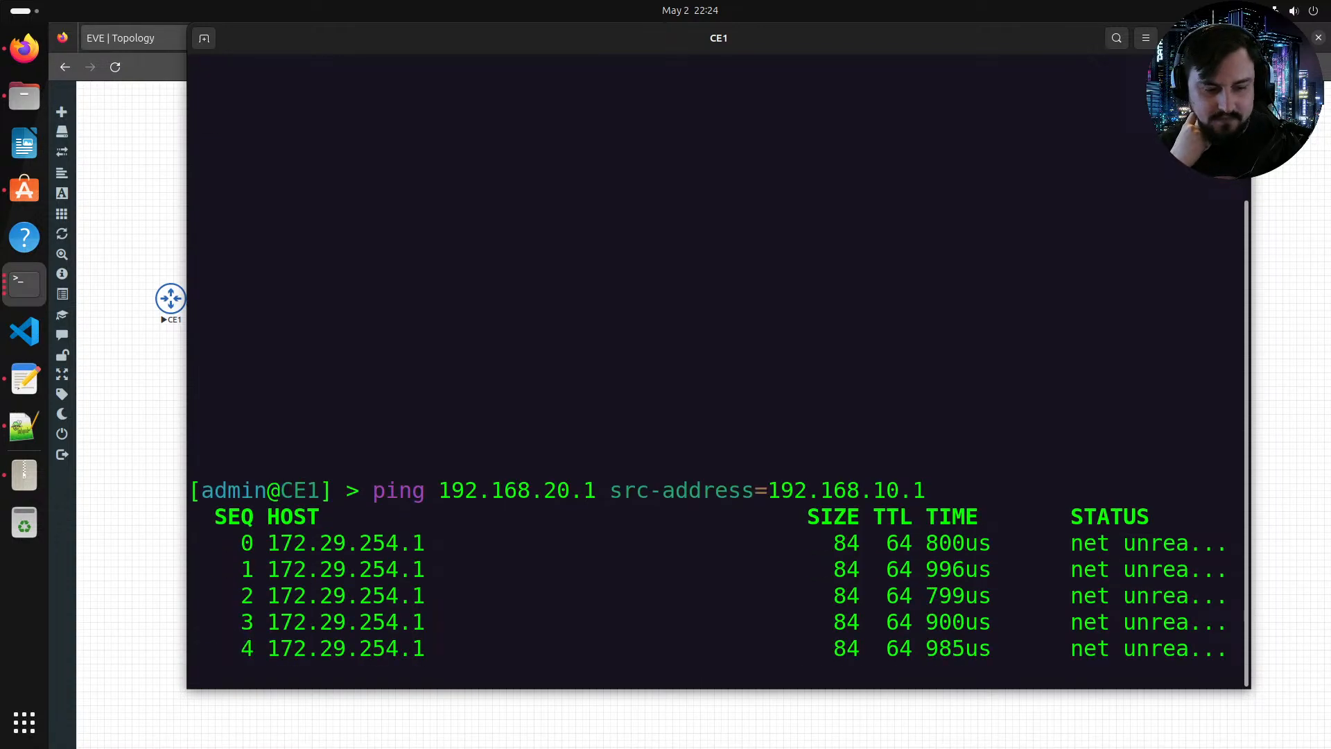
Step: Stop the ping and print CE1's IP route table
{"action": "key", "text": "ctrl+c"}
{"action": "type", "text": "ip/or"}
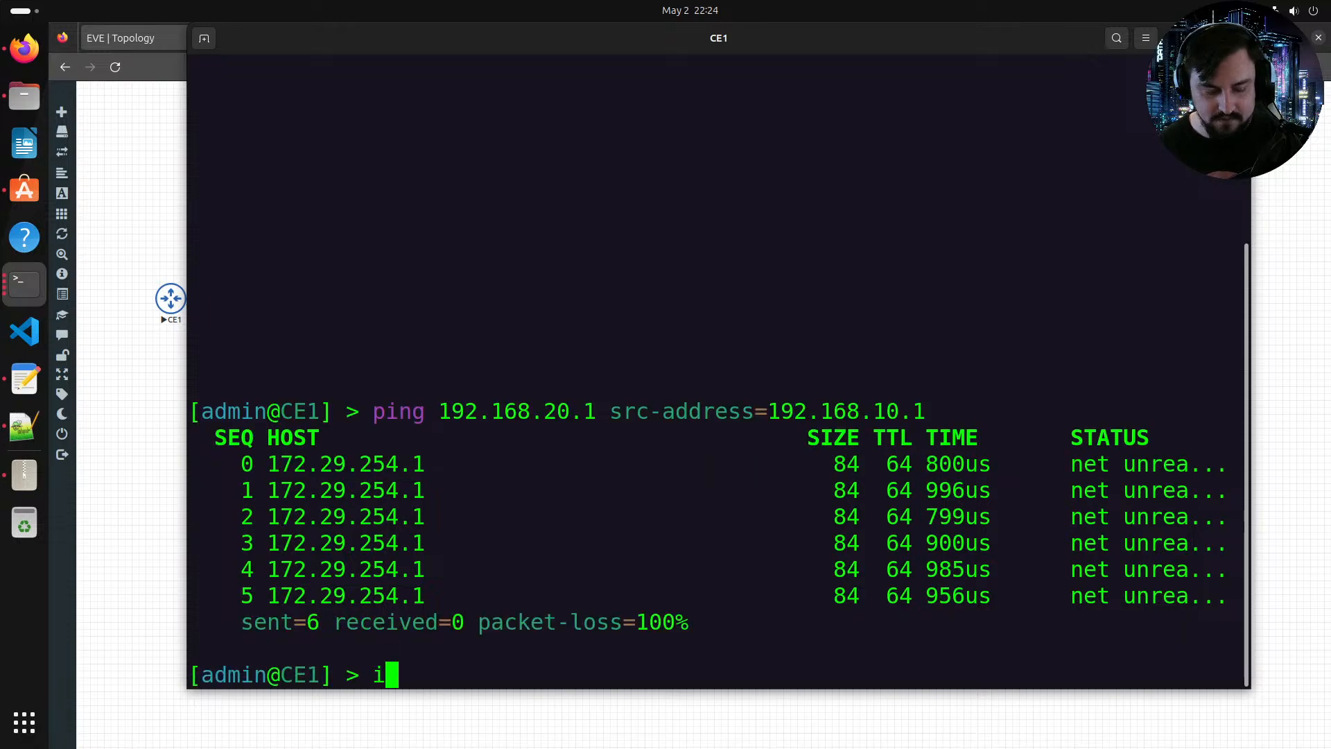
{"action": "key", "text": "BackSpace"}
{"action": "key", "text": "BackSpace"}
{"action": "type", "text": "route/print"}
{"action": "key", "text": "Return"}
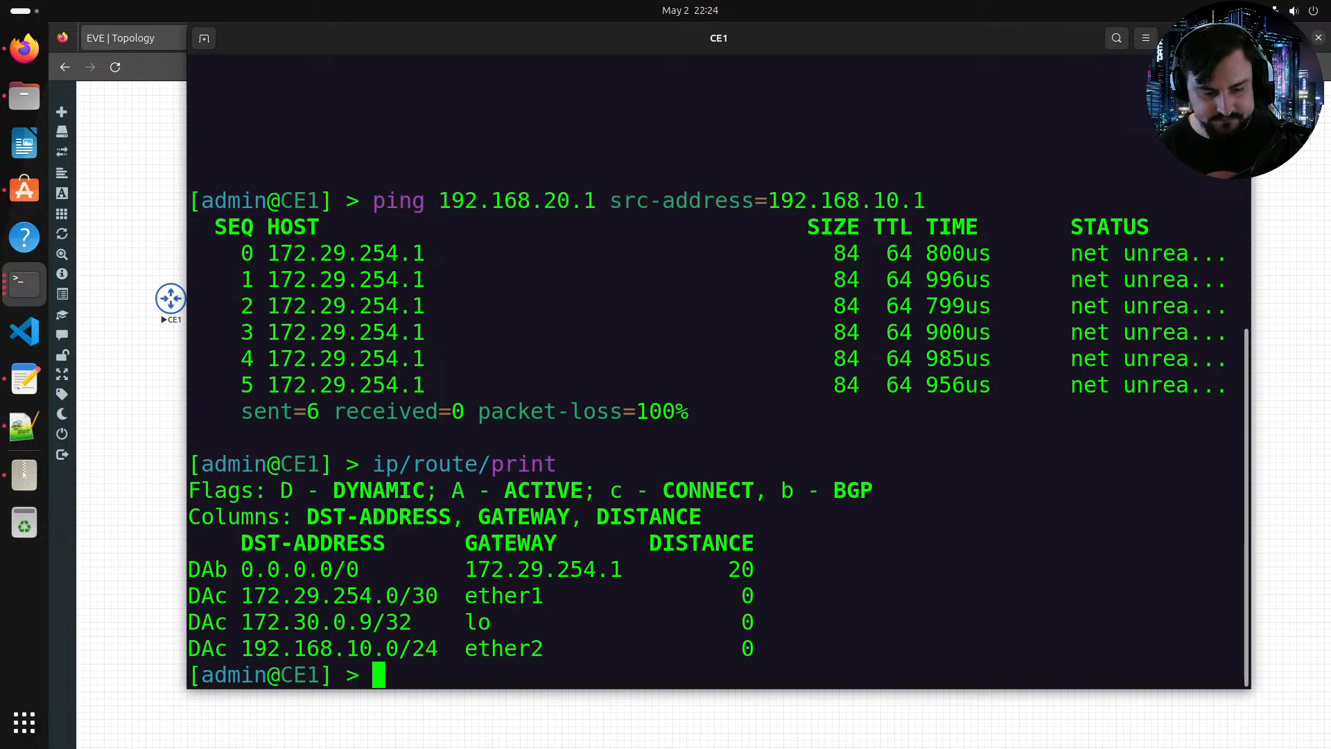
Step: Re-run the ping to 192.168.20.1 with source 192.168.10.1 from command history
{"action": "key", "text": "Up"}
{"action": "key", "text": "Up"}
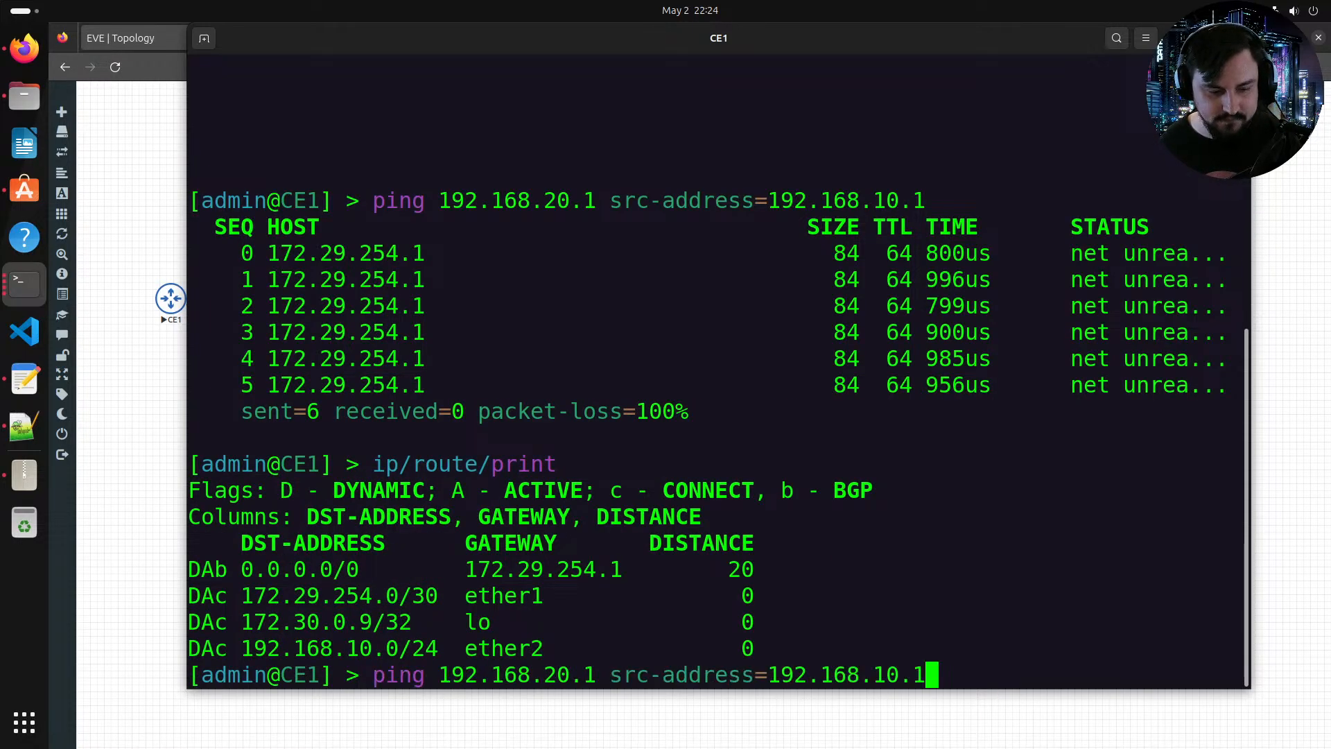
{"action": "key", "text": "Return"}
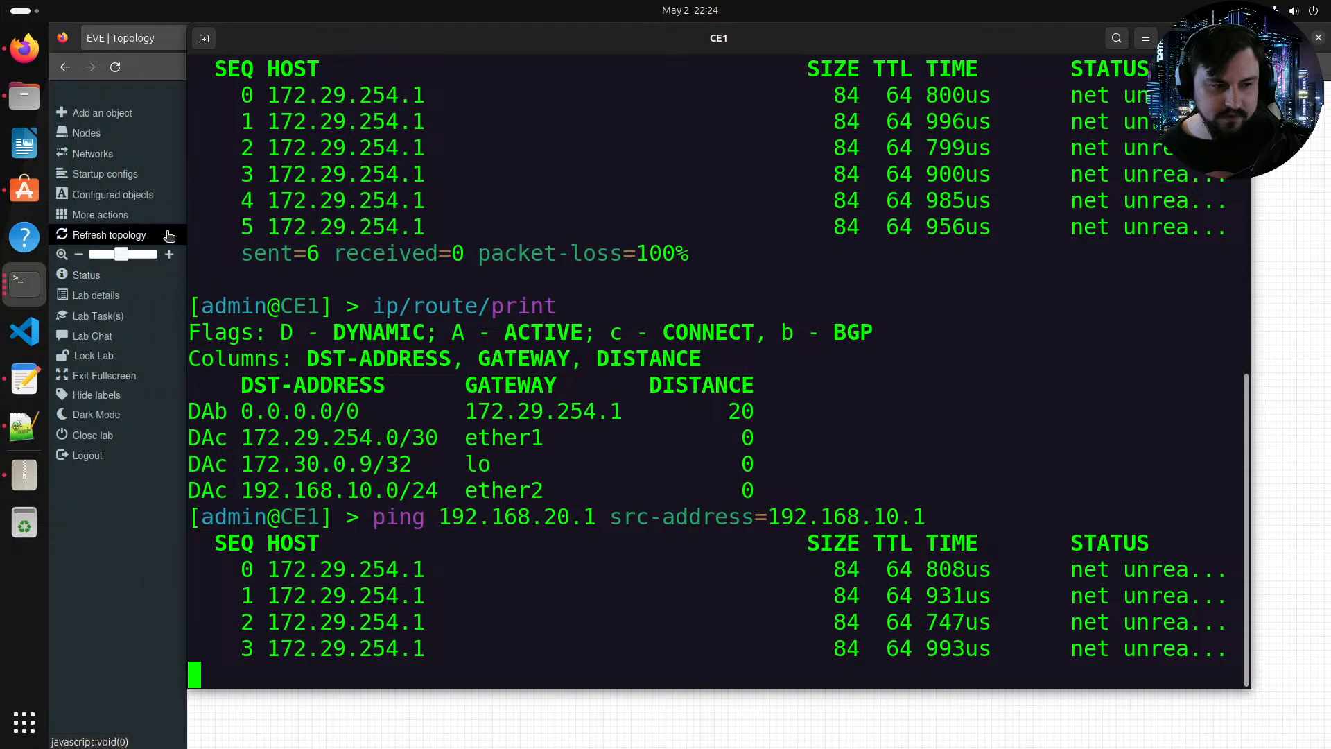
Step: Switch to PE1's console and export its BGP VPN configuration
{"action": "key", "text": "alt+Tab"}
{"action": "left_click", "coordinate": [346, 447]}
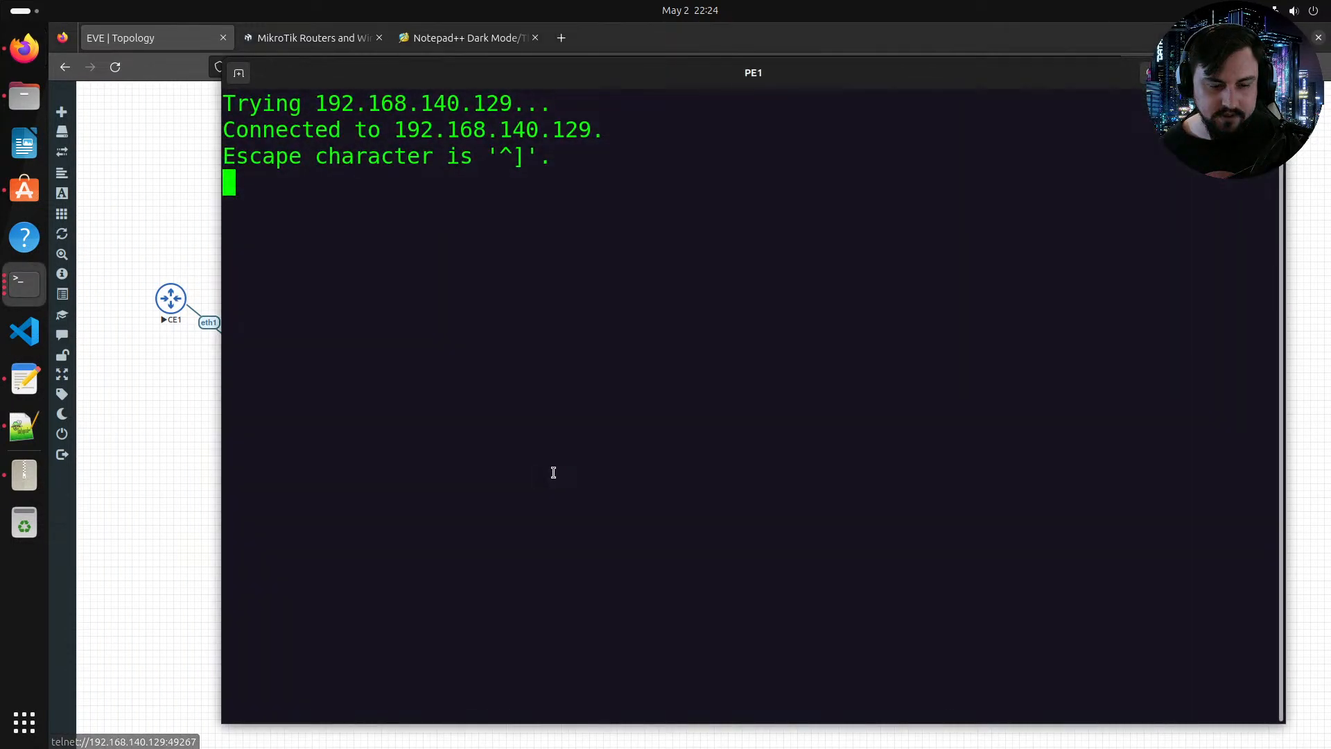
{"action": "type", "text": "rout"}
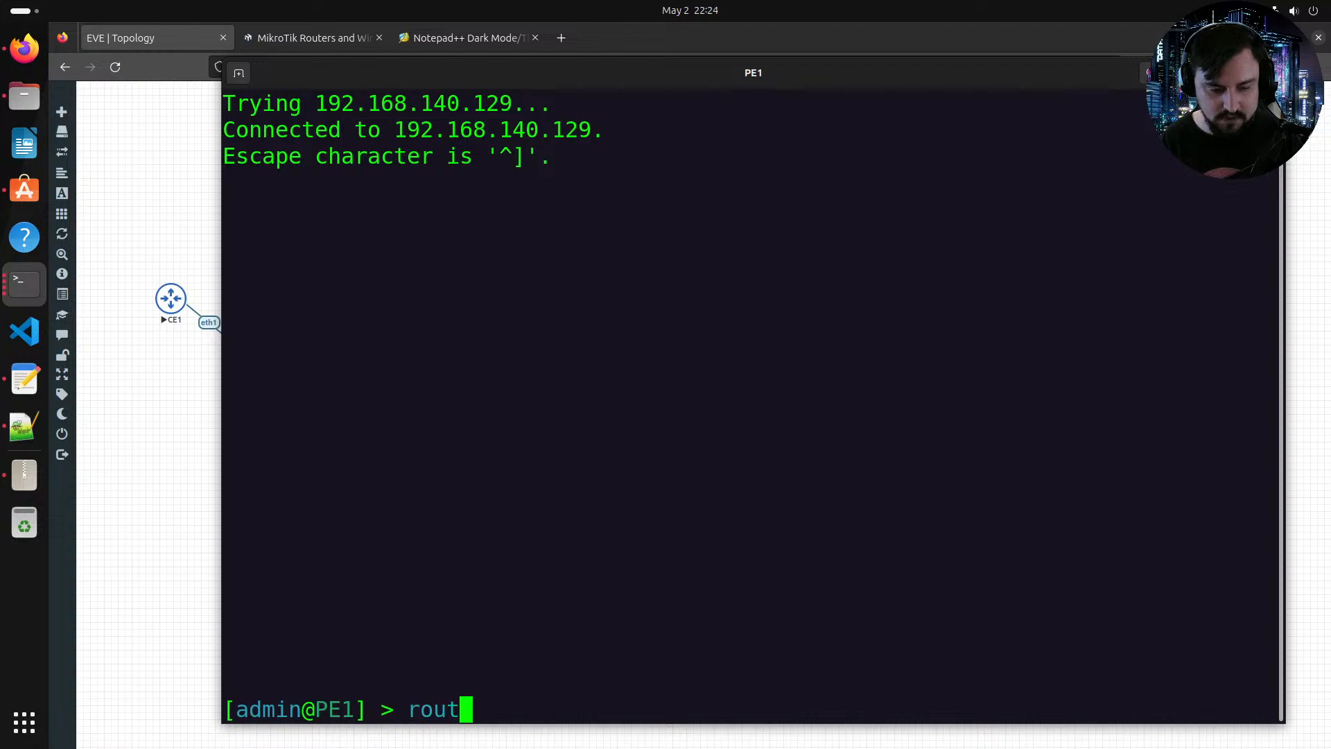
{"action": "type", "text": "ing/bgp/vpmn"}
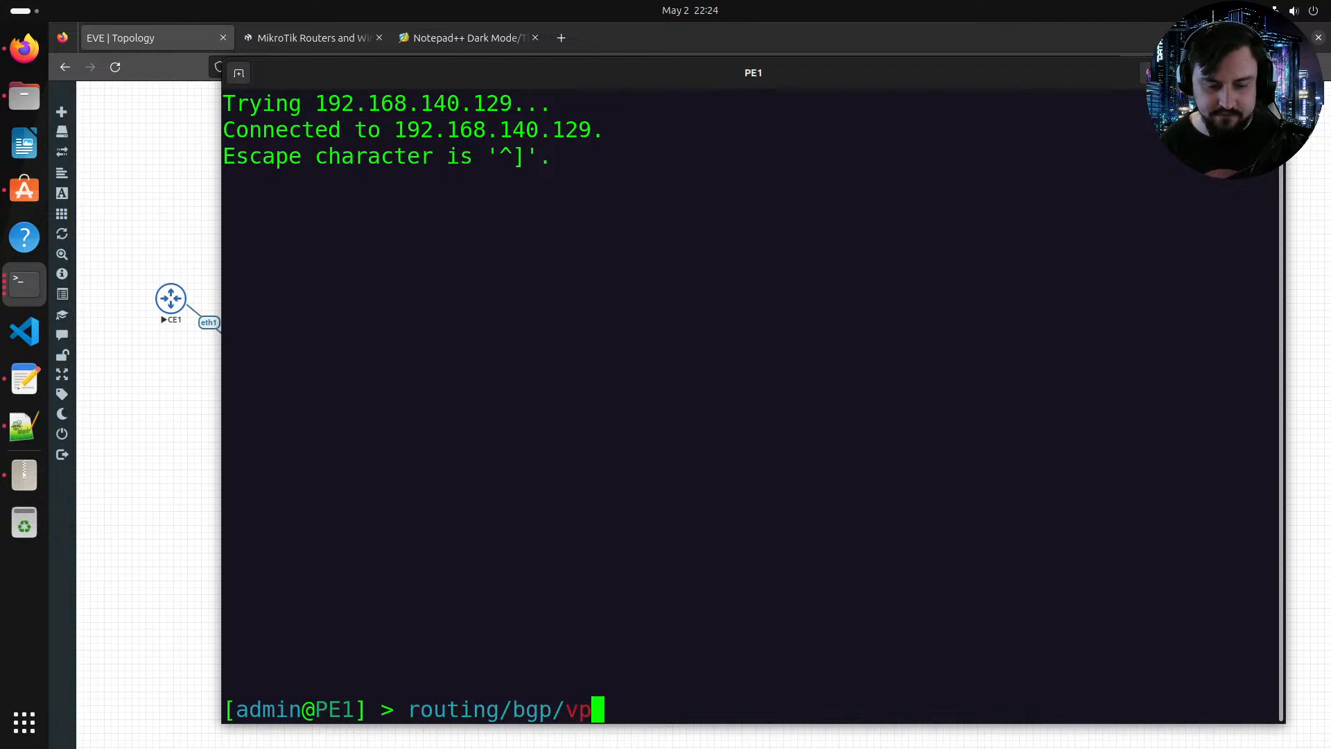
{"action": "key", "text": "BackSpace"}
{"action": "key", "text": "BackSpace"}
{"action": "type", "text": "n/"}
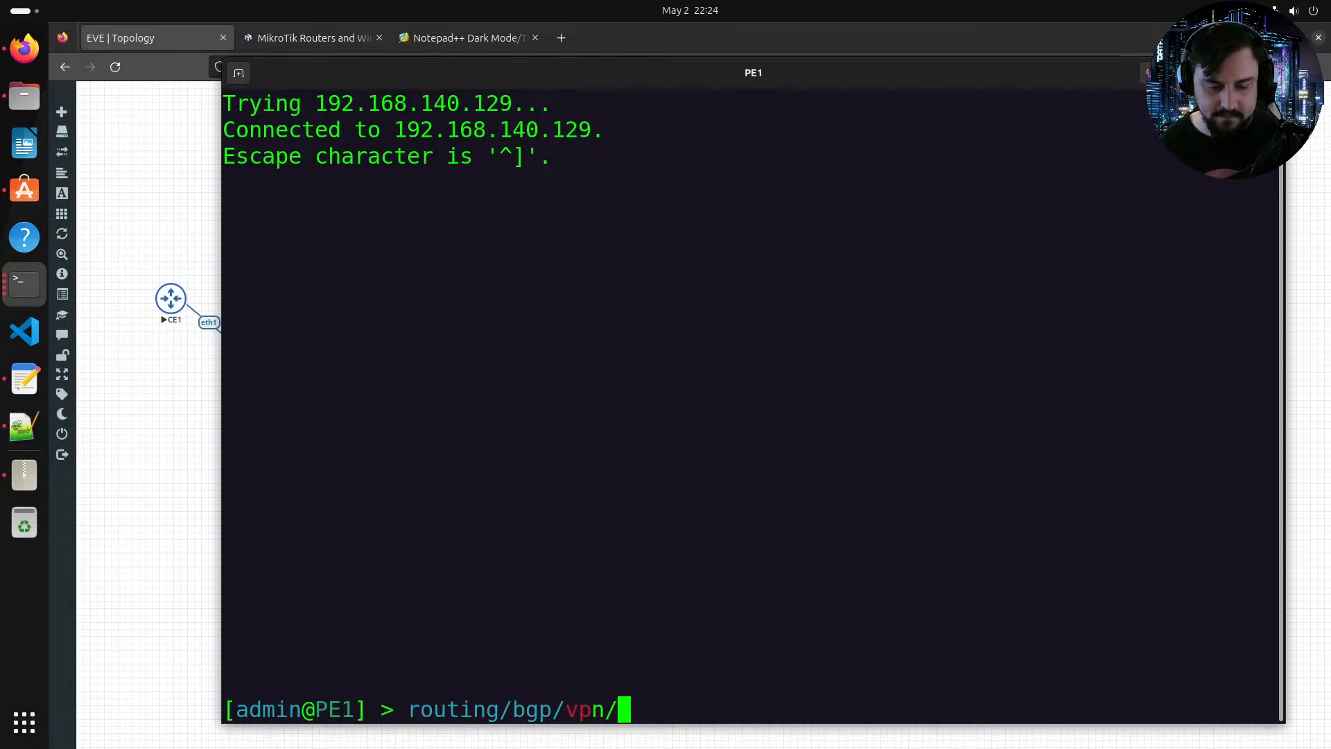
{"action": "type", "text": "export"}
{"action": "key", "text": "Return"}
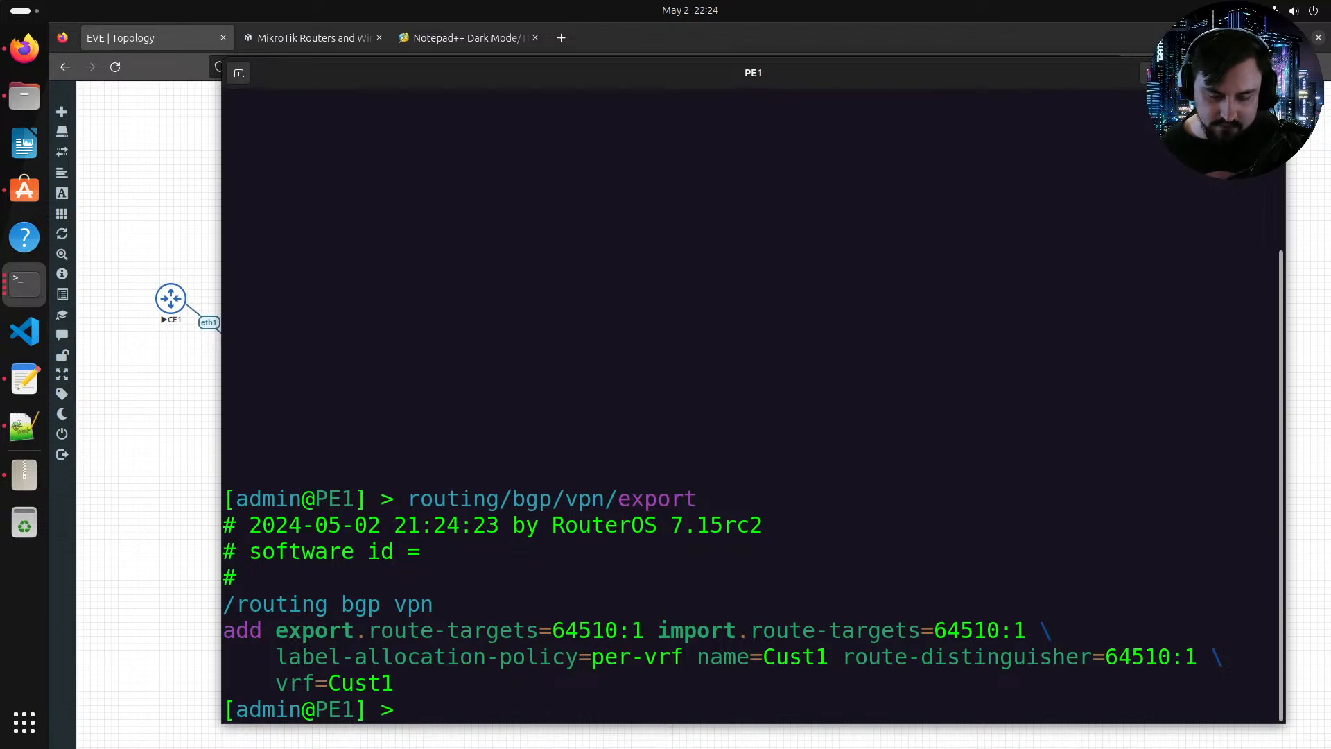
Step: On PE1, set BGP VPN entry 0 to redistribute connected and bgp routes on export
{"action": "left_click_drag", "start_coordinate": [407, 630], "coordinate": [511, 639]}
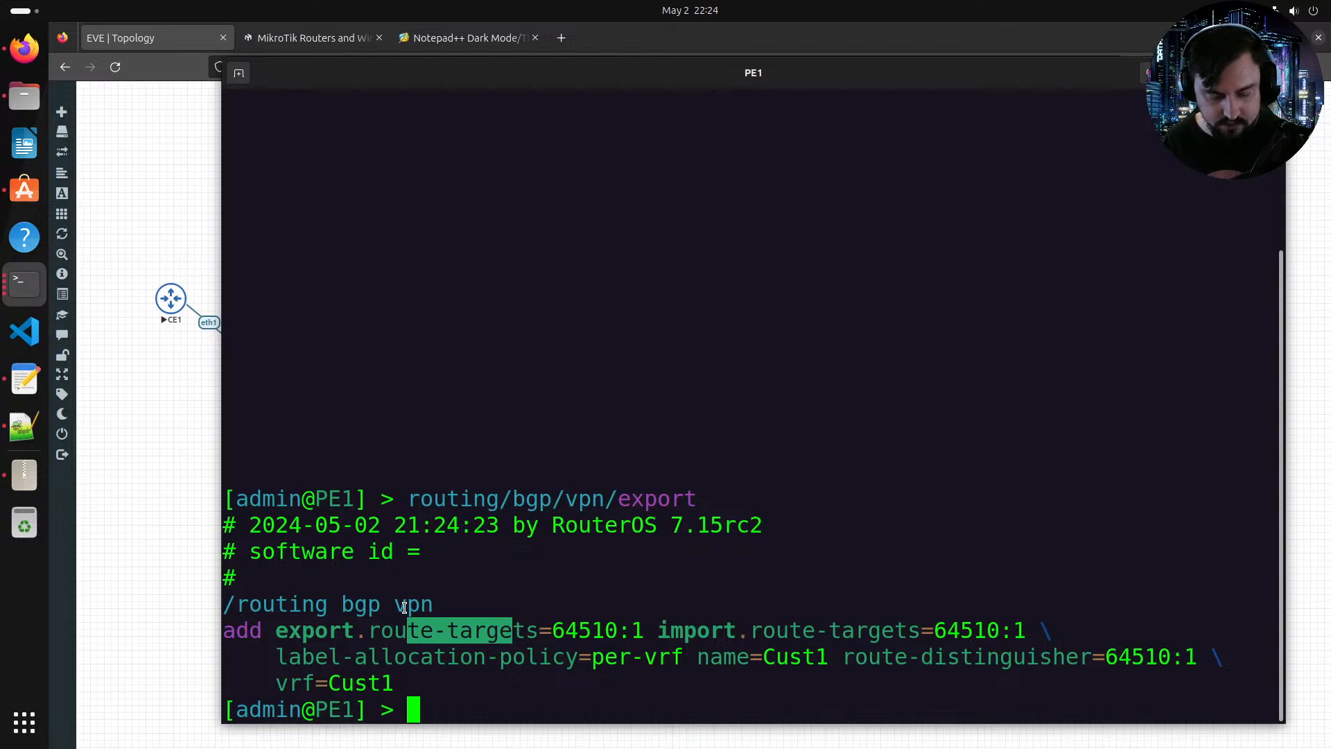
{"action": "type", "text": "rotu"}
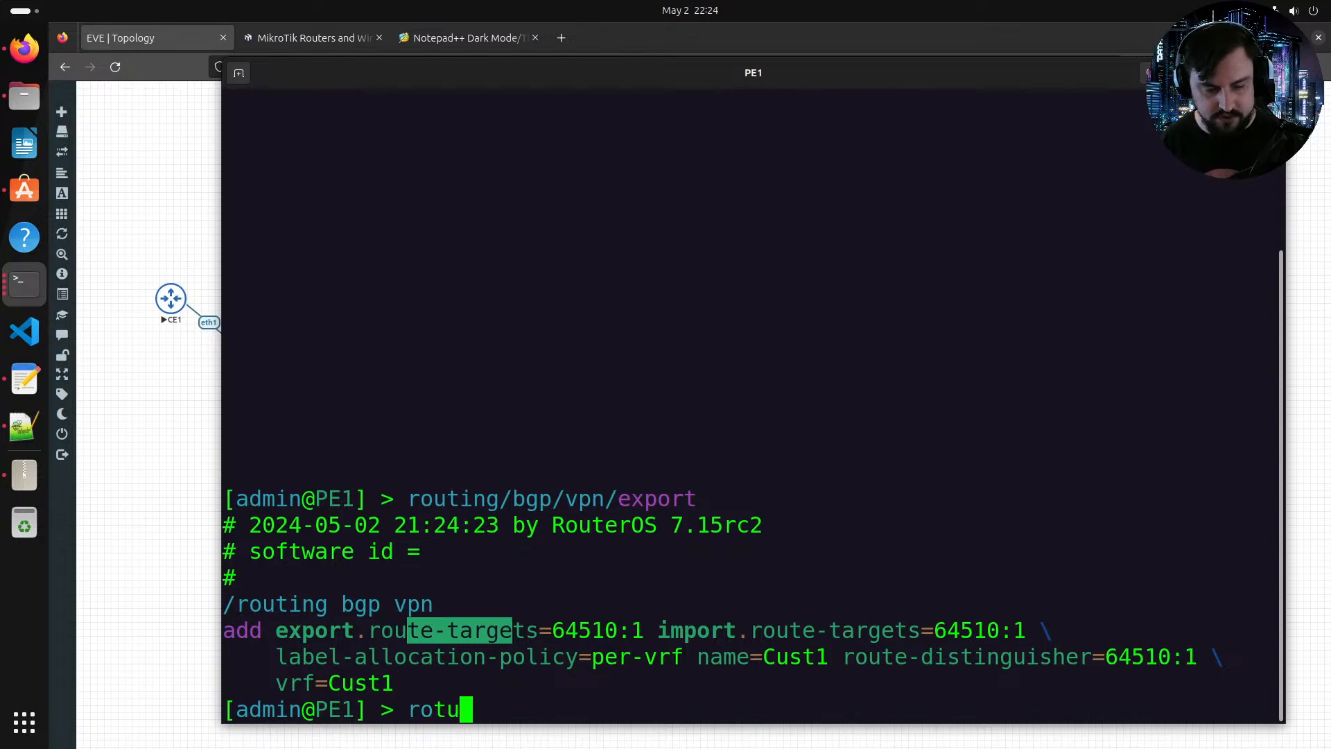
{"action": "key", "text": "BackSpace"}
{"action": "key", "text": "BackSpace"}
{"action": "type", "text": "uting/bgp/vp"}
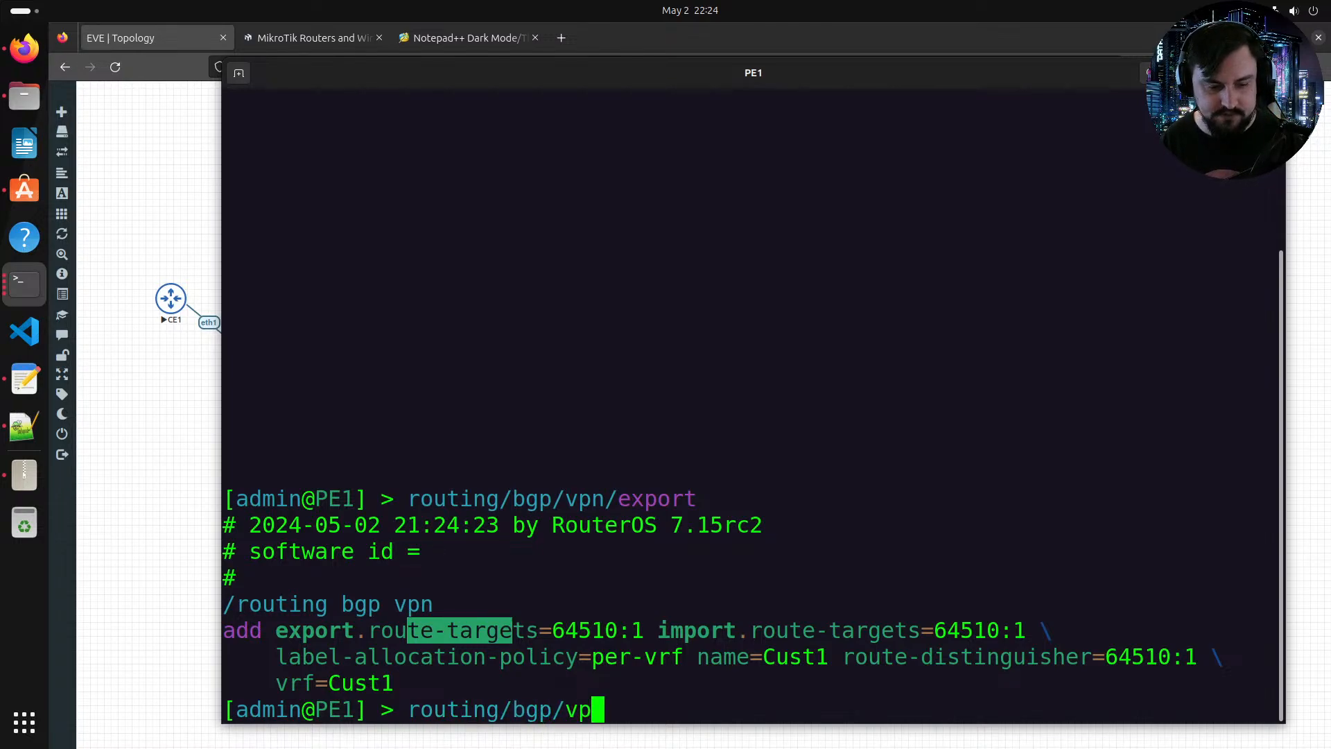
{"action": "type", "text": "n/set red"}
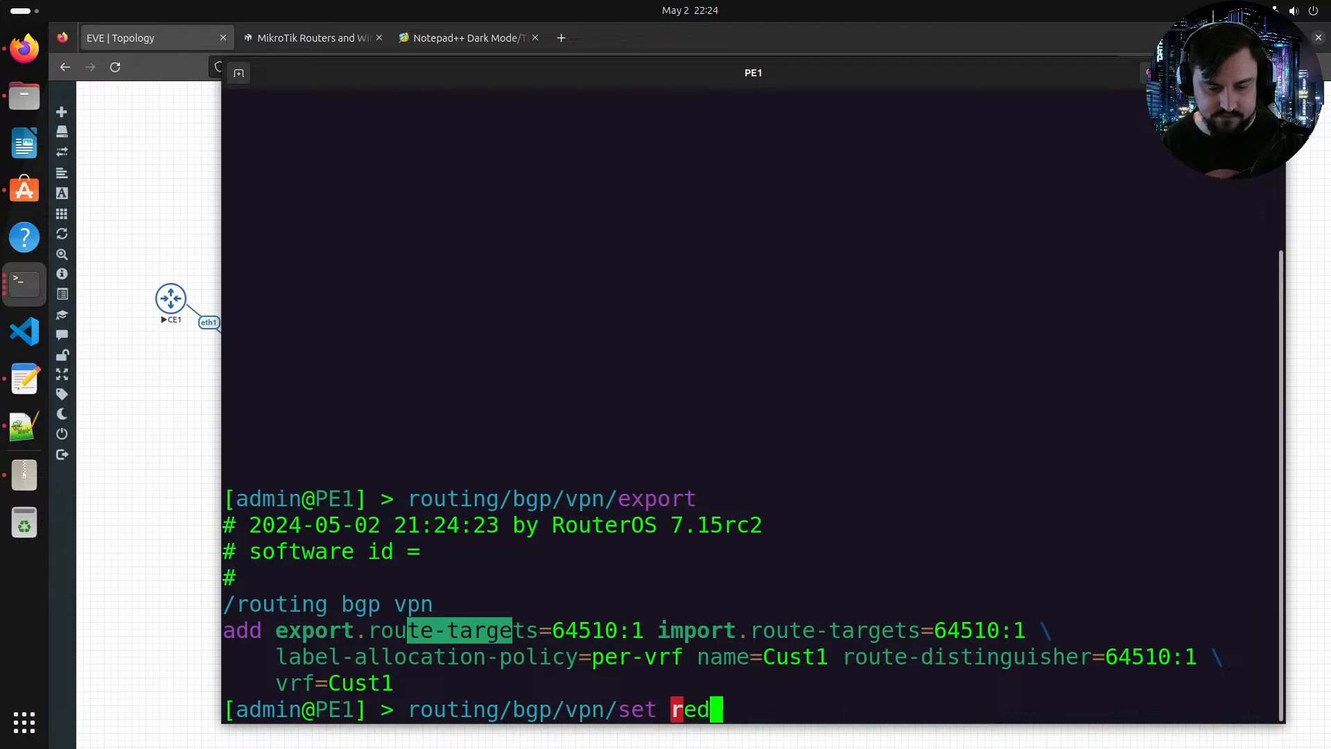
{"action": "key", "text": "Tab"}
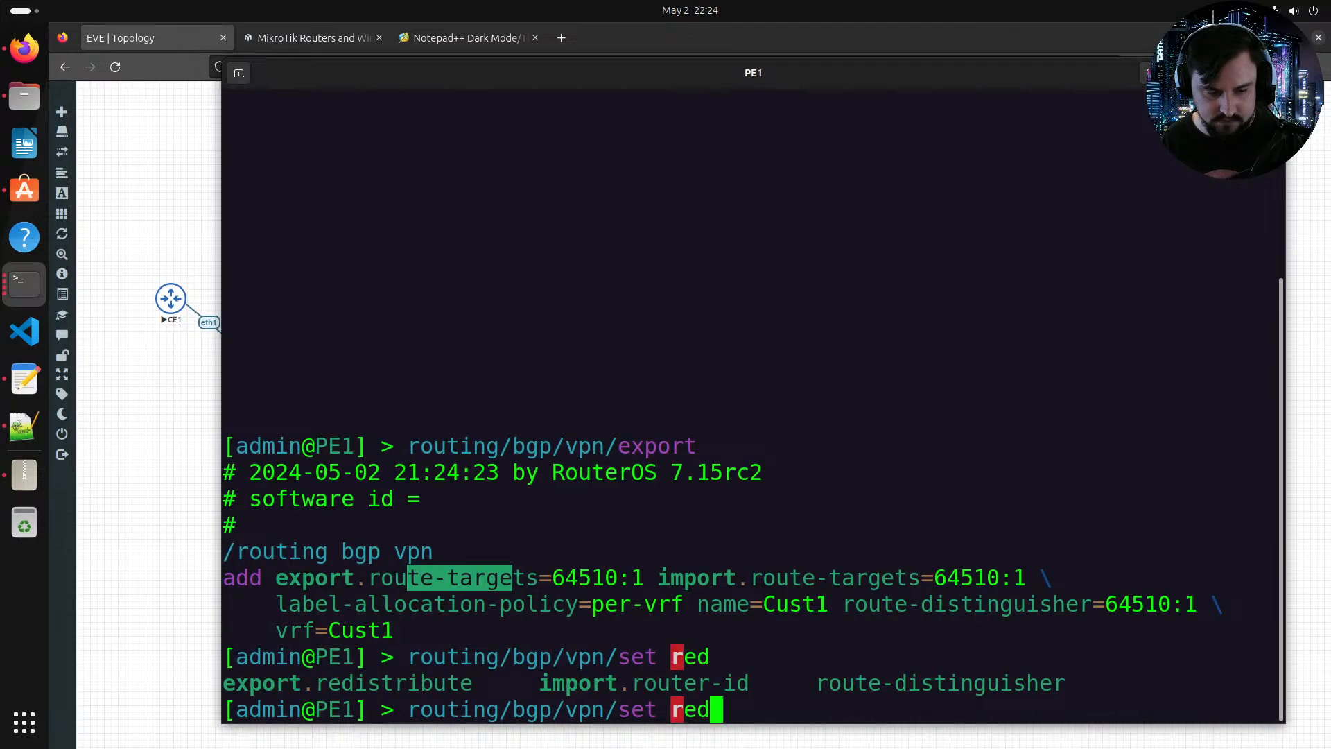
{"action": "key", "text": "BackSpace"}
{"action": "key", "text": "BackSpace"}
{"action": "key", "text": "BackSpace"}
{"action": "type", "text": "export.d"}
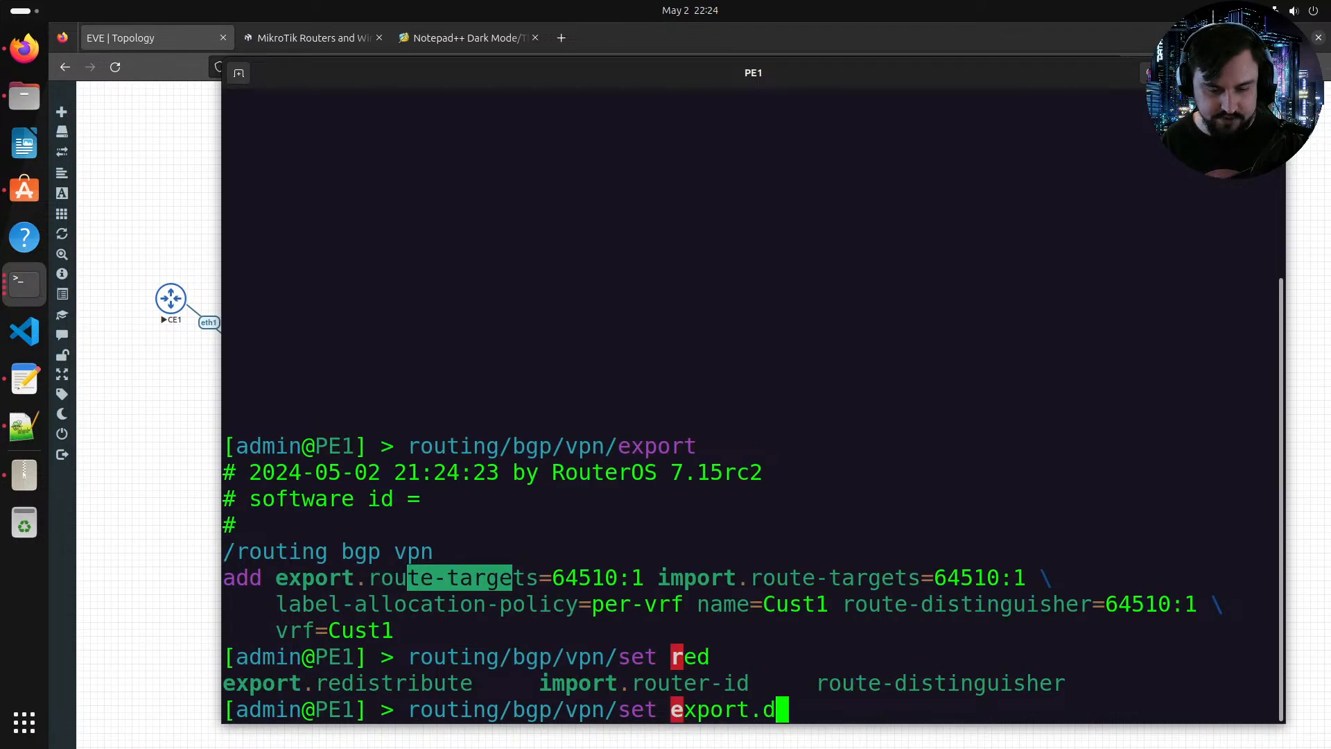
{"action": "key", "text": "Tab"}
{"action": "type", "text": "cop"}
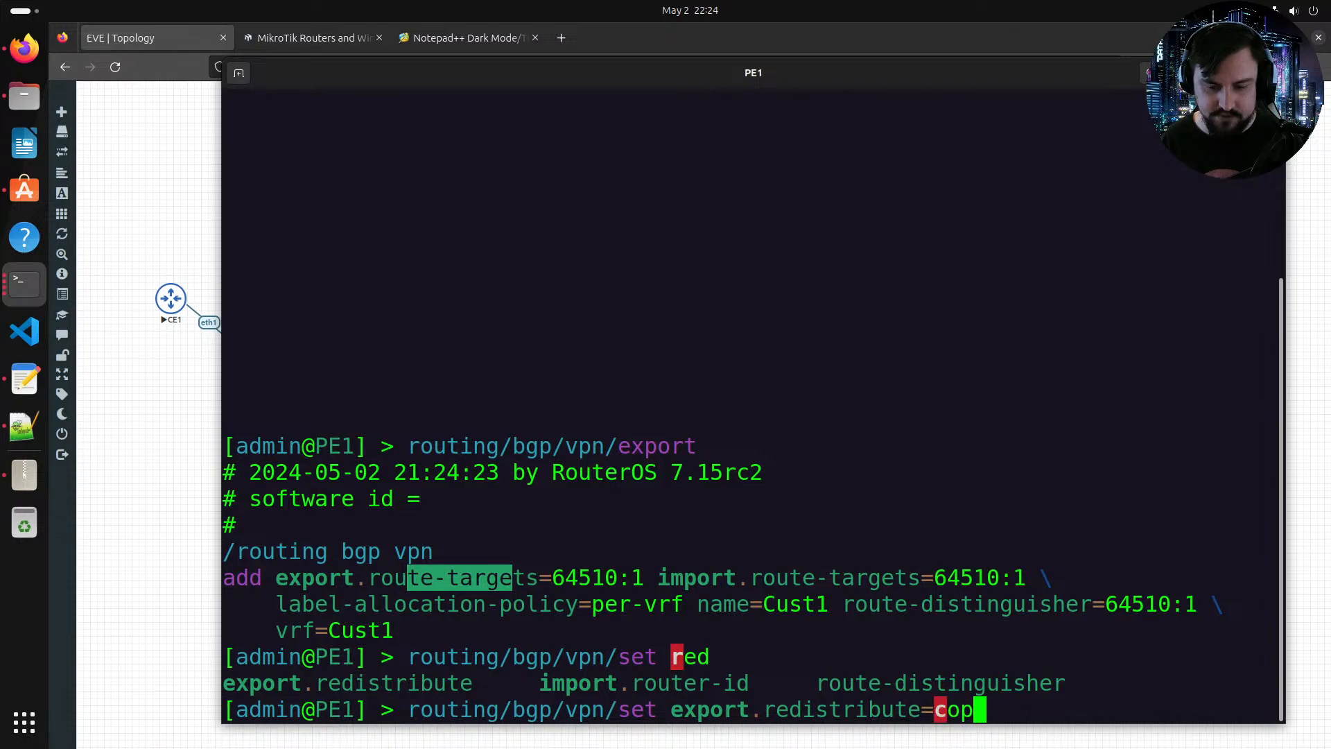
{"action": "key", "text": "BackSpace"}
{"action": "type", "text": "n"}
{"action": "key", "text": "Tab"}
{"action": "type", "text": ","}
{"action": "key", "text": "Tab"}
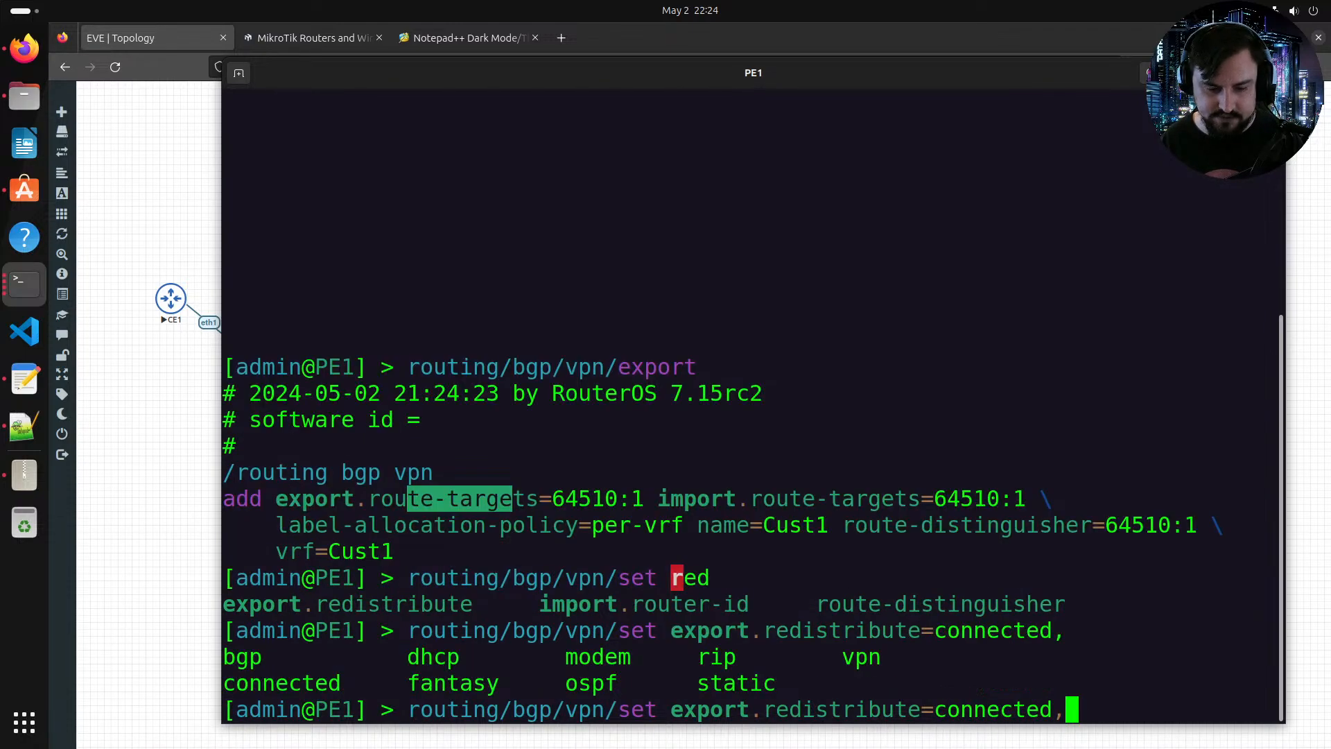
{"action": "type", "text": "bgp"}
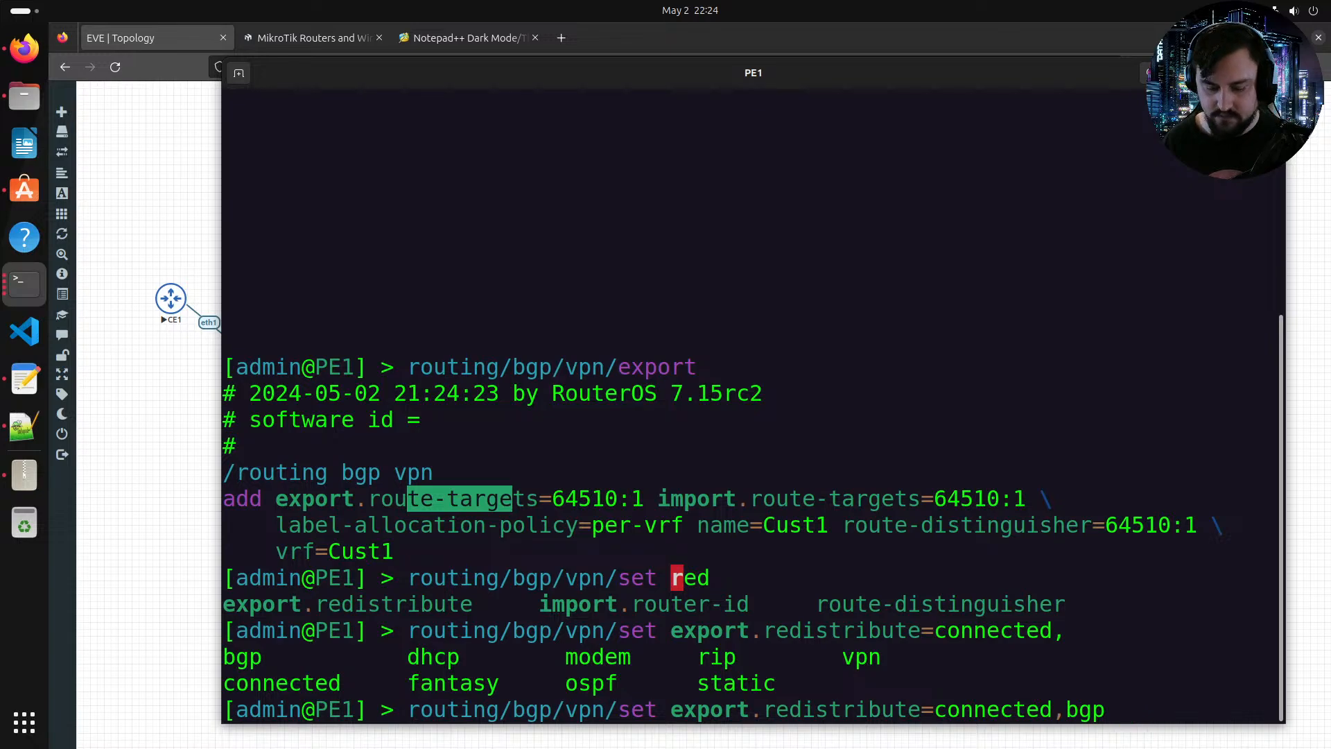
{"action": "key", "text": "Return"}
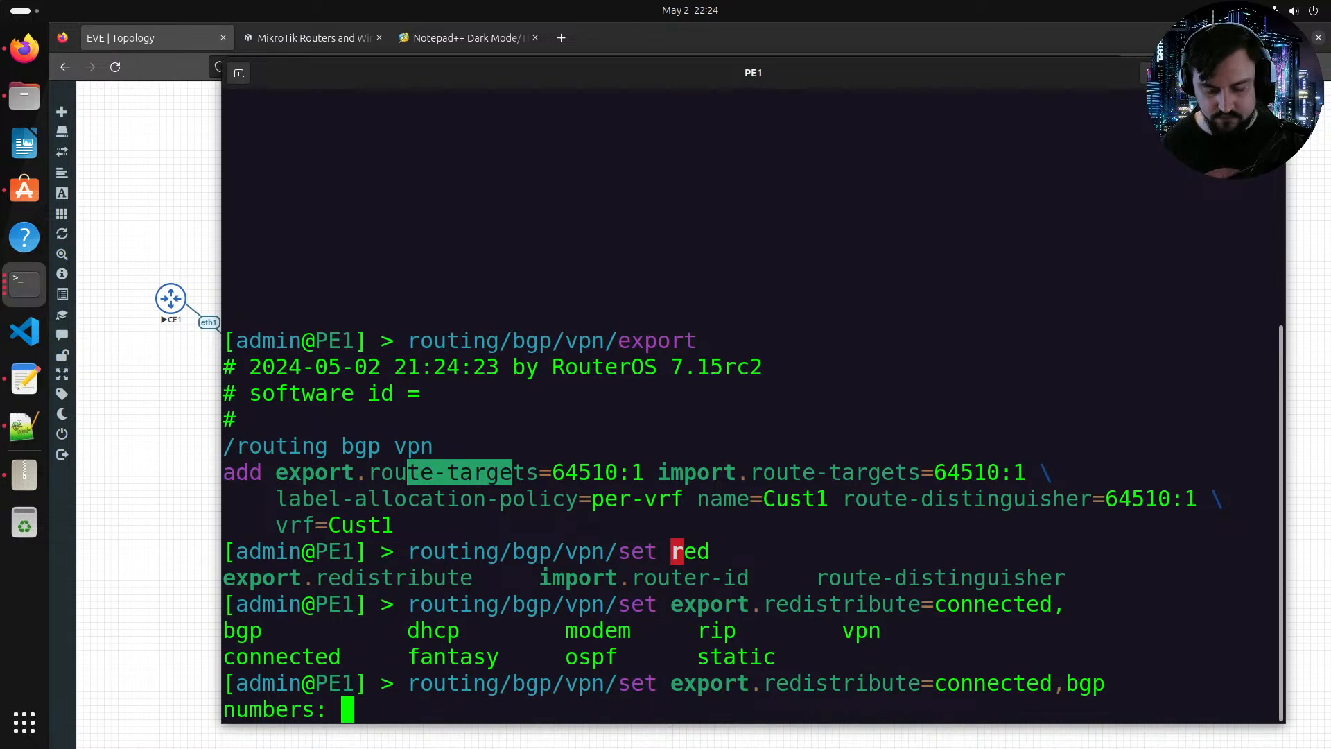
{"action": "type", "text": "0"}
{"action": "key", "text": "Return"}
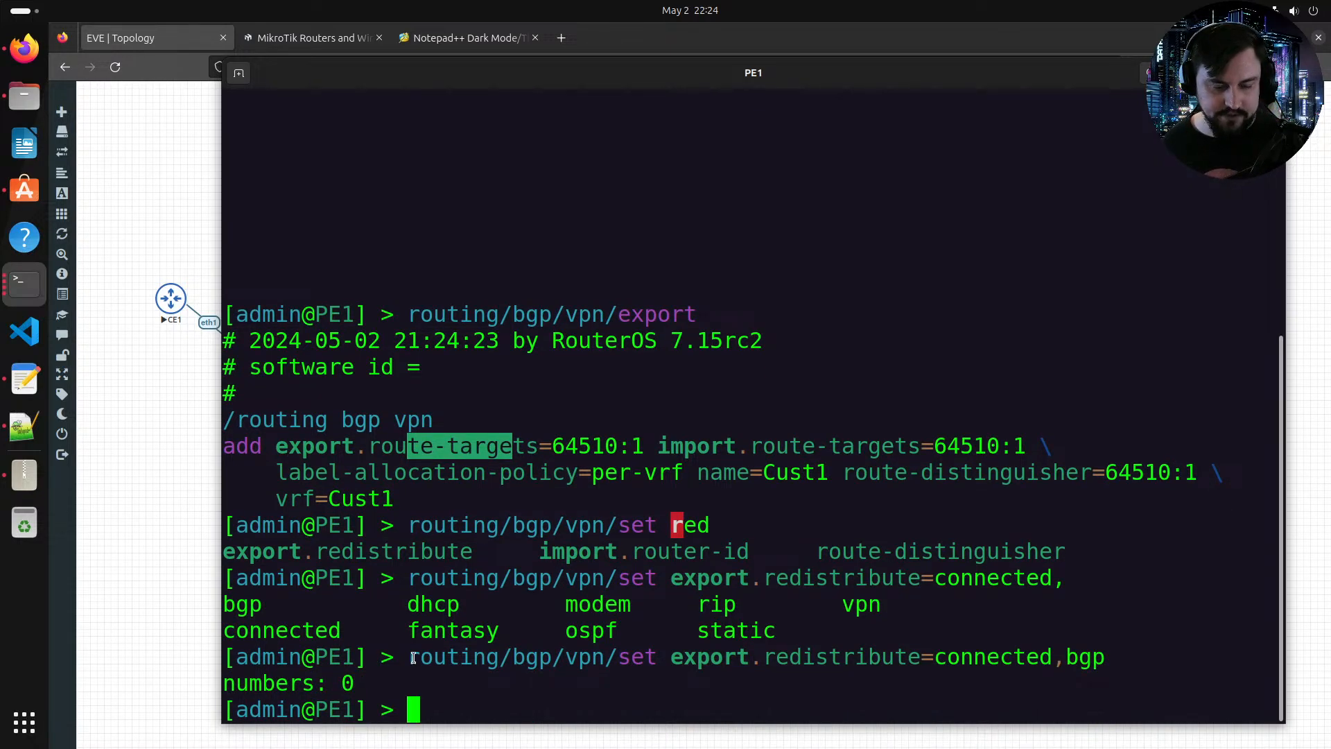
Step: Copy PE1's redistribute command and open PE2's console from the topology
{"action": "left_click_drag", "start_coordinate": [407, 657], "coordinate": [1109, 657]}
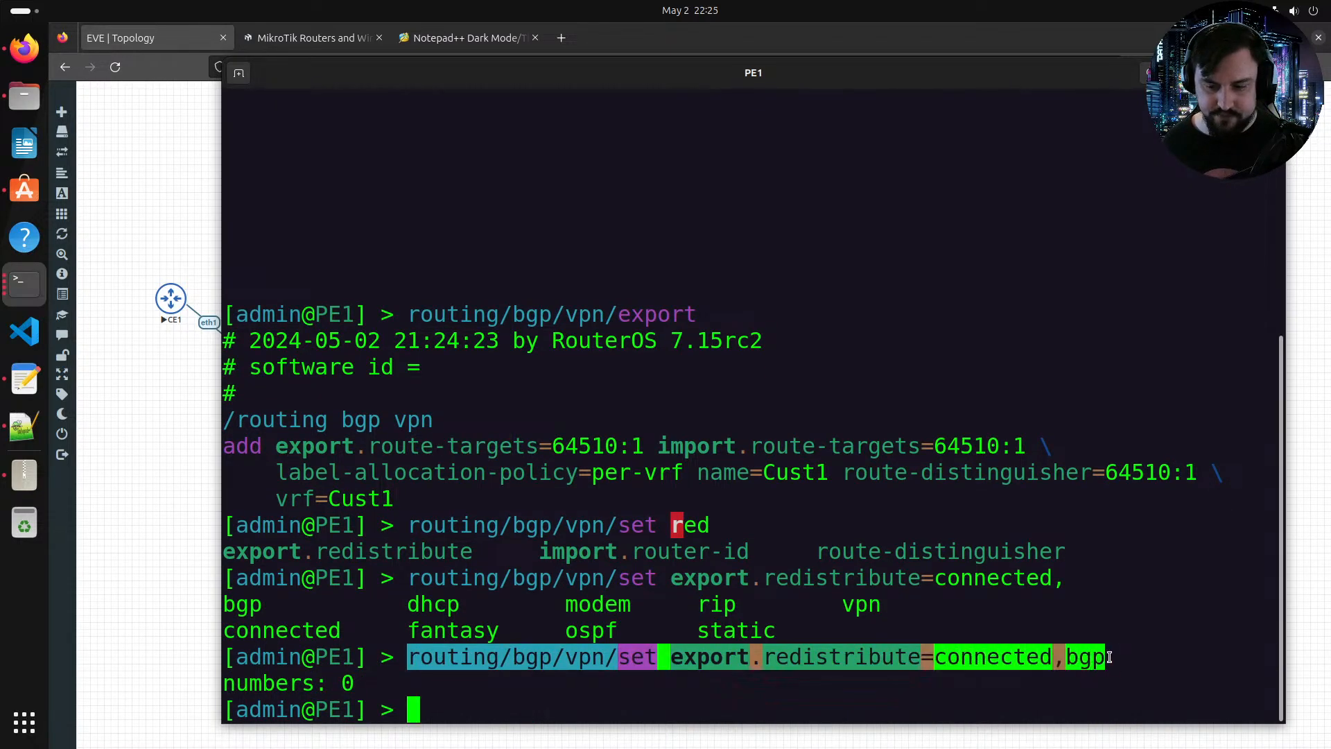
{"action": "left_click", "coordinate": [1113, 36]}
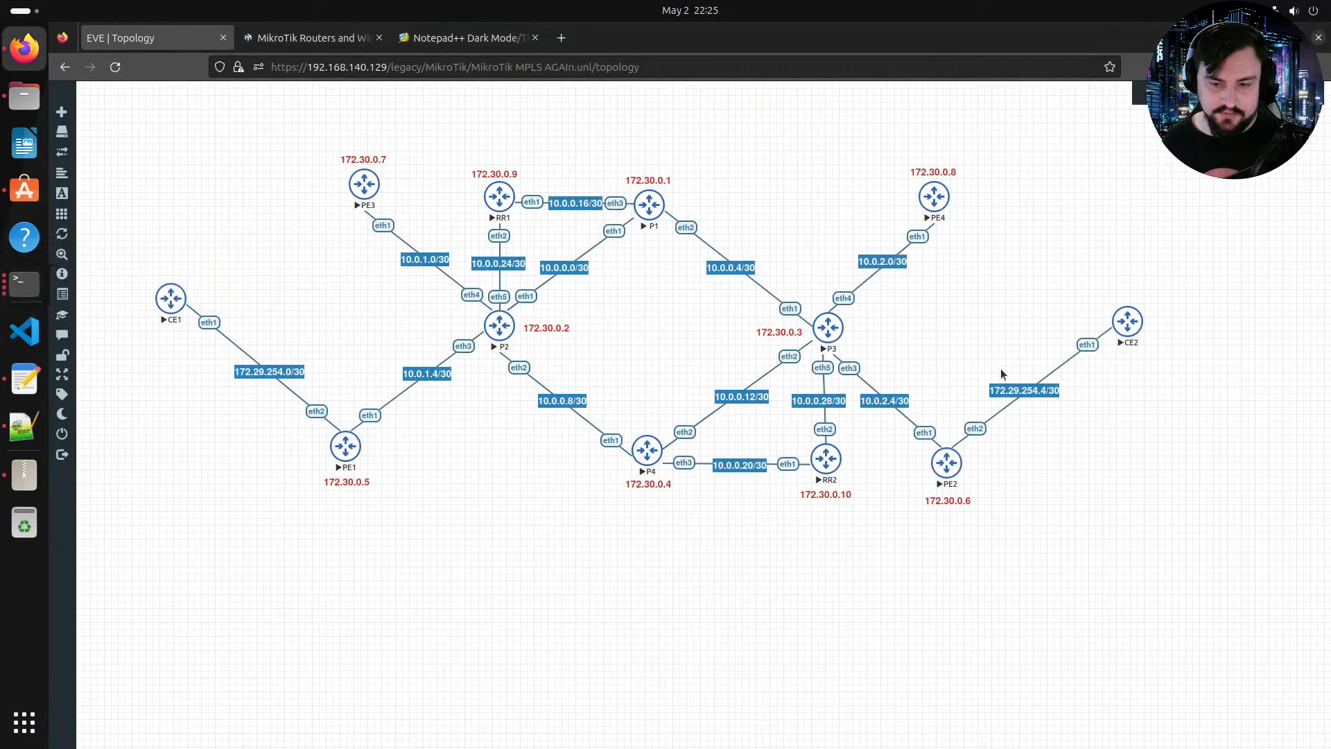
{"action": "left_click", "coordinate": [948, 462]}
{"action": "right_click", "coordinate": [924, 457]}
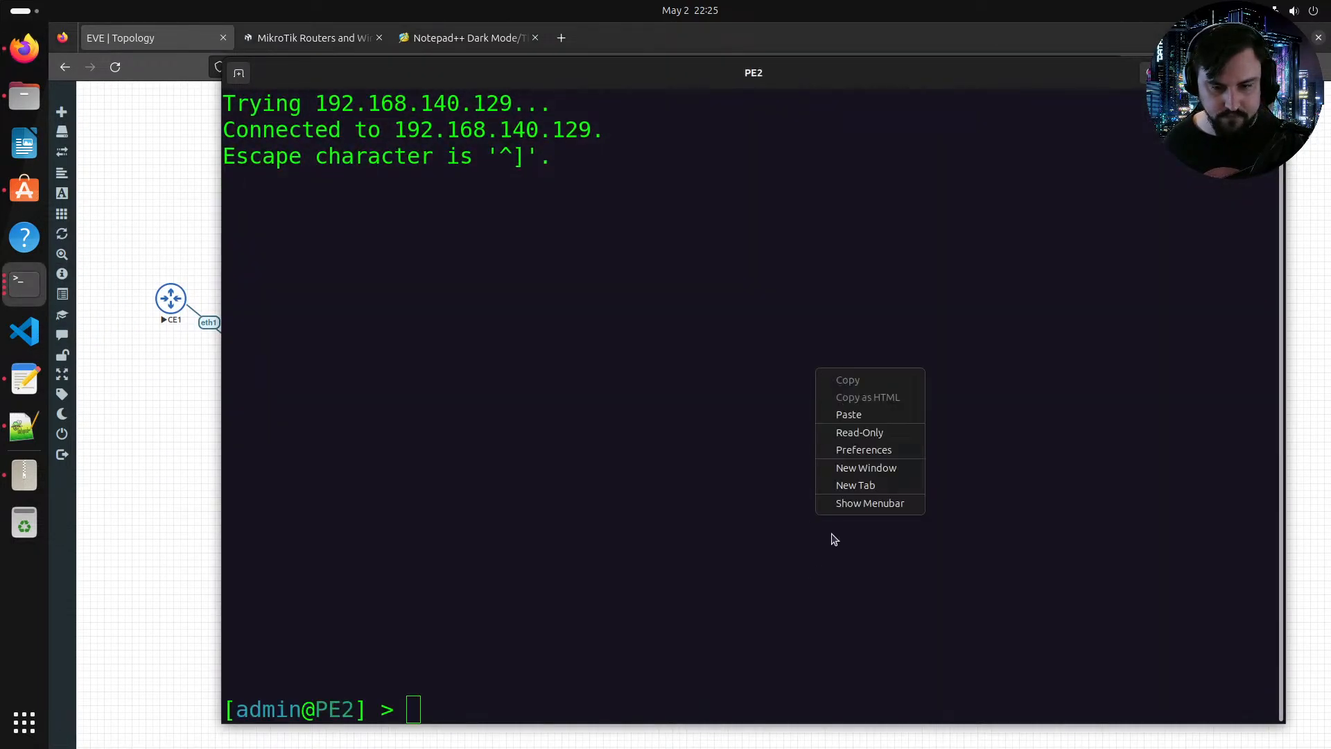
{"action": "left_click", "coordinate": [863, 415]}
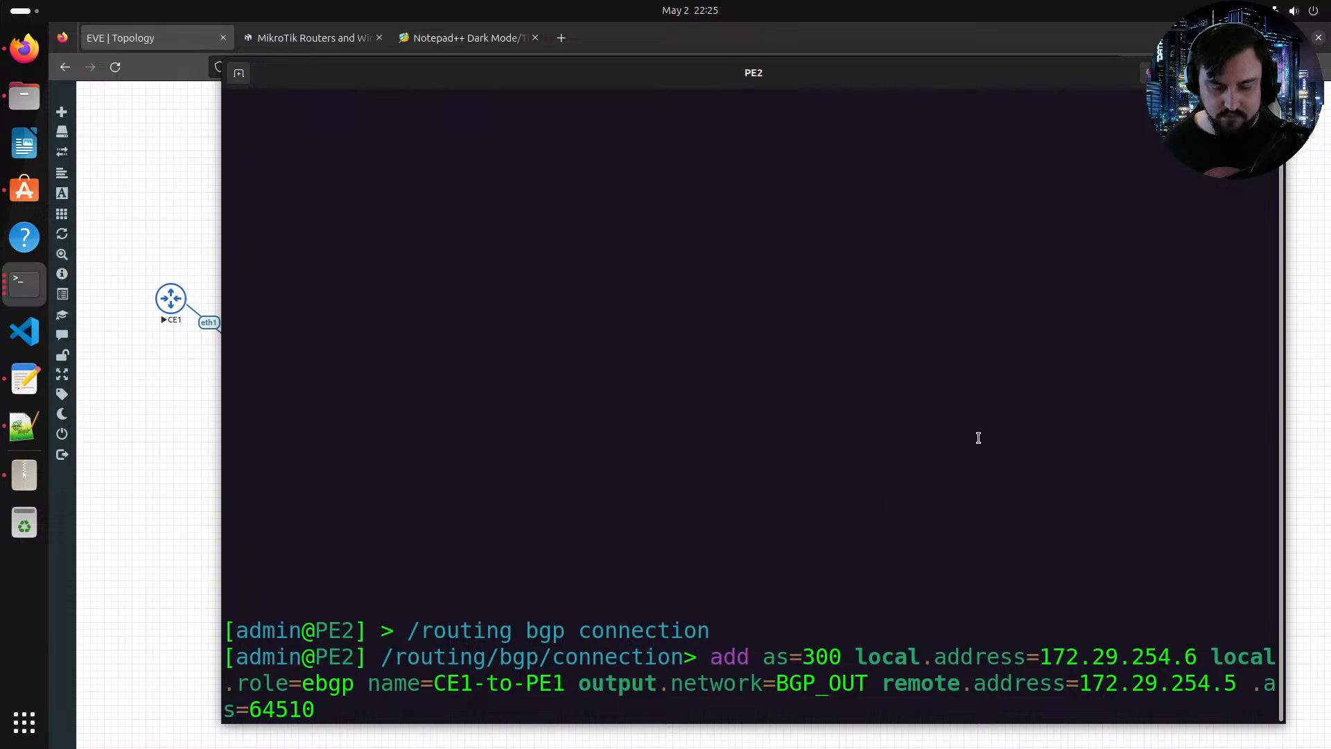
{"action": "key", "text": "BackSpace"}
{"action": "key", "text": "BackSpace"}
{"action": "key", "text": "BackSpace"}
{"action": "key", "text": "BackSpace"}
{"action": "key", "text": "BackSpace"}
{"action": "key", "text": "BackSpace"}
{"action": "key", "text": "BackSpace"}
{"action": "key", "text": "BackSpace"}
{"action": "key", "text": "BackSpace"}
{"action": "key", "text": "BackSpace"}
{"action": "key", "text": "BackSpace"}
{"action": "key", "text": "BackSpace"}
{"action": "key", "text": "BackSpace"}
{"action": "key", "text": "BackSpace"}
{"action": "key", "text": "BackSpace"}
{"action": "key", "text": "BackSpace"}
{"action": "key", "text": "BackSpace"}
{"action": "key", "text": "BackSpace"}
{"action": "key", "text": "BackSpace"}
{"action": "key", "text": "BackSpace"}
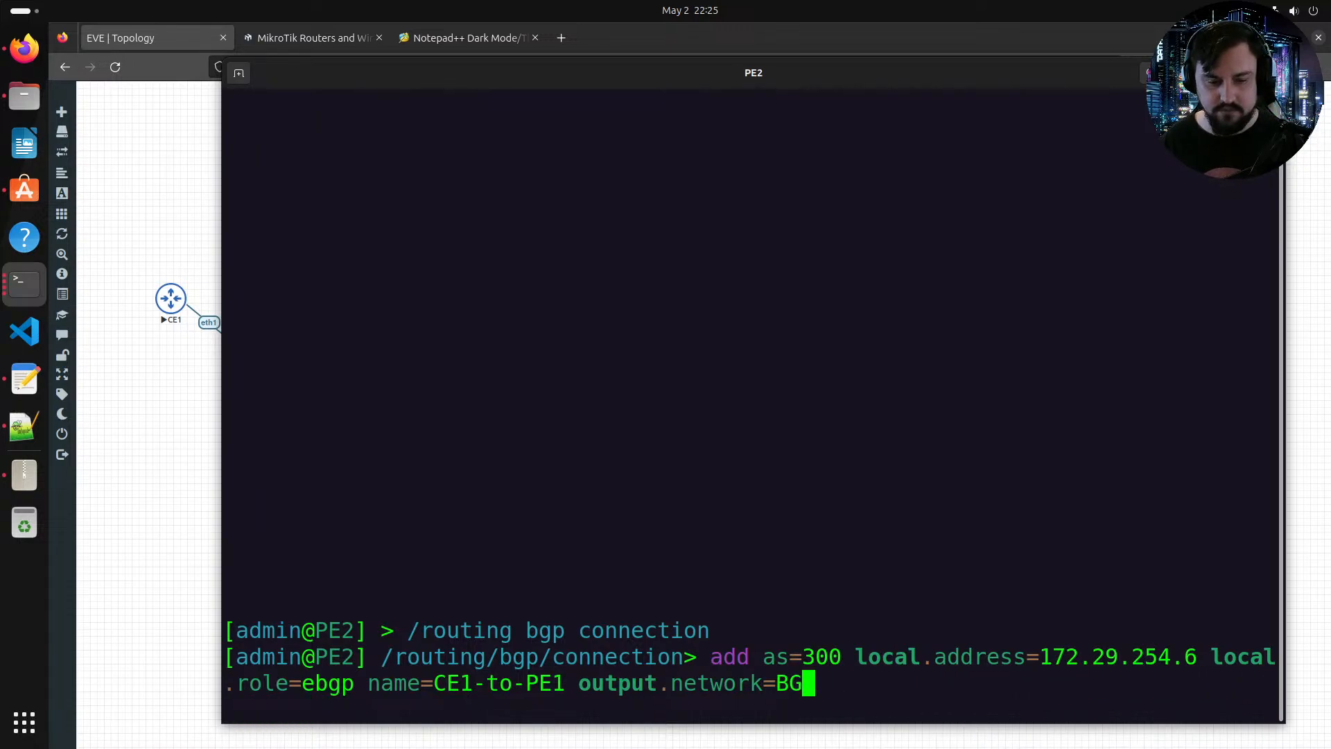
{"action": "key", "text": "BackSpace"}
{"action": "key", "text": "BackSpace"}
{"action": "key", "text": "BackSpace"}
{"action": "key", "text": "BackSpace"}
{"action": "key", "text": "BackSpace"}
{"action": "key", "text": "BackSpace"}
{"action": "key", "text": "BackSpace"}
{"action": "key", "text": "BackSpace"}
{"action": "key", "text": "BackSpace"}
{"action": "key", "text": "BackSpace"}
{"action": "key", "text": "BackSpace"}
{"action": "key", "text": "BackSpace"}
{"action": "key", "text": "BackSpace"}
{"action": "key", "text": "BackSpace"}
{"action": "key", "text": "BackSpace"}
{"action": "key", "text": "BackSpace"}
{"action": "key", "text": "BackSpace"}
{"action": "key", "text": "BackSpace"}
{"action": "key", "text": "BackSpace"}
{"action": "key", "text": "BackSpace"}
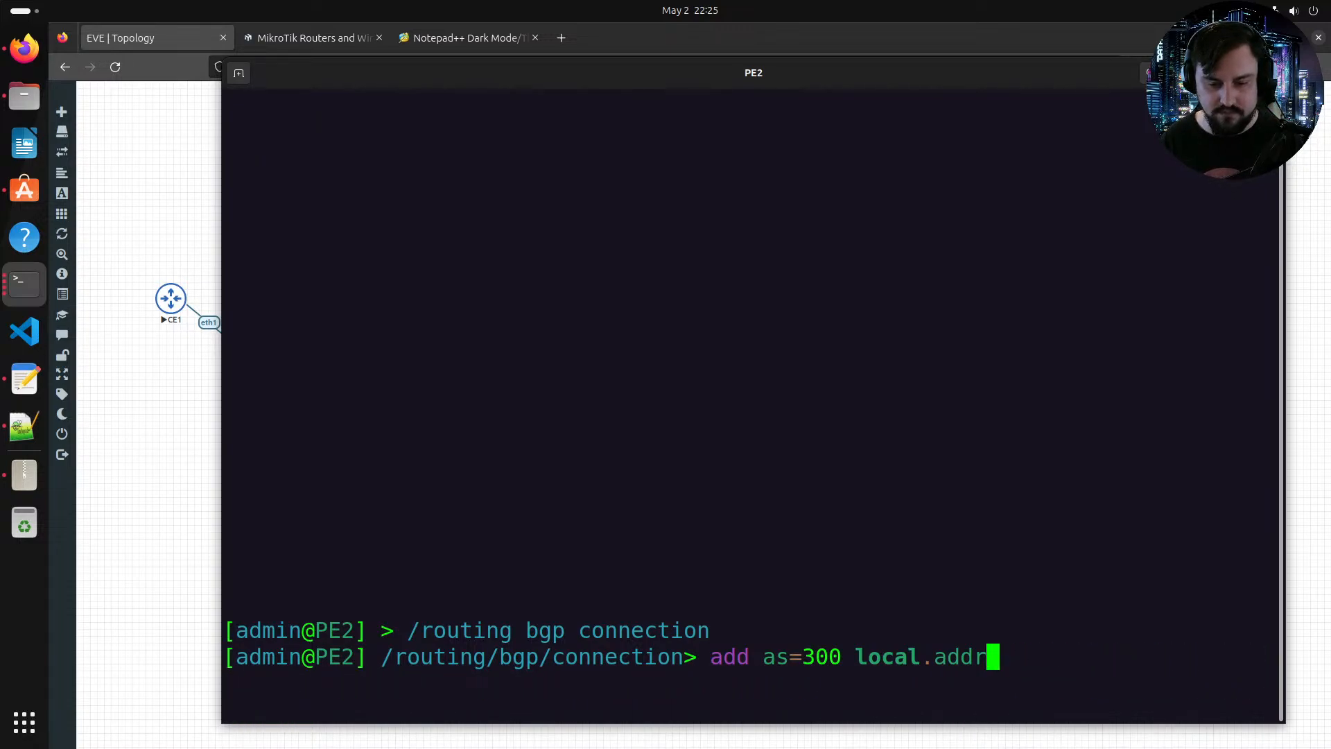
{"action": "key", "text": "BackSpace"}
{"action": "key", "text": "BackSpace"}
{"action": "key", "text": "BackSpace"}
{"action": "key", "text": "BackSpace"}
{"action": "key", "text": "BackSpace"}
{"action": "key", "text": "BackSpace"}
{"action": "key", "text": "BackSpace"}
{"action": "key", "text": "BackSpace"}
{"action": "key", "text": "BackSpace"}
{"action": "key", "text": "BackSpace"}
{"action": "key", "text": "BackSpace"}
{"action": "key", "text": "BackSpace"}
{"action": "key", "text": "BackSpace"}
{"action": "key", "text": "BackSpace"}
{"action": "key", "text": "BackSpace"}
{"action": "key", "text": "BackSpace"}
{"action": "key", "text": "BackSpace"}
{"action": "key", "text": "BackSpace"}
{"action": "key", "text": "BackSpace"}
{"action": "key", "text": "BackSpace"}
{"action": "type", "text": "/"}
{"action": "key", "text": "Return"}
Step: Try to set PE2's BGP VPN entry 0 to redistribute connected and bgp routes on export
{"action": "type", "text": "ro"}
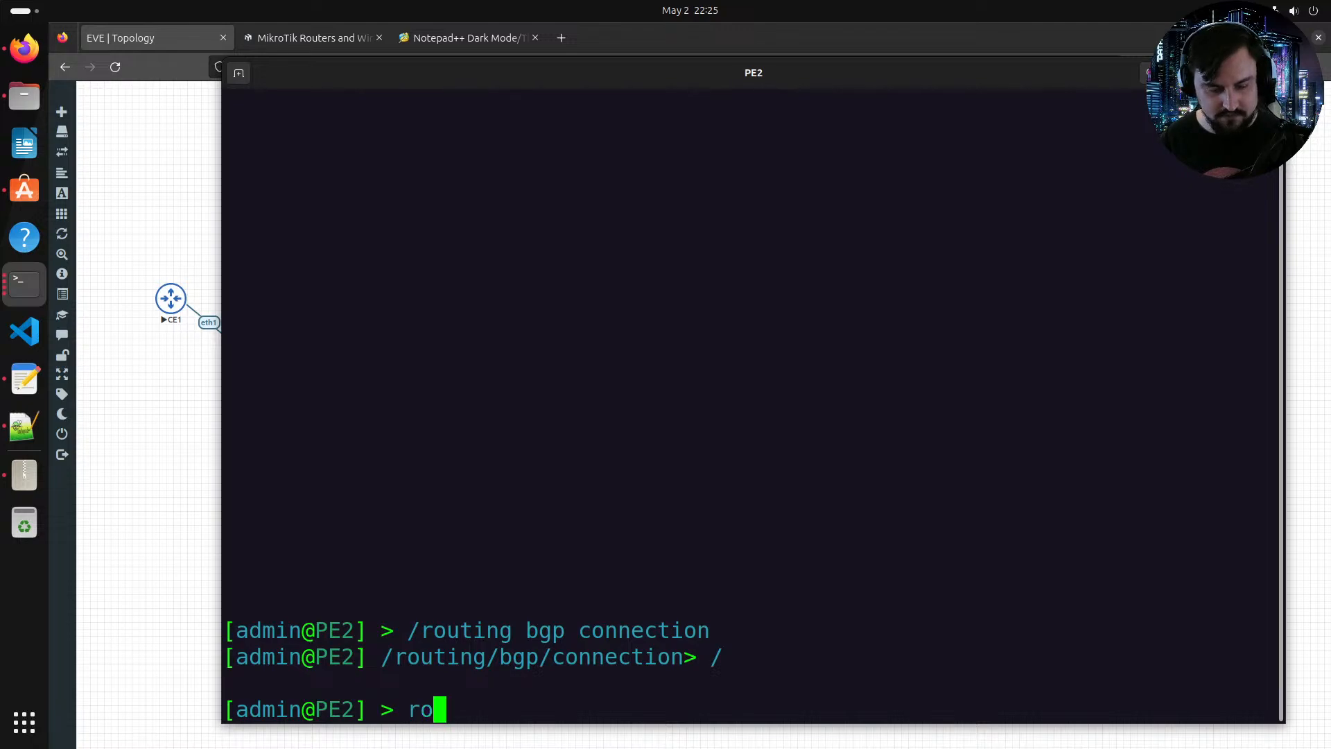
{"action": "type", "text": "uting/bgp/vp"}
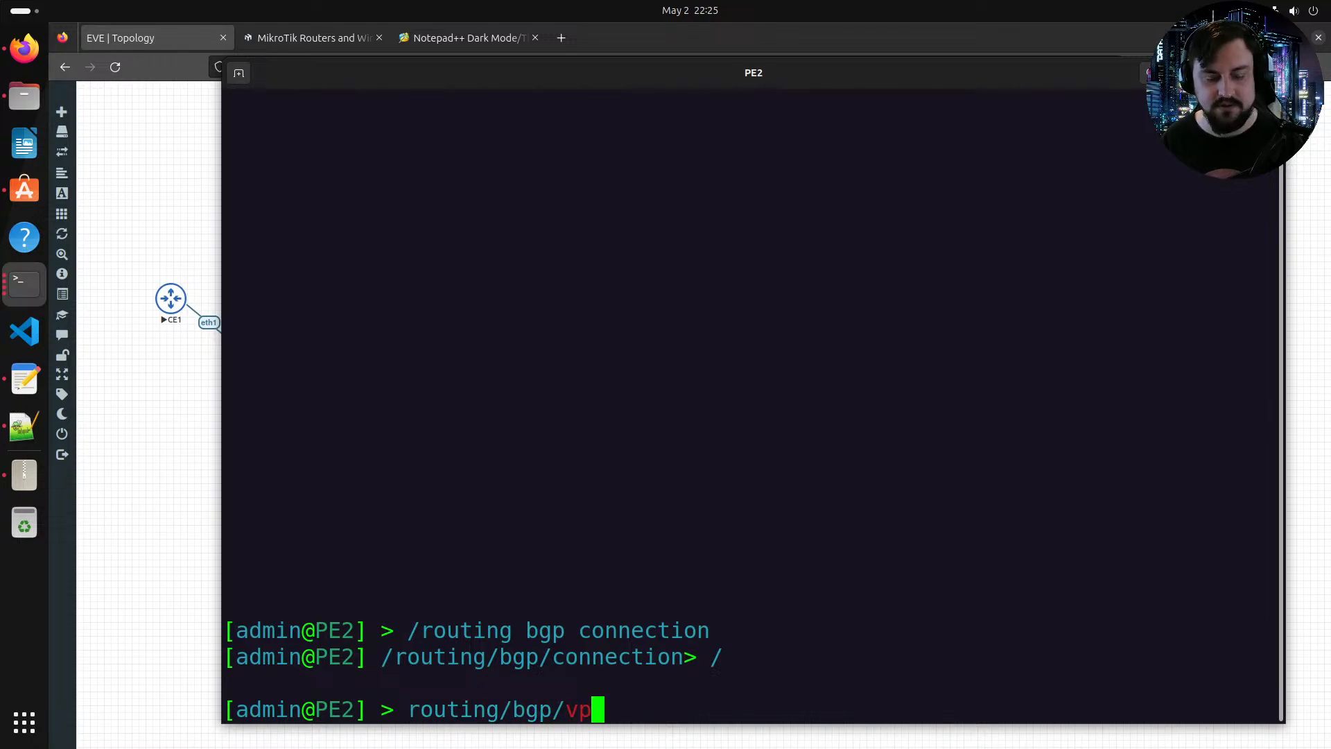
{"action": "type", "text": "n/set "}
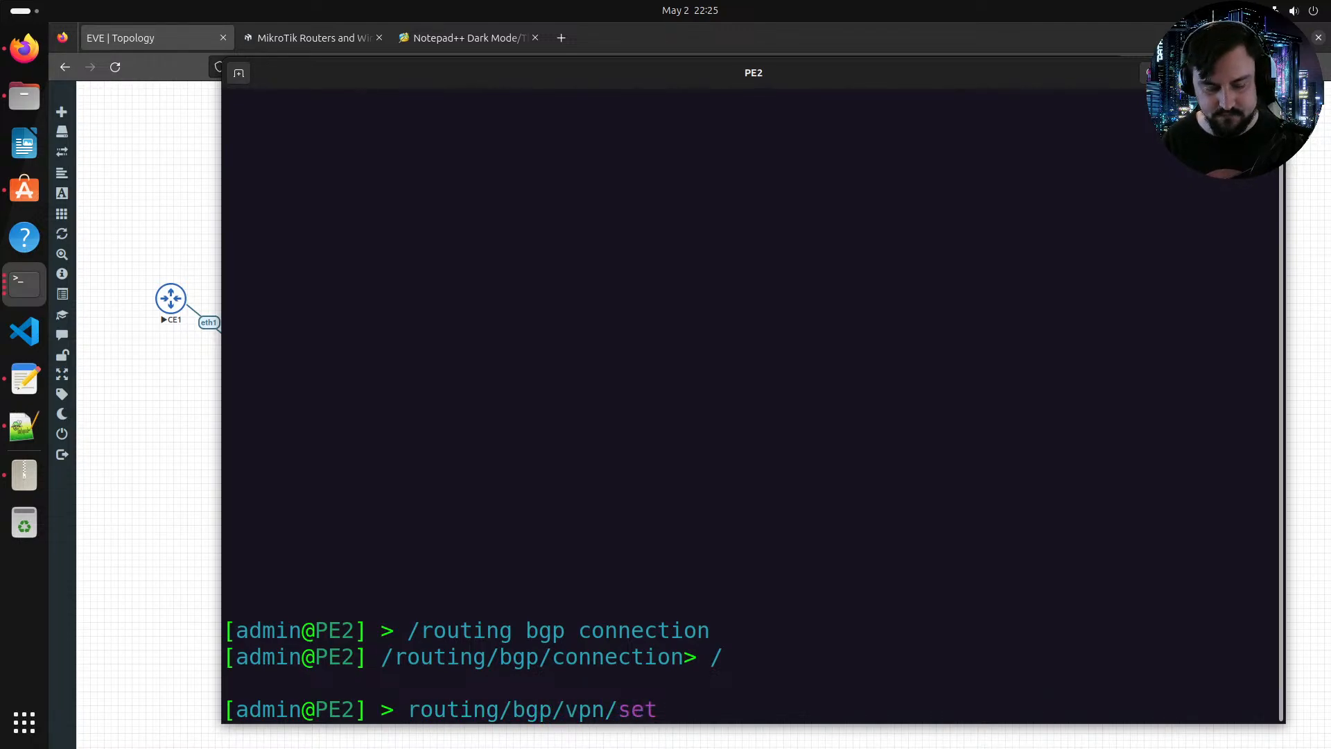
{"action": "type", "text": "outpu"}
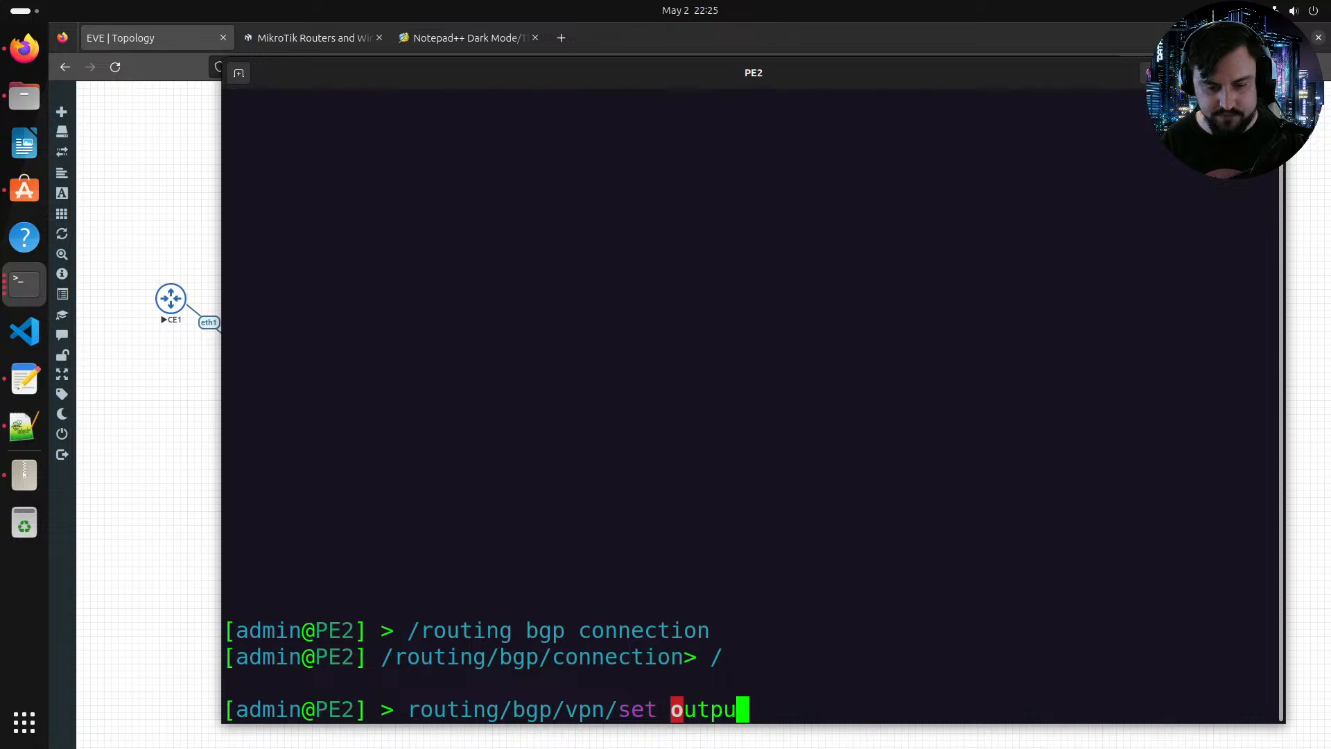
{"action": "type", "text": "t"}
{"action": "key", "text": "BackSpace"}
{"action": "key", "text": "BackSpace"}
{"action": "key", "text": "BackSpace"}
{"action": "key", "text": "BackSpace"}
{"action": "key", "text": "BackSpace"}
{"action": "key", "text": "BackSpace"}
{"action": "key", "text": "BackSpace"}
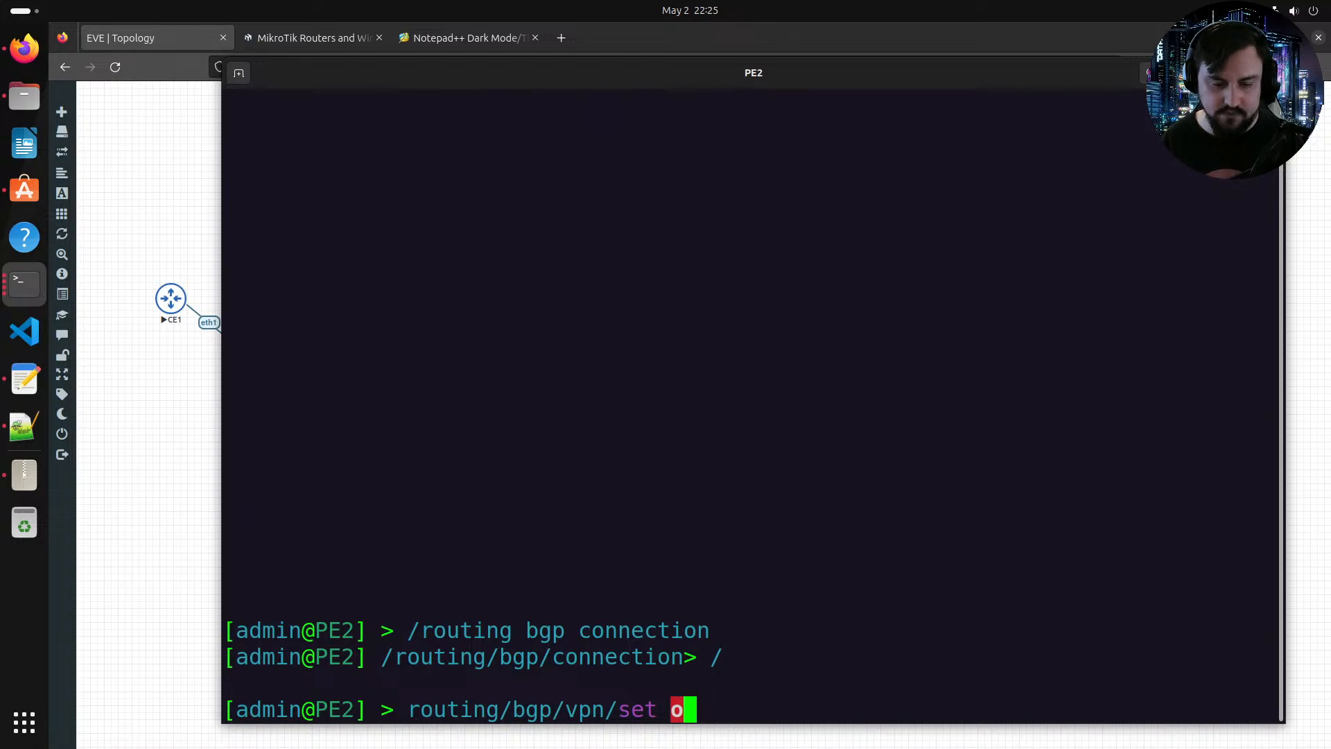
{"action": "key", "text": "Tab"}
{"action": "key", "text": "Tab"}
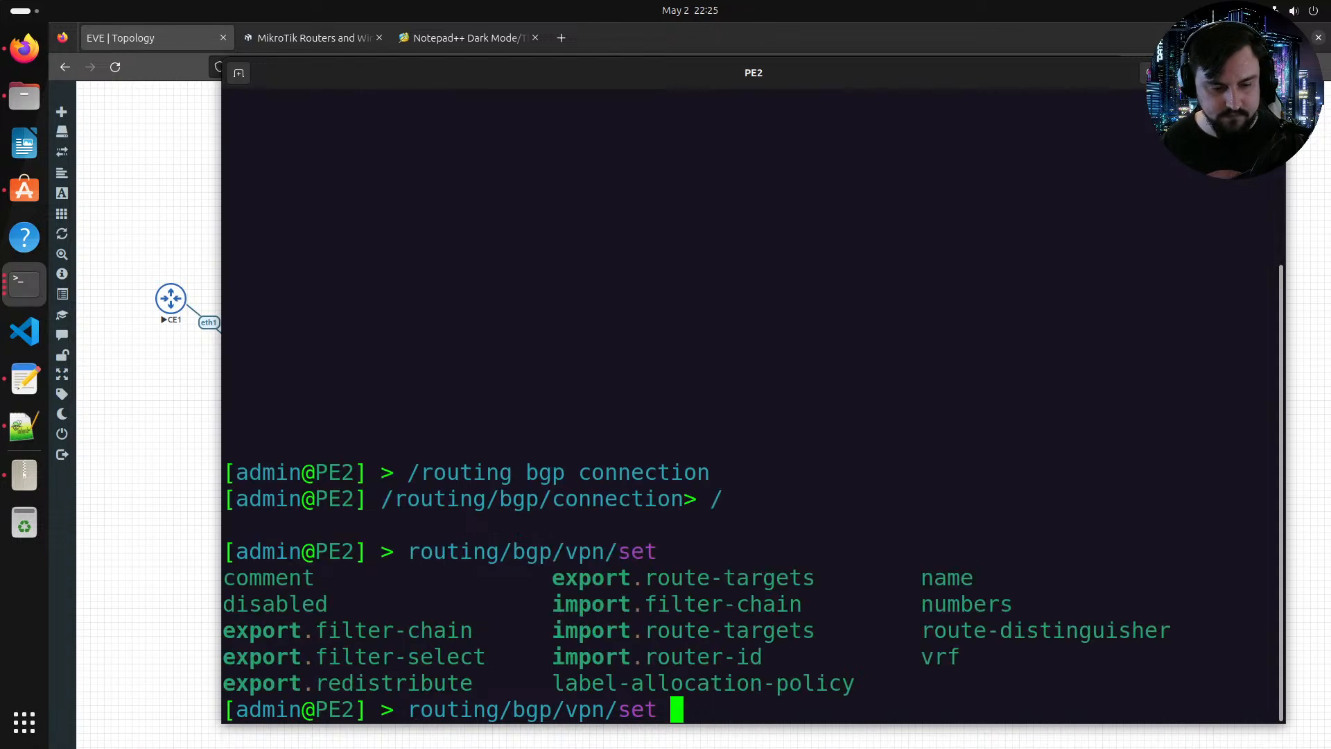
{"action": "type", "text": "e"}
{"action": "key", "text": "Tab"}
{"action": "type", "text": "re"}
{"action": "key", "text": "Tab"}
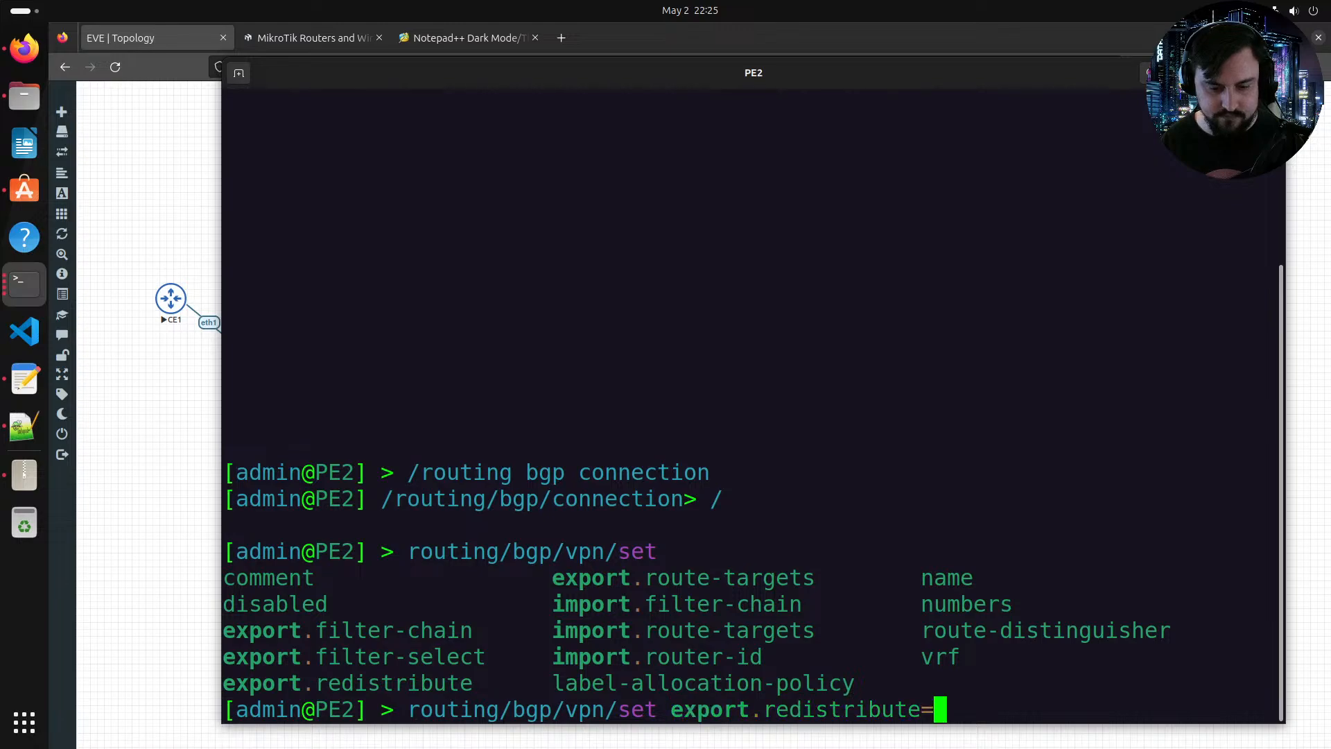
{"action": "key", "text": "Tab"}
{"action": "key", "text": "Tab"}
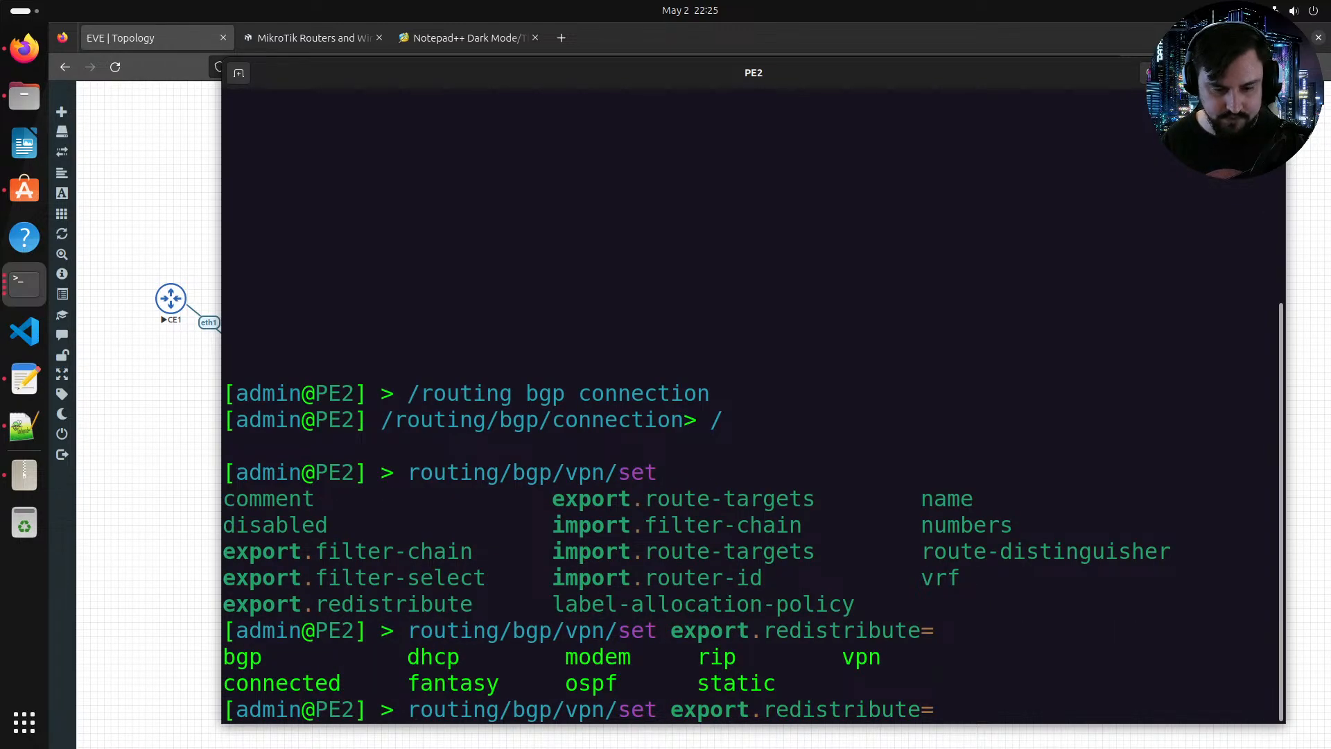
{"action": "type", "text": "co"}
{"action": "key", "text": "Tab"}
{"action": "type", "text": ",bgp"}
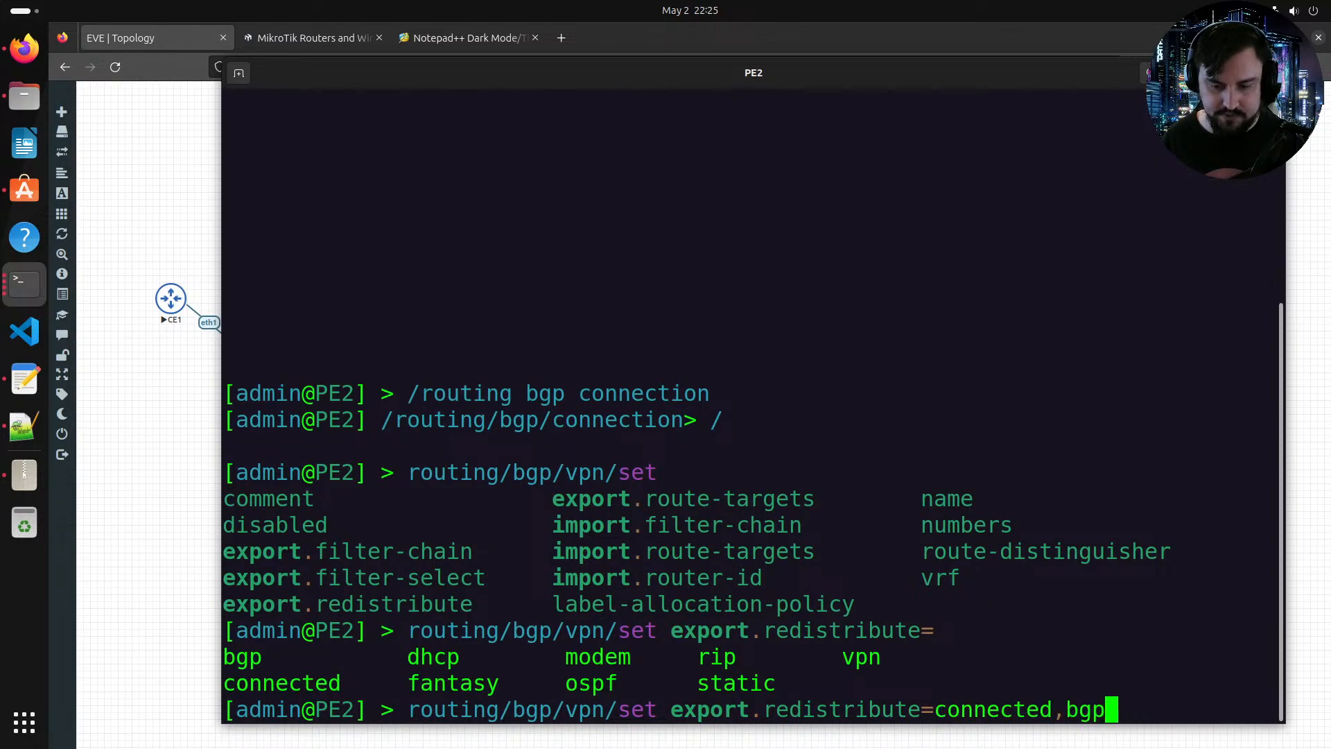
{"action": "type", "text": " 0"}
{"action": "key", "text": "Return"}
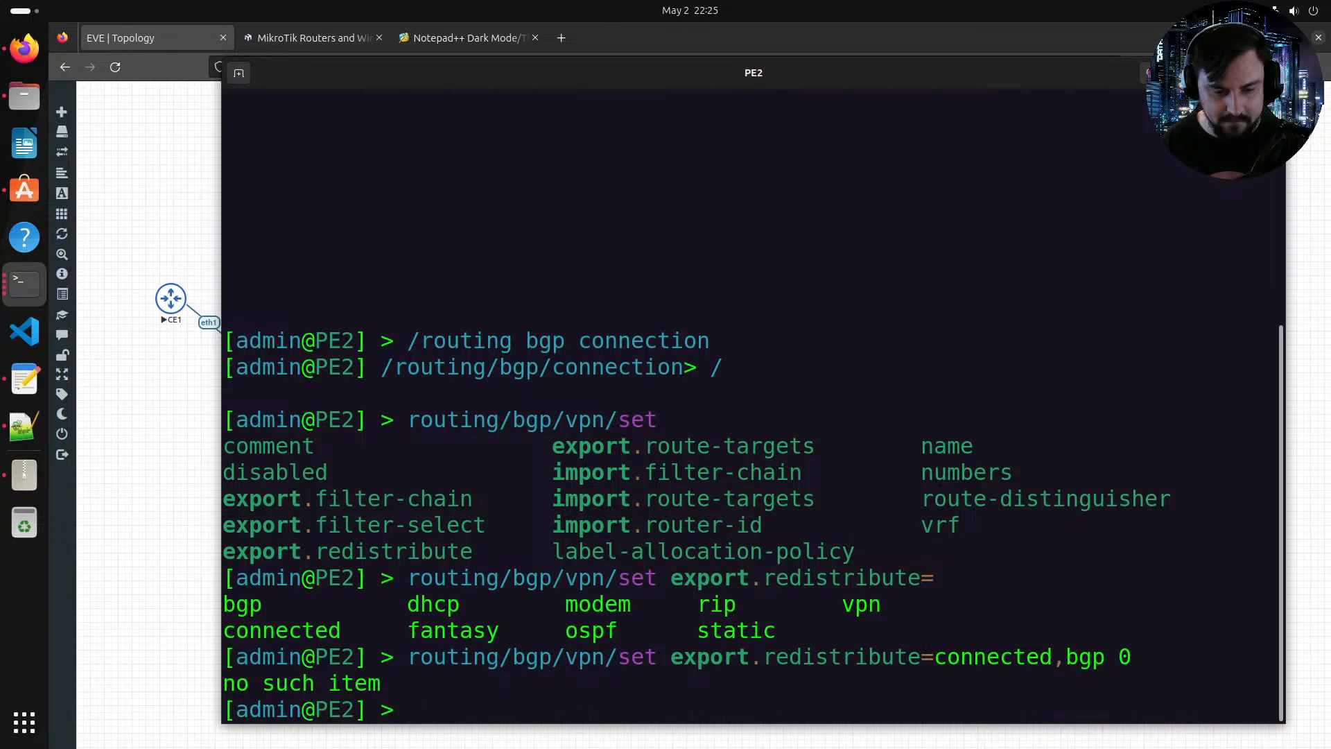
Step: Recall the command and change it into adding a BGP VPN entry for VRF Cust1 redistributing connected and bgp routes
{"action": "key", "text": "Up"}
{"action": "key", "text": "Left"}
{"action": "key", "text": "Left"}
{"action": "key", "text": "Left"}
{"action": "key", "text": "Left"}
{"action": "key", "text": "Left"}
{"action": "key", "text": "Left"}
{"action": "key", "text": "Left"}
{"action": "key", "text": "Left"}
{"action": "key", "text": "Left"}
{"action": "key", "text": "Left"}
{"action": "key", "text": "Left"}
{"action": "key", "text": "Left"}
{"action": "key", "text": "Left"}
{"action": "key", "text": "Left"}
{"action": "key", "text": "Left"}
{"action": "key", "text": "Left"}
{"action": "key", "text": "Left"}
{"action": "key", "text": "Left"}
{"action": "key", "text": "Left"}
{"action": "key", "text": "Left"}
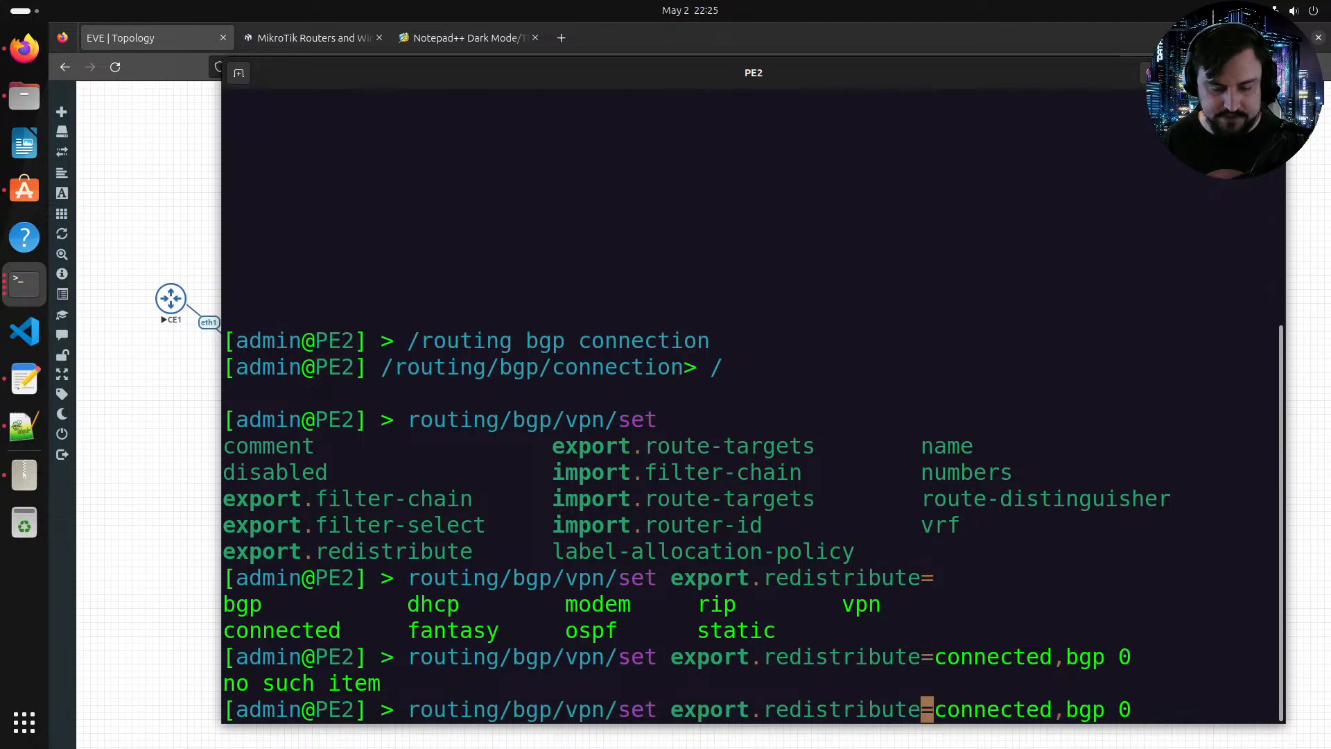
{"action": "key", "text": "Right"}
{"action": "key", "text": "Right"}
{"action": "key", "text": "Right"}
{"action": "key", "text": "BackSpace"}
{"action": "key", "text": "BackSpace"}
{"action": "key", "text": "BackSpace"}
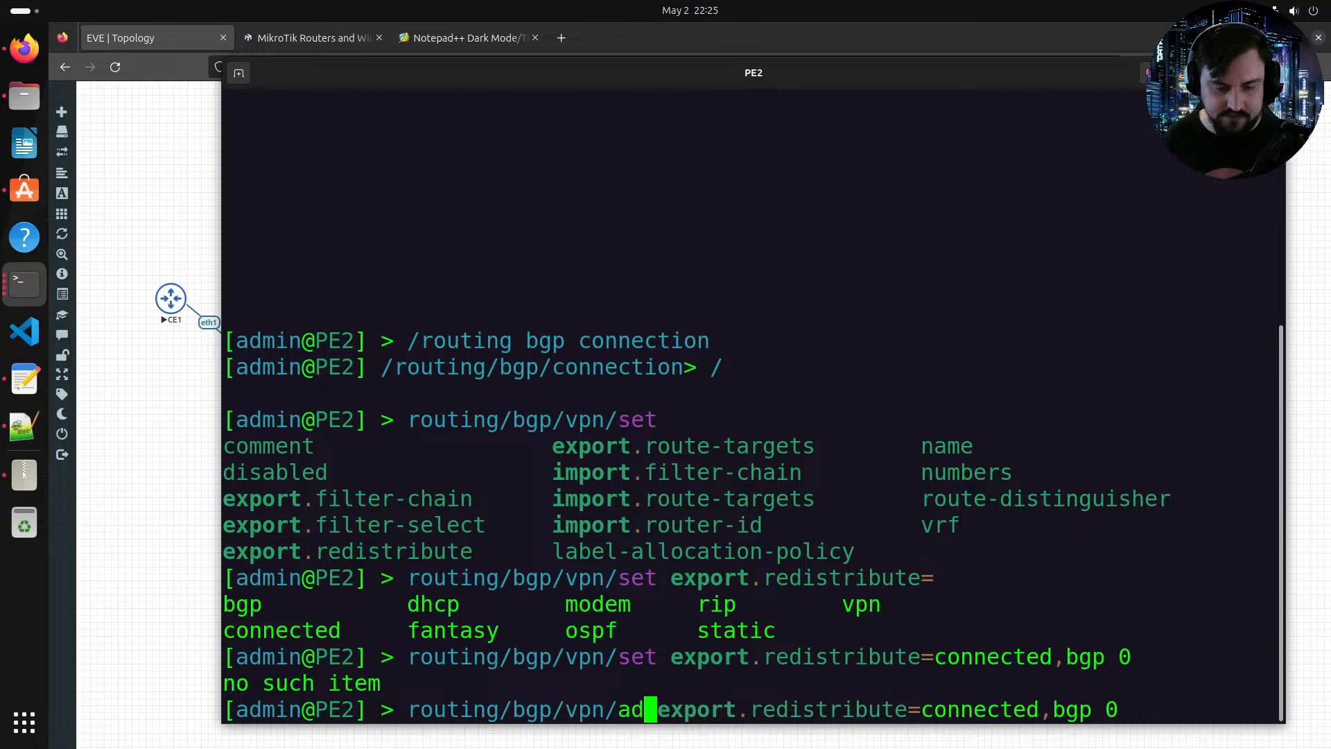
{"action": "type", "text": "add"}
{"action": "key", "text": "Right"}
{"action": "key", "text": "Right"}
{"action": "key", "text": "Right"}
{"action": "key", "text": "Right"}
{"action": "key", "text": "Right"}
{"action": "key", "text": "Right"}
{"action": "key", "text": "Right"}
{"action": "key", "text": "Right"}
{"action": "key", "text": "Right"}
{"action": "key", "text": "Right"}
{"action": "key", "text": "Right"}
{"action": "key", "text": "Right"}
{"action": "key", "text": "Right"}
{"action": "key", "text": "Right"}
{"action": "key", "text": "Right"}
{"action": "key", "text": "Right"}
{"action": "key", "text": "Right"}
{"action": "key", "text": "Right"}
{"action": "key", "text": "Right"}
{"action": "key", "text": "Right"}
{"action": "key", "text": "Right"}
{"action": "key", "text": "Right"}
{"action": "key", "text": "Right"}
{"action": "key", "text": "Right"}
{"action": "key", "text": "Right"}
{"action": "key", "text": "Right"}
{"action": "key", "text": "Right"}
{"action": "key", "text": "Right"}
{"action": "key", "text": "Right"}
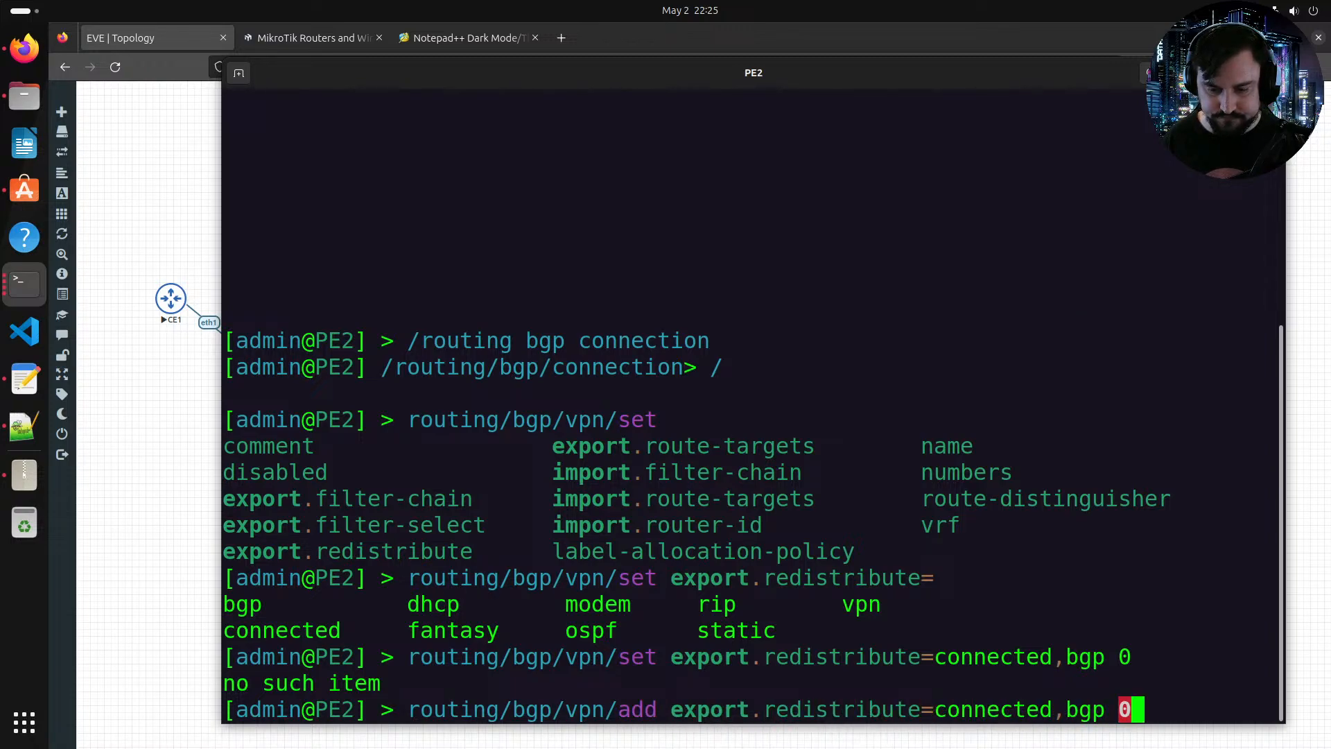
{"action": "key", "text": "Delete"}
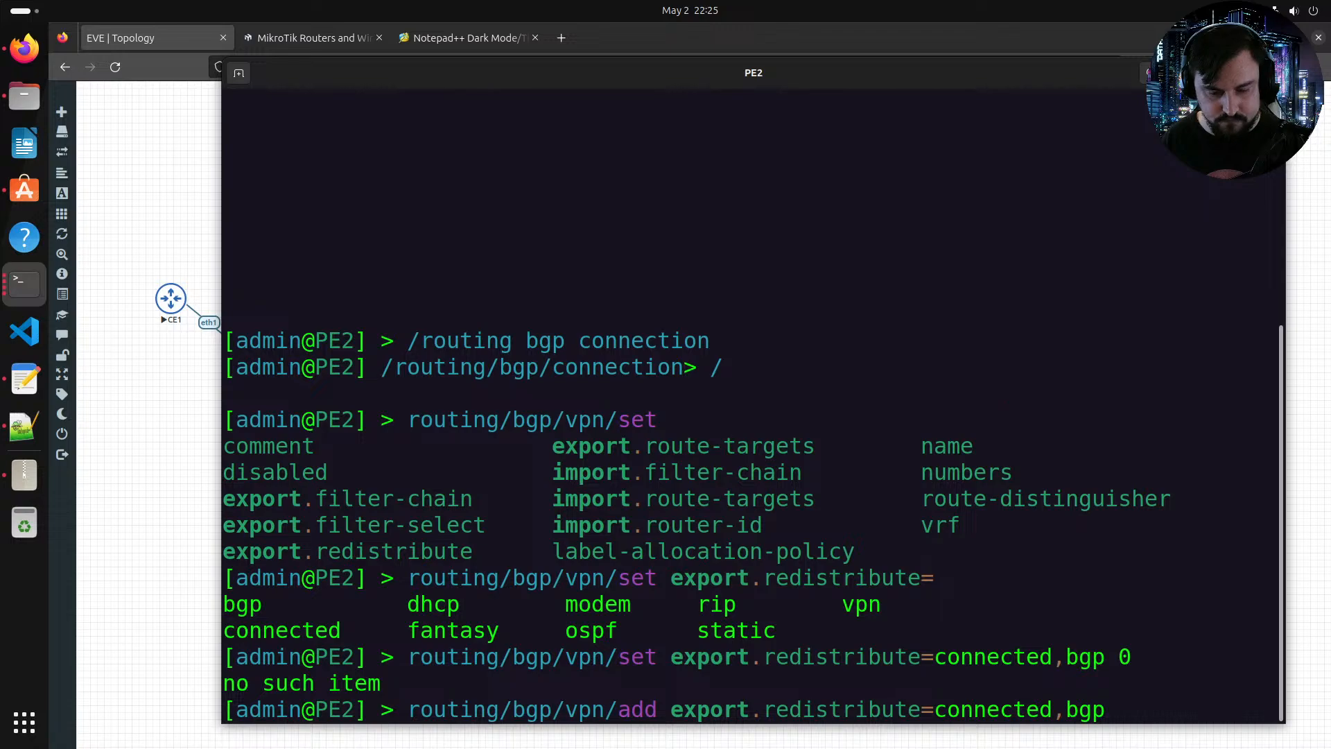
{"action": "type", "text": "vrf=Cust1"}
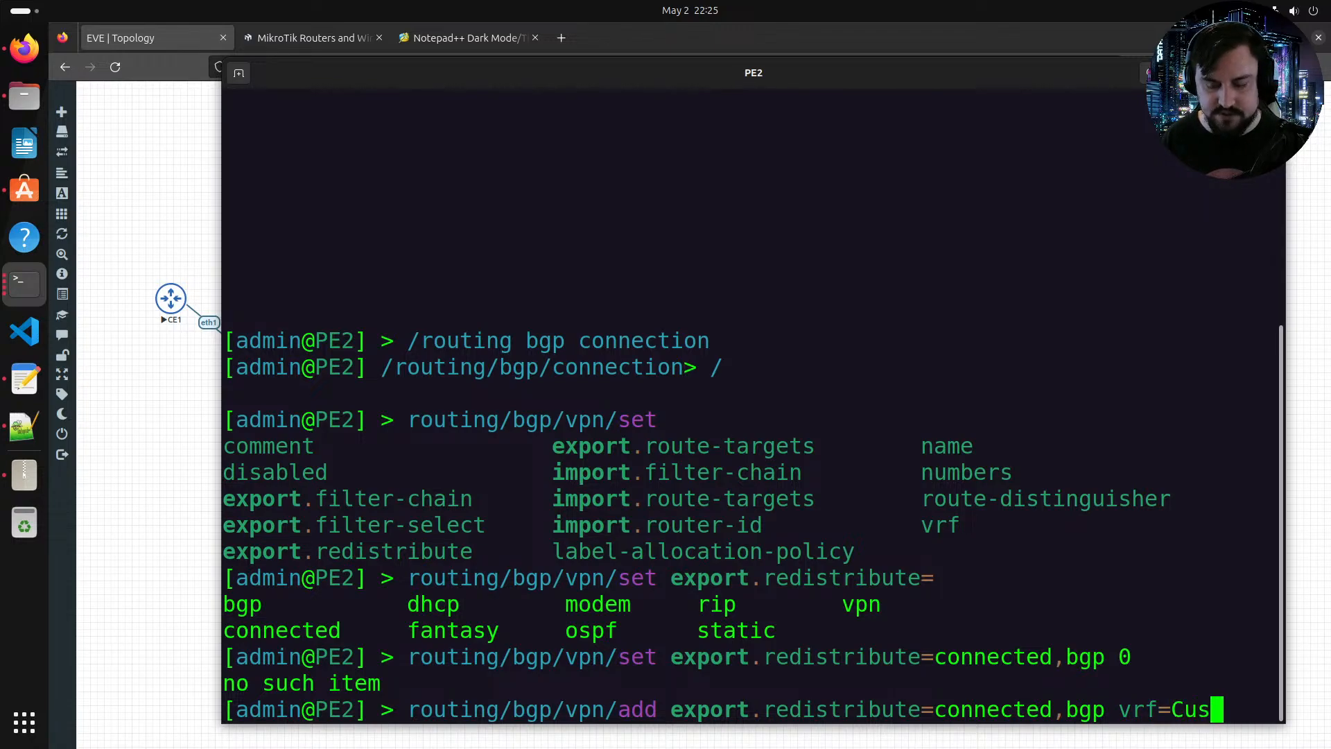
{"action": "key", "text": "Tab"}
{"action": "key", "text": "Tab"}
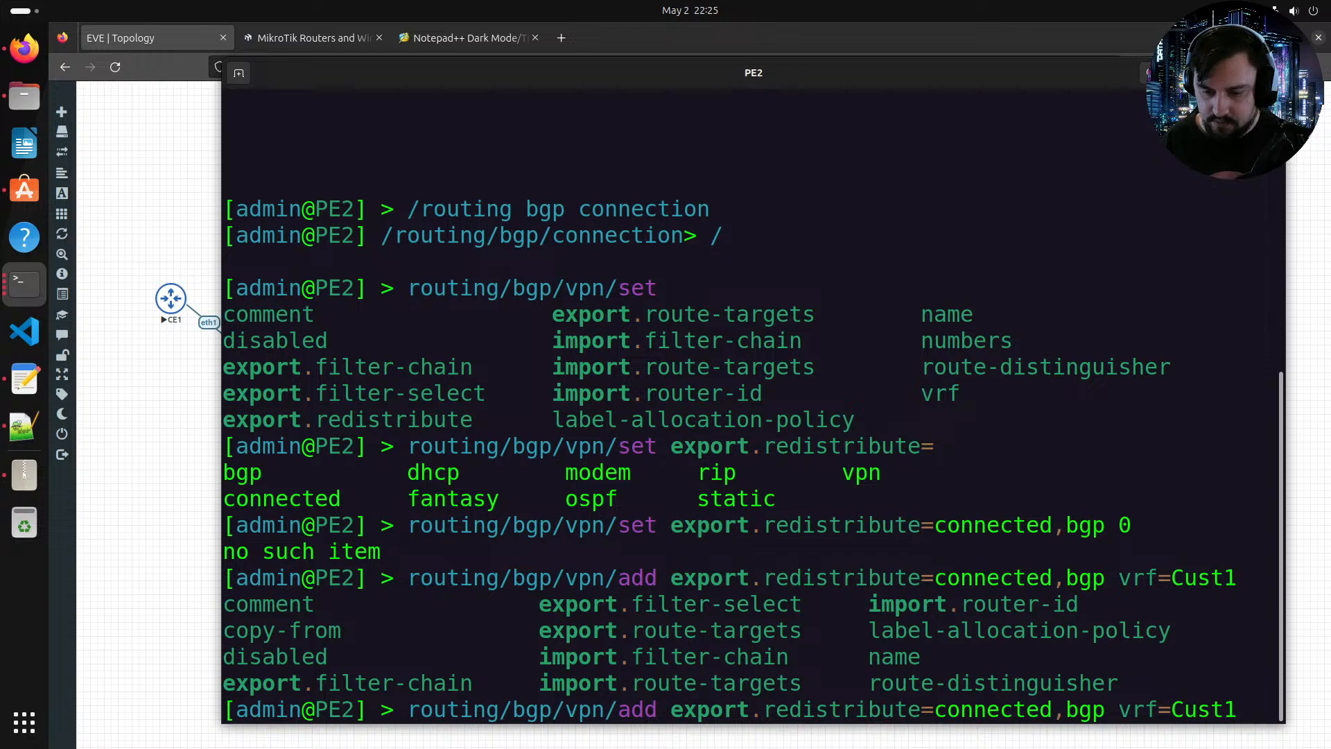
Step: Complete the VPN entry with route distinguisher 64510:1, export and import route targets 64510:1 and per-vrf label allocation, and run it
{"action": "type", "text": "route-distinguisher="}
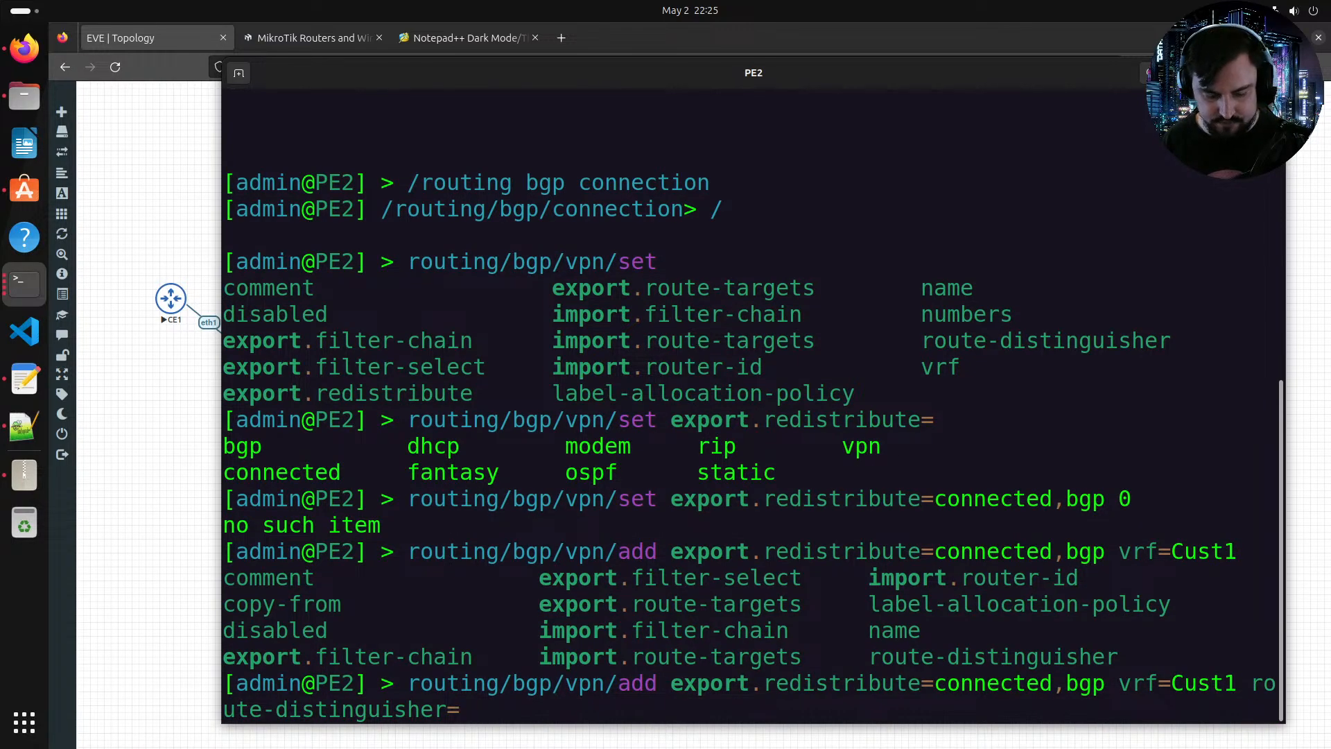
{"action": "type", "text": "645"}
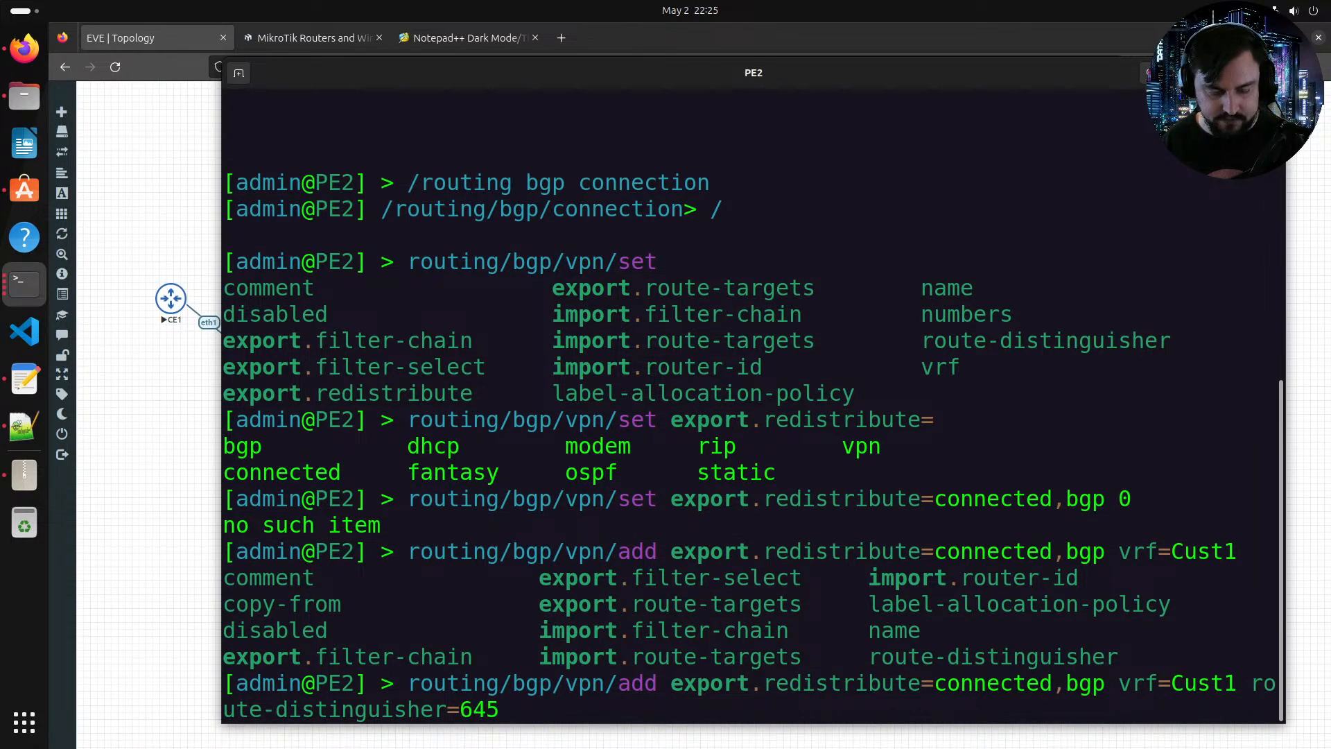
{"action": "type", "text": "10:1"}
{"action": "key", "text": "BackSpace"}
{"action": "type", "text": ":1"}
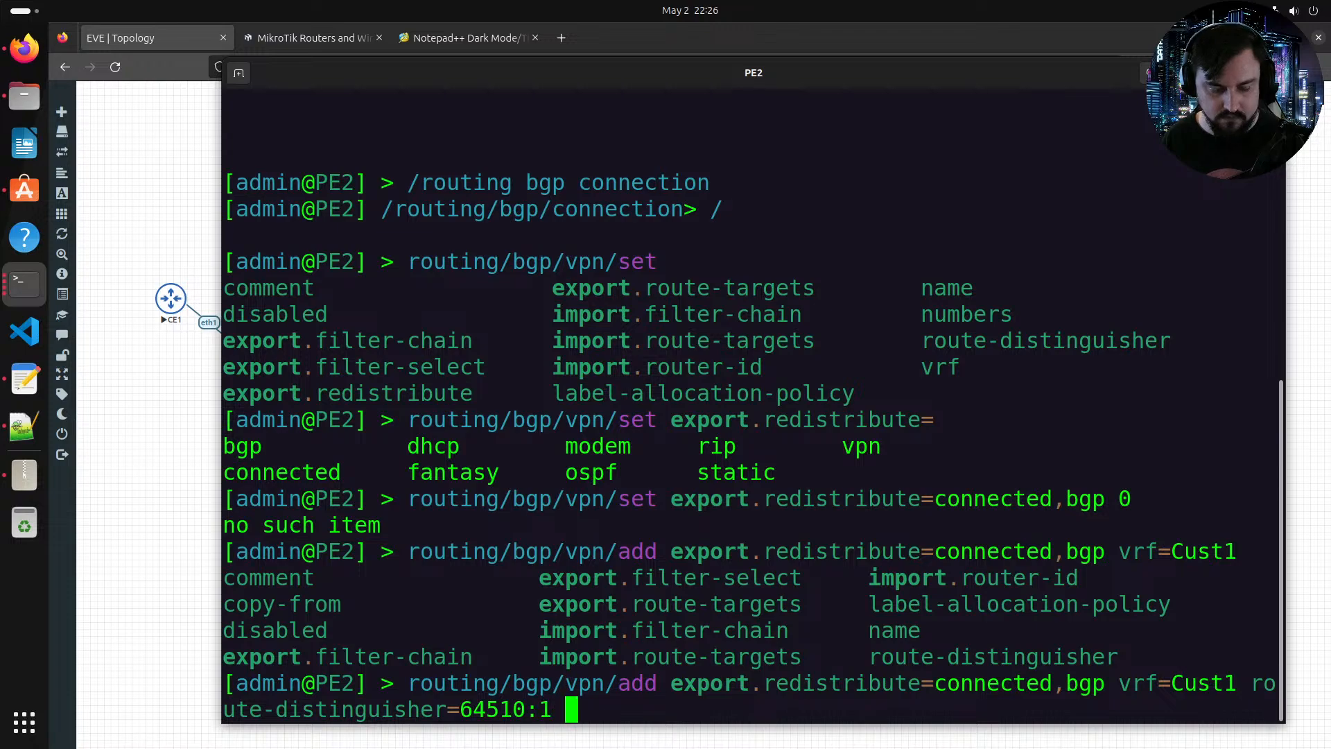
{"action": "key", "text": "Tab"}
{"action": "key", "text": "Tab"}
{"action": "type", "text": "ex"}
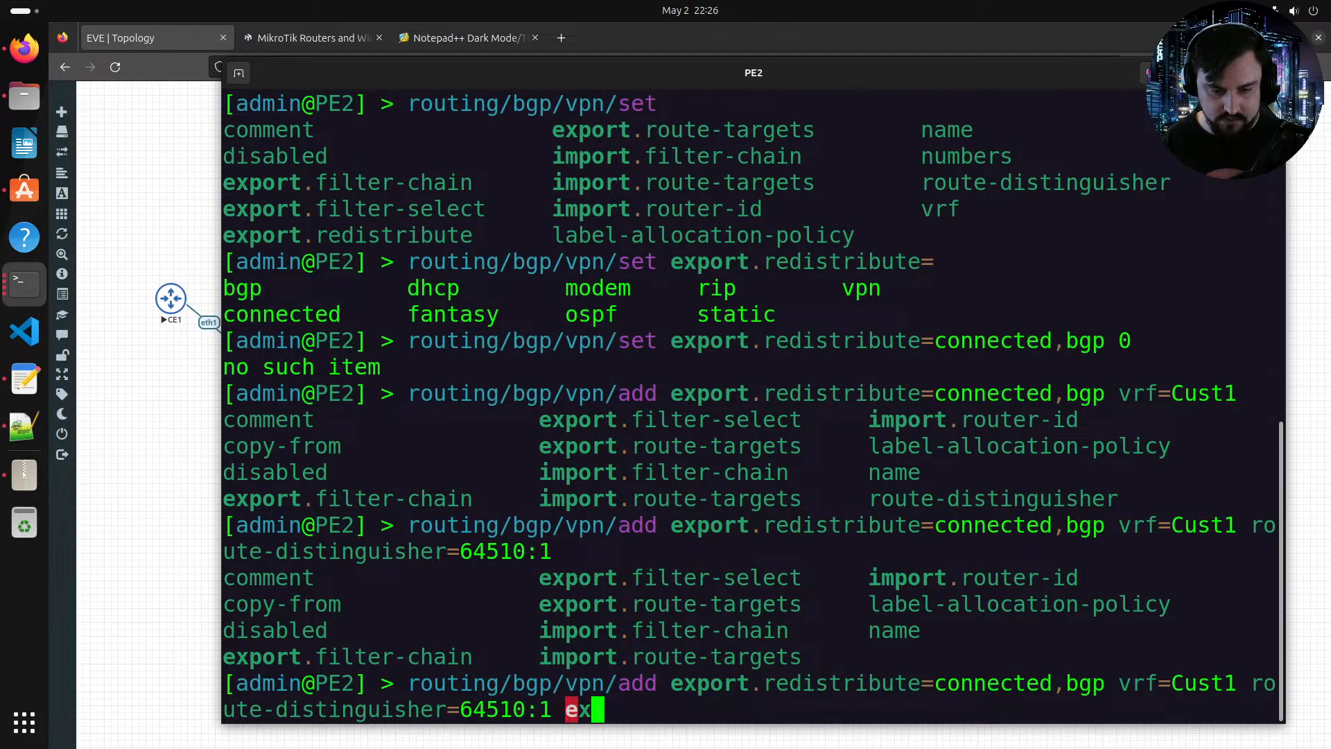
{"action": "type", "text": "port.ro"}
{"action": "key", "text": "Tab"}
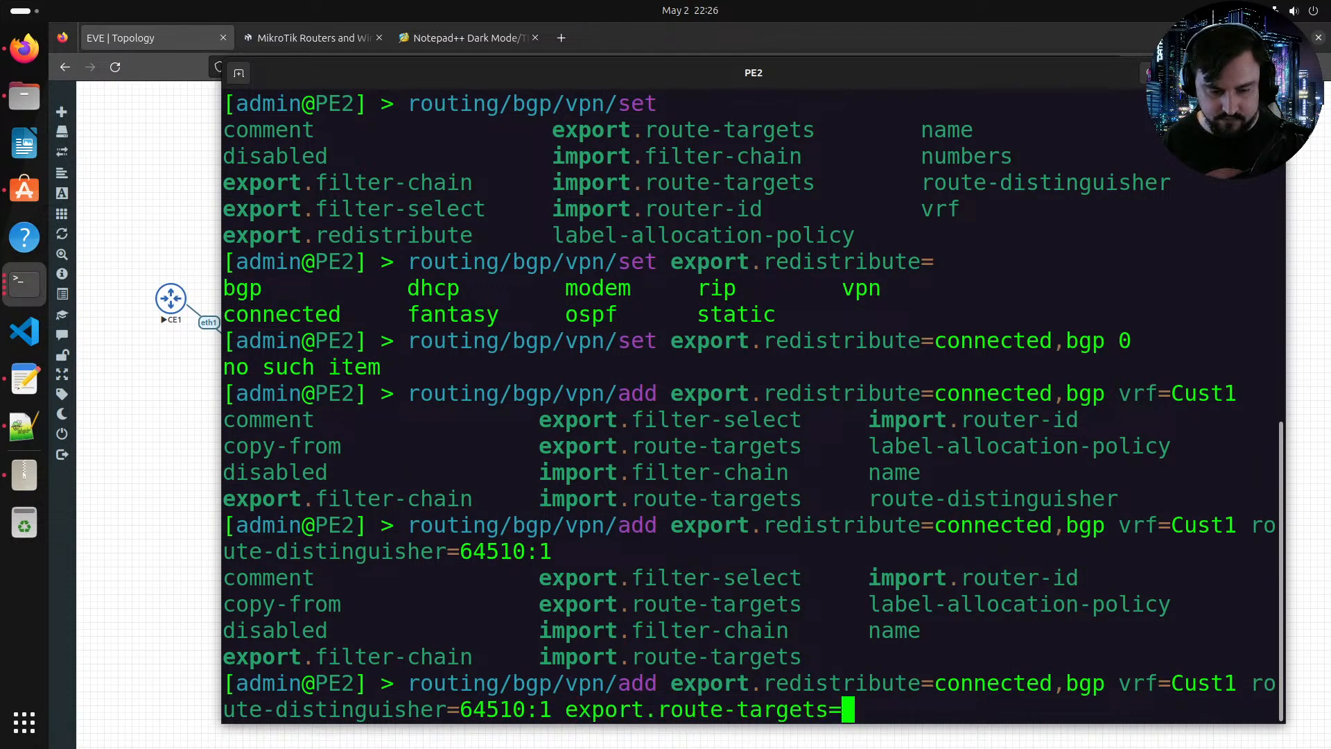
{"action": "type", "text": "64510"}
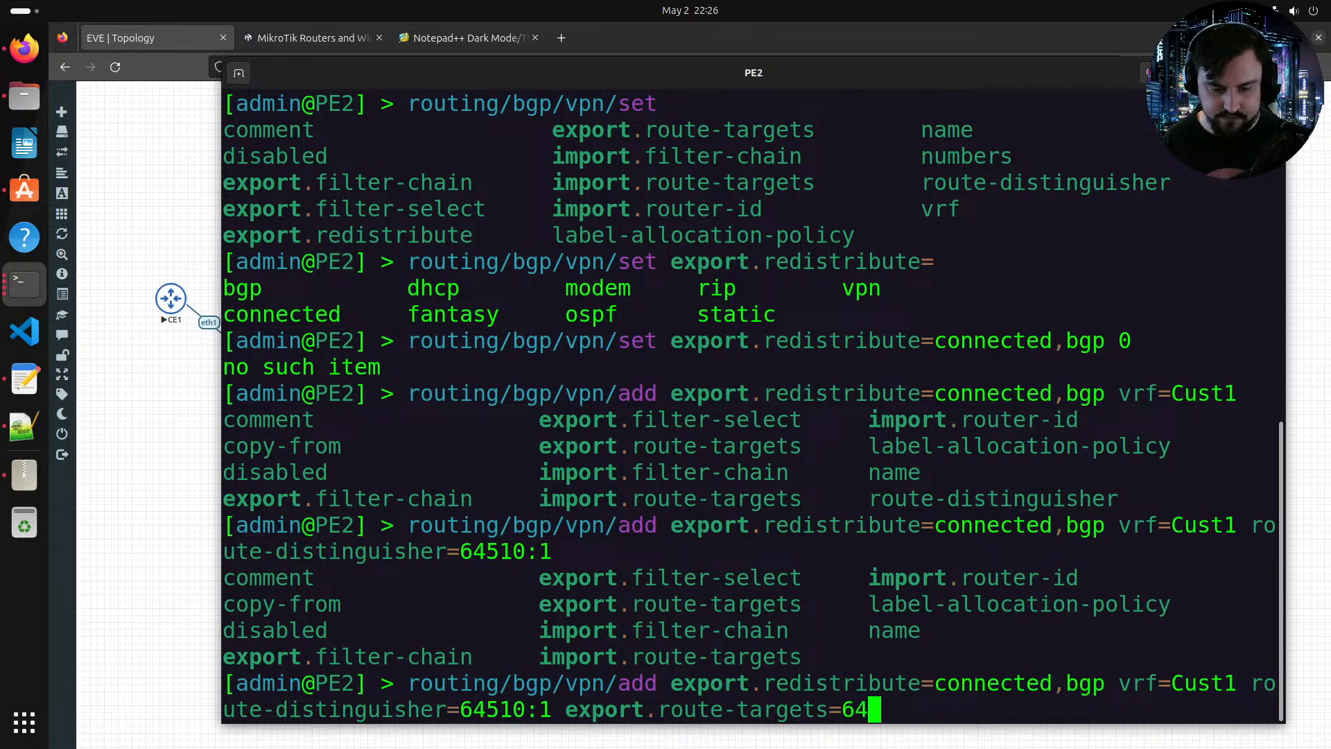
{"action": "type", "text": ":1 "}
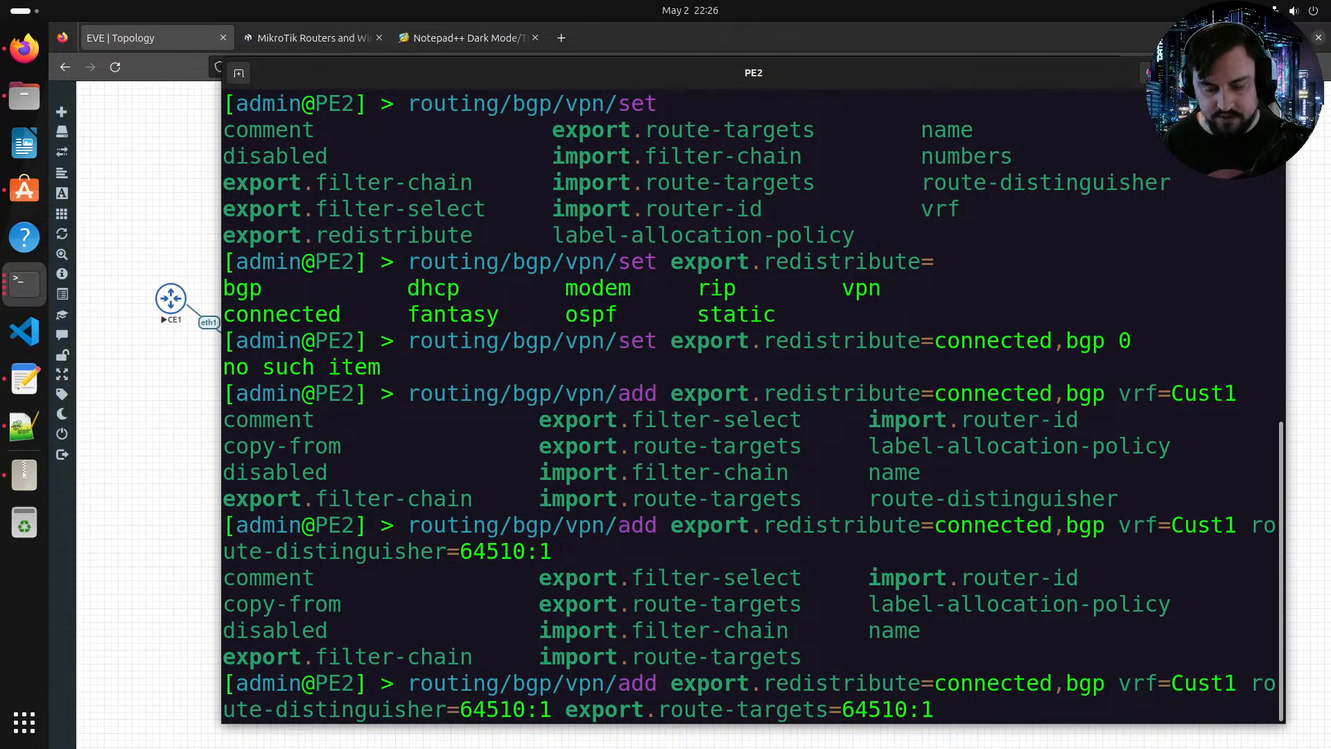
{"action": "type", "text": "import."}
{"action": "type", "text": "route"}
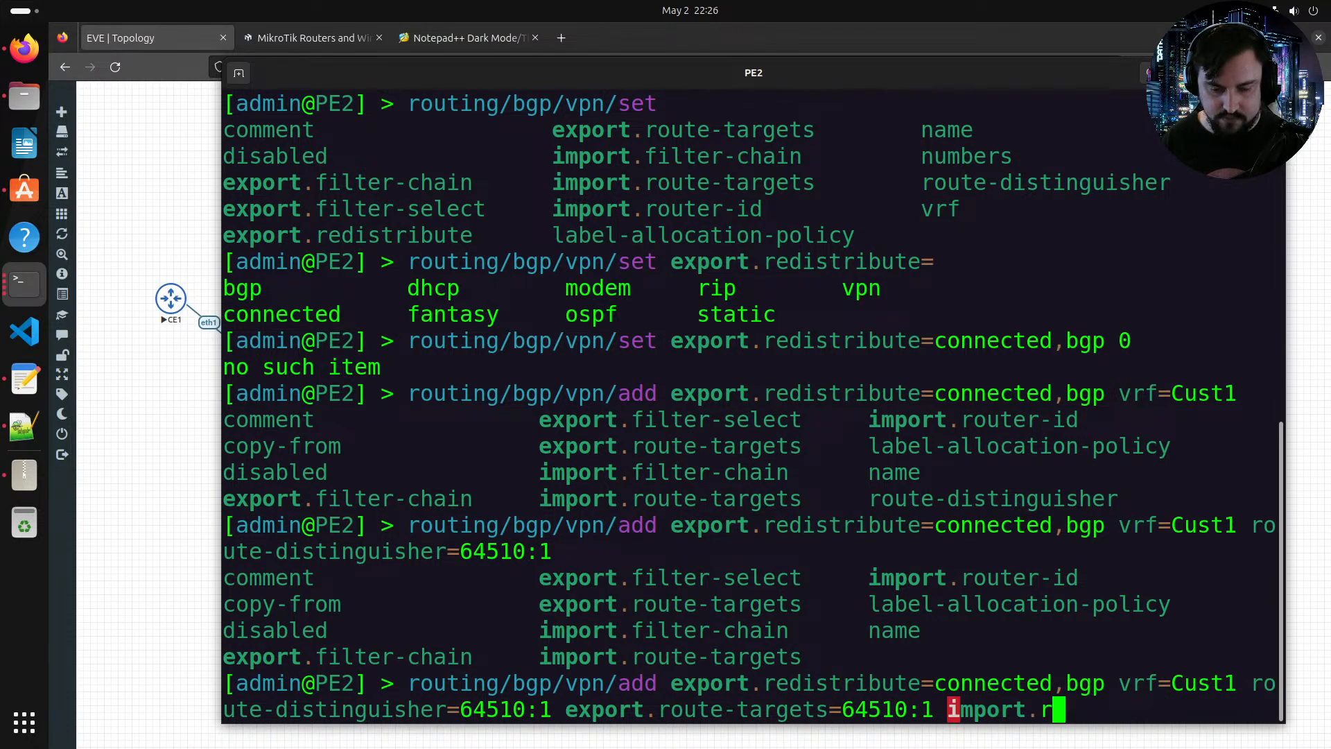
{"action": "type", "text": "-t"}
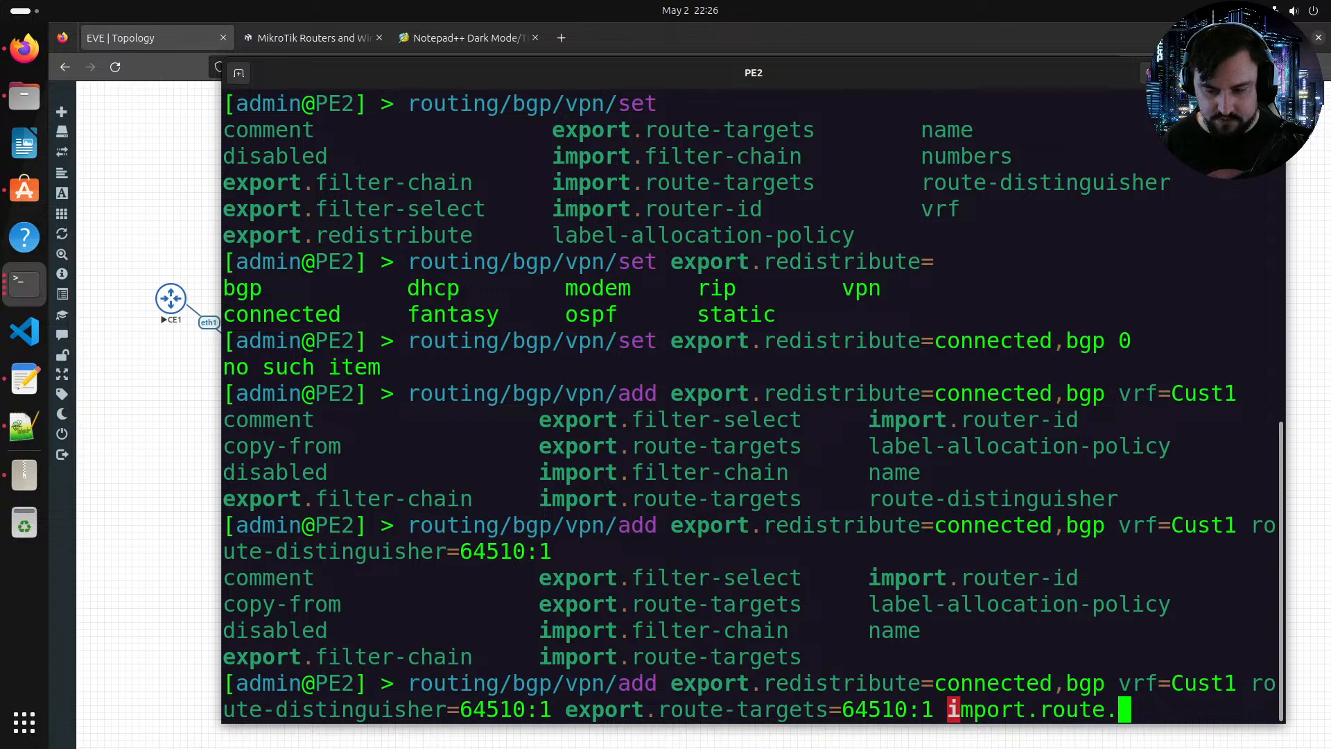
{"action": "key", "text": "Tab"}
{"action": "type", "text": "64510"}
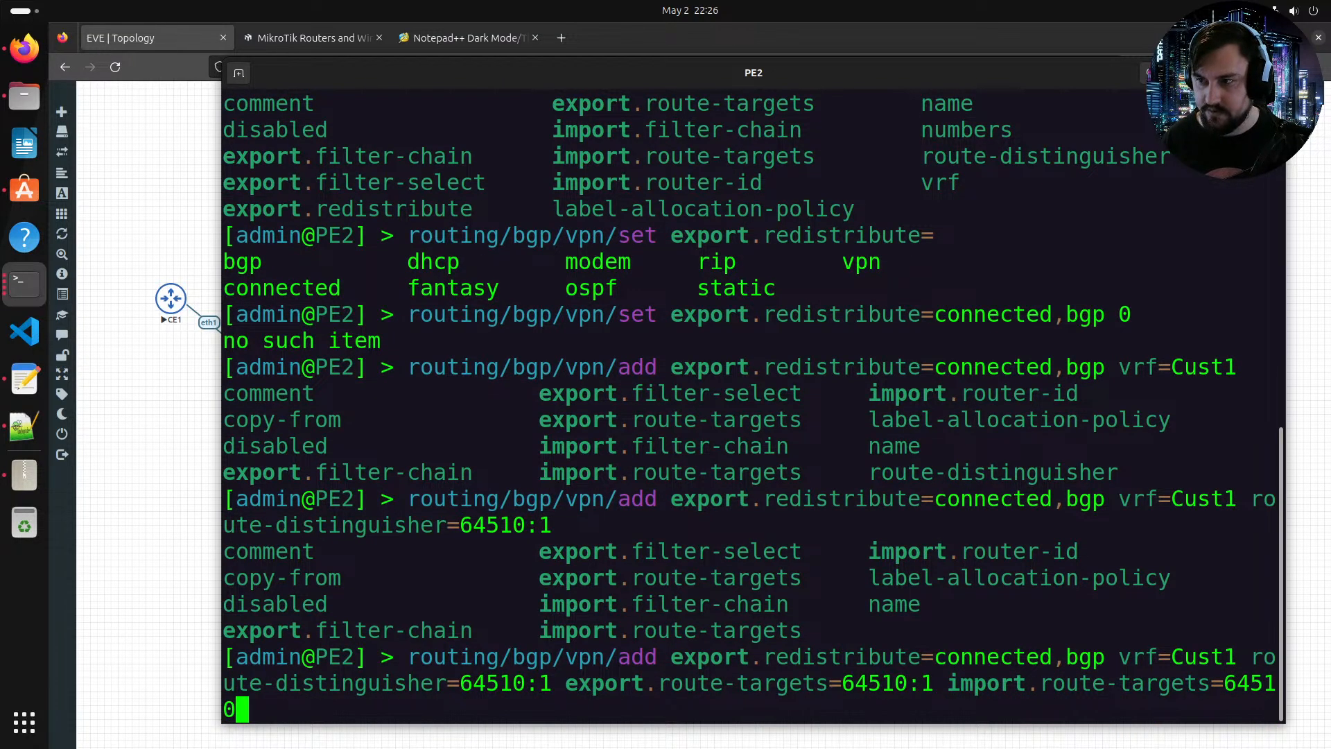
{"action": "type", "text": ":1"}
{"action": "key", "text": "Tab"}
{"action": "key", "text": "Tab"}
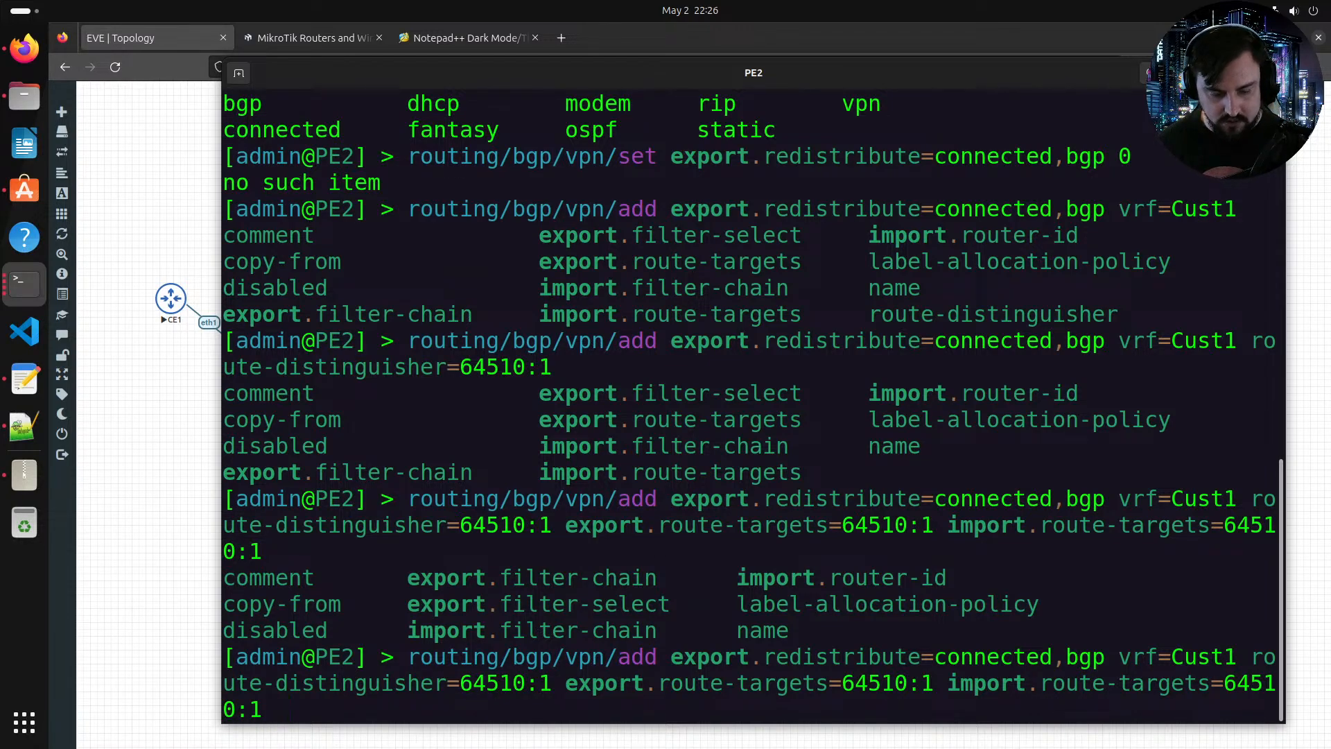
{"action": "type", "text": "l"}
{"action": "key", "text": "Tab"}
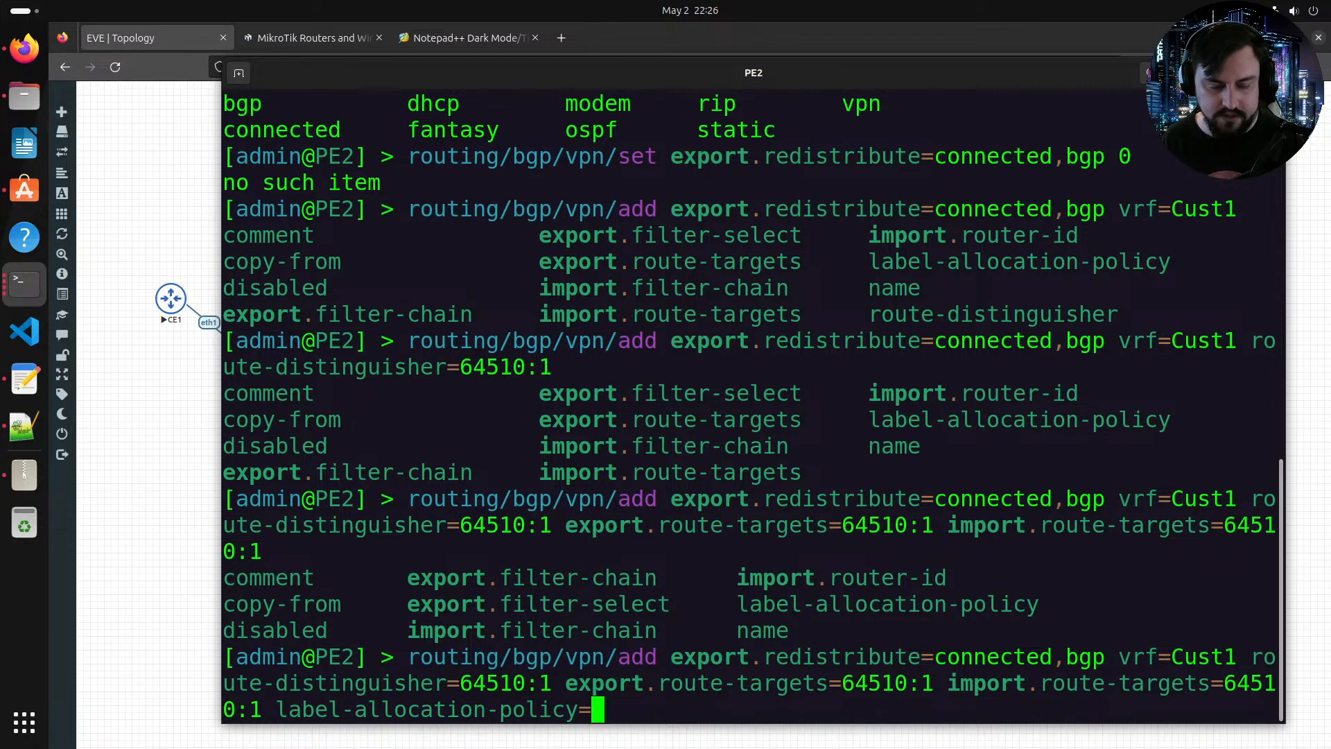
{"action": "type", "text": "per-vrf"}
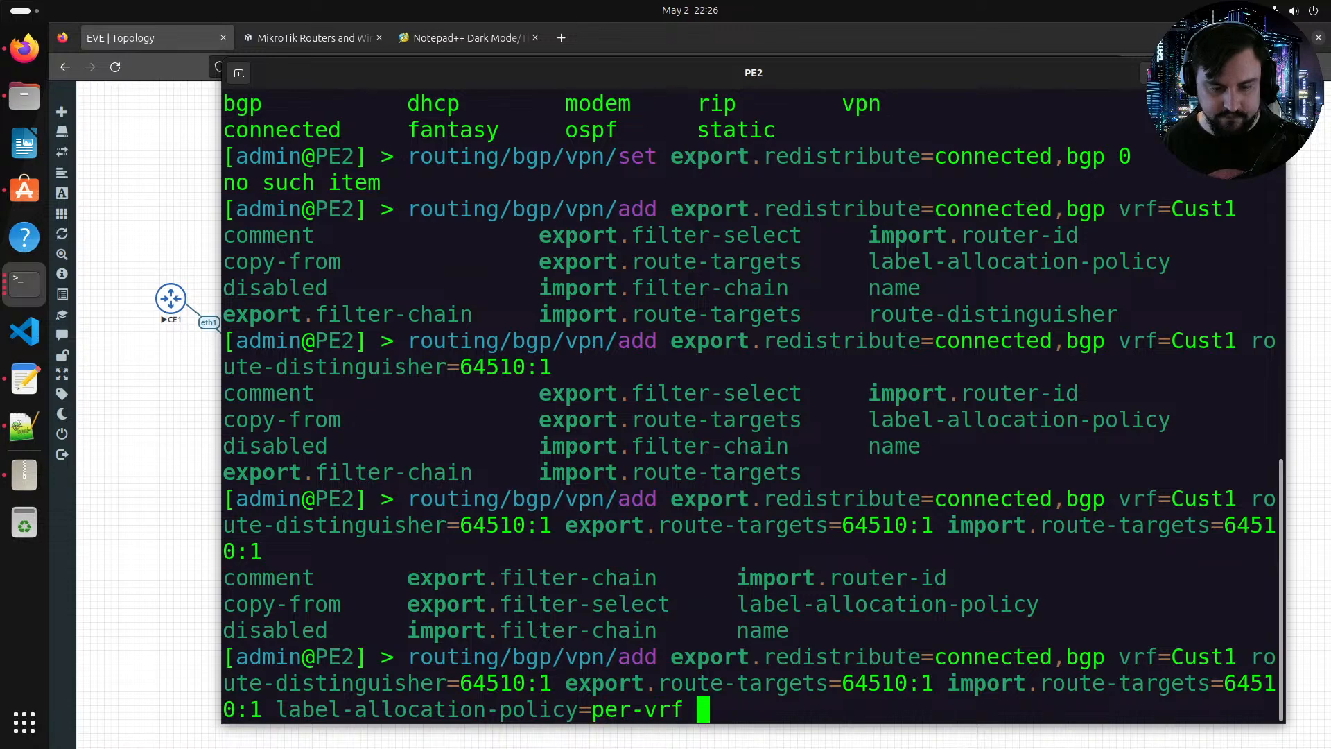
{"action": "key", "text": "Tab"}
{"action": "key", "text": "Tab"}
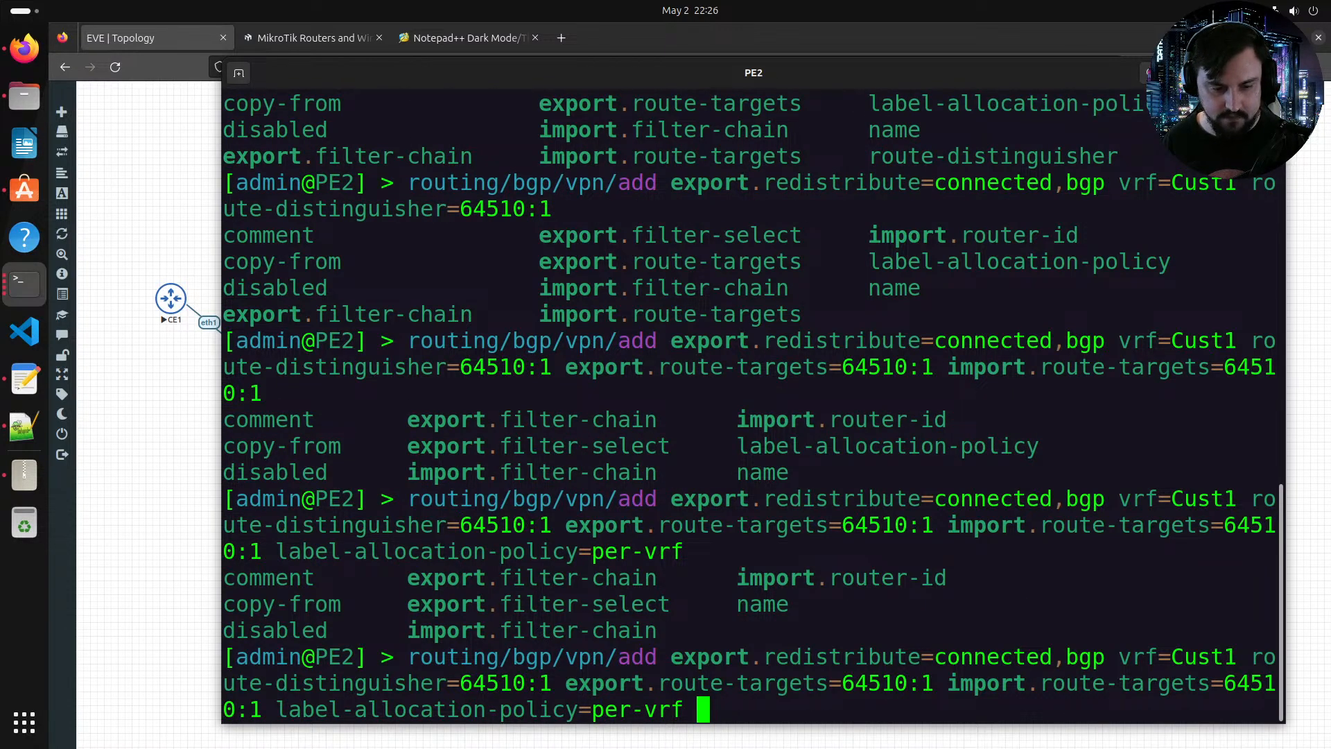
{"action": "key", "text": "Return"}
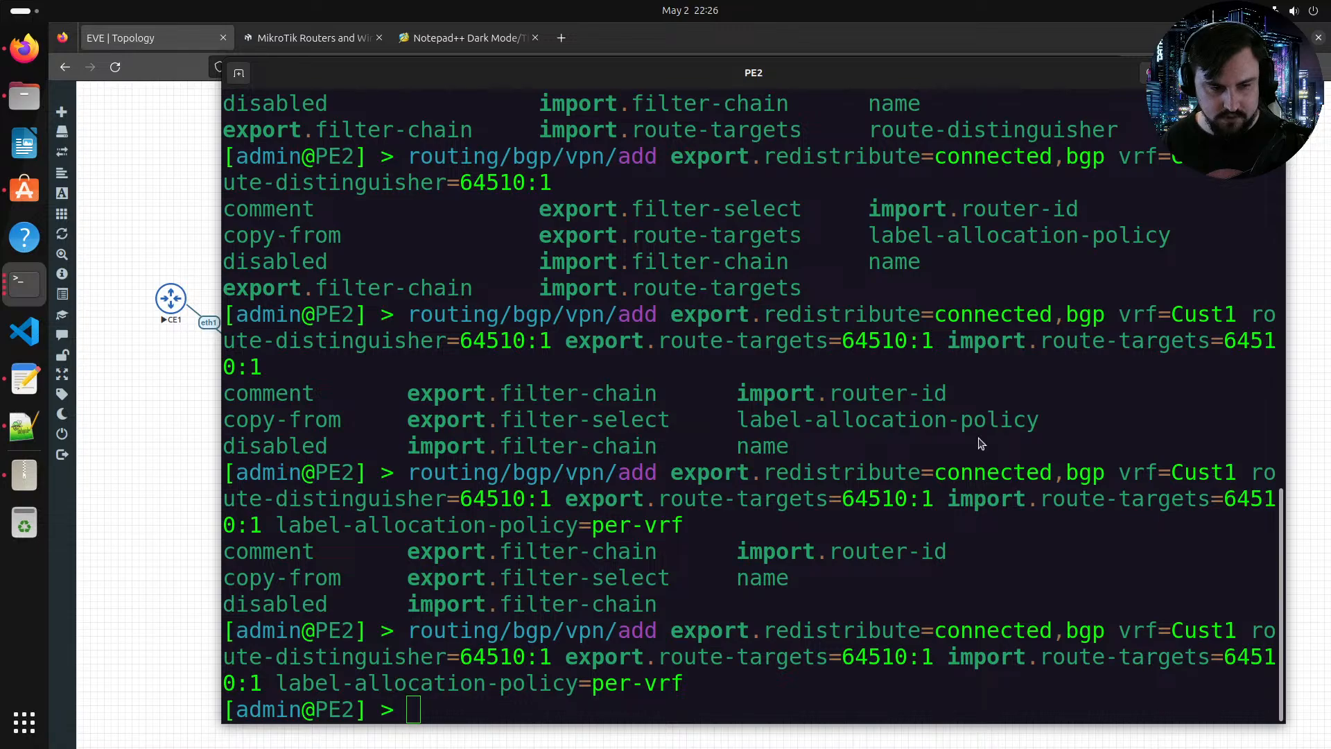
Step: Print PE2's routing table and page through the listed routes
{"action": "key", "text": "alt+Tab"}
{"action": "key", "text": "alt+Tab"}
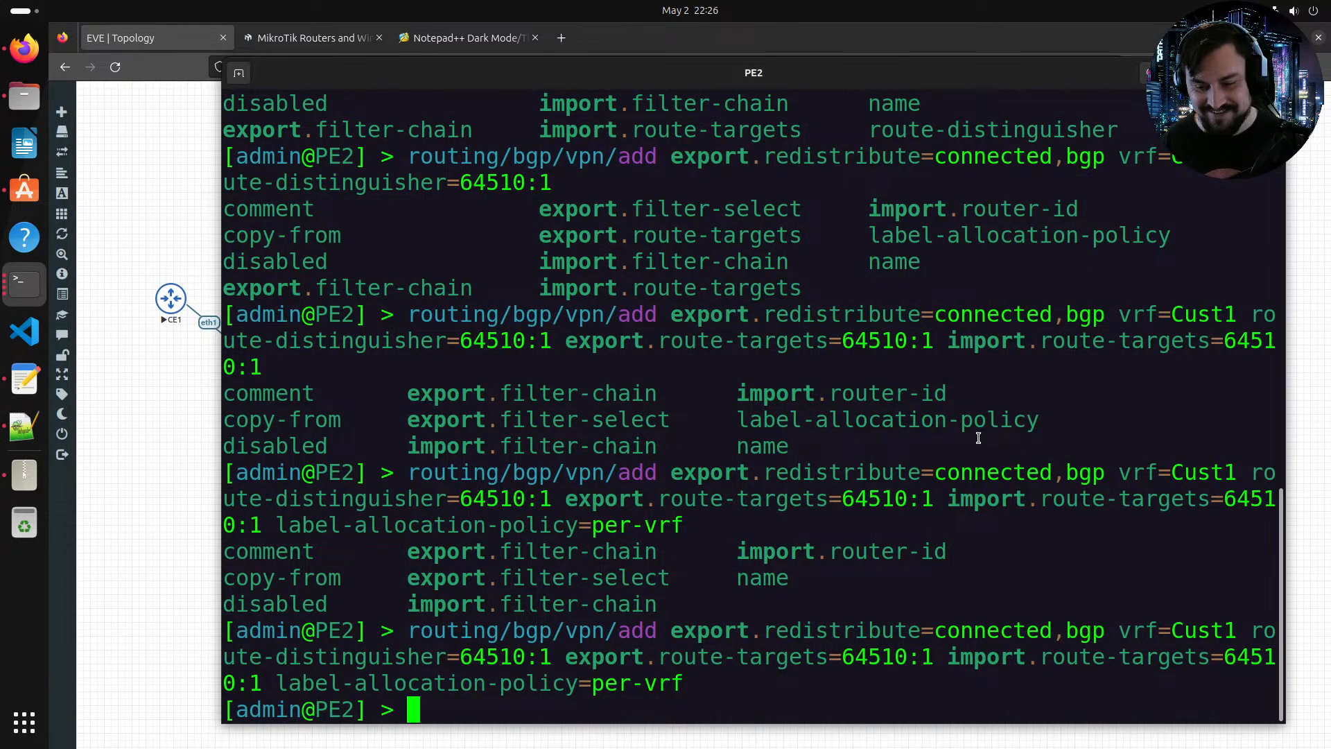
{"action": "type", "text": "rou"}
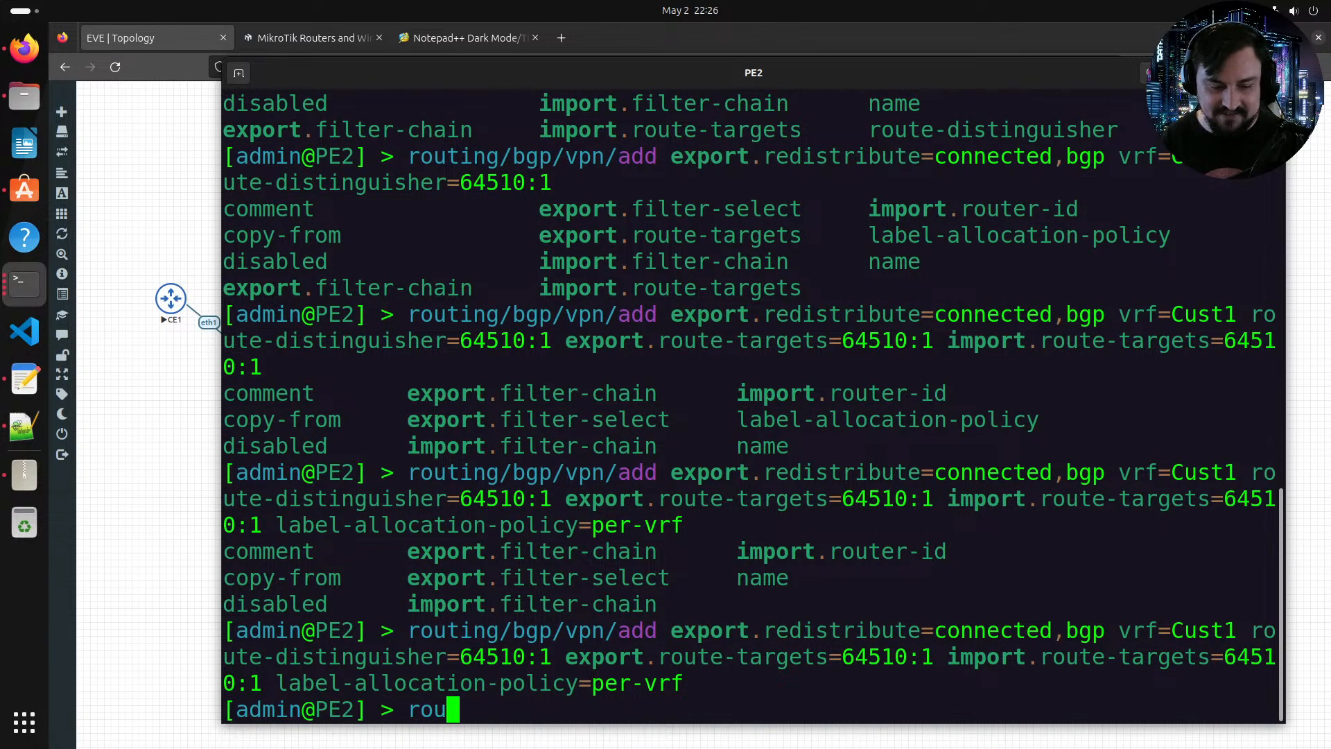
{"action": "type", "text": "ting/route/print"}
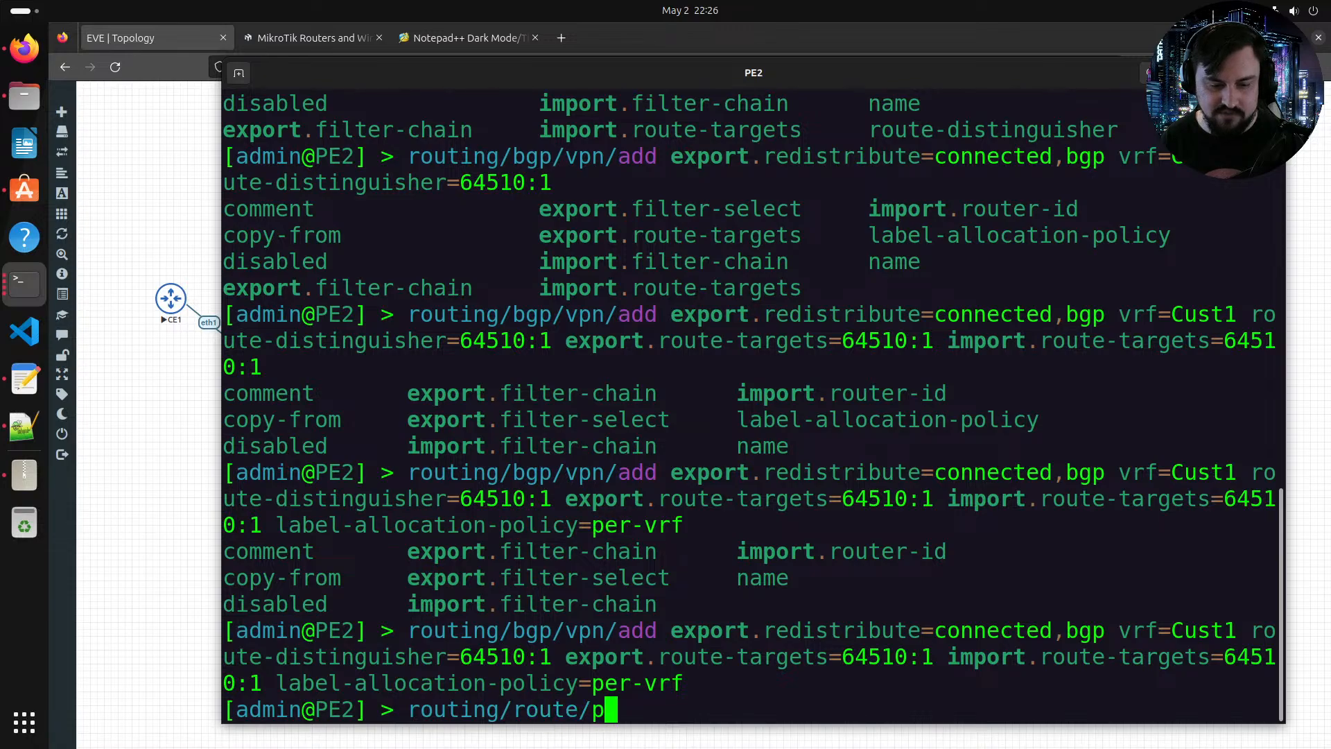
{"action": "key", "text": "Return"}
{"action": "key", "text": "space"}
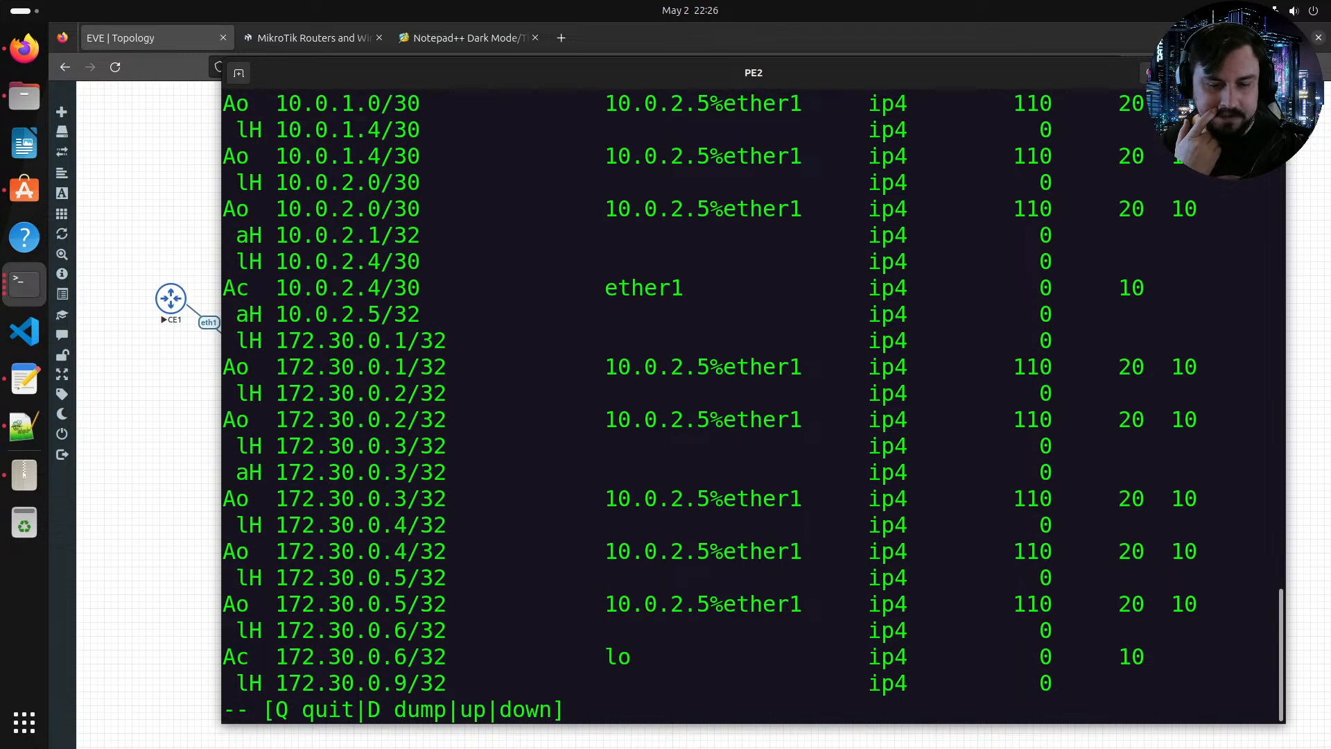
Step: Page to the end of PE2's routing table, highlight the VPNv4 routes and quit the listing
{"action": "key", "text": "space"}
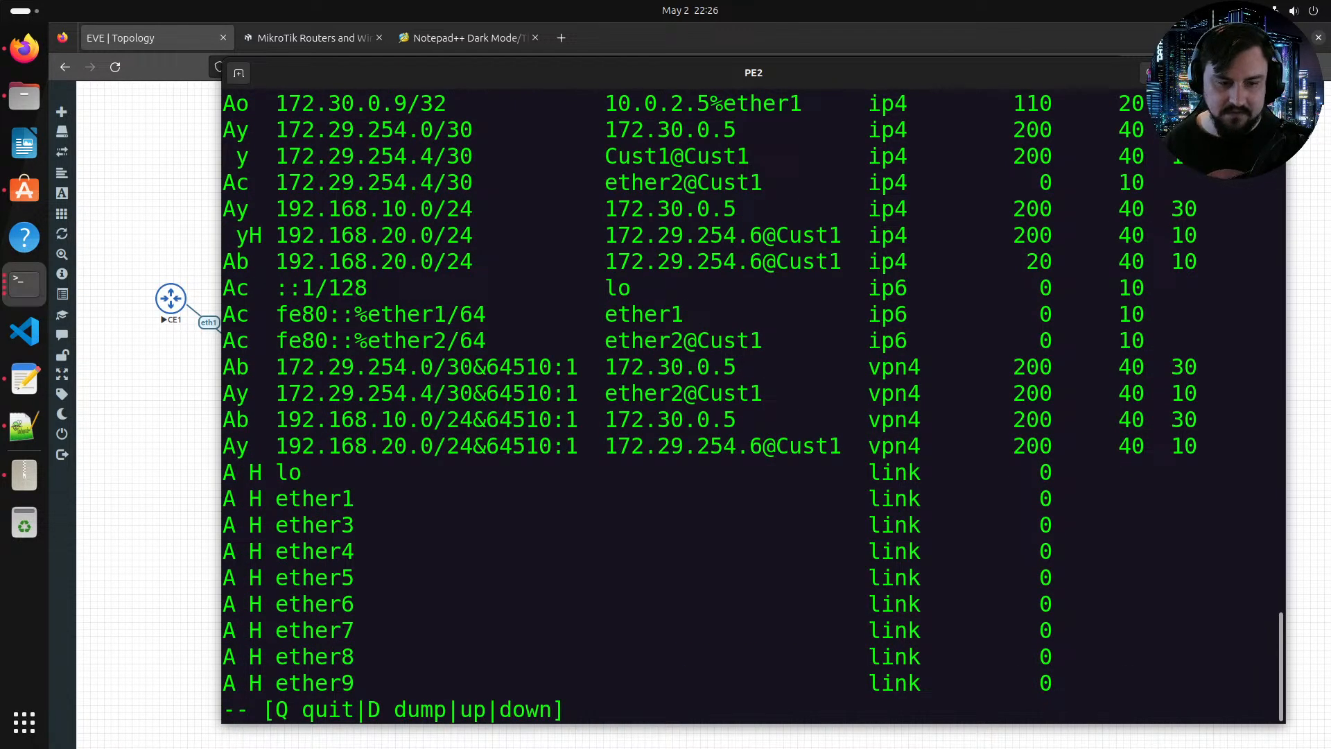
{"action": "left_click_drag", "start_coordinate": [603, 450], "coordinate": [229, 419]}
{"action": "left_click_drag", "start_coordinate": [856, 447], "coordinate": [970, 447]}
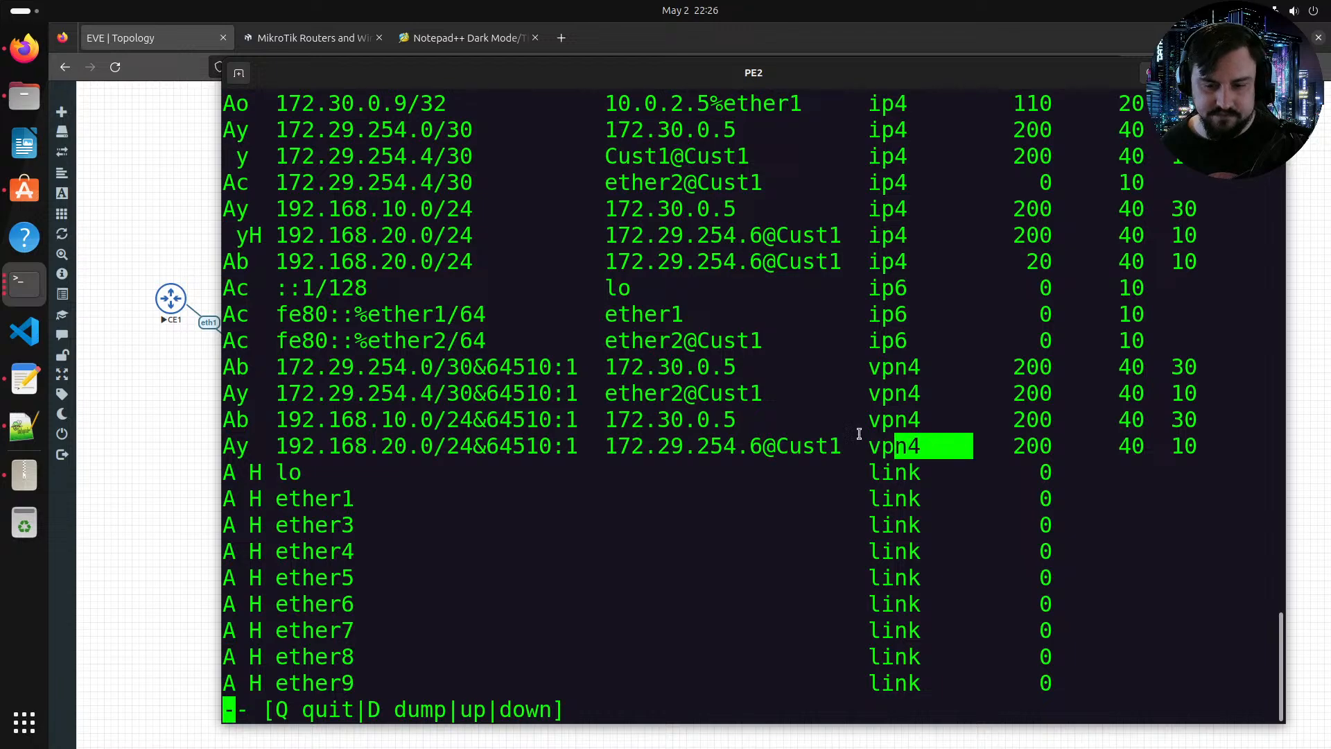
{"action": "key", "text": "q"}
Step: Try to print PE2's routes filtered with the condition where vpn4
{"action": "key", "text": "Up"}
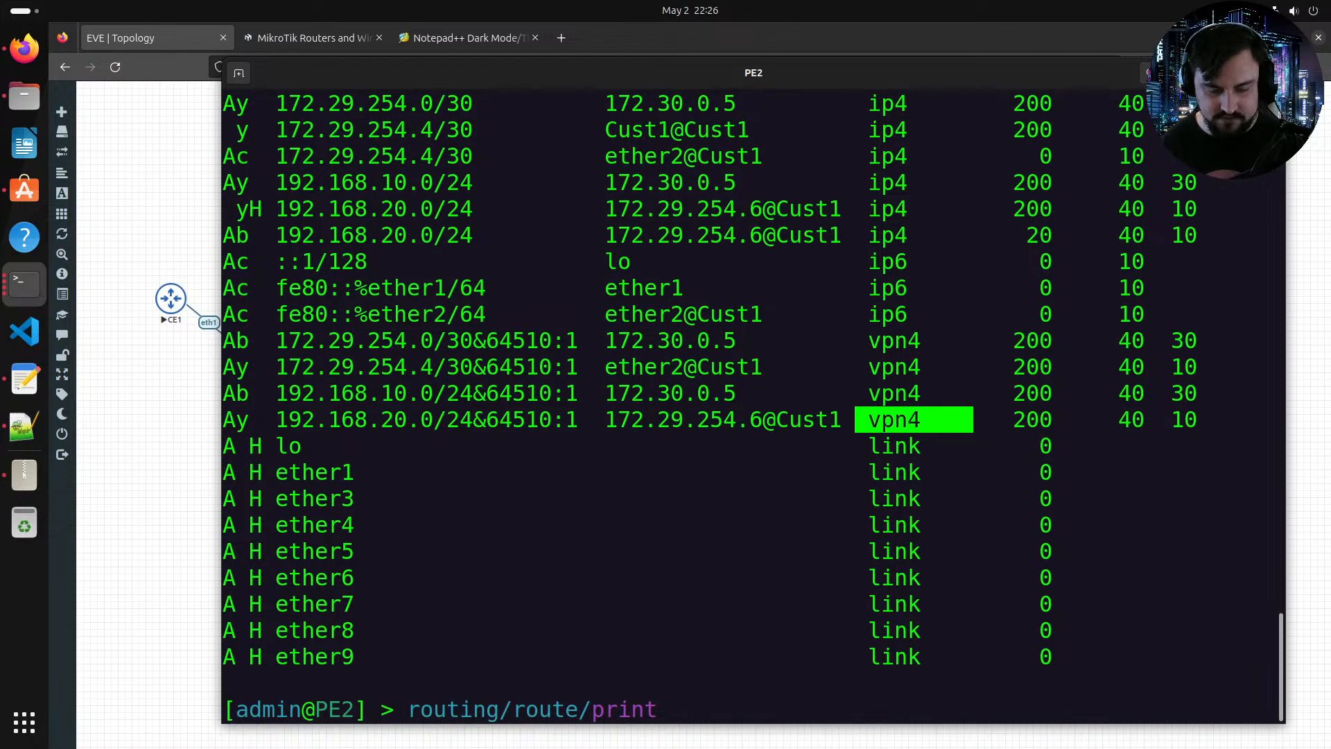
{"action": "type", "text": "where "}
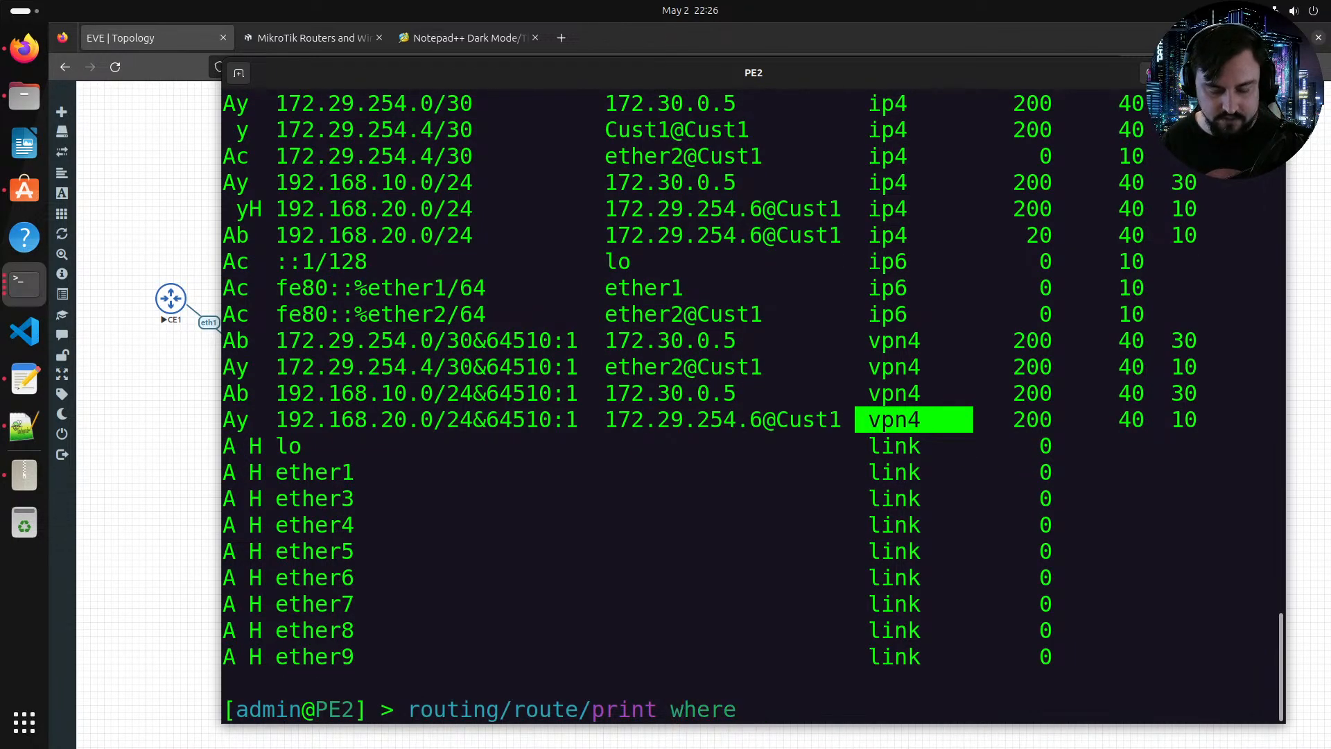
{"action": "type", "text": "vpn "}
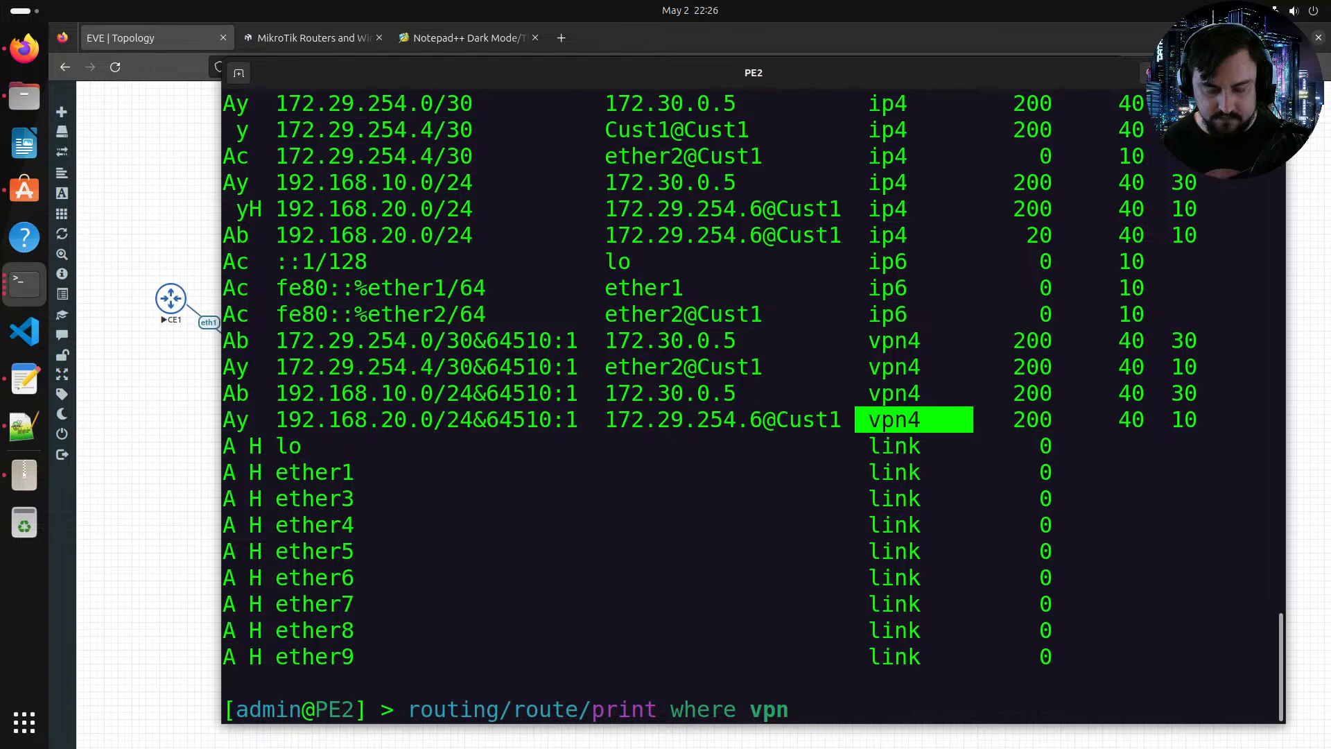
{"action": "type", "text": "4"}
{"action": "key", "text": "Return"}
Step: Browse the available property names for the route print where filter
{"action": "key", "text": "Up"}
{"action": "key", "text": "BackSpace"}
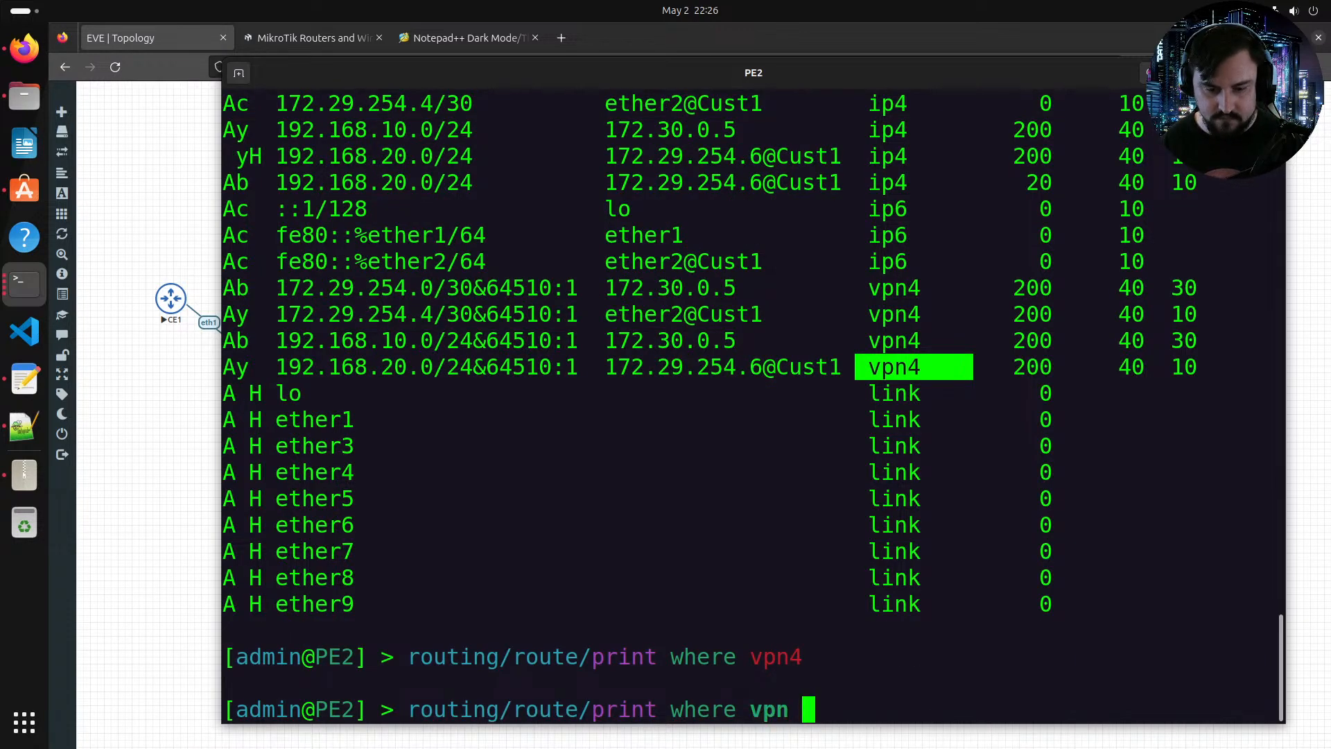
{"action": "key", "text": "Tab"}
{"action": "key", "text": "Tab"}
{"action": "key", "text": "Return"}
{"action": "key", "text": "Up"}
{"action": "key", "text": "BackSpace"}
{"action": "key", "text": "BackSpace"}
{"action": "key", "text": "BackSpace"}
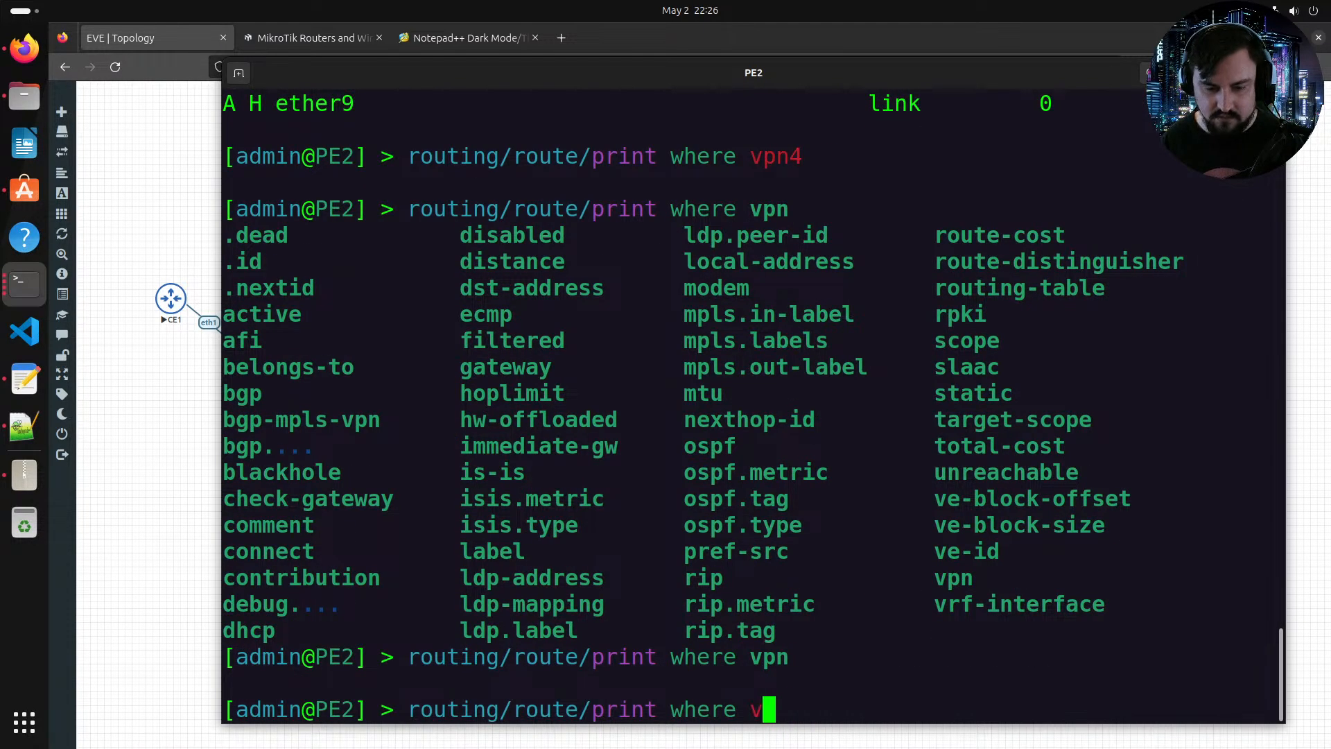
{"action": "key", "text": "Tab"}
{"action": "key", "text": "Tab"}
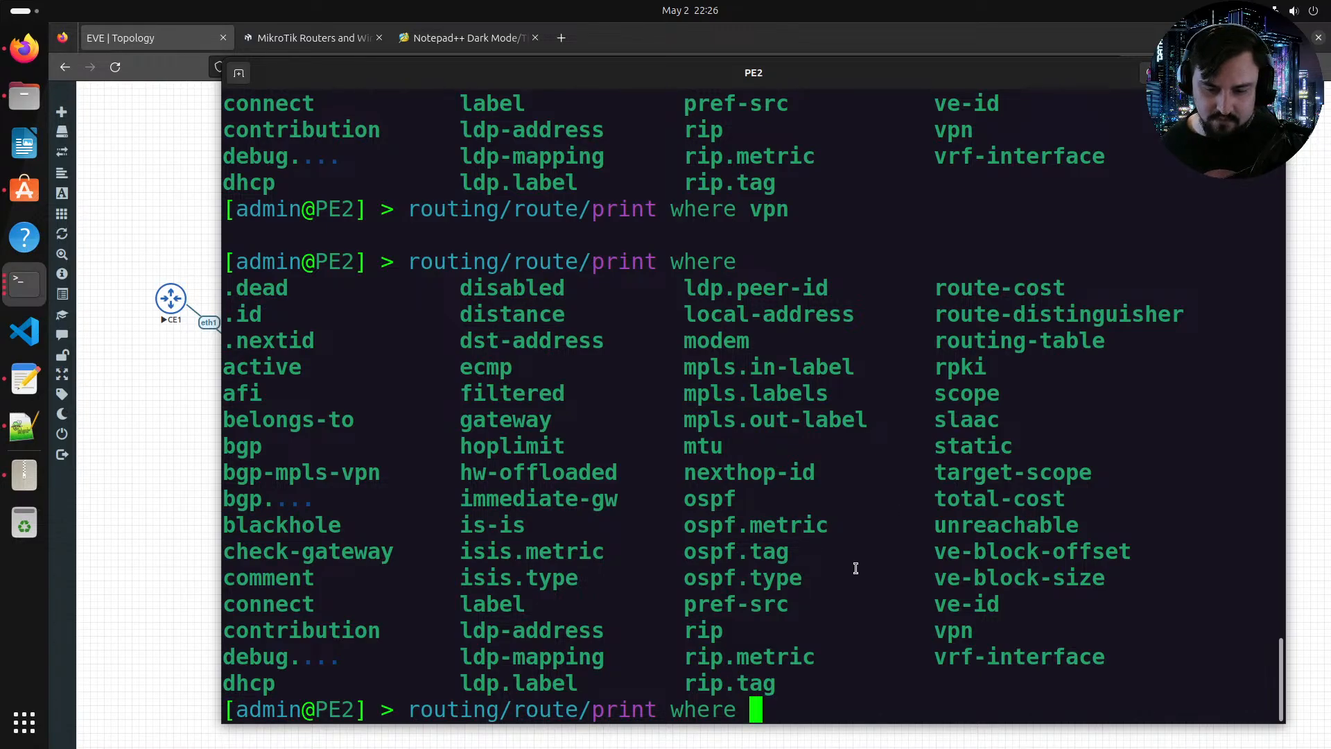
{"action": "scroll", "coordinate": [854, 565], "scroll_direction": "up", "scroll_amount": 13}
{"action": "scroll", "coordinate": [855, 564], "scroll_direction": "up", "scroll_amount": 15}
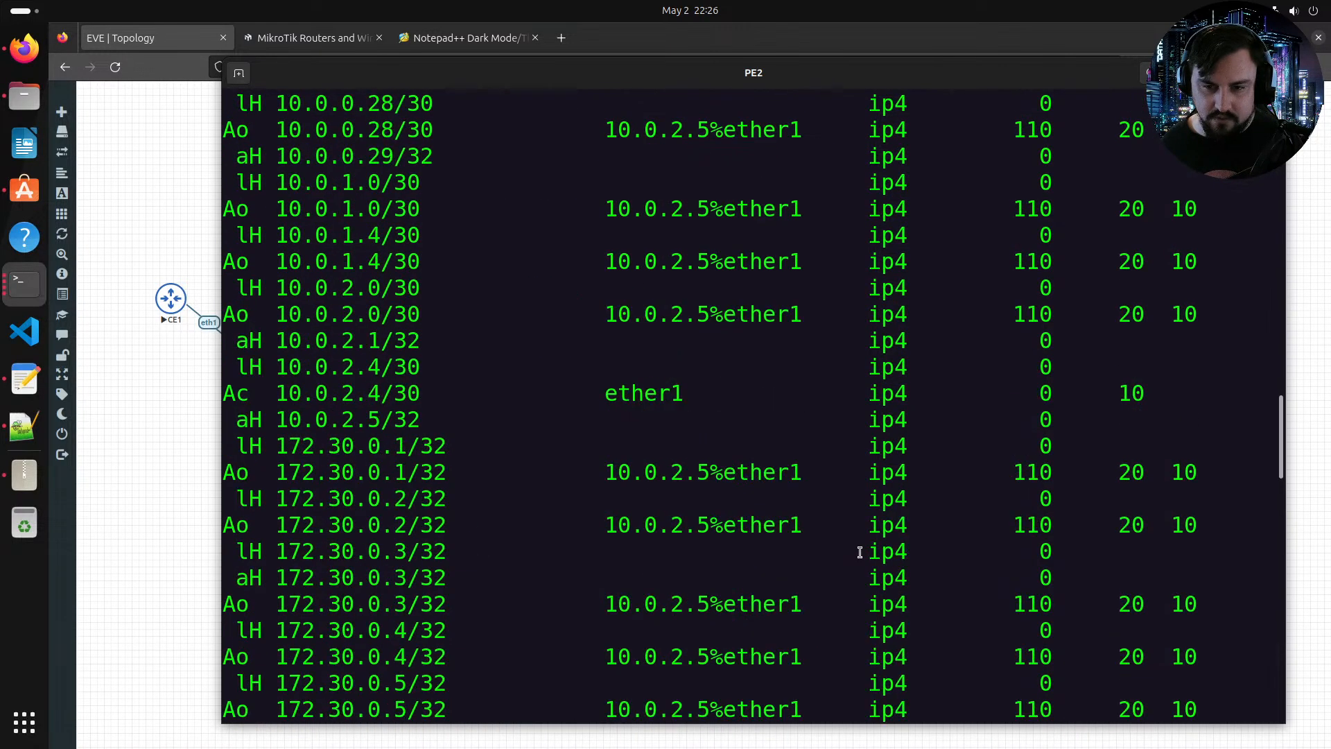
{"action": "scroll", "coordinate": [879, 567], "scroll_direction": "down", "scroll_amount": 20}
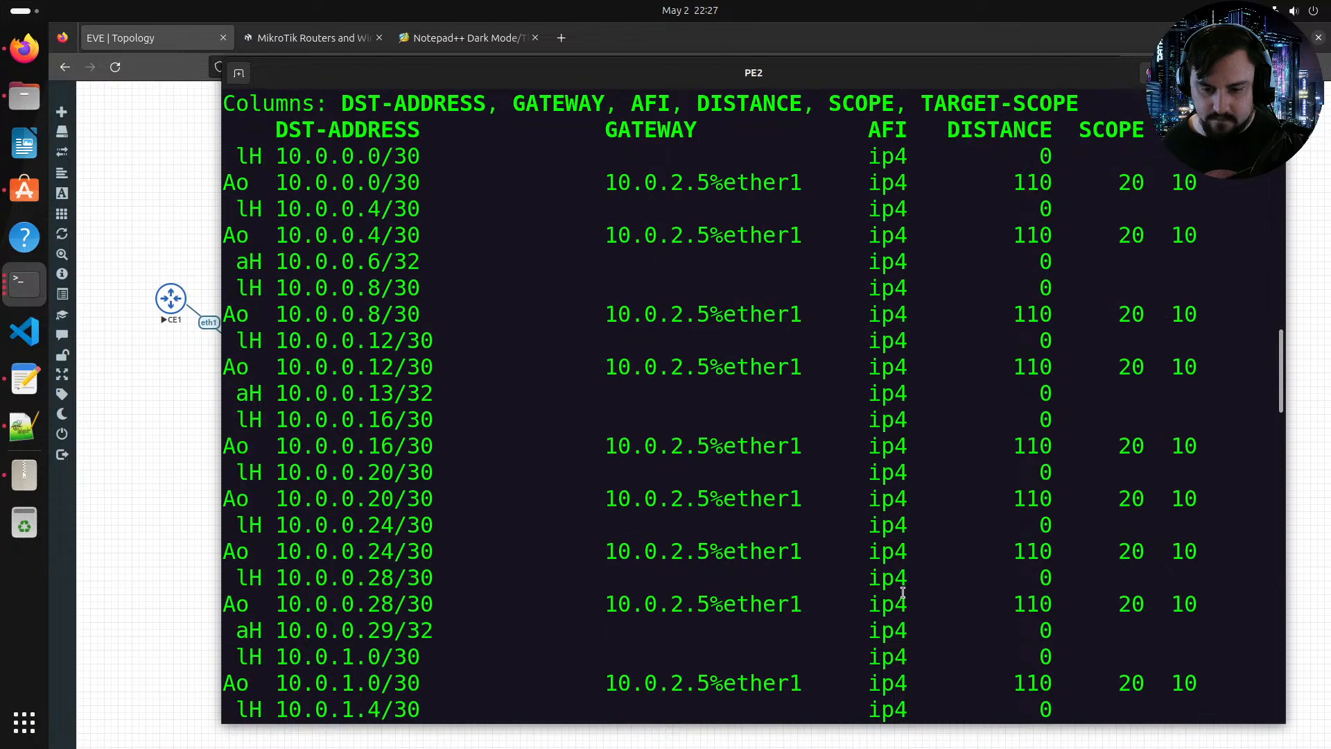
Step: Print only PE2's routes where afi=vpn4 and highlight the listed VPN routes
{"action": "type", "text": "afi "}
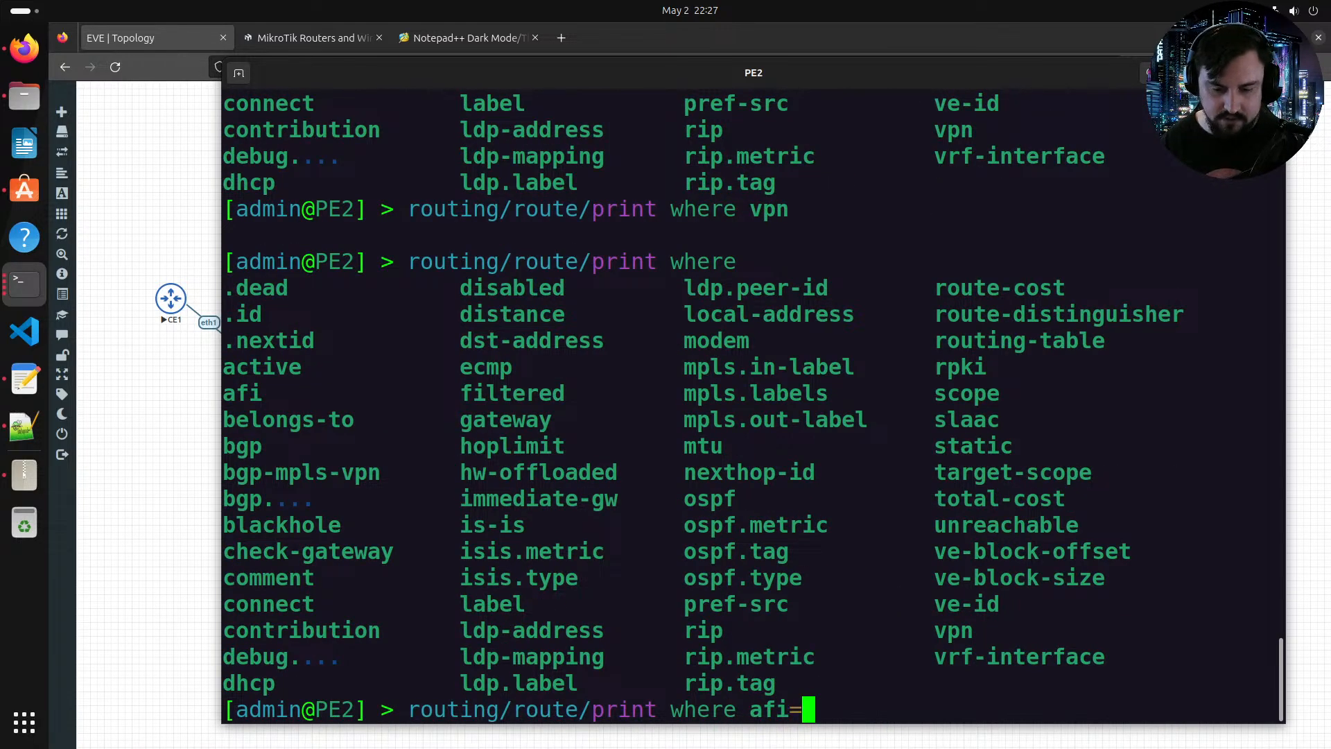
{"action": "type", "text": "vpn4"}
{"action": "key", "text": "Return"}
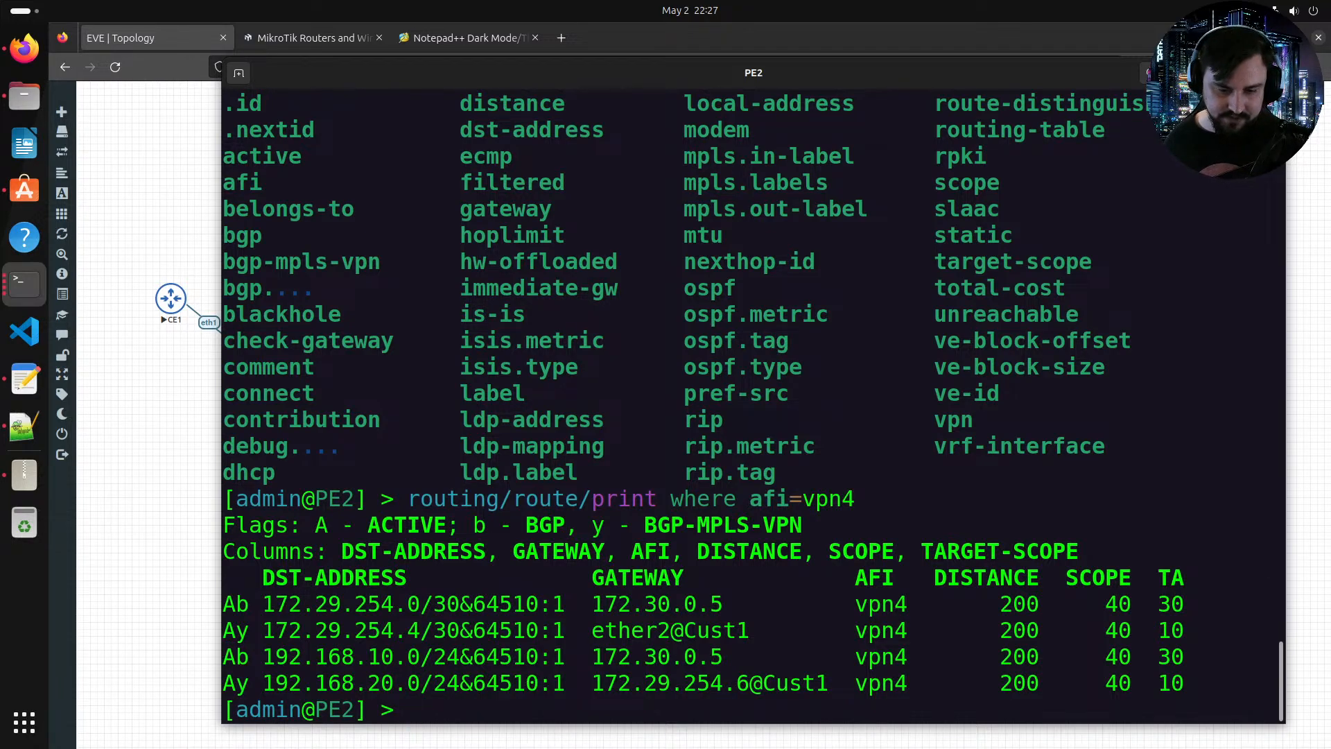
{"action": "left_click_drag", "start_coordinate": [850, 584], "coordinate": [994, 631]}
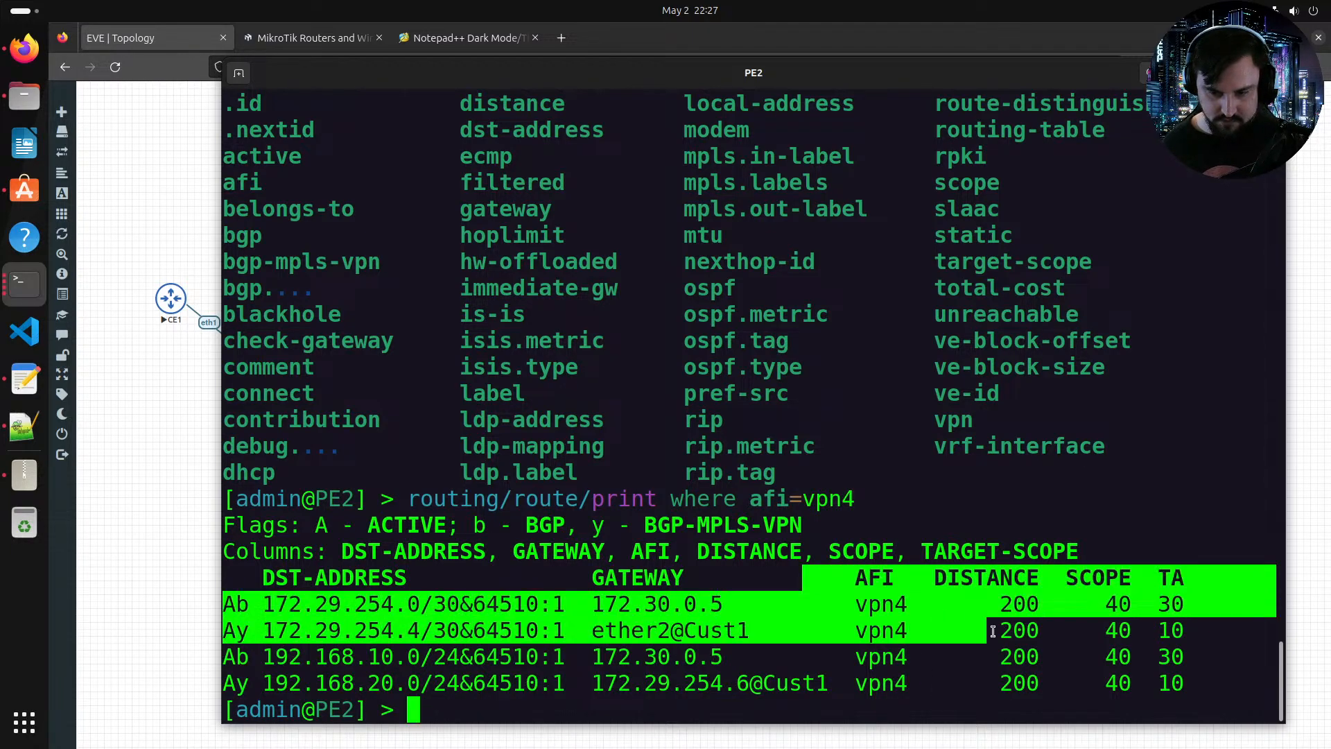
{"action": "left_click", "coordinate": [994, 632]}
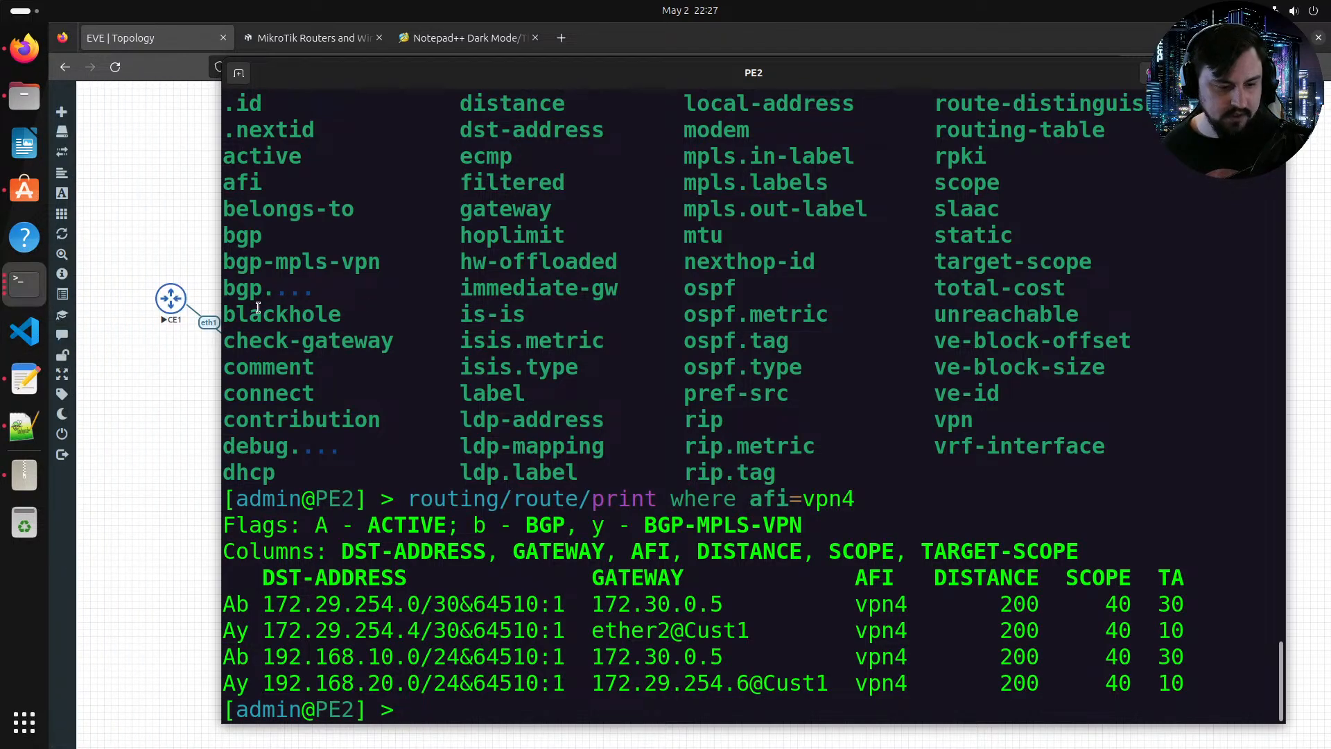
Step: Check the continuous ping toward 192.168.20.1 running on CE1's console, then return to the topology
{"action": "left_click", "coordinate": [25, 292]}
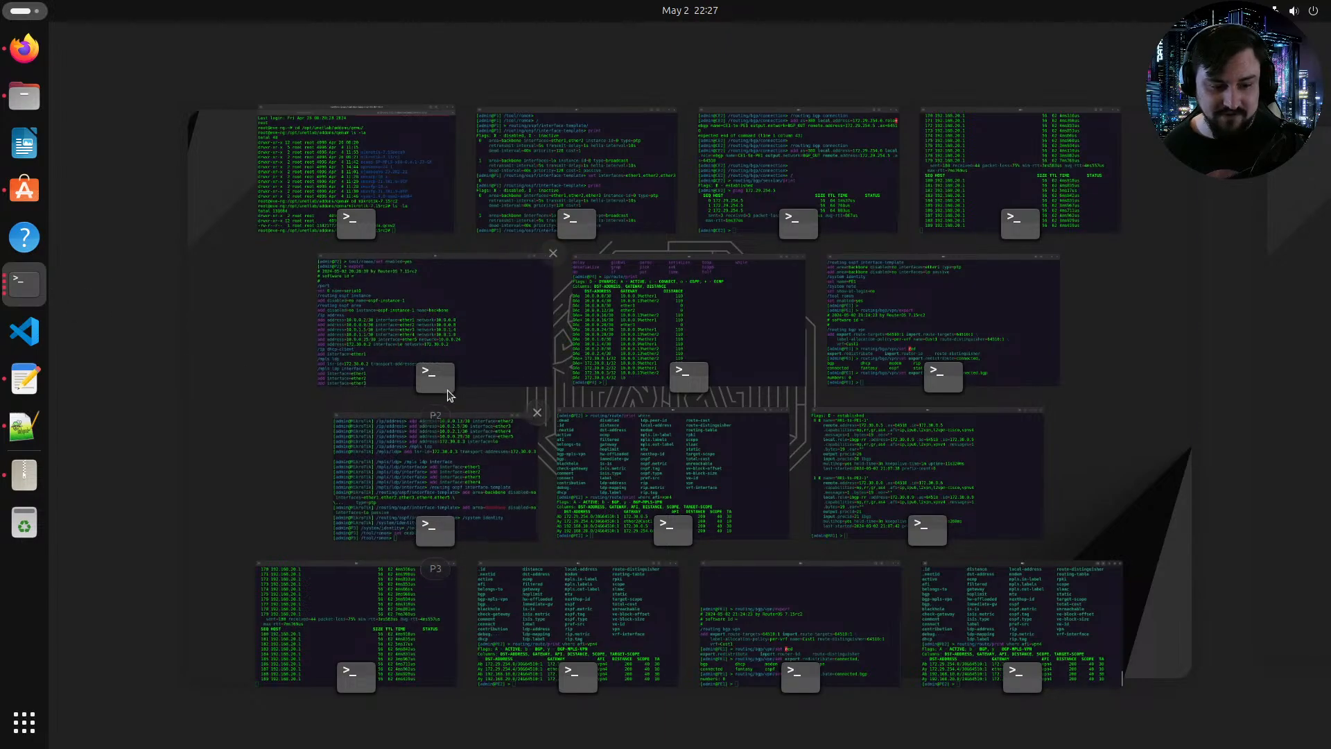
{"action": "left_click", "coordinate": [389, 615]}
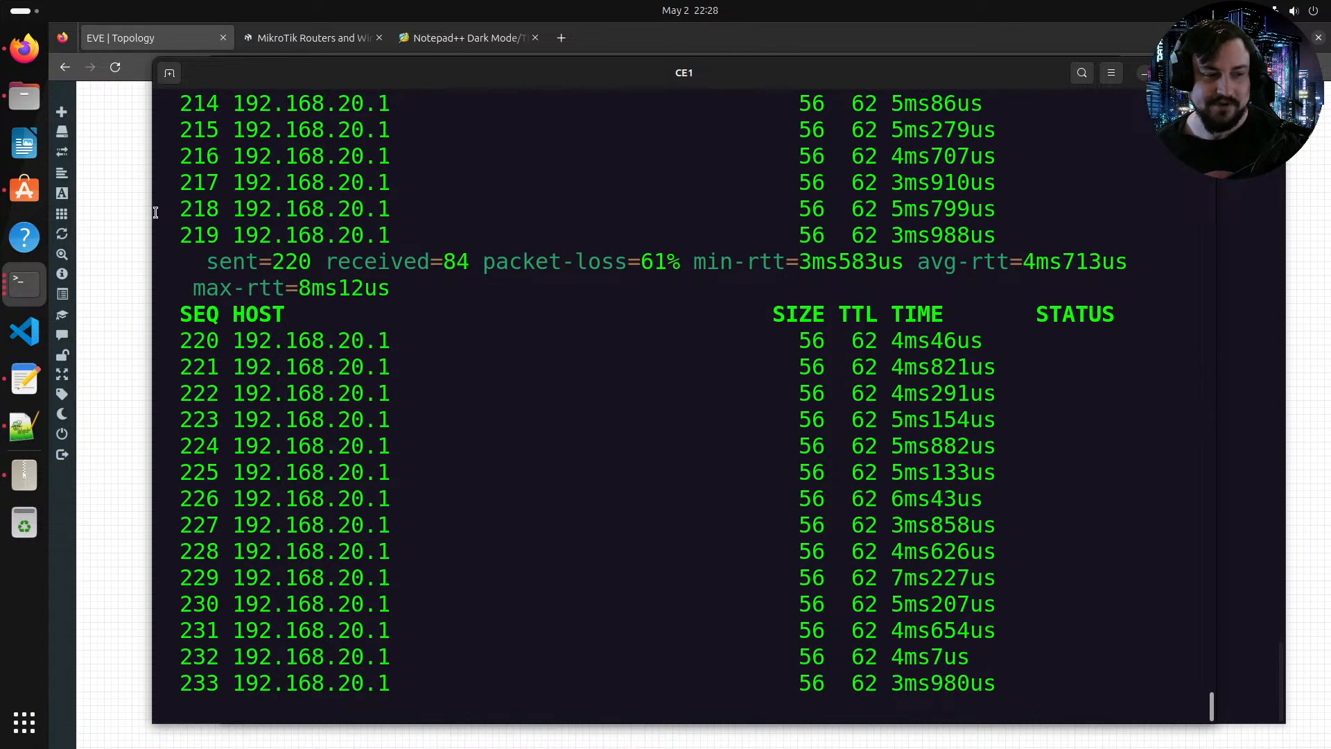
{"action": "left_click", "coordinate": [123, 214]}
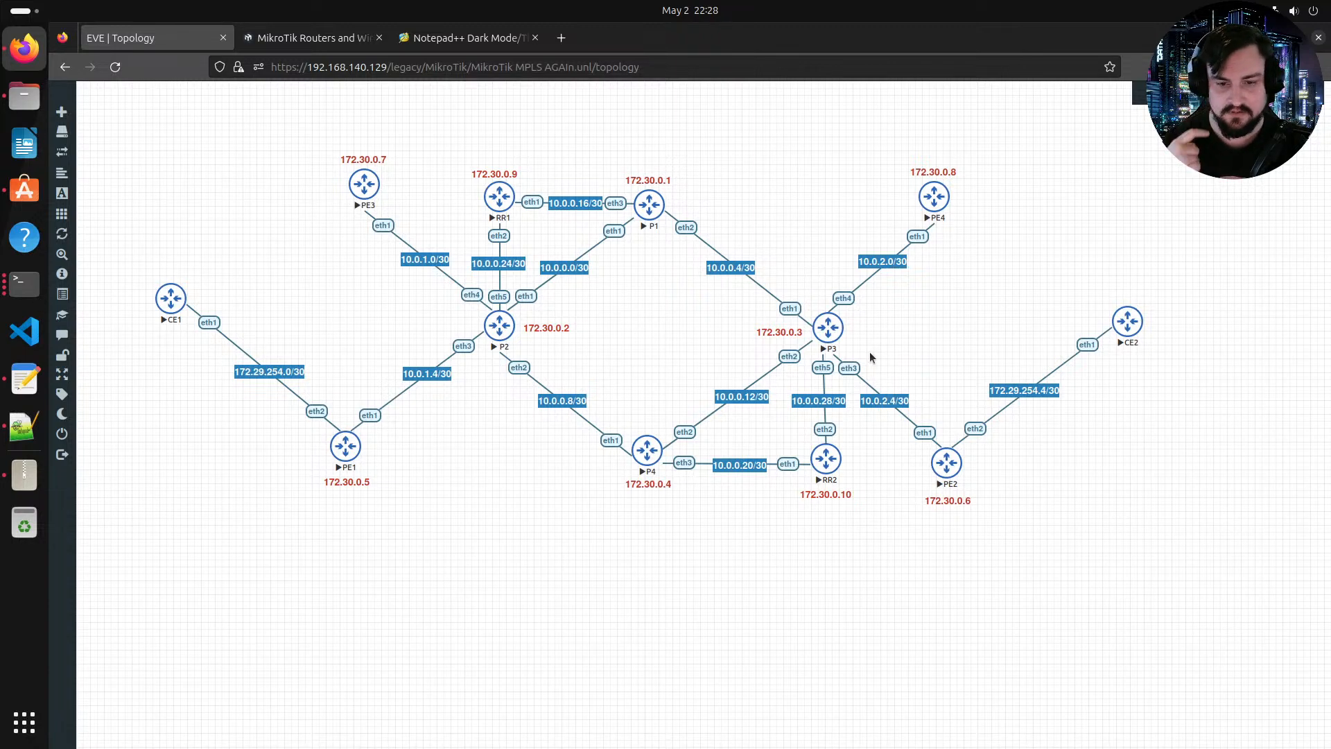
Step: Add a square rounded custom shape with a dashed border 2 wide to the topology
{"action": "right_click", "coordinate": [711, 600]}
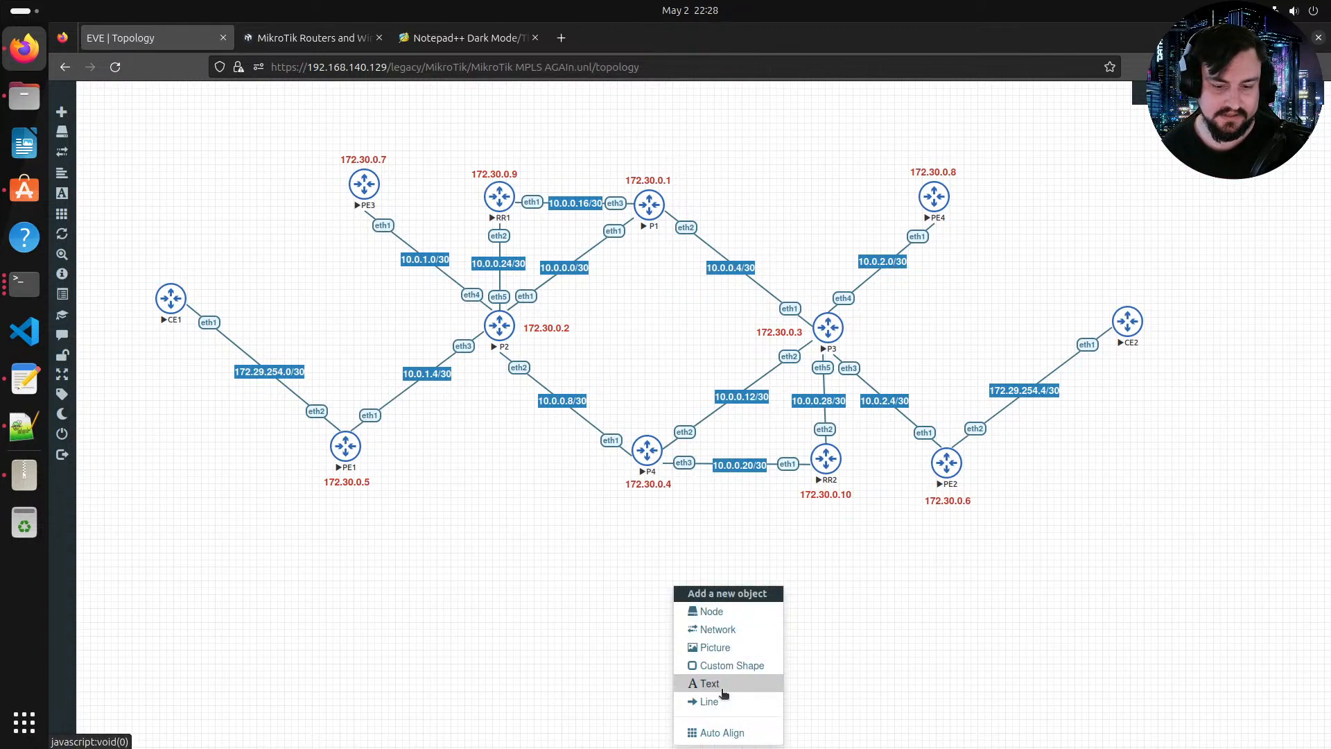
{"action": "left_click", "coordinate": [732, 665]}
{"action": "left_click", "coordinate": [676, 175]}
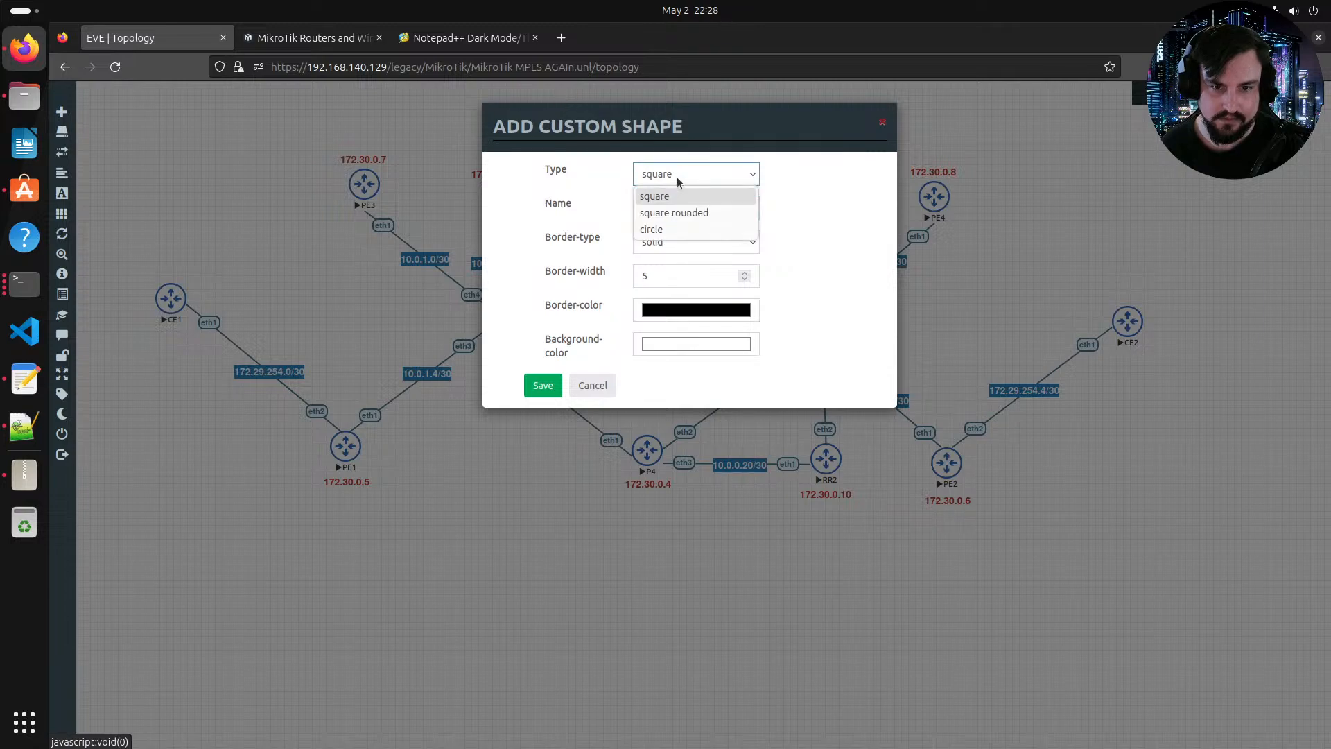
{"action": "left_click", "coordinate": [670, 196]}
{"action": "left_click", "coordinate": [676, 239]}
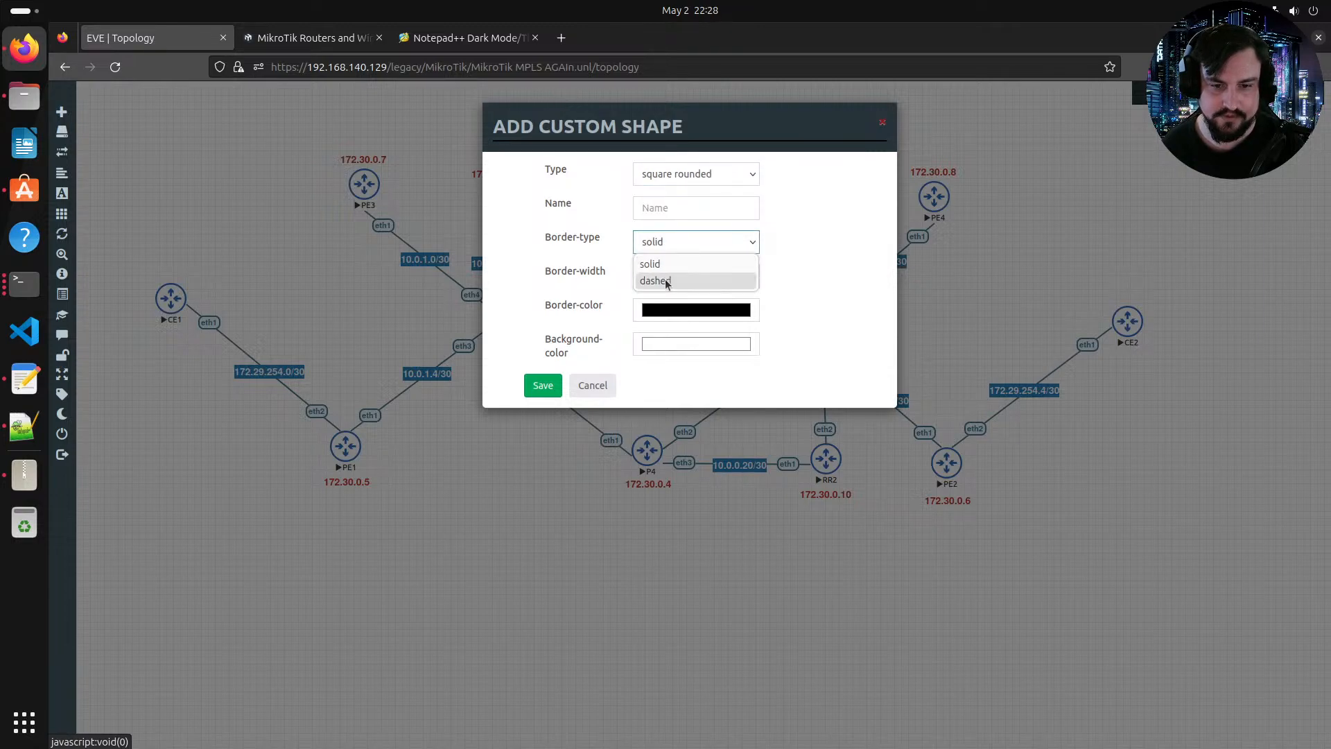
{"action": "left_click", "coordinate": [664, 281]}
{"action": "left_click", "coordinate": [704, 267]}
{"action": "key", "text": "BackSpace"}
{"action": "type", "text": "2"}
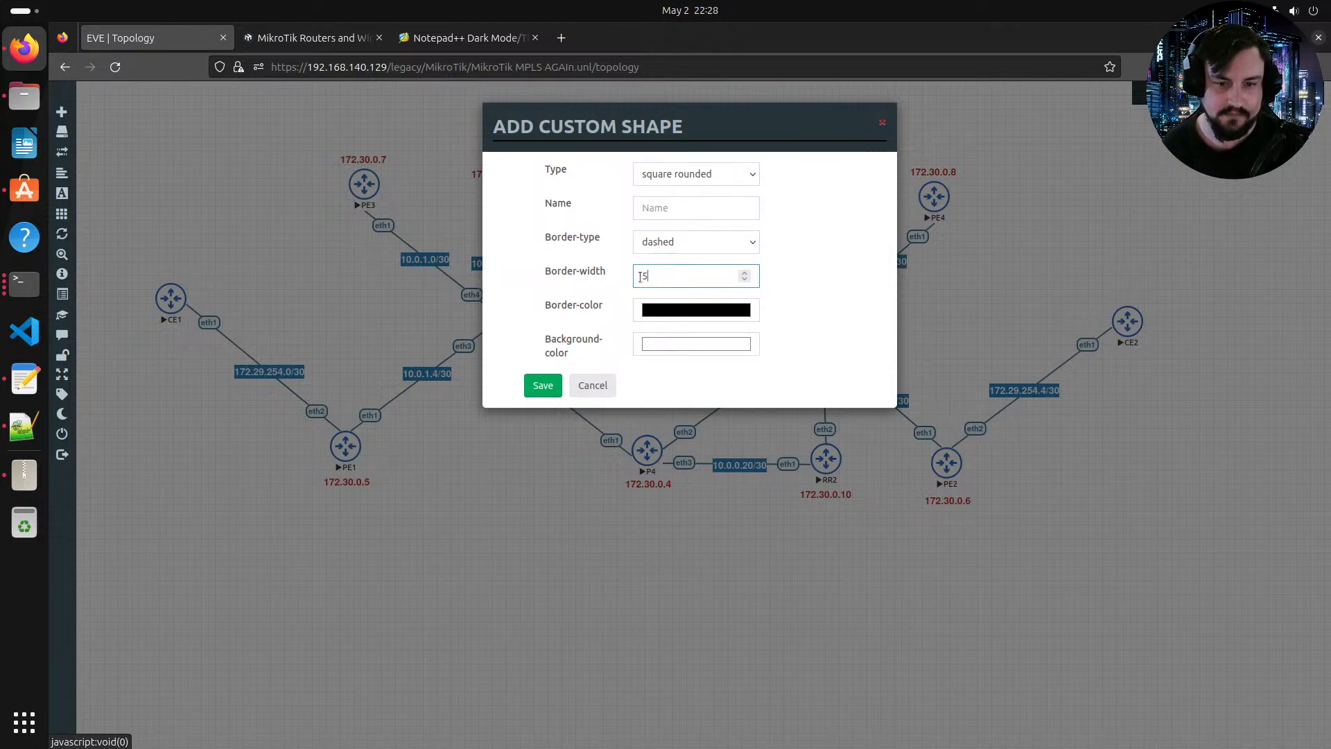
{"action": "left_click", "coordinate": [558, 384]}
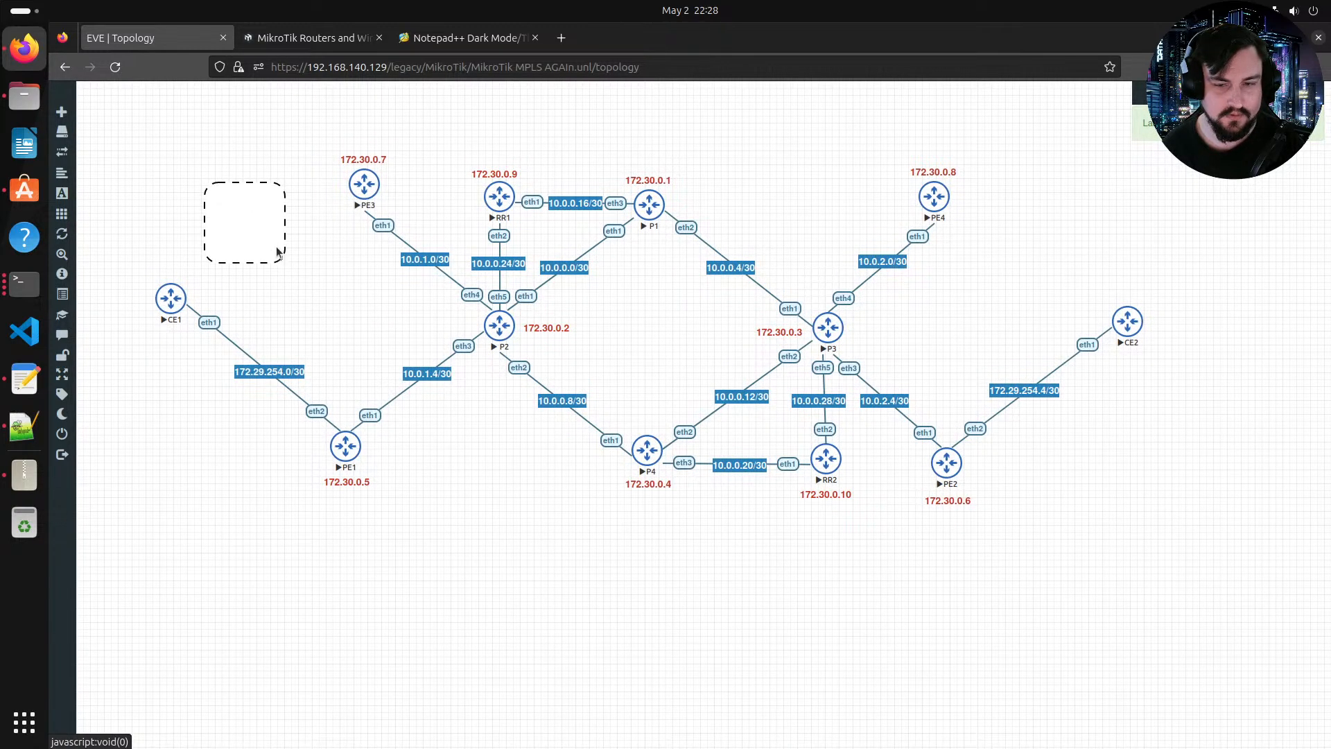
Step: Edit the new shape and set its border colour to orange
{"action": "right_click", "coordinate": [277, 220]}
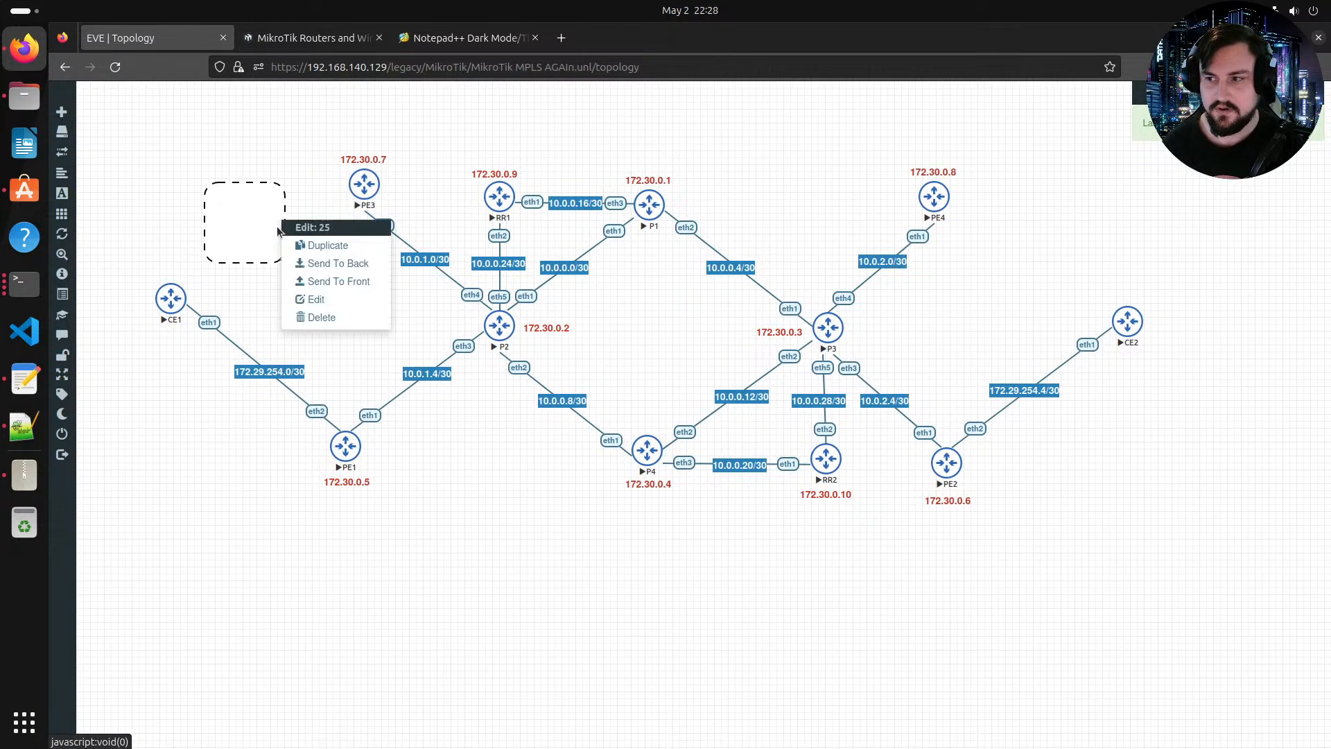
{"action": "left_click", "coordinate": [298, 298]}
{"action": "left_click", "coordinate": [341, 714]}
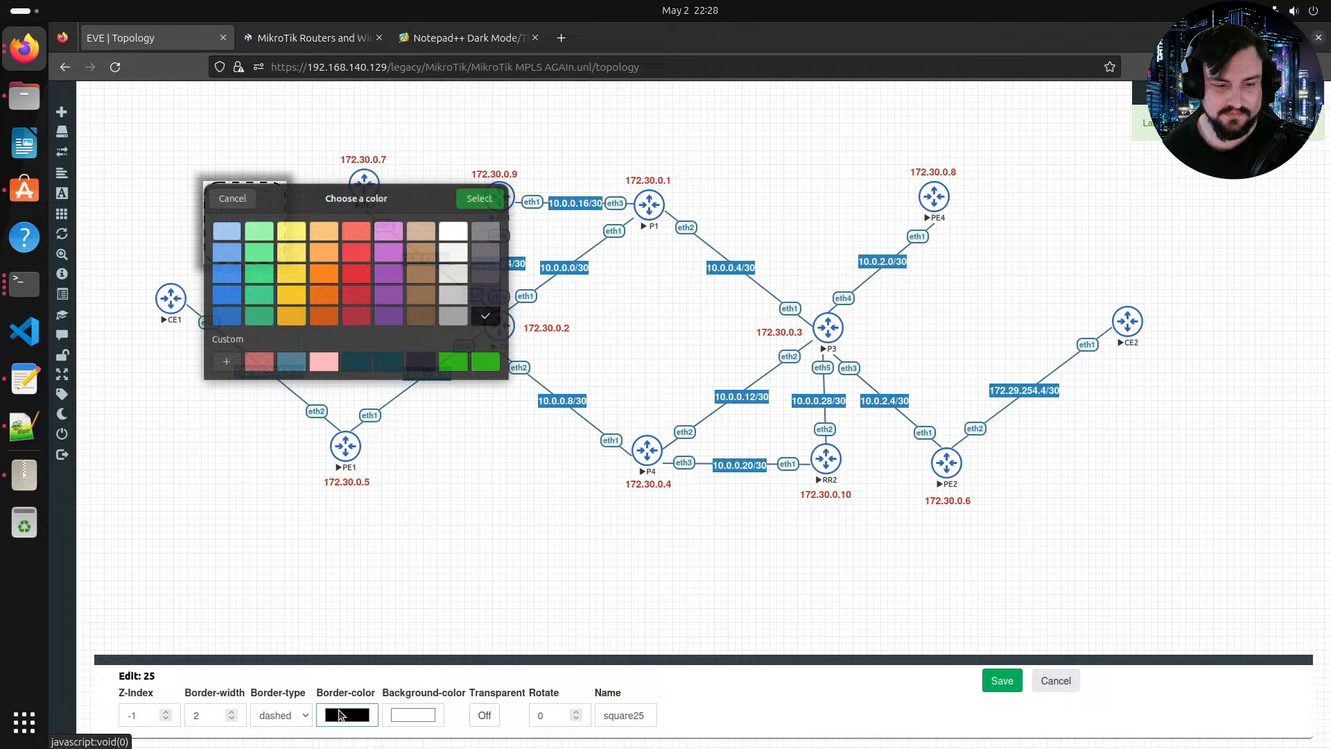
{"action": "left_click", "coordinate": [320, 284]}
{"action": "left_click", "coordinate": [320, 255]}
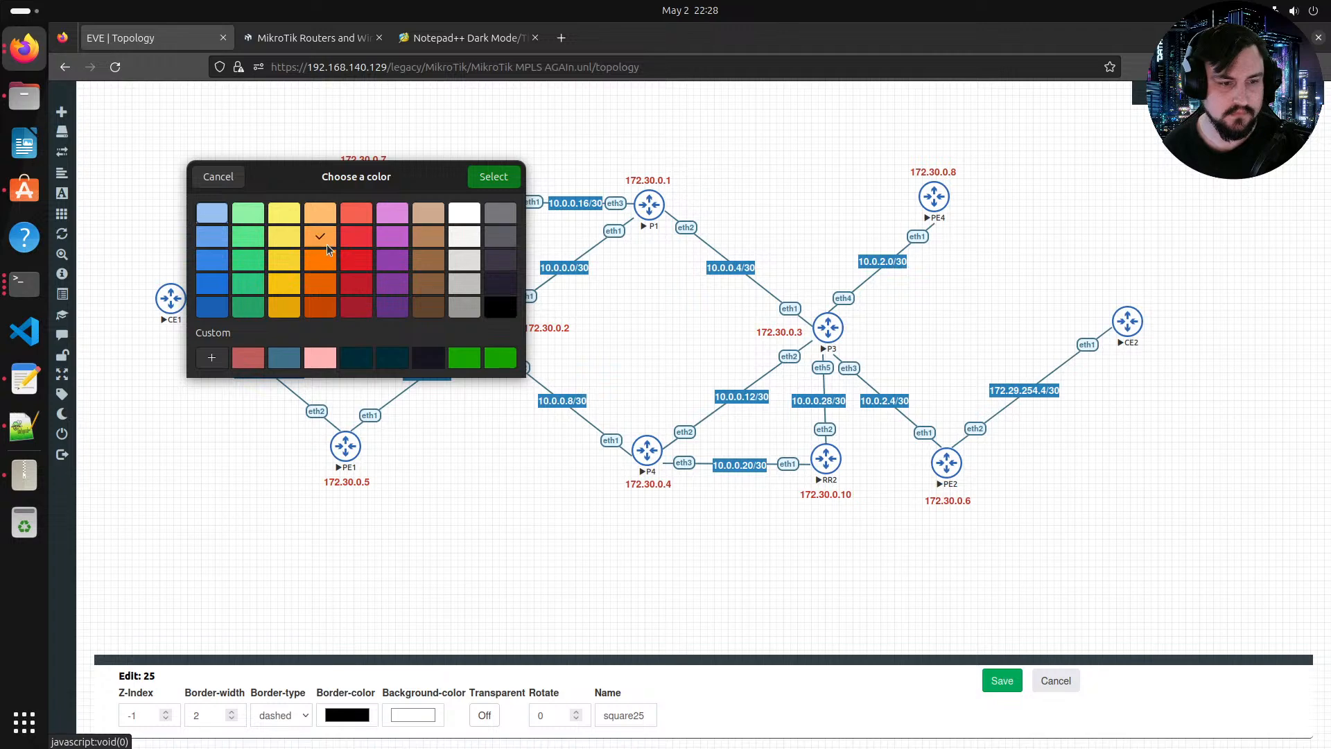
{"action": "left_click", "coordinate": [488, 180]}
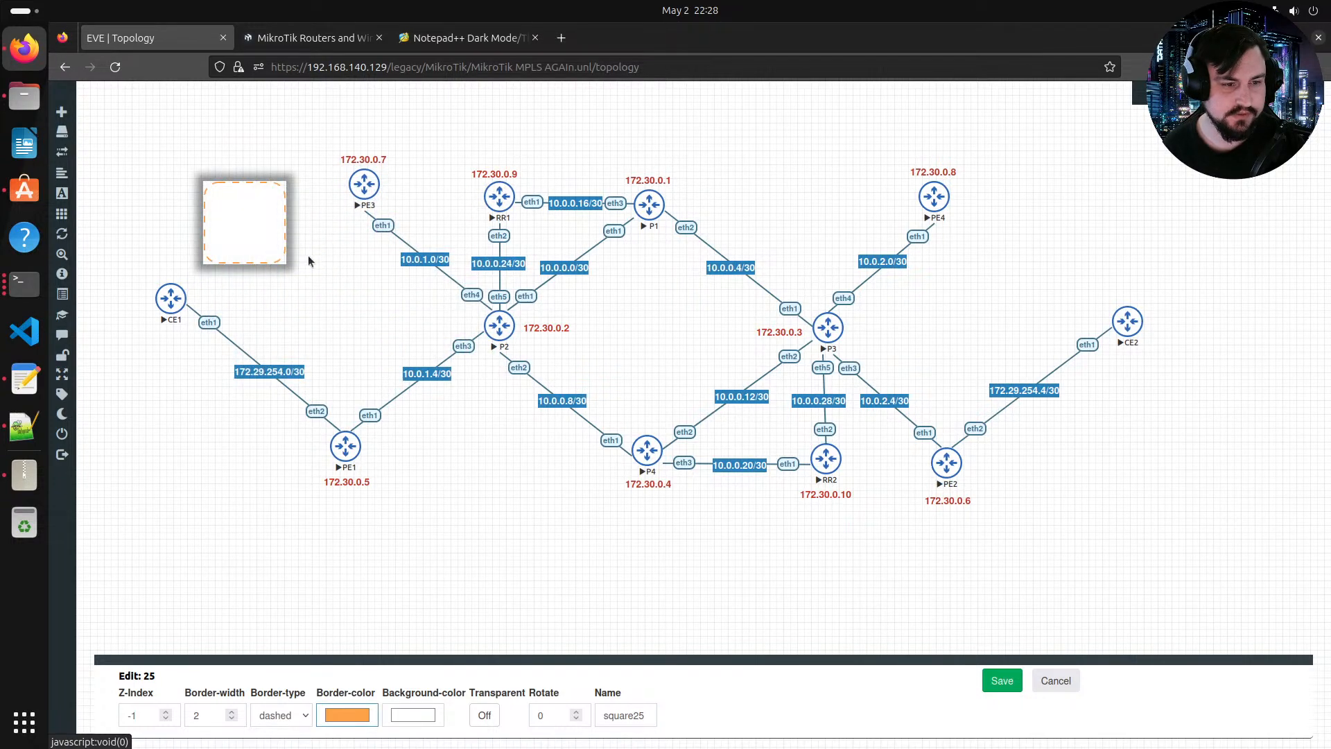
{"action": "left_click_drag", "start_coordinate": [284, 265], "coordinate": [411, 288]}
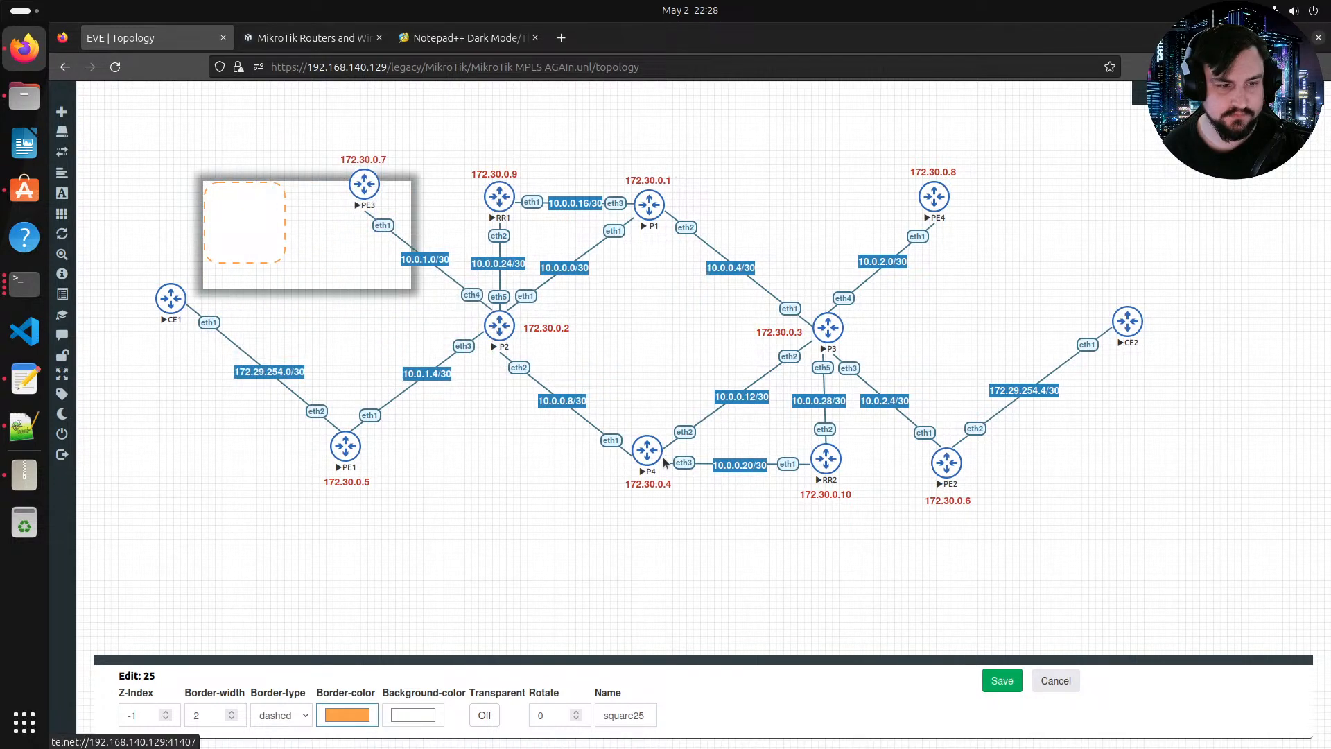
{"action": "left_click", "coordinate": [1001, 680]}
Step: Enlarge the rectangle to enclose the provider core from PE1 to P3, and change its border to solid
{"action": "left_click_drag", "start_coordinate": [406, 284], "coordinate": [745, 508]}
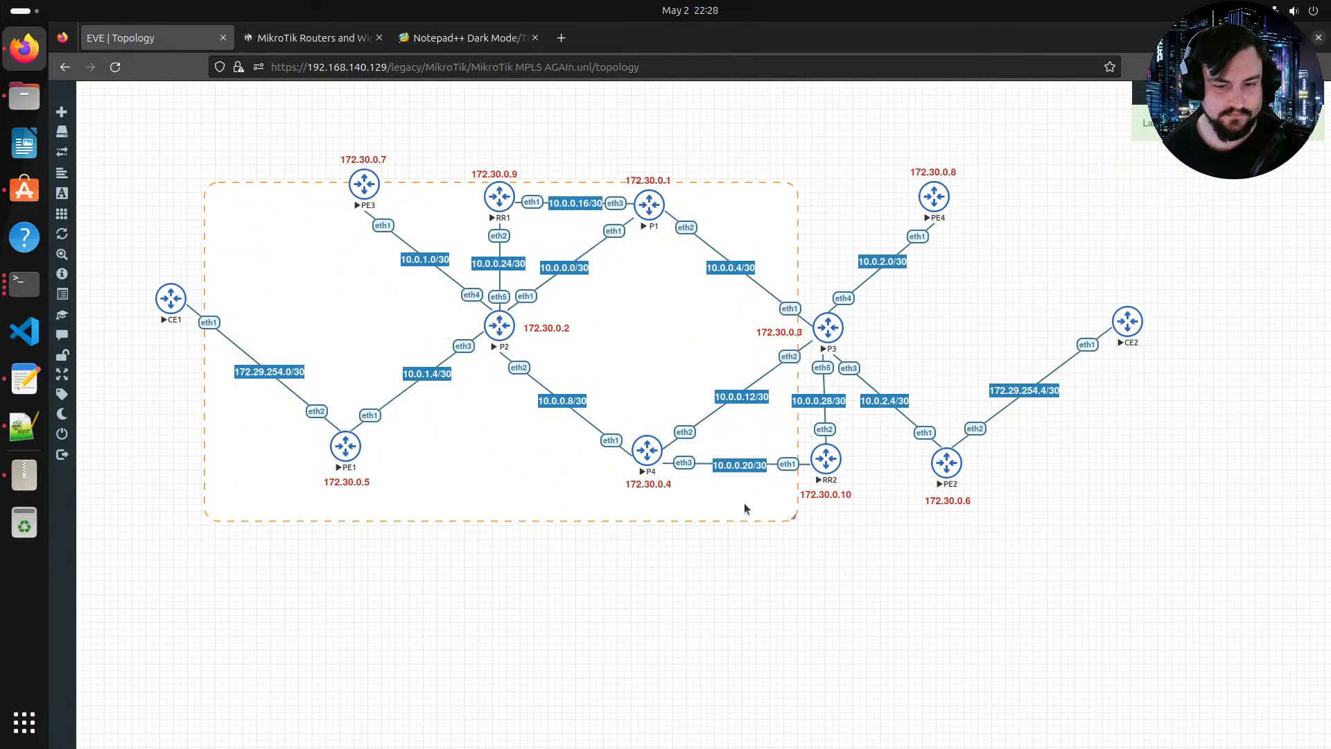
{"action": "left_click_drag", "start_coordinate": [813, 532], "coordinate": [878, 510]}
{"action": "right_click", "coordinate": [878, 511]}
{"action": "left_click", "coordinate": [907, 584]}
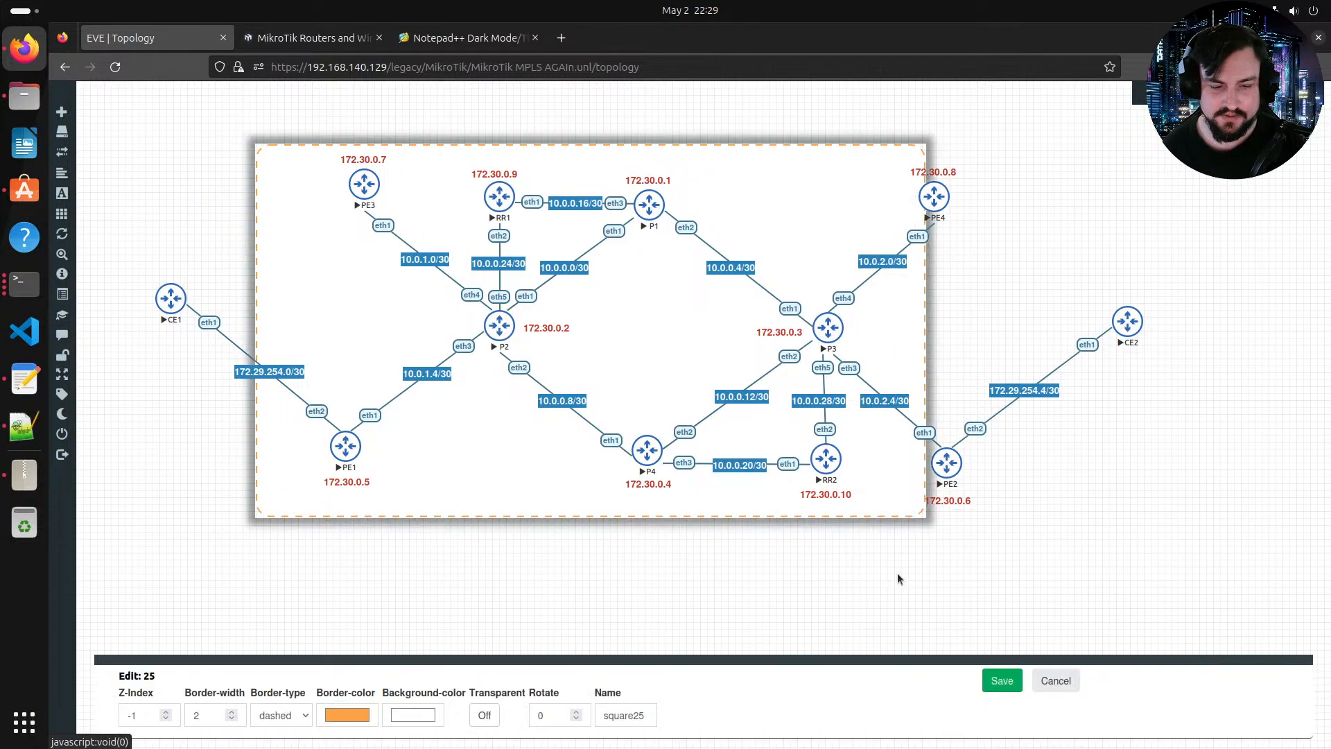
{"action": "left_click", "coordinate": [302, 715]}
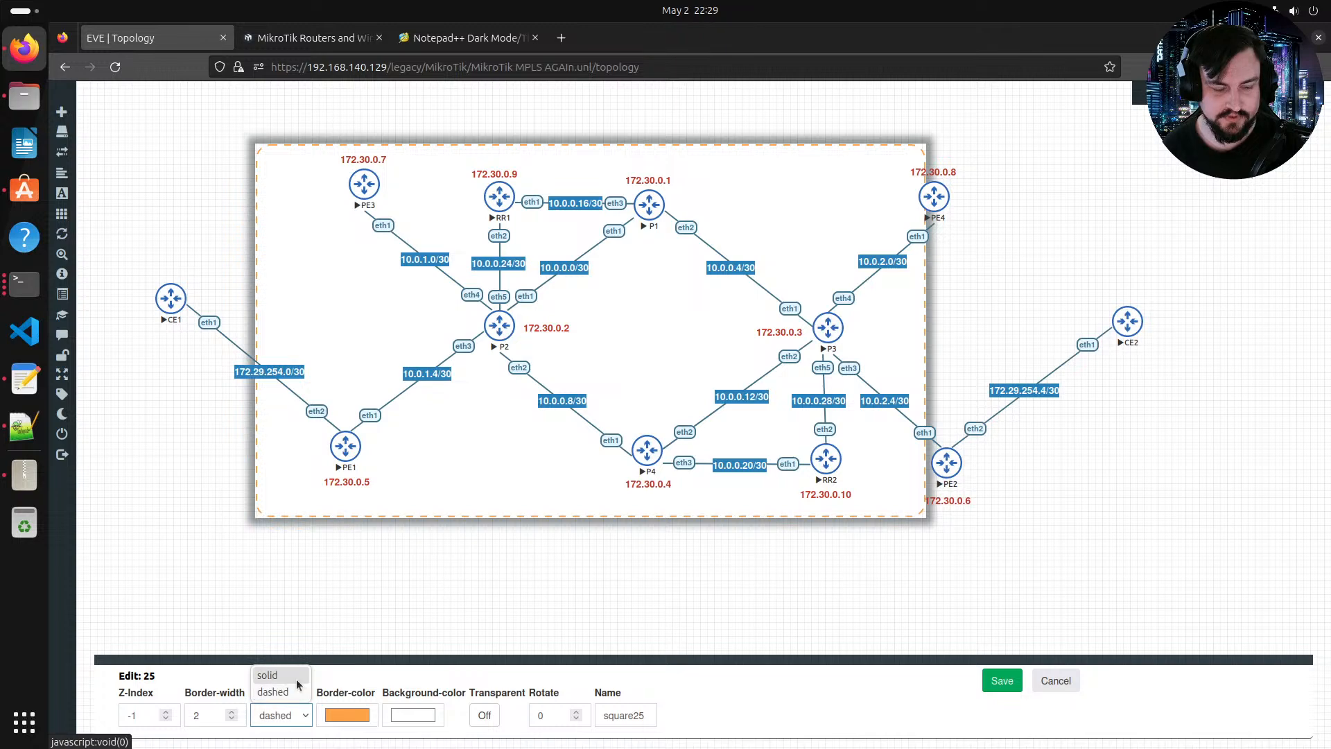
{"action": "left_click", "coordinate": [276, 677]}
{"action": "left_click", "coordinate": [998, 681]}
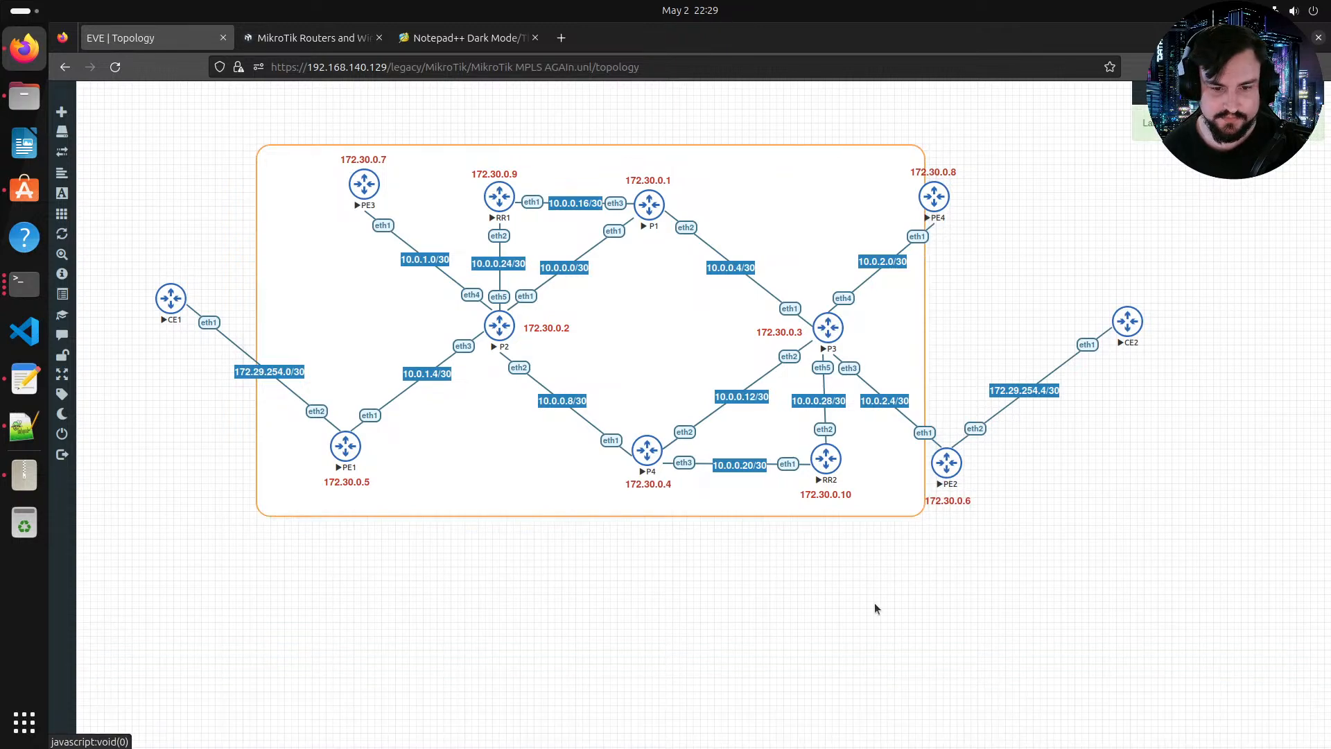
Step: Set the rectangle's border width to 4 and stretch it to also enclose PE2
{"action": "right_click", "coordinate": [890, 510]}
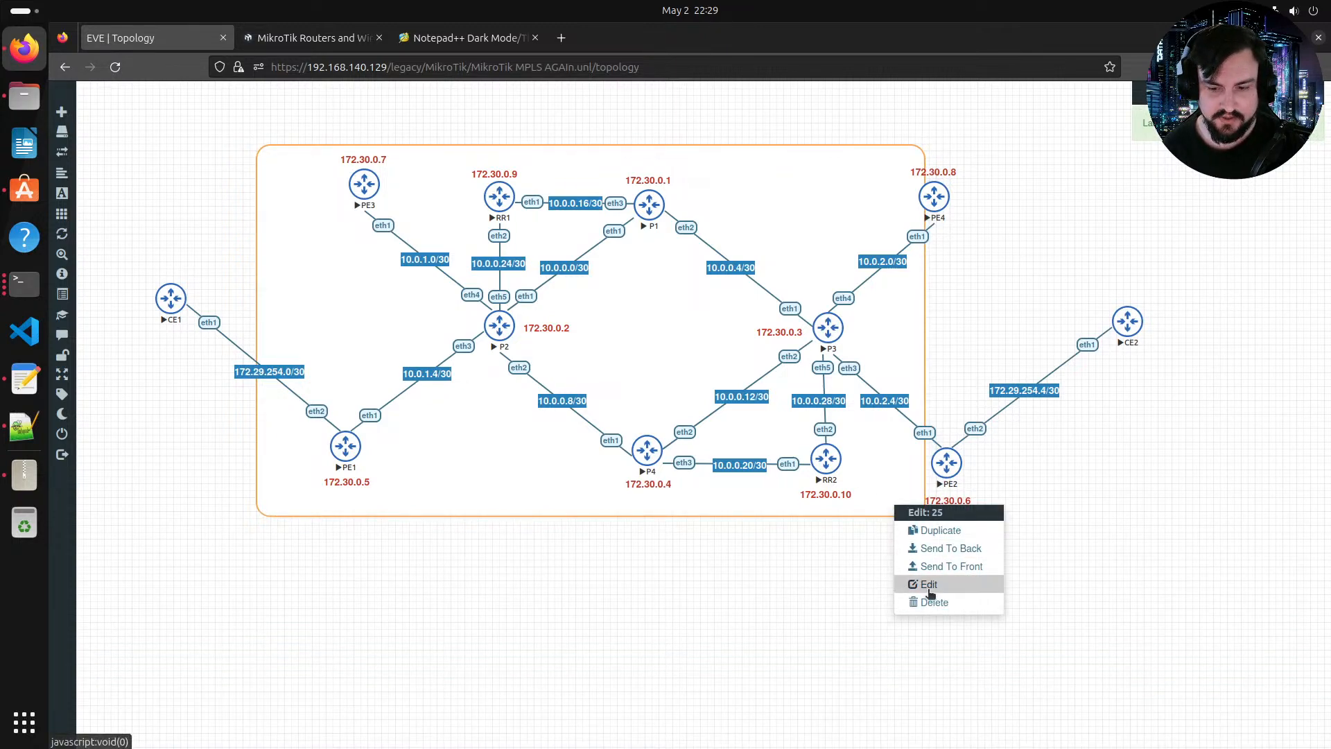
{"action": "left_click", "coordinate": [926, 586]}
{"action": "left_click", "coordinate": [232, 711]}
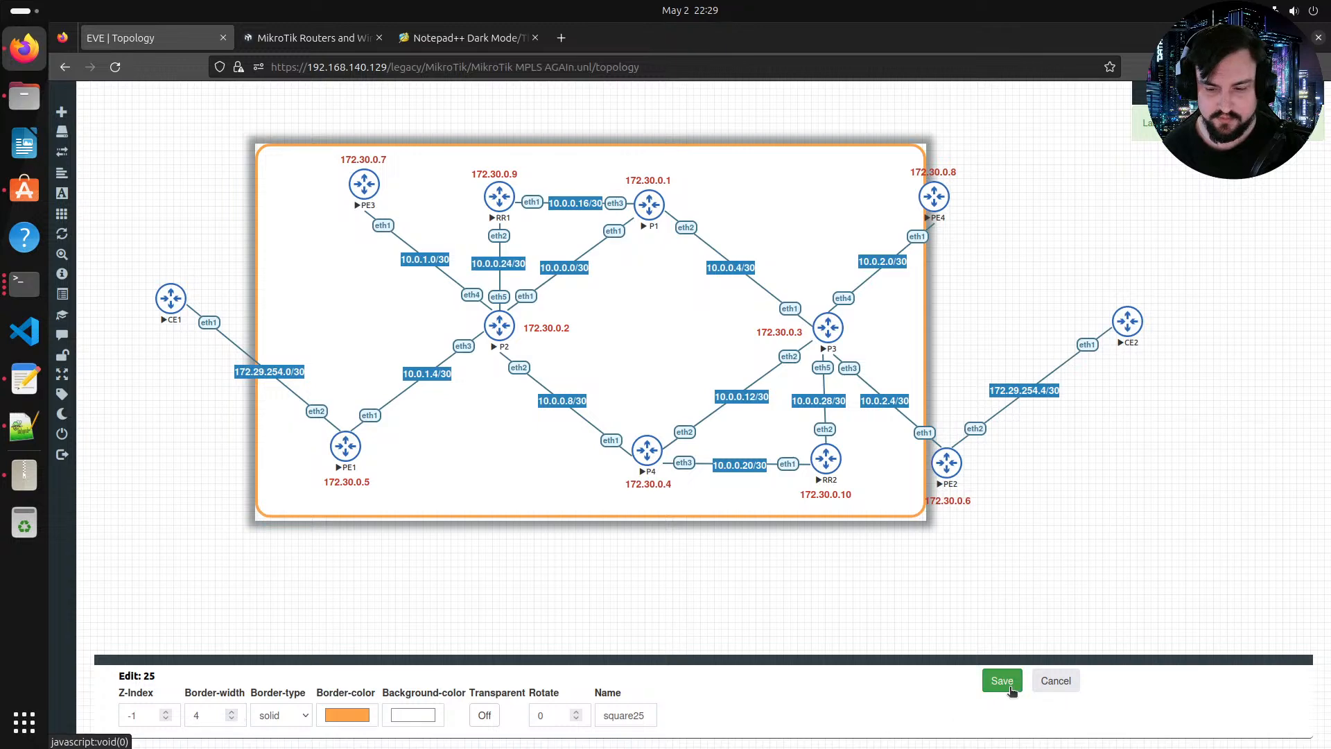
{"action": "left_click", "coordinate": [1001, 682]}
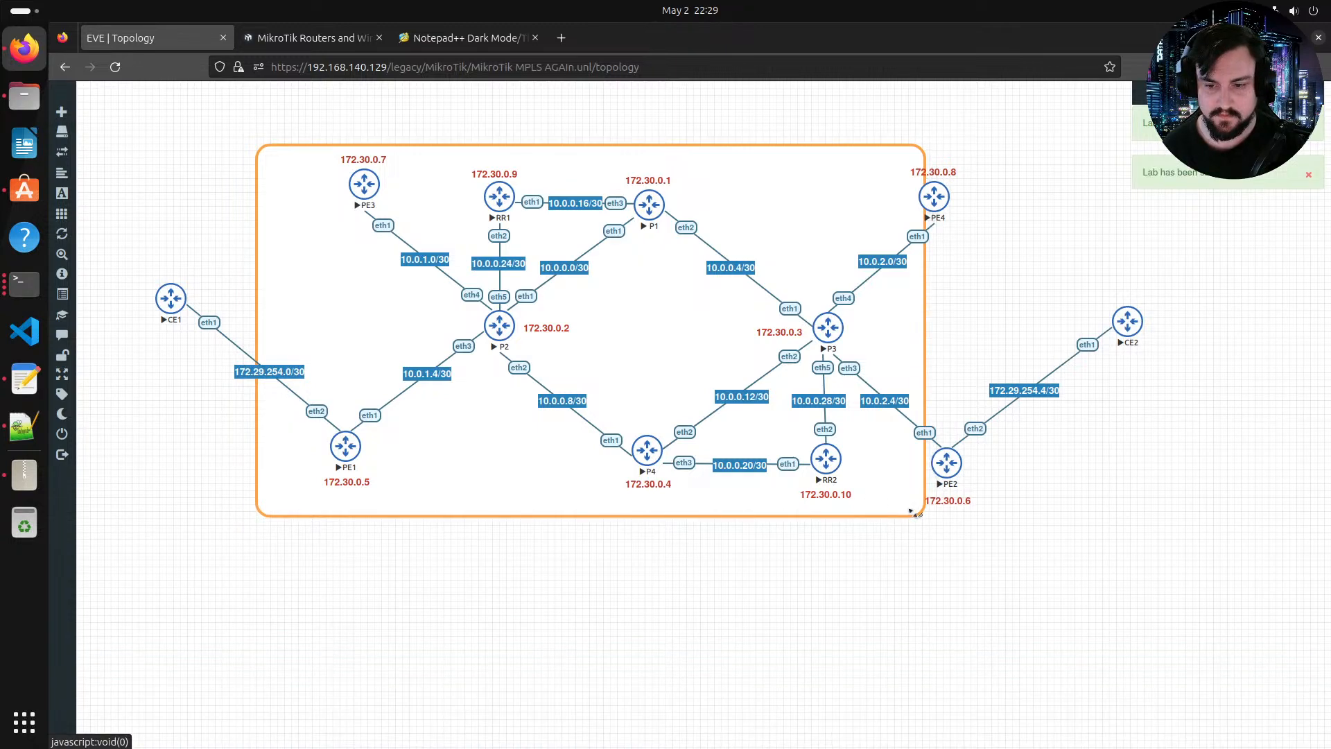
{"action": "left_click_drag", "start_coordinate": [920, 514], "coordinate": [986, 529]}
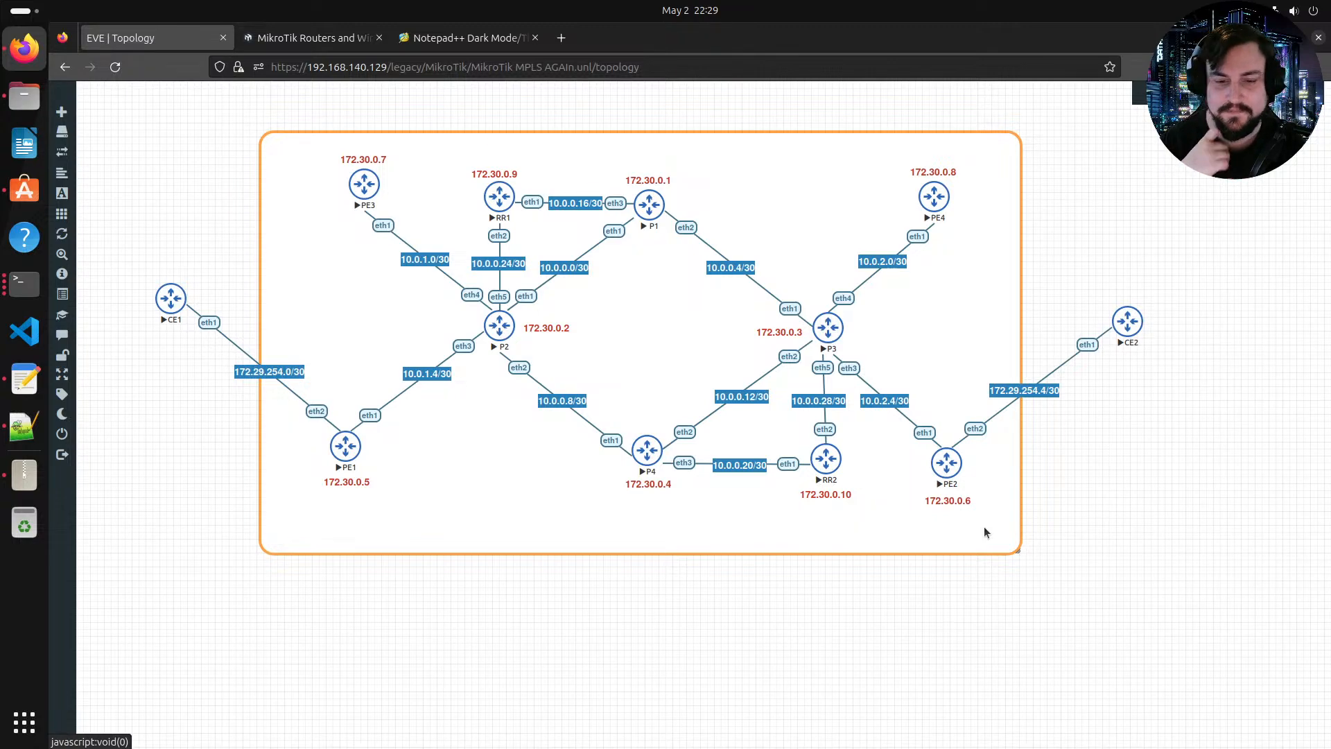
Step: Add a text object beside CE2 reading AS:64510
{"action": "right_click", "coordinate": [1117, 504]}
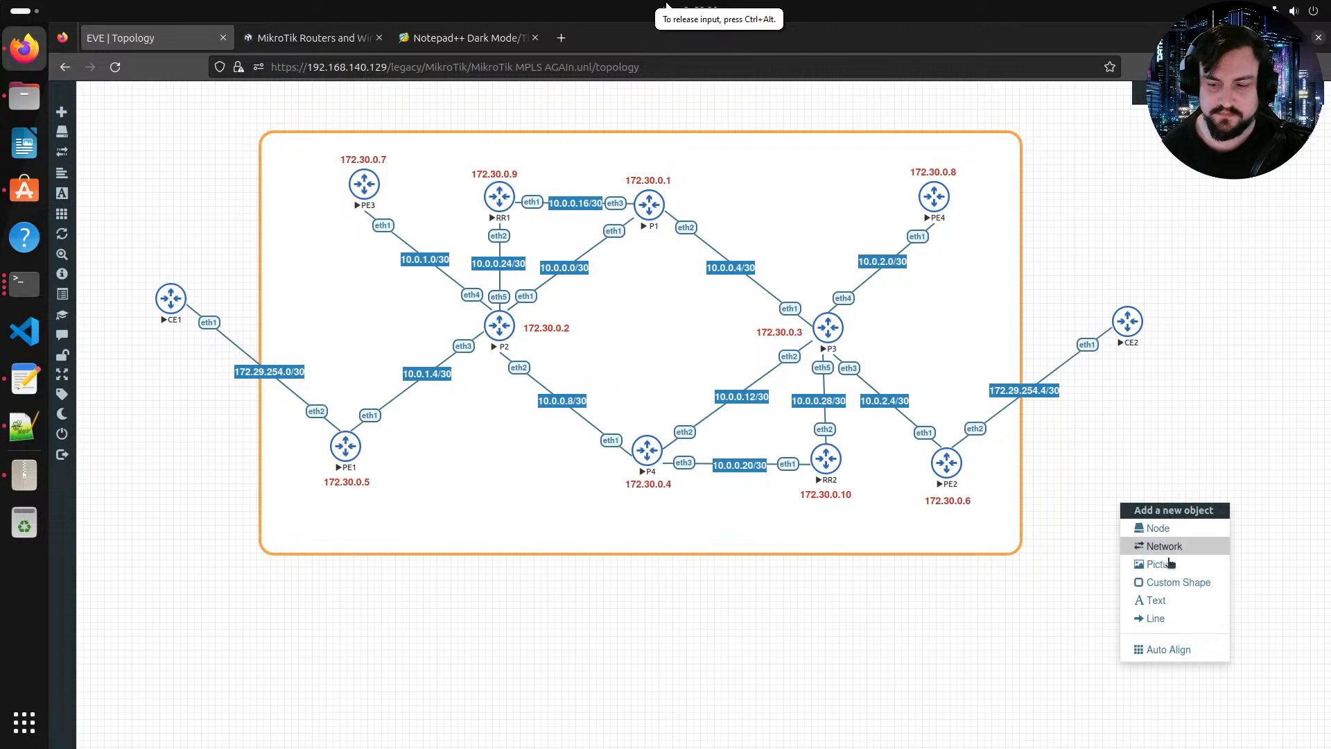
{"action": "left_click", "coordinate": [1167, 601]}
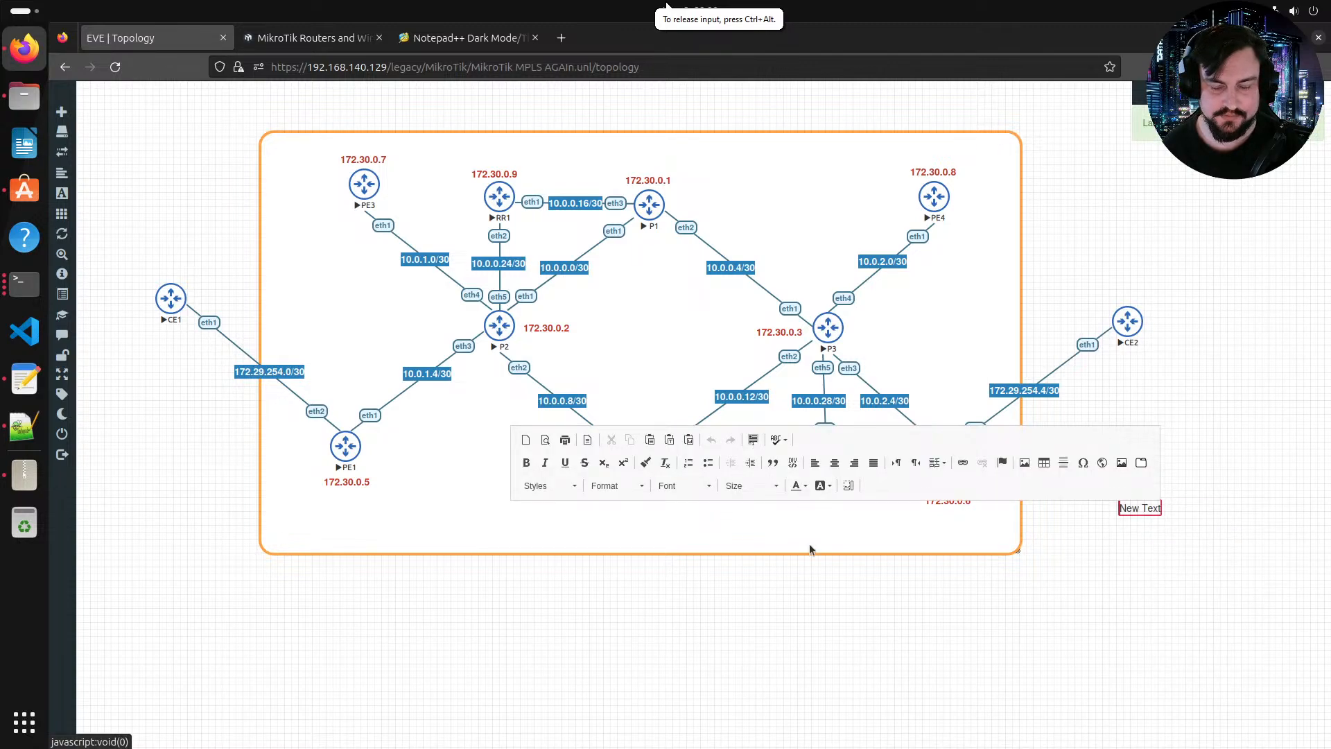
{"action": "left_click", "coordinate": [1134, 508]}
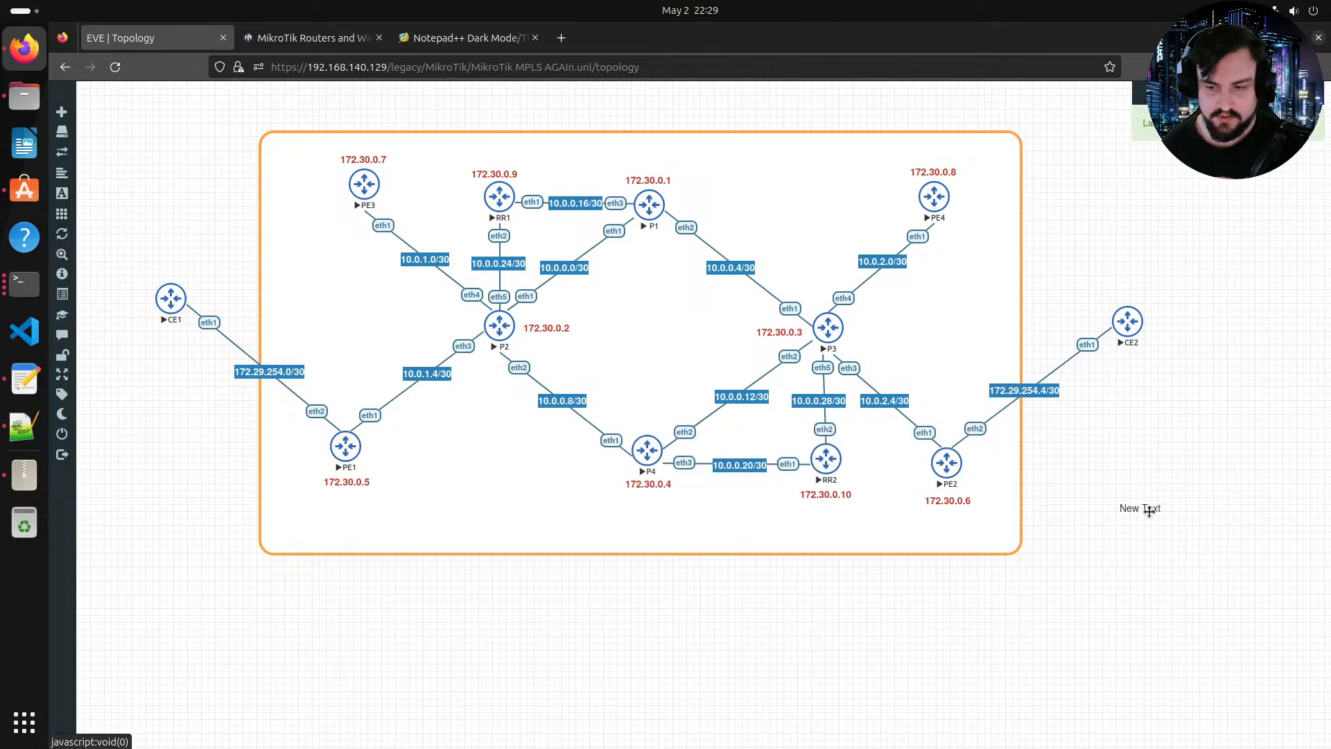
{"action": "triple_click", "coordinate": [1148, 510]}
{"action": "type", "text": "AS"}
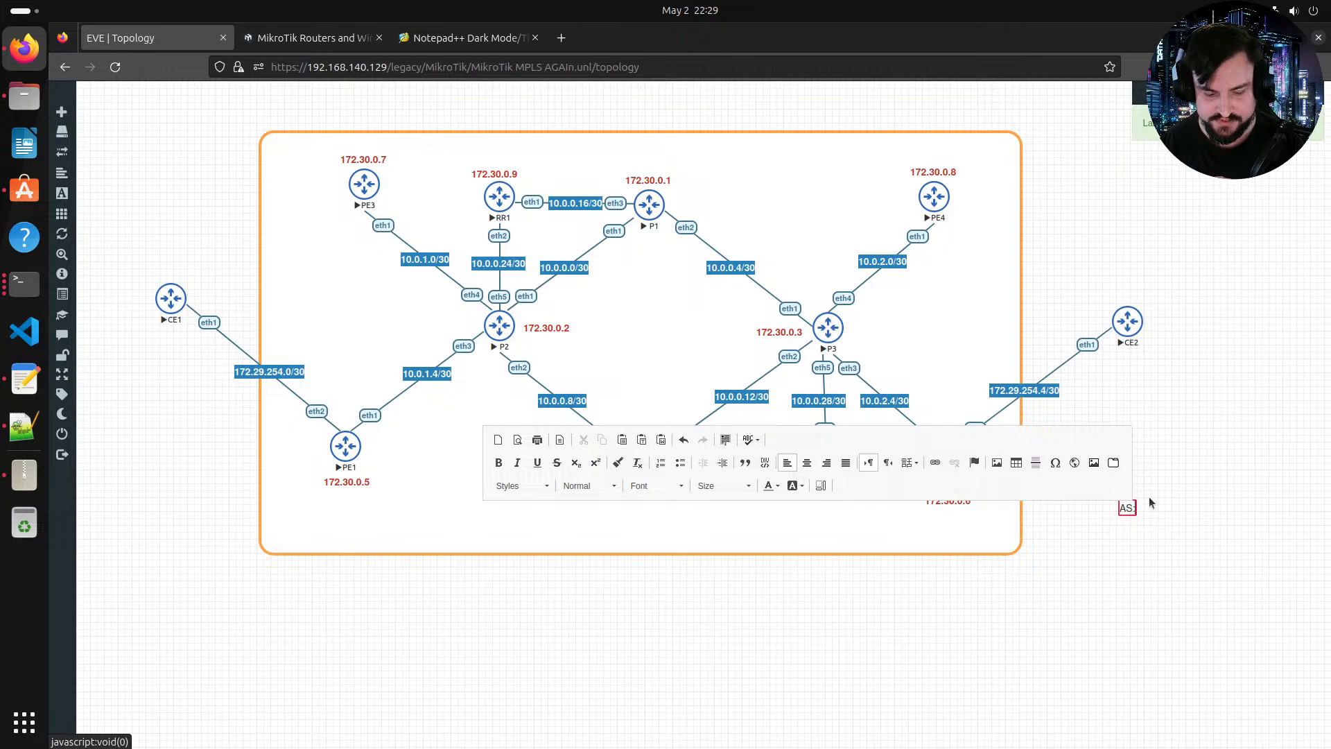
{"action": "type", "text": ":6"}
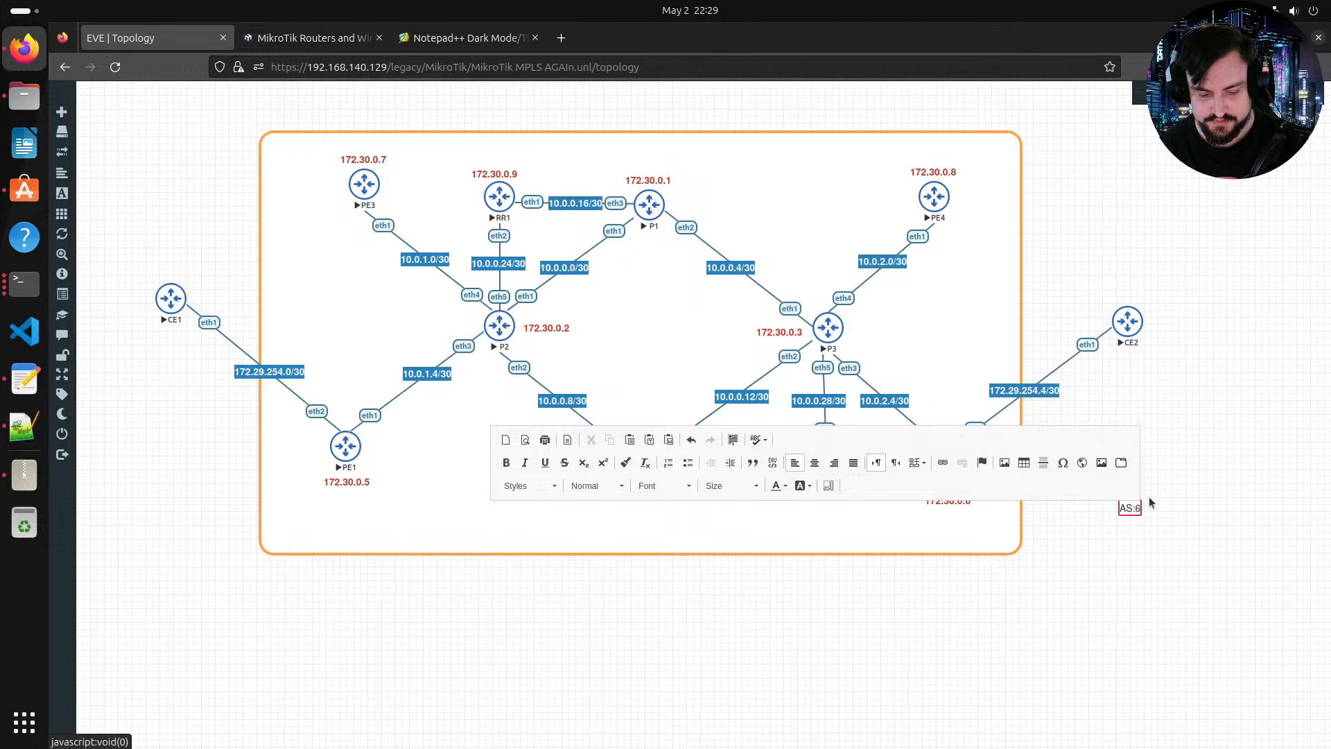
{"action": "type", "text": "510"}
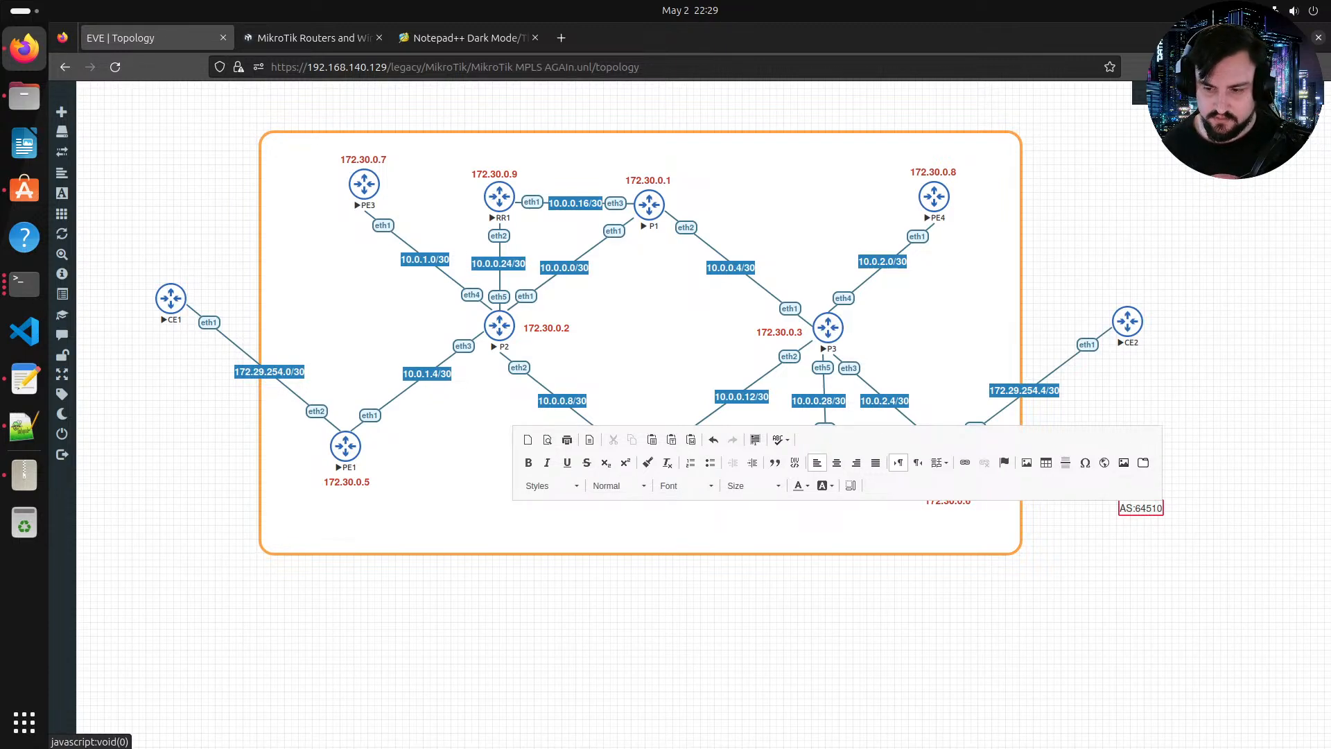
{"action": "left_click", "coordinate": [1108, 573]}
Step: Set the AS:64510 label's font size to 24
{"action": "double_click", "coordinate": [1143, 509]}
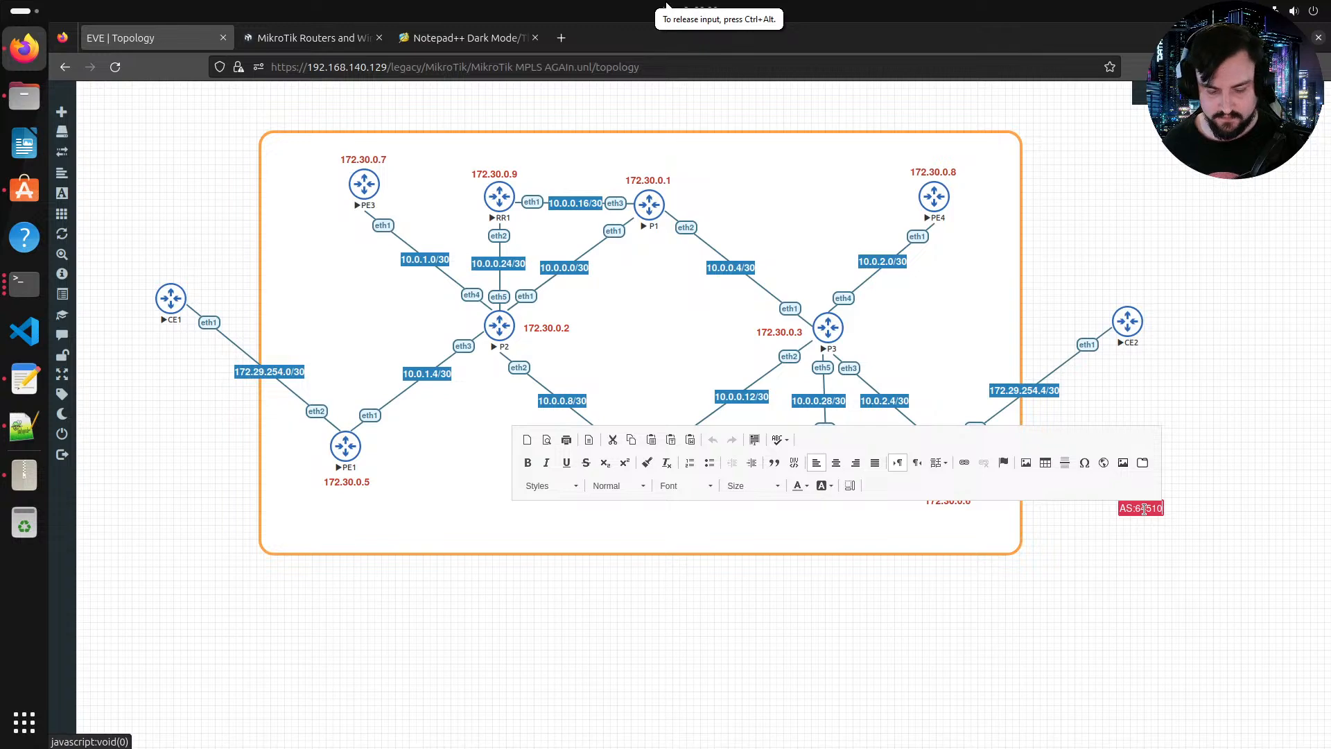
{"action": "left_click", "coordinate": [1152, 520]}
{"action": "left_click_drag", "start_coordinate": [1149, 510], "coordinate": [1003, 246]}
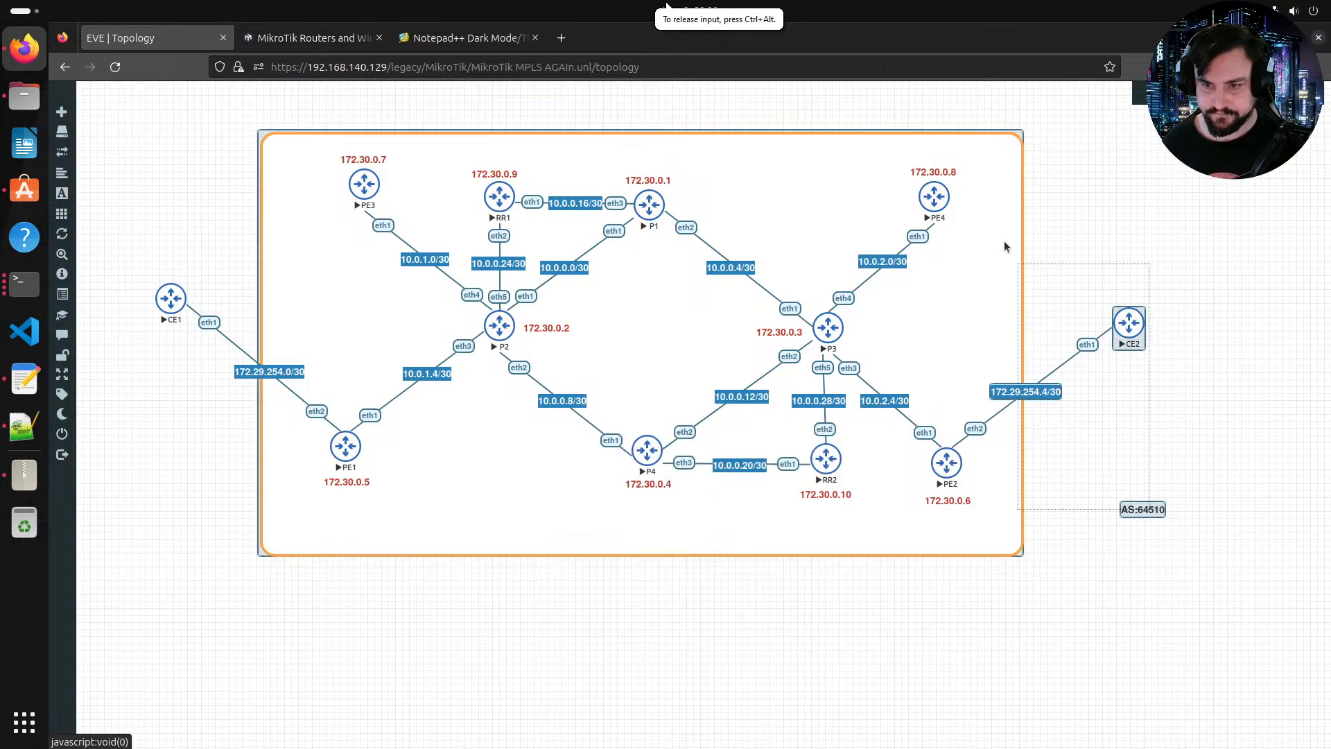
{"action": "double_click", "coordinate": [1140, 508]}
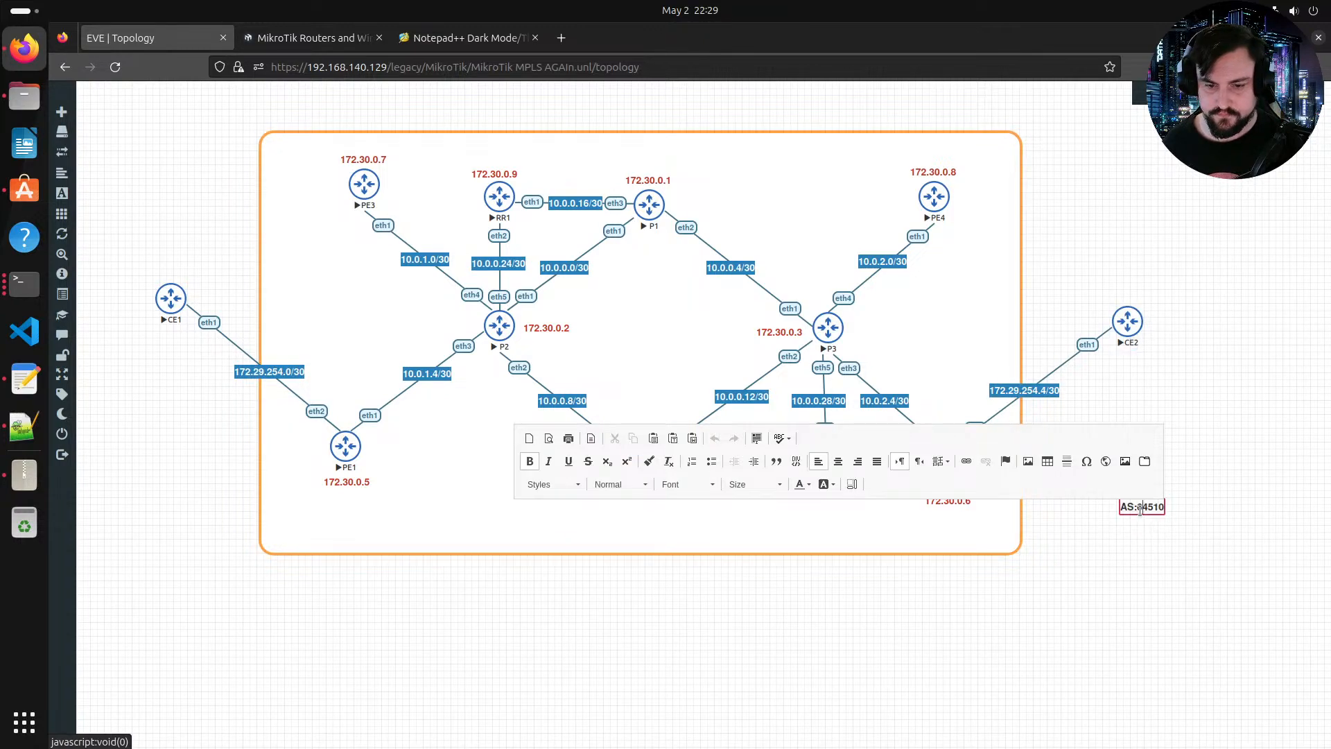
{"action": "left_click", "coordinate": [762, 485]}
{"action": "scroll", "coordinate": [762, 583], "scroll_direction": "down", "scroll_amount": 3}
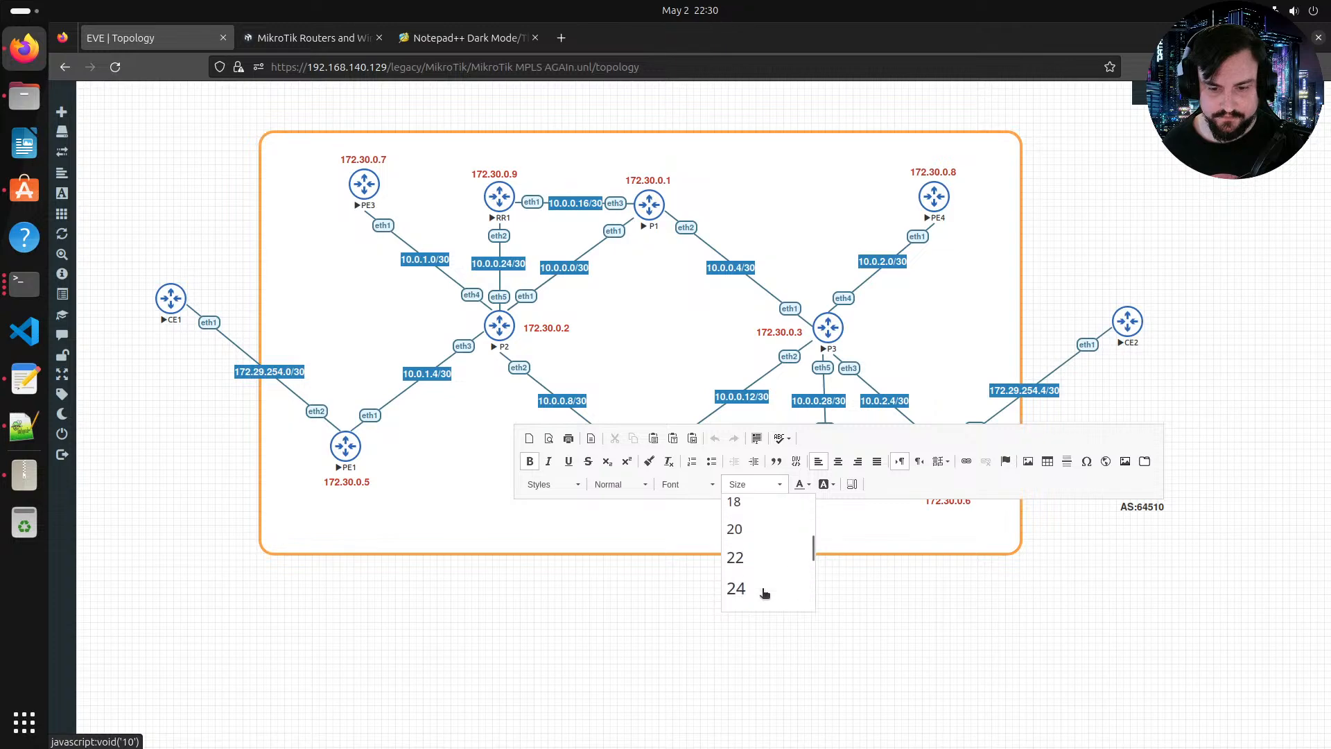
{"action": "left_click", "coordinate": [763, 532]}
{"action": "left_click", "coordinate": [1070, 587]}
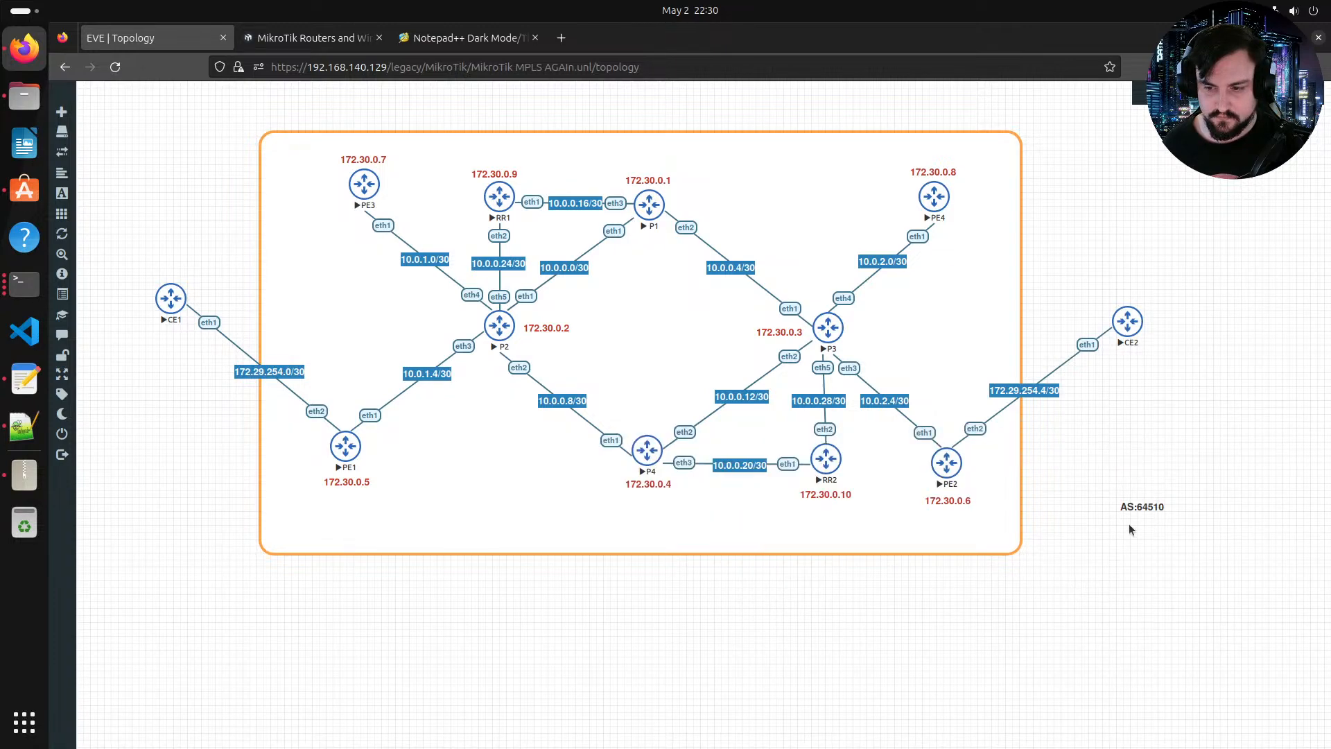
{"action": "double_click", "coordinate": [1140, 508]}
{"action": "left_click", "coordinate": [762, 485]}
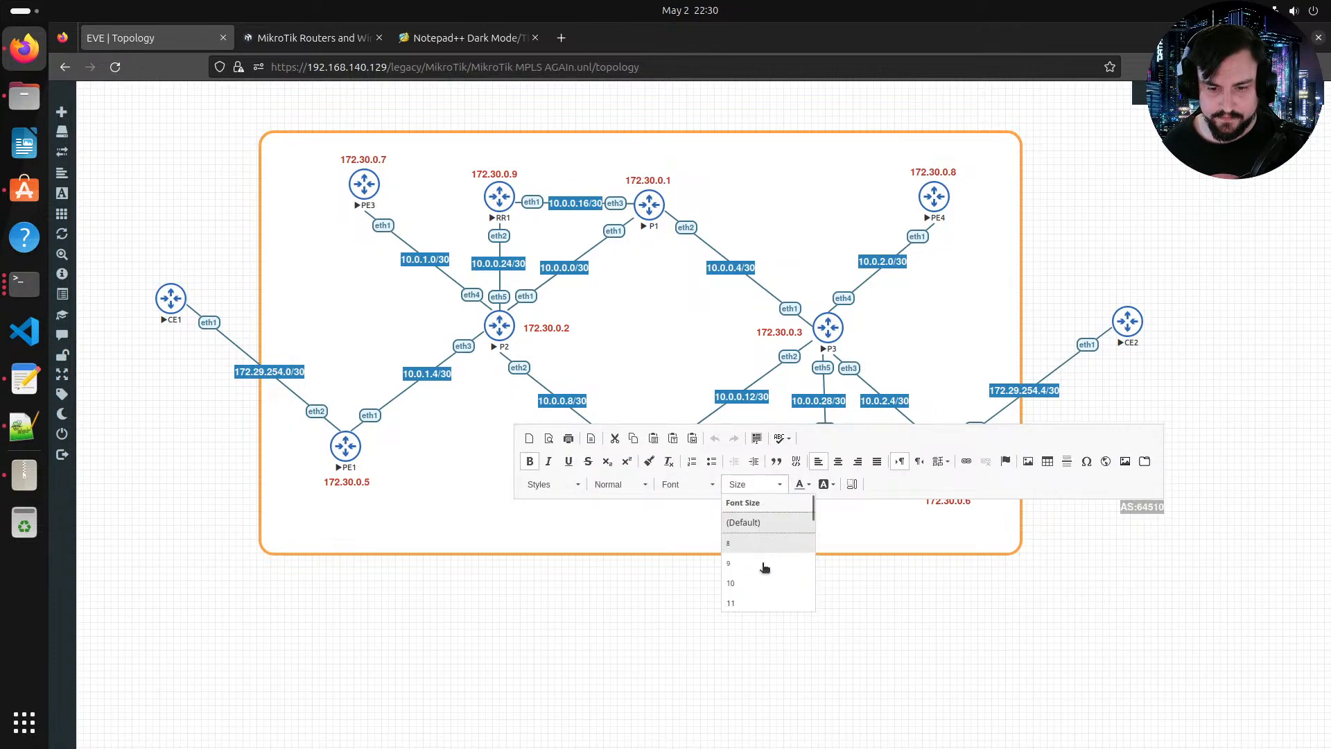
{"action": "scroll", "coordinate": [762, 576], "scroll_direction": "down", "scroll_amount": 3}
{"action": "left_click", "coordinate": [766, 581]}
{"action": "left_click", "coordinate": [1141, 540]}
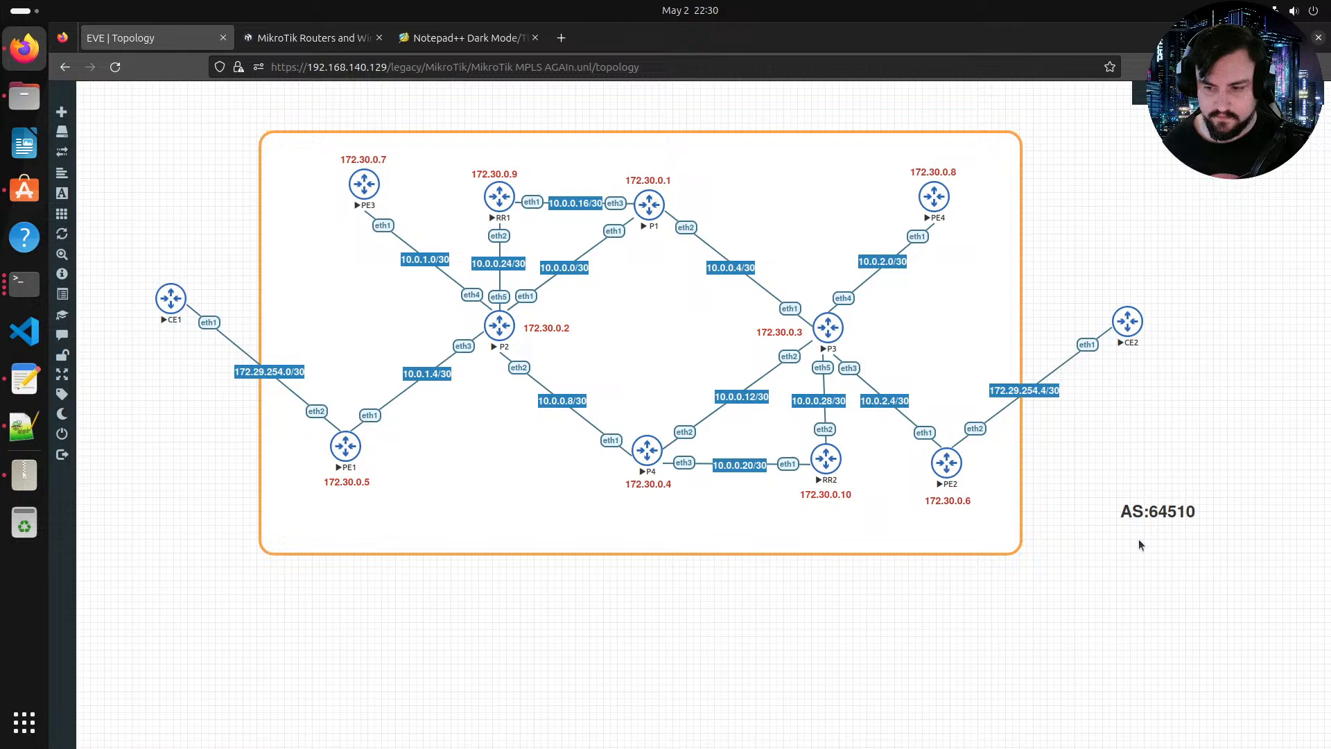
Step: Colour the AS:64510 label purple and move it into the lower-left corner of the orange rectangle
{"action": "double_click", "coordinate": [1148, 506]}
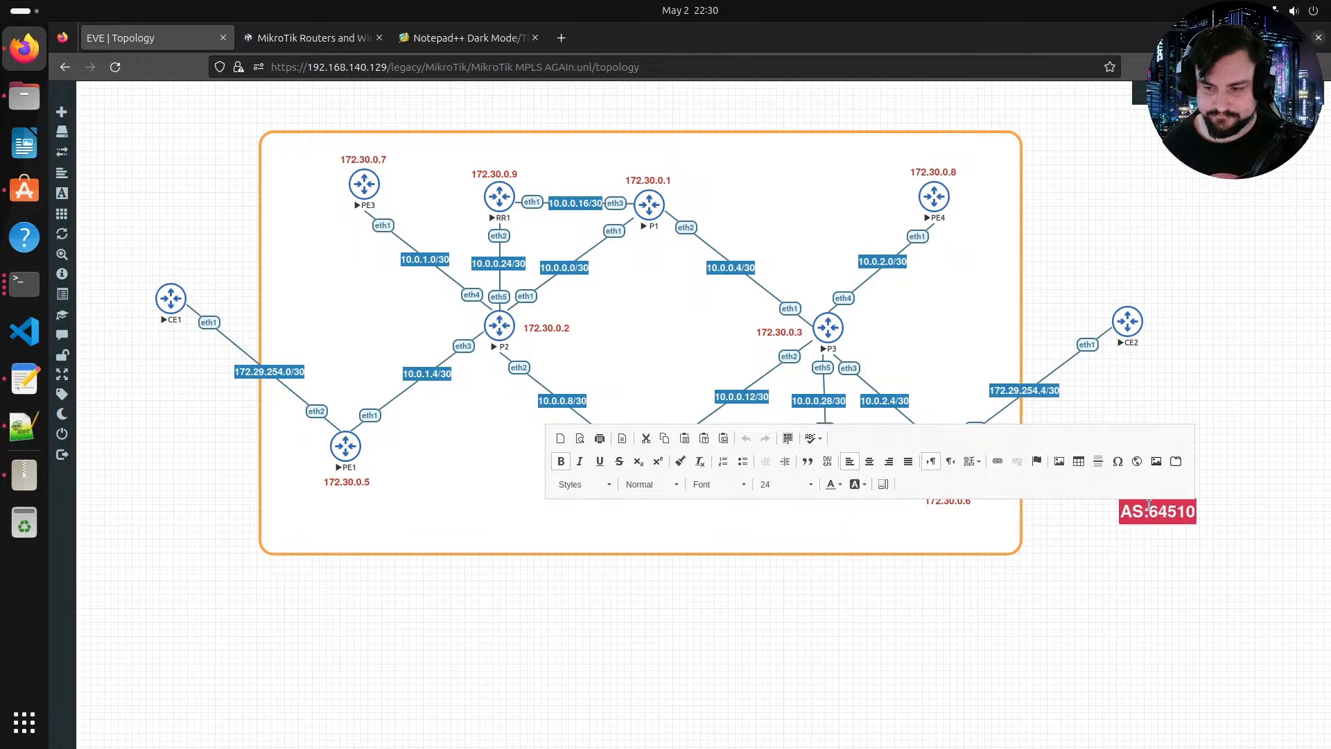
{"action": "left_click", "coordinate": [837, 484]}
{"action": "left_click", "coordinate": [901, 542]}
{"action": "left_click", "coordinate": [1152, 538]}
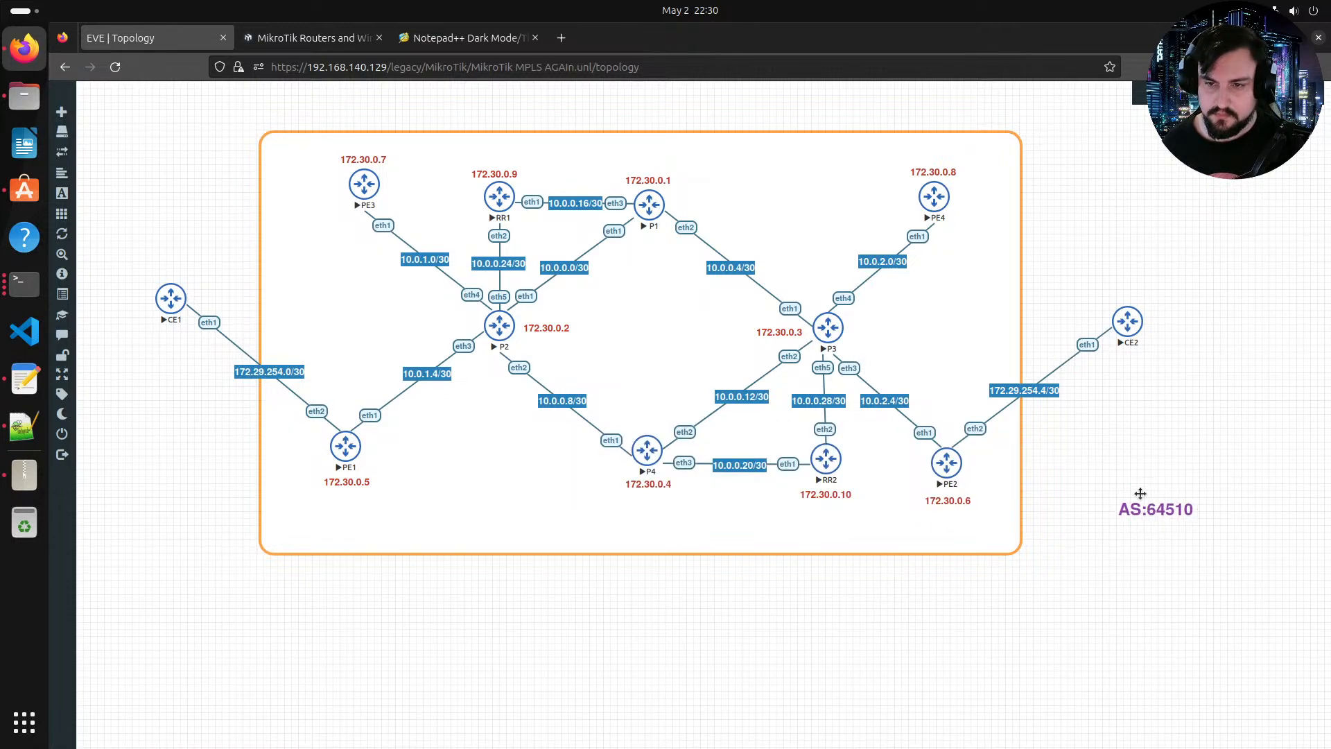
{"action": "left_click_drag", "start_coordinate": [1140, 494], "coordinate": [311, 534]}
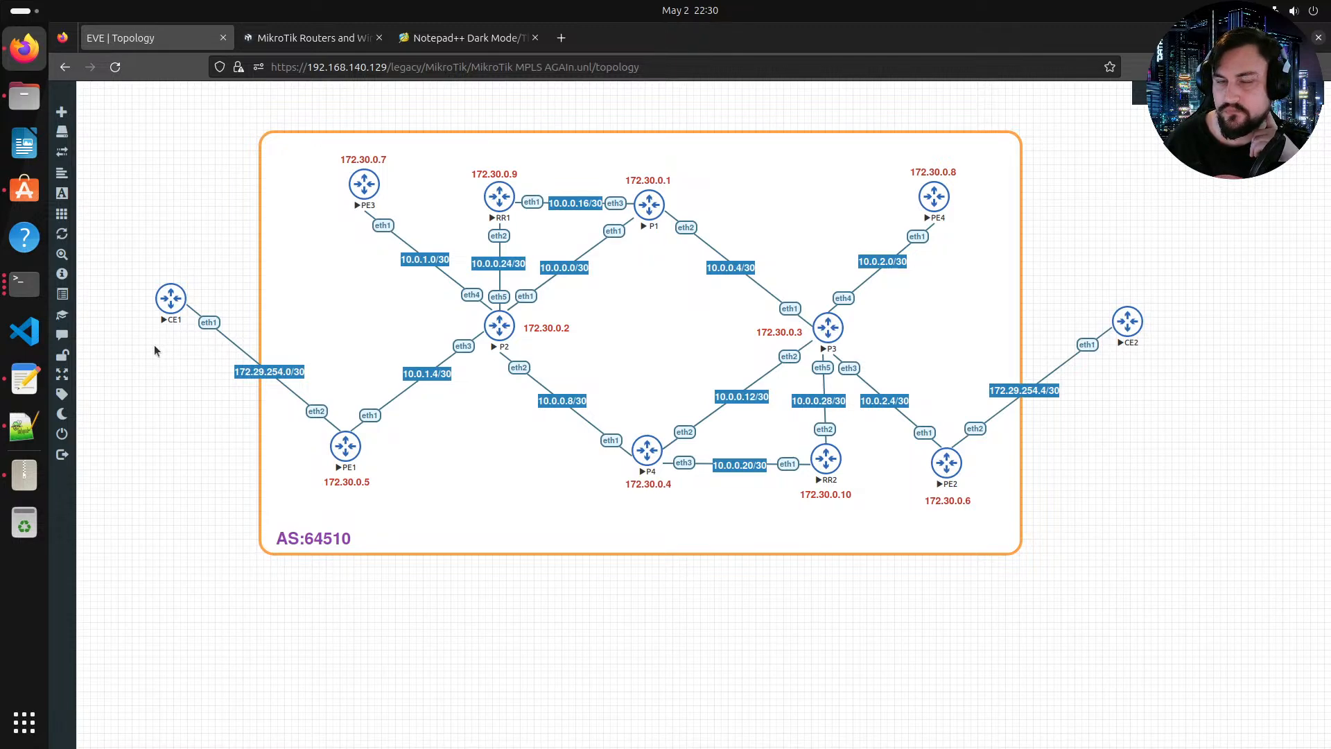
{"action": "mouse_move", "coordinate": [63, 374]}
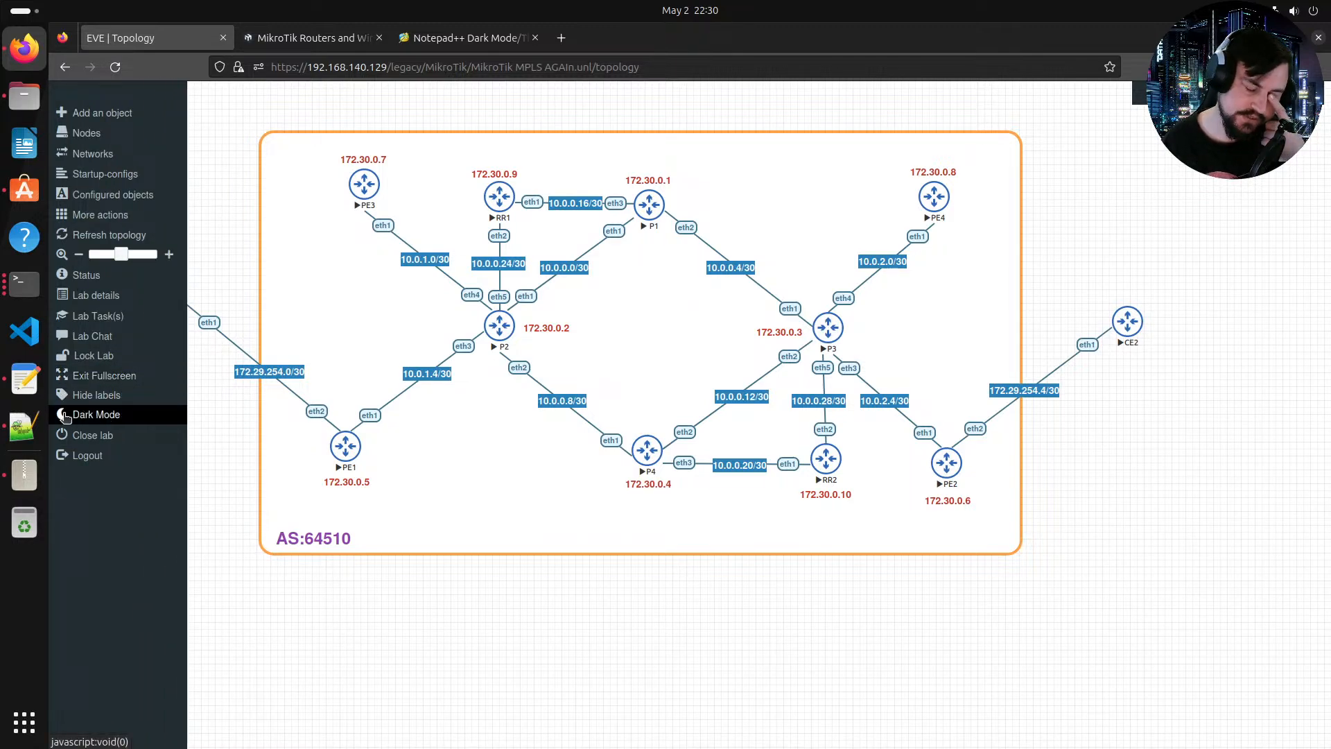
{"action": "right_click", "coordinate": [181, 490]}
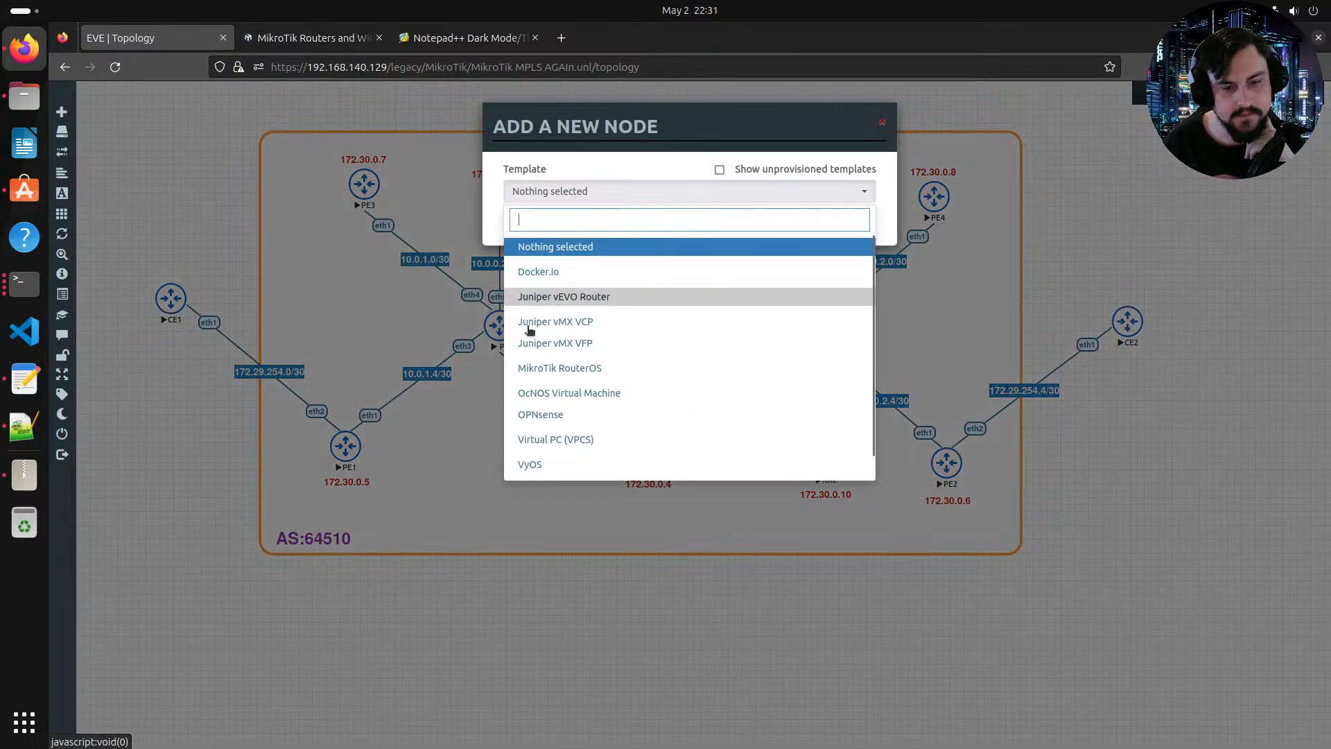
{"action": "left_click", "coordinate": [604, 276]}
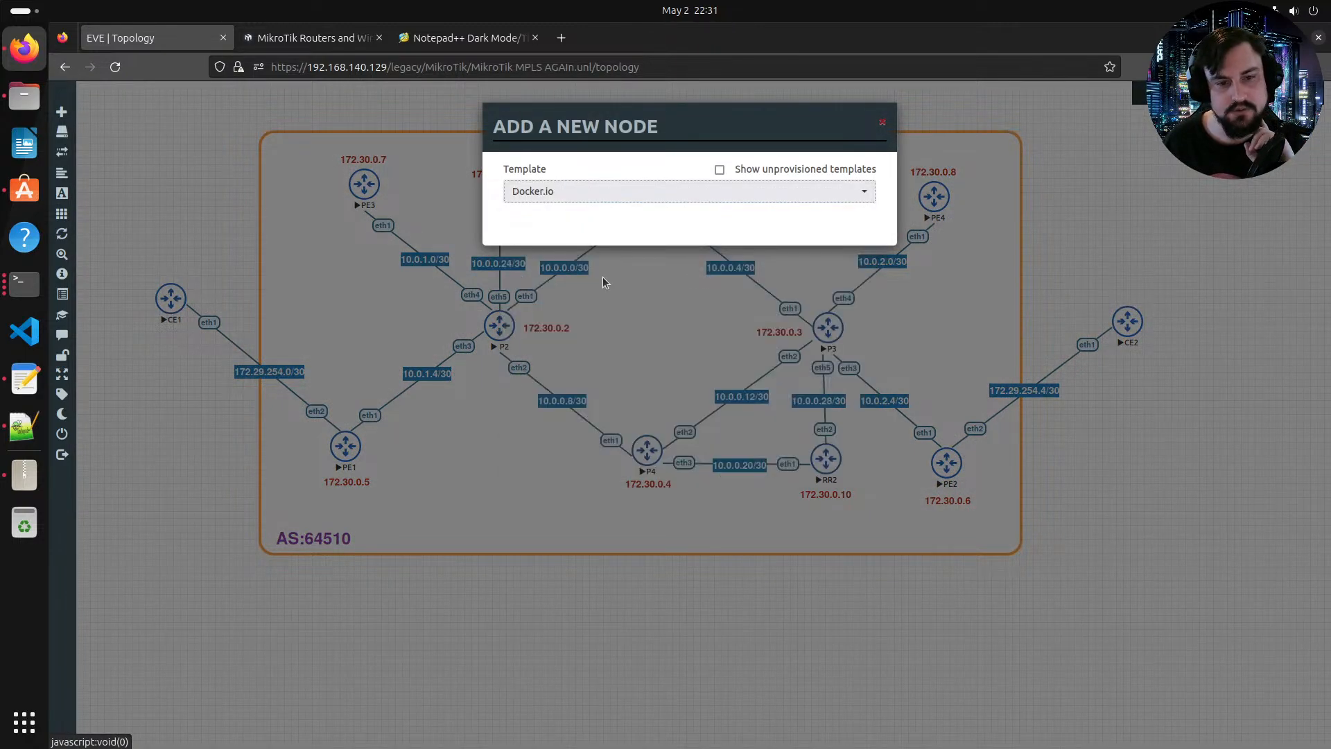
{"action": "left_click", "coordinate": [759, 258]}
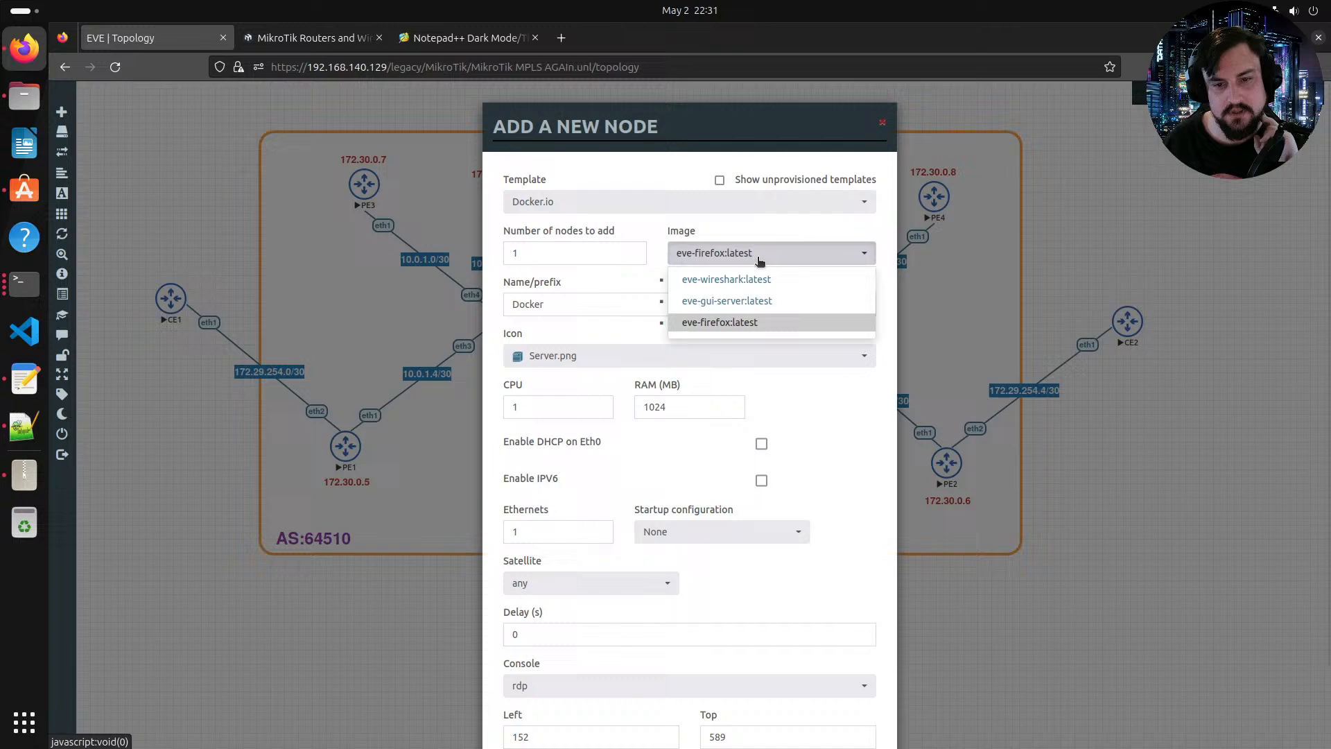
{"action": "left_click", "coordinate": [754, 303]}
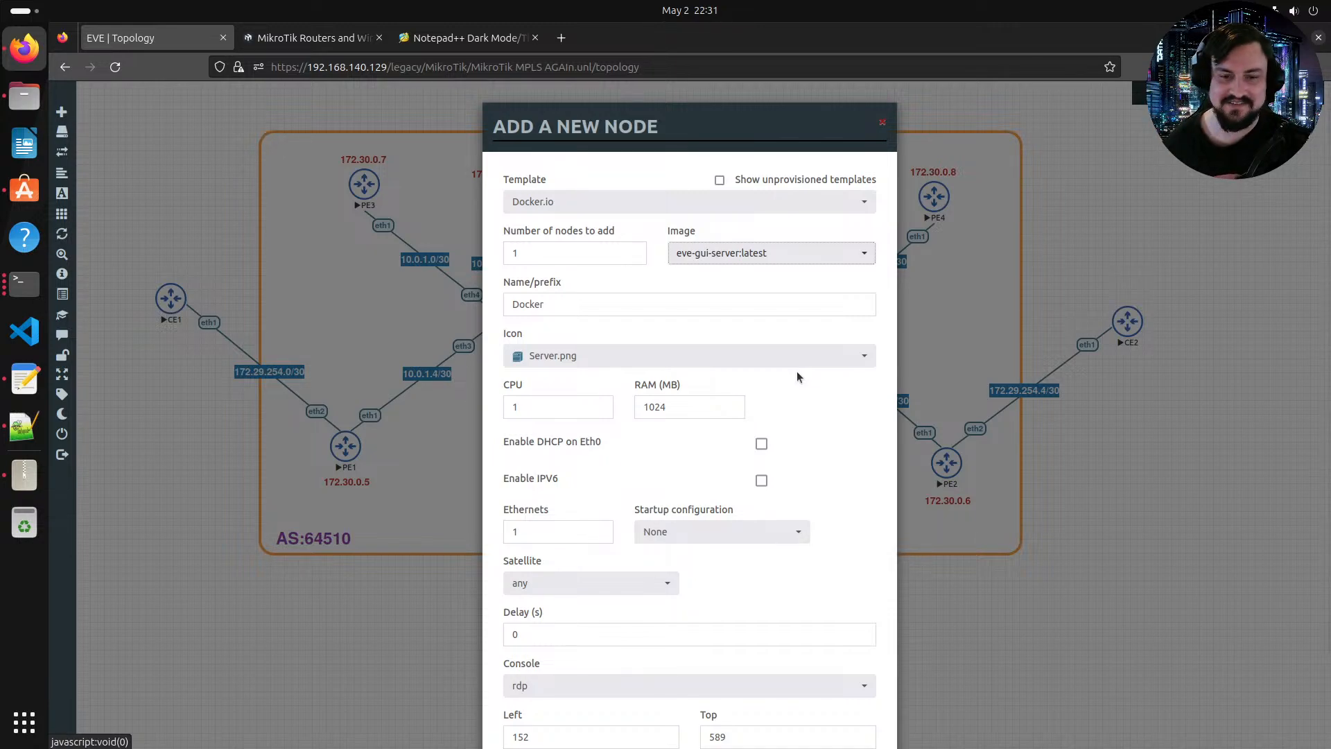
{"action": "scroll", "coordinate": [776, 430], "scroll_direction": "down", "scroll_amount": 3}
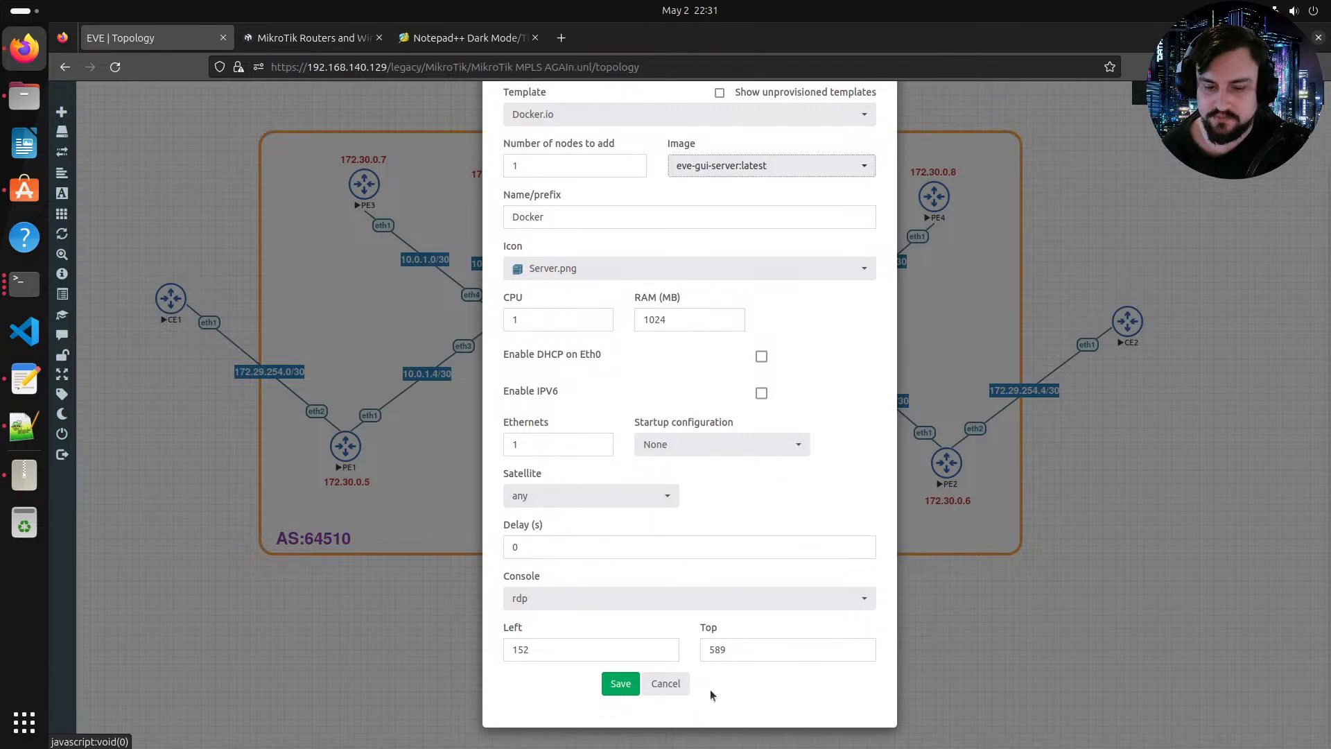
{"action": "left_click", "coordinate": [667, 683]}
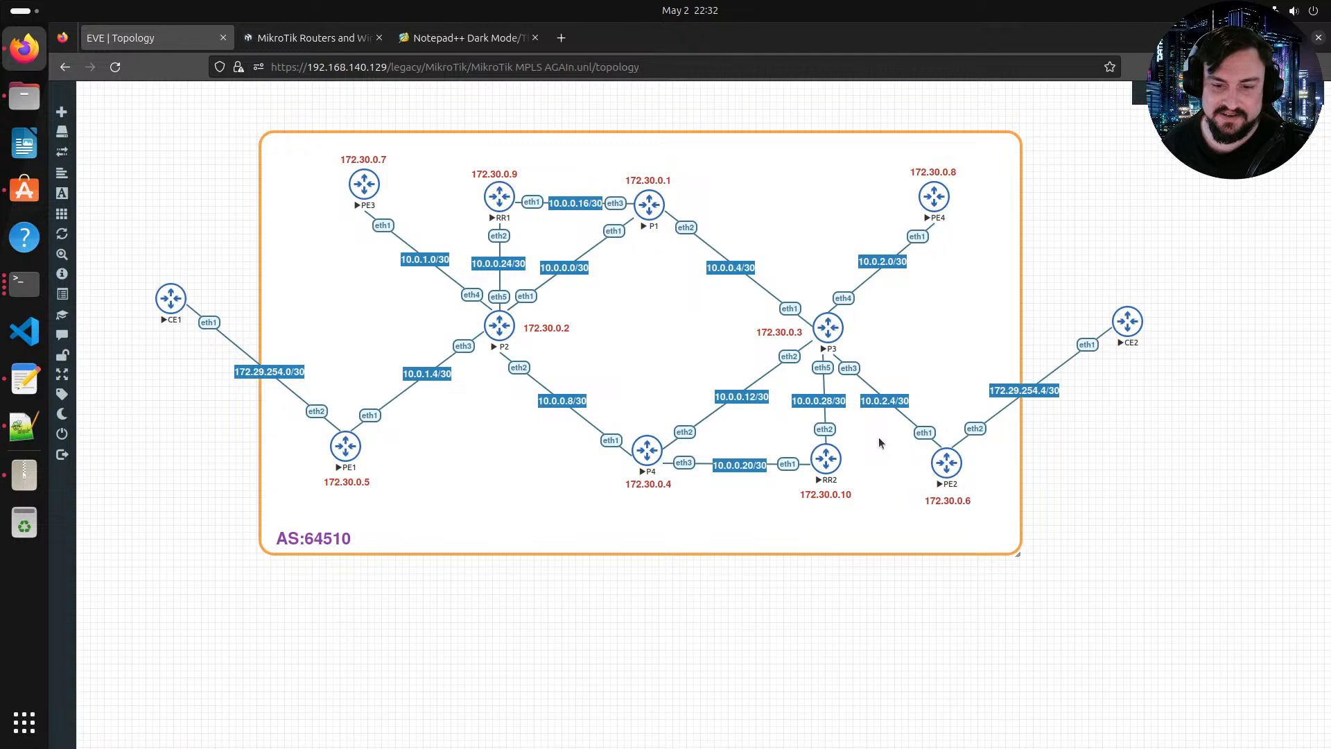
{"action": "right_click", "coordinate": [872, 258]}
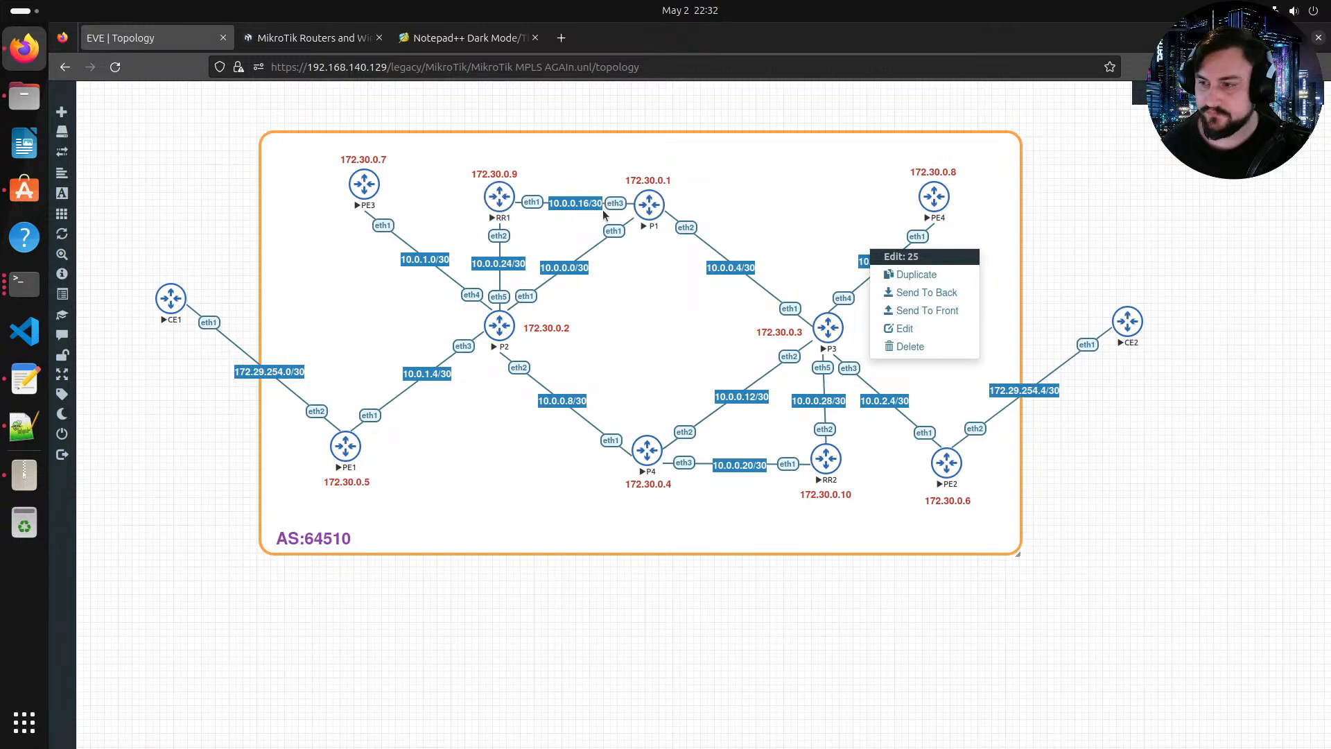
{"action": "left_click", "coordinate": [689, 594]}
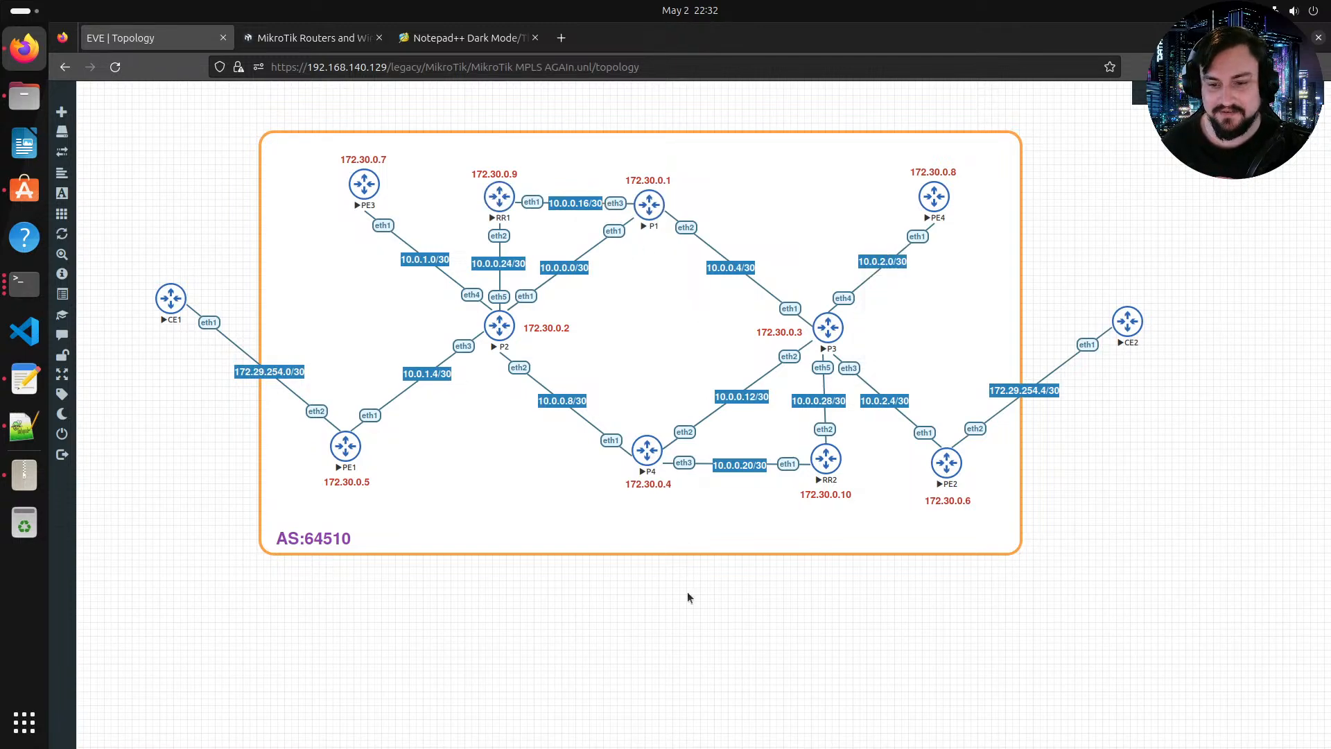
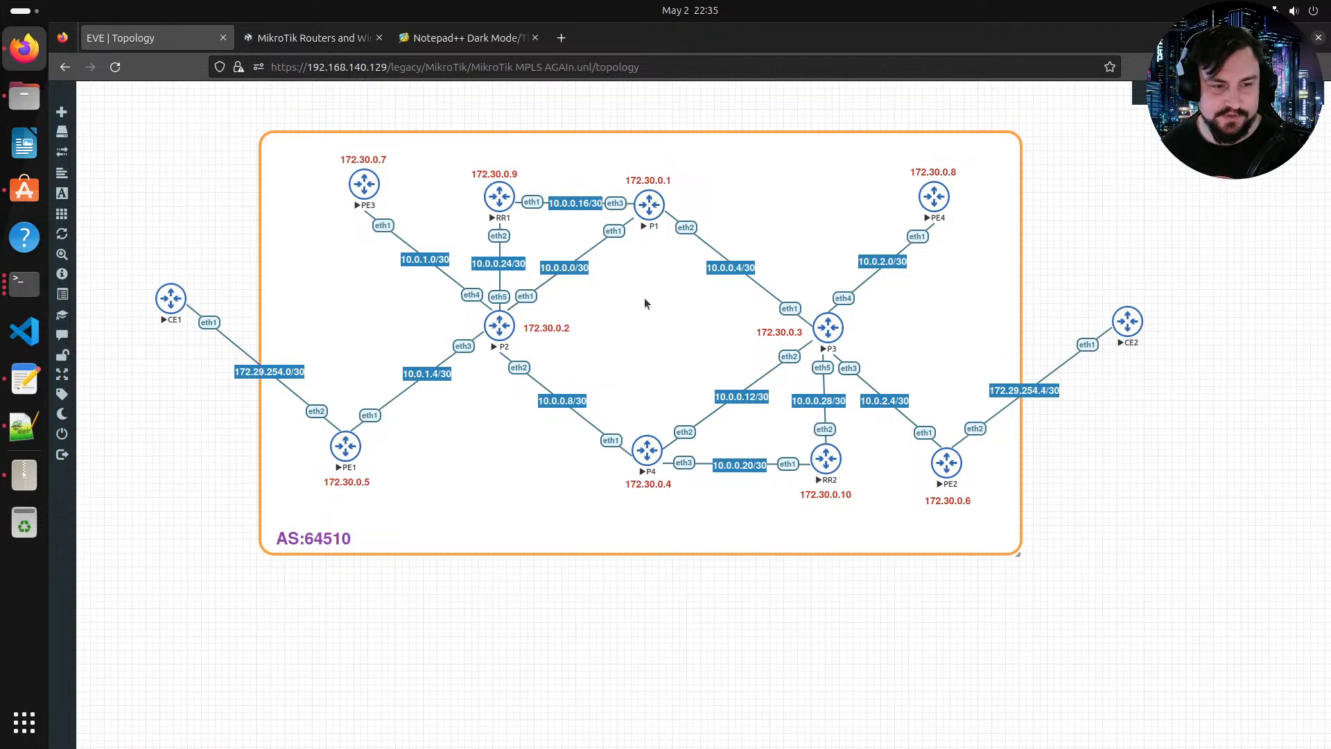
{"action": "right_click", "coordinate": [303, 273]}
{"action": "left_click", "coordinate": [263, 284]}
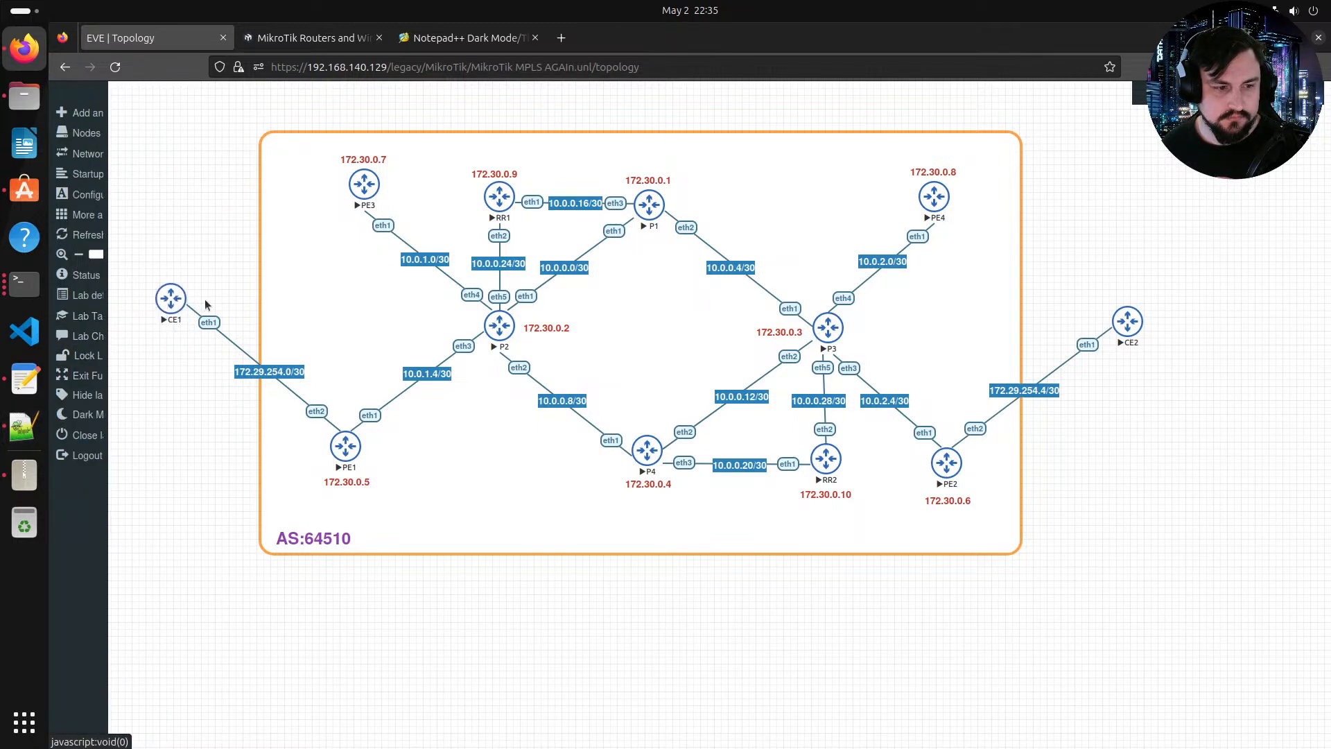
{"action": "left_click_drag", "start_coordinate": [185, 294], "coordinate": [364, 185]}
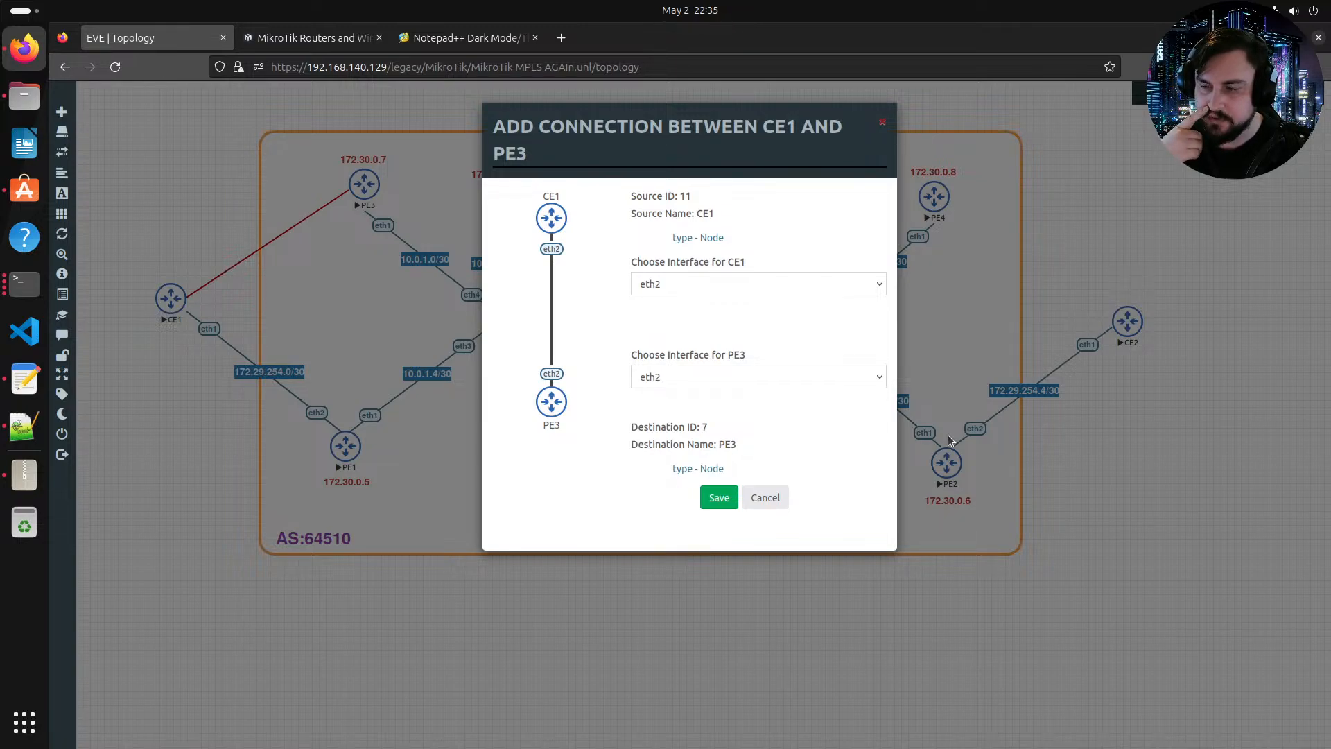
{"action": "key", "text": "Escape"}
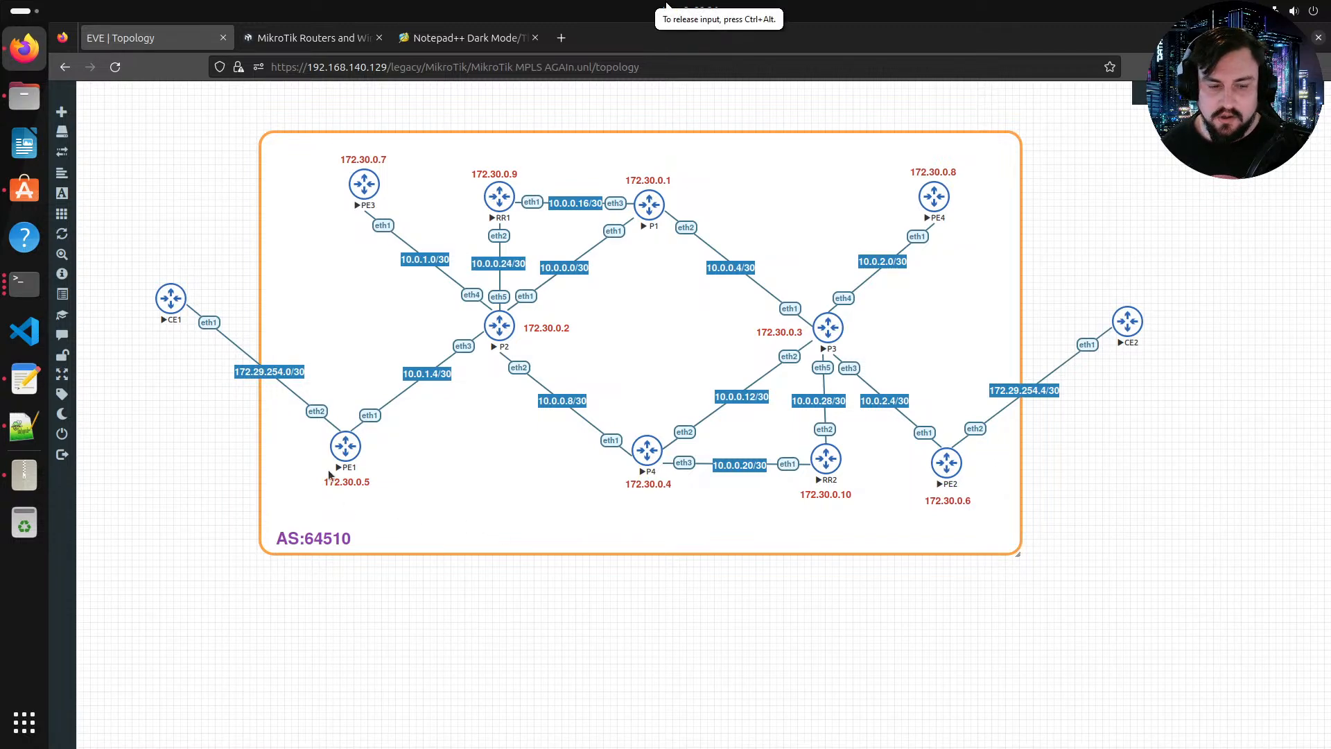
Step: Open the RR1 router console, bring up its prompt, and close the console window
{"action": "left_click", "coordinate": [344, 441]}
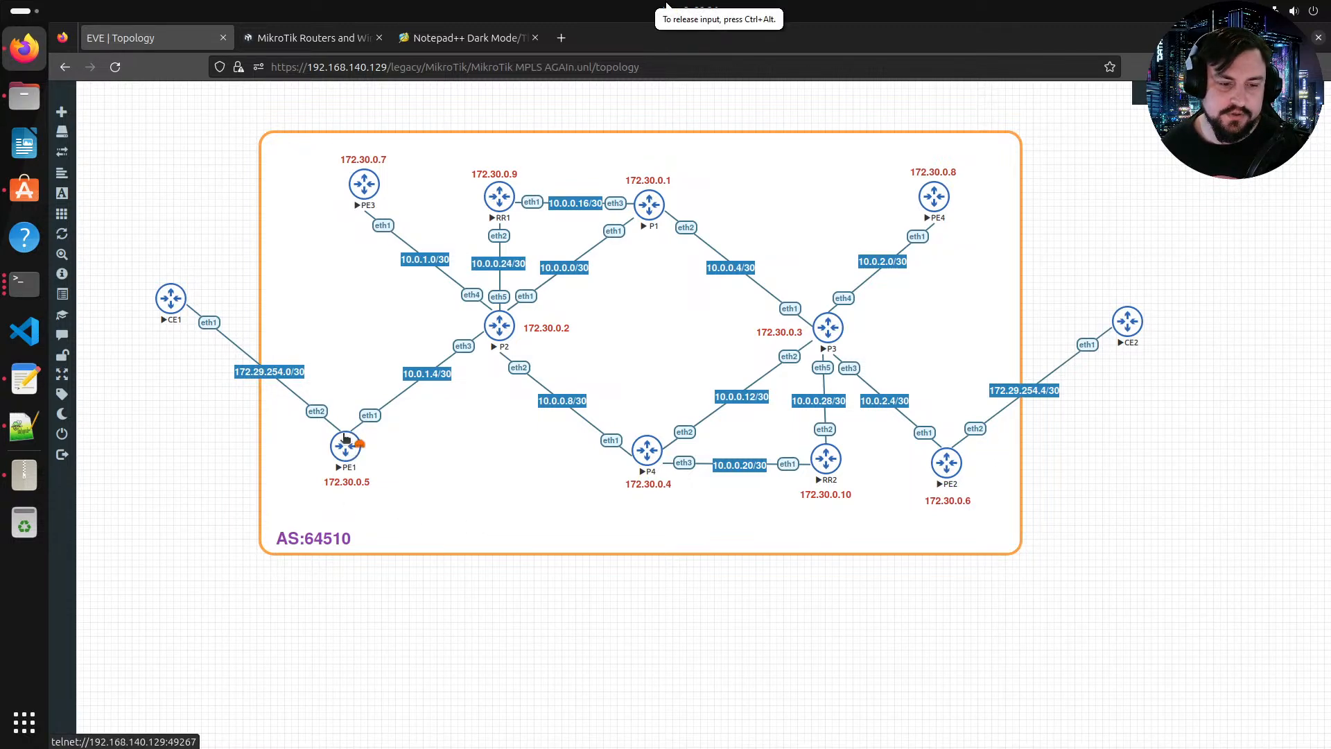
{"action": "left_click", "coordinate": [493, 199]}
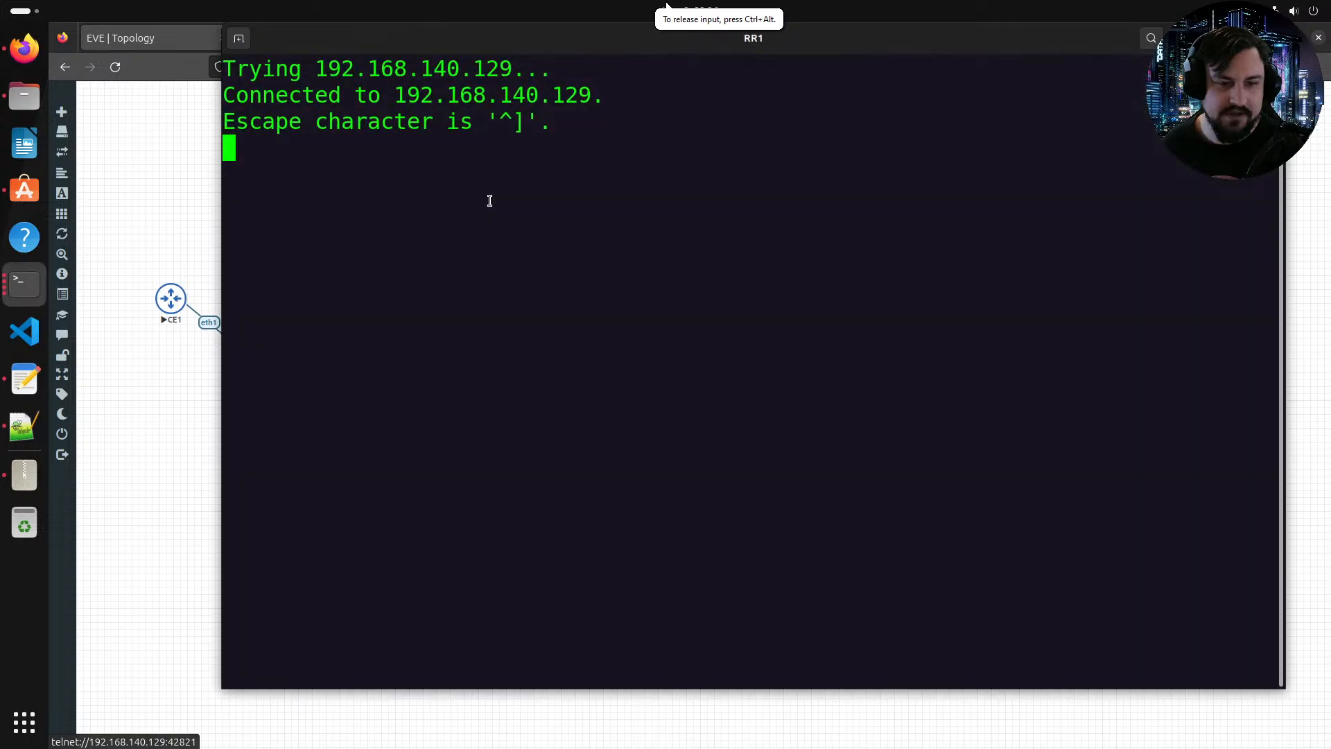
{"action": "key", "text": "Return"}
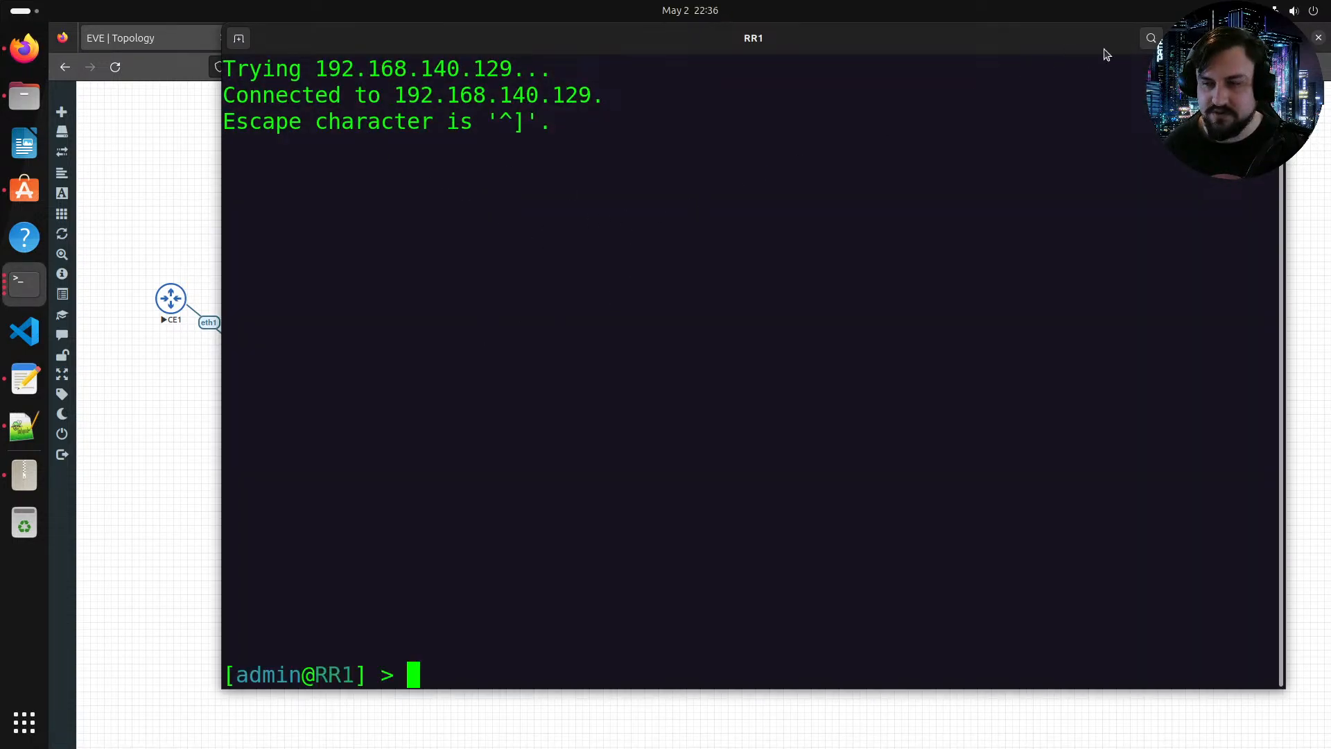
{"action": "left_click", "coordinate": [1214, 38]}
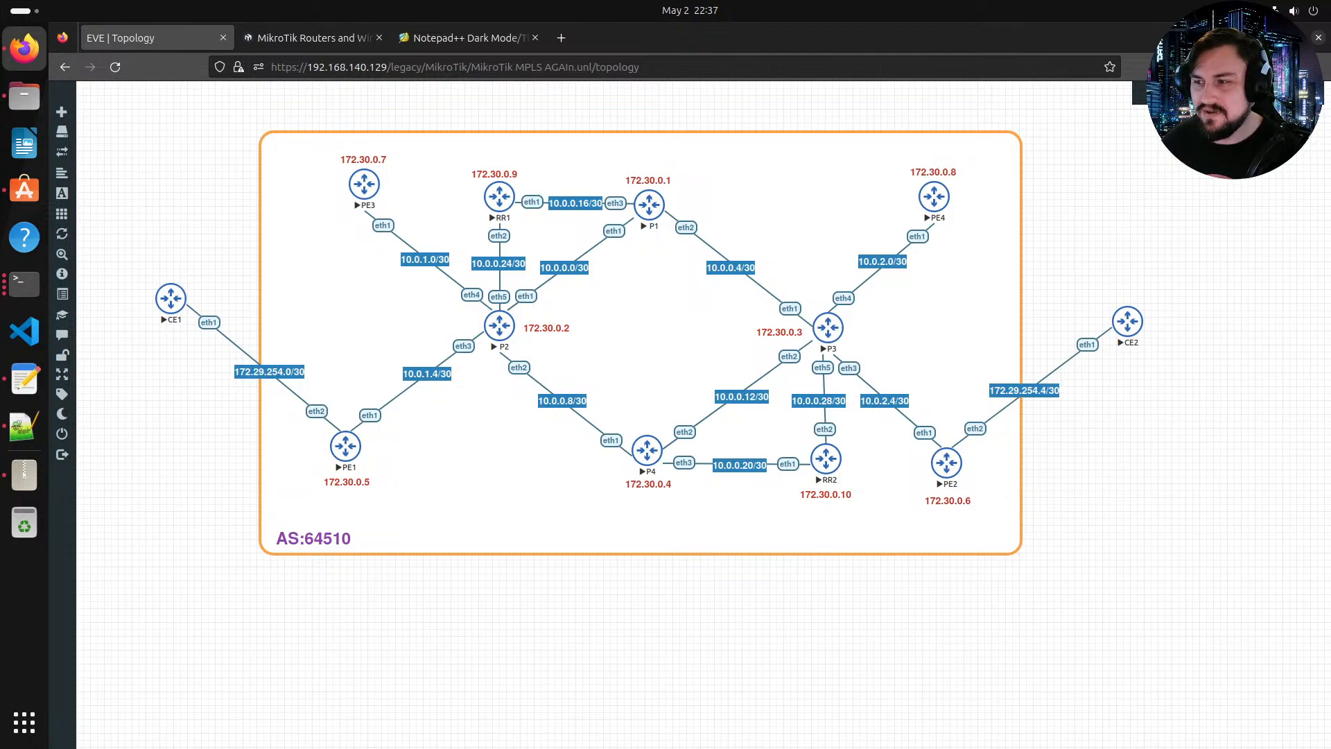
Step: Quit all open terminal windows from the dock
{"action": "right_click", "coordinate": [24, 283]}
{"action": "left_click", "coordinate": [84, 355]}
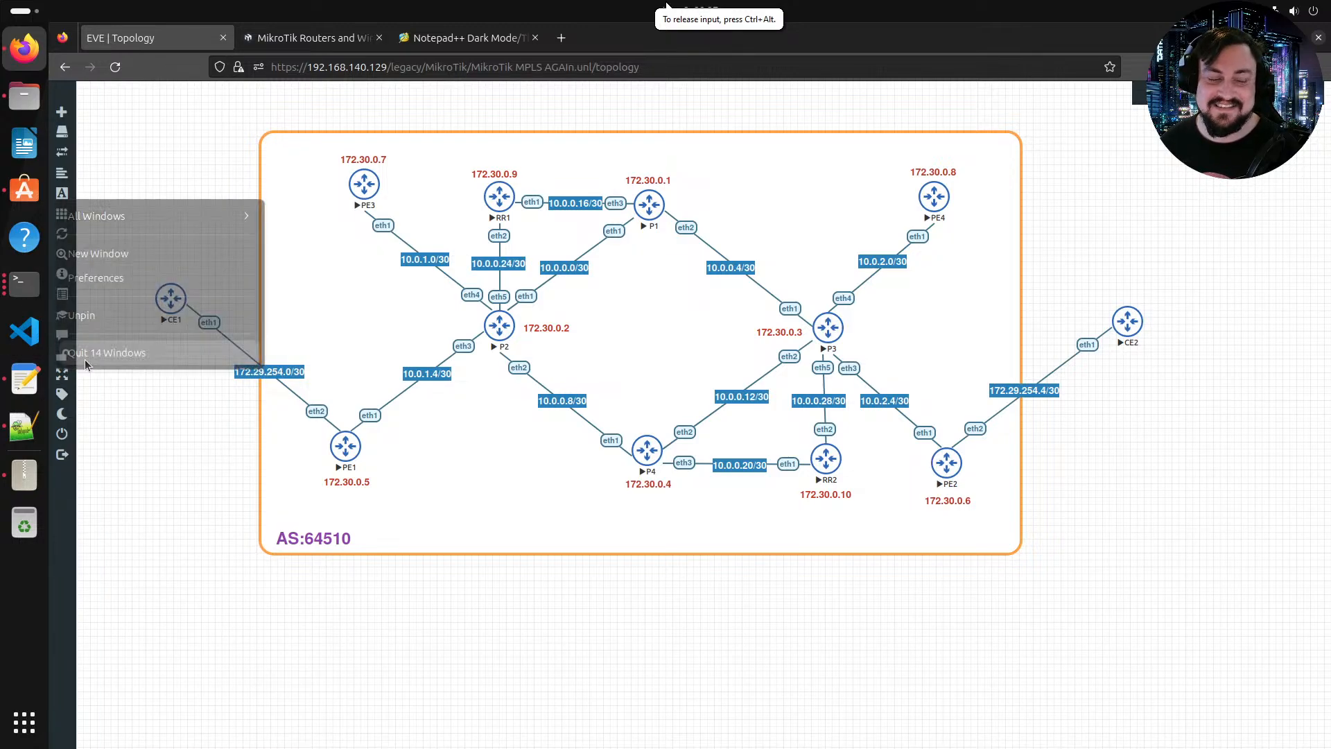
{"action": "left_click", "coordinate": [627, 415]}
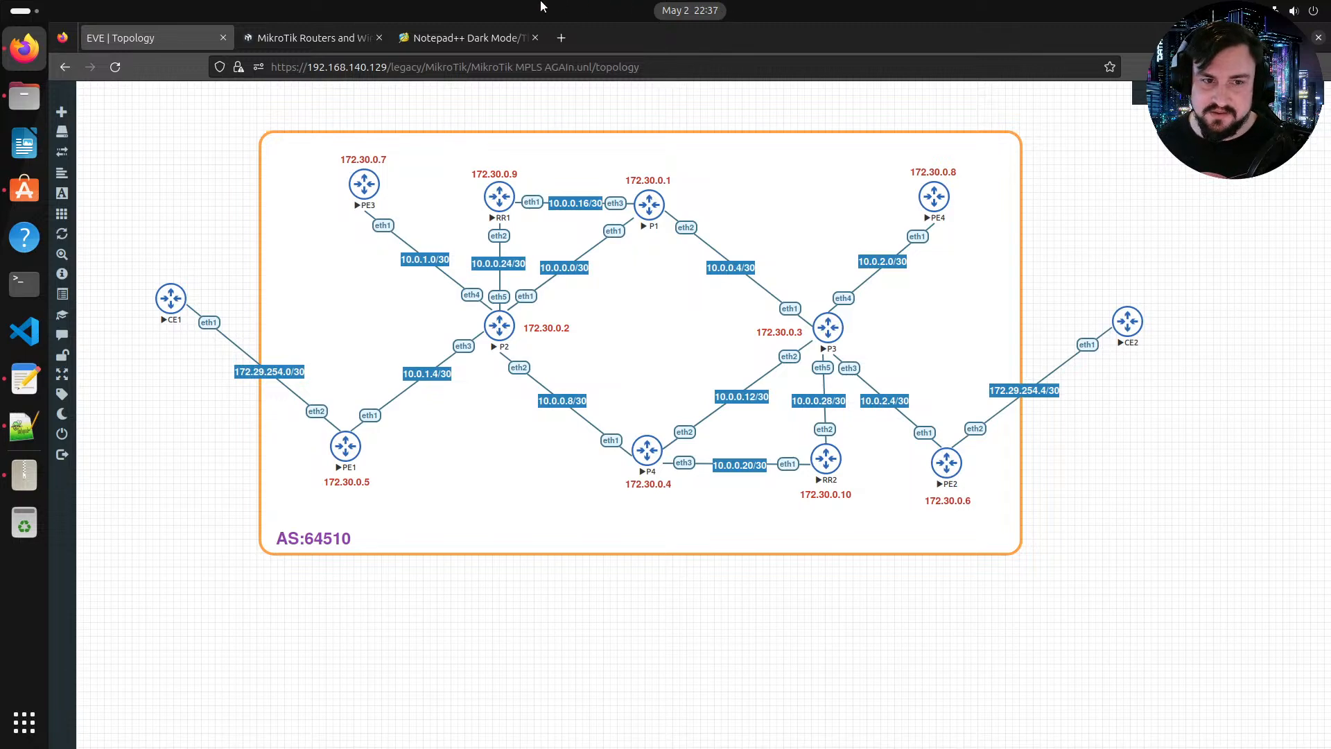
{"action": "mouse_move", "coordinate": [468, 4]}
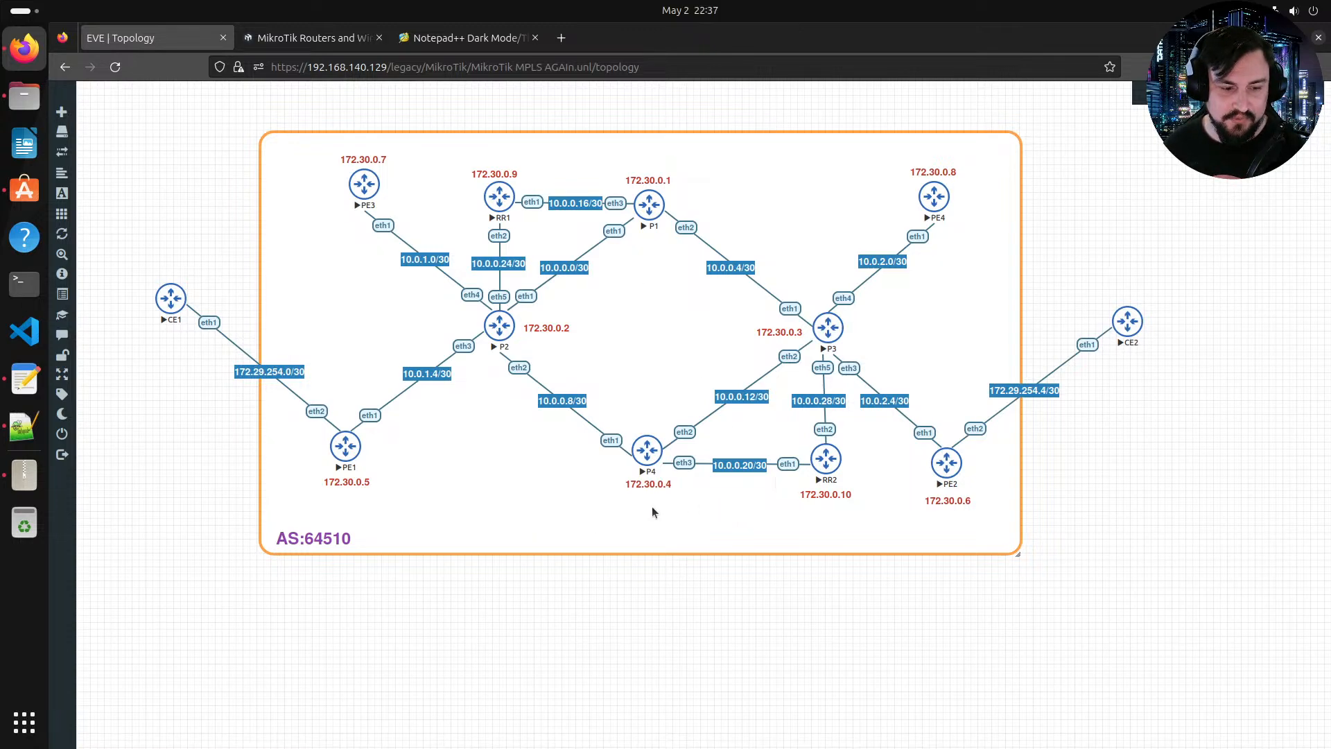
{"action": "right_click", "coordinate": [448, 621]}
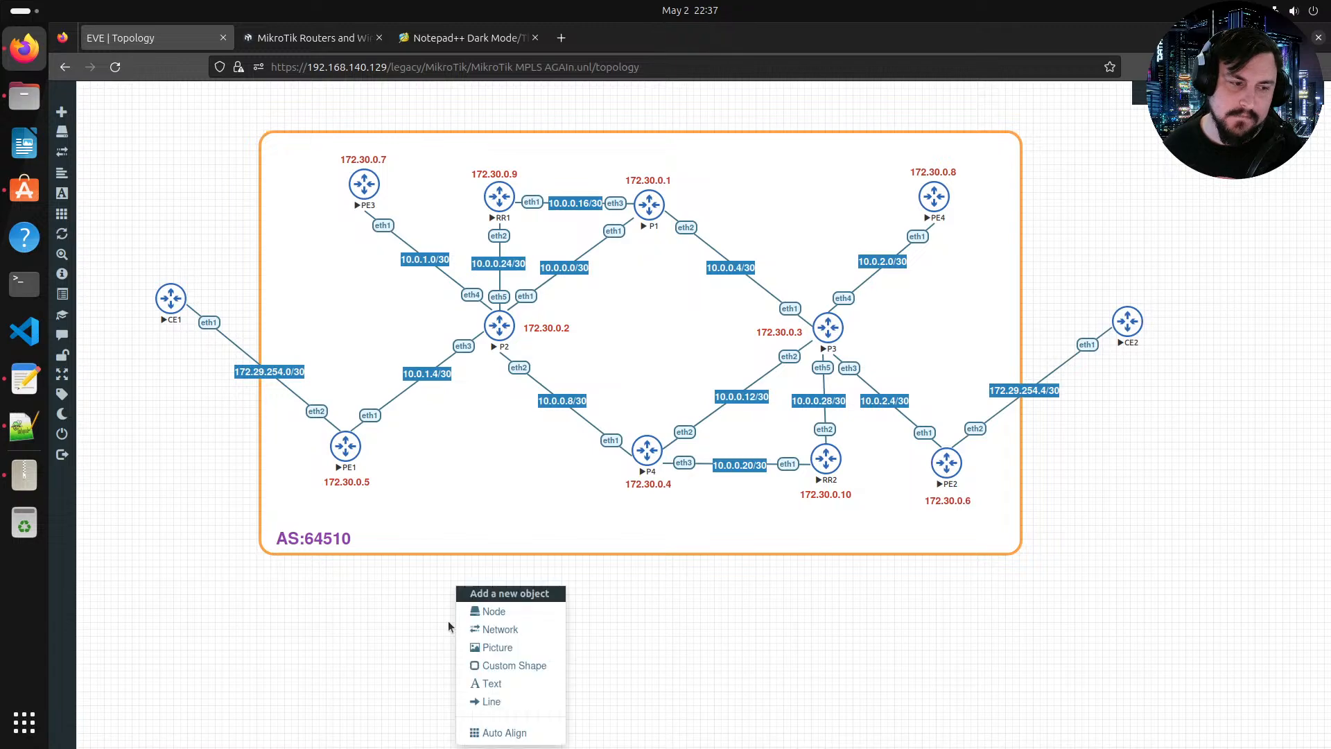
{"action": "left_click", "coordinate": [372, 605]}
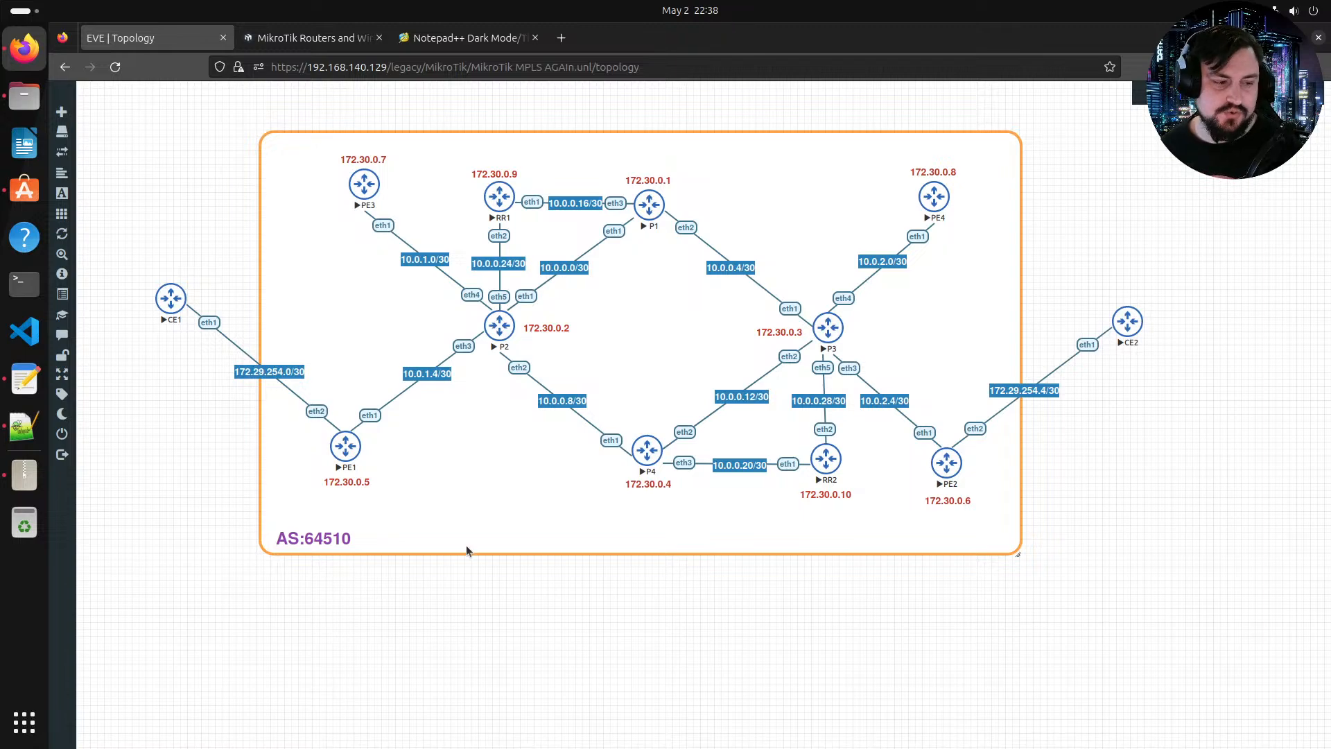
Step: Open a terminal and change into the Downloads directory with cd Downloads/
{"action": "left_click", "coordinate": [29, 298]}
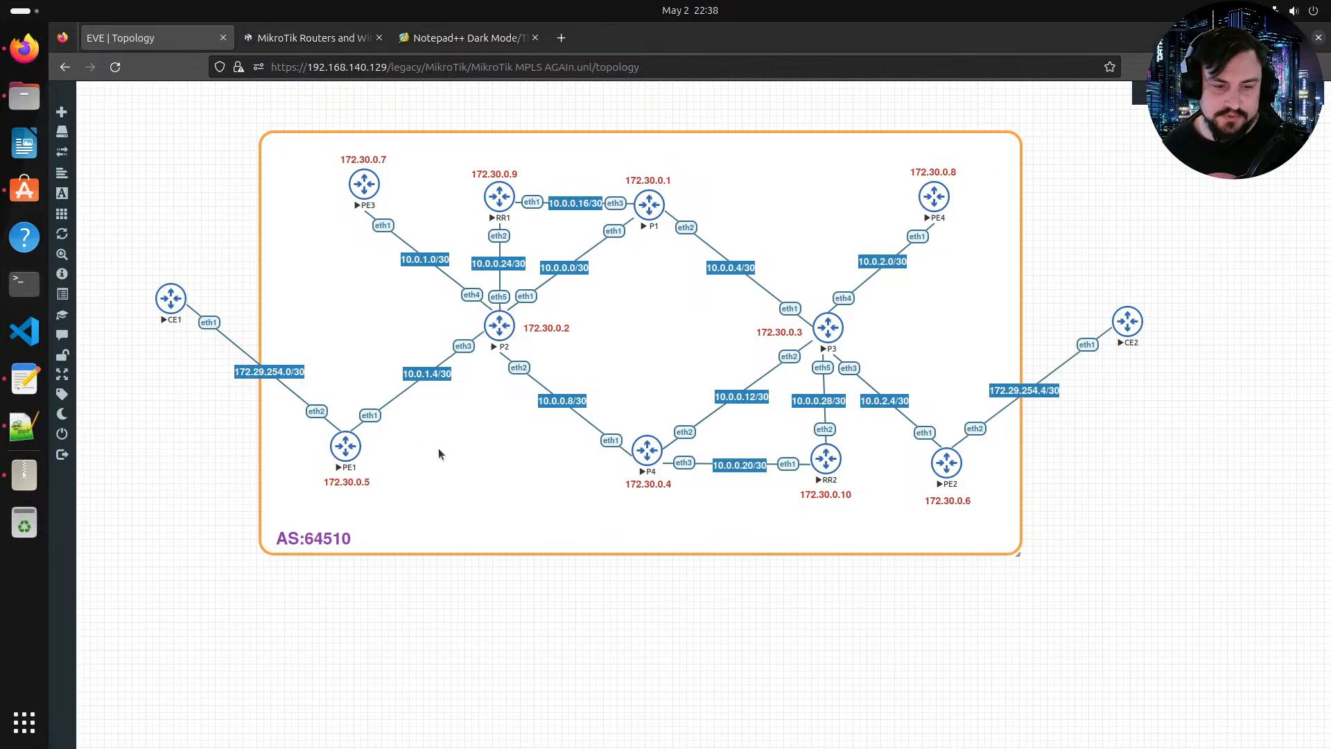
{"action": "type", "text": "win"}
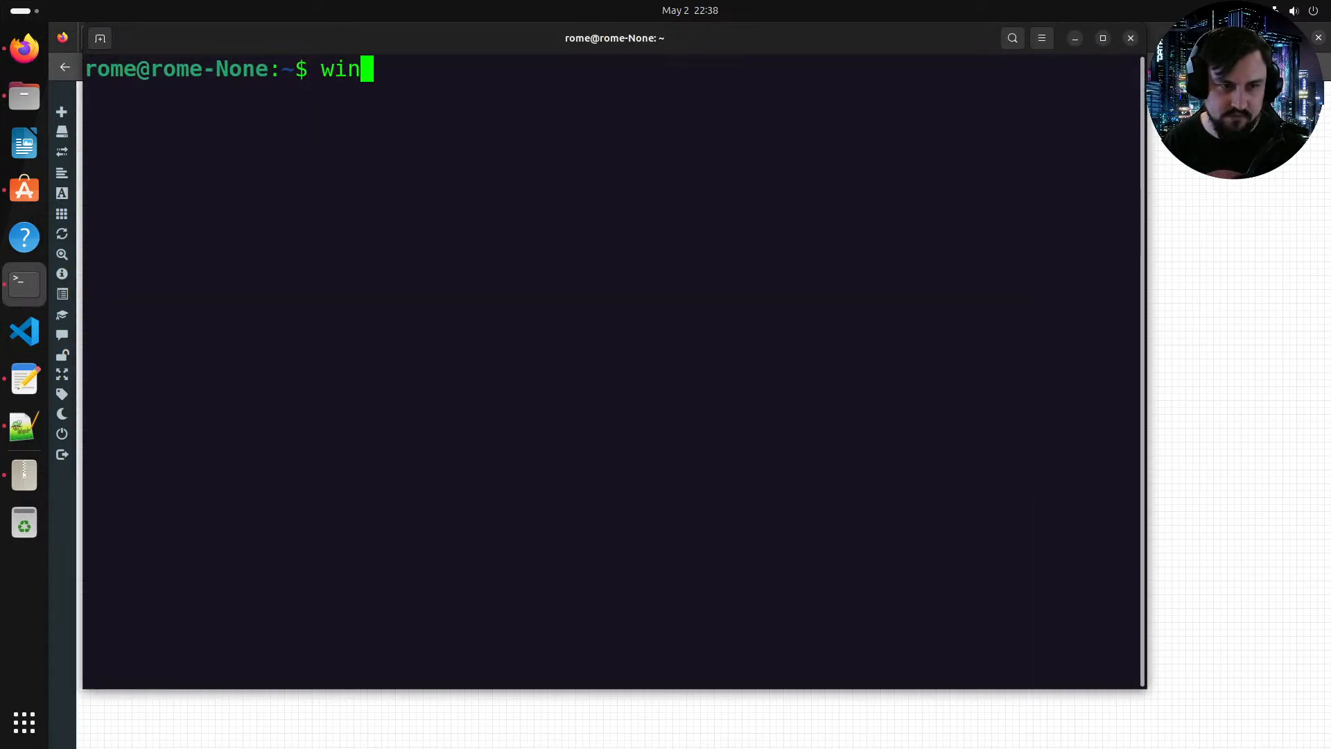
{"action": "key", "text": "BackSpace"}
{"action": "key", "text": "BackSpace"}
{"action": "key", "text": "BackSpace"}
{"action": "type", "text": "CD"}
{"action": "key", "text": "BackSpace"}
{"action": "key", "text": "BackSpace"}
{"action": "key", "text": "BackSpace"}
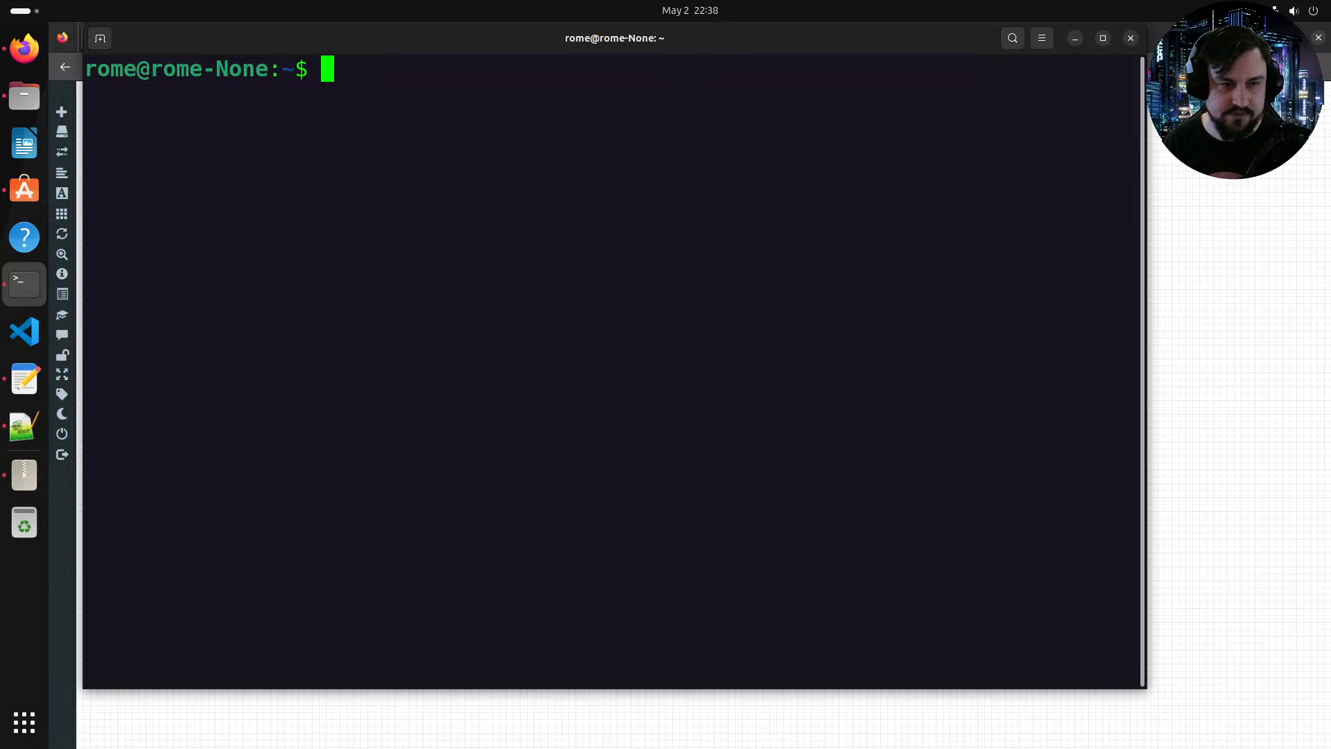
{"action": "type", "text": "cd dow"}
{"action": "key", "text": "BackSpace"}
{"action": "key", "text": "BackSpace"}
{"action": "key", "text": "BackSpace"}
{"action": "type", "text": "Dow"}
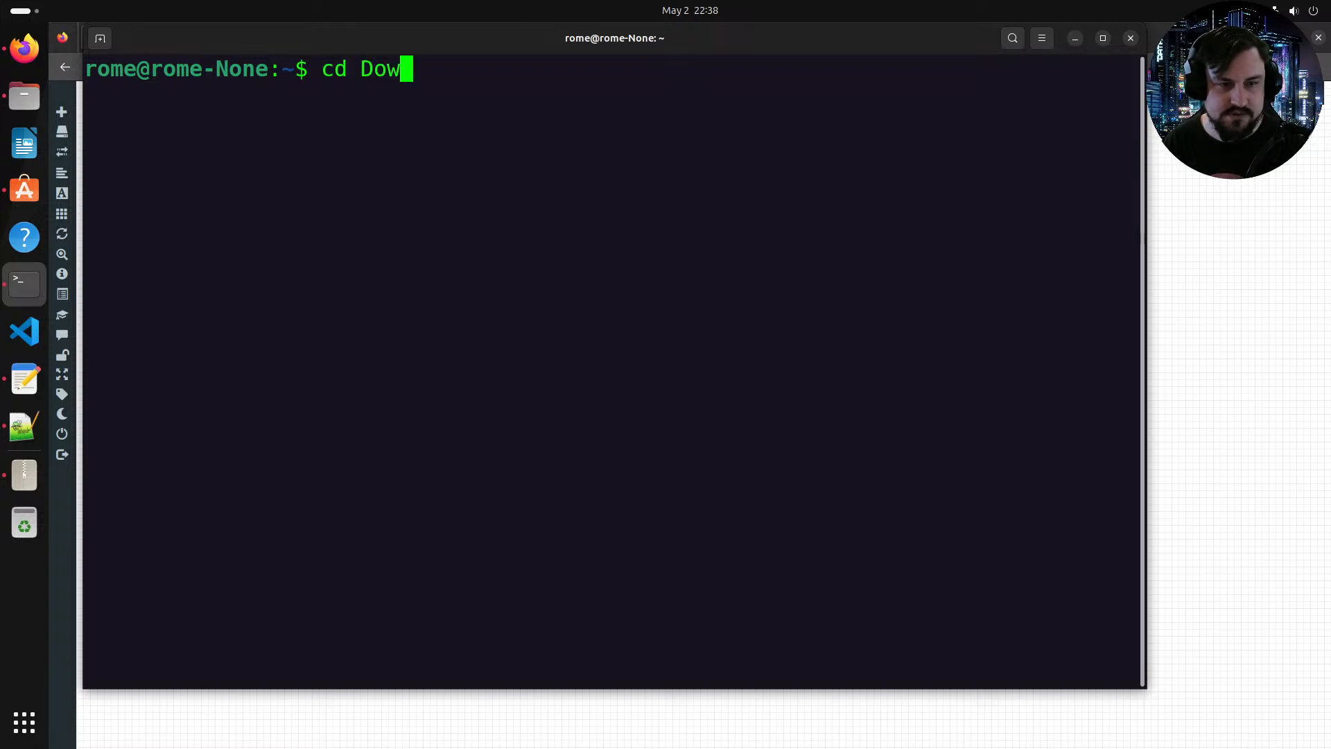
{"action": "key", "text": "Tab"}
{"action": "key", "text": "Return"}
Step: Launch WinBox by running wine winbox64.exe and minimize the terminal
{"action": "type", "text": "wine"}
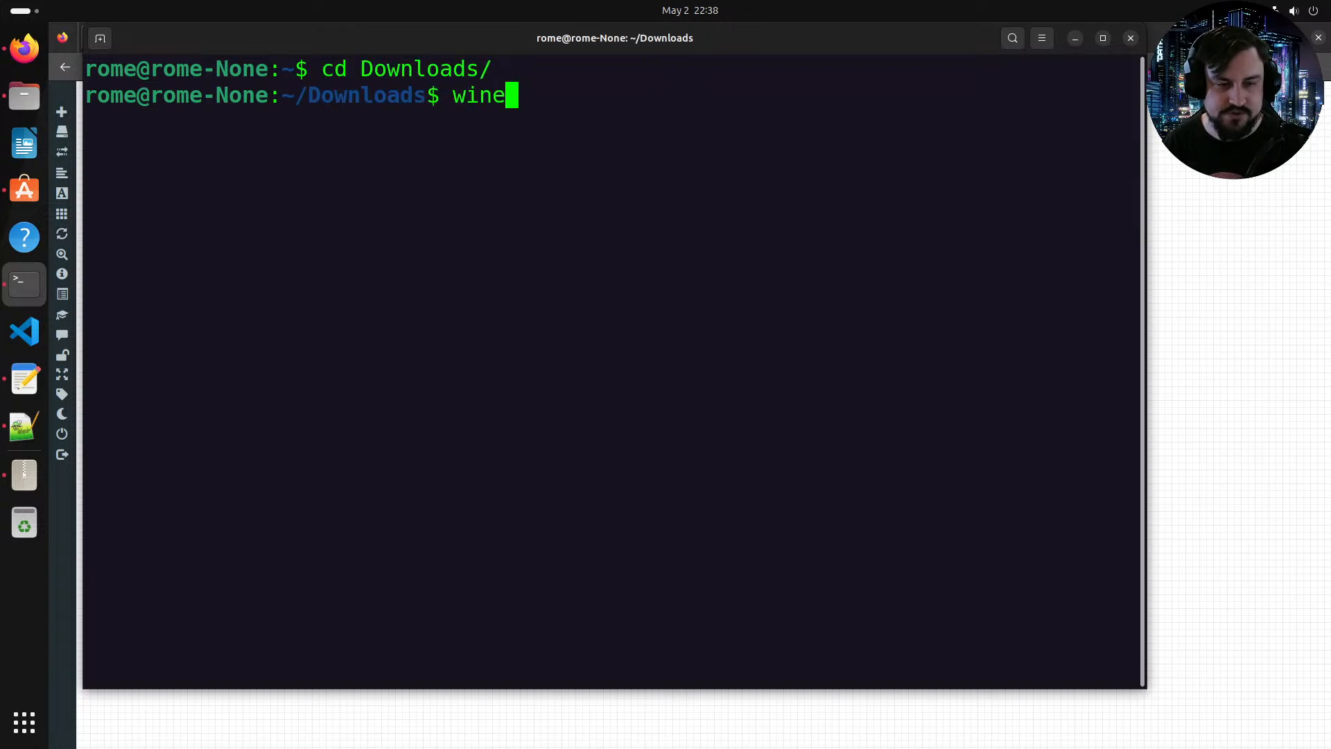
{"action": "type", "text": " win"}
{"action": "key", "text": "Tab"}
{"action": "type", "text": "in"}
{"action": "key", "text": "BackSpace"}
{"action": "key", "text": "BackSpace"}
{"action": "key", "text": "Return"}
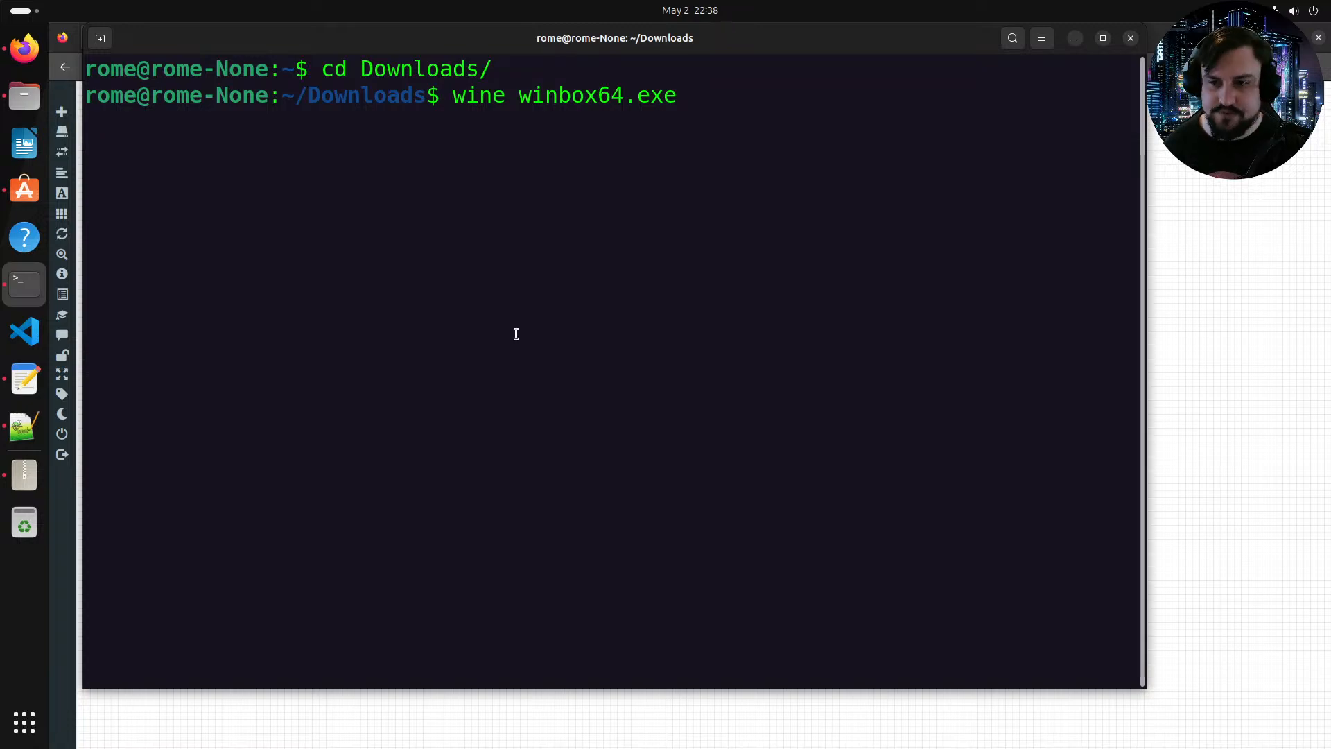
{"action": "left_click", "coordinate": [1075, 38]}
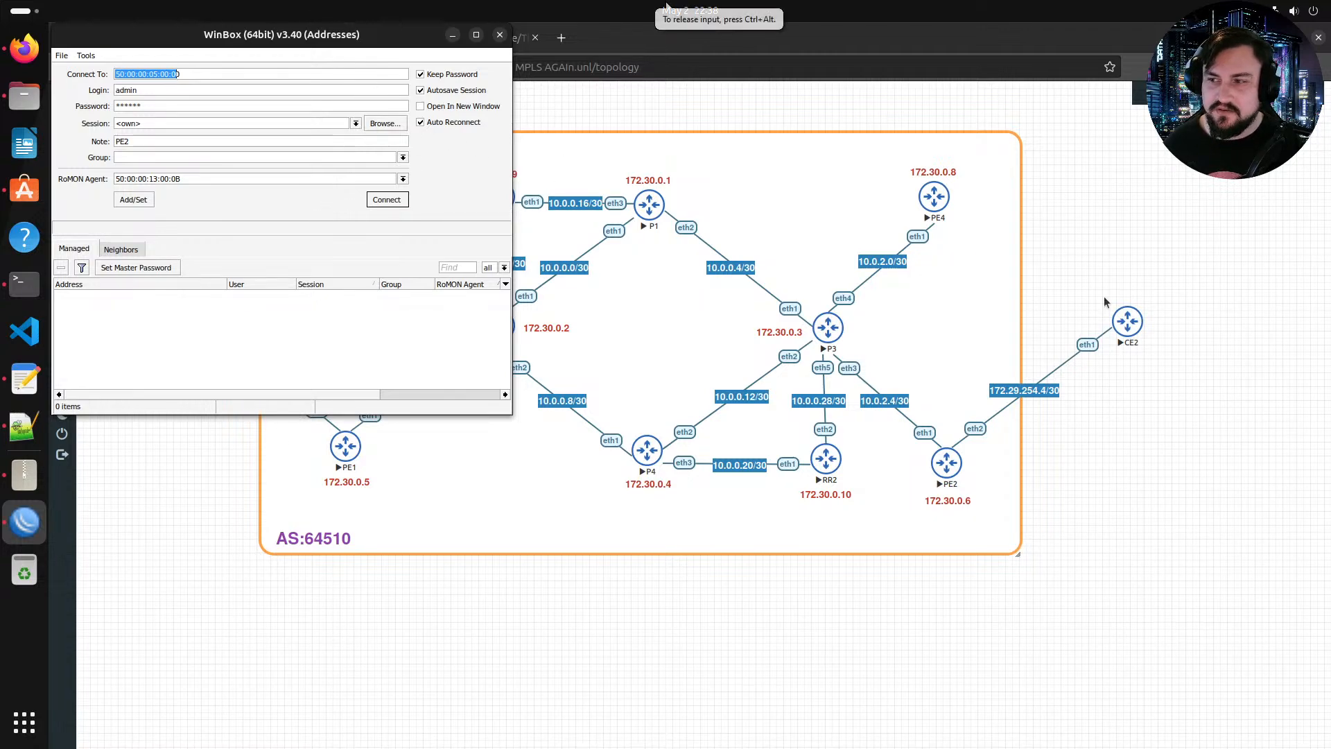
Step: Move the WinBox window toward the middle of the topology canvas
{"action": "left_click_drag", "start_coordinate": [313, 43], "coordinate": [443, 190]}
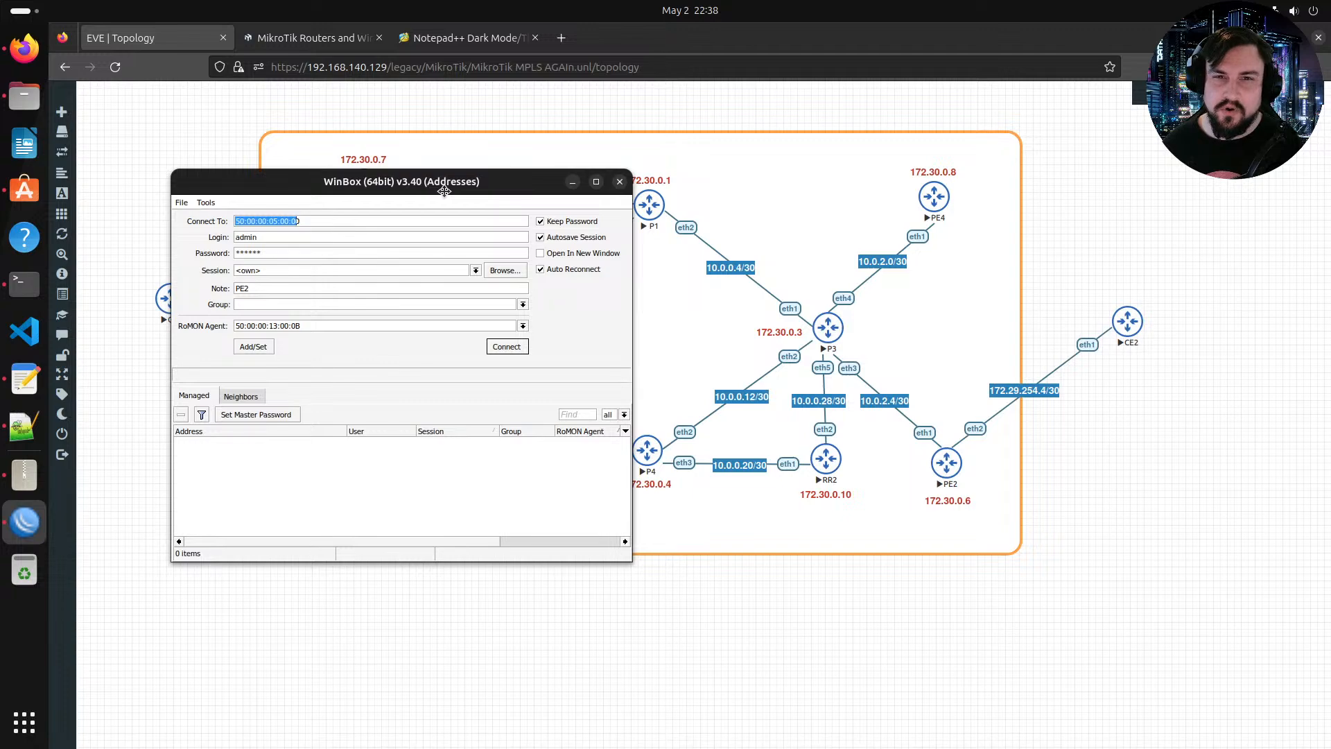
{"action": "left_click_drag", "start_coordinate": [443, 190], "coordinate": [424, 224]}
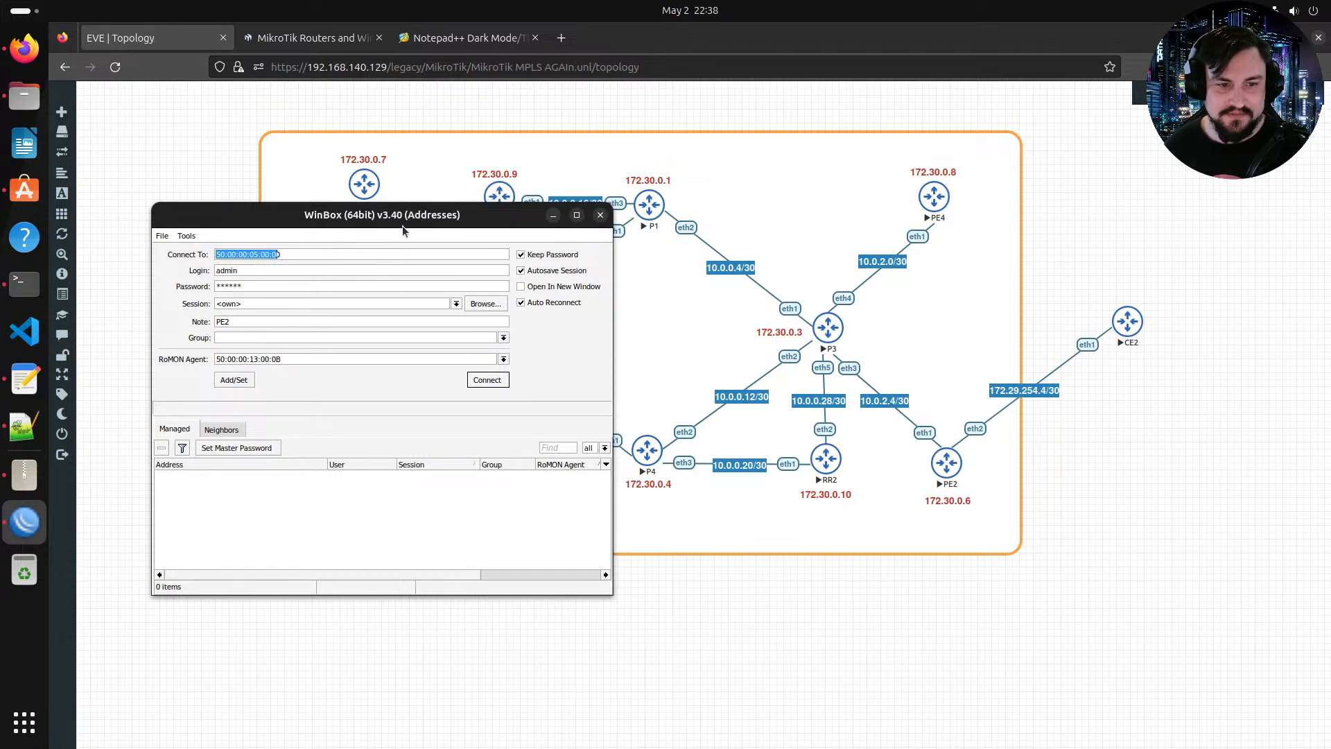
{"action": "left_click_drag", "start_coordinate": [415, 215], "coordinate": [597, 206]}
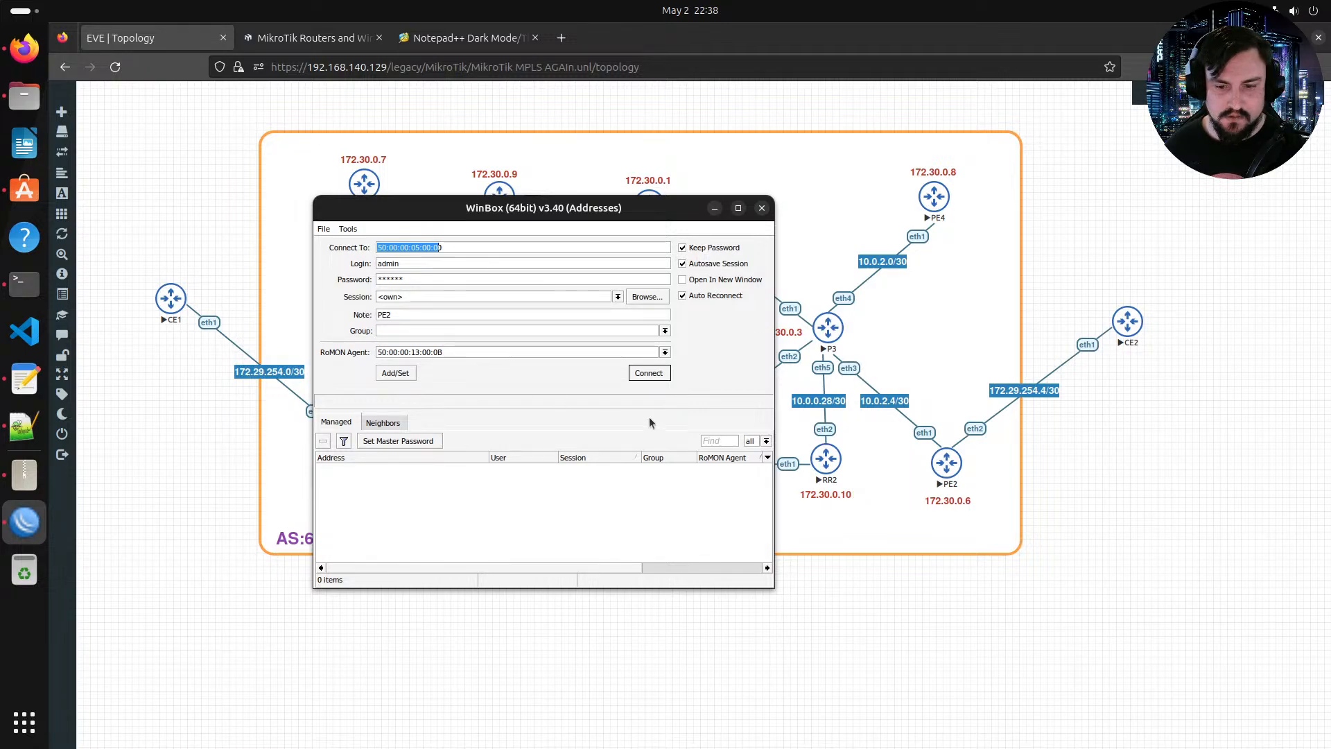
Step: Start adding a network object on the topology canvas and browse the available icon choices
{"action": "right_click", "coordinate": [1060, 437]}
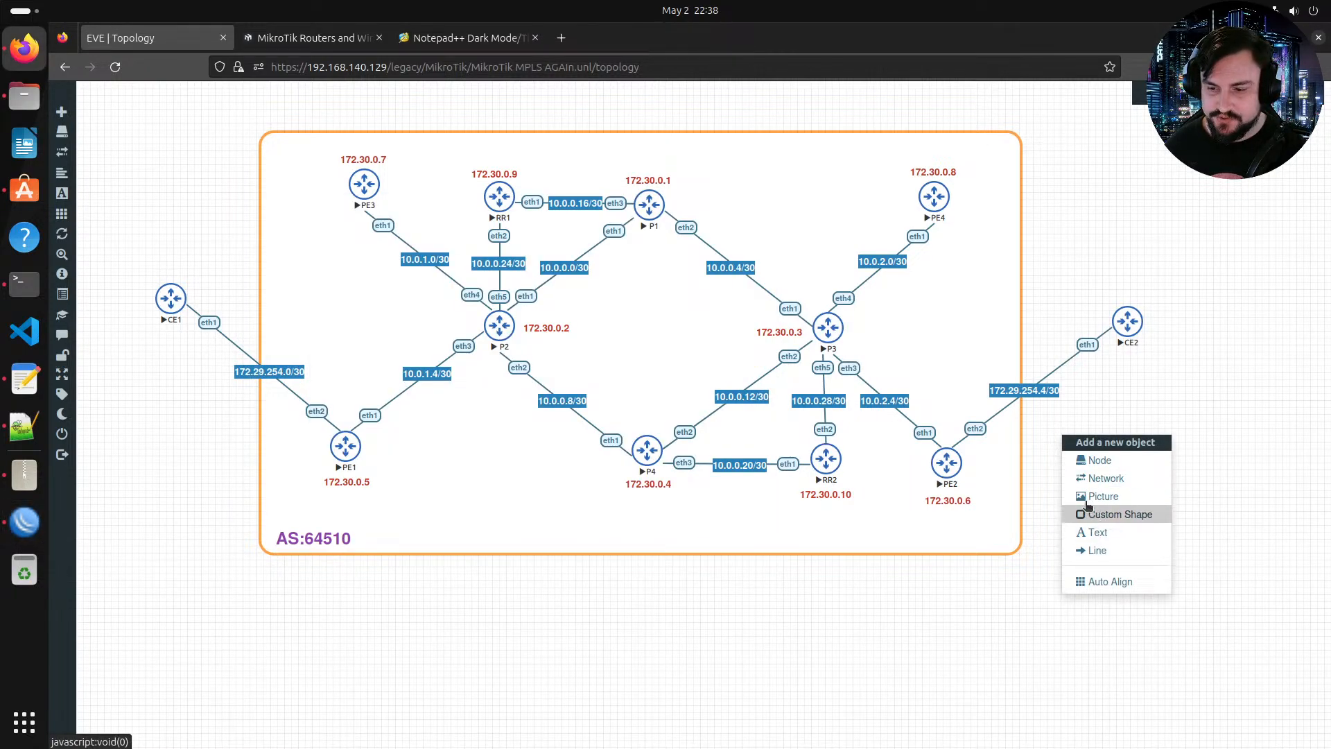
{"action": "left_click", "coordinate": [1105, 479]}
{"action": "left_click", "coordinate": [668, 253]}
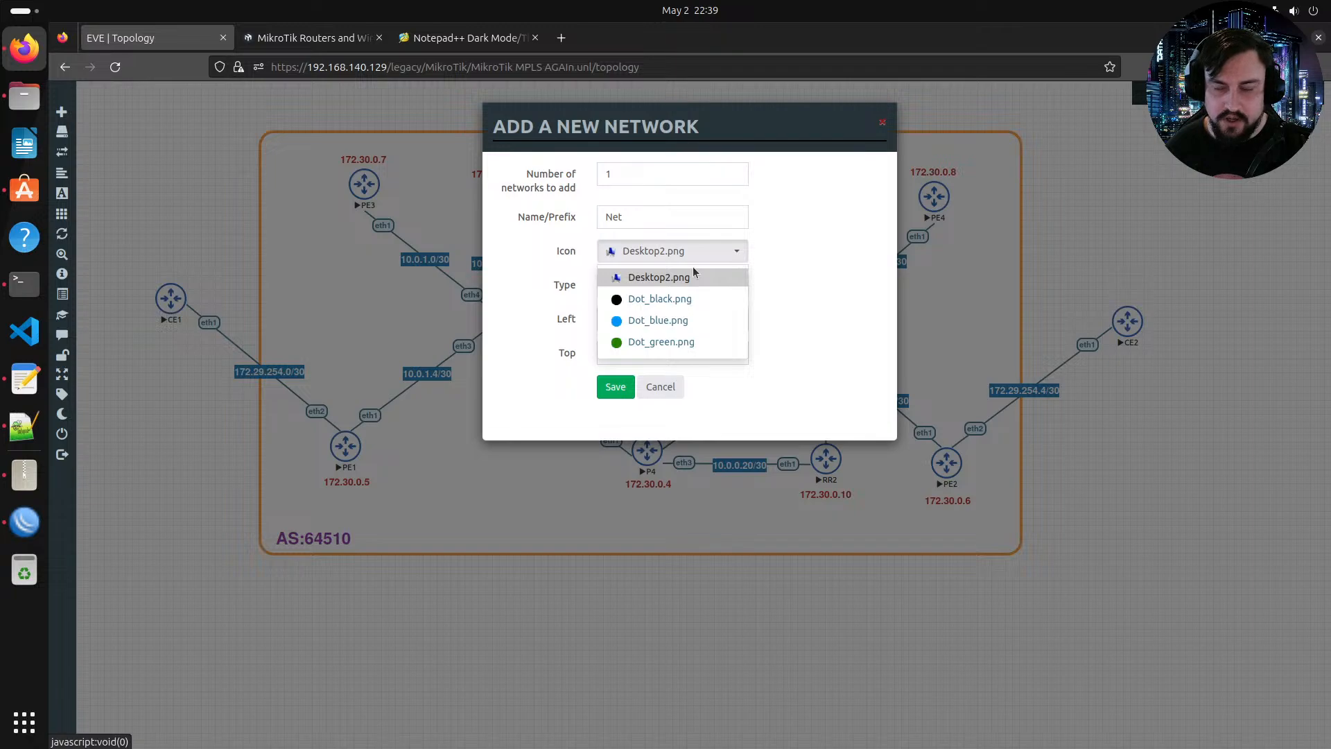
{"action": "scroll", "coordinate": [685, 288], "scroll_direction": "down", "scroll_amount": 5}
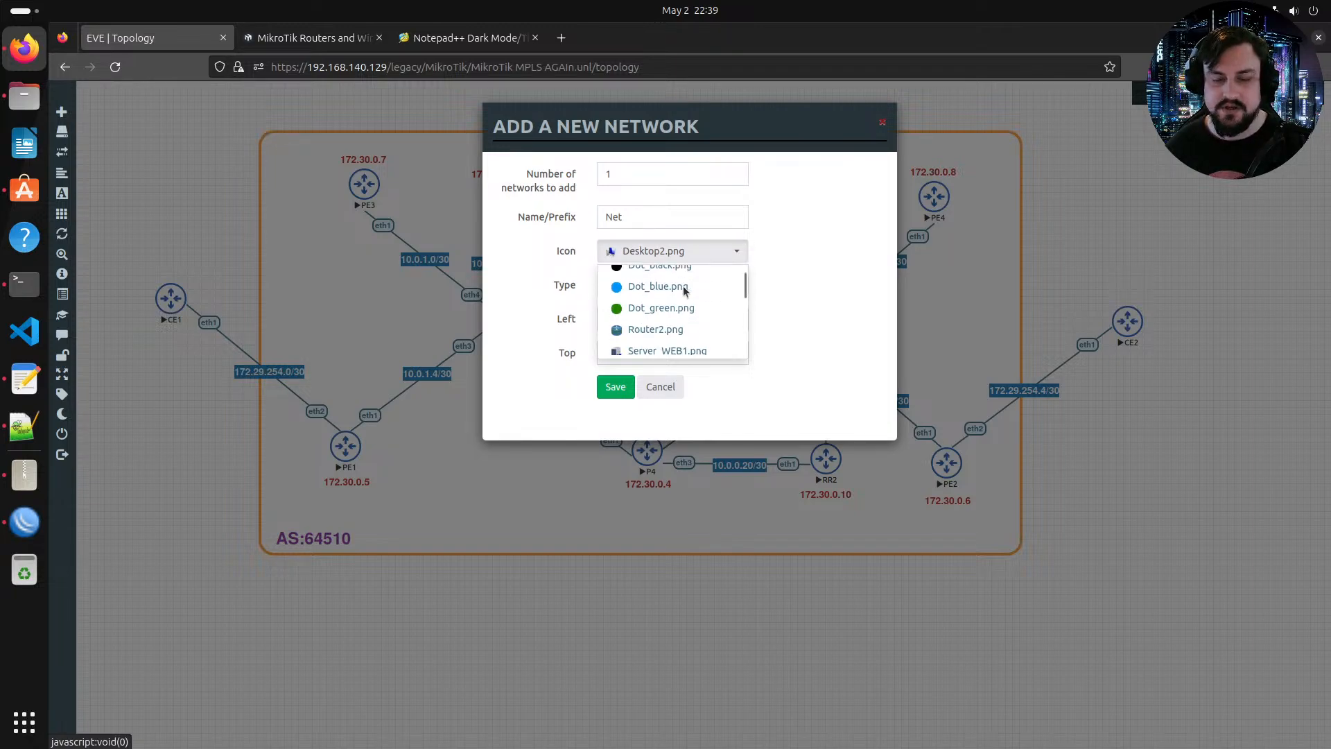
{"action": "scroll", "coordinate": [684, 288], "scroll_direction": "down", "scroll_amount": 3}
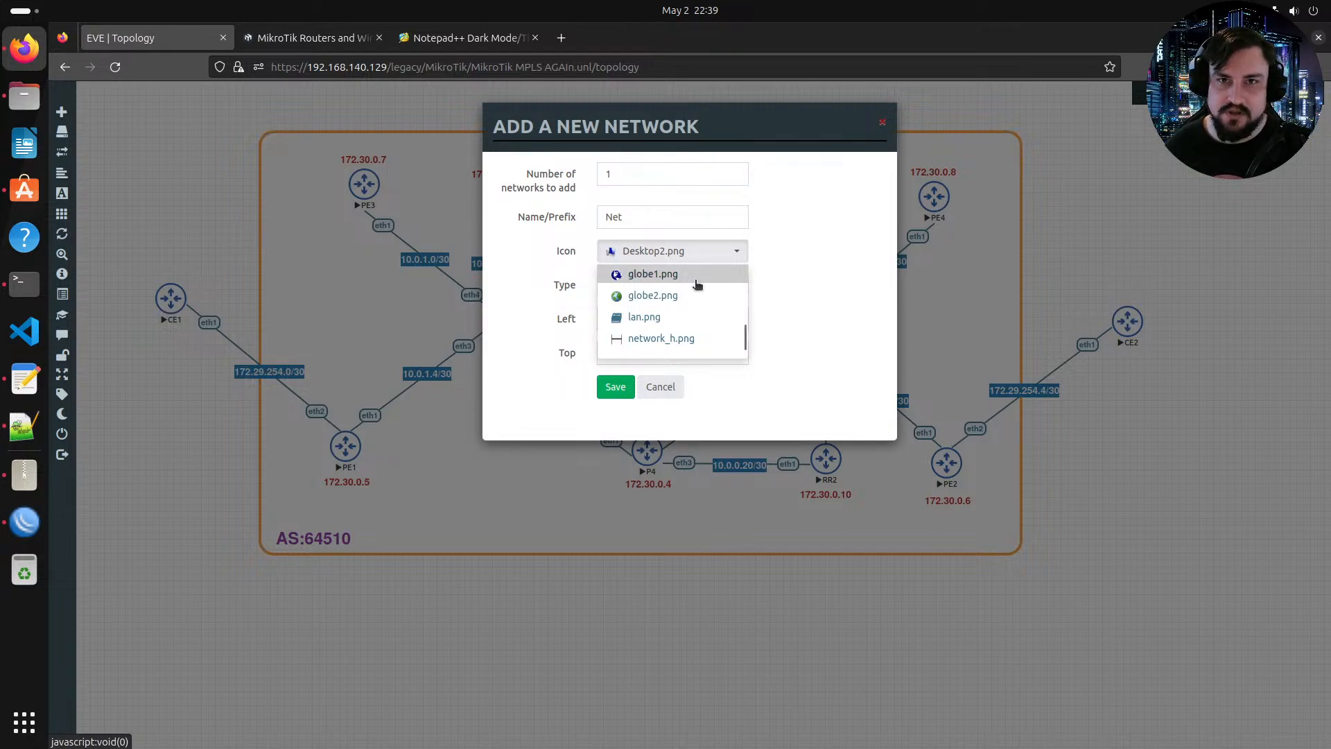
{"action": "scroll", "coordinate": [694, 285], "scroll_direction": "down", "scroll_amount": 1}
{"action": "scroll", "coordinate": [694, 291], "scroll_direction": "up", "scroll_amount": 5}
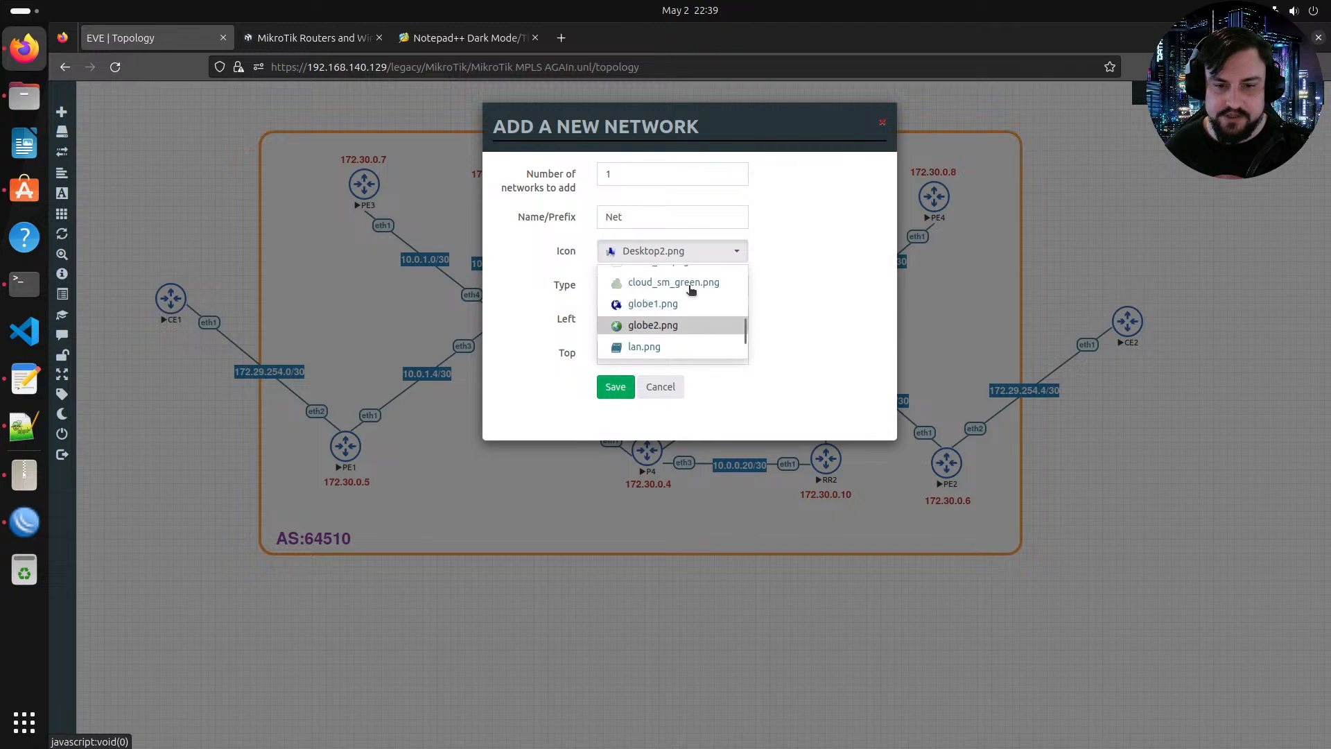
{"action": "scroll", "coordinate": [707, 293], "scroll_direction": "up", "scroll_amount": 3}
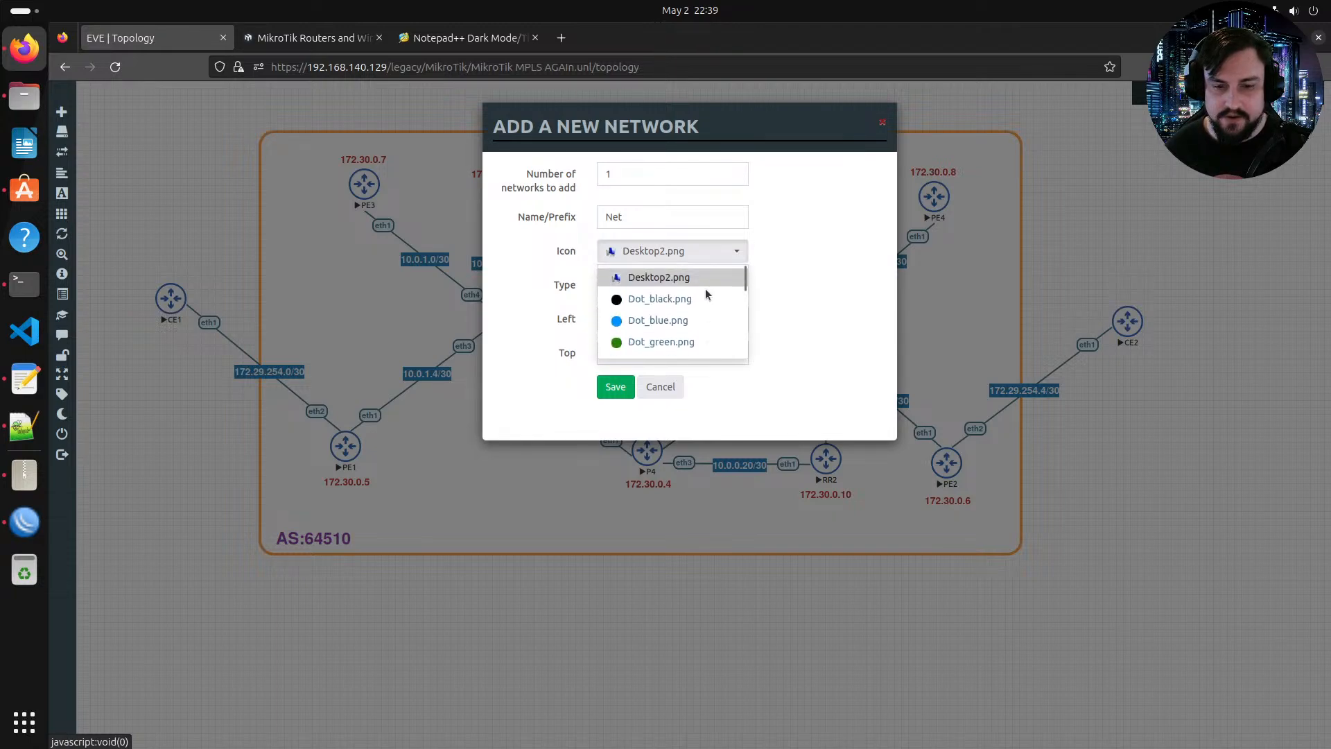
{"action": "scroll", "coordinate": [702, 329], "scroll_direction": "down", "scroll_amount": 8}
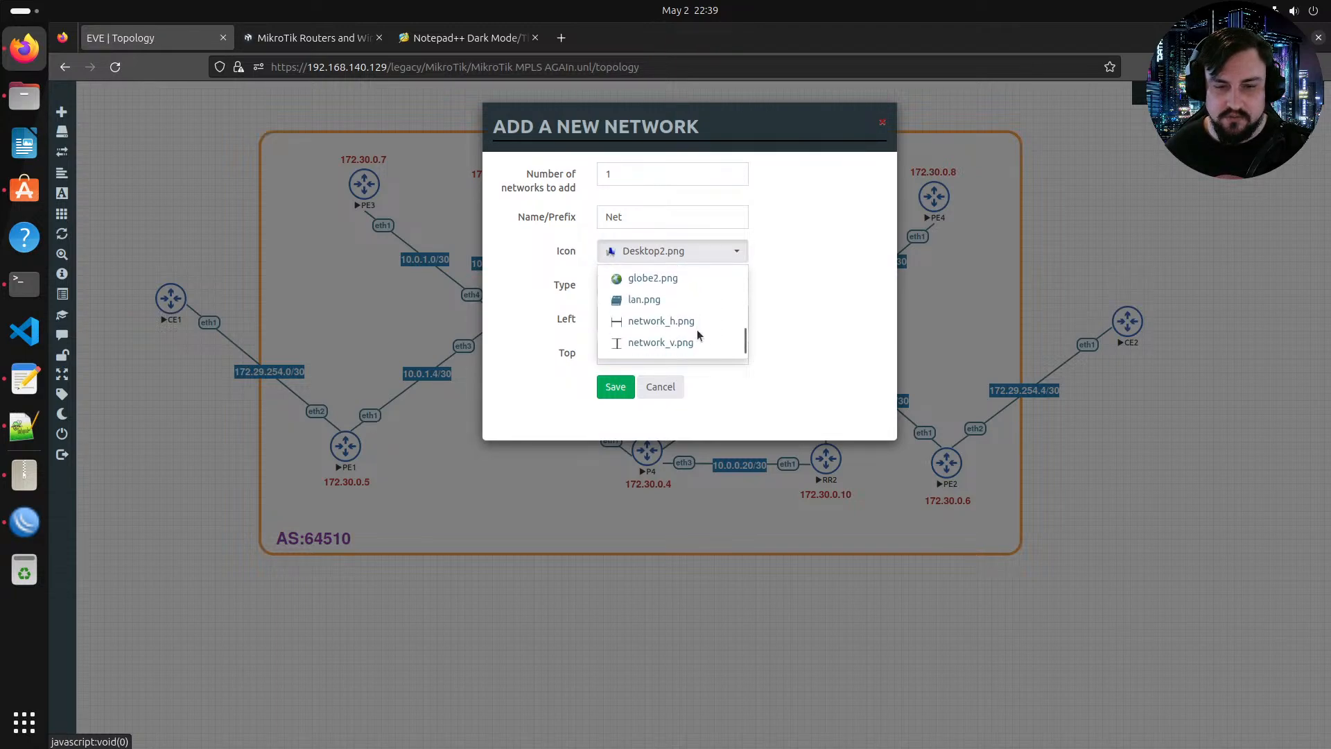
{"action": "scroll", "coordinate": [692, 277], "scroll_direction": "up", "scroll_amount": 2}
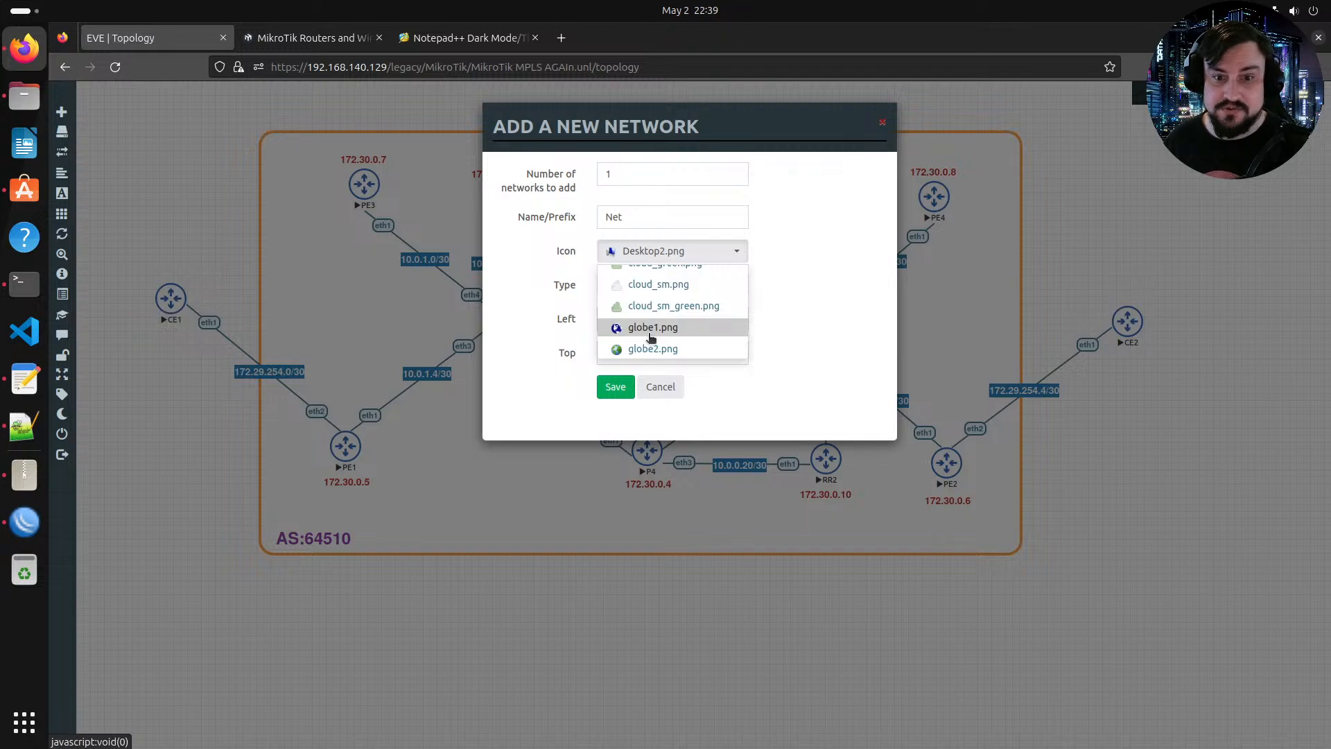
{"action": "scroll", "coordinate": [665, 325], "scroll_direction": "up", "scroll_amount": 5}
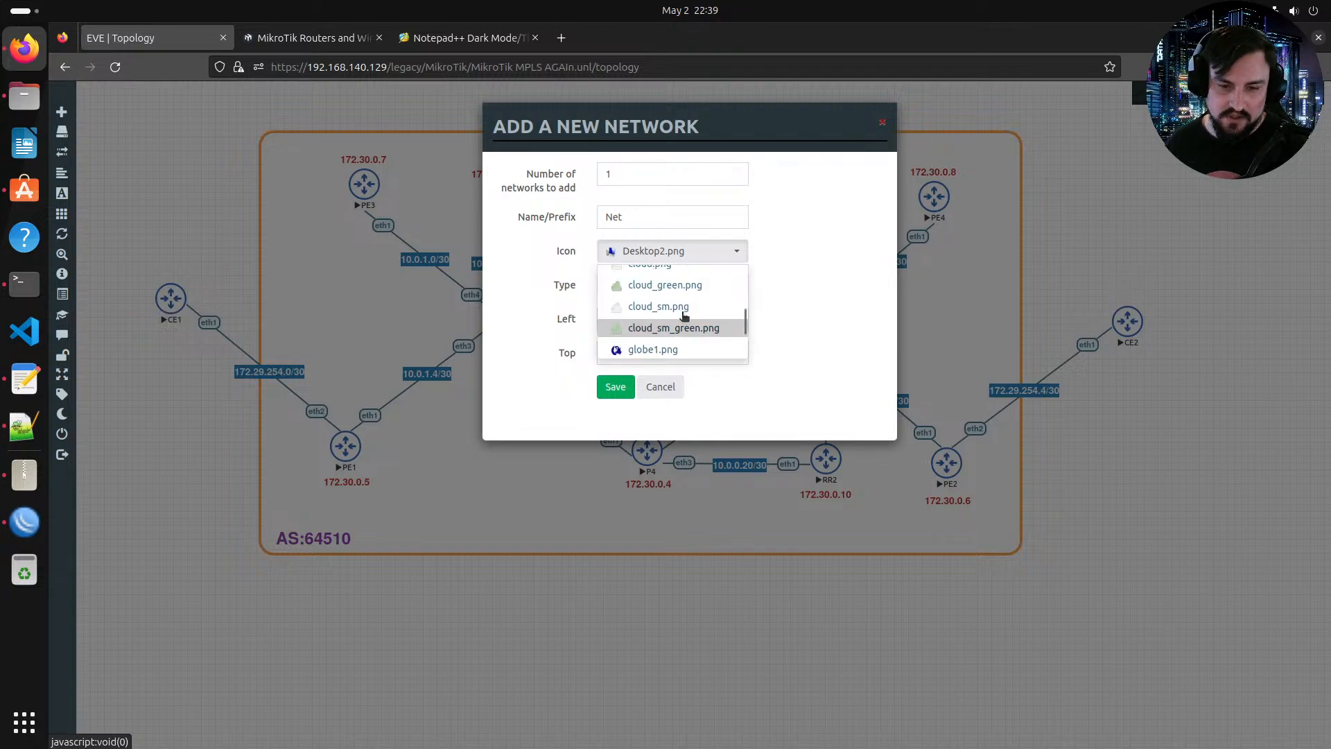
{"action": "scroll", "coordinate": [684, 316], "scroll_direction": "down", "scroll_amount": 5}
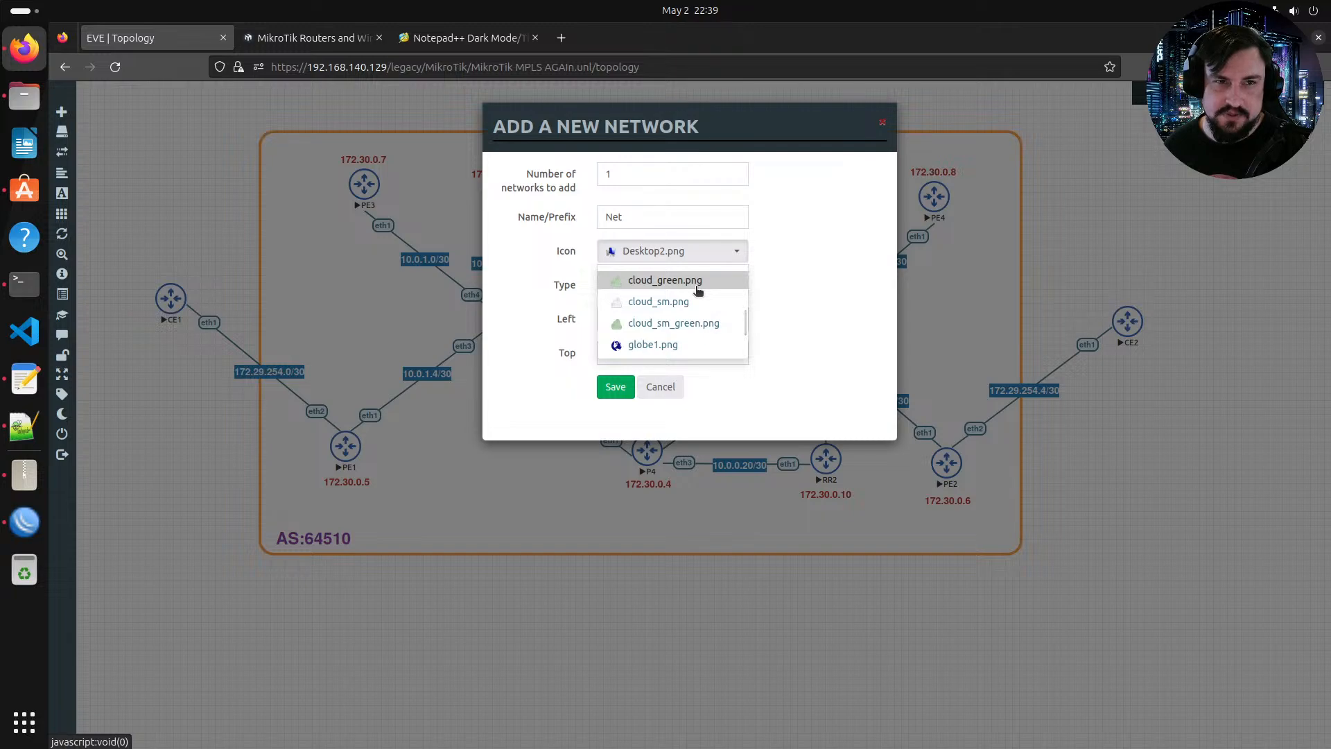
{"action": "scroll", "coordinate": [697, 289], "scroll_direction": "down", "scroll_amount": 2}
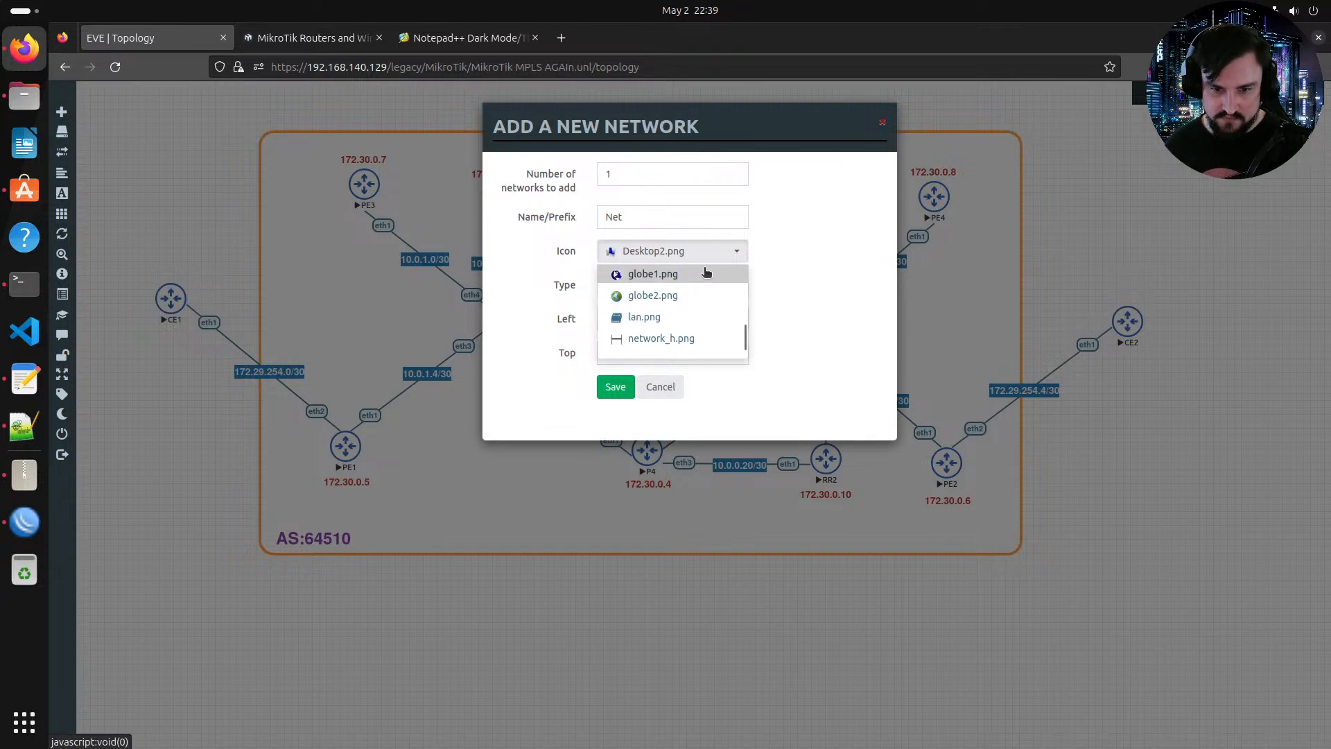
{"action": "scroll", "coordinate": [706, 271], "scroll_direction": "down", "scroll_amount": 1}
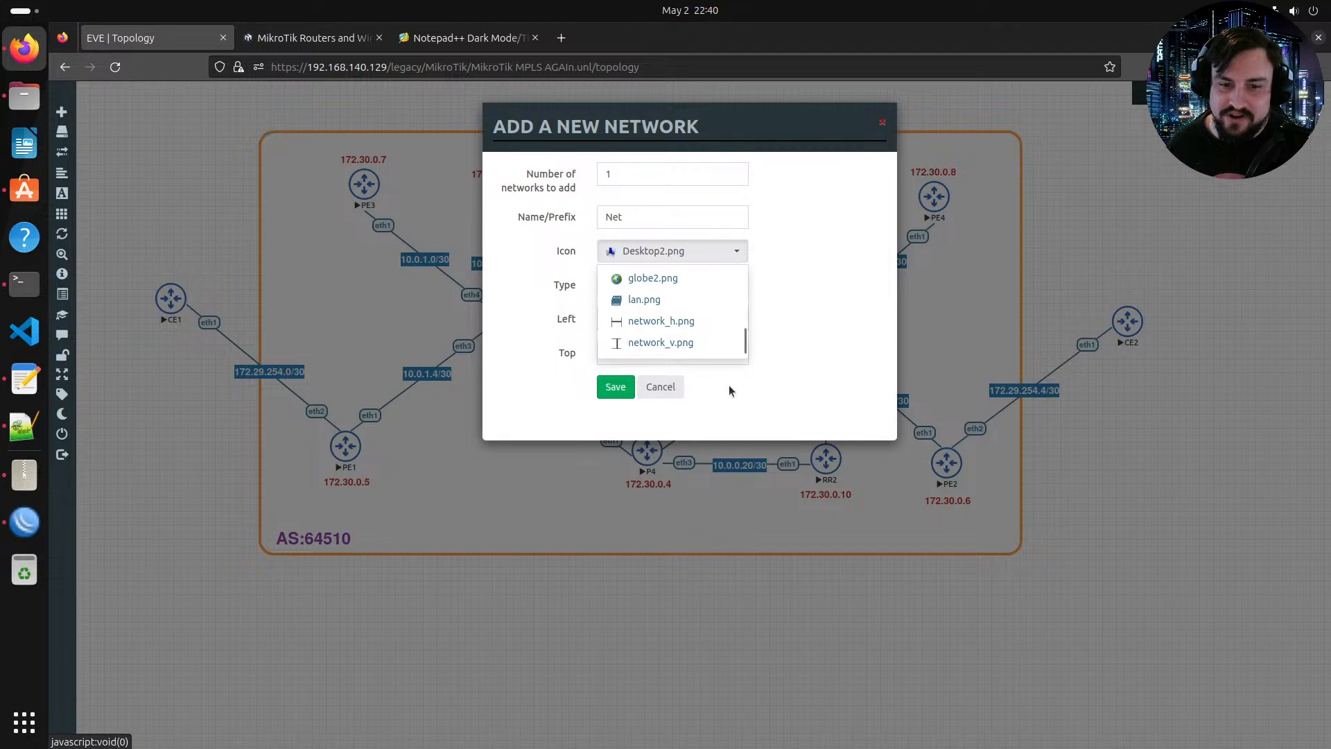
Step: Set the new network's type to Management(Cloud0) and save it
{"action": "left_click", "coordinate": [562, 279]}
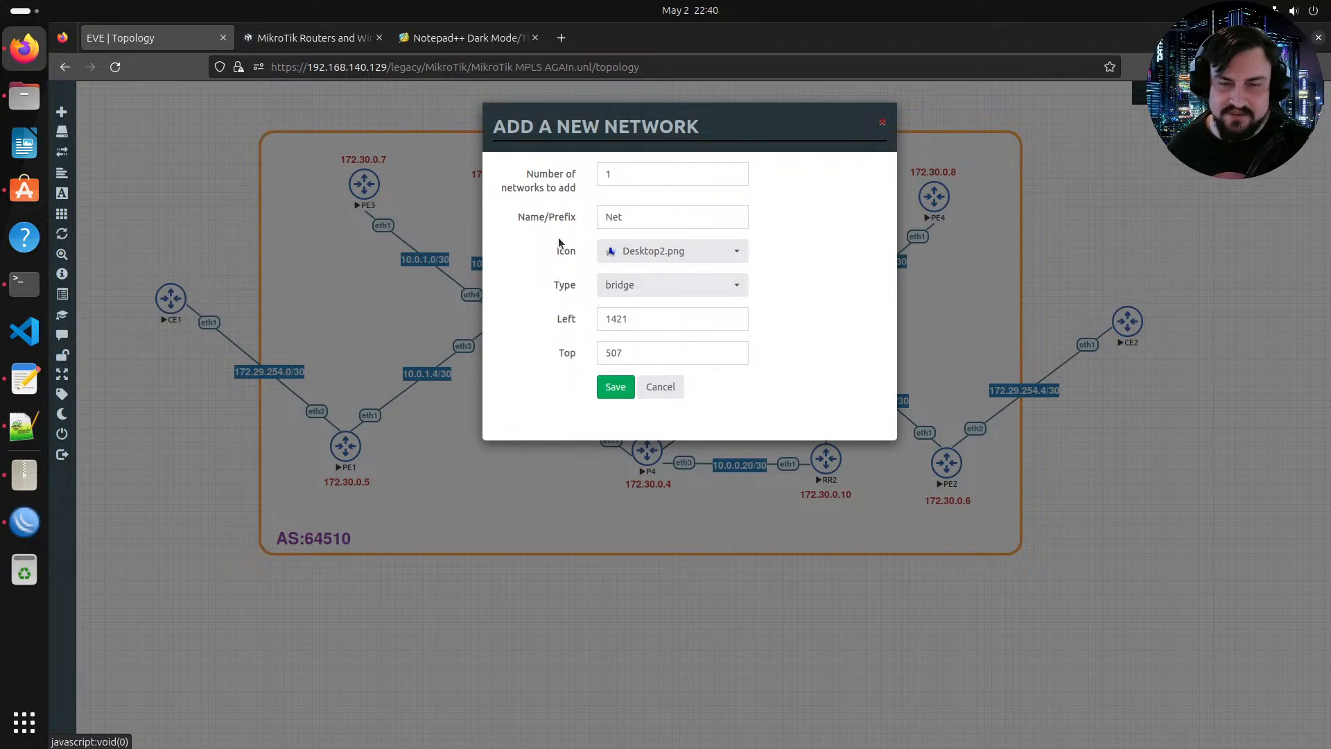
{"action": "left_click", "coordinate": [697, 284]}
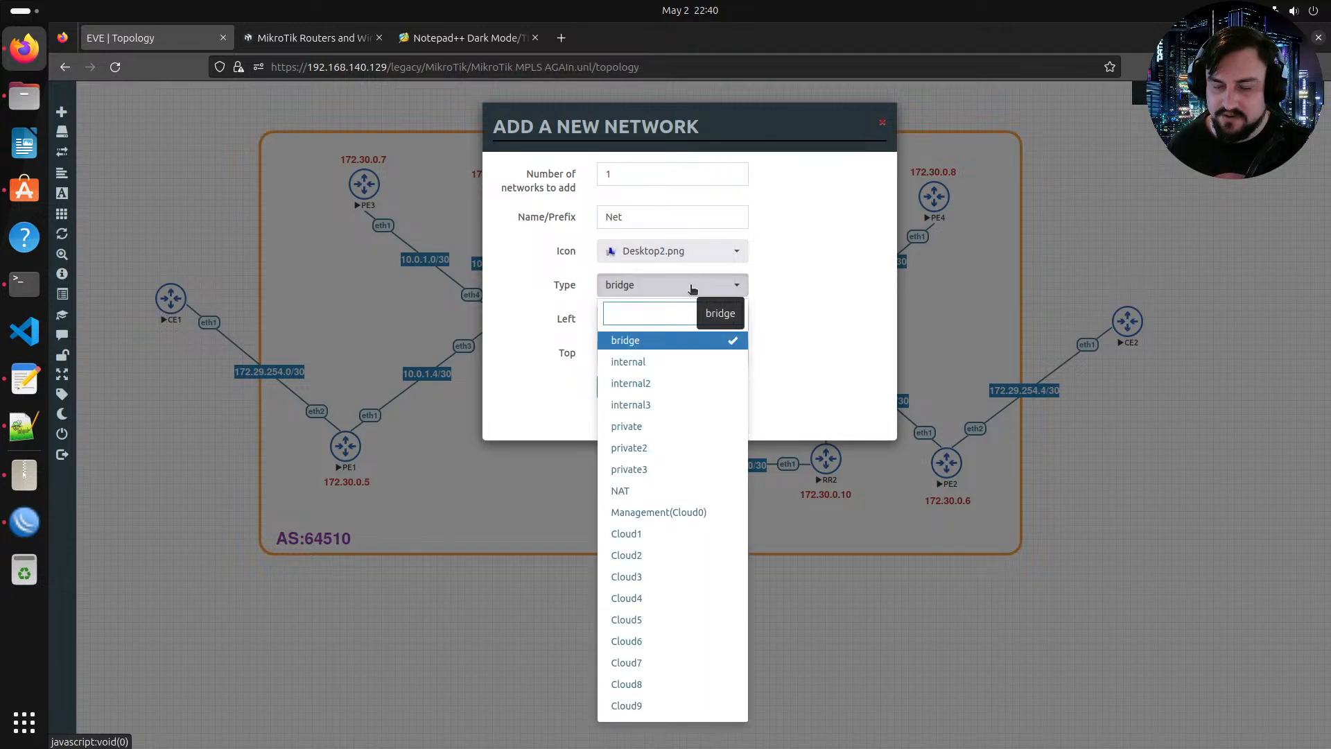
{"action": "left_click", "coordinate": [658, 511]}
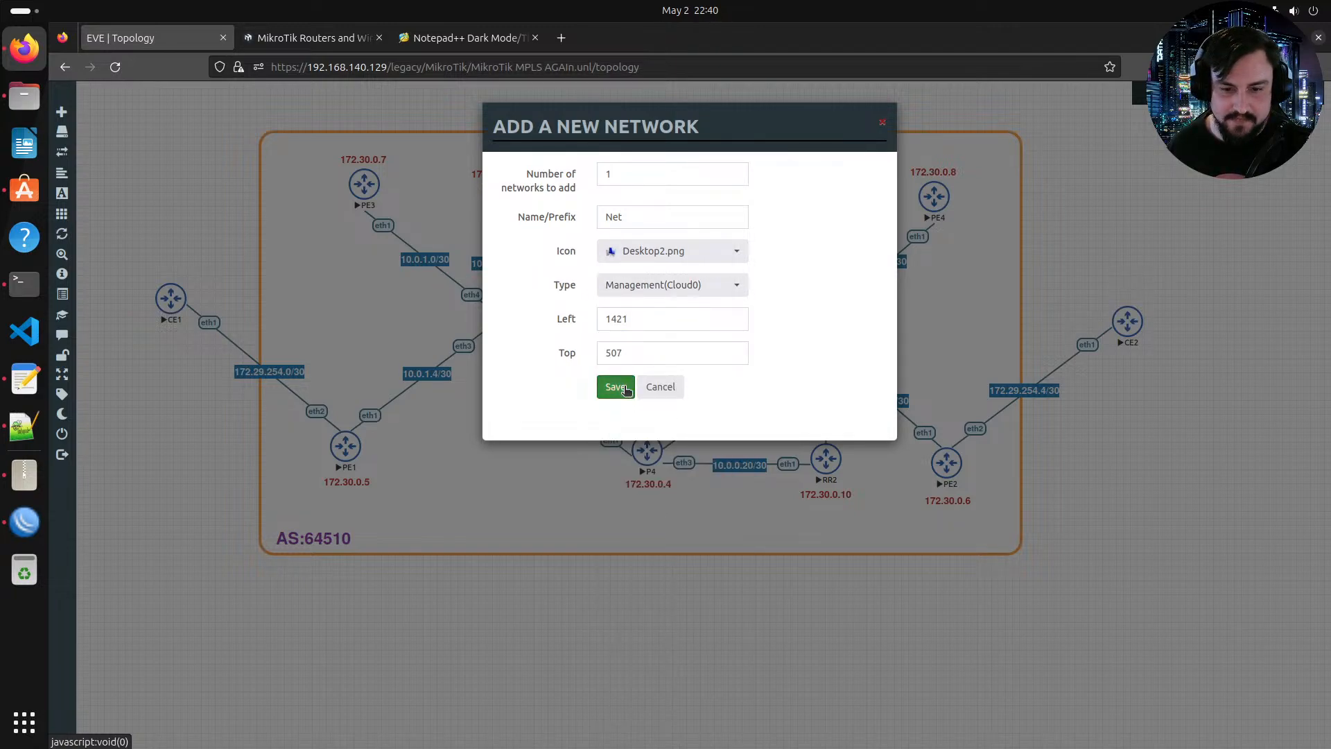
{"action": "left_click", "coordinate": [614, 386]}
Step: Connect the Net cloud to router P1 on interface eth4
{"action": "mouse_move", "coordinate": [1084, 463]}
{"action": "left_mouse_down"}
{"action": "mouse_move", "coordinate": [825, 377]}
{"action": "mouse_move", "coordinate": [641, 344]}
{"action": "mouse_move", "coordinate": [652, 348]}
{"action": "mouse_move", "coordinate": [666, 277]}
{"action": "mouse_move", "coordinate": [648, 217]}
{"action": "left_mouse_up"}
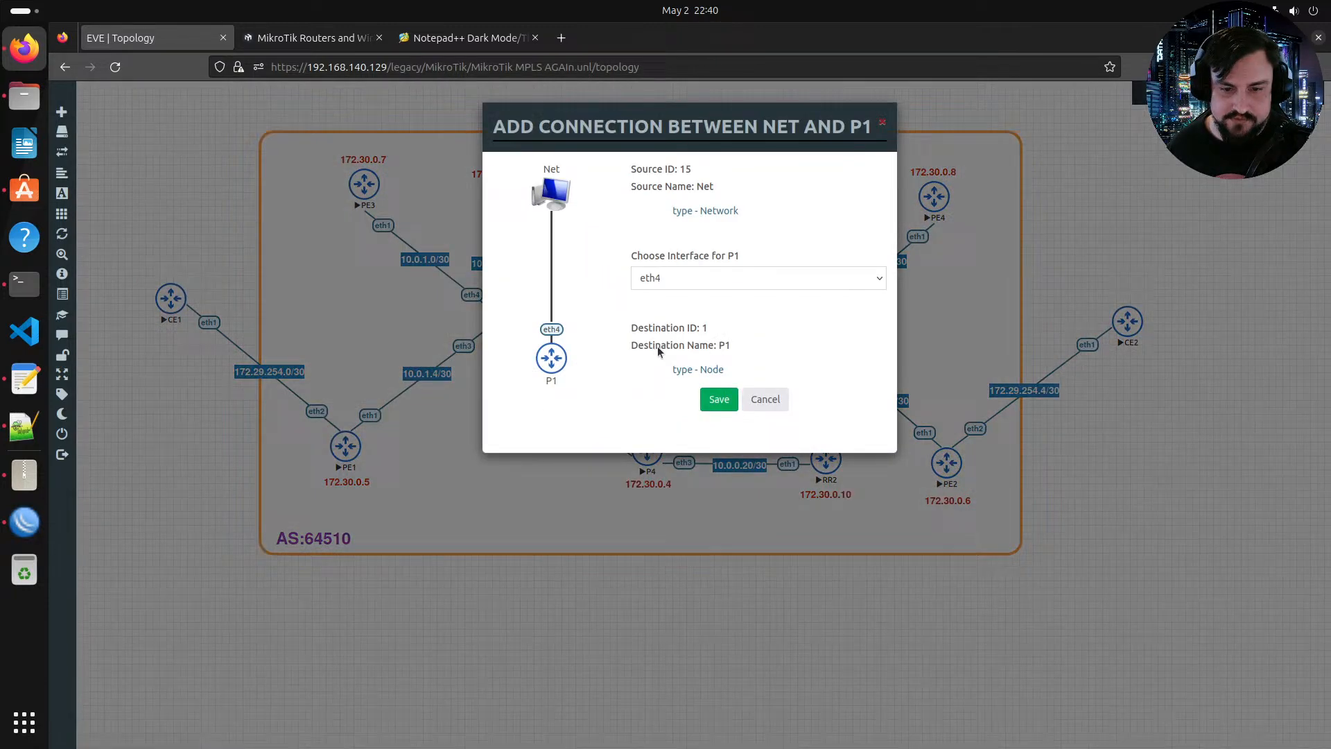
{"action": "left_click", "coordinate": [718, 396]}
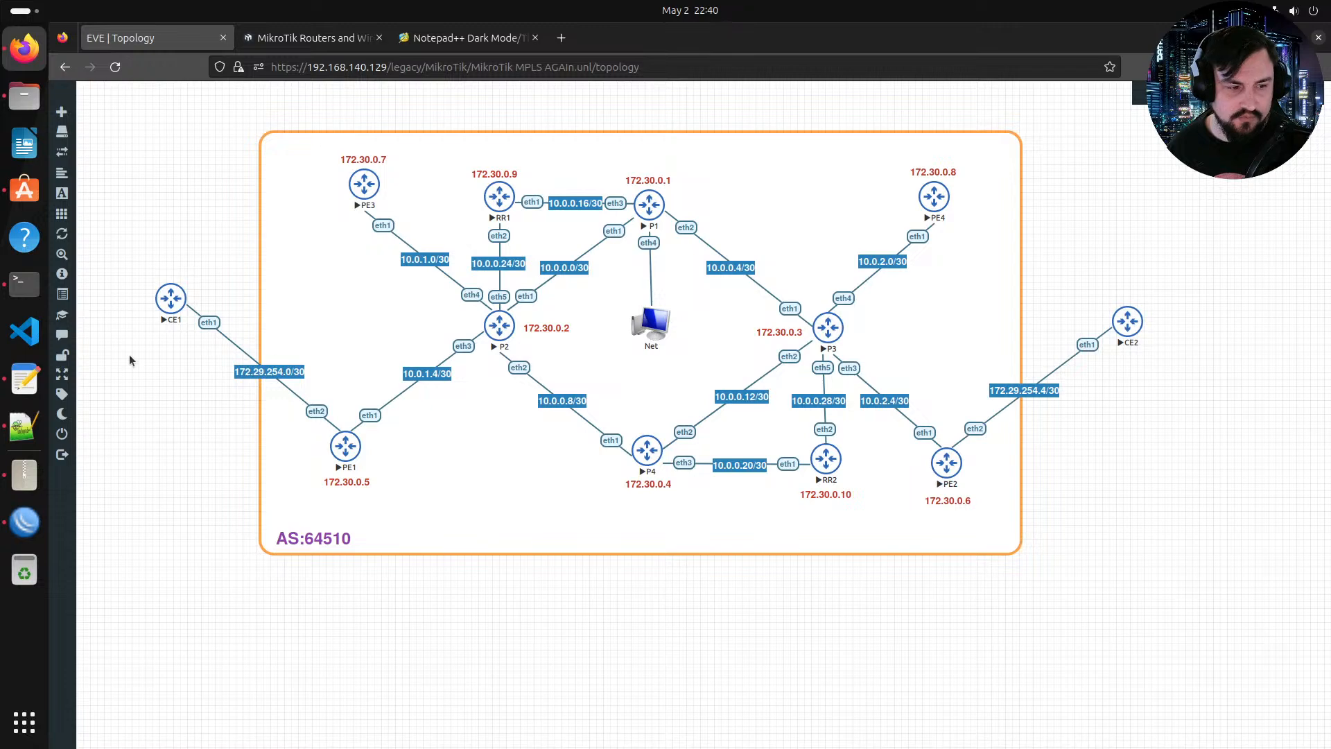
Step: Bring up WinBox, refresh its Neighbors list and select P1's 0.0.0.0 entry
{"action": "left_click", "coordinate": [24, 521]}
{"action": "left_click", "coordinate": [378, 422]}
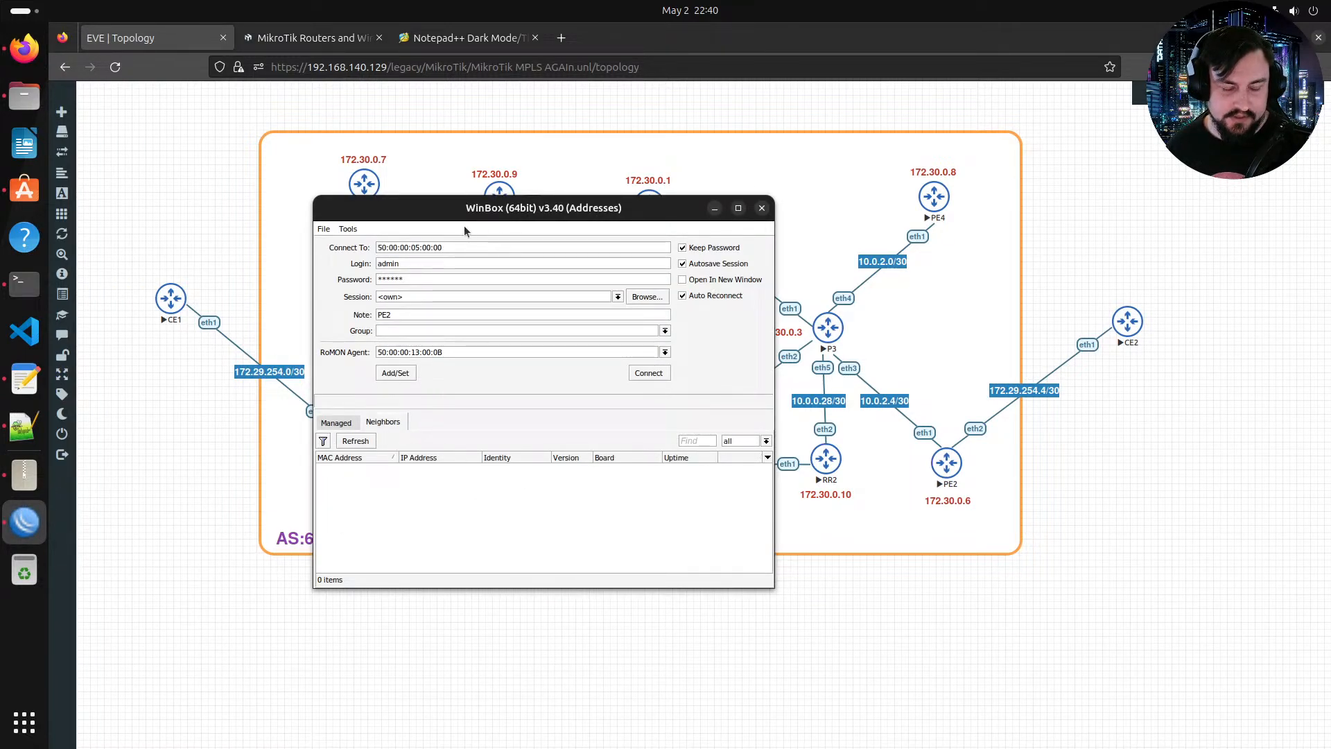
{"action": "left_click", "coordinate": [365, 441]}
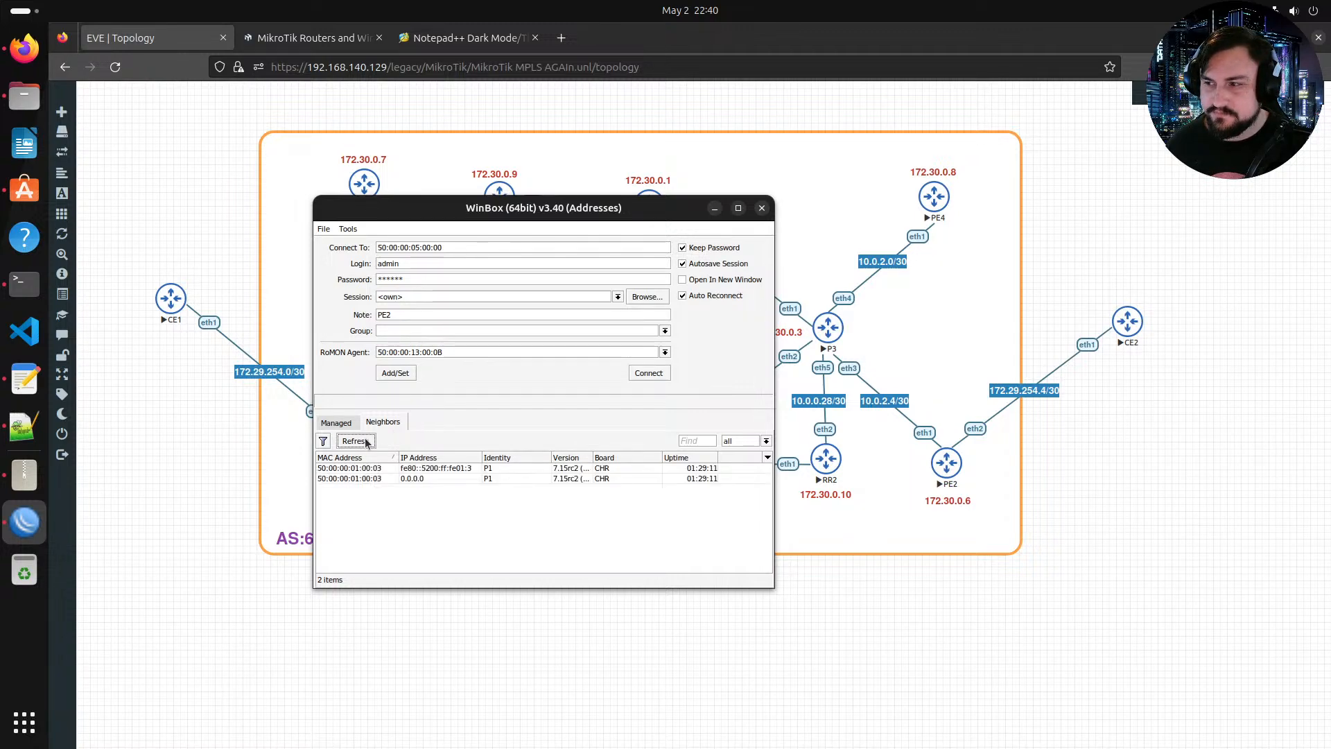
{"action": "left_click", "coordinate": [347, 478]}
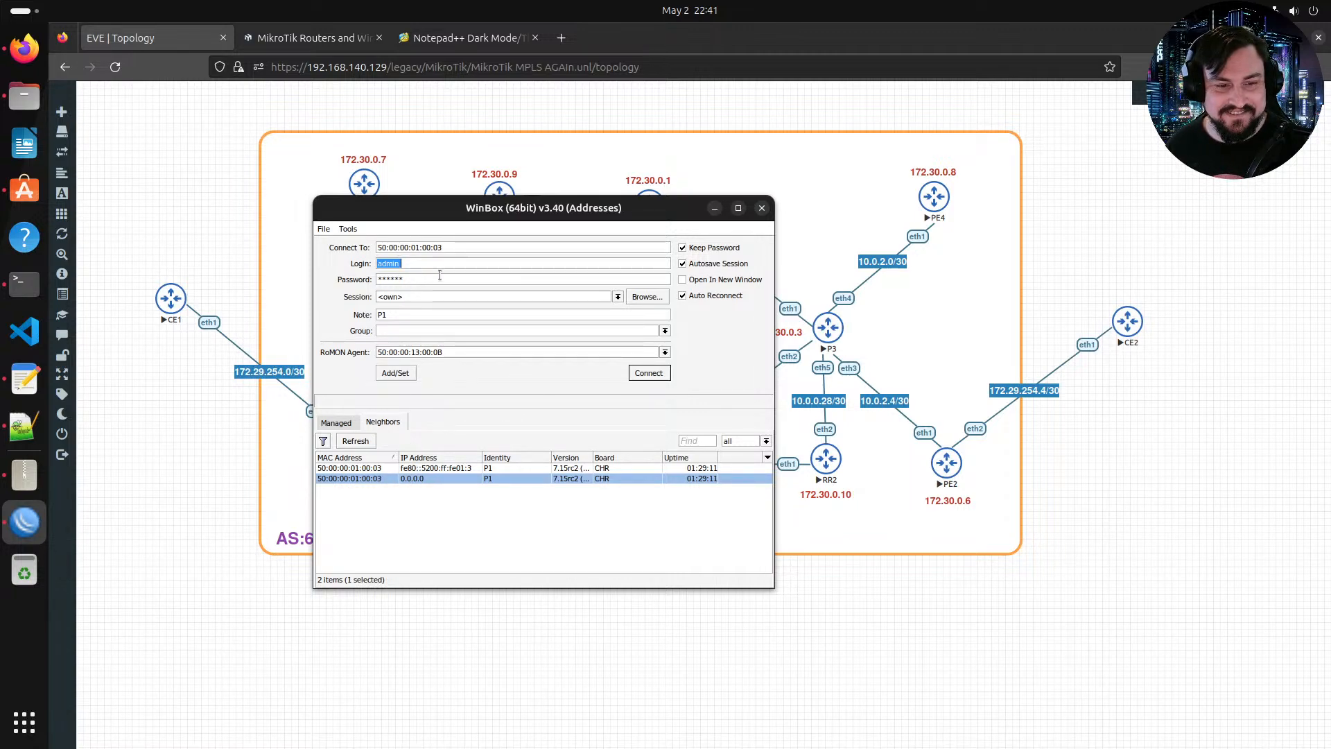
Step: Clear the RoMON Agent field, connect to RoMON through P1, and minimize WinBox
{"action": "double_click", "coordinate": [458, 350]}
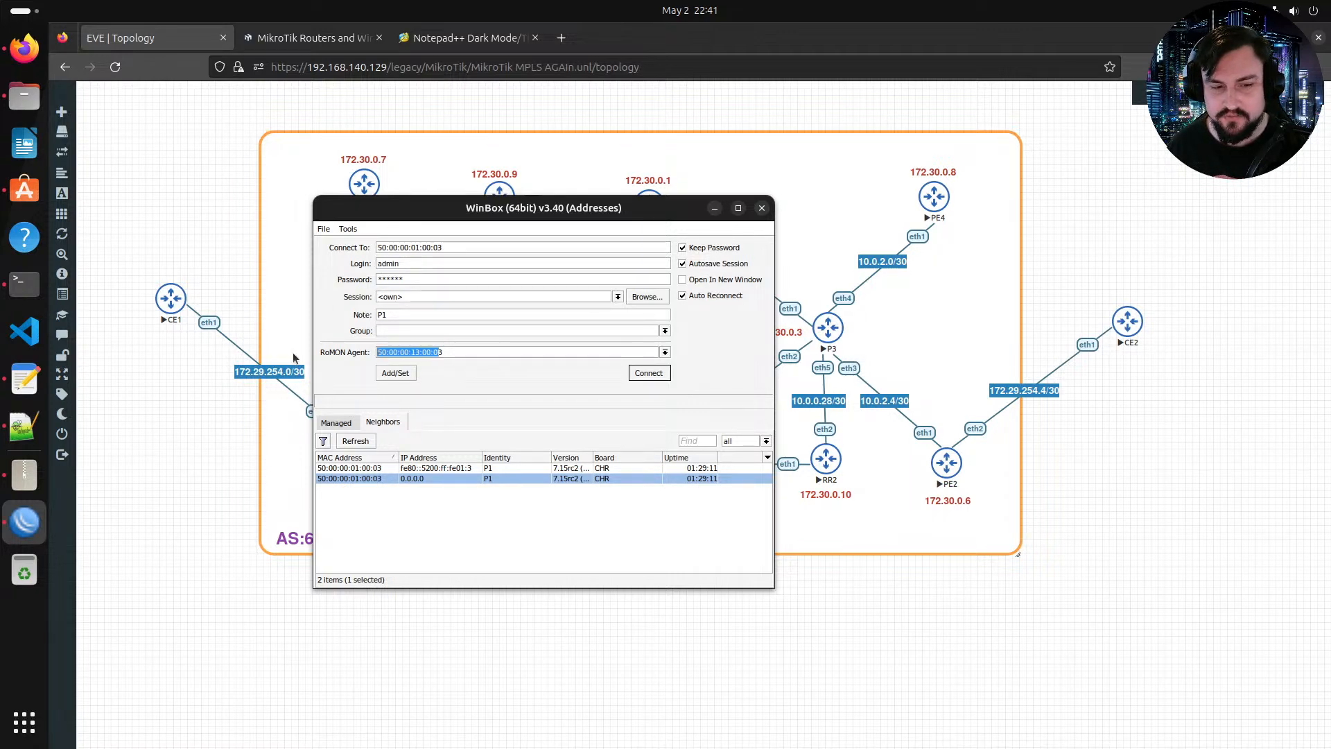
{"action": "key", "text": "BackSpace"}
{"action": "left_click", "coordinate": [563, 374]}
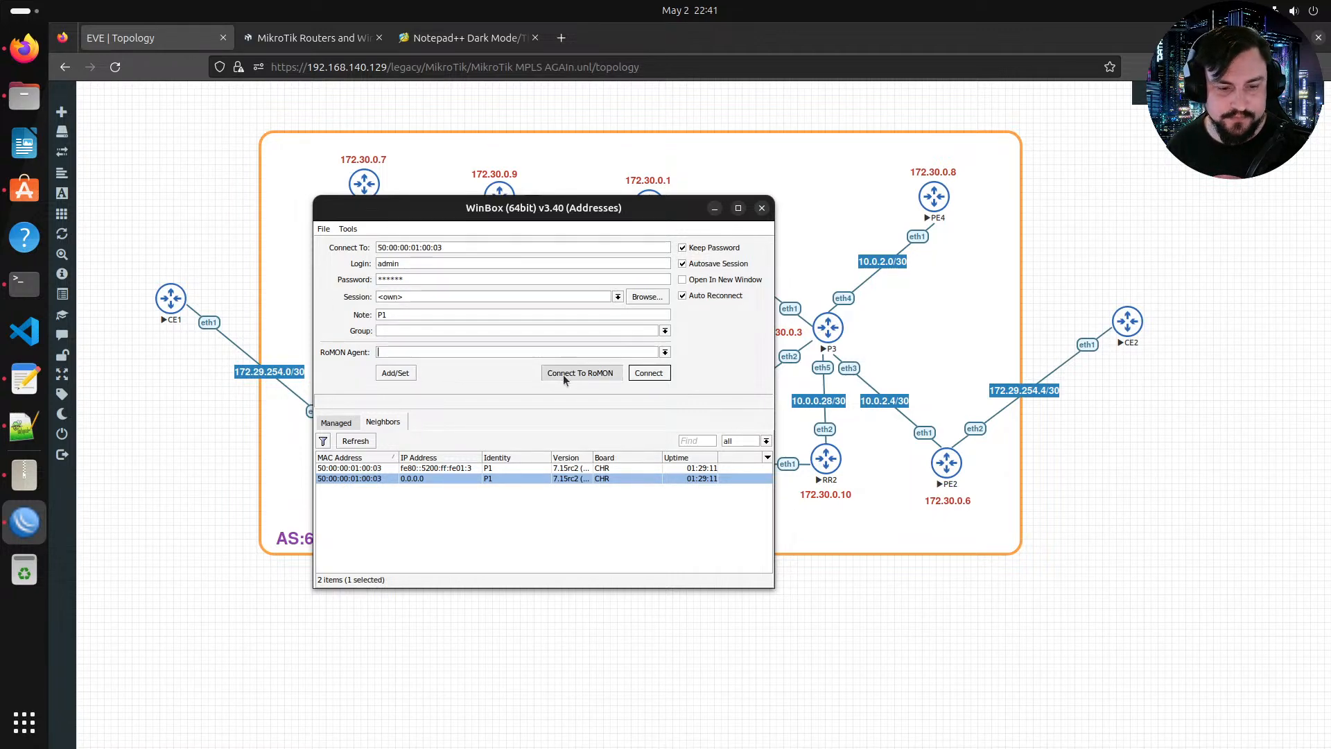
{"action": "left_click_drag", "start_coordinate": [470, 210], "coordinate": [802, 229]}
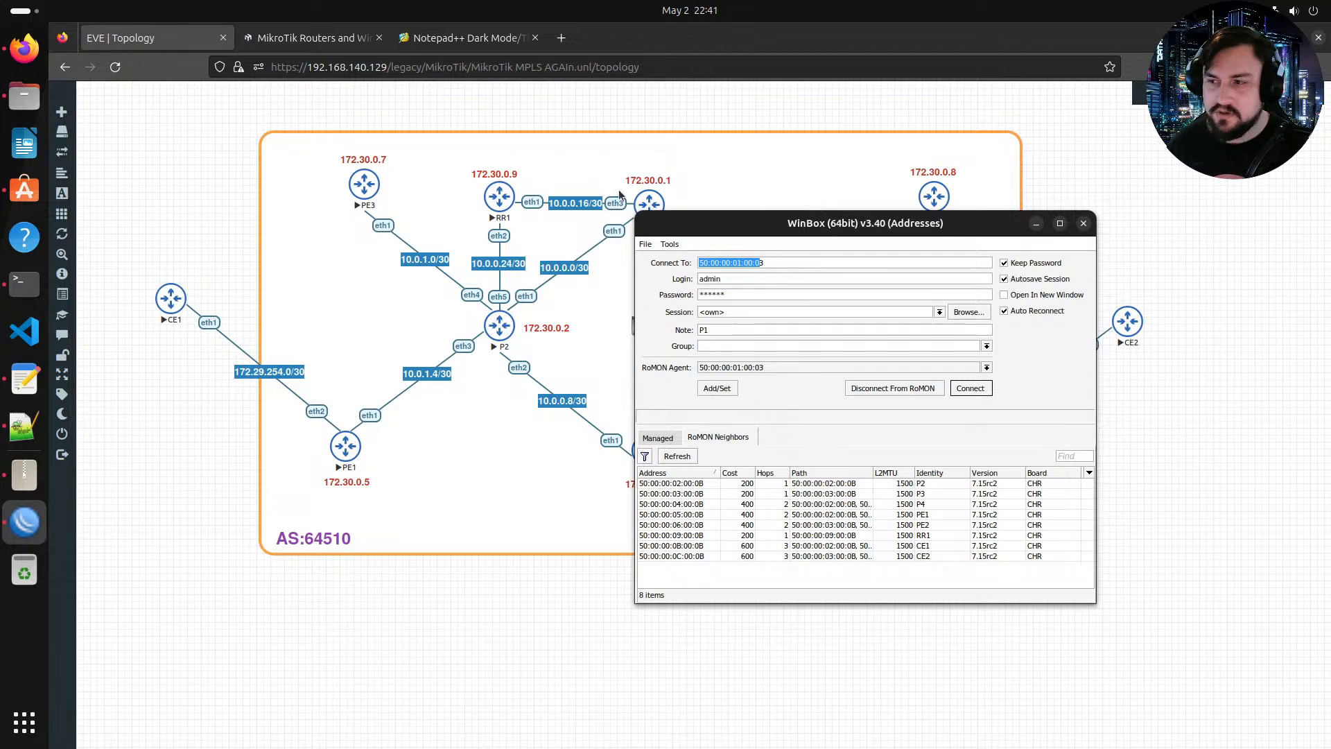
{"action": "left_click", "coordinate": [1036, 223]}
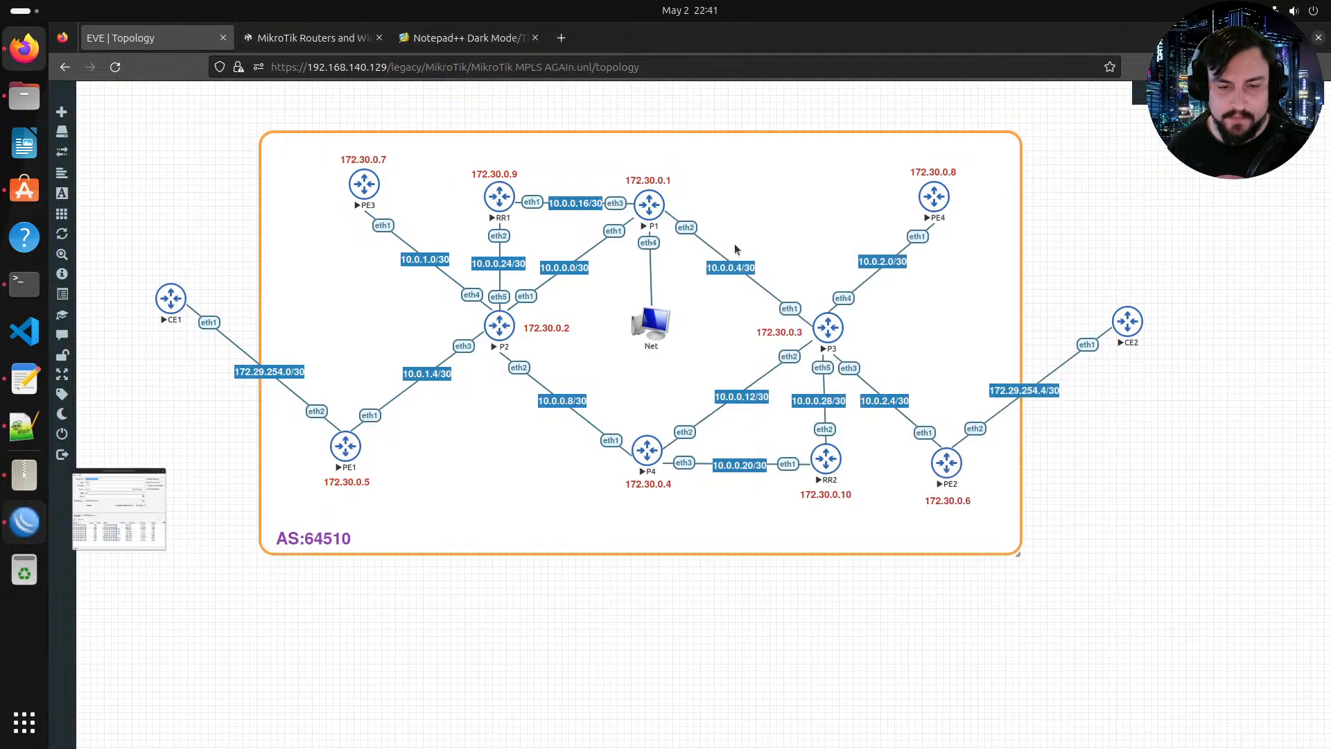
Step: Open PE3's console, log in as admin, decline the license and set a new account password
{"action": "left_click", "coordinate": [365, 185]}
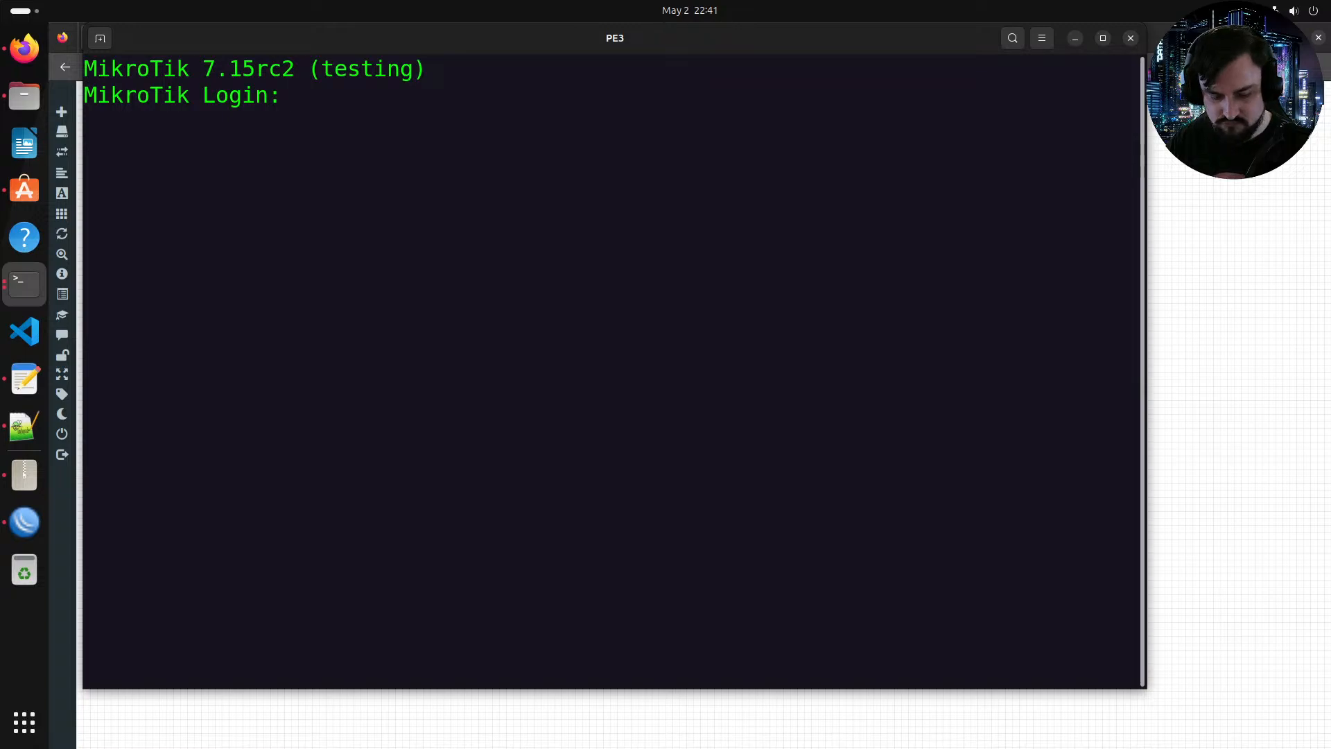
{"action": "type", "text": "admin"}
{"action": "key", "text": "Return"}
{"action": "key", "text": "Return"}
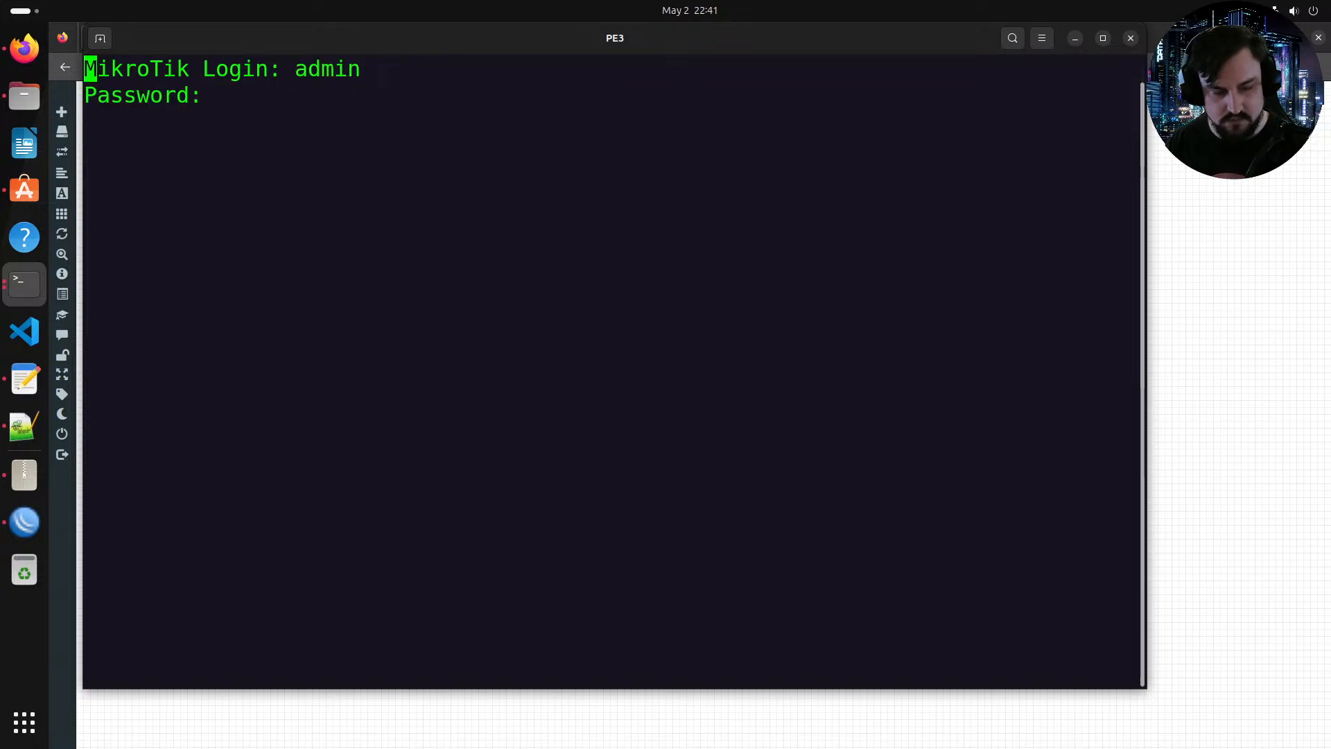
{"action": "type", "text": "n******"}
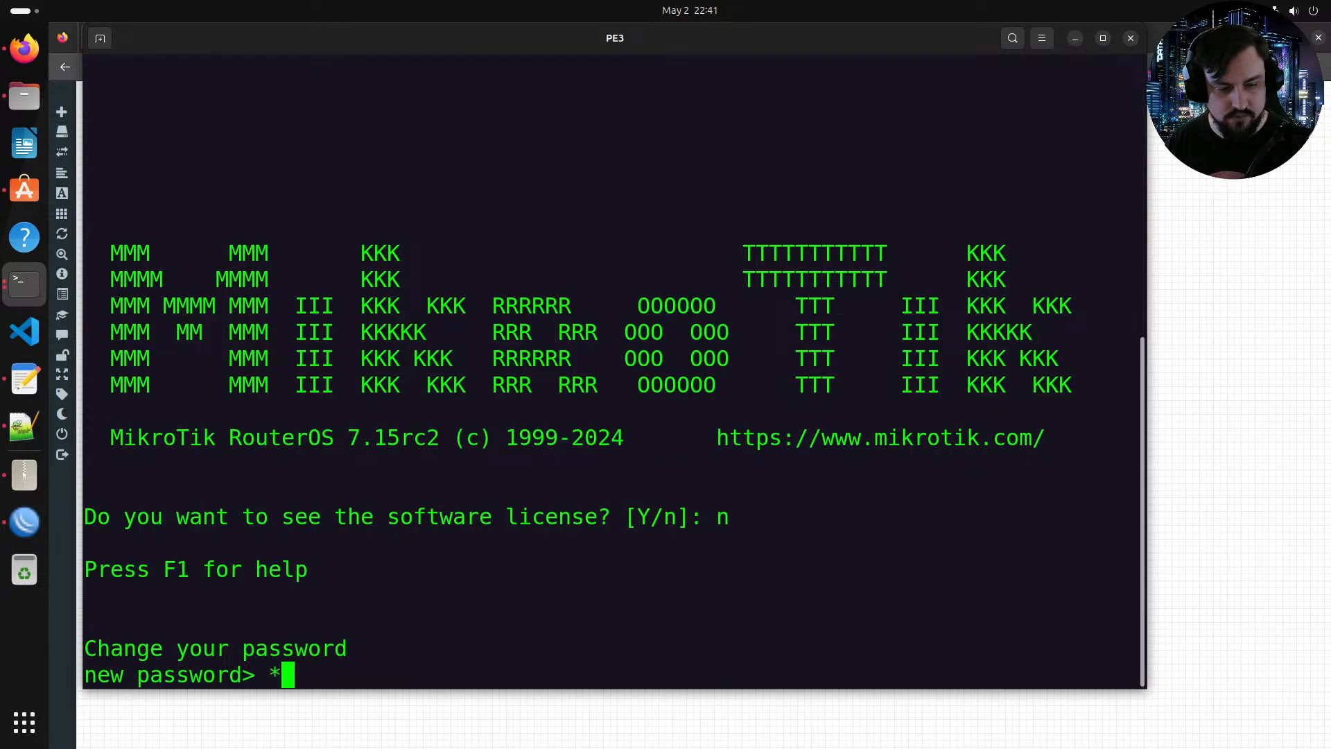
{"action": "key", "text": "Return"}
{"action": "type", "text": "******"}
{"action": "key", "text": "Return"}
Step: On PE3, enable RoMON with tool/romon/set enabled=yes and set the system identity name to PE3
{"action": "type", "text": "tool/romon/se"}
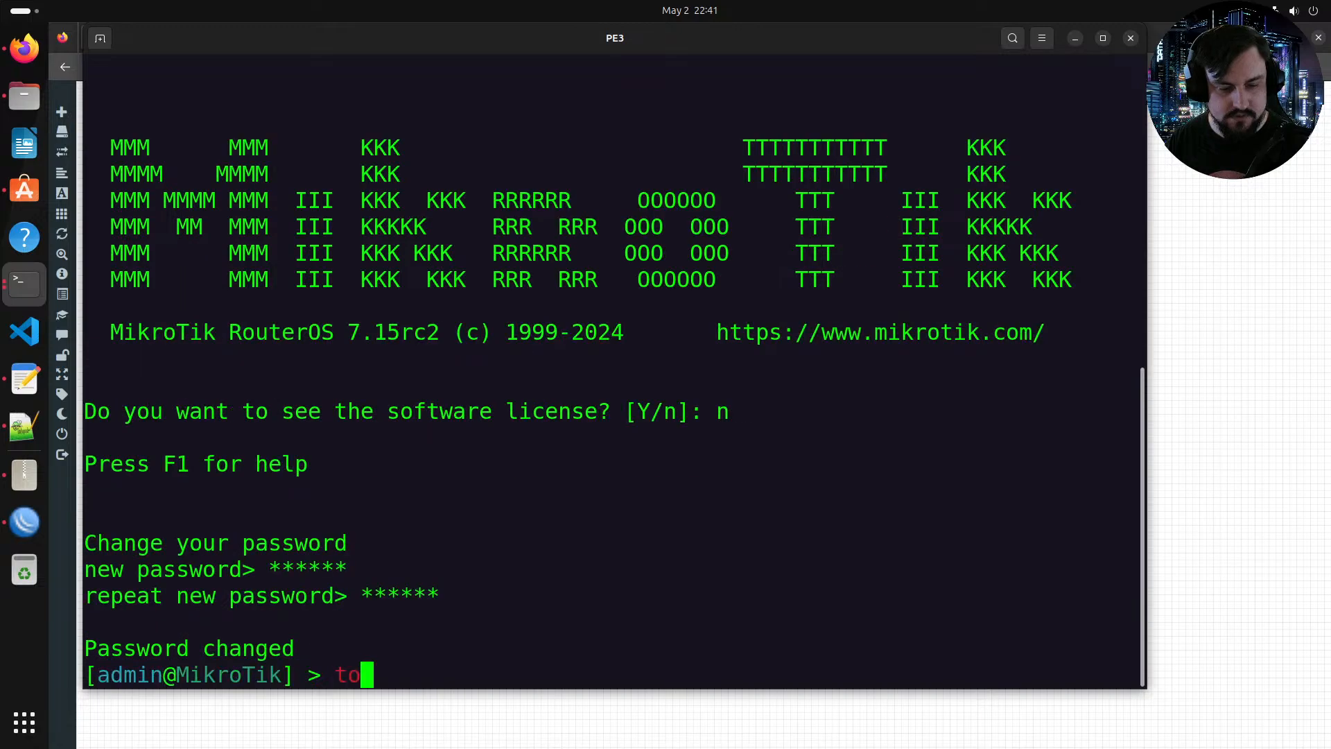
{"action": "type", "text": "t enabled=yes"}
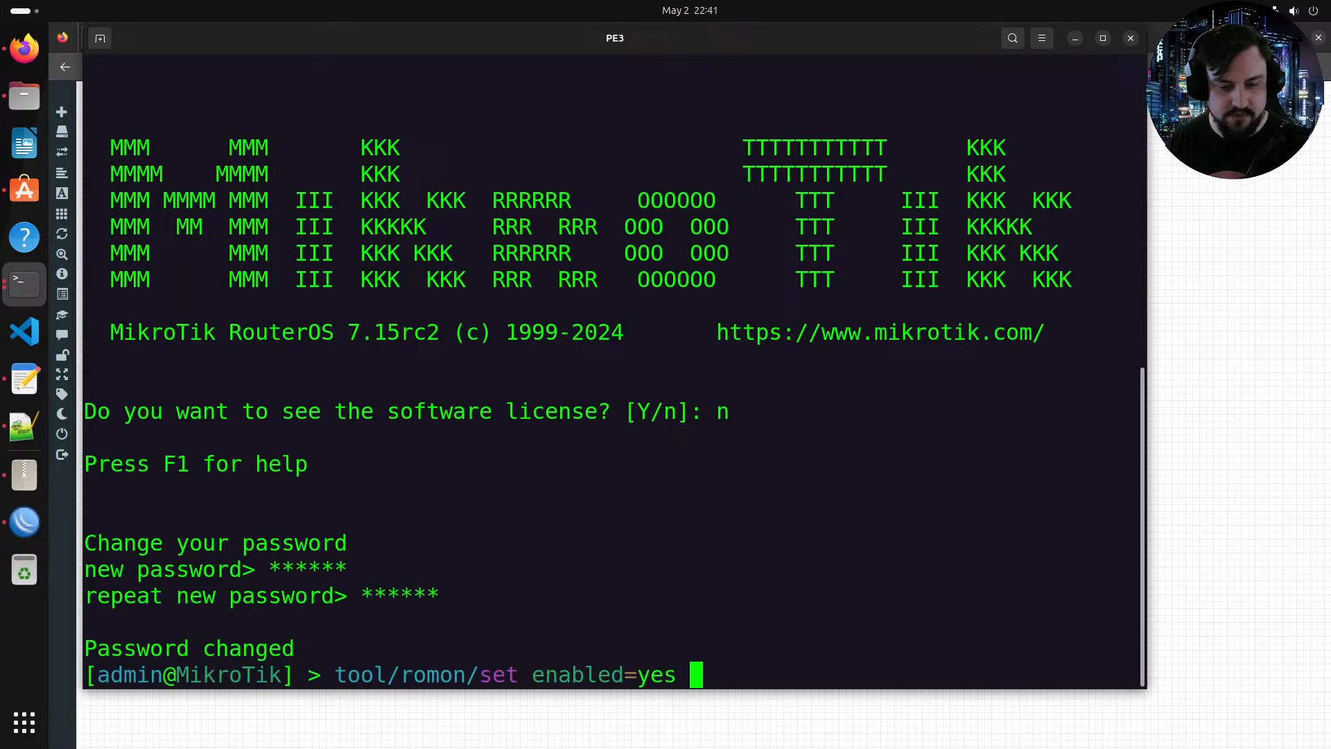
{"action": "key", "text": "Return"}
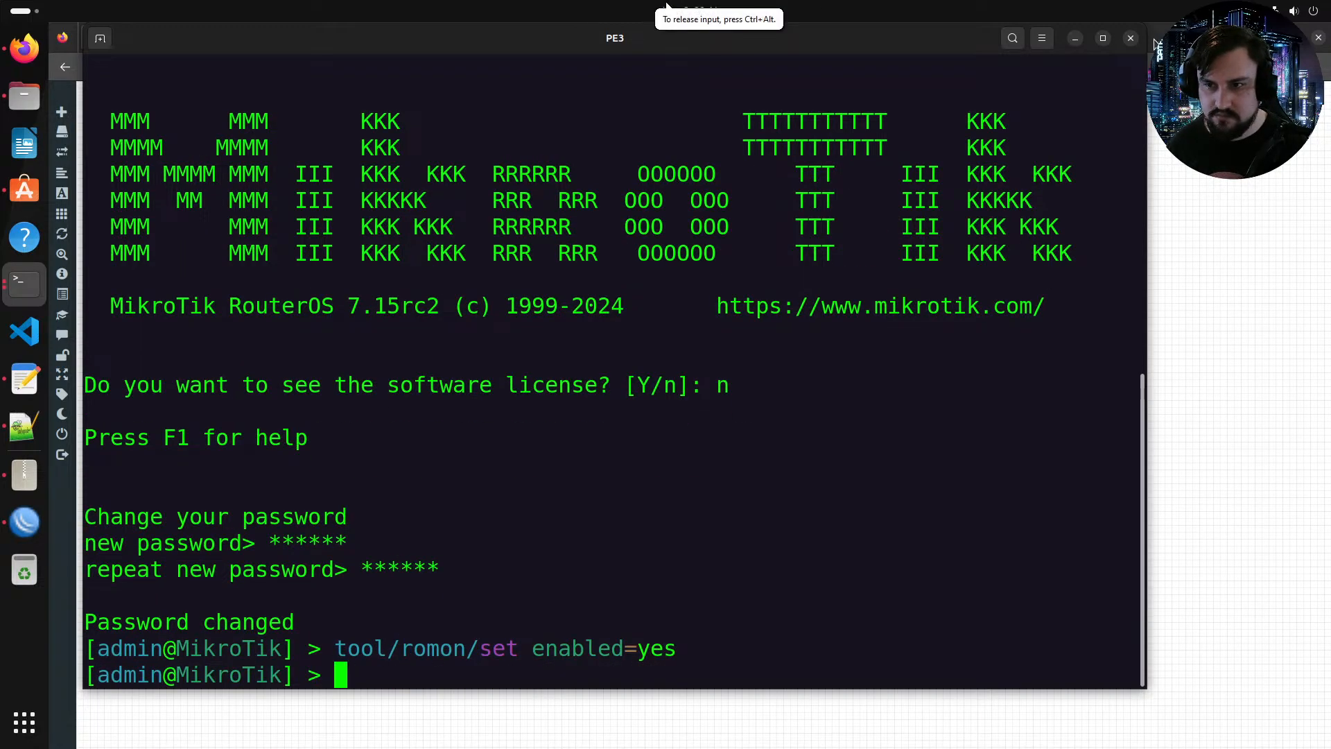
{"action": "type", "text": "system/"}
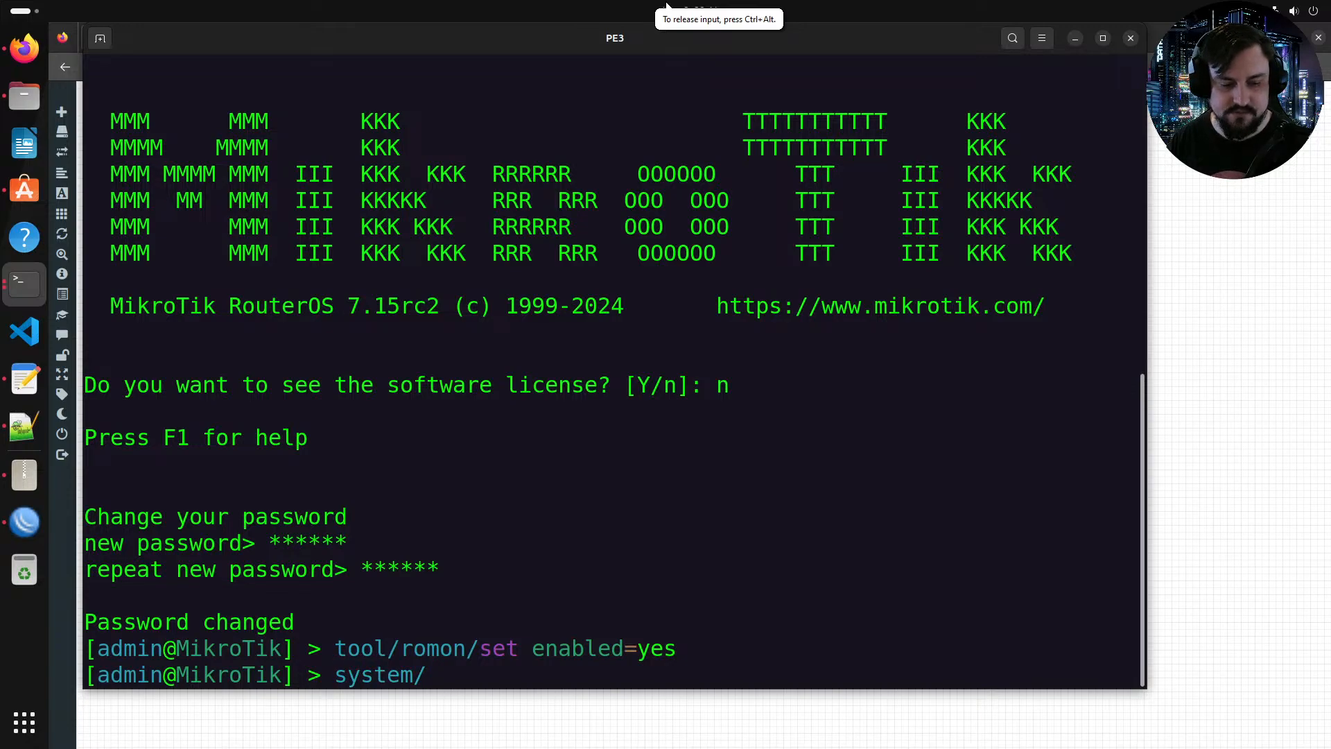
{"action": "type", "text": "identity/set name="}
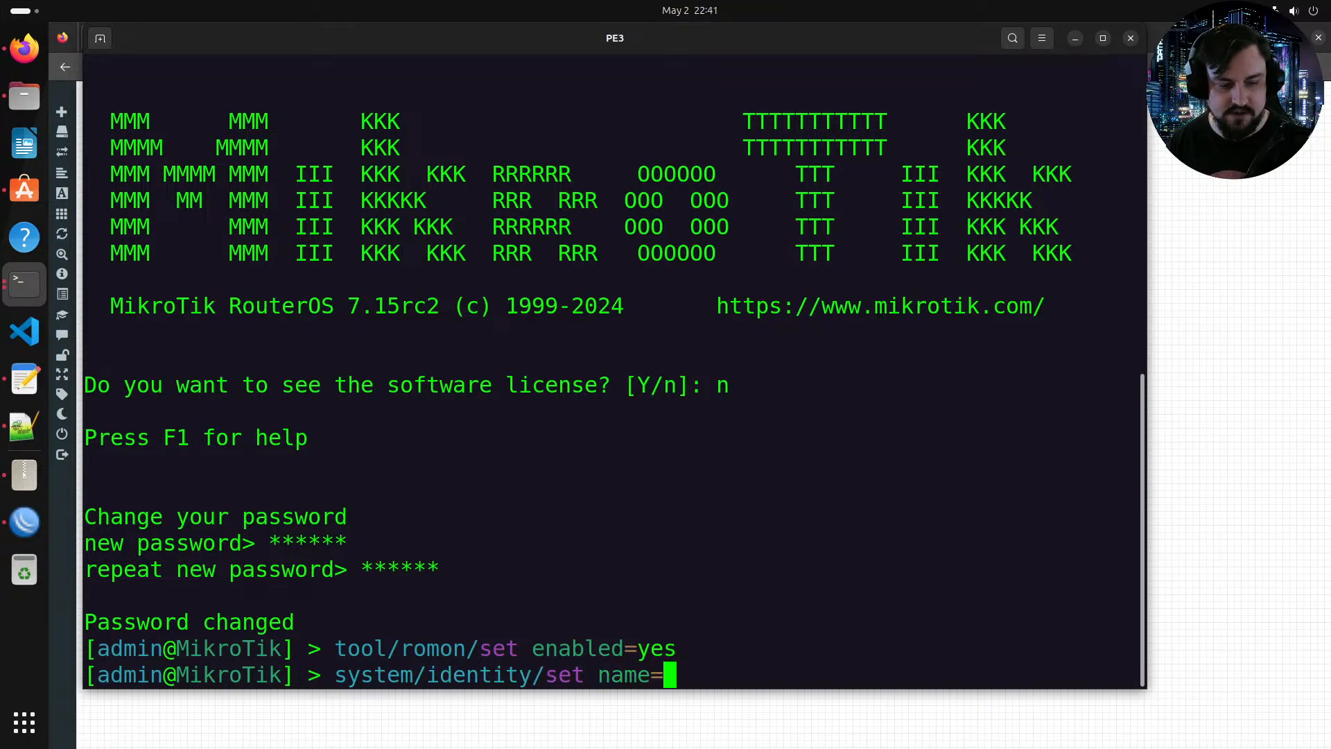
{"action": "type", "text": "PE32"}
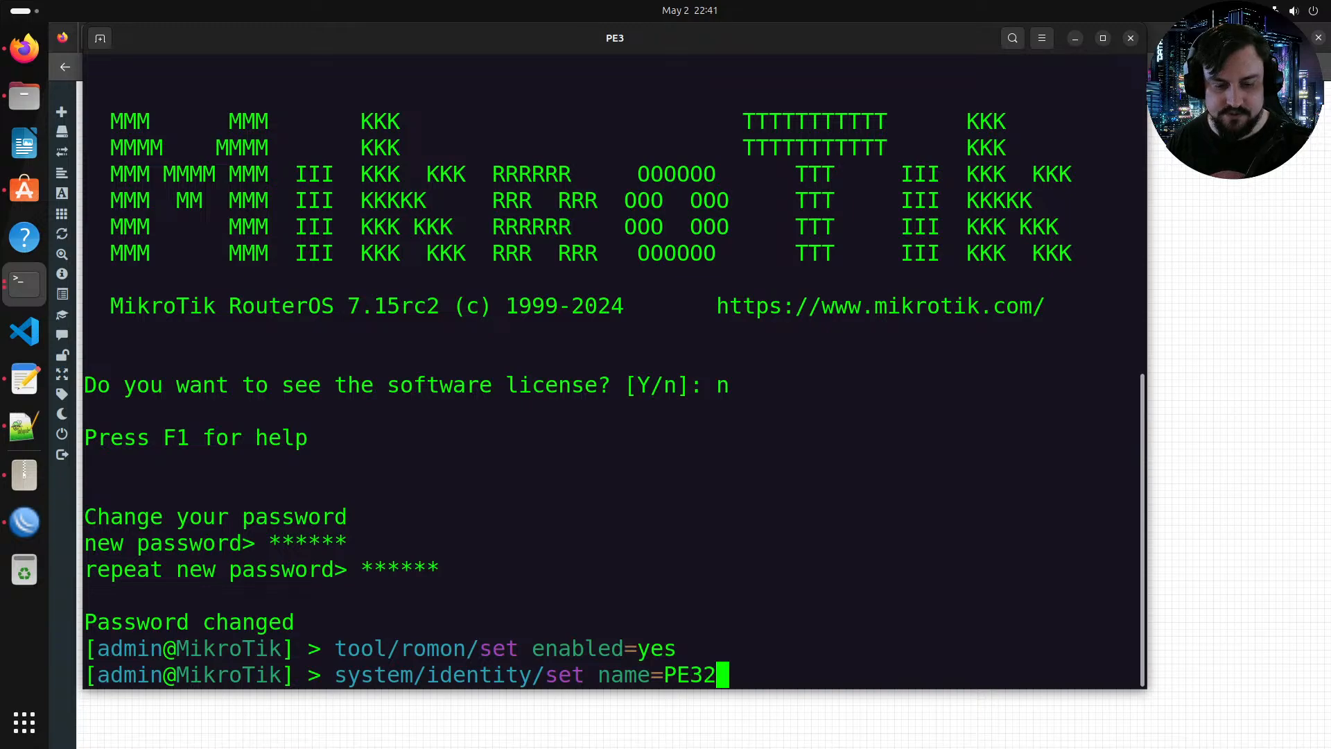
{"action": "key", "text": "Return"}
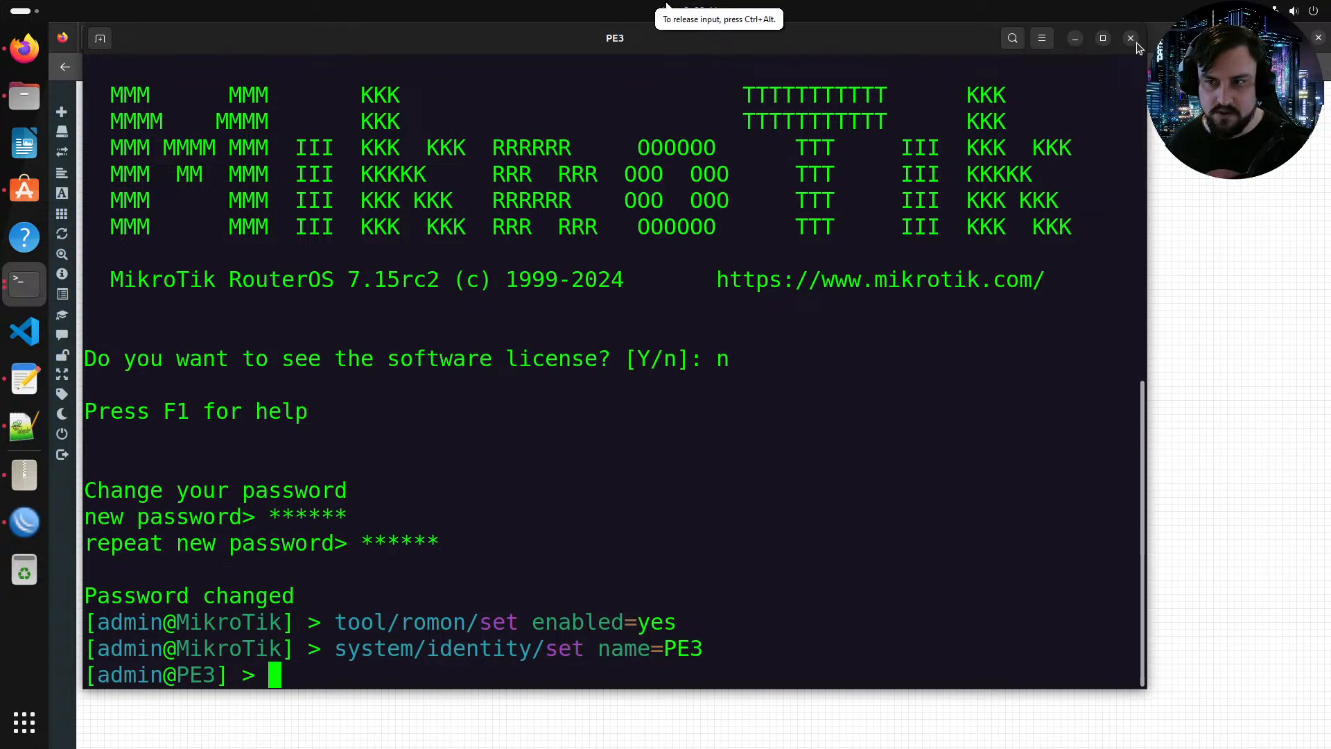
Step: Switch back to WinBox to check the RoMON neighbors list
{"action": "key", "text": "alt+Tab"}
{"action": "left_click", "coordinate": [24, 521]}
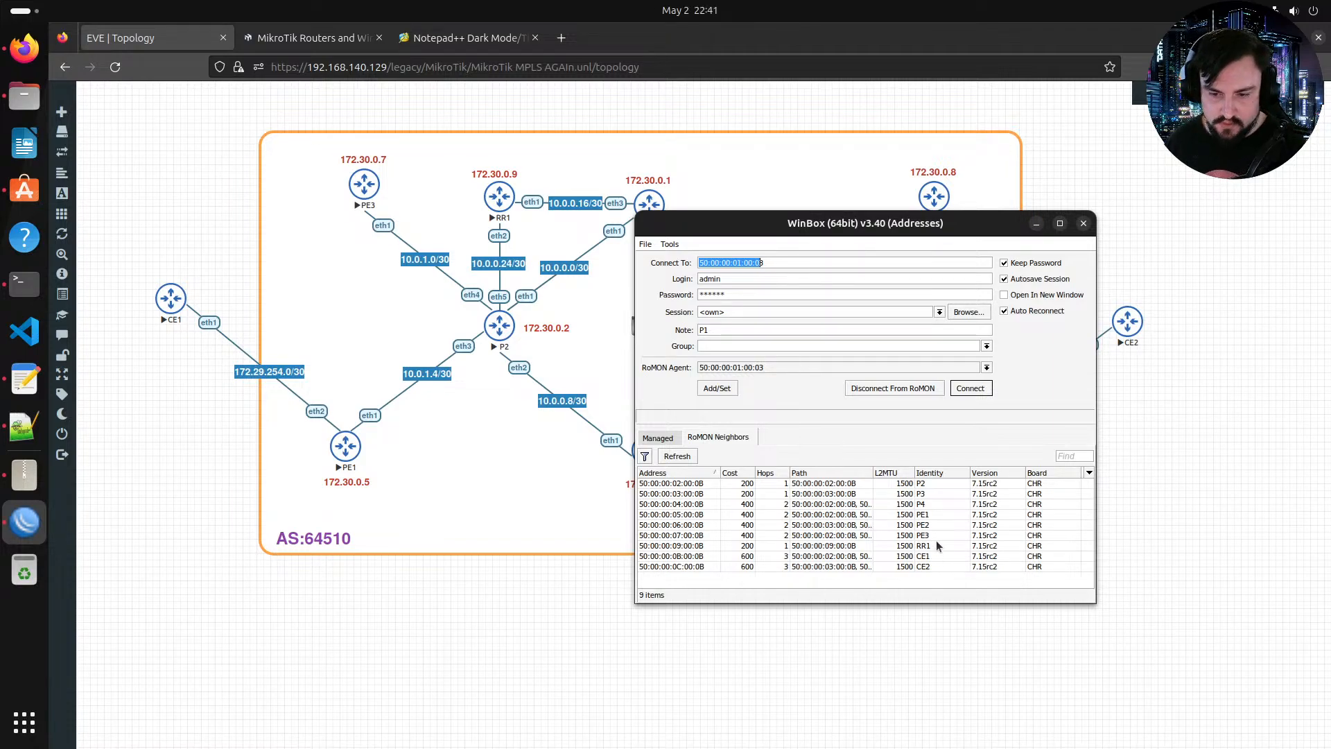
Step: Open PE4's console, log in as admin with a blank password, decline the license and skip the password change
{"action": "left_click", "coordinate": [929, 536]}
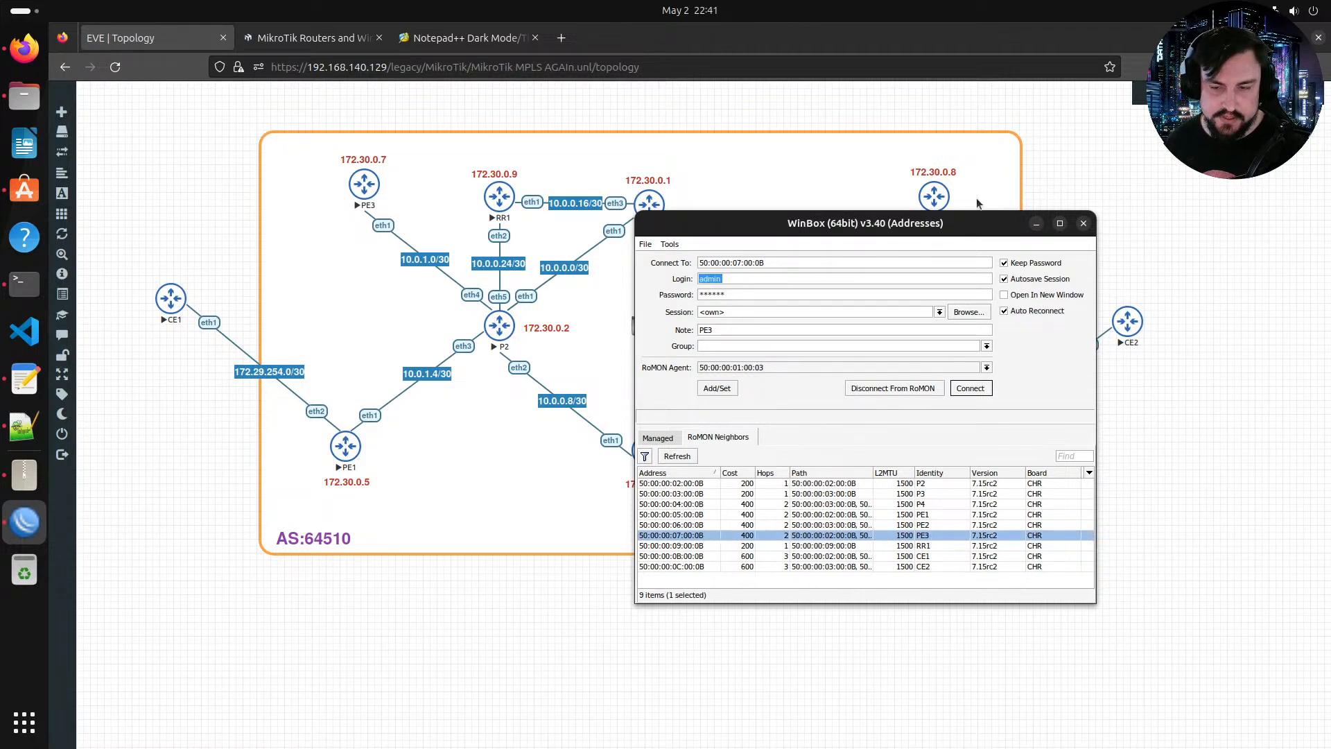
{"action": "left_click_drag", "start_coordinate": [901, 219], "coordinate": [558, 208]}
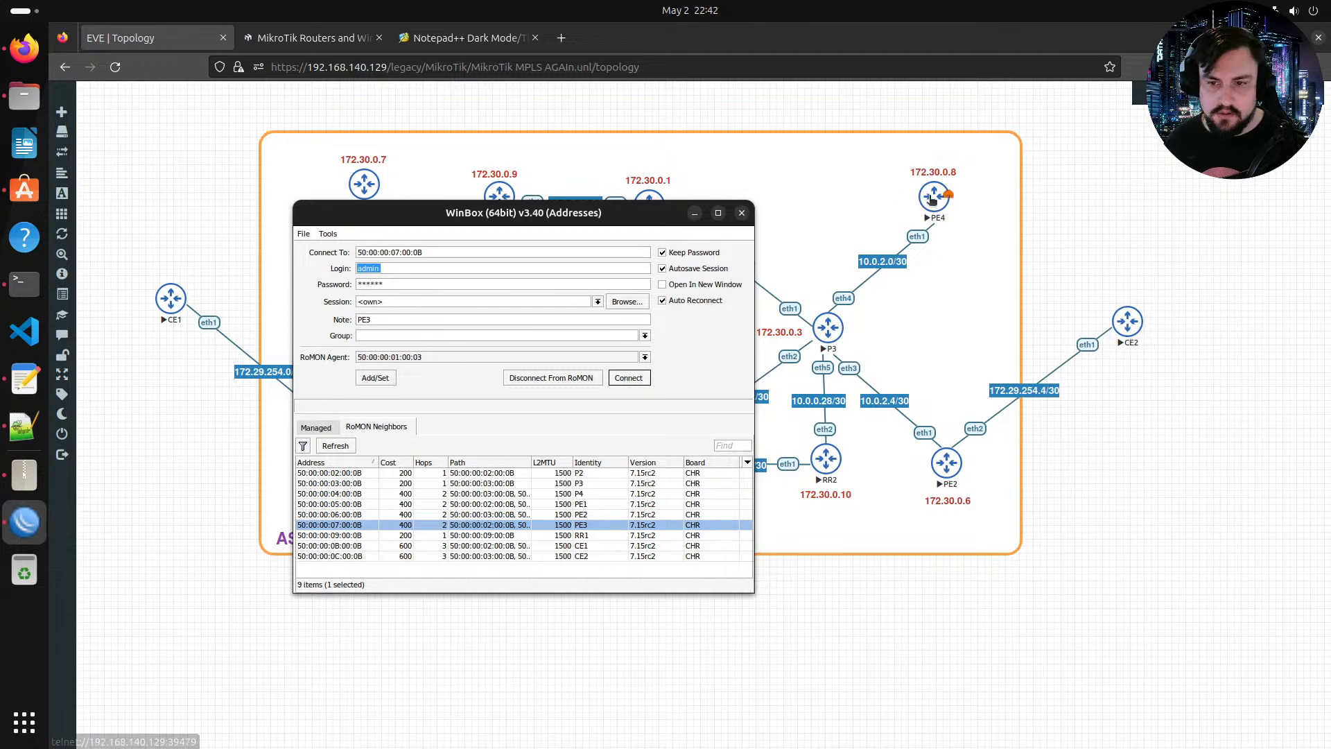
{"action": "left_click", "coordinate": [933, 200]}
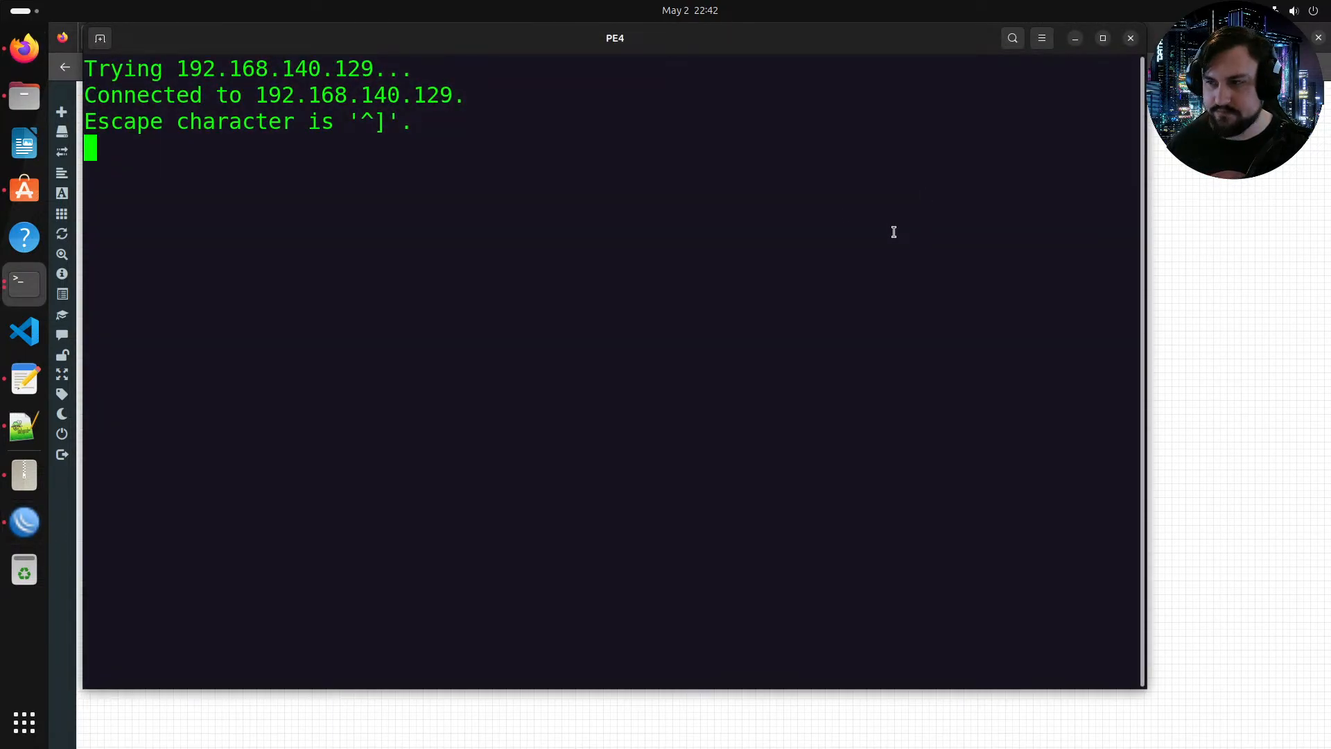
{"action": "key", "text": "Return"}
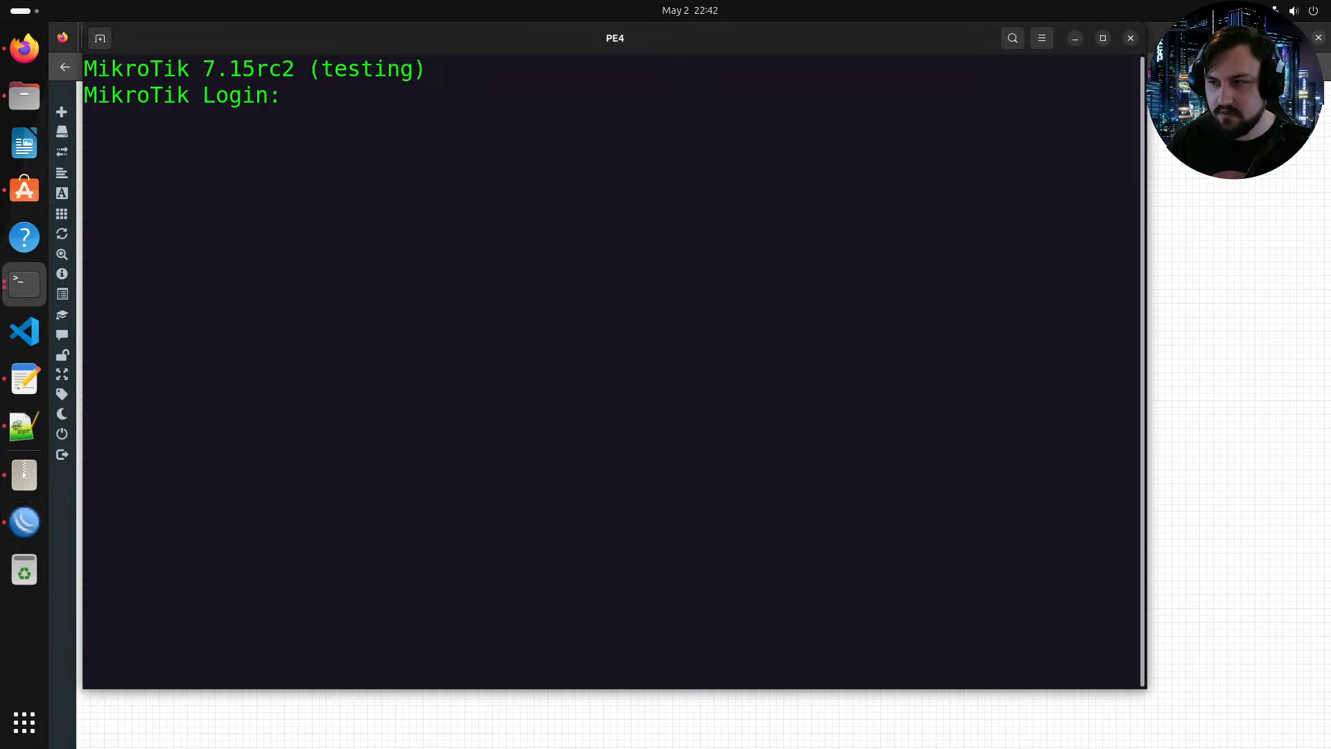
{"action": "type", "text": "admi"}
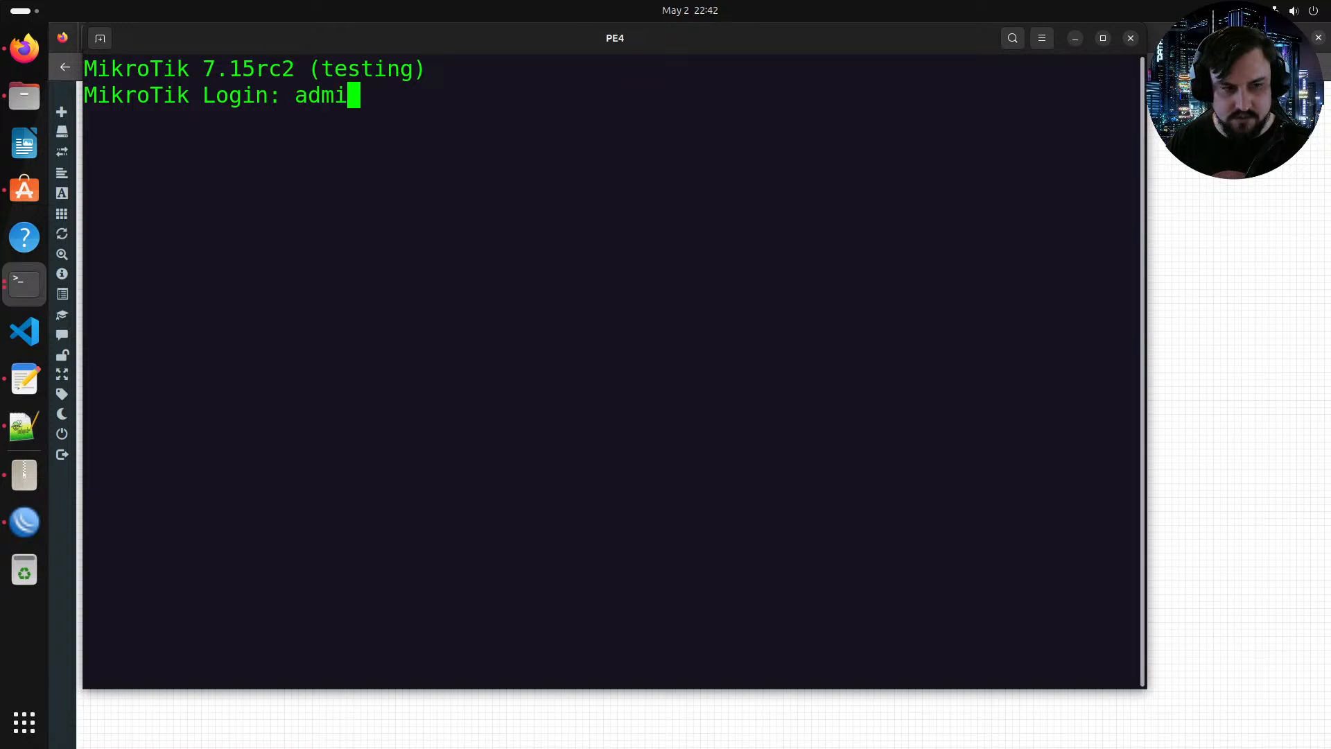
{"action": "type", "text": "n"}
{"action": "key", "text": "Return"}
{"action": "key", "text": "Return"}
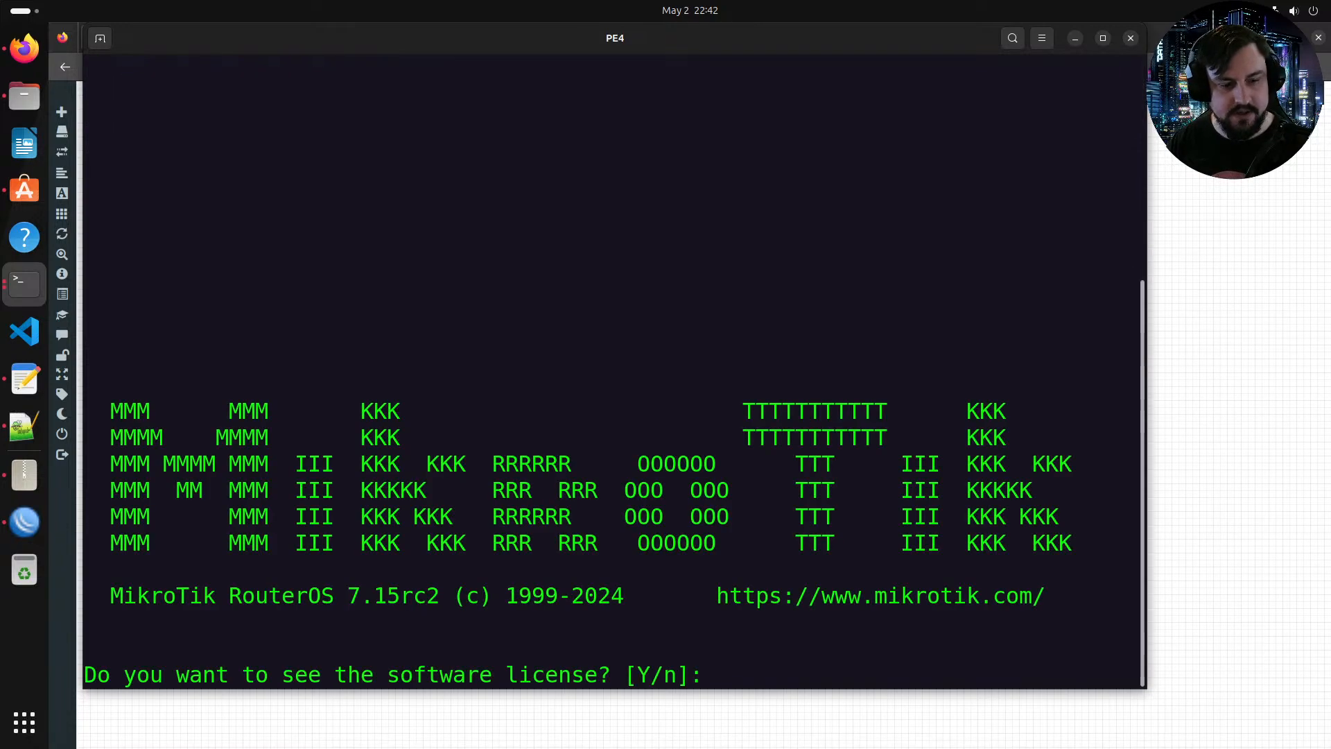
{"action": "type", "text": "n"}
{"action": "key", "text": "Return"}
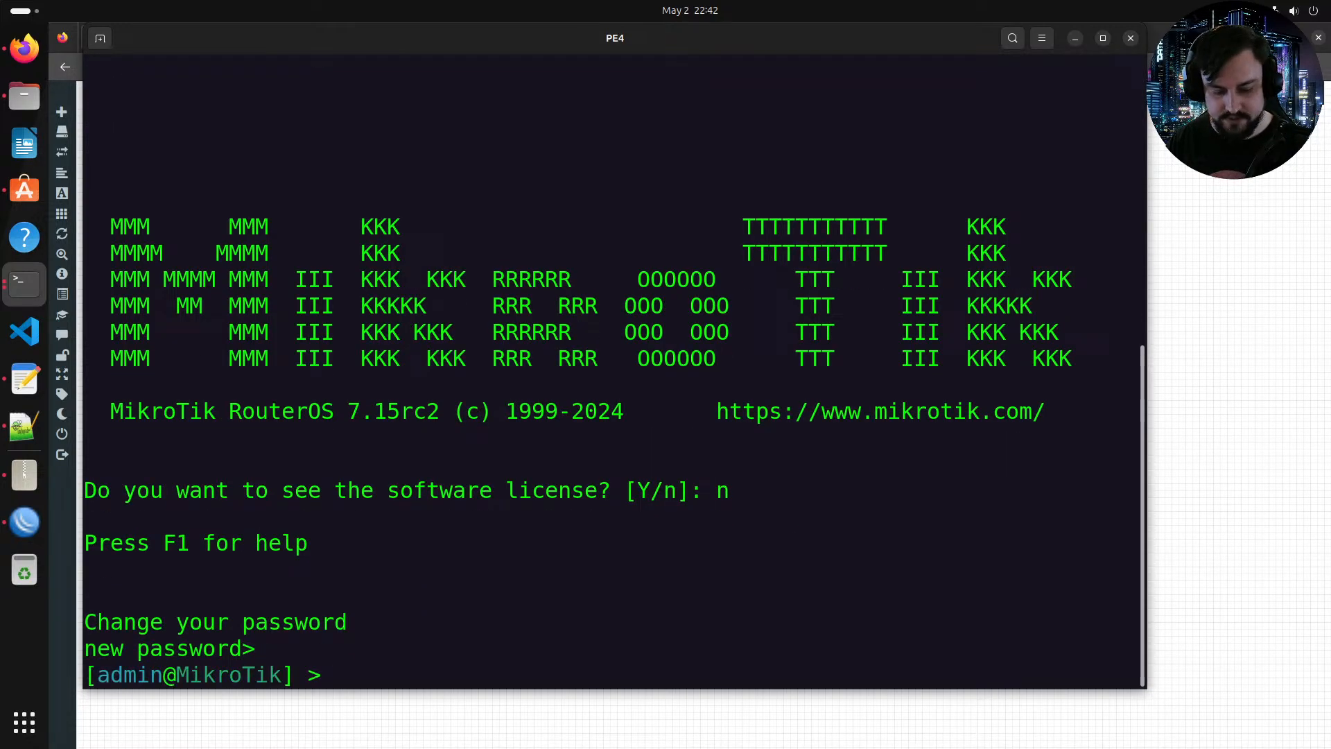
Step: On PE4, set the system identity name to PE4 and enable RoMON with tool/romon/set enabled=yes
{"action": "type", "text": "system/IDS"}
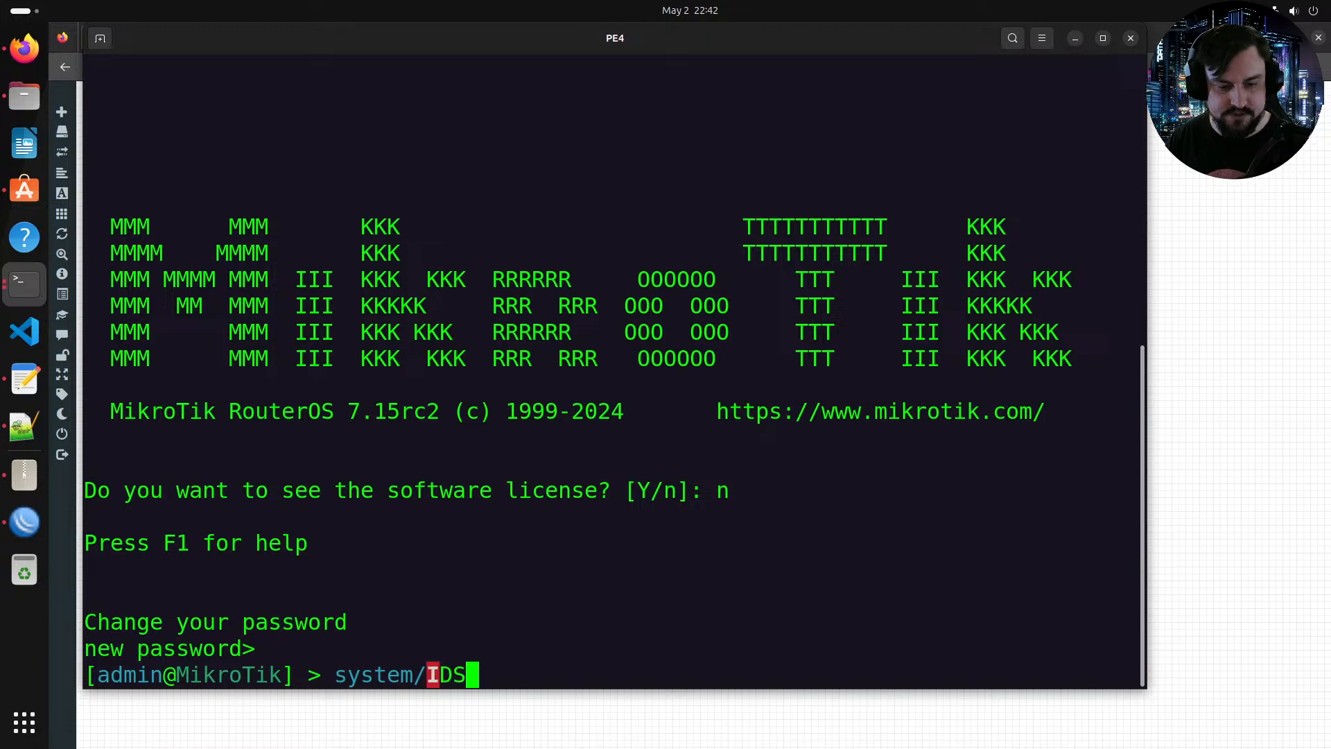
{"action": "key", "text": "BackSpace"}
{"action": "key", "text": "BackSpace"}
{"action": "key", "text": "BackSpace"}
{"action": "type", "text": "identity/set "}
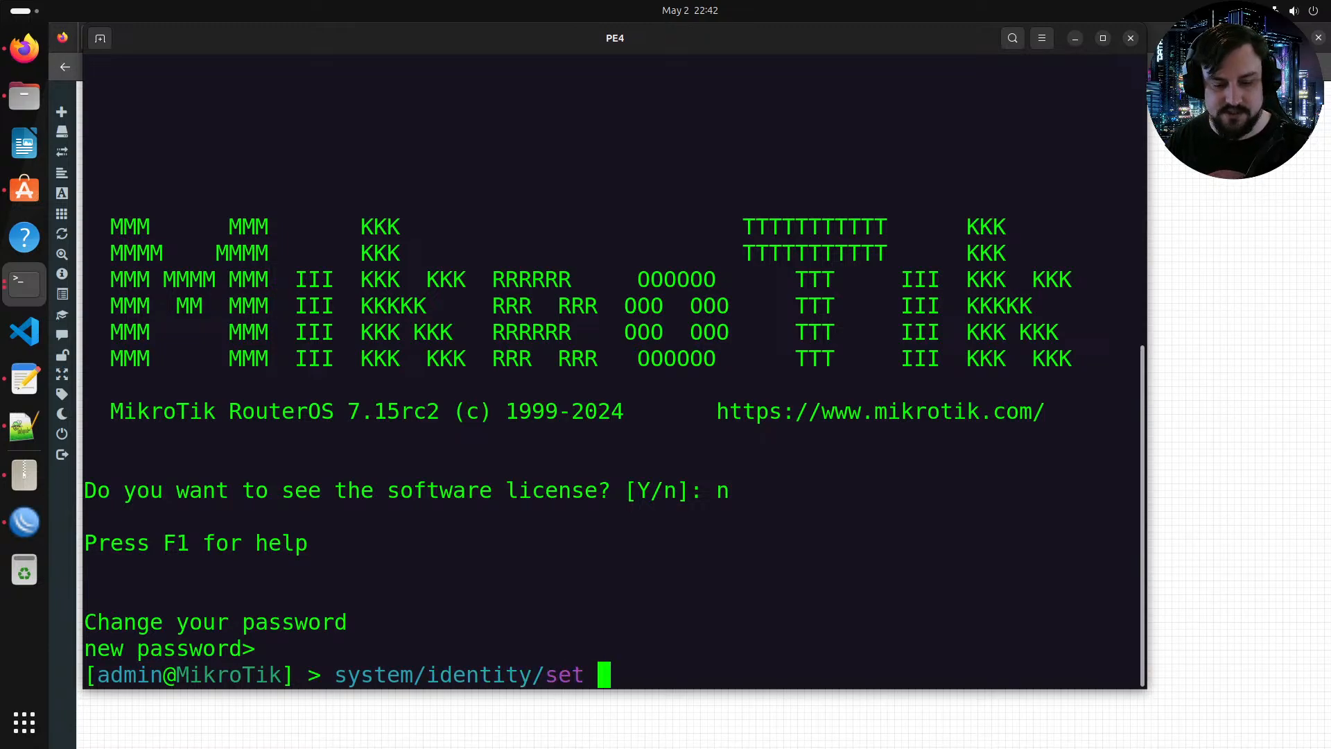
{"action": "type", "text": "name=P"}
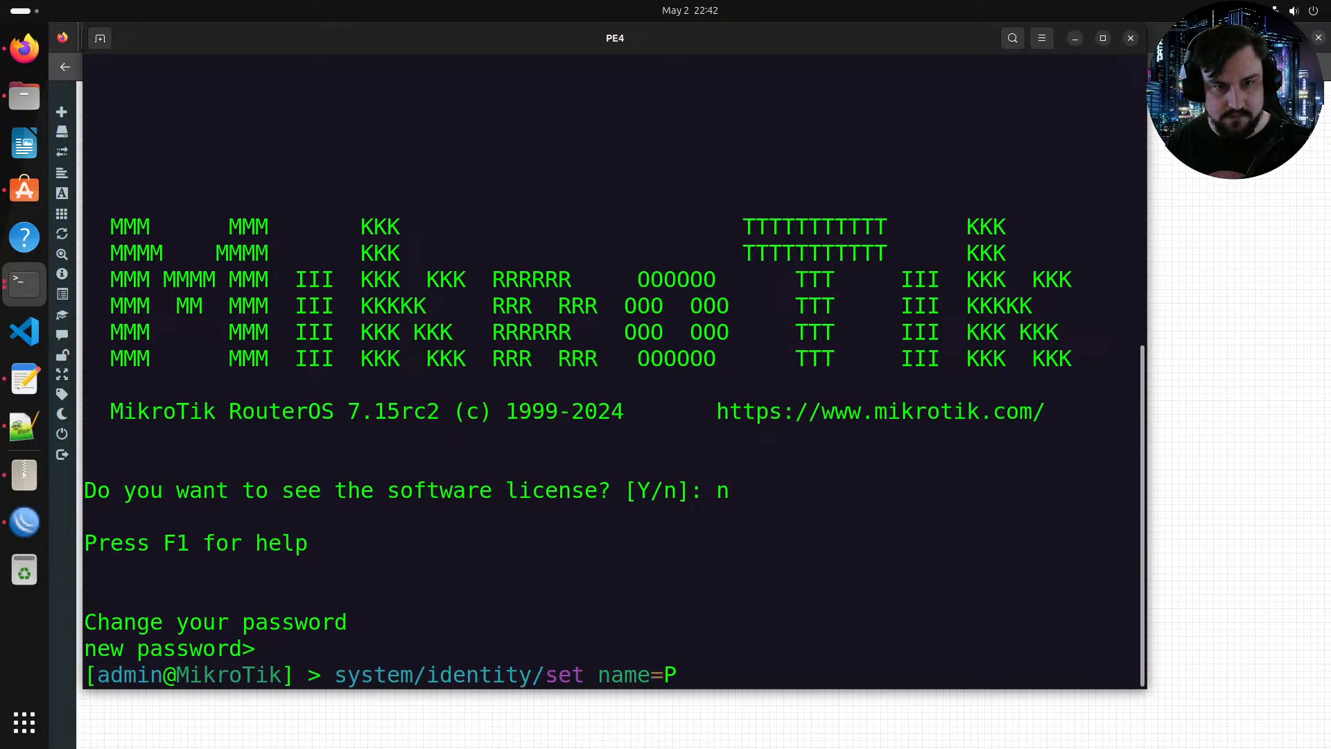
{"action": "type", "text": "E4"}
{"action": "key", "text": "Return"}
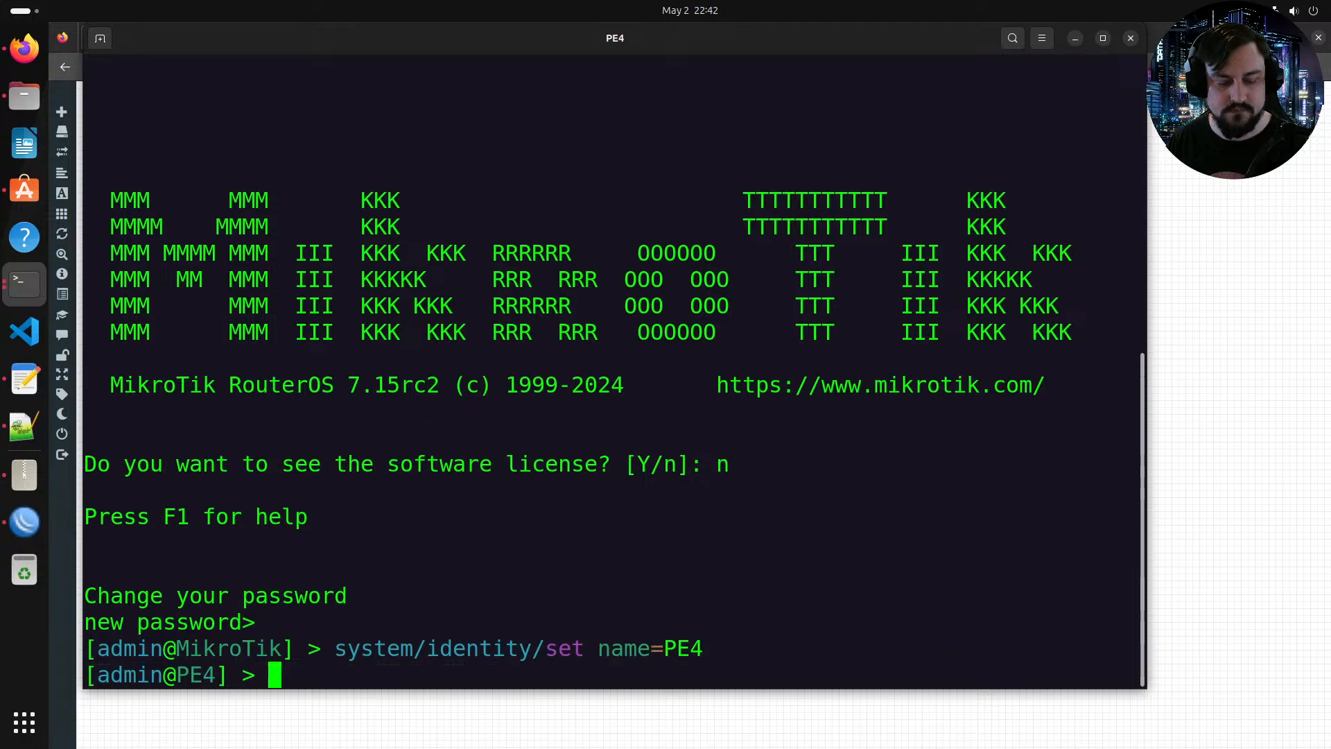
{"action": "type", "text": "tool/romon/se"}
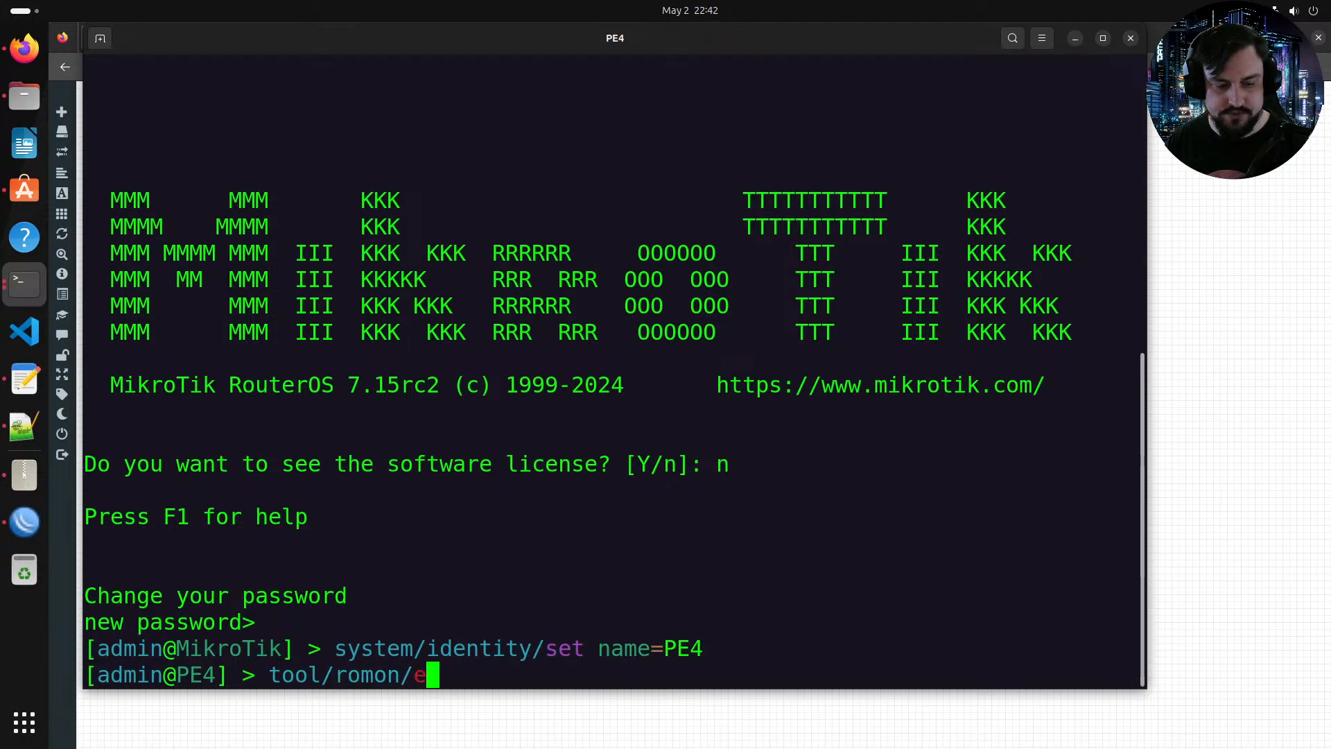
{"action": "type", "text": "t enabled=yes"}
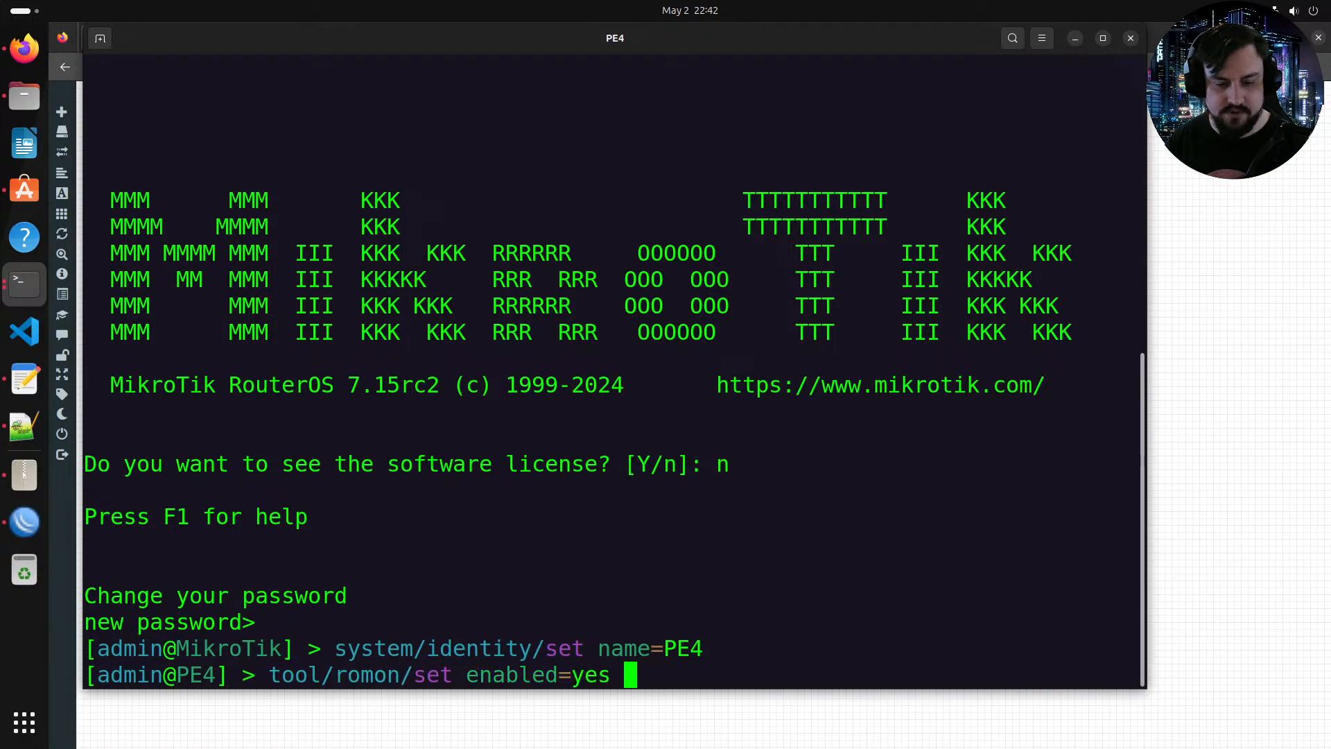
{"action": "key", "text": "Return"}
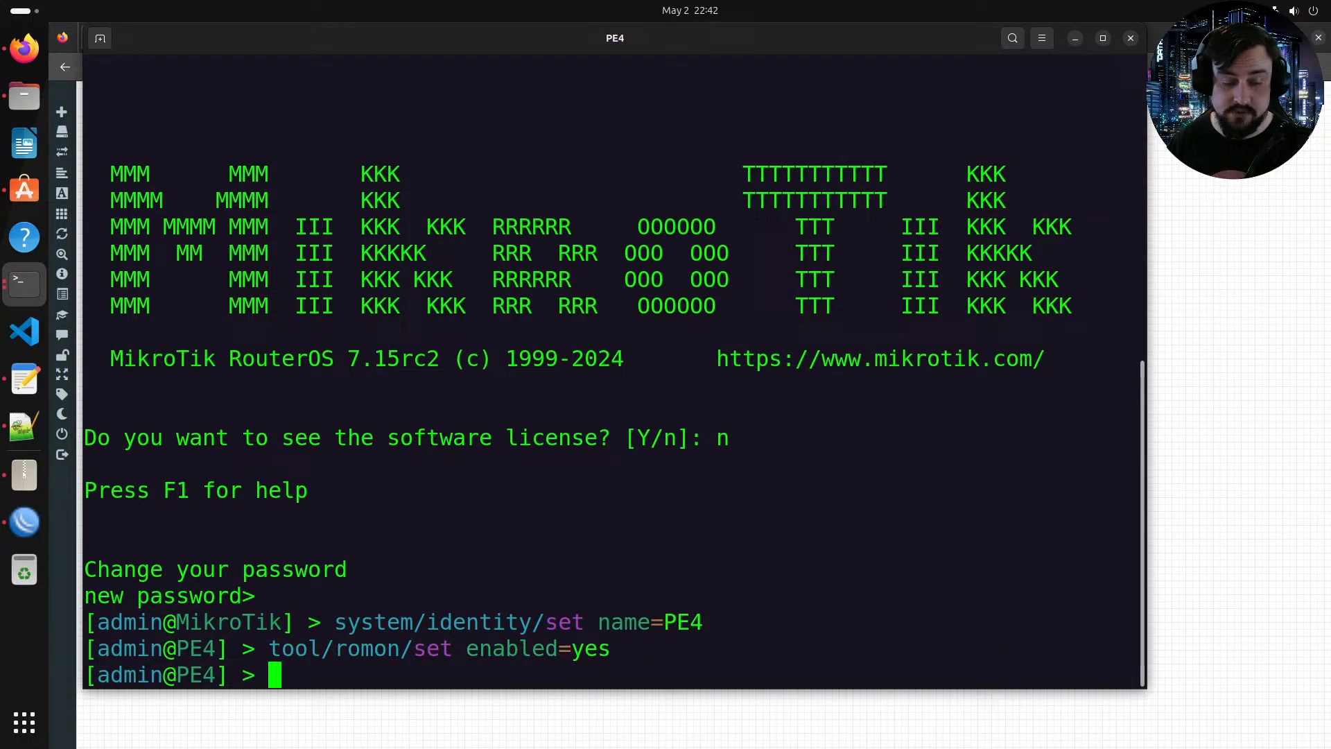
Step: Return to WinBox and inspect the RoMON neighbors list for the newly added PE4
{"action": "left_click", "coordinate": [1075, 38]}
{"action": "left_click", "coordinate": [20, 284]}
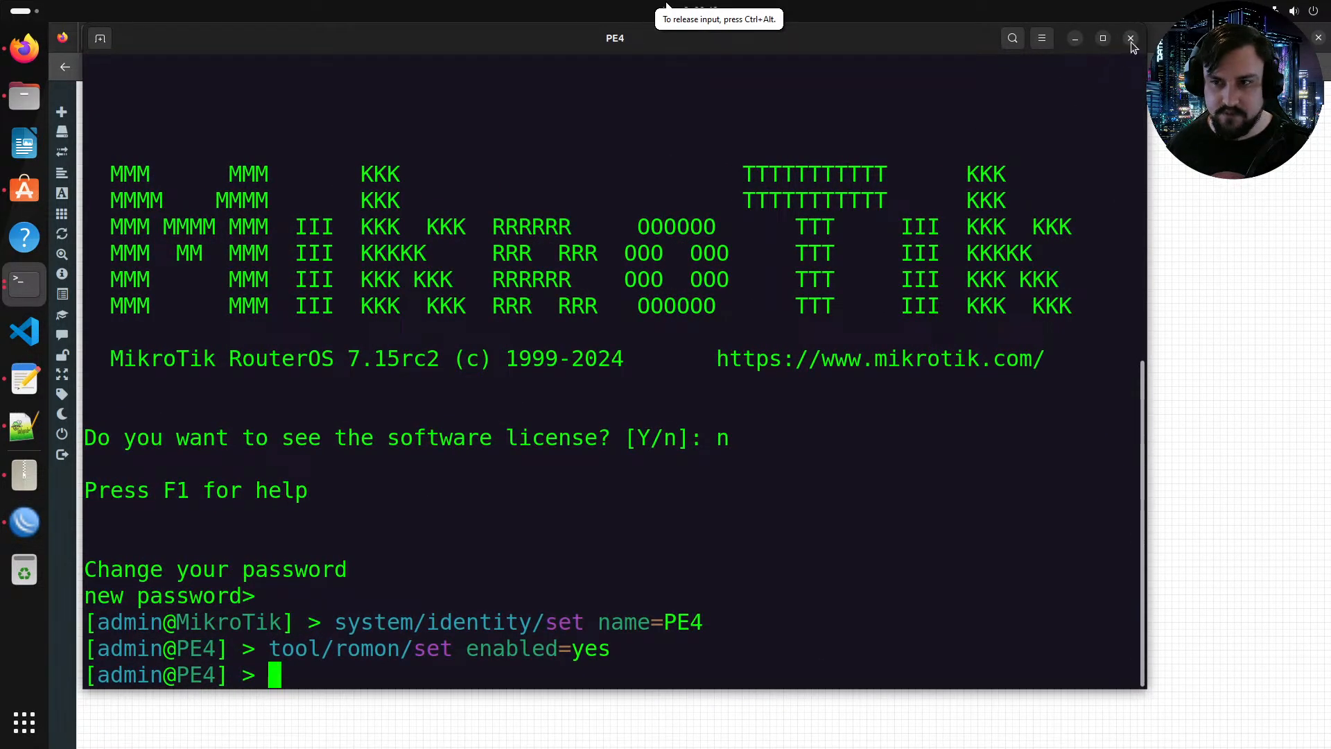
{"action": "left_click", "coordinate": [23, 279]}
{"action": "left_click", "coordinate": [23, 280]}
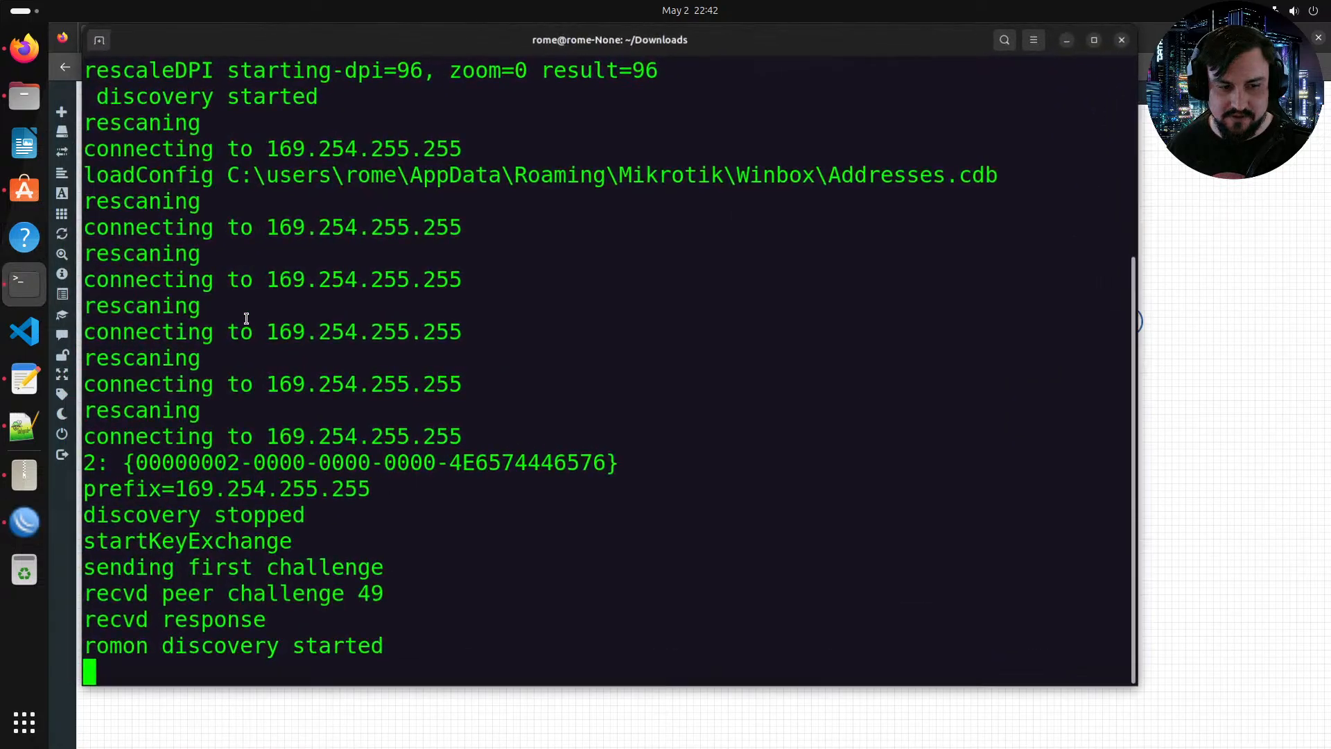
{"action": "left_click", "coordinate": [1074, 39]}
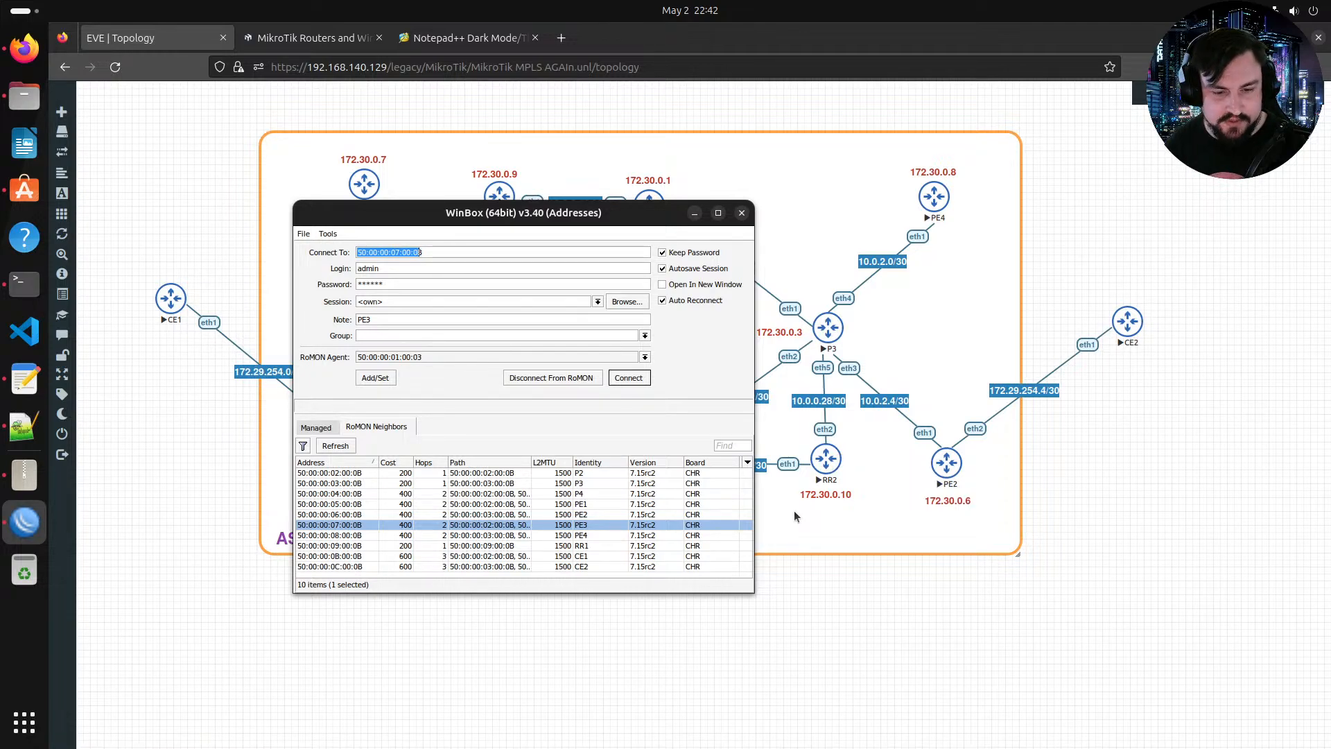
{"action": "left_click", "coordinate": [578, 495]}
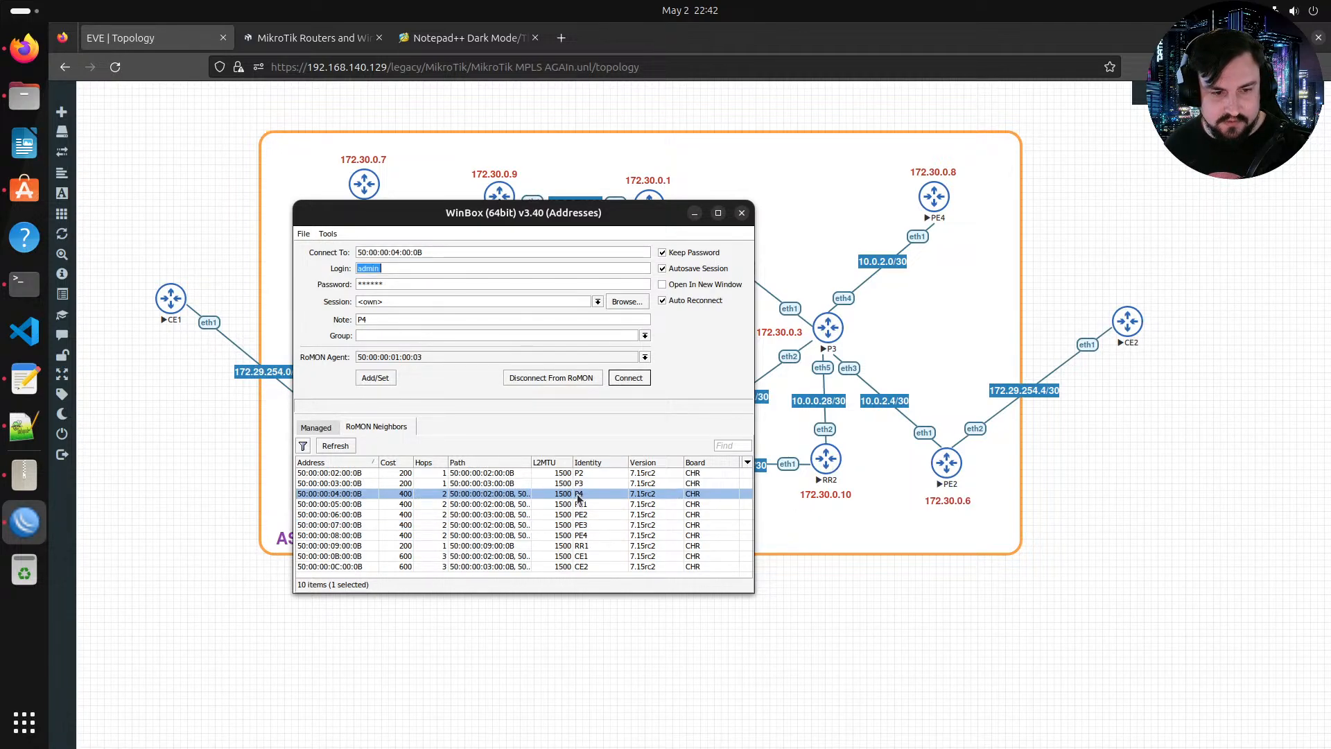
{"action": "left_click", "coordinate": [573, 546]}
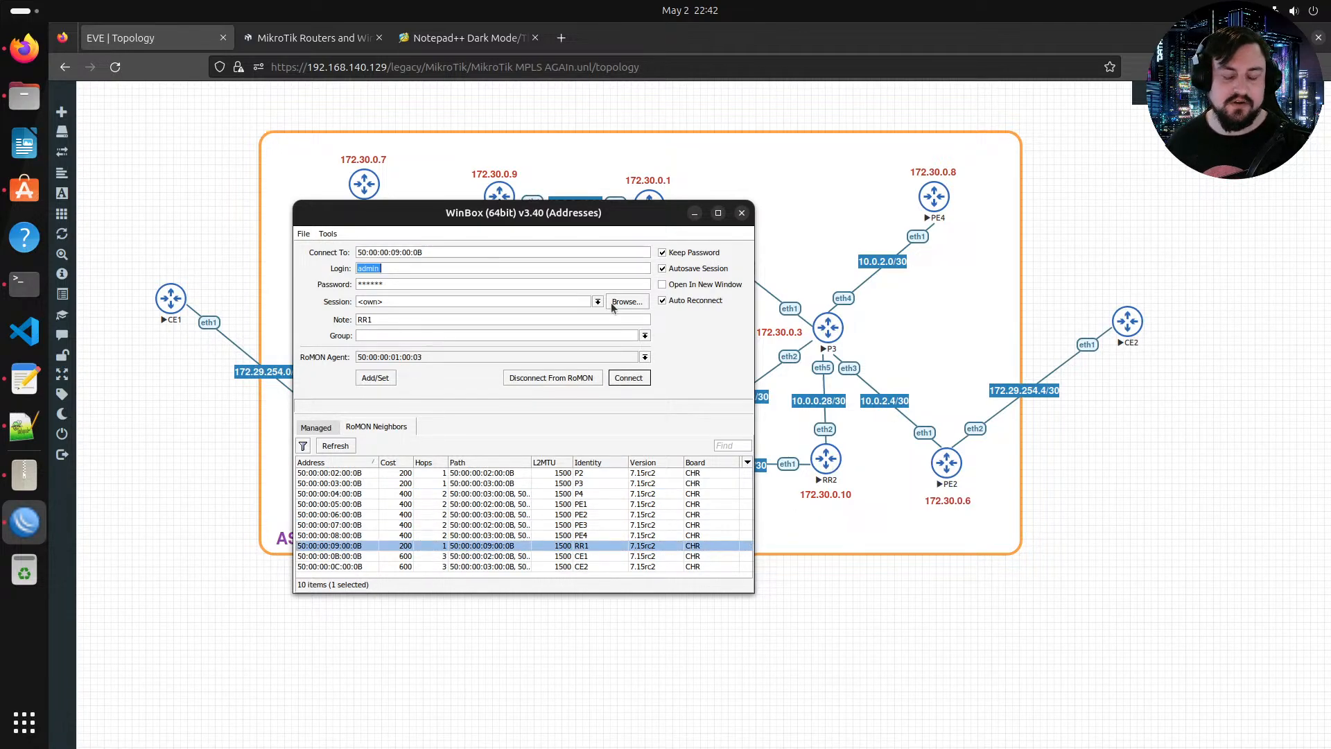
{"action": "left_click", "coordinate": [491, 535]}
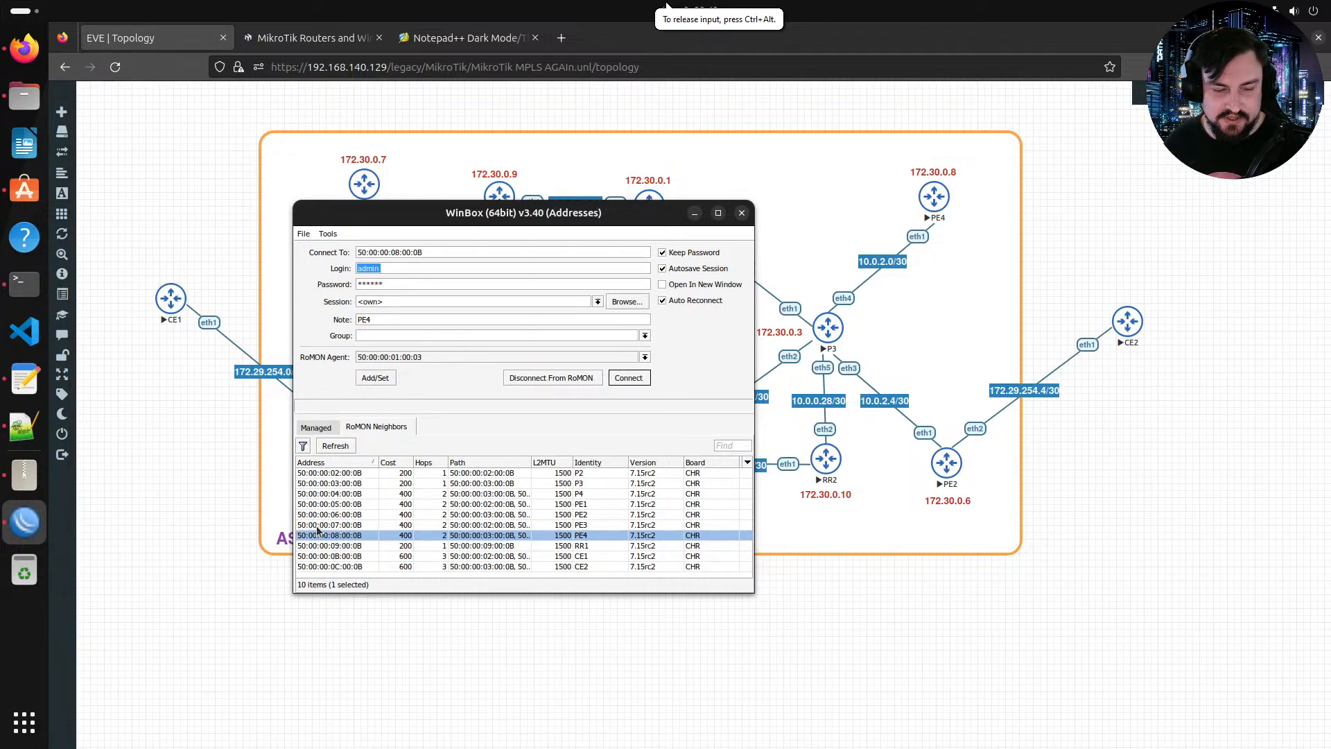
Step: Open RR2's console, log in as admin with a blank password, decline the license and skip the password change
{"action": "left_click_drag", "start_coordinate": [424, 207], "coordinate": [348, 319]}
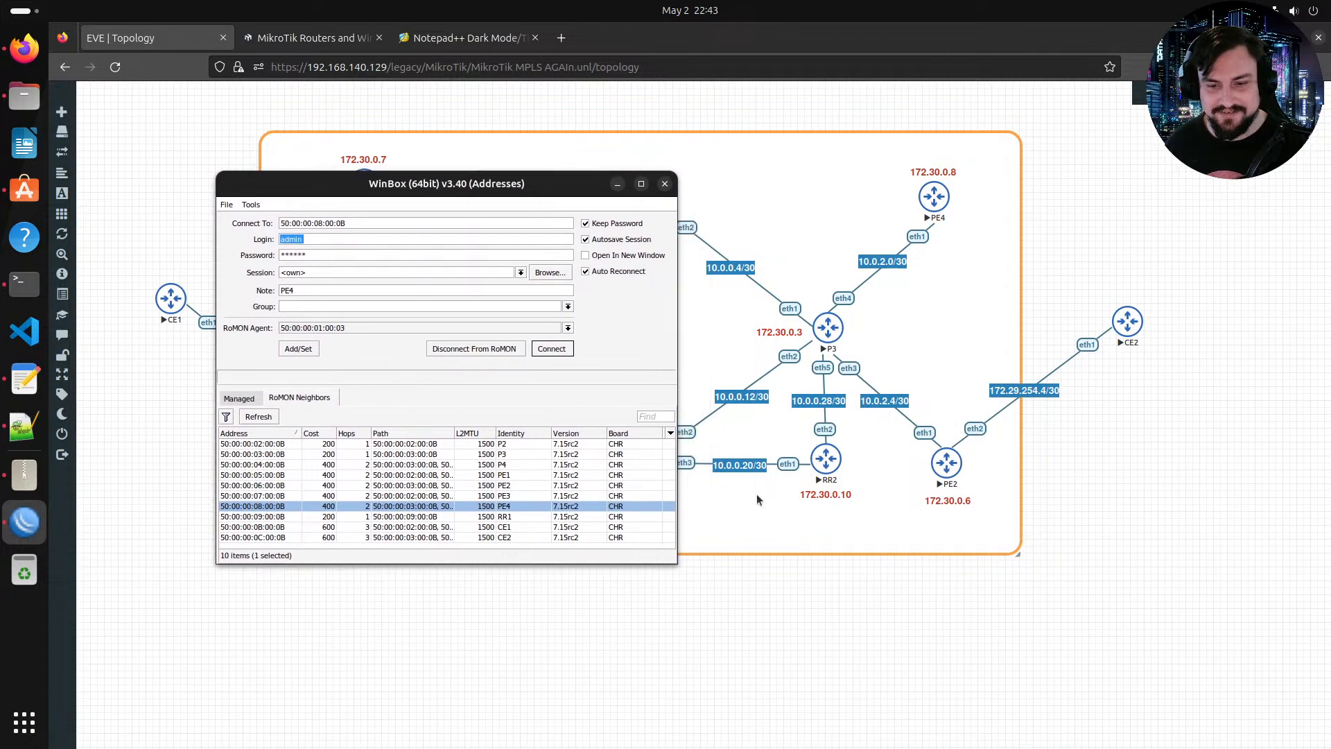
{"action": "left_click", "coordinate": [825, 466]}
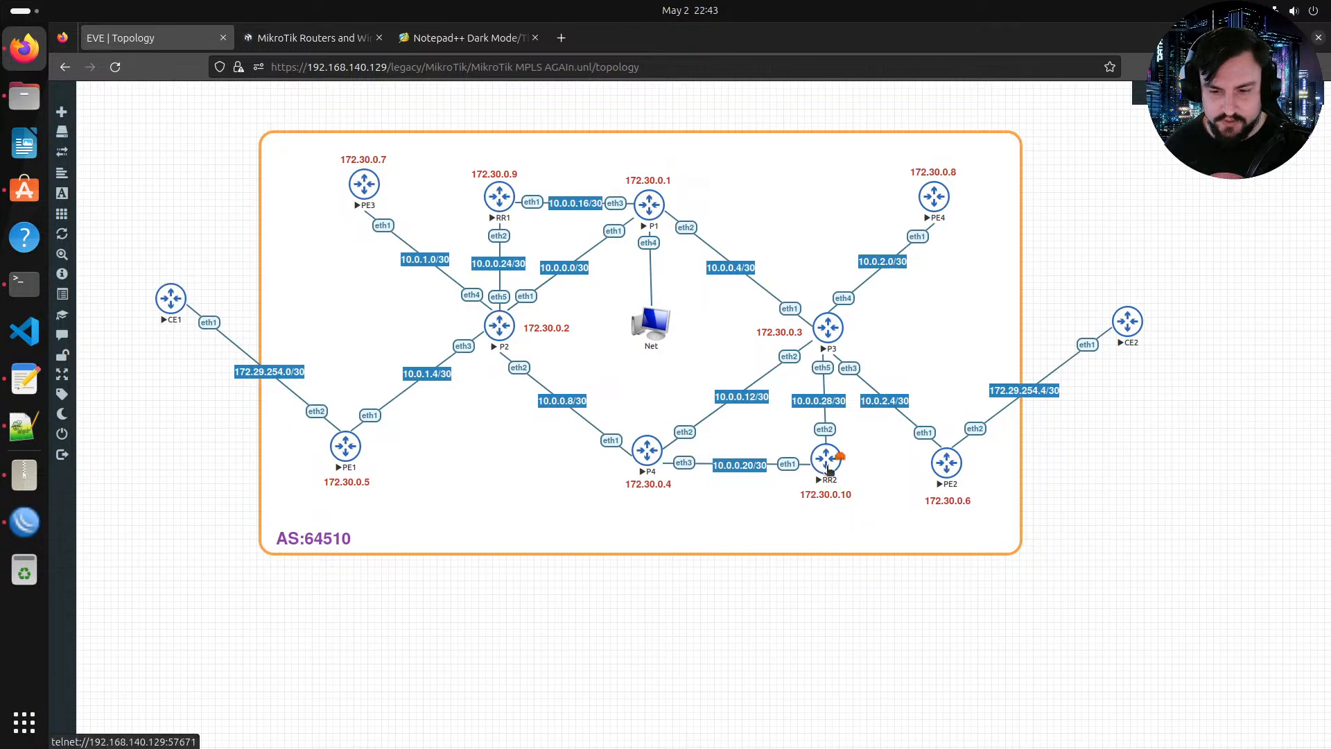
{"action": "left_click", "coordinate": [826, 466]}
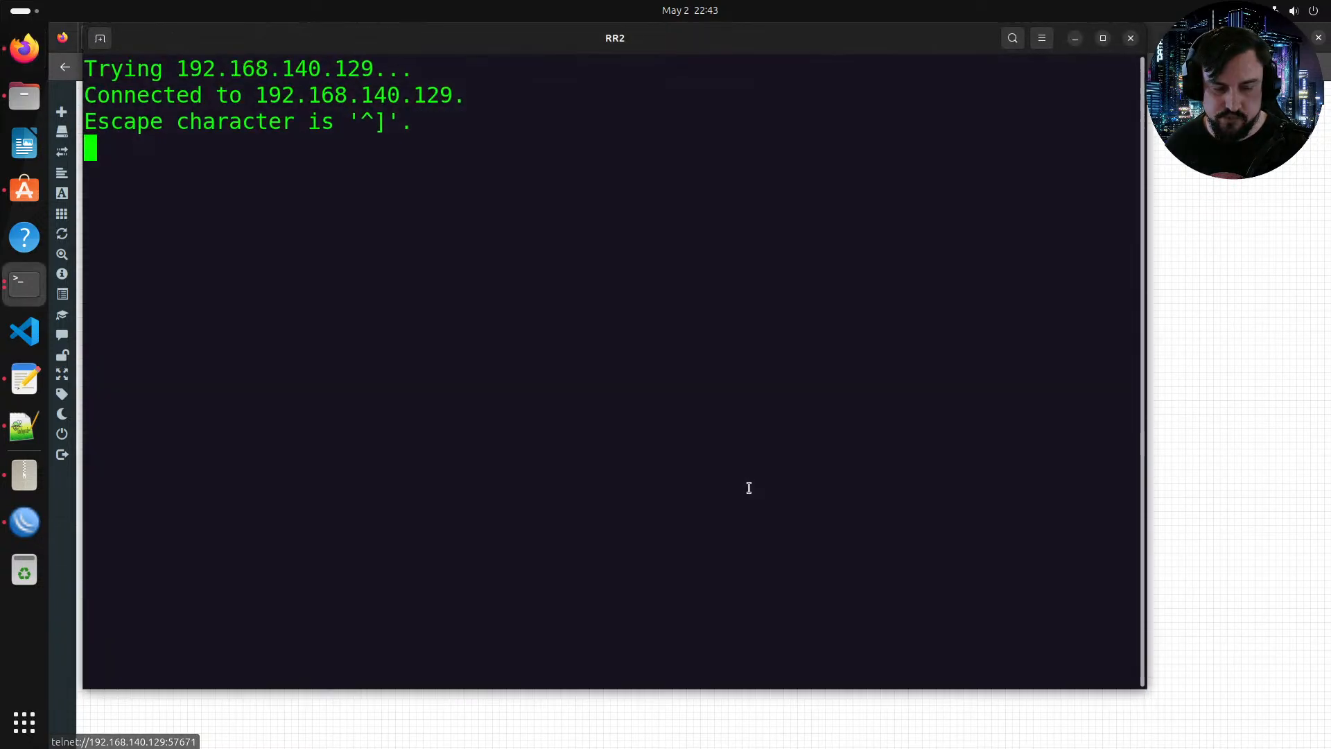
{"action": "type", "text": "admin"}
{"action": "key", "text": "Return"}
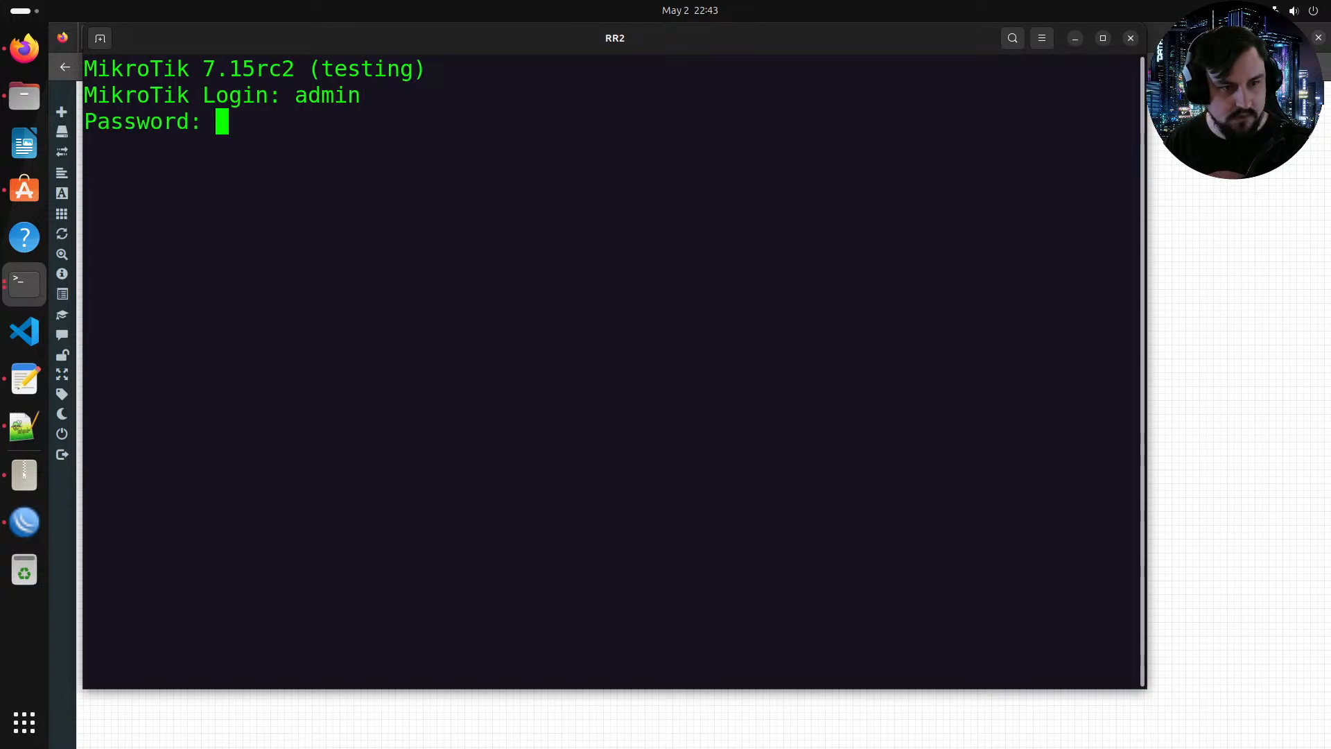
{"action": "key", "text": "Return"}
{"action": "type", "text": "n"}
{"action": "key", "text": "Return"}
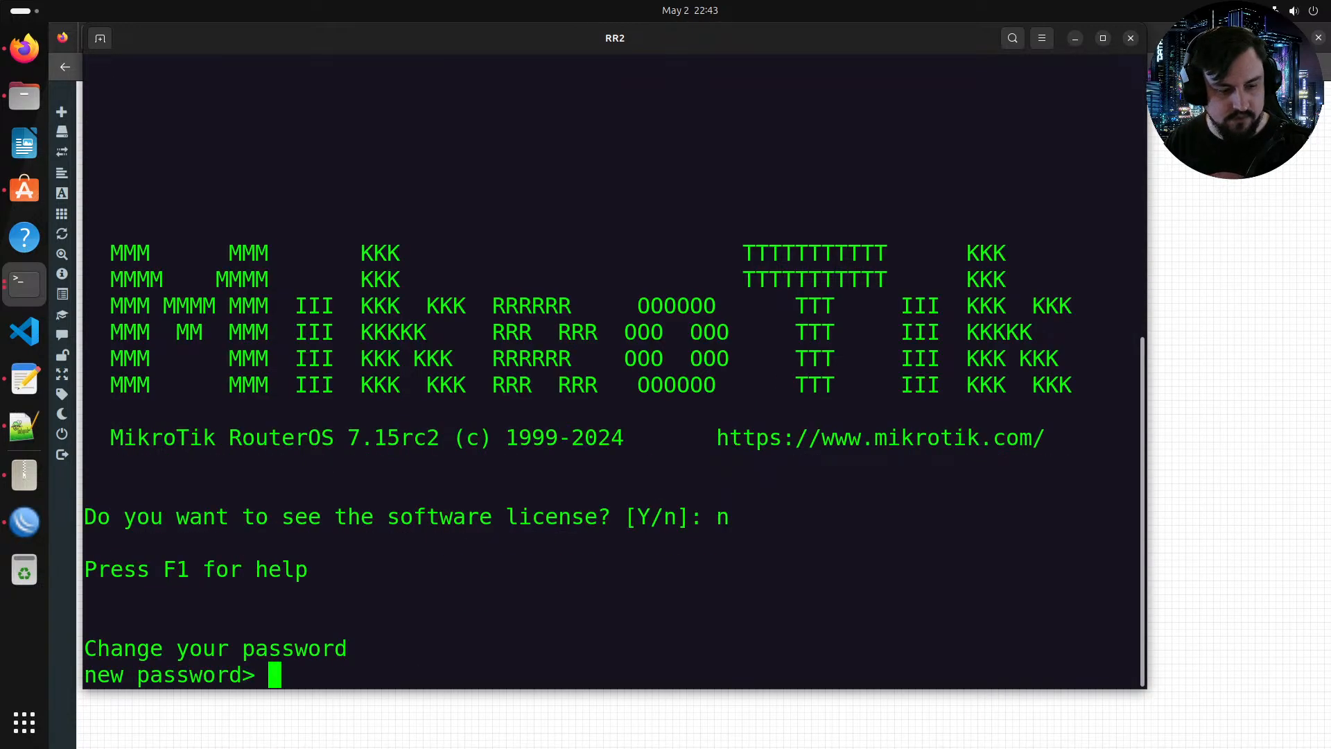
{"action": "key", "text": "Return"}
Step: On RR2, set the system identity name to RR2 and enable RoMON with tool/romon/set enabled=yes
{"action": "type", "text": "sys"}
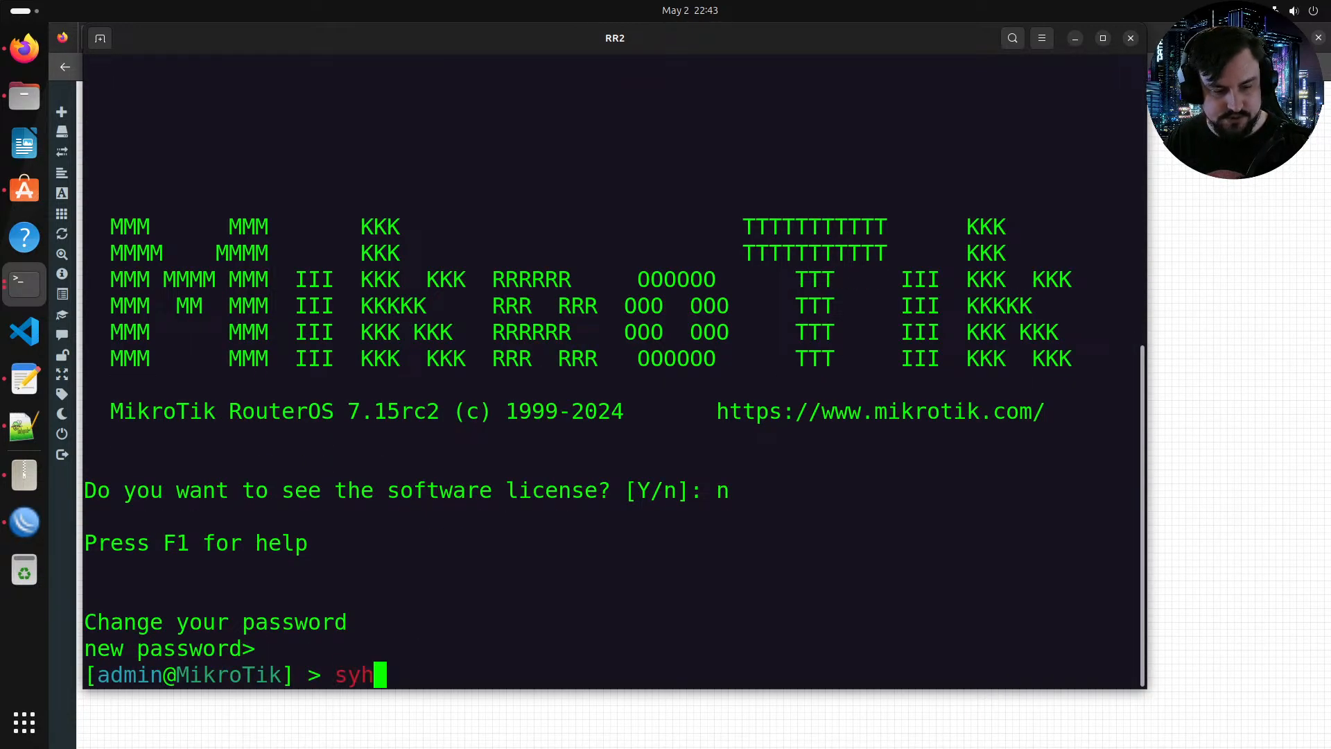
{"action": "key", "text": "BackSpace"}
{"action": "key", "text": "BackSpace"}
{"action": "type", "text": "ystem/identity/set "}
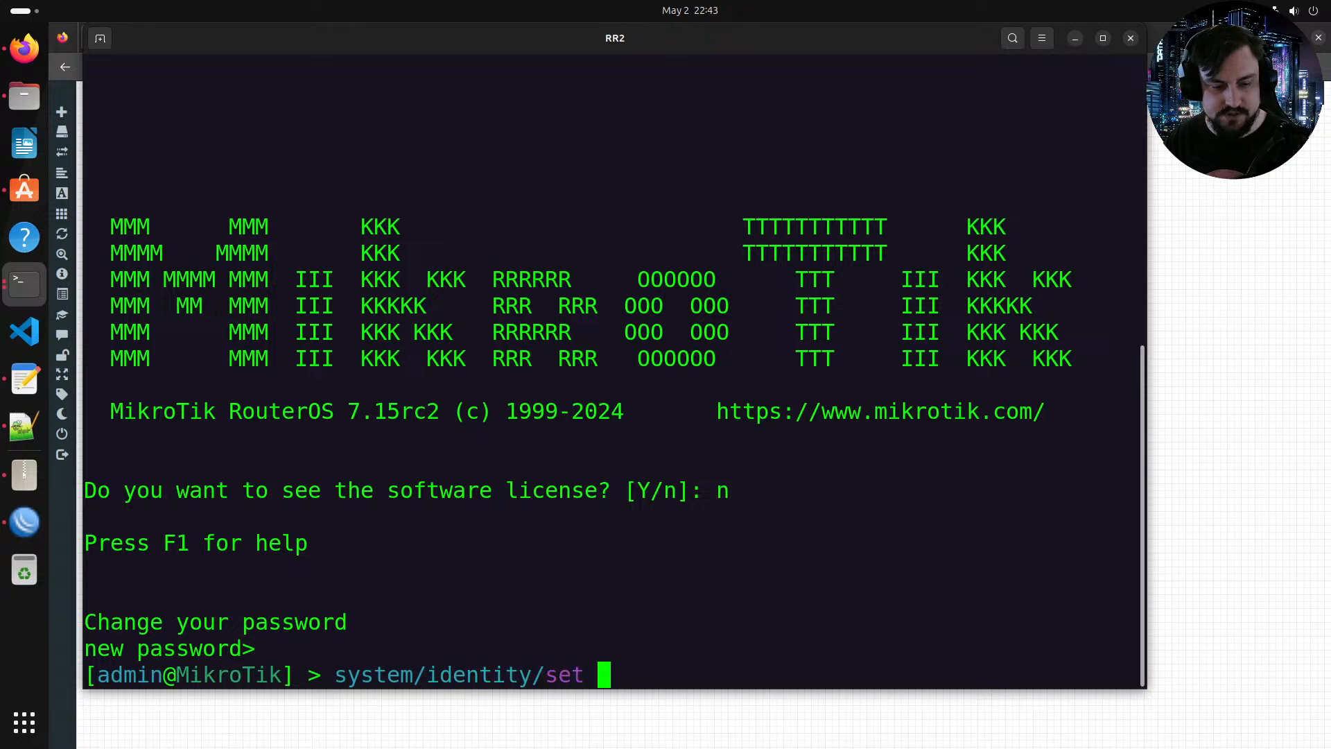
{"action": "type", "text": "name=RR2"}
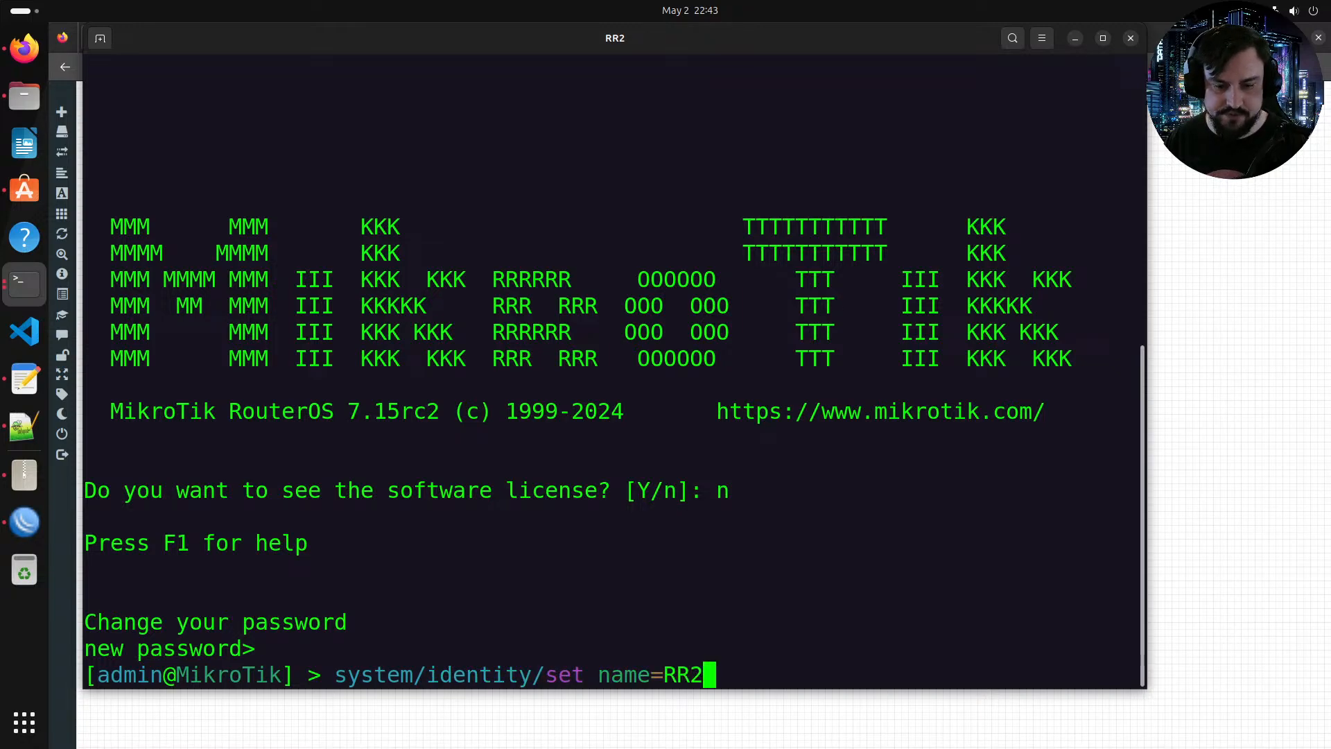
{"action": "key", "text": "Return"}
{"action": "type", "text": "tool/rom"}
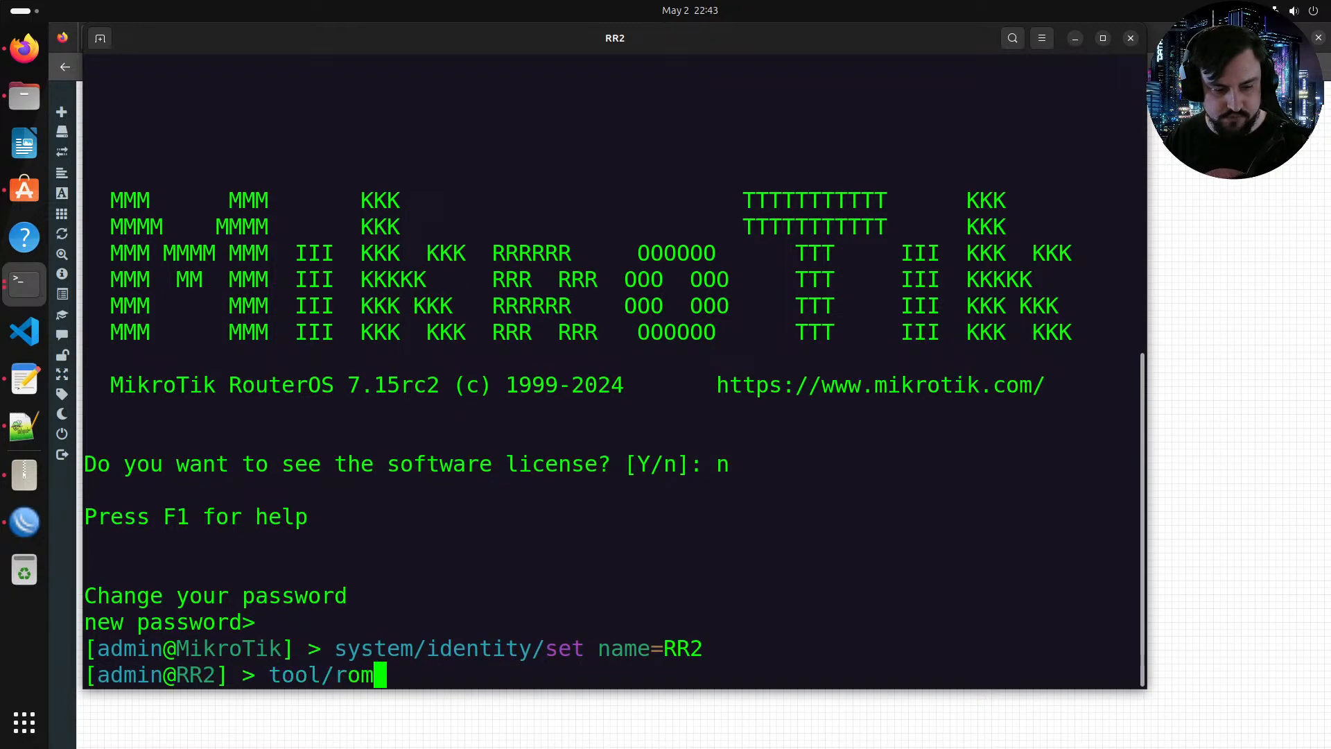
{"action": "type", "text": "on/set enabled=yes"}
{"action": "key", "text": "Return"}
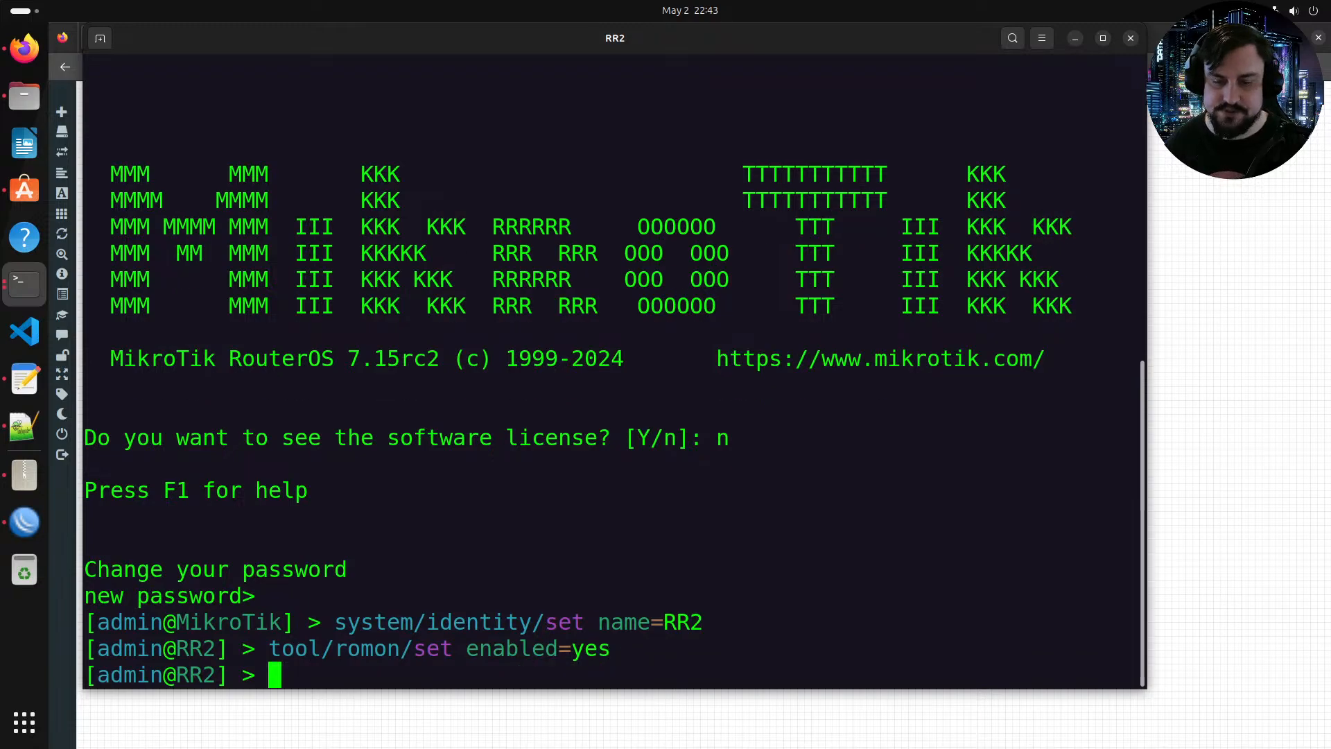
Step: Close the console, maximize WinBox, connect to PE3 through RoMON and maximize its session window
{"action": "left_click", "coordinate": [1130, 38]}
{"action": "key", "text": "alt+Tab"}
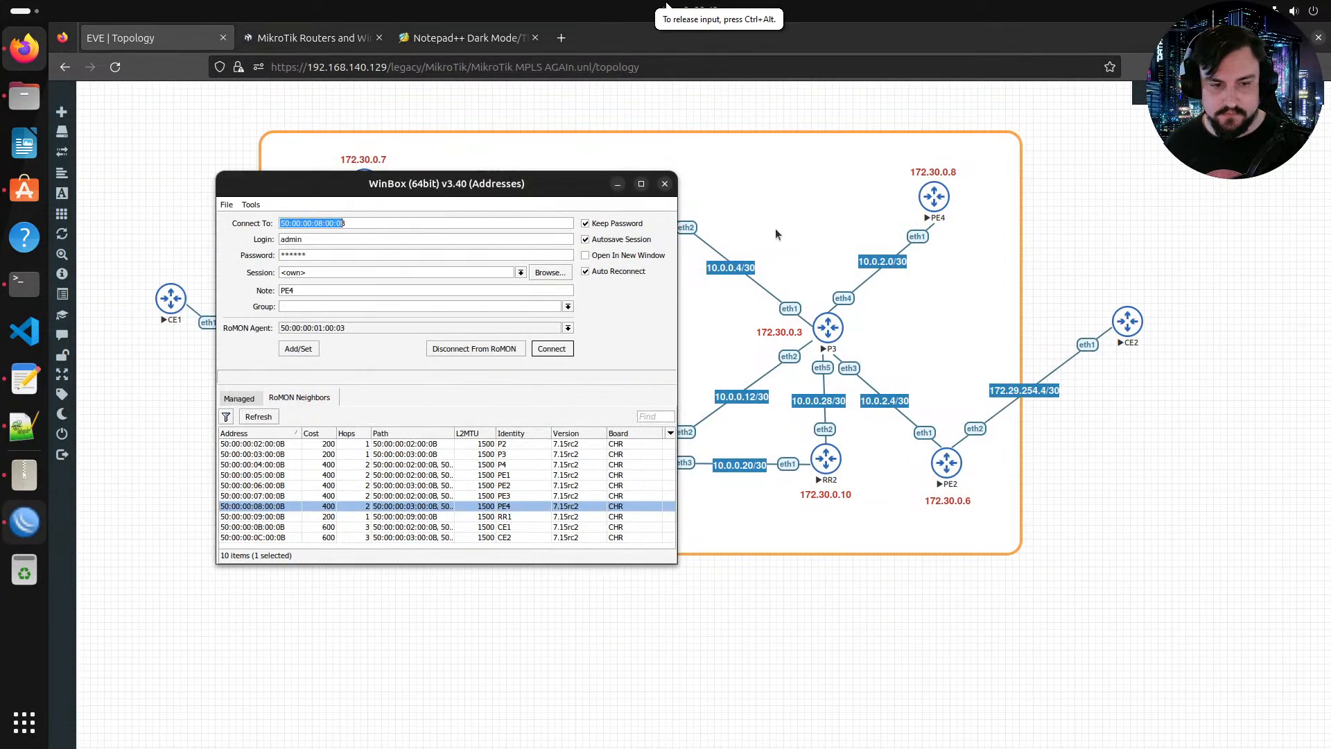
{"action": "left_click_drag", "start_coordinate": [459, 184], "coordinate": [567, 173]}
{"action": "double_click", "coordinate": [567, 173]}
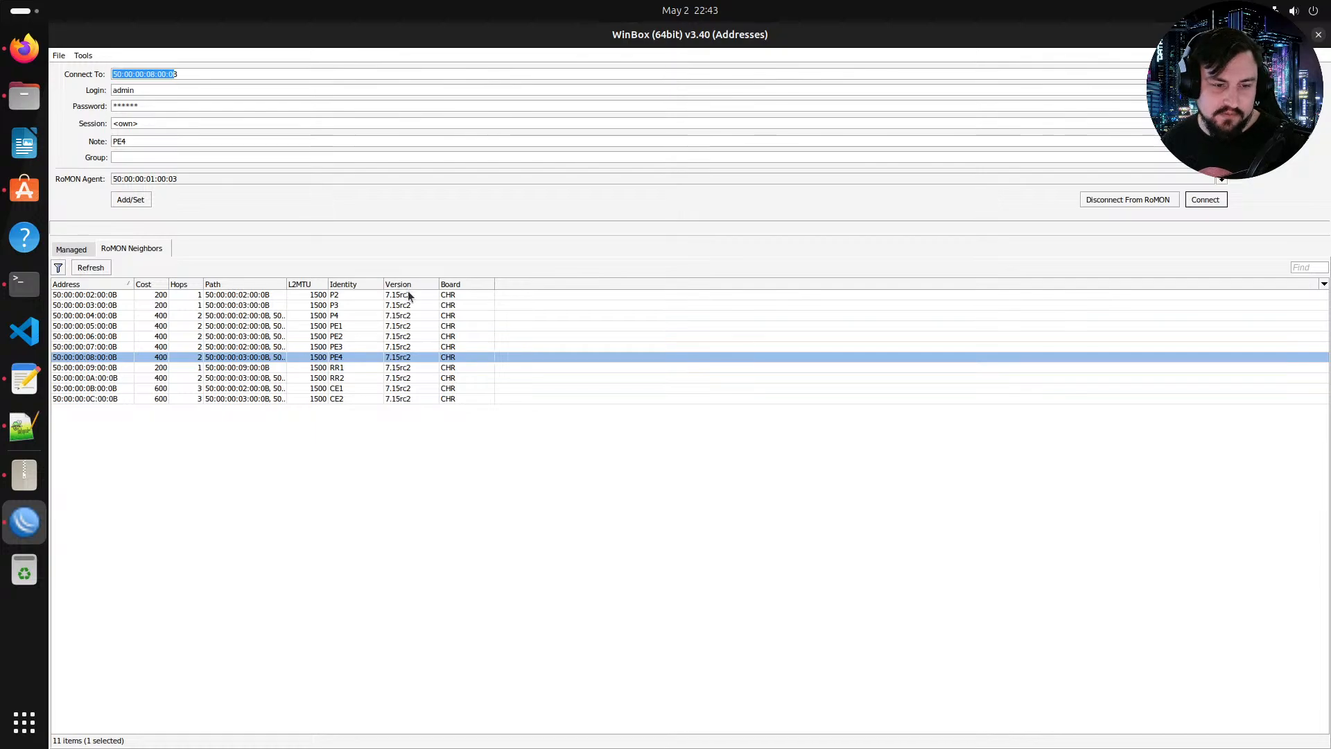
{"action": "left_click", "coordinate": [350, 345]}
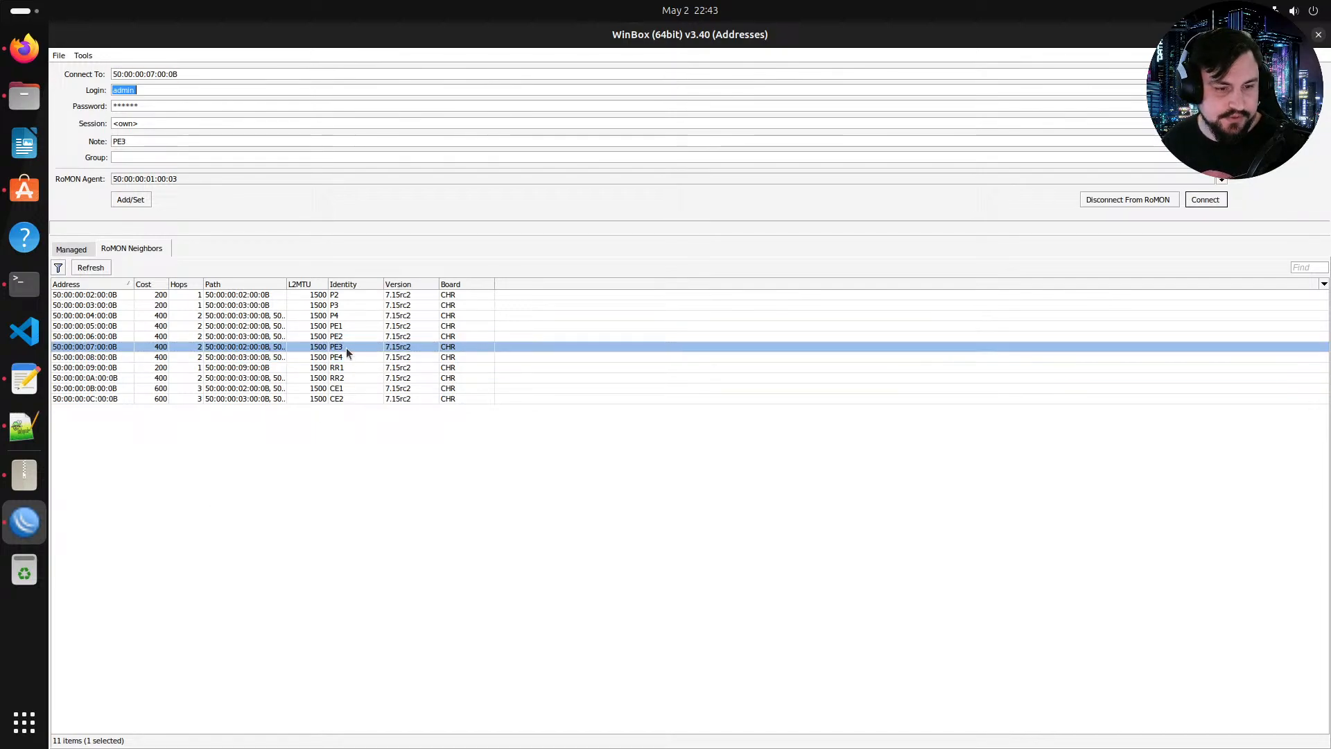
{"action": "left_click", "coordinate": [1205, 199]}
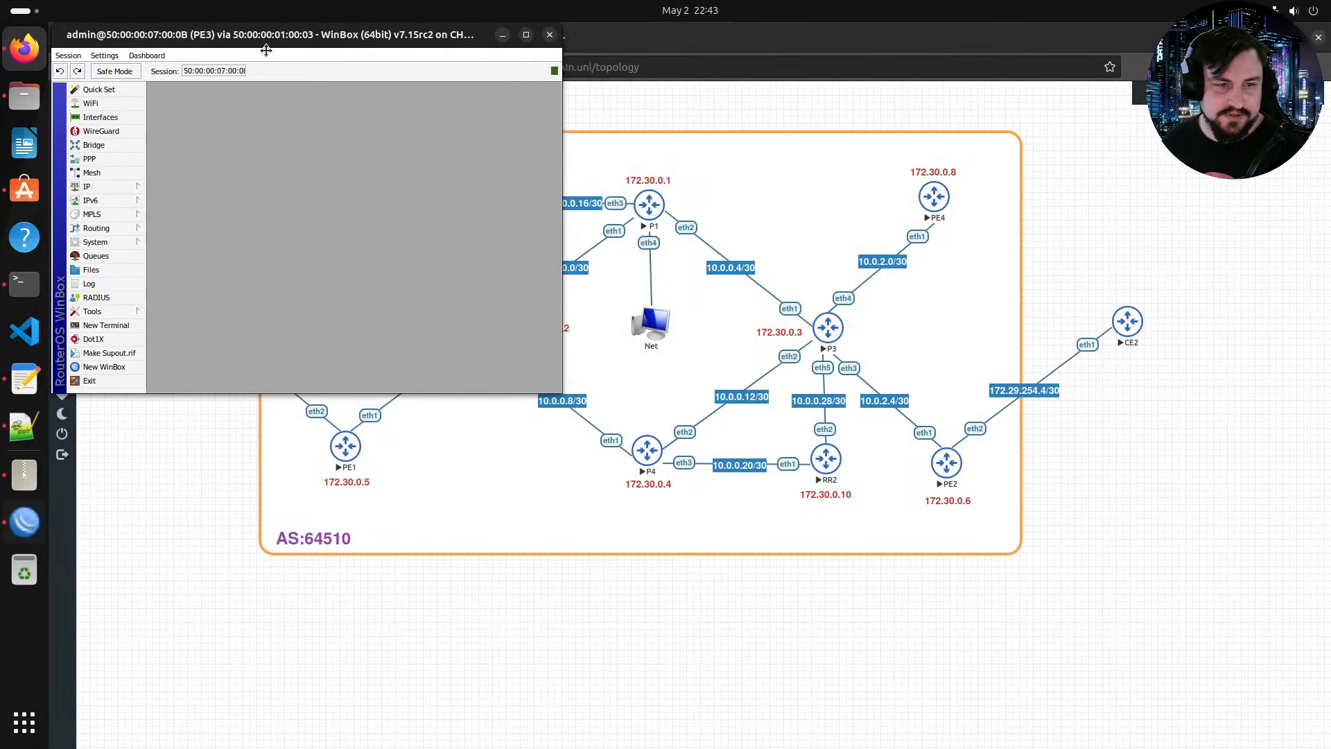
{"action": "left_click_drag", "start_coordinate": [266, 50], "coordinate": [489, 159]}
{"action": "double_click", "coordinate": [490, 160]}
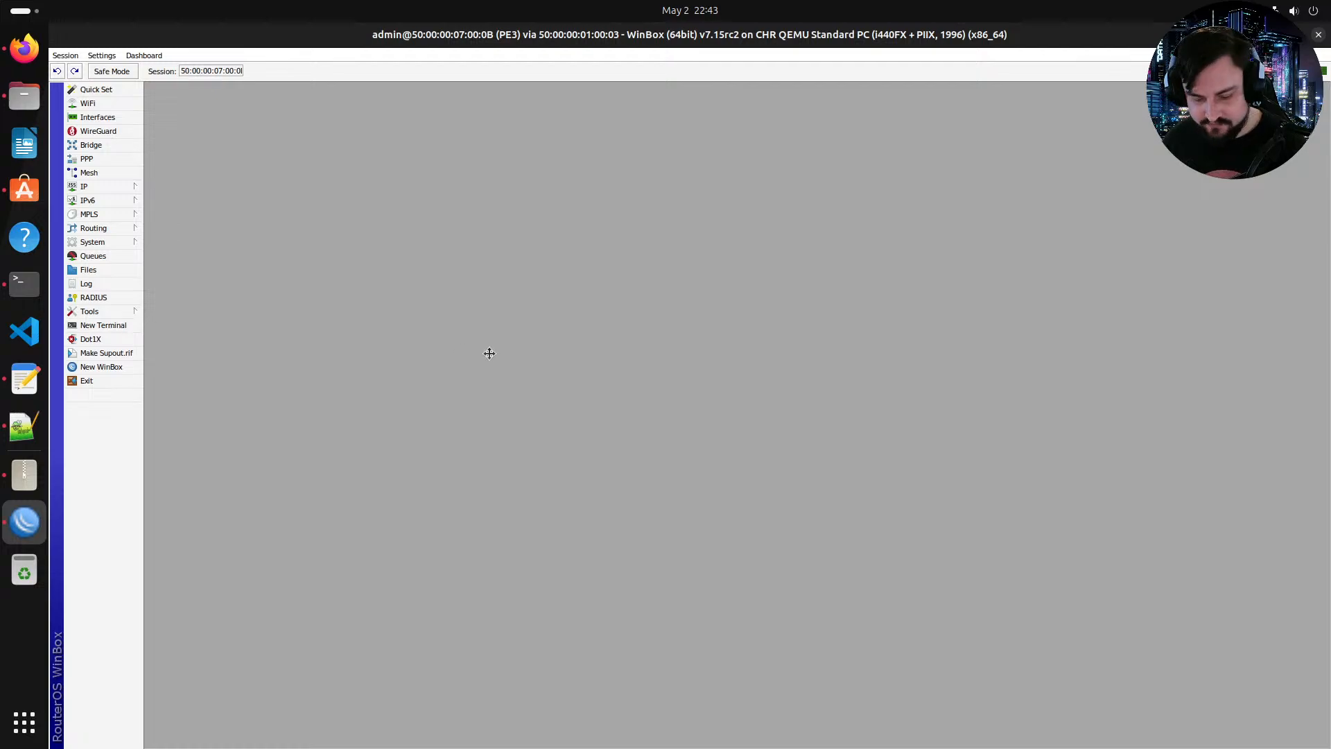
Step: Open a new terminal session on PE3 and maximize it
{"action": "key", "text": "ctrl+plus"}
{"action": "key", "text": "ctrl+plus"}
{"action": "key", "text": "ctrl+plus"}
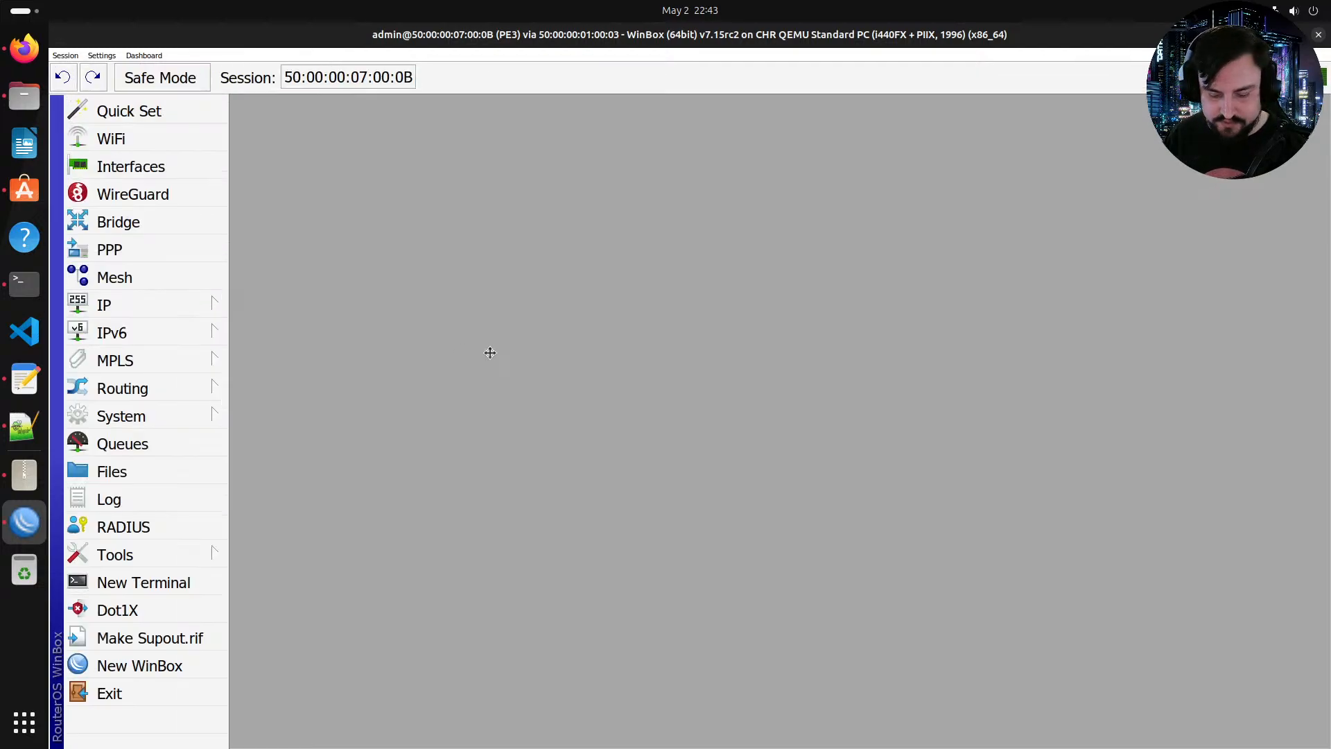
{"action": "left_click", "coordinate": [200, 594]}
{"action": "double_click", "coordinate": [607, 197]}
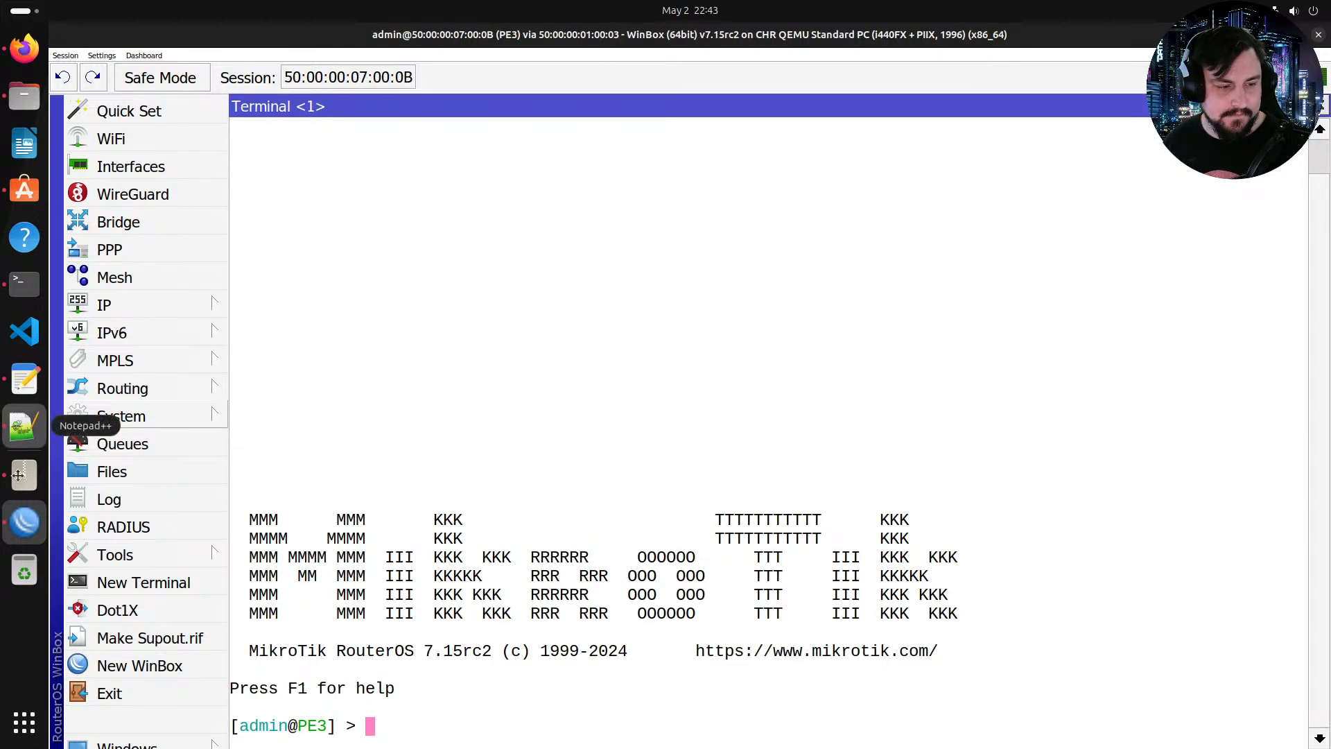
Step: Browse the saved router configuration notes in Notepad++ and the text editor tabs, including PE1's
{"action": "right_click", "coordinate": [24, 430]}
{"action": "left_click", "coordinate": [416, 410]}
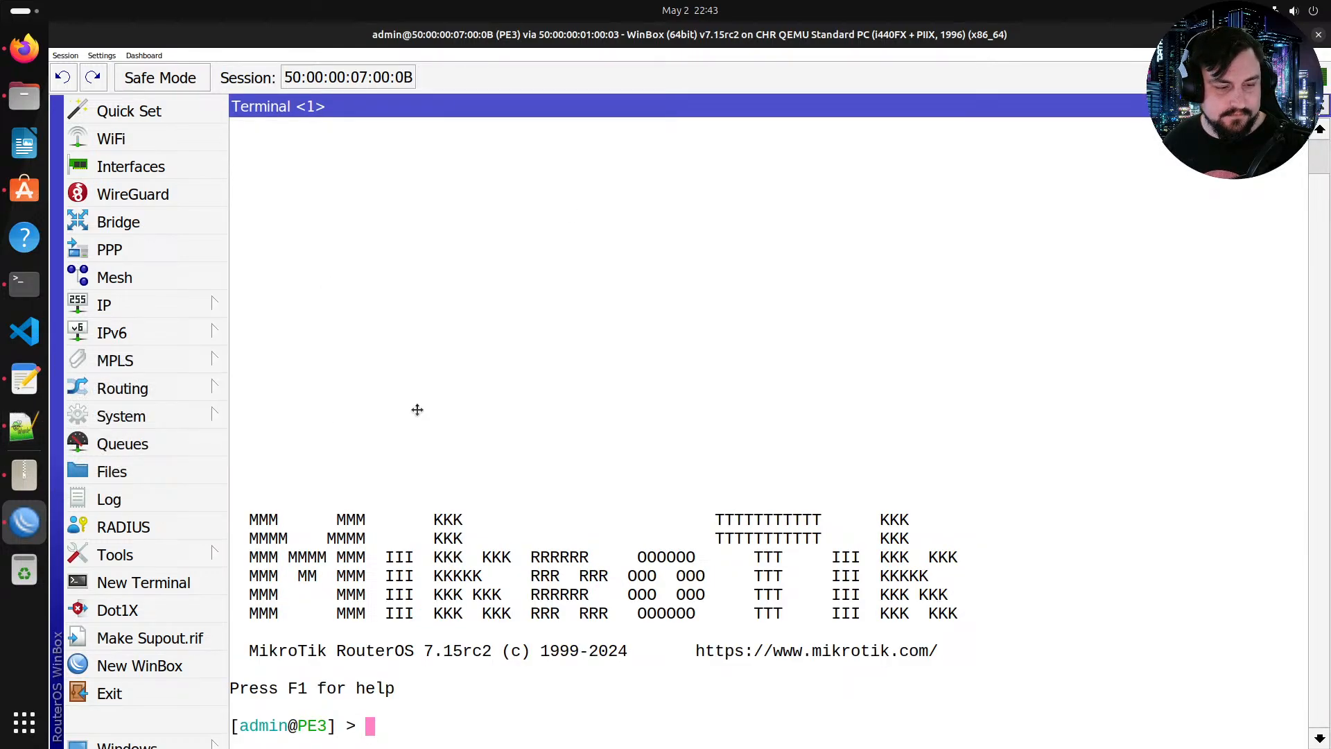
{"action": "left_click", "coordinate": [45, 424]}
{"action": "left_click", "coordinate": [280, 320]}
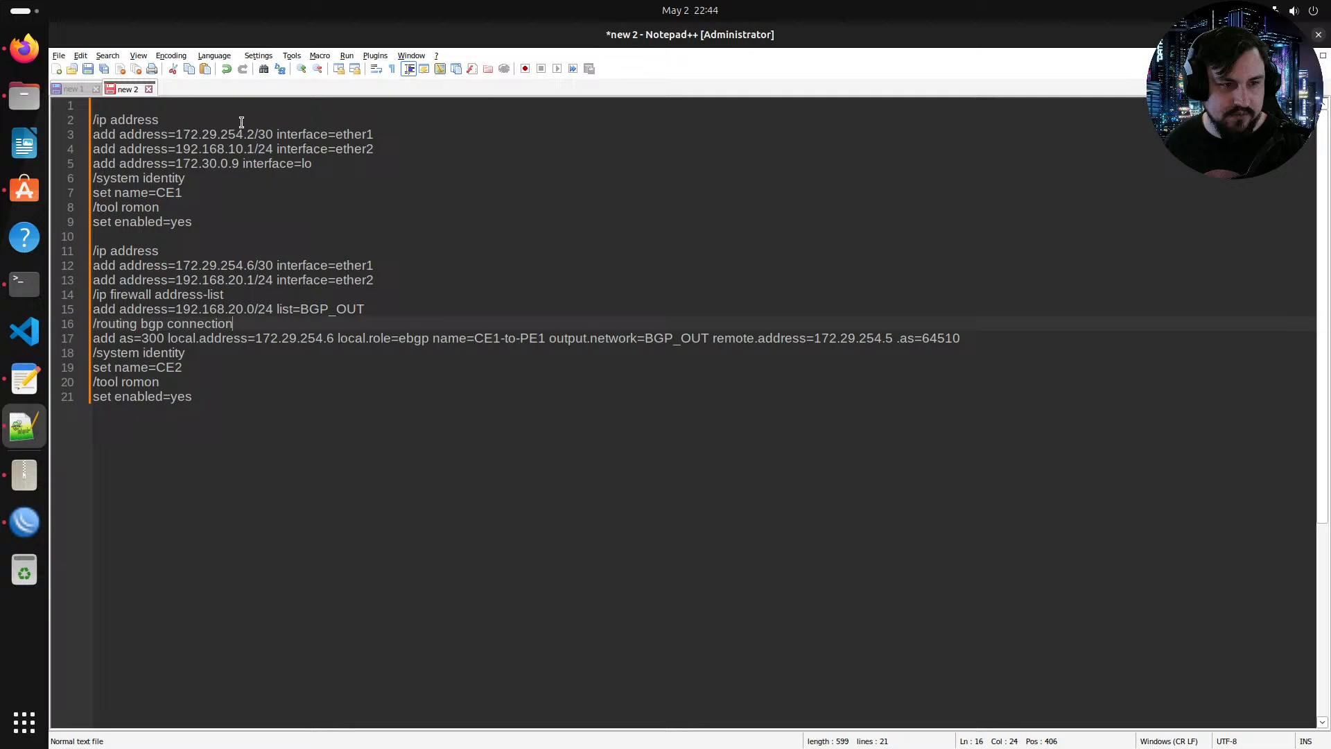
{"action": "left_click", "coordinate": [101, 91]}
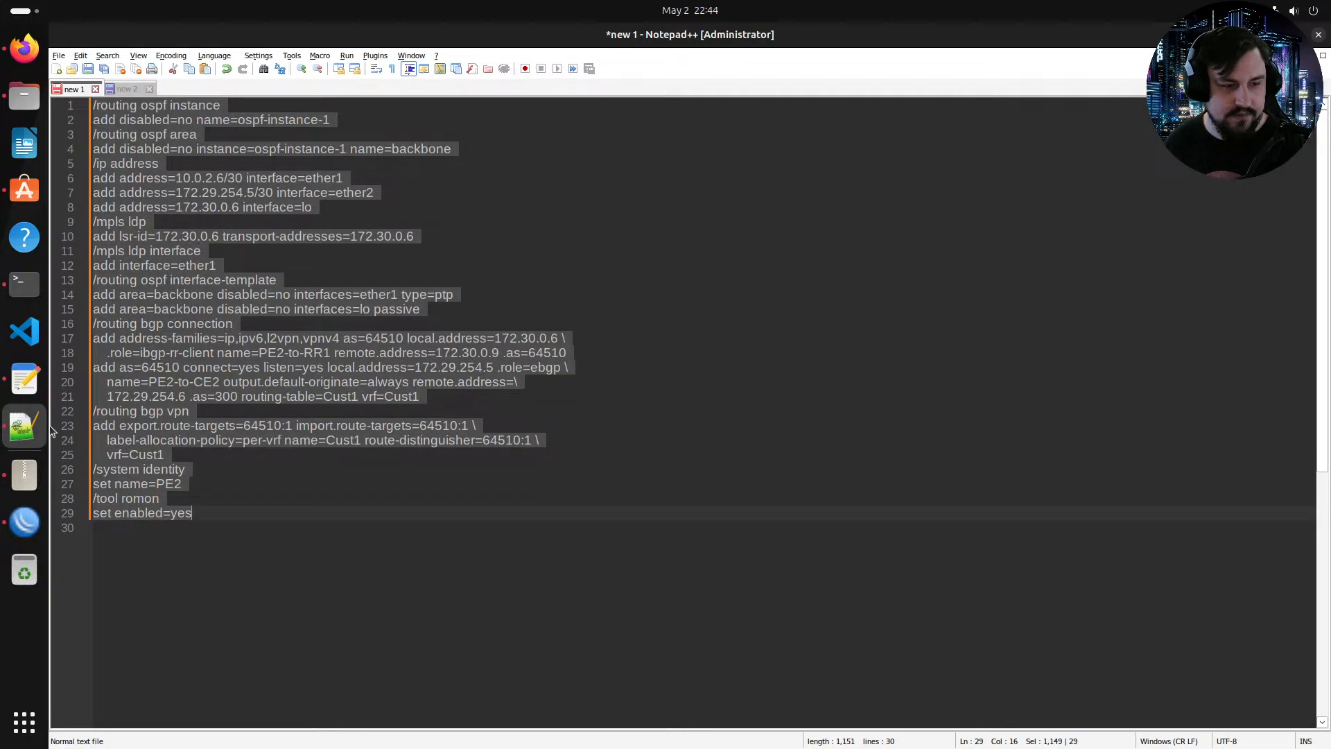
{"action": "key", "text": "alt+Tab"}
{"action": "left_click", "coordinate": [399, 71]}
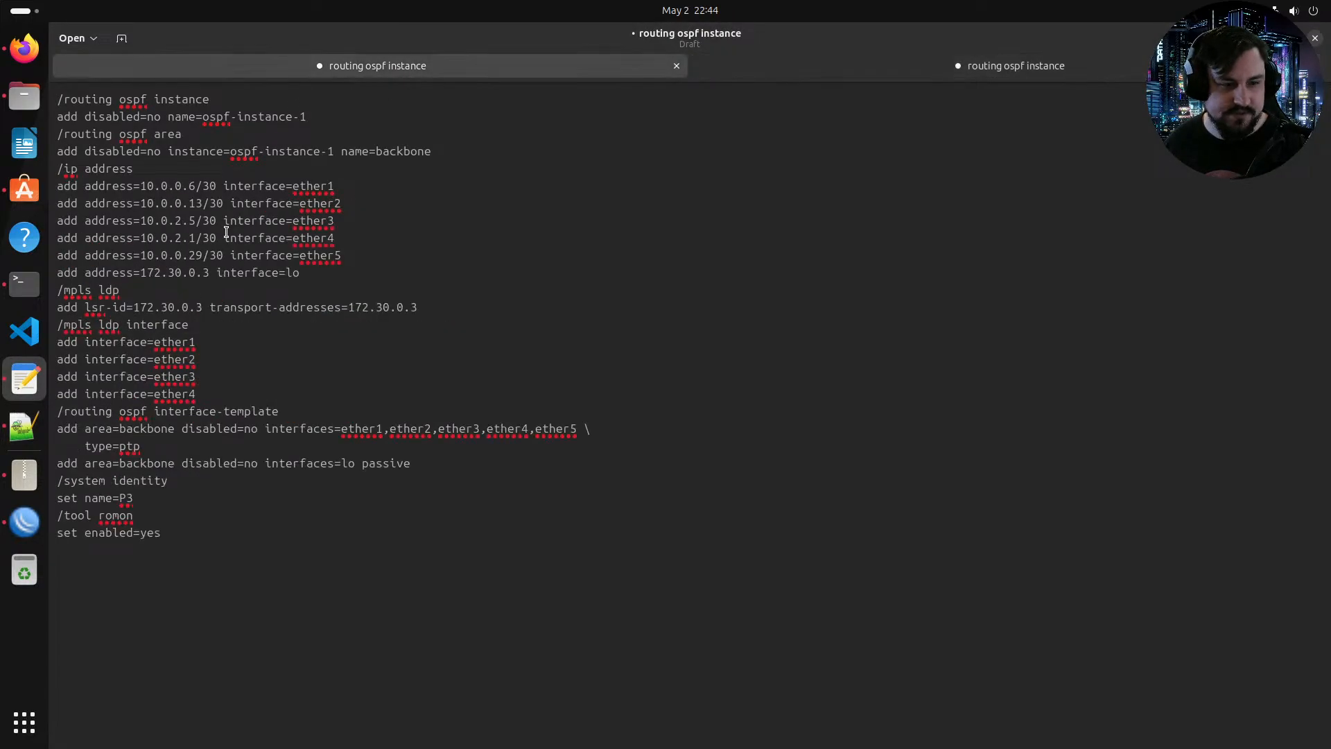
{"action": "left_click", "coordinate": [881, 69]}
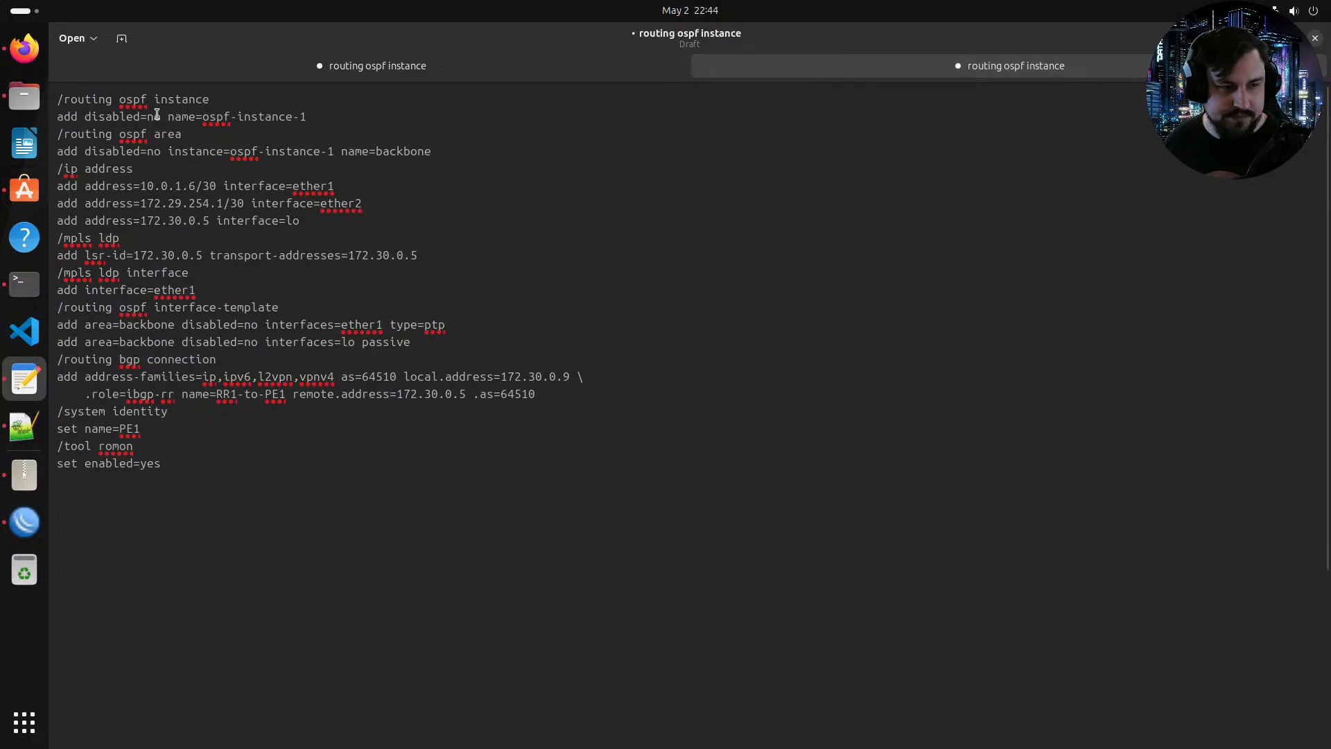
{"action": "right_click", "coordinate": [143, 230]}
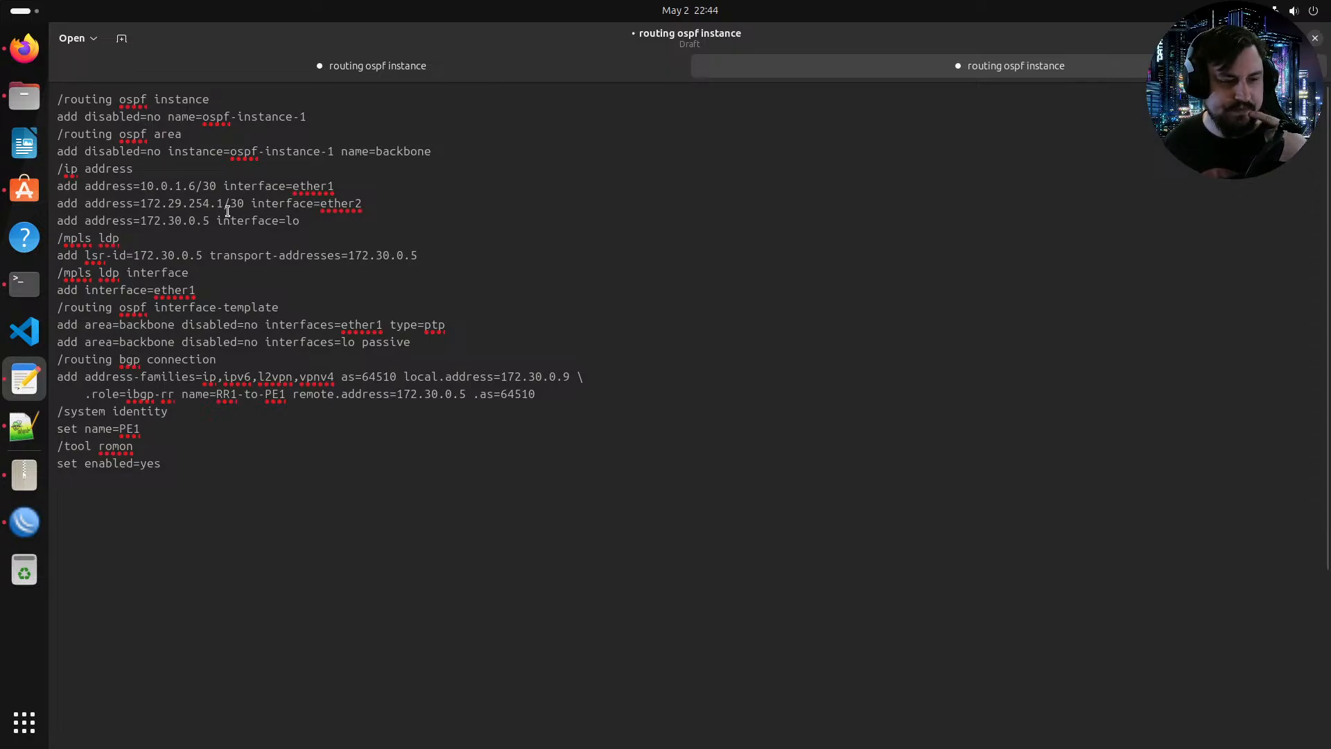
Step: Delete the /routing bgp connection lines from the PE1 configuration in the text editor
{"action": "left_click_drag", "start_coordinate": [62, 296], "coordinate": [119, 294]}
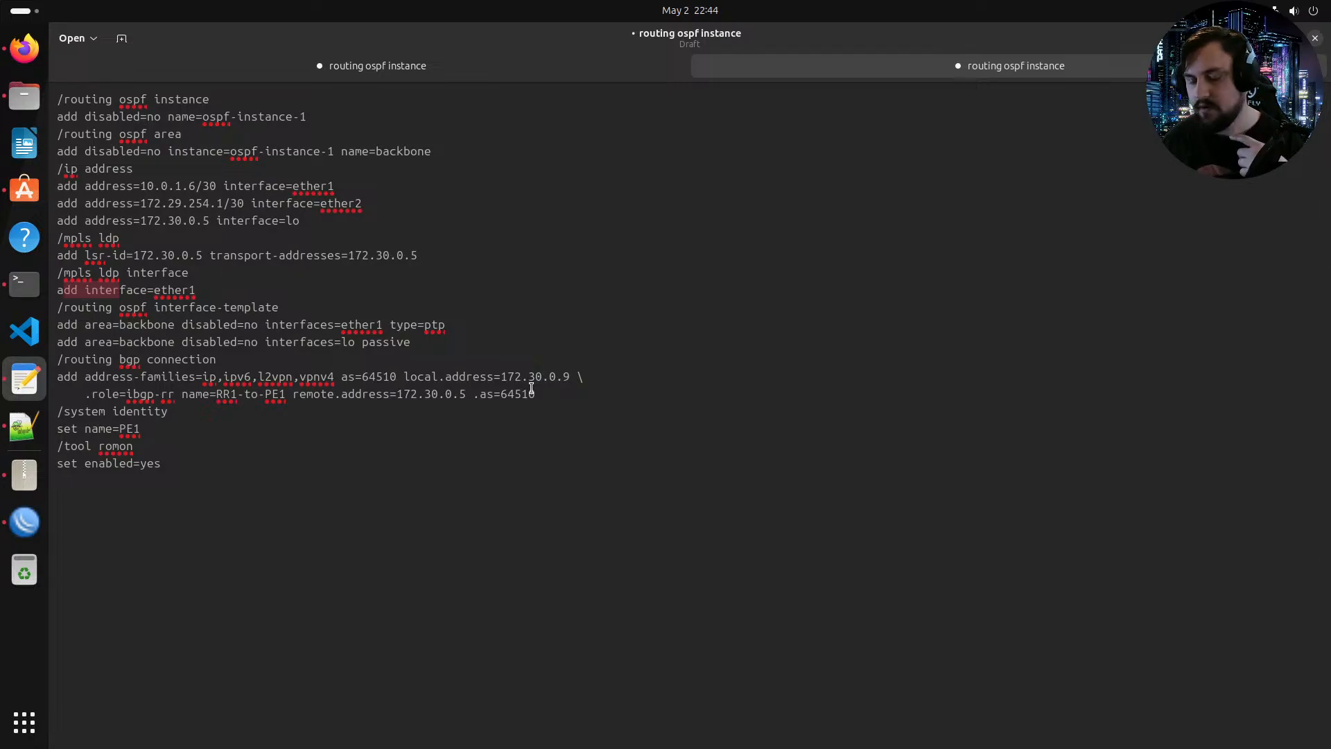
{"action": "left_click_drag", "start_coordinate": [535, 392], "coordinate": [54, 357]}
{"action": "key", "text": "BackSpace"}
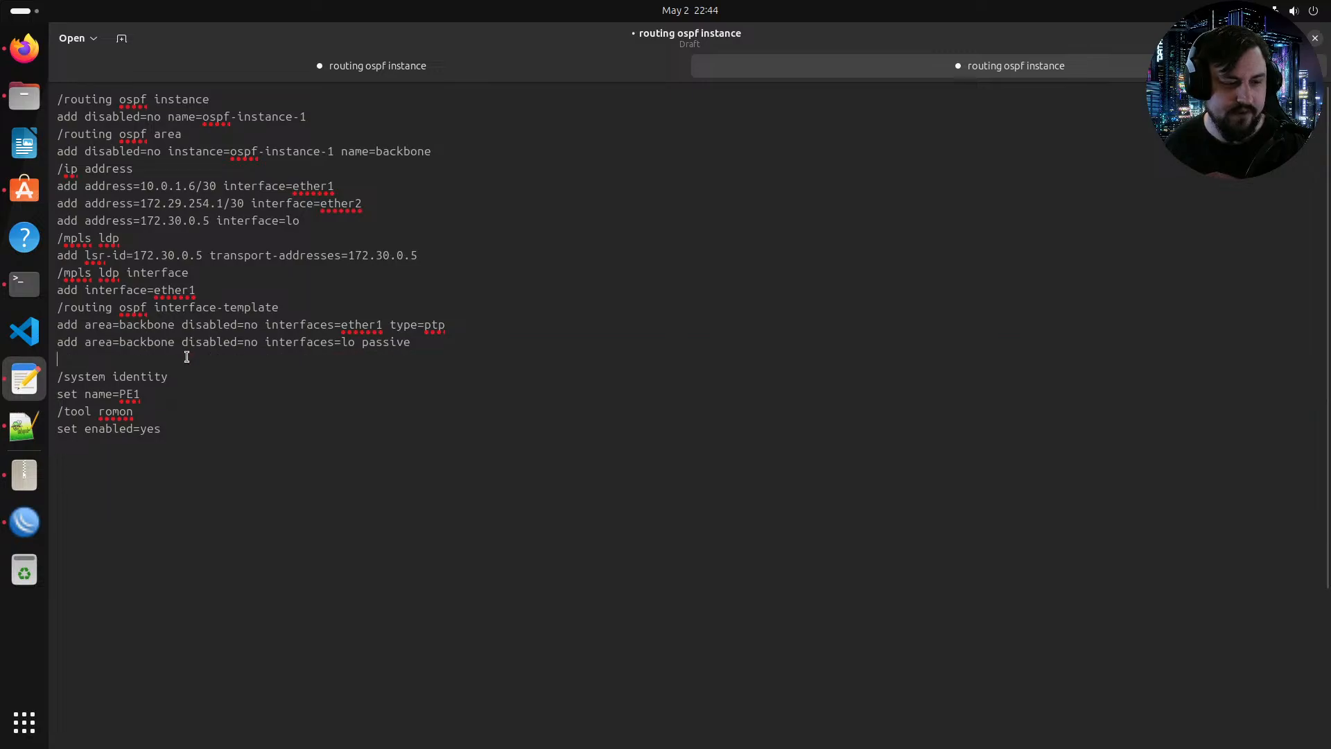
Step: Delete the /system identity and /tool romon lines from the PE1 configuration, leaving OSPF, addresses and LDP
{"action": "left_click_drag", "start_coordinate": [152, 396], "coordinate": [35, 385]}
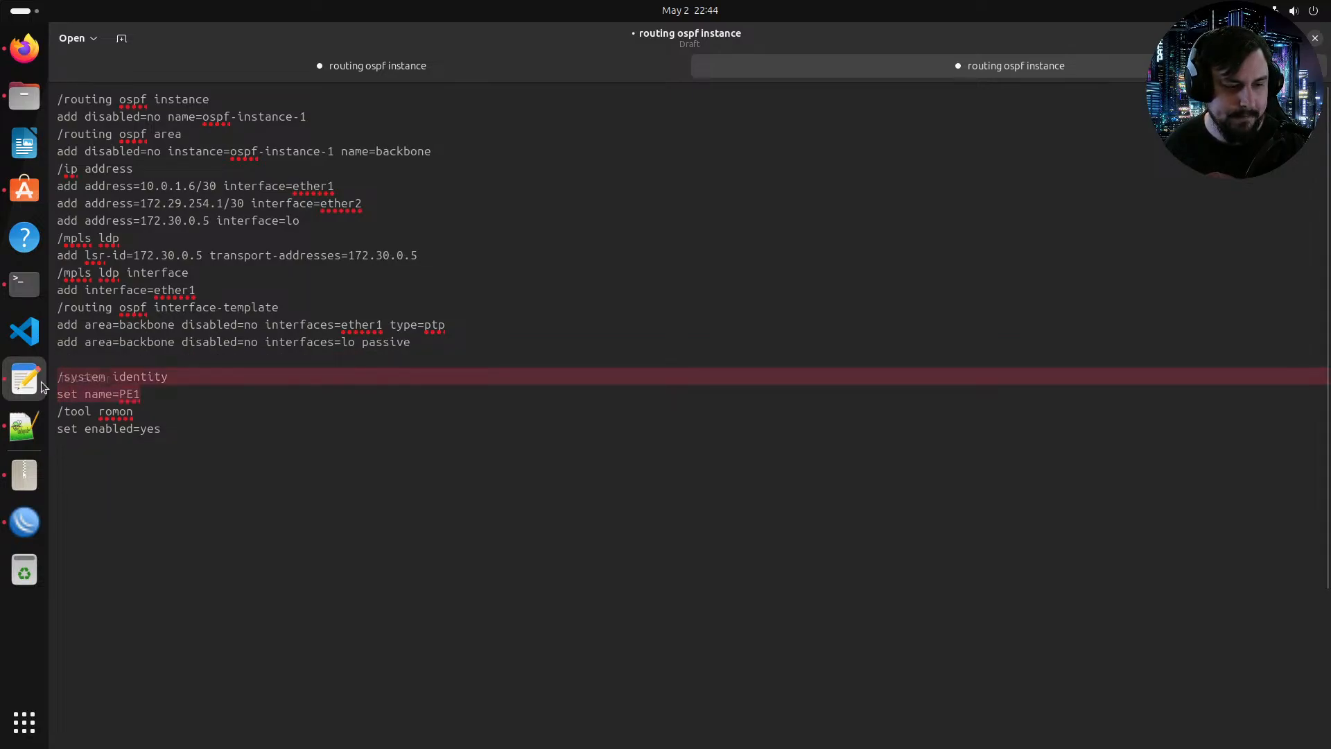
{"action": "left_click", "coordinate": [163, 391]}
{"action": "left_click_drag", "start_coordinate": [174, 378], "coordinate": [65, 377]}
{"action": "left_click", "coordinate": [152, 393]}
{"action": "key", "text": "BackSpace"}
{"action": "key", "text": "BackSpace"}
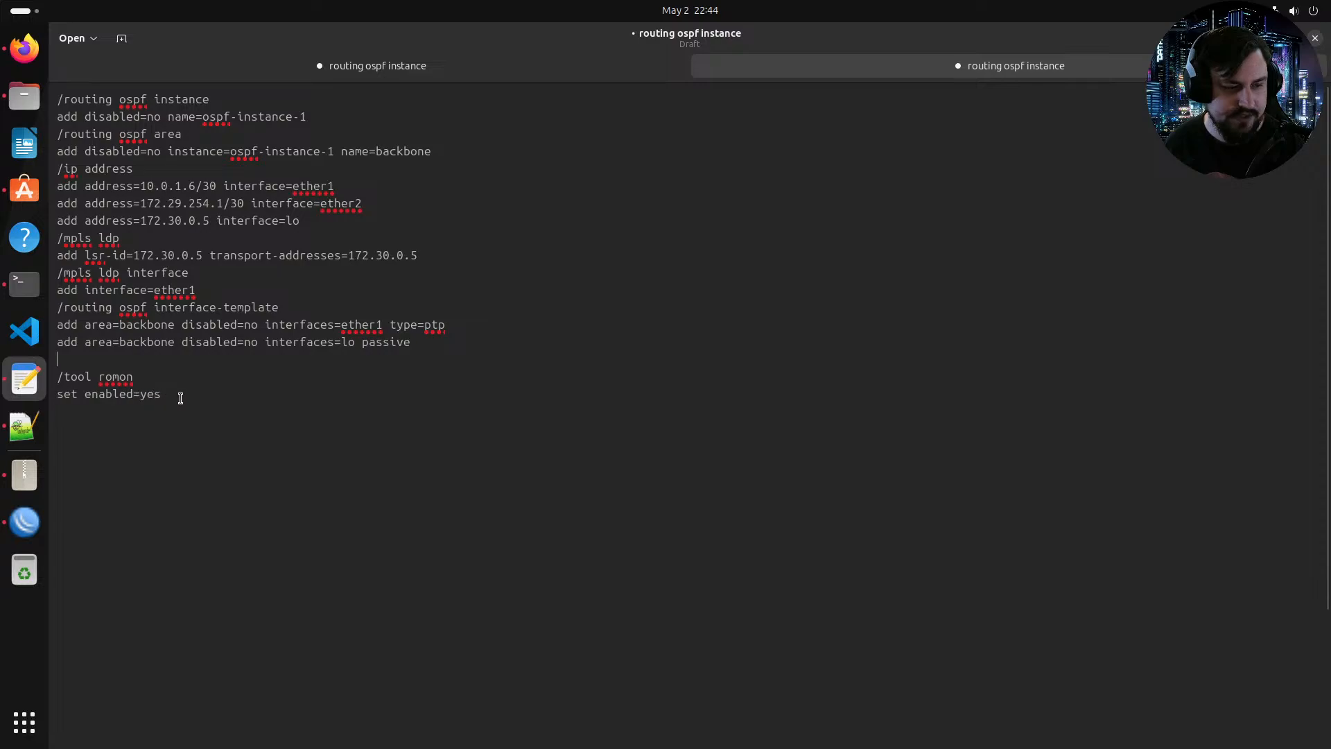
{"action": "left_click_drag", "start_coordinate": [178, 393], "coordinate": [71, 380]}
{"action": "key", "text": "BackSpace"}
{"action": "key", "text": "BackSpace"}
{"action": "key", "text": "BackSpace"}
{"action": "key", "text": "BackSpace"}
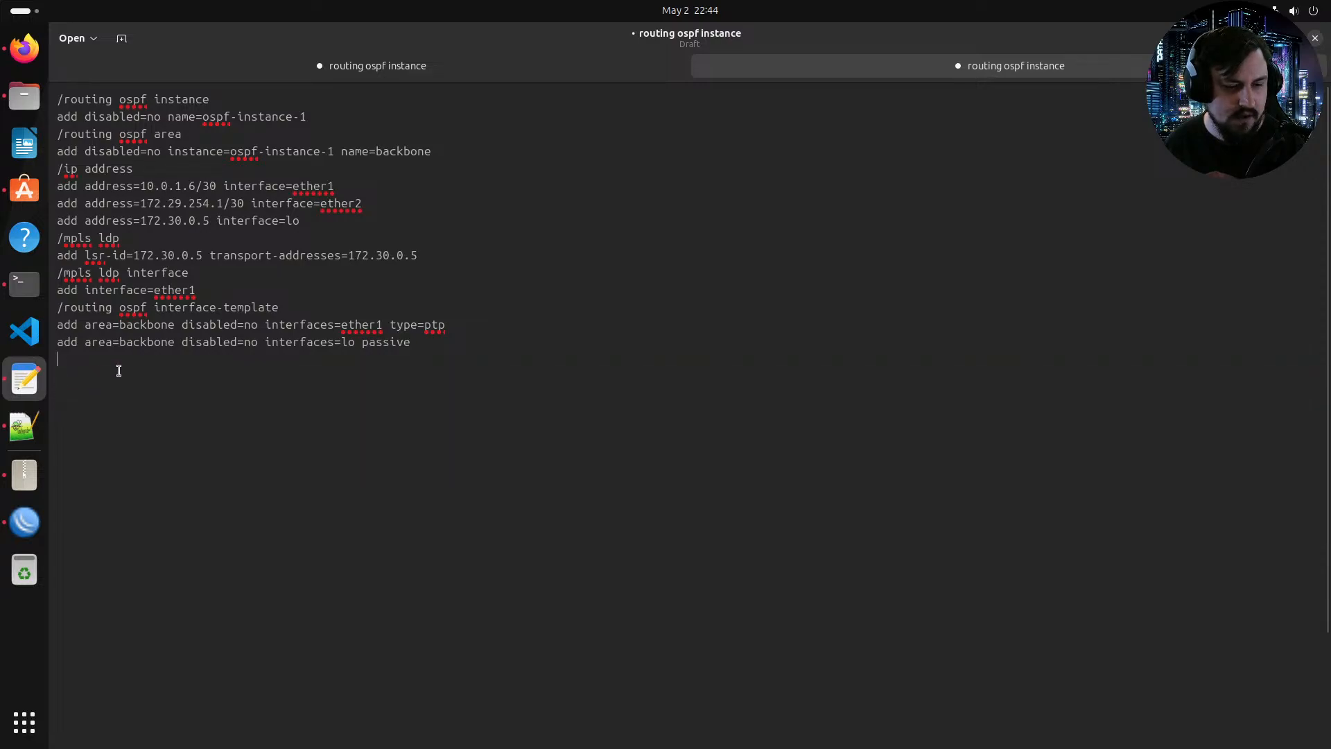
{"action": "key", "text": "BackSpace"}
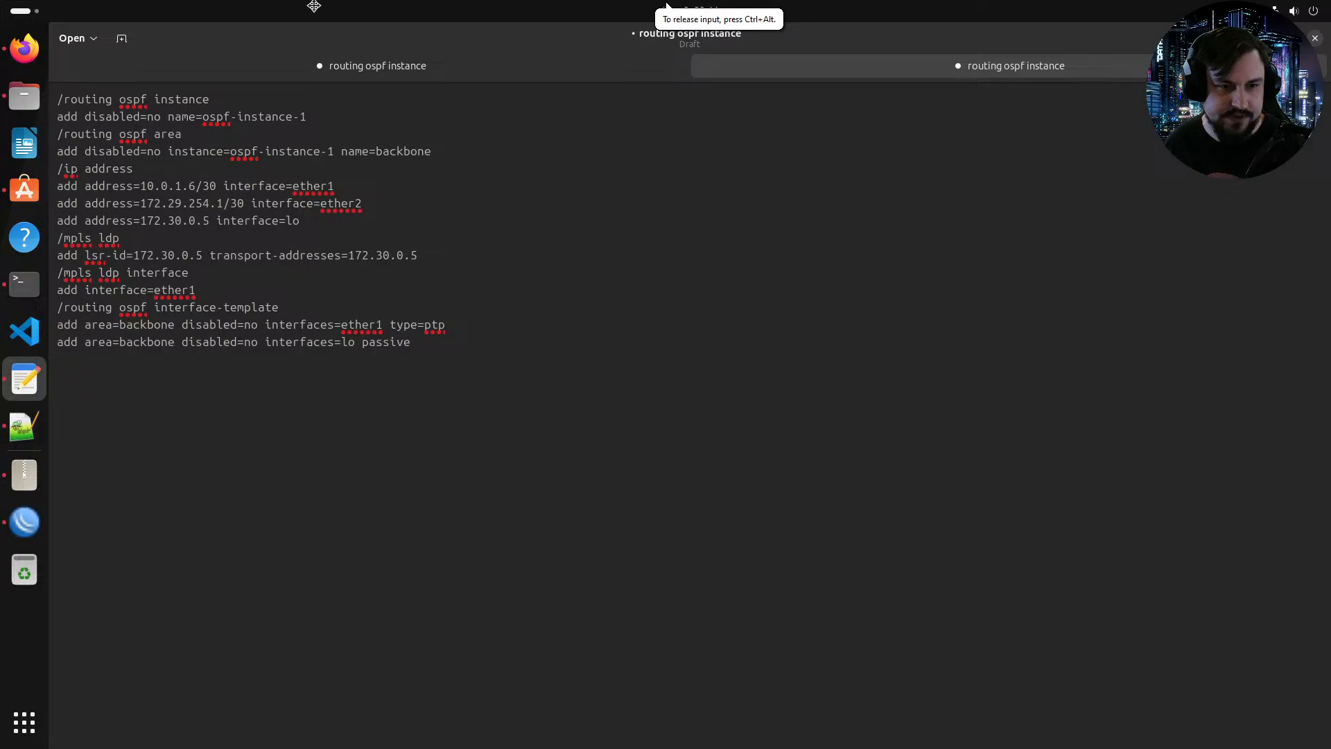
Step: In the EVE-NG topology, connect CE1 to PE3 using eth2 on both ends
{"action": "left_click_drag", "start_coordinate": [311, 10], "coordinate": [400, 142]}
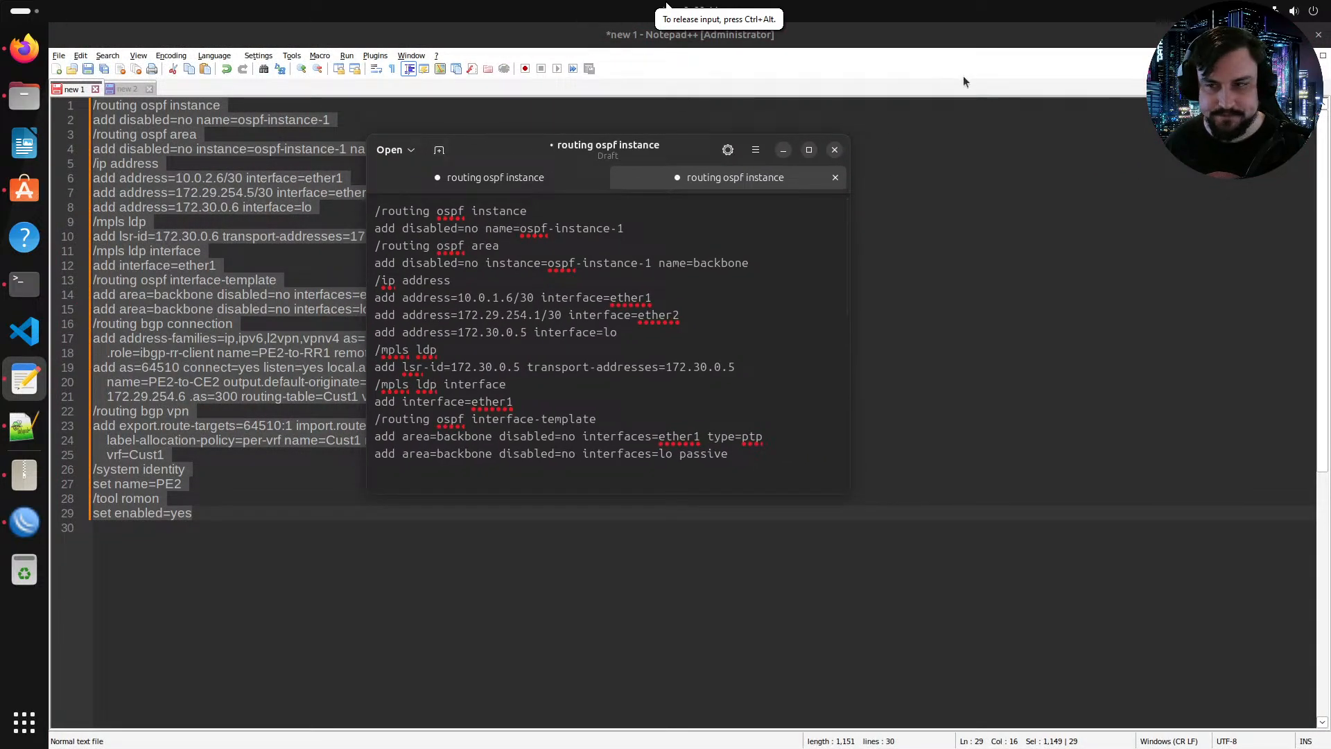
{"action": "double_click", "coordinate": [511, 150]}
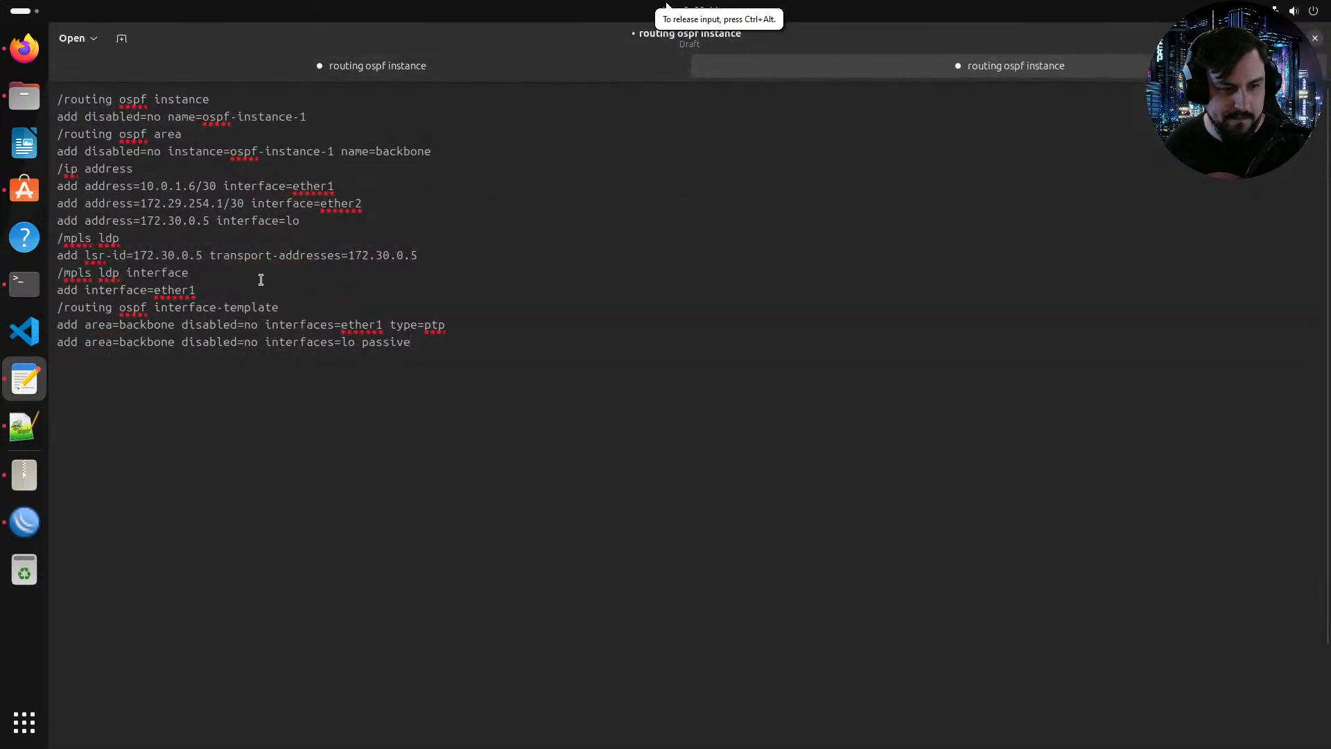
{"action": "left_click", "coordinate": [25, 47]}
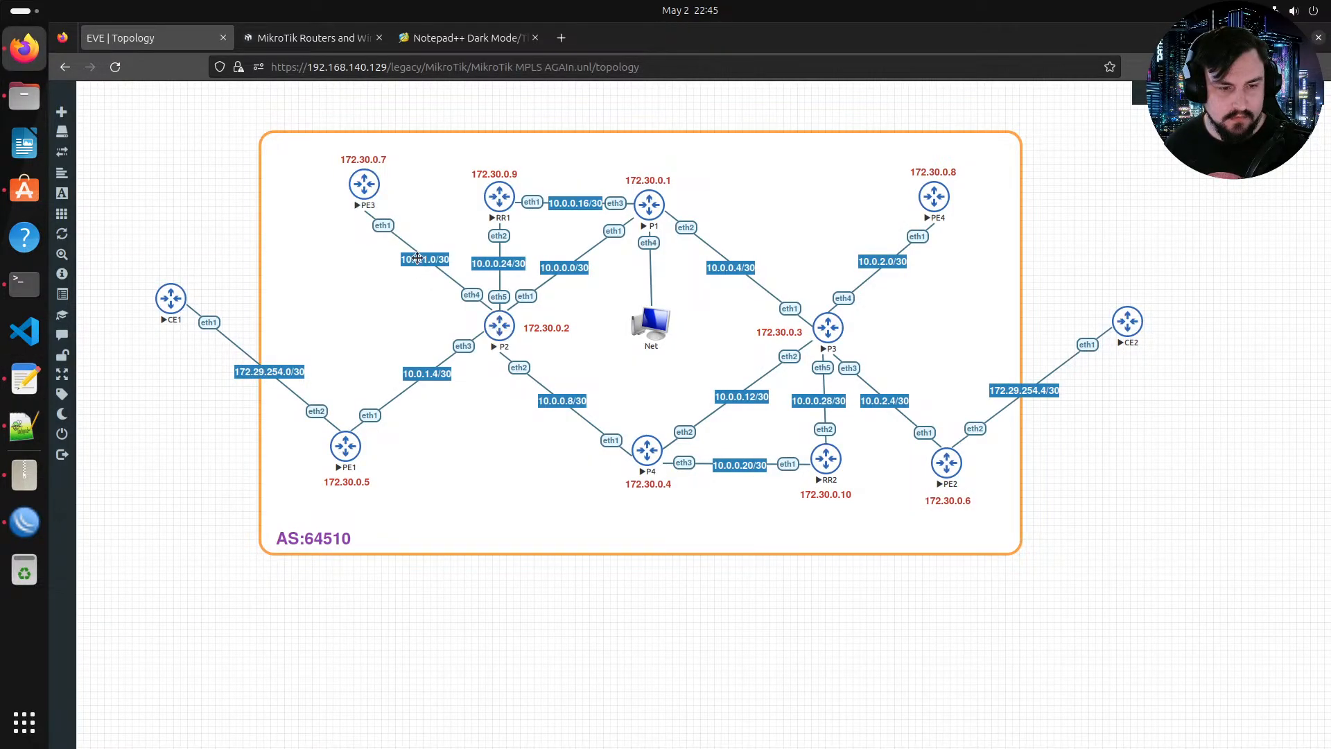
{"action": "left_click_drag", "start_coordinate": [188, 299], "coordinate": [363, 184]}
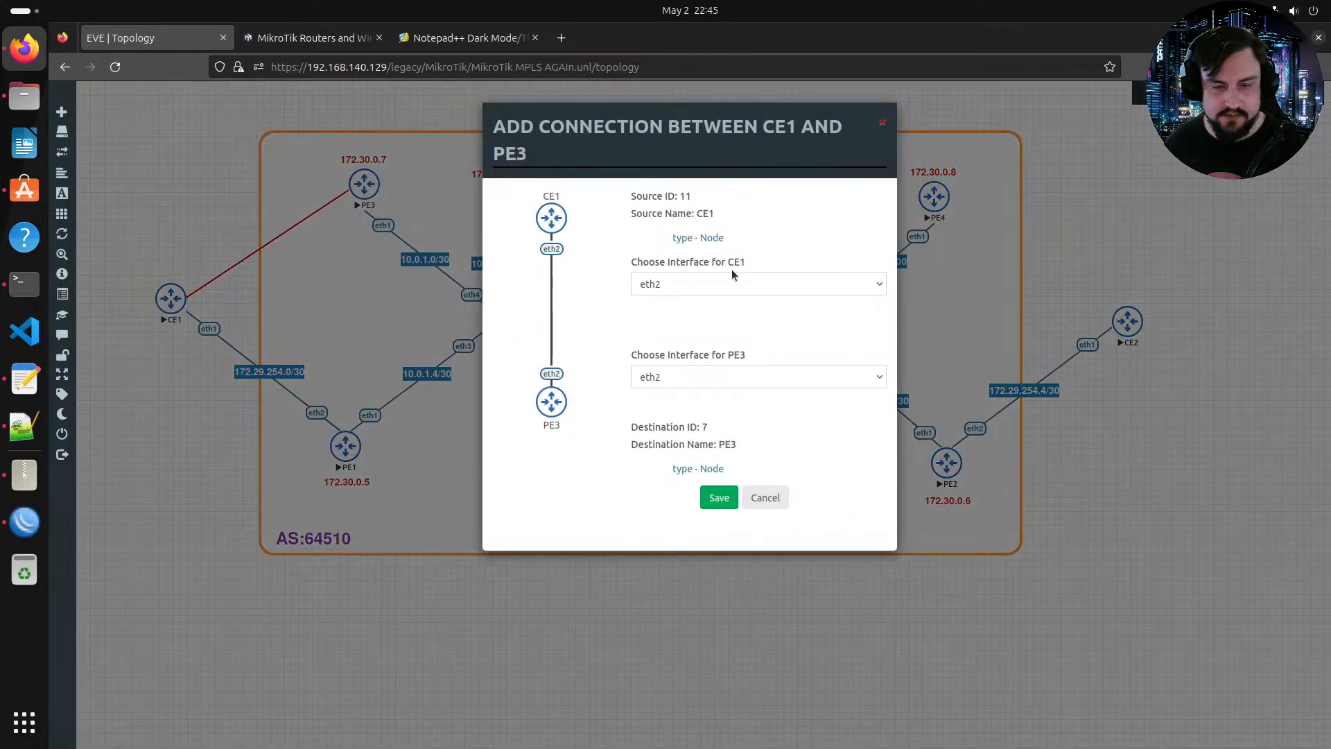
{"action": "left_click", "coordinate": [731, 280]}
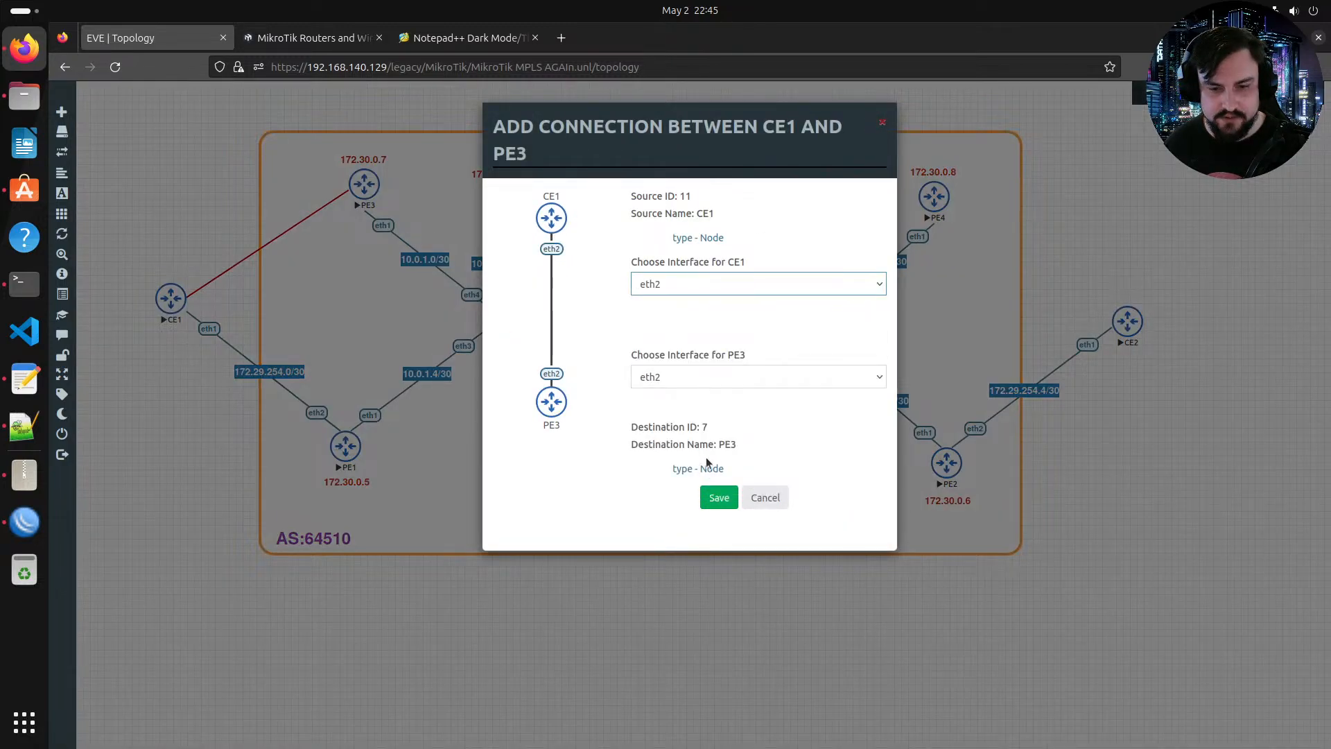
{"action": "left_click", "coordinate": [720, 497]}
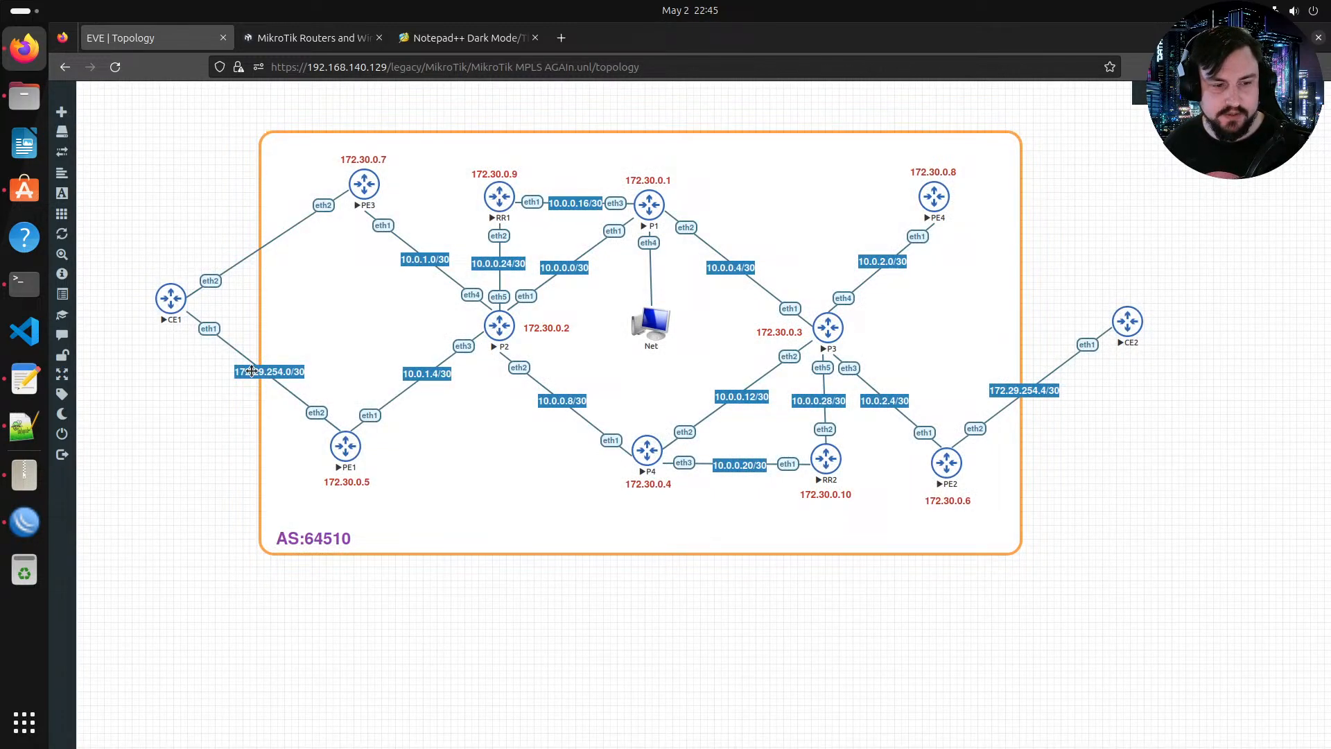
Step: Duplicate the 172.29.254.0/30 link label, move it onto the CE1–PE3 link and change it to 172.29.200.0/30
{"action": "right_click", "coordinate": [262, 371]}
{"action": "left_click", "coordinate": [331, 410]}
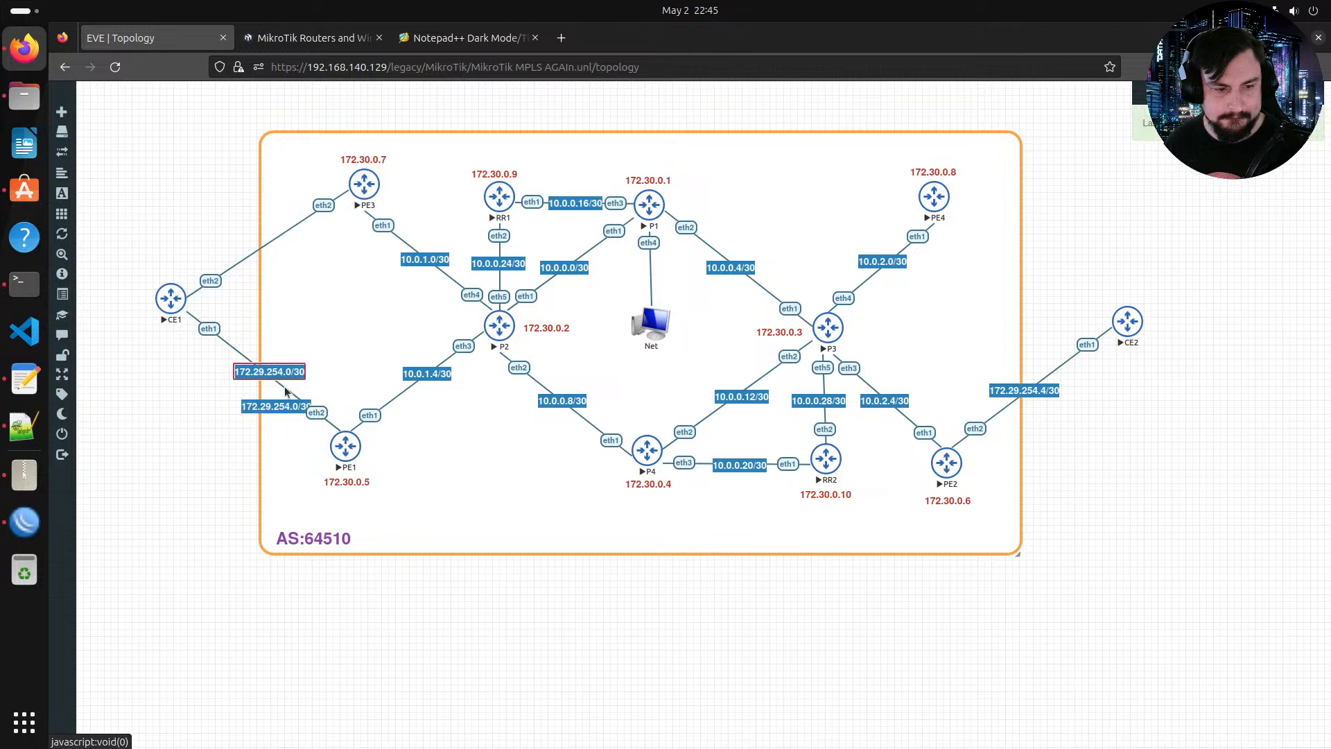
{"action": "left_click_drag", "start_coordinate": [277, 402], "coordinate": [273, 240]}
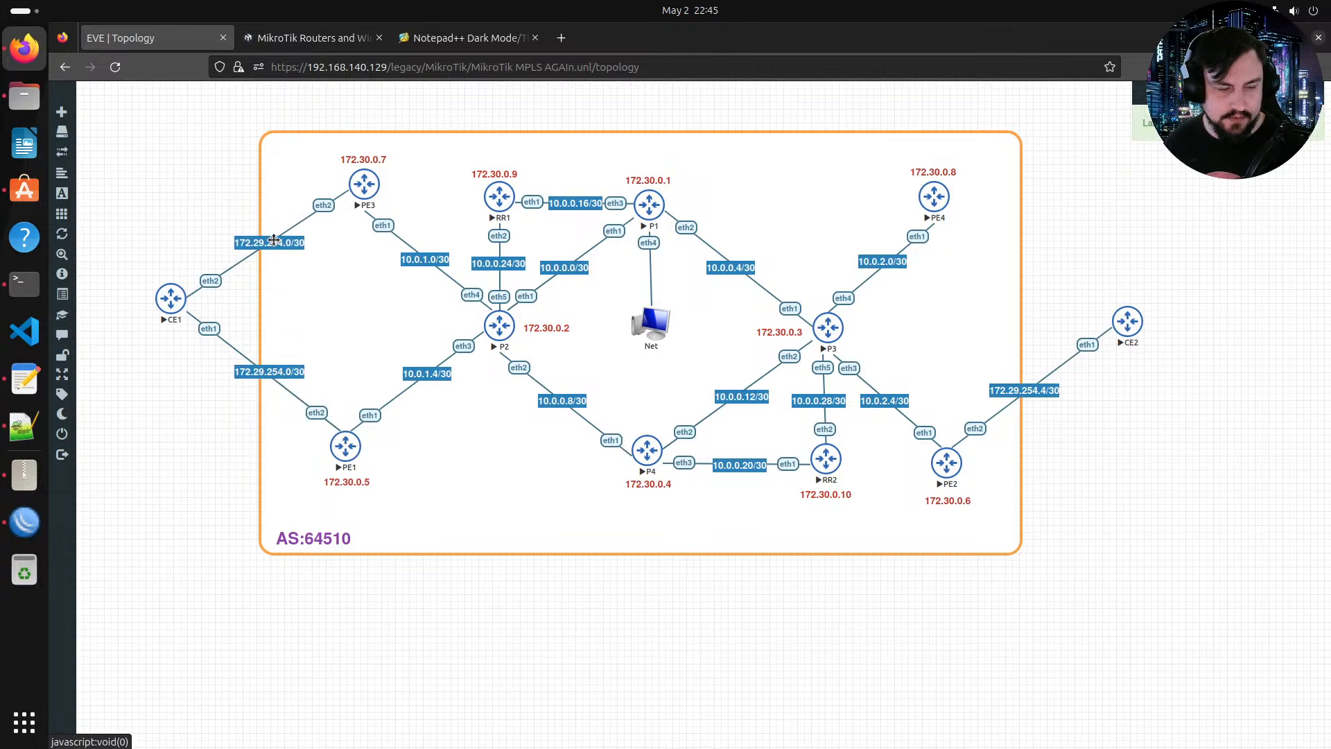
{"action": "double_click", "coordinate": [287, 244]}
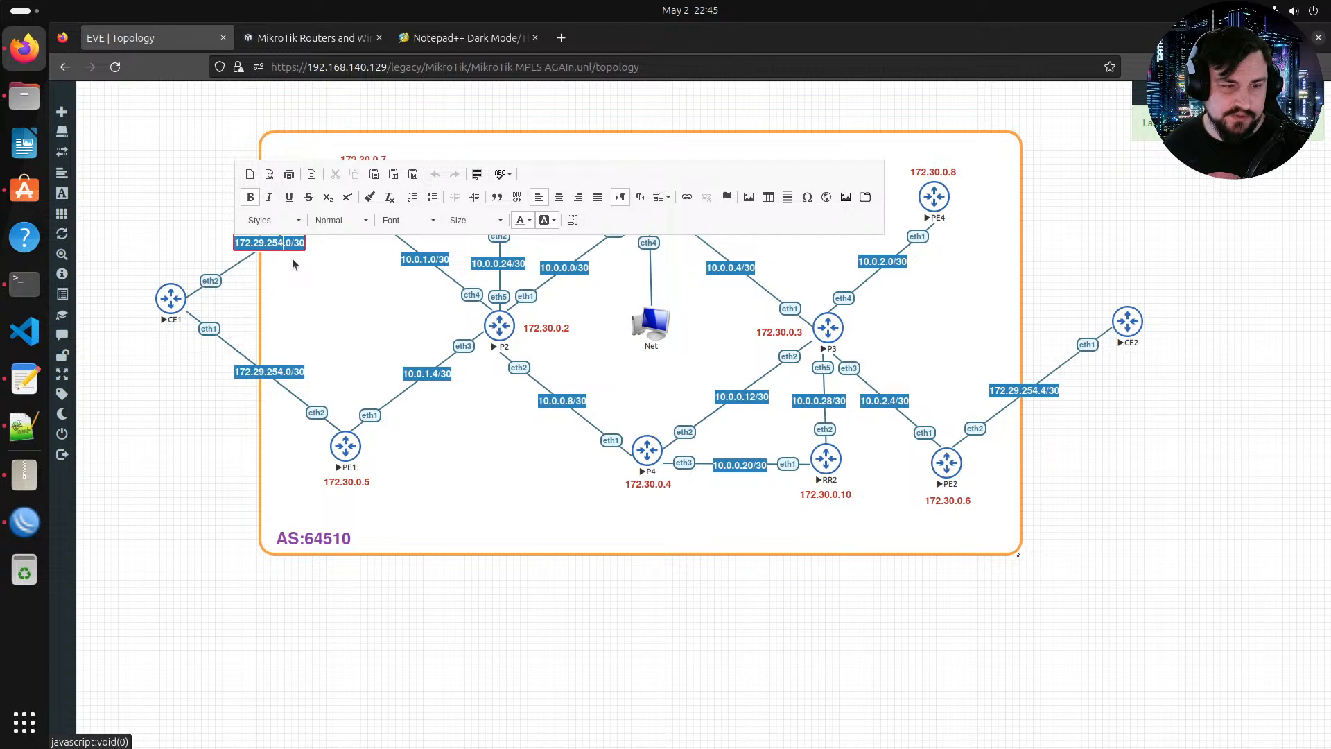
{"action": "key", "text": "BackSpace"}
{"action": "key", "text": "BackSpace"}
{"action": "type", "text": "00"}
{"action": "left_click", "coordinate": [364, 322]}
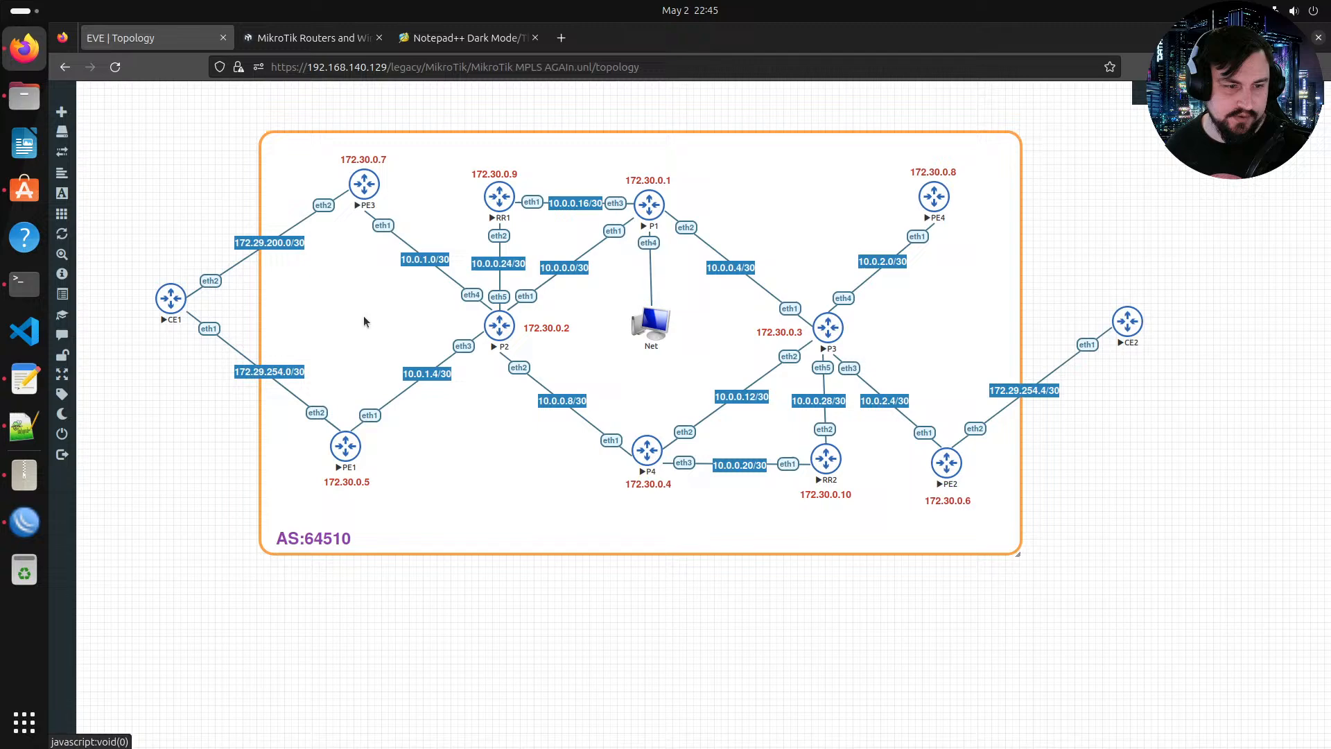
Step: Connect CE2 to PE4 using eth2 on both ends
{"action": "right_click", "coordinate": [276, 246]}
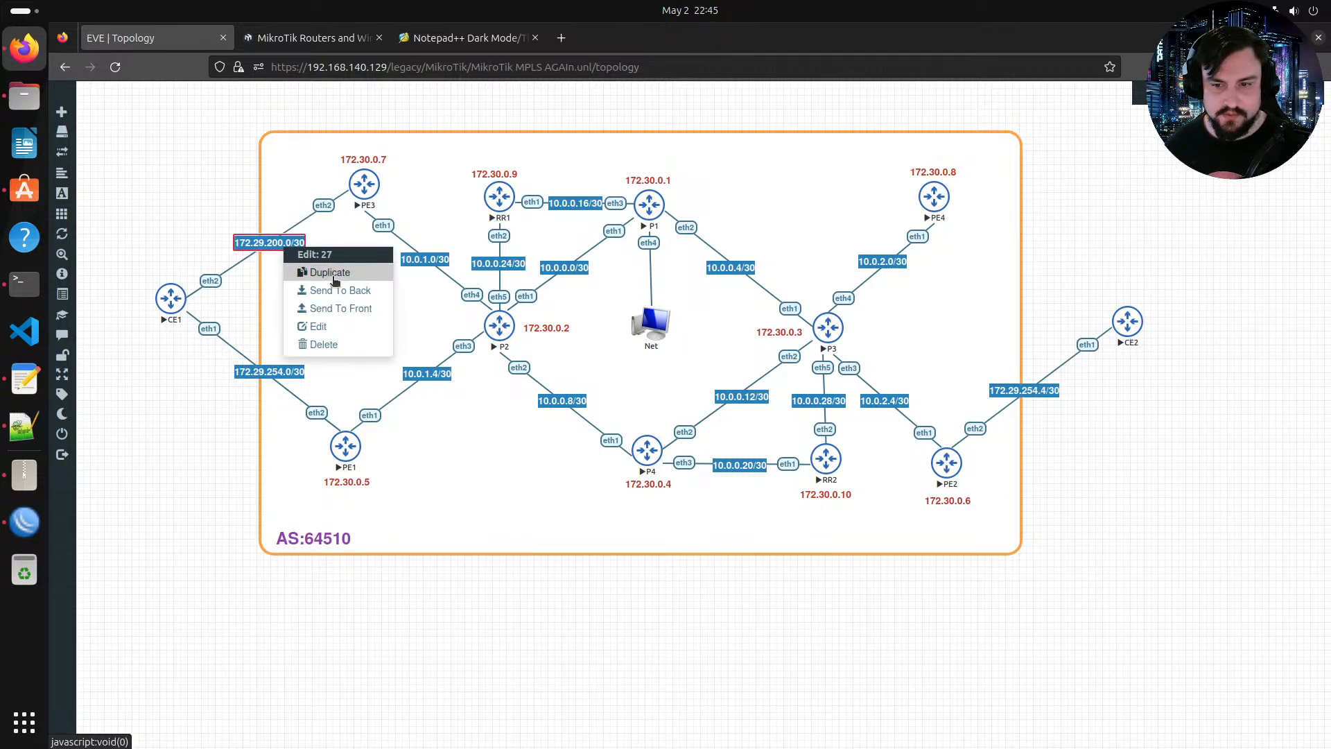
{"action": "left_click_drag", "start_coordinate": [944, 194], "coordinate": [894, 381]}
{"action": "left_click_drag", "start_coordinate": [1148, 320], "coordinate": [934, 244]}
{"action": "left_click", "coordinate": [721, 494]}
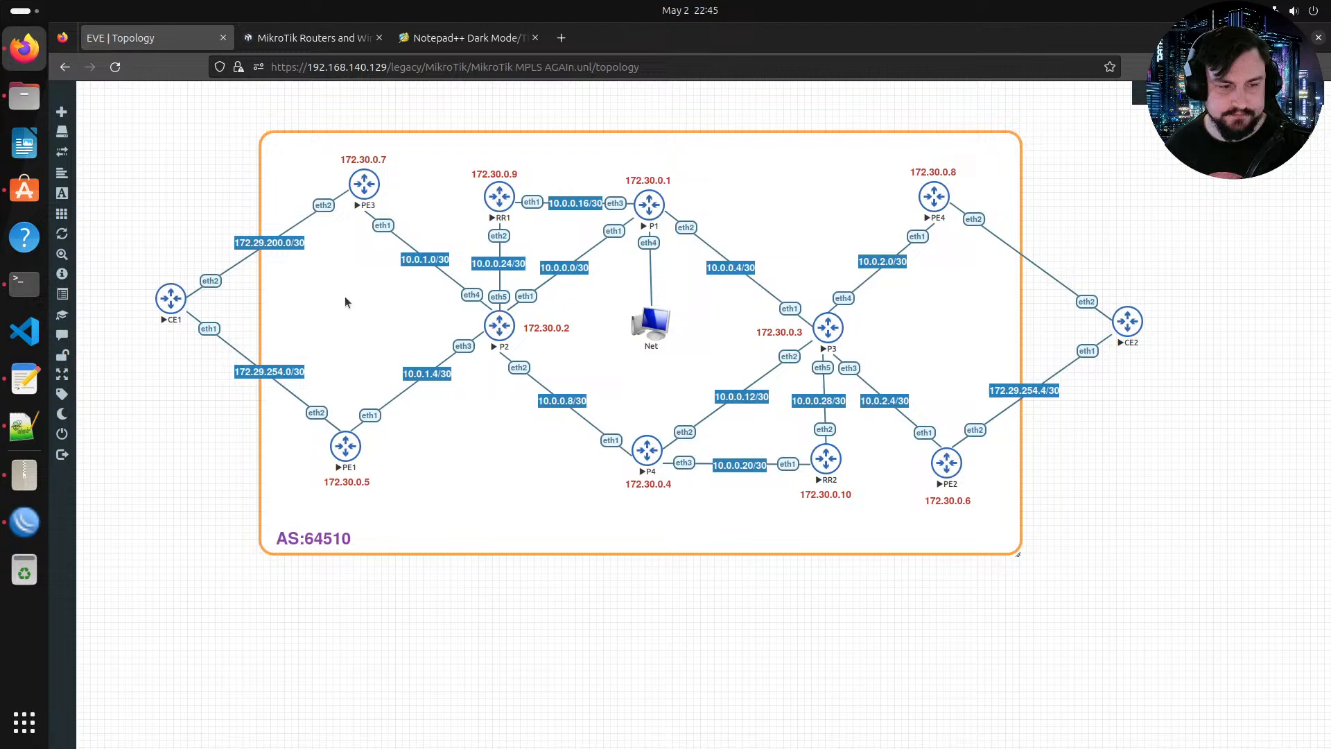
Step: Duplicate the 172.29.200.0/30 label, place it on the PE4–CE2 link and change it to 172.29.200.4/30
{"action": "right_click", "coordinate": [299, 243]}
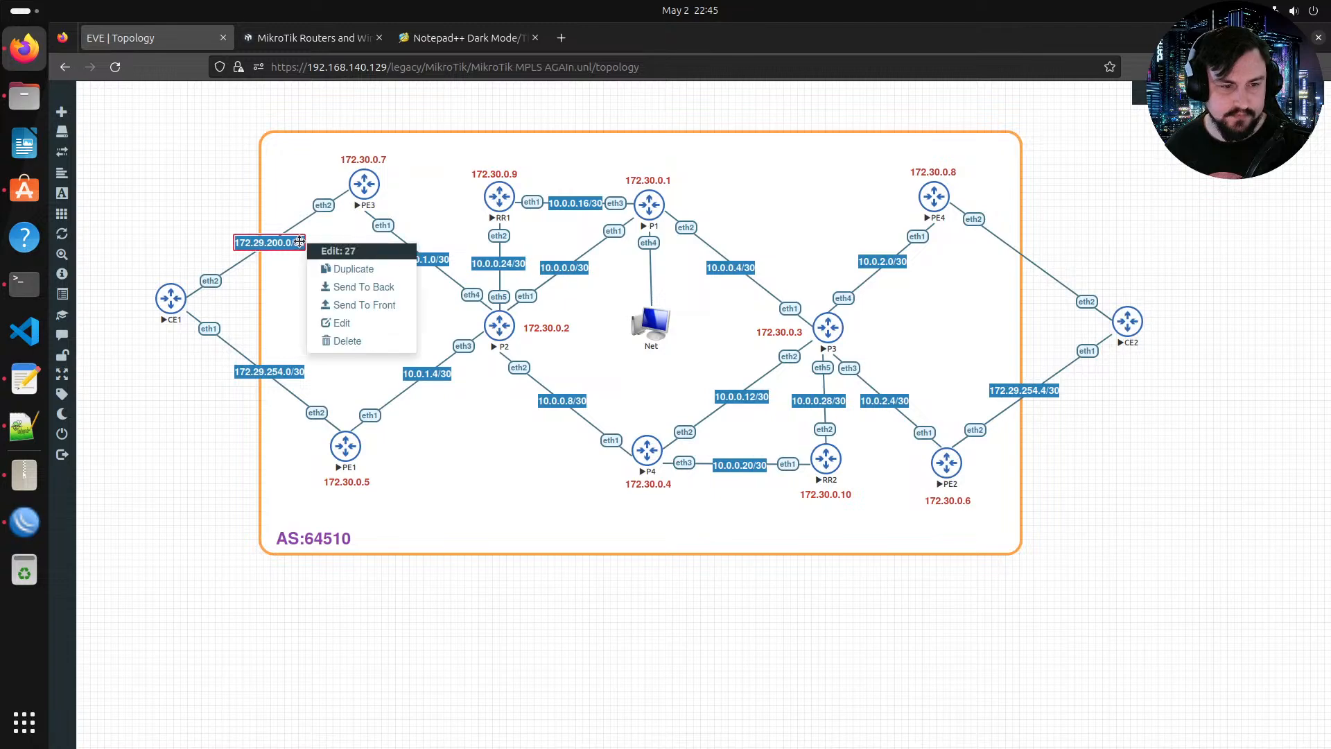
{"action": "left_click", "coordinate": [343, 263]}
{"action": "left_click_drag", "start_coordinate": [289, 275], "coordinate": [1035, 254]}
{"action": "double_click", "coordinate": [1037, 254]}
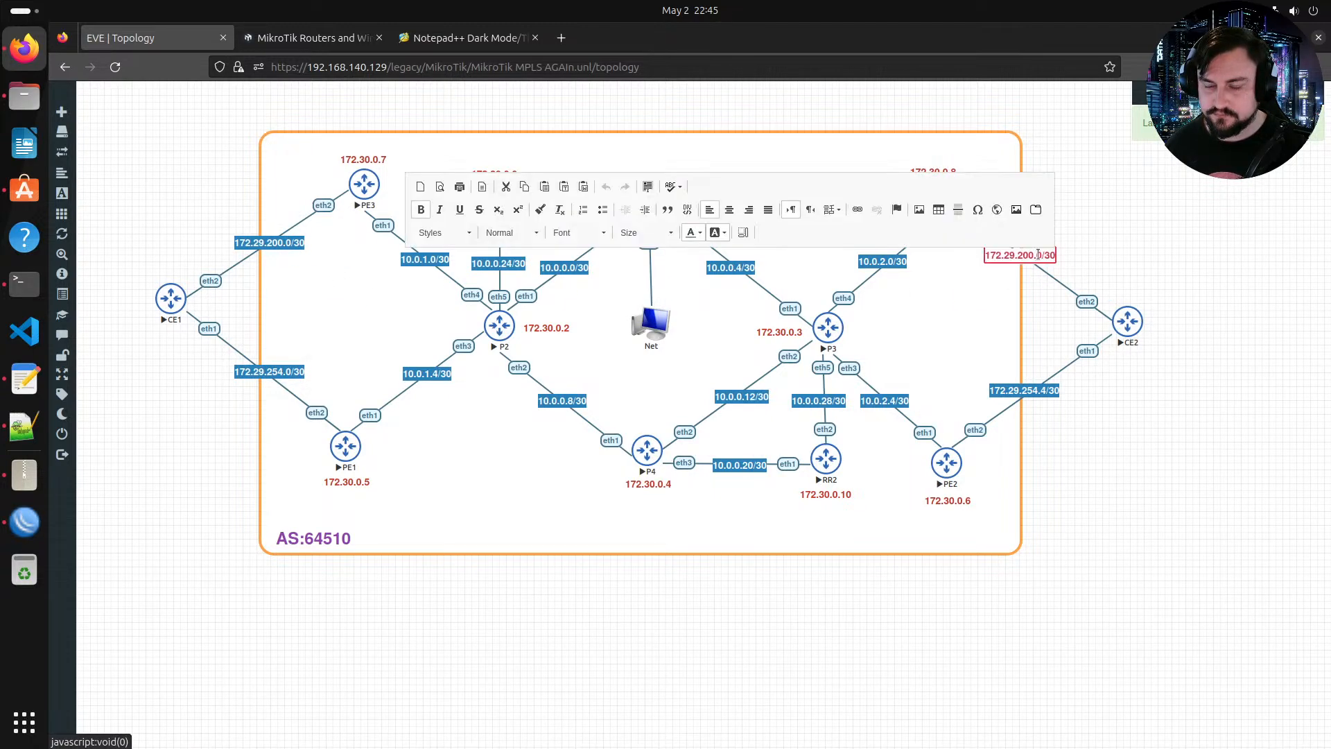
{"action": "key", "text": "Delete"}
{"action": "type", "text": "4"}
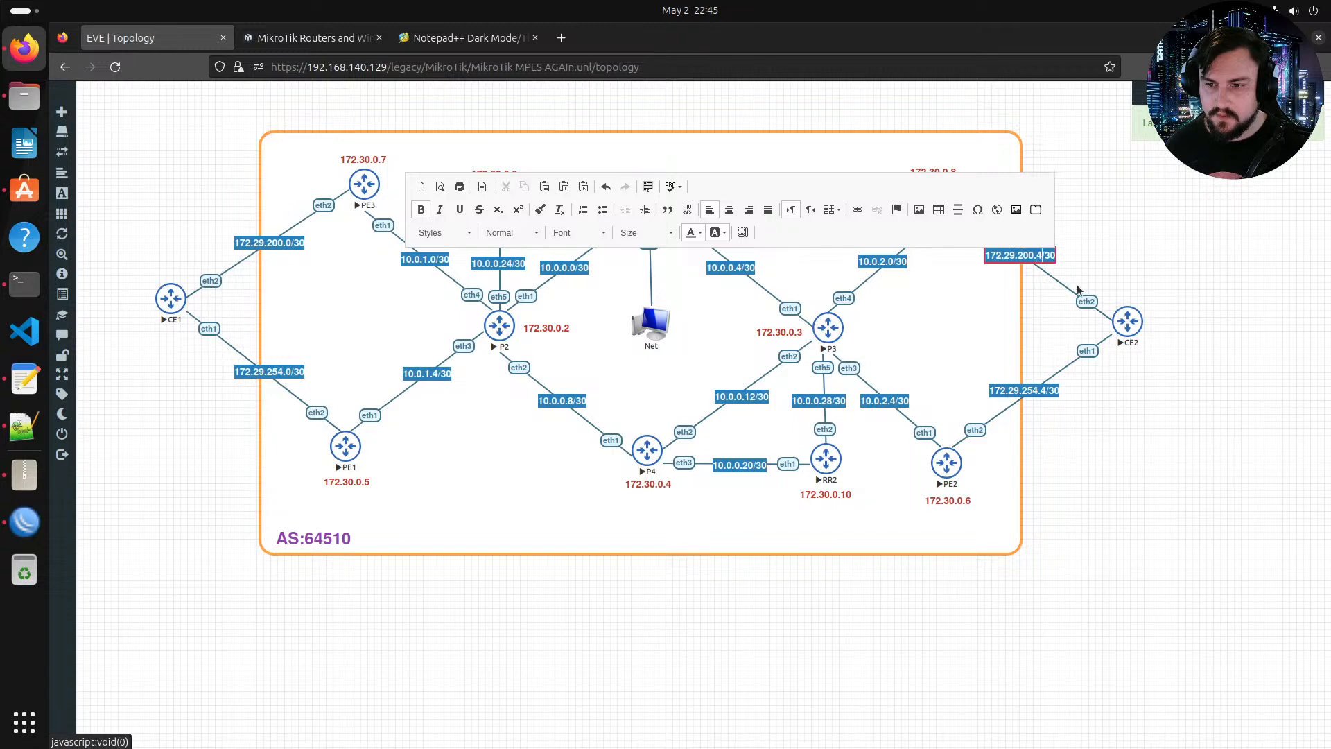
{"action": "left_click", "coordinate": [1023, 331]}
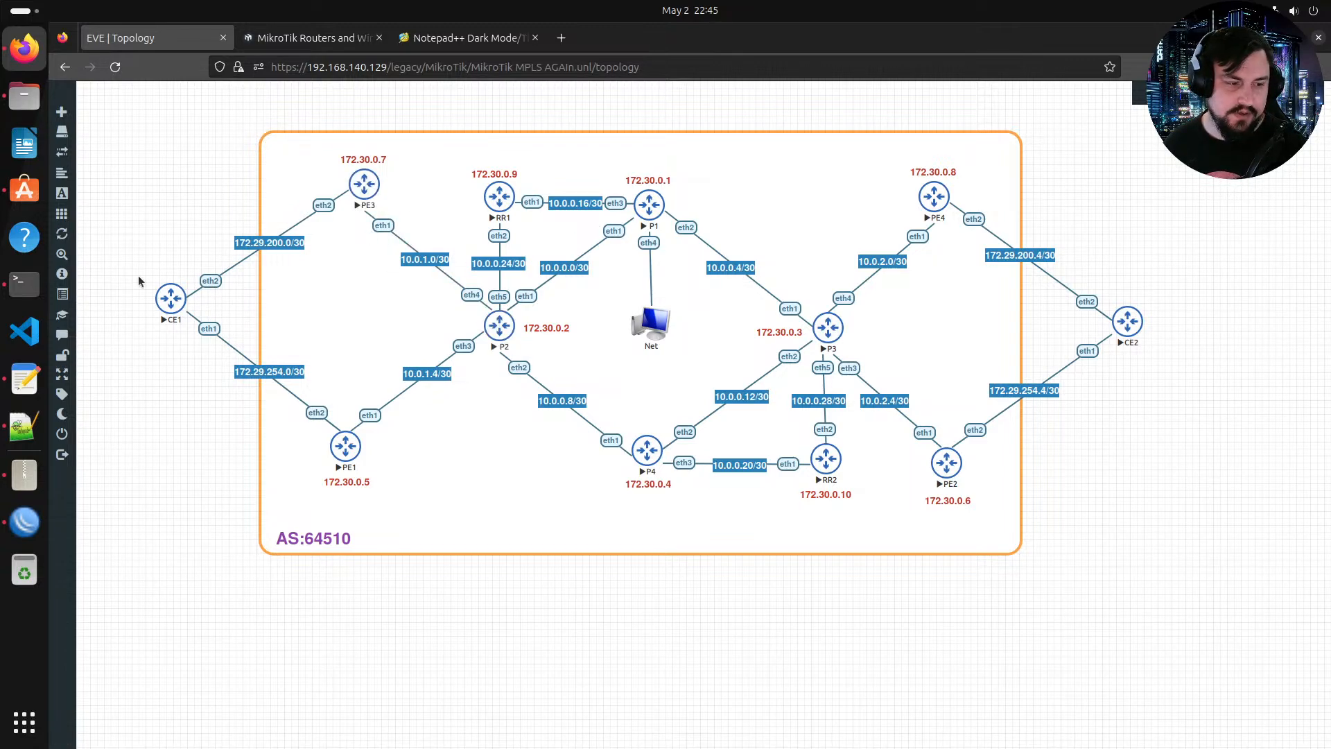
Step: Copy the trimmed PE1 configuration into a new Notepad++ document and place that window beside the topology
{"action": "left_click", "coordinate": [38, 424]}
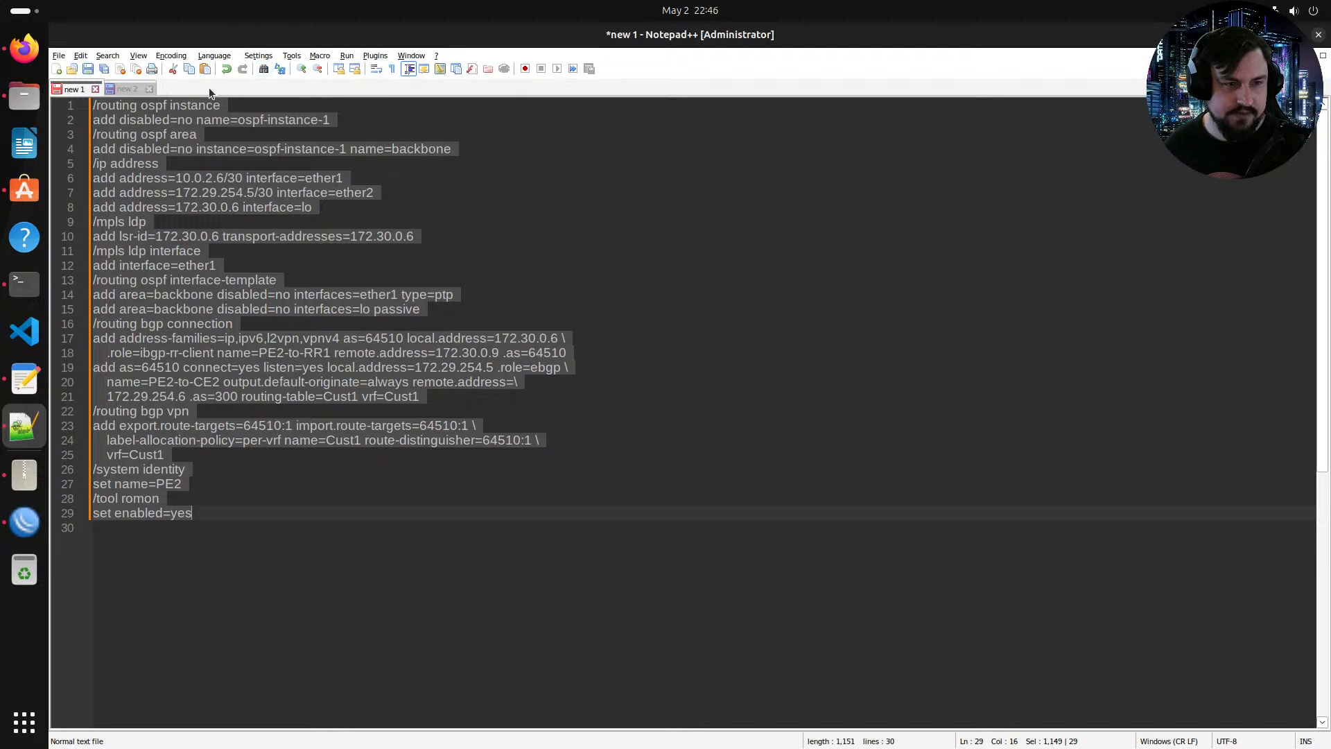
{"action": "key", "text": "alt"}
{"action": "key", "text": "alt+Tab"}
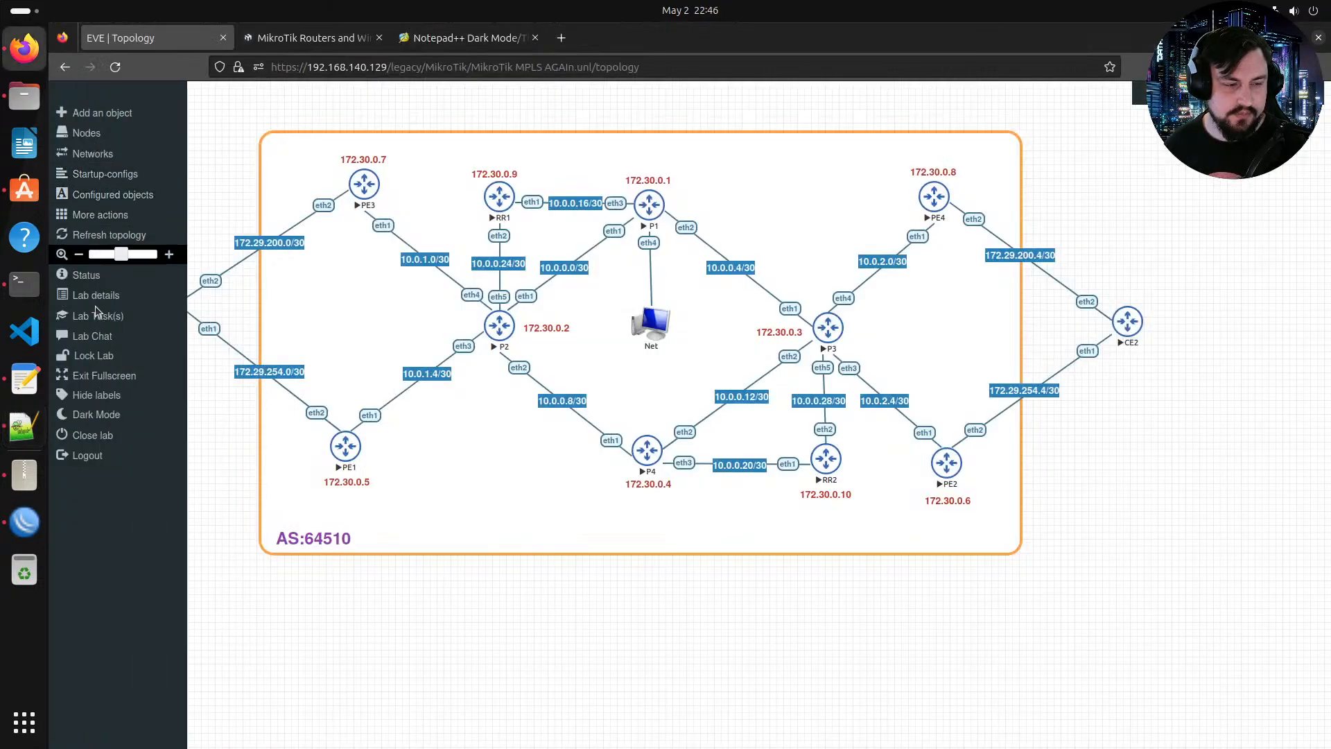
{"action": "left_click", "coordinate": [25, 379]}
{"action": "left_click_drag", "start_coordinate": [419, 353], "coordinate": [55, 97]}
{"action": "key", "text": "ctrl+c"}
{"action": "left_click", "coordinate": [24, 425]}
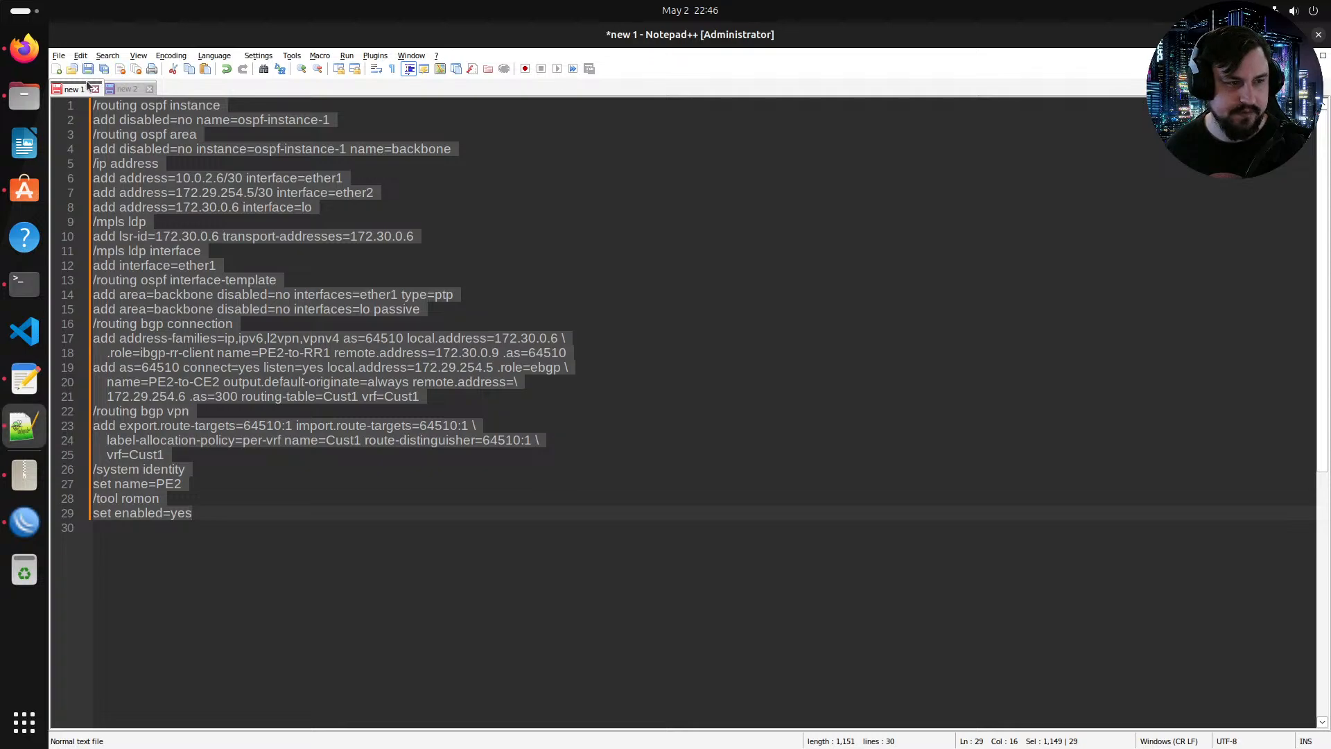
{"action": "key", "text": "ctrl+n"}
{"action": "key", "text": "ctrl+v"}
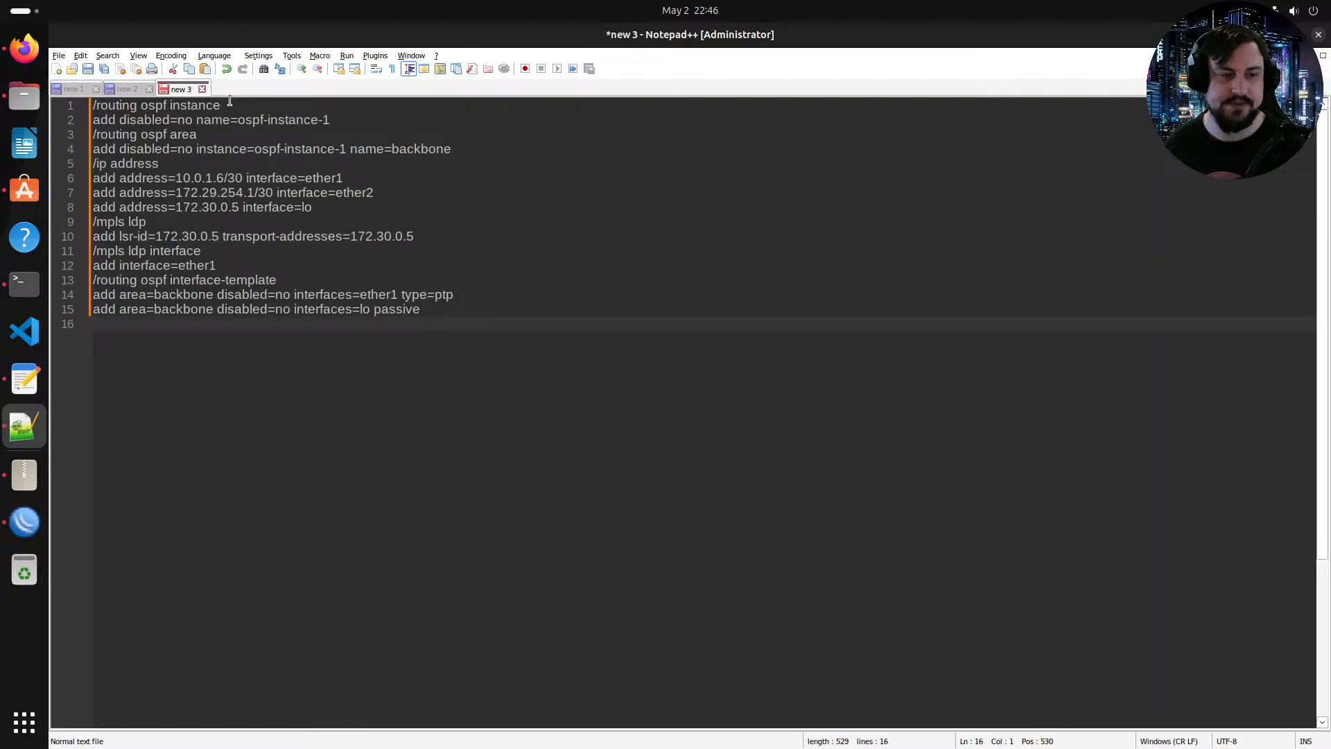
{"action": "left_click_drag", "start_coordinate": [222, 35], "coordinate": [652, 132]}
{"action": "left_click", "coordinate": [24, 48]}
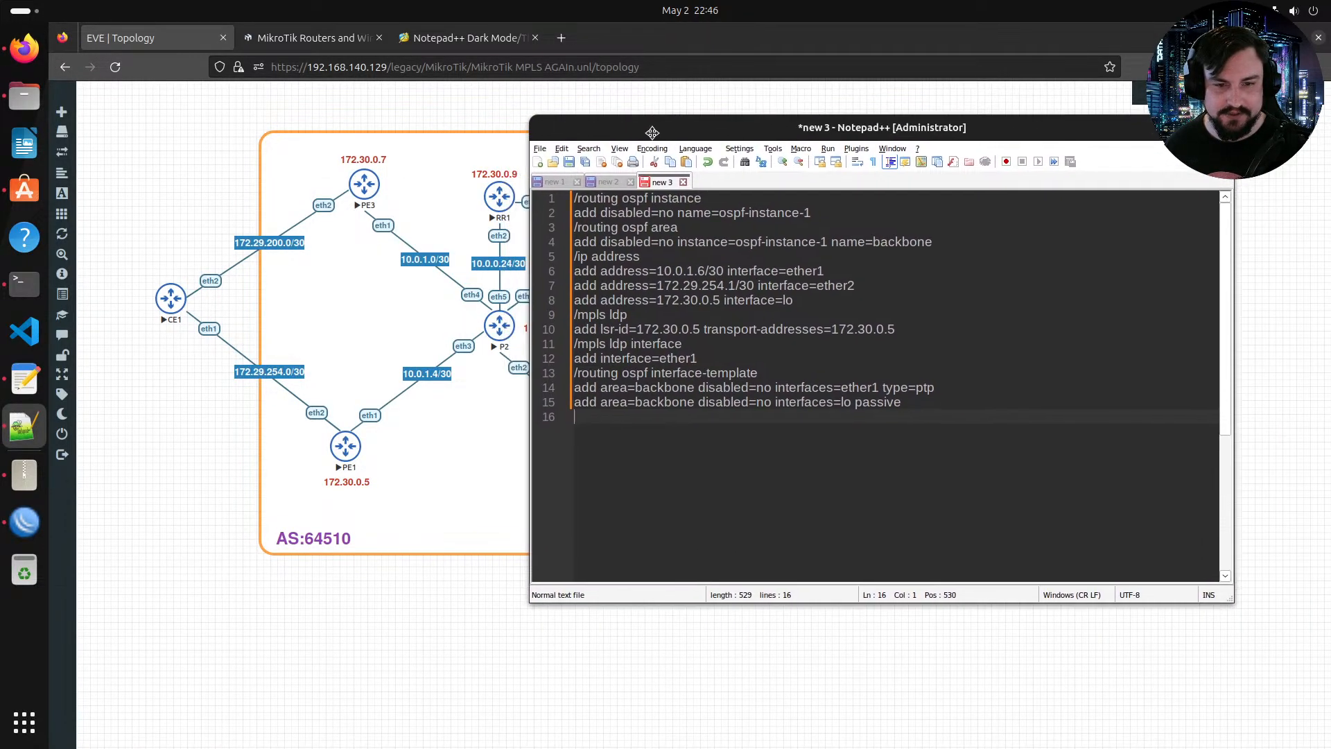
Step: In the Notepad++ copy, set PE3's ether1 address to 10.0.1.2/30 and ether2 address to 172.29.200.1/30
{"action": "left_click_drag", "start_coordinate": [809, 213], "coordinate": [574, 198]}
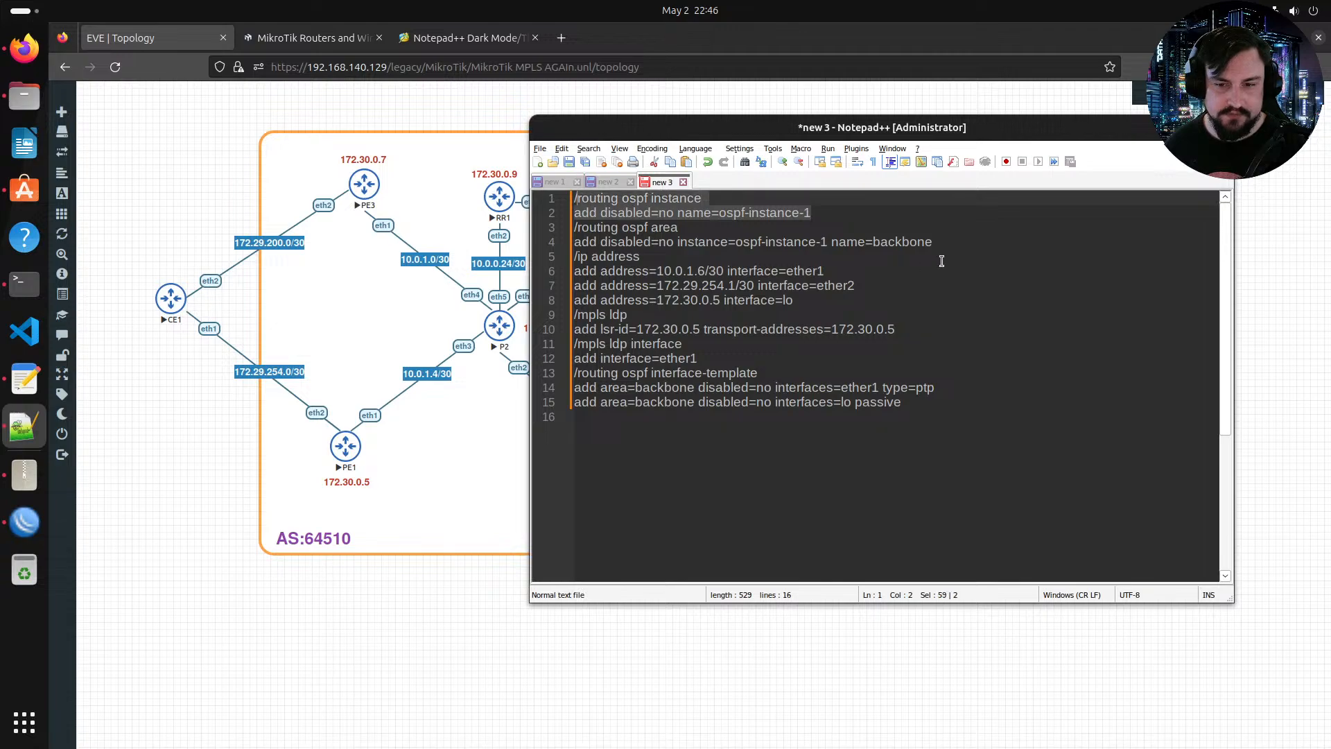
{"action": "left_click_drag", "start_coordinate": [941, 261], "coordinate": [574, 226]}
{"action": "left_click", "coordinate": [827, 312]}
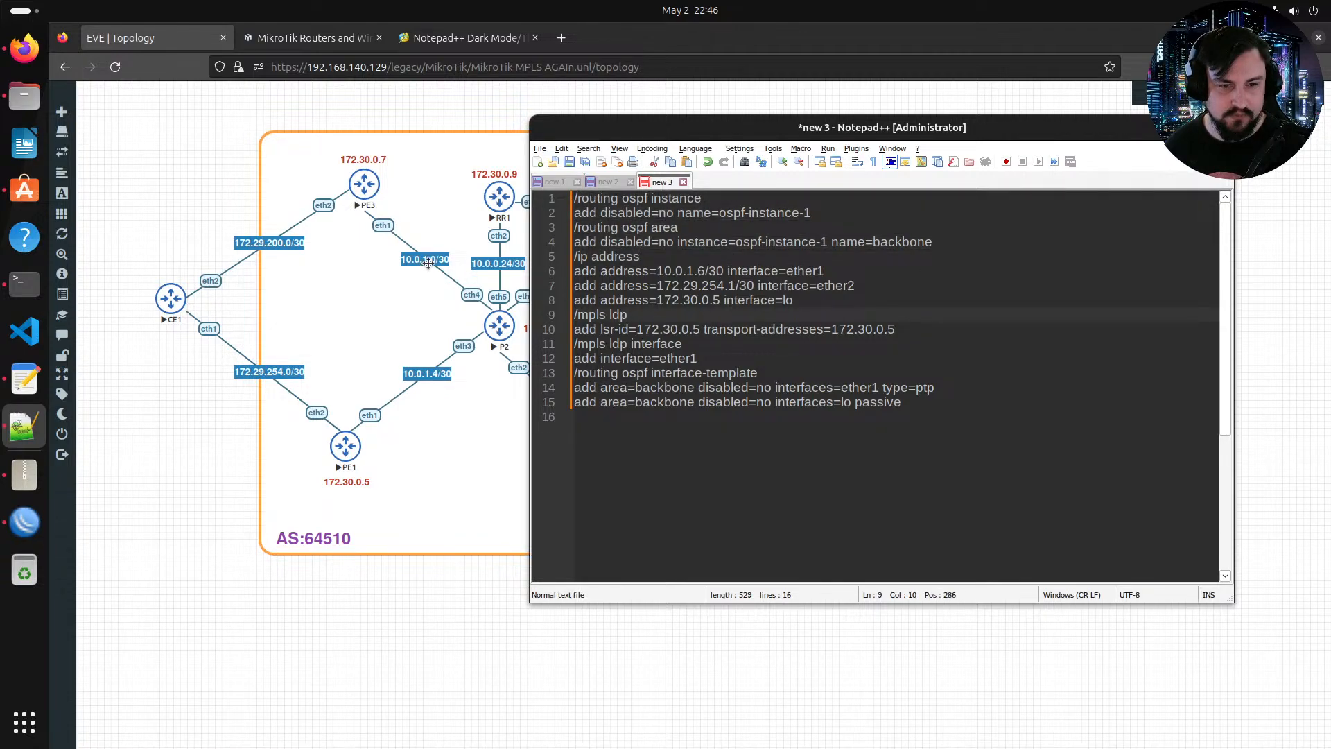
{"action": "left_click", "coordinate": [703, 272]}
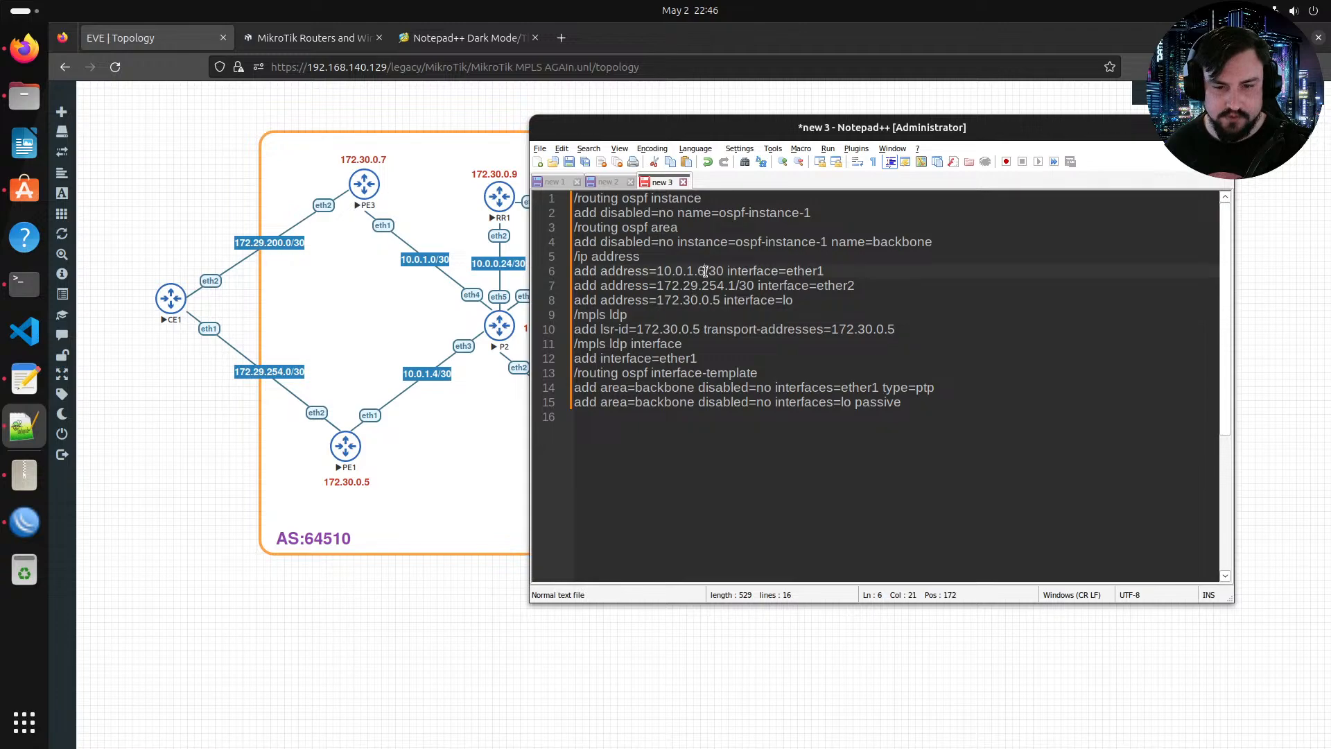
{"action": "key", "text": "BackSpace"}
{"action": "type", "text": "2"}
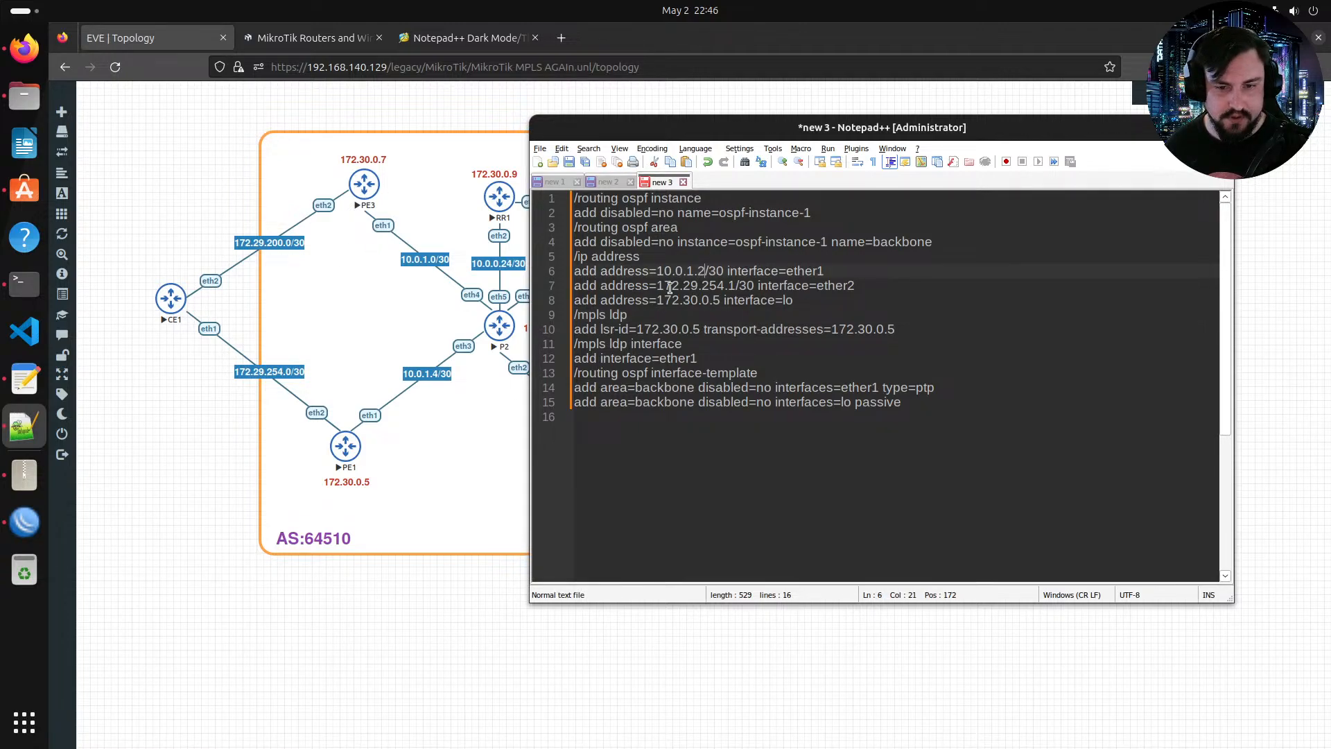
{"action": "left_click", "coordinate": [726, 288]}
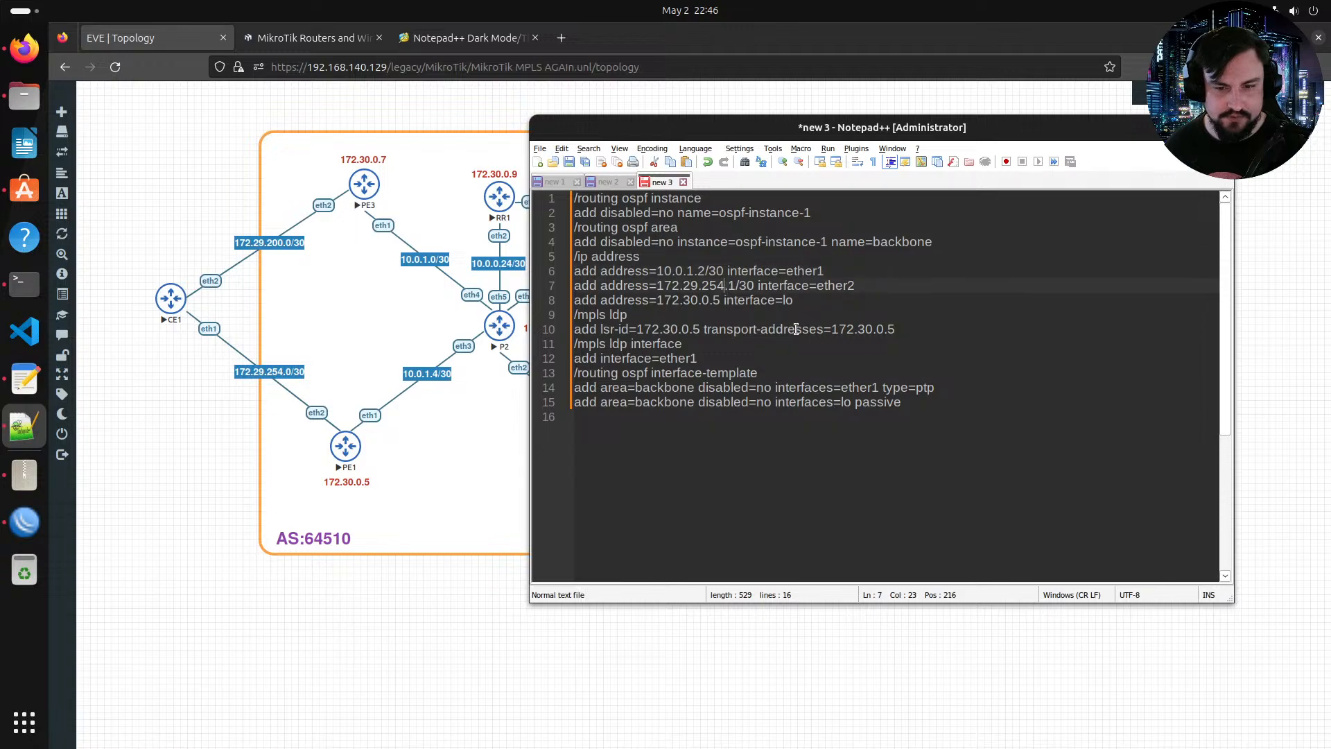
{"action": "key", "text": "BackSpace"}
{"action": "key", "text": "BackSpace"}
{"action": "key", "text": "BackSpace"}
{"action": "type", "text": "200"}
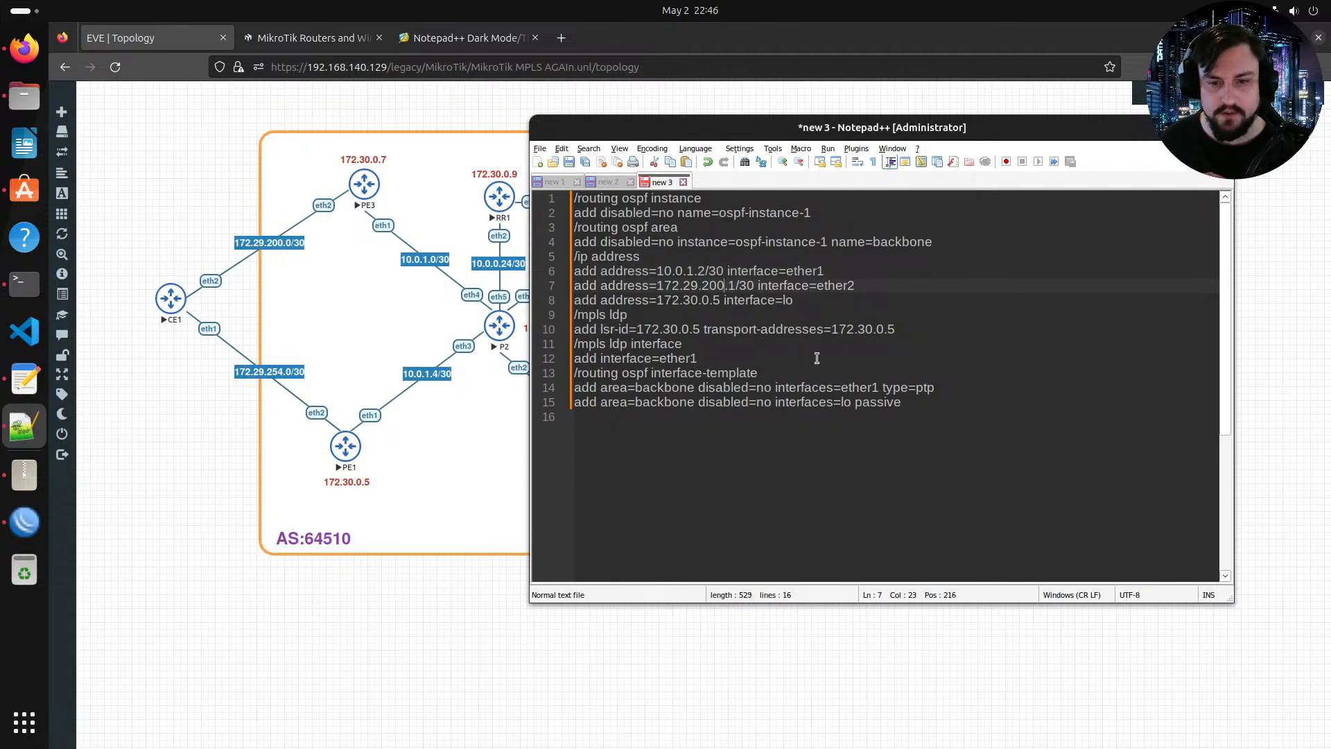
Step: Change the loopback address, LDP lsr-id and transport address in the PE3 configuration to 172.30.0.7
{"action": "key", "text": "Down"}
{"action": "key", "text": "ctrl+Left"}
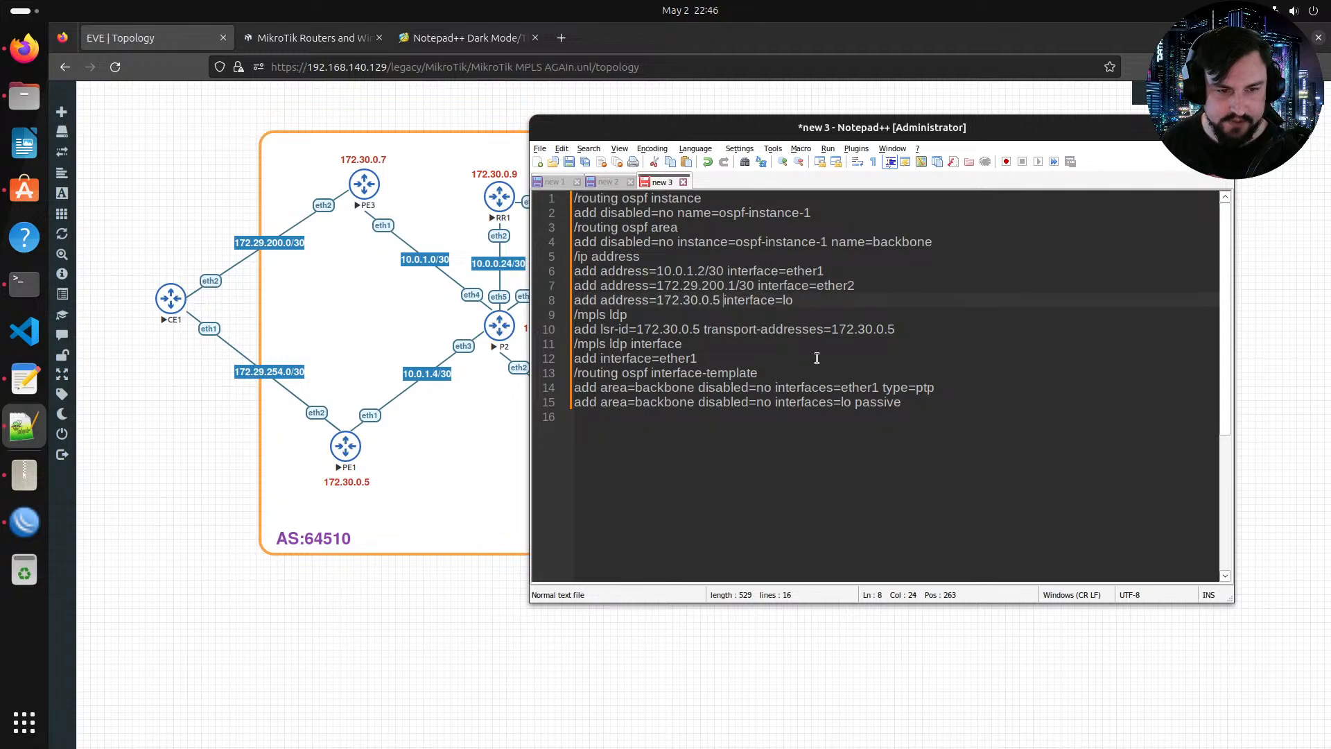
{"action": "key", "text": "BackSpace"}
{"action": "type", "text": "7"}
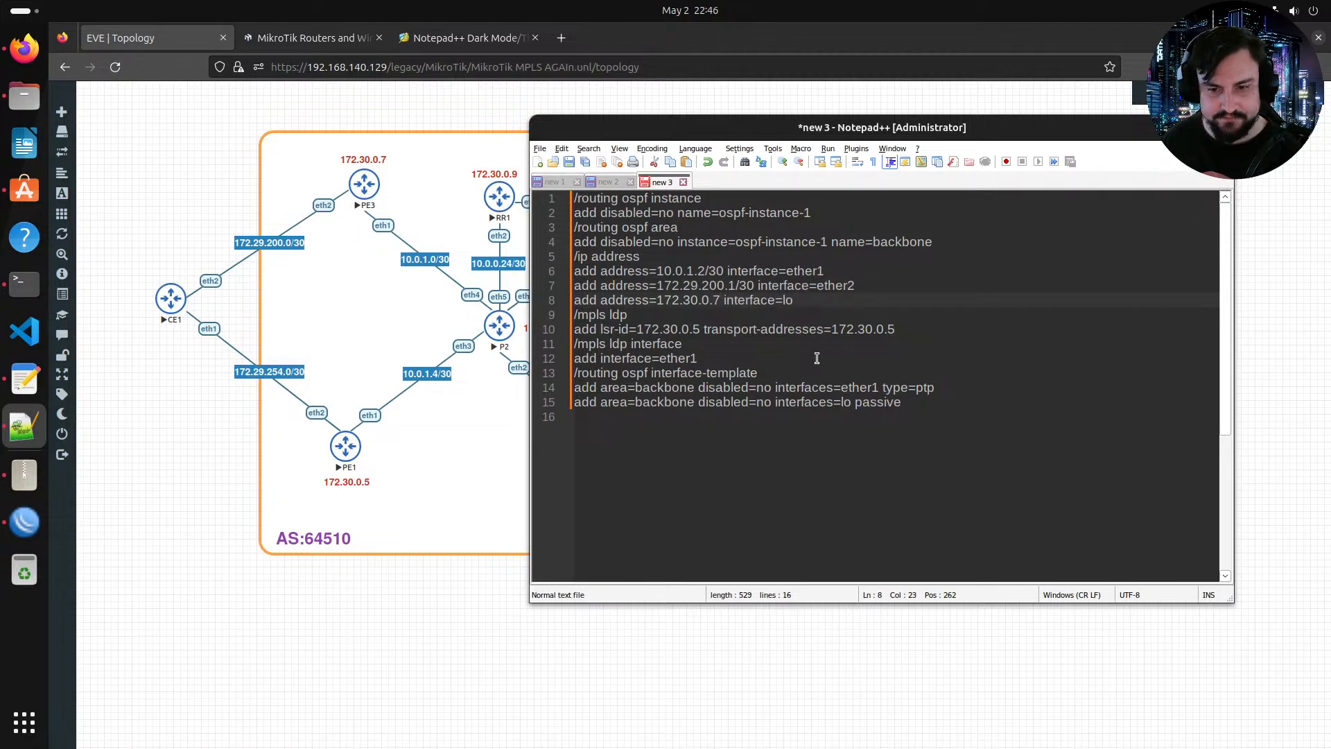
{"action": "left_click_drag", "start_coordinate": [701, 329], "coordinate": [693, 330]}
{"action": "type", "text": "7"}
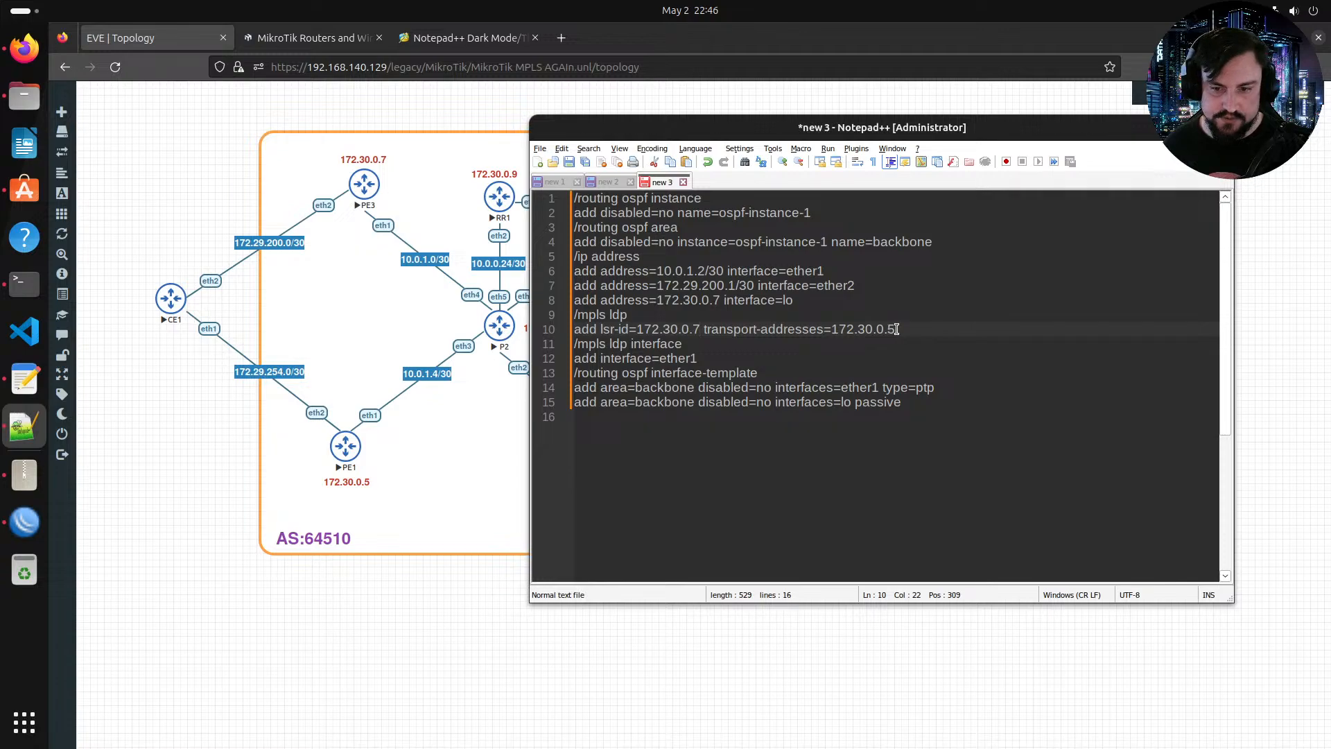
{"action": "left_click_drag", "start_coordinate": [896, 329], "coordinate": [890, 330]}
{"action": "type", "text": "7"}
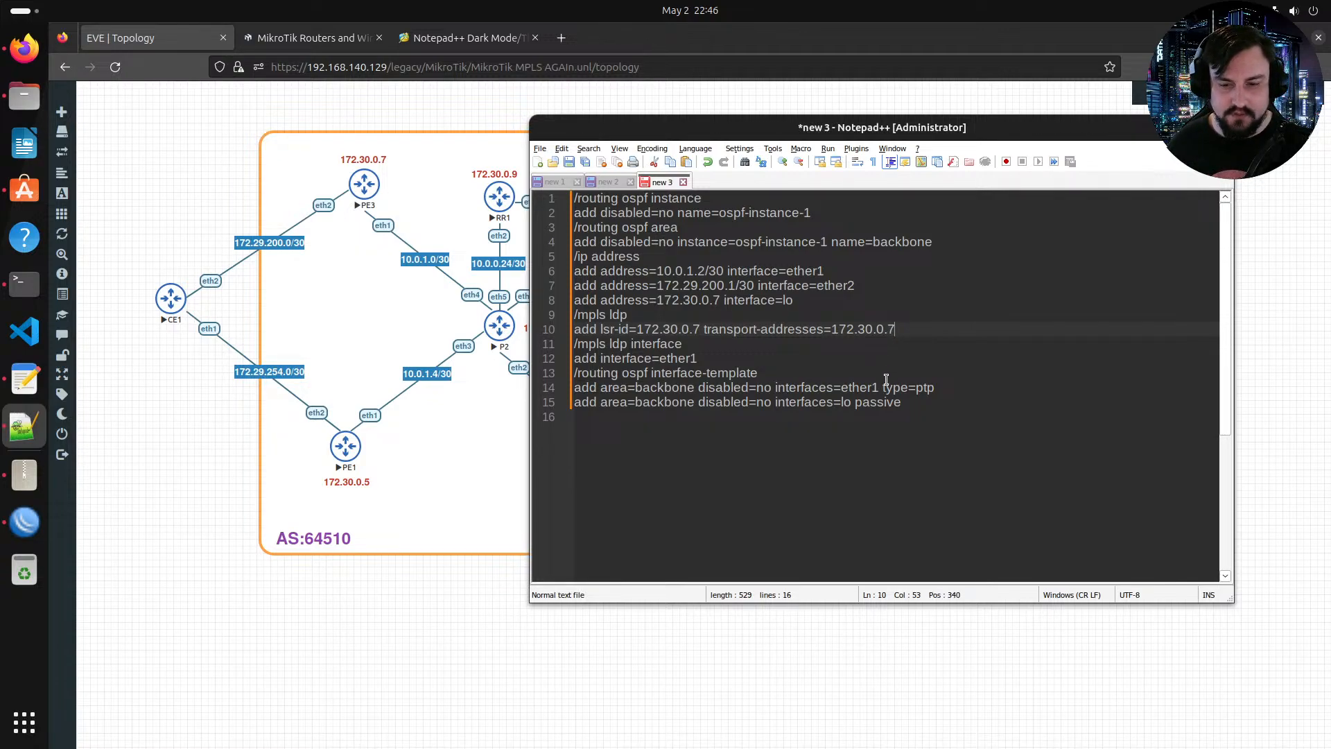
{"action": "left_click", "coordinate": [883, 387]}
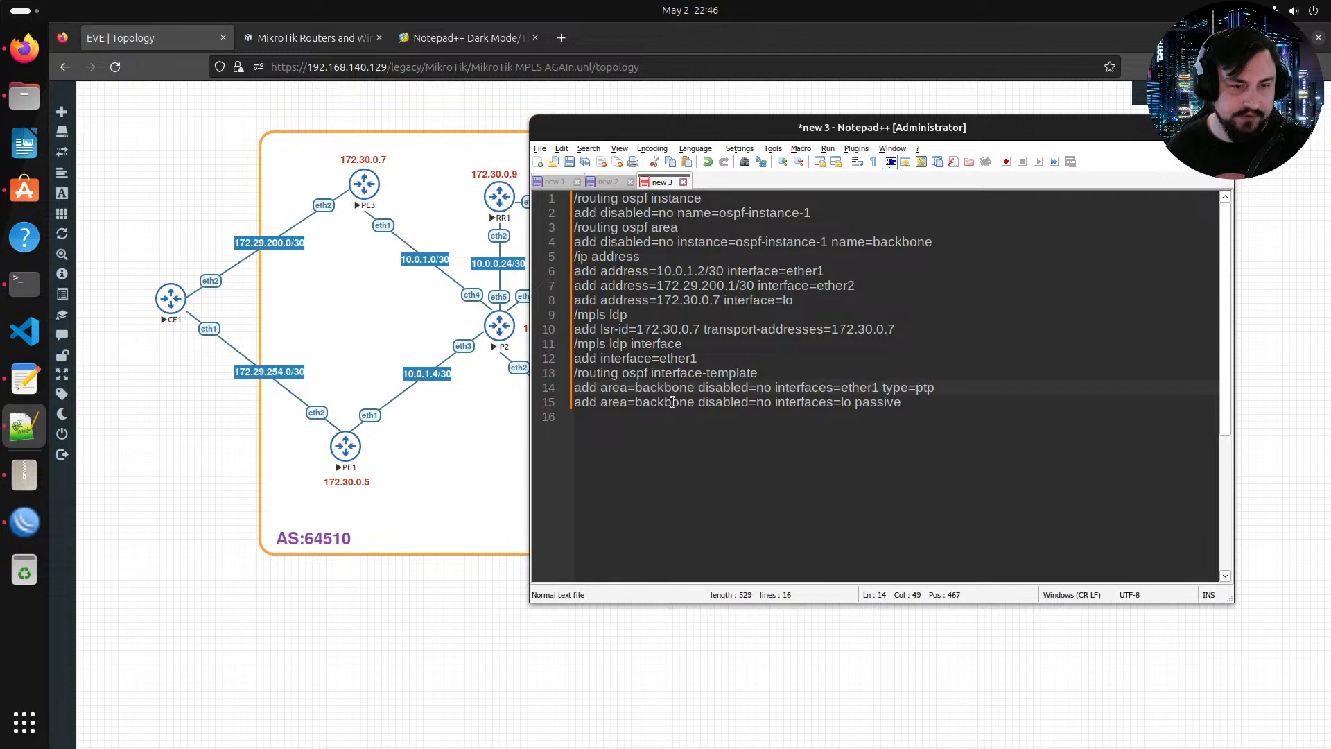
{"action": "left_click", "coordinate": [369, 621]}
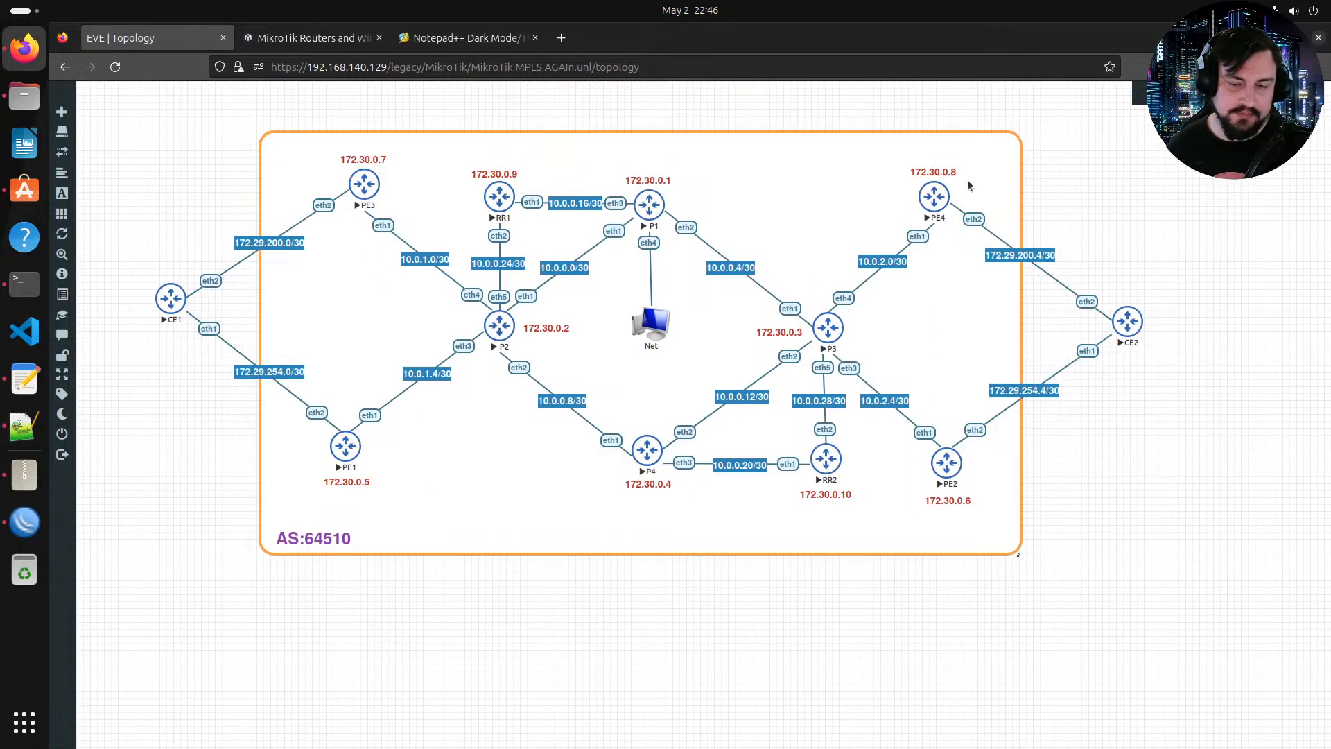
{"action": "key", "text": "alt"}
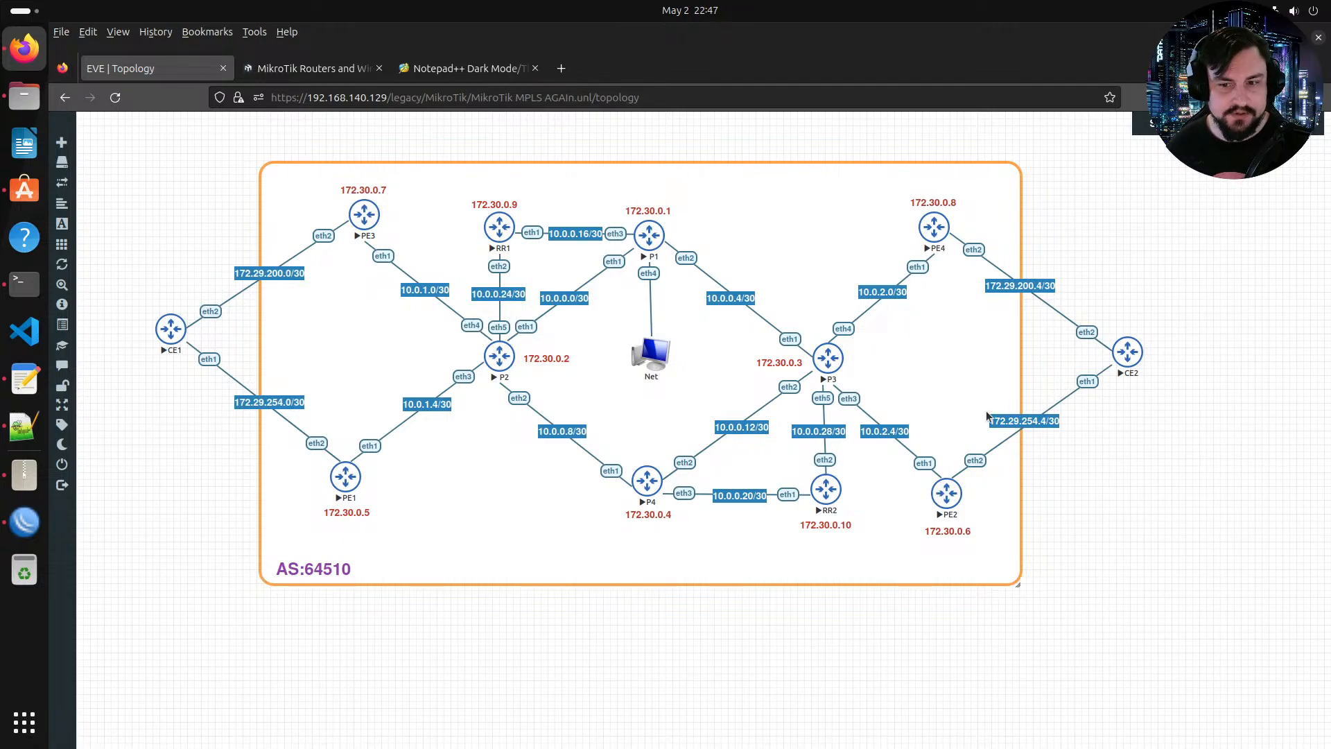
{"action": "key", "text": "alt+Tab"}
{"action": "key", "text": "alt+Tab"}
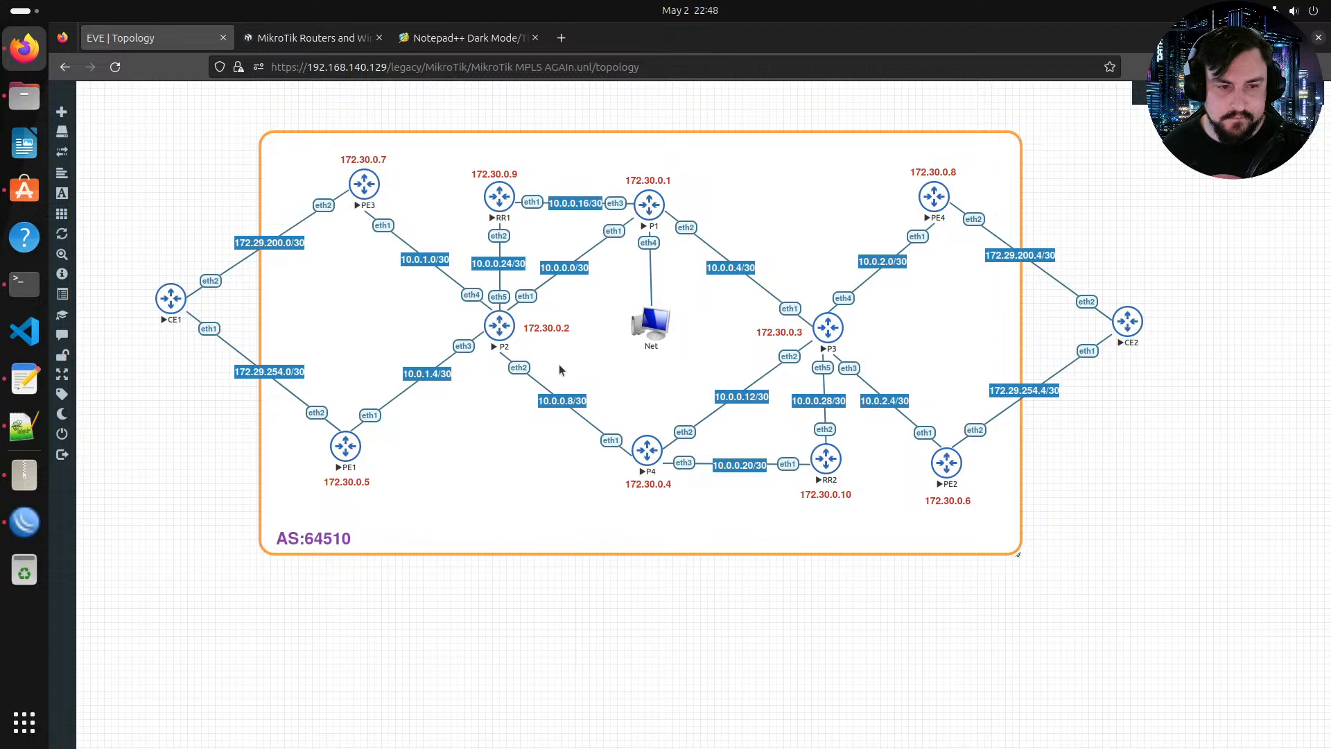
{"action": "key", "text": "alt+Tab"}
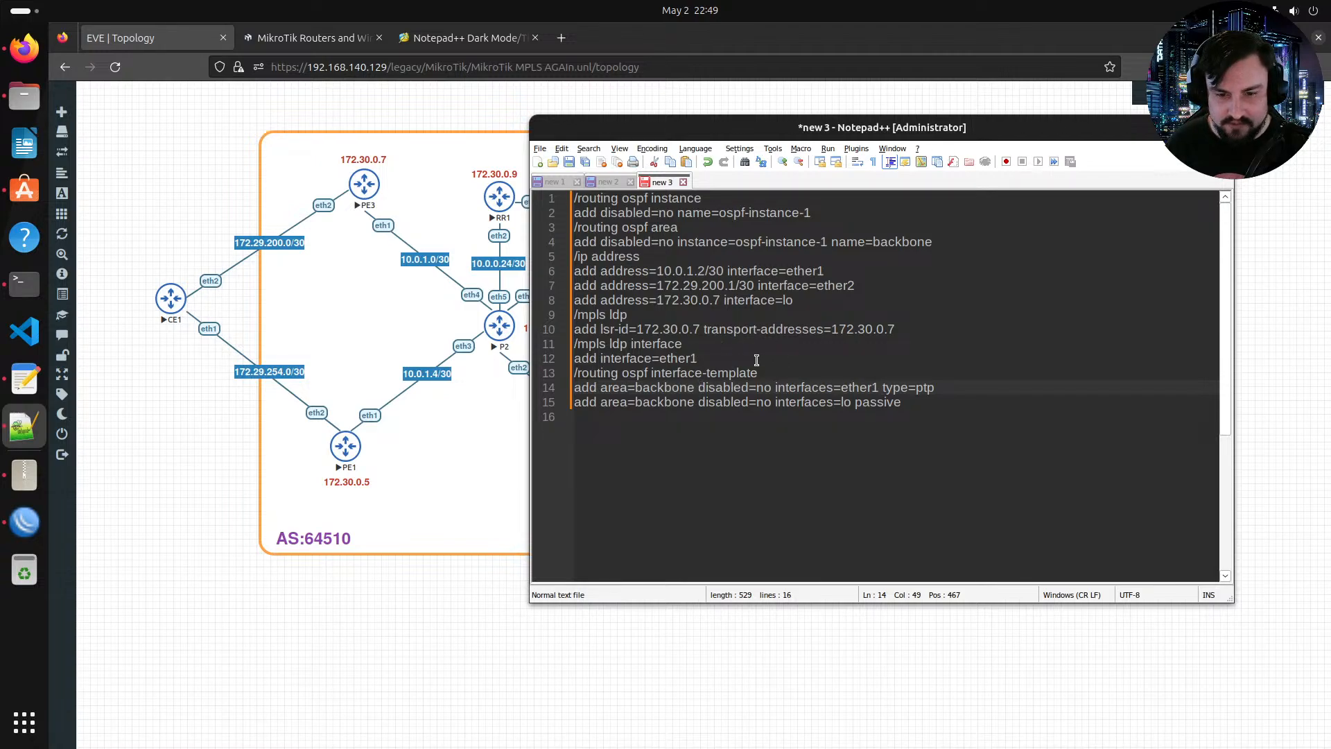
Step: Copy the PE3 configuration, paste it into PE3's console session, and close the console
{"action": "left_click_drag", "start_coordinate": [937, 402], "coordinate": [546, 182]}
{"action": "key", "text": "super+c"}
{"action": "left_click", "coordinate": [353, 190]}
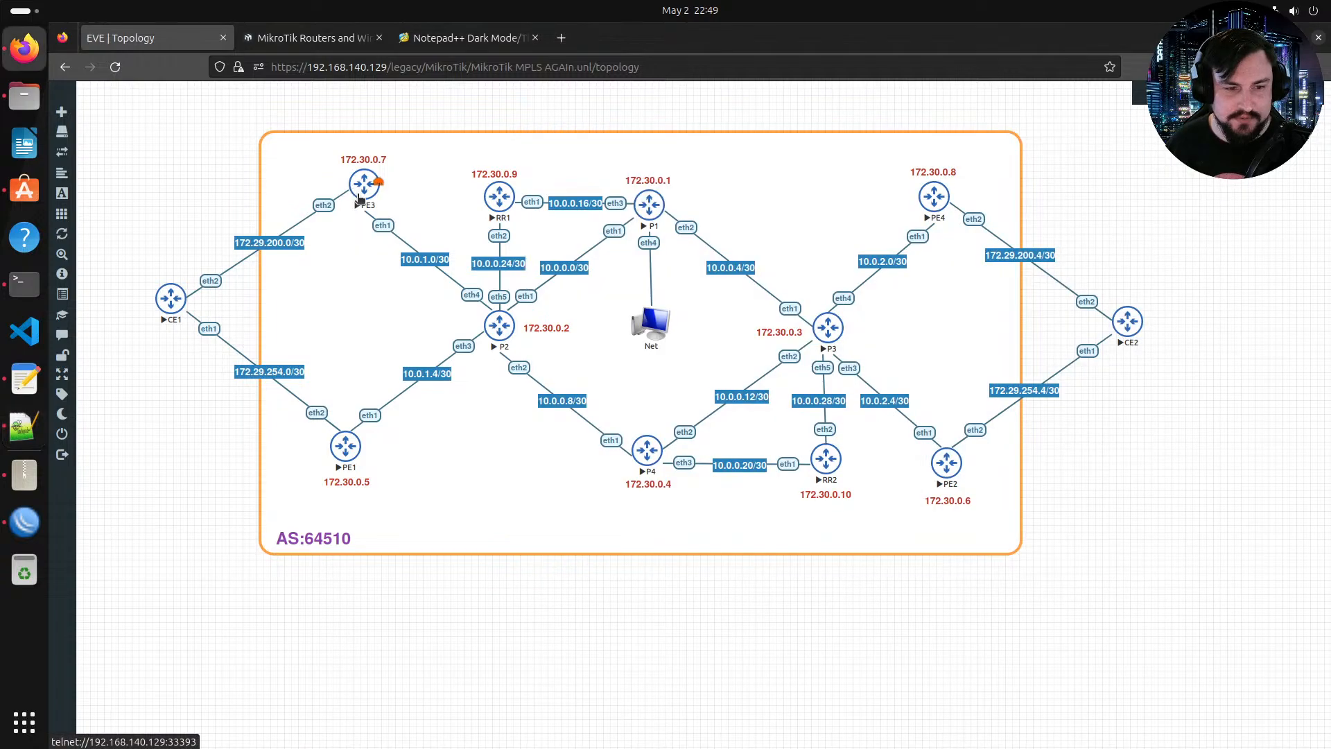
{"action": "key", "text": "Return"}
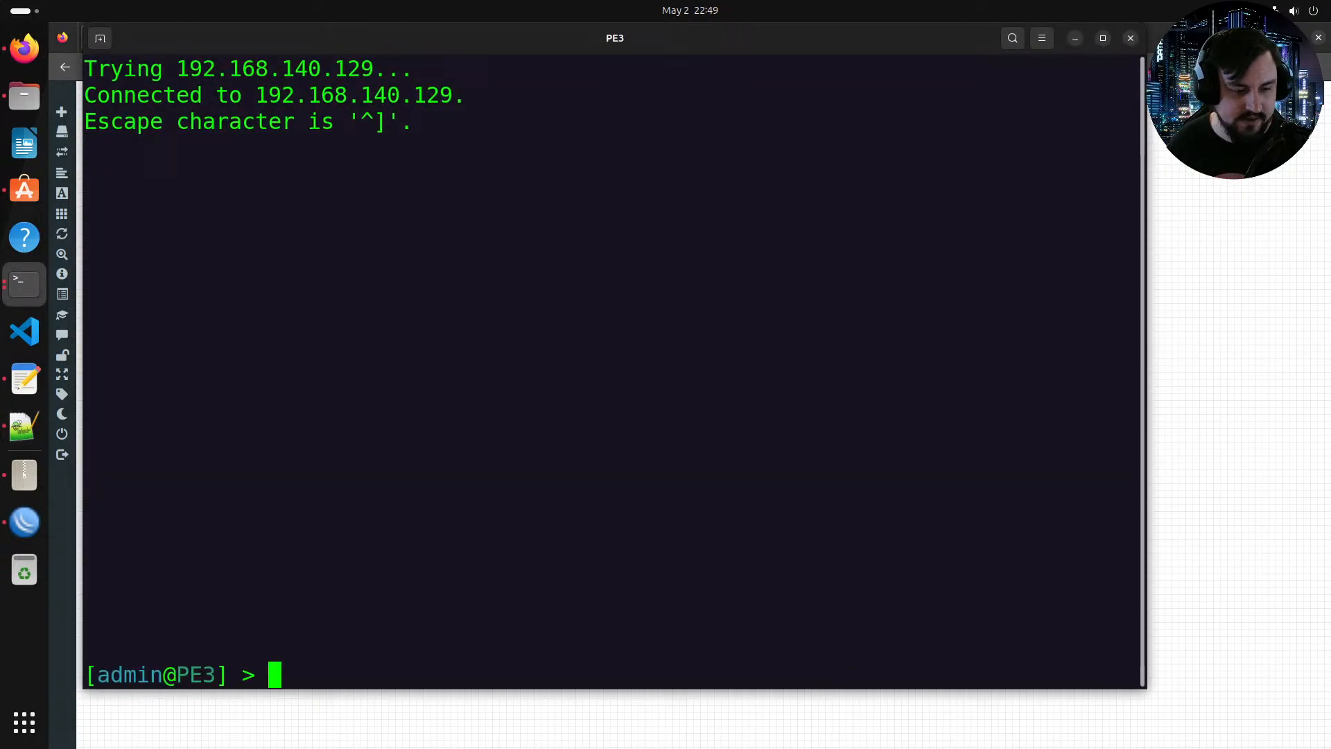
{"action": "right_click", "coordinate": [573, 323]}
{"action": "left_click", "coordinate": [617, 371]}
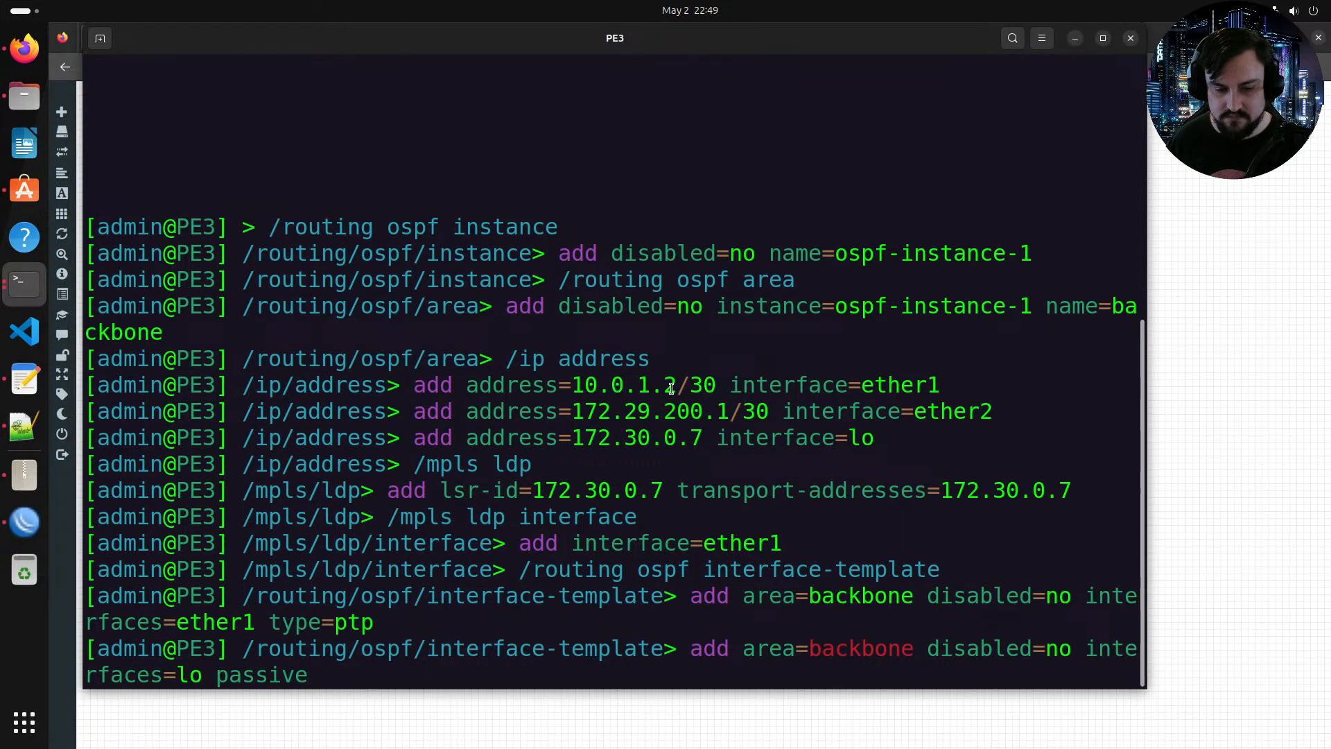
{"action": "key", "text": "Return"}
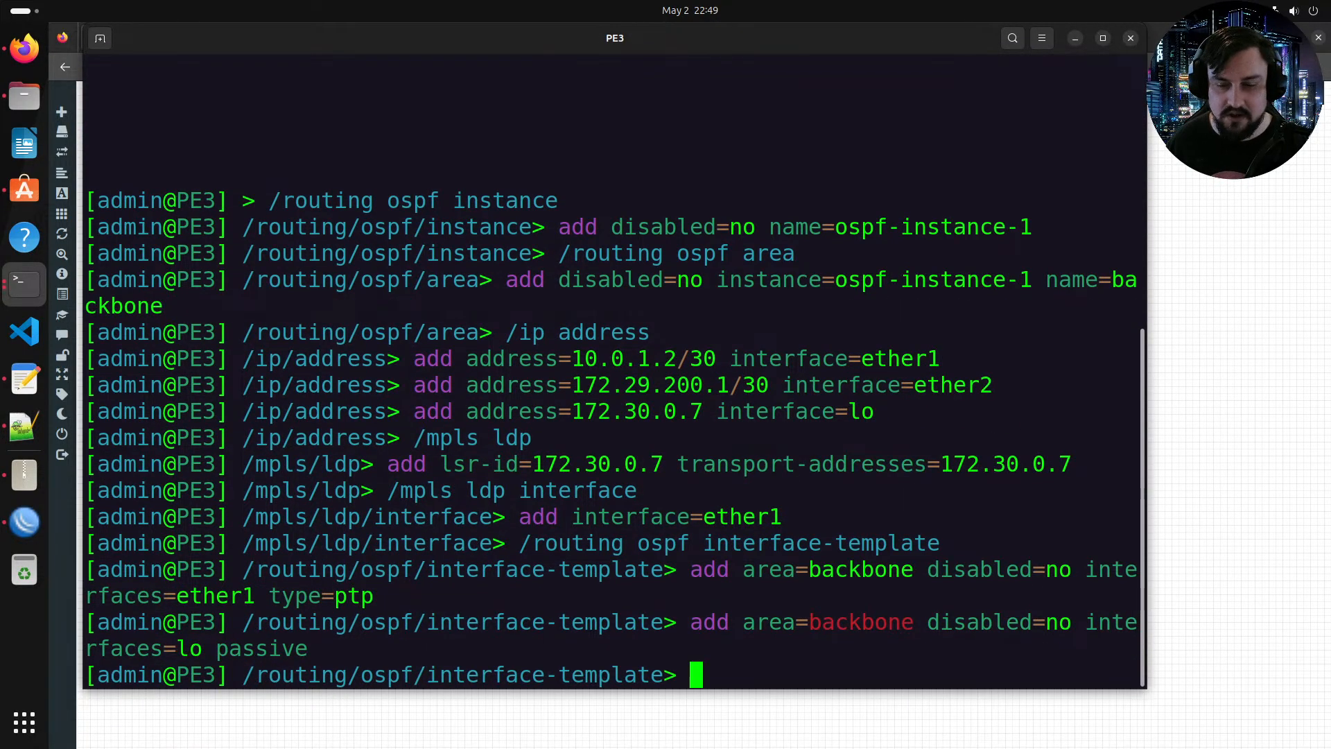
{"action": "left_click", "coordinate": [1130, 38]}
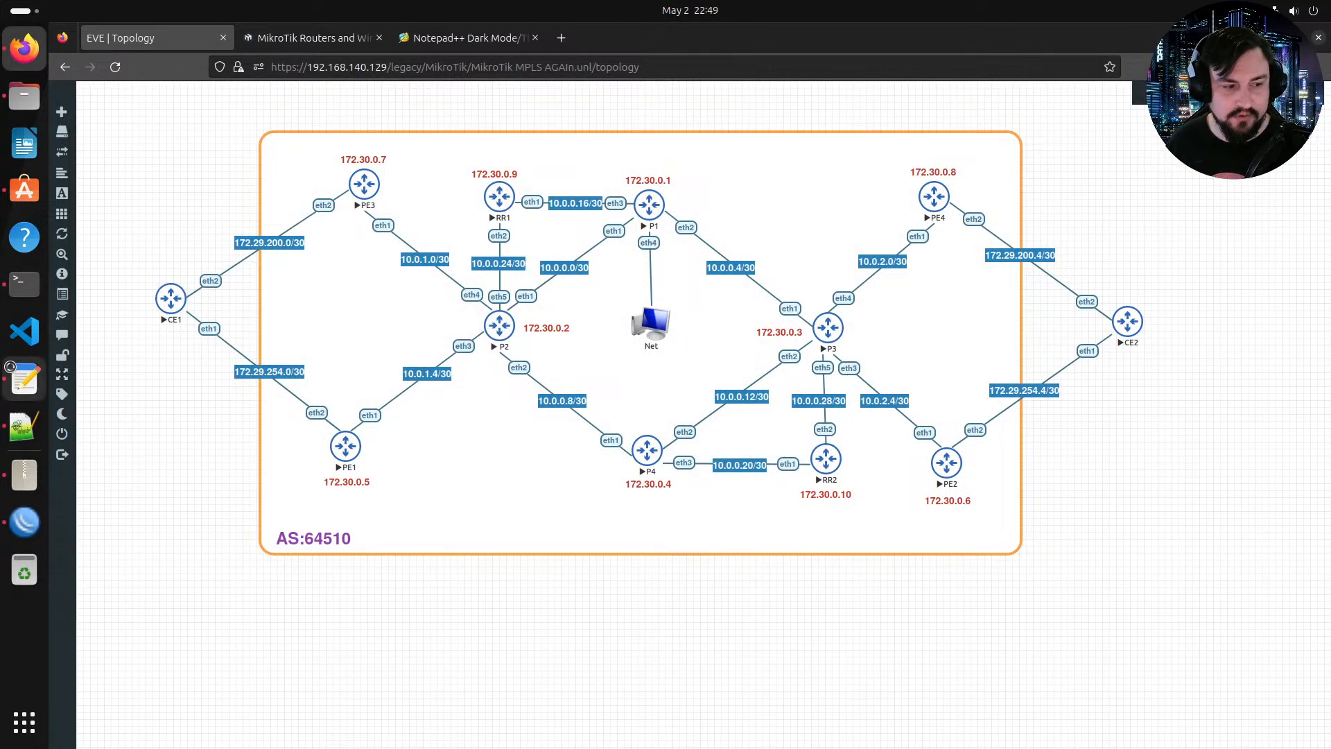
Step: Adapt the configuration for PE4: set ether1 to 10.0.2.2/30 and ether2 to 172.29.200.5/30
{"action": "left_click", "coordinate": [25, 379]}
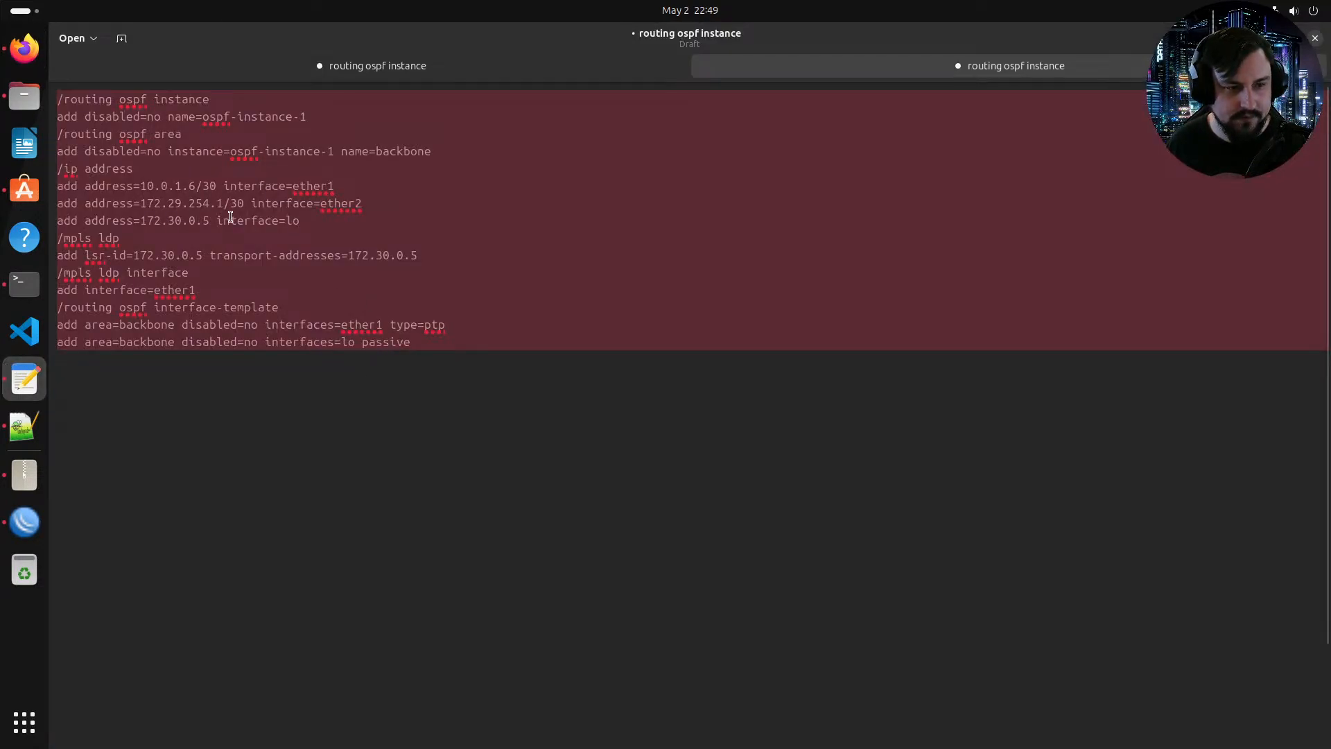
{"action": "left_click", "coordinate": [181, 186]}
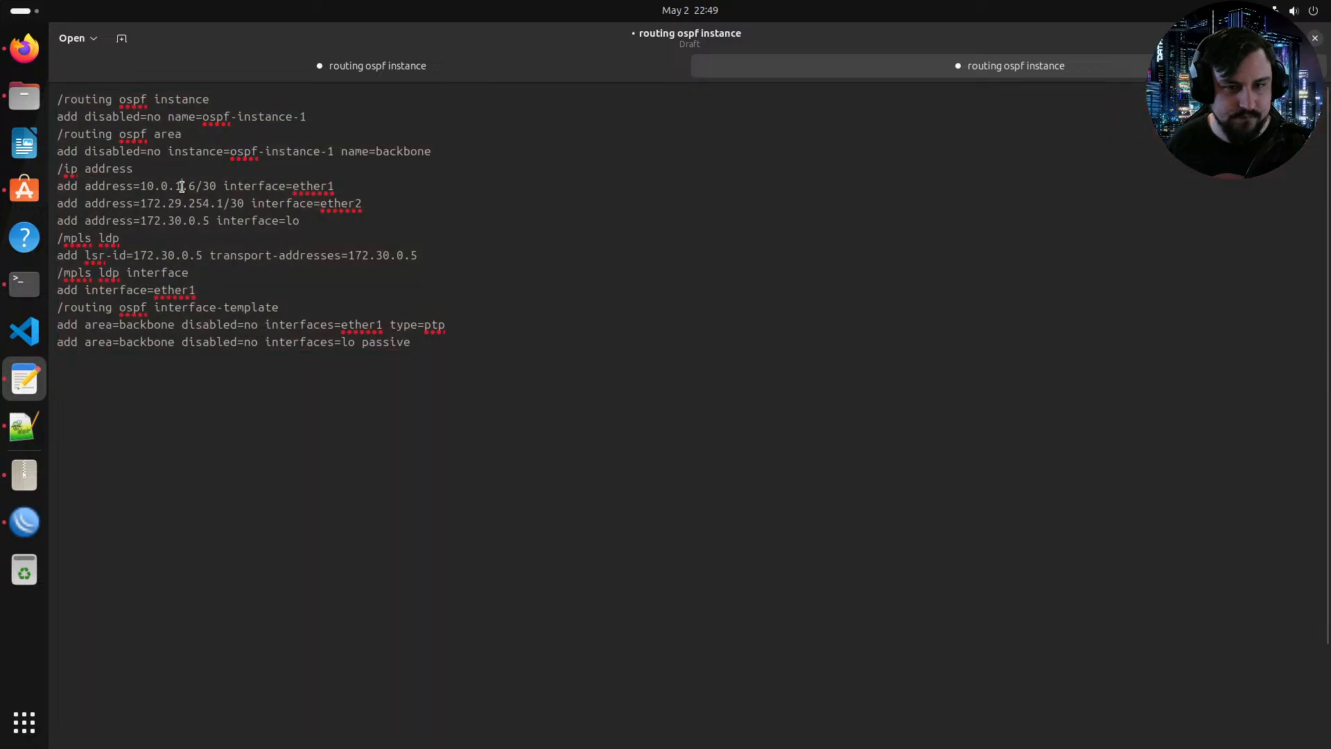
{"action": "left_click", "coordinate": [24, 426]}
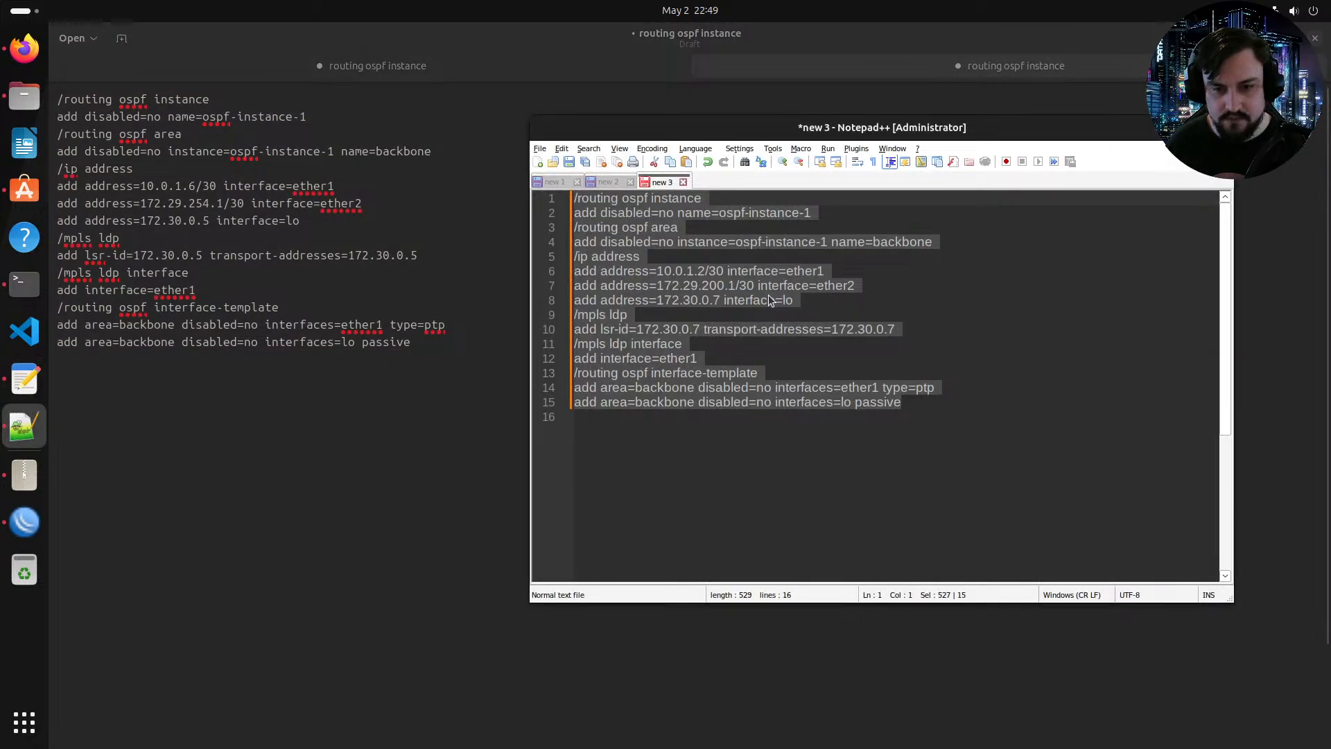
{"action": "left_click", "coordinate": [696, 270]}
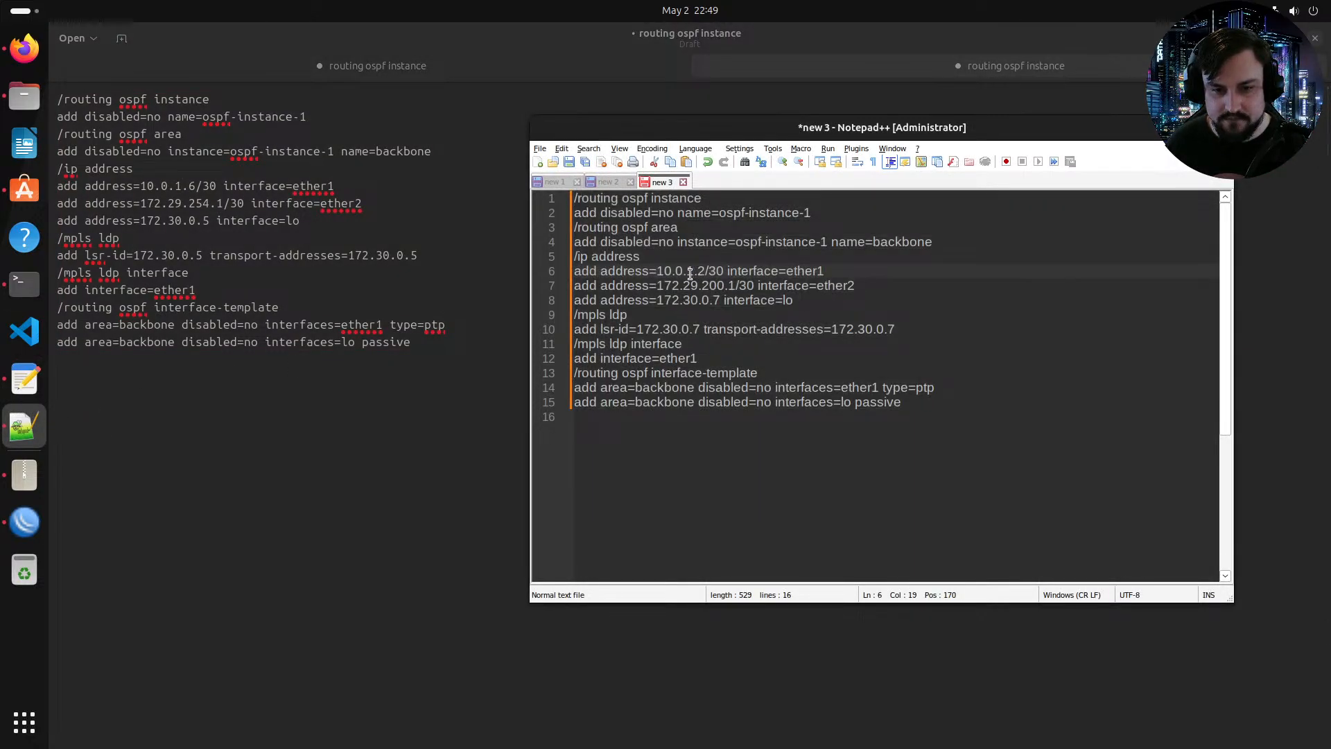
{"action": "key", "text": "BackSpace"}
{"action": "type", "text": "2"}
{"action": "left_click", "coordinate": [733, 288]}
{"action": "key", "text": "BackSpace"}
{"action": "type", "text": "5"}
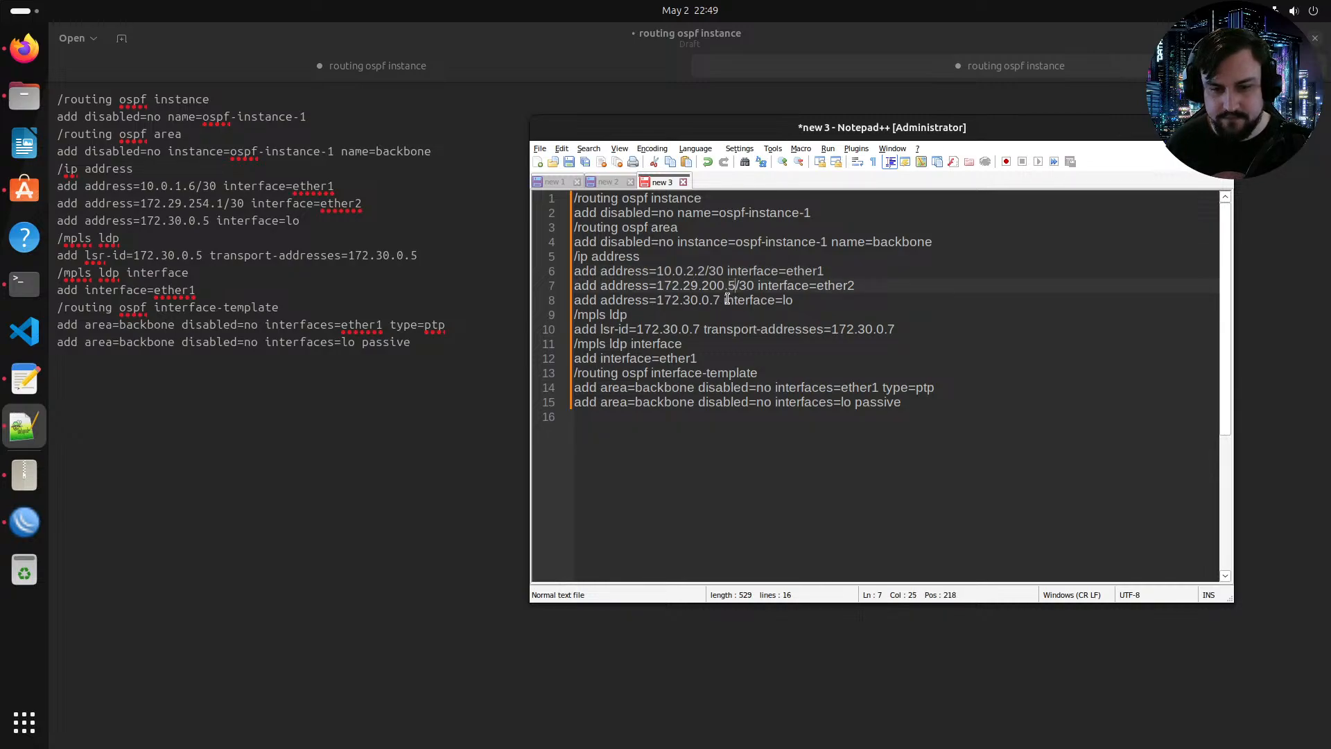
Step: Change the loopback address, LDP lsr-id and transport address in the PE4 configuration to 172.30.0.8
{"action": "double_click", "coordinate": [716, 299]}
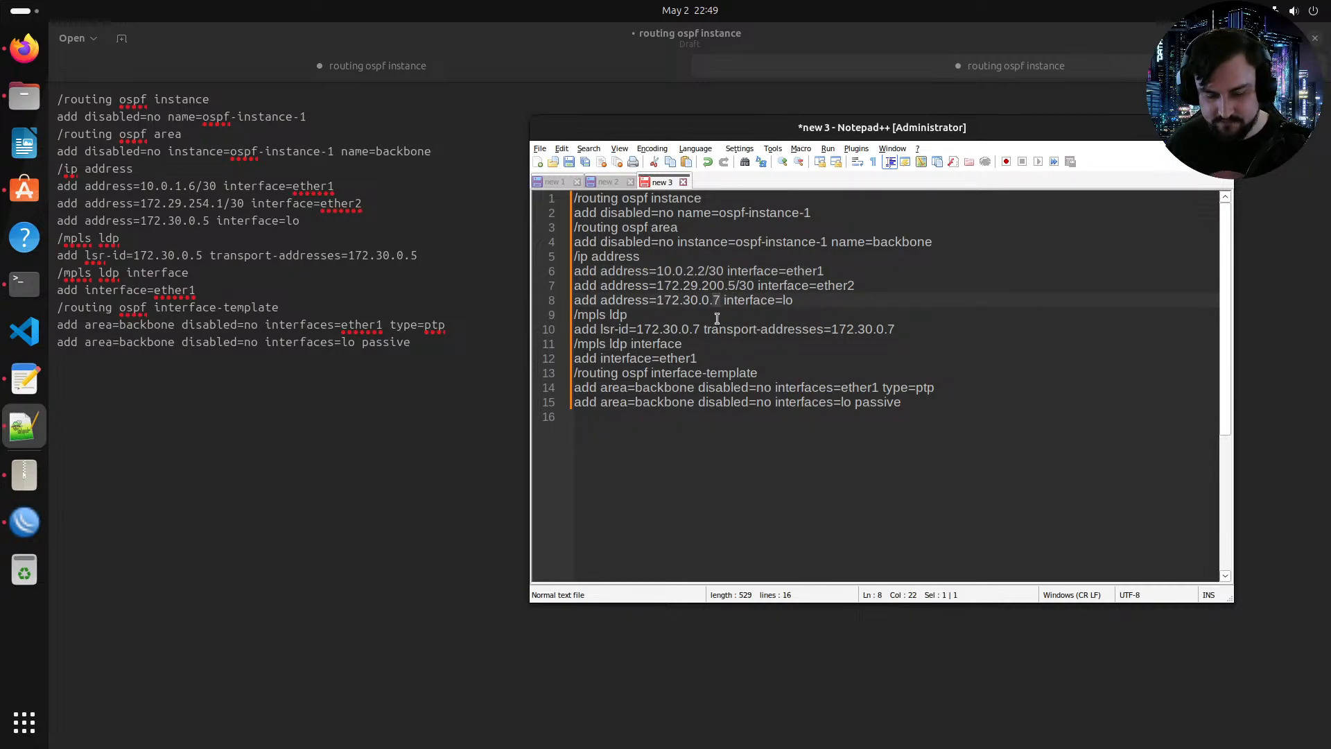
{"action": "type", "text": "8"}
{"action": "left_click", "coordinate": [696, 328]}
{"action": "double_click", "coordinate": [696, 329]}
{"action": "type", "text": "8"}
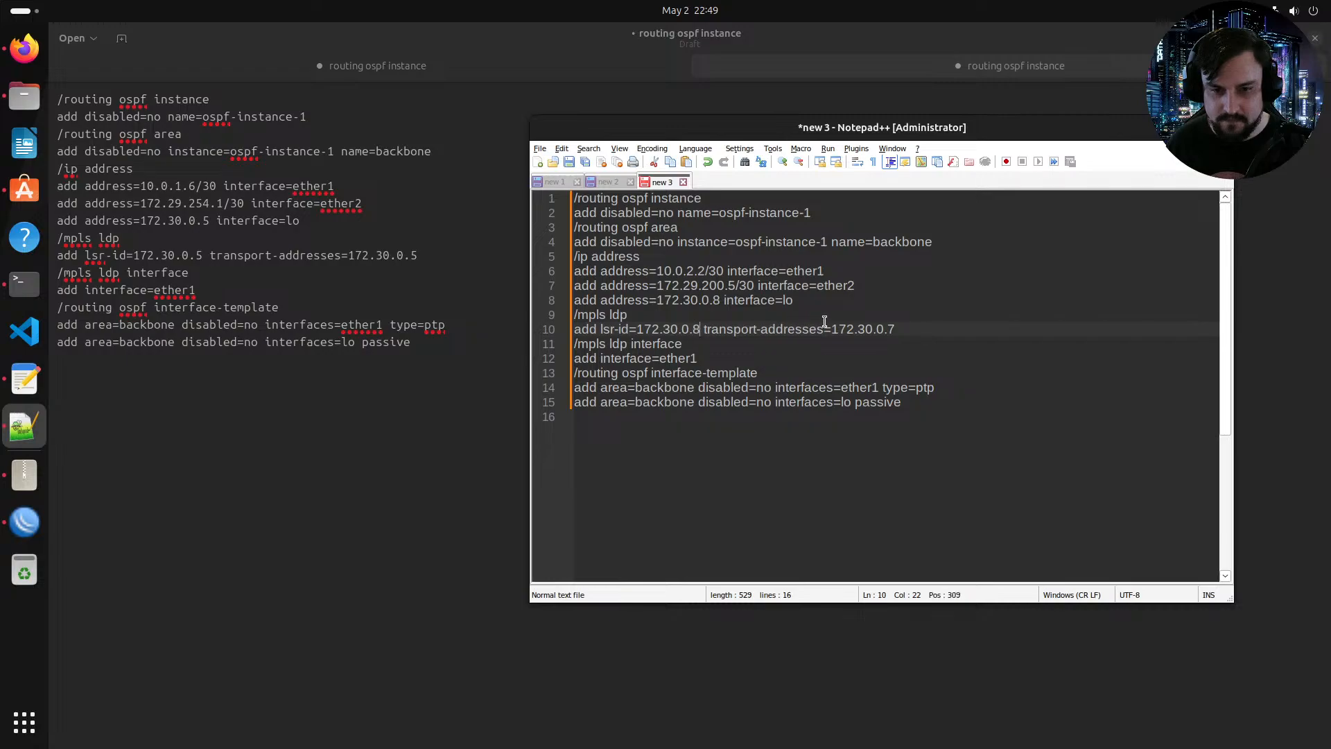
{"action": "left_click", "coordinate": [900, 328]}
{"action": "double_click", "coordinate": [888, 328]}
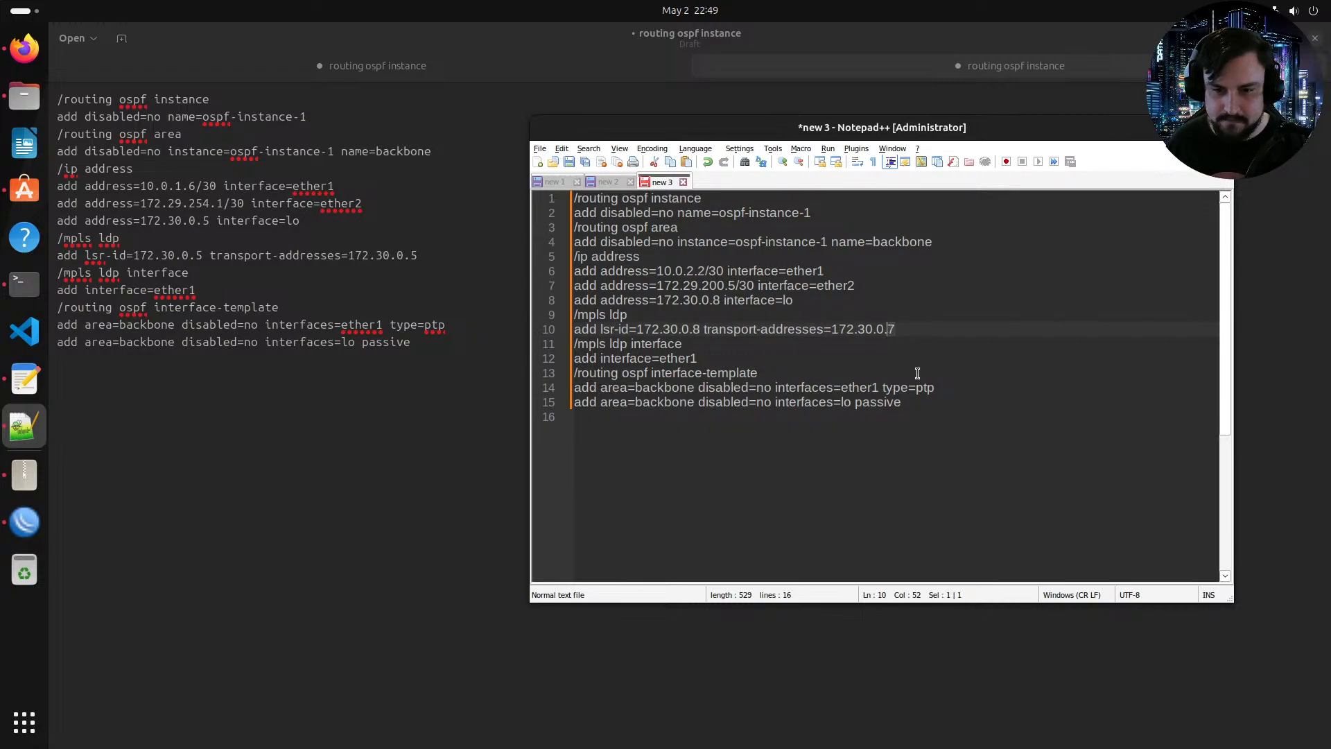
{"action": "type", "text": "8"}
Step: Copy the PE4 configuration, paste it into PE4's console session, and close the console
{"action": "key", "text": "ctrl+a"}
{"action": "key", "text": "super+c"}
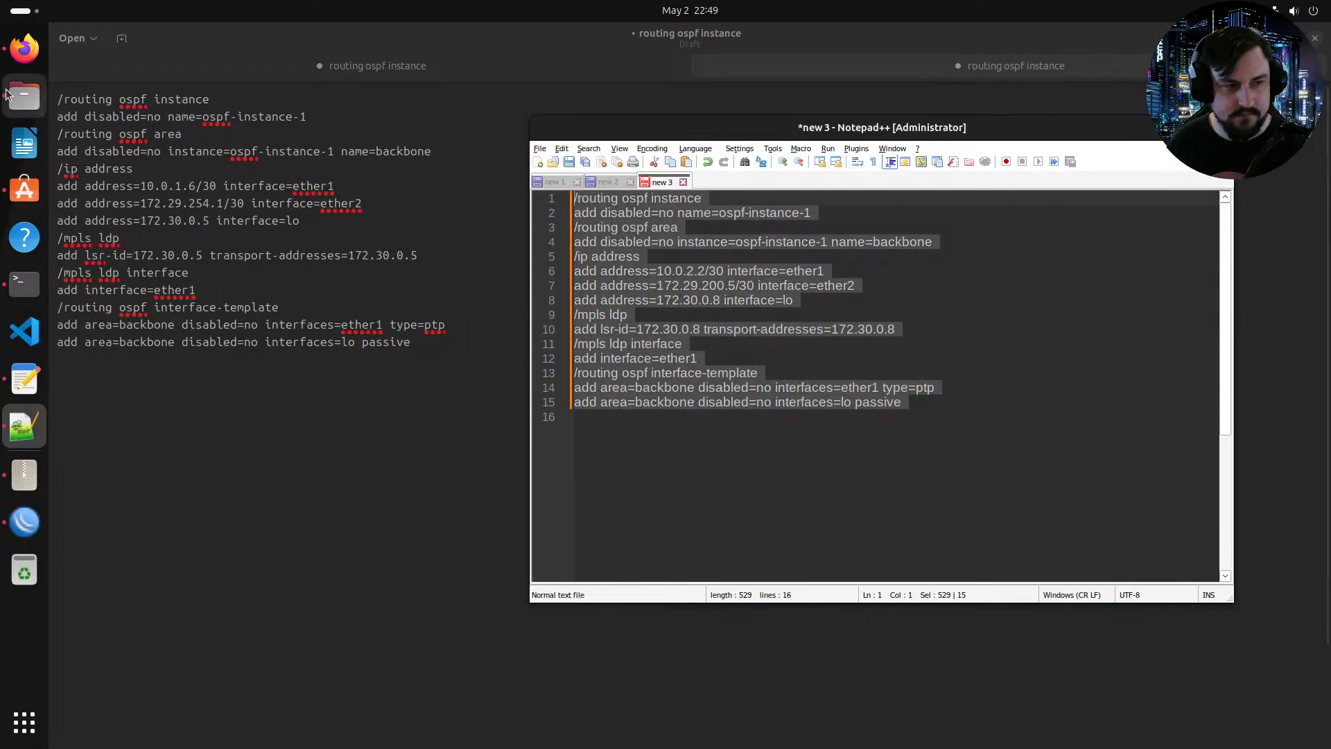
{"action": "left_click", "coordinate": [24, 47]}
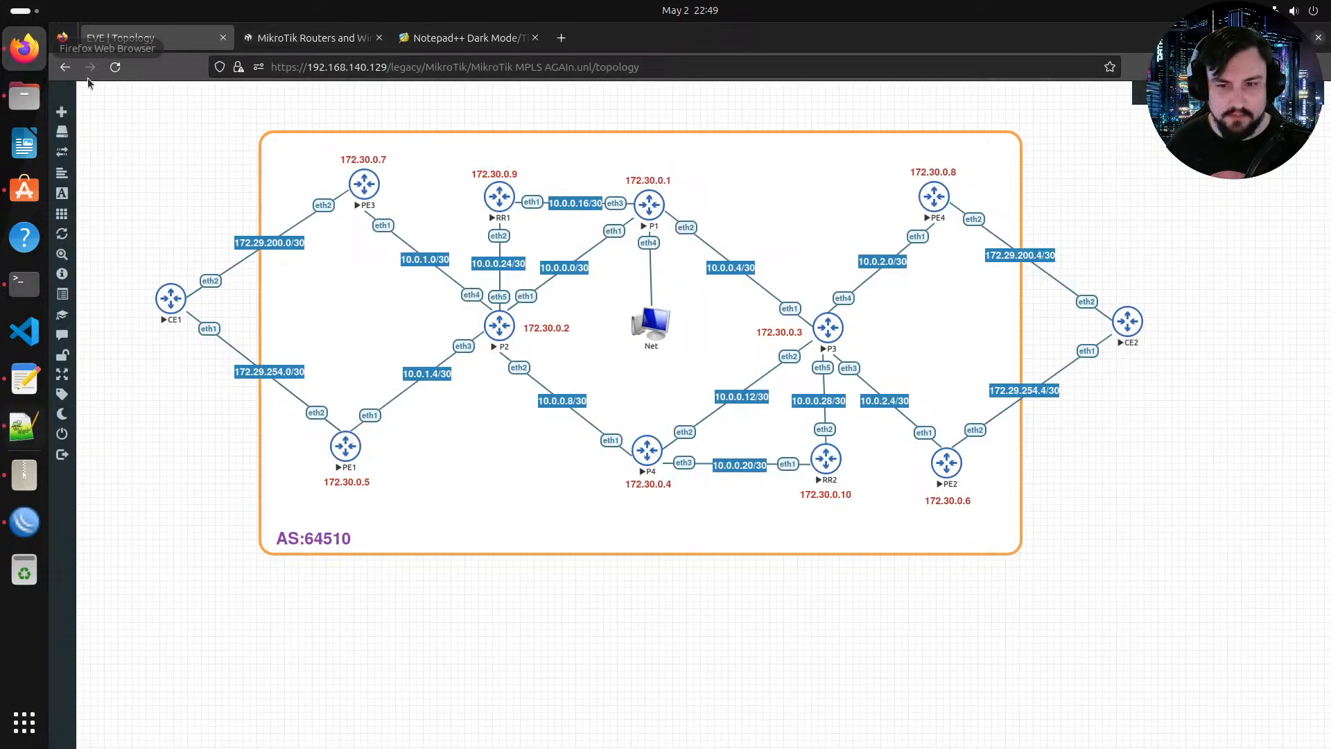
{"action": "left_click", "coordinate": [936, 203]}
{"action": "right_click", "coordinate": [565, 327]}
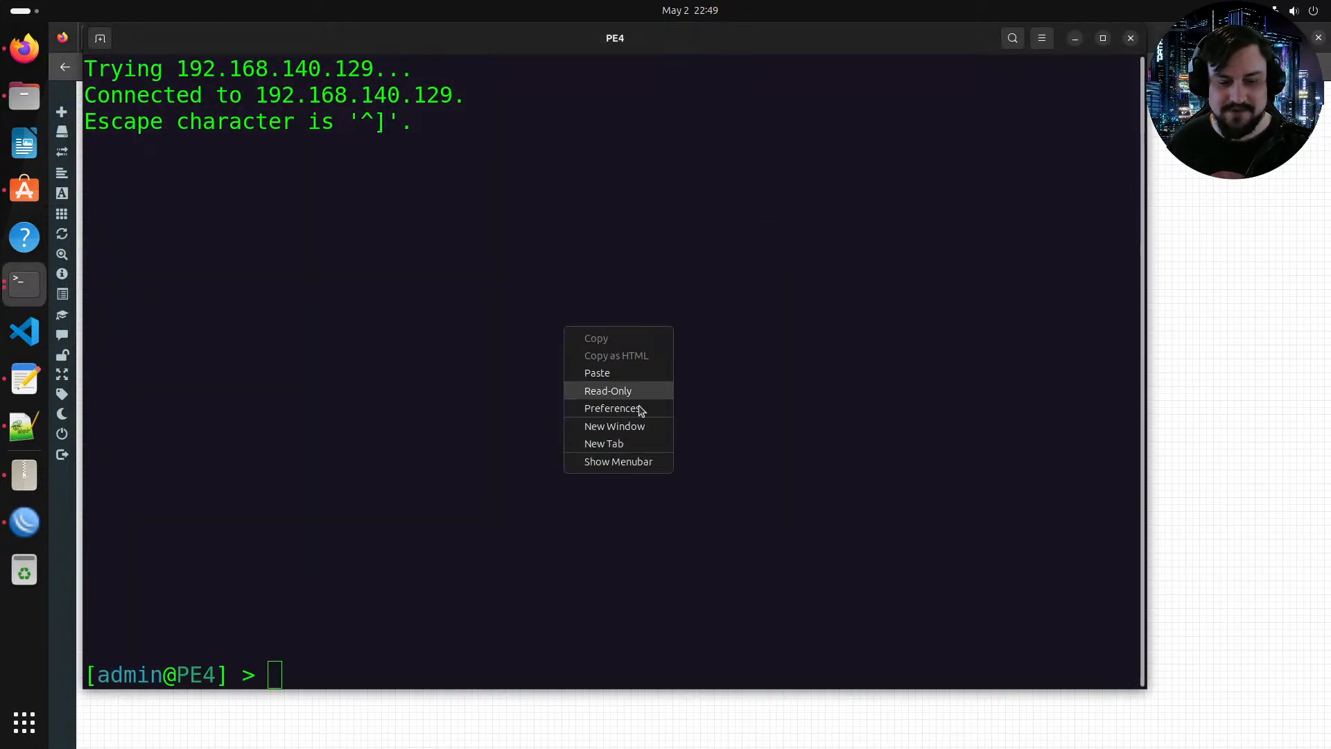
{"action": "left_click", "coordinate": [603, 373]}
{"action": "left_click", "coordinate": [1131, 38]}
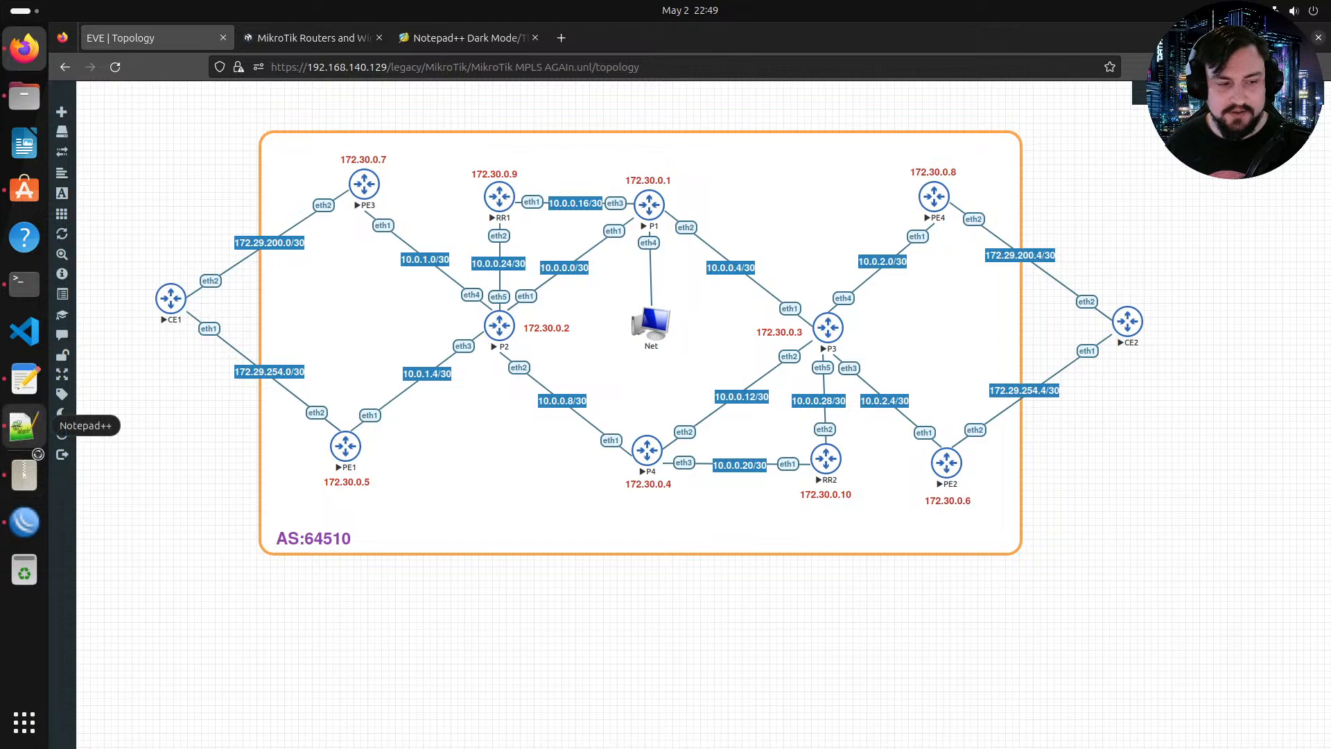
Step: Open the OSPF settings in the PE3 WinBox session
{"action": "left_click", "coordinate": [24, 521]}
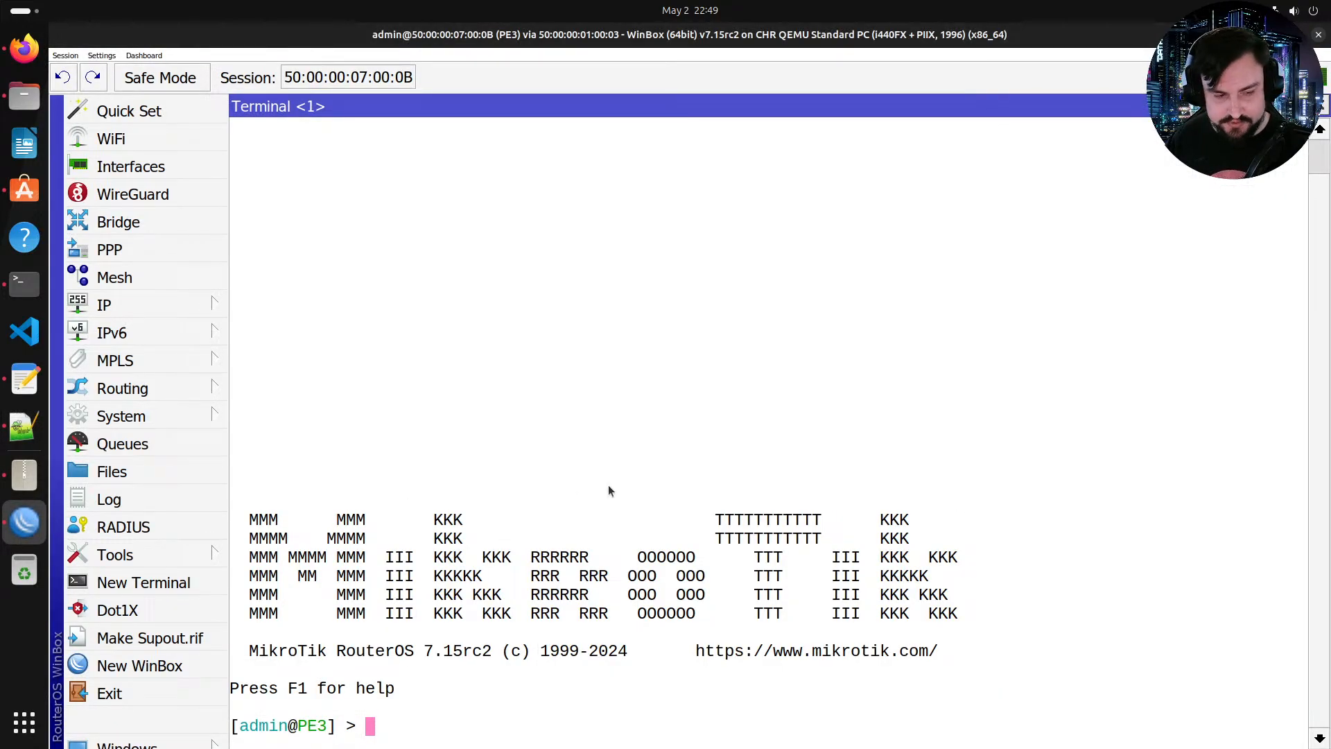
{"action": "left_click", "coordinate": [176, 398]}
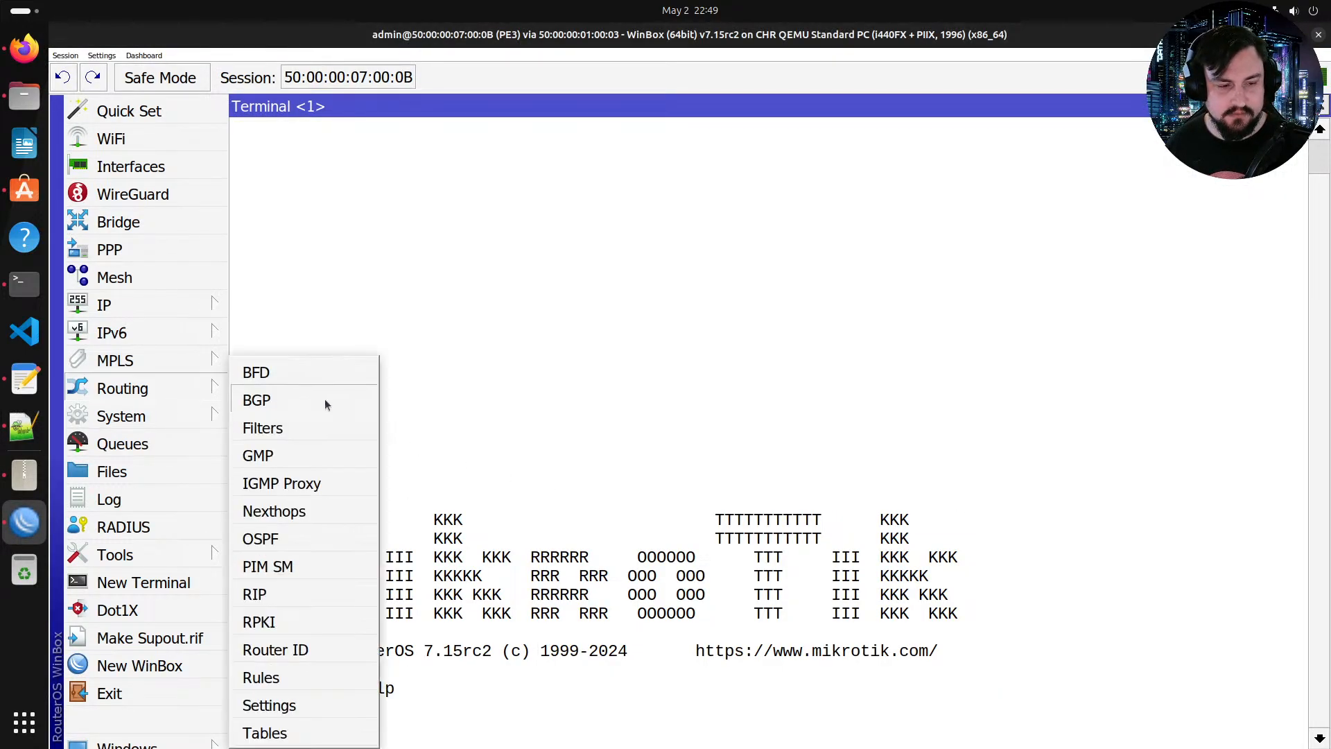
{"action": "left_click", "coordinate": [291, 548]}
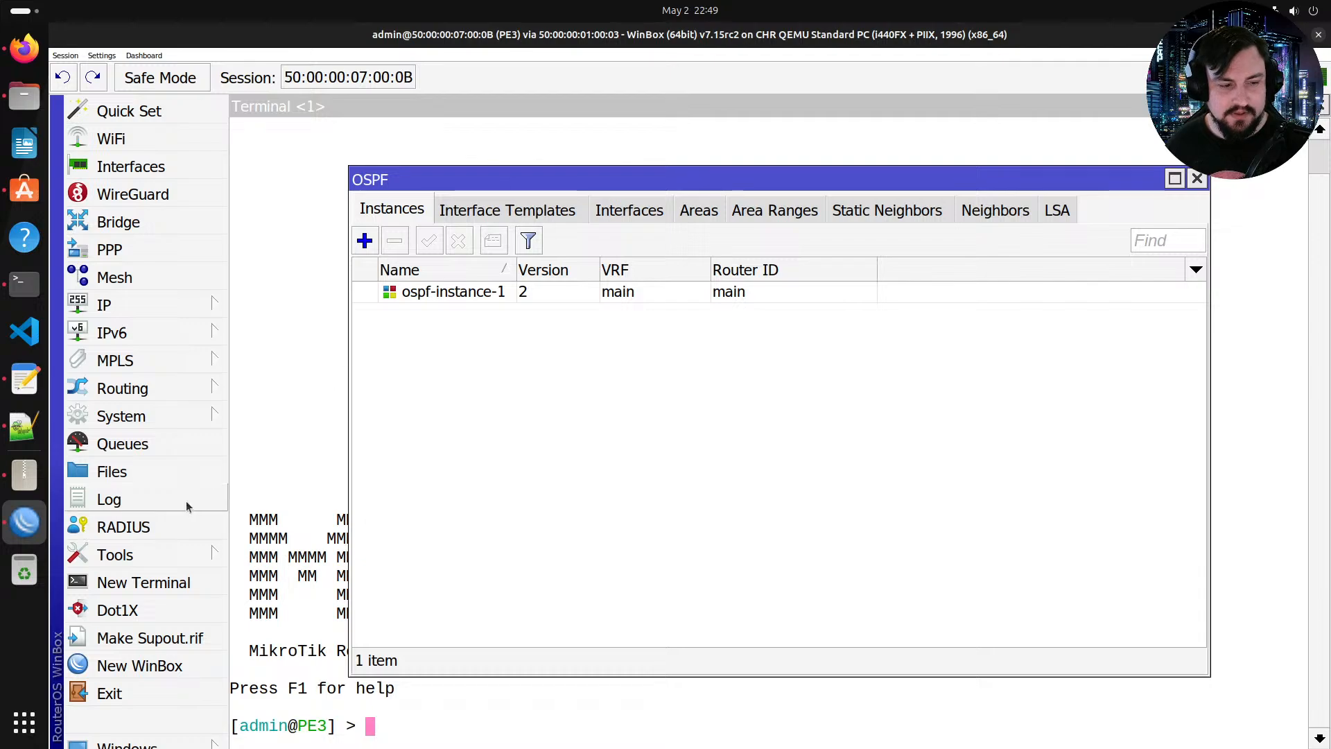
{"action": "left_click", "coordinate": [161, 391]}
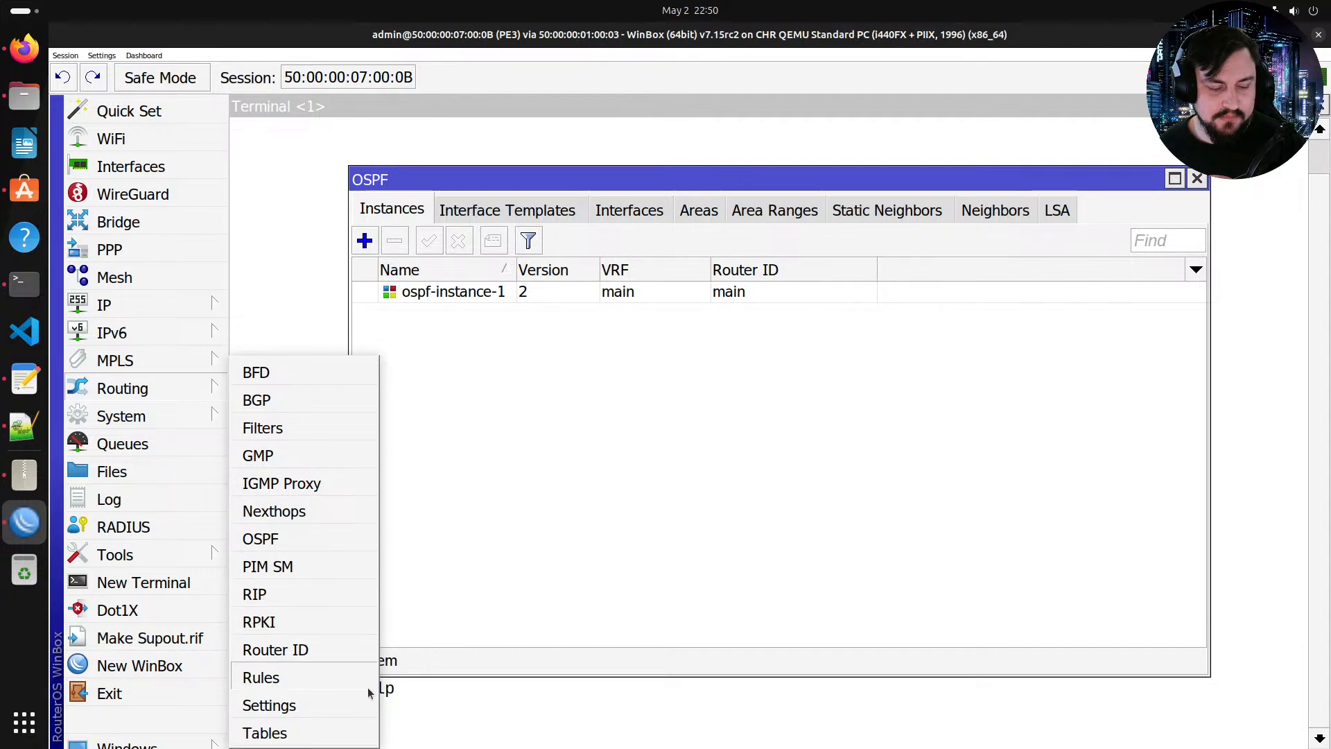
{"action": "left_click", "coordinate": [319, 733]}
{"action": "left_click", "coordinate": [420, 718]}
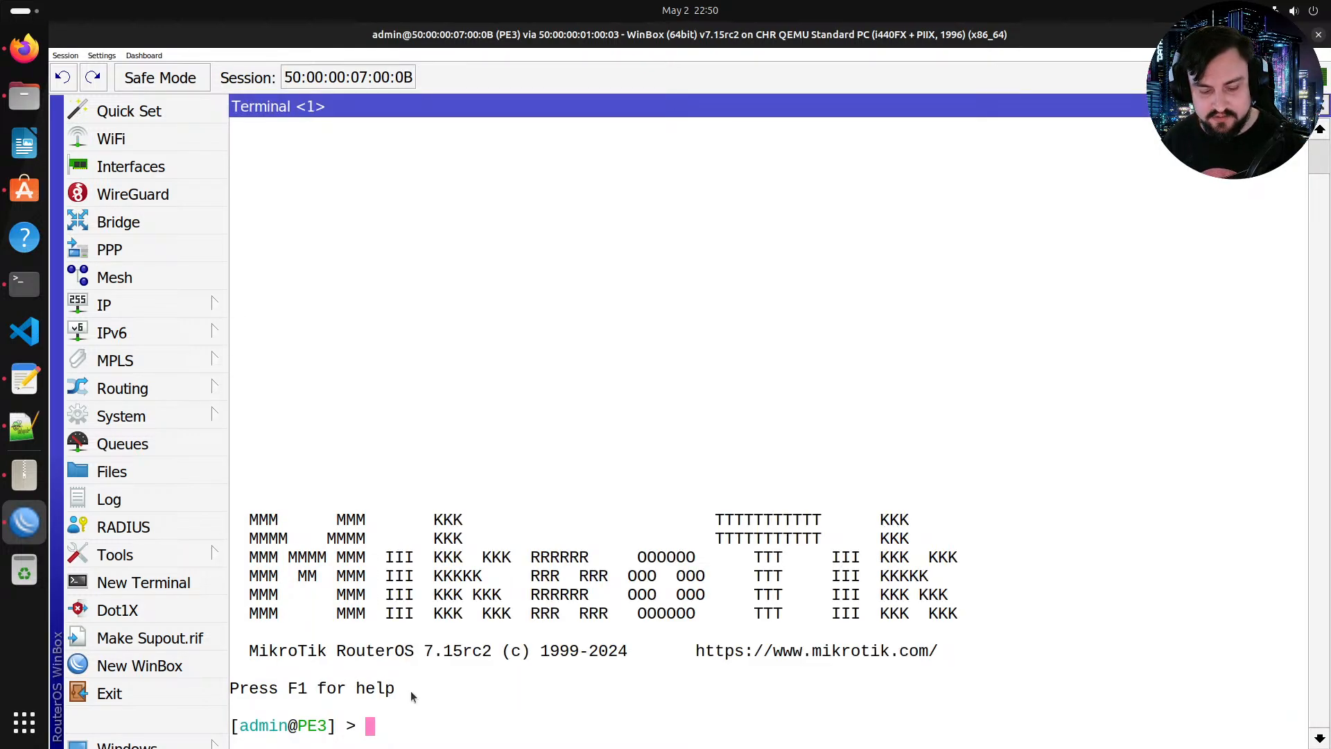
Step: Print PE3's IP routing table in the terminal and scroll through the listed routes
{"action": "type", "text": "routing/"}
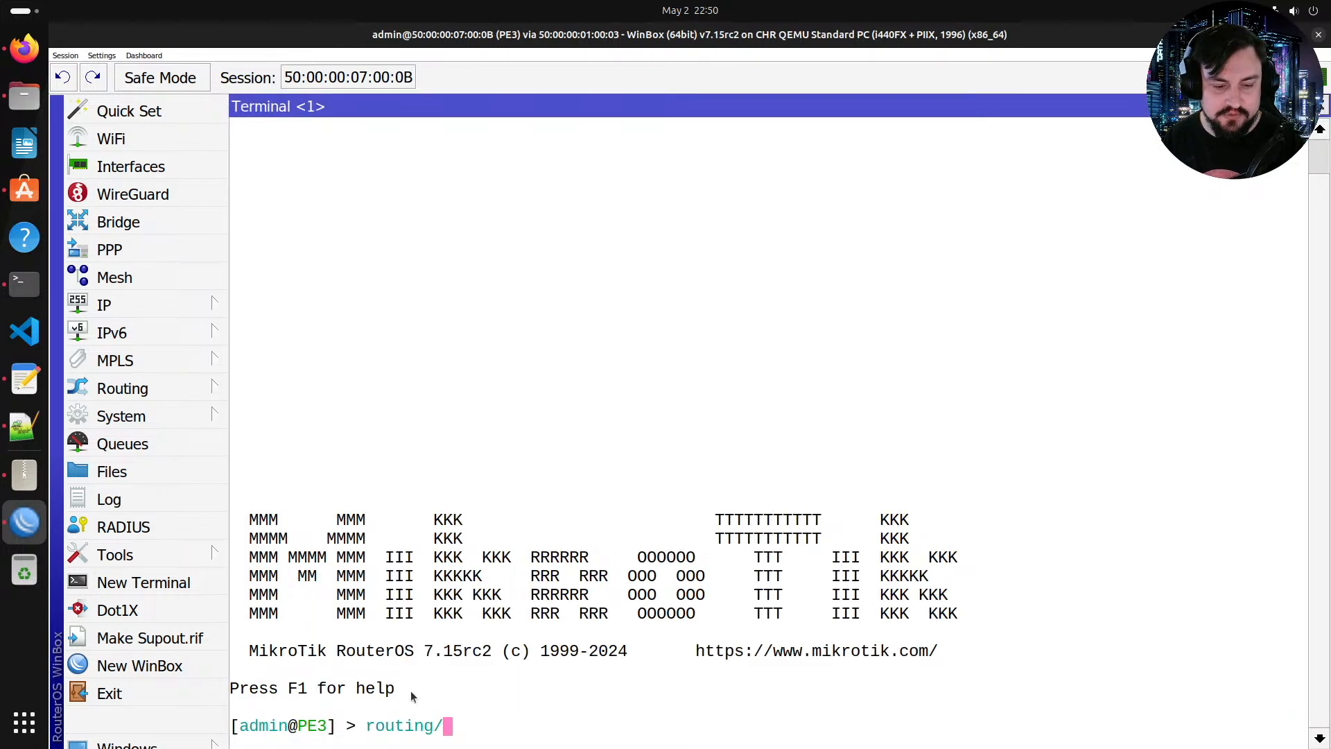
{"action": "key", "text": "Tab"}
{"action": "key", "text": "Tab"}
{"action": "type", "text": "route/"}
{"action": "key", "text": "Tab"}
{"action": "key", "text": "Tab"}
{"action": "type", "text": "print"}
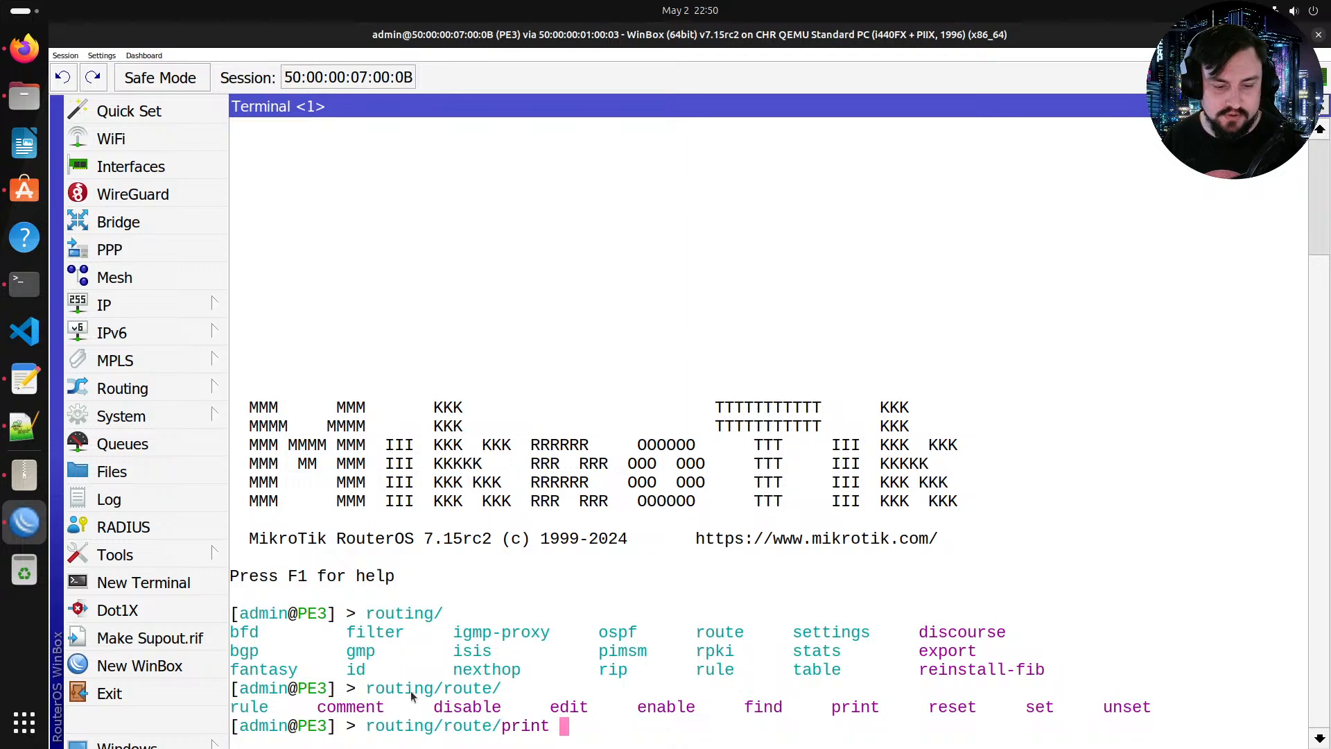
{"action": "key", "text": "Return"}
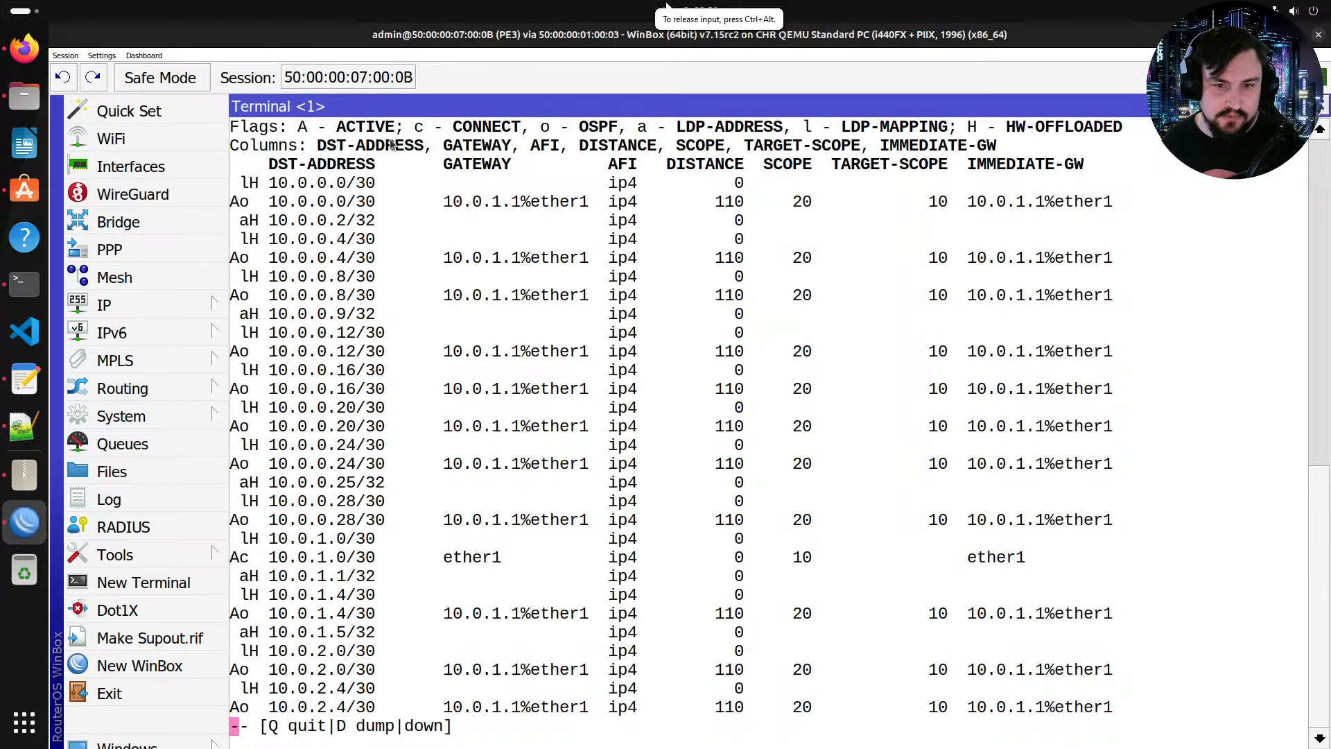
{"action": "scroll", "coordinate": [393, 144], "scroll_direction": "up", "scroll_amount": 1}
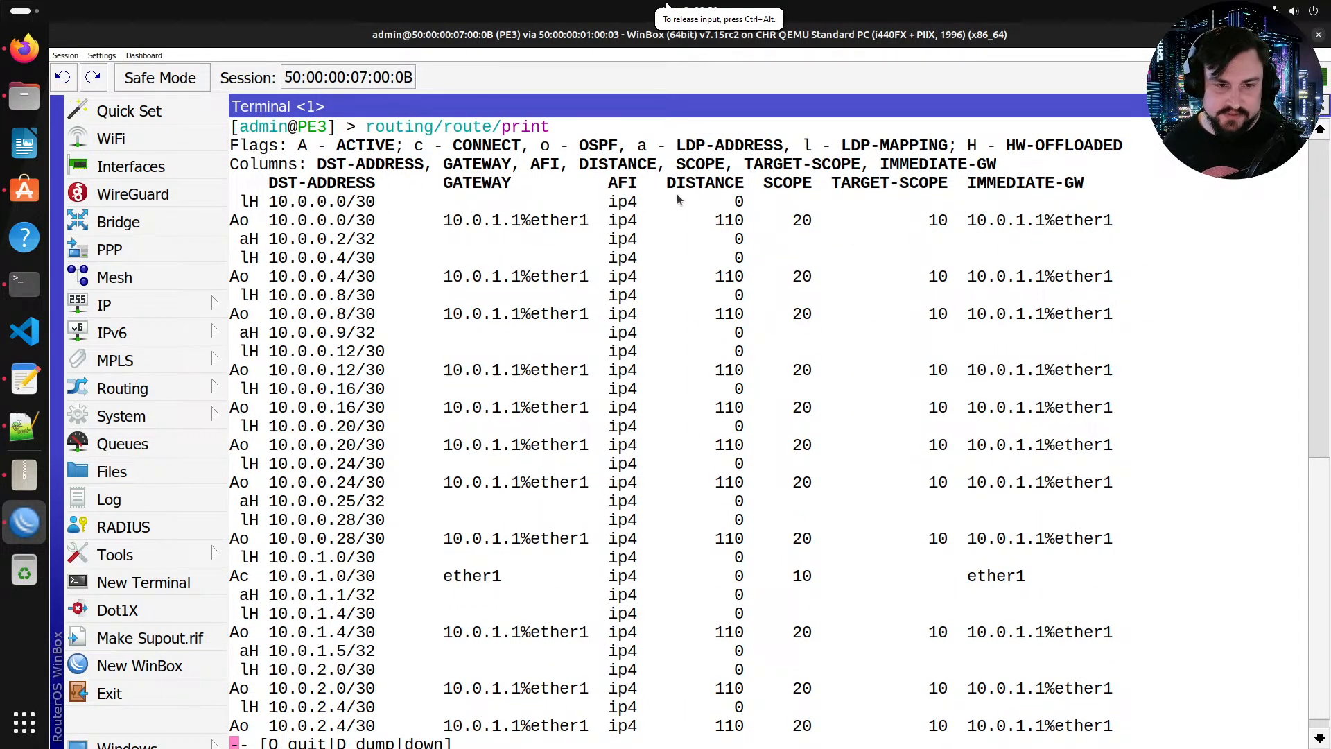
{"action": "key", "text": "space"}
{"action": "key", "text": "space"}
{"action": "key", "text": "space"}
{"action": "scroll", "coordinate": [624, 323], "scroll_direction": "up", "scroll_amount": 1}
{"action": "scroll", "coordinate": [605, 175], "scroll_direction": "down", "scroll_amount": 1}
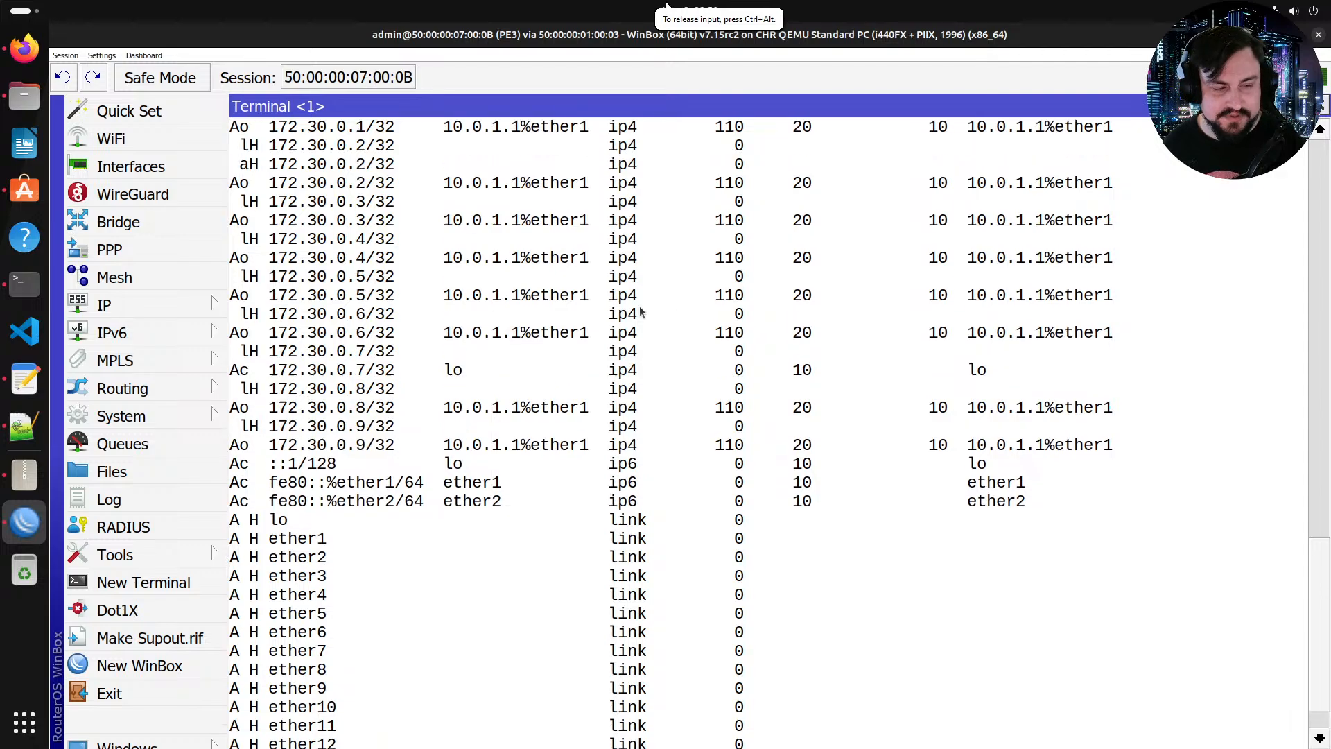
{"action": "scroll", "coordinate": [245, 399], "scroll_direction": "up", "scroll_amount": 1}
{"action": "scroll", "coordinate": [348, 447], "scroll_direction": "down", "scroll_amount": 1}
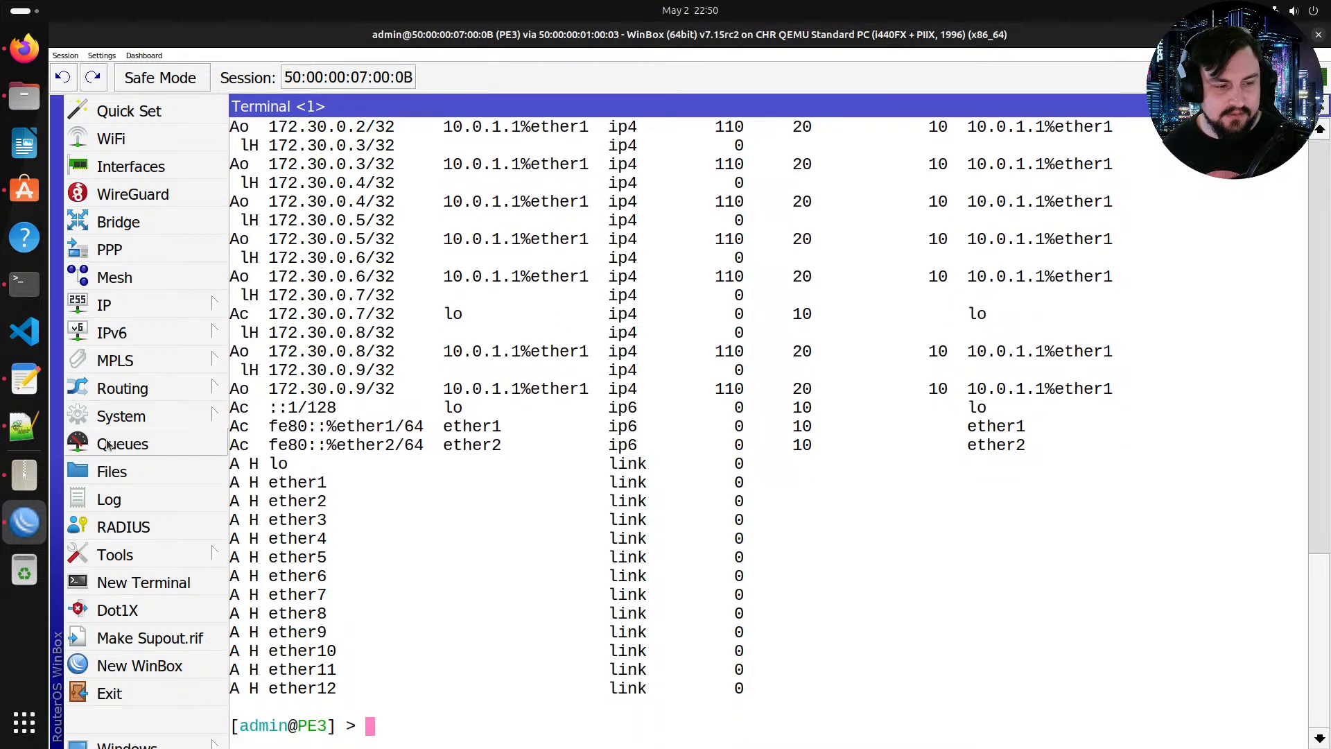
Step: Open the IP route list window, browse its entries and close it
{"action": "left_click", "coordinate": [121, 388]}
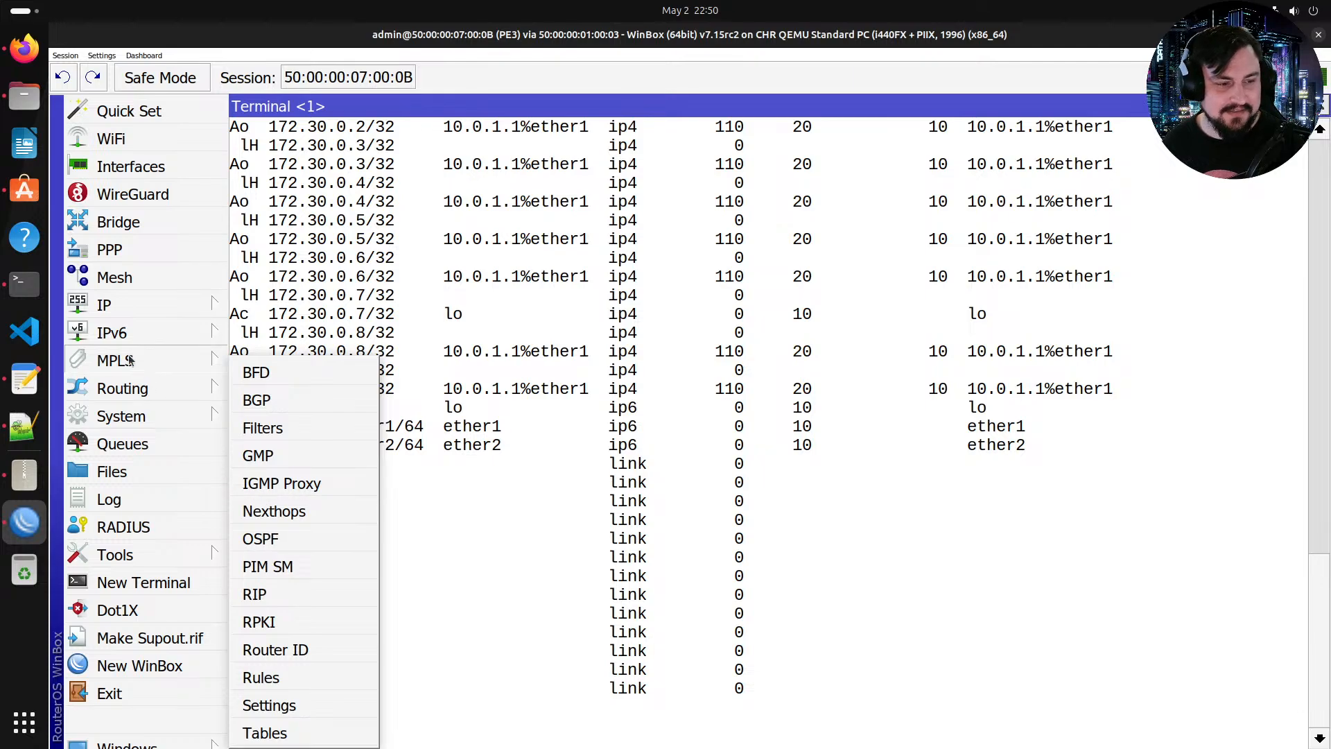
{"action": "mouse_move", "coordinate": [148, 319]}
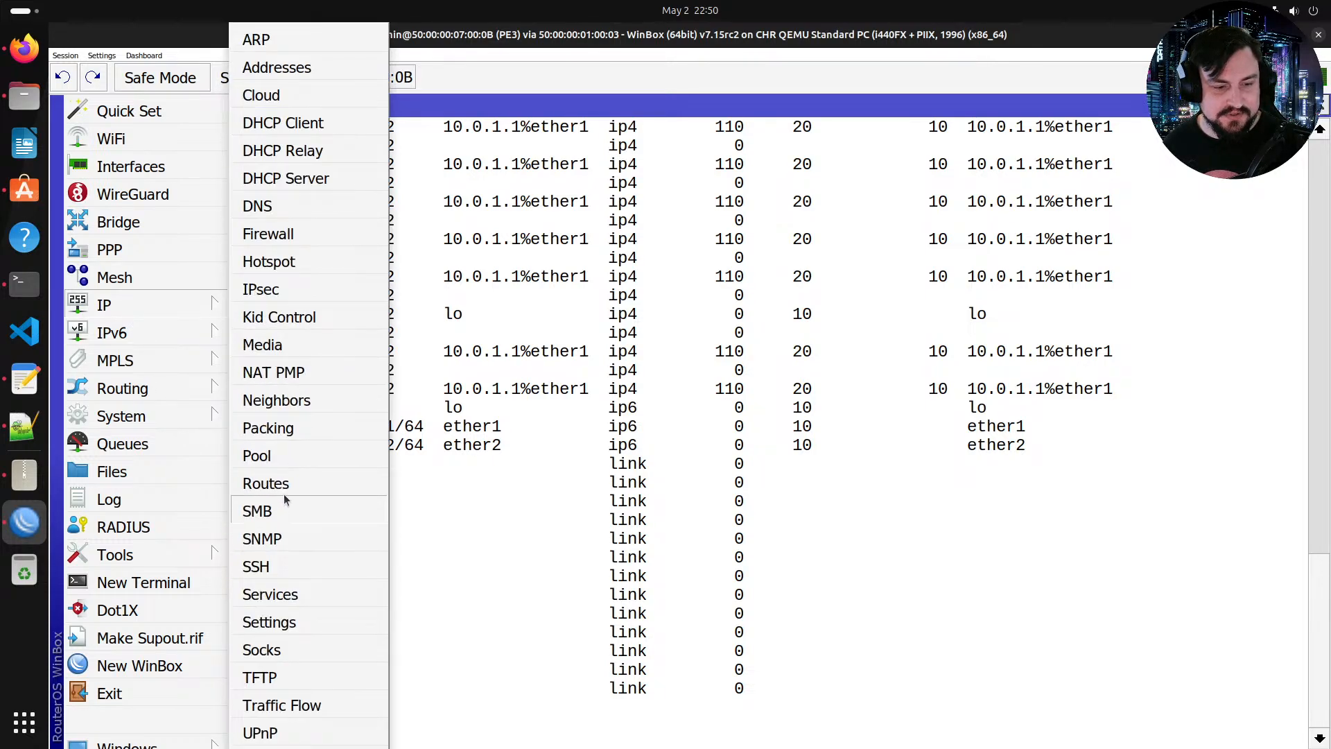
{"action": "left_click", "coordinate": [267, 483]}
{"action": "scroll", "coordinate": [547, 348], "scroll_direction": "down", "scroll_amount": 3}
{"action": "scroll", "coordinate": [548, 348], "scroll_direction": "down", "scroll_amount": 9}
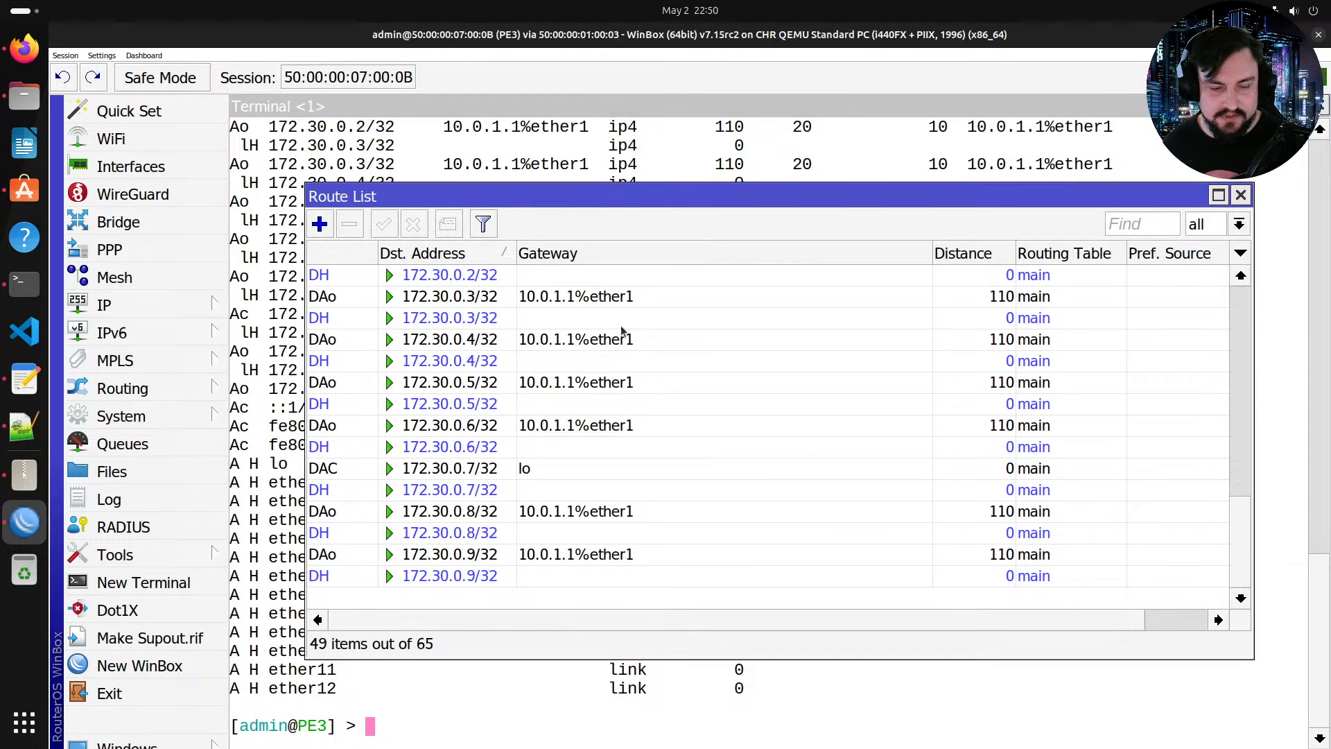
{"action": "scroll", "coordinate": [621, 326], "scroll_direction": "up", "scroll_amount": 7}
{"action": "scroll", "coordinate": [607, 465], "scroll_direction": "up", "scroll_amount": 2}
{"action": "scroll", "coordinate": [906, 455], "scroll_direction": "down", "scroll_amount": 5}
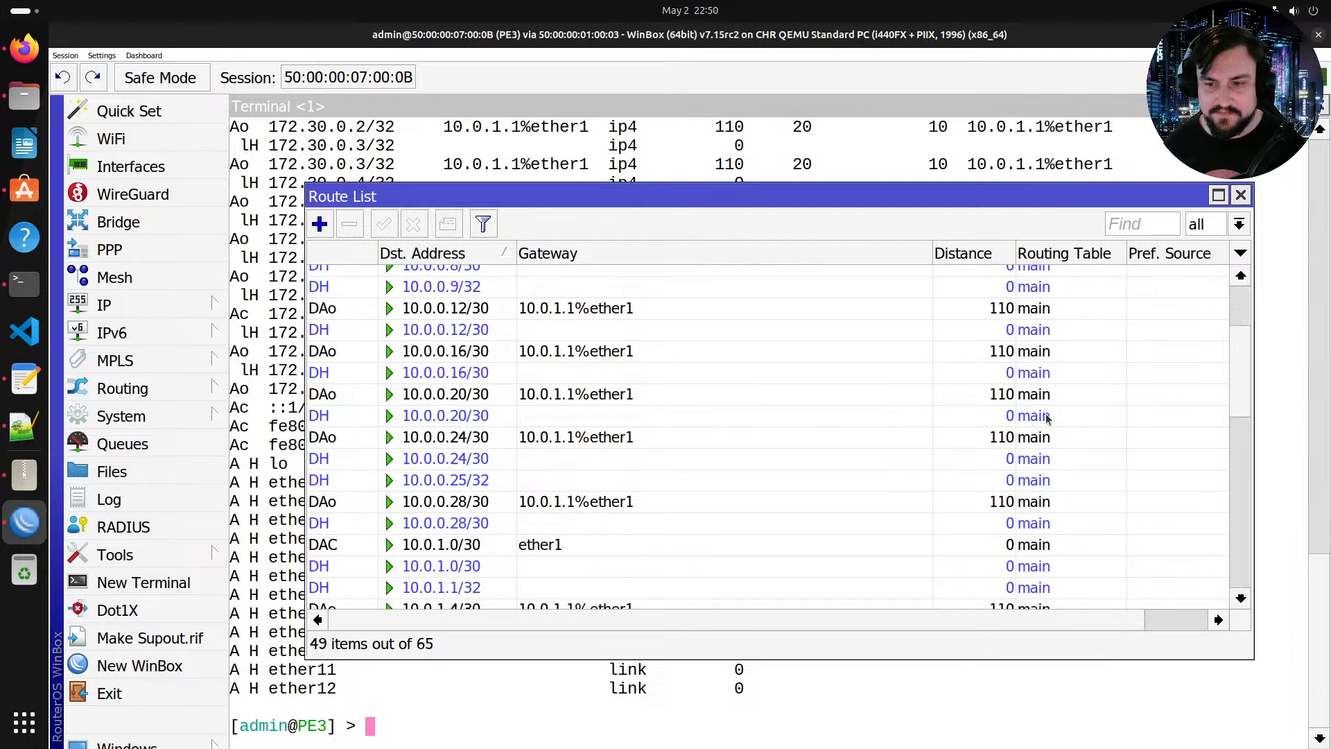
{"action": "left_click", "coordinate": [293, 483]}
{"action": "scroll", "coordinate": [526, 356], "scroll_direction": "up", "scroll_amount": 8}
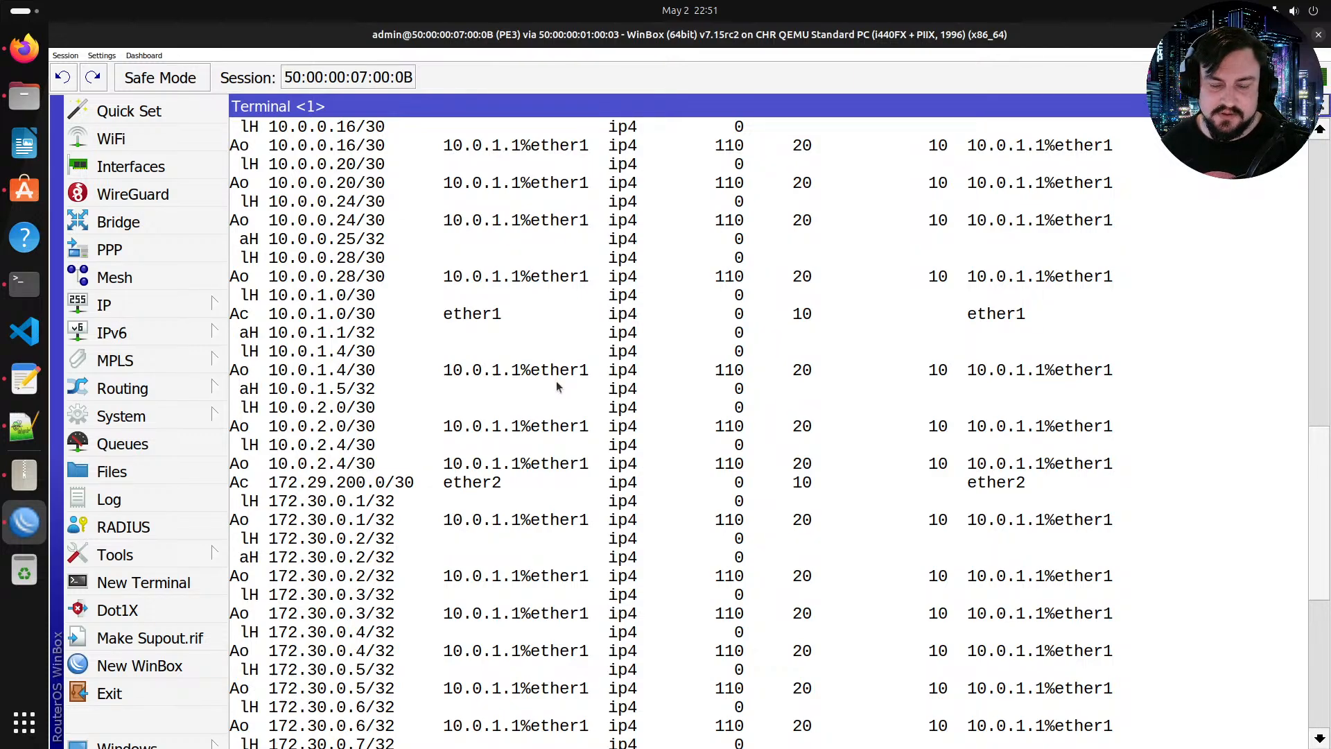
{"action": "right_click", "coordinate": [561, 399]}
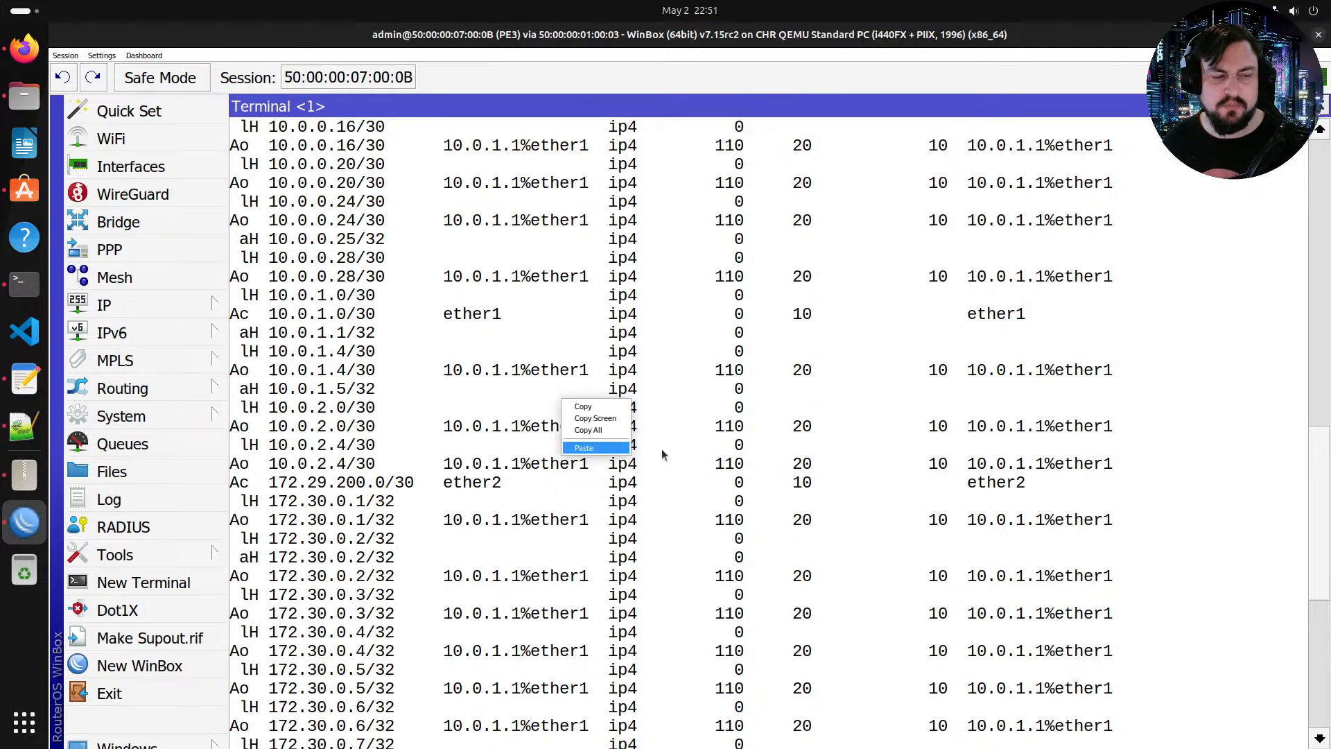
{"action": "left_click", "coordinate": [478, 281]}
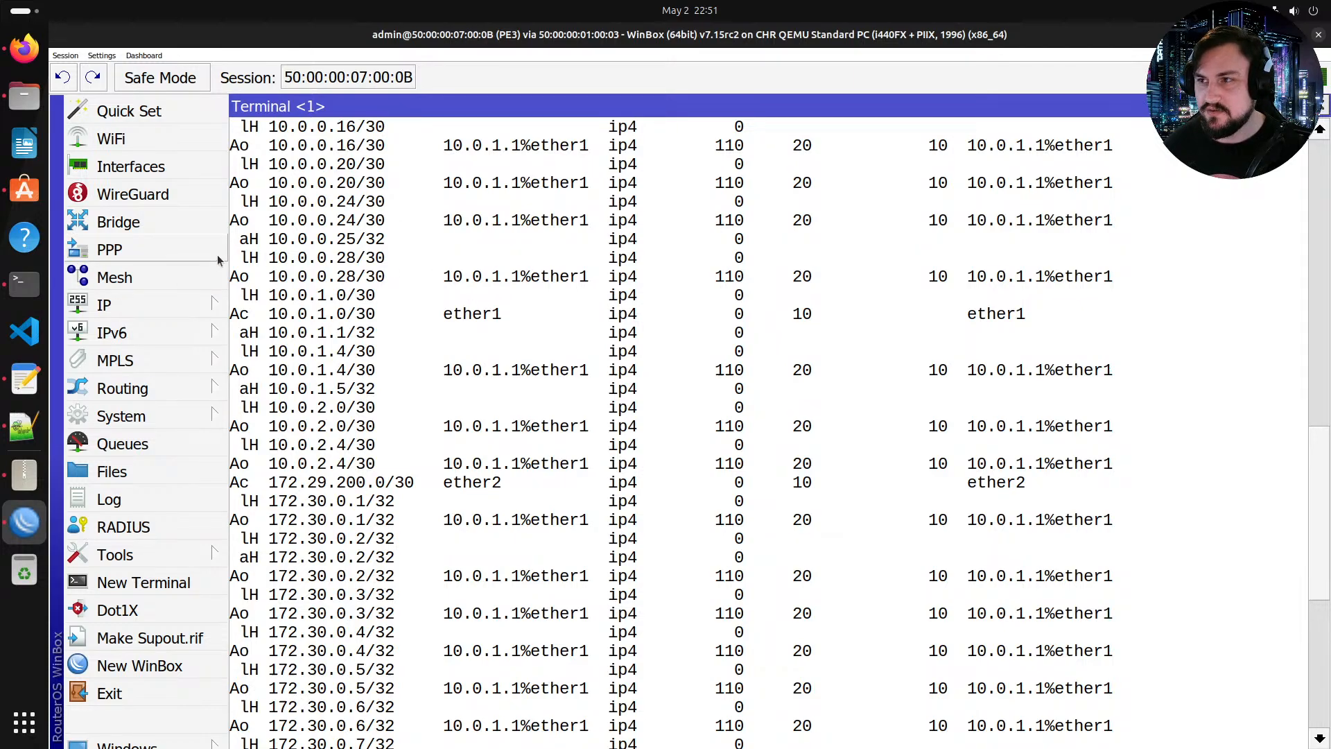
{"action": "scroll", "coordinate": [355, 300], "scroll_direction": "down", "scroll_amount": 8}
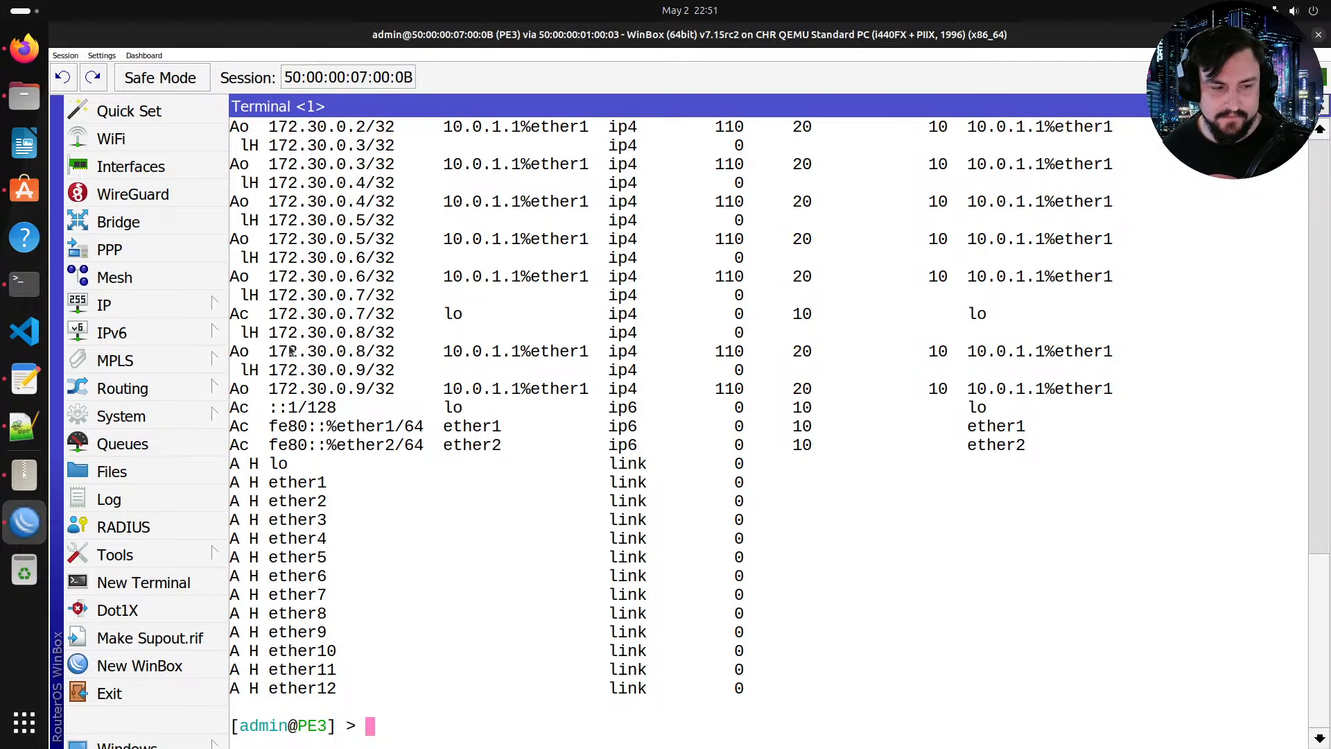
Step: Review the lab topology and the PE4 configuration template before returning to the PE3 terminal
{"action": "left_click", "coordinate": [25, 61]}
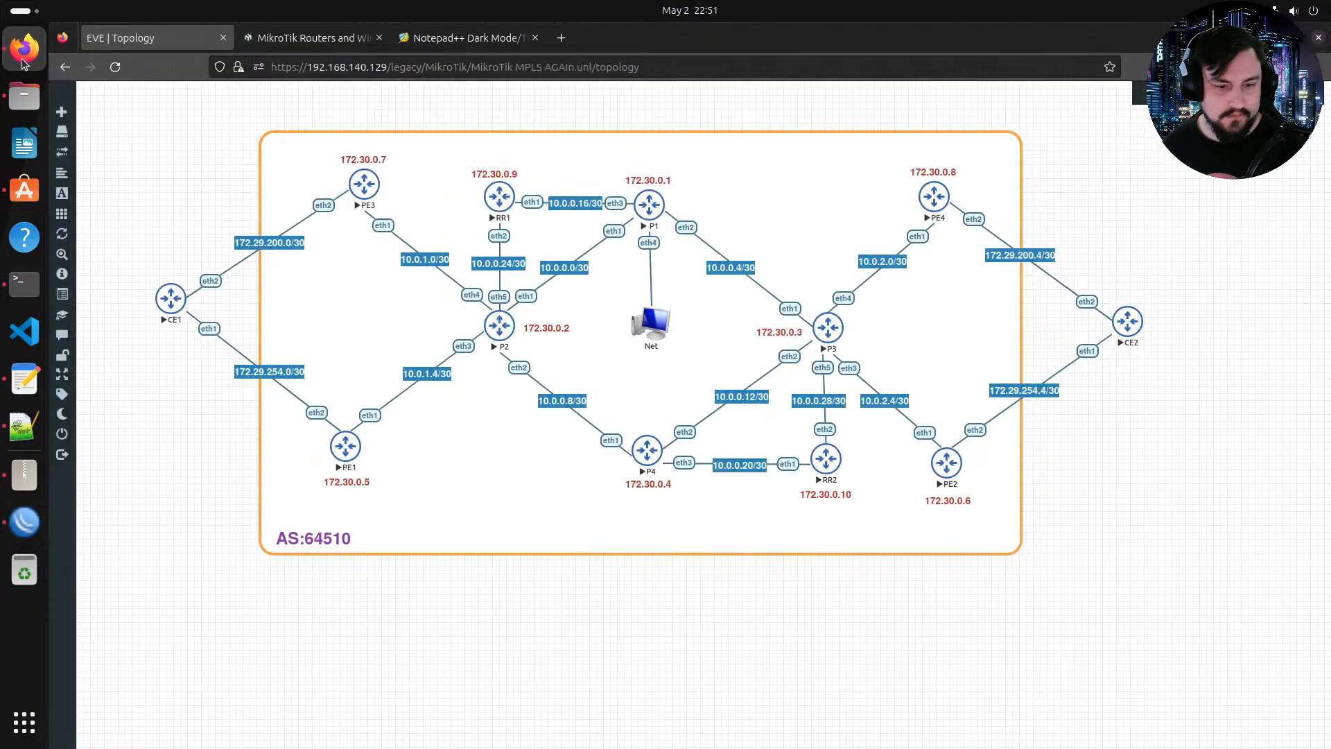
{"action": "left_click", "coordinate": [19, 426]}
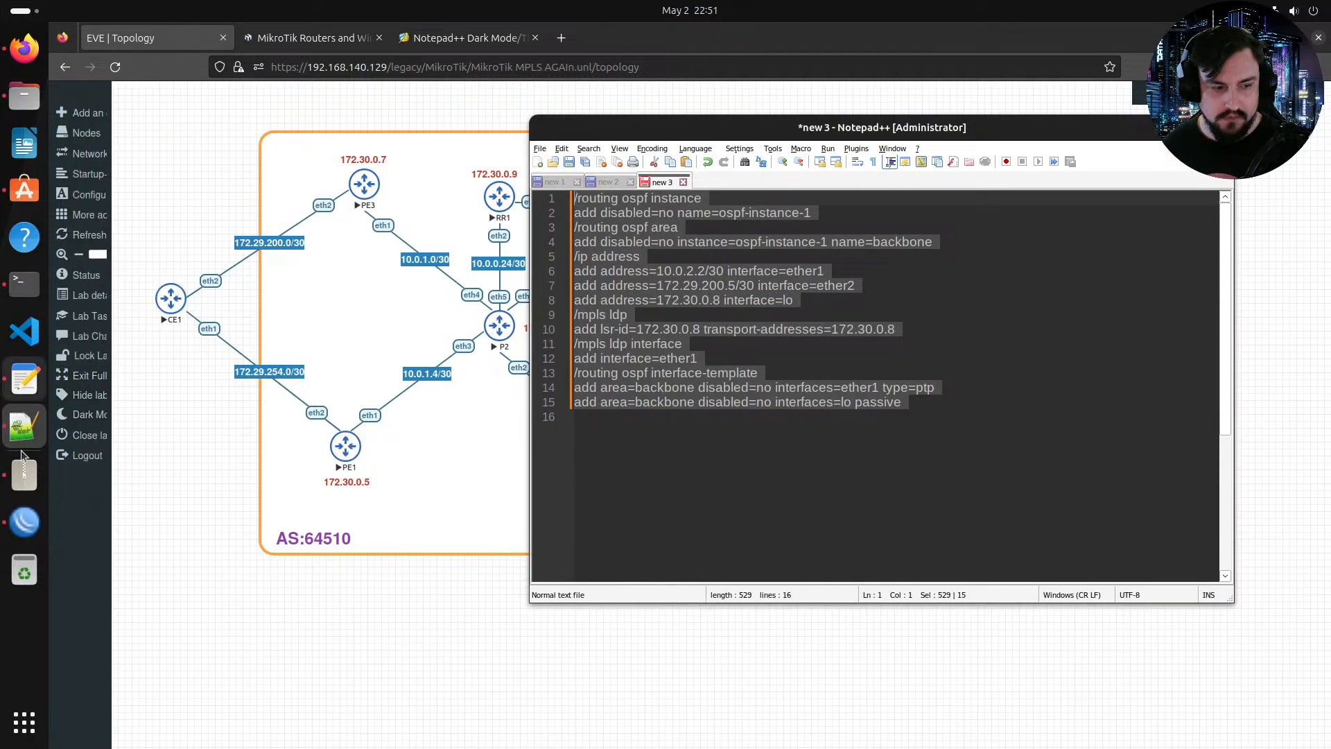
{"action": "left_click", "coordinate": [24, 521]}
{"action": "scroll", "coordinate": [530, 478], "scroll_direction": "up", "scroll_amount": 2}
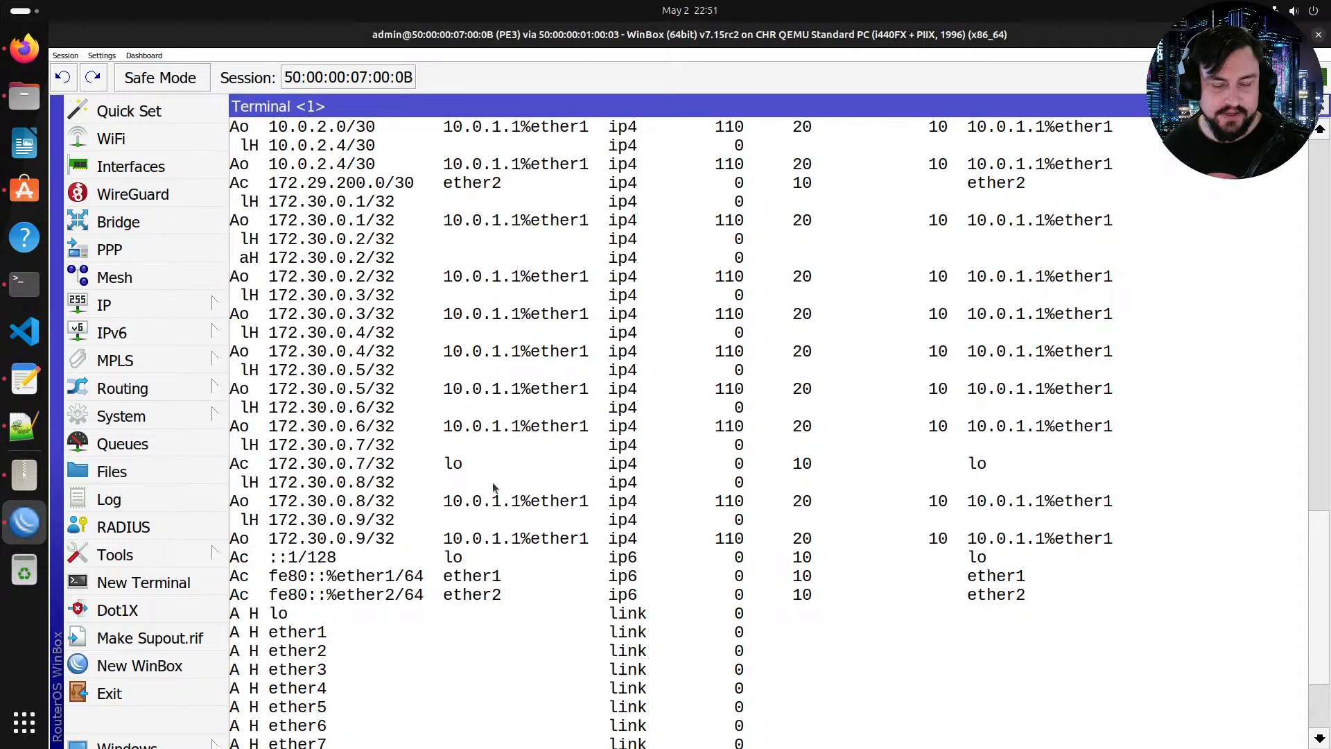
{"action": "scroll", "coordinate": [663, 559], "scroll_direction": "down", "scroll_amount": 4}
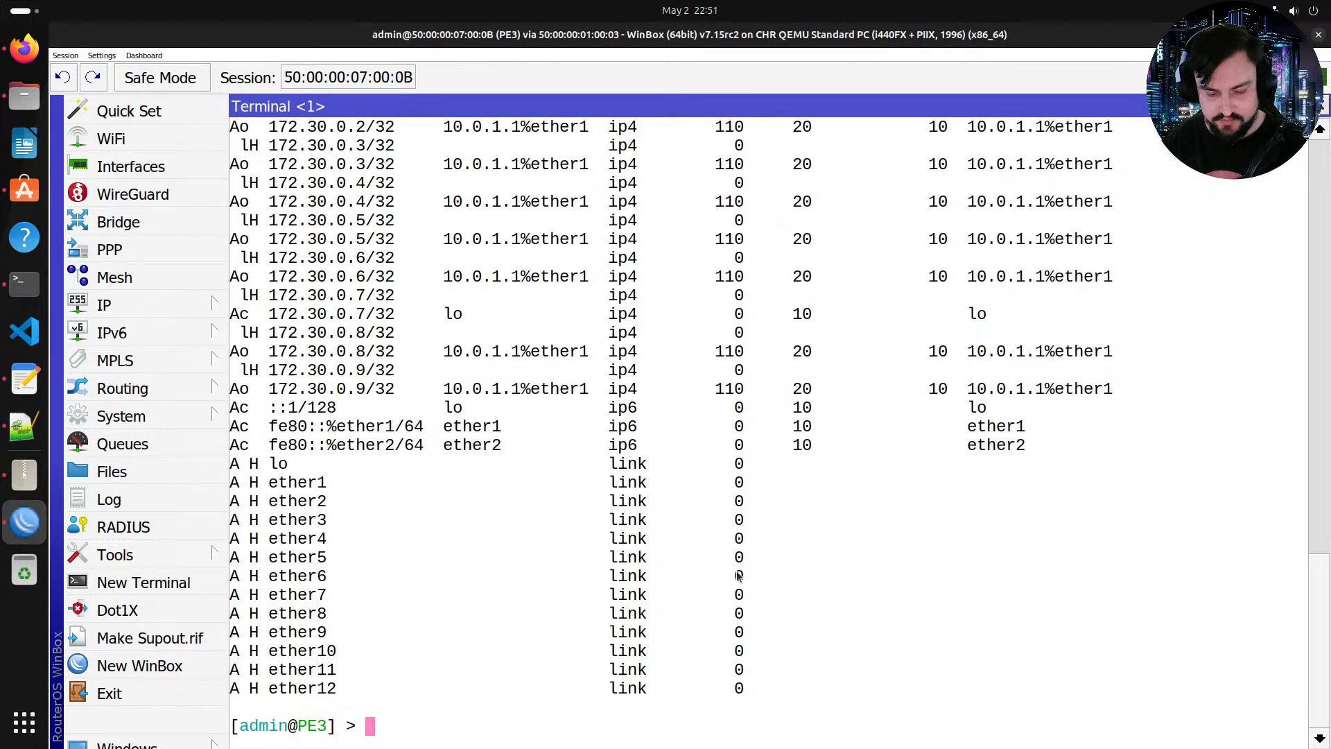
Step: Ping RR1's loopback 172.30.0.9 from PE3 and stop the ping
{"action": "type", "text": "ping 172.30.9"}
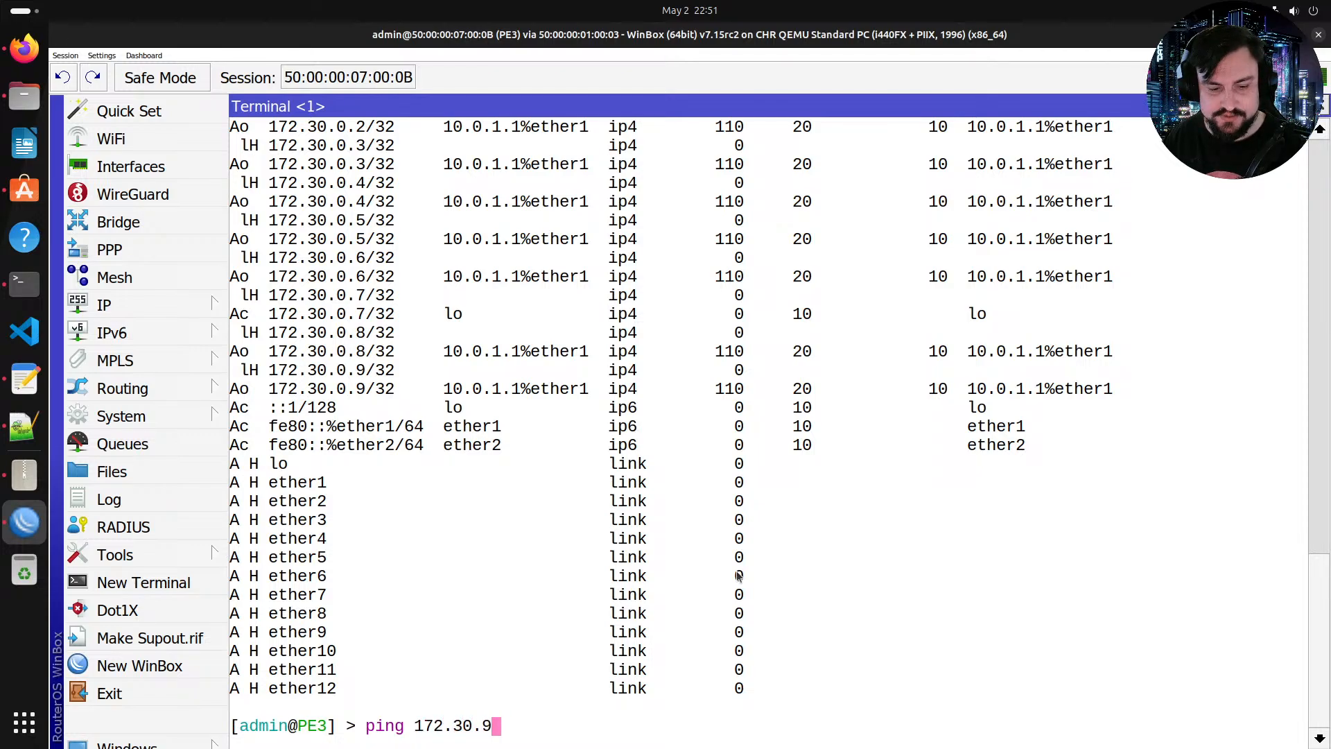
{"action": "key", "text": "BackSpace"}
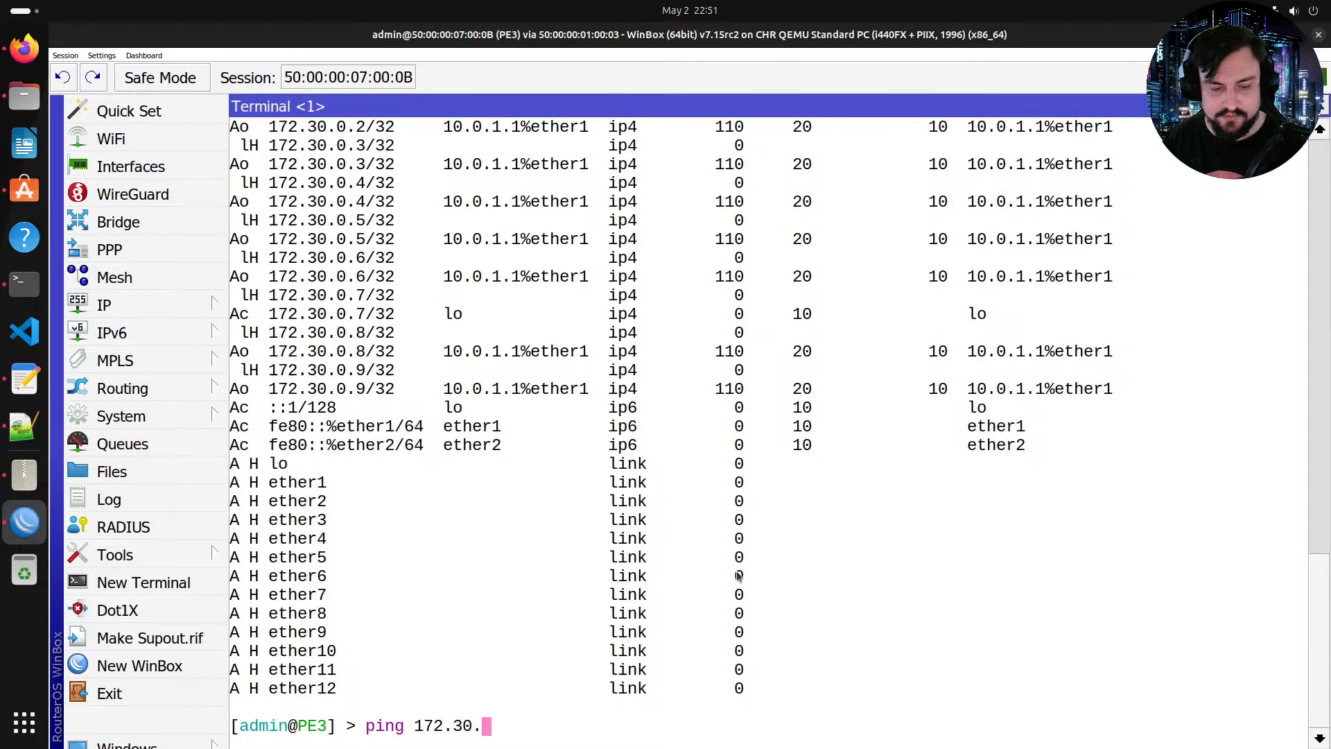
{"action": "type", "text": "0.9"}
{"action": "key", "text": "Return"}
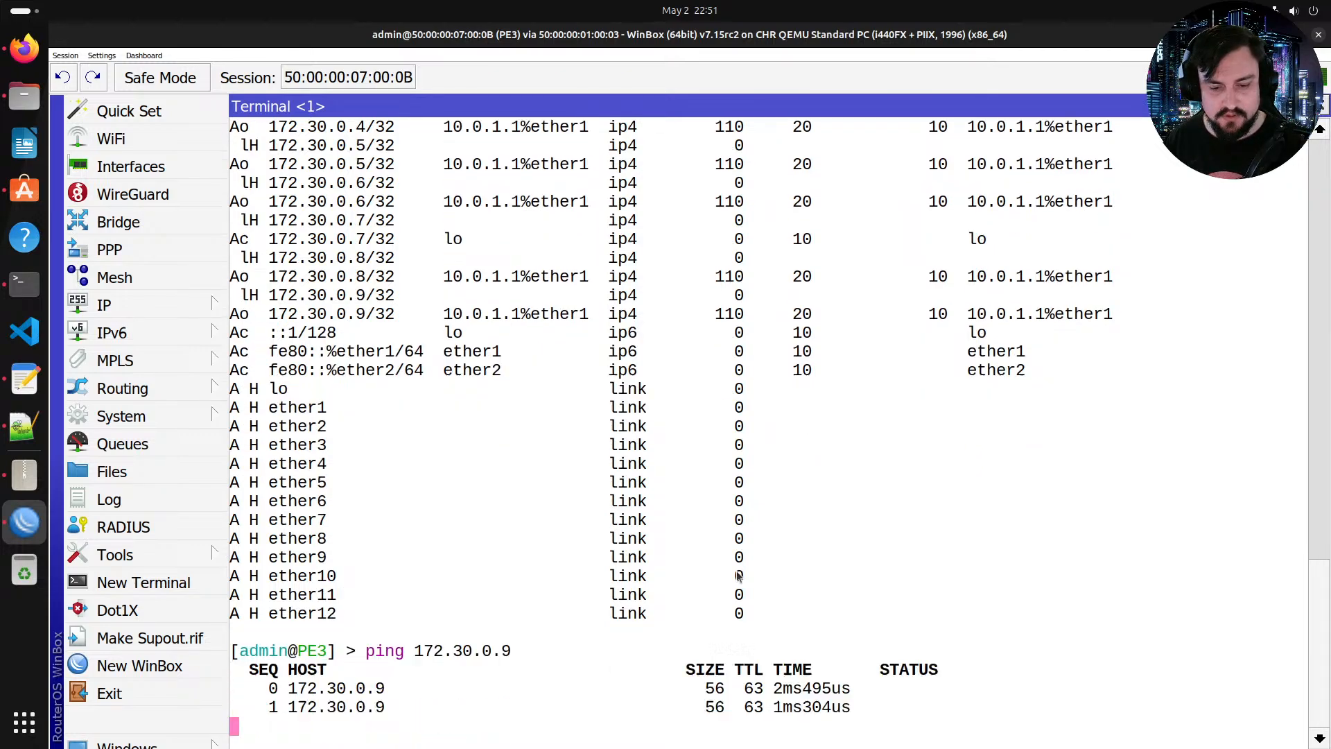
{"action": "key", "text": "ctrl+c"}
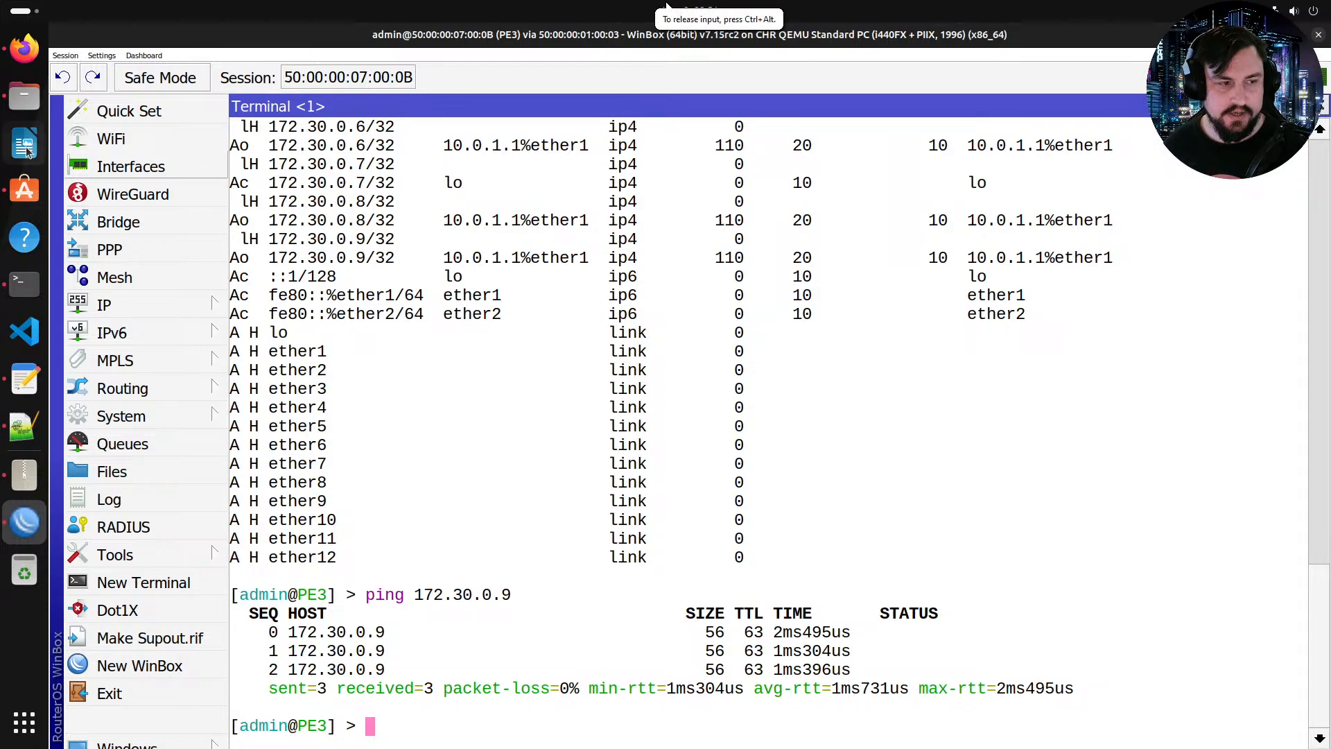
Step: Open RR2's console session from the topology and bring up its prompt
{"action": "left_click", "coordinate": [39, 66]}
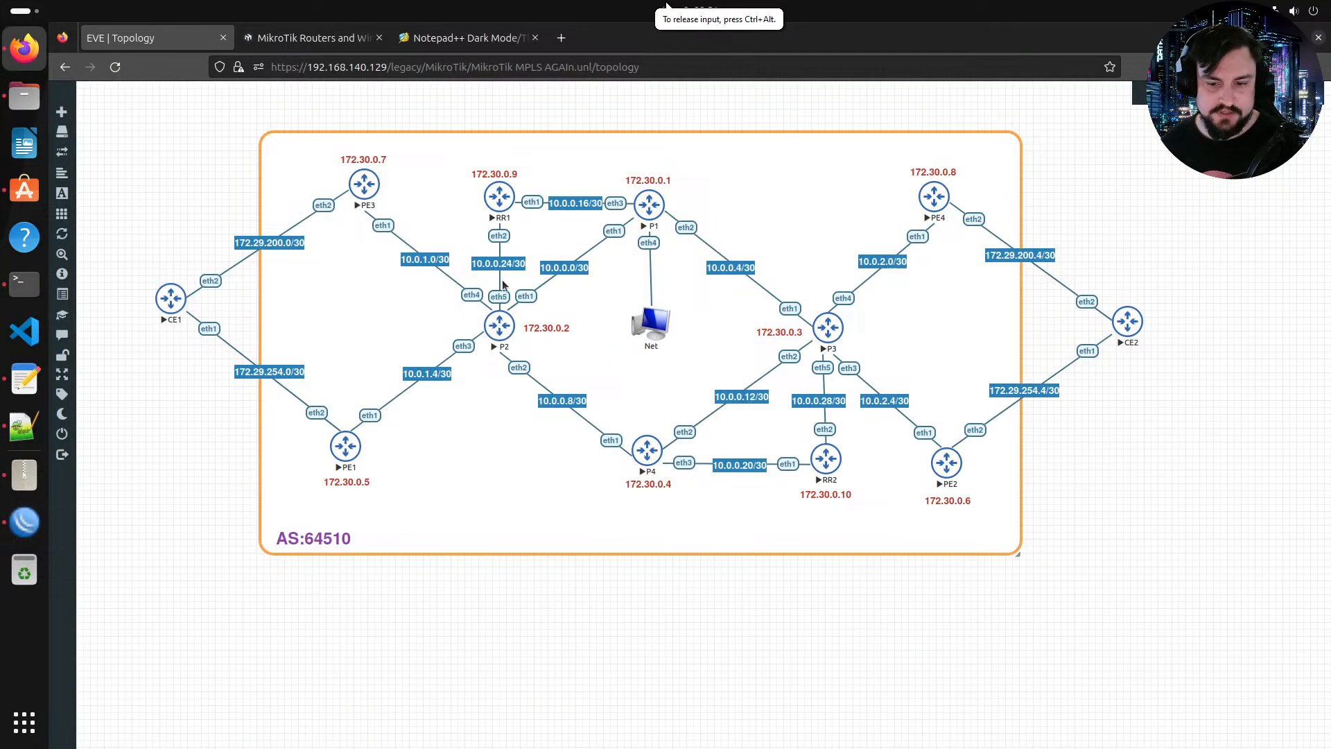
{"action": "left_click", "coordinate": [827, 463]}
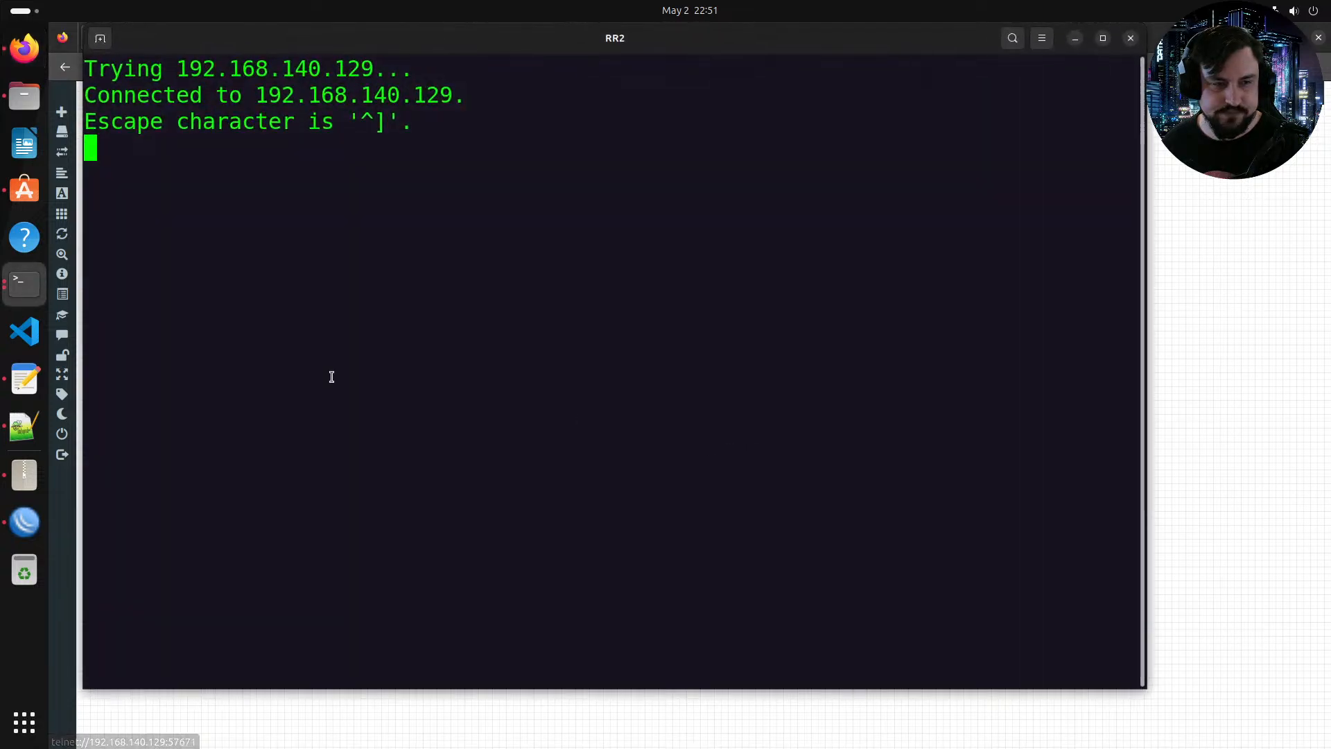
{"action": "key", "text": "Return"}
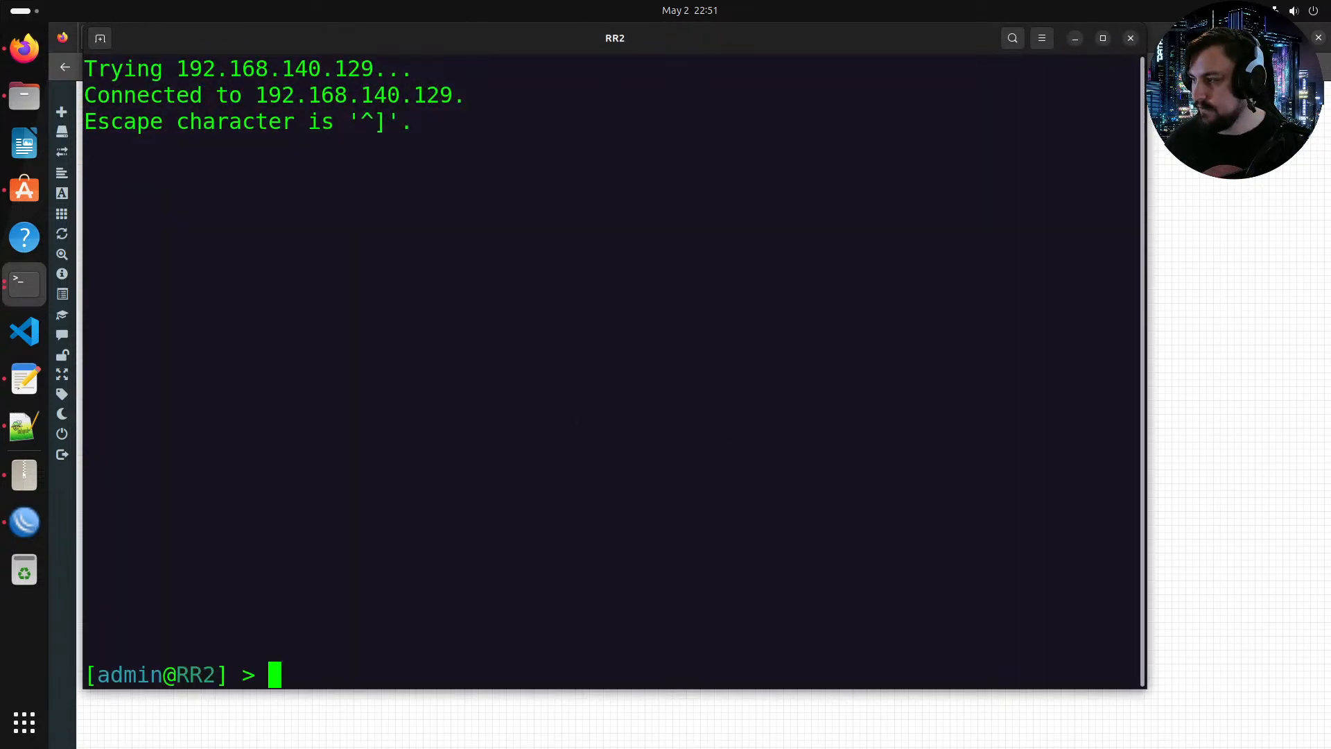
Step: Open the router config template in Notepad++ beside the topology and set the ether1 address to 10.0.0.22/30
{"action": "left_click", "coordinate": [24, 380]}
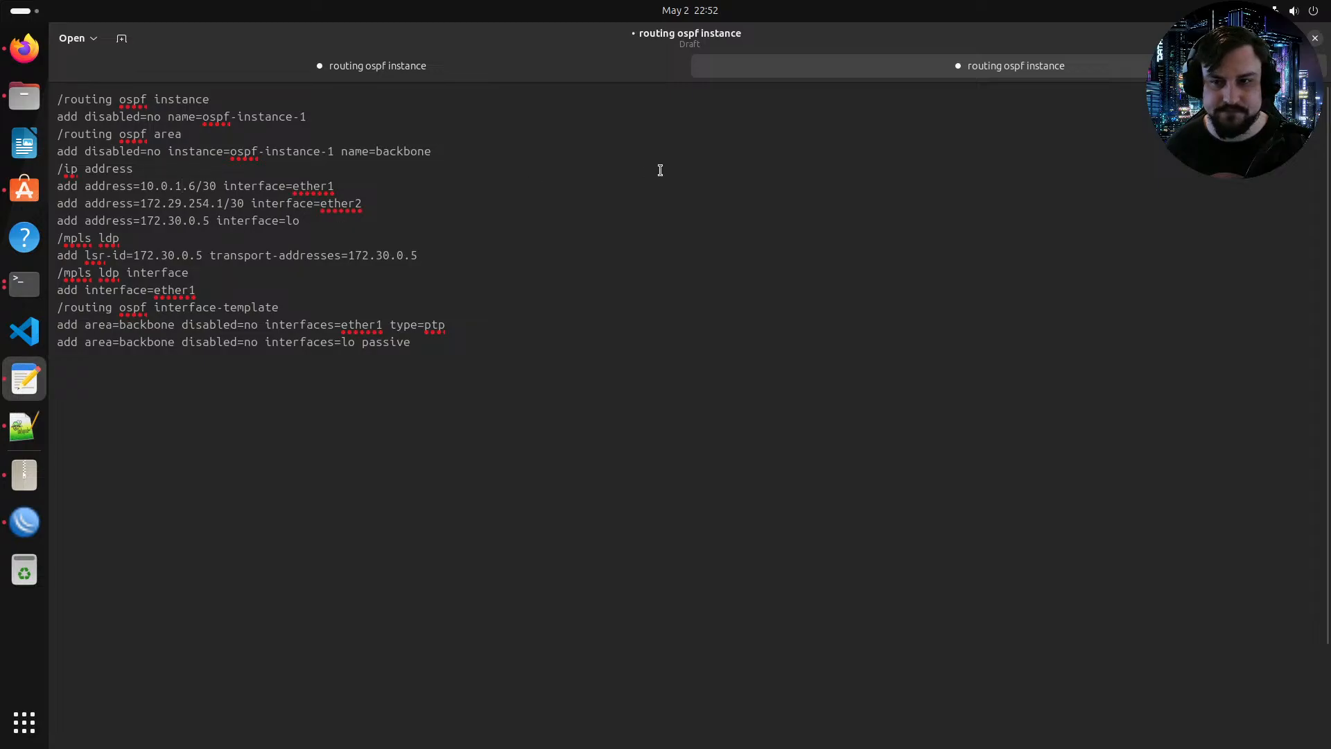
{"action": "left_click", "coordinate": [24, 426]}
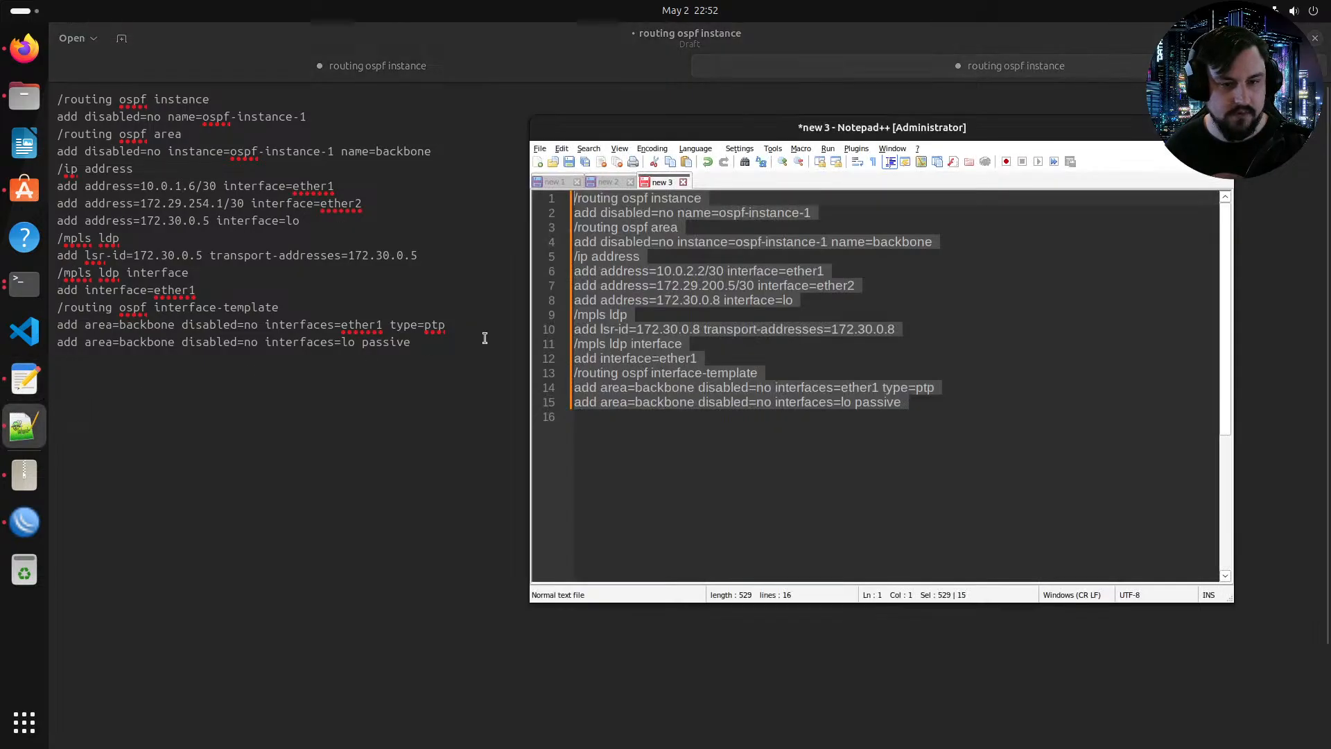
{"action": "double_click", "coordinate": [662, 132]}
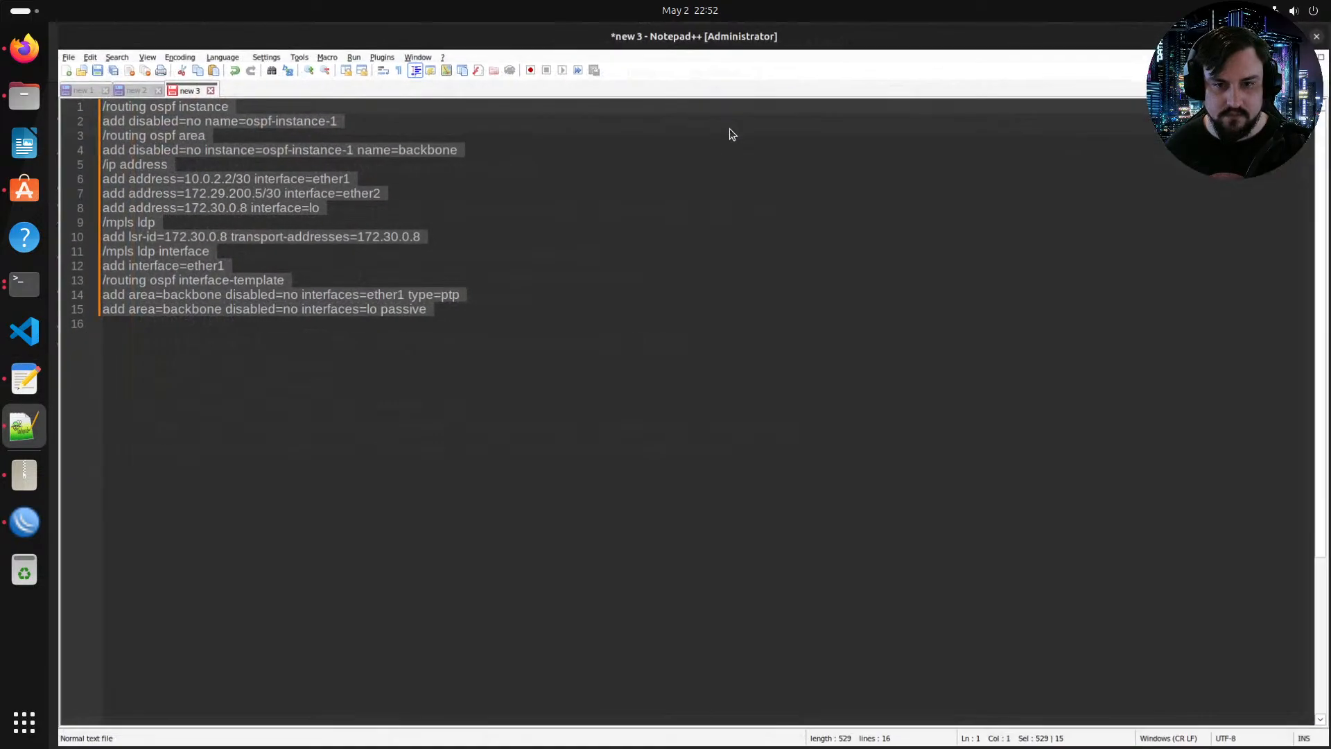
{"action": "left_click", "coordinate": [326, 125]}
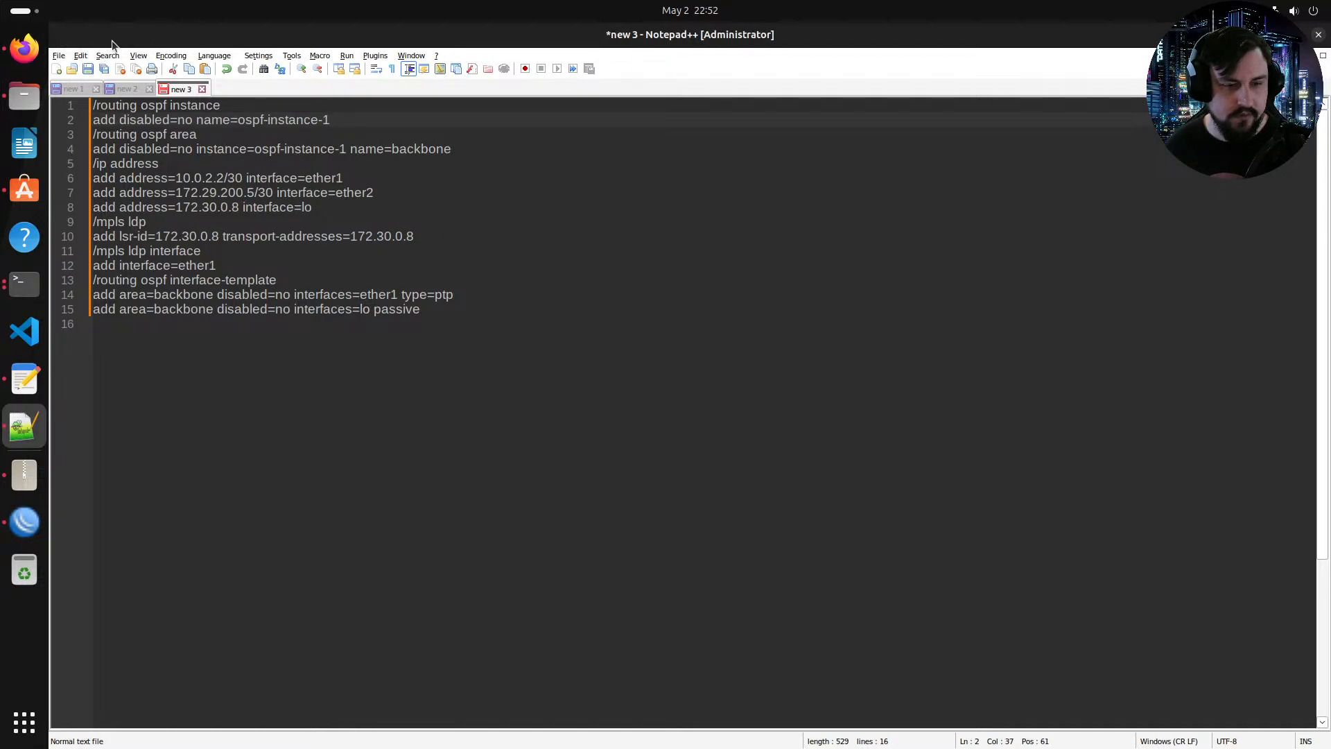
{"action": "key", "text": "super+Down"}
{"action": "left_click", "coordinate": [23, 49]}
{"action": "key", "text": "alt+Tab"}
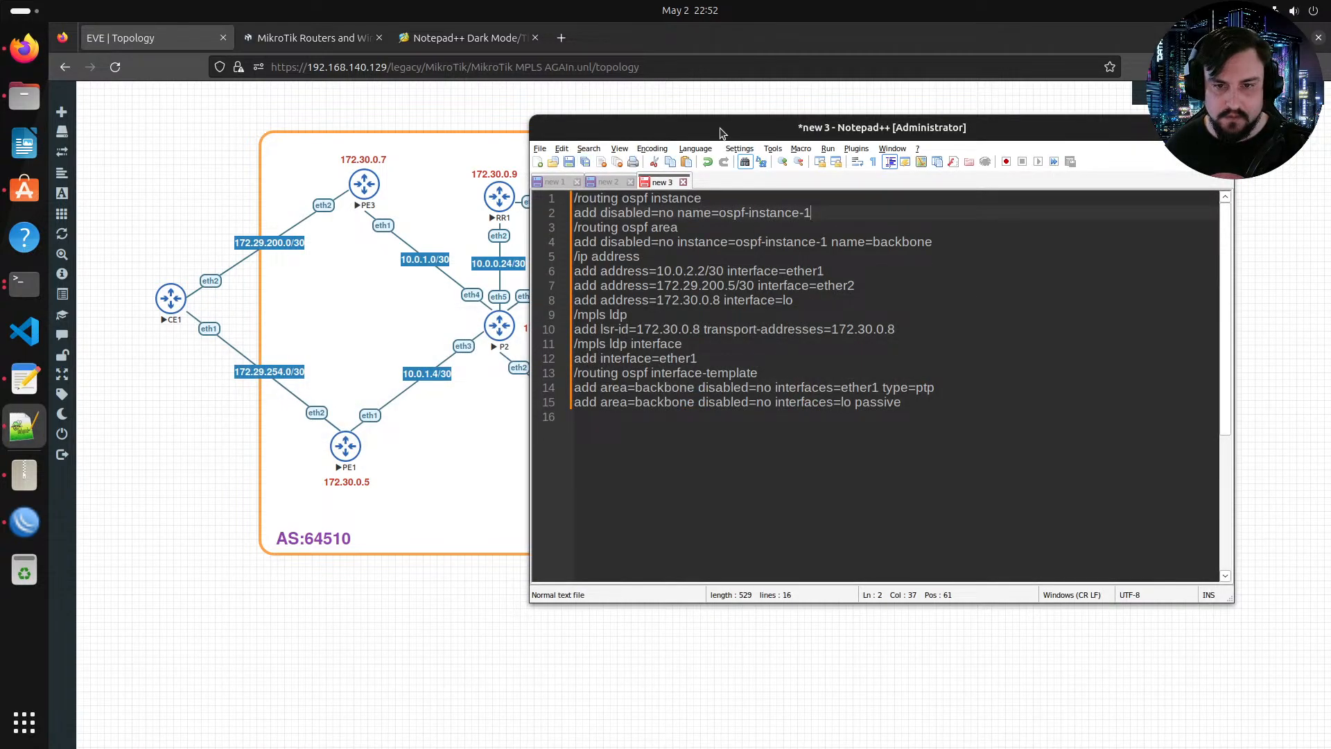
{"action": "left_click_drag", "start_coordinate": [718, 131], "coordinate": [665, 265]}
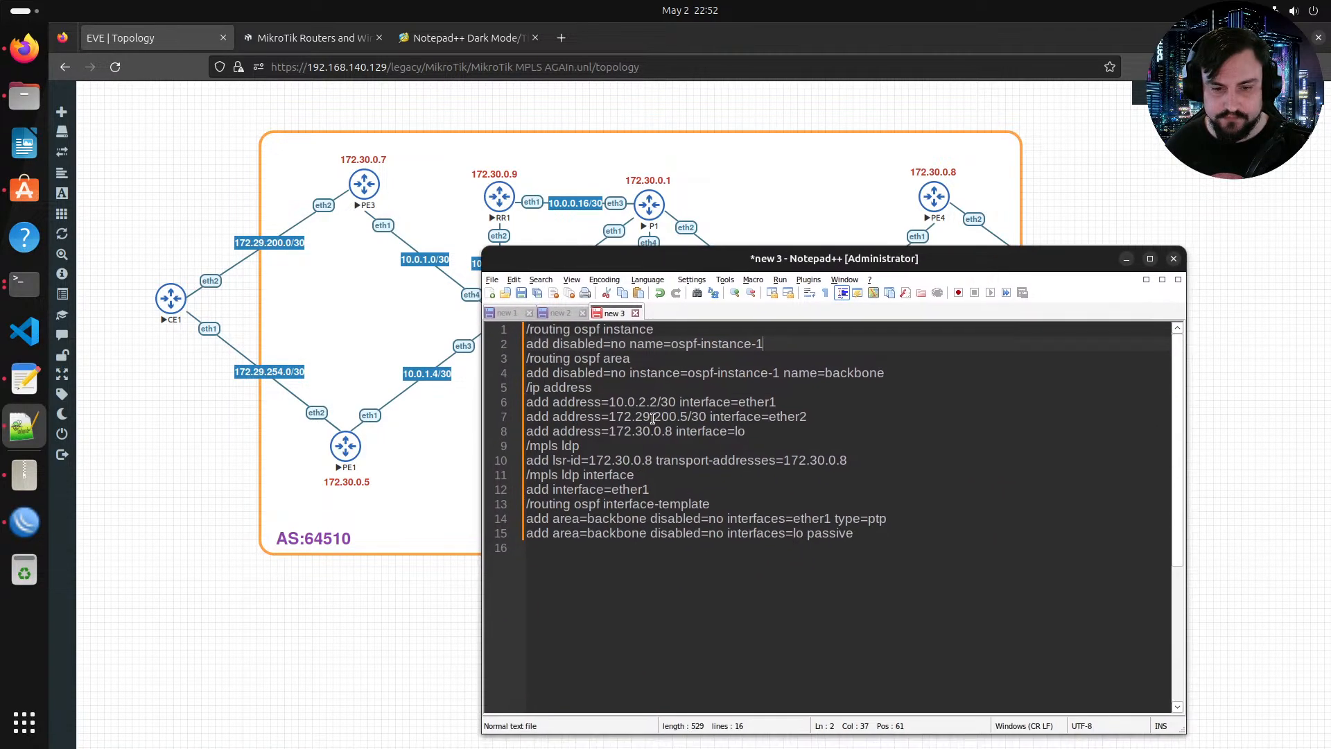
{"action": "left_click", "coordinate": [647, 402]}
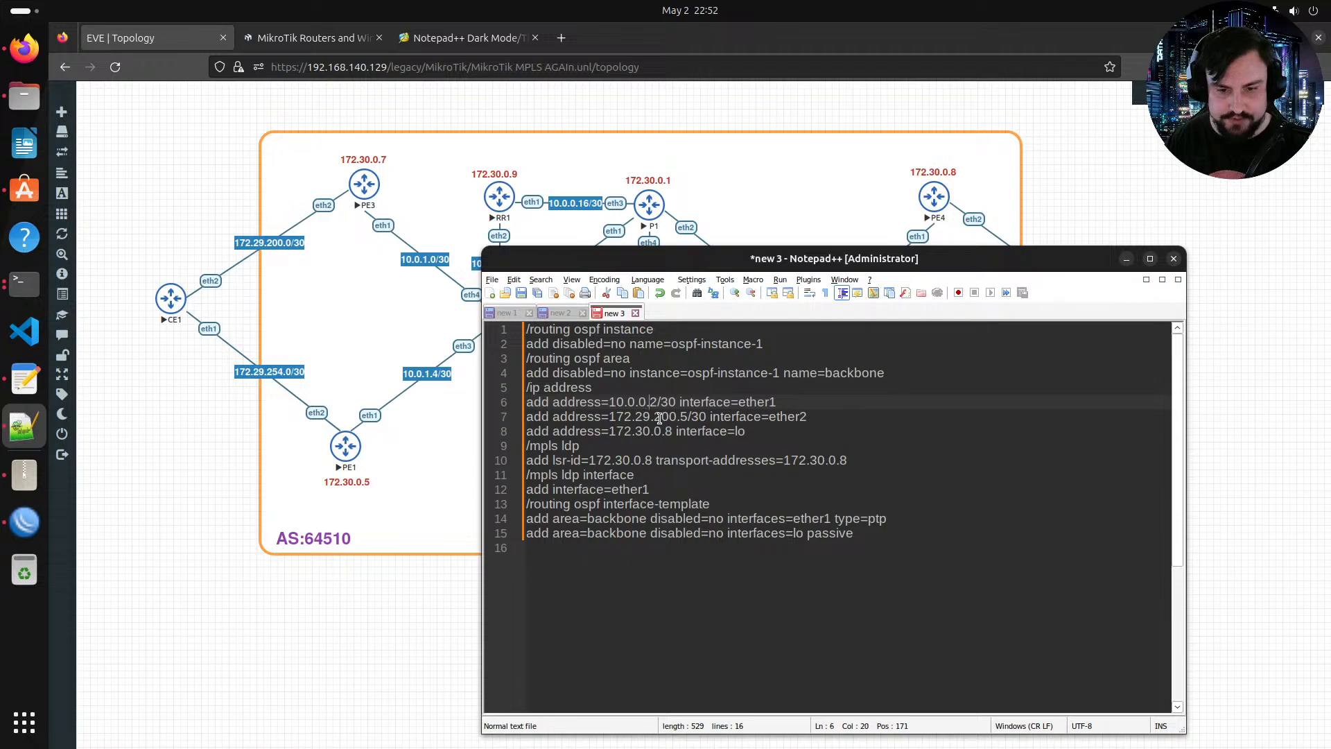
{"action": "type", "text": "2"}
Step: Set the template's ether2 address to 10.0.0.30/30 and the loopback address to 172.30.0.10 for RR2
{"action": "left_click_drag", "start_coordinate": [683, 402], "coordinate": [704, 420]}
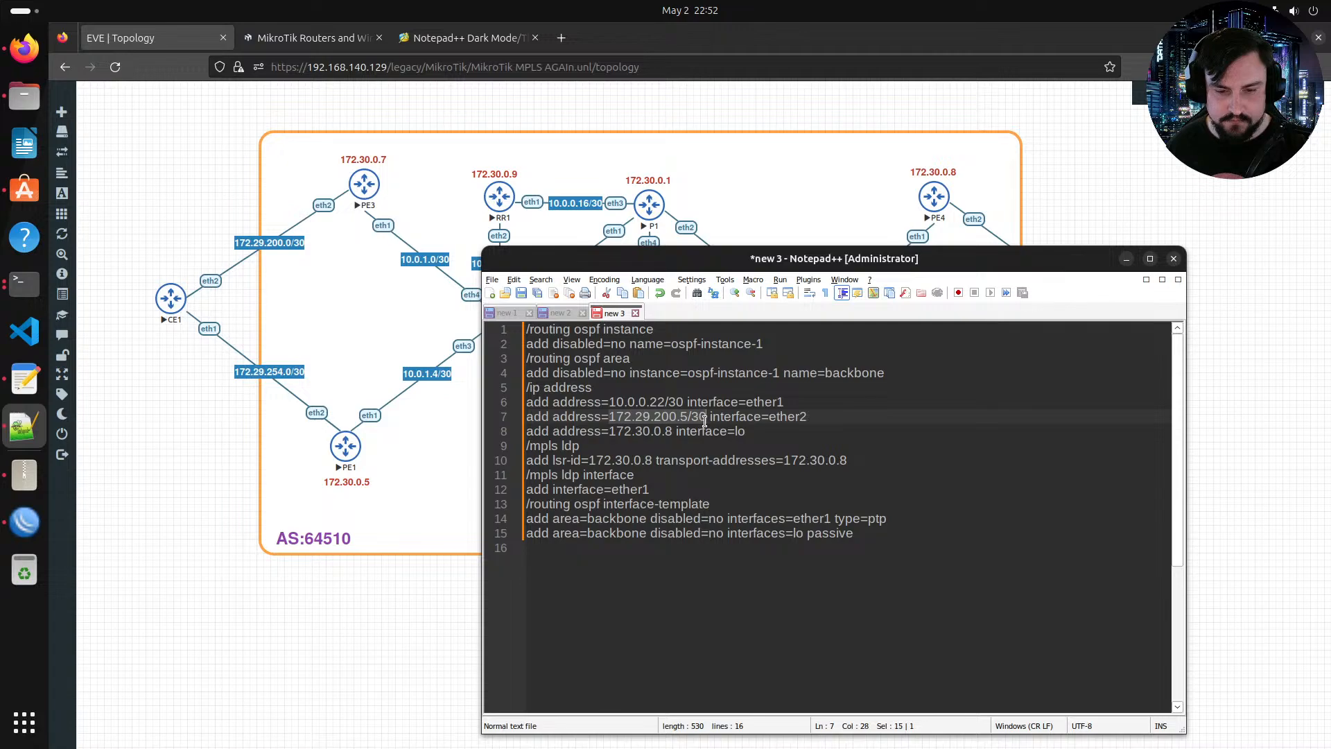
{"action": "key", "text": "ctrl+v"}
{"action": "left_click_drag", "start_coordinate": [711, 262], "coordinate": [578, 540]}
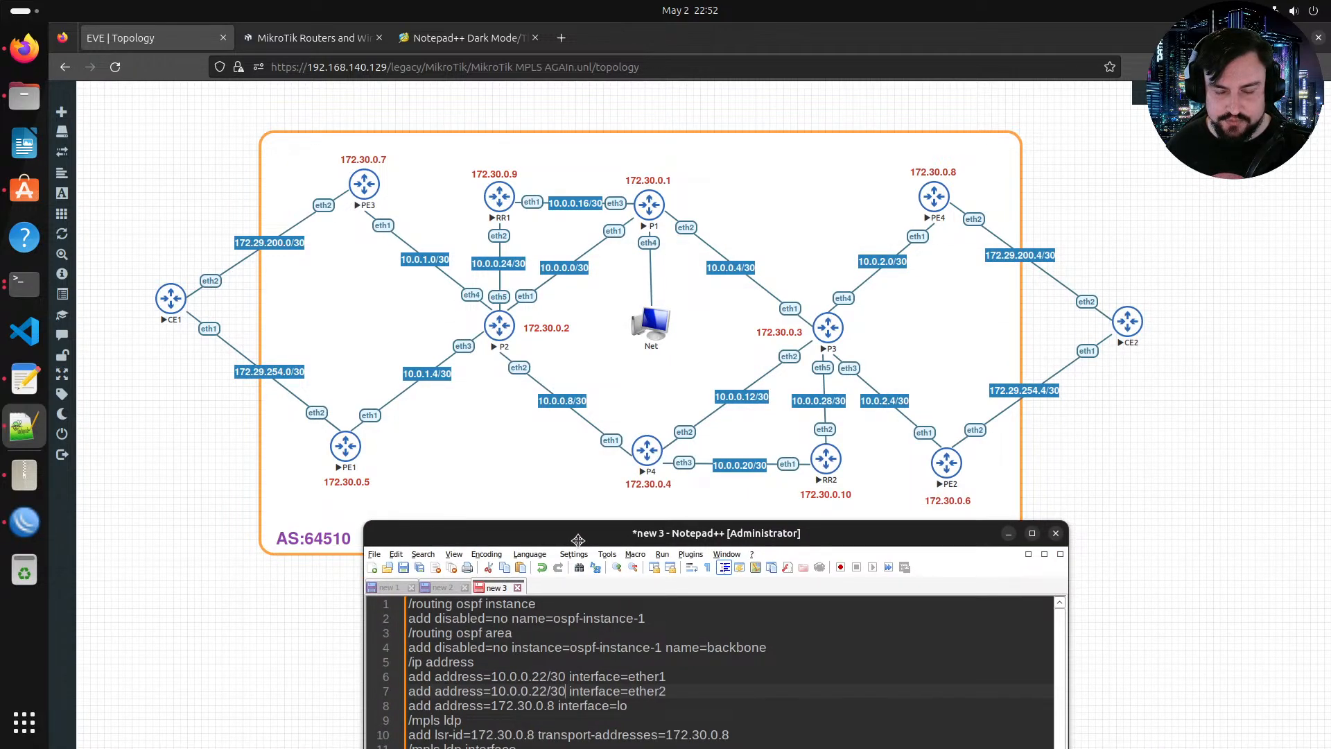
{"action": "left_click_drag", "start_coordinate": [578, 540], "coordinate": [605, 244]}
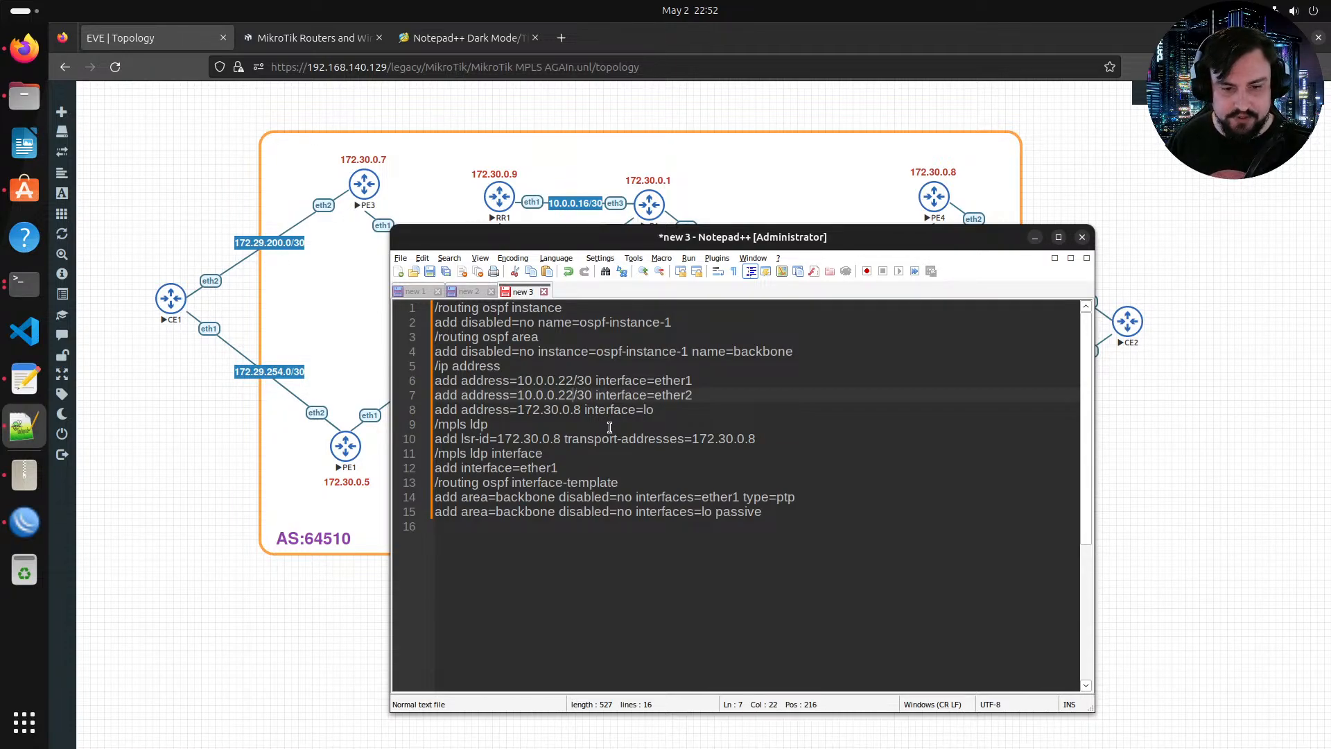
{"action": "key", "text": "BackSpace"}
{"action": "key", "text": "BackSpace"}
{"action": "type", "text": "30"}
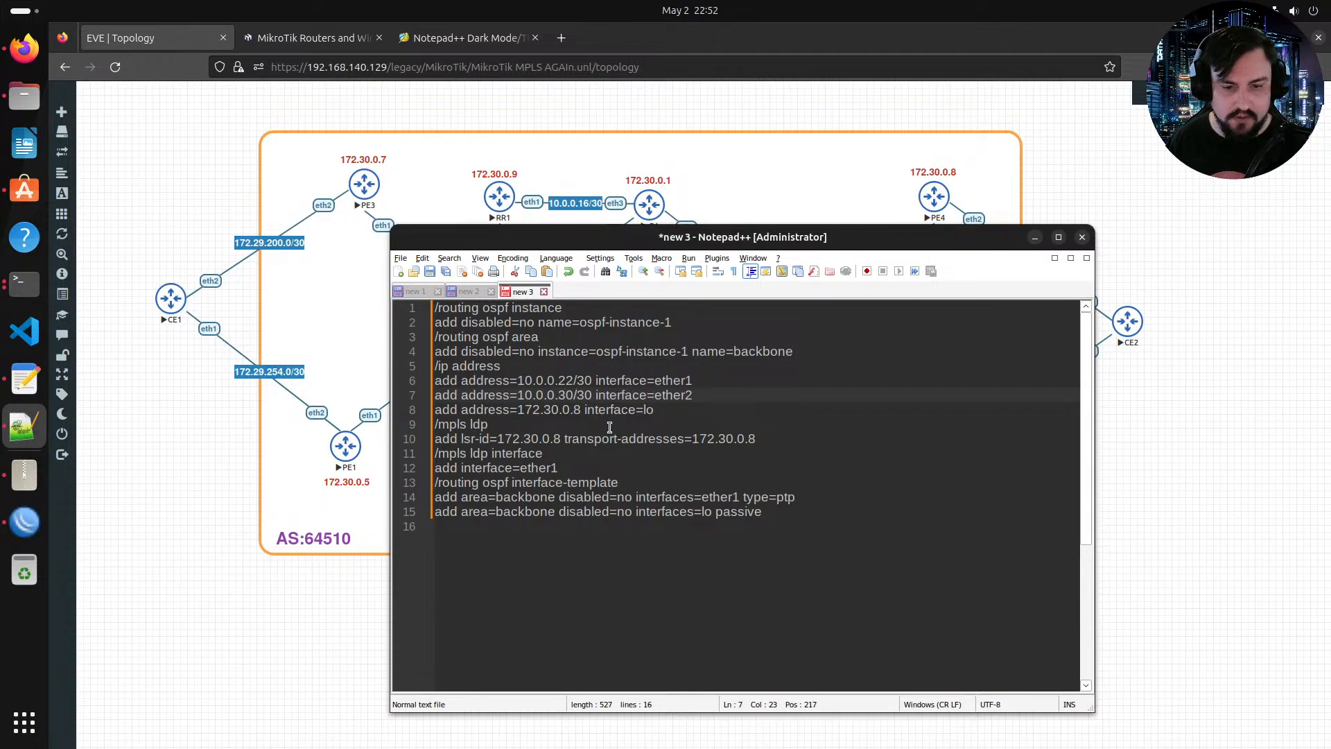
{"action": "key", "text": "Down"}
{"action": "key", "text": "Right"}
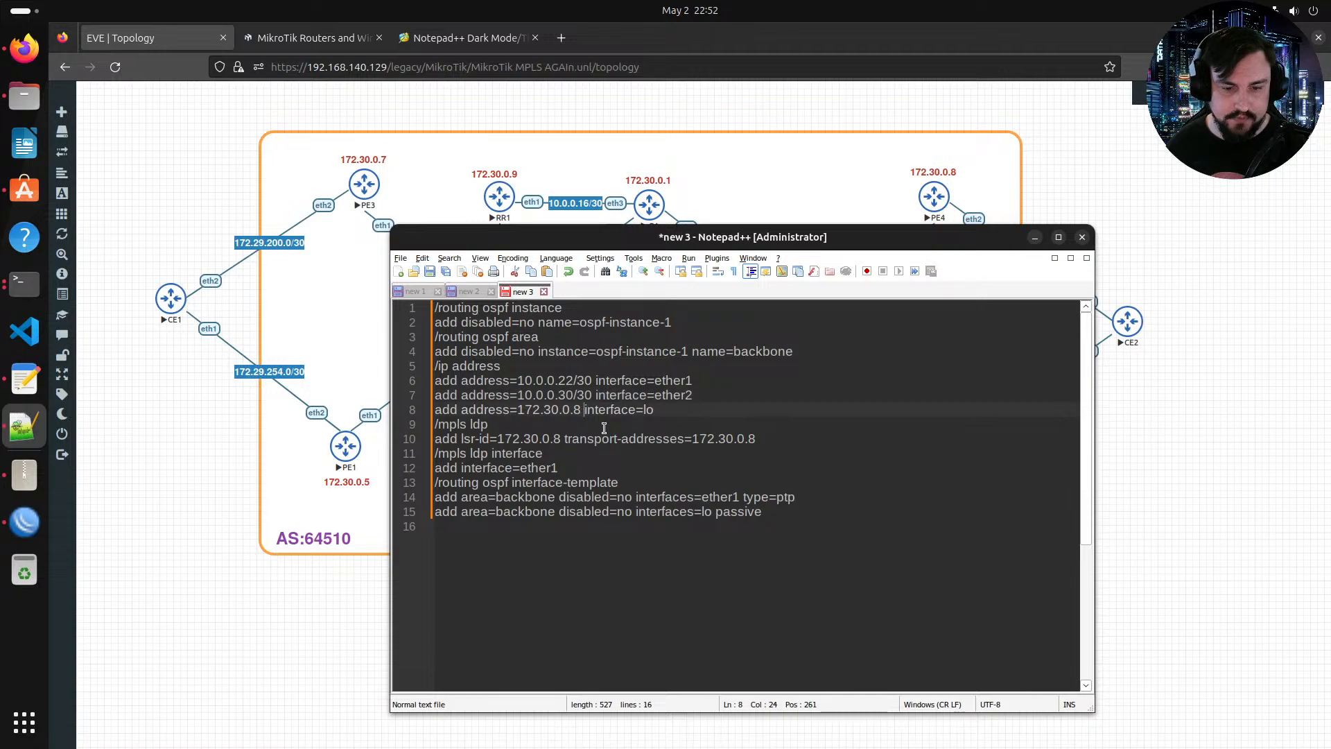
{"action": "left_click_drag", "start_coordinate": [661, 248], "coordinate": [607, 179]}
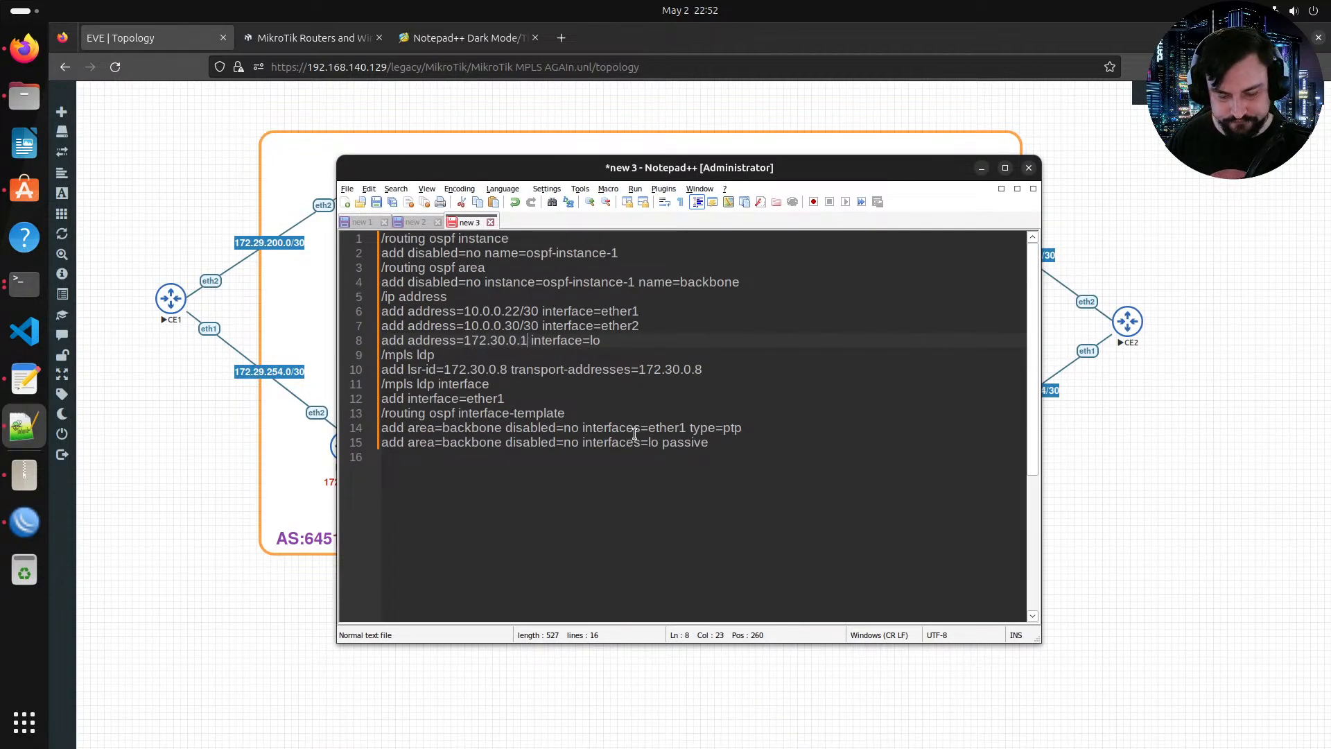
{"action": "type", "text": "0"}
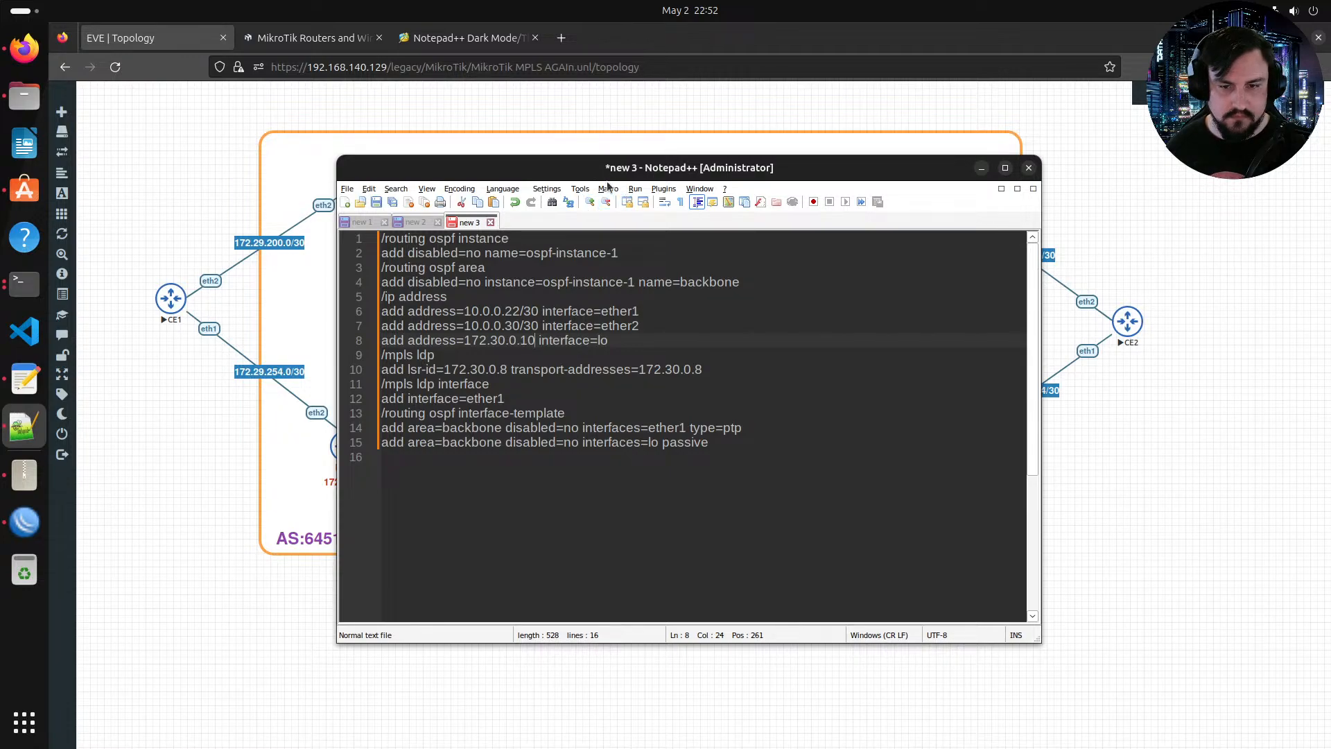
Step: Ping PE4's loopback 172.30.0.8 from PE3's terminal and stop the ping
{"action": "left_click_drag", "start_coordinate": [607, 184], "coordinate": [634, 383]}
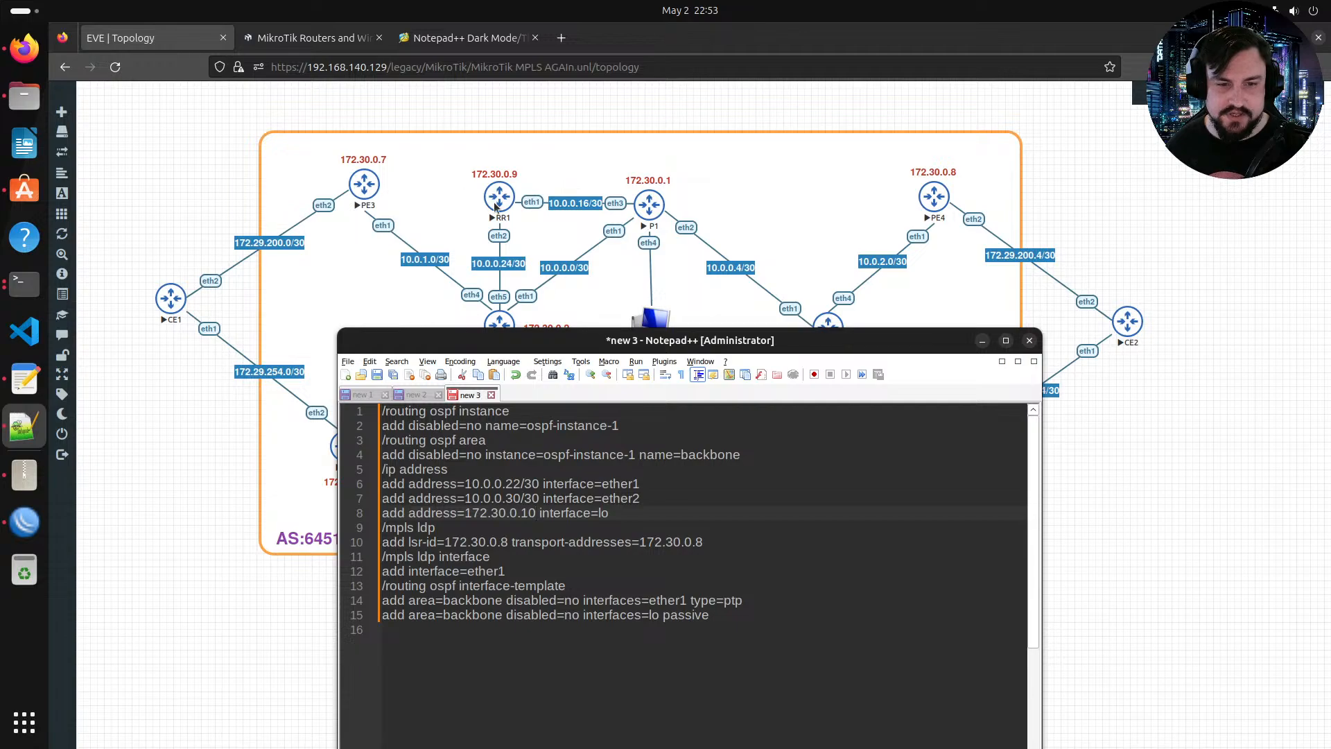
{"action": "left_click", "coordinate": [24, 522]}
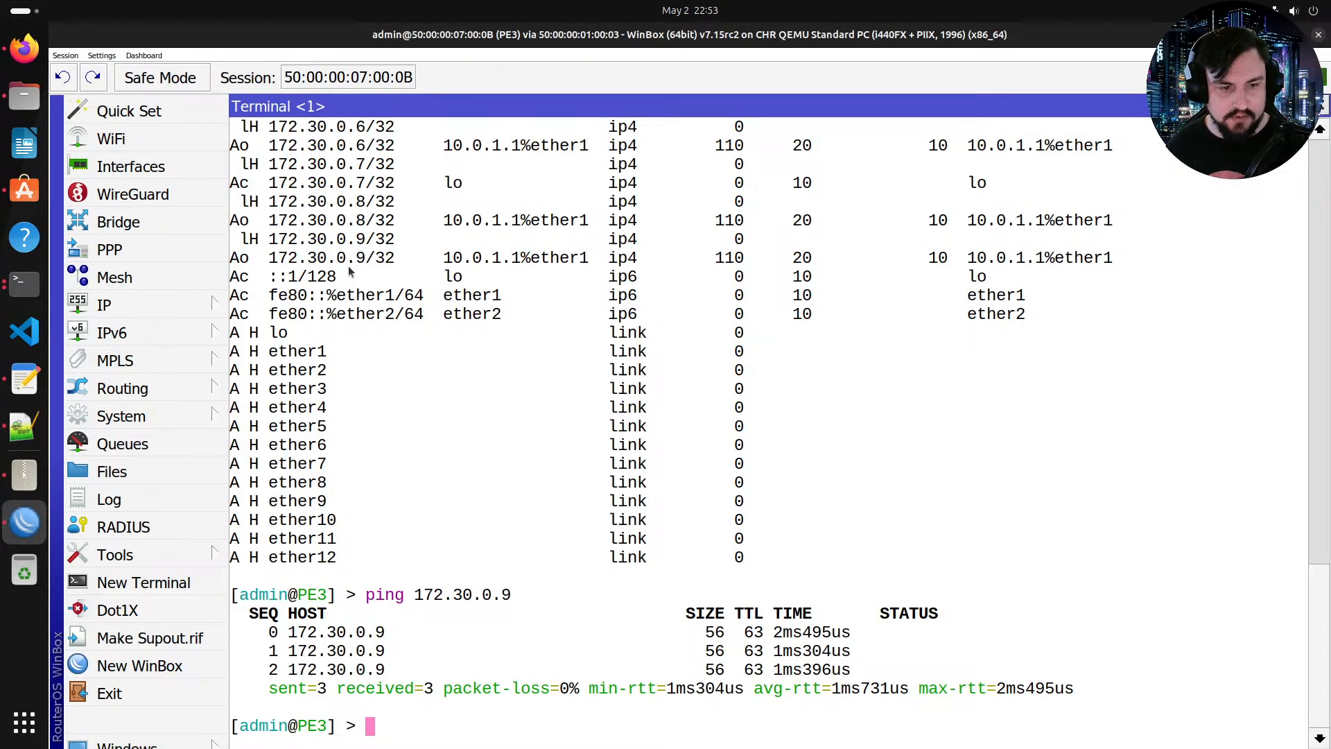
{"action": "left_click_drag", "start_coordinate": [260, 219], "coordinate": [386, 223]}
{"action": "key", "text": "Up"}
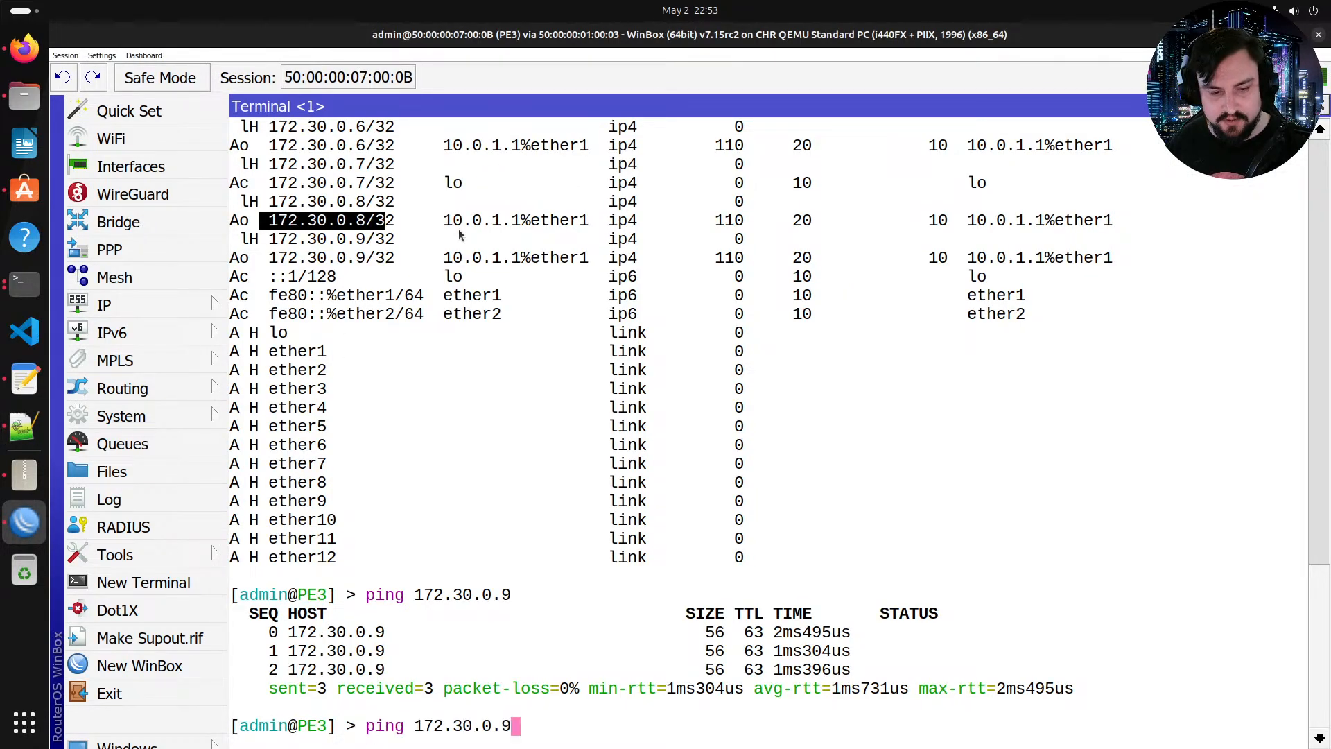
{"action": "key", "text": "BackSpace"}
{"action": "type", "text": "8"}
{"action": "key", "text": "Return"}
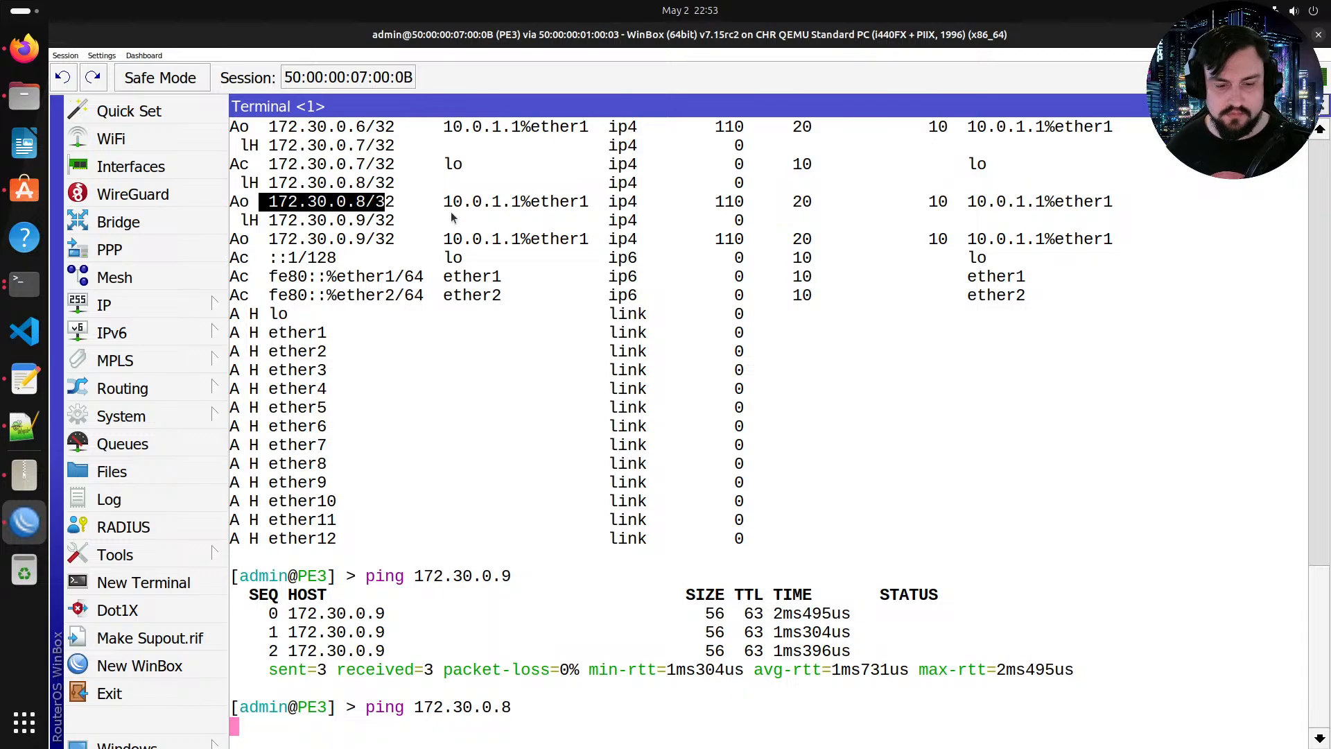
{"action": "key", "text": "ctrl+c"}
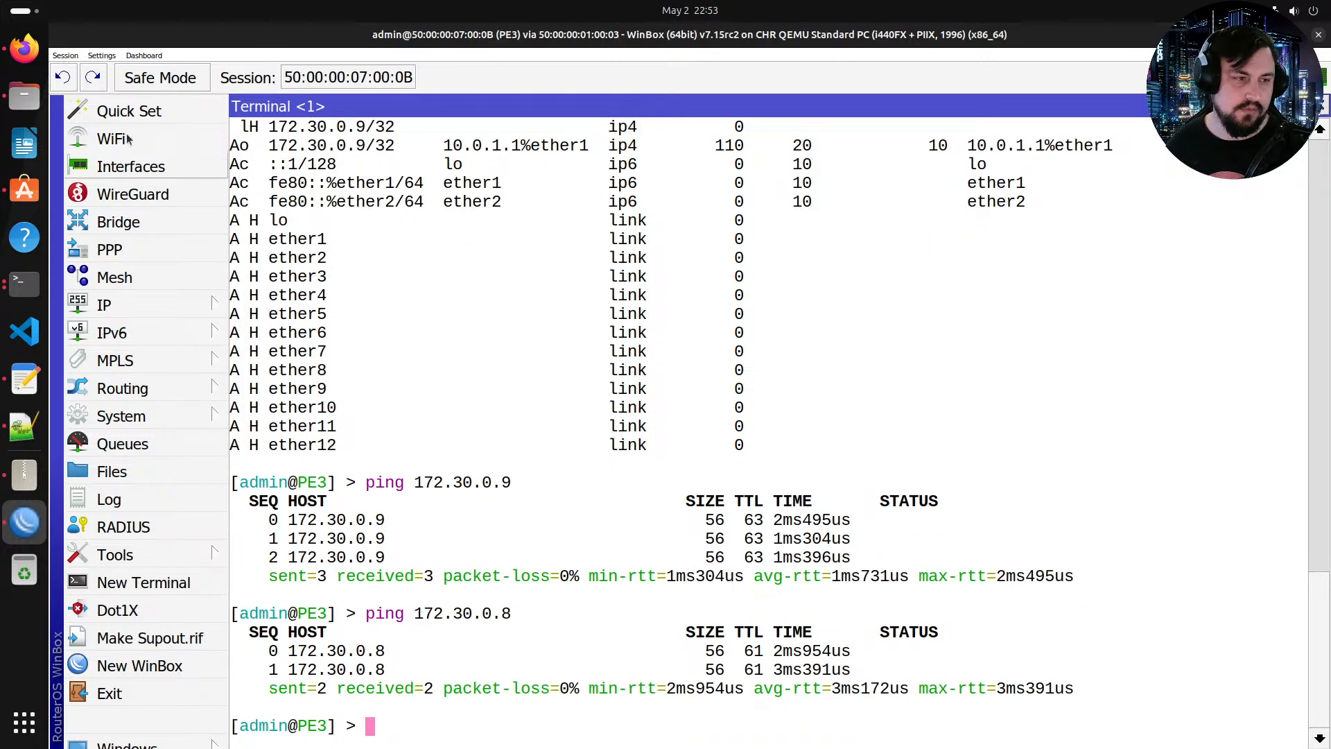
Step: Delete the MPLS LDP and LDP interface lines from the RR2 template
{"action": "left_click", "coordinate": [25, 50]}
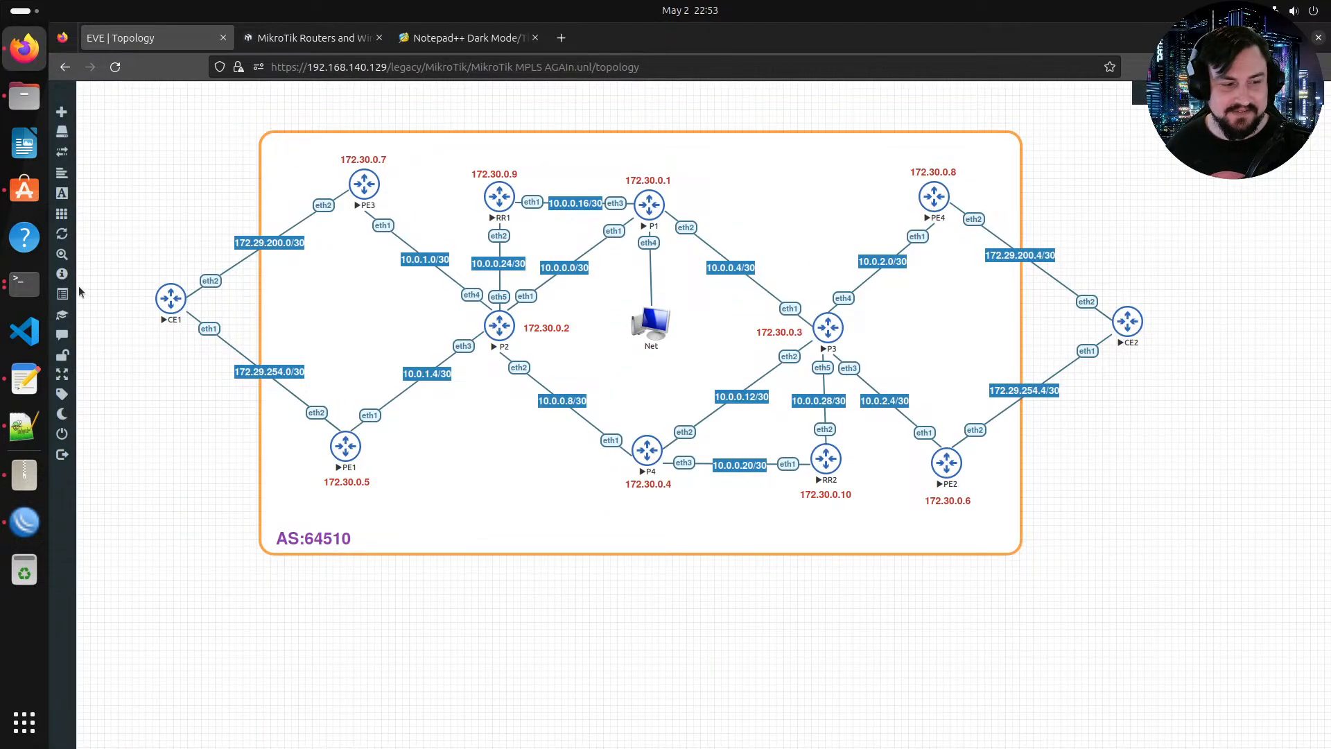
{"action": "left_click", "coordinate": [24, 425]}
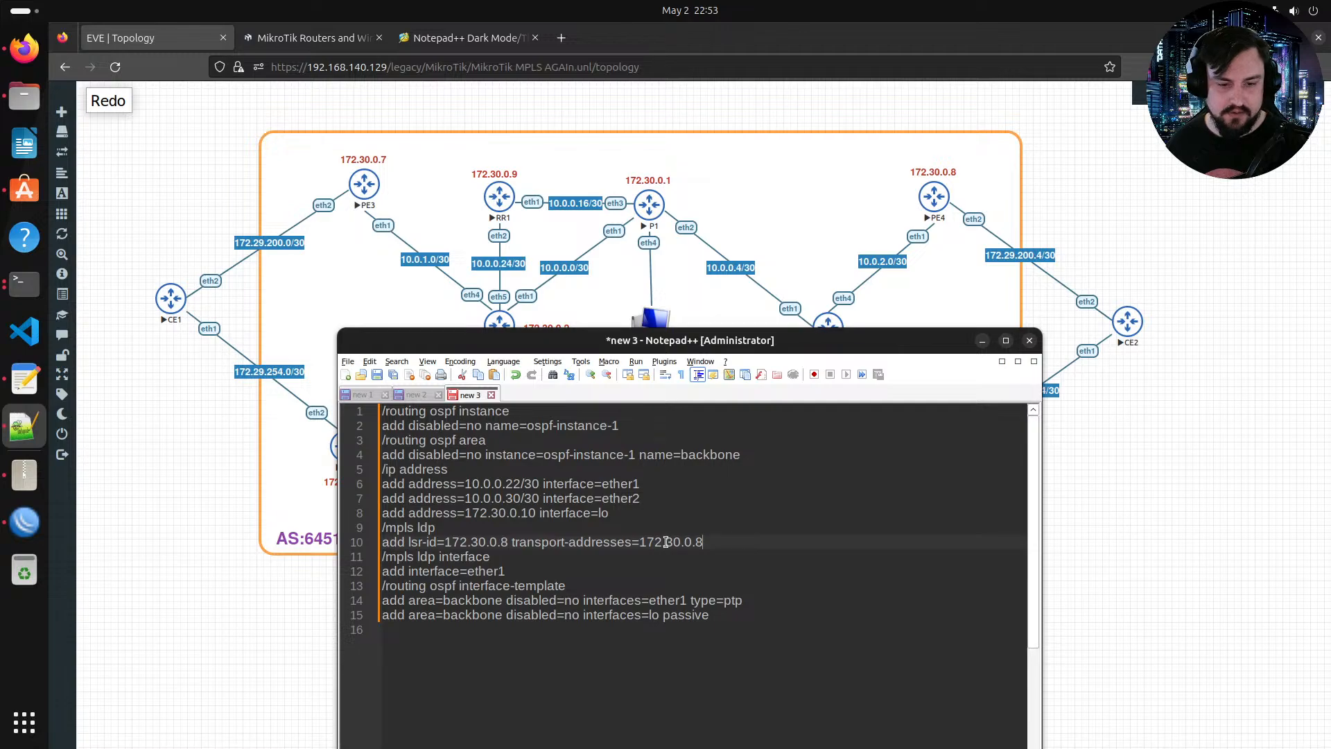
{"action": "left_click_drag", "start_coordinate": [702, 541], "coordinate": [385, 528]}
{"action": "key", "text": "BackSpace"}
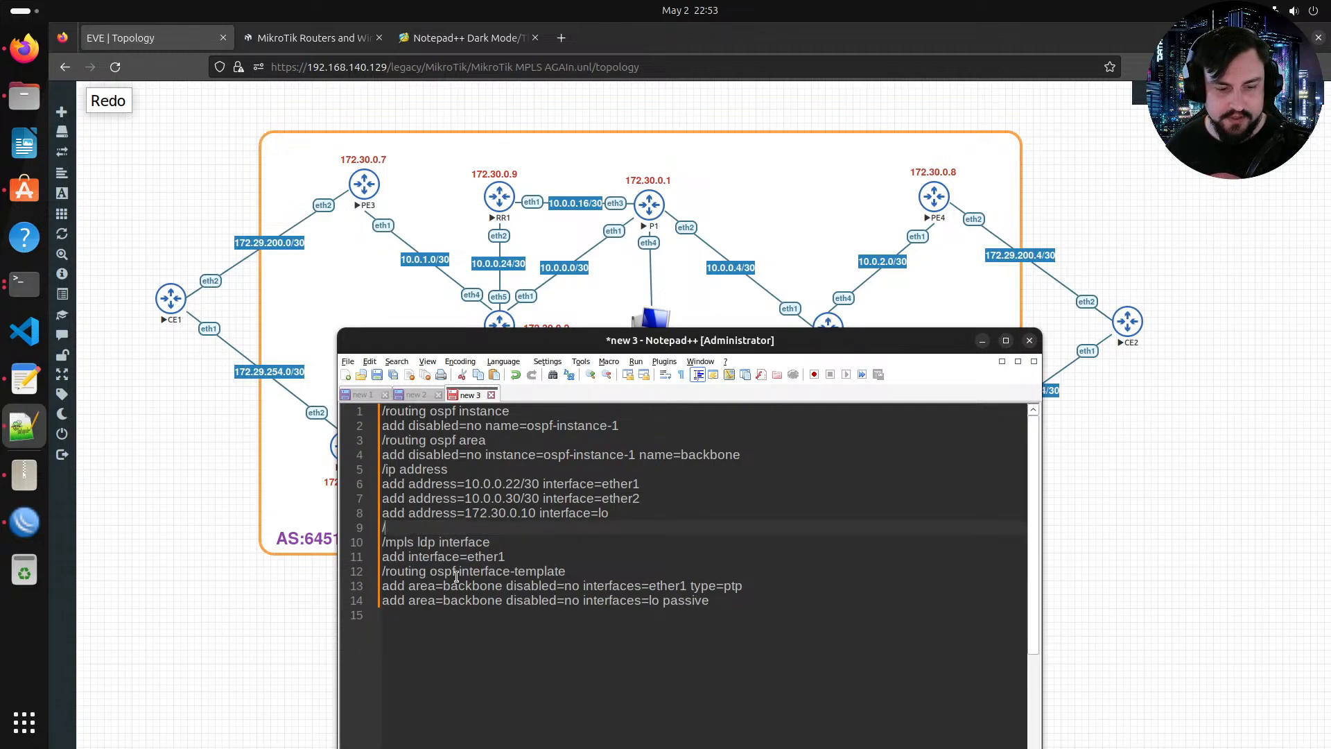
{"action": "key", "text": "BackSpace"}
{"action": "key", "text": "Delete"}
{"action": "left_click_drag", "start_coordinate": [506, 542], "coordinate": [383, 527]}
{"action": "key", "text": "BackSpace"}
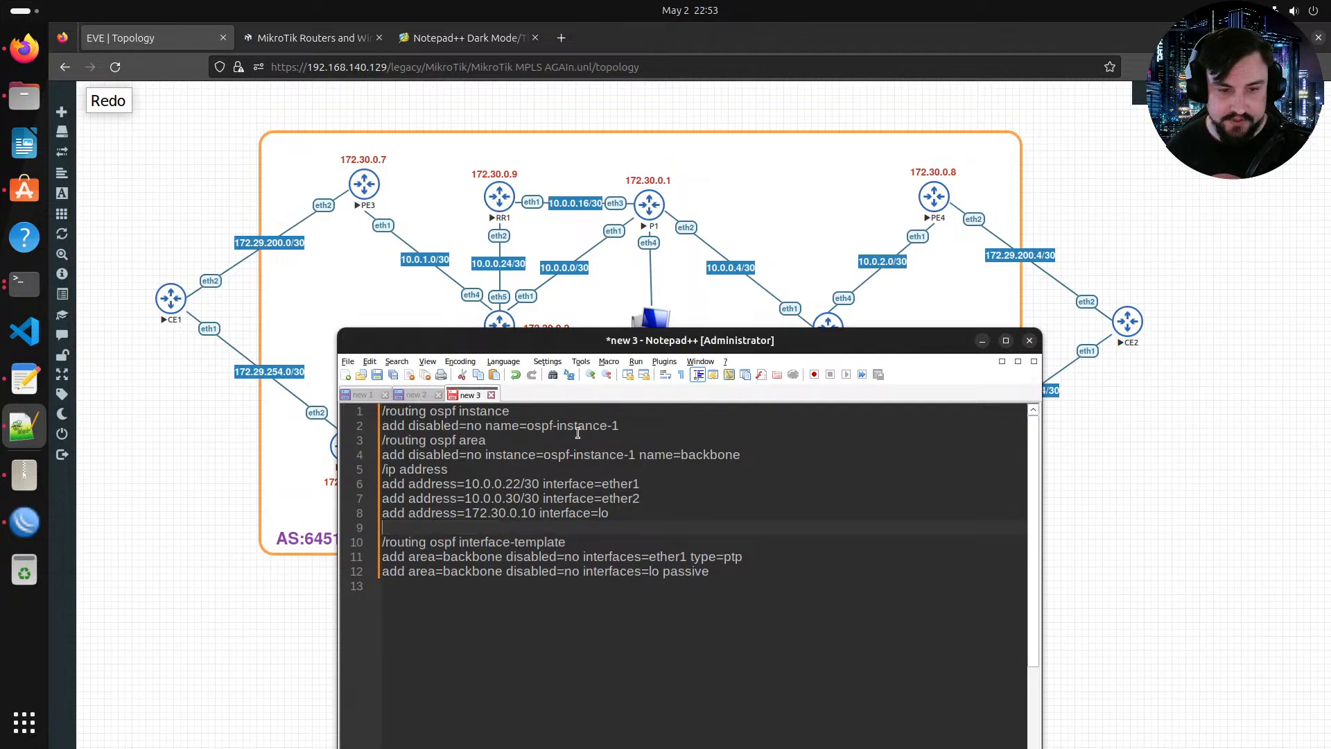
{"action": "key", "text": "BackSpace"}
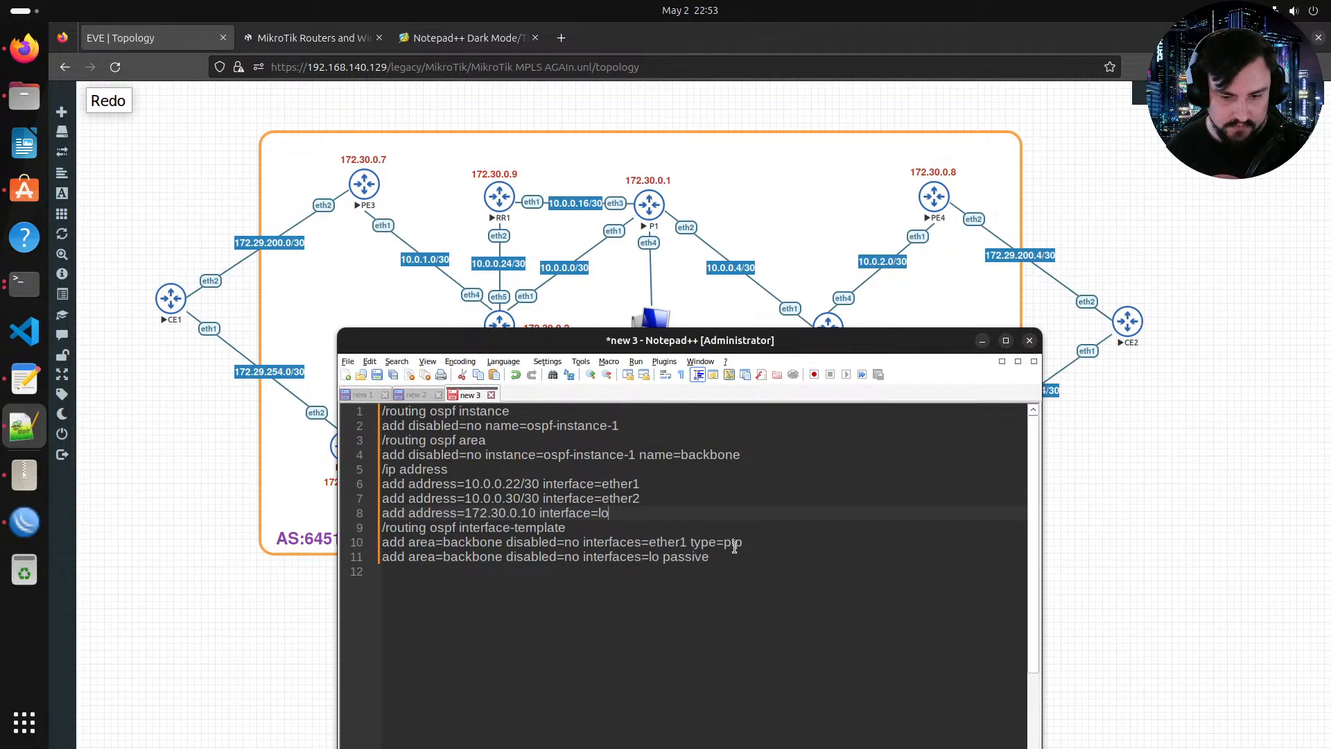
Step: Add ether2 to the OSPF point-to-point interface template line, then paste and run the whole template in RR2's console
{"action": "left_click", "coordinate": [686, 542]}
{"action": "type", "text": ",ether2"}
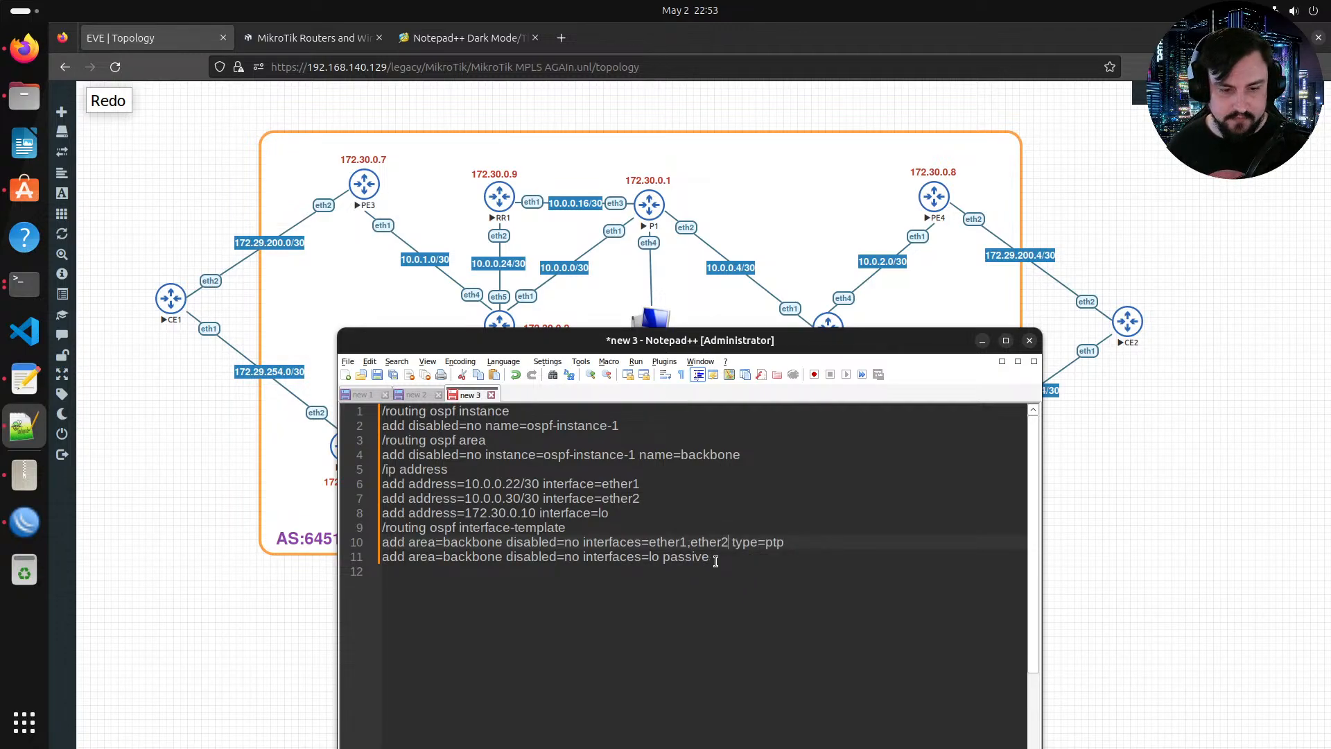
{"action": "left_click_drag", "start_coordinate": [716, 560], "coordinate": [366, 415]}
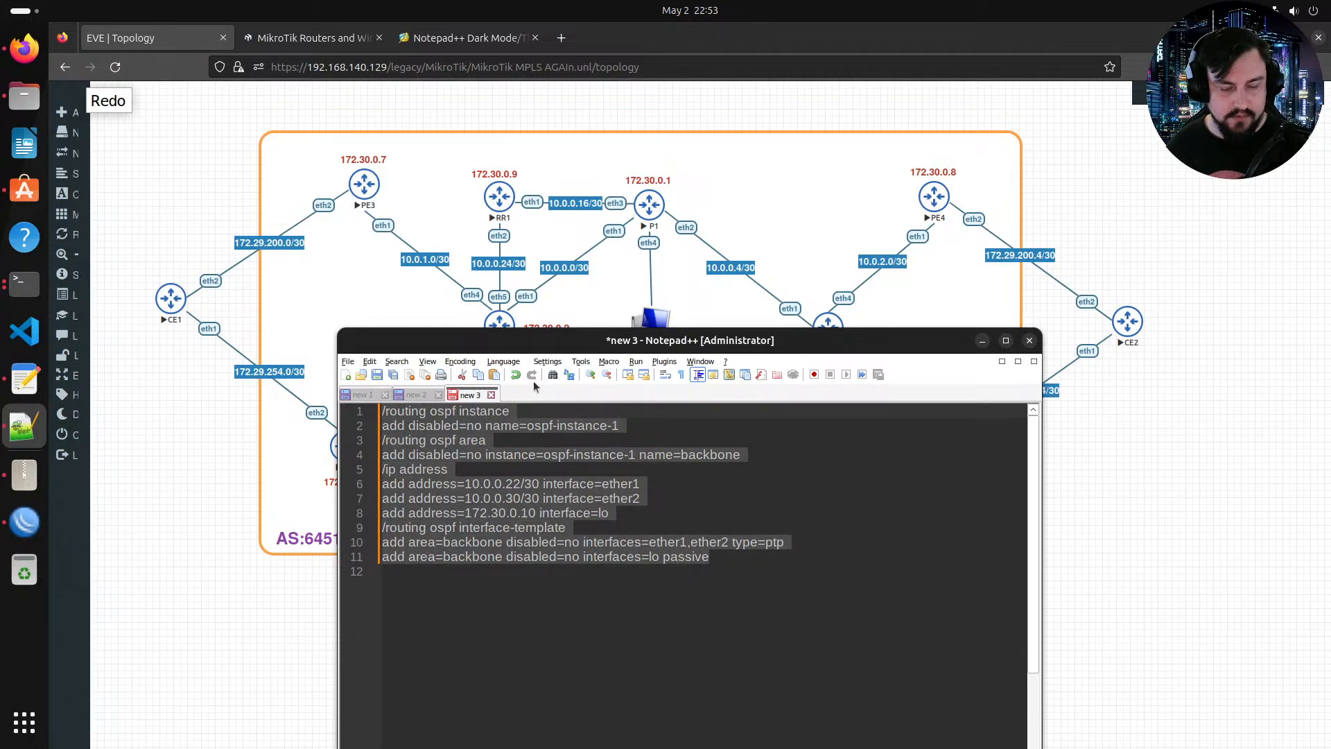
{"action": "left_click", "coordinate": [43, 286]}
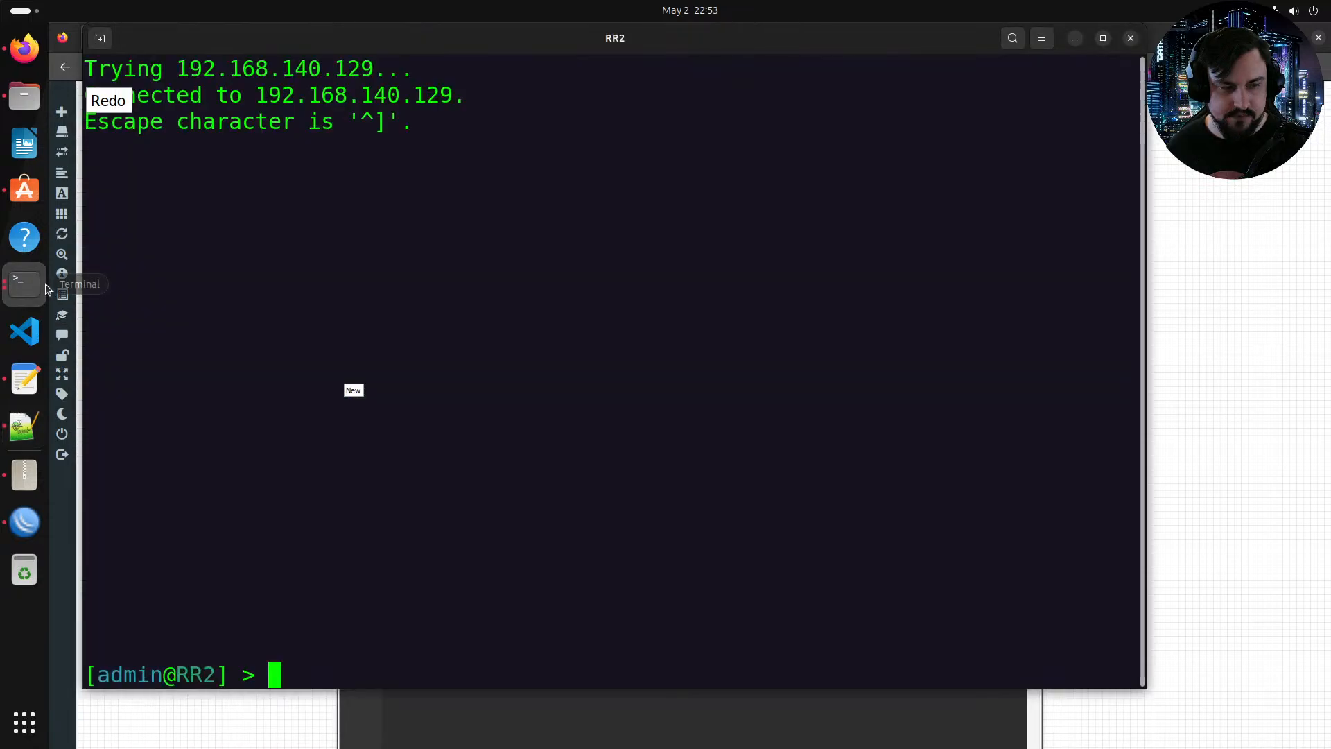
{"action": "right_click", "coordinate": [502, 434]}
{"action": "left_click", "coordinate": [555, 486]}
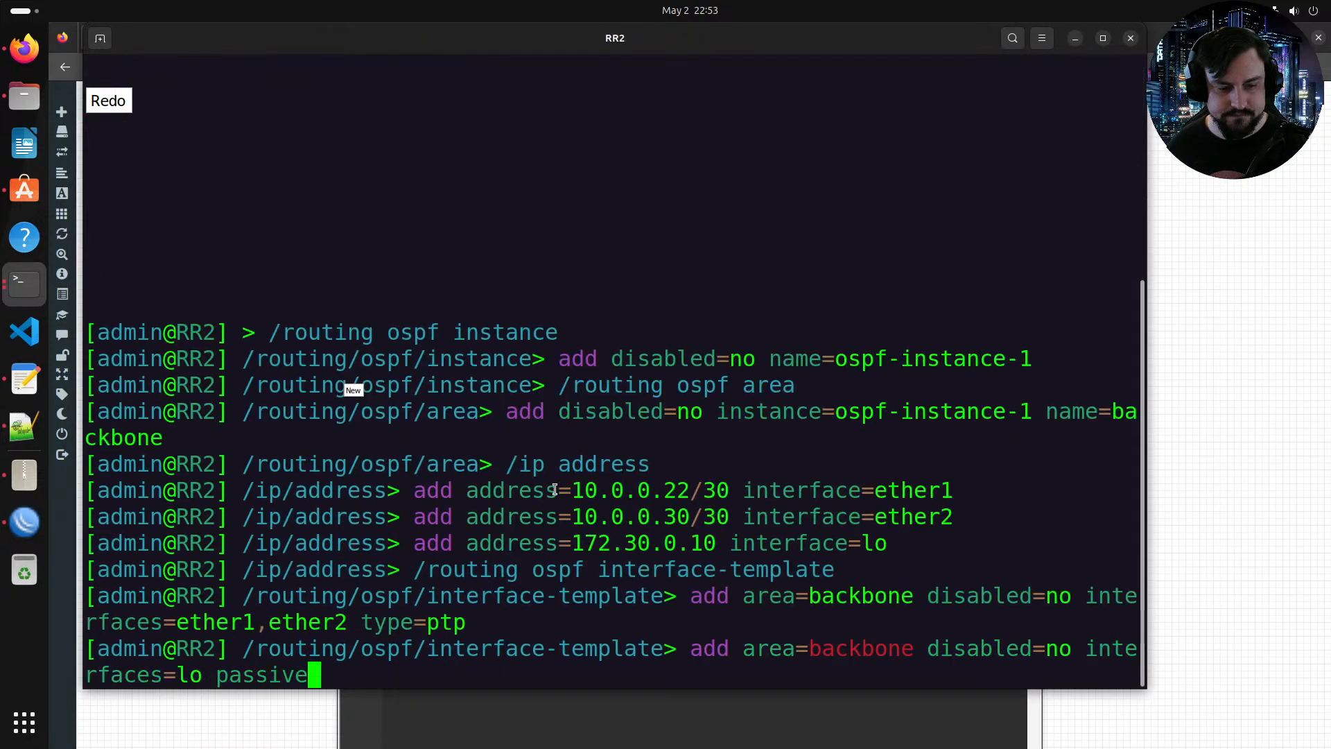
{"action": "key", "text": "Return"}
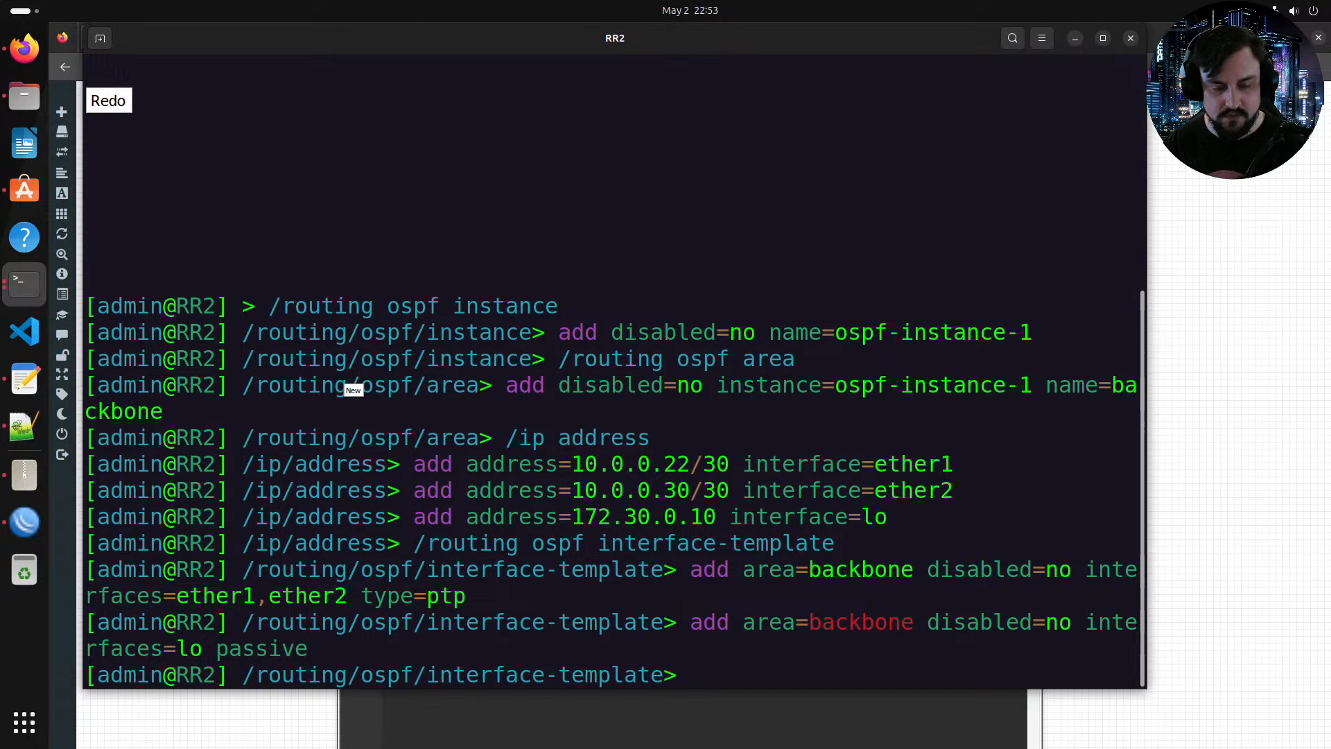
Step: Return to the root menu and print RR2's OSPF neighbors repeatedly
{"action": "type", "text": "ro"}
{"action": "key", "text": "BackSpace"}
{"action": "key", "text": "BackSpace"}
{"action": "type", "text": "routing"}
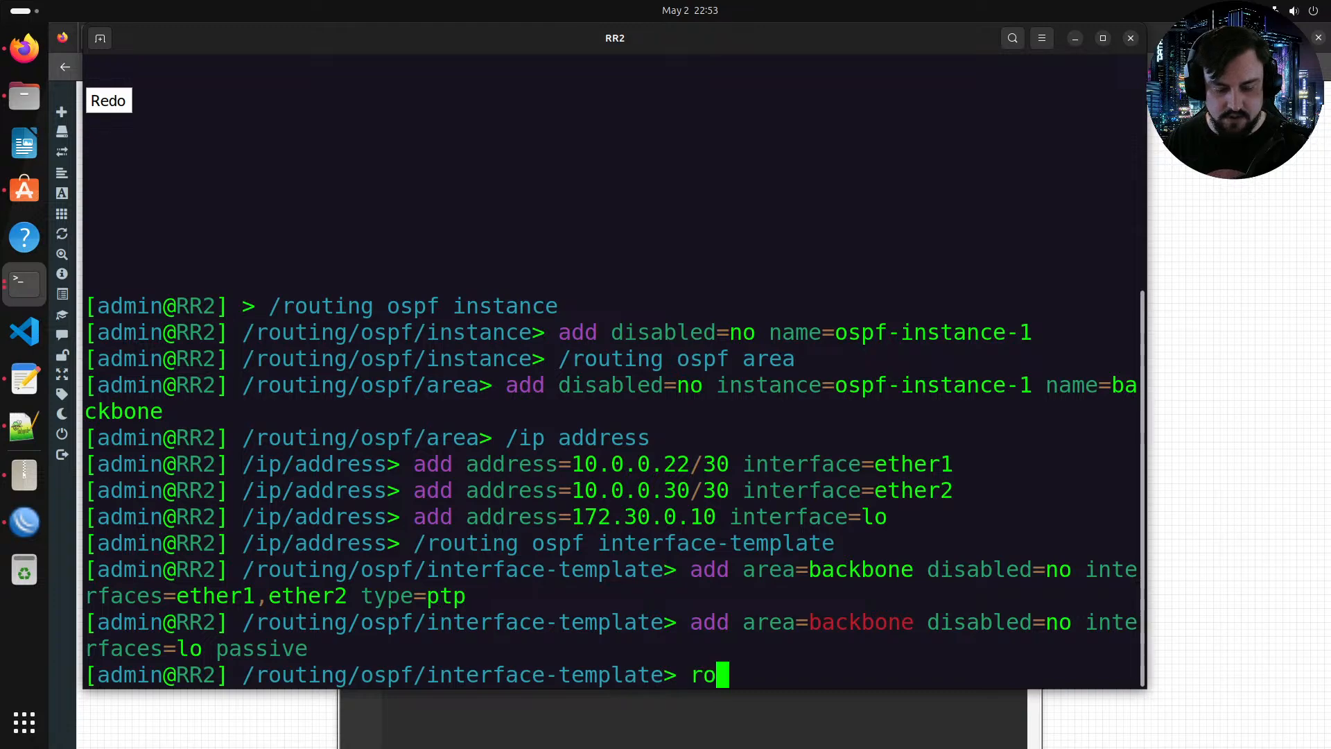
{"action": "key", "text": "BackSpace"}
{"action": "key", "text": "BackSpace"}
{"action": "key", "text": "BackSpace"}
{"action": "key", "text": "BackSpace"}
{"action": "key", "text": "BackSpace"}
{"action": "key", "text": "BackSpace"}
{"action": "key", "text": "BackSpace"}
{"action": "type", "text": "/"}
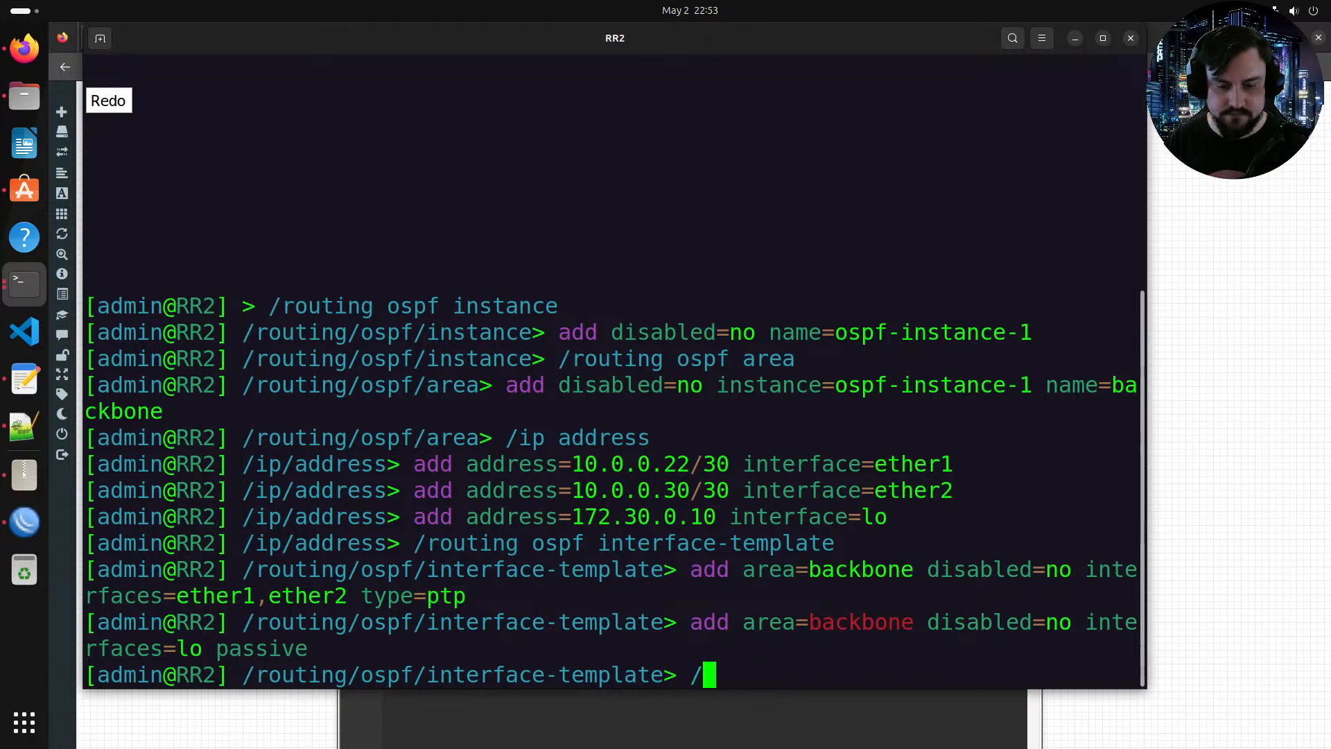
{"action": "key", "text": "Return"}
{"action": "type", "text": "routing/ospf/"}
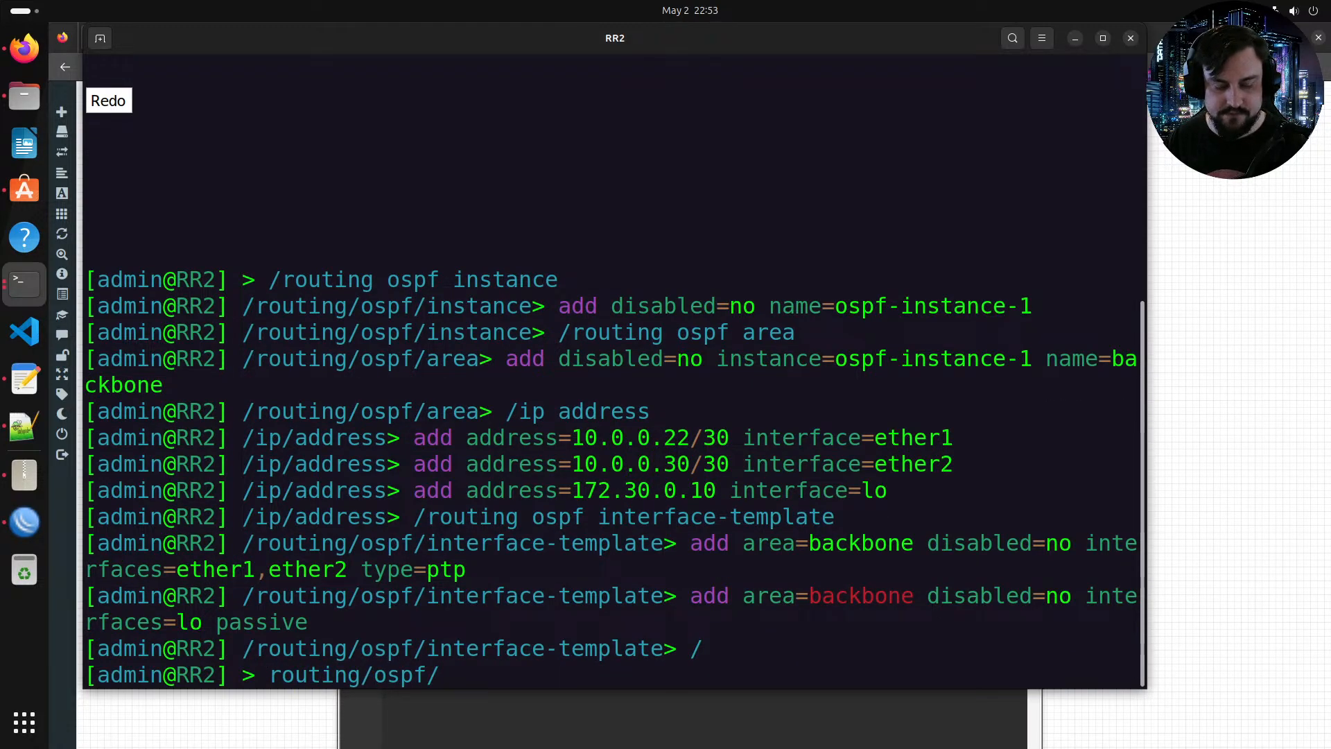
{"action": "type", "text": "neighbor/print"}
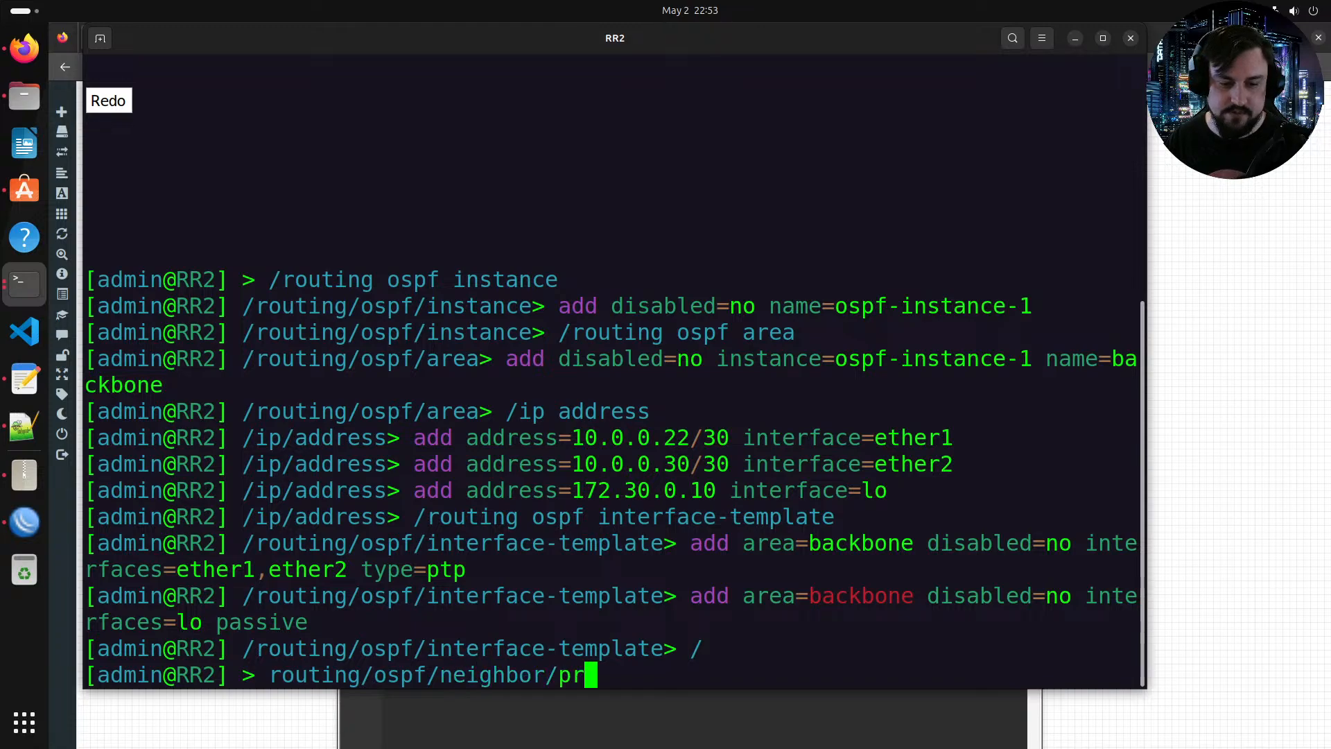
{"action": "key", "text": "Return"}
{"action": "key", "text": "Up"}
{"action": "key", "text": "Return"}
{"action": "key", "text": "Return"}
{"action": "key", "text": "Up"}
{"action": "key", "text": "Return"}
{"action": "key", "text": "Return"}
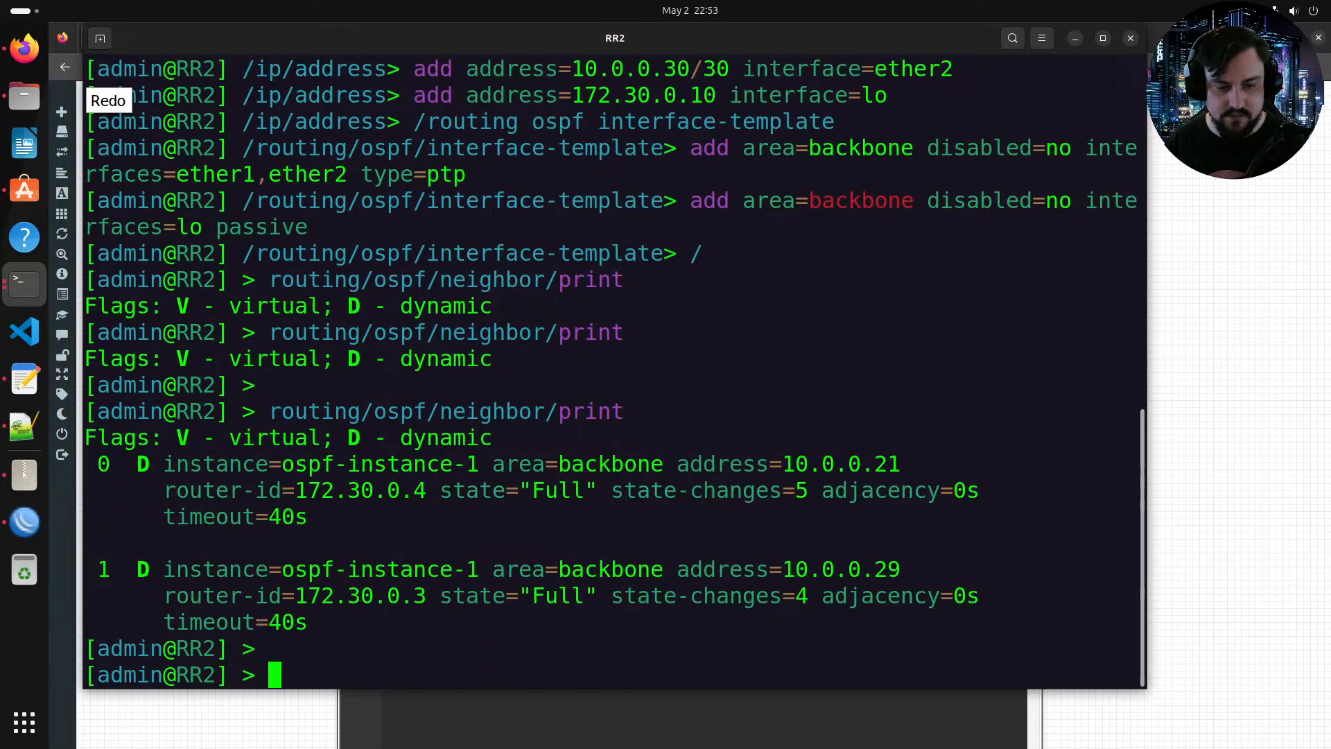
{"action": "key", "text": "Up"}
Step: Print RR2's IP routing table from the root menu several times
{"action": "key", "text": "Return"}
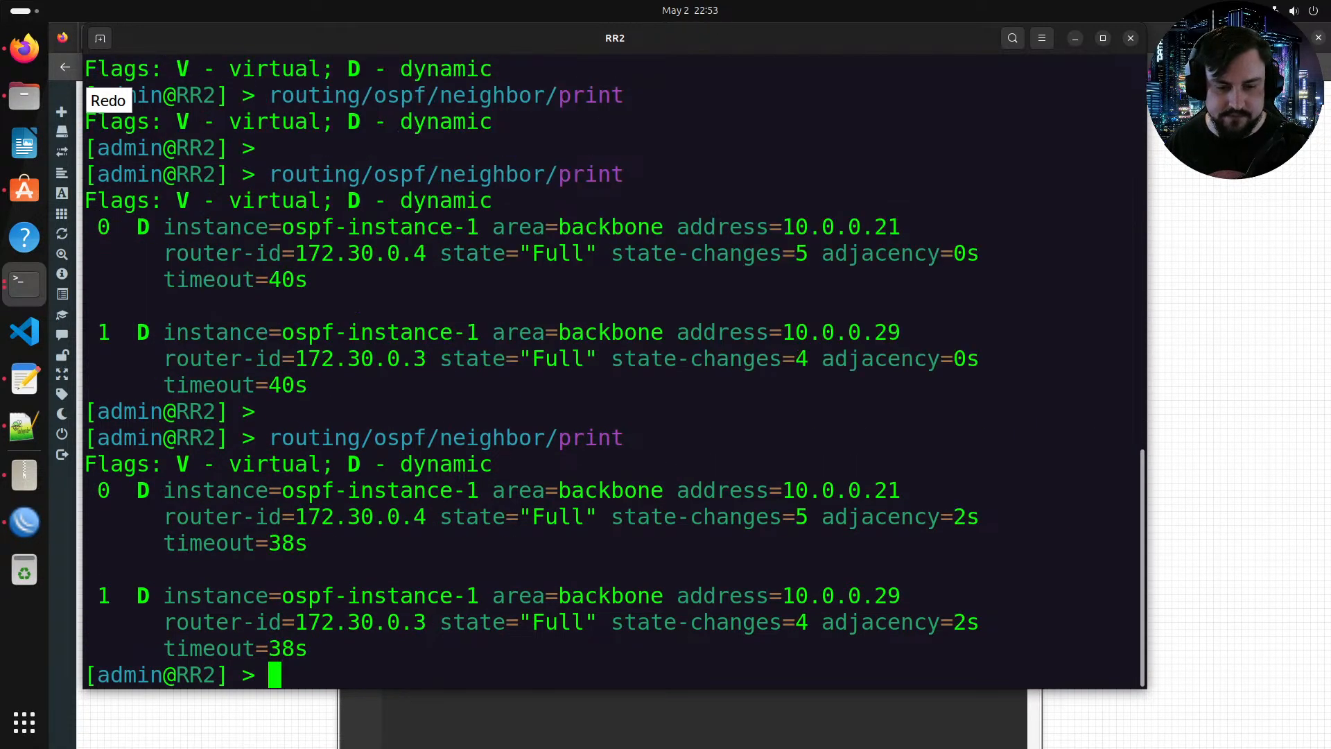
{"action": "key", "text": "Return"}
{"action": "key", "text": "Up"}
{"action": "key", "text": "Up"}
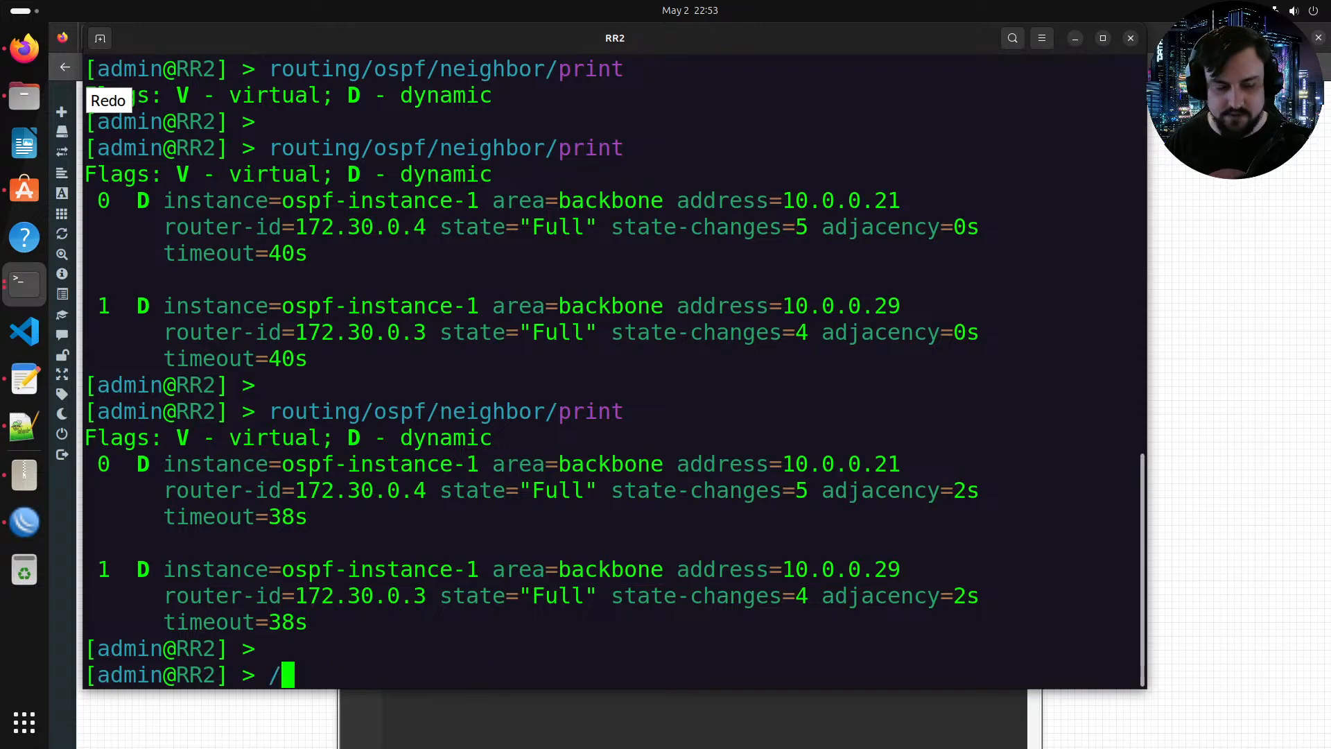
{"action": "key", "text": "BackSpace"}
{"action": "key", "text": "Return"}
{"action": "type", "text": "ip/route/print"}
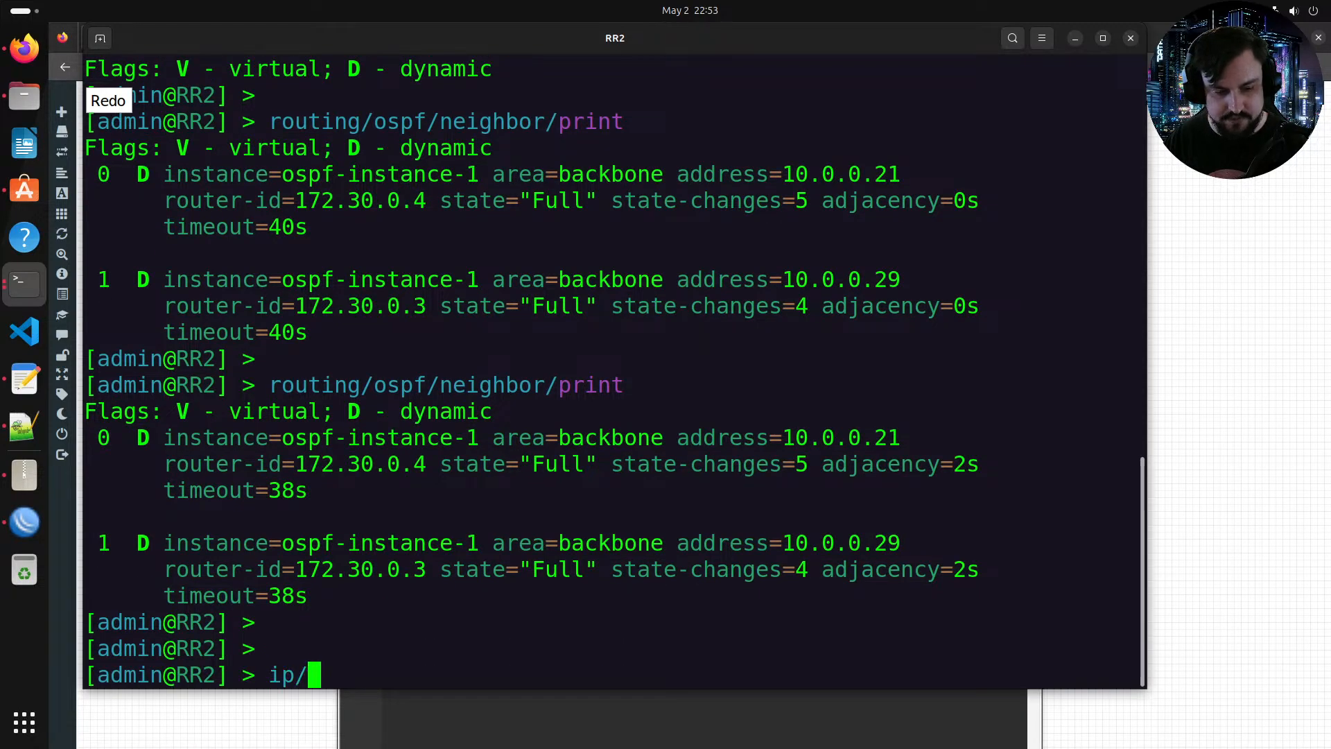
{"action": "key", "text": "Return"}
{"action": "key", "text": "Up"}
{"action": "key", "text": "Return"}
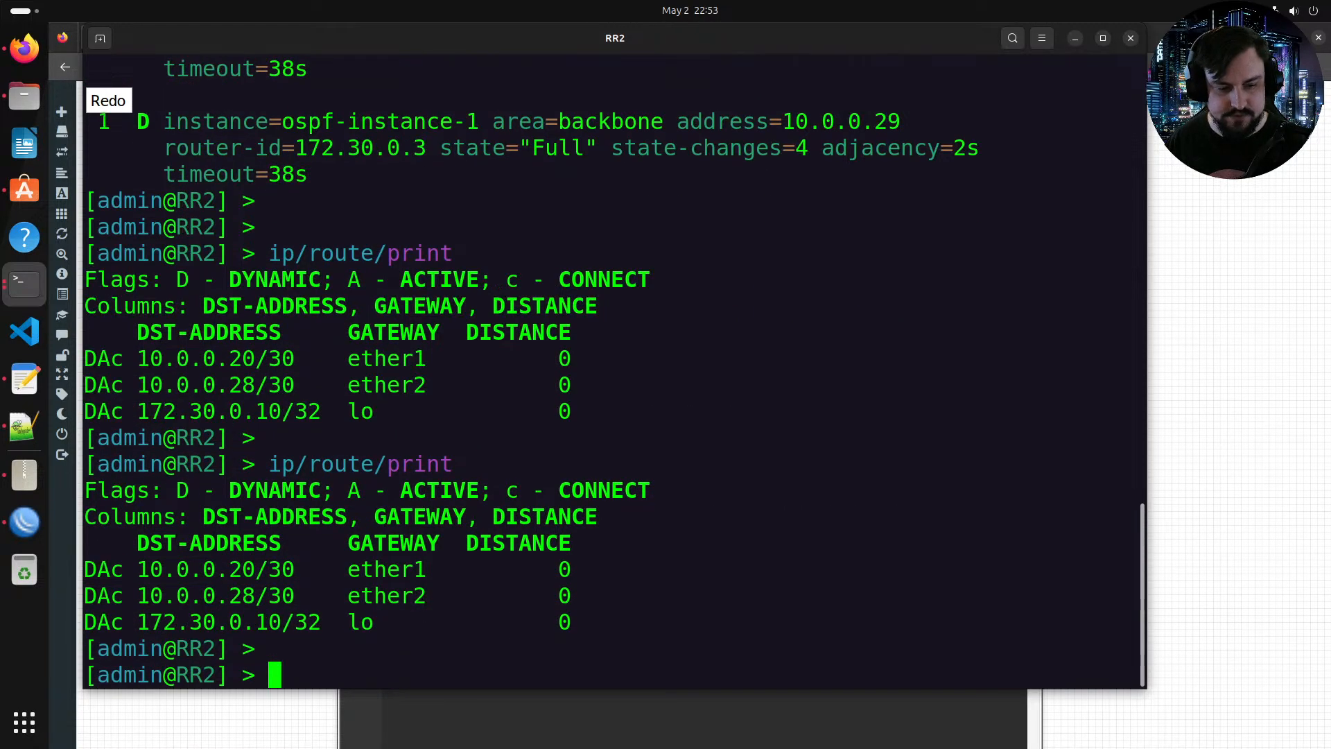
{"action": "key", "text": "Up"}
{"action": "key", "text": "Return"}
{"action": "key", "text": "space"}
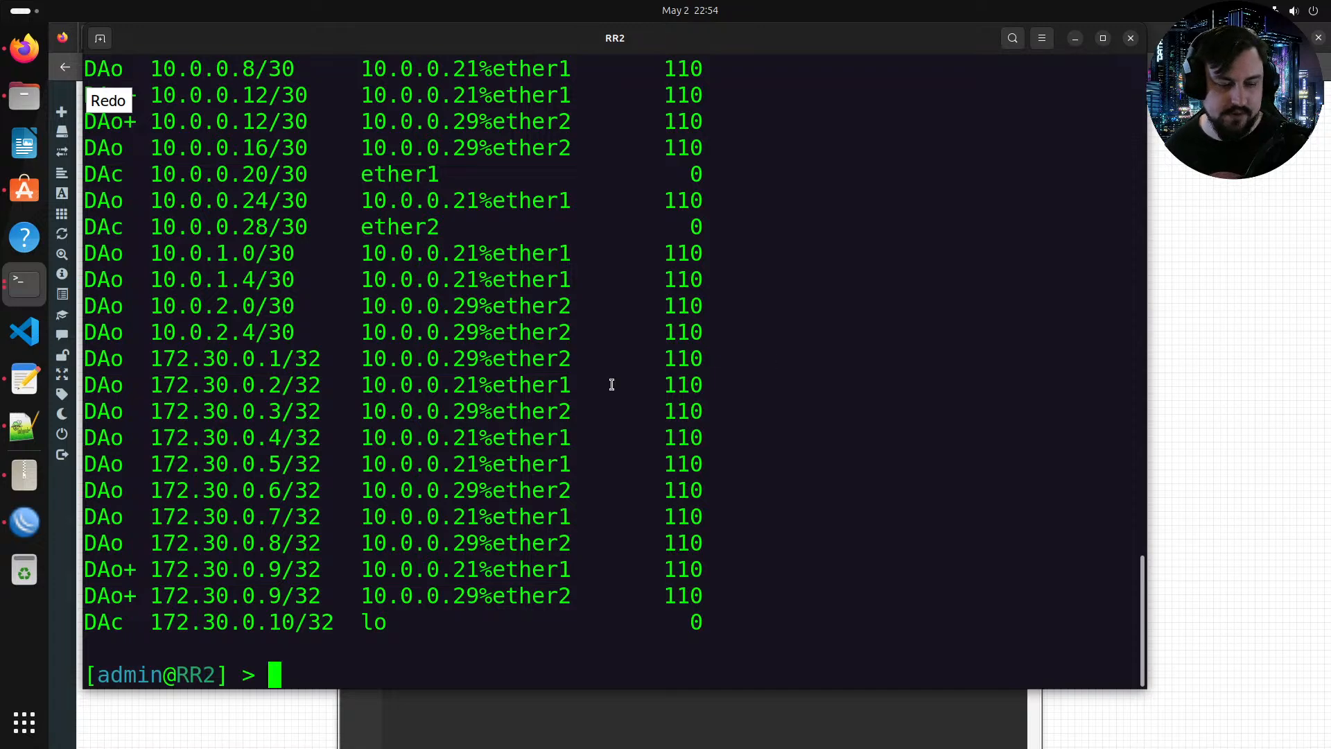
Step: Examine the OSPF-learned loopback routes in RR2's routing table by highlighting them
{"action": "left_click_drag", "start_coordinate": [296, 601], "coordinate": [214, 388]}
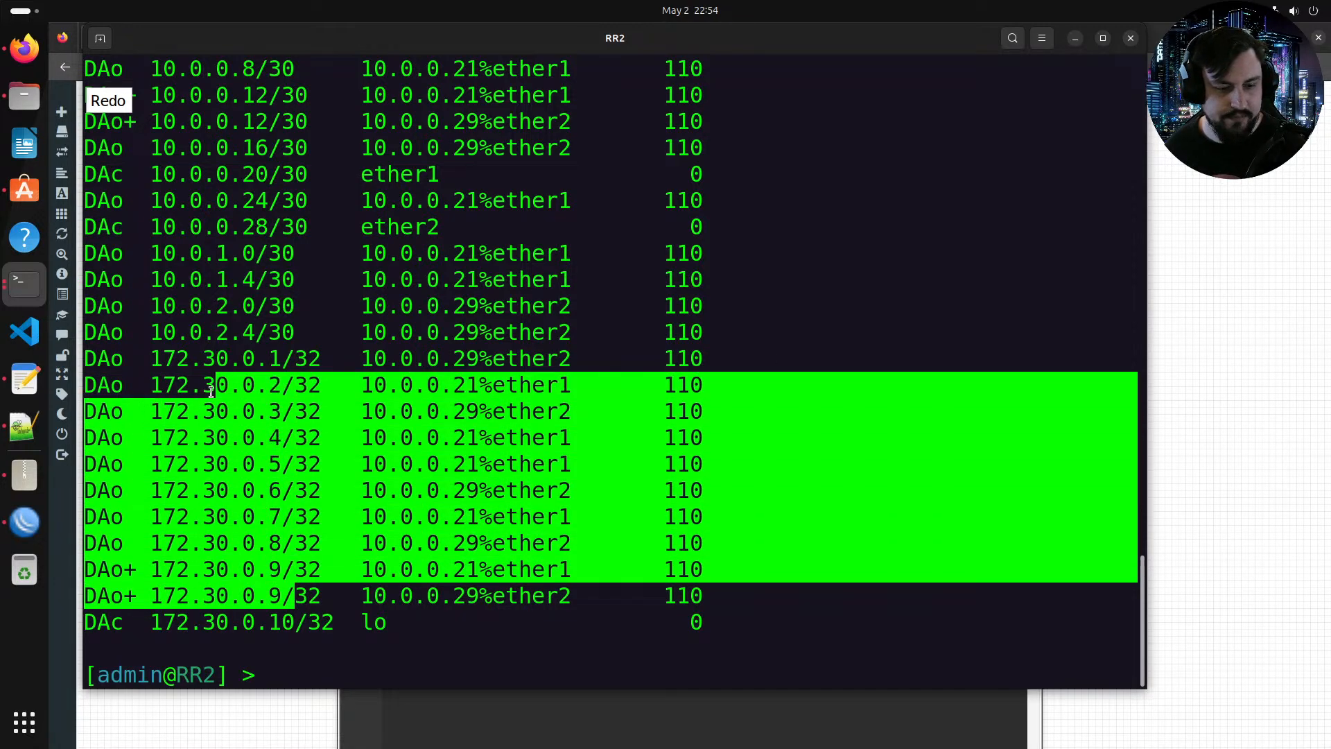
{"action": "left_click", "coordinate": [359, 494]}
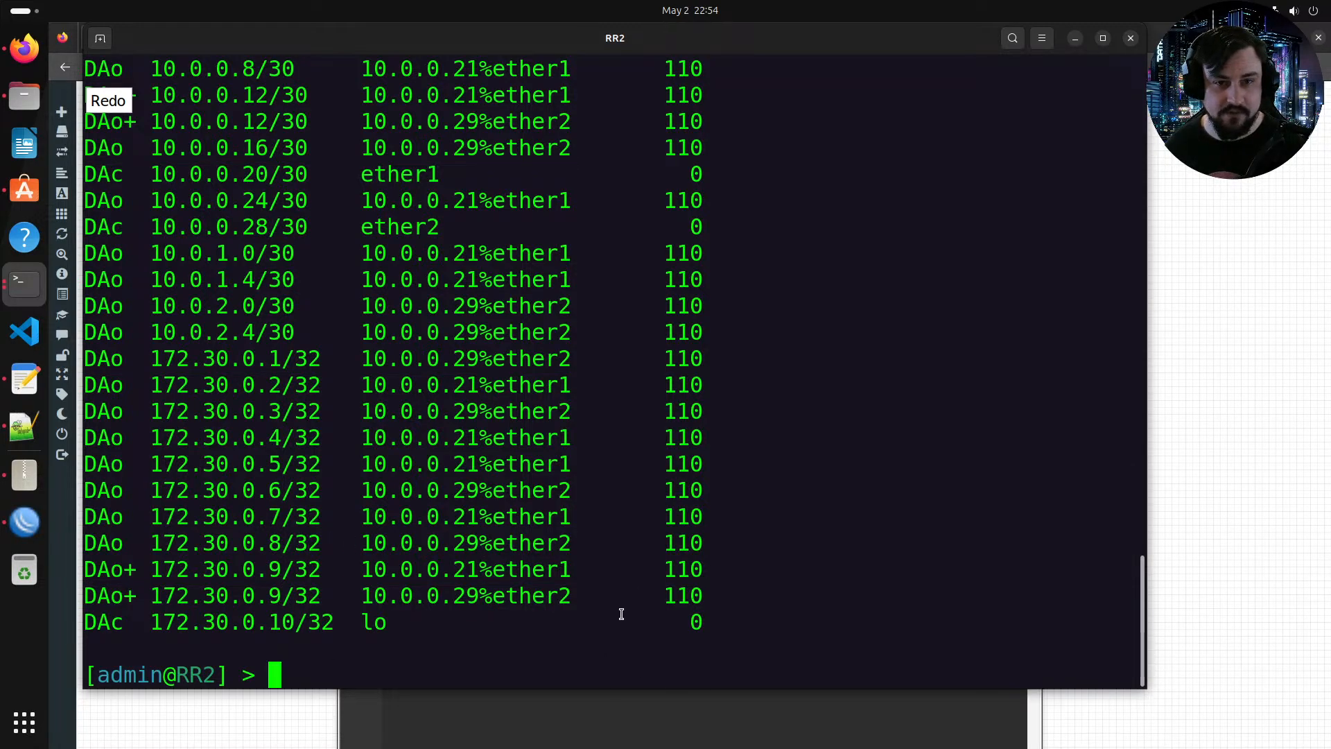
{"action": "left_click_drag", "start_coordinate": [381, 584], "coordinate": [289, 514]}
{"action": "left_click", "coordinate": [284, 490]}
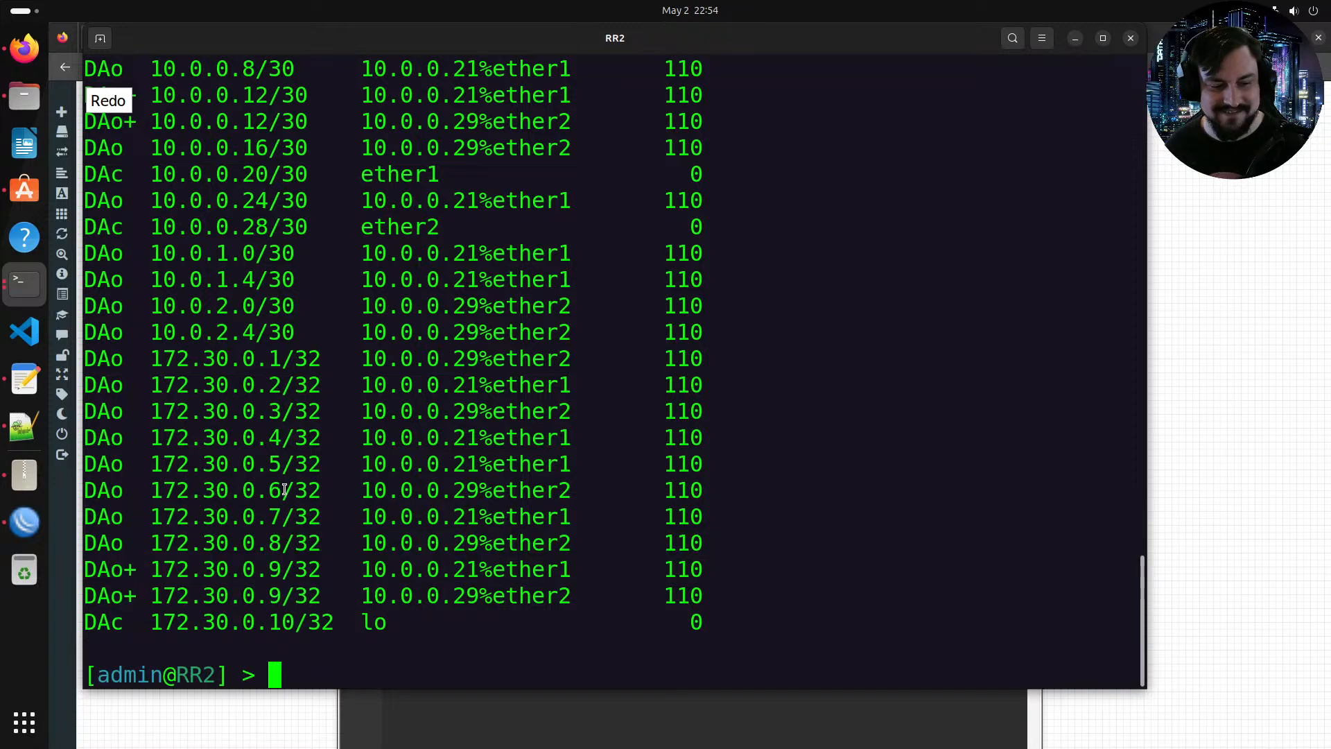
{"action": "left_click_drag", "start_coordinate": [229, 358], "coordinate": [295, 437]}
{"action": "left_click", "coordinate": [306, 576]}
{"action": "double_click", "coordinate": [252, 581]}
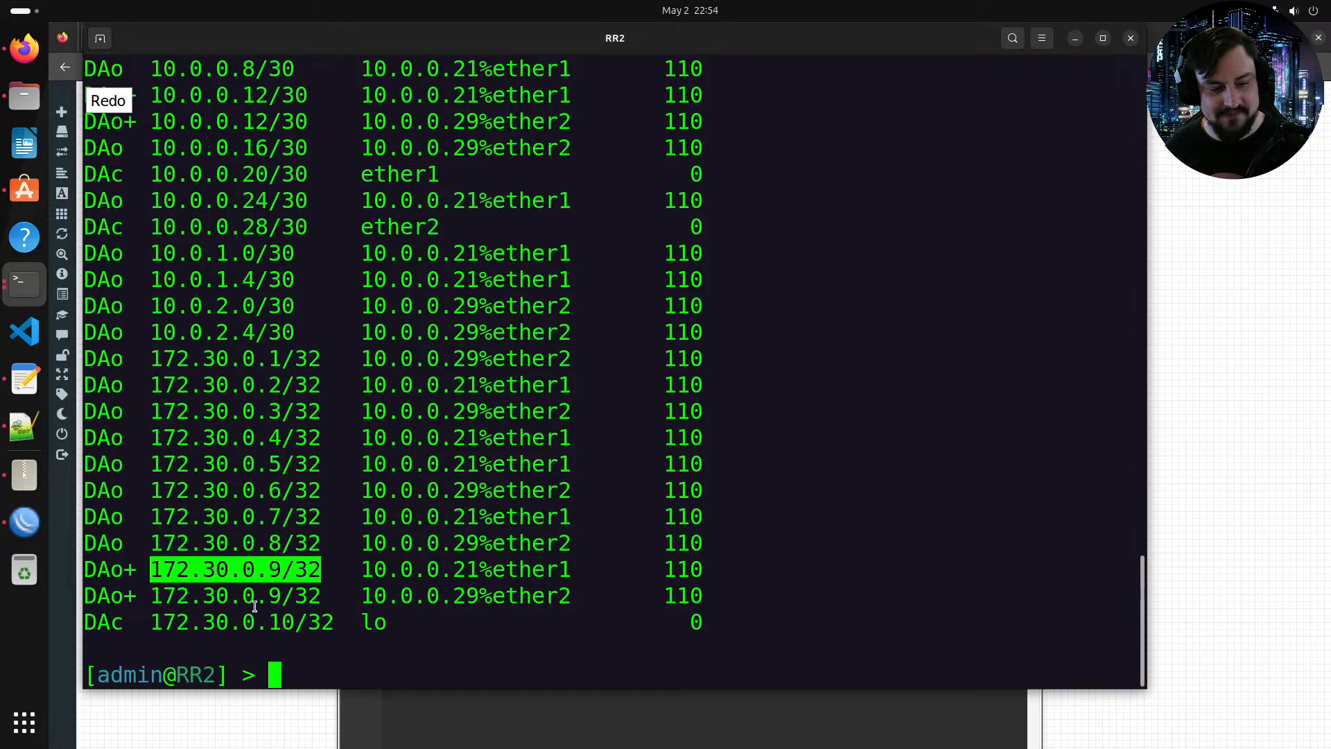
{"action": "left_click", "coordinate": [254, 605]}
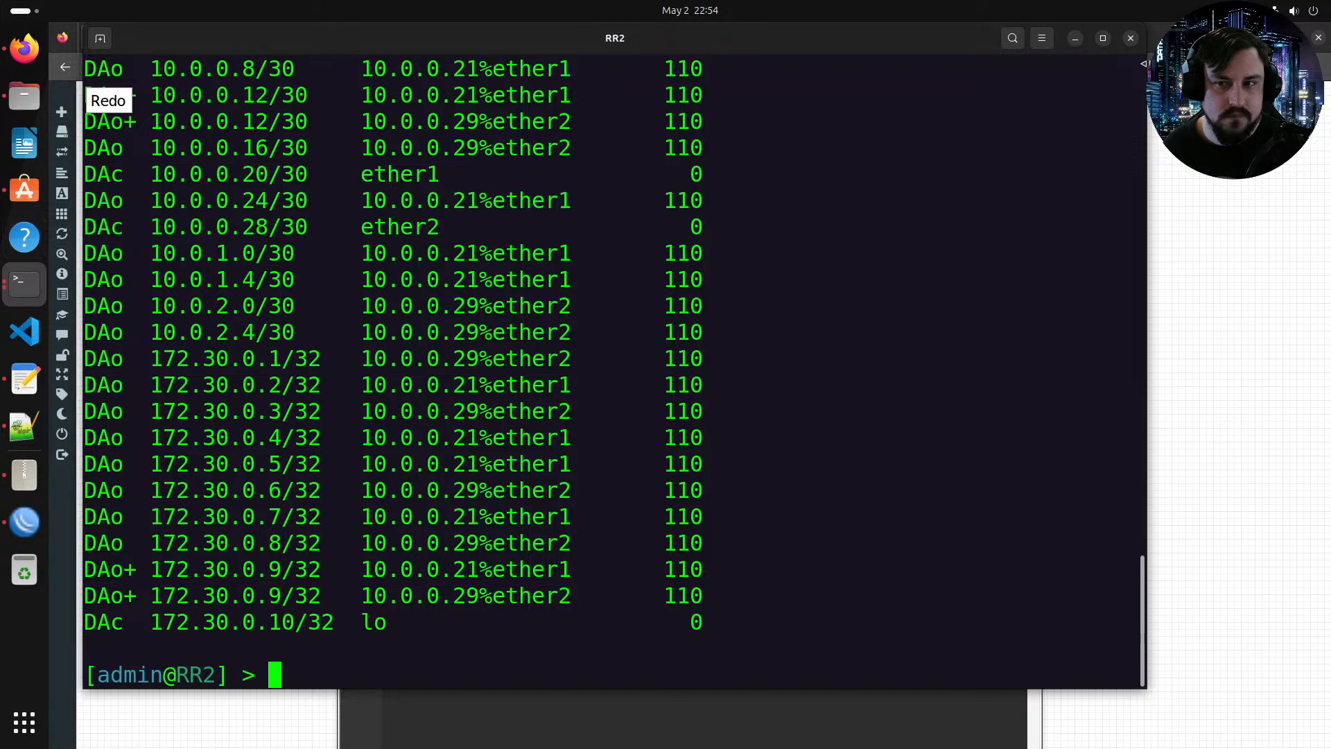
Step: Close RR2's console and minimize Notepad++ to return to the EVE-NG topology, opening RR2's node menu
{"action": "left_click", "coordinate": [1075, 38]}
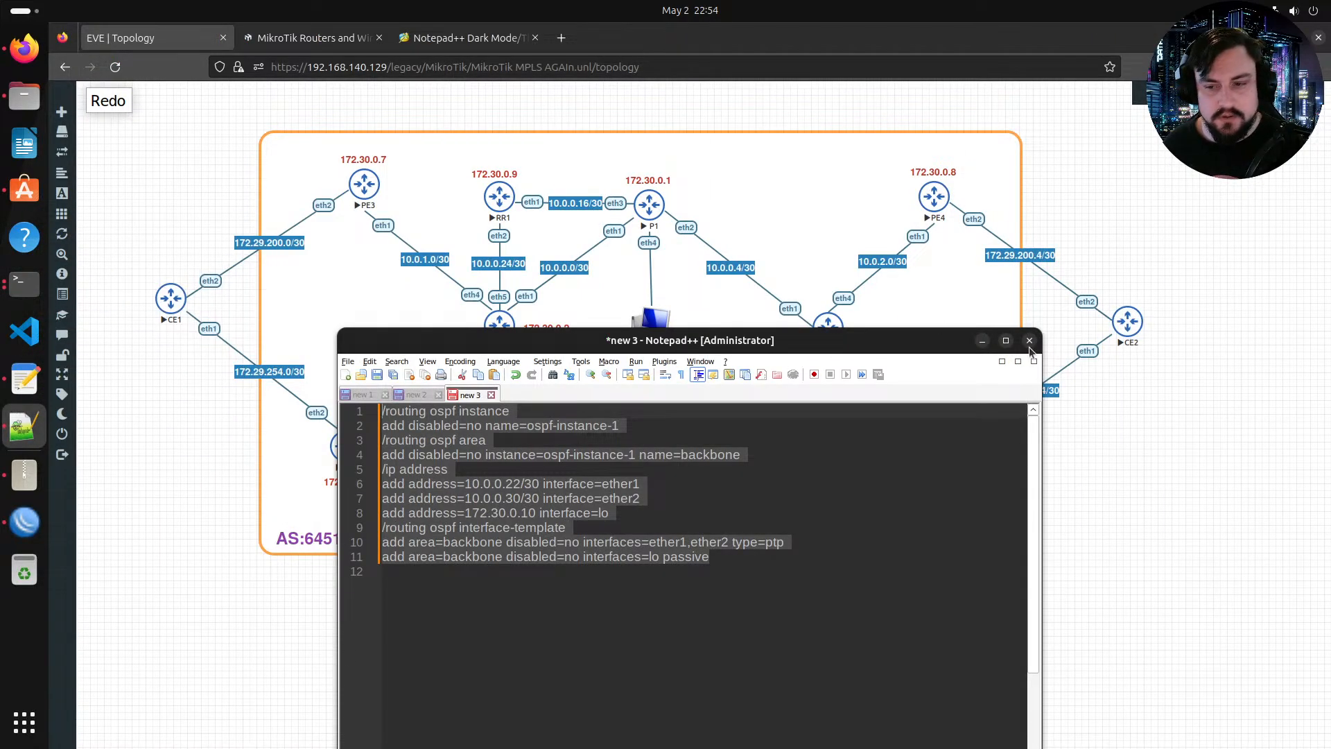
{"action": "left_click", "coordinate": [982, 340]}
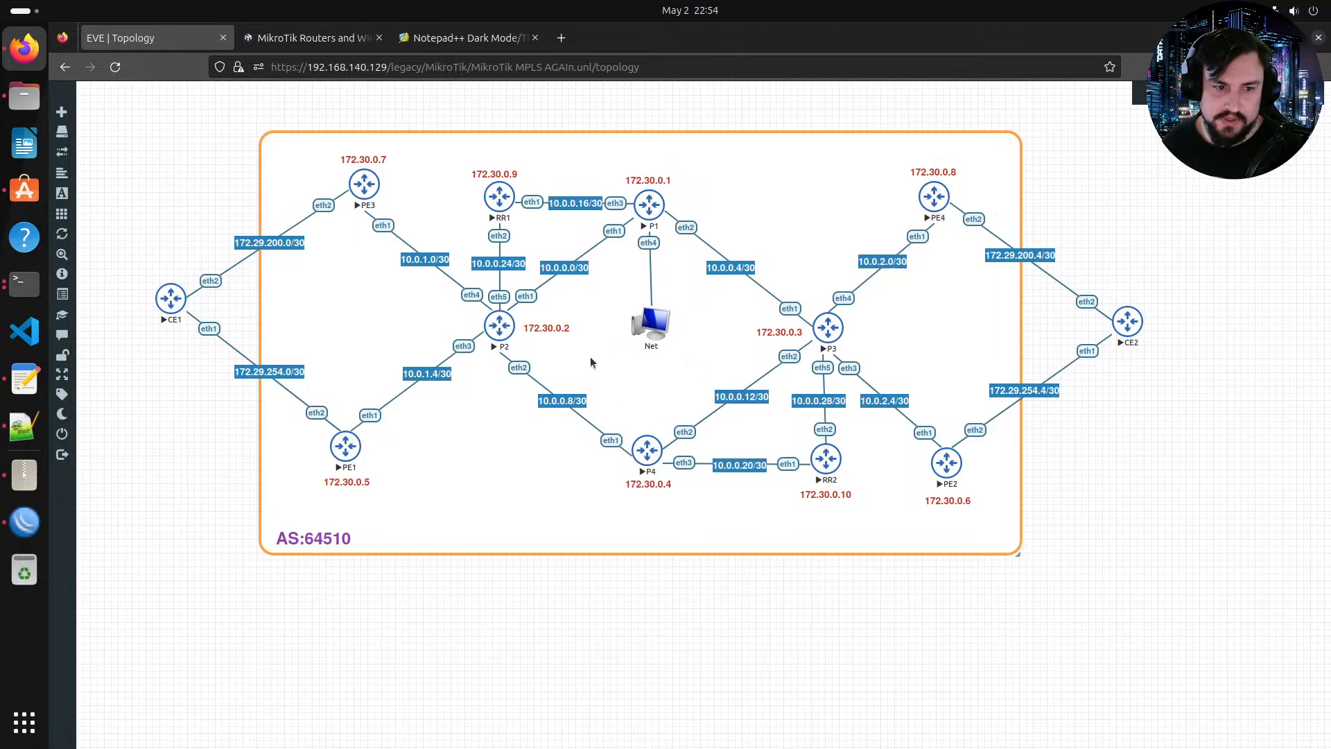
{"action": "right_click", "coordinate": [828, 459]}
{"action": "left_click", "coordinate": [866, 485]}
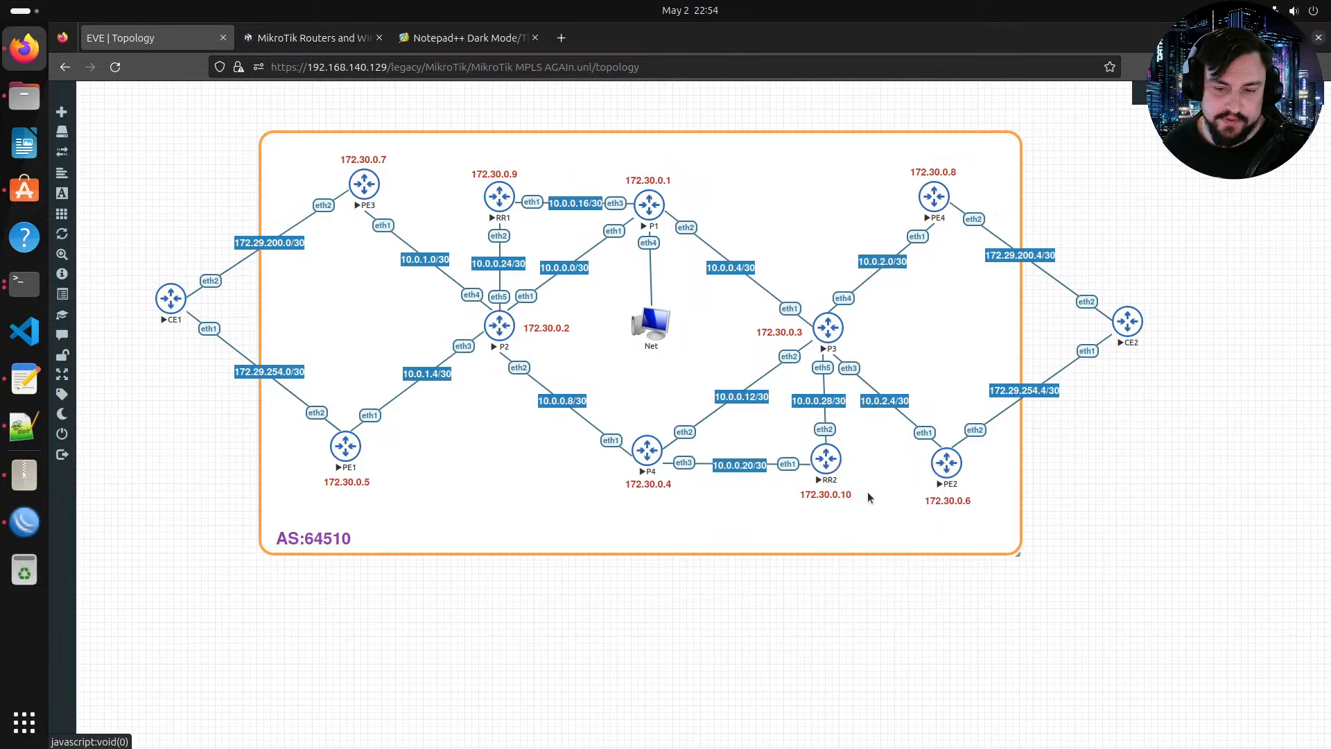
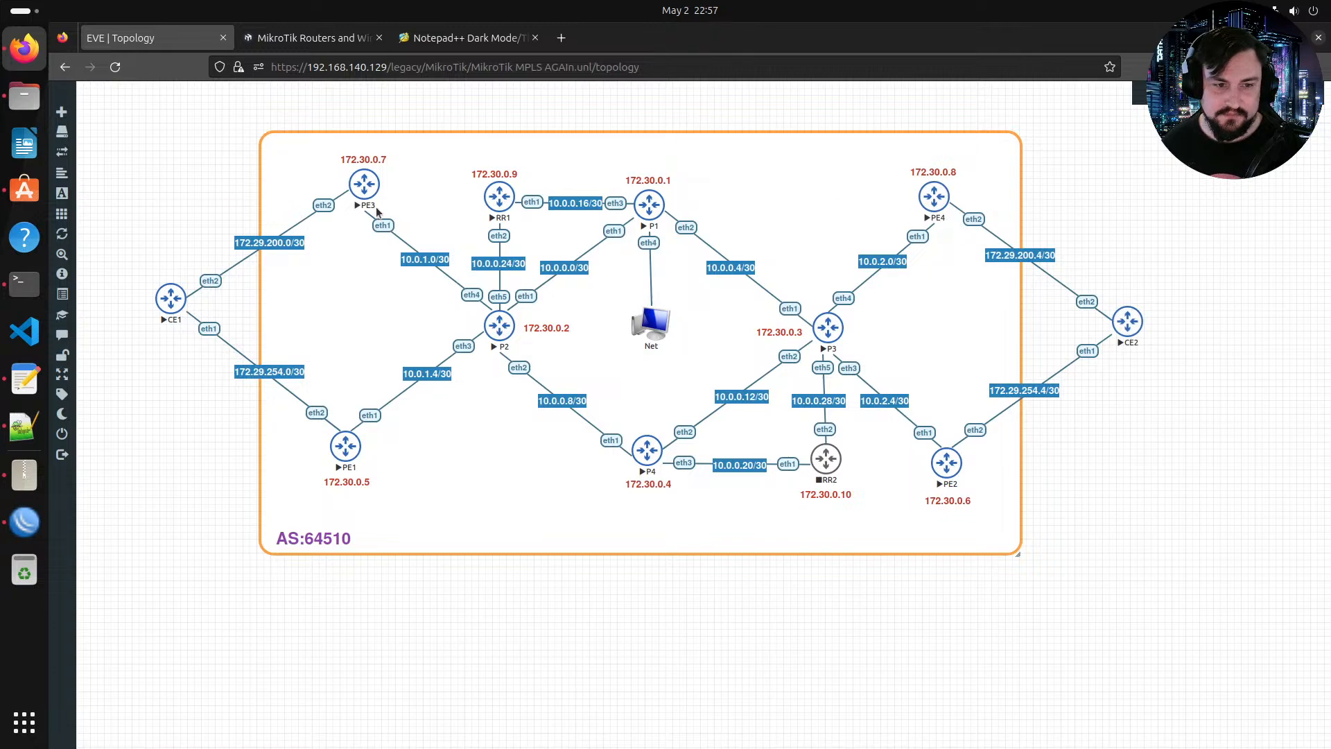
Step: Bring up the Notepad++ window with RR2's configuration and maximize it
{"action": "left_click", "coordinate": [24, 380]}
{"action": "left_click", "coordinate": [22, 429]}
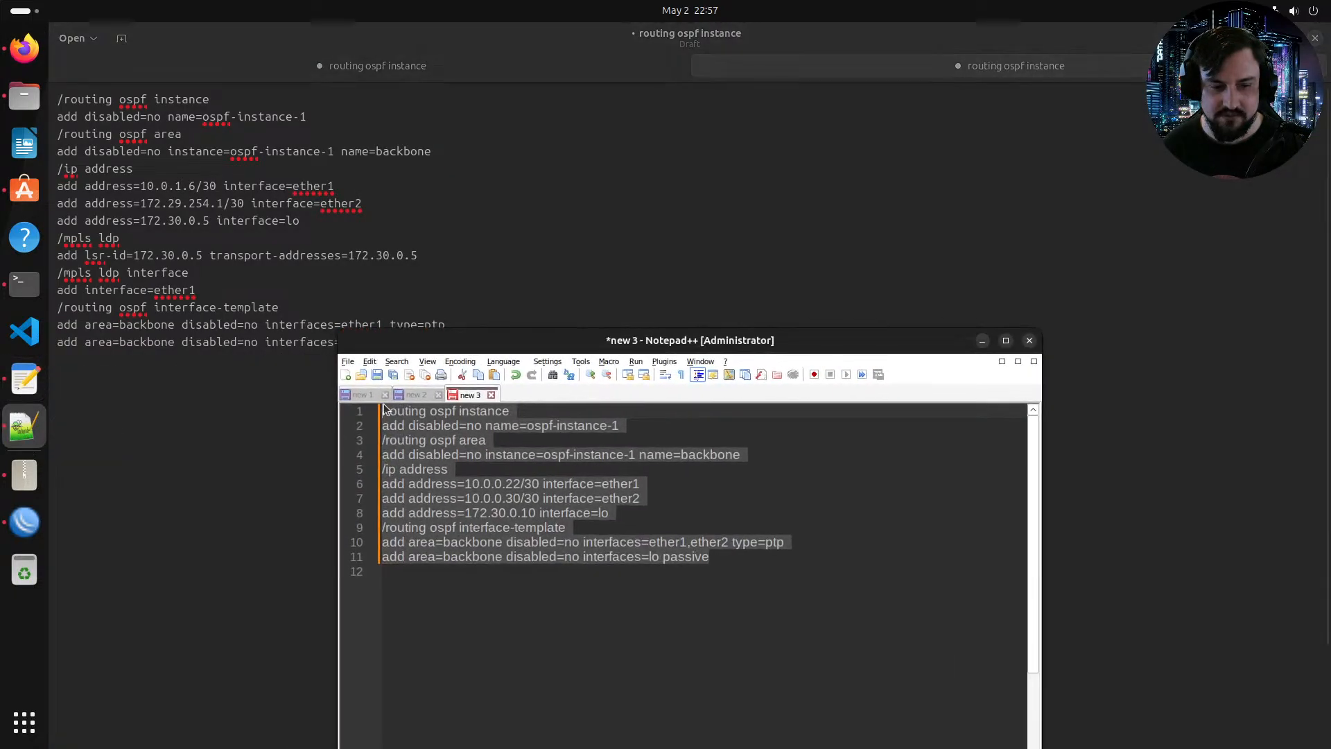
{"action": "double_click", "coordinate": [440, 343]}
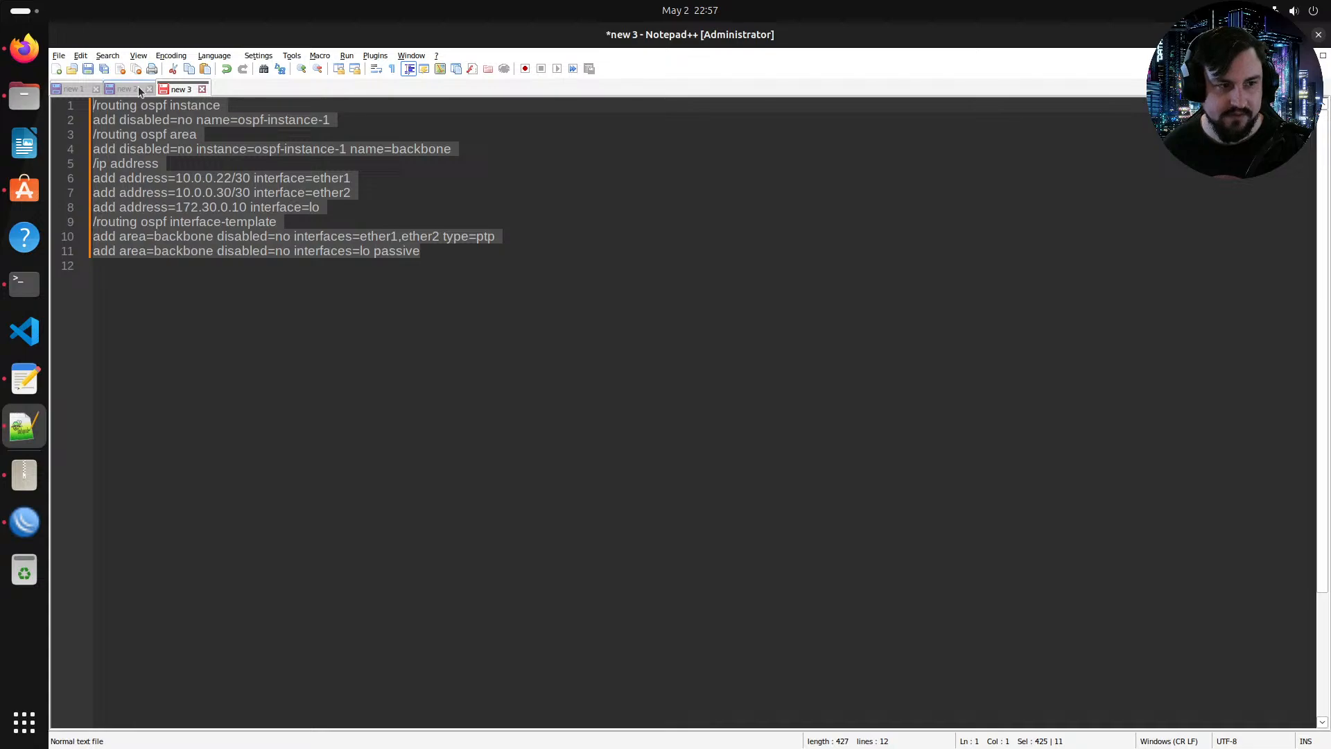
Step: Append a 1 to the LDP interface entry in the text editor draft
{"action": "left_click", "coordinate": [26, 387]}
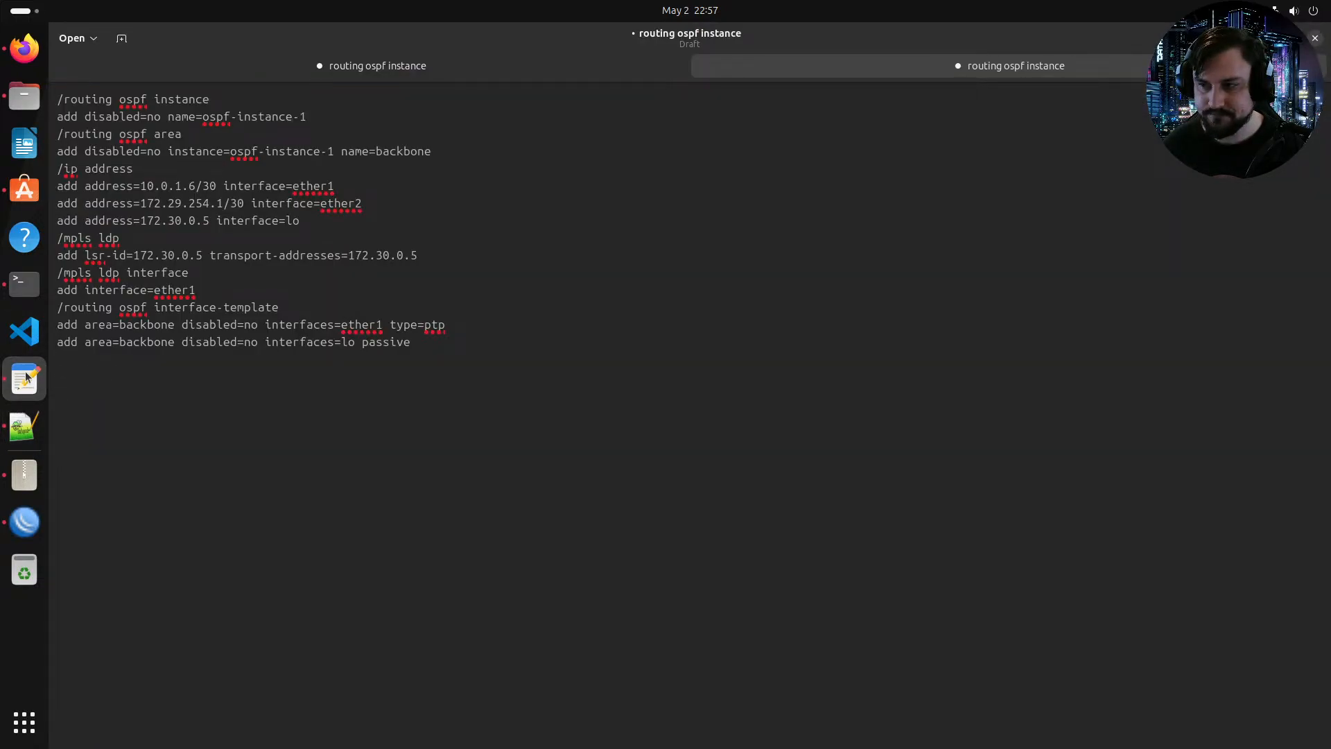
{"action": "left_click", "coordinate": [1028, 289]}
{"action": "type", "text": "11"}
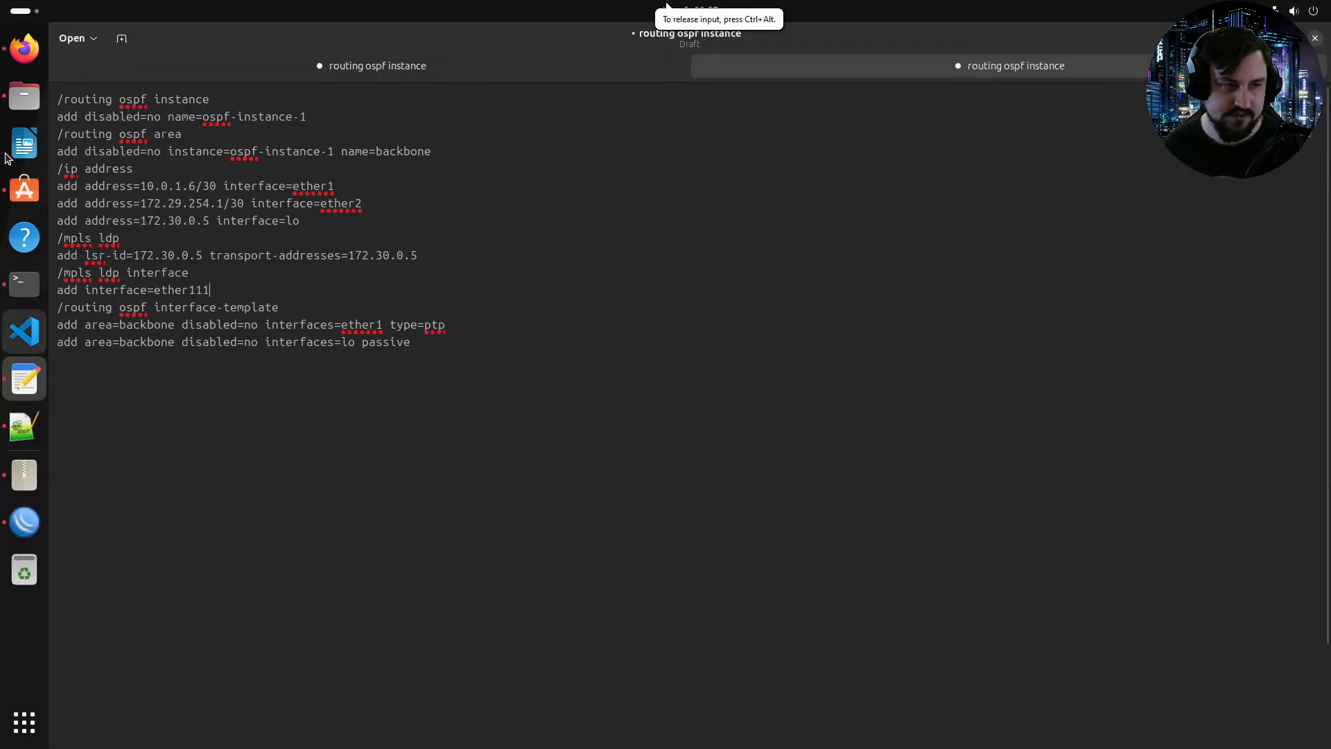
Step: Open the second Notepad++ tab and add blank lines before and after the CE2 BGP connection command
{"action": "left_click", "coordinate": [25, 47]}
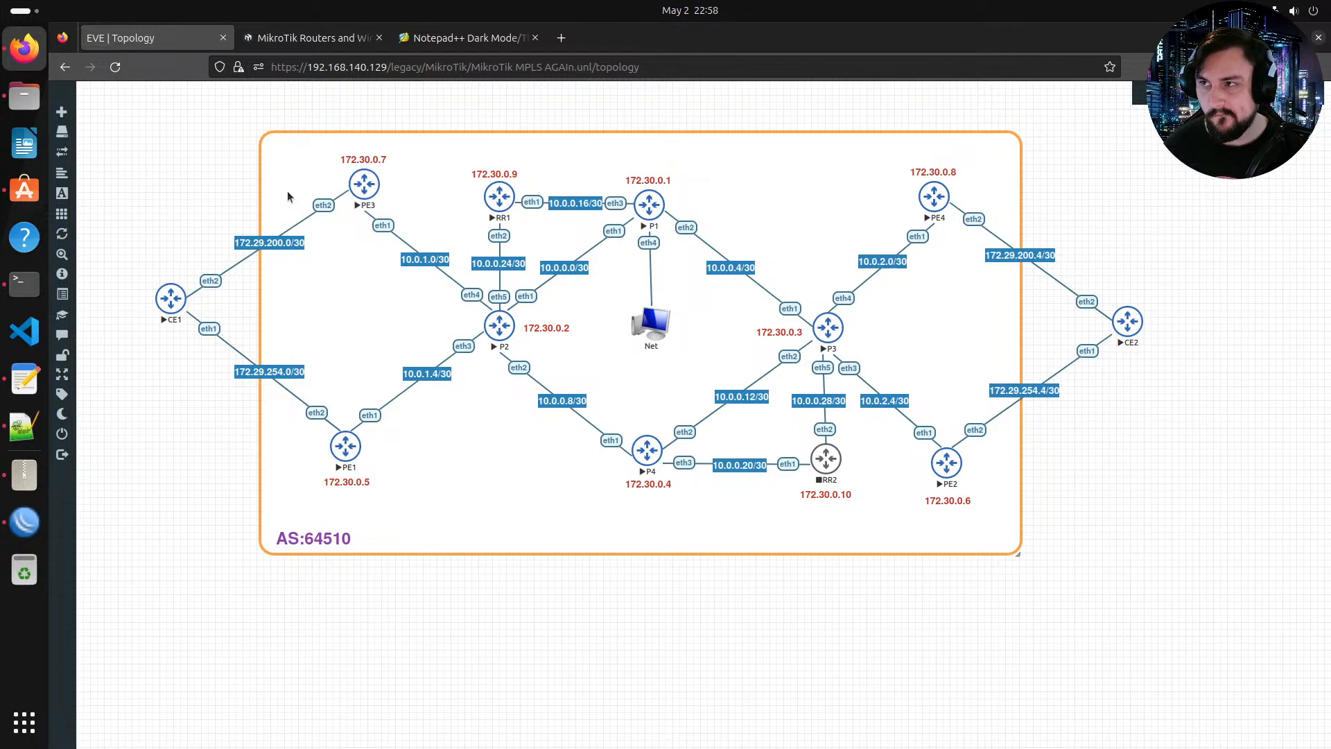
{"action": "left_click", "coordinate": [24, 426]}
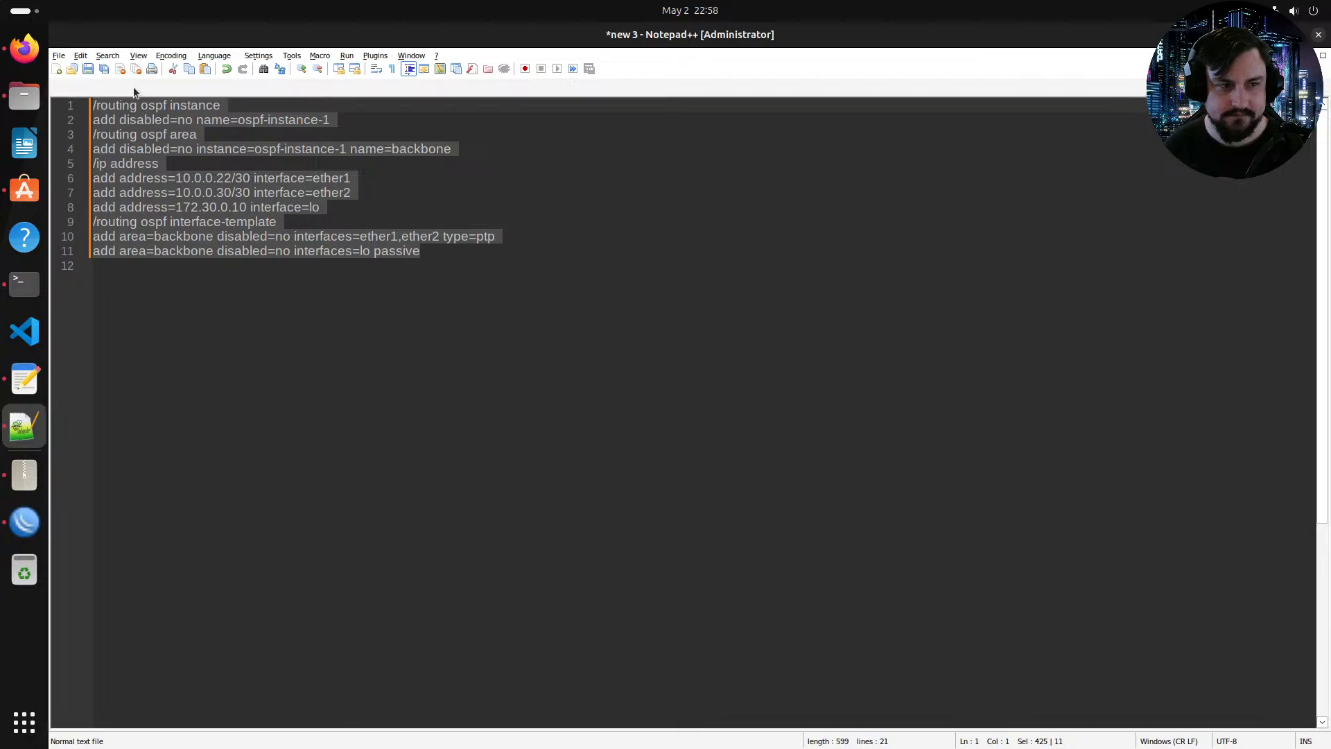
{"action": "left_click", "coordinate": [132, 88]}
{"action": "left_click", "coordinate": [498, 339]}
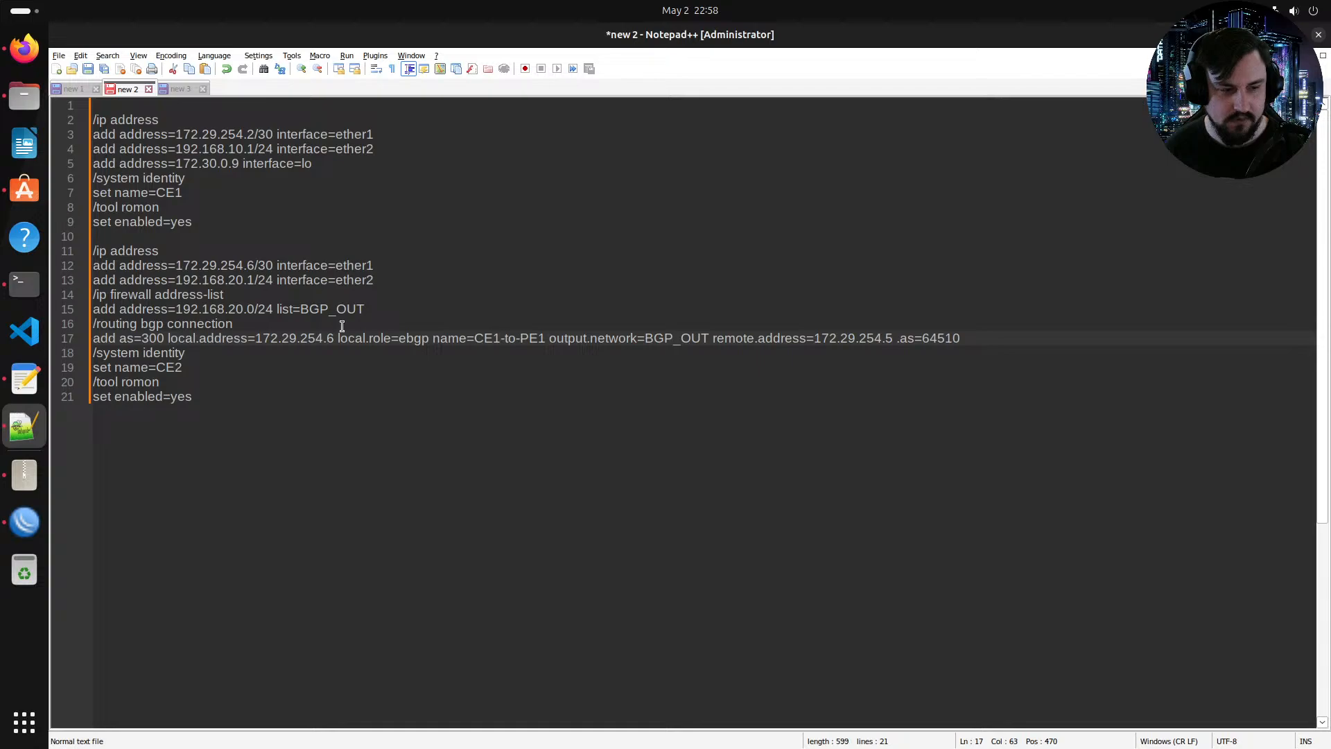
{"action": "left_click", "coordinate": [394, 310]}
{"action": "key", "text": "Return"}
{"action": "left_click", "coordinate": [960, 353]}
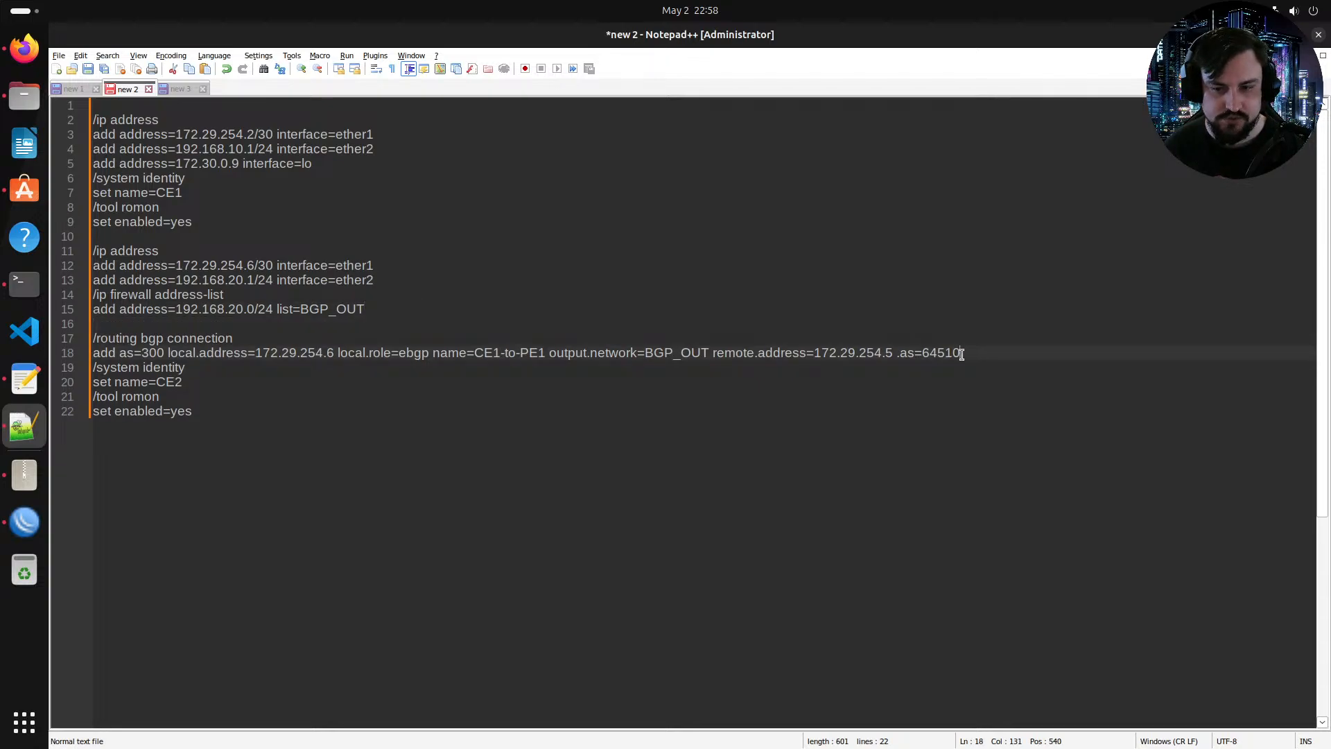
{"action": "key", "text": "Return"}
Step: Change the BGP connection command's as value to 64510
{"action": "left_click_drag", "start_coordinate": [961, 354], "coordinate": [196, 350]}
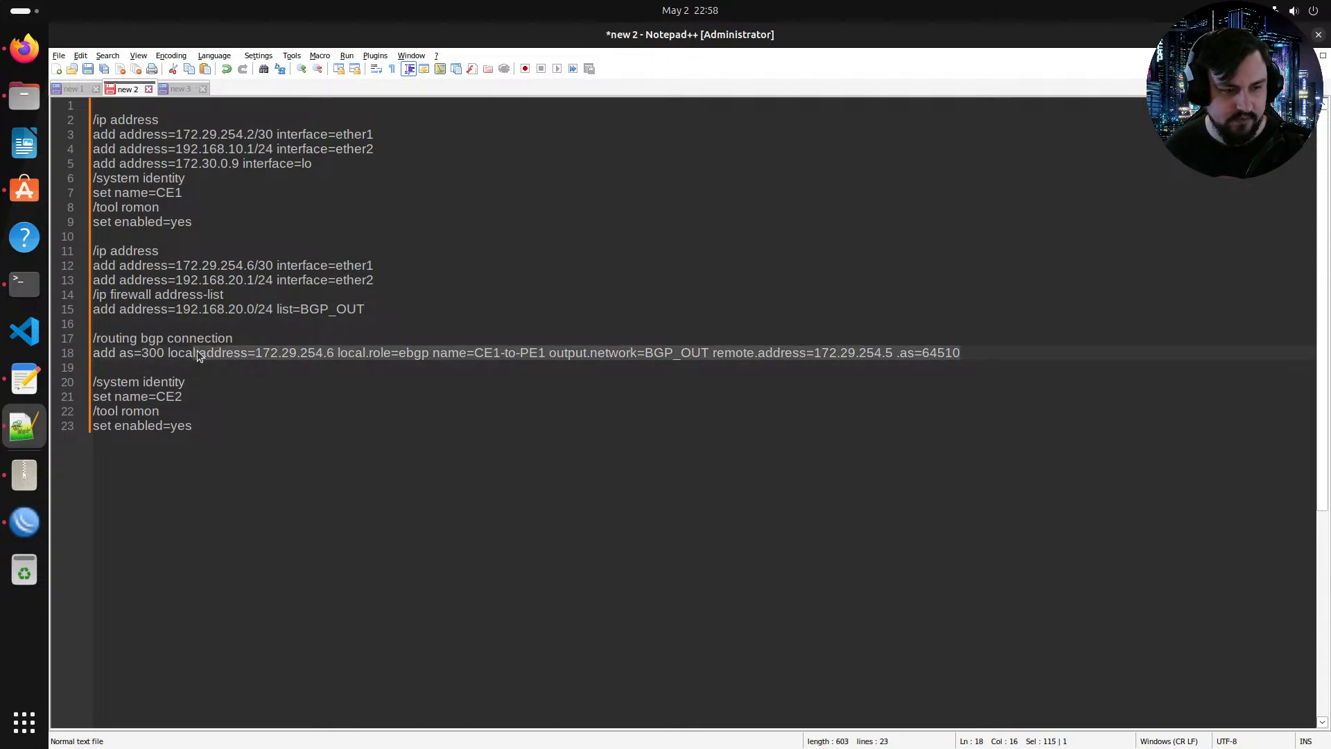
{"action": "key", "text": "Left"}
{"action": "key", "text": "Left"}
{"action": "key", "text": "Left"}
{"action": "key", "text": "Left"}
{"action": "key", "text": "Left"}
{"action": "key", "text": "Left"}
{"action": "key", "text": "Left"}
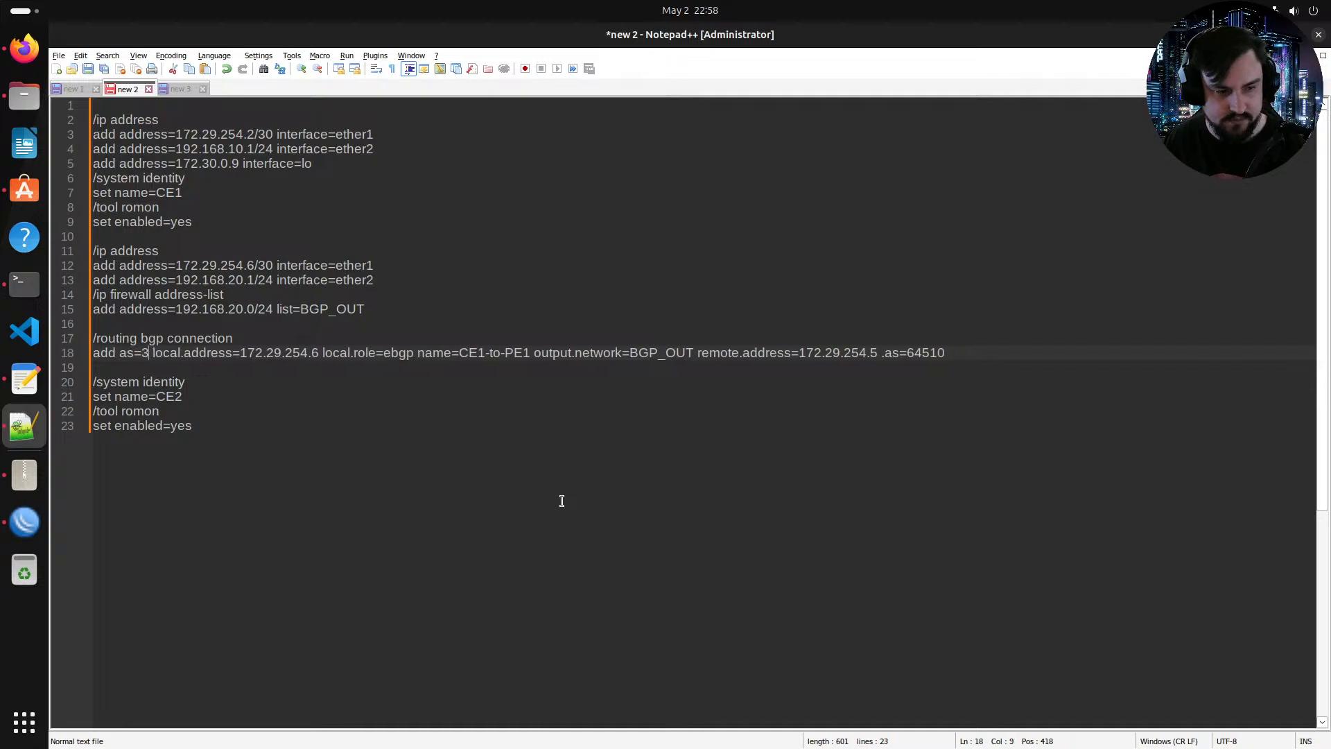
{"action": "key", "text": "BackSpace"}
{"action": "key", "text": "BackSpace"}
{"action": "key", "text": "BackSpace"}
{"action": "type", "text": "545"}
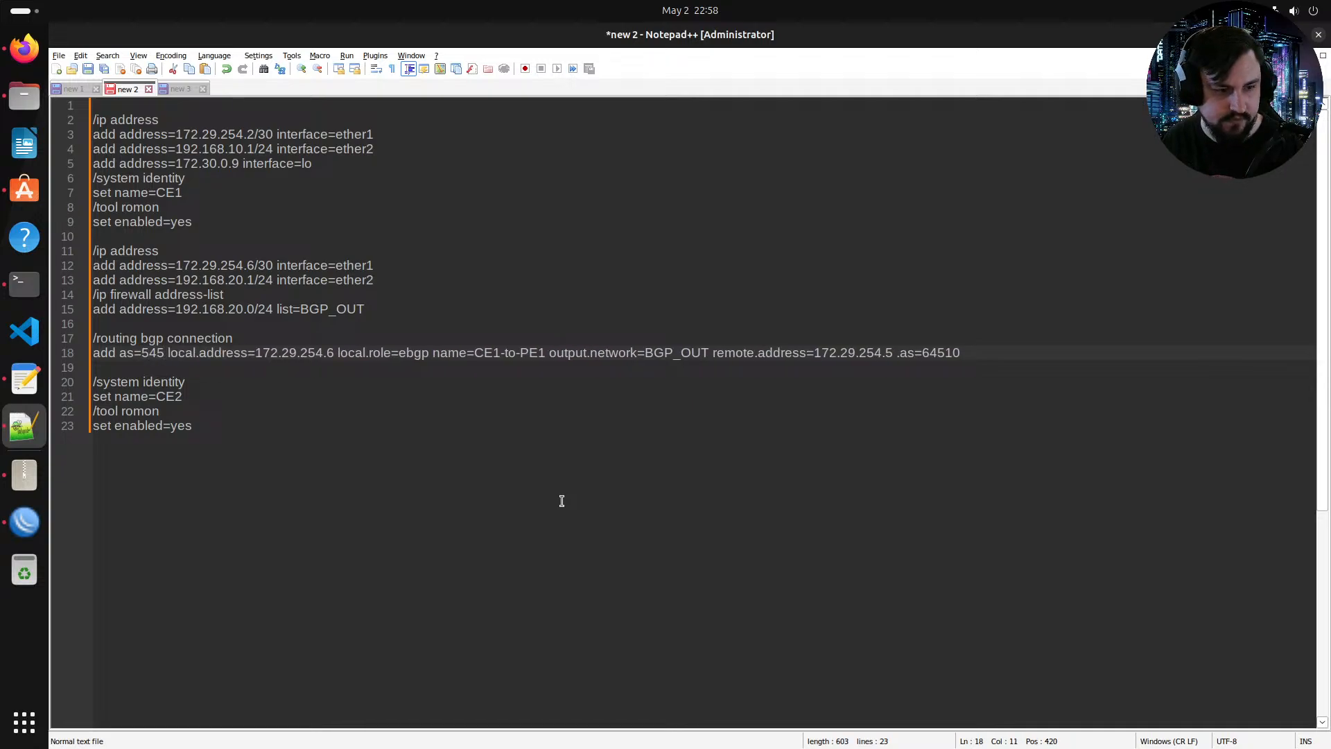
{"action": "key", "text": "BackSpace"}
{"action": "key", "text": "BackSpace"}
{"action": "key", "text": "BackSpace"}
{"action": "type", "text": "64510"}
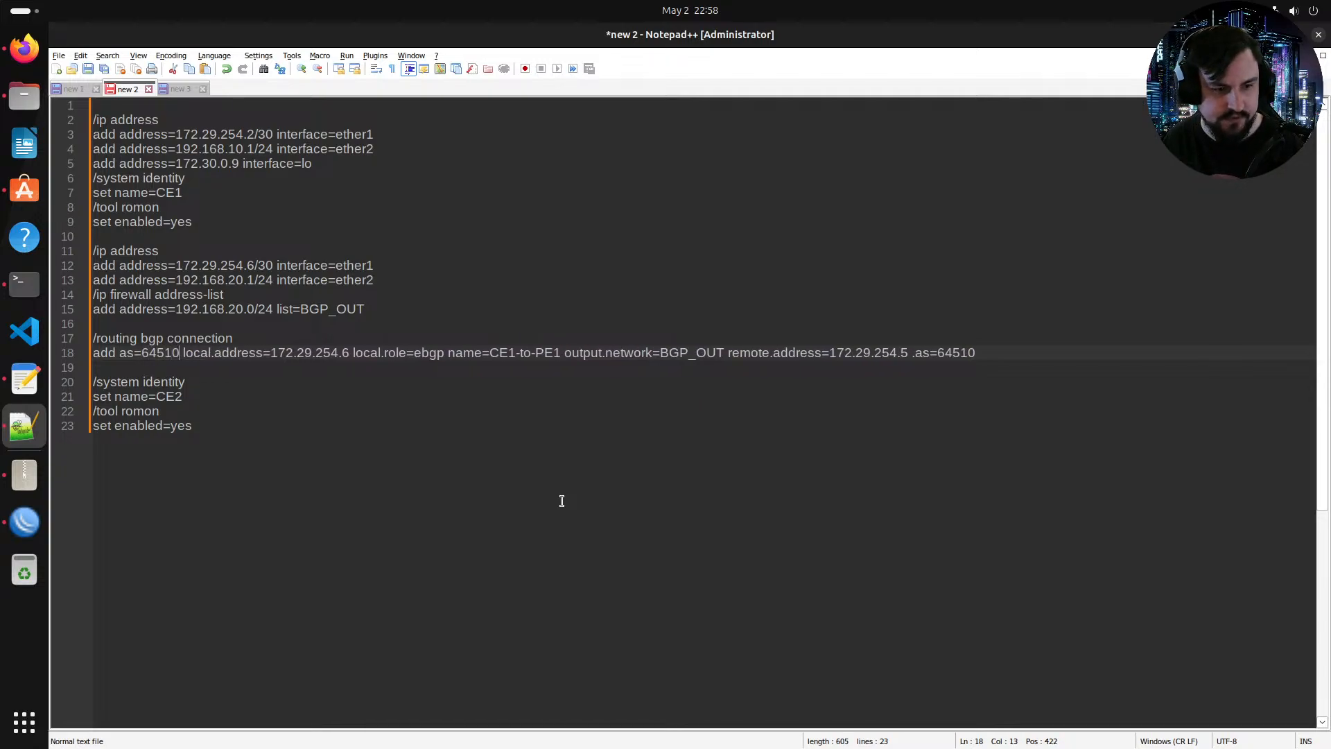
Step: Set the BGP connection's local.address to PE3's loopback 172.30.0.7
{"action": "key", "text": "Right"}
{"action": "key", "text": "Right"}
{"action": "key", "text": "Right"}
{"action": "key", "text": "Right"}
{"action": "key", "text": "Right"}
{"action": "key", "text": "Right"}
{"action": "key", "text": "Right"}
{"action": "key", "text": "Right"}
{"action": "key", "text": "Right"}
{"action": "key", "text": "Right"}
{"action": "key", "text": "Right"}
{"action": "key", "text": "Right"}
{"action": "key", "text": "Right"}
{"action": "key", "text": "Right"}
{"action": "key", "text": "Right"}
{"action": "key", "text": "Right"}
{"action": "key", "text": "Right"}
{"action": "key", "text": "Right"}
{"action": "key", "text": "Right"}
{"action": "key", "text": "Right"}
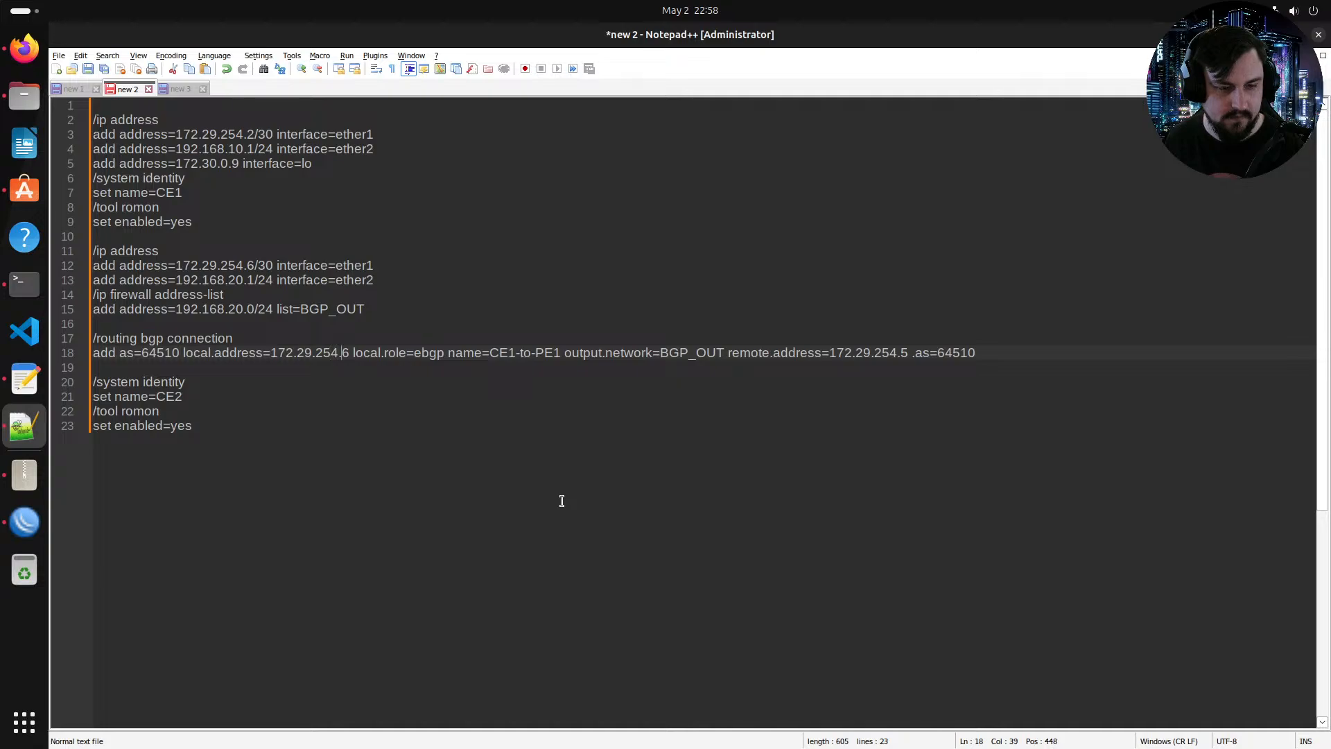
{"action": "key", "text": "BackSpace"}
{"action": "key", "text": "BackSpace"}
{"action": "key", "text": "BackSpace"}
{"action": "key", "text": "BackSpace"}
{"action": "key", "text": "BackSpace"}
{"action": "key", "text": "BackSpace"}
{"action": "key", "text": "BackSpace"}
{"action": "key", "text": "BackSpace"}
{"action": "key", "text": "BackSpace"}
{"action": "key", "text": "BackSpace"}
{"action": "key", "text": "BackSpace"}
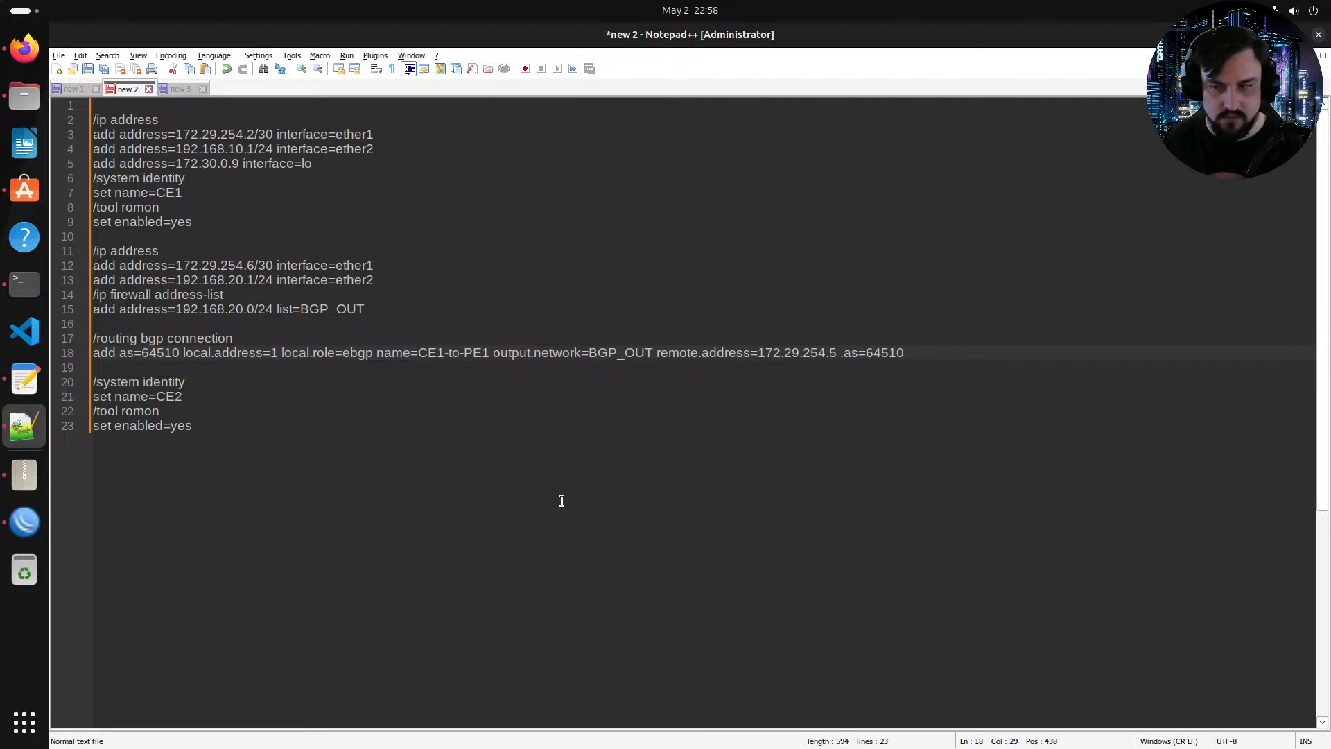
{"action": "type", "text": "72.30"}
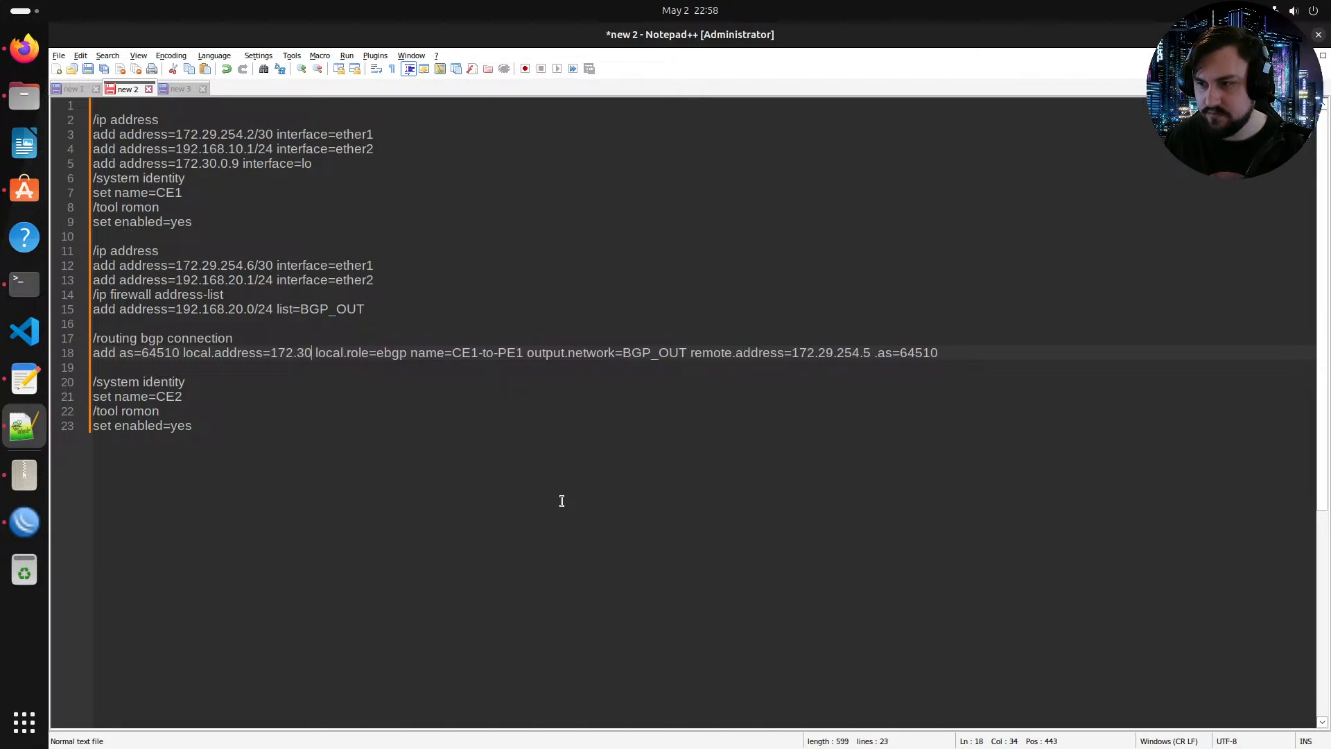
{"action": "type", "text": "."}
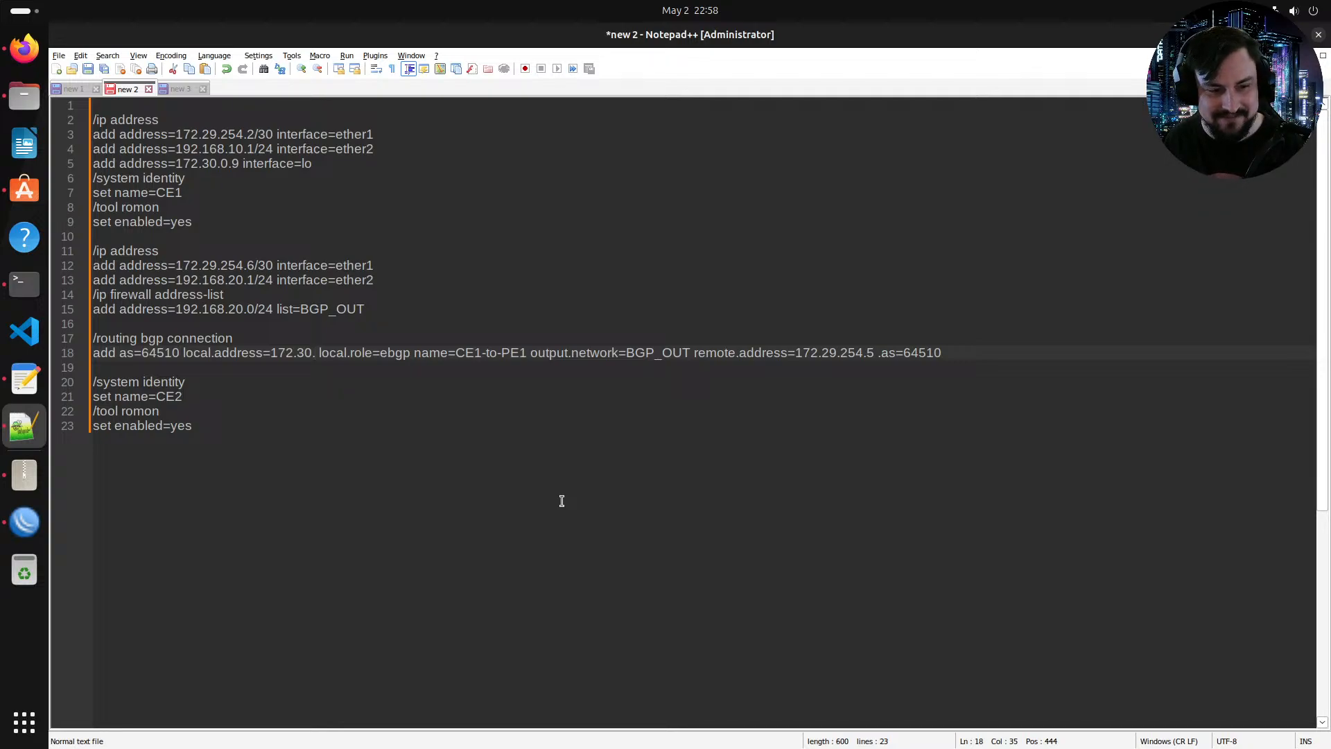
{"action": "type", "text": "0."}
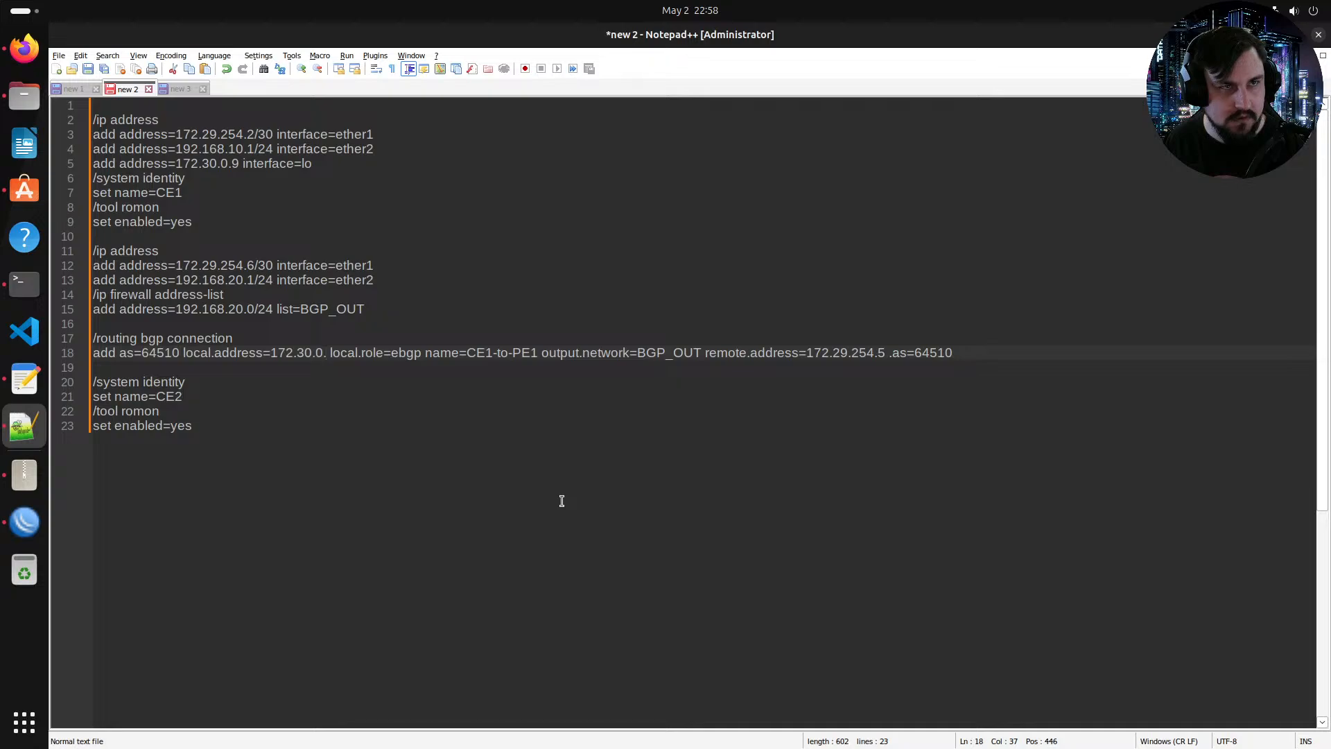
{"action": "key", "text": "alt+Tab"}
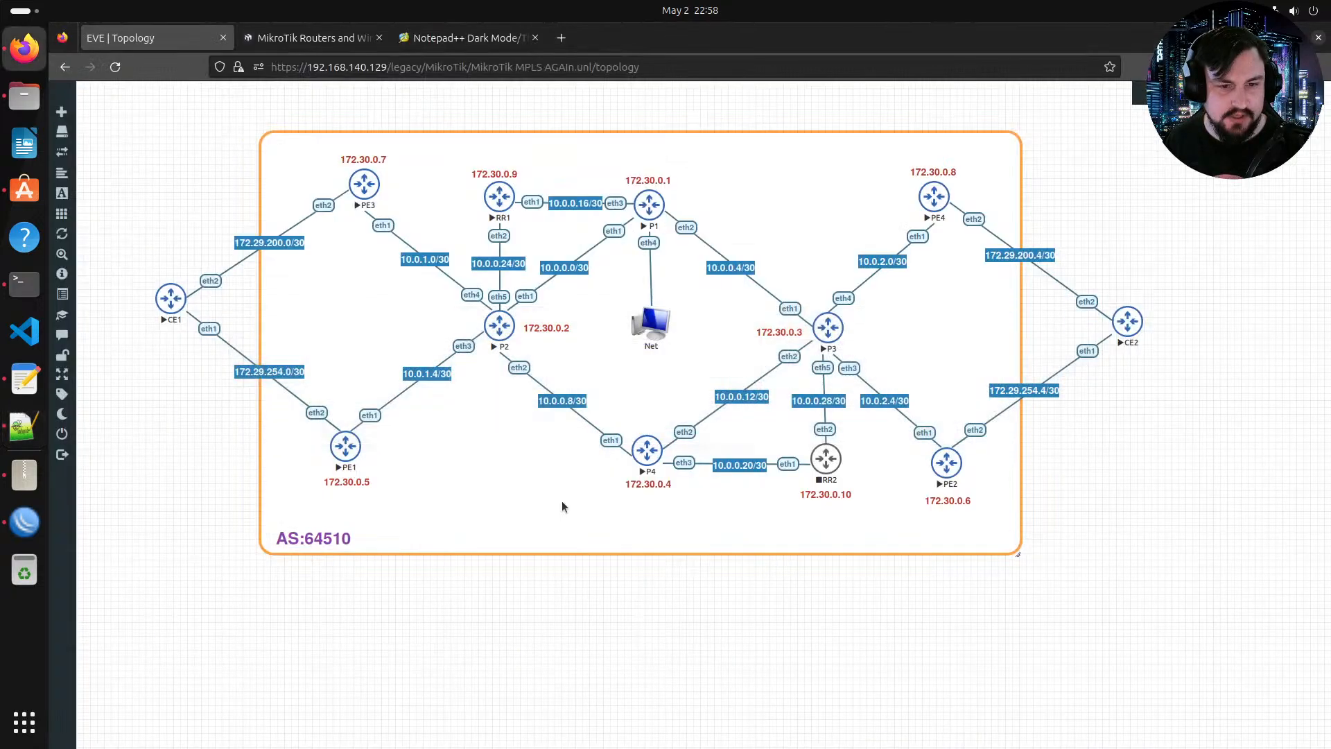
{"action": "key", "text": "alt+Tab"}
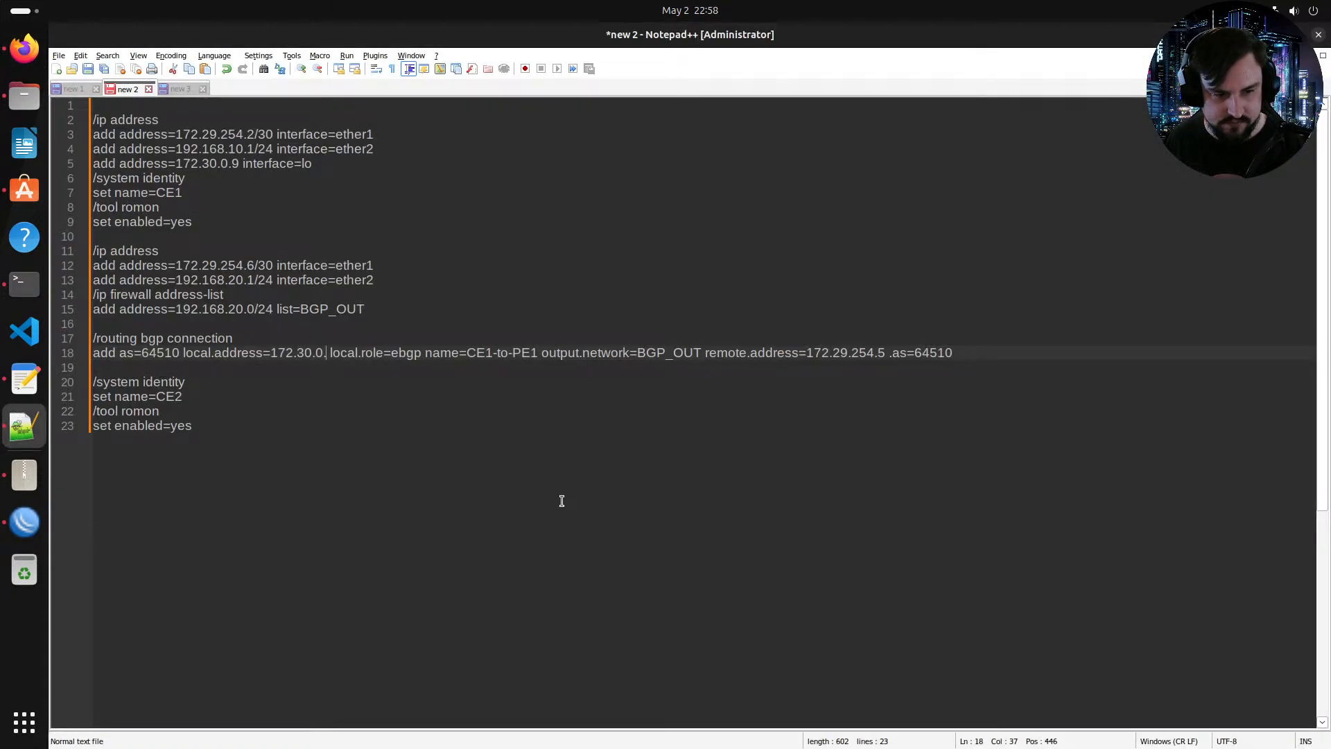
{"action": "type", "text": "7"}
Step: Change the BGP connection's local.role to ibgp-rr-client
{"action": "key", "text": "Right"}
{"action": "key", "text": "Right"}
{"action": "key", "text": "Right"}
{"action": "key", "text": "Right"}
{"action": "key", "text": "Right"}
{"action": "key", "text": "Right"}
{"action": "key", "text": "Right"}
{"action": "key", "text": "Right"}
{"action": "key", "text": "Right"}
{"action": "key", "text": "Right"}
{"action": "key", "text": "Right"}
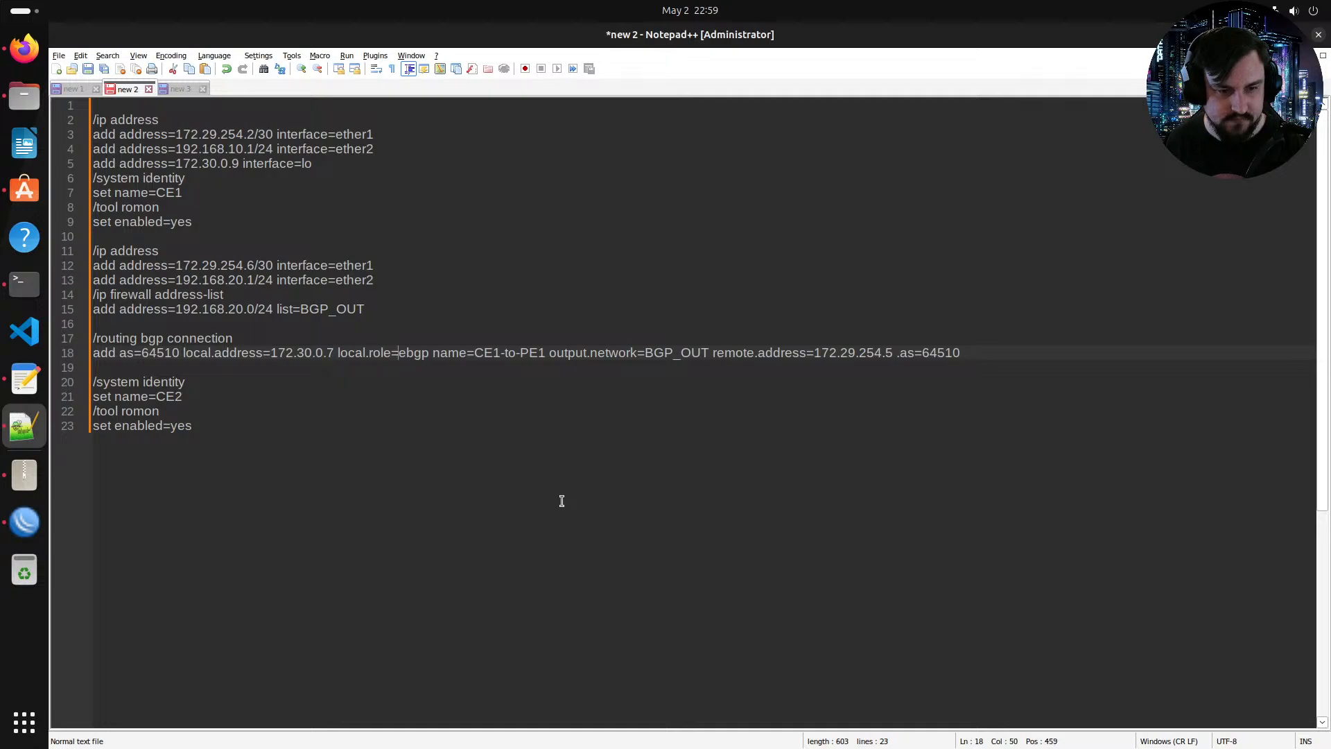
{"action": "key", "text": "BackSpace"}
{"action": "key", "text": "BackSpace"}
{"action": "key", "text": "BackSpace"}
{"action": "key", "text": "BackSpace"}
{"action": "type", "text": "ibgp"}
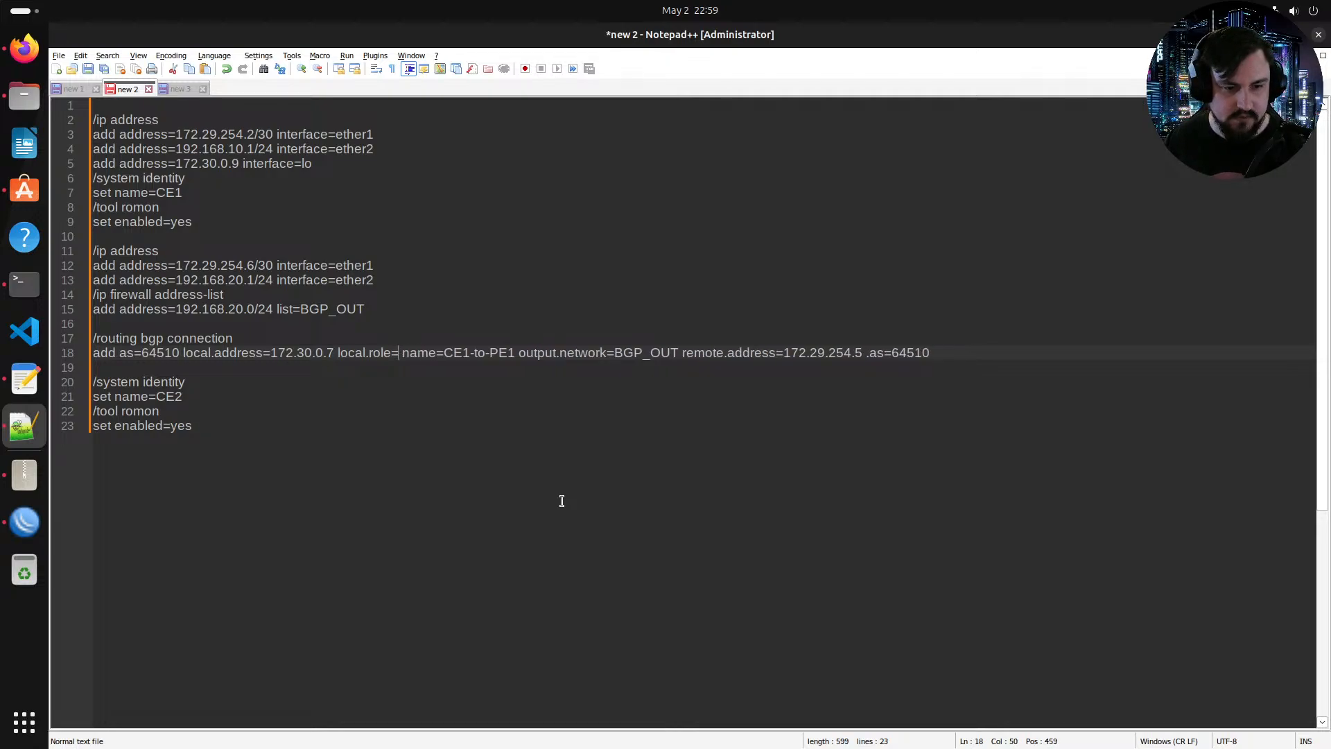
{"action": "type", "text": "rr-client"}
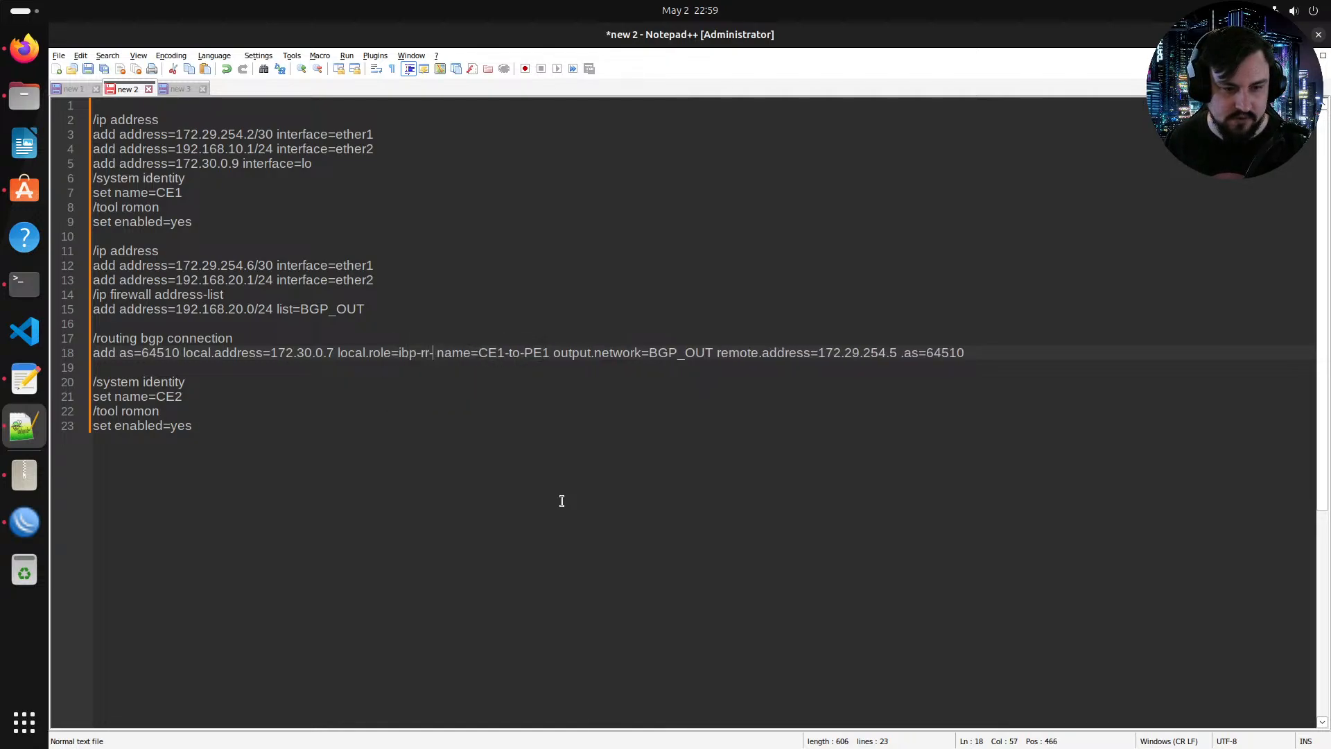
{"action": "key", "text": "Left"}
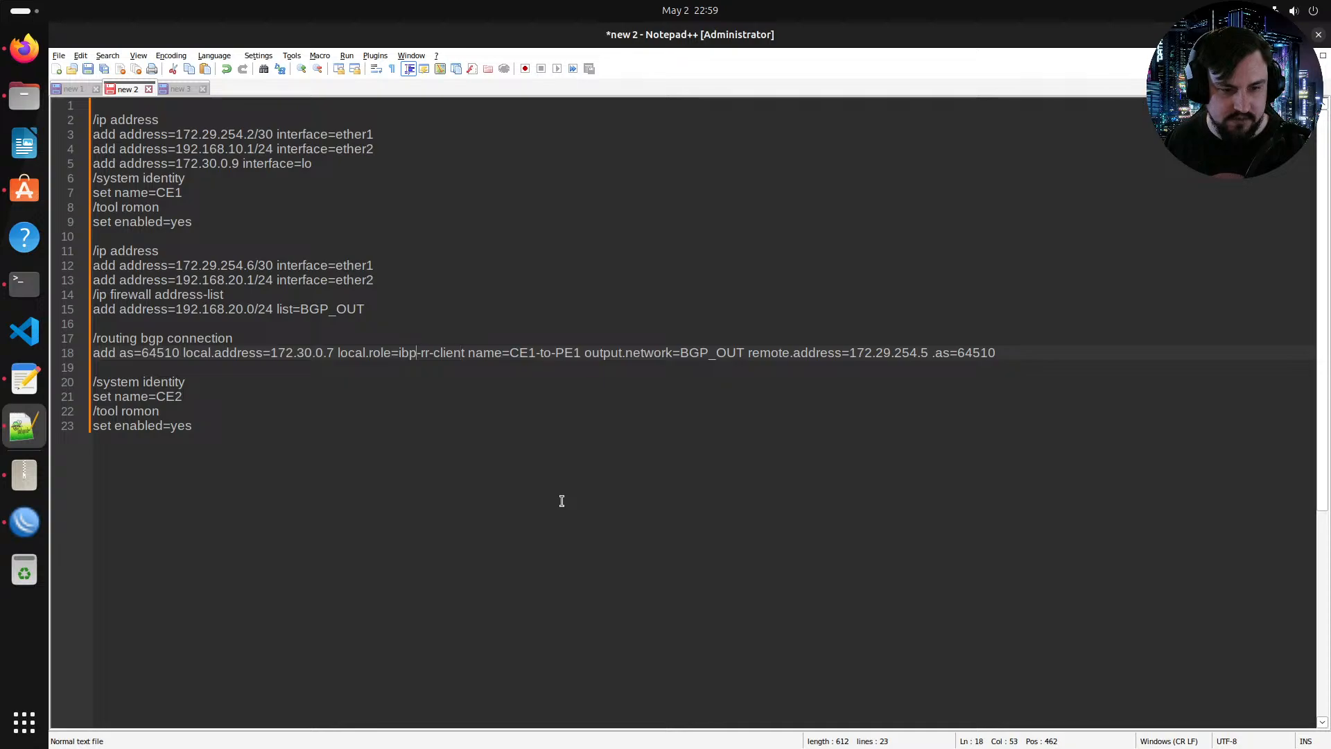
{"action": "type", "text": "g"}
{"action": "key", "text": "Escape"}
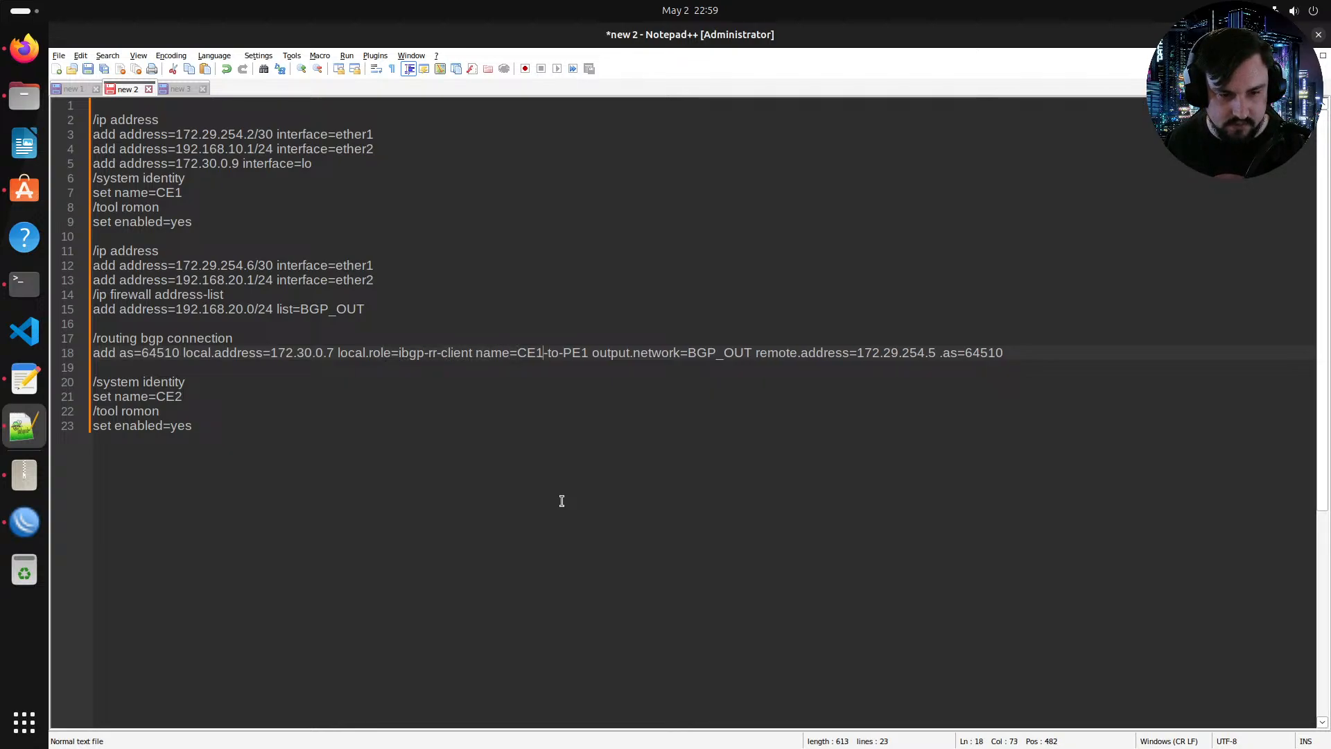
Step: Rename the BGP connection to CE3-to-RR1
{"action": "key", "text": "BackSpace"}
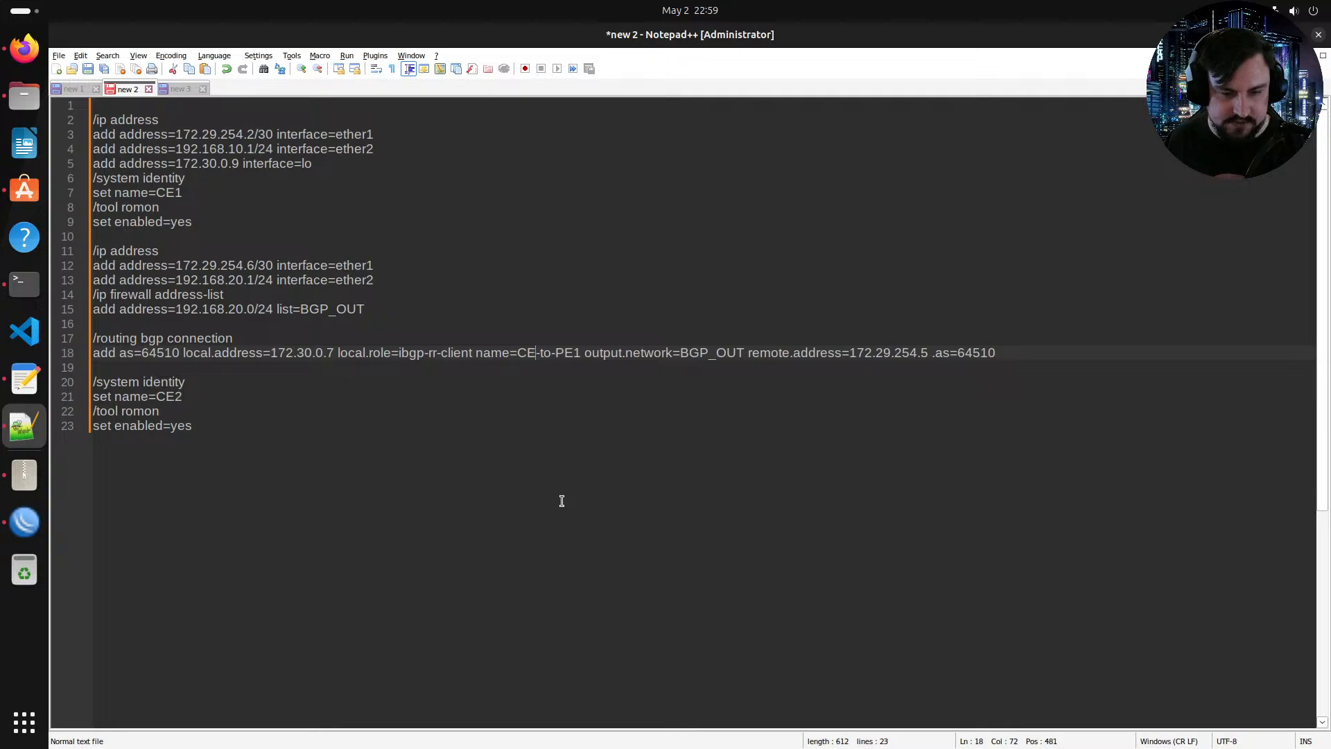
{"action": "type", "text": "3"}
{"action": "key", "text": "Right"}
{"action": "key", "text": "Left"}
{"action": "key", "text": "BackSpace"}
{"action": "key", "text": "BackSpace"}
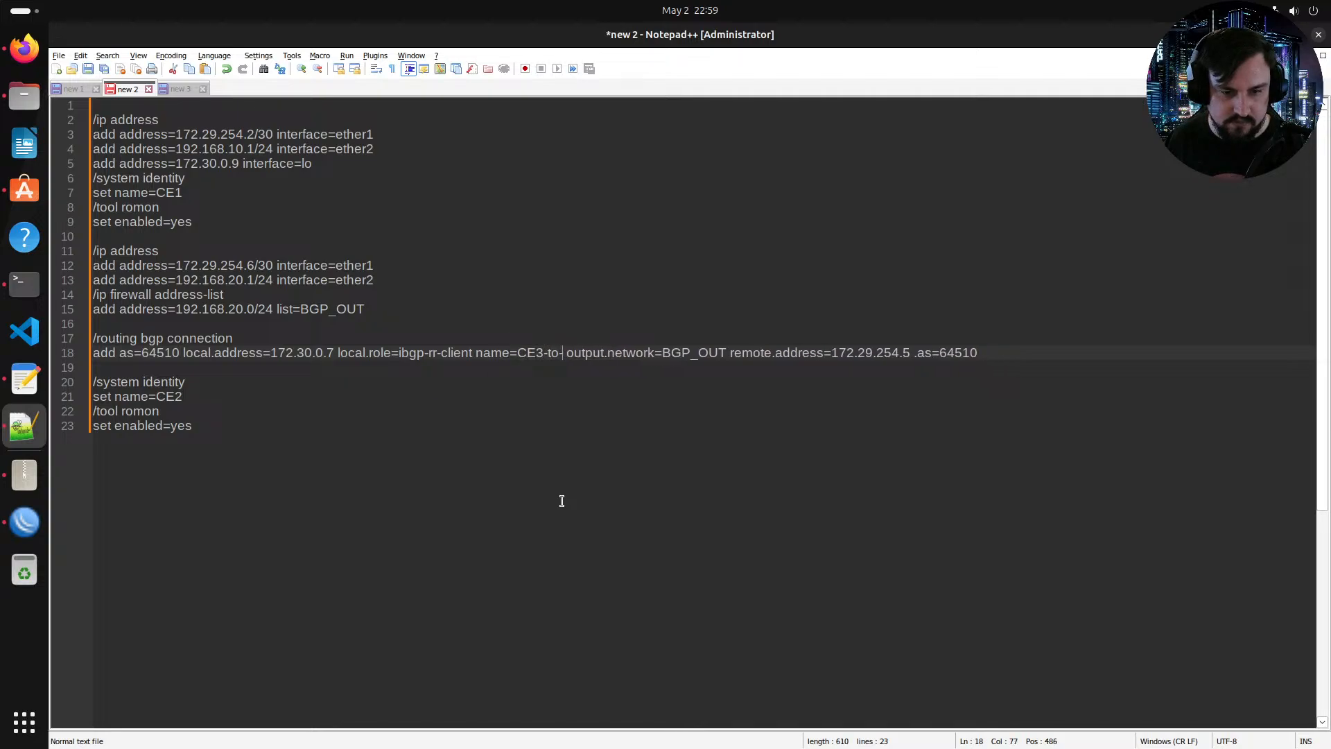
{"action": "type", "text": "RR"}
Step: Remove the output.network=BGP_OUT parameter from the BGP connection command
{"action": "key", "text": "Right"}
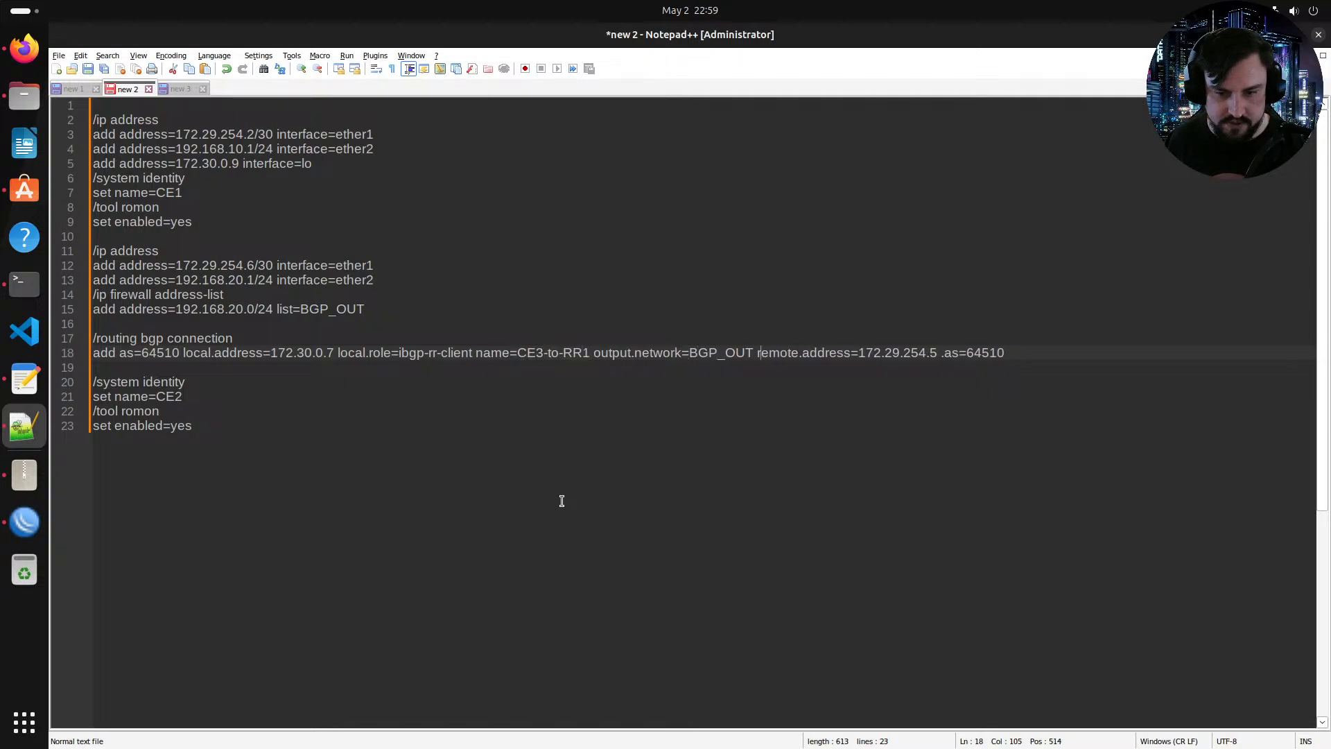
{"action": "key", "text": "BackSpace"}
{"action": "key", "text": "BackSpace"}
{"action": "key", "text": "BackSpace"}
{"action": "key", "text": "BackSpace"}
{"action": "key", "text": "BackSpace"}
{"action": "key", "text": "BackSpace"}
{"action": "key", "text": "BackSpace"}
{"action": "key", "text": "BackSpace"}
{"action": "key", "text": "BackSpace"}
{"action": "key", "text": "BackSpace"}
{"action": "key", "text": "BackSpace"}
{"action": "key", "text": "BackSpace"}
{"action": "key", "text": "BackSpace"}
{"action": "key", "text": "BackSpace"}
{"action": "key", "text": "BackSpace"}
{"action": "key", "text": "BackSpace"}
{"action": "key", "text": "BackSpace"}
{"action": "key", "text": "BackSpace"}
{"action": "key", "text": "BackSpace"}
{"action": "key", "text": "BackSpace"}
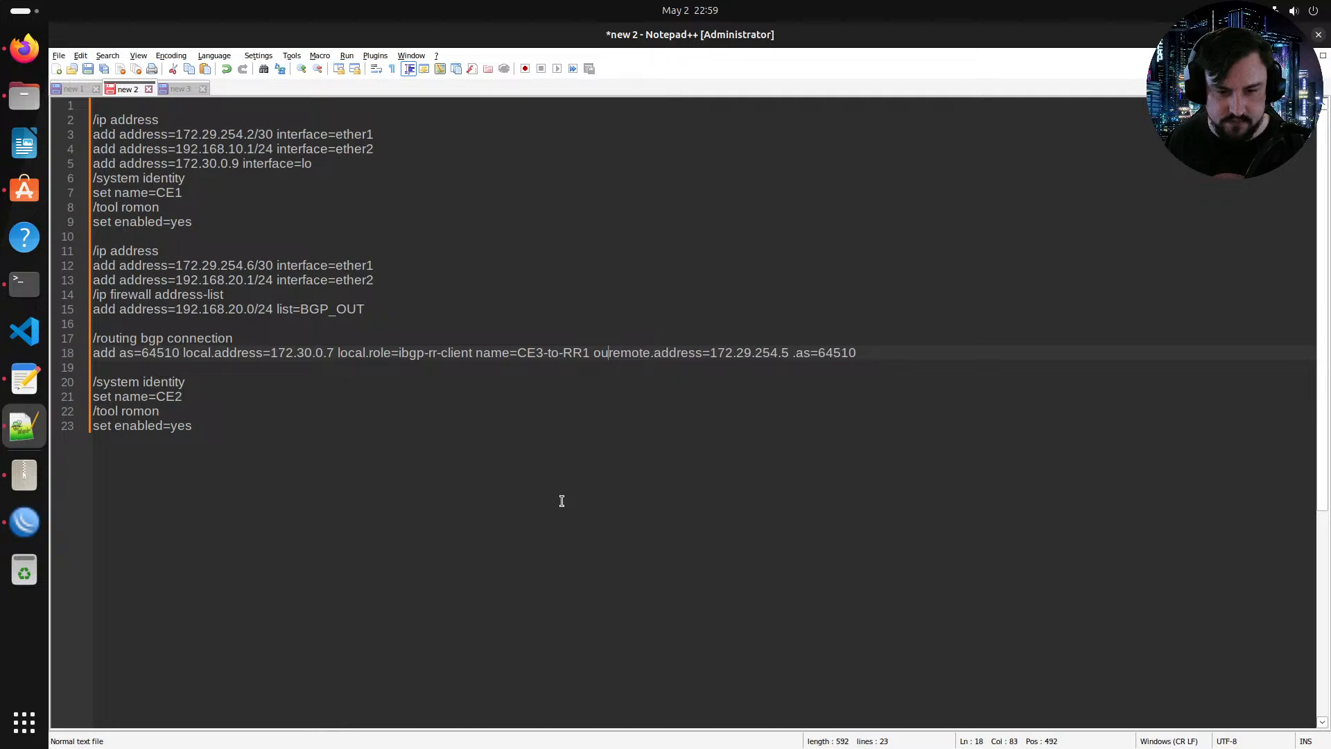
{"action": "key", "text": "BackSpace"}
{"action": "key", "text": "BackSpace"}
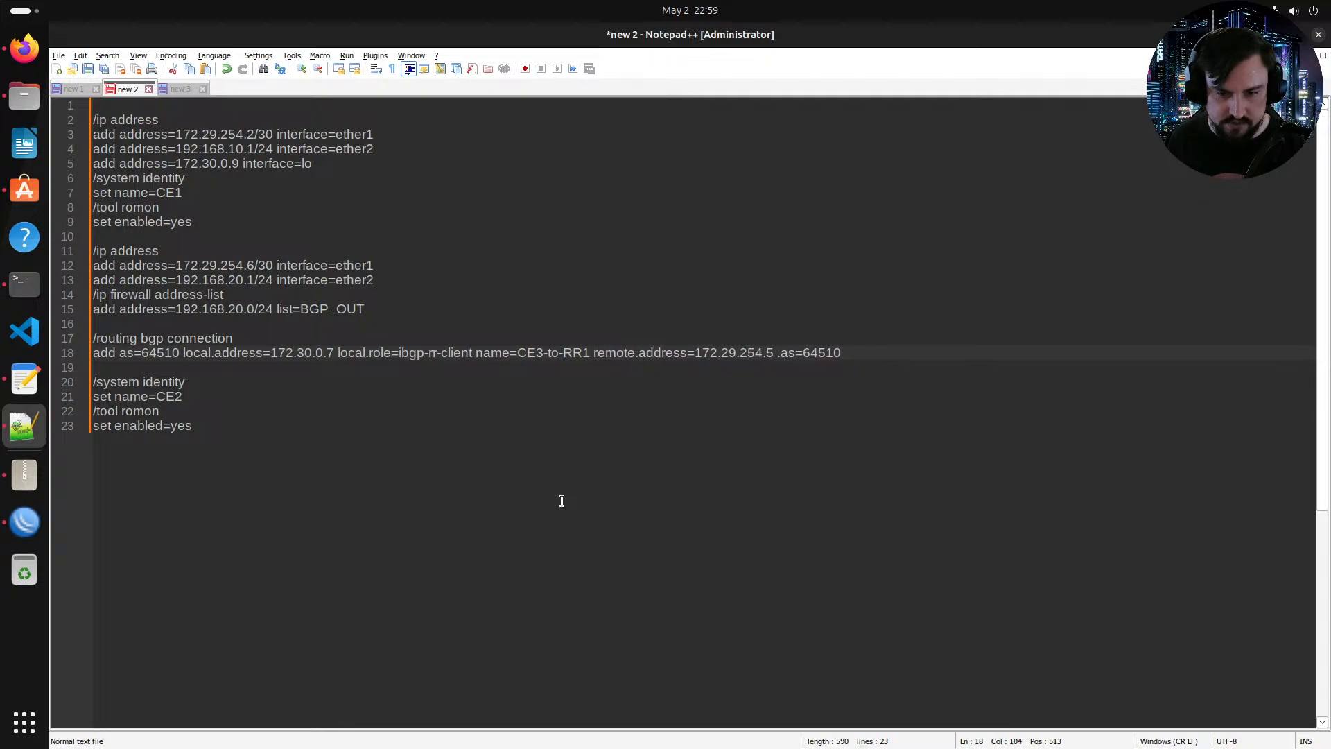
Step: Set the BGP connection's remote.address to RR1's loopback 172.30.0.9
{"action": "key", "text": "BackSpace"}
{"action": "key", "text": "BackSpace"}
{"action": "key", "text": "BackSpace"}
{"action": "key", "text": "BackSpace"}
{"action": "key", "text": "BackSpace"}
{"action": "key", "text": "BackSpace"}
{"action": "key", "text": "BackSpace"}
{"action": "key", "text": "BackSpace"}
{"action": "key", "text": "BackSpace"}
{"action": "key", "text": "BackSpace"}
{"action": "key", "text": "BackSpace"}
{"action": "key", "text": "BackSpace"}
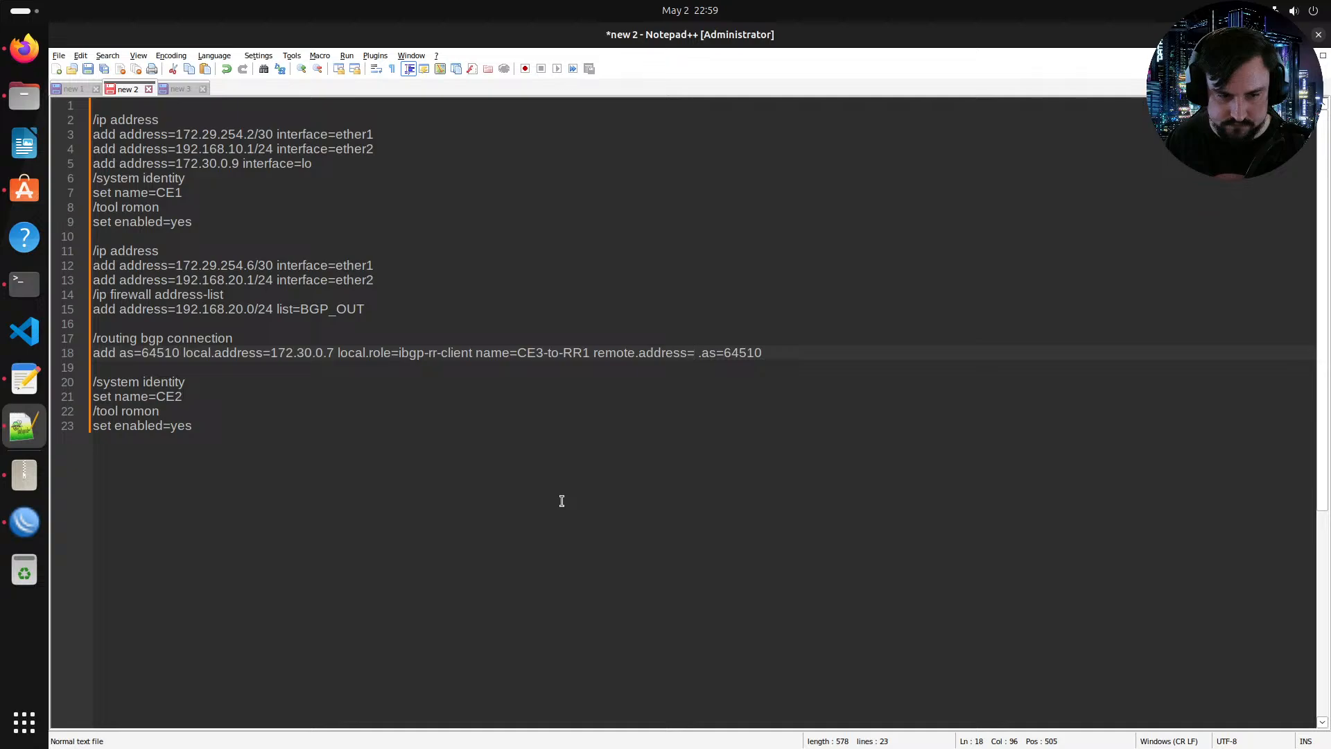
{"action": "type", "text": "1"}
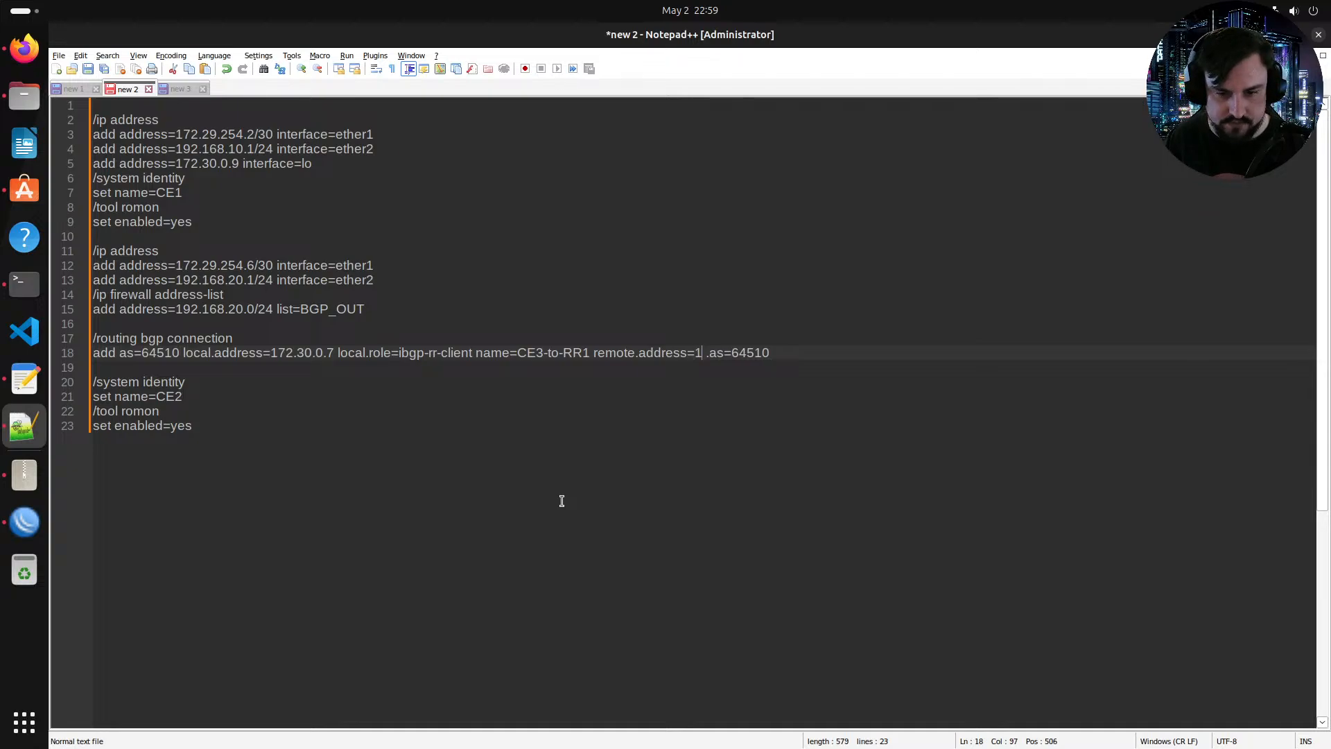
{"action": "type", "text": "72.30.0."}
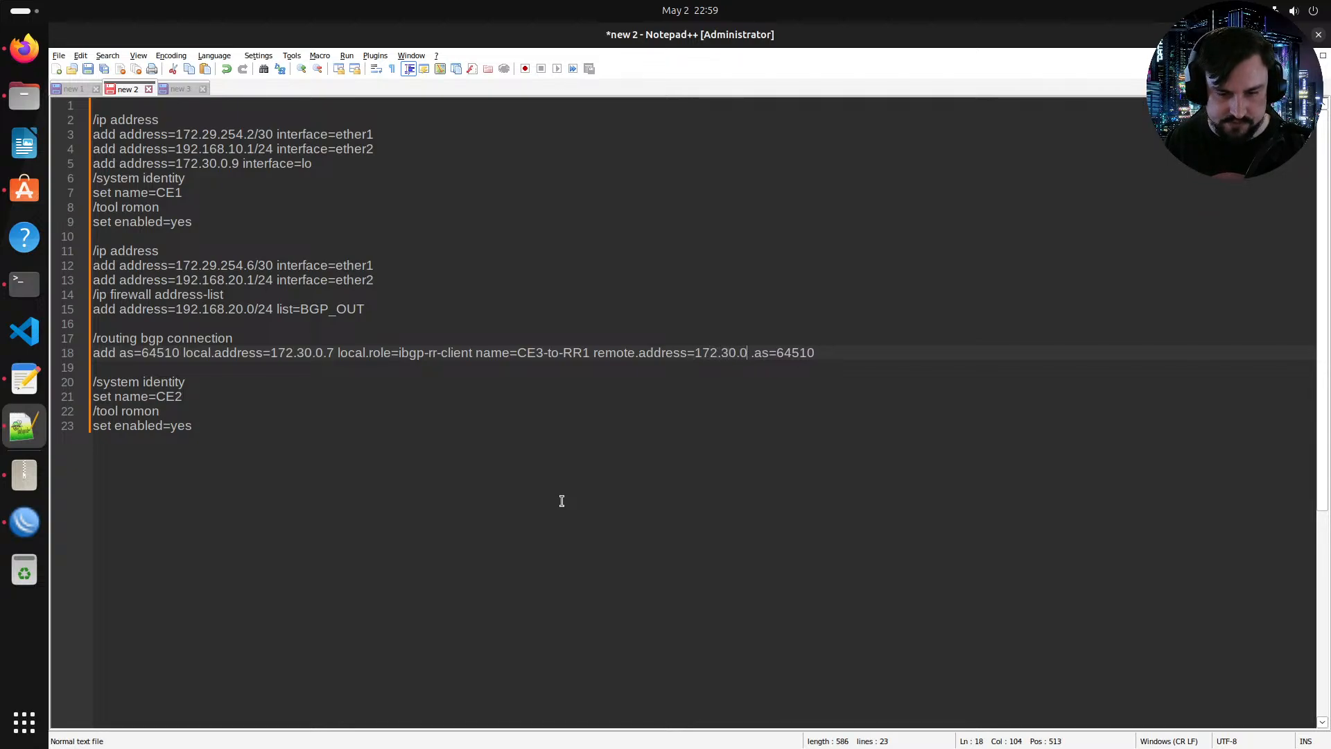
{"action": "key", "text": "alt+Tab"}
{"action": "key", "text": "alt+Tab"}
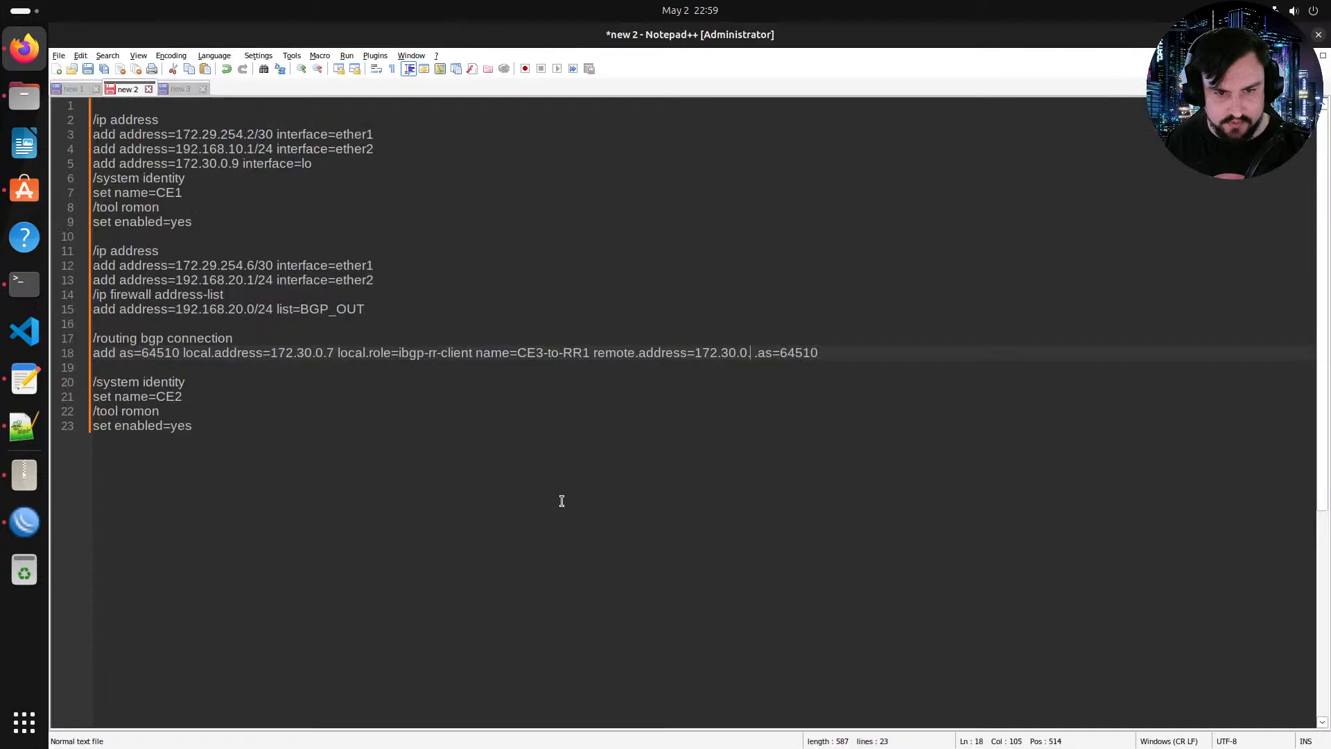
{"action": "type", "text": "9"}
Step: Change the trailing .as=64510 parameter to remote.as=64510 in the BGP connection command line
{"action": "key", "text": "Right"}
{"action": "key", "text": "Right"}
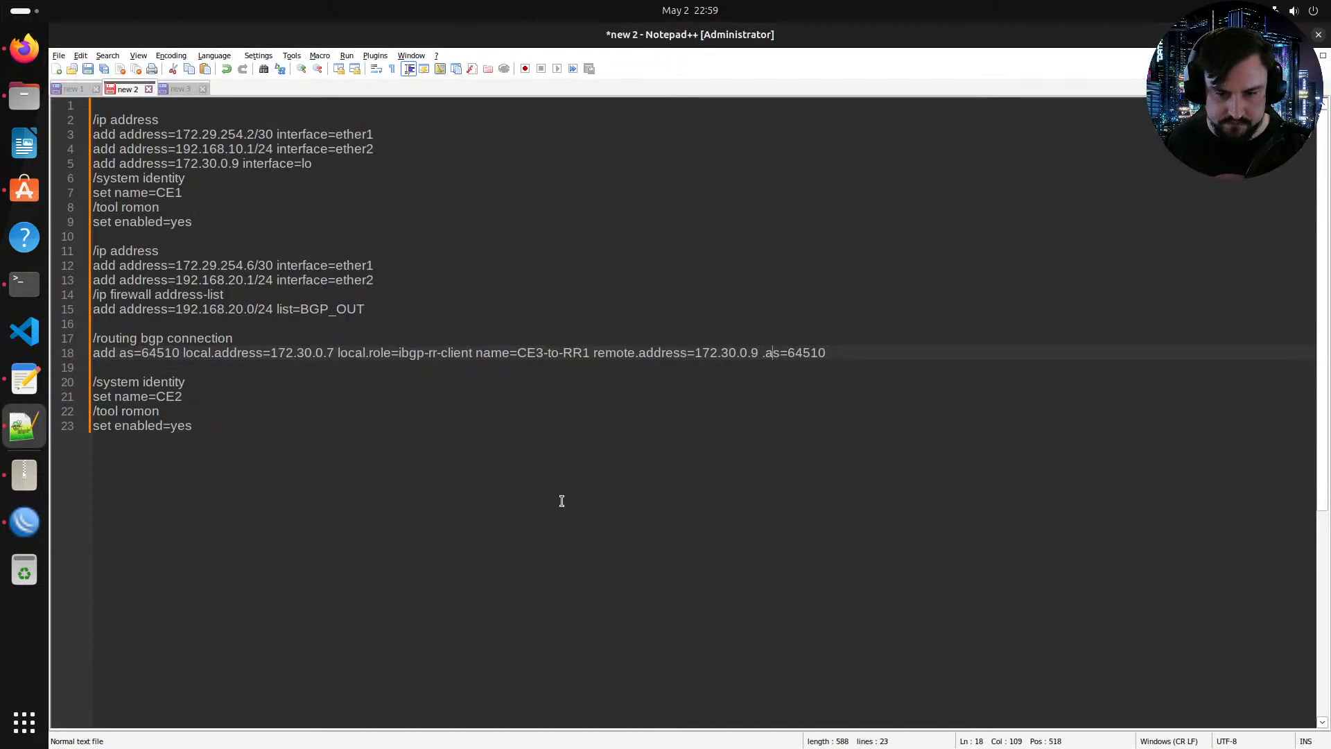
{"action": "key", "text": "Left"}
{"action": "type", "text": "remot"}
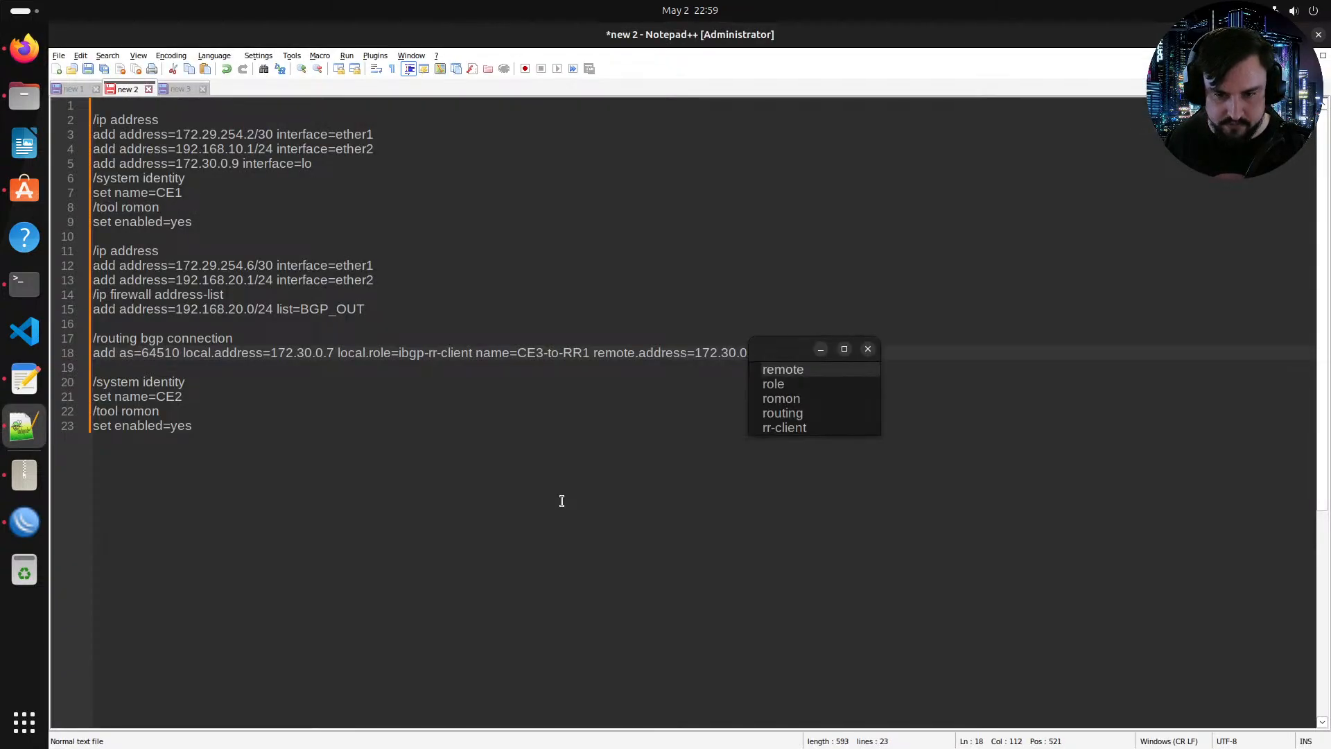
{"action": "key", "text": "Right"}
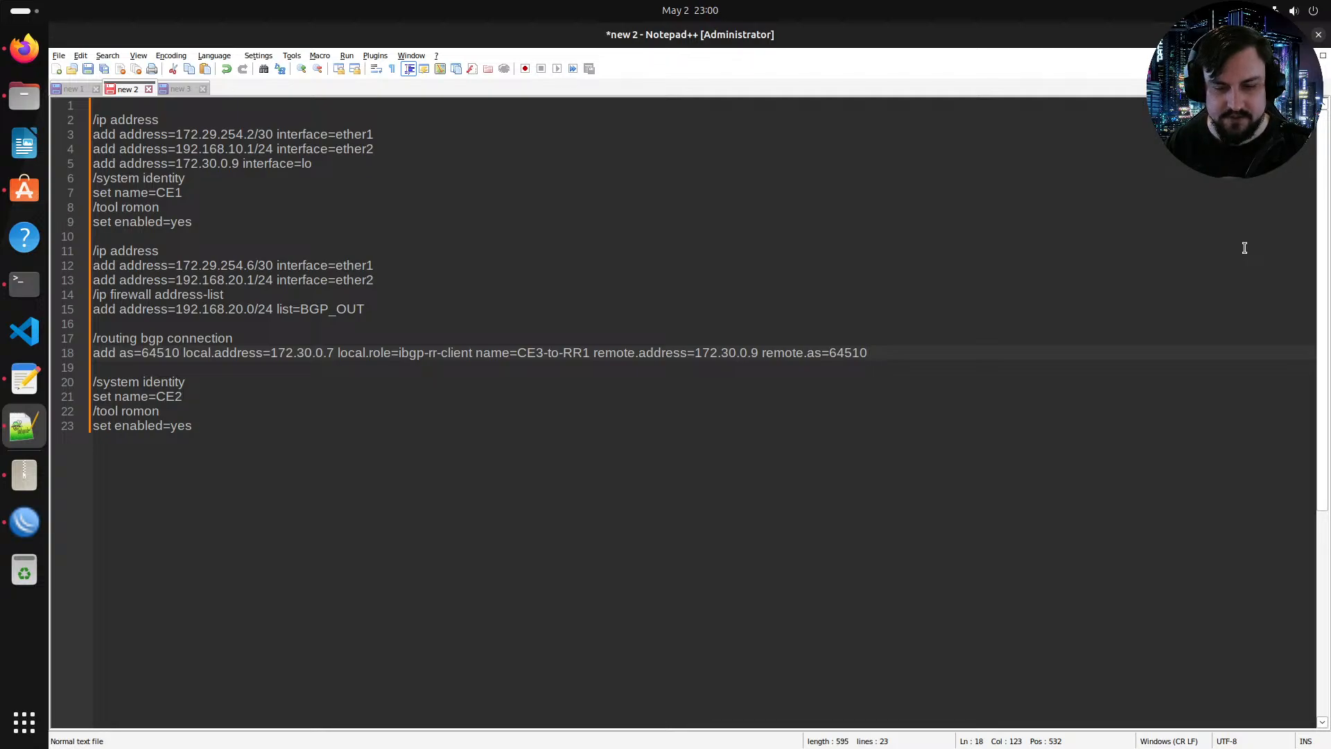
Step: Start appending an address-families parameter to the end of the BGP connection line
{"action": "type", "text": "add"}
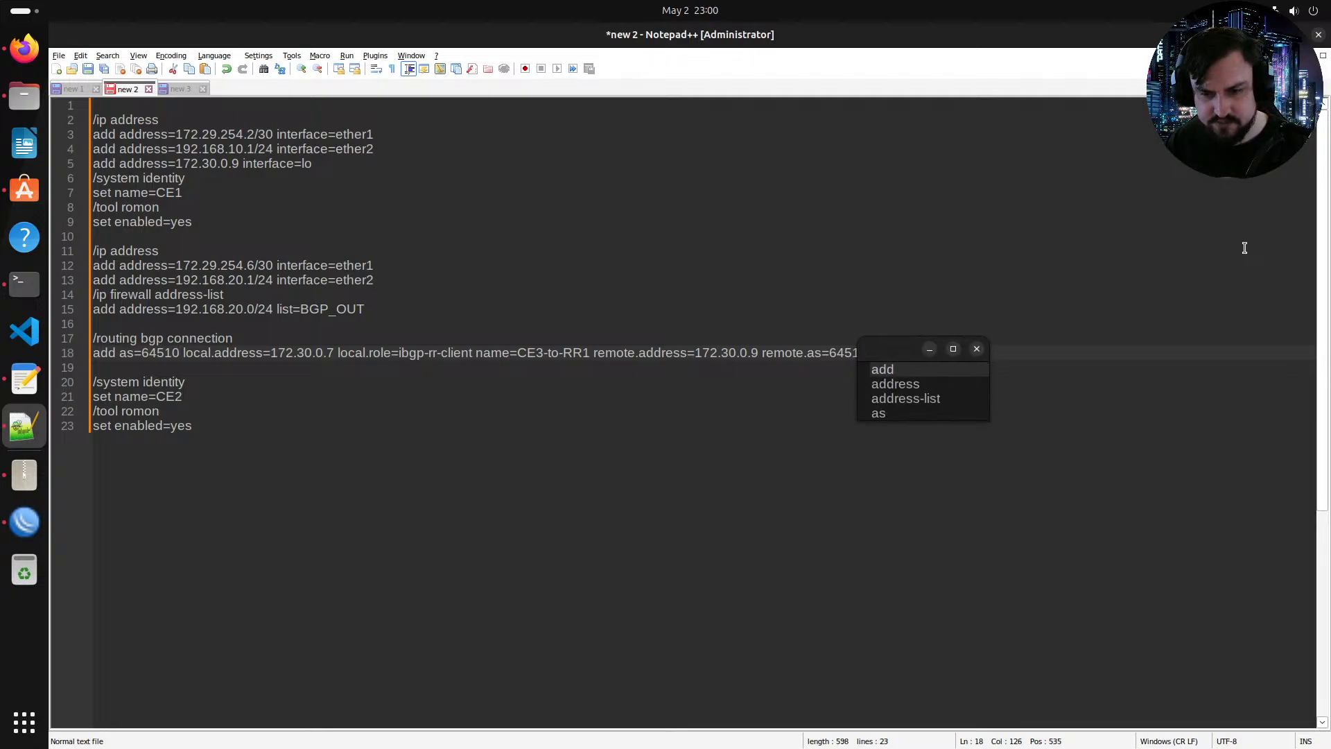
{"action": "key", "text": "BackSpace"}
{"action": "key", "text": "BackSpace"}
{"action": "type", "text": "ddres"}
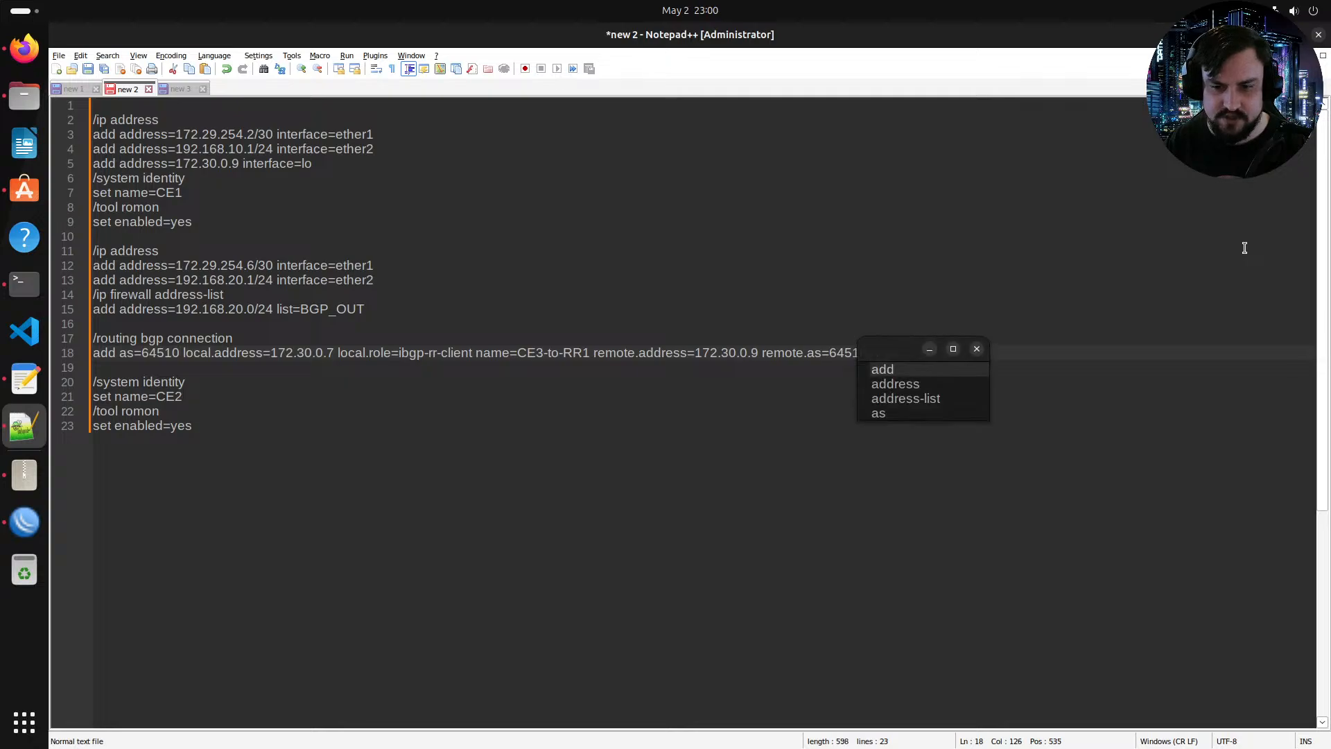
{"action": "key", "text": "Escape"}
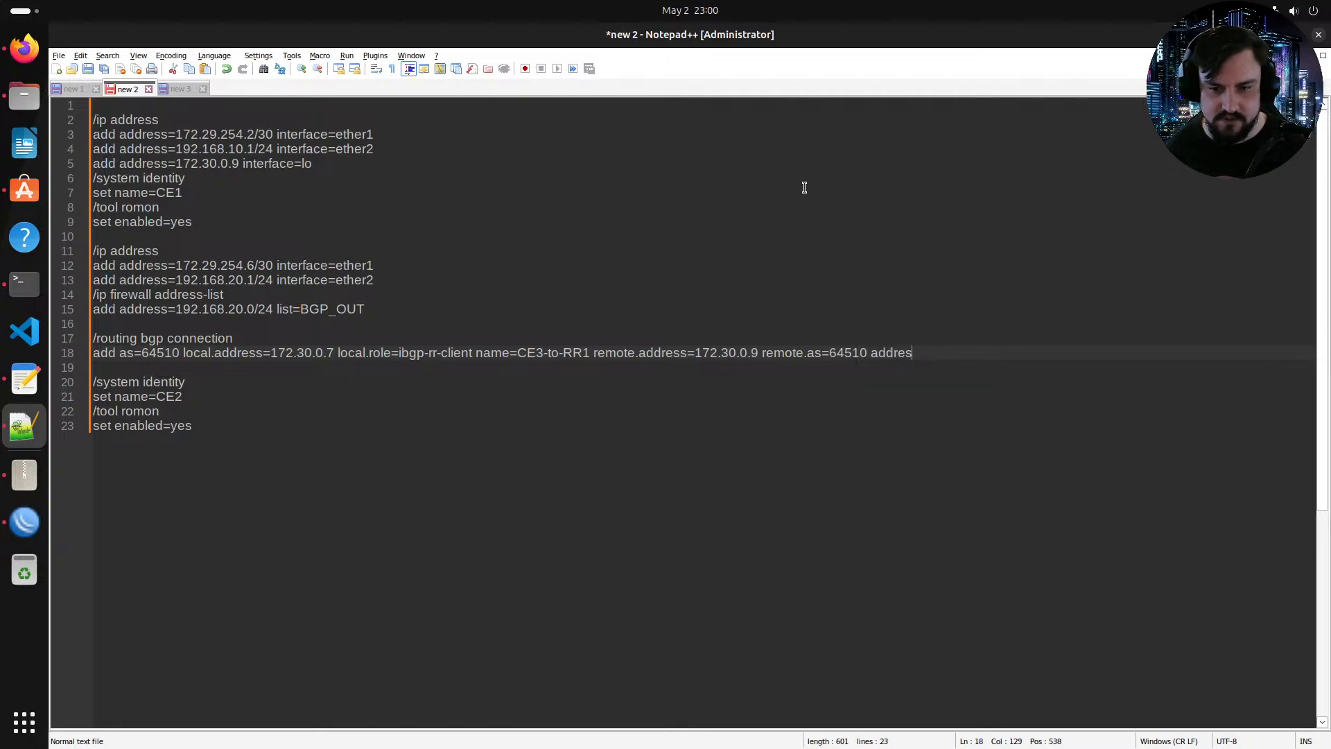
Step: Copy the routing bgp connection lines and paste them into PE3's console at the root menu
{"action": "left_click_drag", "start_coordinate": [868, 354], "coordinate": [93, 338]}
{"action": "key", "text": "super+c"}
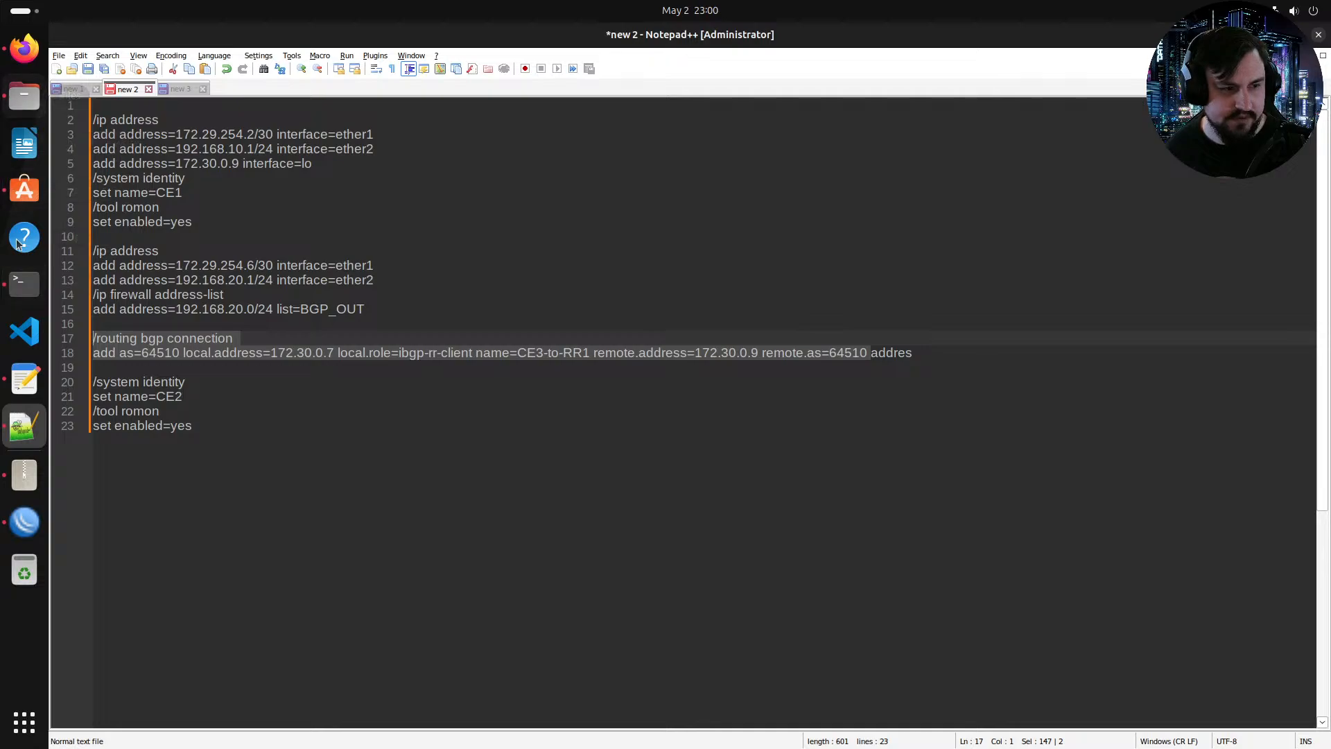
{"action": "left_click", "coordinate": [25, 48]}
{"action": "left_click", "coordinate": [365, 185]}
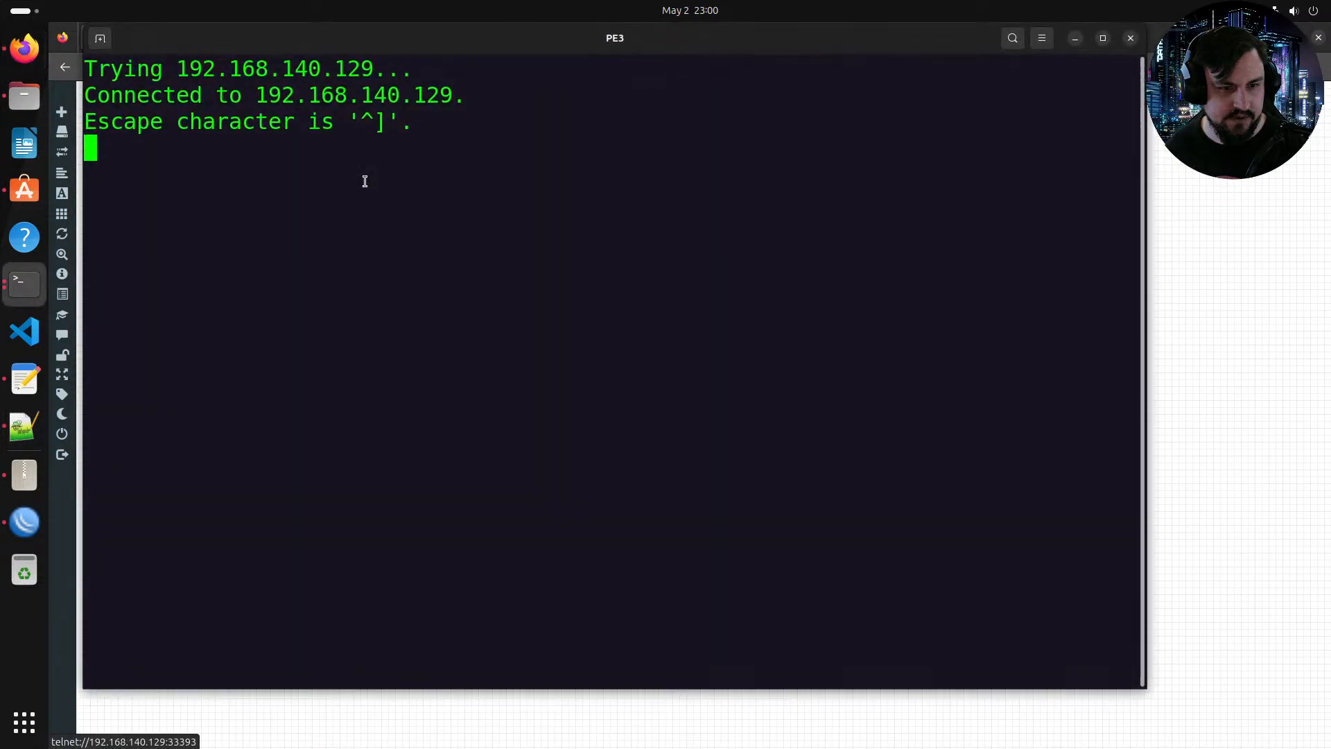
{"action": "key", "text": "Return"}
{"action": "key", "text": "Return"}
{"action": "key", "text": "Return"}
{"action": "key", "text": "Return"}
{"action": "type", "text": "/"}
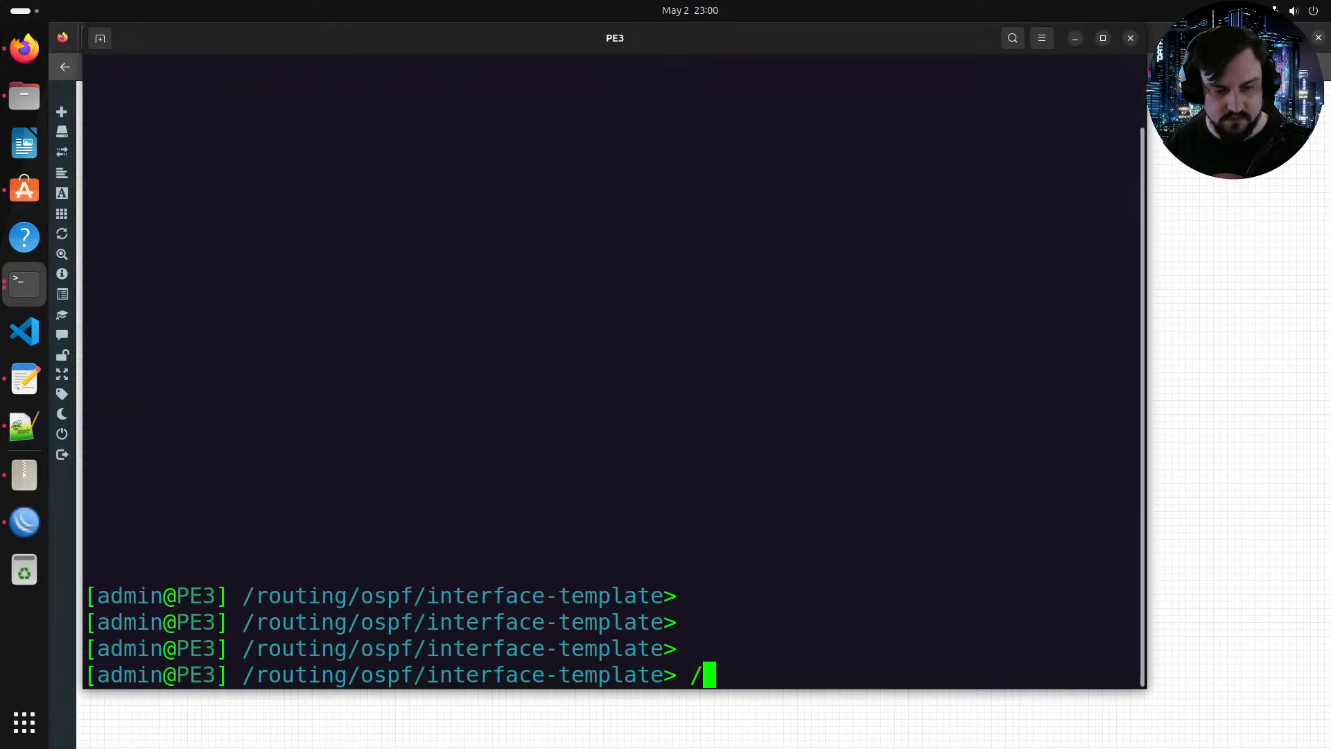
{"action": "key", "text": "Return"}
{"action": "right_click", "coordinate": [327, 244]}
{"action": "left_click", "coordinate": [380, 289]}
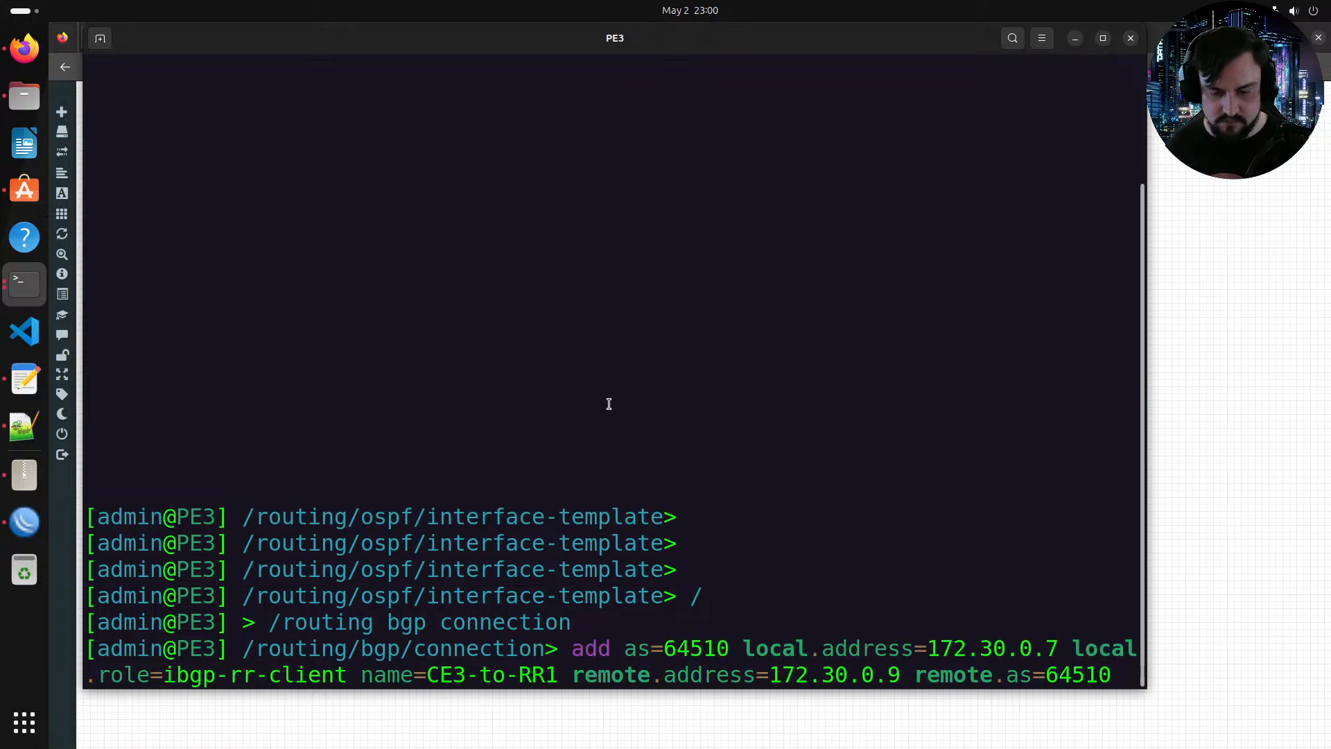
Step: Add address-families=ip,ipv6,l2vpn,vpnv4 to PE3's BGP connection command and run it
{"action": "key", "text": "Return"}
{"action": "type", "text": "add"}
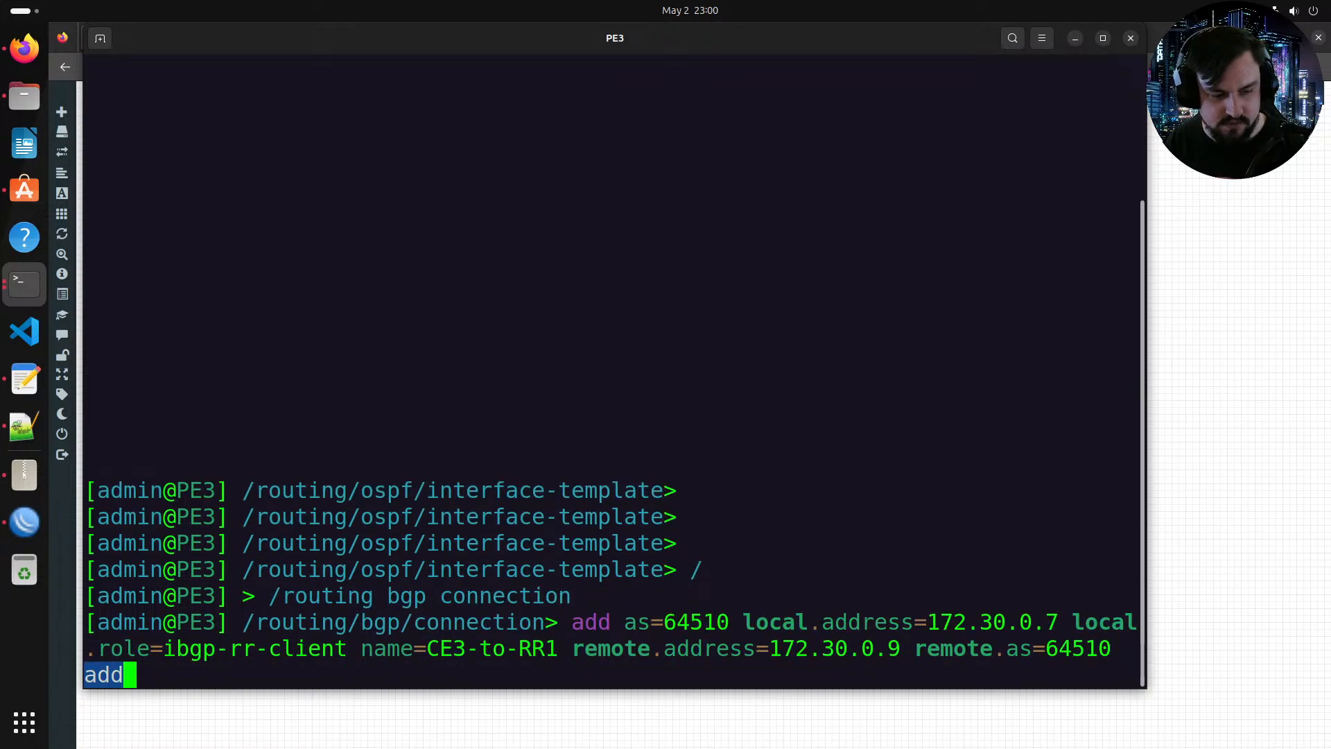
{"action": "key", "text": "Tab"}
{"action": "key", "text": "Tab"}
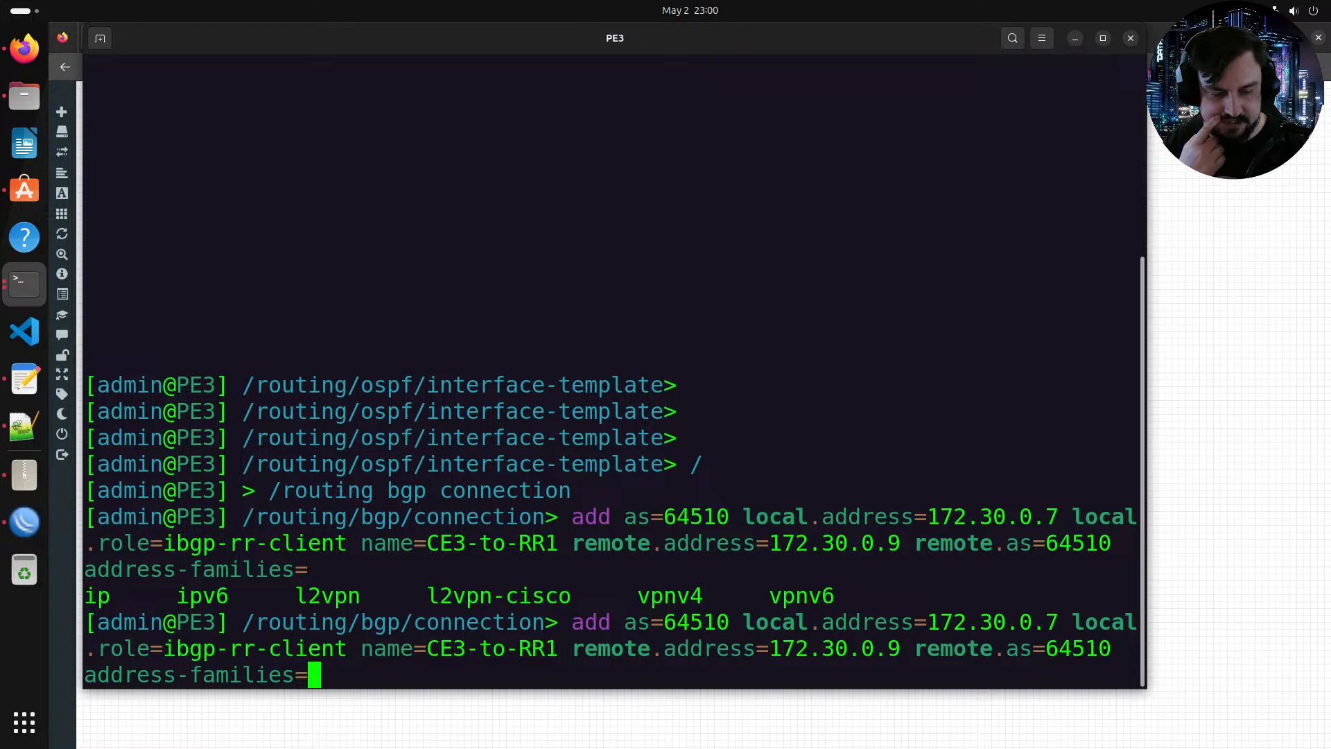
{"action": "type", "text": "ip."}
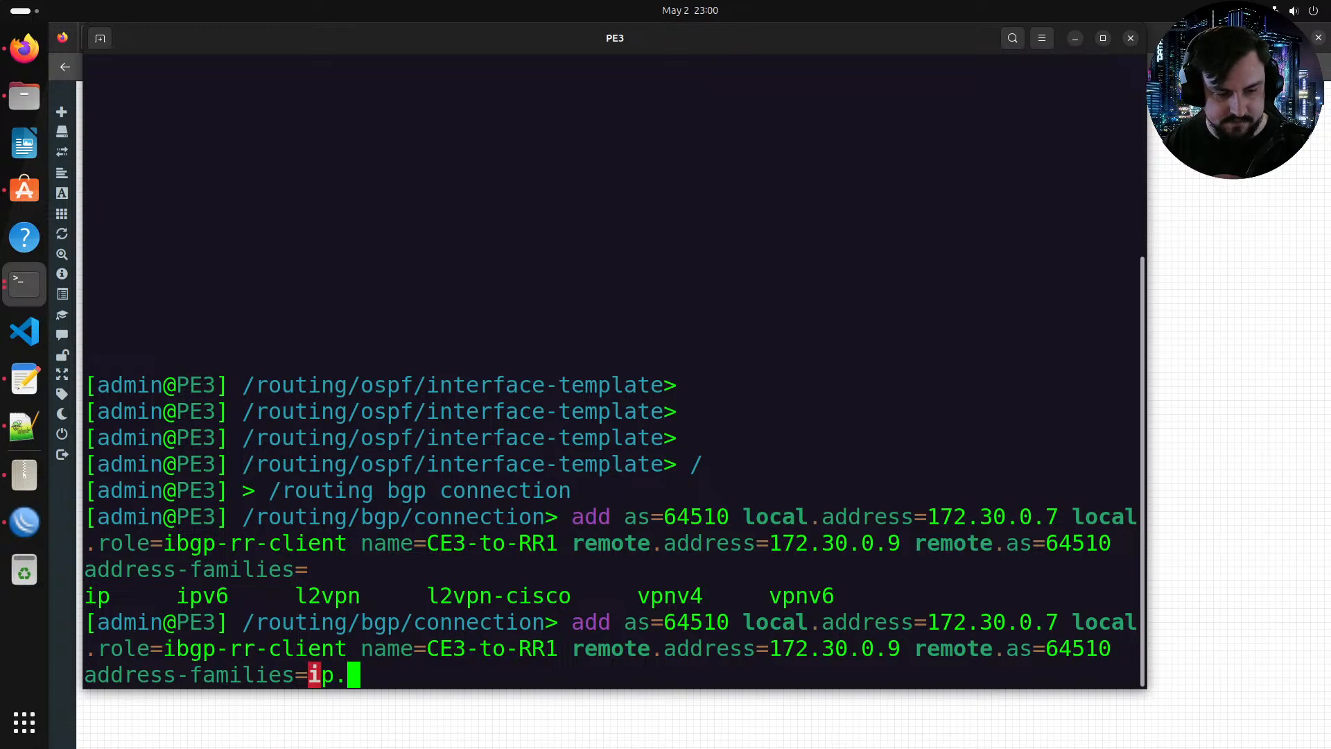
{"action": "key", "text": "BackSpace"}
{"action": "type", "text": ",ip"}
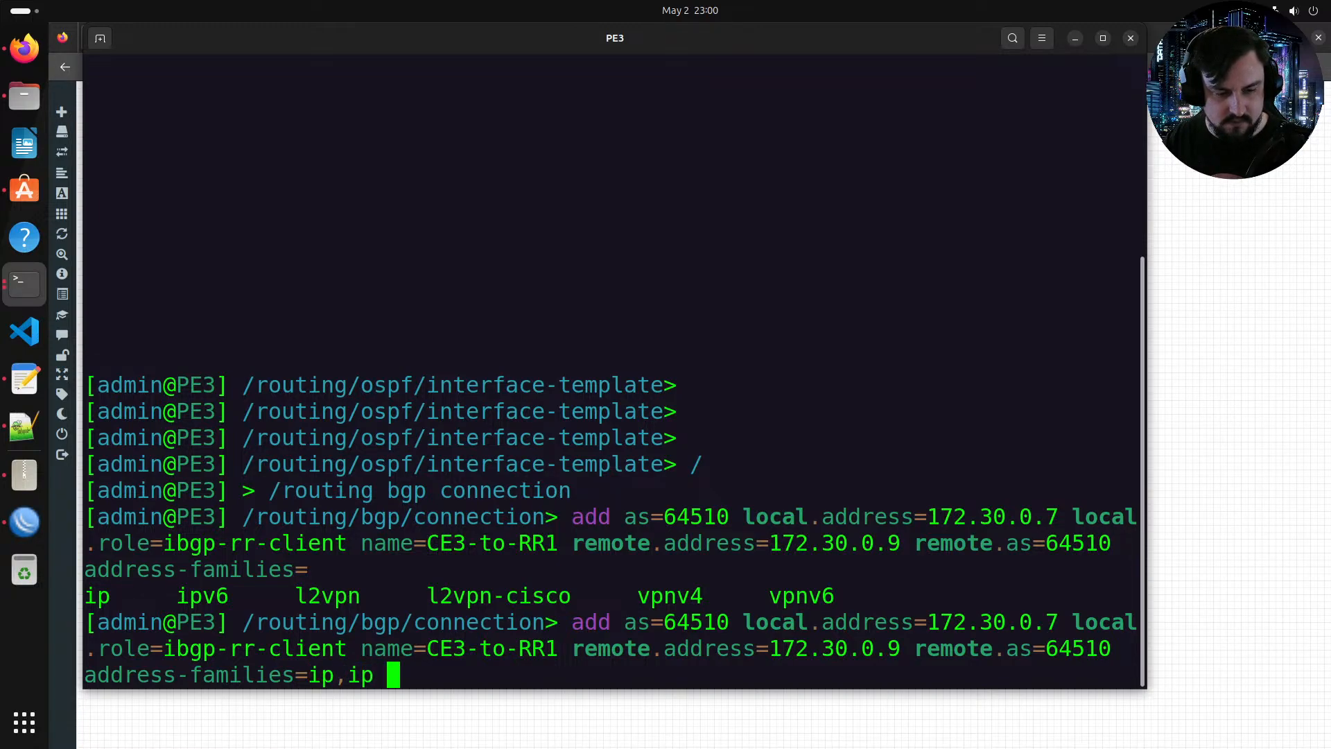
{"action": "key", "text": "BackSpace"}
{"action": "type", "text": "v6,lwe"}
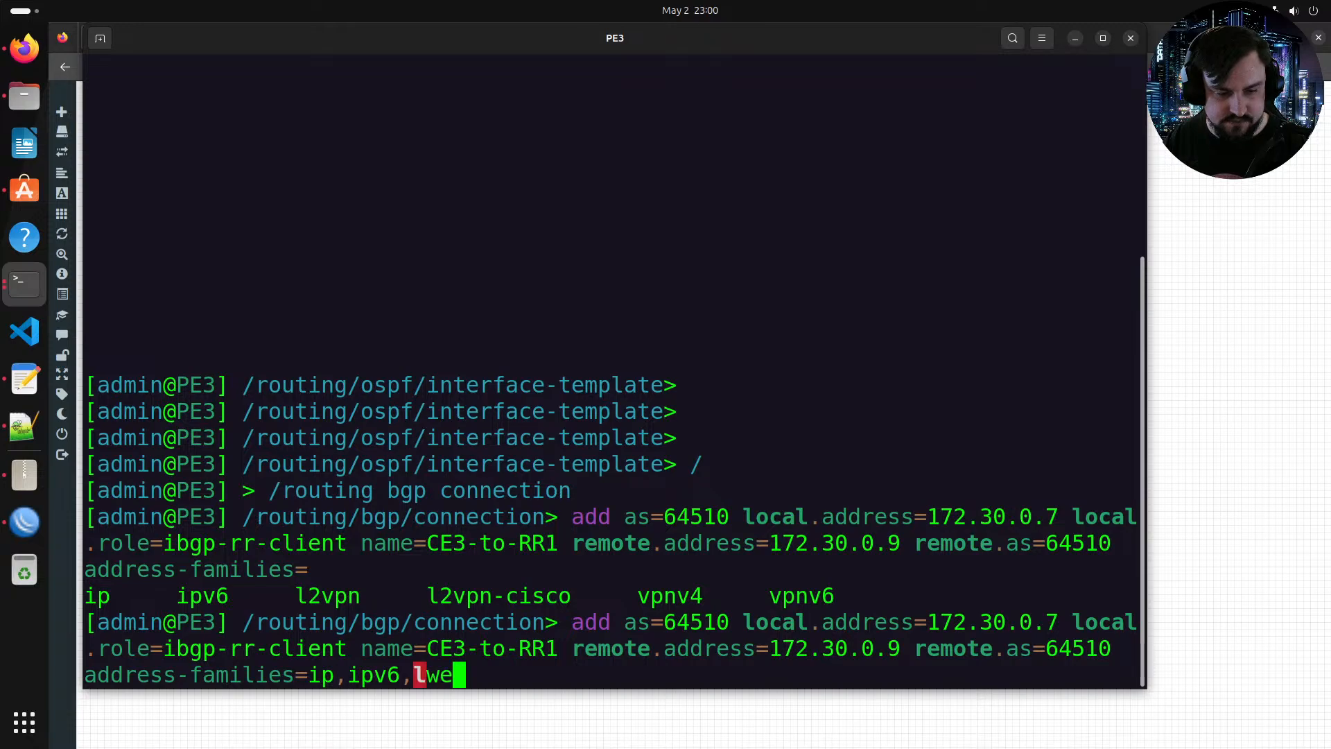
{"action": "key", "text": "BackSpace"}
{"action": "key", "text": "BackSpace"}
{"action": "type", "text": "2vpn,"}
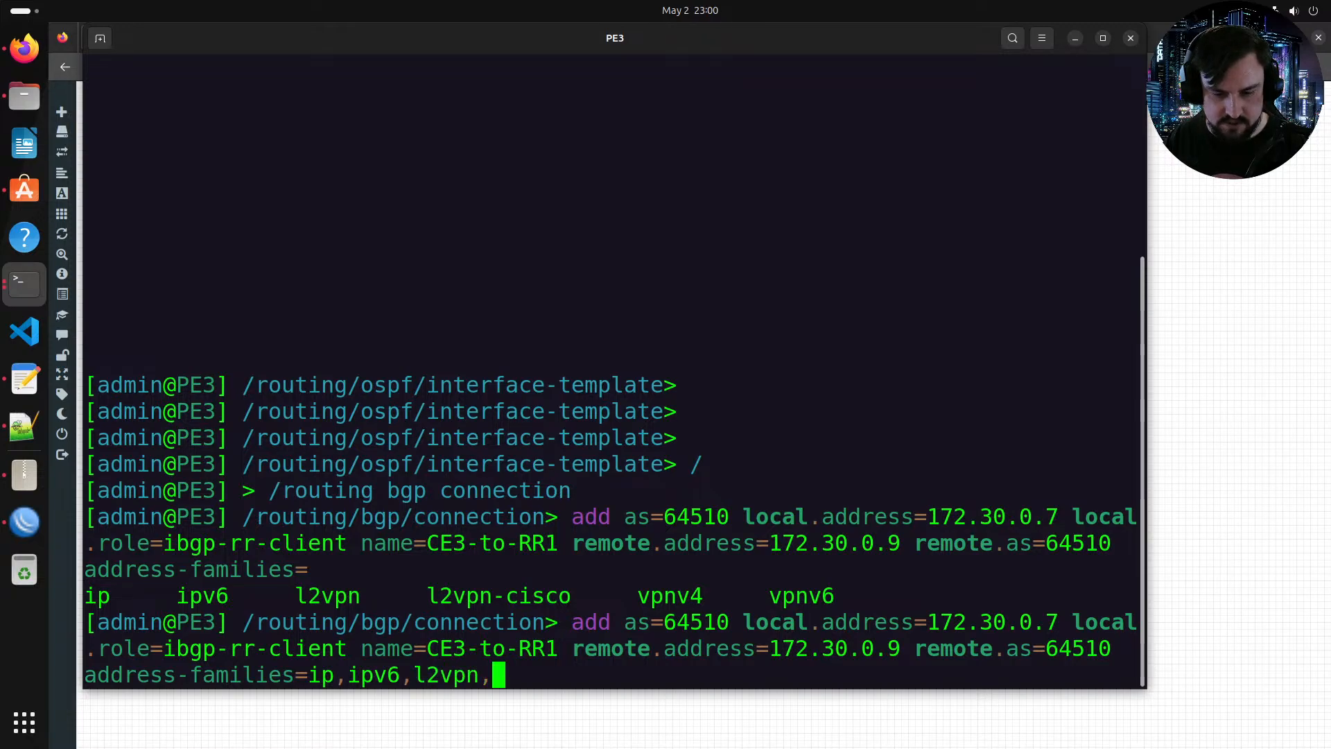
{"action": "type", "text": "vpnv4"}
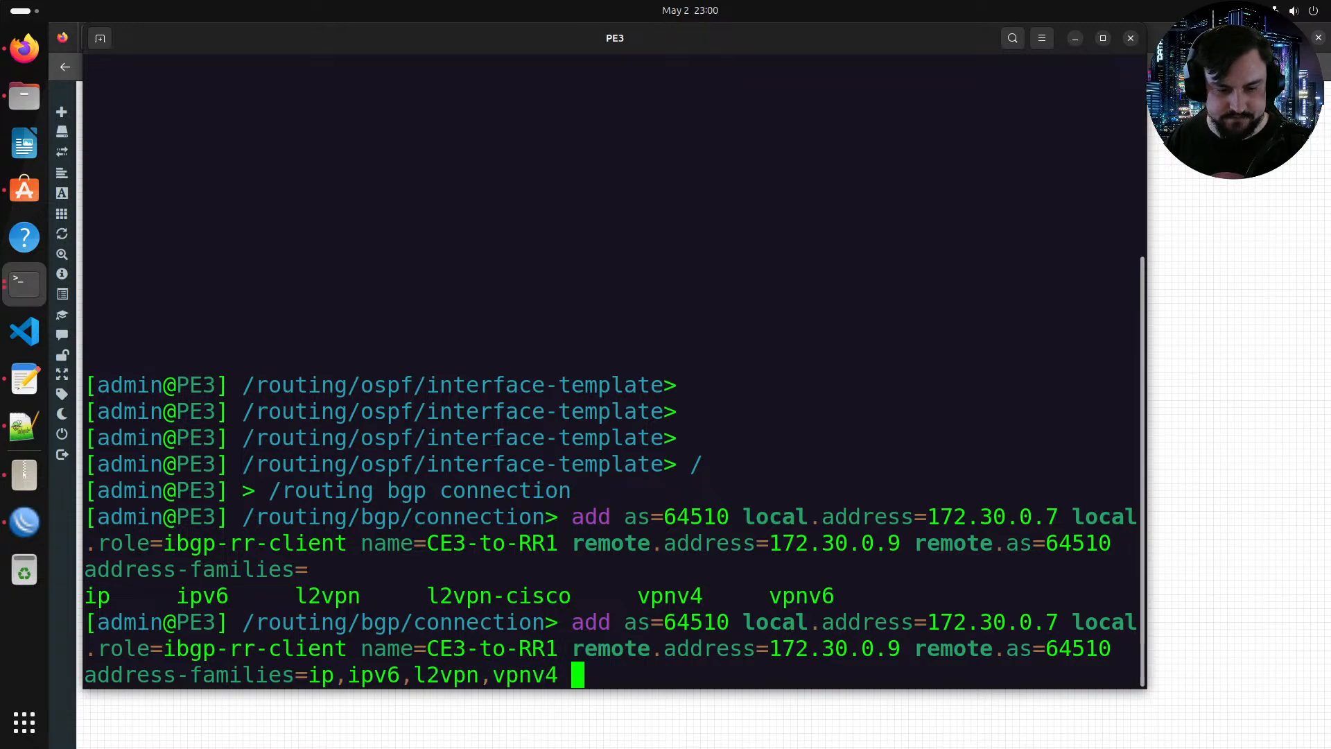
{"action": "key", "text": "Tab"}
{"action": "key", "text": "Tab"}
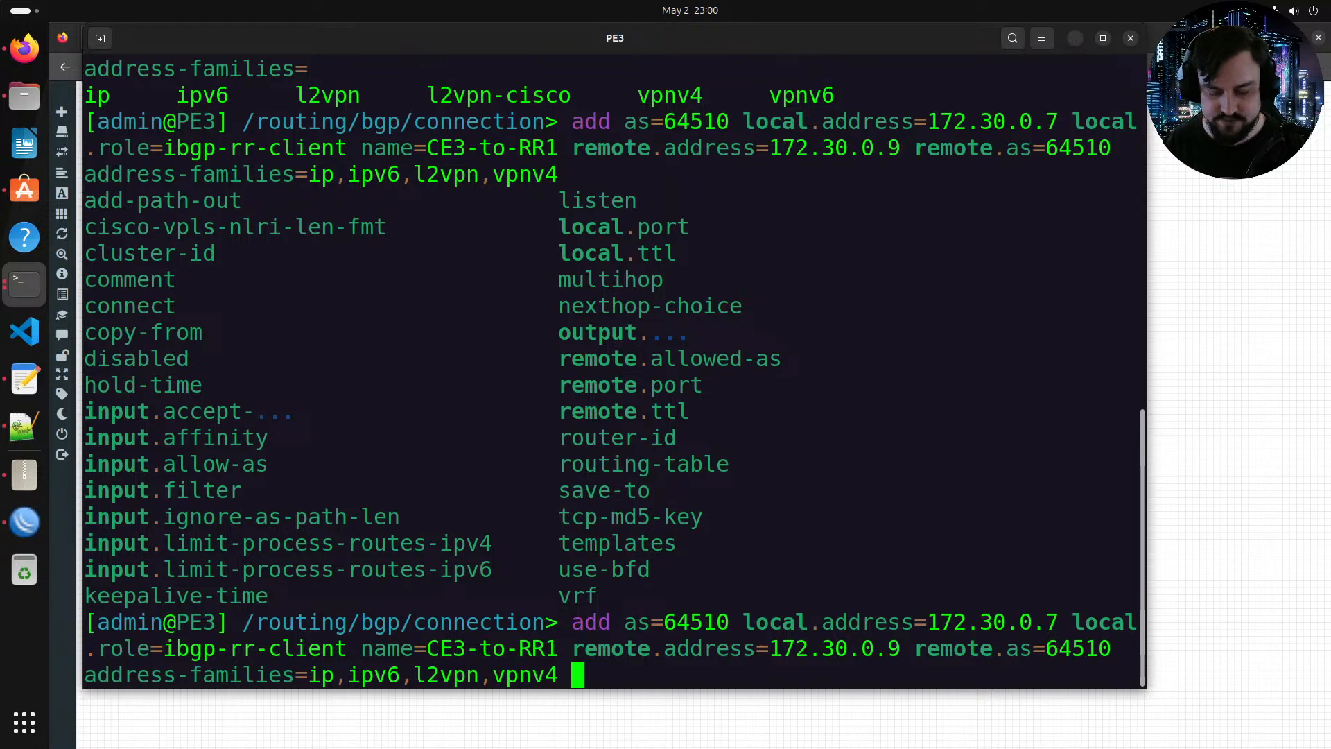
{"action": "key", "text": "Return"}
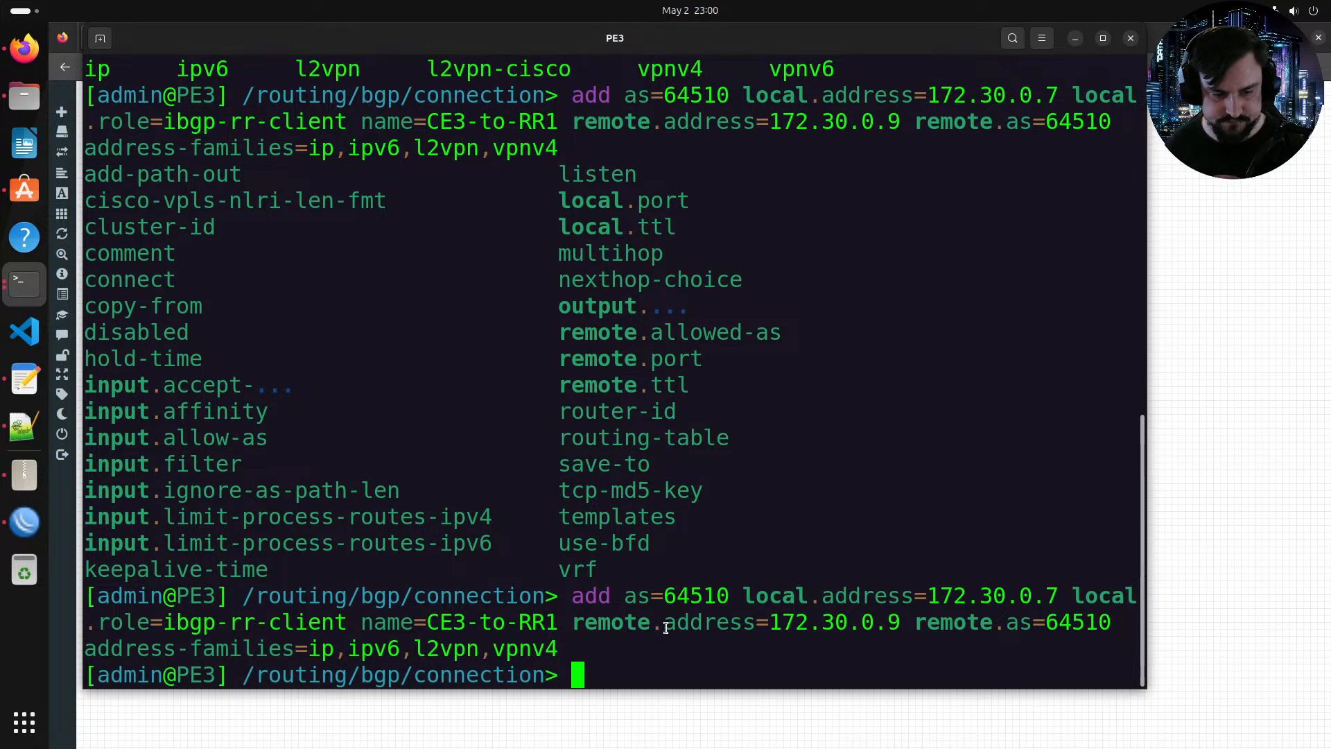
Step: Copy the completed BGP connection command from PE3's console and paste it into the notes below the original line
{"action": "left_click_drag", "start_coordinate": [558, 649], "coordinate": [570, 600]}
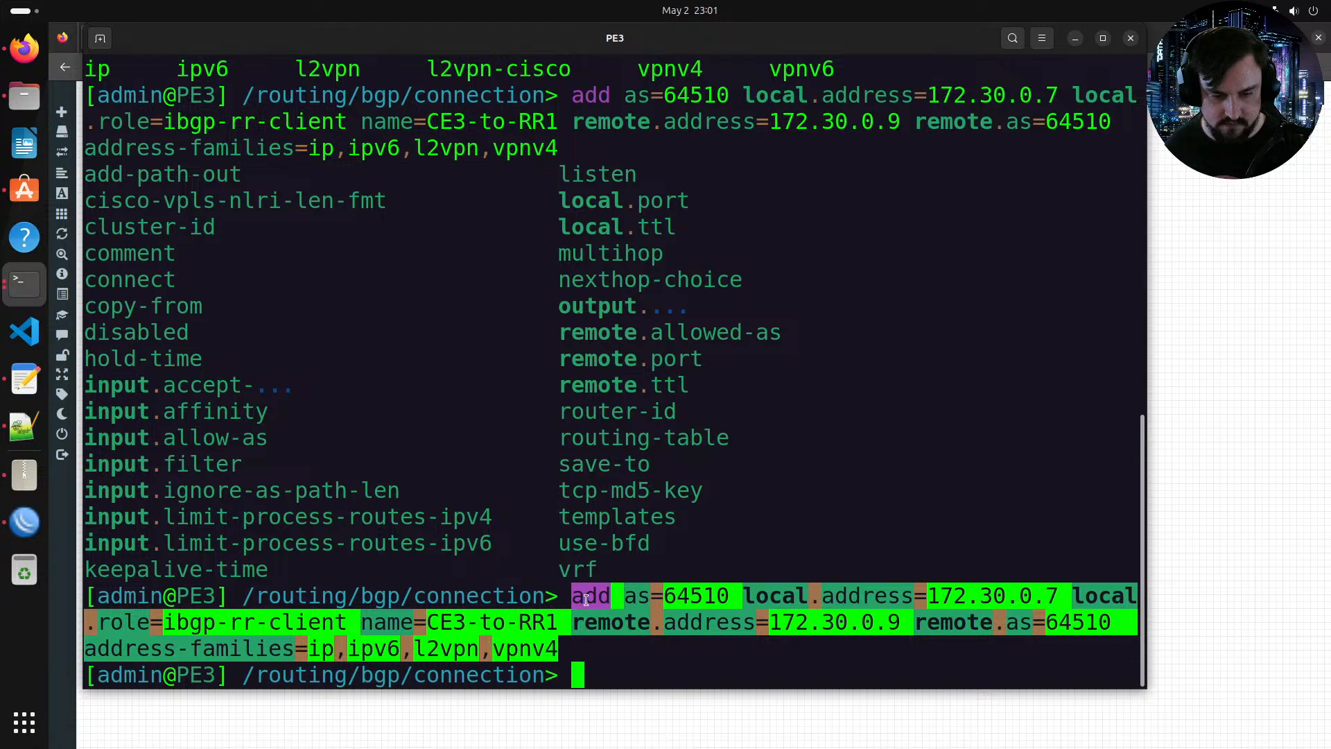
{"action": "right_click", "coordinate": [601, 600]}
{"action": "left_click", "coordinate": [603, 608]}
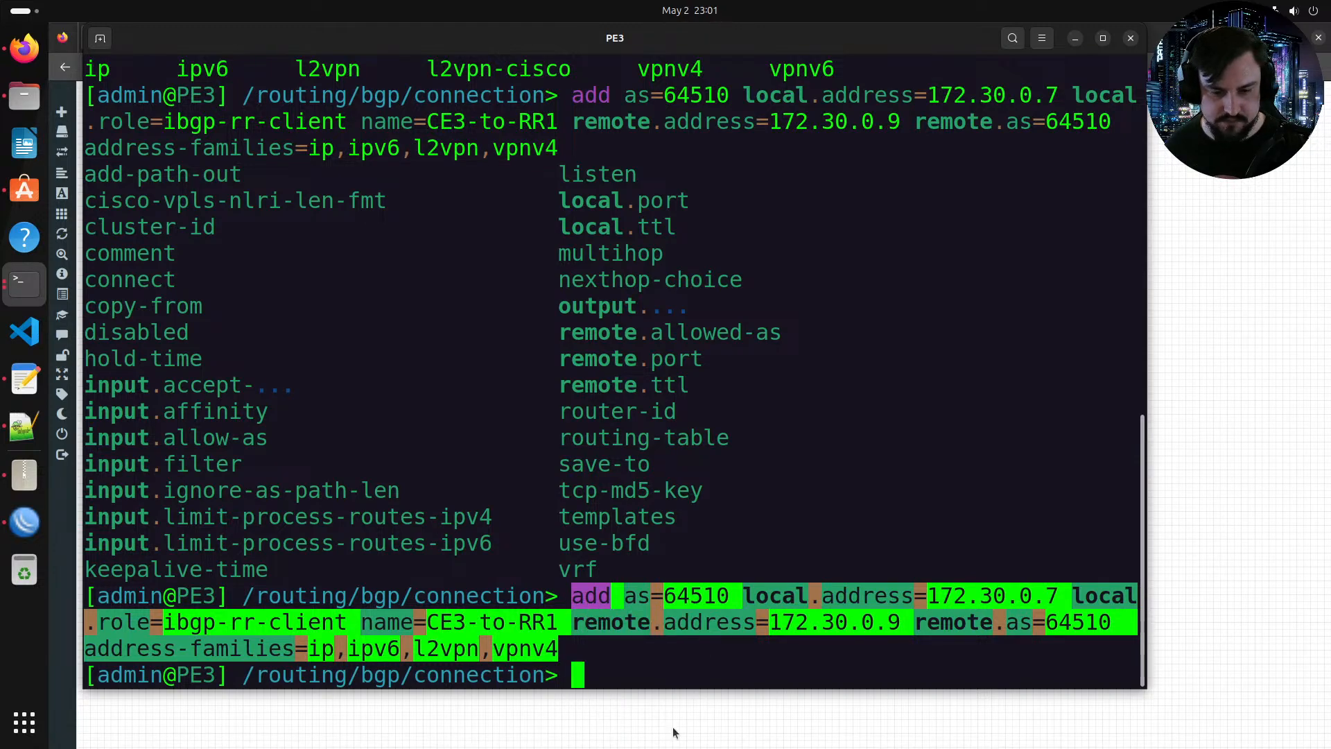
{"action": "key", "text": "alt+Tab"}
{"action": "key", "text": "alt+Tab"}
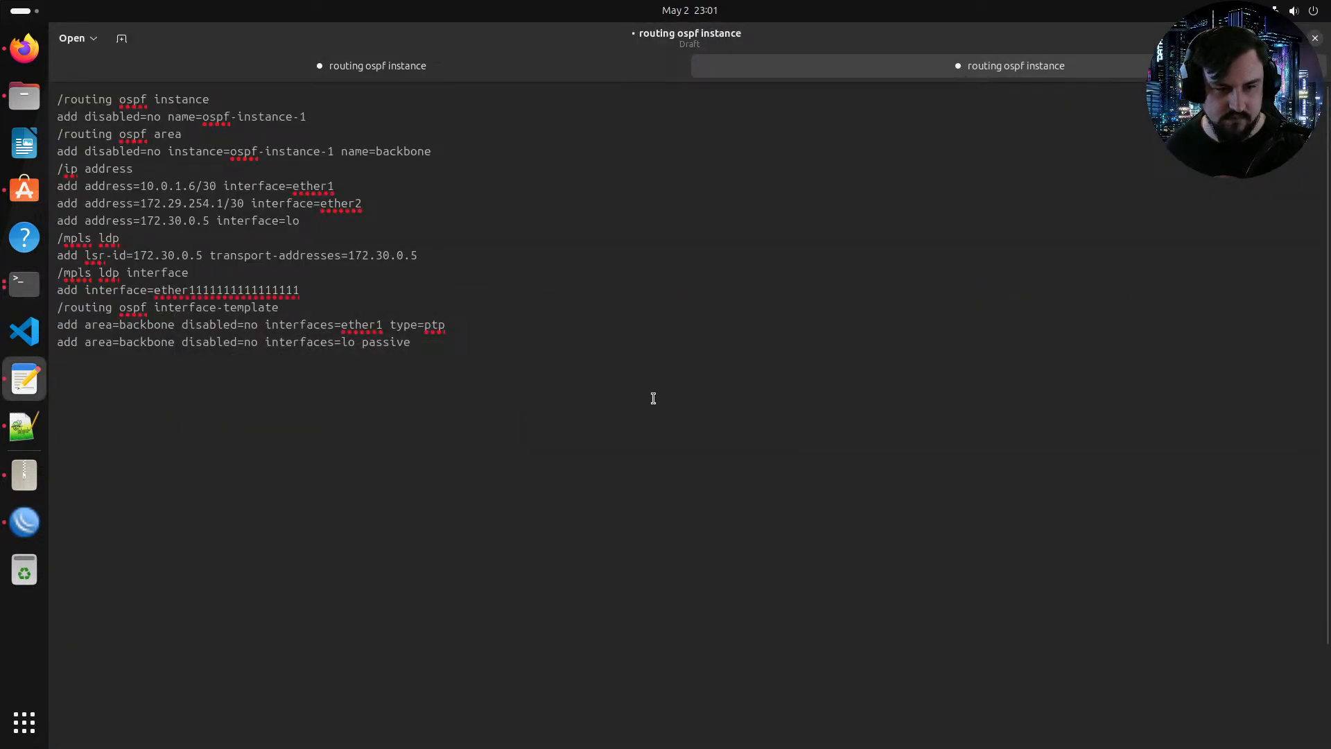
{"action": "left_click", "coordinate": [5, 428]}
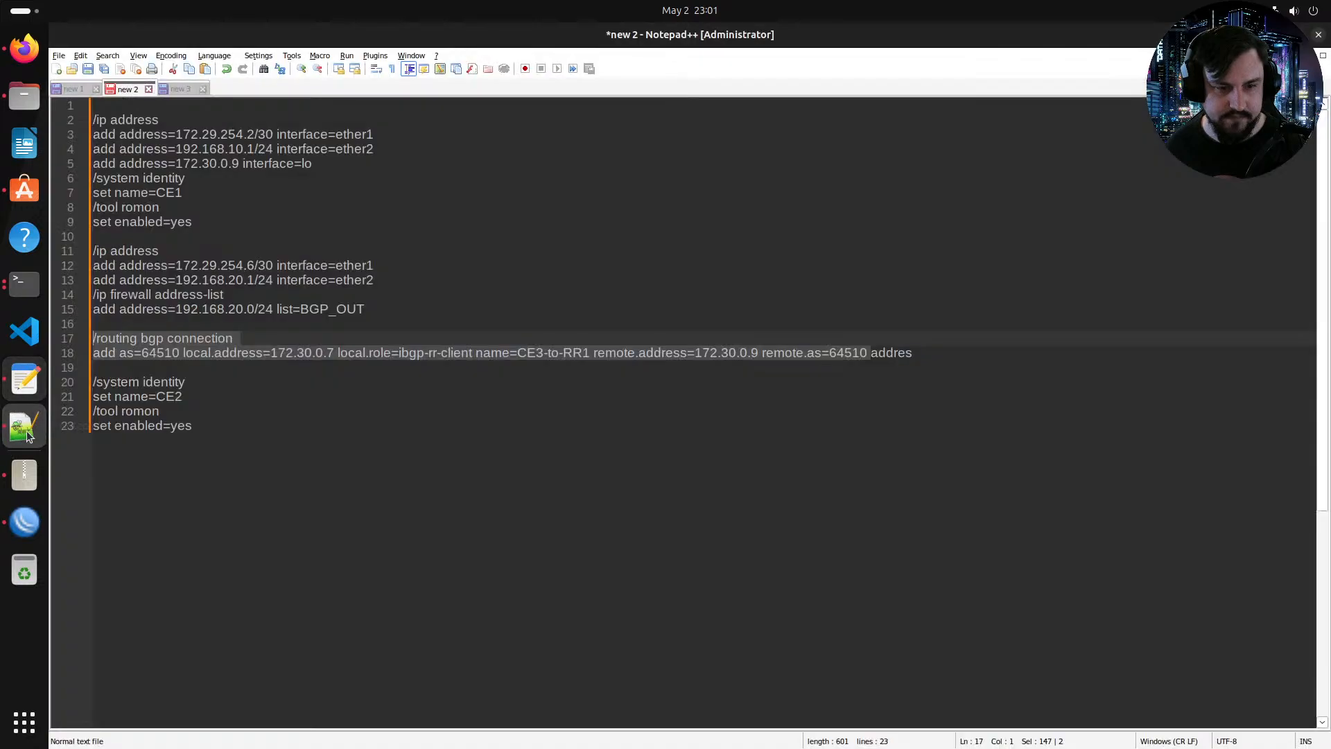
{"action": "left_click", "coordinate": [934, 357]}
{"action": "key", "text": "Return"}
{"action": "key", "text": "Return"}
{"action": "key", "text": "ctrl+v"}
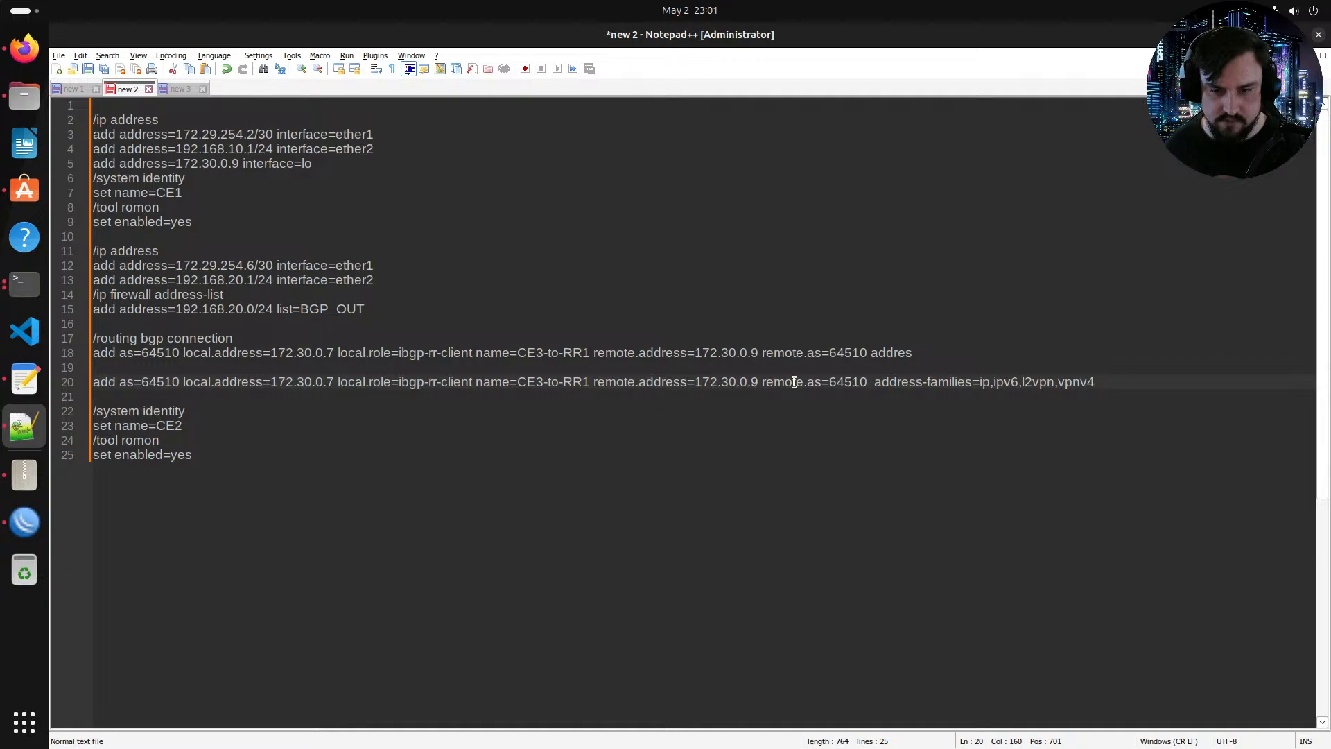
Step: Set the copied command's local.address to 172.30.0.8 for PE4 and select the whole line
{"action": "left_click_drag", "start_coordinate": [335, 376], "coordinate": [330, 378]}
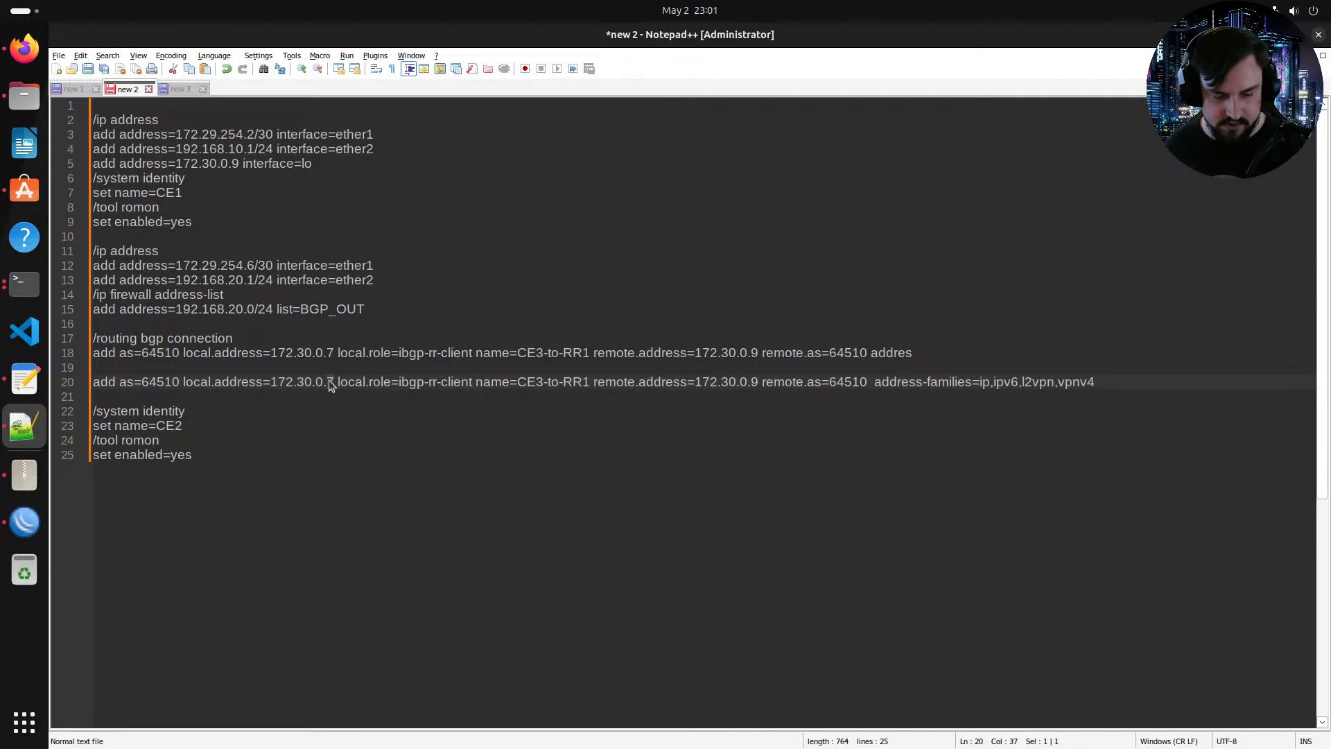
{"action": "type", "text": "8"}
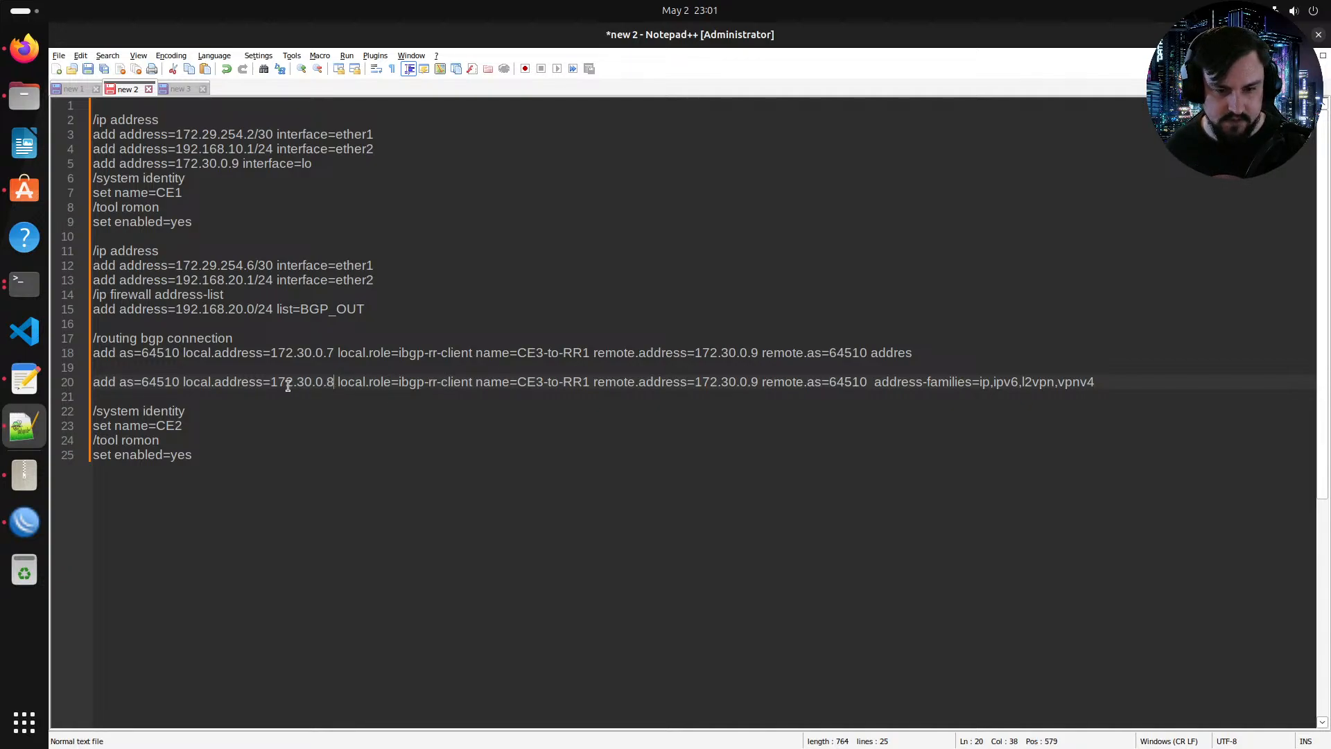
{"action": "triple_click", "coordinate": [494, 384]}
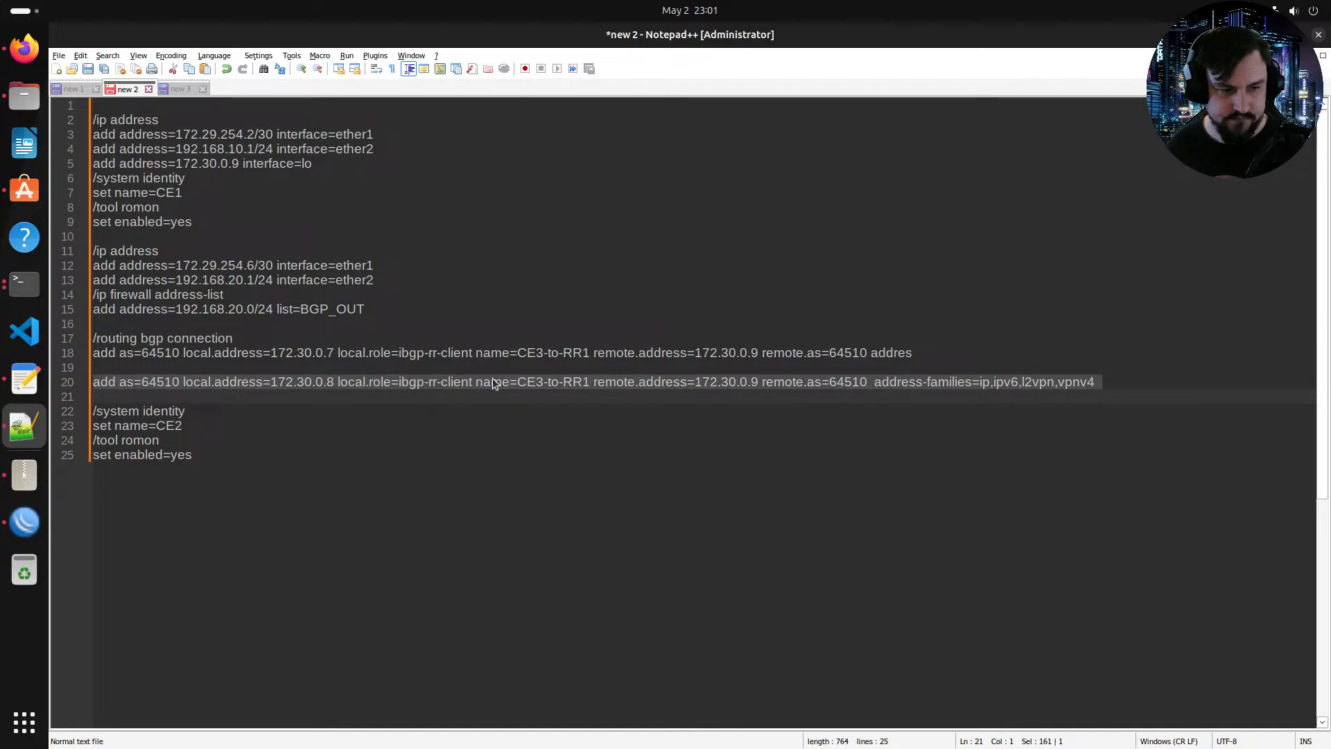
Step: Run the BGP connection command in PE4's console under /routing/bgp/connection, then return to the root menu
{"action": "left_click", "coordinate": [23, 67]}
{"action": "left_click", "coordinate": [934, 201]}
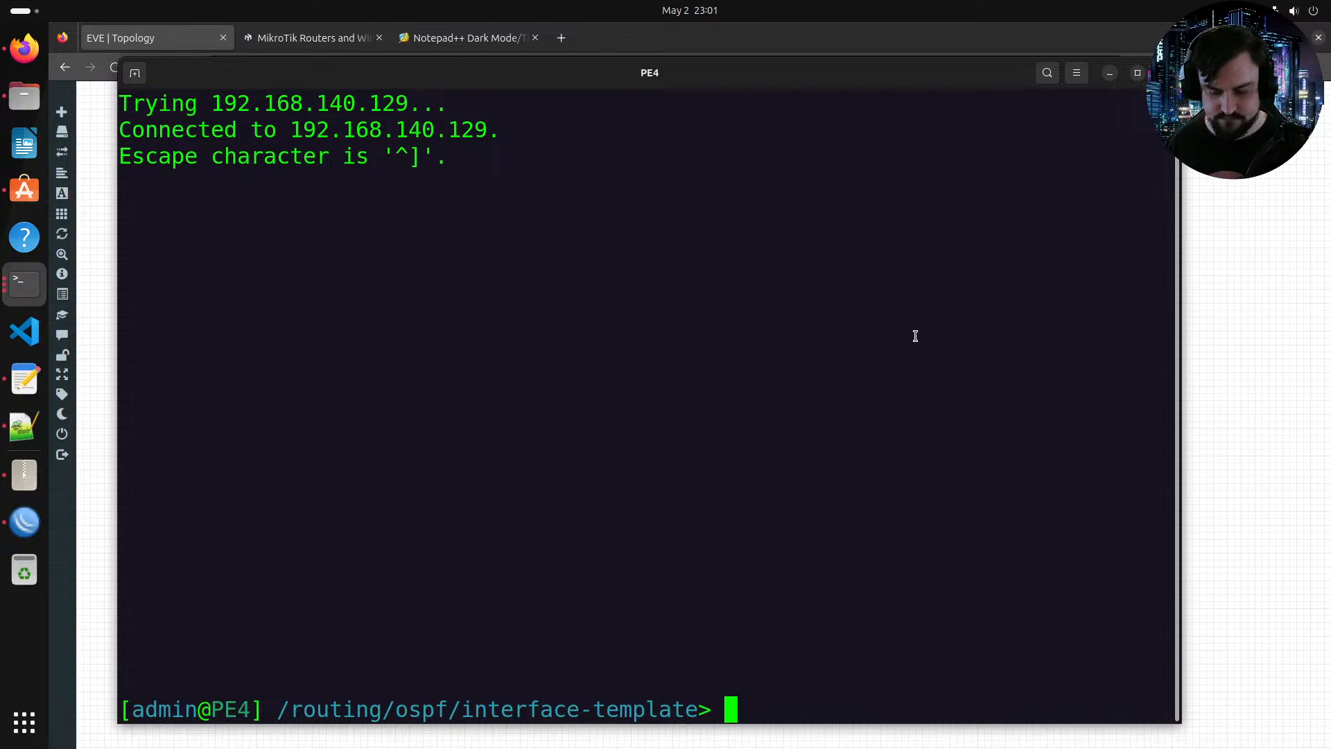
{"action": "type", "text": "/"}
{"action": "key", "text": "Return"}
{"action": "type", "text": "R"}
{"action": "key", "text": "BackSpace"}
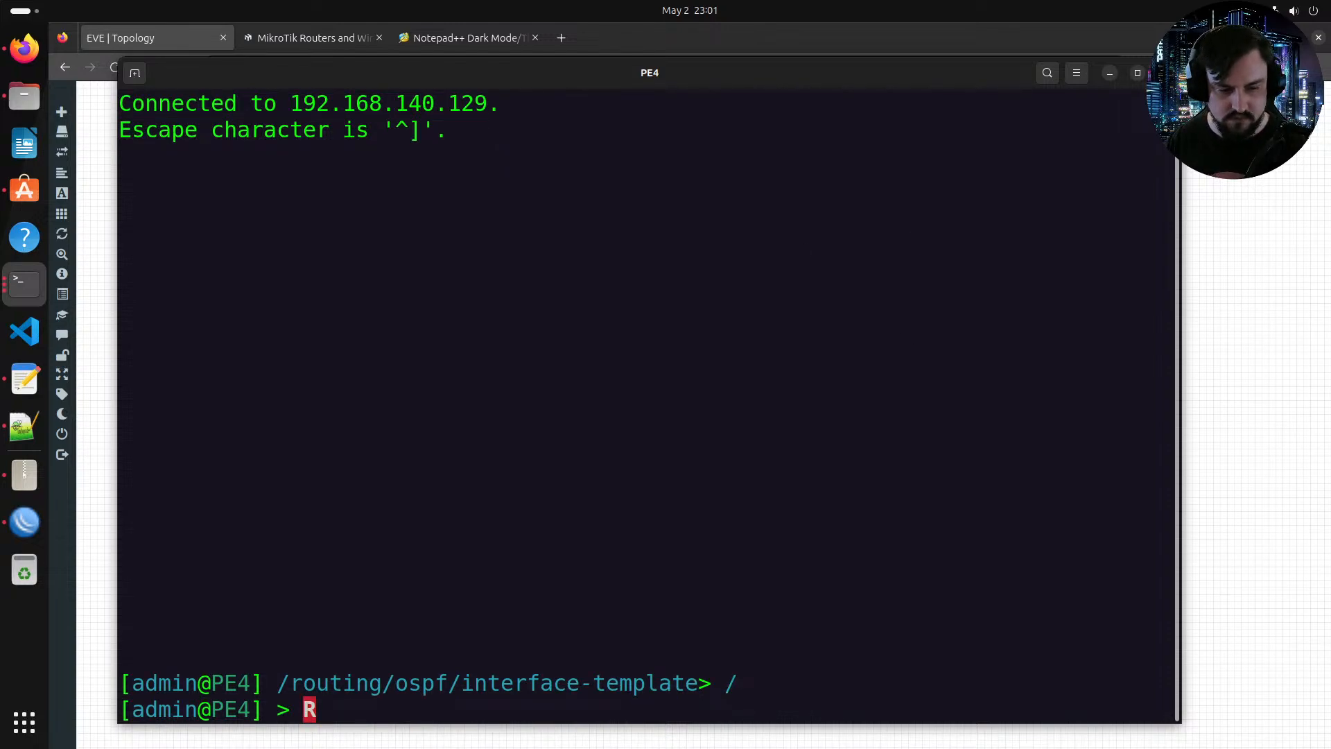
{"action": "type", "text": "routing/bgp/connection/"}
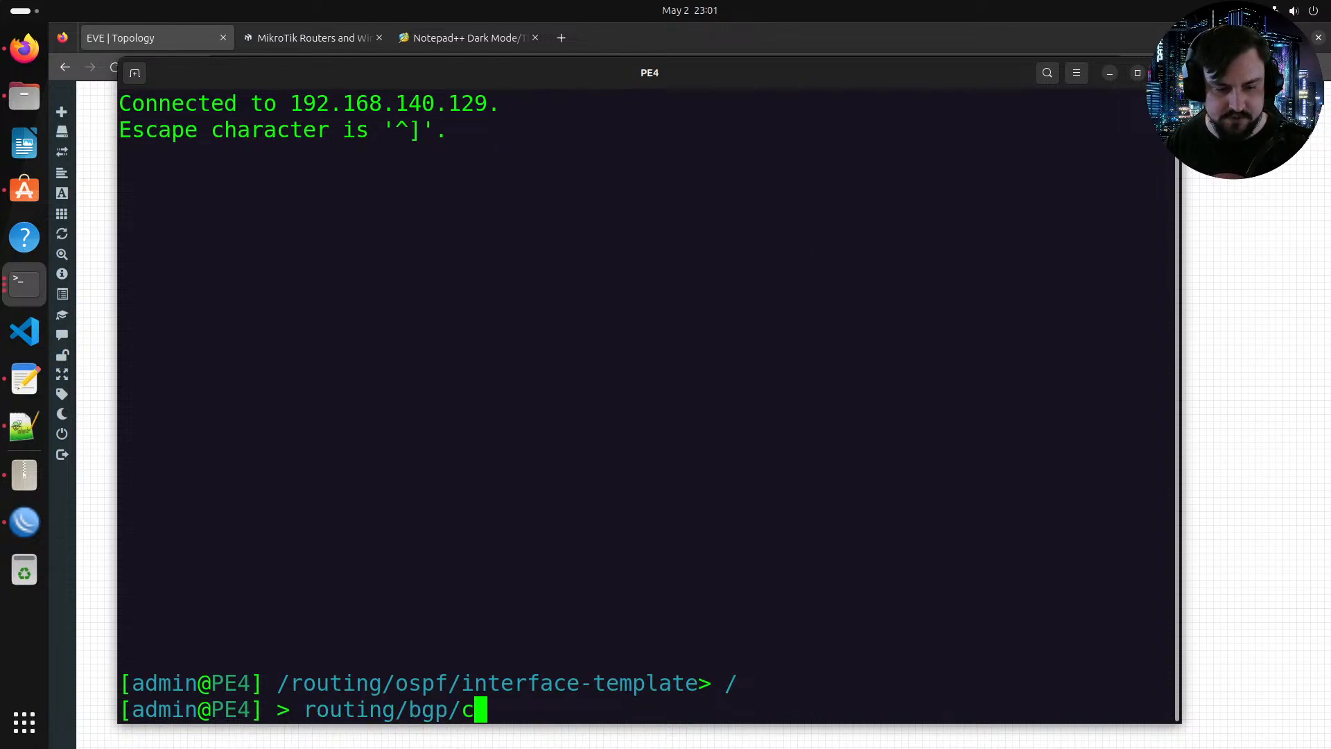
{"action": "key", "text": "Return"}
{"action": "right_click", "coordinate": [714, 390]}
{"action": "left_click", "coordinate": [764, 432]}
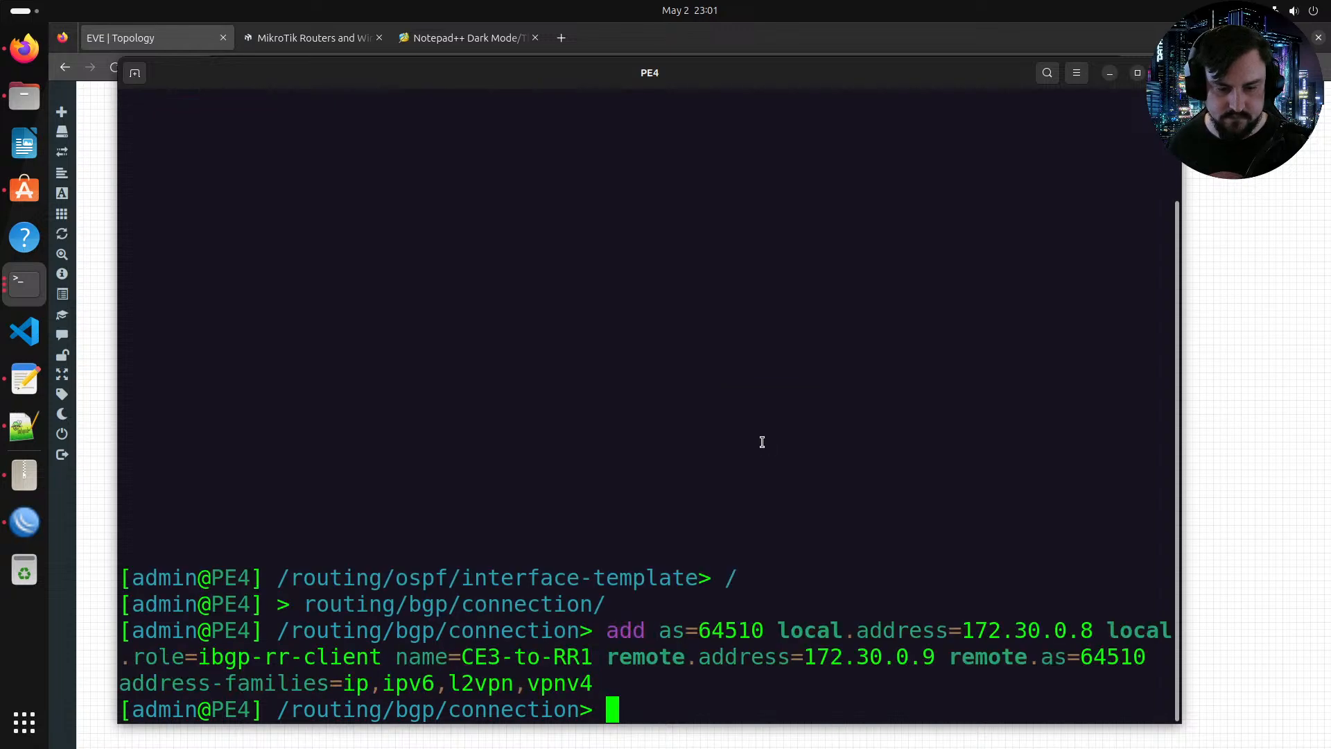
{"action": "key", "text": "Return"}
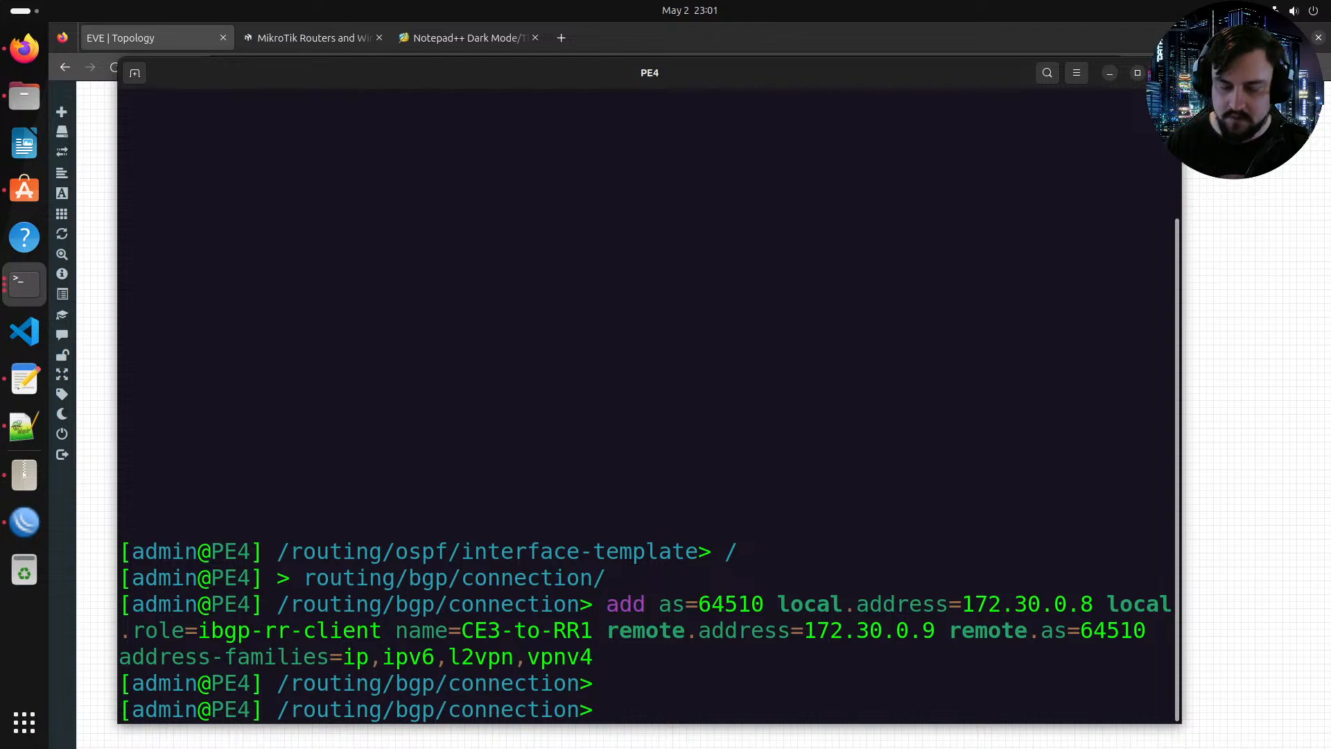
{"action": "type", "text": "/"}
{"action": "key", "text": "Return"}
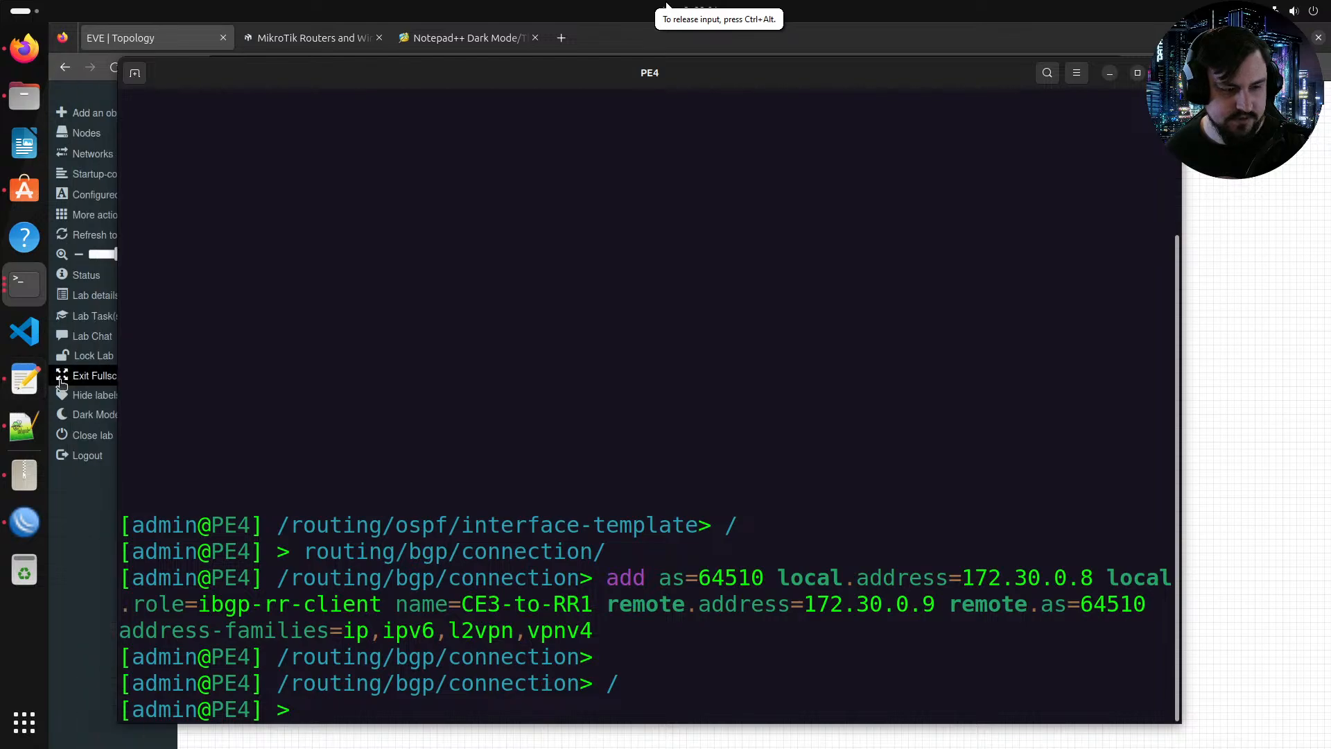
Step: Open a new WinBox window from the PE3 WinBox session
{"action": "left_click", "coordinate": [33, 516]}
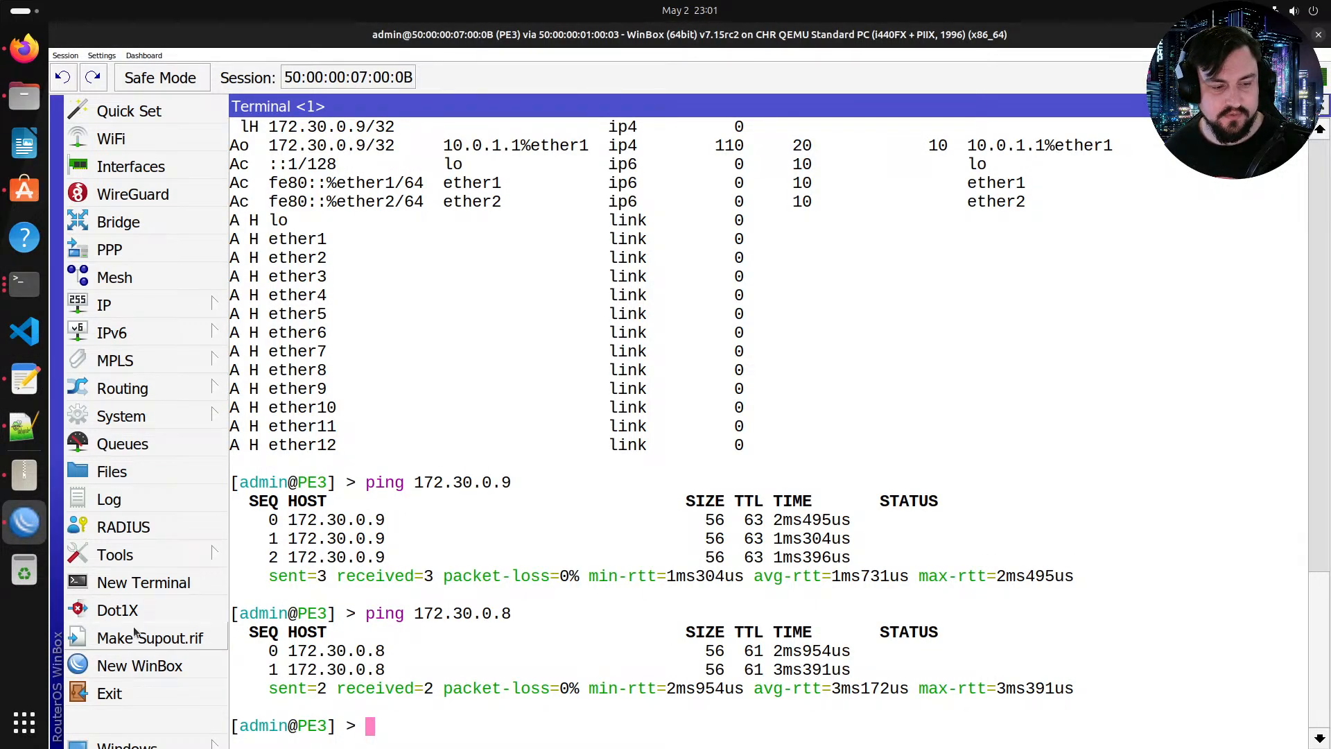
{"action": "left_click", "coordinate": [142, 666]}
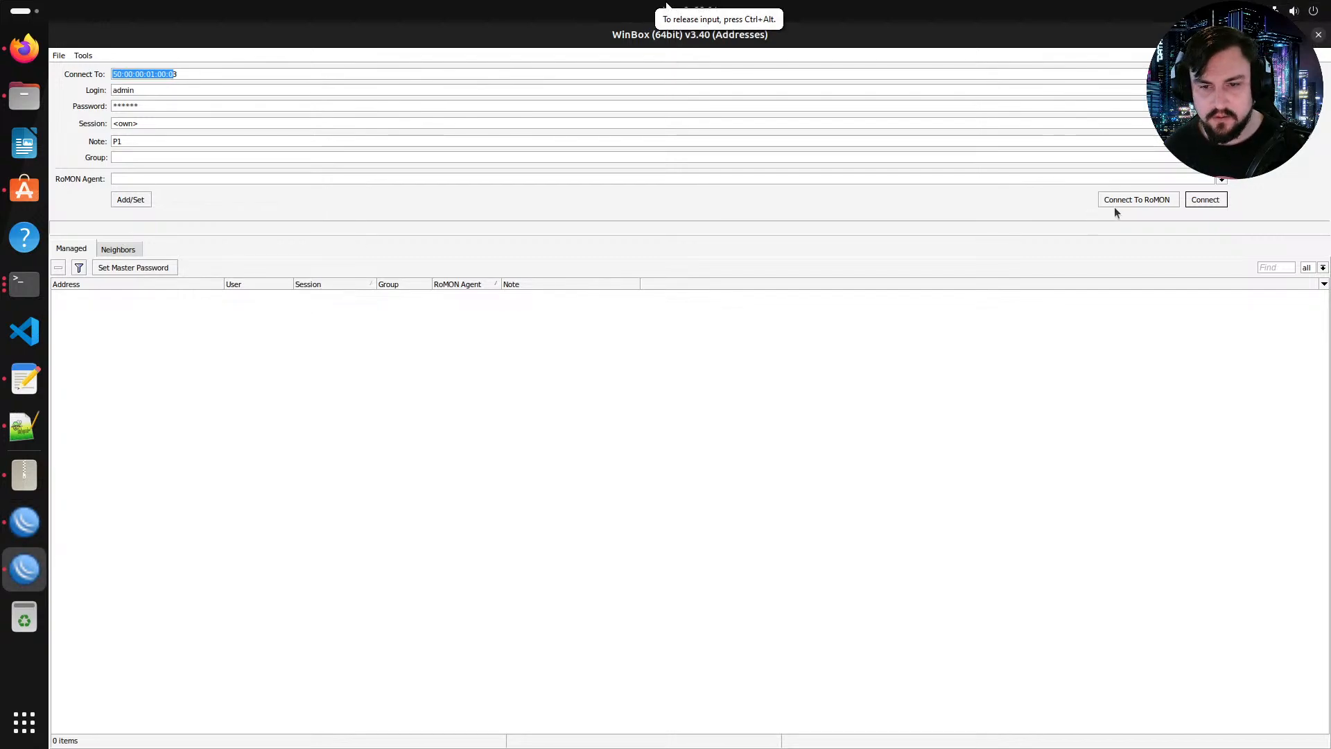
Step: Connect WinBox to RR1 over RoMON through the P1 agent, logging in as admin
{"action": "left_click", "coordinate": [119, 251]}
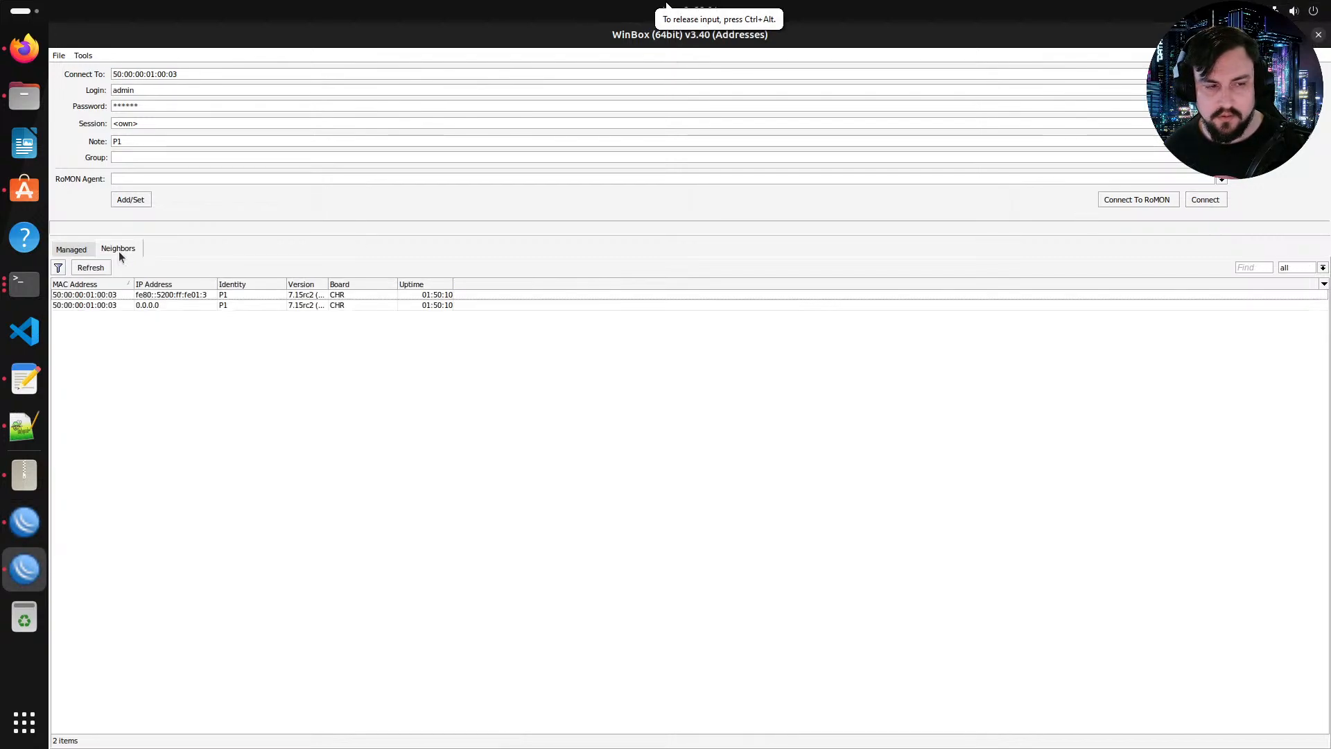
{"action": "left_click", "coordinate": [1135, 199]}
{"action": "left_click", "coordinate": [636, 366]}
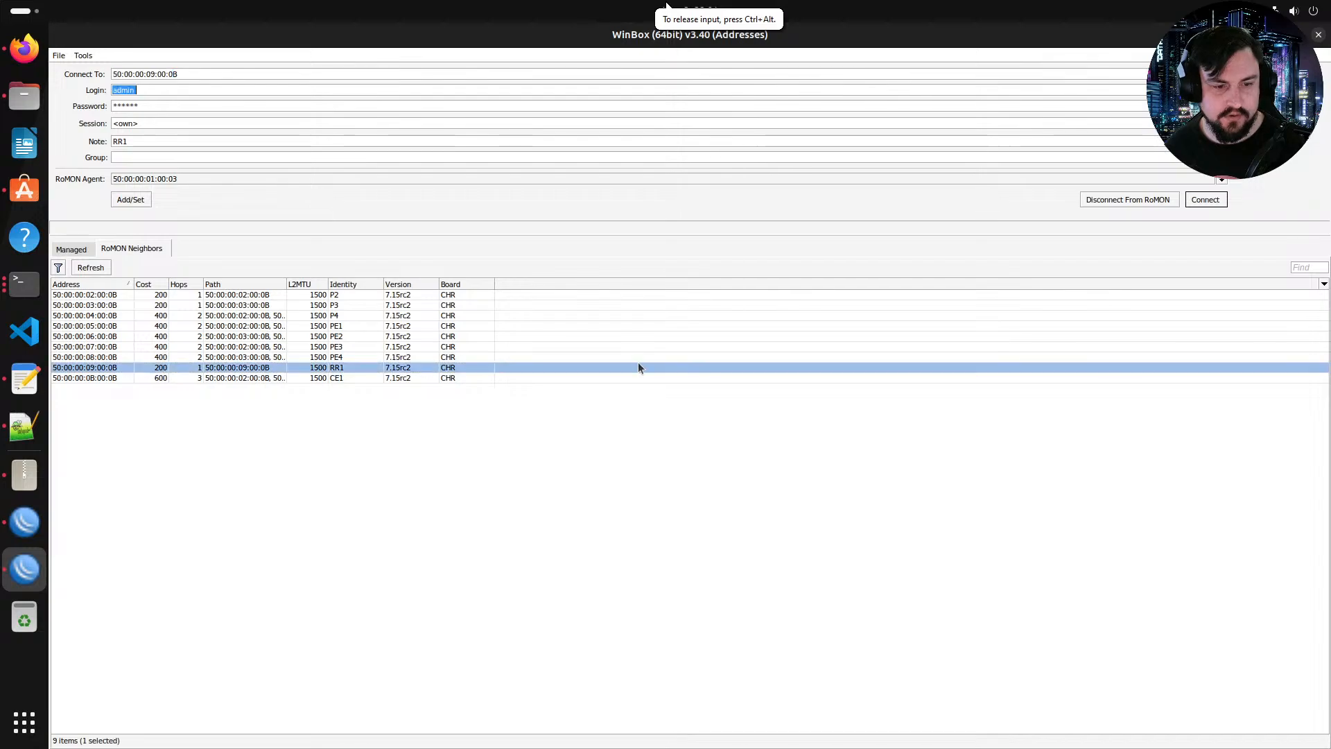
{"action": "left_click", "coordinate": [1222, 201]}
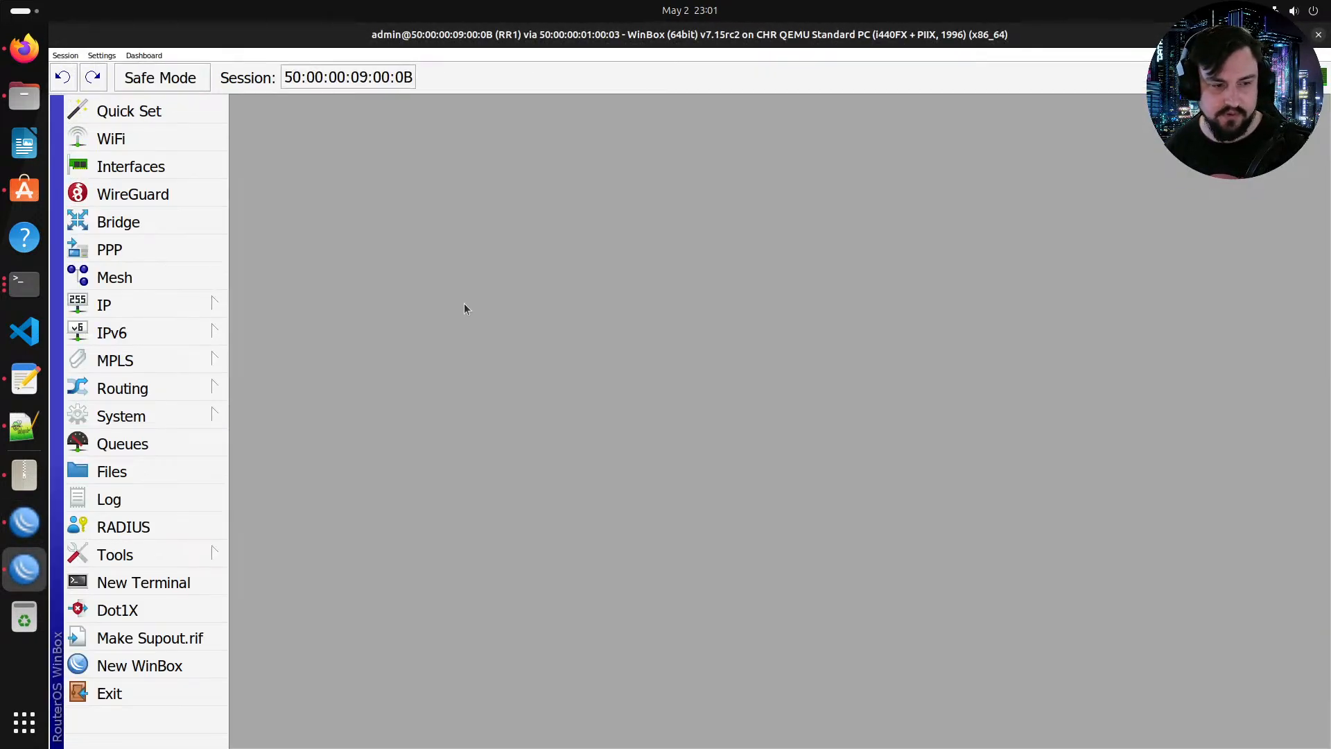
Step: On RR1, copy the BGP connection RR1-to-PE1 into a new connection named RR1-to-PE3 with remote address 172.30.0.7
{"action": "left_click", "coordinate": [191, 407]}
{"action": "left_click", "coordinate": [132, 388]}
{"action": "left_click", "coordinate": [258, 395]}
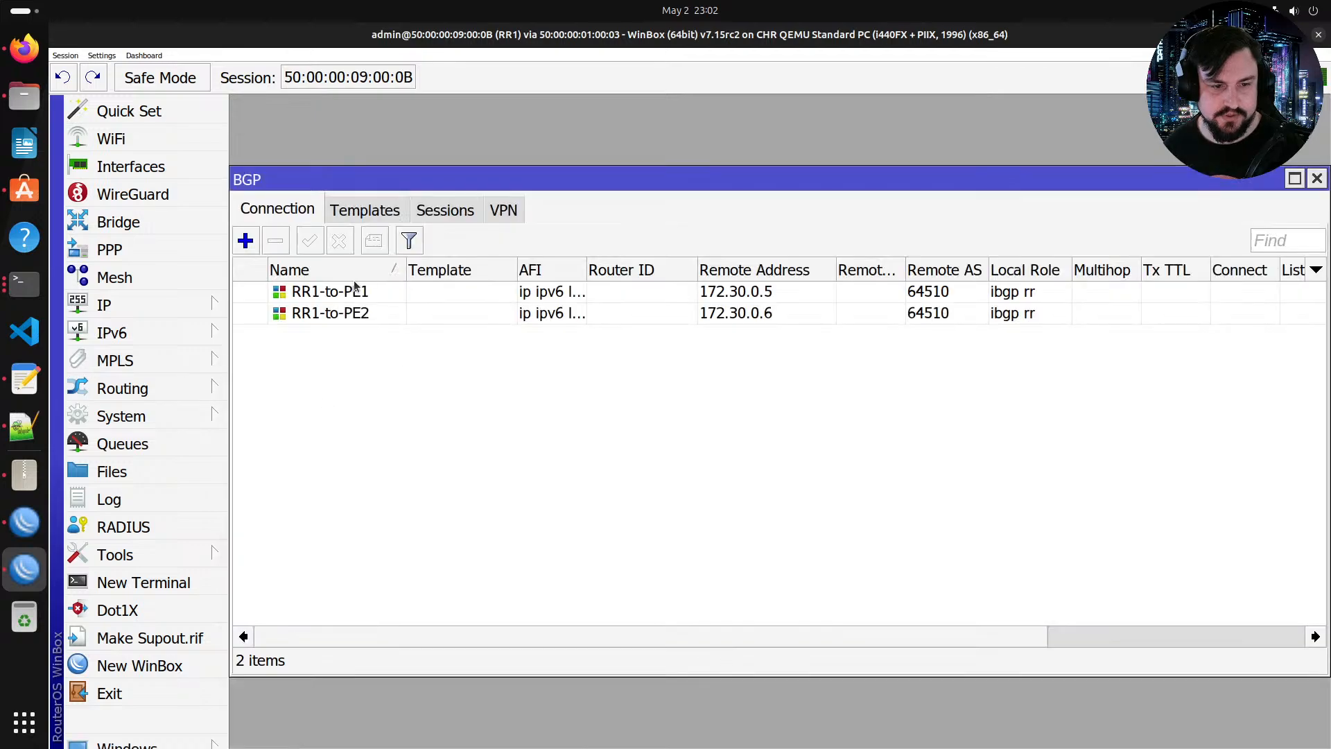
{"action": "left_click", "coordinate": [350, 299]}
{"action": "double_click", "coordinate": [351, 306]}
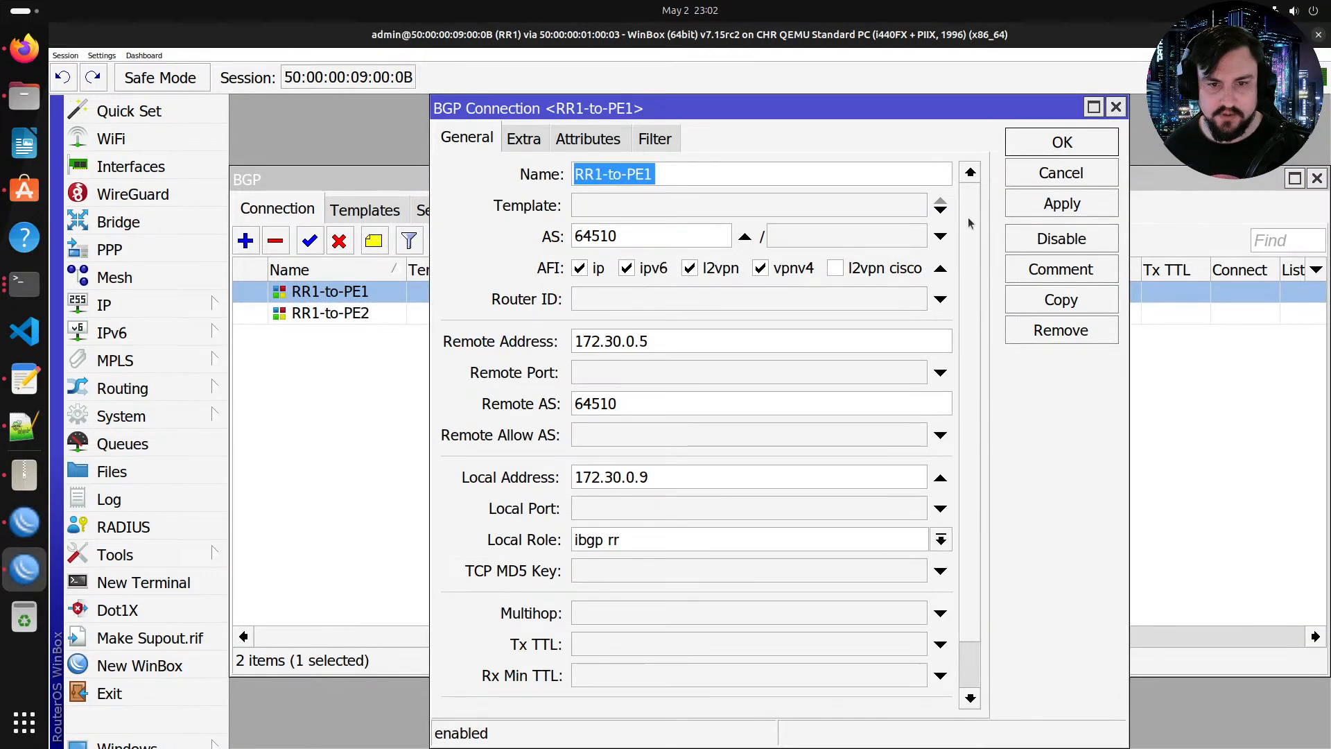
{"action": "left_click", "coordinate": [1059, 300]}
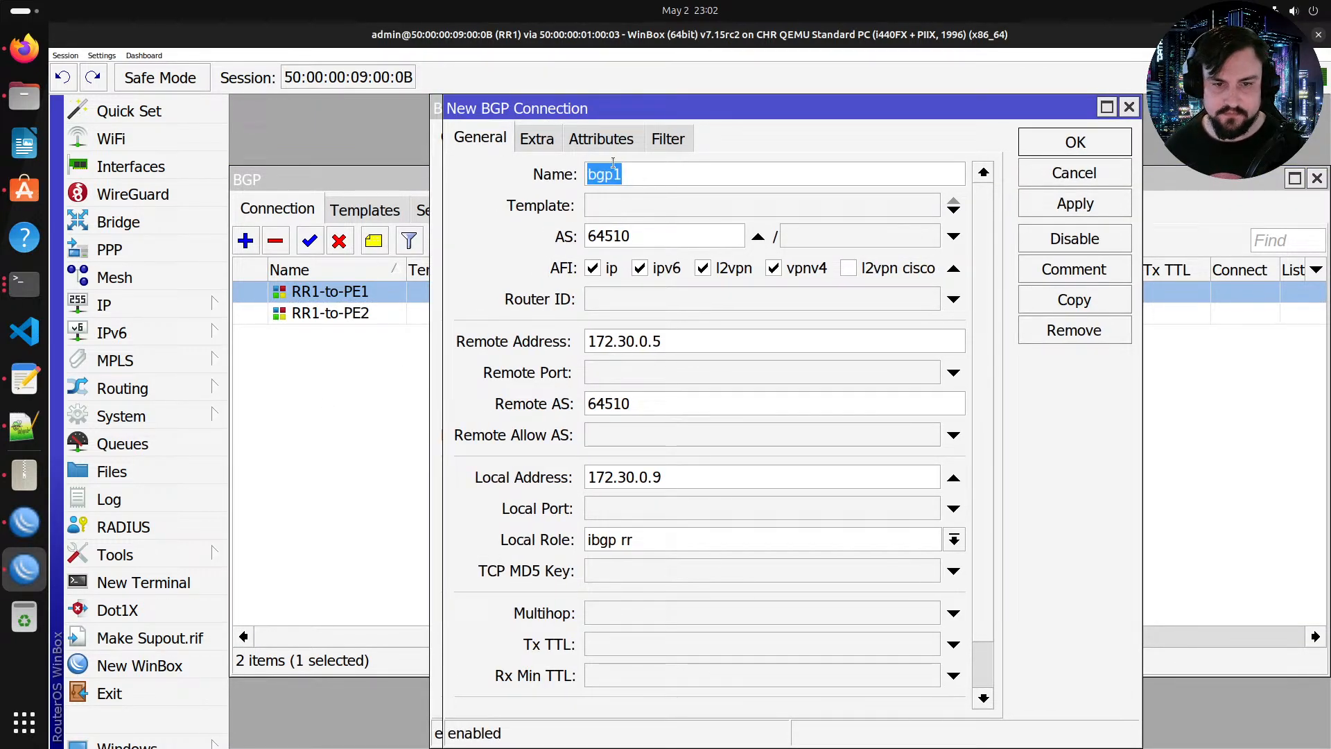
{"action": "left_click_drag", "start_coordinate": [601, 111], "coordinate": [838, 133]}
{"action": "type", "text": "RR1-T"}
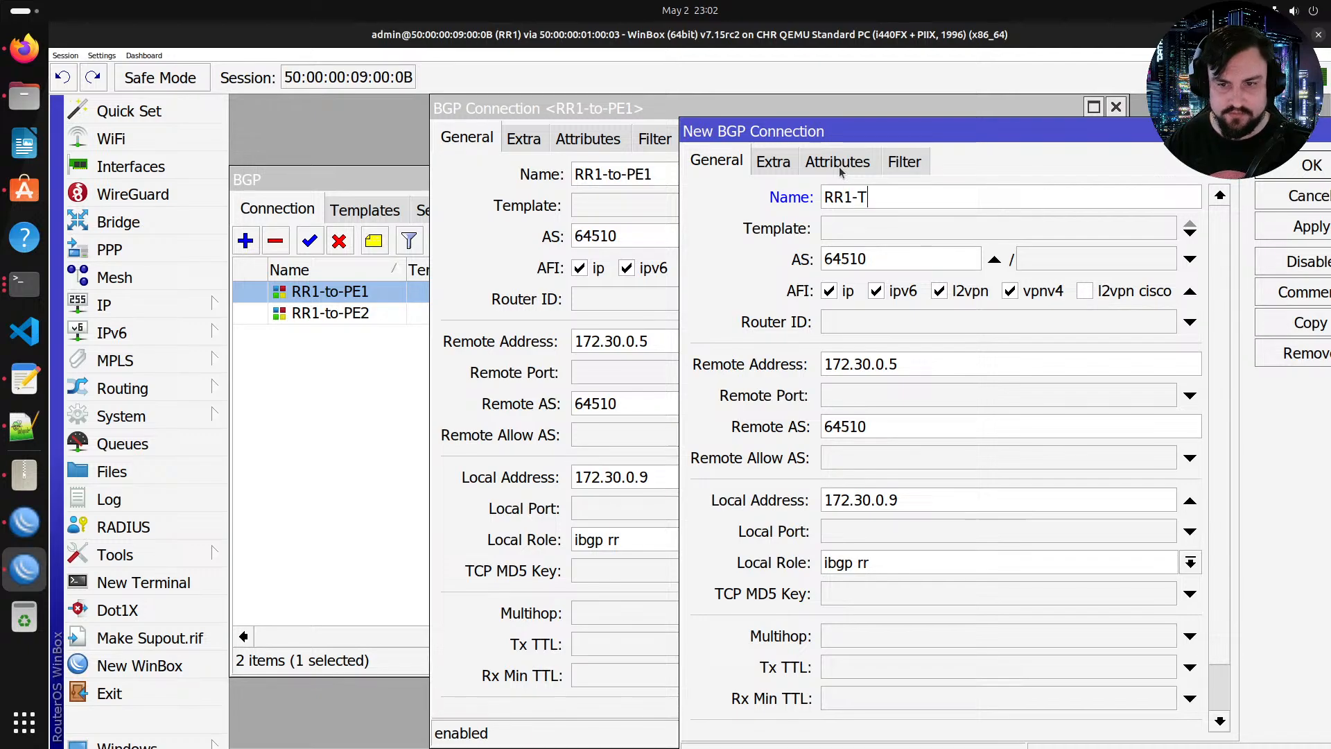
{"action": "key", "text": "BackSpace"}
{"action": "type", "text": "to-"}
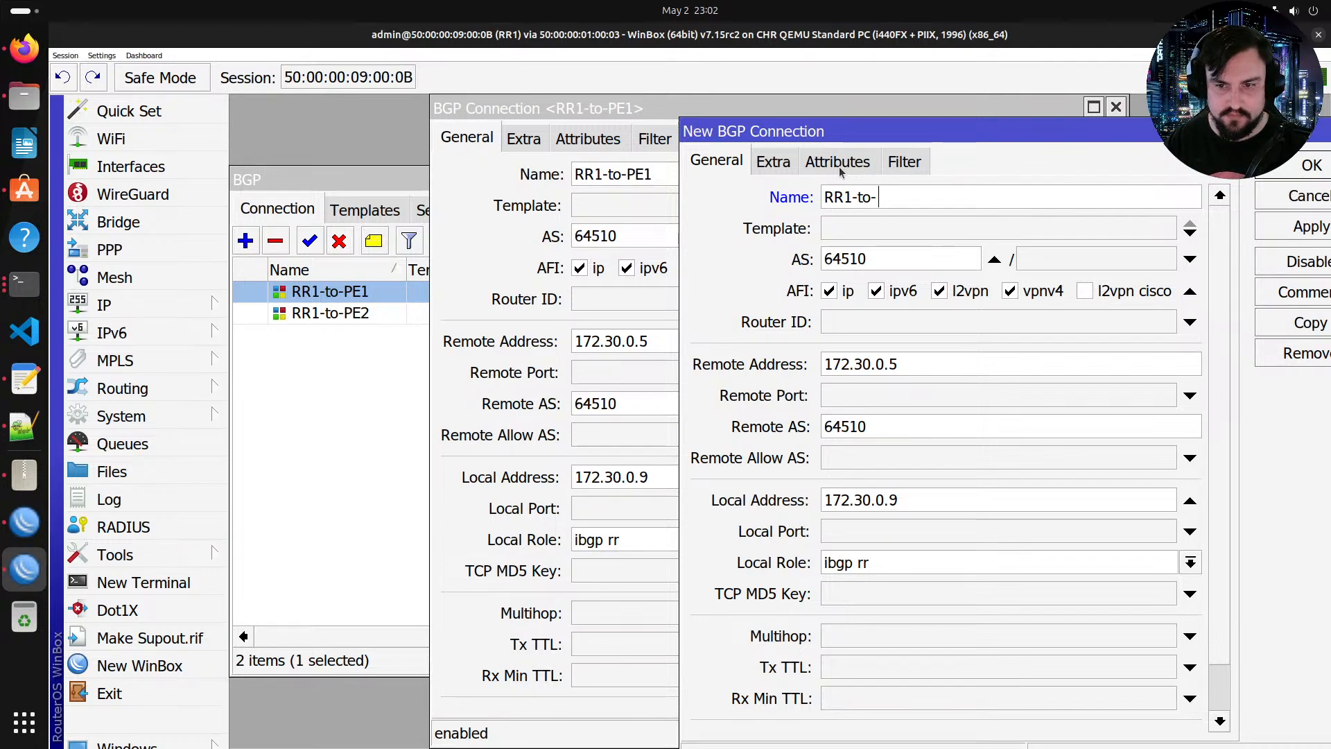
{"action": "type", "text": "PE3"}
{"action": "key", "text": "Tab"}
{"action": "key", "text": "Tab"}
{"action": "key", "text": "Tab"}
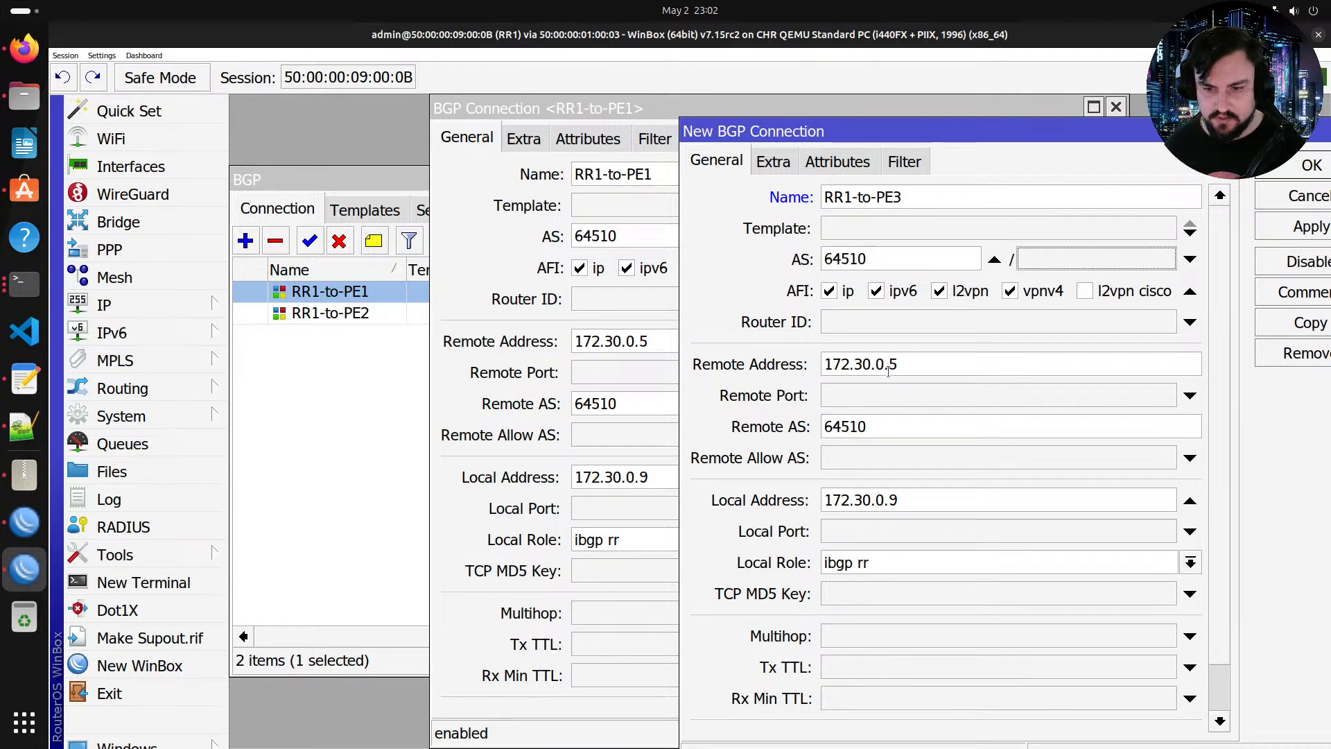
{"action": "left_click_drag", "start_coordinate": [887, 369], "coordinate": [898, 366]}
{"action": "type", "text": "8"}
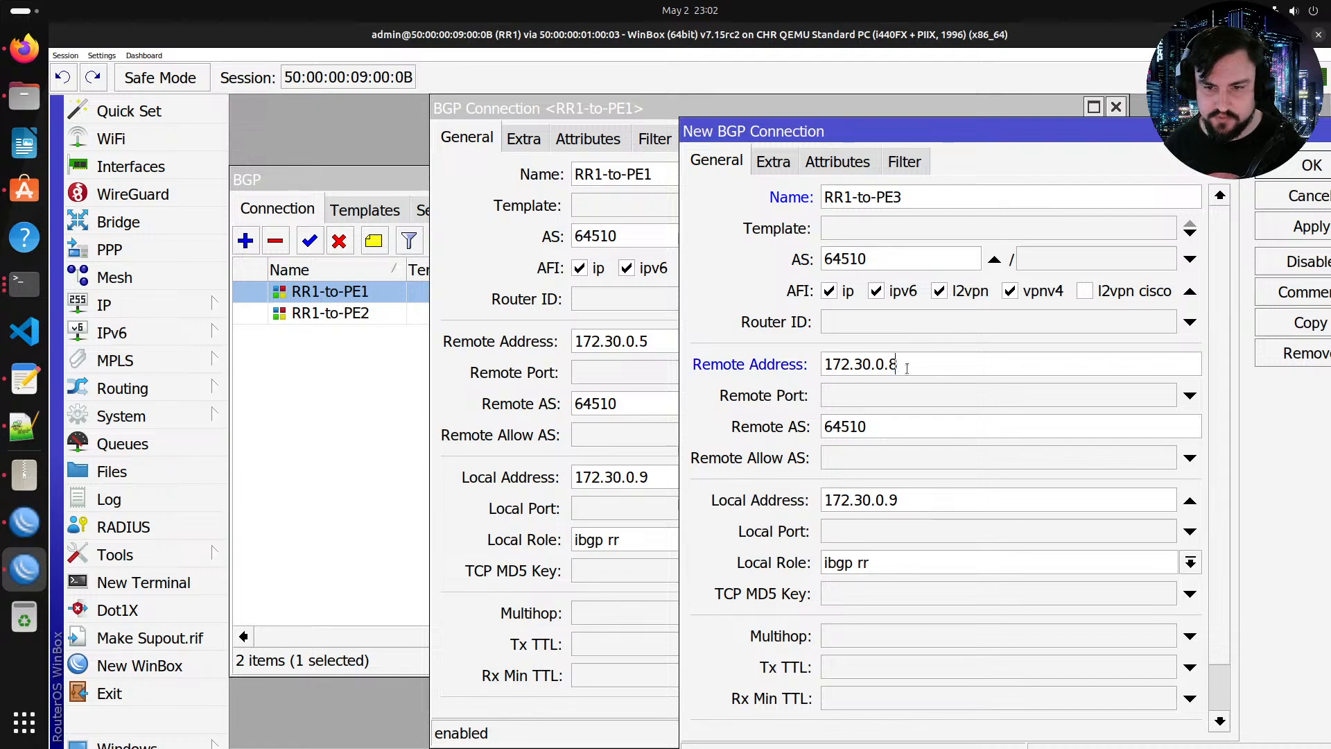
{"action": "key", "text": "BackSpace"}
{"action": "type", "text": "7"}
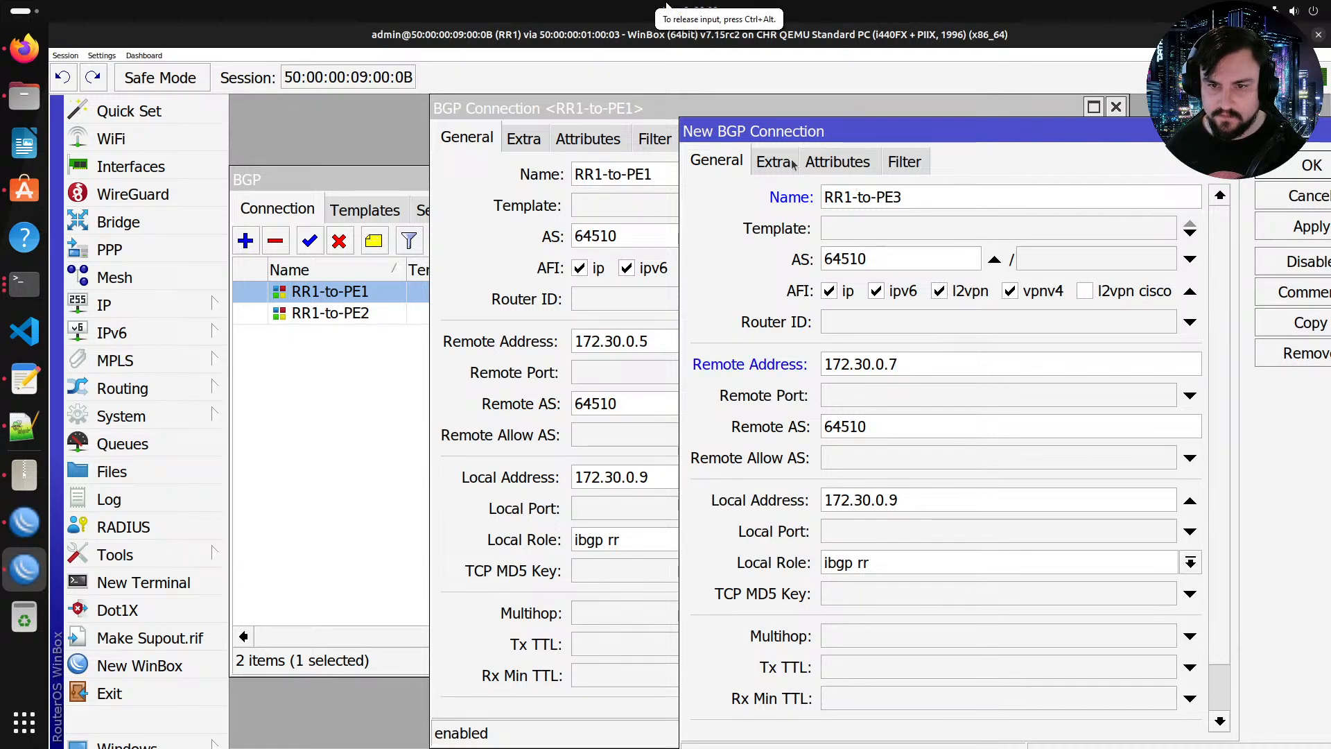
{"action": "left_click", "coordinate": [1308, 226]}
Step: Copy the connection again as RR1-to-PE4 with remote address 172.30.0.8/32, then close the open connection windows
{"action": "left_click", "coordinate": [1303, 323]}
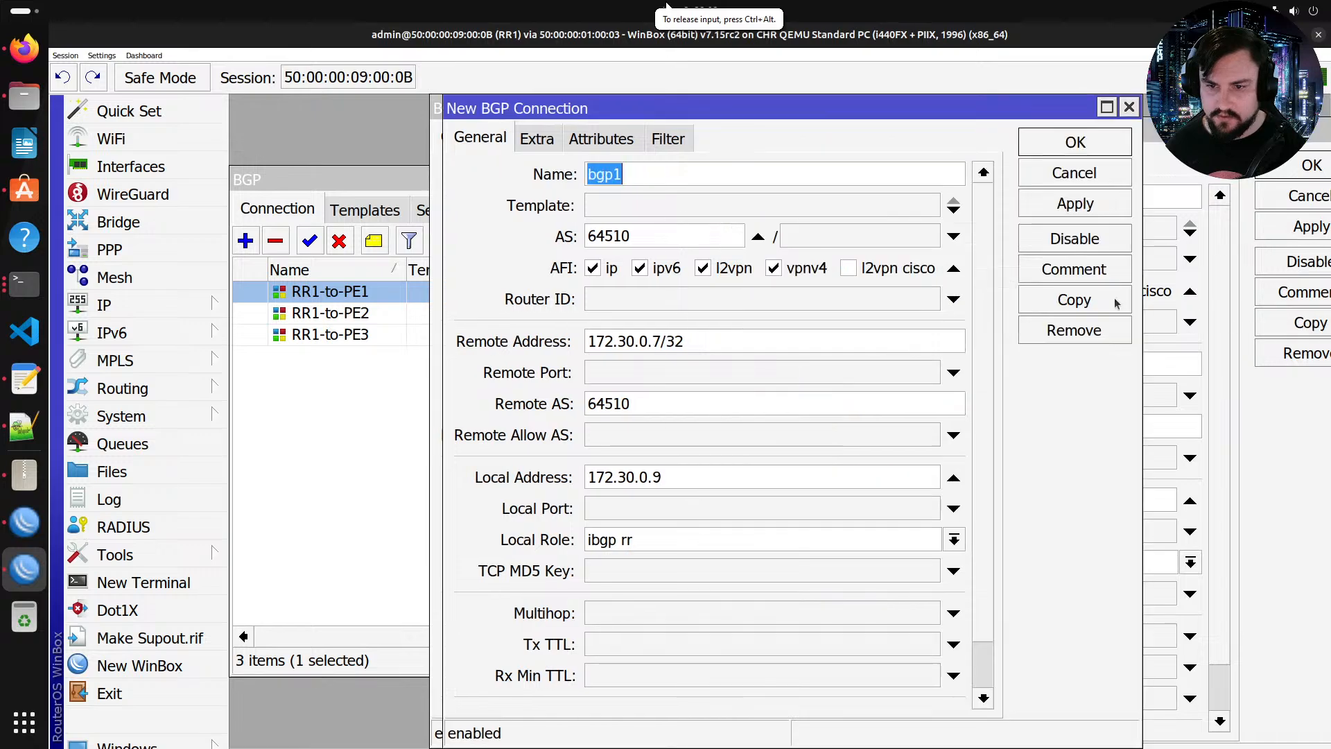
{"action": "left_click", "coordinate": [658, 341]}
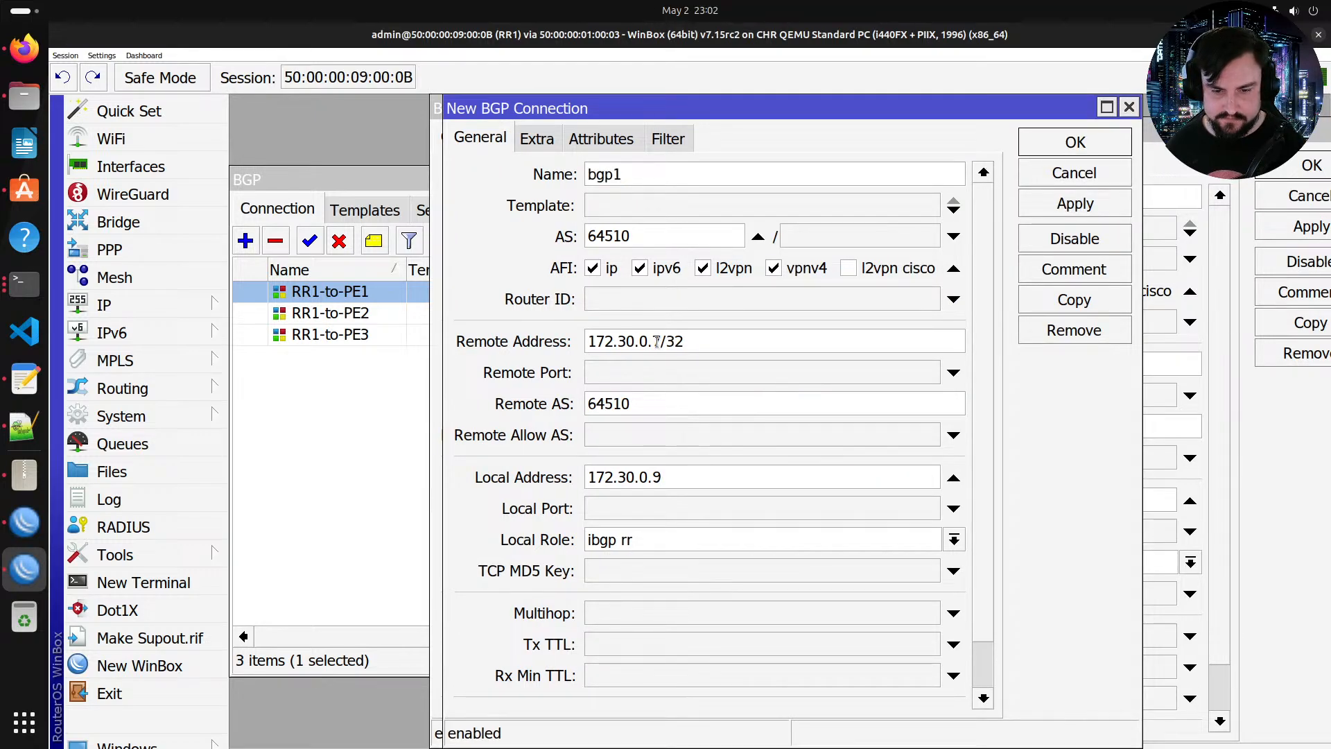
{"action": "double_click", "coordinate": [655, 341]}
{"action": "type", "text": "8"}
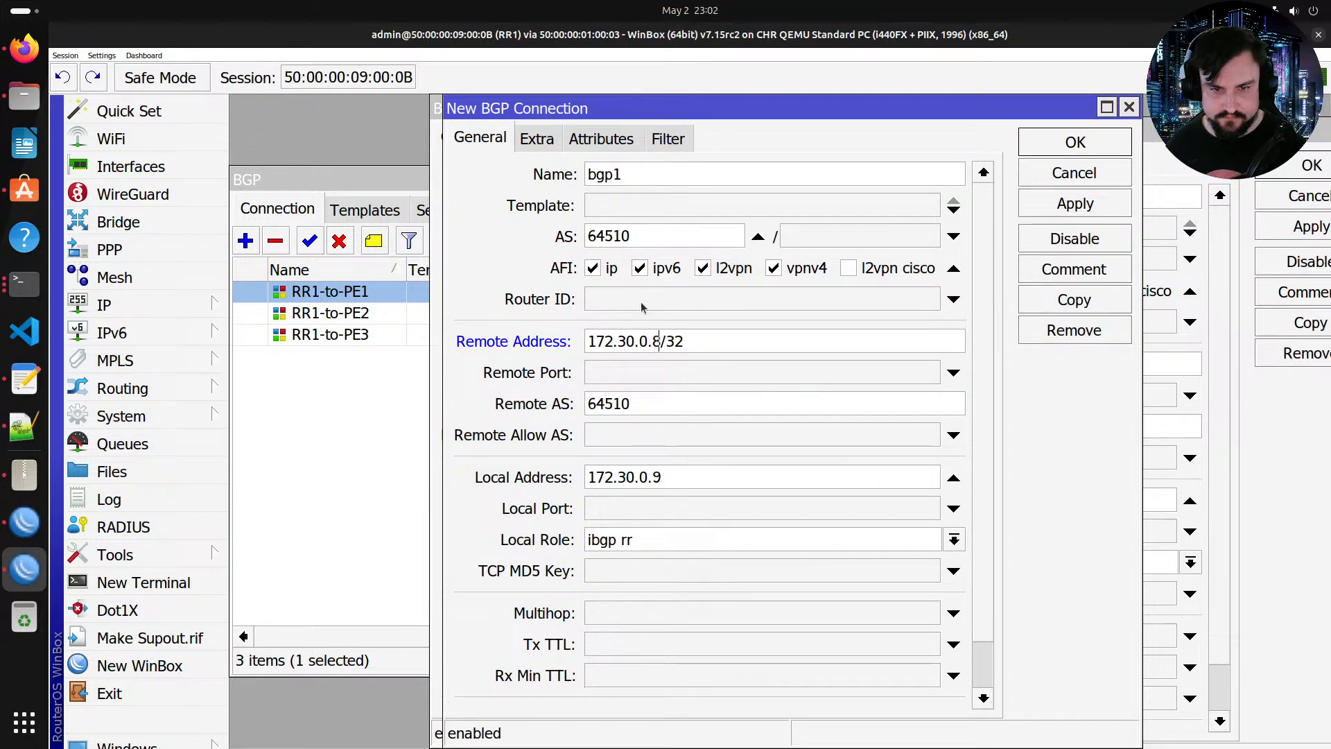
{"action": "double_click", "coordinate": [633, 174]}
{"action": "type", "text": "RR1-"}
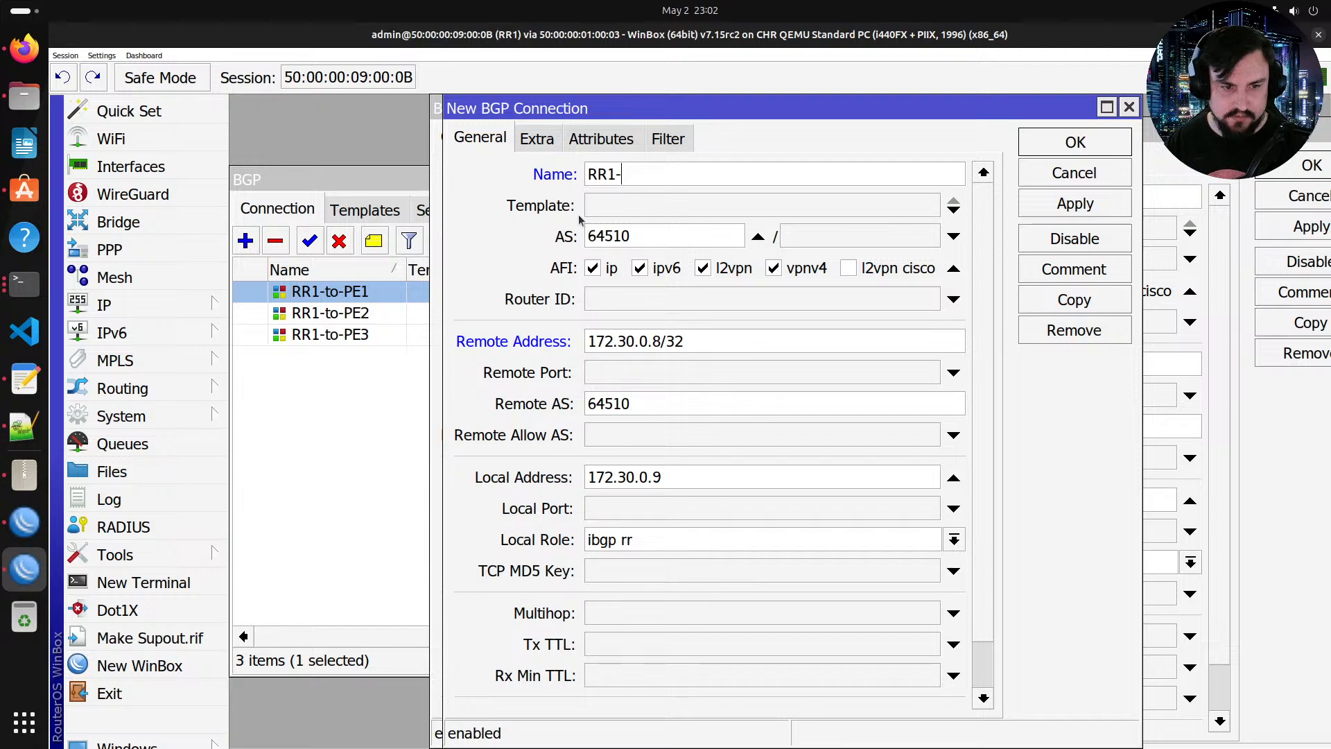
{"action": "type", "text": "to-PE4"}
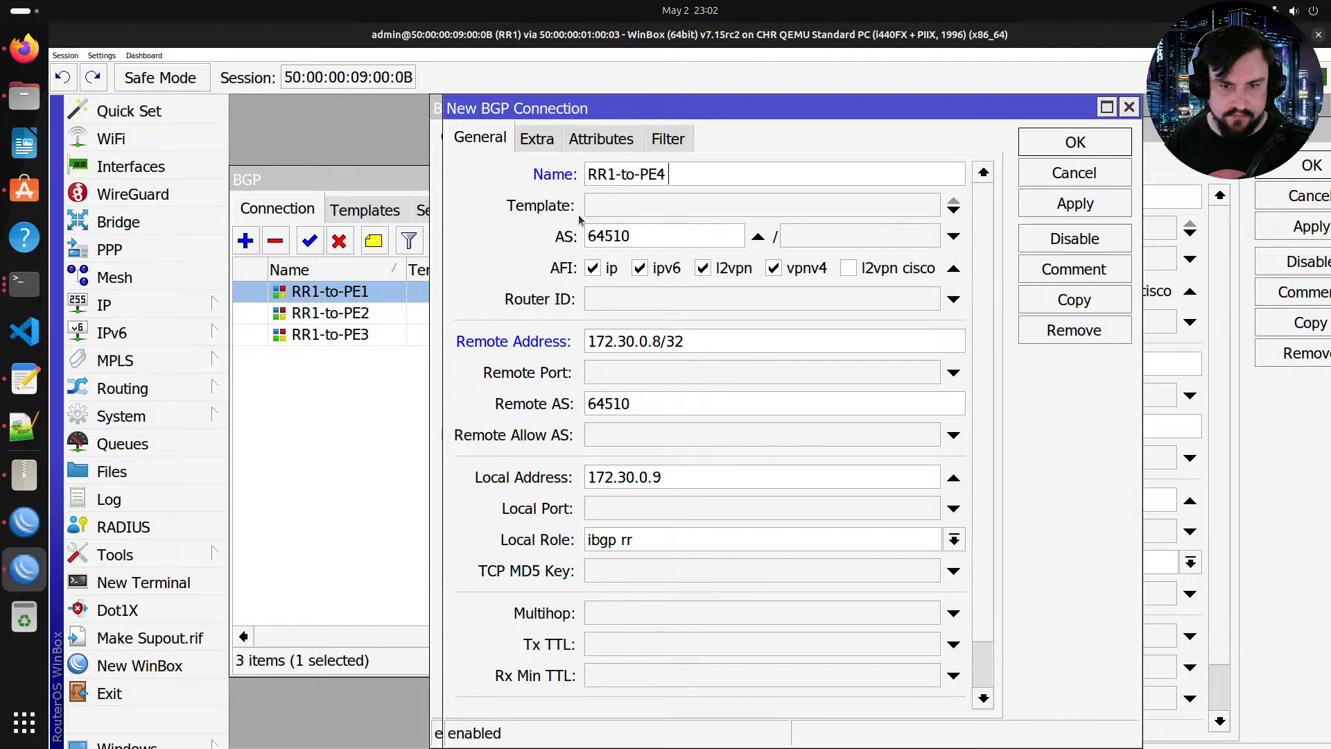
{"action": "key", "text": "Return"}
{"action": "key", "text": "Escape"}
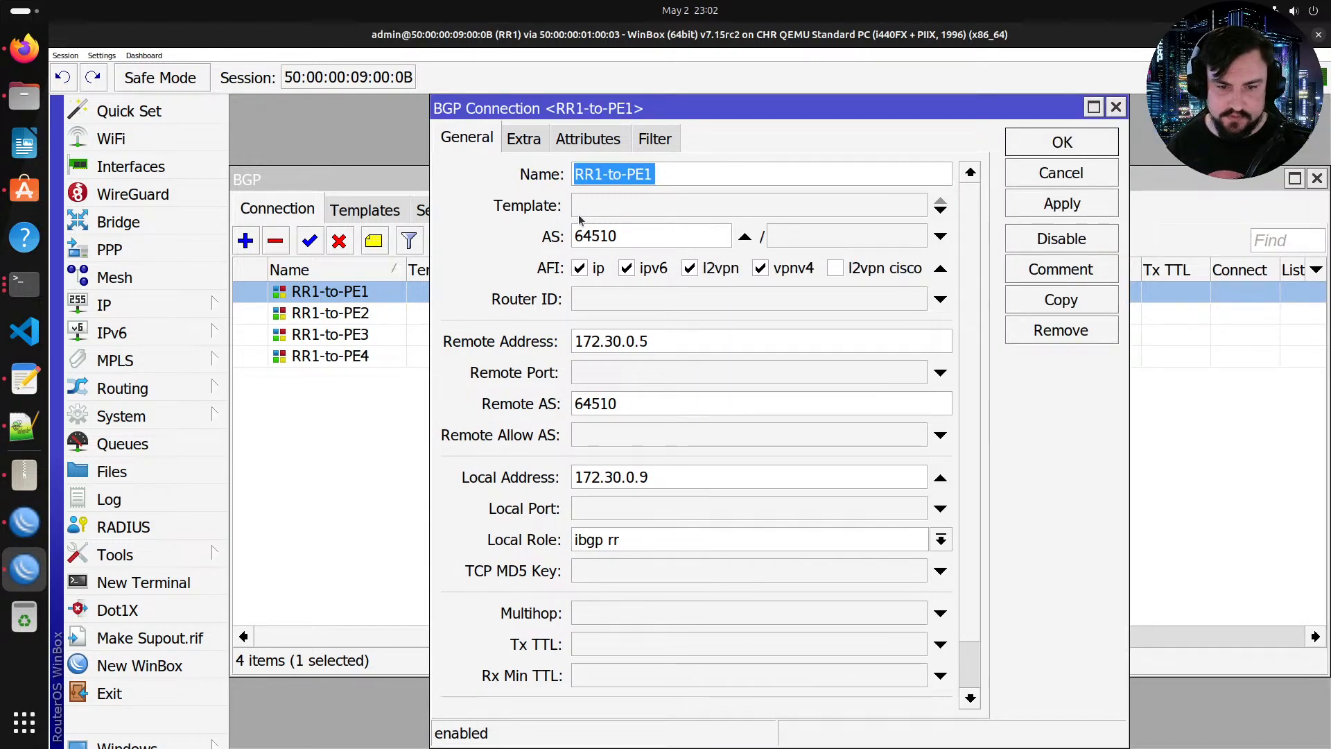
{"action": "key", "text": "Escape"}
Step: View RR1's BGP sessions to the four PE routers
{"action": "left_click", "coordinate": [445, 209]}
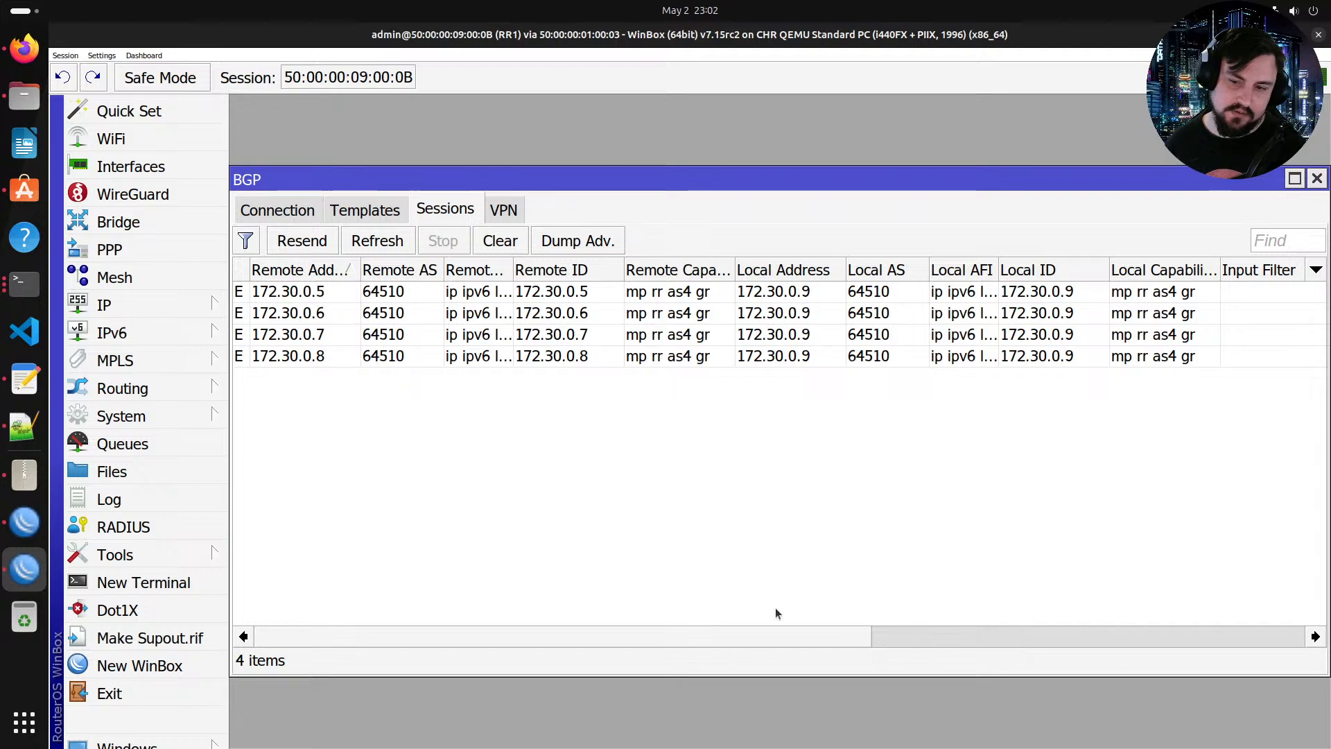
{"action": "left_click_drag", "start_coordinate": [761, 627], "coordinate": [423, 625]}
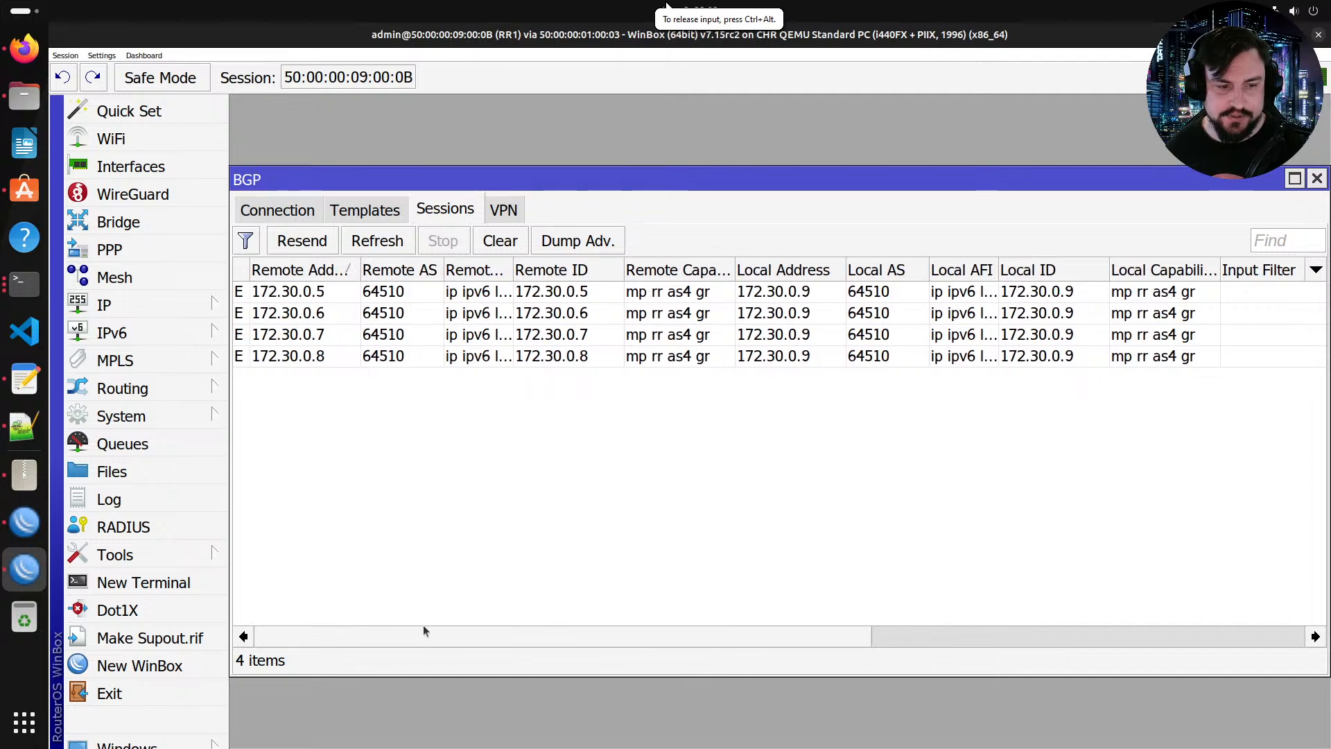
{"action": "left_click_drag", "start_coordinate": [613, 634], "coordinate": [489, 585]}
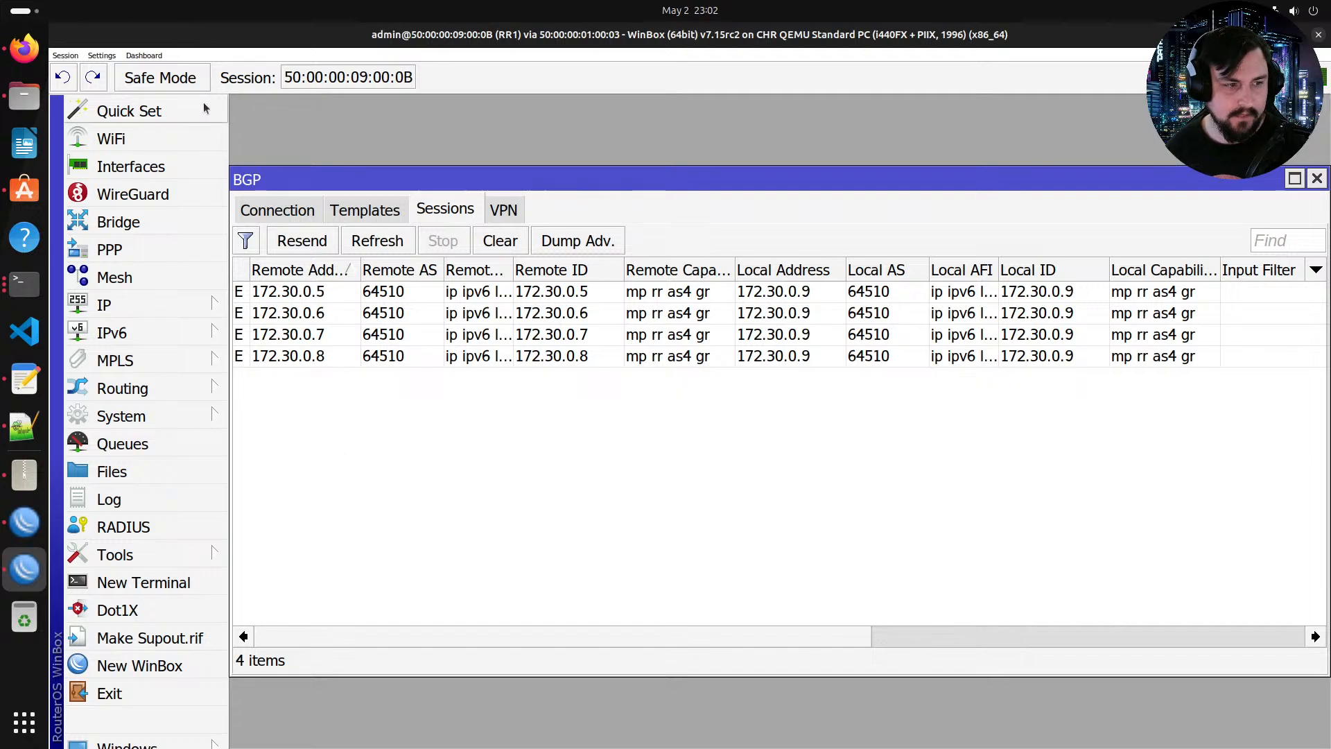
Step: Switch to Firefox and open help.mikrotik.com/docs in a new tab
{"action": "left_click", "coordinate": [24, 47]}
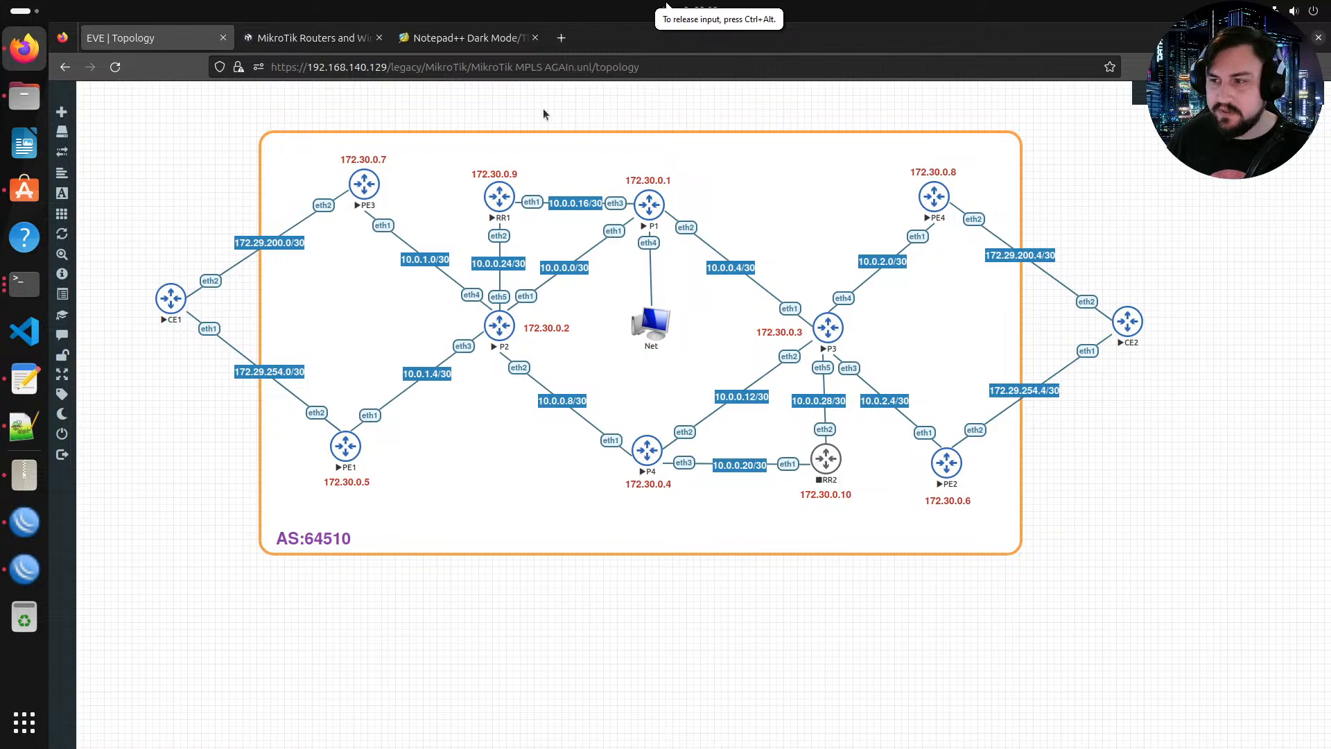
{"action": "left_click", "coordinate": [561, 37]}
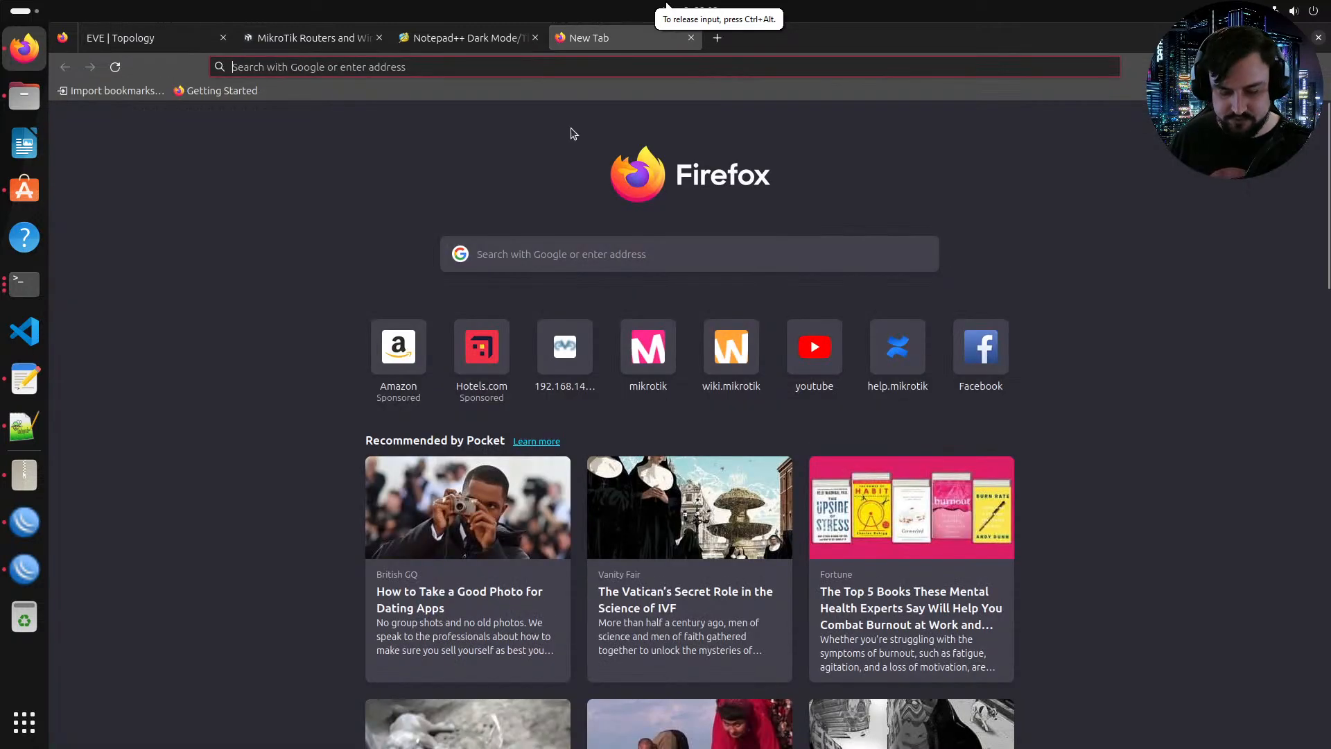
{"action": "type", "text": "help"}
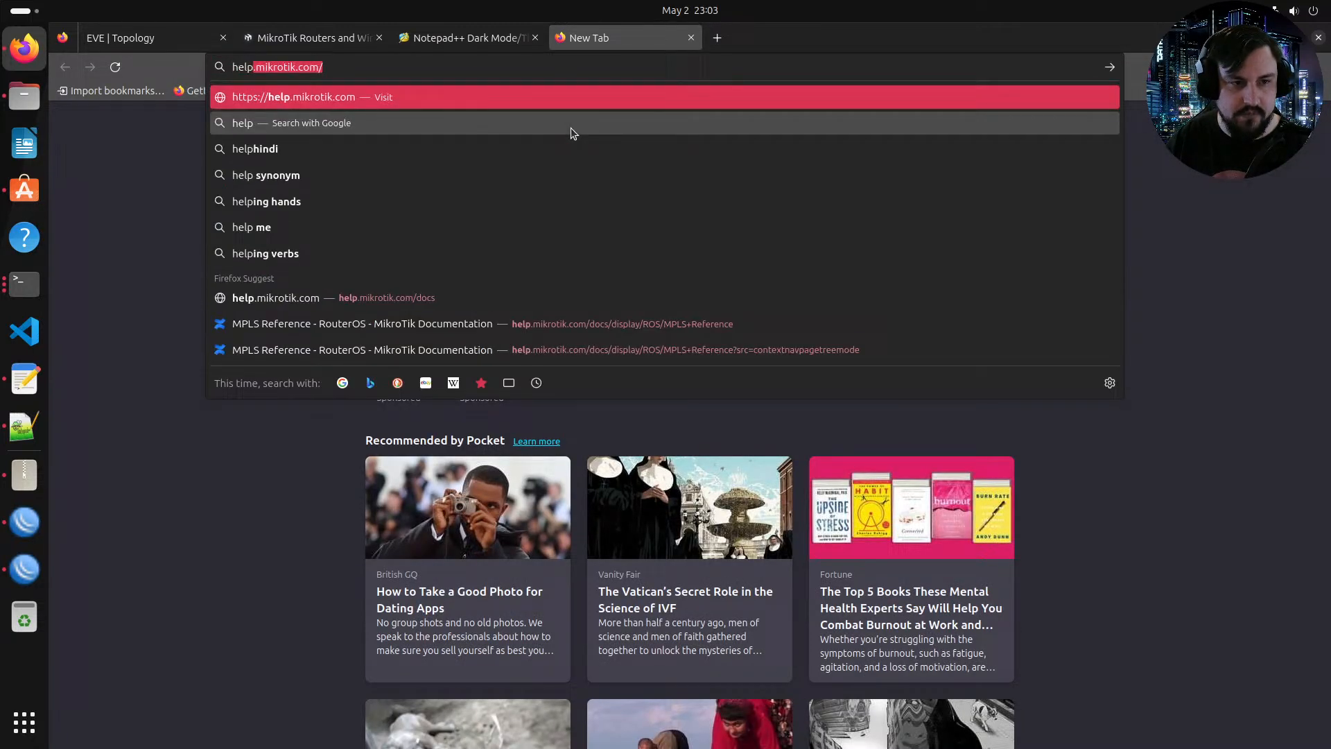
{"action": "key", "text": "Right"}
{"action": "type", "text": "d"}
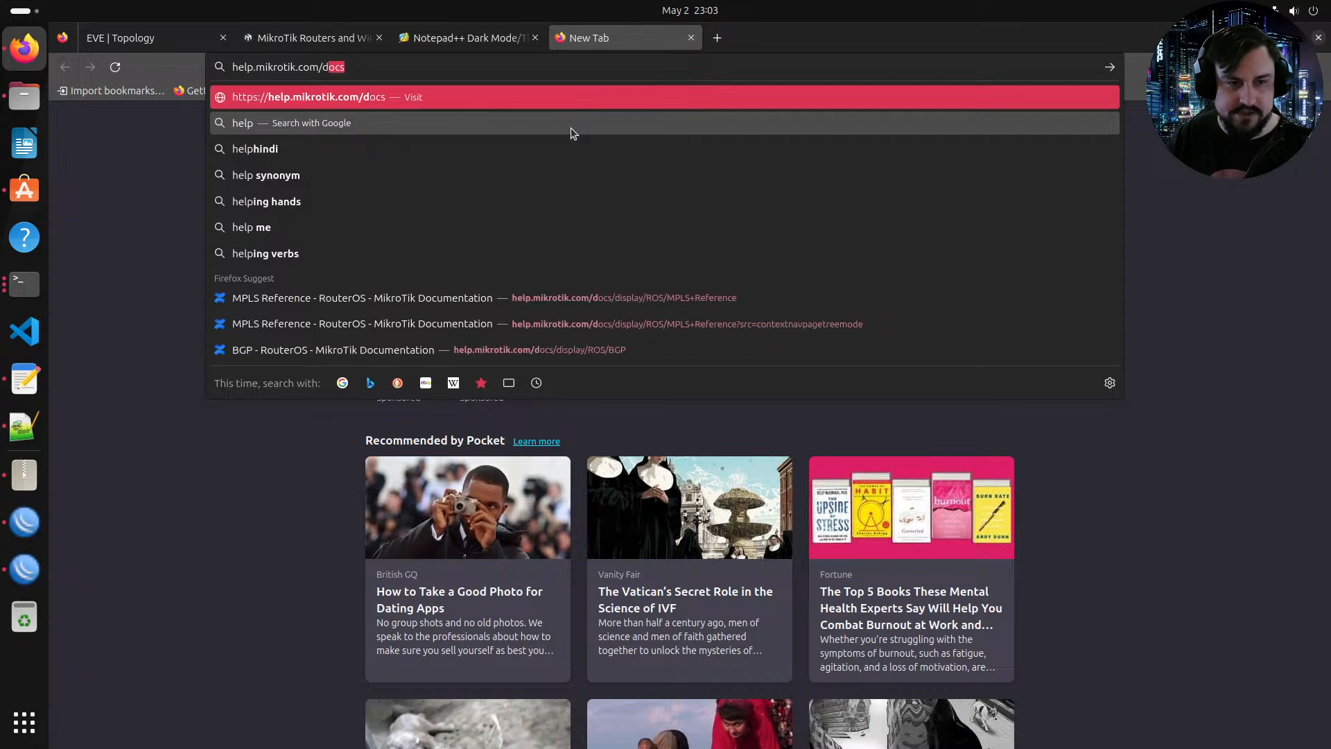
{"action": "key", "text": "Return"}
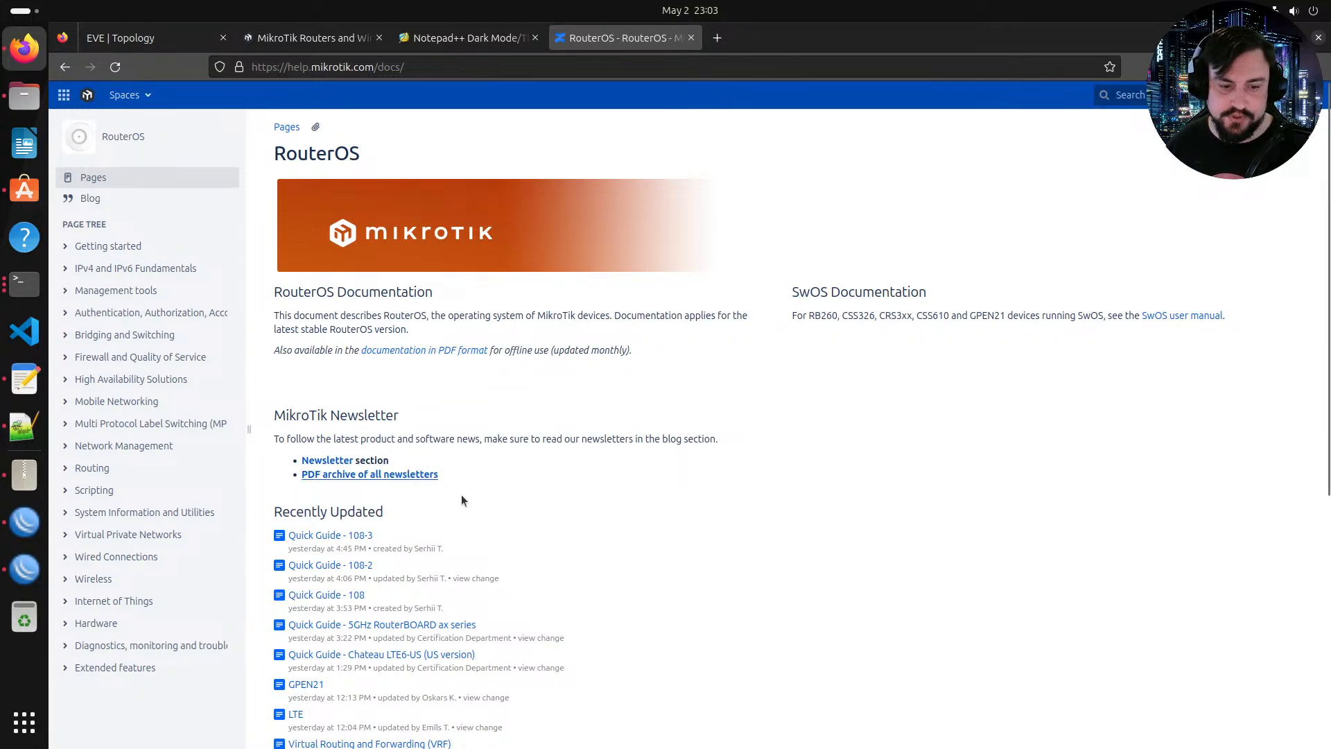
Step: Navigate the documentation to the Routing section's Virtual Routing and Forwarding (VRF) page
{"action": "scroll", "coordinate": [476, 501], "scroll_direction": "down", "scroll_amount": 3}
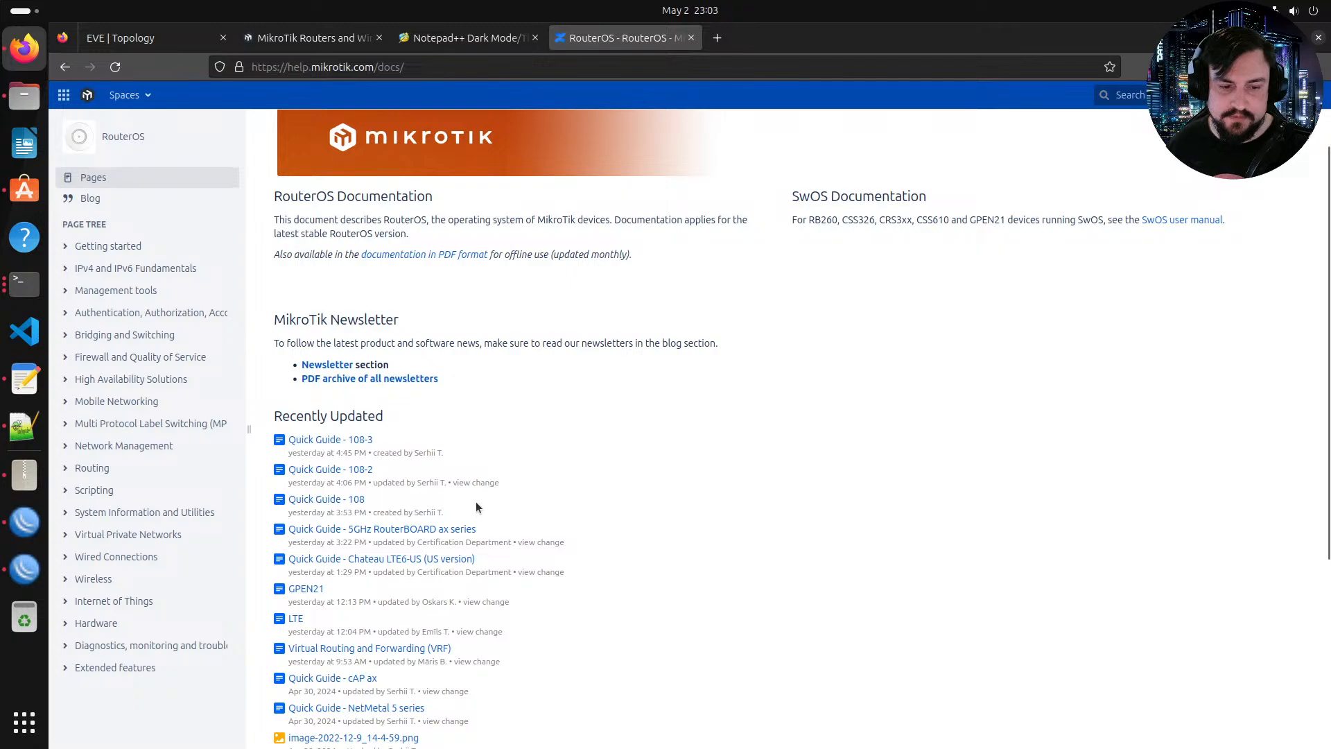
{"action": "scroll", "coordinate": [464, 495], "scroll_direction": "up", "scroll_amount": 3}
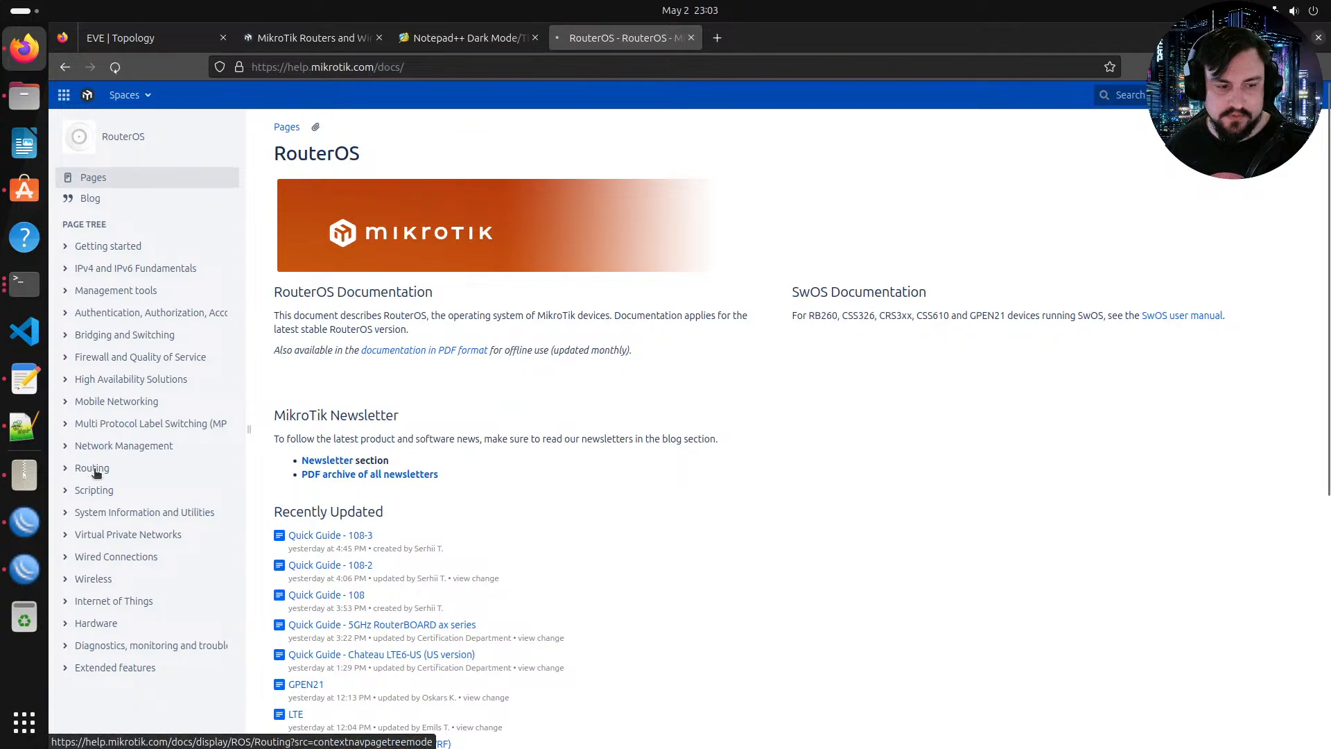
{"action": "left_click", "coordinate": [95, 468]}
{"action": "scroll", "coordinate": [169, 445], "scroll_direction": "down", "scroll_amount": 3}
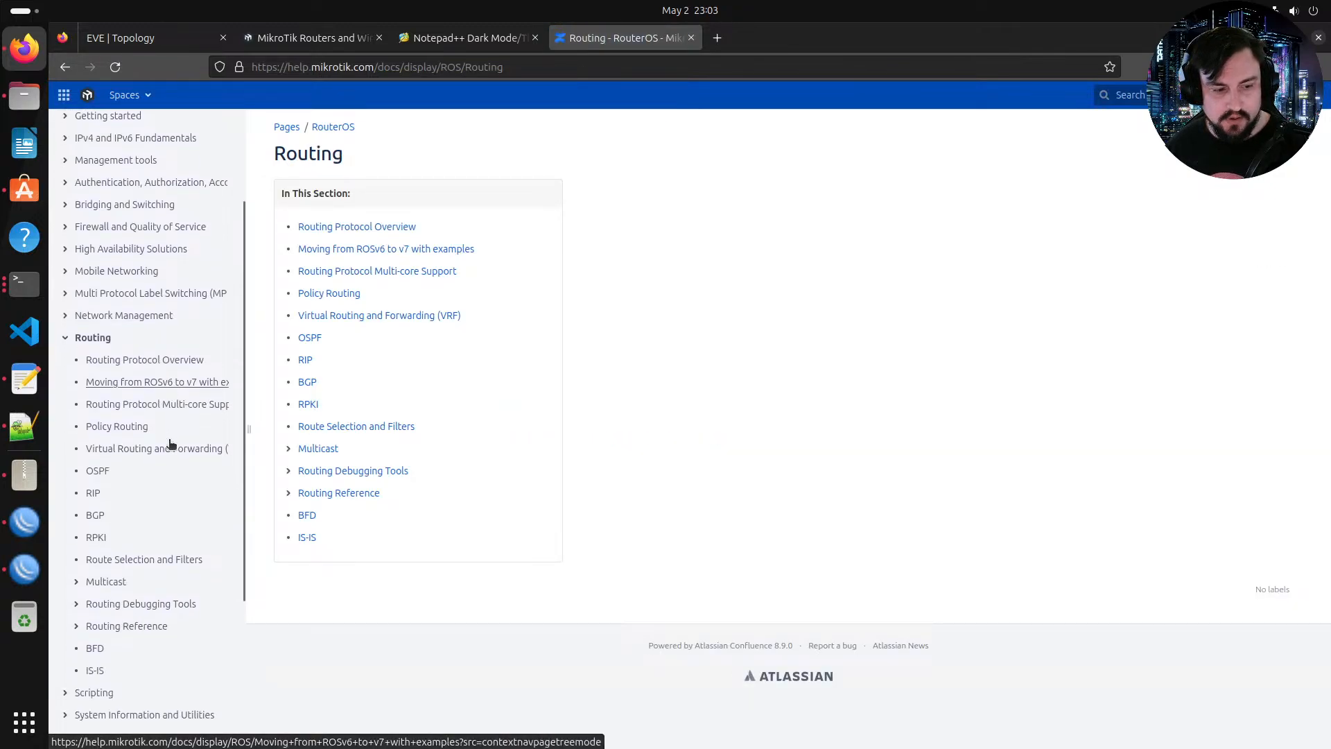
{"action": "scroll", "coordinate": [201, 343], "scroll_direction": "down", "scroll_amount": 2}
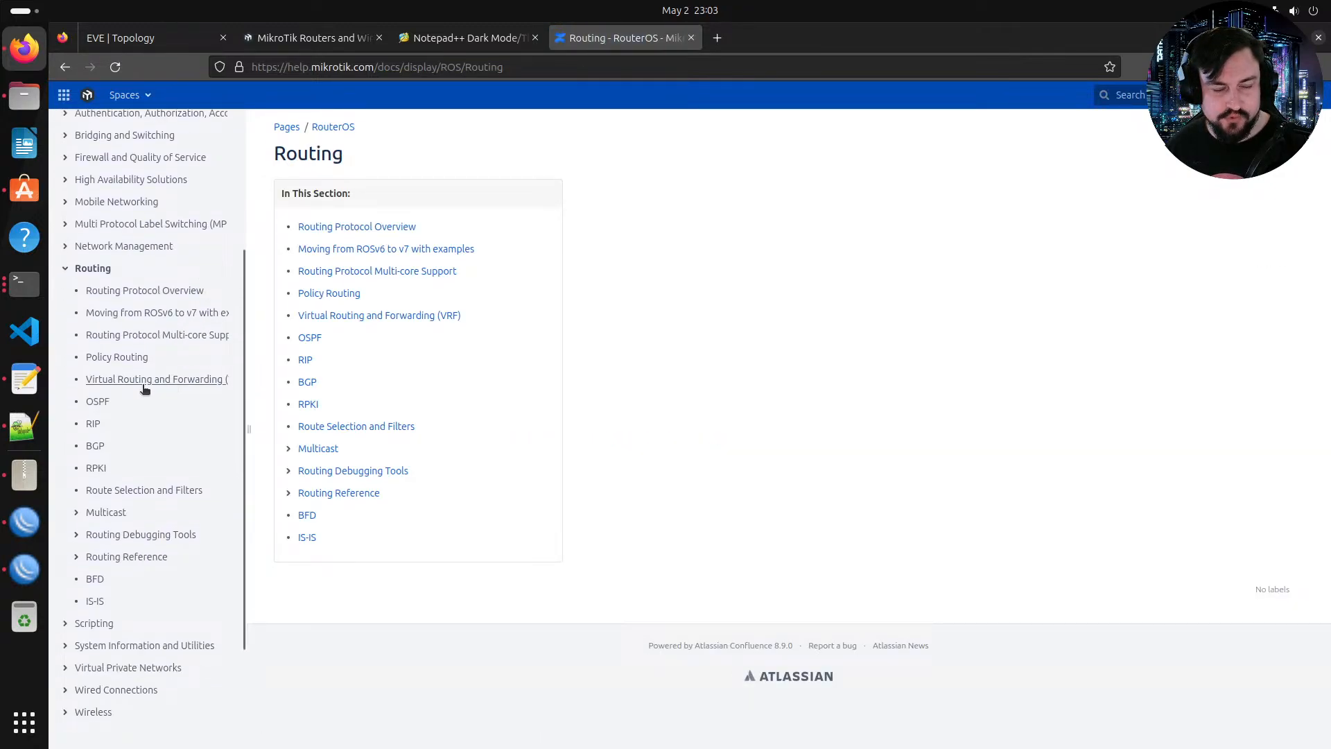
{"action": "left_click", "coordinate": [188, 382]}
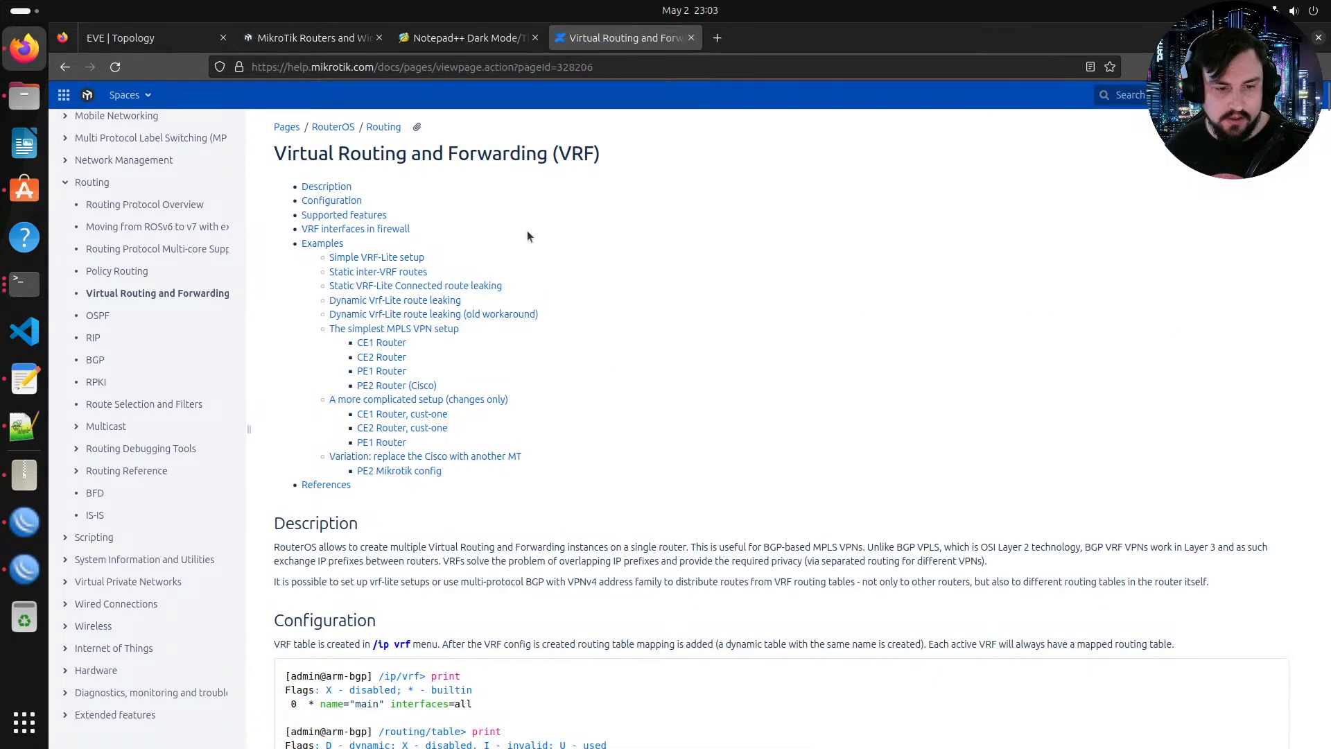
Step: Read through the simplest MPLS VPN setup example and its results on the VRF page
{"action": "left_click", "coordinate": [400, 330]}
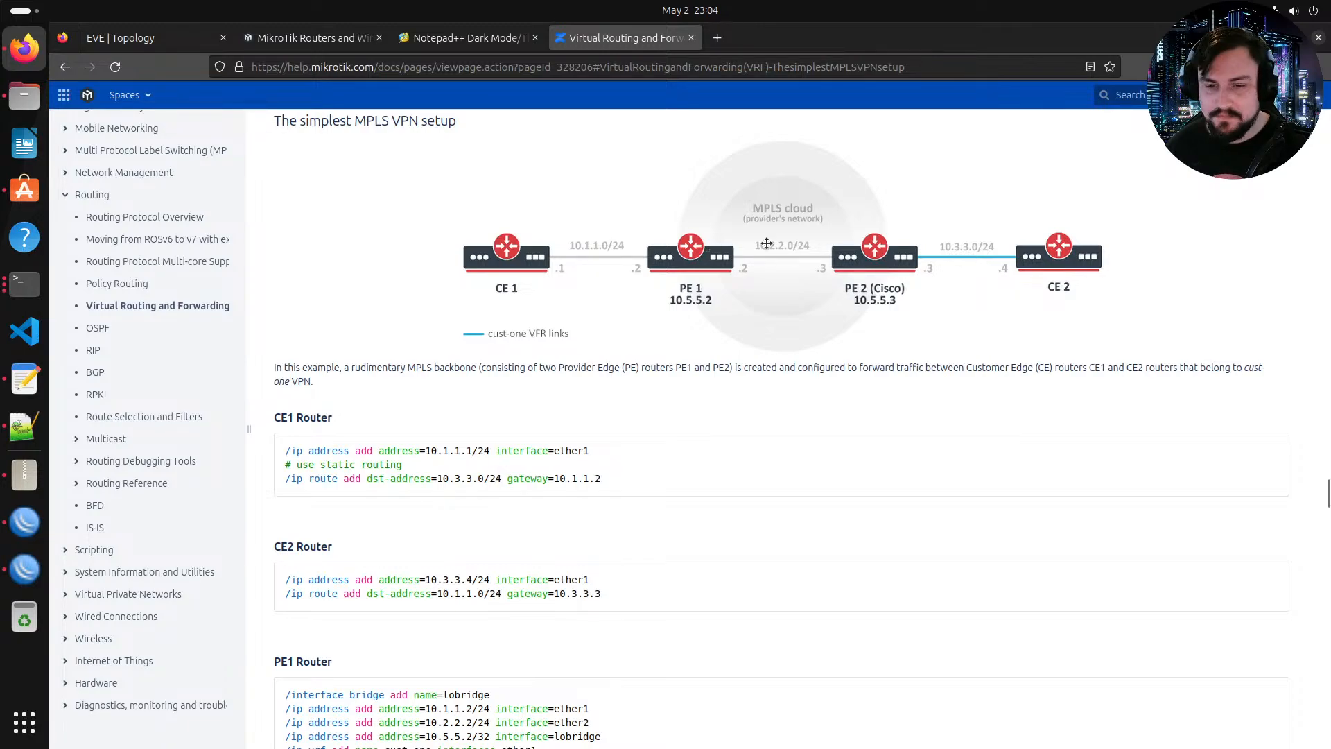
{"action": "scroll", "coordinate": [671, 281], "scroll_direction": "down", "scroll_amount": 10}
{"action": "scroll", "coordinate": [607, 295], "scroll_direction": "up", "scroll_amount": 10}
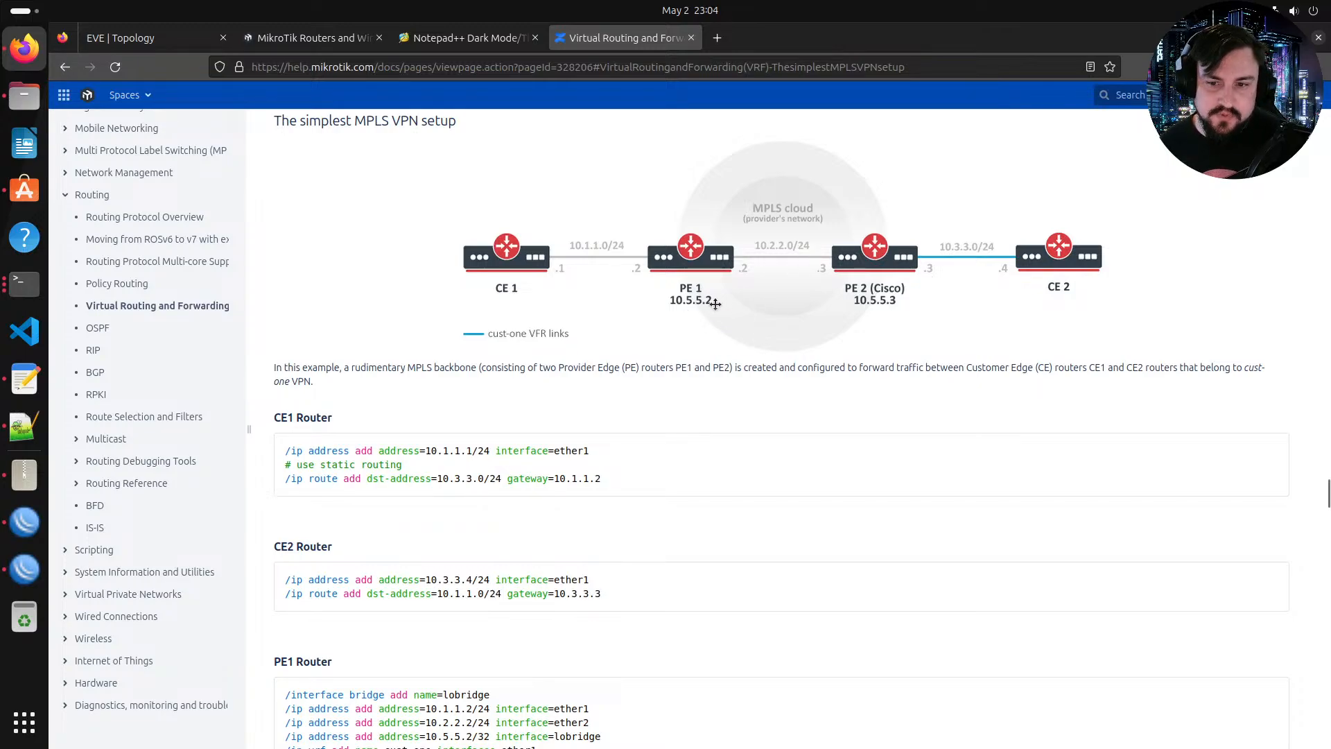
{"action": "scroll", "coordinate": [607, 592], "scroll_direction": "down", "scroll_amount": 10}
{"action": "scroll", "coordinate": [554, 513], "scroll_direction": "down", "scroll_amount": 15}
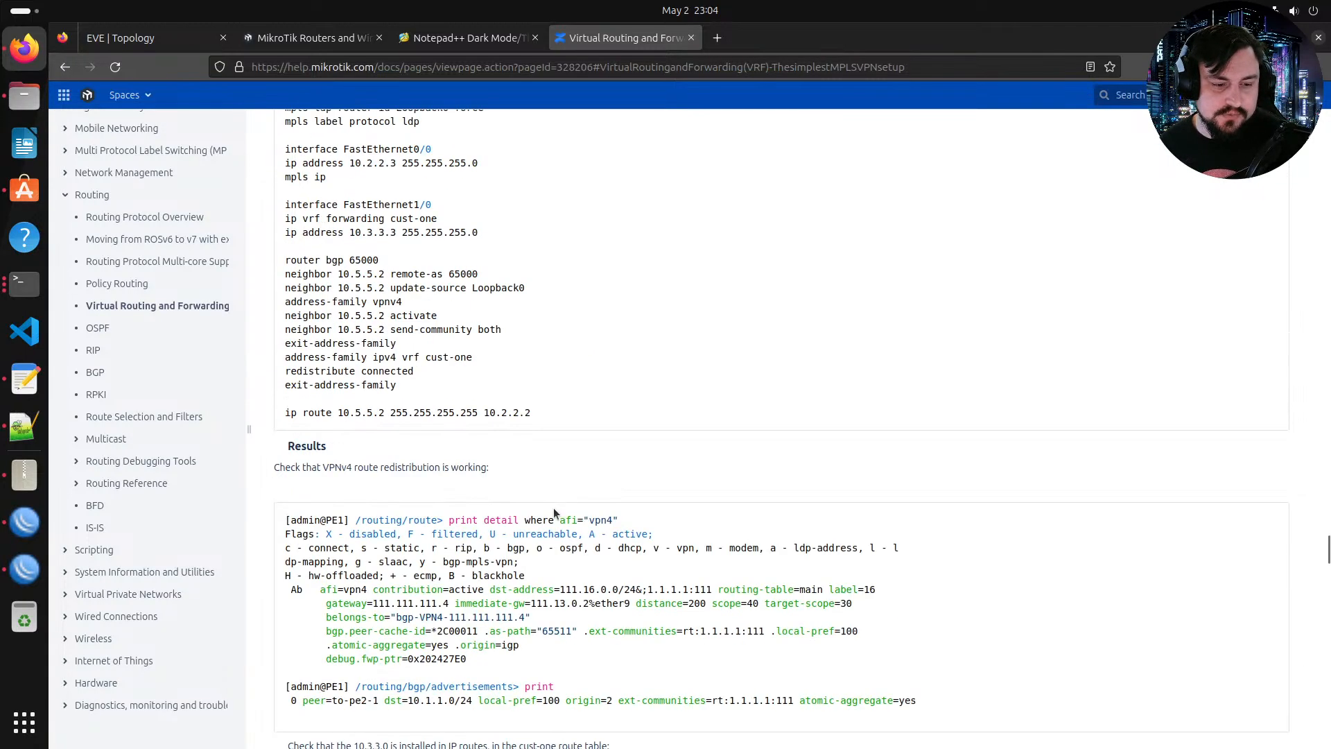
{"action": "scroll", "coordinate": [554, 498], "scroll_direction": "down", "scroll_amount": 5}
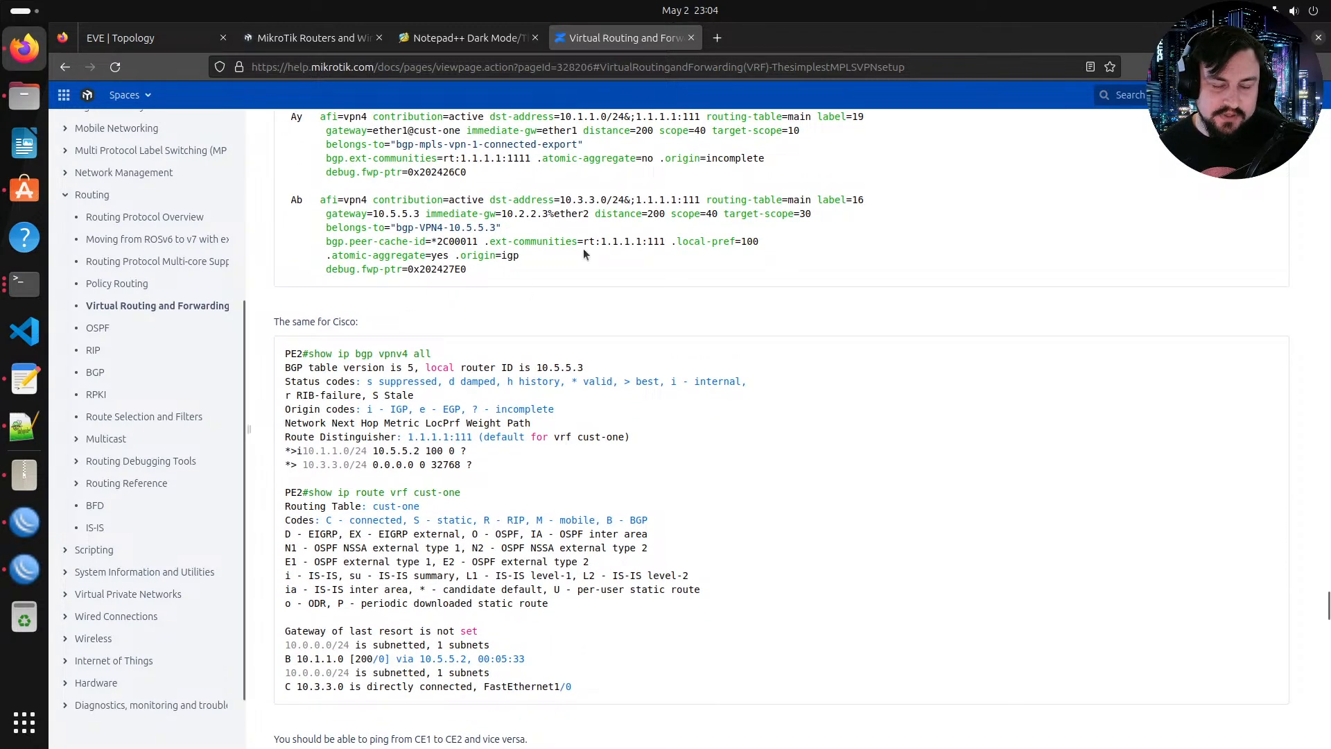
{"action": "scroll", "coordinate": [545, 298], "scroll_direction": "up", "scroll_amount": 5}
{"action": "scroll", "coordinate": [517, 284], "scroll_direction": "down", "scroll_amount": 15}
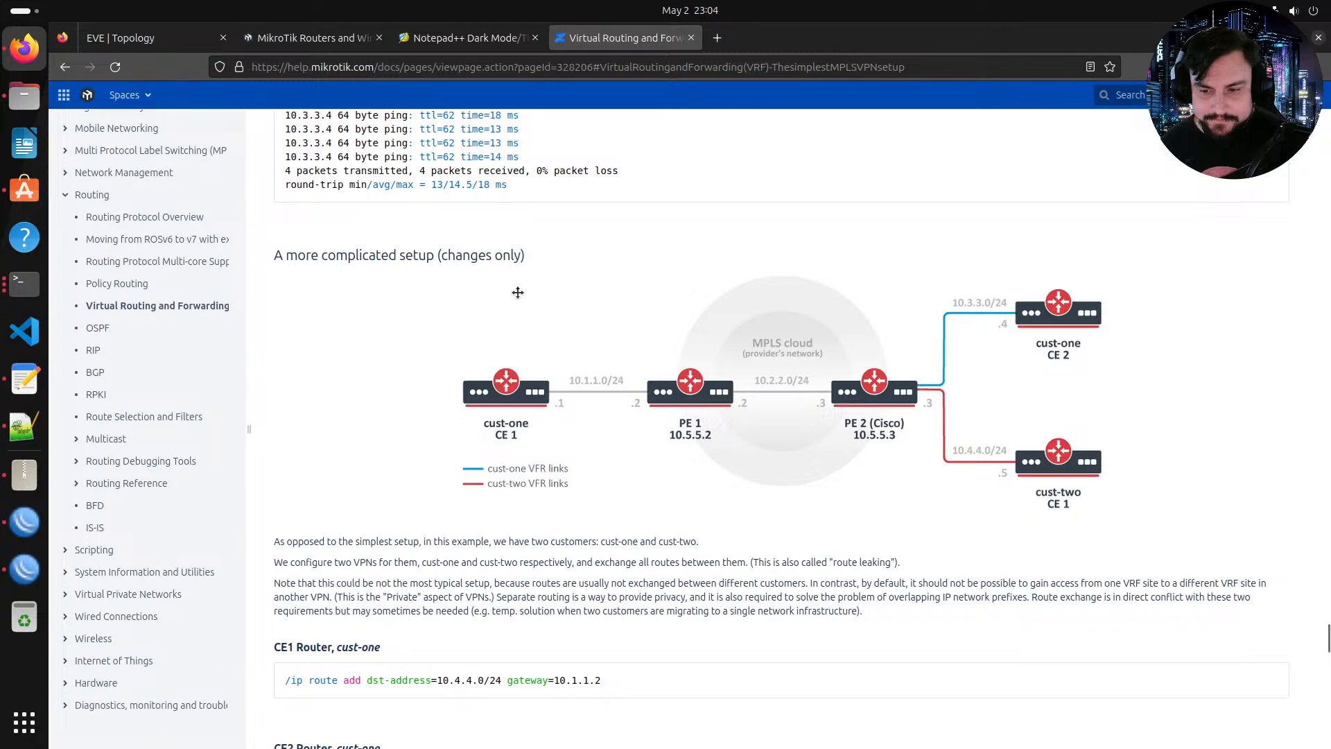
Step: Read the VRF page's more complicated setup, the MikroTik PE2 variation config and its route results
{"action": "scroll", "coordinate": [518, 292], "scroll_direction": "down", "scroll_amount": 3}
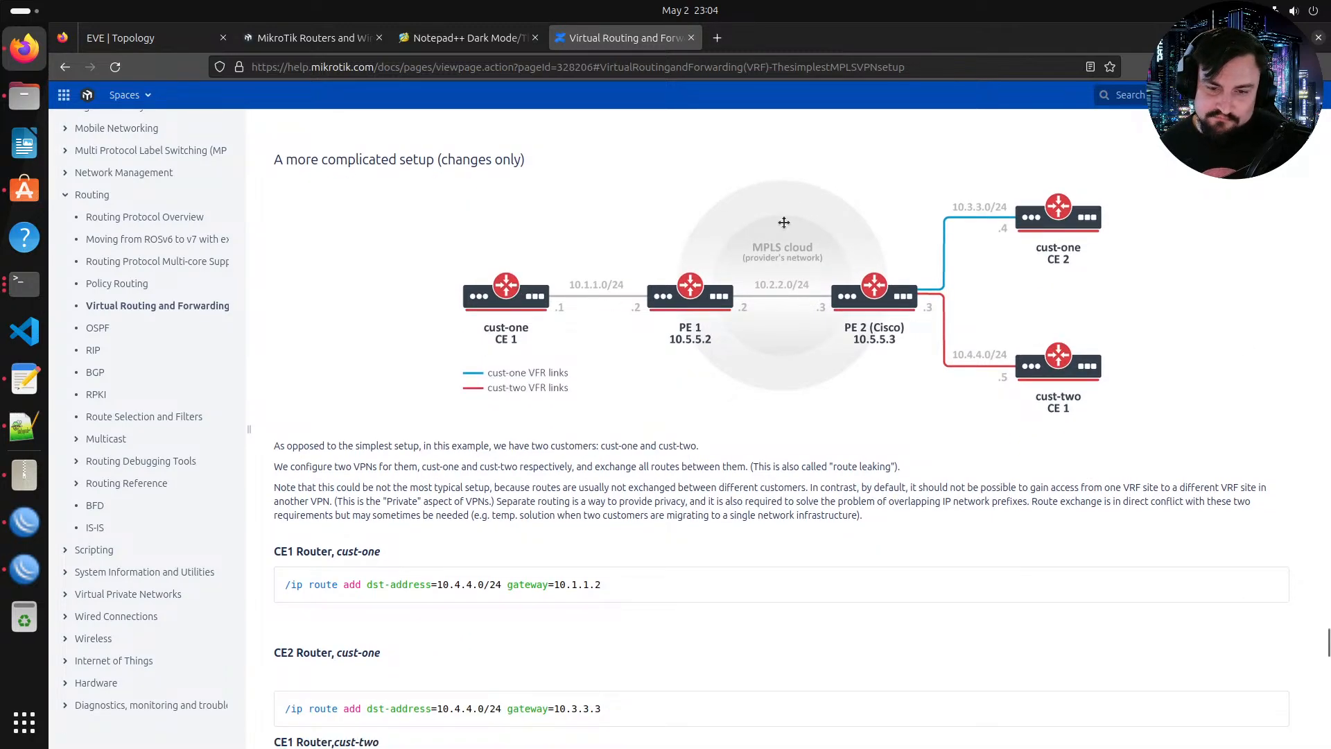
{"action": "scroll", "coordinate": [783, 222], "scroll_direction": "down", "scroll_amount": 20}
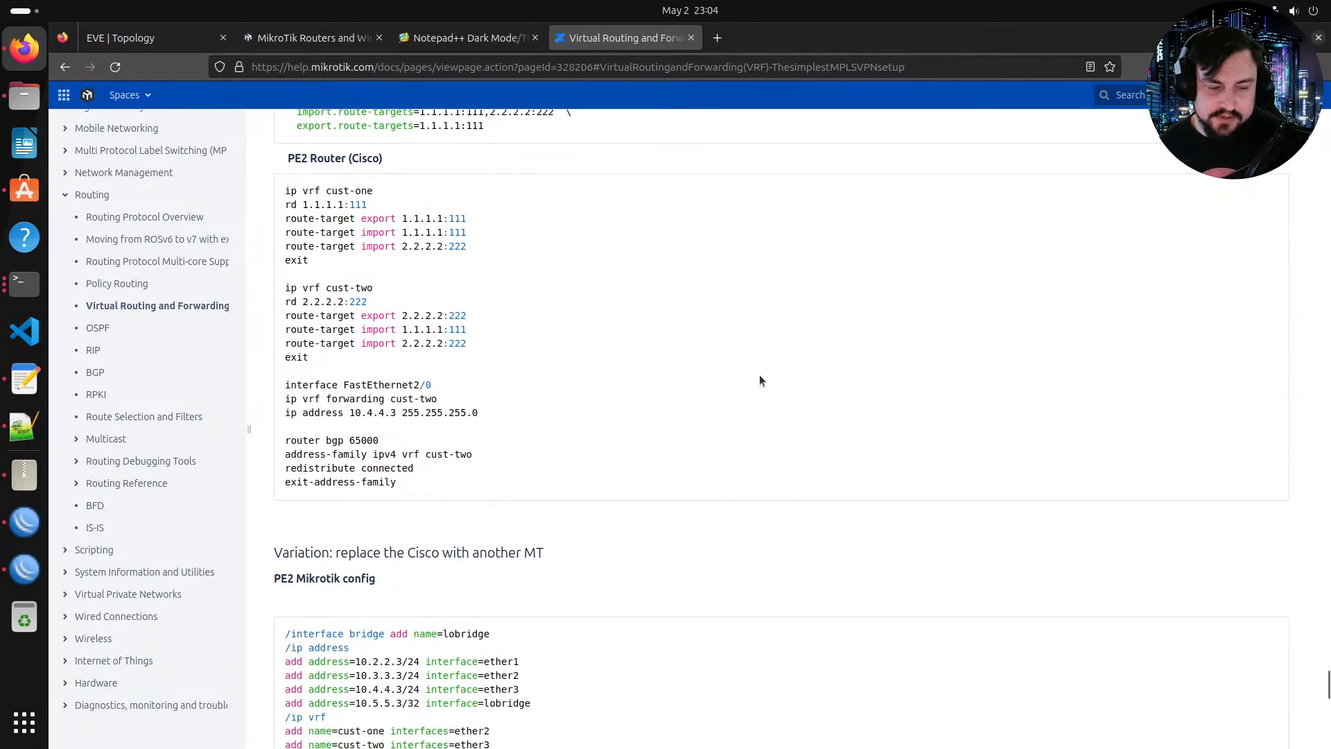
{"action": "scroll", "coordinate": [682, 485], "scroll_direction": "down", "scroll_amount": 20}
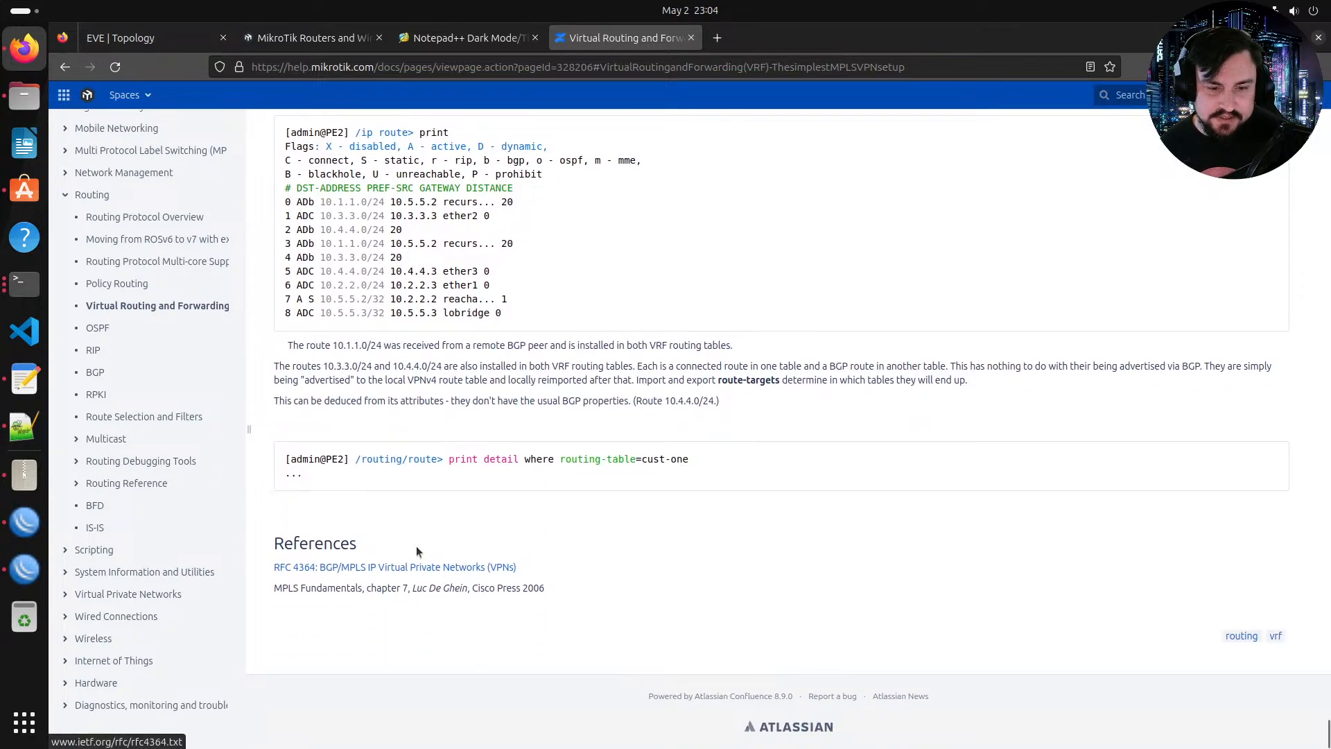
{"action": "scroll", "coordinate": [621, 591], "scroll_direction": "up", "scroll_amount": 4}
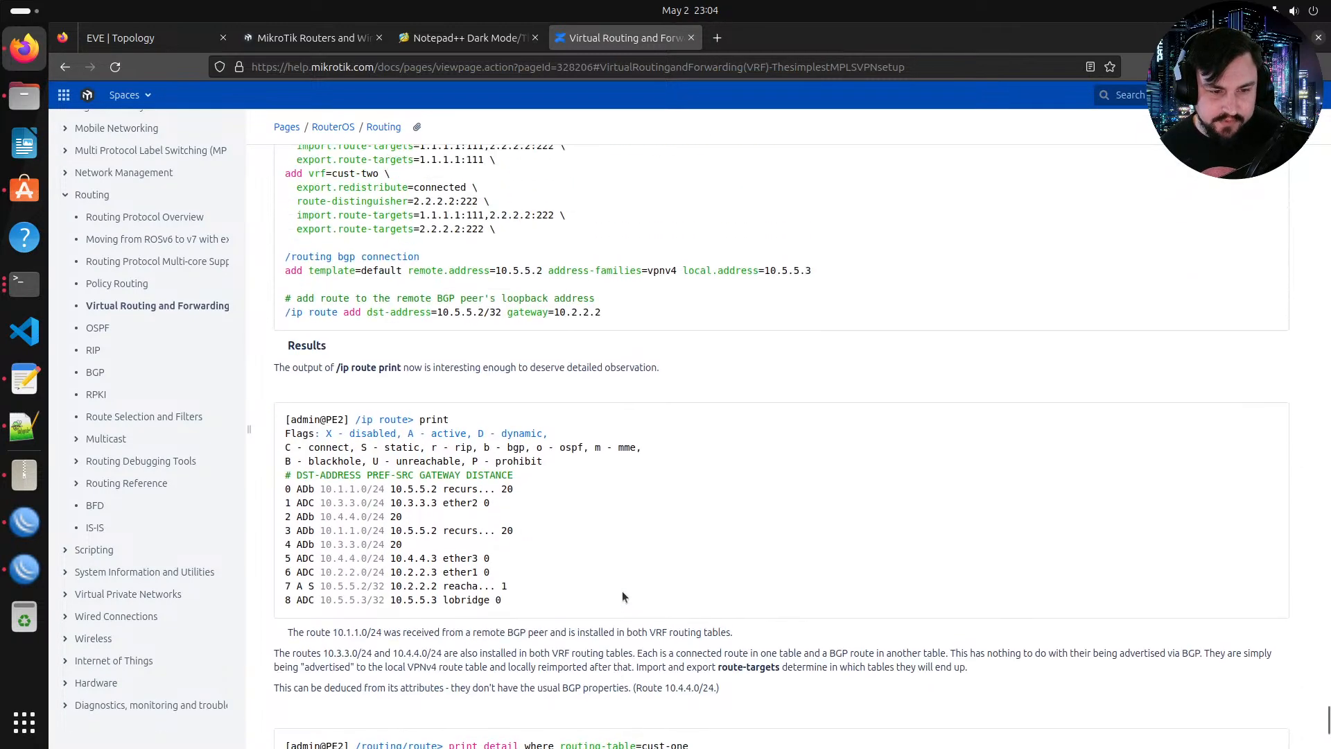
{"action": "scroll", "coordinate": [622, 590], "scroll_direction": "down", "scroll_amount": 4}
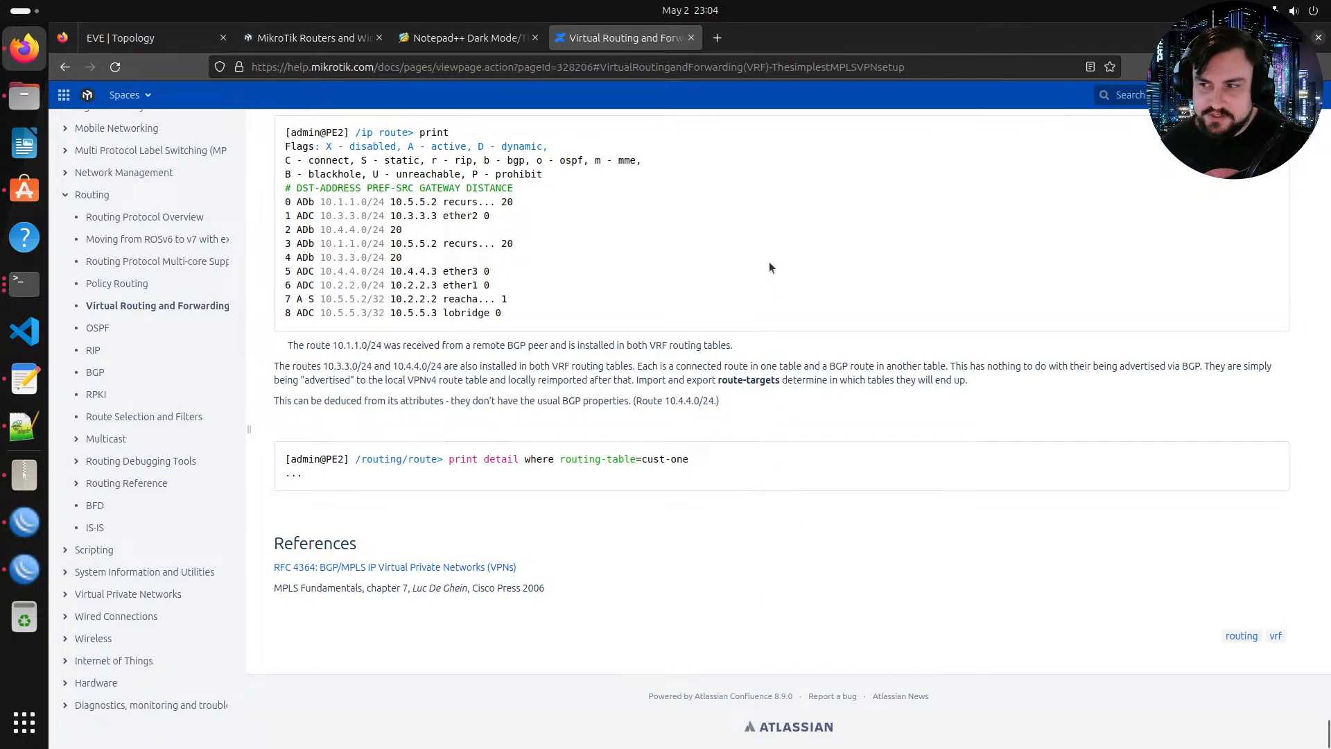
{"action": "scroll", "coordinate": [770, 267], "scroll_direction": "up", "scroll_amount": 7}
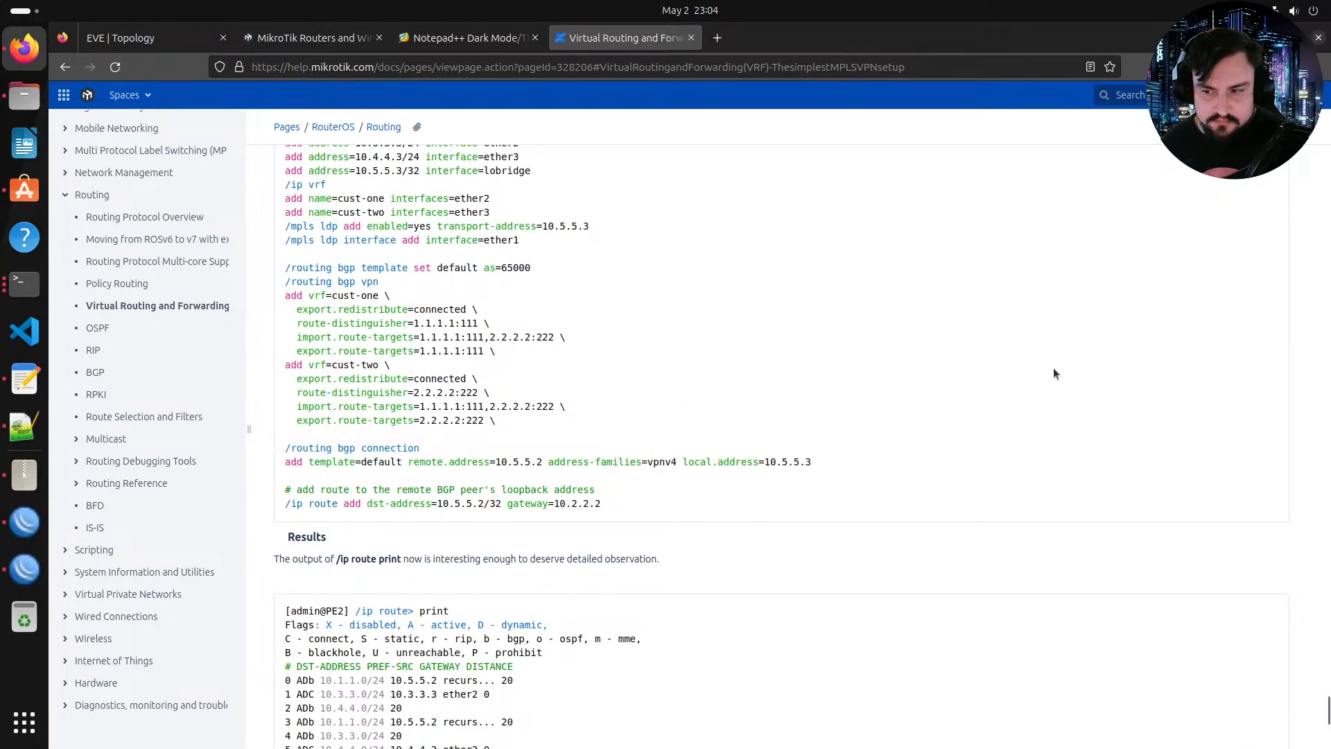
{"action": "scroll", "coordinate": [1210, 414], "scroll_direction": "up", "scroll_amount": 15}
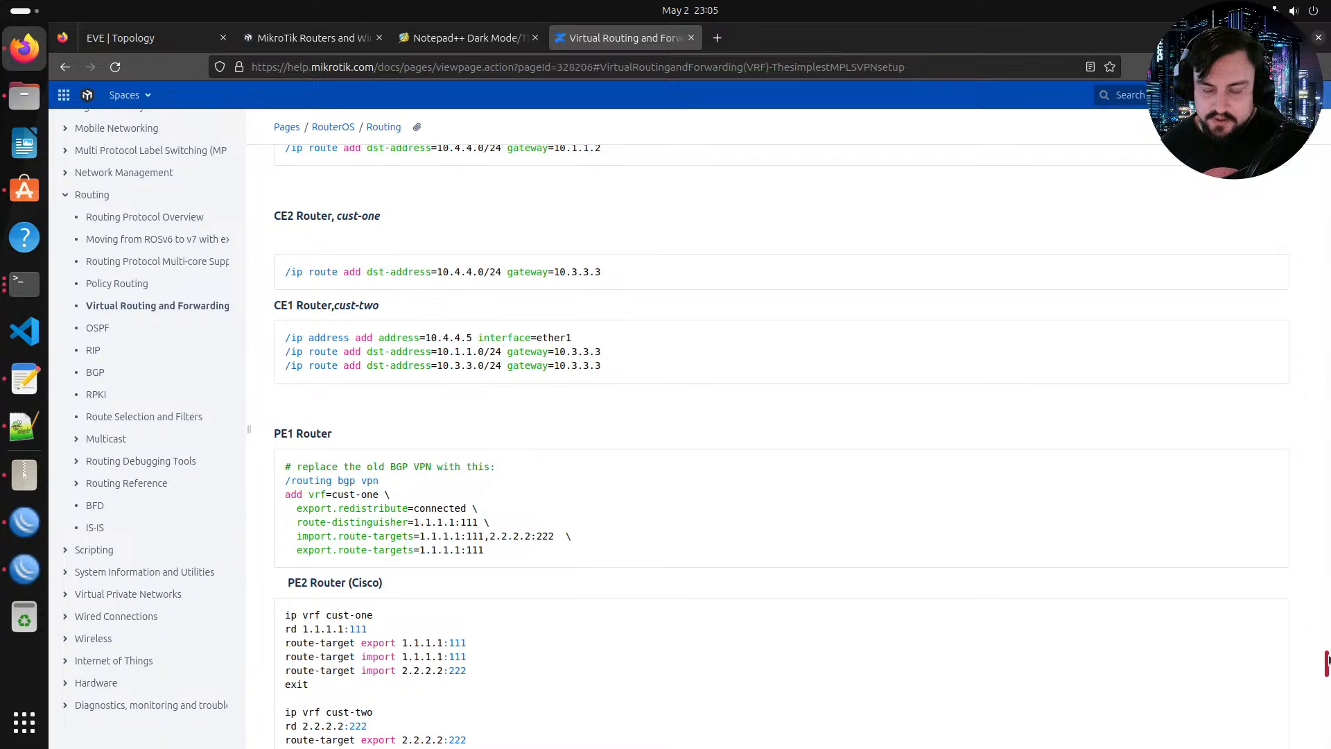
Step: Review the VRF page's description, configuration and supported features sections, then return to the EVE topology tab
{"action": "left_click_drag", "start_coordinate": [1328, 660], "coordinate": [1326, 101]}
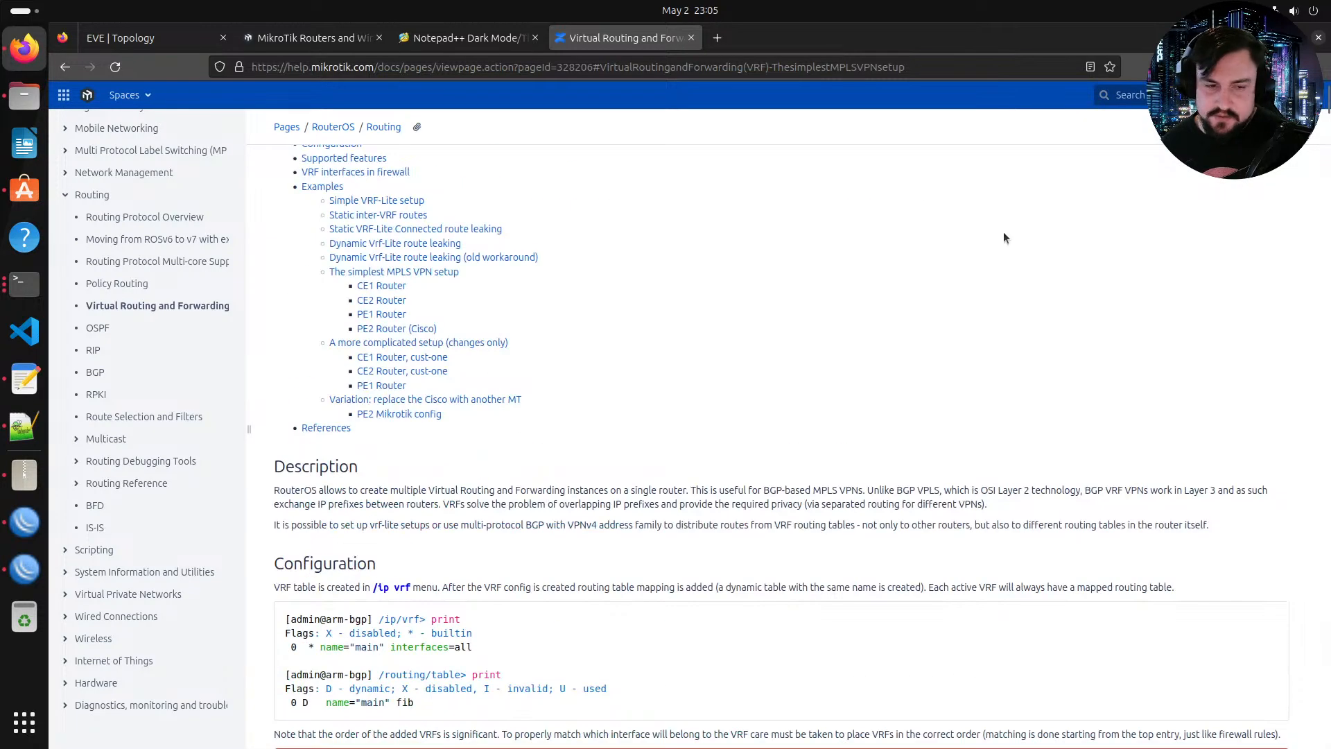
{"action": "scroll", "coordinate": [780, 257], "scroll_direction": "up", "scroll_amount": 2}
{"action": "scroll", "coordinate": [676, 376], "scroll_direction": "down", "scroll_amount": 4}
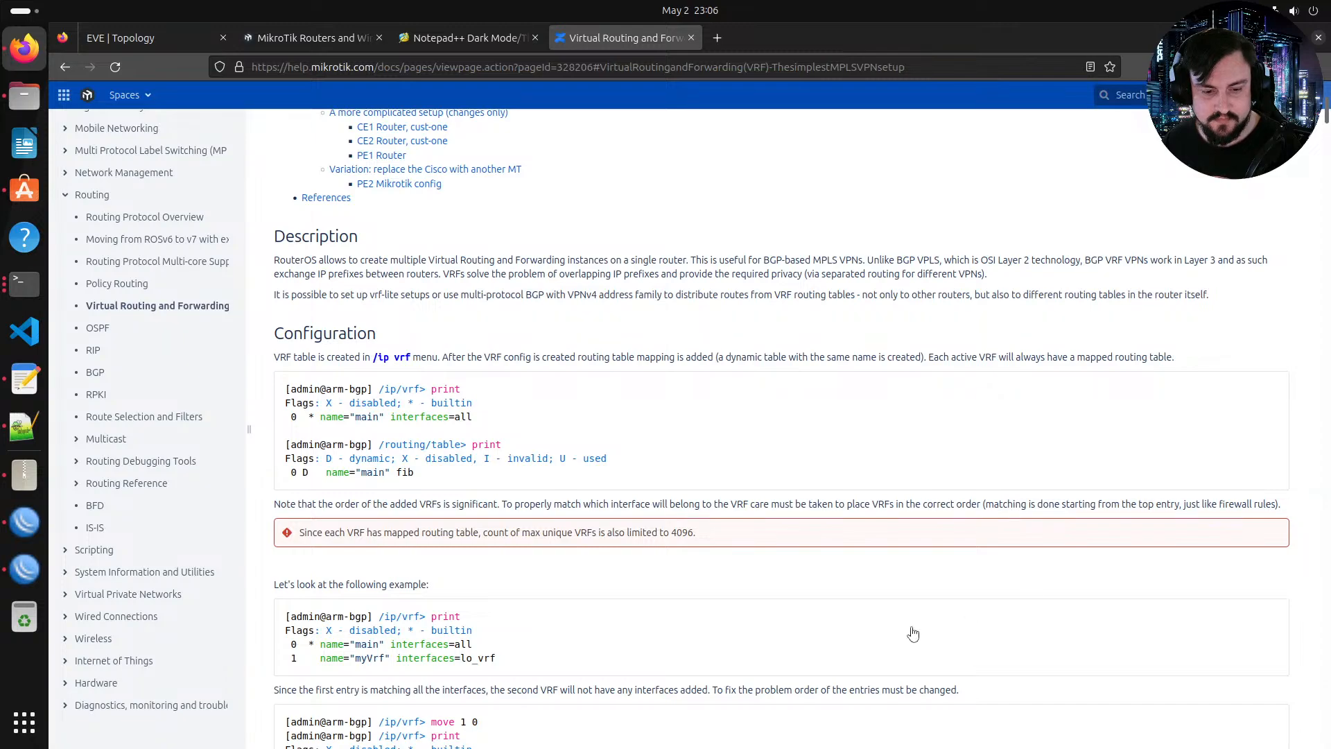
{"action": "scroll", "coordinate": [794, 424], "scroll_direction": "down", "scroll_amount": 7}
{"action": "scroll", "coordinate": [795, 430], "scroll_direction": "down", "scroll_amount": 14}
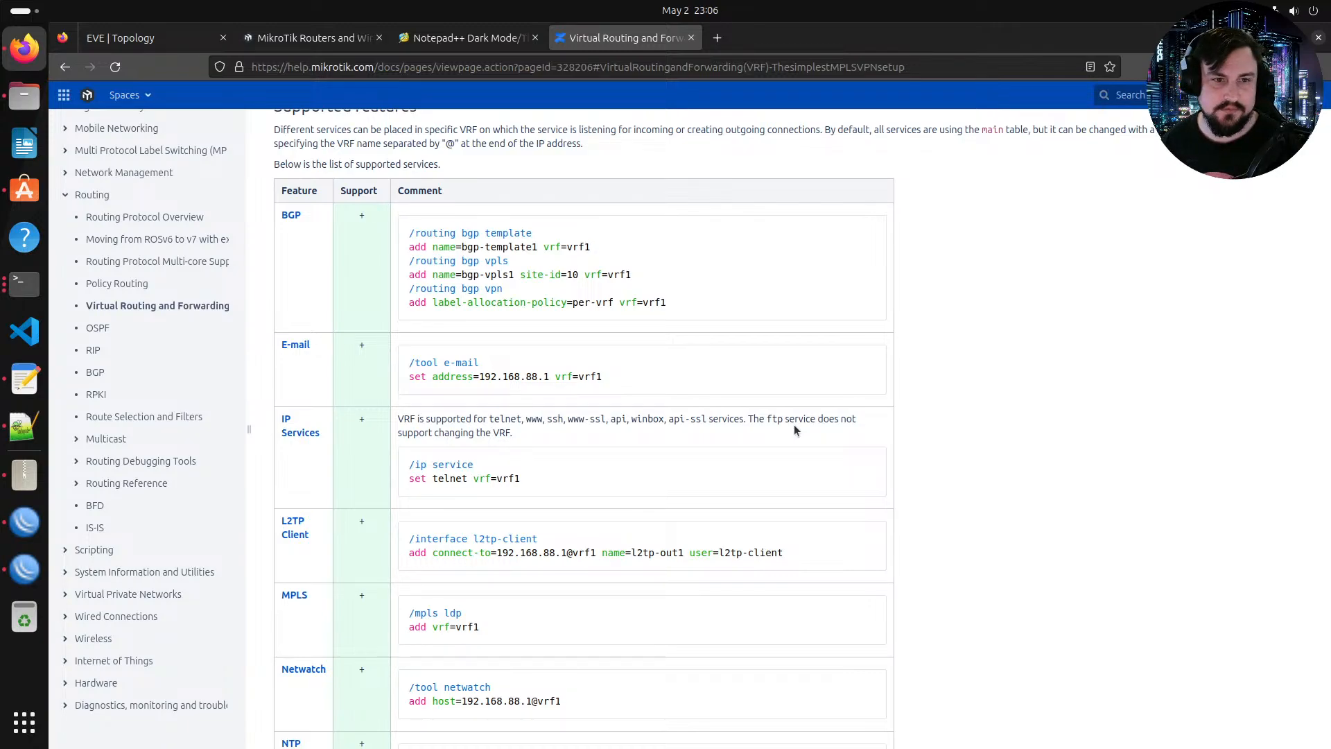
{"action": "scroll", "coordinate": [384, 287], "scroll_direction": "up", "scroll_amount": 12}
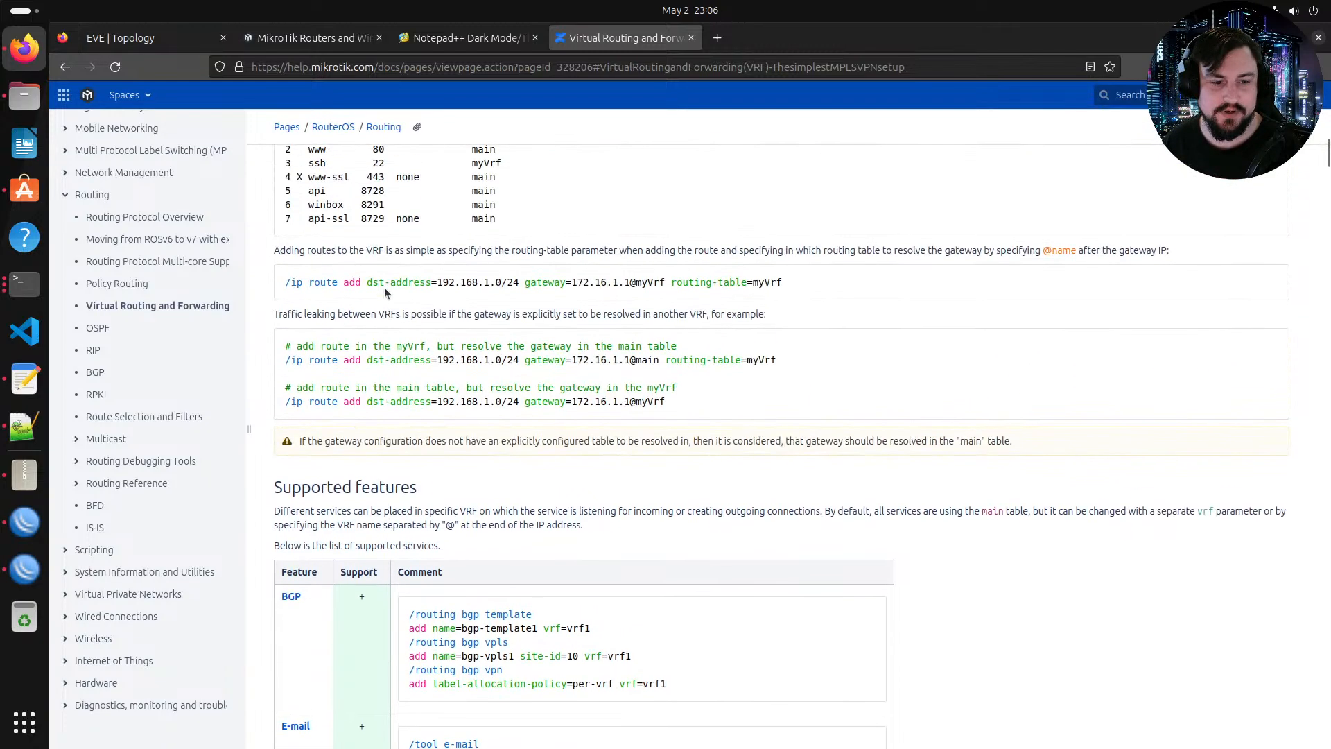
{"action": "scroll", "coordinate": [384, 287], "scroll_direction": "up", "scroll_amount": 10}
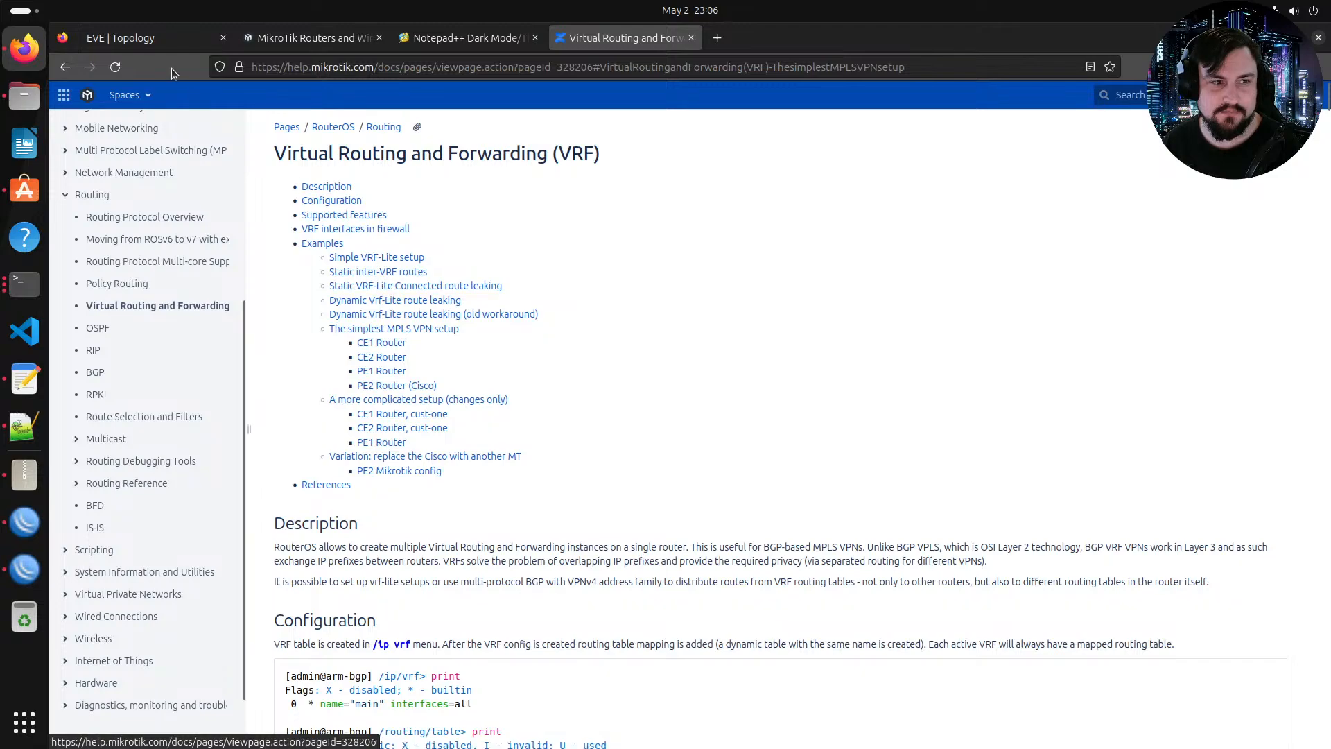
{"action": "left_click", "coordinate": [139, 37]}
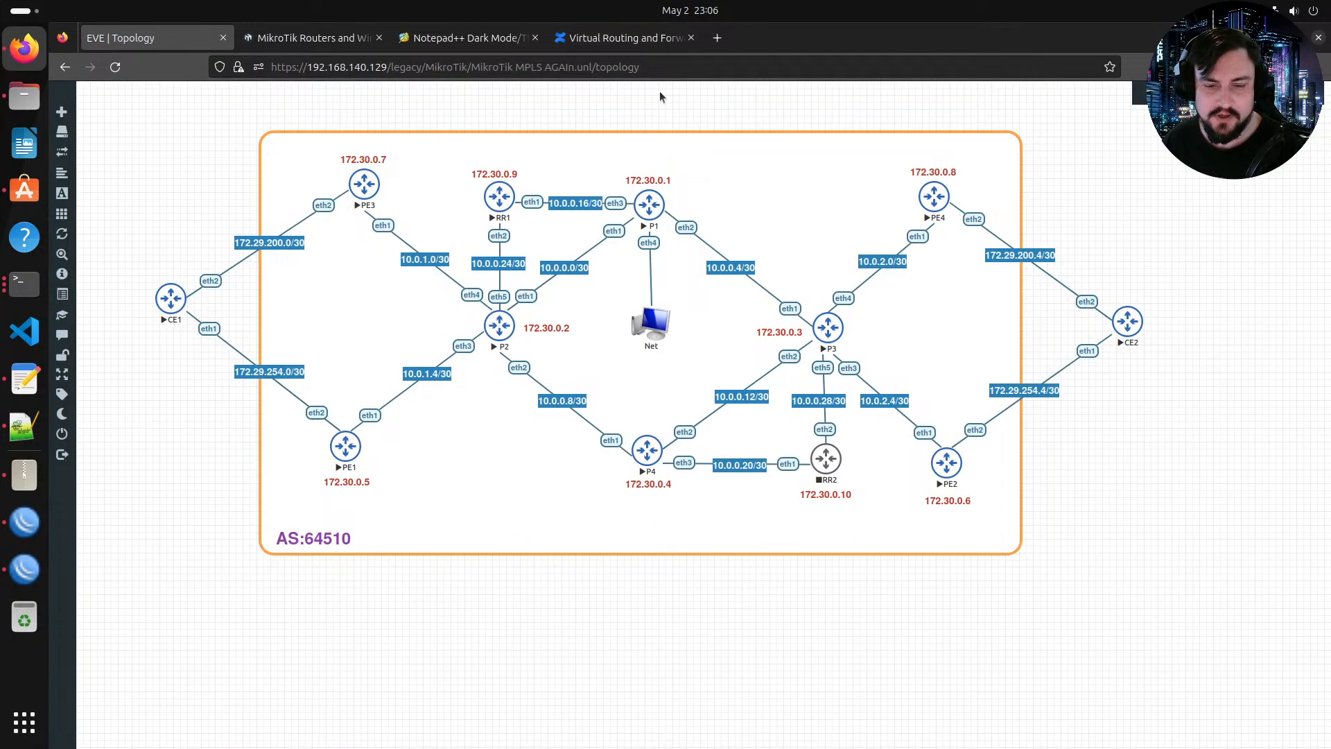